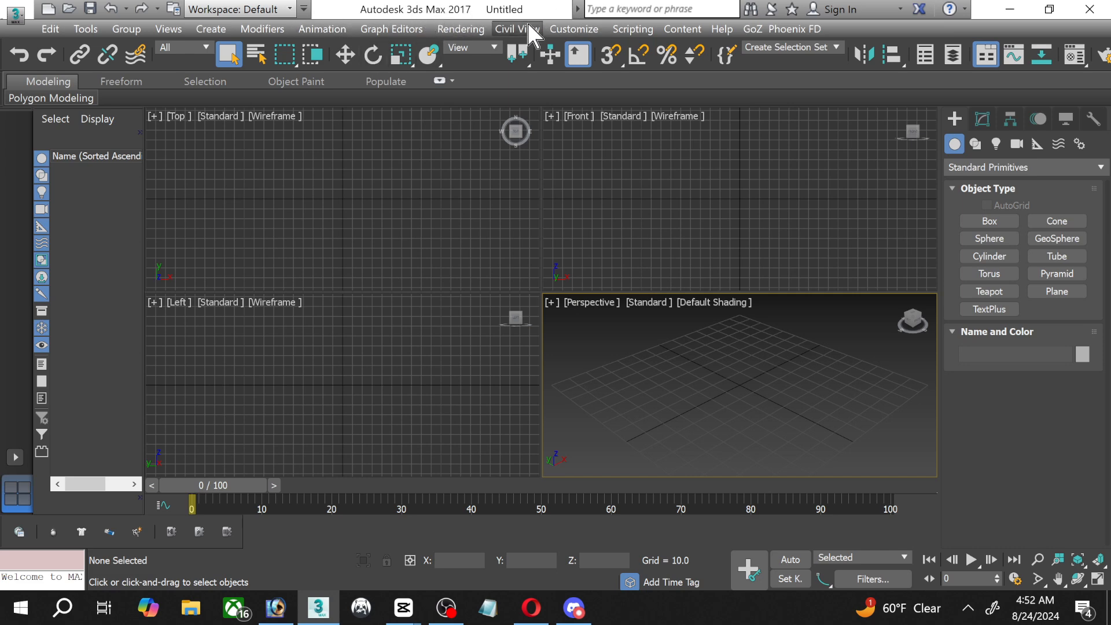
# Start viewing an image file from the Left viewport and browse to the folder E:\Reference Images\2024\Outdoor Gazebo.
pyautogui.click(458, 440)
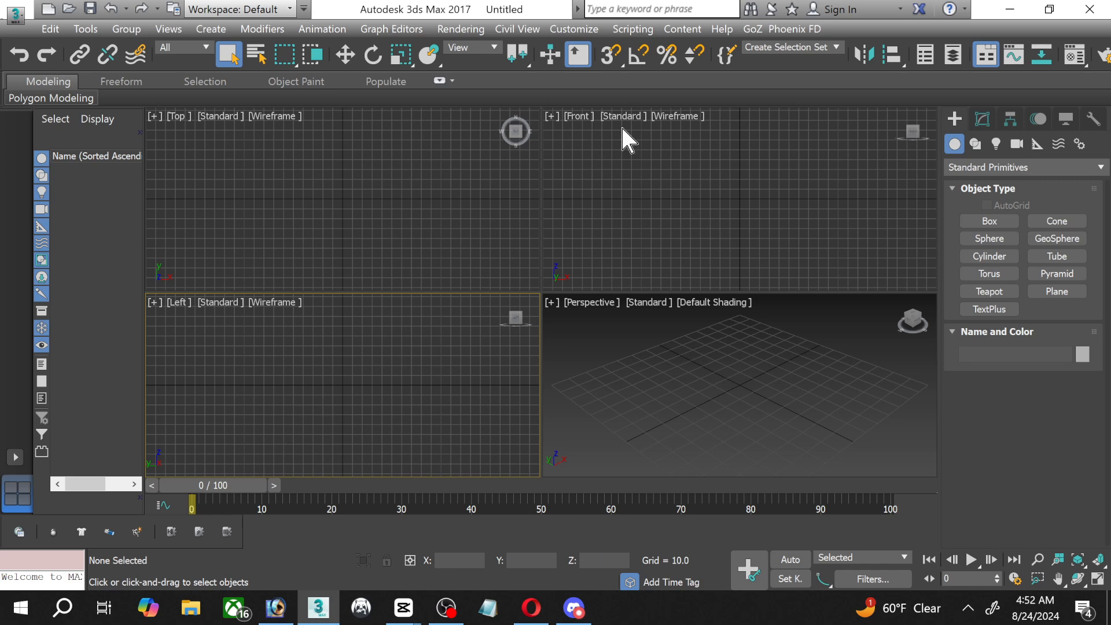
pyautogui.click(461, 29)
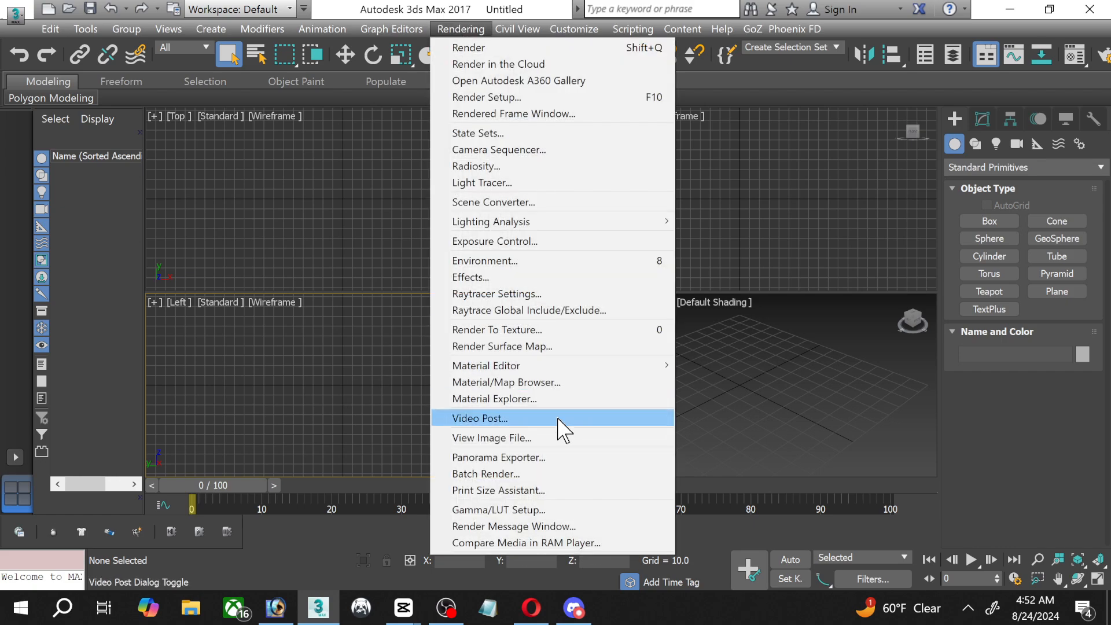
pyautogui.click(466, 439)
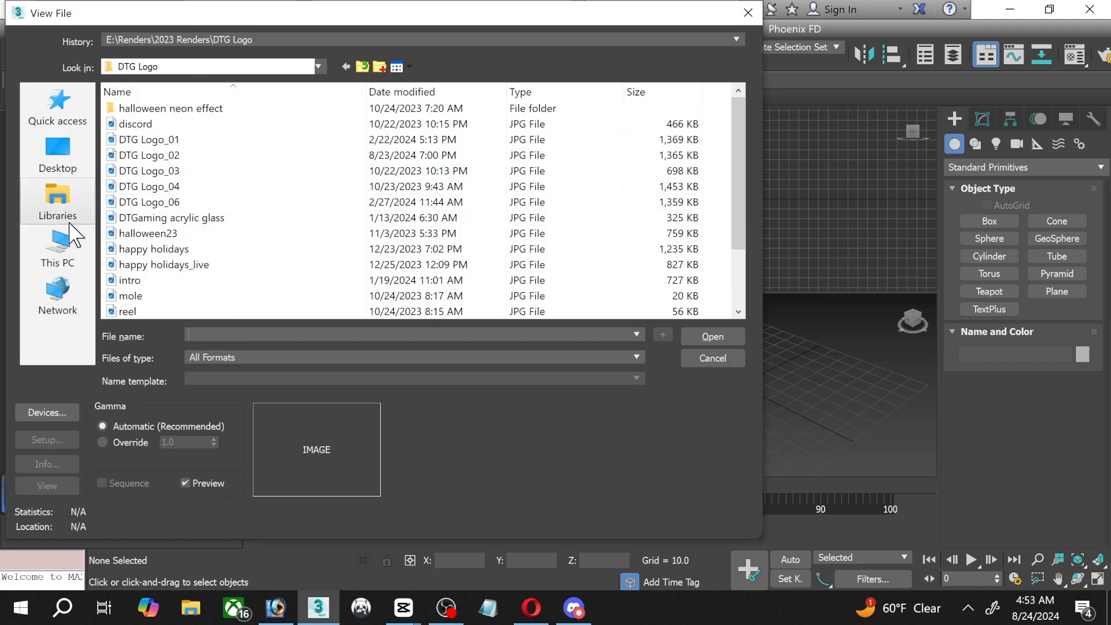
pyautogui.click(54, 248)
pyautogui.scroll(-1, 394, 260)
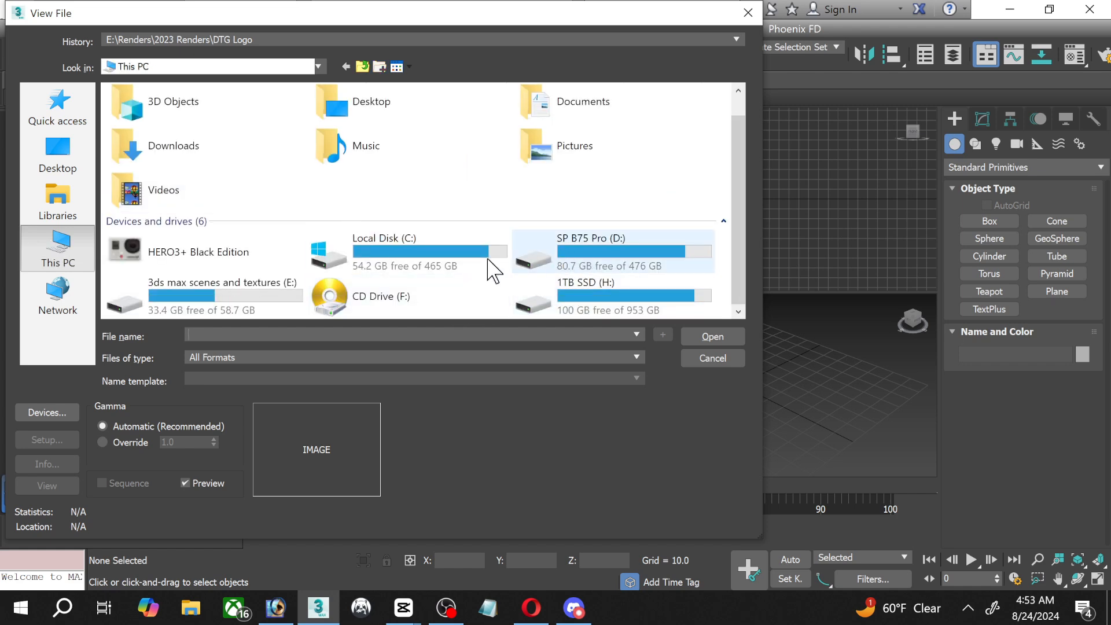
pyautogui.doubleClick(204, 297)
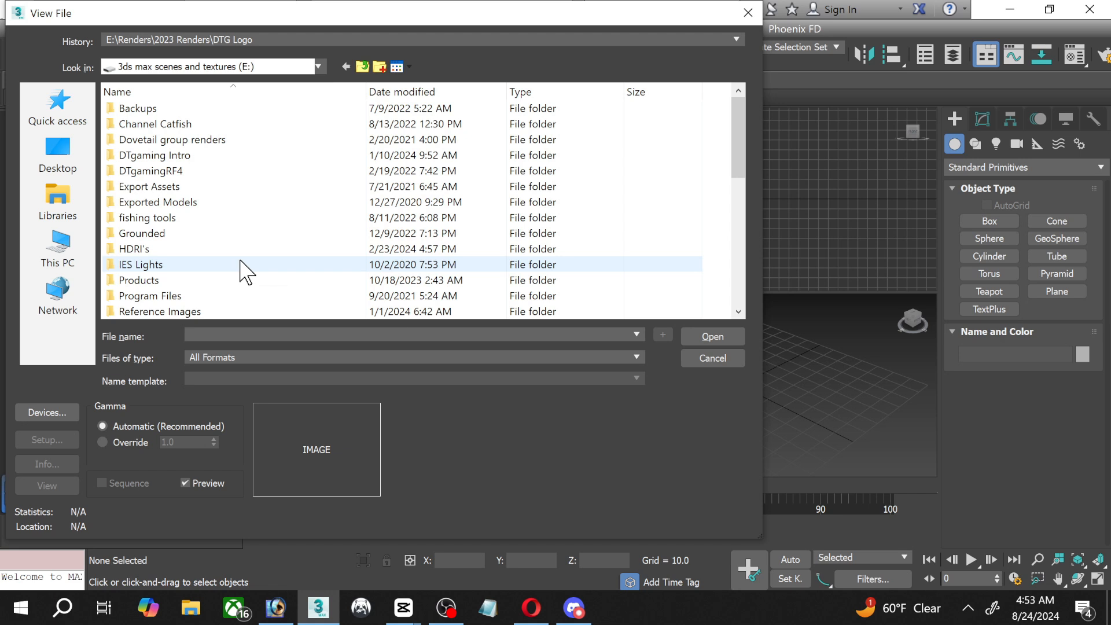
pyautogui.scroll(-2, 240, 268)
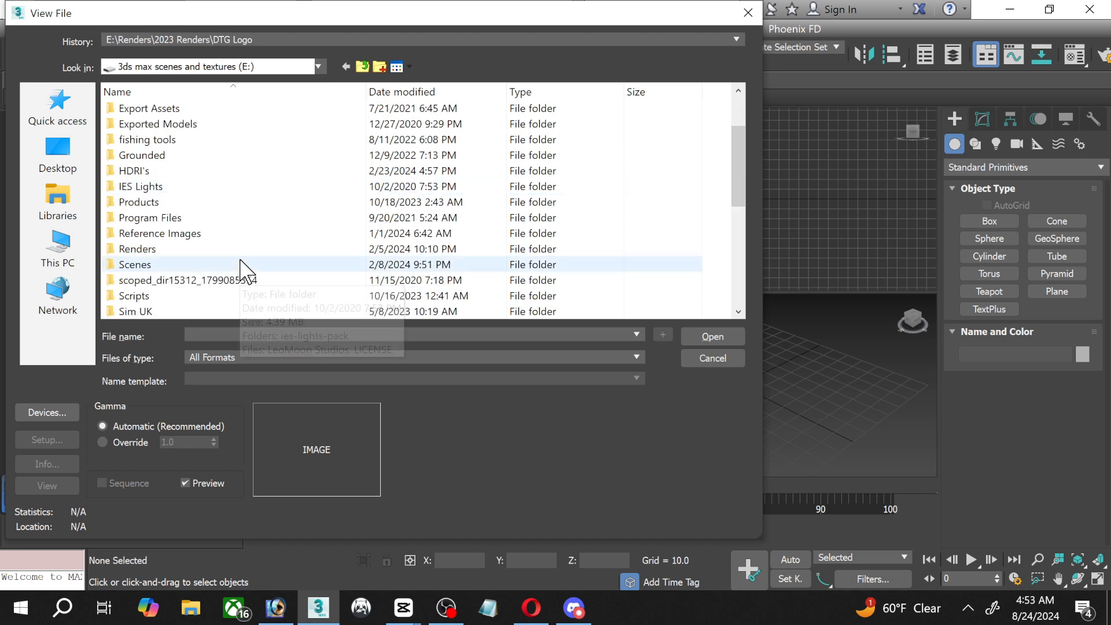
pyautogui.doubleClick(159, 234)
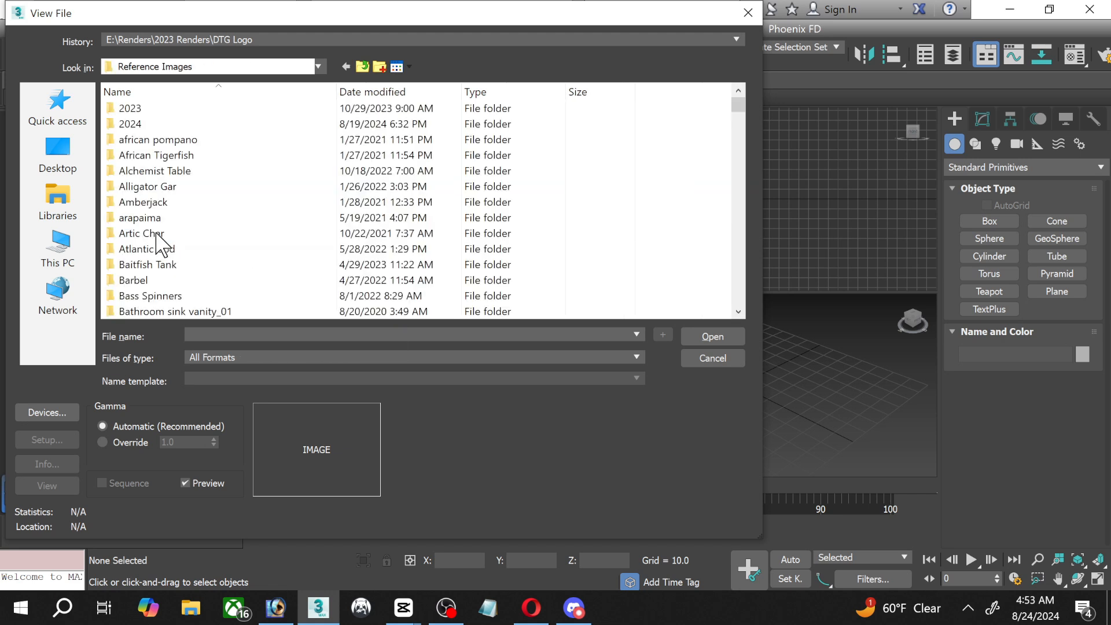
pyautogui.doubleClick(169, 125)
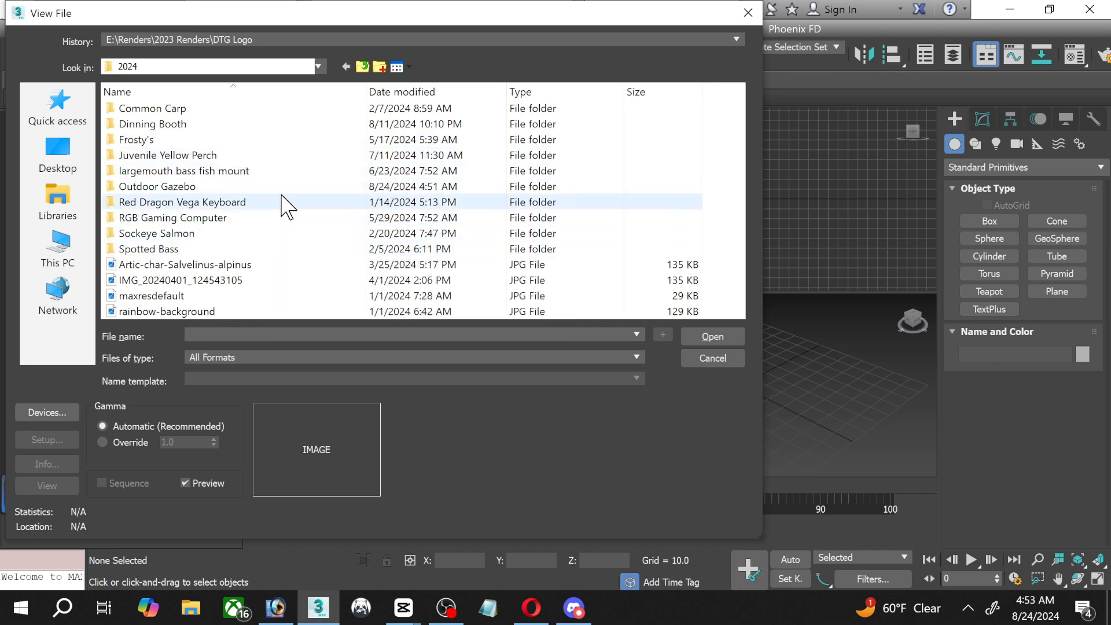
pyautogui.doubleClick(169, 187)
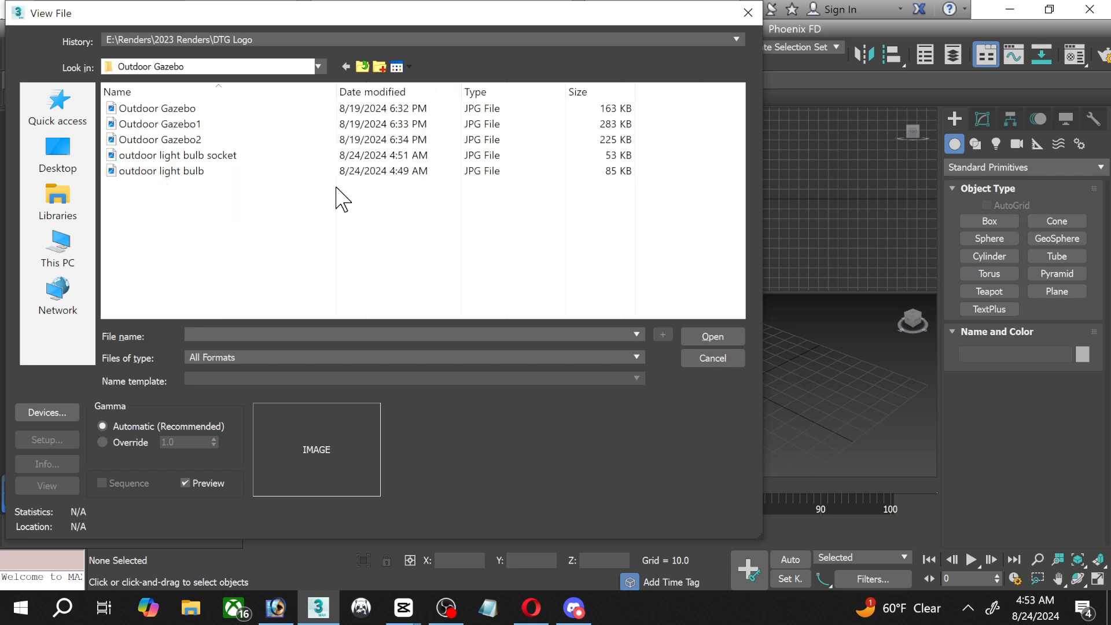
# Preview the outdoor light bulb and outdoor light bulb socket images, and open outdoor light bulb.jpg.
pyautogui.click(151, 171)
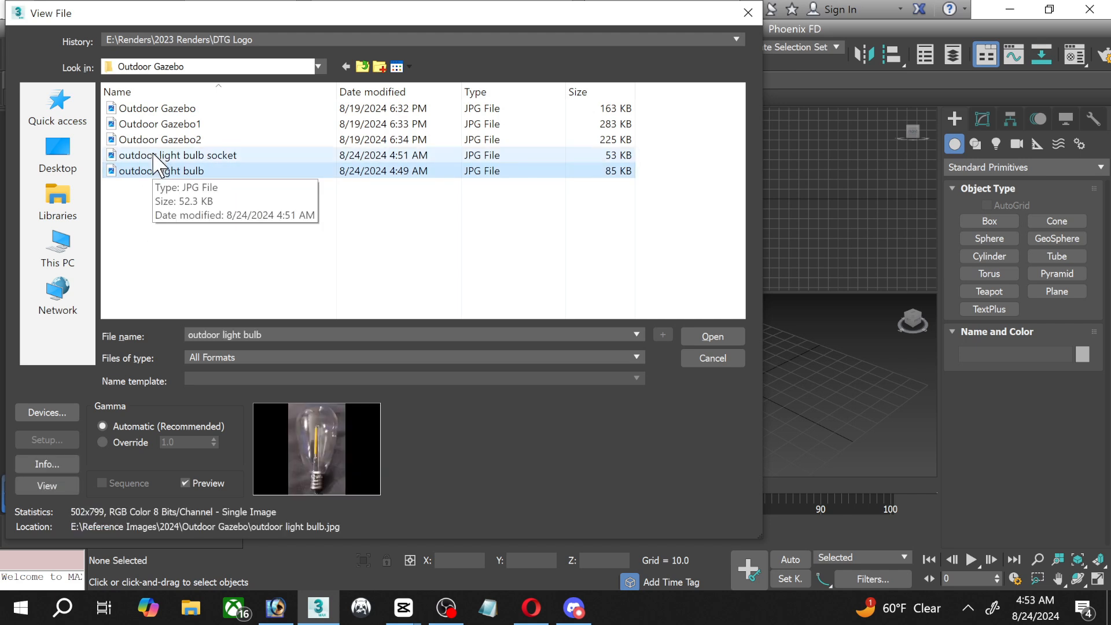
pyautogui.click(210, 155)
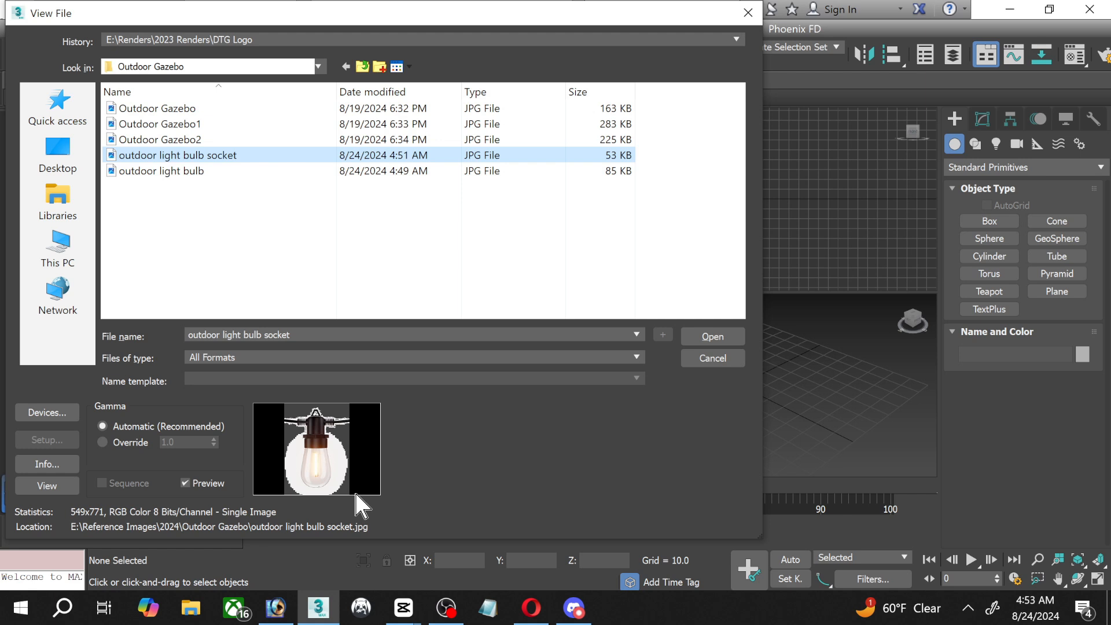
pyautogui.click(140, 174)
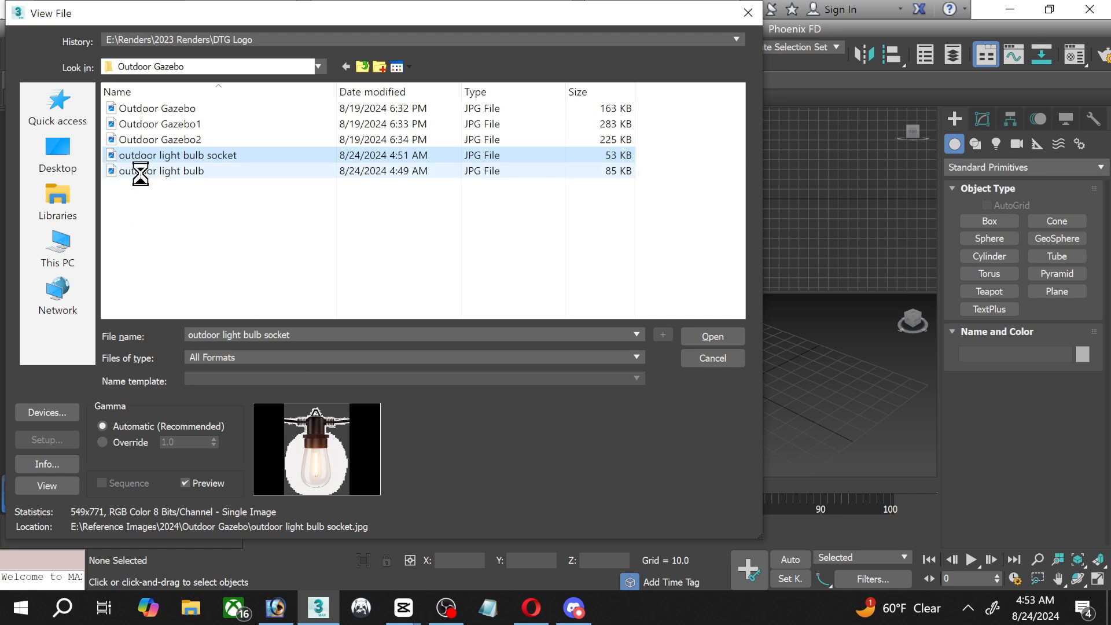
pyautogui.doubleClick(201, 173)
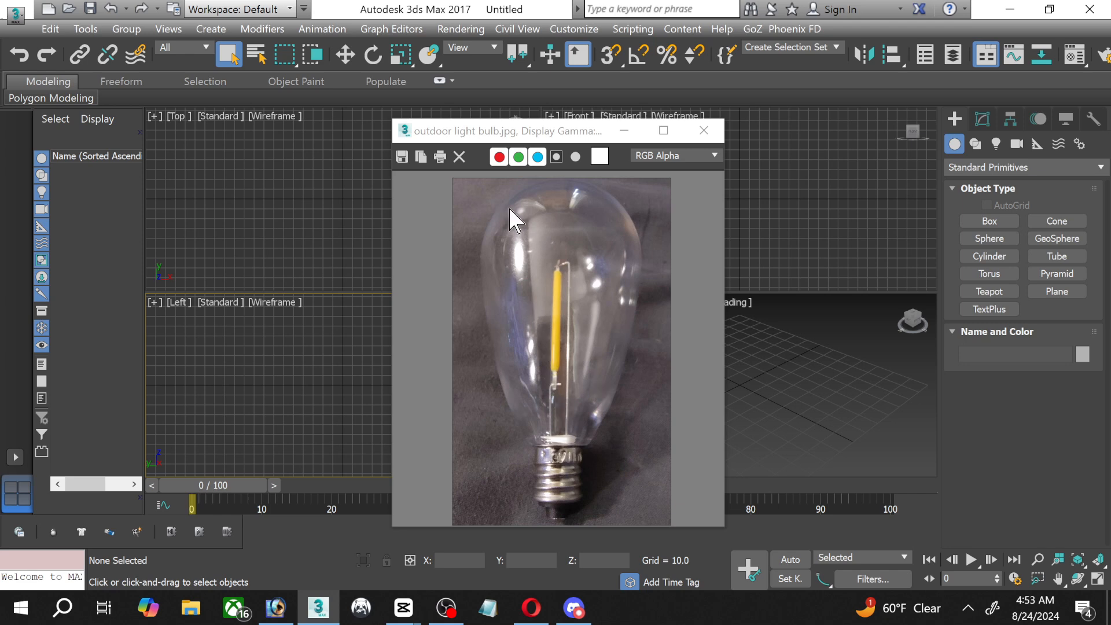
# Examine the light bulb image up close along with its pixel width and height, and minimize its window.
pyautogui.scroll(-2, 644, 333)
pyautogui.scroll(3, 568, 399)
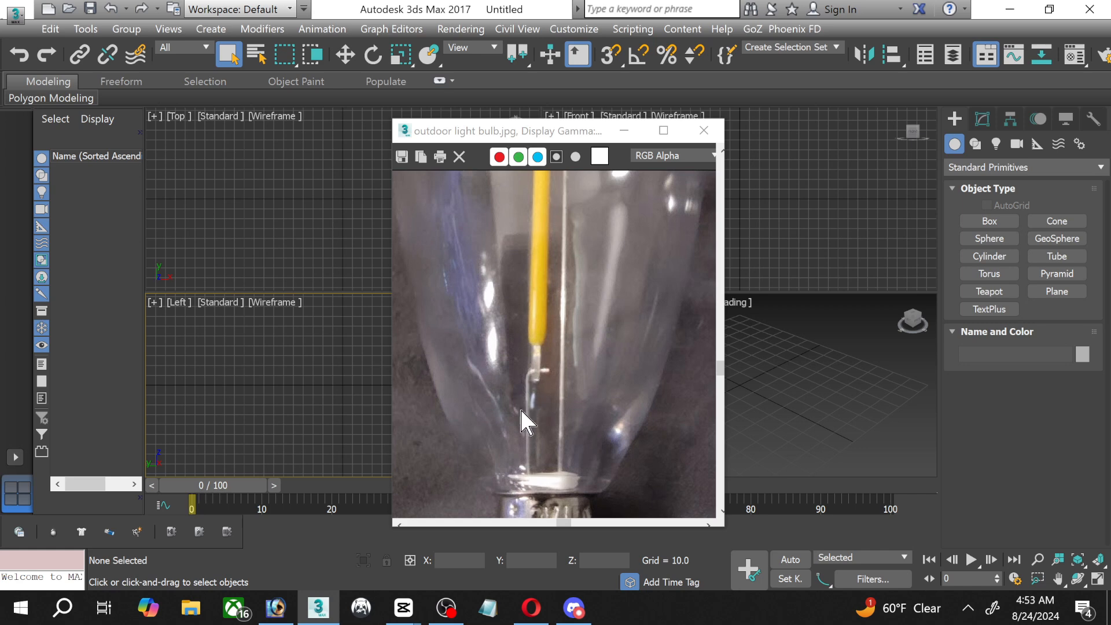
pyautogui.scroll(-2, 590, 389)
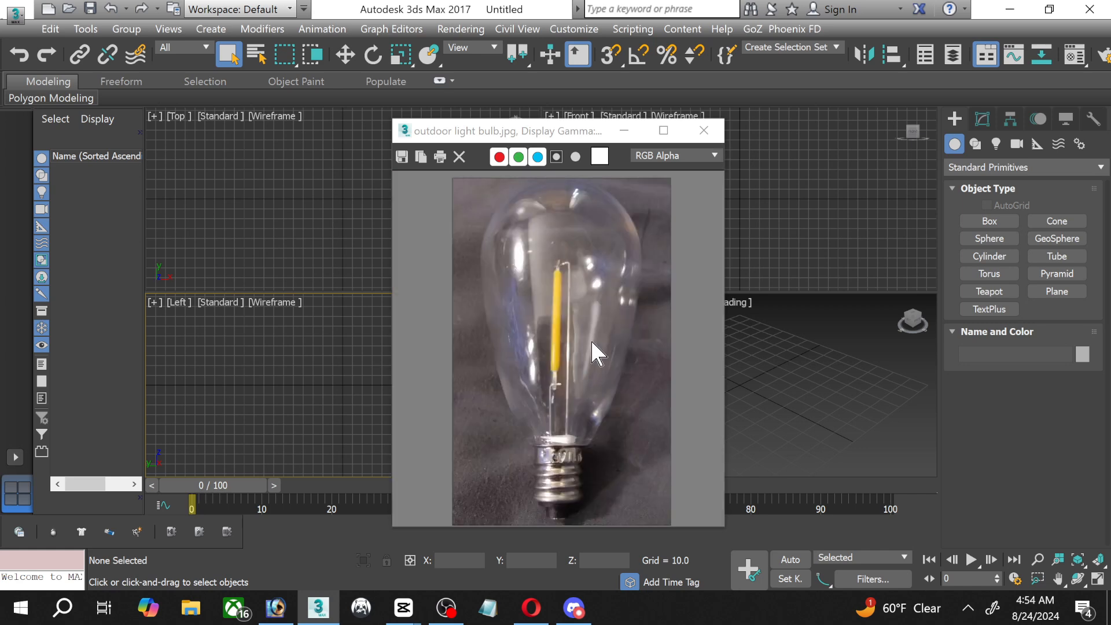
pyautogui.rightClick(559, 229)
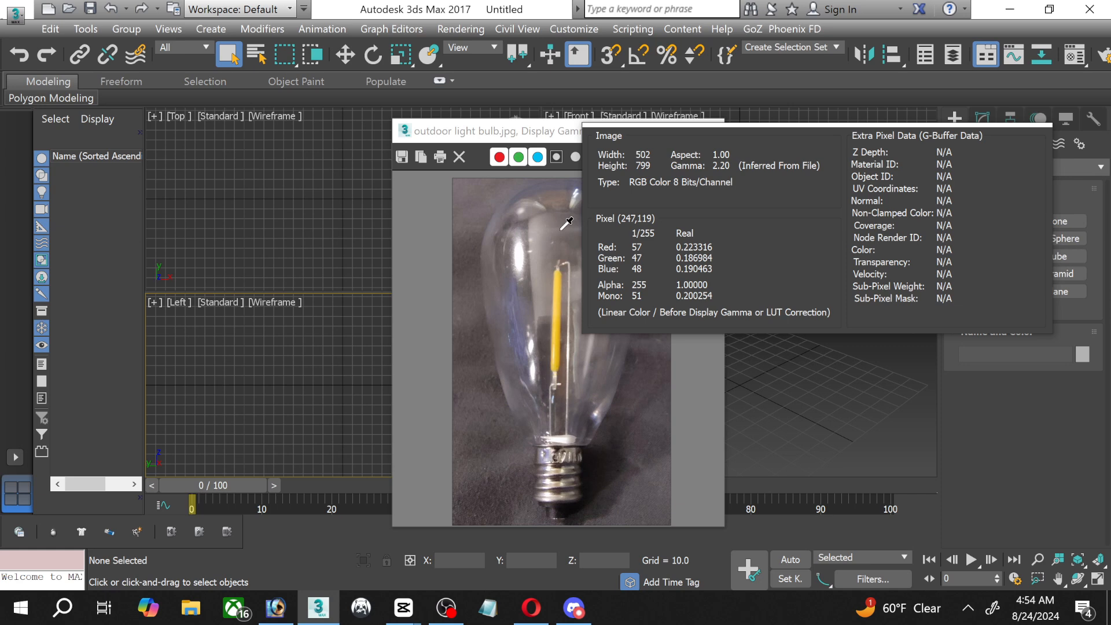
pyautogui.click(621, 131)
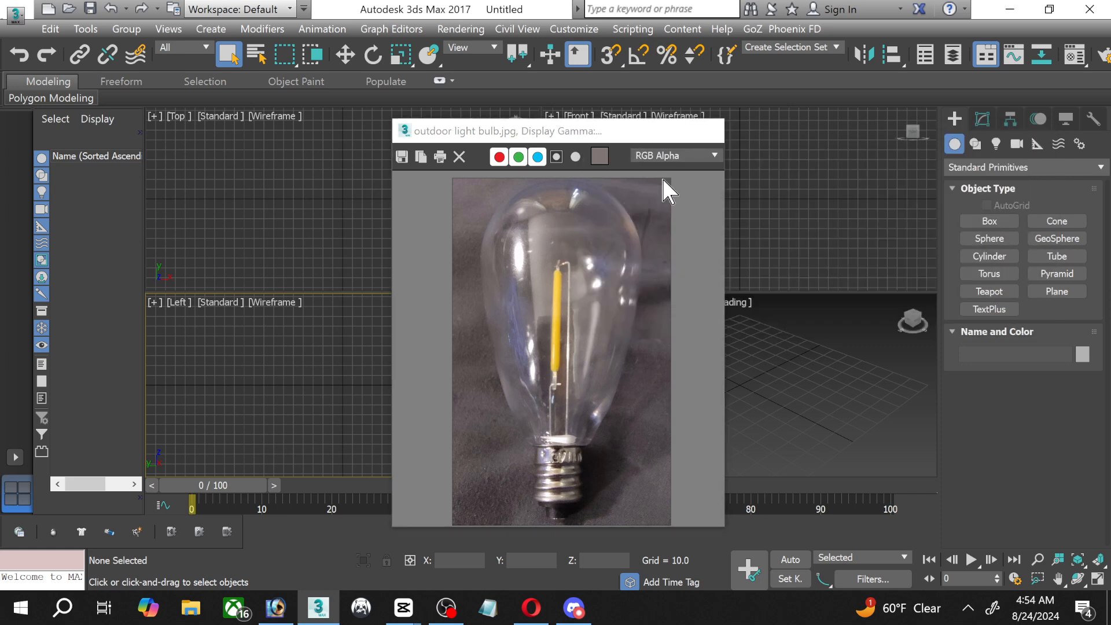
# Create a Plane primitive in the Left viewport, about 213 units long and 148 units wide.
pyautogui.click(1057, 292)
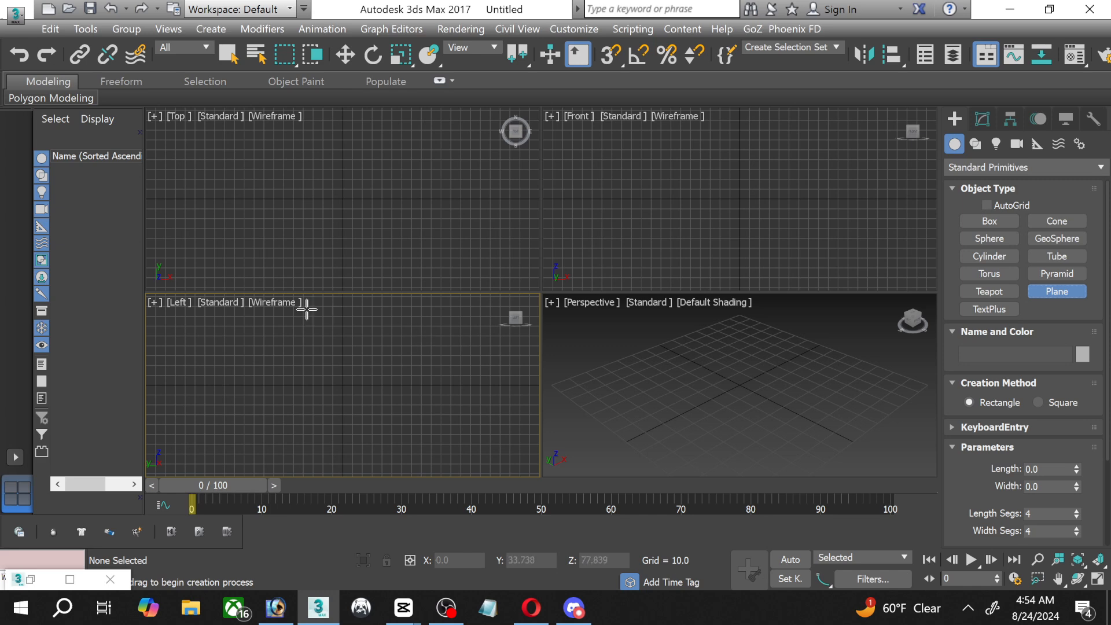
pyautogui.moveTo(281, 313); pyautogui.dragTo(426, 518)
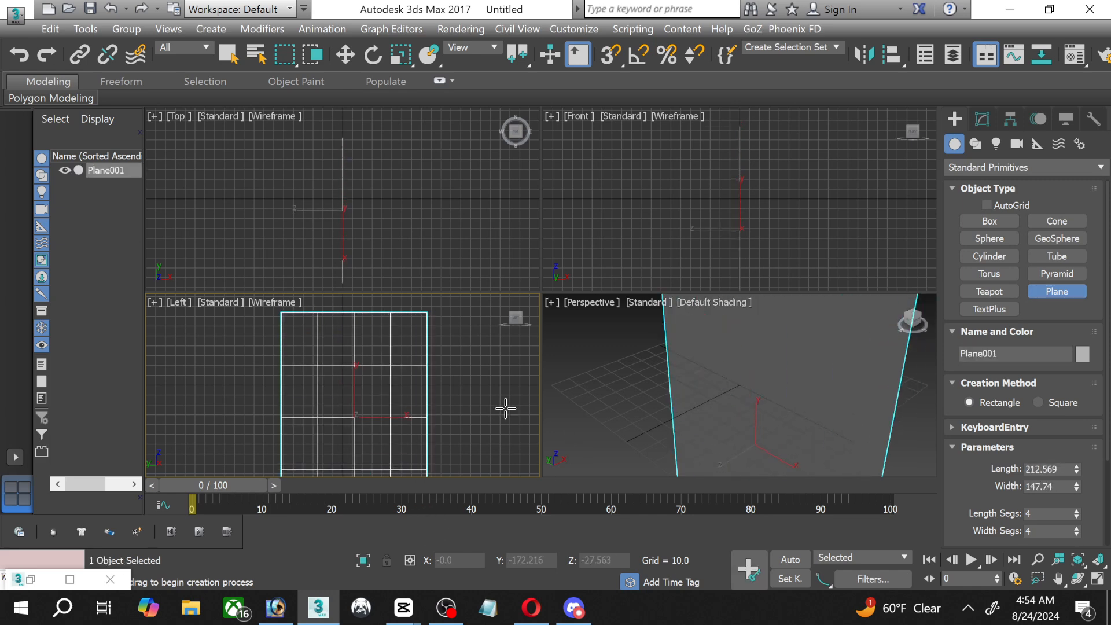
pyautogui.rightClick(480, 394)
# Match the plane to the bulb image's pixel dimensions by setting its length to 799 and width to 502.
pyautogui.click(983, 119)
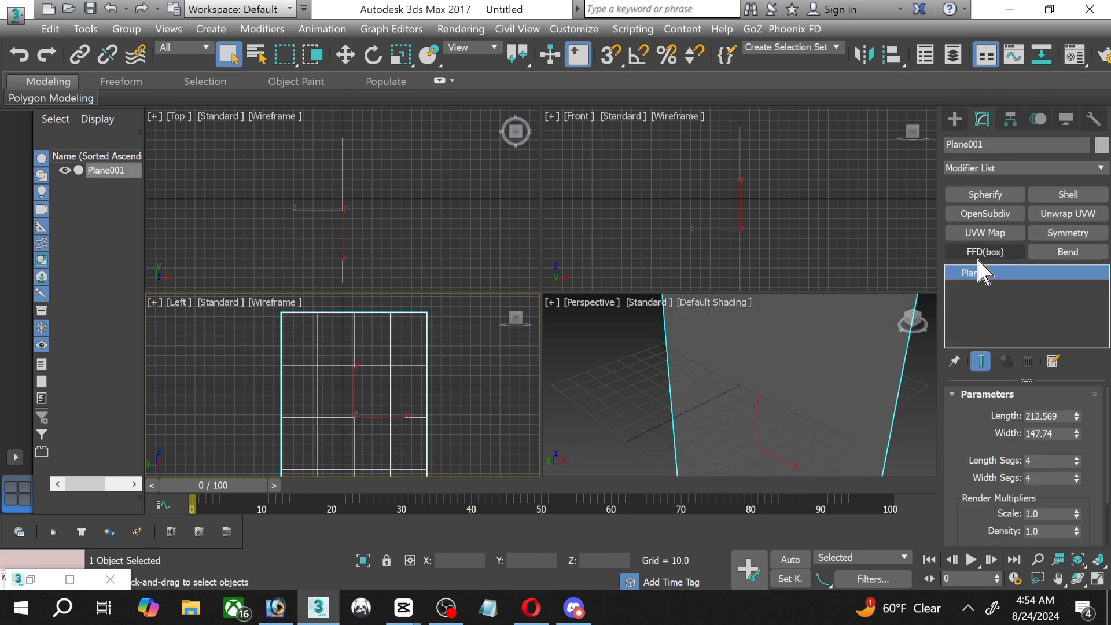
pyautogui.doubleClick(1061, 417)
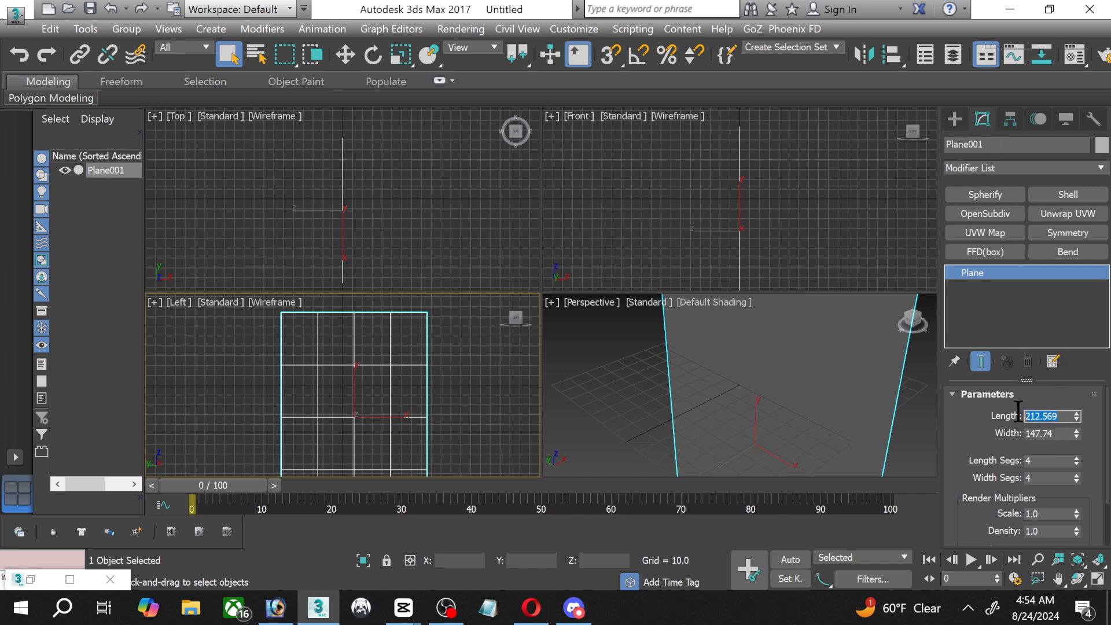
pyautogui.write('502')
pyautogui.click(42, 583)
pyautogui.rightClick(602, 244)
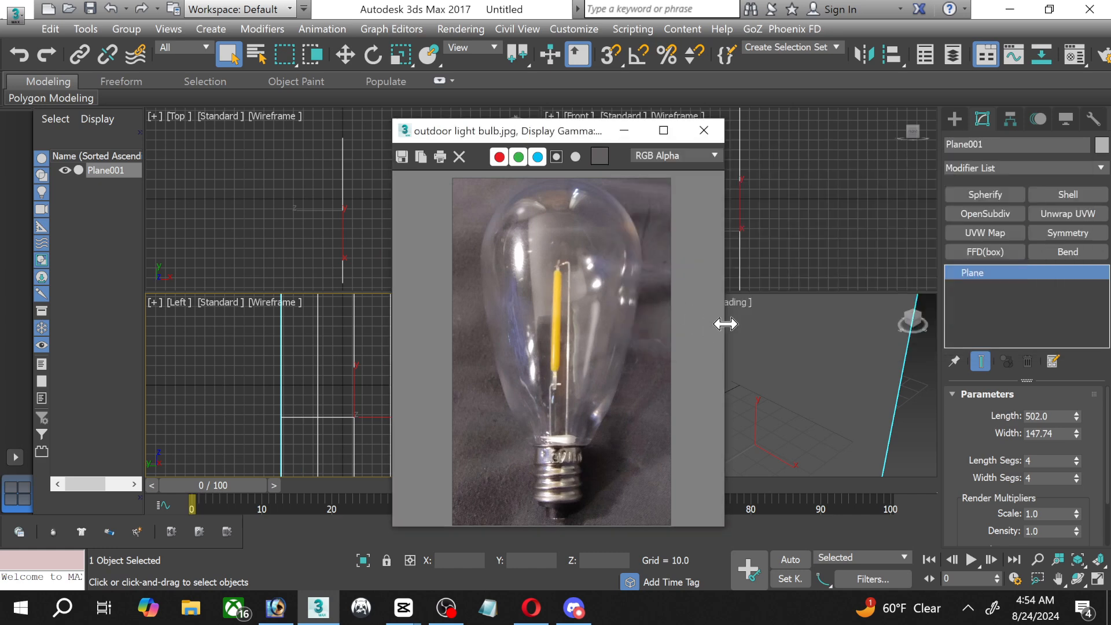
pyautogui.click(1051, 416)
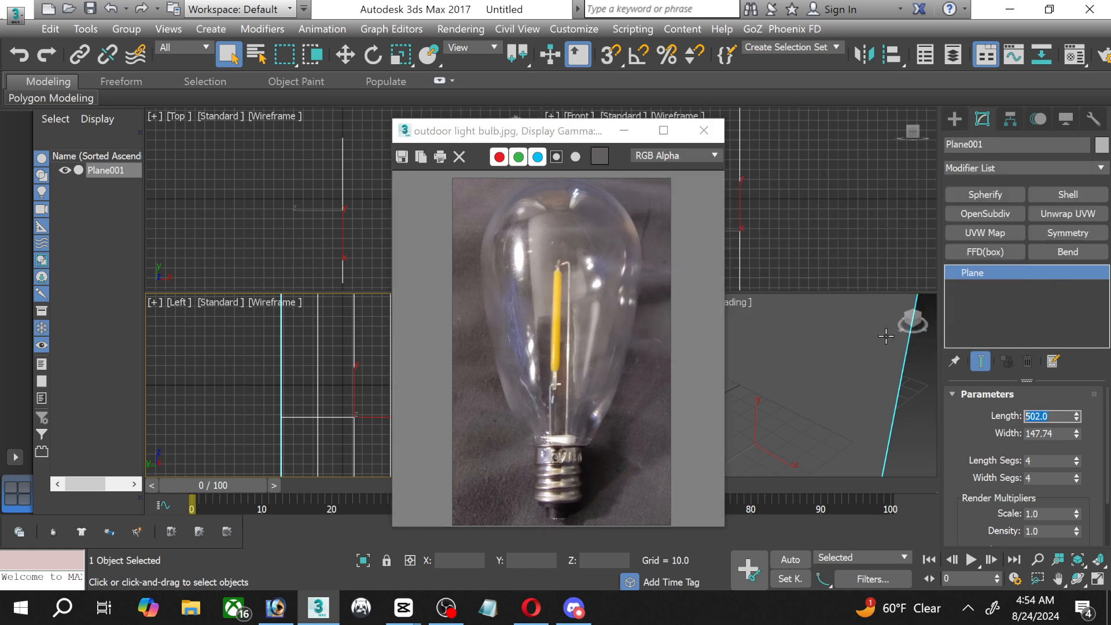
pyautogui.write('799')
pyautogui.press('Tab')
pyautogui.write('5')
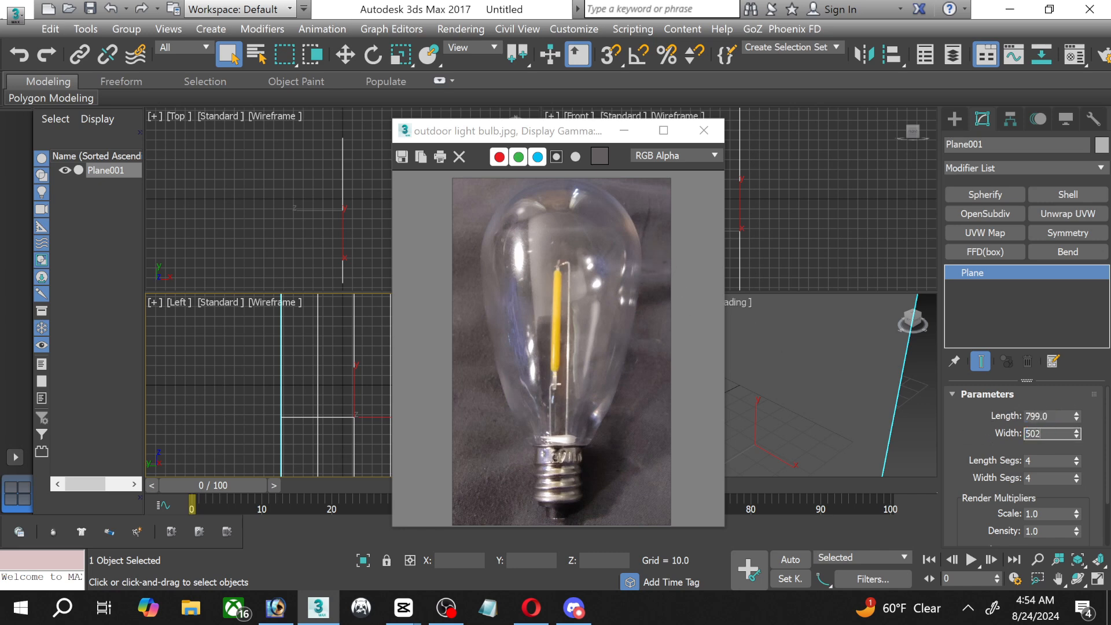
pyautogui.press('Return')
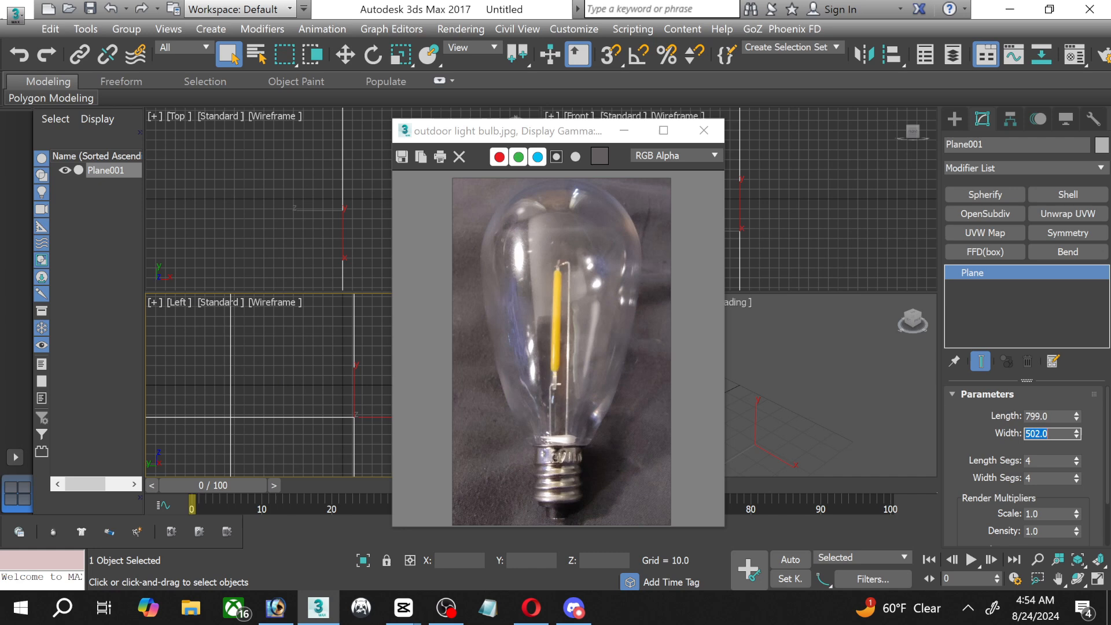
pyautogui.click(721, 129)
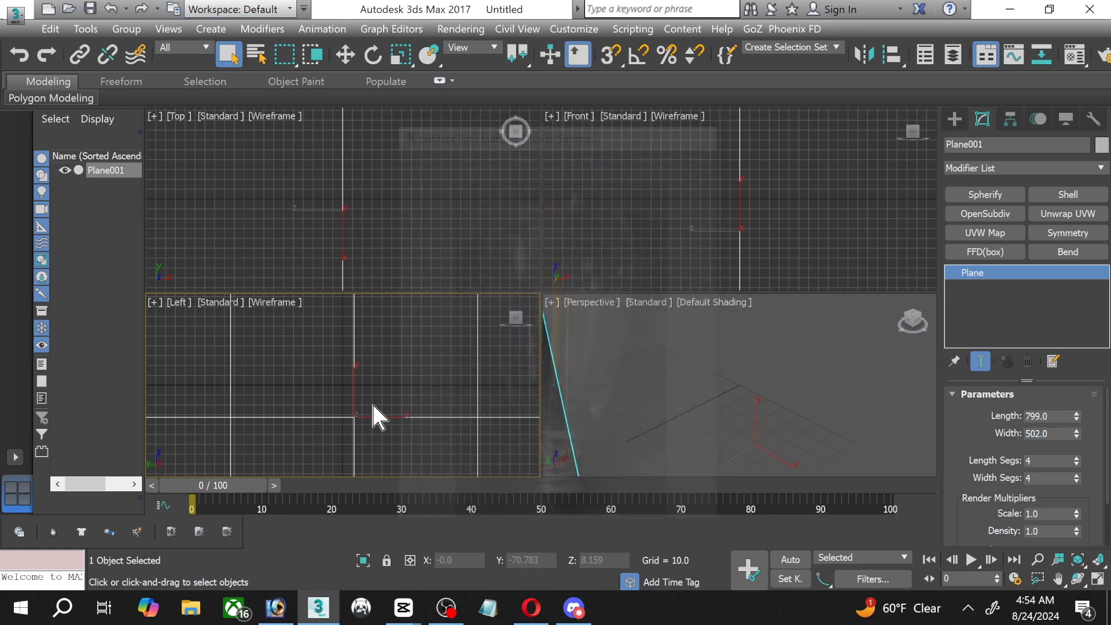
# Display the Left viewport with Default Shading and turn on Edged Faces.
pyautogui.click(1099, 559)
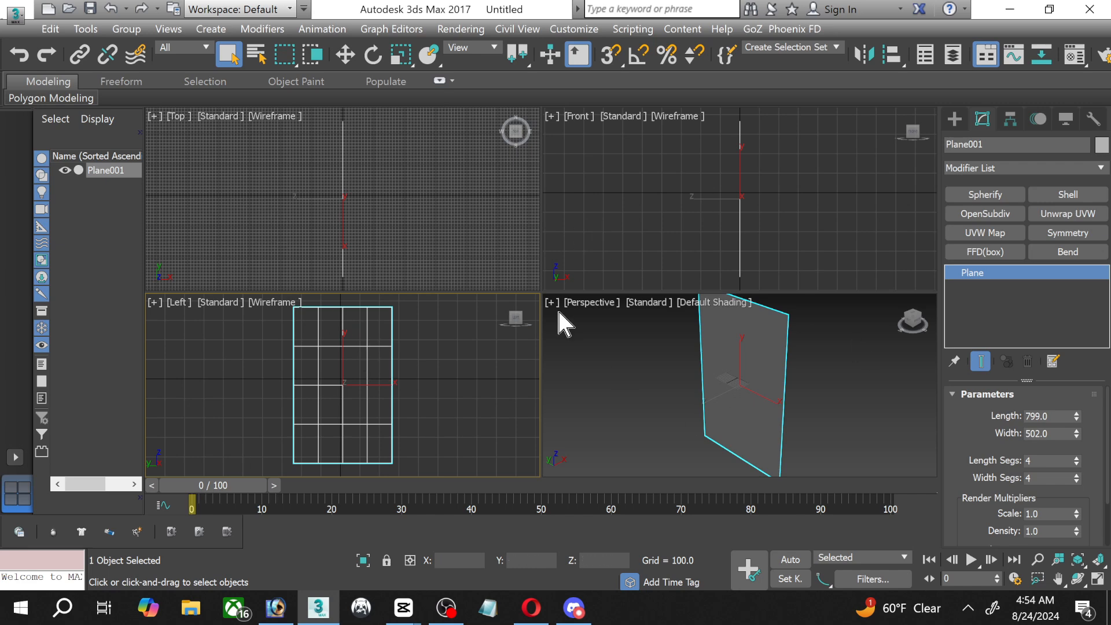
pyautogui.click(422, 394)
pyautogui.click(279, 303)
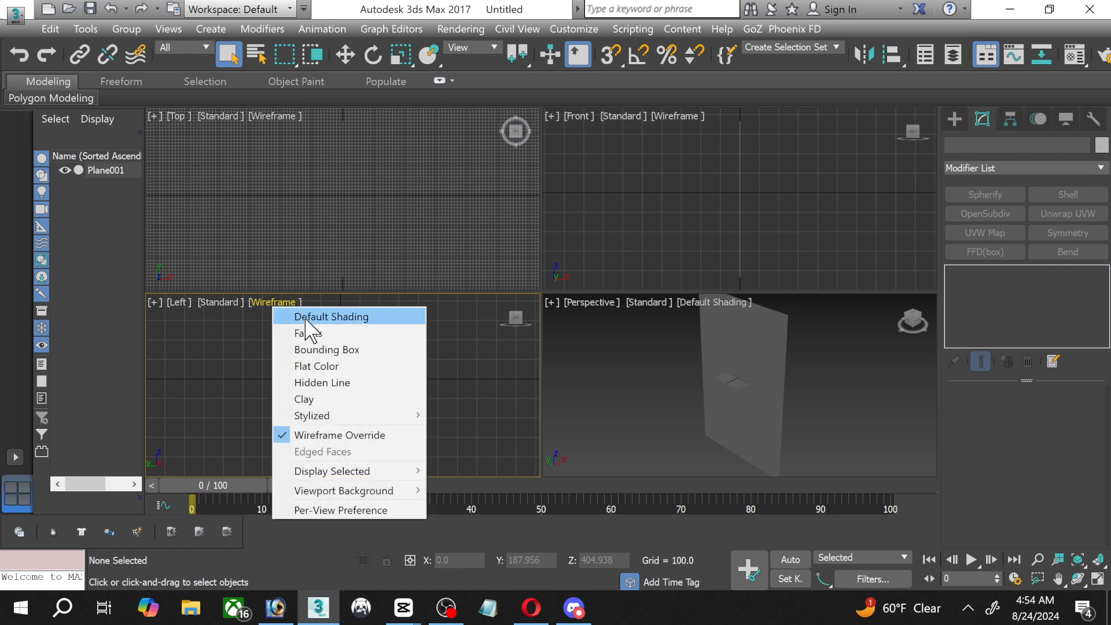
pyautogui.click(288, 318)
pyautogui.click(349, 353)
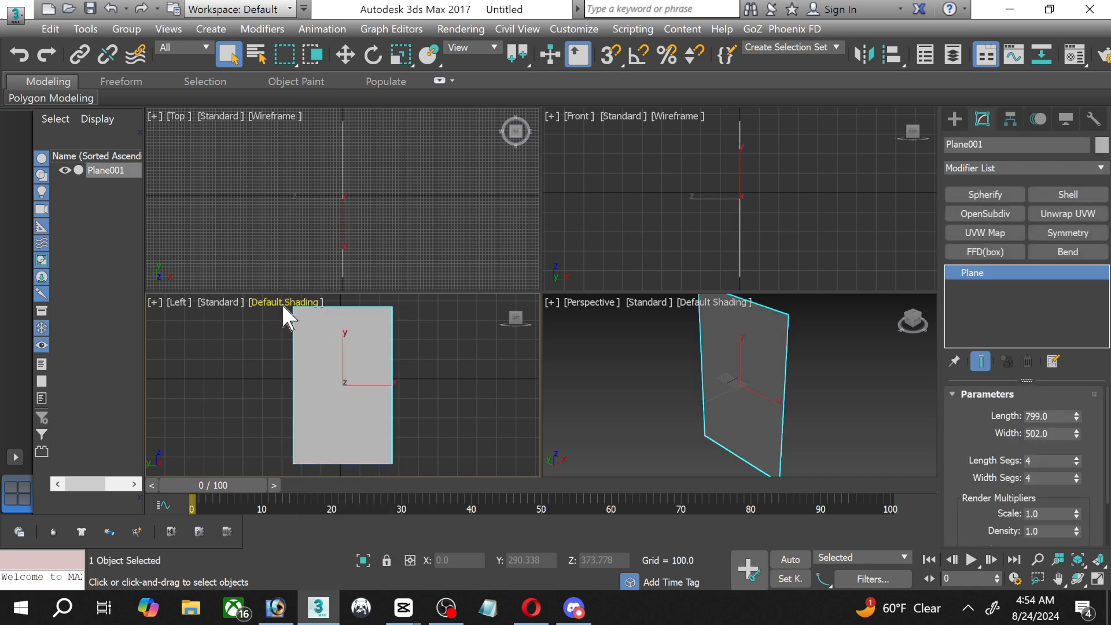
pyautogui.click(260, 302)
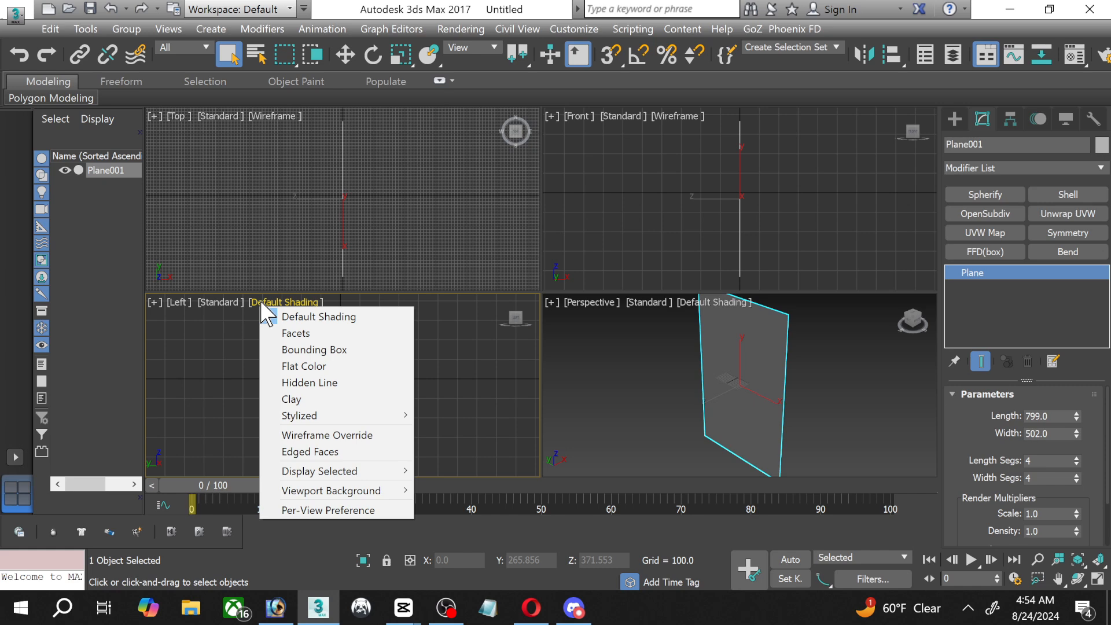
pyautogui.click(288, 454)
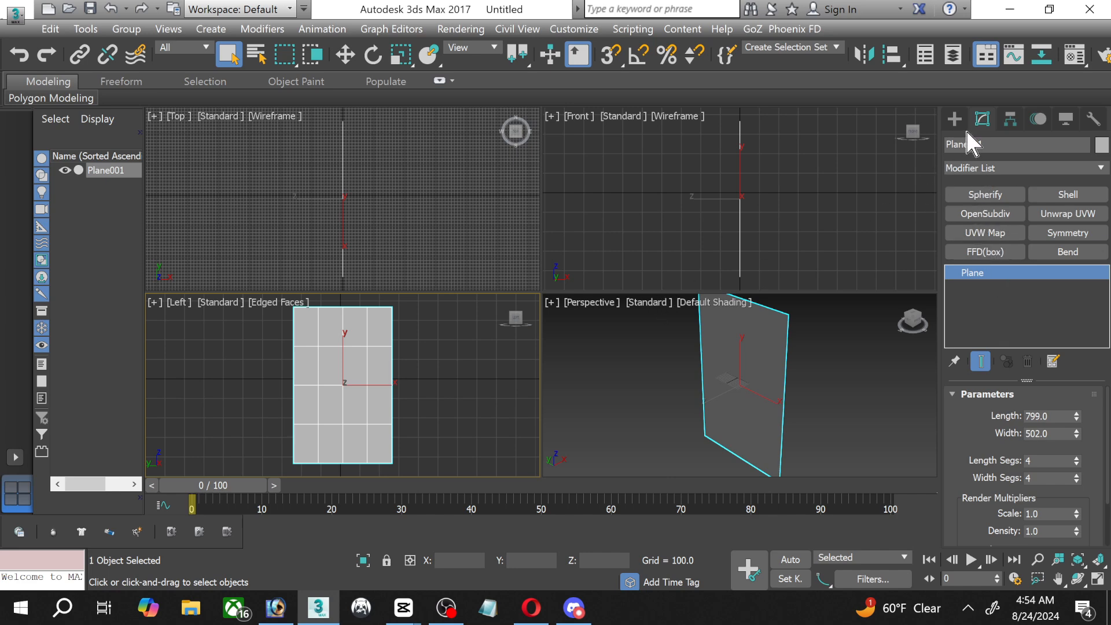
# Set the plane's length and width segments to 1, and maximize the Left viewport with the plane selected.
pyautogui.doubleClick(1042, 460)
pyautogui.write('1')
pyautogui.press('Tab')
pyautogui.write('1')
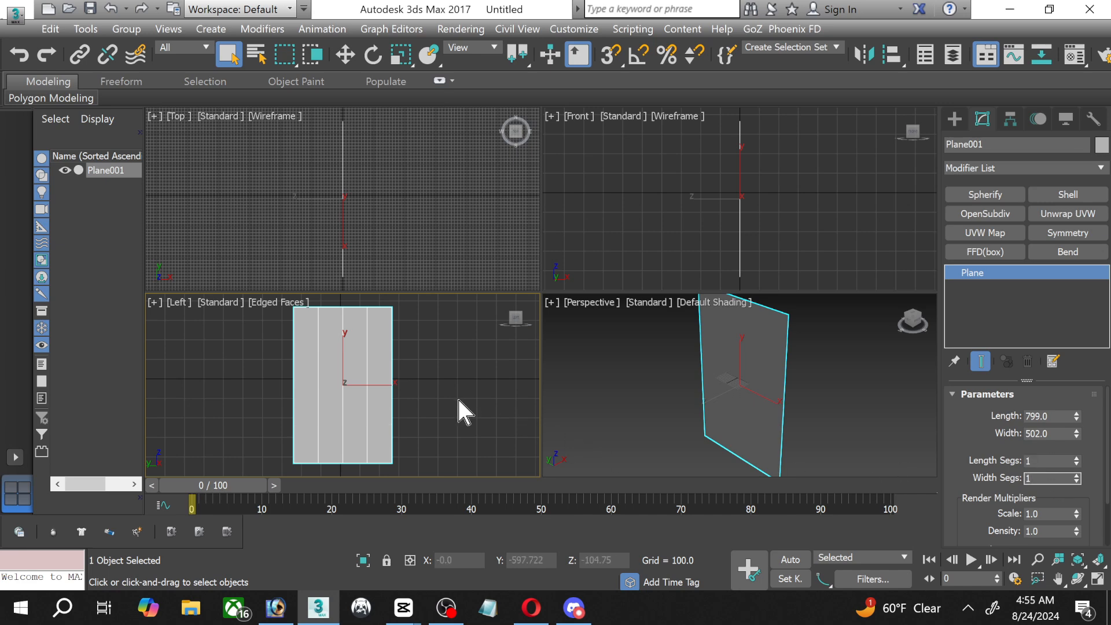
pyautogui.click(404, 394)
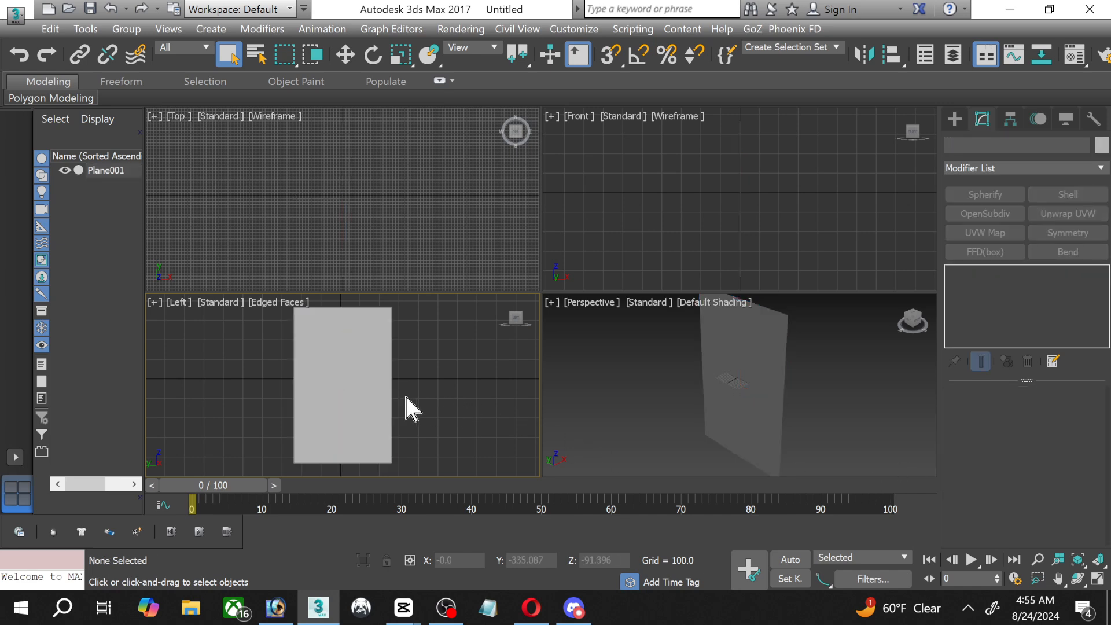
pyautogui.click(370, 394)
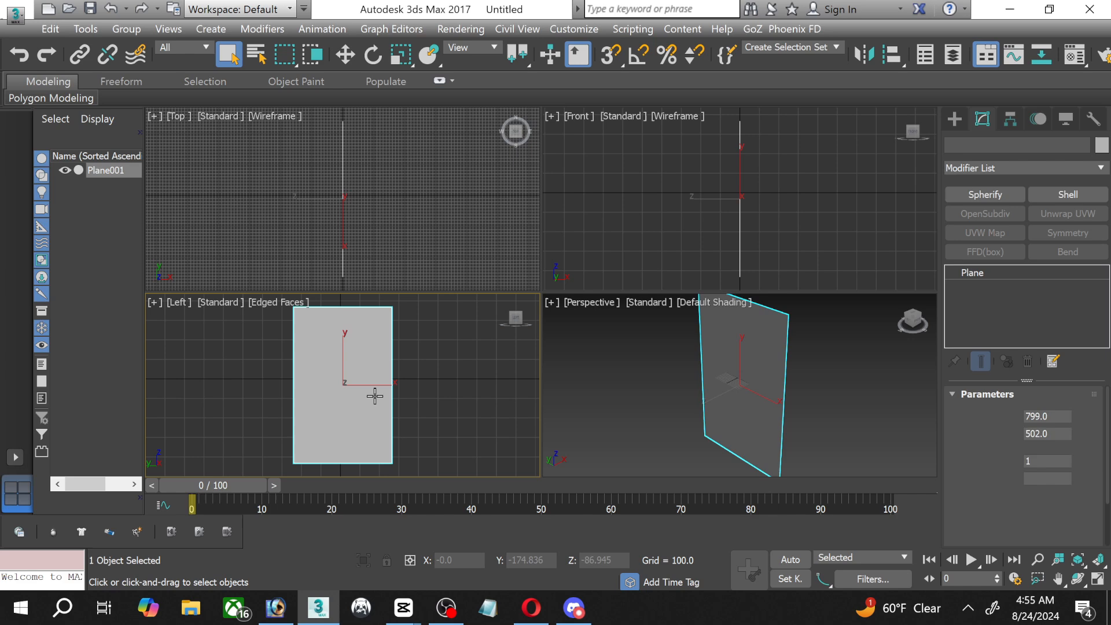
pyautogui.click(1088, 579)
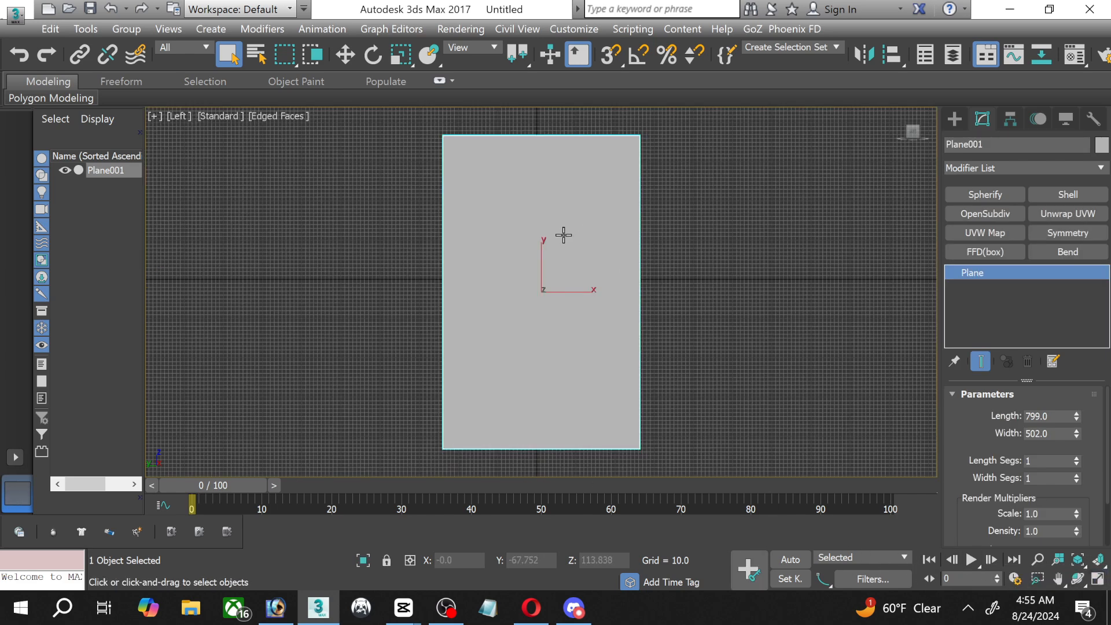
# Load the outdoor light bulb image from the Outdoor Gazebo reference folder as a Bitmap in the first material's Diffuse map.
pyautogui.press('m')
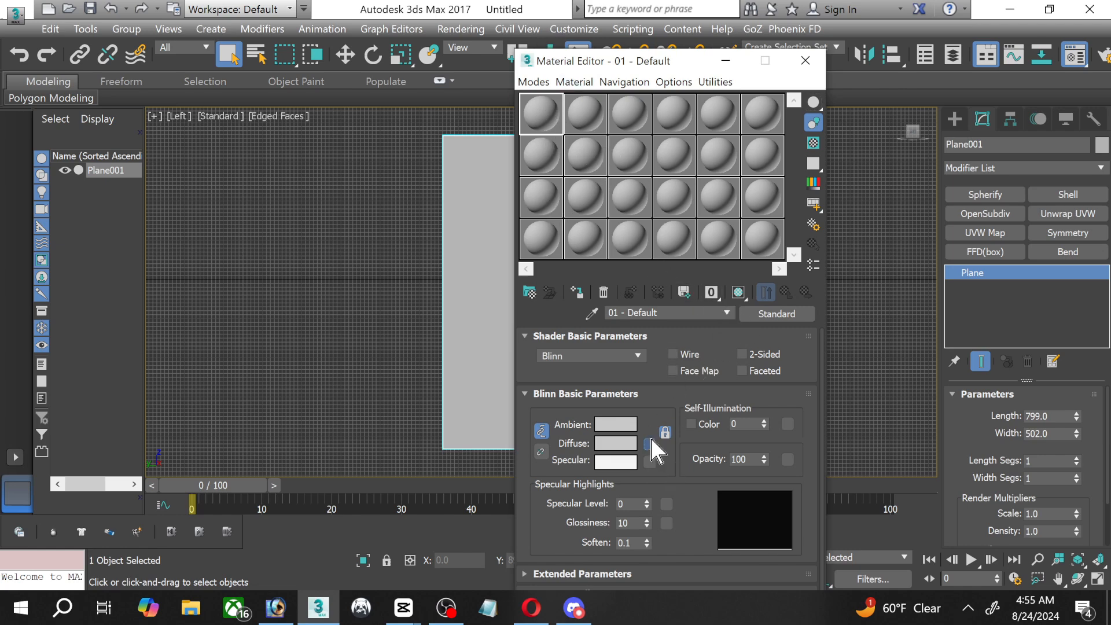
pyautogui.click(650, 461)
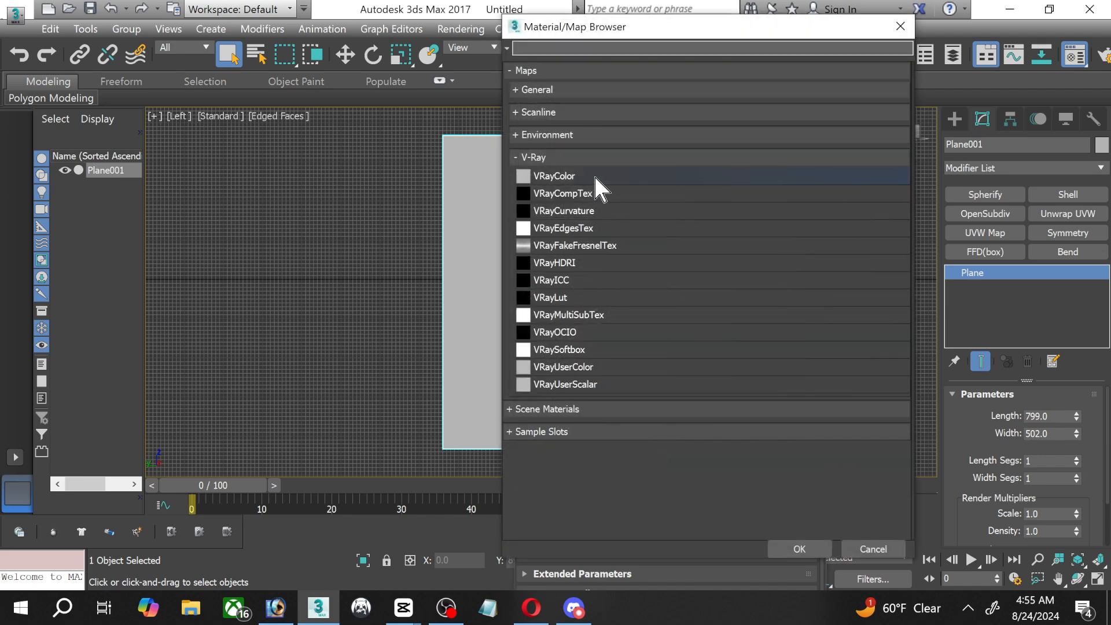
pyautogui.click(528, 89)
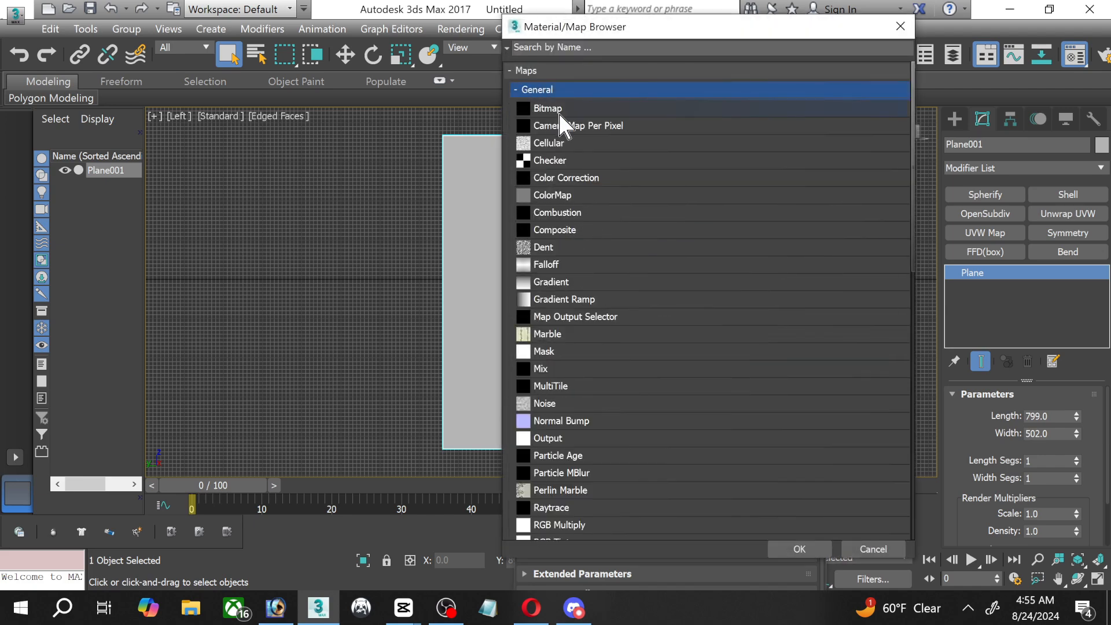
pyautogui.click(564, 110)
pyautogui.doubleClick(564, 110)
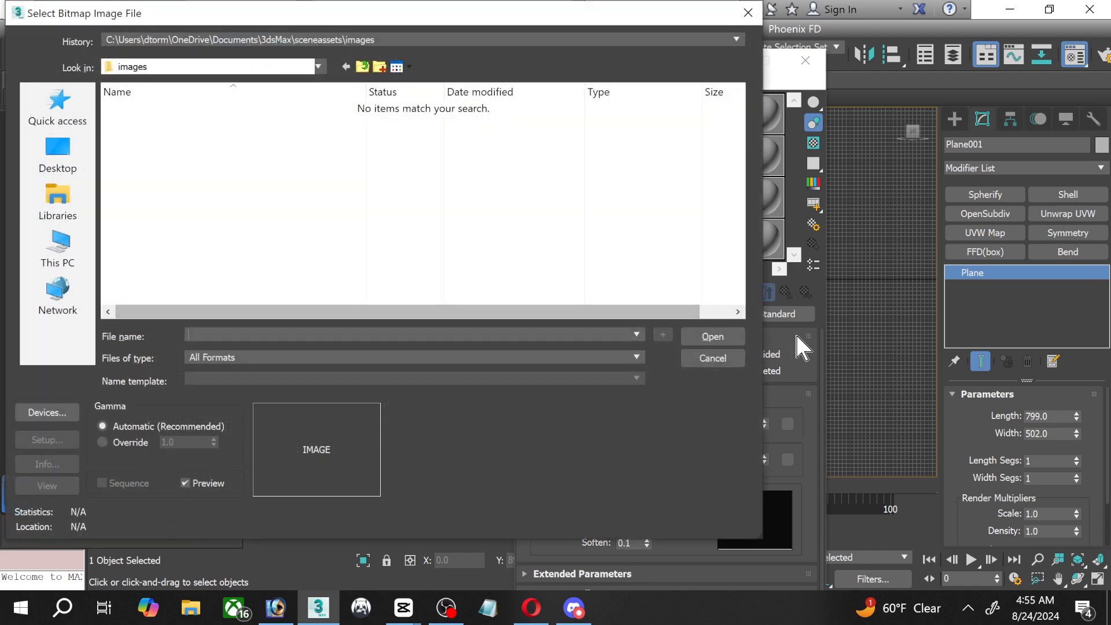
pyautogui.click(298, 40)
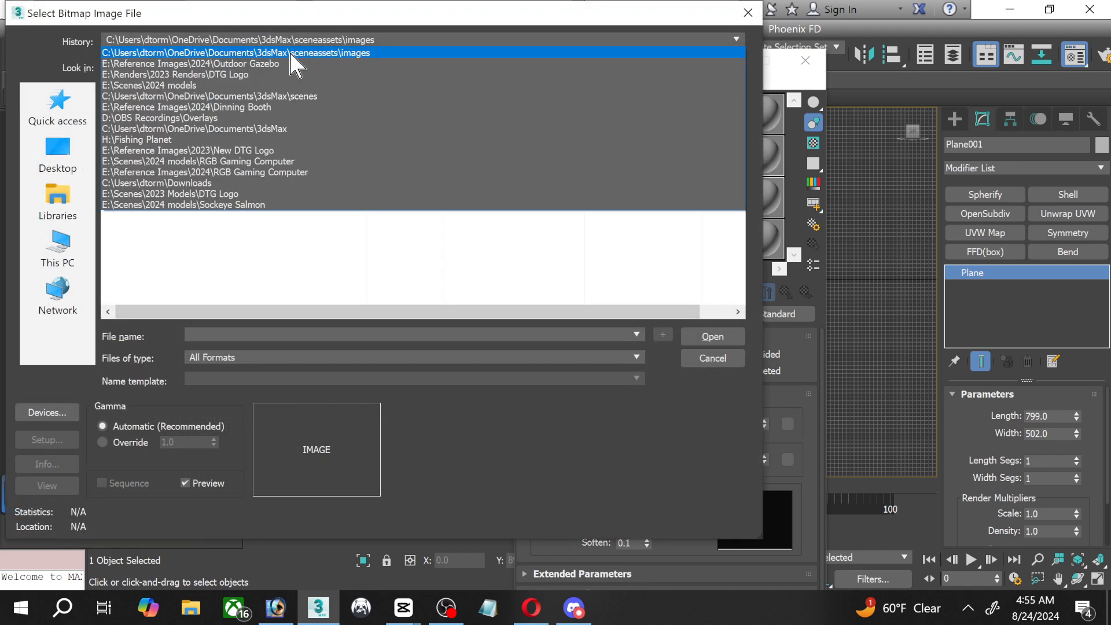
pyautogui.click(227, 65)
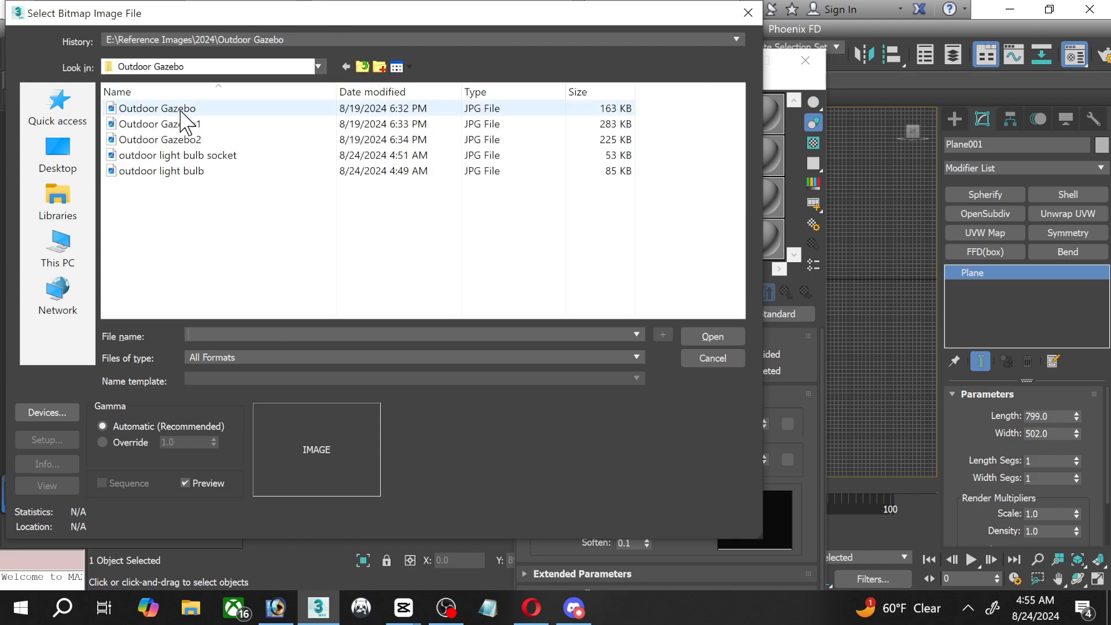
pyautogui.doubleClick(180, 172)
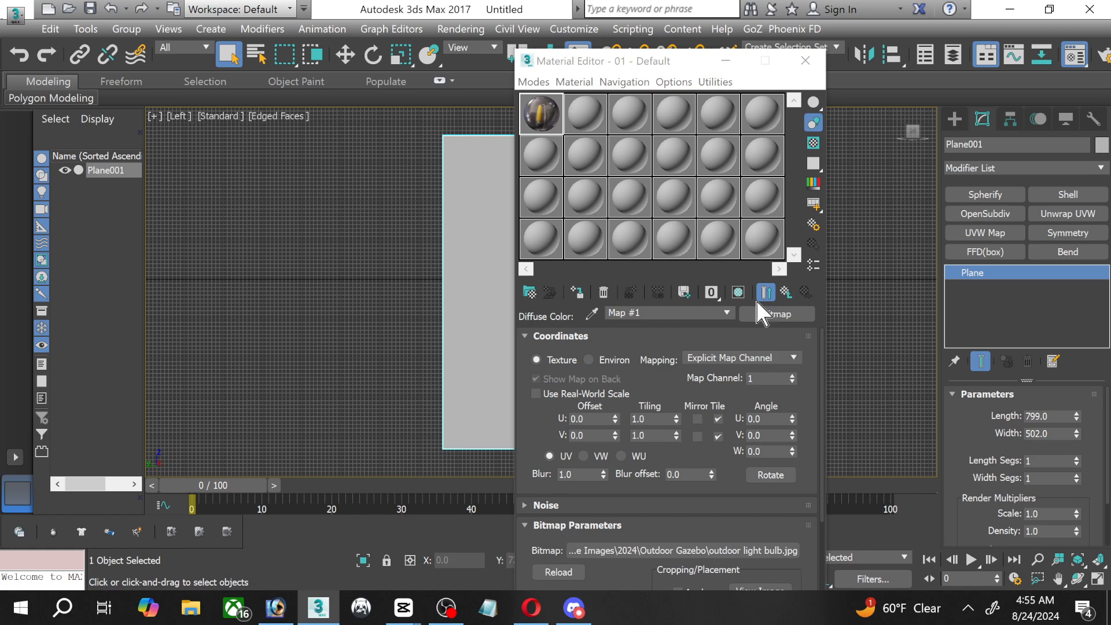
# Assign the bulb material to the selected plane, show it shaded in the viewport, and minimize the Material Editor.
pyautogui.click(787, 293)
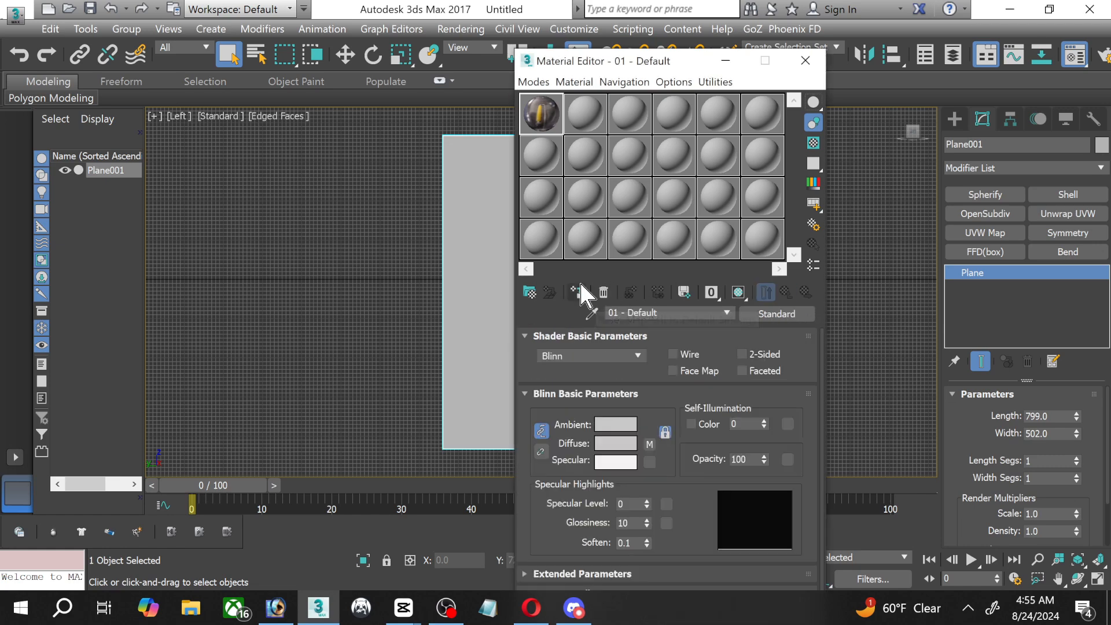
pyautogui.click(576, 292)
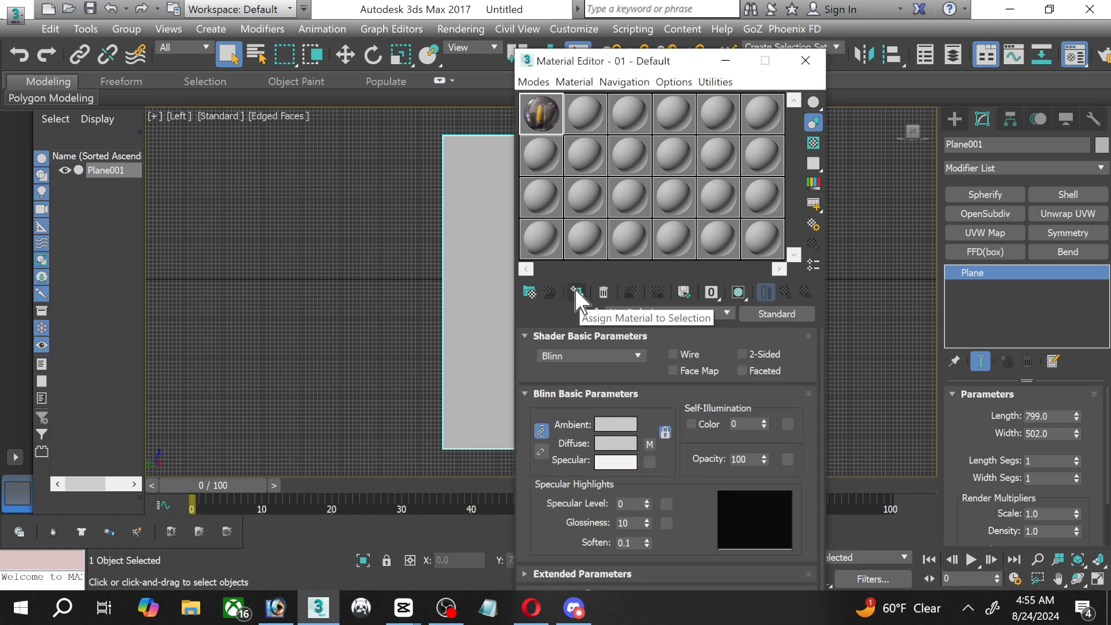
pyautogui.click(739, 293)
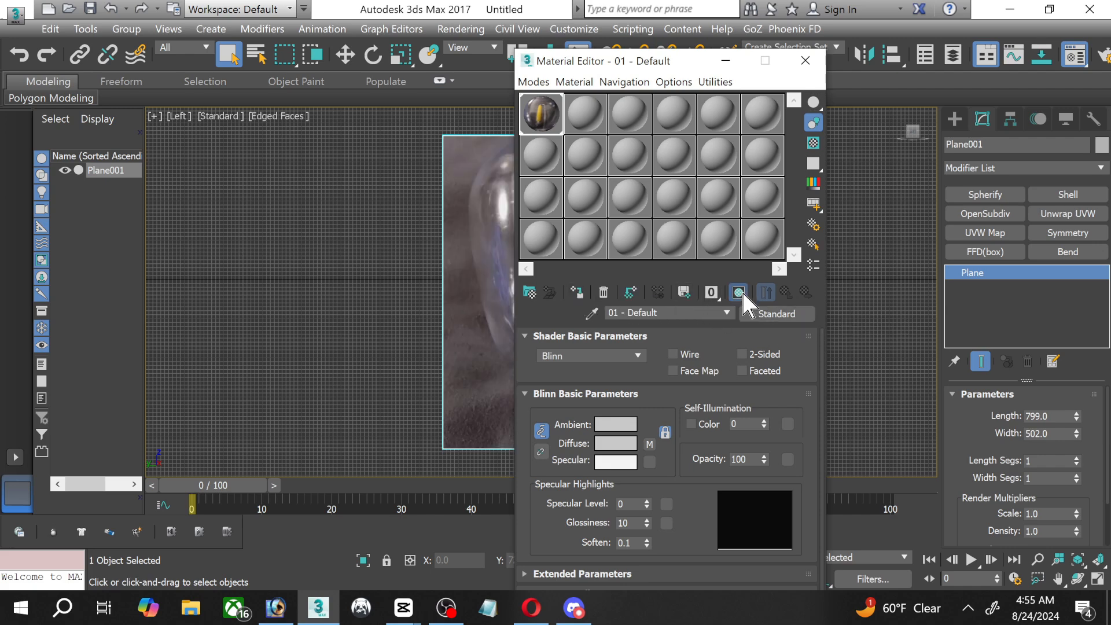
pyautogui.click(728, 59)
pyautogui.click(673, 214)
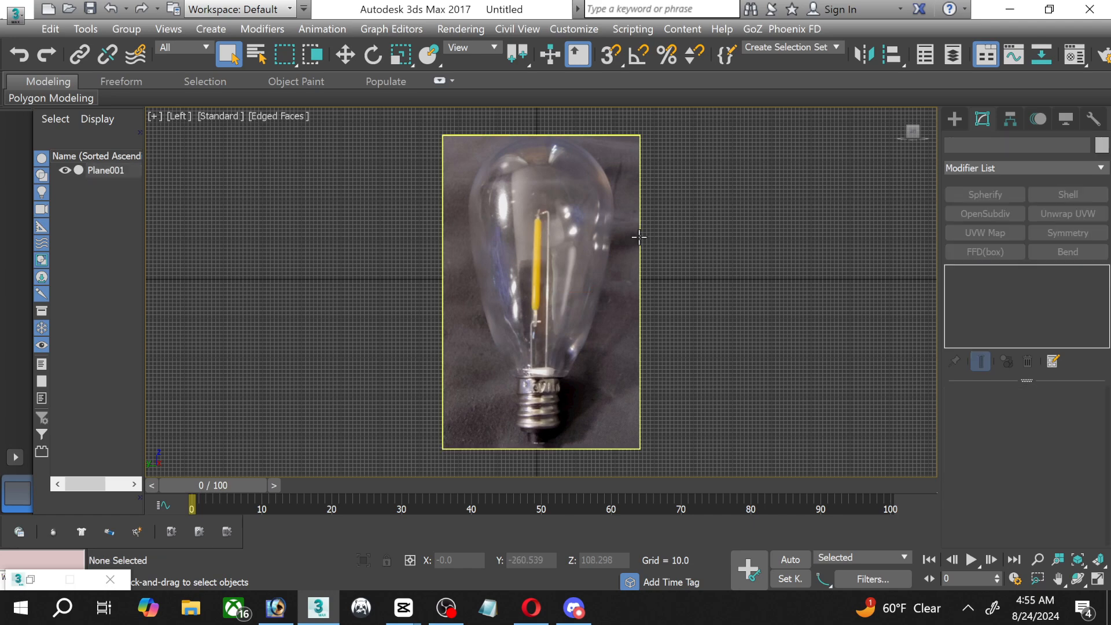
# Turn off Show Frozen in Gray in the plane's object properties, and freeze the plane.
pyautogui.click(630, 238)
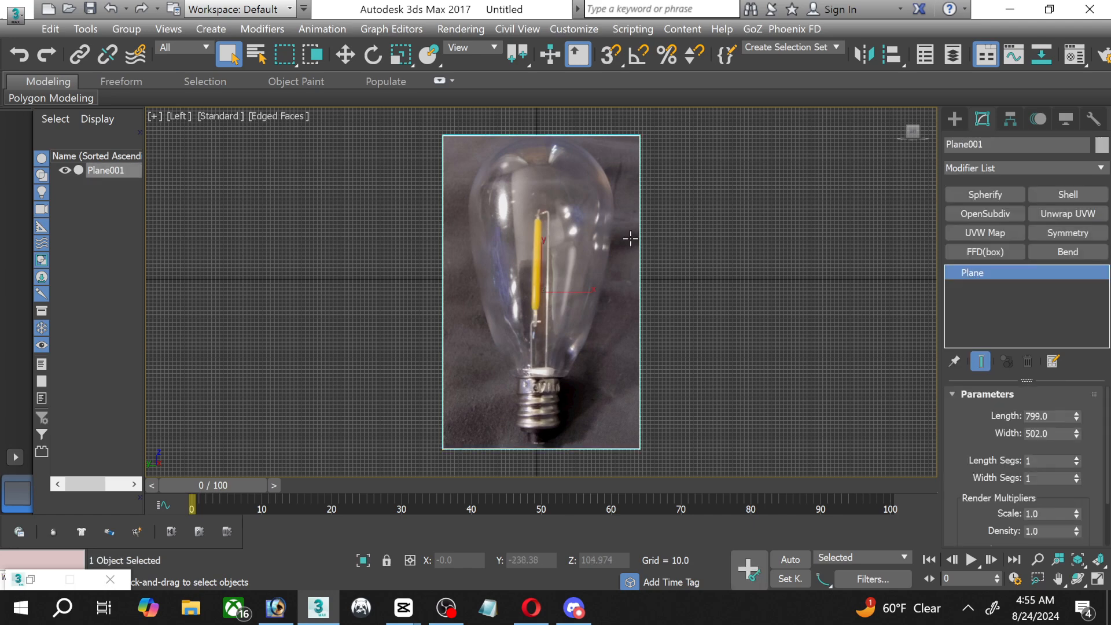
pyautogui.rightClick(631, 238)
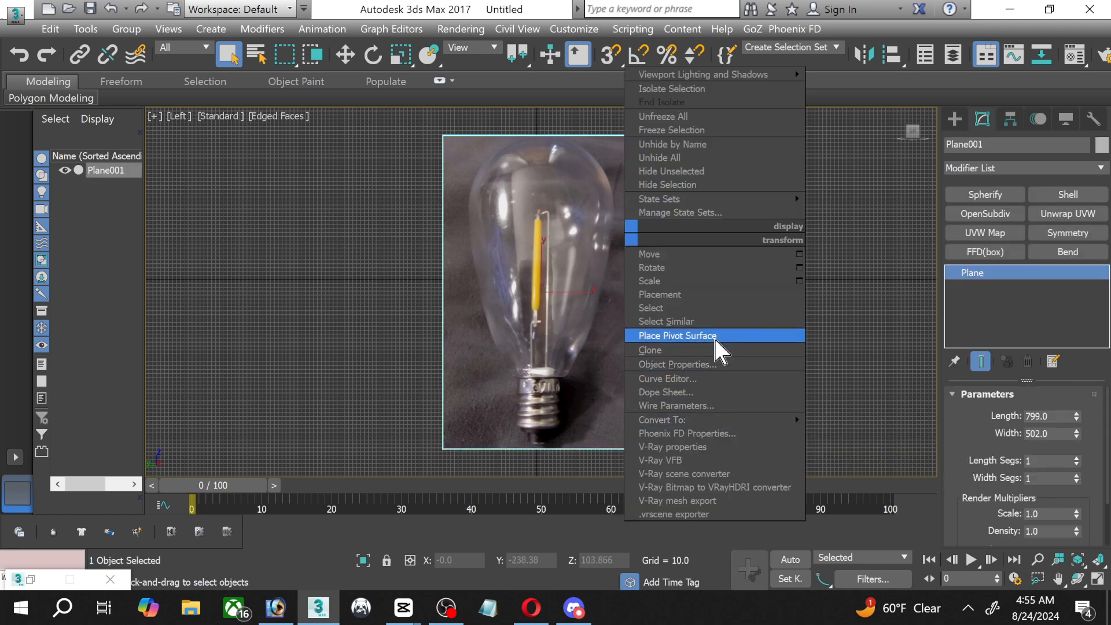
pyautogui.click(707, 364)
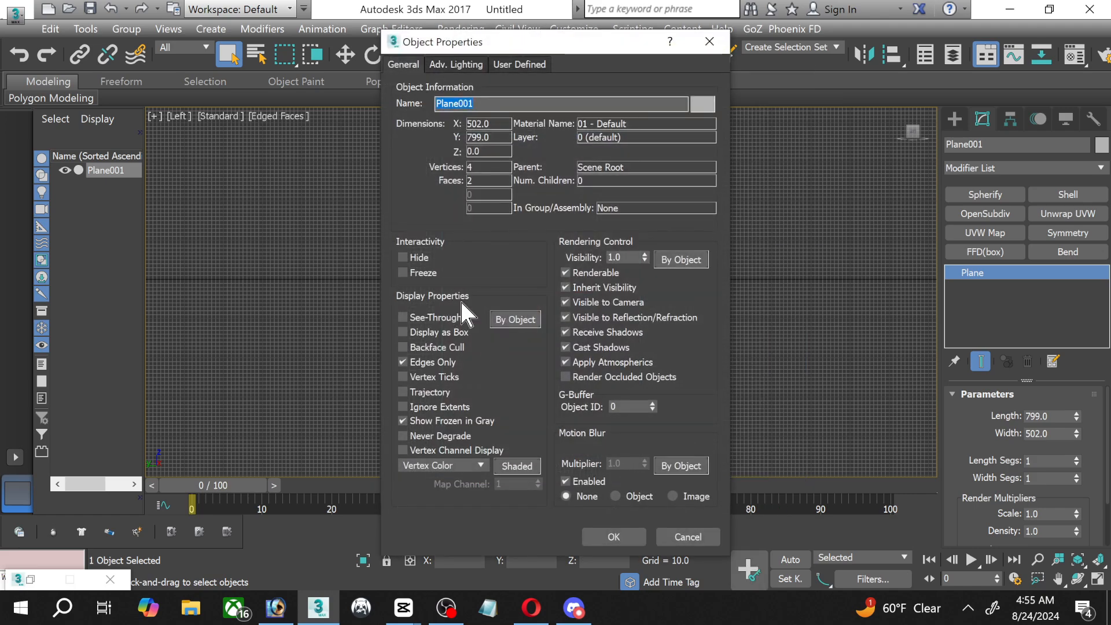
pyautogui.click(417, 420)
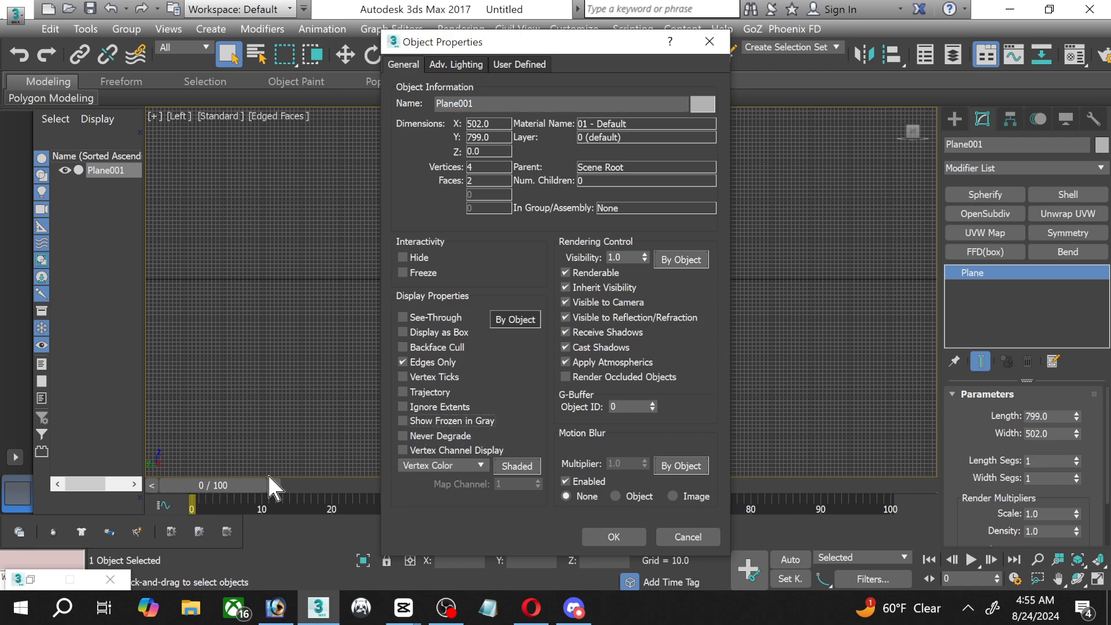
pyautogui.click(610, 529)
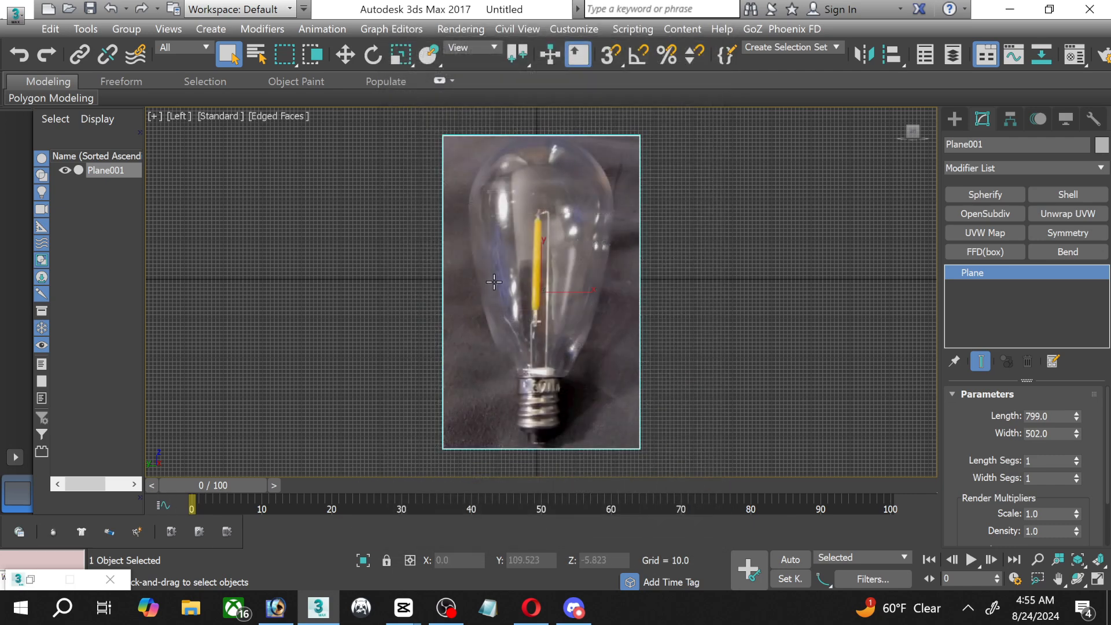
pyautogui.rightClick(494, 282)
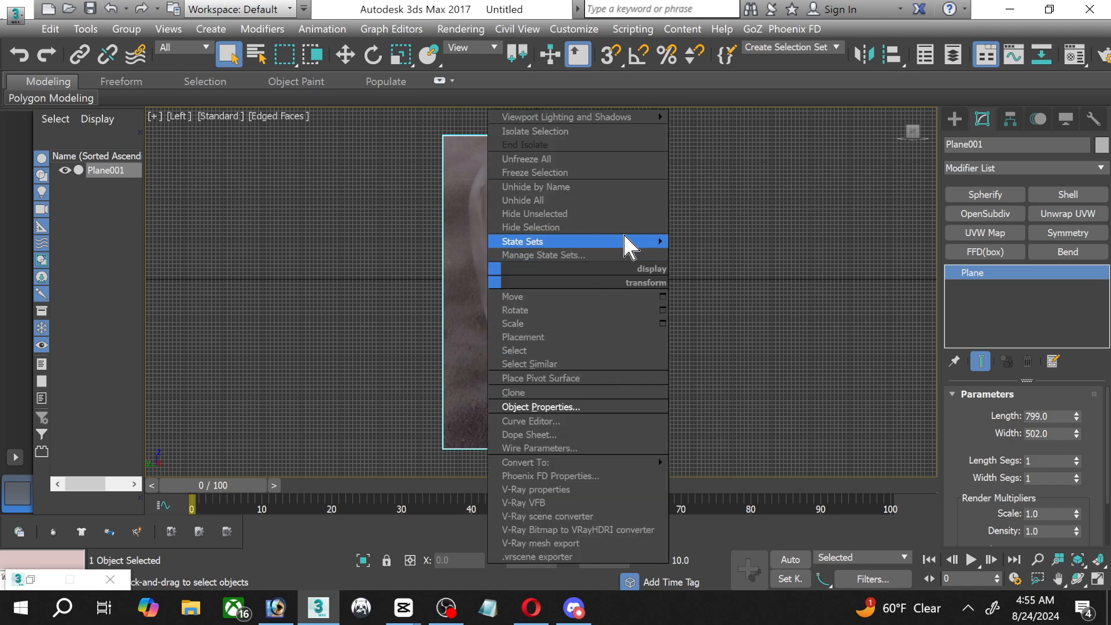
pyautogui.click(625, 173)
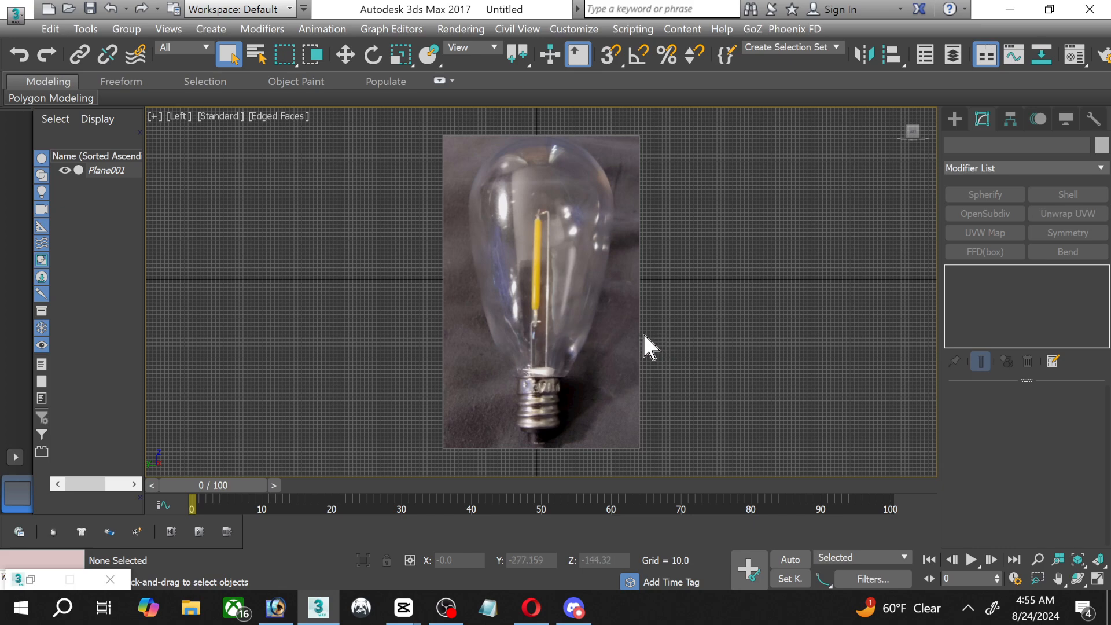
# Hide the grid in the Left viewport.
pyautogui.press('g')
pyautogui.scroll(2, 581, 163)
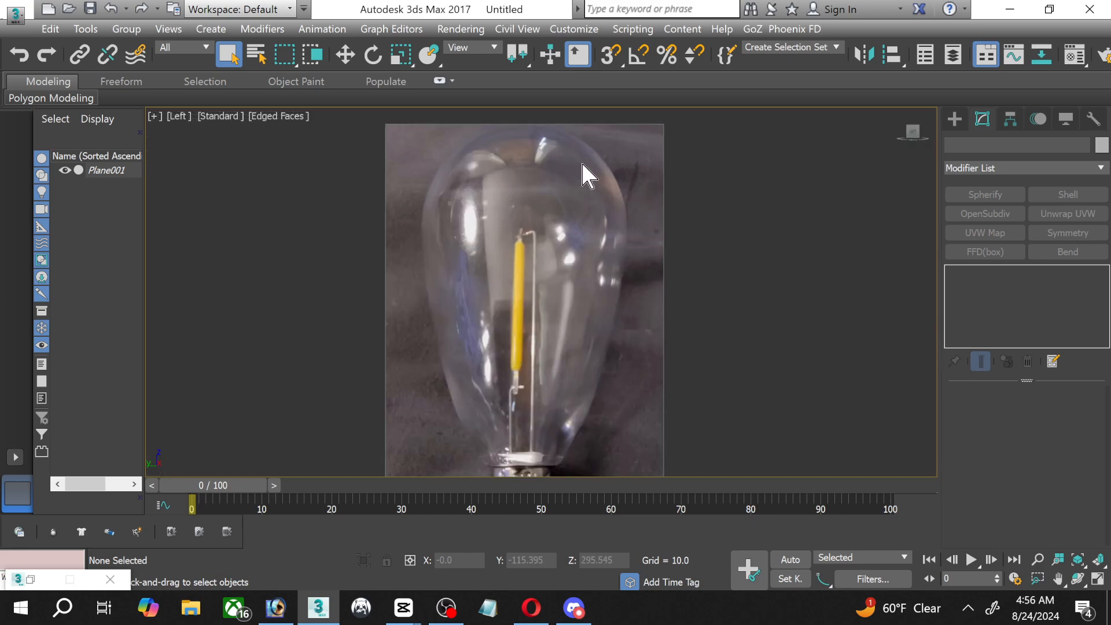
pyautogui.moveTo(546, 340); pyautogui.dragTo(542, 271, button='middle')
pyautogui.scroll(-2, 550, 296)
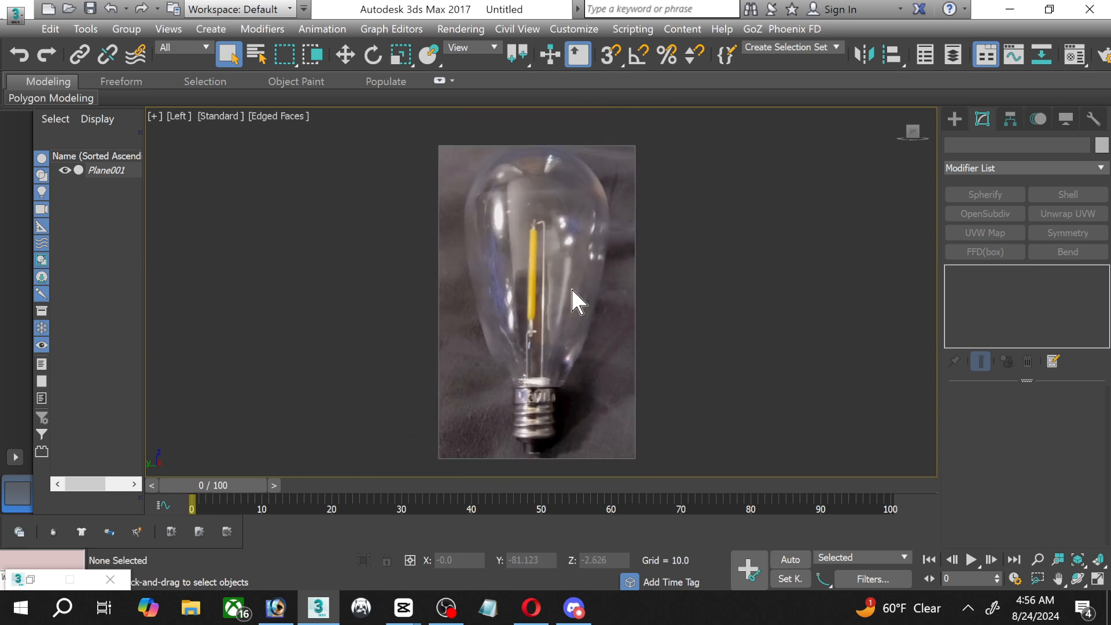
pyautogui.click(962, 119)
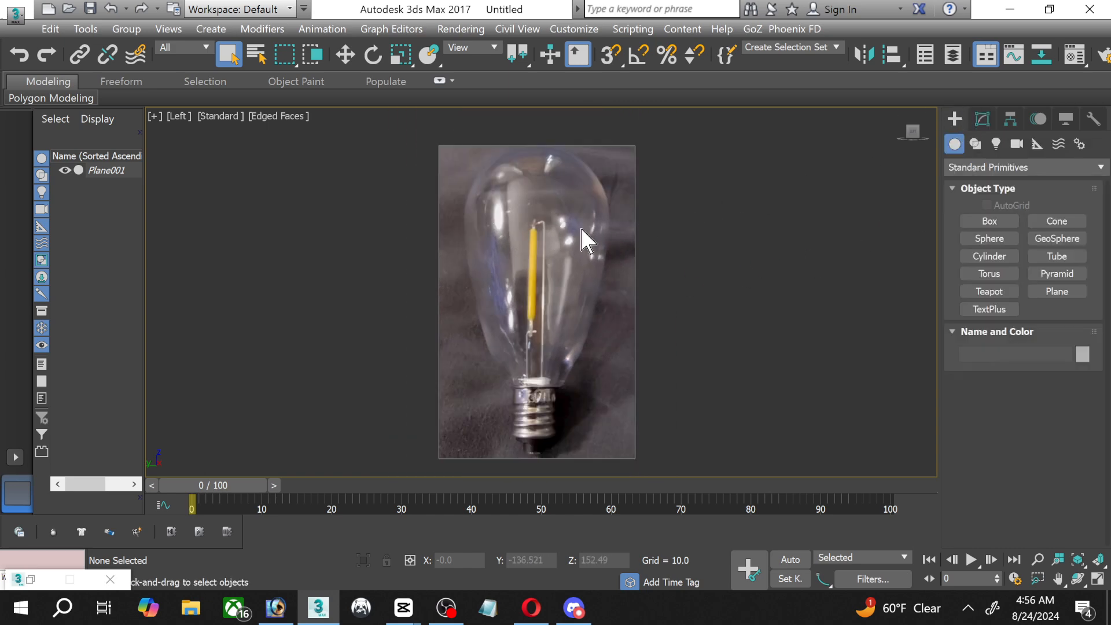
pyautogui.click(980, 118)
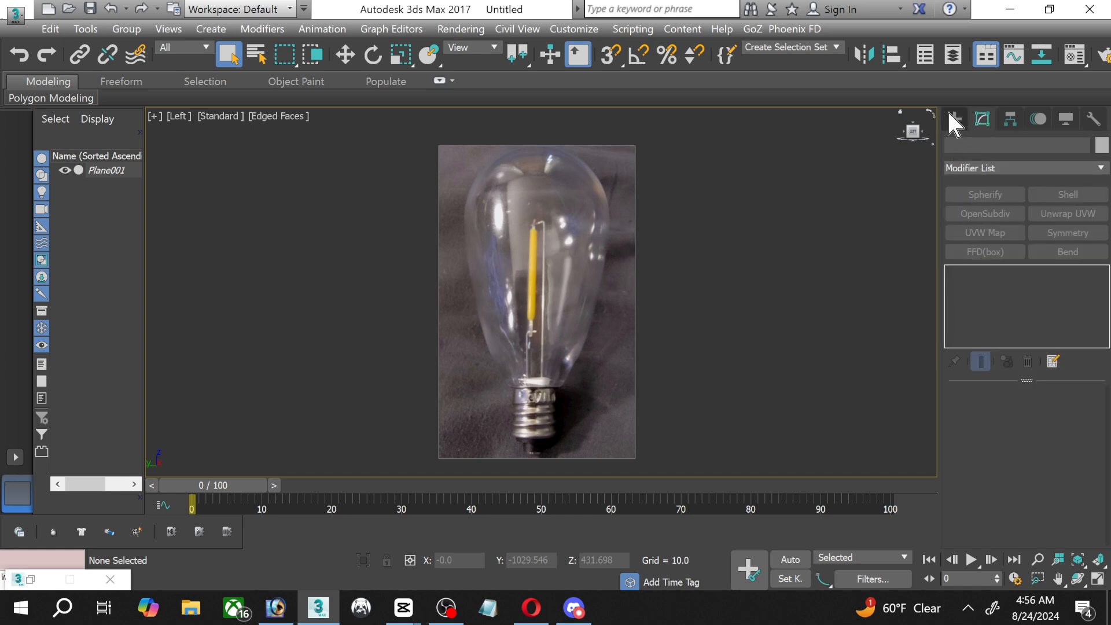
pyautogui.click(955, 119)
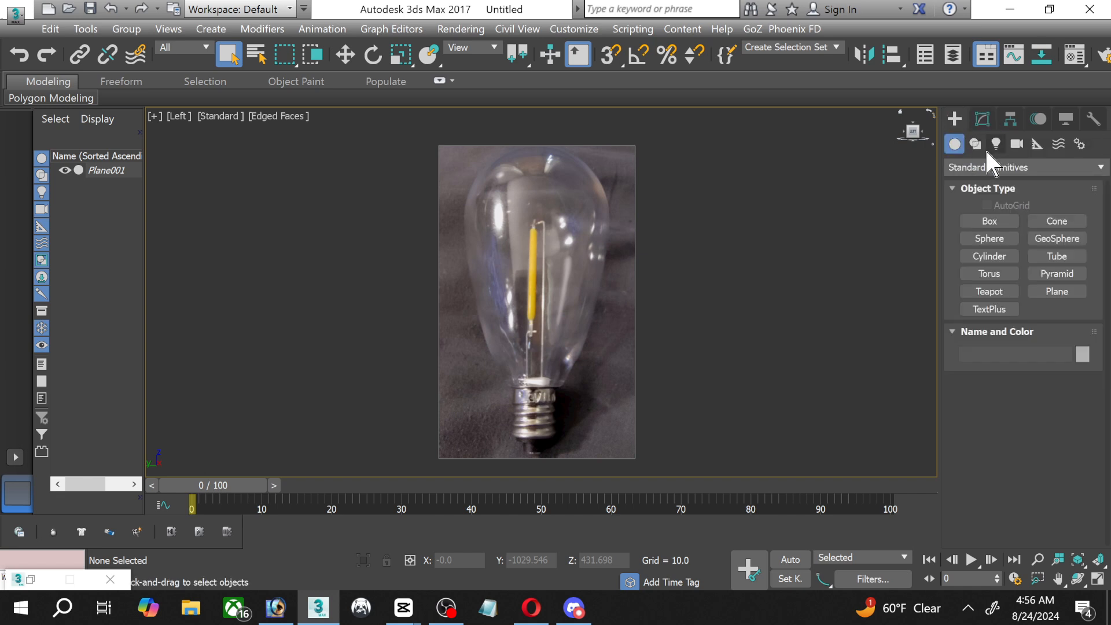
pyautogui.click(977, 143)
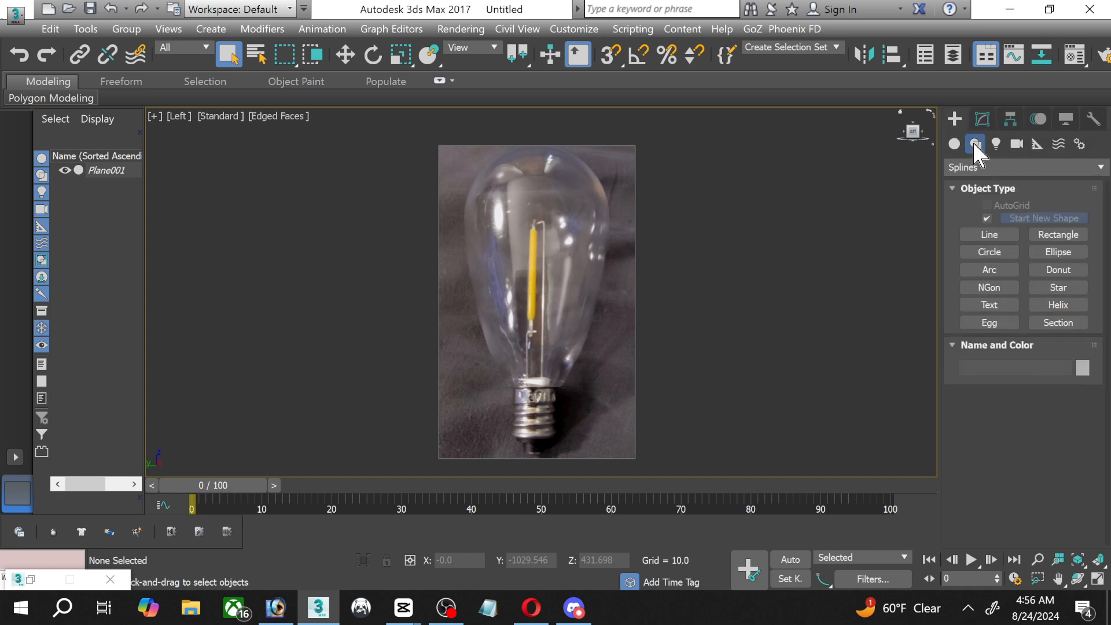
pyautogui.click(990, 235)
pyautogui.scroll(2, 579, 145)
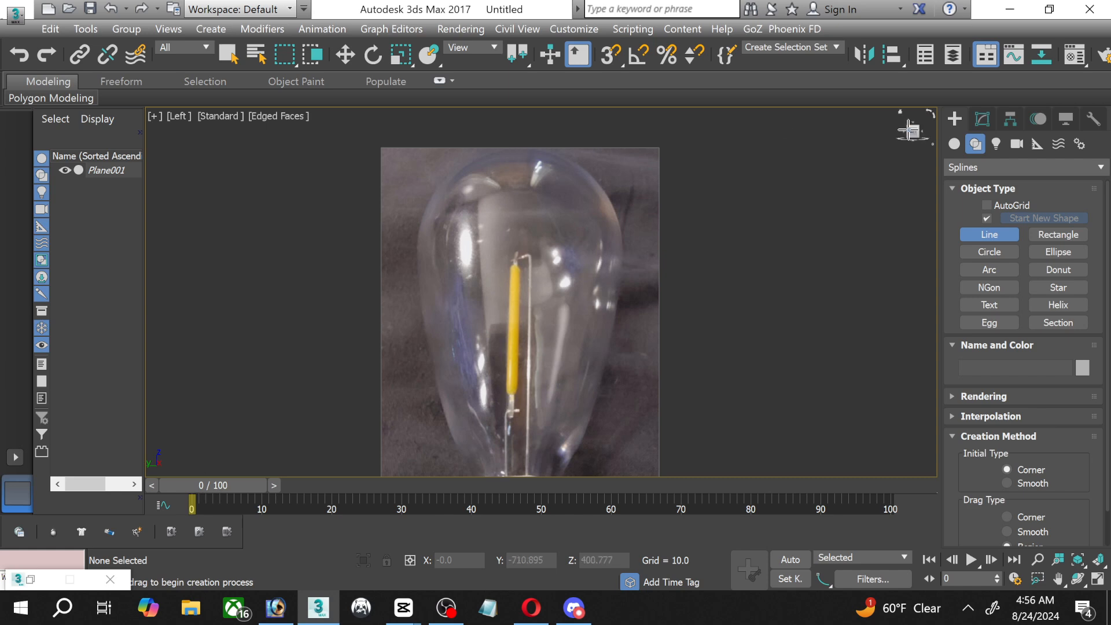
# Set the frozen reference plane's length and width segments to 2 to mark its centre lines.
pyautogui.click(110, 170)
pyautogui.click(984, 118)
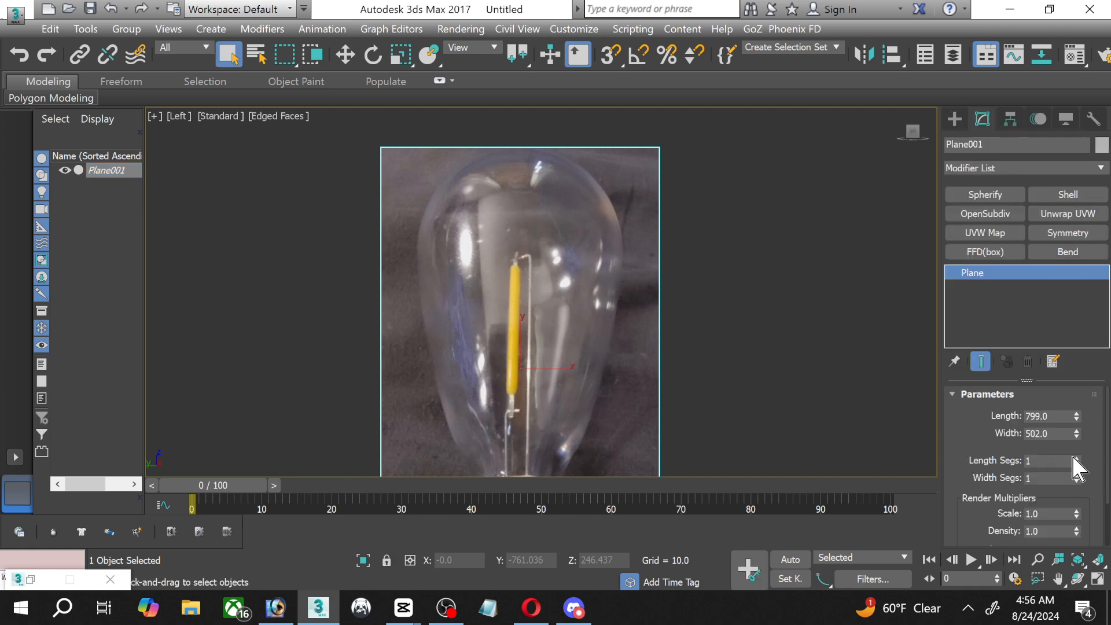
pyautogui.click(1077, 458)
pyautogui.click(1077, 474)
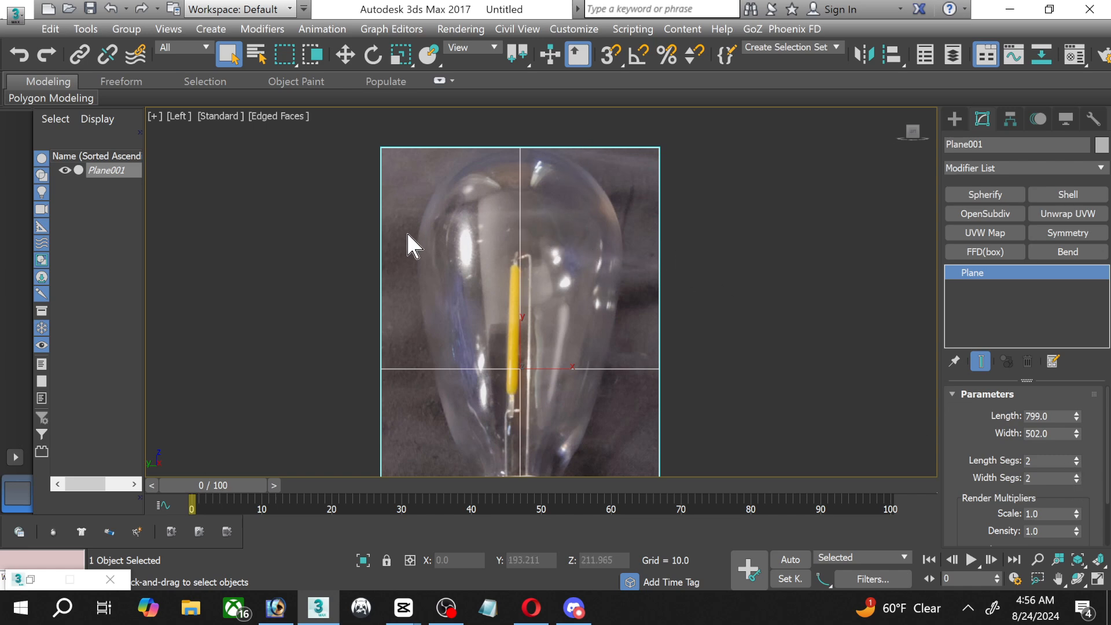
# Start a spline with the Line tool at the bulb's top centre and trace the right side of the glass to its widest point.
pyautogui.click(956, 120)
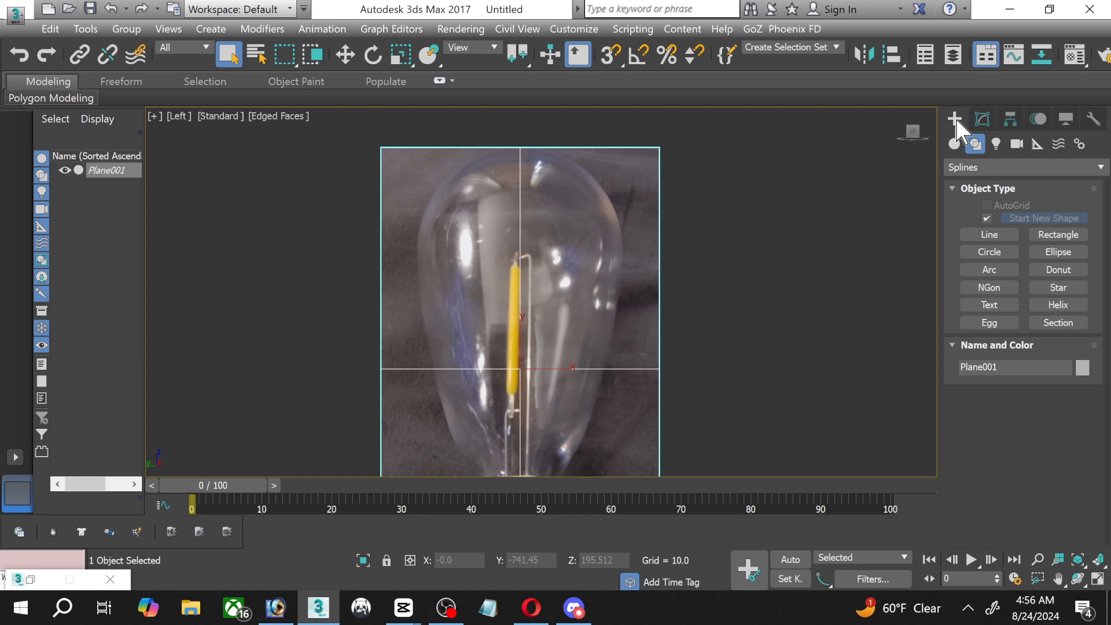
pyautogui.click(719, 204)
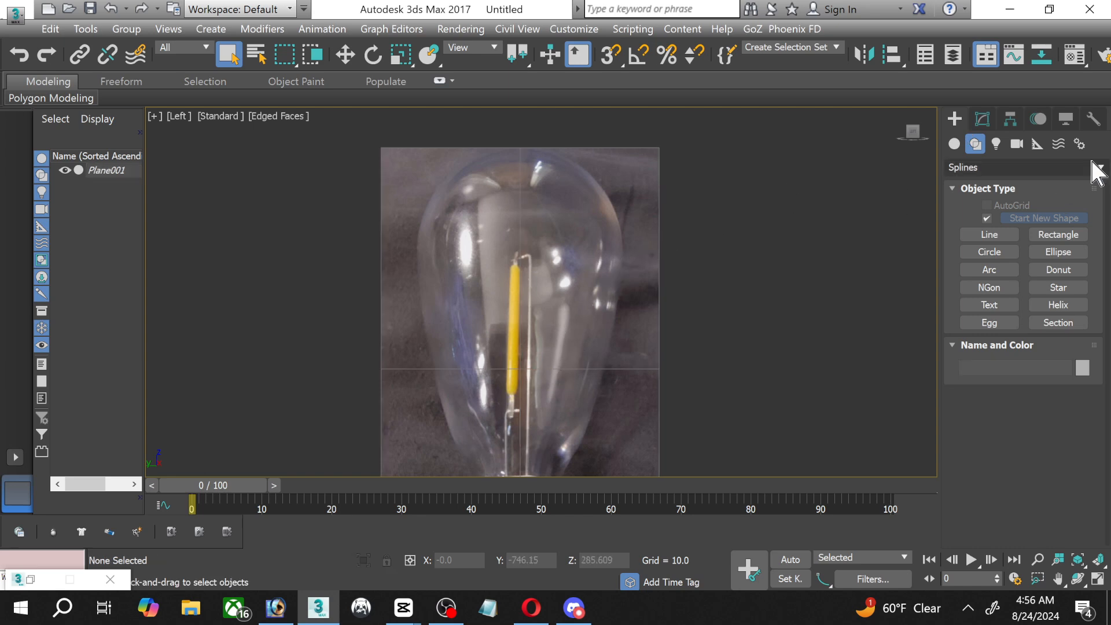
pyautogui.click(990, 234)
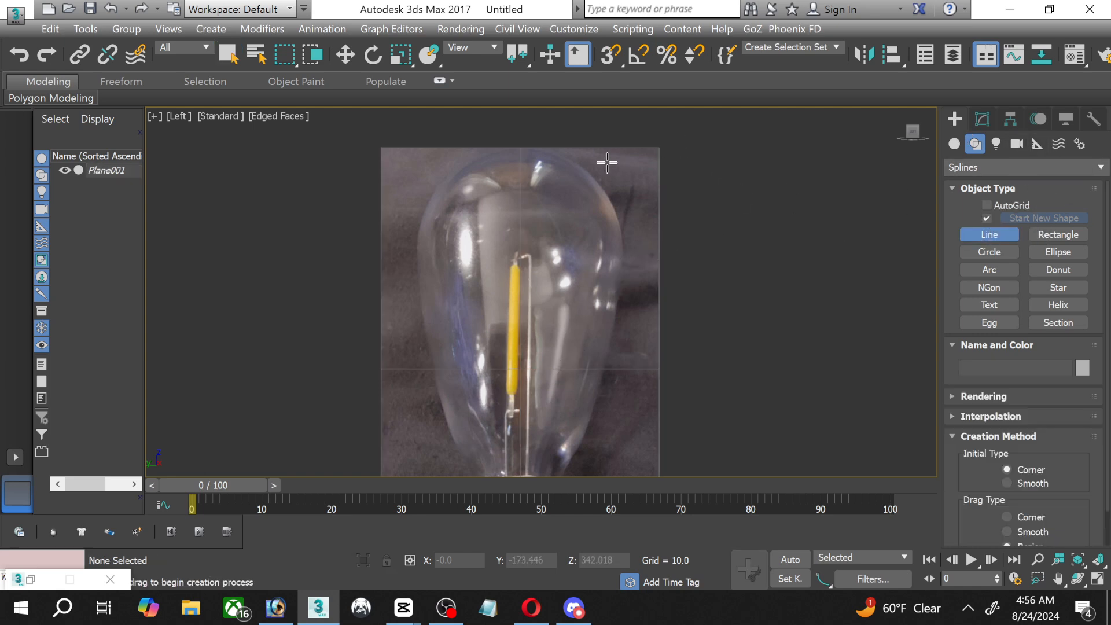
pyautogui.click(520, 149)
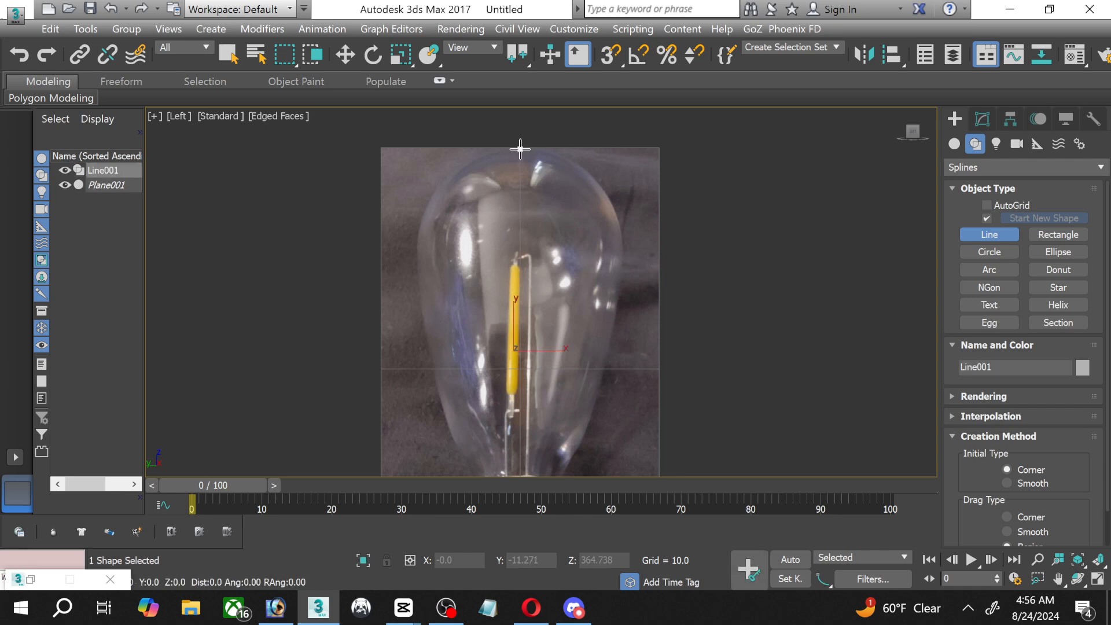
pyautogui.click(562, 156)
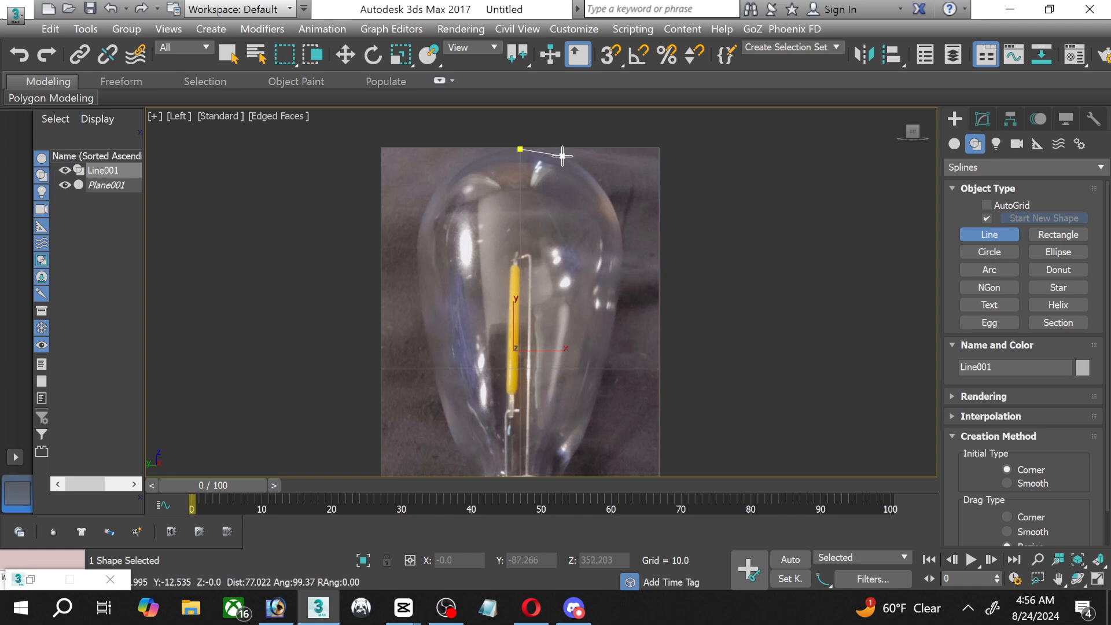
pyautogui.click(594, 178)
pyautogui.click(616, 210)
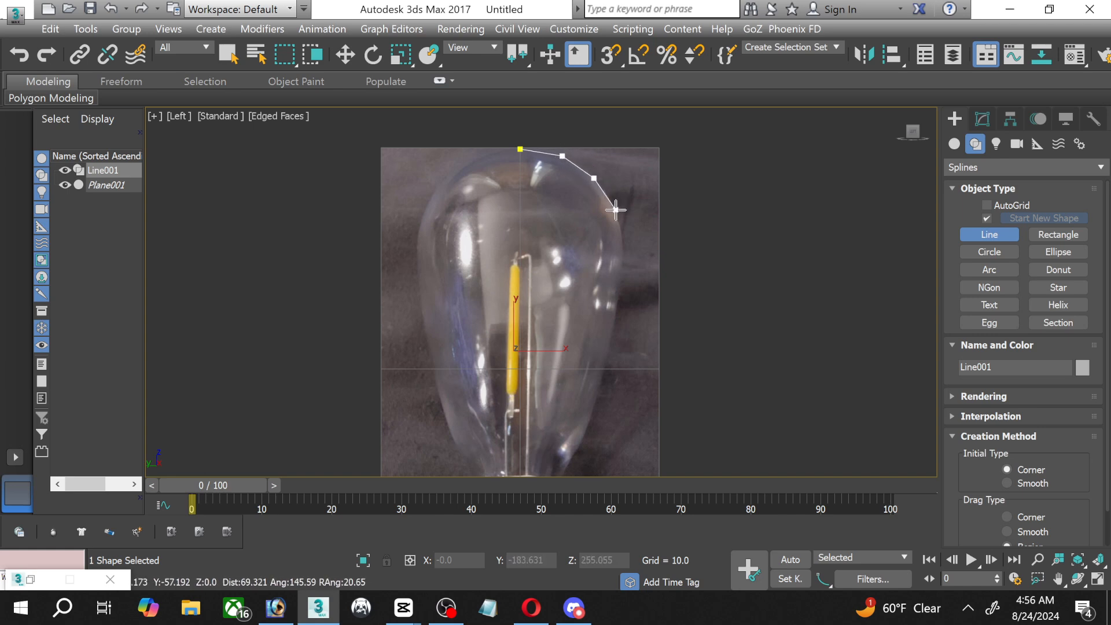
pyautogui.click(626, 249)
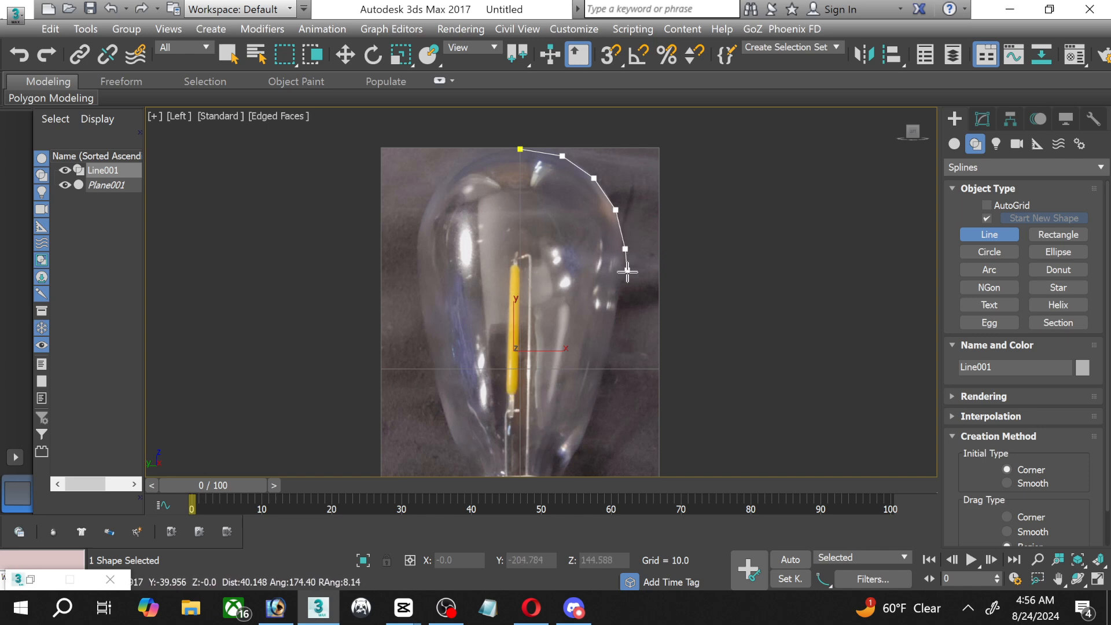
# Continue the line down the tapering right side of the glass to the upper edge of the metal collar.
pyautogui.click(619, 302)
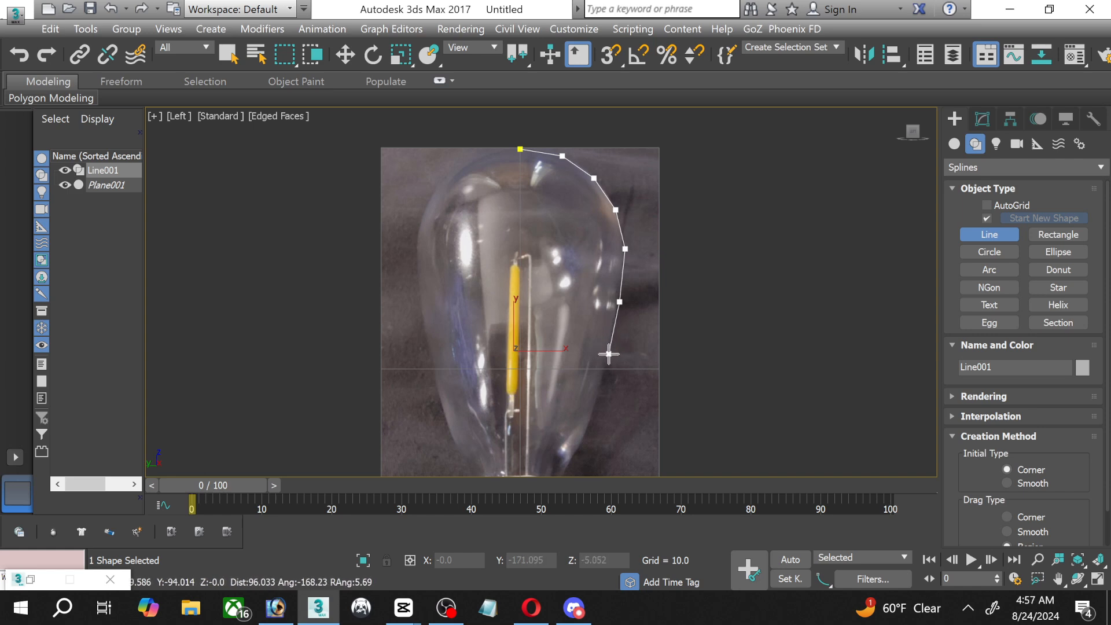
pyautogui.click(609, 353)
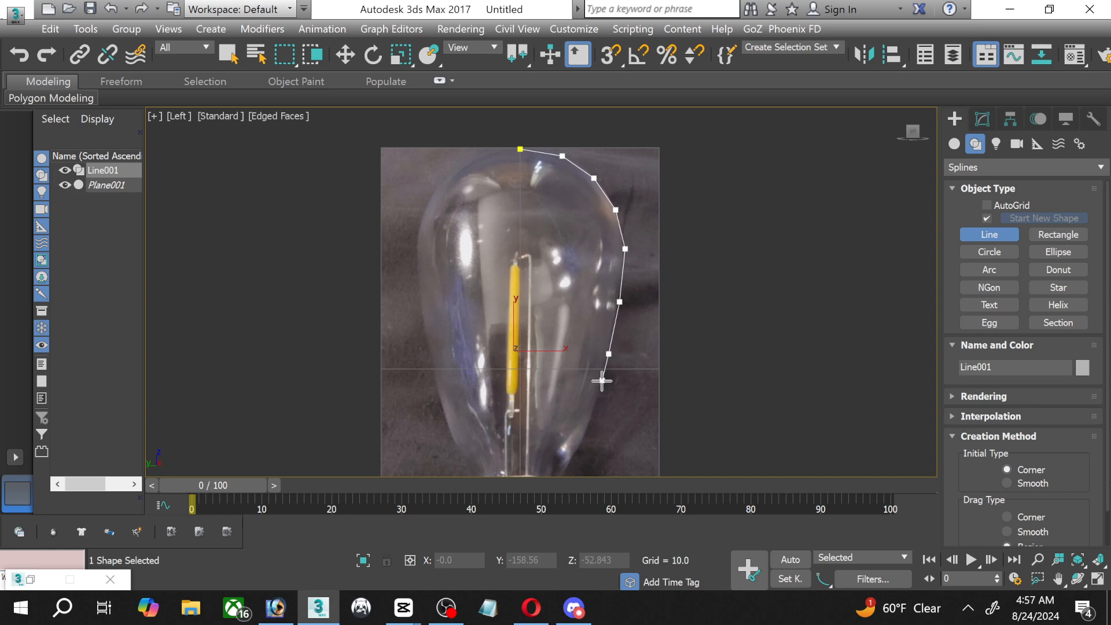
pyautogui.click(594, 409)
pyautogui.press('i')
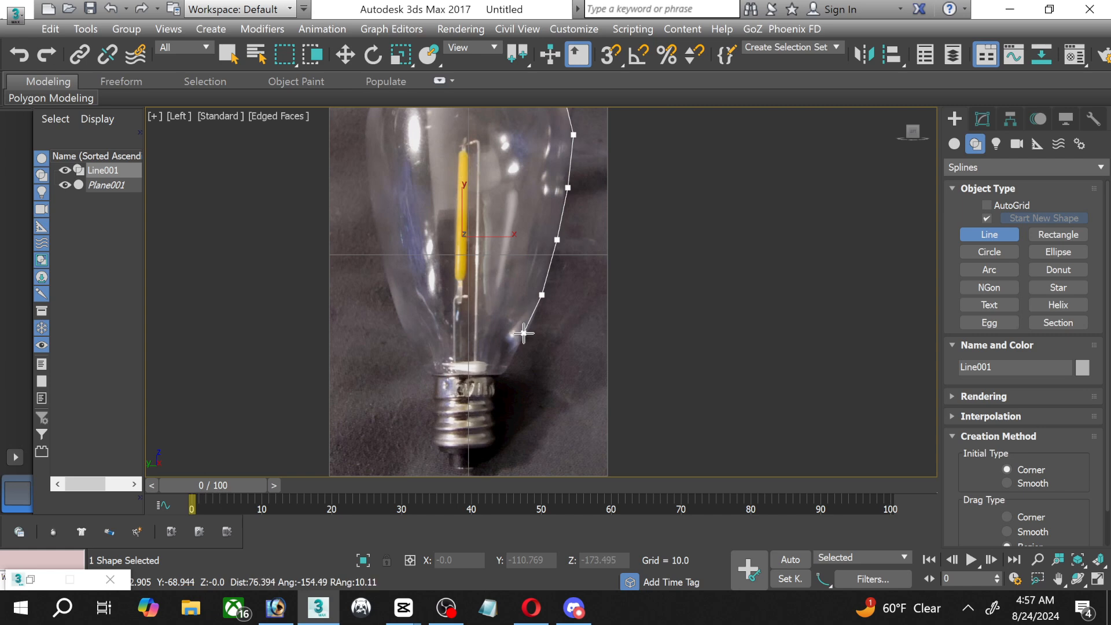
pyautogui.click(525, 333)
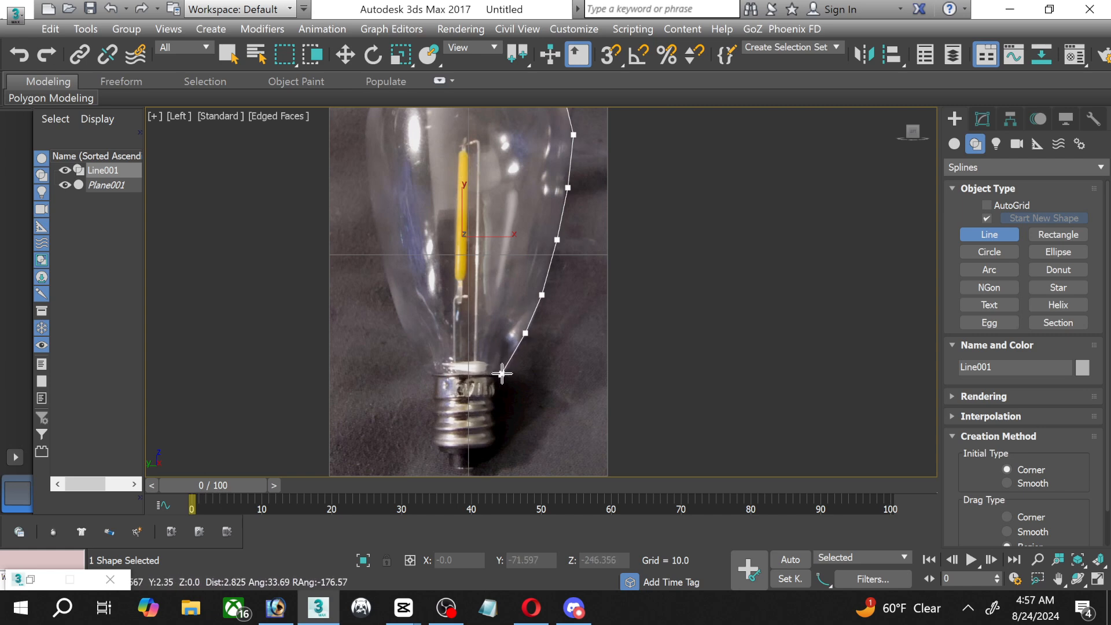
pyautogui.scroll(5, 502, 374)
pyautogui.click(500, 378)
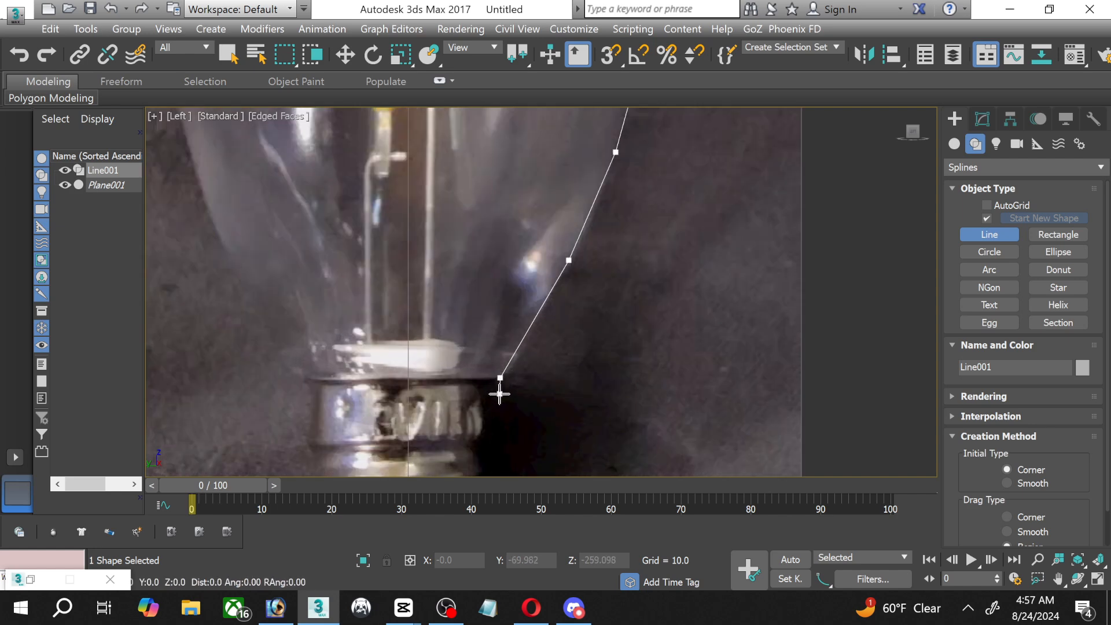
# Trace the metal collar's right side straight down and step the line inward beneath it.
pyautogui.click(500, 394)
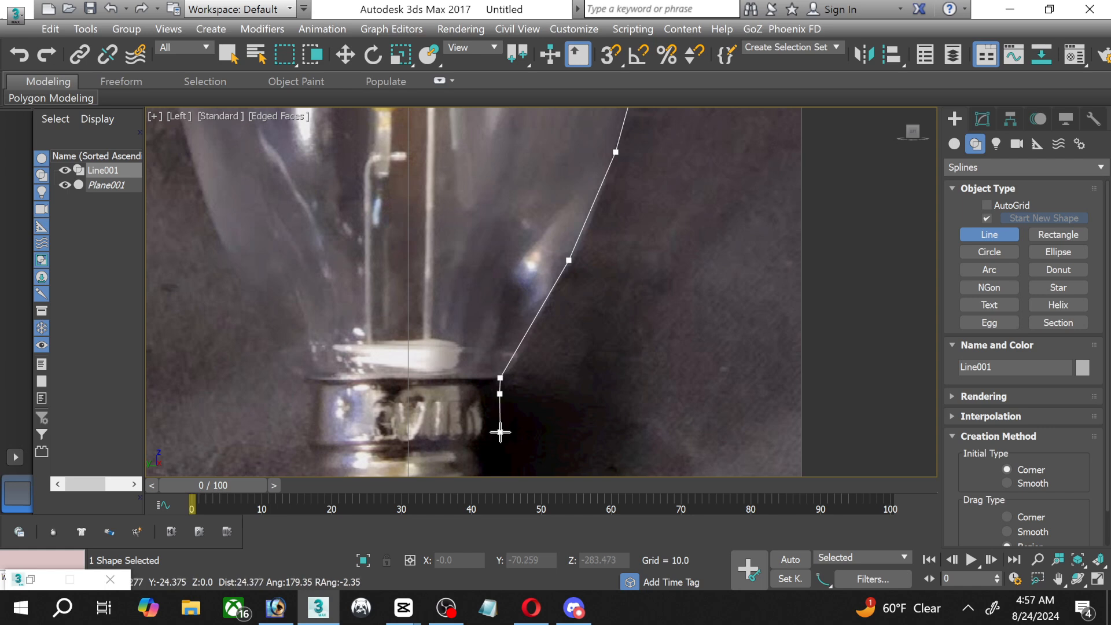
pyautogui.click(501, 432)
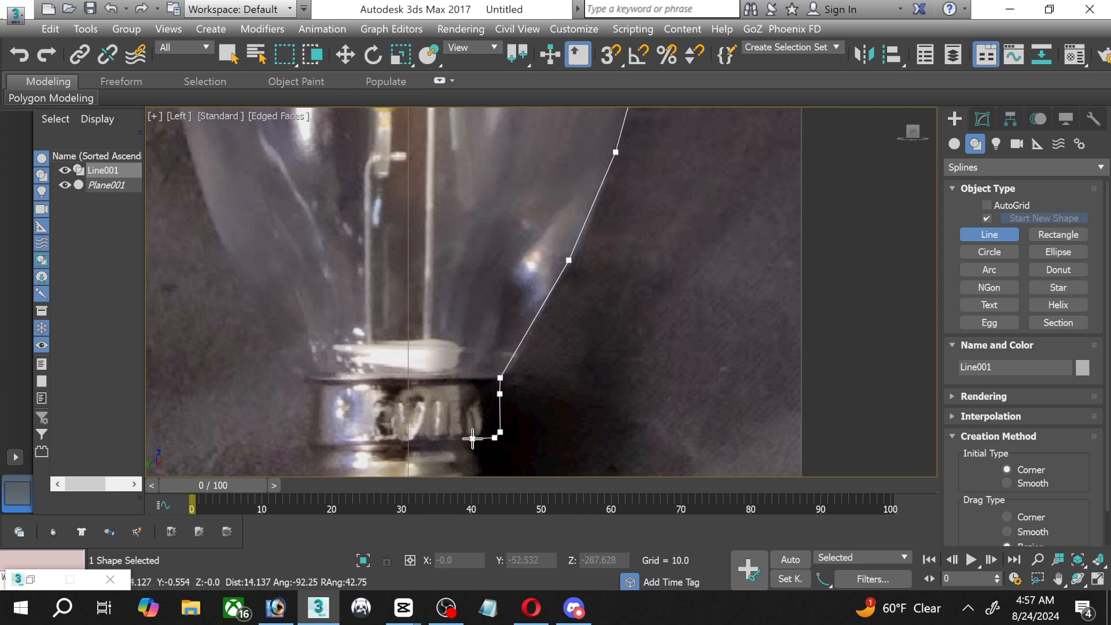
pyautogui.press('i')
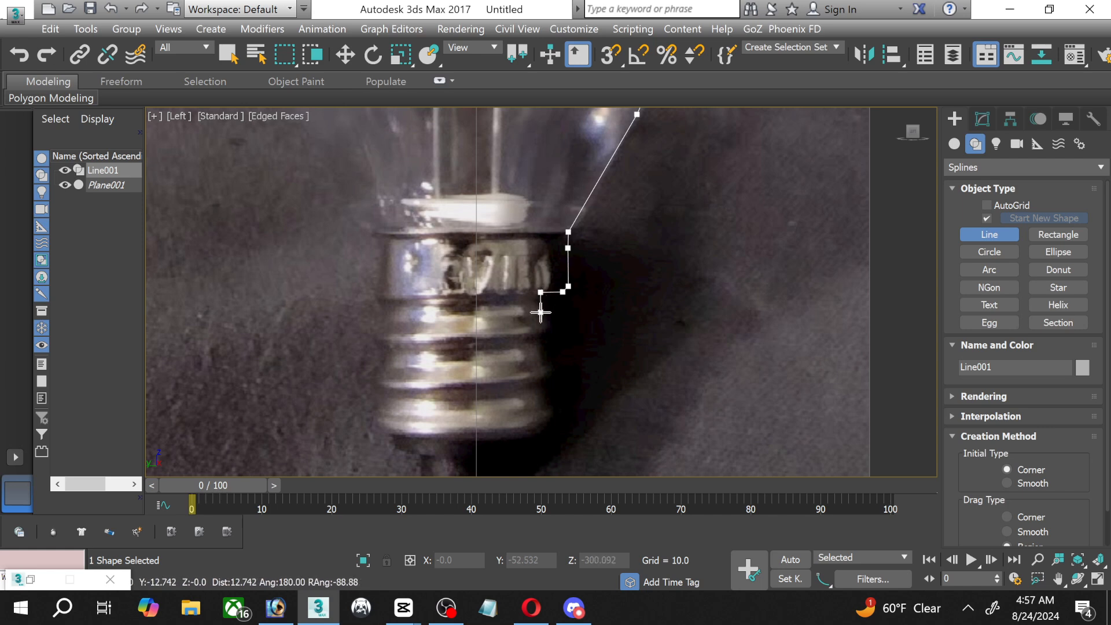
# Trace the three screw-thread ridges and the base's lower edge, ending the line at the plane's vertical centre line.
pyautogui.click(541, 312)
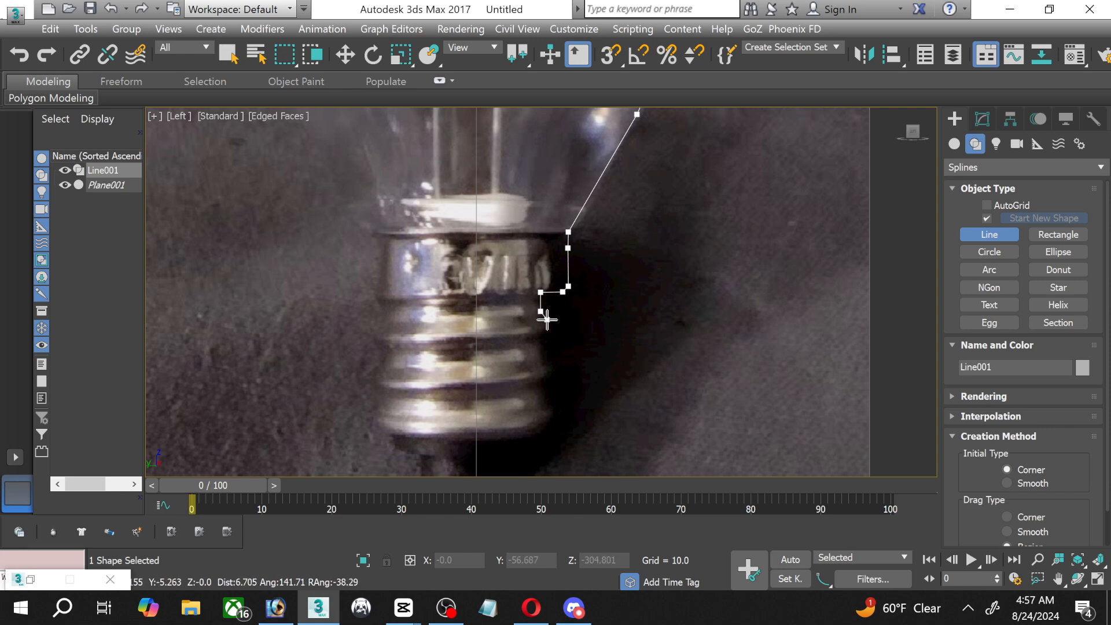
pyautogui.click(547, 320)
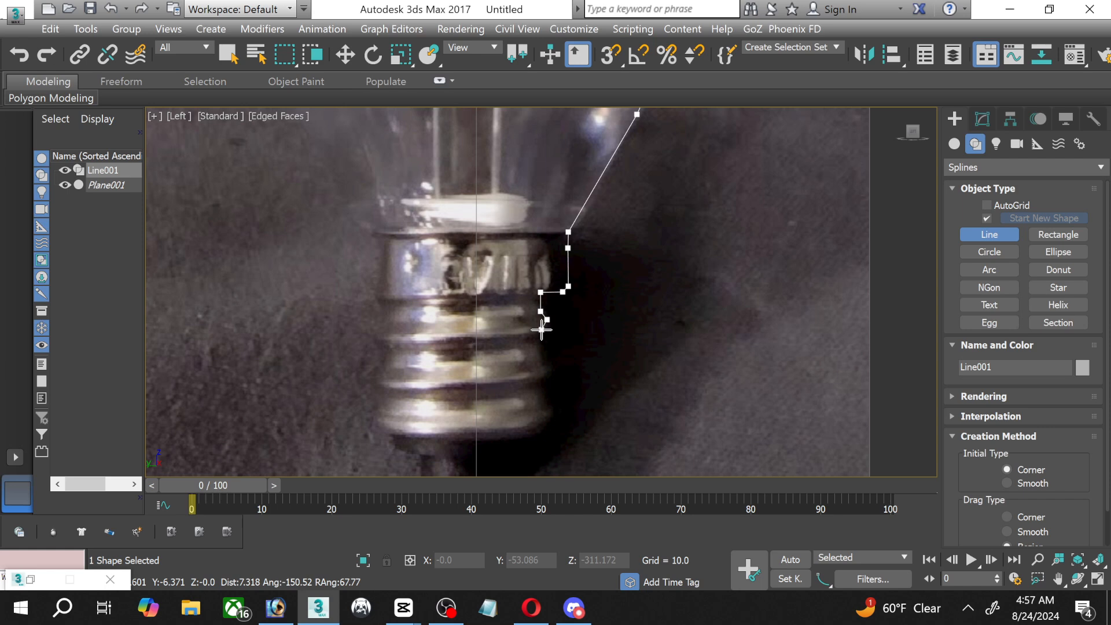
pyautogui.click(541, 329)
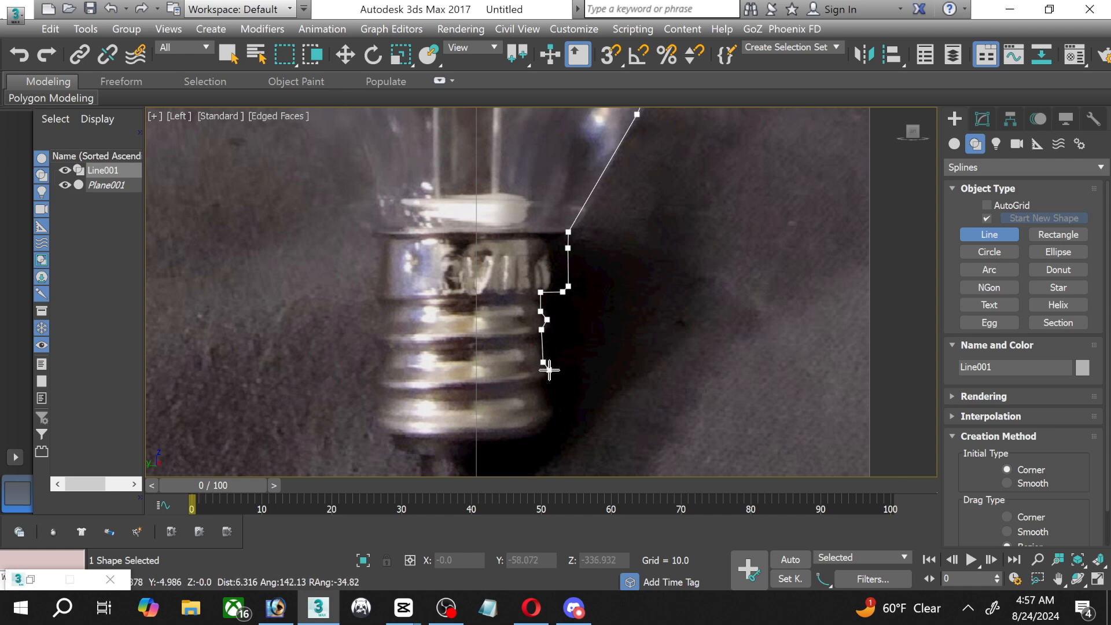
pyautogui.click(550, 370)
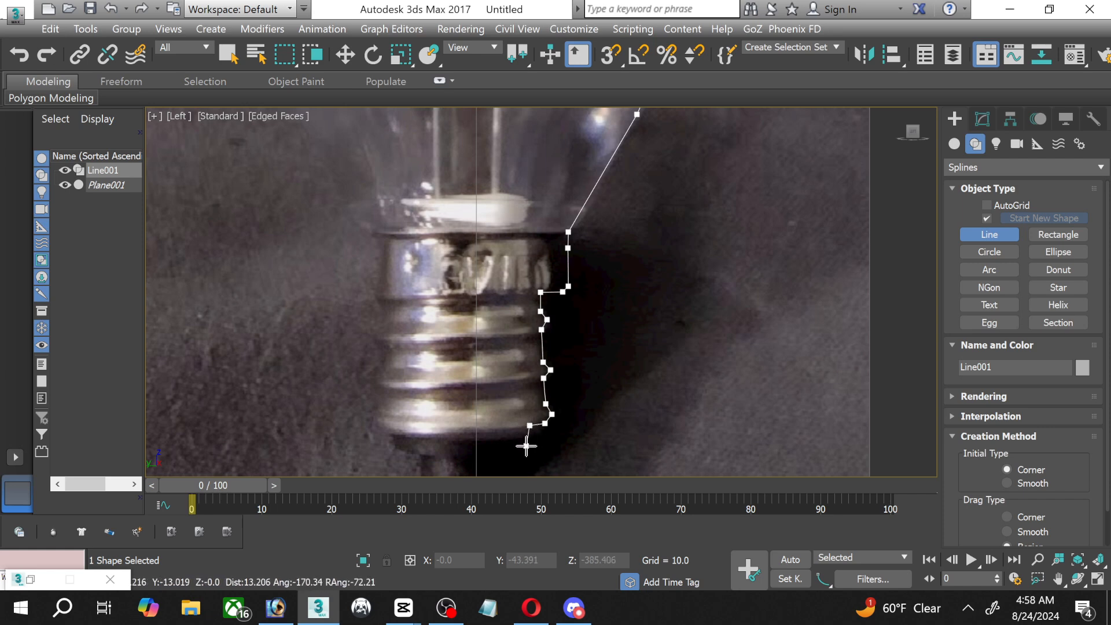
pyautogui.click(527, 447)
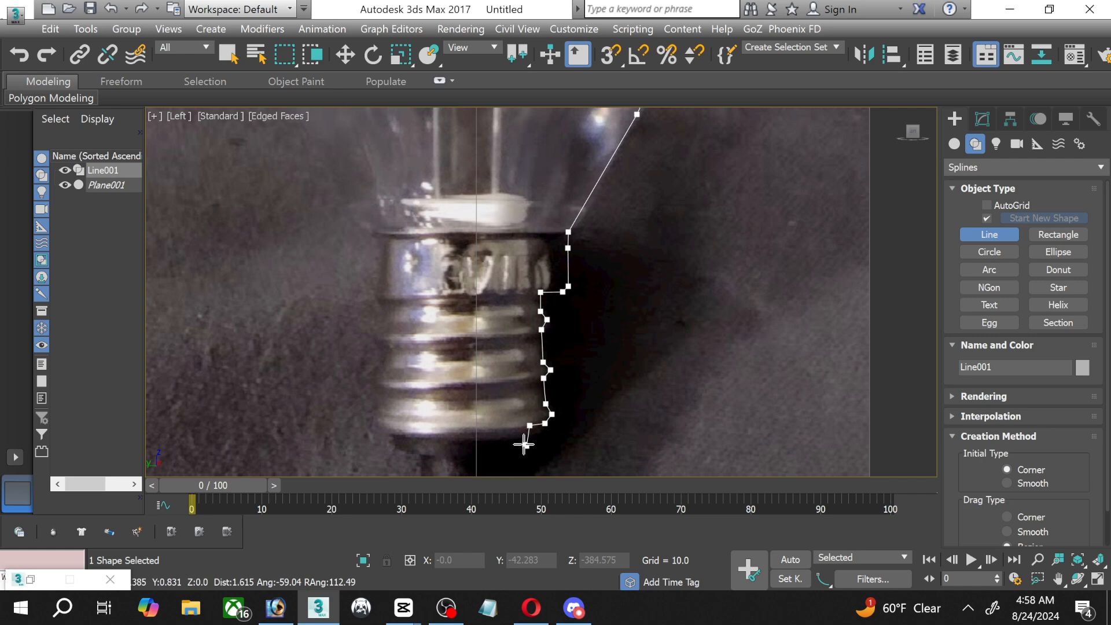
pyautogui.click(477, 446)
pyautogui.rightClick(476, 447)
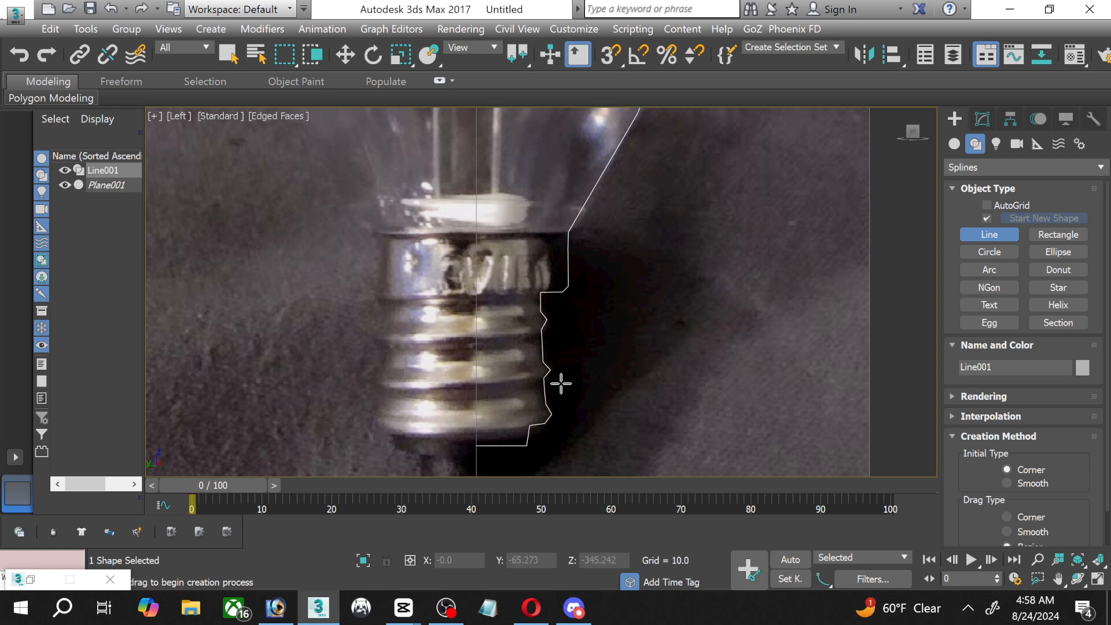
# Open the traced line for editing at the Vertex sub-object level.
pyautogui.scroll(-2, 590, 291)
pyautogui.moveTo(544, 209); pyautogui.dragTo(498, 335, button='middle')
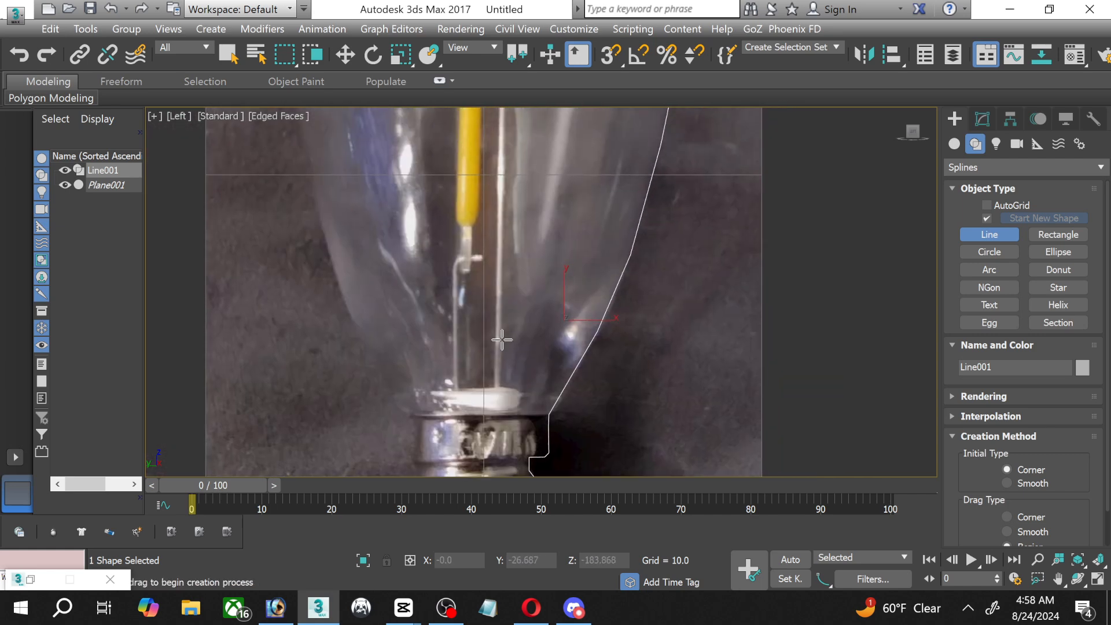
pyautogui.scroll(-2, 500, 330)
pyautogui.moveTo(474, 220); pyautogui.dragTo(464, 383, button='middle')
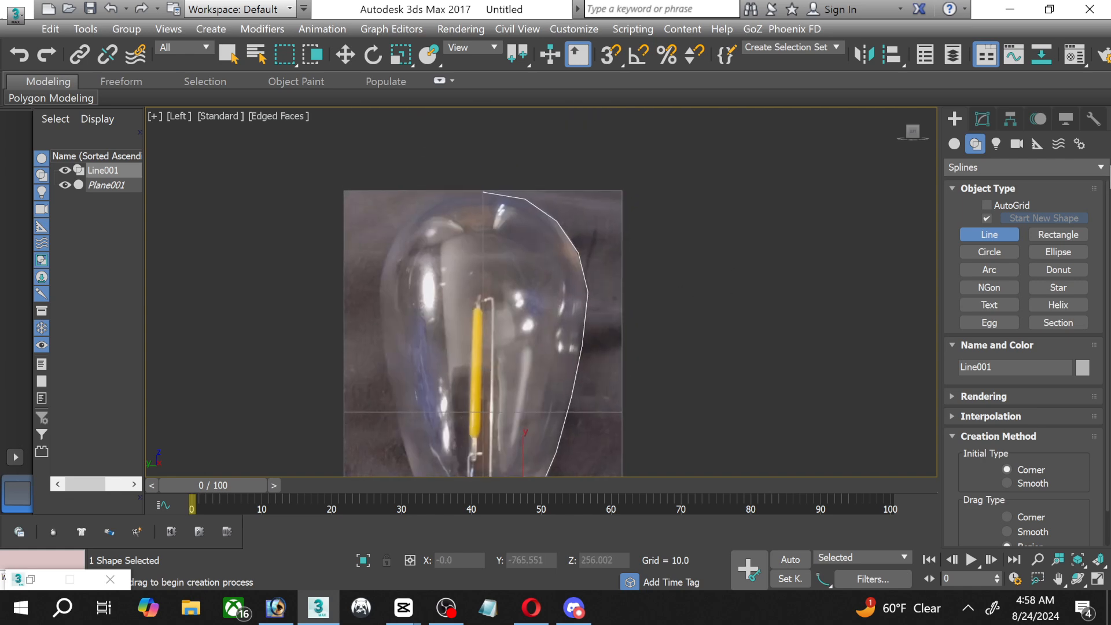
pyautogui.click(984, 119)
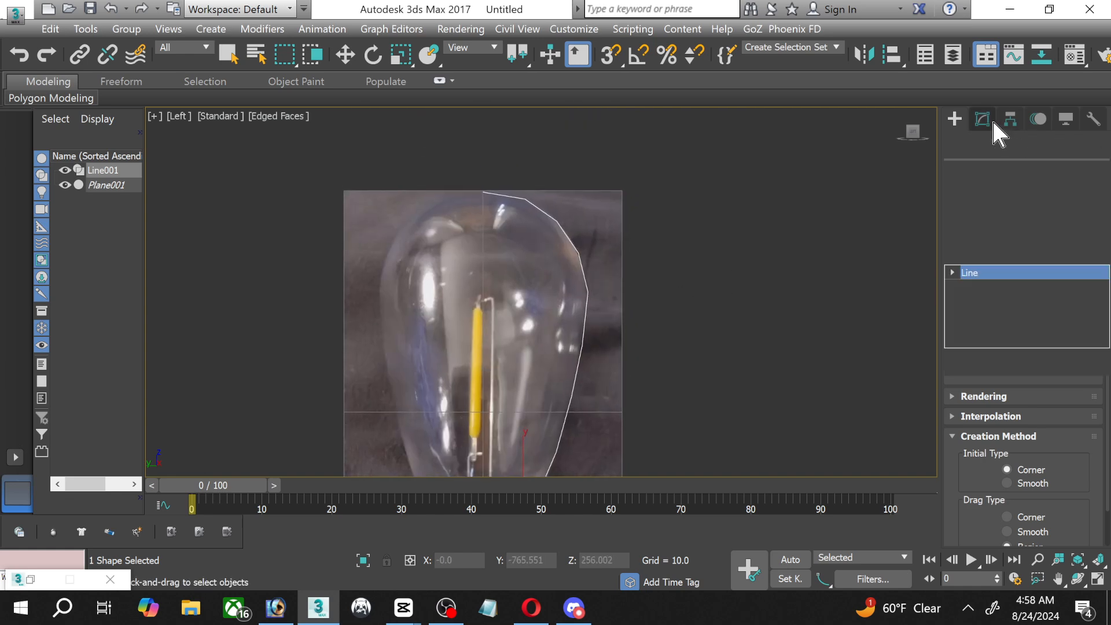
pyautogui.click(952, 273)
pyautogui.click(965, 287)
# Convert the second vertex from the top of the profile to Bezier Corner.
pyautogui.scroll(4, 467, 168)
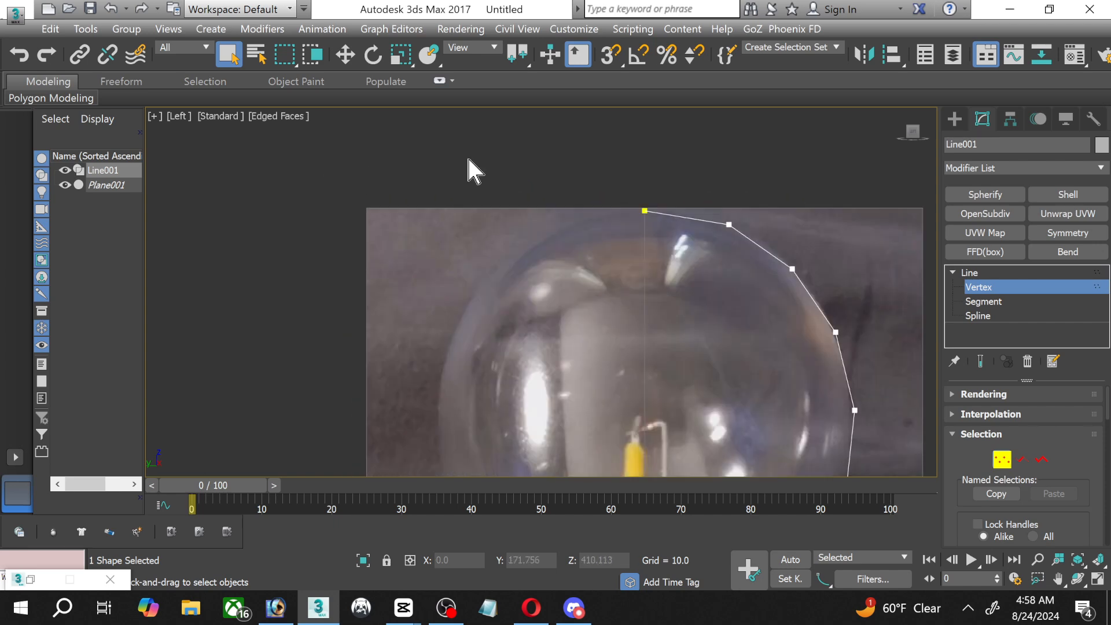
pyautogui.moveTo(807, 211); pyautogui.dragTo(545, 189, button='middle')
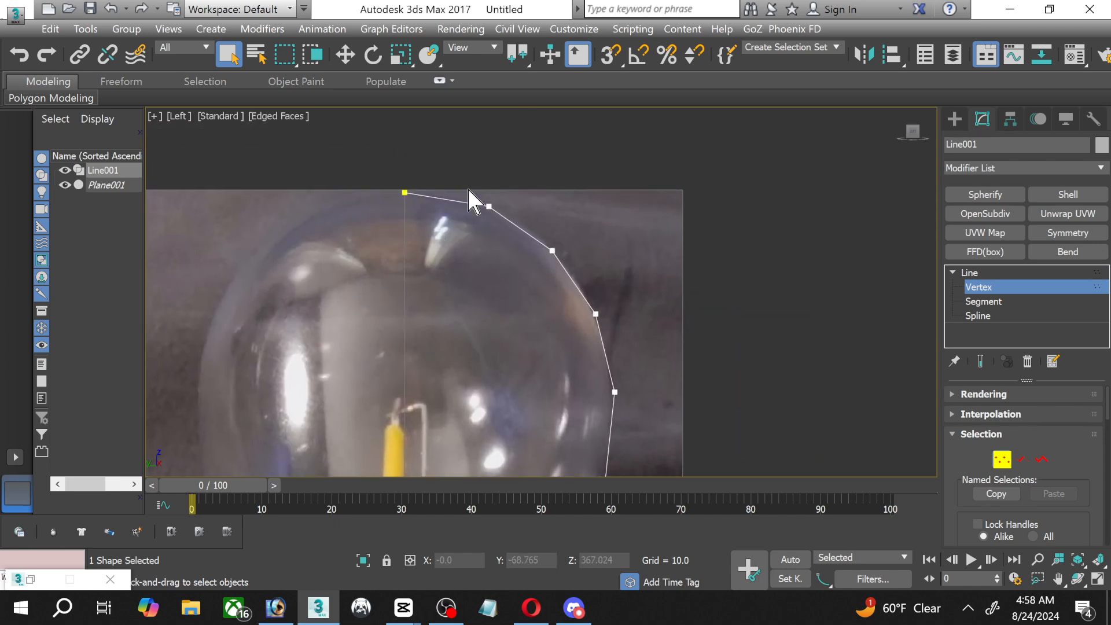
pyautogui.click(491, 207)
pyautogui.rightClick(486, 210)
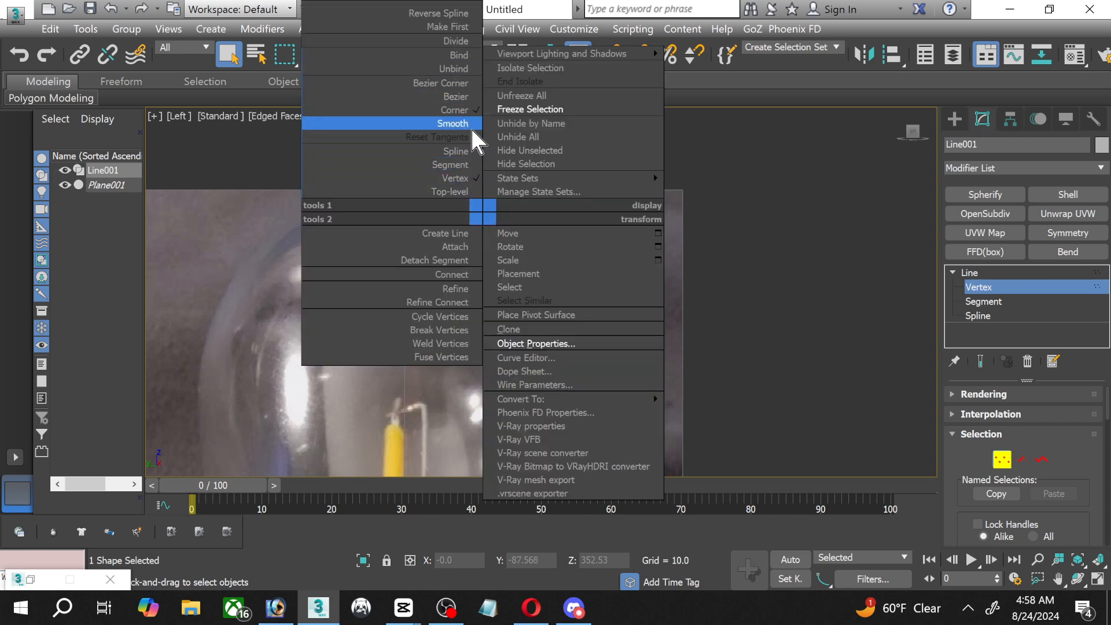
pyautogui.click(466, 83)
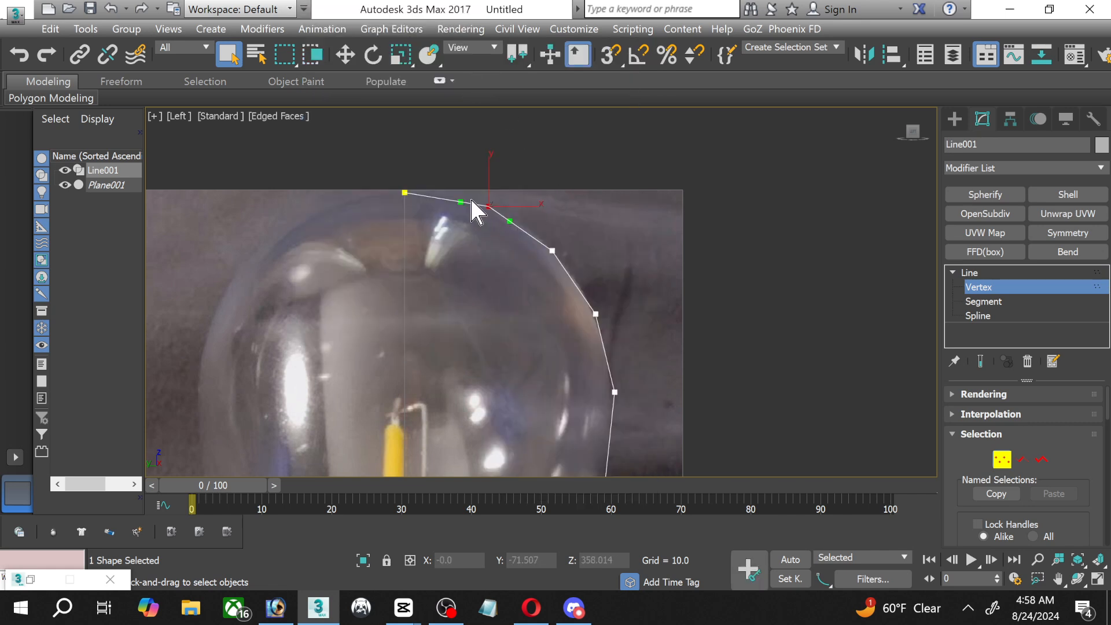
# Move both Bezier handles of the second vertex outward so its adjoining segments curve along the glass outline.
pyautogui.click(554, 218)
pyautogui.click(489, 207)
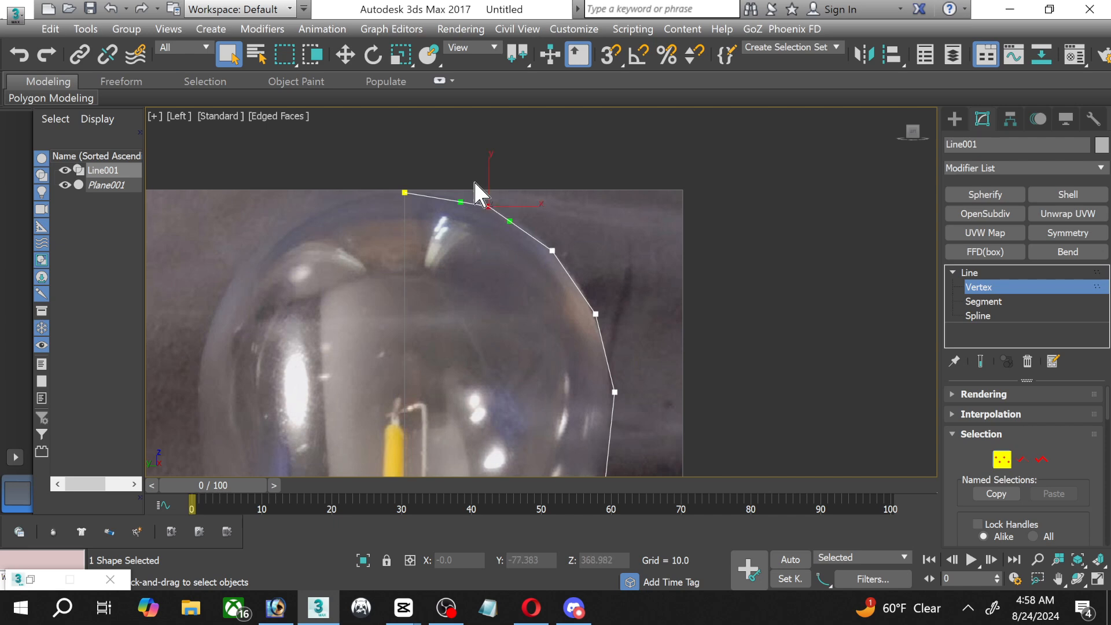
pyautogui.click(348, 56)
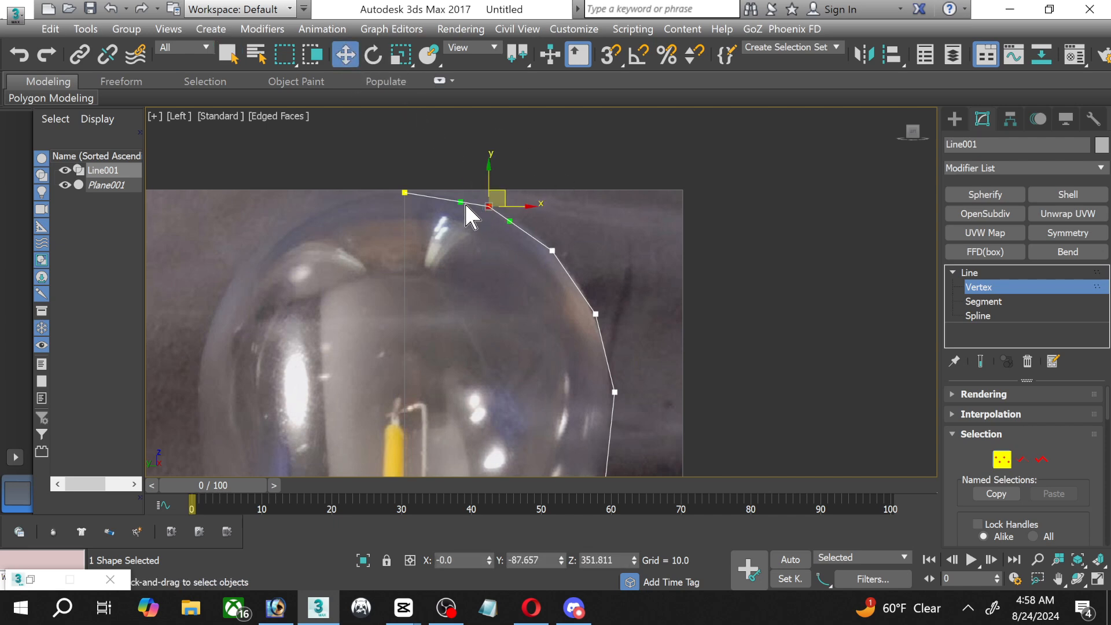
pyautogui.moveTo(465, 201); pyautogui.dragTo(439, 193)
pyautogui.moveTo(533, 233); pyautogui.dragTo(533, 227)
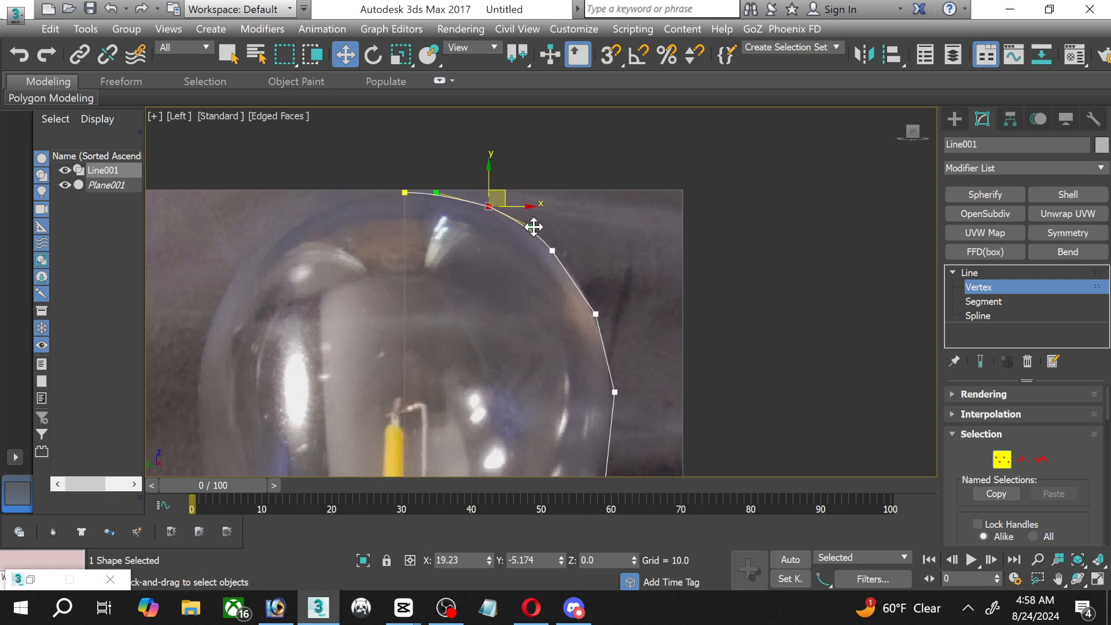
pyautogui.click(592, 231)
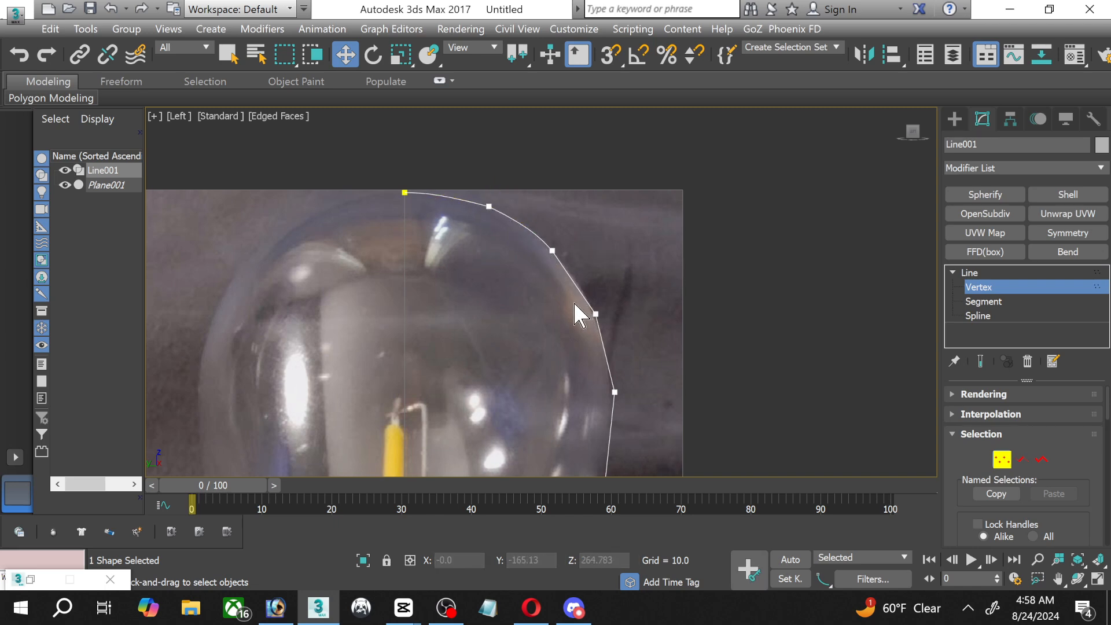
# Convert the fourth vertex from the top of the profile to Bezier Corner.
pyautogui.moveTo(573, 300); pyautogui.dragTo(492, 288, button='middle')
pyautogui.click(510, 301)
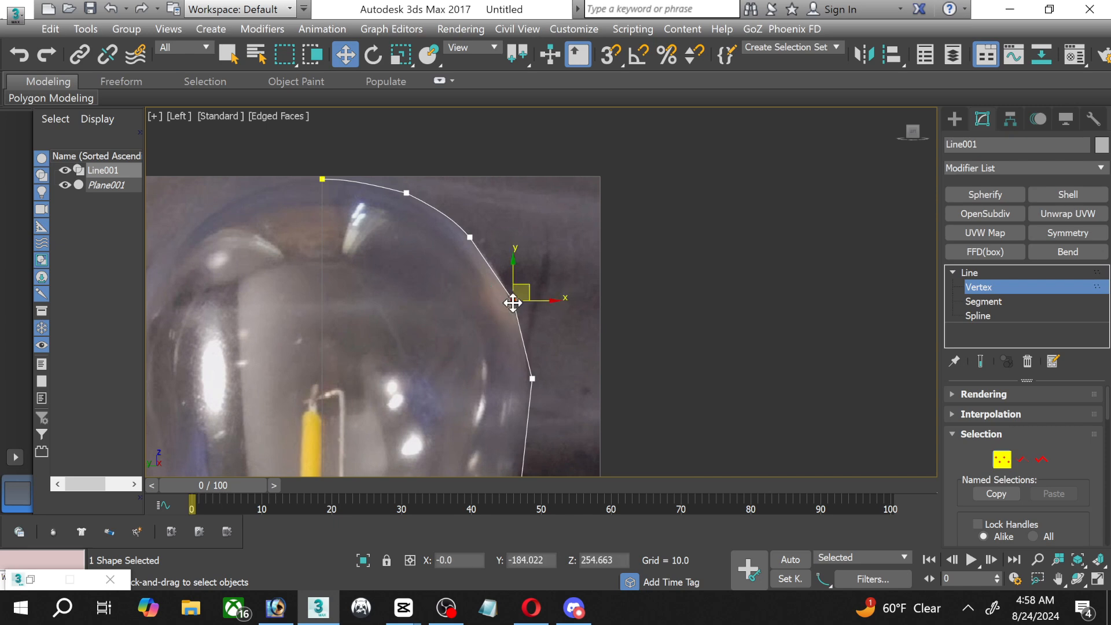
pyautogui.rightClick(507, 293)
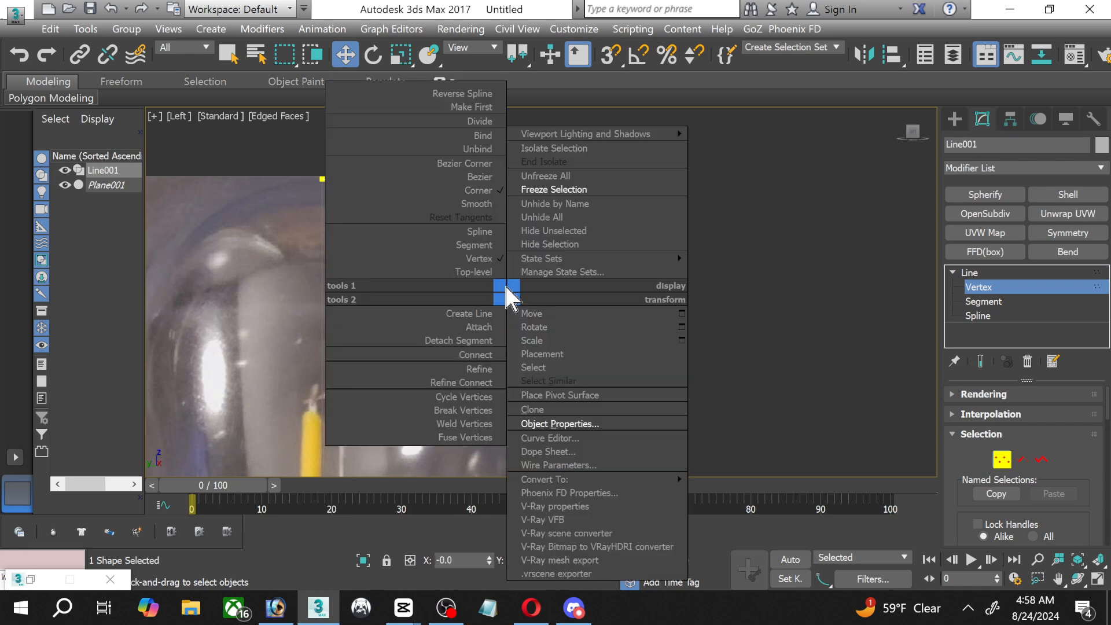
pyautogui.click(478, 150)
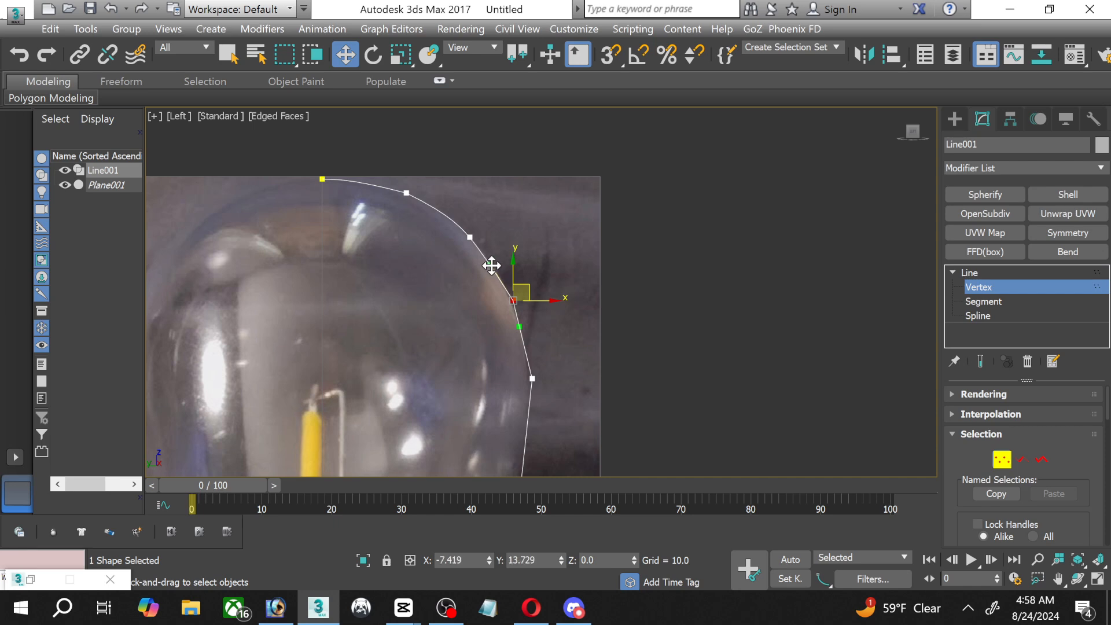
# Move both Bezier handles of the fourth vertex from the top outward so its adjoining segments follow the glass outline.
pyautogui.moveTo(521, 325)
pyautogui.mouseDown()
pyautogui.moveTo(526, 362)
pyautogui.moveTo(528, 344)
pyautogui.mouseUp()
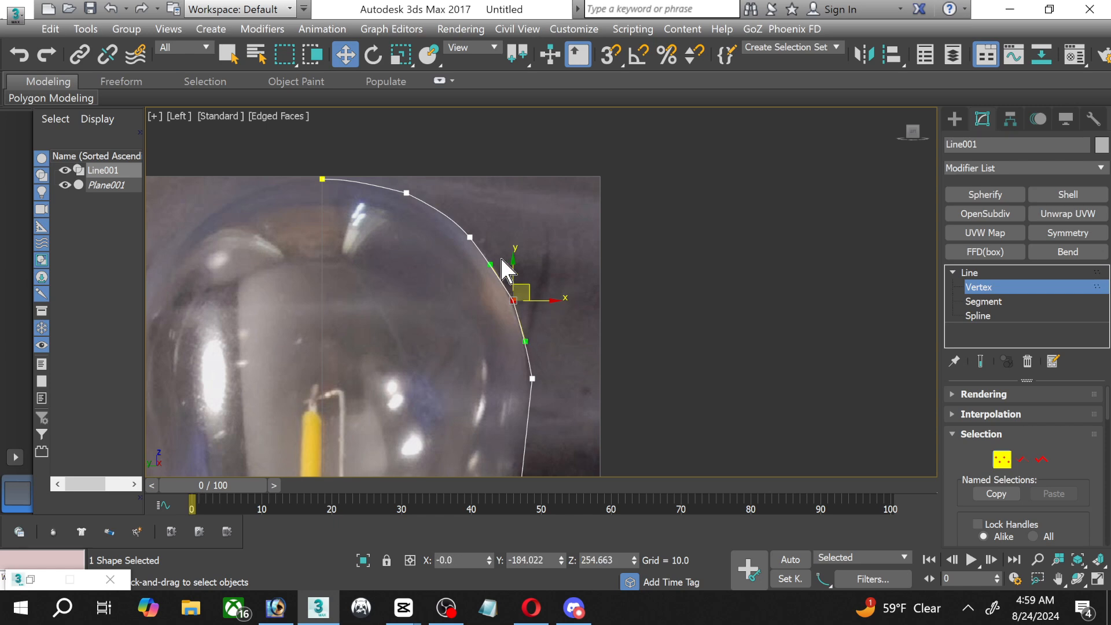
pyautogui.moveTo(489, 266); pyautogui.dragTo(501, 271)
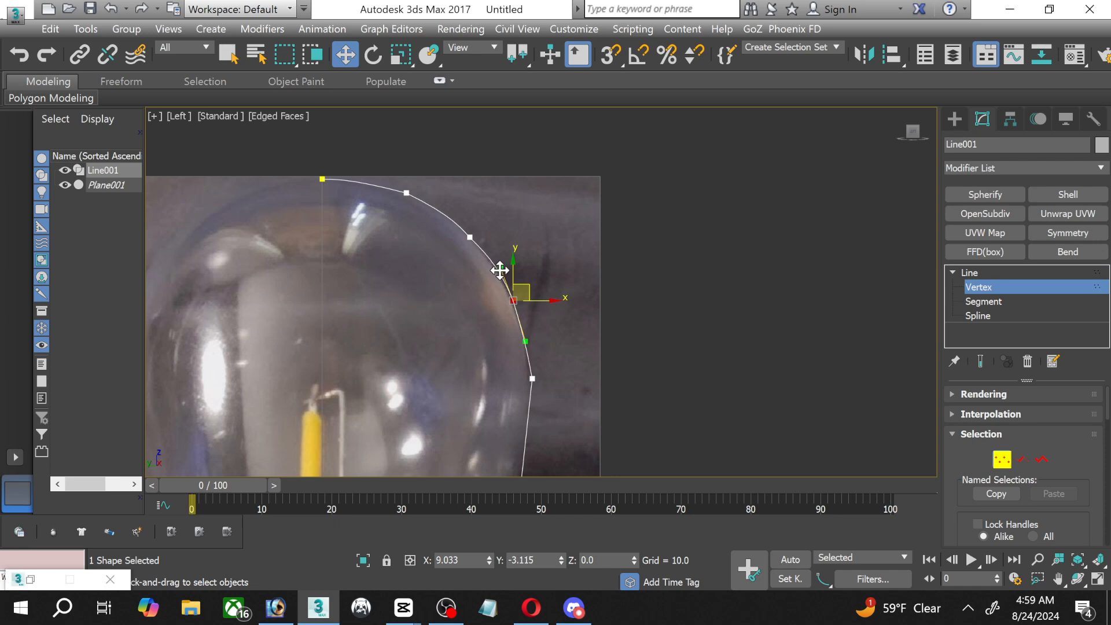
pyautogui.click(557, 252)
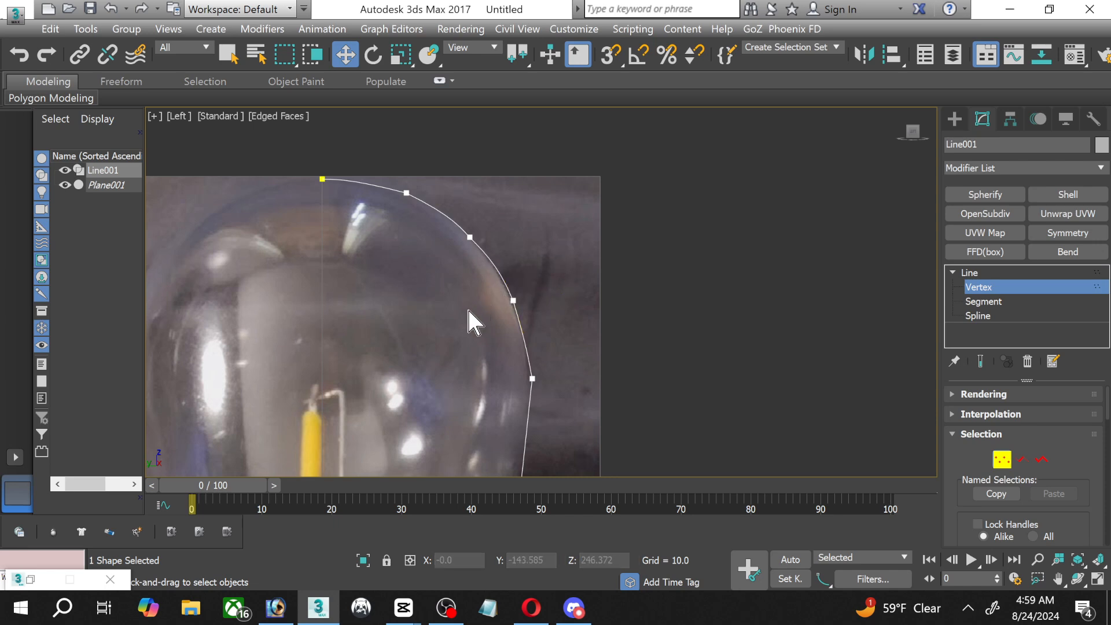
# Move the fifth vertex from the top, at the bulb's widest point, inward about 3 units along X.
pyautogui.moveTo(462, 348); pyautogui.dragTo(461, 251, button='middle')
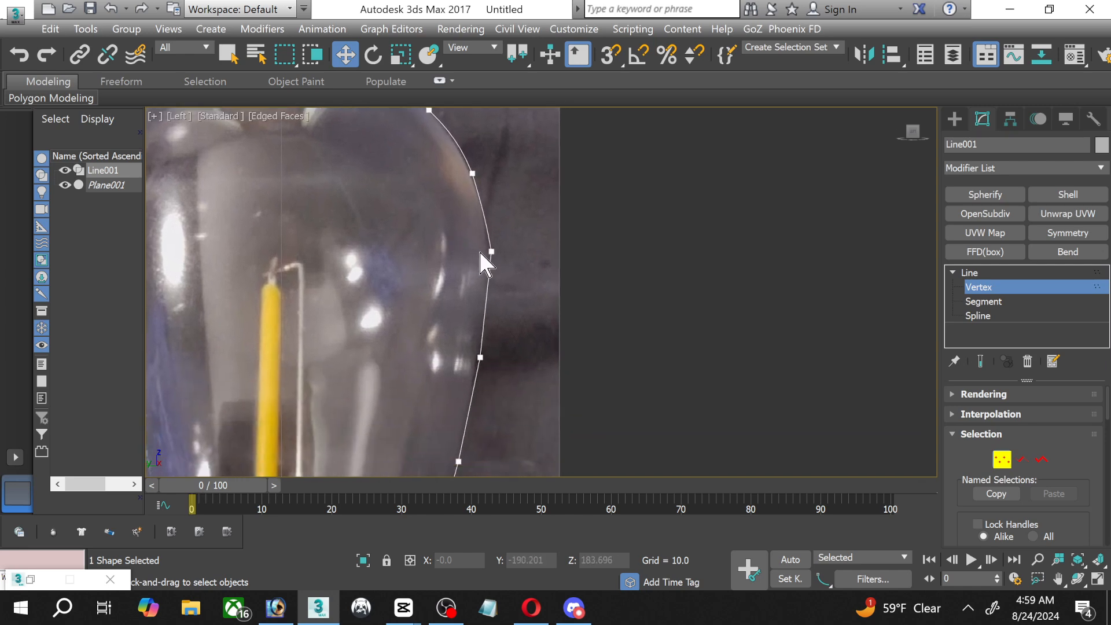
pyautogui.click(490, 252)
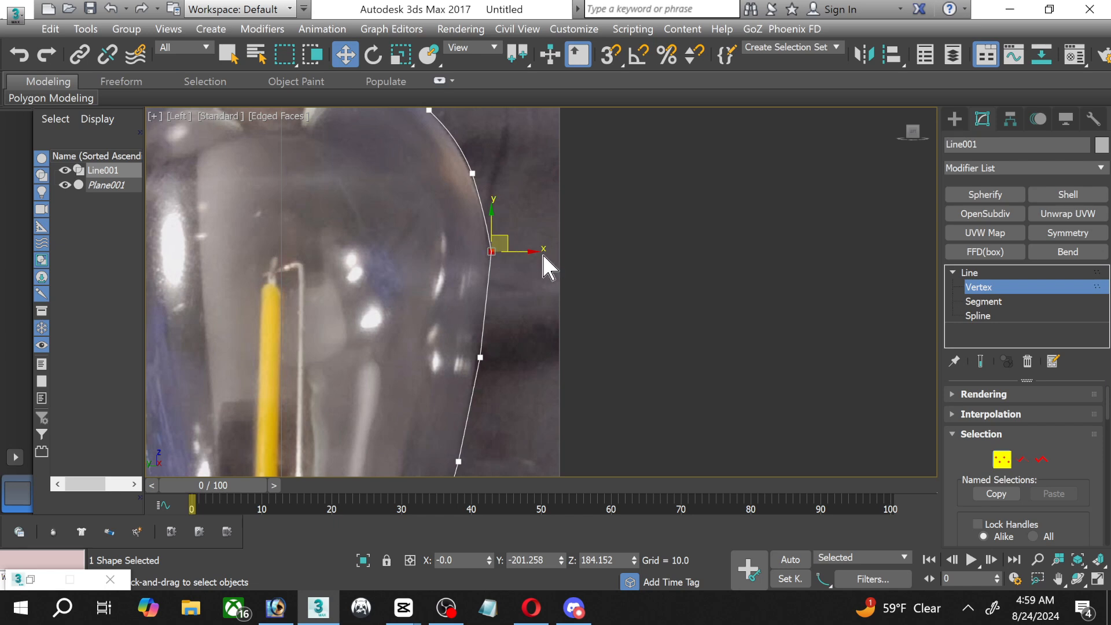
pyautogui.moveTo(534, 251); pyautogui.dragTo(530, 250)
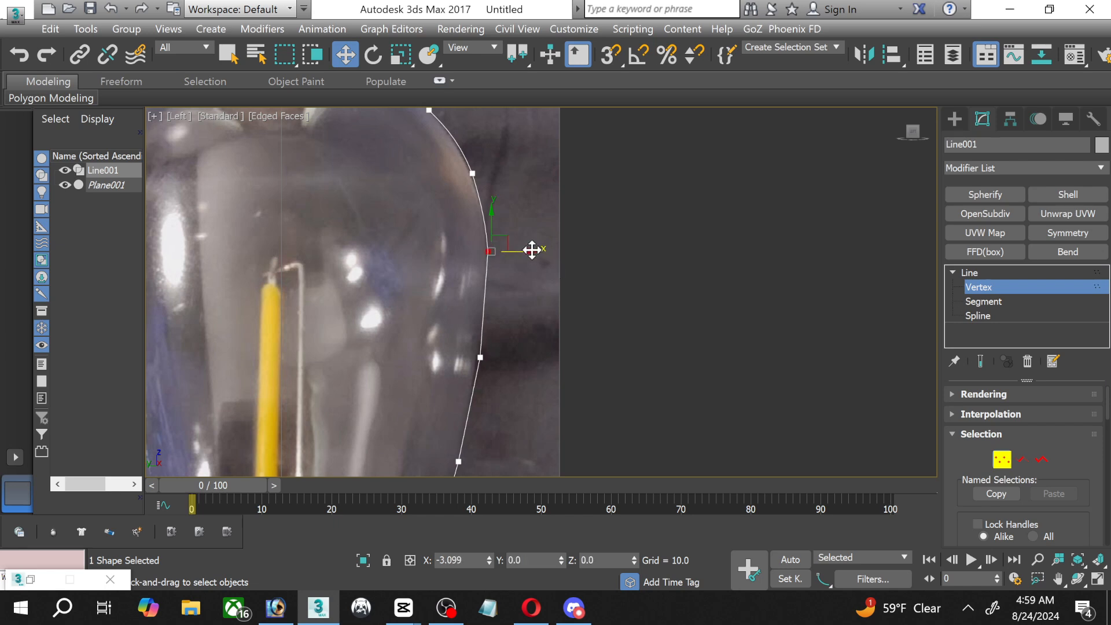
pyautogui.click(442, 277)
# Lower the crest vertex of the uppermost thread ridge on the screw base slightly along the vertical axis.
pyautogui.moveTo(429, 349); pyautogui.dragTo(398, 231, button='middle')
pyautogui.moveTo(370, 340); pyautogui.dragTo(377, 172, button='middle')
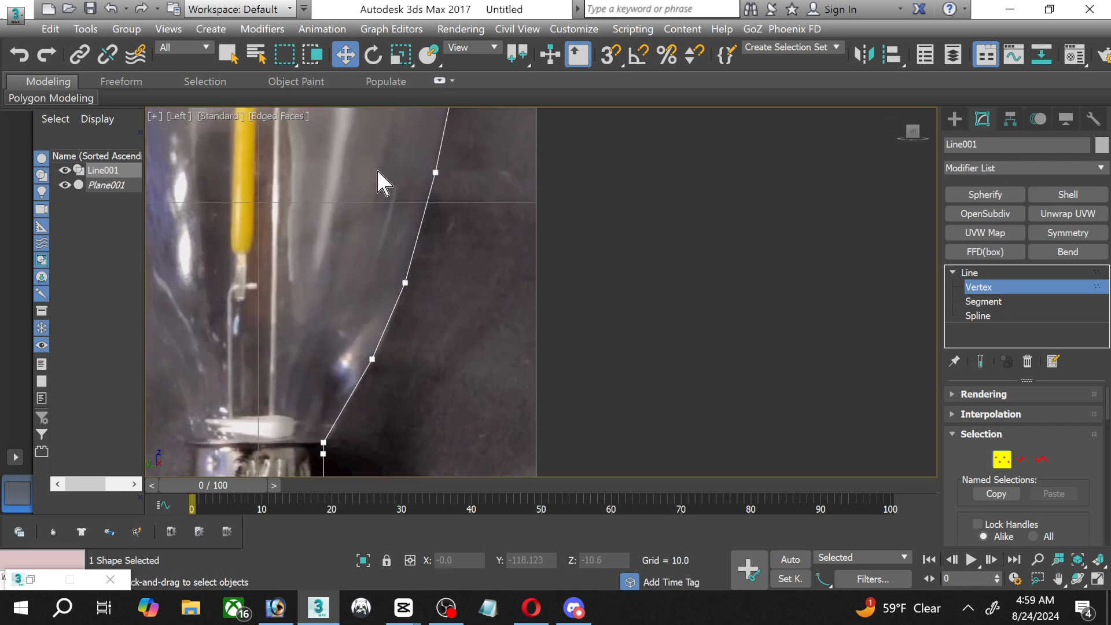
pyautogui.moveTo(312, 377); pyautogui.dragTo(349, 187, button='middle')
pyautogui.scroll(2, 326, 226)
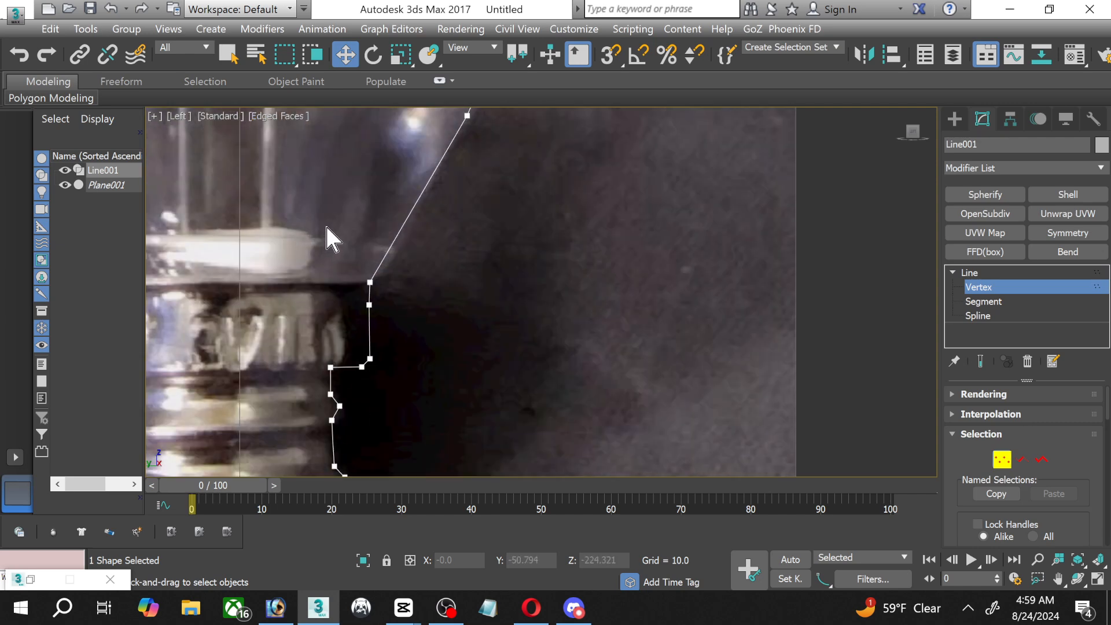
pyautogui.scroll(1, 347, 305)
pyautogui.scroll(2, 341, 313)
pyautogui.moveTo(318, 397); pyautogui.dragTo(347, 211, button='middle')
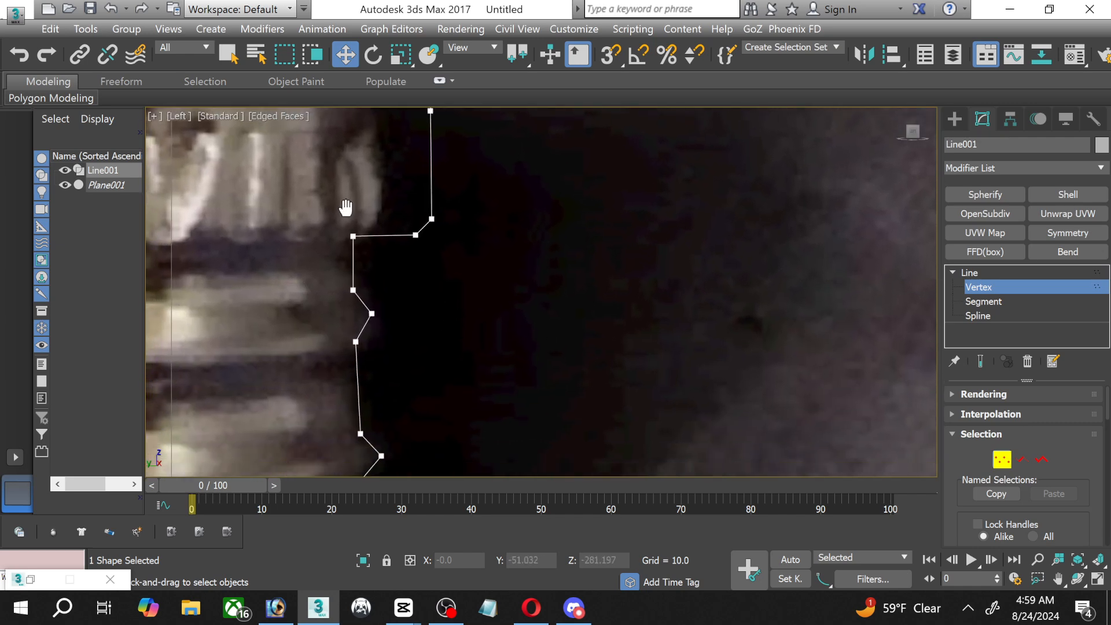
pyautogui.click(372, 307)
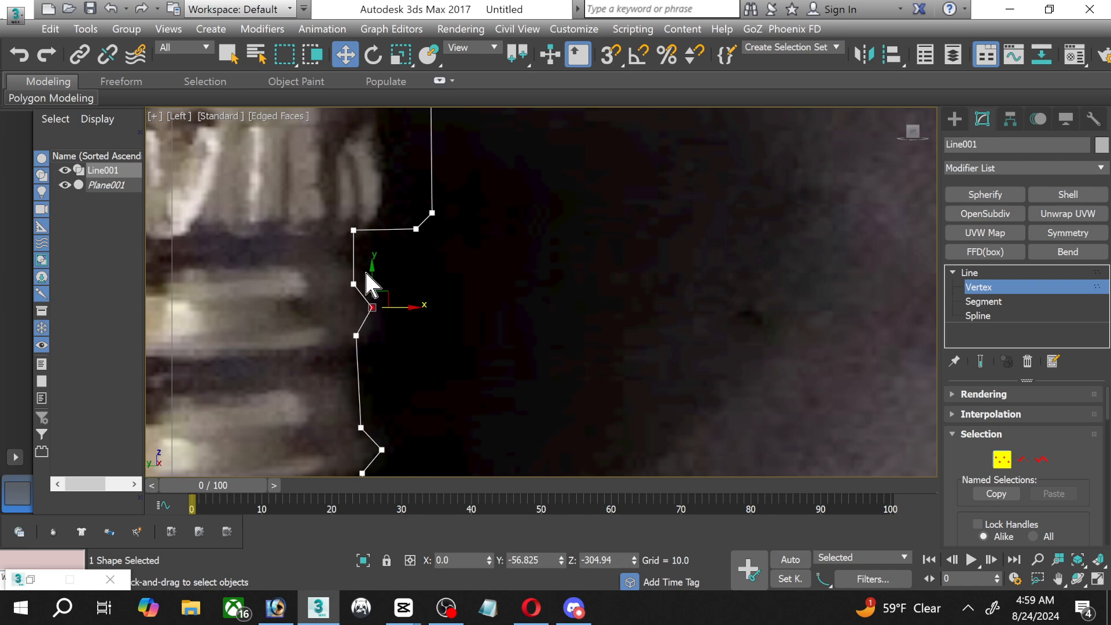
pyautogui.moveTo(372, 274); pyautogui.dragTo(374, 280)
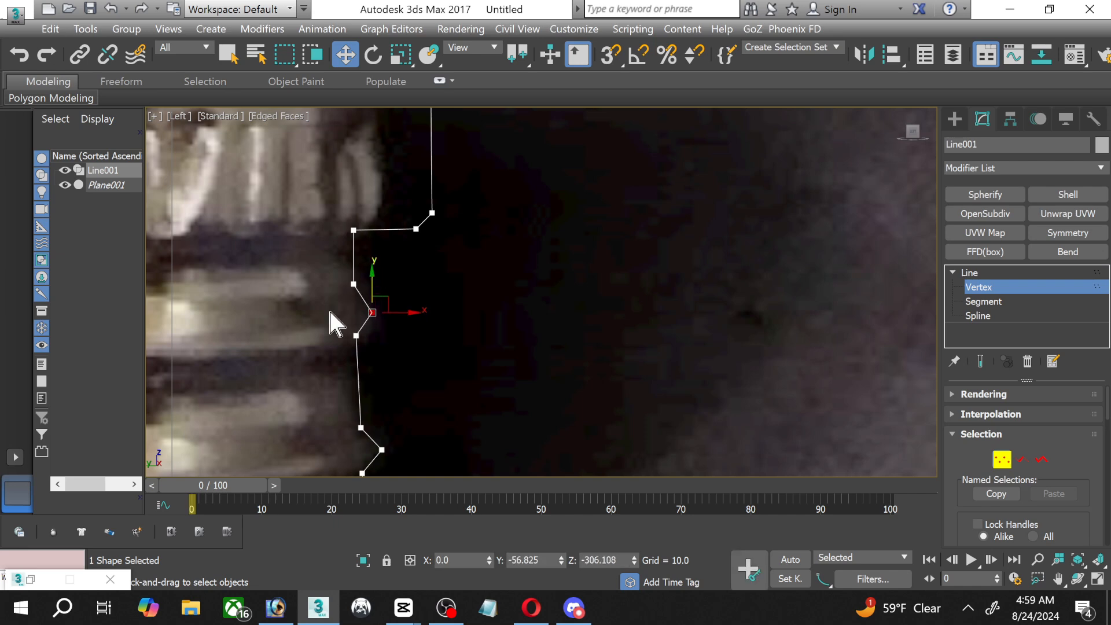
# Convert the thread vertices below the collar corner, covering the upper two ridges of the screw base, to Smooth.
pyautogui.moveTo(330, 309); pyautogui.dragTo(336, 281, button='middle')
pyautogui.moveTo(328, 230); pyautogui.dragTo(342, 216, button='middle')
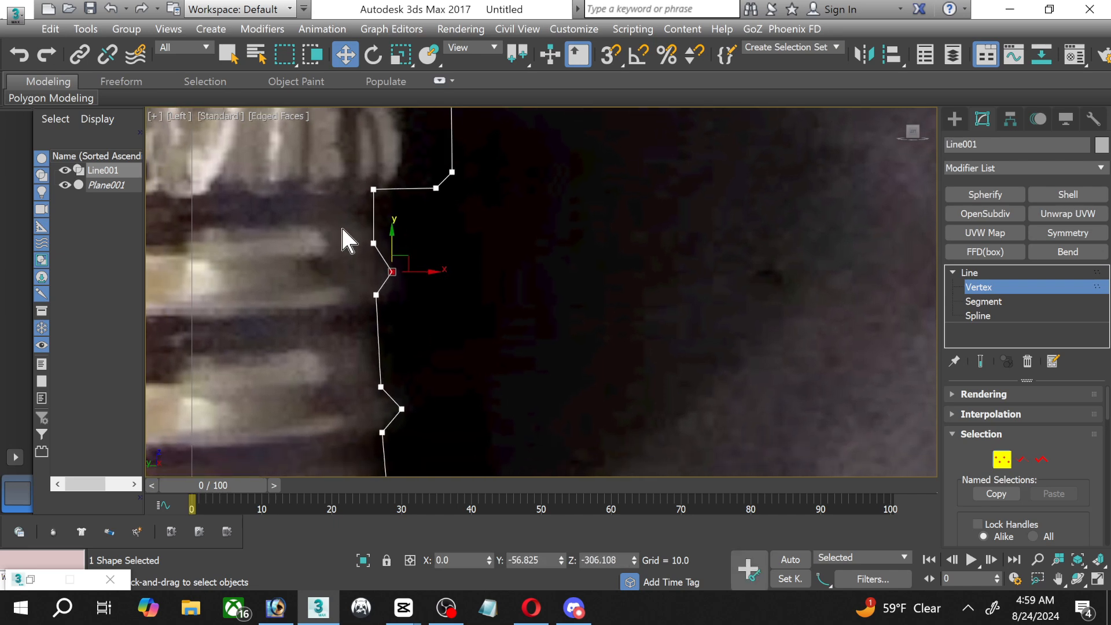
pyautogui.moveTo(391, 486); pyautogui.dragTo(391, 482)
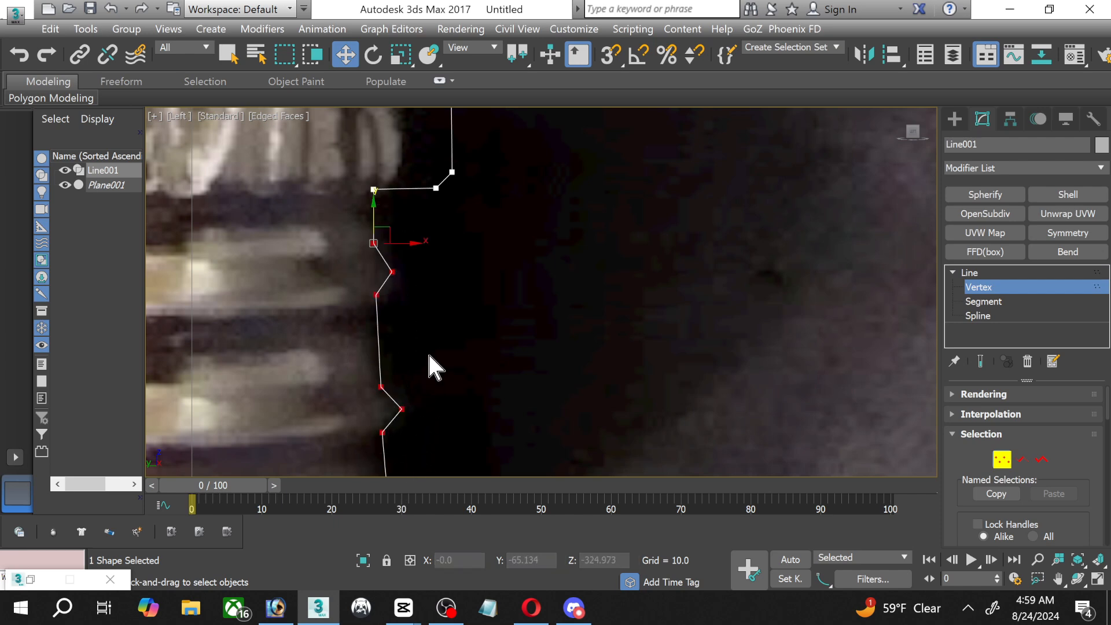
pyautogui.click(392, 272)
pyautogui.rightClick(388, 267)
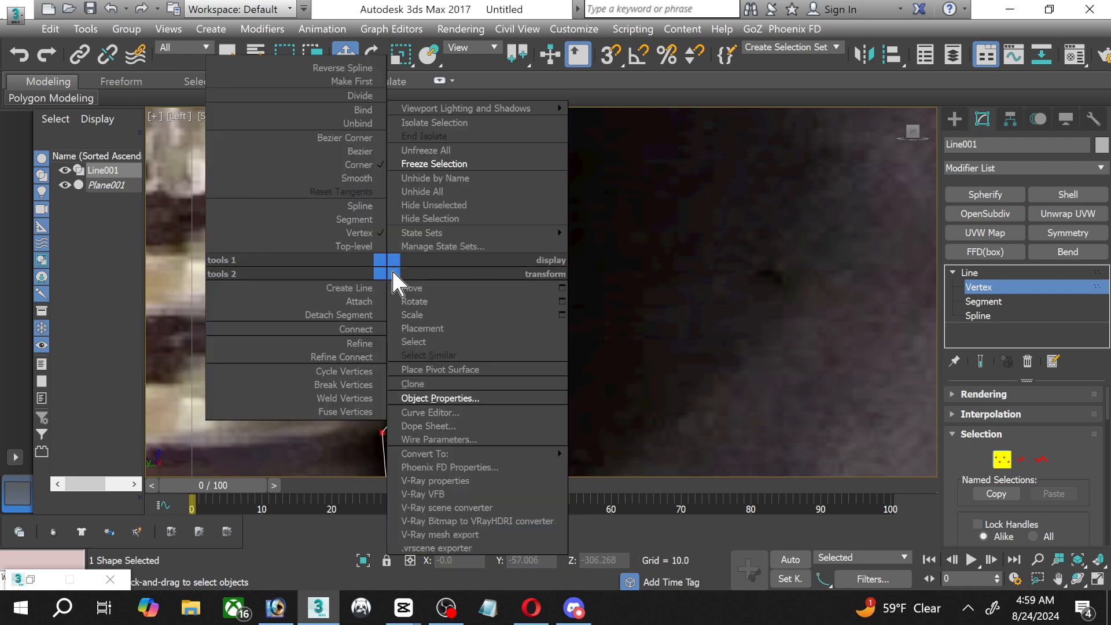
pyautogui.click(357, 178)
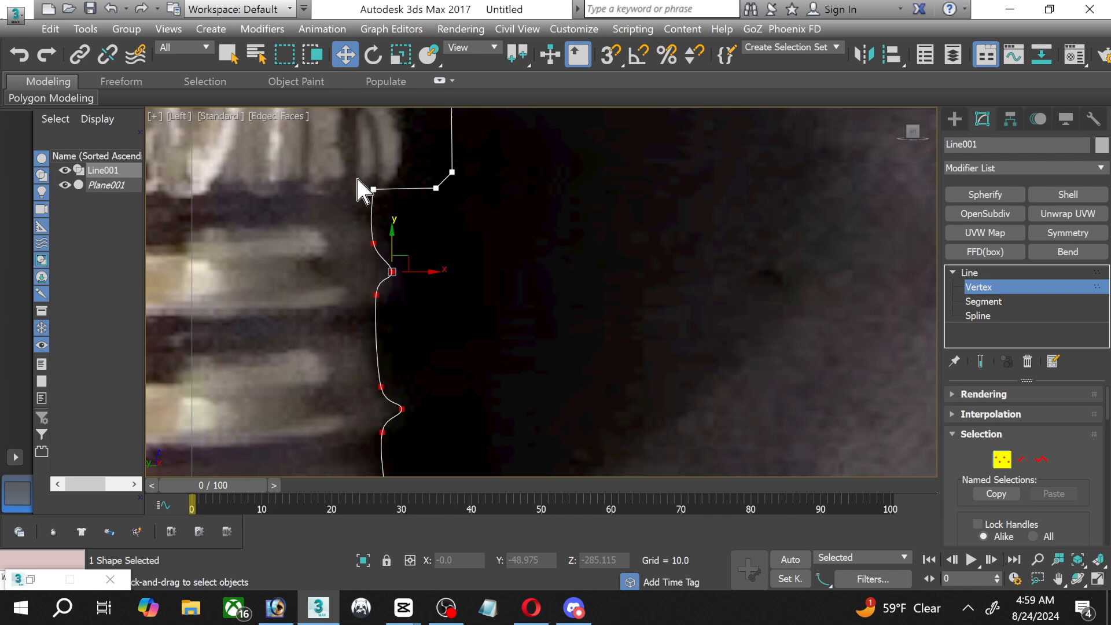
# Reshape the groove between the upper two thread ridges by lowering the vertex below the first crest and raising the vertex above the second.
pyautogui.click(314, 243)
pyautogui.click(376, 294)
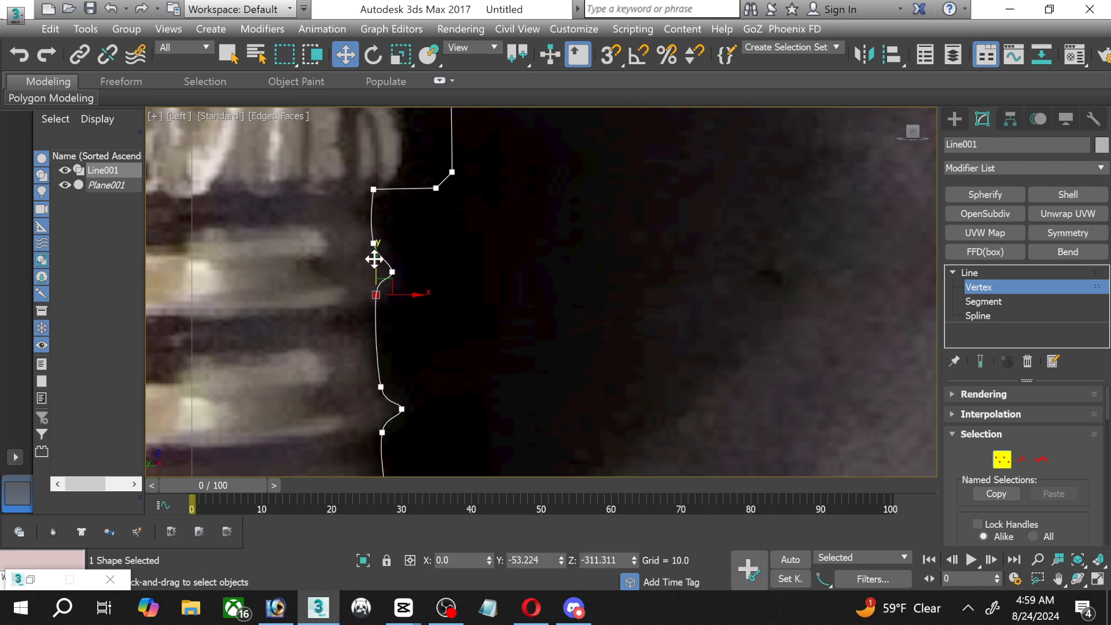
pyautogui.moveTo(377, 271); pyautogui.dragTo(377, 282)
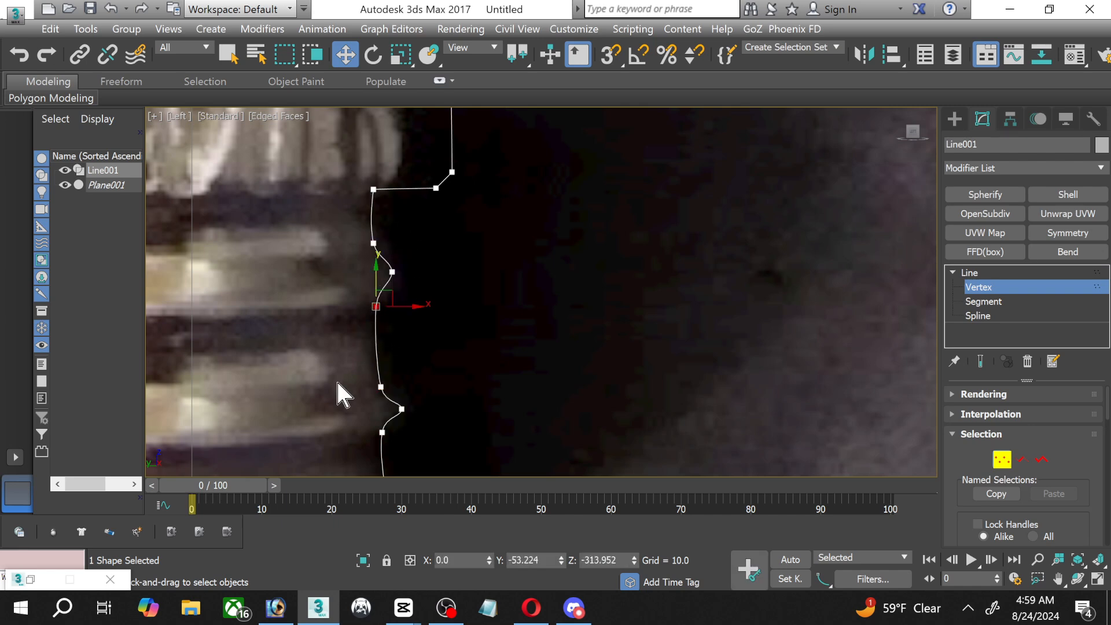
pyautogui.moveTo(337, 383); pyautogui.dragTo(345, 321, button='middle')
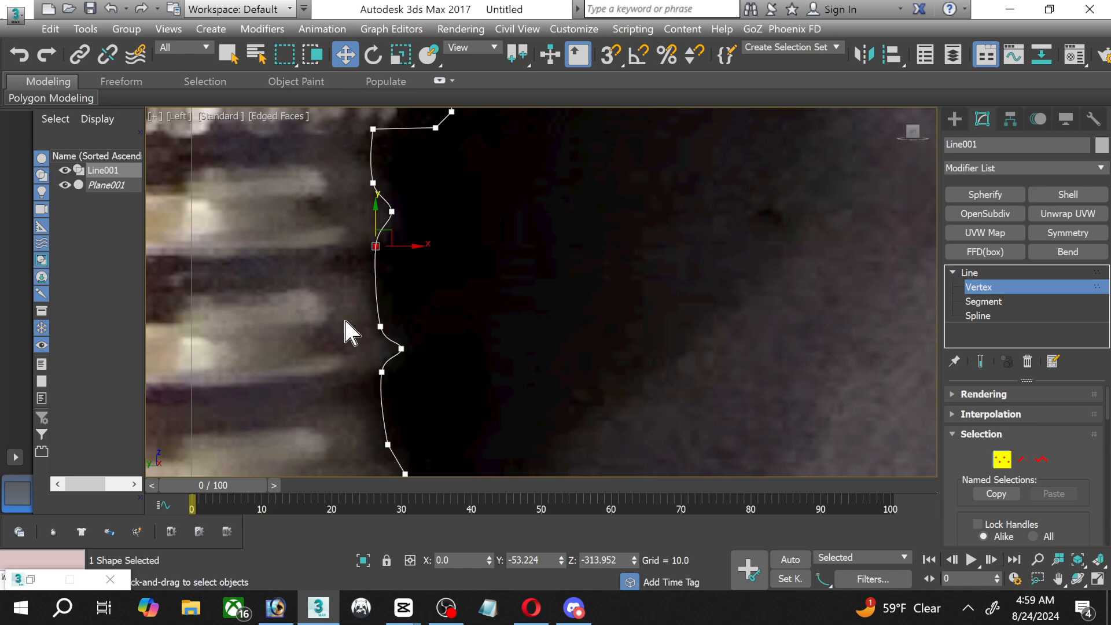
pyautogui.click(381, 326)
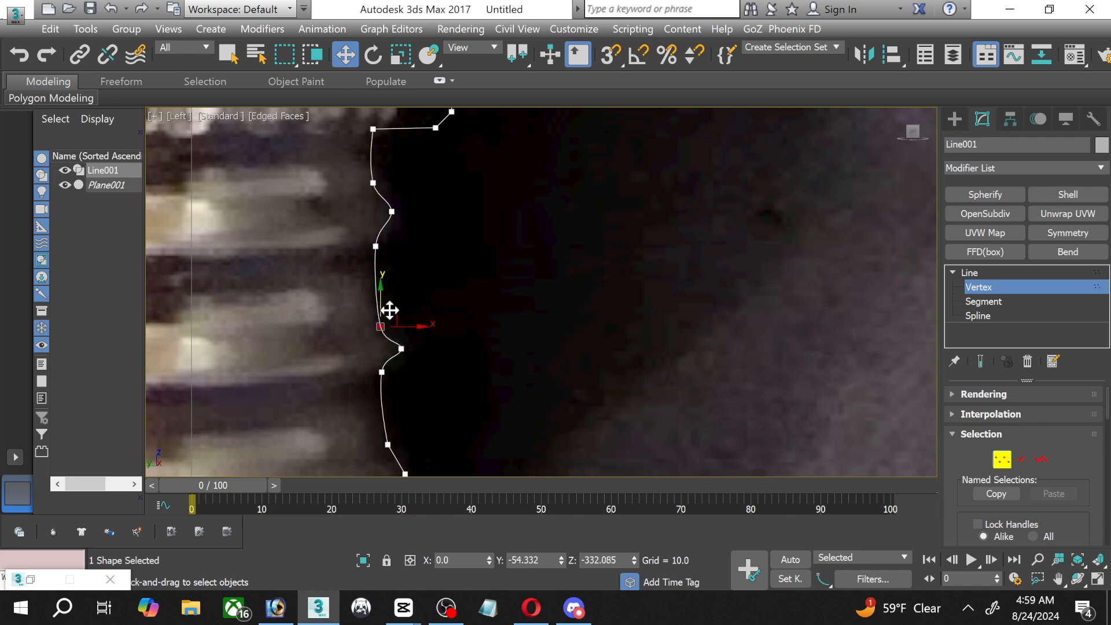
pyautogui.moveTo(391, 312); pyautogui.dragTo(388, 296)
# Move the vertex just below the second thread crest downward to lengthen that ridge's lower slope.
pyautogui.moveTo(397, 359); pyautogui.dragTo(390, 313, button='middle')
pyautogui.click(378, 314)
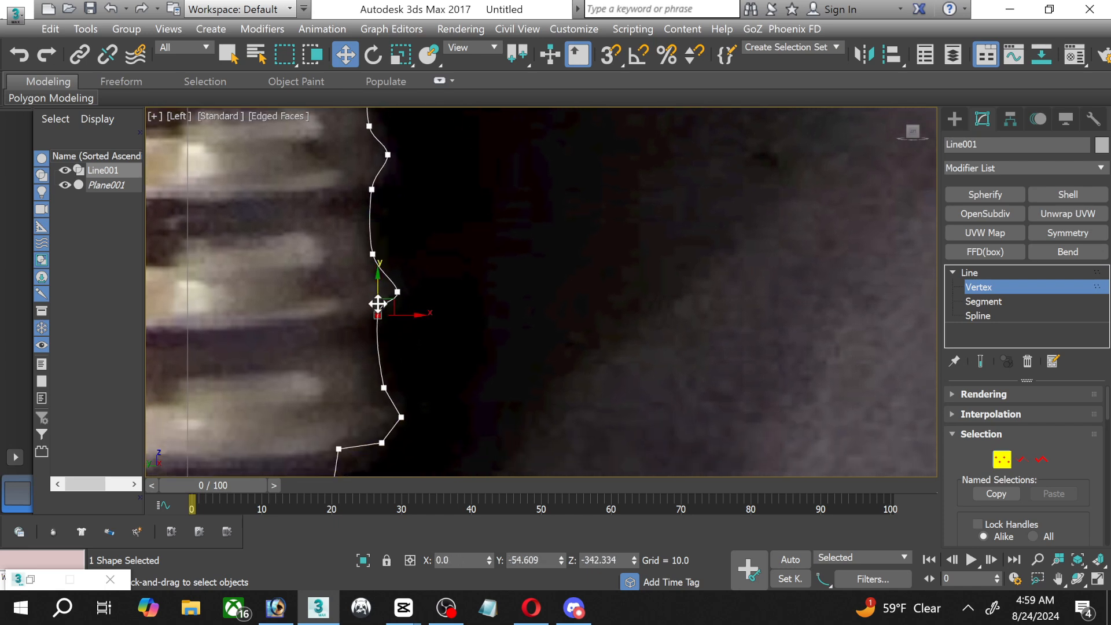
pyautogui.moveTo(390, 300); pyautogui.dragTo(388, 321)
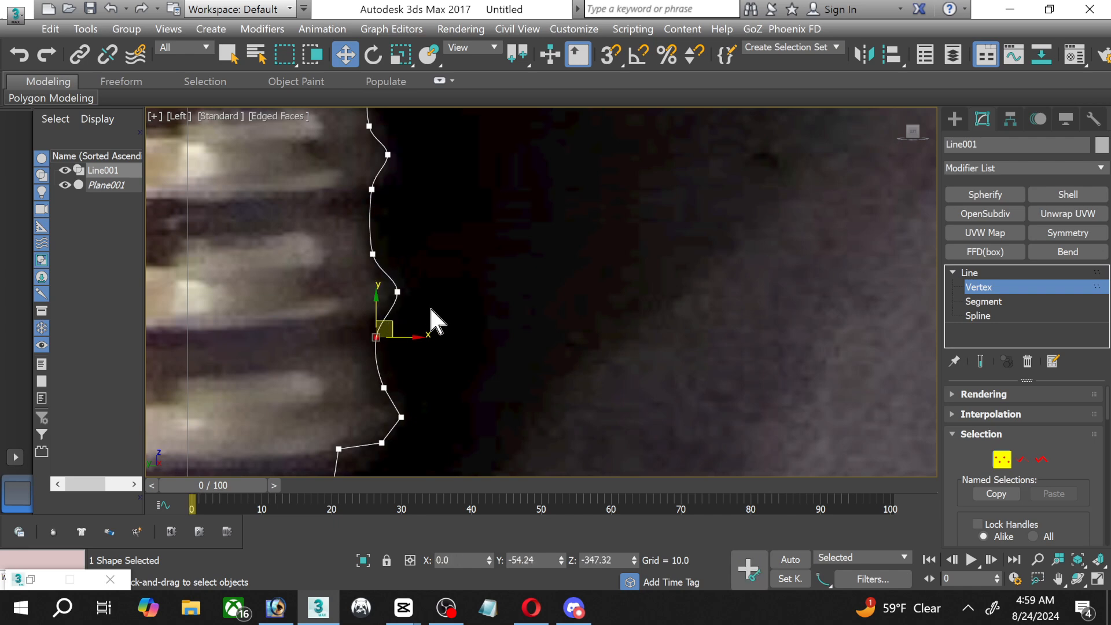
pyautogui.click(415, 295)
# Move the crest vertex of the lowest thread ridge slightly inward along X.
pyautogui.scroll(-2, 385, 306)
pyautogui.moveTo(328, 316); pyautogui.dragTo(379, 218, button='middle')
pyautogui.scroll(2, 419, 252)
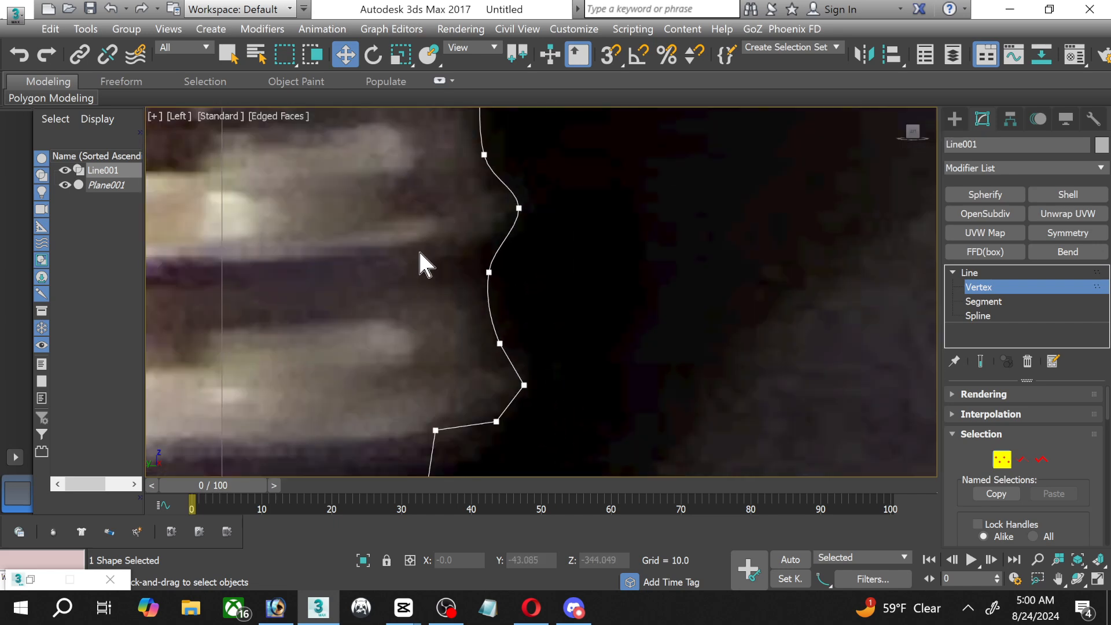
pyautogui.click(523, 383)
pyautogui.moveTo(563, 385); pyautogui.dragTo(560, 385)
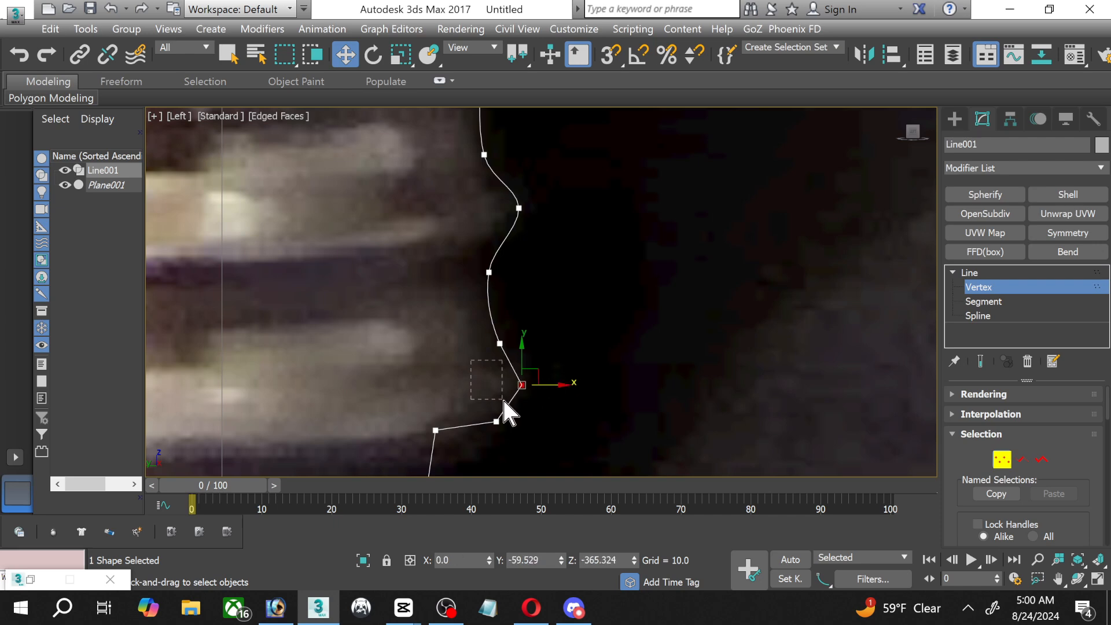
# Convert the lowest ridge's crest vertex and the vertex directly beneath it to Smooth.
pyautogui.rightClick(523, 386)
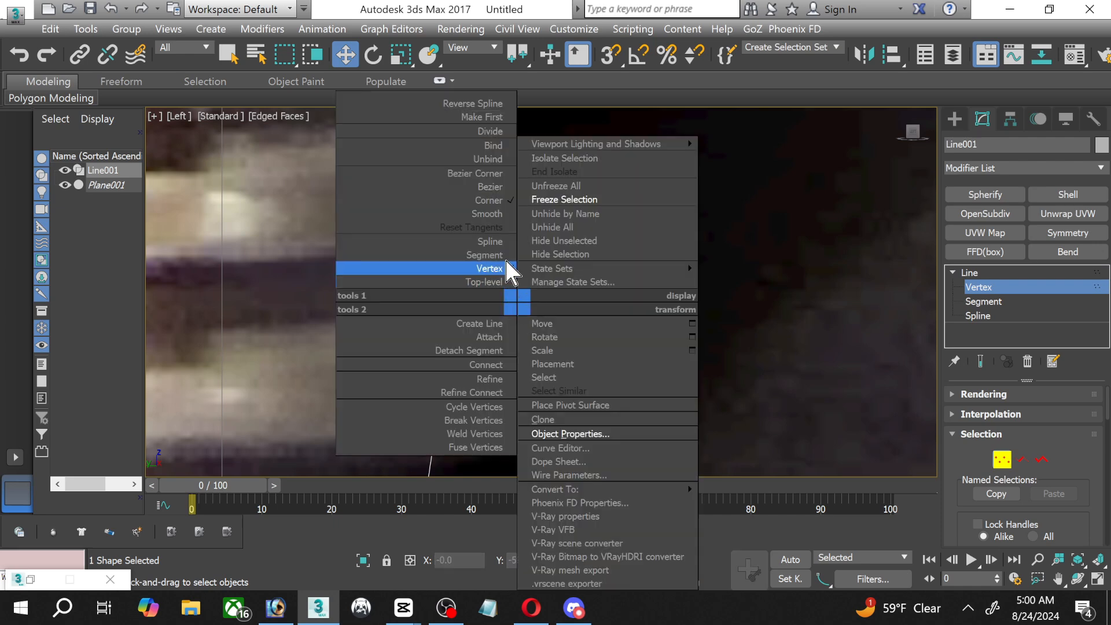
pyautogui.click(493, 214)
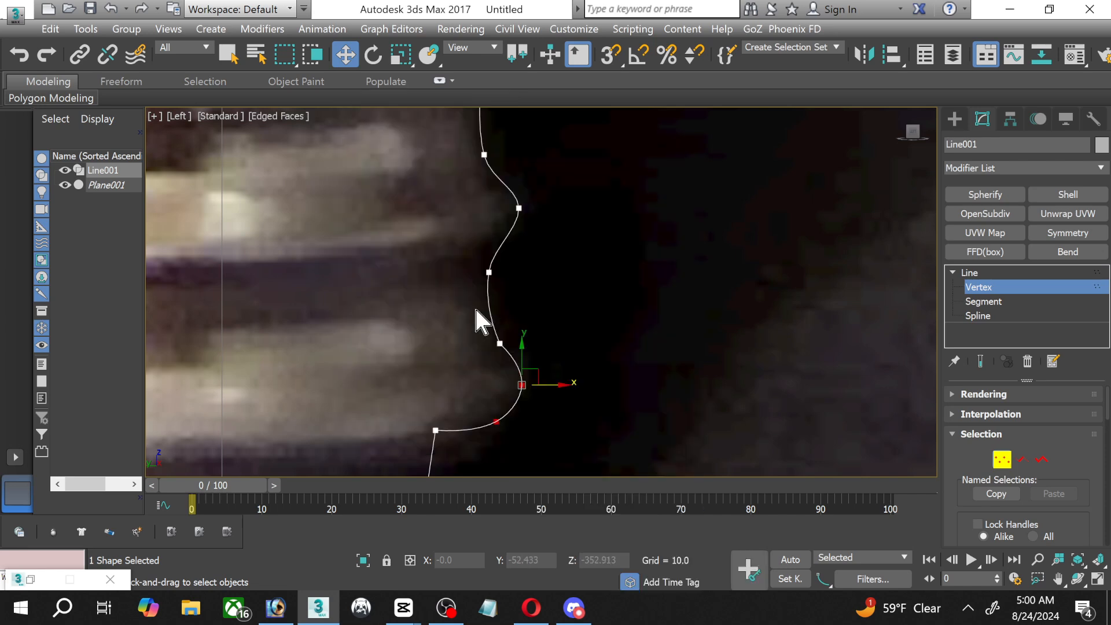
pyautogui.click(417, 385)
pyautogui.scroll(-2, 384, 361)
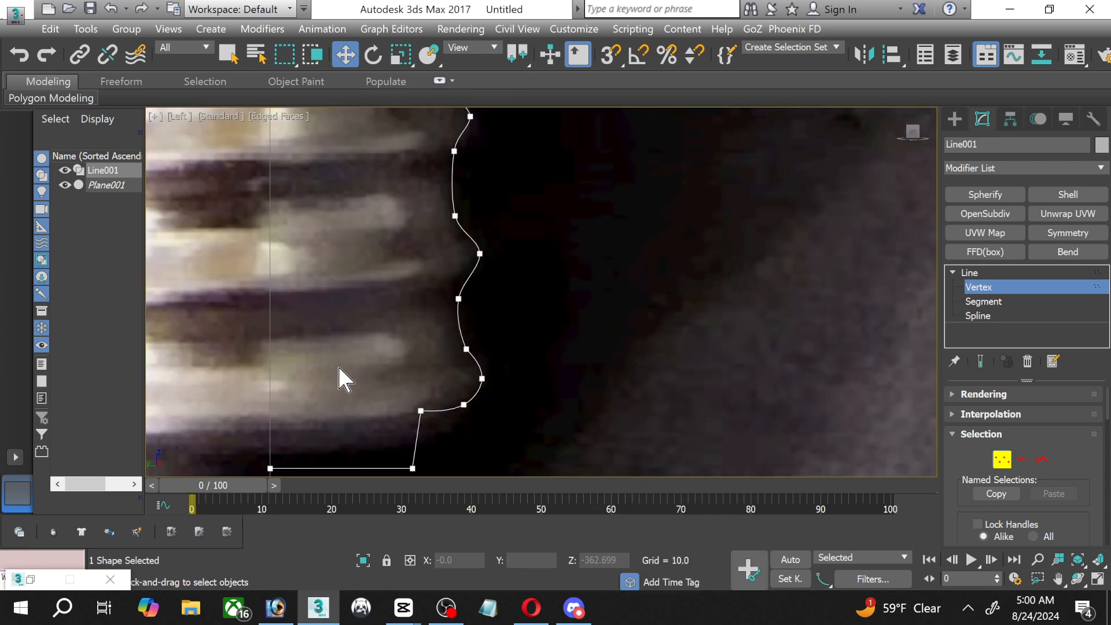
# Leave Vertex sub-object editing of the profile line and return to the whole Line level.
pyautogui.moveTo(339, 368); pyautogui.dragTo(516, 405, button='middle')
pyautogui.scroll(-3, 449, 362)
pyautogui.scroll(-2, 516, 404)
pyautogui.moveTo(536, 306); pyautogui.dragTo(539, 369, button='middle')
pyautogui.moveTo(529, 274); pyautogui.dragTo(478, 333, button='middle')
pyautogui.scroll(-5, 496, 359)
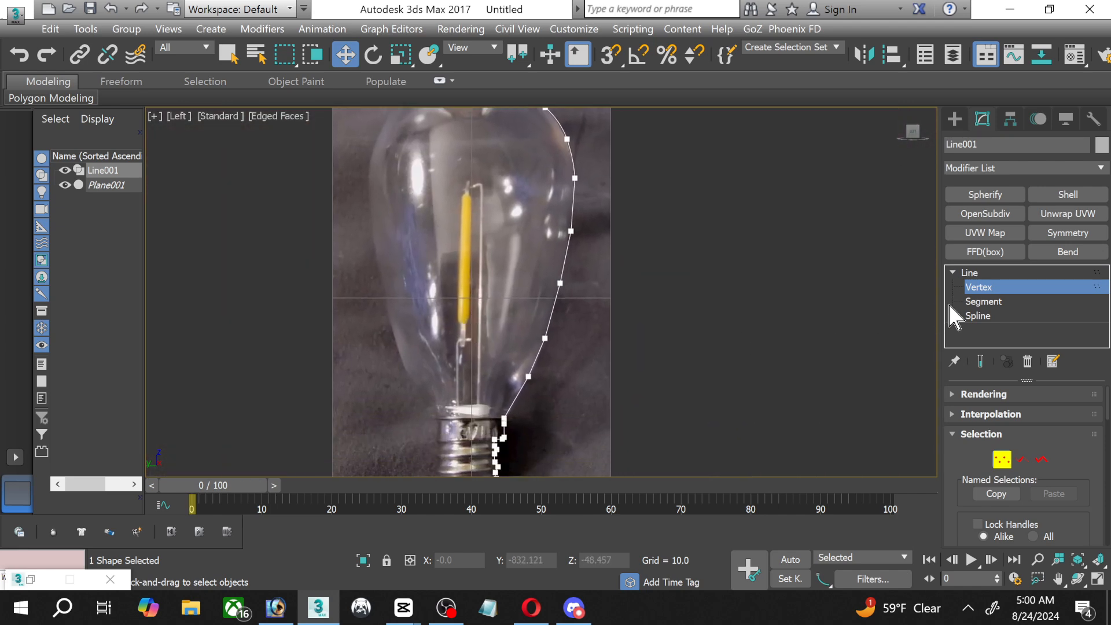
pyautogui.click(983, 288)
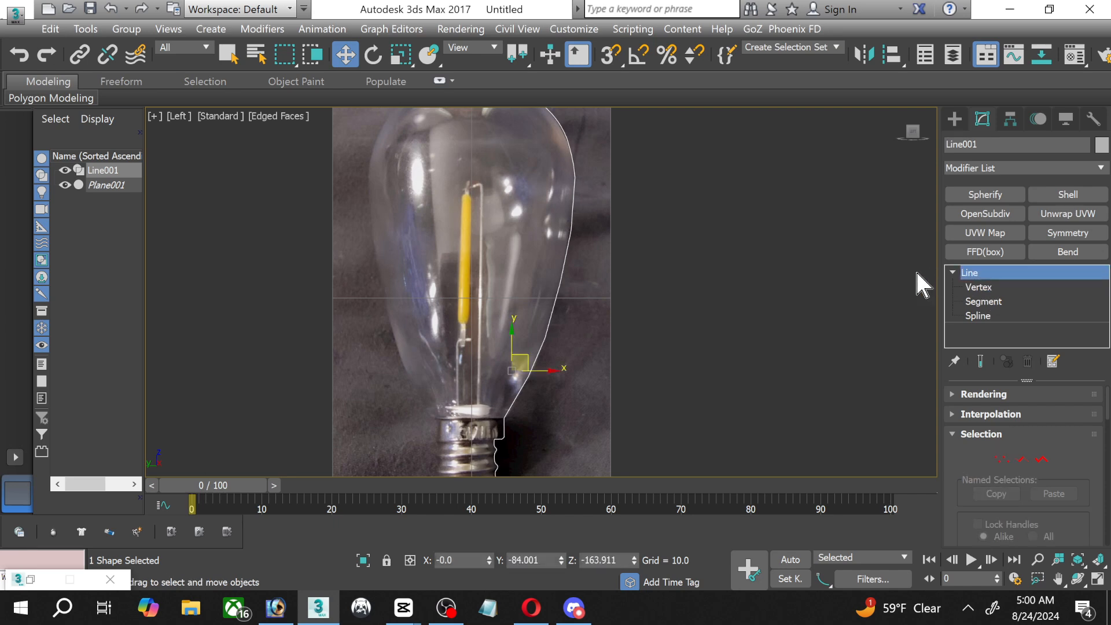
# Return to the four-viewport layout and maximize the Perspective viewport.
pyautogui.click(1097, 580)
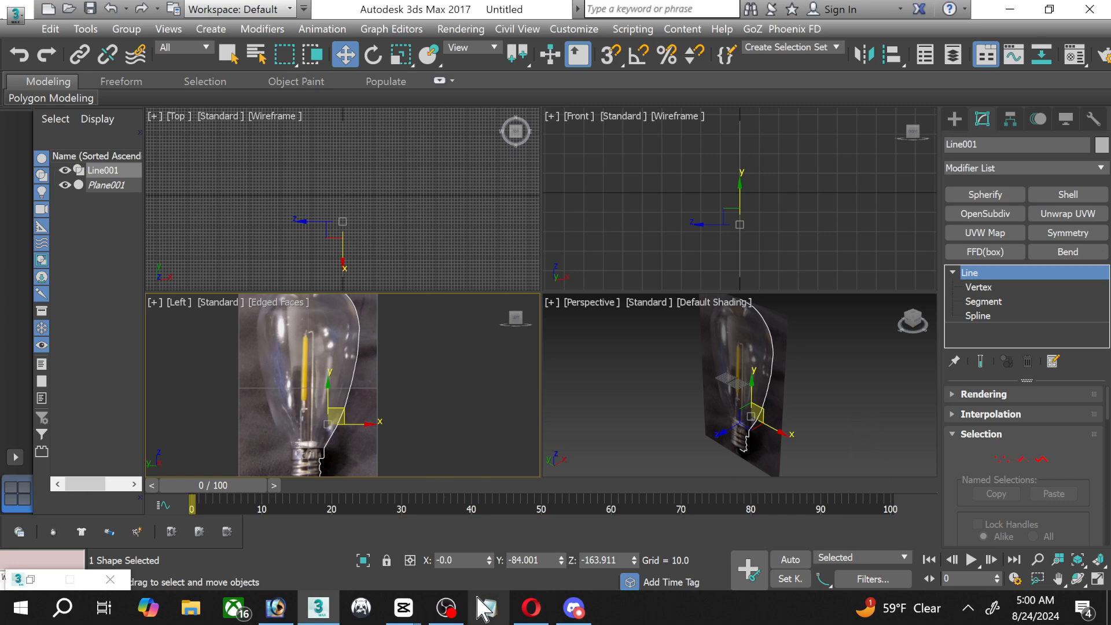
pyautogui.click(447, 608)
pyautogui.click(451, 608)
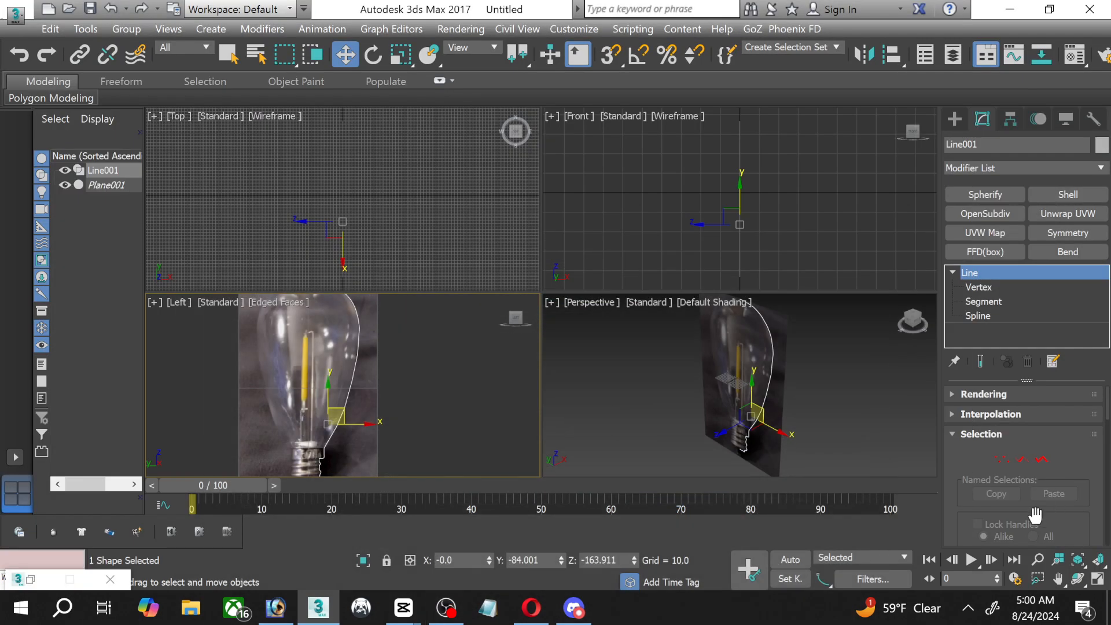
pyautogui.click(1098, 579)
pyautogui.click(1098, 579)
pyautogui.rightClick(927, 425)
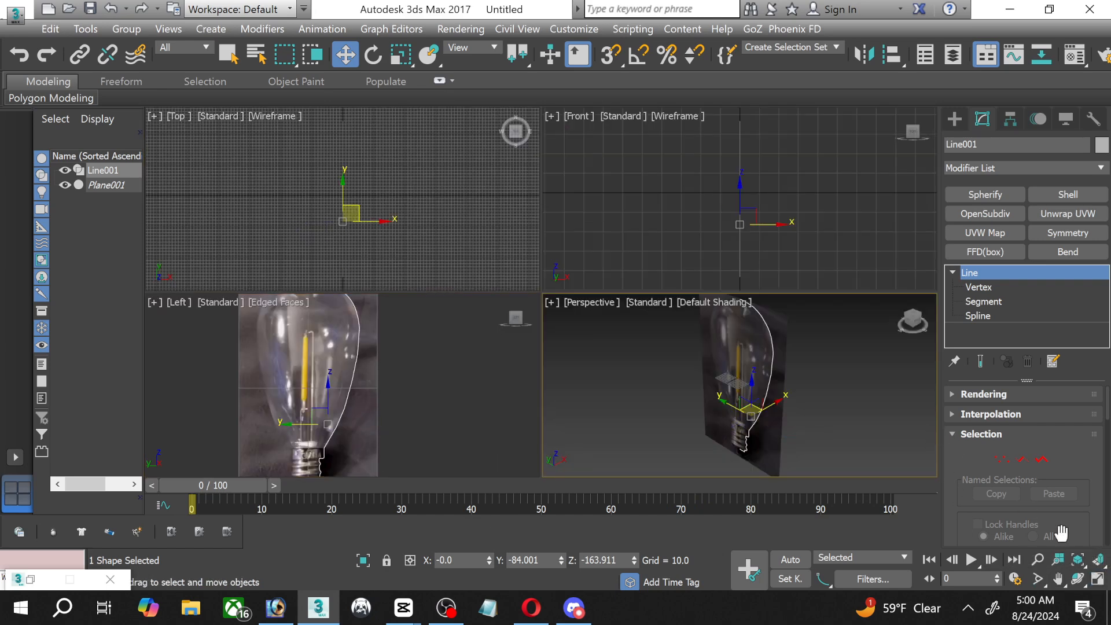
pyautogui.click(1098, 578)
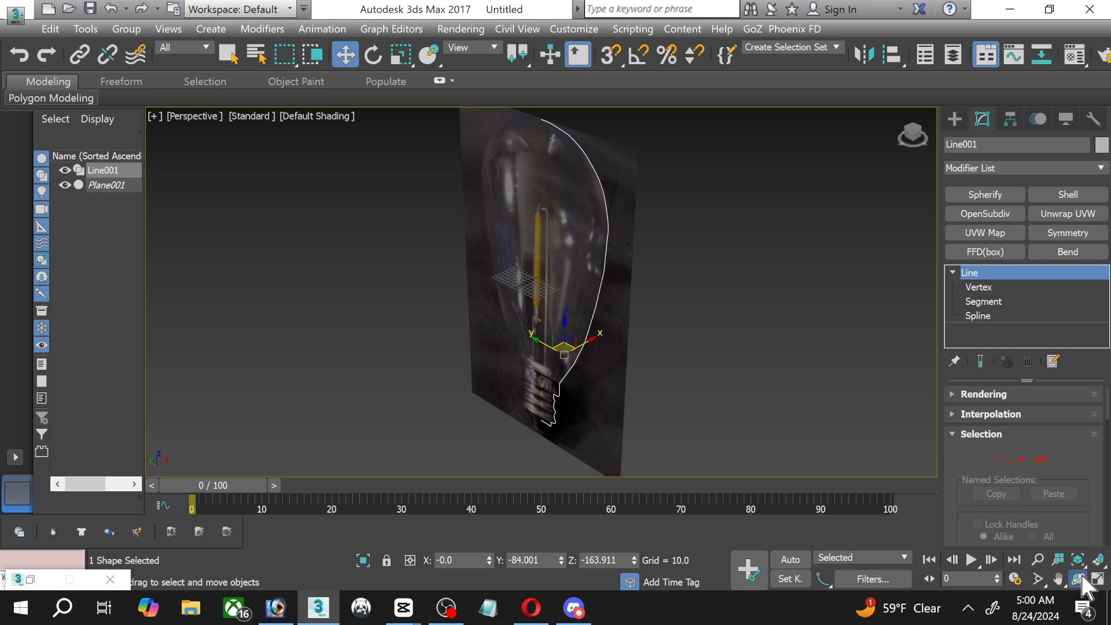
# Hide the reference image plane to view the bulb profile alone from another angle, and select the hidden plane.
pyautogui.click(1078, 579)
pyautogui.click(63, 185)
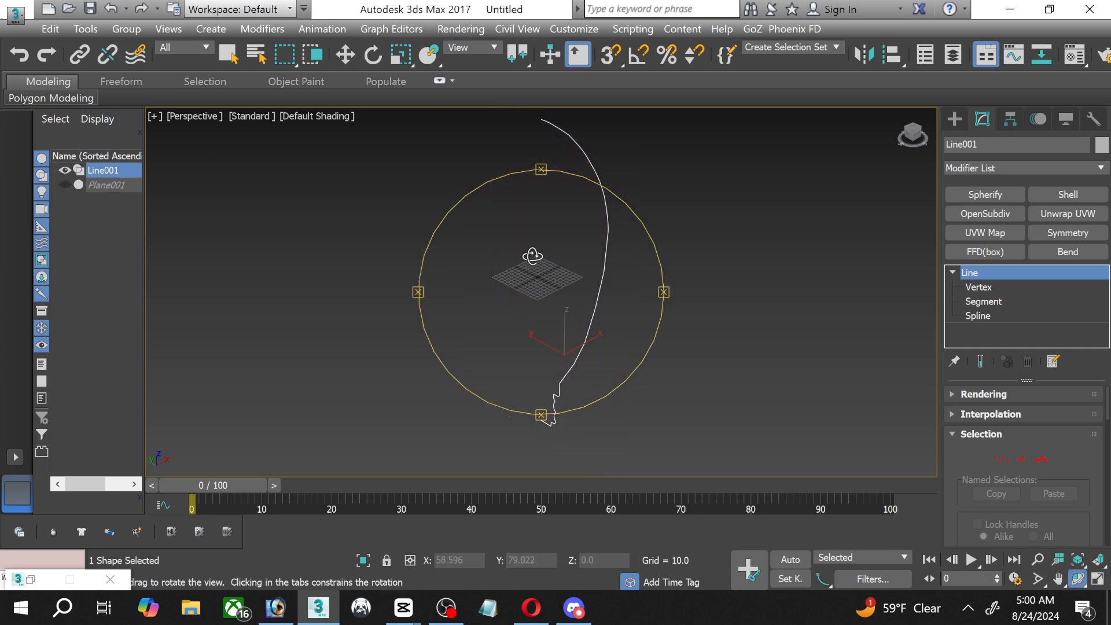
pyautogui.moveTo(531, 256); pyautogui.dragTo(439, 224)
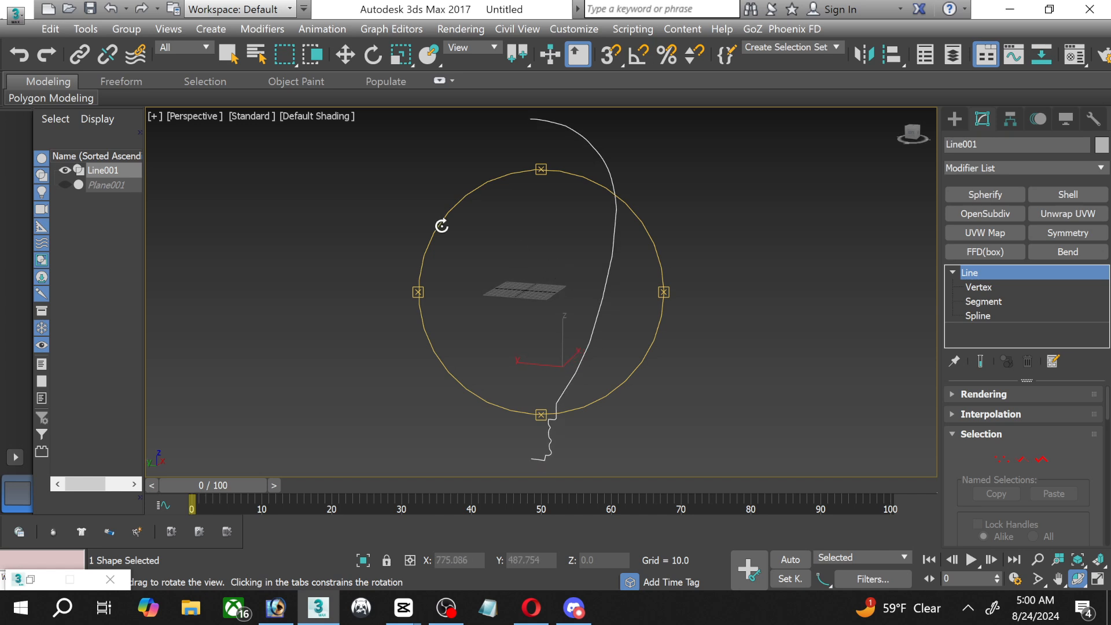
pyautogui.click(130, 186)
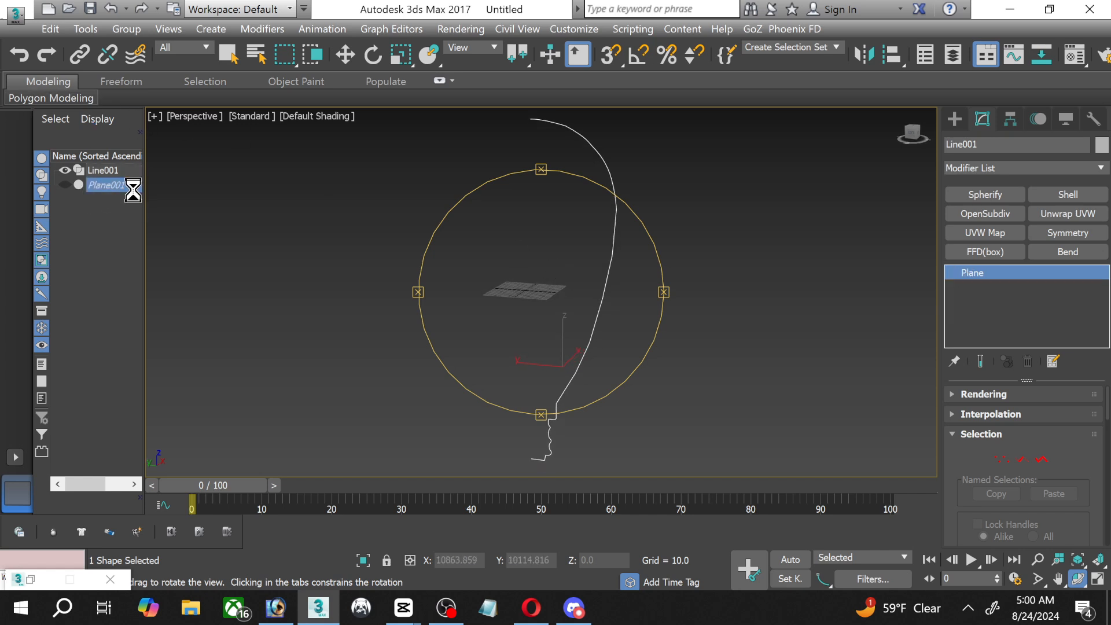
# Unhide the reference image plane and select the bulb profile line.
pyautogui.click(66, 185)
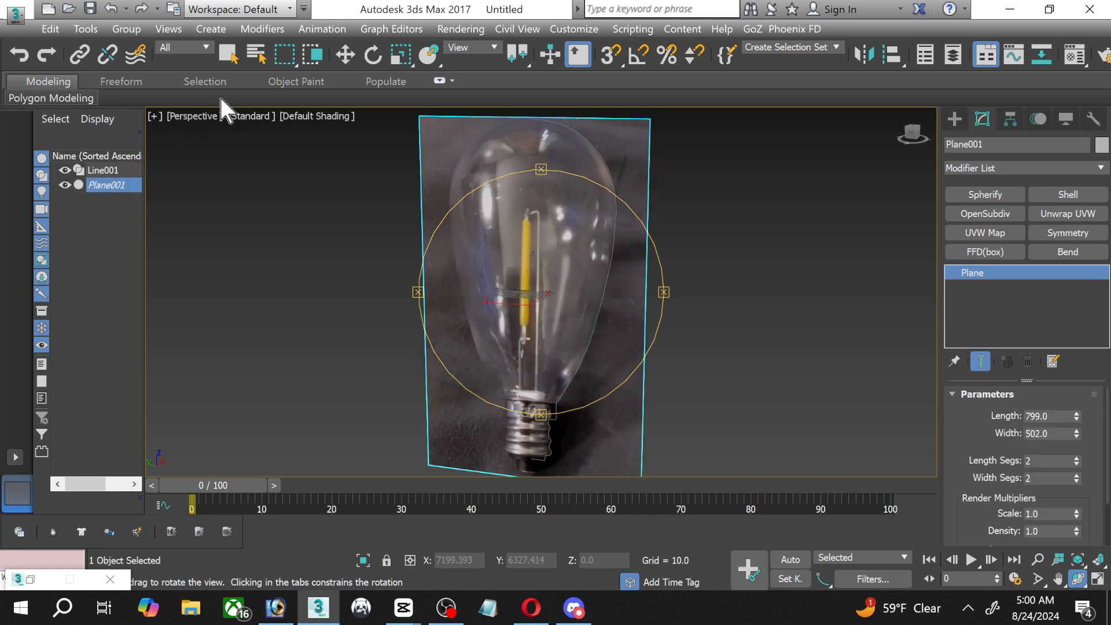
pyautogui.click(345, 55)
pyautogui.click(717, 186)
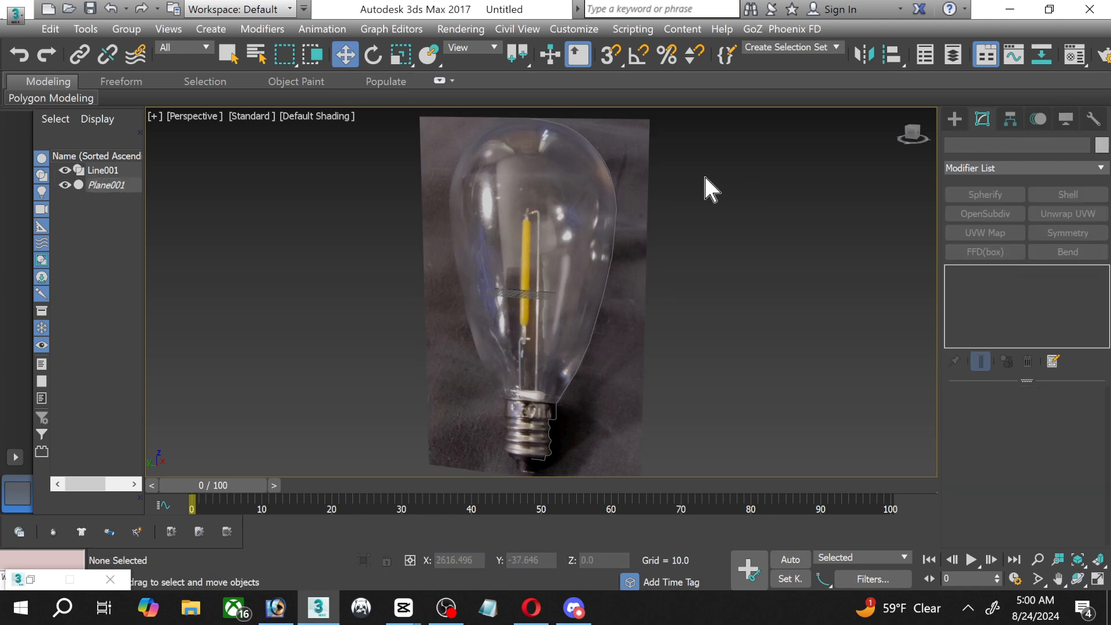
pyautogui.click(606, 171)
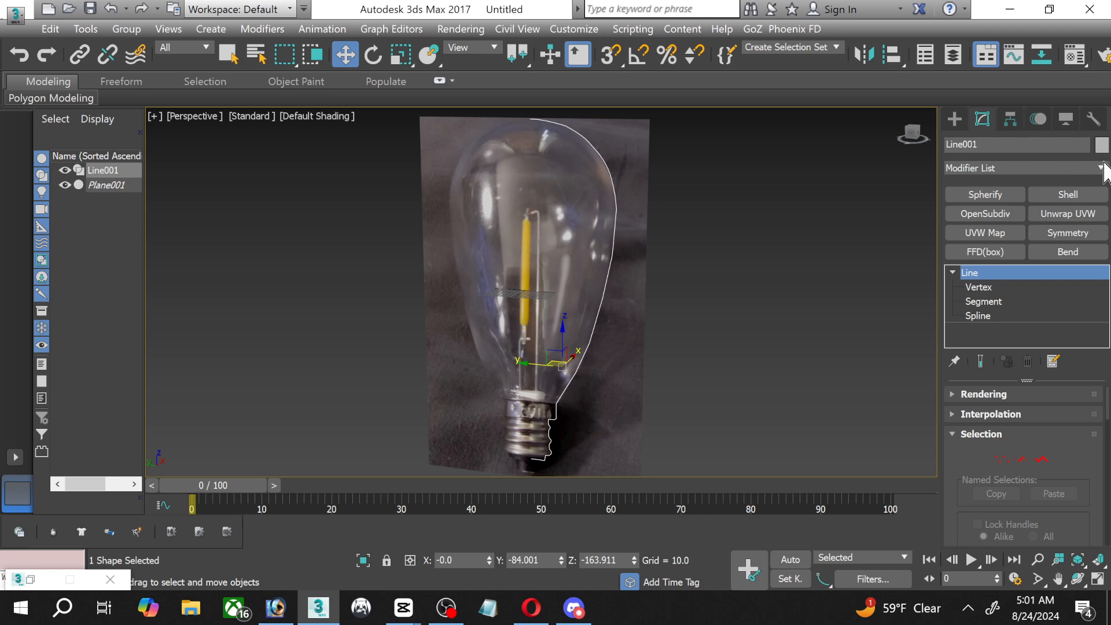
# Apply a Lathe modifier to the bulb profile line and show it in the maximized Left viewport.
pyautogui.click(1103, 168)
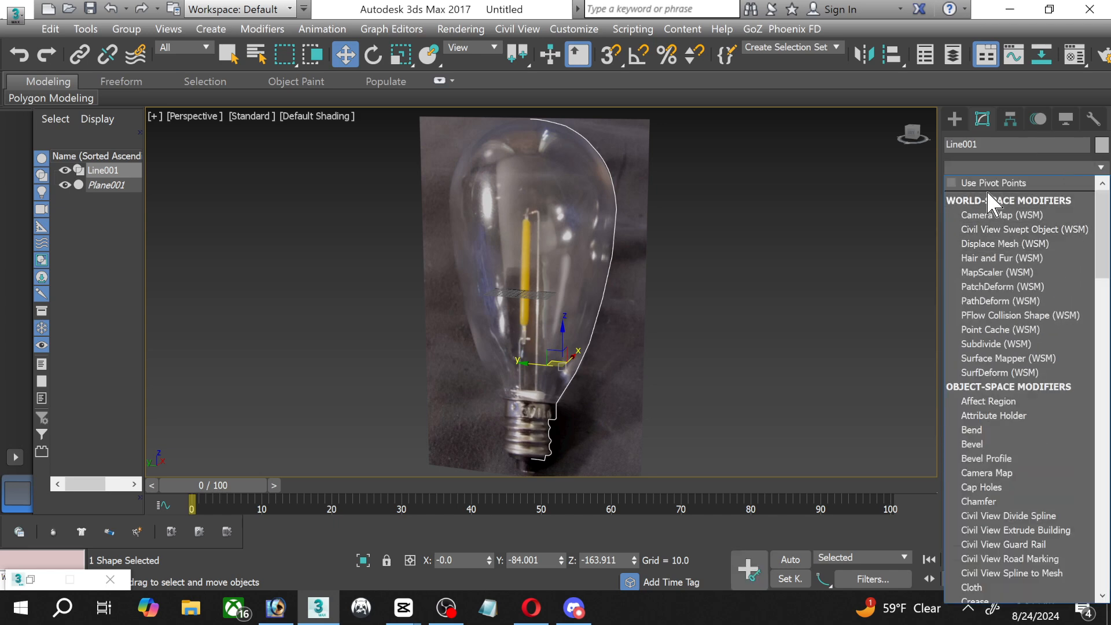
pyautogui.press('l')
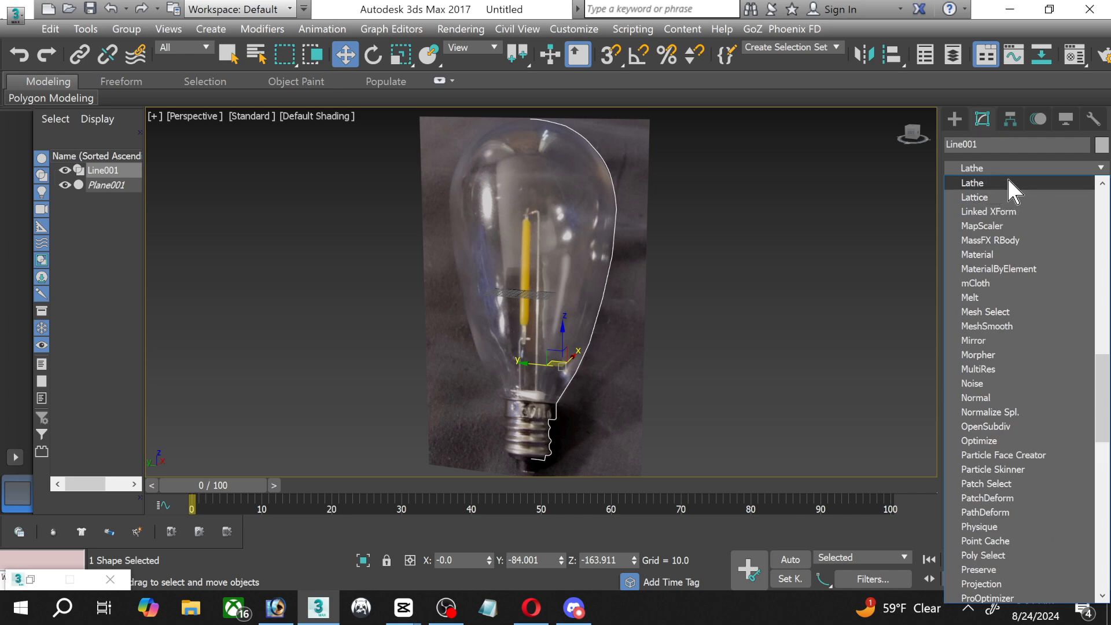
pyautogui.click(984, 183)
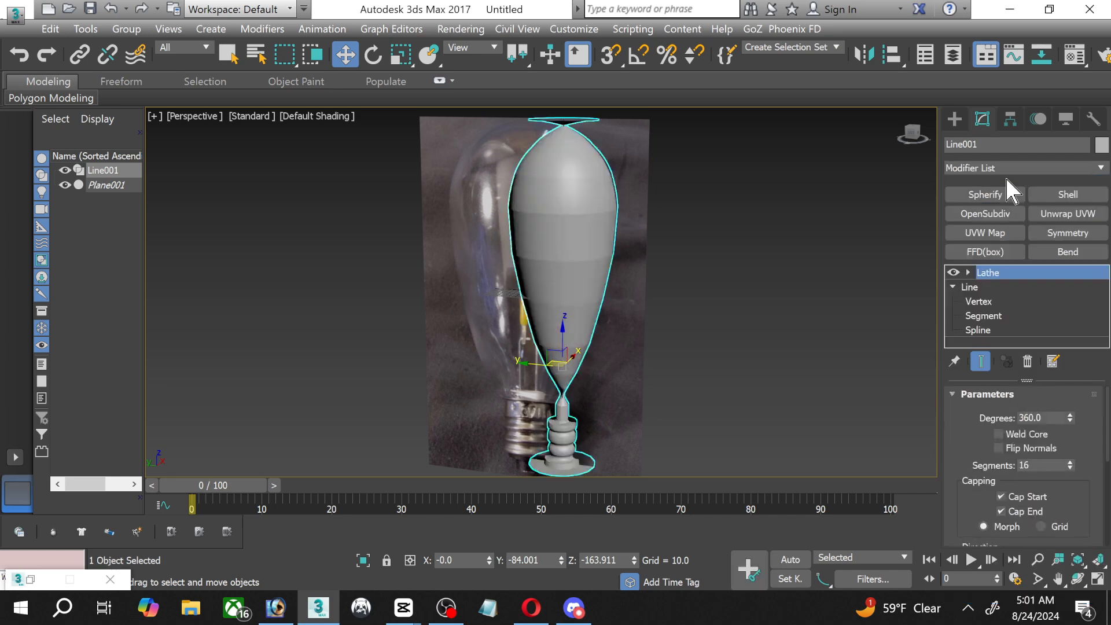
pyautogui.click(1098, 579)
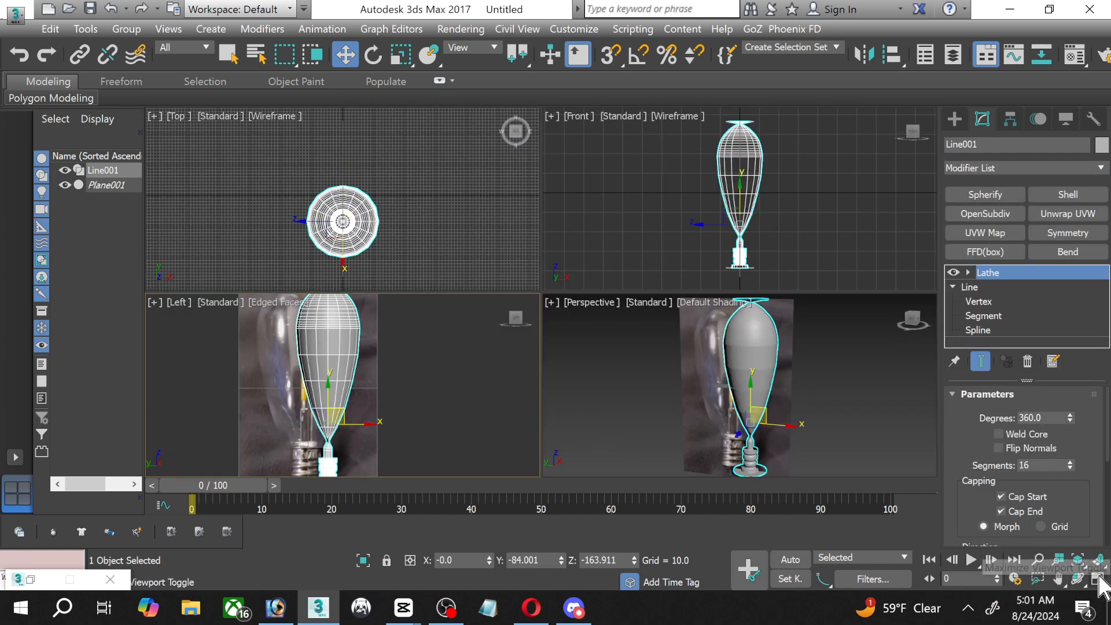
pyautogui.click(1098, 578)
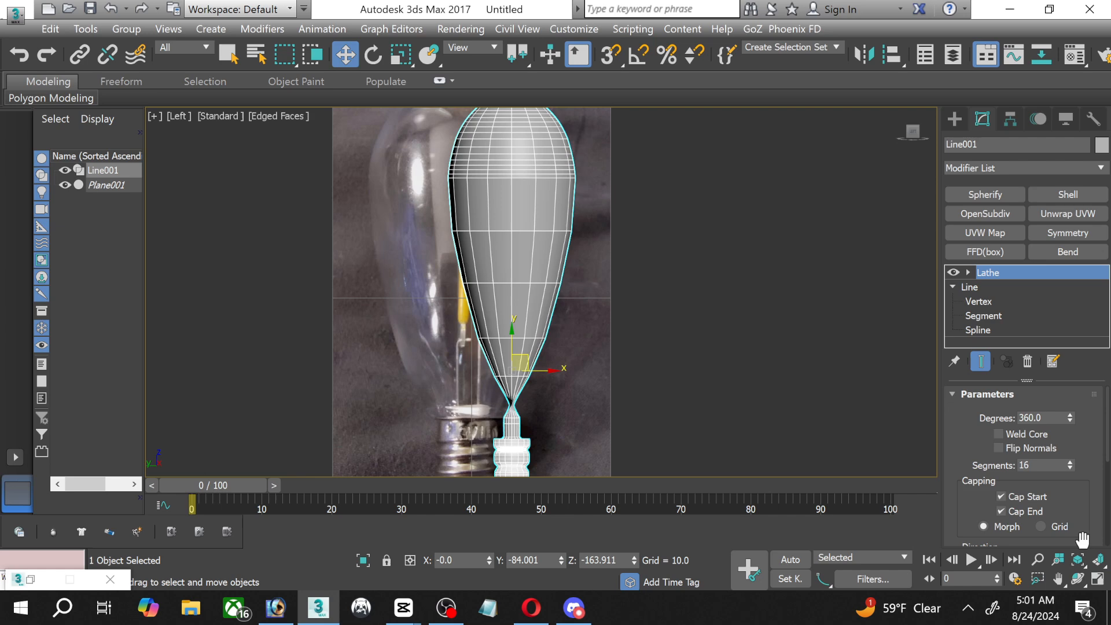
# Try the Center and Max alignments for the Lathe axis, then align it to Min.
pyautogui.click(968, 272)
pyautogui.scroll(-2, 1096, 462)
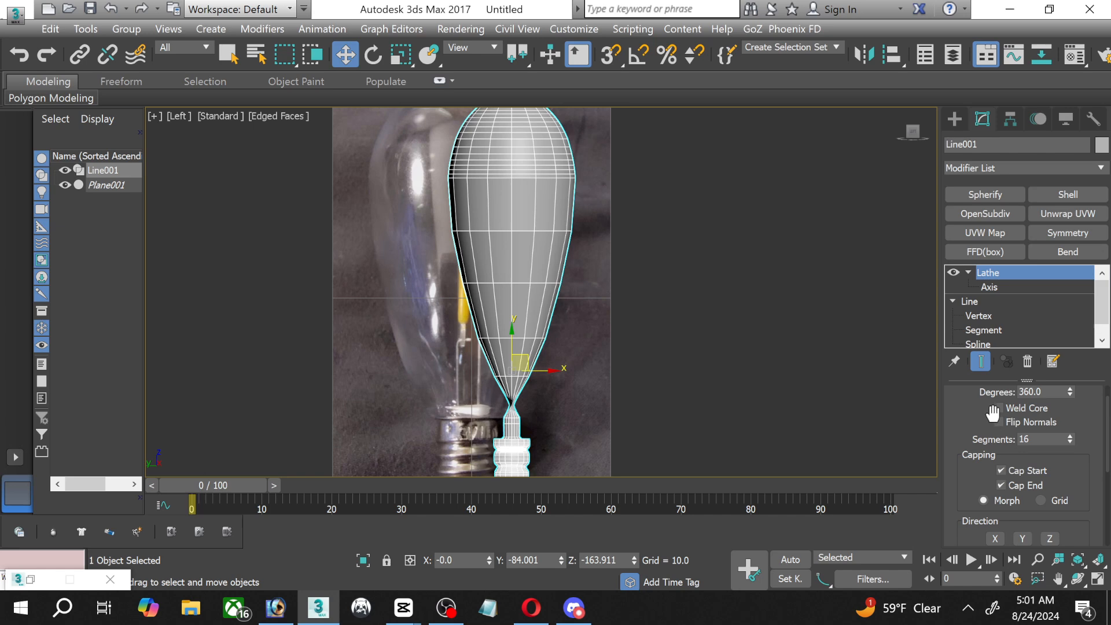
pyautogui.scroll(-2, 1099, 433)
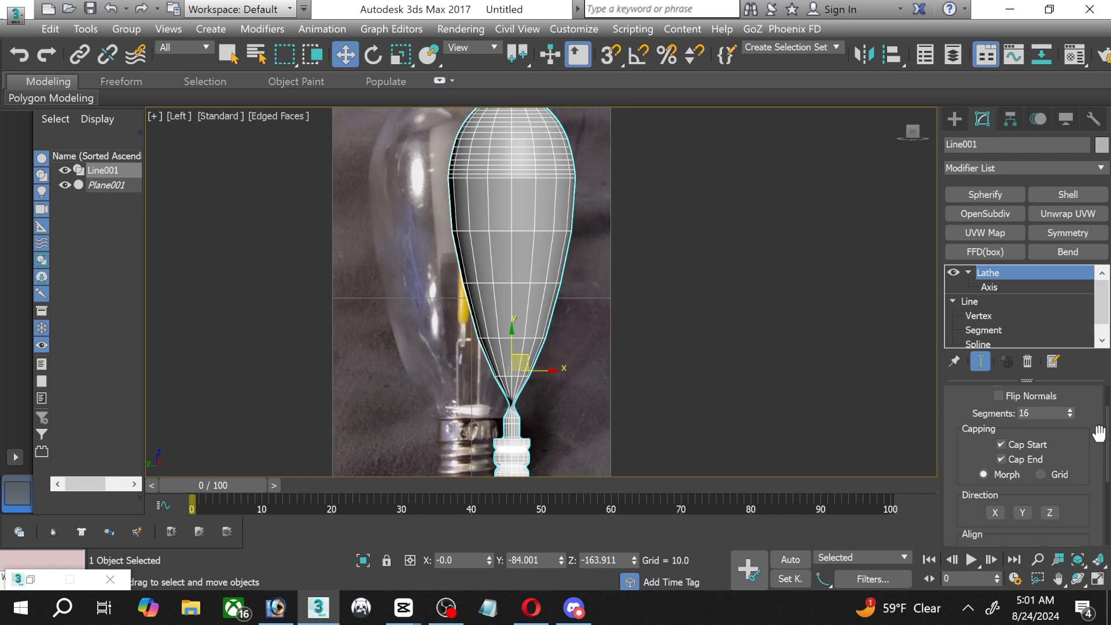
pyautogui.scroll(-3, 1099, 433)
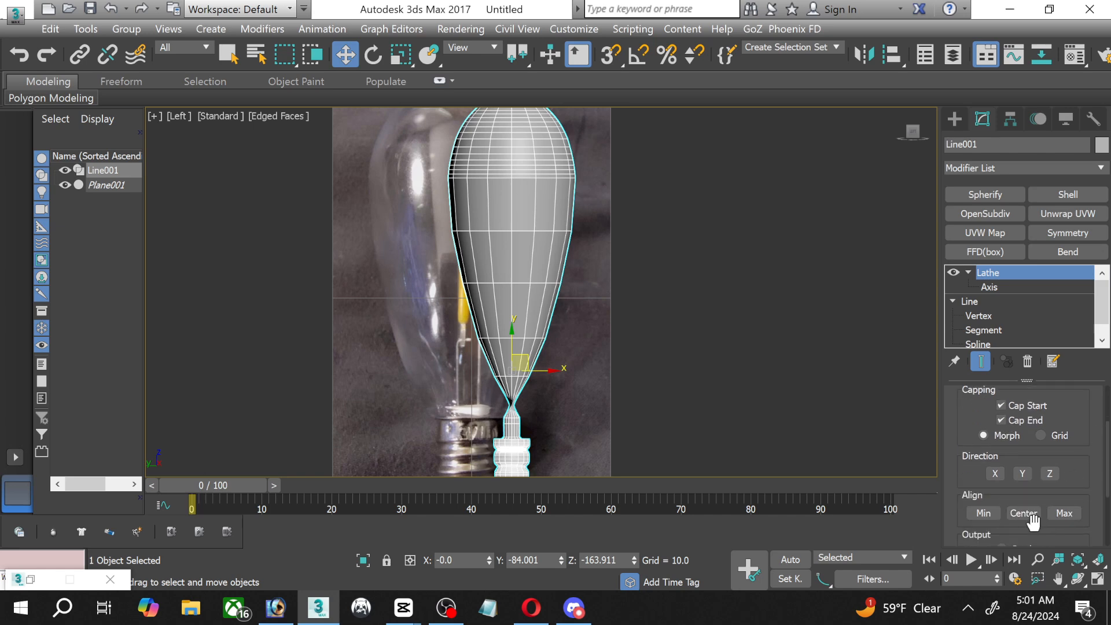
pyautogui.click(1025, 513)
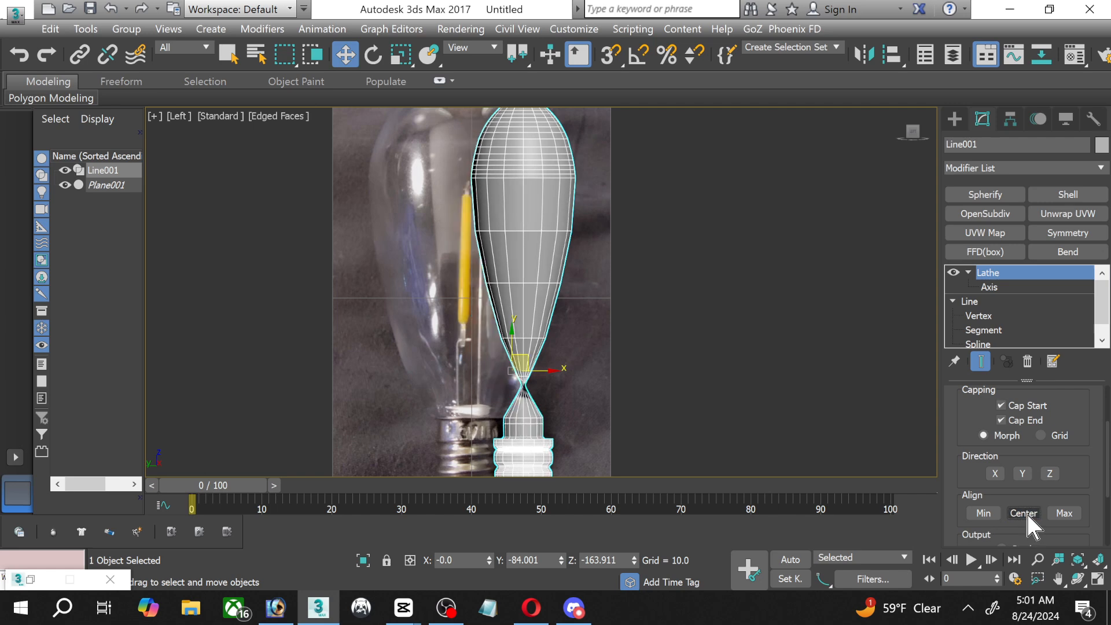
pyautogui.click(1065, 513)
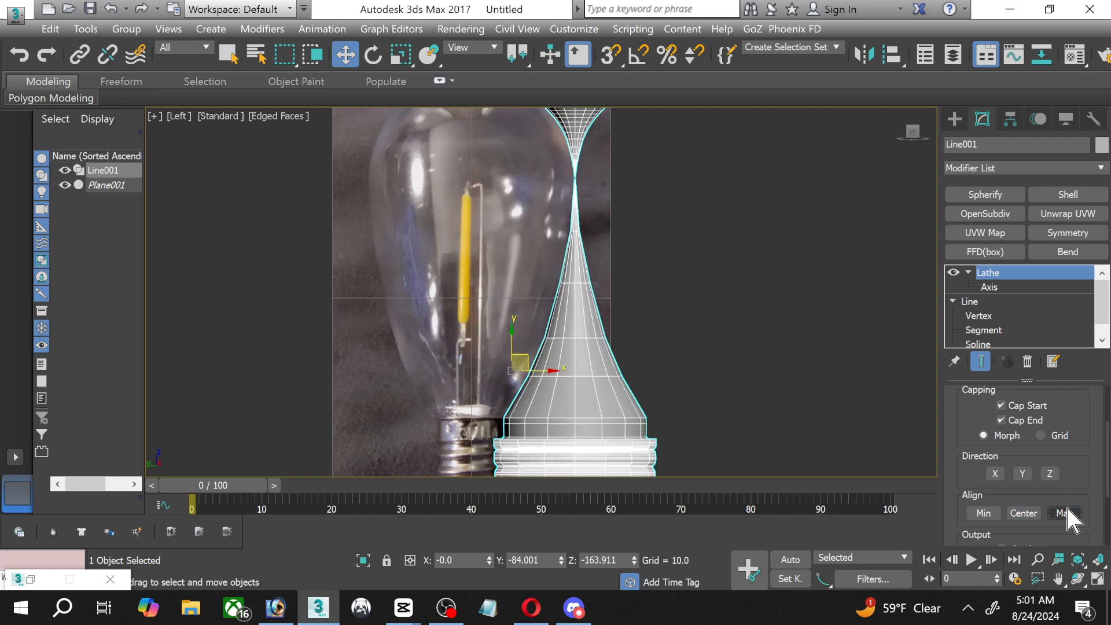
pyautogui.click(995, 477)
pyautogui.click(989, 514)
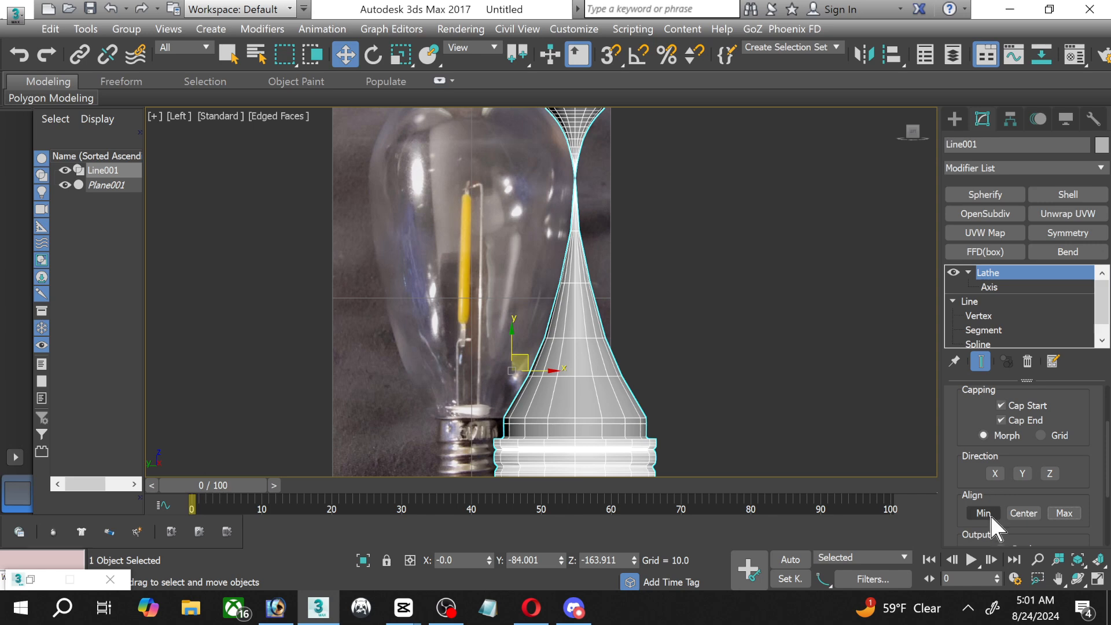
# Compare the lathed bulb's screw base and glass body with the reference image outline.
pyautogui.moveTo(579, 188); pyautogui.dragTo(565, 112, button='middle')
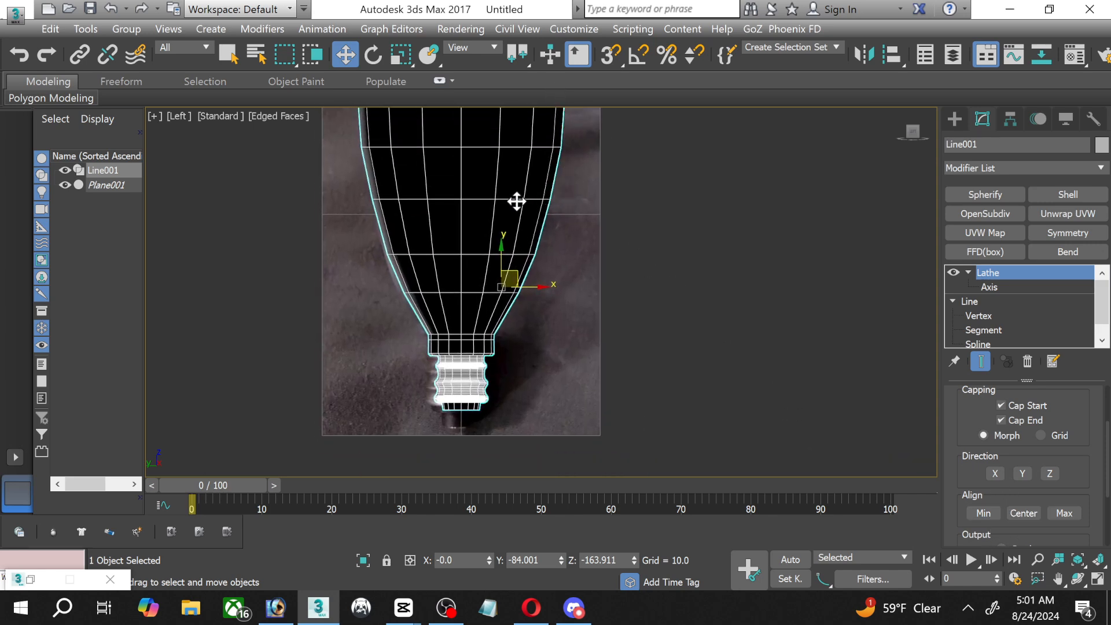
pyautogui.moveTo(517, 200); pyautogui.dragTo(510, 243, button='middle')
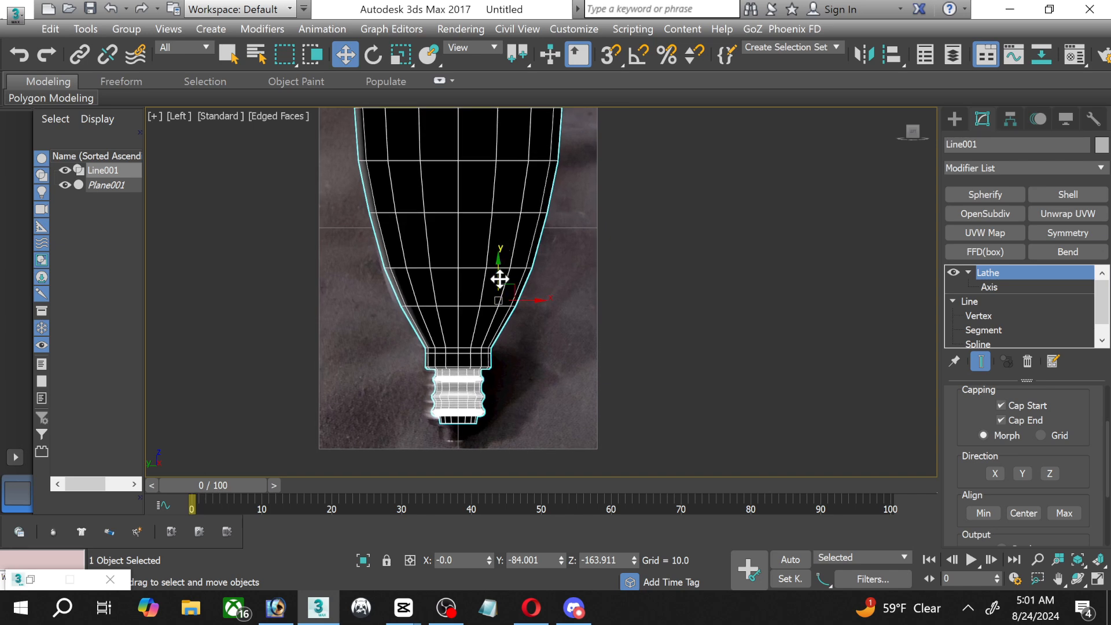
pyautogui.scroll(8, 484, 389)
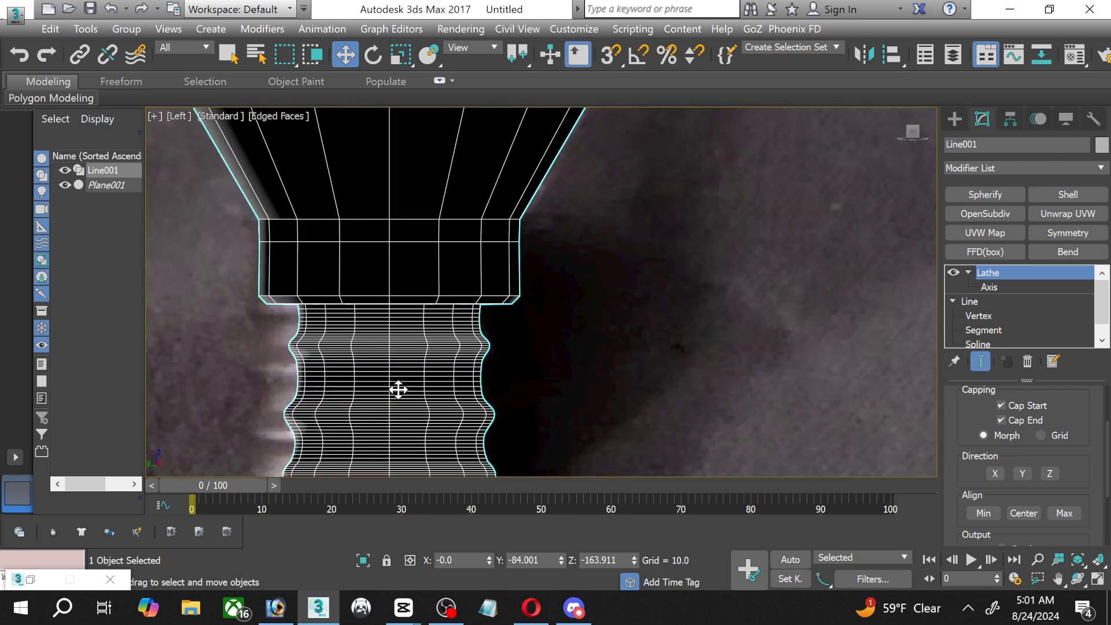
pyautogui.moveTo(398, 389); pyautogui.dragTo(414, 329, button='middle')
pyautogui.scroll(-6, 415, 330)
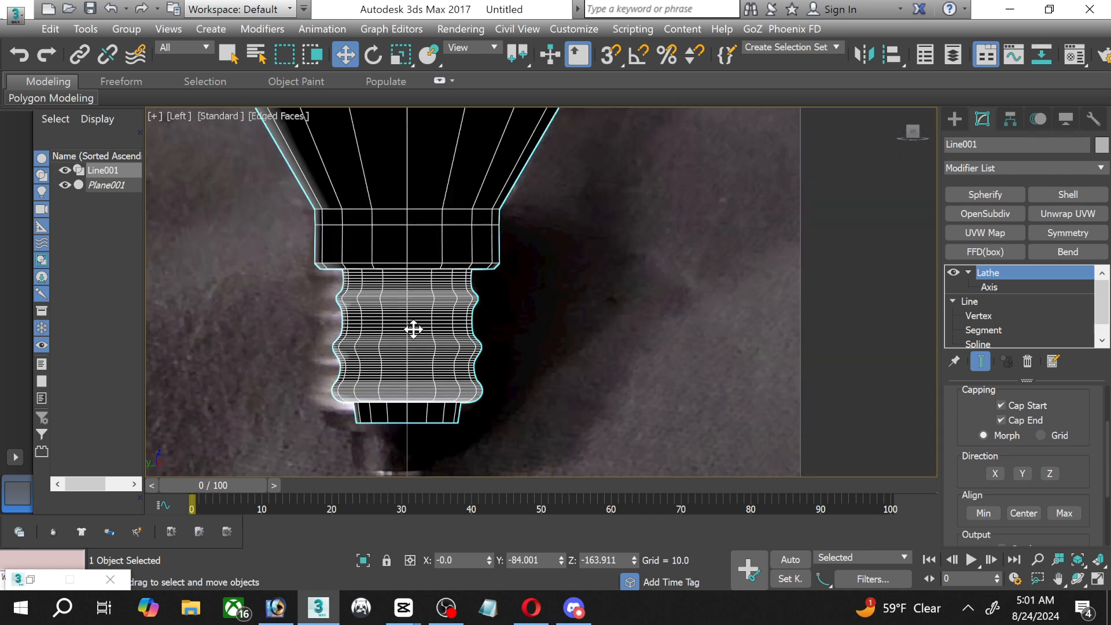
pyautogui.moveTo(397, 279); pyautogui.dragTo(373, 474, button='middle')
pyautogui.moveTo(372, 267)
pyautogui.mouseDown(button='middle')
pyautogui.moveTo(370, 305)
pyautogui.moveTo(370, 272)
pyautogui.mouseUp(button='middle')
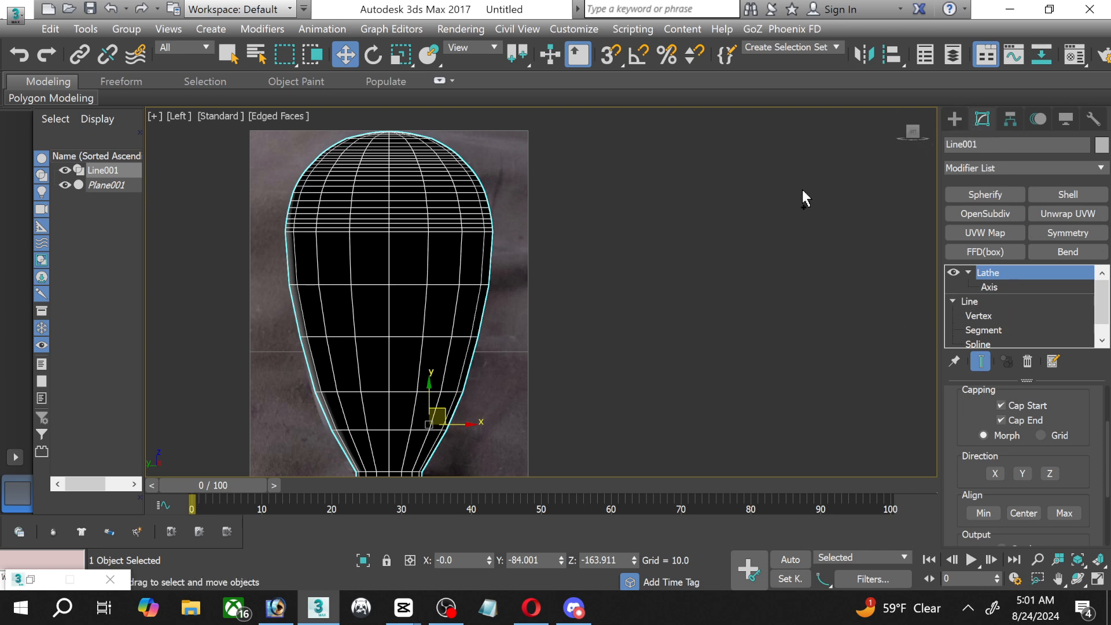
# Undo the Lathe modifier and its alignment changes, returning to the plain profile line.
pyautogui.hotkey('ctrl', 'z')
pyautogui.click(548, 192)
pyautogui.moveTo(353, 221); pyautogui.dragTo(385, 299, button='middle')
pyautogui.scroll(1, 391, 223)
pyautogui.scroll(2, 456, 216)
pyautogui.hotkey('ctrl', 'z')
pyautogui.hotkey('ctrl', 'z')
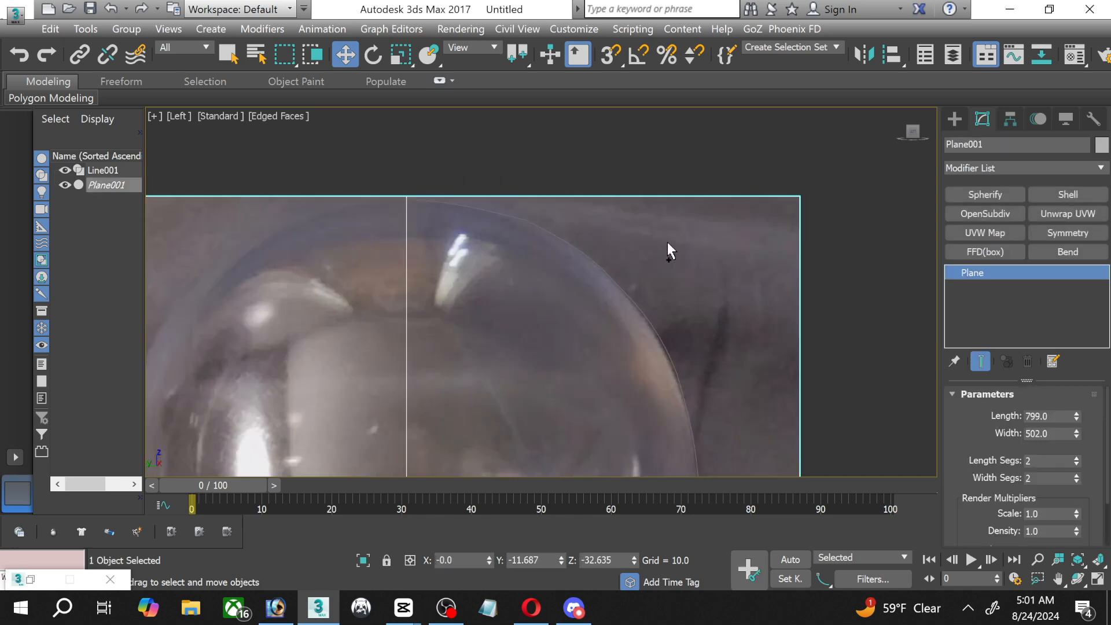
pyautogui.hotkey('ctrl', 'z')
pyautogui.hotkey('ctrl', 'z')
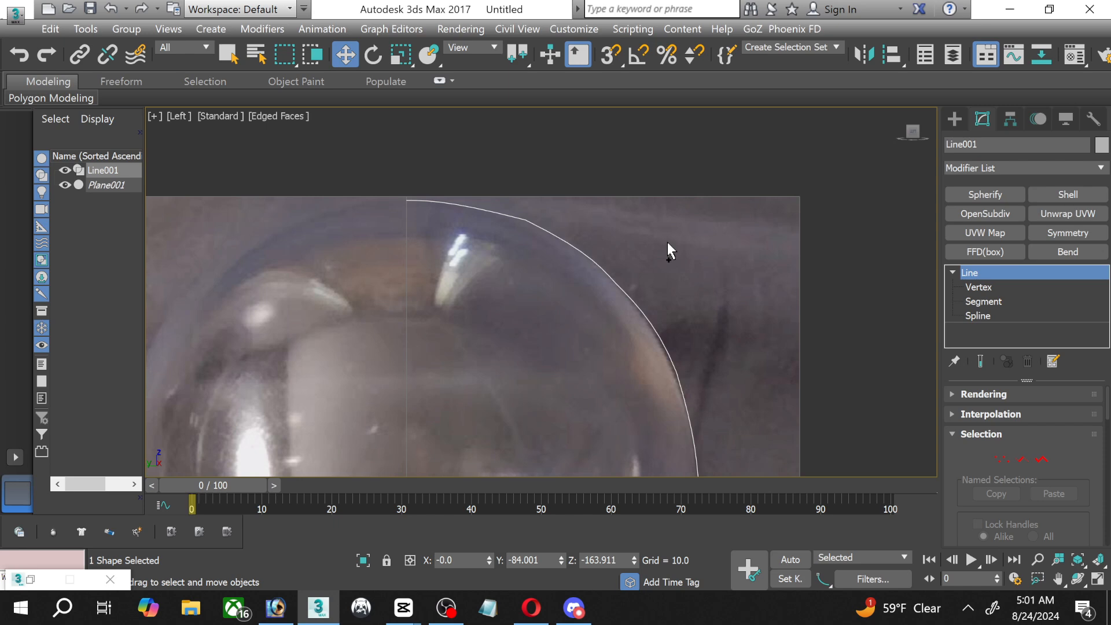
# Enter Vertex sub-object editing of the bulb profile line.
pyautogui.scroll(-3, 726, 243)
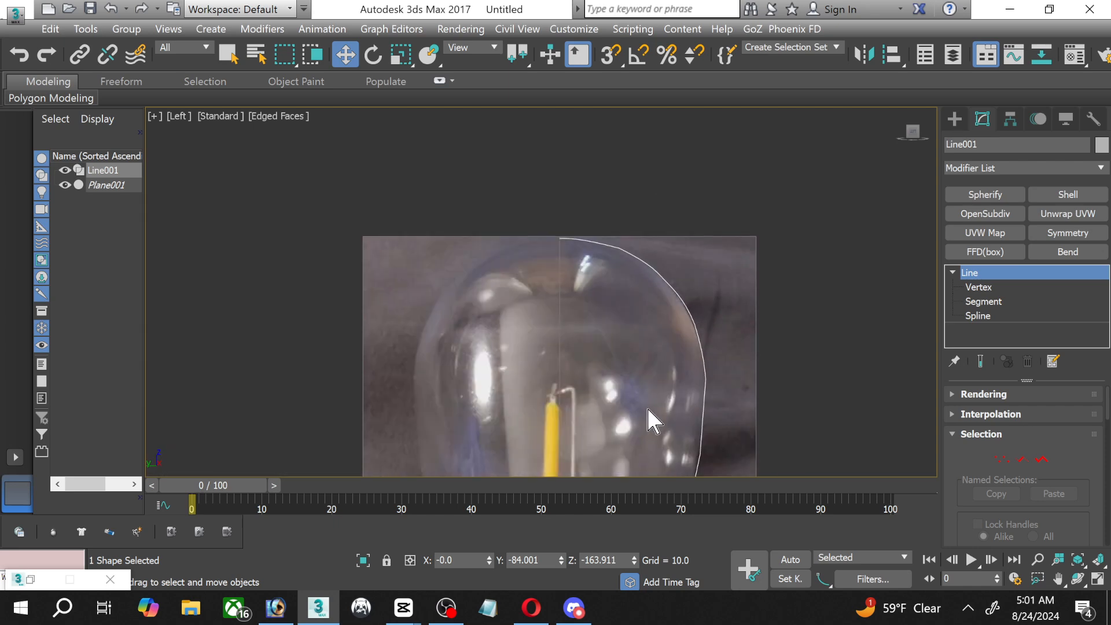
pyautogui.moveTo(647, 407); pyautogui.dragTo(576, 6, button='middle')
pyautogui.moveTo(499, 275); pyautogui.dragTo(484, 442, button='middle')
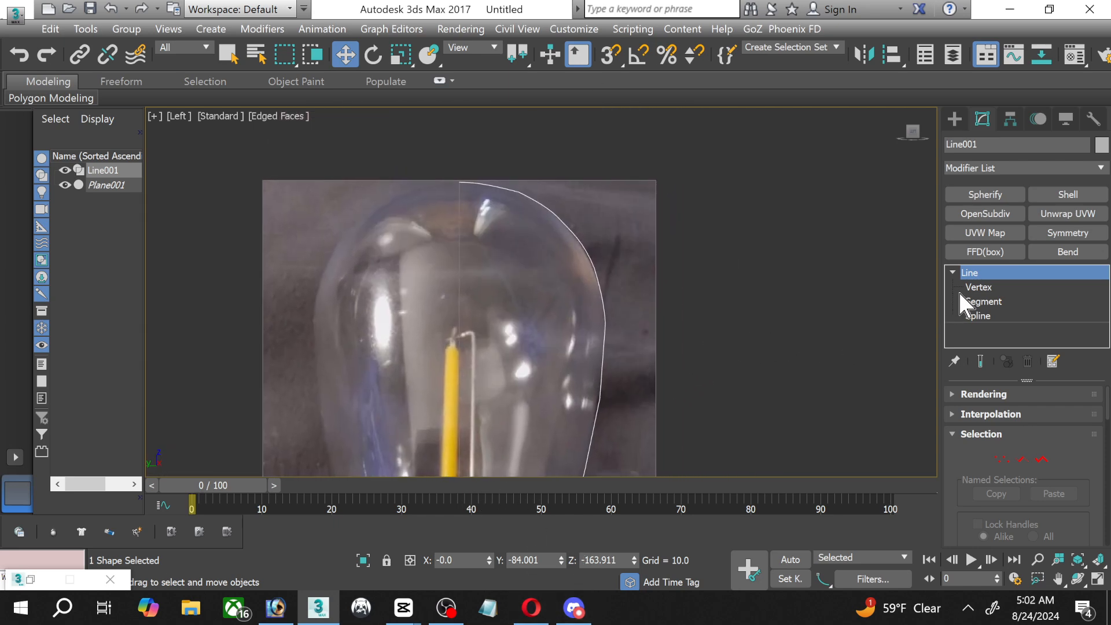
pyautogui.click(973, 287)
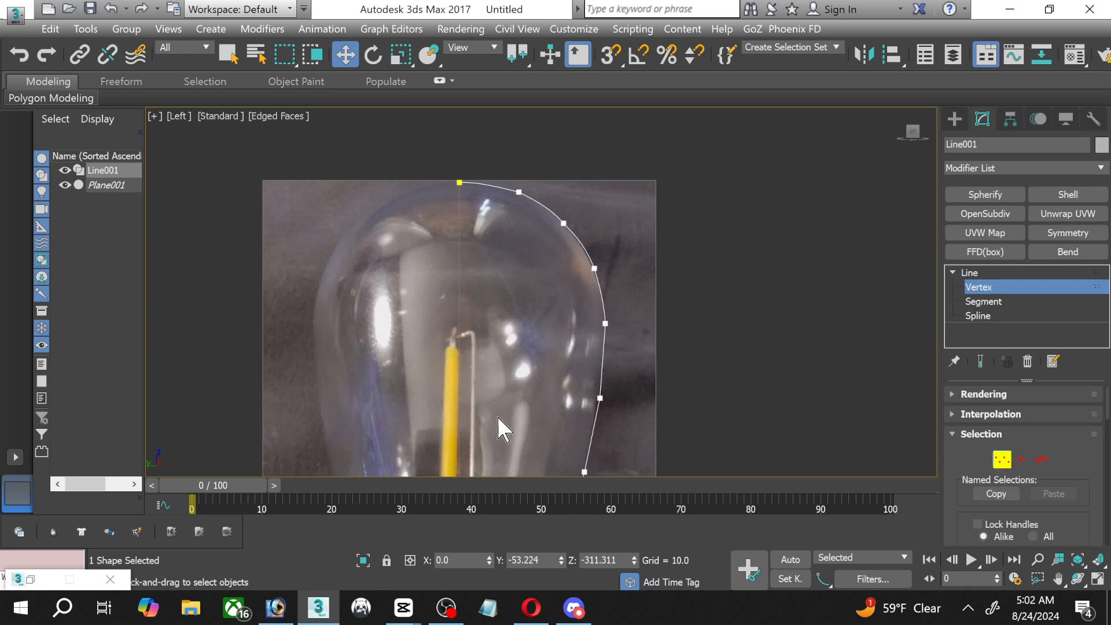
pyautogui.moveTo(504, 427); pyautogui.dragTo(493, 201, button='middle')
pyautogui.click(497, 123)
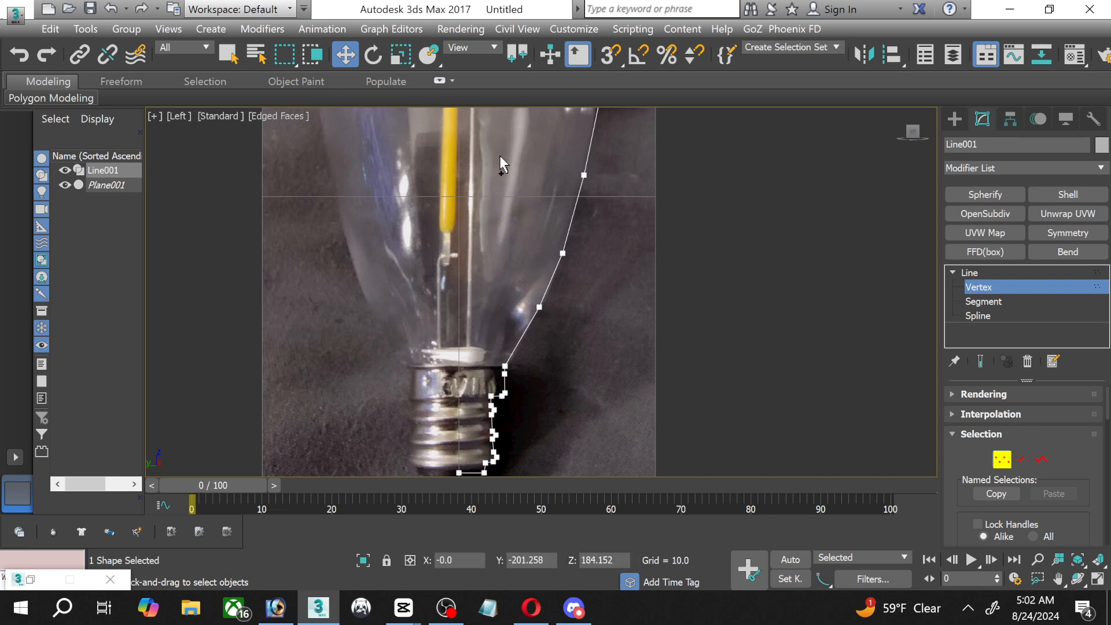
# Undo the recent vertex smoothing changes along the glass part of the profile line.
pyautogui.moveTo(491, 190)
pyautogui.mouseDown(button='middle')
pyautogui.moveTo(485, 398)
pyautogui.moveTo(466, 474)
pyautogui.mouseUp(button='middle')
pyautogui.moveTo(461, 285); pyautogui.dragTo(466, 390, button='middle')
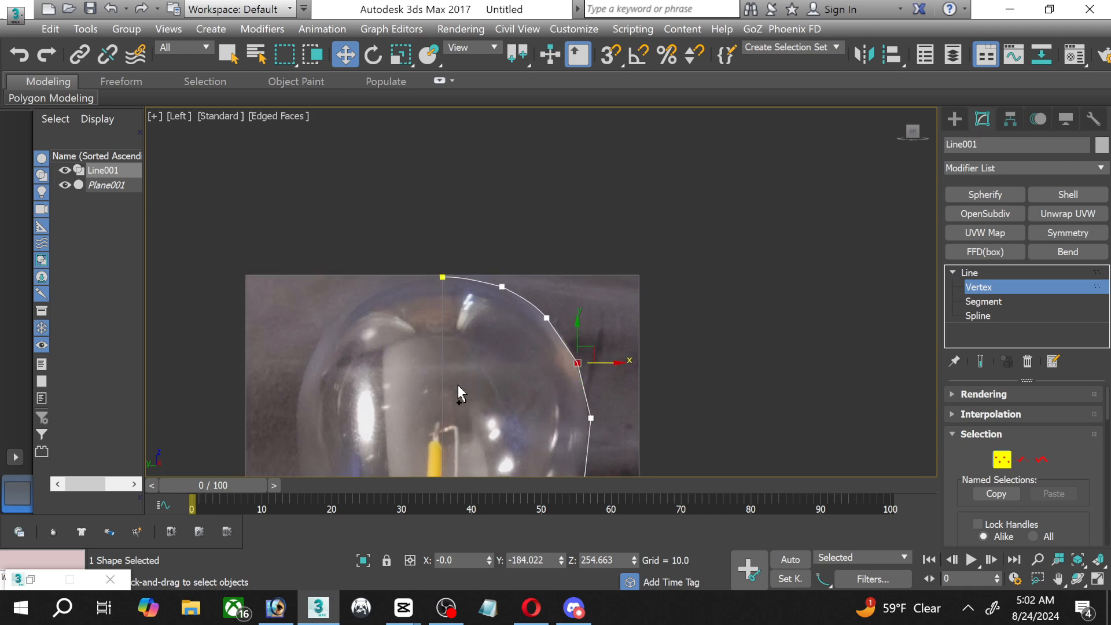
pyautogui.click(458, 387)
pyautogui.hotkey('ctrl', 'z')
pyautogui.hotkey('ctrl', 'z')
pyautogui.hotkey('ctrl', 'z')
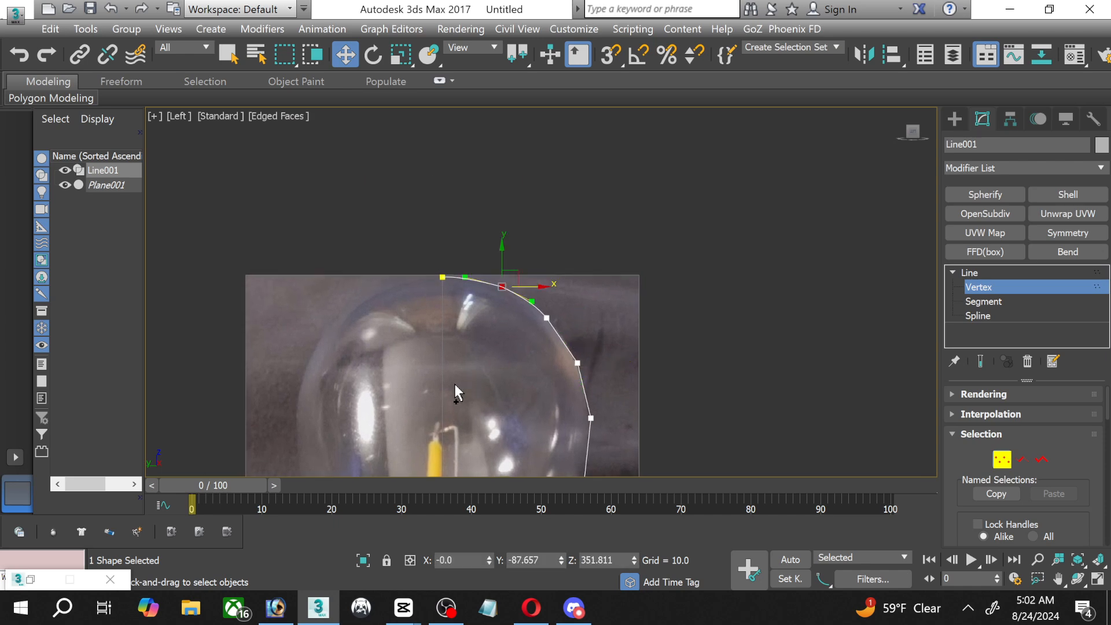
pyautogui.hotkey('ctrl', 'z')
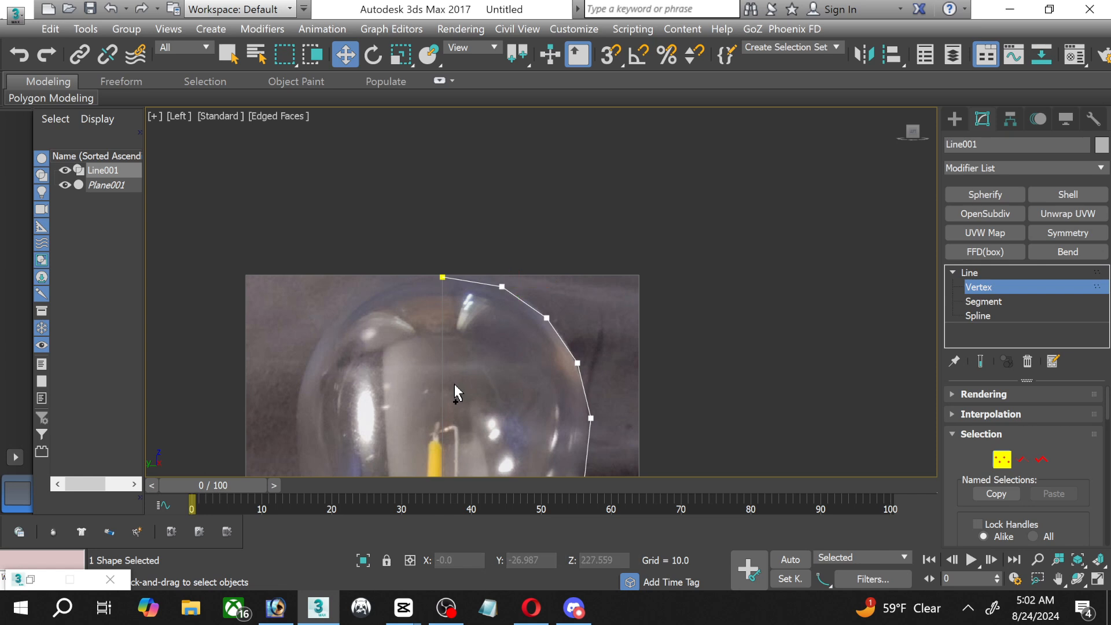
# Examine the profile's vertices around the screw base and its lower end against the reference image.
pyautogui.moveTo(455, 385); pyautogui.dragTo(452, 144, button='middle')
pyautogui.moveTo(501, 265); pyautogui.dragTo(496, 115, button='middle')
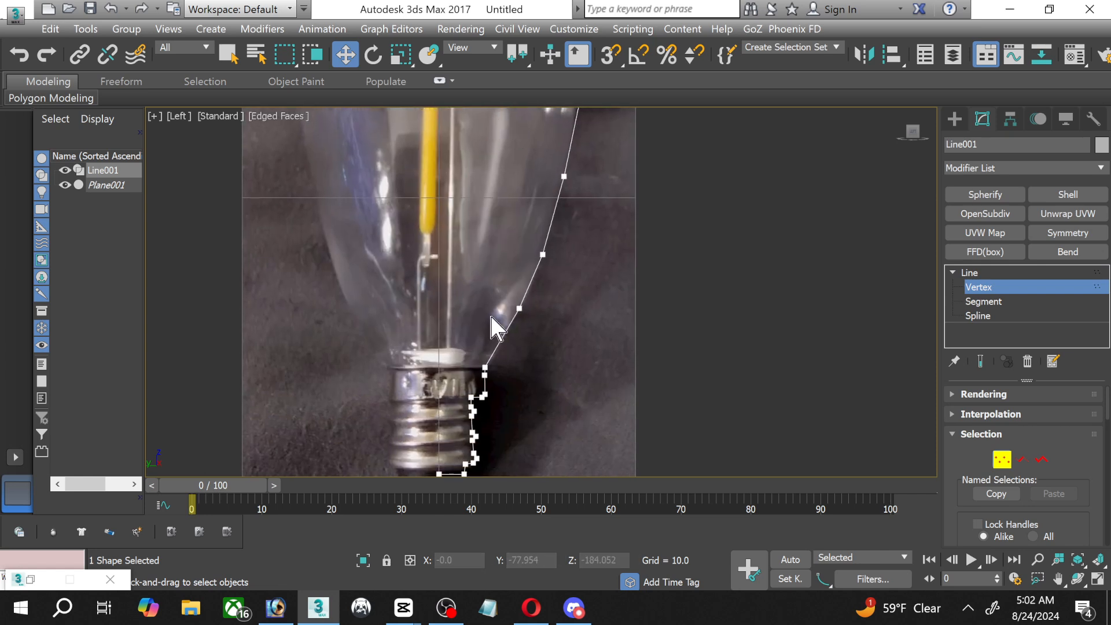
pyautogui.moveTo(489, 315); pyautogui.dragTo(501, 405, button='middle')
pyautogui.moveTo(422, 273); pyautogui.dragTo(442, 70, button='middle')
pyautogui.scroll(-3, 422, 441)
pyautogui.scroll(5, 422, 194)
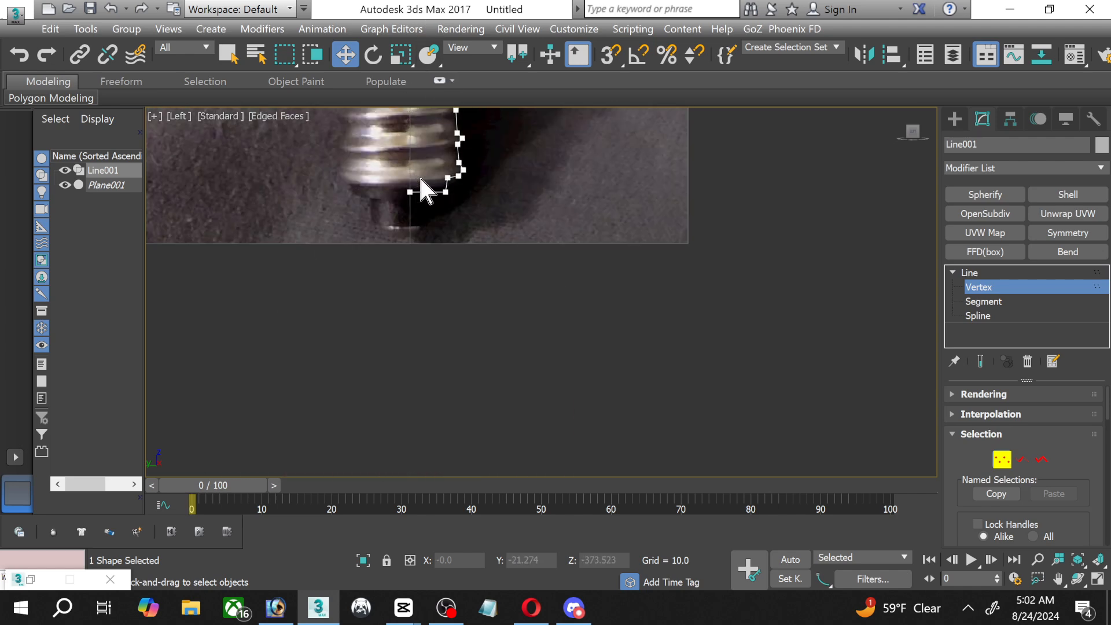
pyautogui.scroll(4, 421, 191)
pyautogui.moveTo(422, 194); pyautogui.dragTo(427, 282, button='middle')
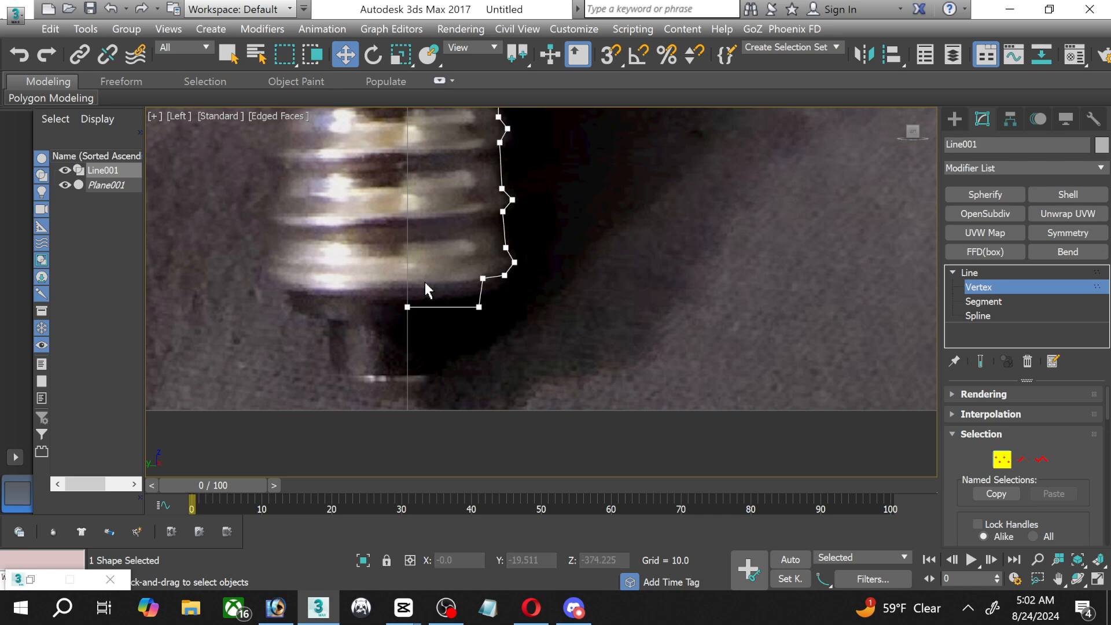
pyautogui.press('Delete')
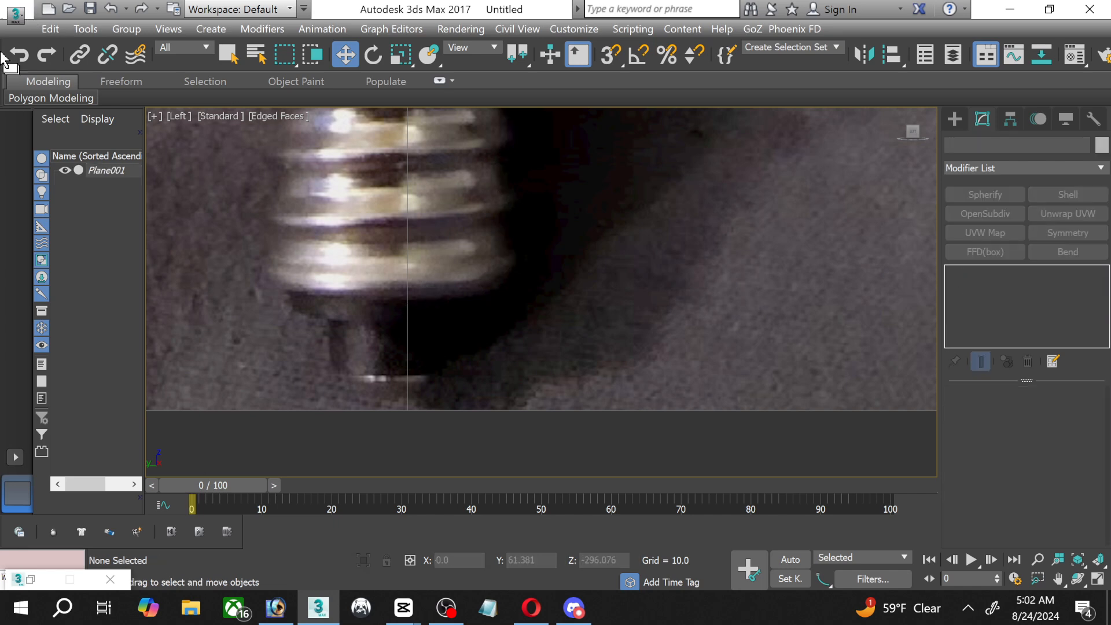
pyautogui.click(21, 55)
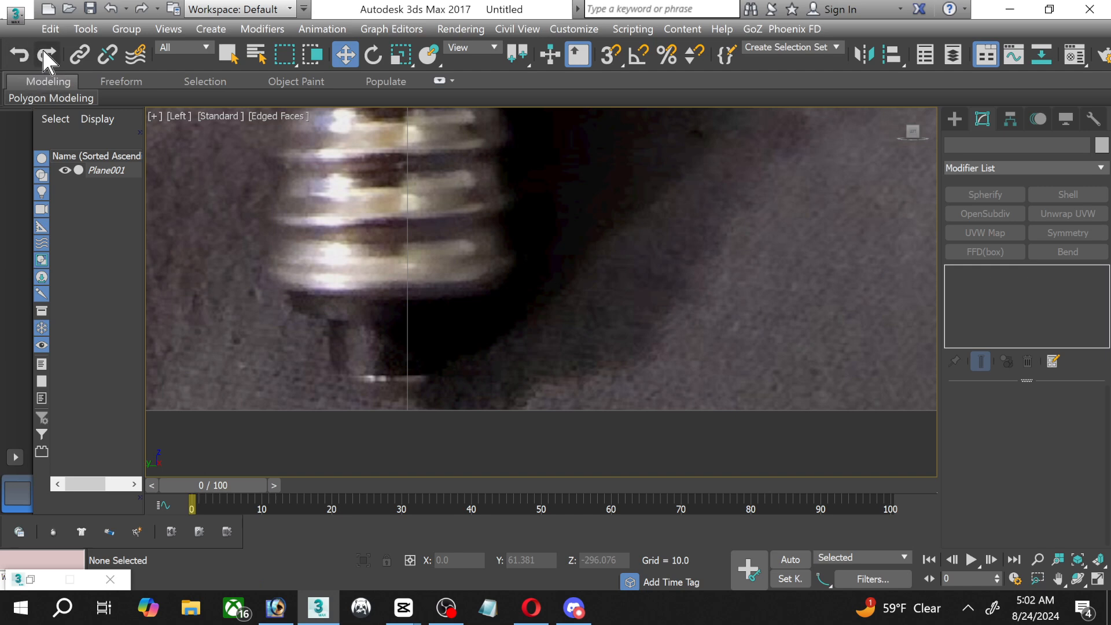
pyautogui.moveTo(550, 177); pyautogui.dragTo(558, 202, button='middle')
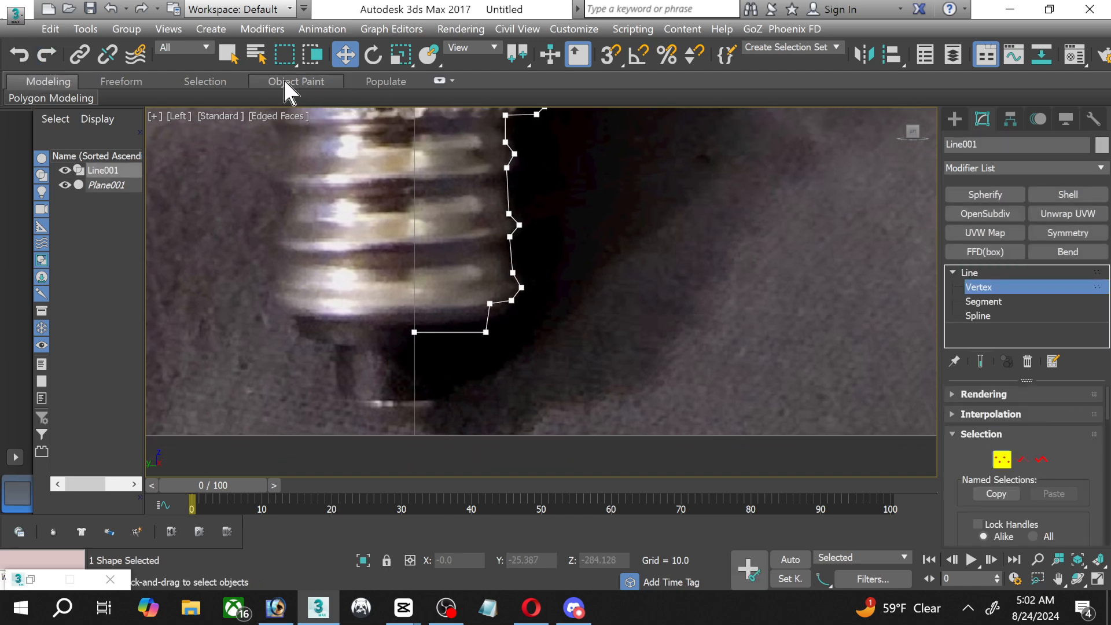
# Move the profile's lower end vertex horizontally outward from the centre axis to the shoulder of the contact tip.
pyautogui.click(47, 55)
pyautogui.click(48, 54)
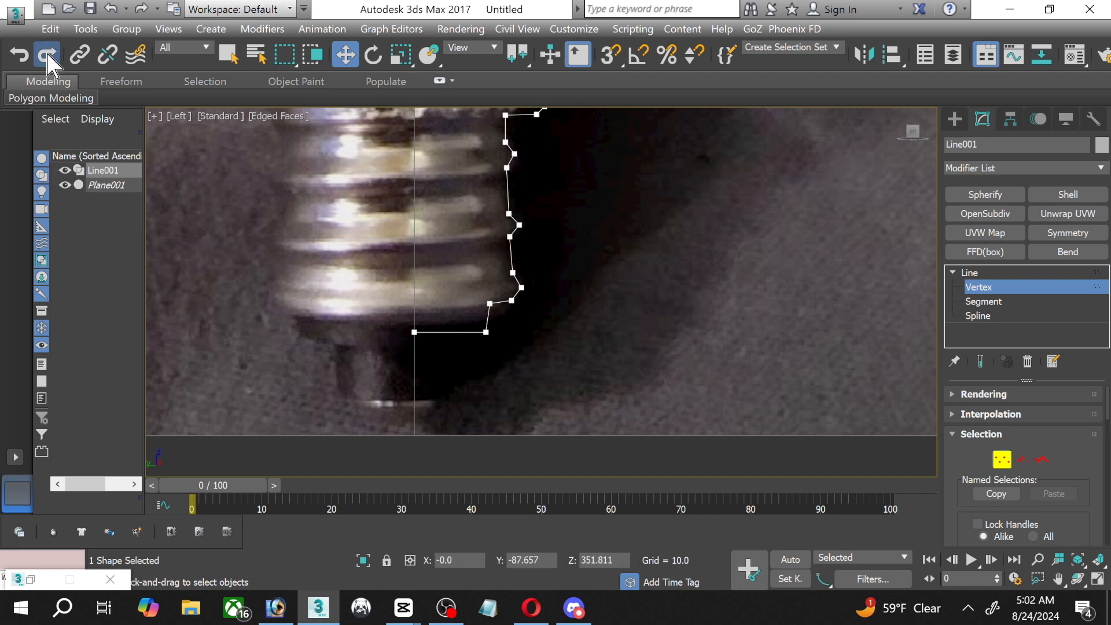
pyautogui.moveTo(434, 397); pyautogui.dragTo(450, 342, button='middle')
pyautogui.scroll(3, 449, 339)
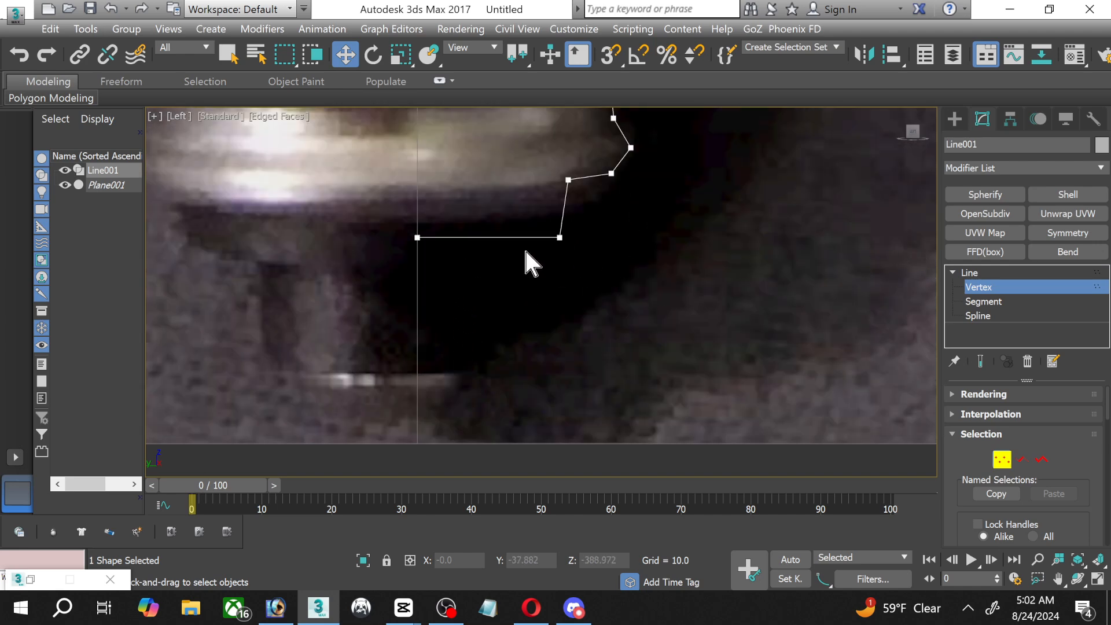
pyautogui.click(417, 237)
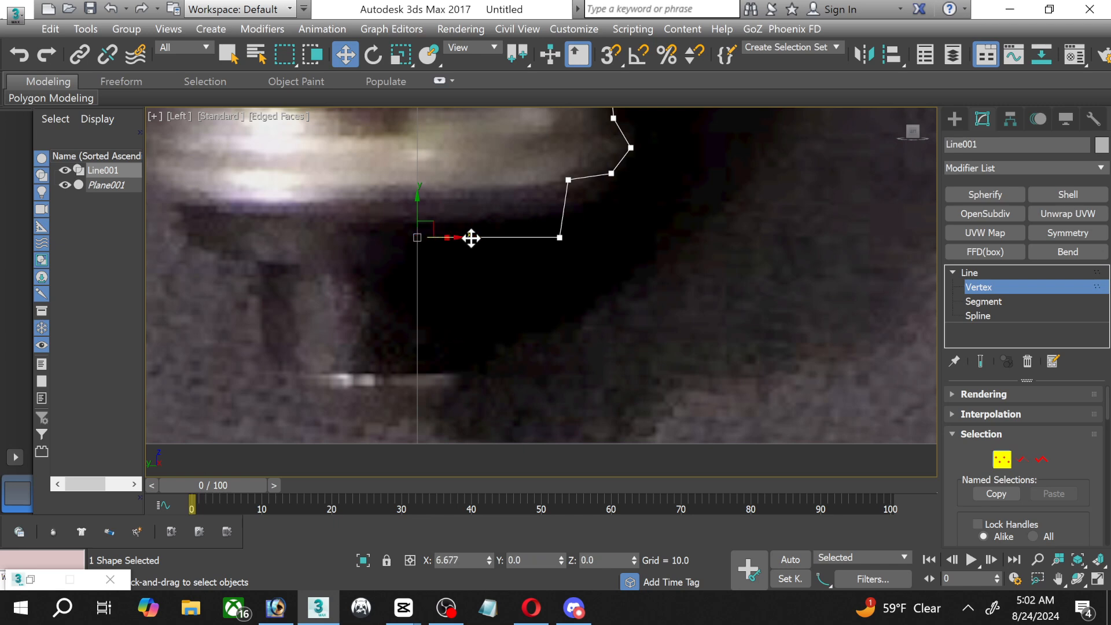
pyautogui.moveTo(471, 238); pyautogui.dragTo(499, 242)
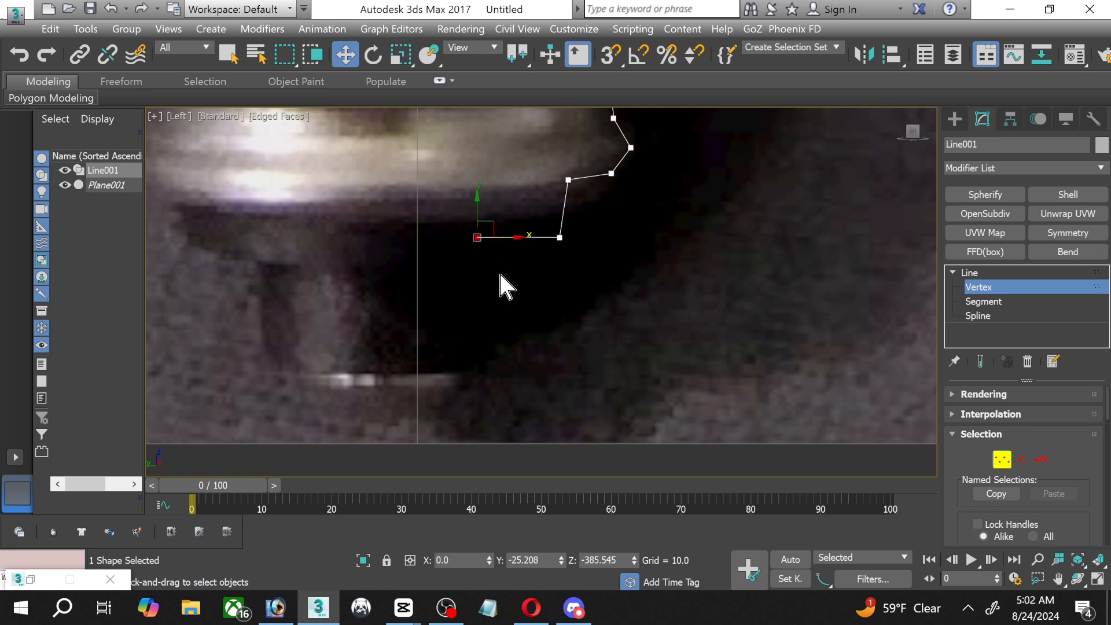
pyautogui.scroll(-2, 499, 272)
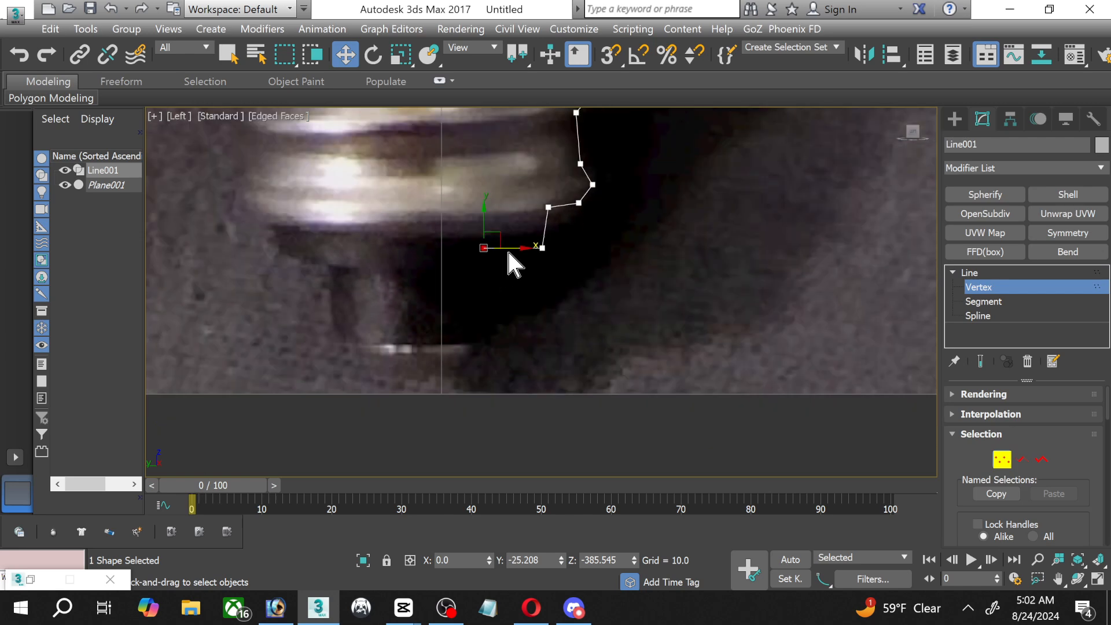
pyautogui.moveTo(514, 246); pyautogui.dragTo(529, 247)
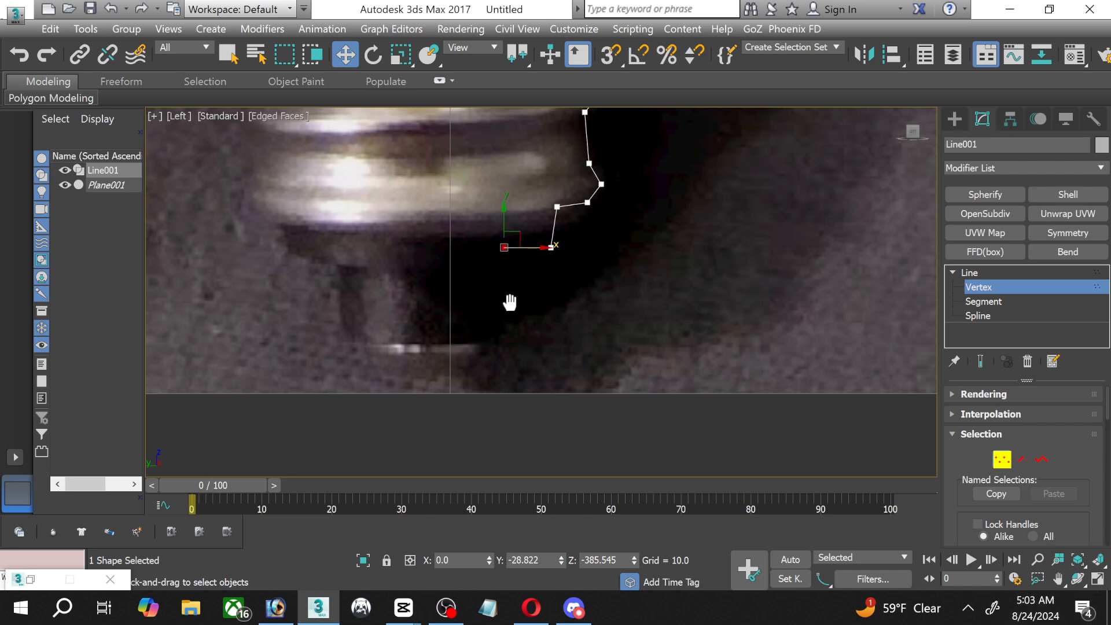
# Insert two vertices from the lower end vertex, extending the profile down the contact tip's side and across its bottom edge.
pyautogui.moveTo(506, 300); pyautogui.dragTo(516, 311, button='middle')
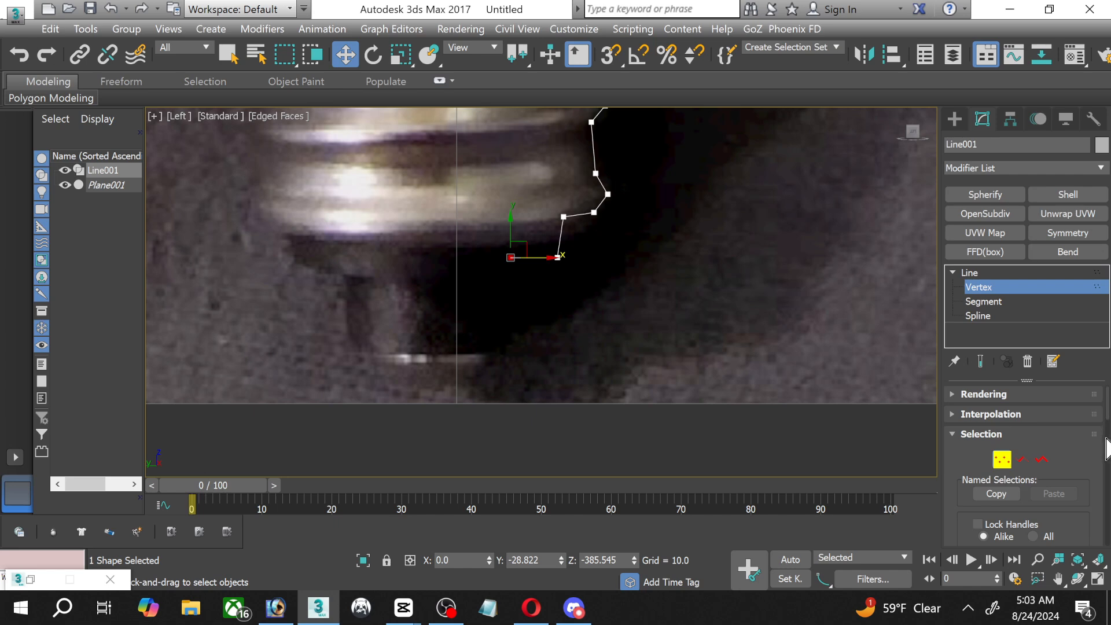
pyautogui.scroll(-5, 1103, 452)
pyautogui.scroll(3, 1103, 452)
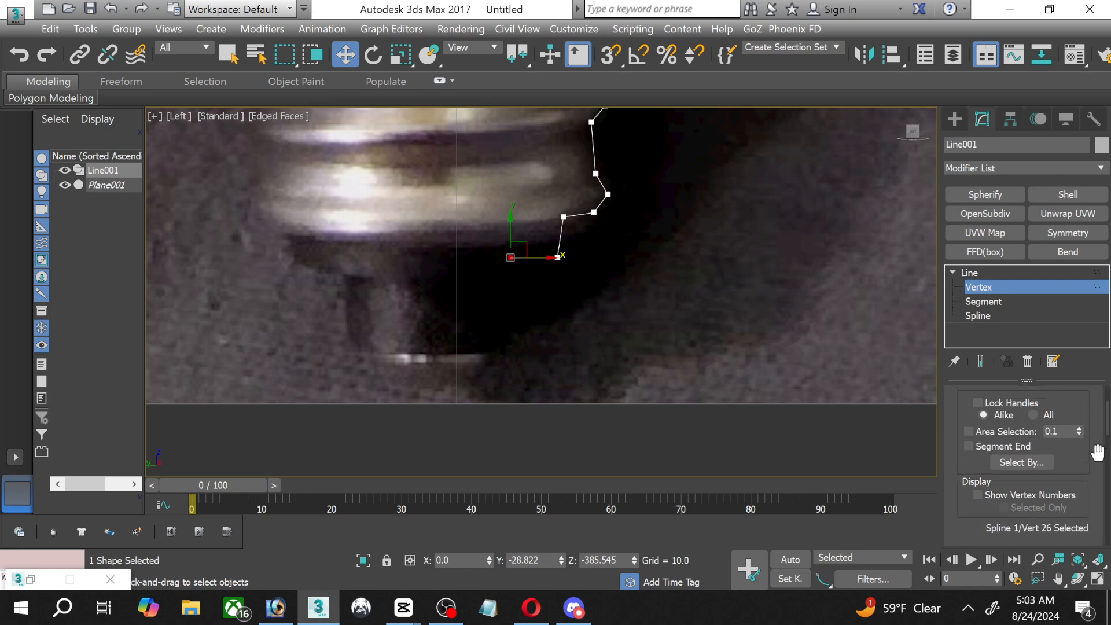
pyautogui.scroll(-10, 1102, 452)
pyautogui.scroll(-5, 1108, 468)
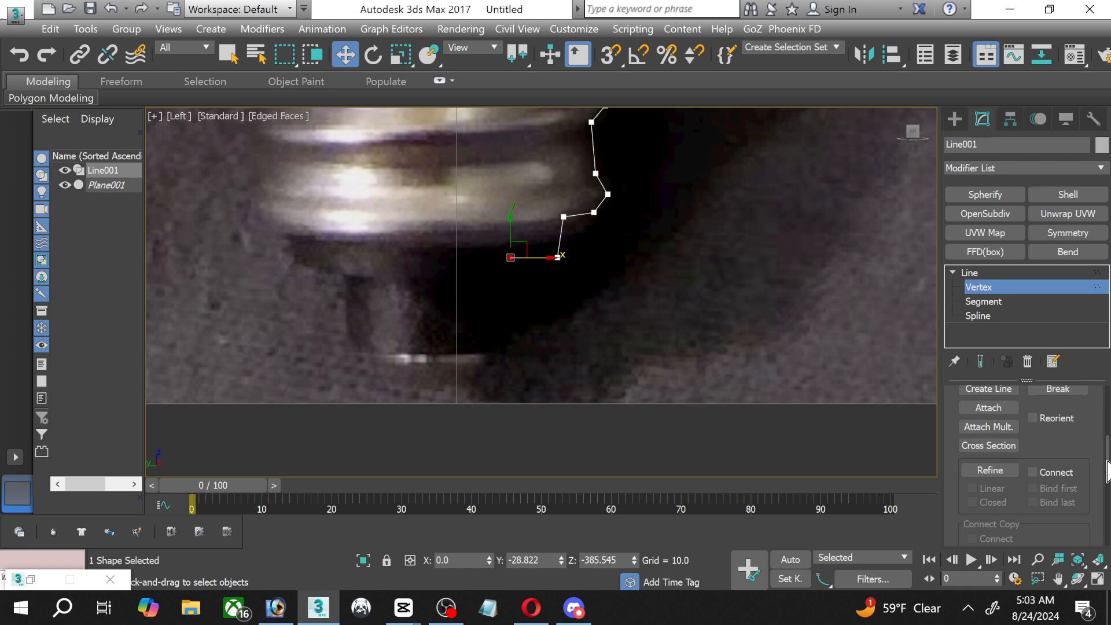
pyautogui.scroll(-10, 1107, 472)
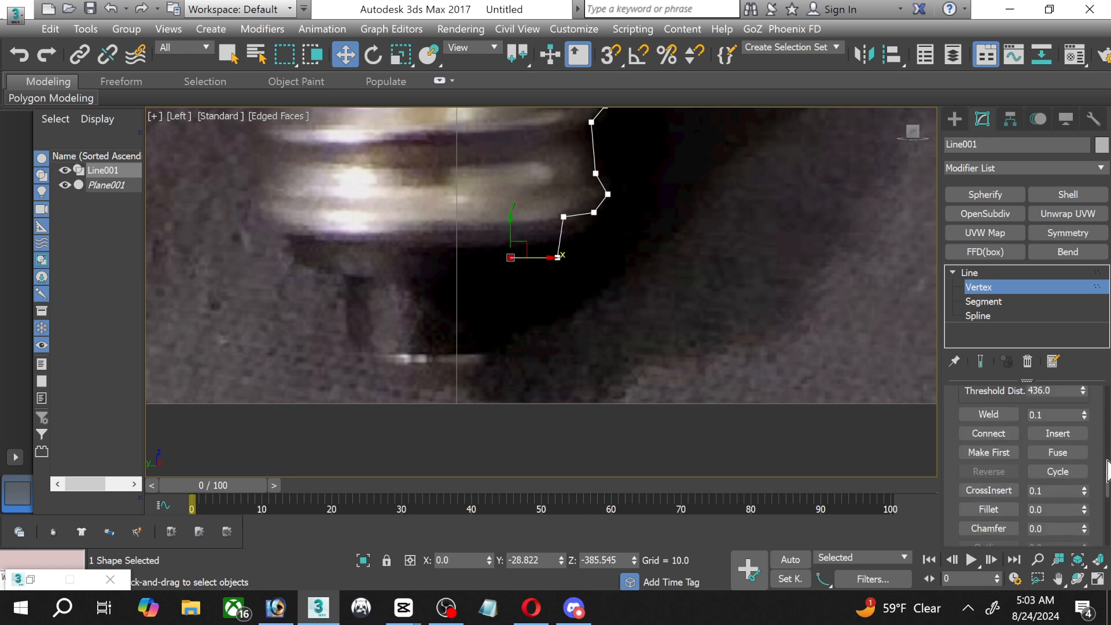
pyautogui.click(1052, 436)
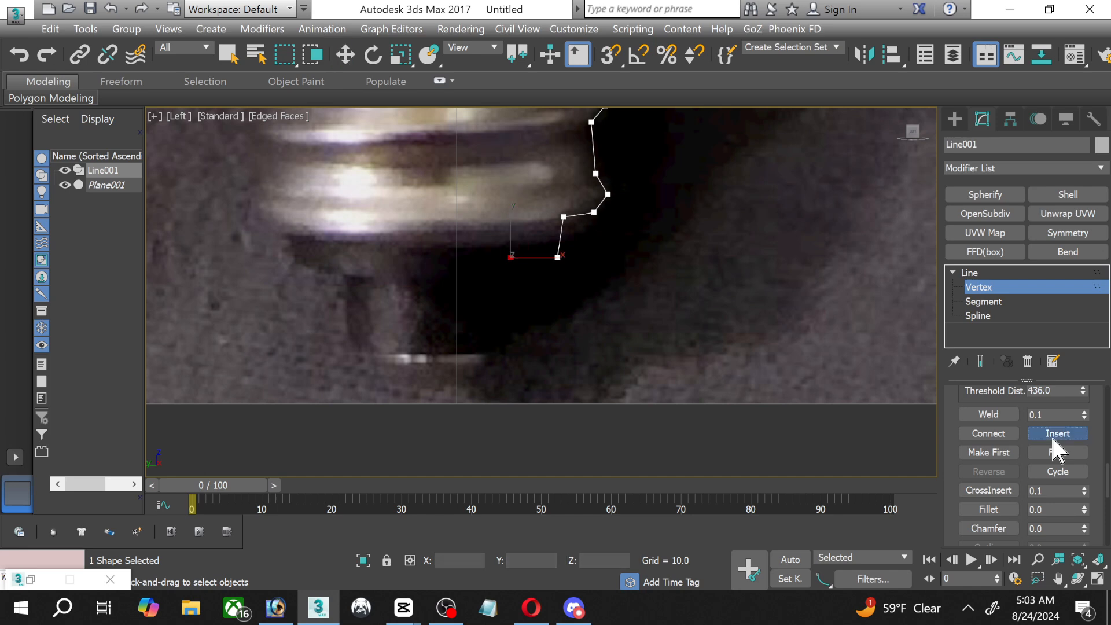
pyautogui.click(510, 257)
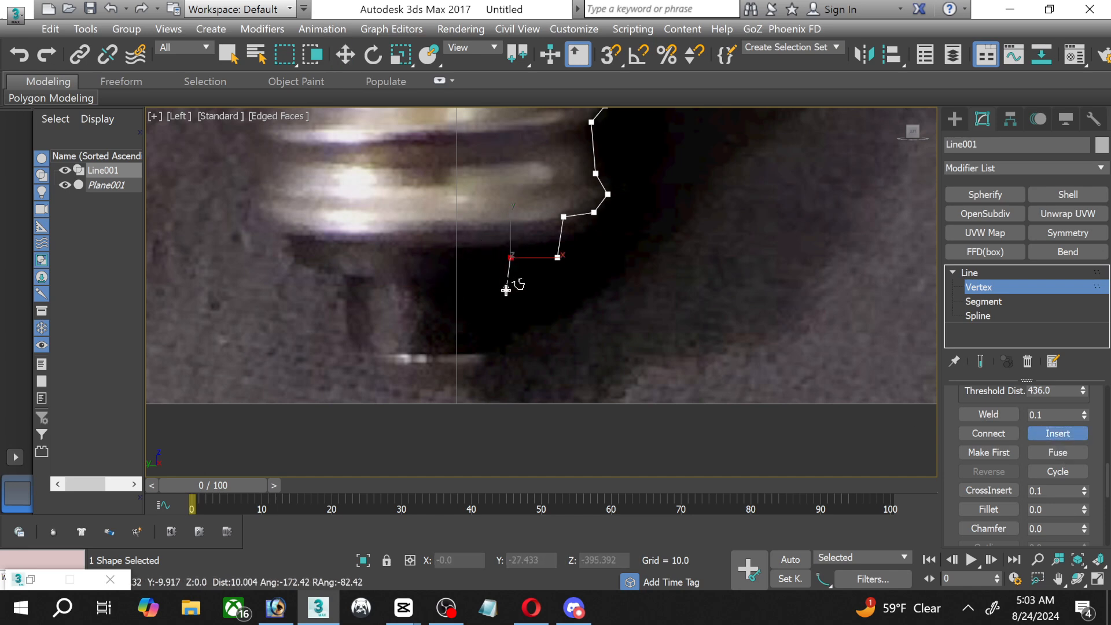
pyautogui.click(499, 356)
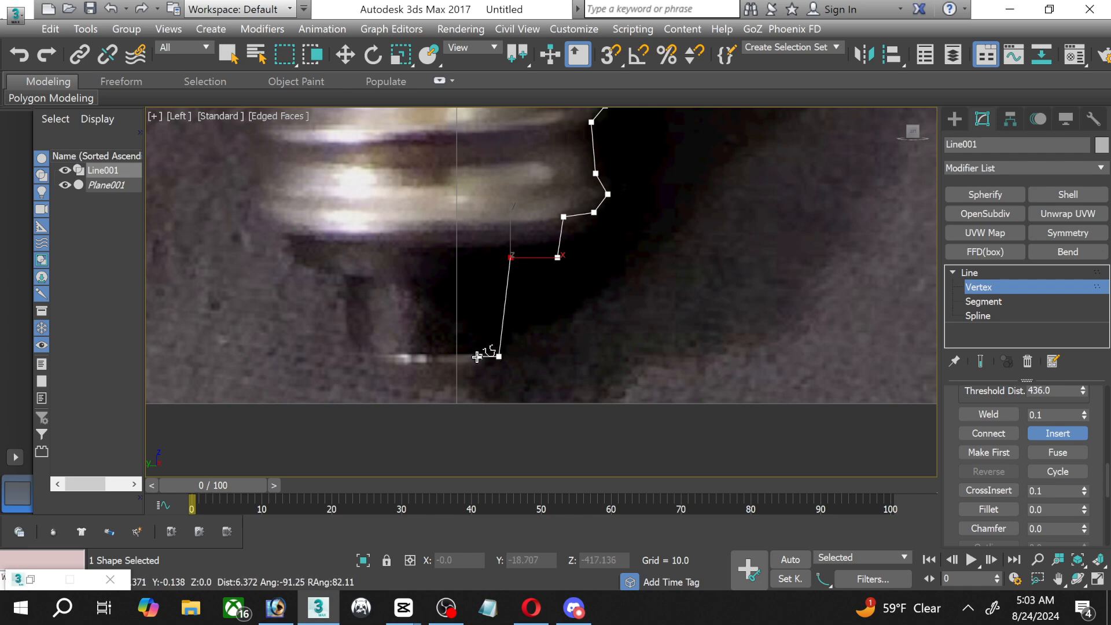
pyautogui.click(437, 357)
pyautogui.rightClick(438, 344)
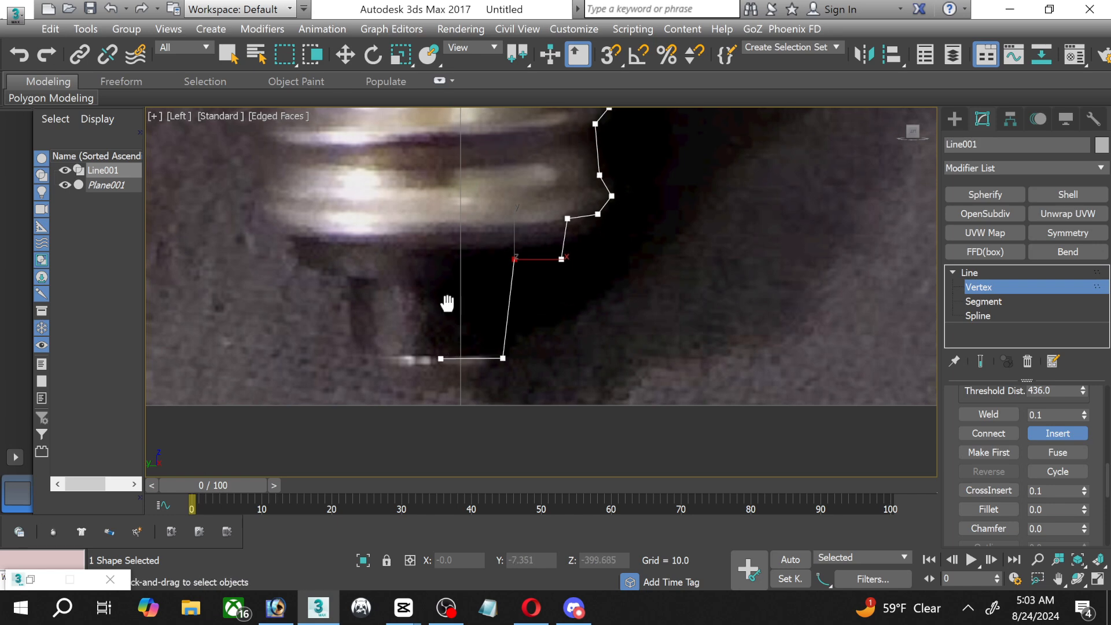
# Examine the extended profile from the screw base up to the glass crown against the reference image.
pyautogui.moveTo(446, 302); pyautogui.dragTo(456, 312, button='middle')
pyautogui.scroll(-8, 456, 312)
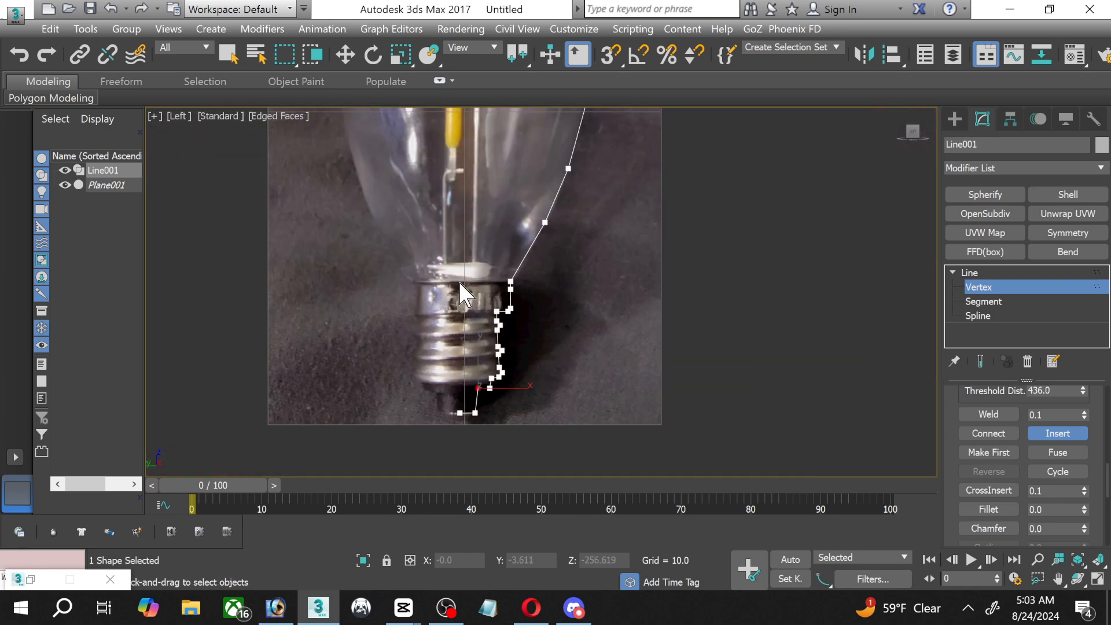
pyautogui.moveTo(462, 257); pyautogui.dragTo(471, 311, button='middle')
pyautogui.scroll(-6, 471, 311)
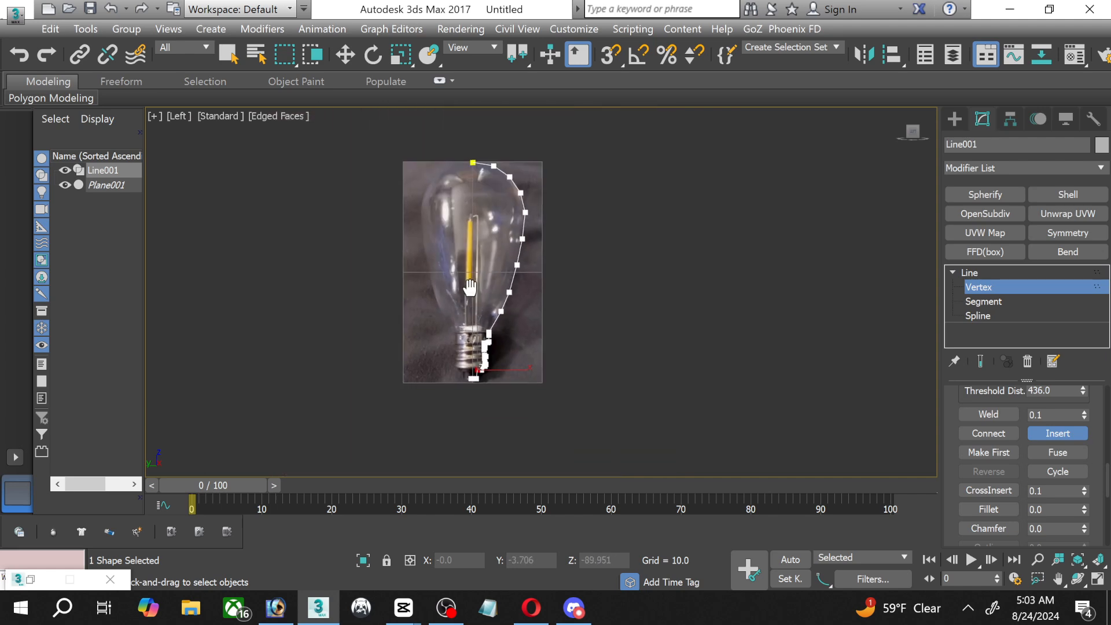
pyautogui.scroll(8, 468, 324)
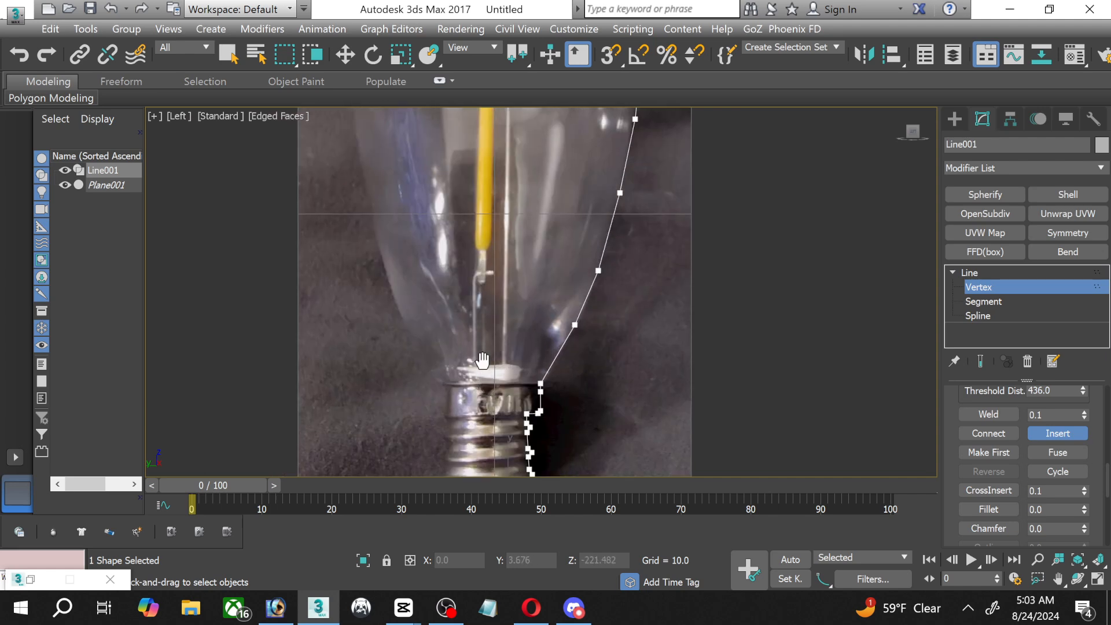
pyautogui.moveTo(478, 336); pyautogui.dragTo(460, 203, button='middle')
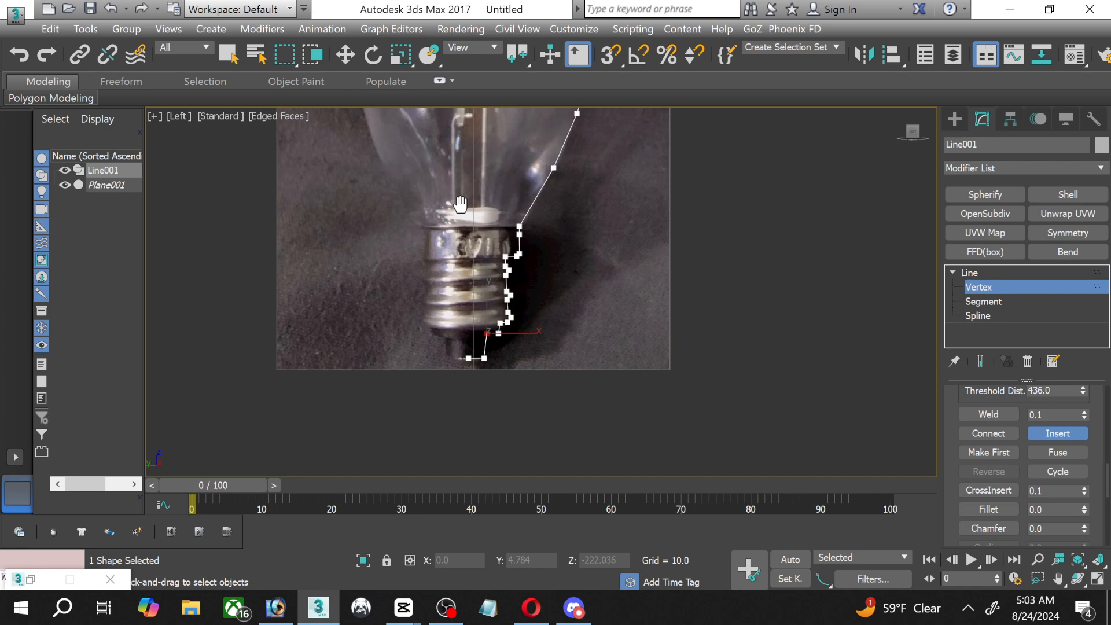
pyautogui.moveTo(617, 288); pyautogui.dragTo(622, 453, button='middle')
pyautogui.scroll(-3, 511, 151)
pyautogui.moveTo(461, 158); pyautogui.dragTo(438, 296, button='middle')
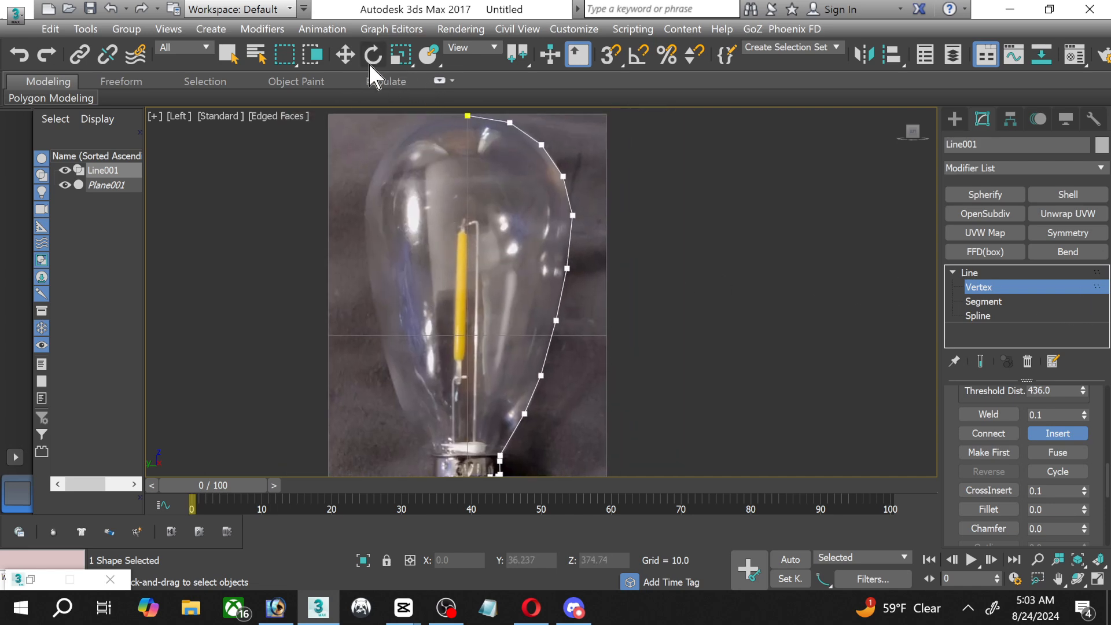
# Leave vertex insertion and move the contact tip's end vertex horizontally onto the vertical centre axis.
pyautogui.click(353, 55)
pyautogui.scroll(-2, 495, 356)
pyautogui.moveTo(492, 349); pyautogui.dragTo(469, 207, button='middle')
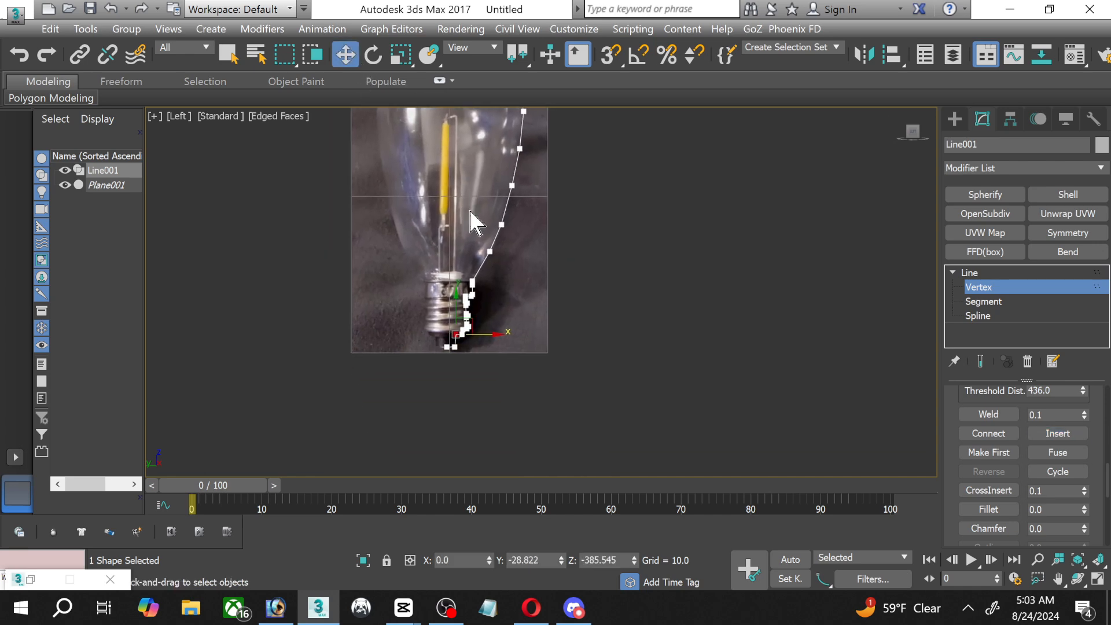
pyautogui.scroll(4, 440, 359)
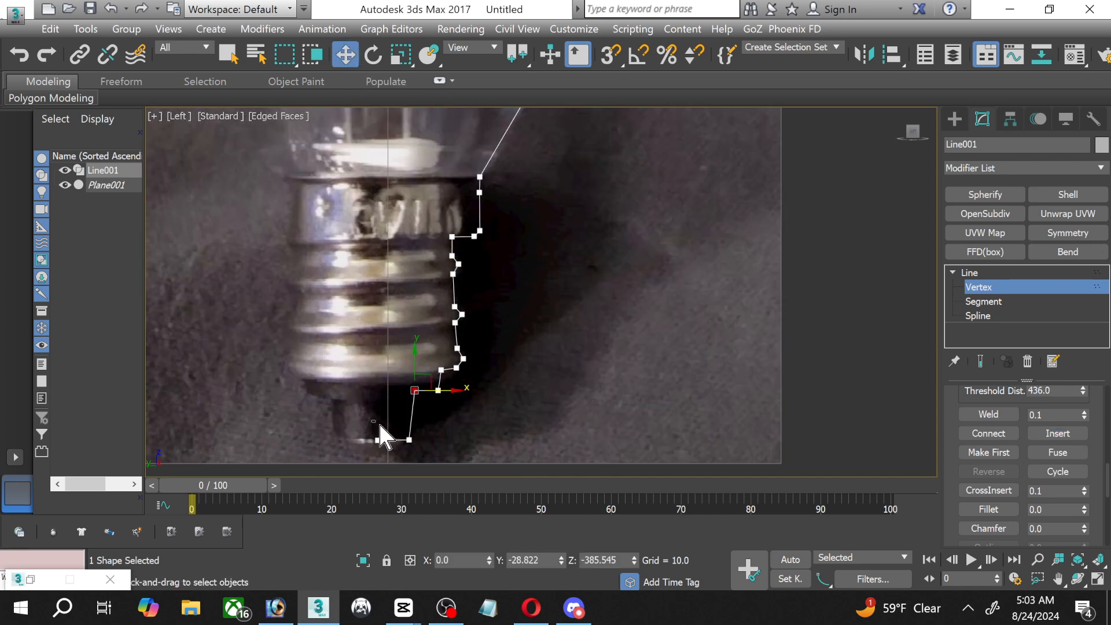
pyautogui.moveTo(397, 469); pyautogui.dragTo(390, 466)
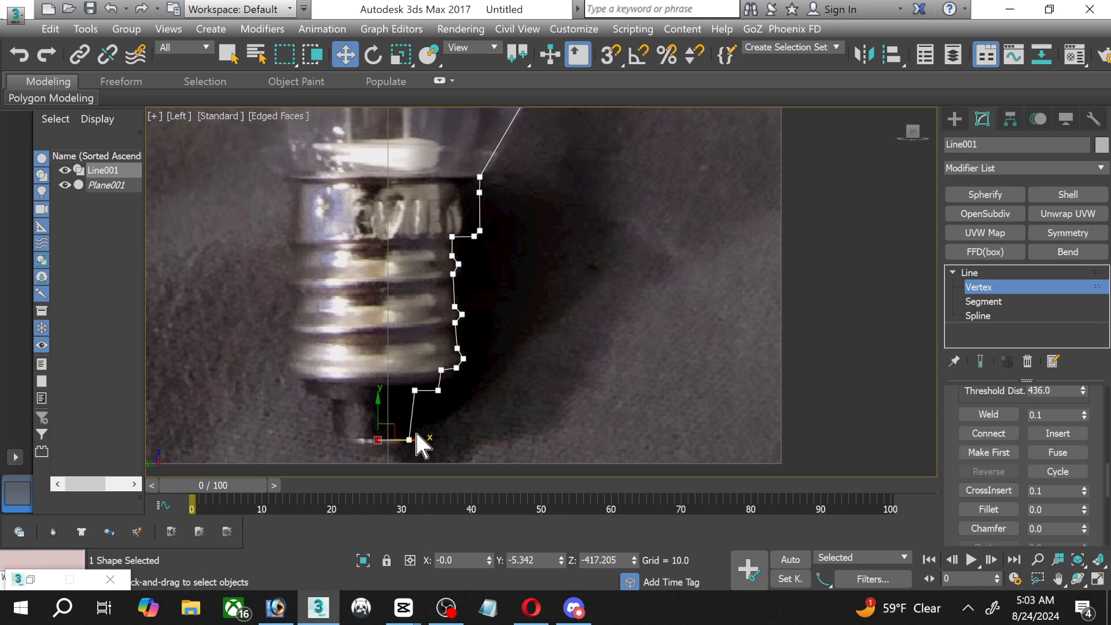
pyautogui.click(426, 418)
pyautogui.moveTo(427, 460); pyautogui.dragTo(420, 438)
pyautogui.click(380, 440)
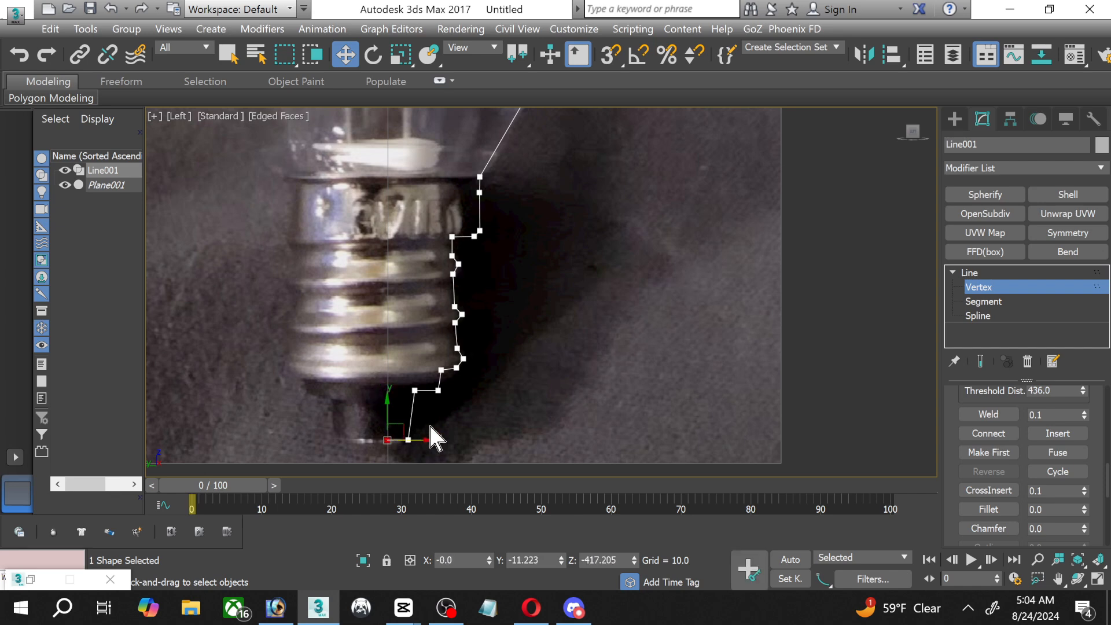
pyautogui.click(470, 406)
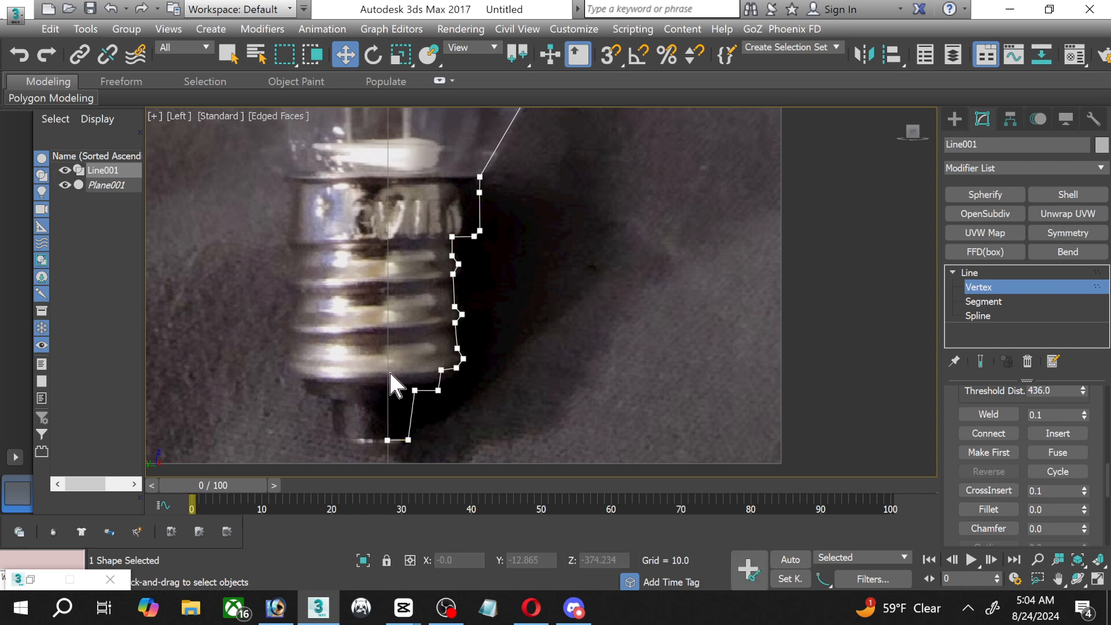
# Shift the two vertices of the contact tip's side slightly outward together and leave vertex editing.
pyautogui.moveTo(389, 374); pyautogui.dragTo(415, 449)
pyautogui.moveTo(451, 392); pyautogui.dragTo(454, 393)
pyautogui.click(978, 289)
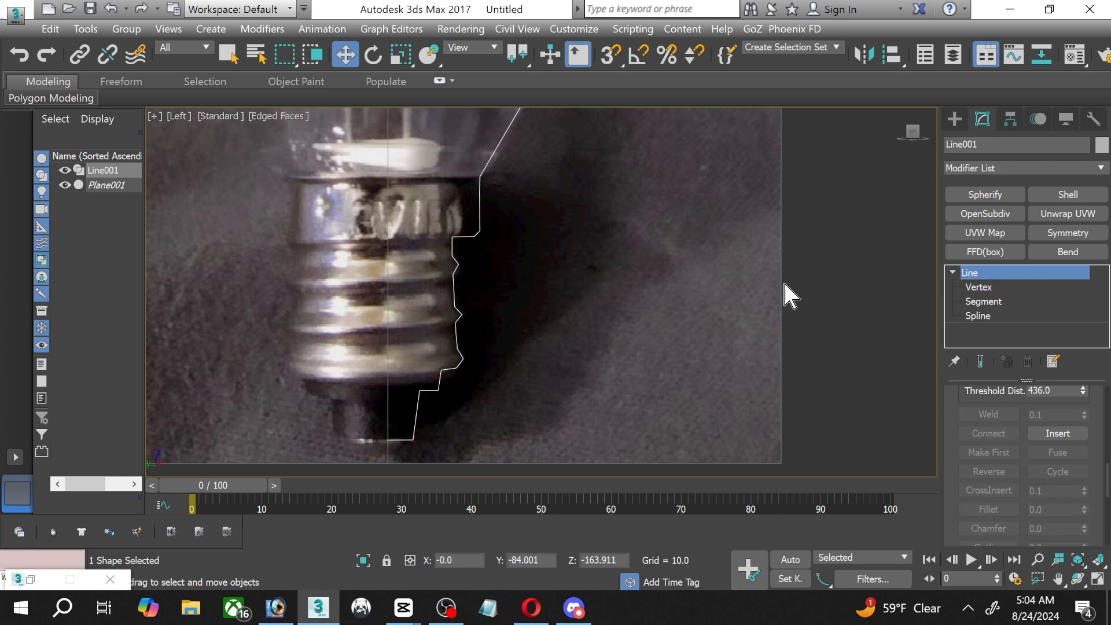
# Apply a Lathe modifier to the bulb profile line and set its alignment to Min.
pyautogui.scroll(3, 573, 266)
pyautogui.moveTo(492, 219); pyautogui.dragTo(453, 385, button='middle')
pyautogui.scroll(-4, 457, 359)
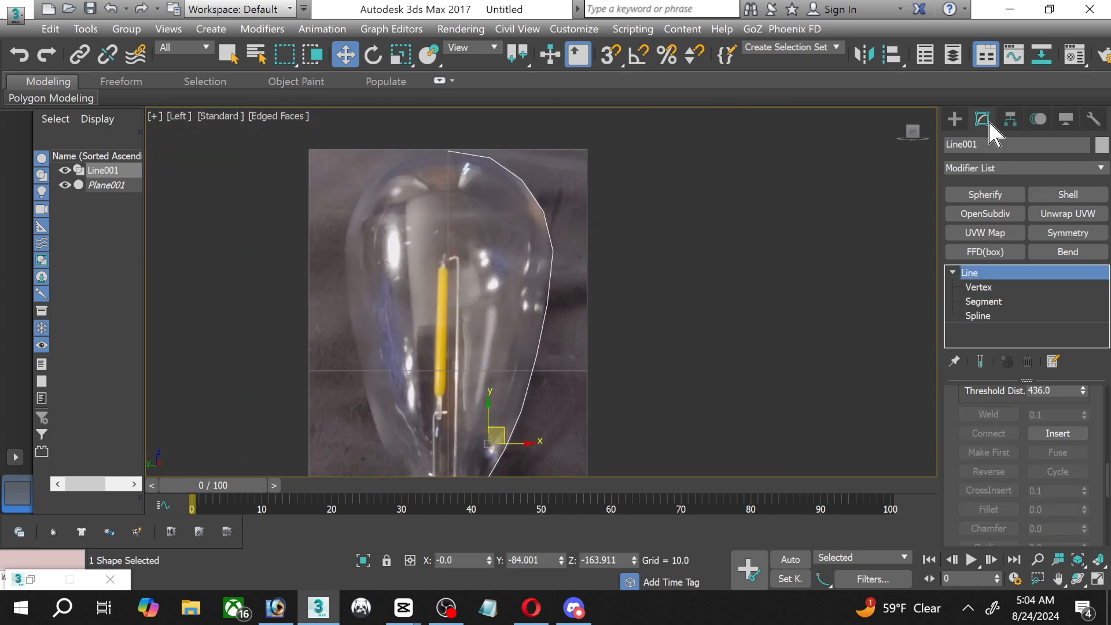
pyautogui.click(1058, 167)
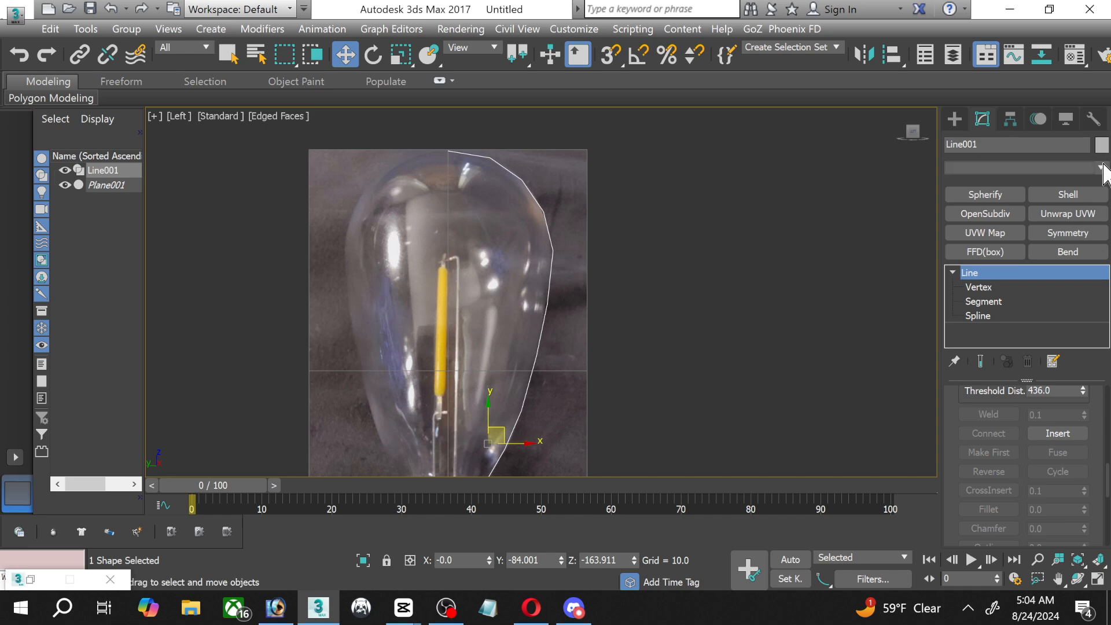
pyautogui.press('l')
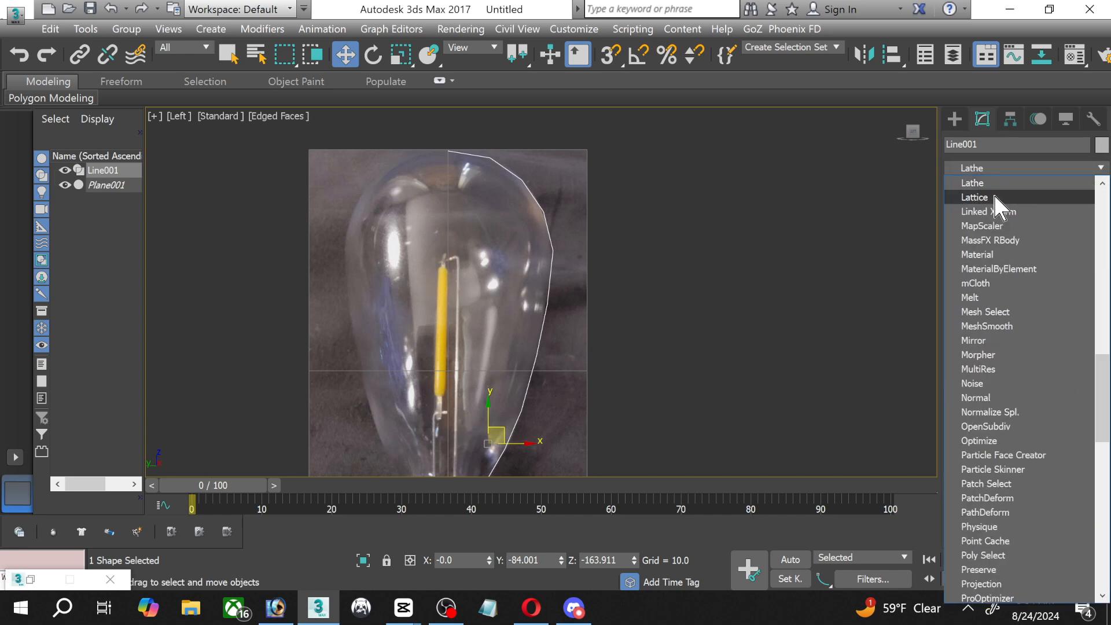
pyautogui.click(984, 183)
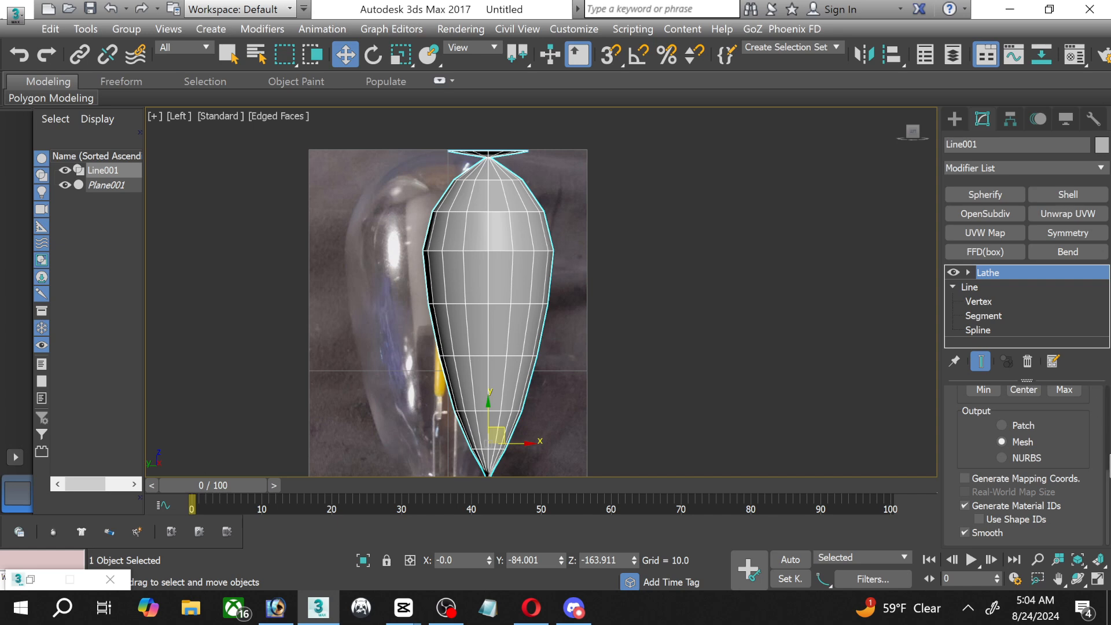
pyautogui.scroll(1, 1087, 442)
pyautogui.click(984, 433)
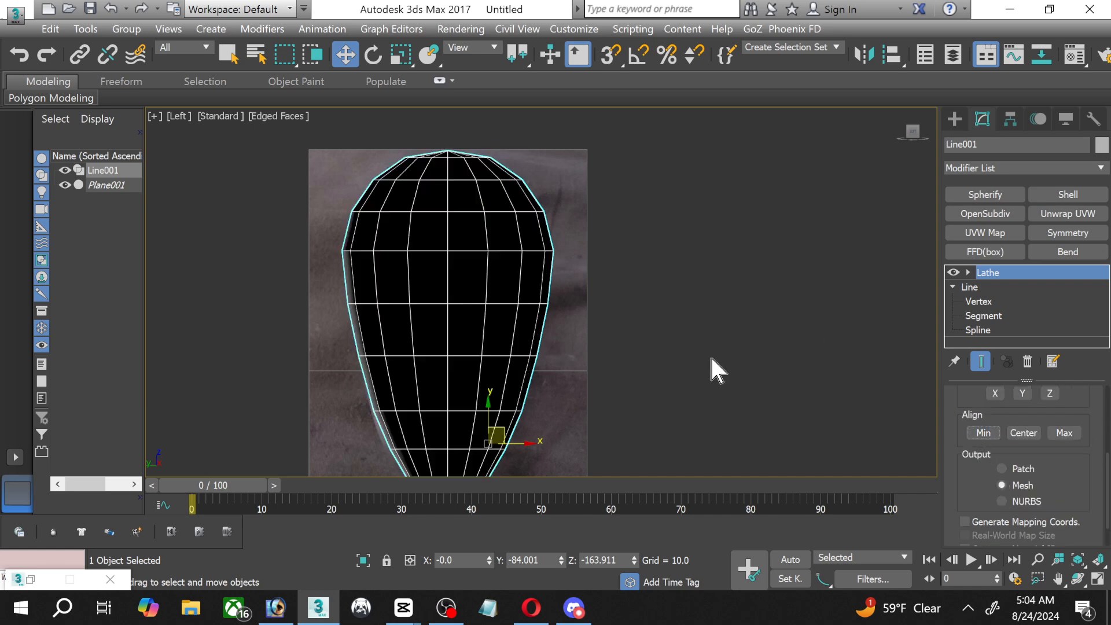
# Enable Weld Core and Flip Normals on the Lathe modifier and check the lathed contact tip.
pyautogui.moveTo(710, 354); pyautogui.dragTo(724, 315, button='middle')
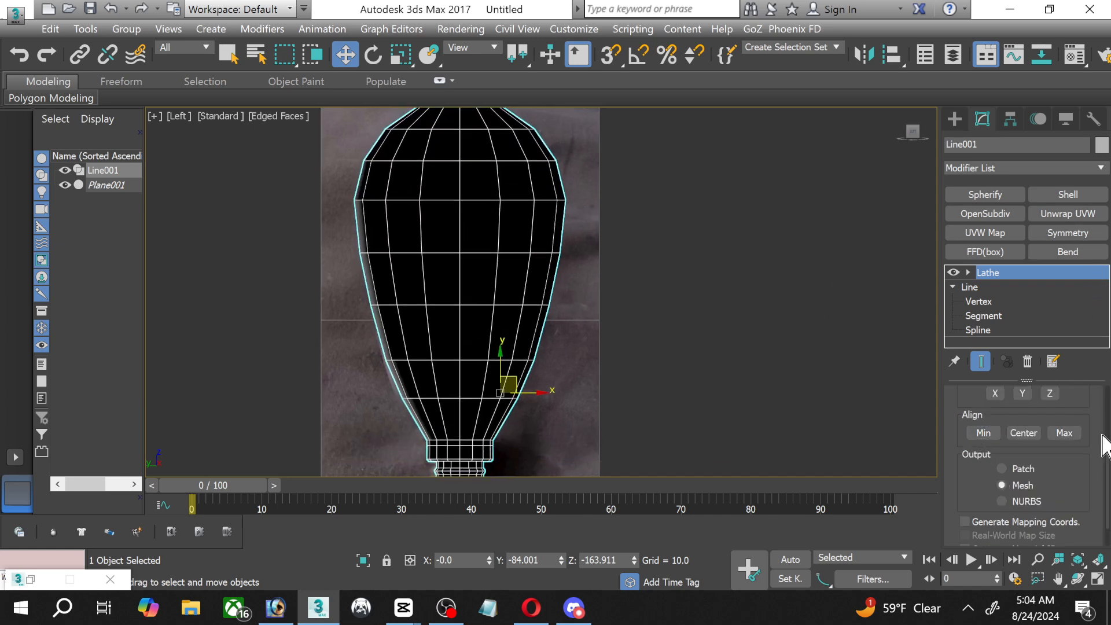
pyautogui.scroll(5, 1104, 443)
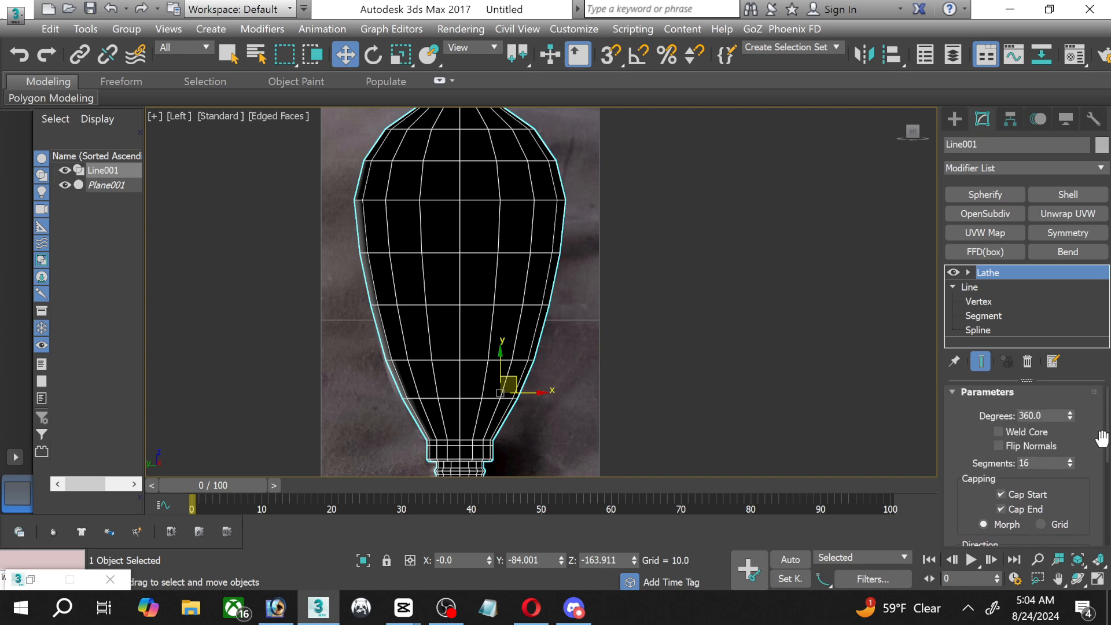
pyautogui.scroll(1, 1103, 439)
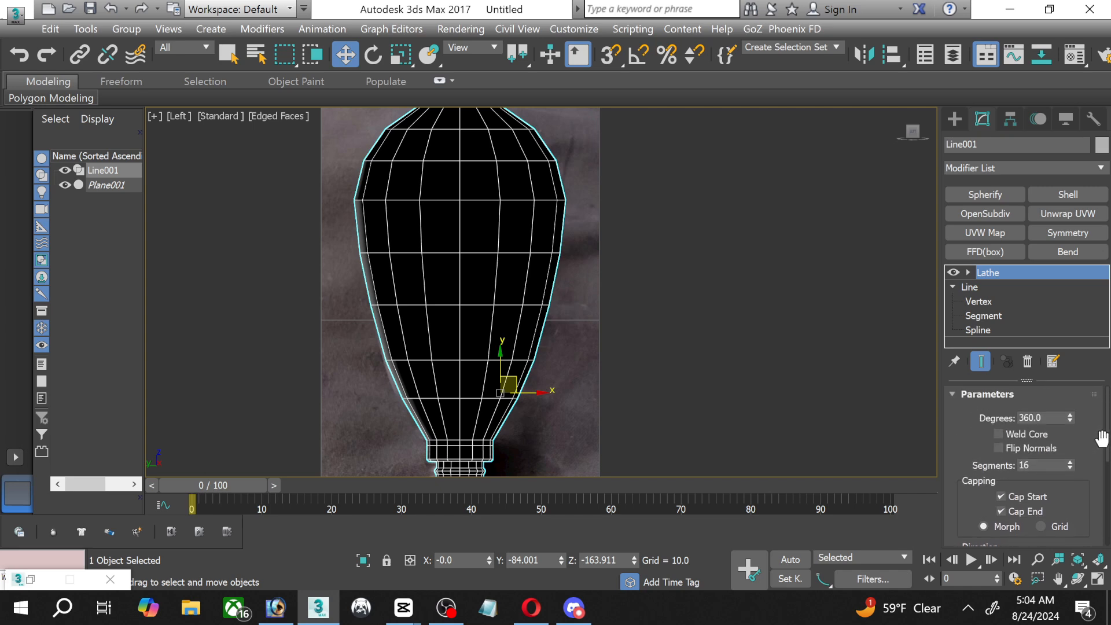
pyautogui.click(1000, 434)
pyautogui.click(1000, 448)
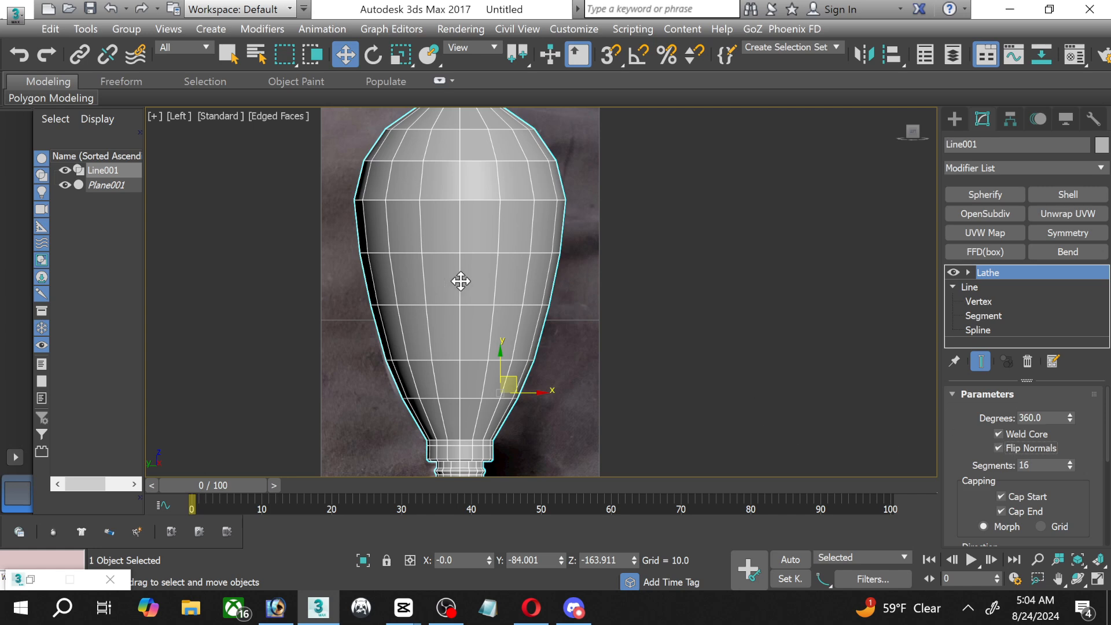
pyautogui.moveTo(710, 307); pyautogui.dragTo(694, 165, button='middle')
pyautogui.scroll(6, 443, 392)
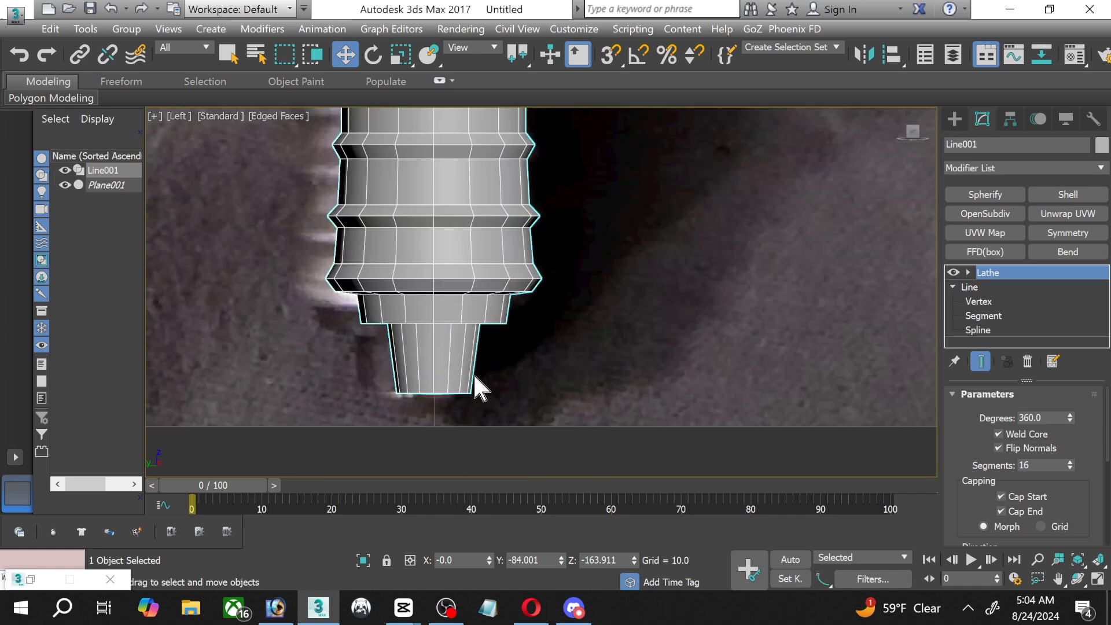
# Collapse the bulb's Lathe modifier into its base object and convert the resulting mesh to an Editable Poly.
pyautogui.moveTo(468, 333); pyautogui.dragTo(481, 395, button='middle')
pyautogui.moveTo(470, 269); pyautogui.dragTo(482, 420, button='middle')
pyautogui.scroll(-6, 479, 392)
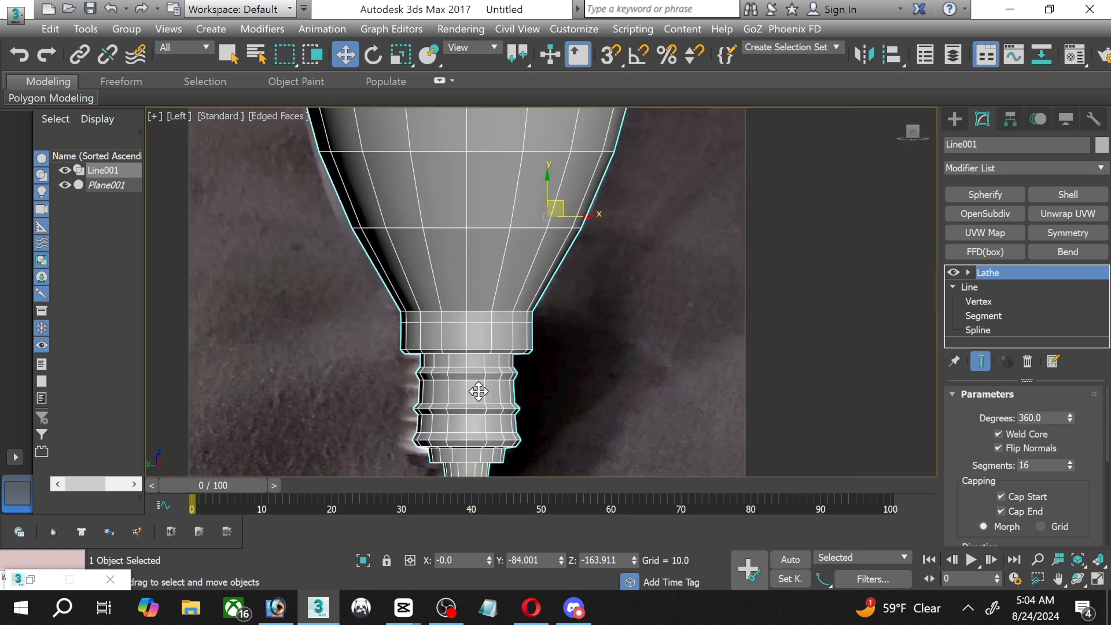
pyautogui.moveTo(529, 305); pyautogui.dragTo(516, 353, button='middle')
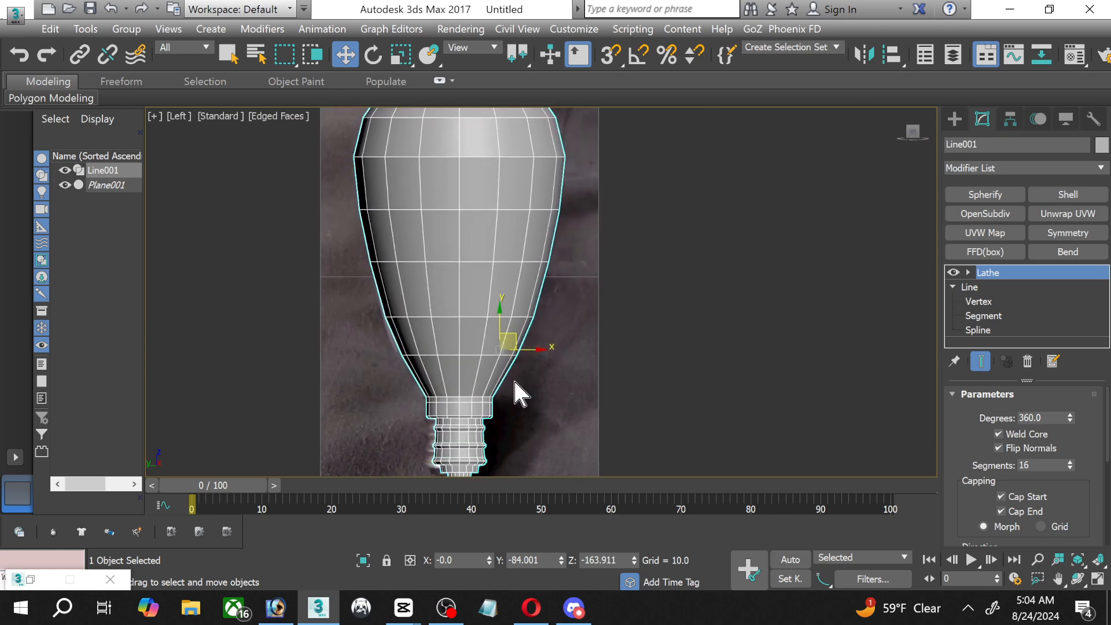
pyautogui.moveTo(510, 429); pyautogui.dragTo(501, 377, button='middle')
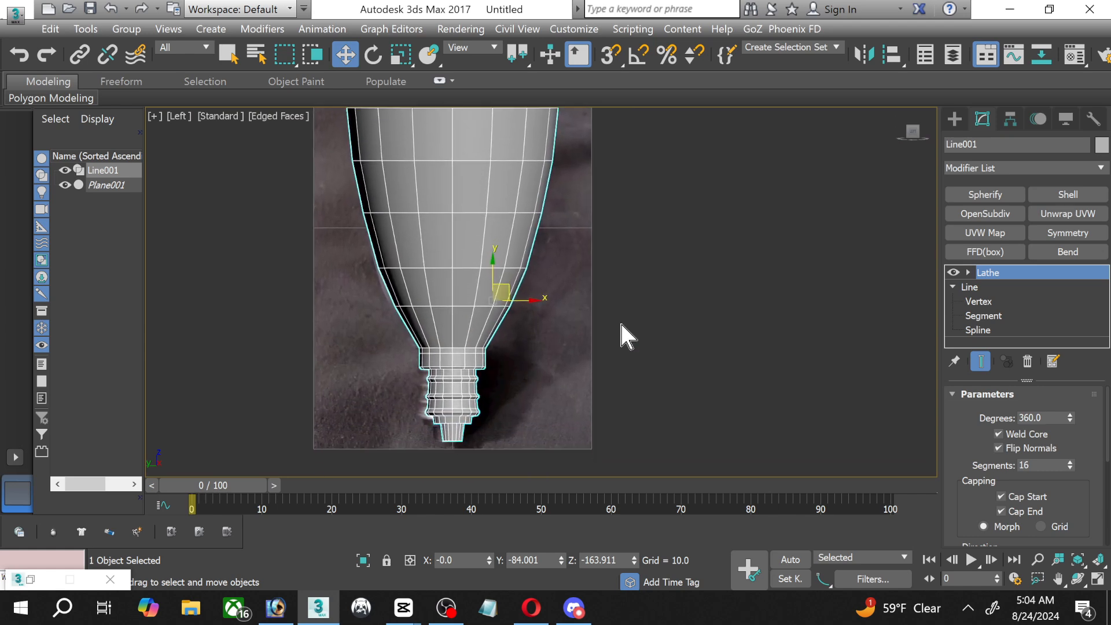
pyautogui.rightClick(995, 271)
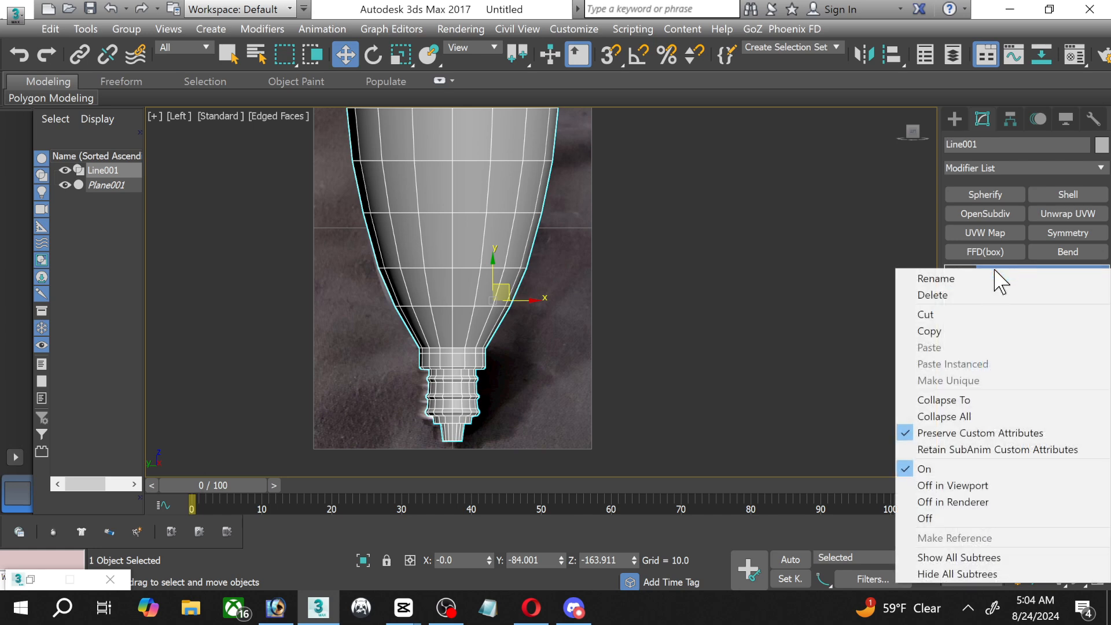
pyautogui.click(967, 400)
pyautogui.click(648, 377)
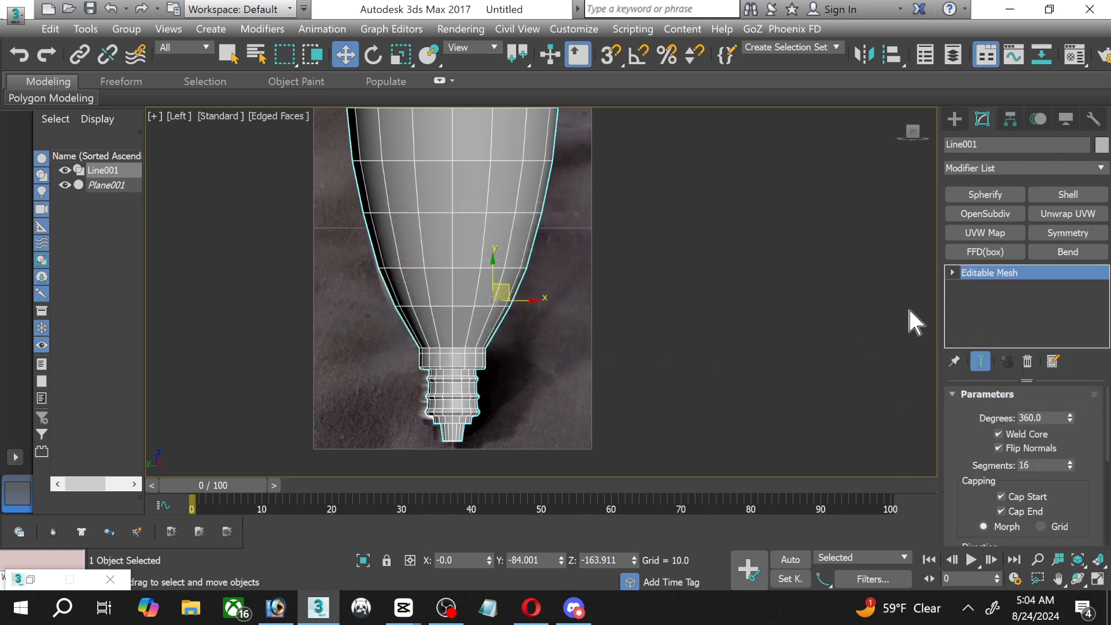
pyautogui.rightClick(985, 274)
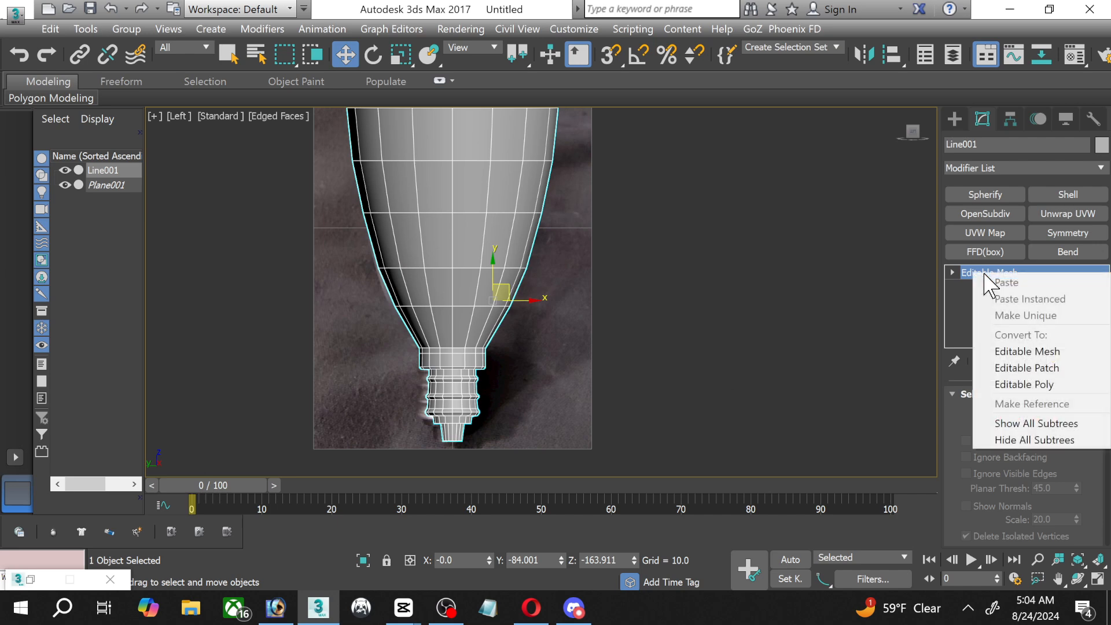
pyautogui.click(1019, 385)
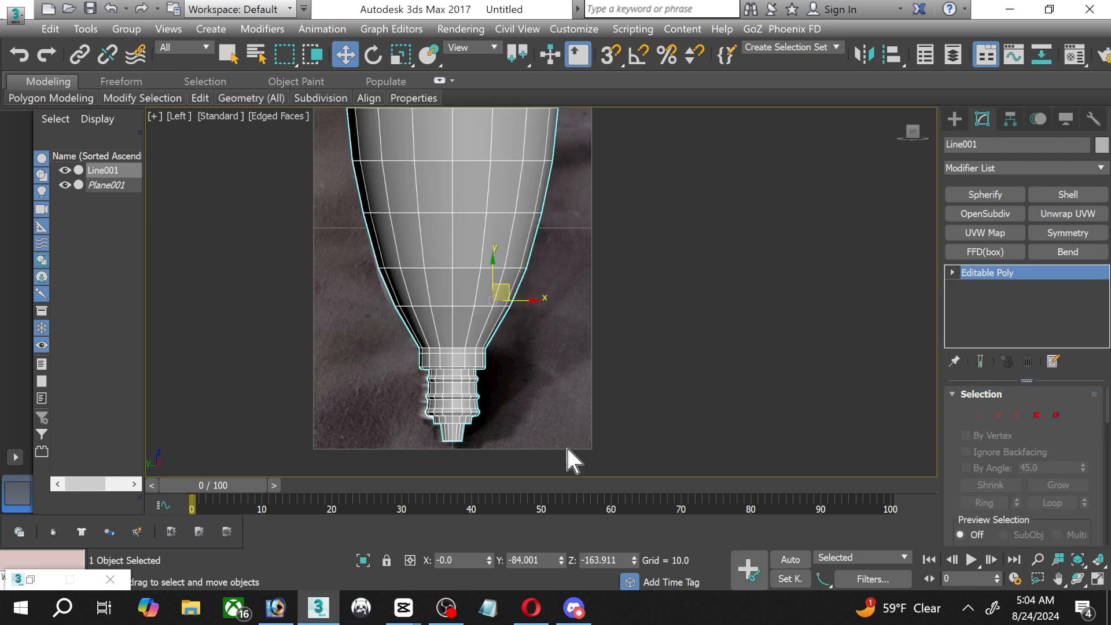
# Enter vertex editing on the bulb's Editable Poly.
pyautogui.moveTo(552, 427); pyautogui.dragTo(558, 398, button='middle')
pyautogui.click(954, 272)
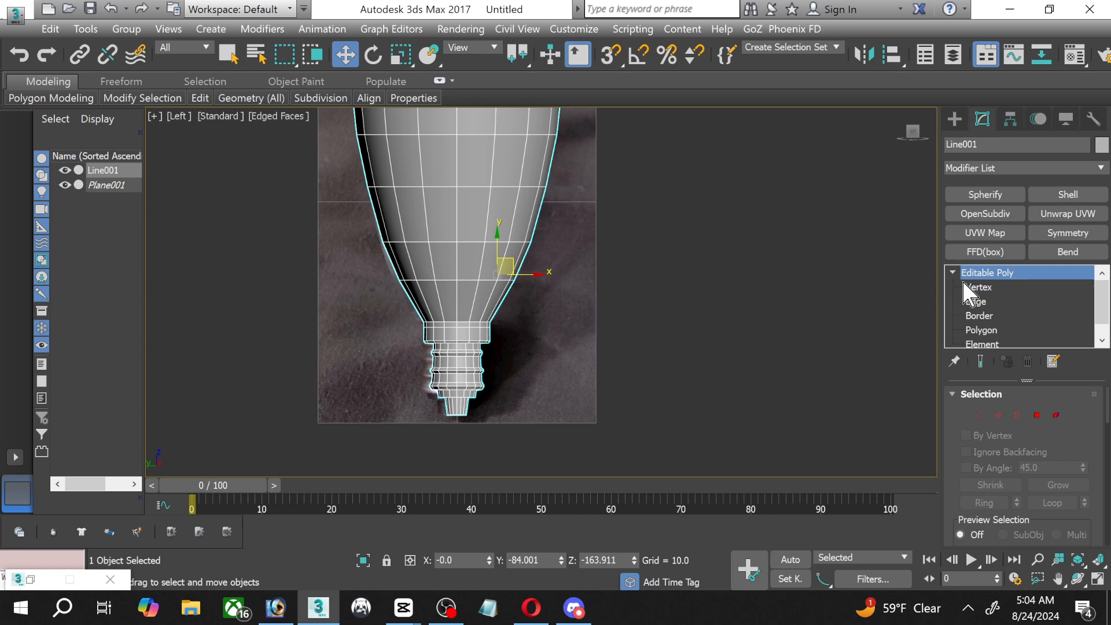
pyautogui.click(979, 287)
# Try to scale up the vertices of the threaded base and contact tip uniformly.
pyautogui.scroll(4, 481, 414)
pyautogui.scroll(2, 479, 395)
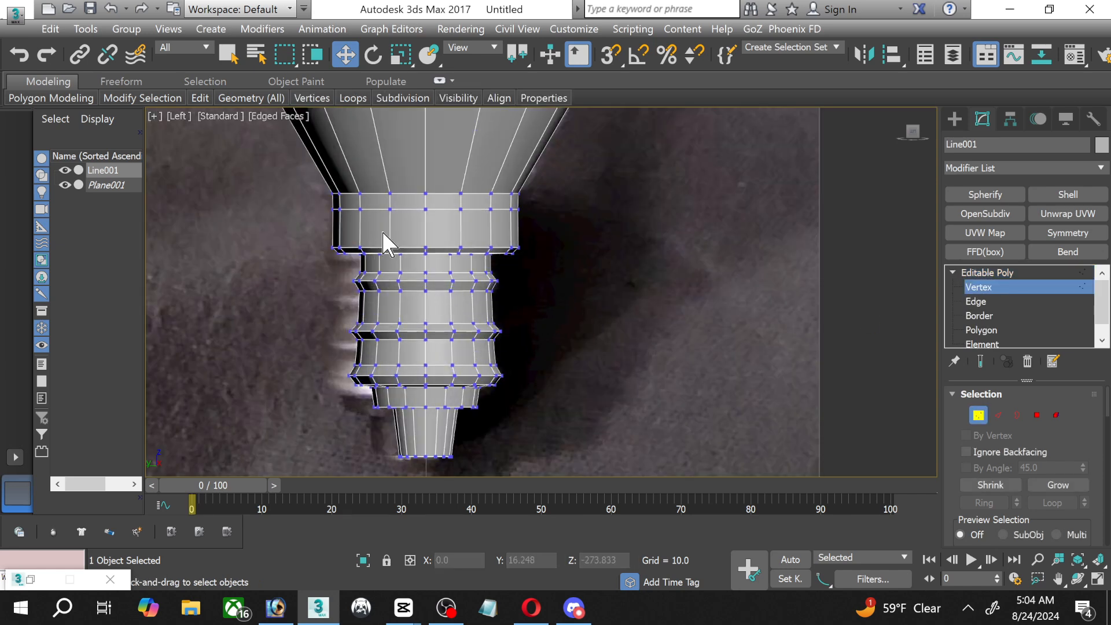
pyautogui.scroll(-2, 318, 204)
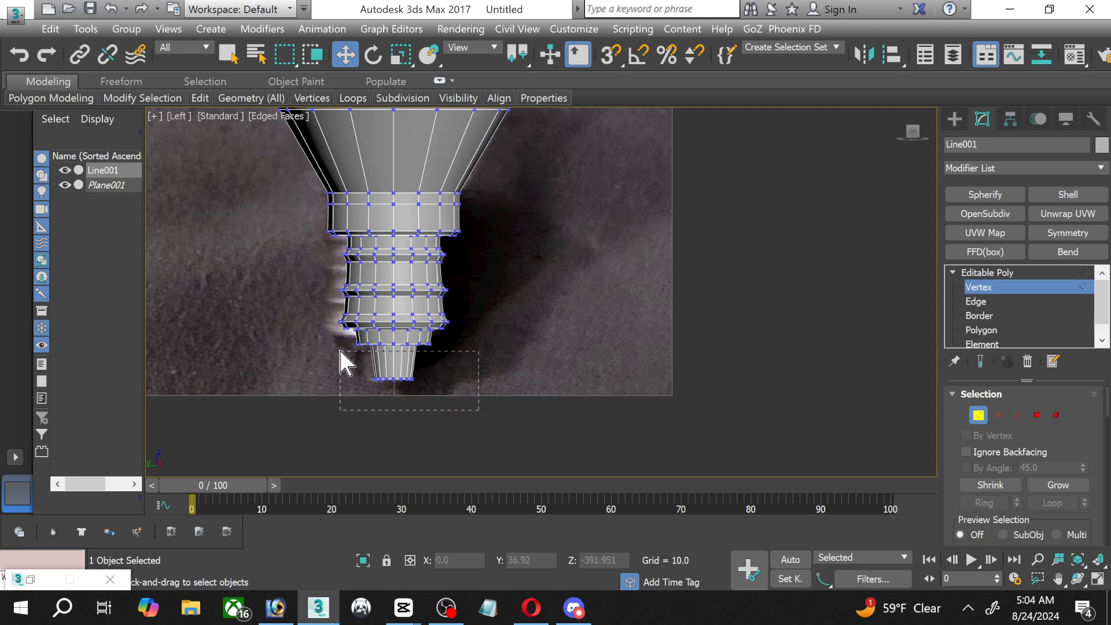
pyautogui.moveTo(340, 352); pyautogui.dragTo(326, 242)
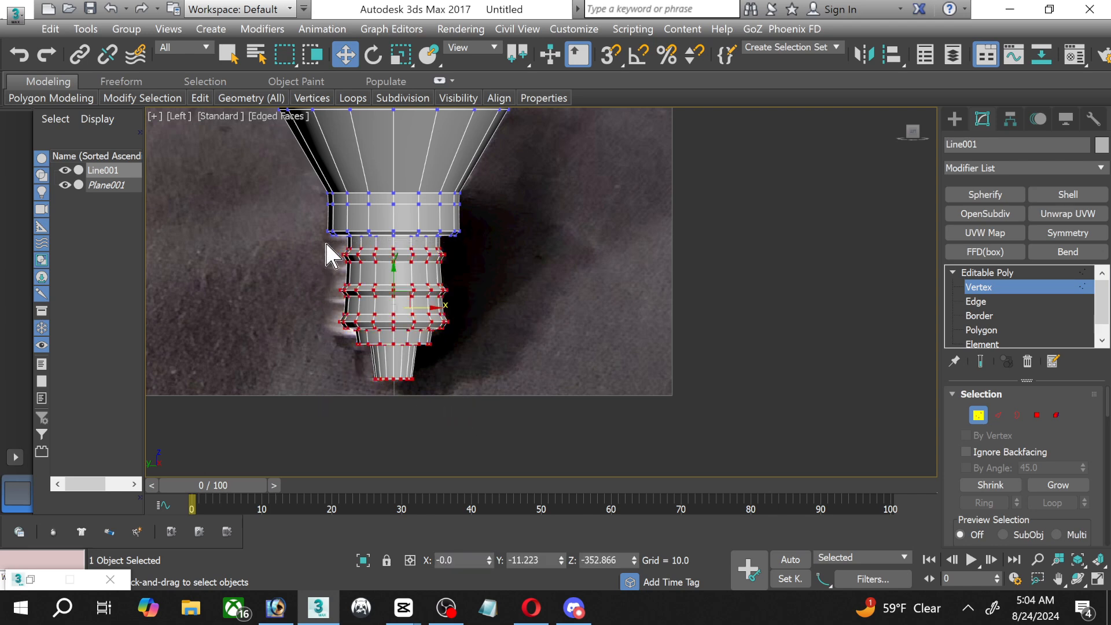
pyautogui.scroll(2, 326, 243)
pyautogui.click(400, 55)
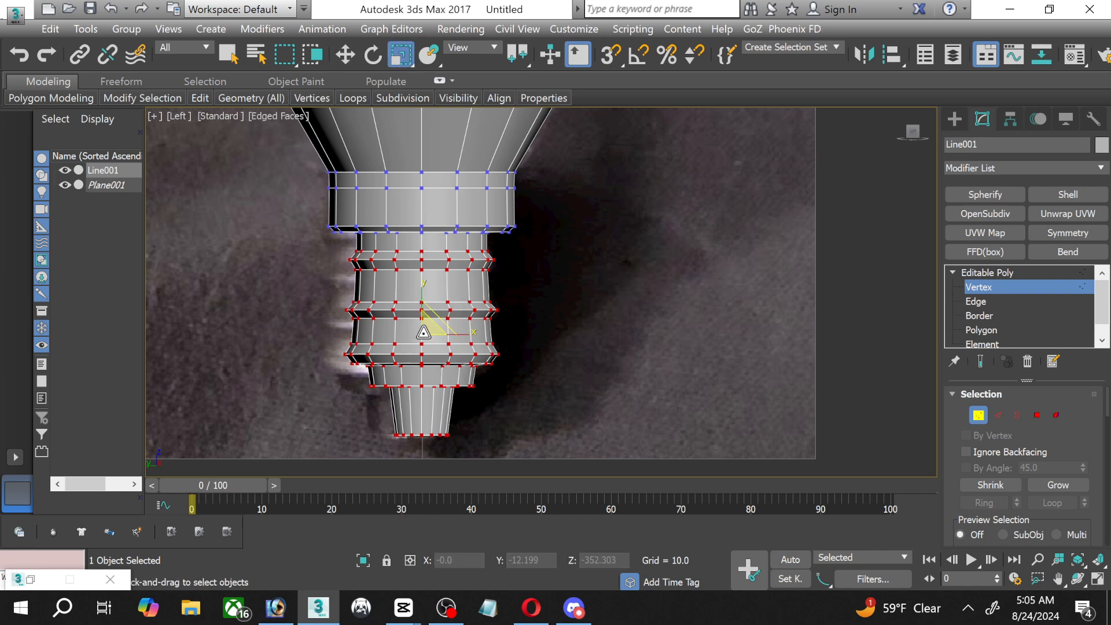
pyautogui.moveTo(424, 332); pyautogui.dragTo(429, 322)
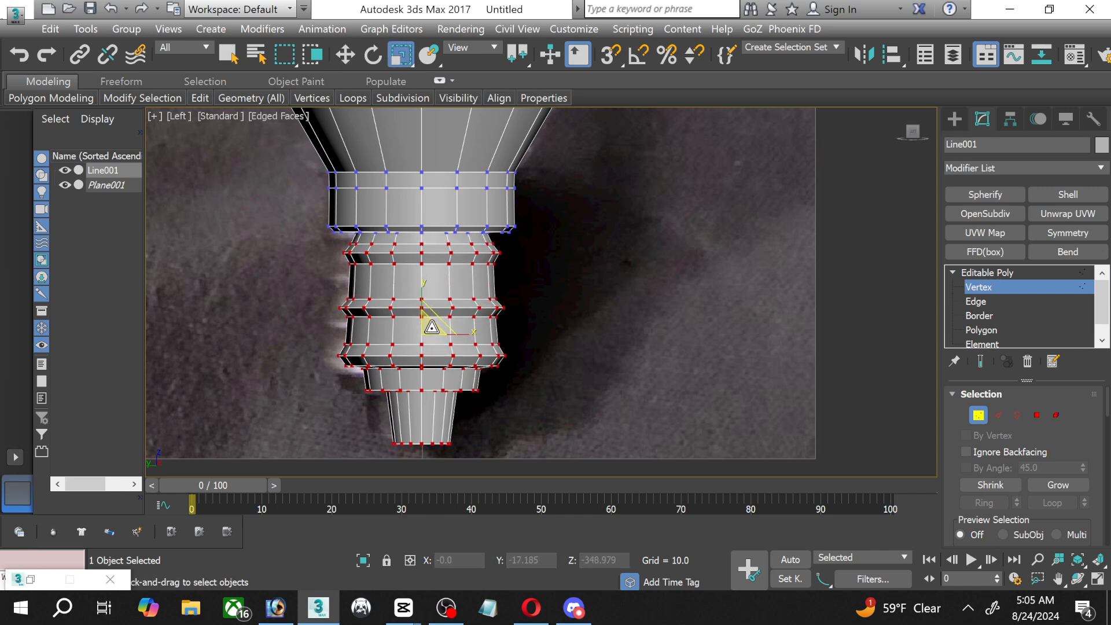
pyautogui.hotkey('ctrl', 'z')
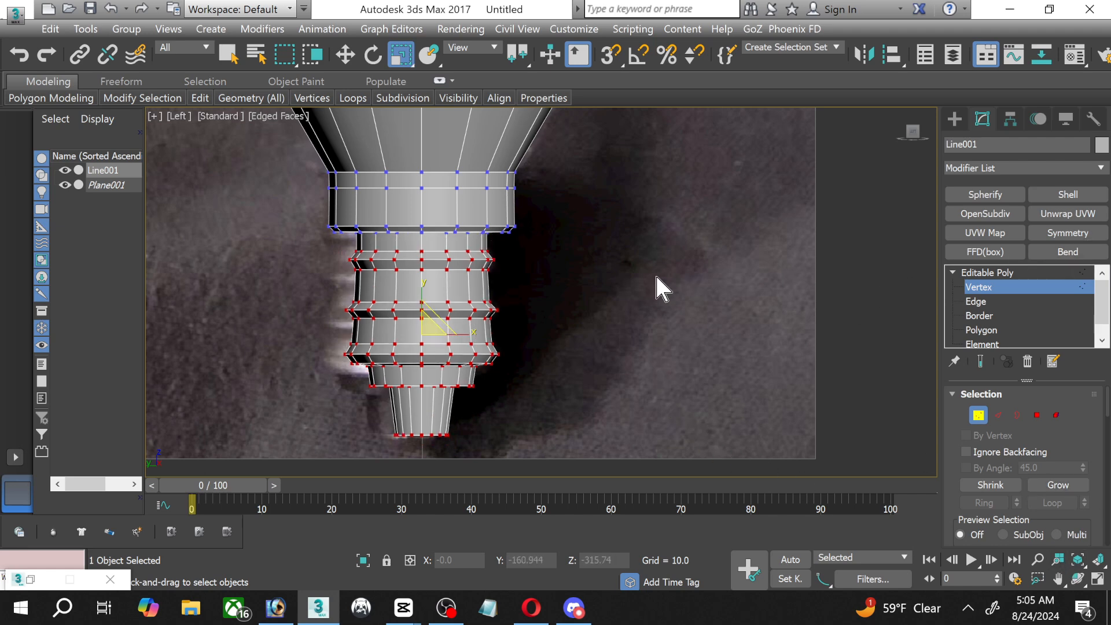
# Check the bulb in the four-viewport layout, clear the vertex selection and return to the maximized Left view.
pyautogui.click(1097, 579)
pyautogui.scroll(2, 408, 174)
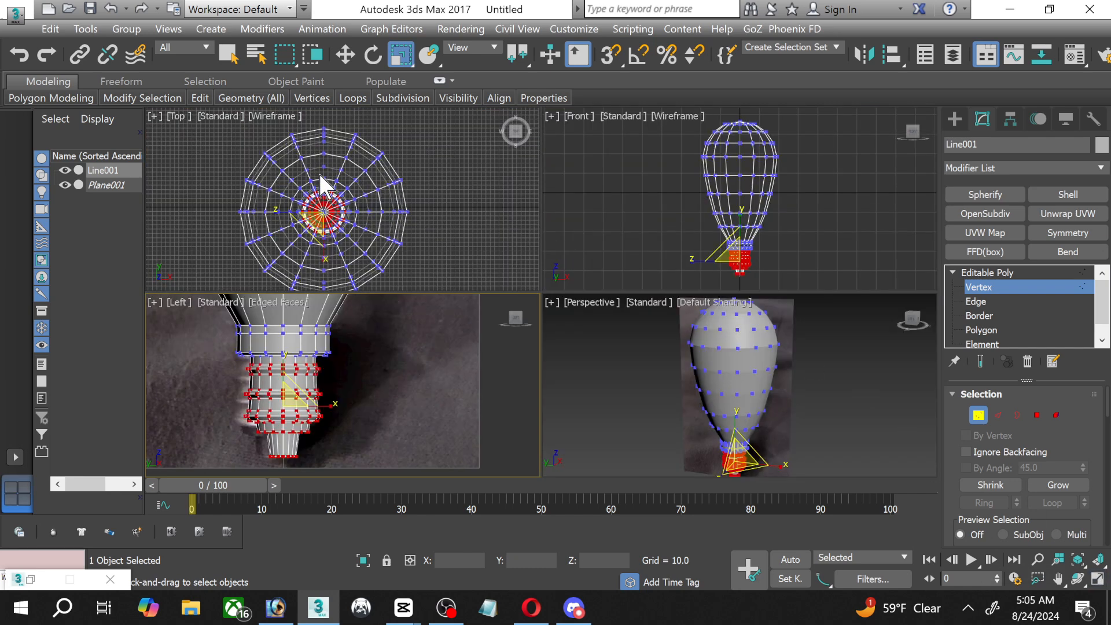
pyautogui.click(202, 152)
pyautogui.scroll(-1, 235, 155)
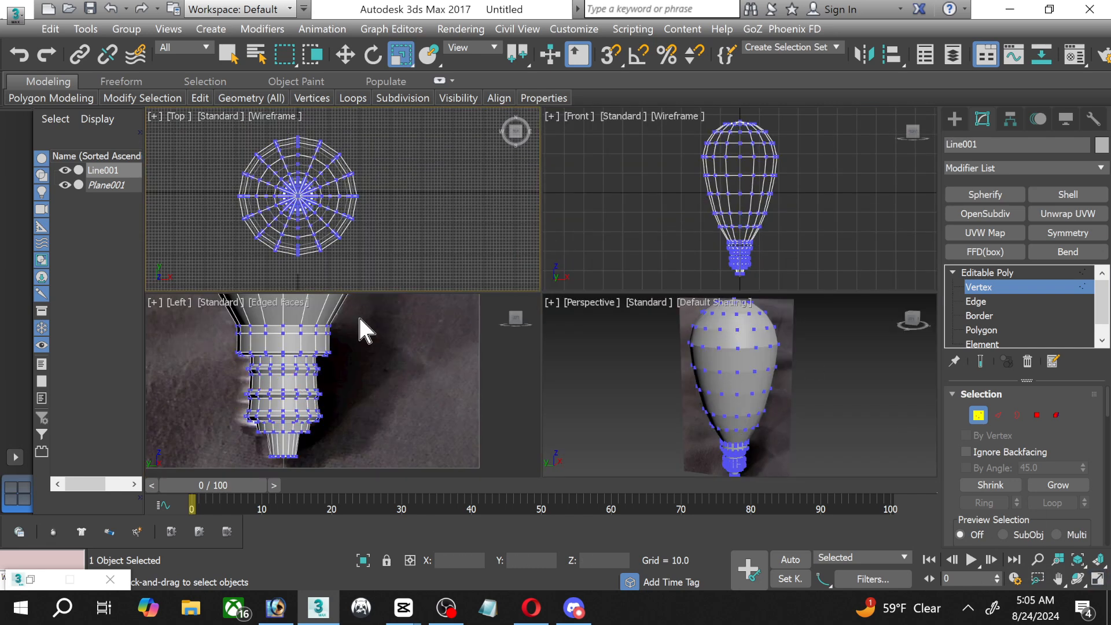
pyautogui.click(377, 452)
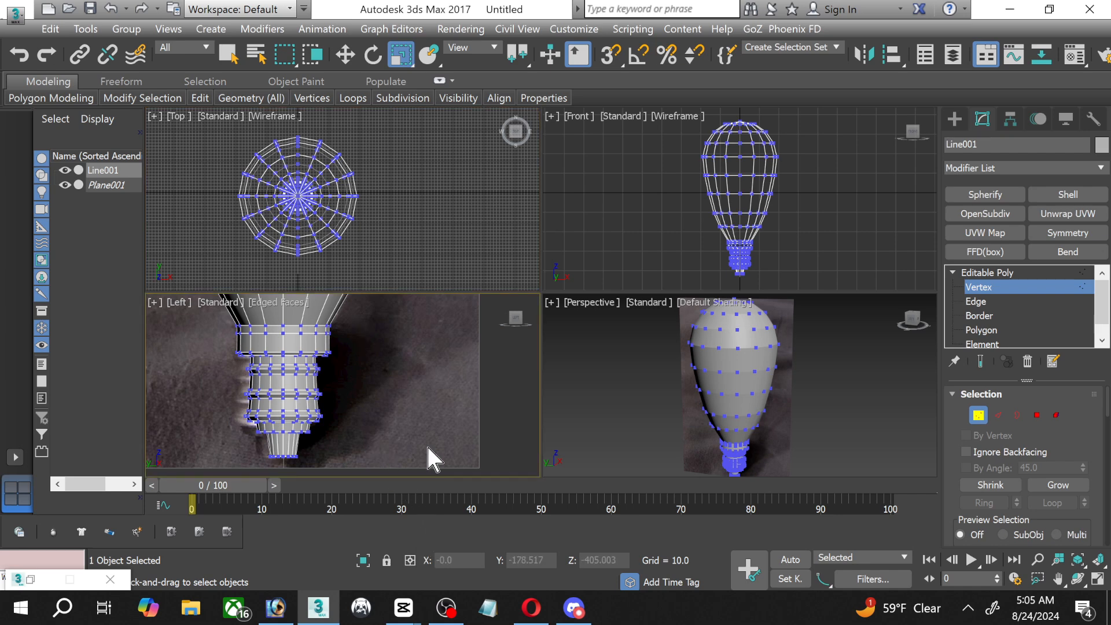
pyautogui.click(1106, 582)
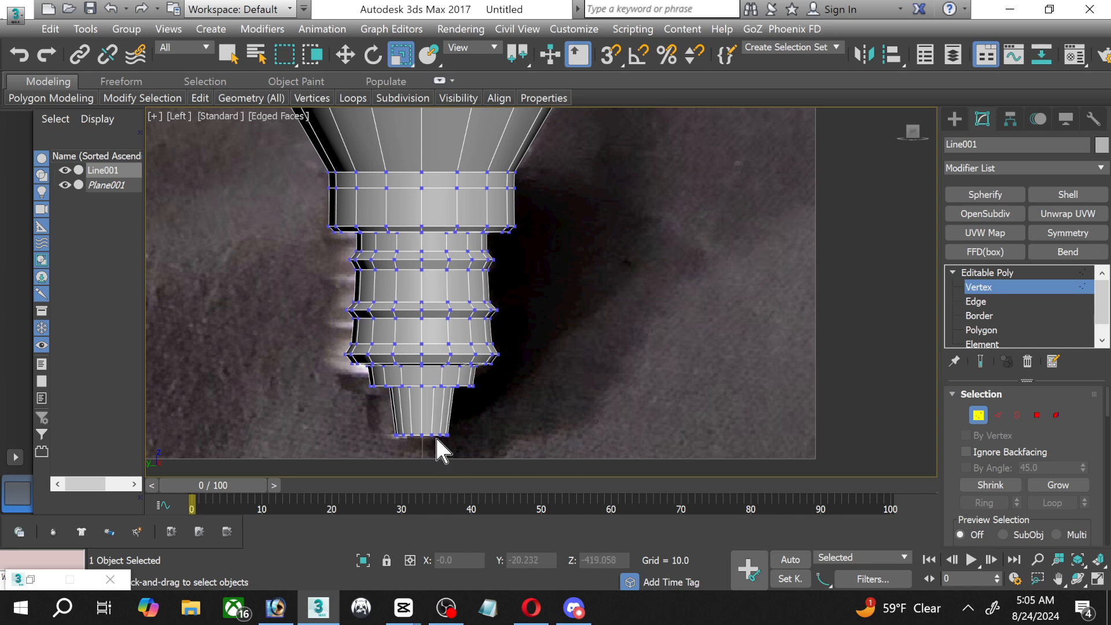
# Raise the contact tip's bottom ring of vertices to a Z of about -409, shortening the tip, and leave vertex editing.
pyautogui.moveTo(435, 447); pyautogui.dragTo(467, 454, button='middle')
pyautogui.scroll(-5, 472, 418)
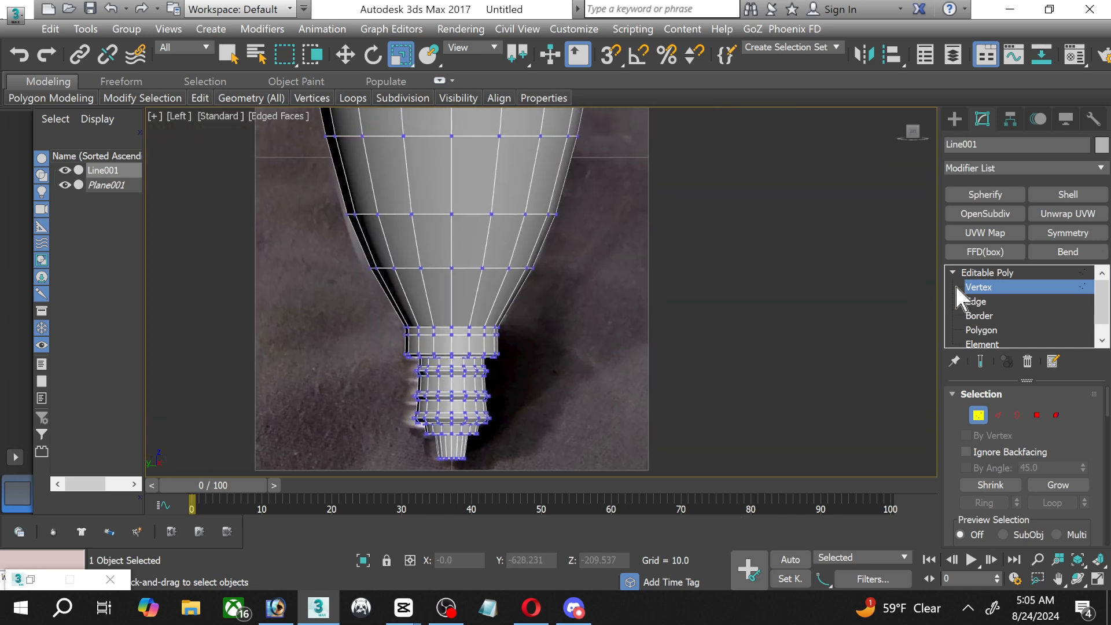
pyautogui.scroll(6, 468, 397)
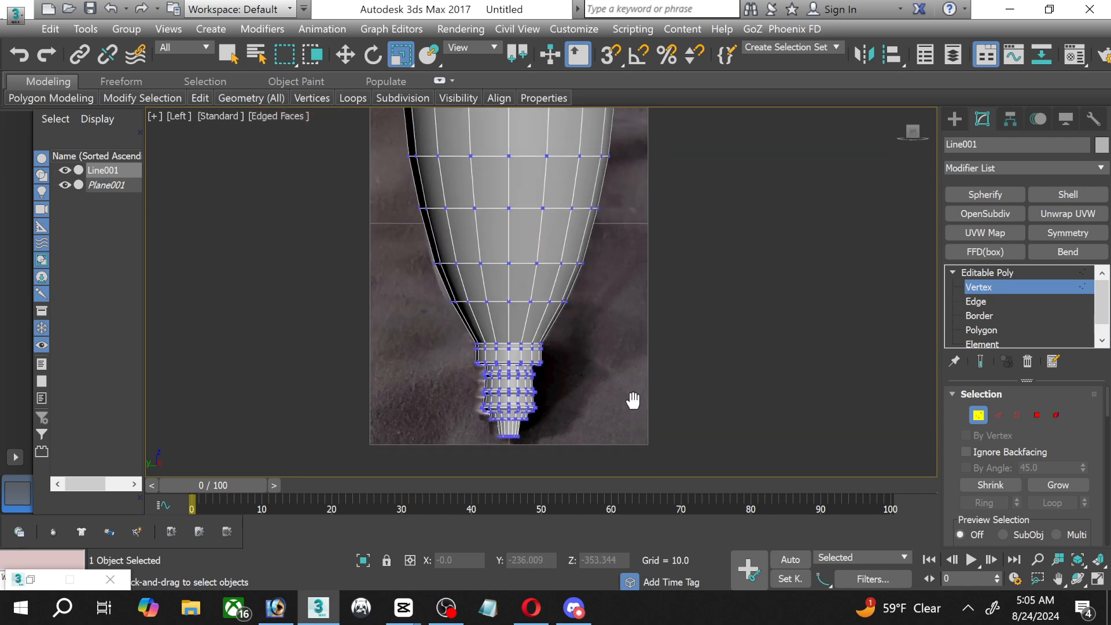
pyautogui.scroll(4, 525, 342)
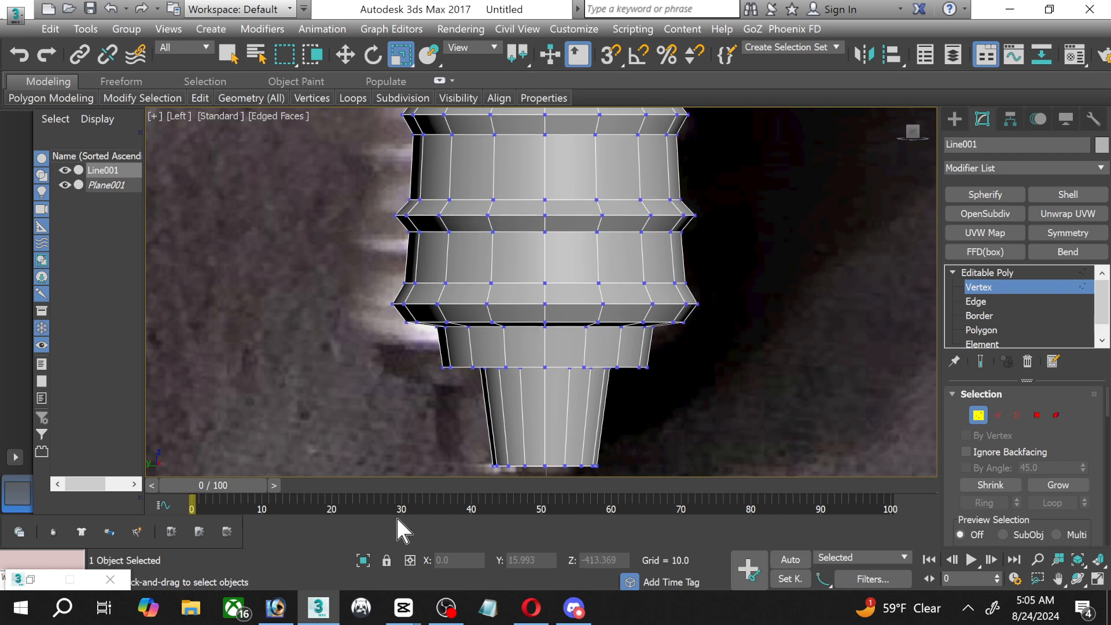
pyautogui.moveTo(472, 454); pyautogui.dragTo(628, 516)
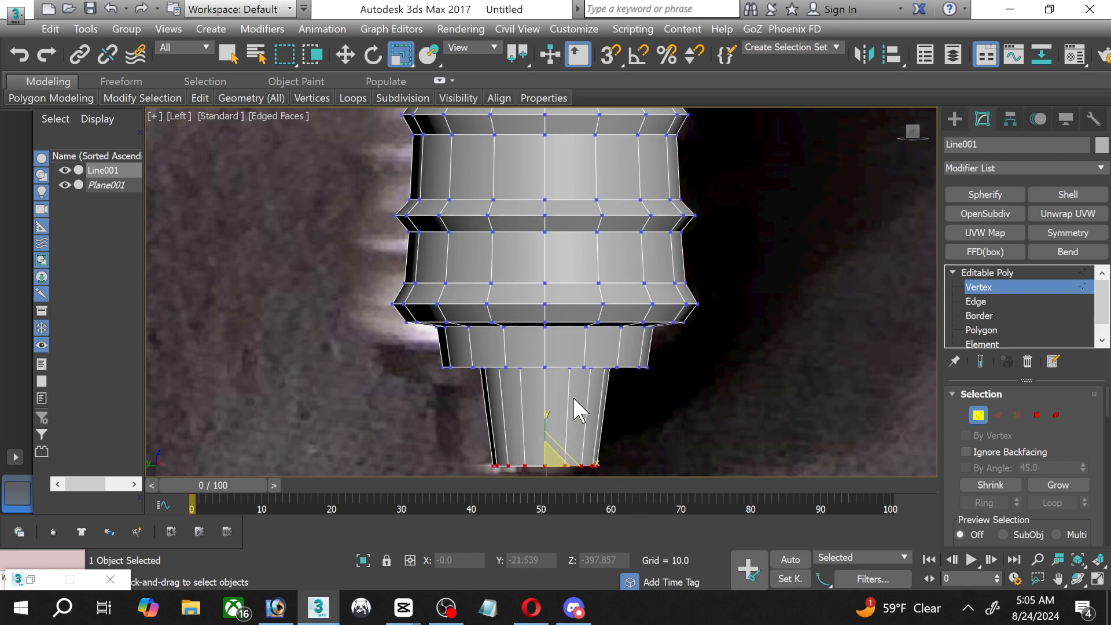
pyautogui.click(346, 56)
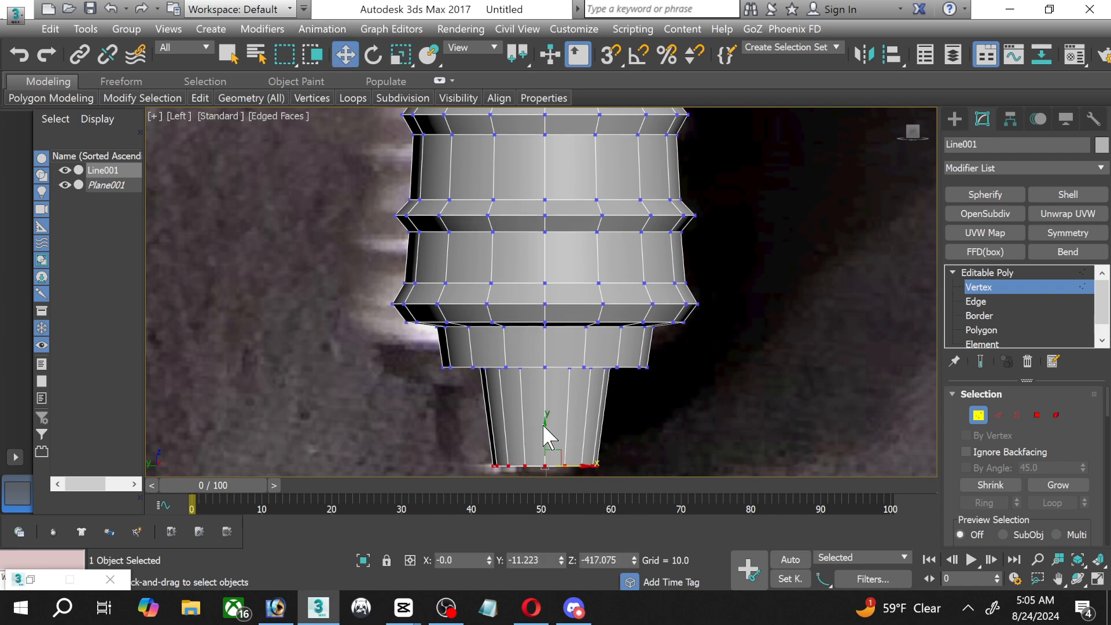
pyautogui.moveTo(545, 433); pyautogui.dragTo(538, 409)
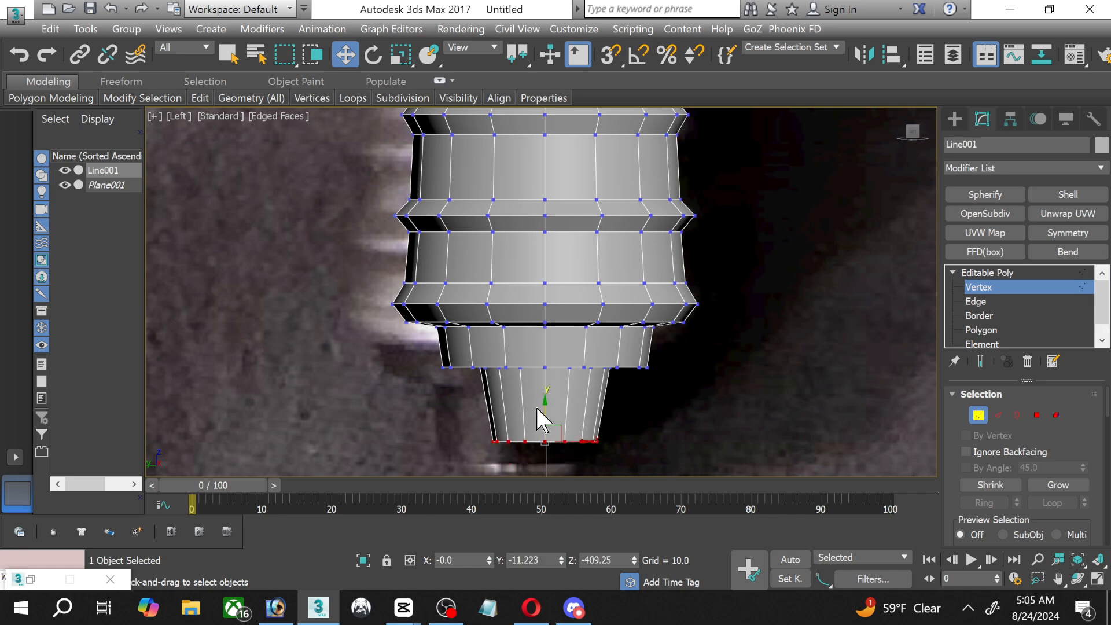
pyautogui.click(983, 289)
# Enter edge editing and select the two uppermost horizontal edge loops of the bulb's dome together.
pyautogui.moveTo(764, 303); pyautogui.dragTo(726, 402, button='middle')
pyautogui.scroll(-4, 602, 328)
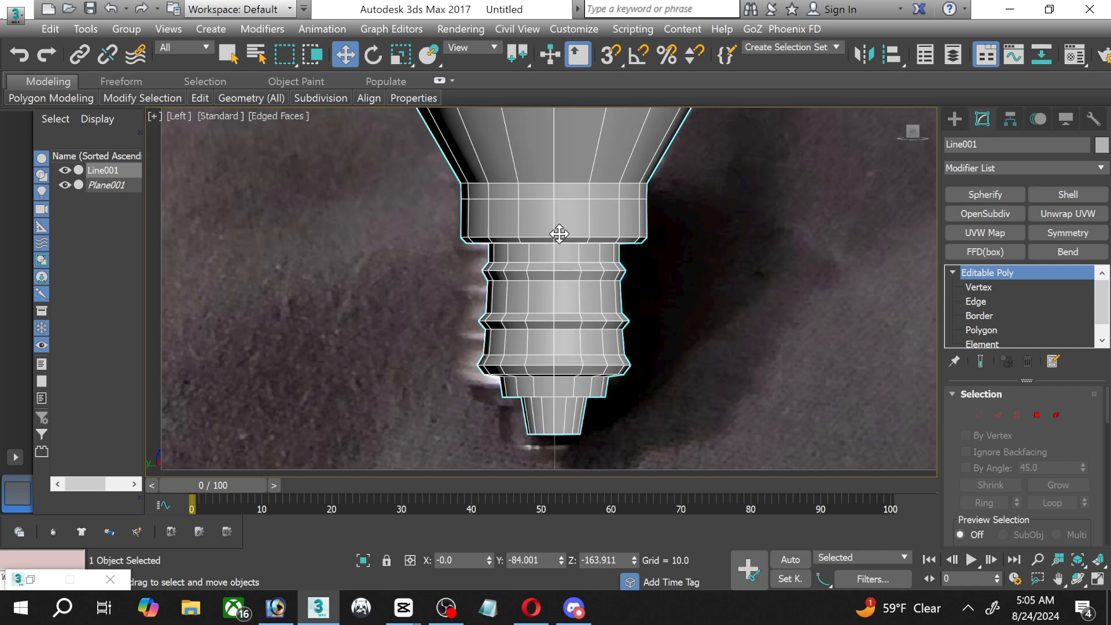
pyautogui.scroll(-4, 514, 304)
pyautogui.moveTo(521, 317); pyautogui.dragTo(502, 501, button='middle')
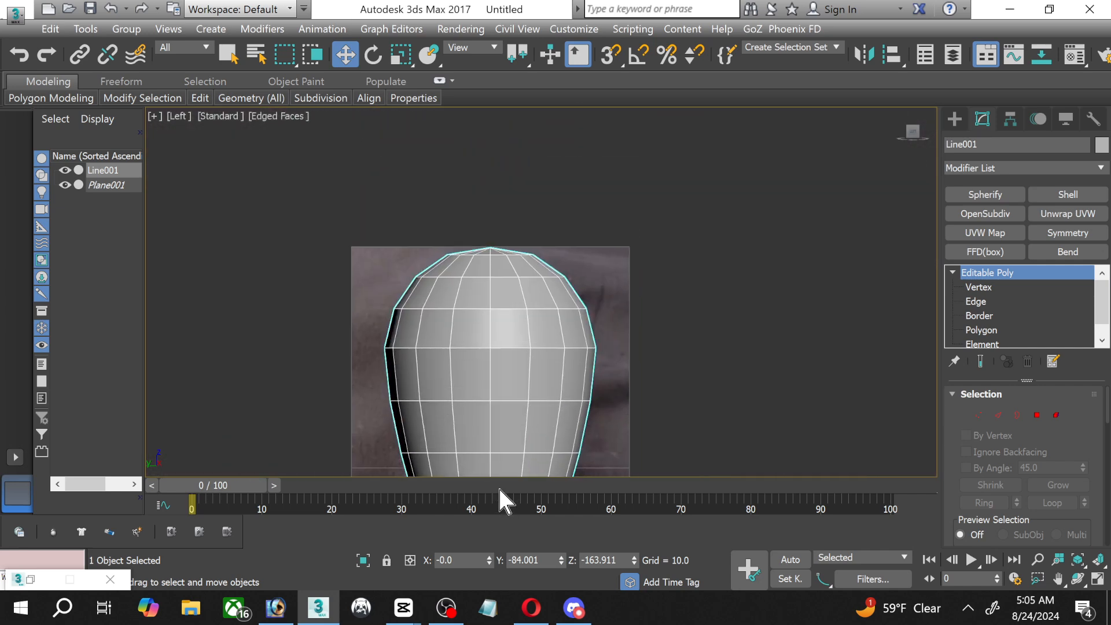
pyautogui.scroll(4, 484, 315)
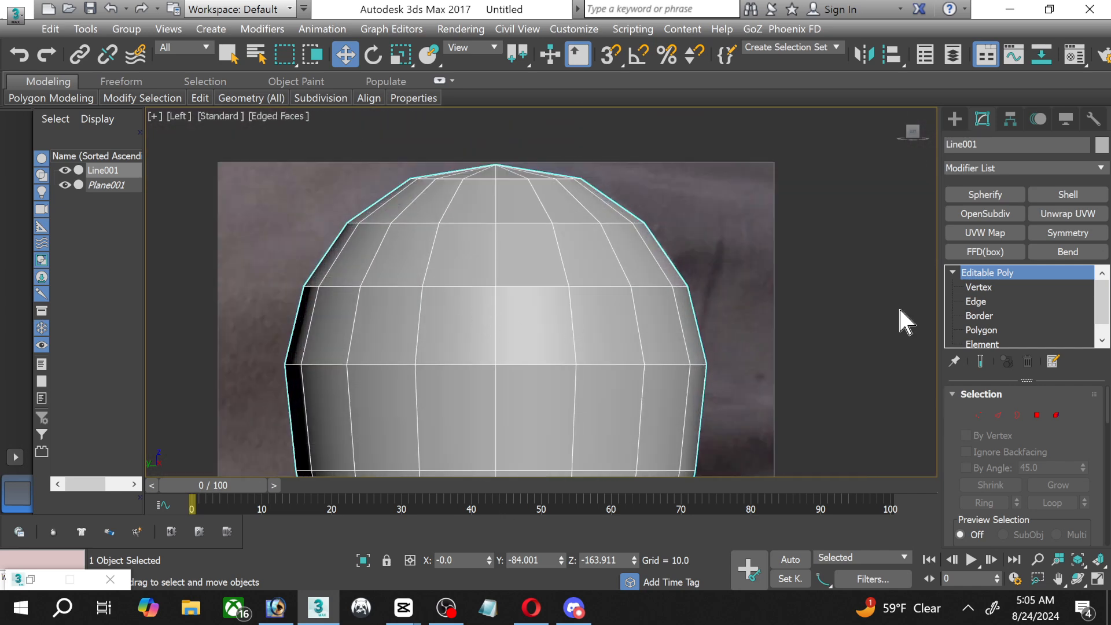
pyautogui.click(994, 300)
pyautogui.scroll(2, 566, 293)
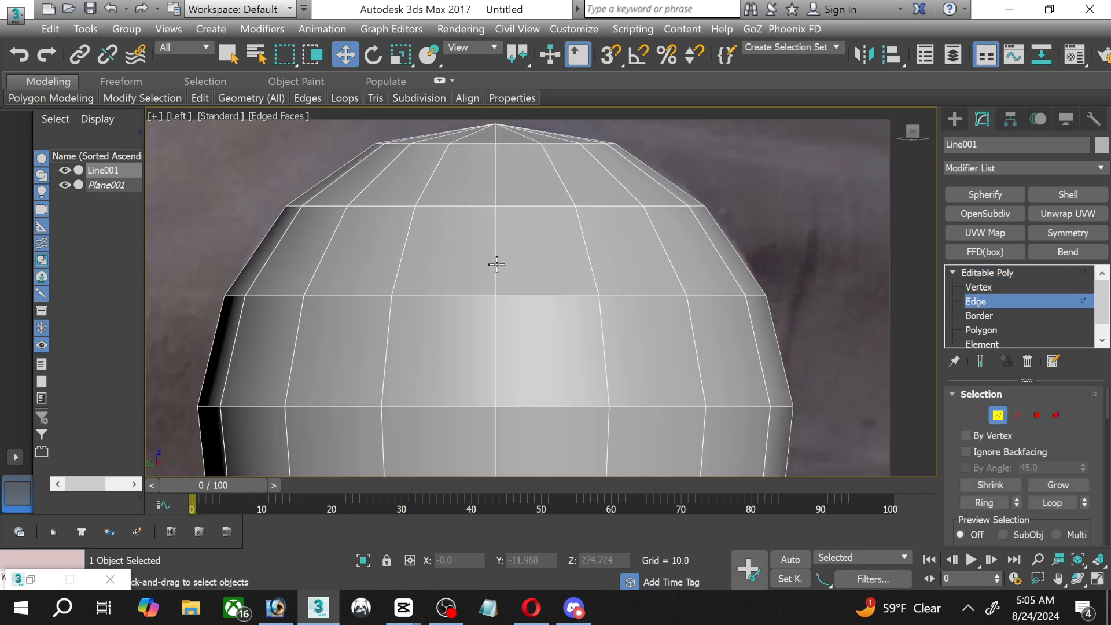
pyautogui.moveTo(496, 263); pyautogui.dragTo(434, 389, button='middle')
pyautogui.scroll(2, 434, 371)
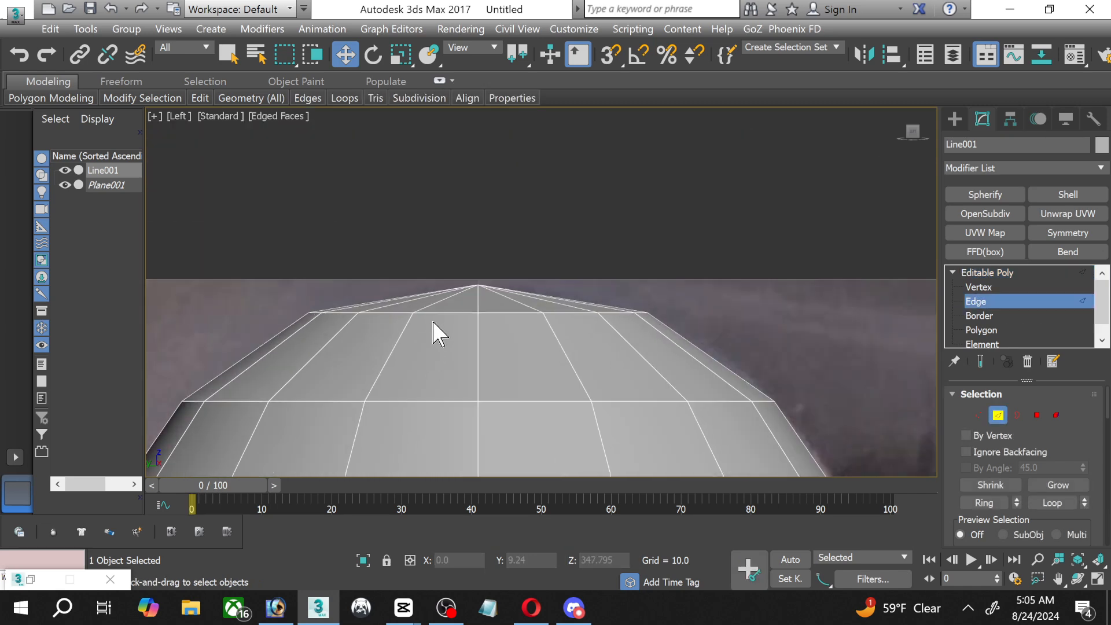
pyautogui.doubleClick(430, 312)
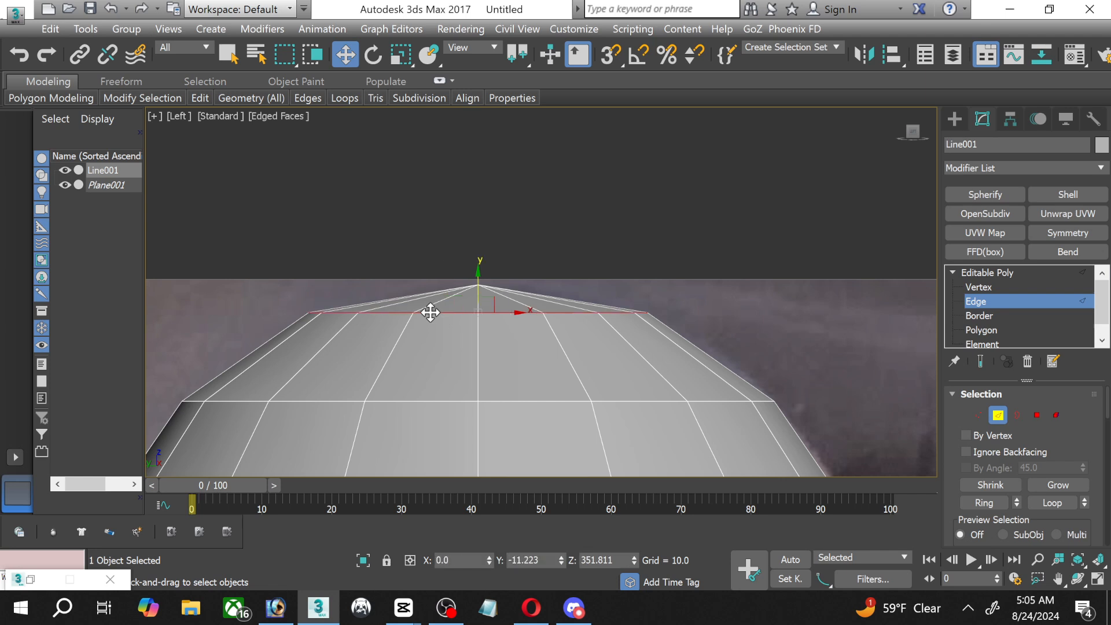
pyautogui.keyDown('ctrl'); pyautogui.doubleClick(434, 401); pyautogui.keyUp('ctrl')
# Add the next two horizontal edge loops down to the bulb's widest part to the selection.
pyautogui.moveTo(449, 392); pyautogui.dragTo(468, 251, button='middle')
pyautogui.scroll(-2, 502, 353)
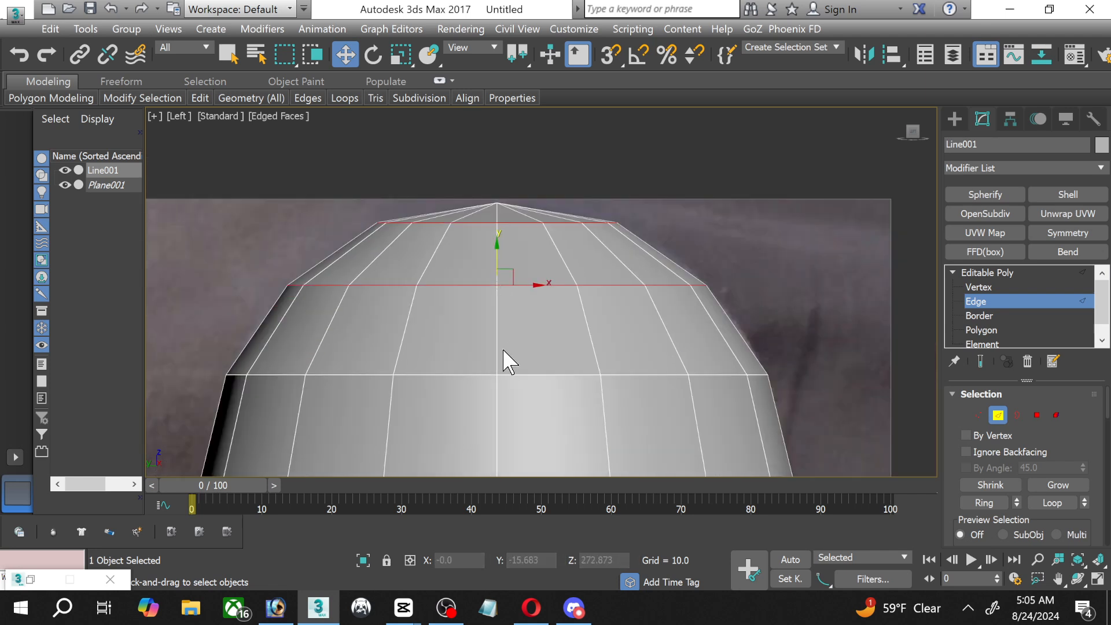
pyautogui.moveTo(488, 361); pyautogui.dragTo(490, 189, button='middle')
pyautogui.scroll(-2, 491, 179)
pyautogui.scroll(-2, 487, 179)
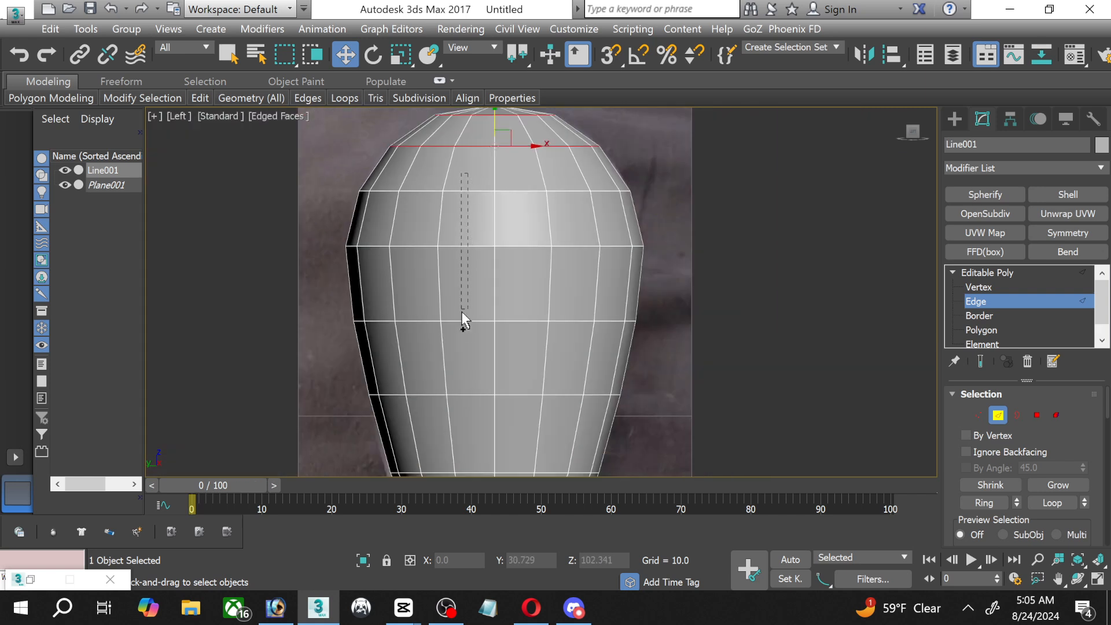
pyautogui.moveTo(462, 389); pyautogui.dragTo(464, 413)
pyautogui.moveTo(476, 287); pyautogui.dragTo(558, 315, button='middle')
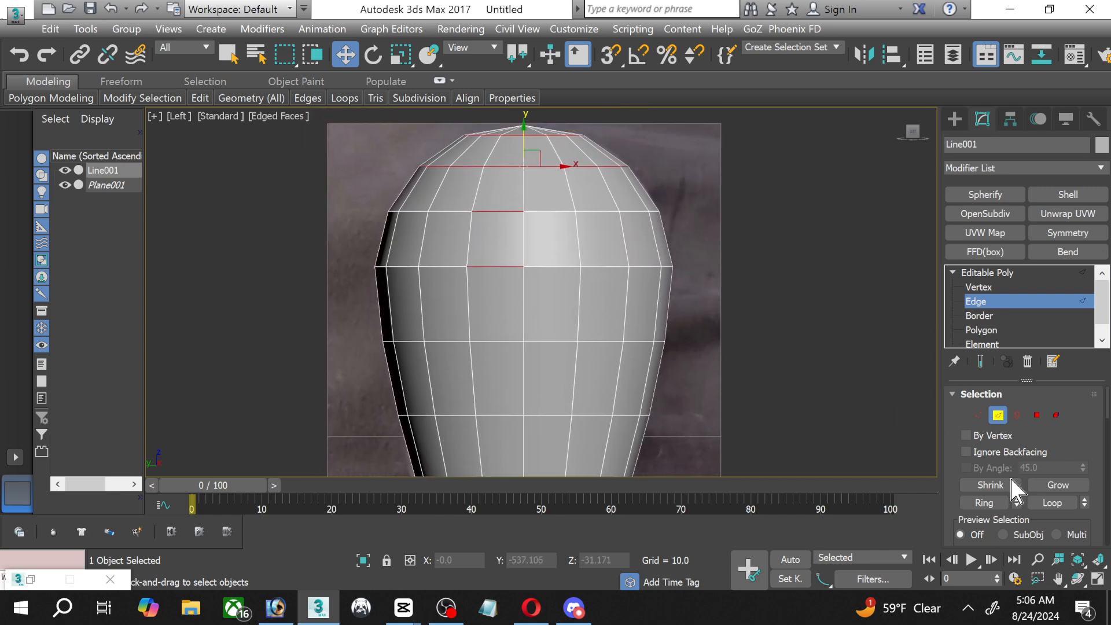
pyautogui.click(1052, 503)
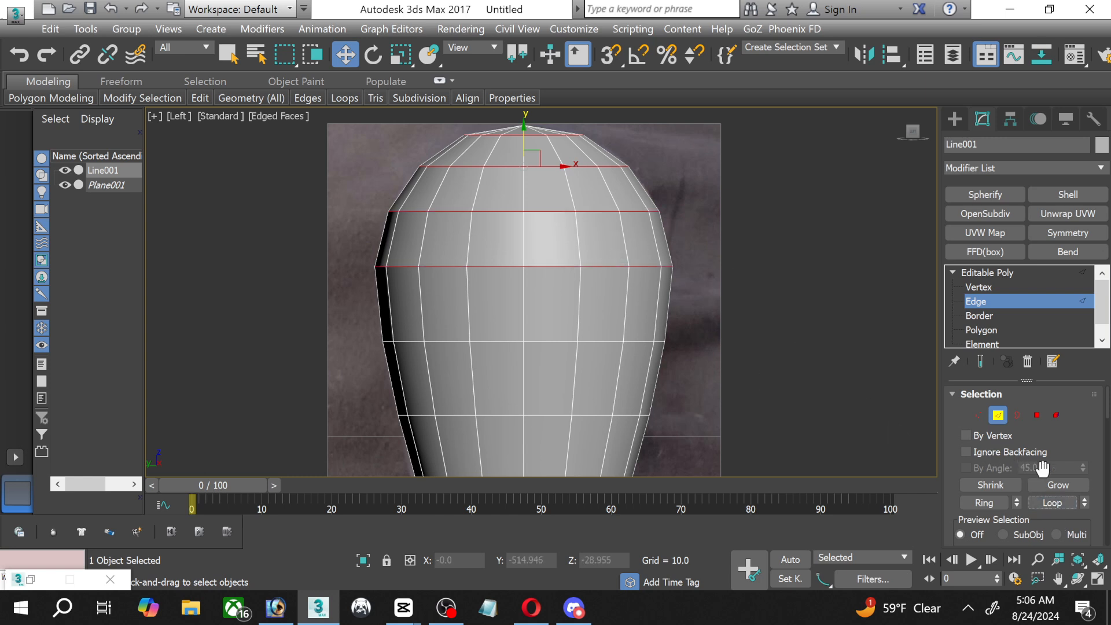
pyautogui.scroll(-4, 1108, 451)
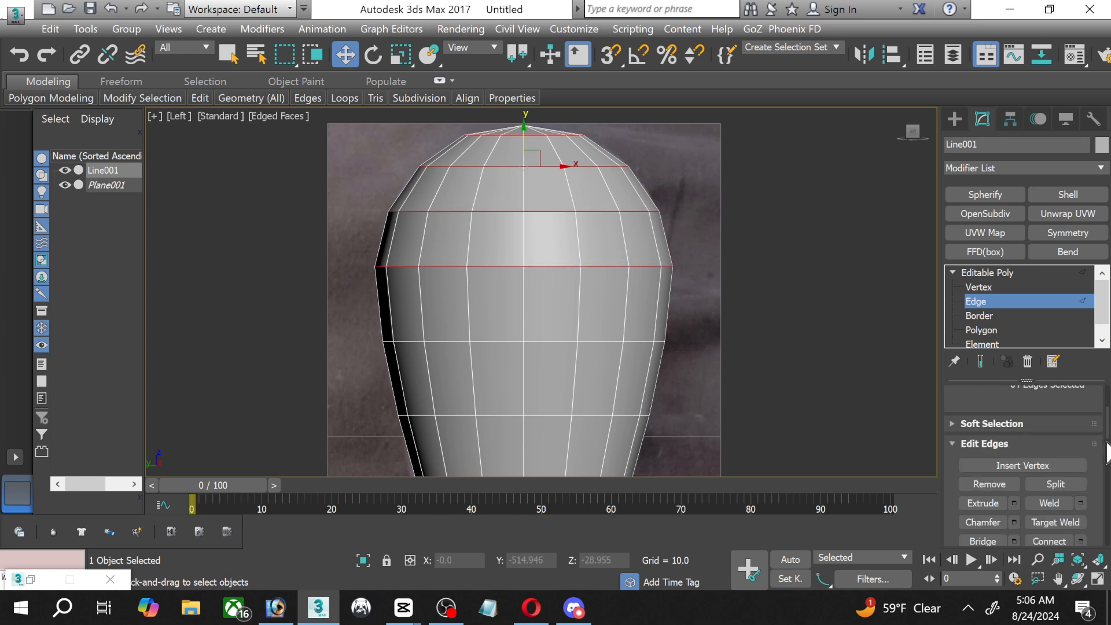
# Chamfer the four selected dome edge loops by about 22.6 with 2 connect segments and clear the edge selection.
pyautogui.click(1014, 479)
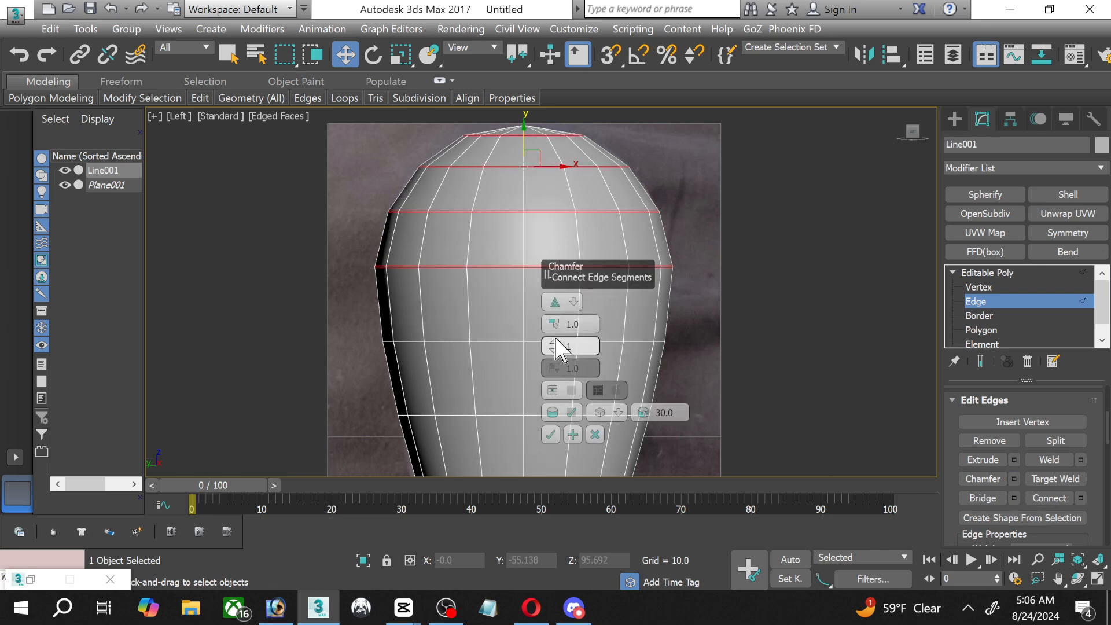
pyautogui.moveTo(556, 346); pyautogui.dragTo(558, 306)
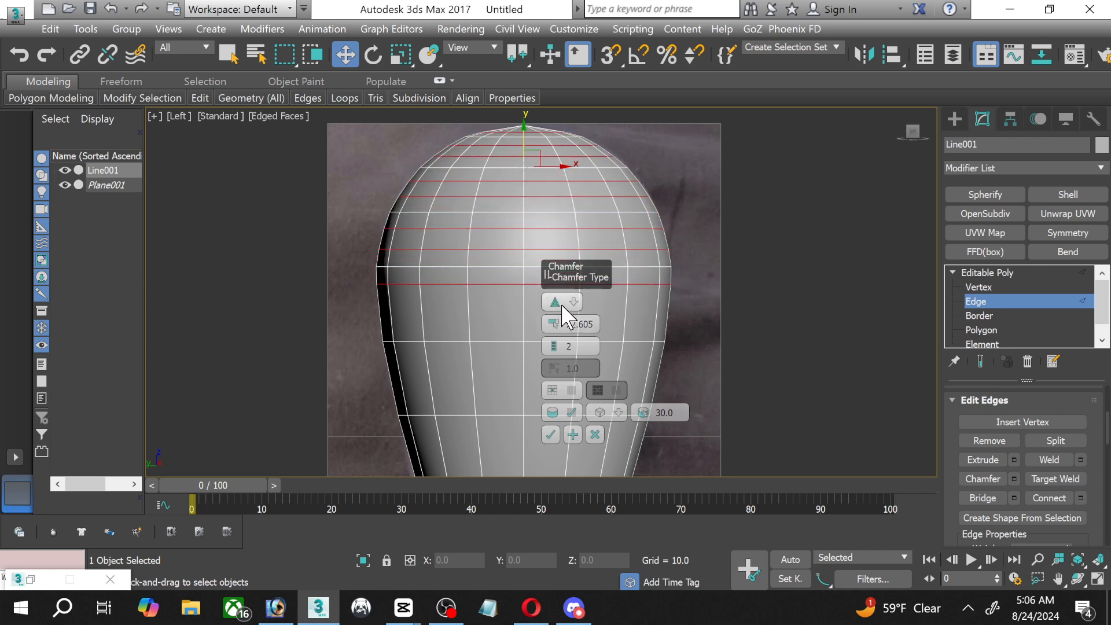
pyautogui.click(550, 434)
pyautogui.click(650, 170)
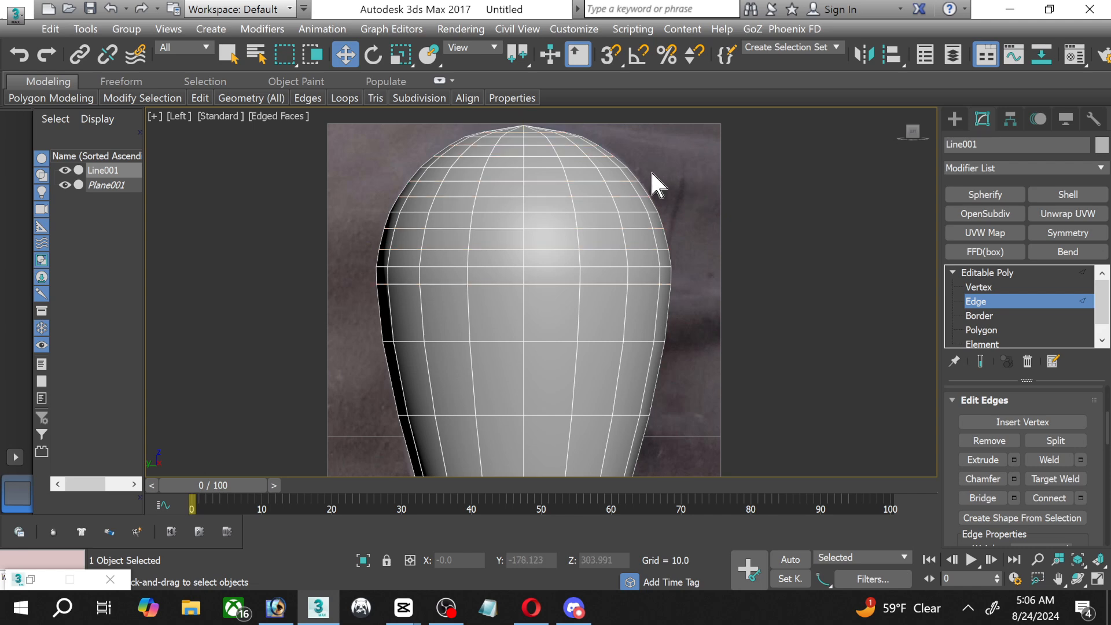
# Lower the single vertex at the apex of the dome to a Z of about 361.3.
pyautogui.moveTo(608, 194); pyautogui.dragTo(606, 220, button='middle')
pyautogui.scroll(4, 556, 199)
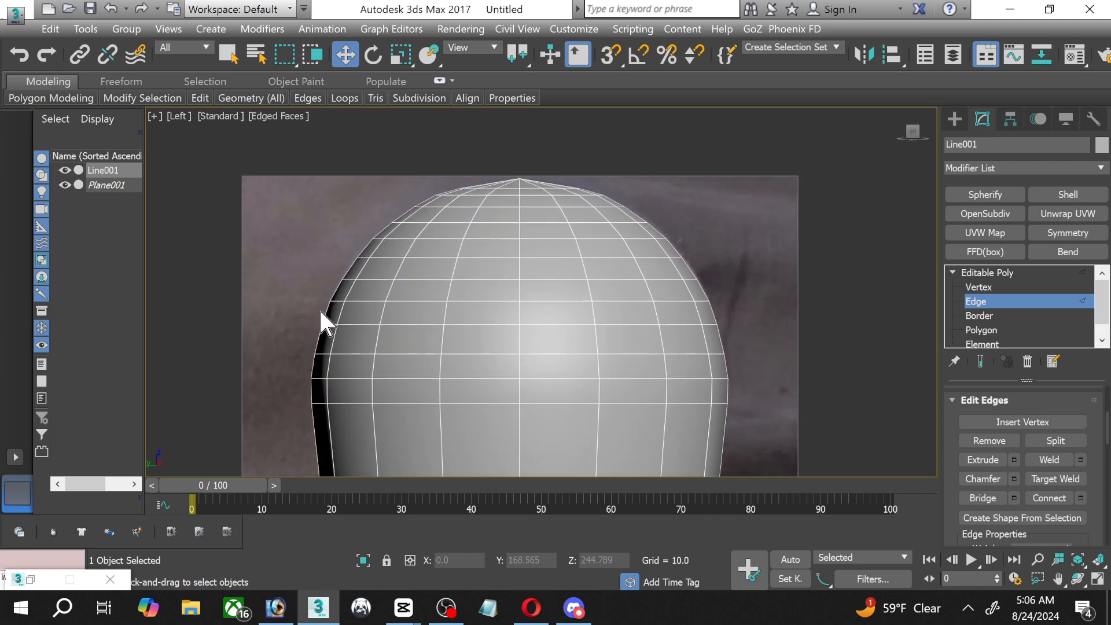
pyautogui.moveTo(556, 231); pyautogui.dragTo(539, 314, button='middle')
pyautogui.scroll(3, 539, 312)
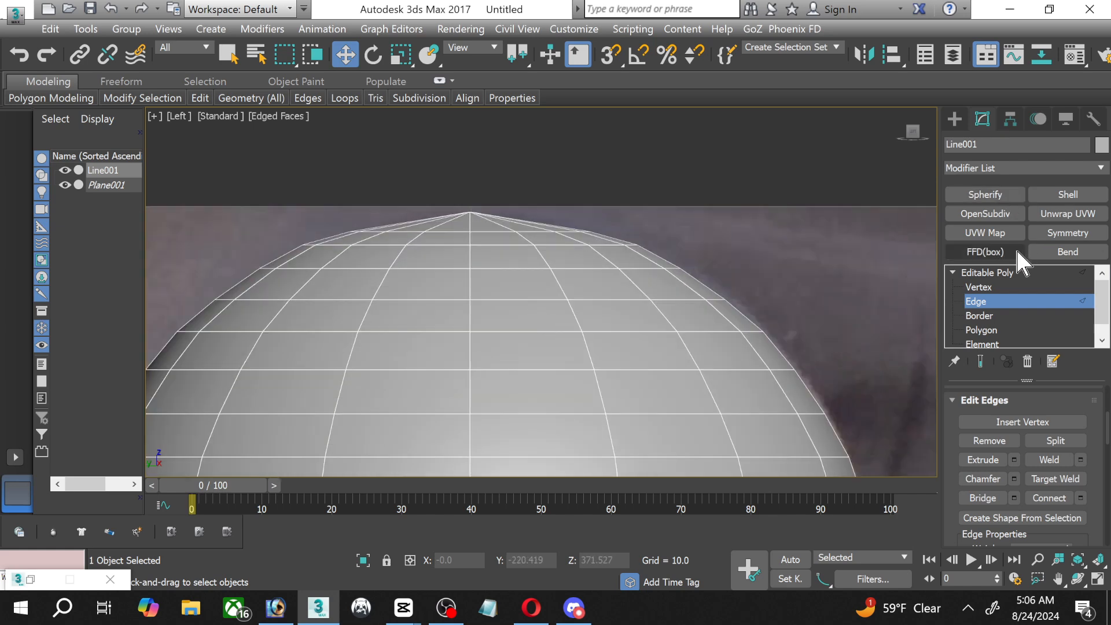
pyautogui.click(980, 287)
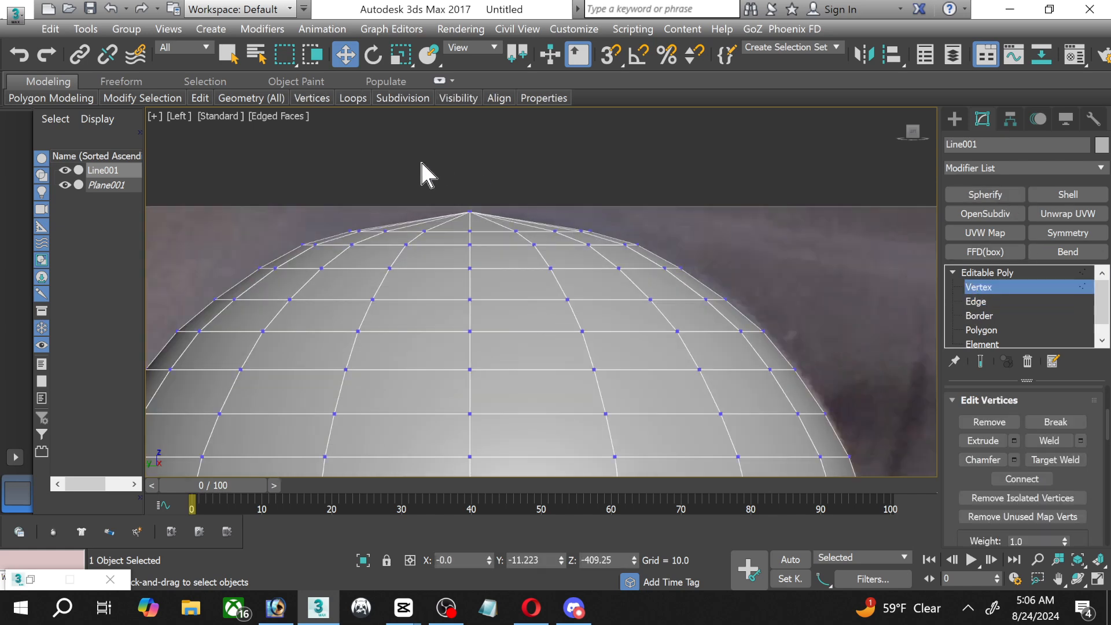
pyautogui.scroll(1, 422, 173)
pyautogui.moveTo(511, 239); pyautogui.dragTo(511, 239)
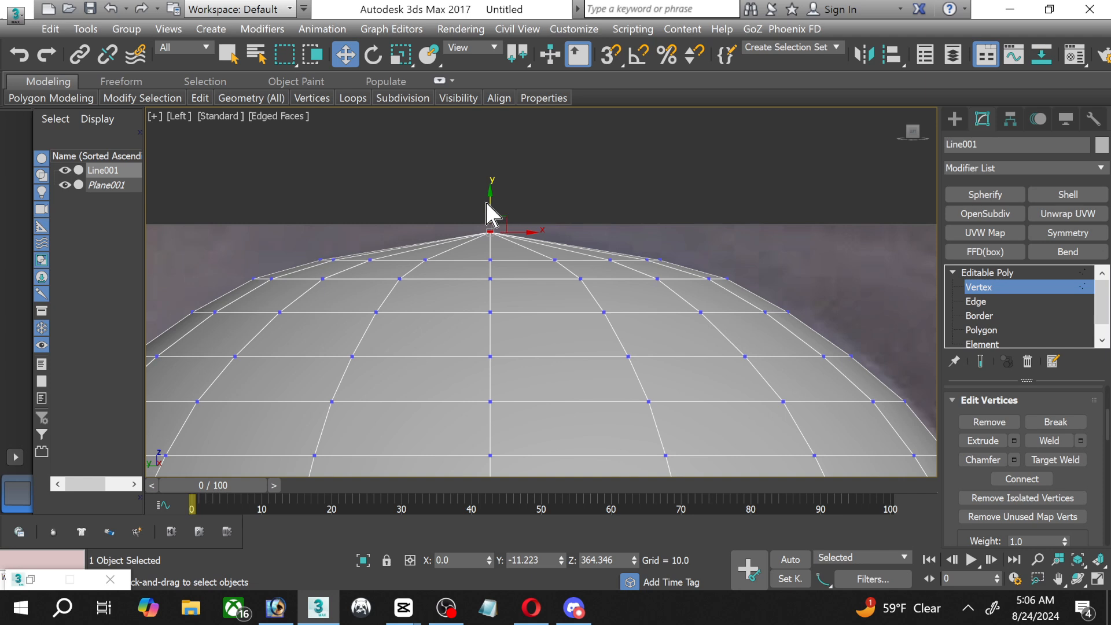
pyautogui.moveTo(470, 203); pyautogui.dragTo(512, 243)
pyautogui.moveTo(492, 205)
pyautogui.mouseDown()
pyautogui.moveTo(496, 228)
pyautogui.moveTo(494, 216)
pyautogui.mouseUp()
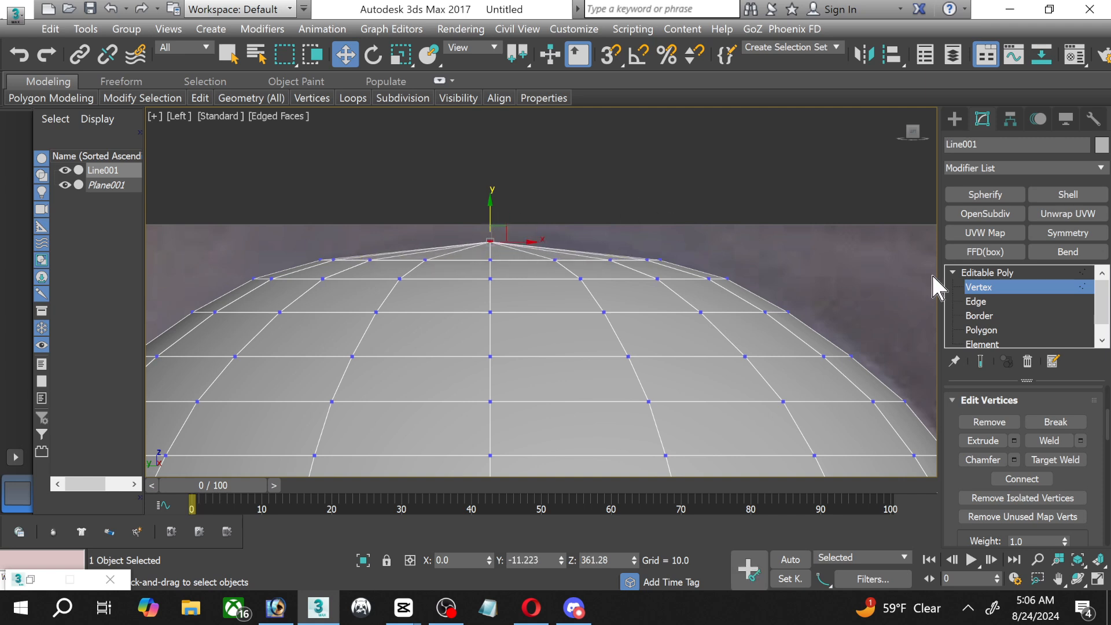
# Connect the edges radiating from the apex with a new loop, raise it to a Z of about 360, and deselect the bulb.
pyautogui.click(977, 302)
pyautogui.scroll(2, 568, 203)
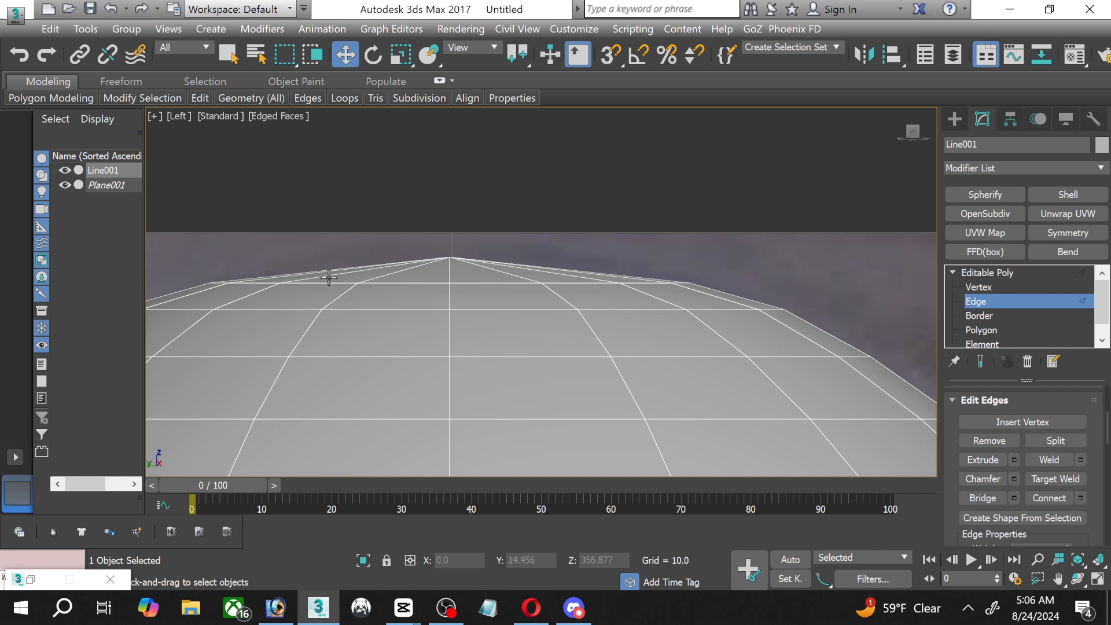
pyautogui.moveTo(355, 269); pyautogui.dragTo(631, 267)
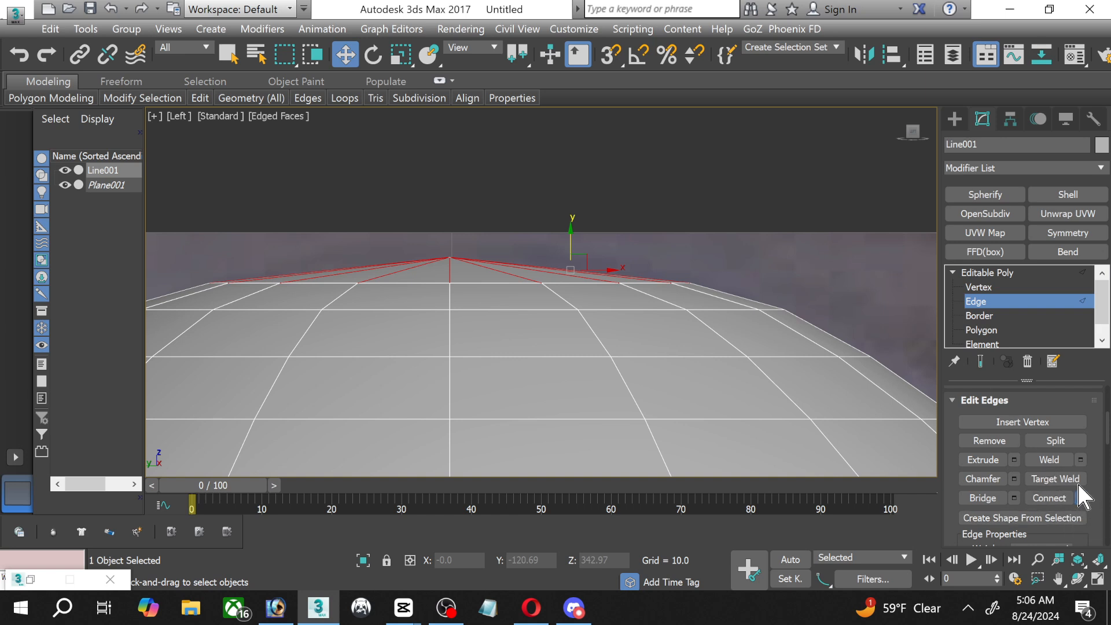
pyautogui.click(1080, 498)
pyautogui.click(551, 368)
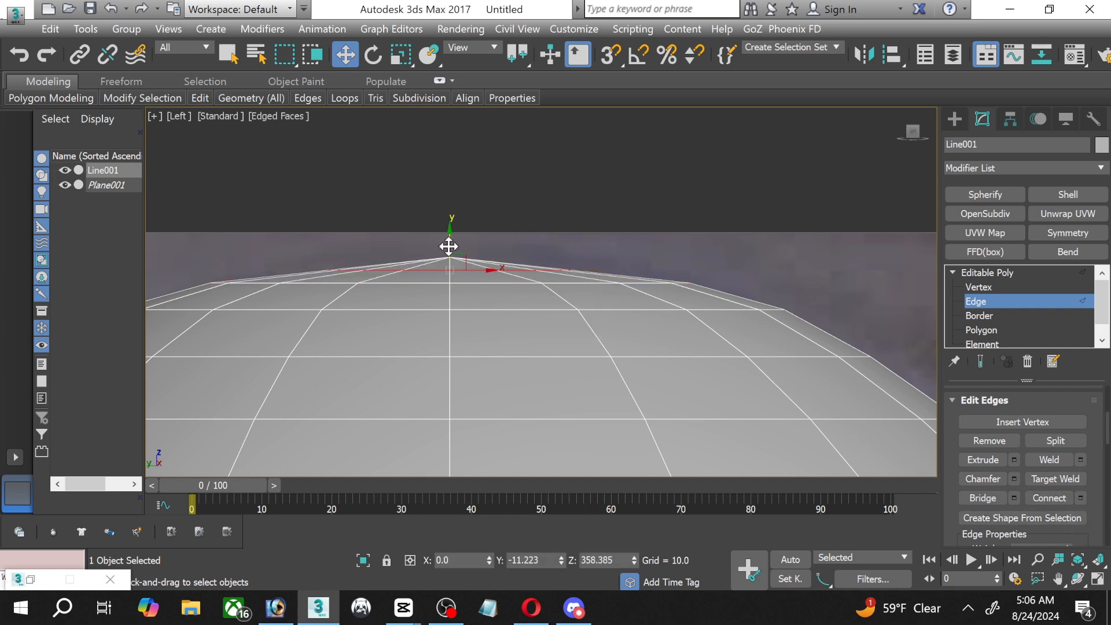
pyautogui.moveTo(448, 246); pyautogui.dragTo(444, 239)
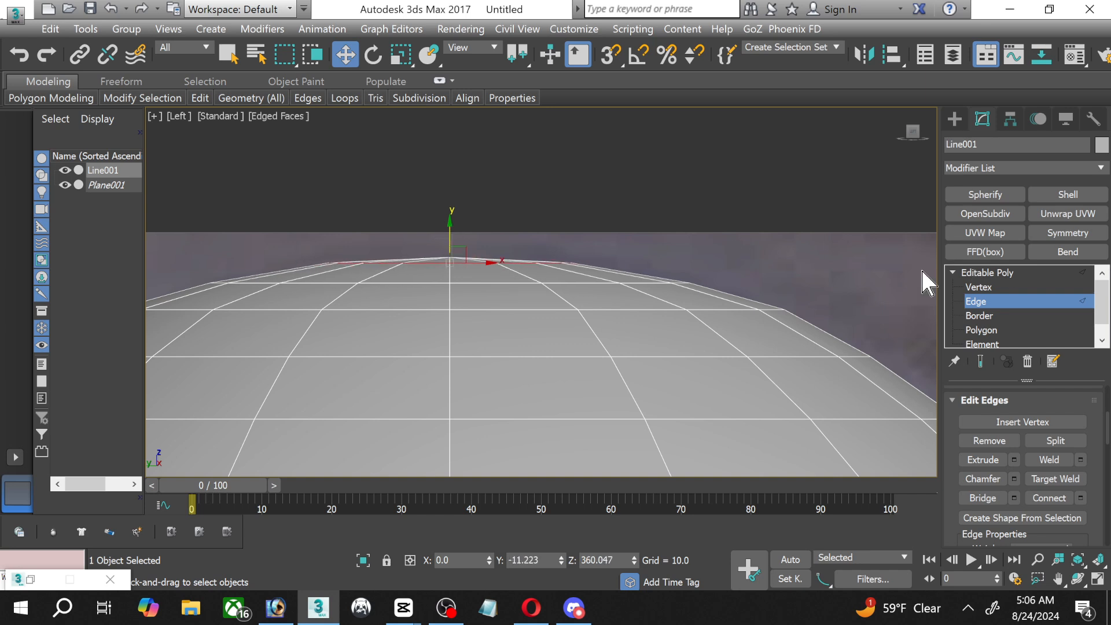
pyautogui.click(972, 299)
pyautogui.click(617, 172)
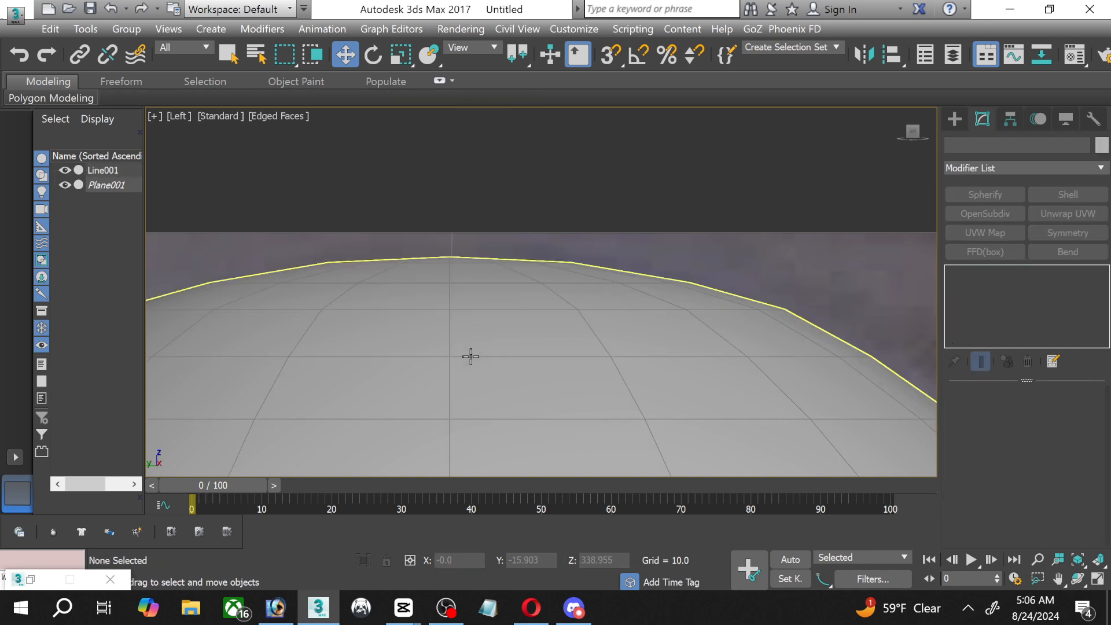
# Reselect the bulb and select the two horizontal edge loops on its lower taper above the neck as full loops.
pyautogui.scroll(-3, 468, 376)
pyautogui.moveTo(484, 396); pyautogui.dragTo(486, 79, button='middle')
pyautogui.scroll(-3, 509, 223)
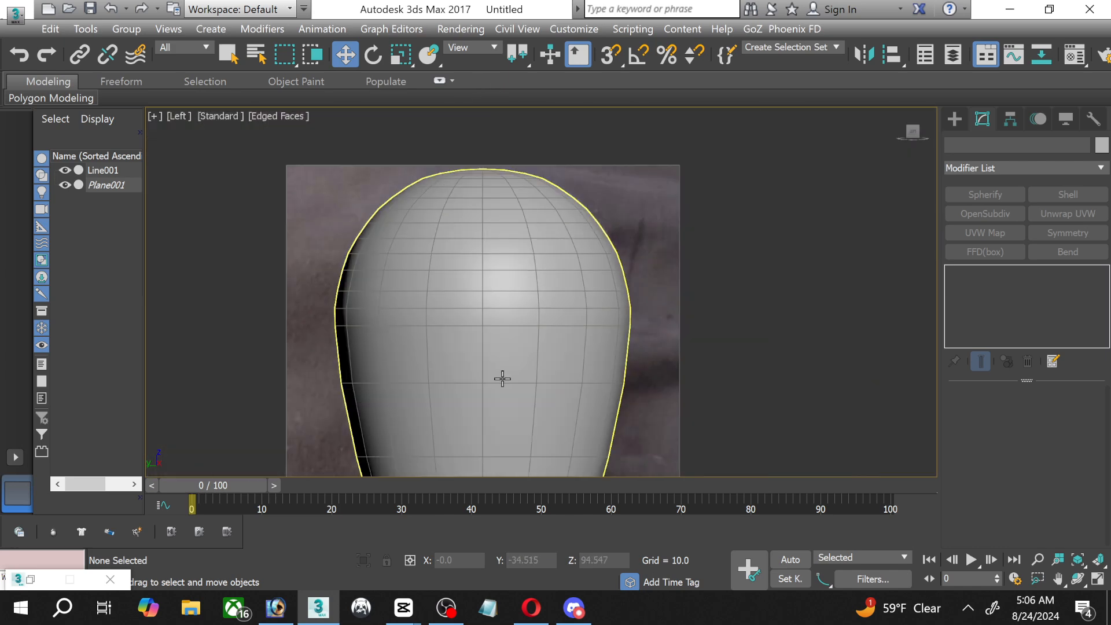
pyautogui.moveTo(502, 378); pyautogui.dragTo(488, 237, button='middle')
pyautogui.moveTo(478, 302); pyautogui.dragTo(499, 188, button='middle')
pyautogui.scroll(2, 504, 277)
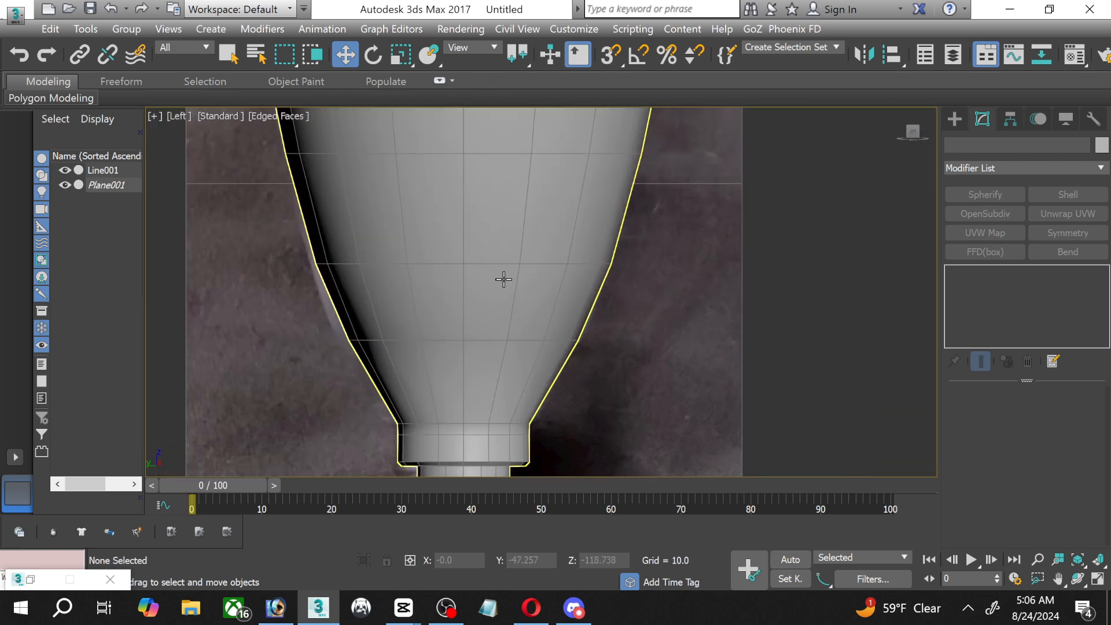
pyautogui.click(503, 276)
pyautogui.click(976, 302)
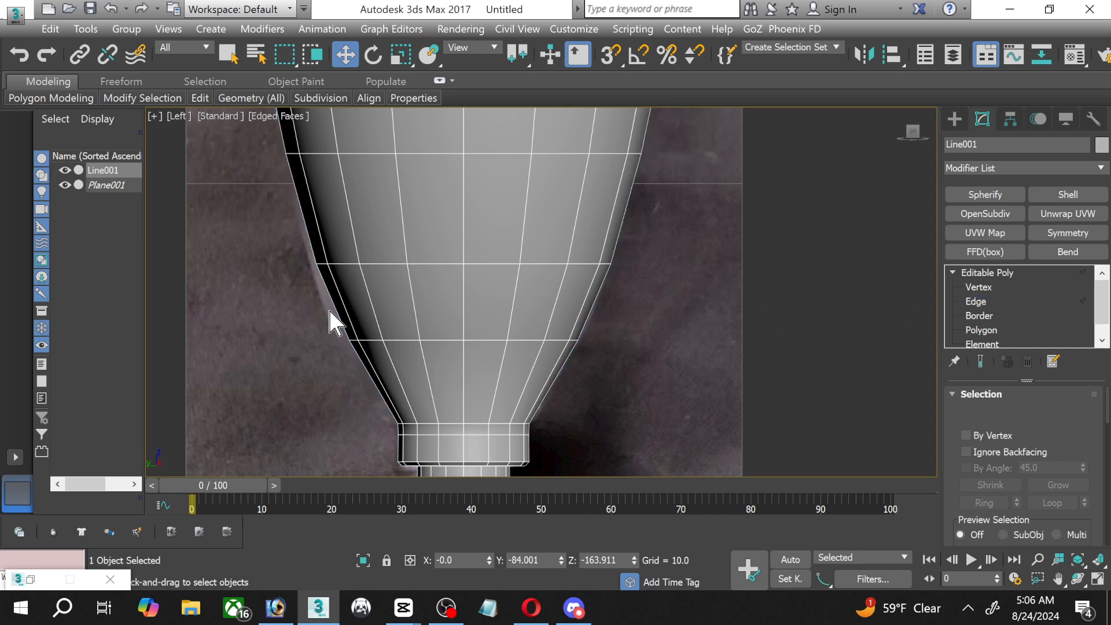
pyautogui.scroll(3, 419, 278)
pyautogui.click(529, 383)
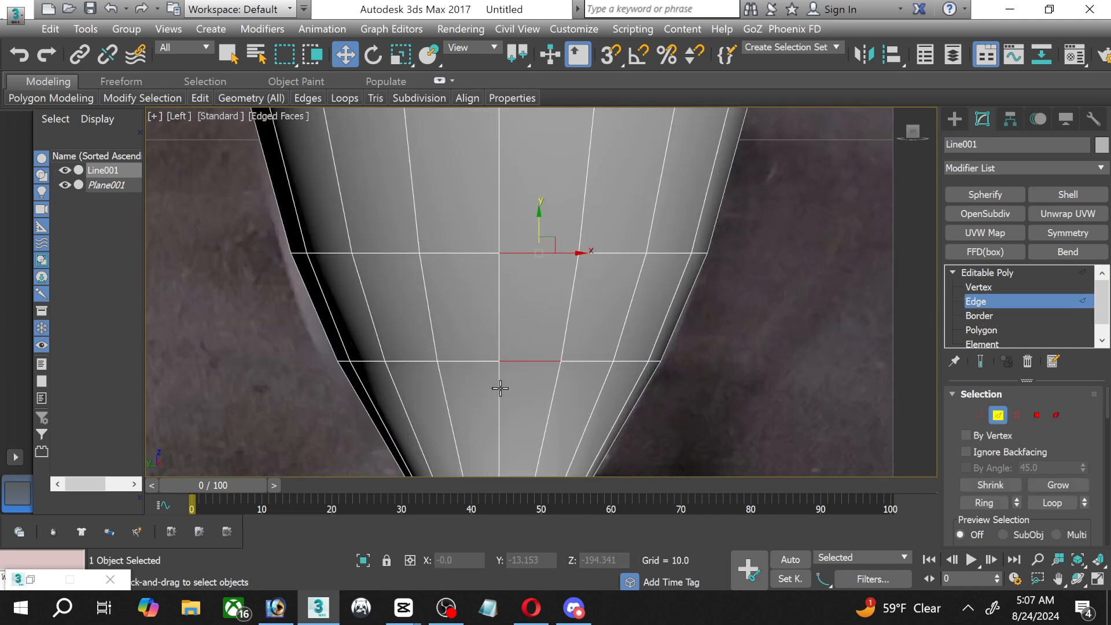
pyautogui.moveTo(461, 255)
pyautogui.mouseDown(button='middle')
pyautogui.moveTo(452, 402)
pyautogui.moveTo(448, 273)
pyautogui.mouseUp(button='middle')
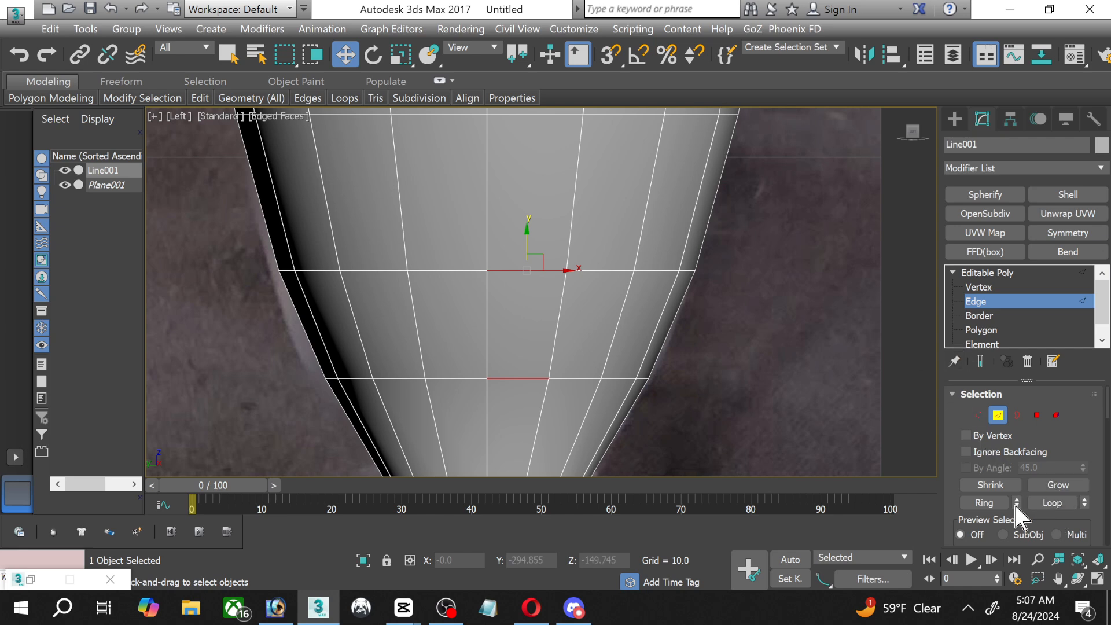
pyautogui.click(1052, 503)
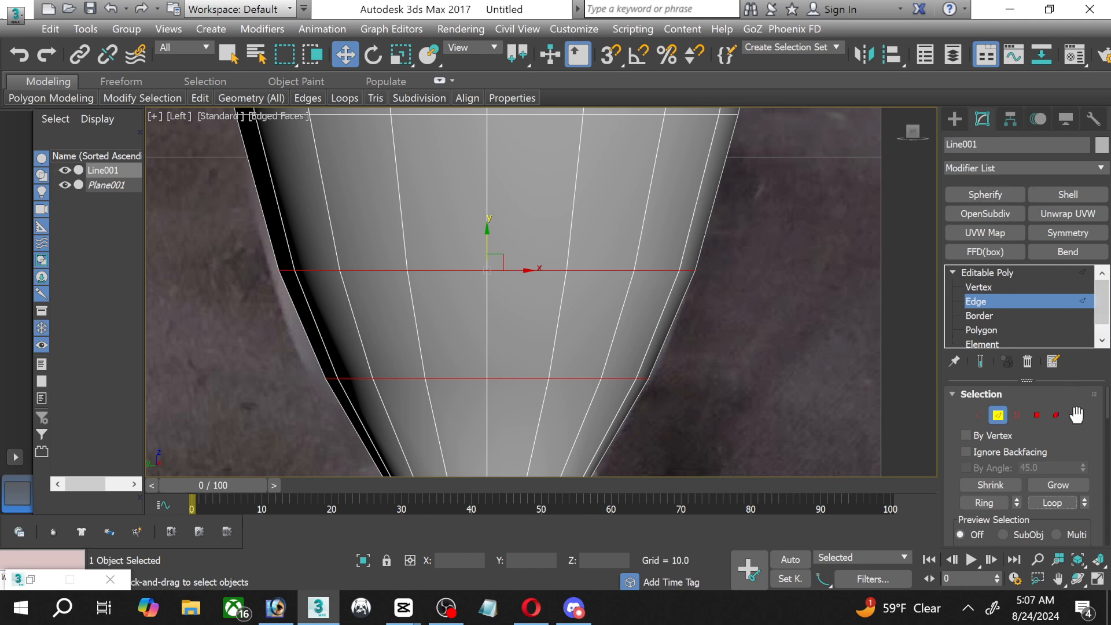
# Chamfer the two selected lower edge loops by about 29.8 with 2 connect segments.
pyautogui.scroll(-3, 1108, 454)
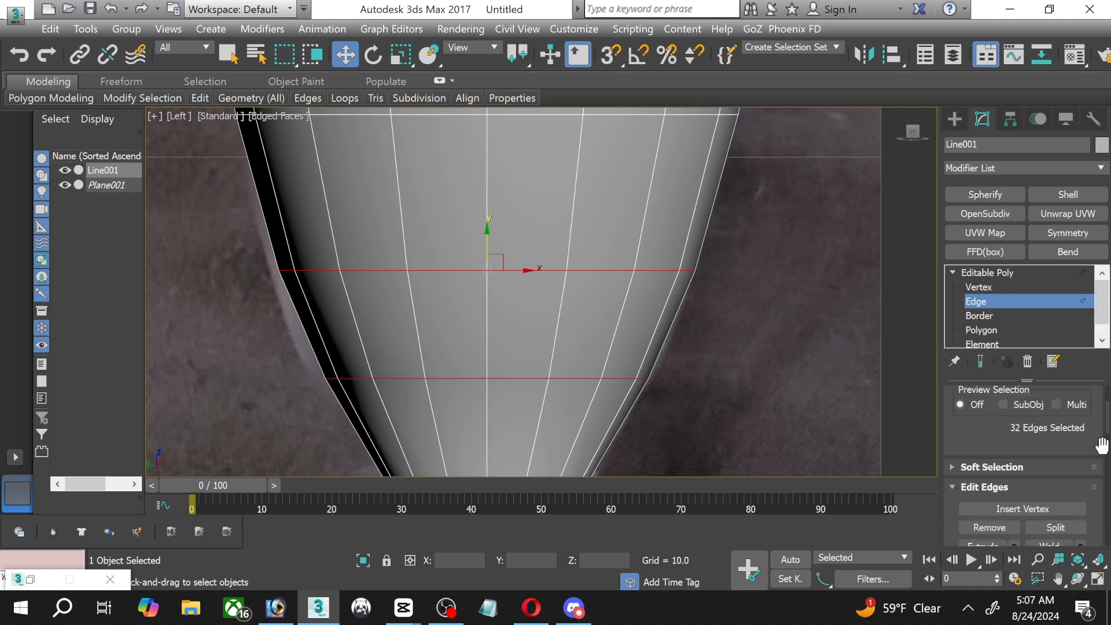
pyautogui.scroll(-2, 1102, 444)
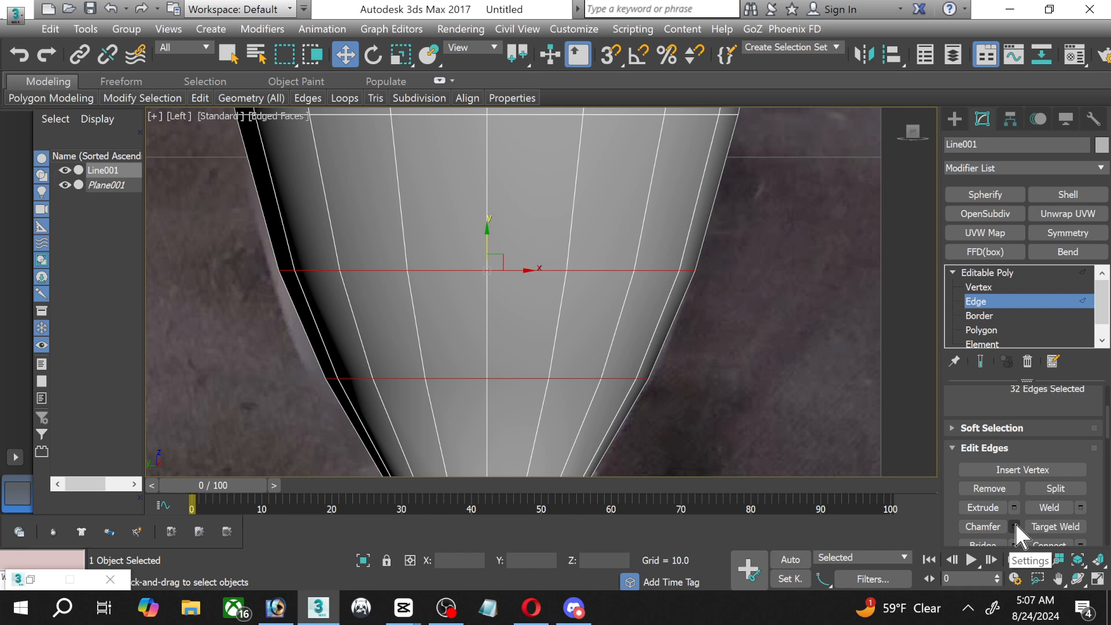
pyautogui.click(1014, 526)
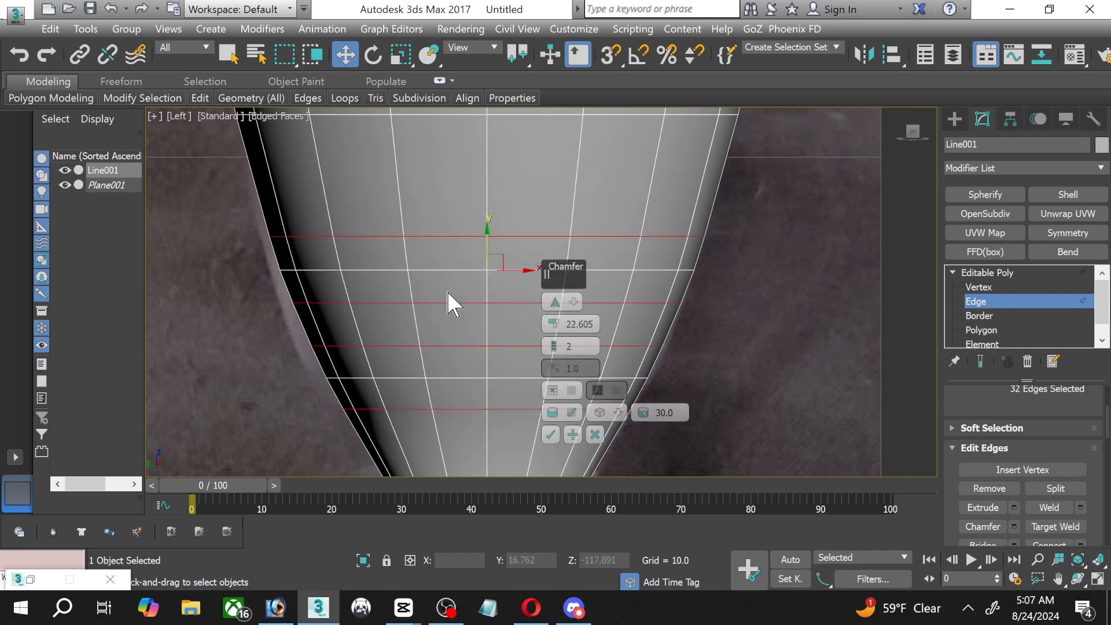
pyautogui.moveTo(554, 324); pyautogui.dragTo(543, 310)
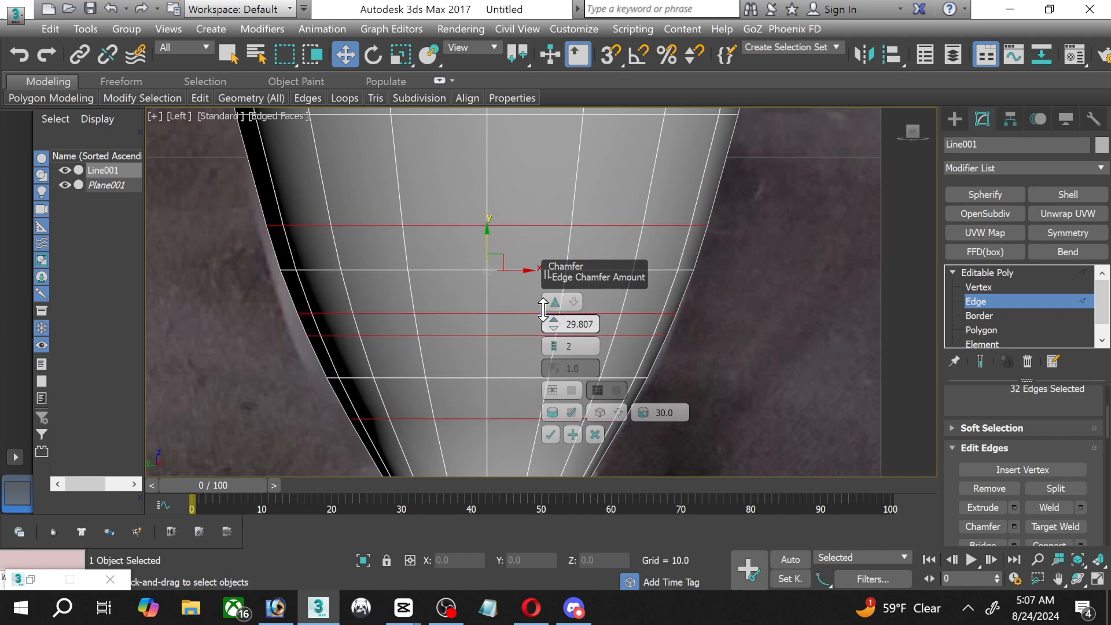
pyautogui.click(551, 435)
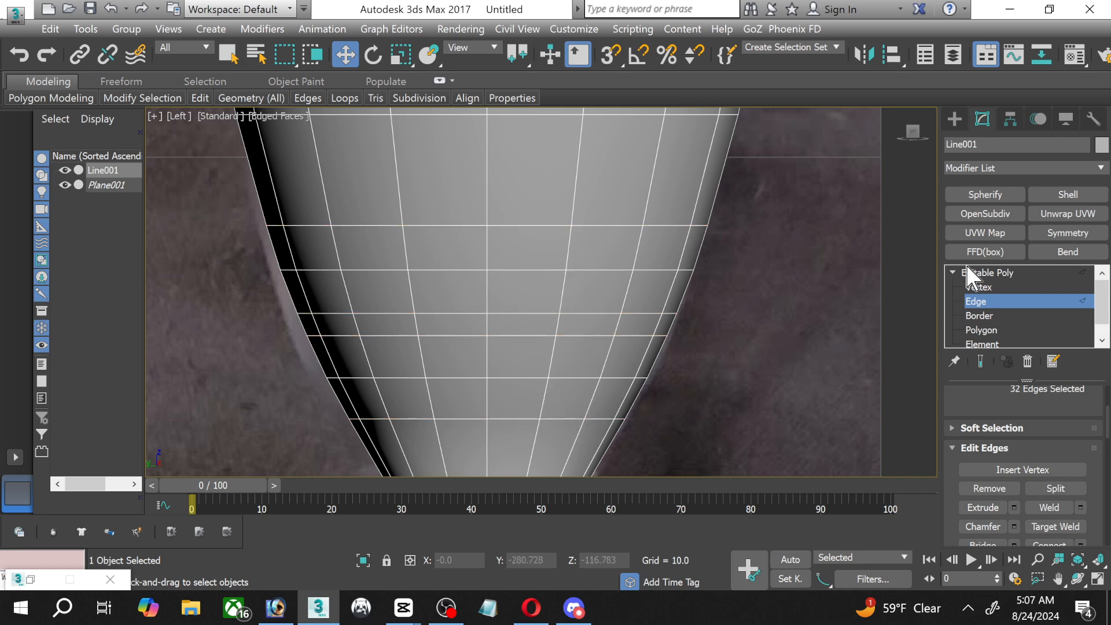
# Leave sub-object editing of the bulb and hide the reference image plane Plane001.
pyautogui.scroll(-6, 341, 359)
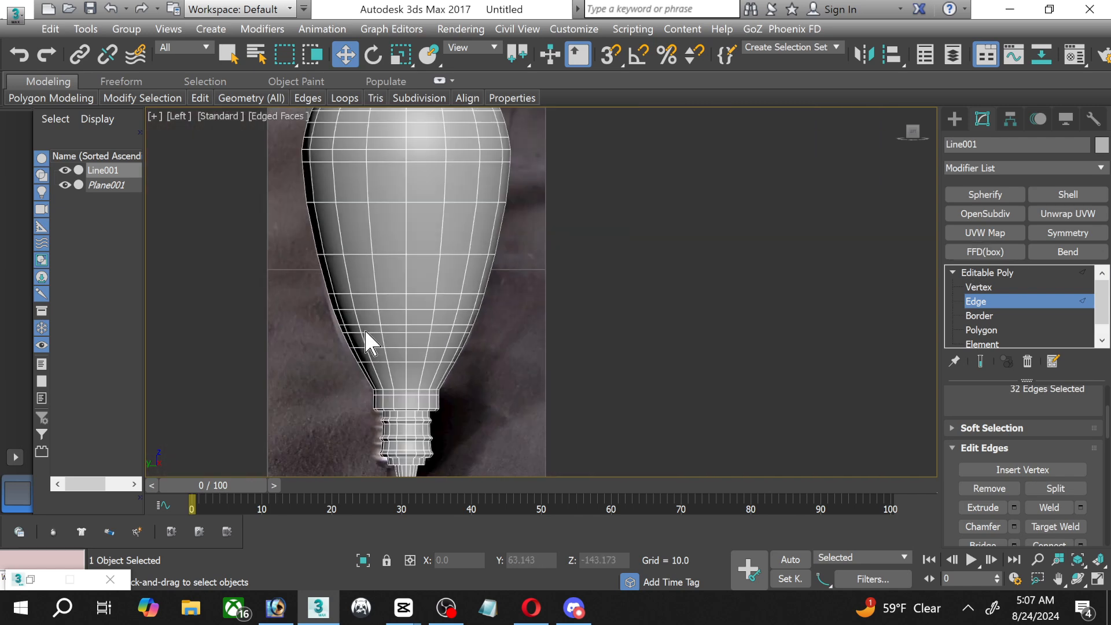
pyautogui.moveTo(382, 338)
pyautogui.mouseDown(button='middle')
pyautogui.moveTo(390, 387)
pyautogui.moveTo(387, 332)
pyautogui.mouseUp(button='middle')
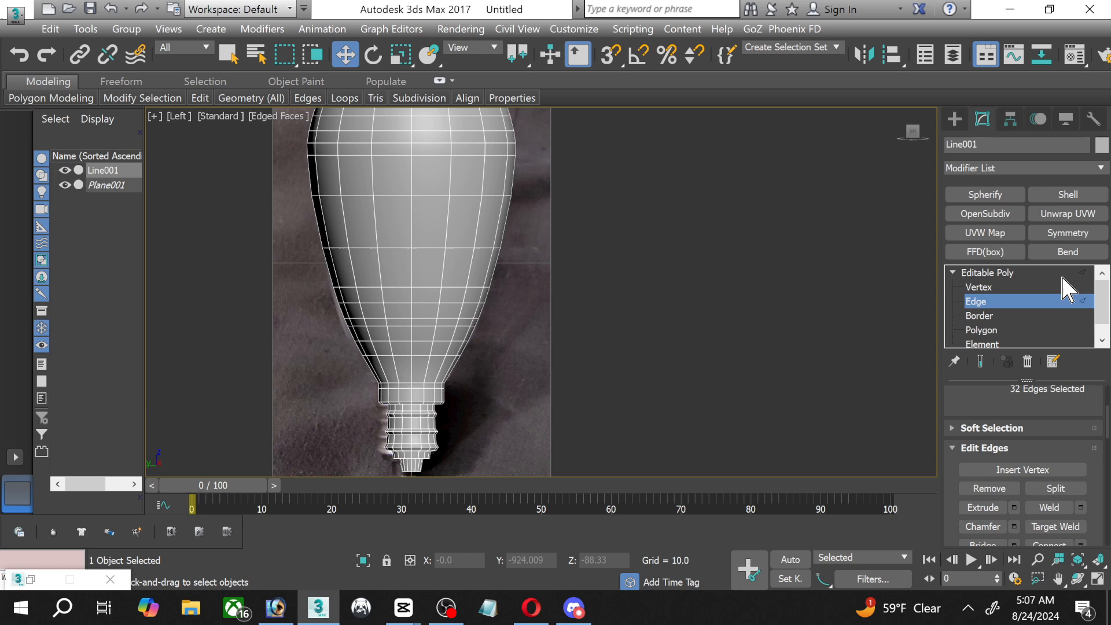
pyautogui.click(987, 287)
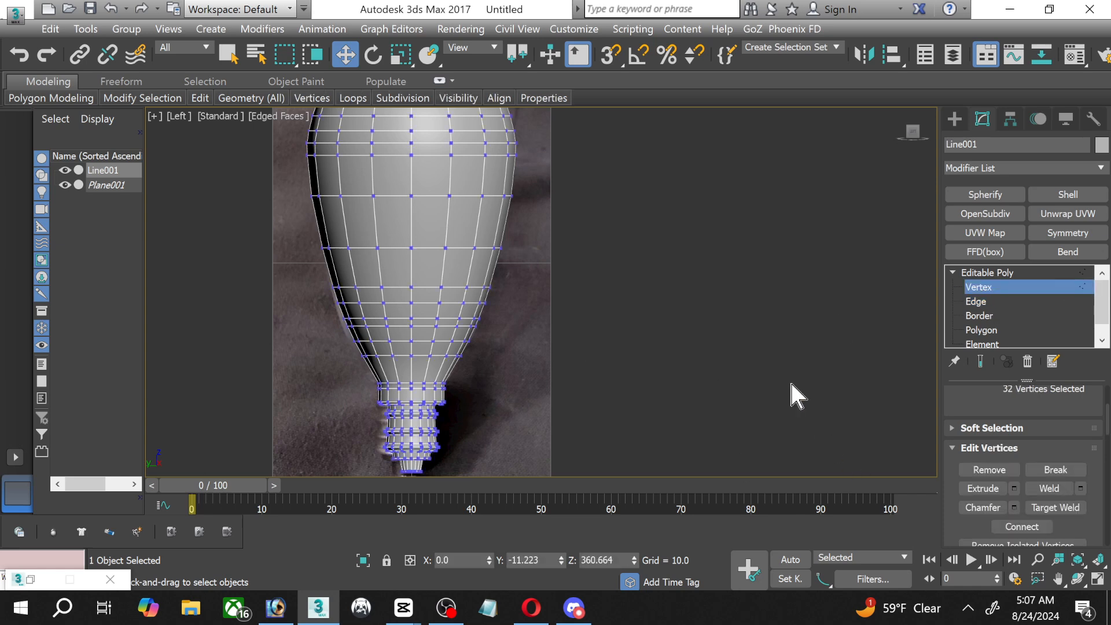
pyautogui.click(987, 288)
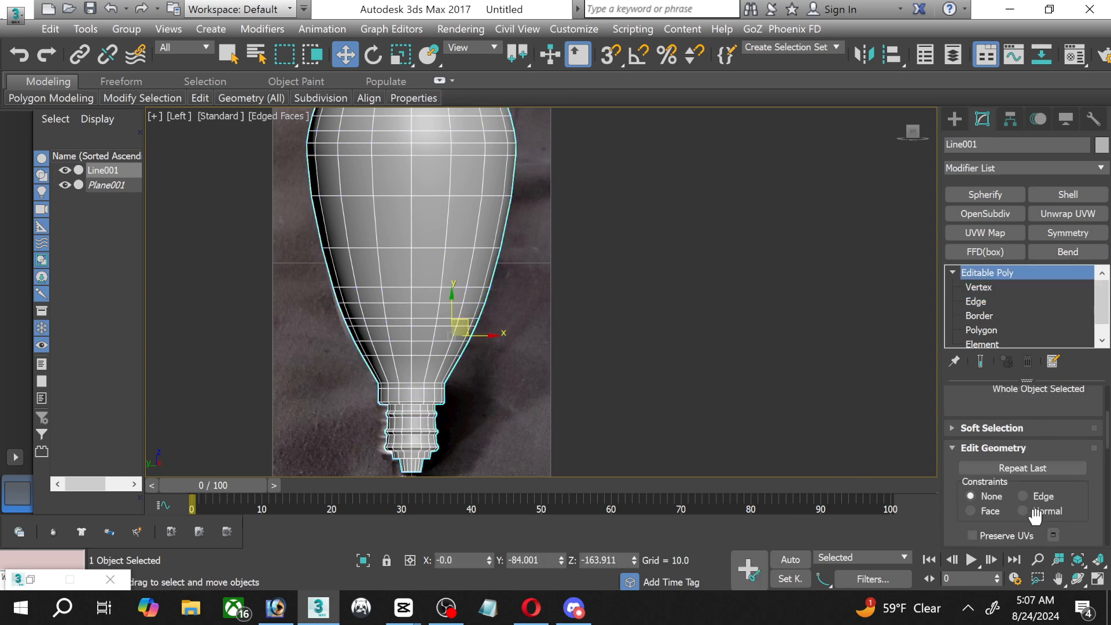
pyautogui.click(68, 185)
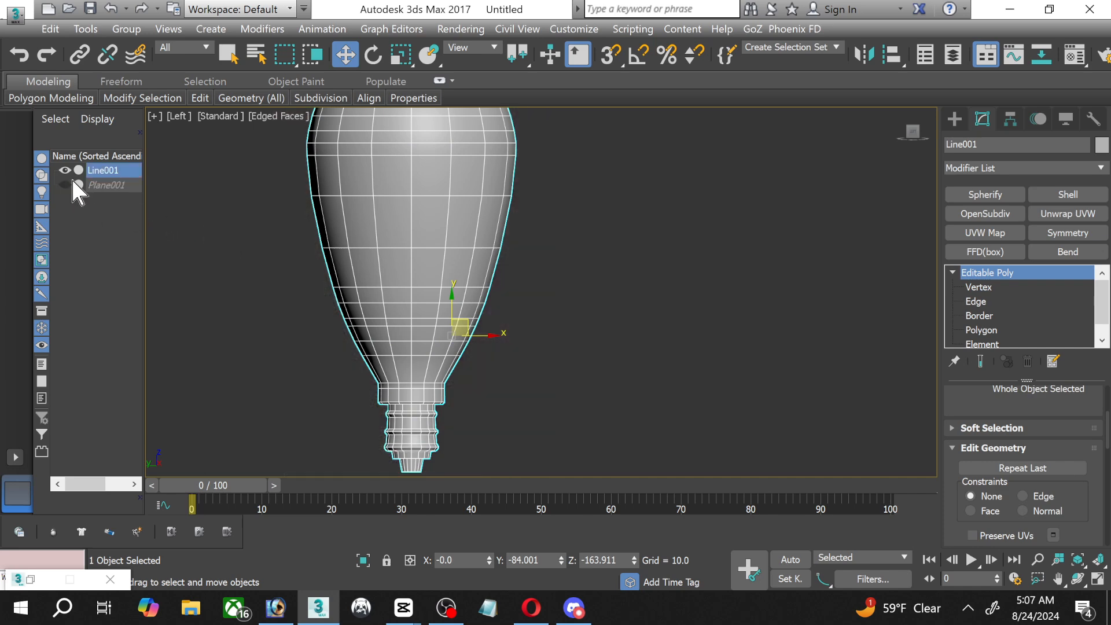
# Inspect the smoothness of the deselected bulb by orbiting a maximized Perspective view, and return to the four-viewport layout.
pyautogui.click(1098, 579)
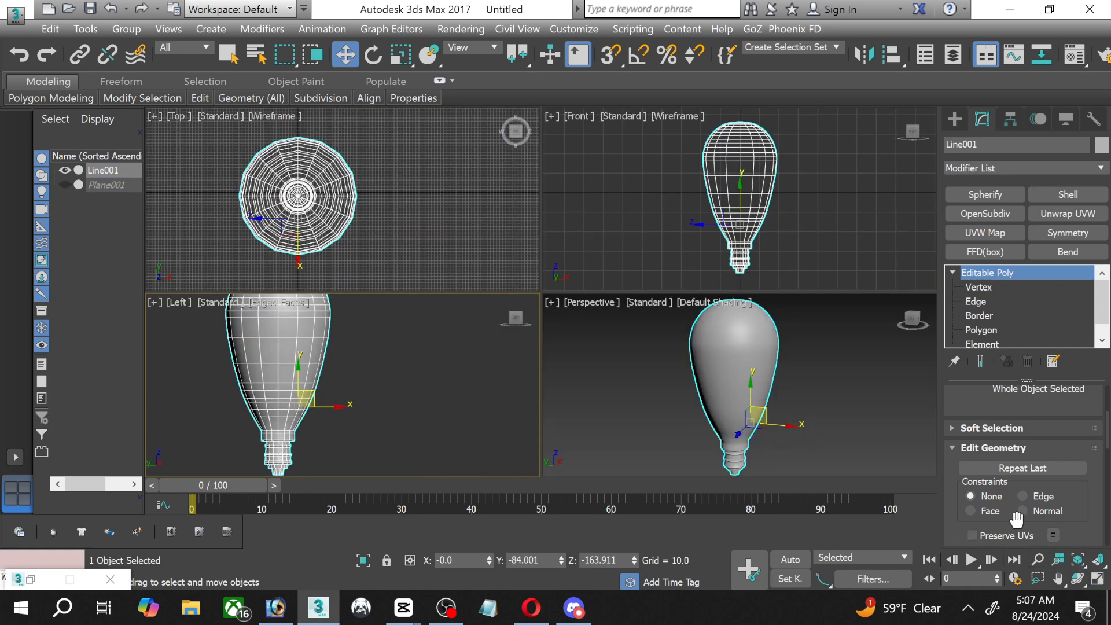
pyautogui.click(843, 392)
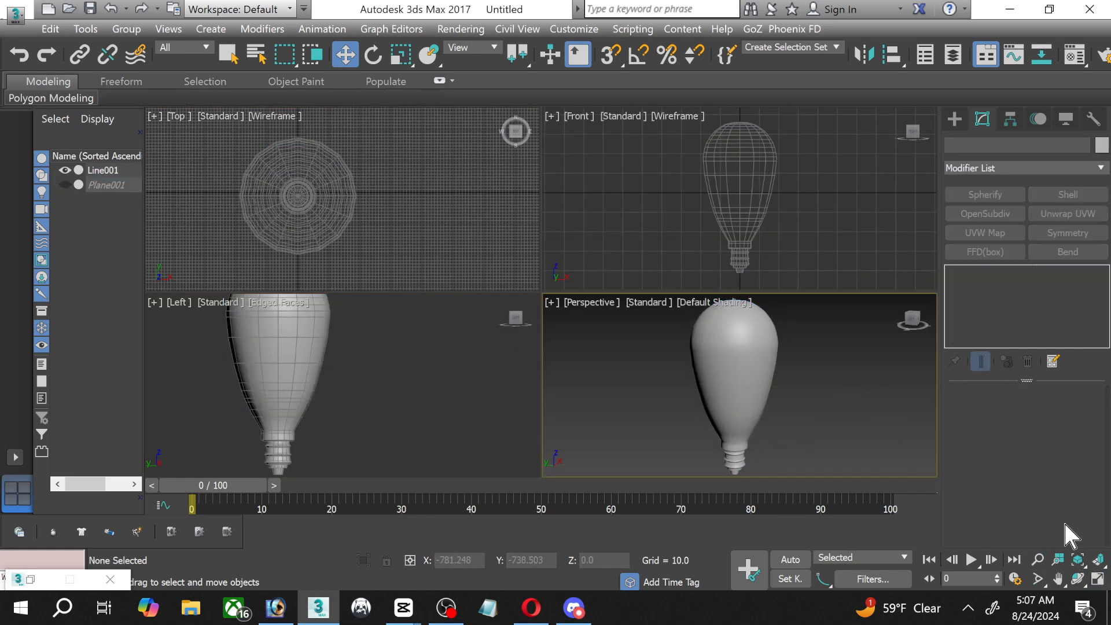
pyautogui.click(1099, 579)
pyautogui.click(1078, 579)
pyautogui.moveTo(420, 285); pyautogui.dragTo(423, 290)
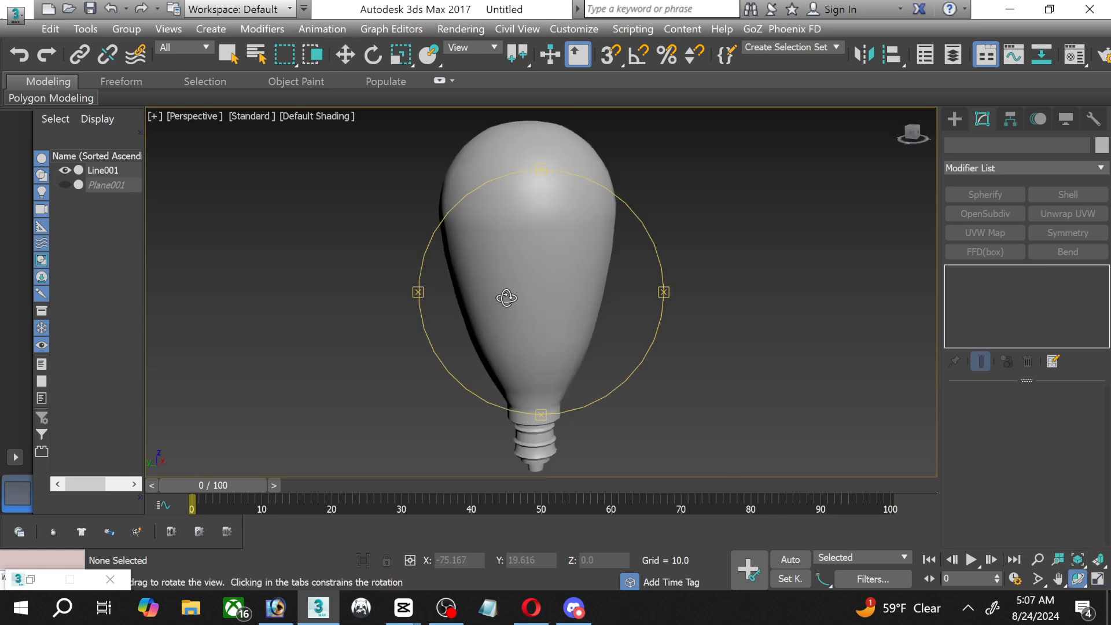
pyautogui.moveTo(508, 298); pyautogui.dragTo(528, 283)
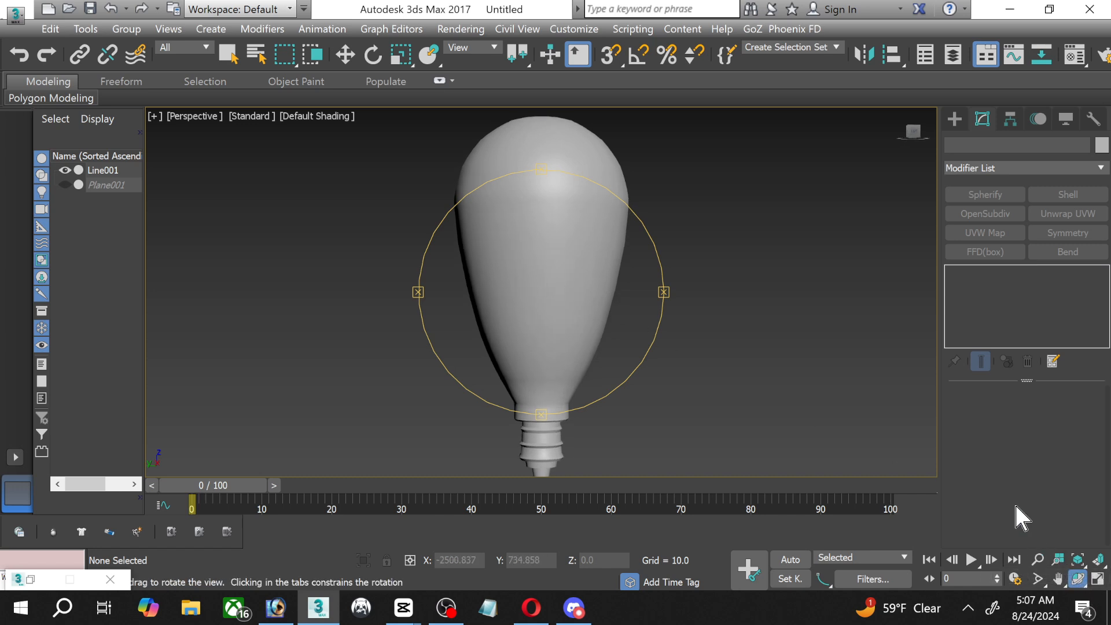
pyautogui.click(1099, 580)
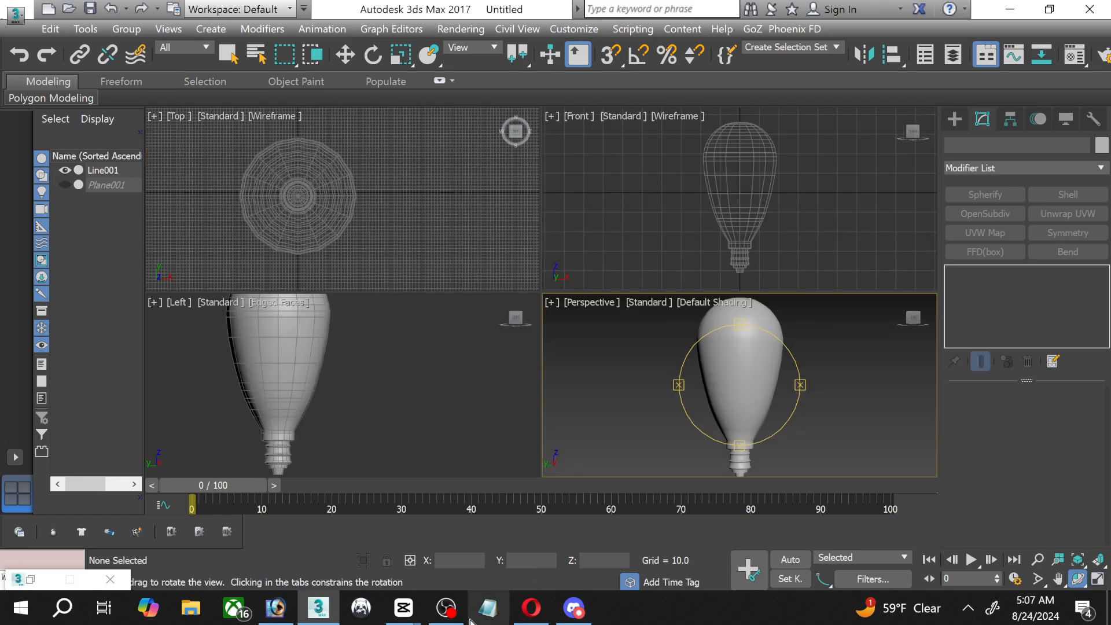
pyautogui.click(446, 608)
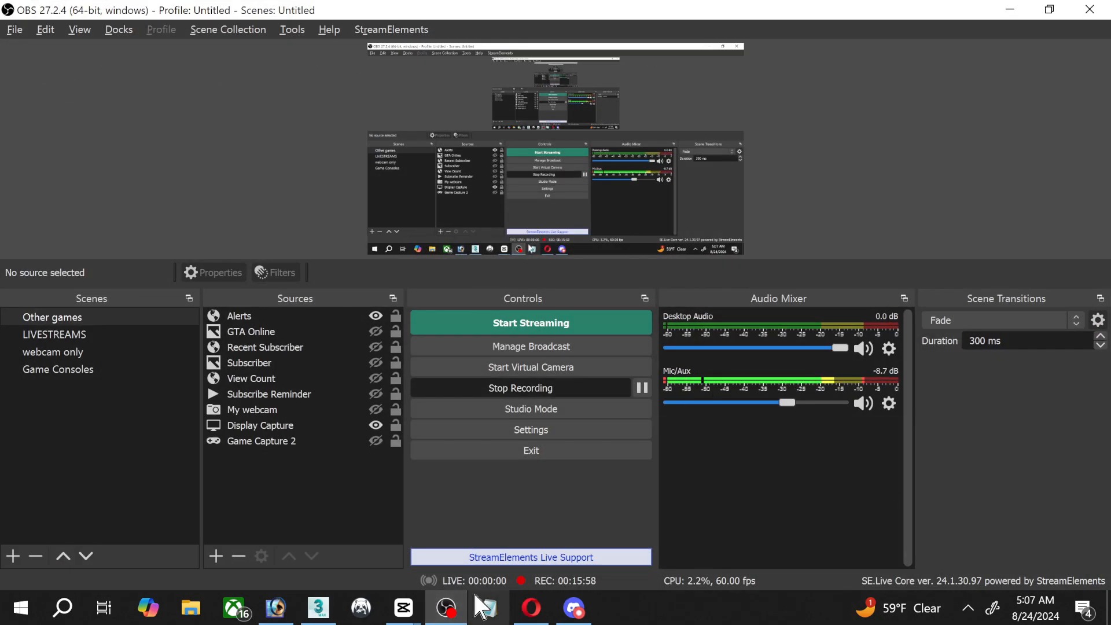
# Return to the 3ds Max scene, maximize the Left view, and unhide the reference image plane Plane001.
pyautogui.click(447, 608)
pyautogui.moveTo(311, 351); pyautogui.dragTo(388, 351)
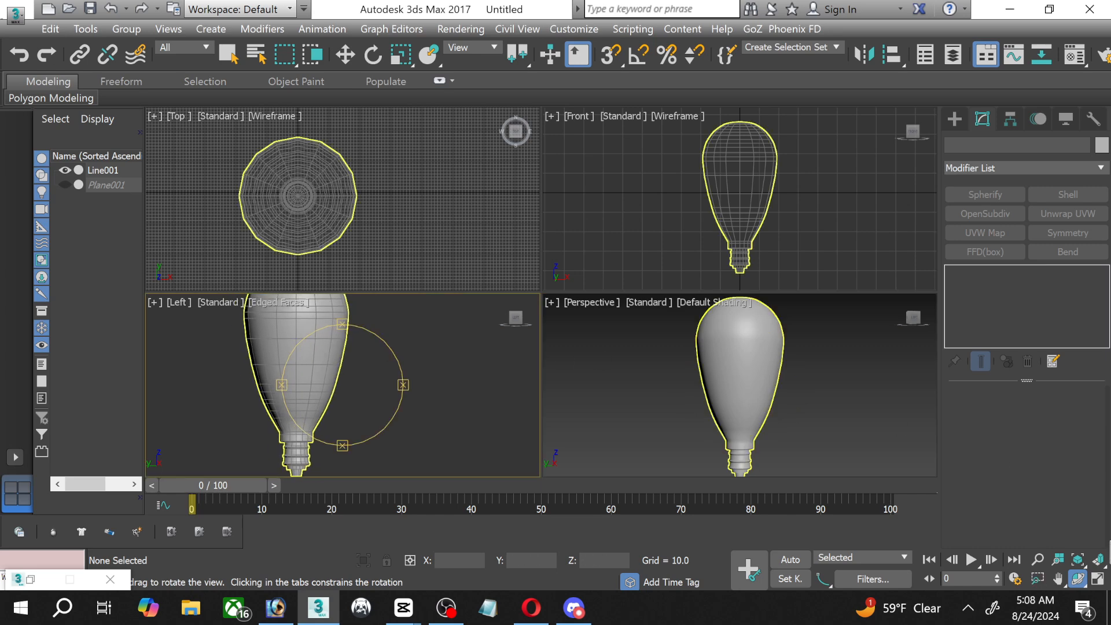
pyautogui.click(1098, 579)
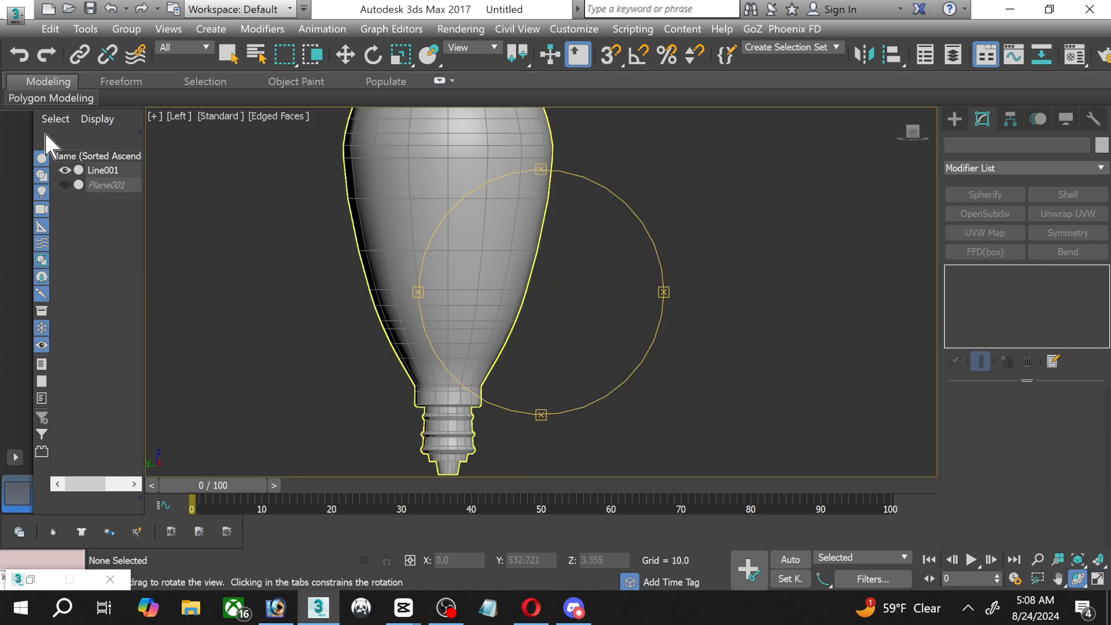
pyautogui.click(65, 185)
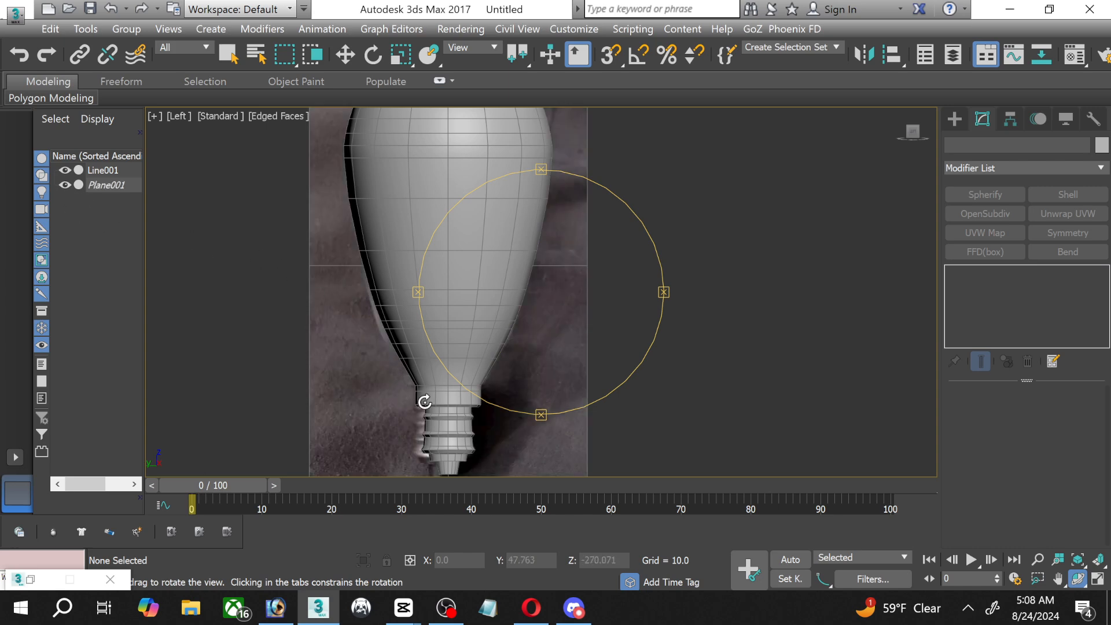
# Move the bulb horizontally off the reference image so that it stands beside the photo.
pyautogui.scroll(10, 425, 401)
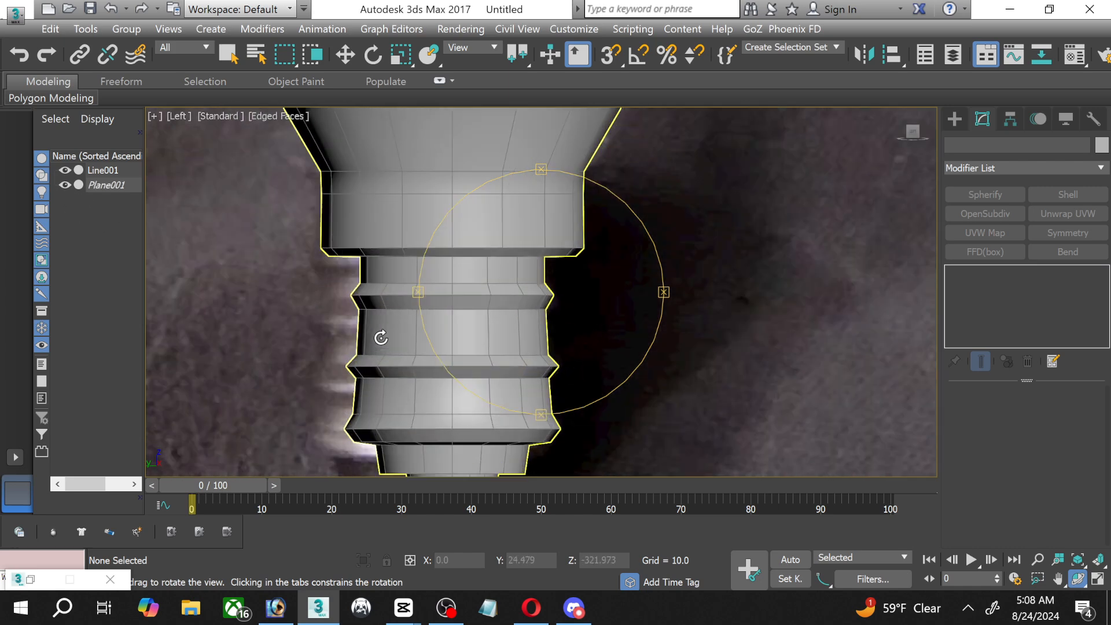
pyautogui.scroll(3, 315, 355)
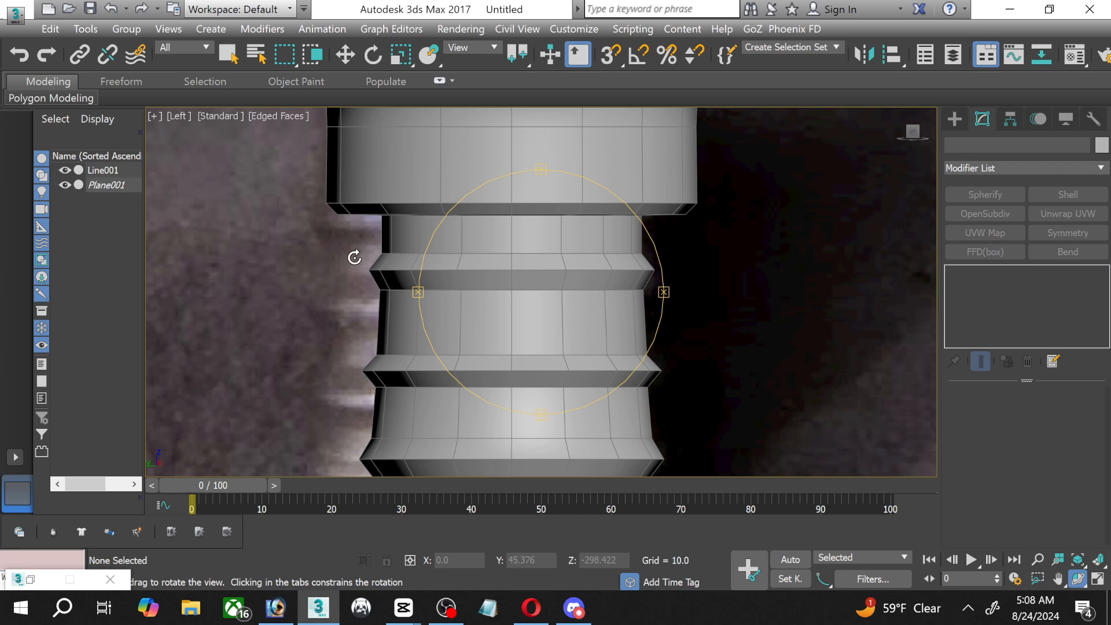
pyautogui.scroll(-8, 458, 177)
pyautogui.moveTo(398, 135); pyautogui.dragTo(392, 286, button='middle')
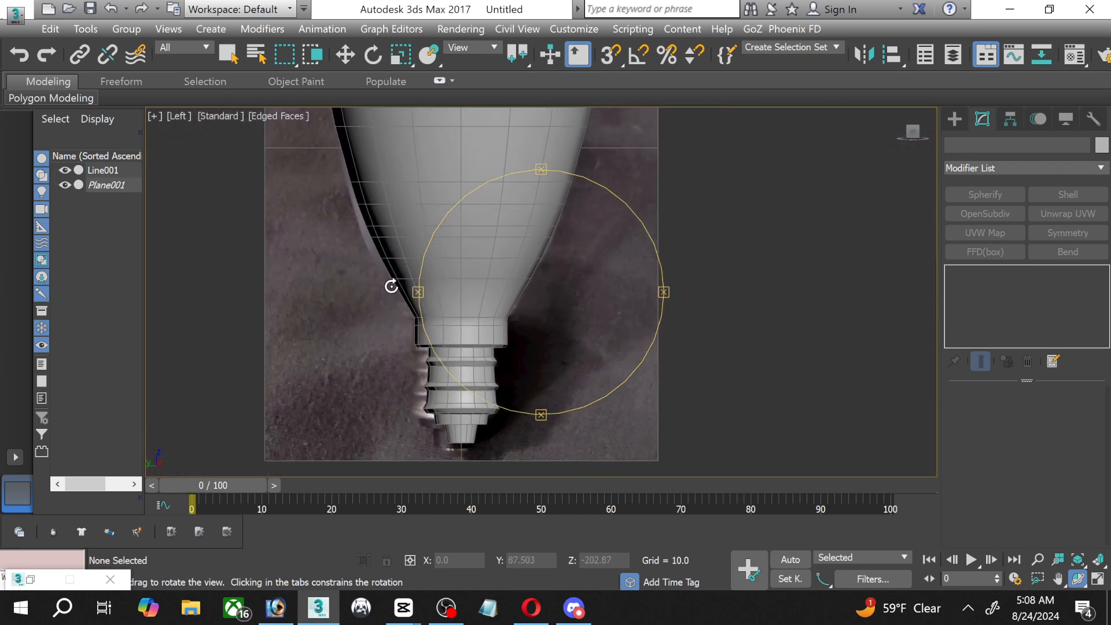
pyautogui.scroll(-2, 392, 283)
pyautogui.scroll(-3, 370, 238)
pyautogui.click(345, 55)
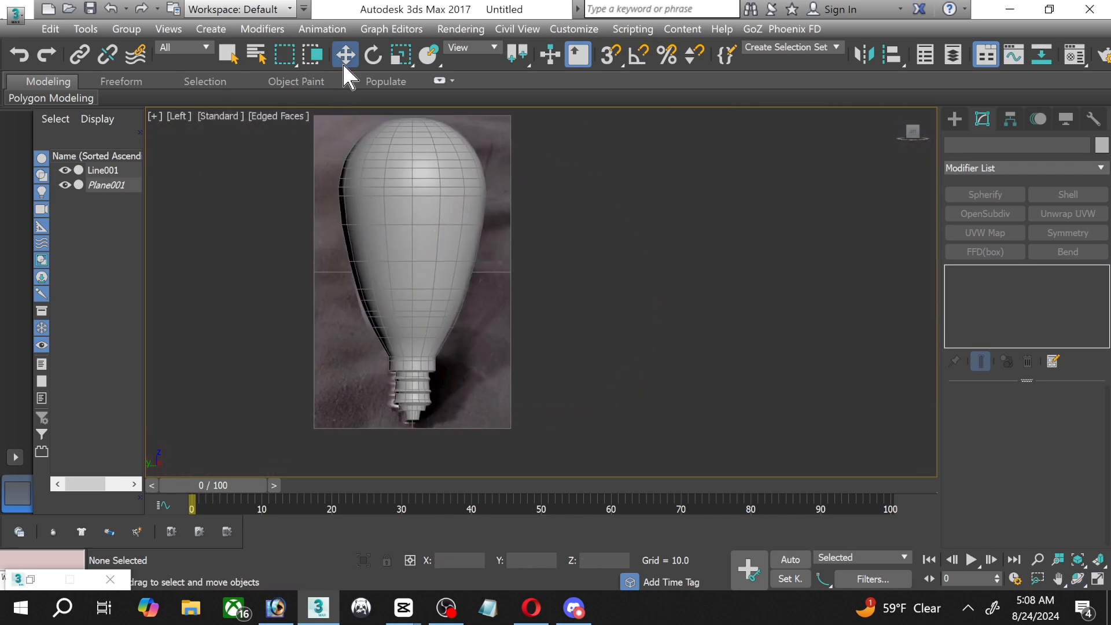
pyautogui.click(433, 259)
pyautogui.moveTo(461, 322); pyautogui.dragTo(620, 322)
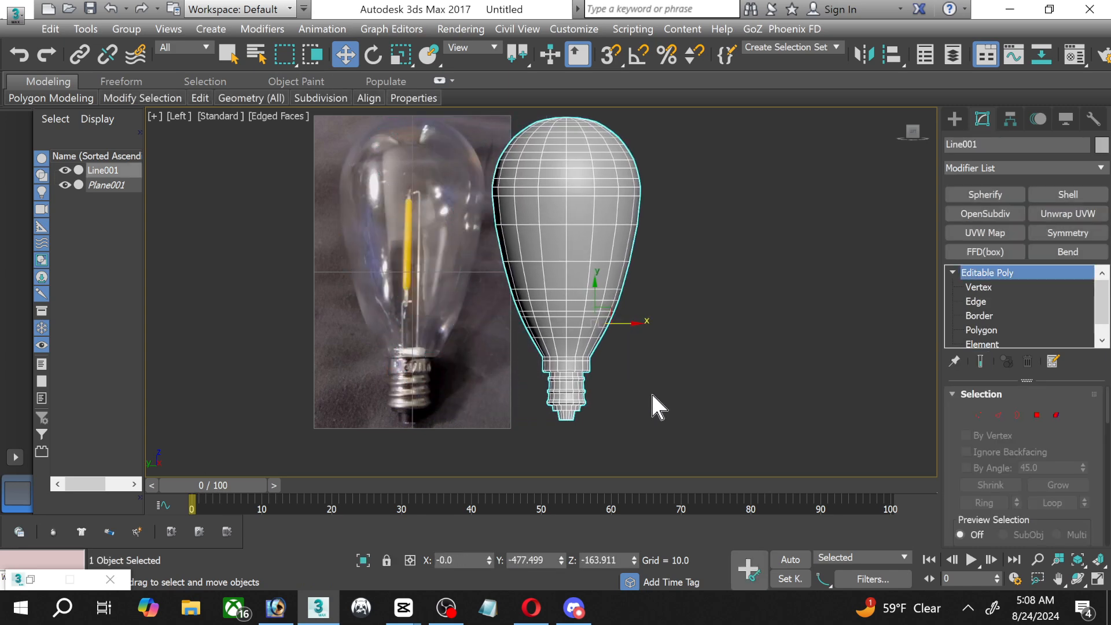
# In Edge mode, select the full edge loop beneath the upper screw-thread ridge and lower it to Z about -317.4.
pyautogui.click(595, 412)
pyautogui.scroll(3, 590, 412)
pyautogui.click(563, 398)
pyautogui.scroll(2, 550, 396)
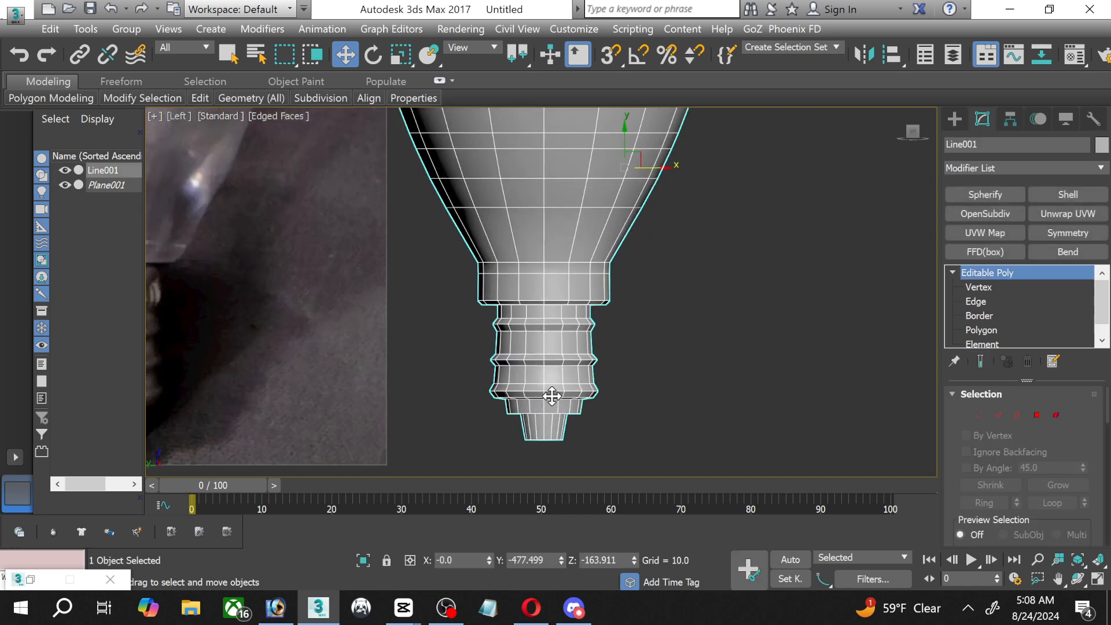
pyautogui.moveTo(490, 400); pyautogui.dragTo(603, 409, button='middle')
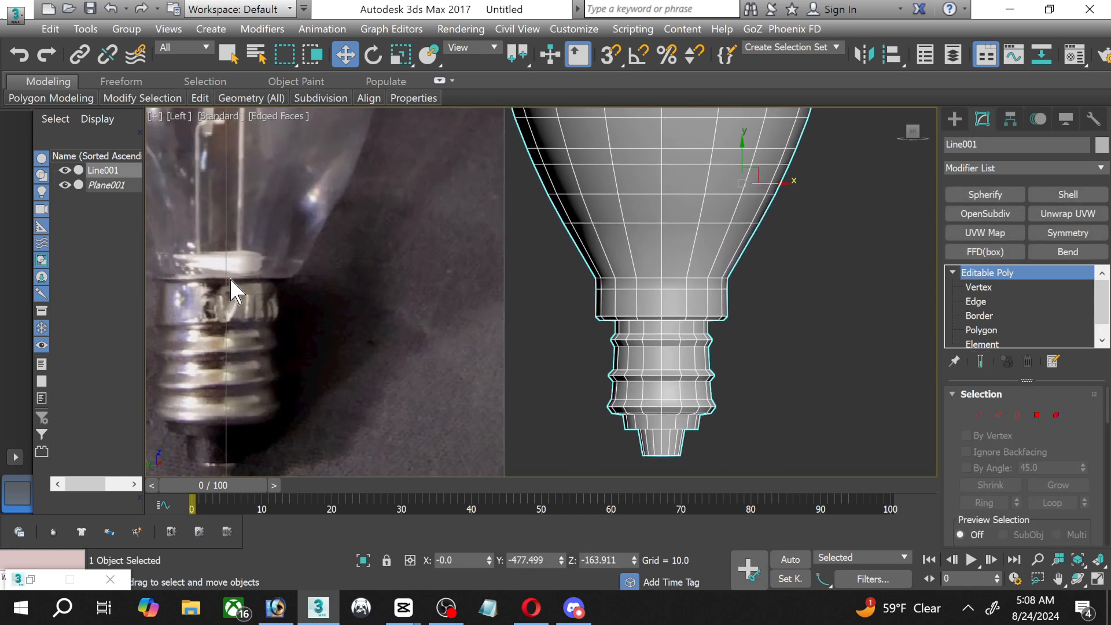
pyautogui.moveTo(231, 279); pyautogui.dragTo(266, 292, button='middle')
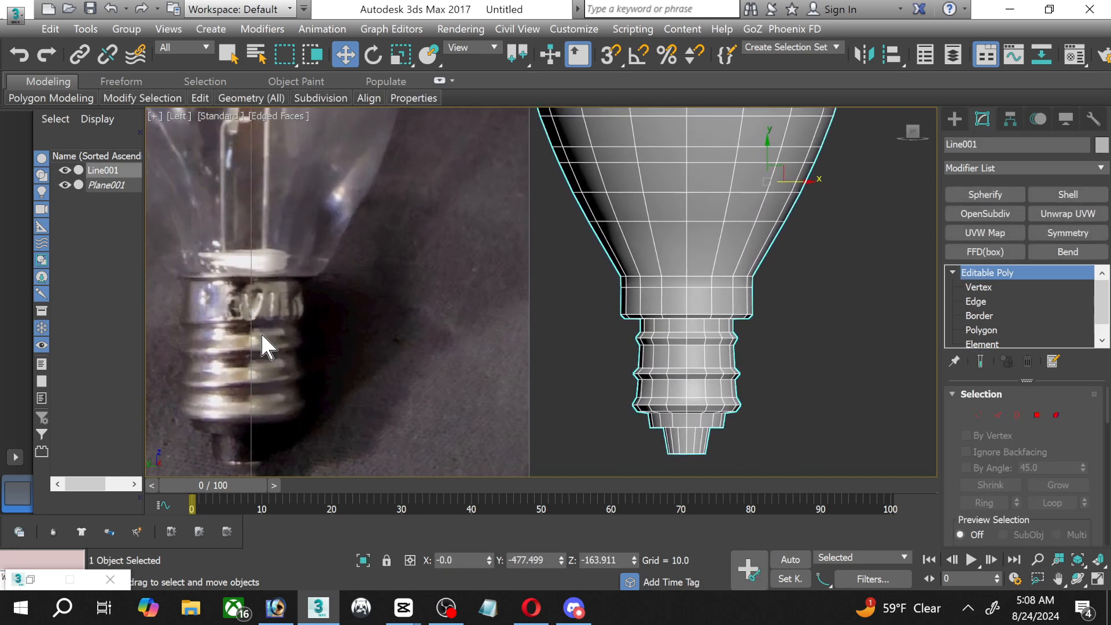
pyautogui.scroll(5, 549, 314)
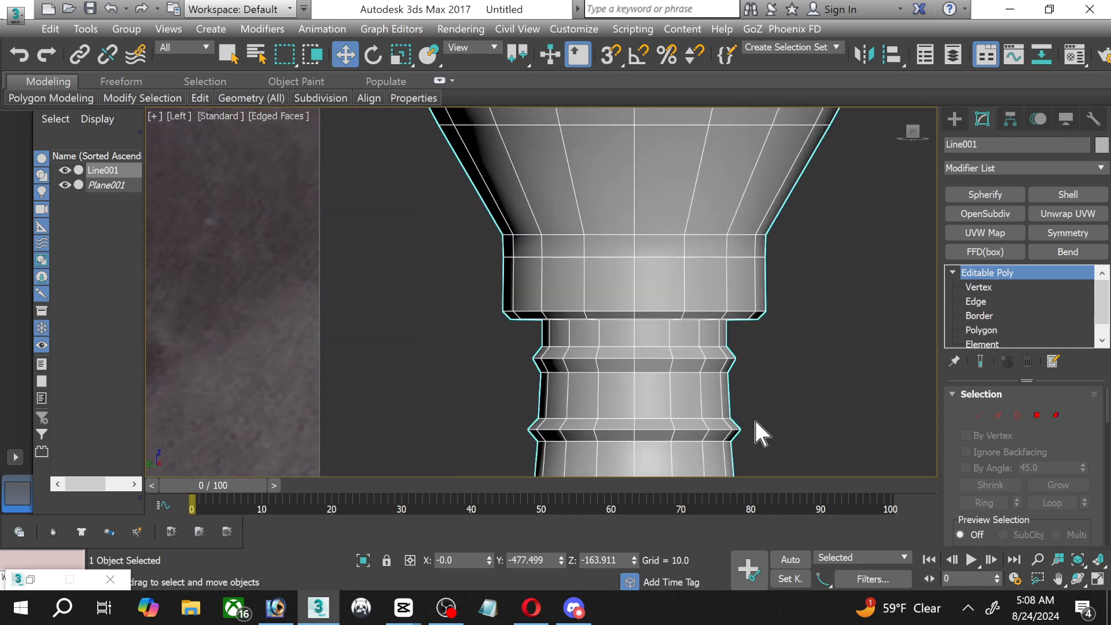
pyautogui.click(976, 301)
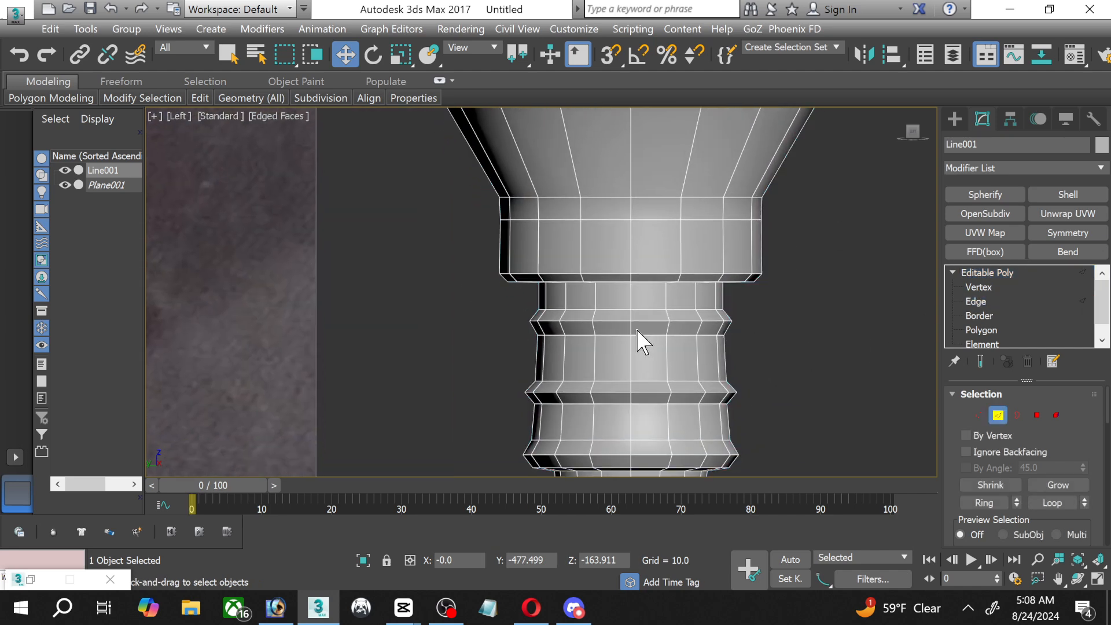
pyautogui.scroll(2, 617, 367)
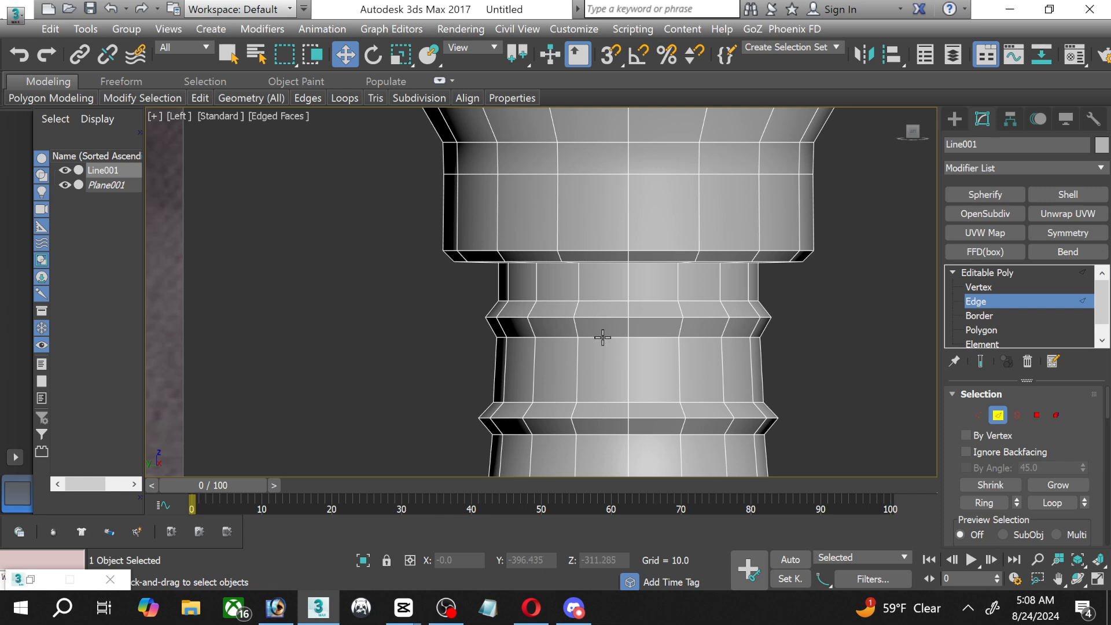
pyautogui.doubleClick(603, 338)
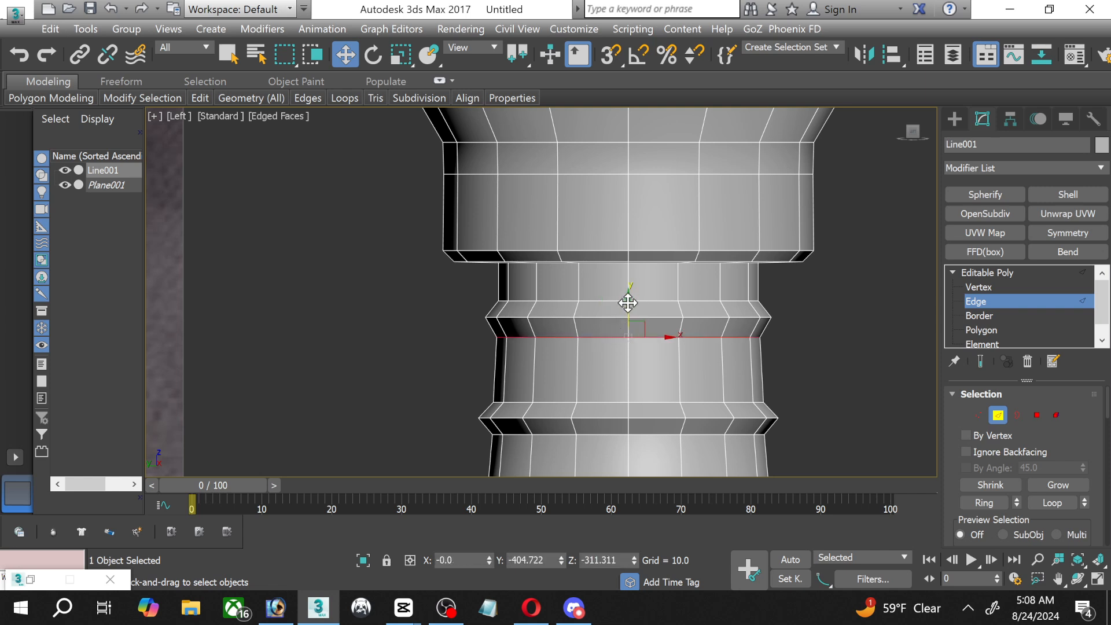
pyautogui.moveTo(628, 303); pyautogui.dragTo(628, 322)
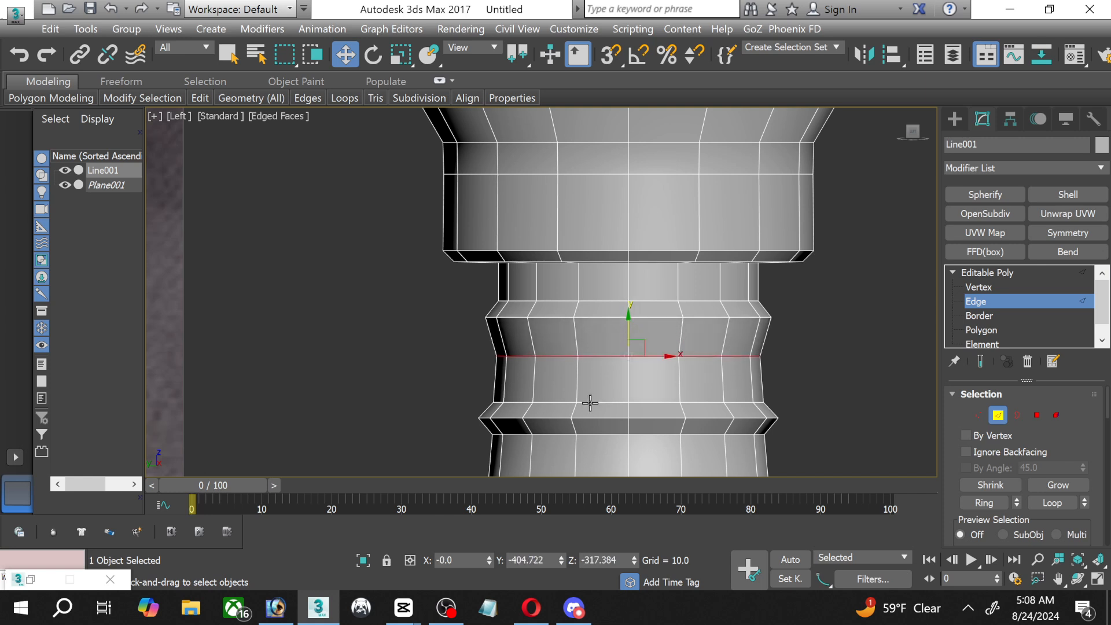
# Raise the edge loop above the middle thread ridge to Z about -325.3, and slightly raise the loop above the lowest ridge.
pyautogui.doubleClick(591, 403)
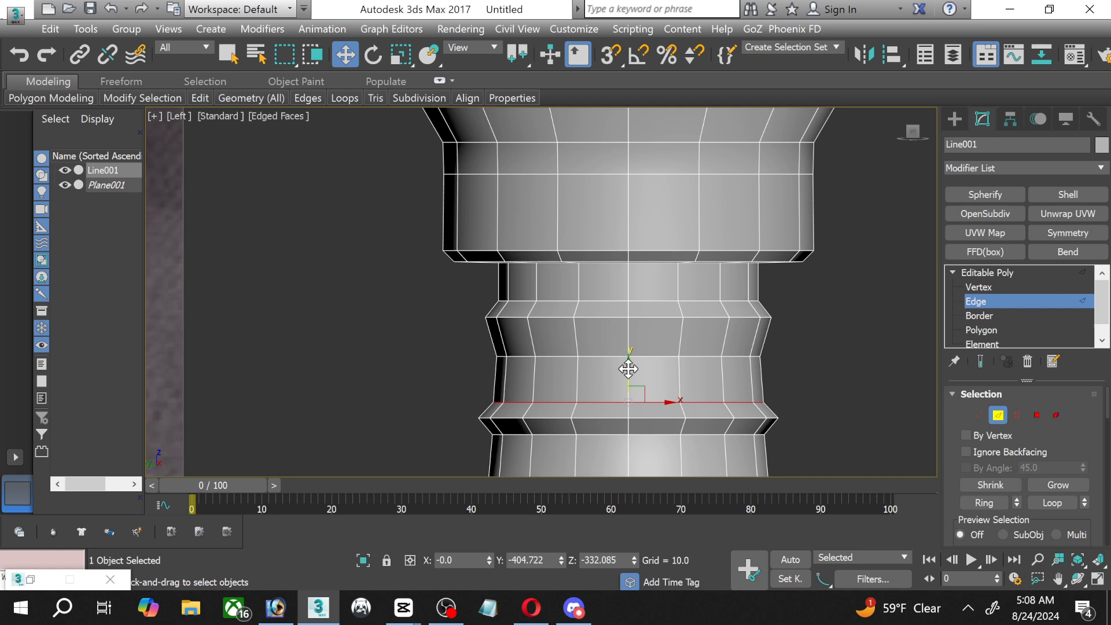
pyautogui.moveTo(628, 368); pyautogui.dragTo(630, 347)
pyautogui.scroll(-3, 613, 367)
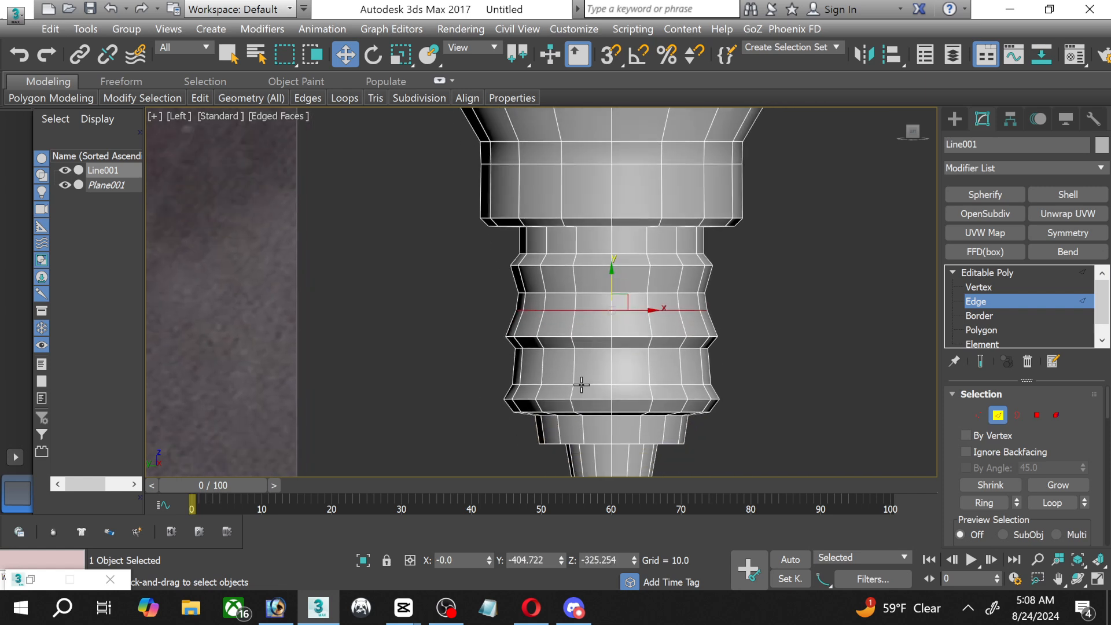
pyautogui.click(585, 387)
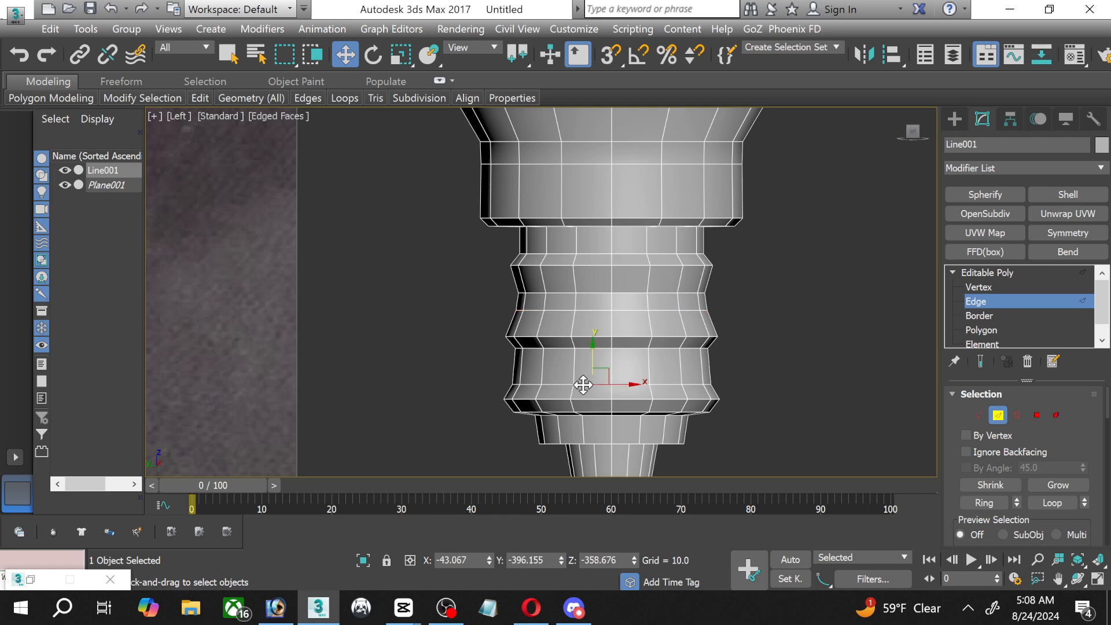
pyautogui.click(650, 389)
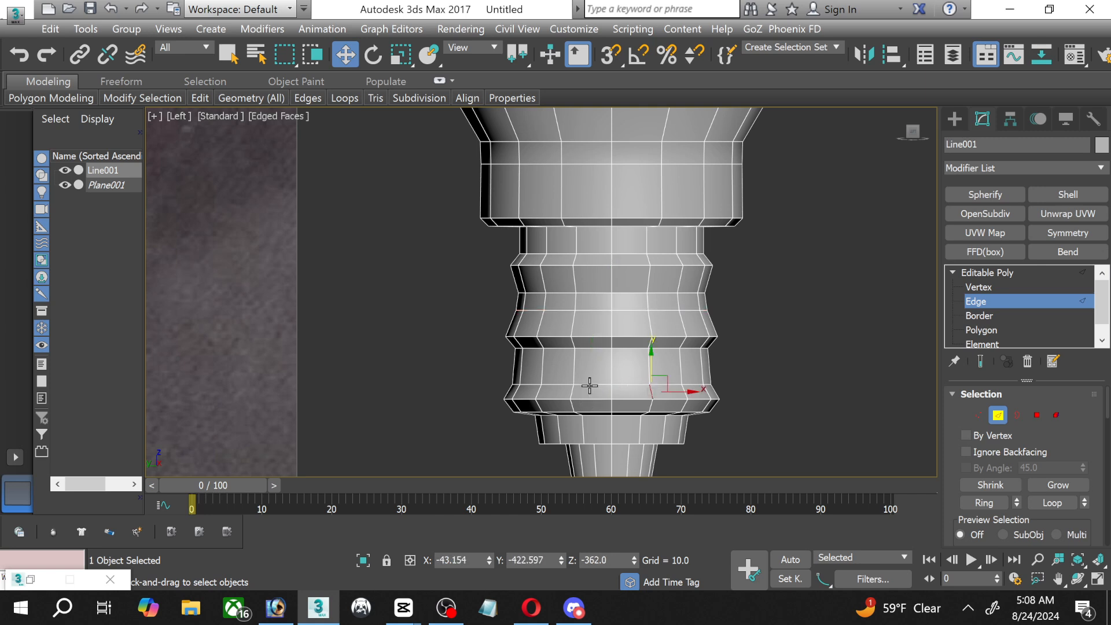
pyautogui.click(589, 385)
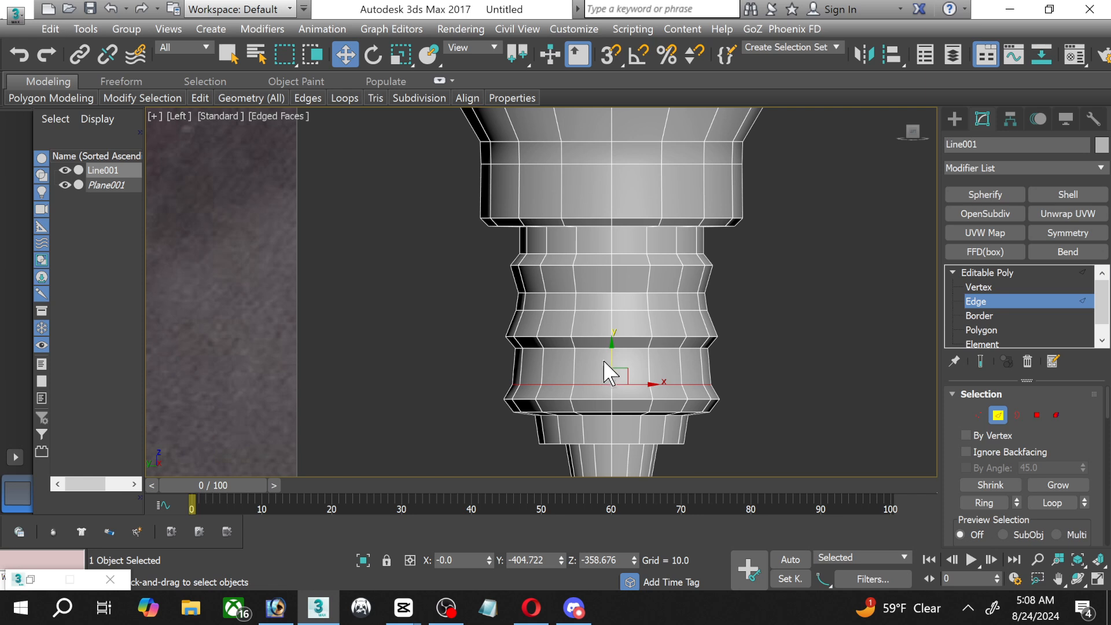
pyautogui.moveTo(611, 350); pyautogui.dragTo(613, 346)
pyautogui.click(786, 308)
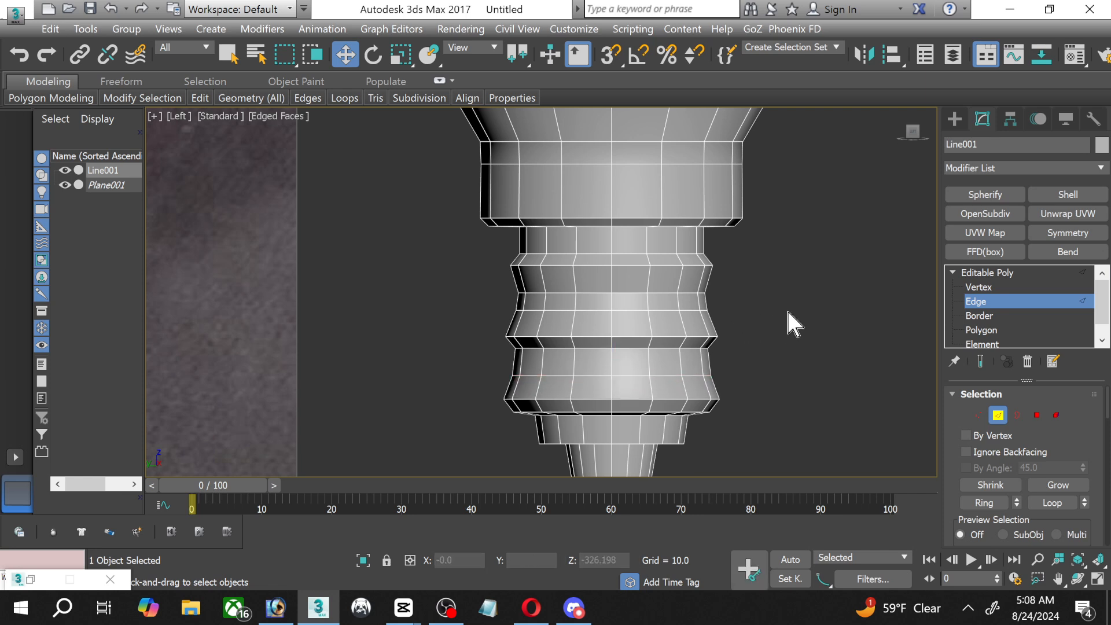
# Raise the edge loop above the upper thread ridge slightly toward the collar, and clear the edge selection.
pyautogui.doubleClick(628, 254)
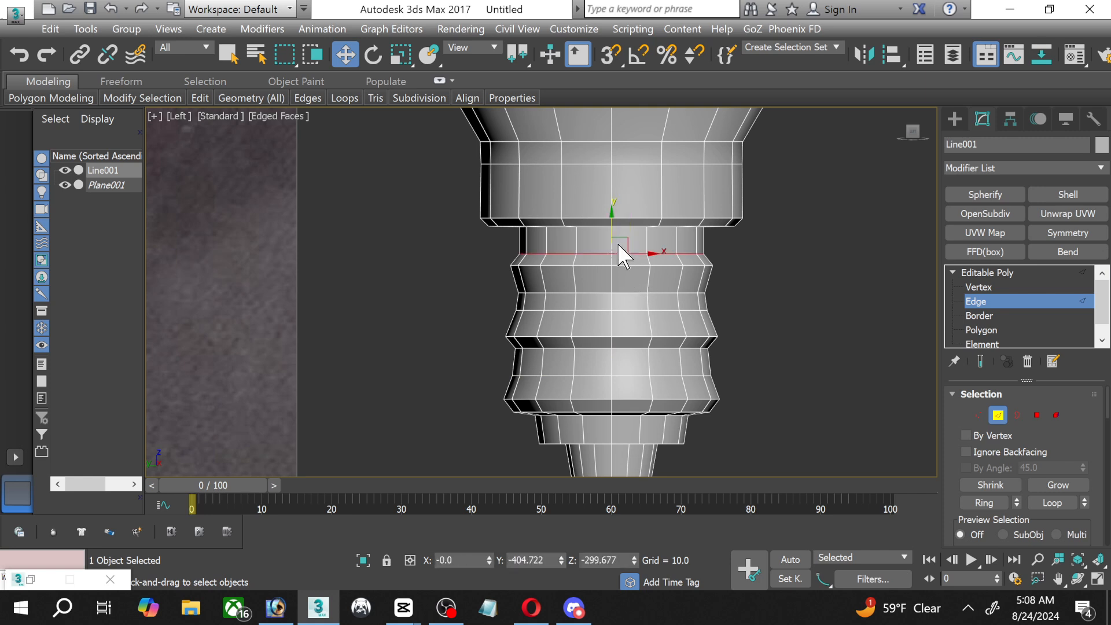
pyautogui.moveTo(613, 228); pyautogui.dragTo(613, 217)
pyautogui.click(626, 280)
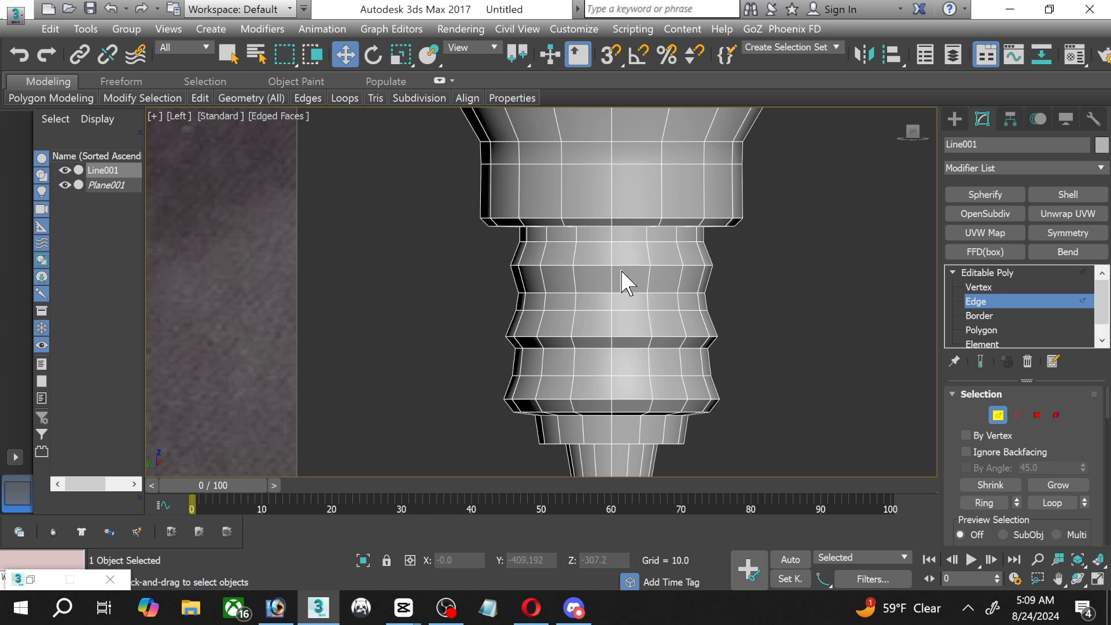
# Select the upper thread ridge's peak edge loop and rotate it about 3° clockwise in the Left view.
pyautogui.scroll(2, 588, 282)
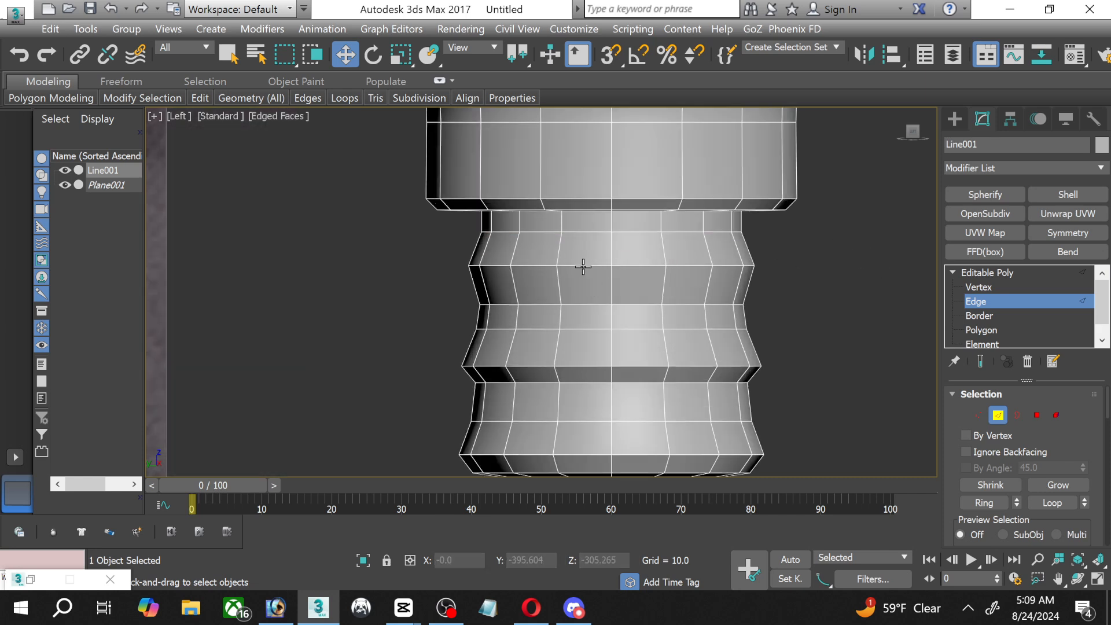
pyautogui.doubleClick(584, 266)
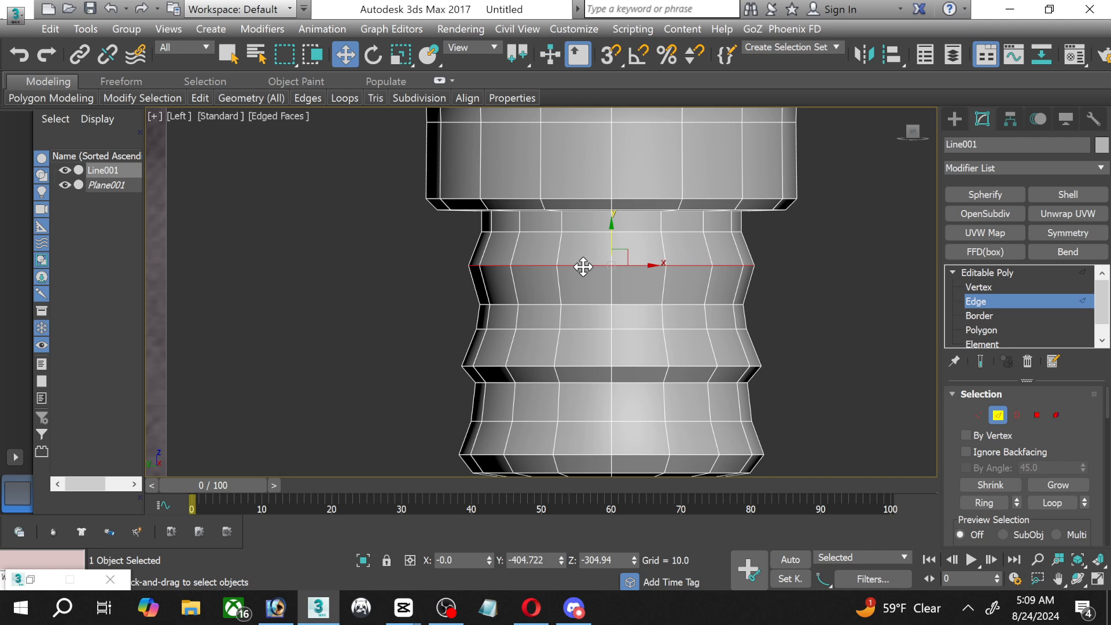
pyautogui.click(374, 58)
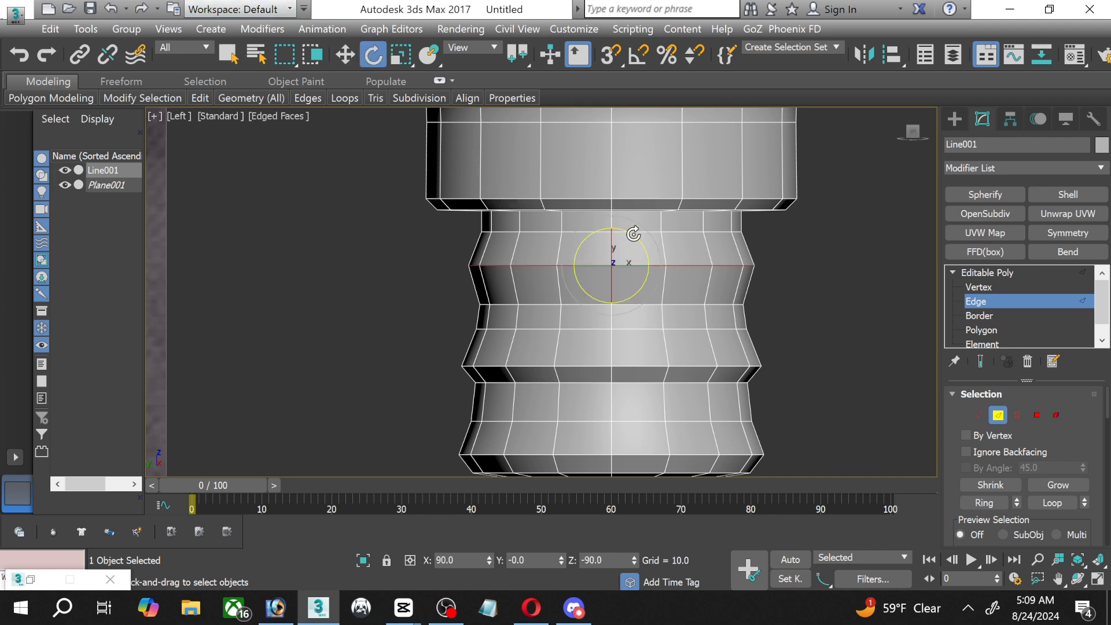
pyautogui.moveTo(634, 234); pyautogui.dragTo(633, 238)
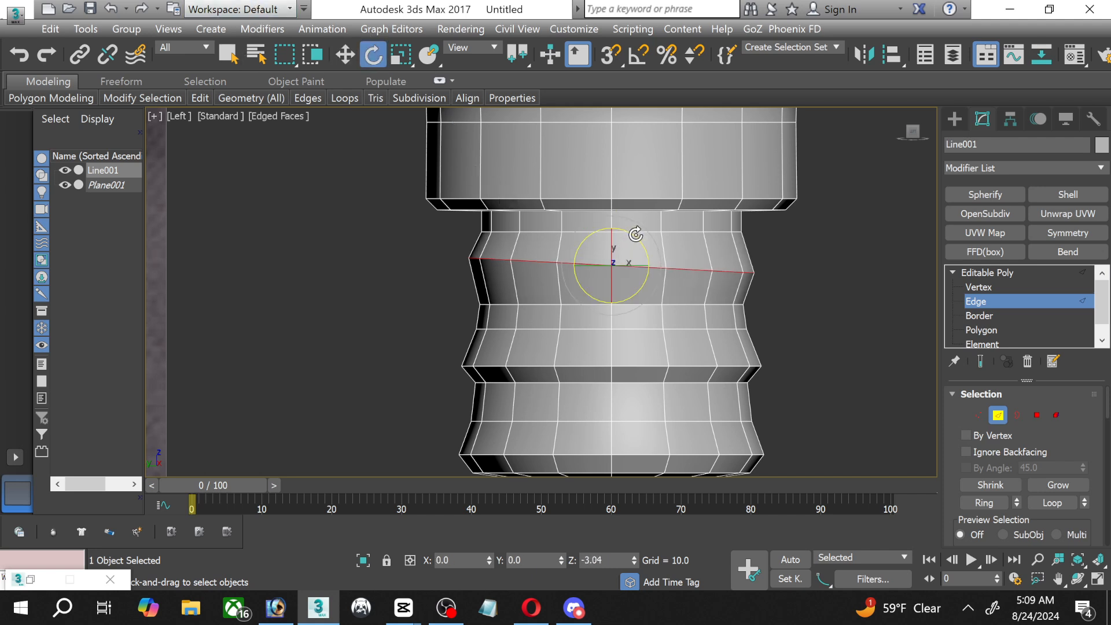
# Tilt the middle thread ridge's upper edge loop clockwise to match the ridge above, raising it to Z about -335.7.
pyautogui.doubleClick(579, 366)
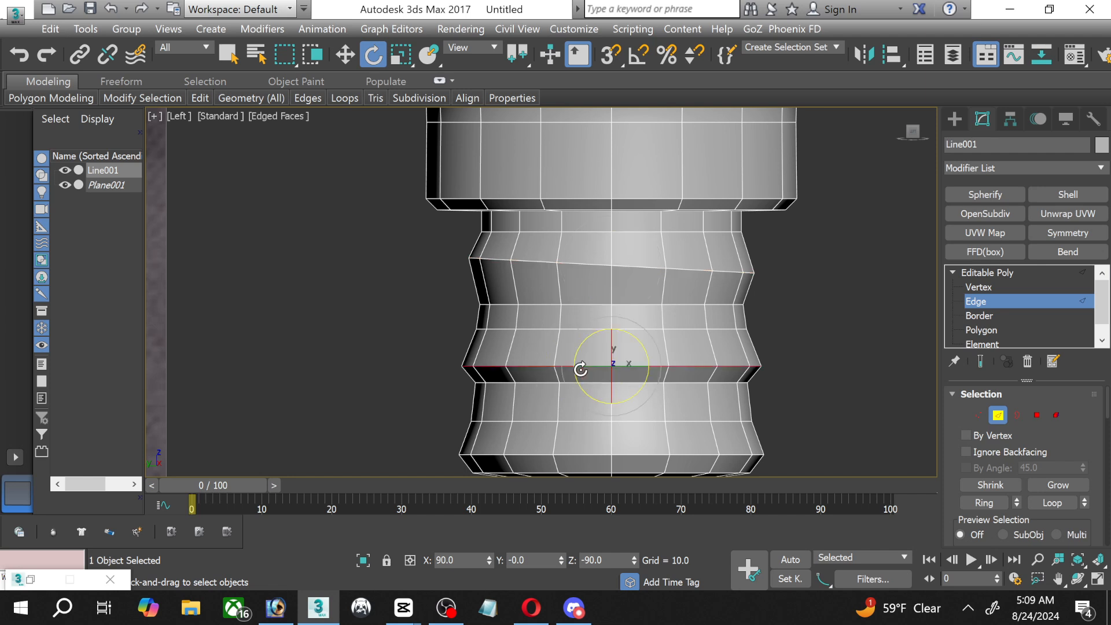
pyautogui.moveTo(625, 335); pyautogui.dragTo(625, 337)
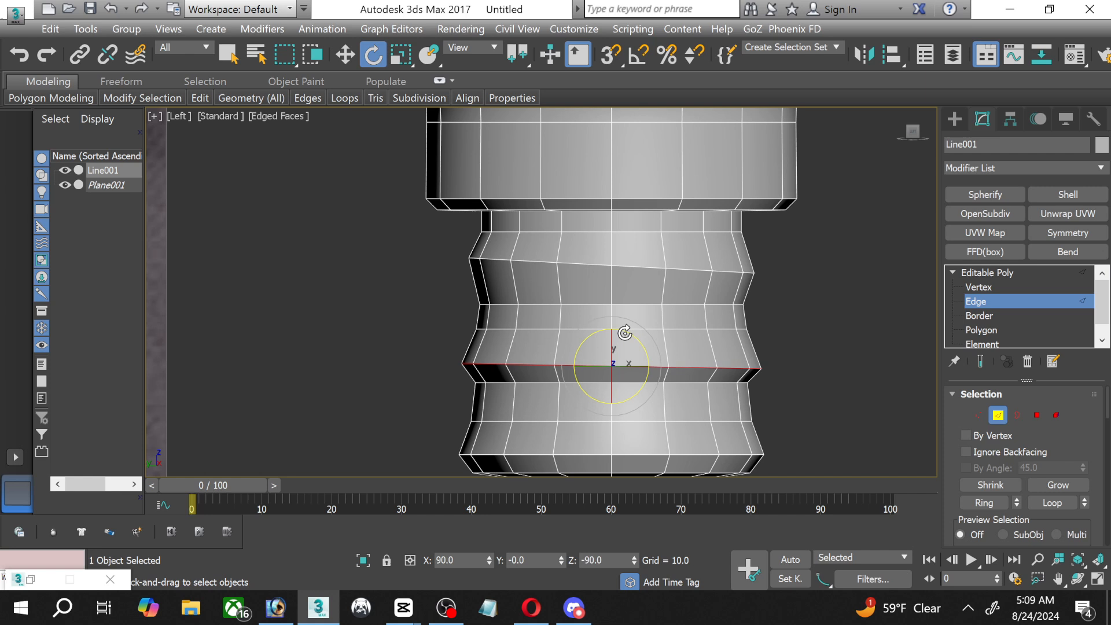
pyautogui.click(354, 59)
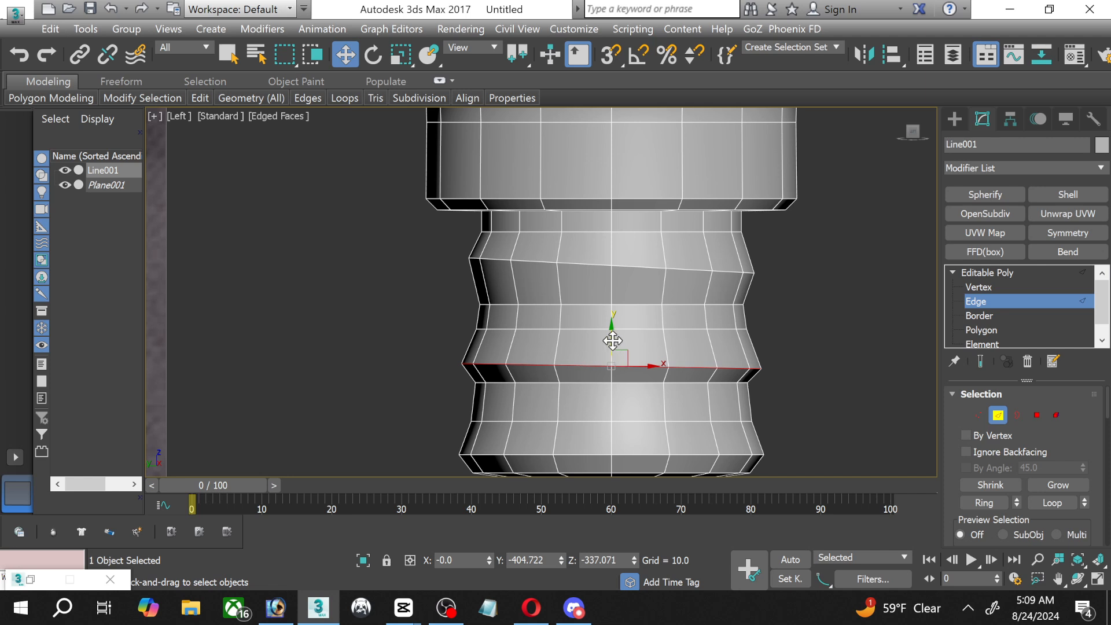
pyautogui.moveTo(613, 339); pyautogui.dragTo(612, 335)
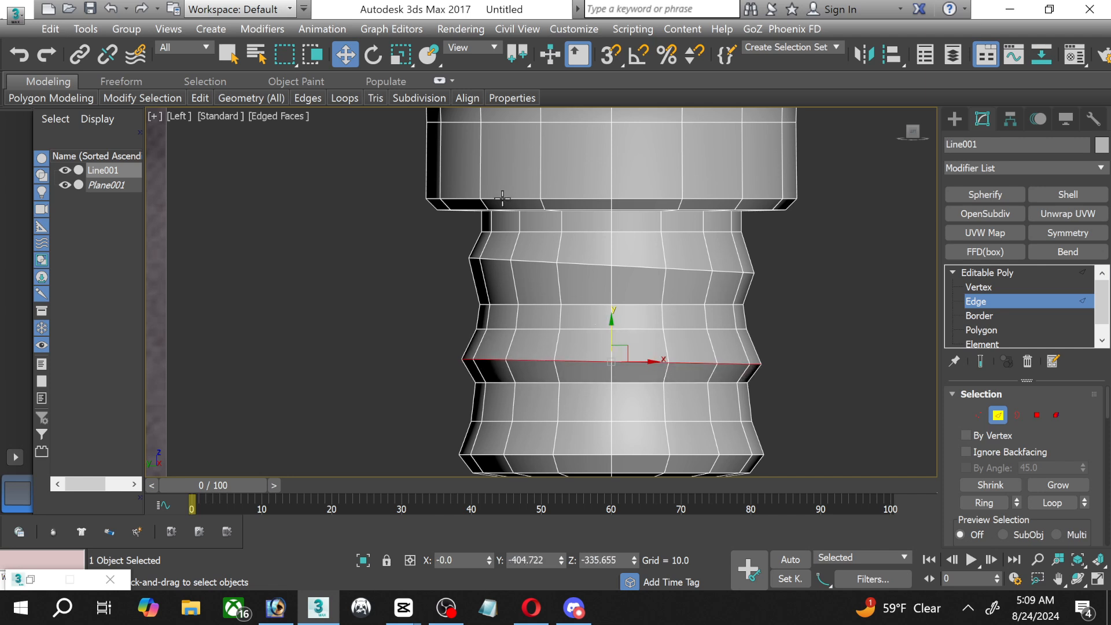
pyautogui.click(372, 56)
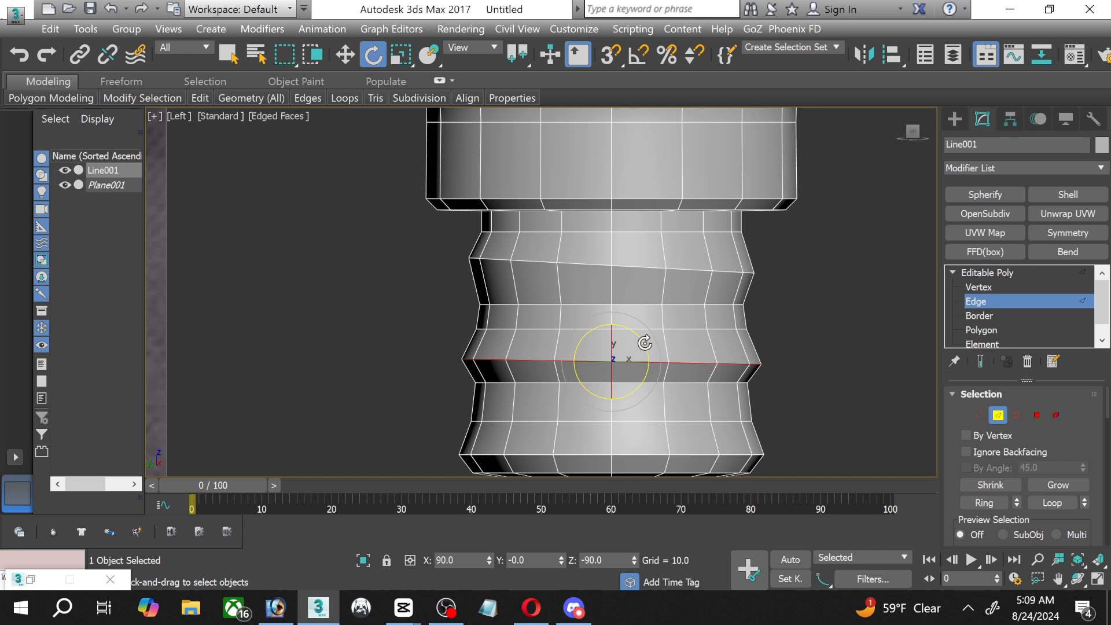
pyautogui.moveTo(645, 343); pyautogui.dragTo(648, 342)
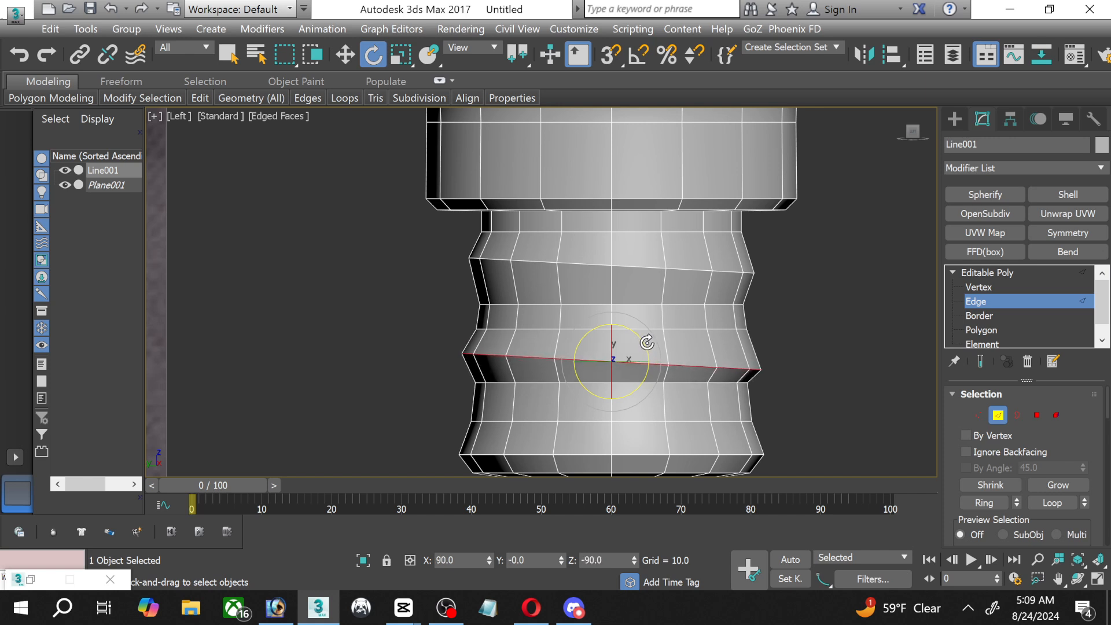
pyautogui.moveTo(685, 347); pyautogui.dragTo(679, 266, button='middle')
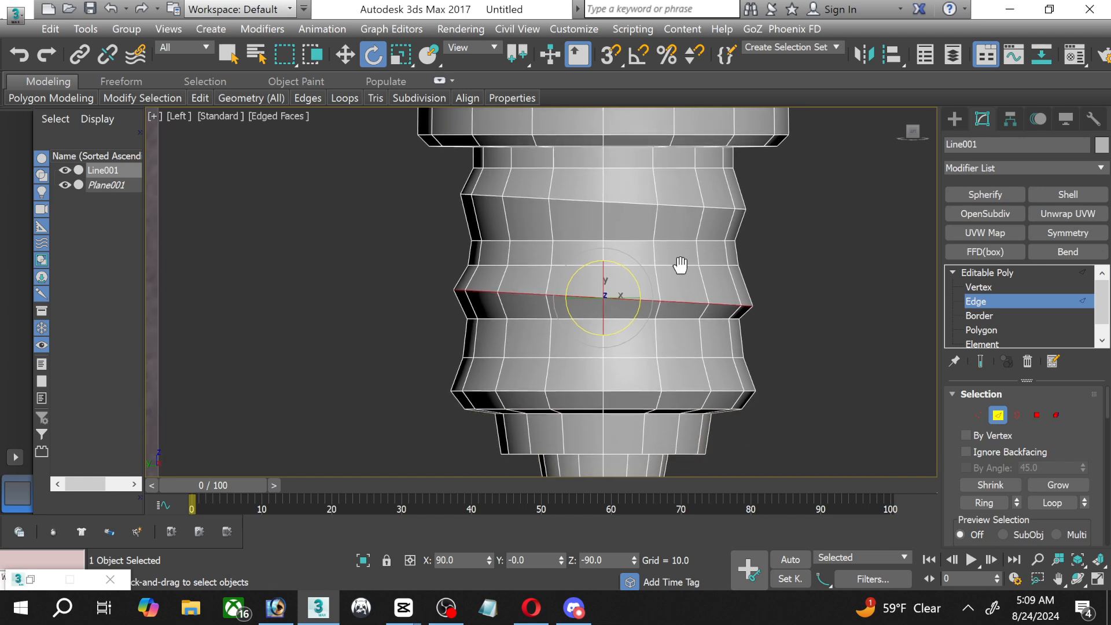
# Rotate the lowest thread ridge's peak edge loop about 4° clockwise and raise it to Z about -363.5.
pyautogui.doubleClick(618, 390)
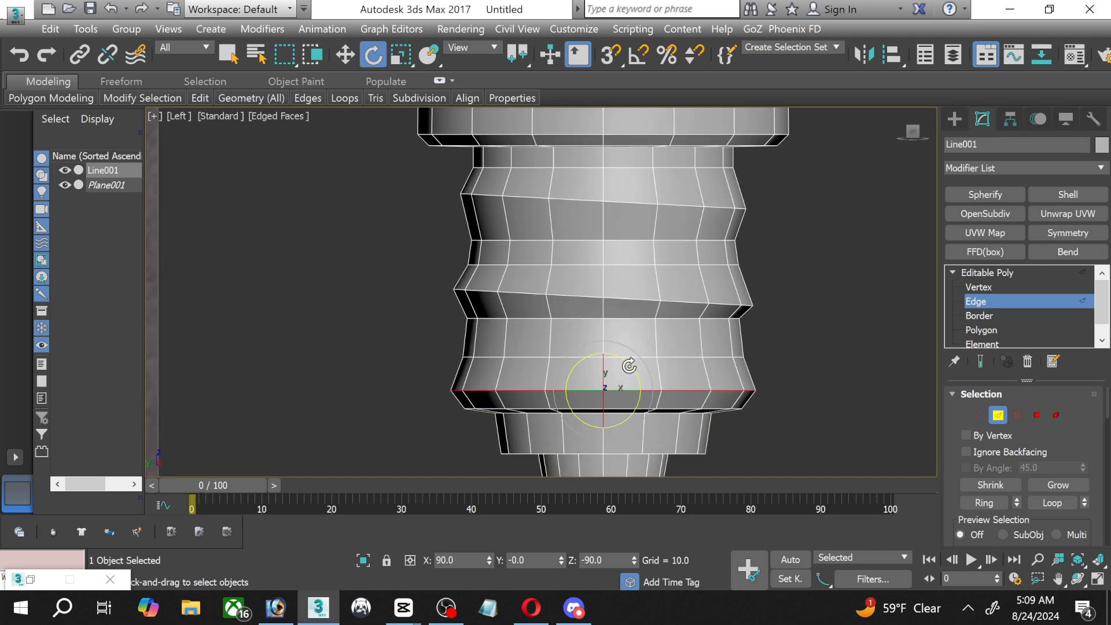
pyautogui.moveTo(629, 367); pyautogui.dragTo(631, 367)
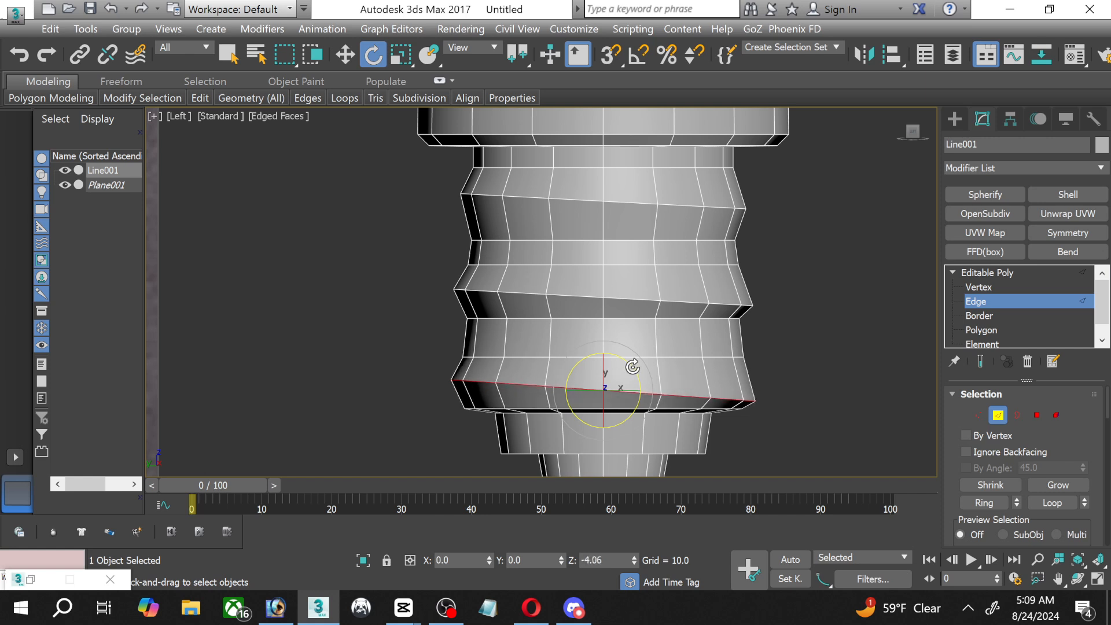
pyautogui.click(345, 54)
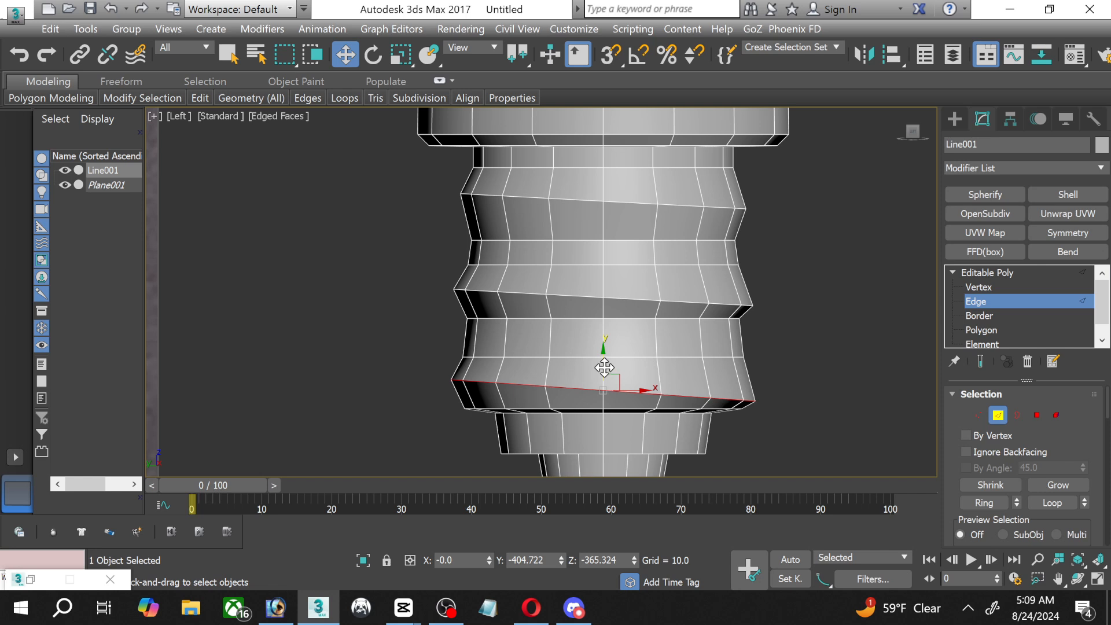
pyautogui.moveTo(605, 367); pyautogui.dragTo(601, 360)
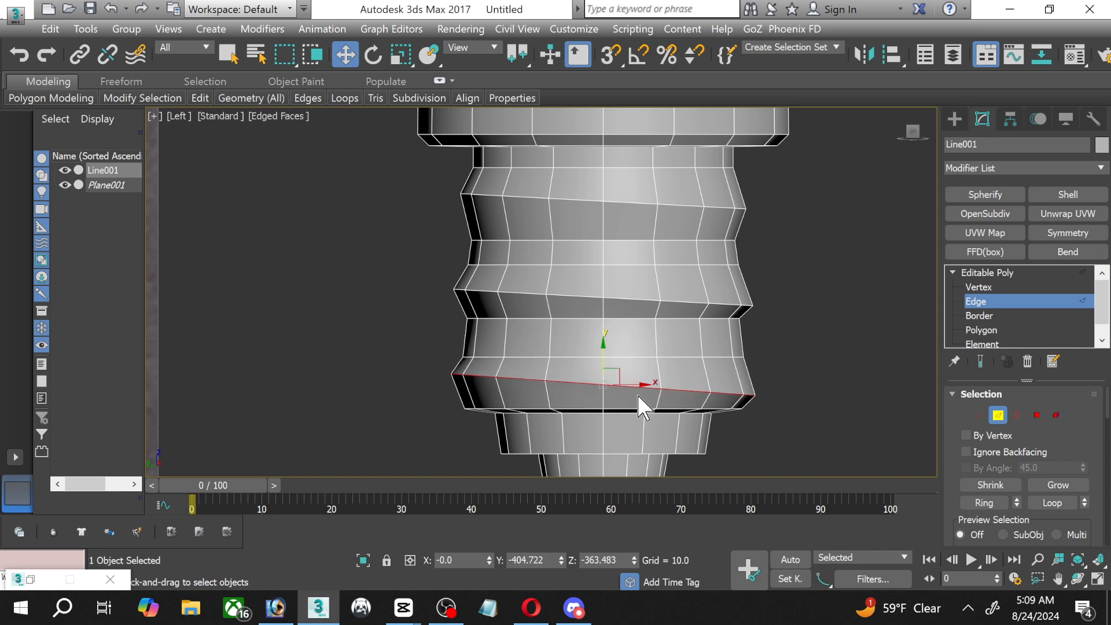
# Chamfer the lowest thread ridge's tilted edge loop by about 3.7 with 2 segments.
pyautogui.scroll(2, 640, 409)
pyautogui.scroll(-6, 1093, 438)
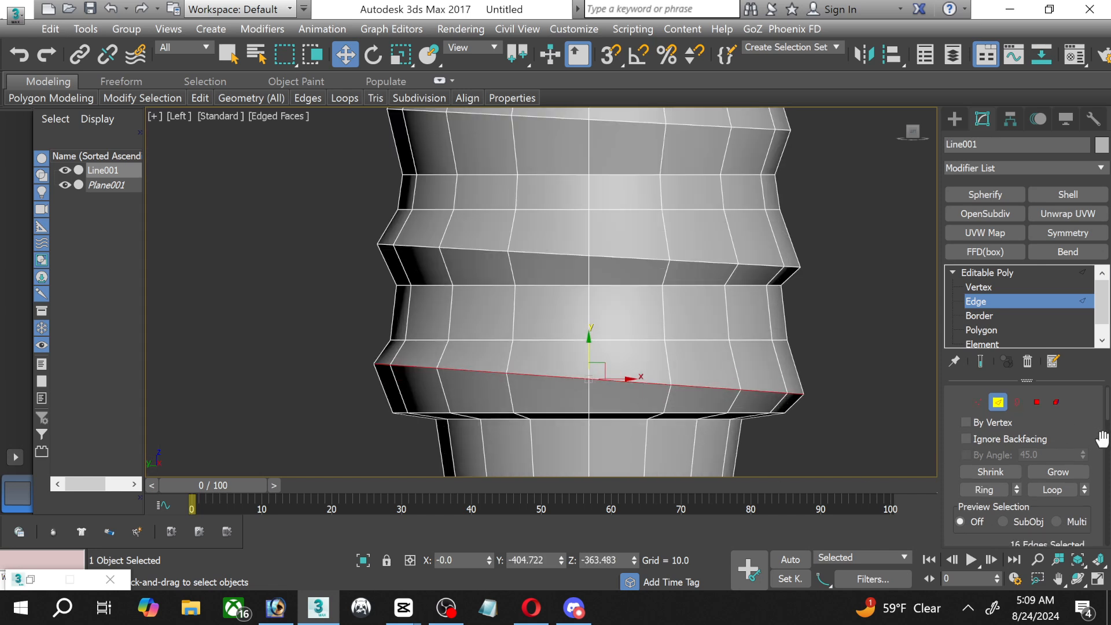
pyautogui.scroll(-4, 1103, 460)
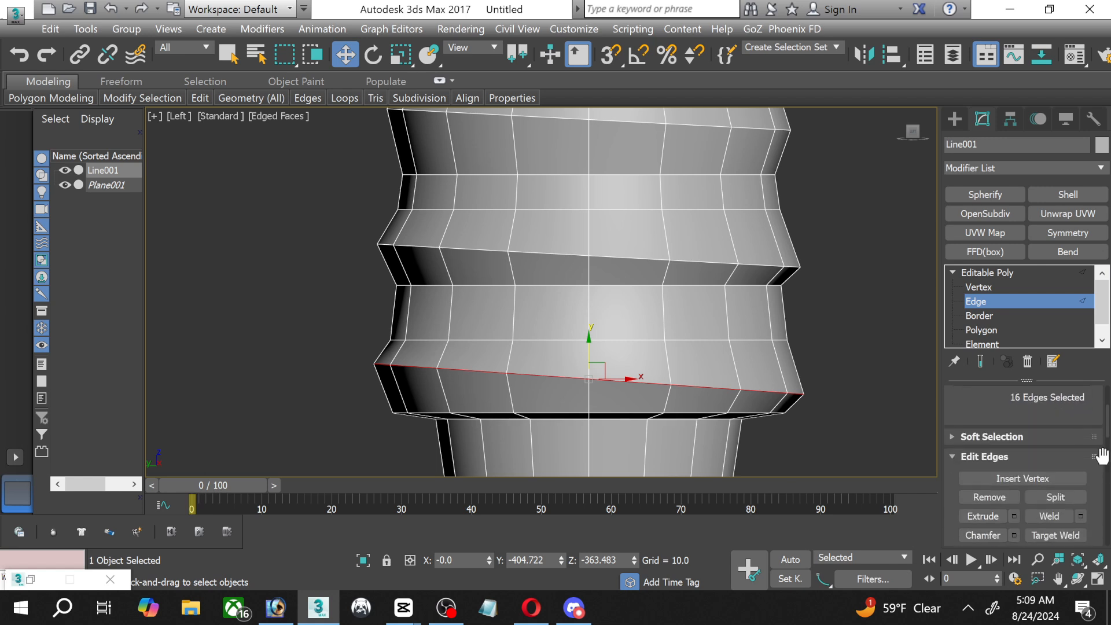
pyautogui.scroll(-1, 1005, 519)
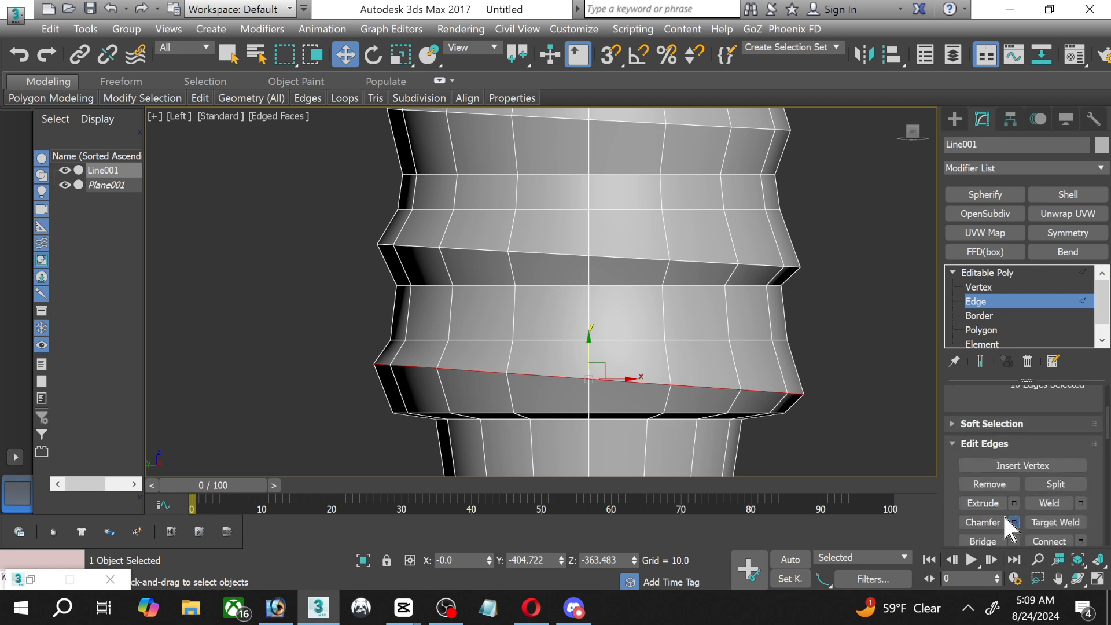
pyautogui.click(1014, 522)
pyautogui.scroll(2, 503, 347)
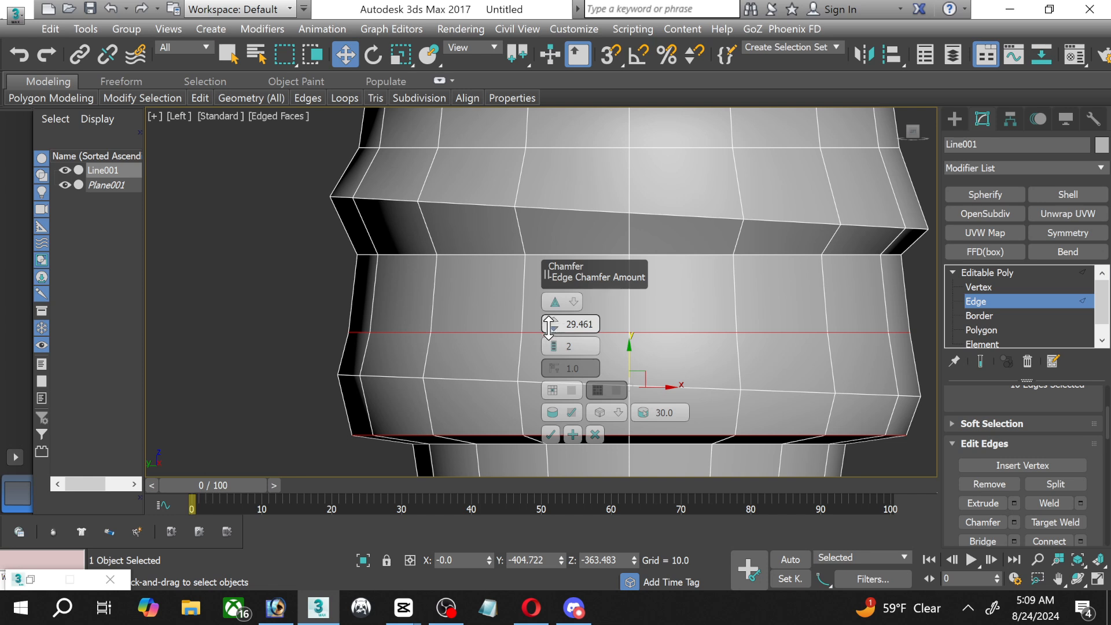
pyautogui.moveTo(551, 360); pyautogui.dragTo(529, 459)
pyautogui.click(548, 434)
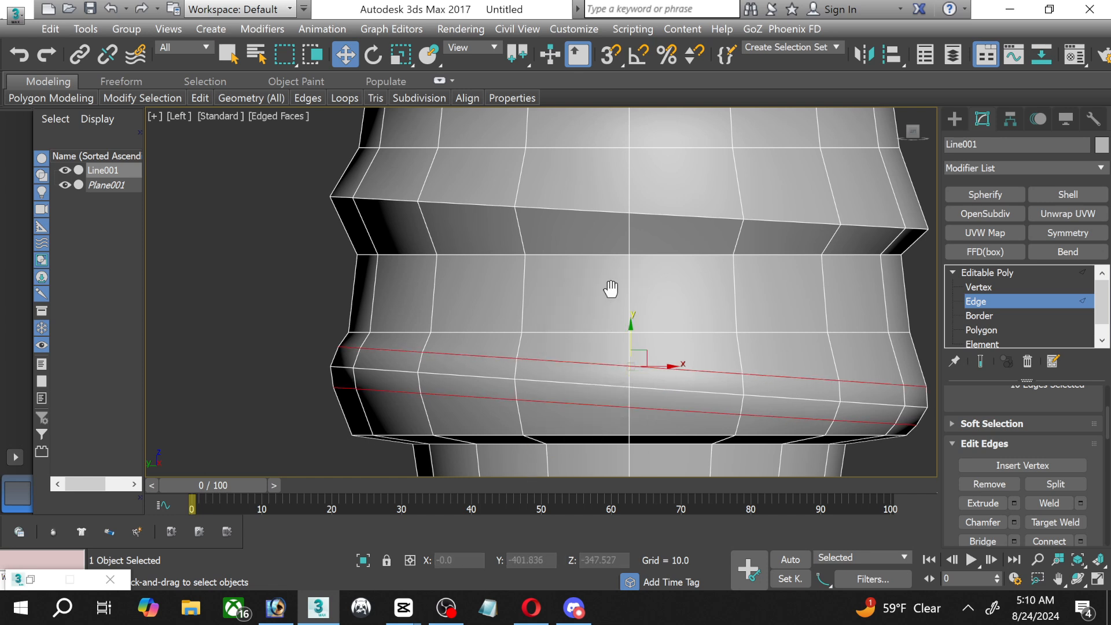
# Chamfer the middle thread ridge's tilted edge loop with an amount of 3.701 and 2 segments.
pyautogui.moveTo(608, 293); pyautogui.dragTo(605, 317, button='middle')
pyautogui.doubleClick(596, 236)
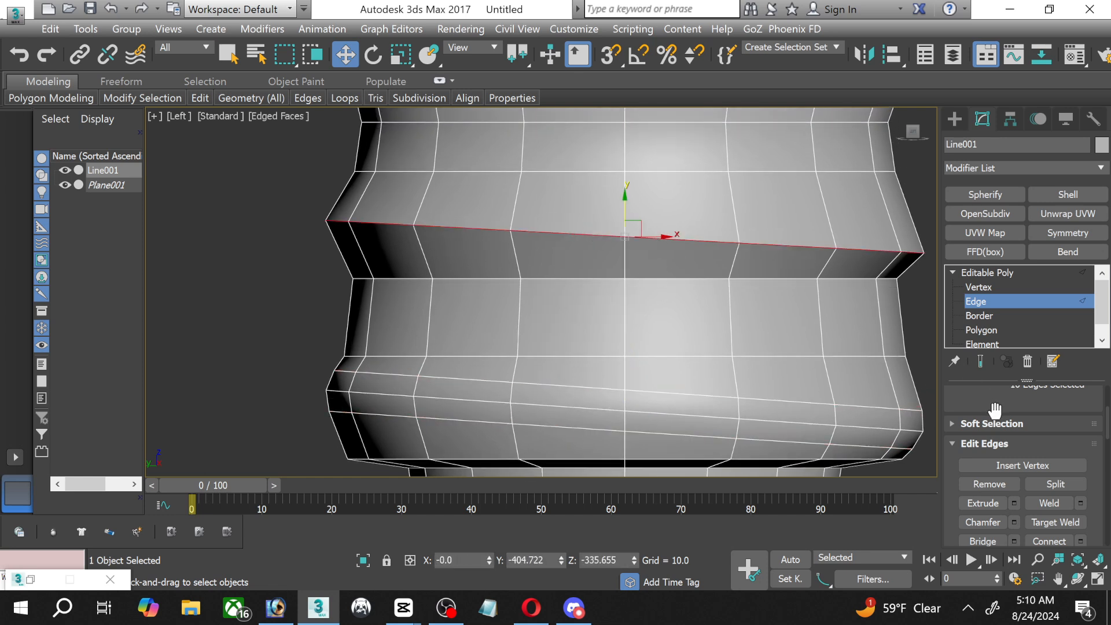
pyautogui.click(1014, 502)
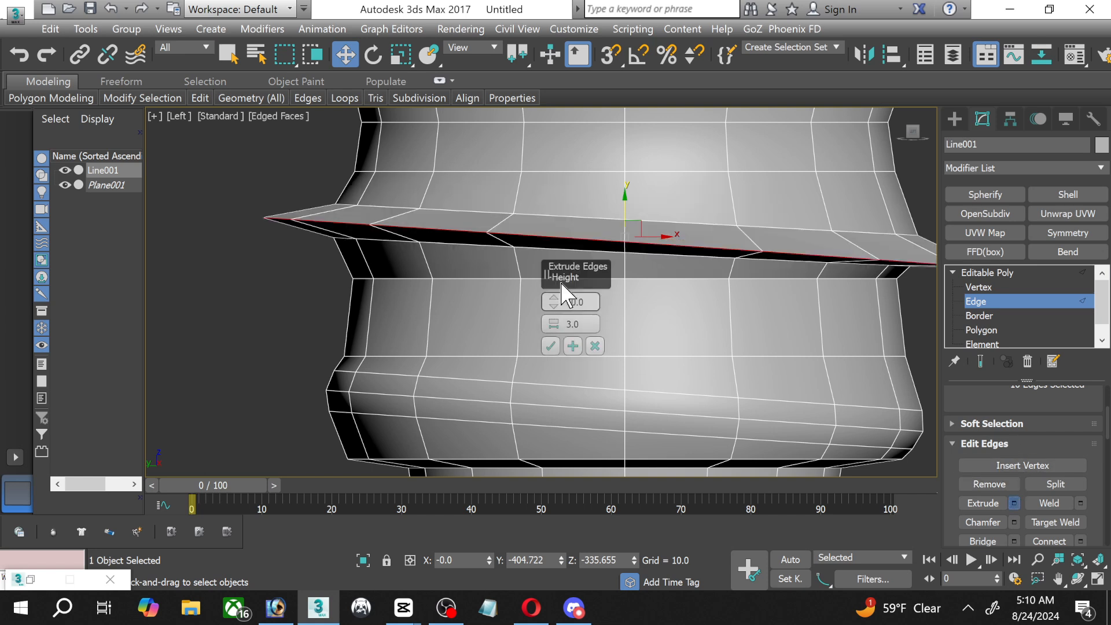
pyautogui.click(595, 346)
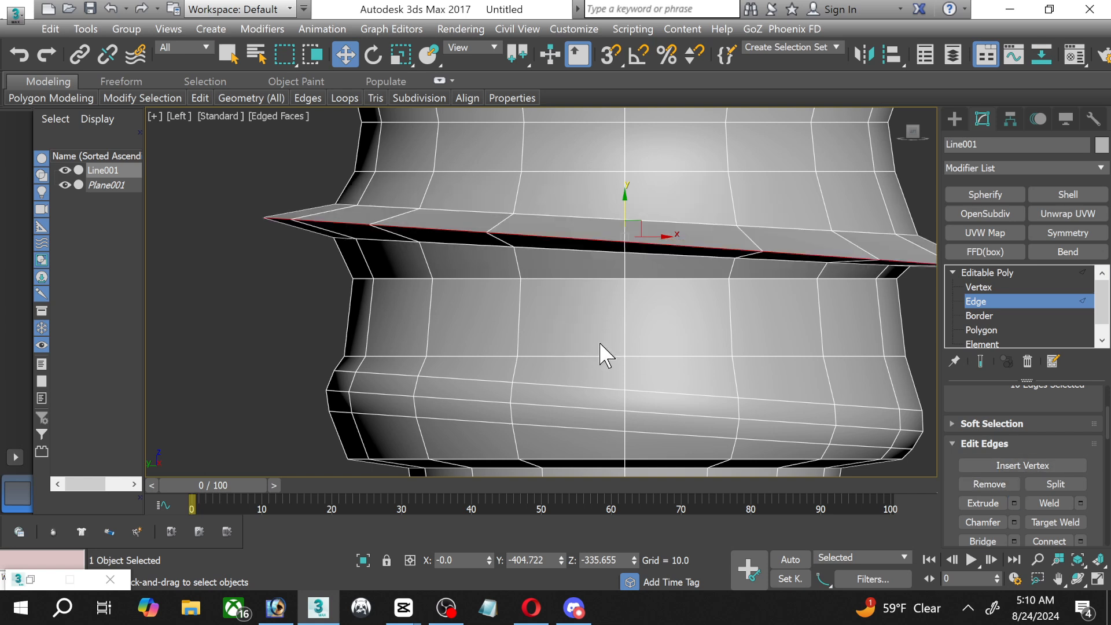
pyautogui.click(1014, 523)
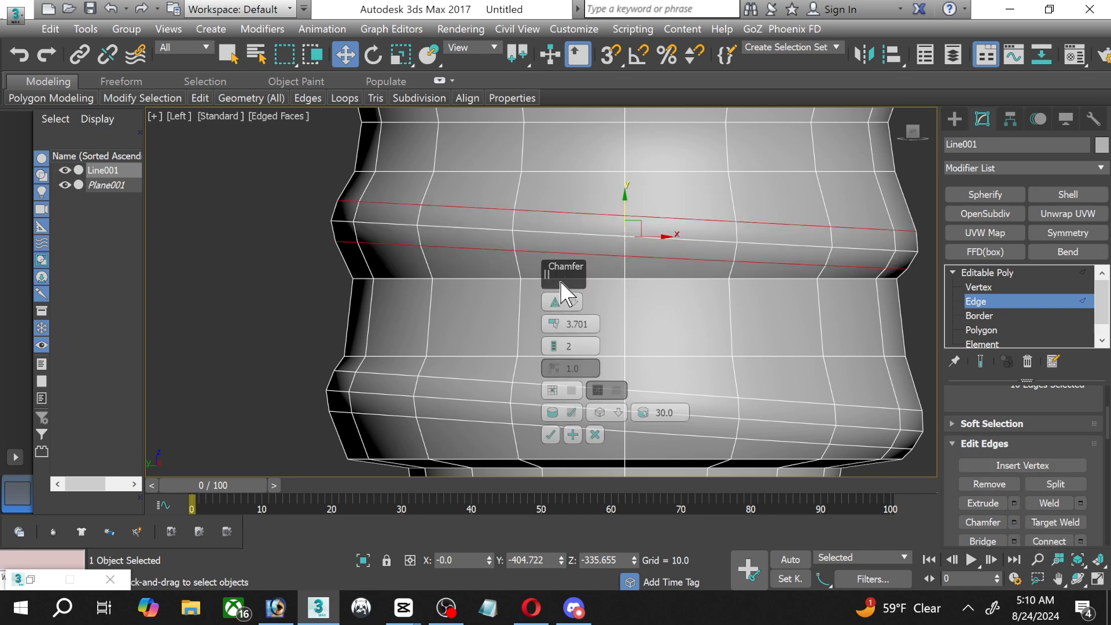
pyautogui.click(555, 434)
# Chamfer the upper thread ridge's tilted edge loop with the same 3.701 amount and 2 segments.
pyautogui.moveTo(607, 145); pyautogui.dragTo(585, 341, button='middle')
pyautogui.click(550, 239)
pyautogui.doubleClick(550, 238)
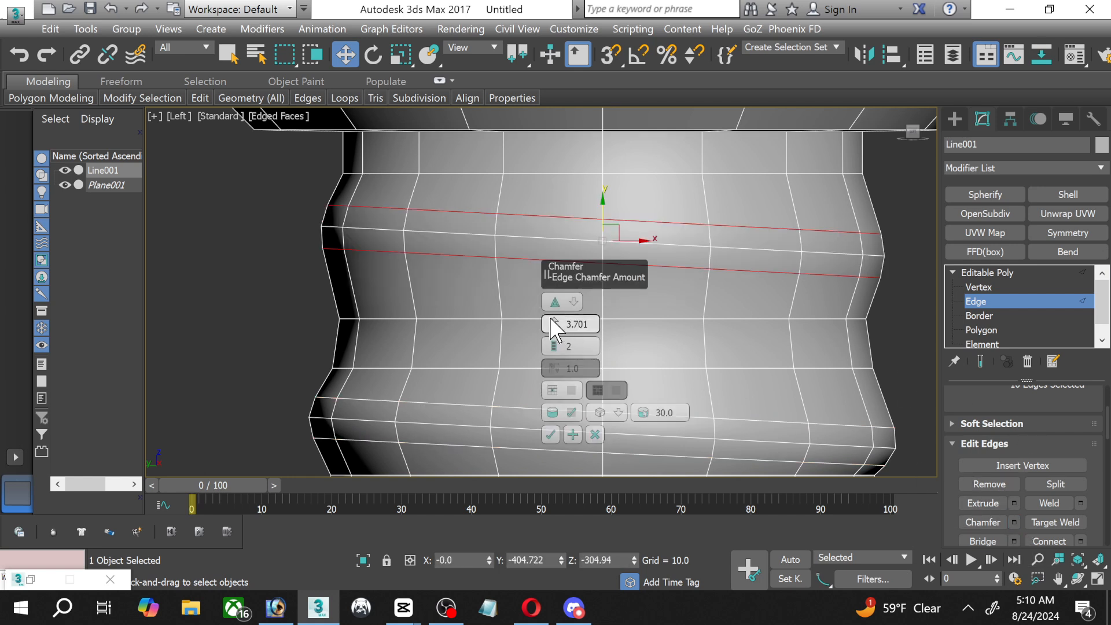
pyautogui.click(555, 434)
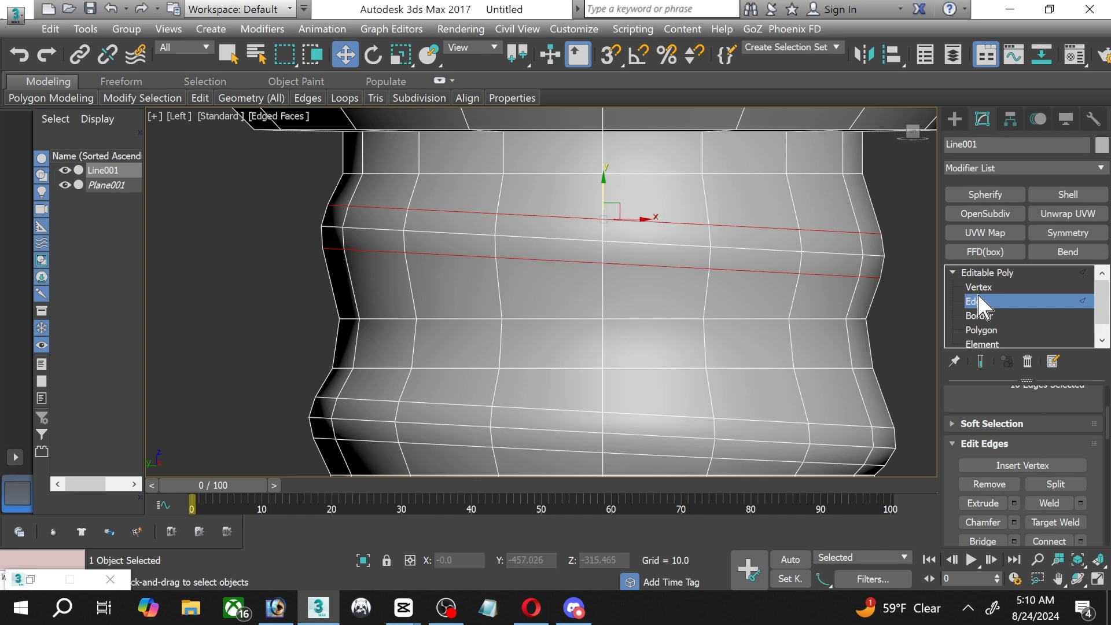
# Leave edge editing, deselect the bulb and examine the shape of the rounded threads on the screw base.
pyautogui.click(1002, 301)
pyautogui.click(840, 301)
pyautogui.scroll(-8, 841, 301)
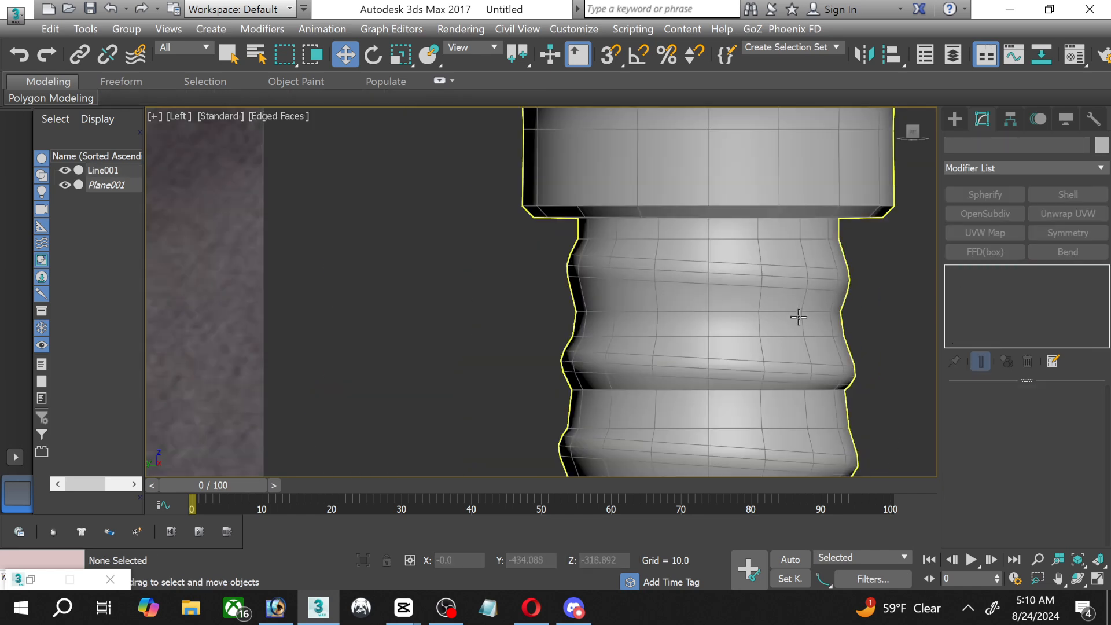
pyautogui.scroll(5, 543, 390)
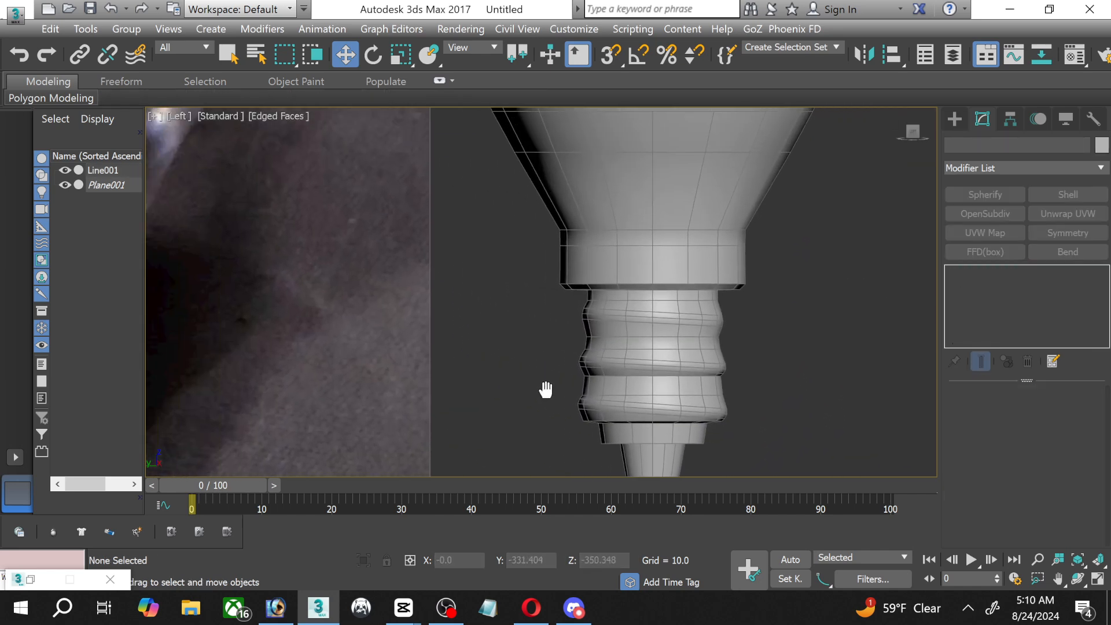
pyautogui.moveTo(831, 368); pyautogui.dragTo(548, 351, button='middle')
pyautogui.scroll(3, 741, 294)
pyautogui.moveTo(741, 294); pyautogui.dragTo(733, 227, button='middle')
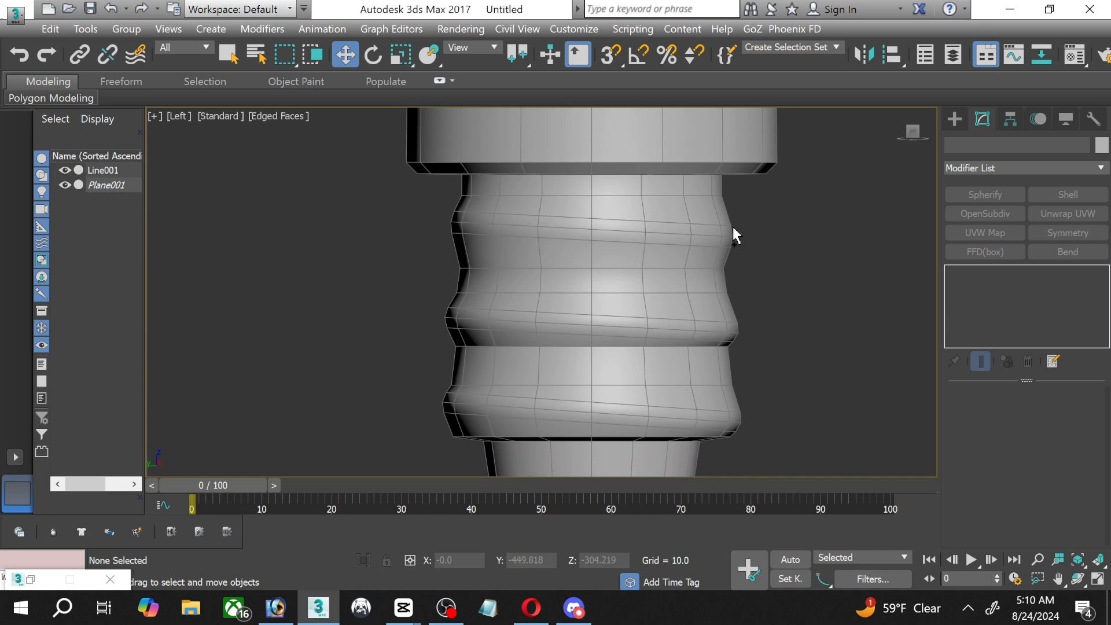
# Reselect the bulb and undo the chamfers on all three thread ridges.
pyautogui.click(733, 227)
pyautogui.hotkey('ctrl', 'z')
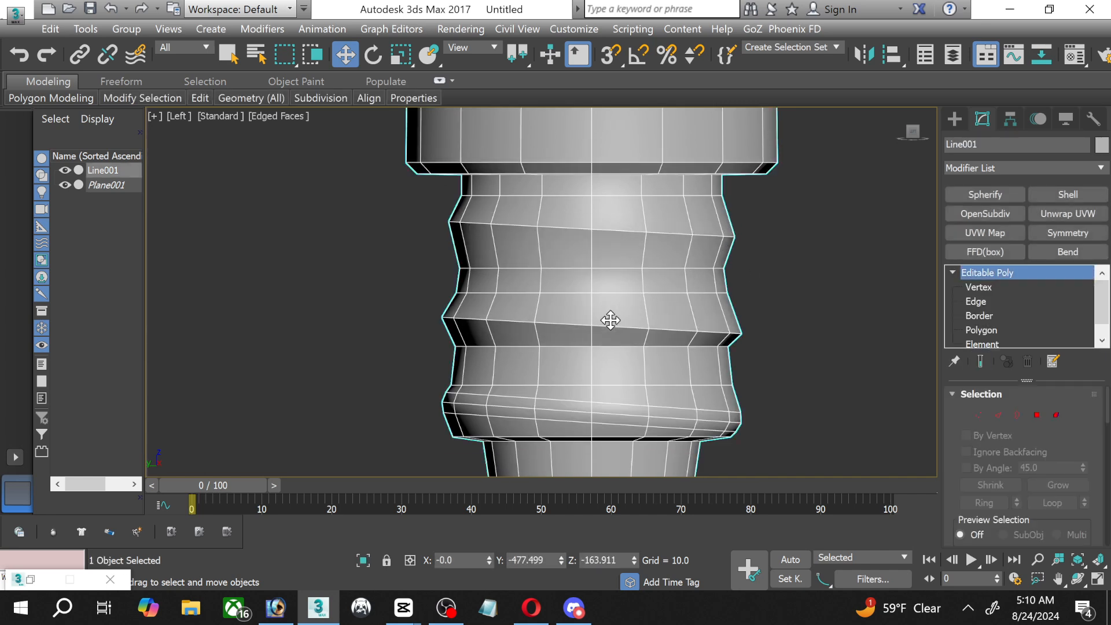
pyautogui.hotkey('ctrl', 'z')
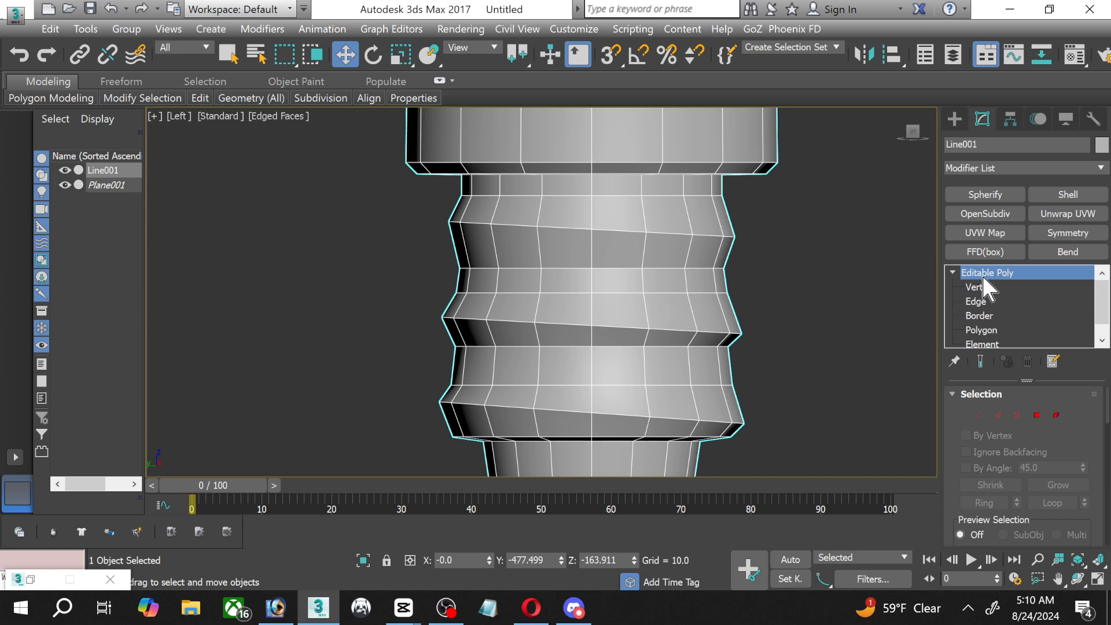
# Undo the tilts and height changes of the three thread ridges' peak edge loops, back to level loops.
pyautogui.click(976, 301)
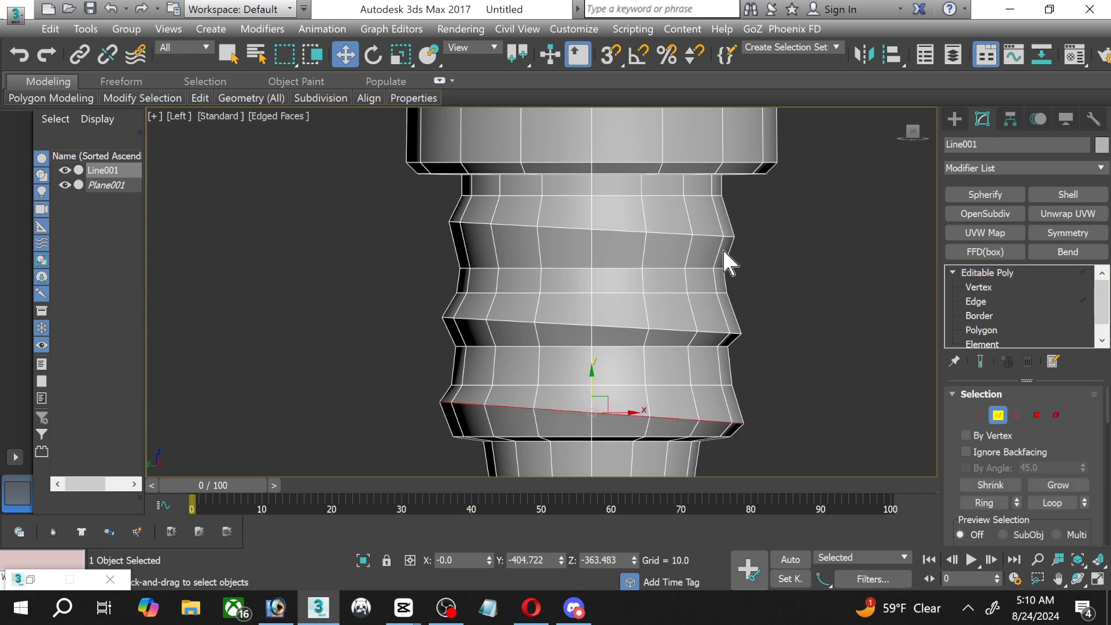
pyautogui.doubleClick(625, 232)
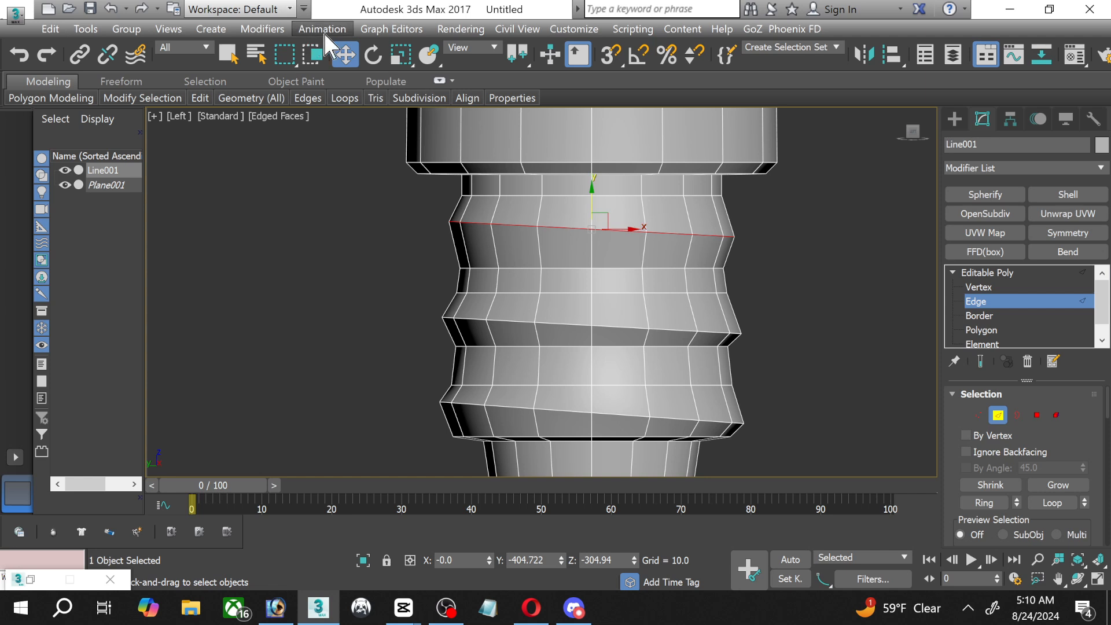
pyautogui.hotkey('ctrl', 'z')
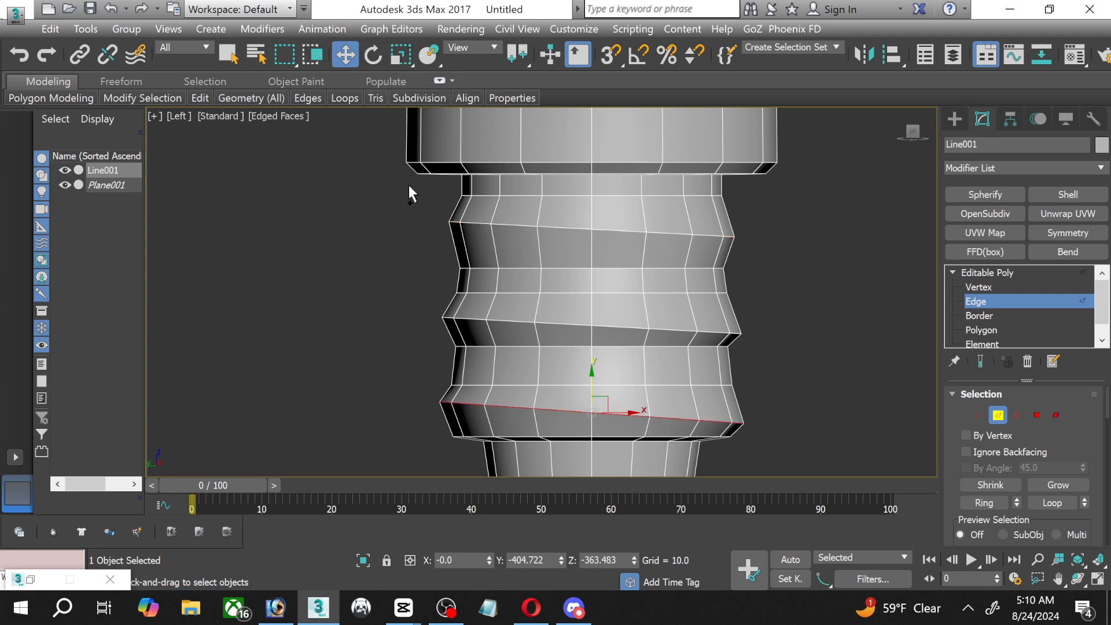
pyautogui.hotkey('ctrl', 'z')
pyautogui.hotkey('ctrl', 'z')
pyautogui.hotkey('ctrl', 'z')
pyautogui.hotkey('ctrl', 'z')
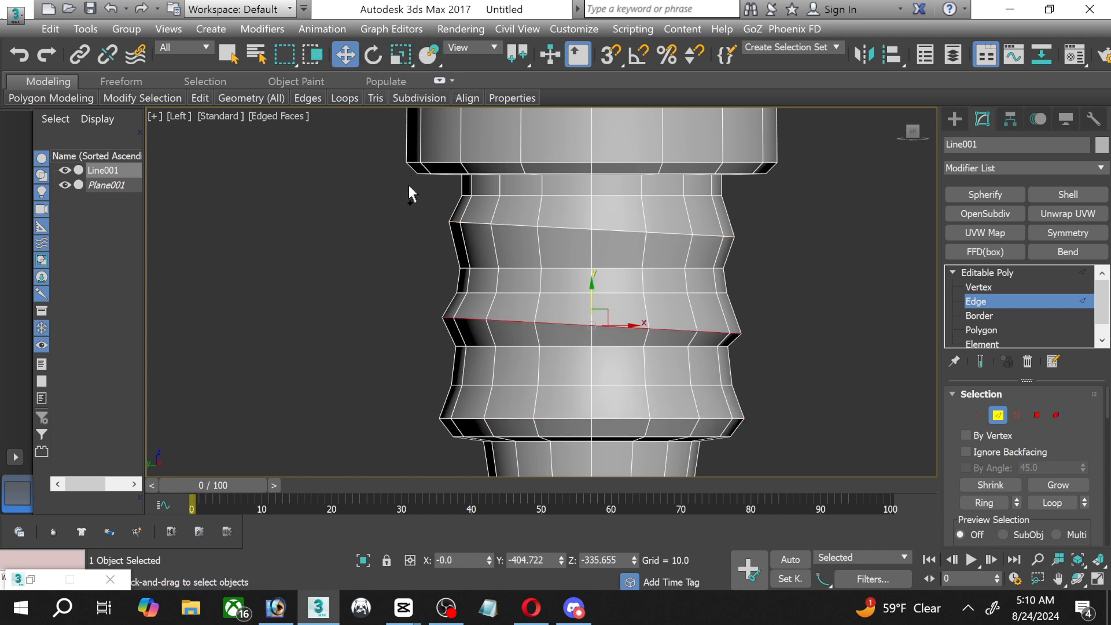
pyautogui.hotkey('ctrl', 'z')
pyautogui.hotkey('ctrl', 'z')
pyautogui.hotkey('ctrl', 'z')
pyautogui.hotkey('ctrl', 'z')
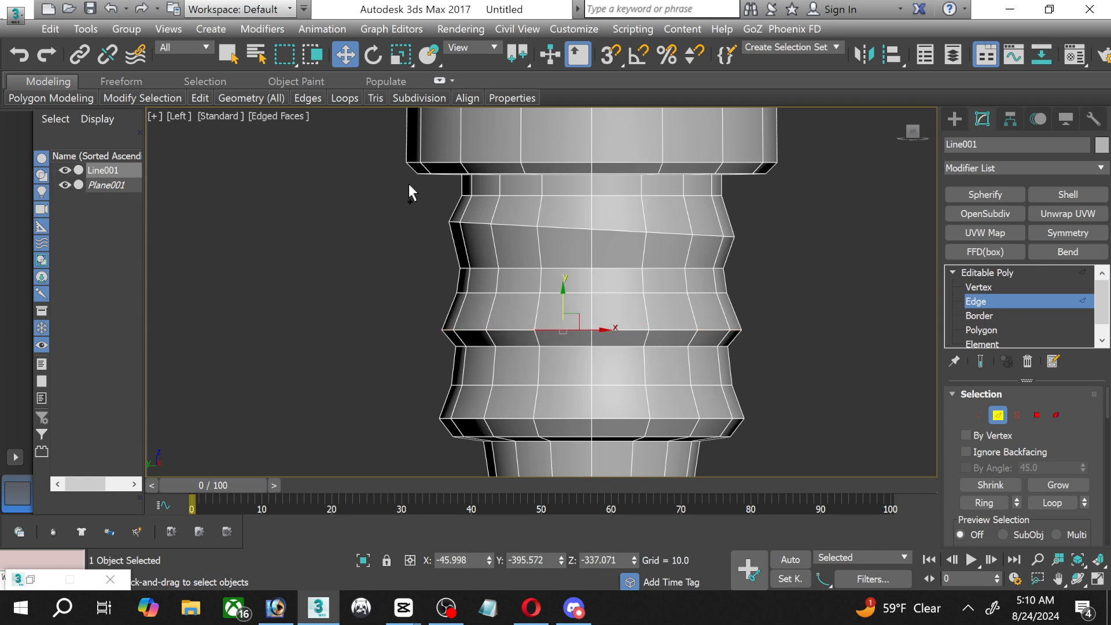
pyautogui.hotkey('ctrl', 'z')
pyautogui.hotkey('ctrl', 'z')
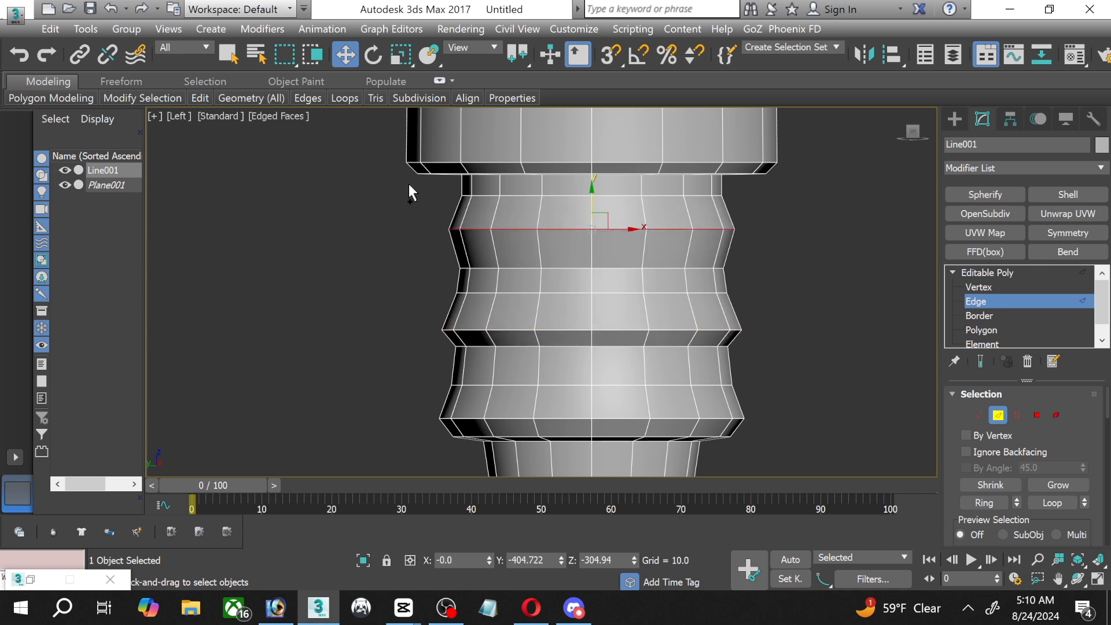
pyautogui.hotkey('ctrl', 'z')
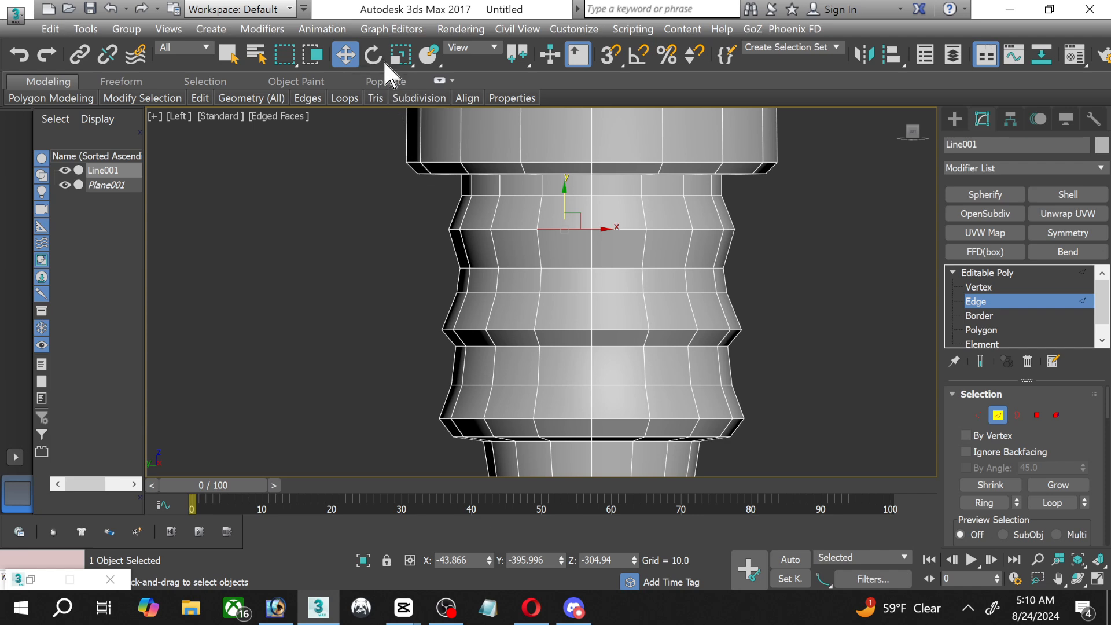
# Lower the edge loop between the collar and the upper thread ridge to Z about -296.1.
pyautogui.scroll(-3, 349, 318)
pyautogui.moveTo(439, 300); pyautogui.dragTo(690, 317, button='middle')
pyautogui.scroll(6, 857, 249)
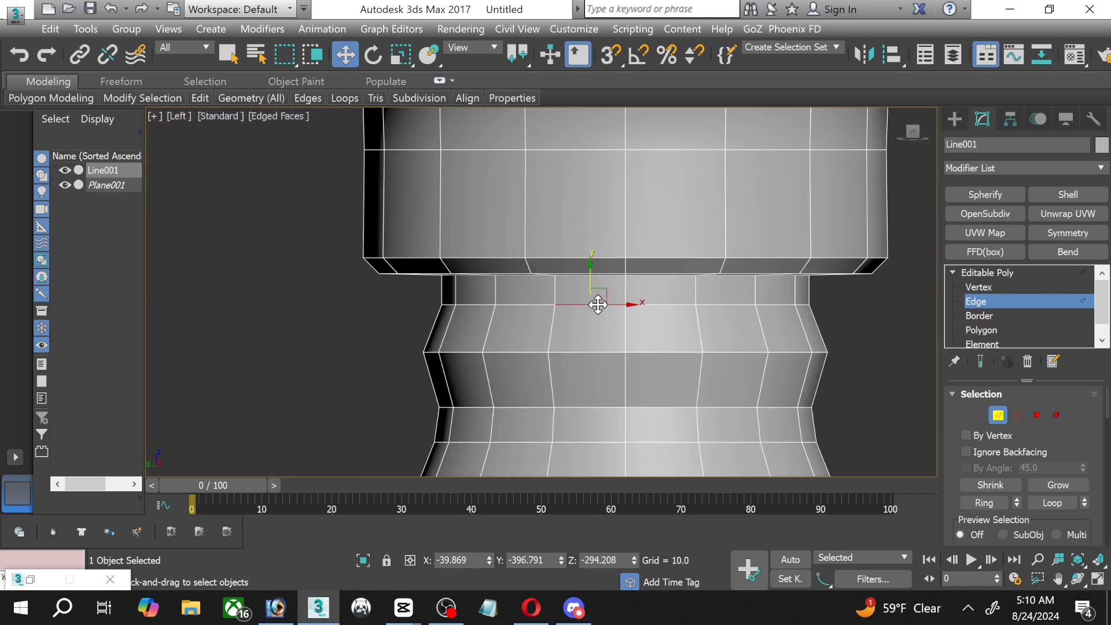
pyautogui.doubleClick(598, 304)
pyautogui.click(622, 280)
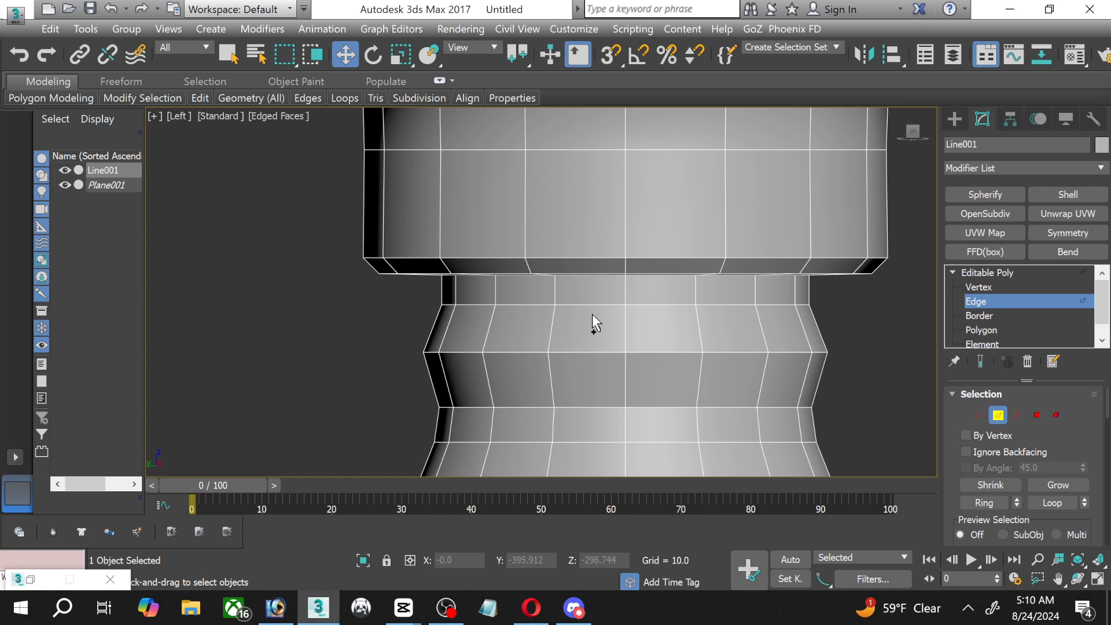
pyautogui.doubleClick(626, 303)
pyautogui.moveTo(627, 284); pyautogui.dragTo(635, 301)
# Raise the edge loop below the upper thread ridge to Z about -314.5, and lower the loop above the middle ridge to about -327.9.
pyautogui.moveTo(635, 301); pyautogui.dragTo(632, 238, button='middle')
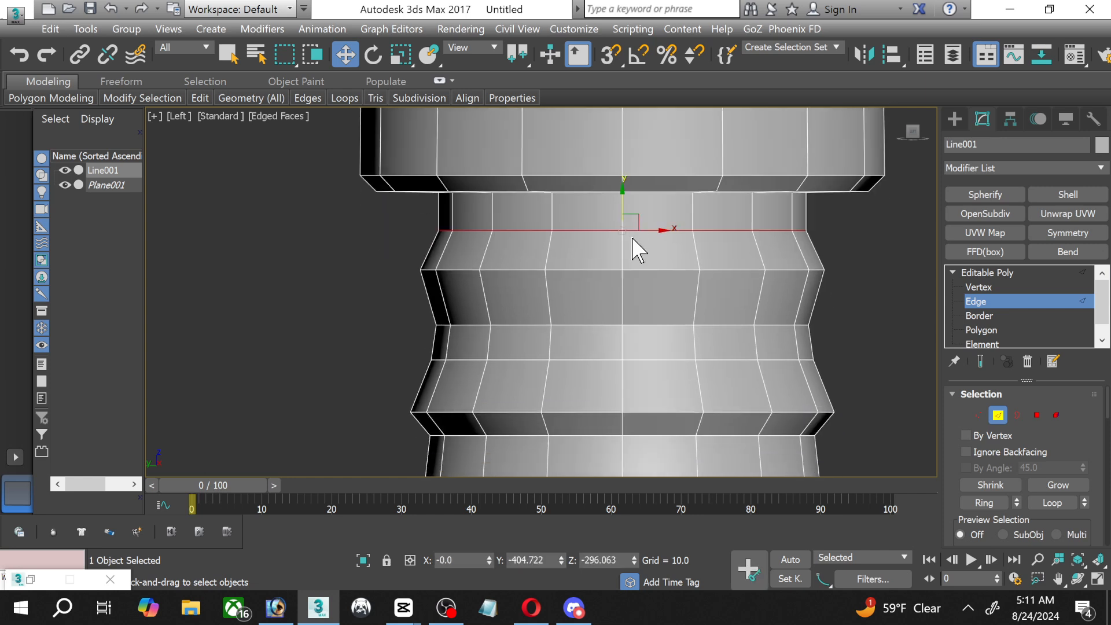
pyautogui.doubleClick(641, 325)
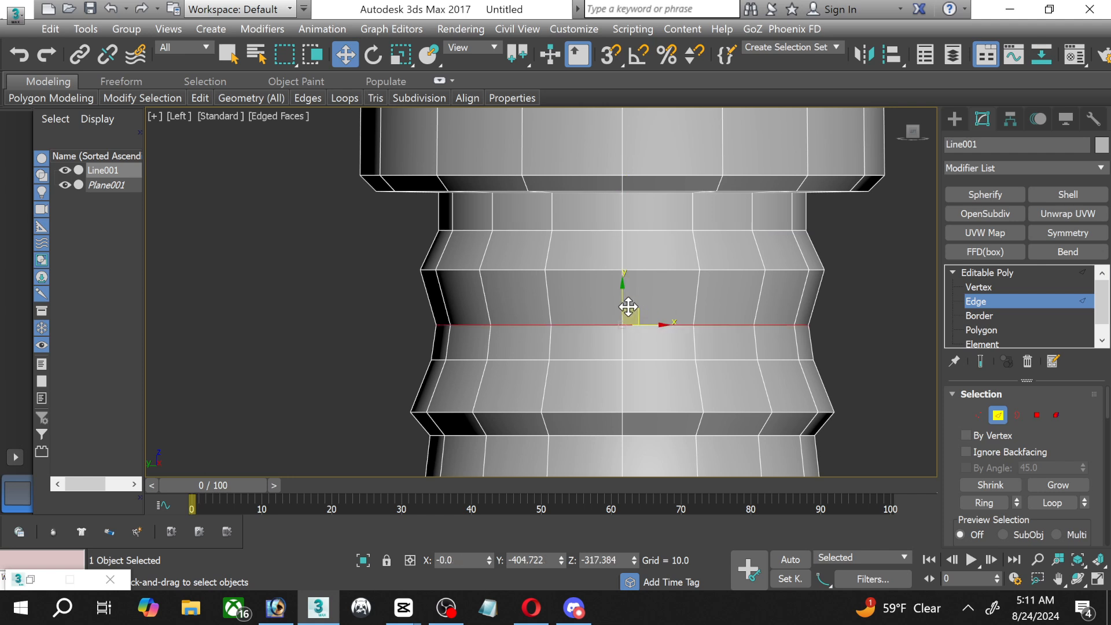
pyautogui.moveTo(621, 299); pyautogui.dragTo(616, 285)
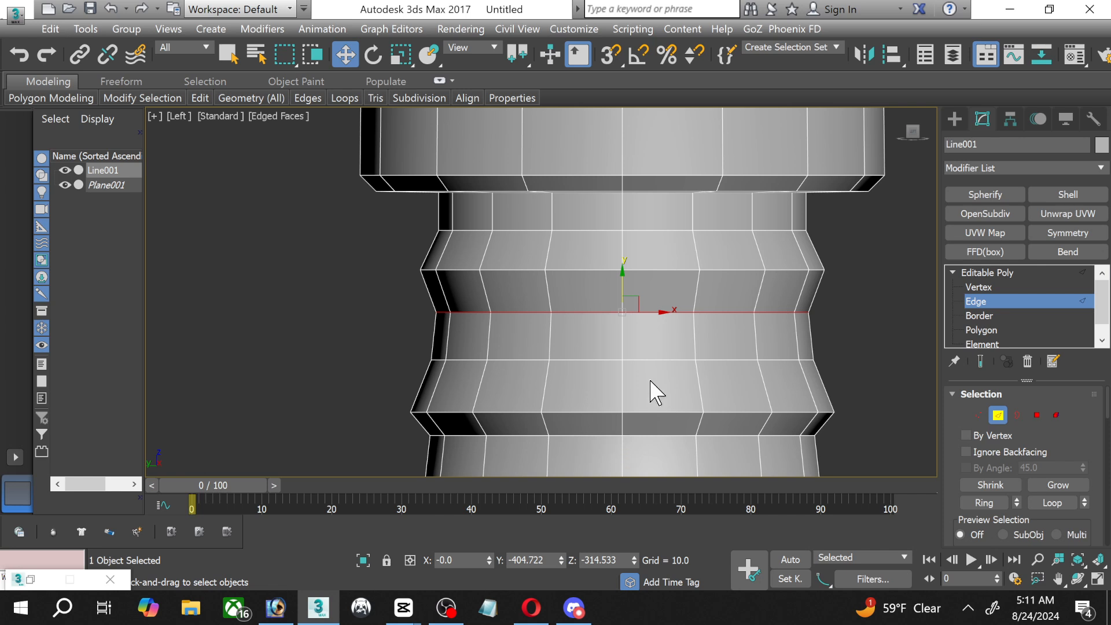
pyautogui.doubleClick(657, 360)
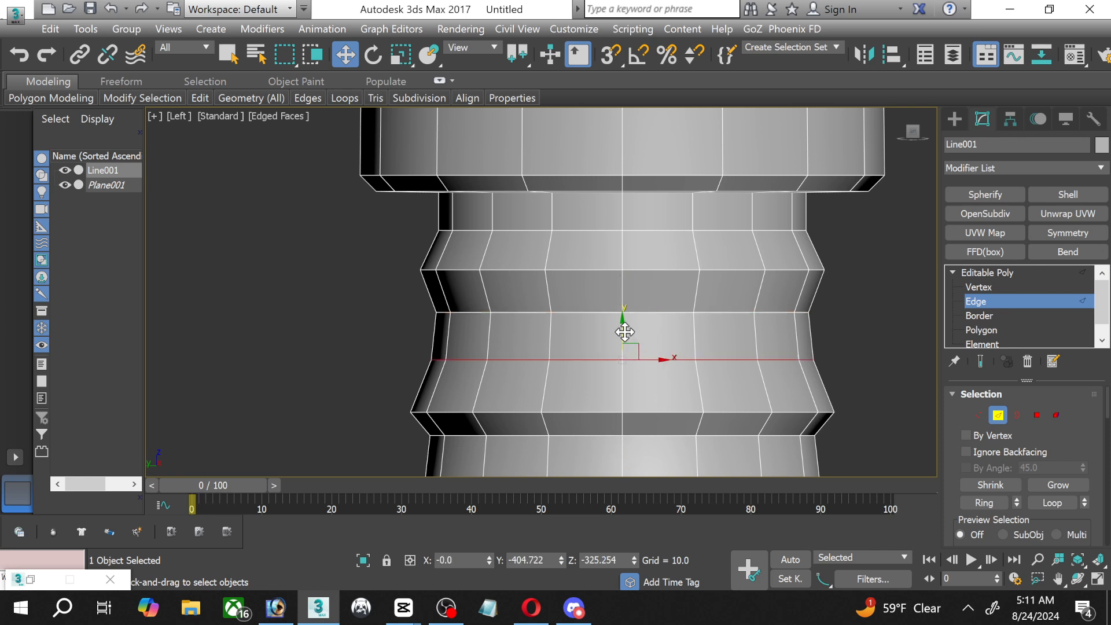
pyautogui.moveTo(625, 332); pyautogui.dragTo(628, 343)
# Raise the middle thread ridge's peak edge loop to Z about -335.1.
pyautogui.moveTo(638, 363); pyautogui.dragTo(643, 259, button='middle')
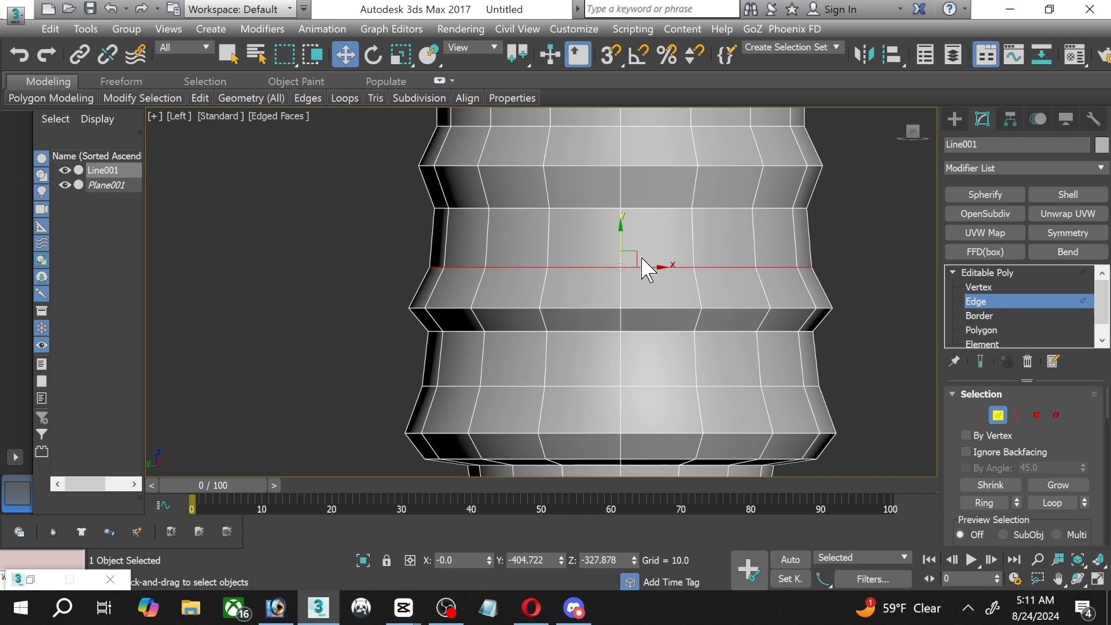
pyautogui.click(642, 309)
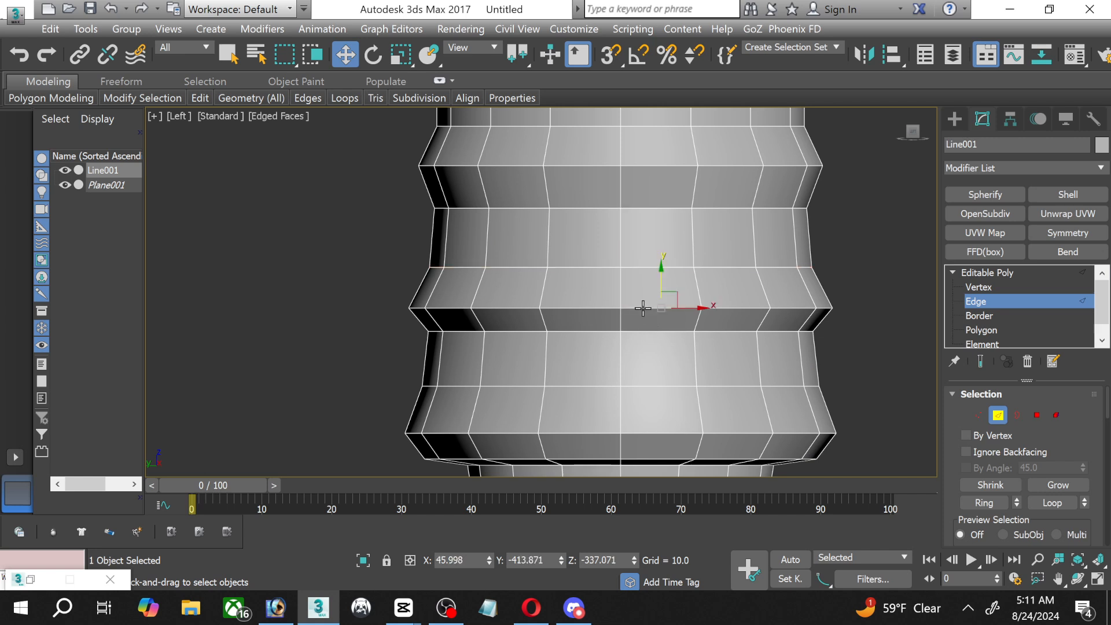
pyautogui.doubleClick(642, 308)
pyautogui.moveTo(622, 286)
pyautogui.mouseDown()
pyautogui.moveTo(625, 302)
pyautogui.moveTo(623, 272)
pyautogui.mouseUp()
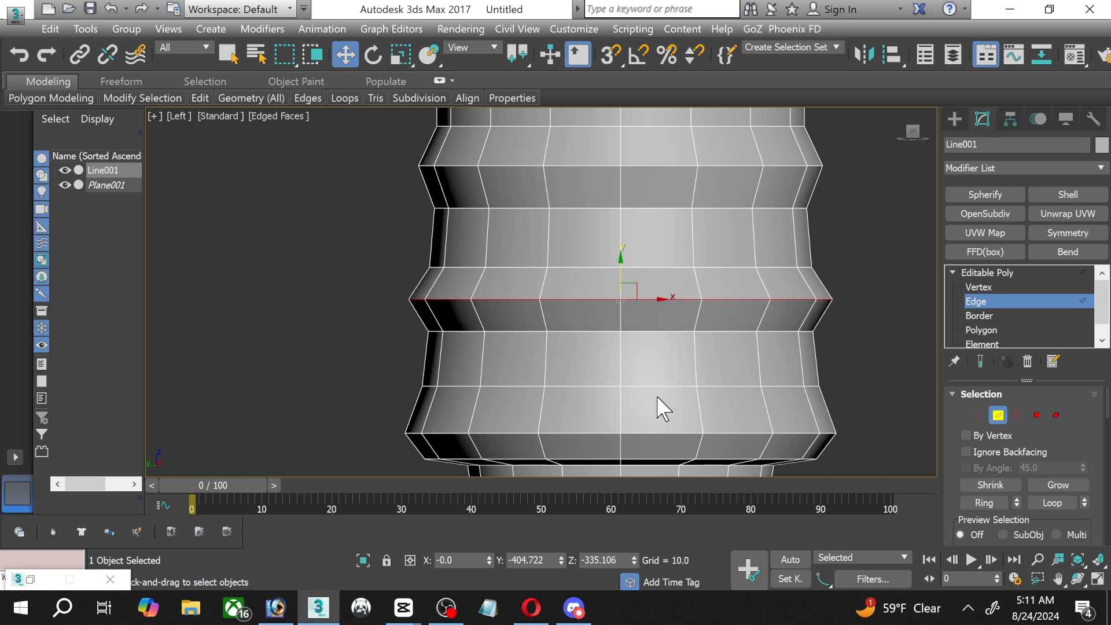
# Raise the lowest thread ridge's peak edge loop slightly, and lower the edge loop just above it to Z about -357.7.
pyautogui.moveTo(658, 405); pyautogui.dragTo(659, 296, button='middle')
pyautogui.doubleClick(637, 335)
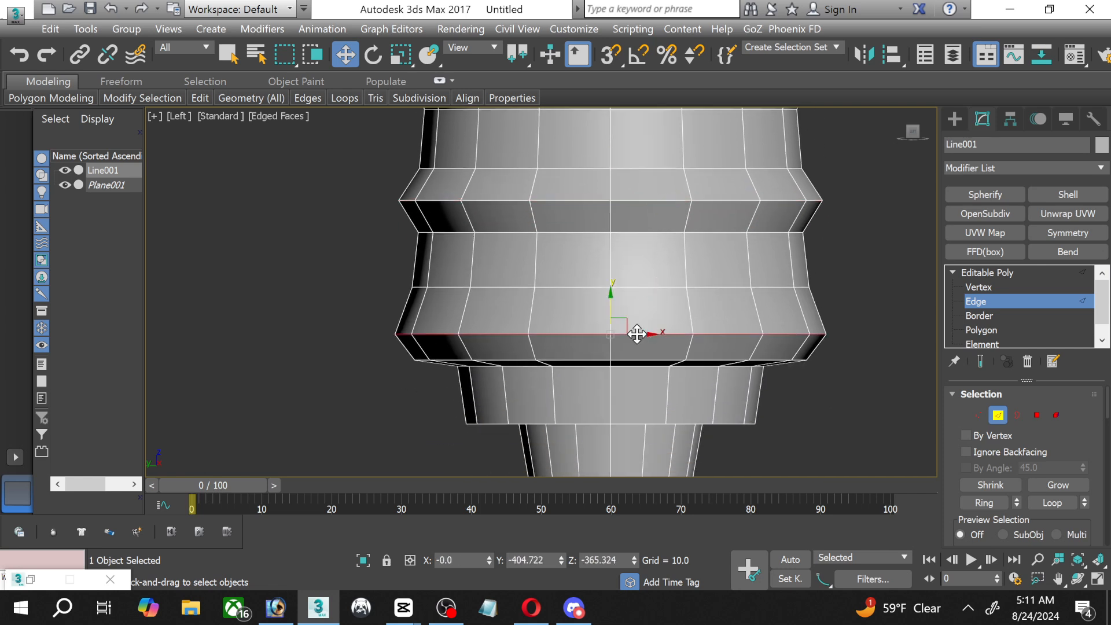
pyautogui.moveTo(611, 314); pyautogui.dragTo(610, 303)
pyautogui.doubleClick(639, 288)
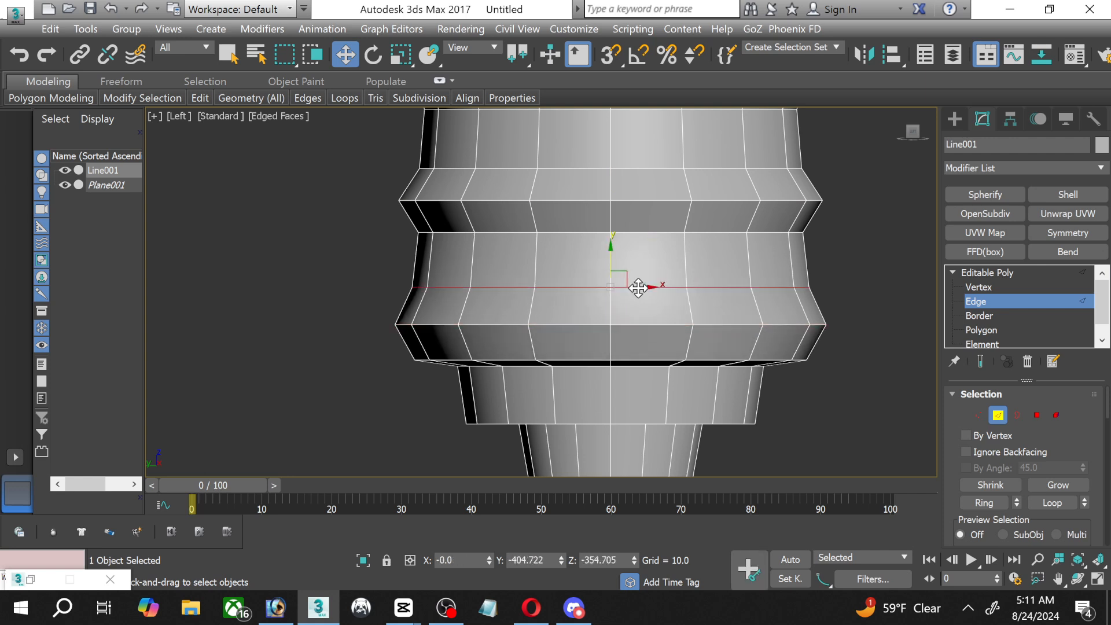
pyautogui.moveTo(613, 262); pyautogui.dragTo(615, 272)
# Raise all vertex rows of the lowest thread ridge together to Z about -364.7.
pyautogui.scroll(-3, 603, 266)
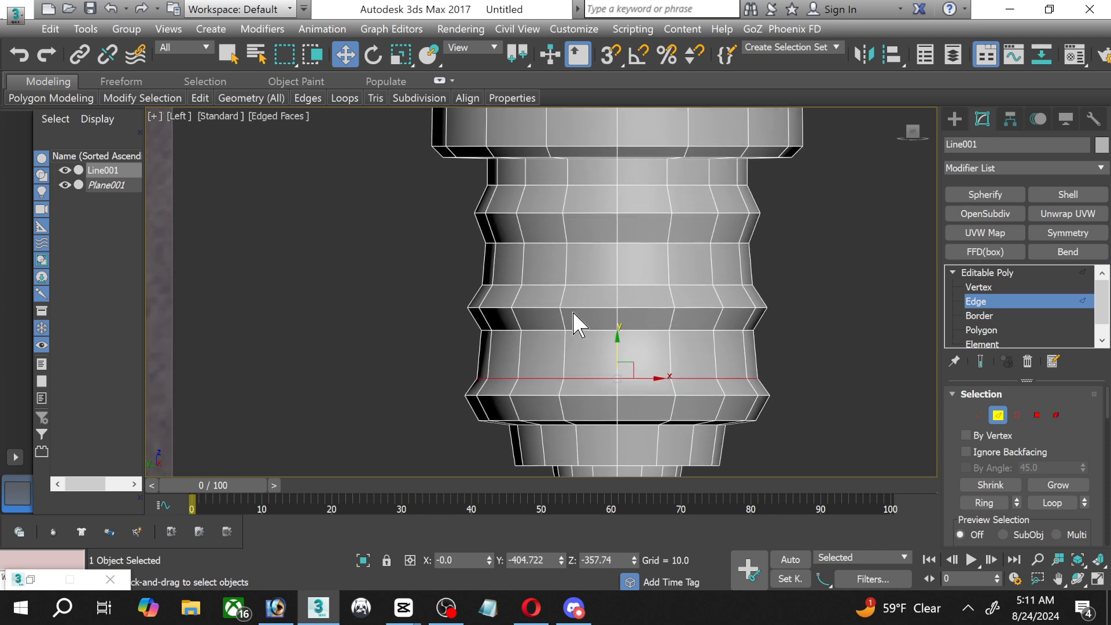
pyautogui.moveTo(601, 323); pyautogui.dragTo(575, 293, button='middle')
pyautogui.click(975, 278)
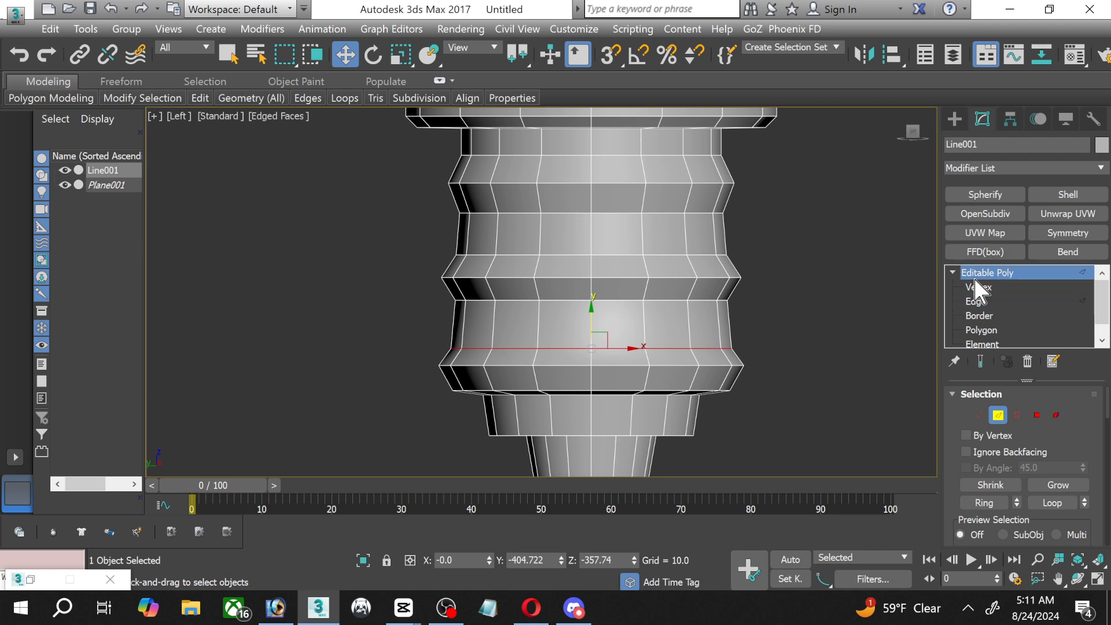
pyautogui.click(978, 288)
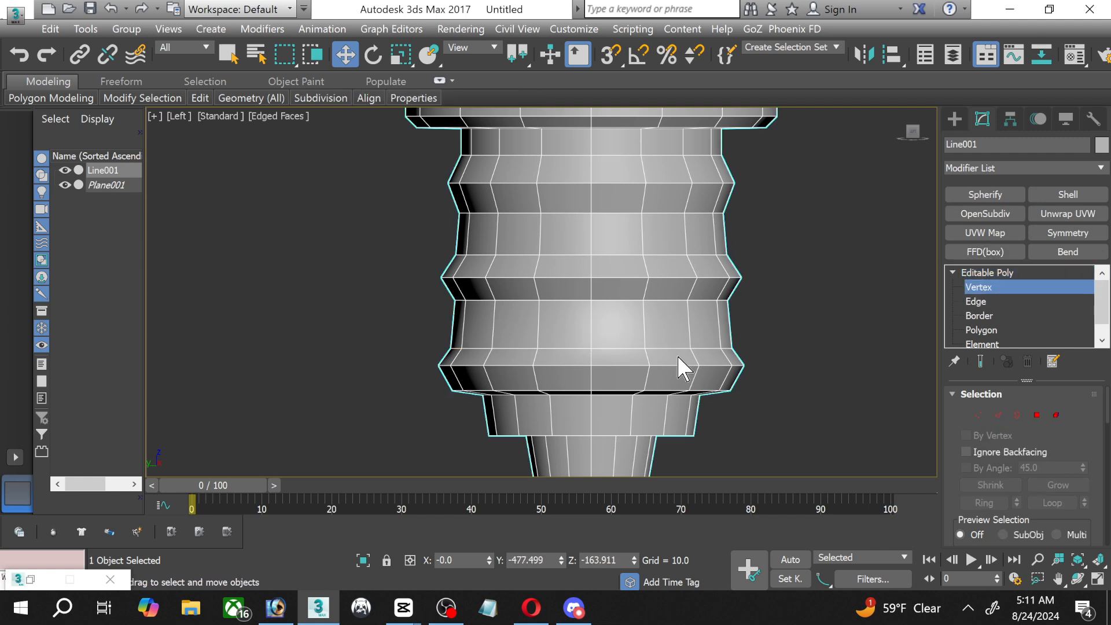
pyautogui.moveTo(428, 322); pyautogui.dragTo(774, 401)
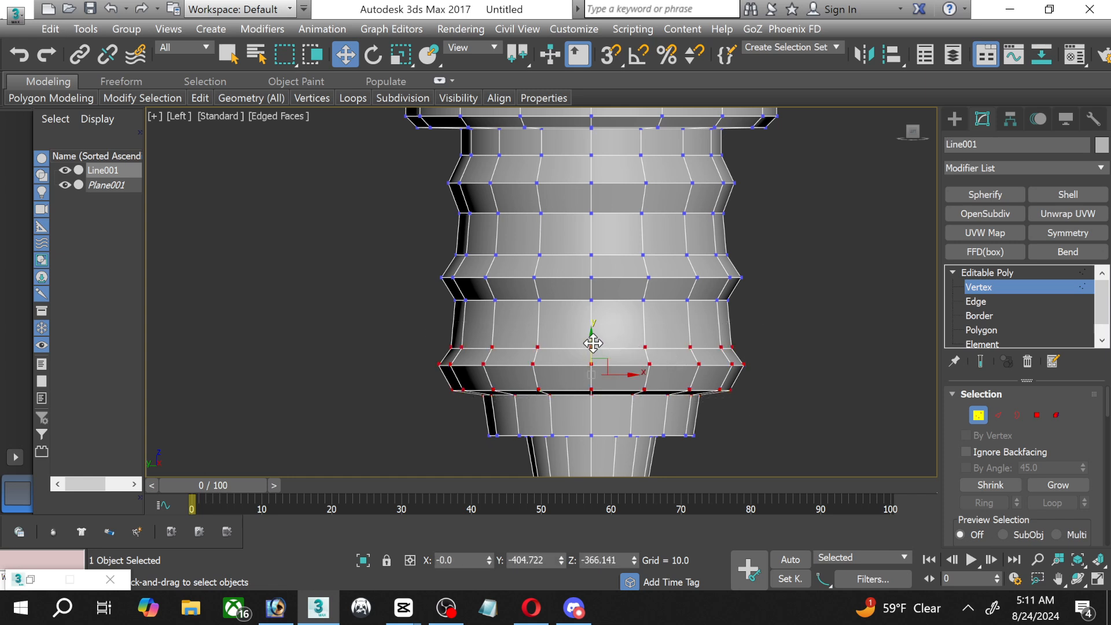
pyautogui.moveTo(593, 343); pyautogui.dragTo(593, 340)
# Chamfer the upper thread ridge's peak edge loop by 2.974 with 3 segments.
pyautogui.click(978, 302)
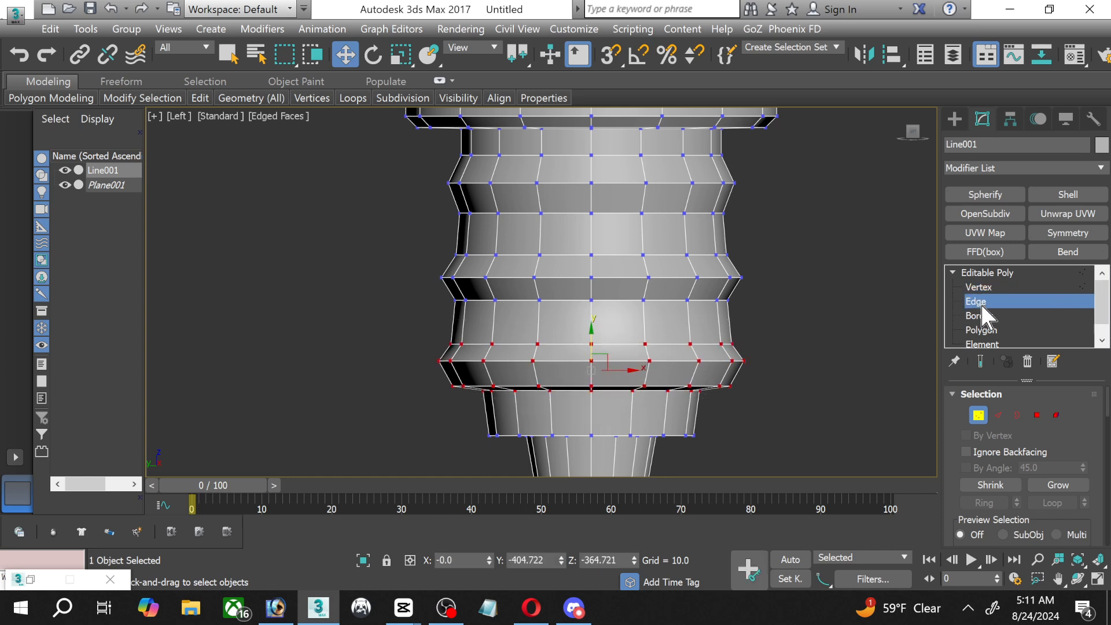
pyautogui.scroll(2, 570, 183)
pyautogui.doubleClick(570, 193)
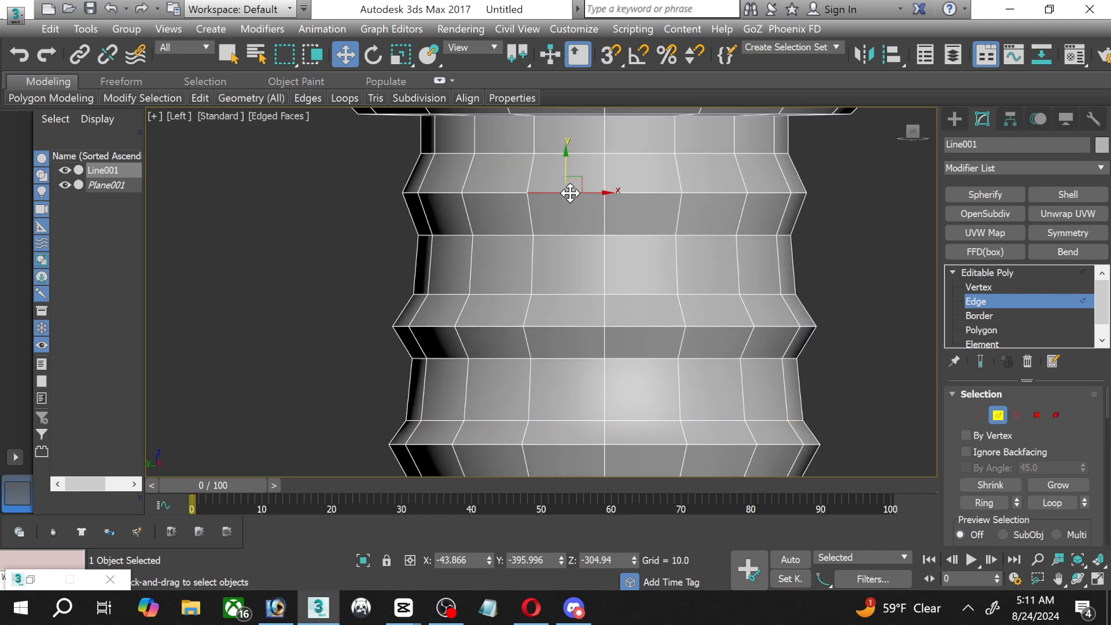
pyautogui.scroll(-5, 1012, 485)
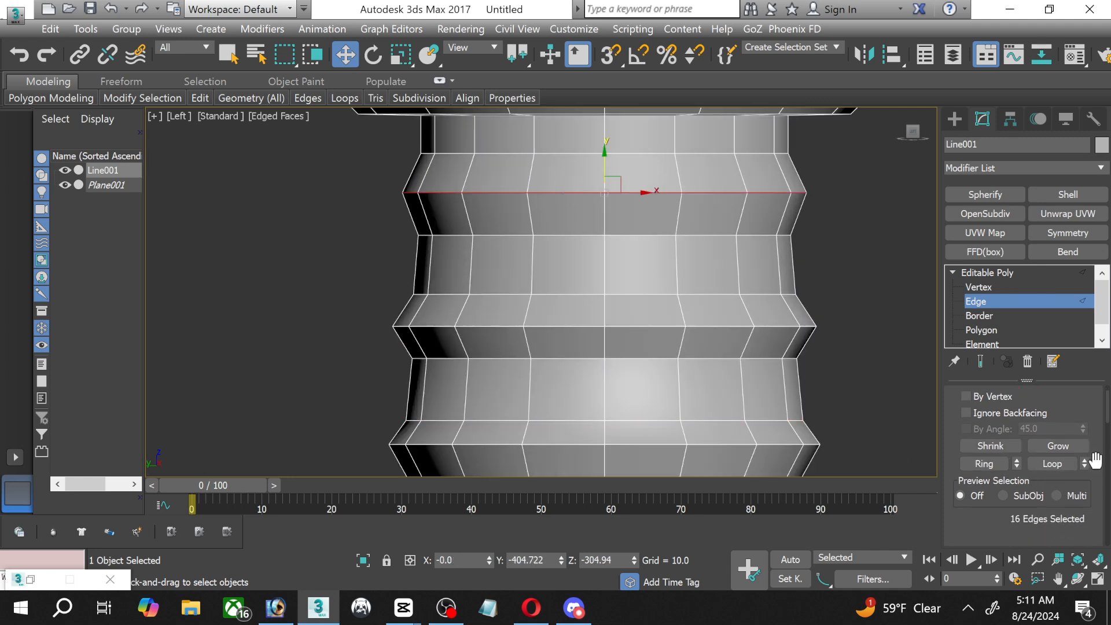
pyautogui.scroll(-2, 1106, 478)
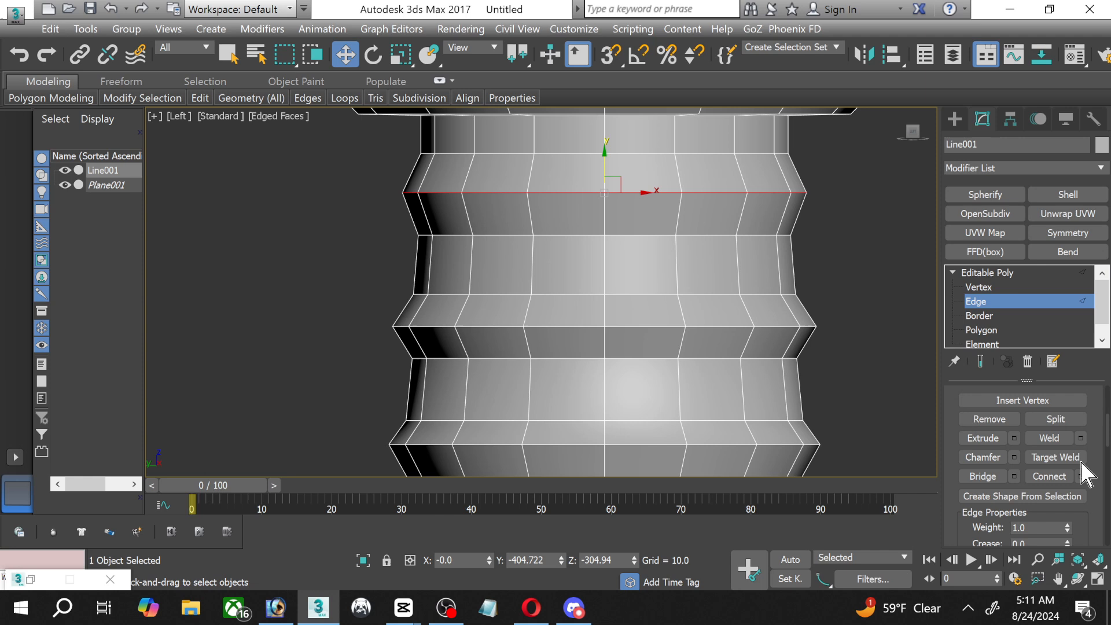
pyautogui.click(1014, 458)
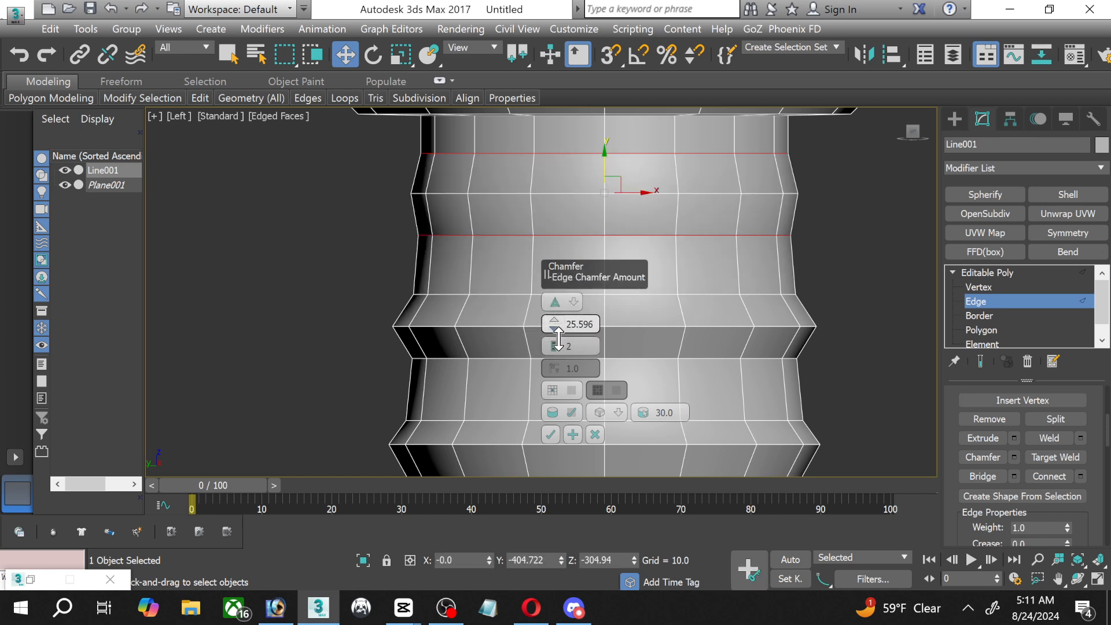
pyautogui.moveTo(554, 389); pyautogui.dragTo(559, 432)
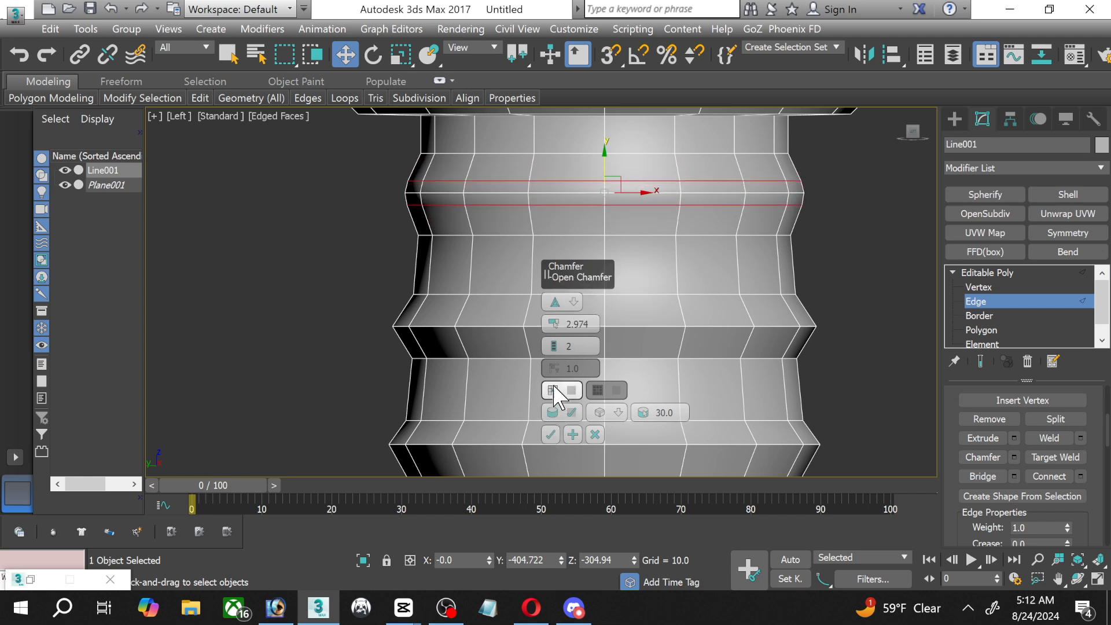
pyautogui.click(559, 342)
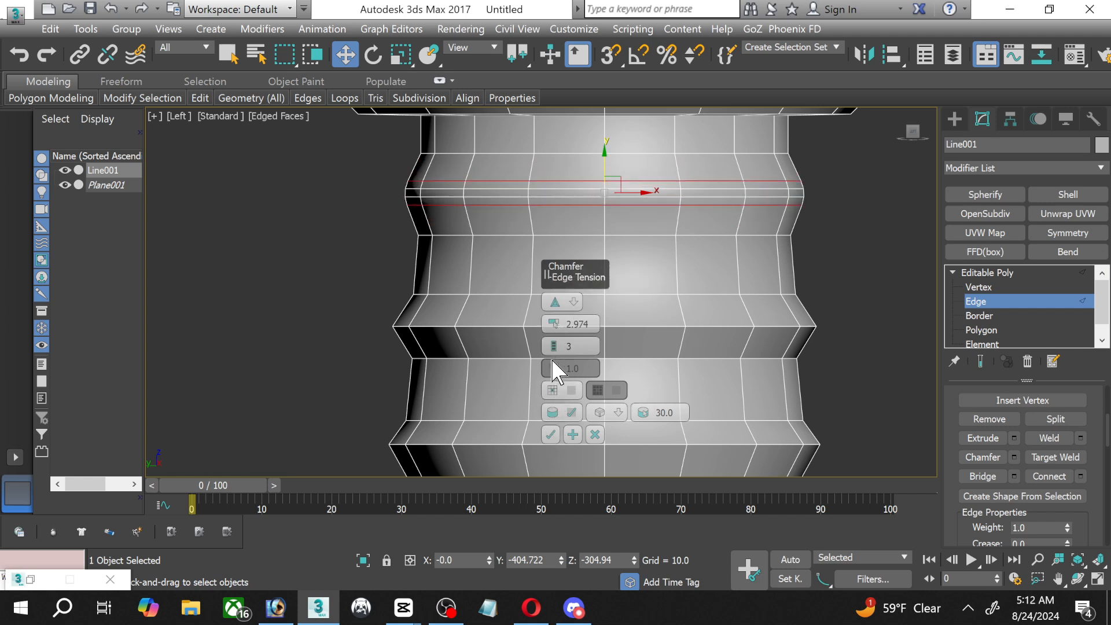
pyautogui.click(551, 434)
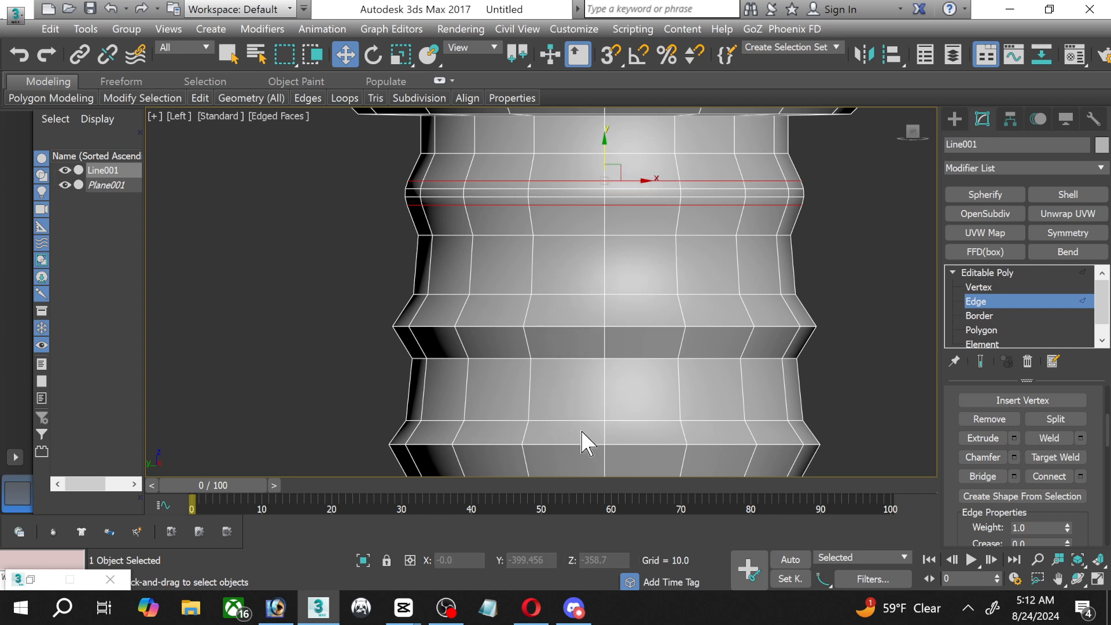
# Chamfer the middle thread ridge's peak edge loop by 2.974 with 3 segments.
pyautogui.doubleClick(561, 327)
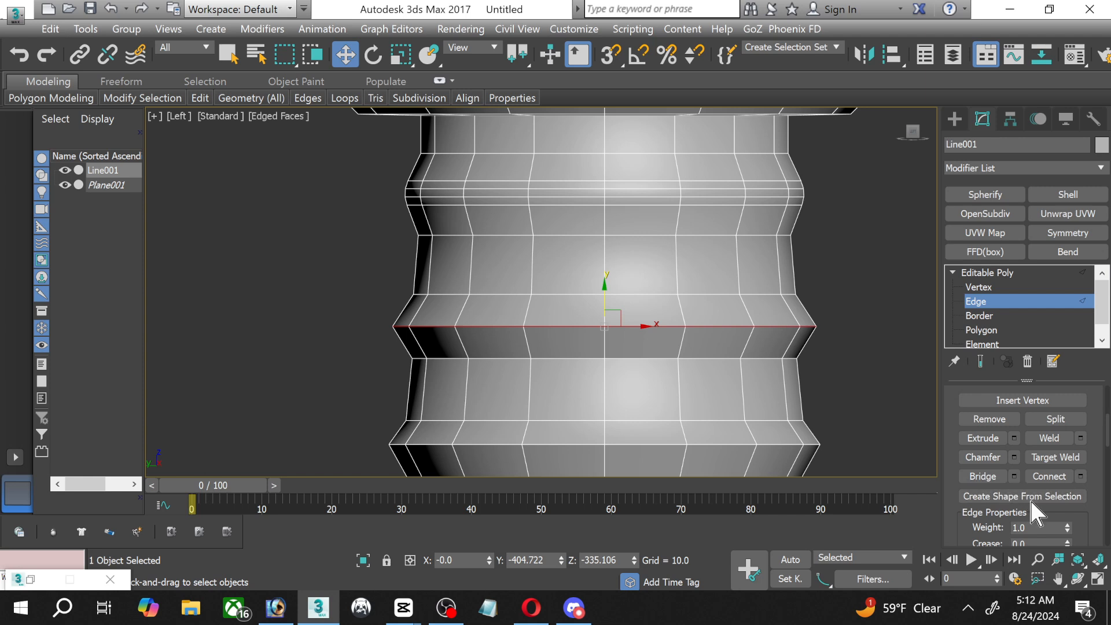
pyautogui.click(1014, 457)
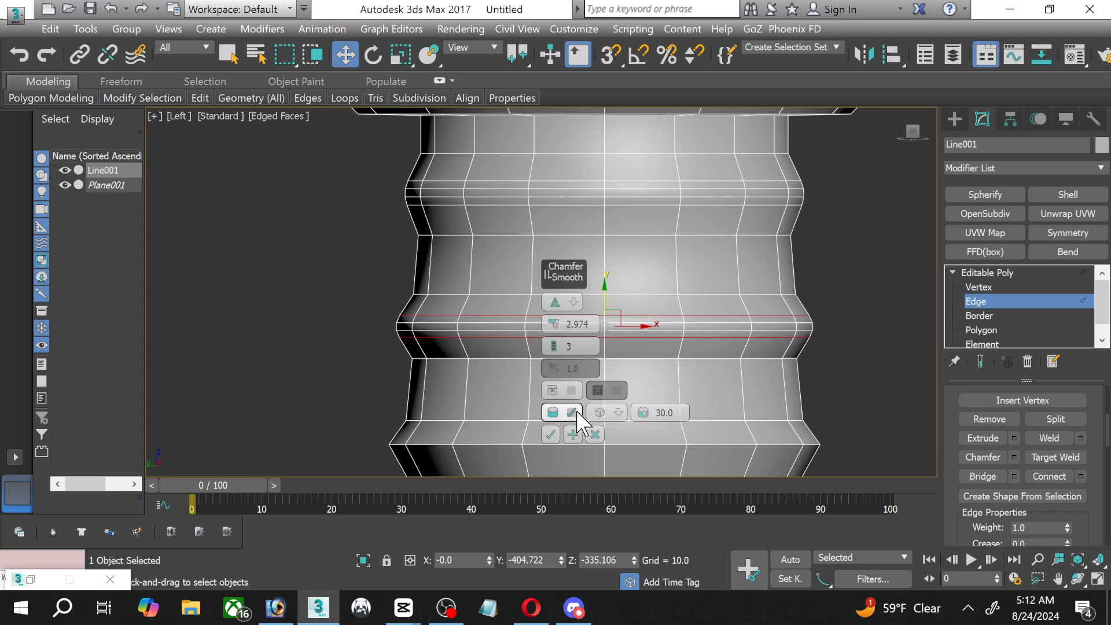
# Finish the second ridge's chamfer and chamfer the lowest ridge's edge loop by 2.974 with 3 segments.
pyautogui.click(550, 434)
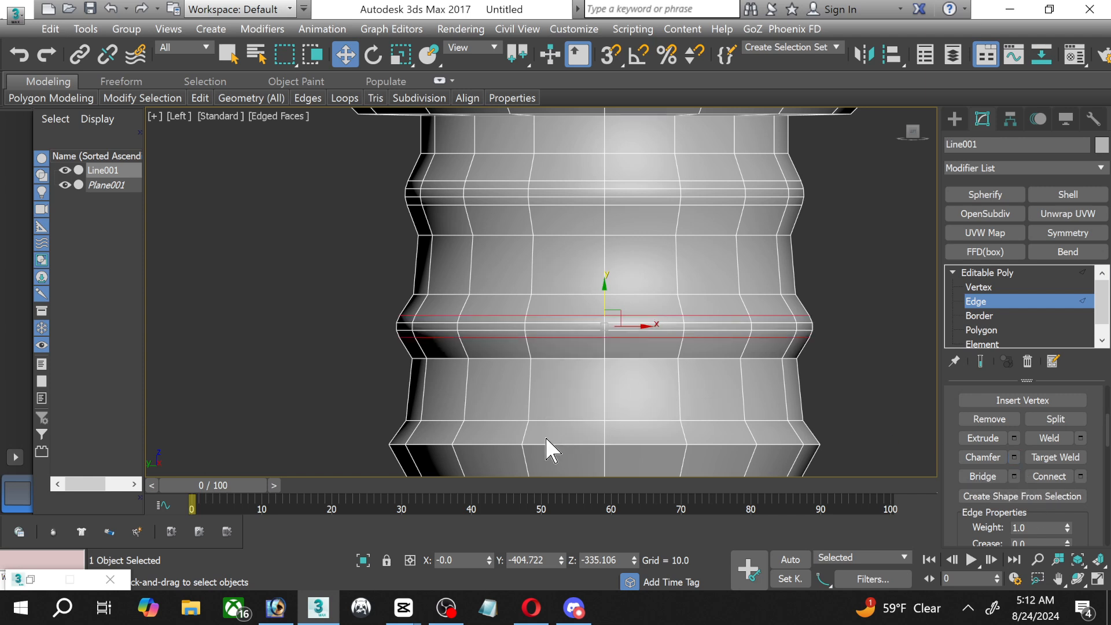
pyautogui.doubleClick(544, 444)
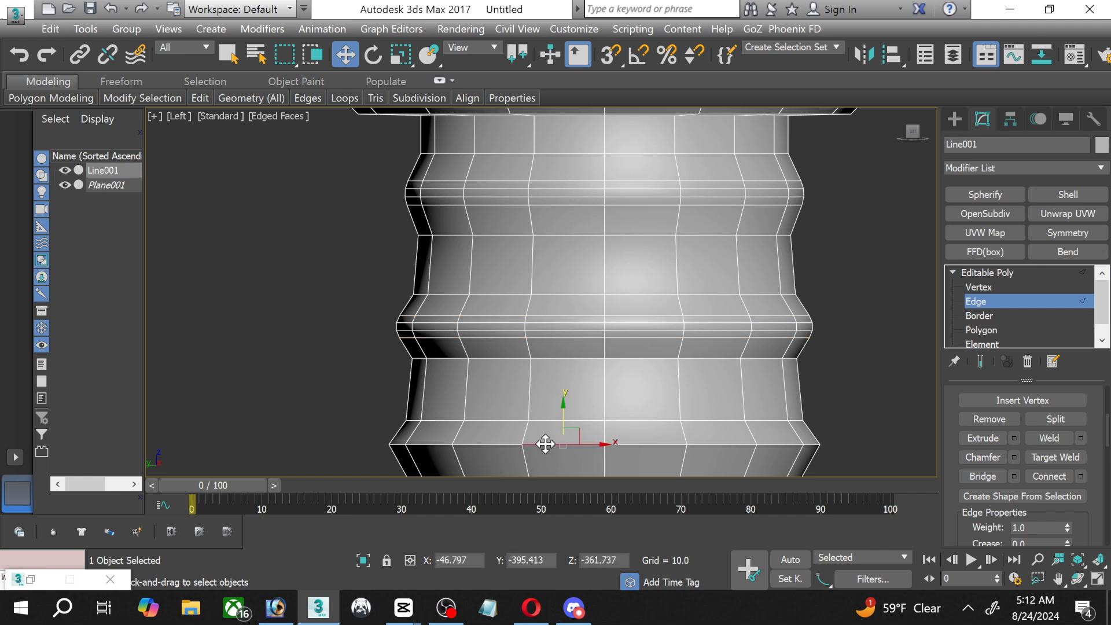
pyautogui.click(1014, 457)
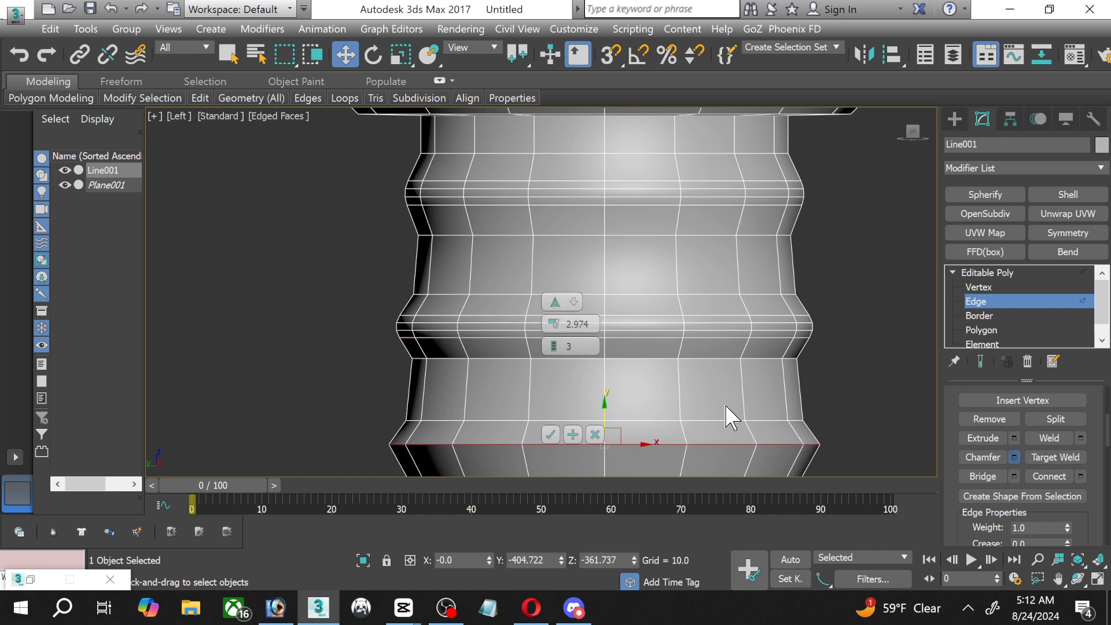
pyautogui.click(550, 436)
pyautogui.click(810, 353)
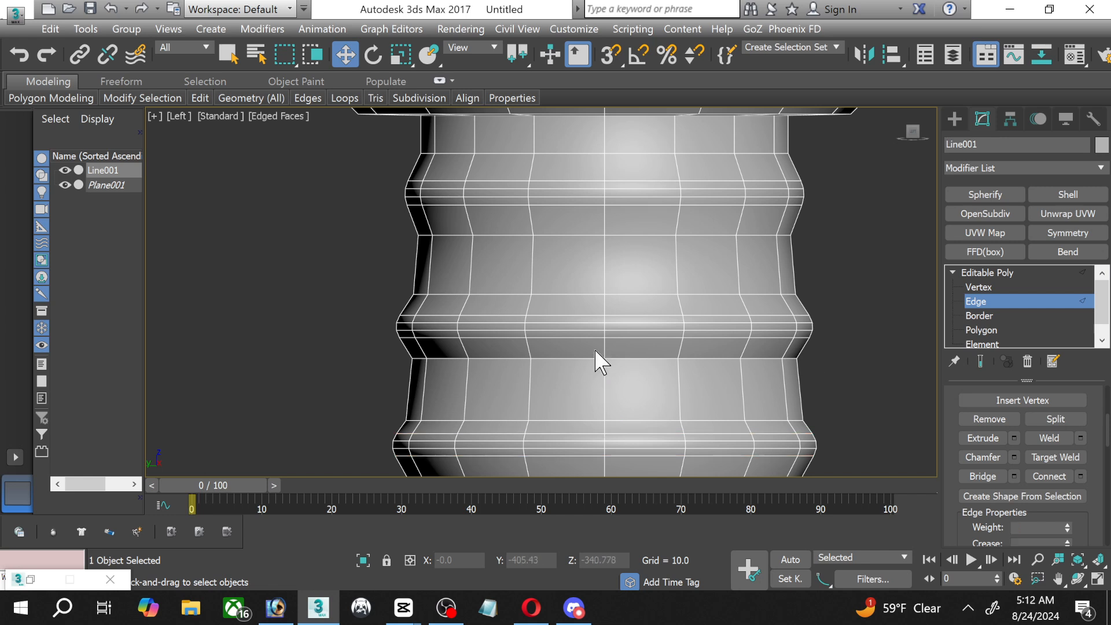
# Move the vertices of the three thread ridges on the bulb's base down about 7.4 units.
pyautogui.scroll(-10, 258, 345)
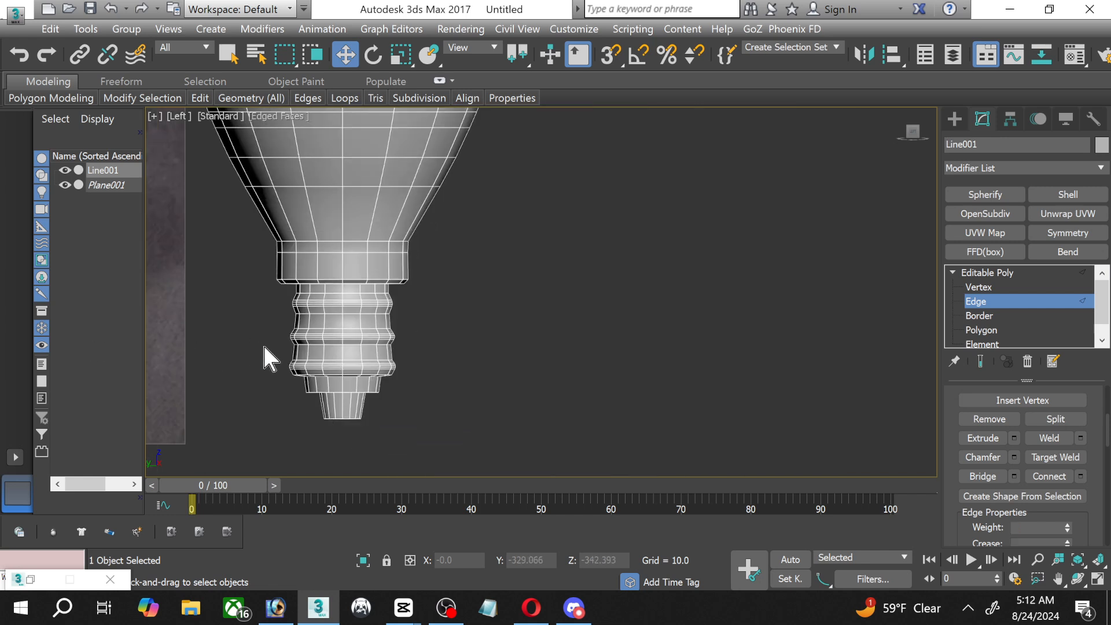
pyautogui.moveTo(266, 355); pyautogui.dragTo(602, 353, button='middle')
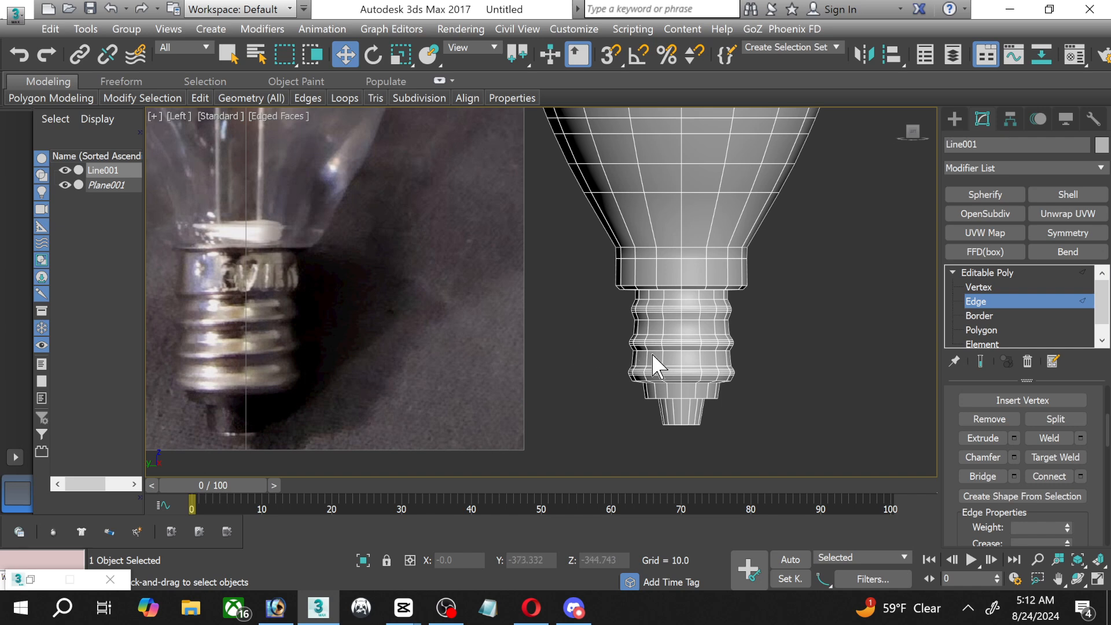
pyautogui.scroll(2, 699, 405)
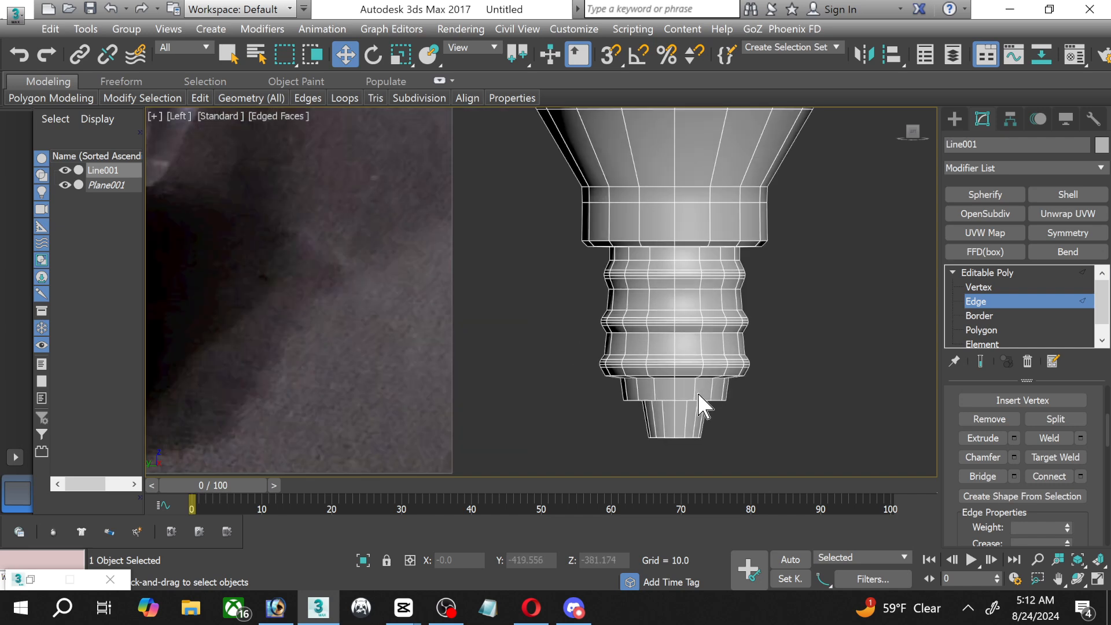
pyautogui.scroll(-2, 699, 406)
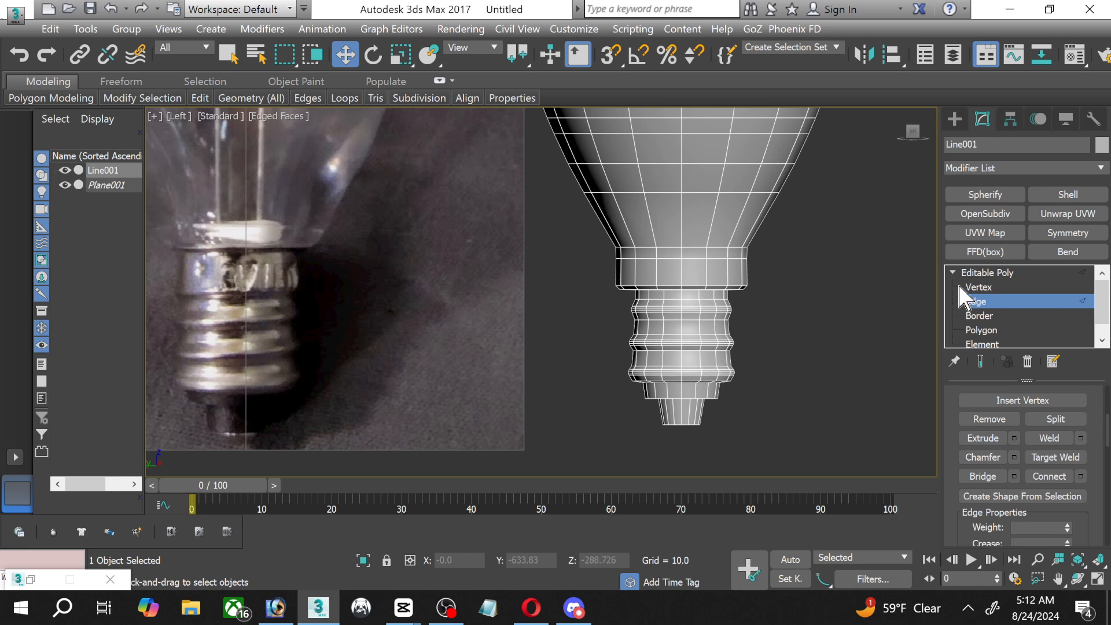
pyautogui.click(975, 287)
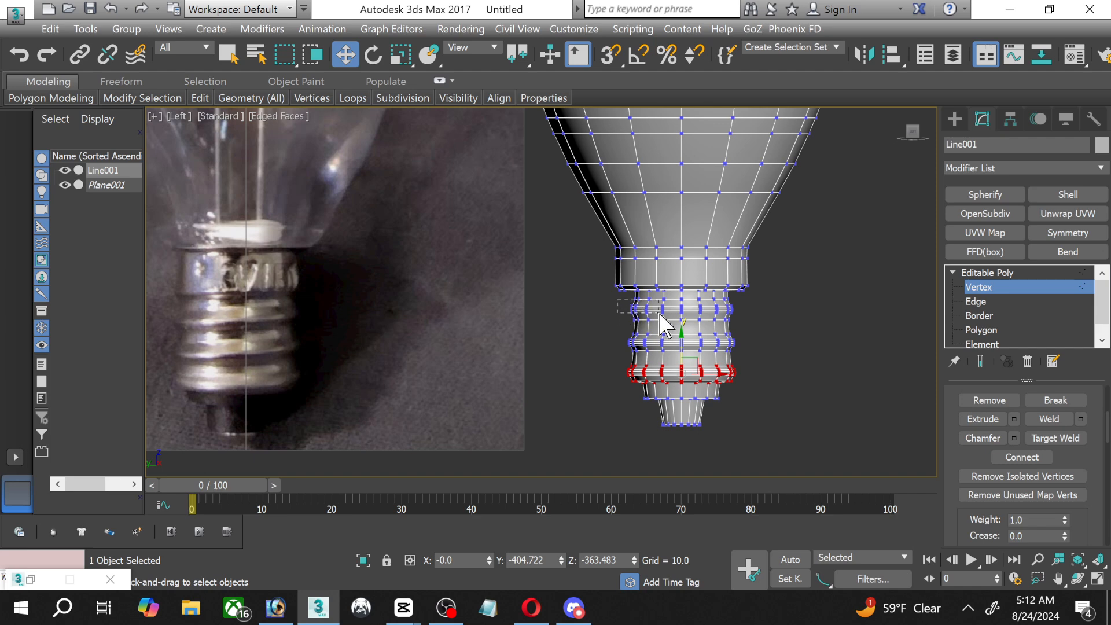
pyautogui.click(617, 311)
pyautogui.scroll(2, 697, 344)
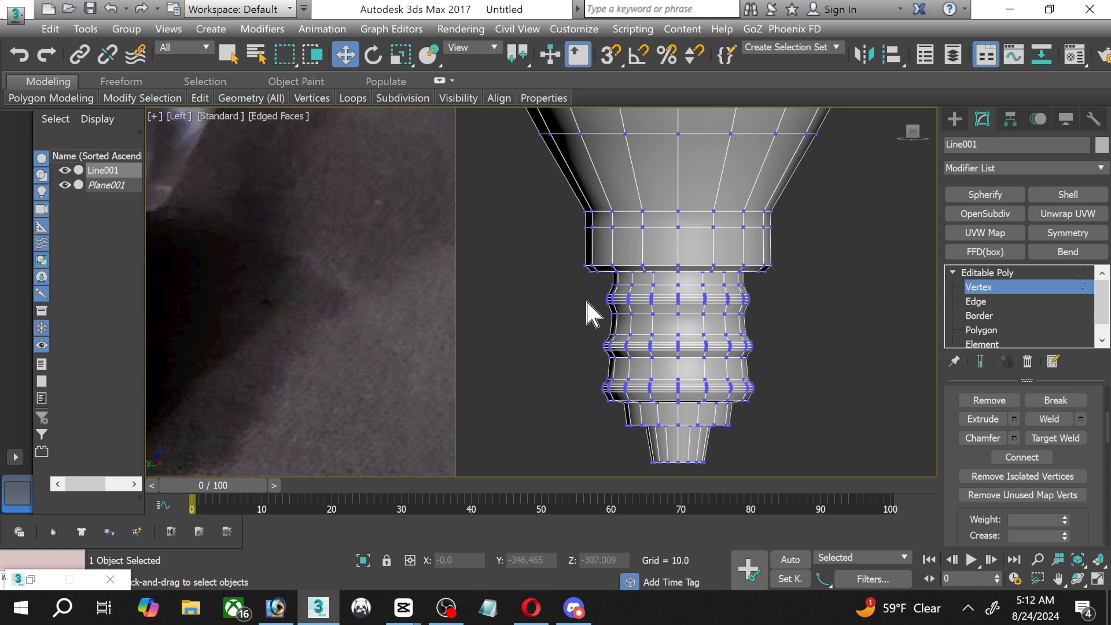
pyautogui.moveTo(583, 288); pyautogui.dragTo(810, 404)
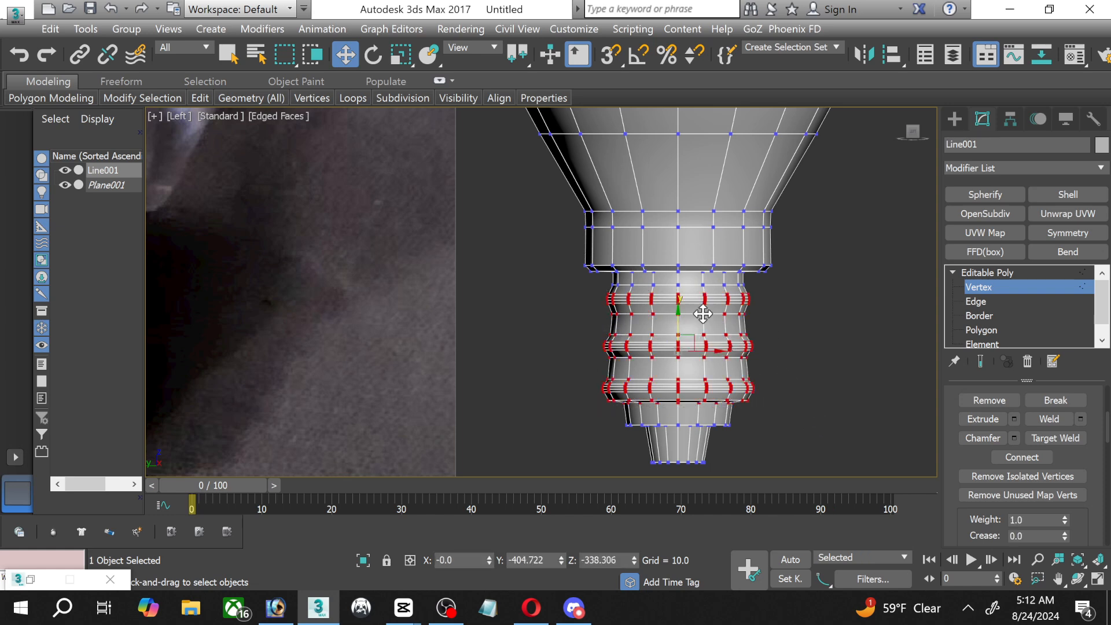
pyautogui.moveTo(676, 313); pyautogui.dragTo(682, 324)
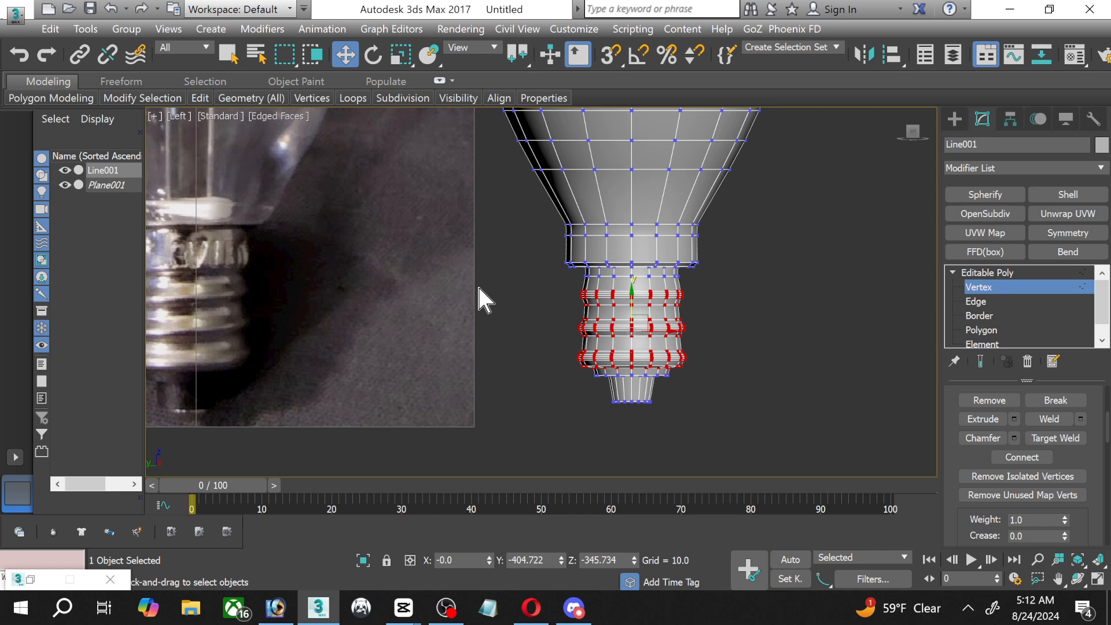
# Scale the edge loop just below the collar slightly outwards and compare the base with the reference photo.
pyautogui.scroll(-3, 479, 298)
pyautogui.moveTo(478, 297); pyautogui.dragTo(554, 301, button='middle')
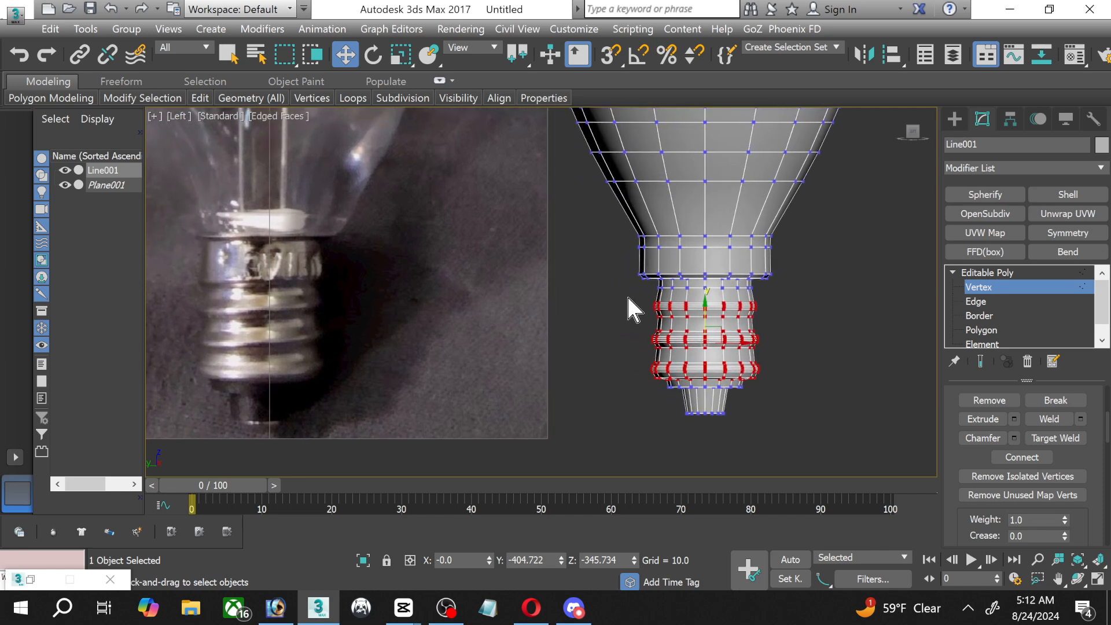
pyautogui.scroll(3, 712, 297)
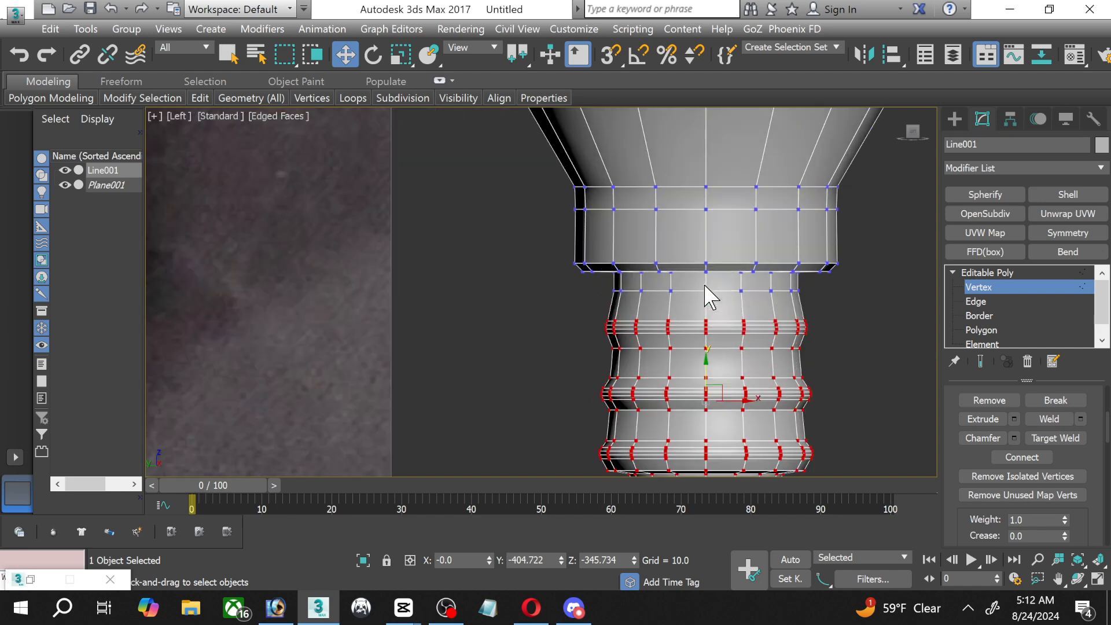
pyautogui.scroll(-2, 692, 317)
pyautogui.moveTo(570, 361); pyautogui.dragTo(732, 366, button='middle')
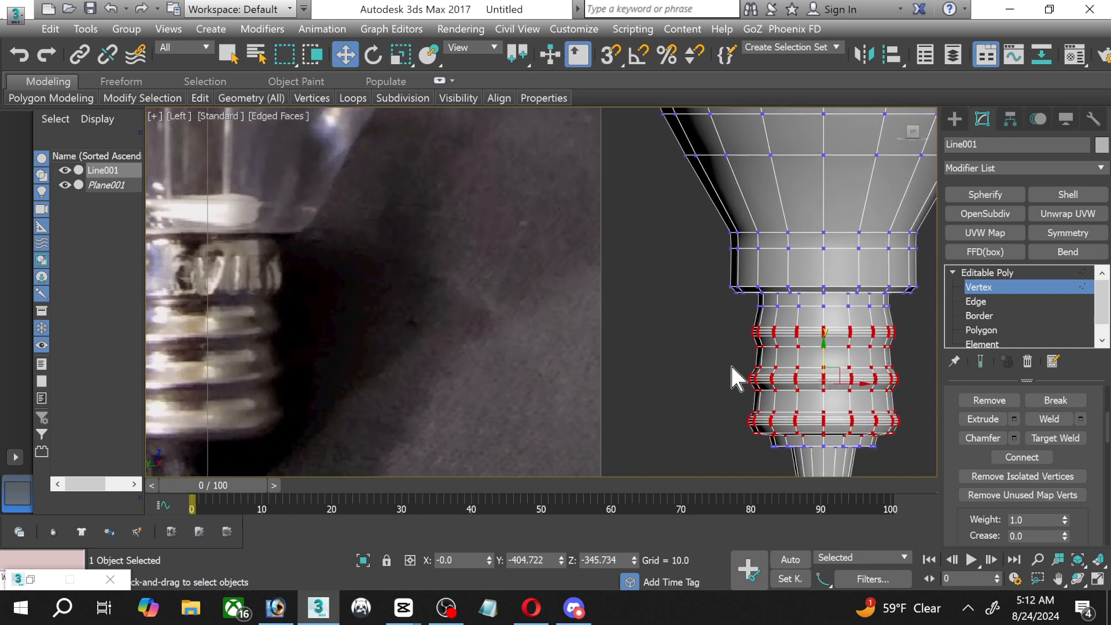
pyautogui.click(977, 302)
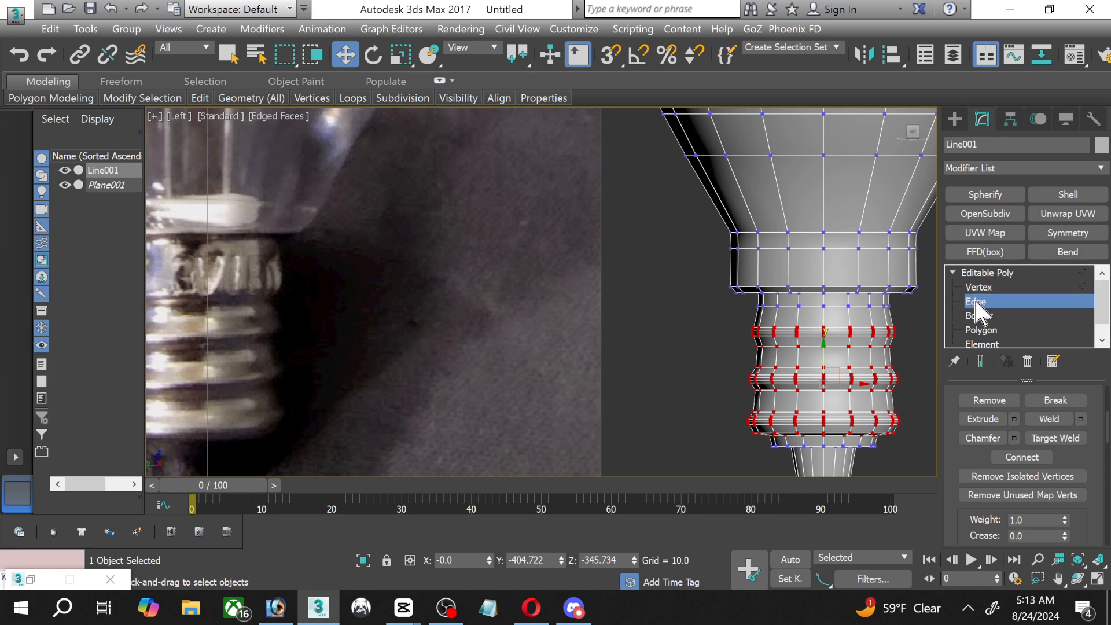
pyautogui.click(839, 305)
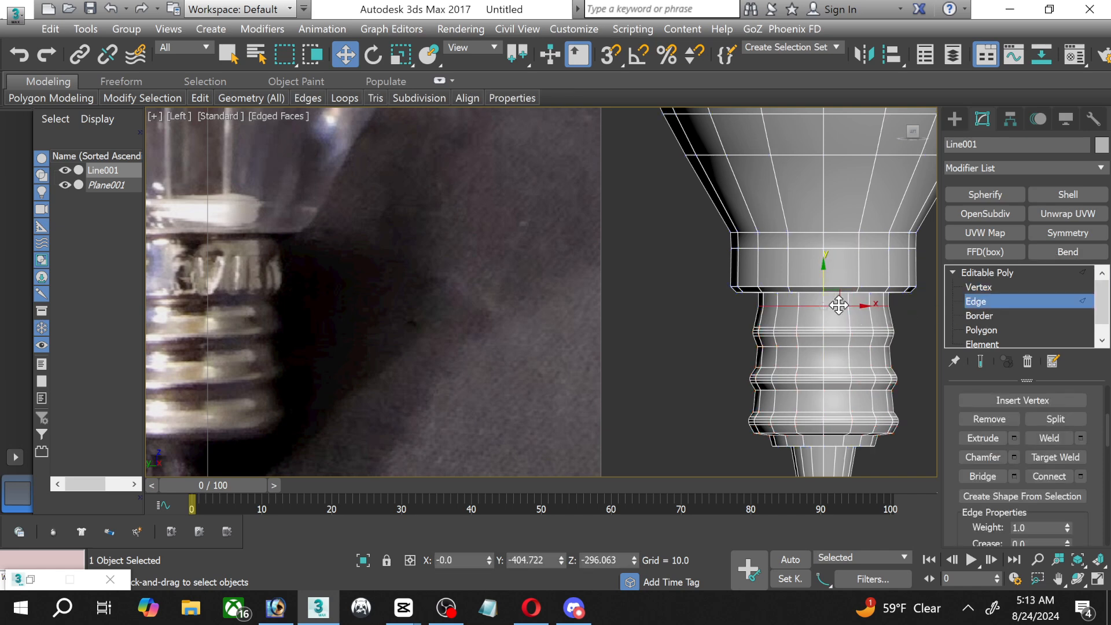
pyautogui.click(401, 55)
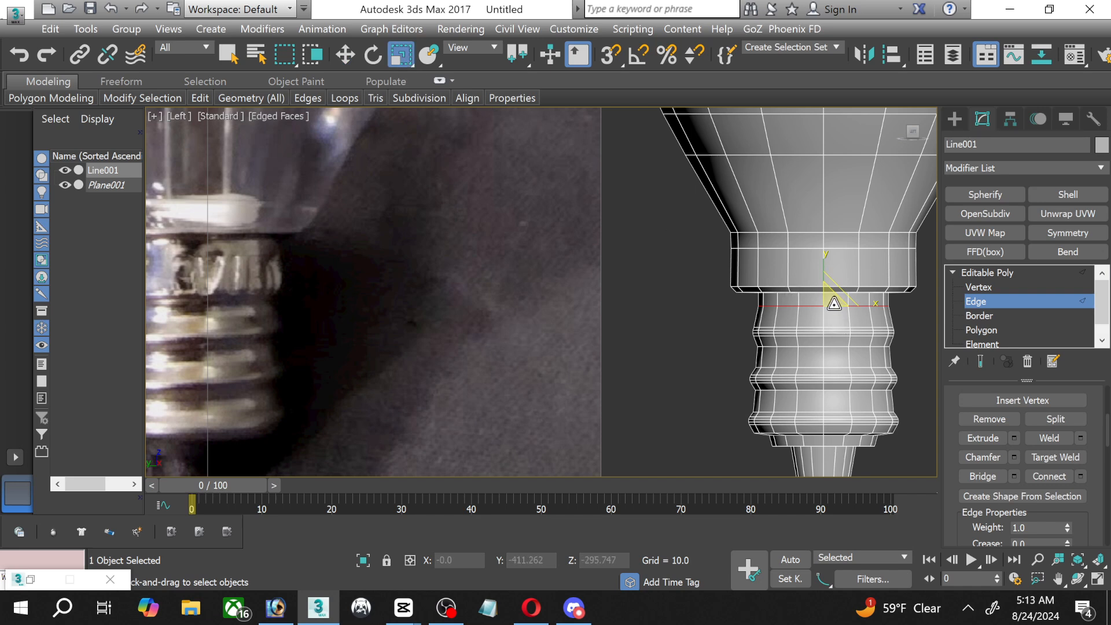
pyautogui.moveTo(834, 302); pyautogui.dragTo(833, 302)
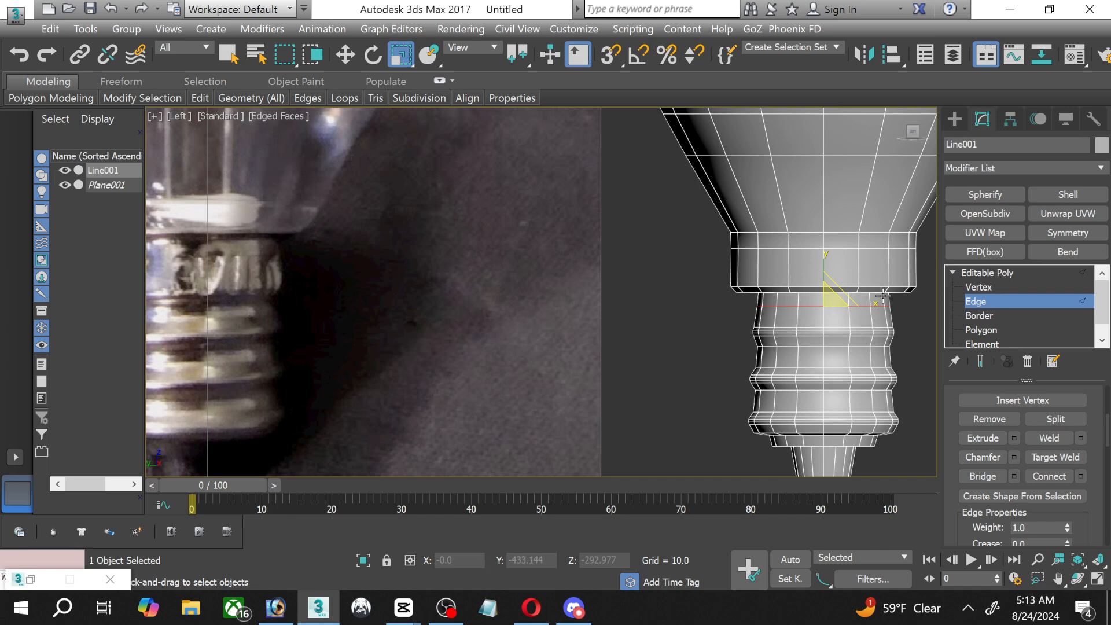
pyautogui.scroll(2, 863, 296)
pyautogui.moveTo(855, 292); pyautogui.dragTo(702, 262, button='middle')
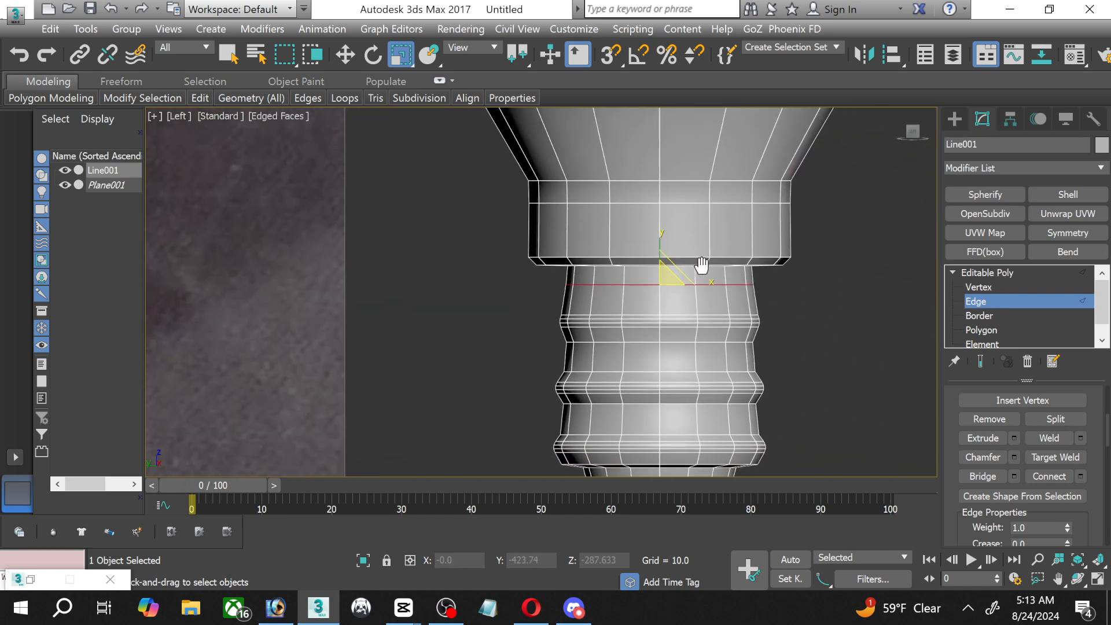
pyautogui.scroll(-2, 561, 321)
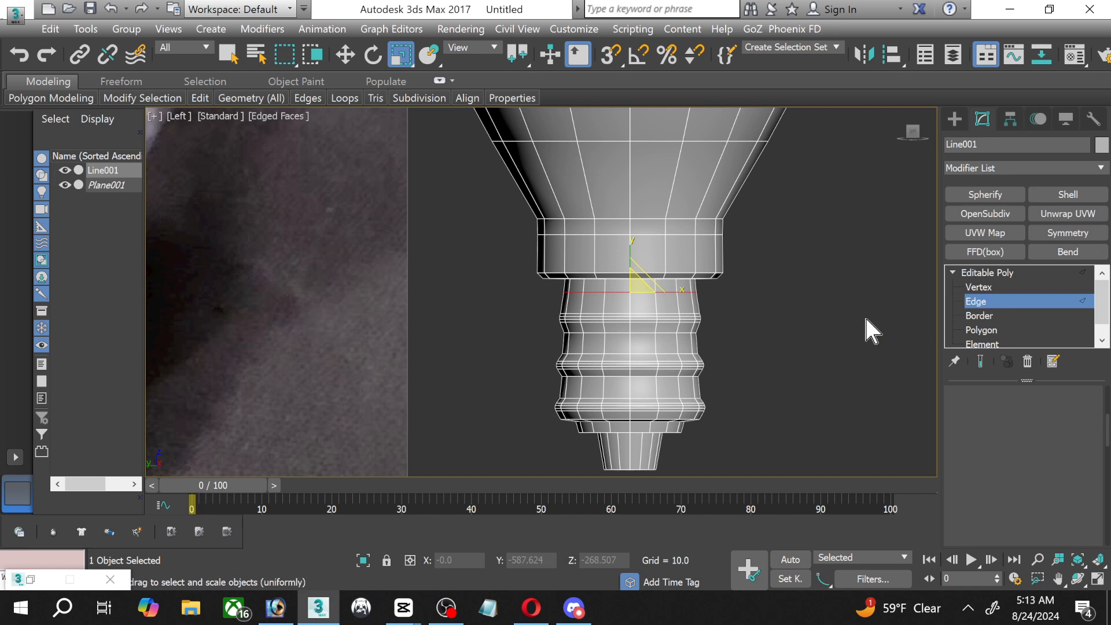
pyautogui.click(737, 344)
pyautogui.scroll(-2, 374, 364)
pyautogui.moveTo(373, 357); pyautogui.dragTo(515, 352, button='middle')
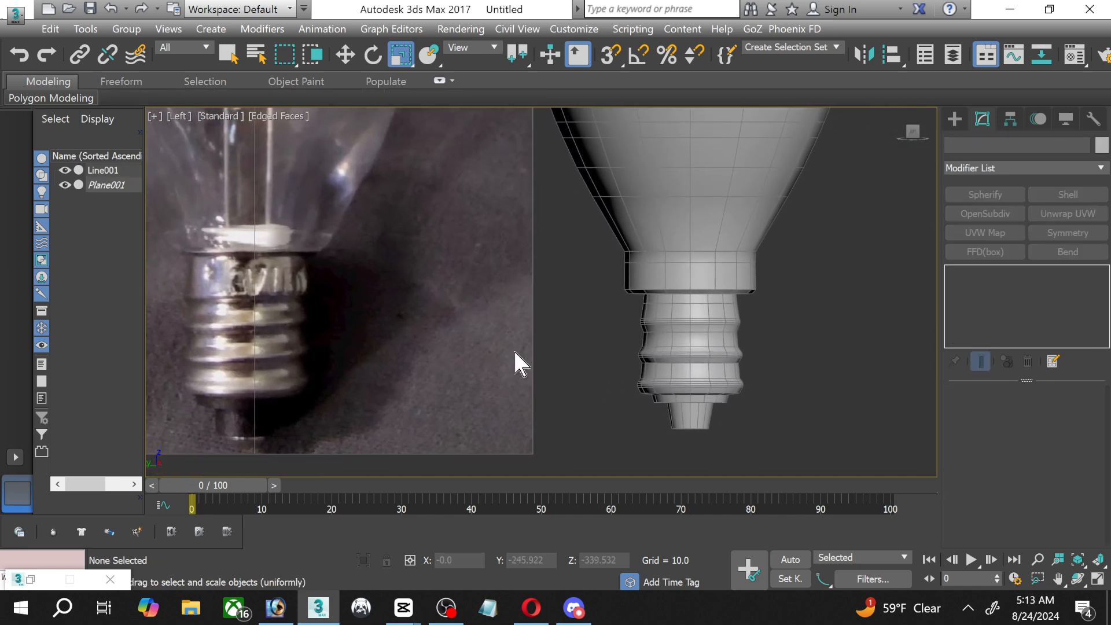
# Move the edge loop above the first ridge up about 8 units, close against the collar's underside.
pyautogui.scroll(5, 744, 311)
pyautogui.click(616, 315)
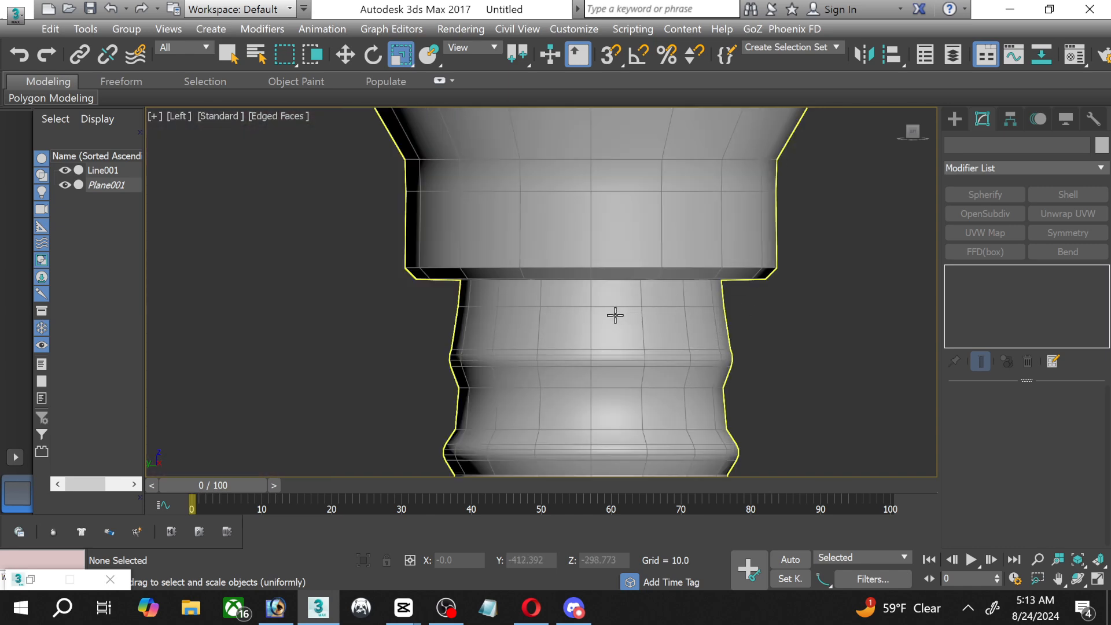
pyautogui.click(616, 315)
pyautogui.click(1004, 298)
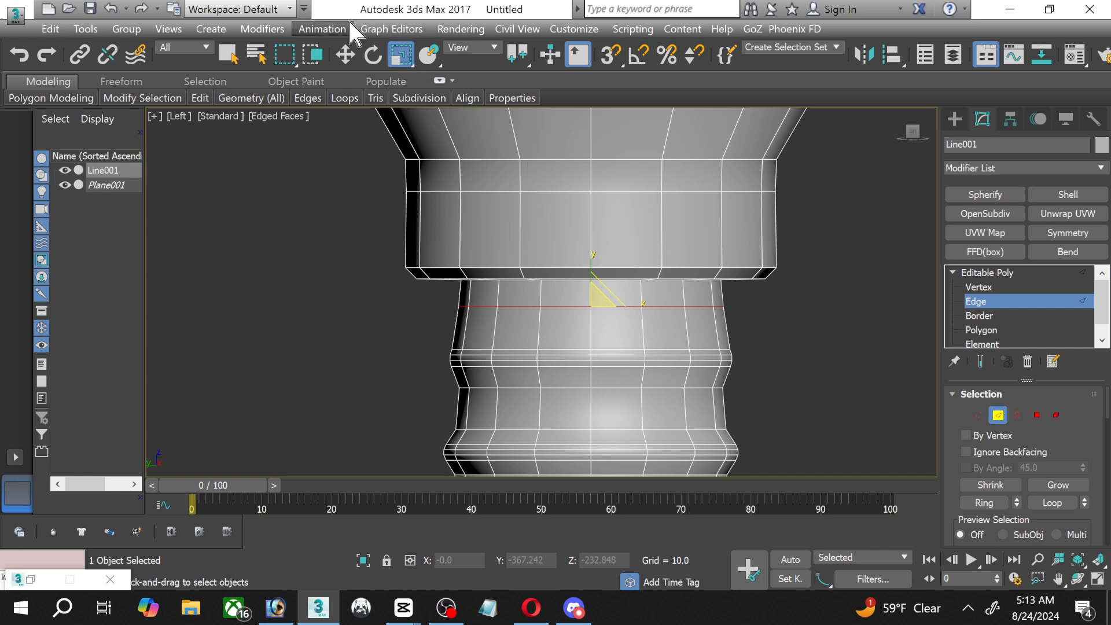
pyautogui.click(345, 54)
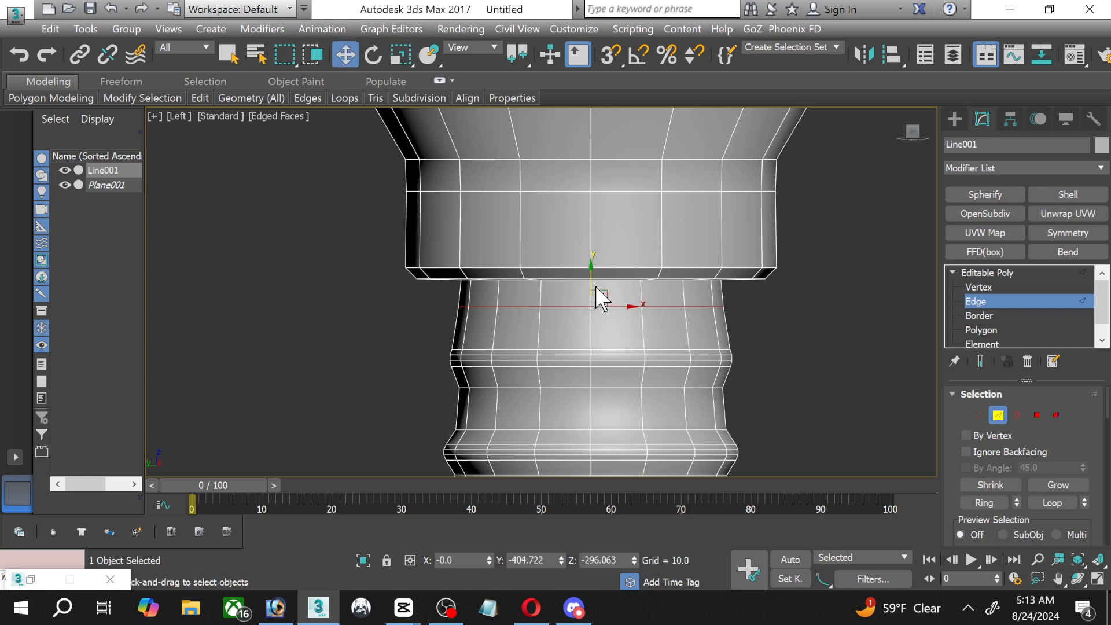
pyautogui.moveTo(591, 283); pyautogui.dragTo(590, 260)
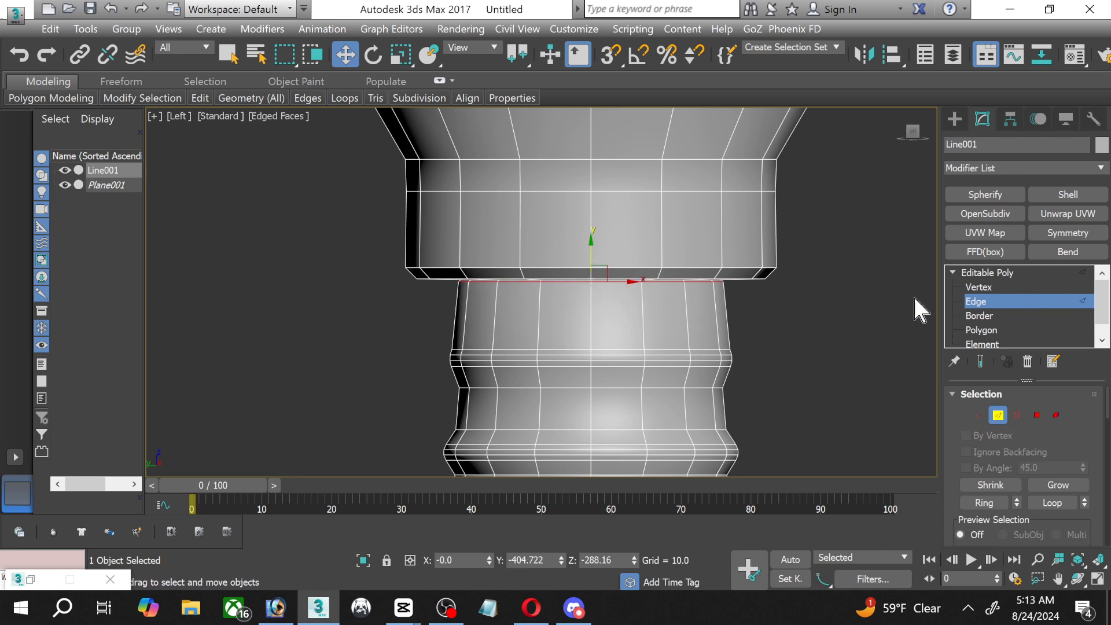
pyautogui.press('2')
pyautogui.click(849, 293)
pyautogui.click(677, 359)
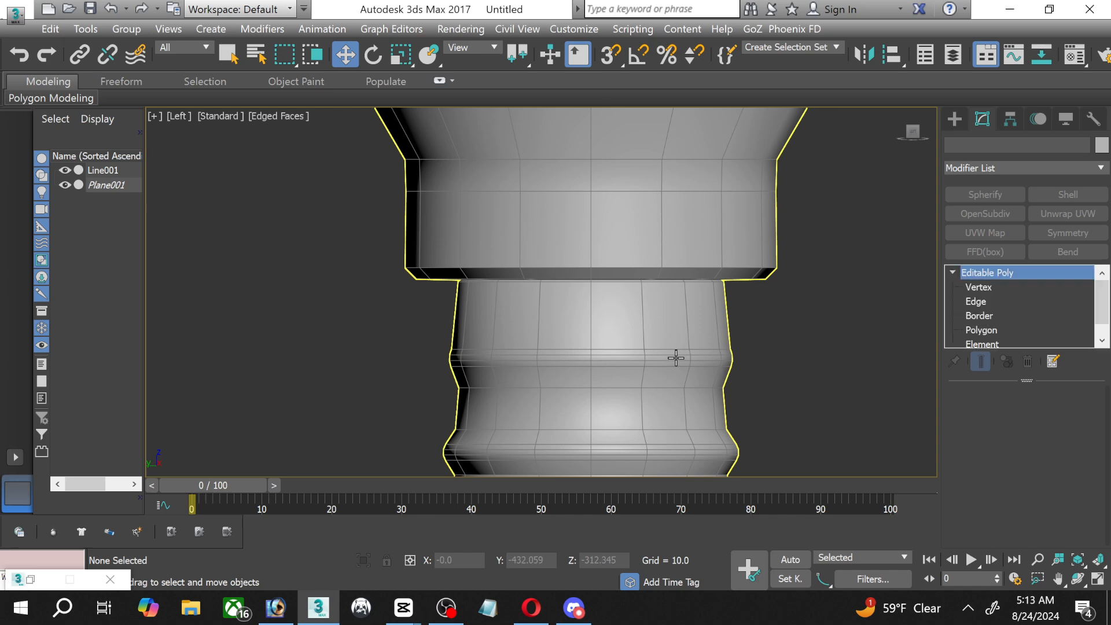
# Select all polygons of the threaded base and tip below the collar.
pyautogui.scroll(-3, 558, 377)
pyautogui.scroll(-2, 372, 353)
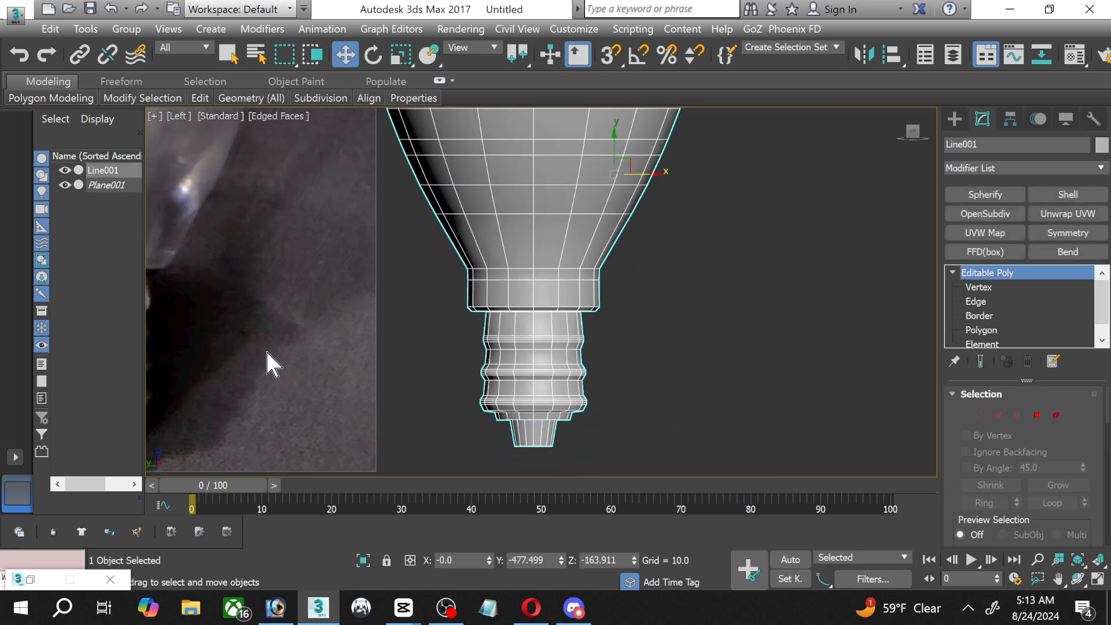
pyautogui.moveTo(266, 351); pyautogui.dragTo(473, 360, button='middle')
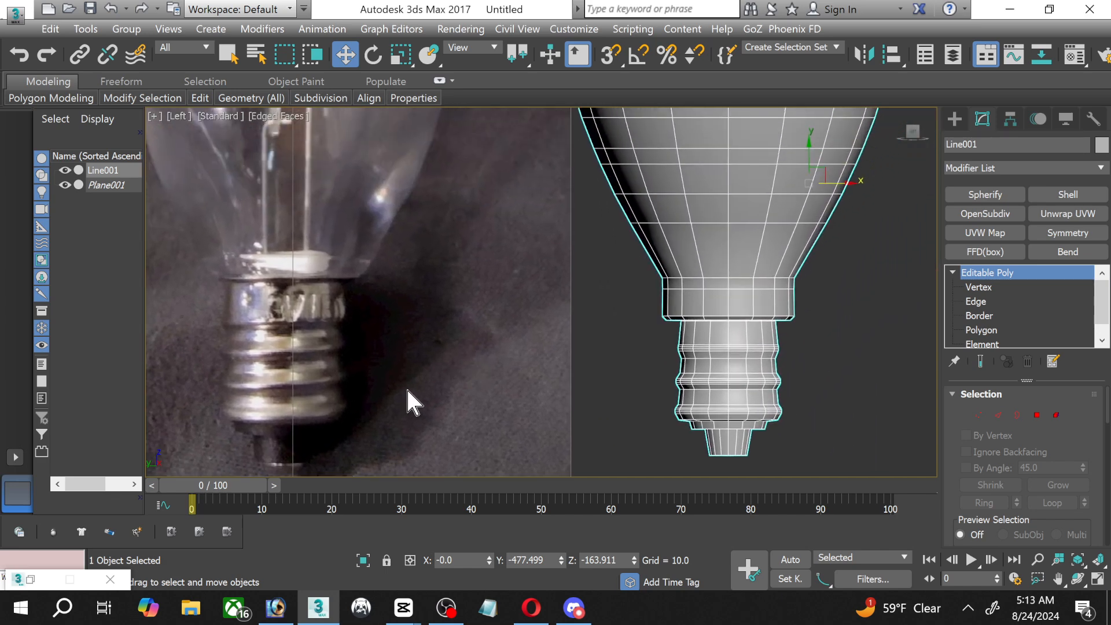
pyautogui.moveTo(406, 388); pyautogui.dragTo(406, 344, button='middle')
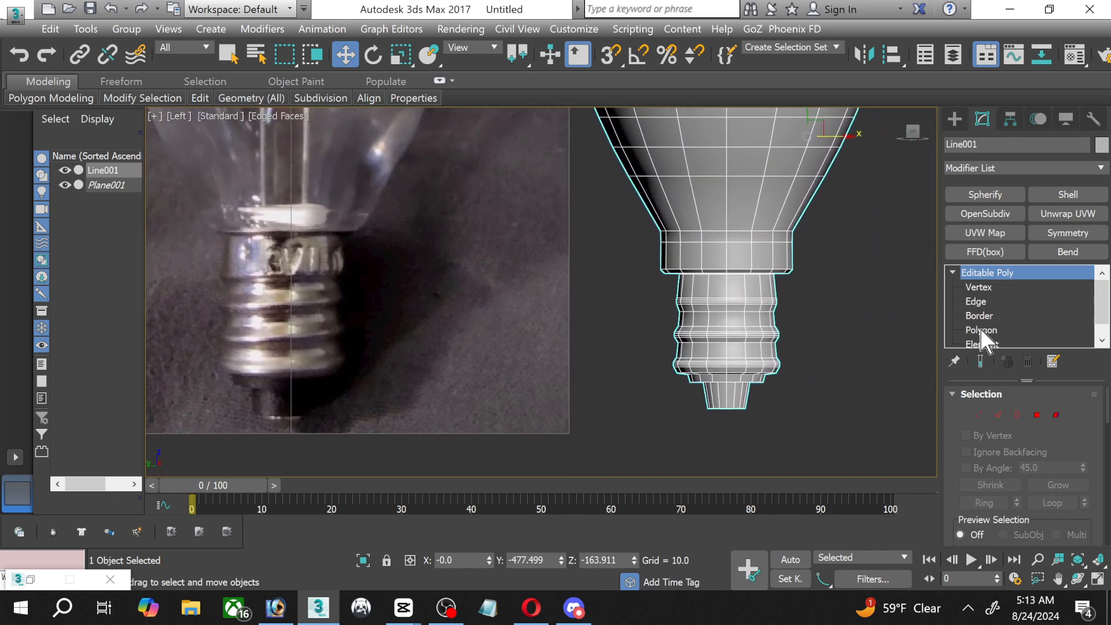
pyautogui.click(1000, 330)
pyautogui.moveTo(743, 425); pyautogui.dragTo(652, 276)
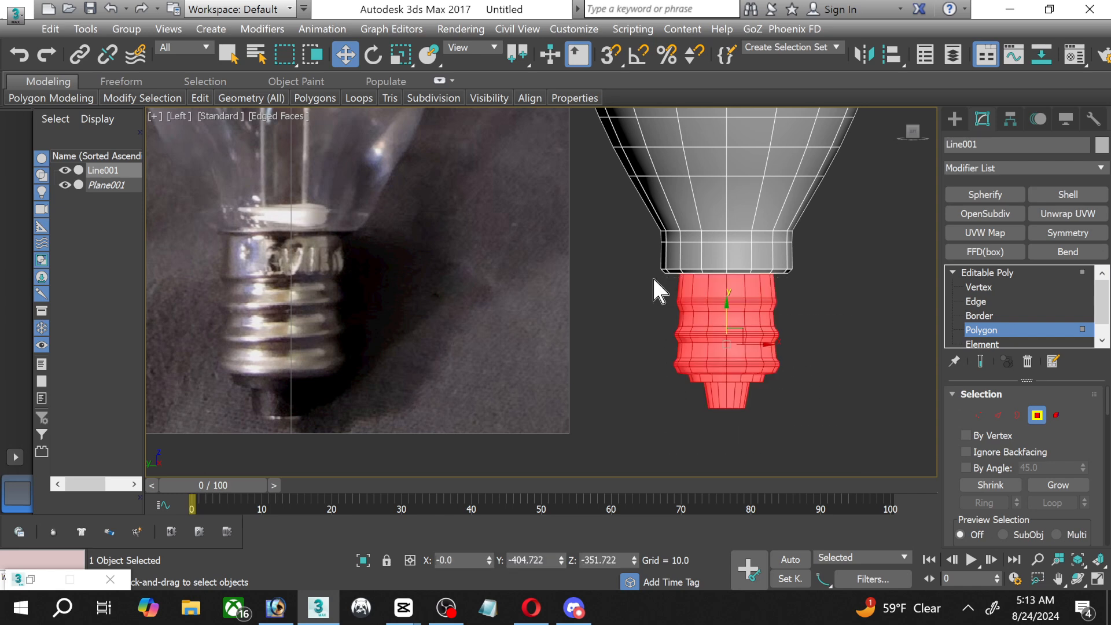
# Maximize the Perspective view and display the model with edged faces.
pyautogui.click(1098, 579)
pyautogui.rightClick(901, 453)
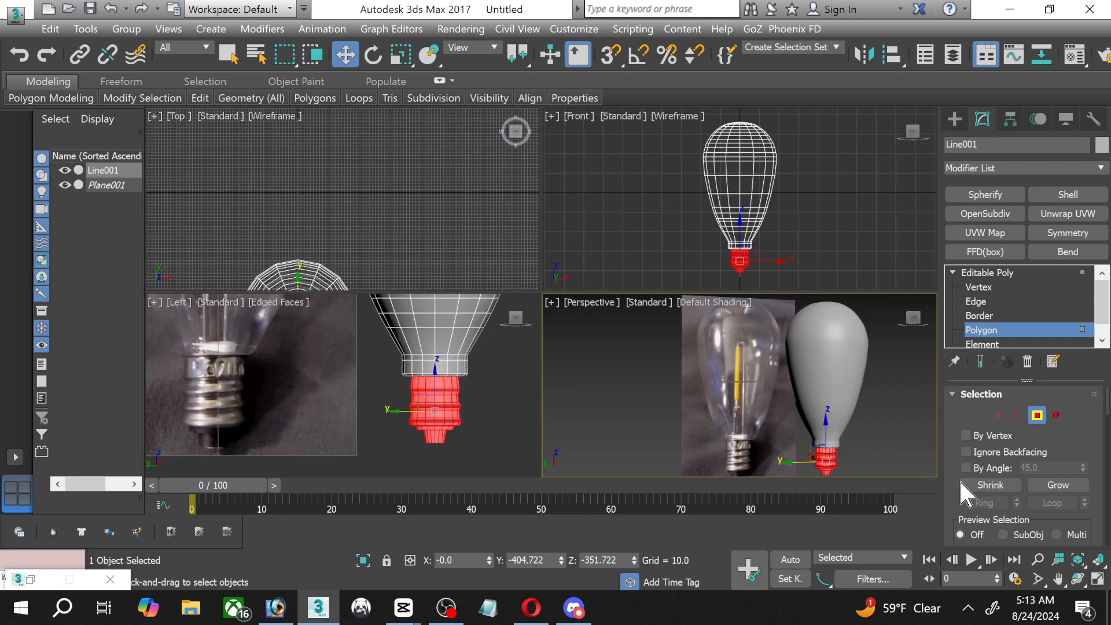
pyautogui.click(1098, 579)
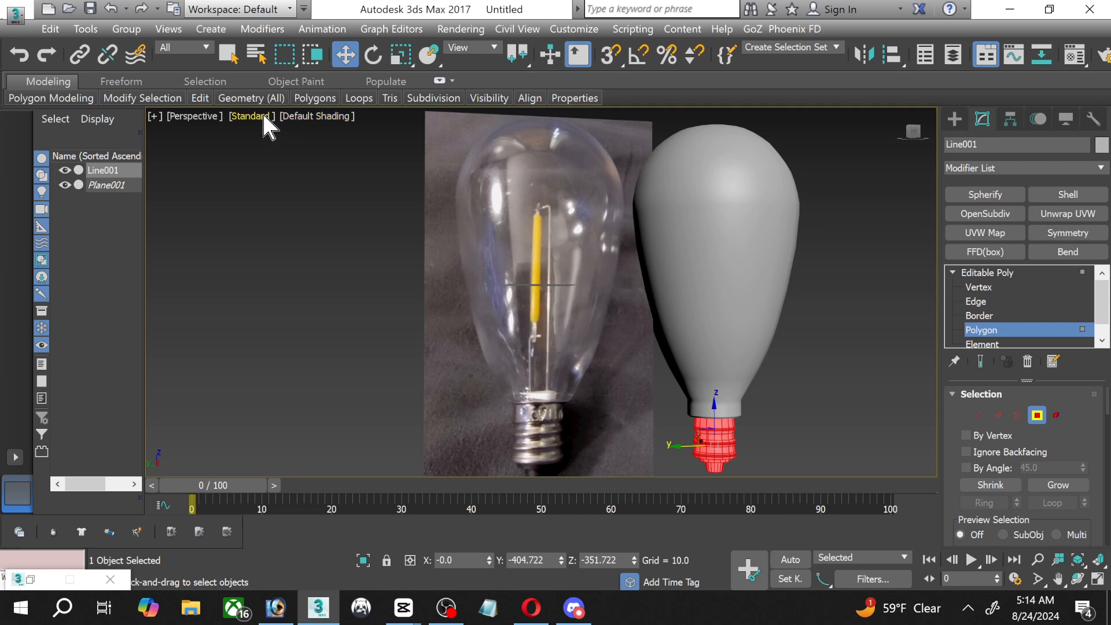
pyautogui.click(296, 117)
pyautogui.click(377, 263)
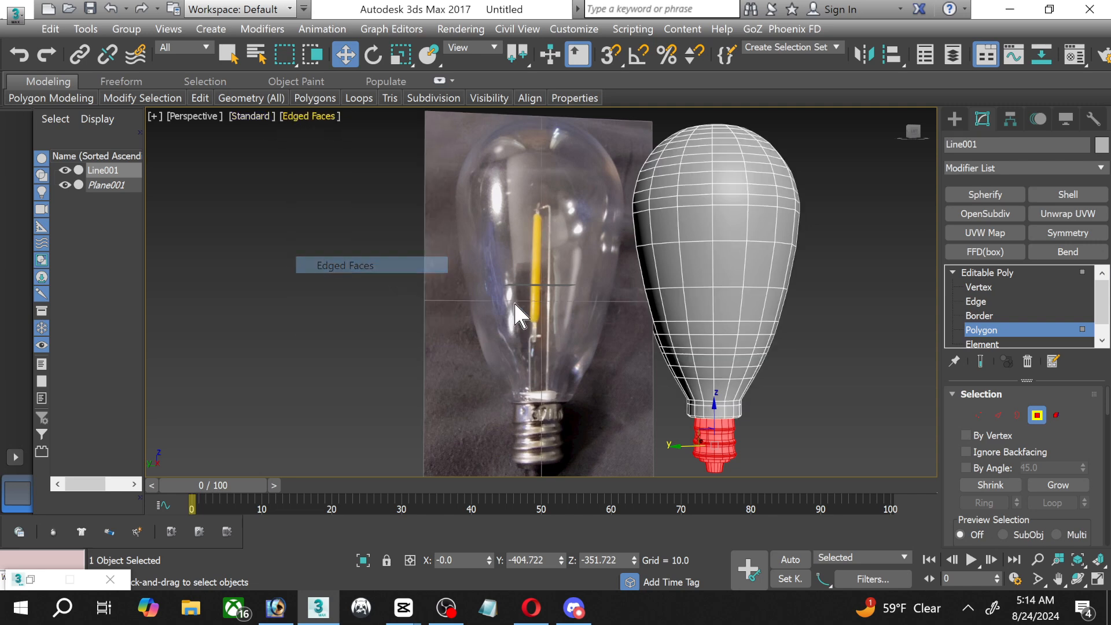
# Switch to edge editing and bring the joint between the collar's underside and the threaded base into close view.
pyautogui.click(1078, 578)
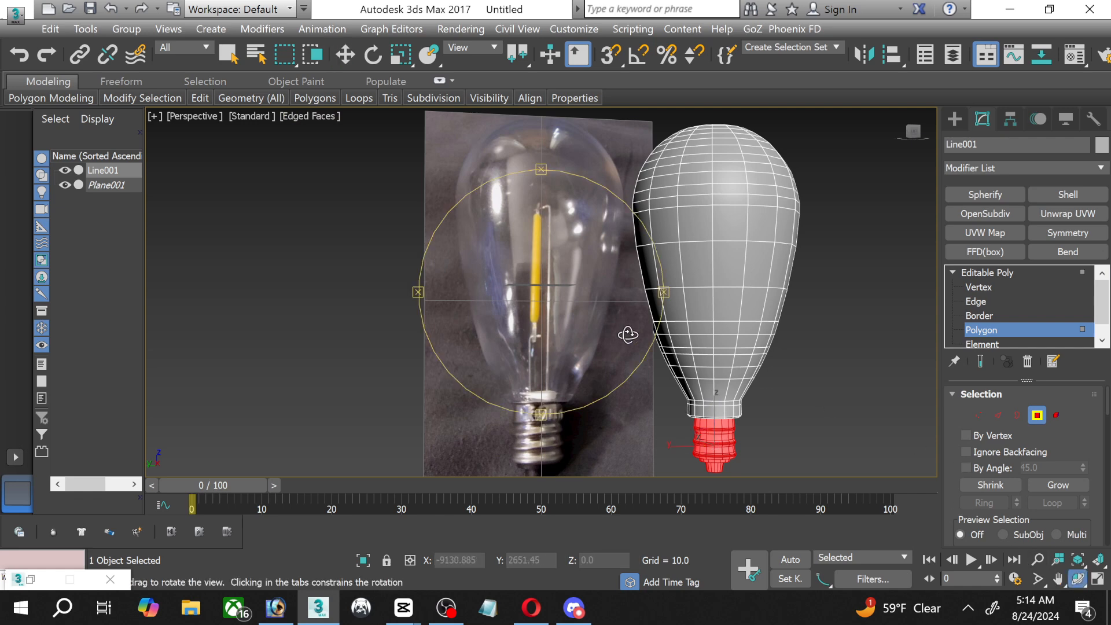
pyautogui.moveTo(639, 329); pyautogui.dragTo(620, 294)
pyautogui.scroll(5, 772, 458)
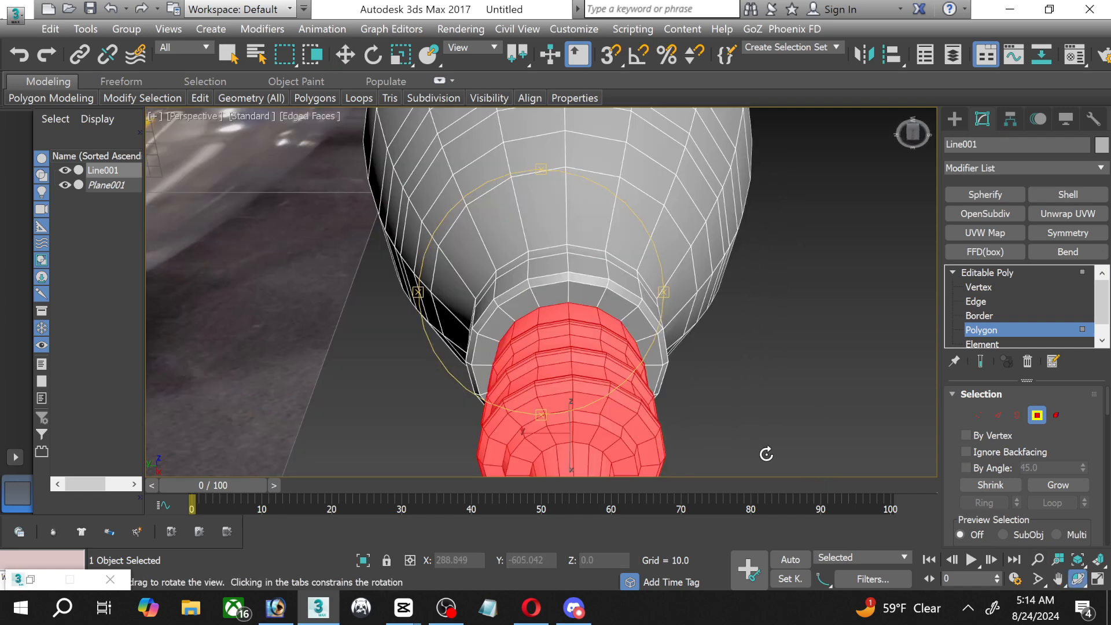
pyautogui.moveTo(611, 383); pyautogui.dragTo(540, 332)
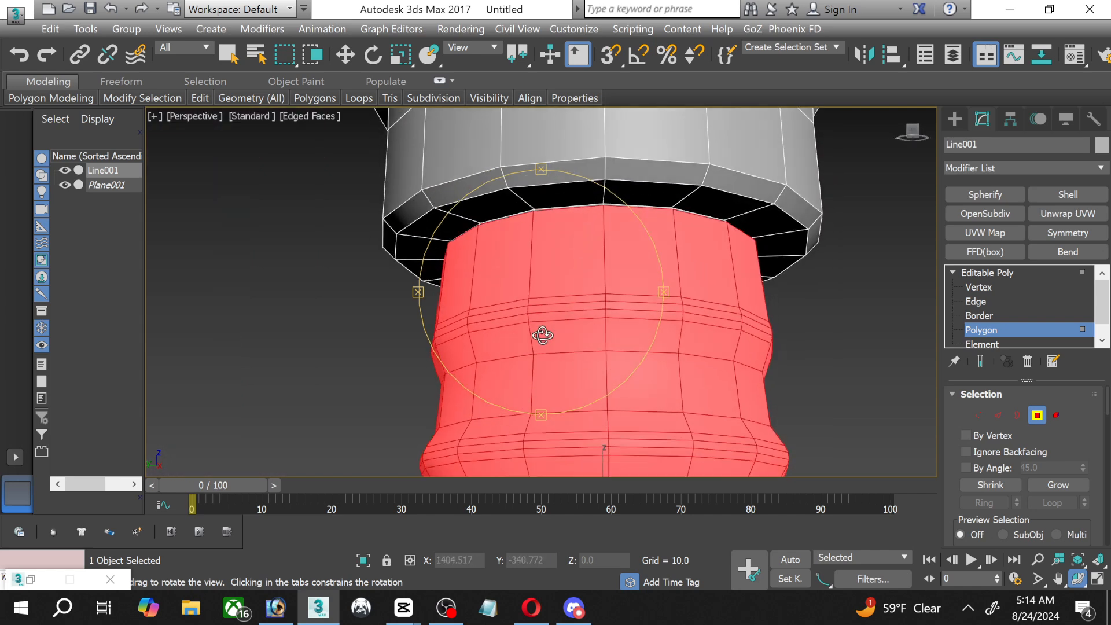
pyautogui.click(979, 301)
pyautogui.press('w')
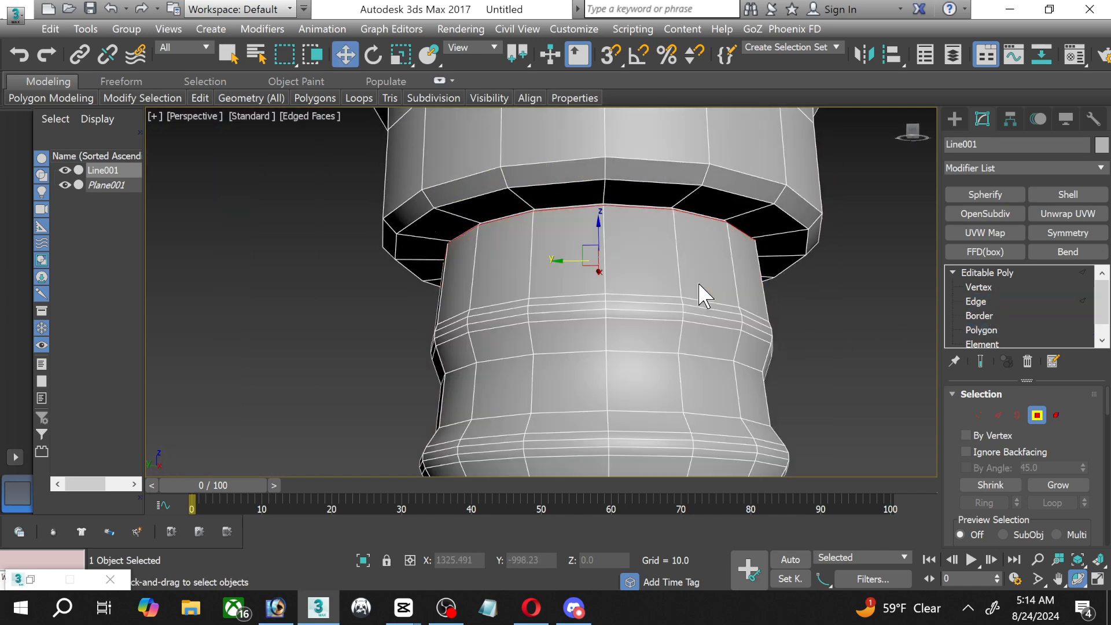
pyautogui.scroll(5, 515, 216)
pyautogui.scroll(2, 516, 215)
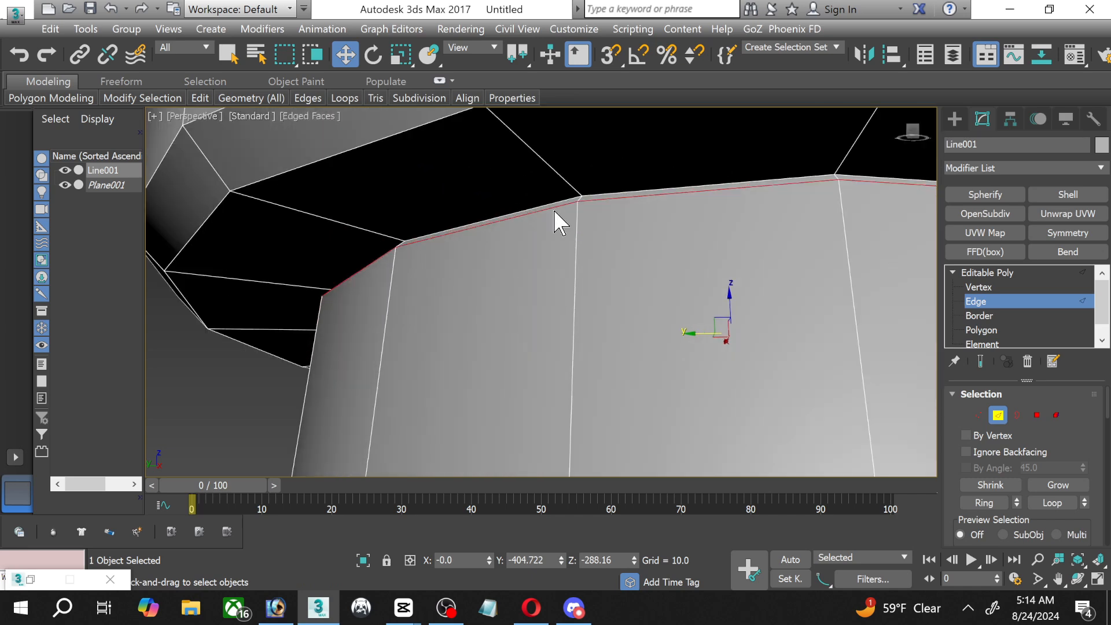
pyautogui.click(568, 185)
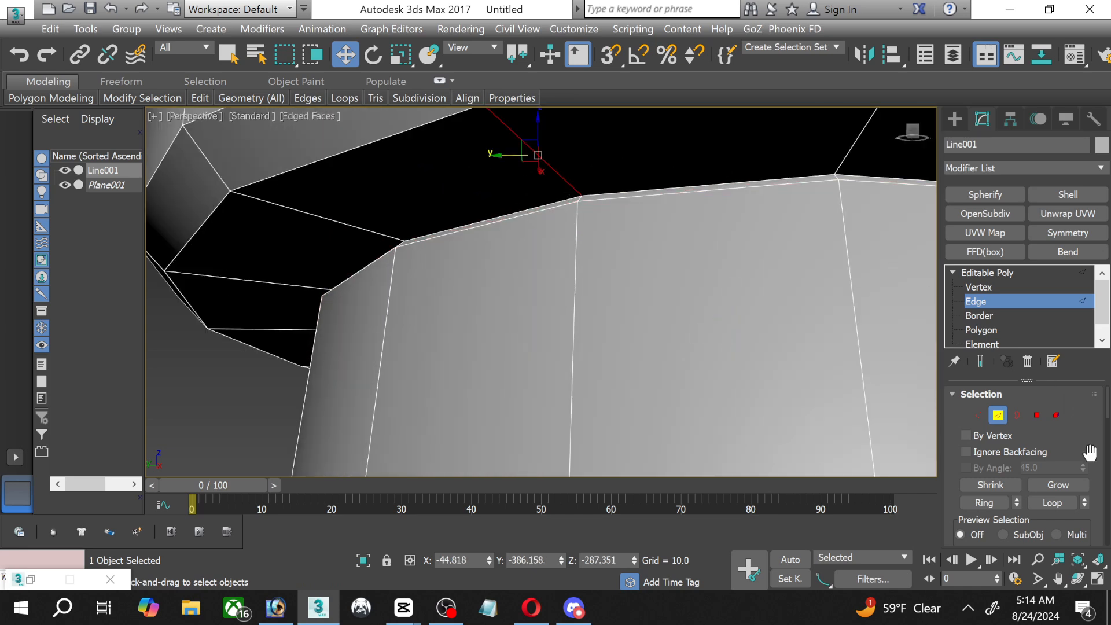
pyautogui.click(1052, 503)
pyautogui.scroll(-3, 1056, 505)
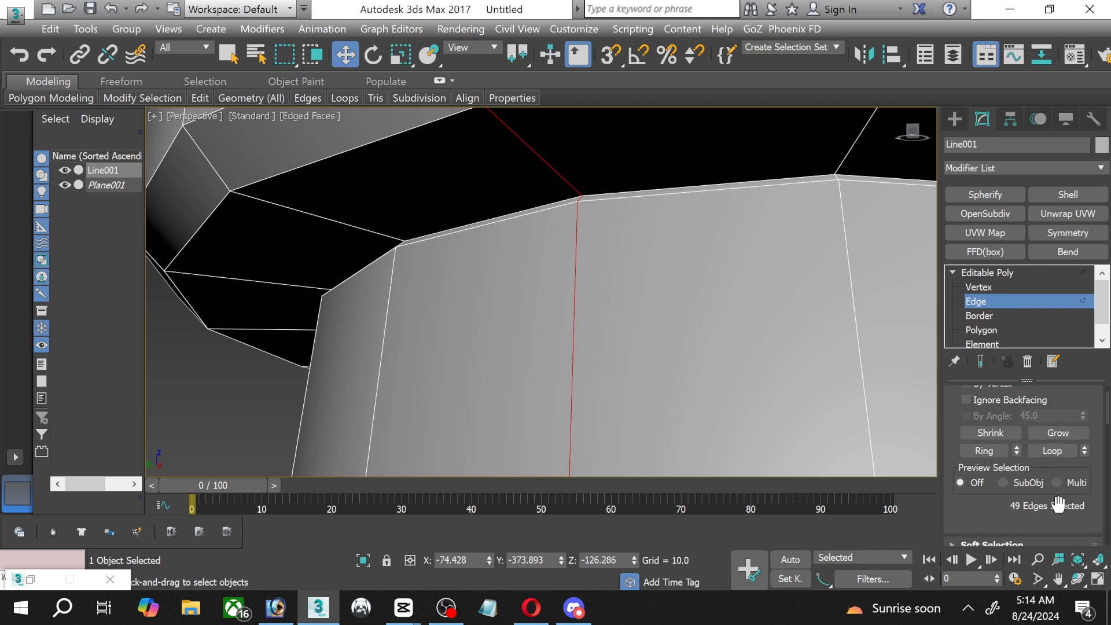
pyautogui.click(689, 236)
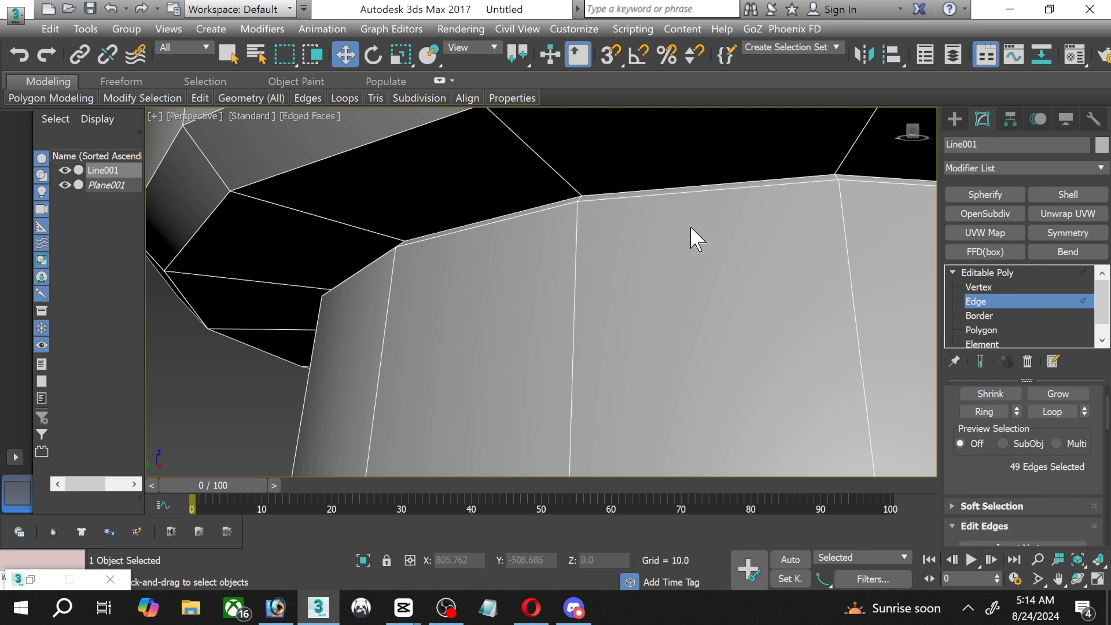
# Connect the ring of radial edges on the collar's underside with 1 segment, slid 97 towards the threaded base.
pyautogui.click(551, 168)
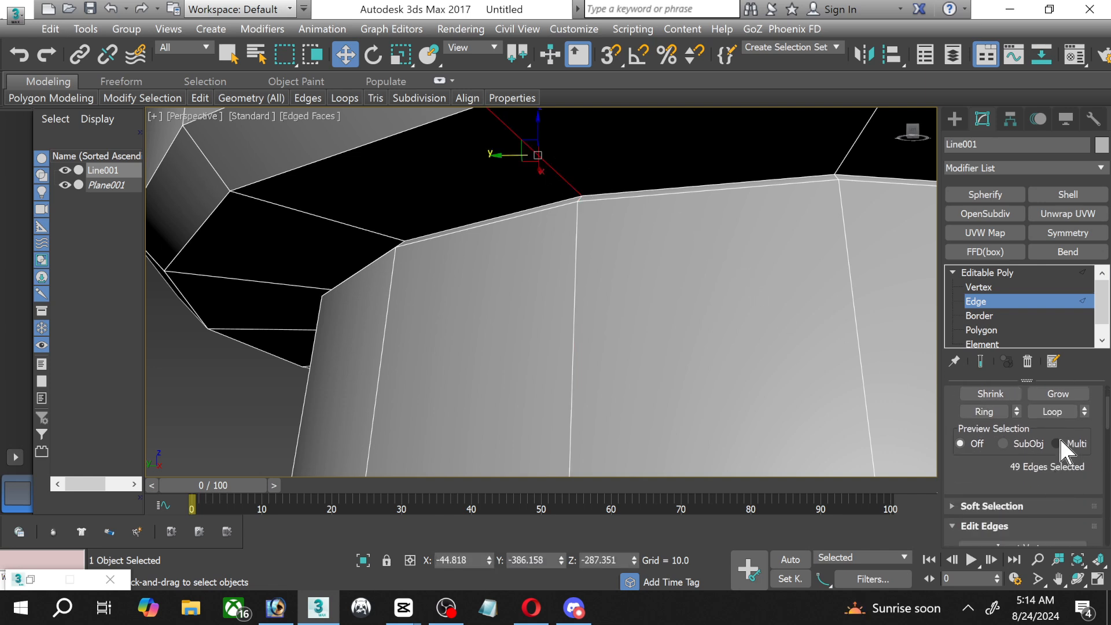
pyautogui.click(984, 412)
pyautogui.scroll(-1, 1018, 440)
pyautogui.scroll(-4, 1051, 476)
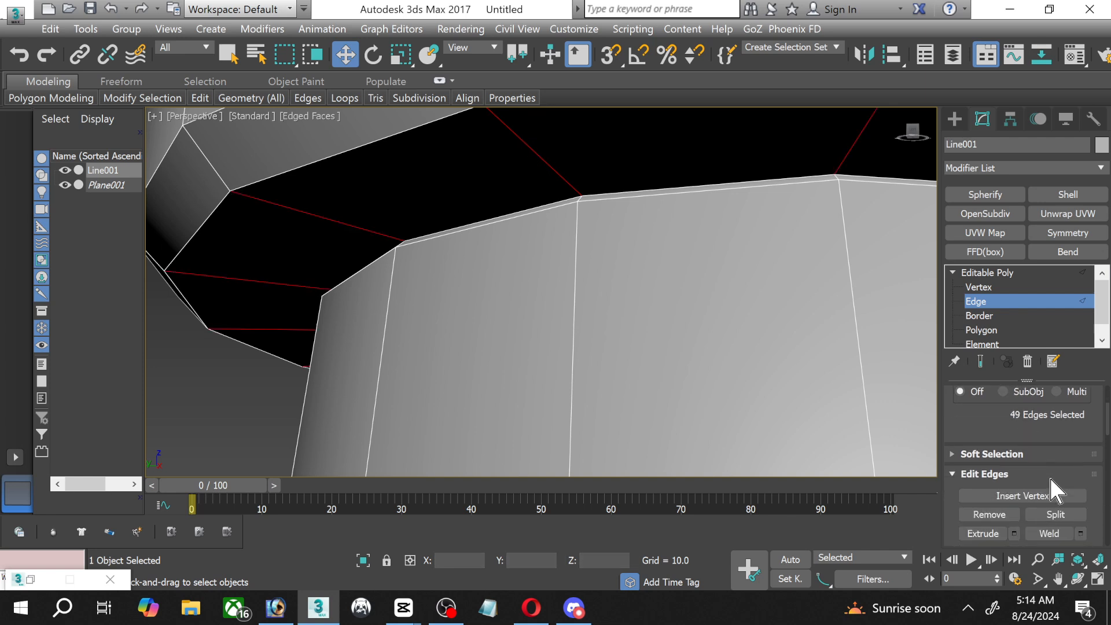
pyautogui.click(1080, 523)
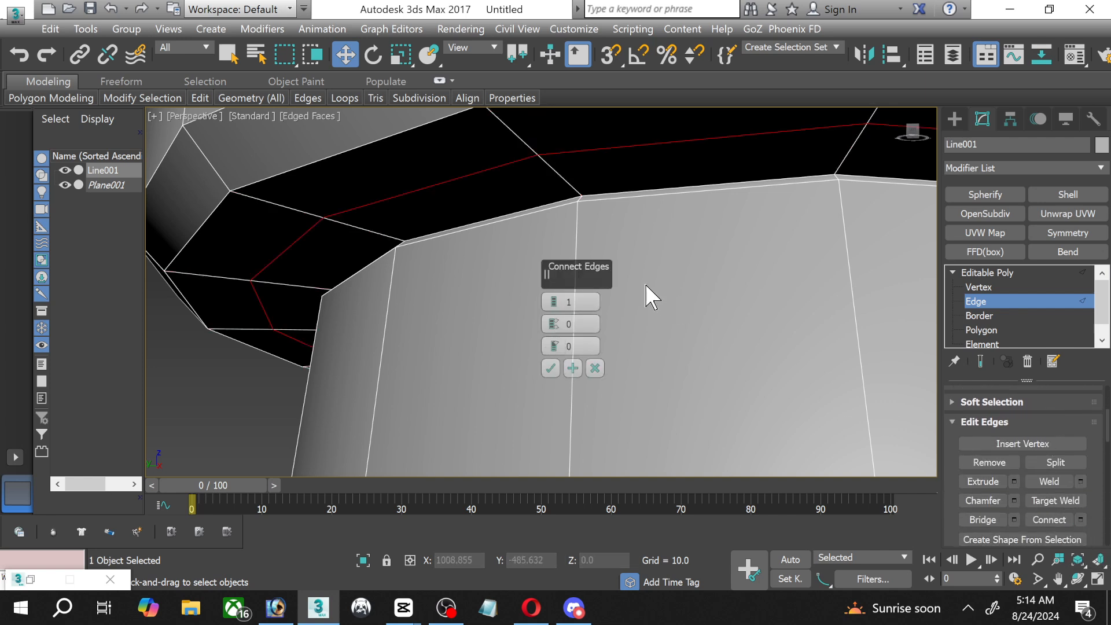
pyautogui.moveTo(551, 347); pyautogui.dragTo(548, 179)
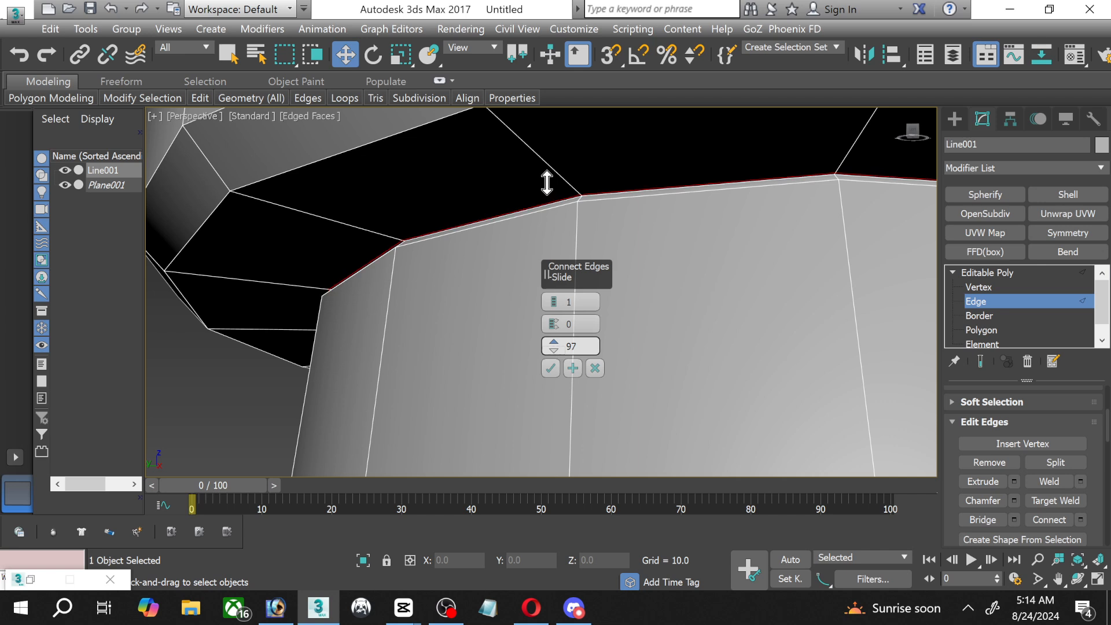
pyautogui.click(550, 368)
# Return to the polygon selection of the threaded base and grow it once to include the thin strip at the collar.
pyautogui.click(1022, 330)
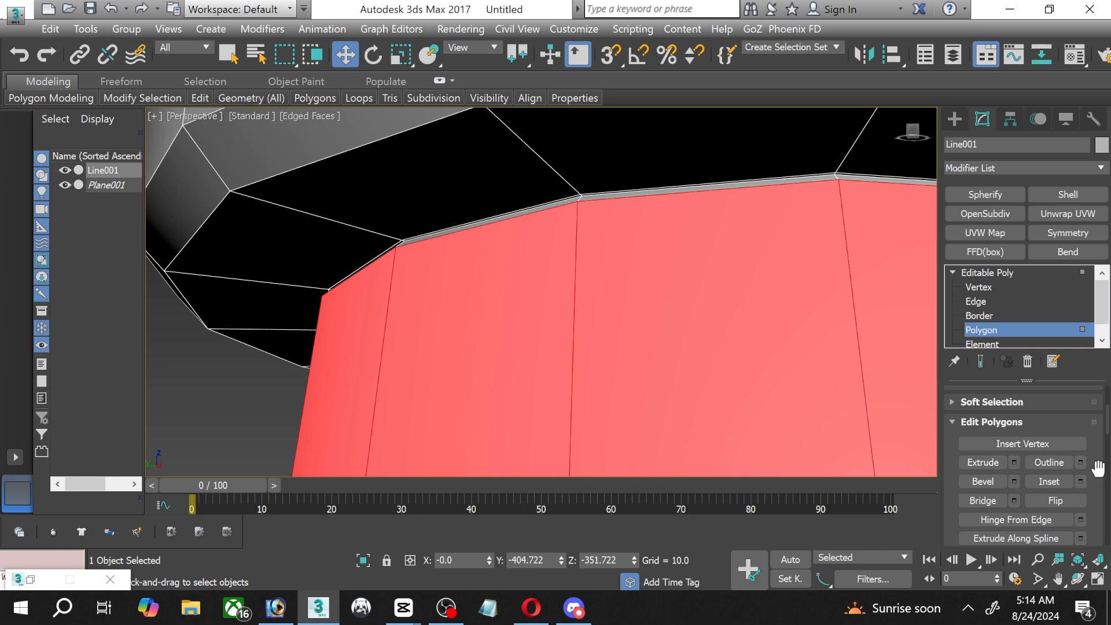
pyautogui.scroll(3, 1088, 466)
pyautogui.scroll(2, 1092, 463)
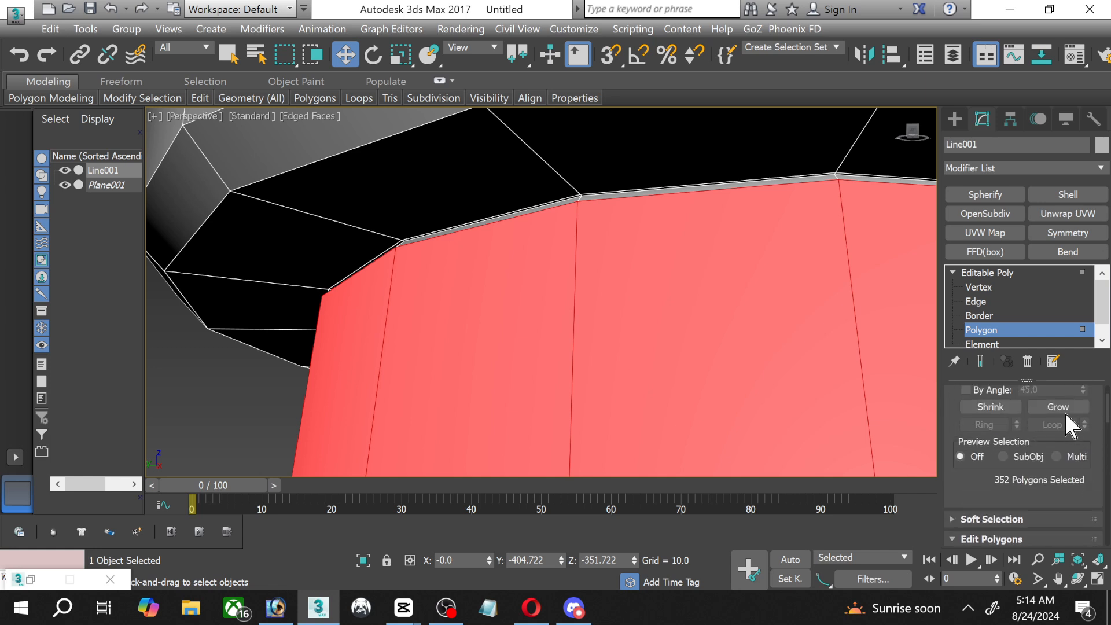
pyautogui.click(1054, 408)
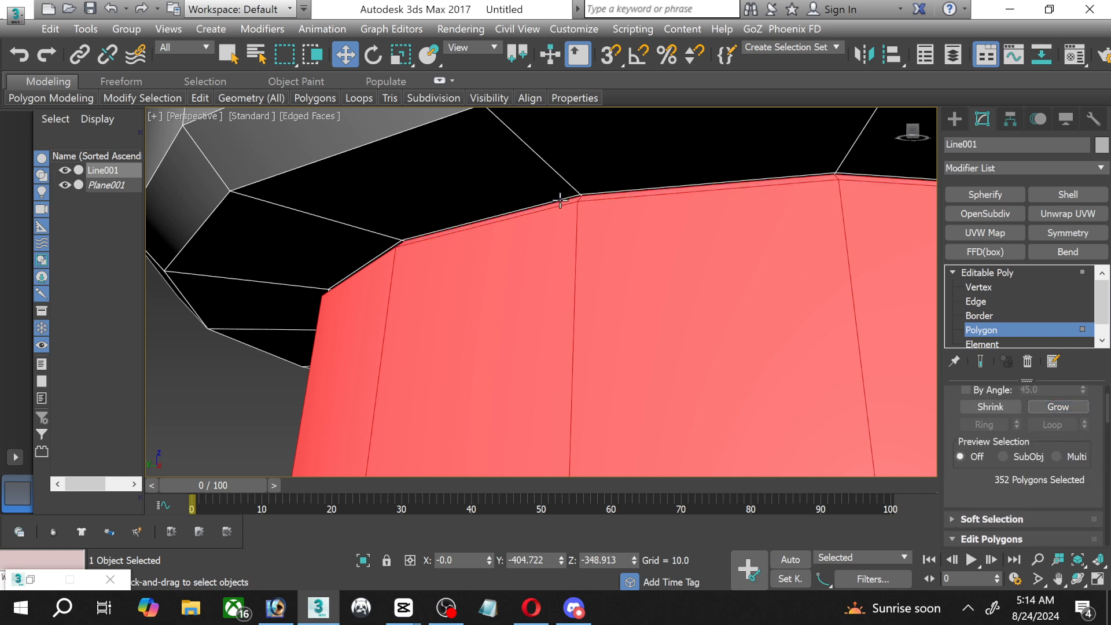
# Save the selected polygons of the base as a named selection set called Socket.
pyautogui.moveTo(514, 243); pyautogui.dragTo(486, 162, button='middle')
pyautogui.scroll(-4, 481, 194)
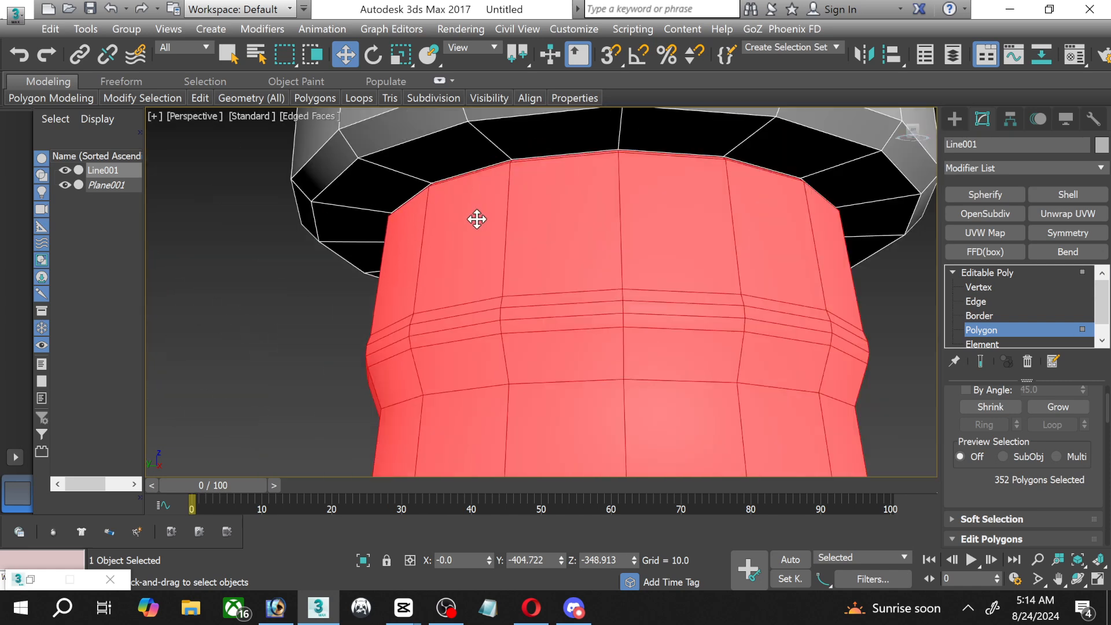
pyautogui.scroll(-5, 477, 219)
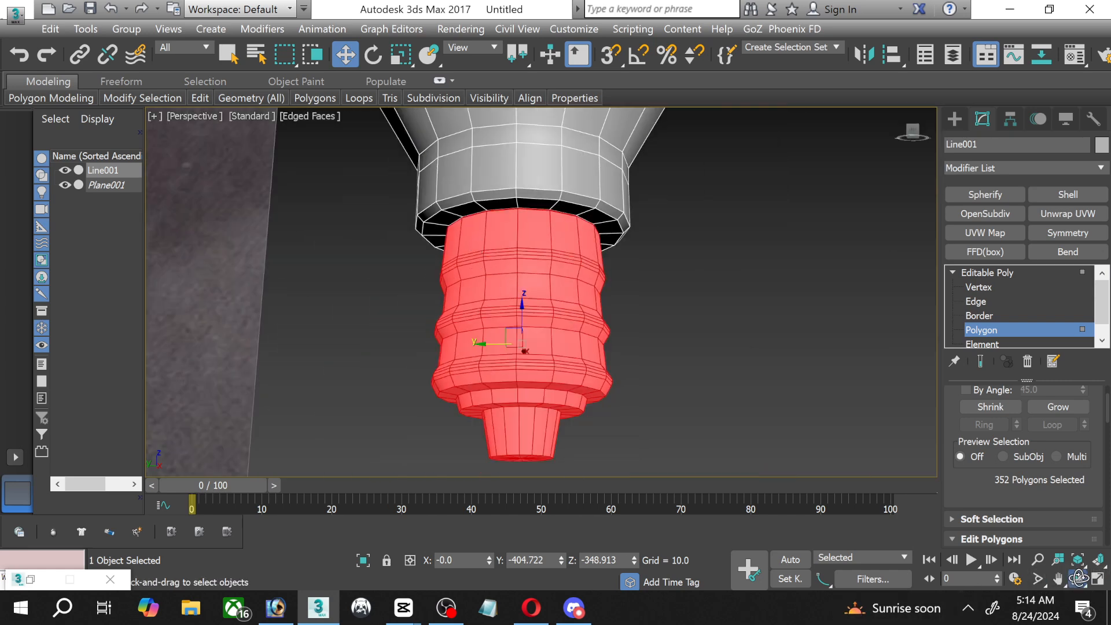
pyautogui.click(1078, 577)
pyautogui.moveTo(565, 325); pyautogui.dragTo(683, 426)
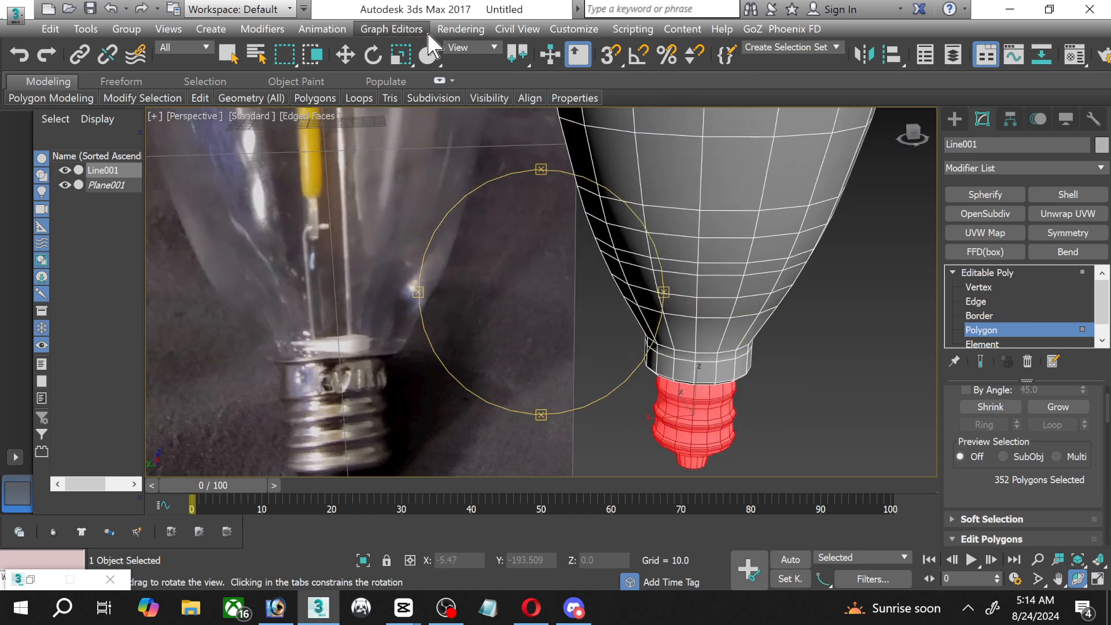
pyautogui.click(827, 47)
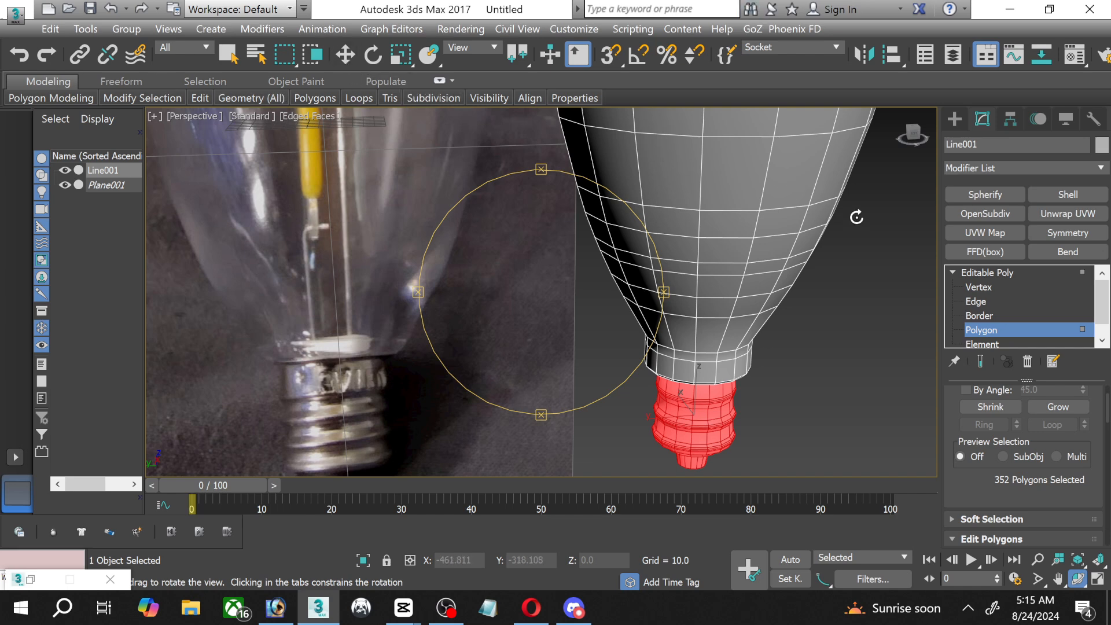
# Invert the selection to the glass and collar polygons and save it as a named selection set called bulb.
pyautogui.hotkey('ctrl', 'i')
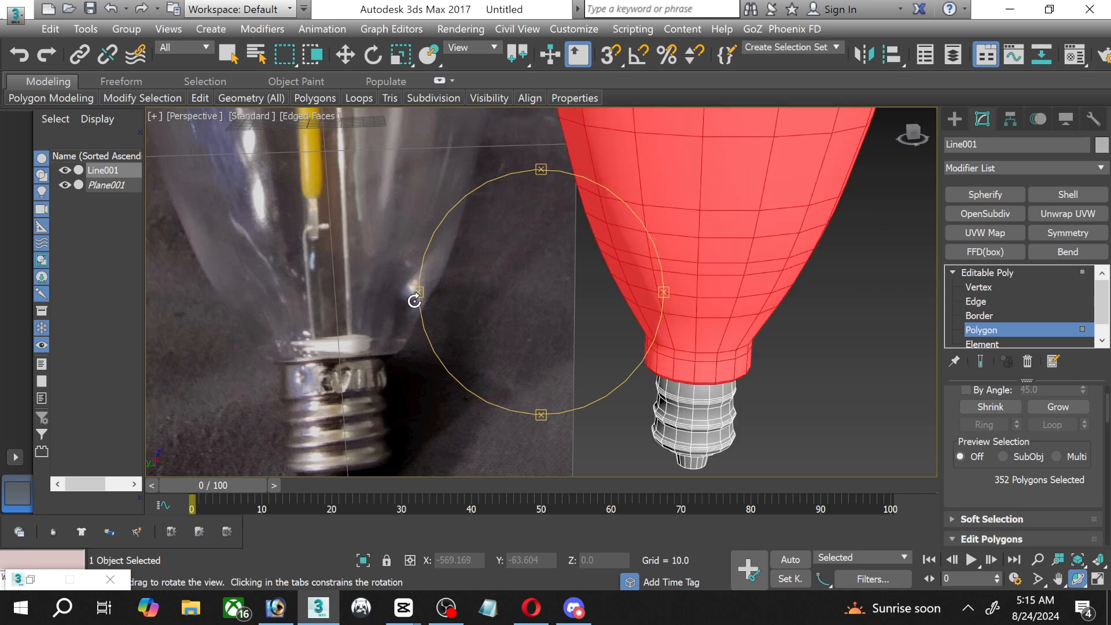
pyautogui.moveTo(362, 280); pyautogui.dragTo(372, 548, button='middle')
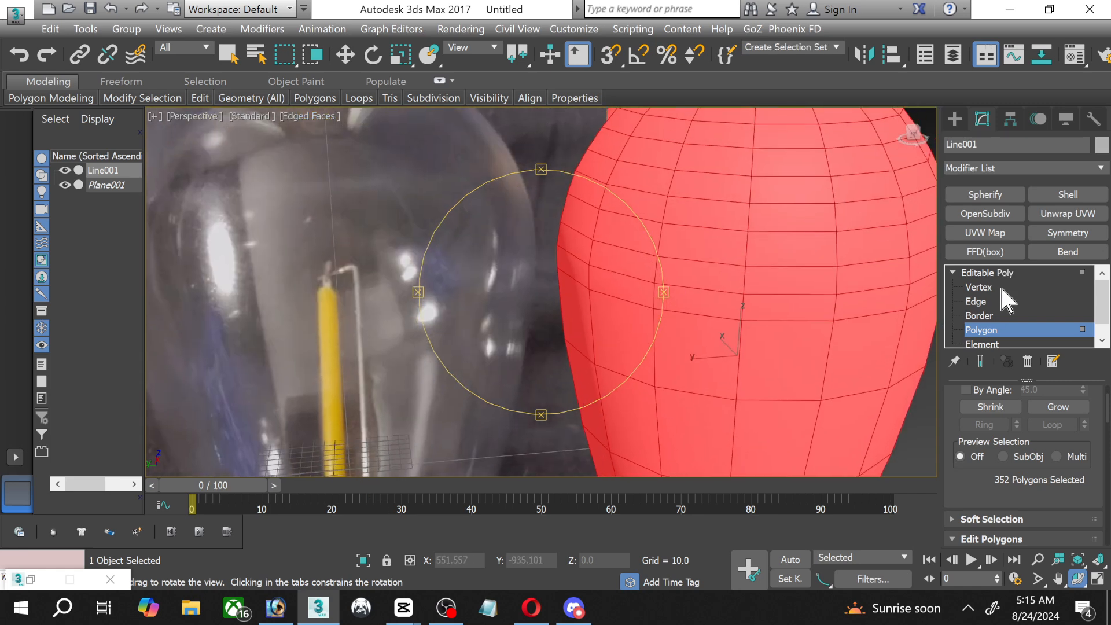
pyautogui.moveTo(746, 384); pyautogui.dragTo(628, 238, button='middle')
pyautogui.moveTo(607, 330); pyautogui.dragTo(605, 134, button='middle')
pyautogui.click(807, 44)
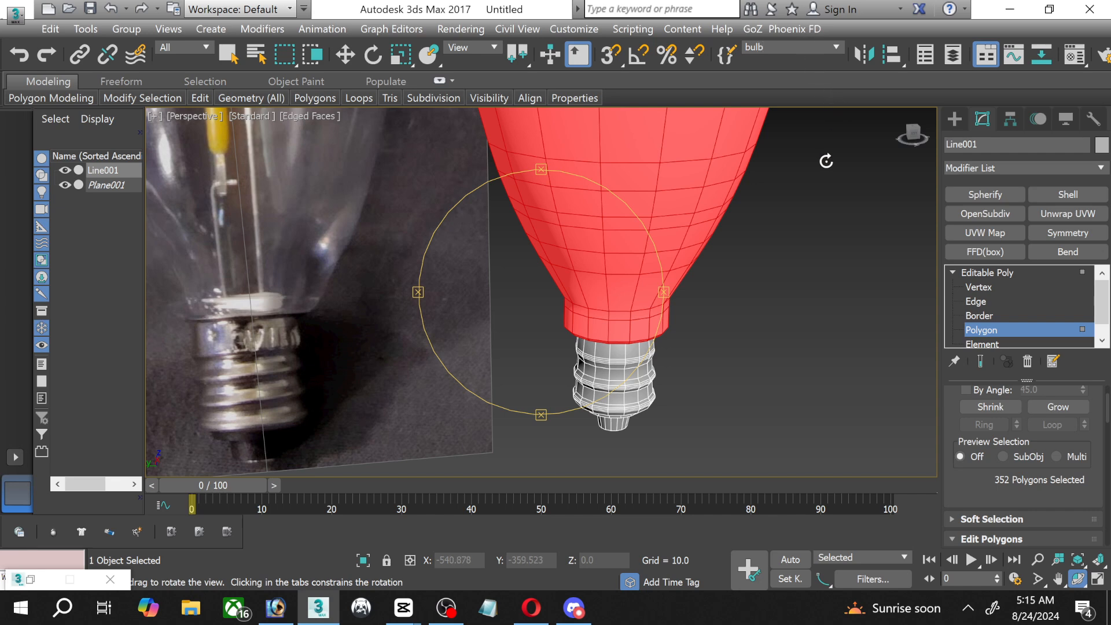
# Clear the polygon selection and show the bulb beside the reference photo in the maximized Left view.
pyautogui.scroll(2, 774, 179)
pyautogui.moveTo(774, 178); pyautogui.dragTo(737, 280, button='middle')
pyautogui.click(345, 55)
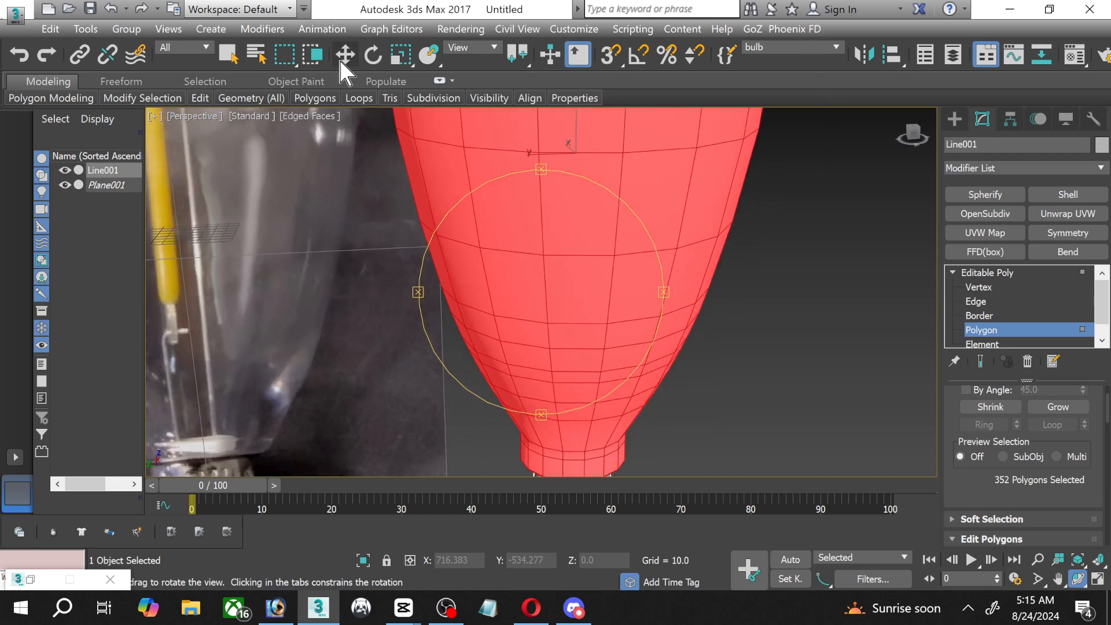
pyautogui.press('F2')
pyautogui.scroll(-3, 289, 309)
pyautogui.moveTo(286, 311); pyautogui.dragTo(427, 300, button='middle')
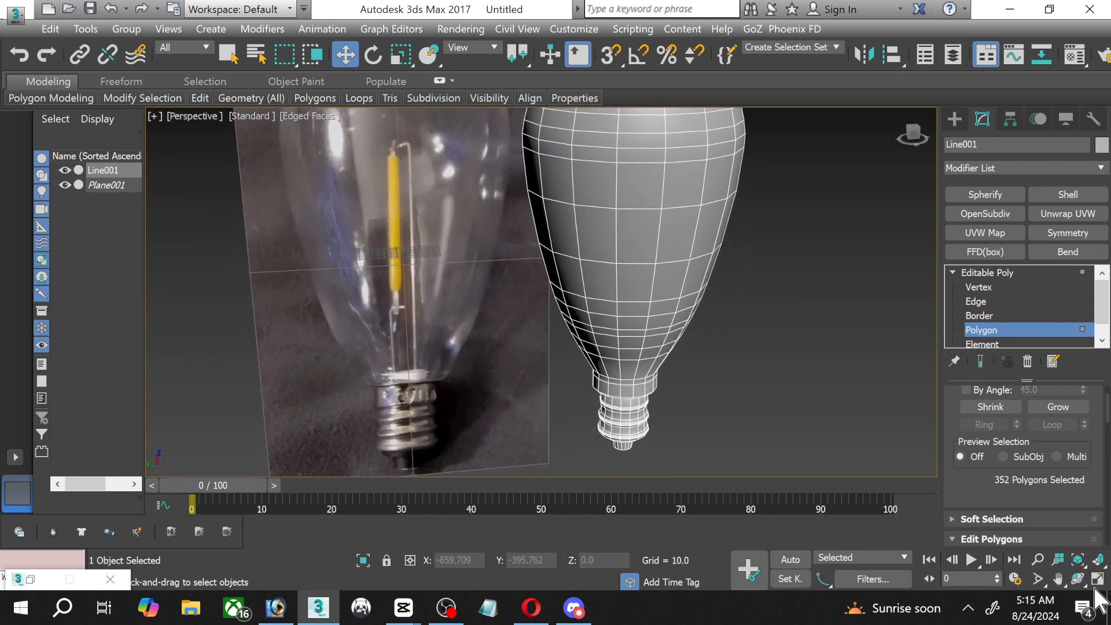
pyautogui.hotkey('alt', 'w')
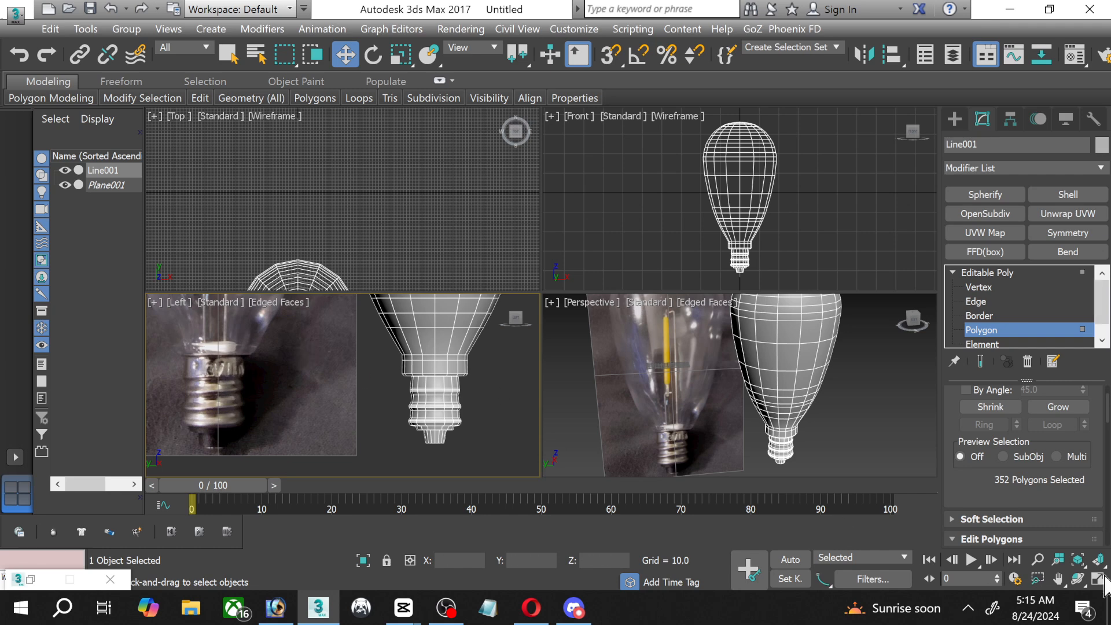
pyautogui.click(1098, 579)
pyautogui.scroll(-2, 521, 365)
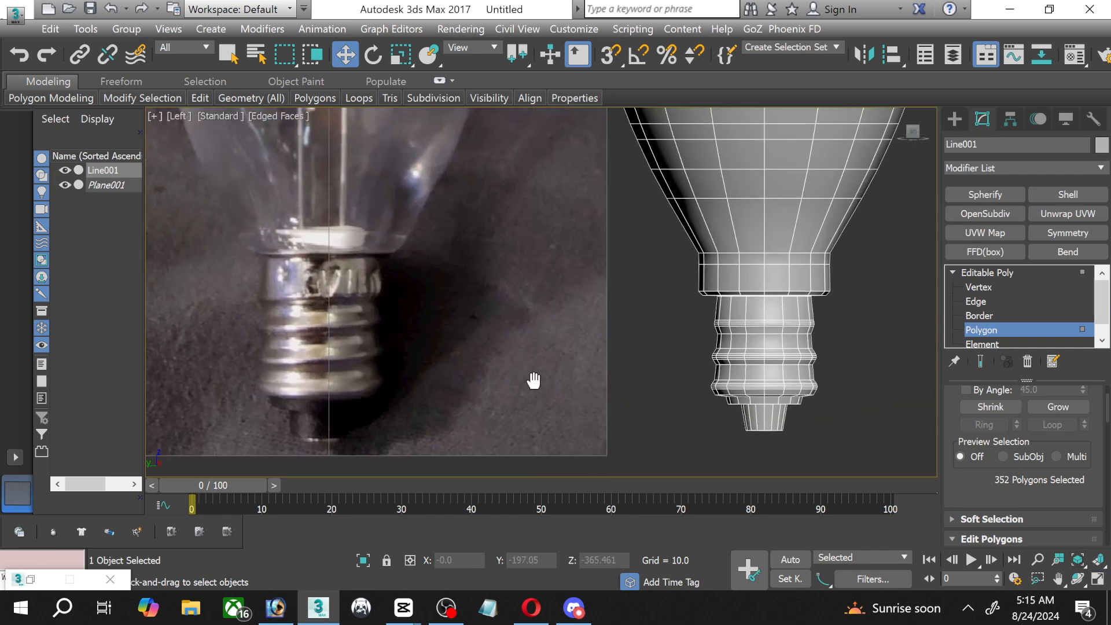
pyautogui.scroll(1, 513, 347)
pyautogui.scroll(-2, 519, 390)
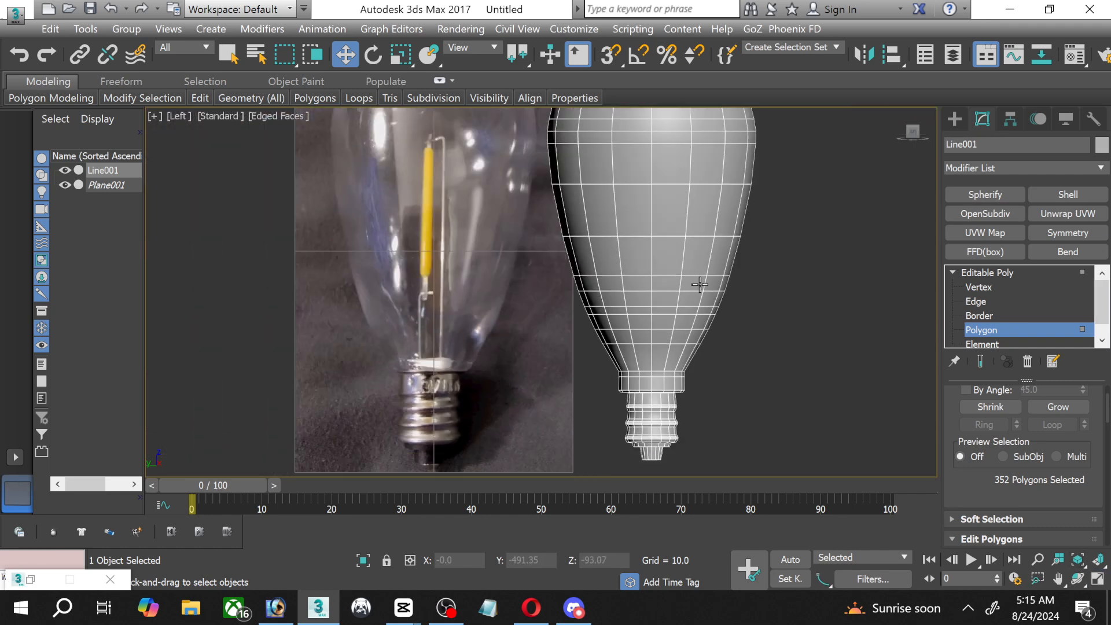
# Leave polygon editing, deselect the bulb object, then reselect it and return to polygon level.
pyautogui.click(700, 285)
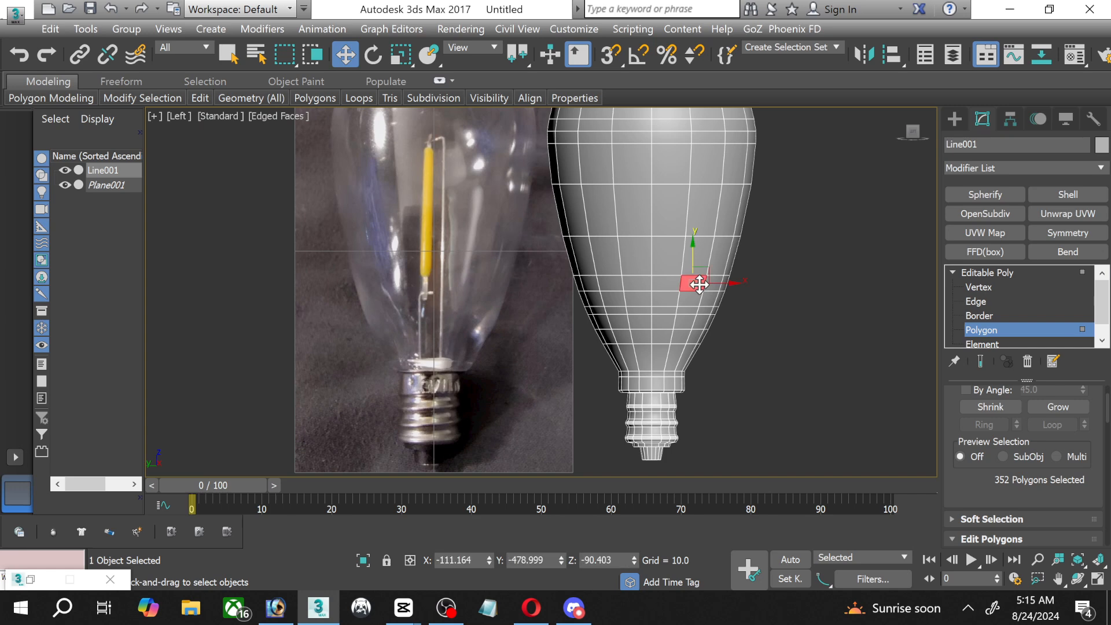
pyautogui.click(1020, 329)
pyautogui.click(847, 293)
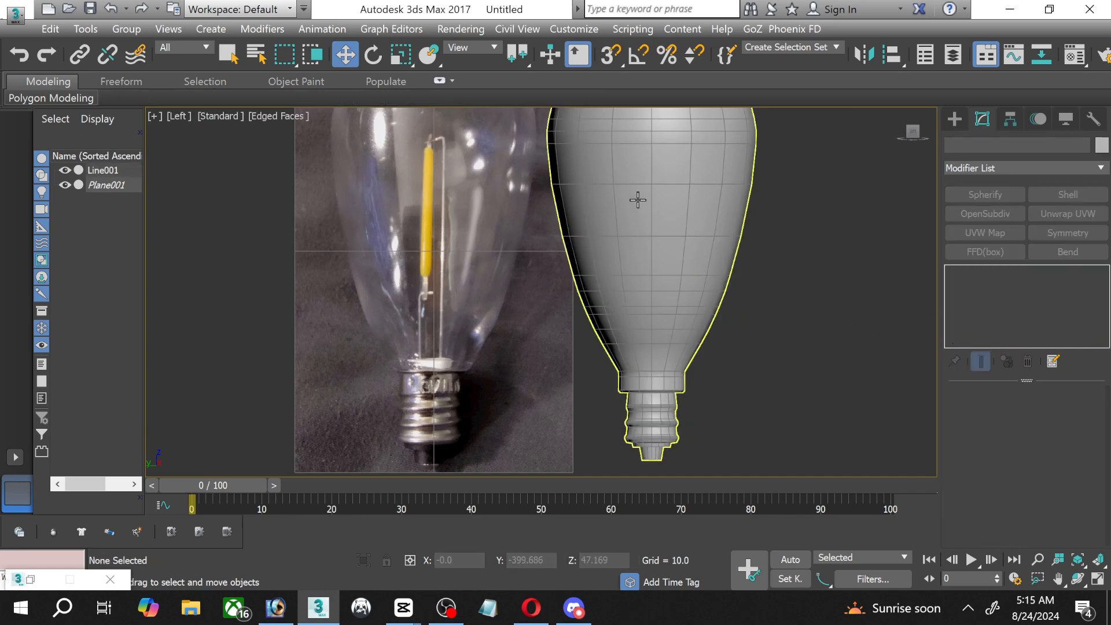
pyautogui.click(635, 195)
pyautogui.click(1002, 330)
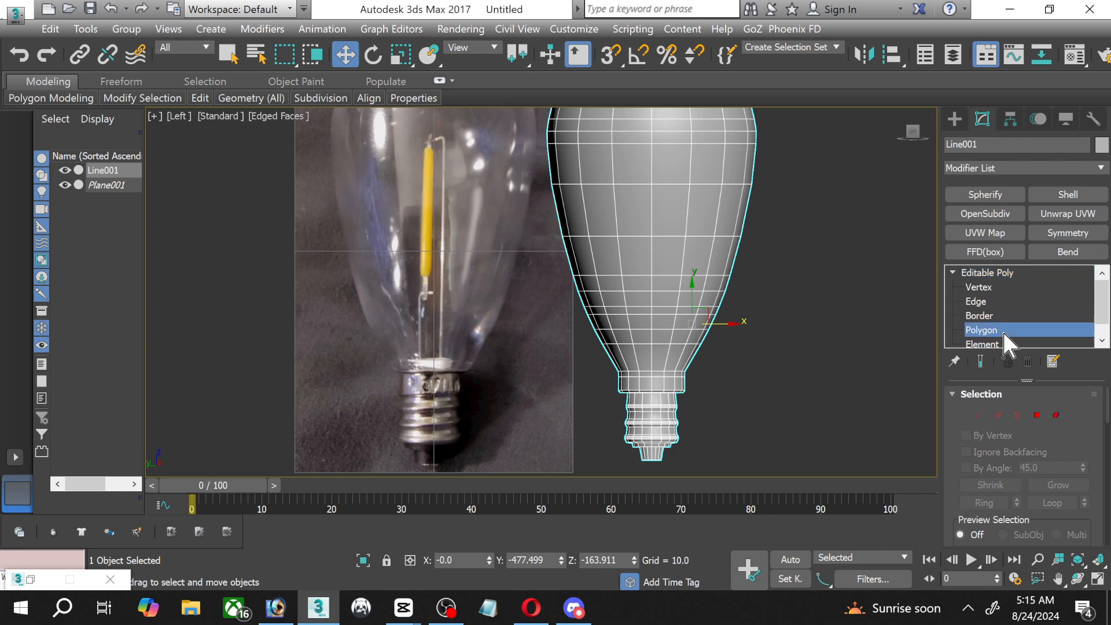
# Recall the named polygon sets bulb and Socket in turn to check them, and clear the selection.
pyautogui.click(837, 48)
pyautogui.click(796, 60)
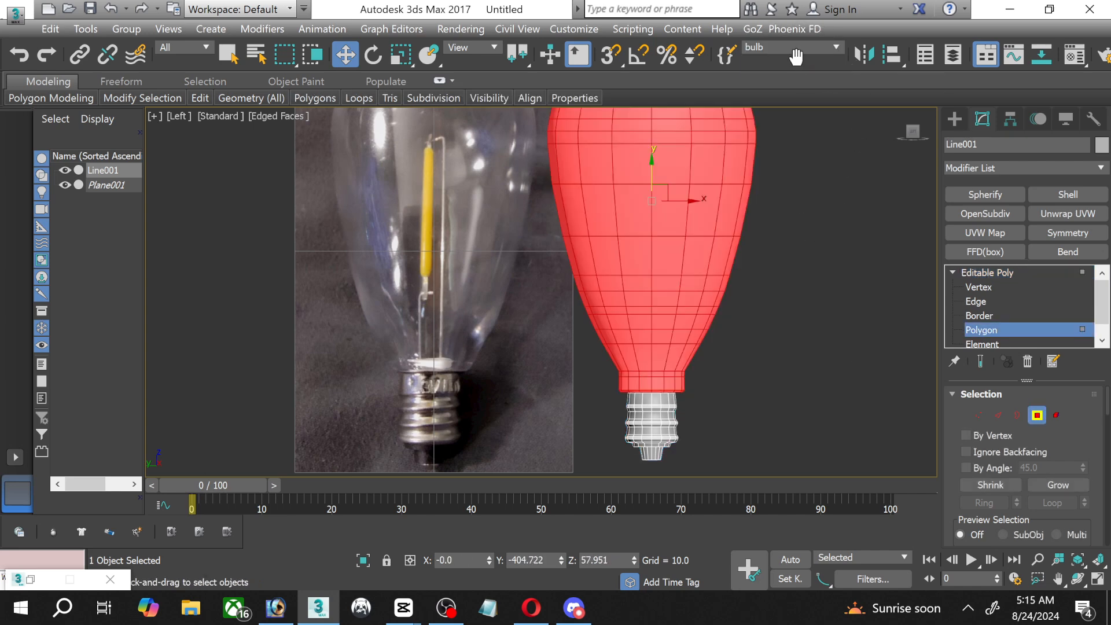
pyautogui.click(839, 47)
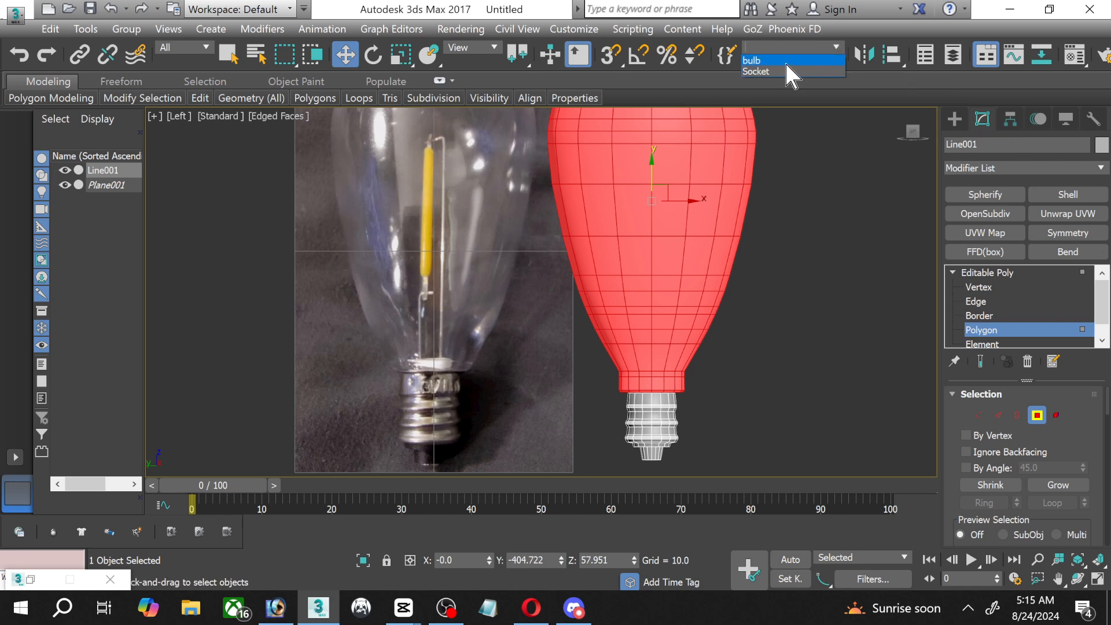
pyautogui.click(785, 67)
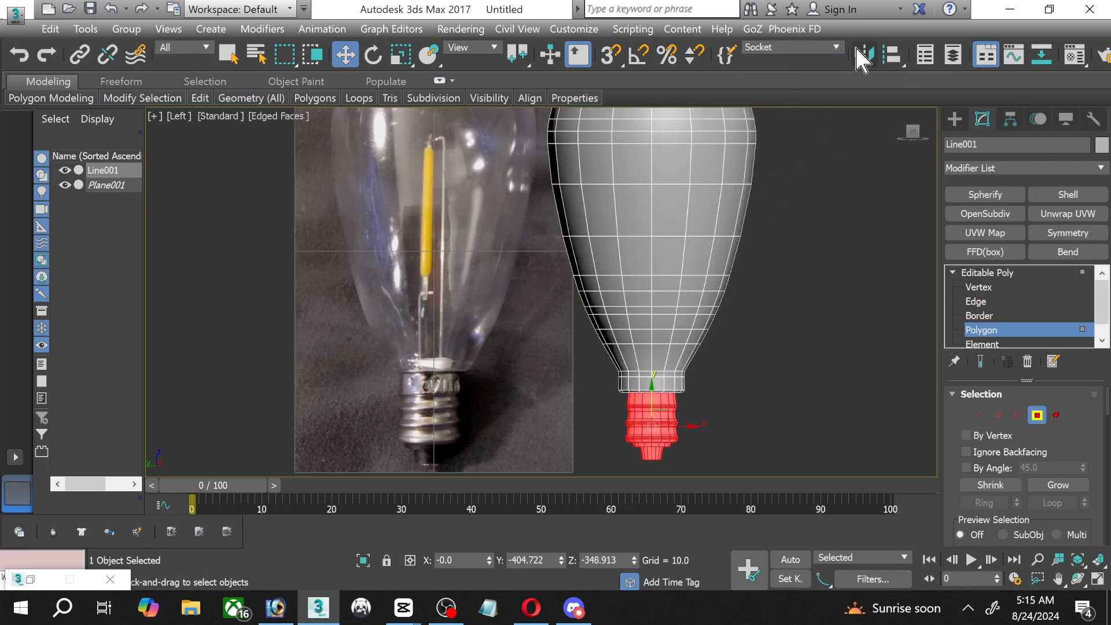
pyautogui.click(838, 48)
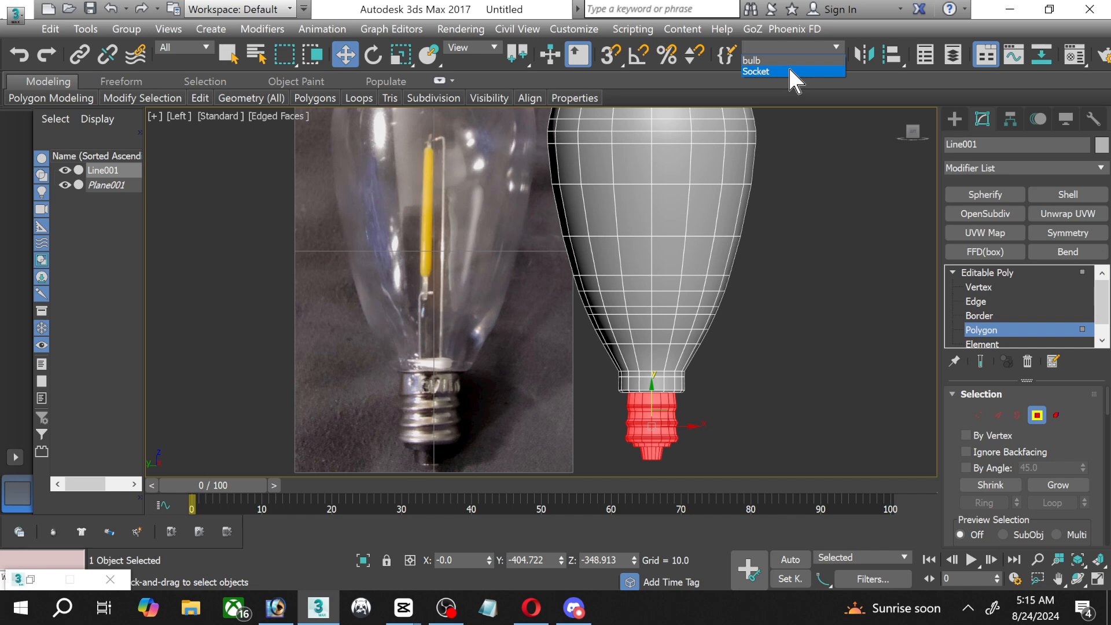
pyautogui.click(776, 60)
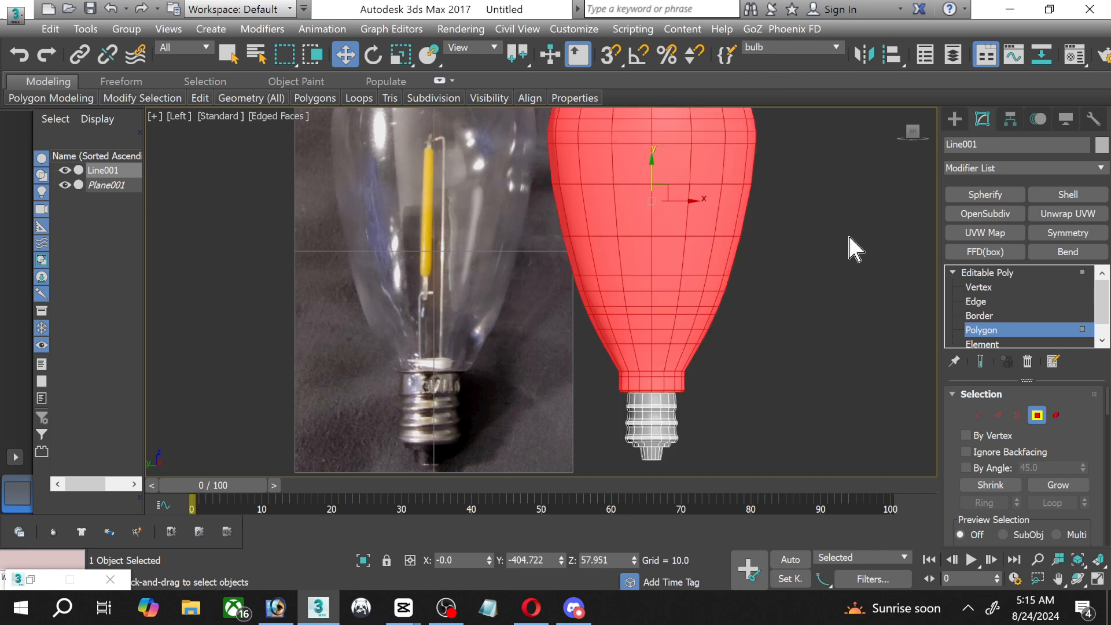
pyautogui.click(862, 325)
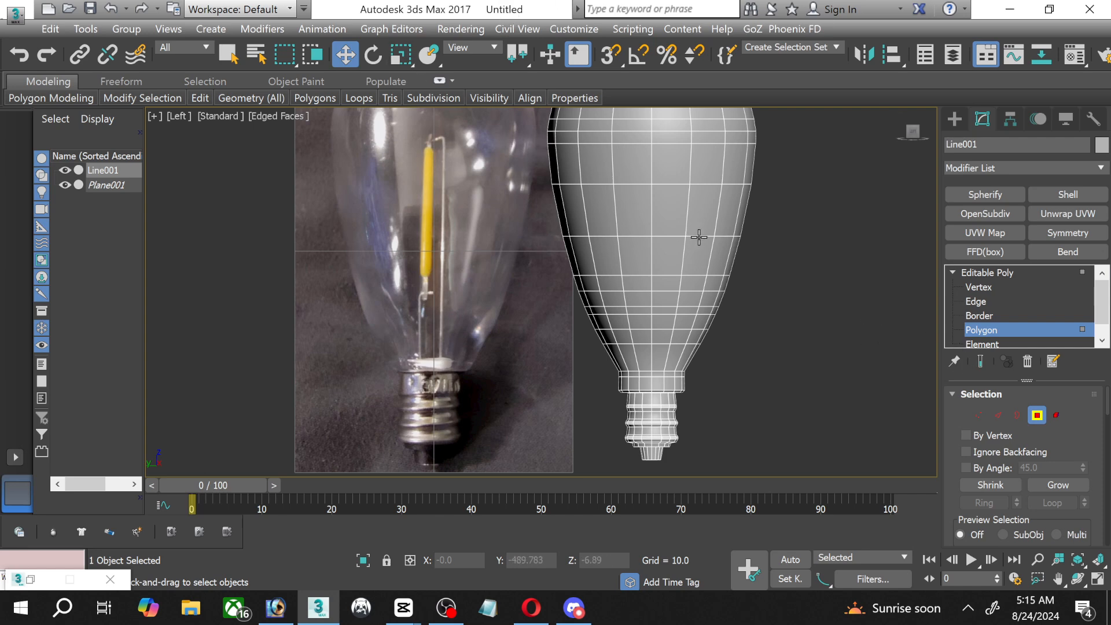
# Assign the second material slot to the bulb object and set the material's opacity to 25.
pyautogui.press('m')
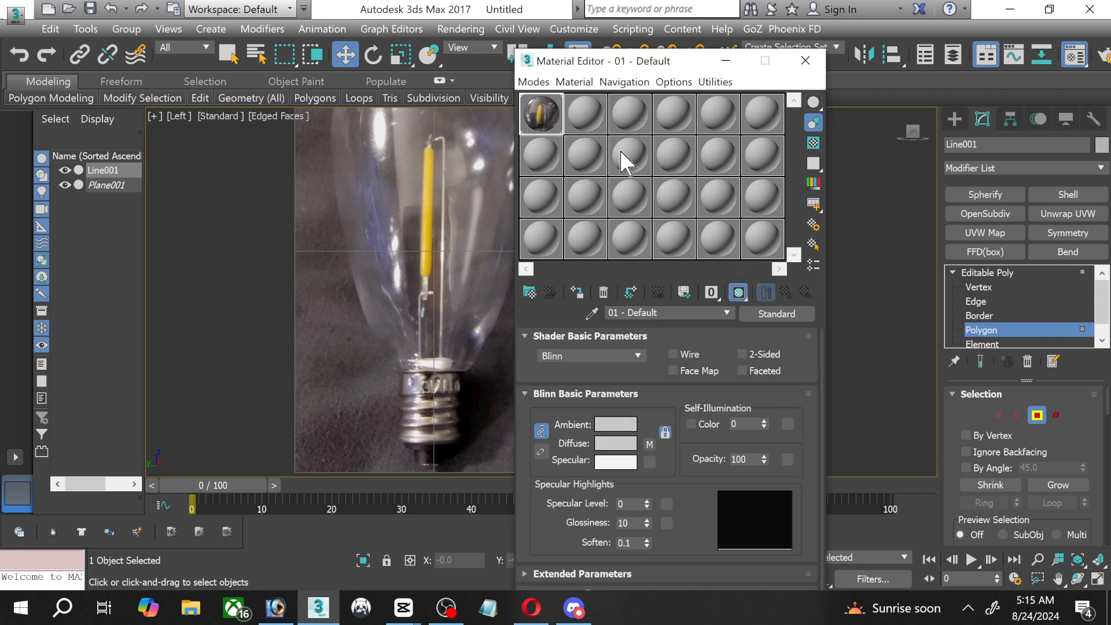
pyautogui.click(587, 116)
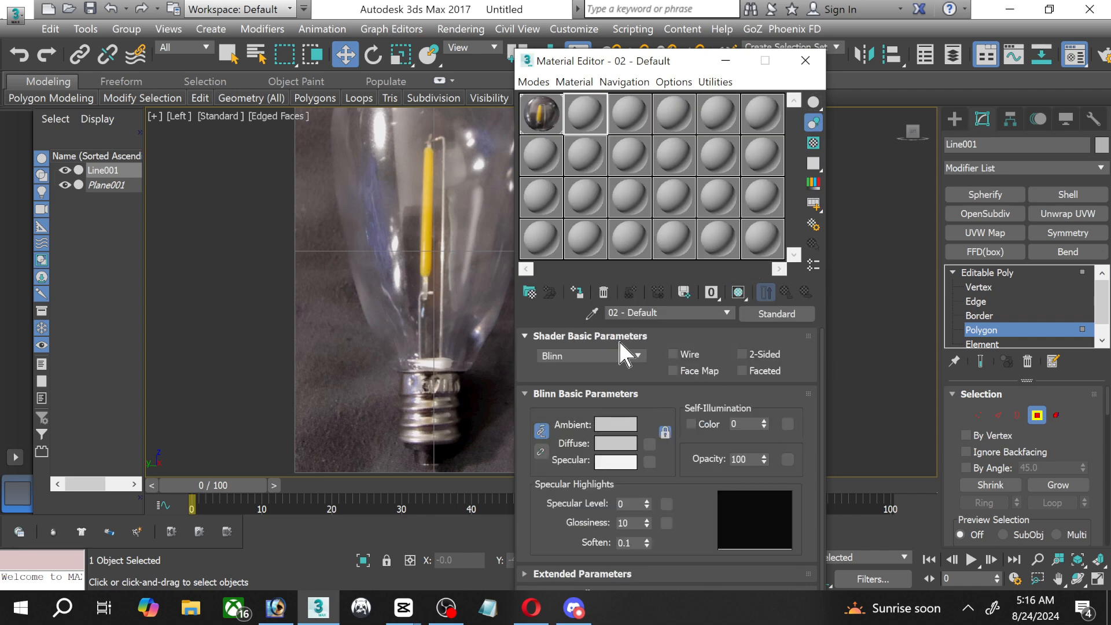
pyautogui.moveTo(660, 61); pyautogui.dragTo(399, 34)
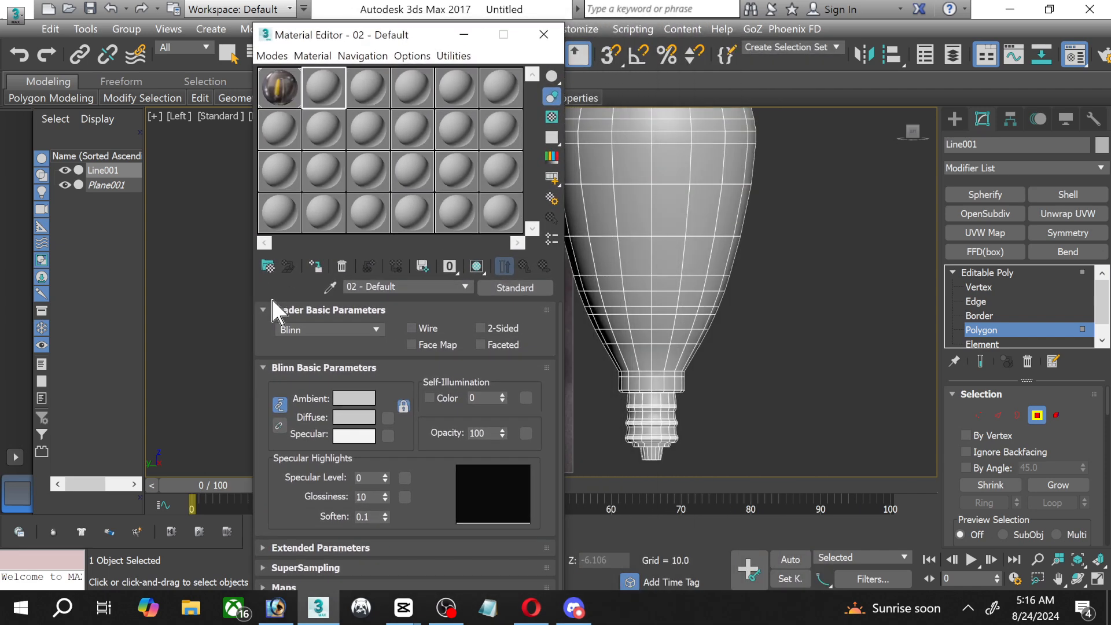
pyautogui.click(315, 265)
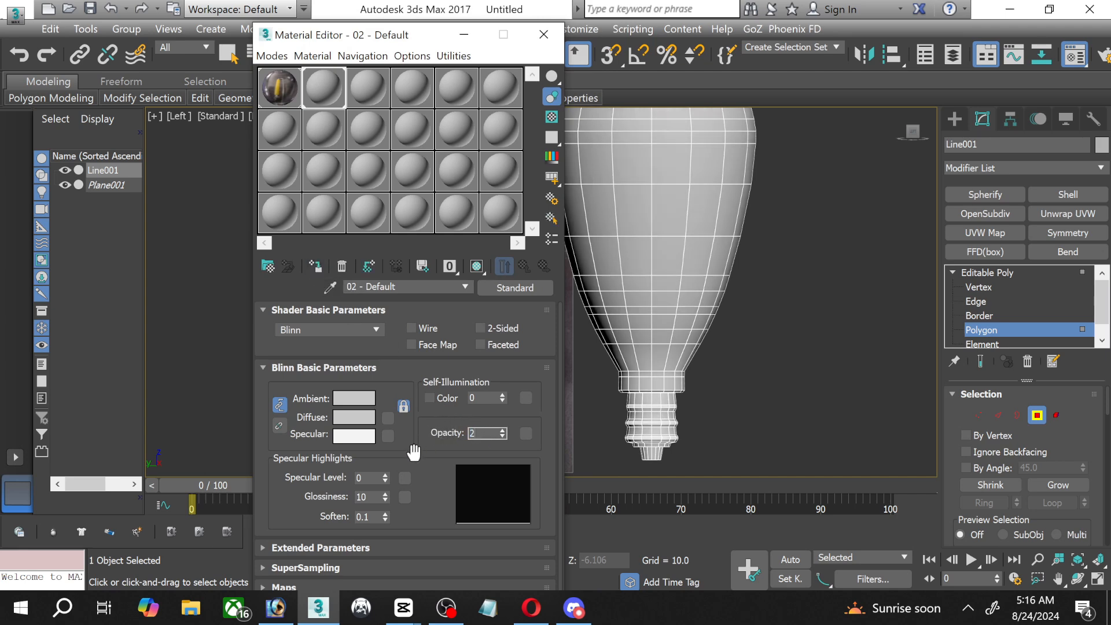
pyautogui.write('25')
pyautogui.press('Return')
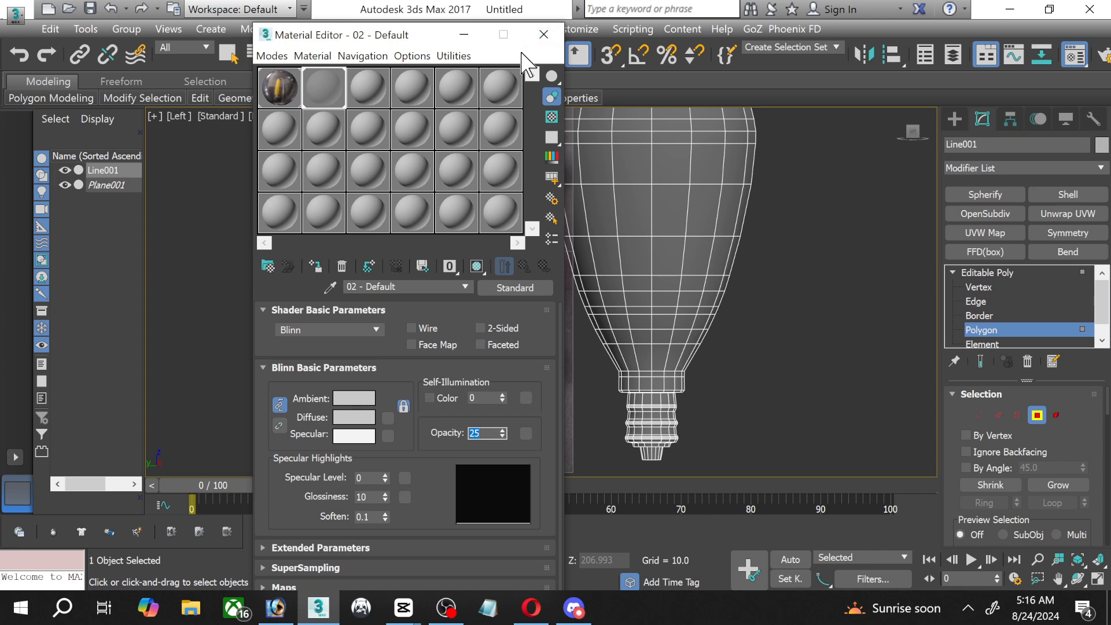
pyautogui.click(544, 34)
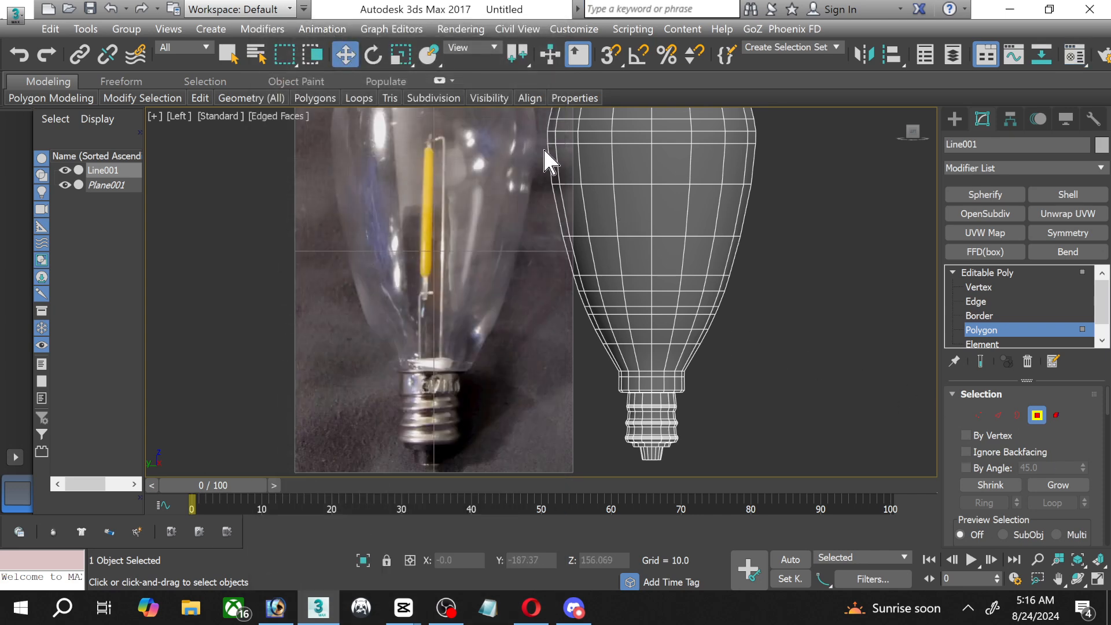
# Leave polygon editing and move the bulb horizontally onto the reference photo, fine-tuning its alignment with the pictured glass outline.
pyautogui.click(997, 333)
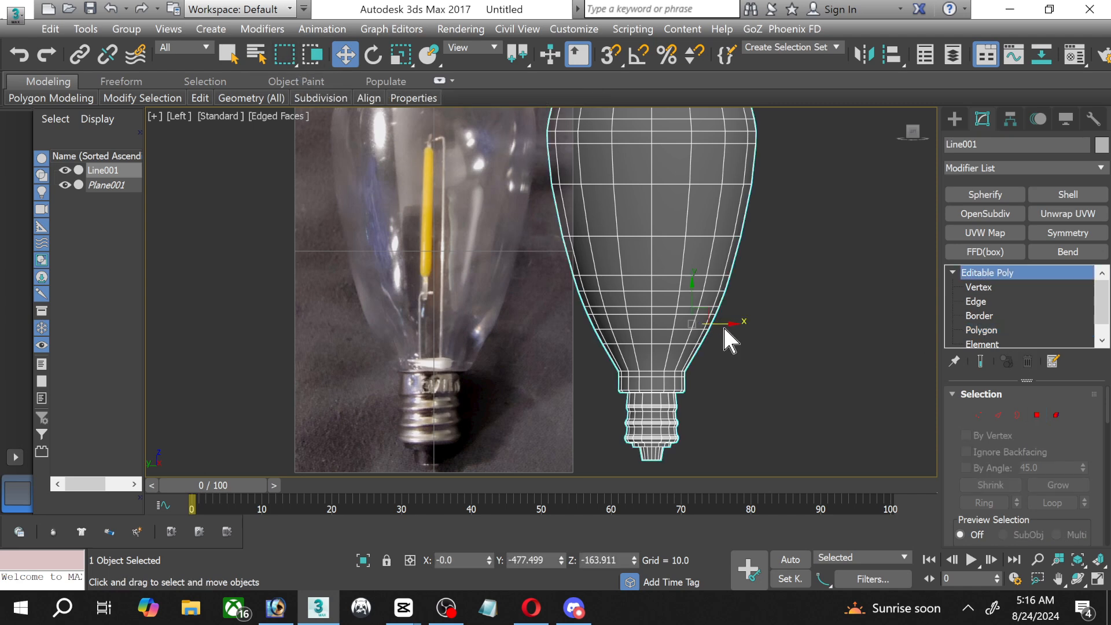
pyautogui.moveTo(724, 322); pyautogui.dragTo(499, 296)
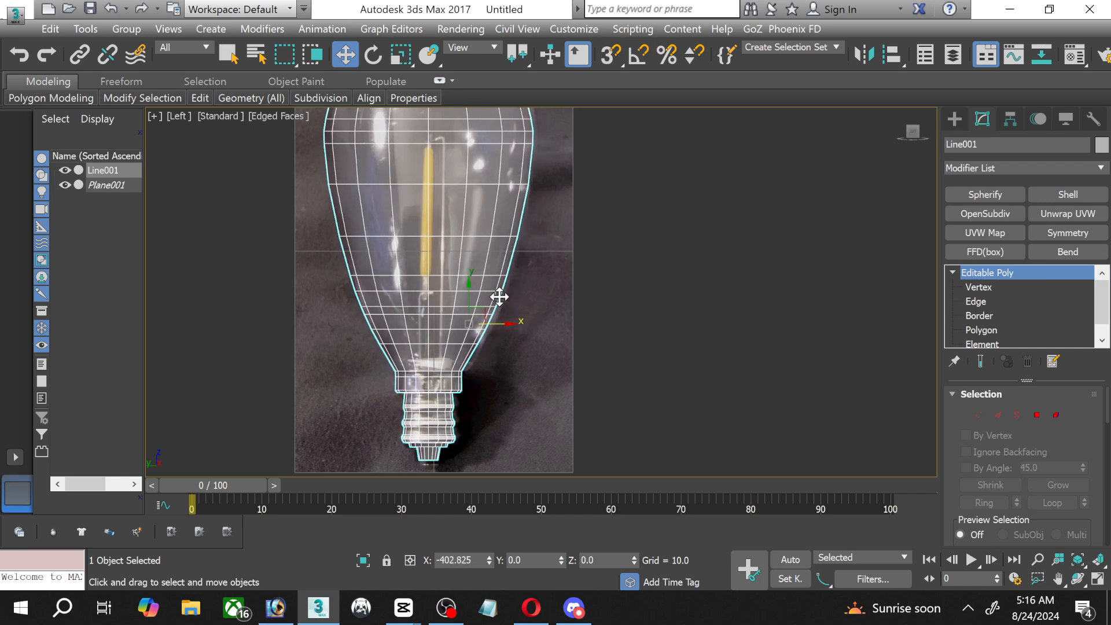
pyautogui.moveTo(409, 194); pyautogui.dragTo(421, 367, button='middle')
pyautogui.scroll(5, 490, 264)
pyautogui.moveTo(424, 223); pyautogui.dragTo(457, 329, button='middle')
pyautogui.scroll(-2, 471, 371)
pyautogui.moveTo(471, 380); pyautogui.dragTo(445, 97, button='middle')
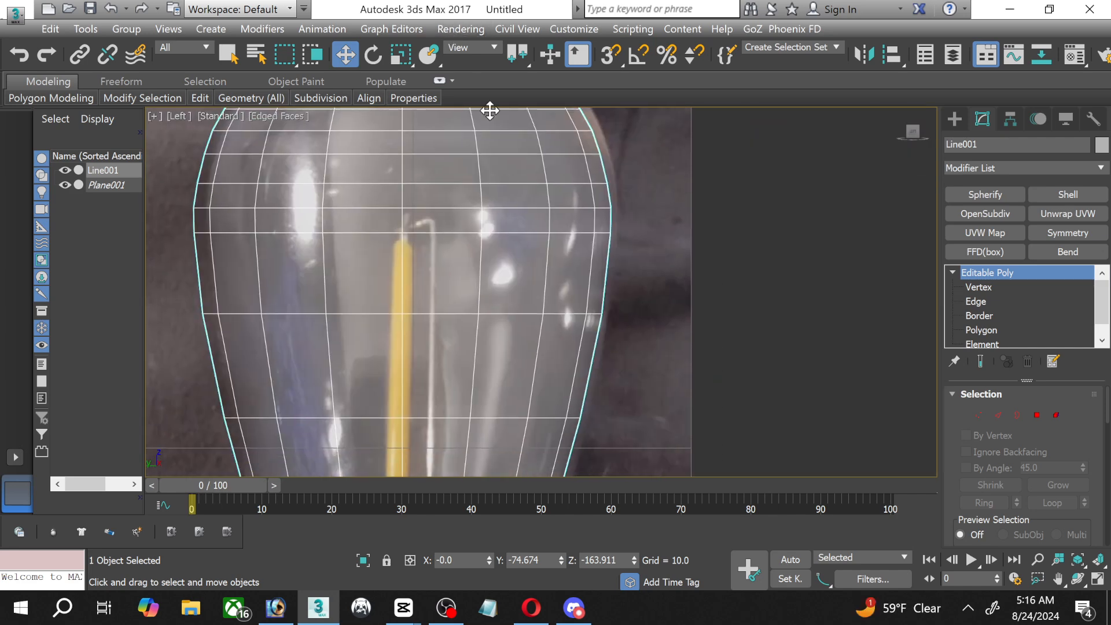
pyautogui.scroll(-3, 452, 256)
pyautogui.scroll(2, 483, 327)
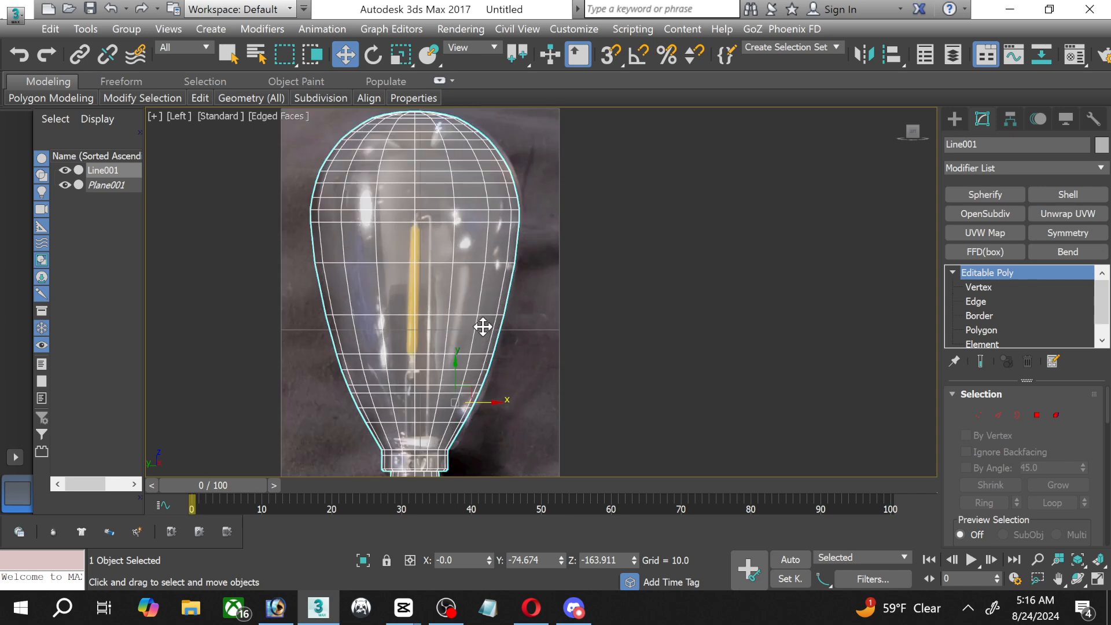
pyautogui.moveTo(484, 345); pyautogui.dragTo(477, 381, button='middle')
pyautogui.moveTo(478, 437)
pyautogui.mouseDown()
pyautogui.moveTo(496, 437)
pyautogui.moveTo(485, 435)
pyautogui.mouseUp()
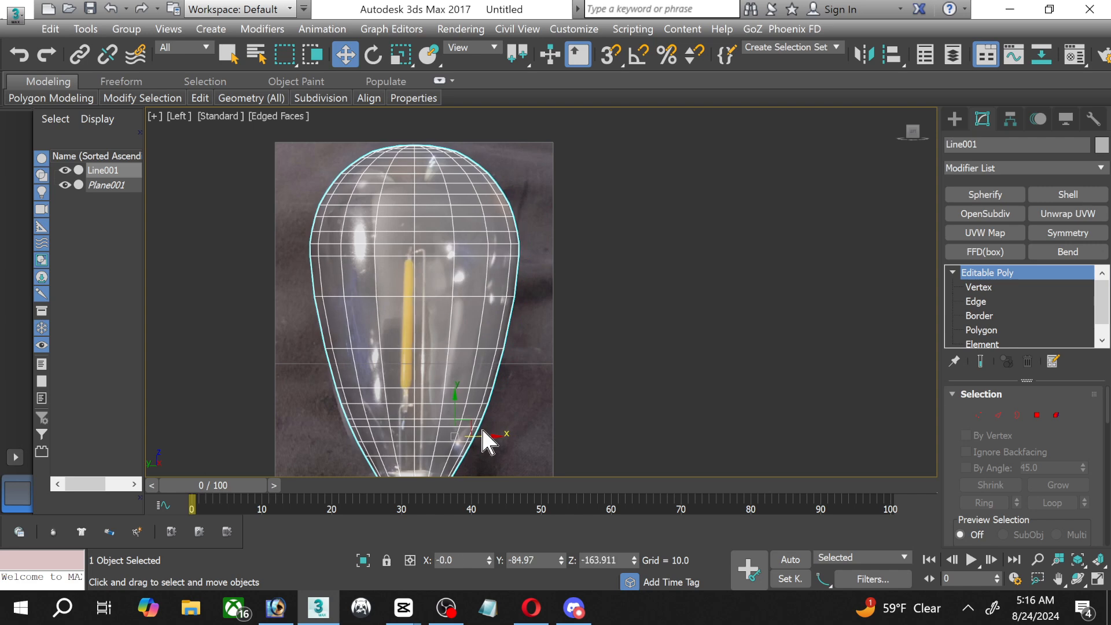
# Draw a Line spline along the photo's shorter support wire, about 117 units up from the white base, with an angled bend and a short horizontal end.
pyautogui.moveTo(486, 442); pyautogui.dragTo(389, 228, button='middle')
pyautogui.scroll(5, 407, 331)
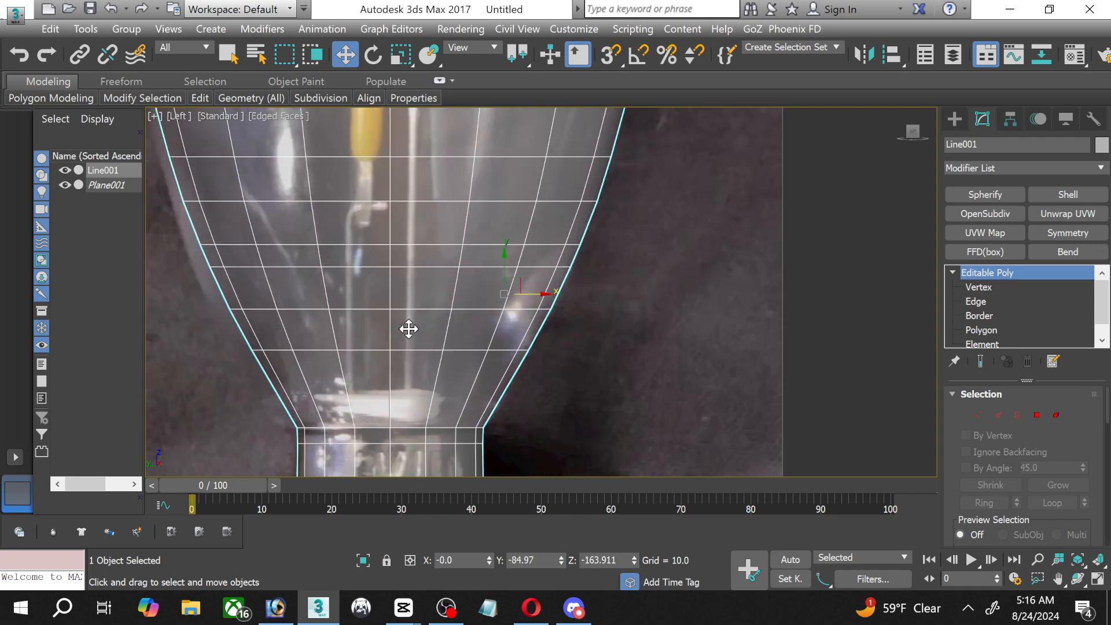
pyautogui.moveTo(425, 319); pyautogui.dragTo(457, 312, button='middle')
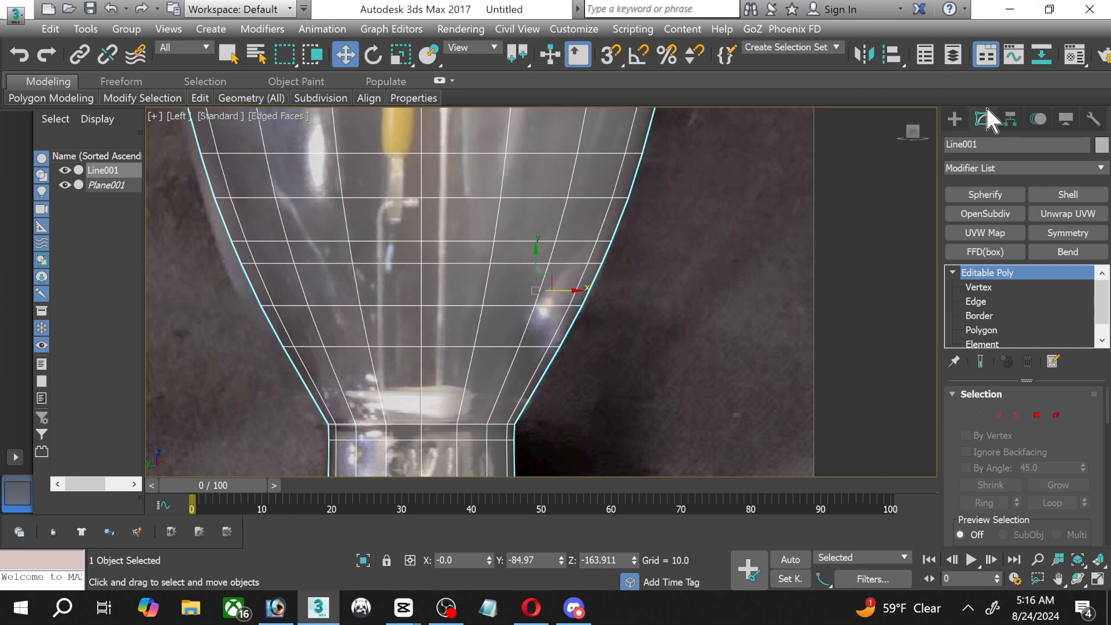
pyautogui.click(945, 123)
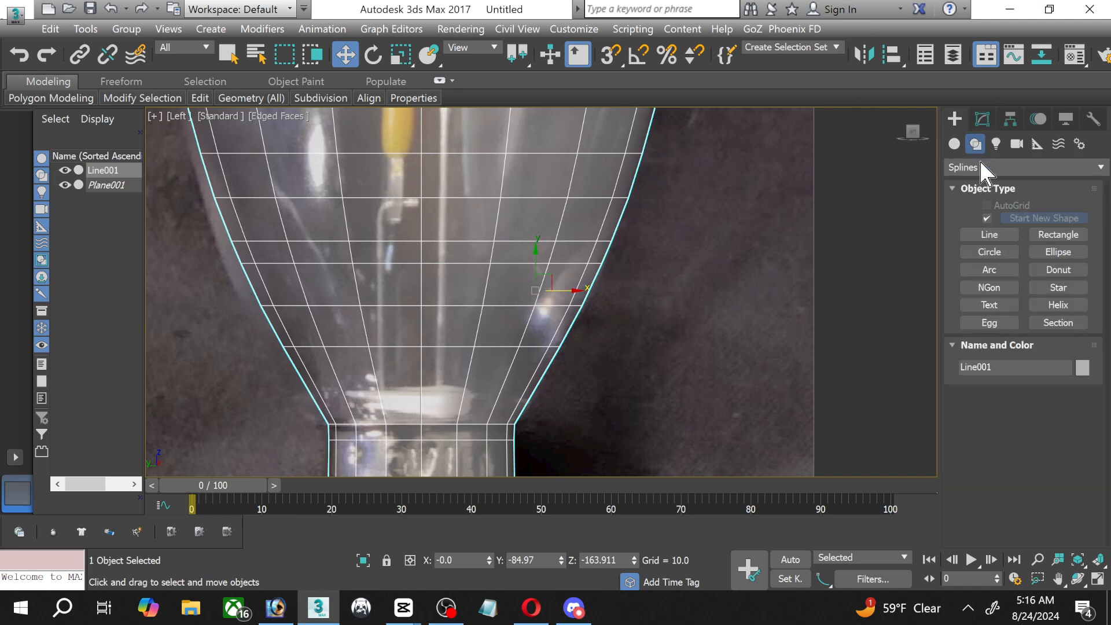
pyautogui.click(1005, 232)
pyautogui.scroll(4, 405, 394)
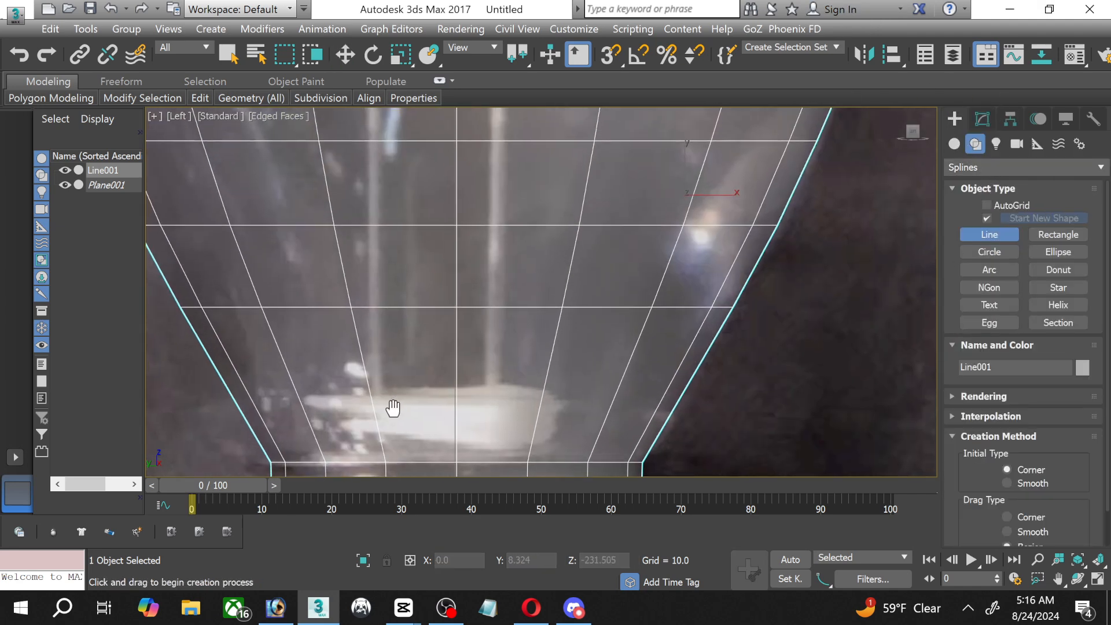
pyautogui.scroll(-1, 398, 443)
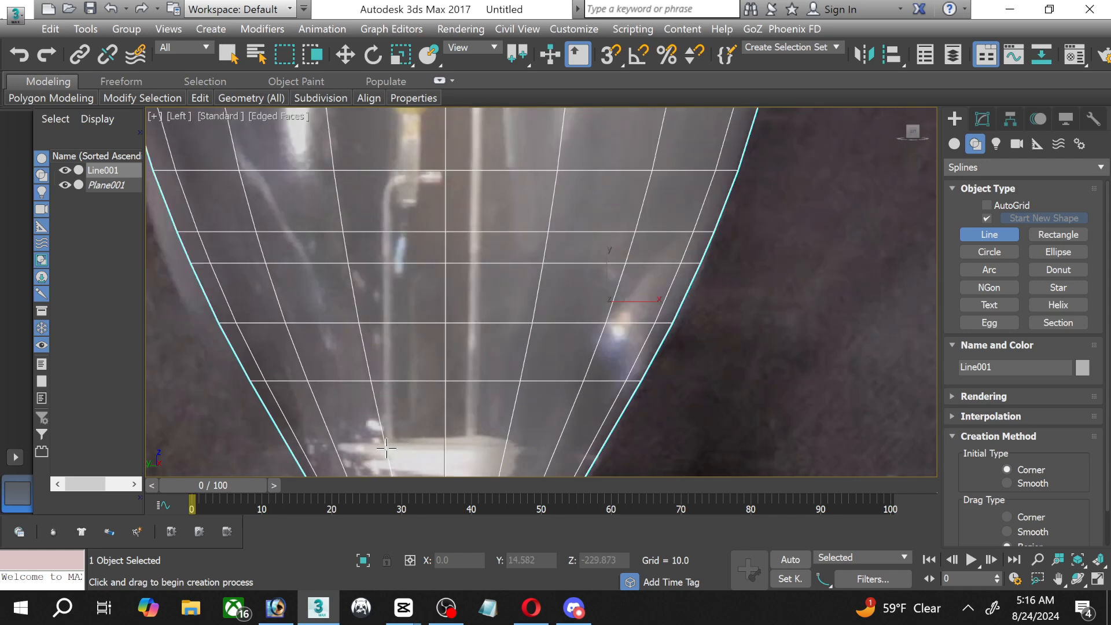
pyautogui.click(388, 447)
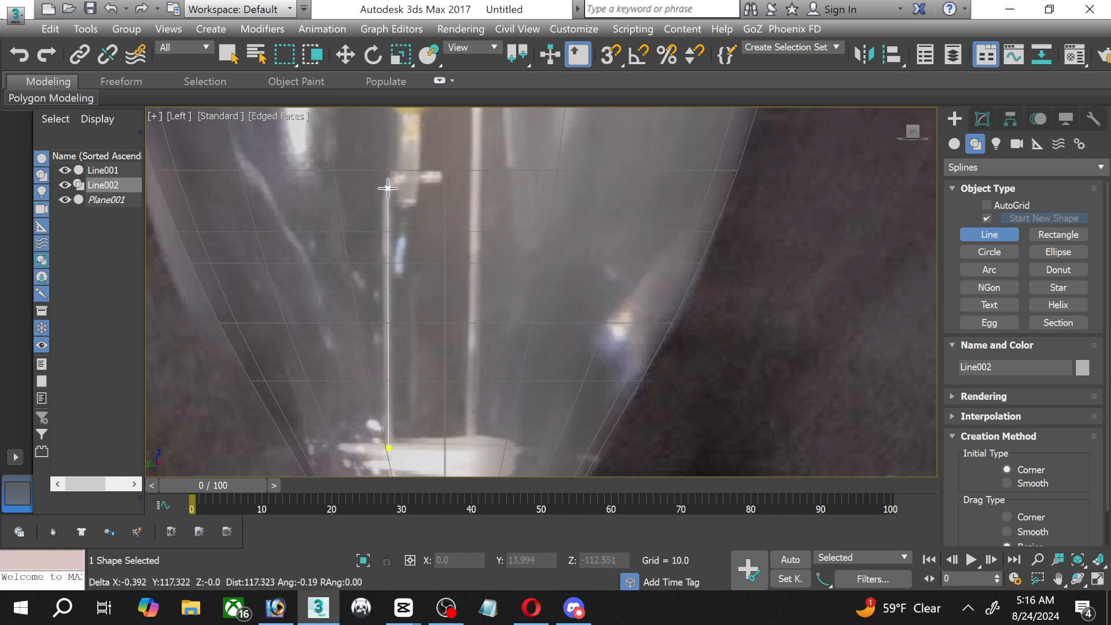
pyautogui.click(387, 187)
pyautogui.click(400, 176)
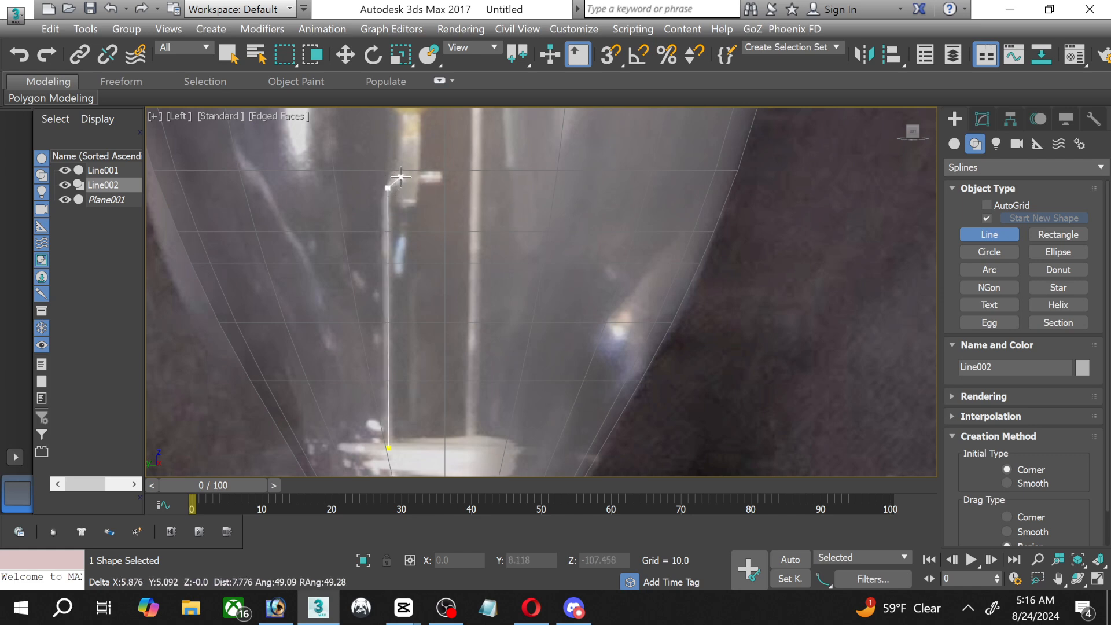
pyautogui.click(440, 176)
pyautogui.rightClick(440, 177)
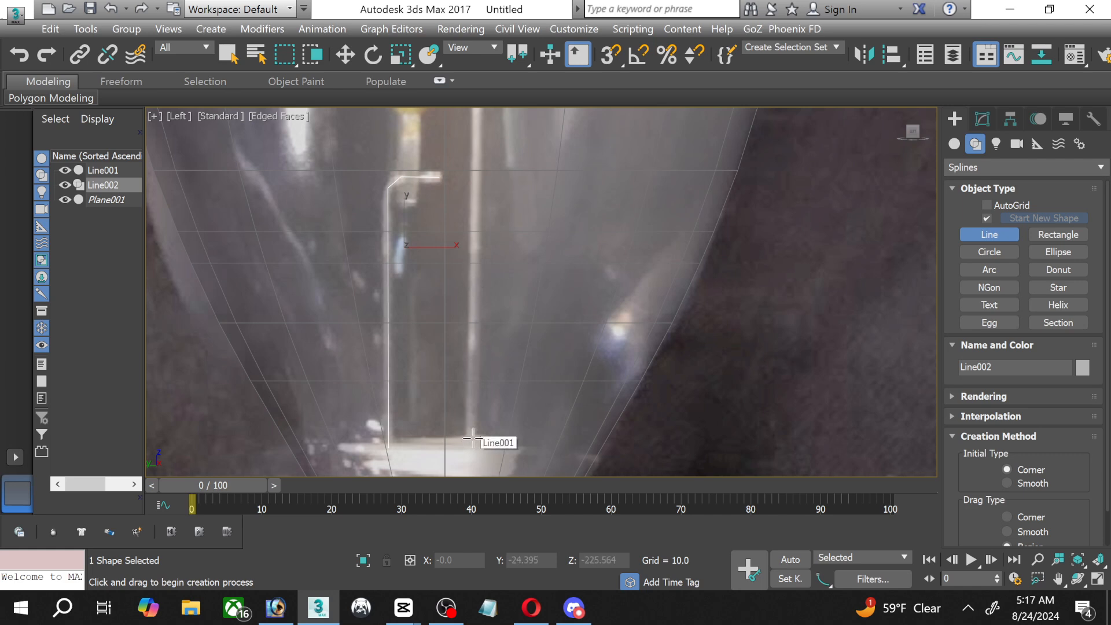
# Trace the taller support wire with a second Line spline from the white base upward, bending horizontally over the top of the yellow filament.
pyautogui.click(471, 438)
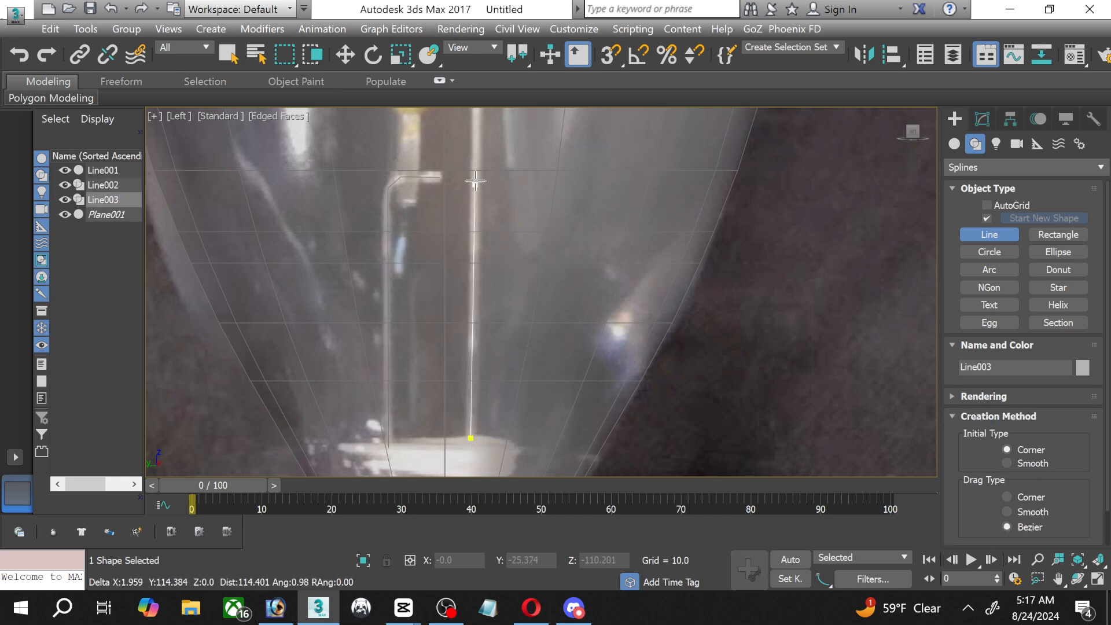
pyautogui.click(475, 124)
pyautogui.rightClick(475, 124)
pyautogui.scroll(3, 541, 292)
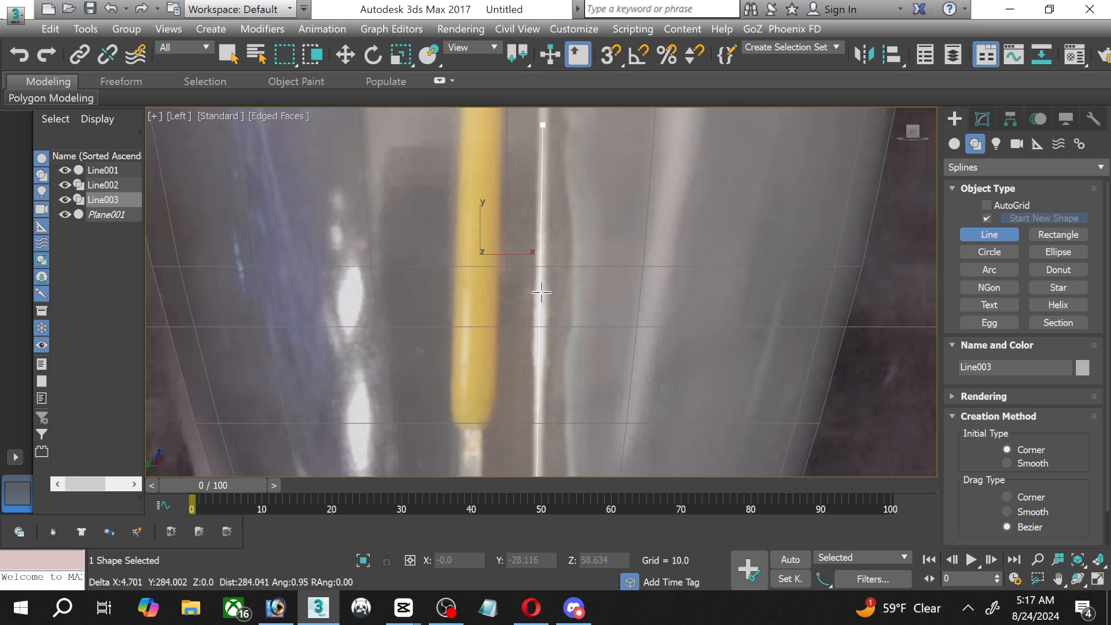
pyautogui.press('i')
pyautogui.press('i')
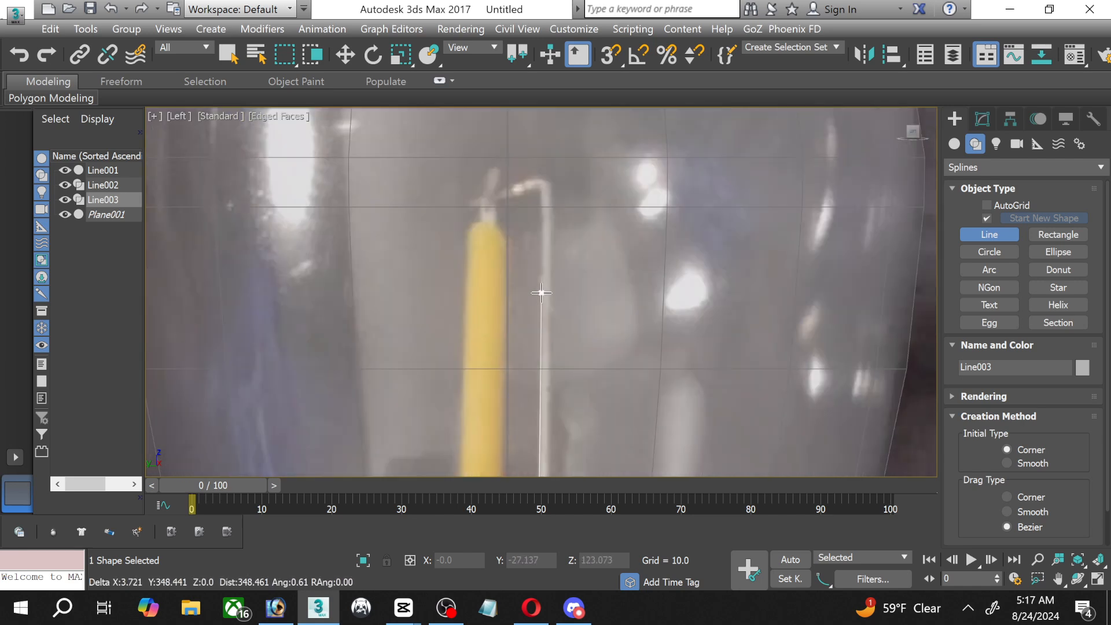
pyautogui.click(547, 189)
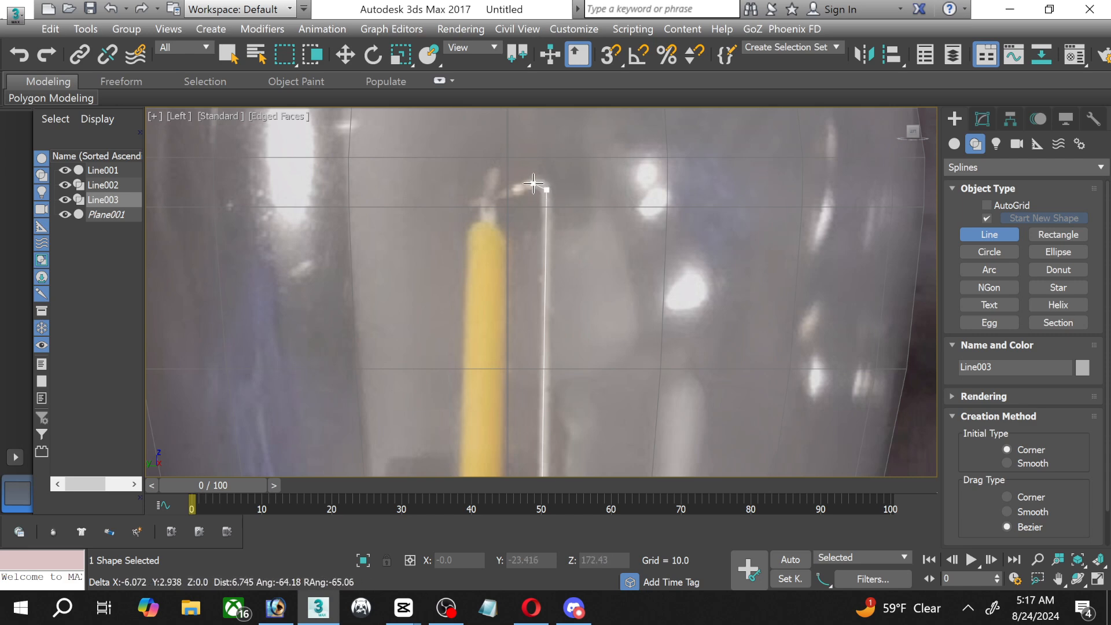
pyautogui.click(533, 184)
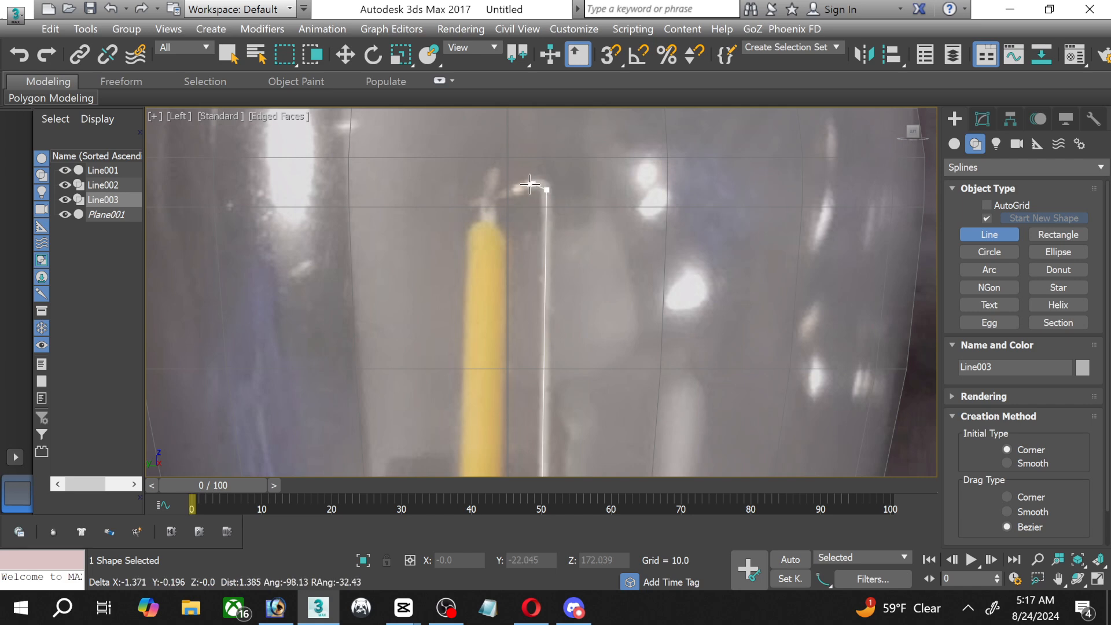
pyautogui.click(469, 183)
pyautogui.rightClick(469, 183)
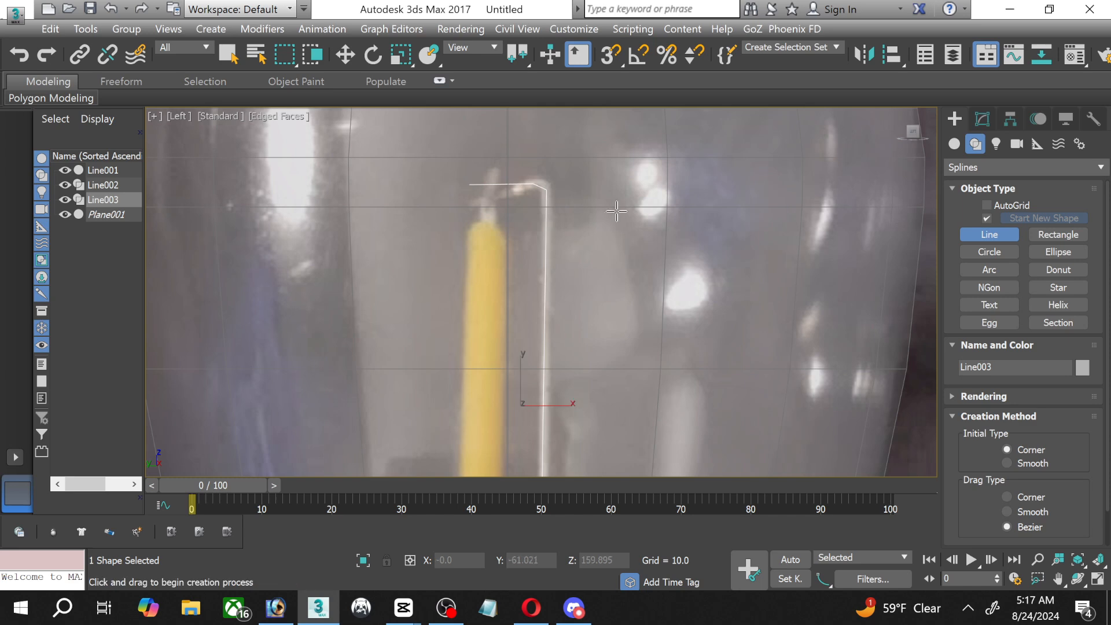
# Draw a straight Line spline about 297 units long through the yellow filament, from the lower support wire to just above its upper end.
pyautogui.scroll(-2, 702, 325)
pyautogui.moveTo(636, 380); pyautogui.dragTo(618, 178, button='middle')
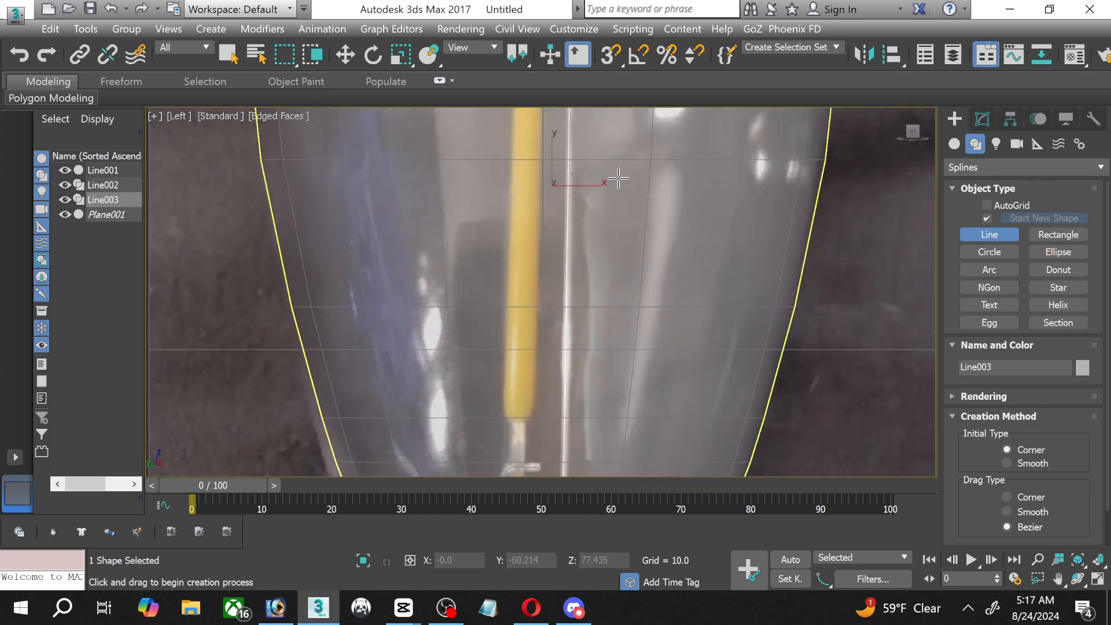
pyautogui.scroll(-1, 528, 420)
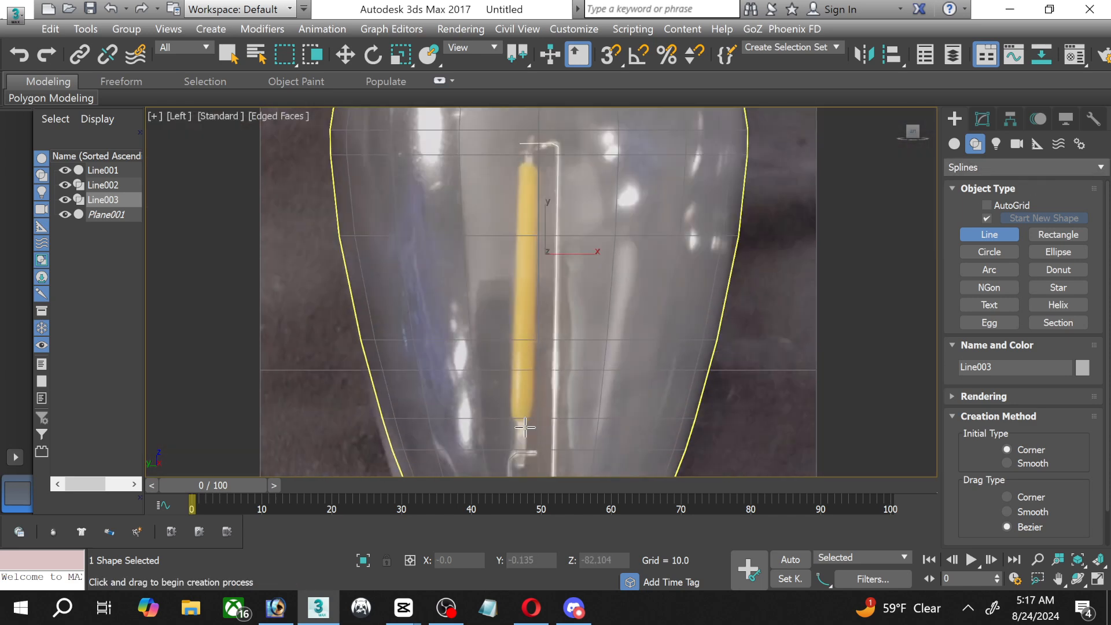
pyautogui.click(519, 464)
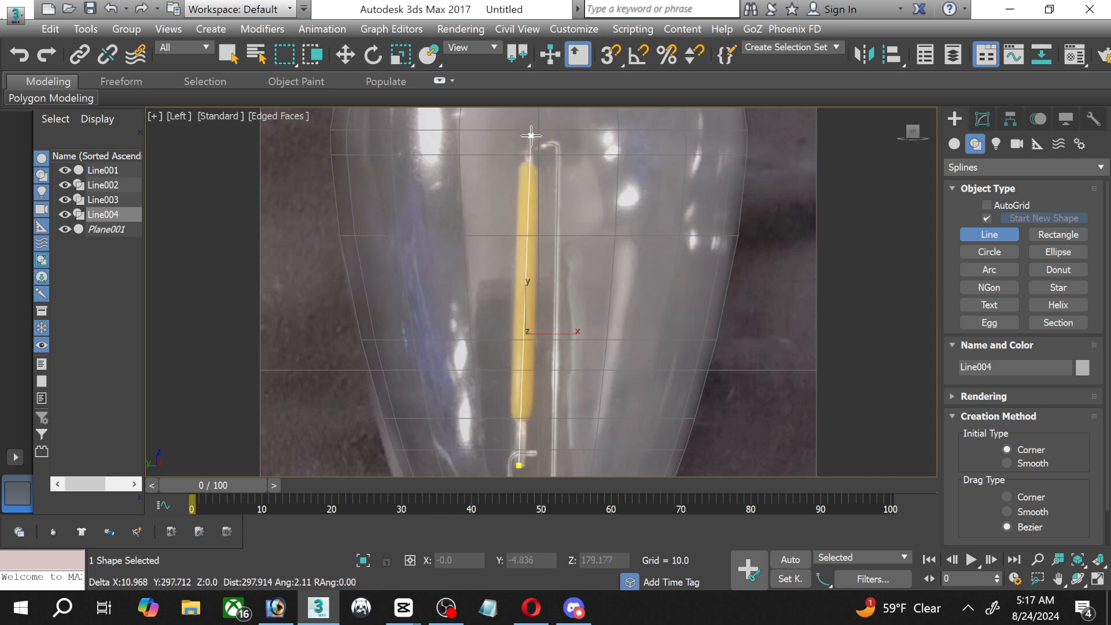
pyautogui.scroll(3, 531, 133)
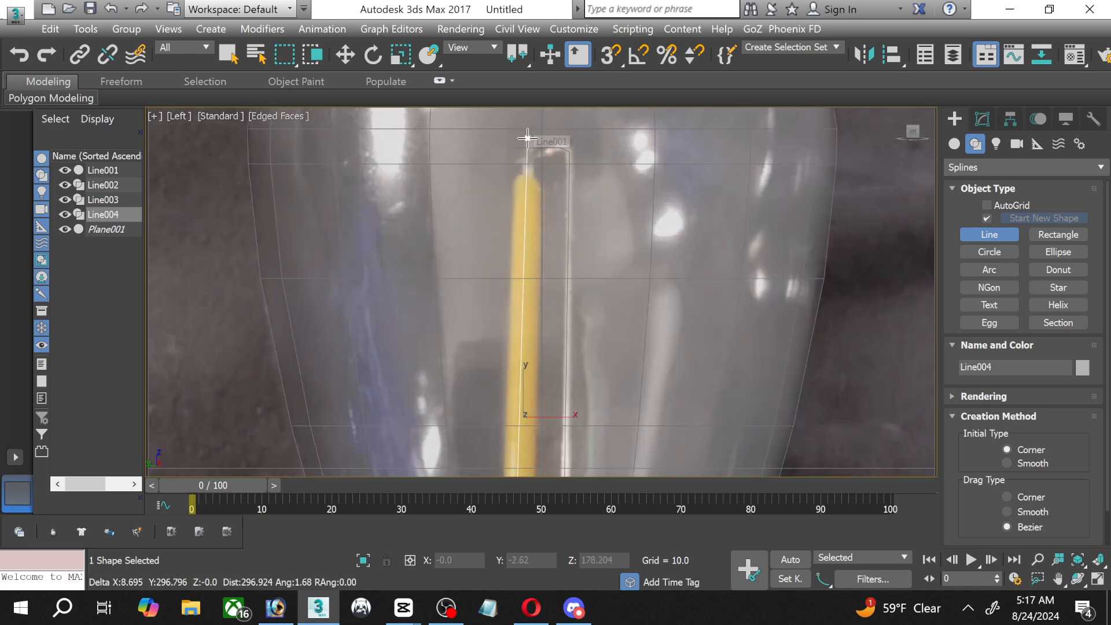
pyautogui.click(528, 137)
pyautogui.rightClick(528, 138)
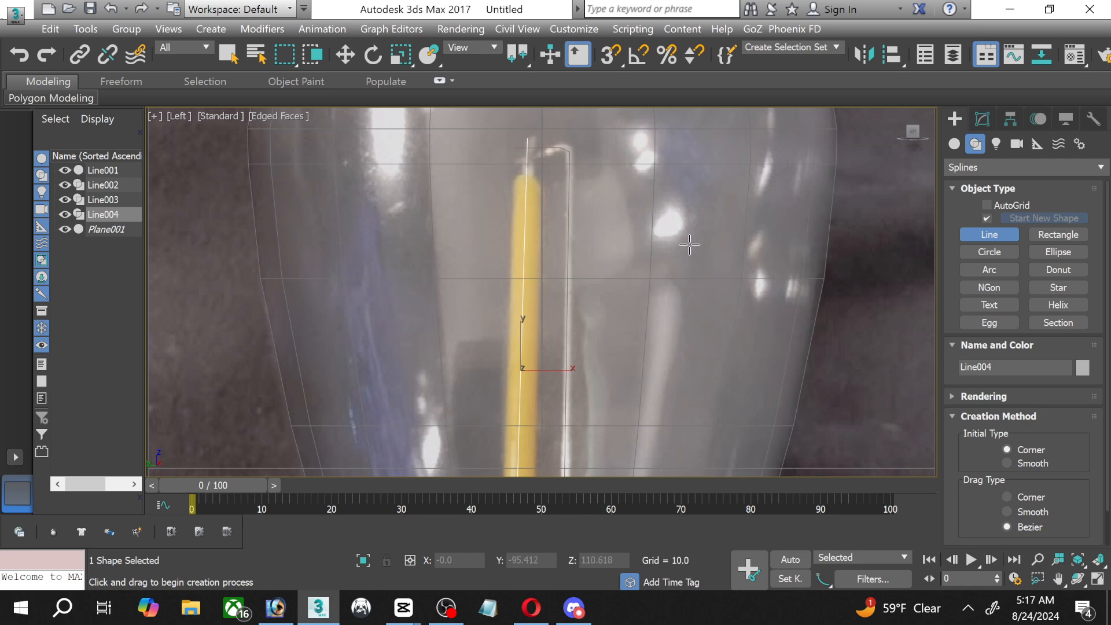
# Turn off Show Frozen in Gray in the bulb's object properties and freeze the bulb object.
pyautogui.click(979, 118)
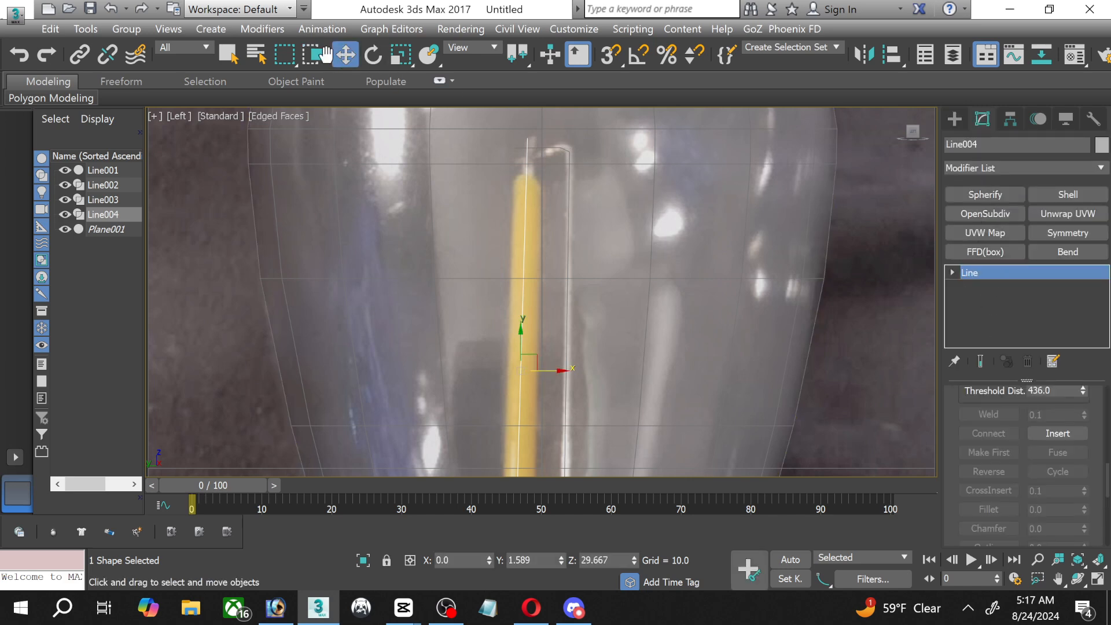
pyautogui.rightClick(580, 225)
pyautogui.click(326, 239)
pyautogui.click(289, 225)
pyautogui.click(288, 225)
pyautogui.rightClick(288, 225)
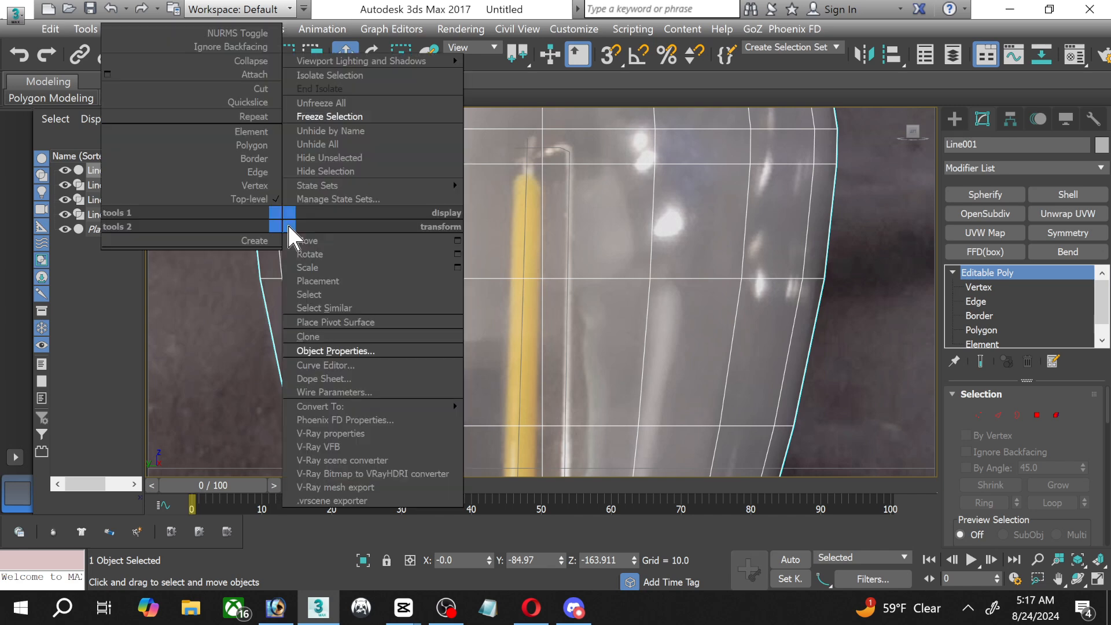
pyautogui.click(355, 353)
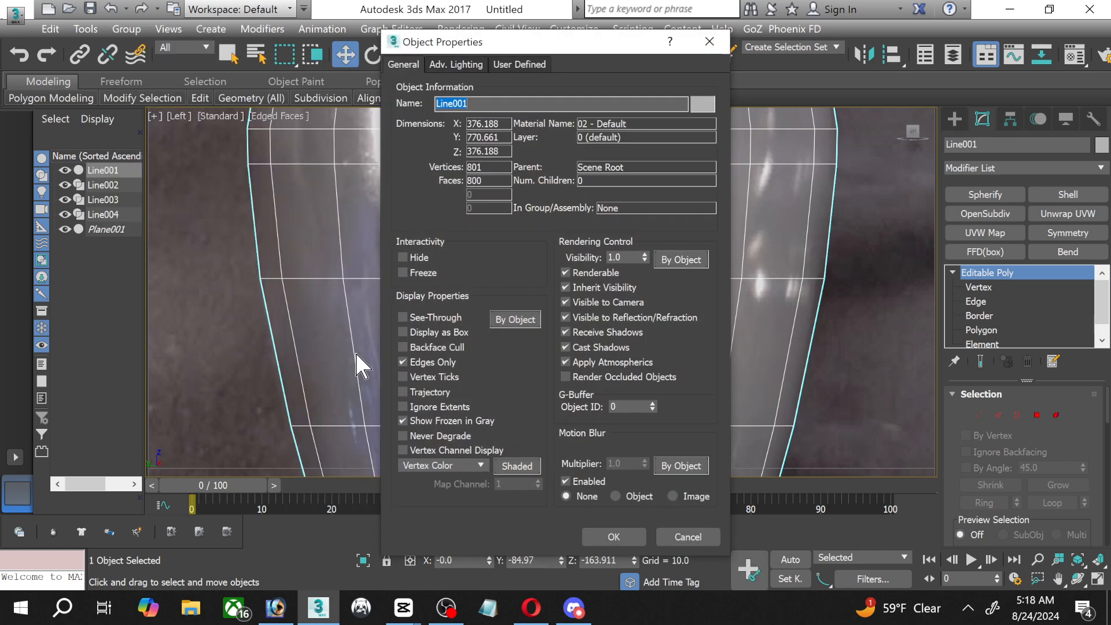
pyautogui.click(452, 422)
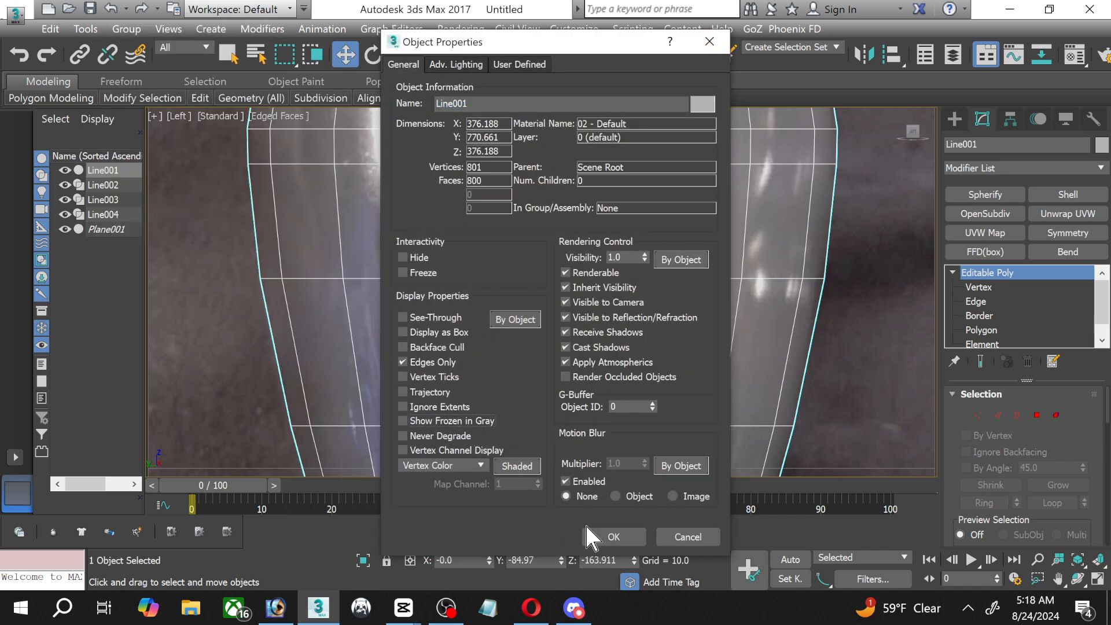
pyautogui.click(596, 537)
pyautogui.rightClick(414, 277)
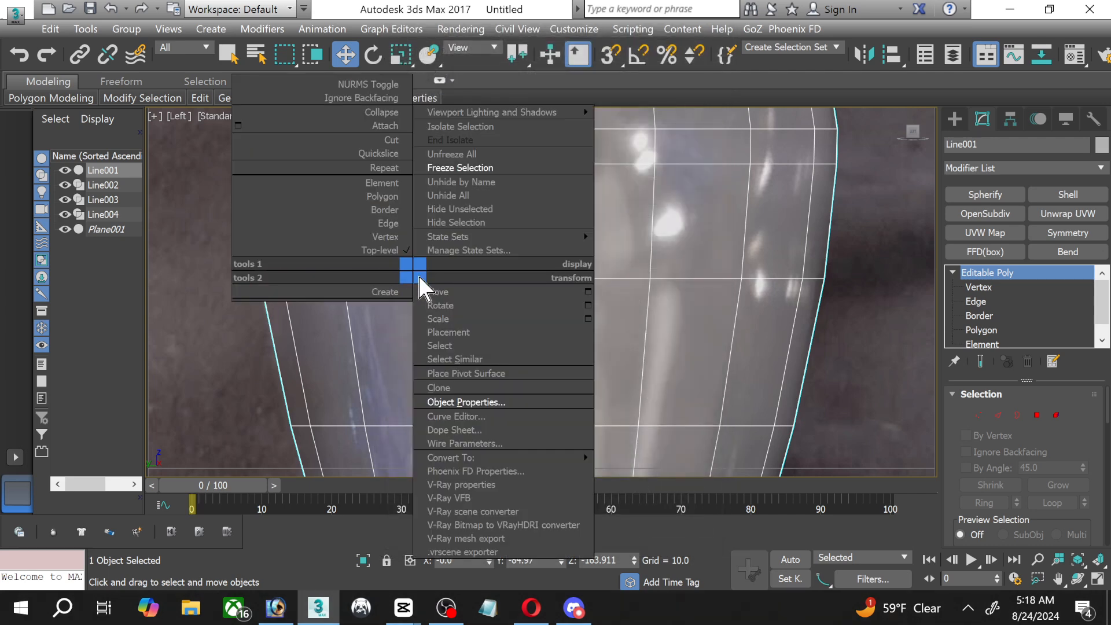
pyautogui.click(521, 190)
# Enable the filament spline in the renderer and viewport, and set its radial thickness to 4.53.
pyautogui.moveTo(525, 195); pyautogui.dragTo(531, 293, button='middle')
pyautogui.scroll(2, 530, 277)
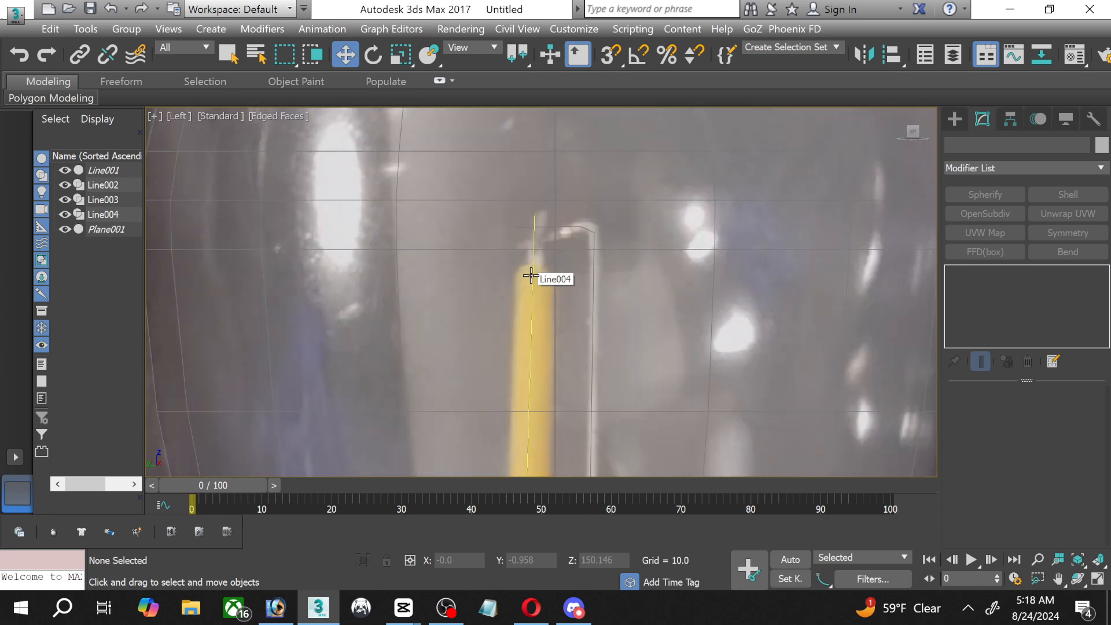
pyautogui.click(530, 262)
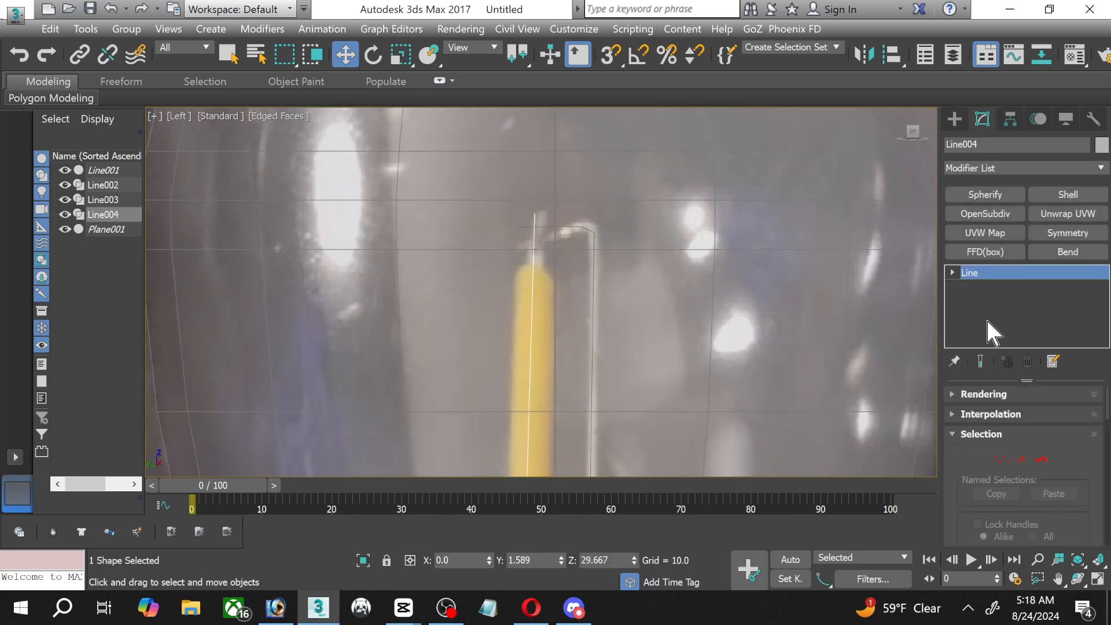
pyautogui.click(958, 396)
pyautogui.scroll(2, 1107, 484)
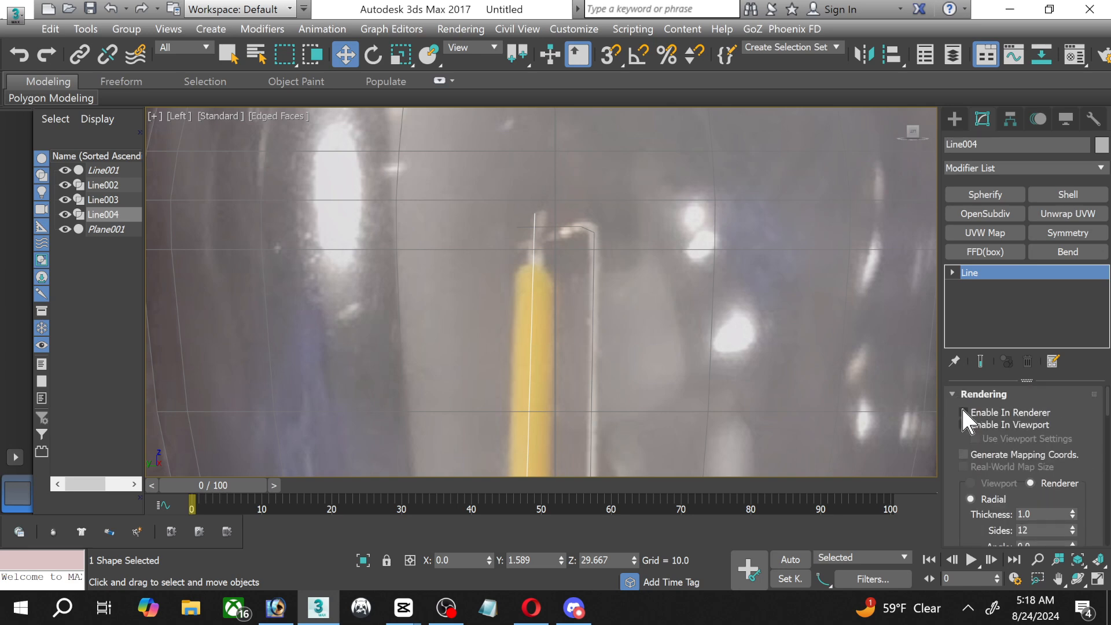
pyautogui.click(963, 413)
pyautogui.click(962, 424)
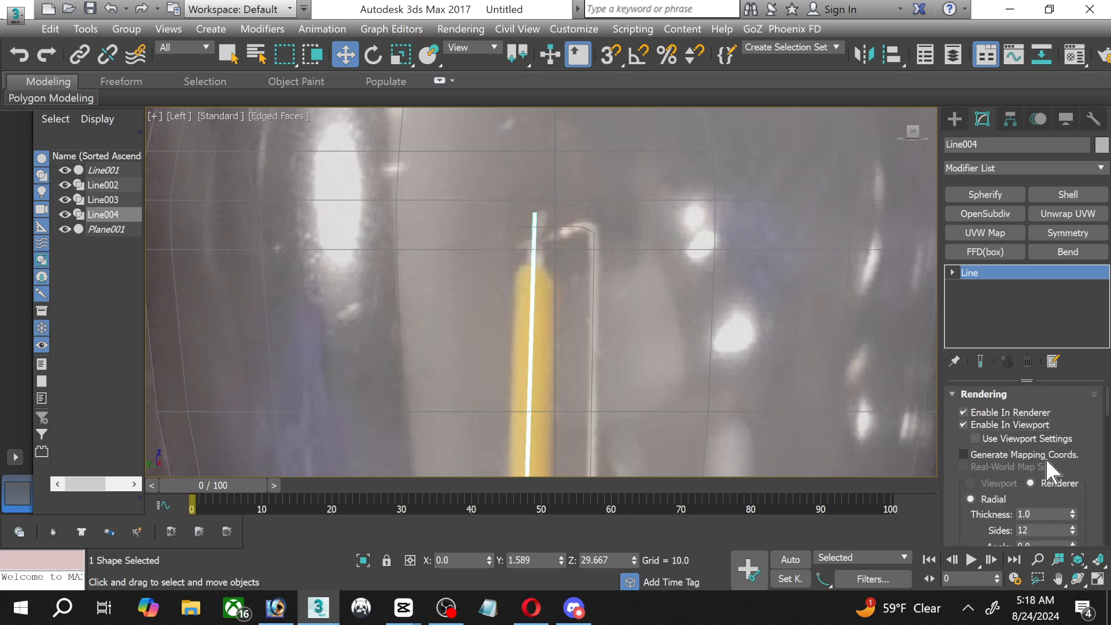
pyautogui.scroll(-2, 1106, 484)
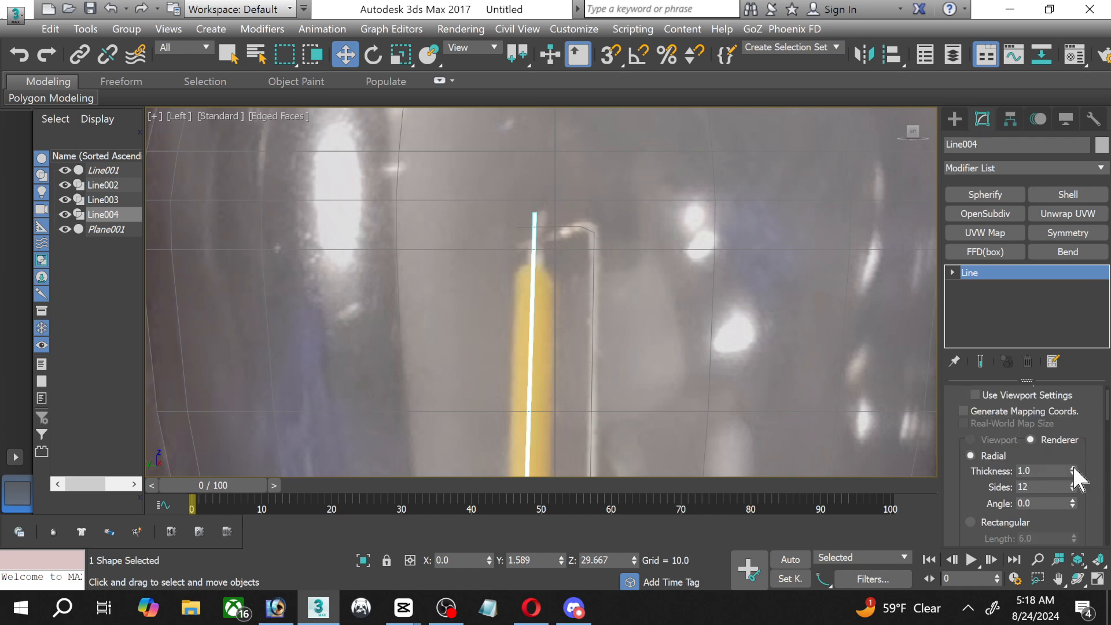
pyautogui.scroll(1, 608, 273)
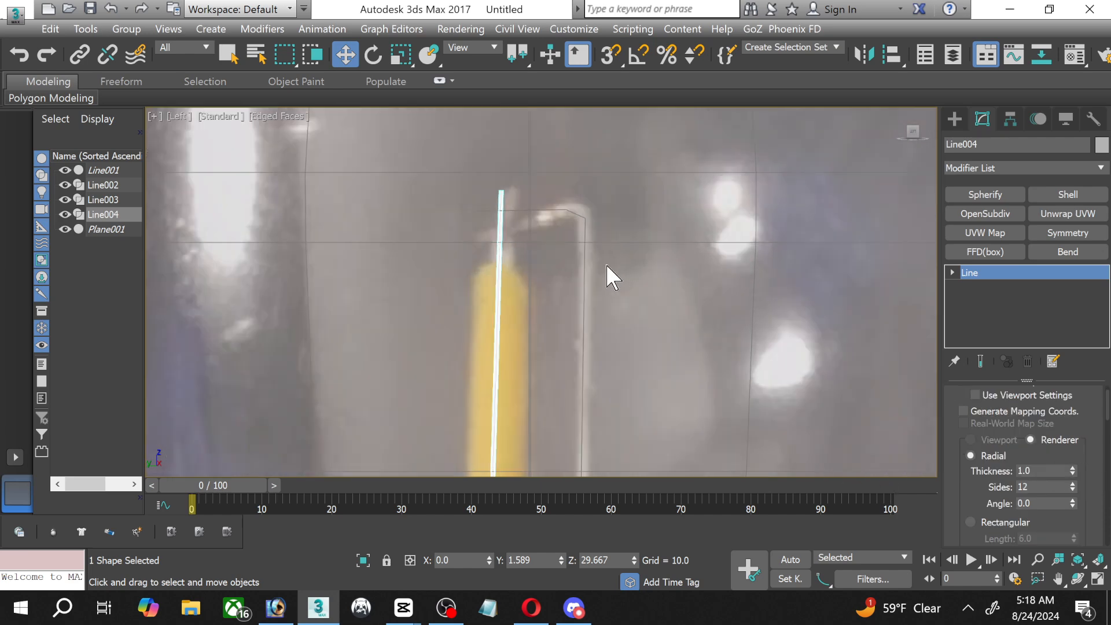
pyautogui.scroll(1, 546, 241)
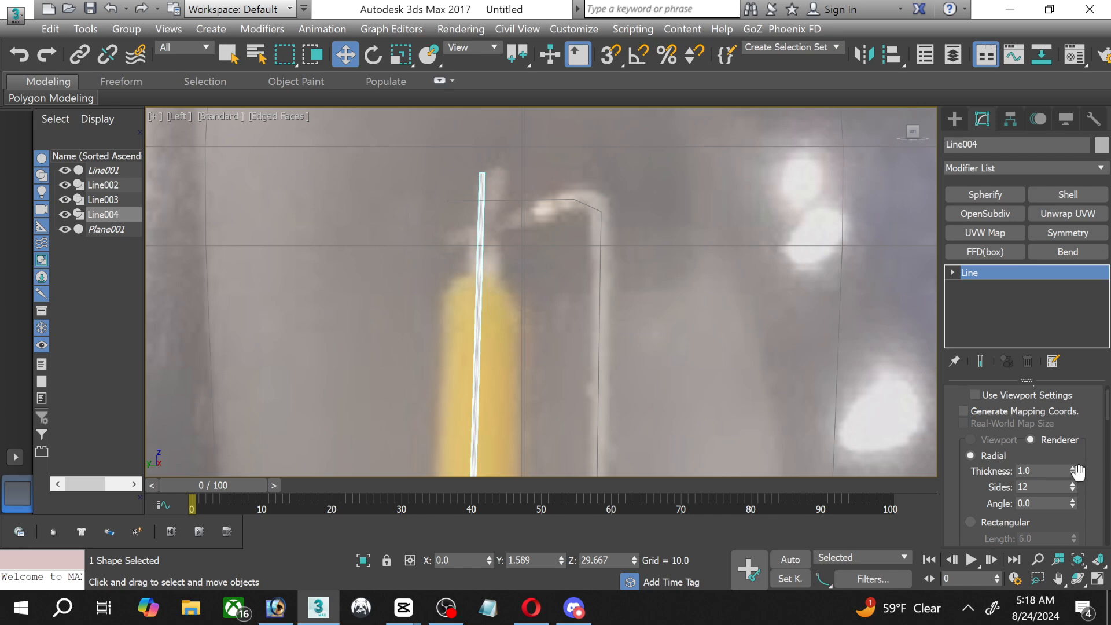
pyautogui.moveTo(1073, 475); pyautogui.dragTo(1037, 313)
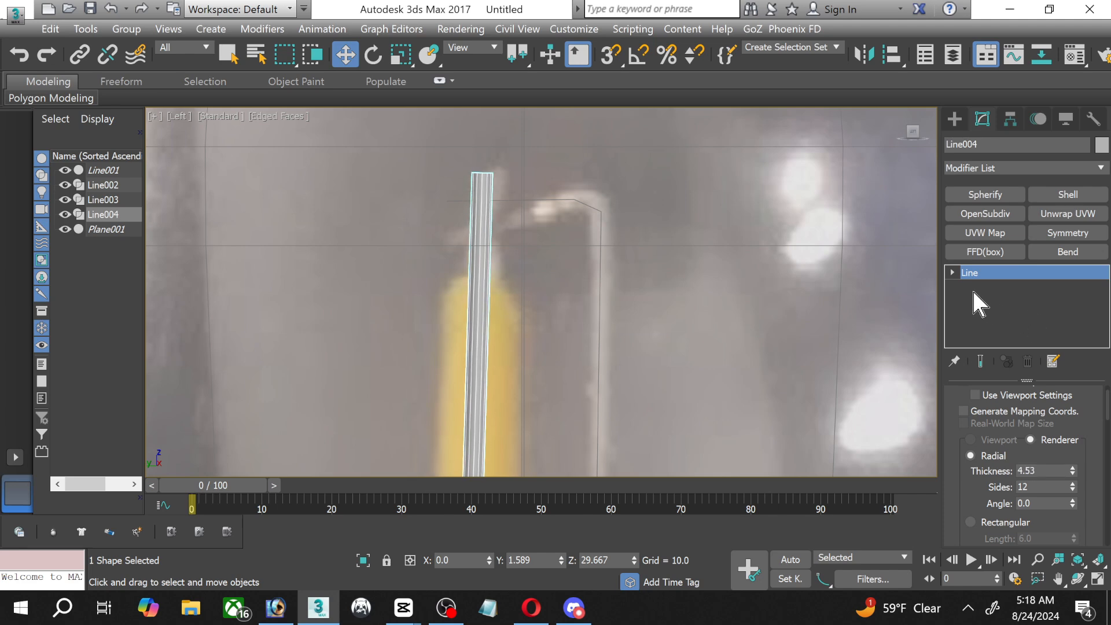
# Enable the taller support wire's spline in the renderer and viewport with a radial thickness of 4.27, then deselect it.
pyautogui.click(600, 217)
pyautogui.scroll(1, 1109, 469)
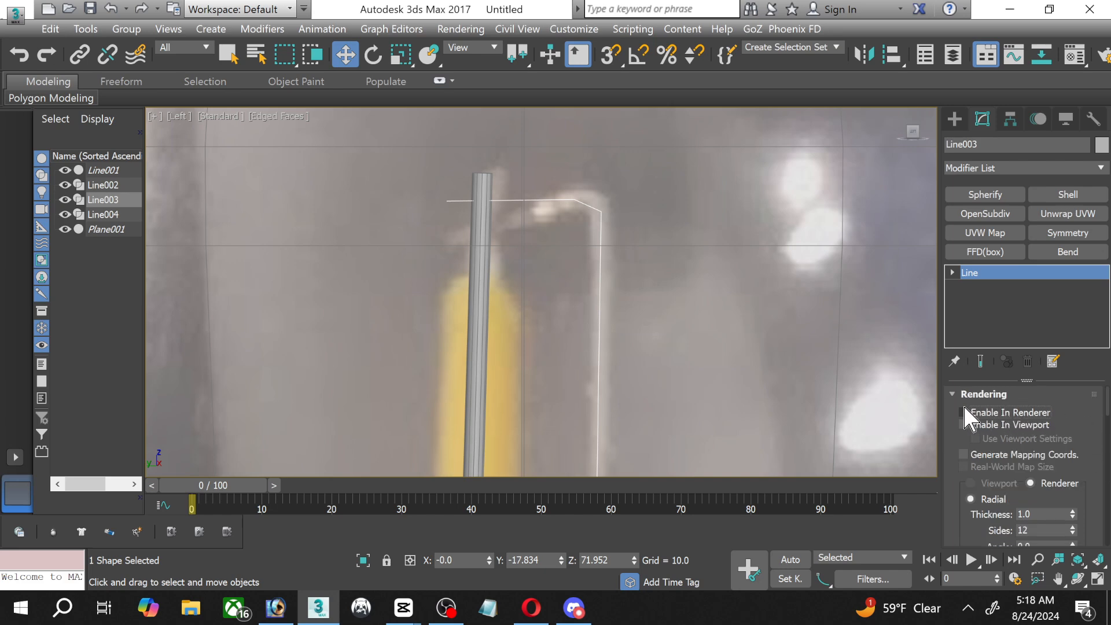
pyautogui.click(964, 412)
pyautogui.click(964, 425)
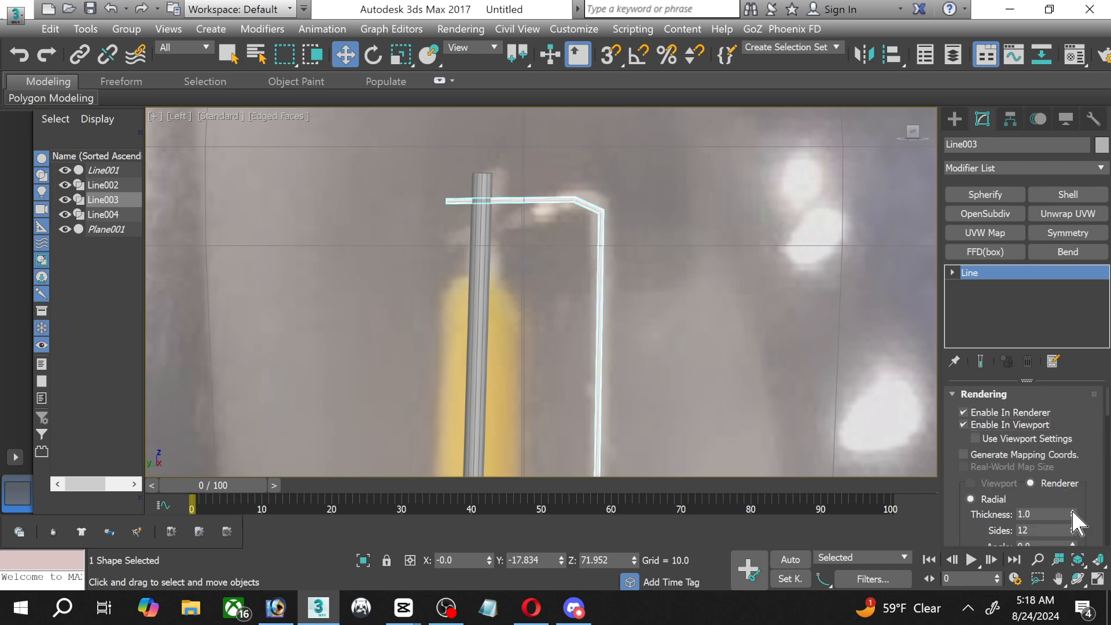
pyautogui.moveTo(1071, 510); pyautogui.dragTo(1026, 368)
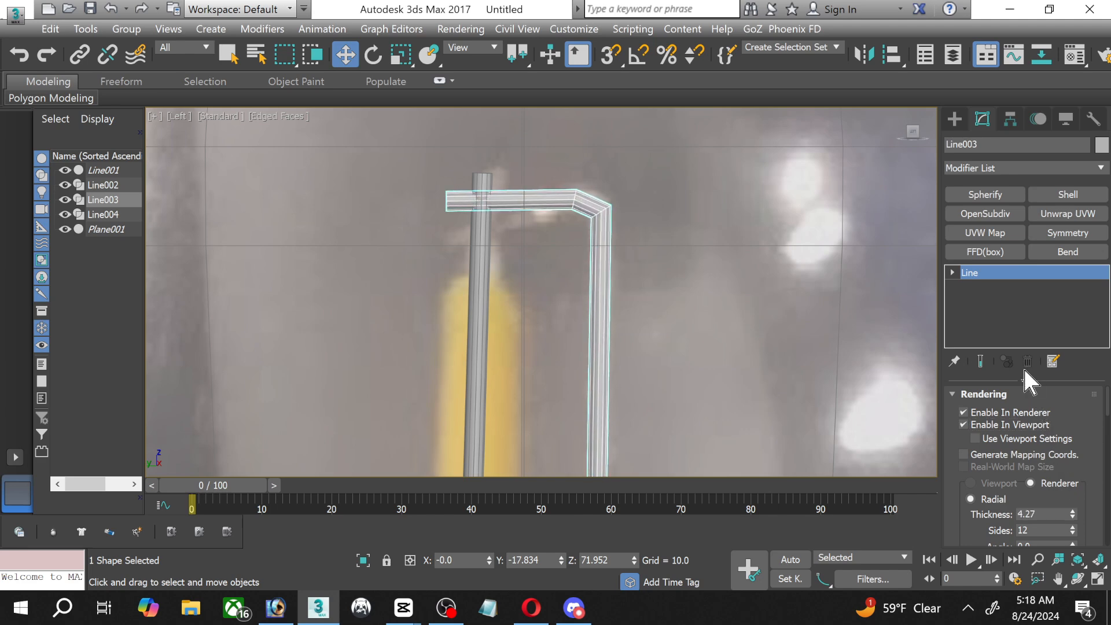
pyautogui.click(729, 238)
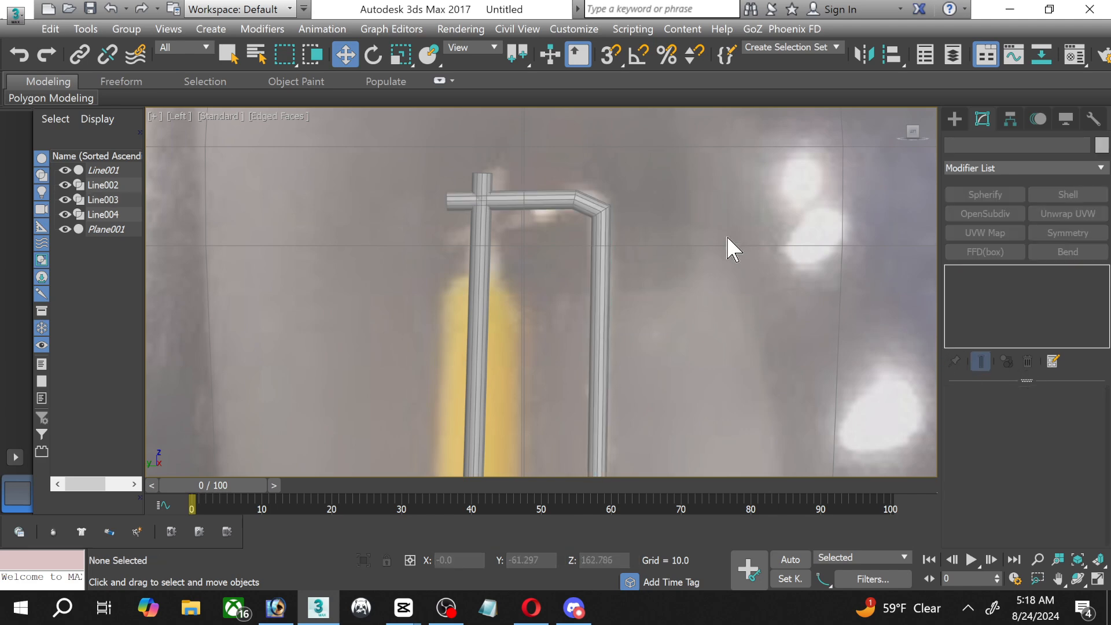
# Try to convert the two vertices at the taller wire's upper bend to Bezier, and undo the conversion.
pyautogui.click(602, 204)
pyautogui.scroll(3, 599, 204)
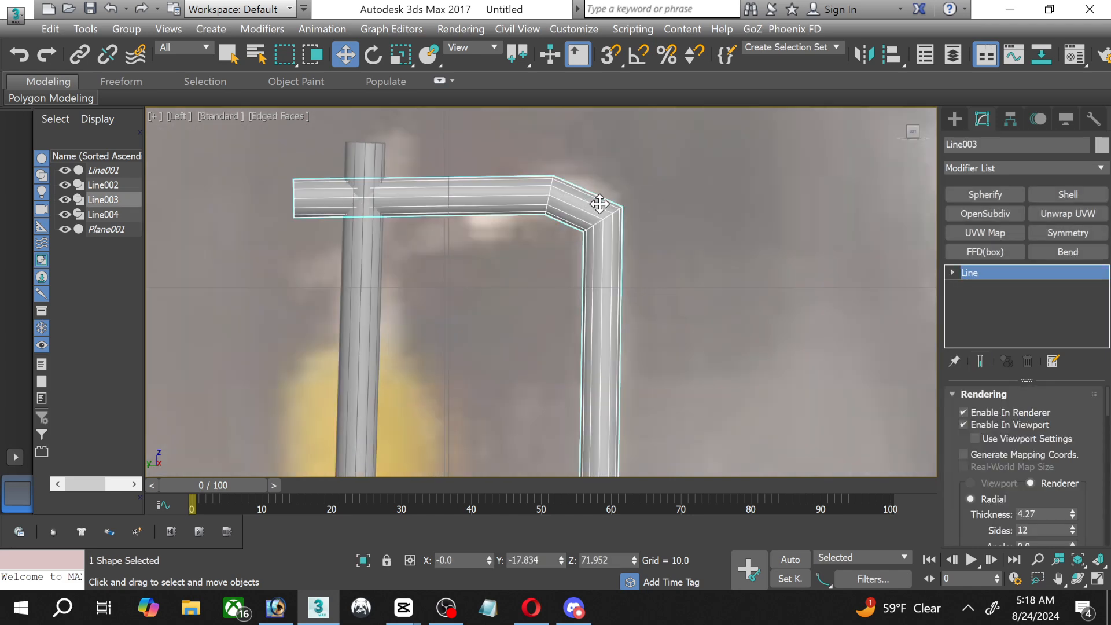
pyautogui.click(950, 271)
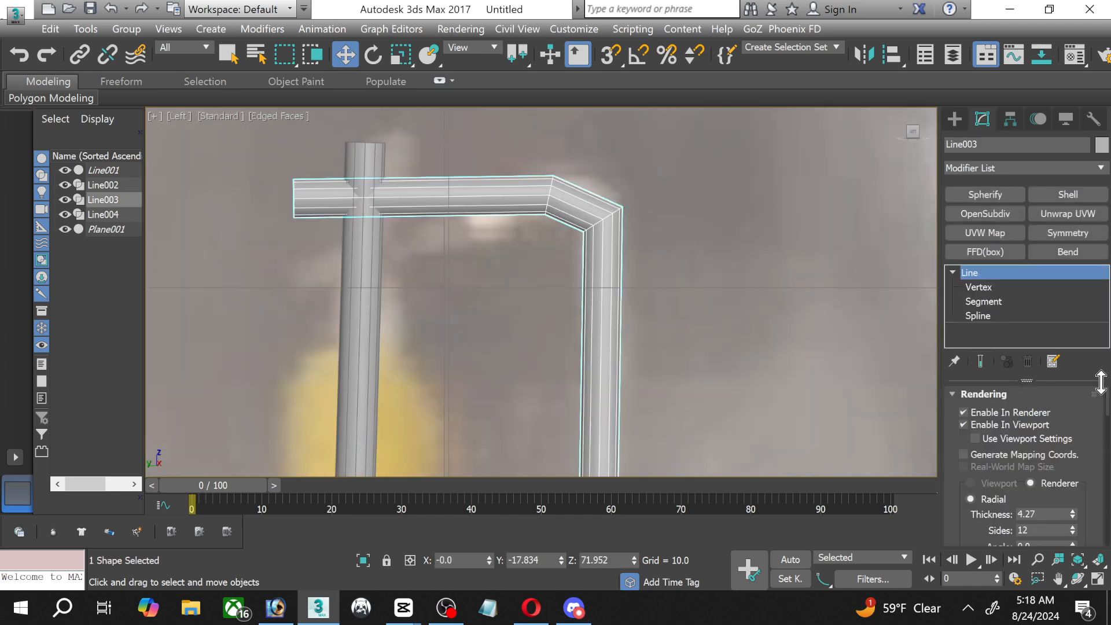
pyautogui.moveTo(519, 152); pyautogui.dragTo(663, 279)
pyautogui.click(979, 287)
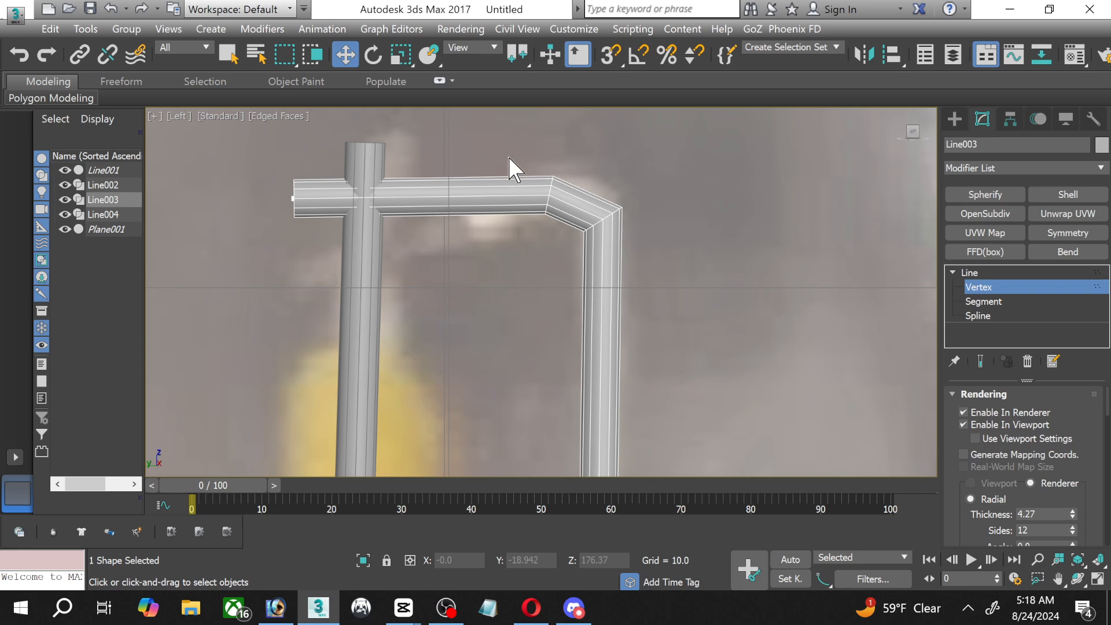
pyautogui.moveTo(509, 156); pyautogui.dragTo(661, 268)
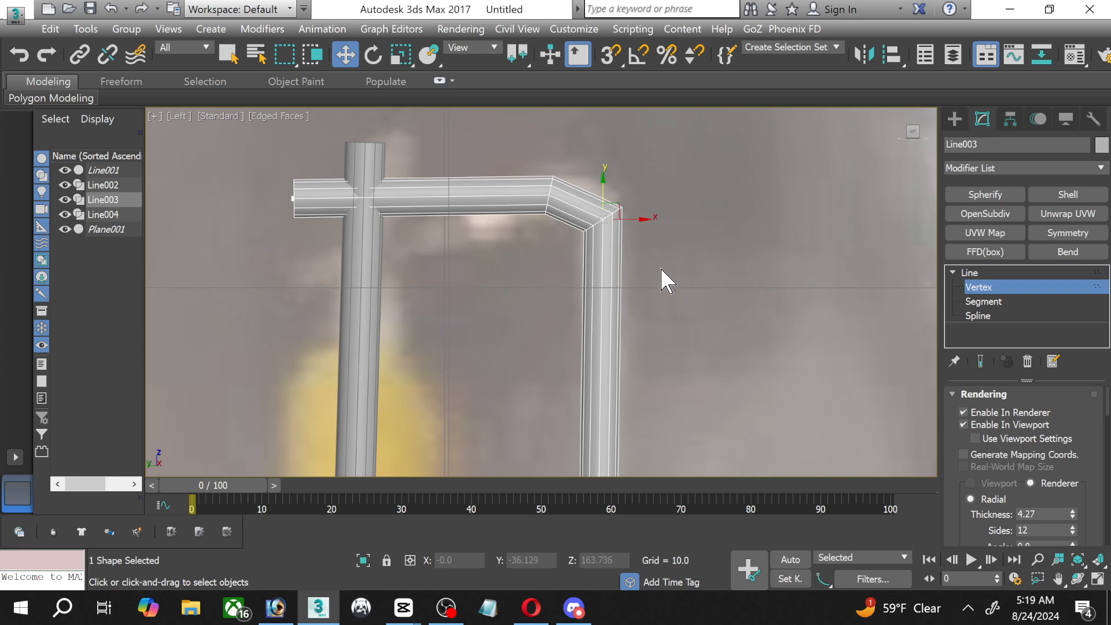
pyautogui.rightClick(599, 212)
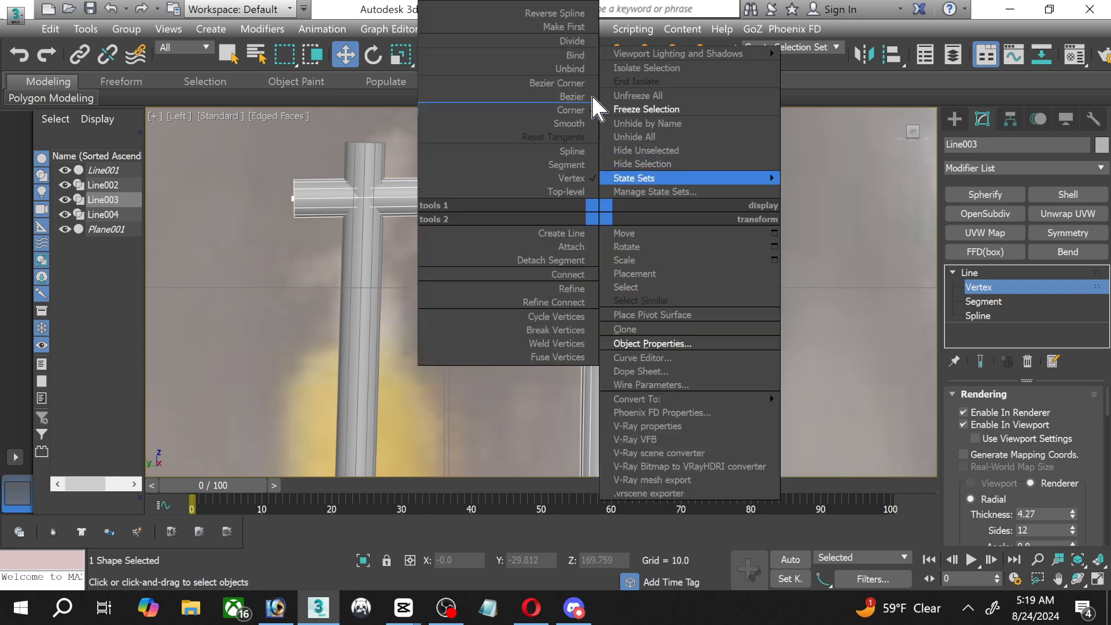
pyautogui.click(579, 110)
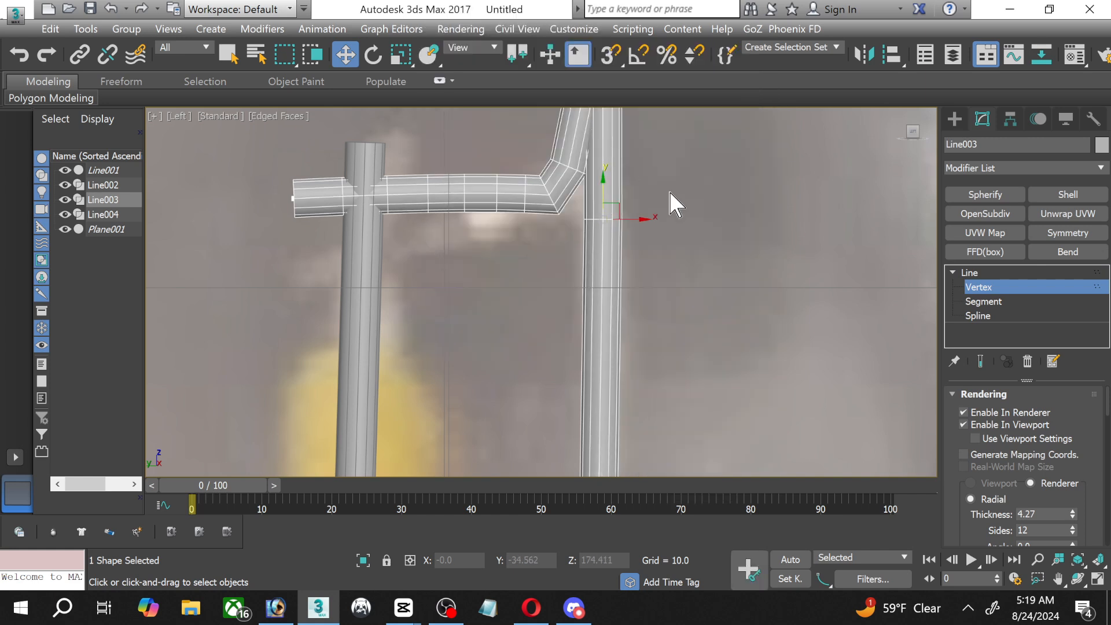
pyautogui.moveTo(669, 203); pyautogui.dragTo(664, 371, button='middle')
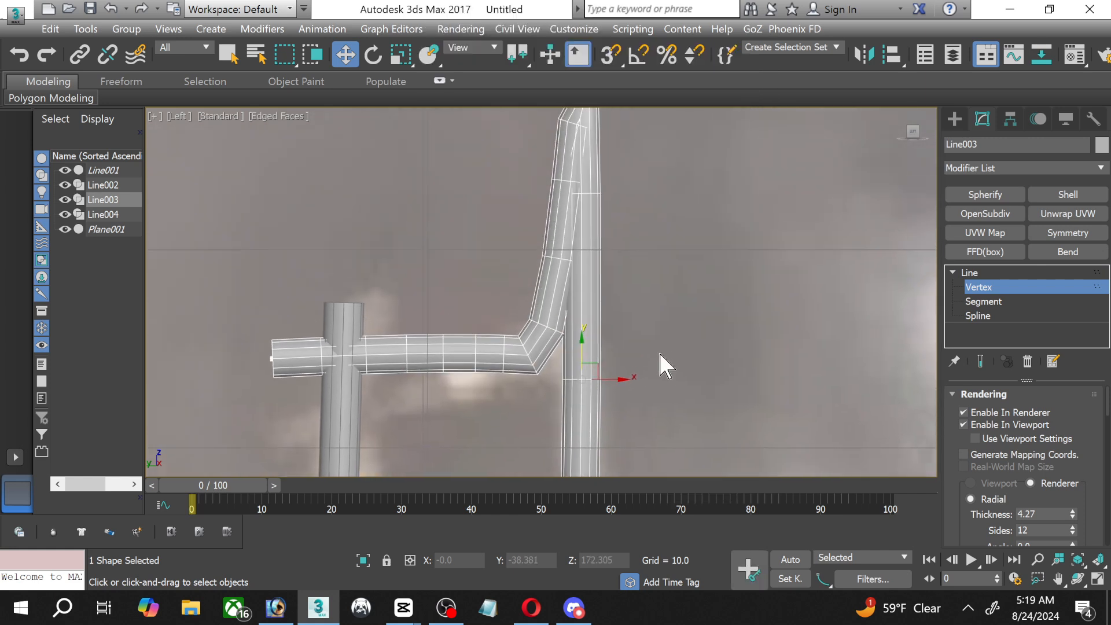
pyautogui.hotkey('ctrl', 'z')
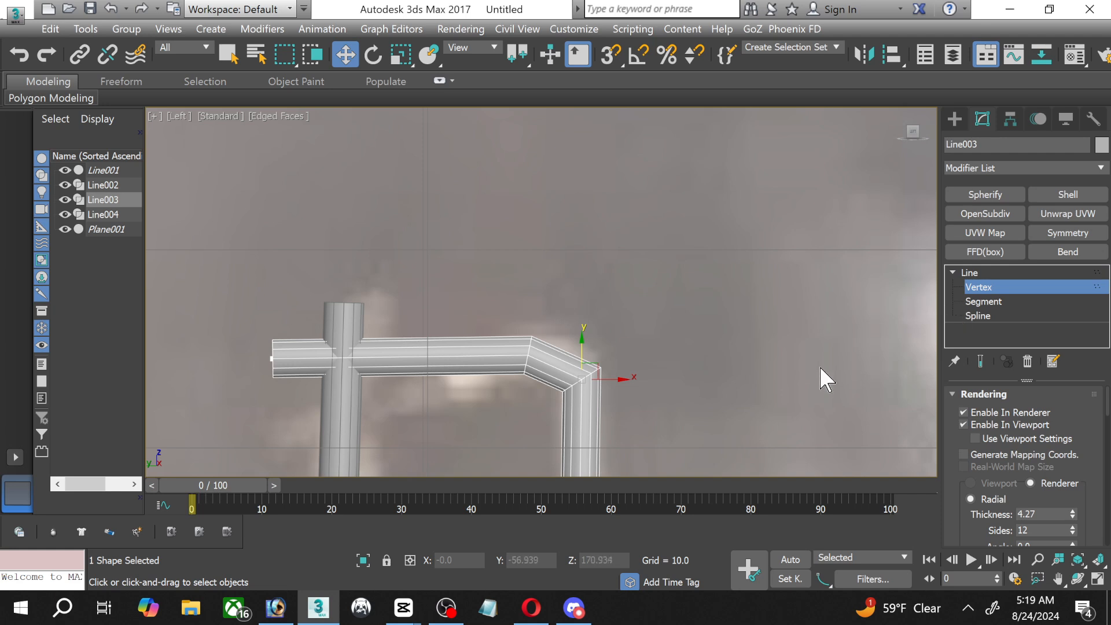
pyautogui.moveTo(805, 383); pyautogui.dragTo(819, 206, button='middle')
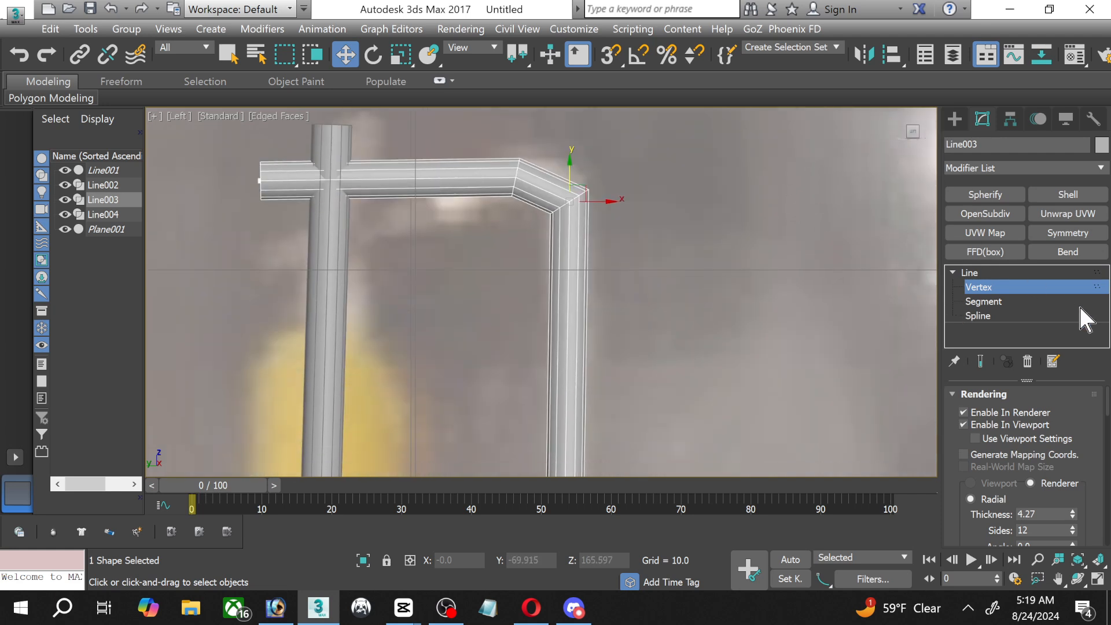
# Turn off the taller wire's renderer and viewport thickness, and delete the bend vertex between its horizontal end and outer corner.
pyautogui.click(989, 317)
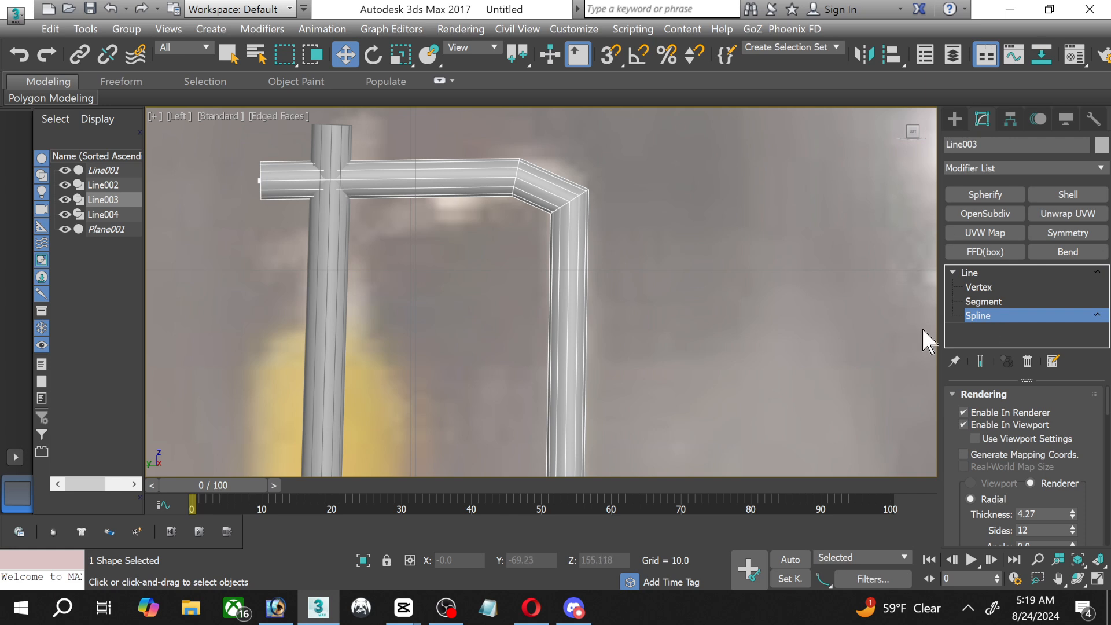
pyautogui.click(978, 288)
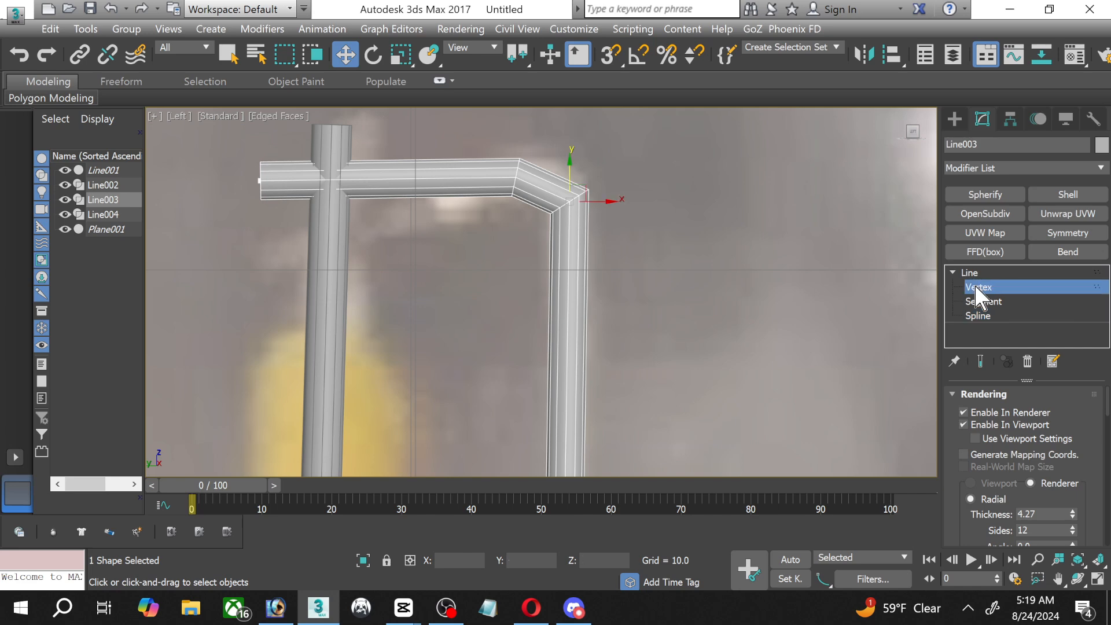
pyautogui.click(964, 412)
pyautogui.click(964, 424)
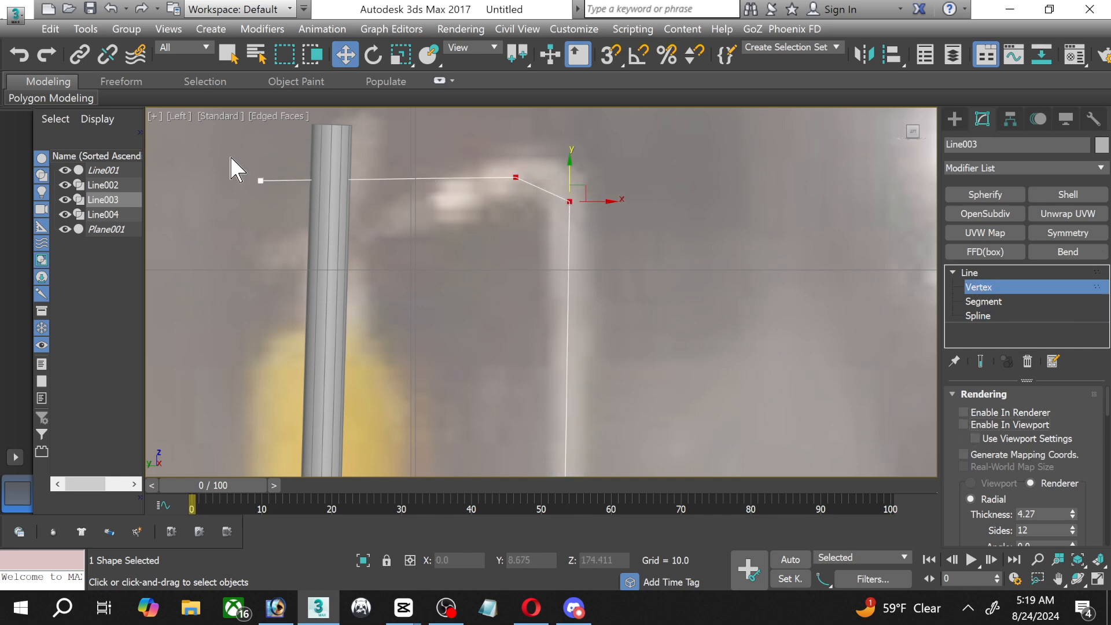
pyautogui.click(531, 194)
pyautogui.press('Delete')
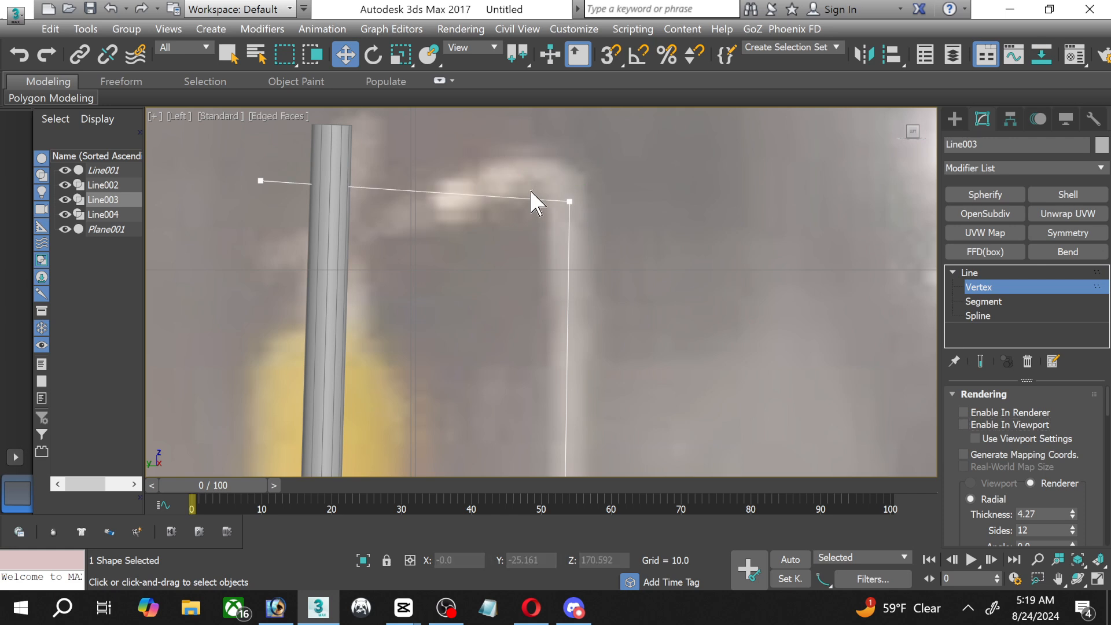
# Lower the taller wire's free end vertex level with its upper corner, and enable the wire in the renderer and viewport.
pyautogui.moveTo(223, 173); pyautogui.dragTo(277, 198)
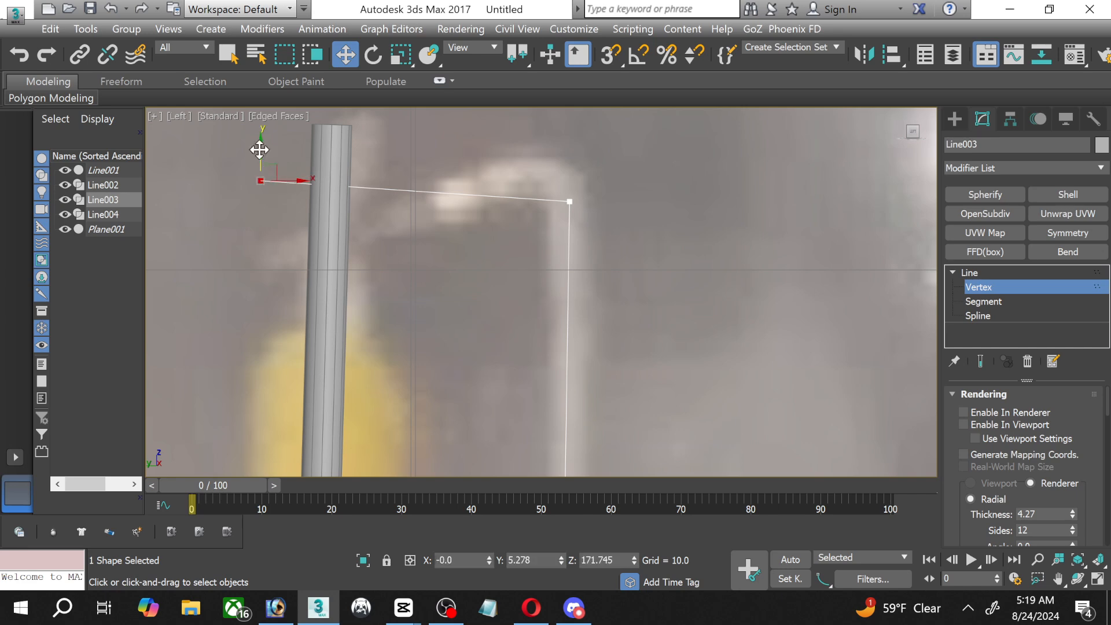
pyautogui.moveTo(261, 148); pyautogui.dragTo(262, 171)
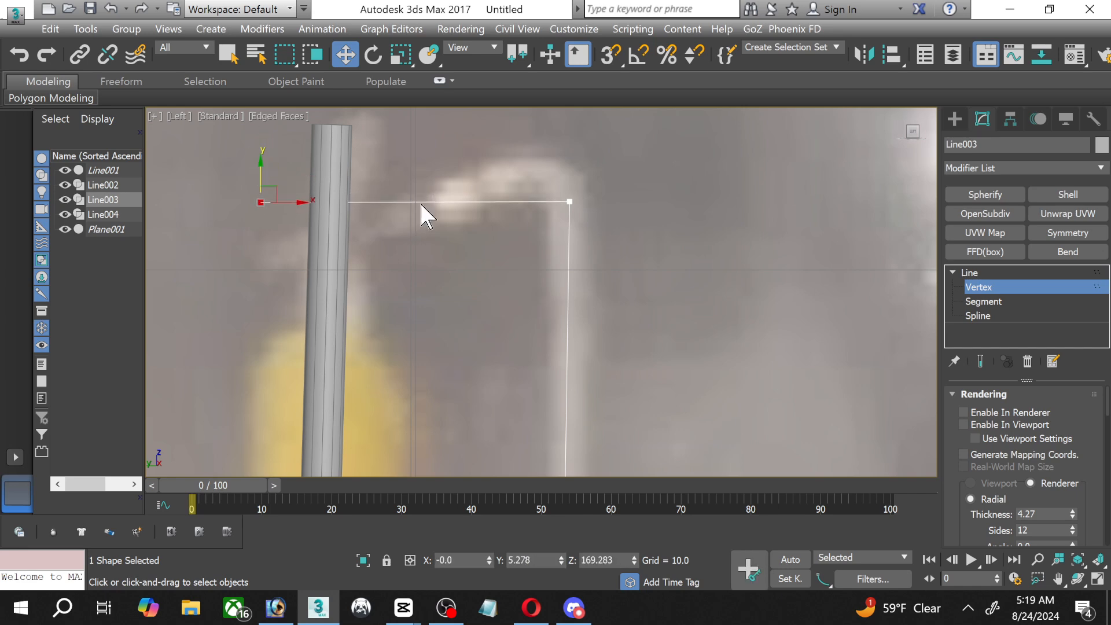
pyautogui.click(569, 200)
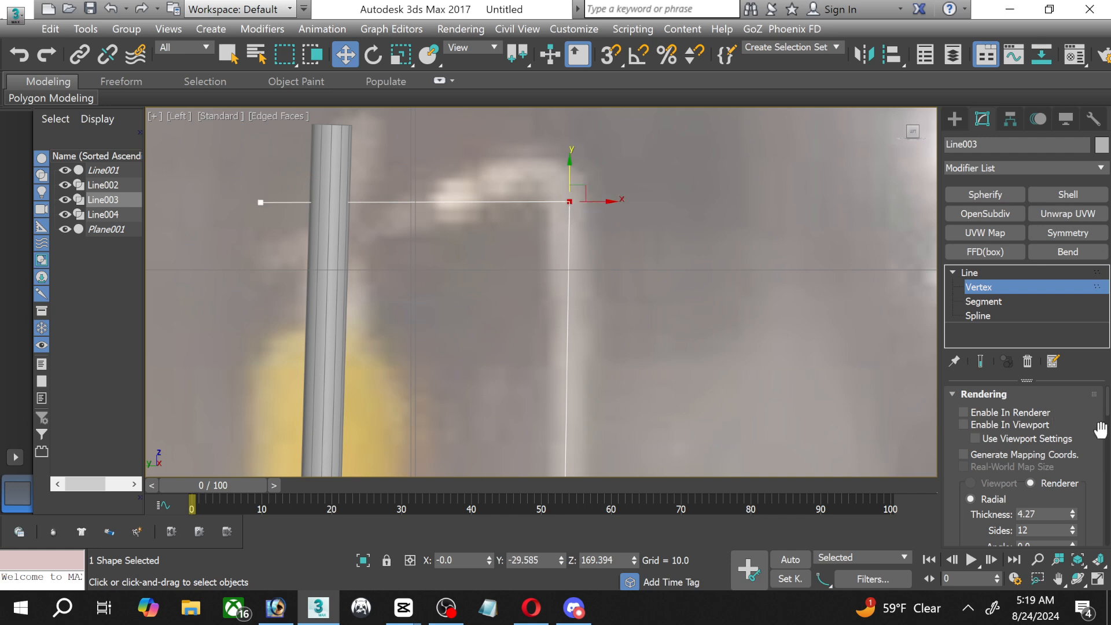
pyautogui.click(964, 413)
pyautogui.click(963, 425)
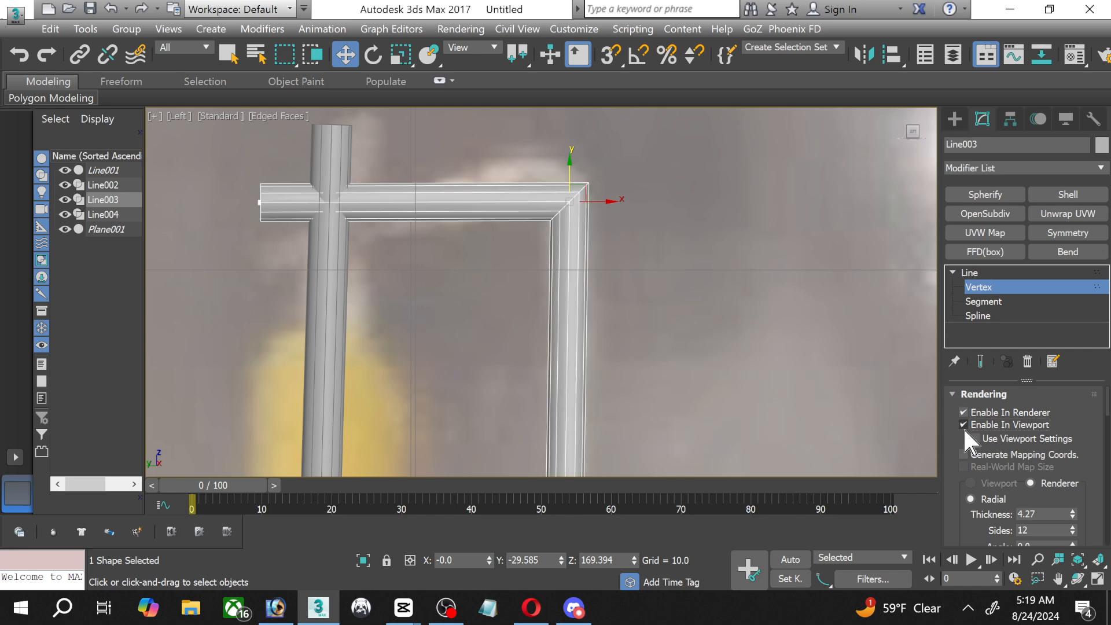
# Fillet the taller wire's upper corner vertex into a smooth rounded bend.
pyautogui.scroll(-1, 1108, 416)
pyautogui.moveTo(1109, 421); pyautogui.dragTo(1109, 505)
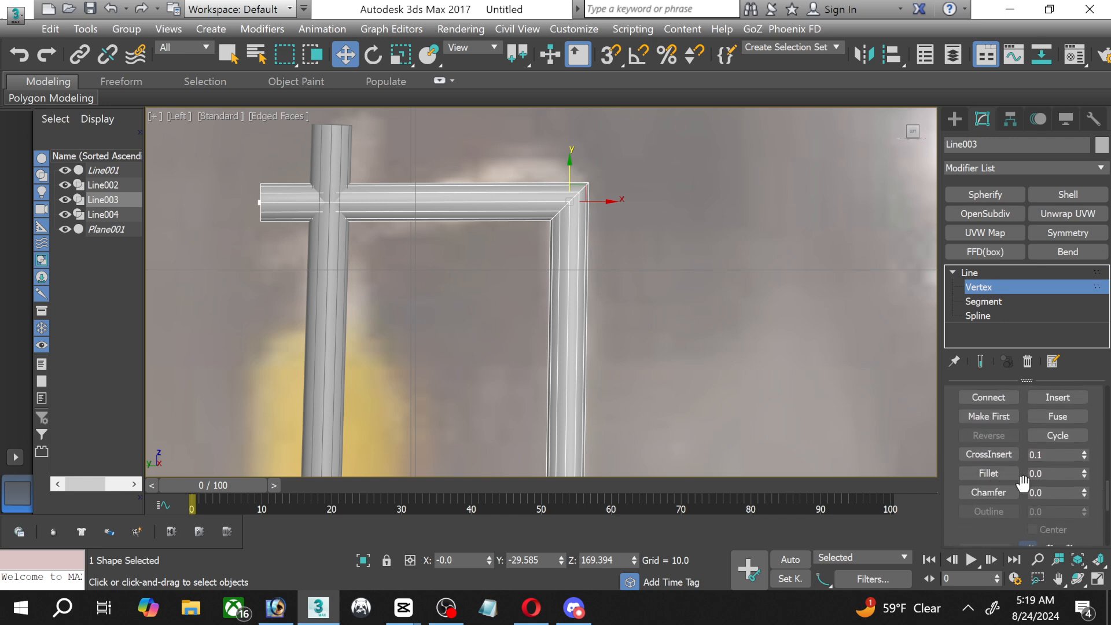
pyautogui.click(1084, 471)
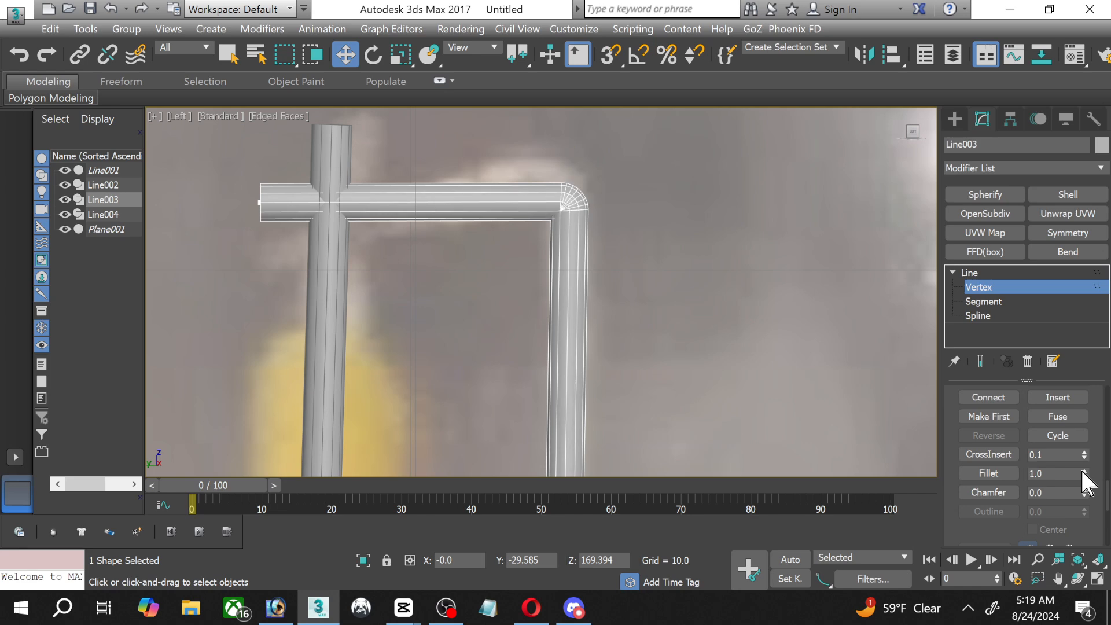
pyautogui.moveTo(1082, 471); pyautogui.dragTo(1077, 467)
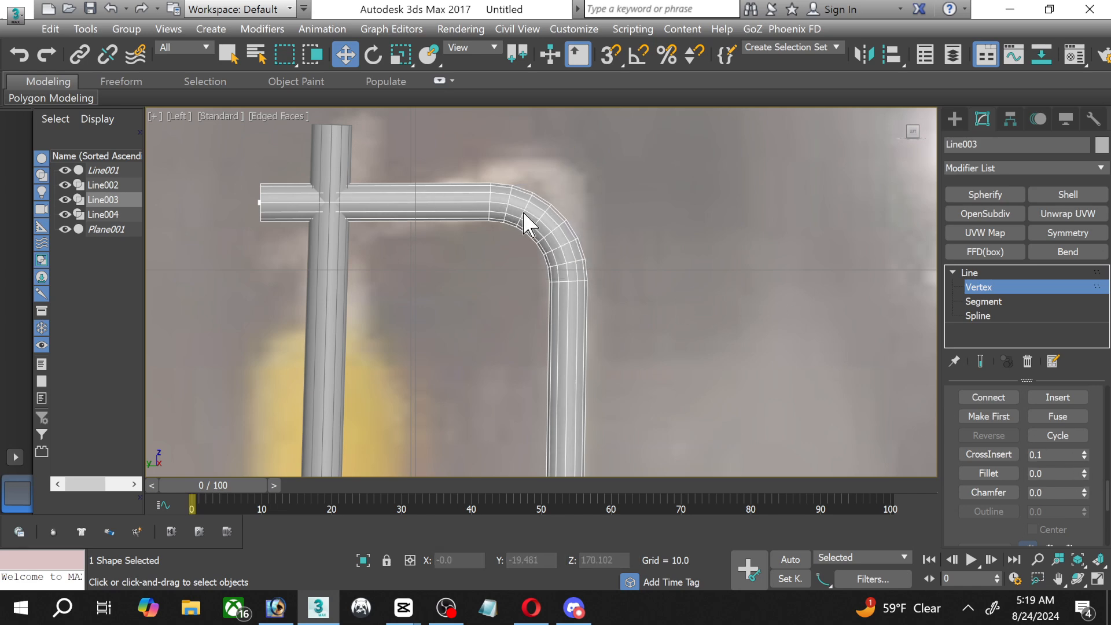
# Delete the shorter support wire's bend vertex between its horizontal end and outer corner.
pyautogui.scroll(-2, 877, 306)
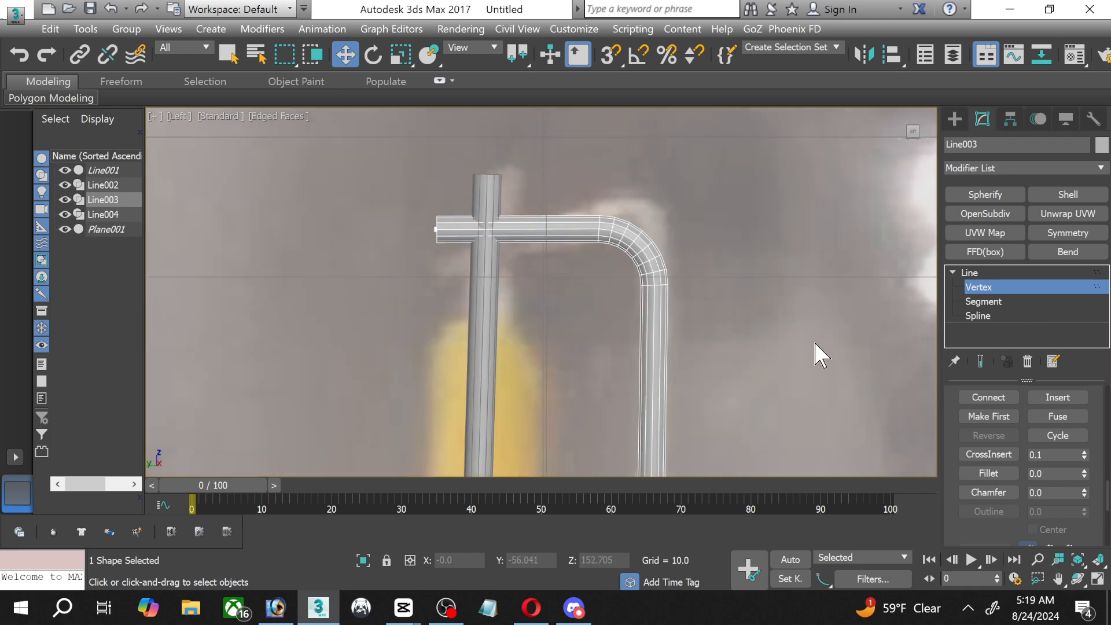
pyautogui.scroll(-2, 793, 380)
pyautogui.moveTo(789, 389); pyautogui.dragTo(714, 139, button='middle')
pyautogui.moveTo(710, 400); pyautogui.dragTo(620, 88, button='middle')
pyautogui.moveTo(425, 245); pyautogui.dragTo(503, 405, button='middle')
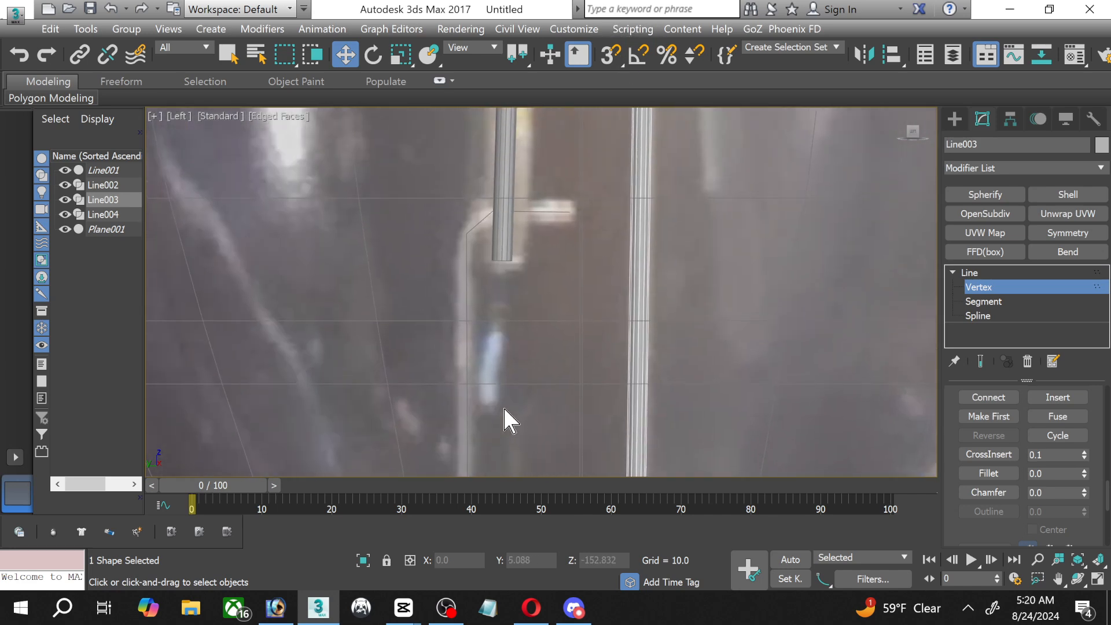
pyautogui.click(981, 288)
pyautogui.click(469, 238)
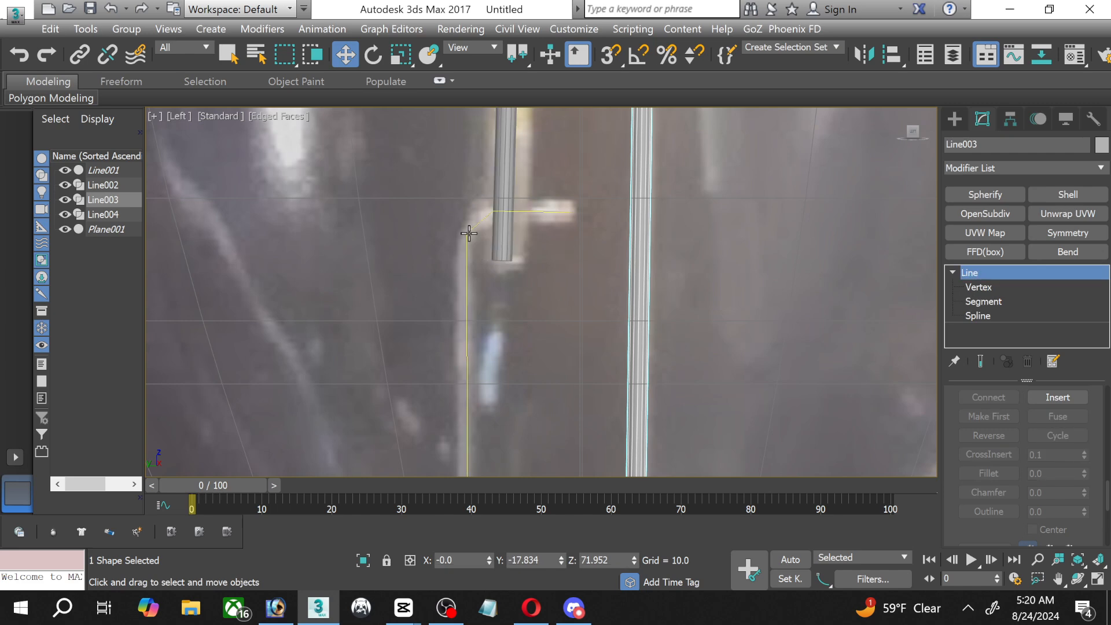
pyautogui.click(952, 271)
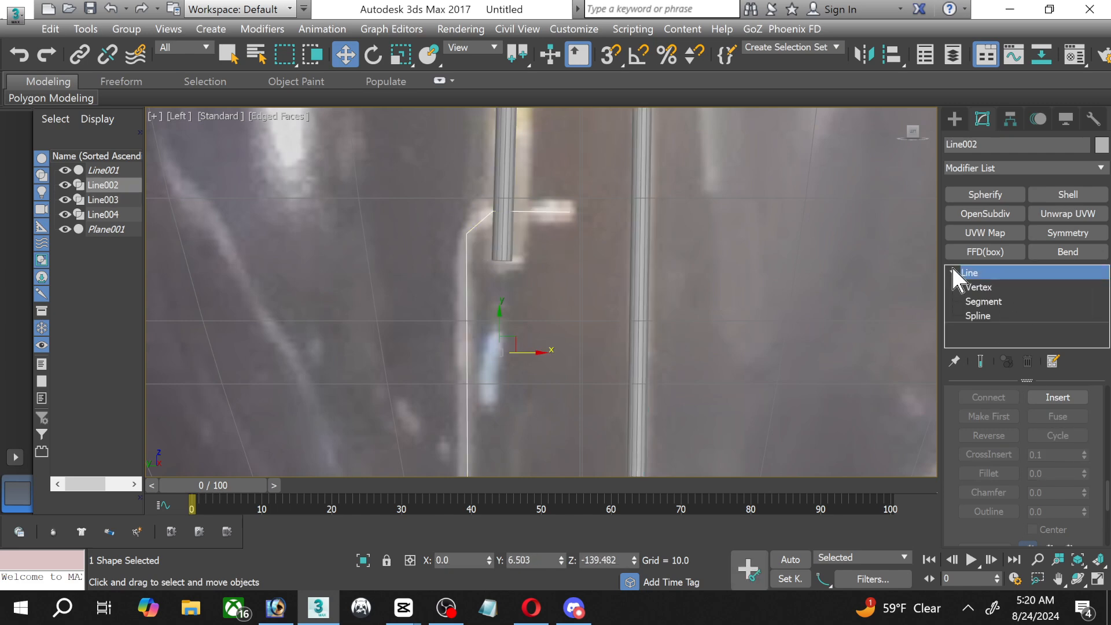
pyautogui.click(978, 287)
pyautogui.scroll(2, 579, 220)
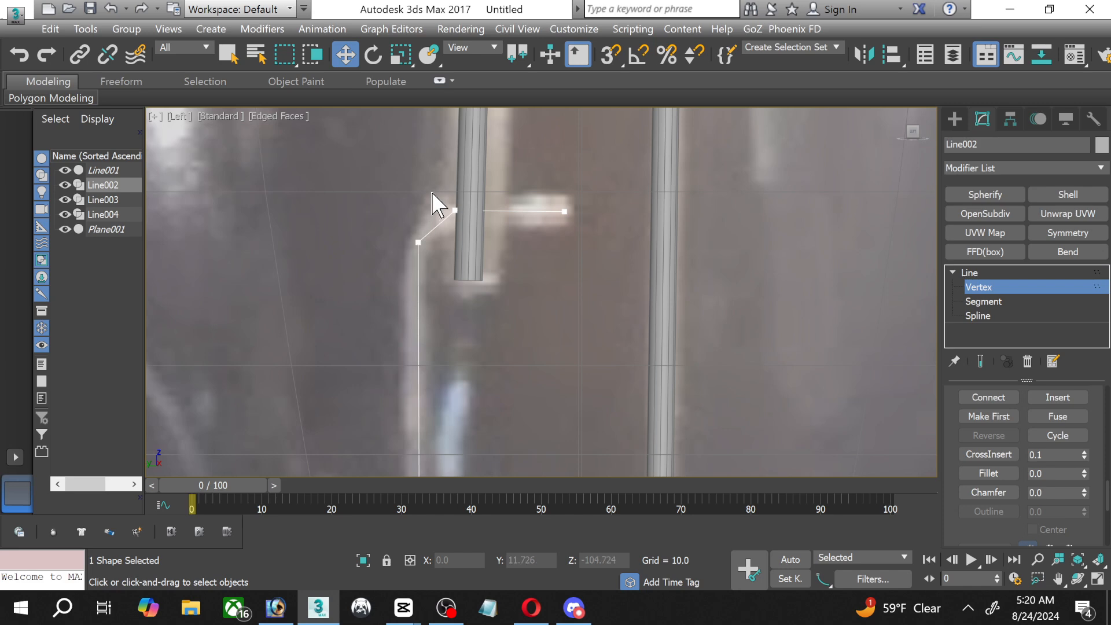
pyautogui.click(456, 215)
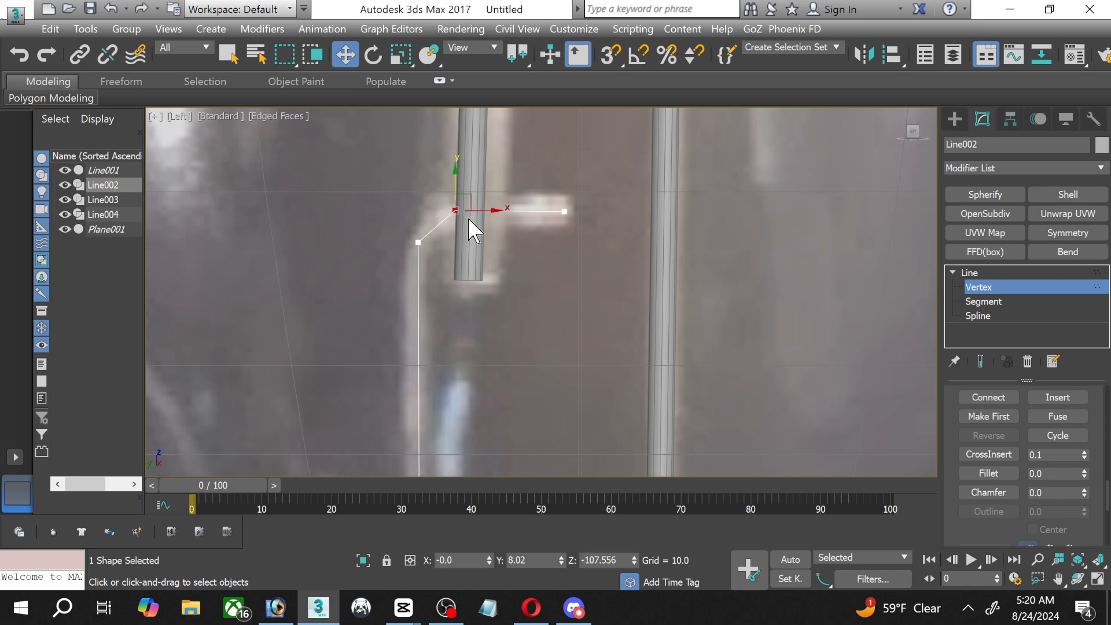
pyautogui.press('Delete')
# Raise the shorter wire's outer corner vertex level with its horizontal end, and leave vertex editing.
pyautogui.moveTo(397, 211); pyautogui.dragTo(436, 290)
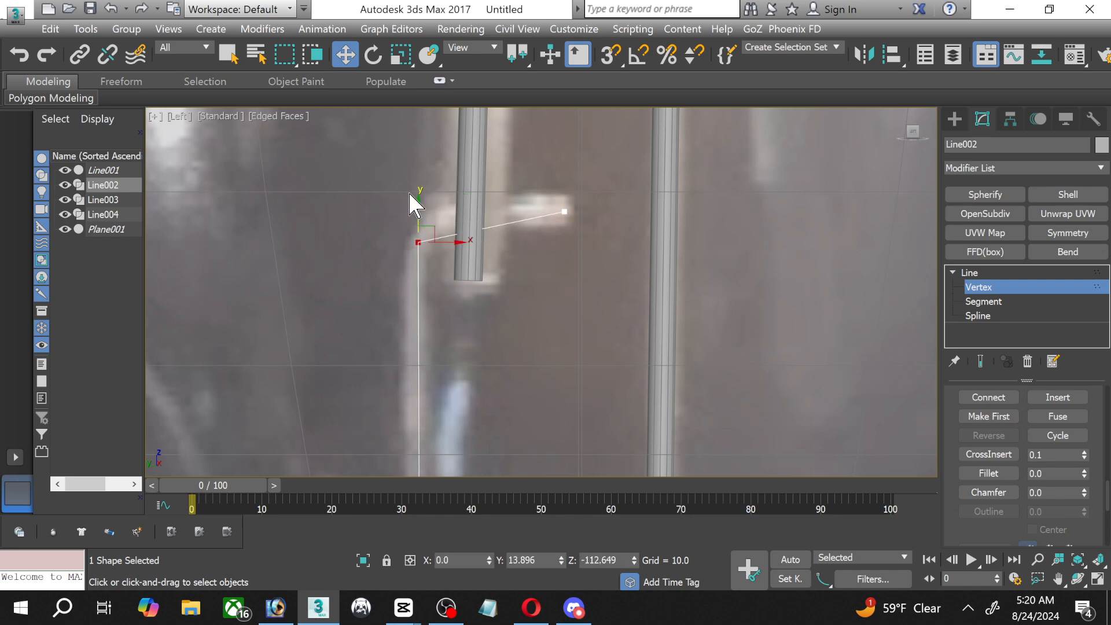
pyautogui.moveTo(415, 207); pyautogui.dragTo(418, 175)
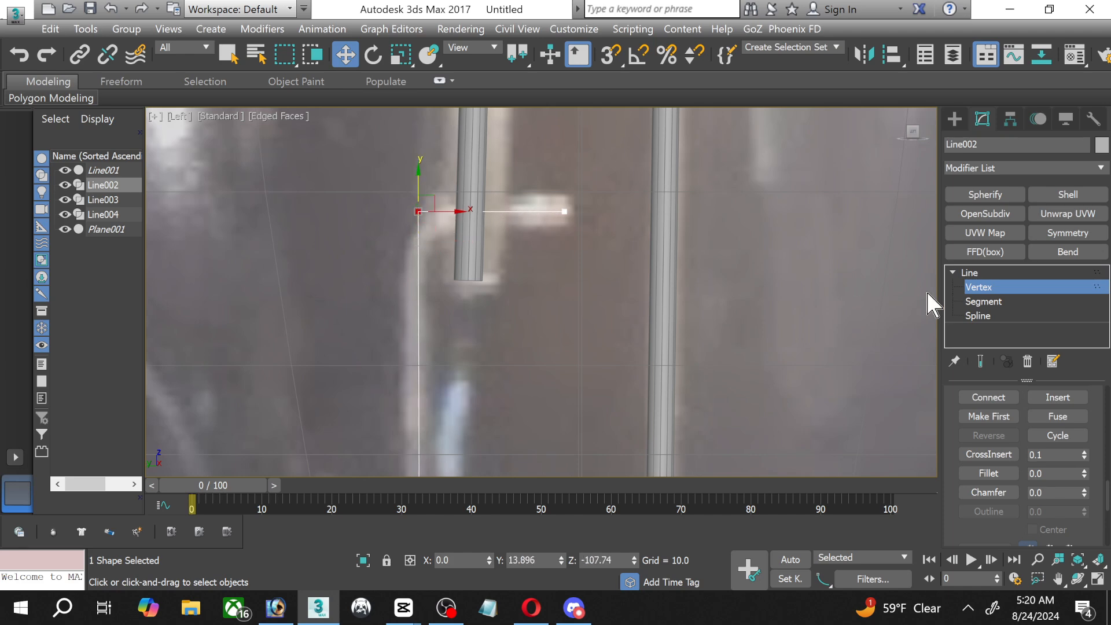
pyautogui.click(987, 288)
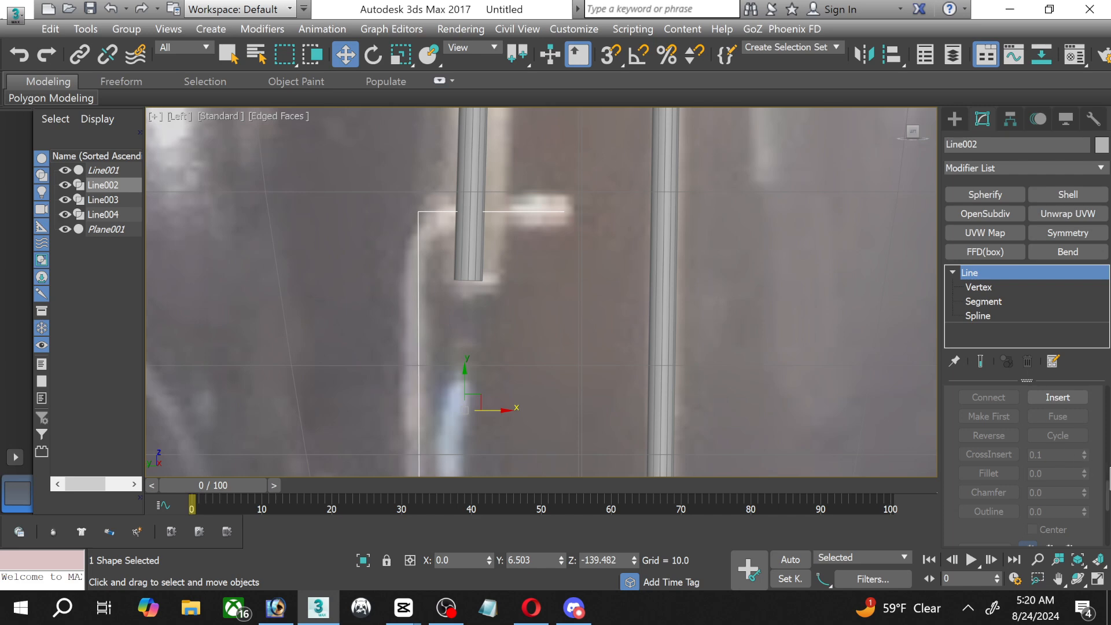
# Enable the shorter wire's spline in the renderer and viewport with a radial thickness of 6.77.
pyautogui.scroll(5, 1102, 463)
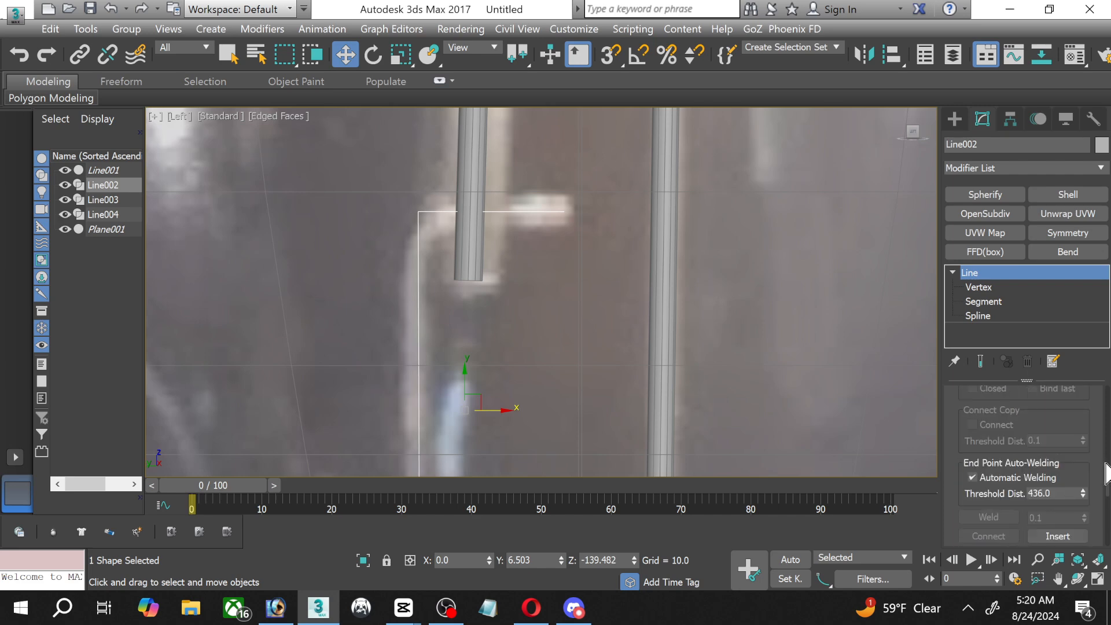
pyautogui.scroll(10, 1107, 472)
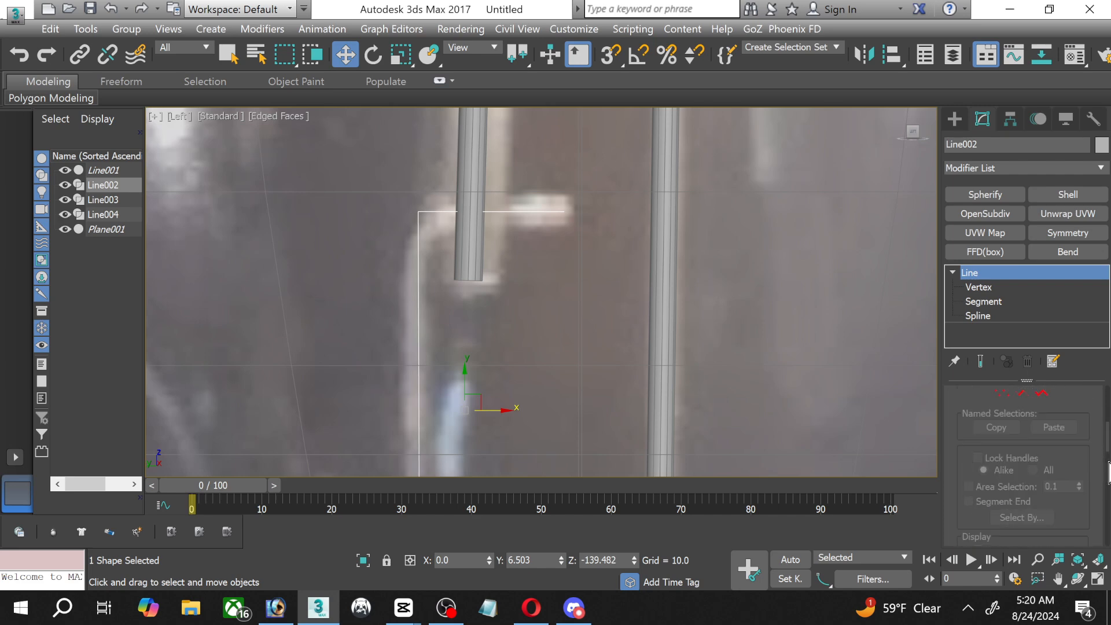
pyautogui.scroll(4, 1107, 472)
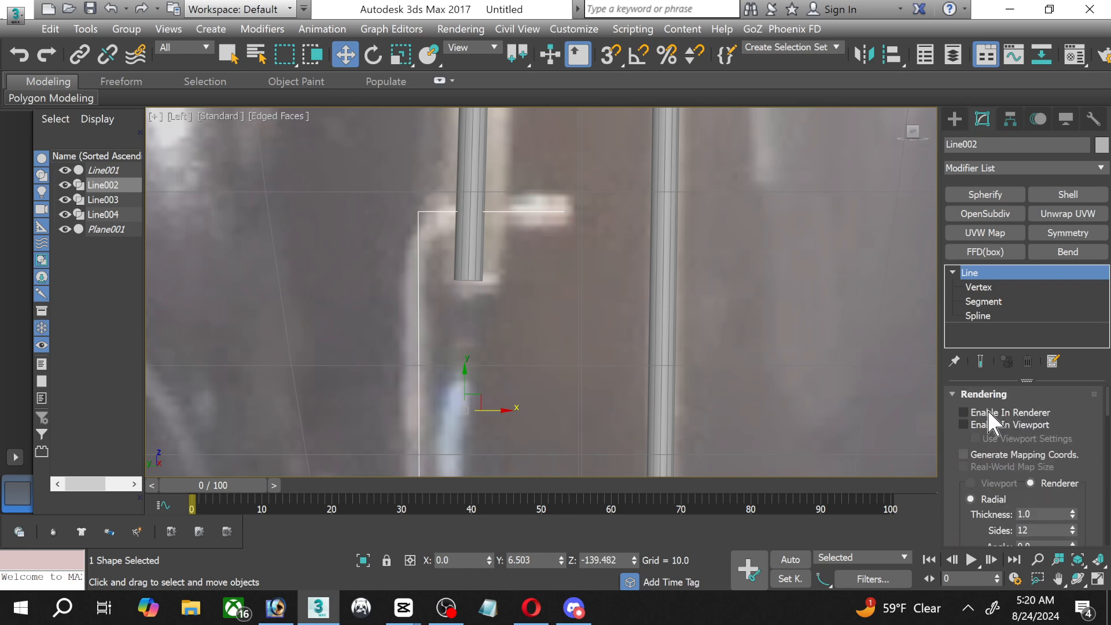
pyautogui.click(964, 425)
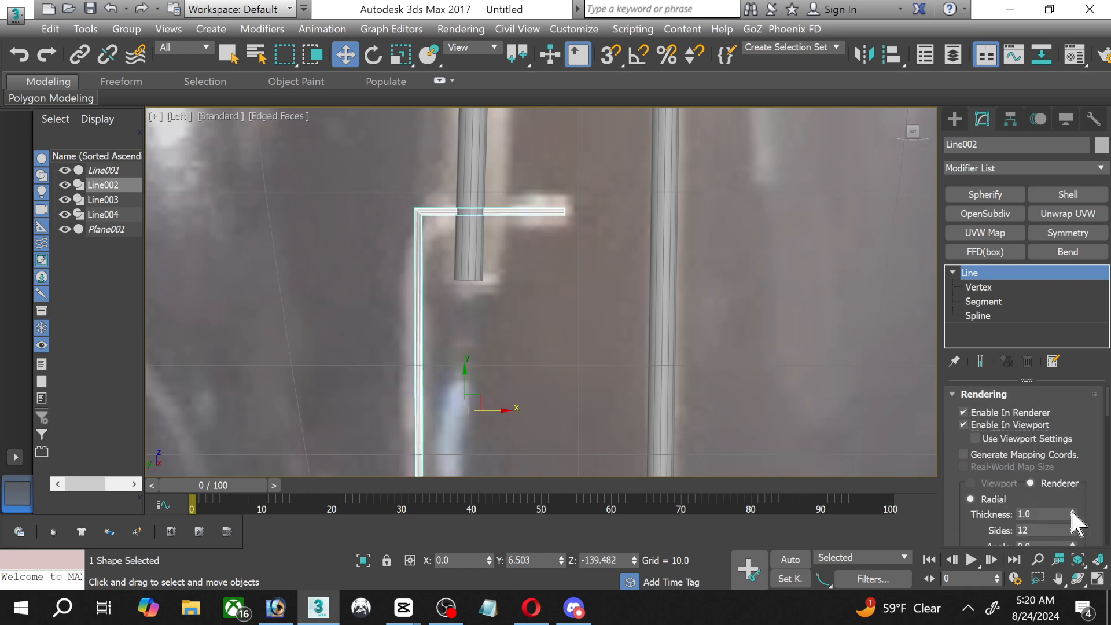
pyautogui.moveTo(1071, 509); pyautogui.dragTo(934, 259)
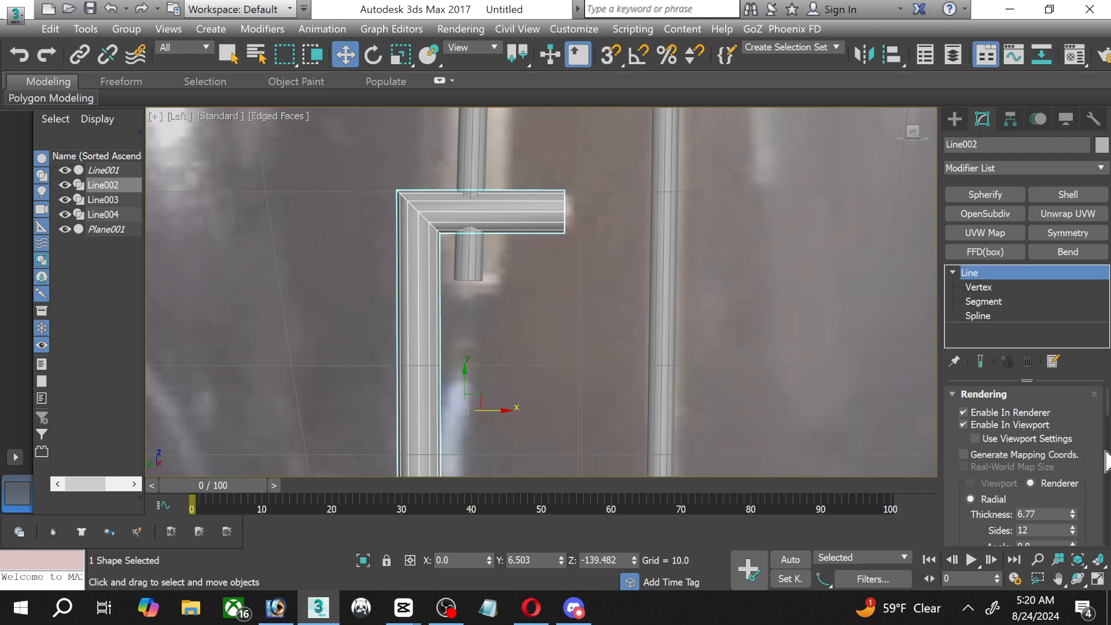
# Fillet the shorter wire's upper corner vertex by 10.0, and deselect the wire.
pyautogui.scroll(-5, 1100, 453)
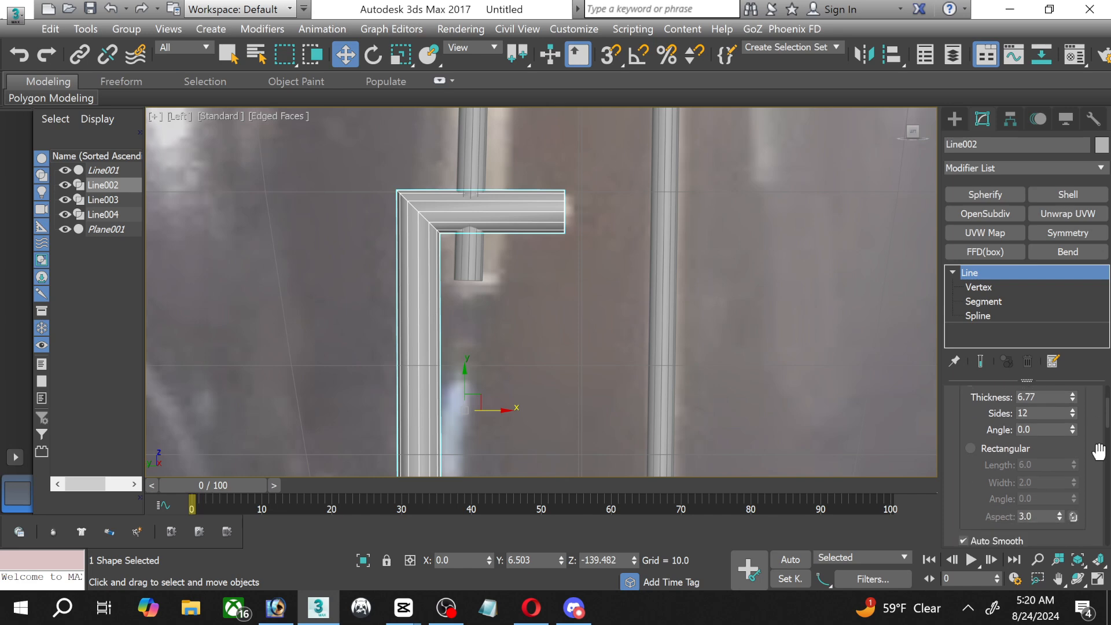
pyautogui.scroll(-6, 1100, 453)
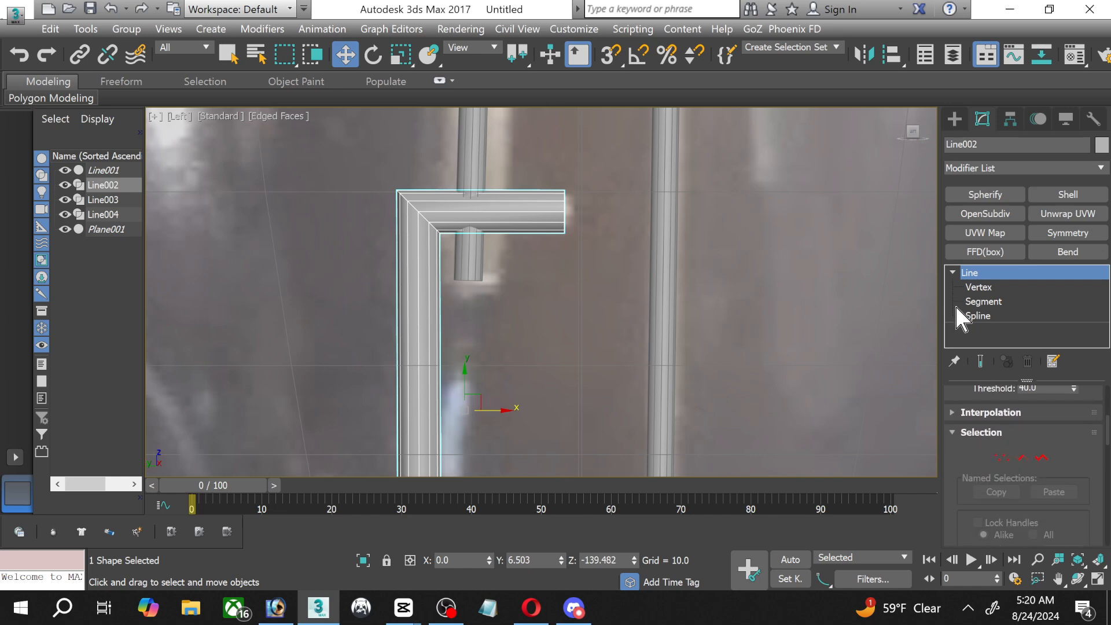
pyautogui.click(972, 288)
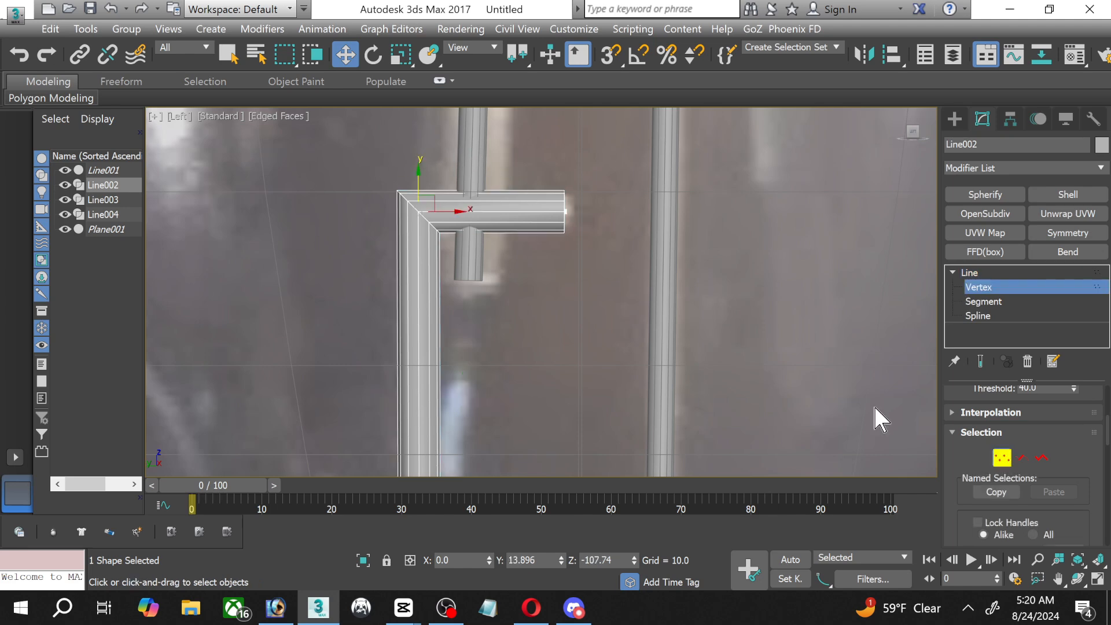
pyautogui.moveTo(1107, 439); pyautogui.dragTo(1107, 502)
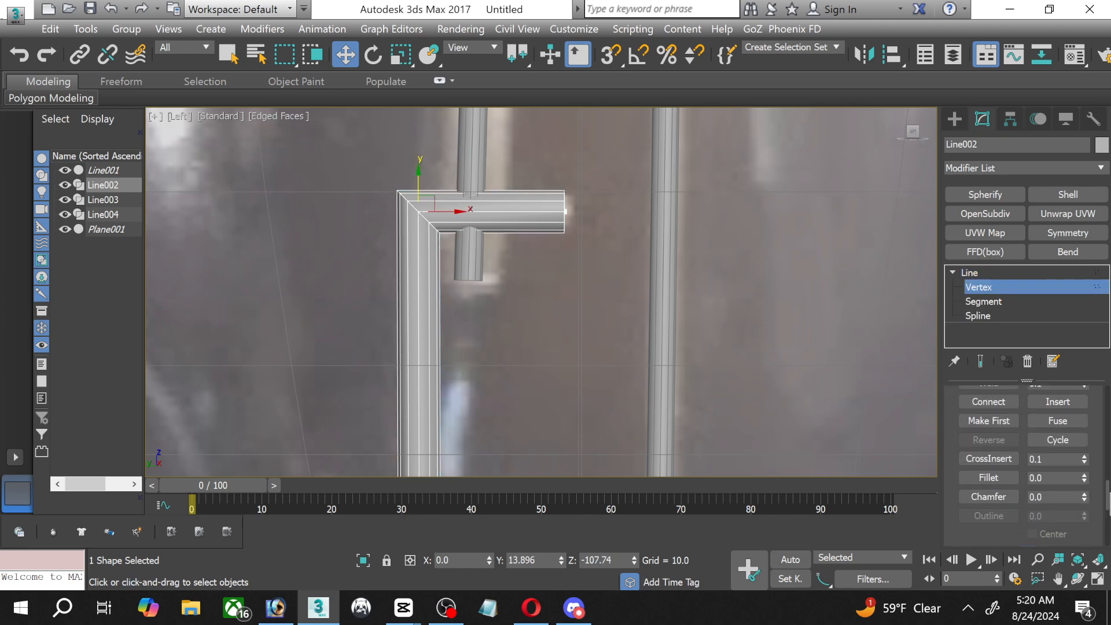
pyautogui.click(1083, 474)
pyautogui.moveTo(1083, 474); pyautogui.dragTo(1080, 467)
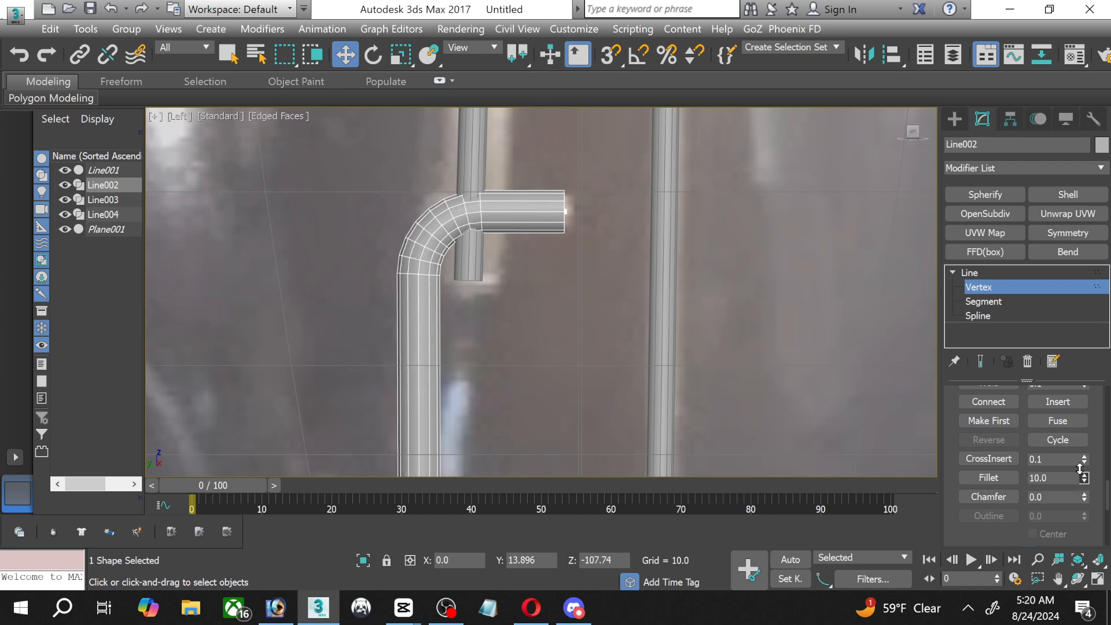
pyautogui.scroll(-6, 602, 336)
pyautogui.moveTo(602, 349); pyautogui.dragTo(605, 248, button='middle')
pyautogui.click(1032, 287)
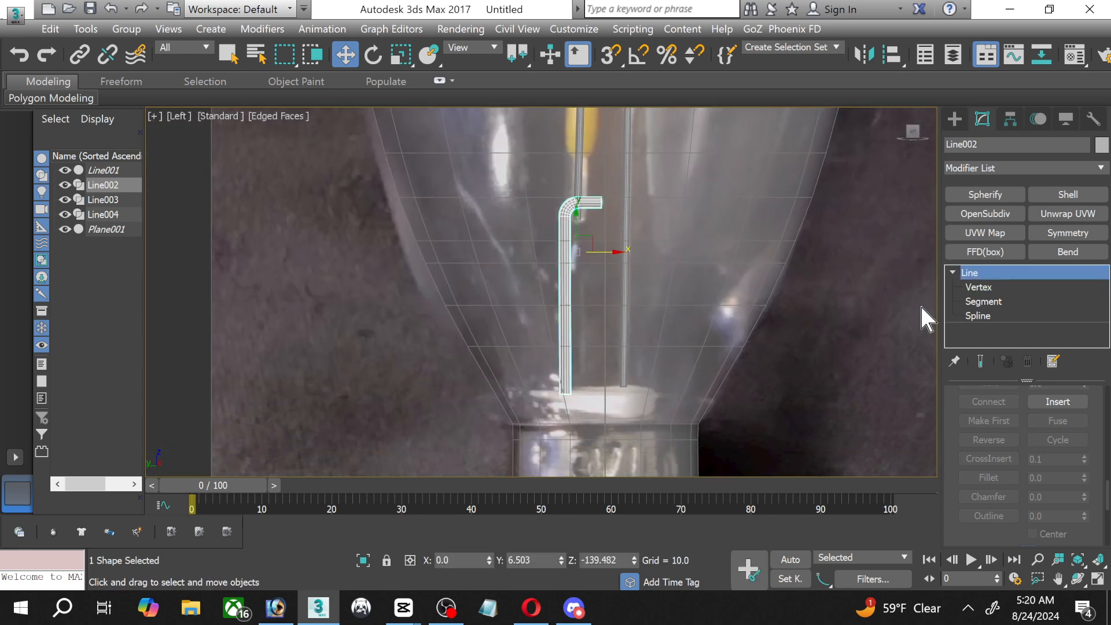
pyautogui.click(822, 301)
# Set the filament spline's radial thickness to 3.171, and deselect it.
pyautogui.moveTo(640, 181); pyautogui.dragTo(612, 267, button='middle')
pyautogui.scroll(2, 588, 318)
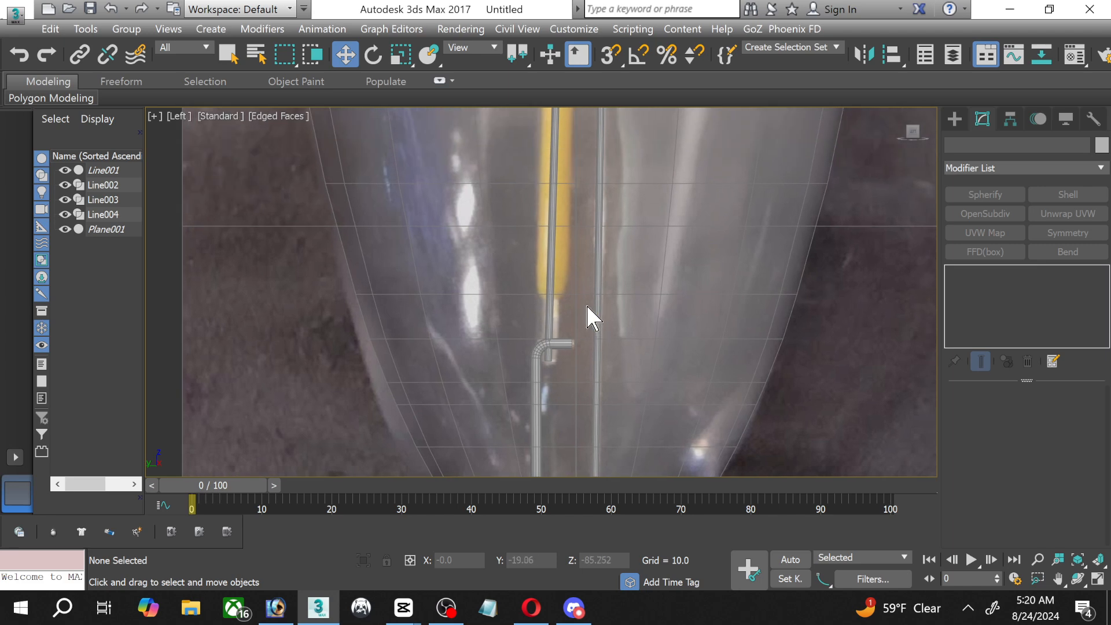
pyautogui.scroll(-3, 583, 315)
pyautogui.scroll(6, 556, 347)
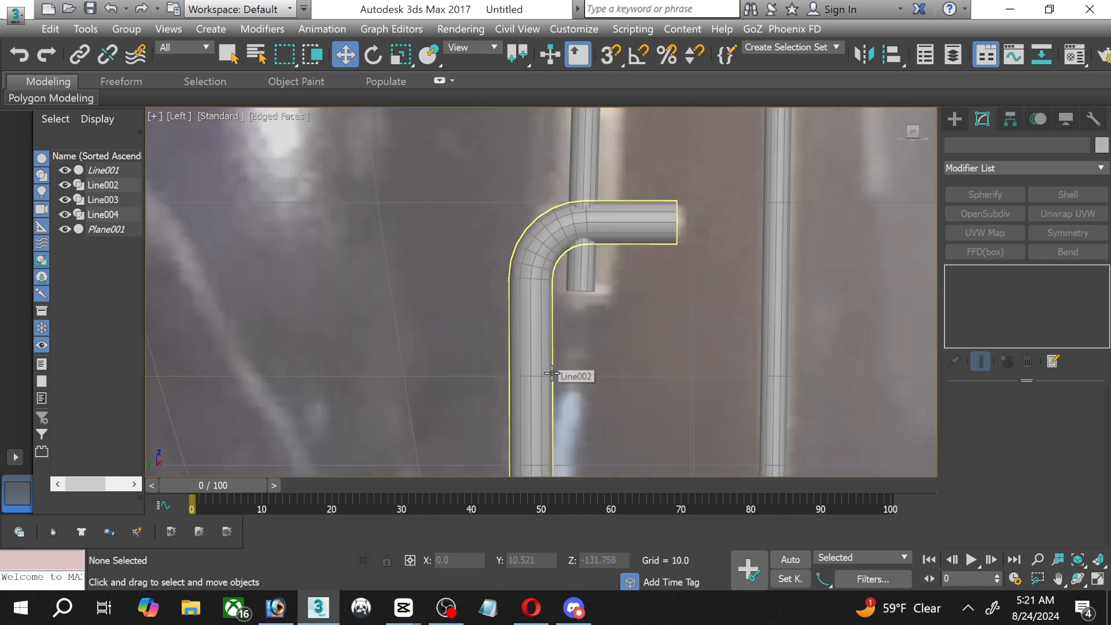
pyautogui.click(629, 224)
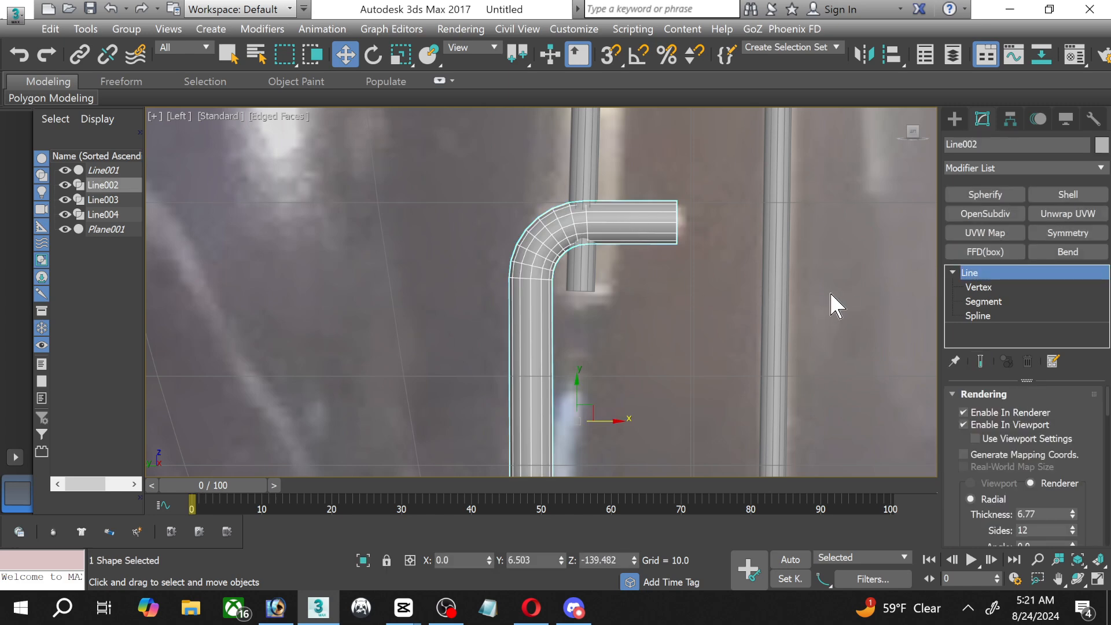
pyautogui.scroll(-3, 715, 297)
pyautogui.moveTo(700, 235); pyautogui.dragTo(677, 378, button='middle')
pyautogui.click(630, 353)
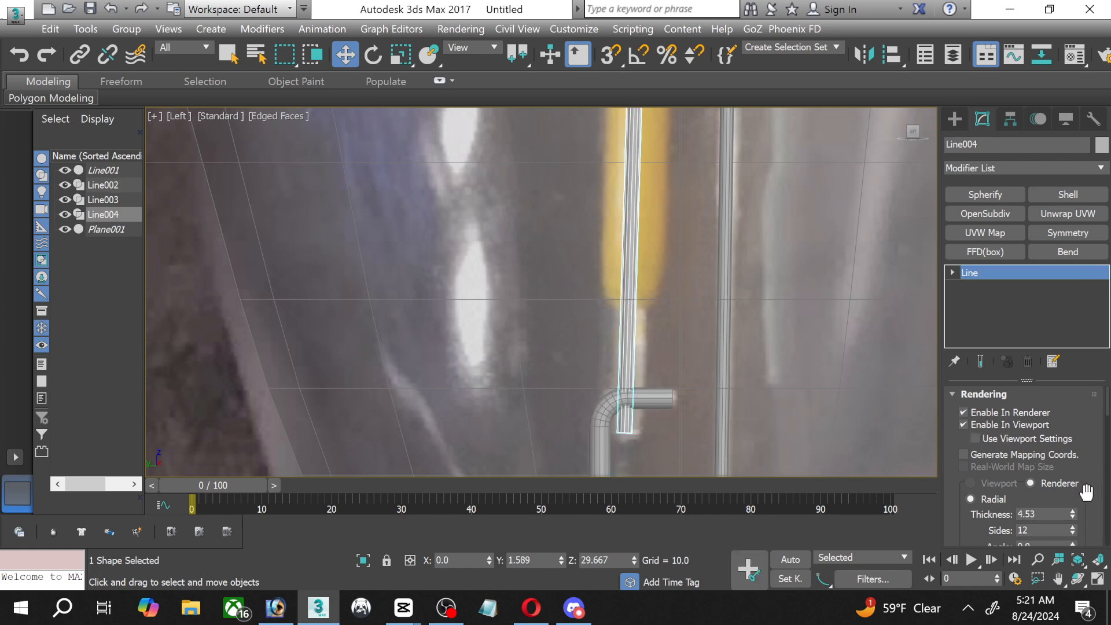
pyautogui.moveTo(1074, 517); pyautogui.dragTo(1071, 531)
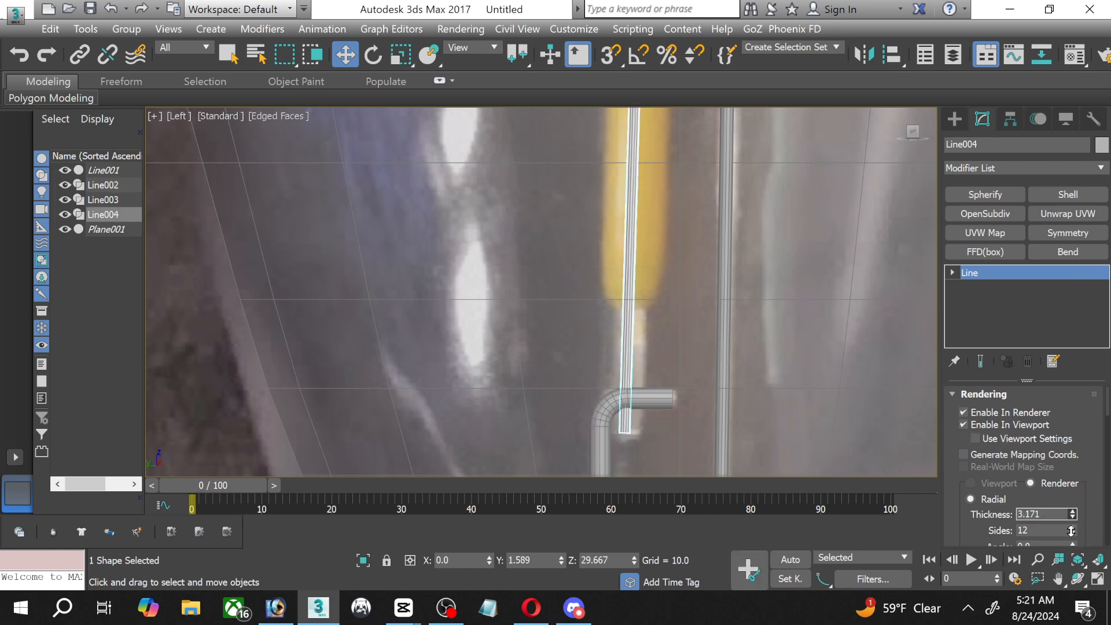
pyautogui.click(667, 337)
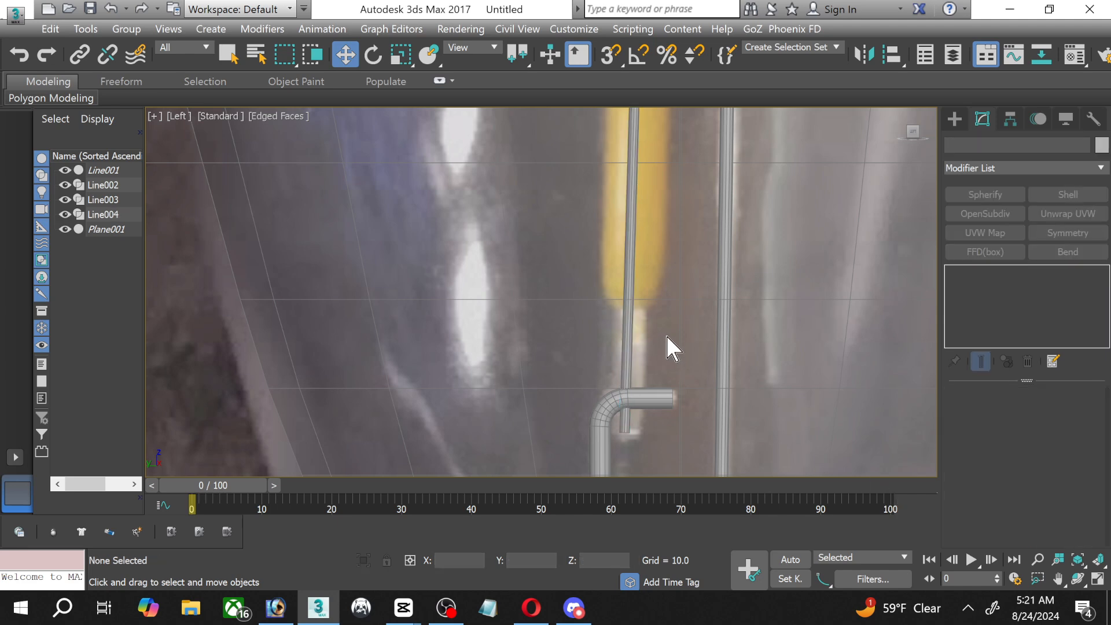
pyautogui.scroll(-4, 561, 340)
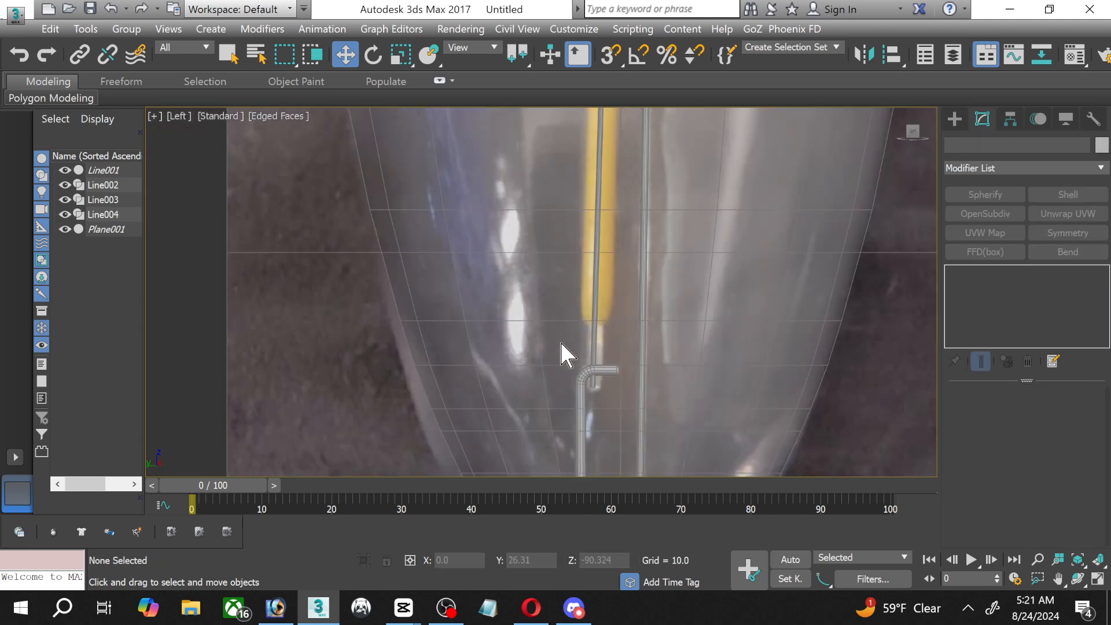
pyautogui.scroll(-3, 563, 359)
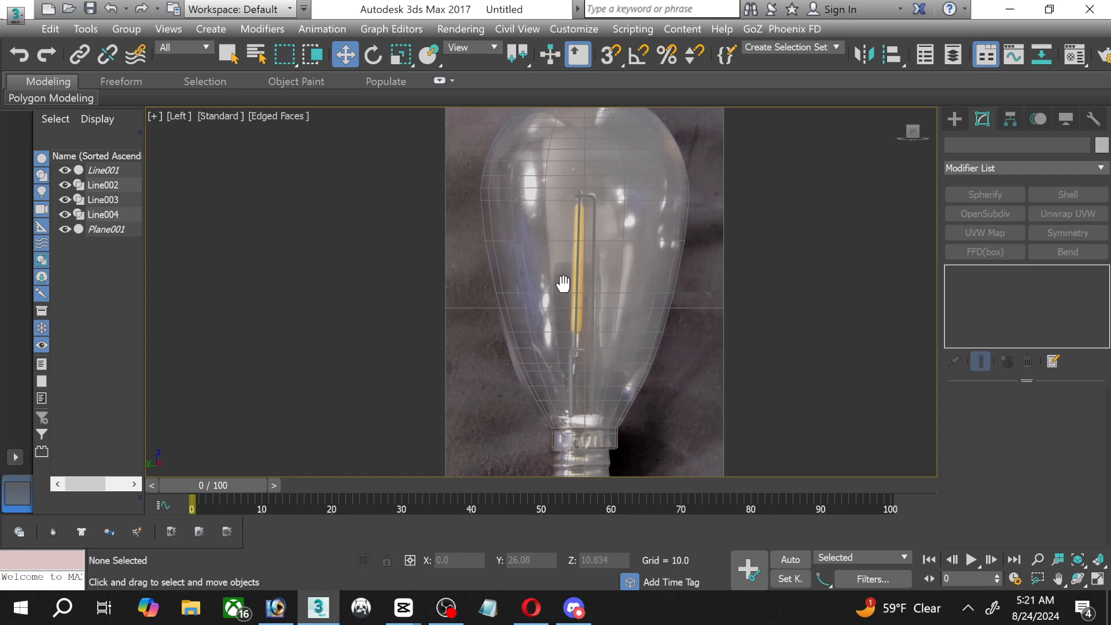
# Select the filament spline and isolate it from the rest of the bulb model.
pyautogui.moveTo(565, 288); pyautogui.dragTo(551, 414, button='middle')
pyautogui.scroll(5, 564, 253)
pyautogui.moveTo(573, 208); pyautogui.dragTo(563, 349, button='middle')
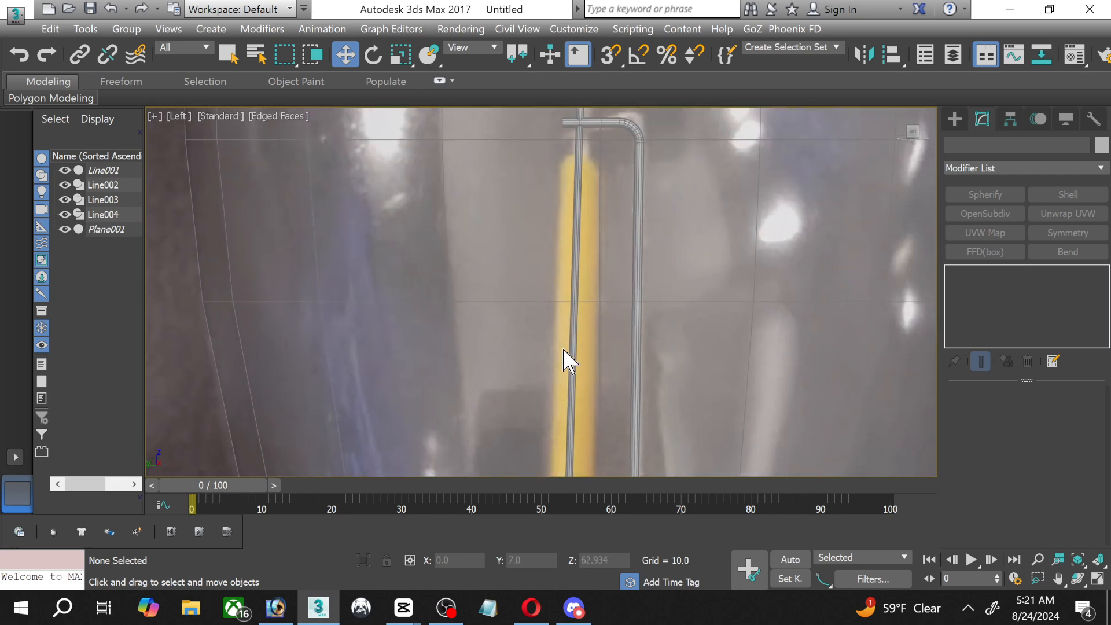
pyautogui.click(576, 273)
pyautogui.scroll(-2, 565, 233)
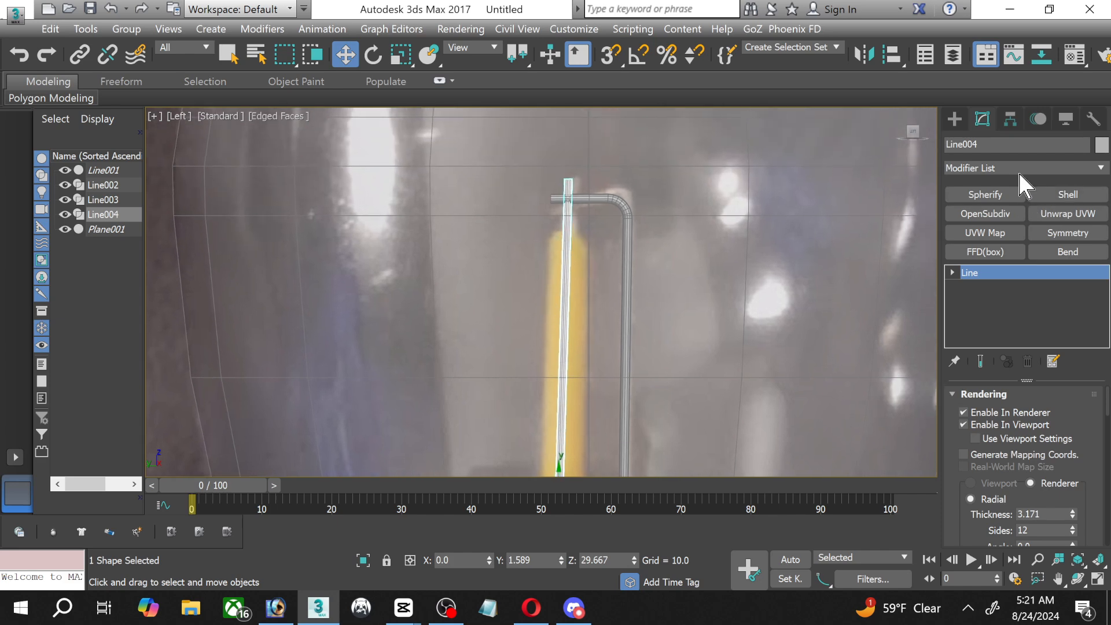
pyautogui.click(1096, 580)
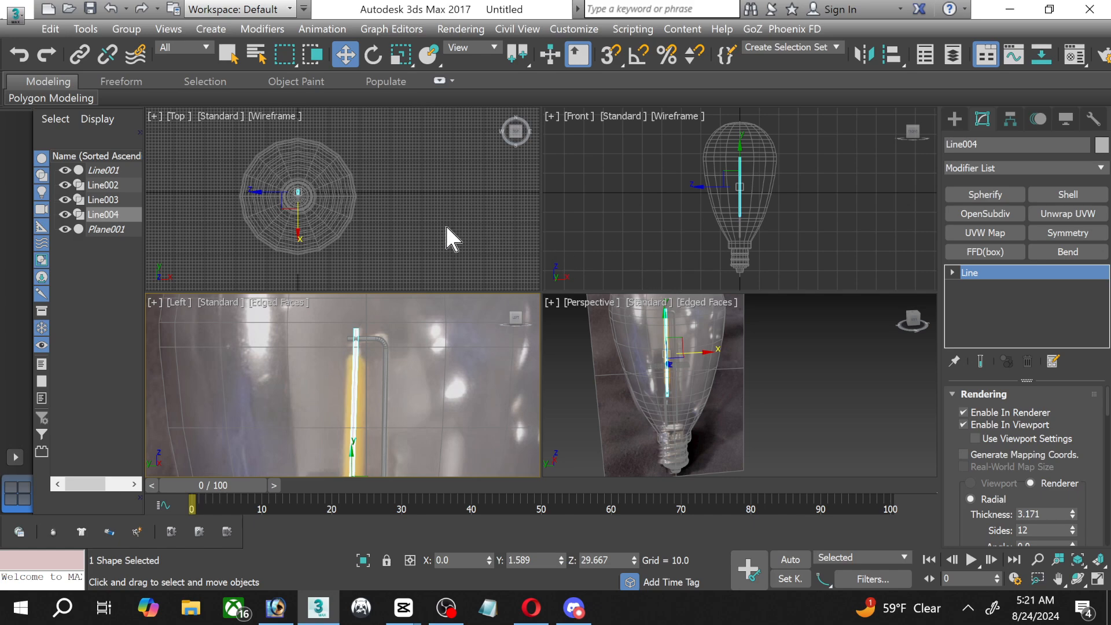
pyautogui.rightClick(422, 220)
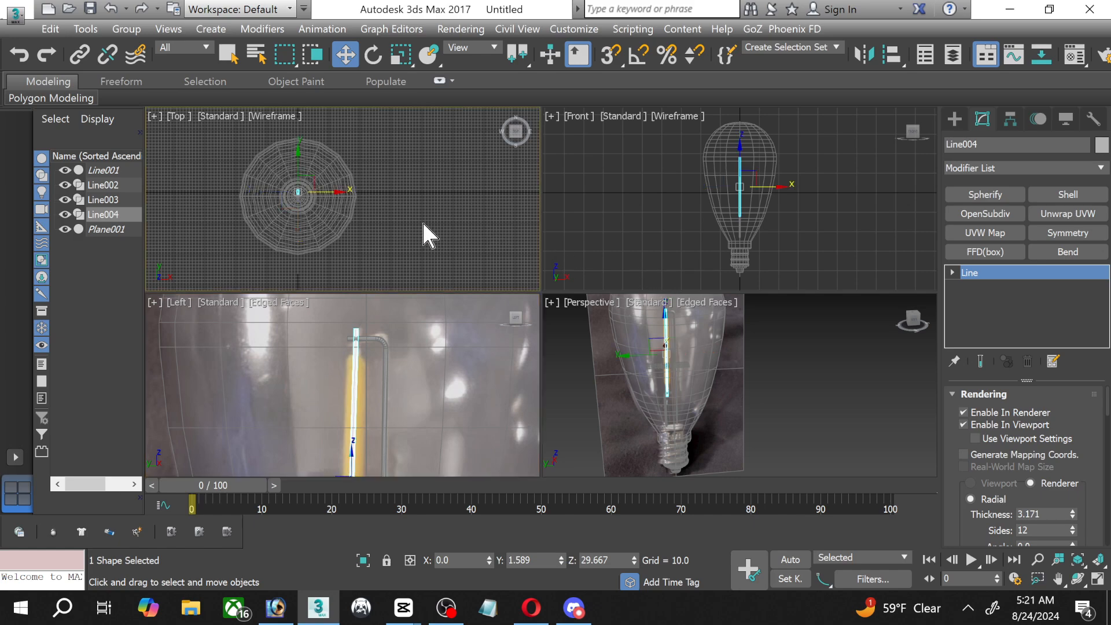
pyautogui.click(1097, 579)
pyautogui.scroll(6, 465, 261)
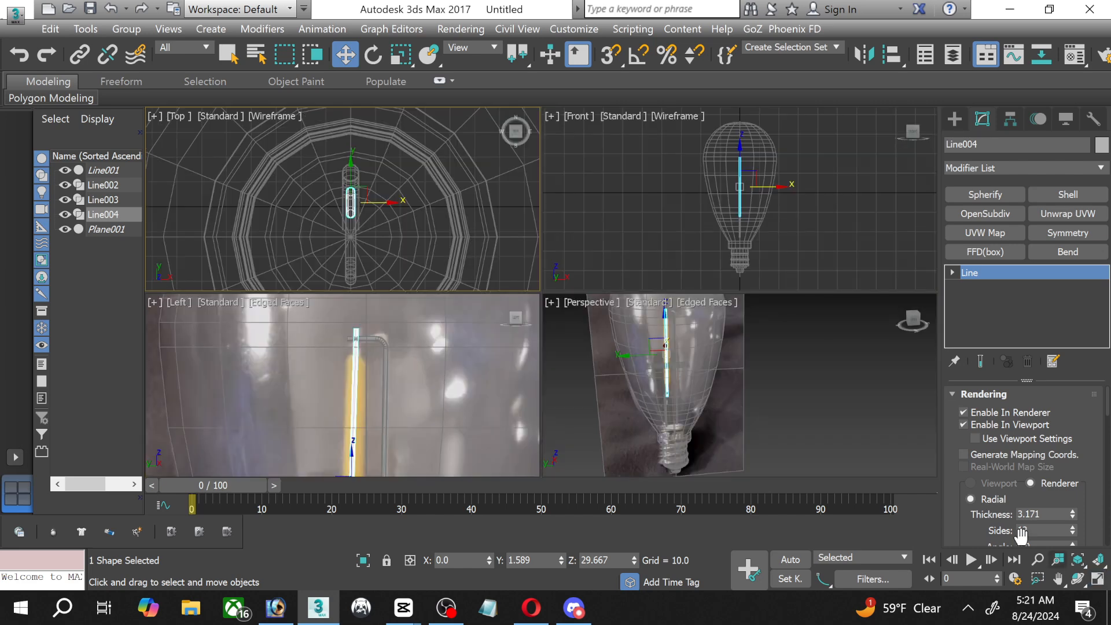
pyautogui.click(1098, 579)
pyautogui.click(358, 561)
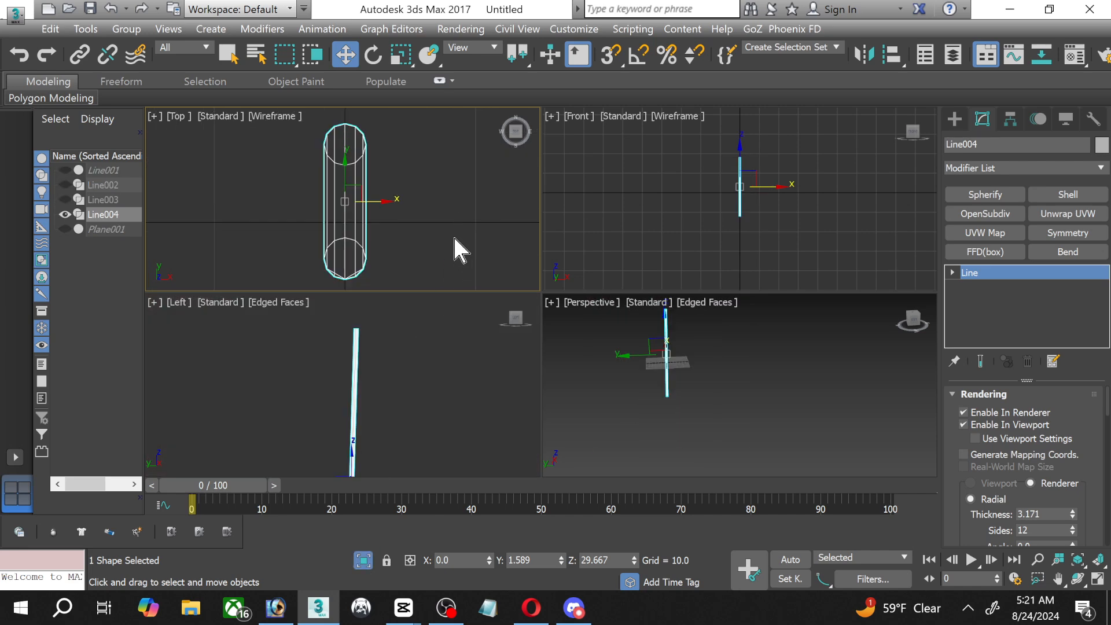
# Straighten the filament in the Left view by moving its upper vertex about 8.9 units sideways, in line with the lower vertex.
pyautogui.moveTo(453, 235); pyautogui.dragTo(439, 246, button='middle')
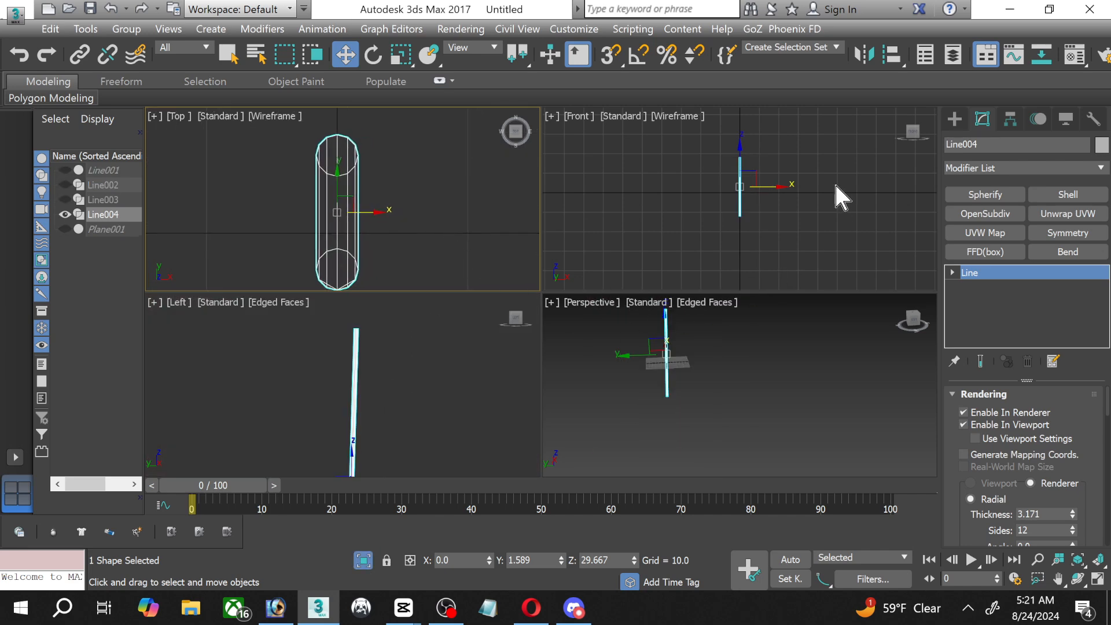
pyautogui.rightClick(773, 216)
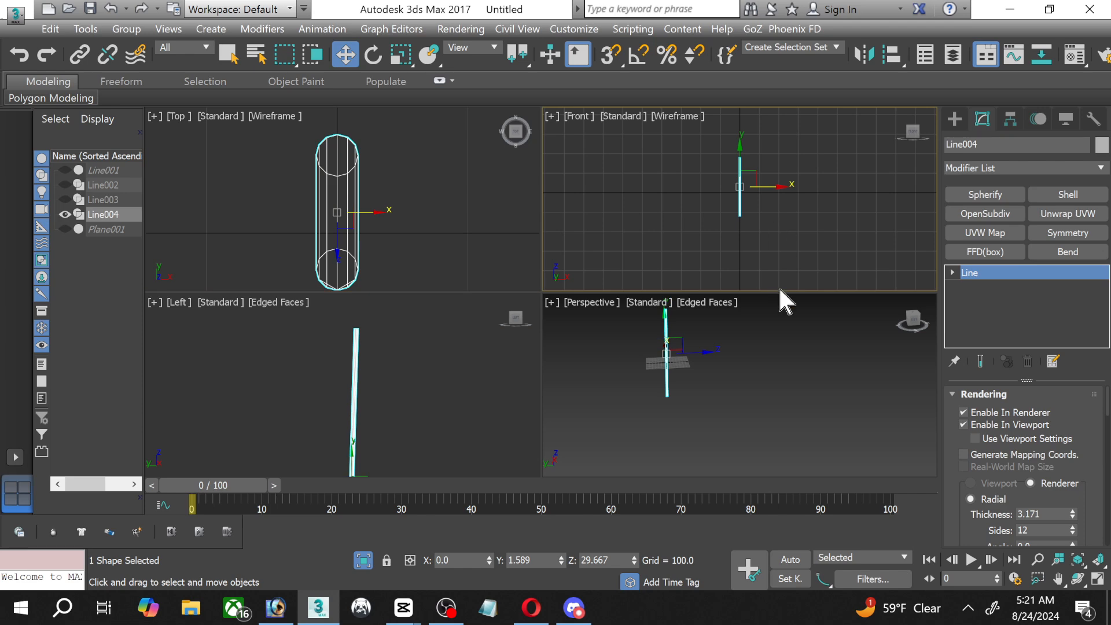
pyautogui.click(1098, 578)
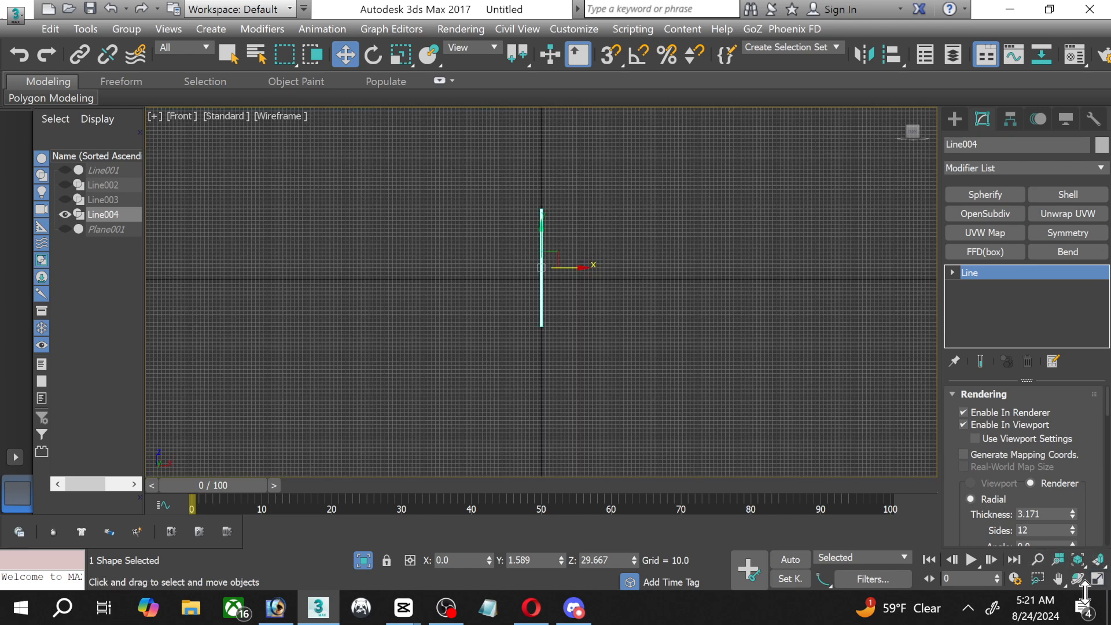
pyautogui.click(1098, 579)
pyautogui.scroll(3, 770, 149)
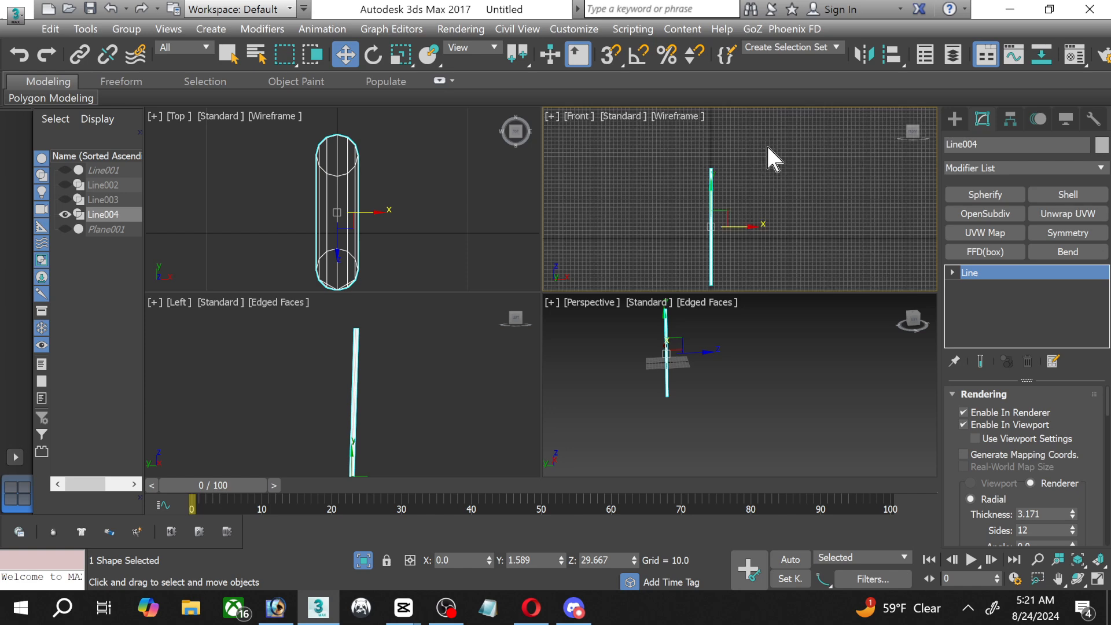
pyautogui.moveTo(617, 234); pyautogui.dragTo(613, 171, button='middle')
pyautogui.scroll(-3, 402, 387)
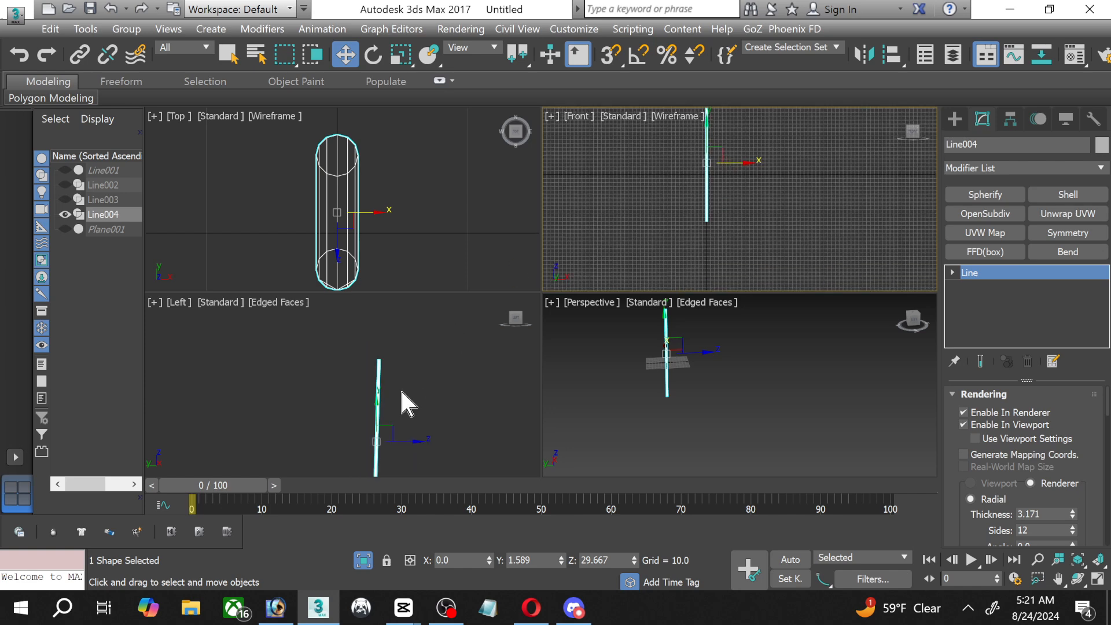
pyautogui.scroll(-2, 406, 401)
pyautogui.moveTo(408, 404); pyautogui.dragTo(397, 377, button='middle')
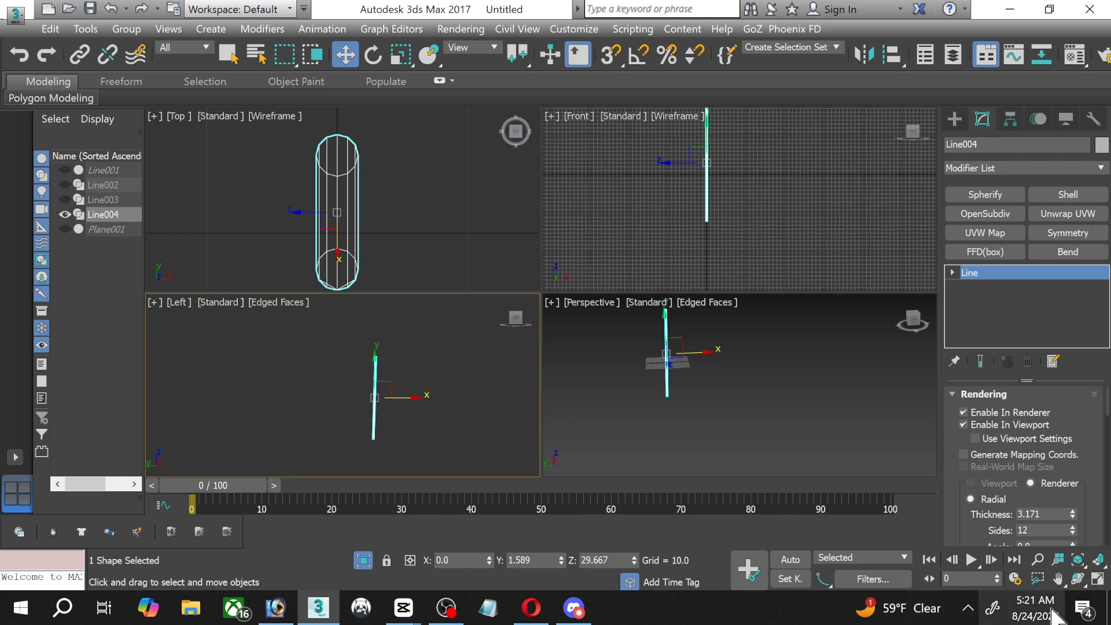
pyautogui.click(1098, 579)
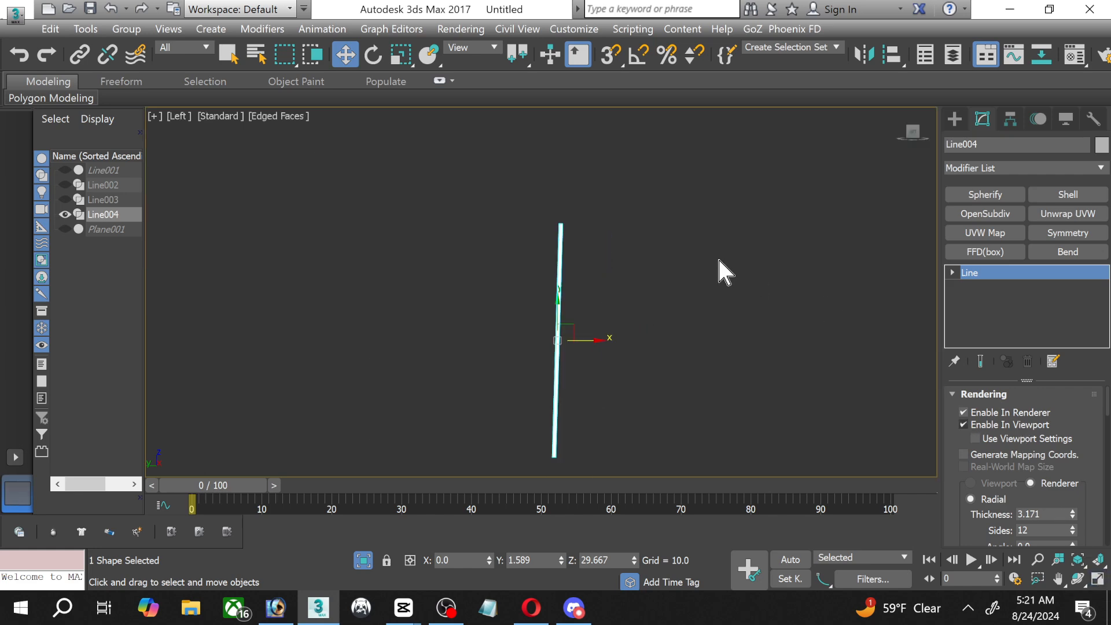
pyautogui.click(952, 272)
pyautogui.click(978, 287)
pyautogui.moveTo(510, 187); pyautogui.dragTo(589, 226)
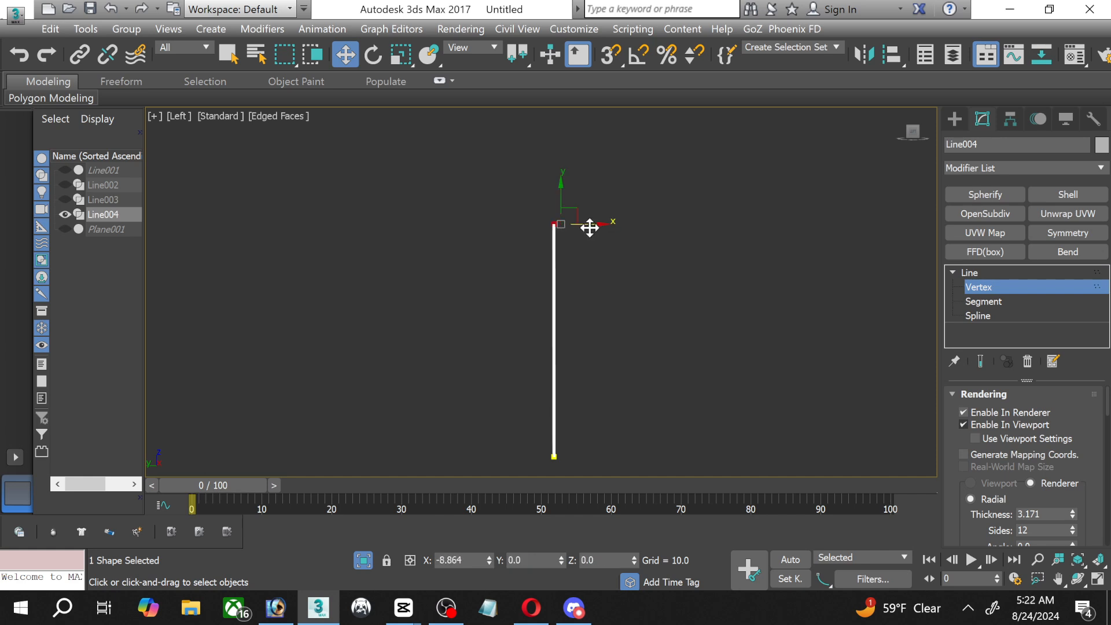
# Fine-tune the filament's upper vertex in the Top view to X -0.024, Y 5.948, directly over the lower one, and leave vertex editing.
pyautogui.click(1098, 578)
pyautogui.scroll(3, 260, 154)
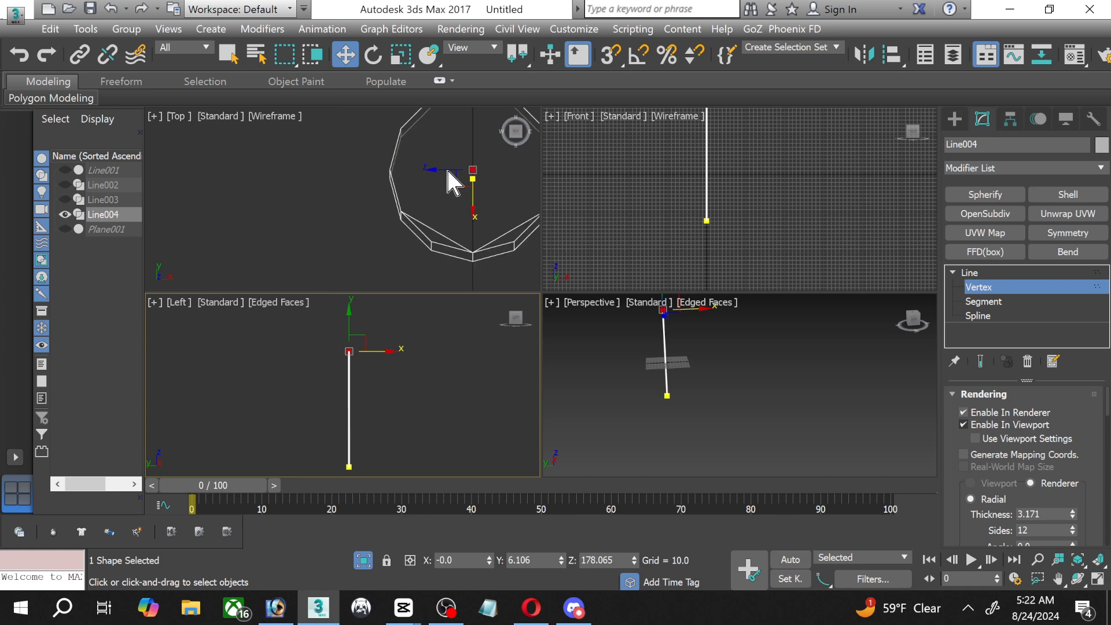
pyautogui.moveTo(426, 190); pyautogui.dragTo(243, 206, button='middle')
pyautogui.moveTo(324, 192); pyautogui.dragTo(321, 191)
pyautogui.moveTo(325, 191); pyautogui.dragTo(322, 192)
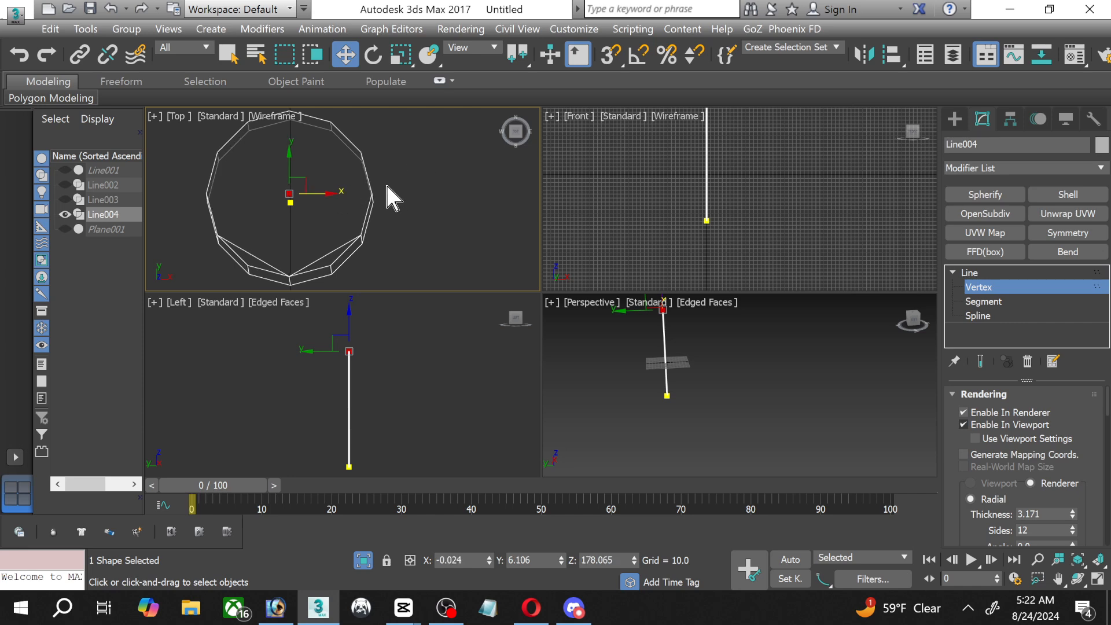
pyautogui.moveTo(291, 160); pyautogui.dragTo(298, 167)
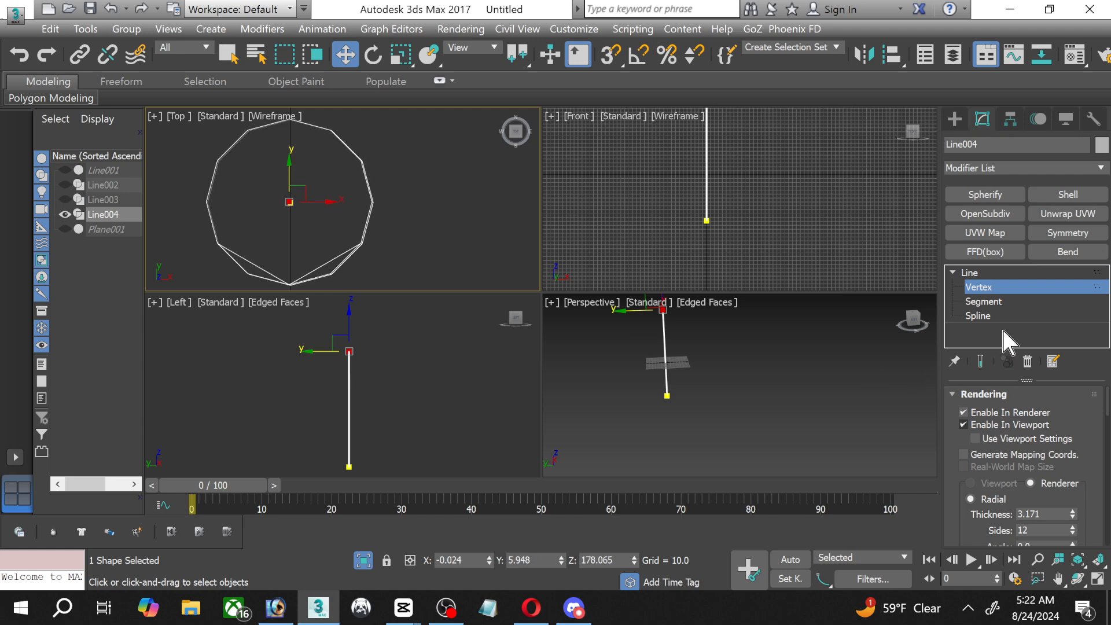
pyautogui.click(972, 272)
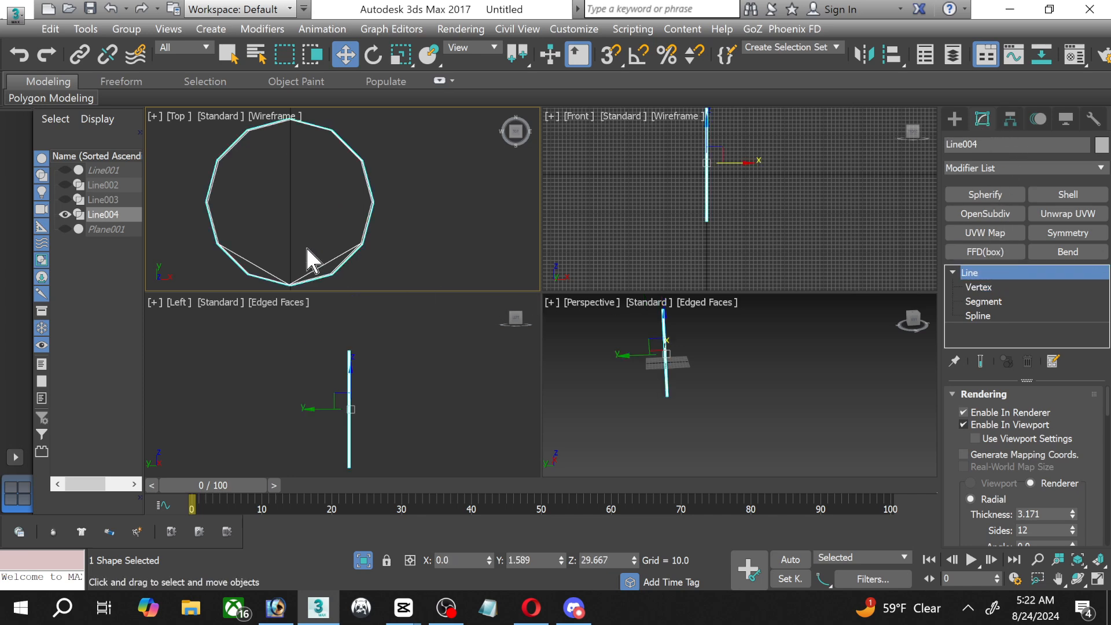
# Check the filament's segments in the Top view, and exit isolation to show the whole bulb model again.
pyautogui.scroll(3, 310, 231)
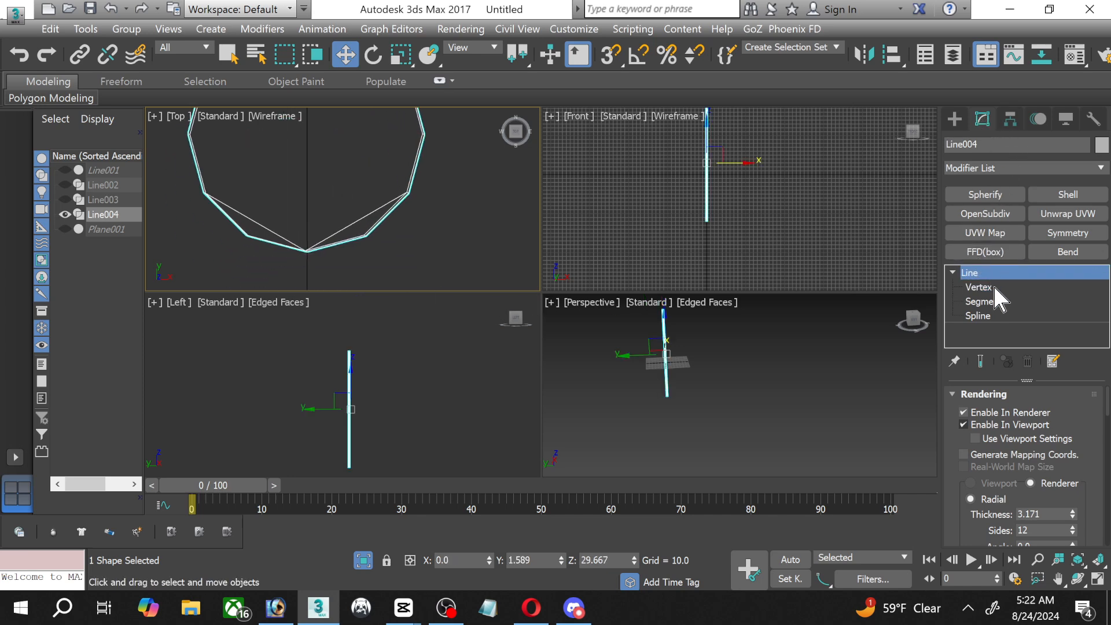
pyautogui.click(984, 302)
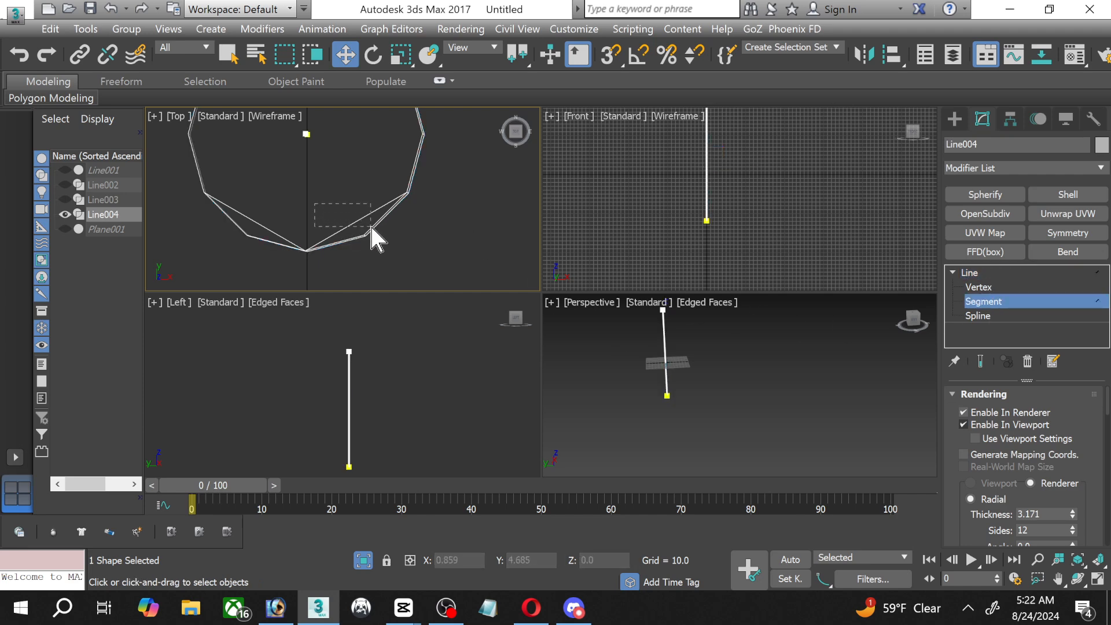
pyautogui.moveTo(370, 227); pyautogui.dragTo(338, 220)
pyautogui.click(971, 273)
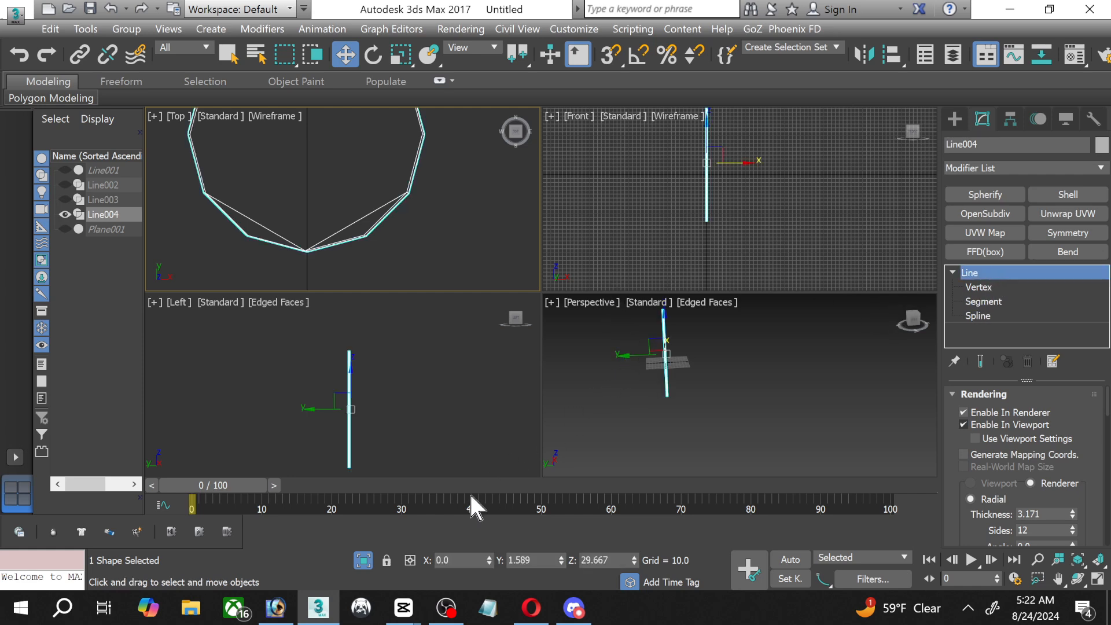
pyautogui.click(369, 558)
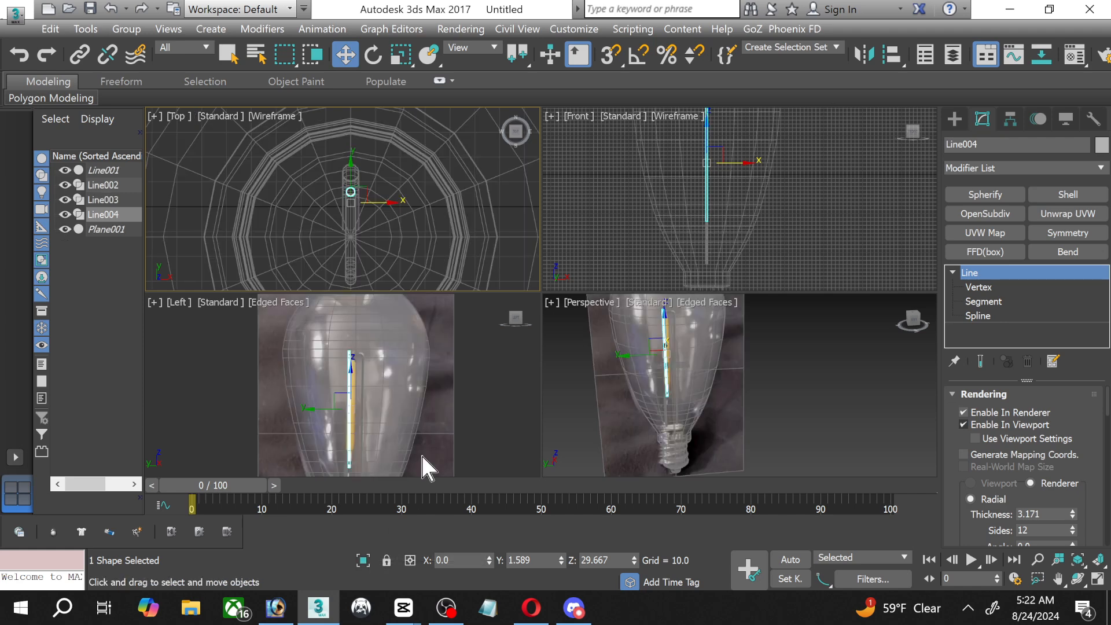
# Shift the upper vertices of the hooked wire beside the filament about 6.3 units in the Left view, carrying its horizontal end past the filament.
pyautogui.middleClick(787, 193)
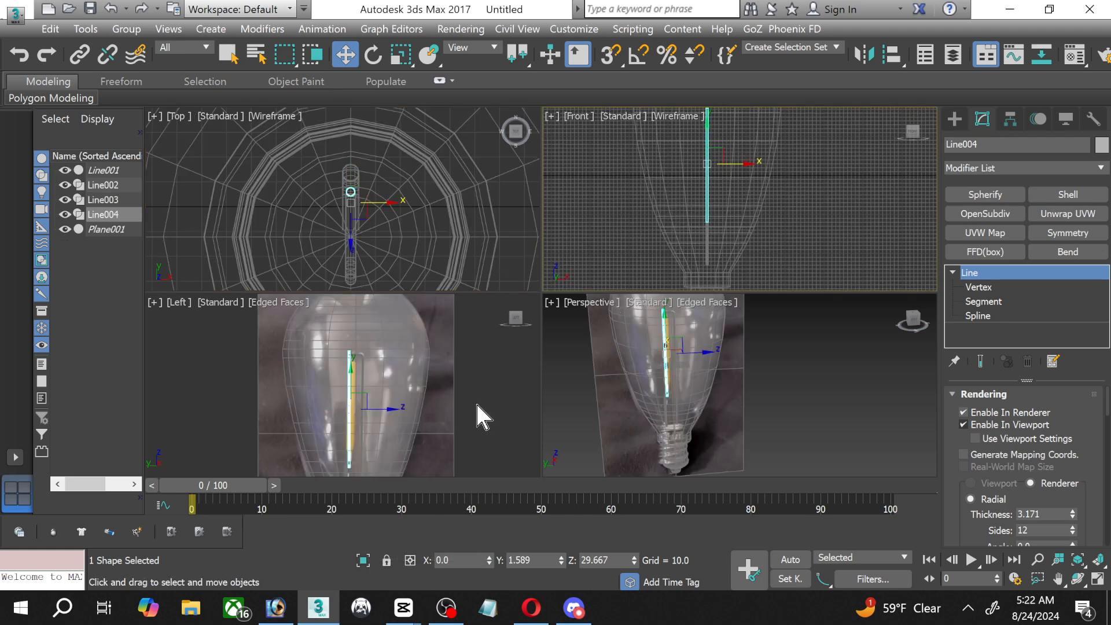
pyautogui.scroll(8, 364, 348)
pyautogui.middleClick(364, 347)
pyautogui.scroll(3, 365, 348)
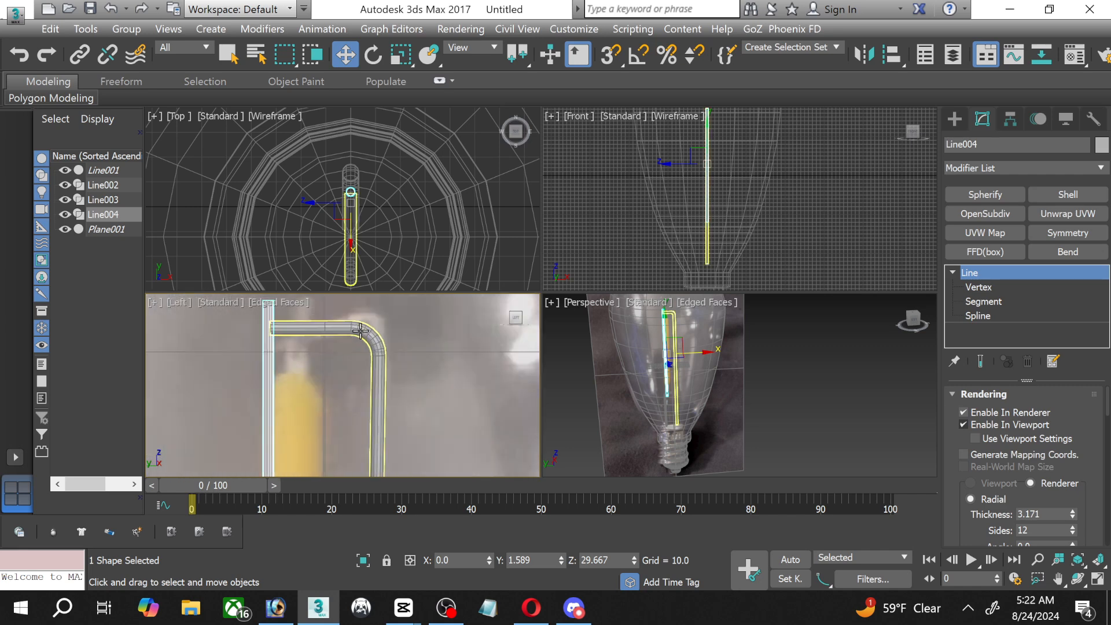
pyautogui.click(328, 330)
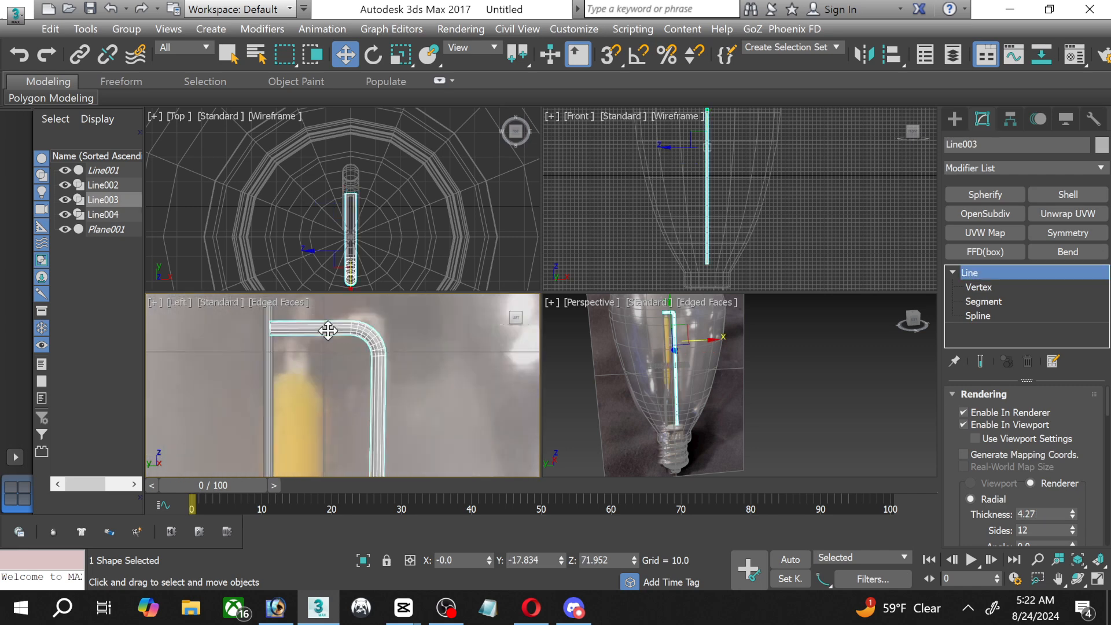
pyautogui.click(984, 289)
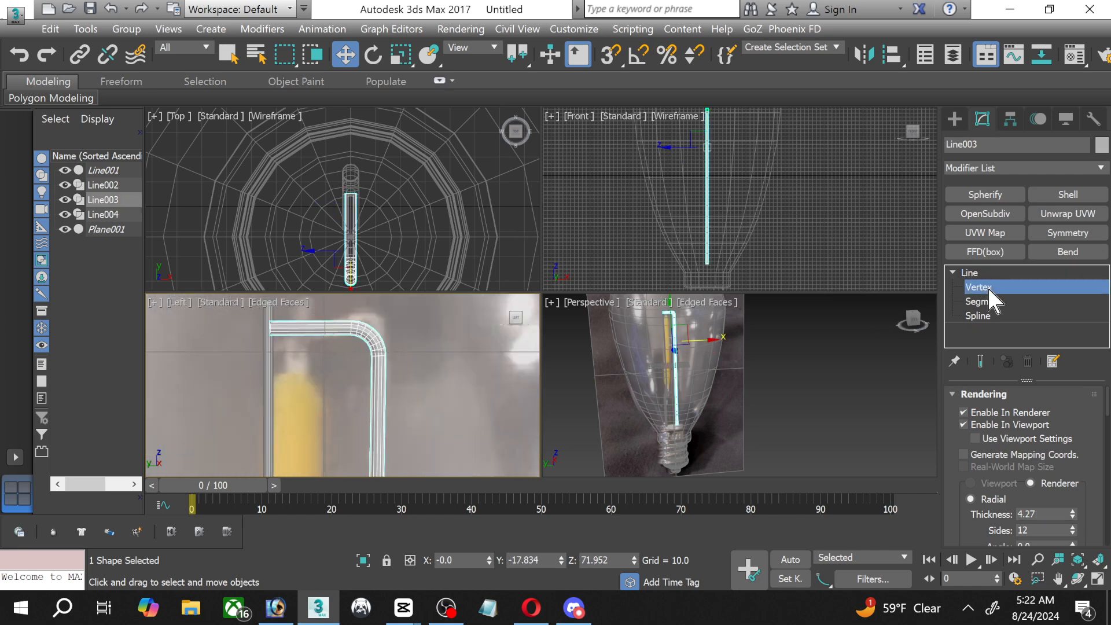
pyautogui.scroll(-6, 280, 346)
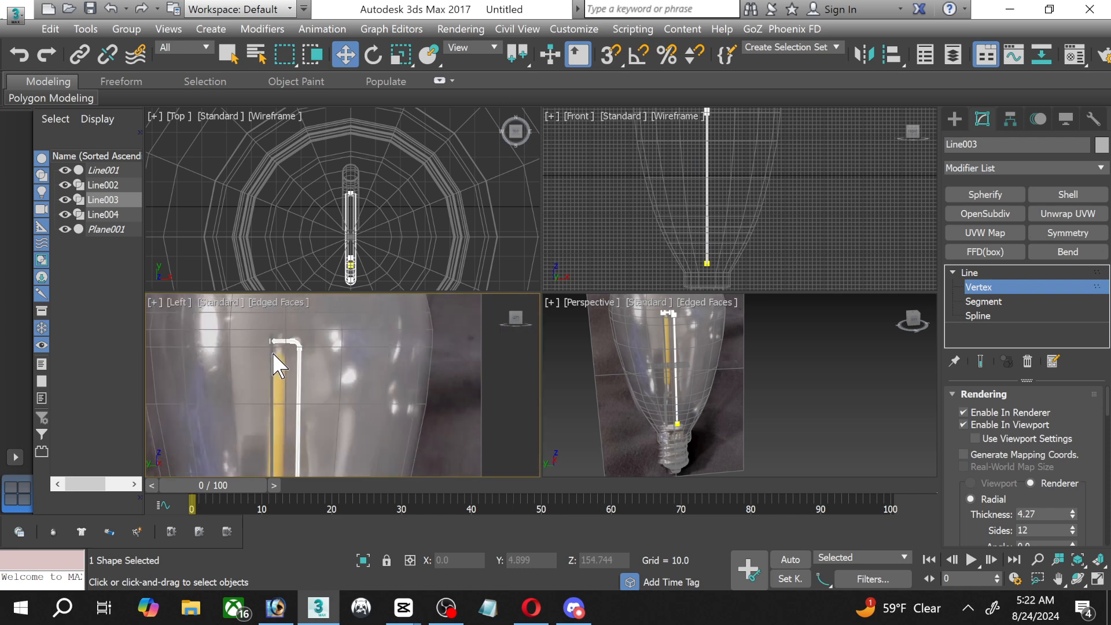
pyautogui.scroll(3, 279, 369)
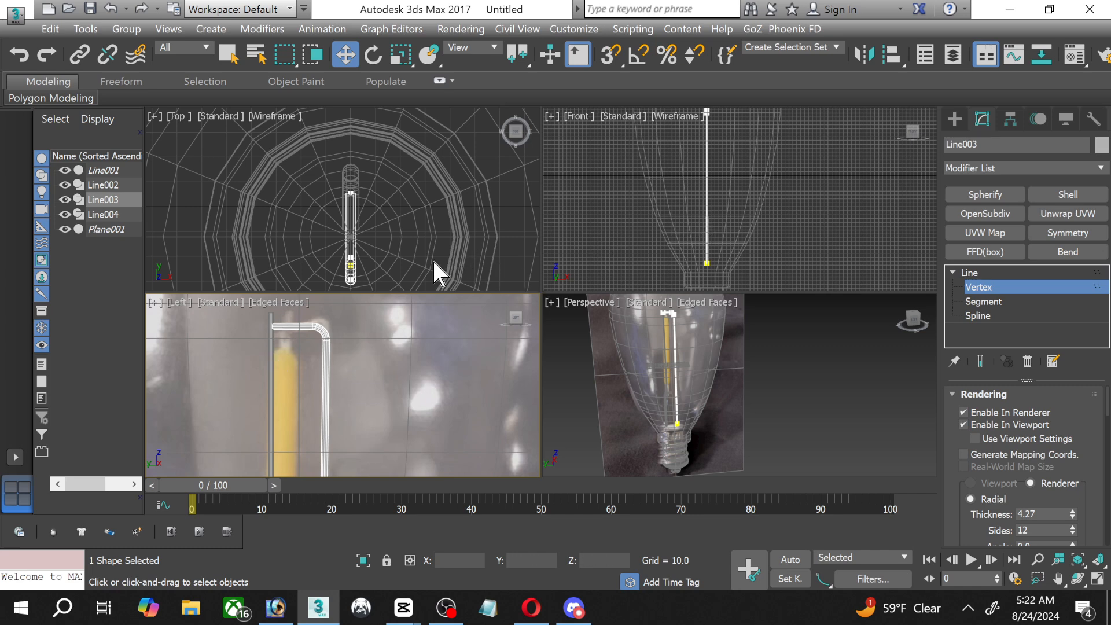
pyautogui.scroll(2, 363, 328)
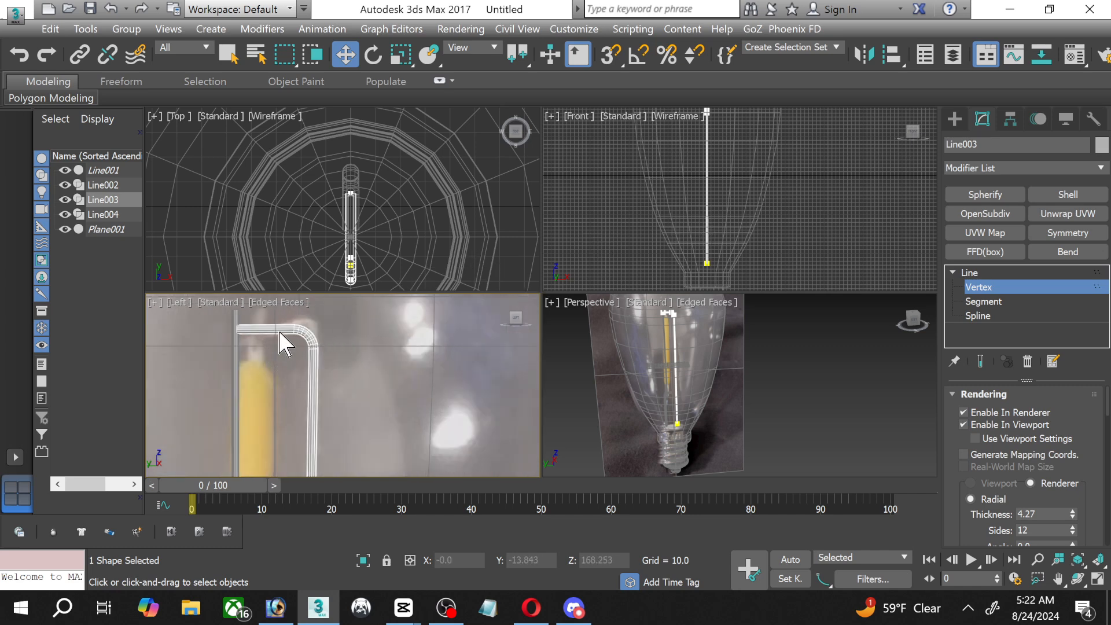
pyautogui.click(220, 313)
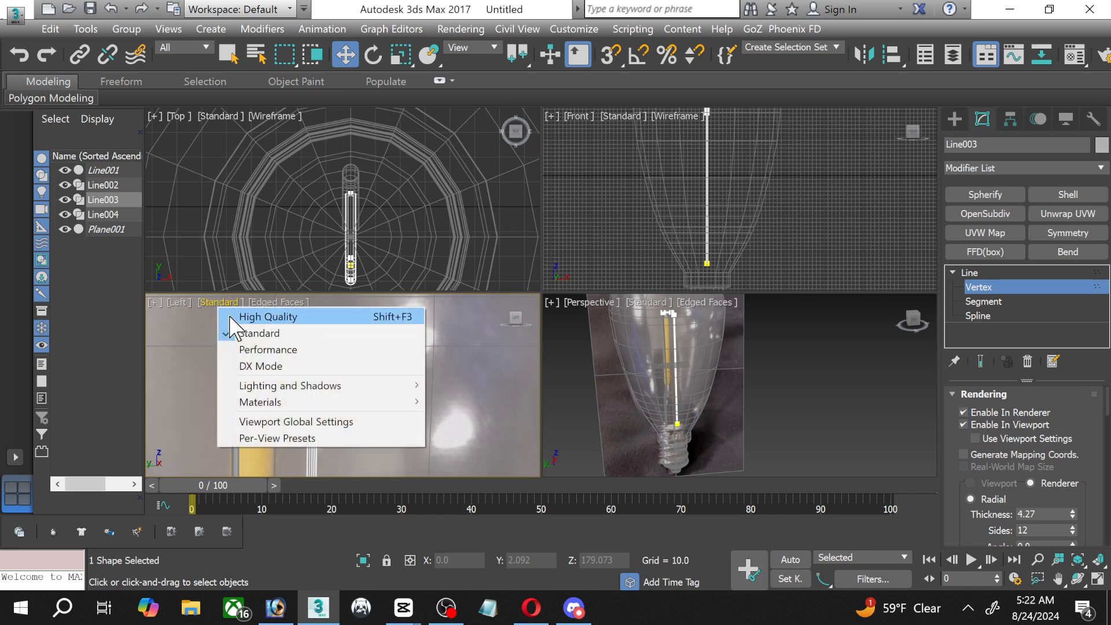
pyautogui.click(199, 338)
pyautogui.moveTo(226, 312); pyautogui.dragTo(330, 340)
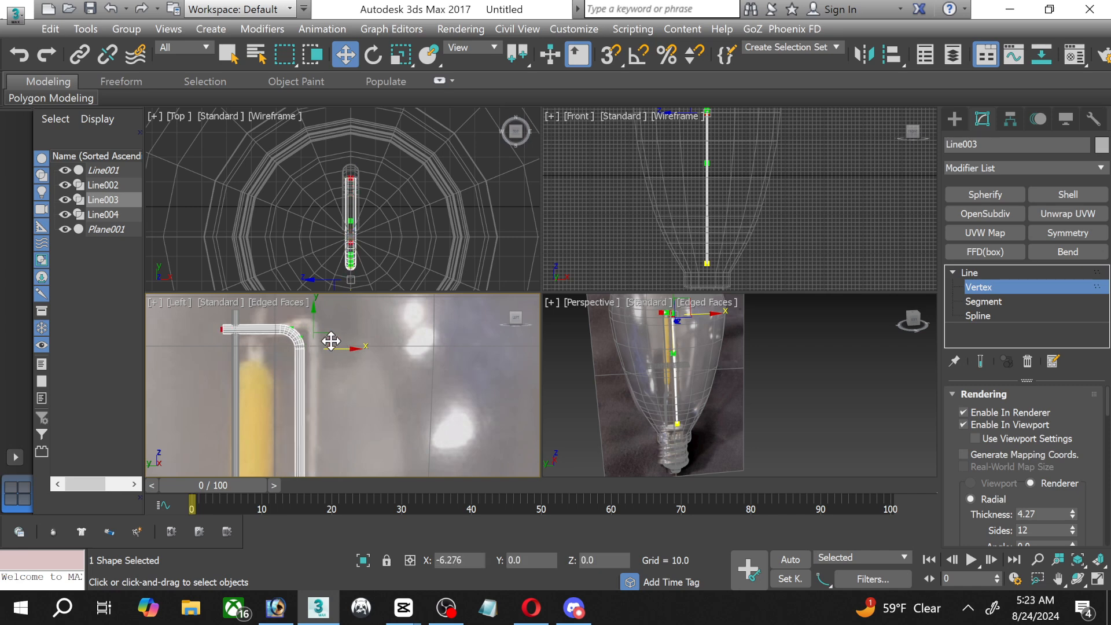
pyautogui.click(366, 361)
pyautogui.scroll(-3, 377, 372)
pyautogui.moveTo(400, 379); pyautogui.dragTo(442, 409, button='middle')
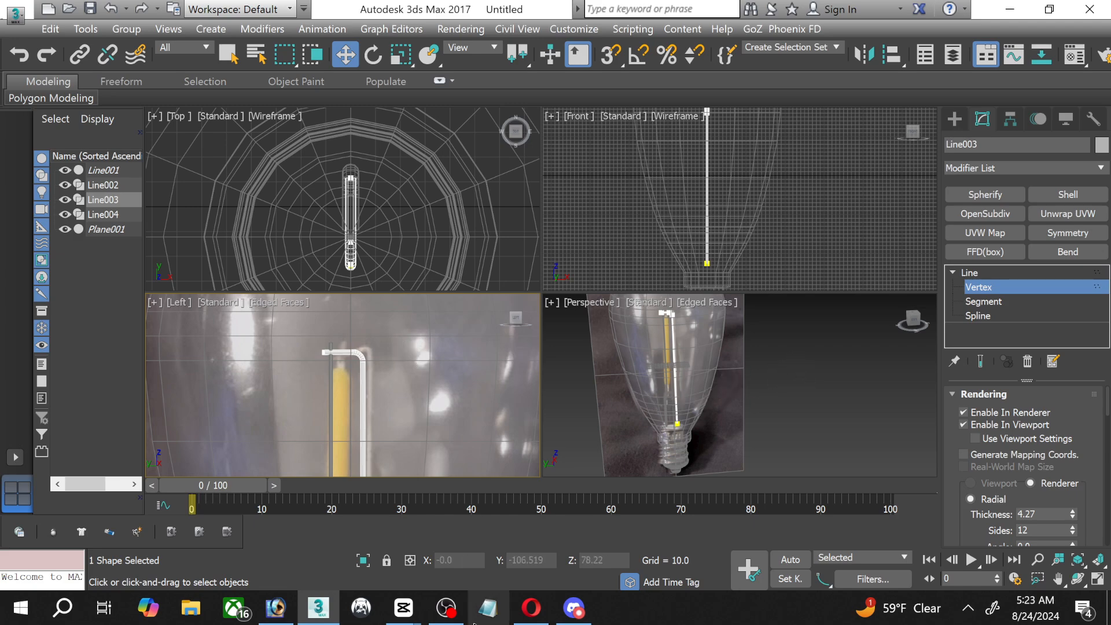
pyautogui.click(446, 614)
pyautogui.click(447, 618)
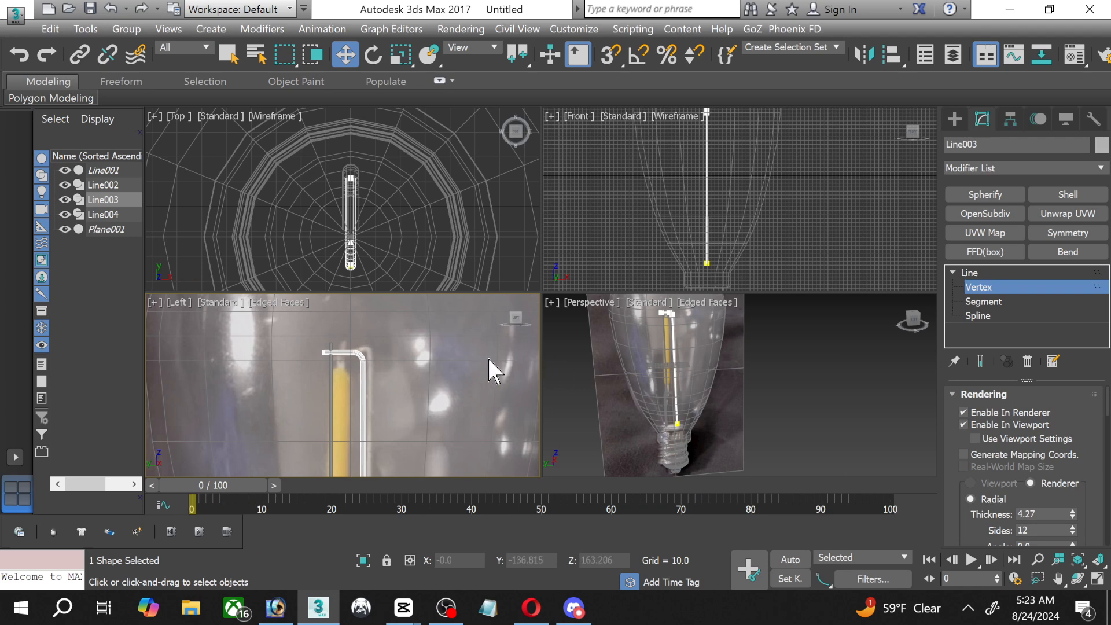
pyautogui.click(1100, 579)
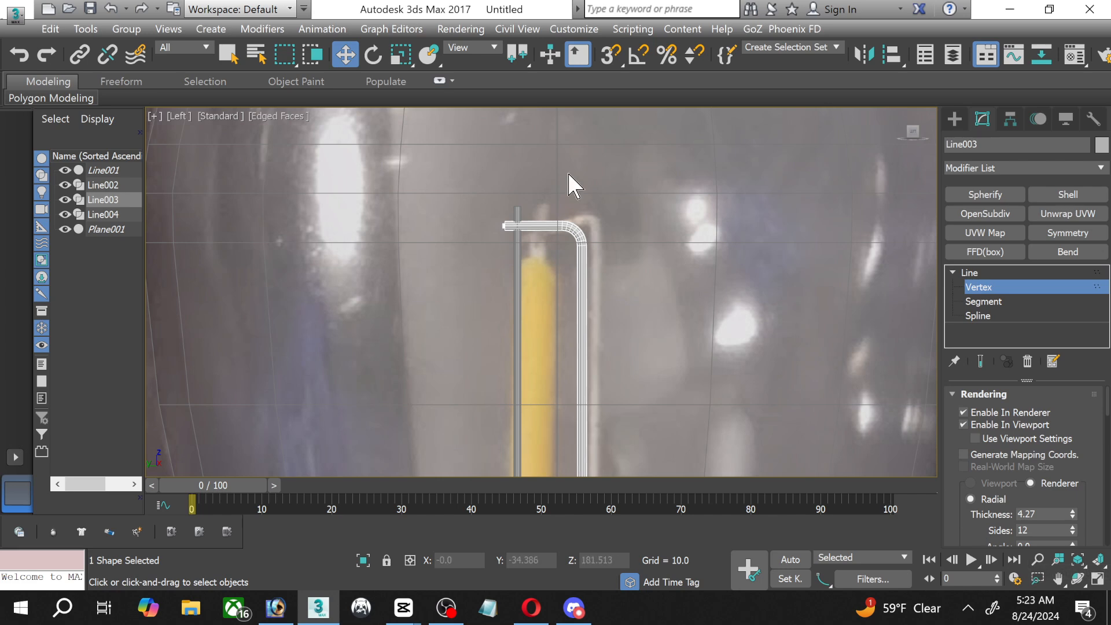
pyautogui.scroll(2, 580, 262)
pyautogui.scroll(2, 580, 262)
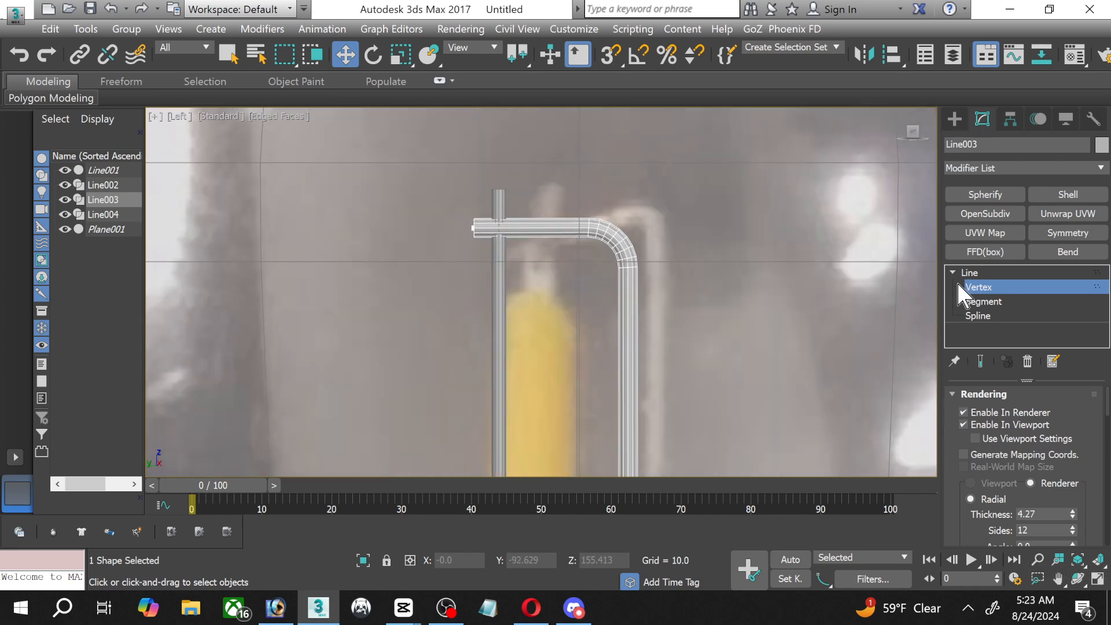
# Finish vertex editing on the hooked wire and select the straight filament wire.
pyautogui.click(997, 285)
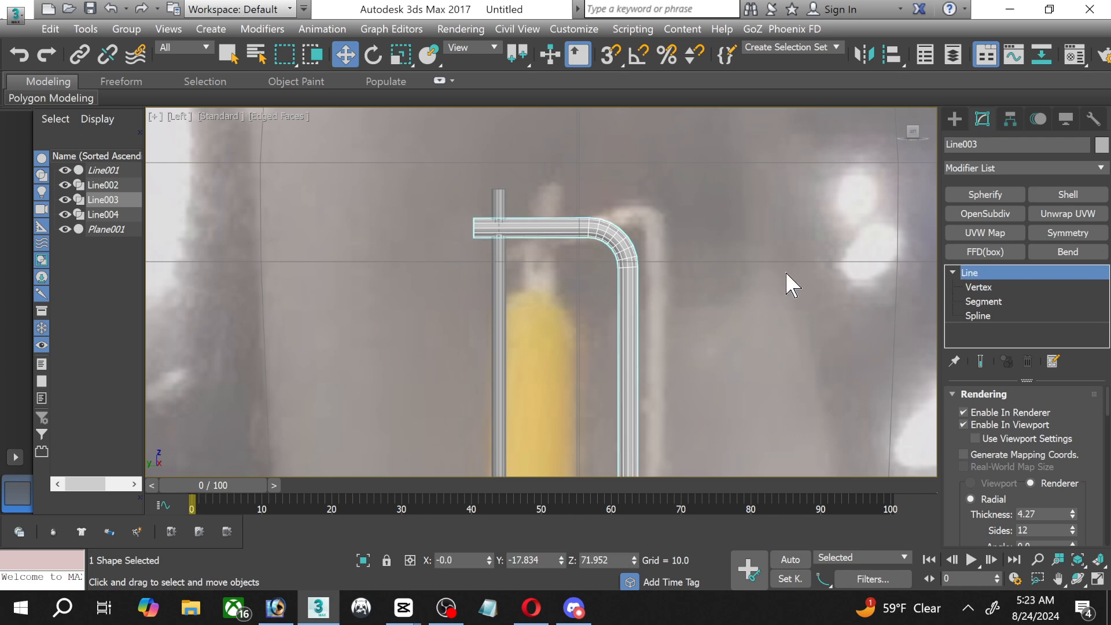
pyautogui.click(743, 275)
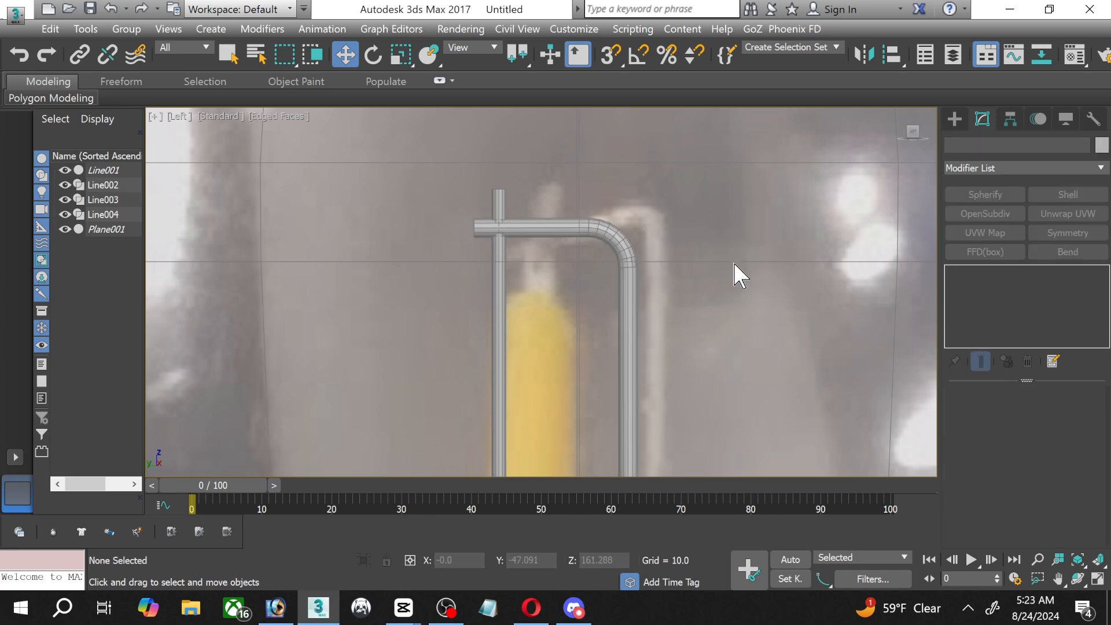
pyautogui.click(505, 345)
pyautogui.scroll(-5, 521, 342)
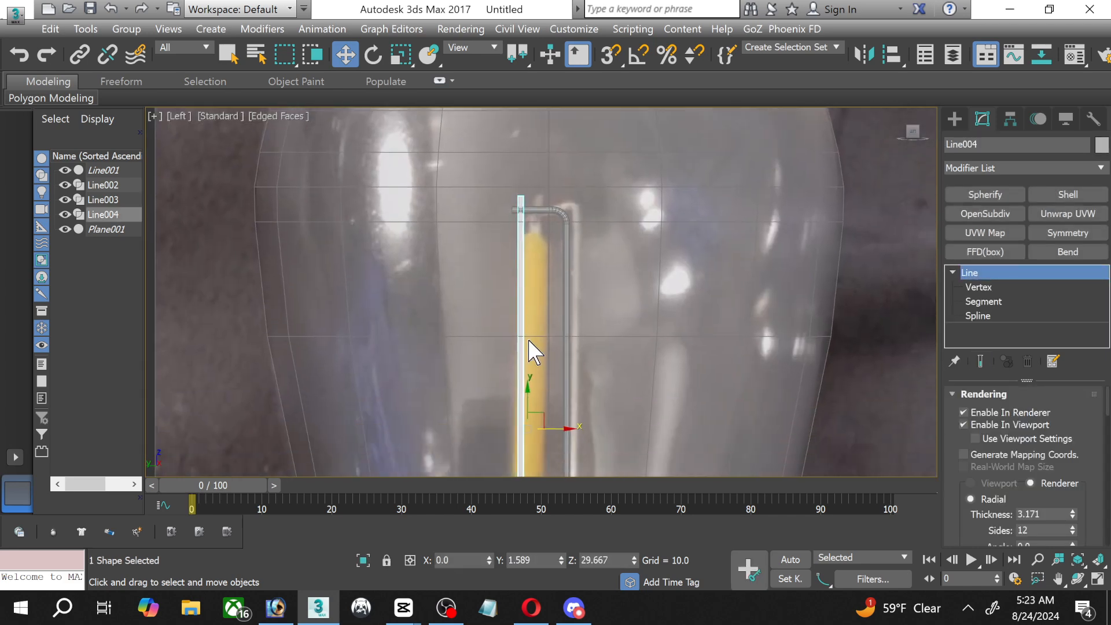
pyautogui.moveTo(529, 382); pyautogui.dragTo(500, 277, button='middle')
pyautogui.scroll(4, 488, 352)
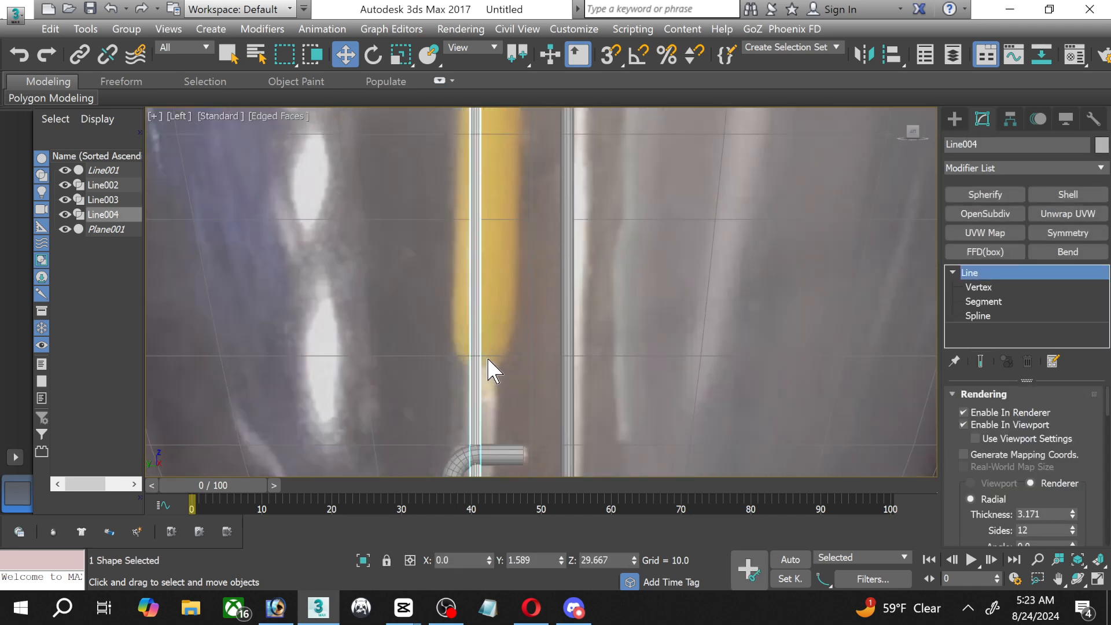
# Create a cylinder of about 9.7 radius at the lower end of the yellow filament section, about as high as that section.
pyautogui.click(955, 119)
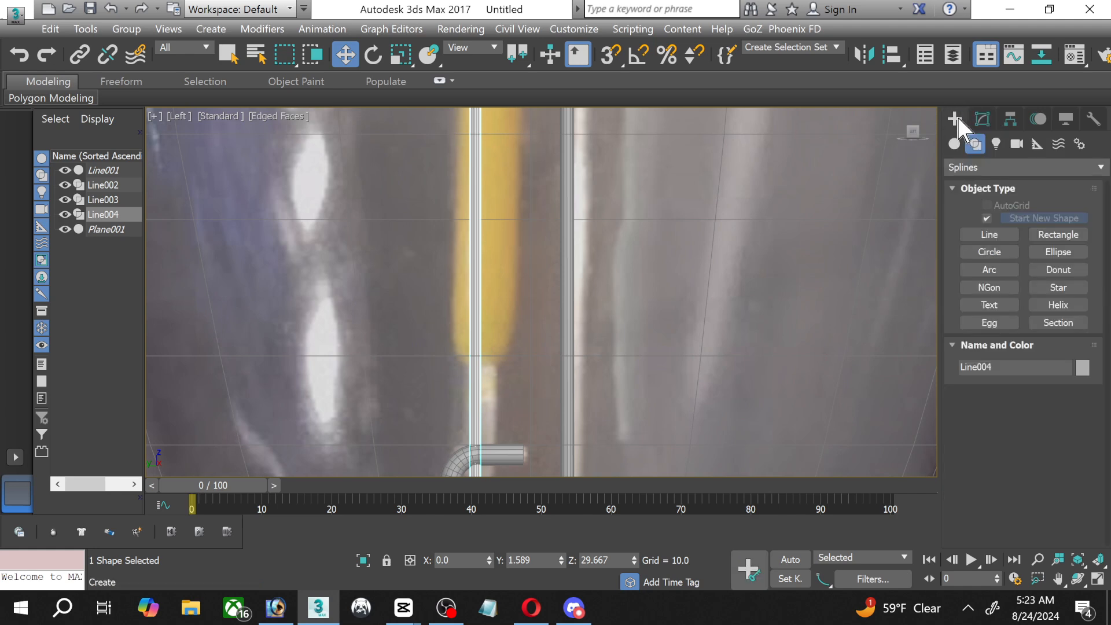
pyautogui.scroll(-3, 652, 427)
pyautogui.scroll(-4, 643, 382)
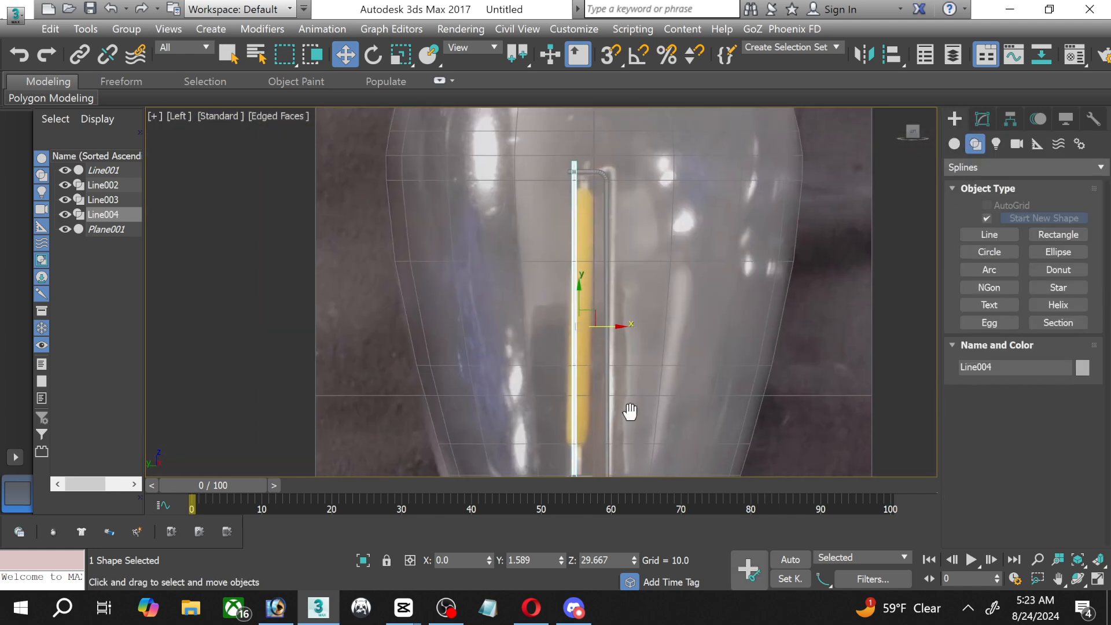
pyautogui.moveTo(630, 412); pyautogui.dragTo(594, 392, button='middle')
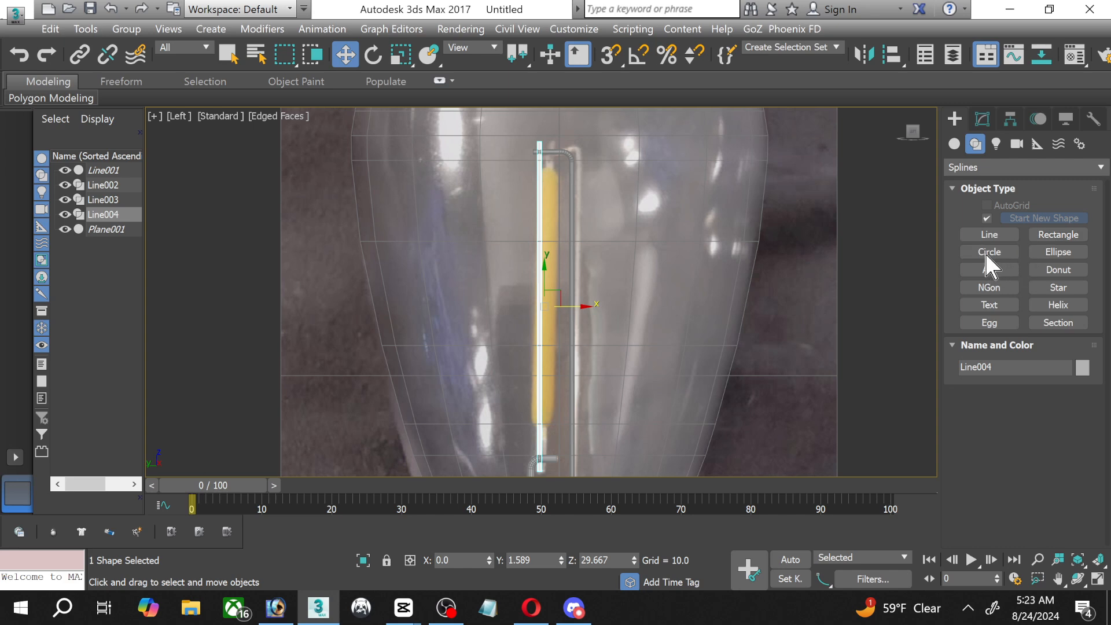
pyautogui.click(955, 143)
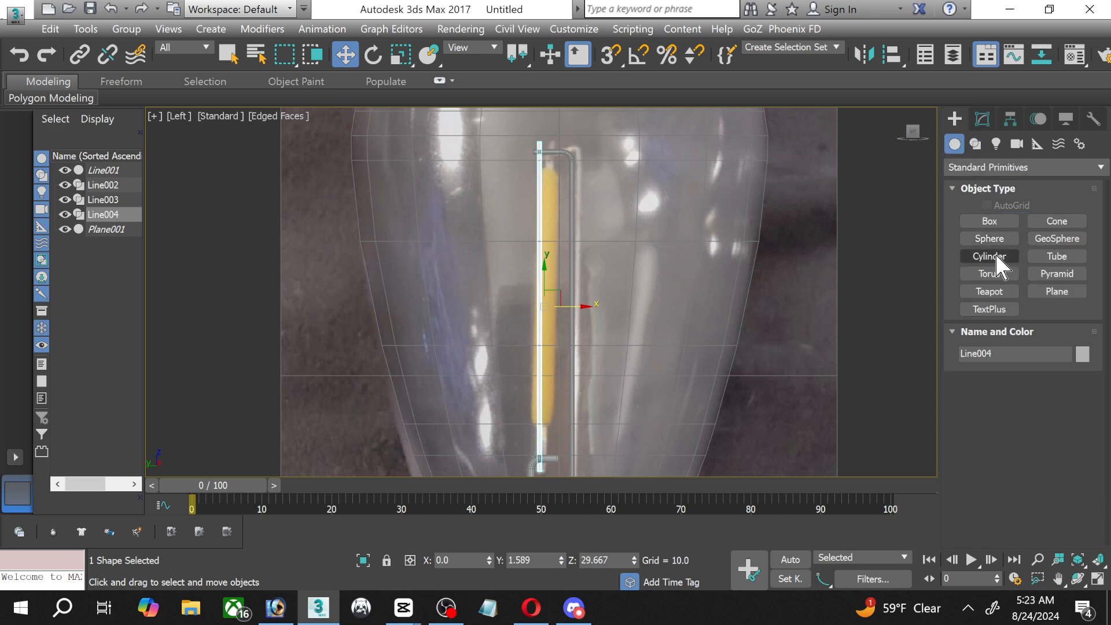
pyautogui.click(991, 256)
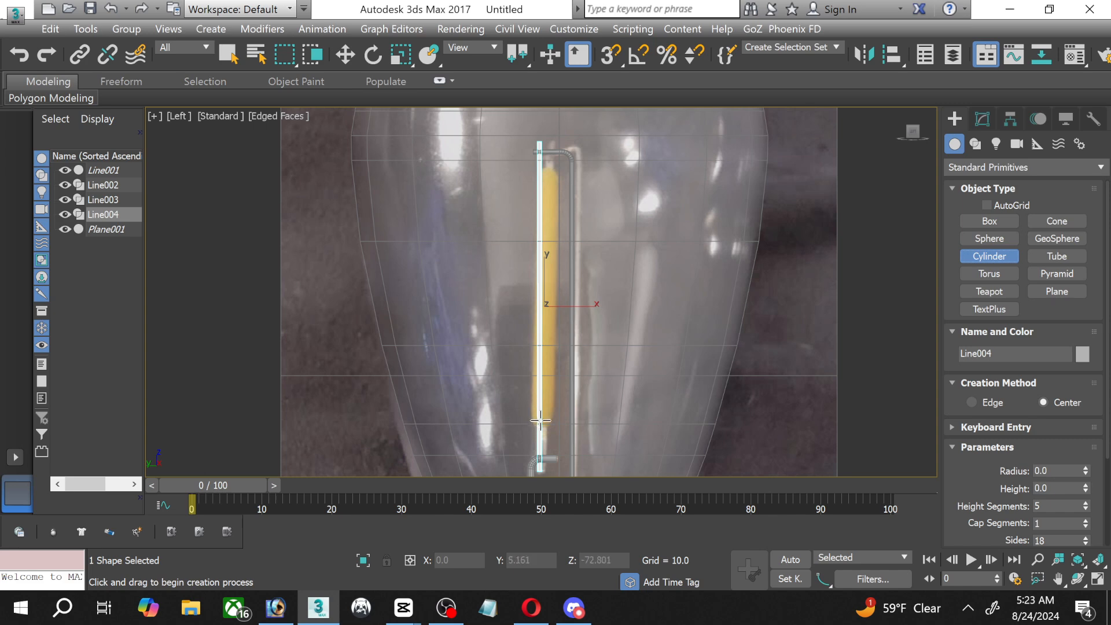
pyautogui.moveTo(540, 421); pyautogui.dragTo(548, 424)
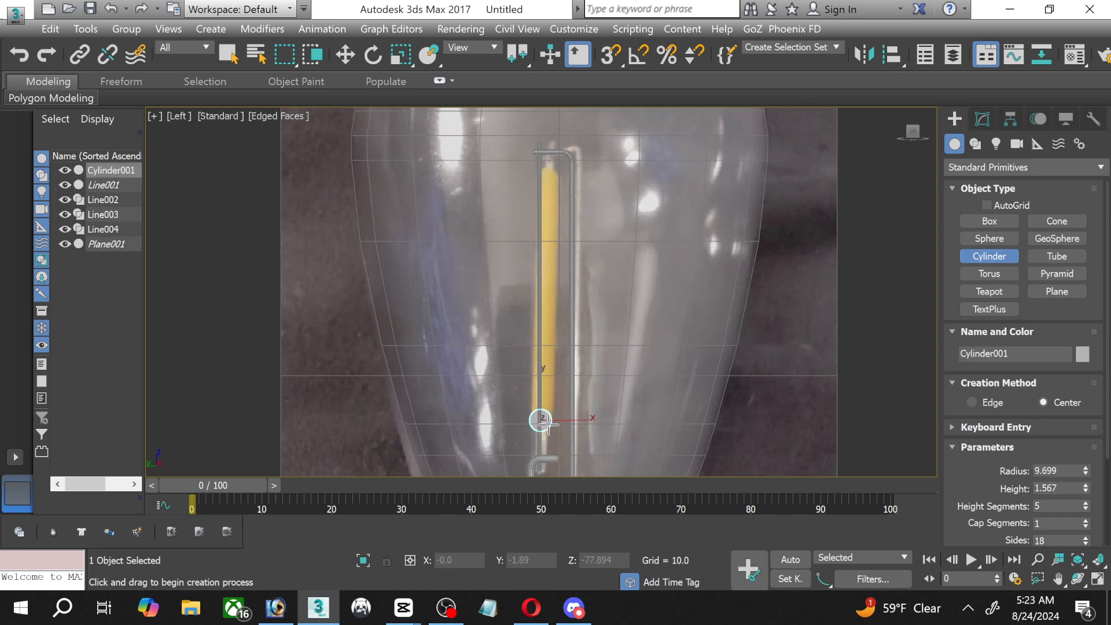
pyautogui.click(547, 172)
pyautogui.press('w')
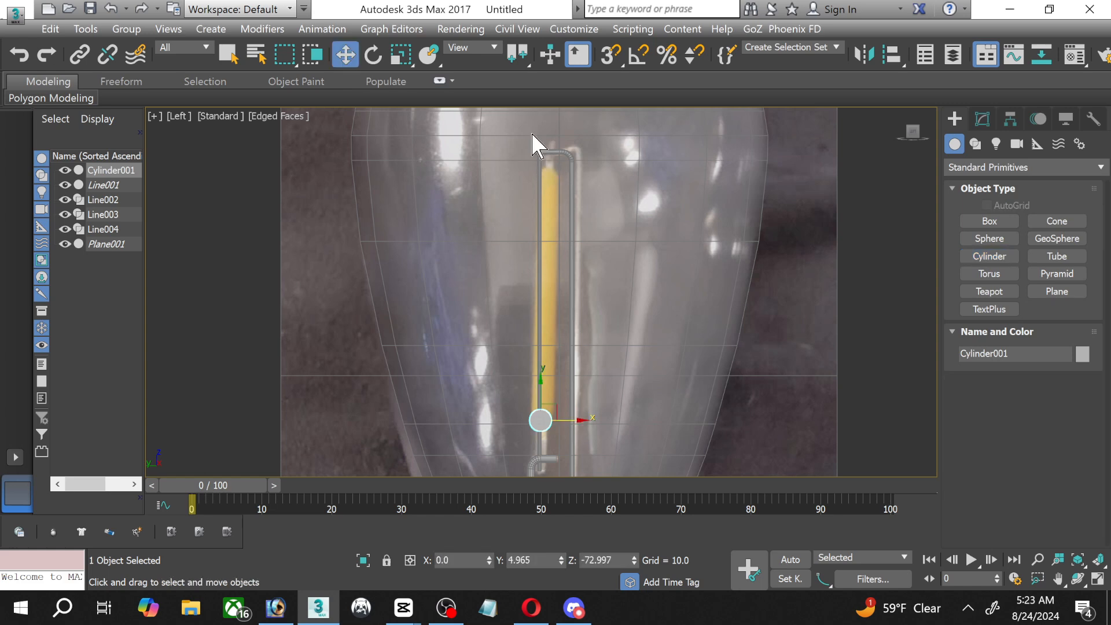
# Turn on angle snapping and rotate the cylinder 90 degrees so it stands upright around the filament wire.
pyautogui.click(633, 56)
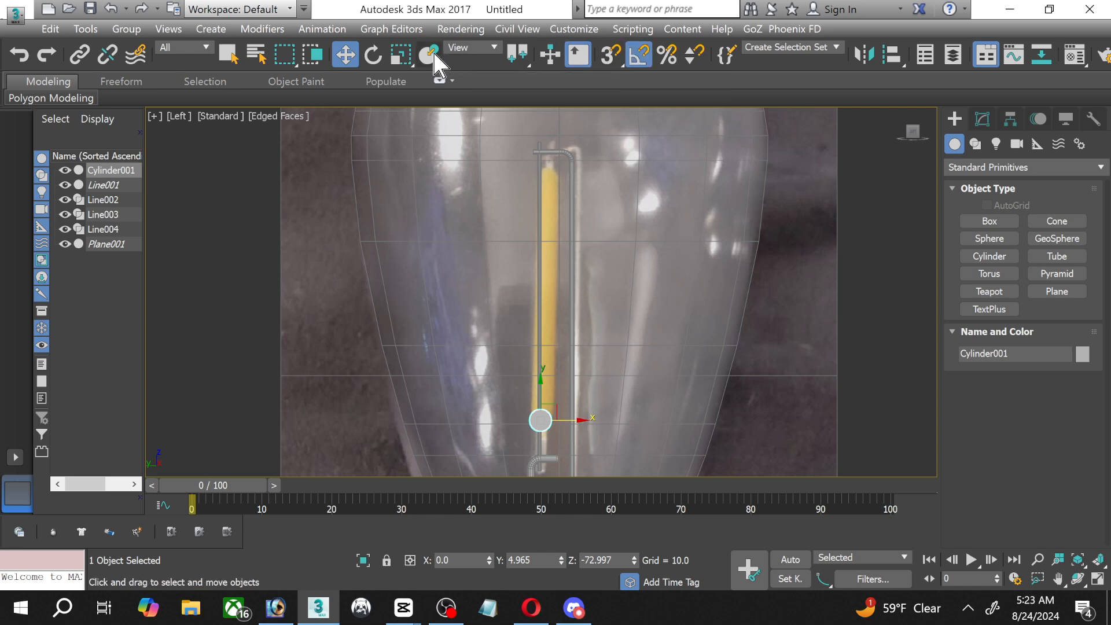
pyautogui.click(374, 55)
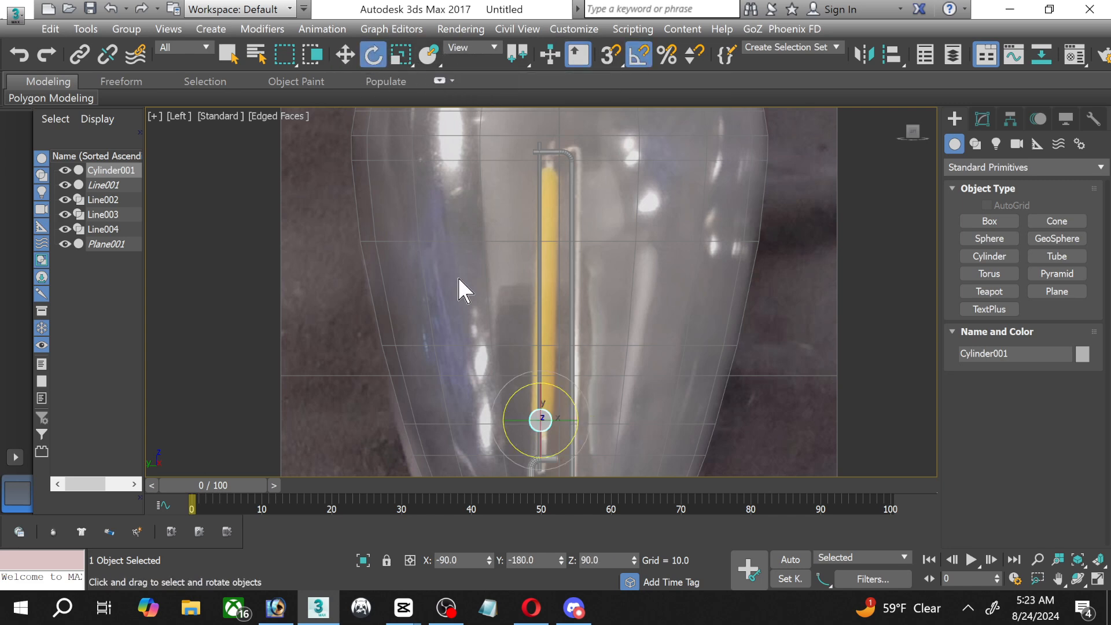
pyautogui.moveTo(546, 444); pyautogui.dragTo(536, 402)
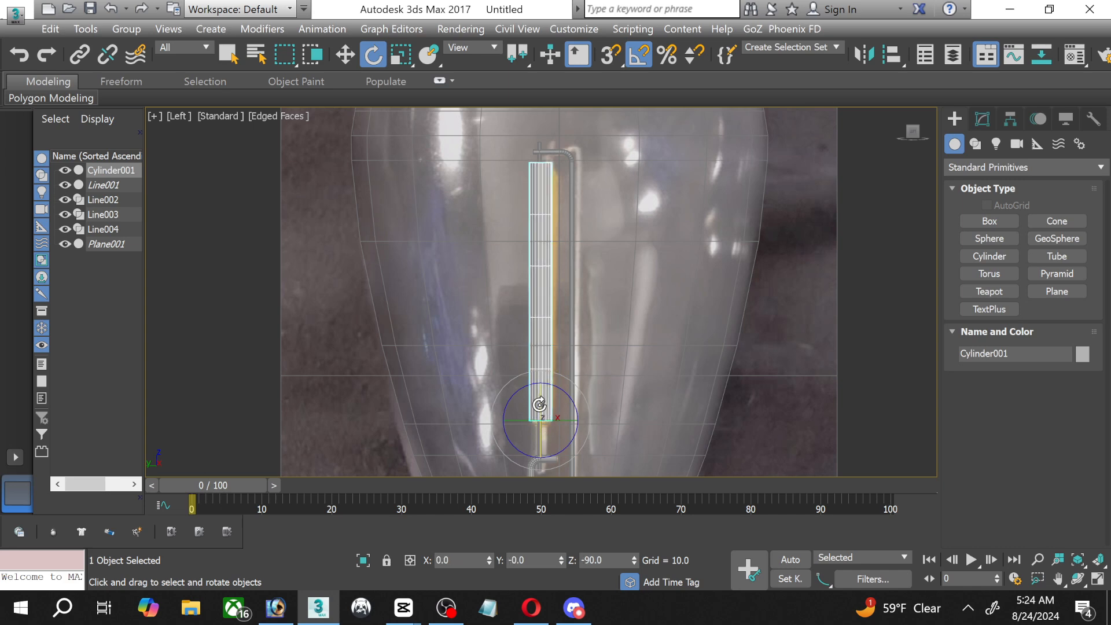
# Lower the cylinder about 5.6 units along the filament wire, check both ends against the reference, and deselect it.
pyautogui.click(344, 56)
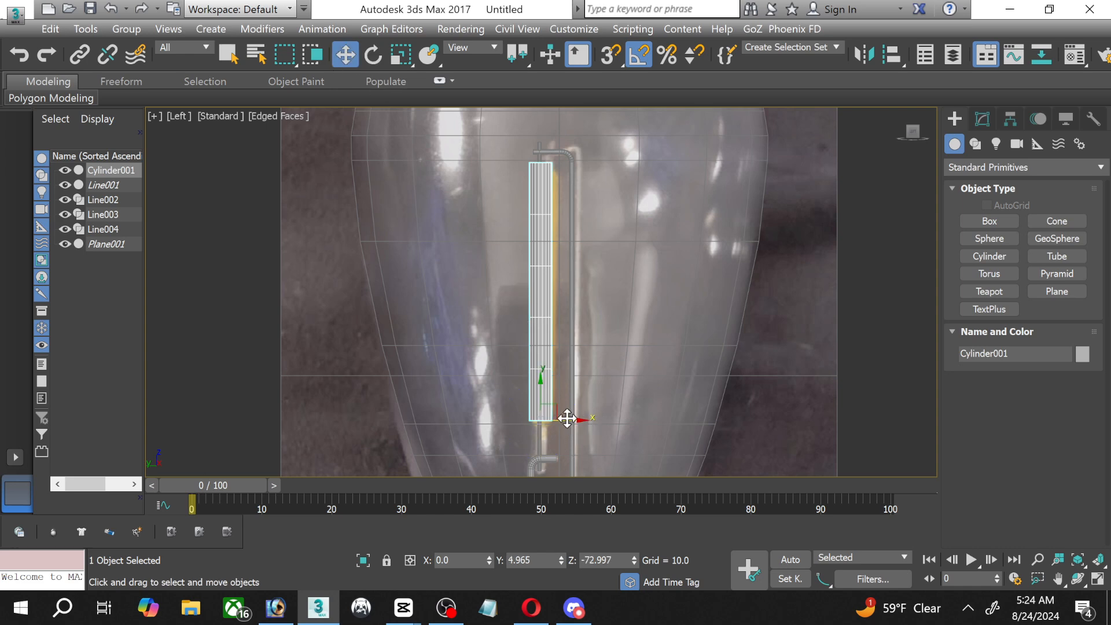
pyautogui.moveTo(567, 417); pyautogui.dragTo(567, 417)
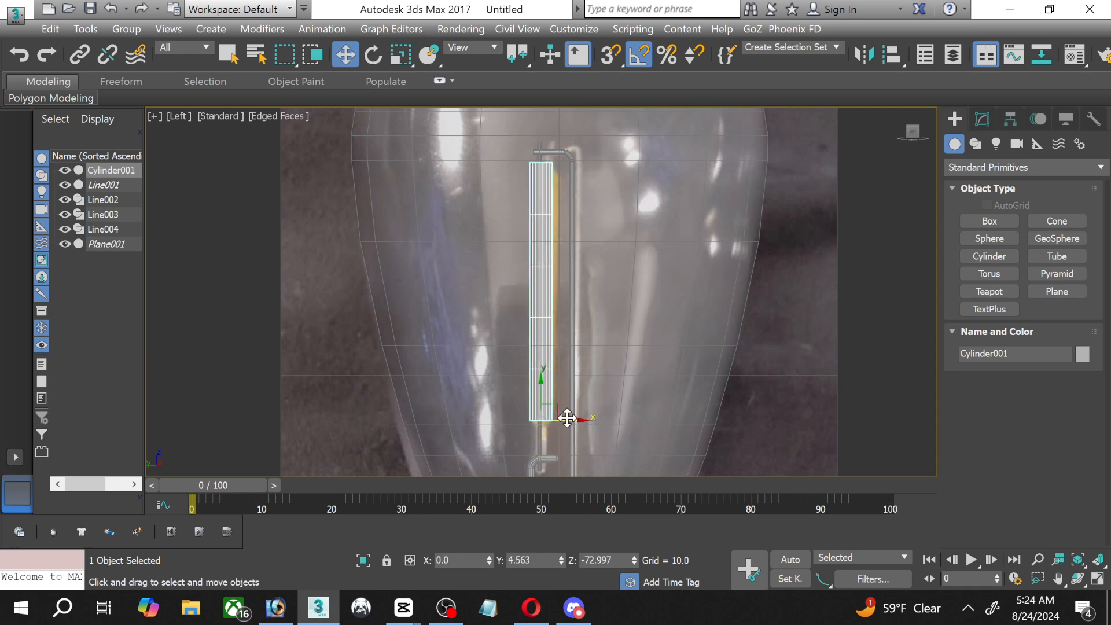
pyautogui.hotkey('ctrl', 'z')
pyautogui.scroll(7, 536, 464)
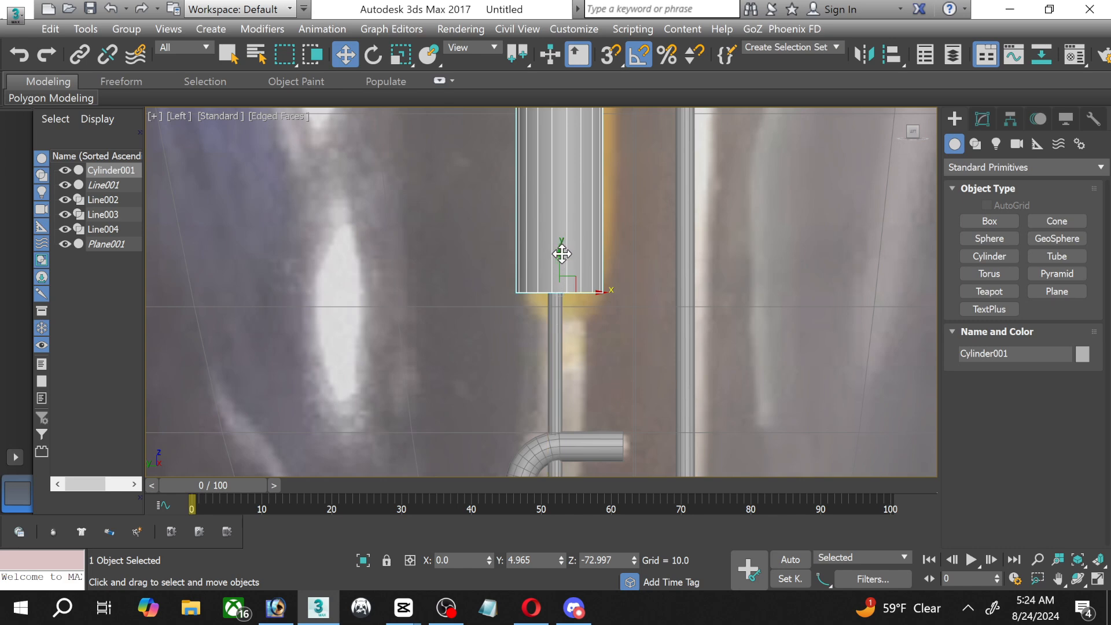
pyautogui.moveTo(557, 266); pyautogui.dragTo(560, 290)
pyautogui.scroll(-5, 553, 303)
pyautogui.moveTo(556, 307); pyautogui.dragTo(557, 484, button='middle')
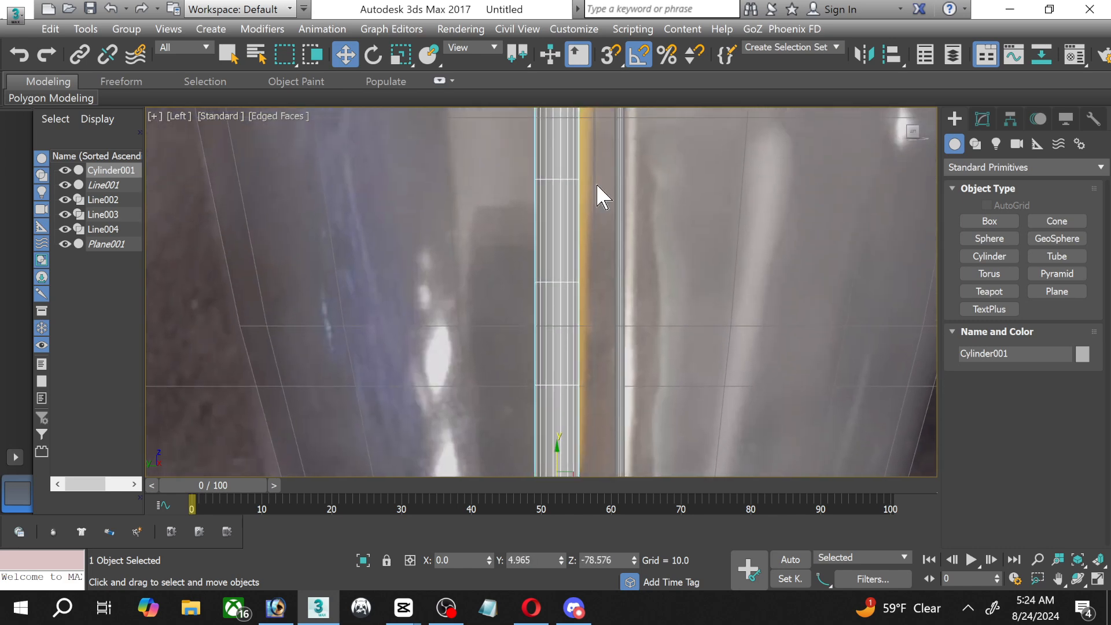
pyautogui.moveTo(597, 188); pyautogui.dragTo(579, 424, button='middle')
pyautogui.scroll(3, 531, 351)
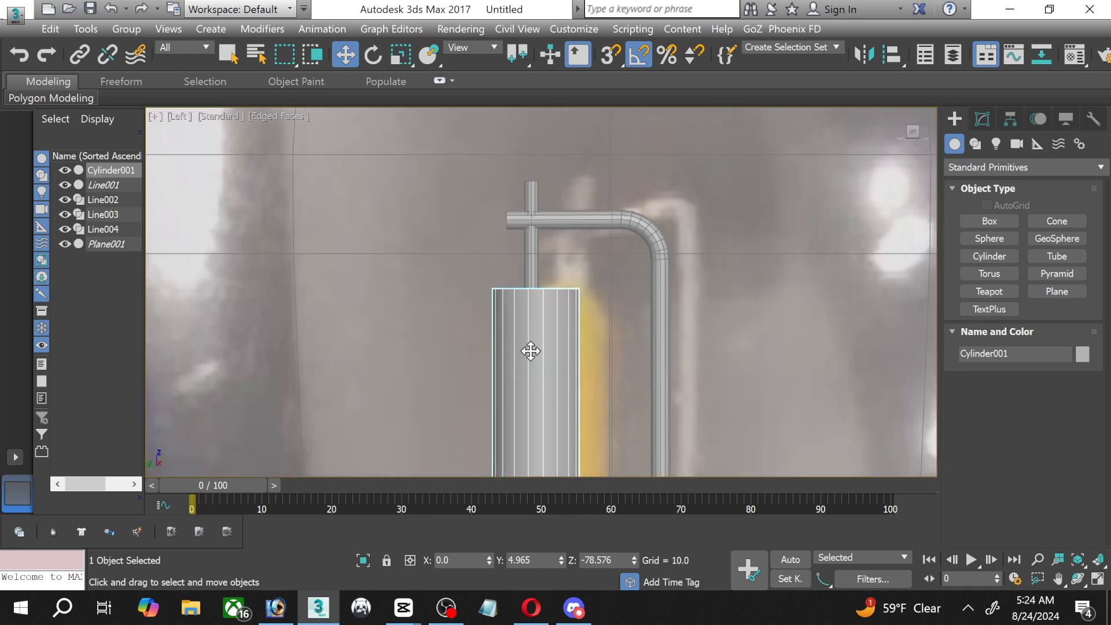
pyautogui.scroll(-5, 531, 351)
pyautogui.moveTo(547, 298); pyautogui.dragTo(551, 211, button='middle')
pyautogui.moveTo(590, 279); pyautogui.dragTo(579, 145, button='middle')
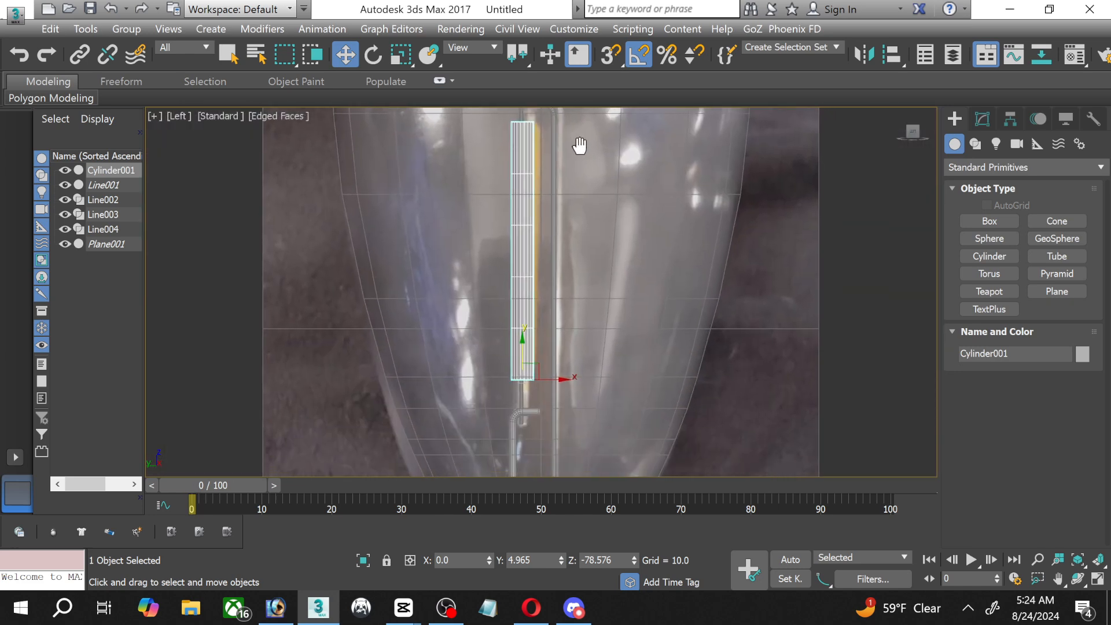
pyautogui.click(733, 213)
# Lower the hooked wire's bottom vertex at the bulb's base until its end is about level with the neighbouring wire's end.
pyautogui.scroll(-3, 620, 268)
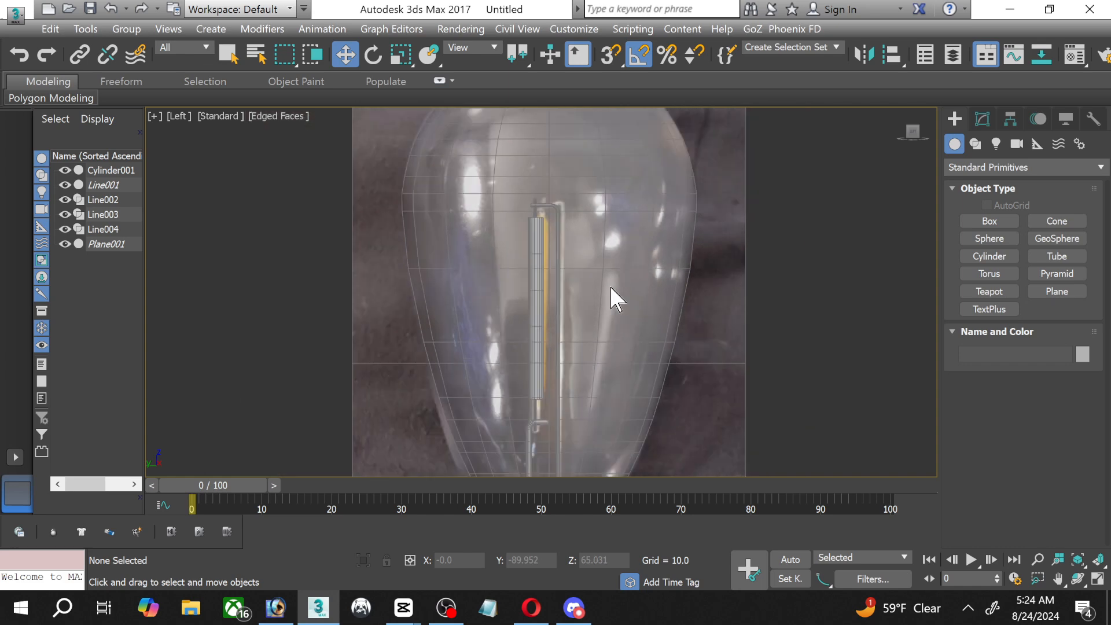
pyautogui.scroll(-2, 615, 299)
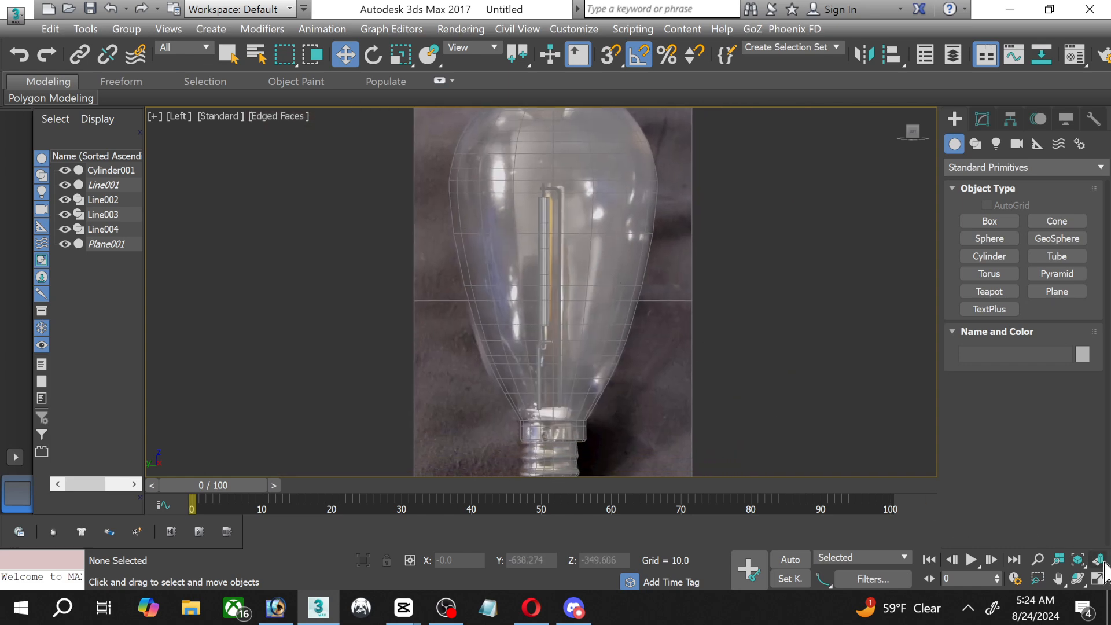
pyautogui.scroll(5, 606, 441)
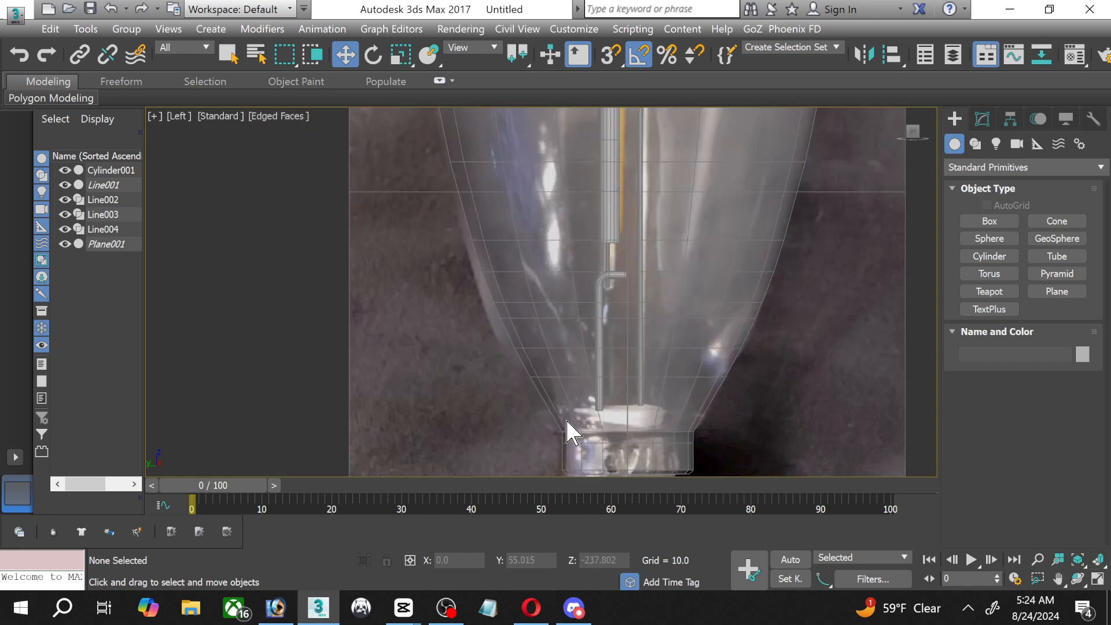
pyautogui.scroll(2, 861, 376)
pyautogui.moveTo(522, 409); pyautogui.dragTo(496, 273, button='middle')
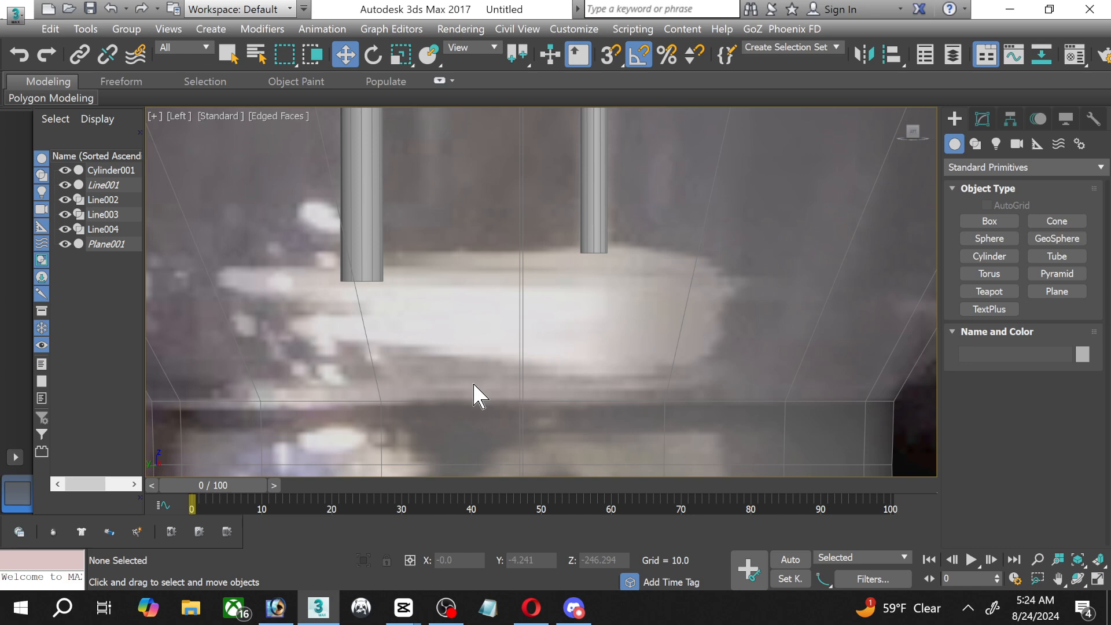
pyautogui.scroll(-2, 477, 399)
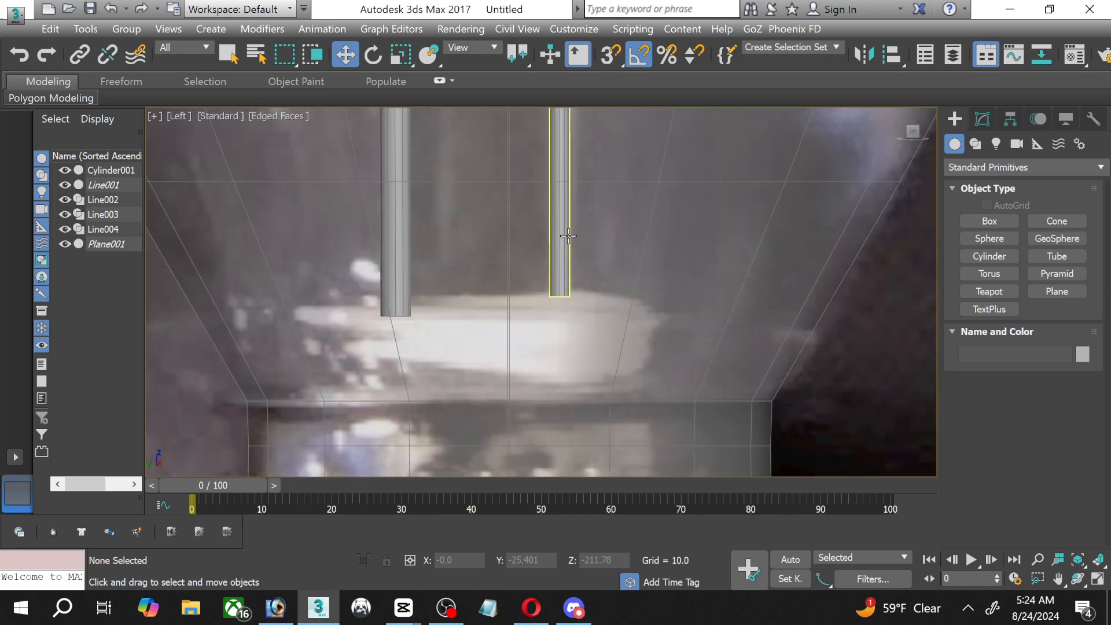
pyautogui.click(569, 236)
pyautogui.click(983, 119)
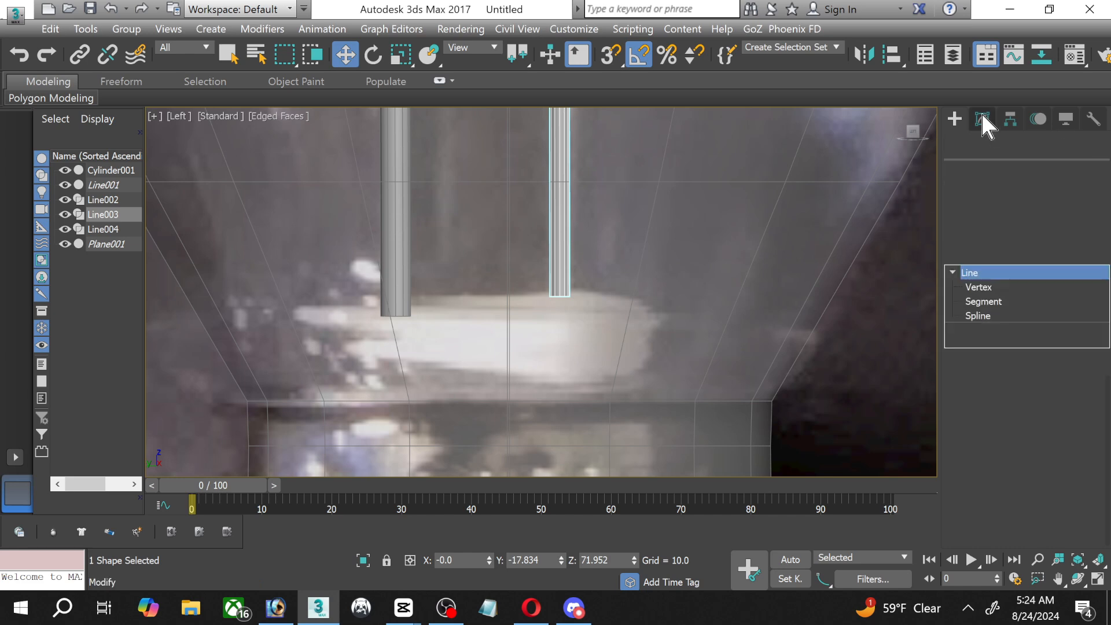
pyautogui.click(977, 288)
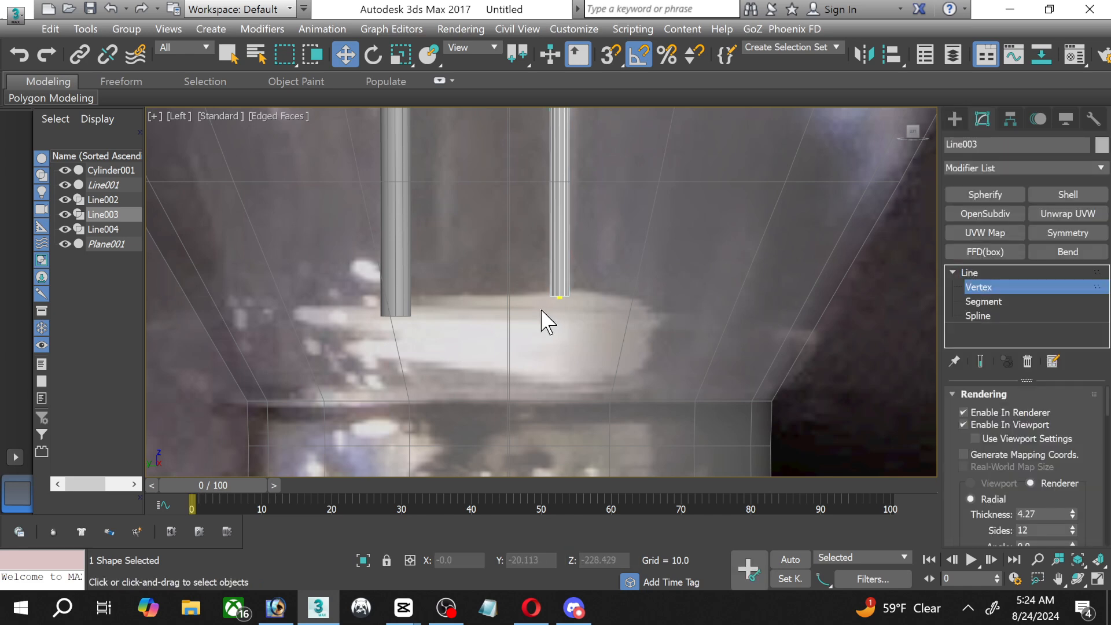
pyautogui.moveTo(525, 262); pyautogui.dragTo(585, 317)
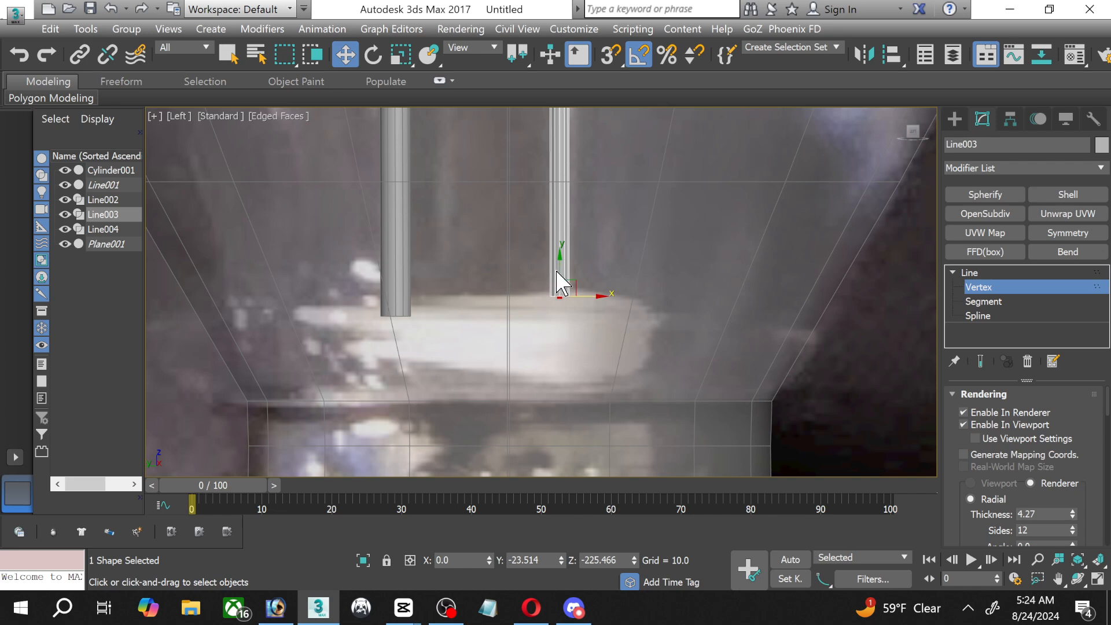
pyautogui.moveTo(560, 278); pyautogui.dragTo(560, 295)
# Try to draw a thin box across both wire ends, about 3.5 long, 78.6 wide and 9.9 high, and undo it.
pyautogui.click(955, 119)
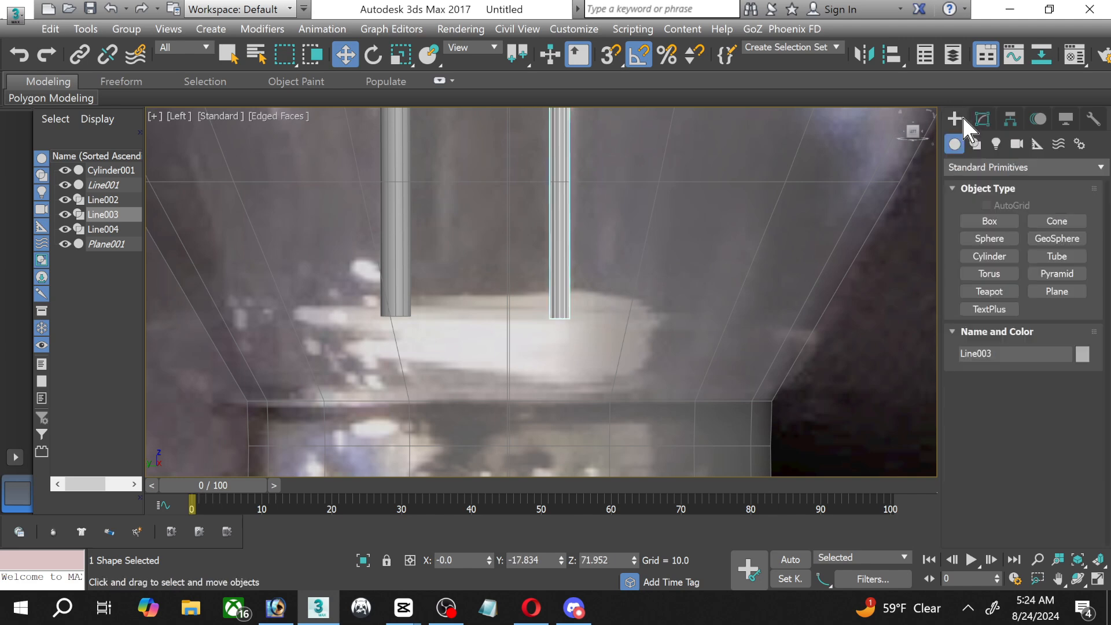
pyautogui.click(990, 221)
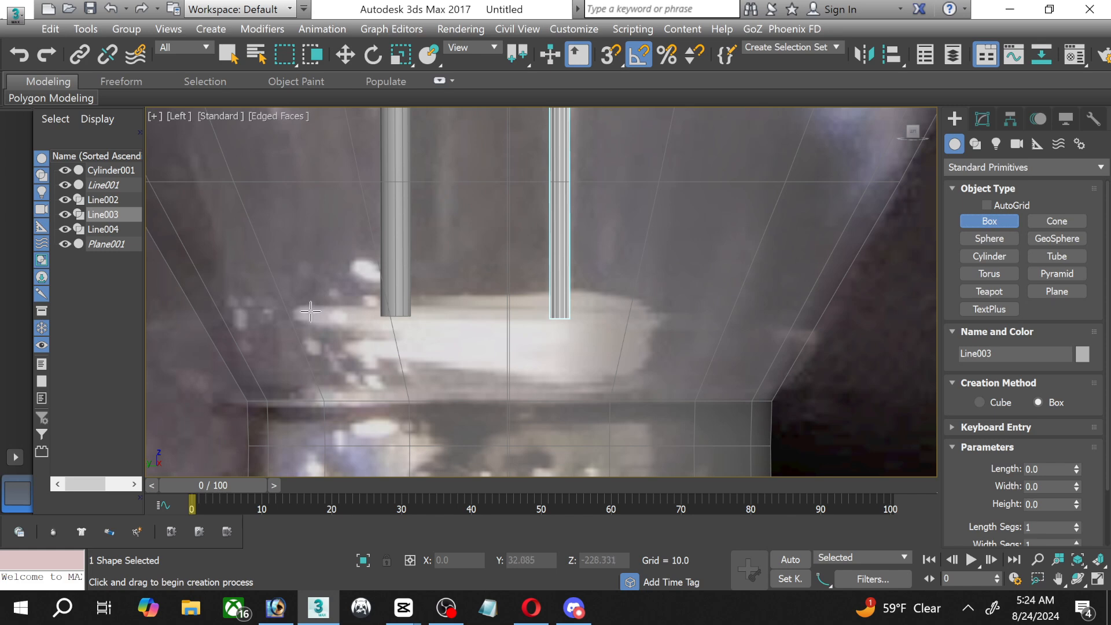
pyautogui.moveTo(301, 306); pyautogui.dragTo(651, 321)
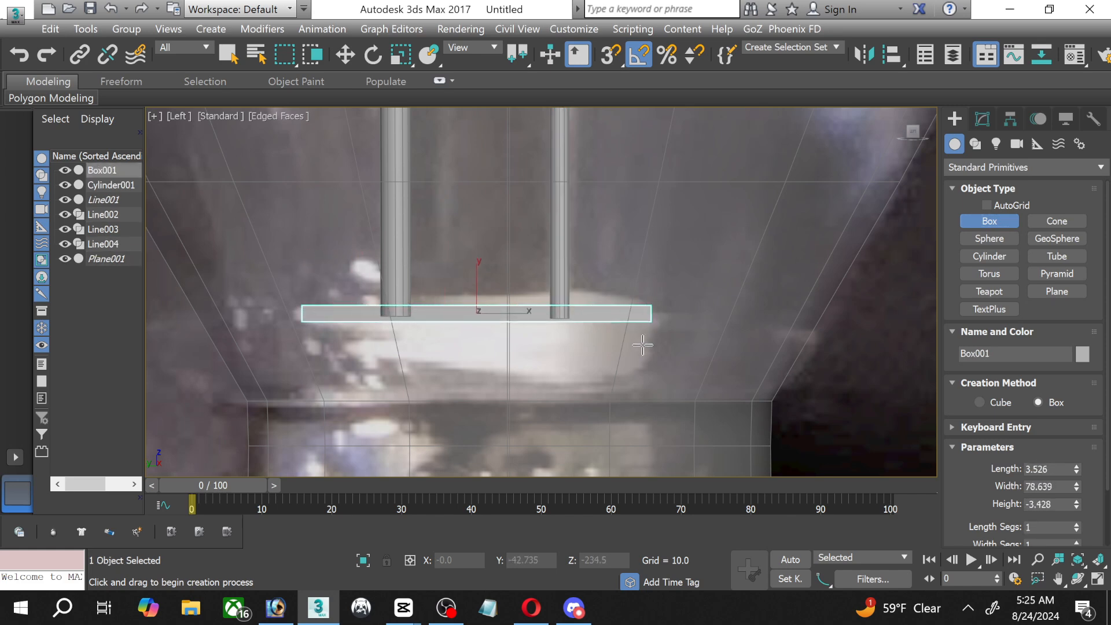
pyautogui.click(640, 364)
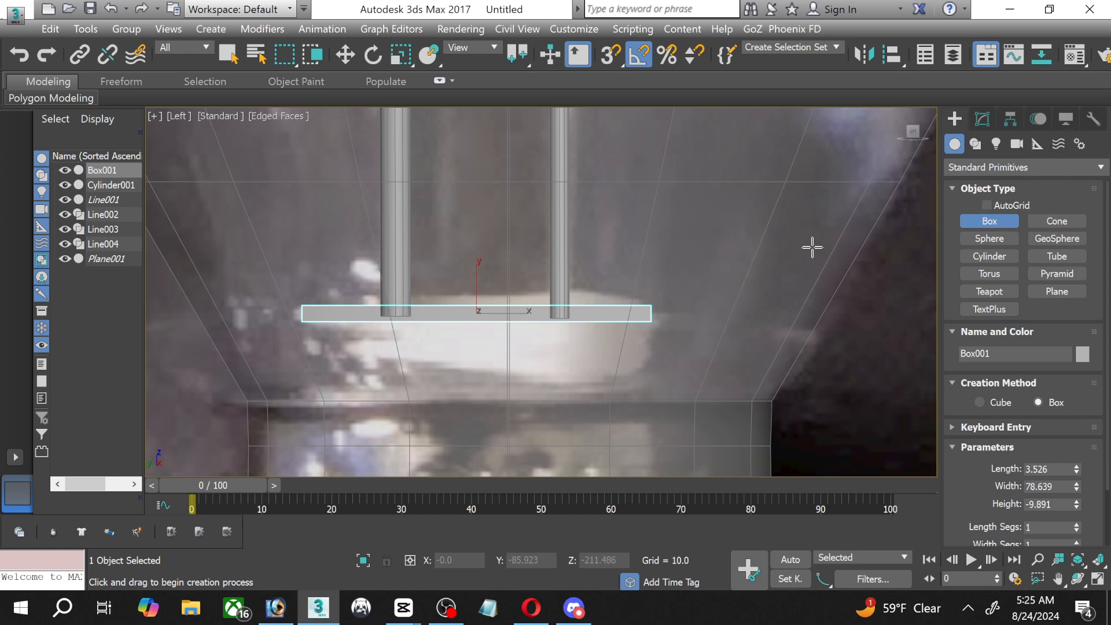
pyautogui.hotkey('ctrl', 'z')
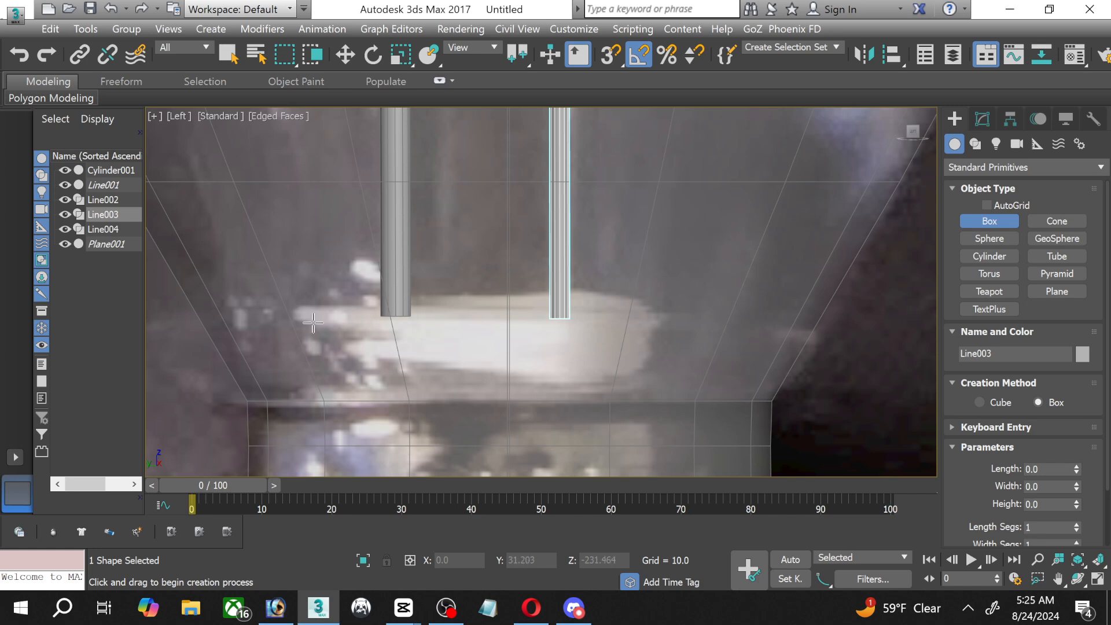
# Draw a box from the wires' lower ends to the bulb's neck, about 23.2 long, 80 wide and 11.6 high.
pyautogui.moveTo(297, 305); pyautogui.dragTo(653, 406)
pyautogui.click(653, 374)
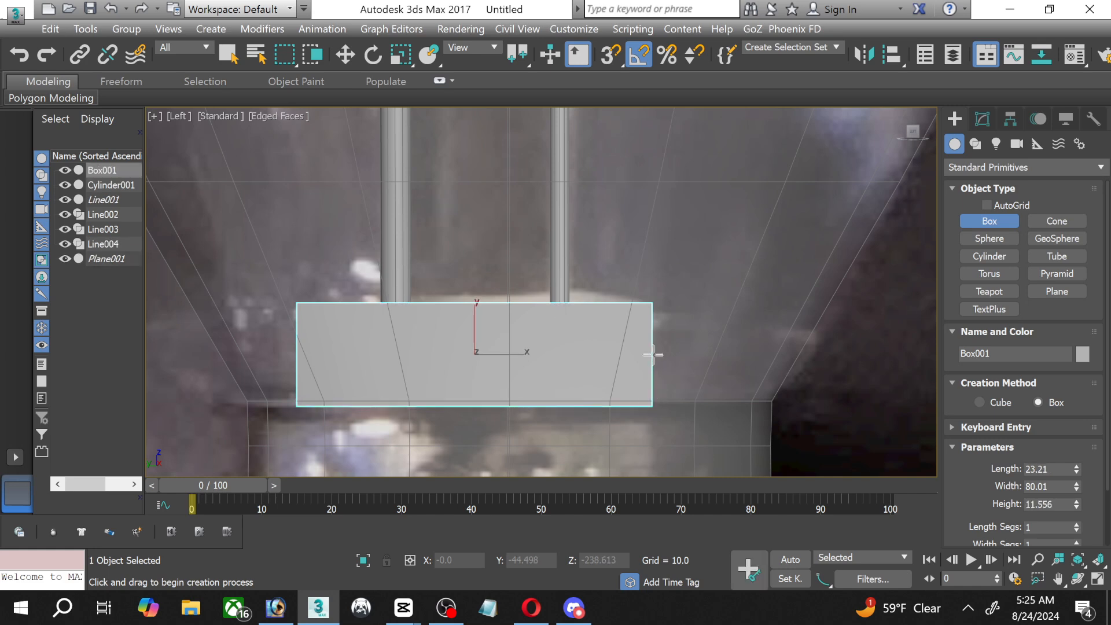
pyautogui.click(653, 355)
pyautogui.press('w')
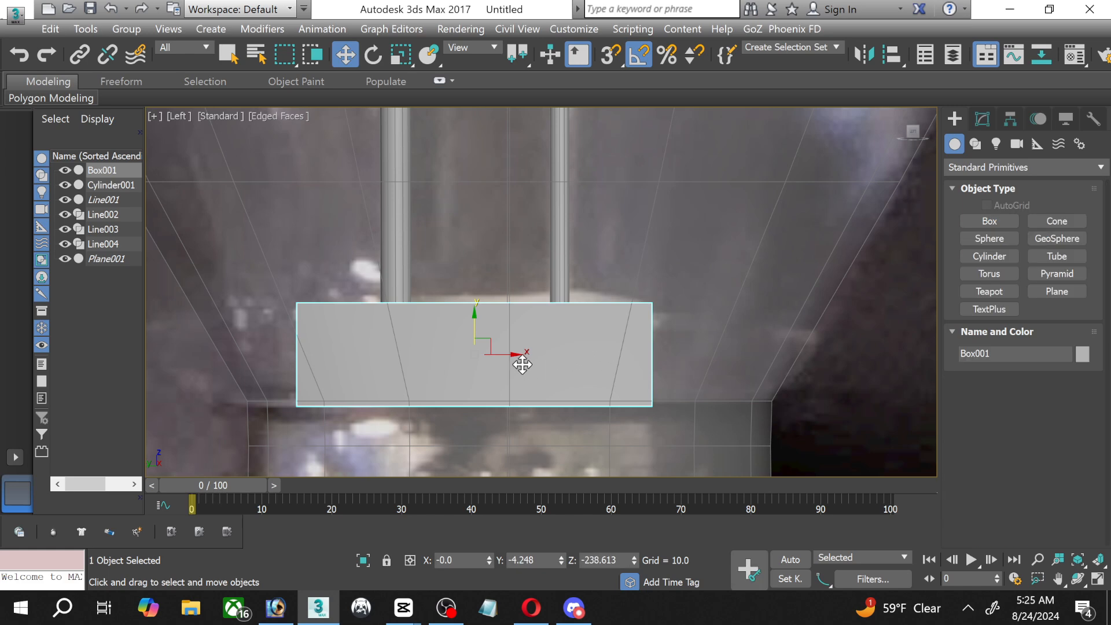
# Center the box under the two support wires, moving it to about X 5.4 and Y -6.1.
pyautogui.moveTo(512, 359)
pyautogui.mouseDown()
pyautogui.moveTo(521, 355)
pyautogui.moveTo(510, 355)
pyautogui.mouseUp()
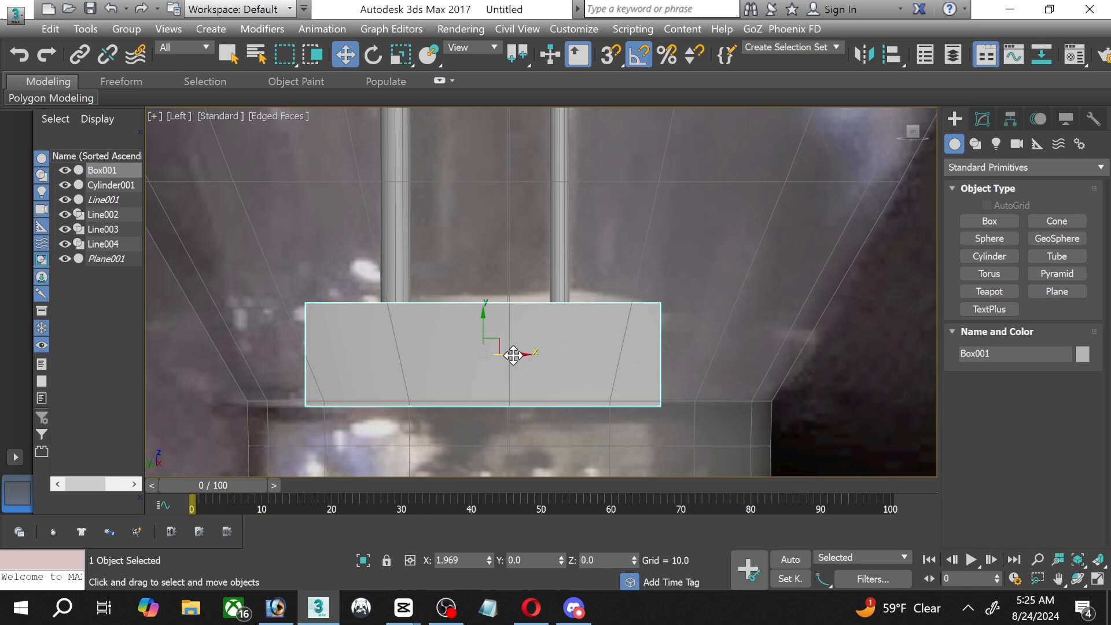
pyautogui.moveTo(512, 355); pyautogui.dragTo(512, 355)
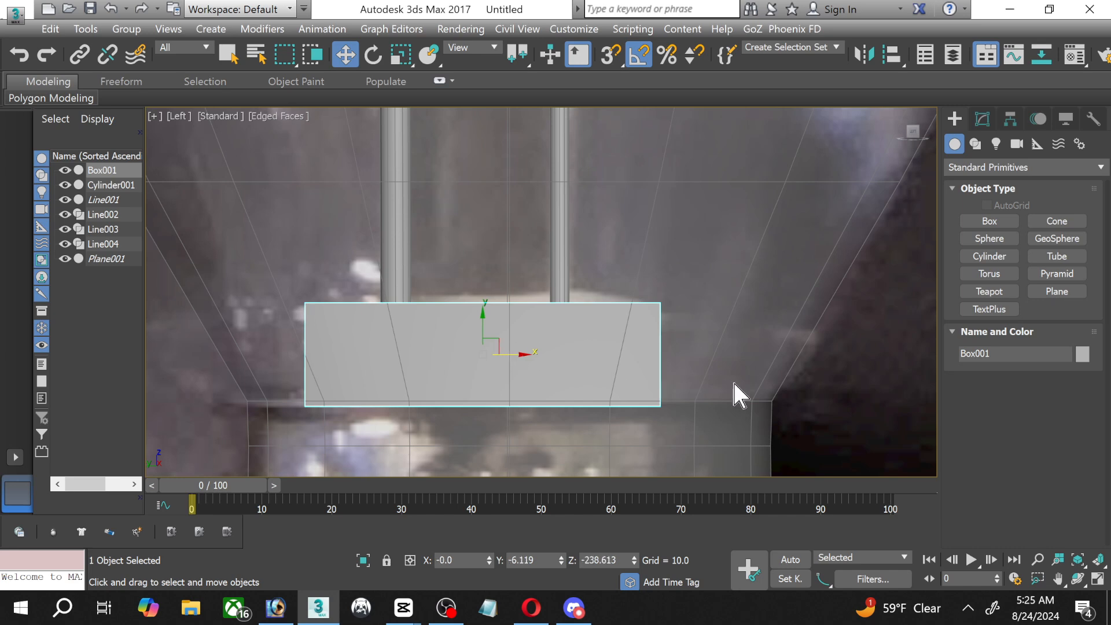
pyautogui.click(1098, 580)
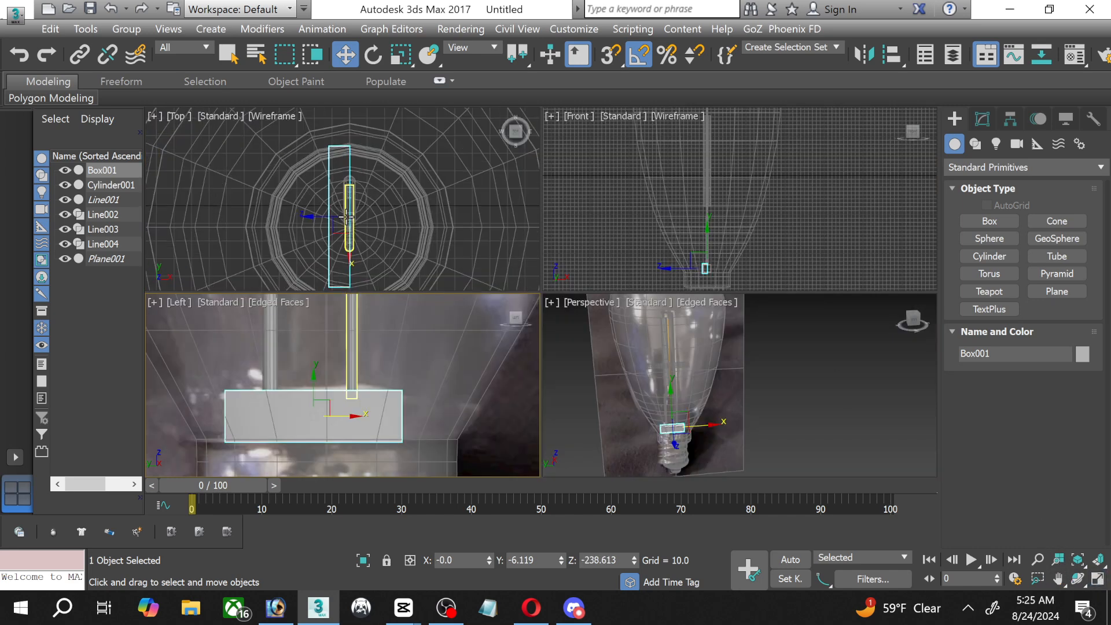
pyautogui.scroll(-2, 349, 251)
pyautogui.scroll(2, 350, 251)
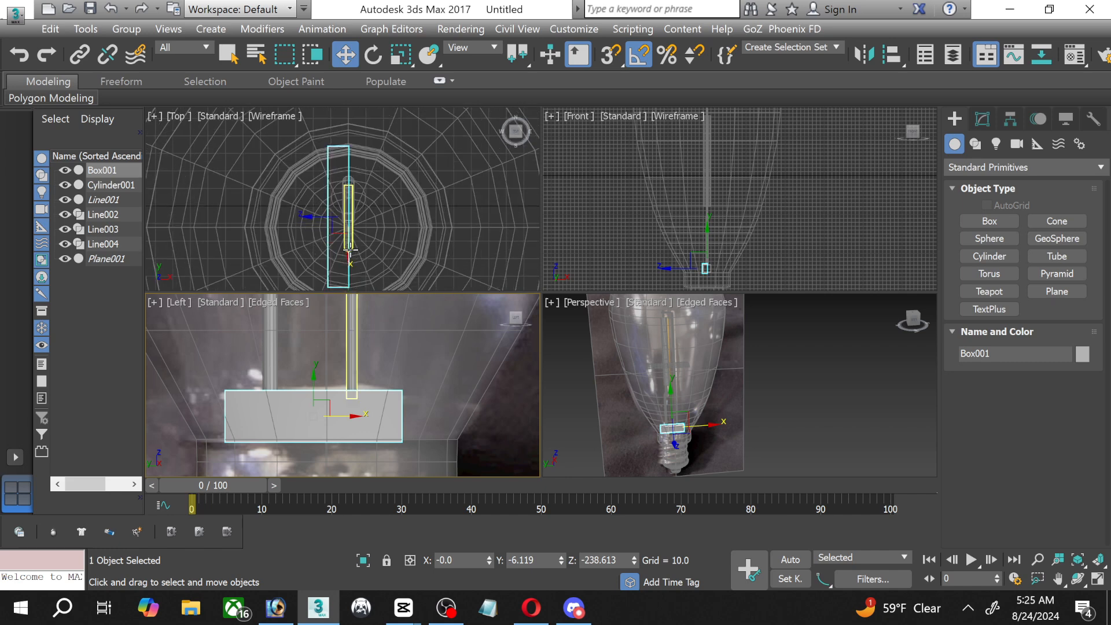
pyautogui.rightClick(350, 250)
pyautogui.scroll(3, 370, 218)
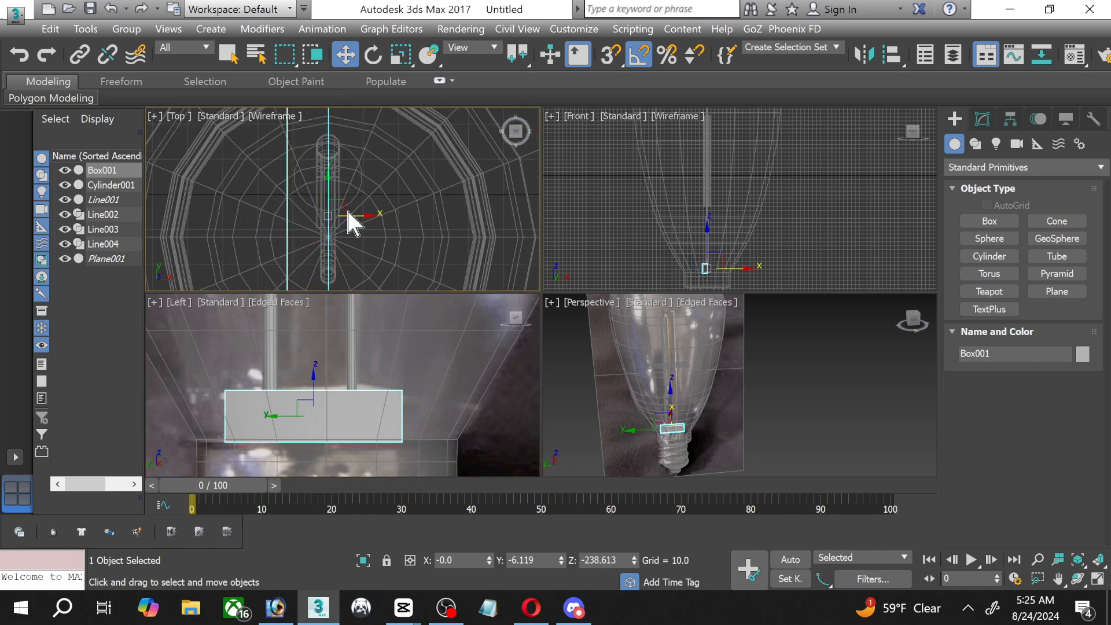
pyautogui.moveTo(347, 216); pyautogui.dragTo(372, 220)
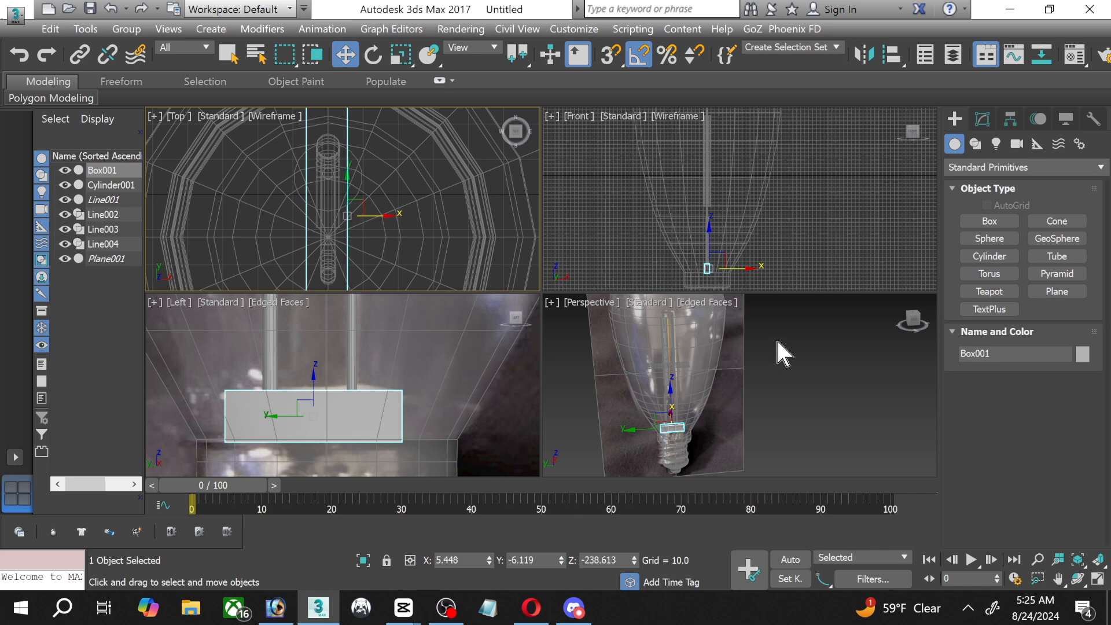
# Hide the reference photo plane and view the box beneath the wires from the side in an enlarged perspective view.
pyautogui.rightClick(764, 379)
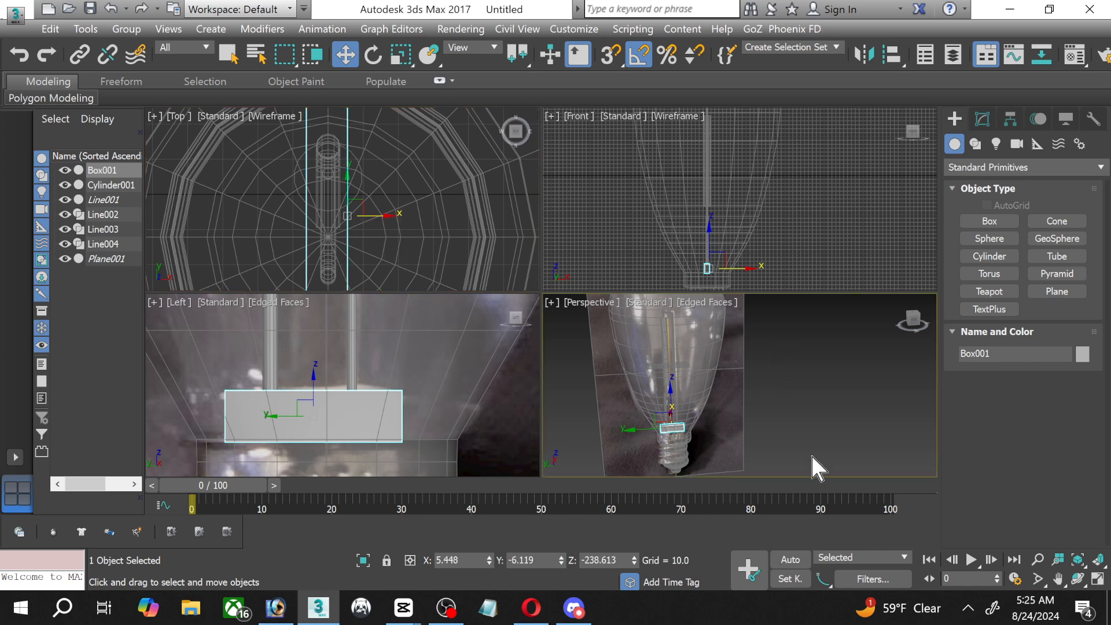
pyautogui.click(1098, 578)
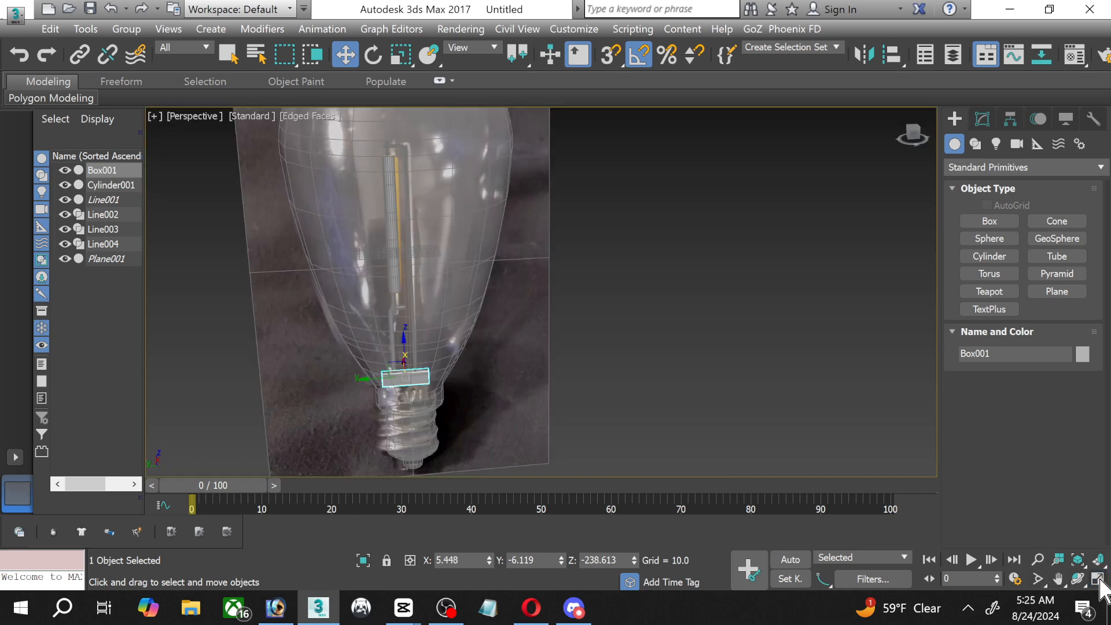
pyautogui.scroll(5, 397, 405)
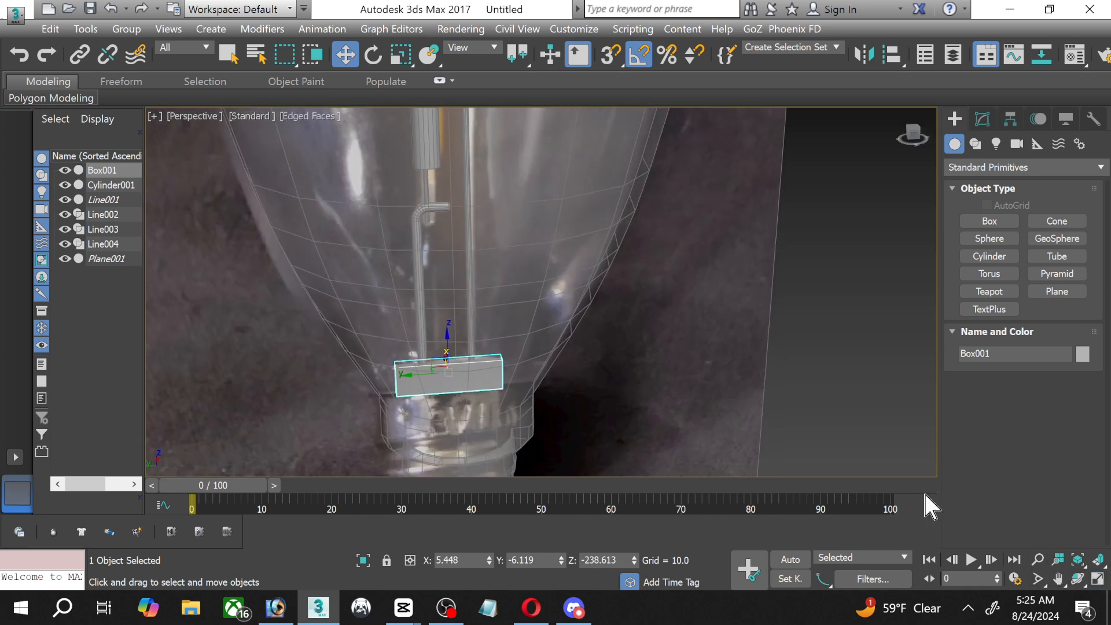
pyautogui.click(1078, 579)
pyautogui.moveTo(486, 288); pyautogui.dragTo(415, 269)
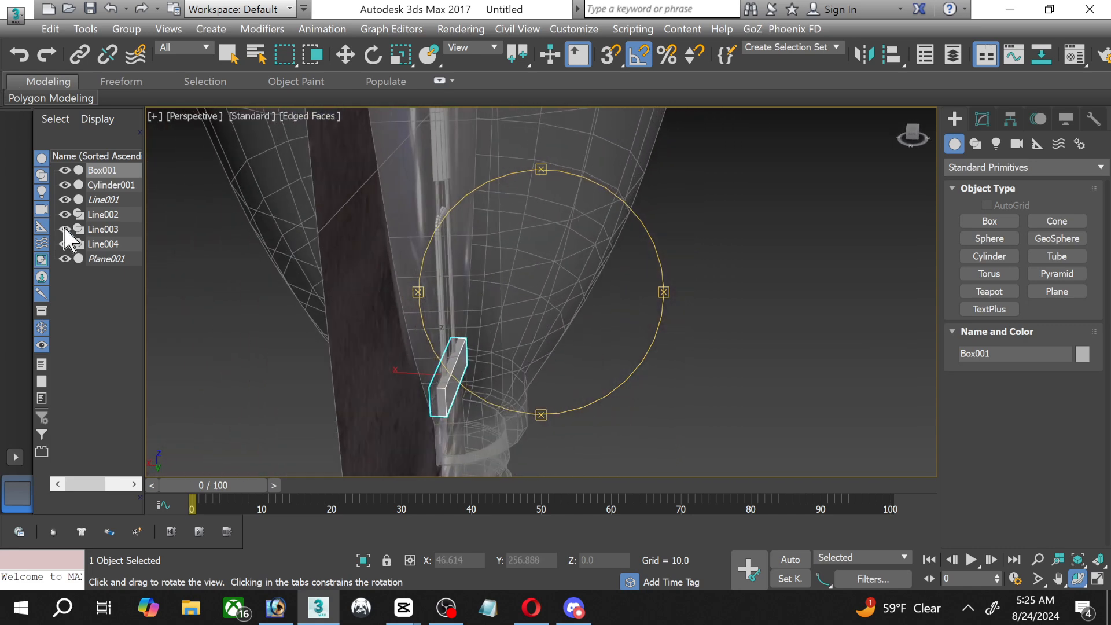
pyautogui.click(65, 259)
pyautogui.moveTo(583, 314); pyautogui.dragTo(580, 311)
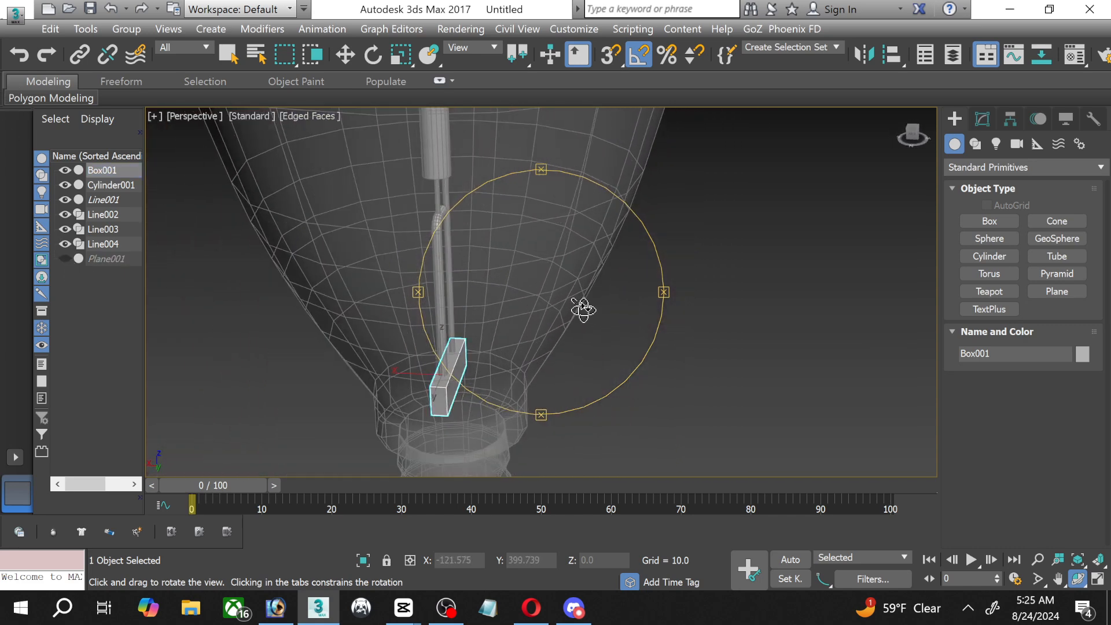
# Scale the box non-uniformly to about 161% of its depth, thickening it around the wire ends.
pyautogui.click(400, 55)
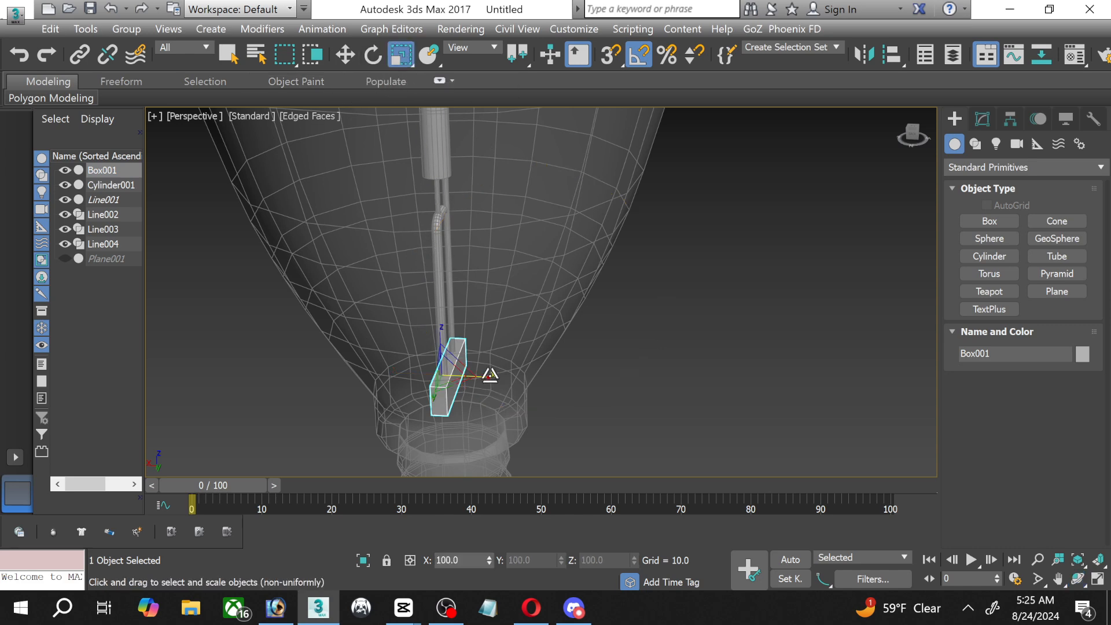
pyautogui.click(462, 380)
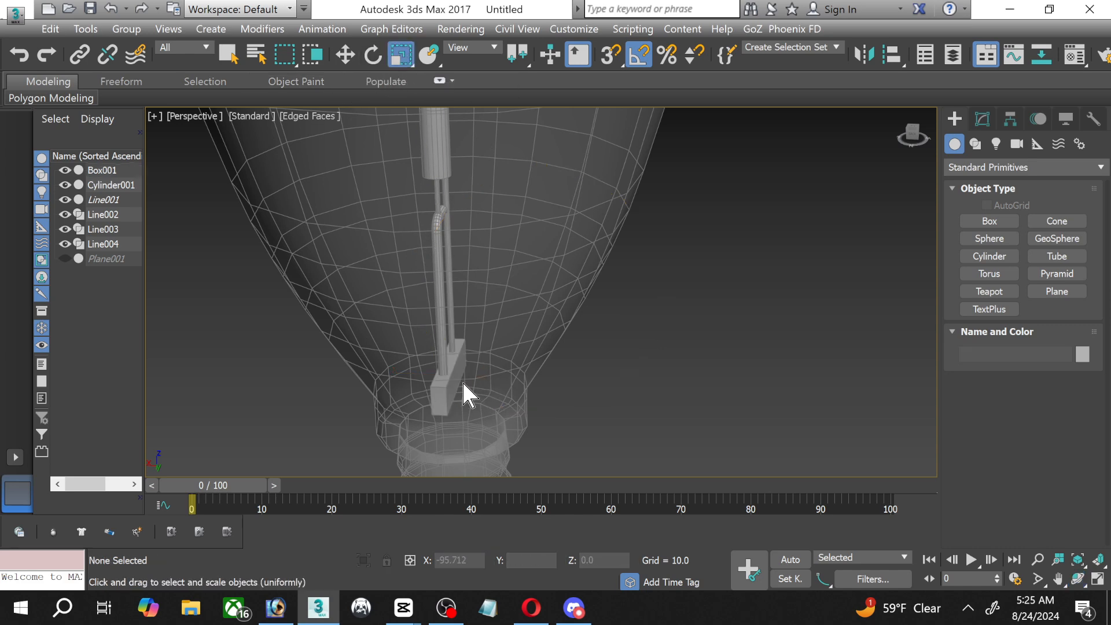
pyautogui.hotkey('ctrl', 'z')
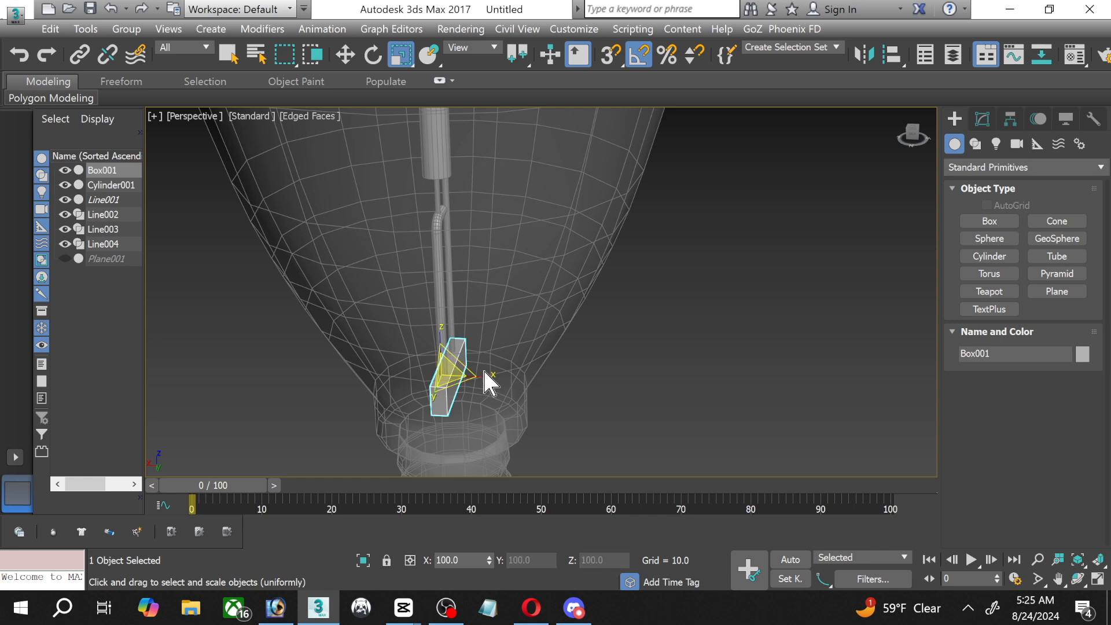
pyautogui.moveTo(484, 372); pyautogui.dragTo(503, 377)
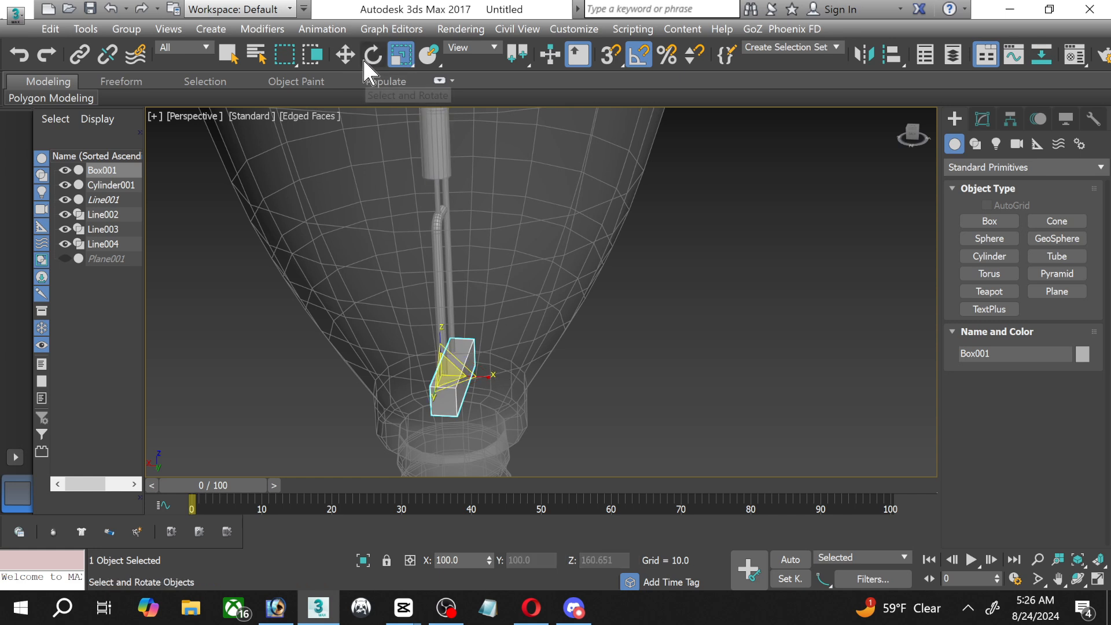
# Move the thickened box to about X 7.7 and Y -7.7 so it sits centered around the wires, and deselect it.
pyautogui.click(345, 55)
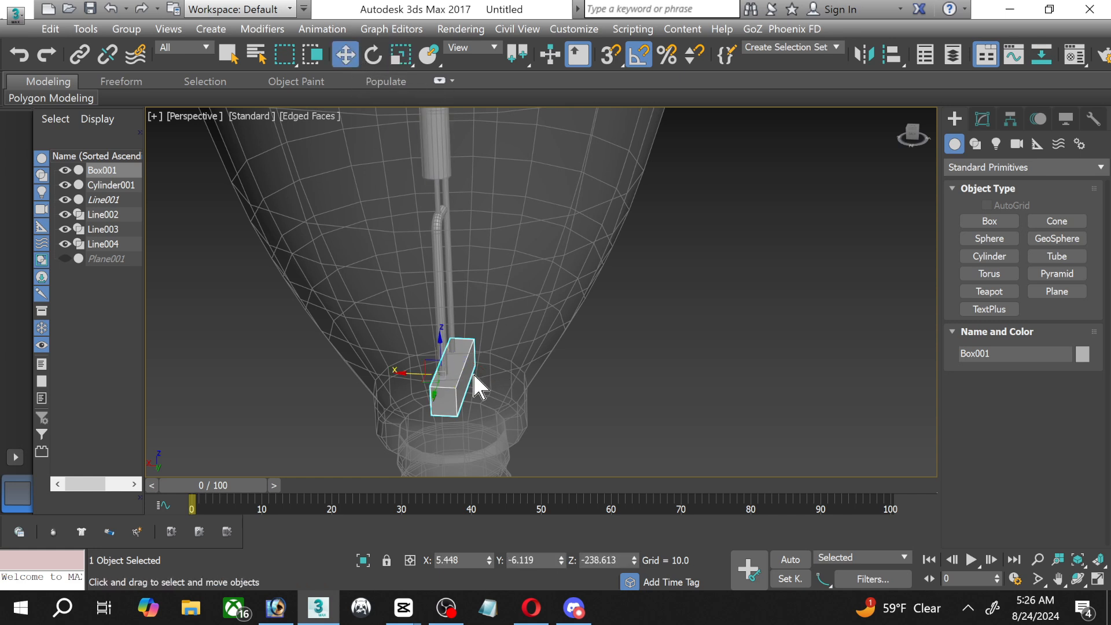
pyautogui.click(410, 367)
pyautogui.click(438, 377)
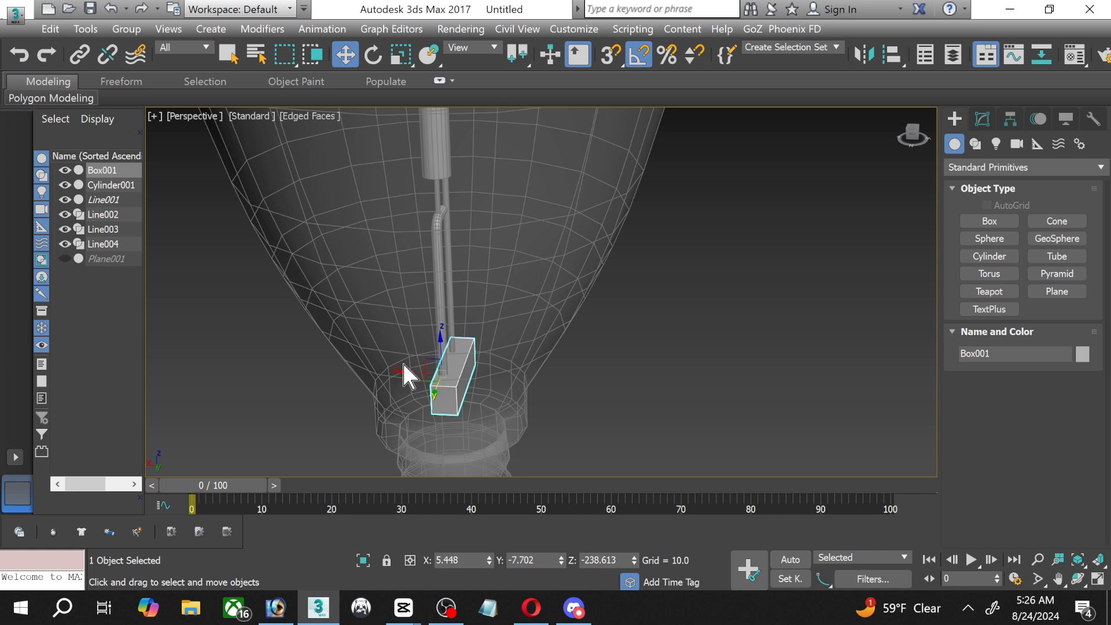
pyautogui.moveTo(405, 368); pyautogui.dragTo(402, 369)
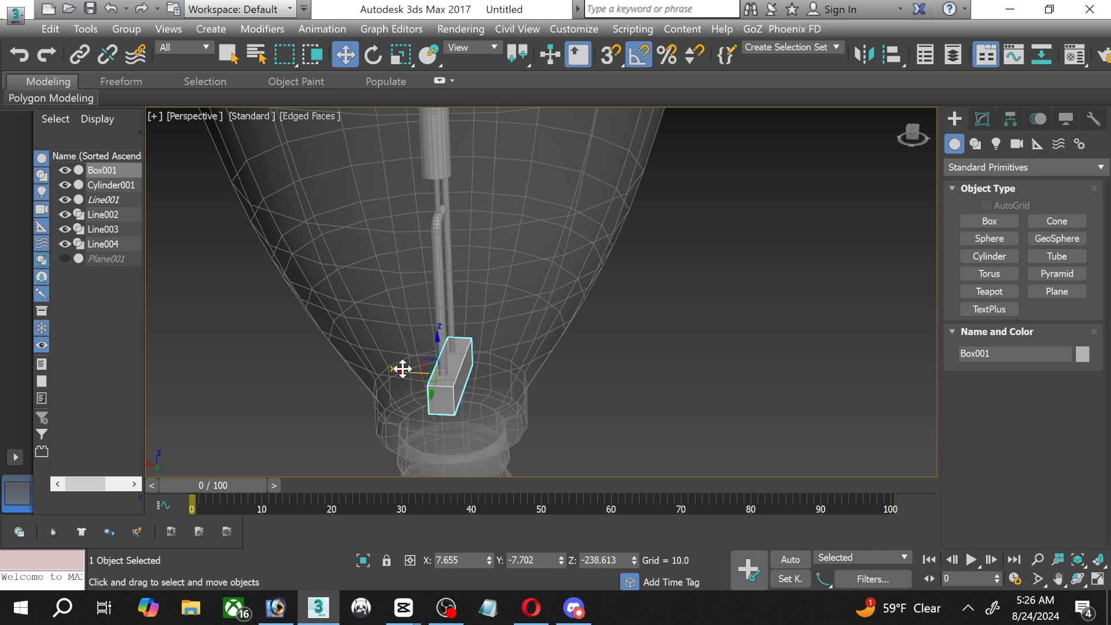
pyautogui.click(555, 377)
# Rename the bulb mesh Line001 as Light Bulb.
pyautogui.moveTo(472, 373); pyautogui.dragTo(450, 253, button='middle')
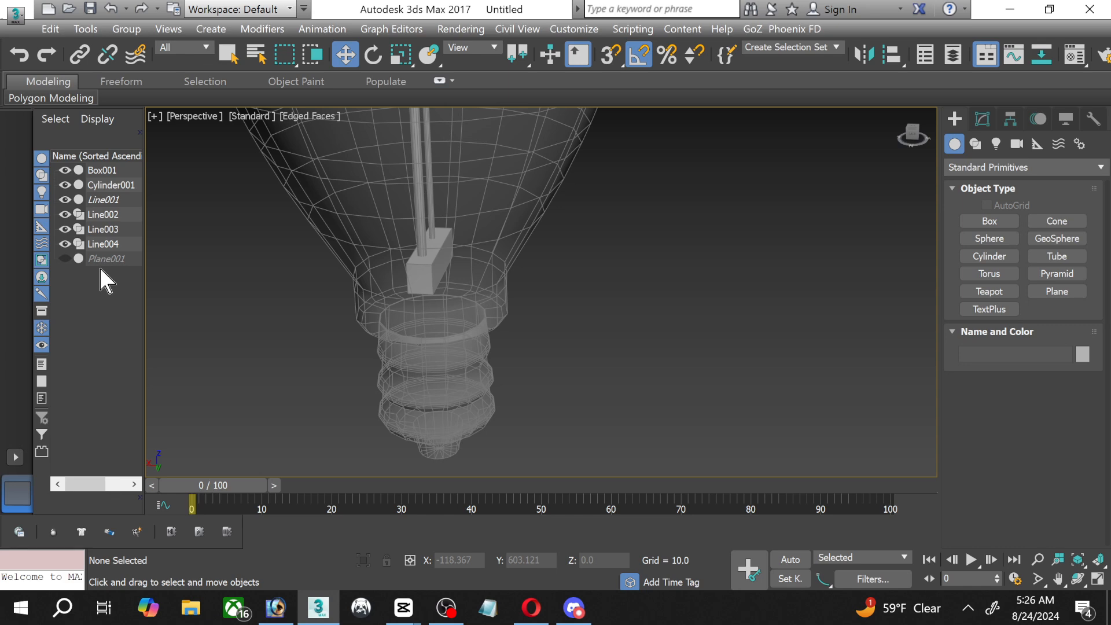
pyautogui.click(112, 185)
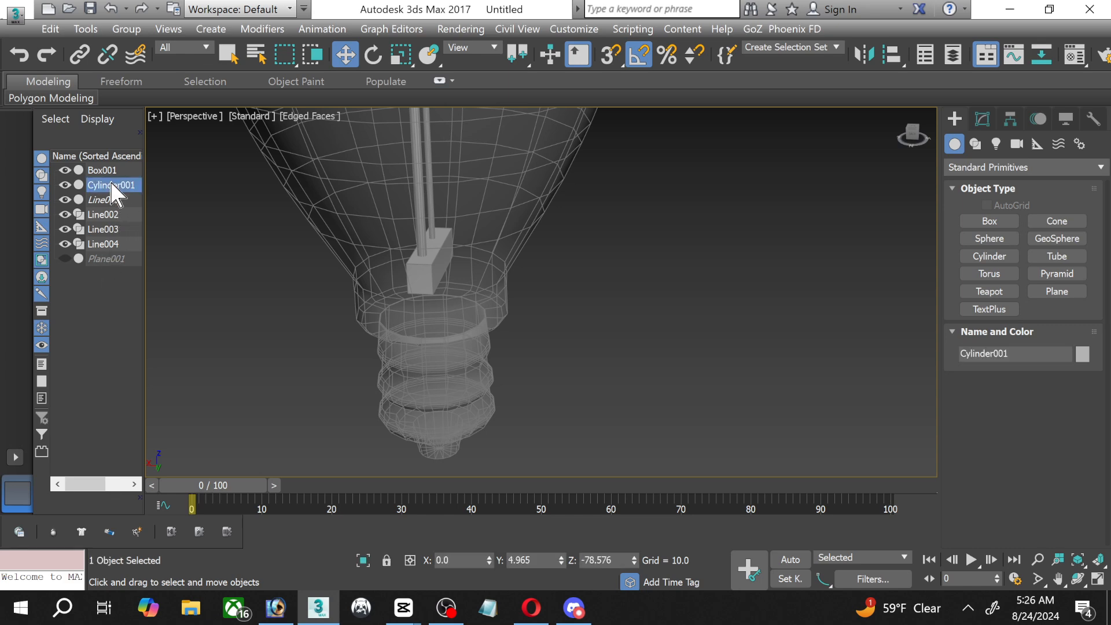
pyautogui.click(113, 200)
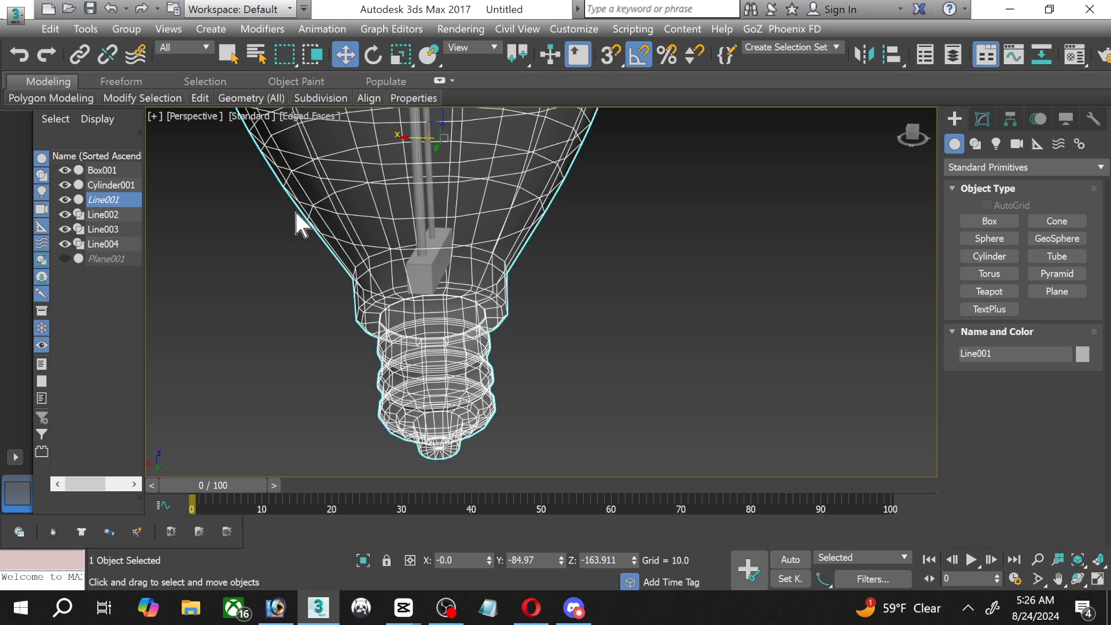
pyautogui.click(982, 119)
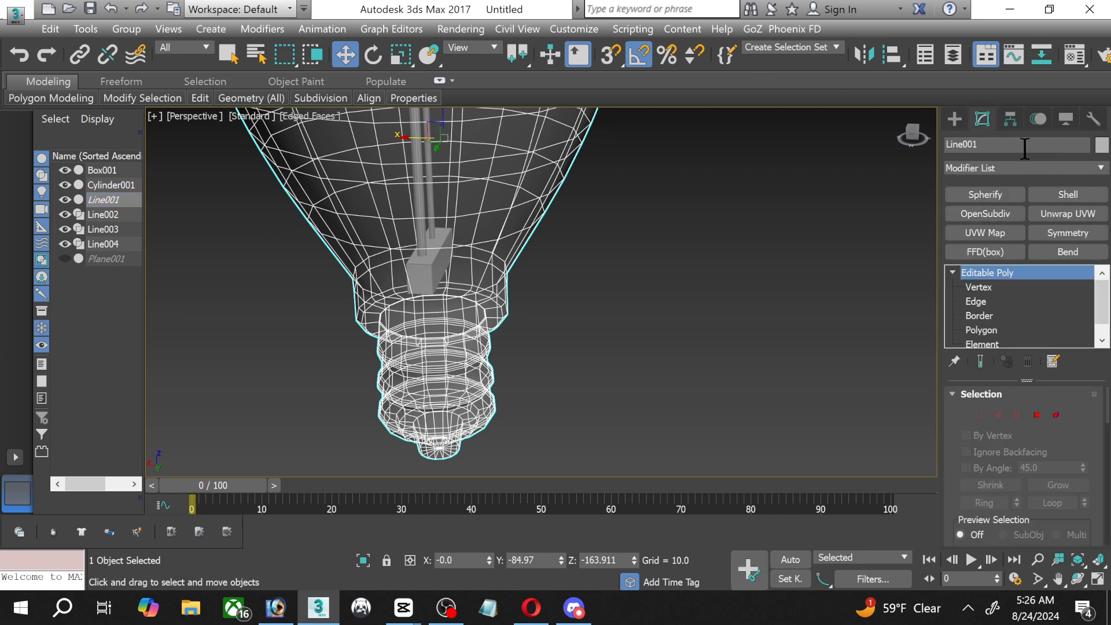
pyautogui.write('Light Bulb')
pyautogui.press('Return')
# Recall the bulb's saved Socket polygon selection and detach those polygons as a separate object named Socket.
pyautogui.click(1017, 331)
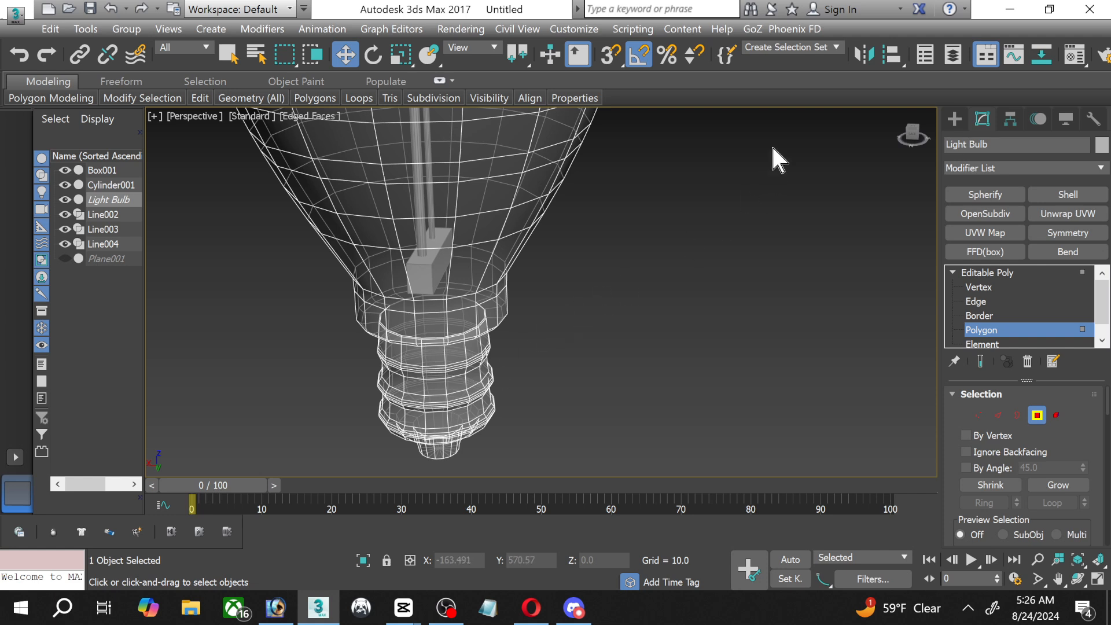
pyautogui.rightClick(507, 303)
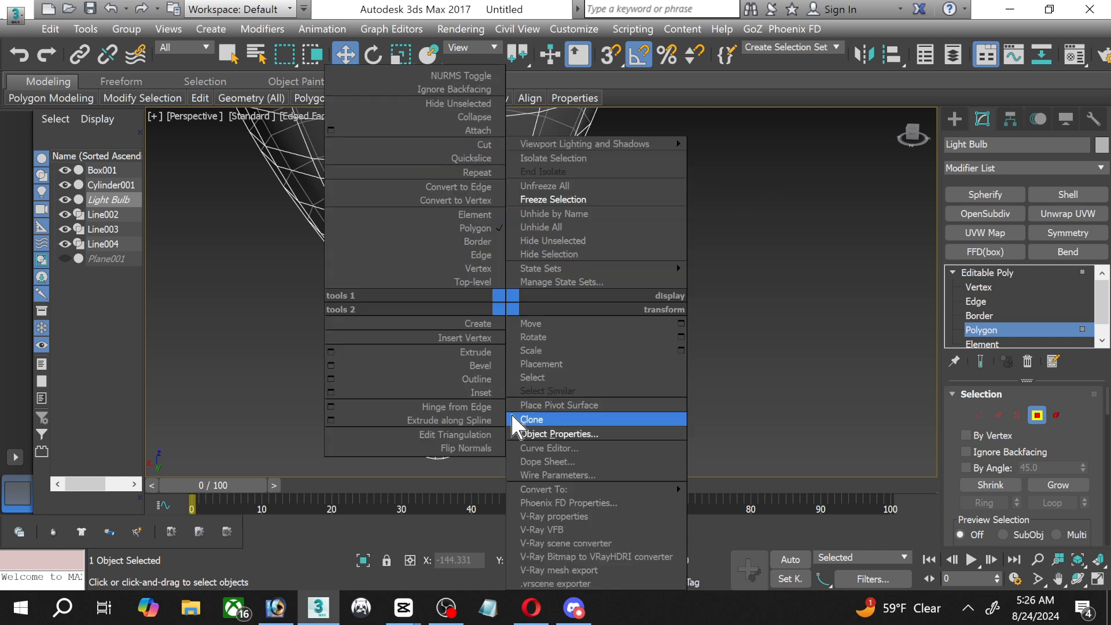
pyautogui.click(779, 294)
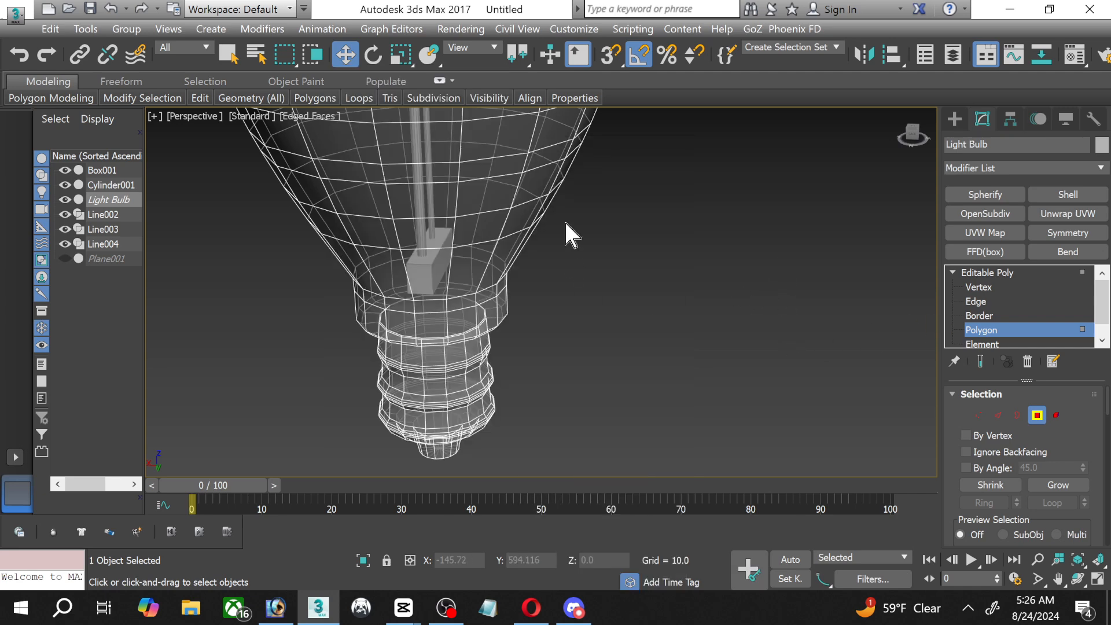
pyautogui.click(837, 48)
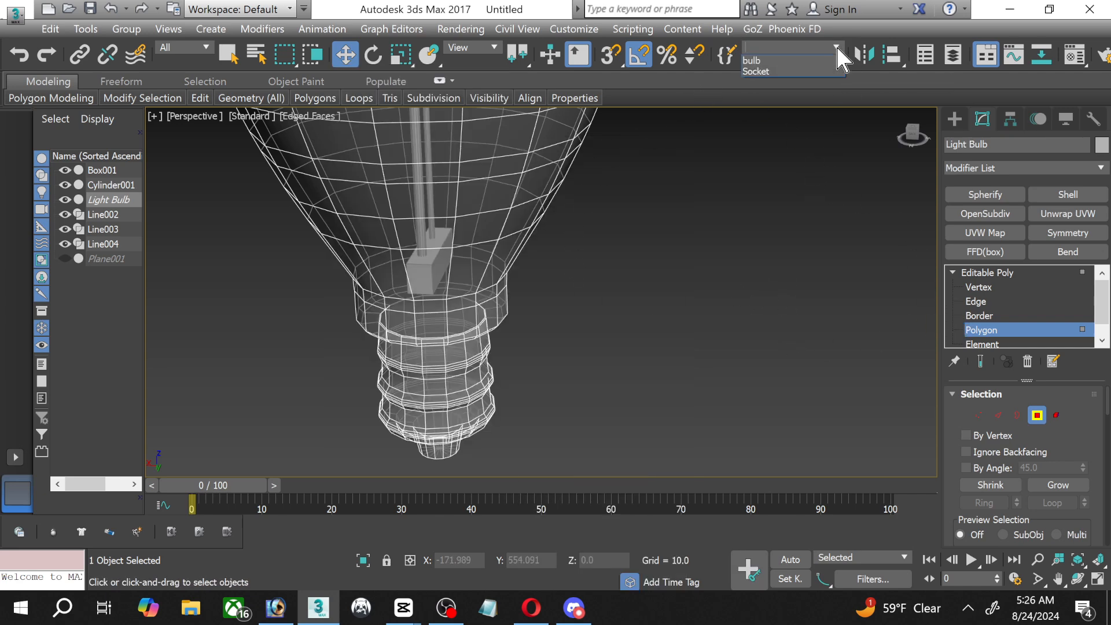
pyautogui.click(772, 68)
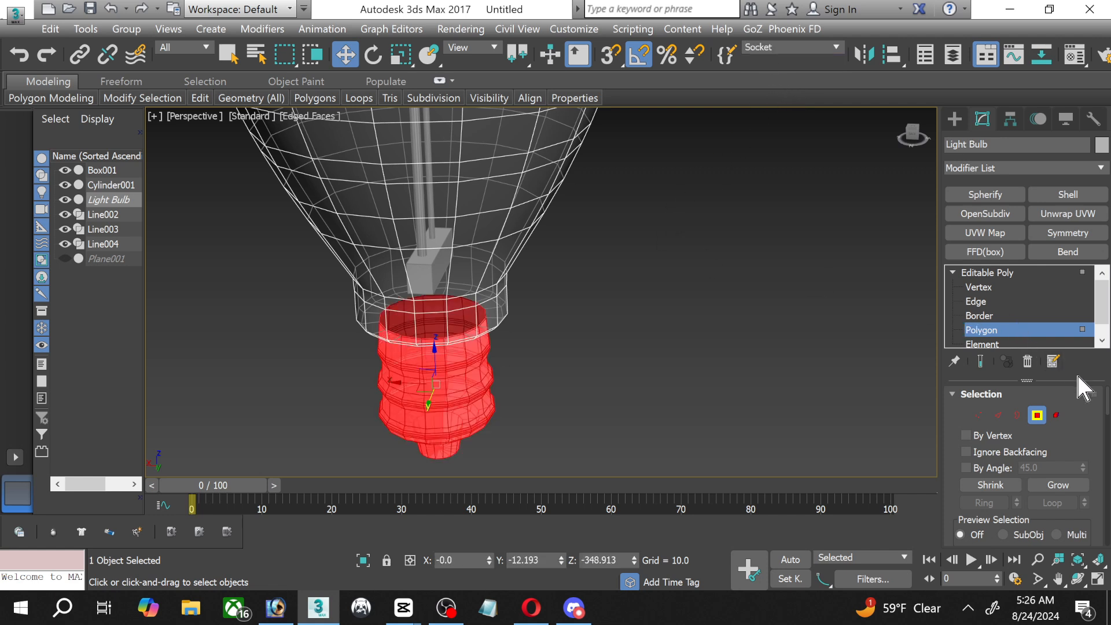
pyautogui.moveTo(1105, 415); pyautogui.dragTo(1109, 452)
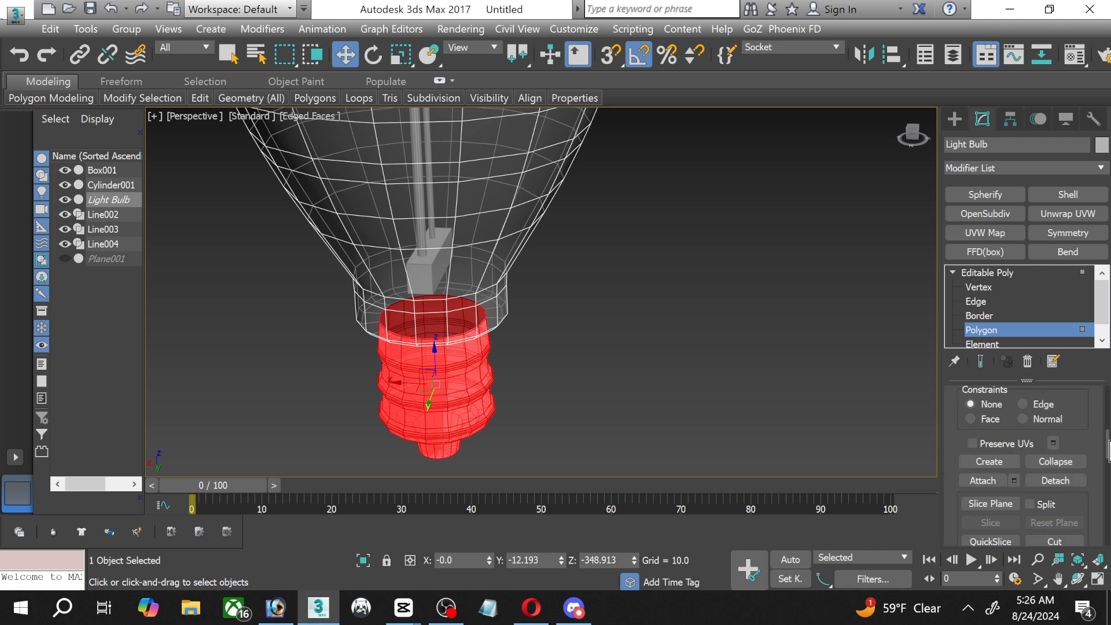
pyautogui.click(1070, 482)
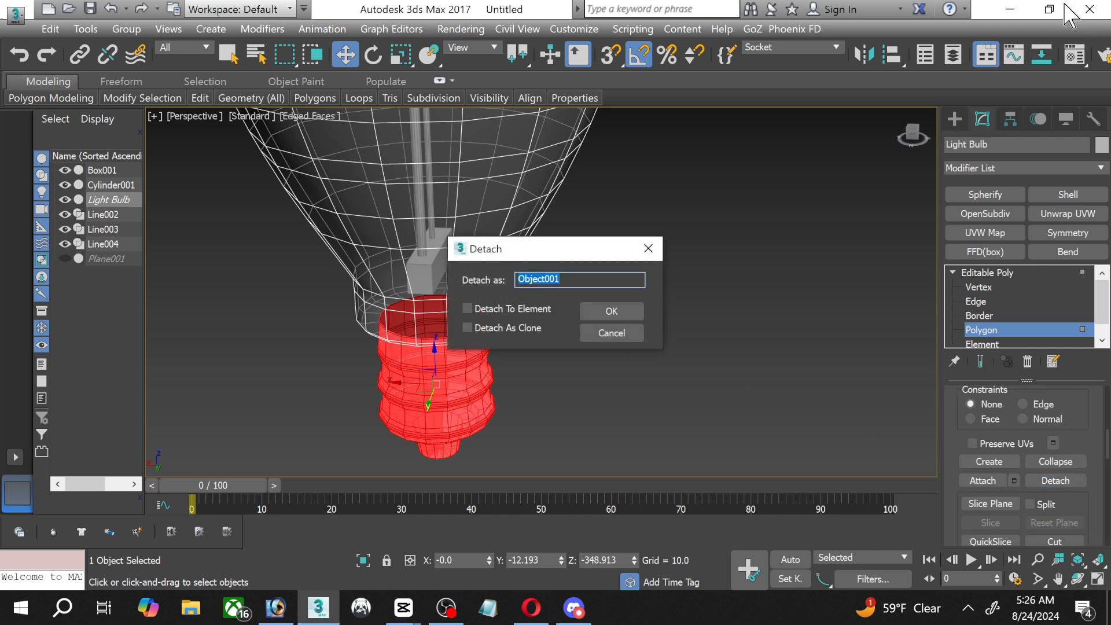
pyautogui.write('Socket')
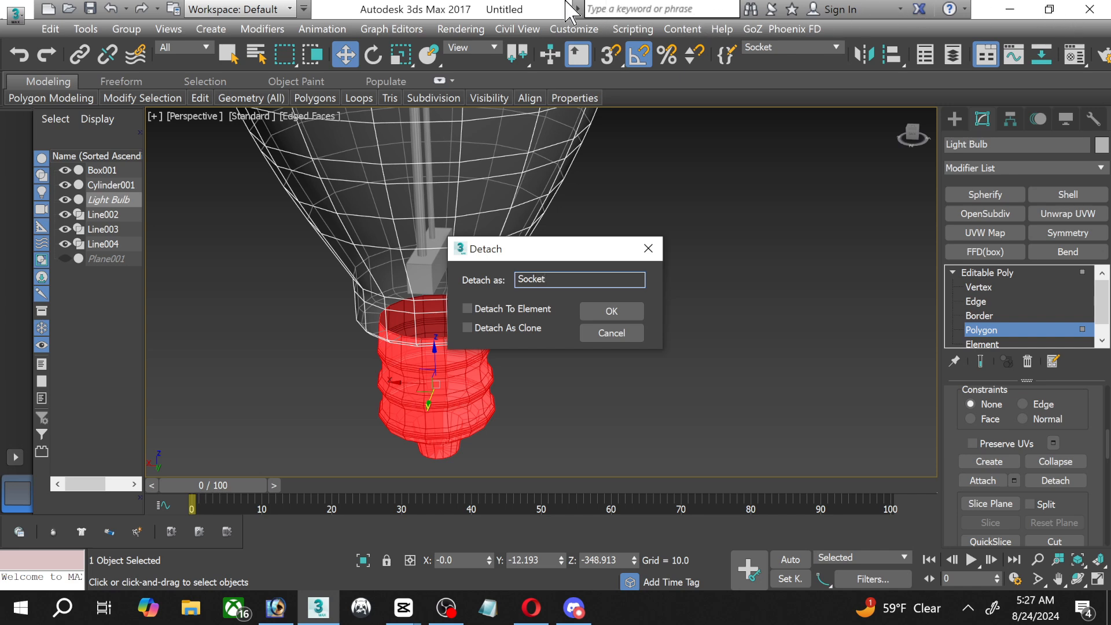
pyautogui.click(608, 312)
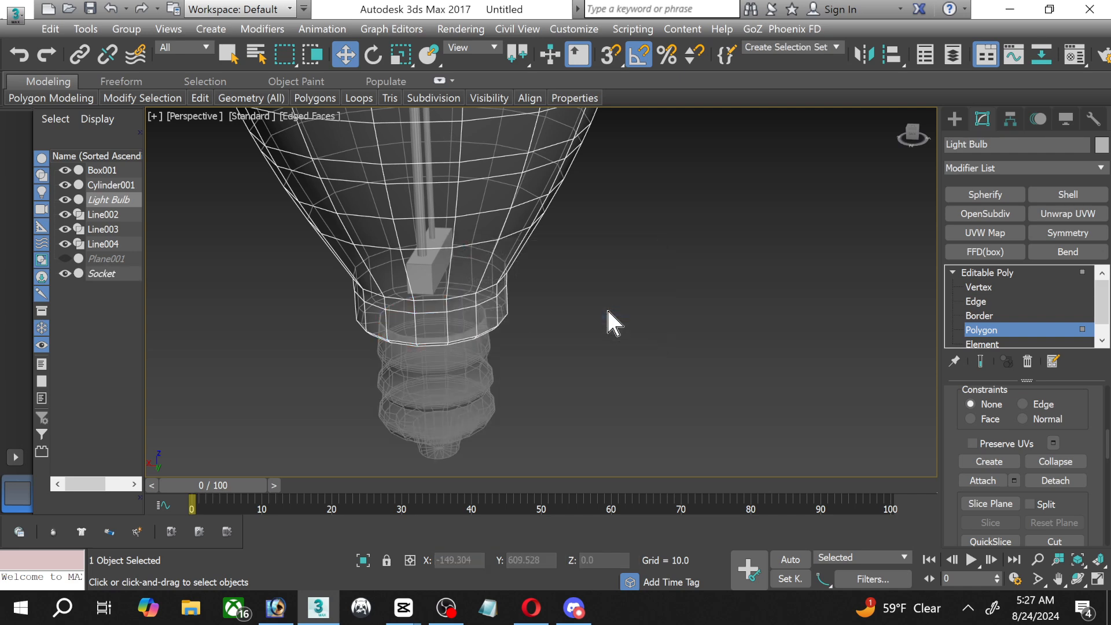
pyautogui.click(114, 273)
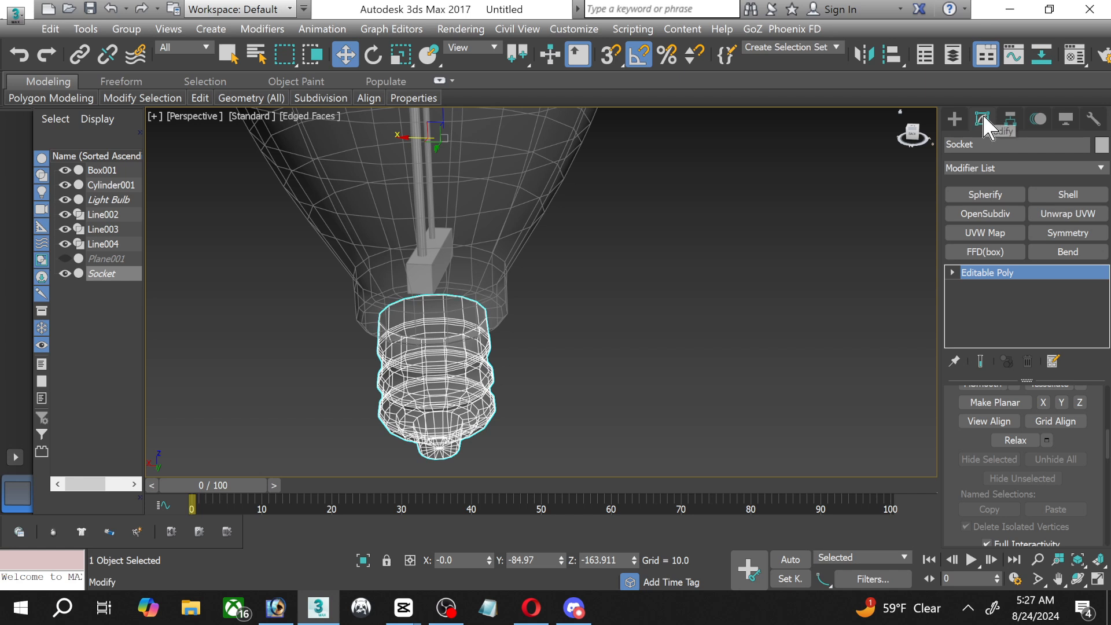
pyautogui.click(764, 231)
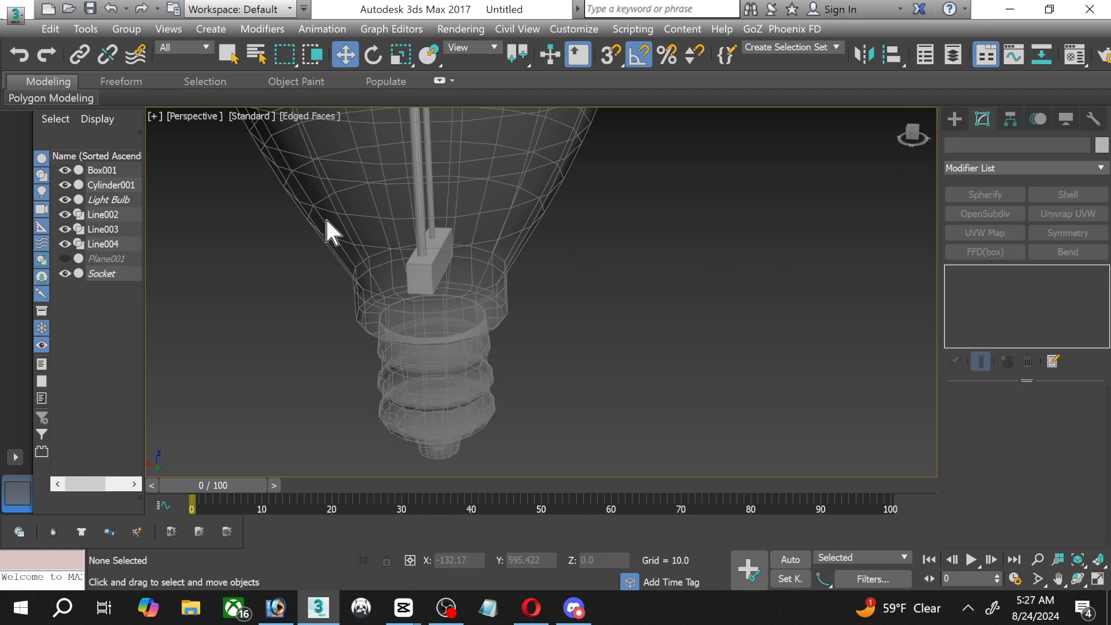
pyautogui.click(99, 276)
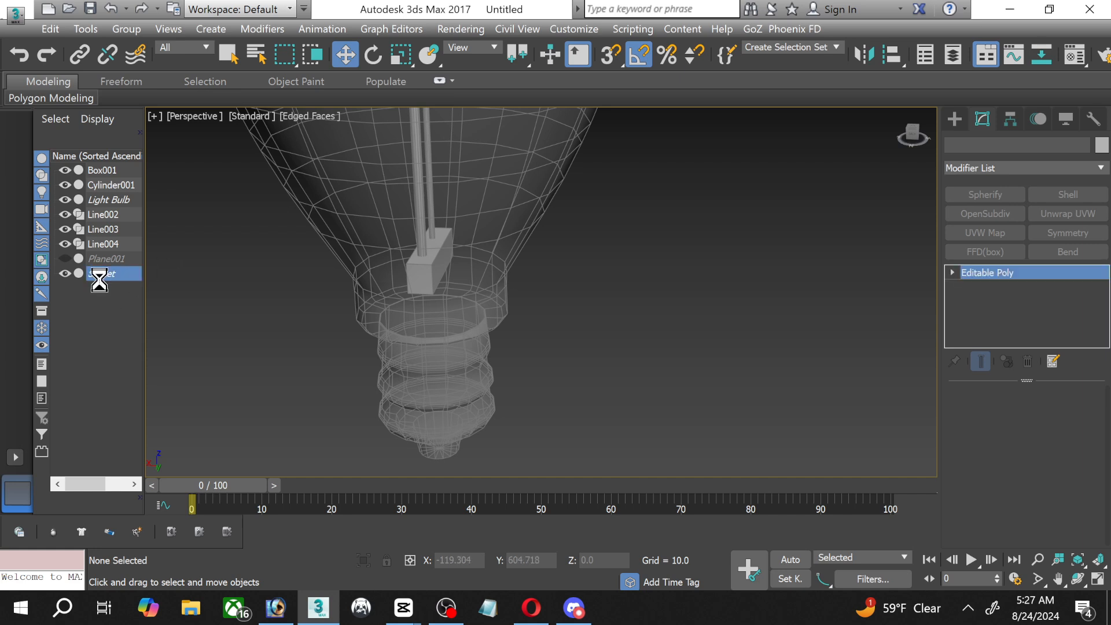
pyautogui.rightClick(991, 270)
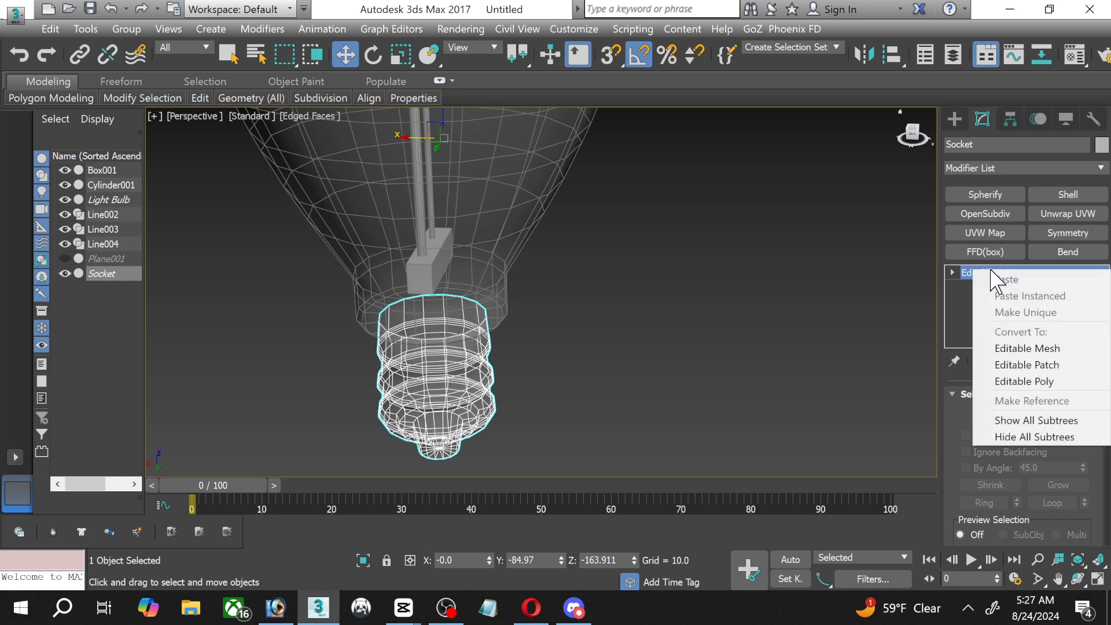
pyautogui.click(718, 266)
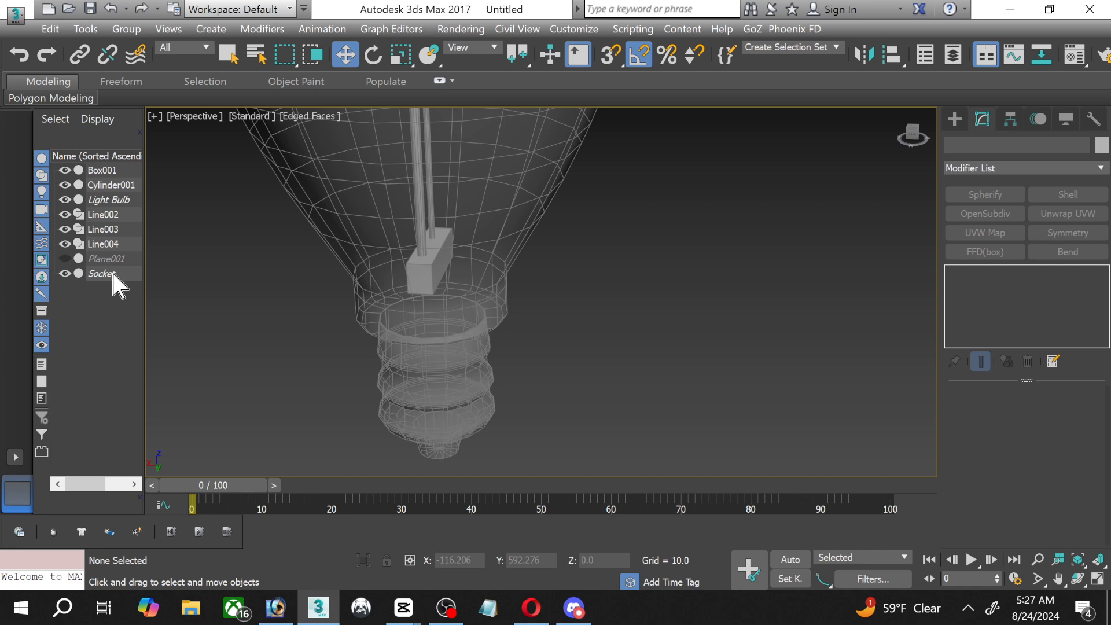
pyautogui.click(111, 203)
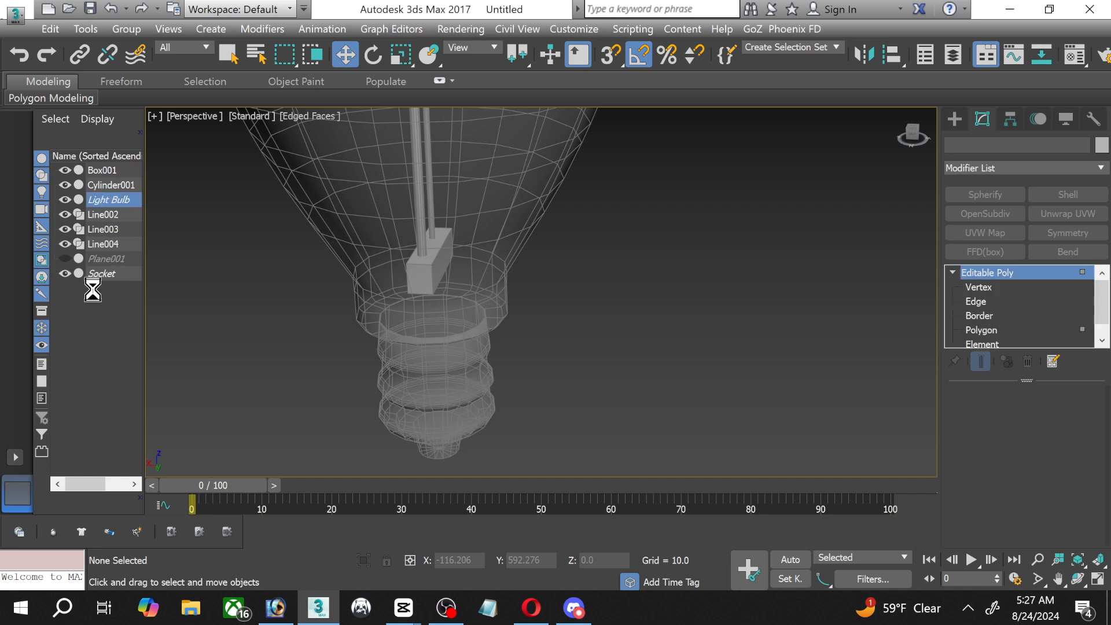
# Select the Socket object and cap the open border at its upper rim.
pyautogui.click(115, 275)
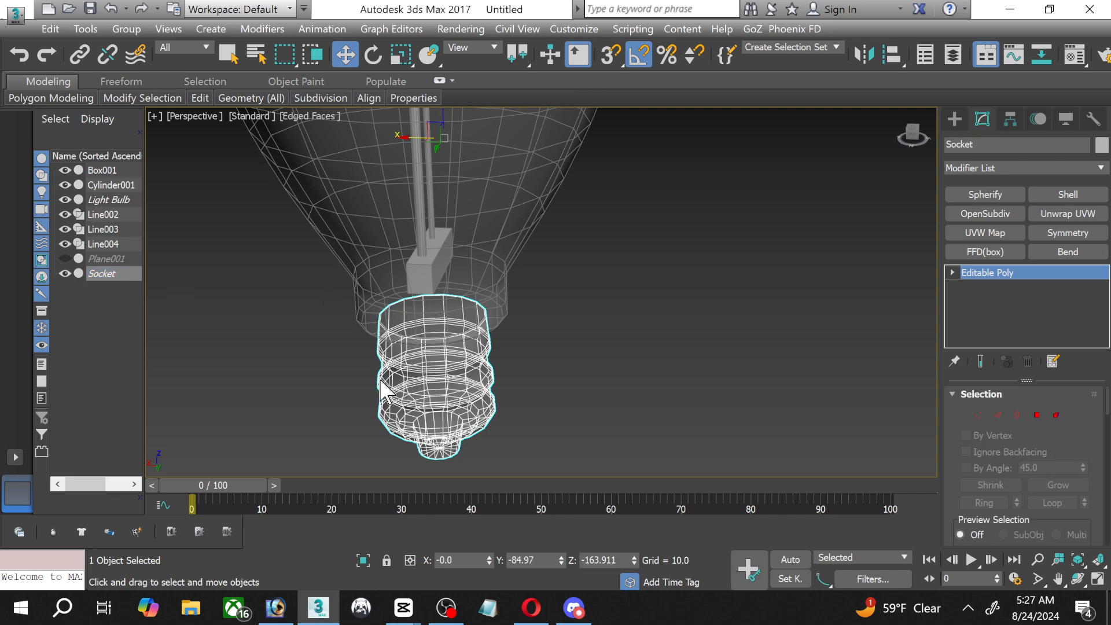
pyautogui.scroll(3, 380, 381)
pyautogui.moveTo(491, 305); pyautogui.dragTo(476, 372, button='middle')
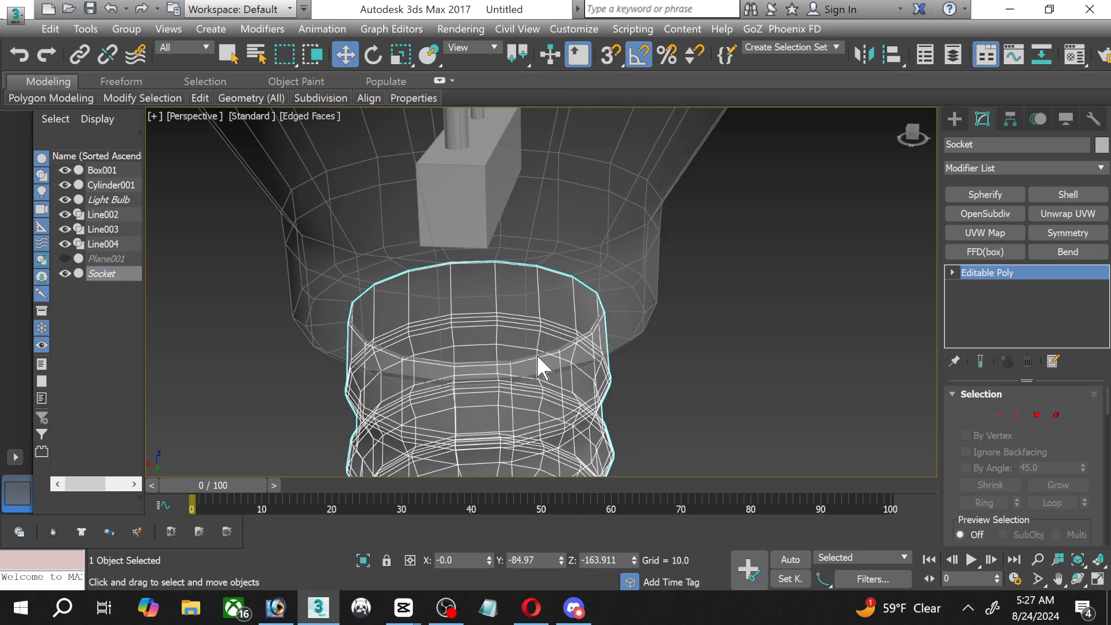
pyautogui.scroll(2, 544, 356)
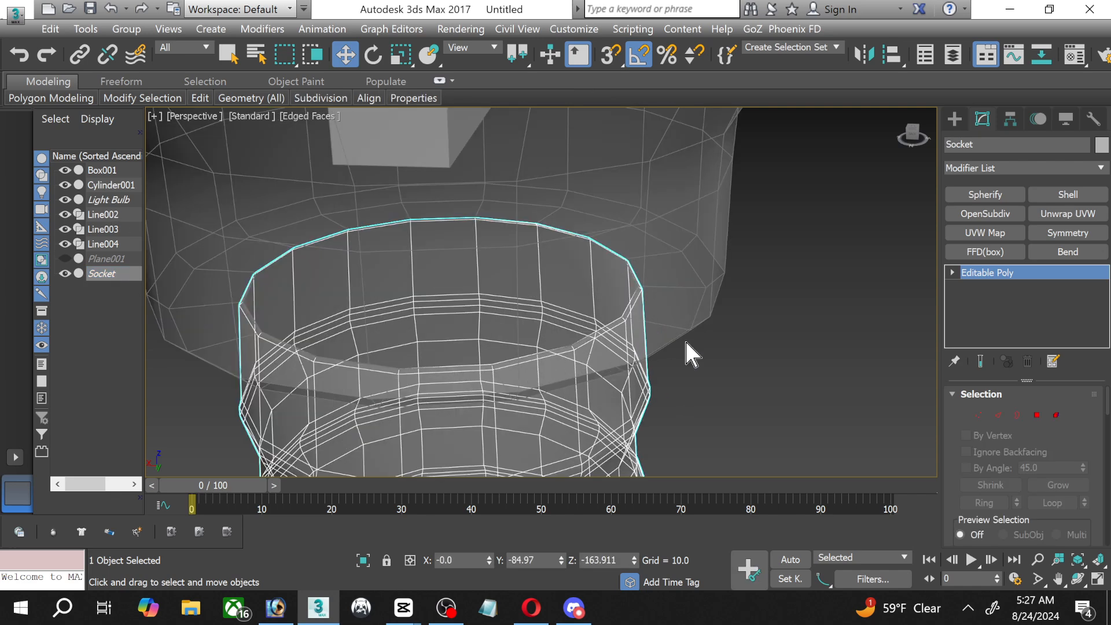
pyautogui.click(1018, 415)
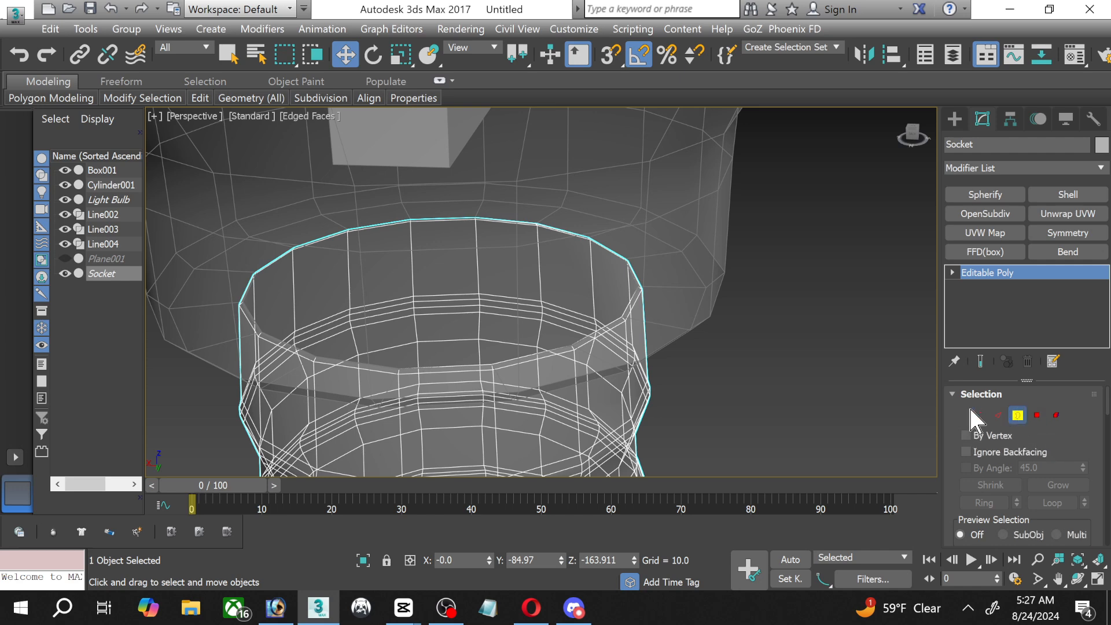
pyautogui.click(524, 354)
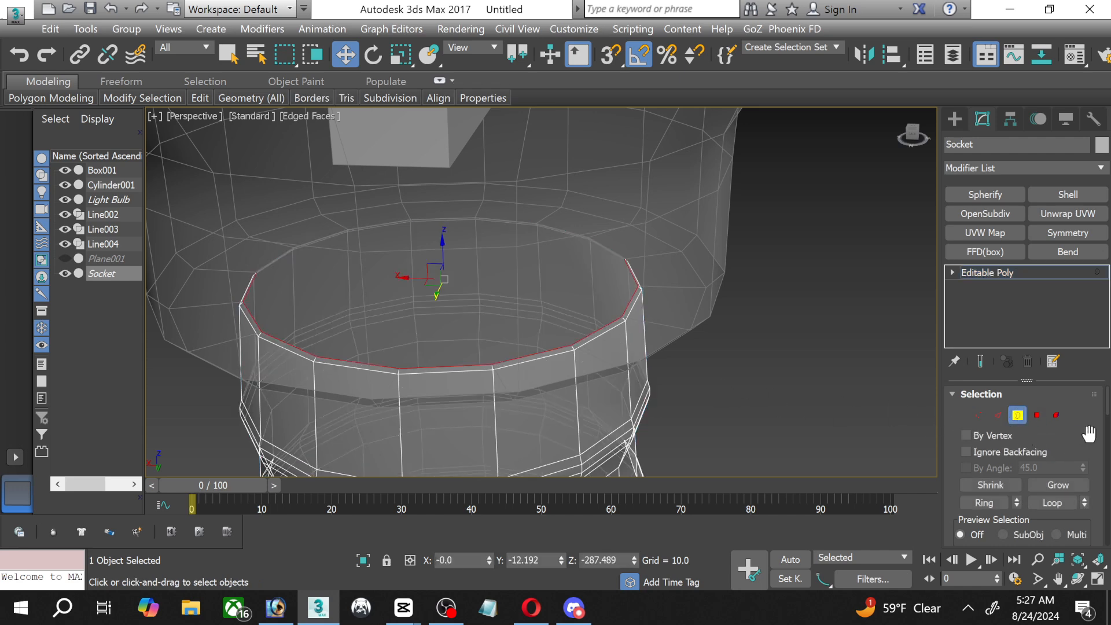
pyautogui.scroll(-5, 1097, 438)
pyautogui.scroll(-3, 1098, 438)
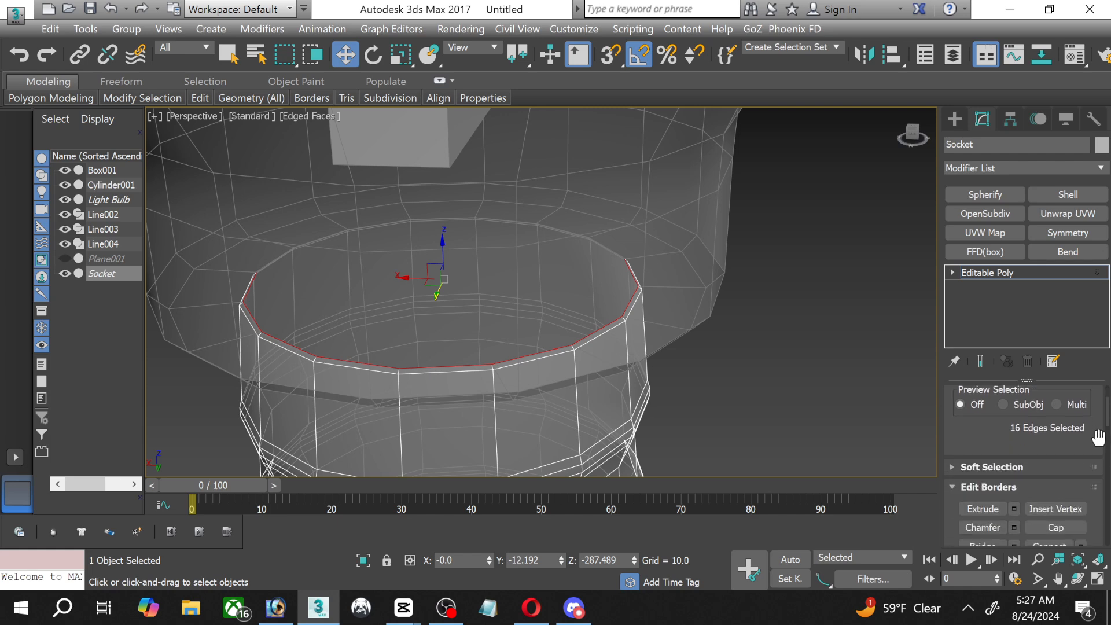
pyautogui.click(1057, 502)
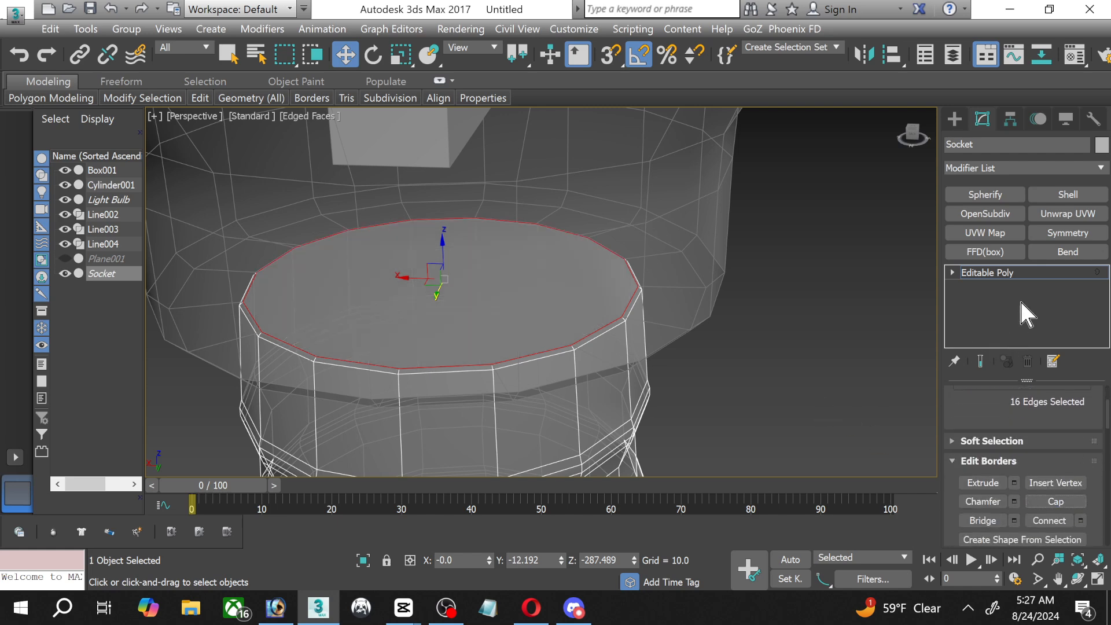
# Select the socket's new cap polygon and raise it to about Z -247.6, so it meets the underside of the base block.
pyautogui.click(954, 272)
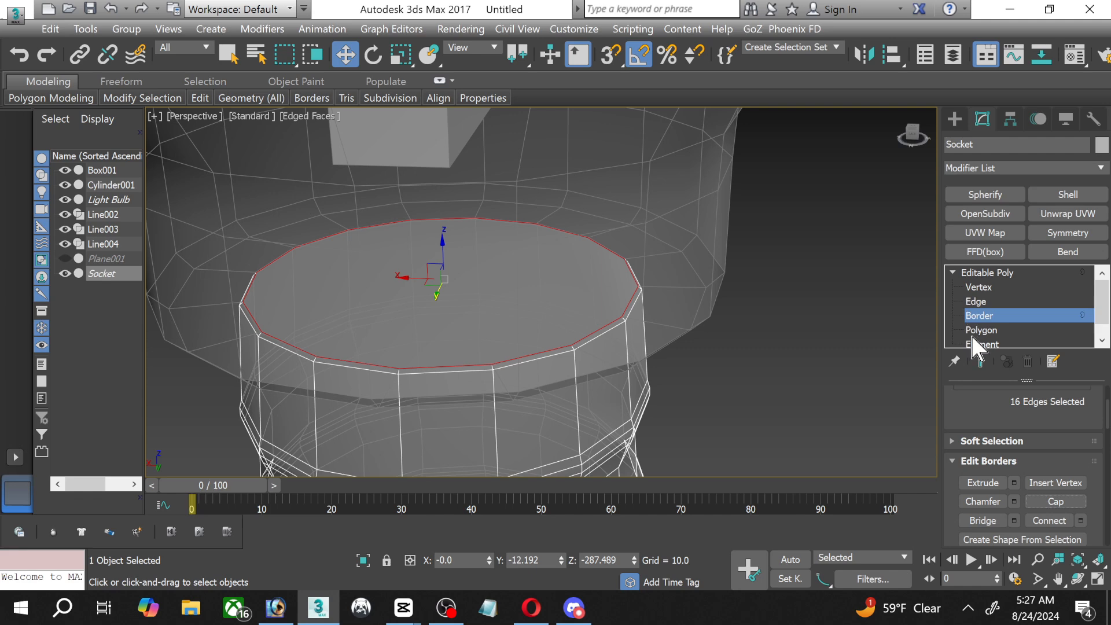
pyautogui.click(982, 330)
pyautogui.click(440, 300)
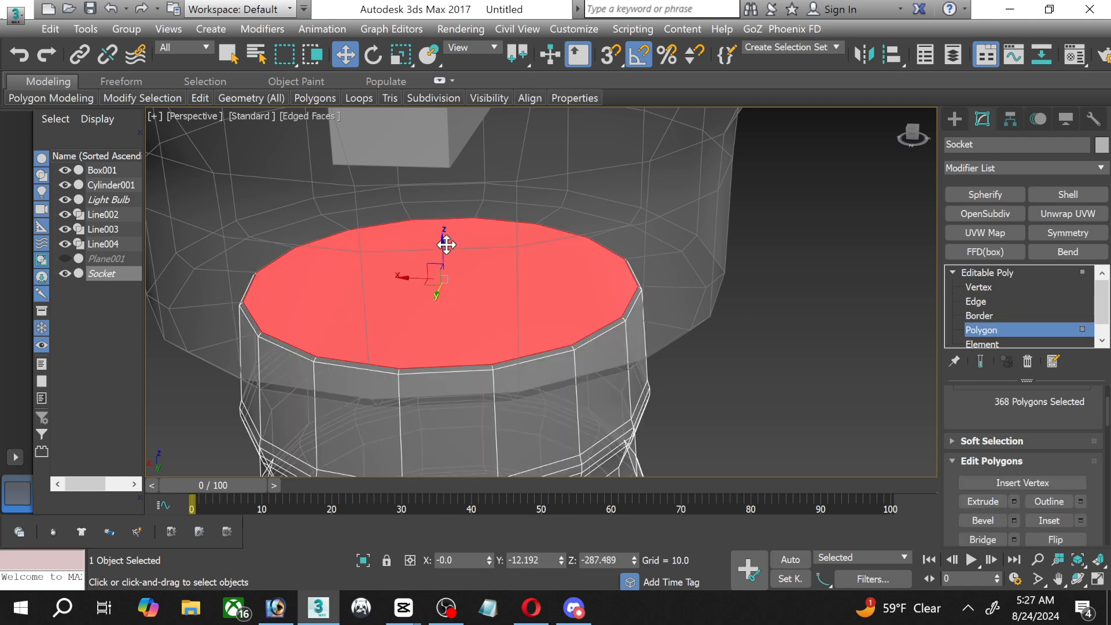
pyautogui.moveTo(442, 247); pyautogui.dragTo(447, 116)
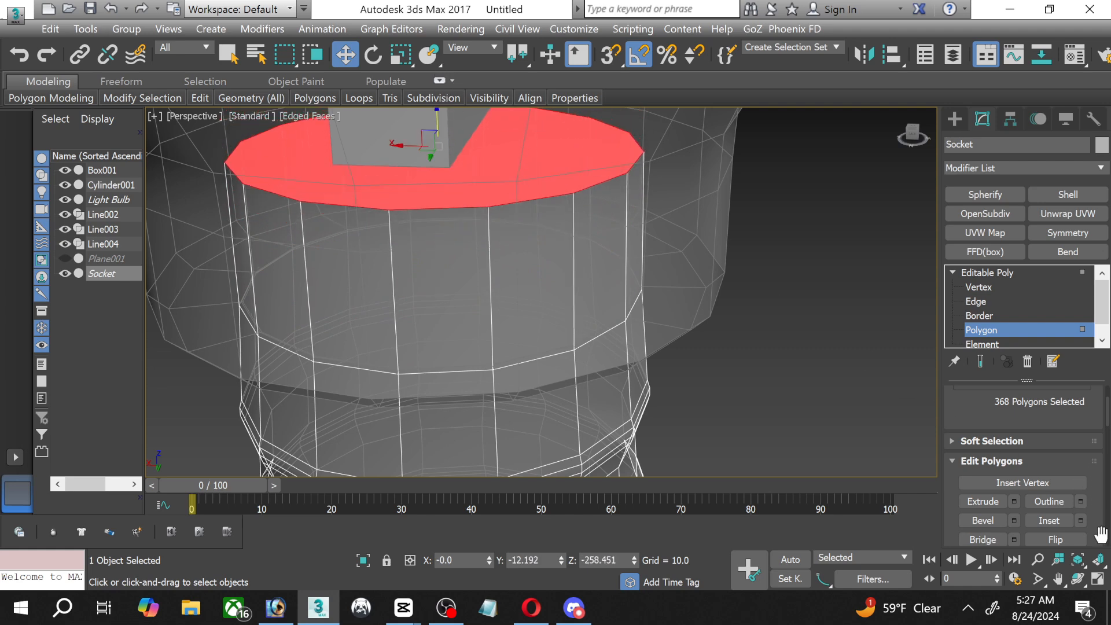
pyautogui.click(1098, 578)
pyautogui.rightClick(804, 160)
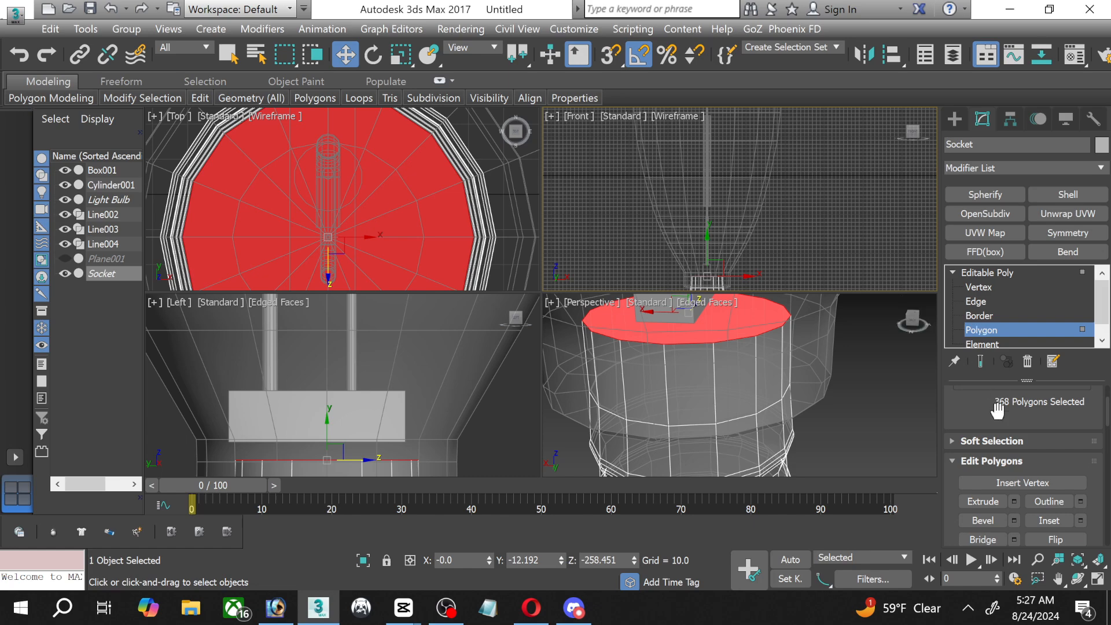
pyautogui.click(1099, 577)
pyautogui.moveTo(552, 451); pyautogui.dragTo(571, 110, button='middle')
pyautogui.moveTo(454, 186); pyautogui.dragTo(430, 406, button='middle')
pyautogui.scroll(7, 470, 261)
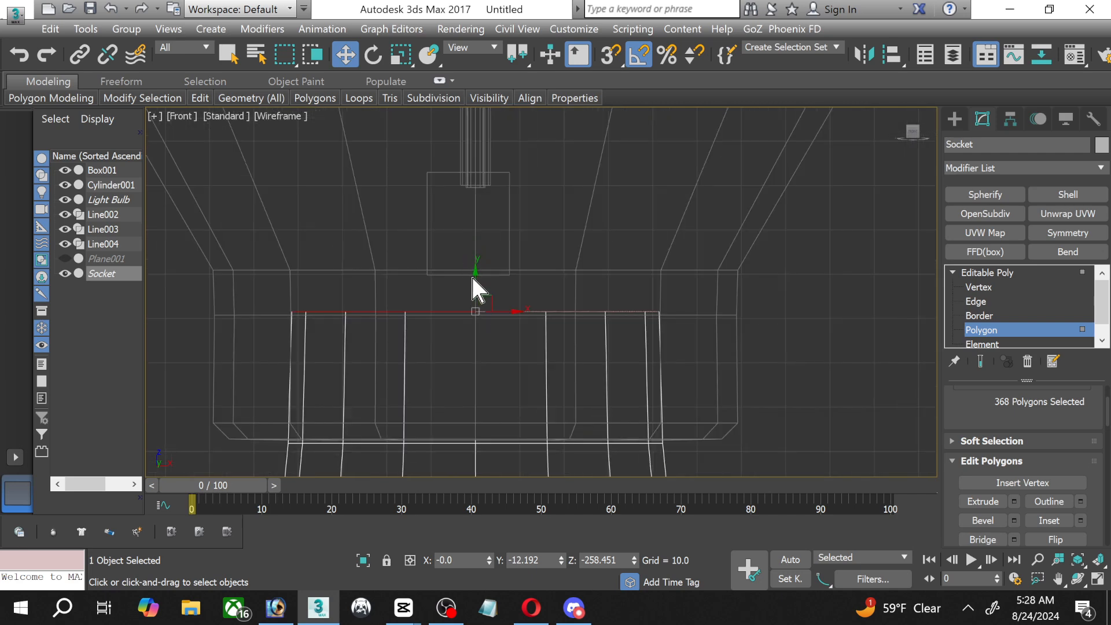
pyautogui.moveTo(474, 279); pyautogui.dragTo(462, 231)
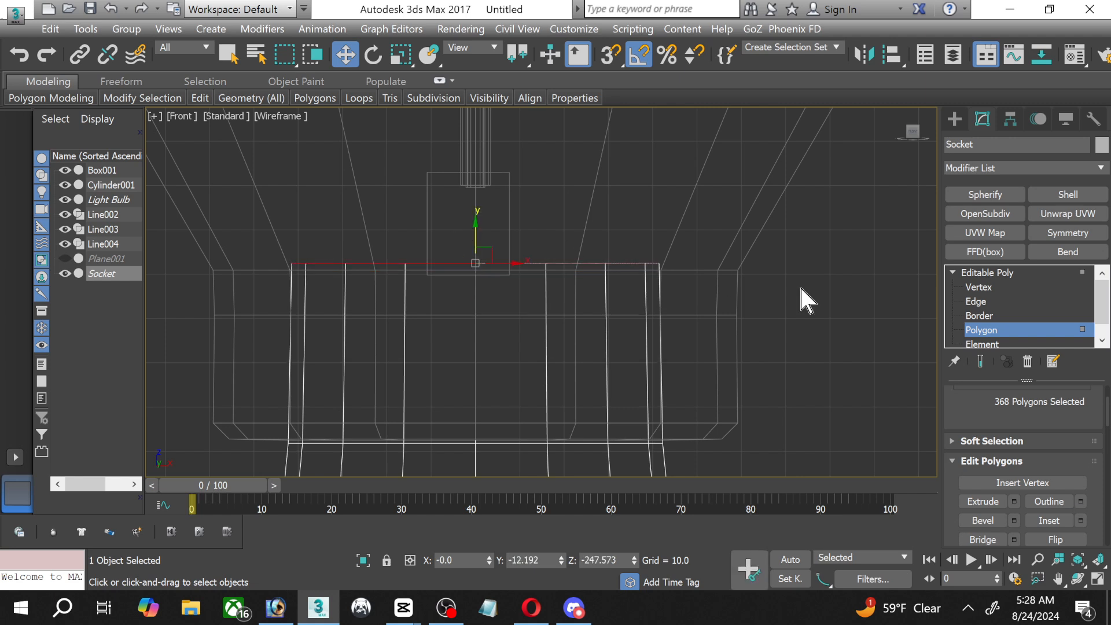
# Examine from several angles how the base block fits over the socket's raised upper rim.
pyautogui.click(977, 301)
pyautogui.scroll(2, 626, 264)
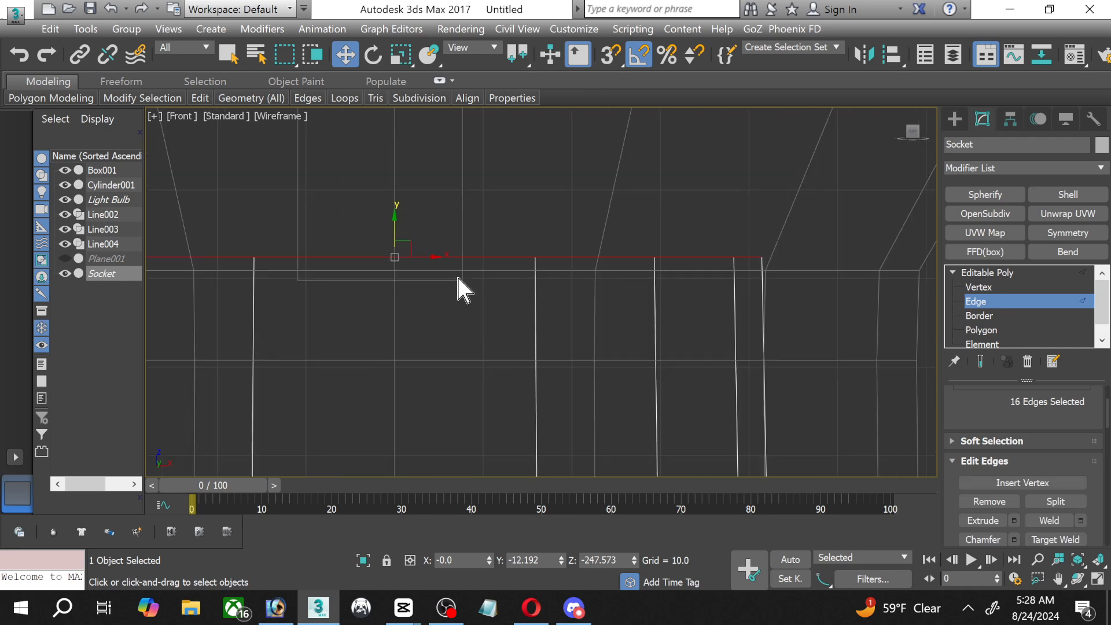
pyautogui.moveTo(459, 285); pyautogui.dragTo(592, 357, button='middle')
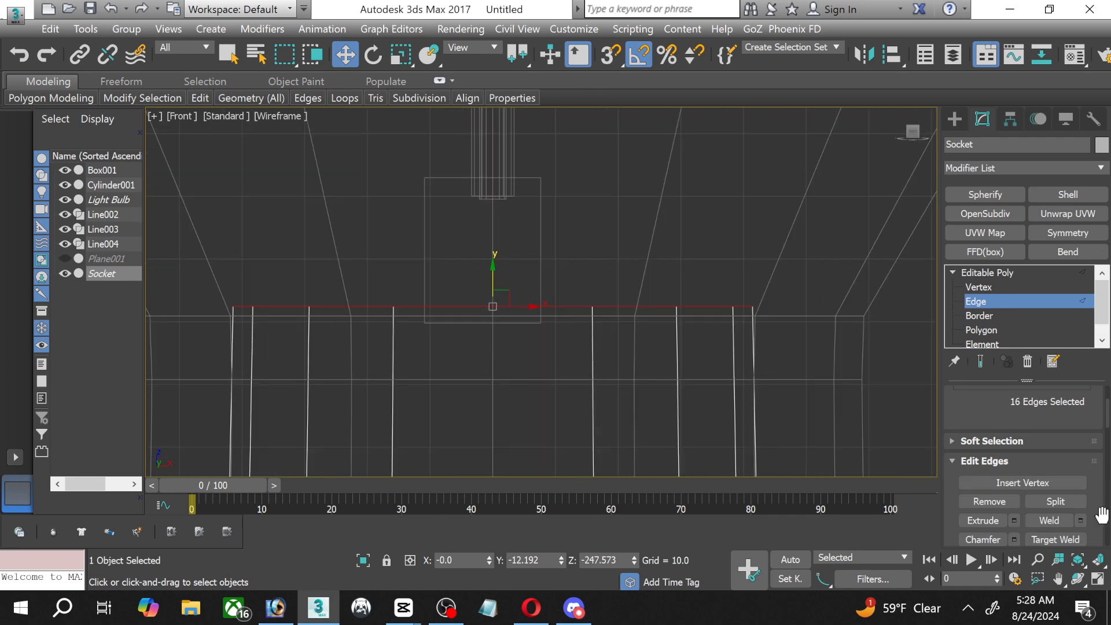
pyautogui.click(1098, 578)
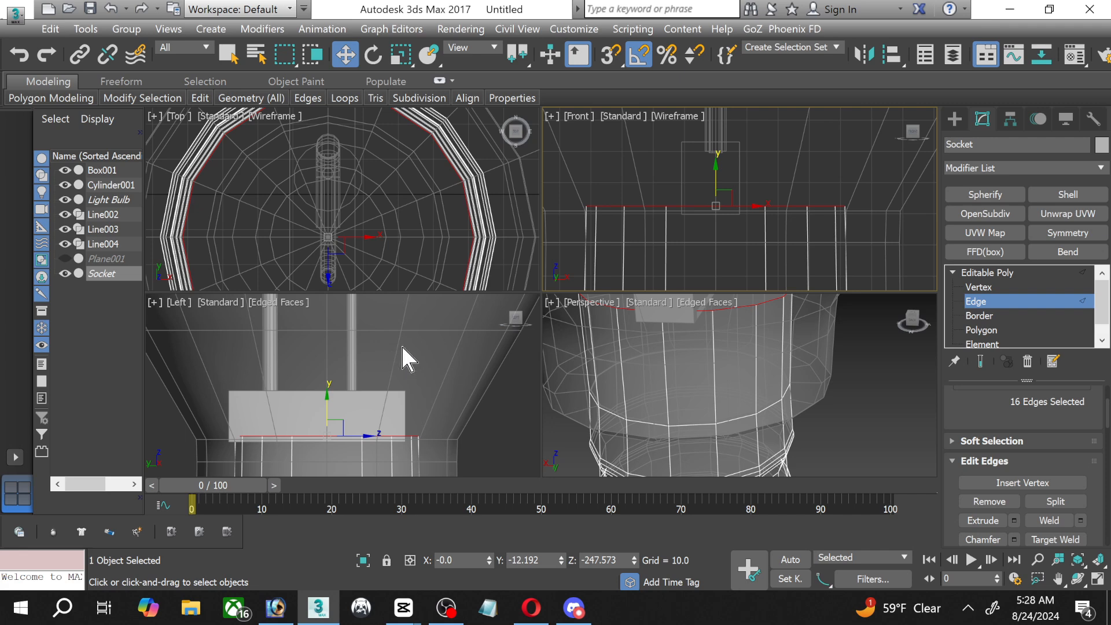
pyautogui.keyDown('alt'); pyautogui.moveTo(734, 372); pyautogui.dragTo(778, 440, button='middle'); pyautogui.keyUp('alt')
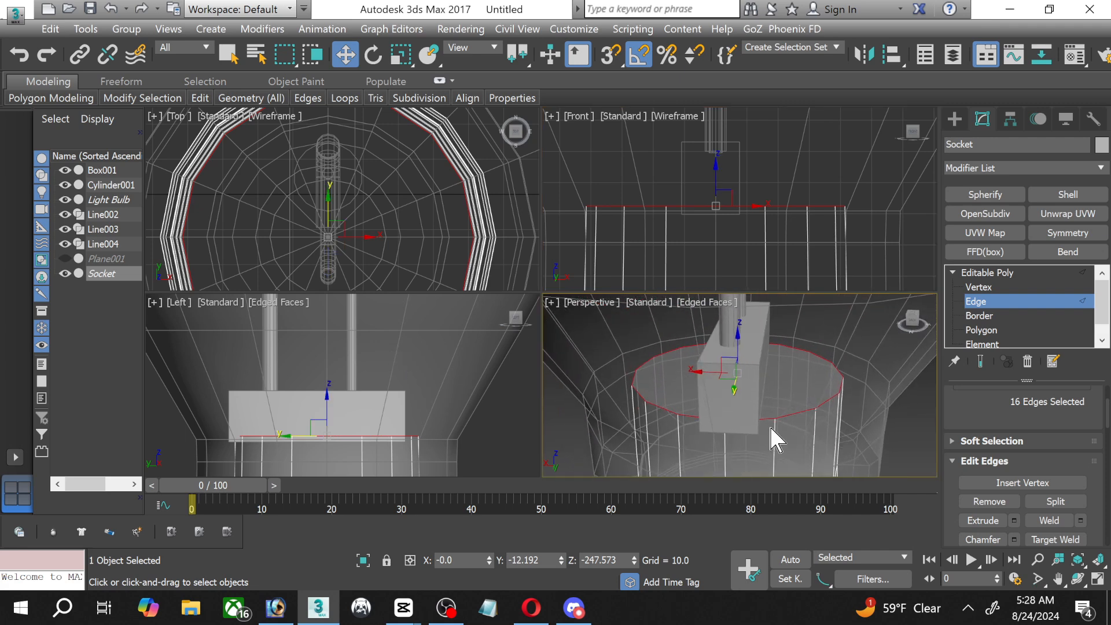
pyautogui.scroll(3, 772, 430)
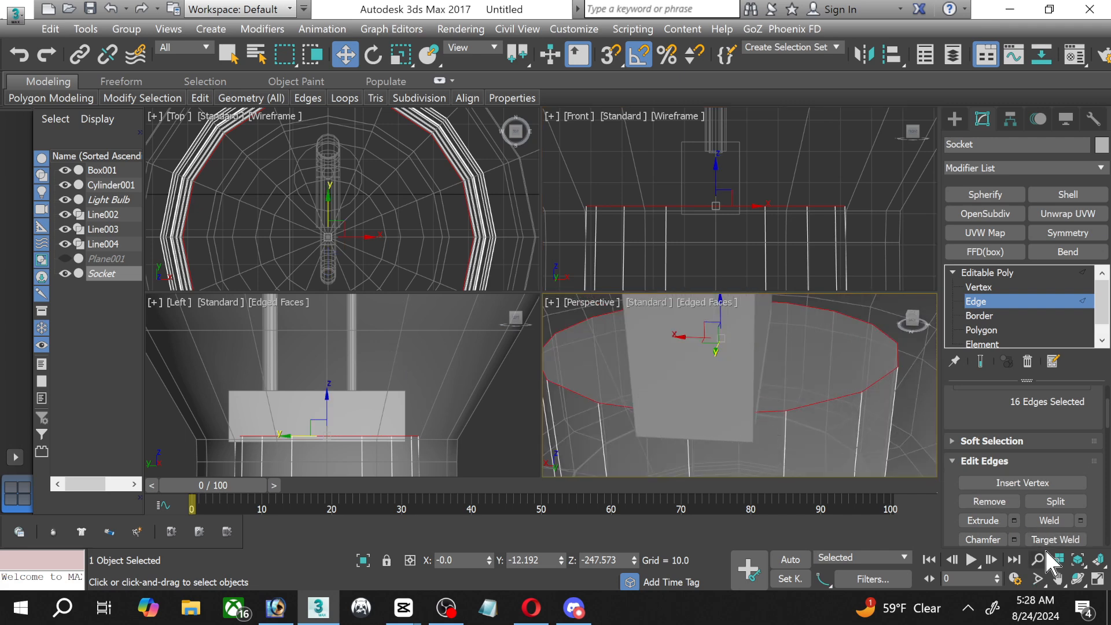
pyautogui.click(1098, 578)
pyautogui.click(1078, 578)
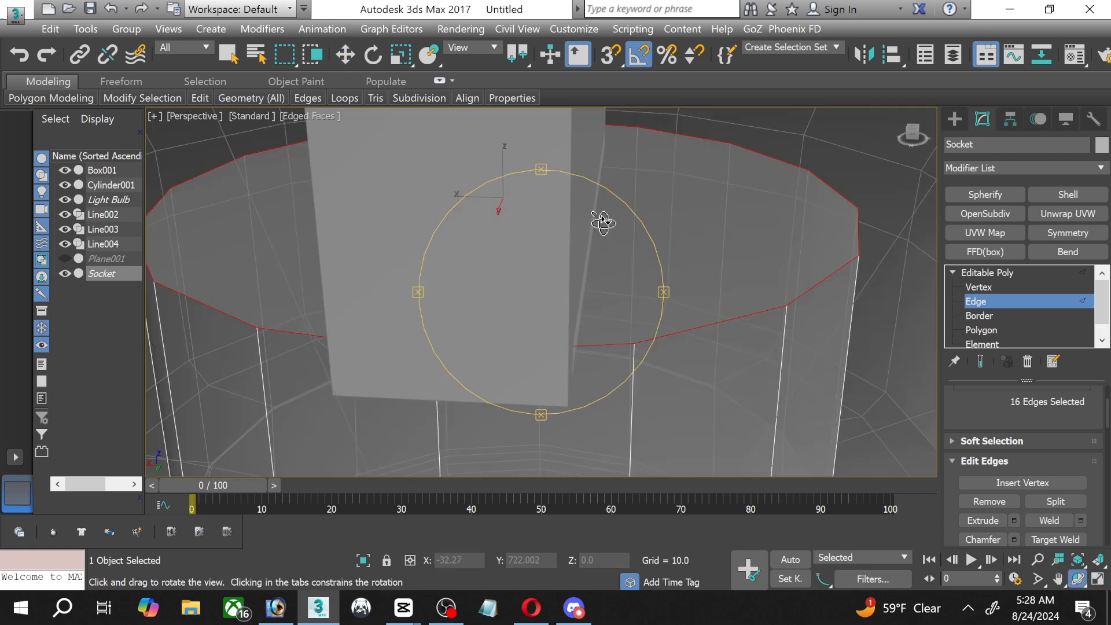
pyautogui.moveTo(561, 274); pyautogui.dragTo(513, 372)
pyautogui.moveTo(538, 300); pyautogui.dragTo(527, 293)
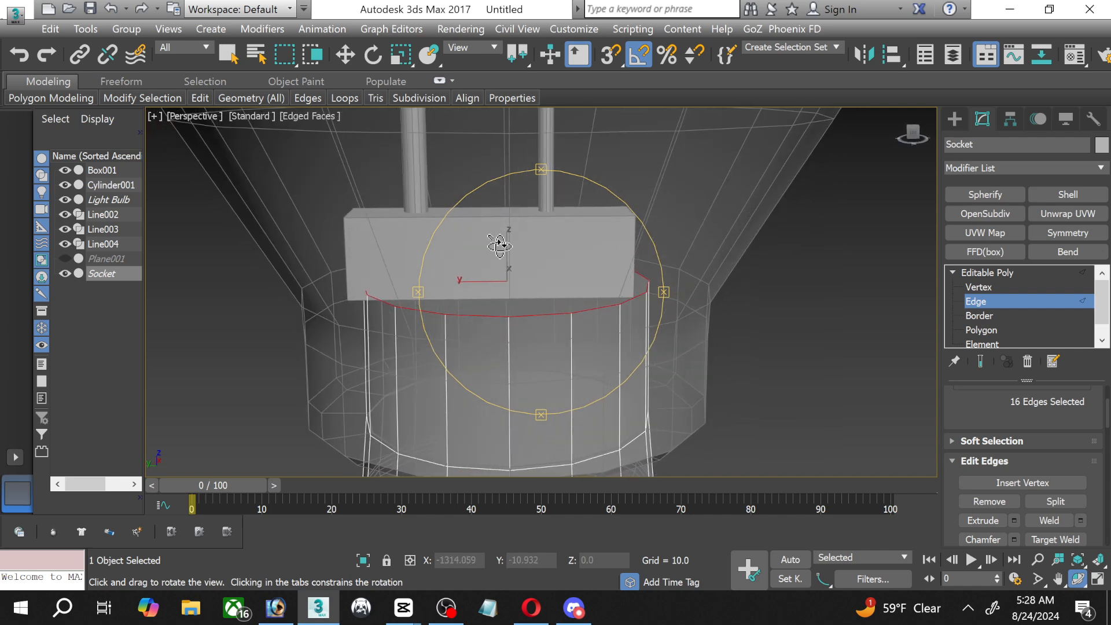
pyautogui.moveTo(499, 241); pyautogui.dragTo(466, 370)
pyautogui.moveTo(591, 323); pyautogui.dragTo(497, 344)
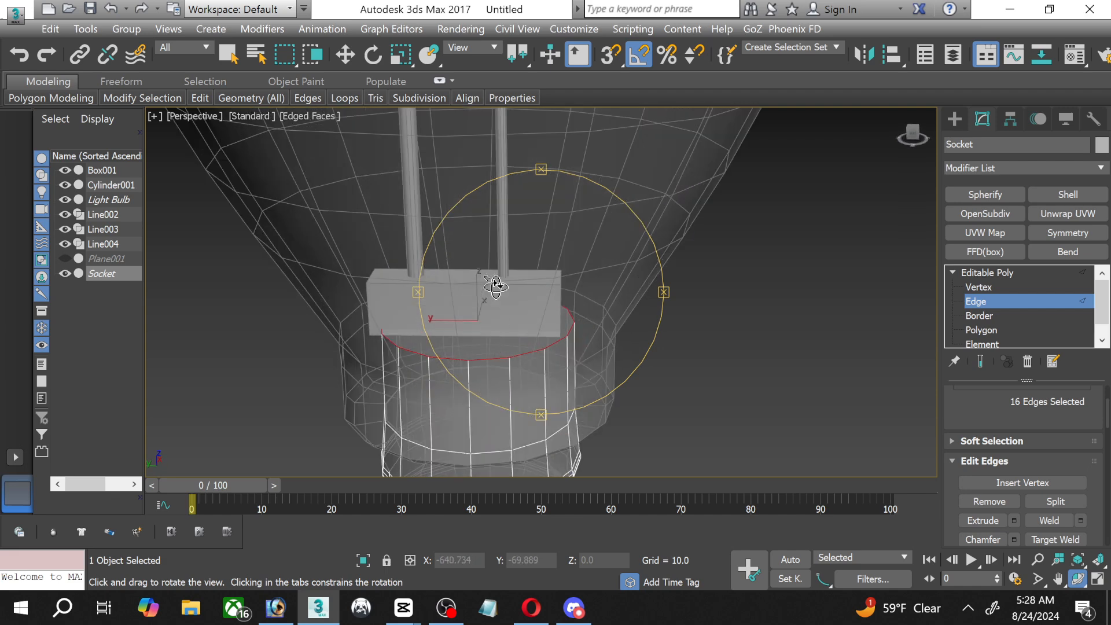
# Leave the socket's edge editing, select the base block Box001 and center its pivot to the object.
pyautogui.click(345, 54)
pyautogui.click(973, 307)
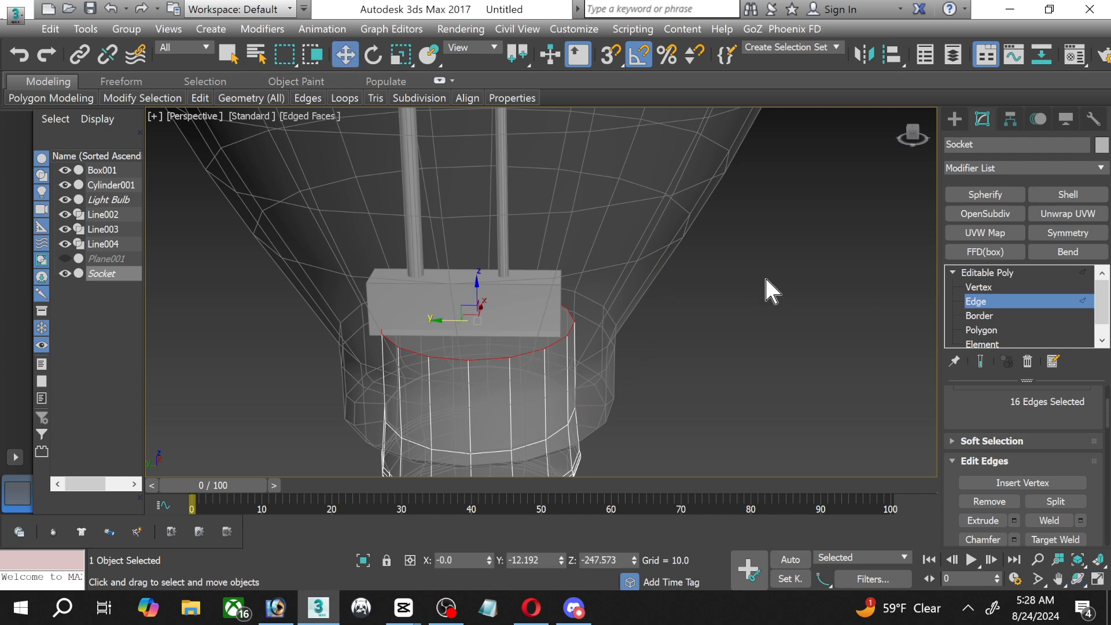
pyautogui.click(444, 289)
pyautogui.scroll(2, 445, 289)
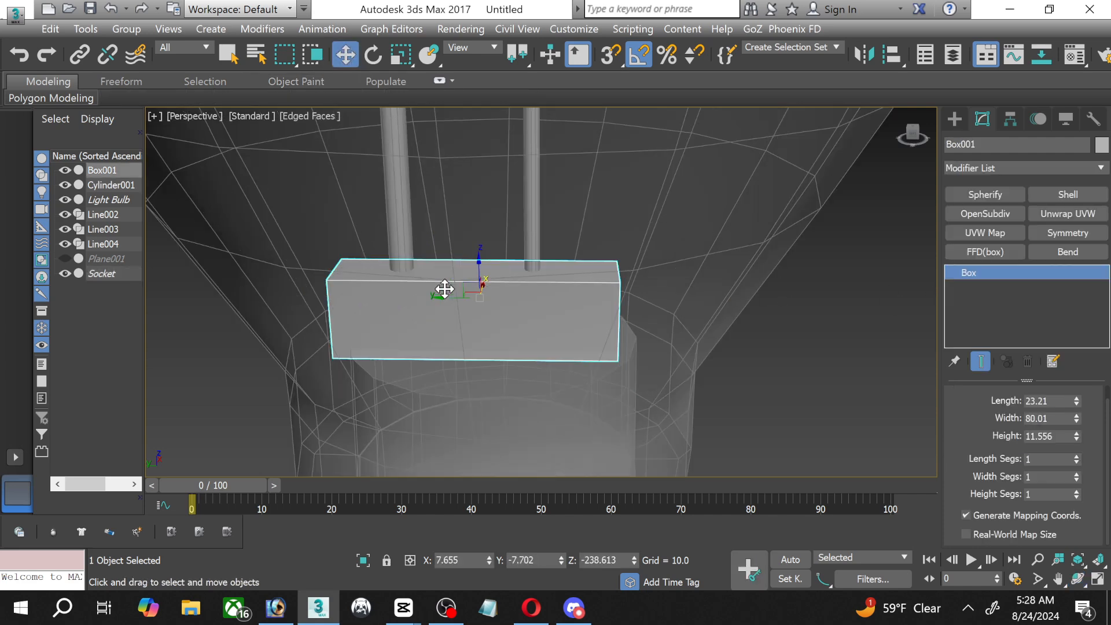
pyautogui.click(1099, 582)
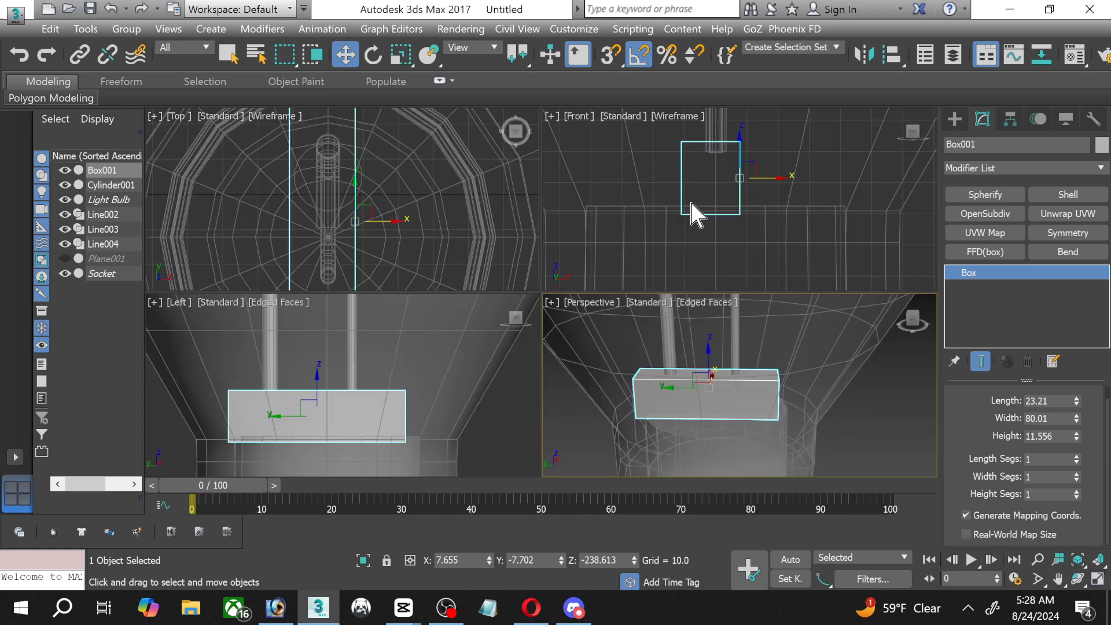
pyautogui.scroll(3, 743, 184)
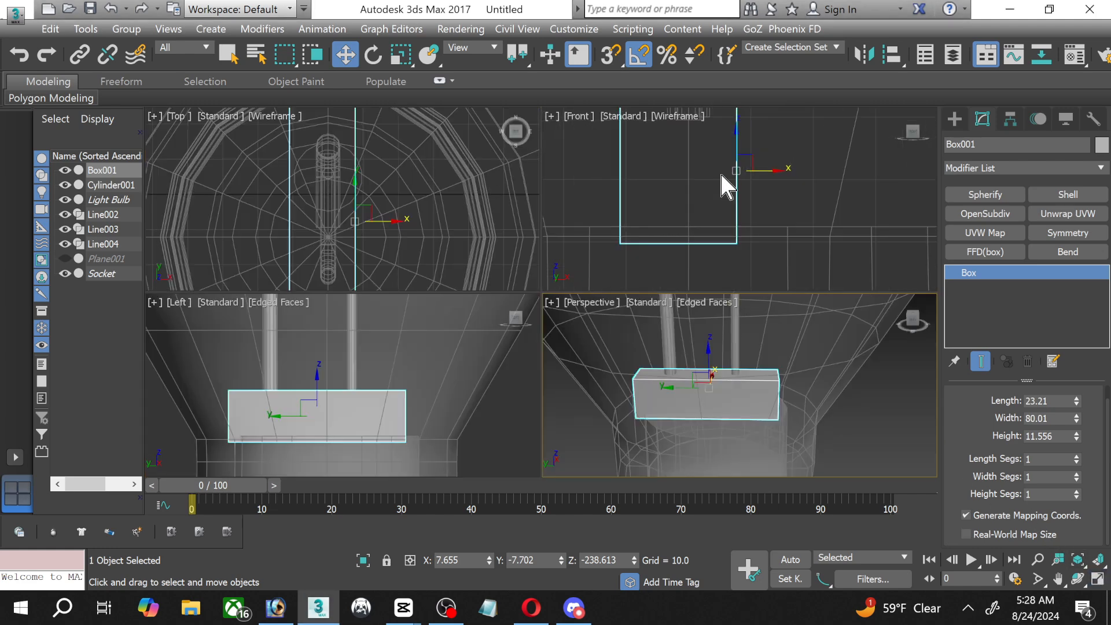
pyautogui.click(1010, 119)
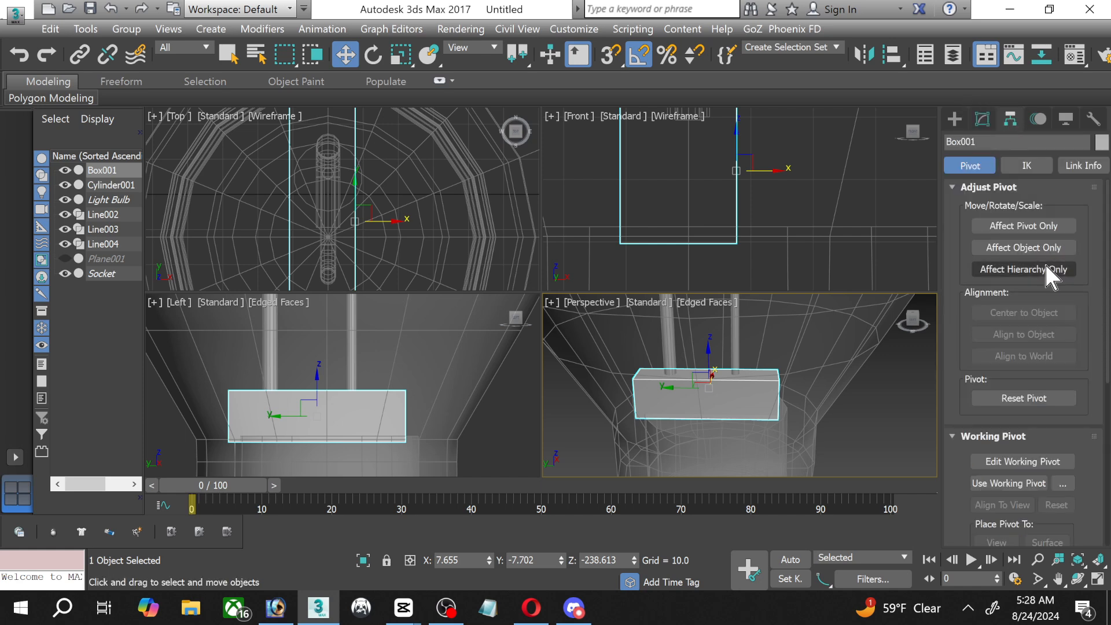
pyautogui.click(1021, 229)
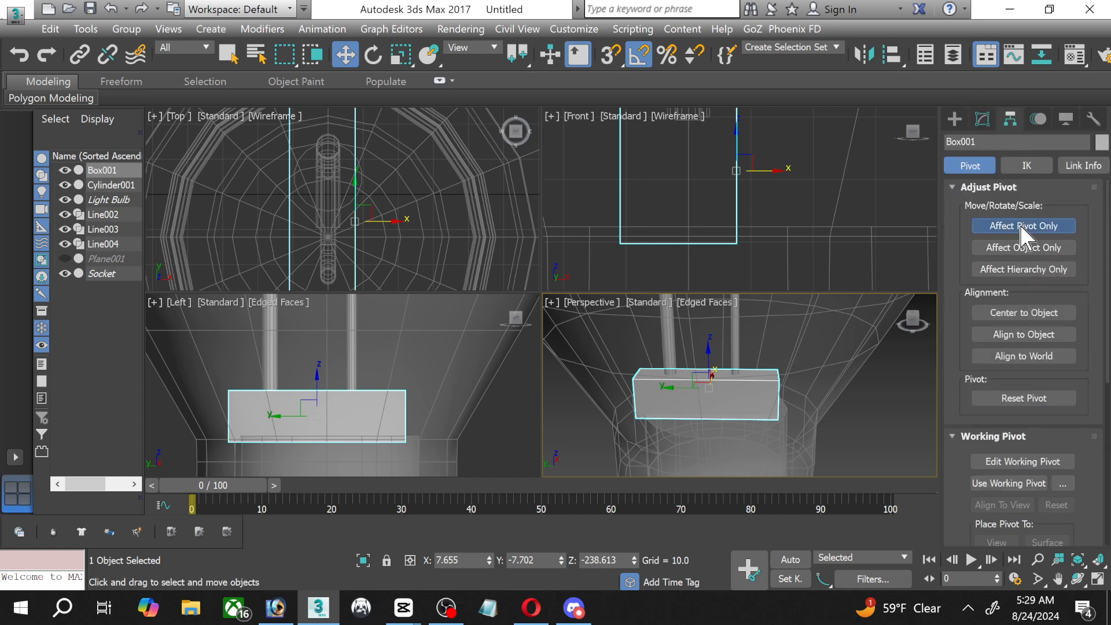
pyautogui.click(1039, 316)
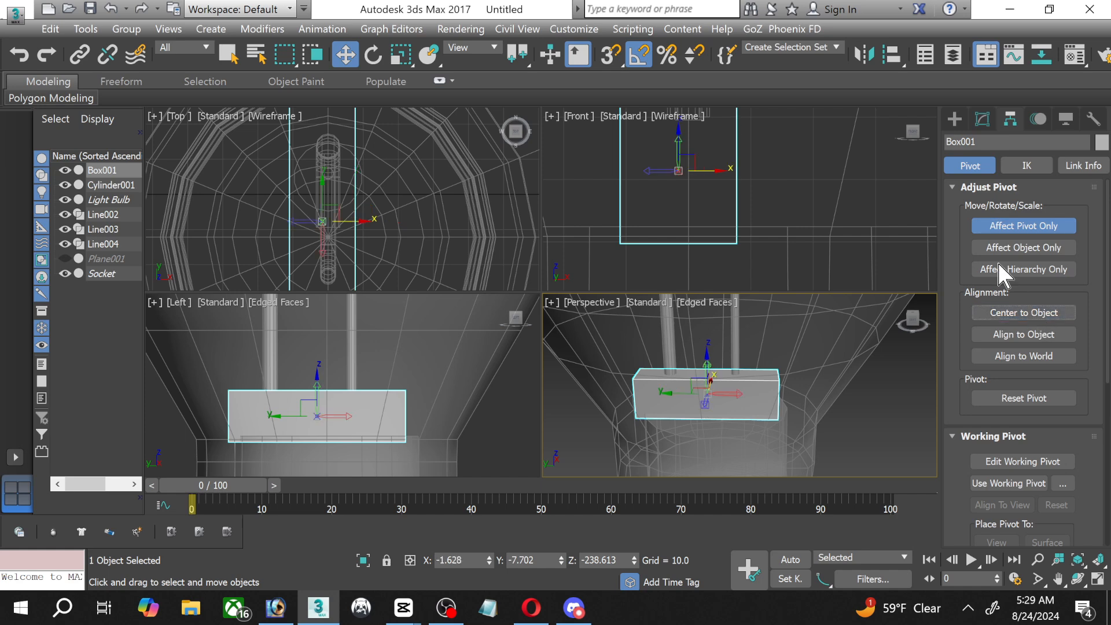
pyautogui.click(983, 118)
pyautogui.scroll(2, 736, 173)
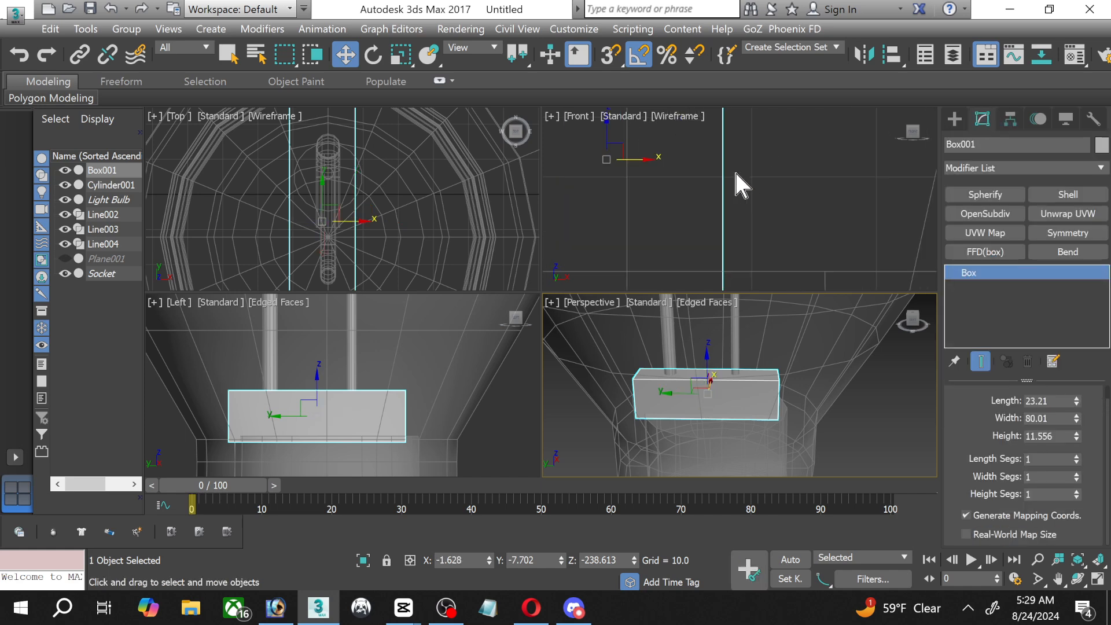
# Move the base block Box001 to about X -0.05, Y -12.2 to line it up with the bulb's central axis.
pyautogui.click(635, 160)
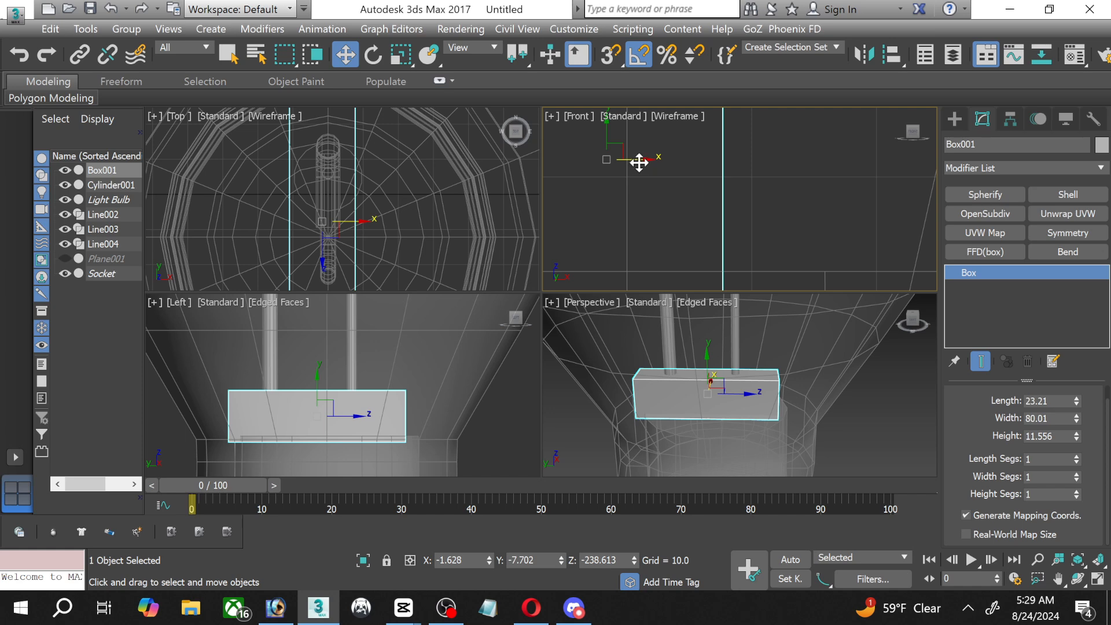
pyautogui.moveTo(639, 161); pyautogui.dragTo(659, 162)
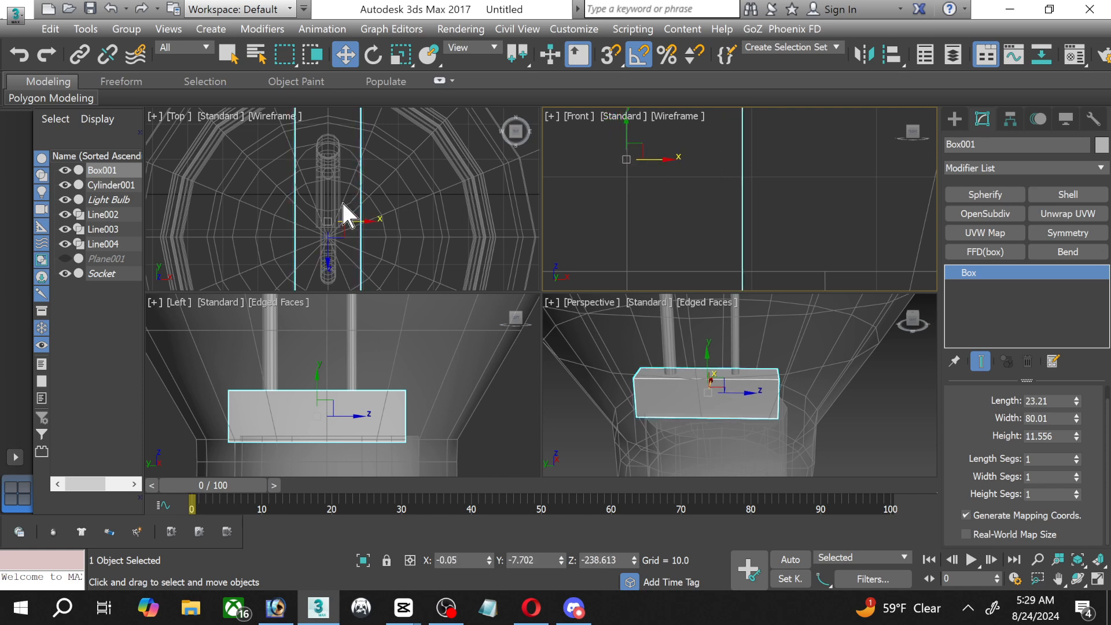
pyautogui.scroll(5, 329, 226)
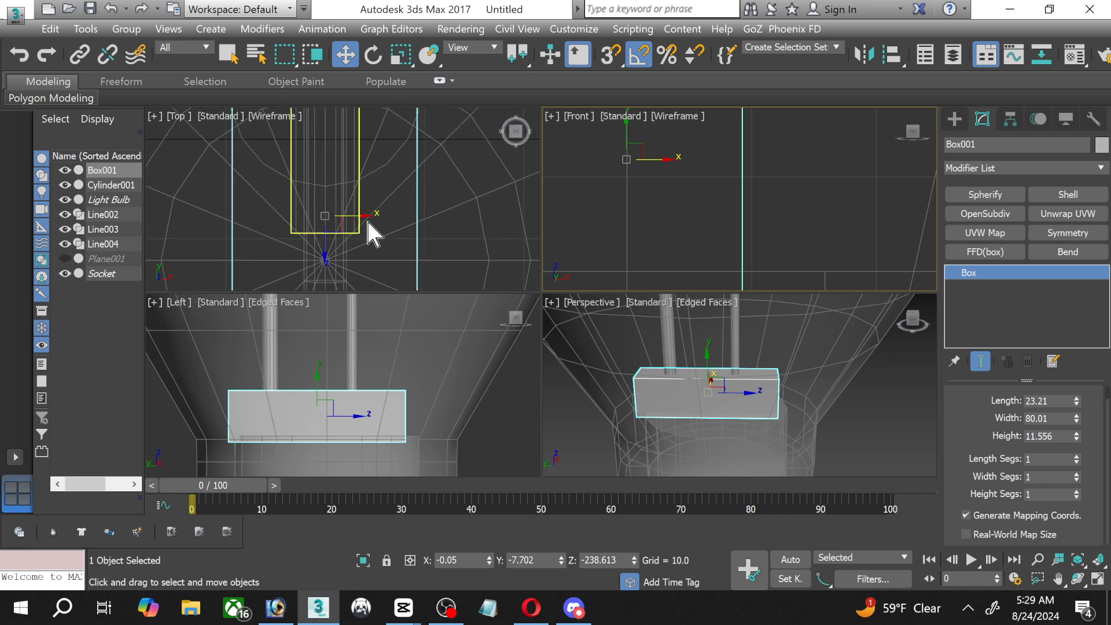
pyautogui.click(331, 197)
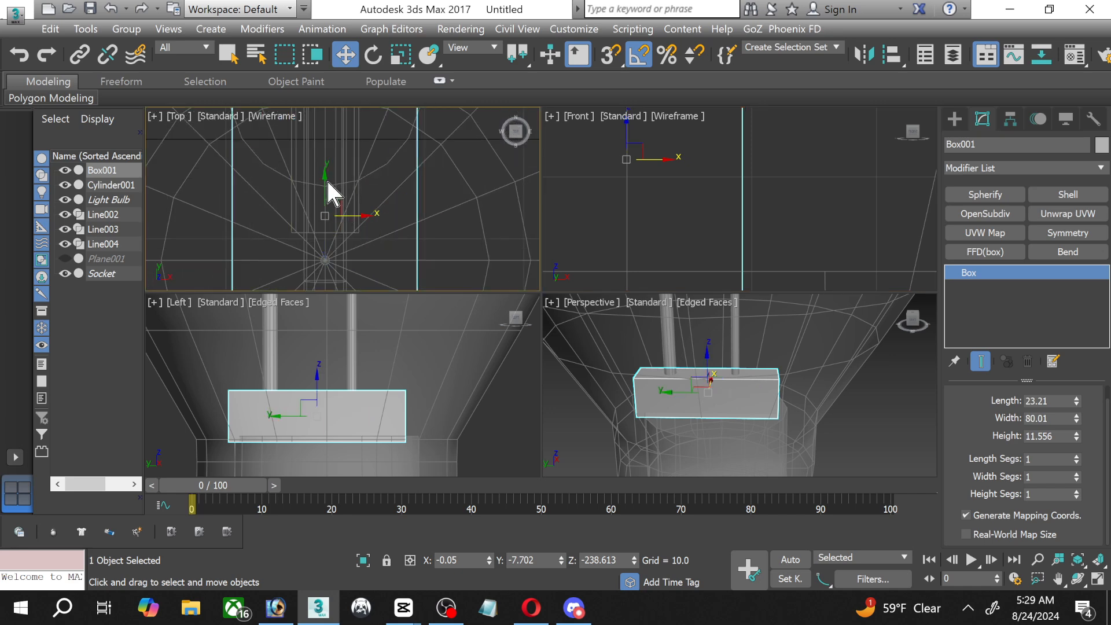
pyautogui.moveTo(325, 180); pyautogui.dragTo(328, 227)
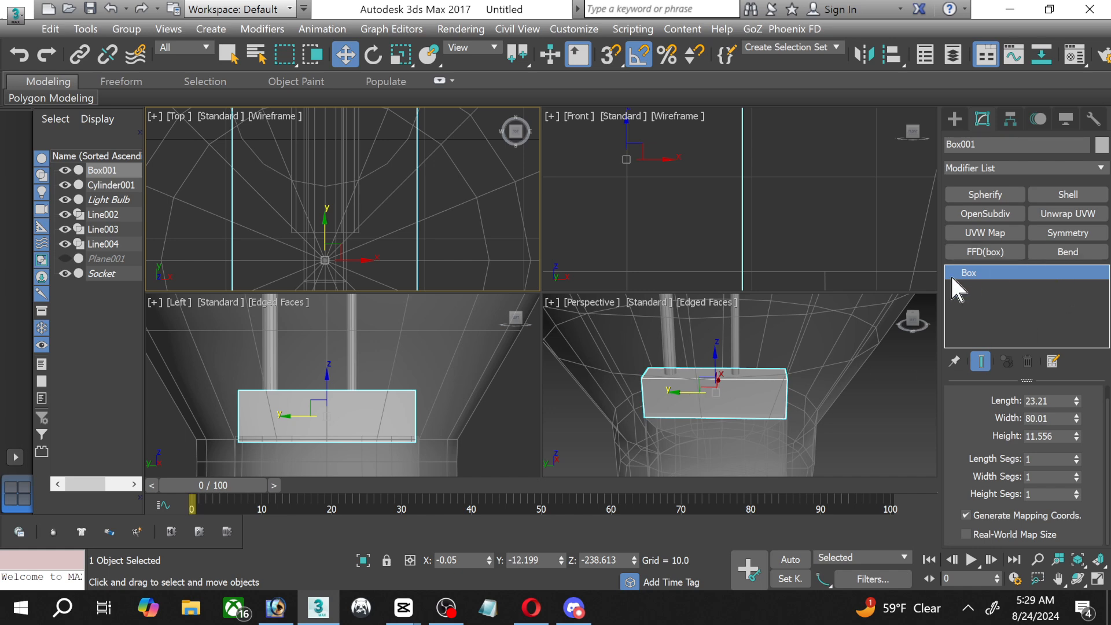
# Convert the base block to Editable Poly and move its end vertices inward along Y to shorten it.
pyautogui.rightClick(965, 273)
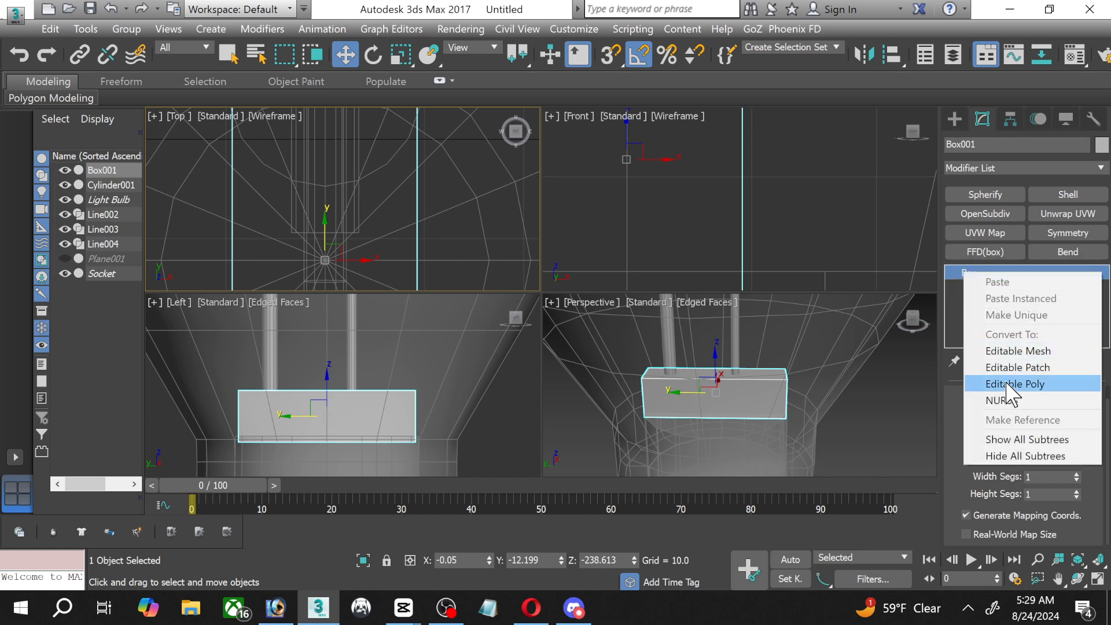
pyautogui.click(1011, 384)
pyautogui.click(978, 273)
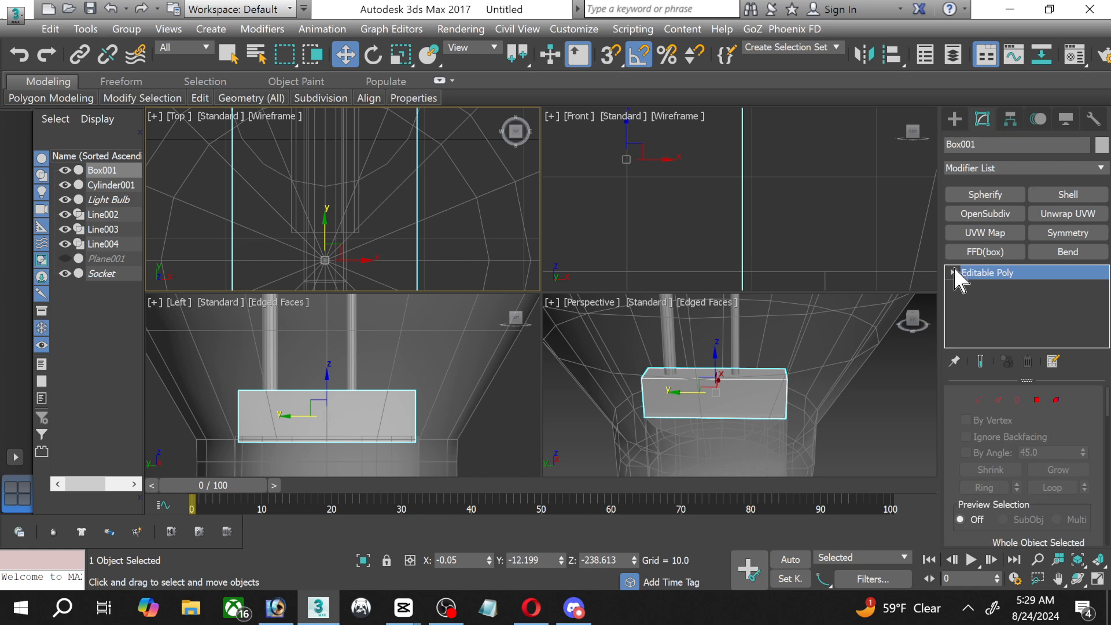
pyautogui.click(953, 273)
pyautogui.click(974, 288)
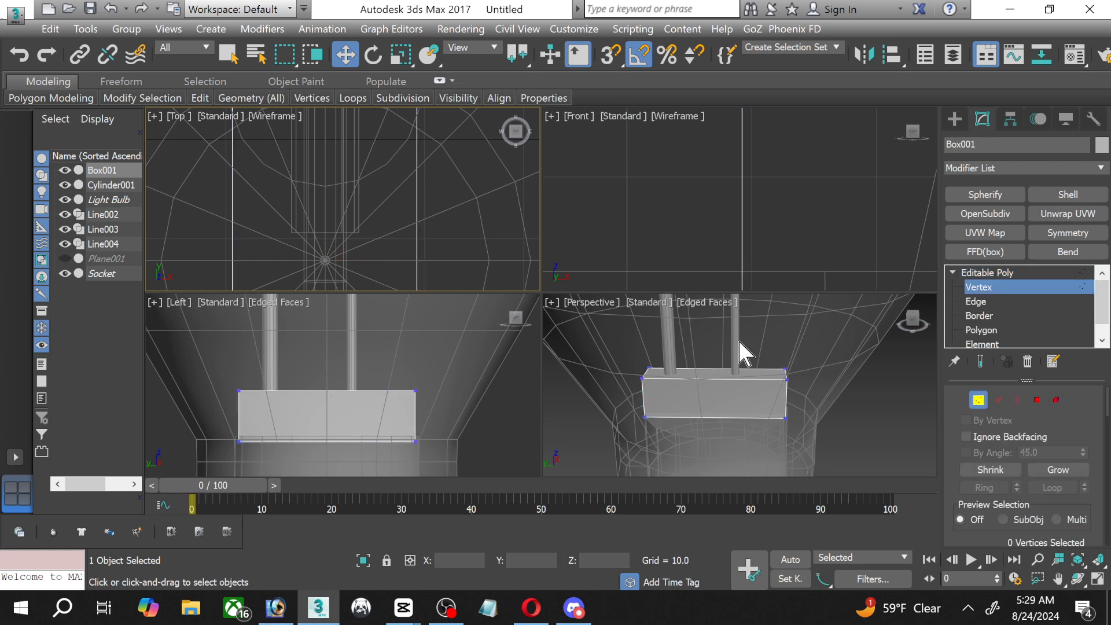
pyautogui.moveTo(741, 351); pyautogui.dragTo(812, 453)
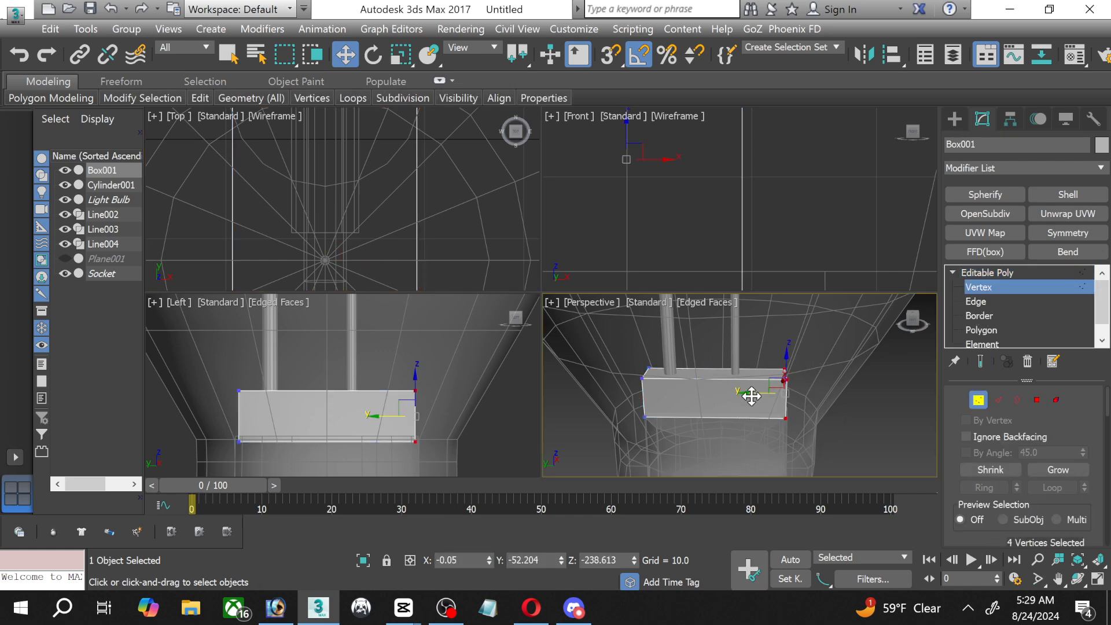
pyautogui.moveTo(753, 395); pyautogui.dragTo(700, 392)
pyautogui.press('1')
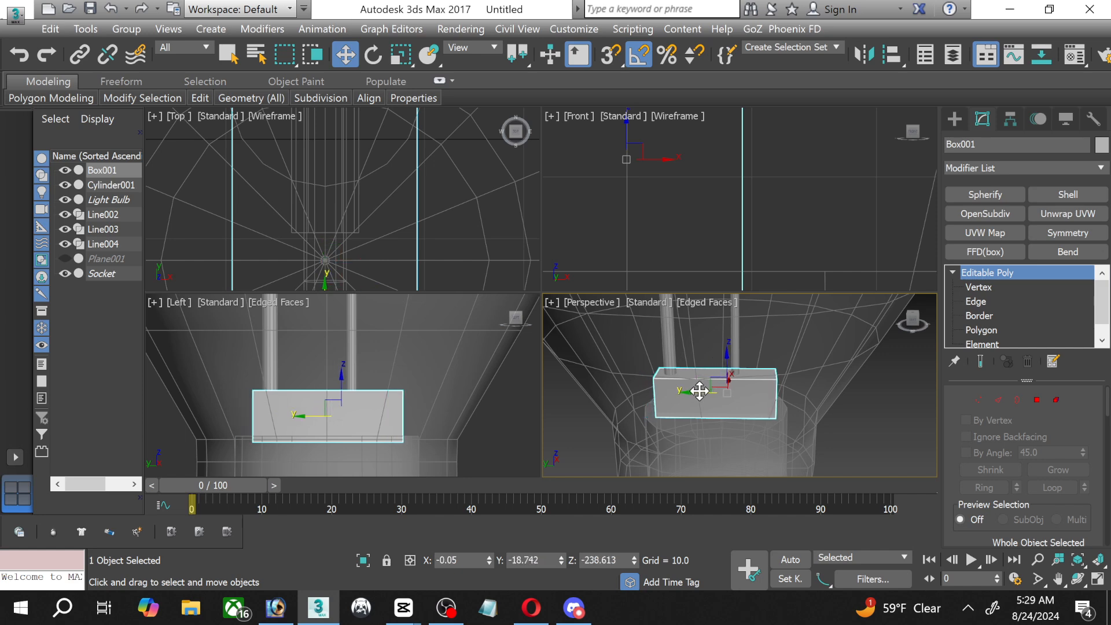
# Reselect the base block and move the four vertices at its negative-Y end further inward to about Y -36.84.
pyautogui.click(891, 404)
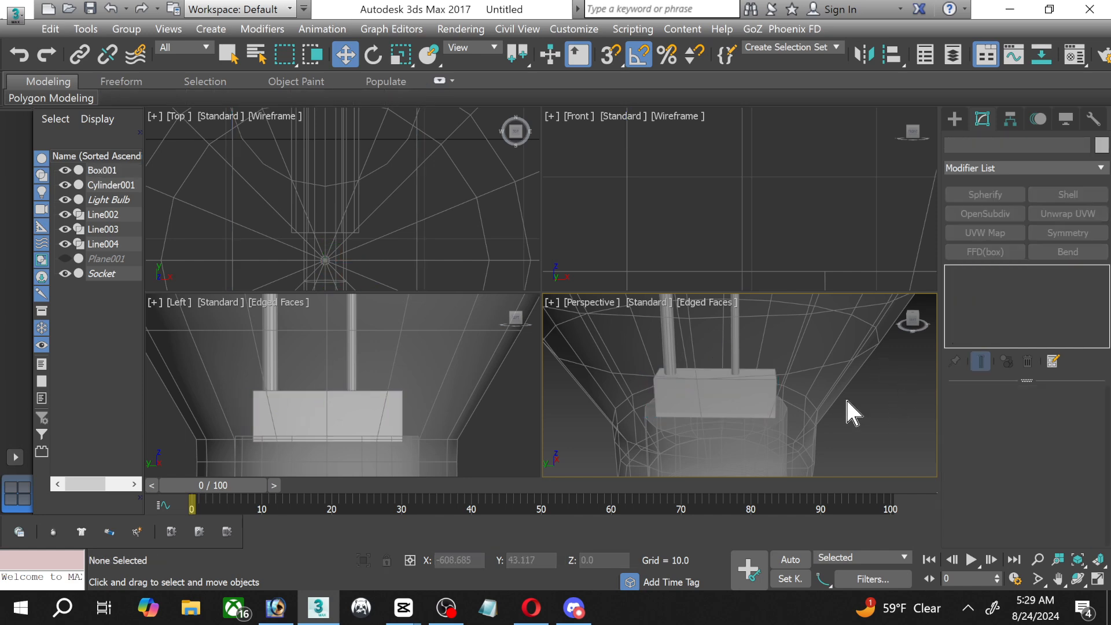
pyautogui.click(373, 409)
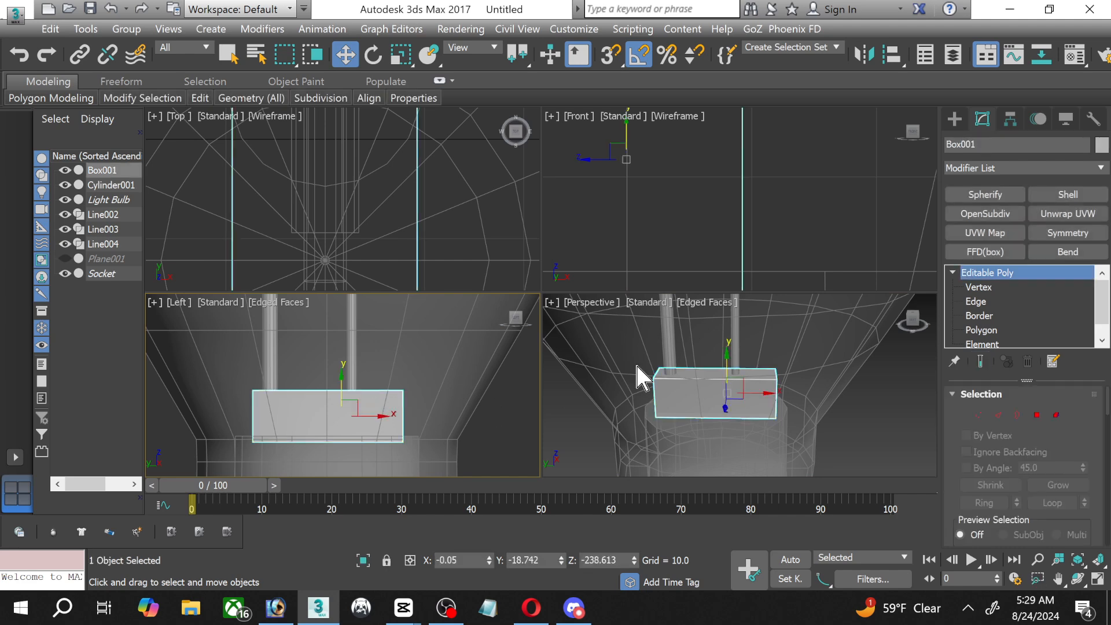
pyautogui.click(978, 287)
pyautogui.moveTo(355, 339); pyautogui.dragTo(411, 473)
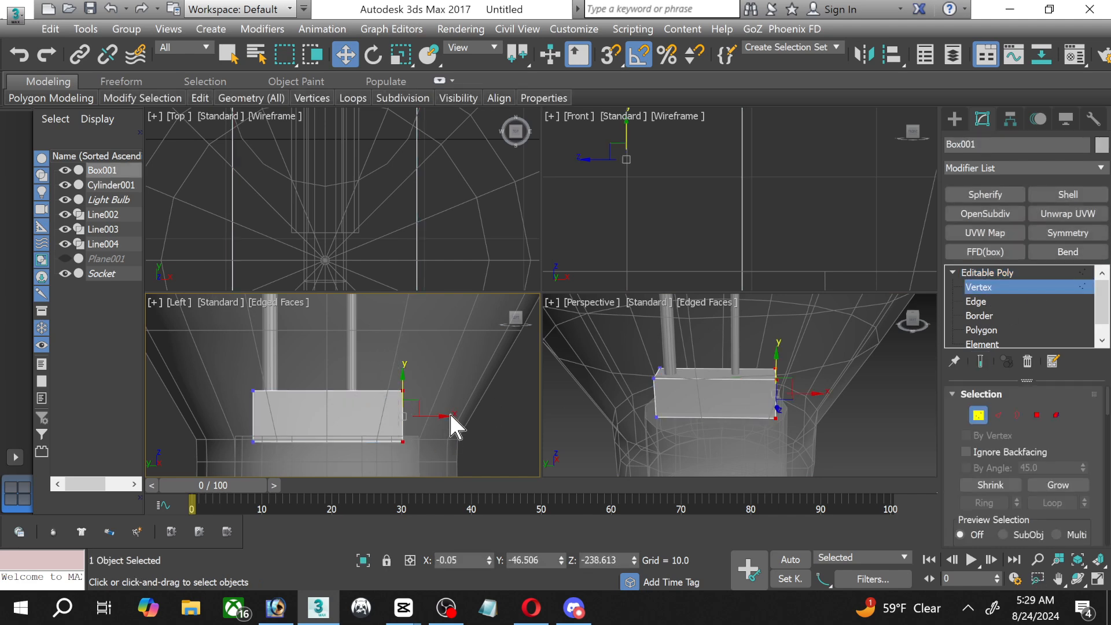
pyautogui.moveTo(426, 417); pyautogui.dragTo(404, 414)
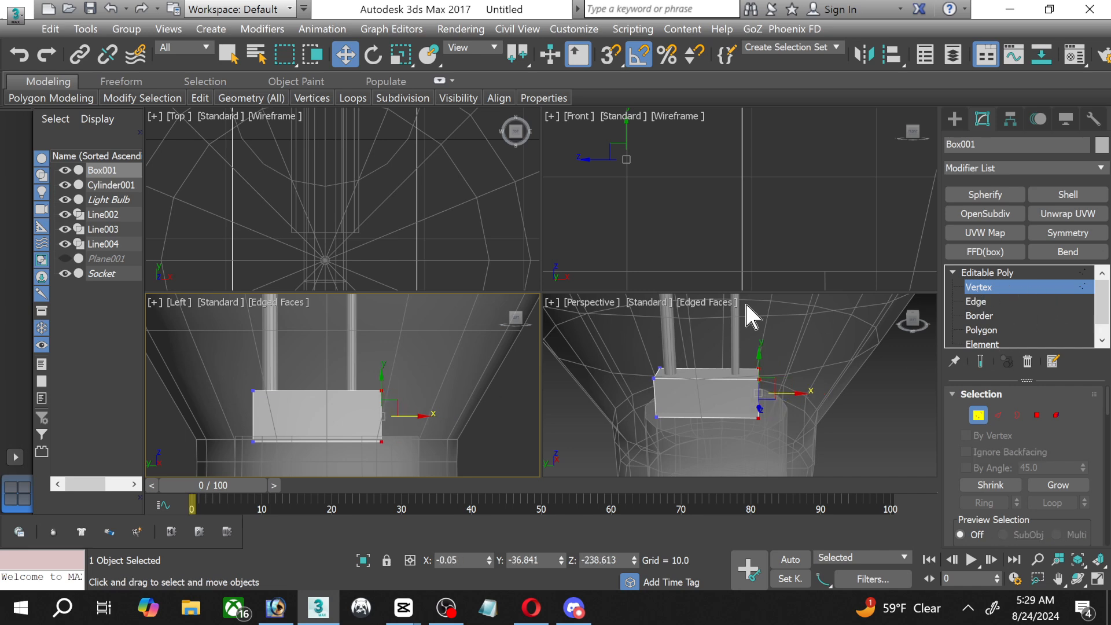
pyautogui.press('1')
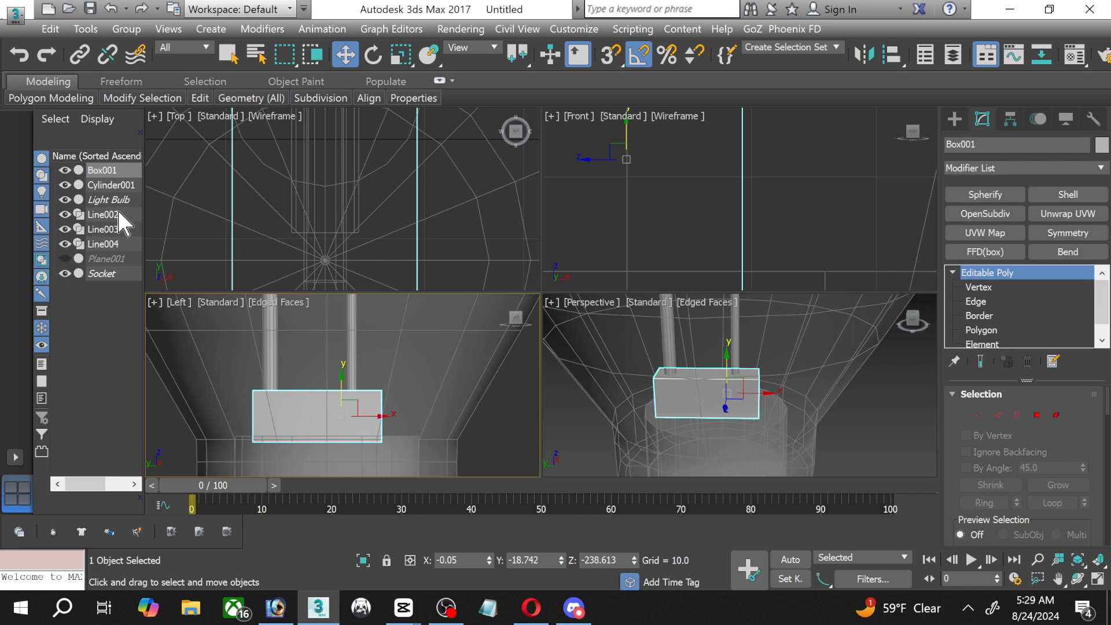
# Select Line002, Line003, Line004, Cylinder001 and Box001 and shift them together along Y to center the base block over the socket.
pyautogui.click(104, 214)
pyautogui.keyDown('ctrl'); pyautogui.click(100, 230); pyautogui.keyUp('ctrl')
pyautogui.keyDown('ctrl'); pyautogui.click(98, 244); pyautogui.keyUp('ctrl')
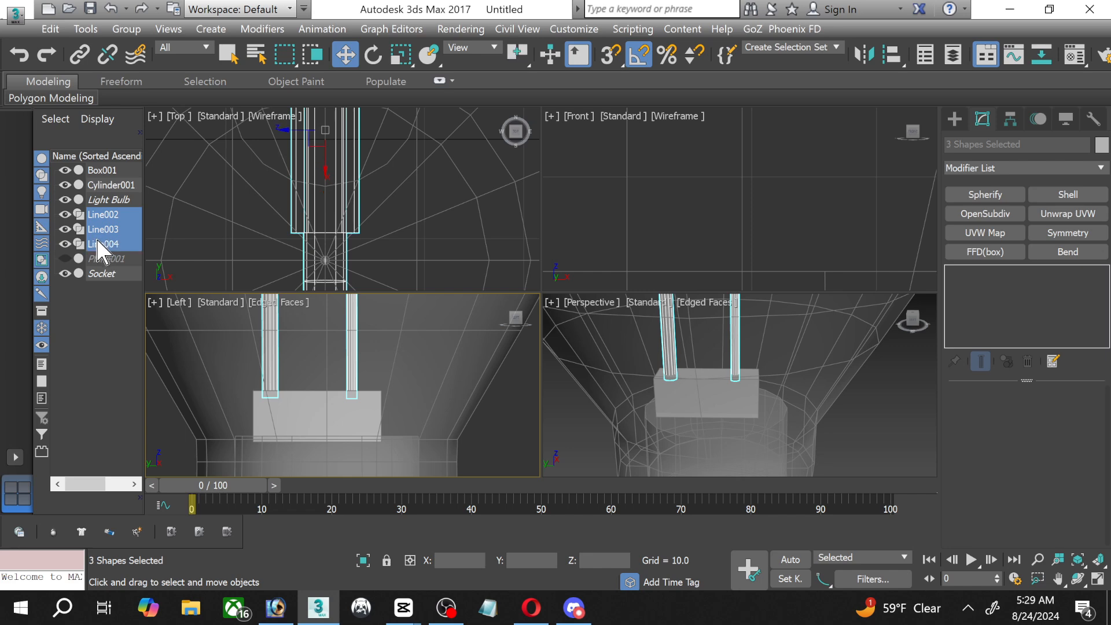
pyautogui.keyDown('ctrl'); pyautogui.click(107, 172); pyautogui.keyUp('ctrl')
pyautogui.keyDown('ctrl'); pyautogui.click(104, 170); pyautogui.keyUp('ctrl')
pyautogui.keyDown('ctrl'); pyautogui.click(110, 186); pyautogui.keyUp('ctrl')
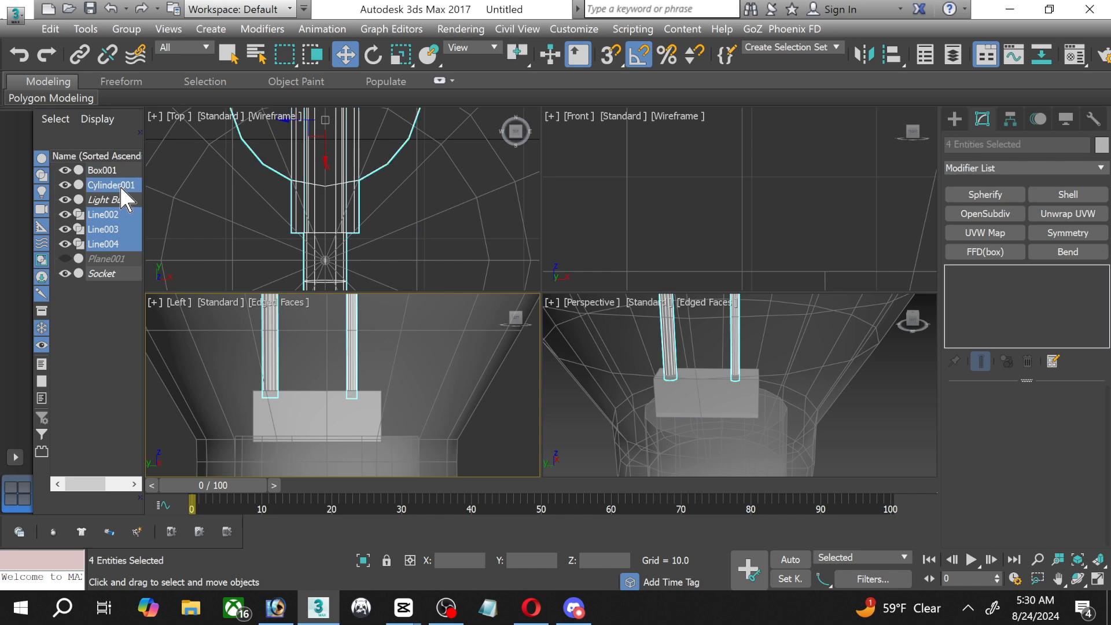
pyautogui.scroll(-3, 355, 208)
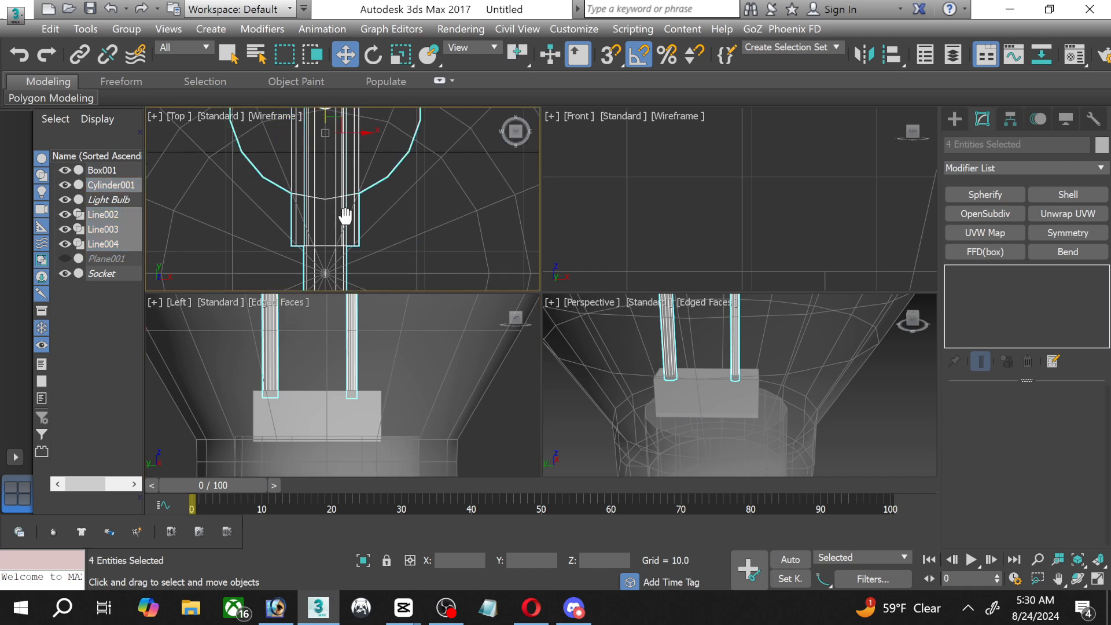
pyautogui.scroll(-2, 345, 220)
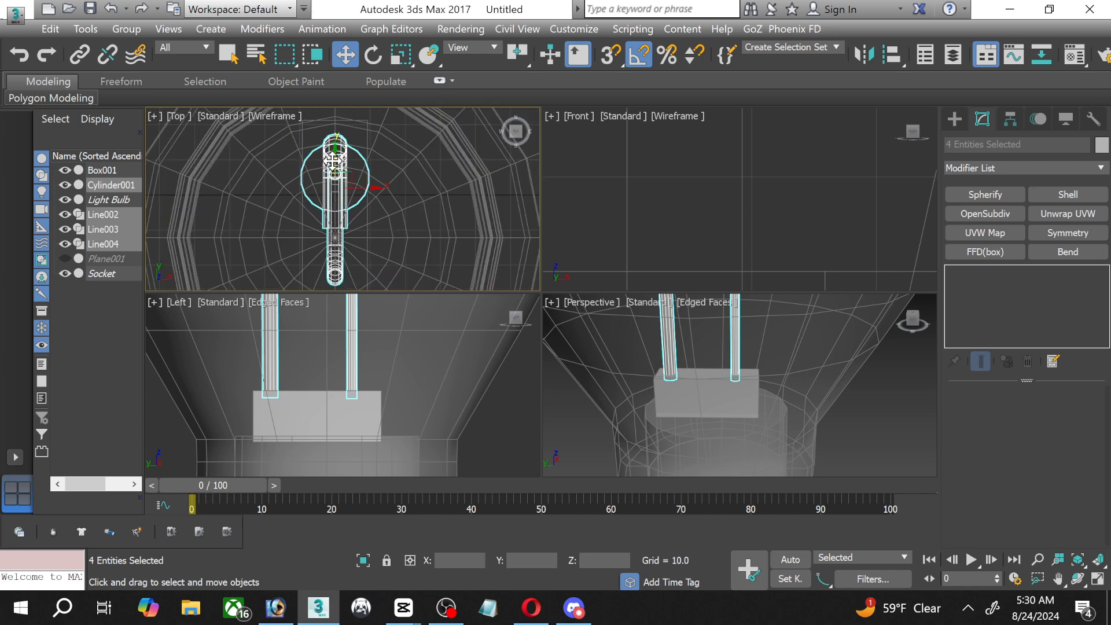
pyautogui.moveTo(333, 162); pyautogui.dragTo(336, 172)
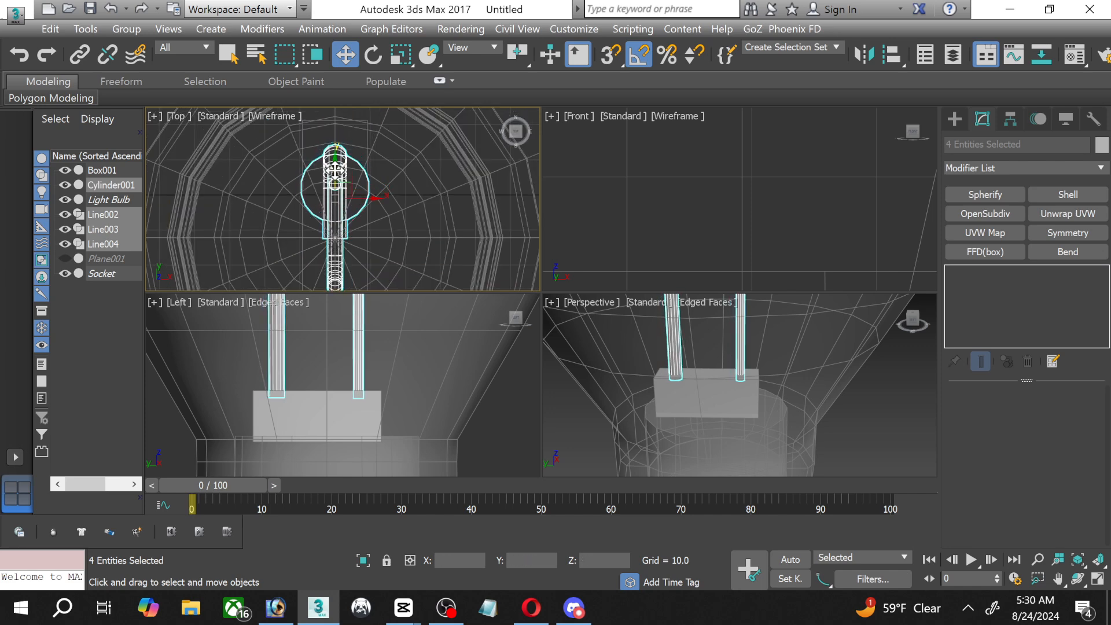
pyautogui.hotkey('ctrl', 'z')
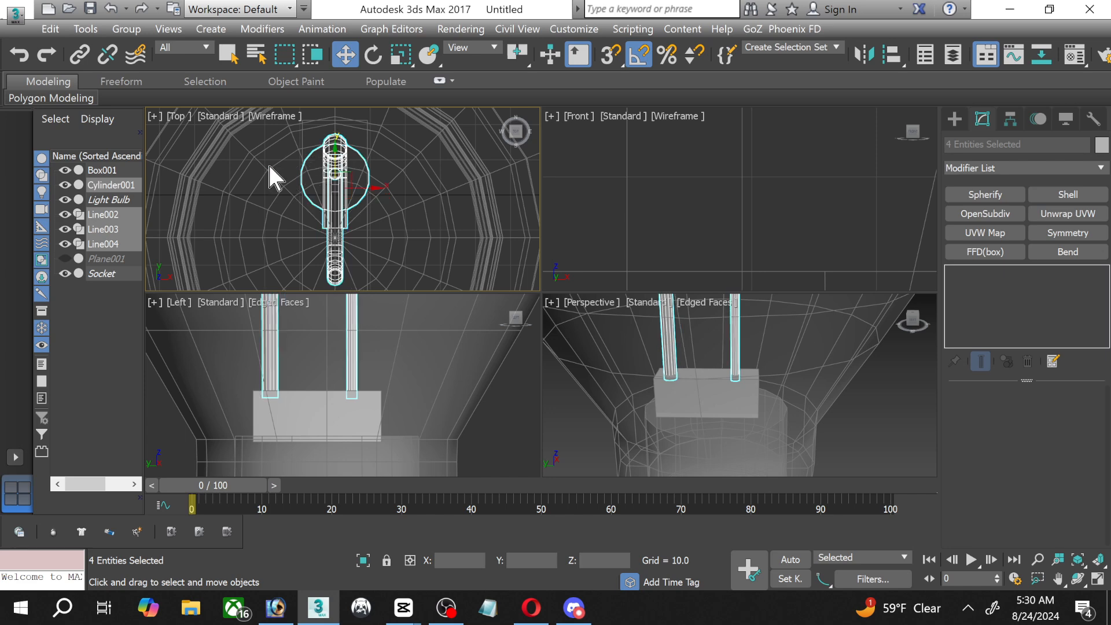
pyautogui.keyDown('ctrl'); pyautogui.click(106, 172); pyautogui.keyUp('ctrl')
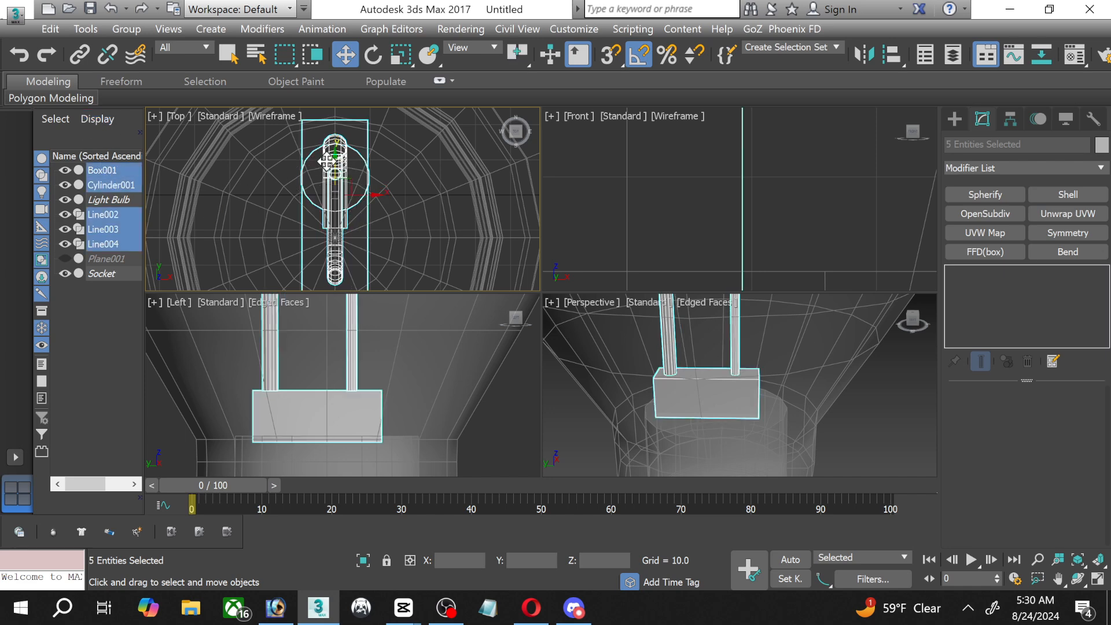
pyautogui.moveTo(334, 165); pyautogui.dragTo(343, 178)
pyautogui.click(833, 400)
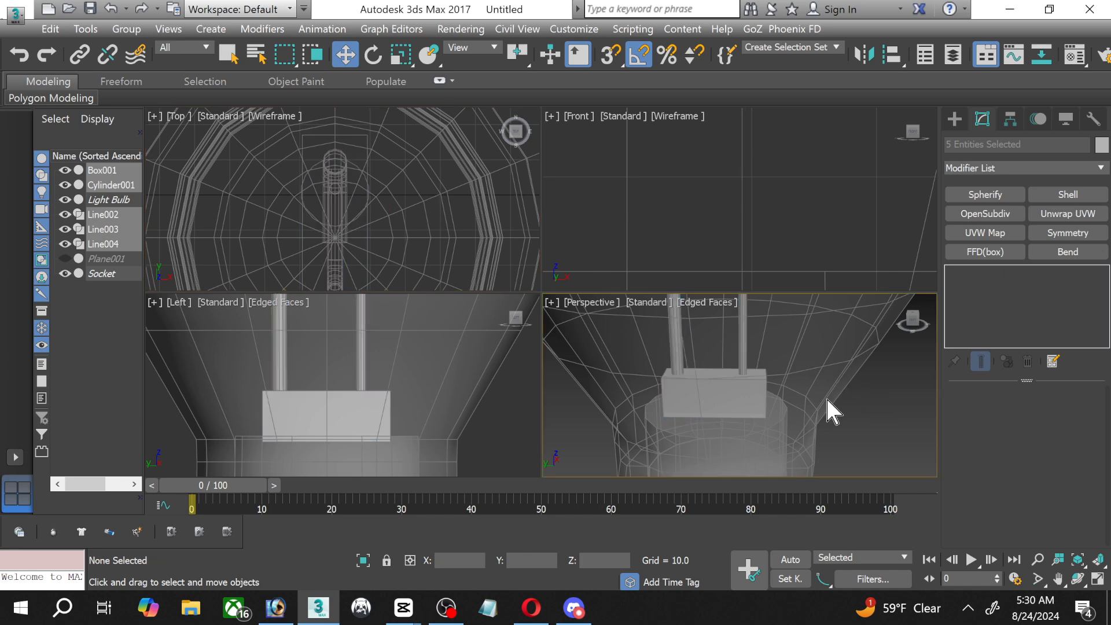
# Select Cylinder001 inside the bulb and isolate it from the other objects.
pyautogui.scroll(6, 709, 379)
pyautogui.moveTo(717, 40); pyautogui.dragTo(723, 489, button='middle')
pyautogui.click(508, 419)
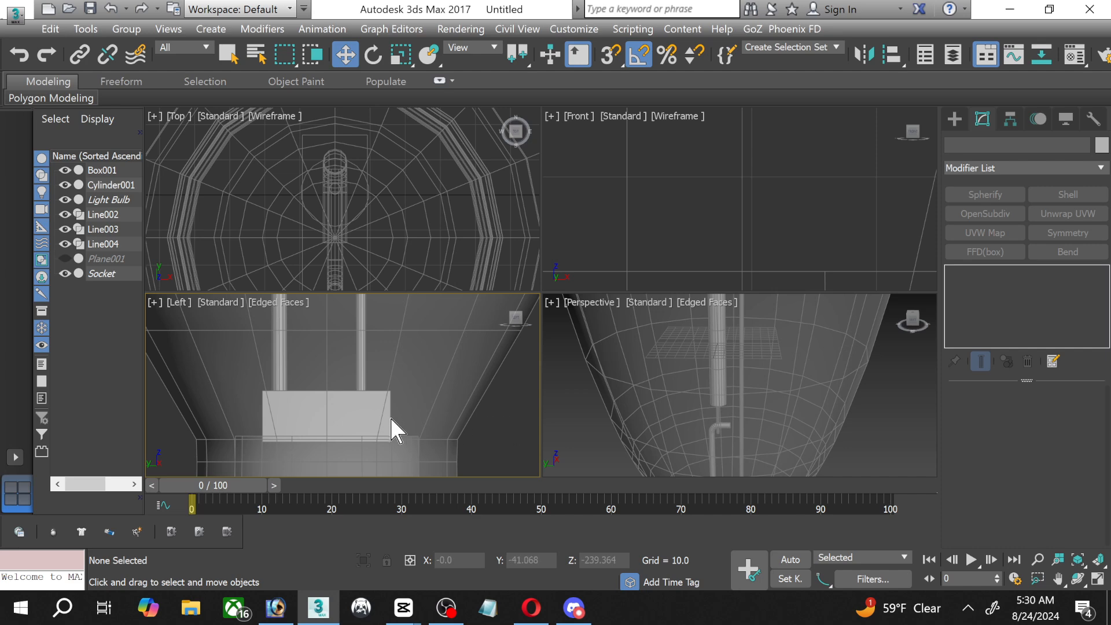
pyautogui.moveTo(397, 427); pyautogui.dragTo(405, 302, button='middle')
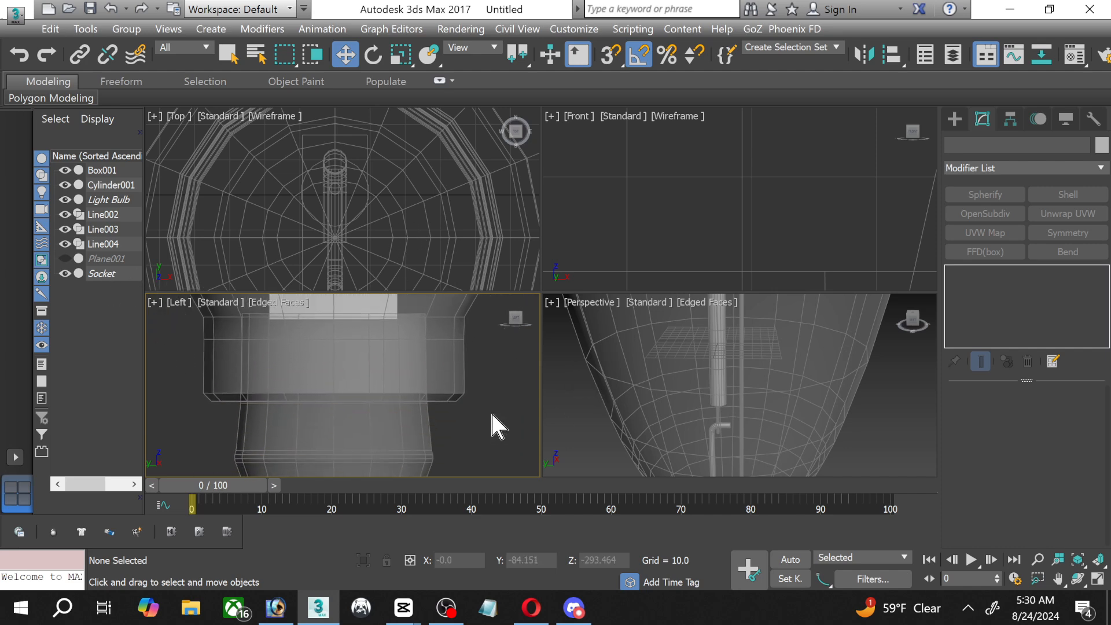
pyautogui.scroll(-6, 457, 376)
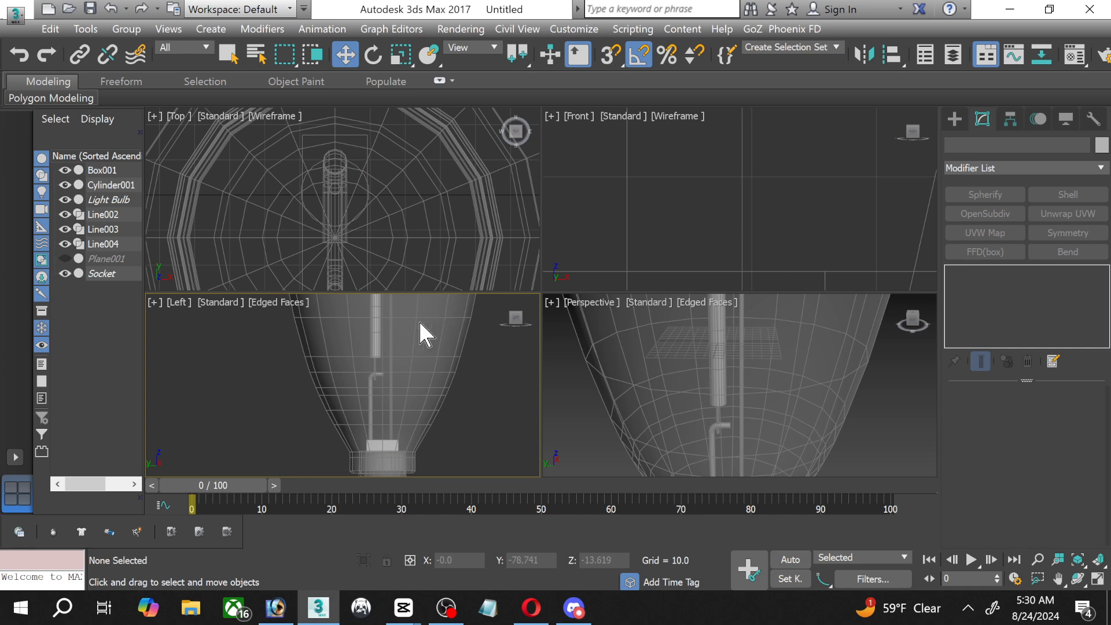
pyautogui.scroll(5, 350, 327)
pyautogui.click(324, 336)
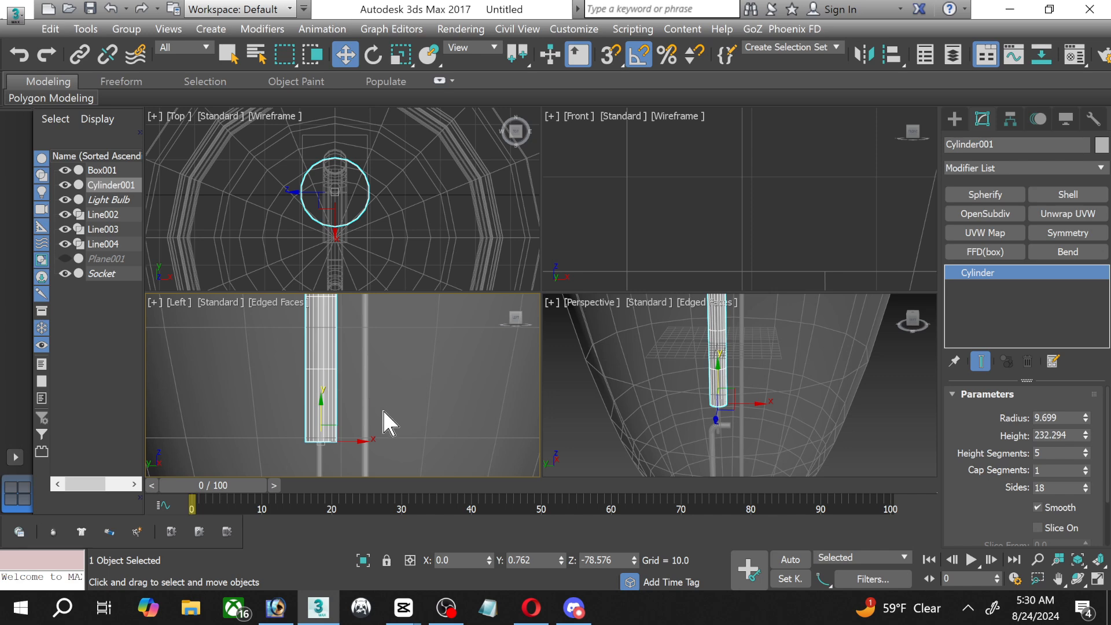
pyautogui.moveTo(384, 423); pyautogui.dragTo(389, 400, button='middle')
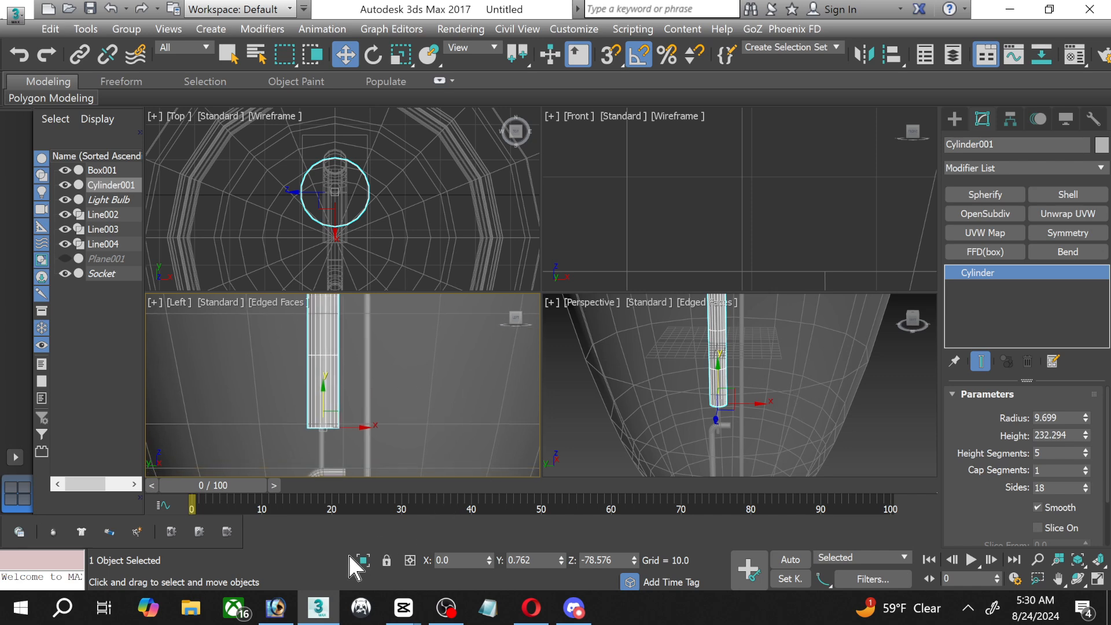
pyautogui.click(362, 560)
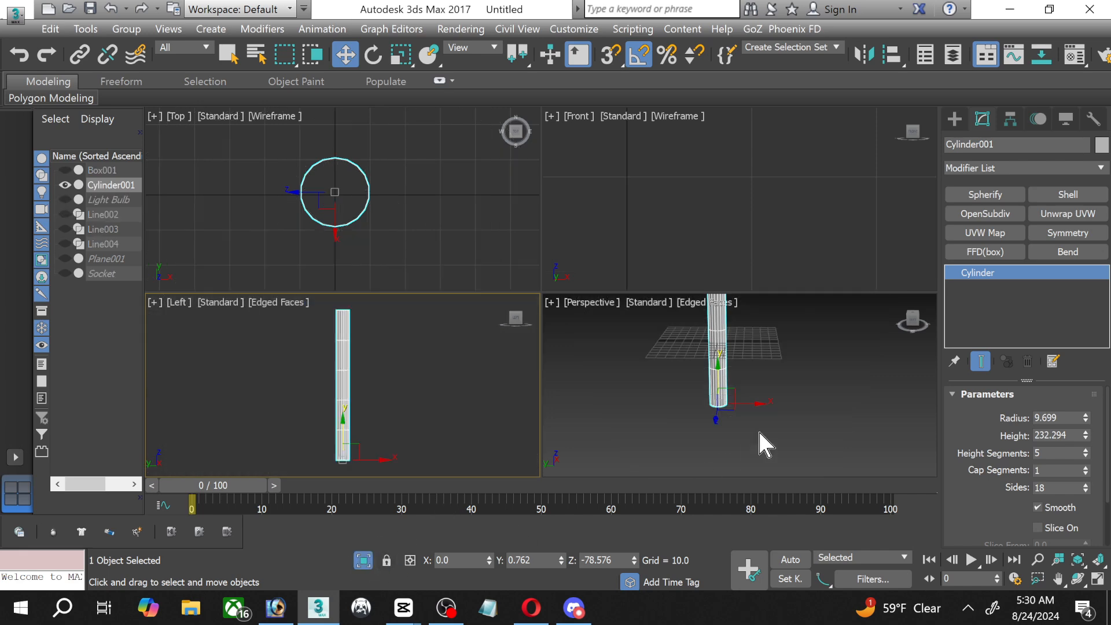
# Set the isolated cylinder's cap segments to 2 and convert it to an Editable Poly.
pyautogui.middleClick(795, 399)
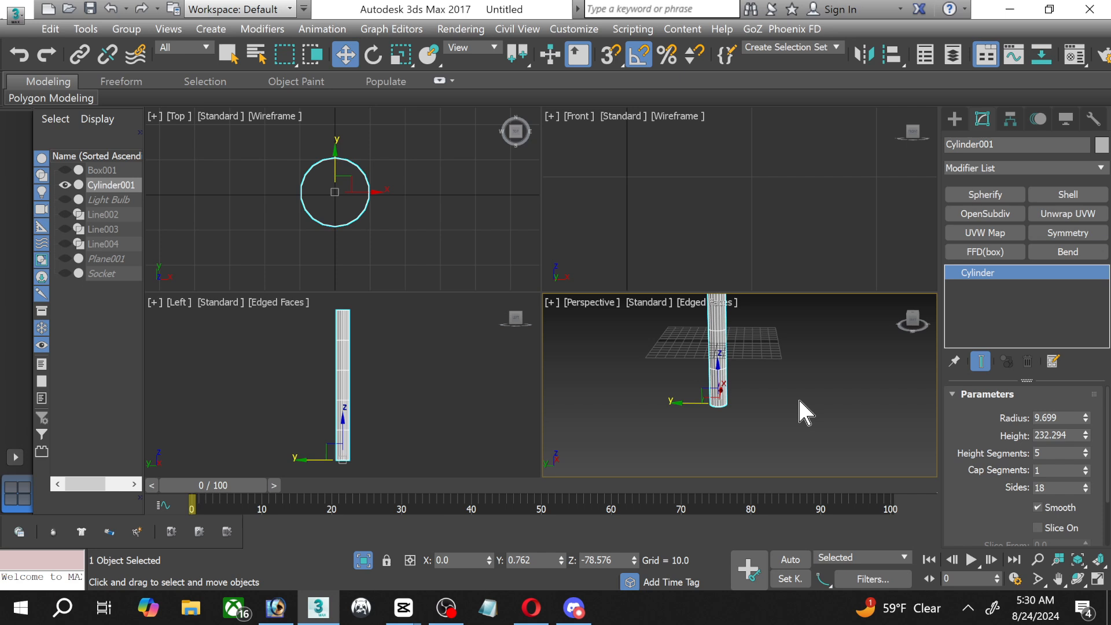
pyautogui.click(1092, 578)
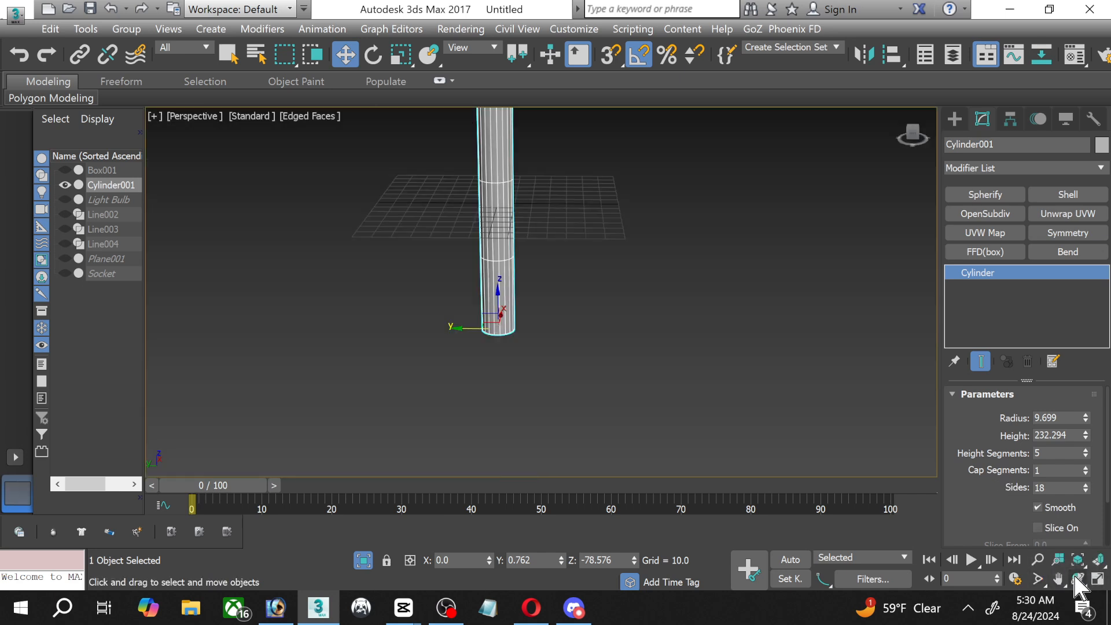
pyautogui.click(1078, 578)
pyautogui.moveTo(568, 352); pyautogui.dragTo(576, 298)
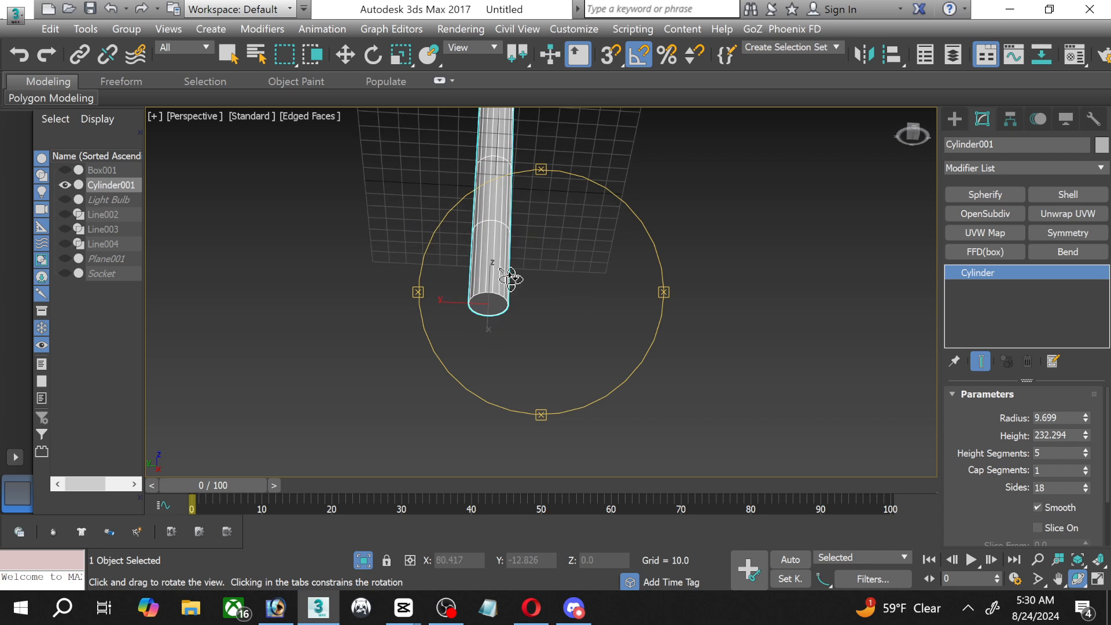
pyautogui.scroll(5, 512, 280)
pyautogui.moveTo(464, 341); pyautogui.dragTo(467, 337)
pyautogui.moveTo(476, 342); pyautogui.dragTo(508, 348, button='middle')
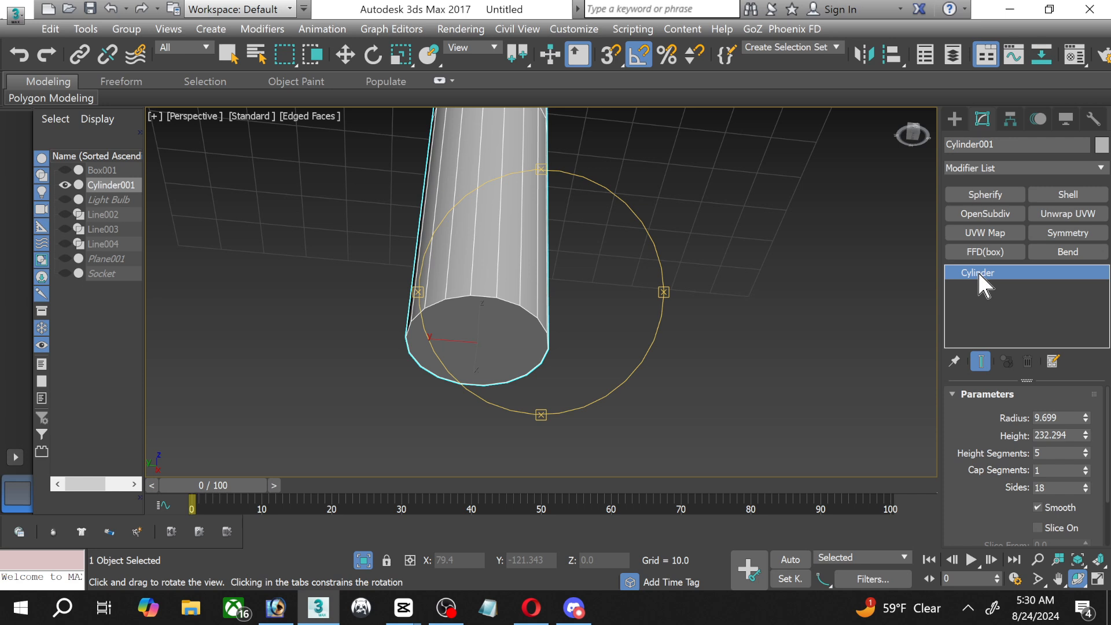
pyautogui.click(1086, 467)
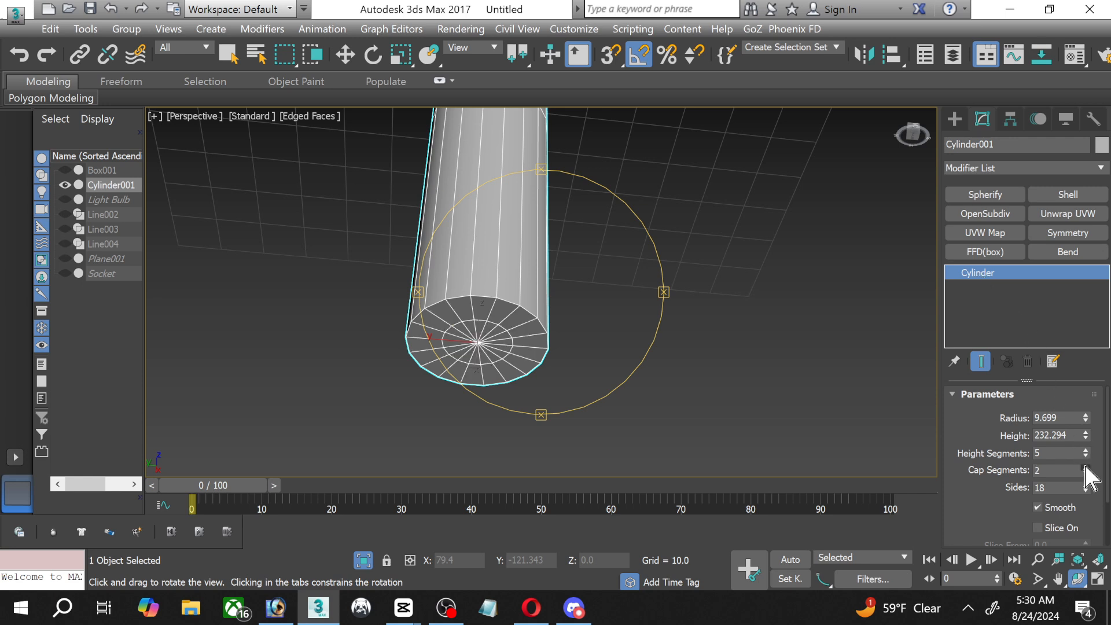
pyautogui.rightClick(975, 279)
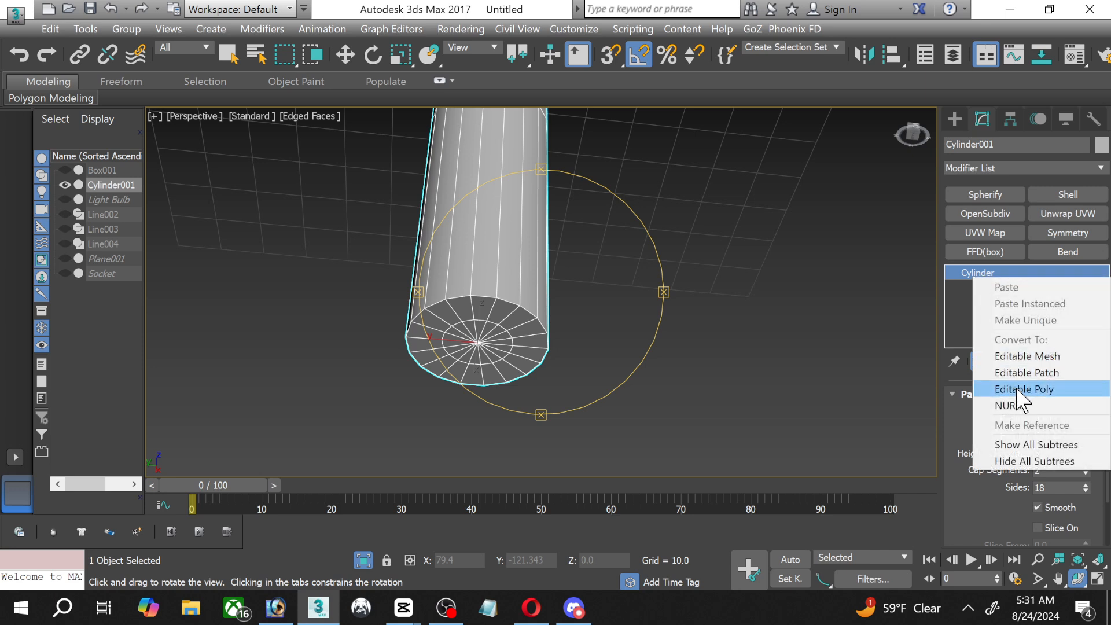
pyautogui.click(1018, 390)
# Select the outer rim edge loops at both ends of the cylinder.
pyautogui.click(974, 288)
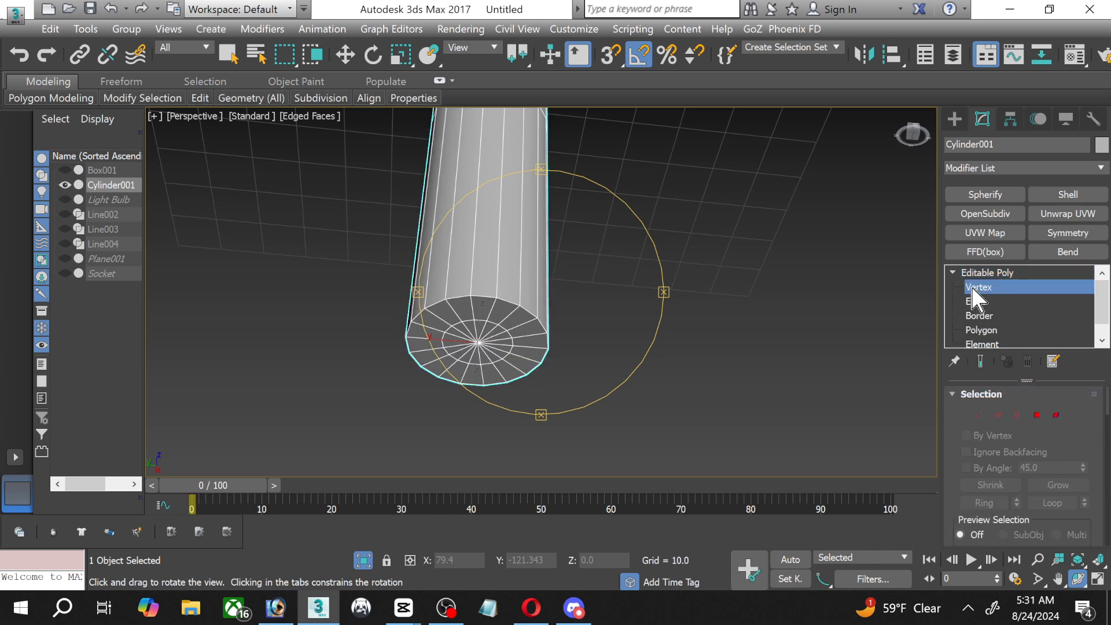
pyautogui.press('w')
pyautogui.scroll(5, 480, 344)
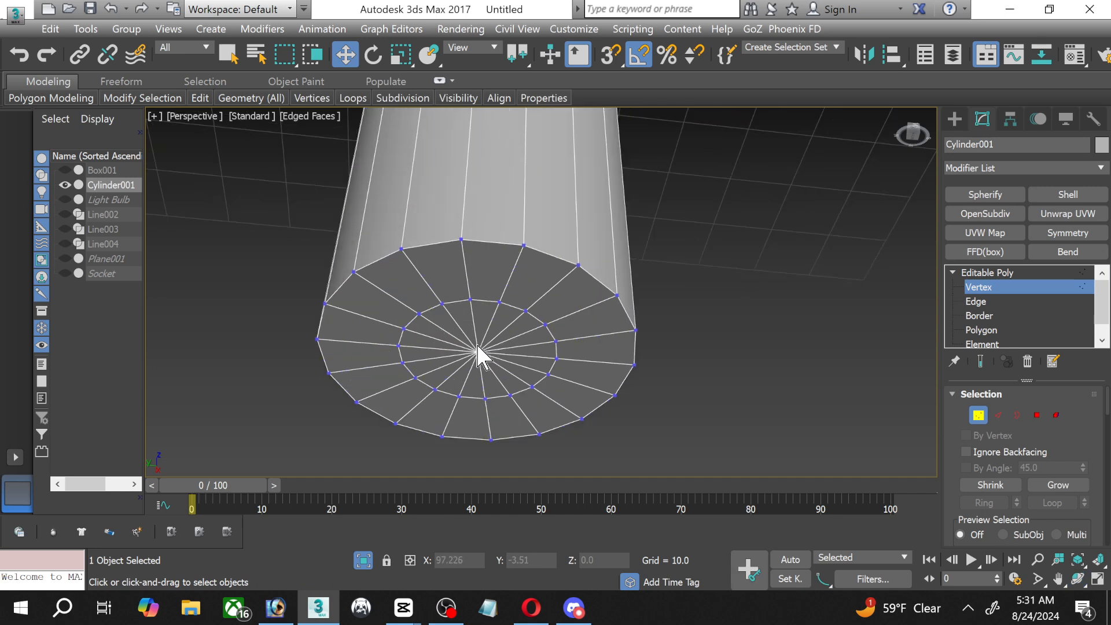
pyautogui.click(990, 302)
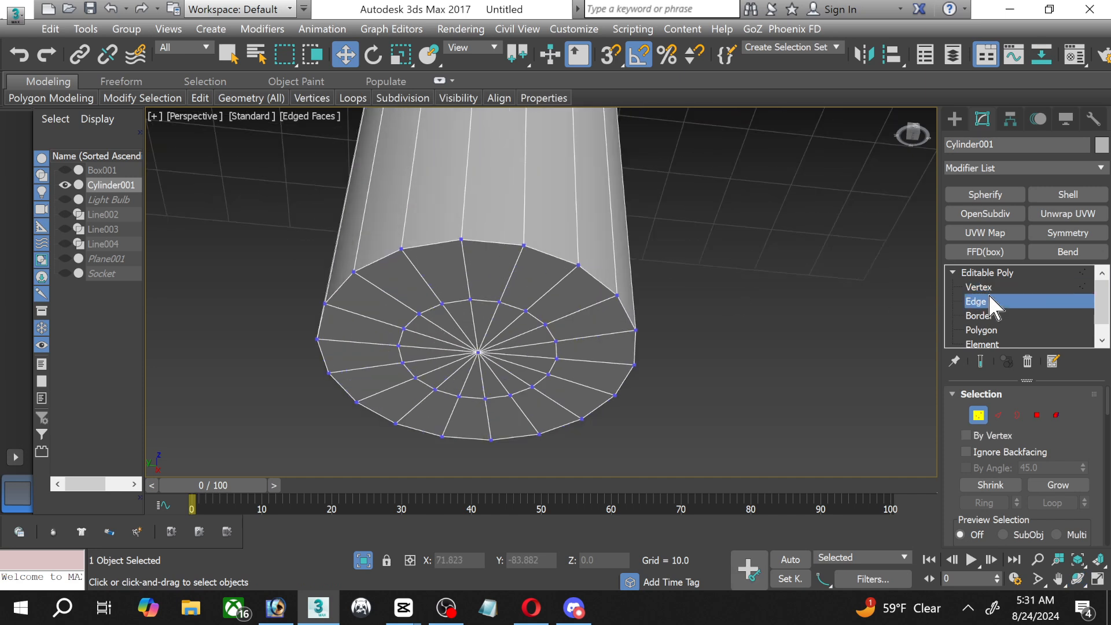
pyautogui.doubleClick(480, 242)
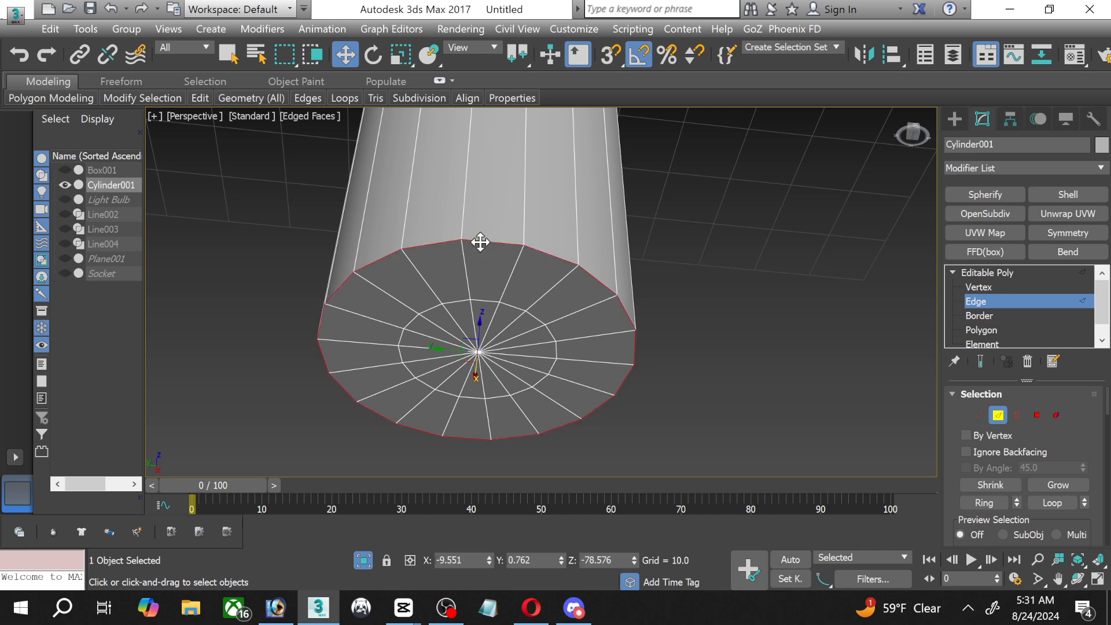
pyautogui.moveTo(481, 242); pyautogui.dragTo(477, 570, button='middle')
pyautogui.scroll(-4, 484, 399)
pyautogui.moveTo(504, 195); pyautogui.dragTo(444, 586, button='middle')
pyautogui.moveTo(476, 130); pyautogui.dragTo(462, 249, button='middle')
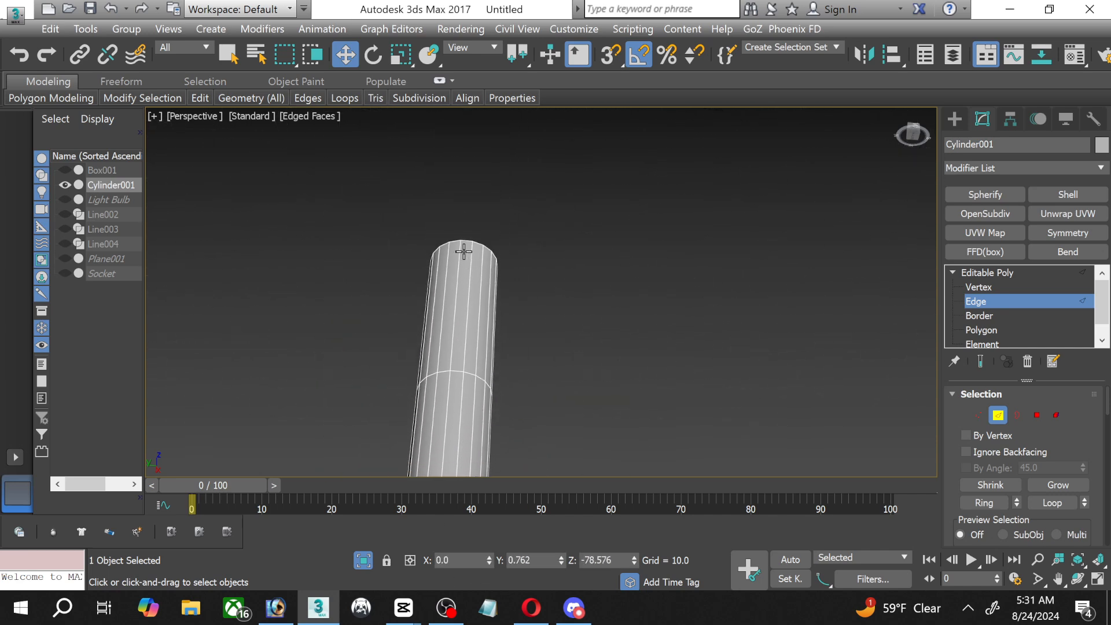
pyautogui.scroll(4, 462, 246)
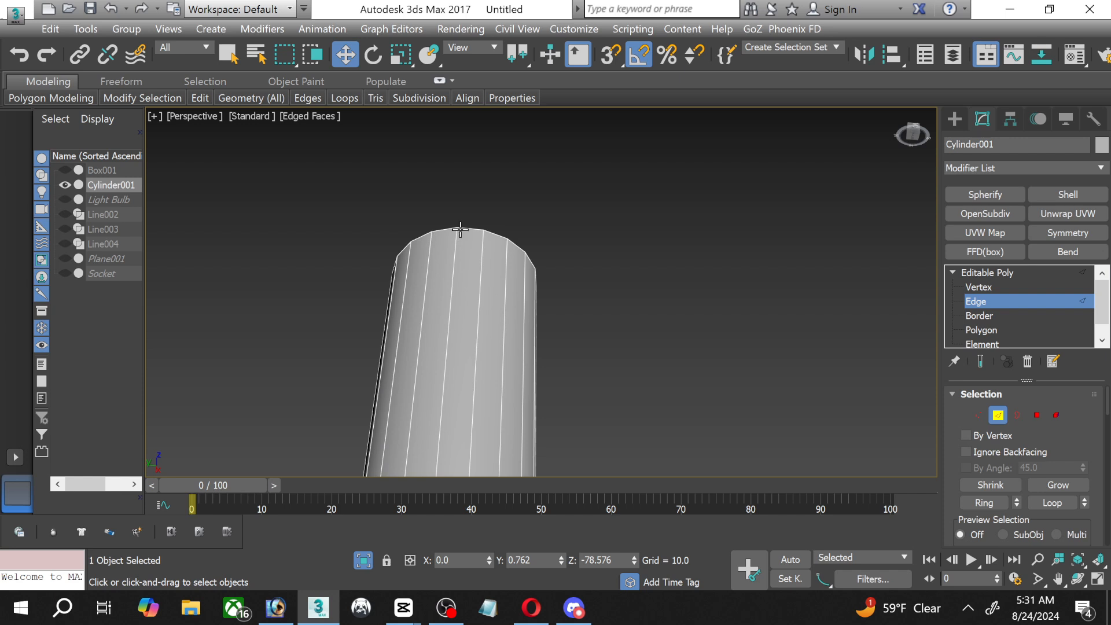
pyautogui.click(461, 230)
pyautogui.scroll(-5, 458, 283)
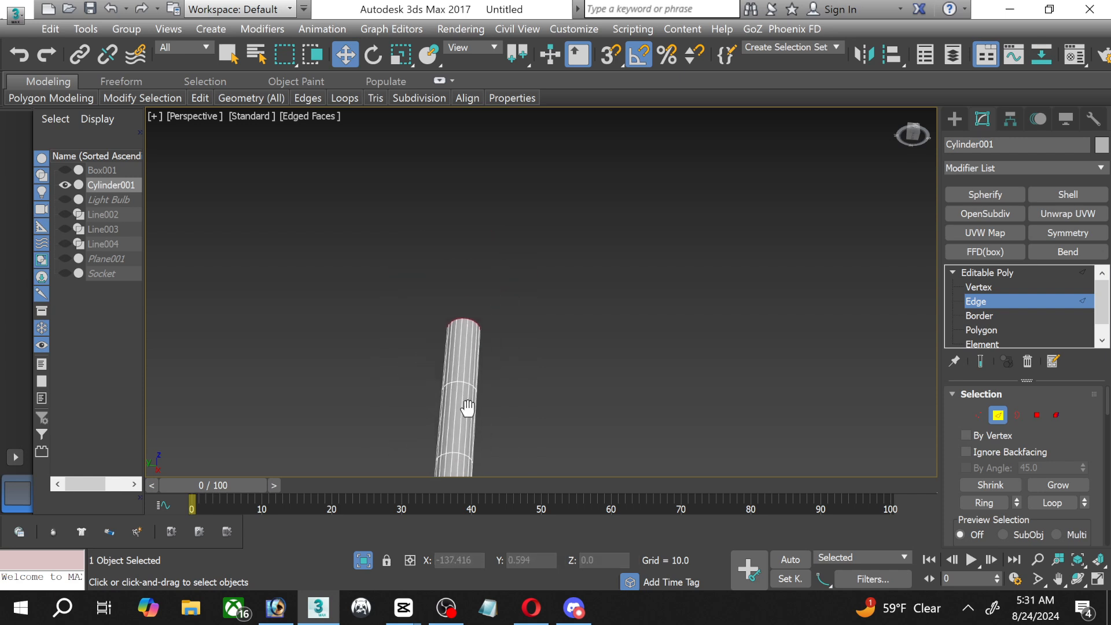
pyautogui.keyDown('alt'); pyautogui.moveTo(467, 409); pyautogui.dragTo(461, 370, button='middle'); pyautogui.keyUp('alt')
pyautogui.scroll(5, 458, 340)
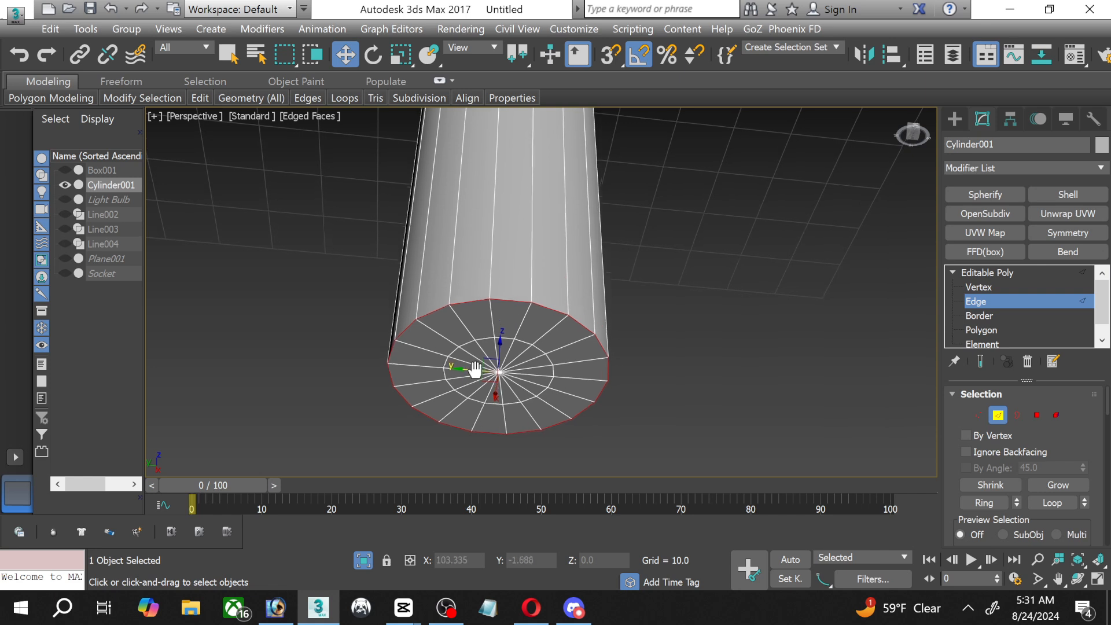
# Chamfer the selected rim edges by 2.273 with 4 connect edge segments.
pyautogui.scroll(-6, 1095, 457)
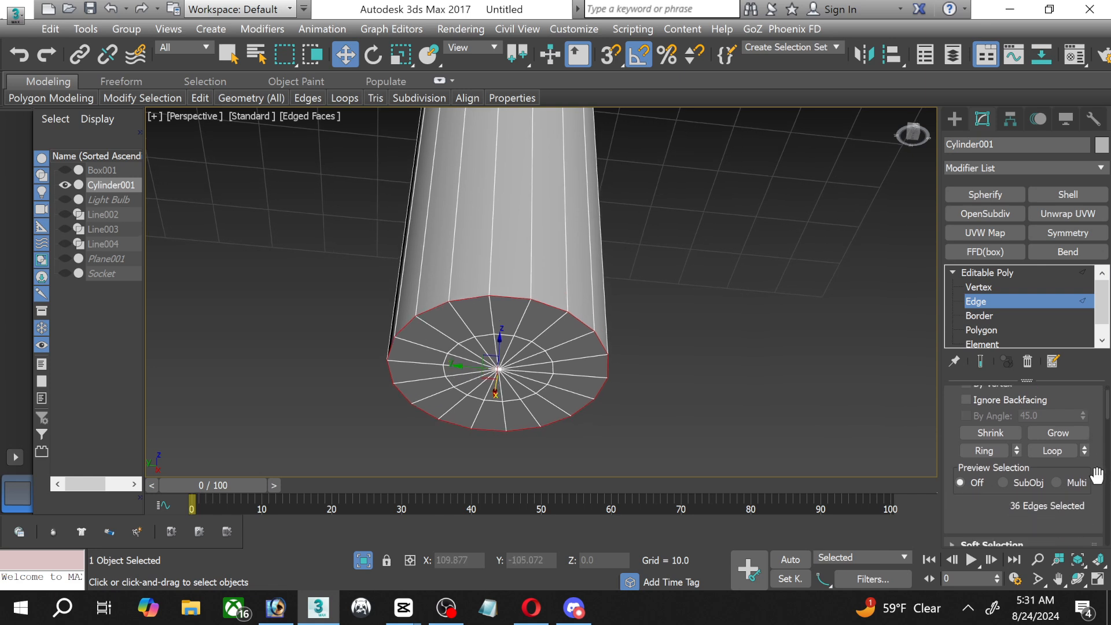
pyautogui.scroll(-1, 1097, 489)
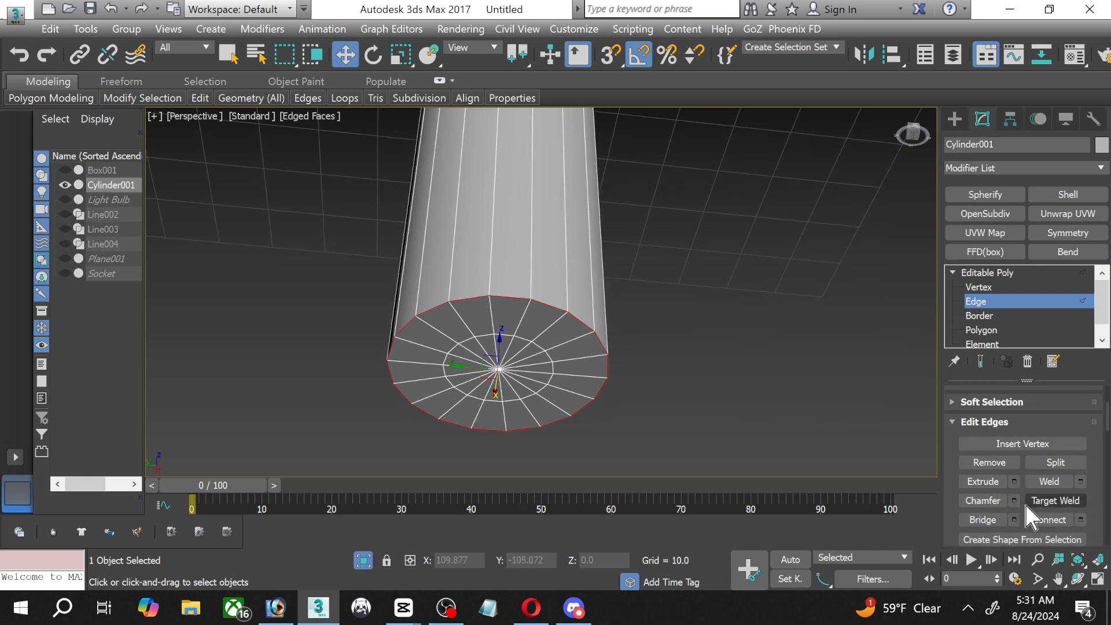
pyautogui.click(1014, 501)
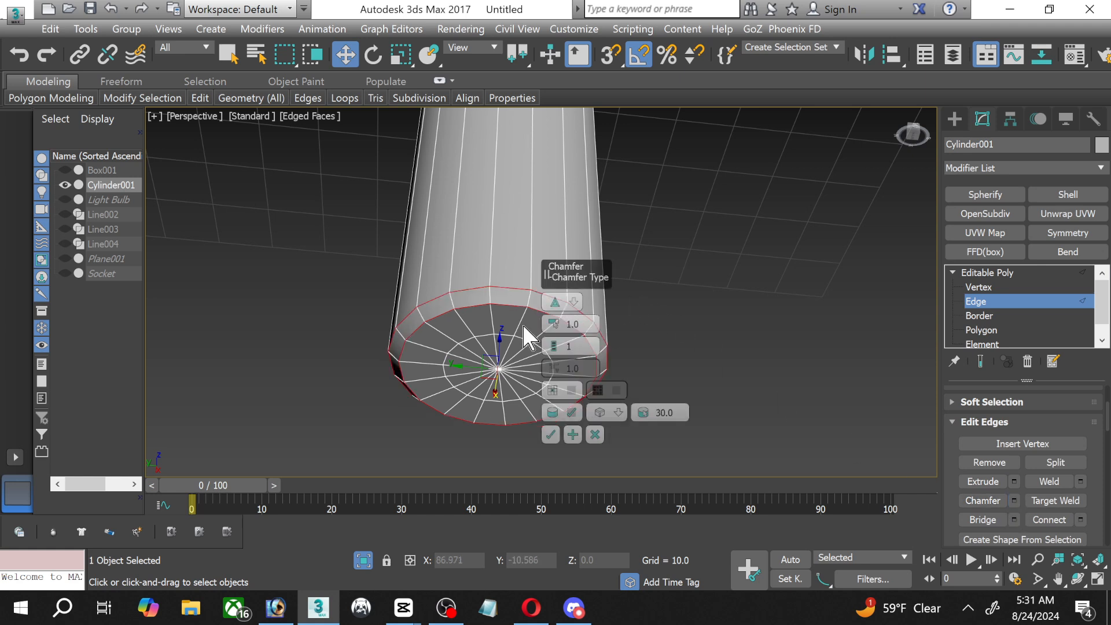
pyautogui.moveTo(558, 323); pyautogui.dragTo(565, 366)
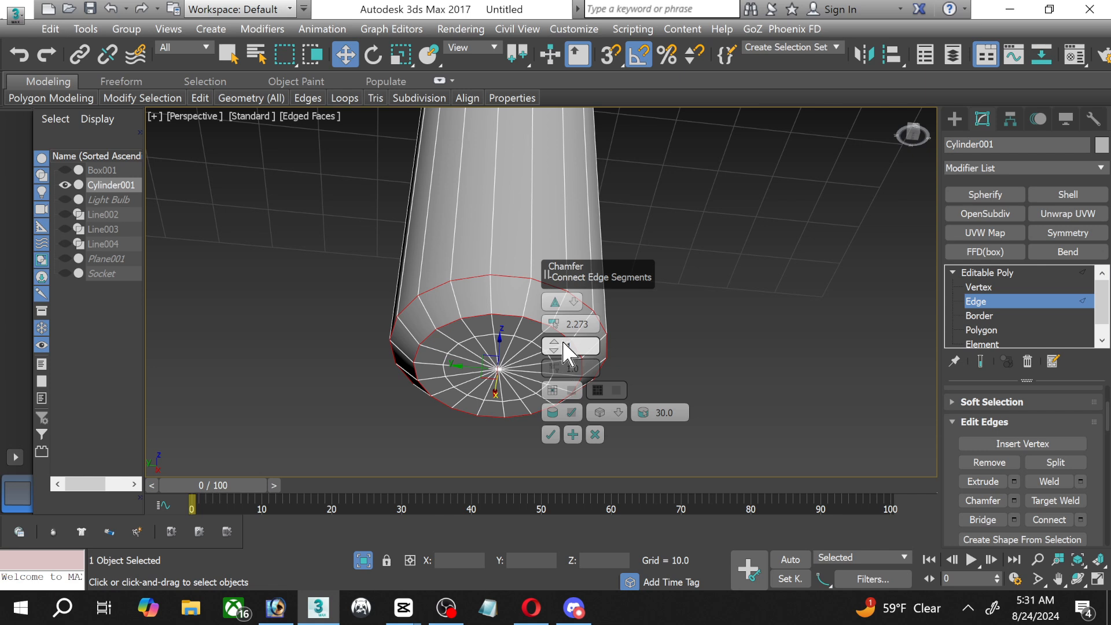
pyautogui.click(556, 342)
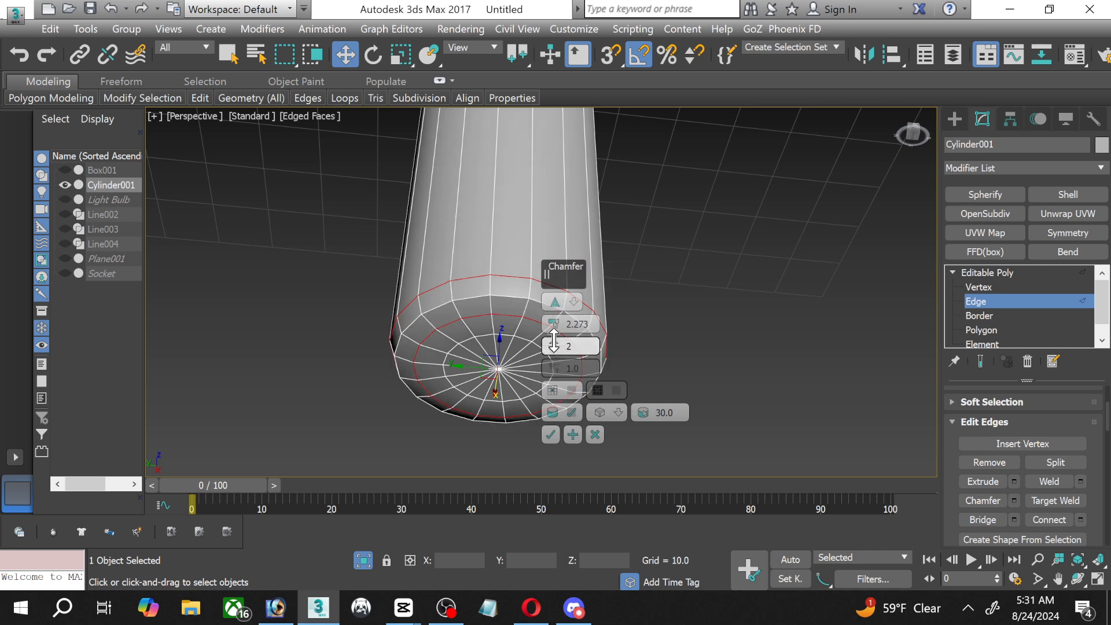
pyautogui.moveTo(555, 352); pyautogui.dragTo(555, 344)
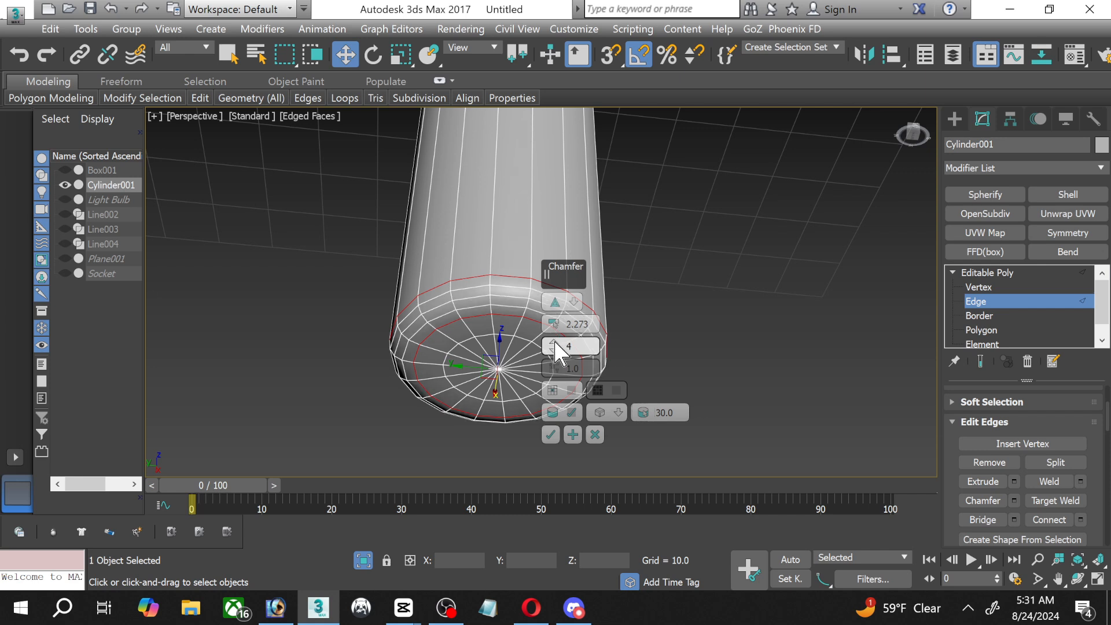
pyautogui.click(550, 435)
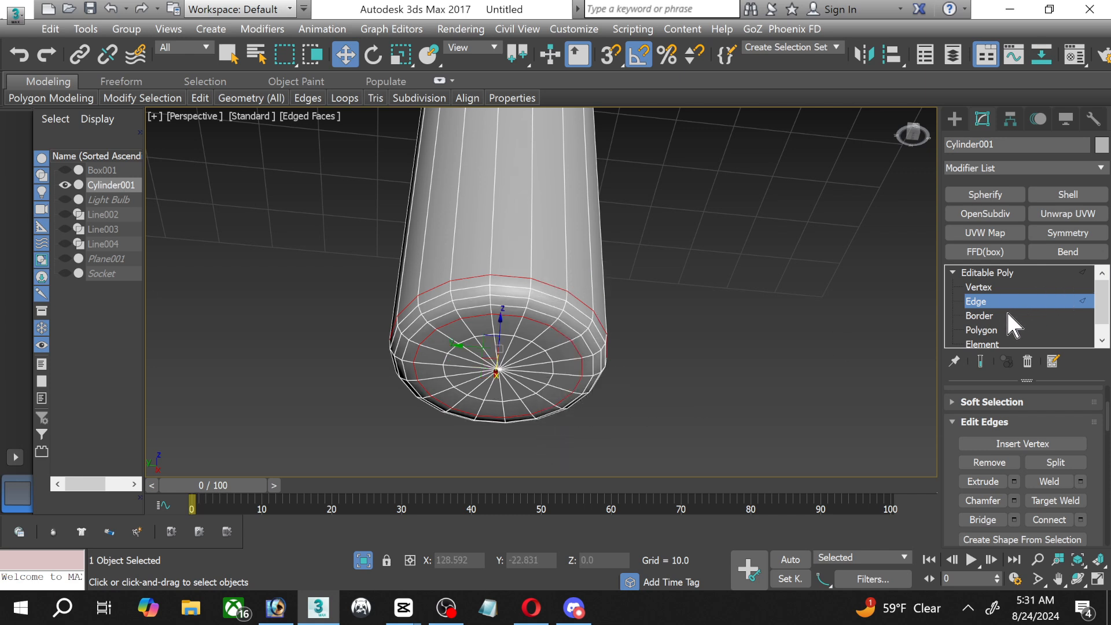
# Leave edge editing, reselect the cylinder and end isolation to show it inside the complete bulb.
pyautogui.click(994, 301)
pyautogui.click(631, 319)
pyautogui.click(576, 322)
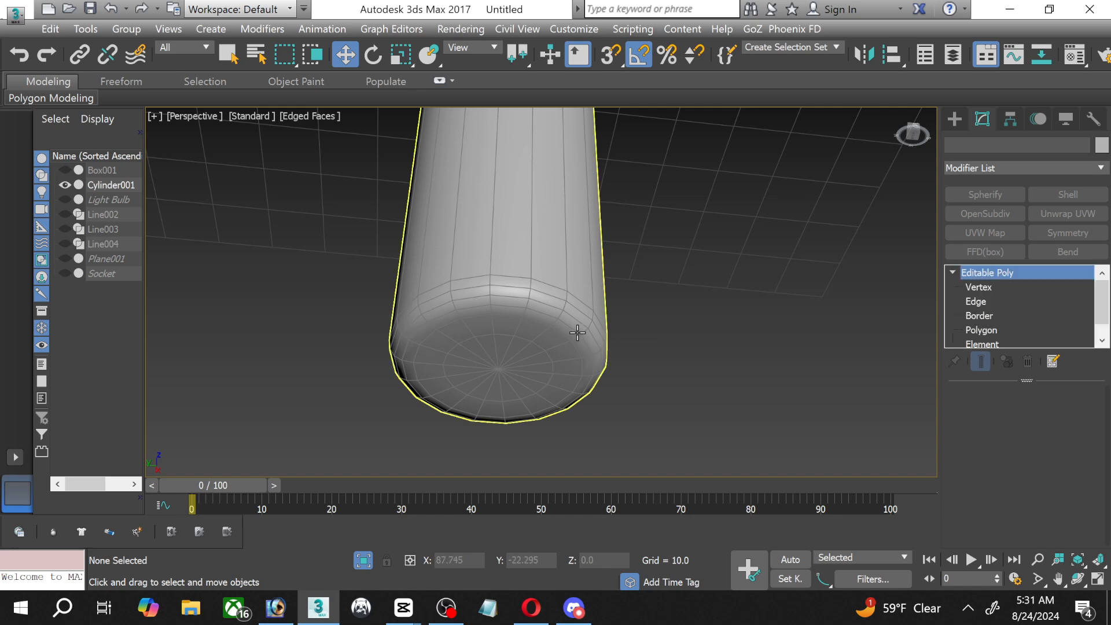
pyautogui.click(363, 560)
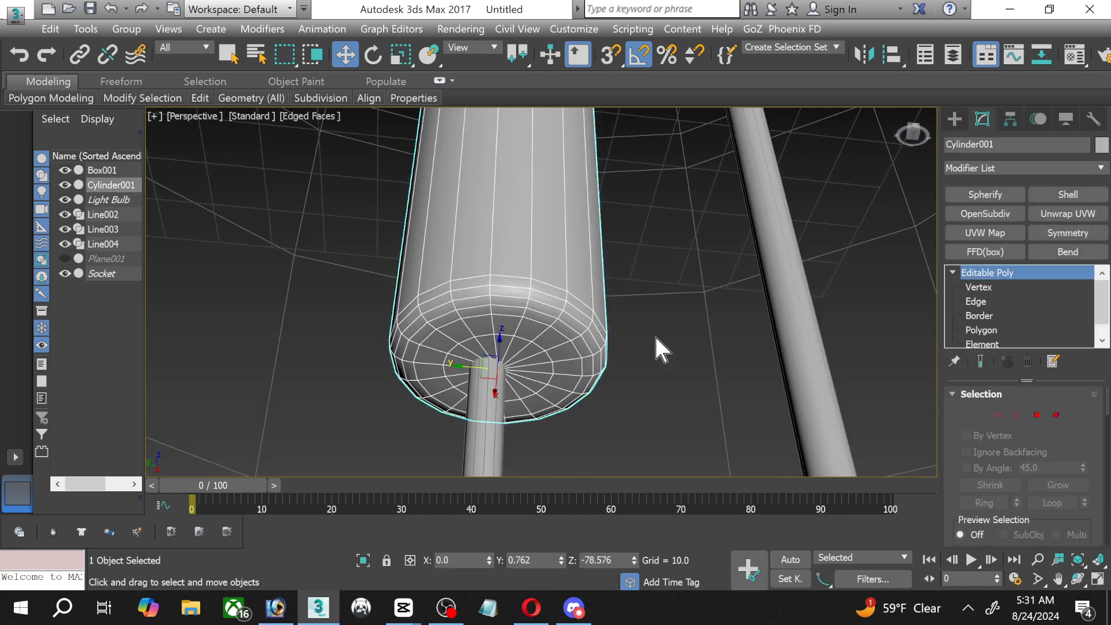
pyautogui.scroll(-5, 580, 274)
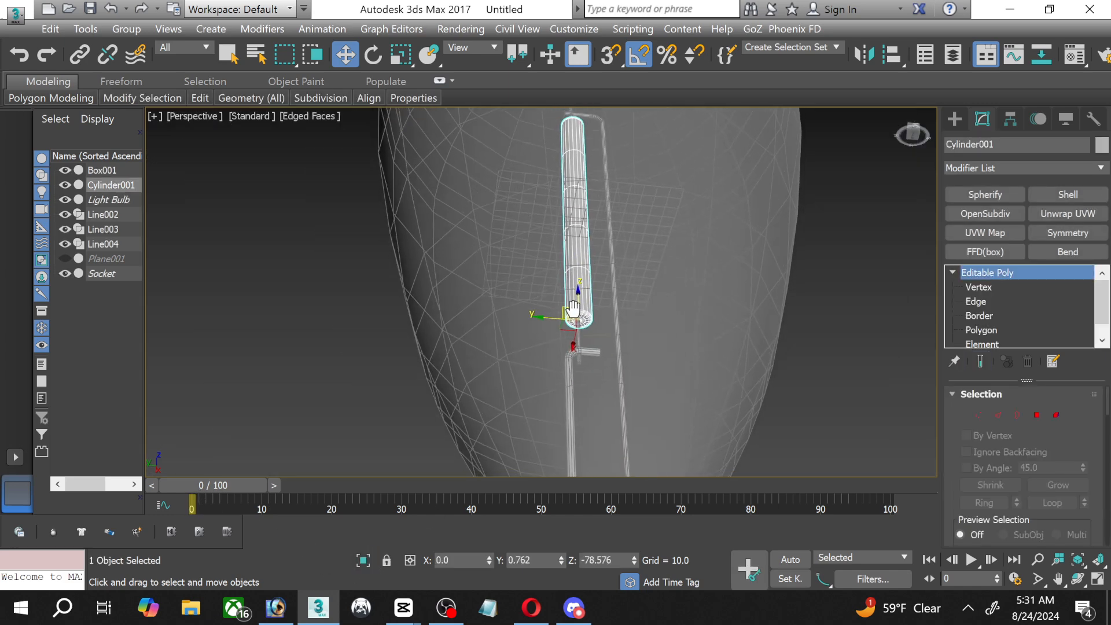
pyautogui.click(1077, 579)
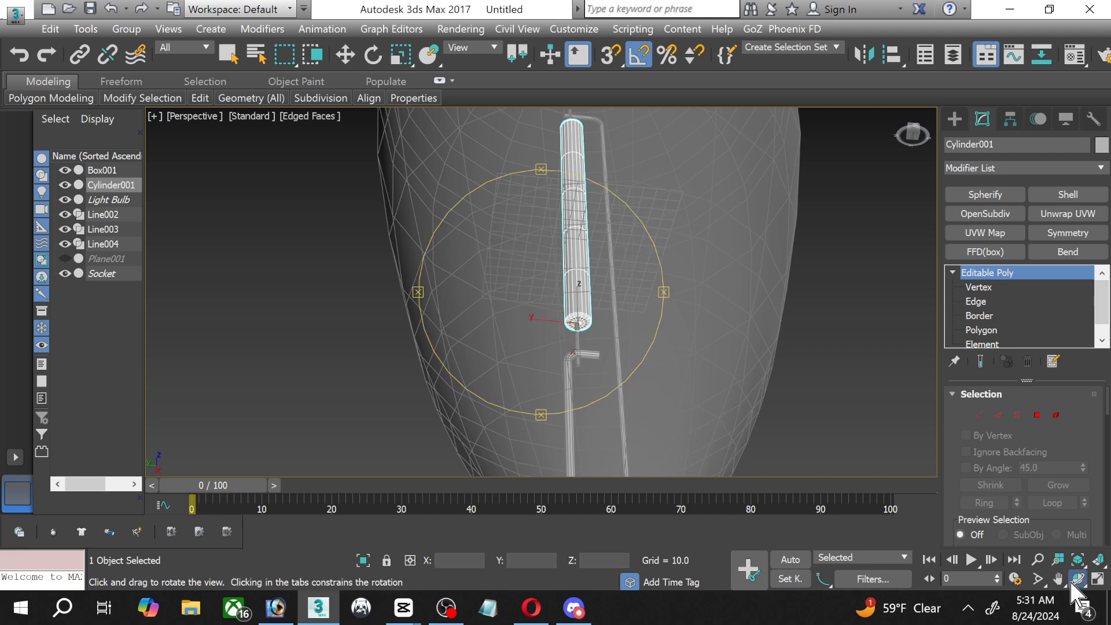
pyautogui.moveTo(554, 286); pyautogui.dragTo(509, 342)
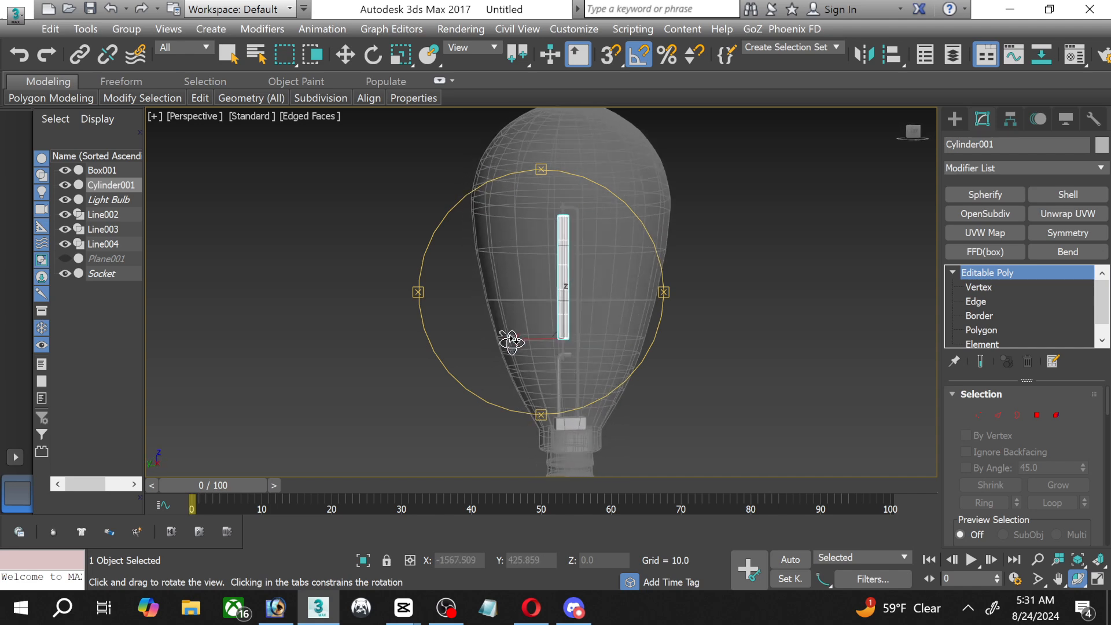
pyautogui.click(345, 55)
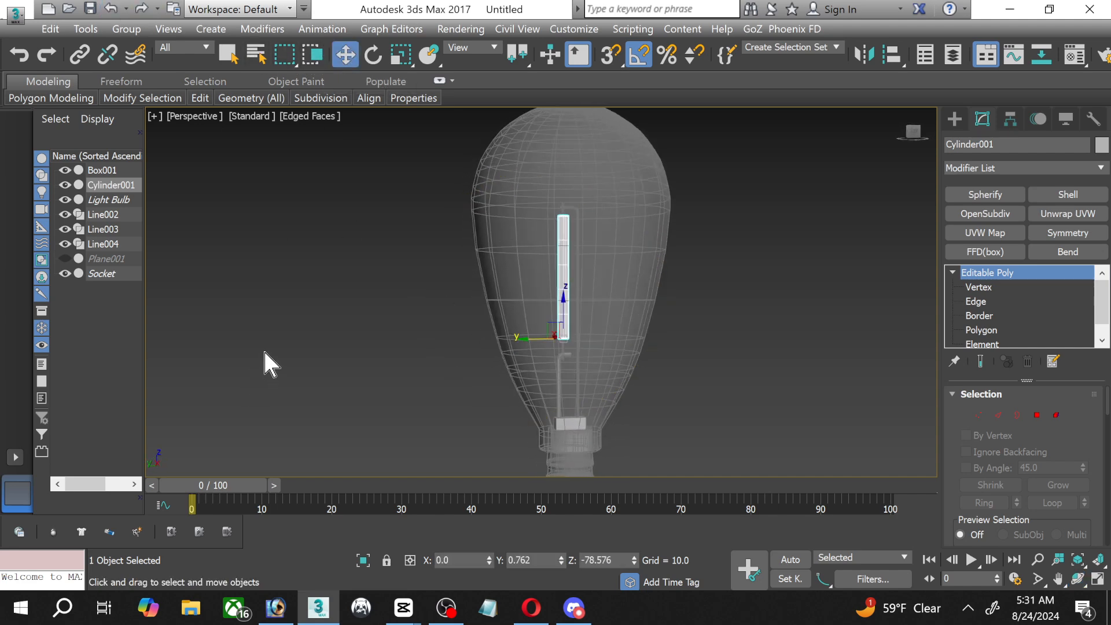
# Group Line002, Line003, Line004 and Cylinder001 inside the bulb under the name Guts.
pyautogui.click(294, 321)
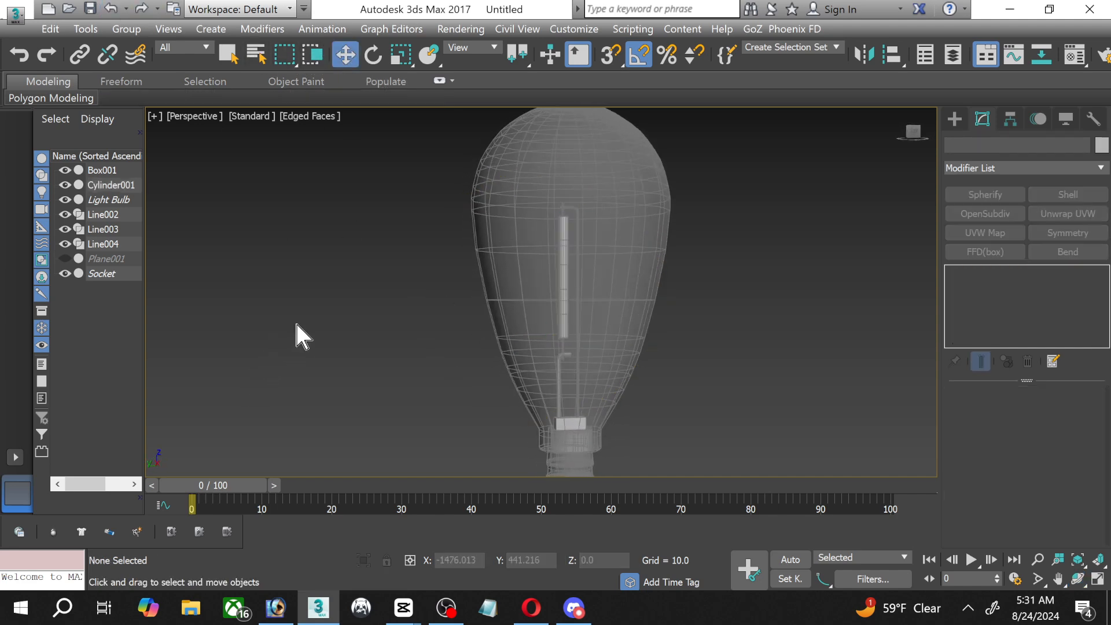
pyautogui.click(128, 214)
pyautogui.keyDown('ctrl'); pyautogui.click(116, 228); pyautogui.keyUp('ctrl')
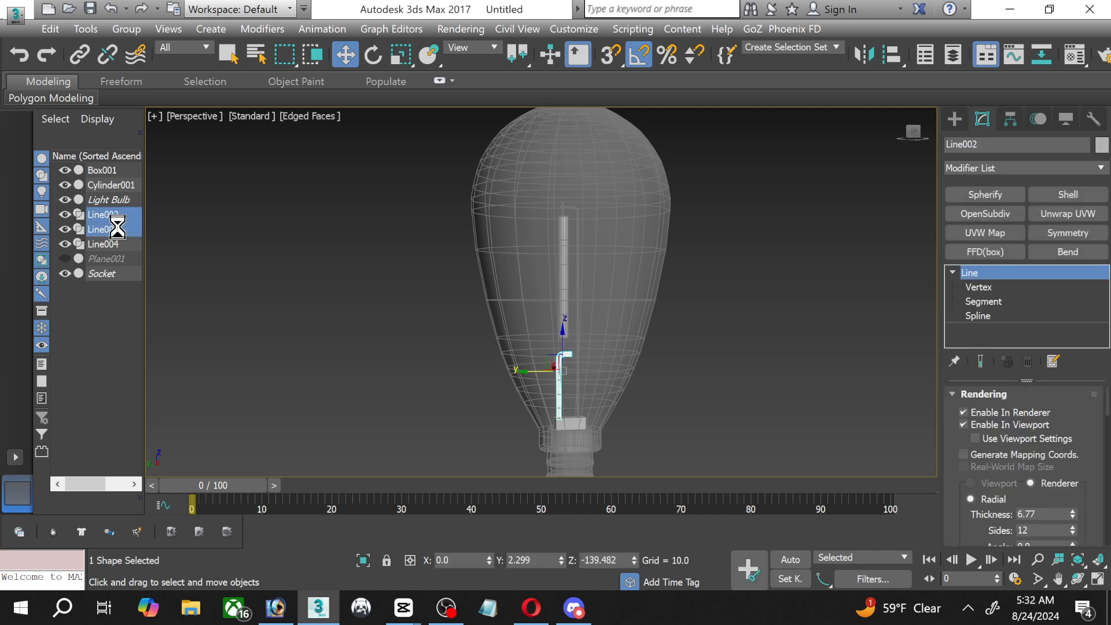
pyautogui.keyDown('ctrl'); pyautogui.click(110, 243); pyautogui.keyUp('ctrl')
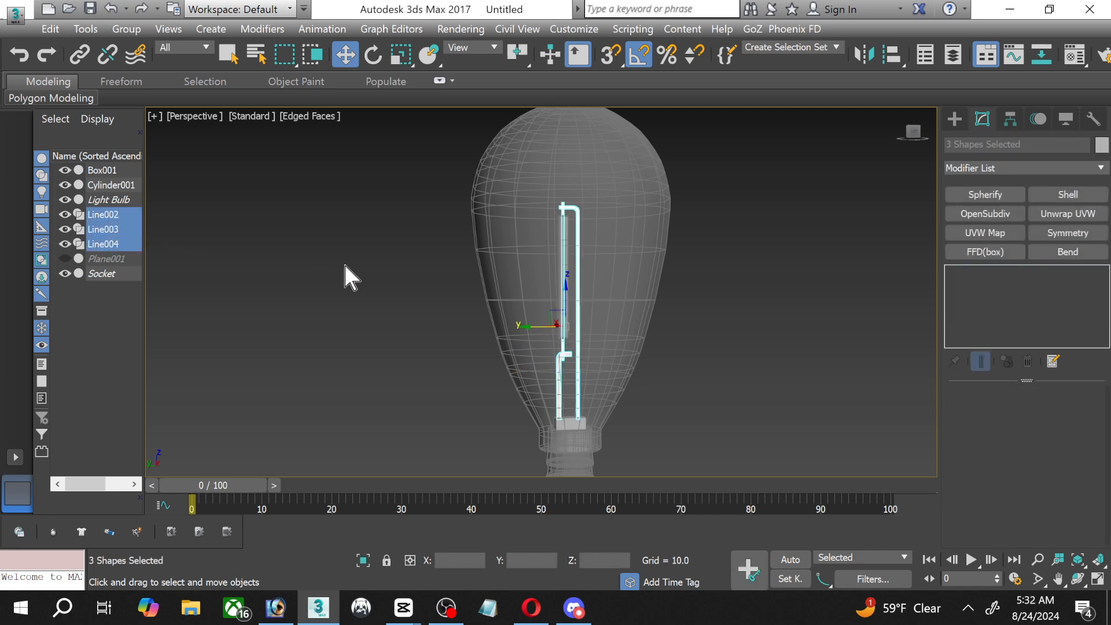
pyautogui.keyDown('ctrl'); pyautogui.click(123, 185); pyautogui.keyUp('ctrl')
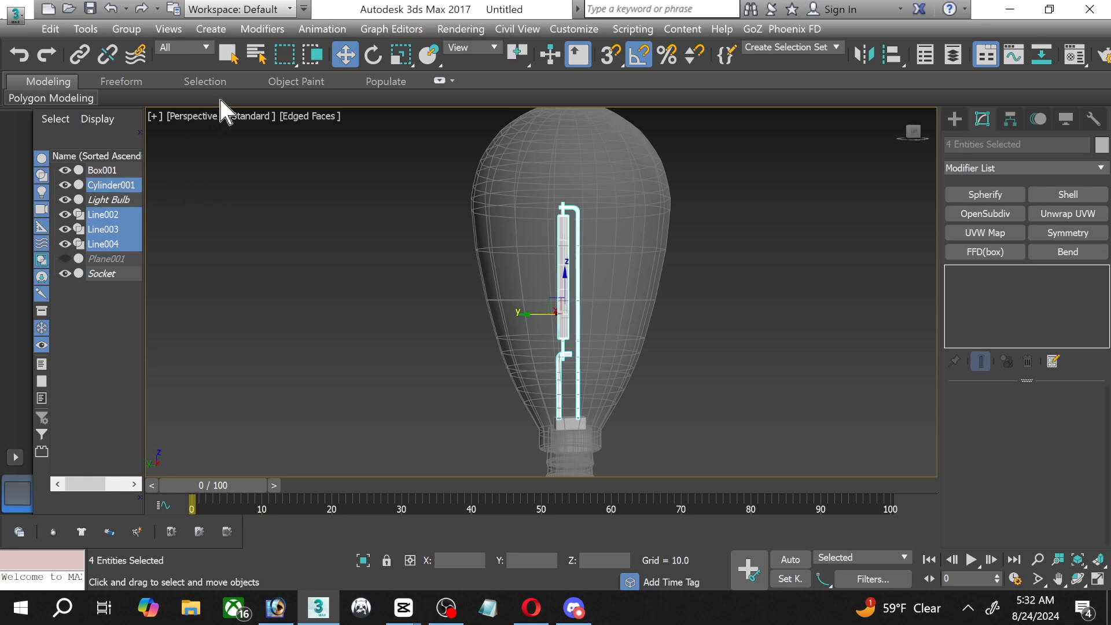
pyautogui.click(211, 28)
pyautogui.moveTo(126, 28)
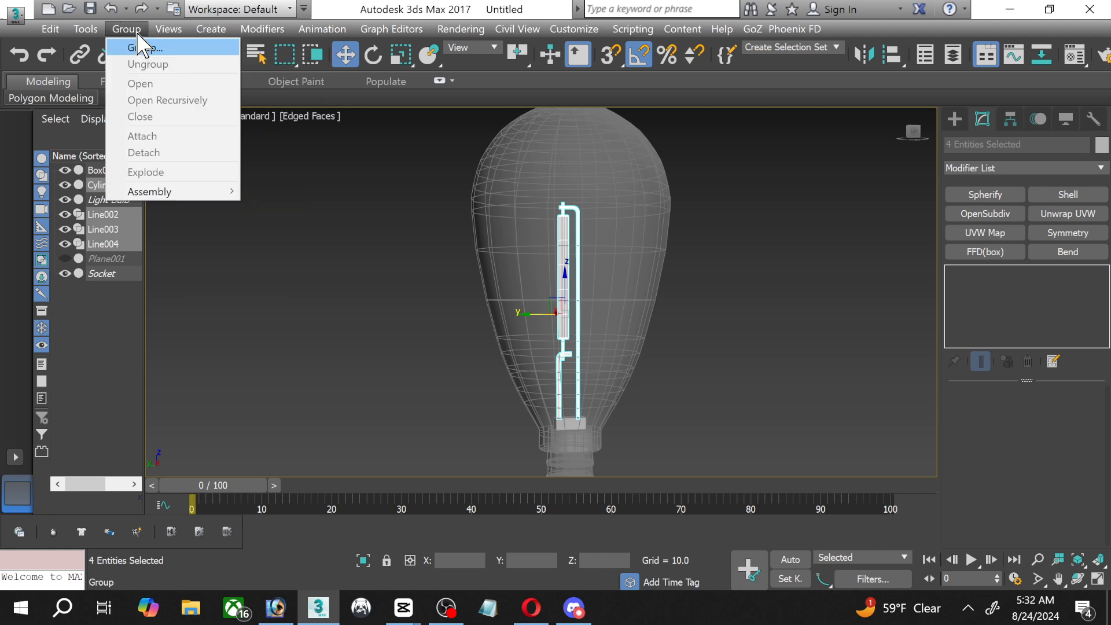
pyautogui.click(139, 48)
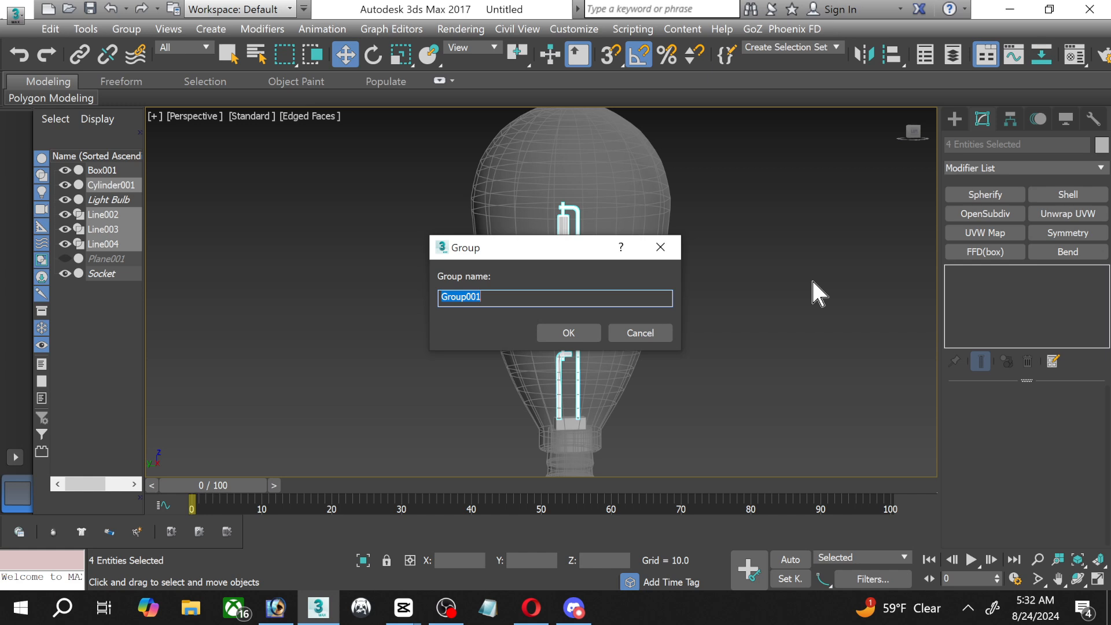
pyautogui.write('Guts')
pyautogui.click(556, 335)
pyautogui.click(350, 215)
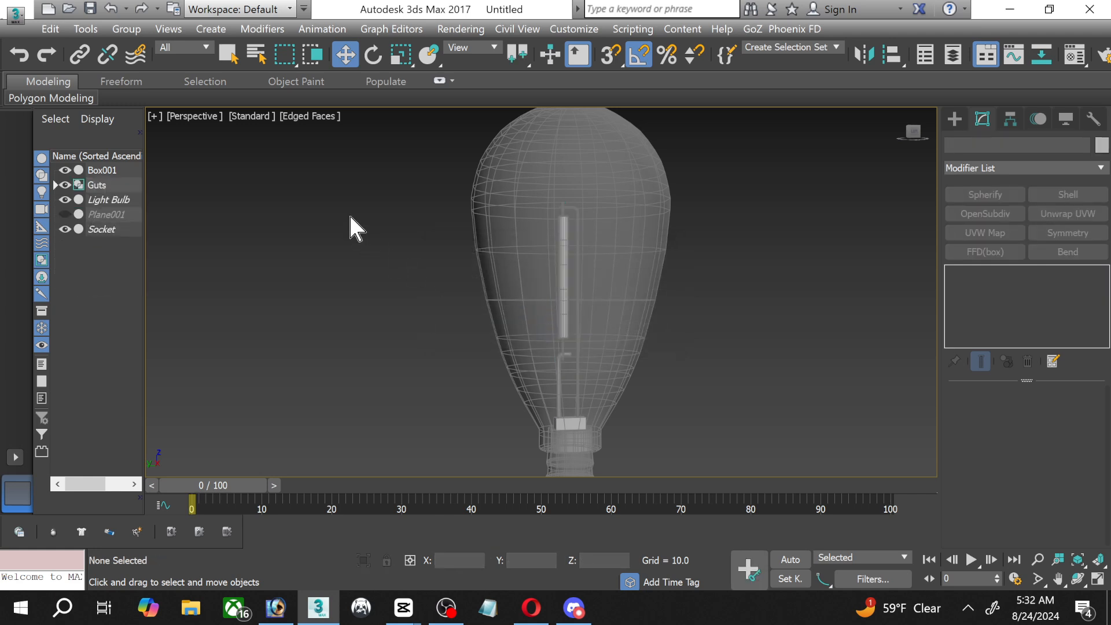
# Unfreeze all objects in the scene and leave polygon editing on the Light Bulb.
pyautogui.rightClick(592, 256)
pyautogui.click(634, 133)
pyautogui.rightClick(600, 263)
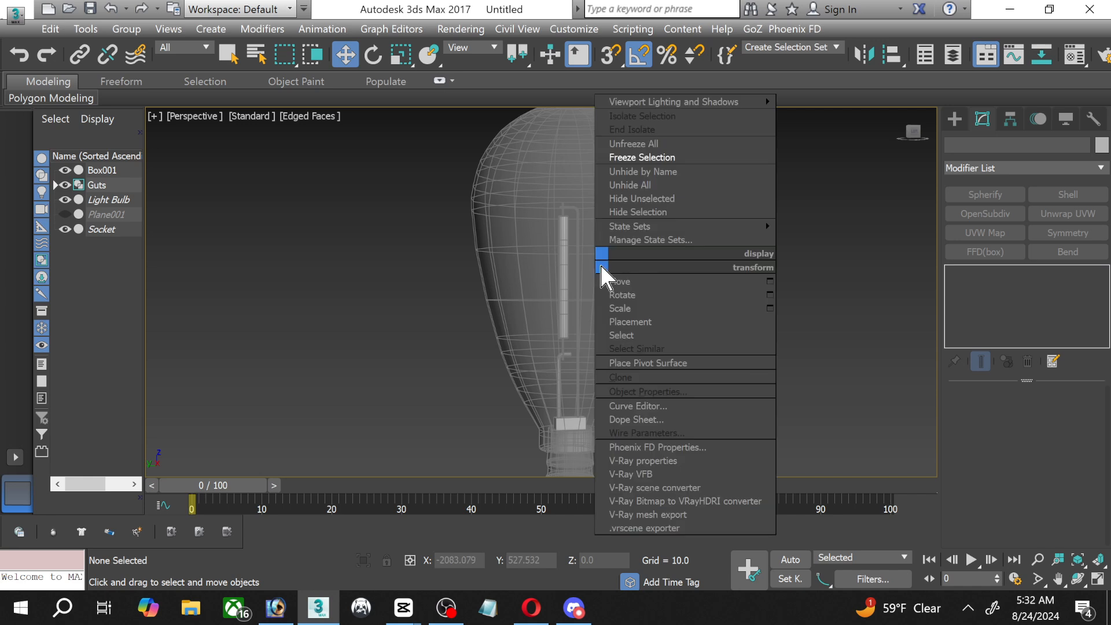
pyautogui.click(648, 144)
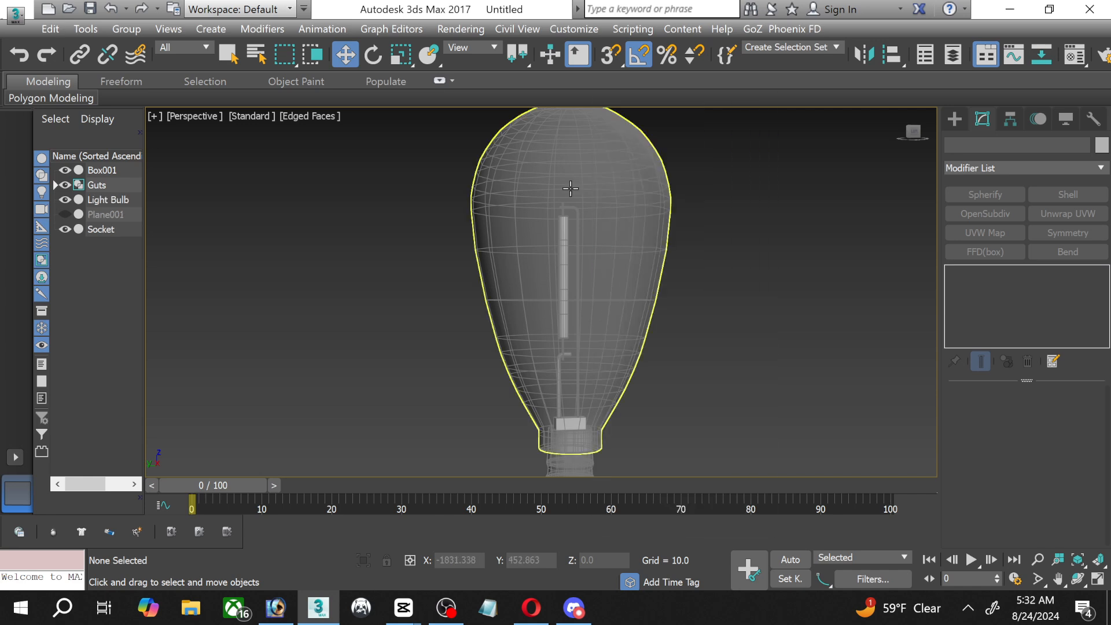
pyautogui.click(559, 194)
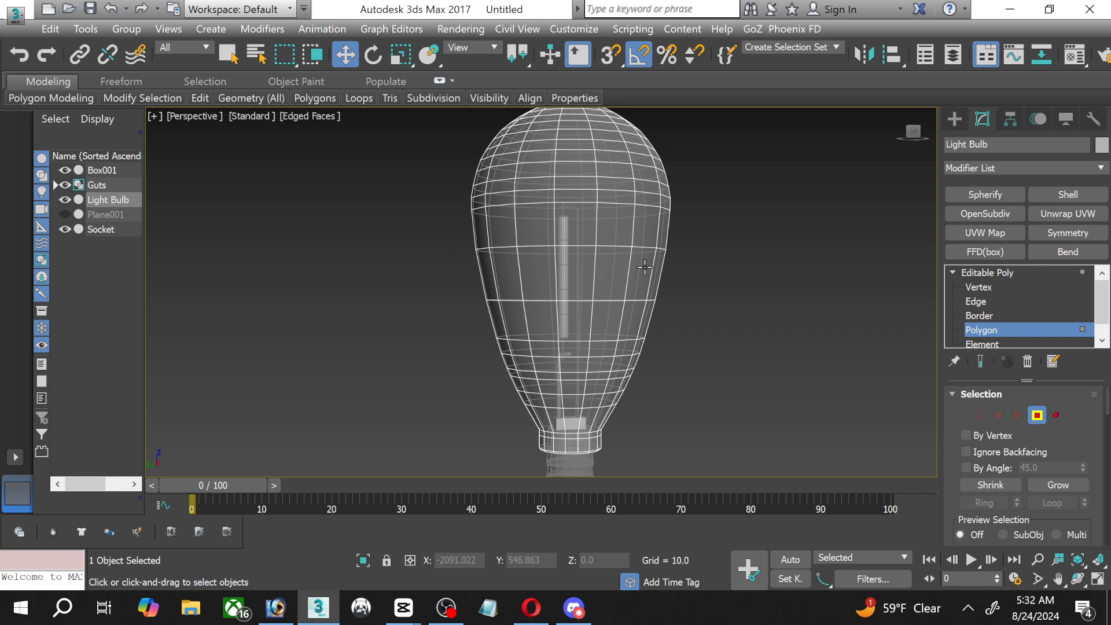
pyautogui.moveTo(643, 348); pyautogui.dragTo(659, 307, button='middle')
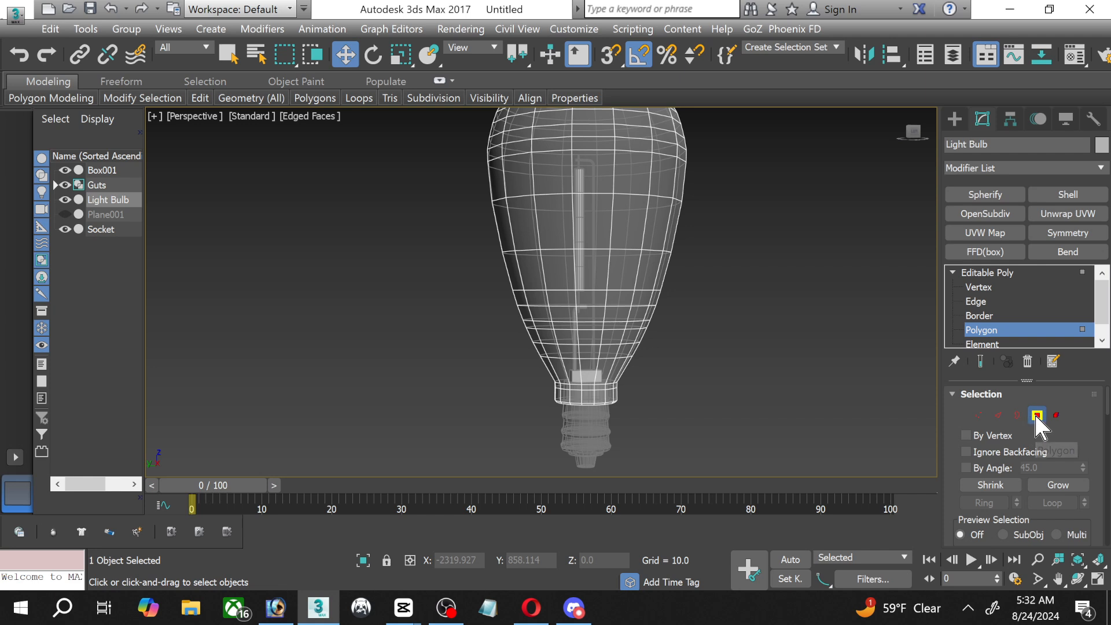
pyautogui.click(682, 390)
# Unhide the reference image Plane001 and show the whole bulb against it in a maximized Left view.
pyautogui.click(605, 427)
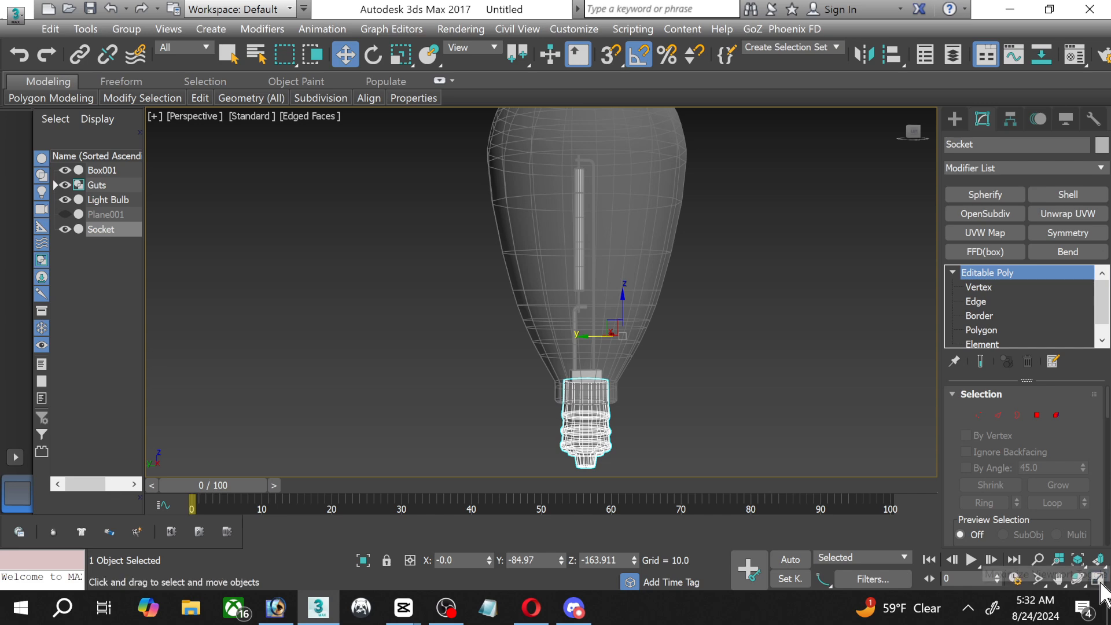
pyautogui.click(1099, 579)
pyautogui.rightClick(493, 435)
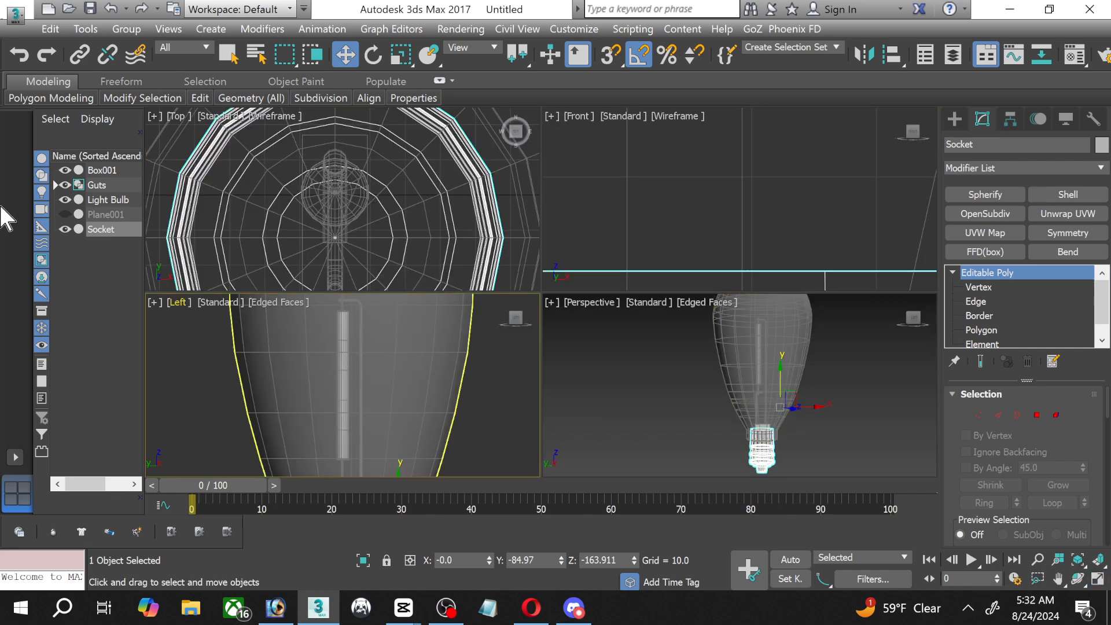
pyautogui.click(65, 215)
pyautogui.scroll(-5, 341, 393)
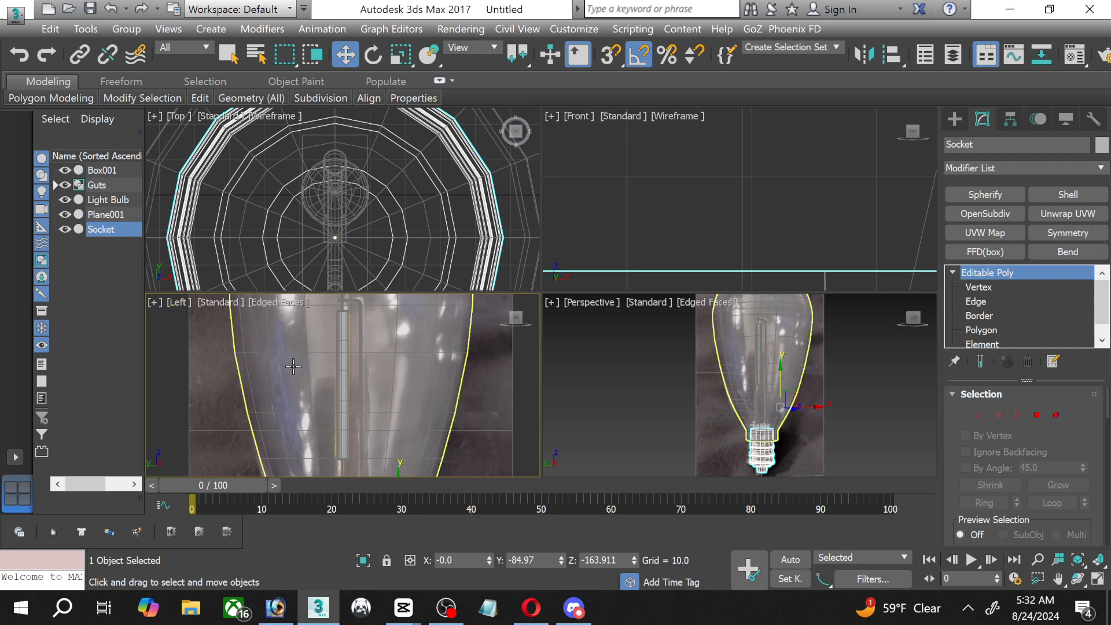
pyautogui.click(1098, 579)
pyautogui.moveTo(668, 350); pyautogui.dragTo(645, 250, button='middle')
pyautogui.scroll(2, 633, 235)
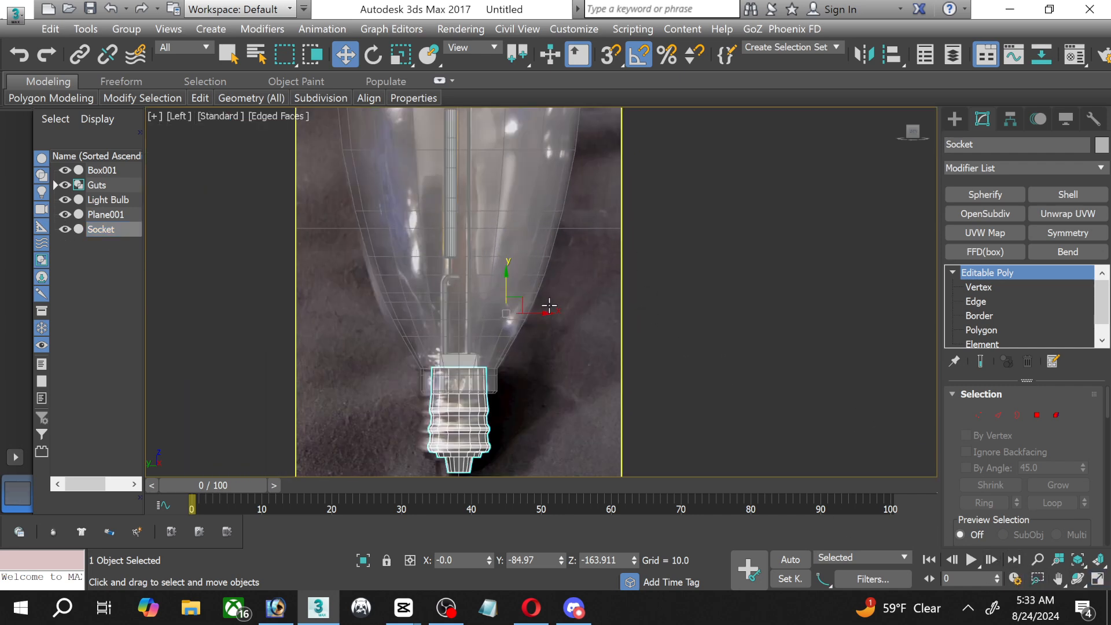
pyautogui.scroll(-2, 546, 307)
pyautogui.moveTo(548, 310); pyautogui.dragTo(553, 359, button='middle')
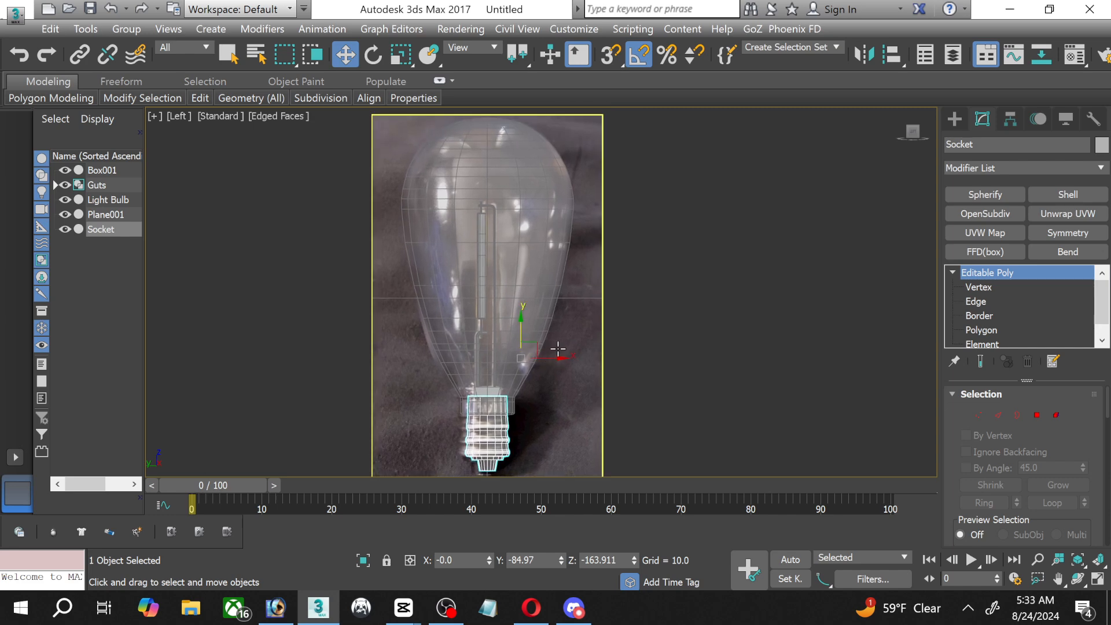
# Move the reference image plane horizontally about 464 units so it stands beside the bulb model.
pyautogui.click(596, 297)
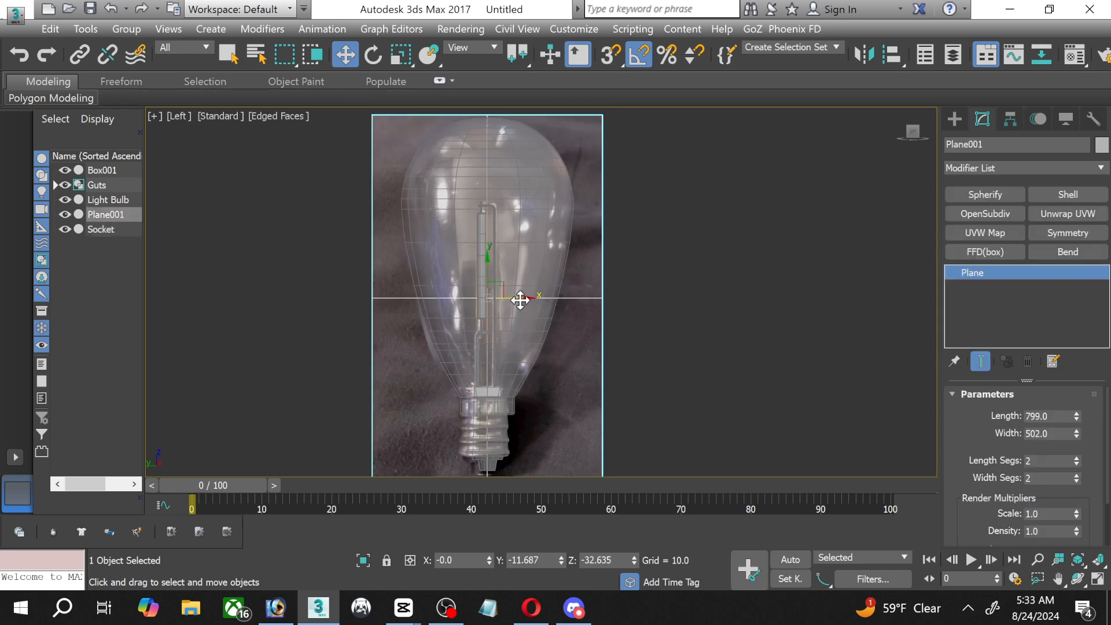
pyautogui.moveTo(520, 299); pyautogui.dragTo(307, 271)
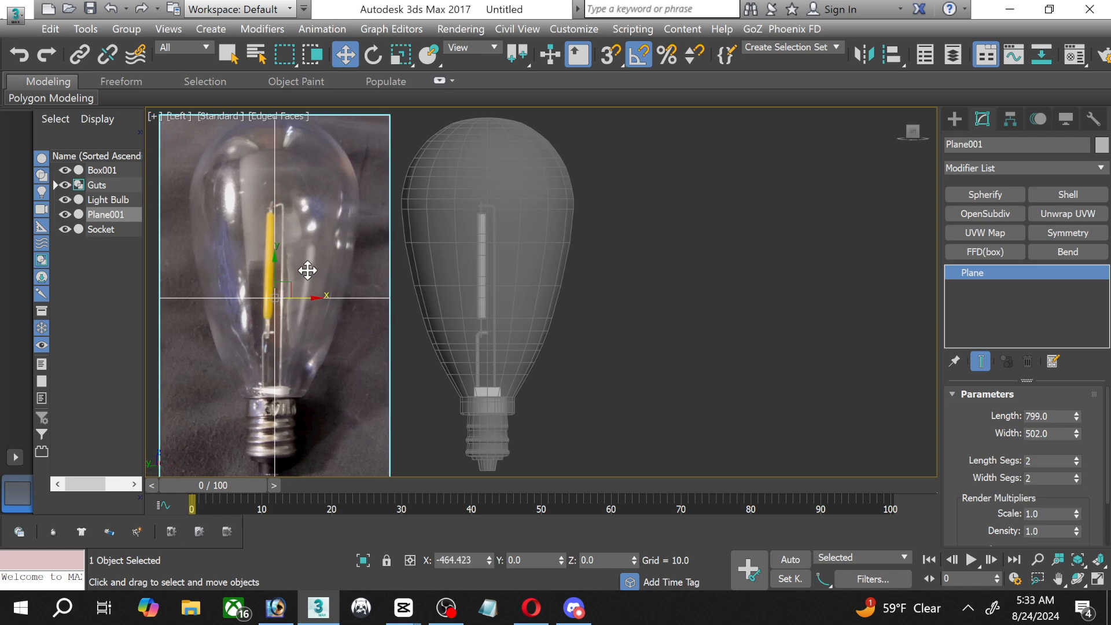
pyautogui.moveTo(347, 290); pyautogui.dragTo(416, 290, button='middle')
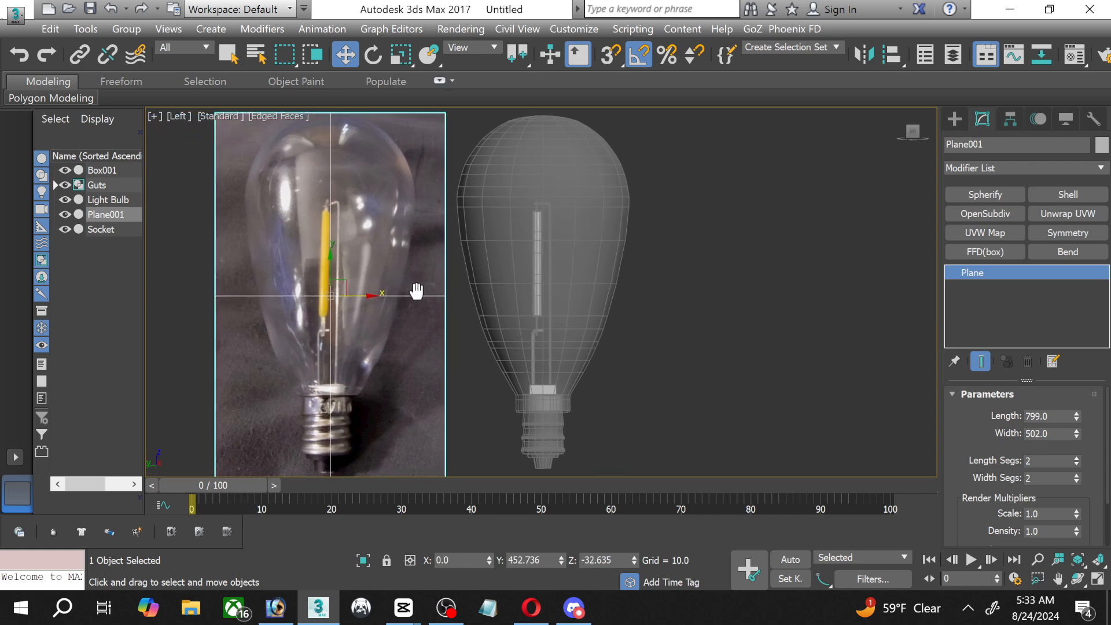
pyautogui.click(743, 286)
# Select the Socket and compare it up close with the metal screw base in the reference photo.
pyautogui.scroll(5, 635, 315)
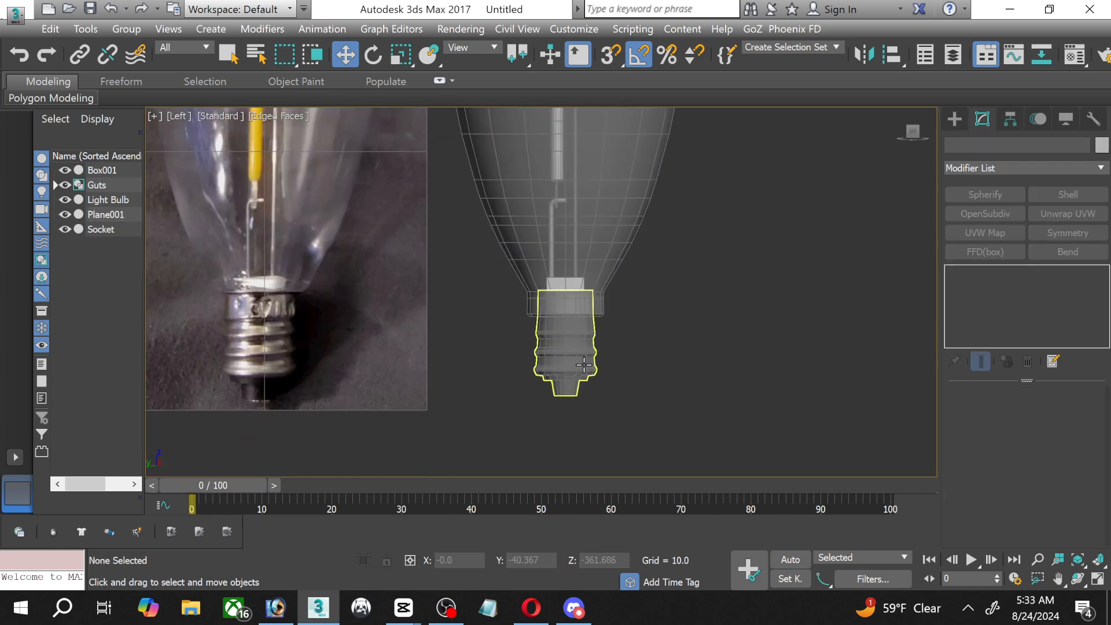
pyautogui.click(592, 368)
pyautogui.scroll(2, 594, 371)
pyautogui.moveTo(513, 353); pyautogui.dragTo(524, 377, button='middle')
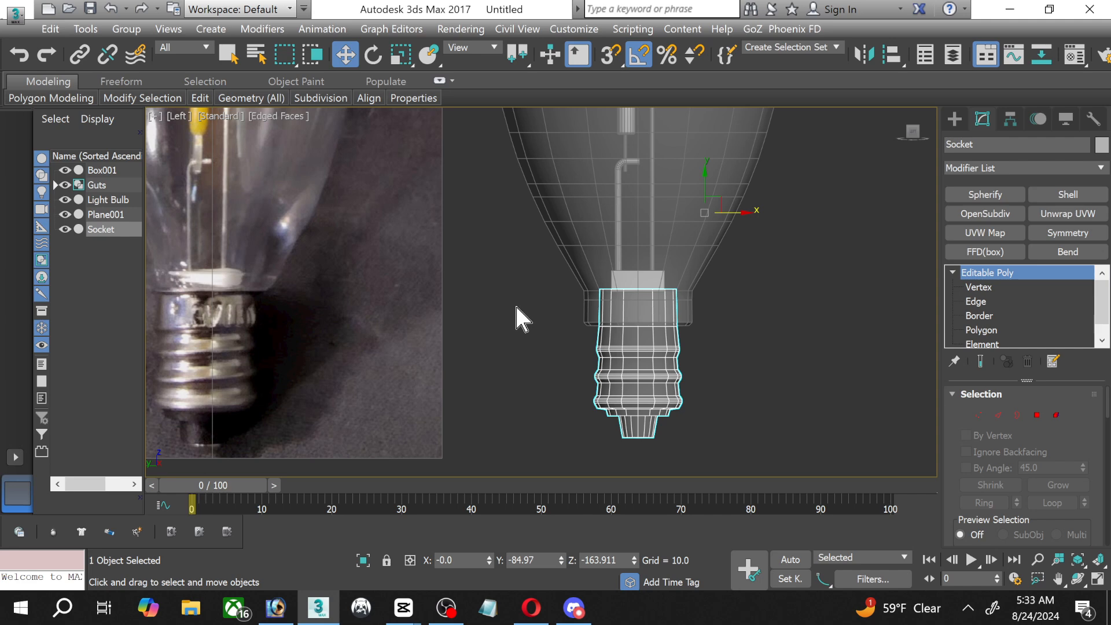
pyautogui.press('n')
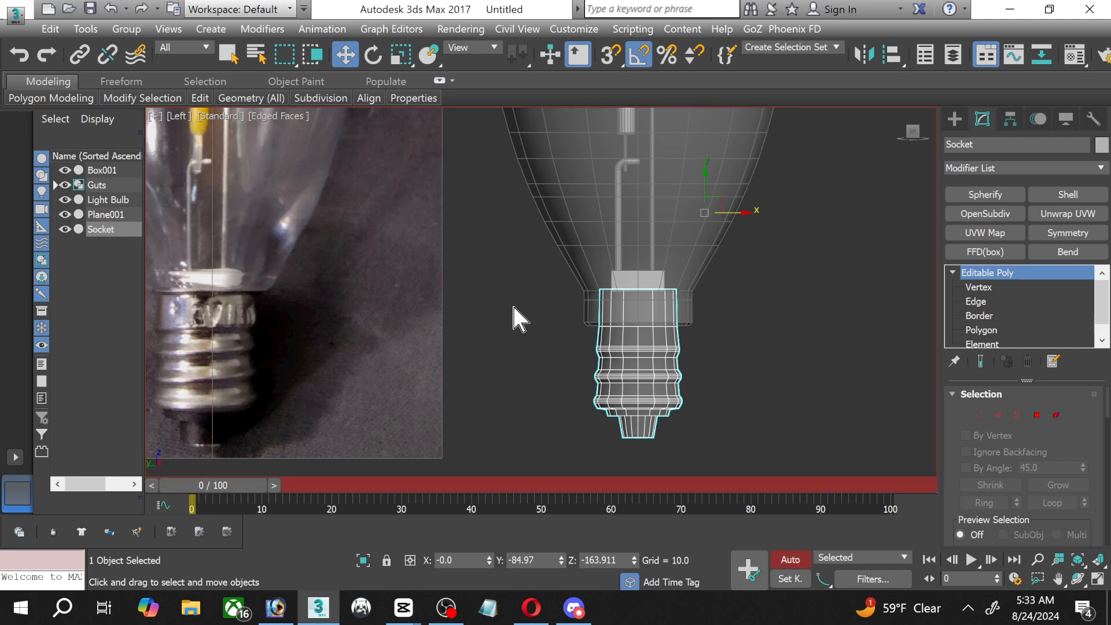
pyautogui.press('n')
# Open the Material Editor and name the third sample material Chrome.
pyautogui.press('m')
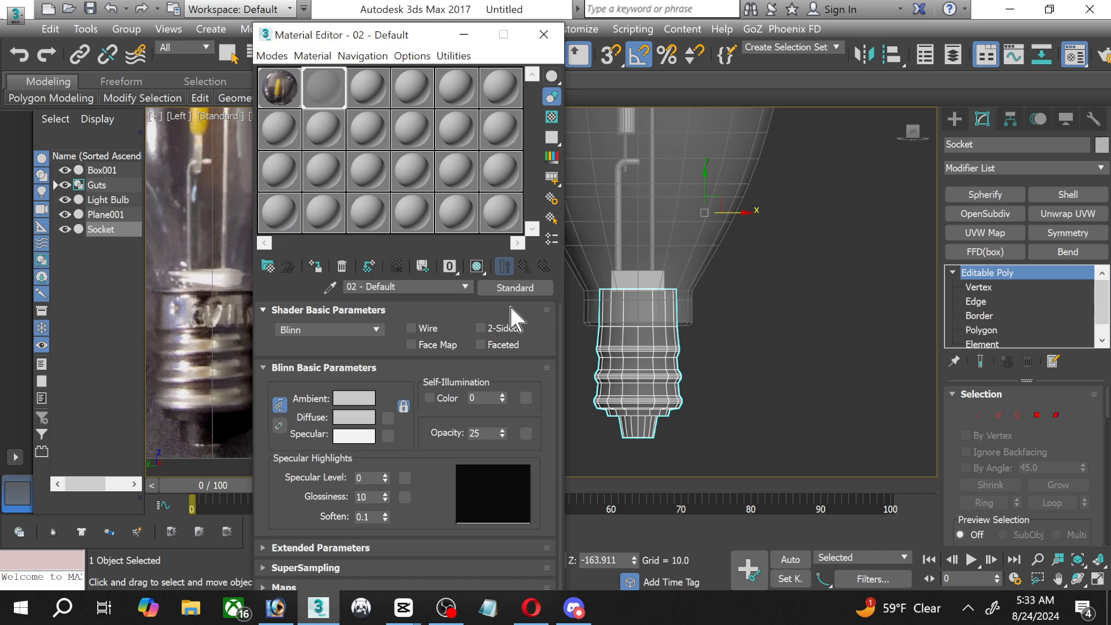
pyautogui.click(359, 95)
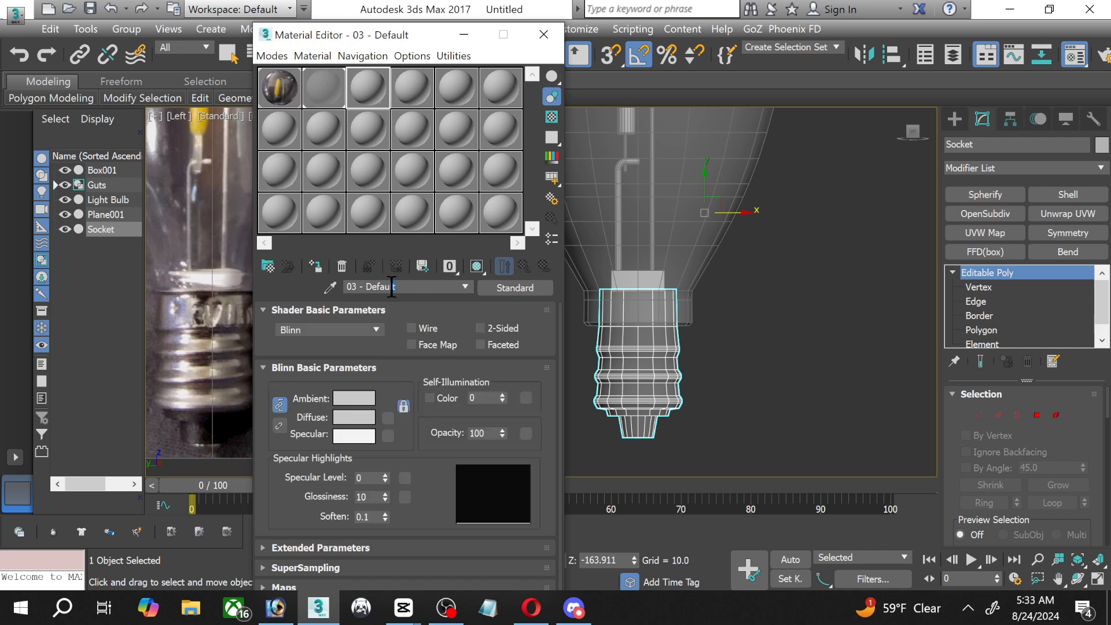
pyautogui.write('Chrome')
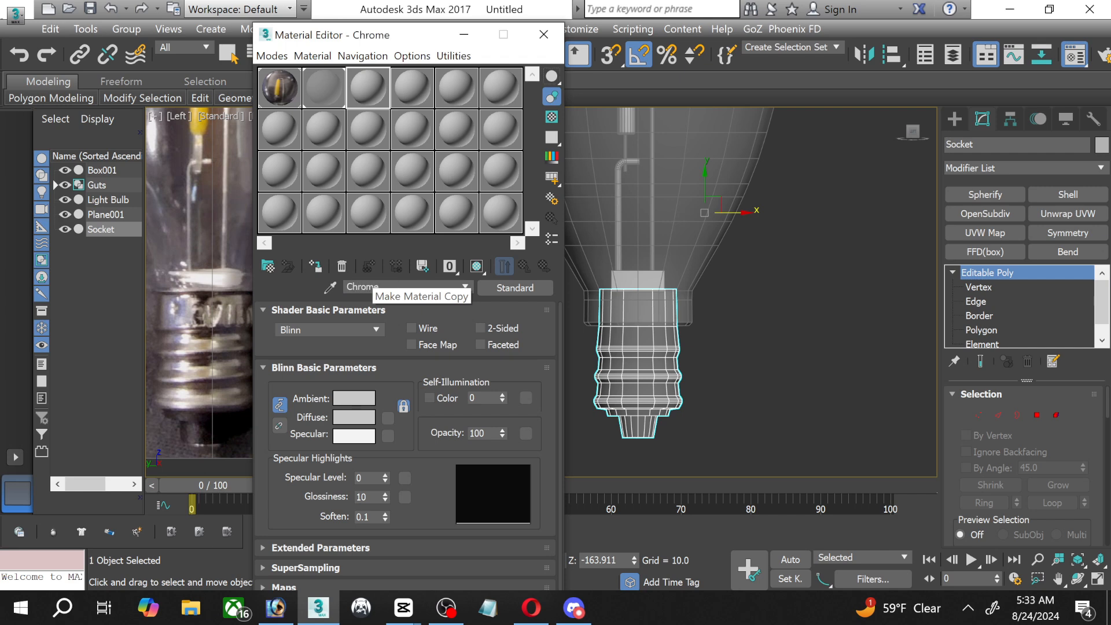
# Select the Light Bulb and rename the third sample material Transparent Plastic.
pyautogui.click(742, 211)
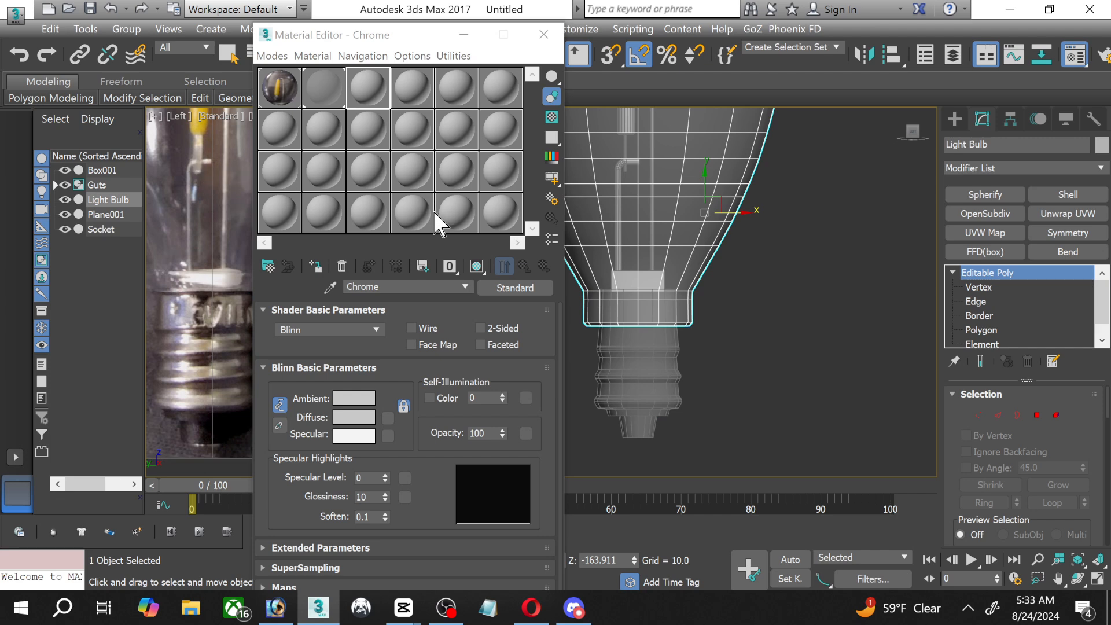
pyautogui.click(390, 281)
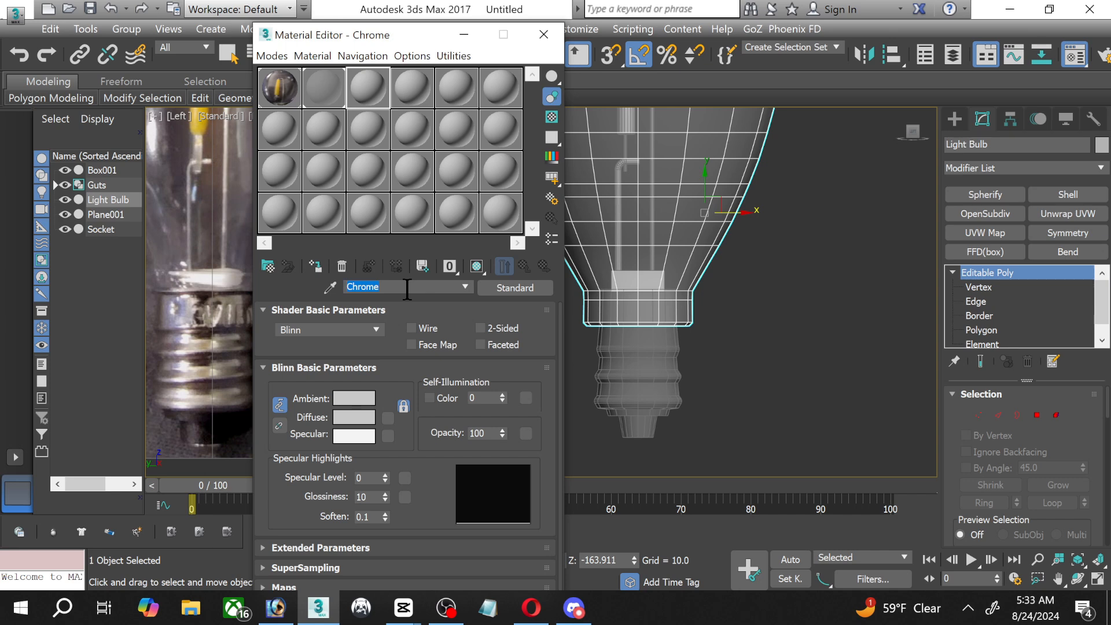
pyautogui.write('Ta')
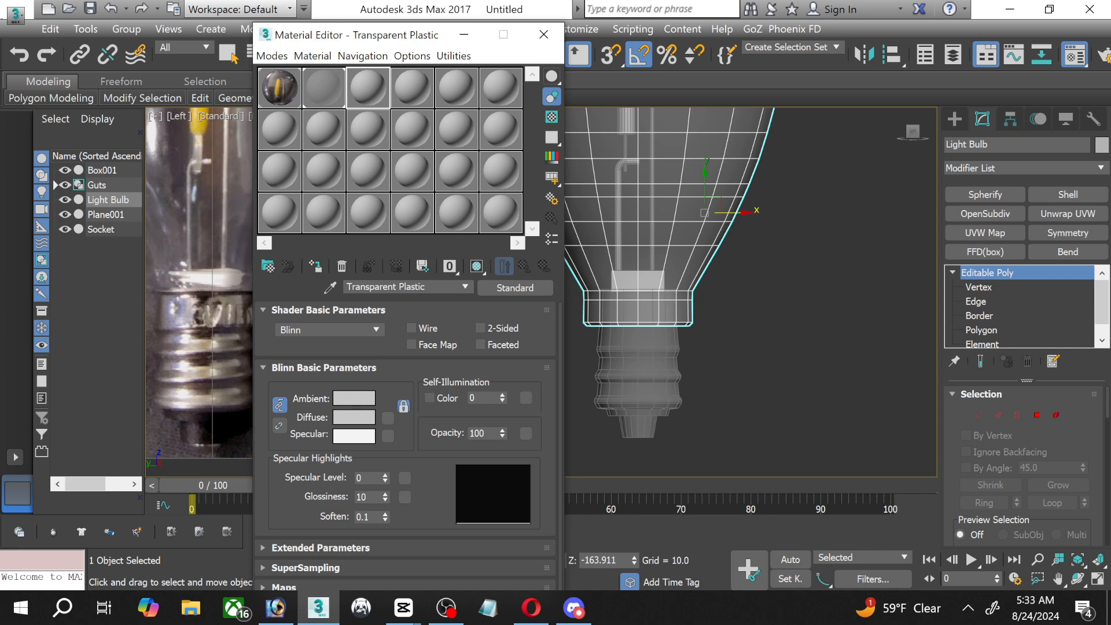
# Name the fourth sample material Chrome.
pyautogui.click(326, 88)
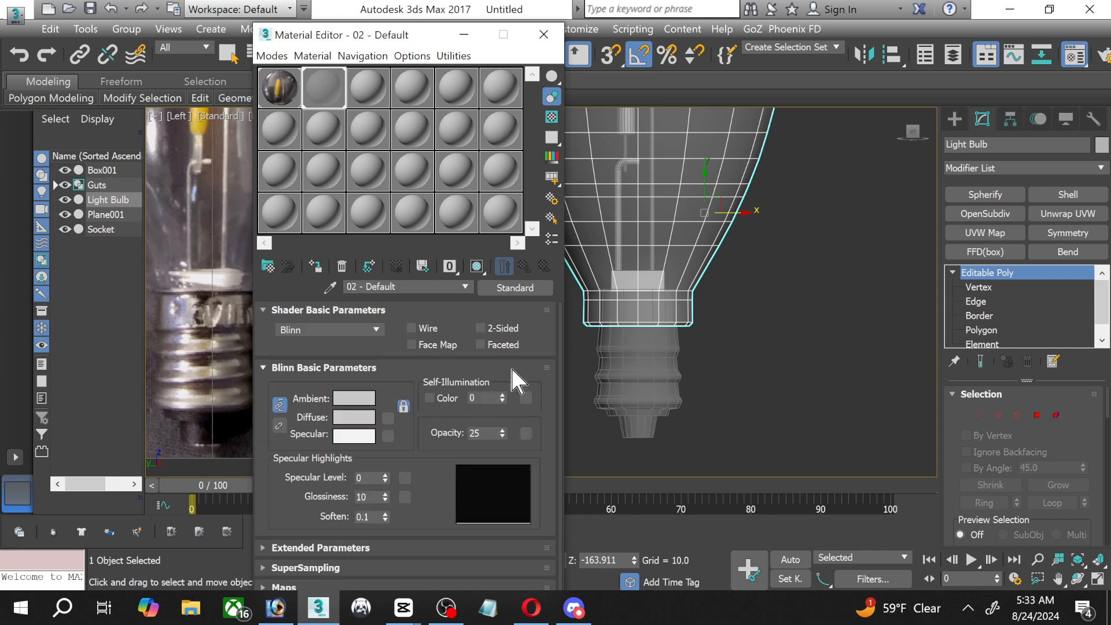
pyautogui.click(368, 95)
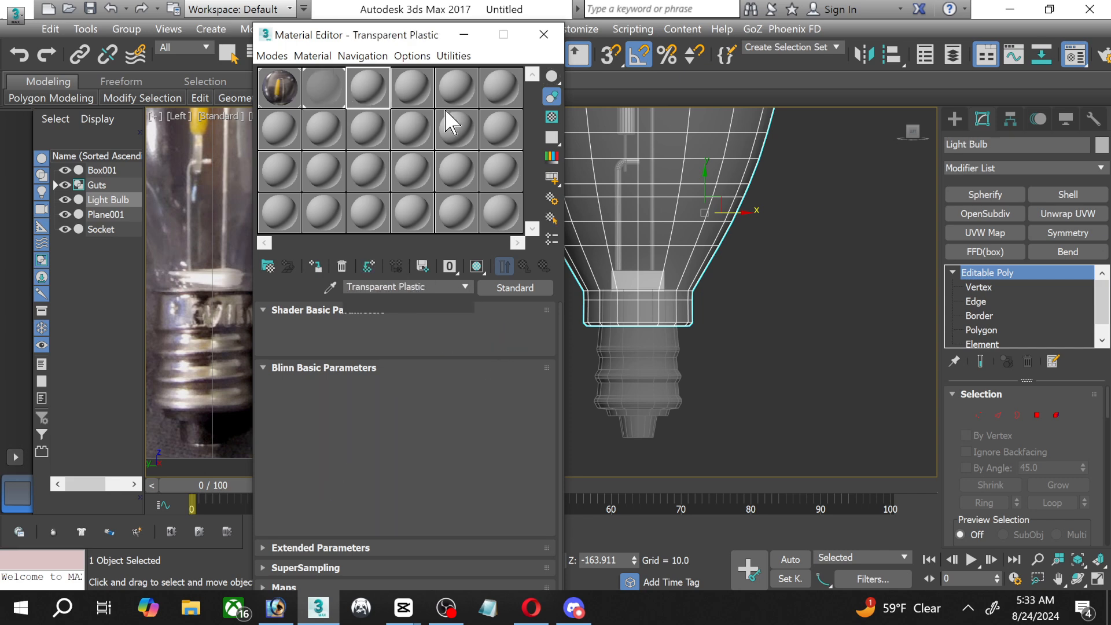
pyautogui.click(415, 87)
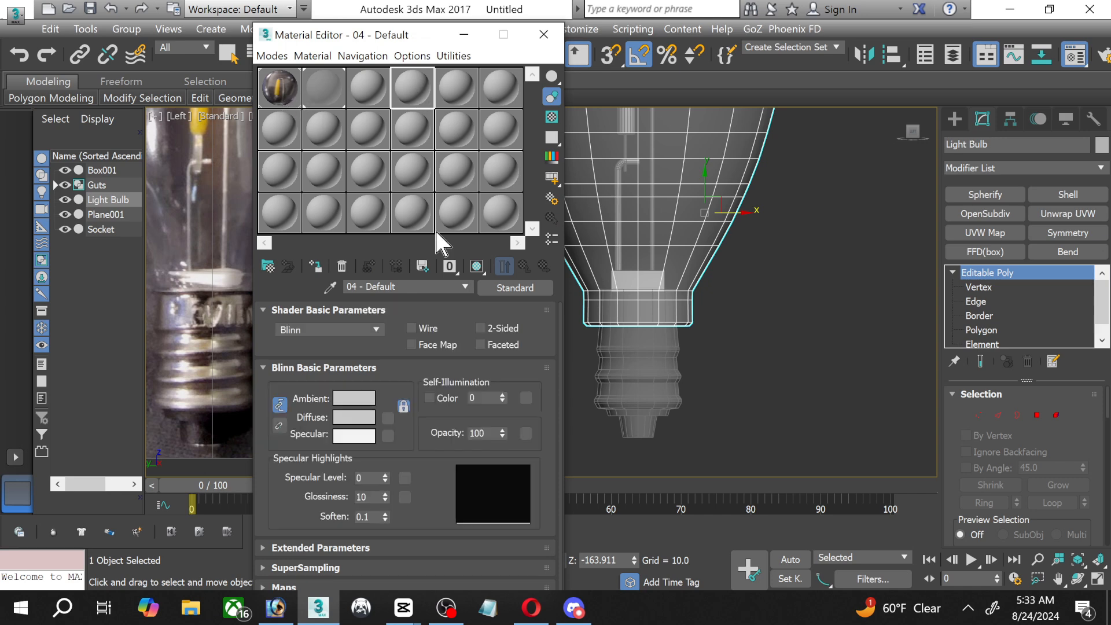
pyautogui.click(398, 286)
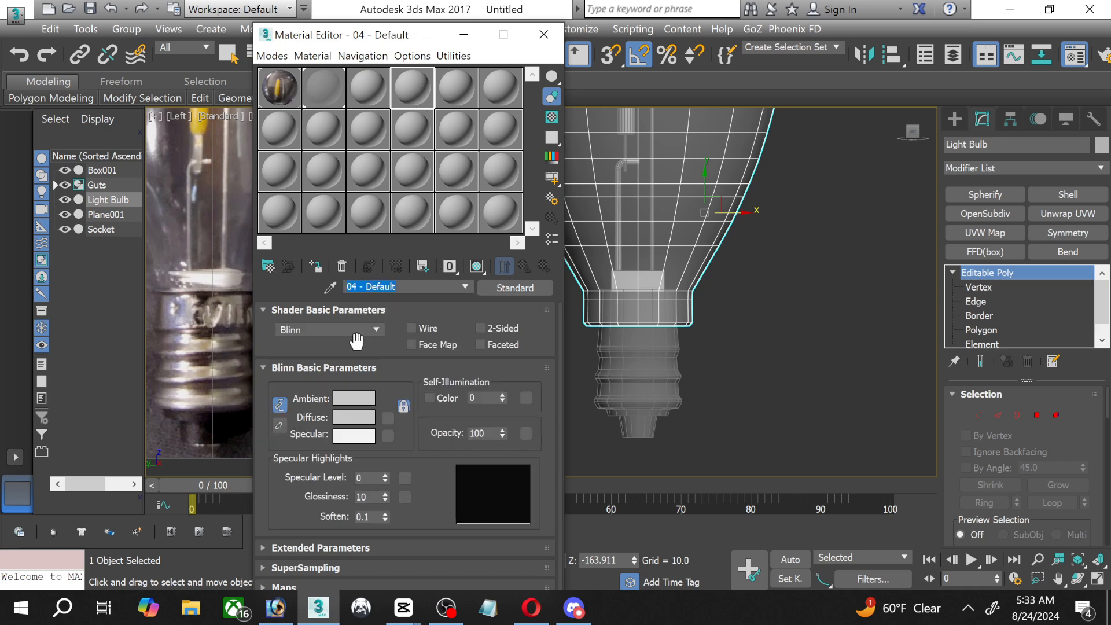
pyautogui.write('Chrome')
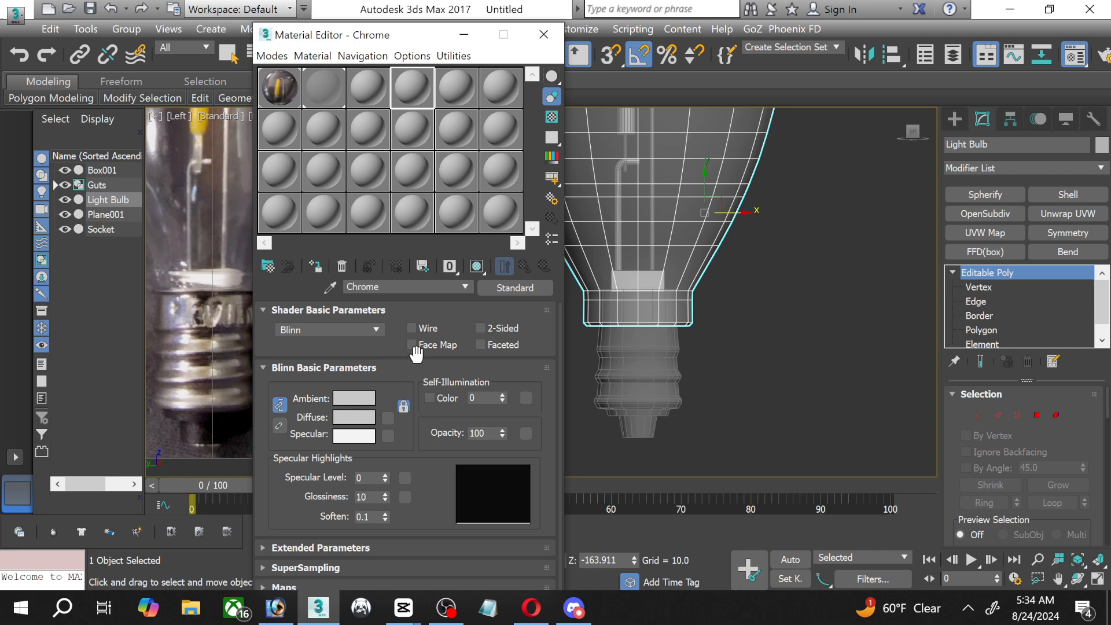
# Load the Product Rendering_2023 render preset with all its categories in Render Setup, switching the renderer to V-Ray Adv 3.40.01.
pyautogui.click(543, 34)
pyautogui.click(461, 28)
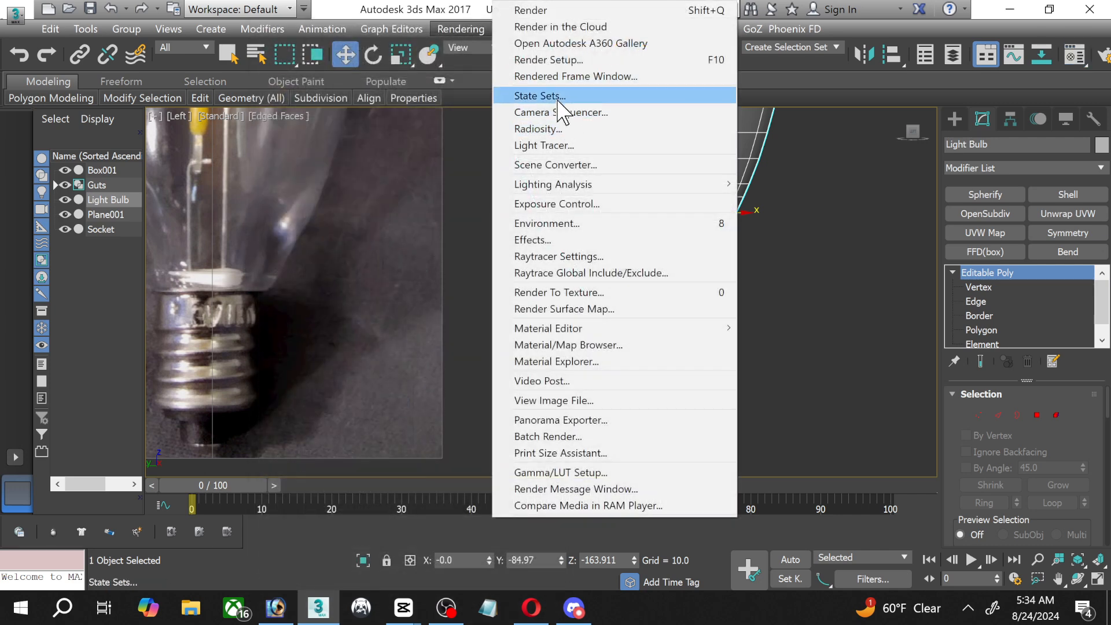
pyautogui.click(550, 61)
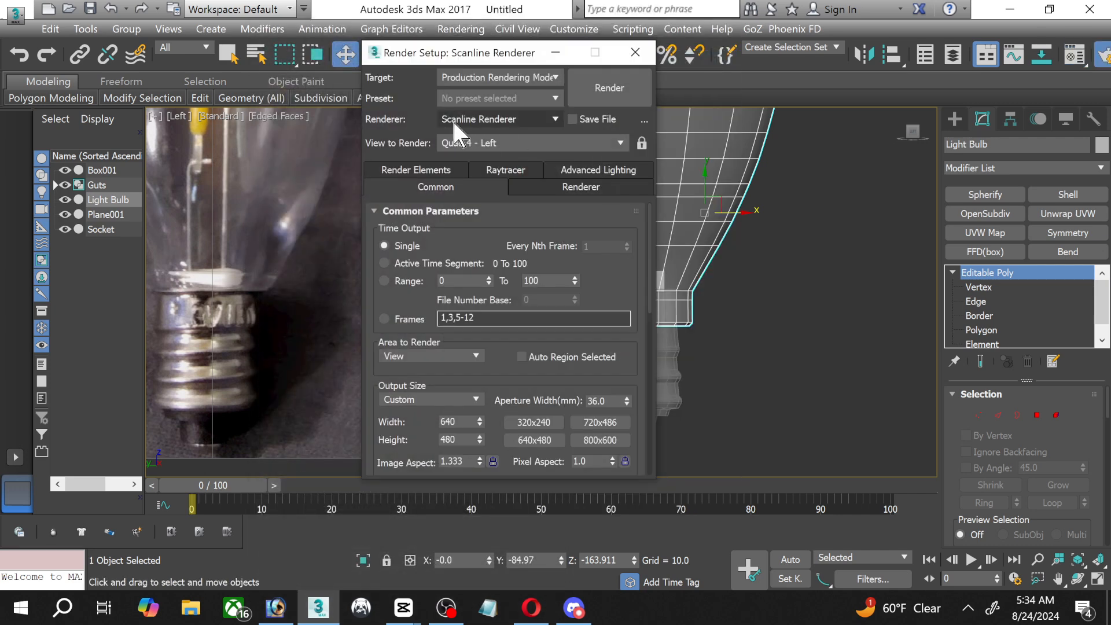
pyautogui.click(500, 121)
pyautogui.click(499, 120)
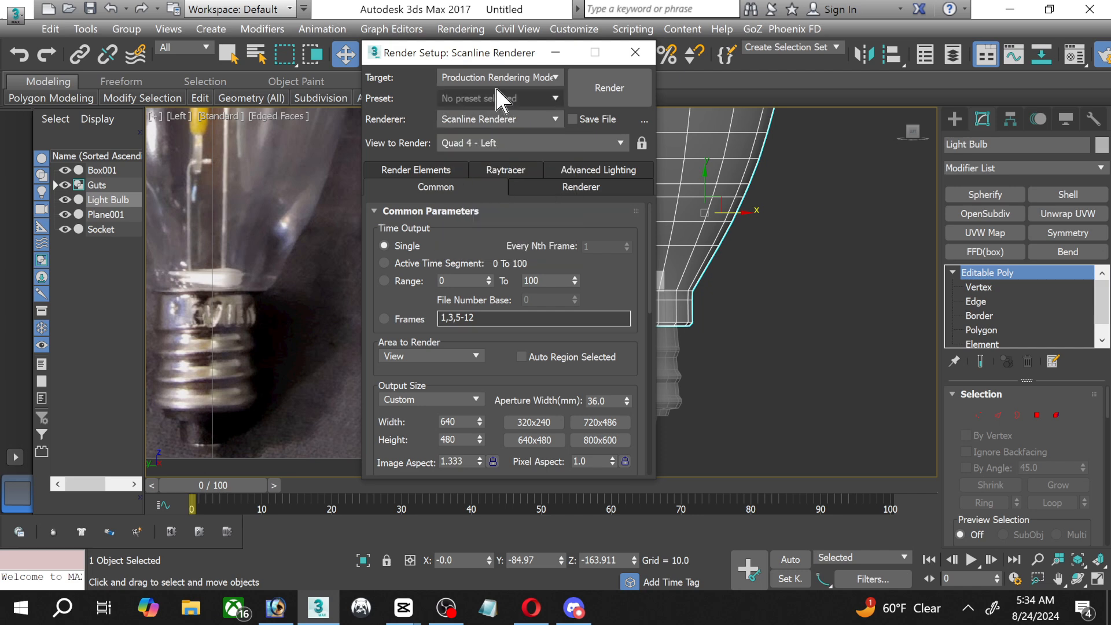
pyautogui.click(496, 79)
pyautogui.click(499, 104)
pyautogui.click(509, 98)
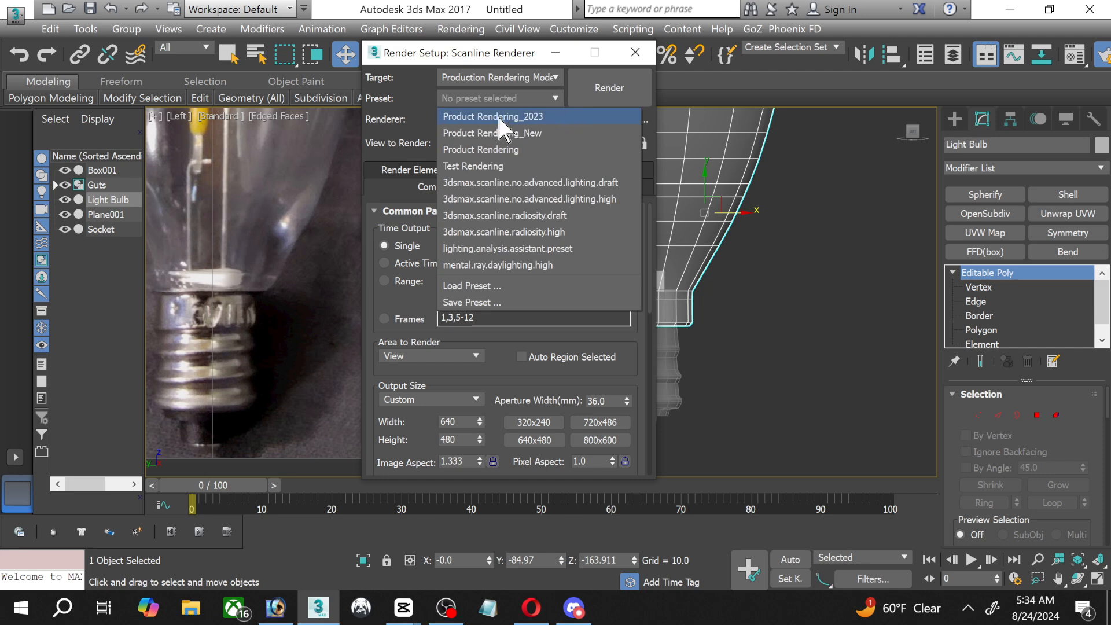
pyautogui.click(501, 118)
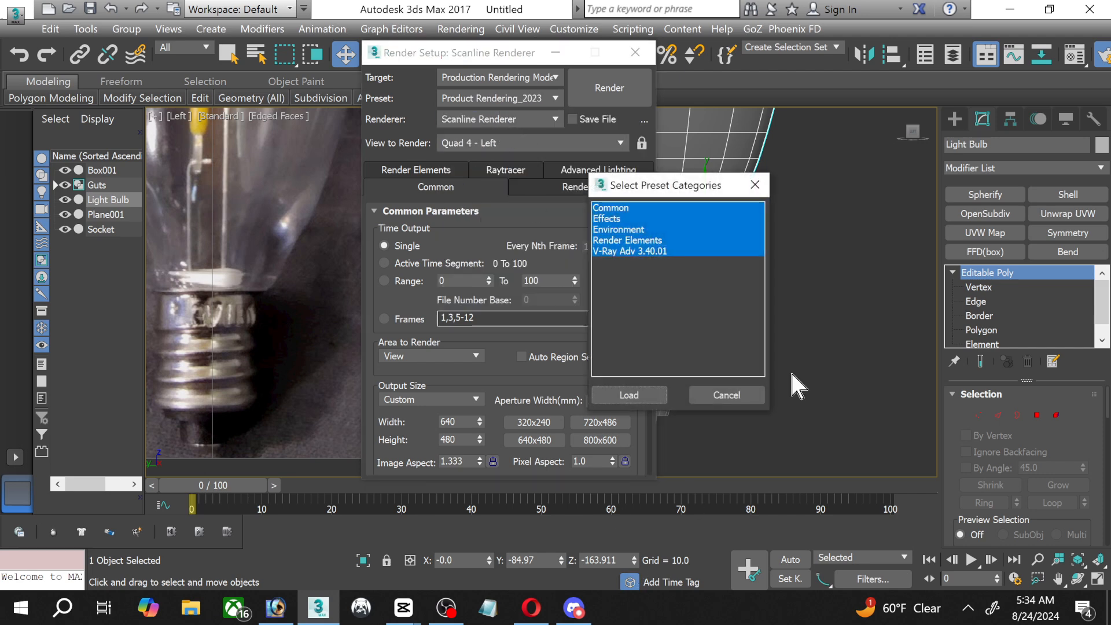
pyautogui.click(634, 387)
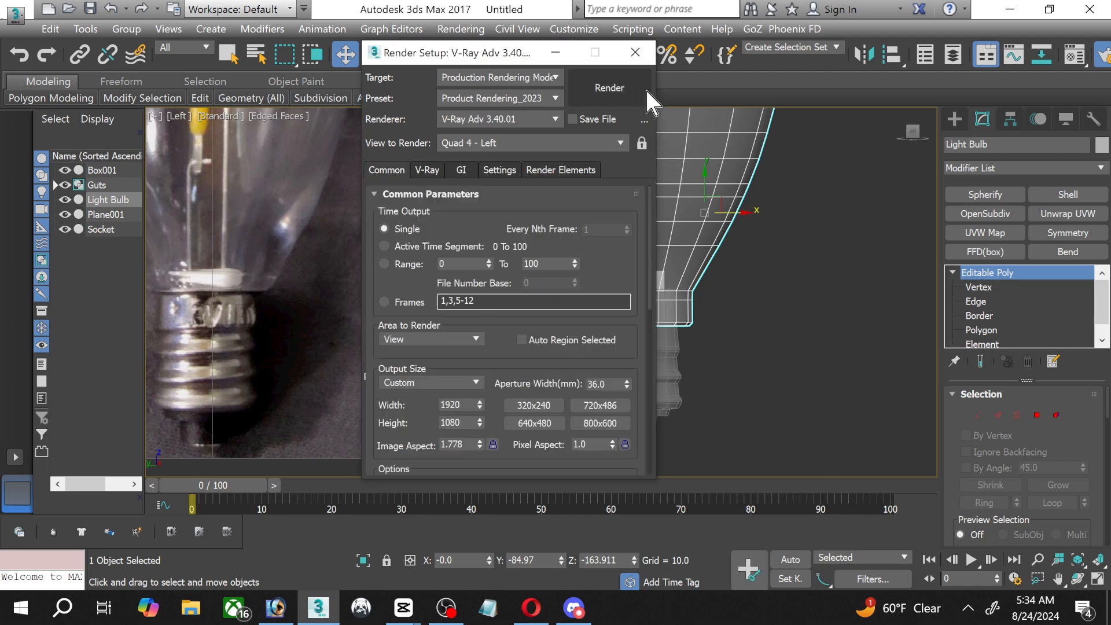
pyautogui.click(632, 55)
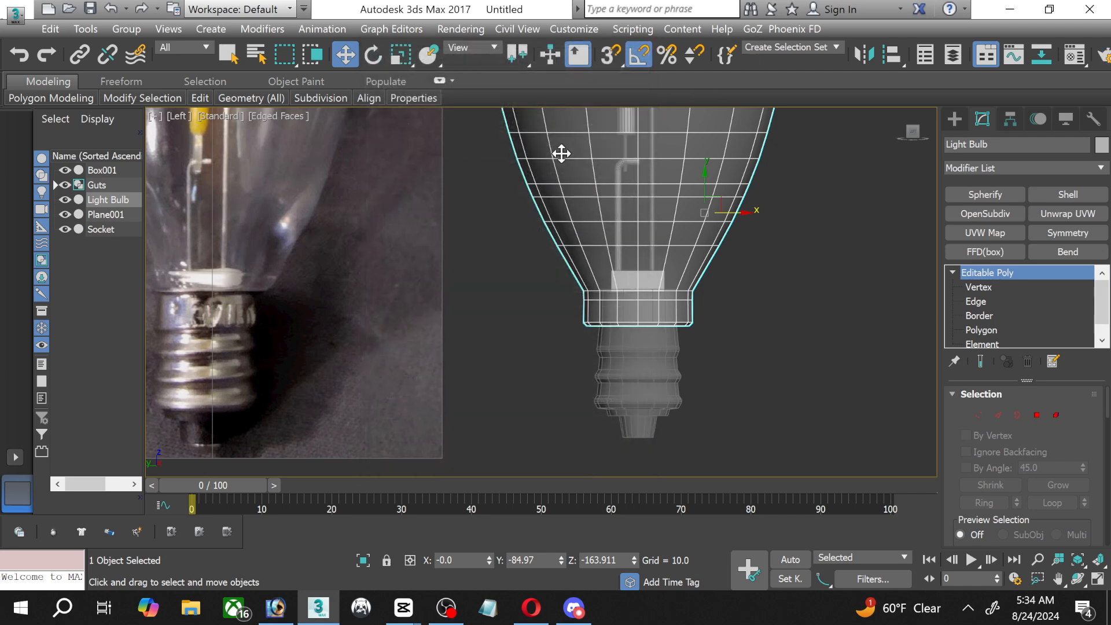
# Change the Chrome material's type to VRayMtl in the Material Editor.
pyautogui.press('m')
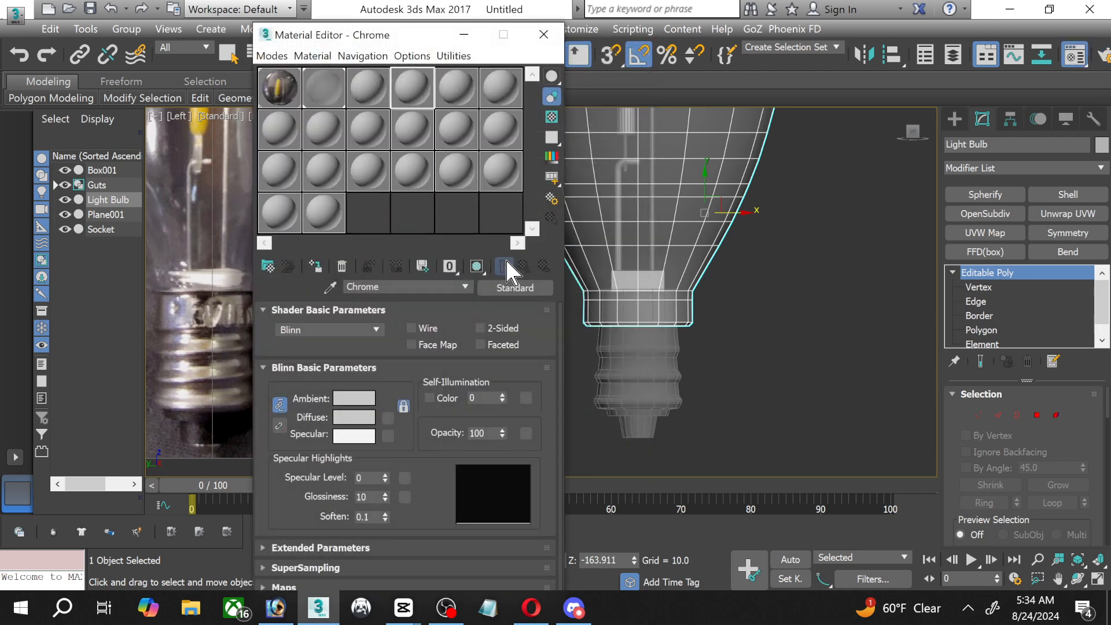
pyautogui.click(367, 90)
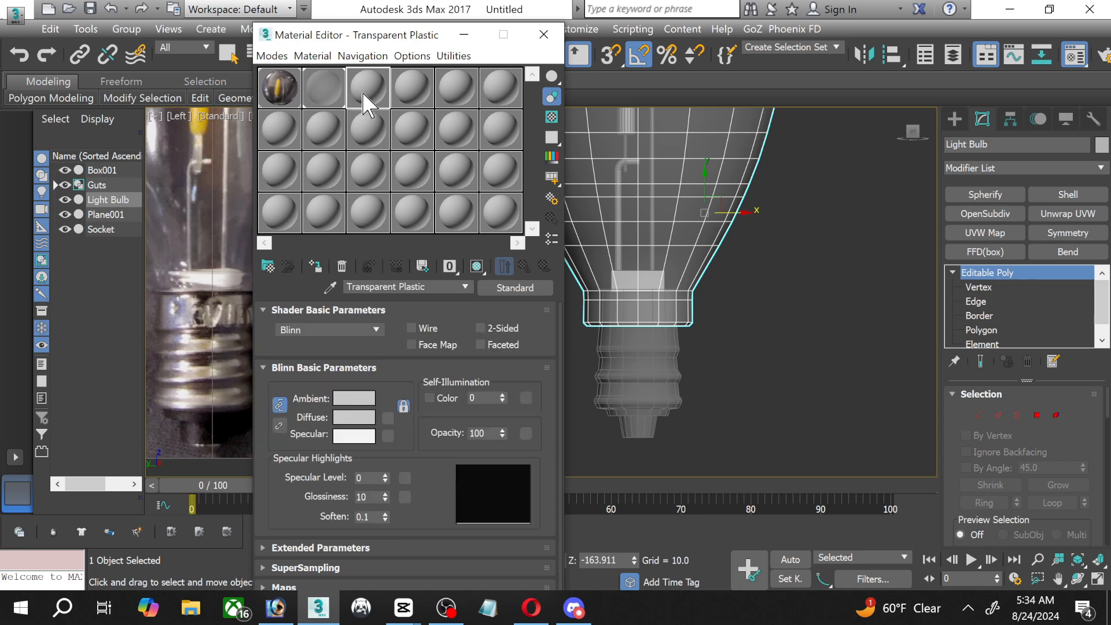
pyautogui.click(404, 93)
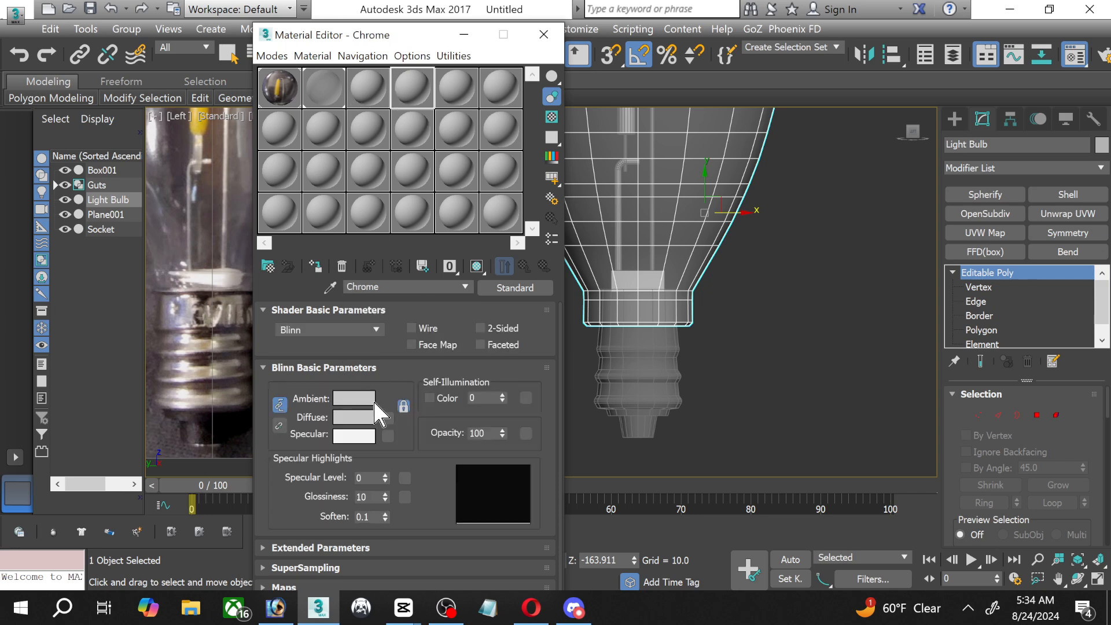
pyautogui.click(517, 288)
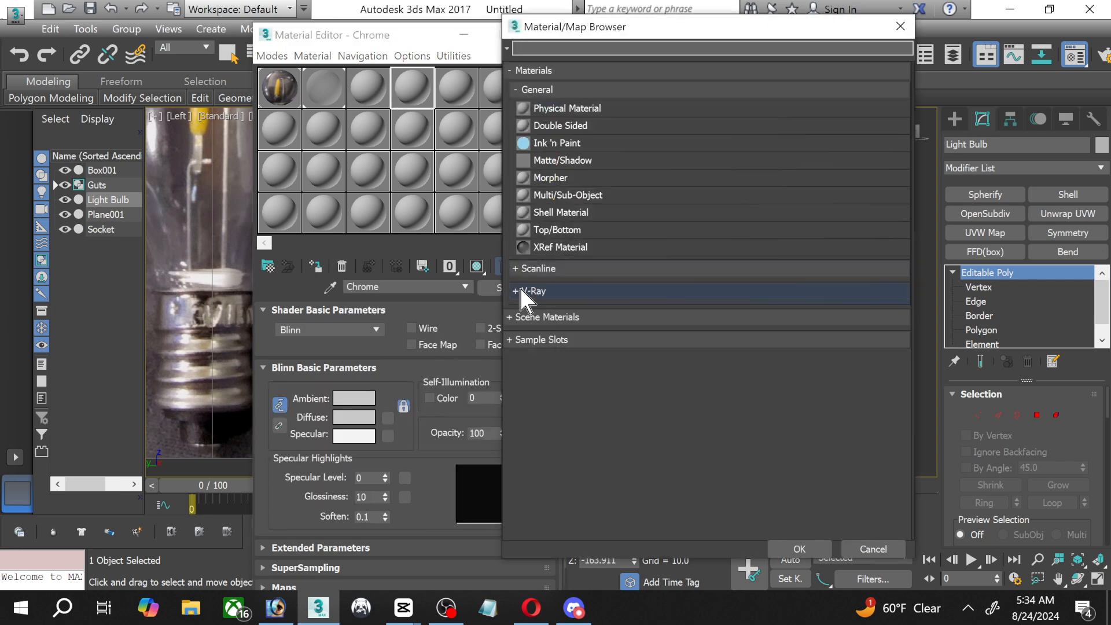
pyautogui.click(524, 291)
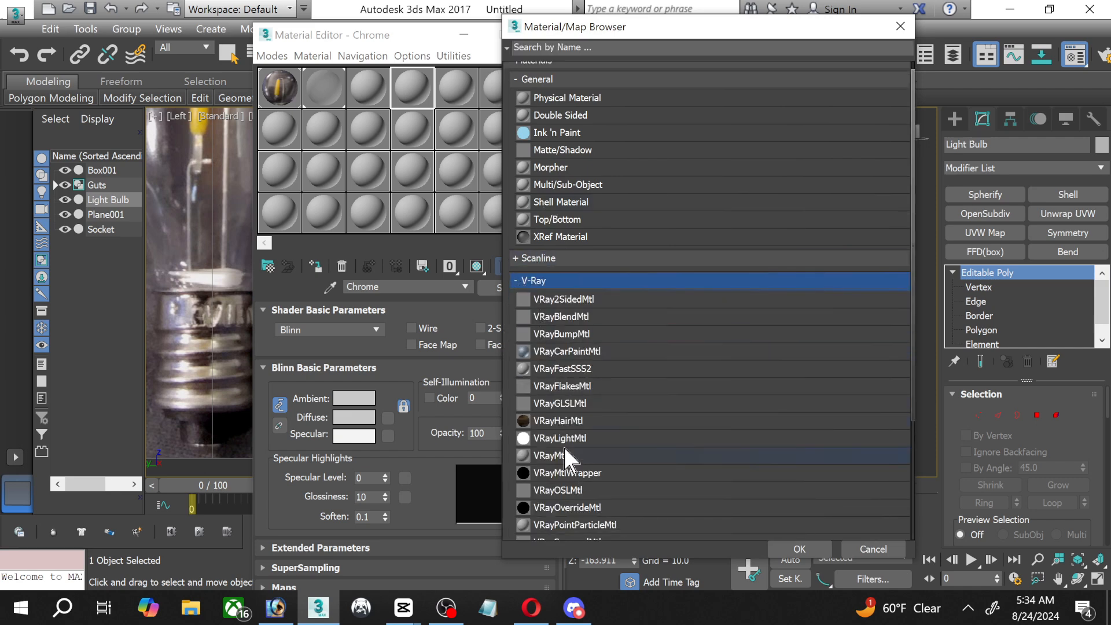
pyautogui.doubleClick(564, 456)
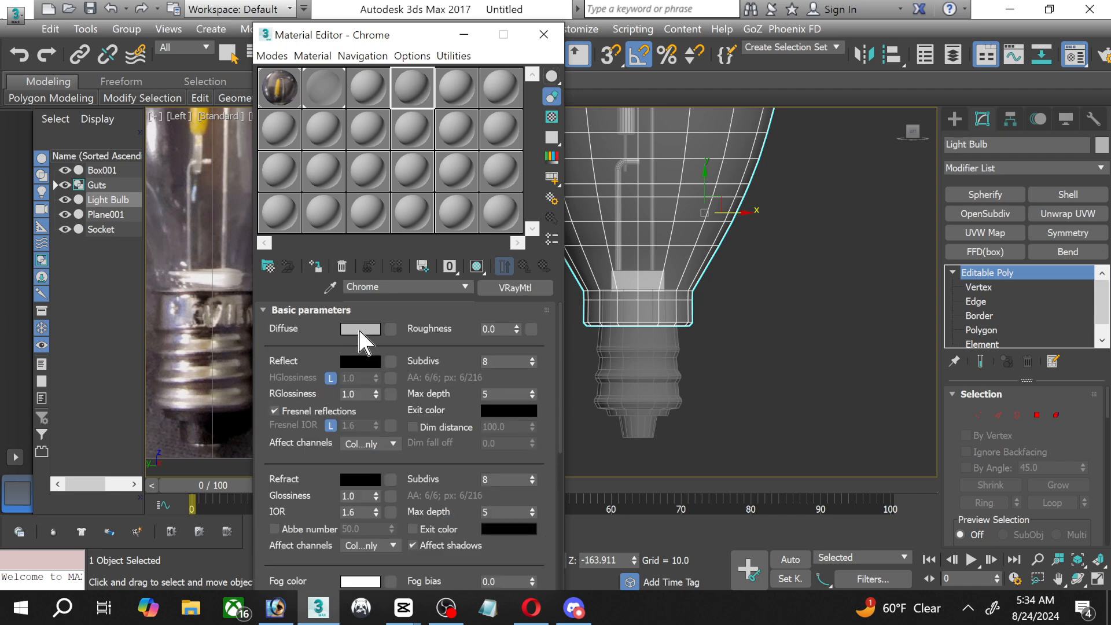
# Set the Chrome material's diffuse colour to black and its reflection colour to near-white, RGB 254.
pyautogui.click(361, 329)
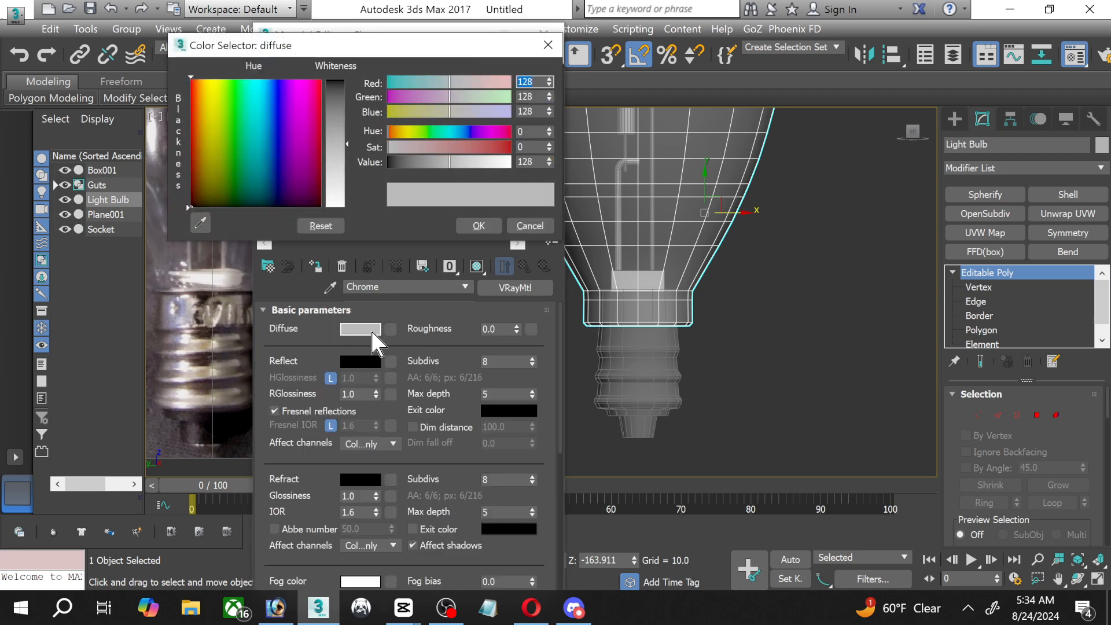
pyautogui.moveTo(346, 152); pyautogui.dragTo(347, 76)
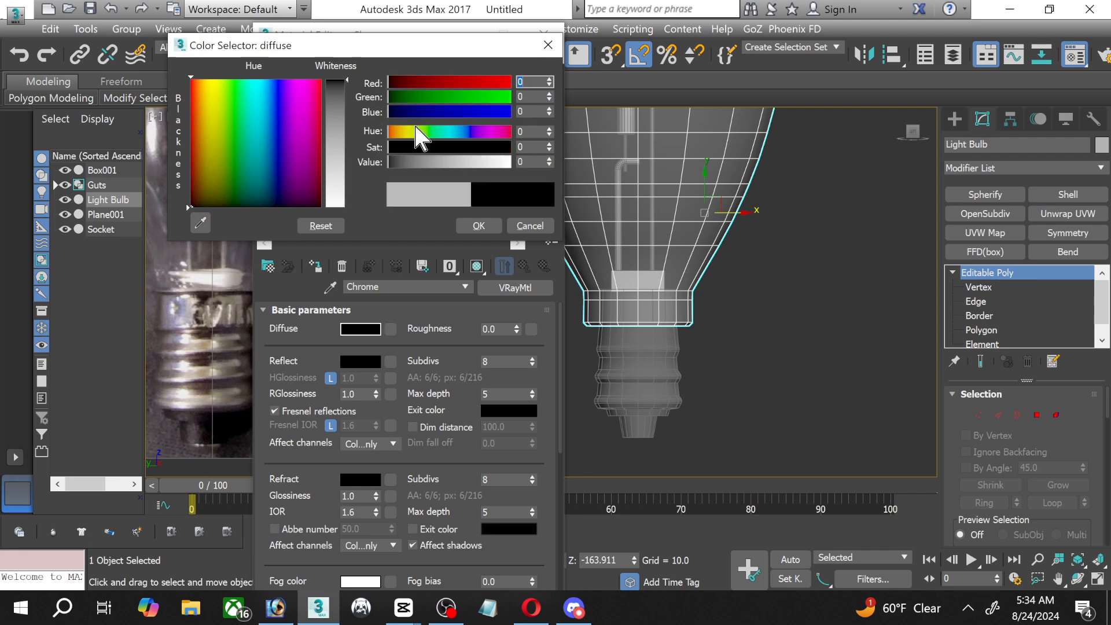
pyautogui.click(479, 227)
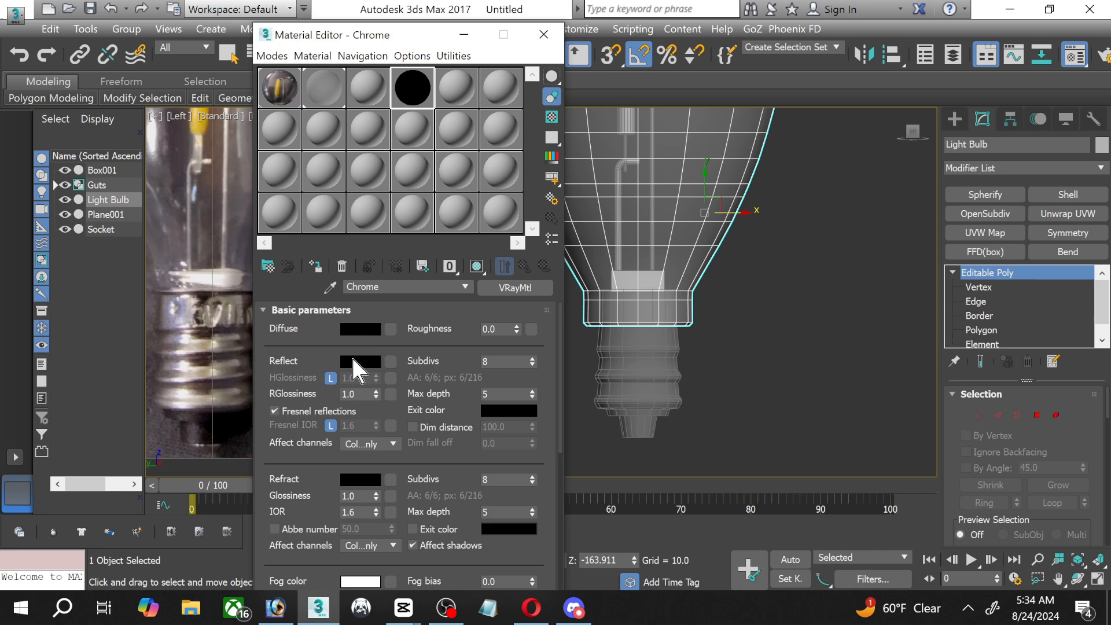
pyautogui.click(352, 361)
pyautogui.click(346, 204)
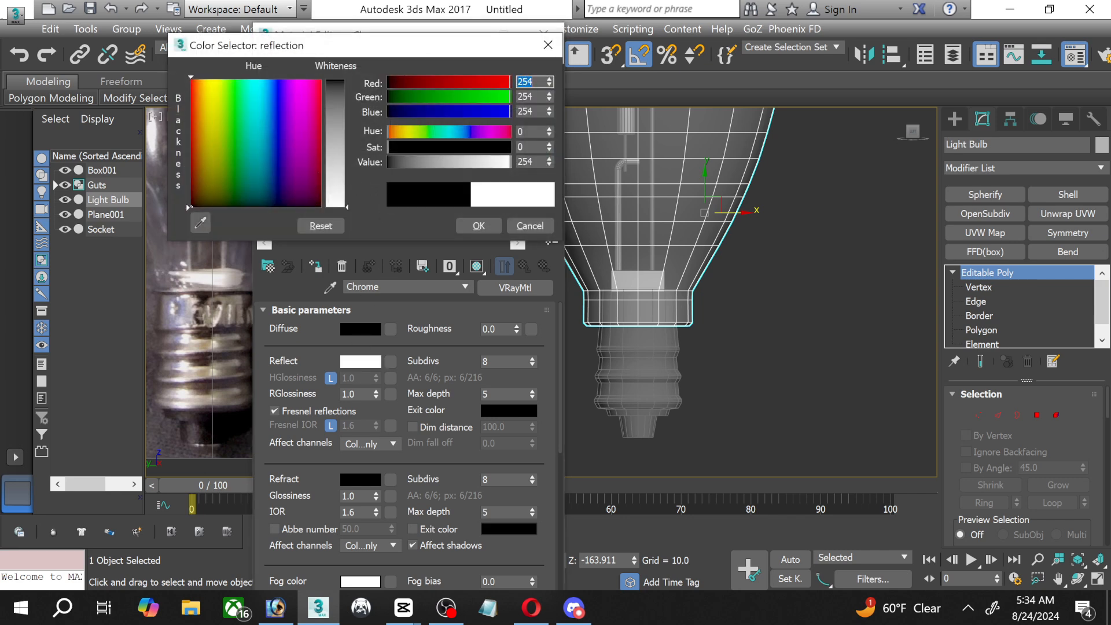
pyautogui.click(479, 226)
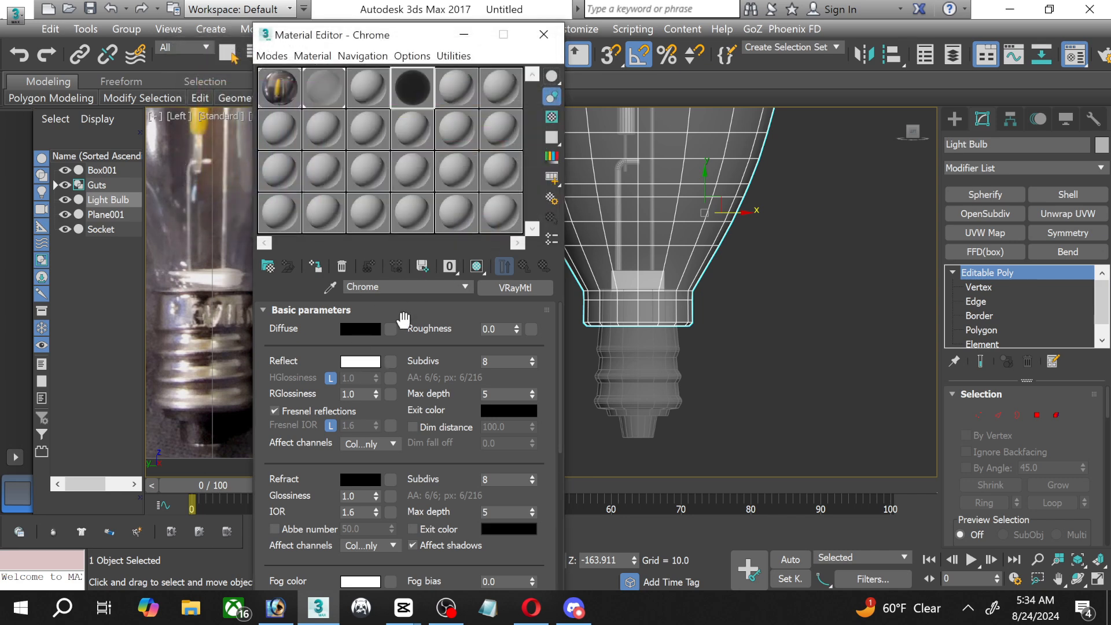
# Unlock the Chrome material's Fresnel IOR and open its enlarged preview with the checkered background enabled.
pyautogui.click(331, 426)
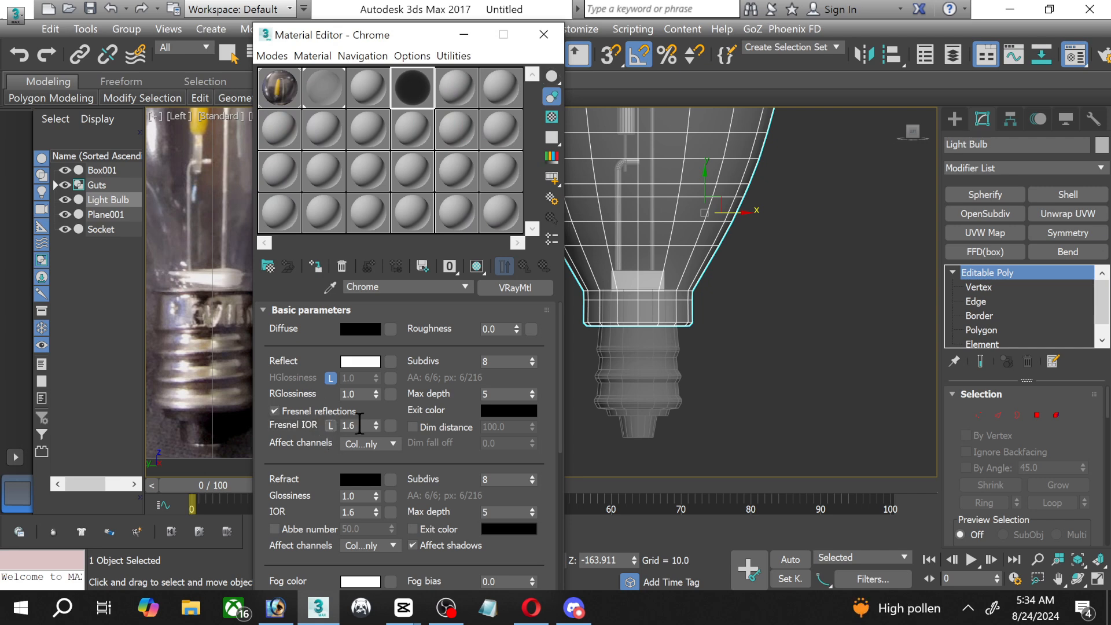
pyautogui.doubleClick(426, 88)
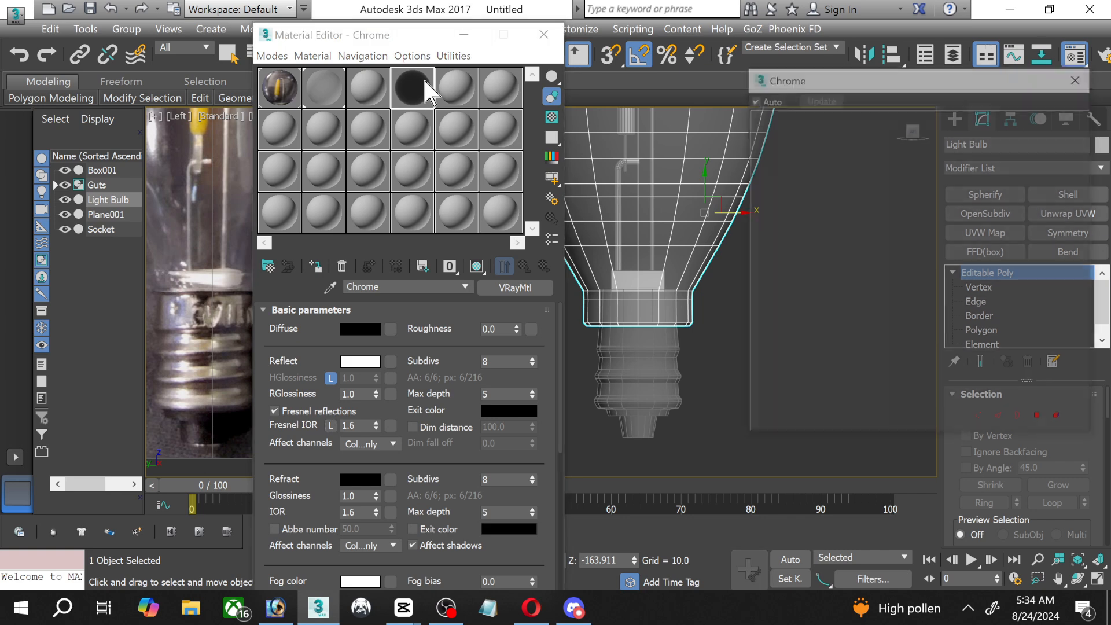
pyautogui.click(550, 118)
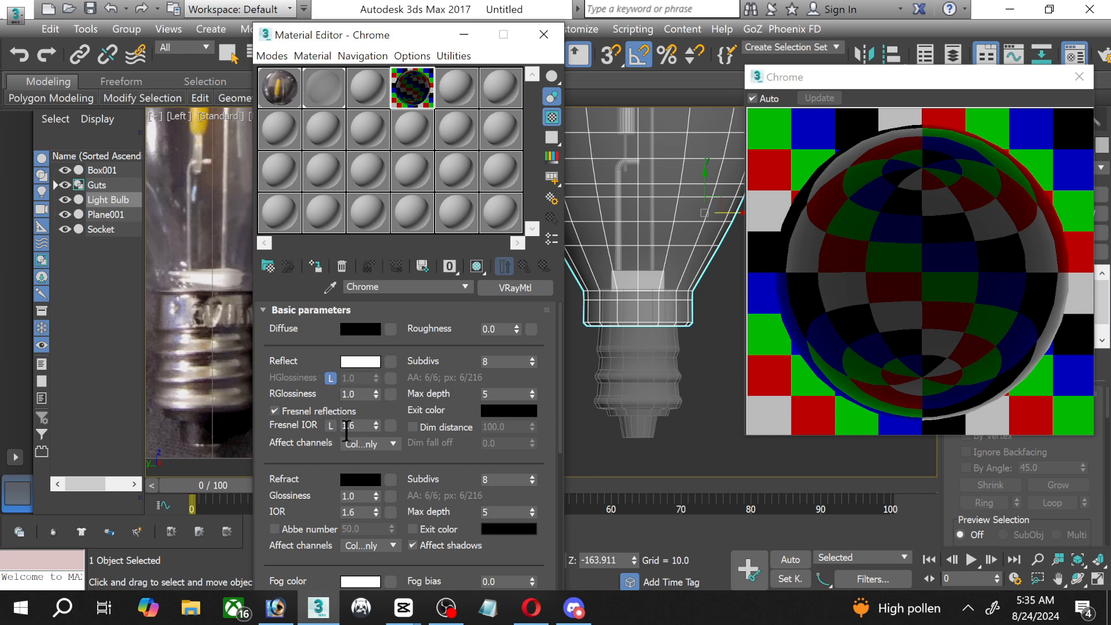
# Set the Chrome material's reflection subdivs to 12 and its Fresnel IOR to 15.
pyautogui.click(377, 428)
pyautogui.click(503, 360)
pyautogui.write('12')
pyautogui.press('Return')
pyautogui.click(364, 426)
pyautogui.write('15')
pyautogui.press('Return')
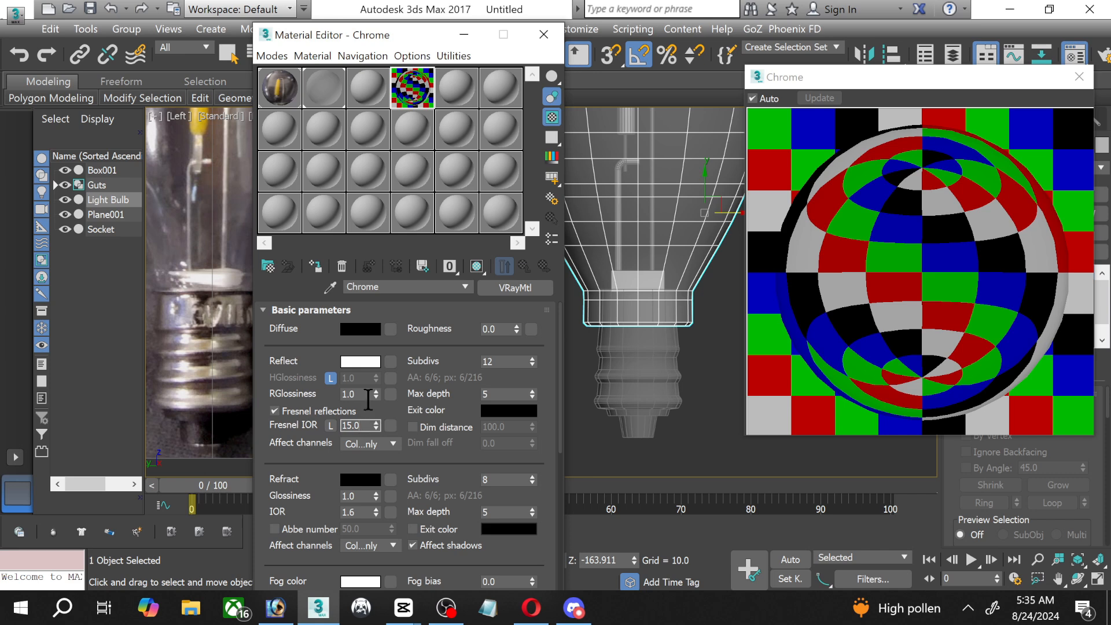
# Try a reflection glossiness of 0.5 on the Chrome material.
pyautogui.click(359, 394)
pyautogui.write('0.5')
pyautogui.press('Return')
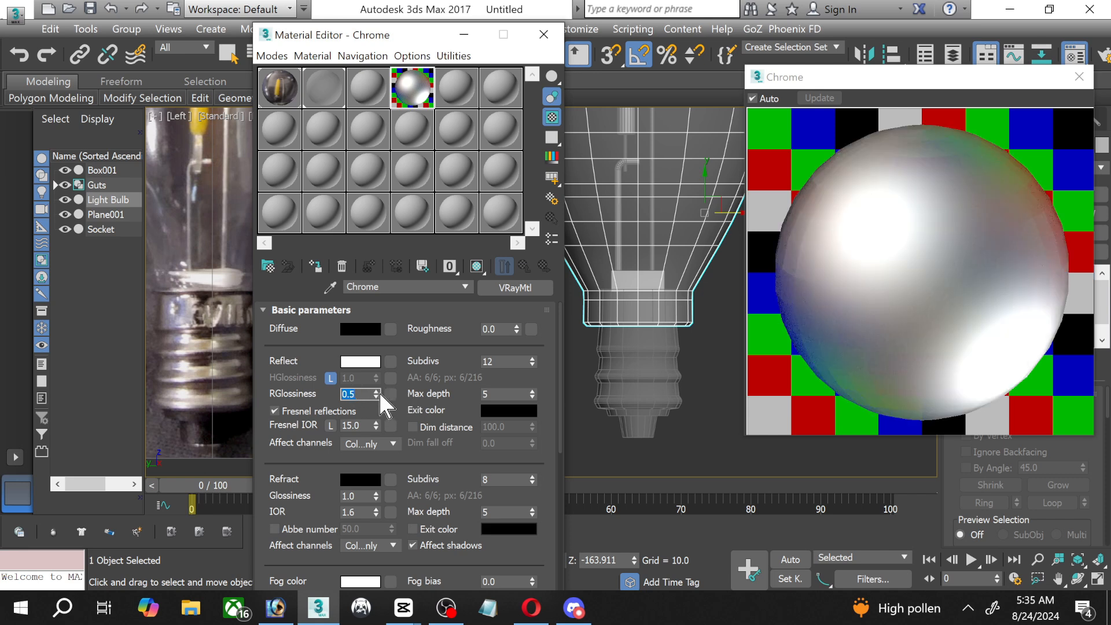
# Set the Chrome material's reflection glossiness to 0.8.
pyautogui.click(358, 395)
pyautogui.write('8')
pyautogui.press('Return')
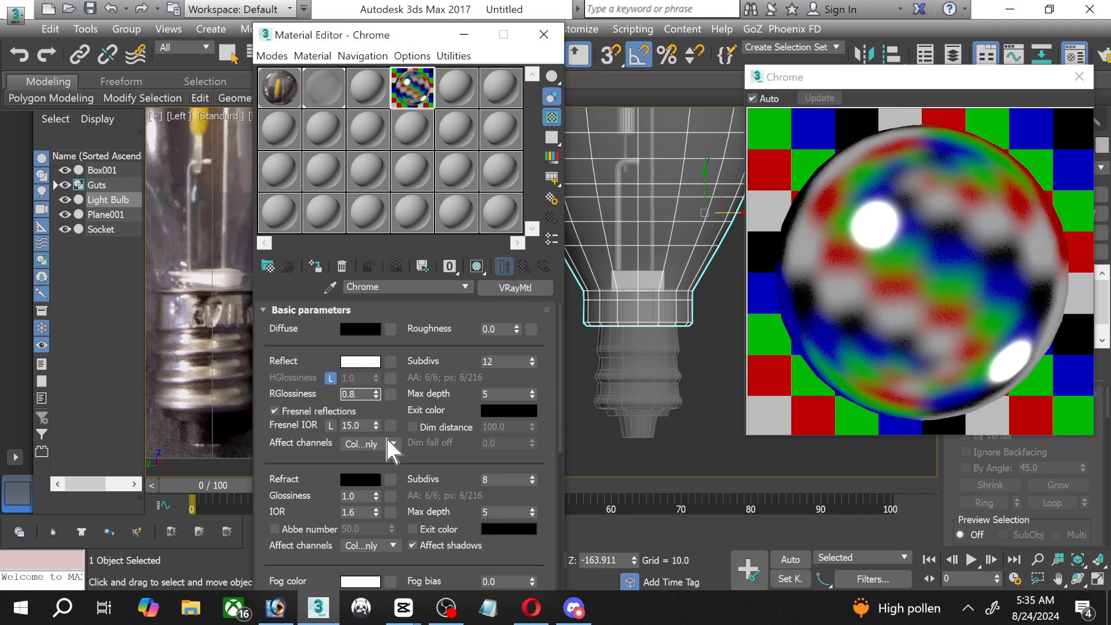
# Close the enlarged Chrome preview and assign the Chrome material to the Socket.
pyautogui.click(1088, 98)
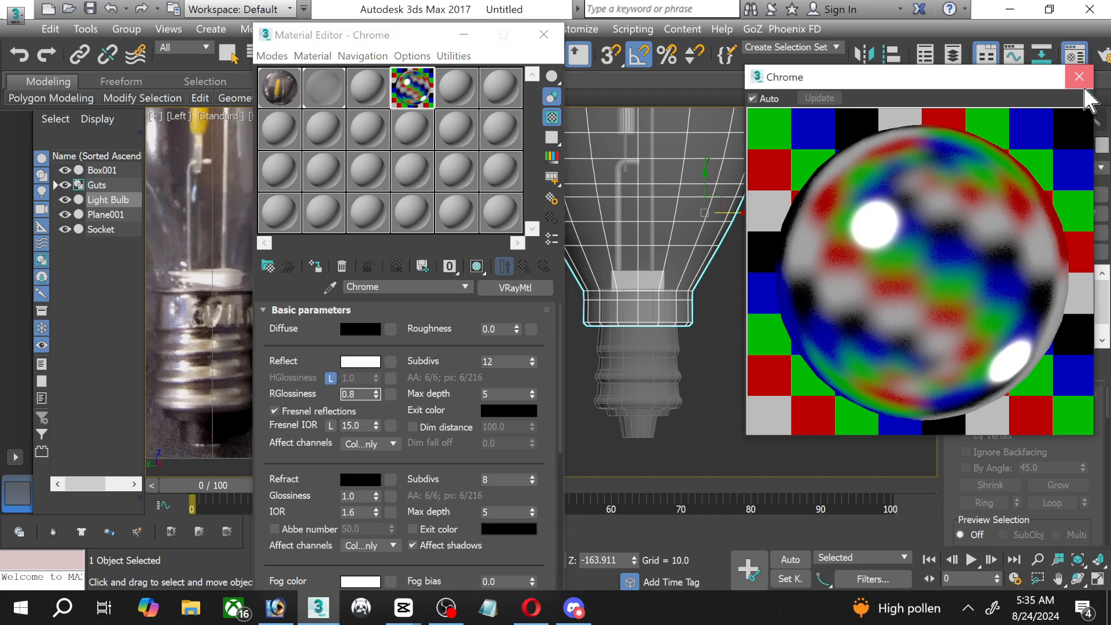
pyautogui.click(1085, 88)
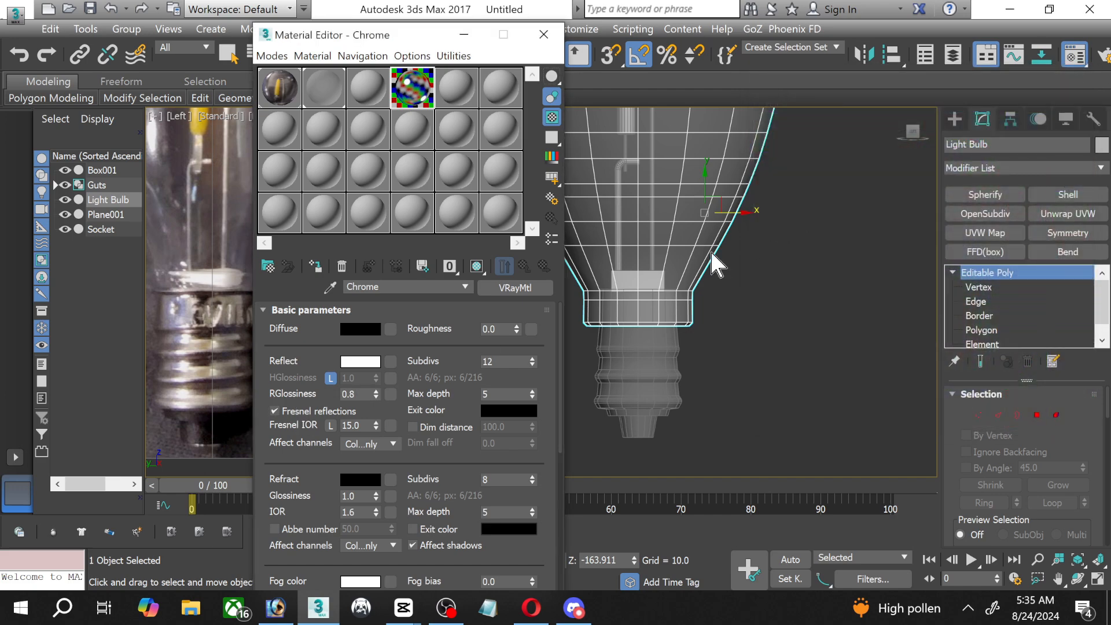
pyautogui.click(600, 375)
pyautogui.click(422, 267)
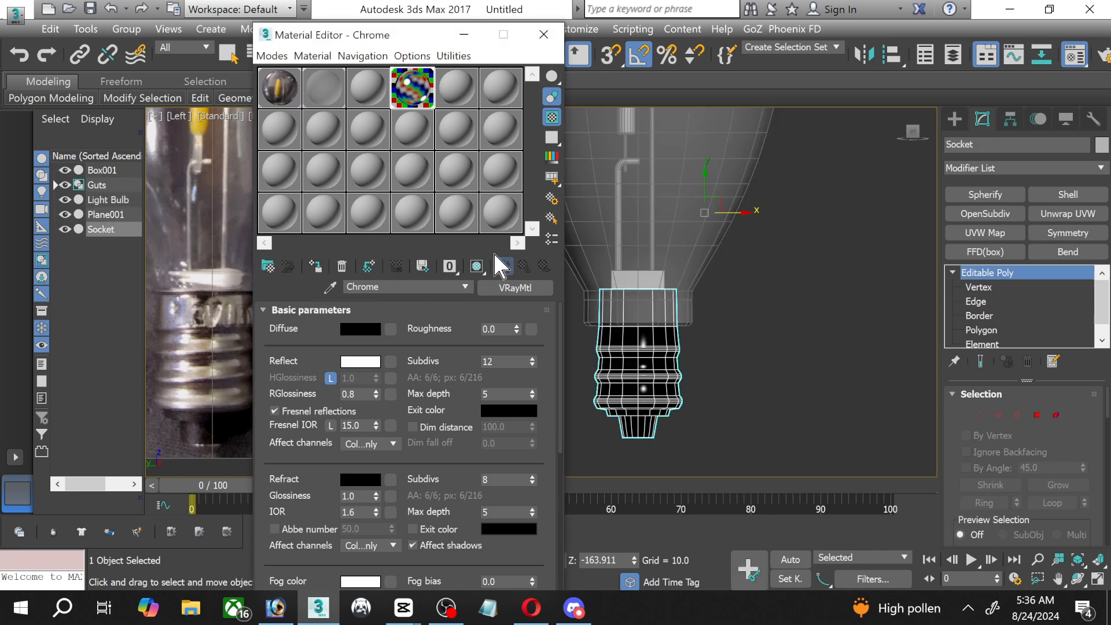
# Compare with the glass bulb in the reference photo and open an enlarged preview of the Transparent Plastic material beside it.
pyautogui.click(322, 97)
pyautogui.scroll(5, 192, 335)
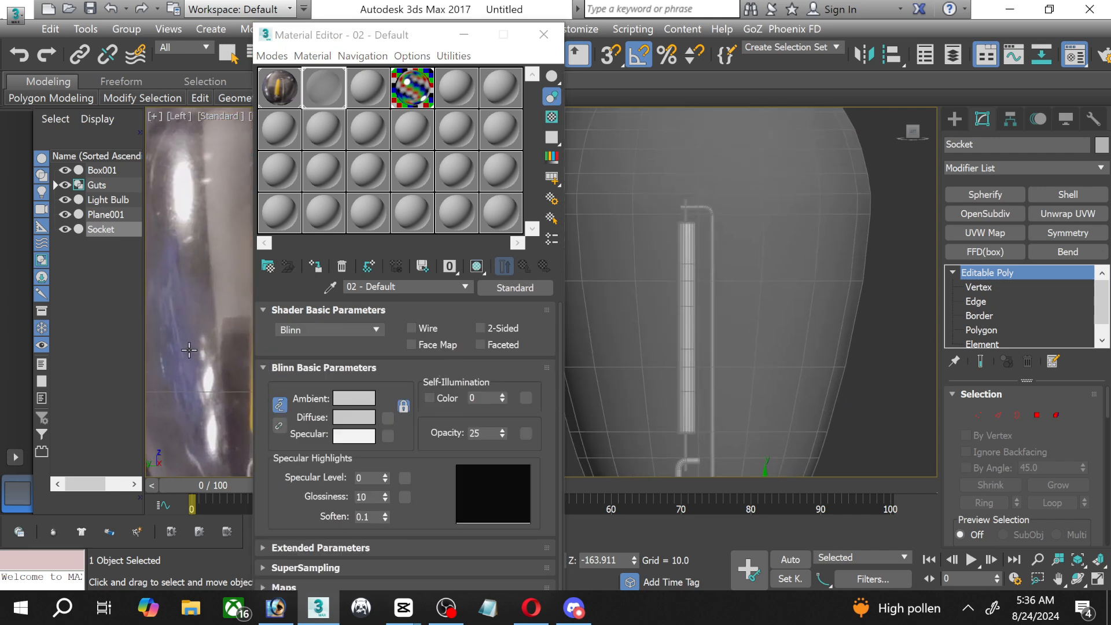
pyautogui.scroll(3, 193, 336)
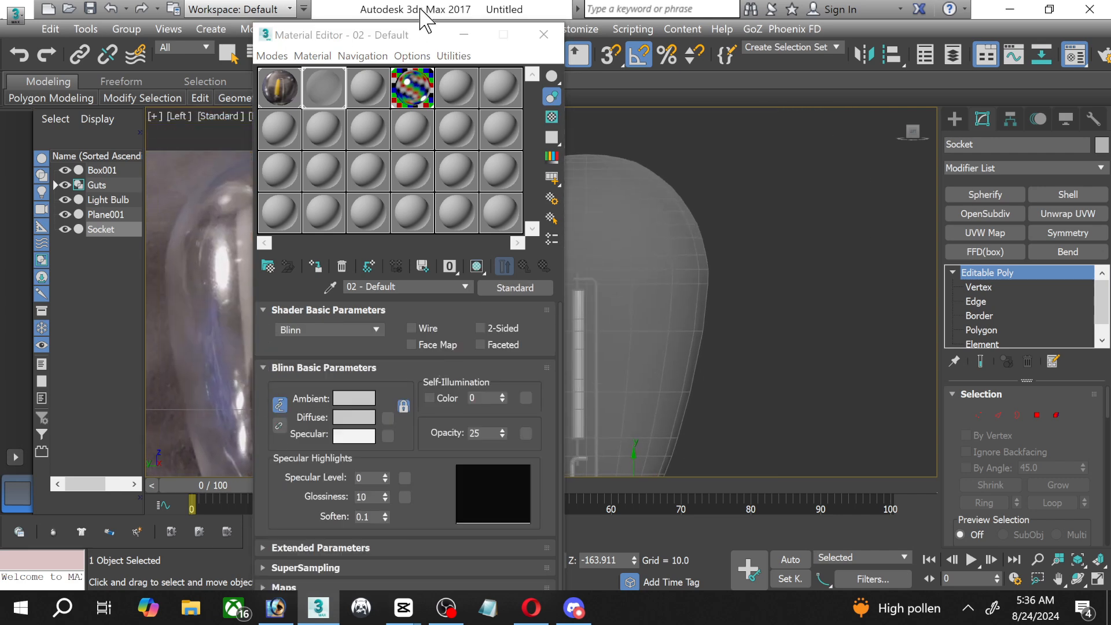
pyautogui.moveTo(404, 42); pyautogui.dragTo(775, 69)
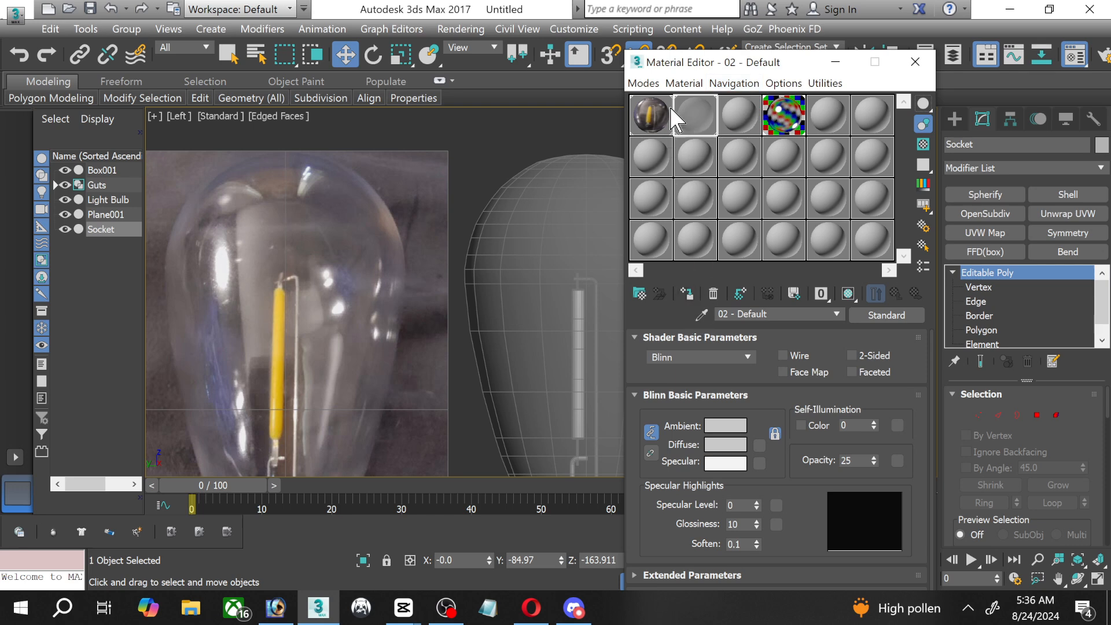
pyautogui.click(743, 123)
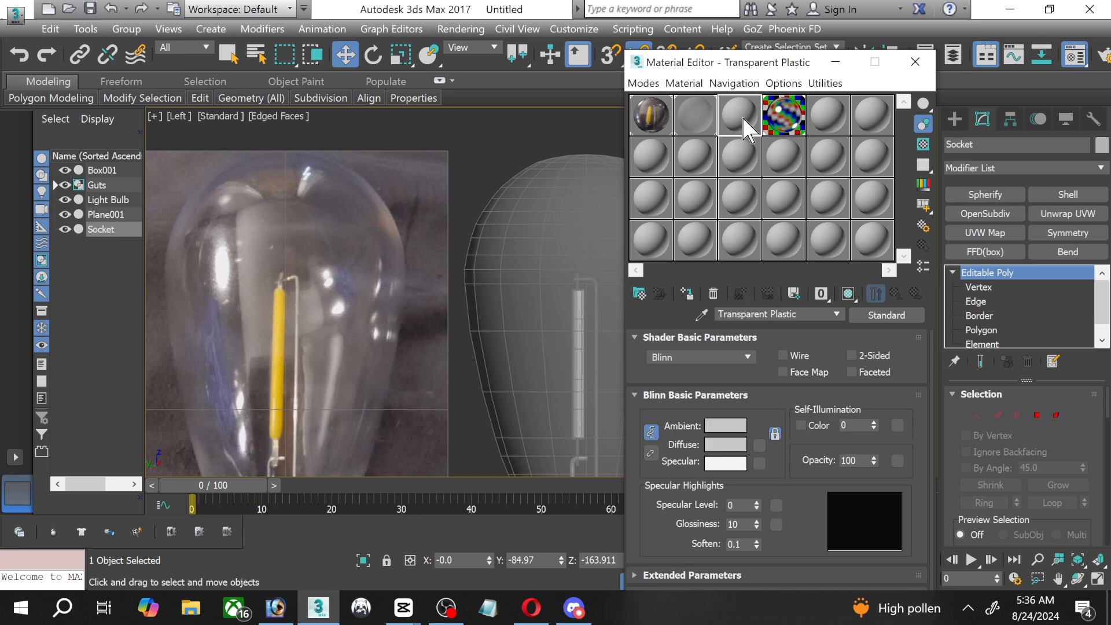
pyautogui.doubleClick(745, 123)
pyautogui.moveTo(704, 70); pyautogui.dragTo(493, 62)
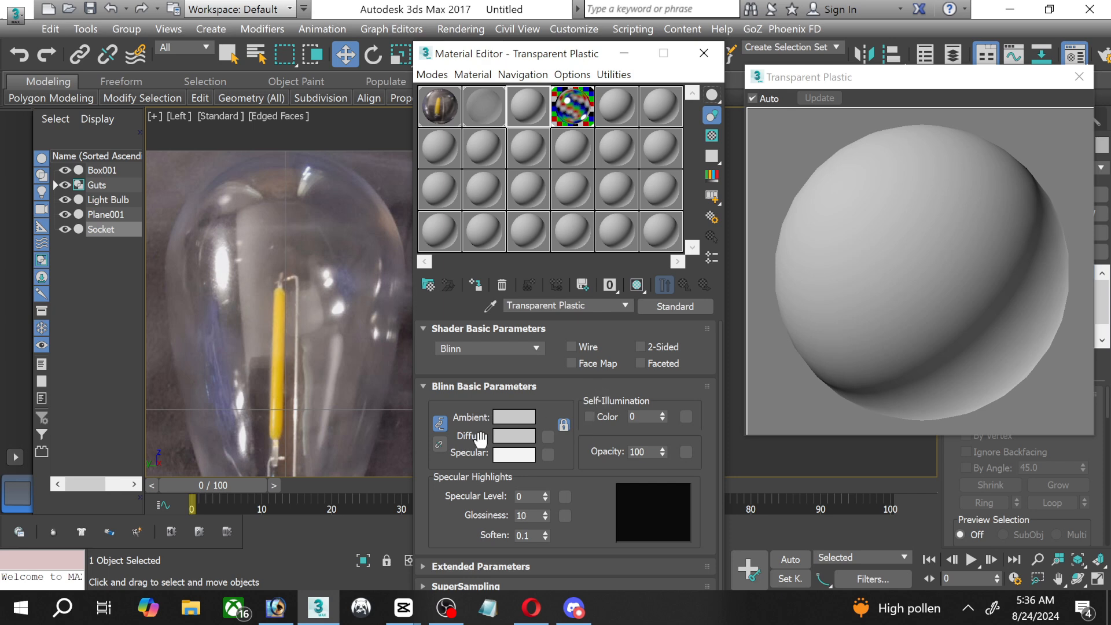
# Convert the Transparent Plastic material to VRayMtl and set its diffuse colour to a light grey of value 204.
pyautogui.click(689, 304)
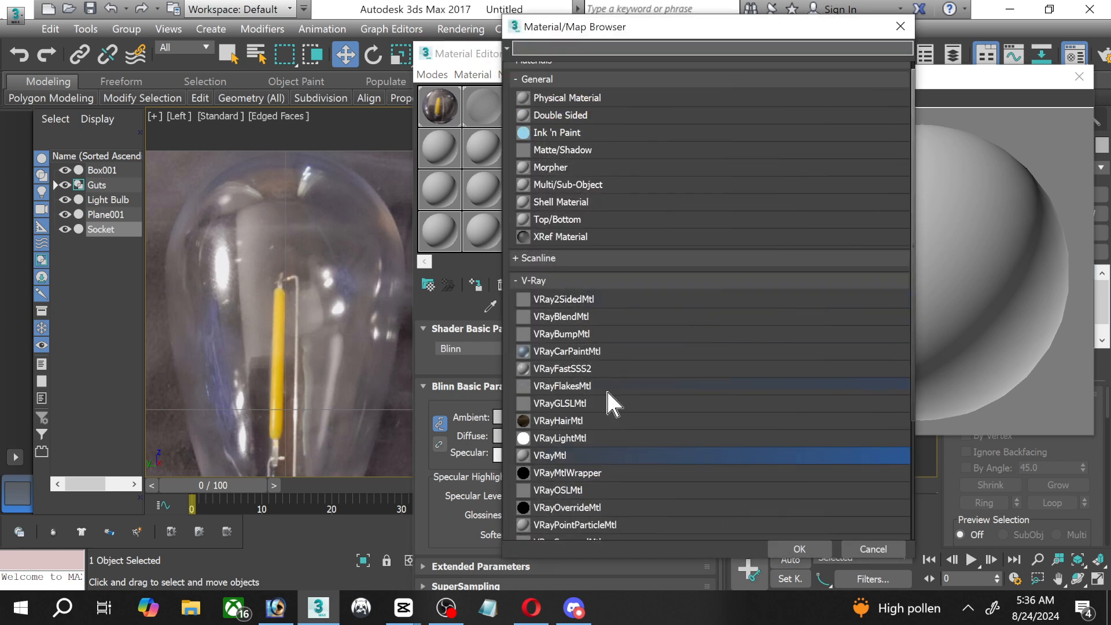
pyautogui.doubleClick(572, 456)
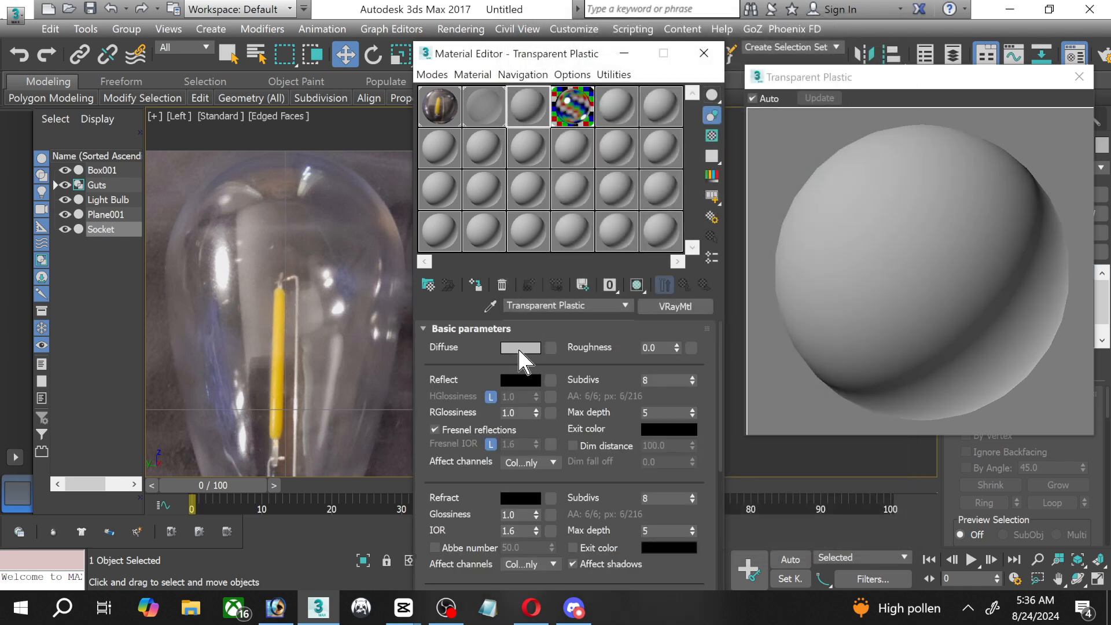
pyautogui.click(520, 349)
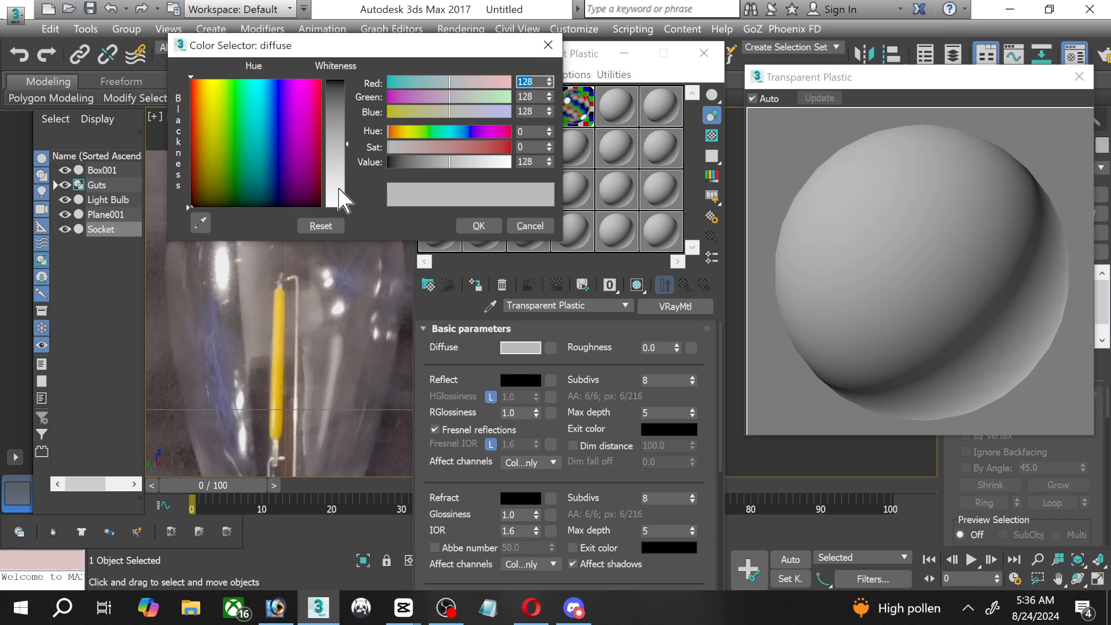
pyautogui.moveTo(340, 191)
pyautogui.mouseDown()
pyautogui.moveTo(338, 170)
pyautogui.moveTo(340, 182)
pyautogui.mouseUp()
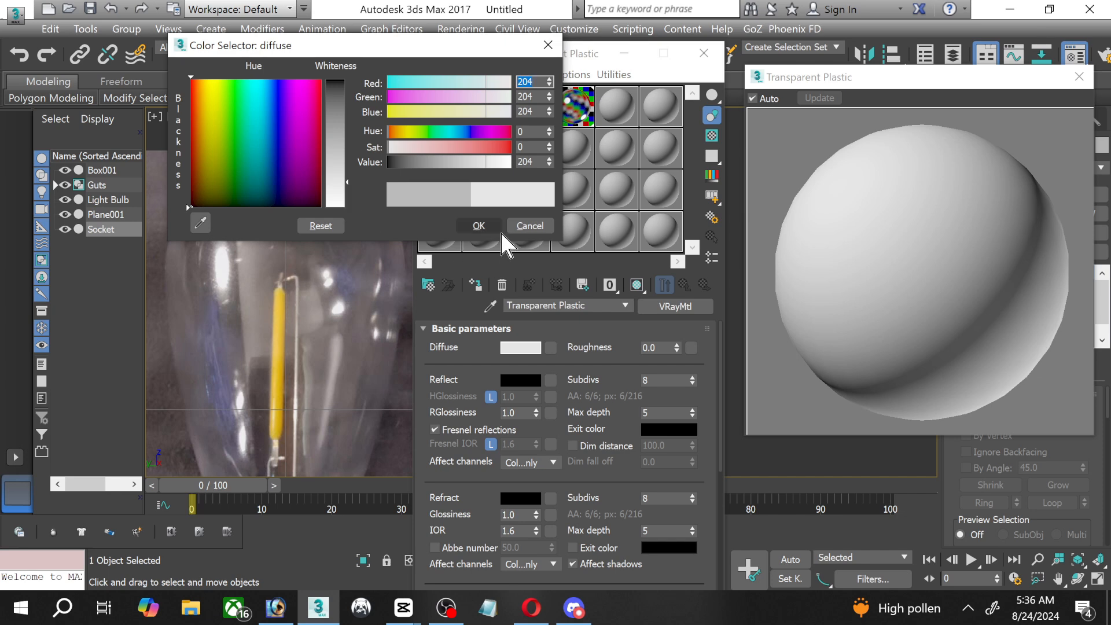
pyautogui.click(481, 227)
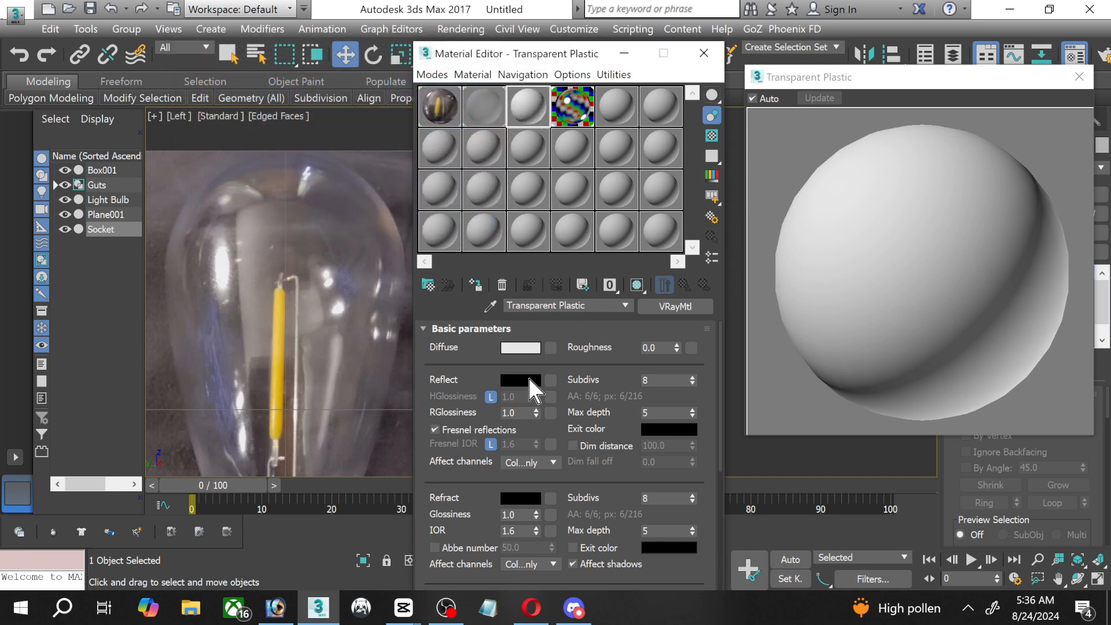
# Set the Transparent Plastic material's reflection colour to a mid grey of value 111.
pyautogui.click(523, 379)
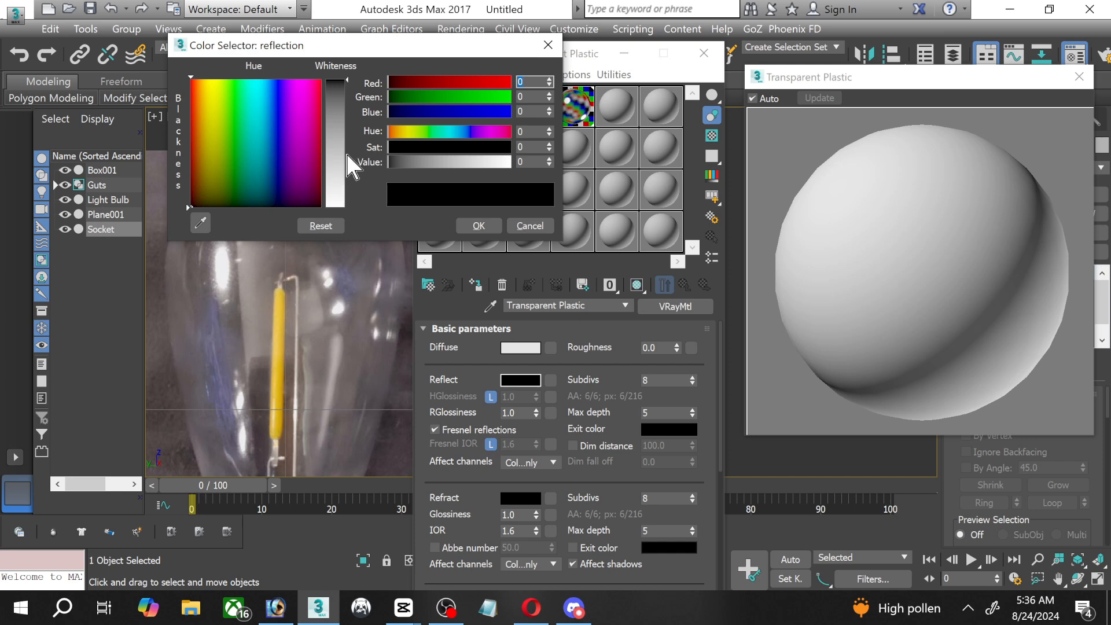
pyautogui.moveTo(348, 169); pyautogui.dragTo(348, 134)
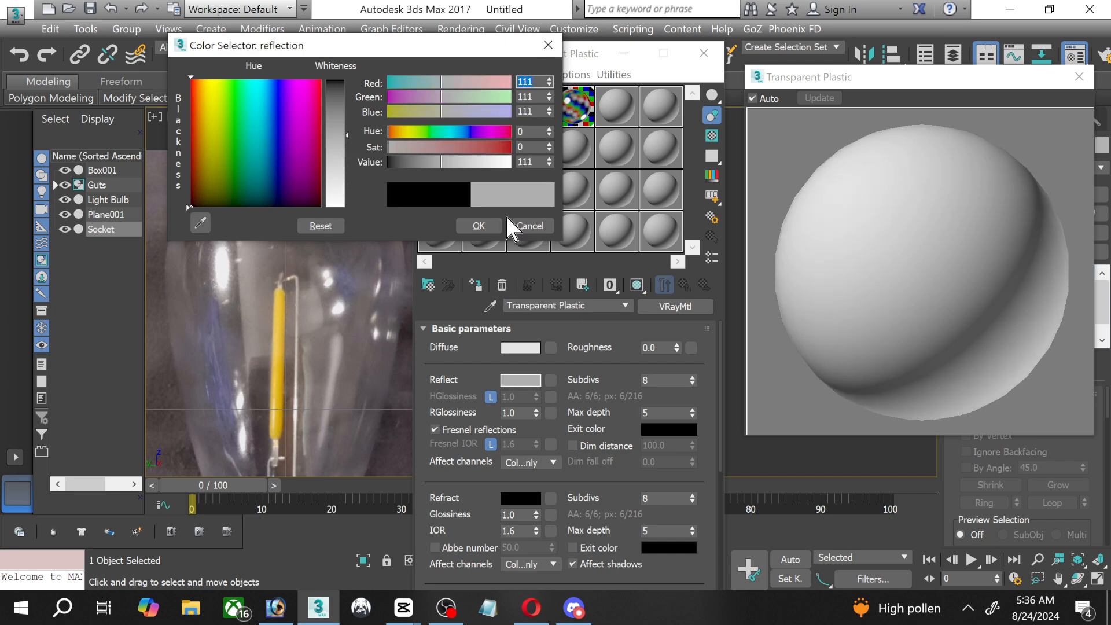
pyautogui.click(479, 226)
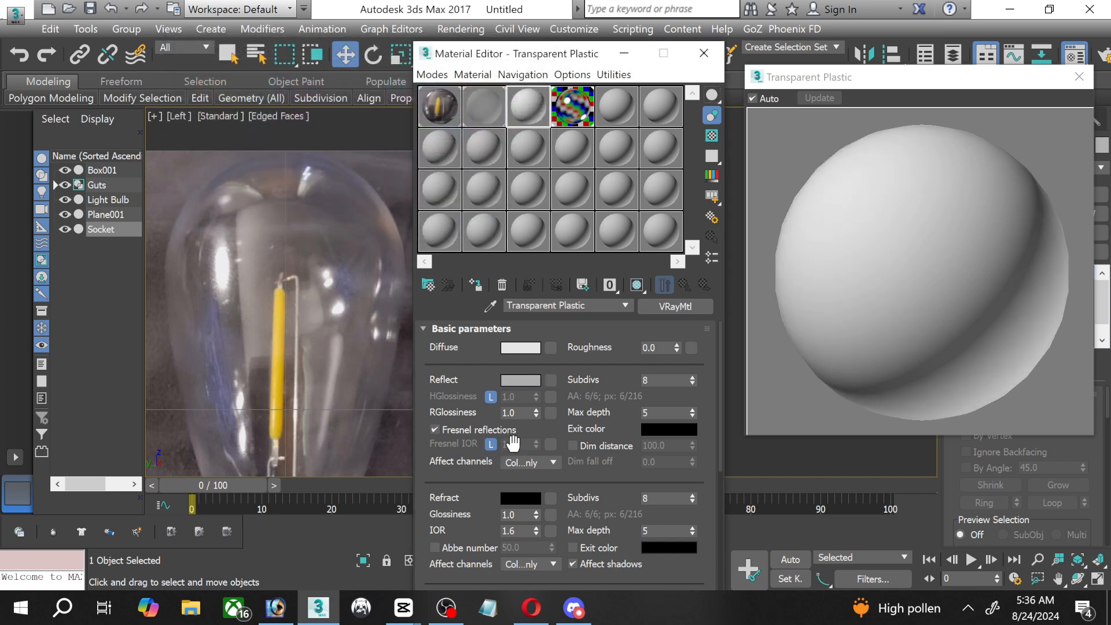
# Set the refraction colour to a near-white of value 227 and turn on the checkered background for the material preview.
pyautogui.click(524, 498)
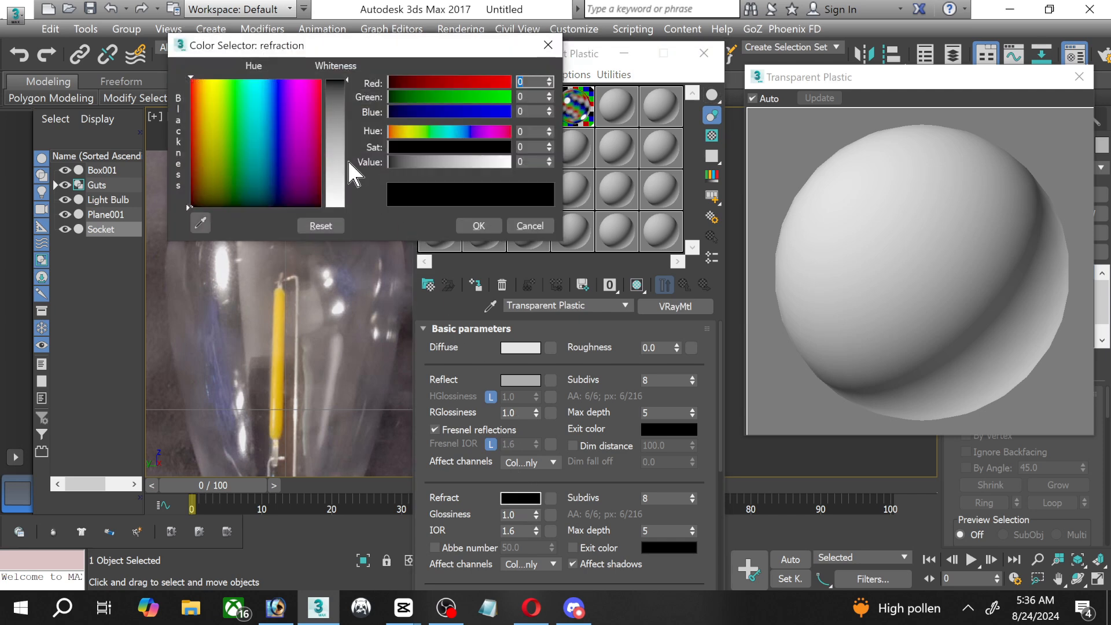
pyautogui.click(342, 194)
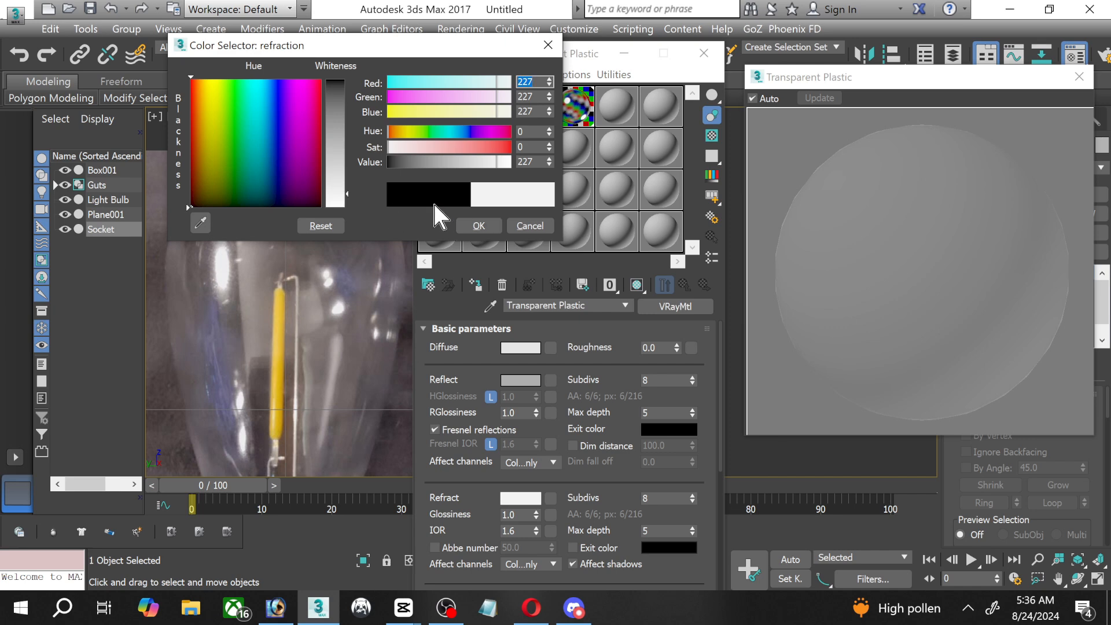
pyautogui.click(352, 195)
pyautogui.click(475, 227)
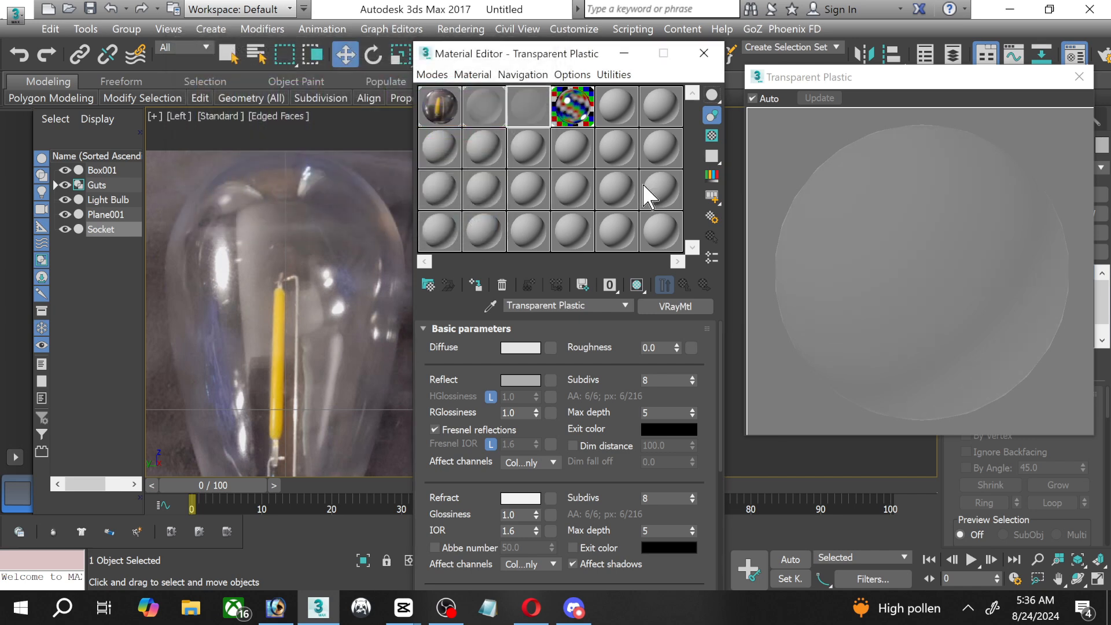
pyautogui.click(715, 135)
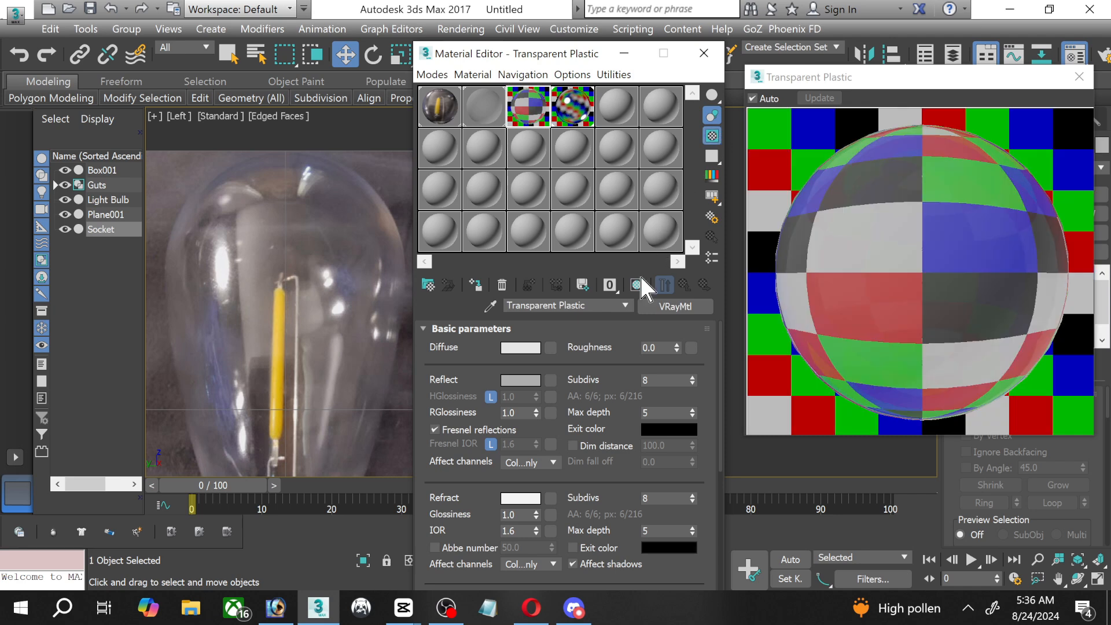
# Brighten the Transparent Plastic material's diffuse colour to value 250 and its refraction colour to pure white, value 255.
pyautogui.click(517, 348)
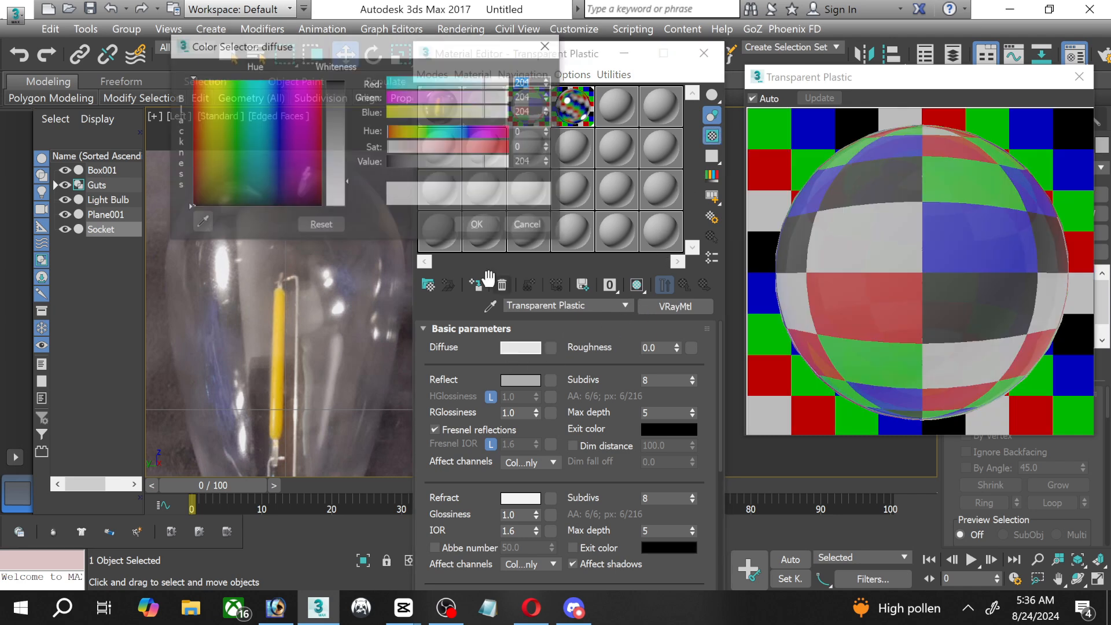
pyautogui.moveTo(345, 191)
pyautogui.mouseDown()
pyautogui.moveTo(345, 210)
pyautogui.moveTo(333, 205)
pyautogui.mouseUp()
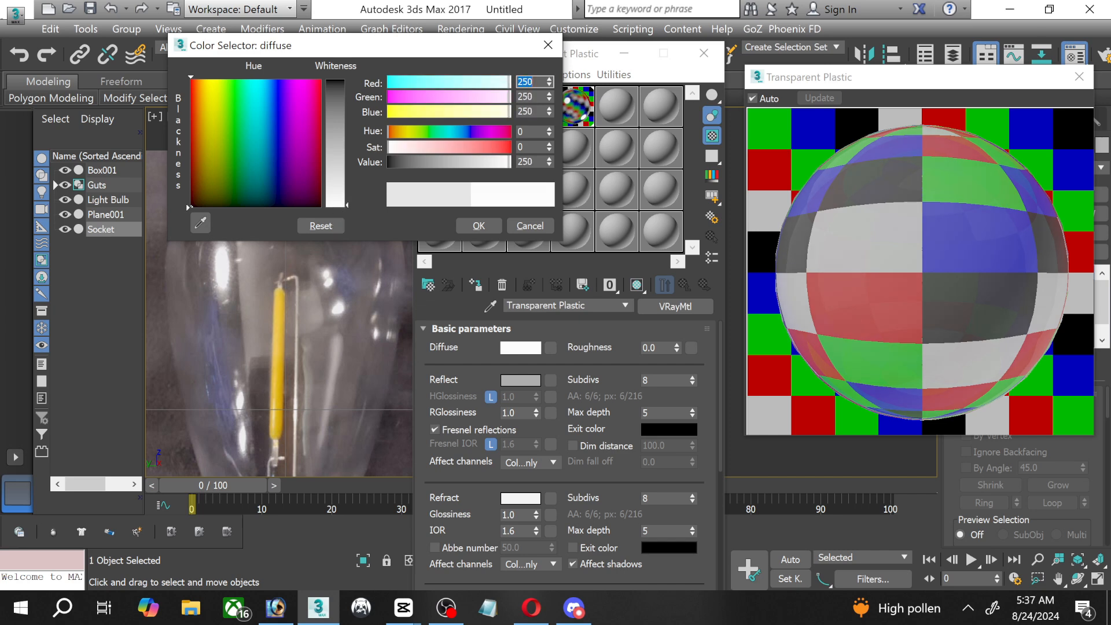
pyautogui.click(479, 226)
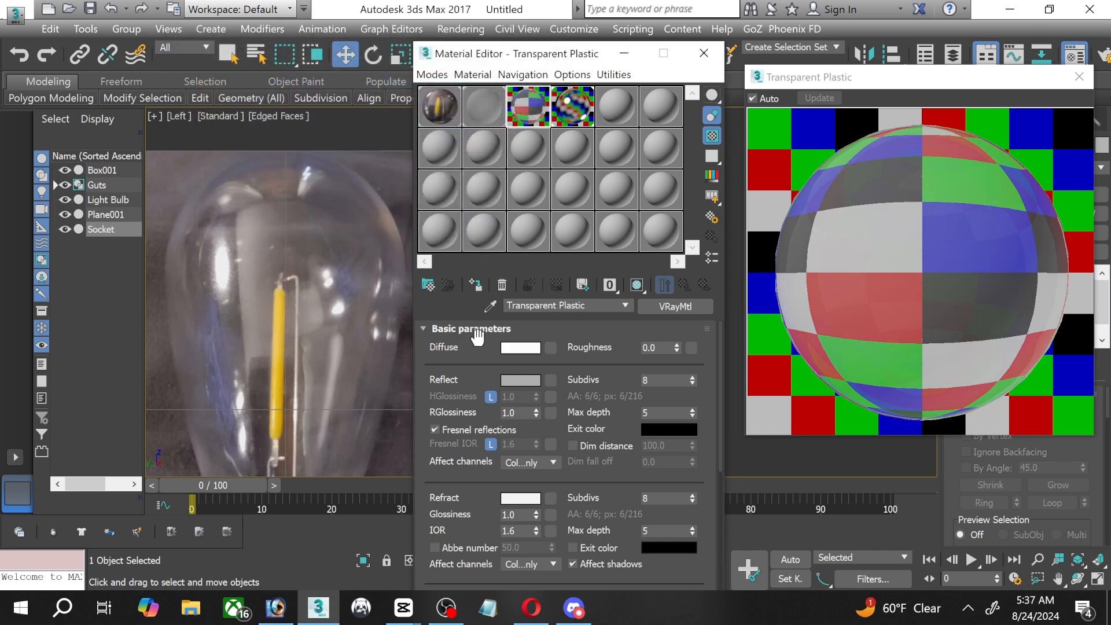
pyautogui.click(520, 498)
pyautogui.moveTo(336, 195); pyautogui.dragTo(348, 207)
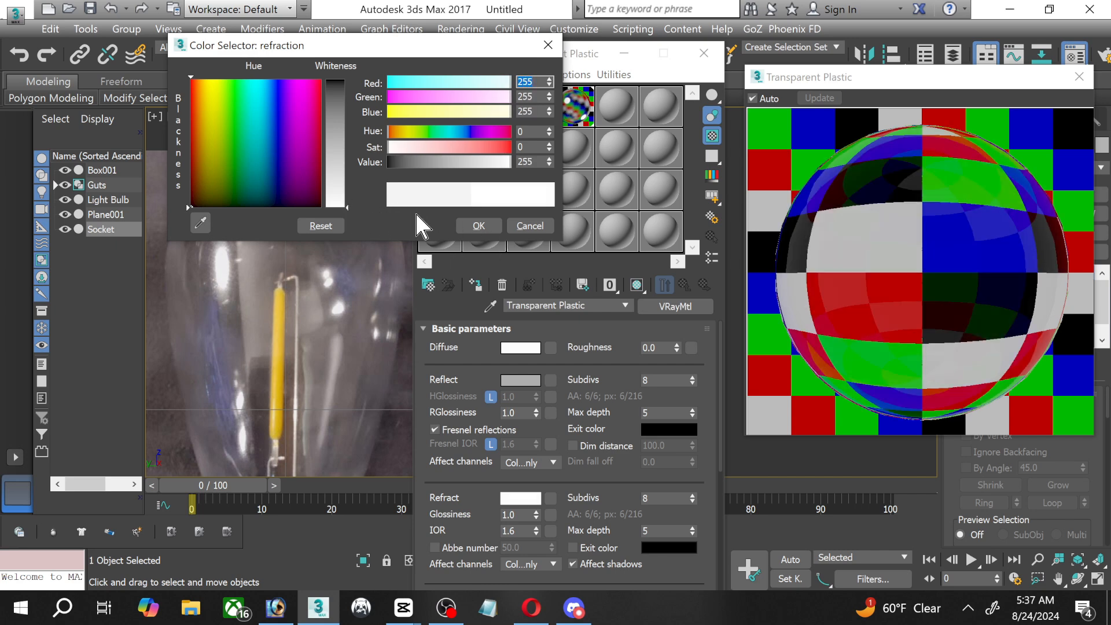
pyautogui.click(471, 227)
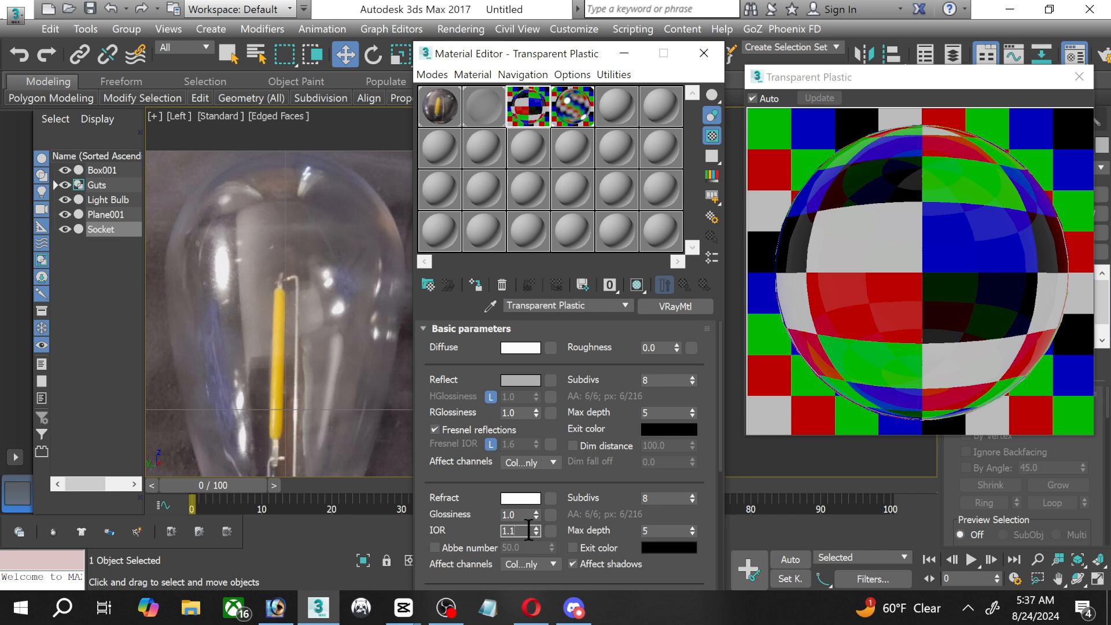
# Try a refraction IOR of 1.1 on the Transparent Plastic material and re-enter 1.0 as its reflection glossiness.
pyautogui.press('Return')
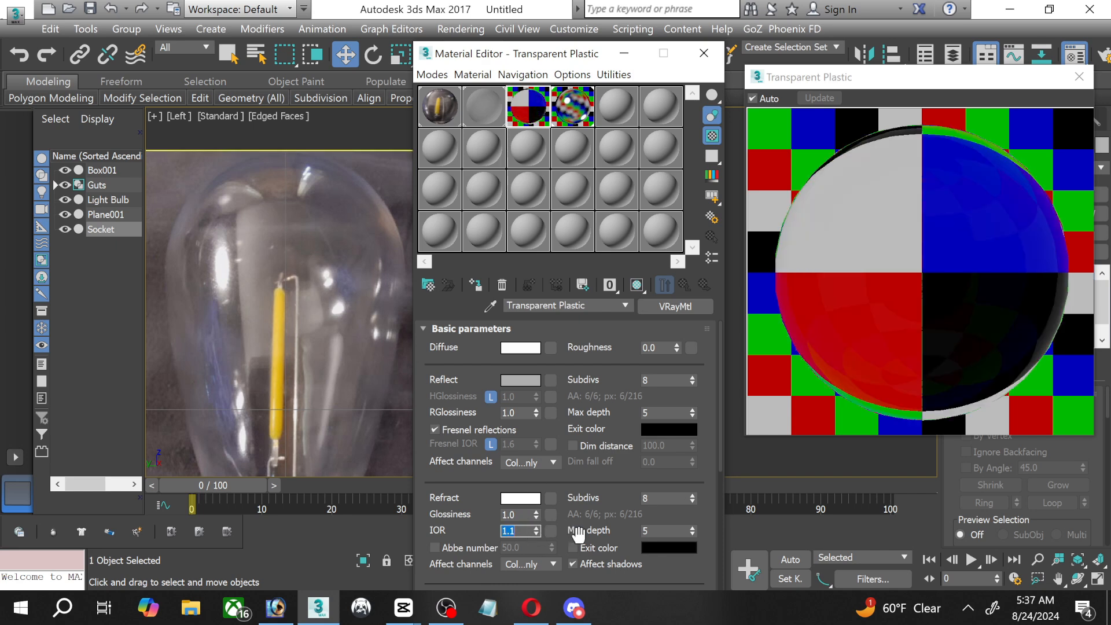
pyautogui.click(525, 412)
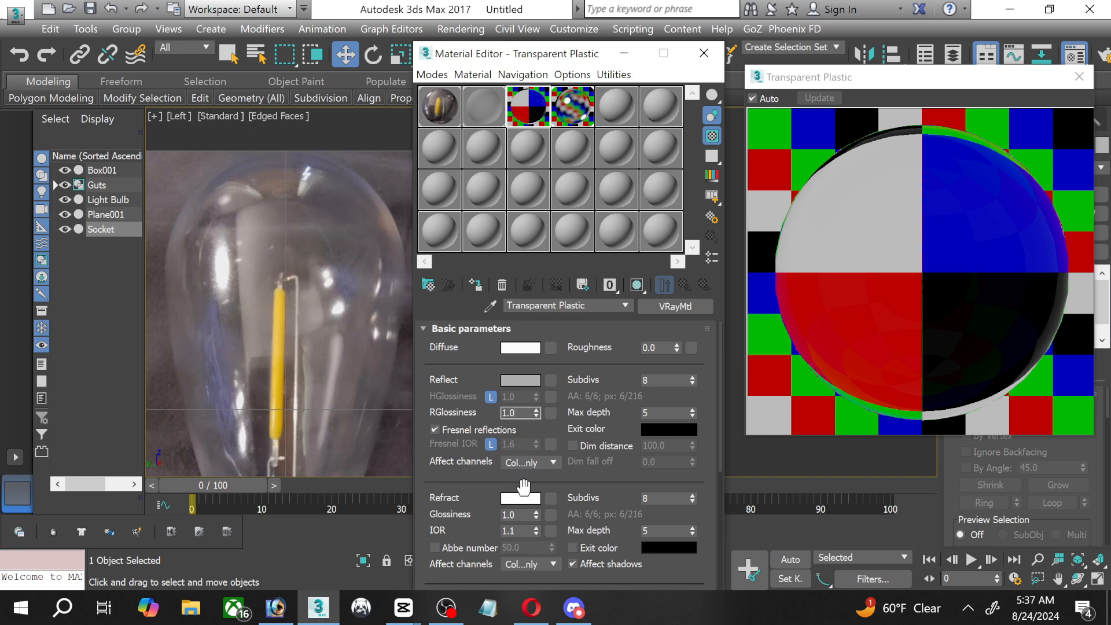
pyautogui.write('1')
pyautogui.write('0')
pyautogui.press('Return')
# Set the Transparent Plastic material's refraction IOR to 1.2.
pyautogui.click(524, 529)
pyautogui.press('BackSpace')
pyautogui.write('2')
pyautogui.press('Return')
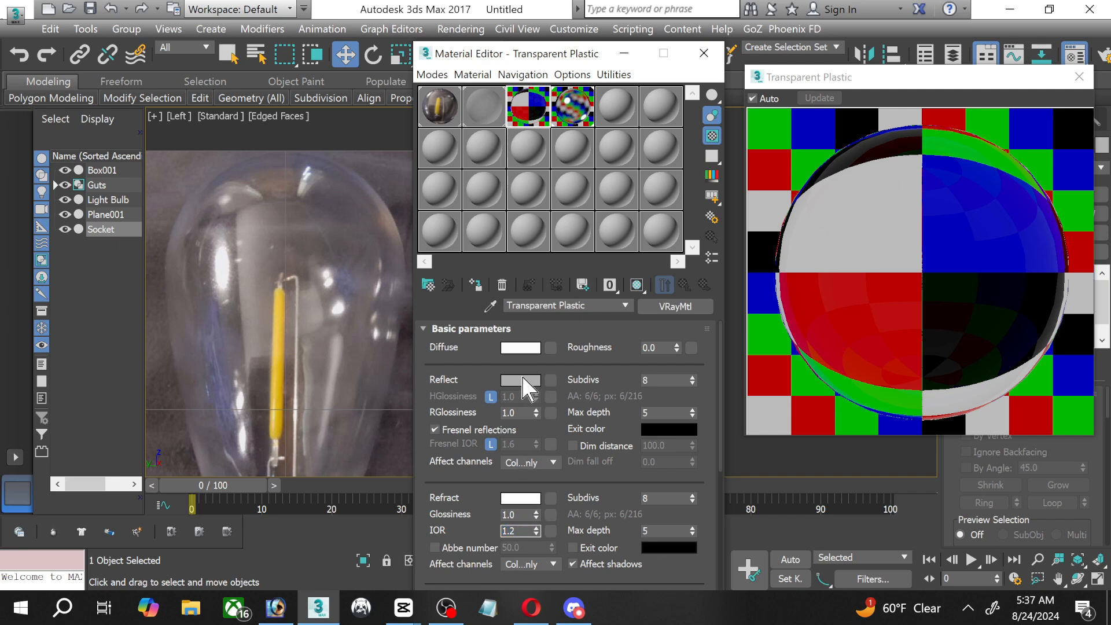
# Unlock the Transparent Plastic material's highlight glossiness from the reflection glossiness and set it to 0.75.
pyautogui.click(491, 397)
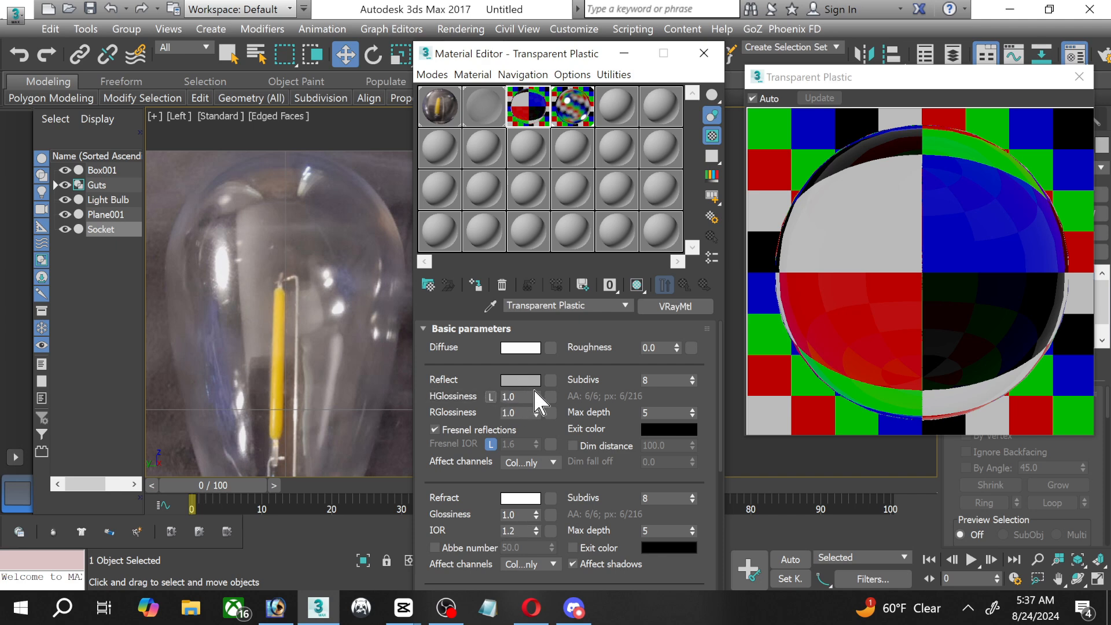
pyautogui.moveTo(535, 394); pyautogui.dragTo(535, 396)
pyautogui.moveTo(537, 400); pyautogui.dragTo(537, 398)
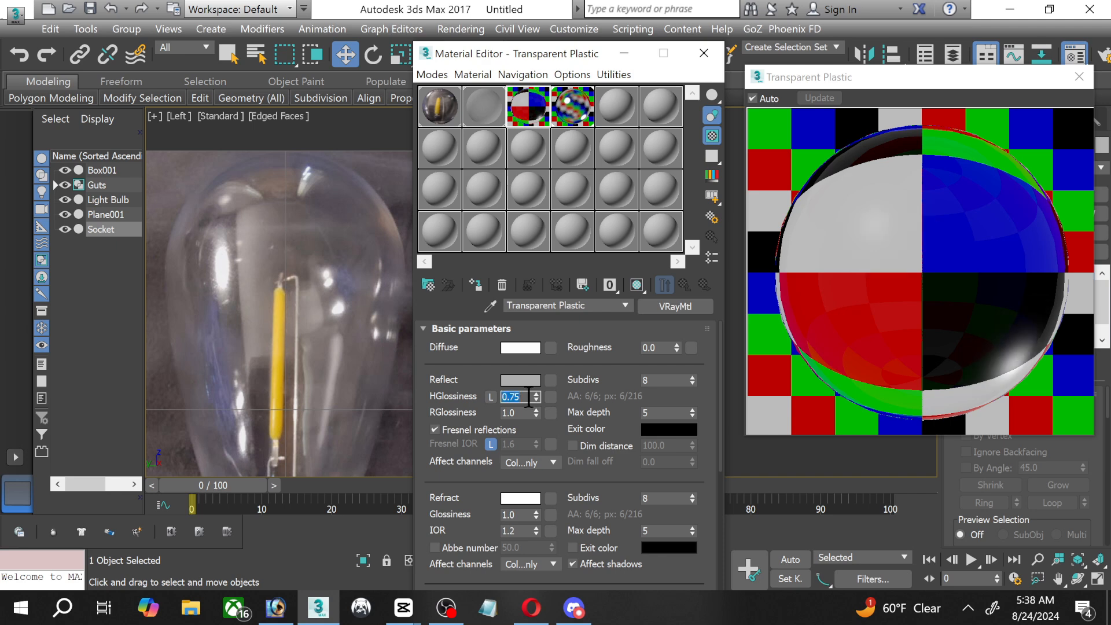
pyautogui.click(530, 397)
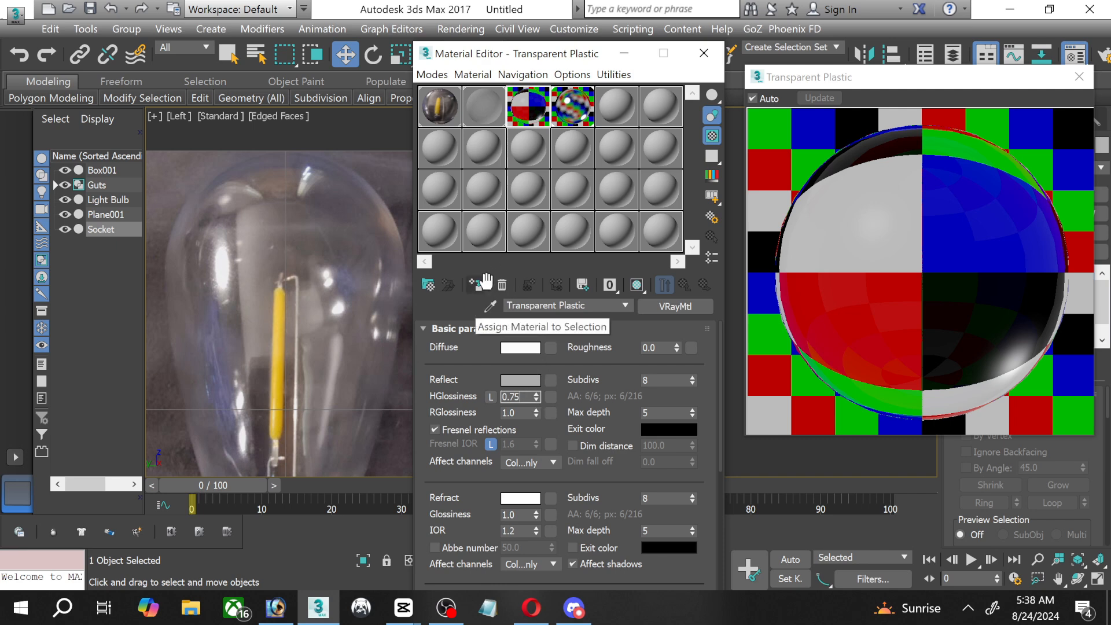
# Close the enlarged preview, assign Transparent Plastic to the Light Bulb, show it shaded in the viewport, and minimize the Material Editor.
pyautogui.click(1080, 77)
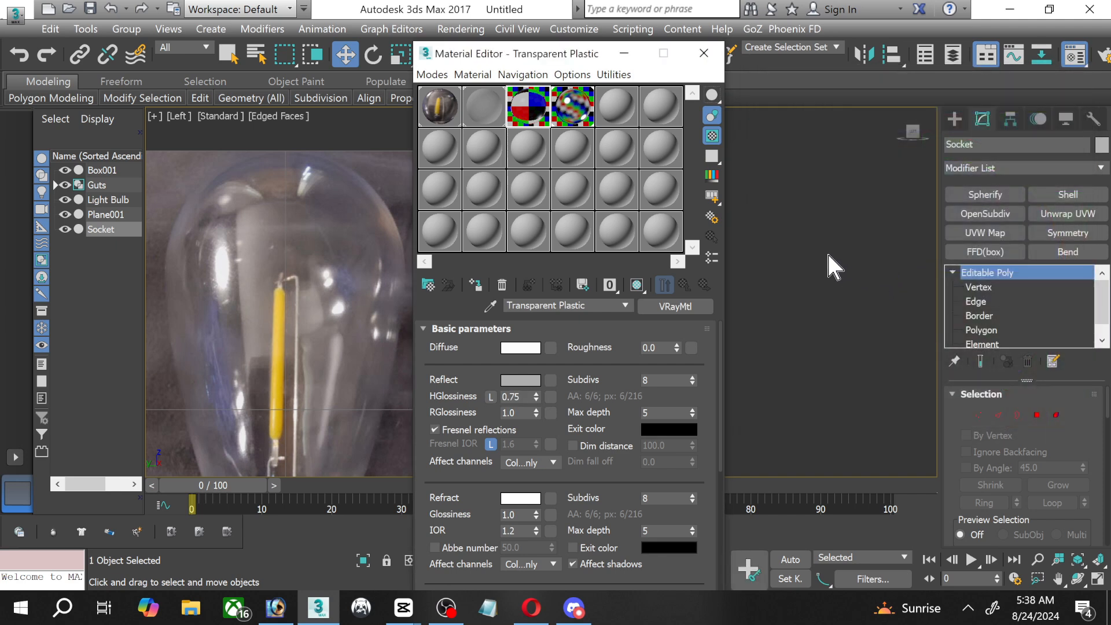
pyautogui.moveTo(538, 54); pyautogui.dragTo(301, 64)
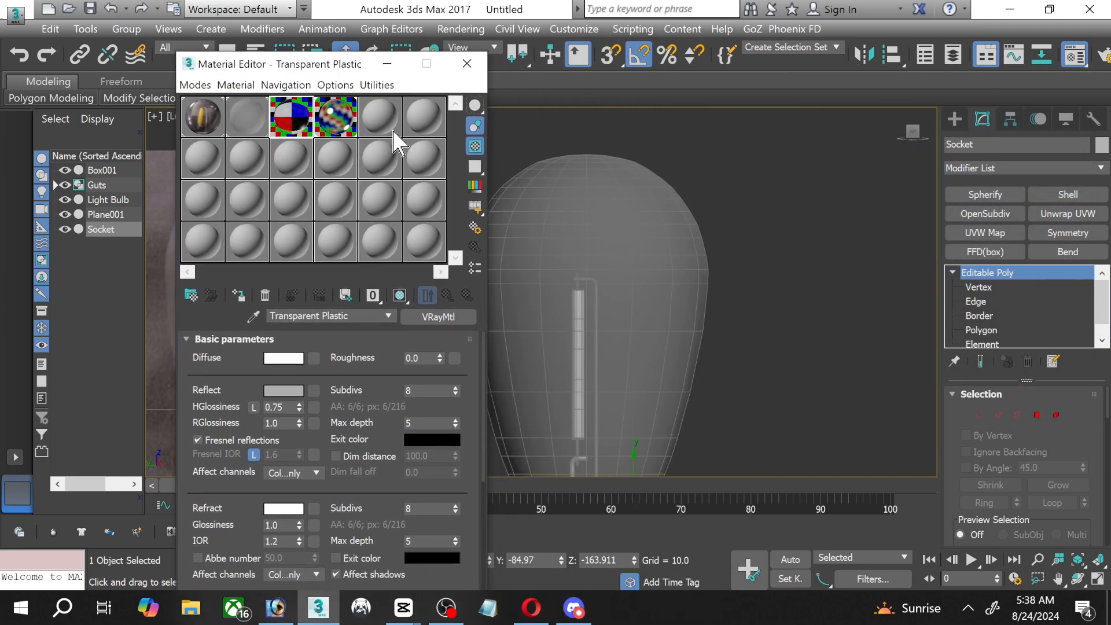
pyautogui.click(533, 190)
pyautogui.click(238, 297)
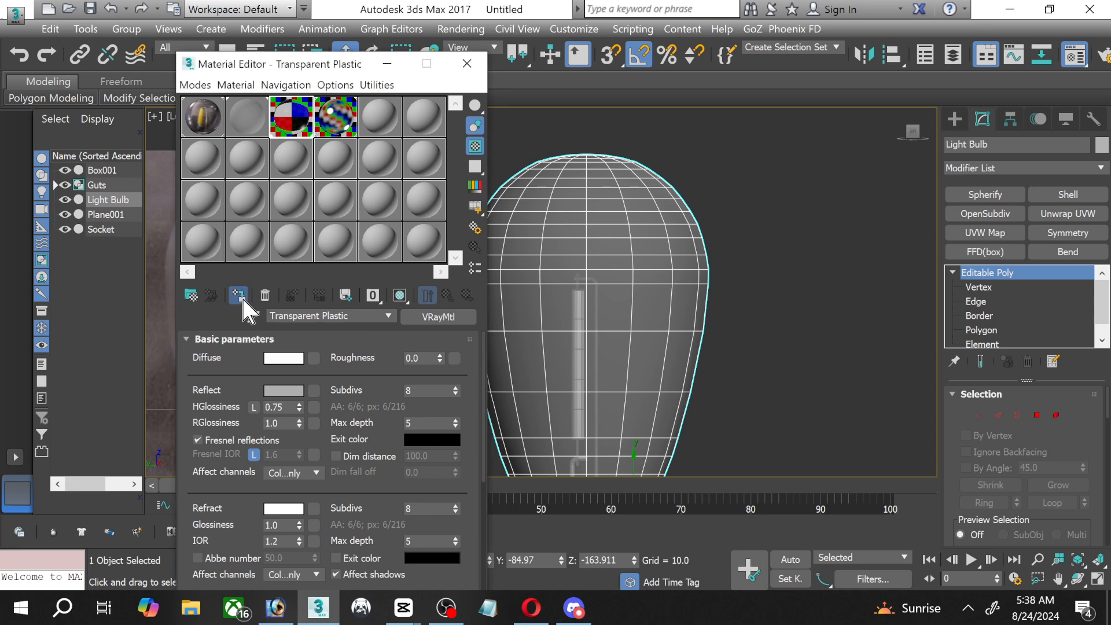
pyautogui.click(399, 295)
pyautogui.click(388, 64)
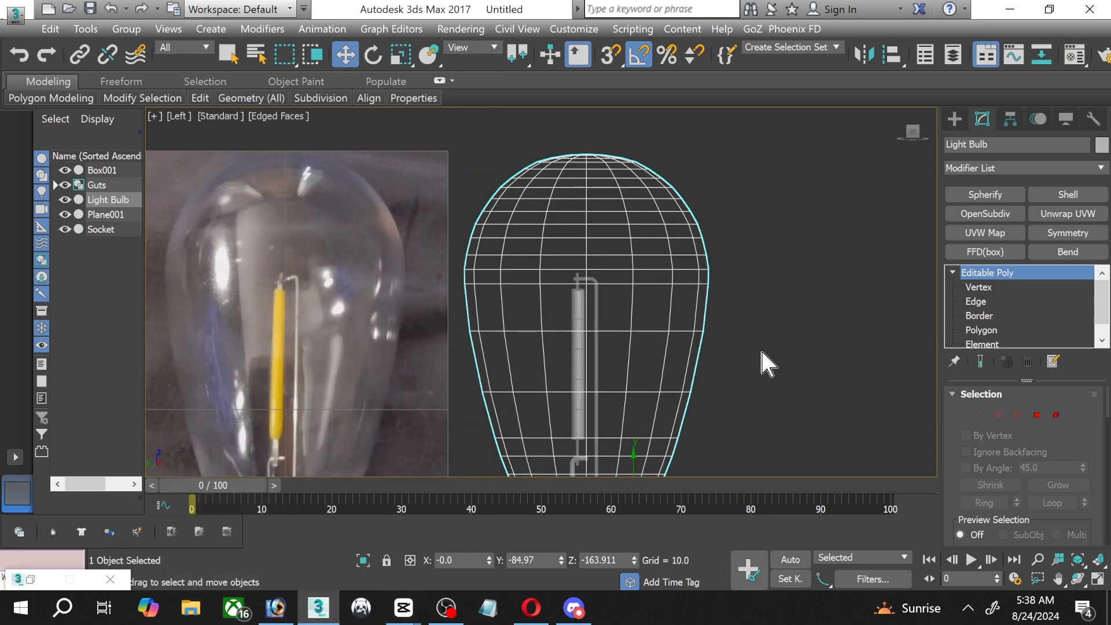
# Check the Socket in the viewport and examine the filament wires and metal base close up in the reference photo.
pyautogui.click(742, 414)
pyautogui.moveTo(742, 414); pyautogui.dragTo(737, 211, button='middle')
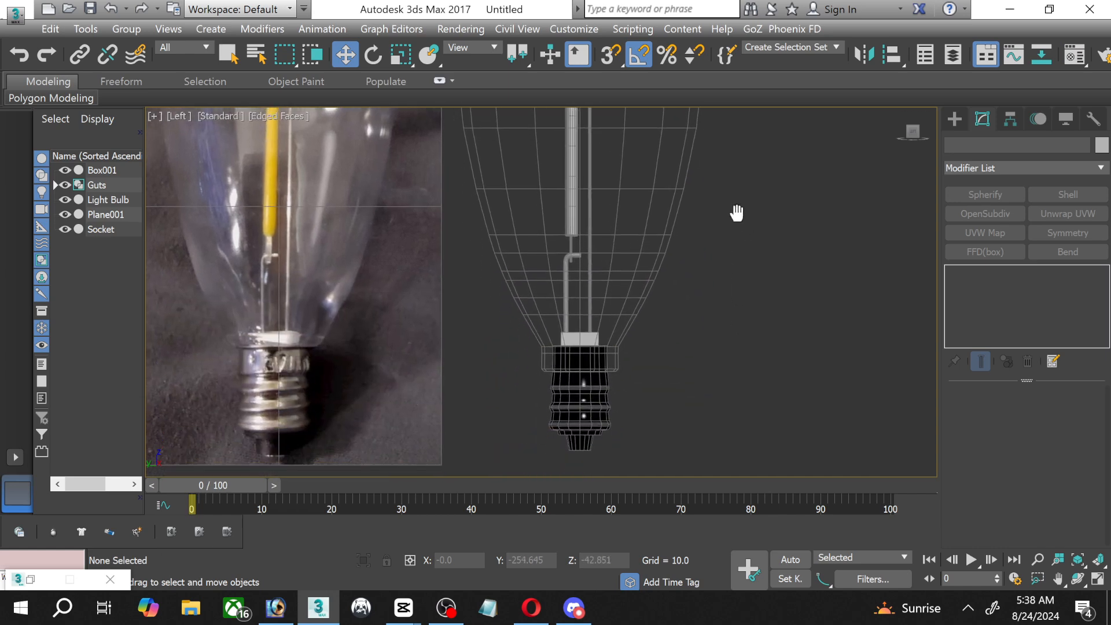
pyautogui.click(557, 433)
pyautogui.press('m')
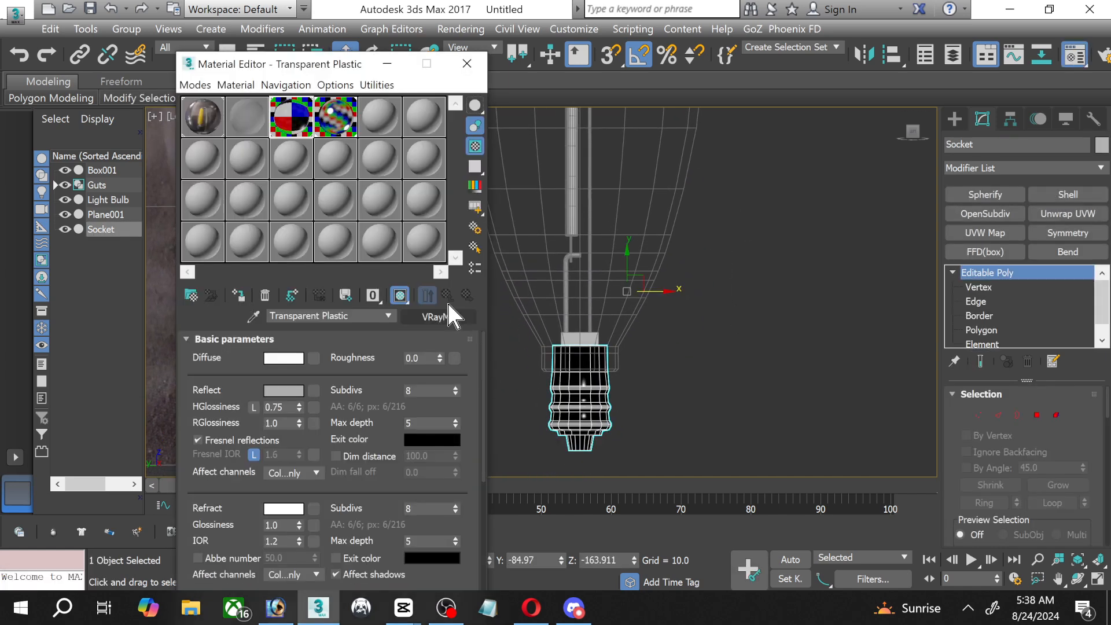
pyautogui.click(387, 64)
pyautogui.scroll(6, 305, 323)
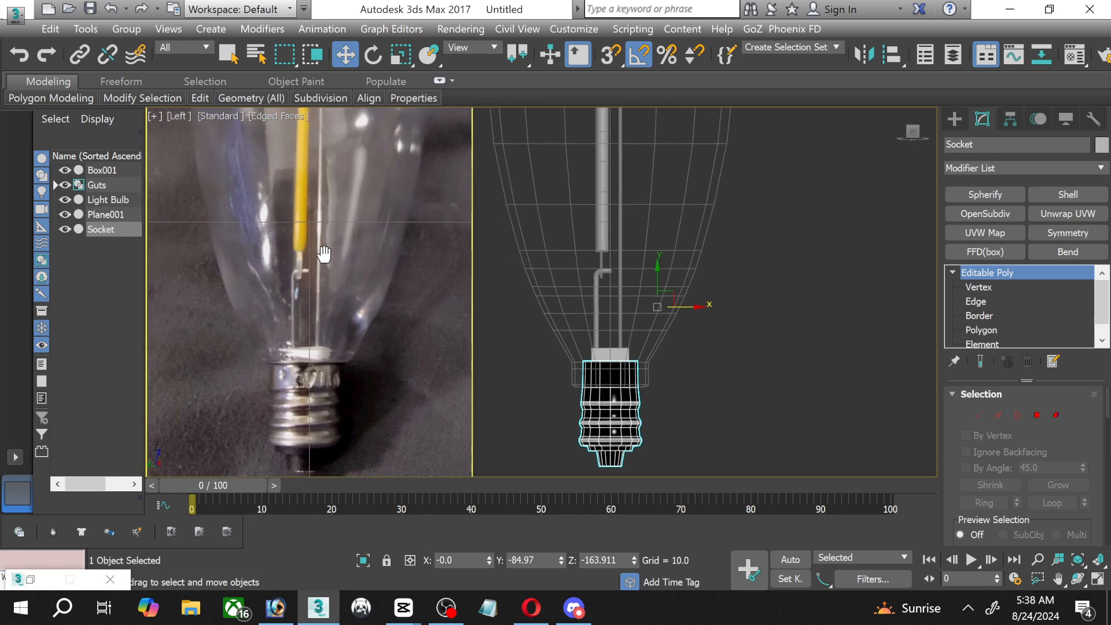
pyautogui.moveTo(305, 323); pyautogui.dragTo(363, 372, button='middle')
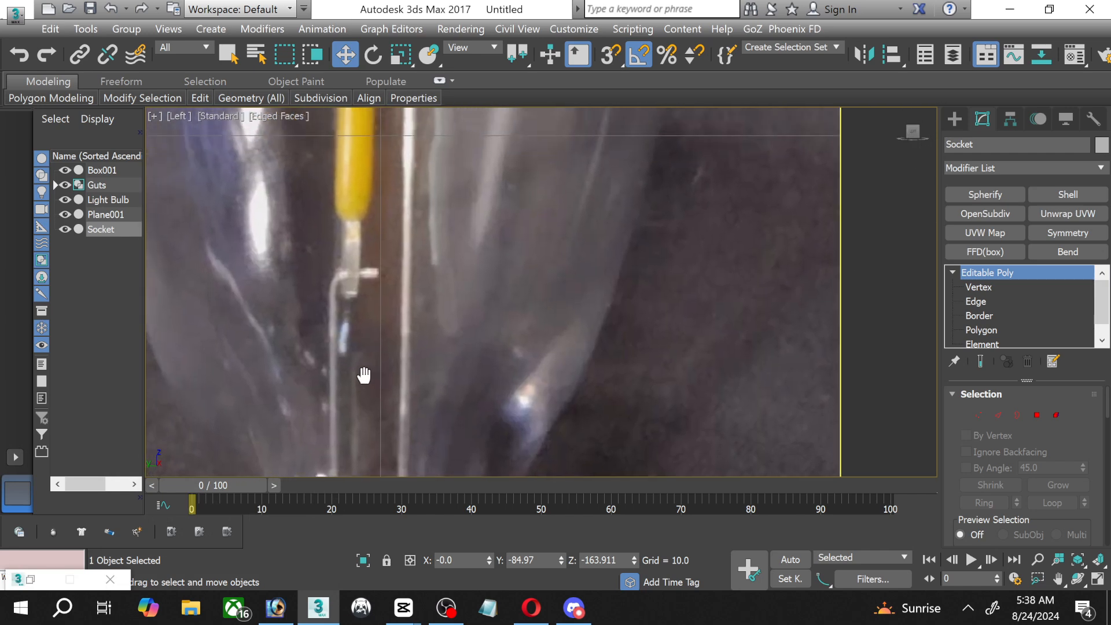
pyautogui.moveTo(404, 280); pyautogui.dragTo(360, 281, button='middle')
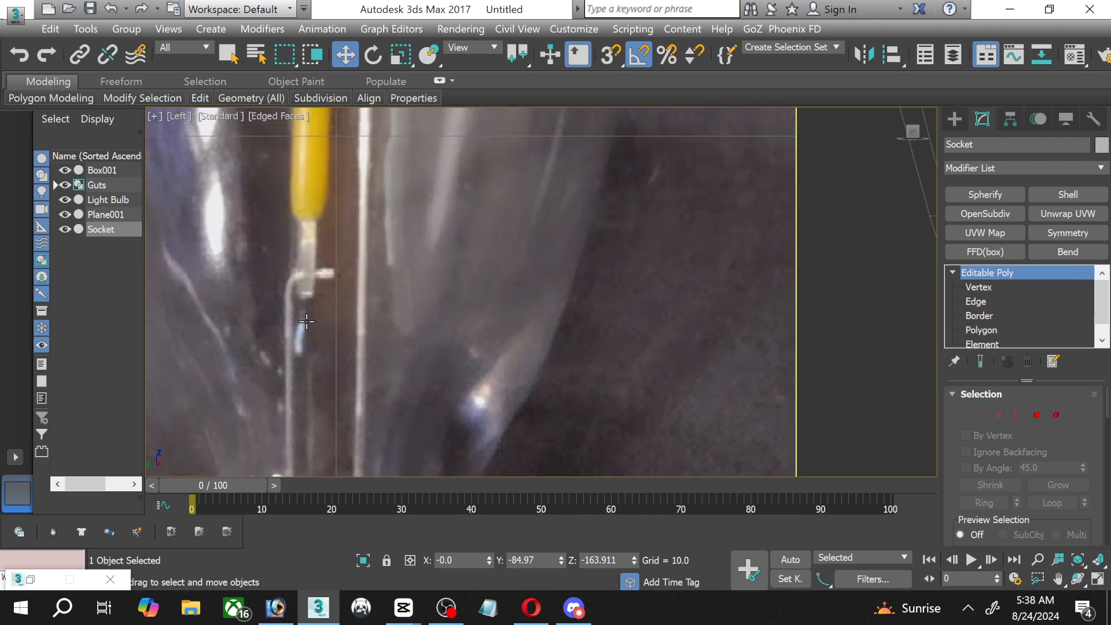
pyautogui.moveTo(327, 423); pyautogui.dragTo(342, 247, button='middle')
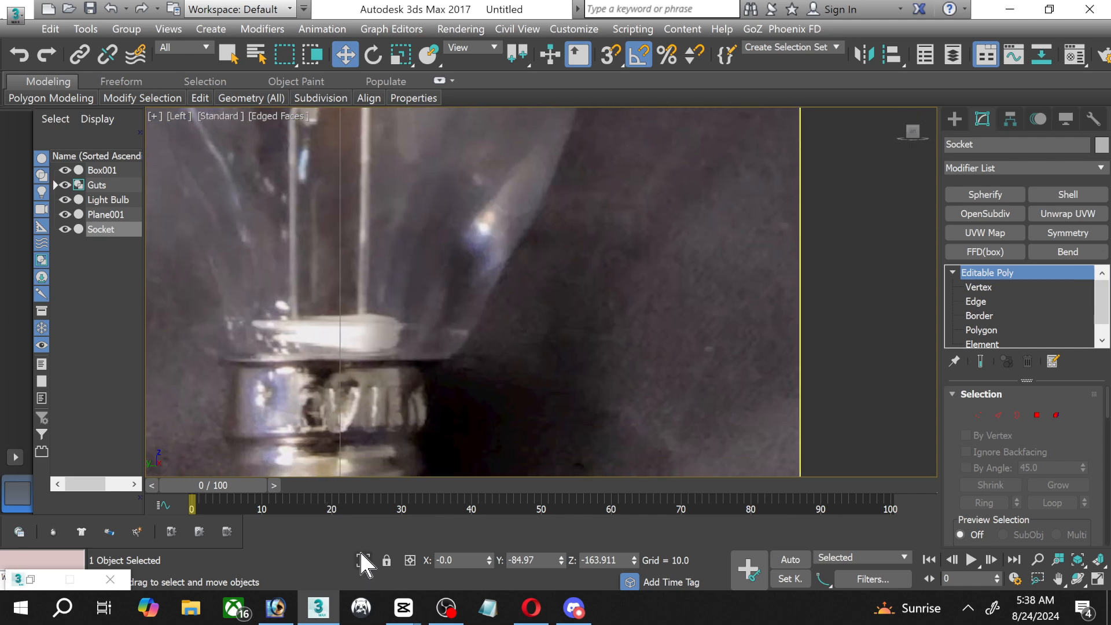
# Open the Guts group so that its individual parts can be selected.
pyautogui.click(96, 187)
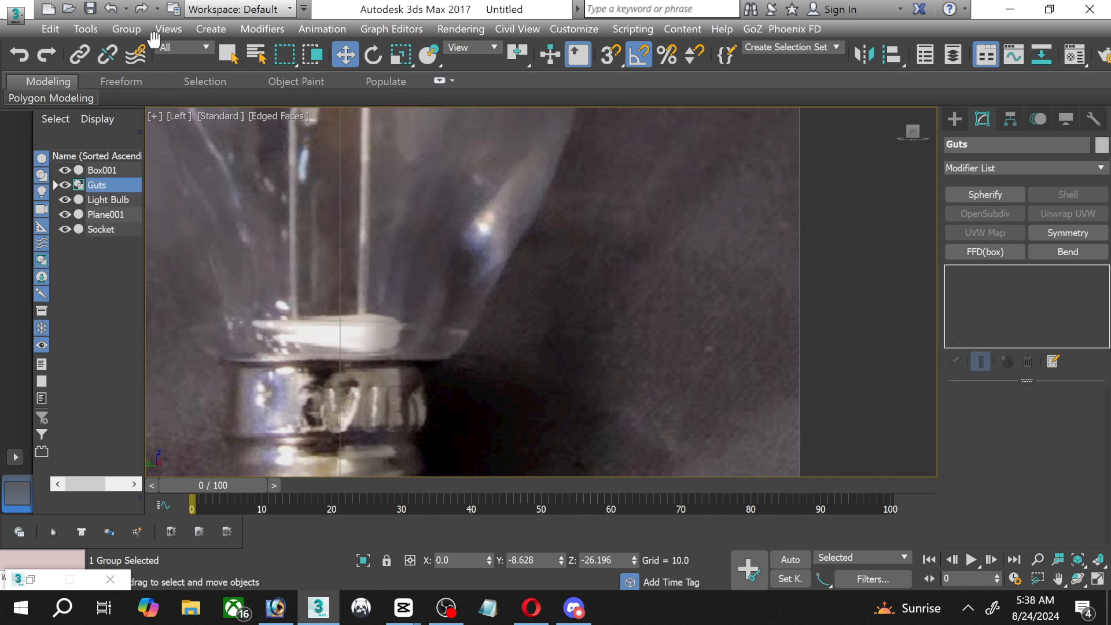
pyautogui.click(127, 29)
pyautogui.click(142, 85)
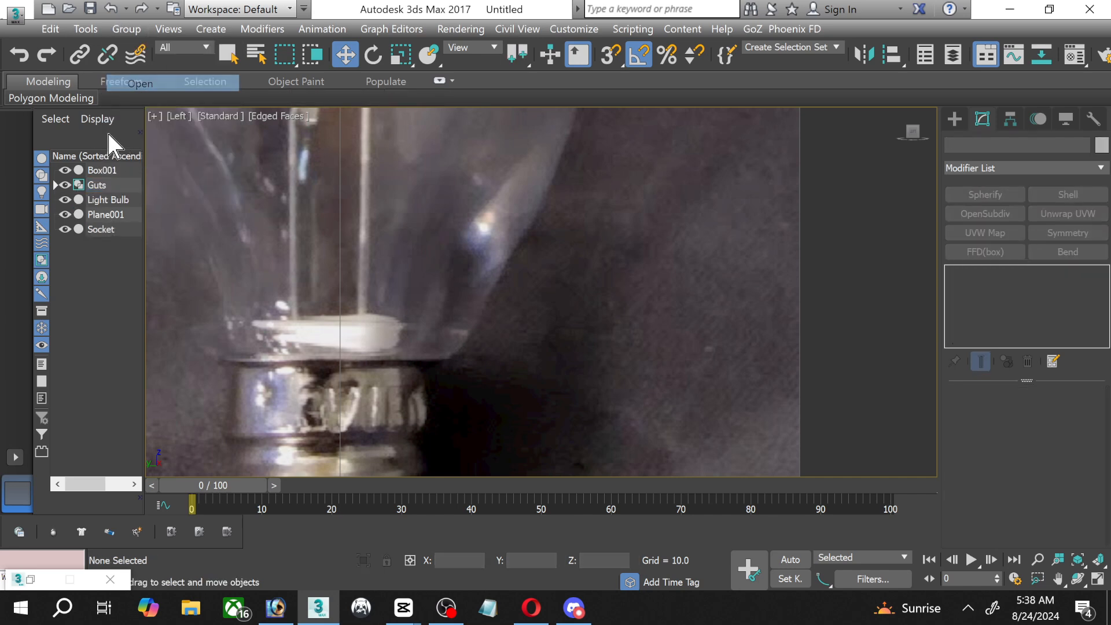
# Assign the Chrome material to Line002, Line003 and Line004 inside the Guts group and close the Material Editor.
pyautogui.click(56, 184)
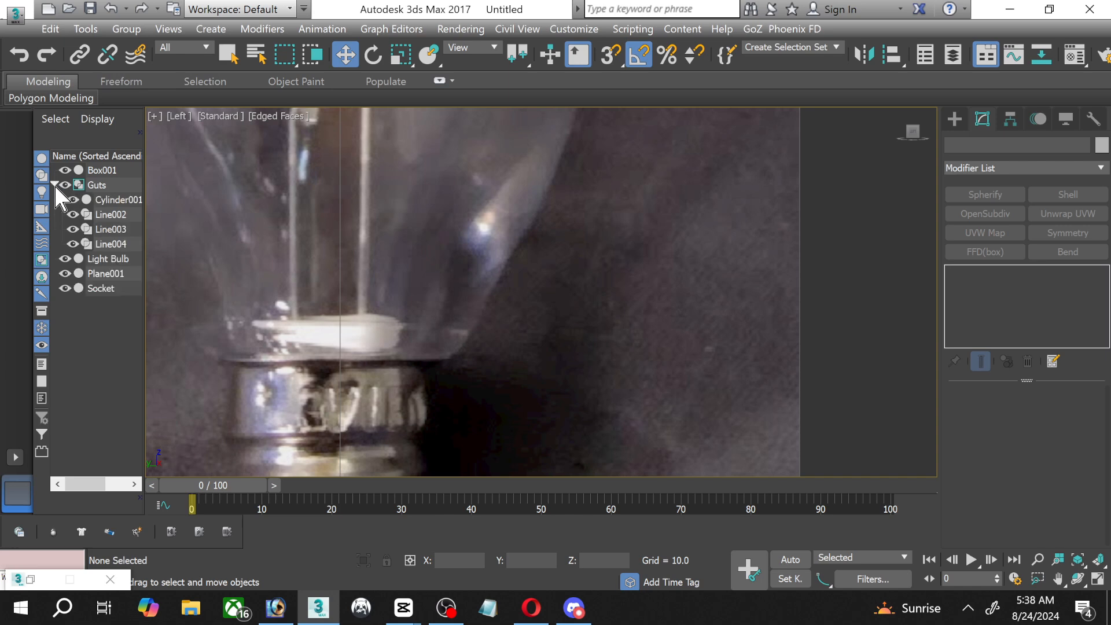
pyautogui.click(115, 244)
pyautogui.keyDown('ctrl'); pyautogui.click(116, 229); pyautogui.keyUp('ctrl')
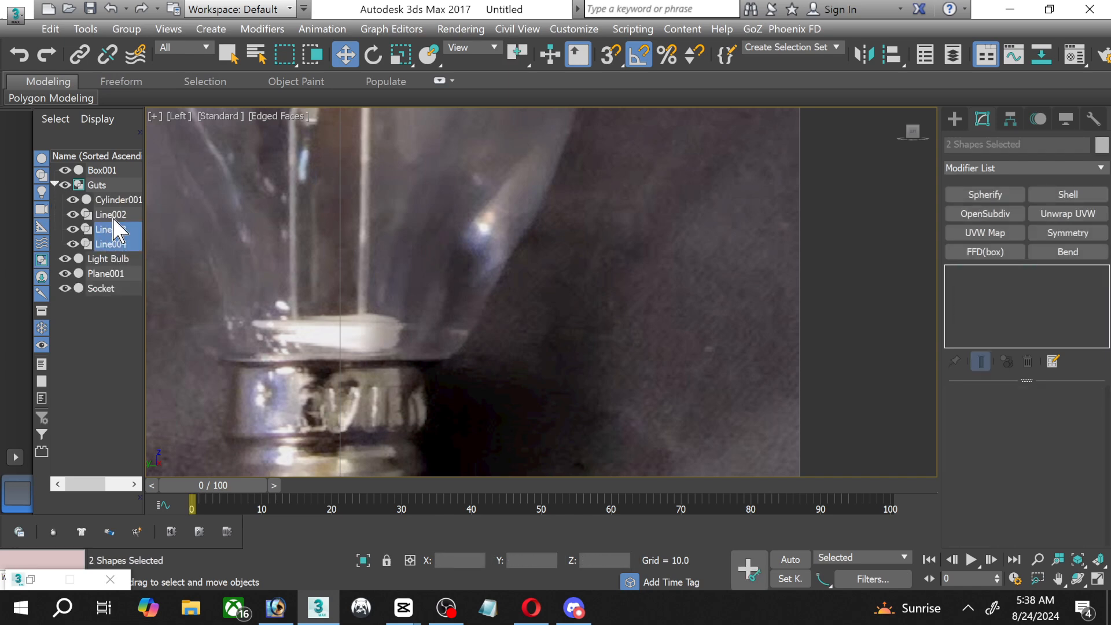
pyautogui.keyDown('ctrl'); pyautogui.click(112, 215); pyautogui.keyUp('ctrl')
pyautogui.moveTo(266, 205); pyautogui.dragTo(268, 207, button='middle')
pyautogui.hotkey('alt', 'w')
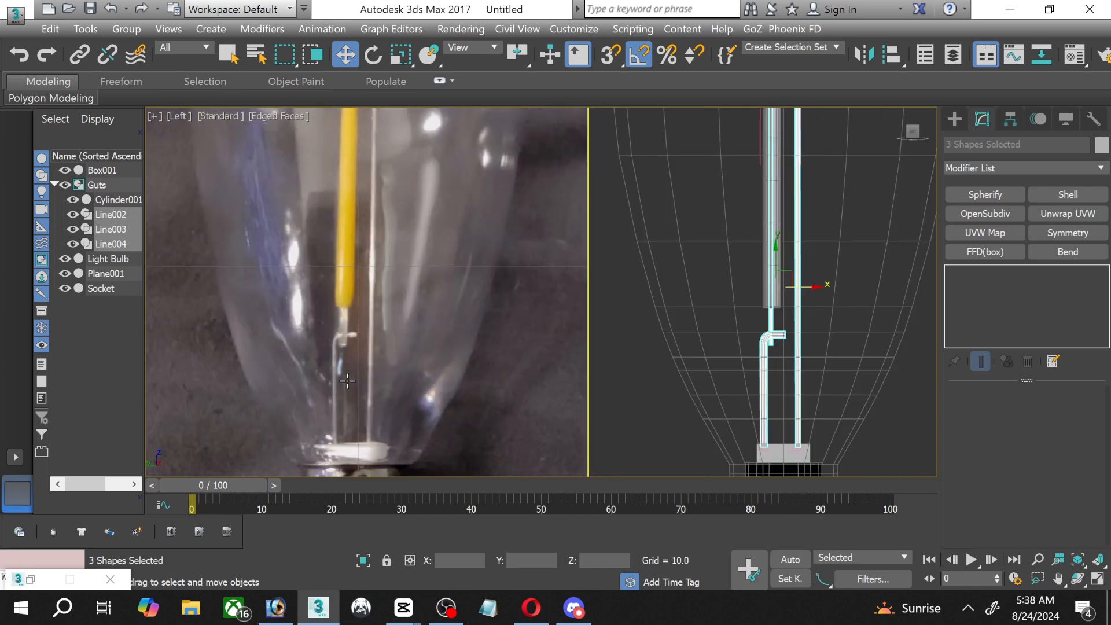
pyautogui.moveTo(727, 315); pyautogui.dragTo(606, 368, button='middle')
pyautogui.press('m')
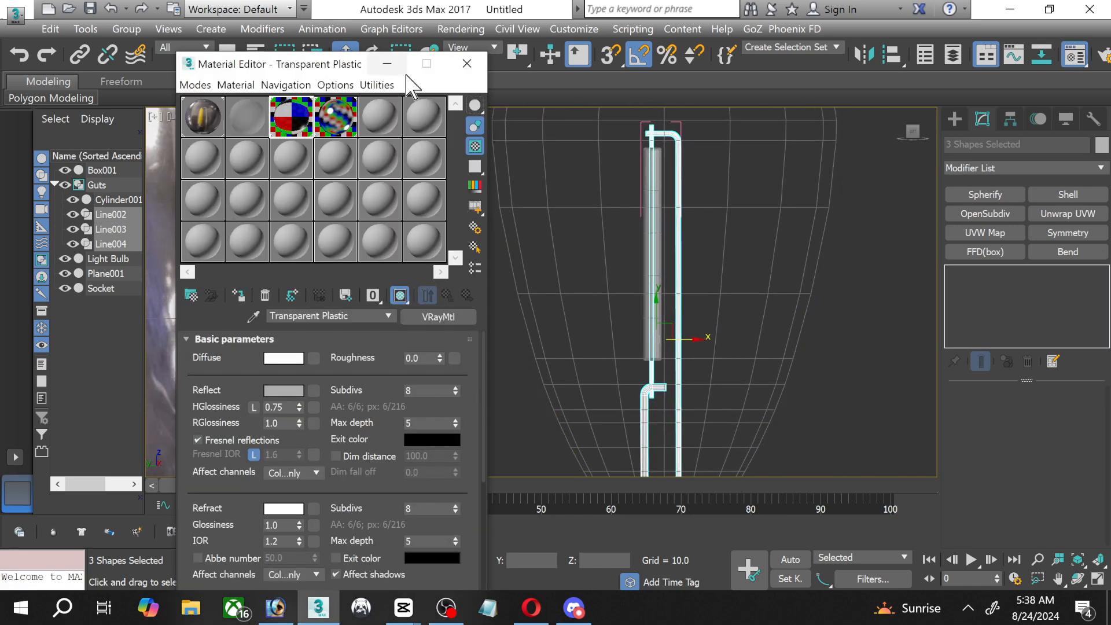
pyautogui.click(324, 121)
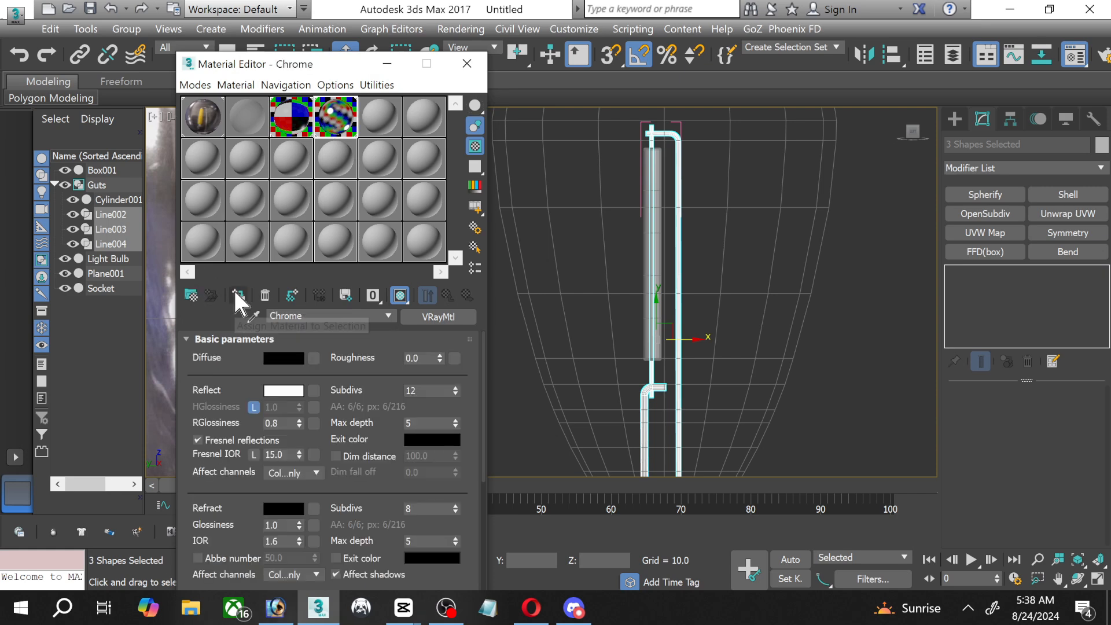
pyautogui.click(467, 64)
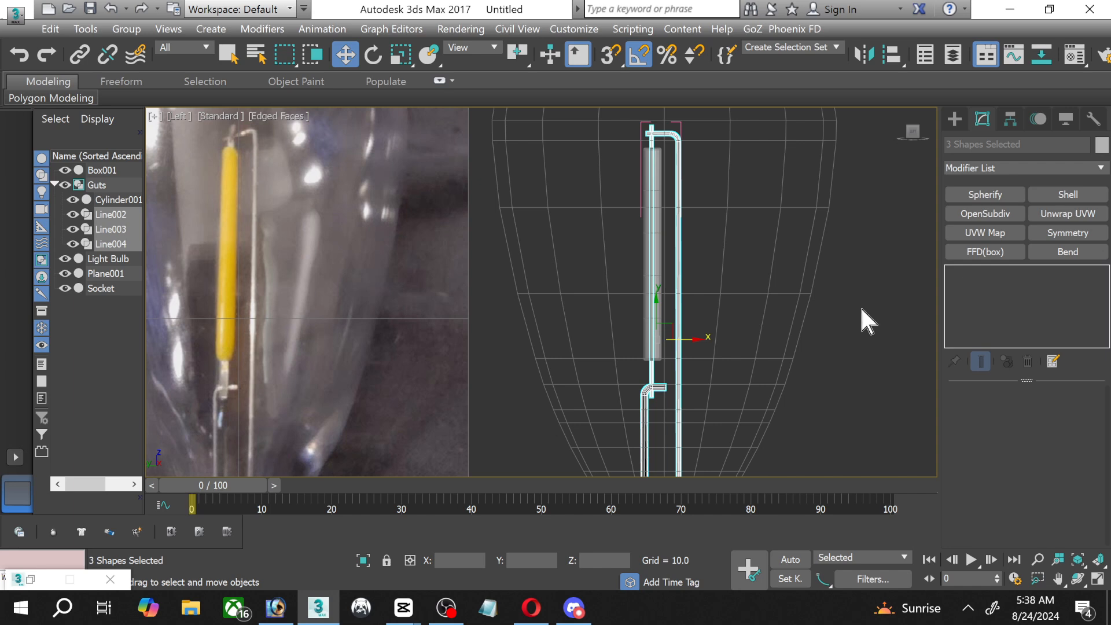
# Convert the three selected wire shapes to Editable Poly.
pyautogui.rightClick(676, 258)
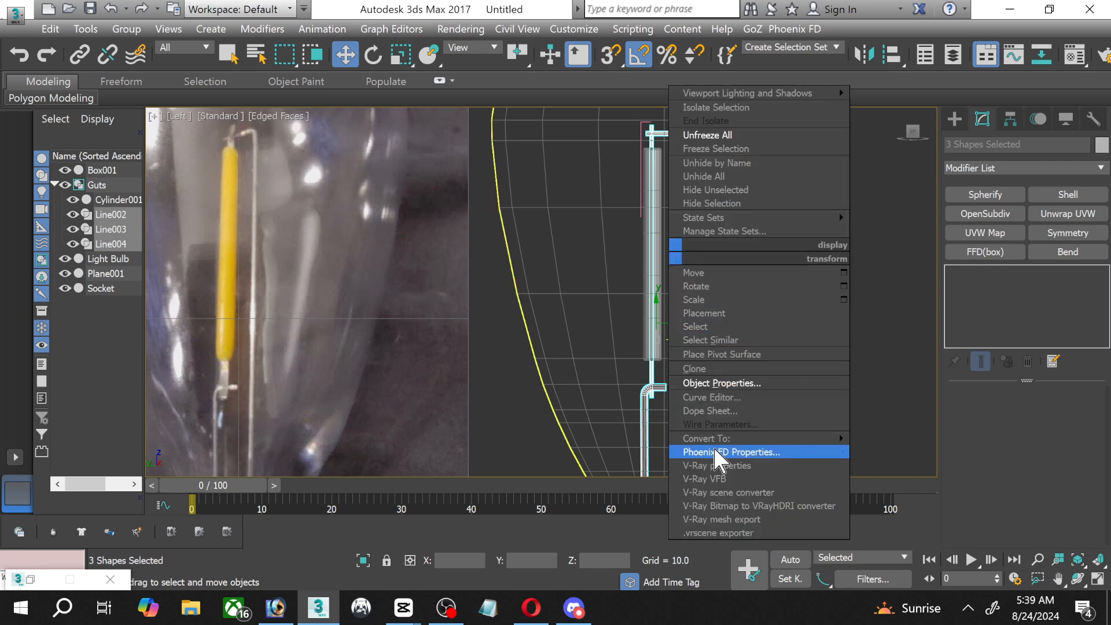
pyautogui.moveTo(715, 443)
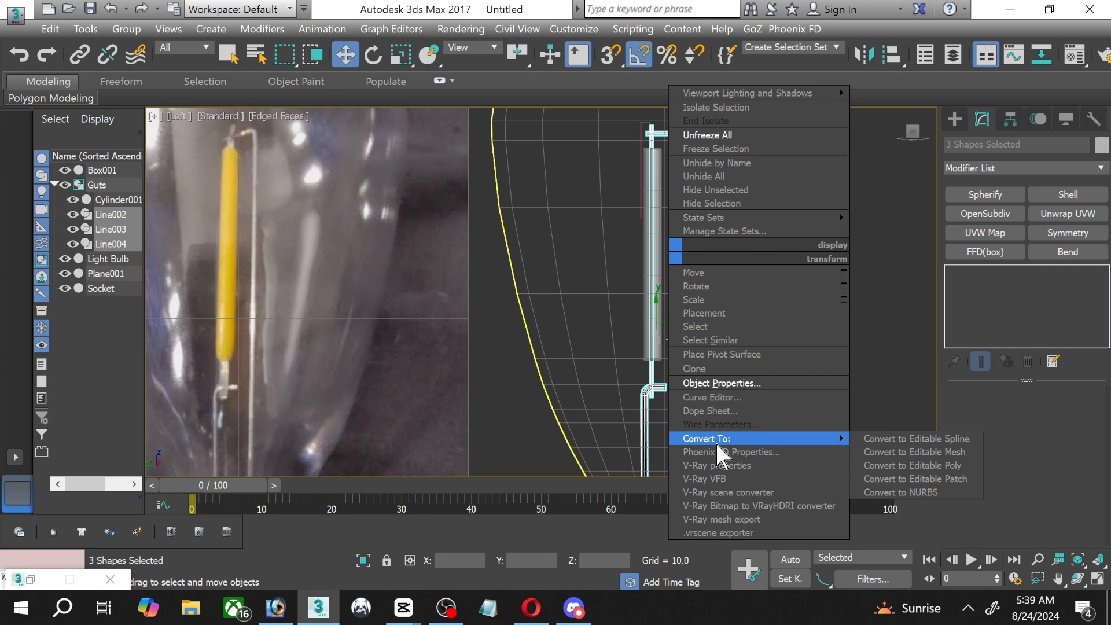
pyautogui.click(907, 465)
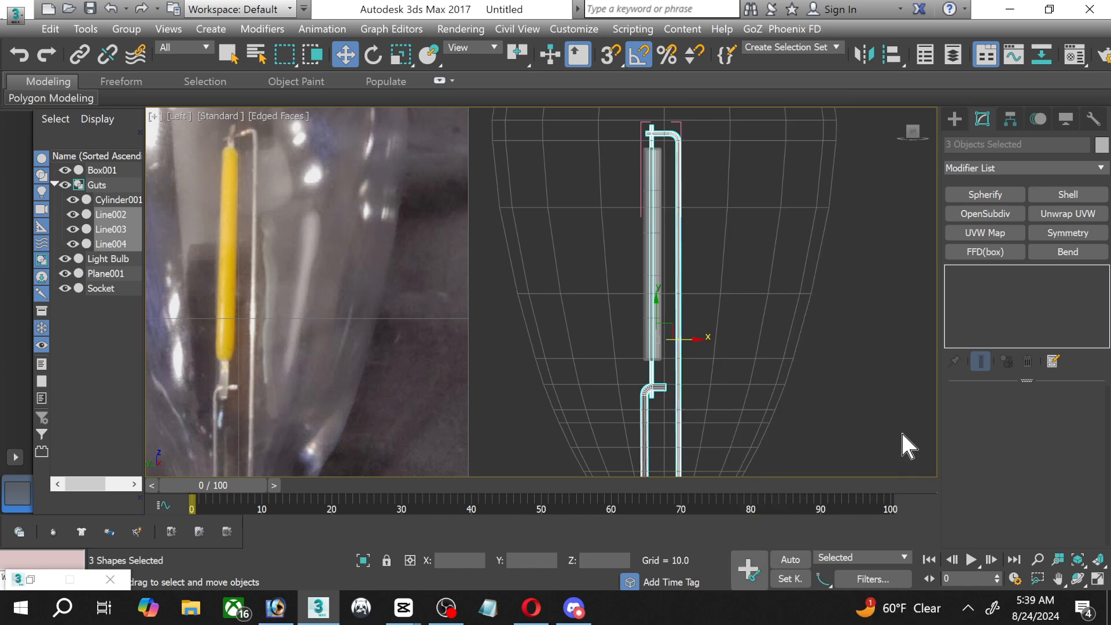
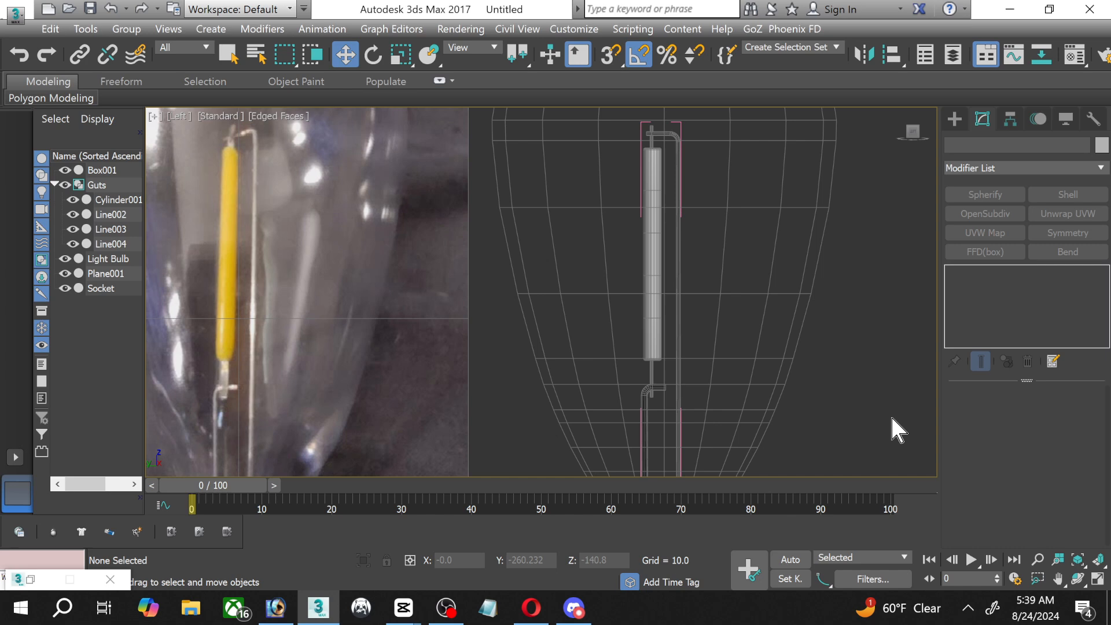
# Scale the vertices of Cylinder001's lower rounded end vertically to stretch the rounding along the cylinder.
pyautogui.moveTo(645, 228); pyautogui.dragTo(603, 285, button='middle')
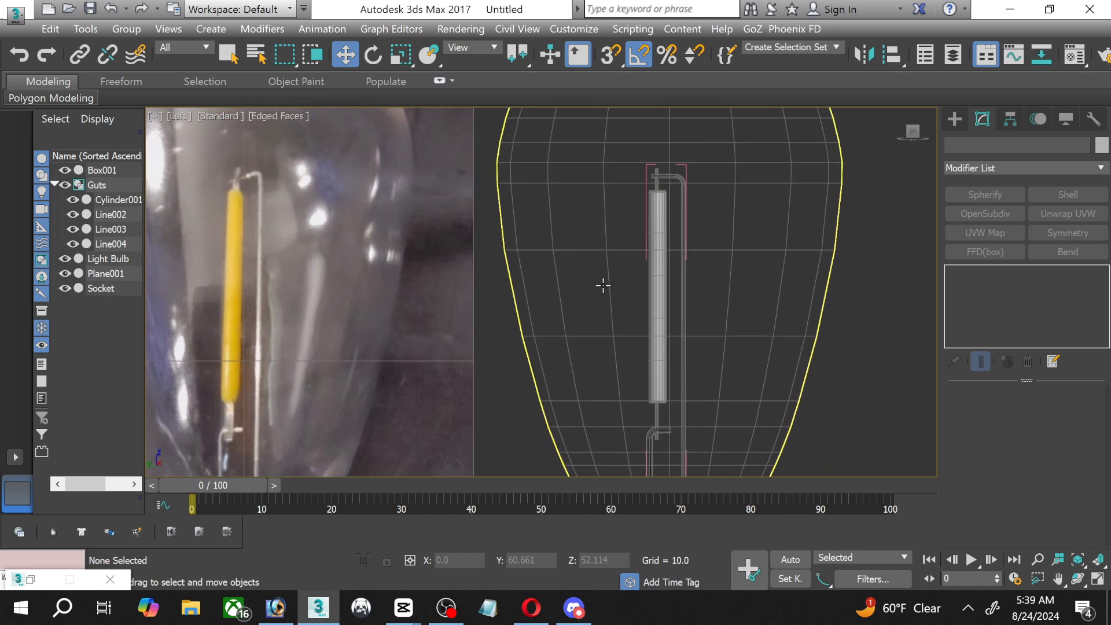
pyautogui.click(658, 360)
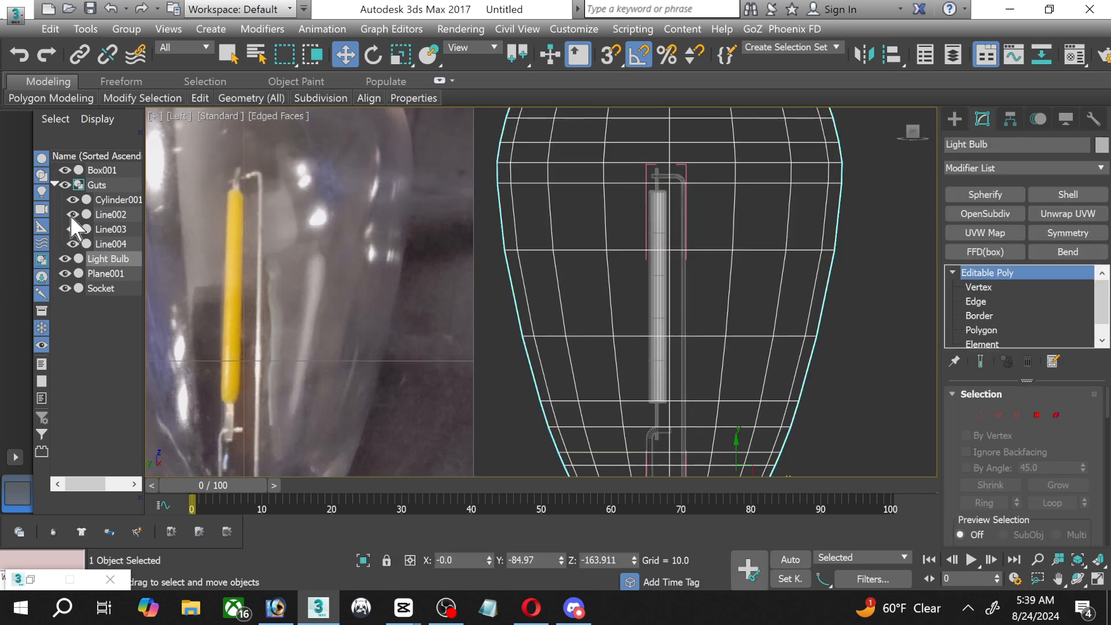
pyautogui.click(119, 200)
pyautogui.scroll(2, 285, 446)
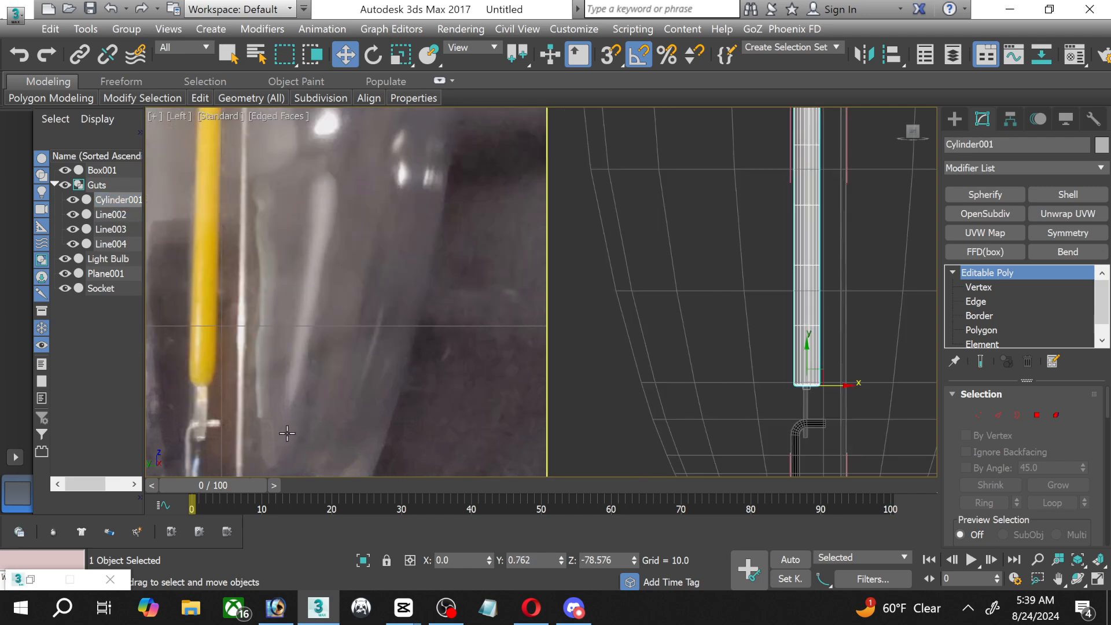
pyautogui.moveTo(285, 446); pyautogui.dragTo(310, 432, button='middle')
pyautogui.scroll(6, 856, 377)
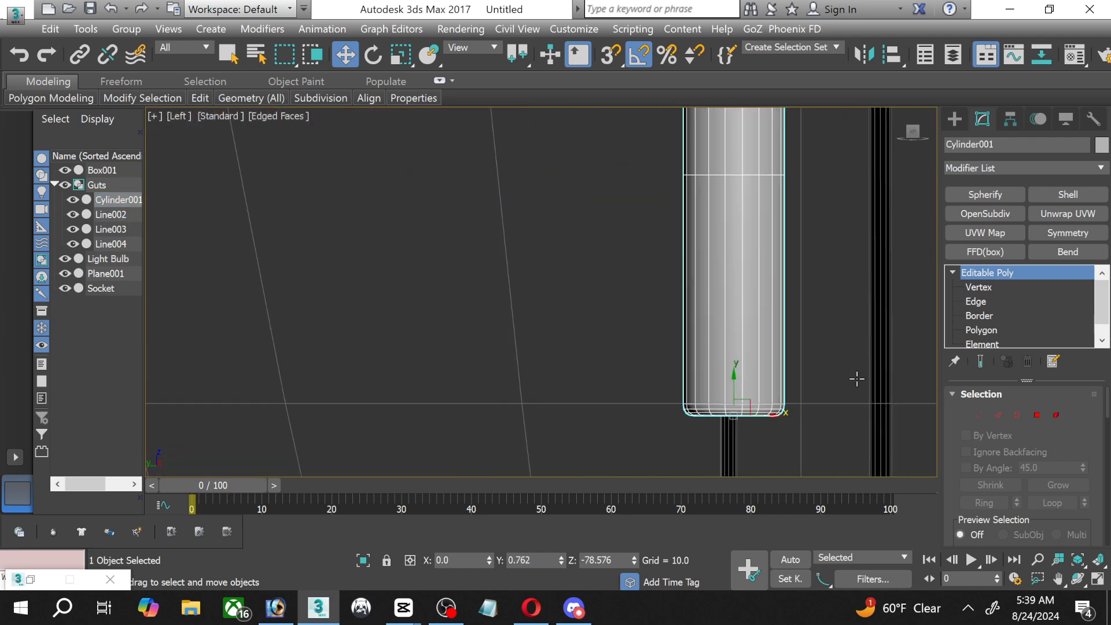
pyautogui.scroll(2, 779, 423)
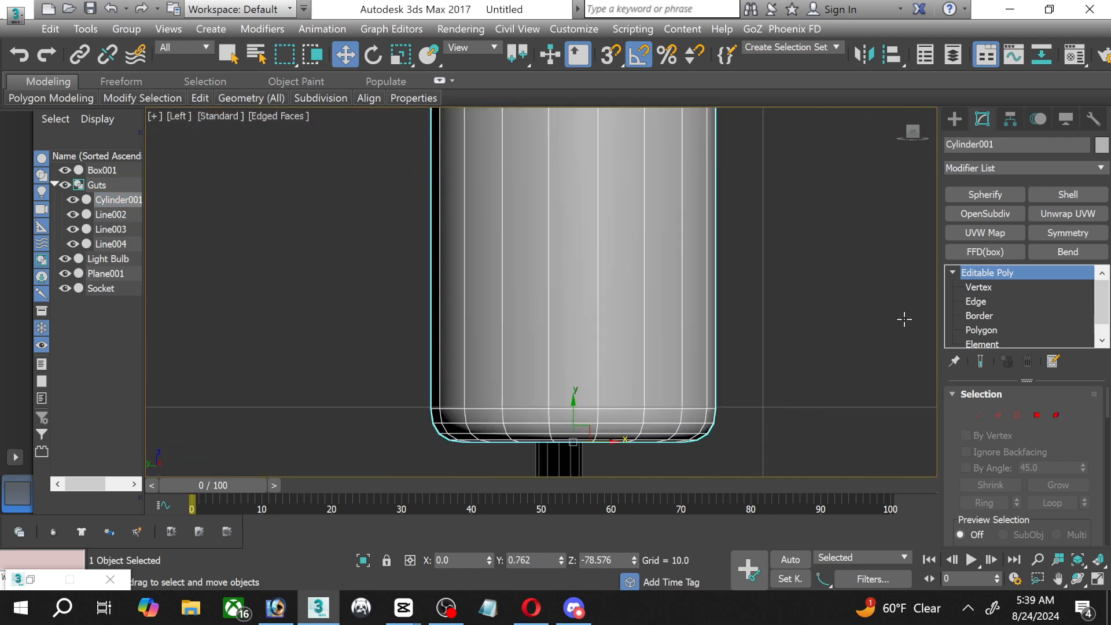
pyautogui.click(978, 287)
pyautogui.moveTo(394, 395); pyautogui.dragTo(797, 410)
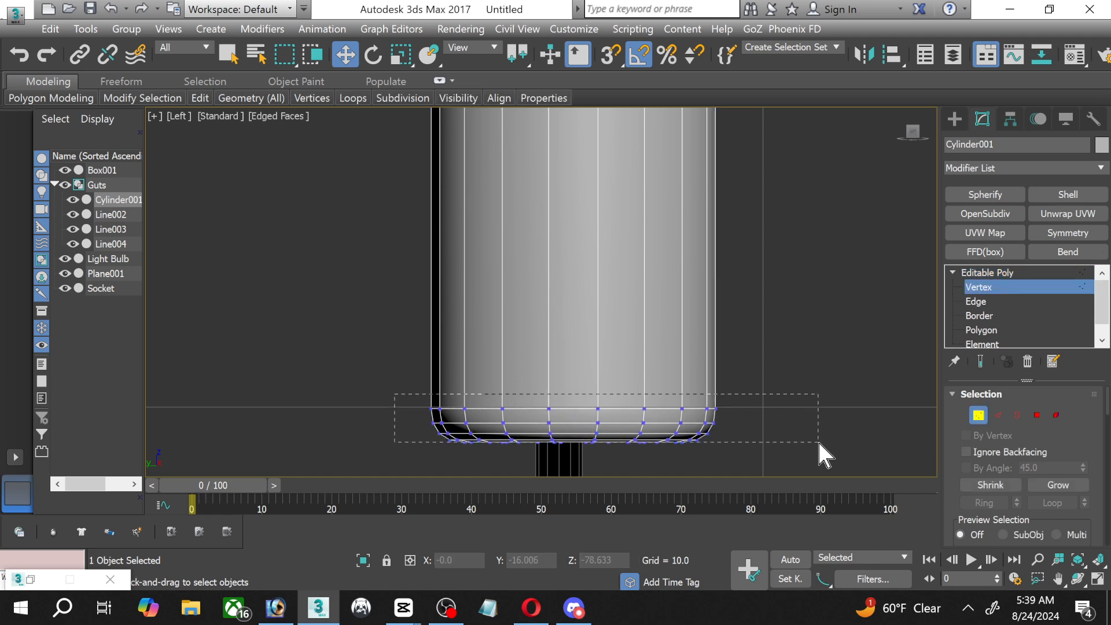
pyautogui.moveTo(813, 450); pyautogui.dragTo(813, 449)
pyautogui.click(401, 54)
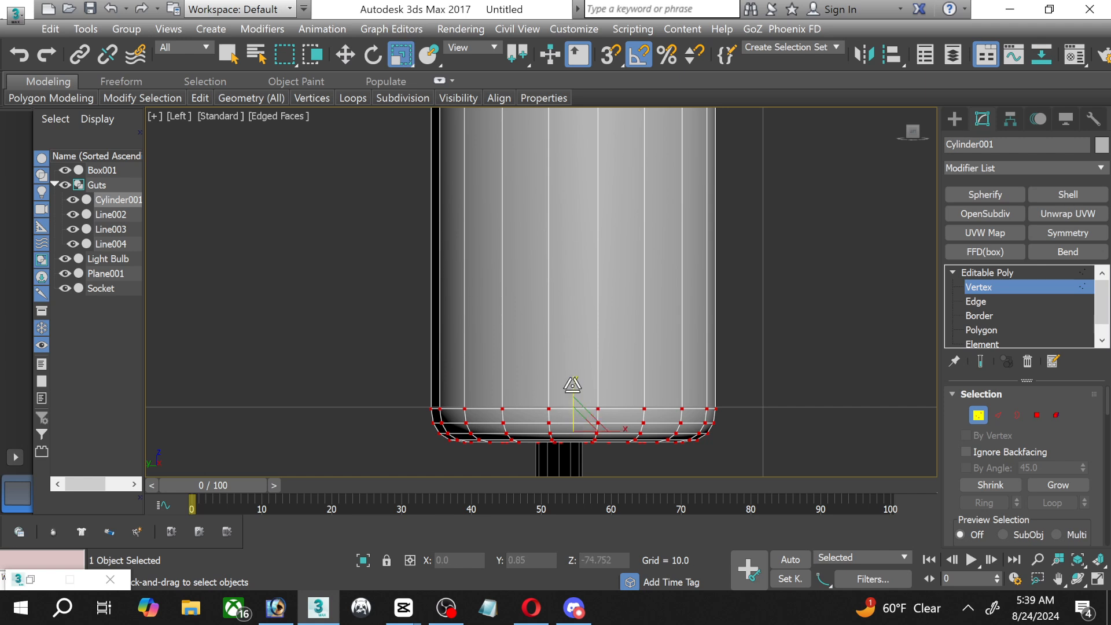
pyautogui.moveTo(571, 387); pyautogui.dragTo(561, 235)
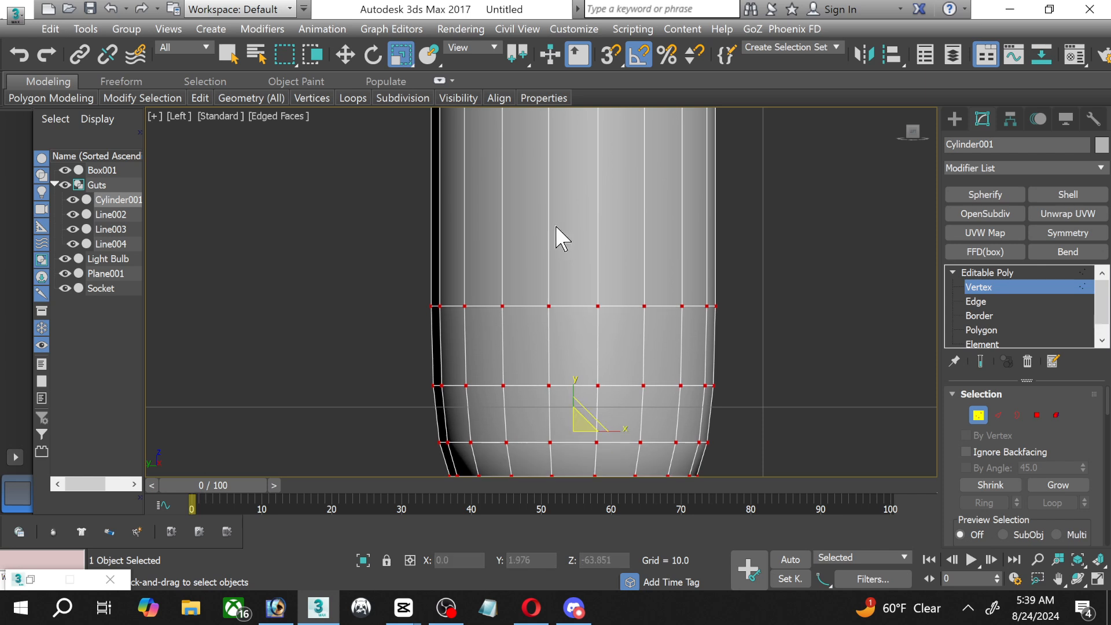
# Scale the vertices of Cylinder001's upper rounded end vertically to match the lower end, and leave vertex editing.
pyautogui.scroll(-2, 561, 235)
pyautogui.scroll(-3, 513, 246)
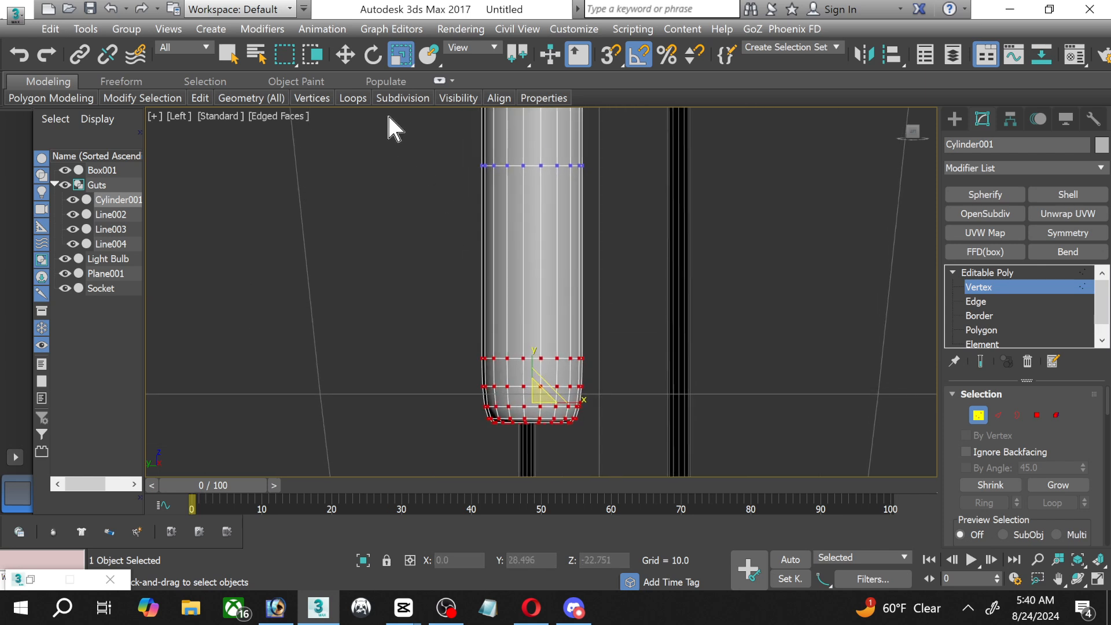
pyautogui.scroll(-3, 377, 131)
pyautogui.moveTo(385, 195); pyautogui.dragTo(397, 451, button='middle')
pyautogui.moveTo(435, 171); pyautogui.dragTo(418, 411, button='middle')
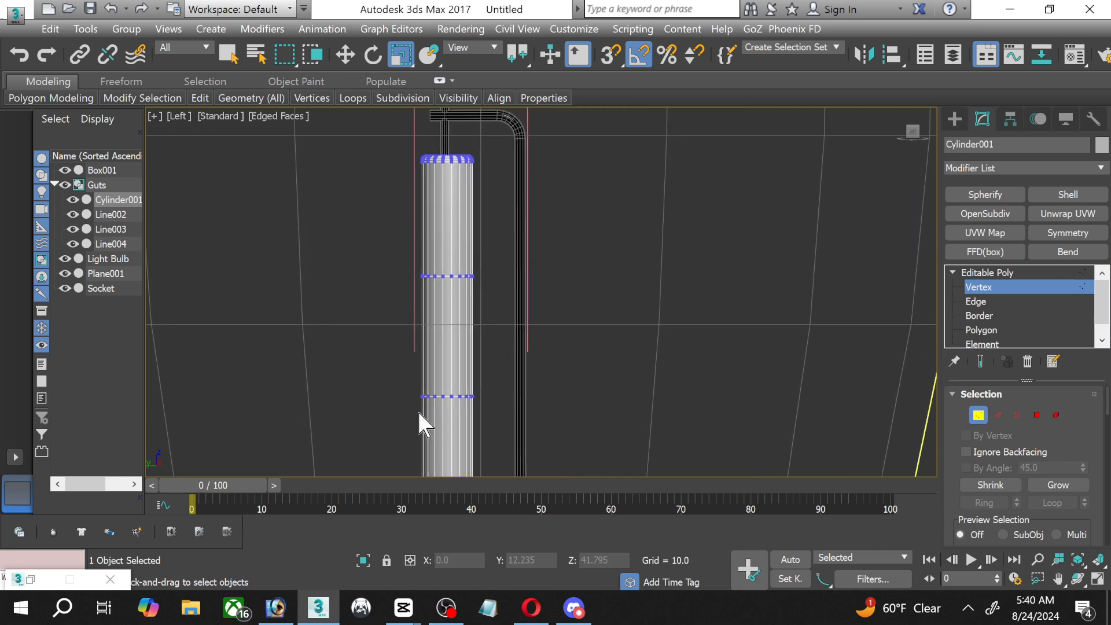
pyautogui.moveTo(384, 144); pyautogui.dragTo(519, 189)
pyautogui.moveTo(437, 194); pyautogui.dragTo(427, 288, button='middle')
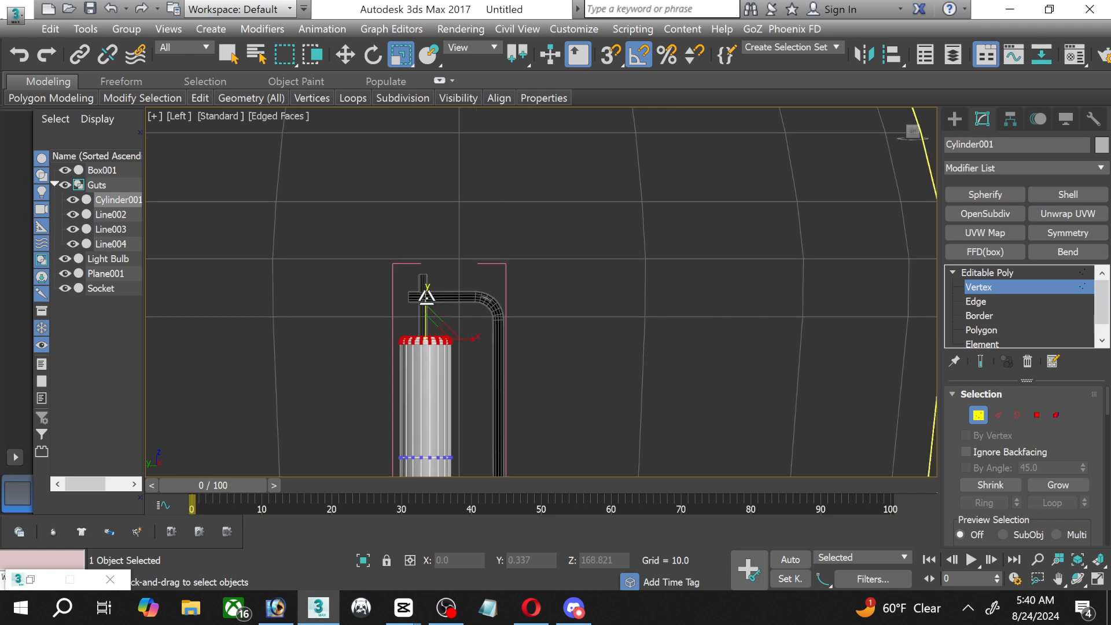
pyautogui.moveTo(427, 291); pyautogui.dragTo(414, 176)
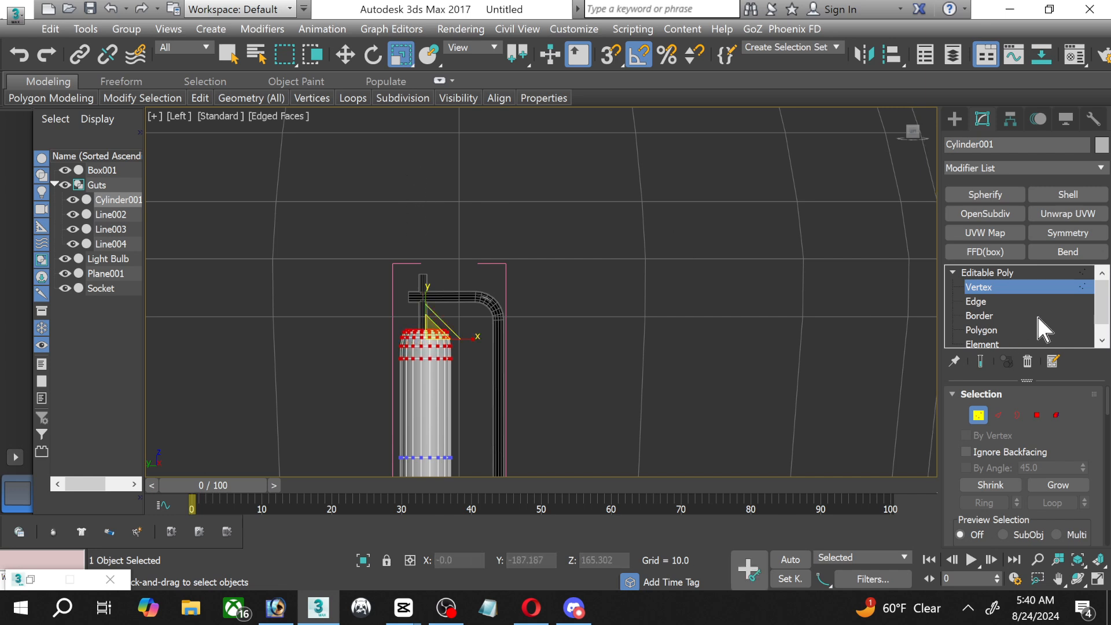
pyautogui.click(1010, 286)
# Try removing the edge loop just below the top cap of Cylinder001.
pyautogui.scroll(-2, 716, 389)
pyautogui.moveTo(707, 397); pyautogui.dragTo(675, 149, button='middle')
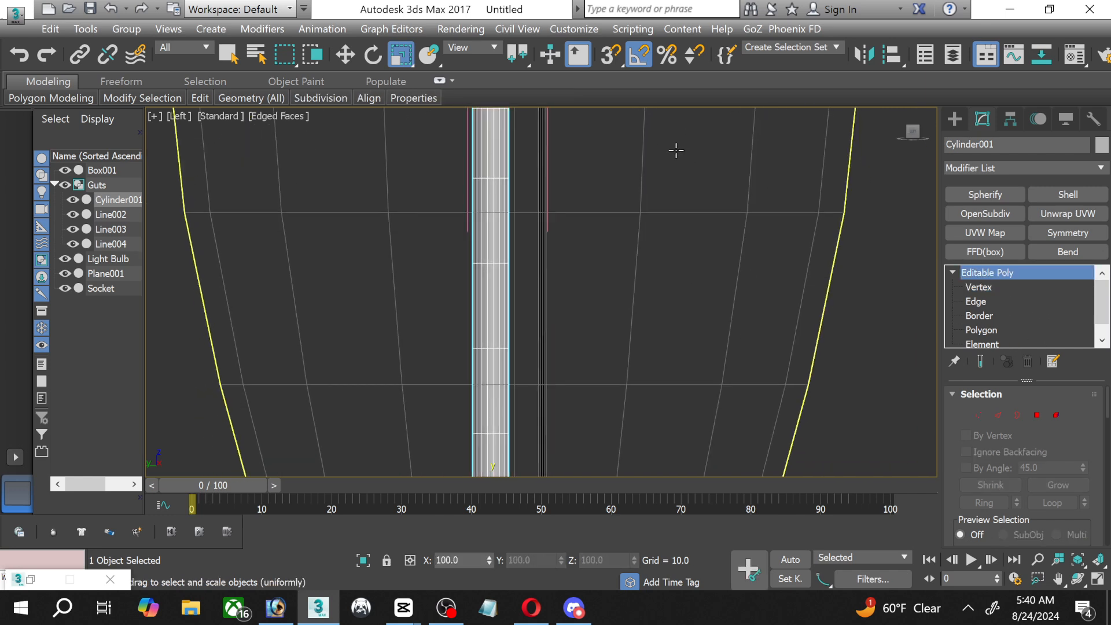
pyautogui.scroll(-4, 602, 243)
pyautogui.moveTo(537, 356); pyautogui.dragTo(631, 354, button='middle')
pyautogui.scroll(2, 774, 253)
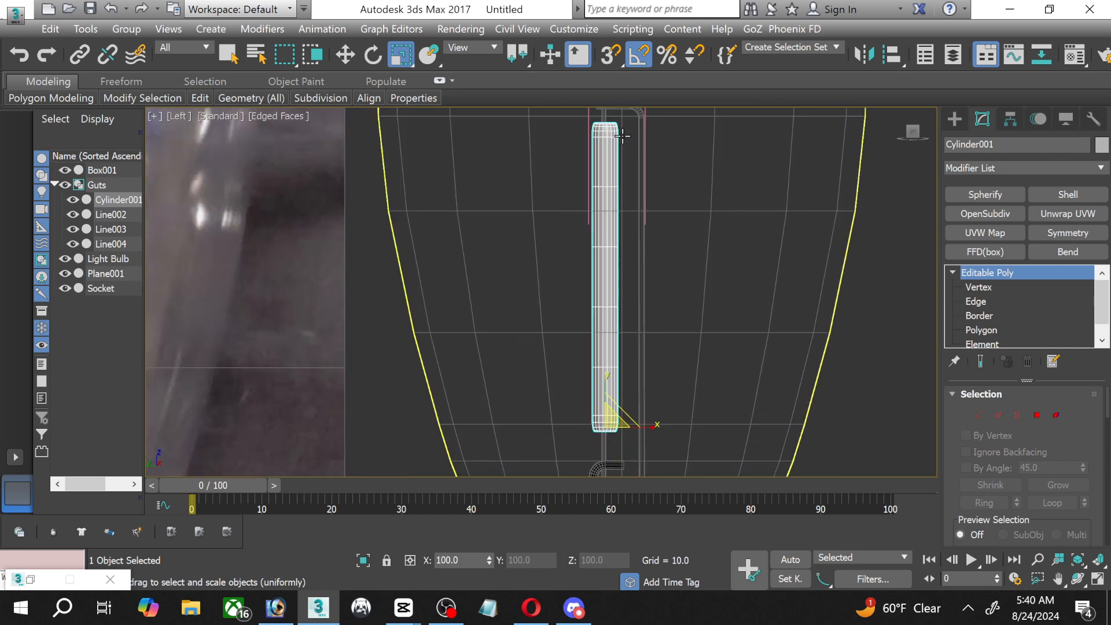
pyautogui.scroll(10, 613, 191)
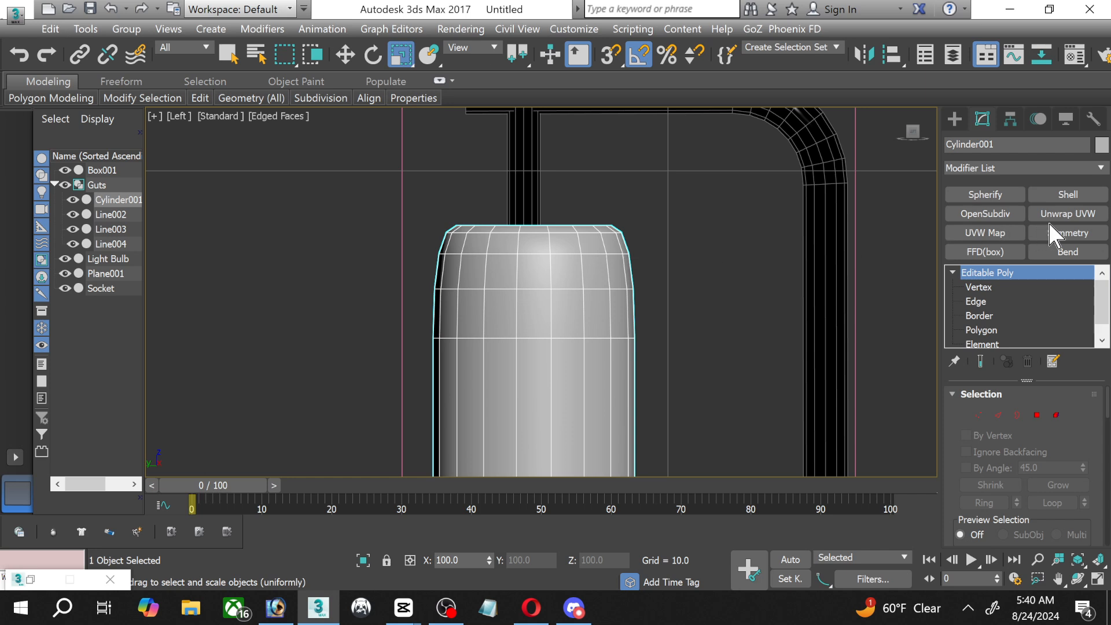
pyautogui.click(979, 302)
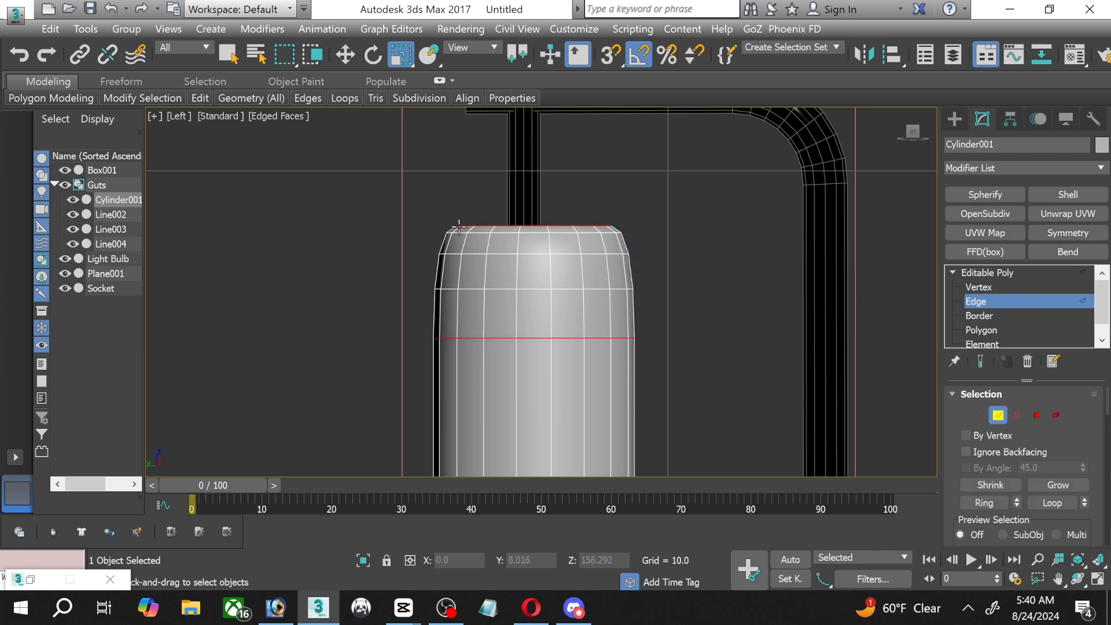
pyautogui.click(532, 232)
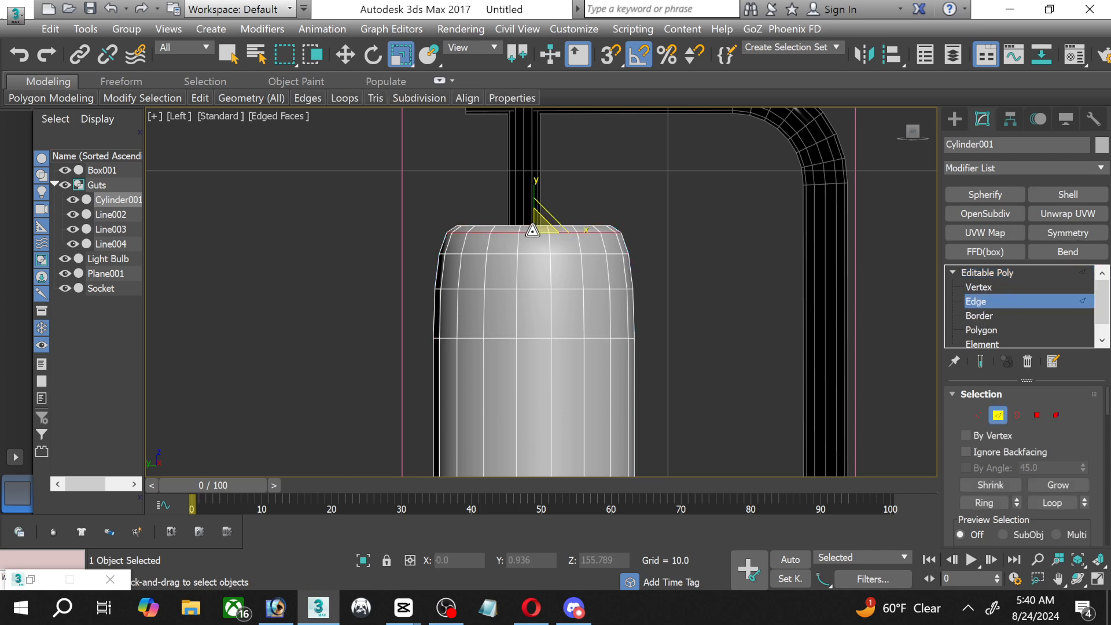
pyautogui.hotkey('ctrl', 'BackSpace')
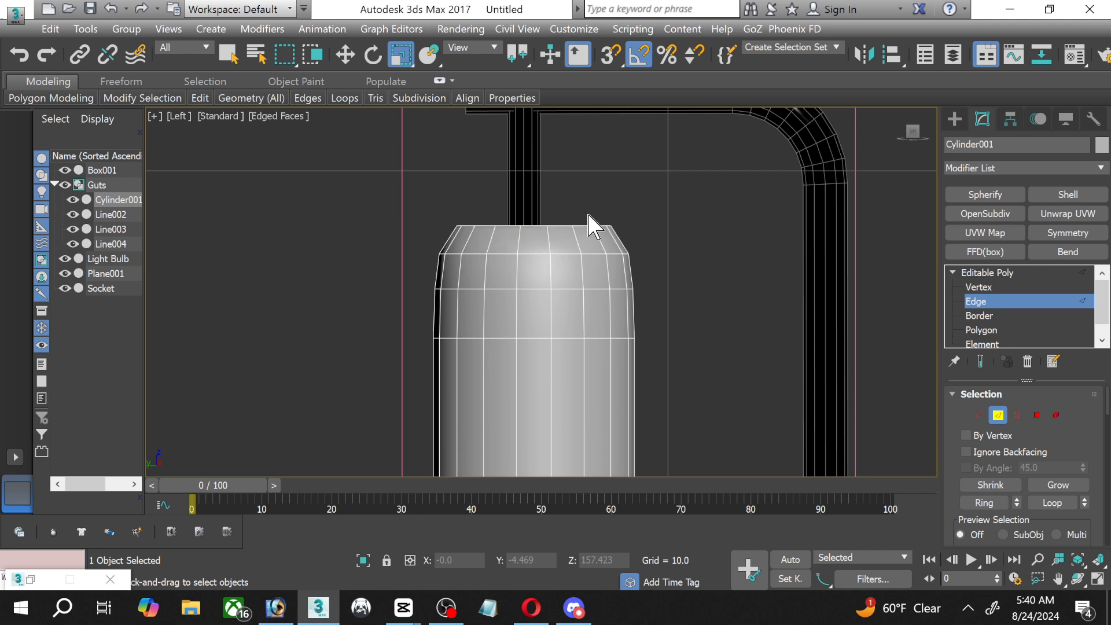
# Move the edge loop just below Cylinder001's top cap slightly downward to even out the rounding.
pyautogui.scroll(1, 571, 223)
pyautogui.click(564, 236)
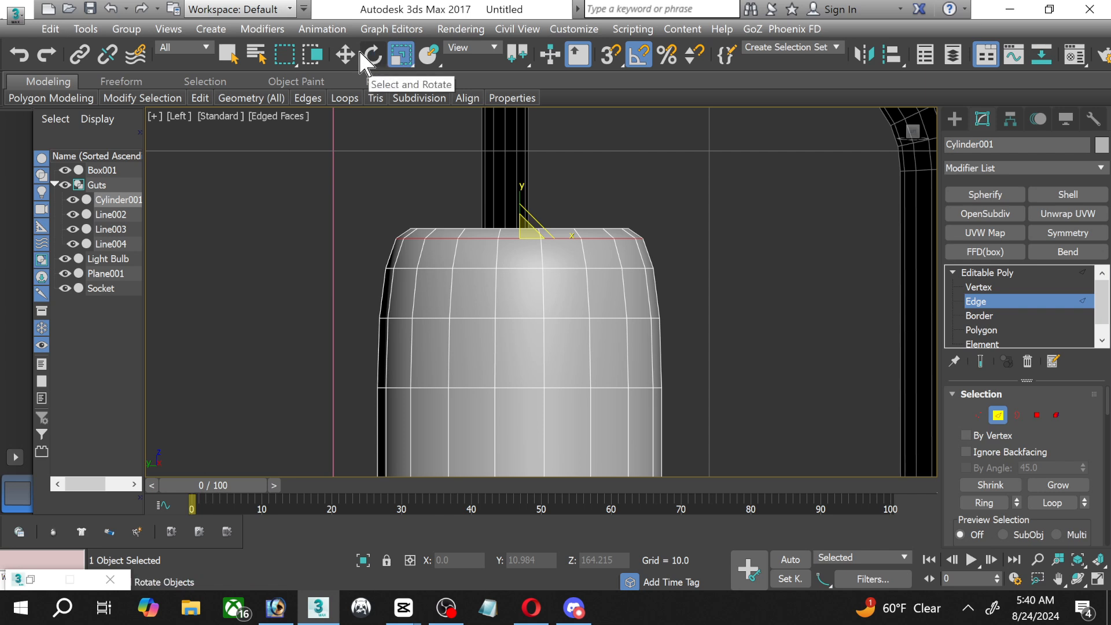
pyautogui.press('w')
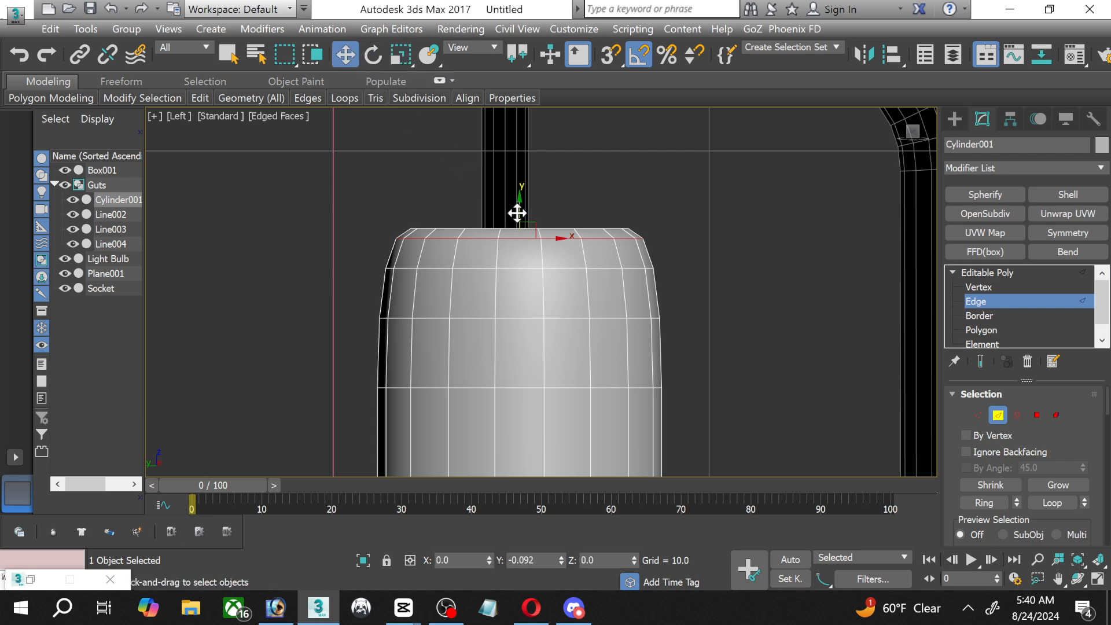
pyautogui.moveTo(519, 211); pyautogui.dragTo(515, 218)
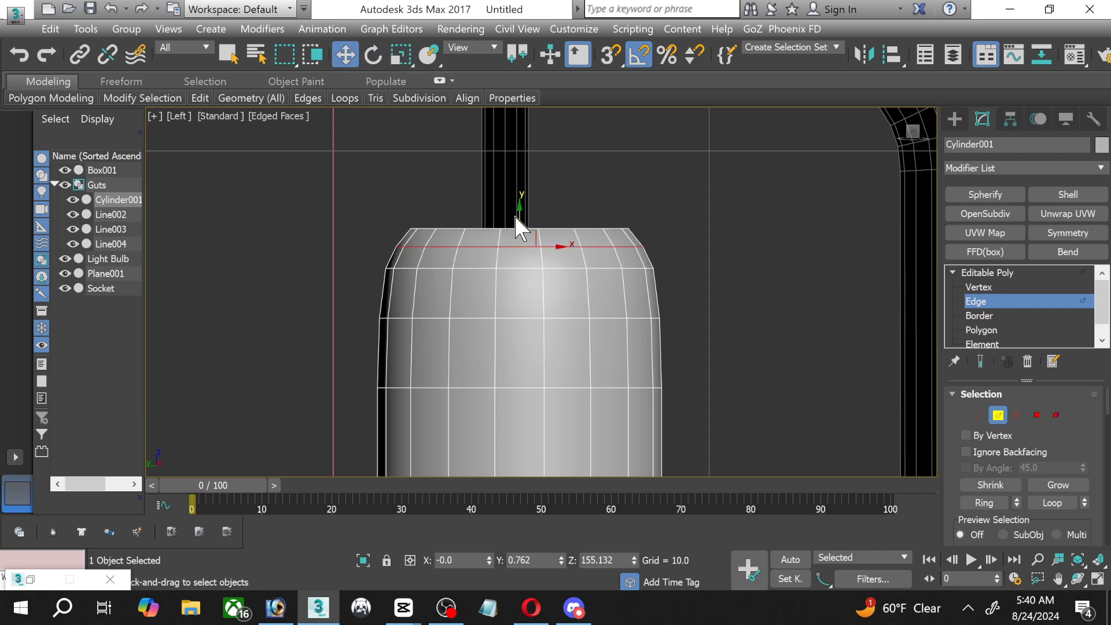
# Select the three uppermost vertex rings of Cylinder001 and activate the Scale tool.
pyautogui.click(978, 287)
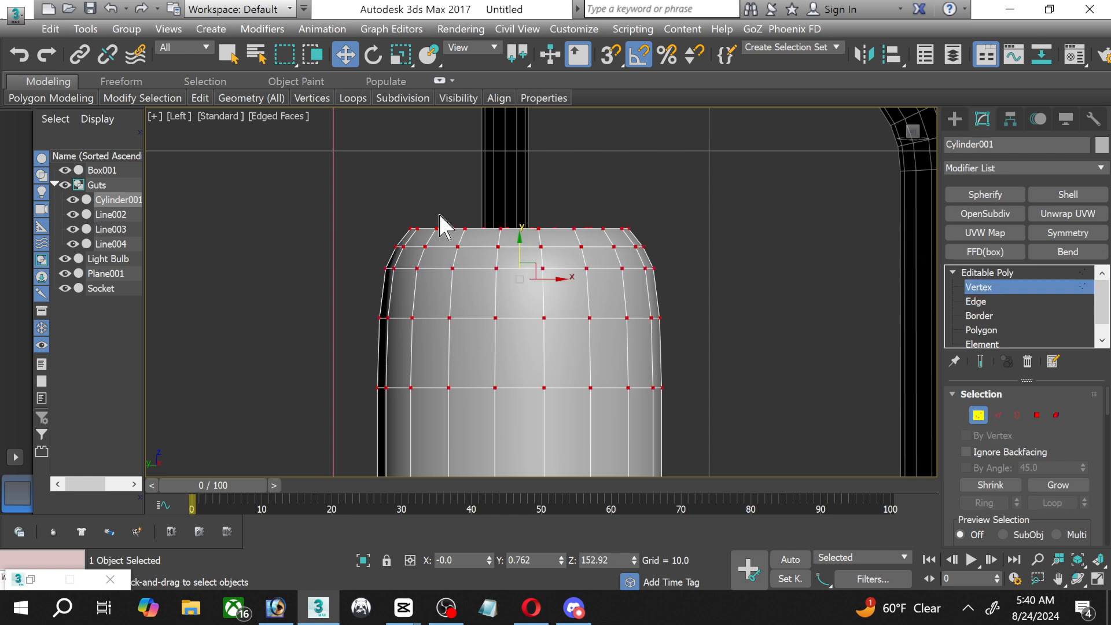
pyautogui.moveTo(376, 207); pyautogui.dragTo(708, 294)
pyautogui.click(400, 54)
pyautogui.scroll(-5, 564, 243)
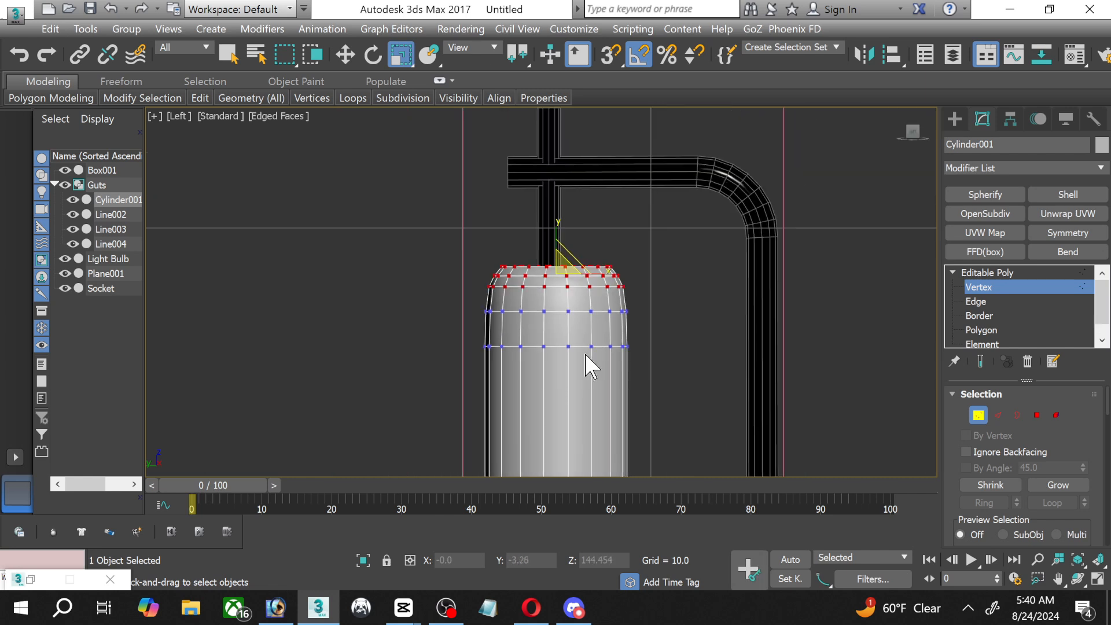
pyautogui.scroll(3, 590, 365)
# Add the three lowest vertex rings of Cylinder001 to the selection and scale both rounded ends together.
pyautogui.scroll(-5, 503, 474)
pyautogui.scroll(-2, 511, 423)
pyautogui.moveTo(511, 411); pyautogui.dragTo(508, 192, button='middle')
pyautogui.moveTo(511, 351); pyautogui.dragTo(488, 191, button='middle')
pyautogui.scroll(6, 485, 323)
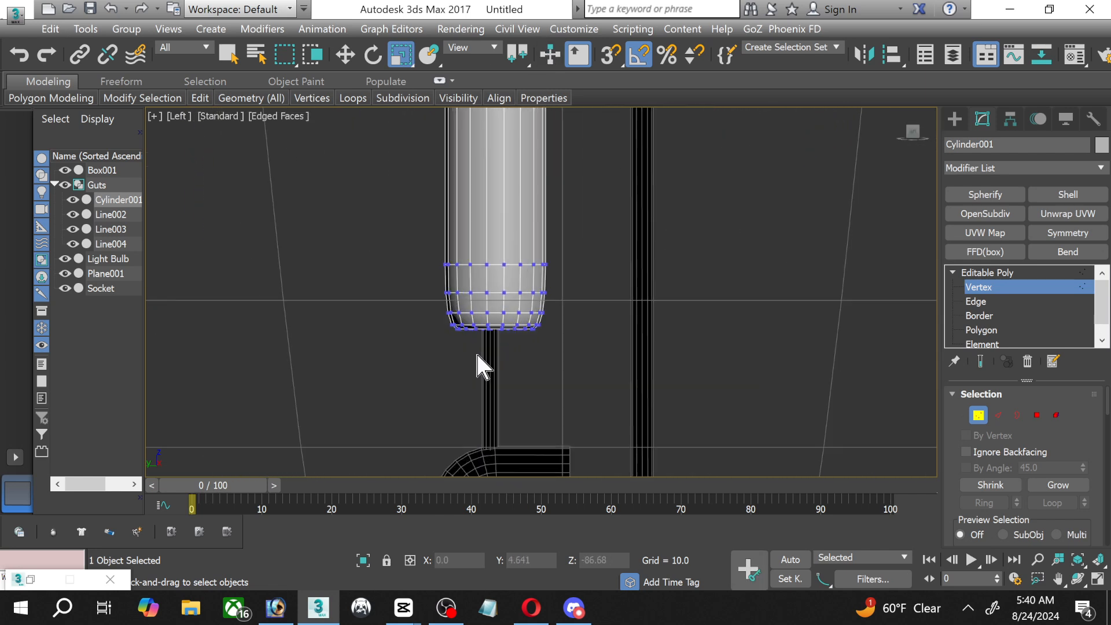
pyautogui.moveTo(395, 298); pyautogui.dragTo(392, 297)
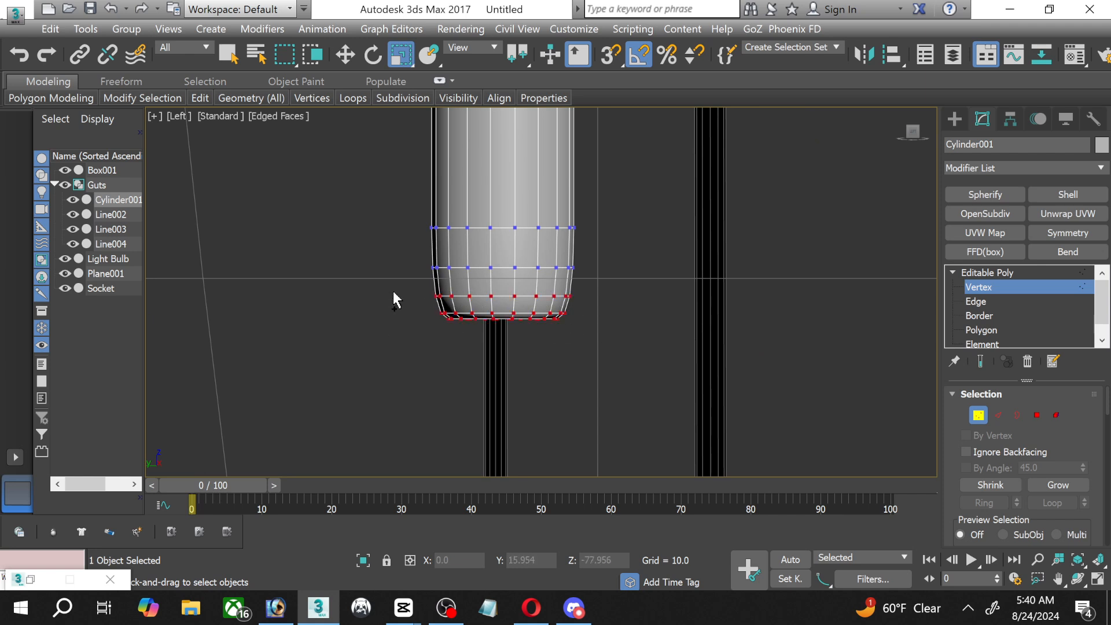
pyautogui.scroll(-4, 501, 278)
pyautogui.moveTo(498, 253); pyautogui.dragTo(481, 386, button='middle')
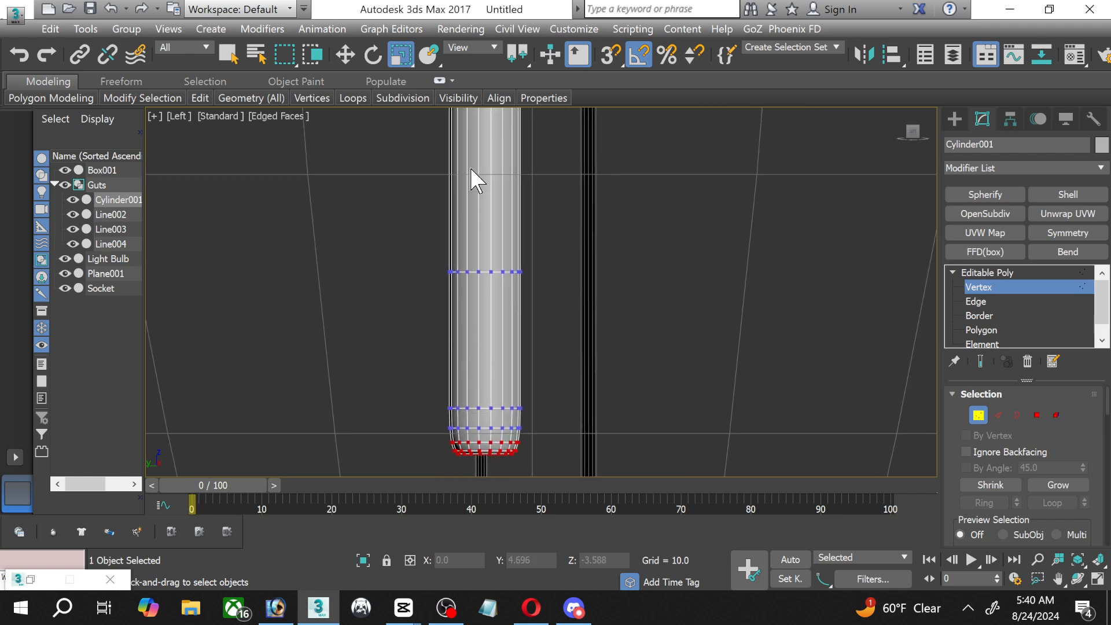
pyautogui.moveTo(472, 173); pyautogui.dragTo(455, 447, button='middle')
pyautogui.moveTo(461, 255); pyautogui.dragTo(461, 362, button='middle')
pyautogui.scroll(-3, 462, 355)
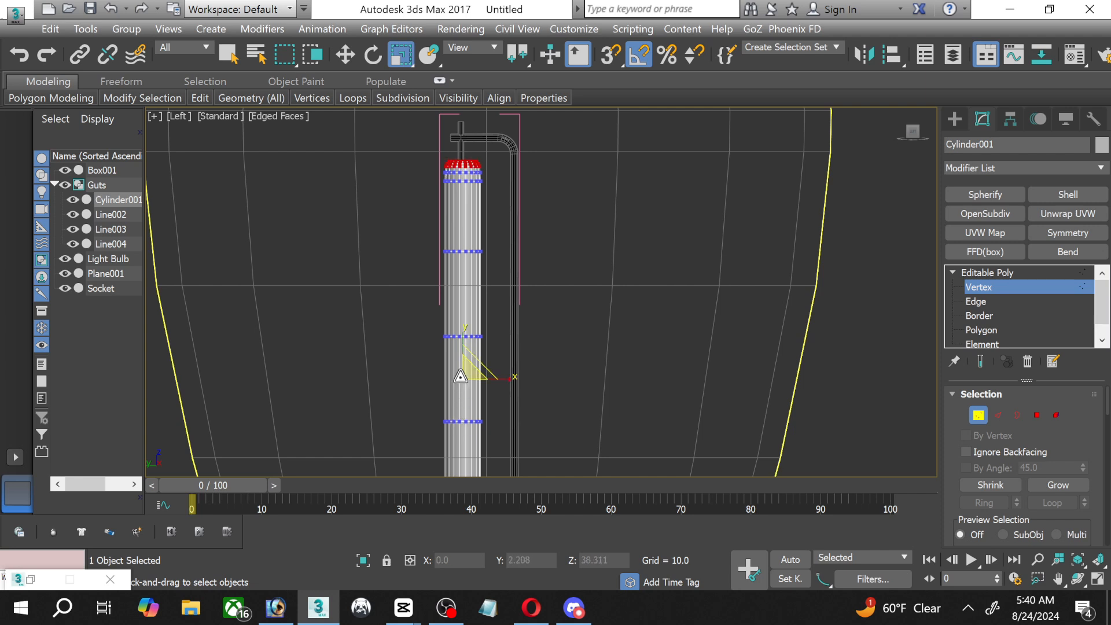
pyautogui.moveTo(461, 377); pyautogui.dragTo(423, 346)
# Select the outer vertex rings at both ends of Cylinder001 and try scaling them inward from the Top view.
pyautogui.click(410, 137)
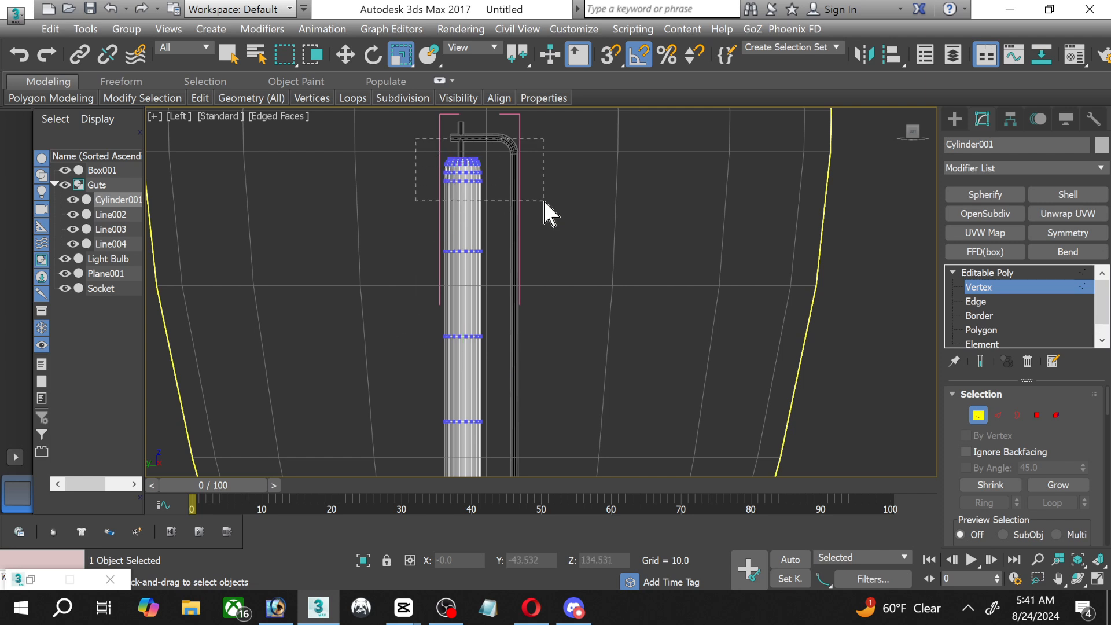
pyautogui.moveTo(543, 200); pyautogui.dragTo(543, 201)
pyautogui.scroll(-3, 536, 260)
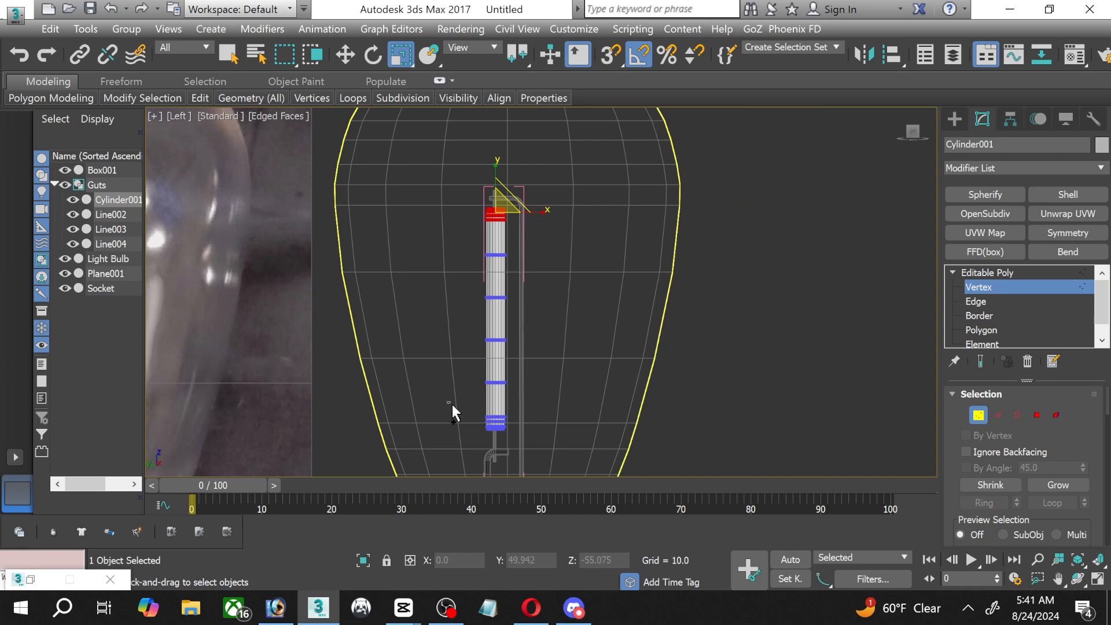
pyautogui.keyDown('ctrl'); pyautogui.moveTo(523, 444); pyautogui.dragTo(522, 444); pyautogui.keyUp('ctrl')
pyautogui.hotkey('alt', 'w')
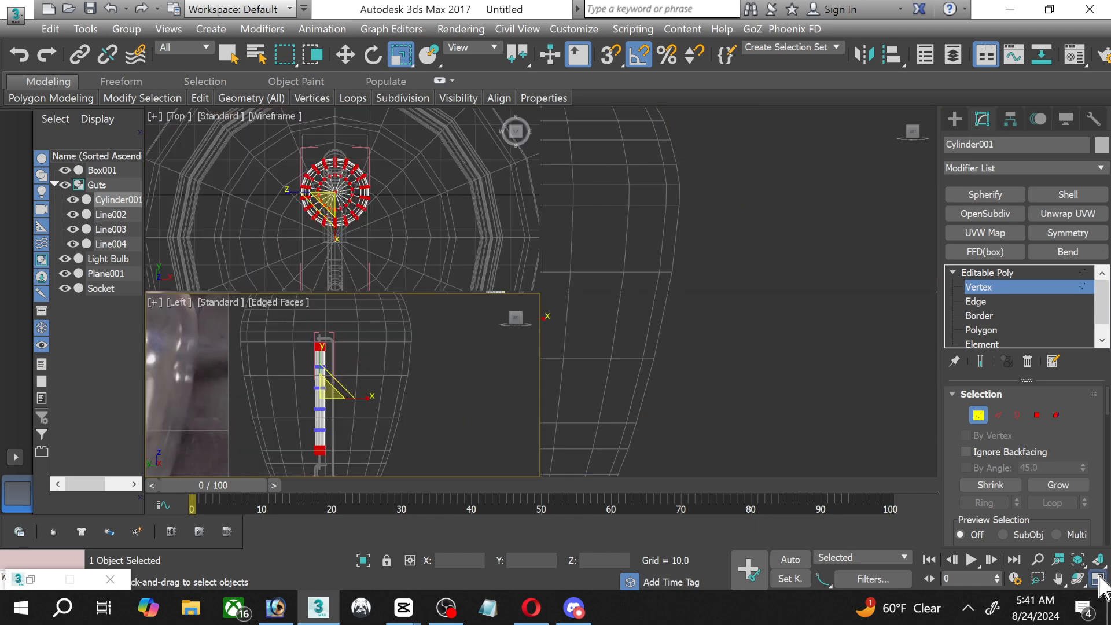
pyautogui.scroll(6, 342, 208)
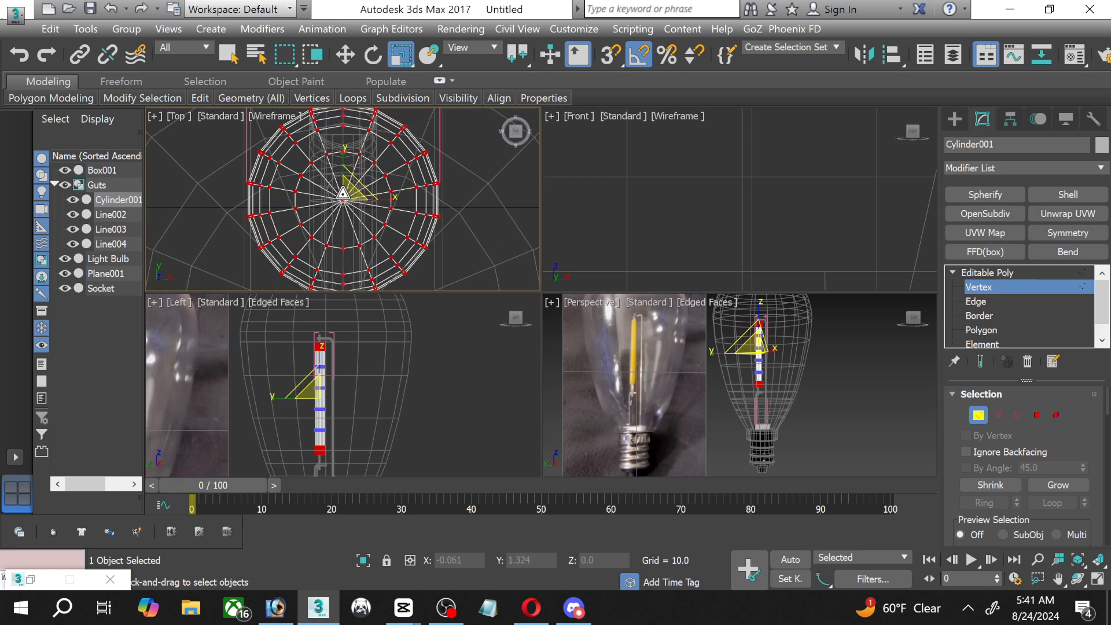
pyautogui.moveTo(343, 193); pyautogui.dragTo(344, 200)
pyautogui.scroll(10, 335, 366)
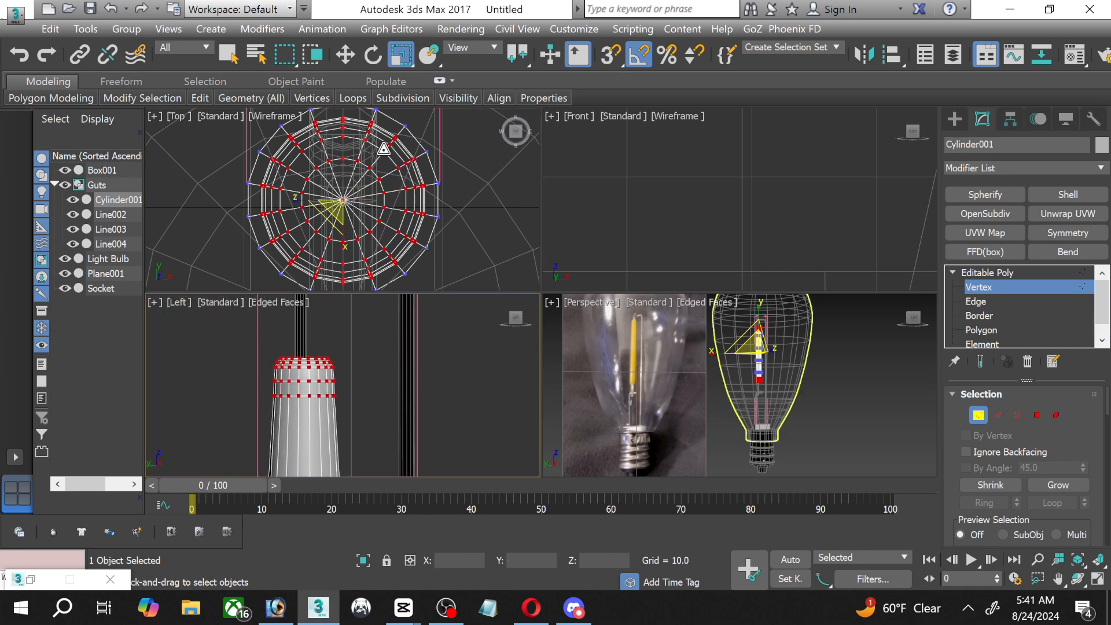
pyautogui.rightClick(337, 213)
pyautogui.moveTo(341, 196); pyautogui.dragTo(335, 178)
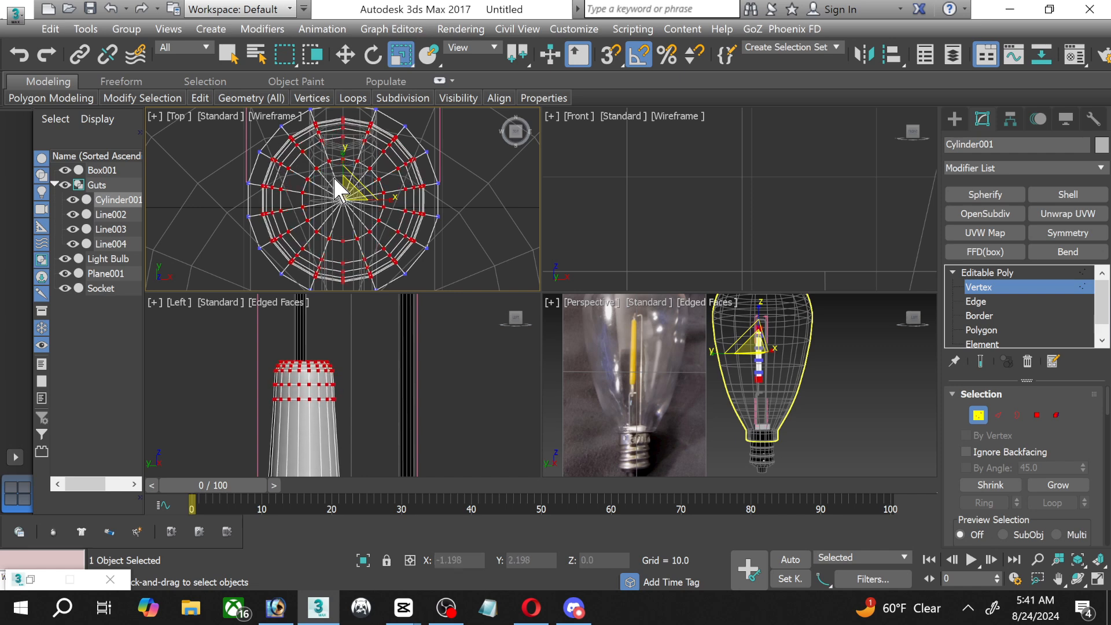
# Leave vertex editing, reselect Cylinder001 and try an OpenSubdiv modifier on it, undoing it again.
pyautogui.click(347, 56)
pyautogui.scroll(-3, 340, 409)
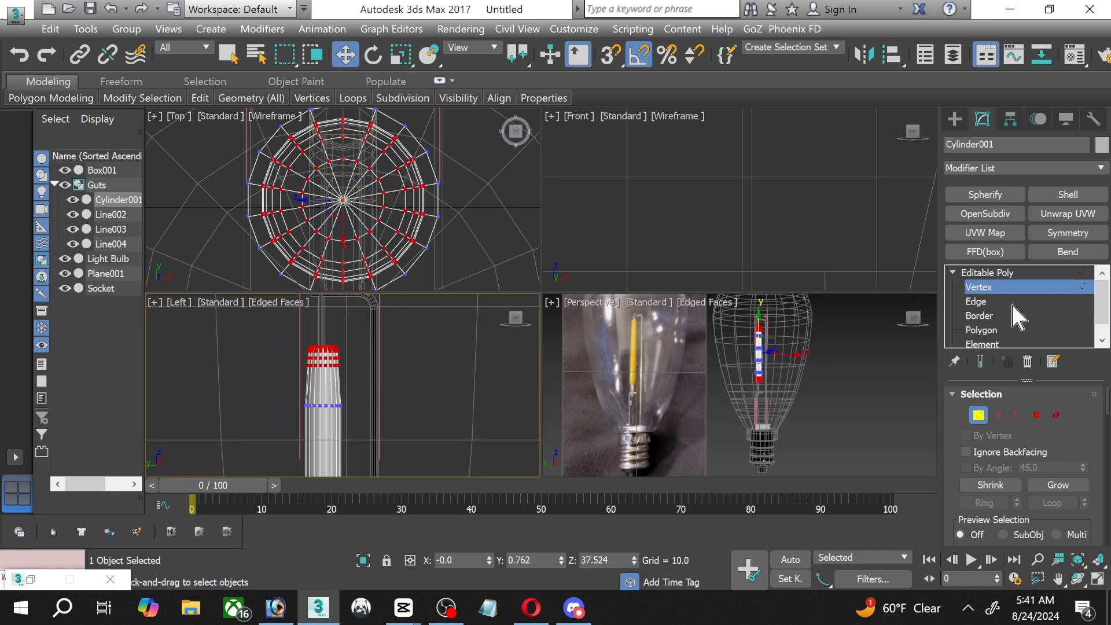
pyautogui.press('1')
pyautogui.click(333, 410)
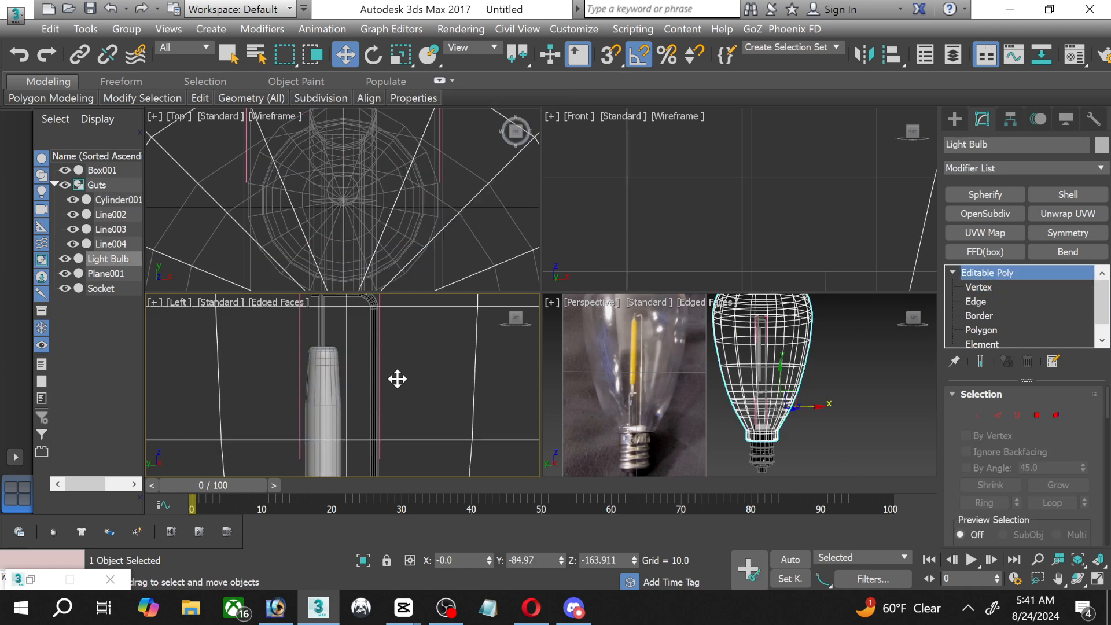
pyautogui.click(132, 203)
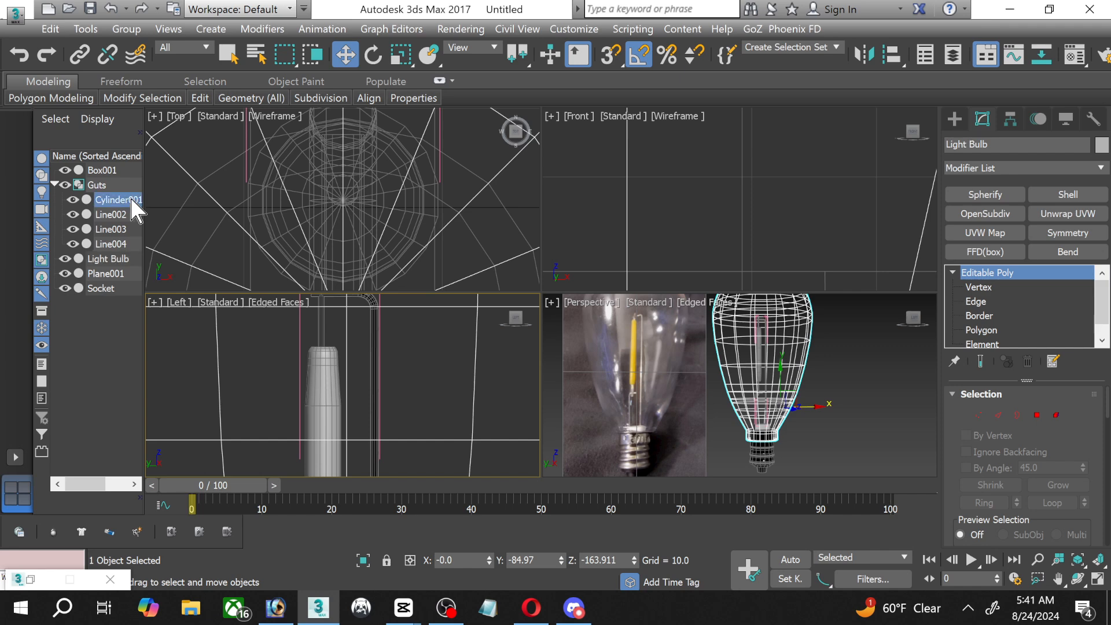
pyautogui.click(1100, 168)
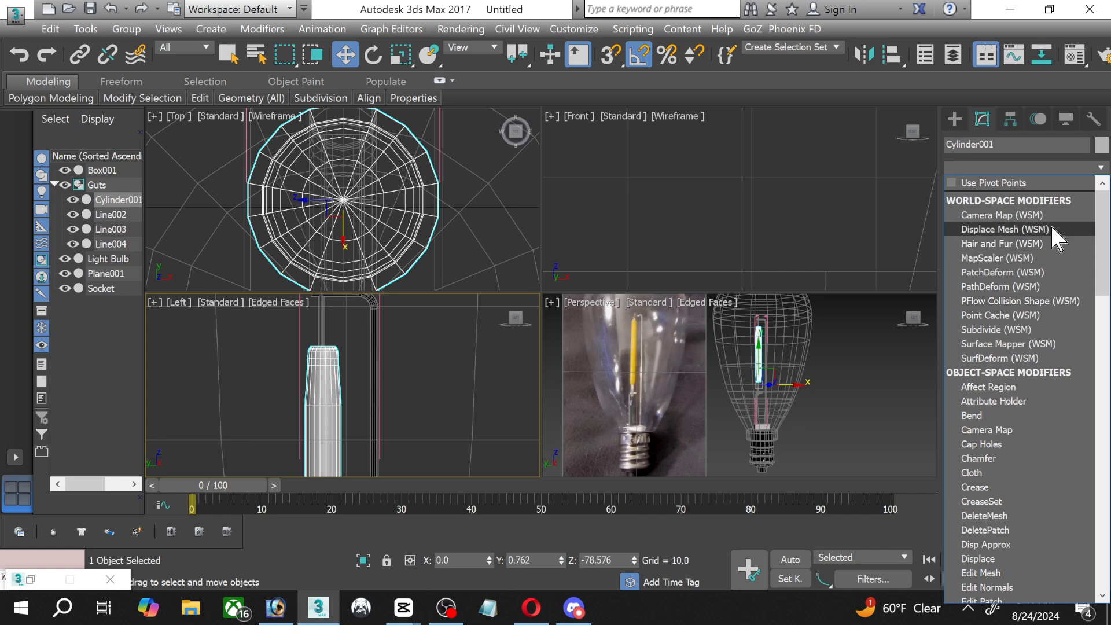
pyautogui.press('o')
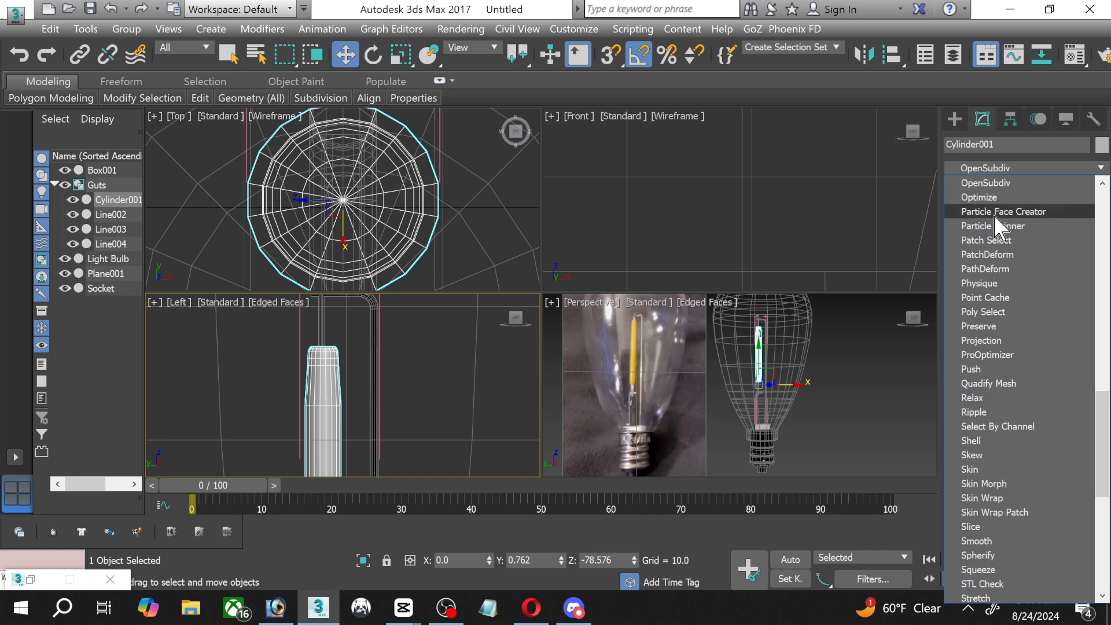
pyautogui.click(987, 182)
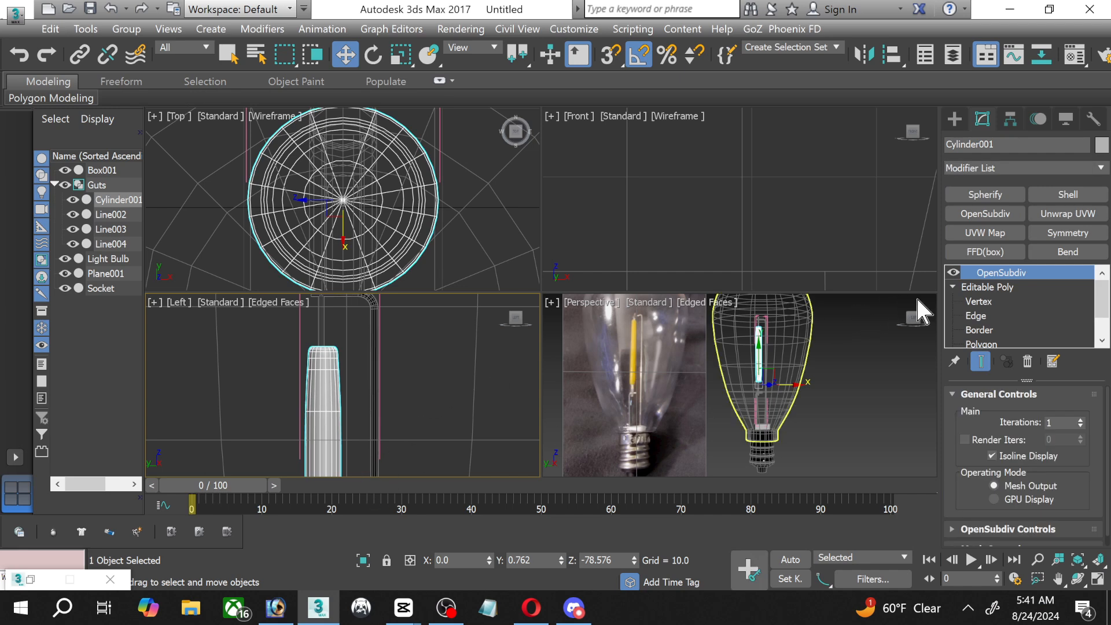
pyautogui.hotkey('ctrl', 'z')
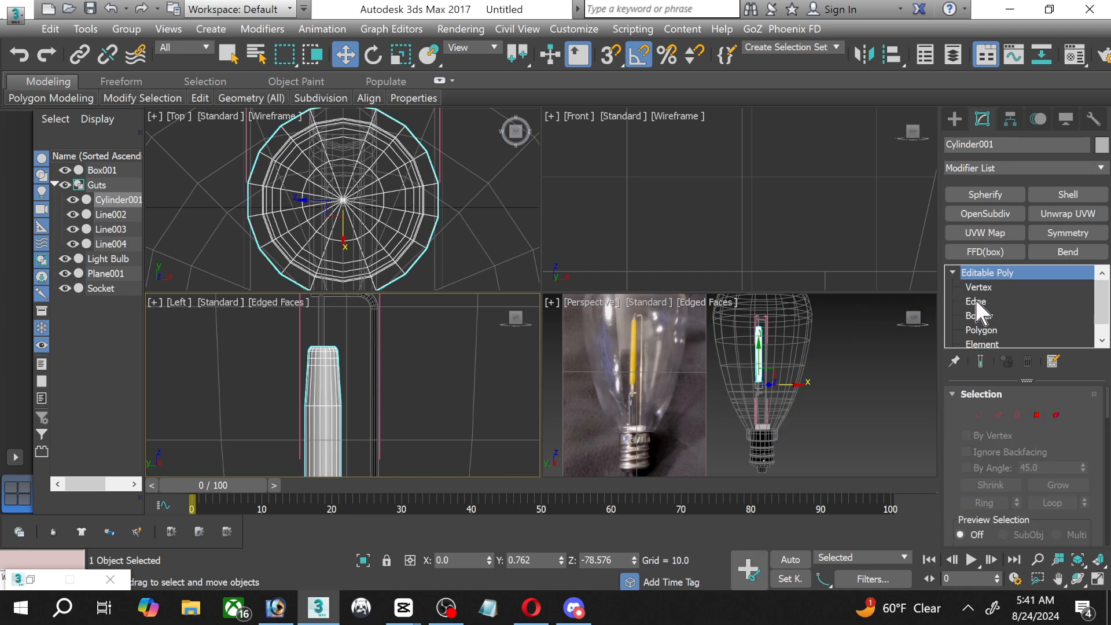
# Check the upper edge loop of Cylinder001 and undo the inward scaling of its ends.
pyautogui.click(976, 302)
pyautogui.doubleClick(335, 349)
pyautogui.scroll(3, 316, 366)
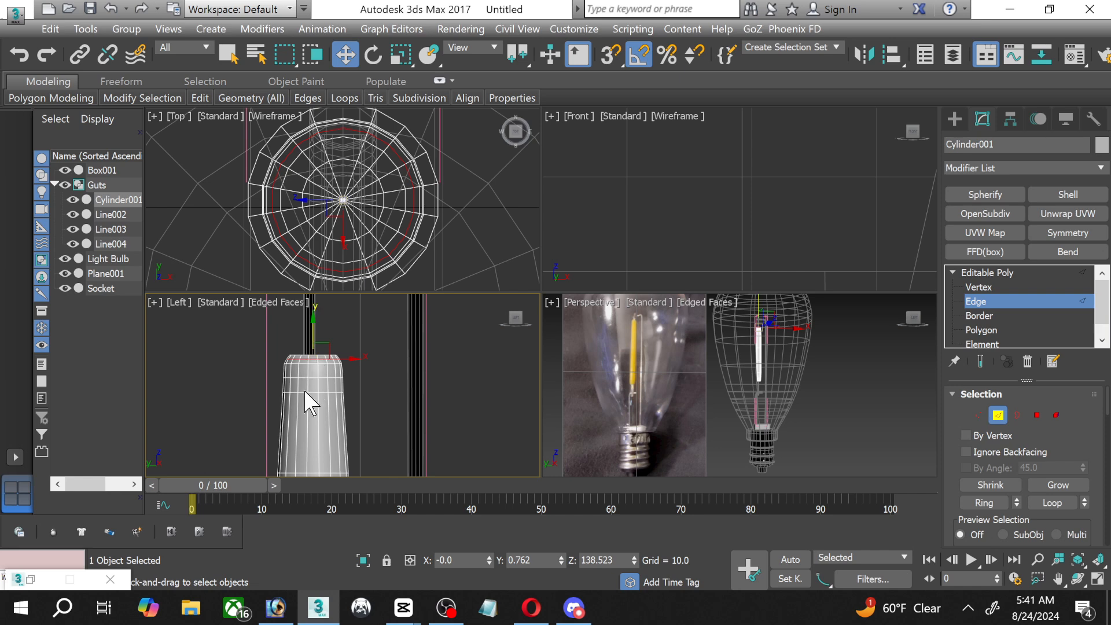
pyautogui.scroll(-2, 304, 392)
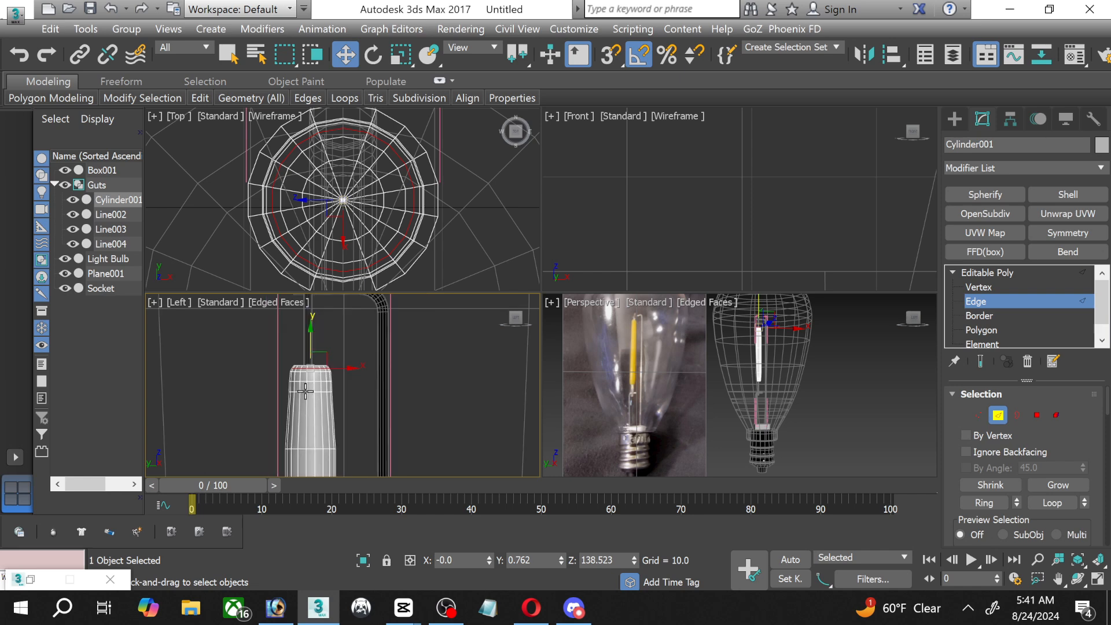
pyautogui.hotkey('ctrl', 'z')
pyautogui.hotkey('ctrl', 'z')
pyautogui.hotkey('ctrl', 'z')
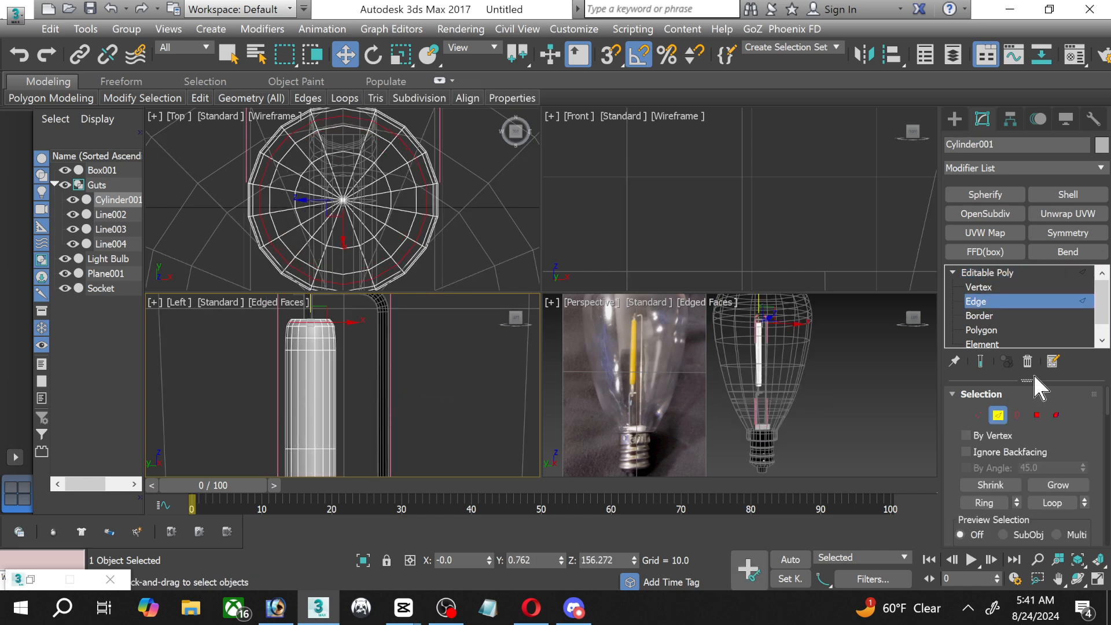
# Leave edge editing, deselect Cylinder001, and hide the Plane001 reference image in the maximized Perspective view.
pyautogui.click(988, 272)
pyautogui.click(852, 382)
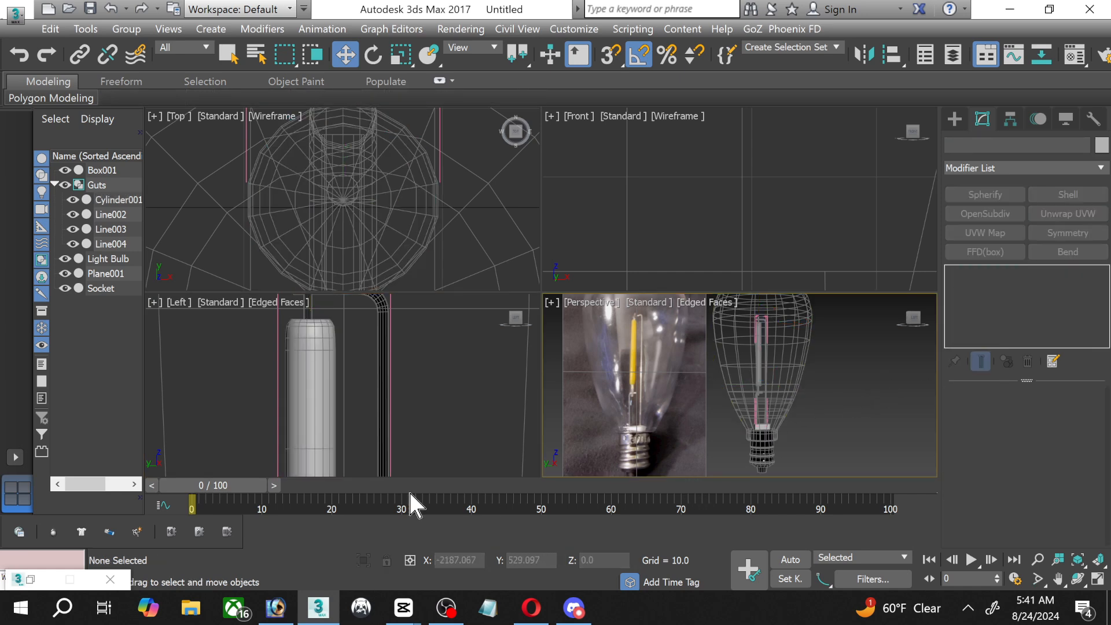
pyautogui.scroll(-3, 699, 423)
pyautogui.moveTo(710, 424); pyautogui.dragTo(743, 415, button='middle')
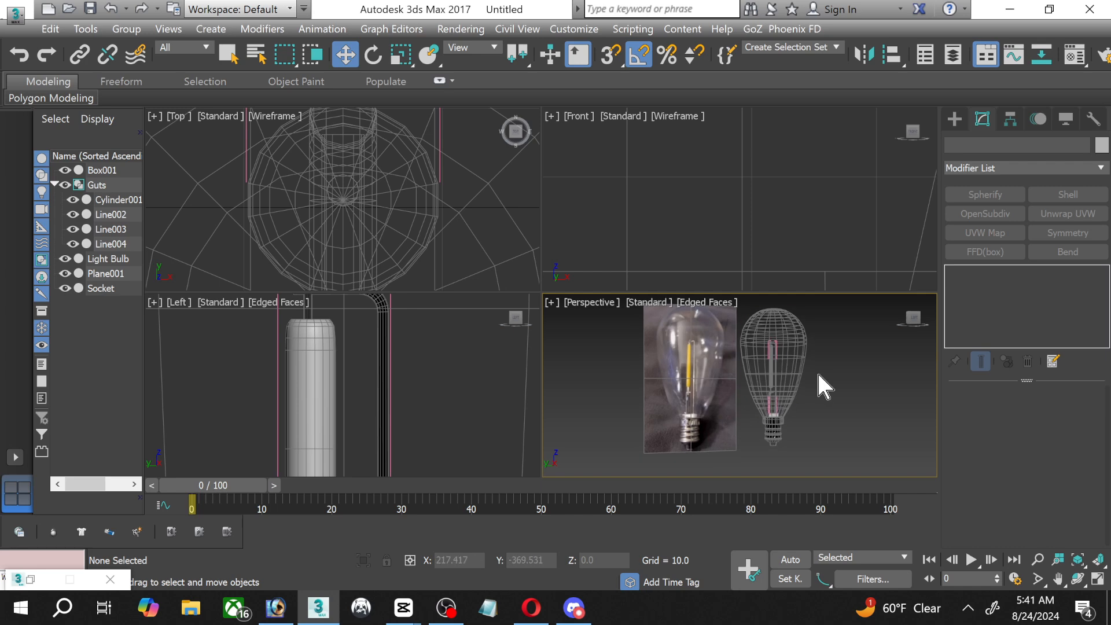
pyautogui.click(1098, 579)
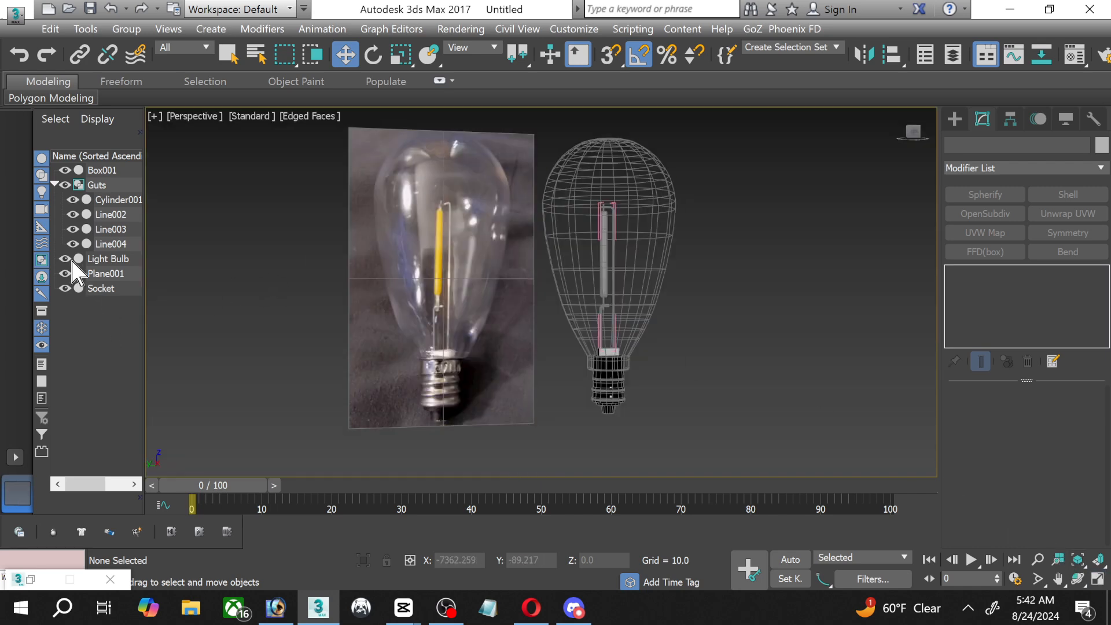
pyautogui.click(64, 274)
pyautogui.moveTo(460, 279)
pyautogui.mouseDown(button='middle')
pyautogui.moveTo(446, 281)
pyautogui.moveTo(465, 284)
pyautogui.mouseUp(button='middle')
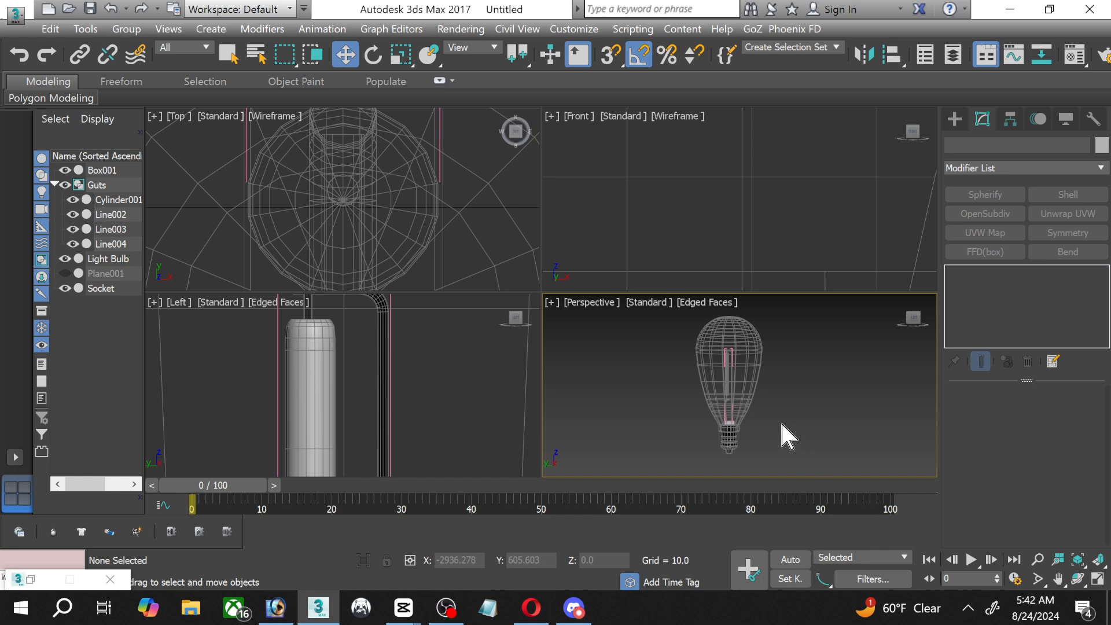
pyautogui.rightClick(780, 319)
pyautogui.click(1099, 579)
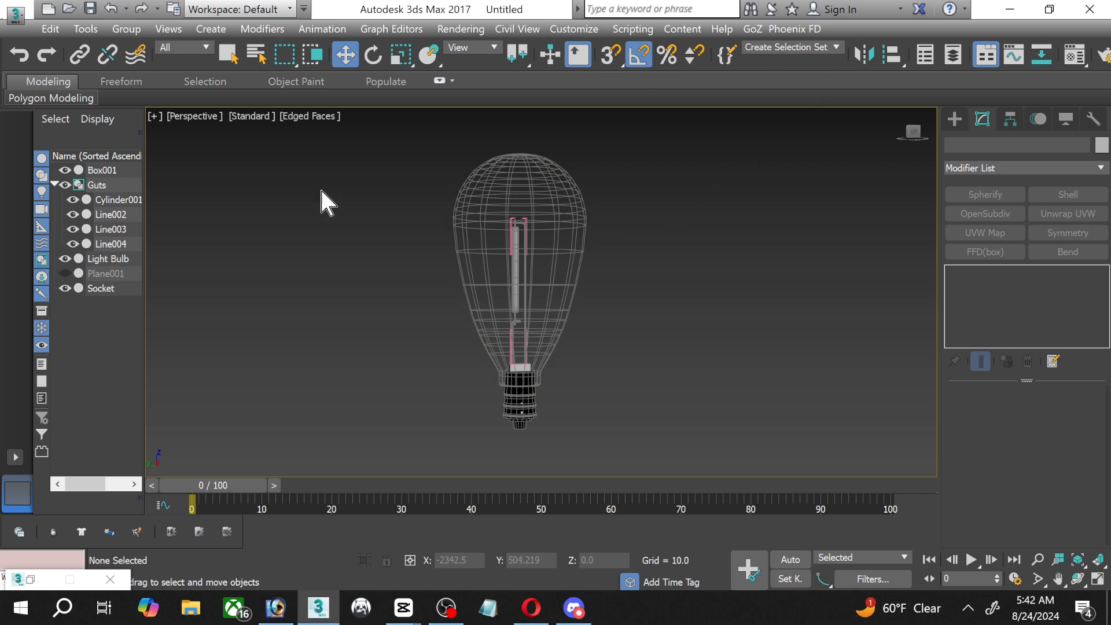
# Start merging objects from an external 3ds Max file and look through the default scenes folder.
pyautogui.click(16, 15)
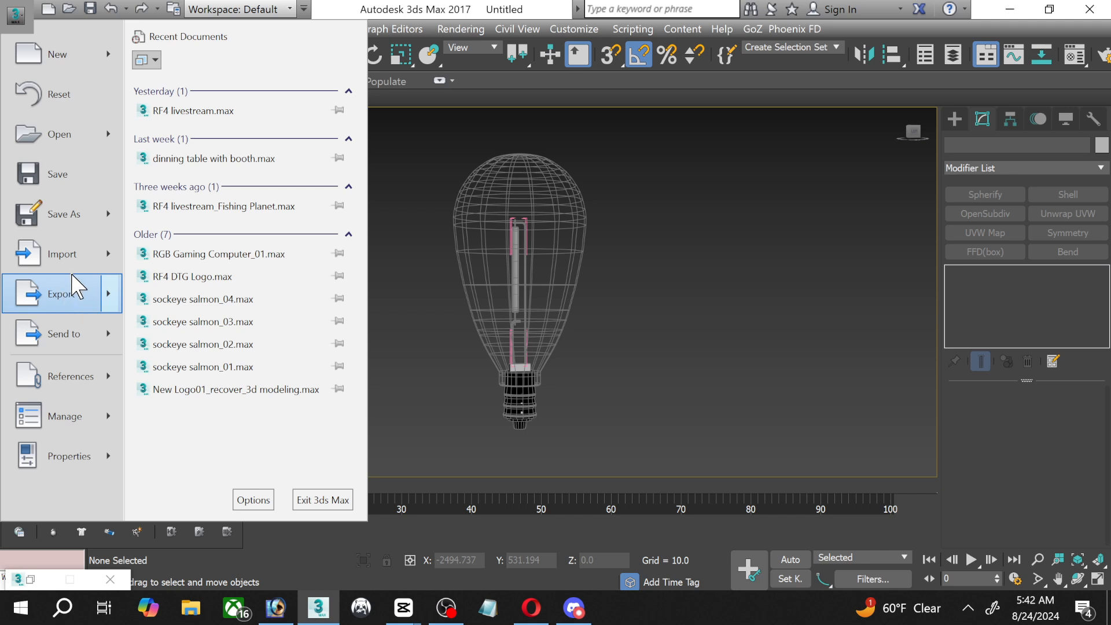
pyautogui.moveTo(65, 275)
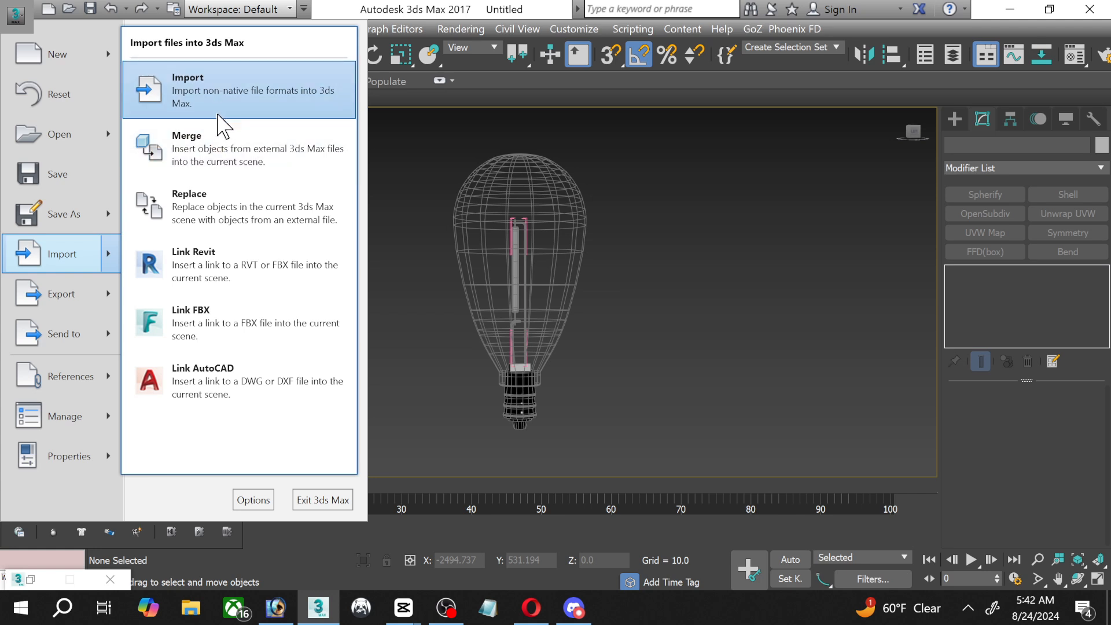
pyautogui.click(213, 150)
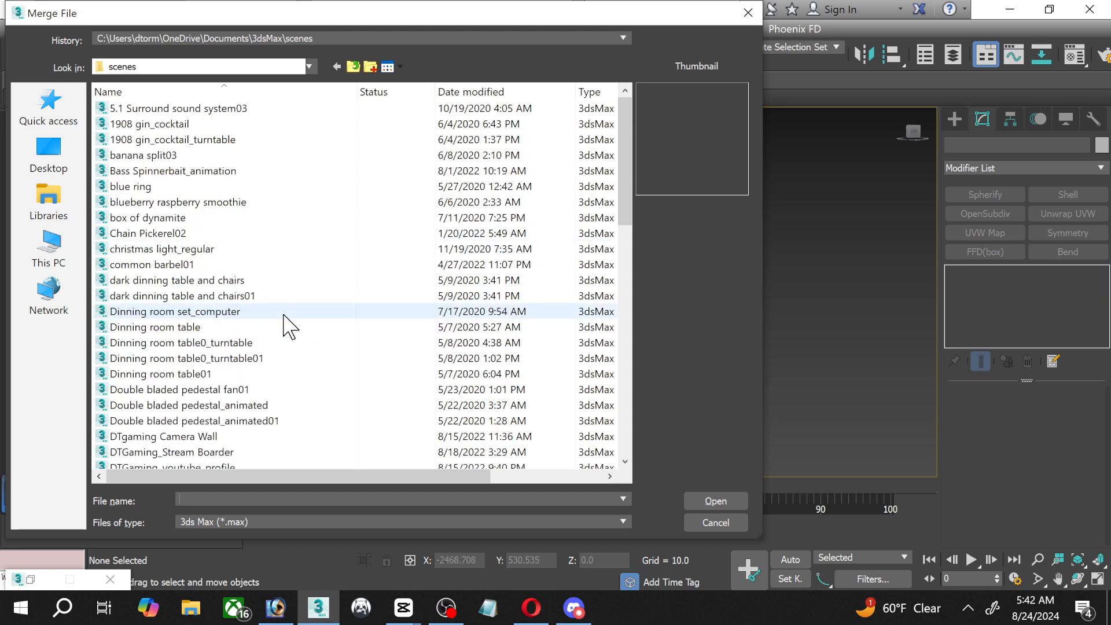
pyautogui.scroll(-9, 283, 327)
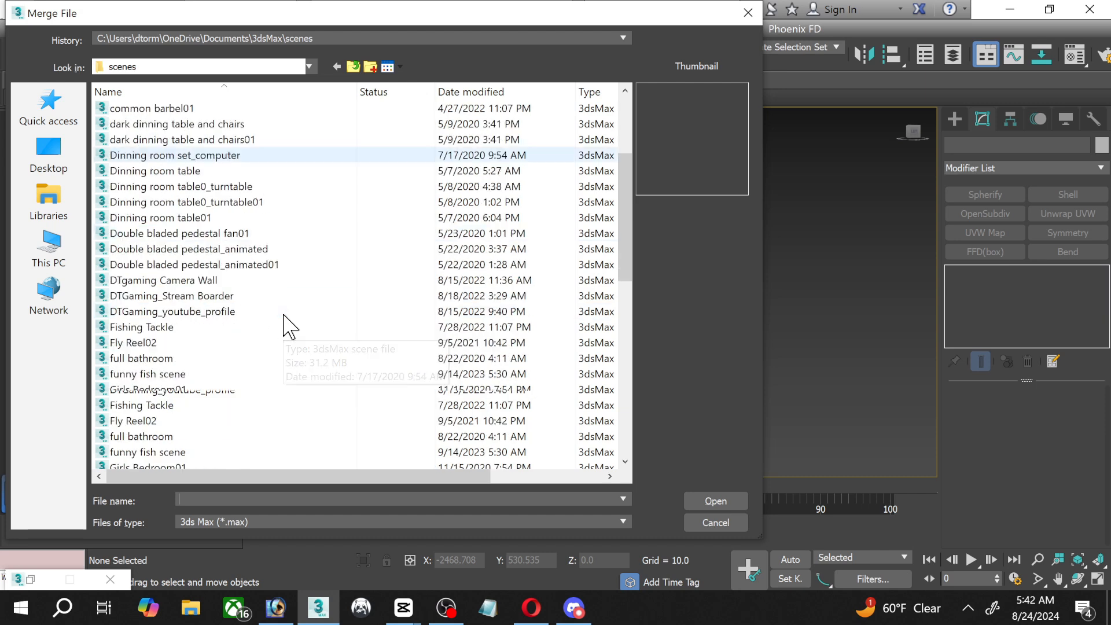
pyautogui.scroll(-5, 283, 327)
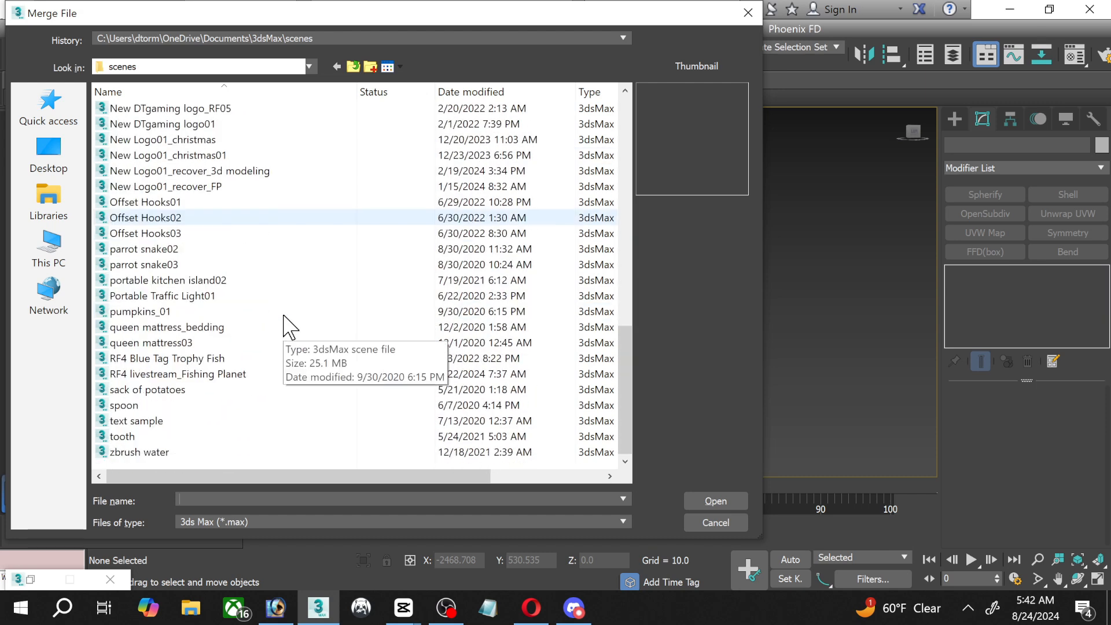
pyautogui.scroll(2, 242, 454)
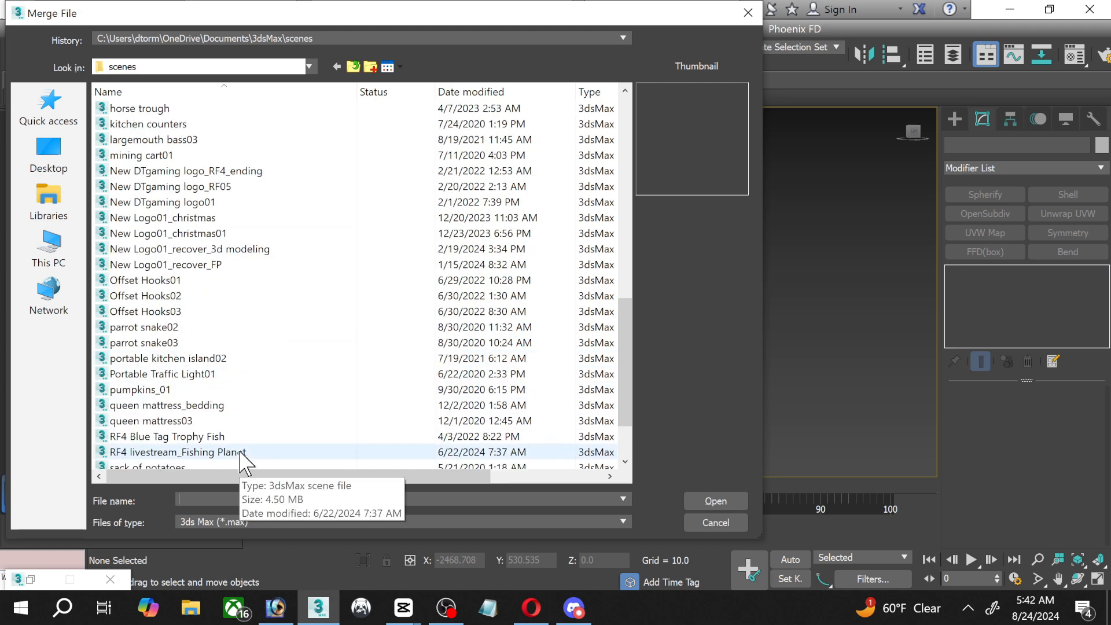
pyautogui.scroll(2, 237, 452)
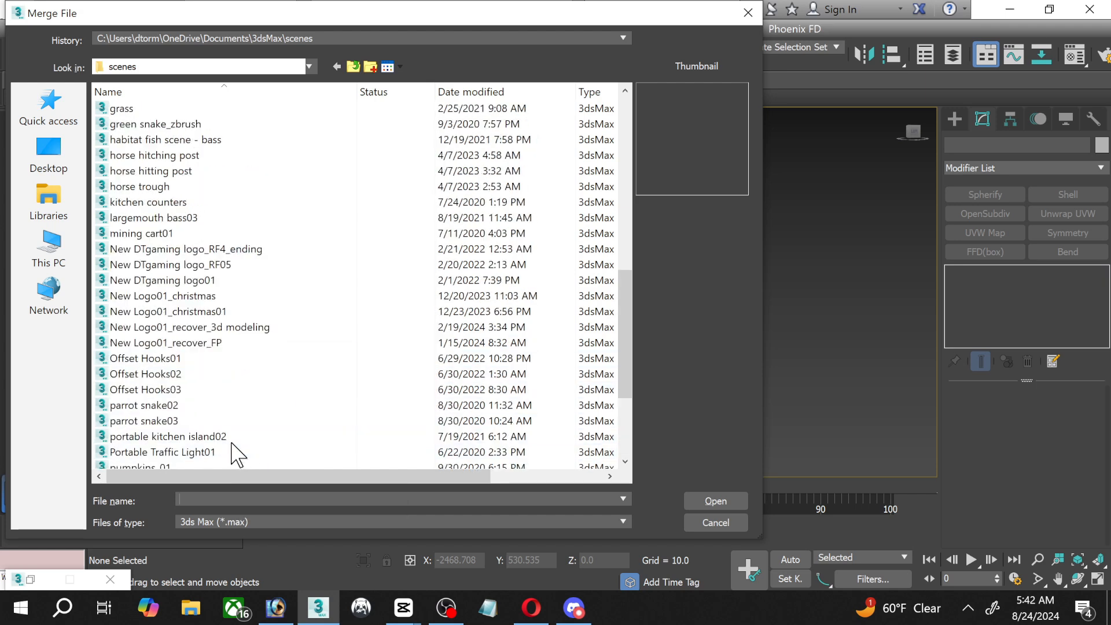
# Browse the merge file dialog to the Scenes folder on the 3ds max scenes and textures (E:) drive.
pyautogui.click(47, 246)
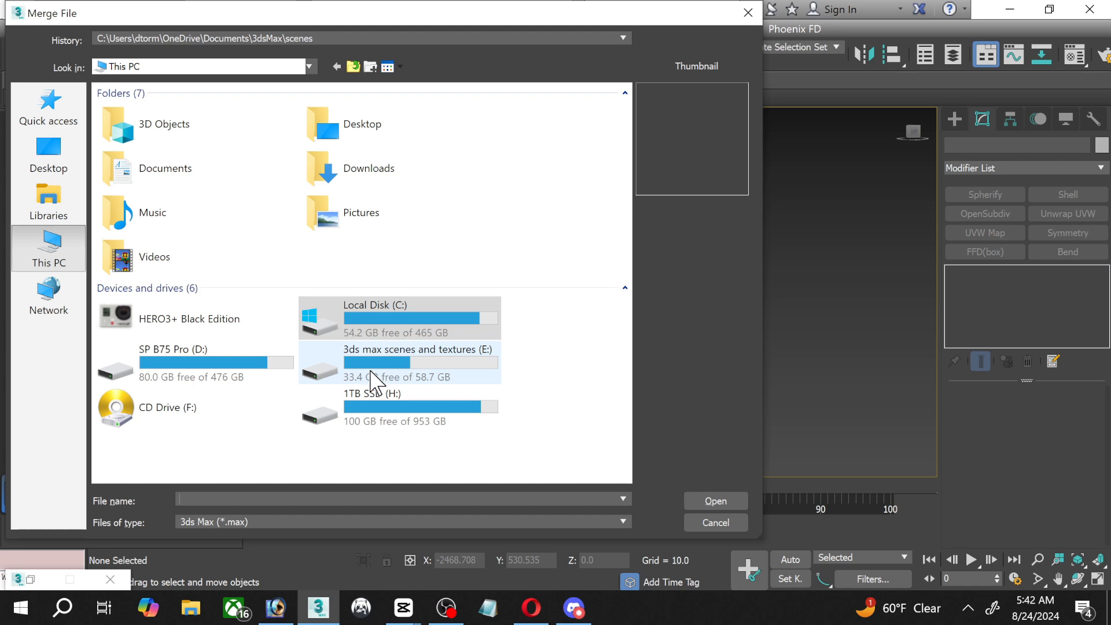
pyautogui.doubleClick(371, 382)
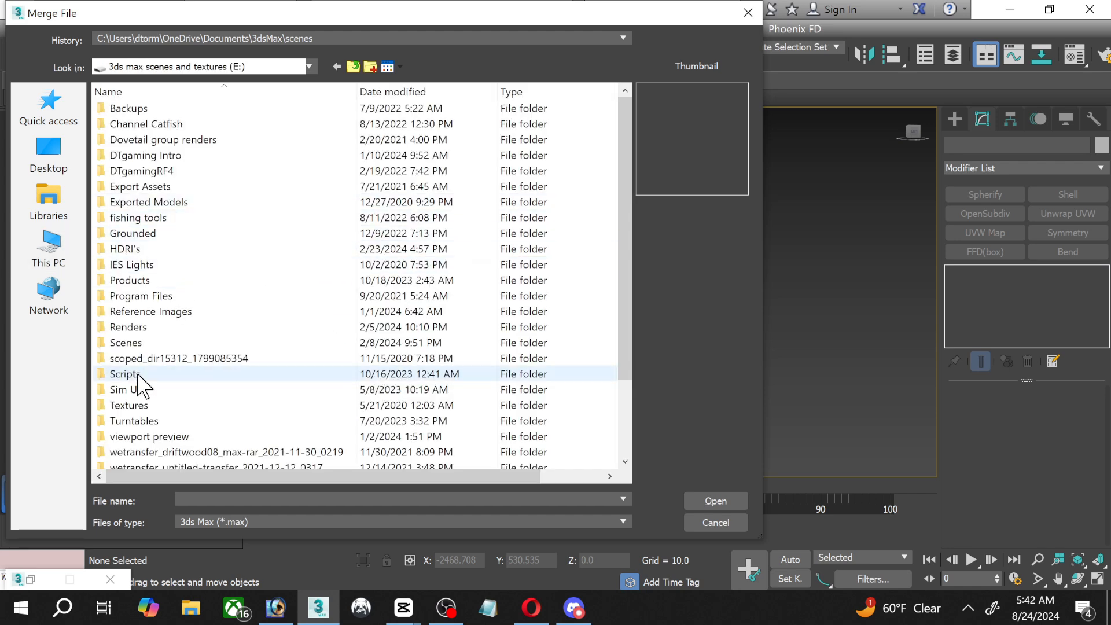
pyautogui.doubleClick(130, 344)
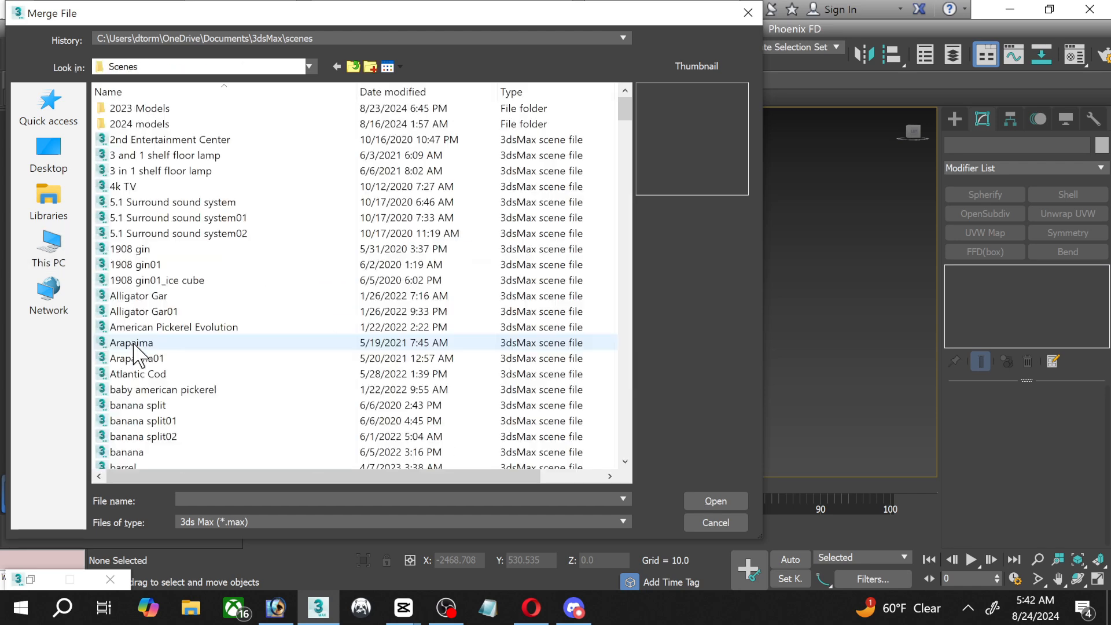
pyautogui.click(445, 608)
pyautogui.click(447, 609)
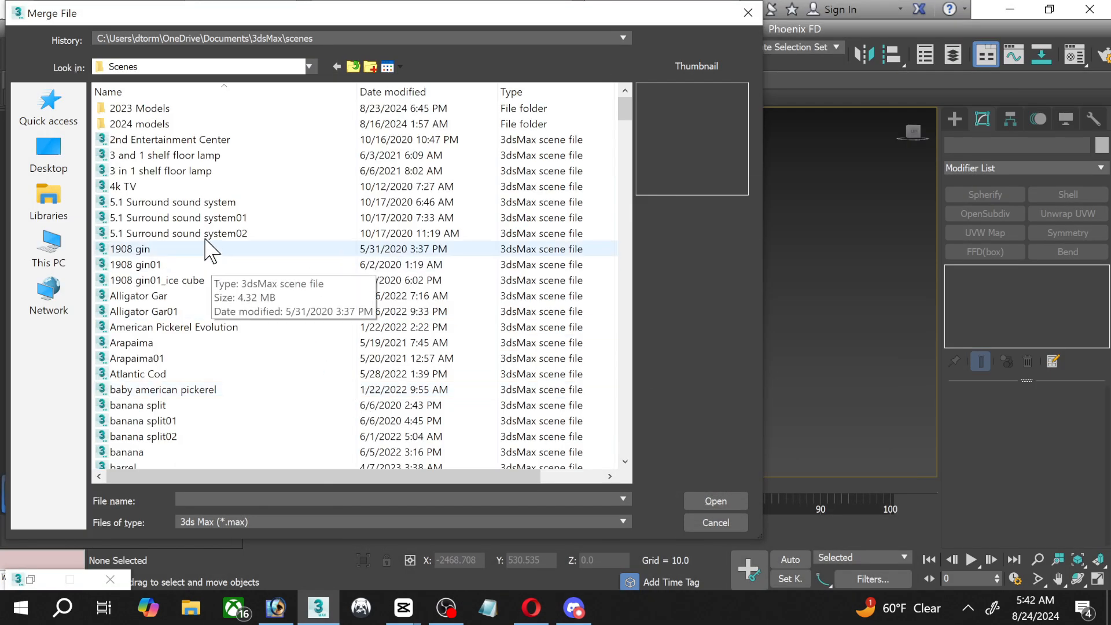
# Look through the scene files in the Scenes folder for one to merge lighting objects from.
pyautogui.scroll(-5, 208, 246)
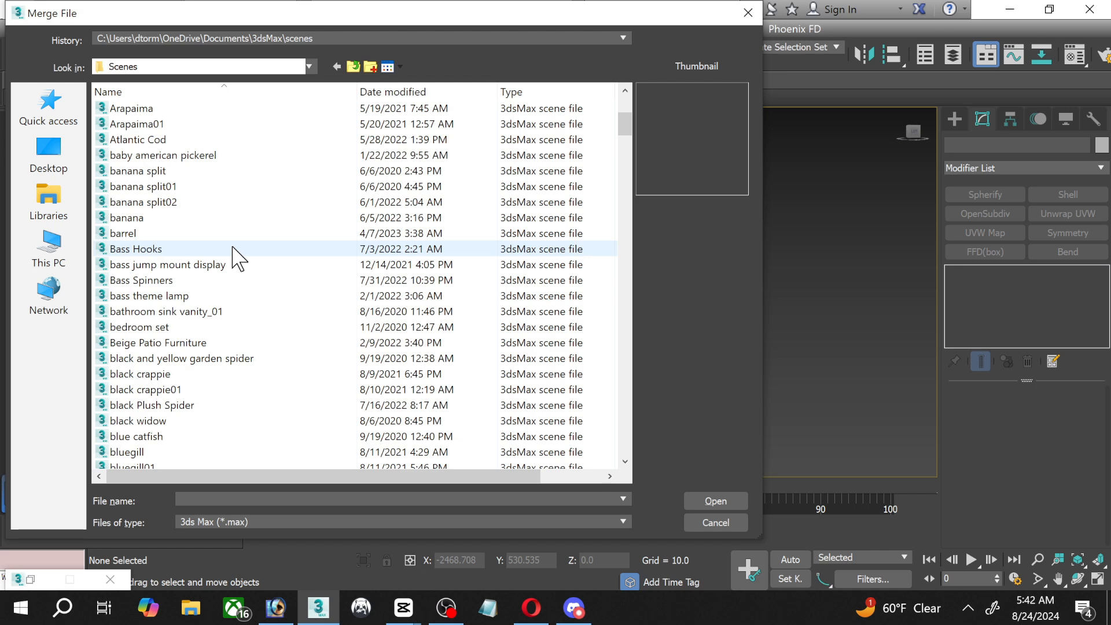
pyautogui.scroll(-3, 266, 330)
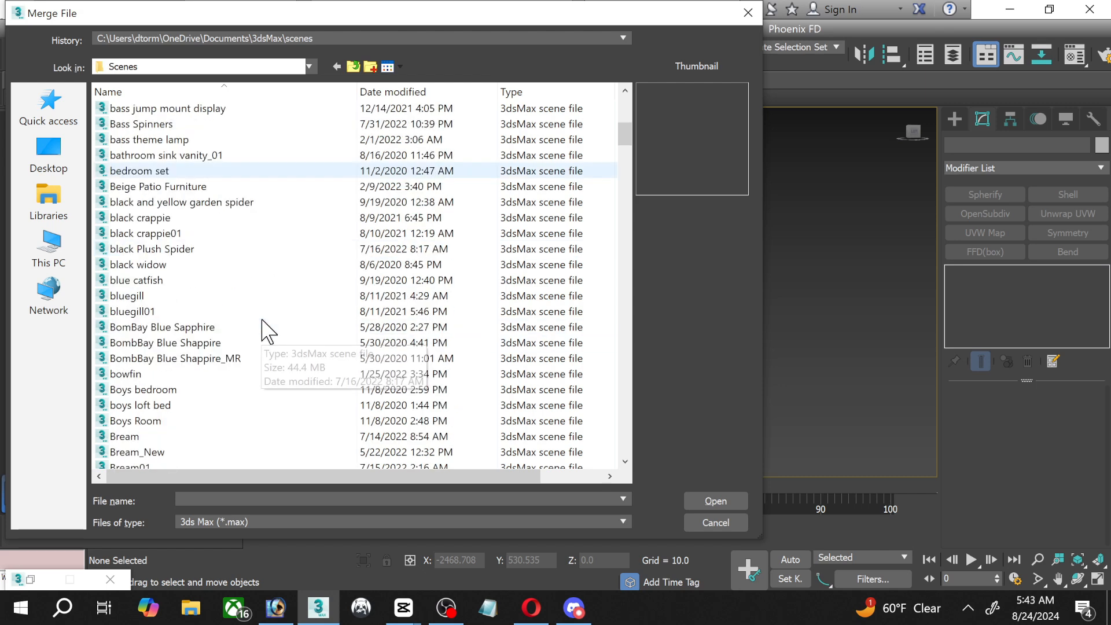
pyautogui.scroll(-2, 264, 331)
pyautogui.scroll(-2, 257, 350)
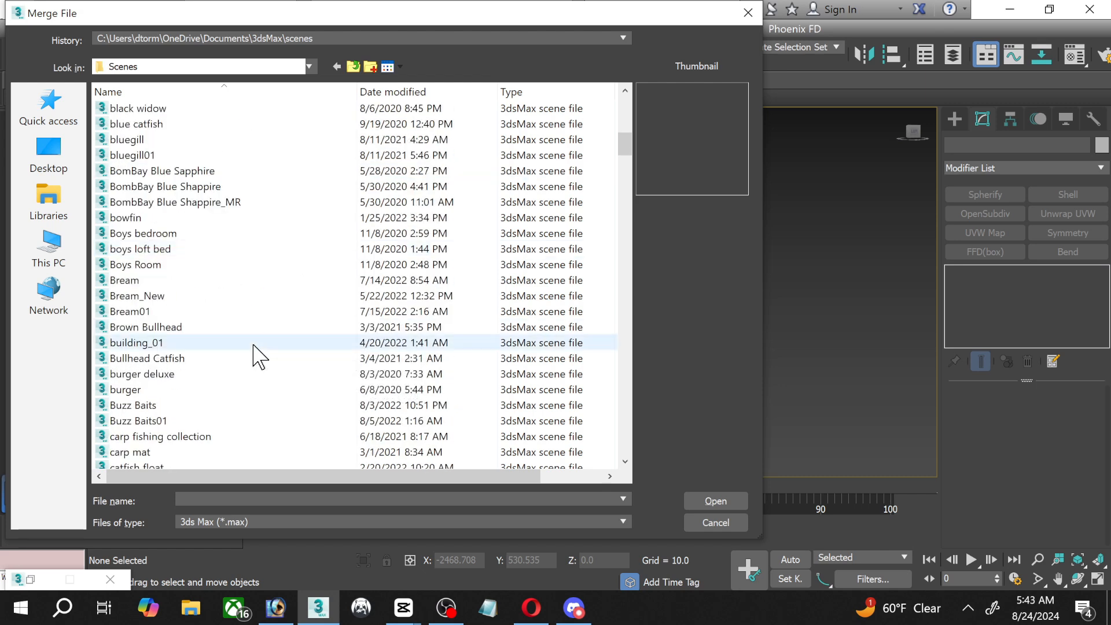
pyautogui.scroll(-2, 255, 354)
pyautogui.scroll(-2, 258, 354)
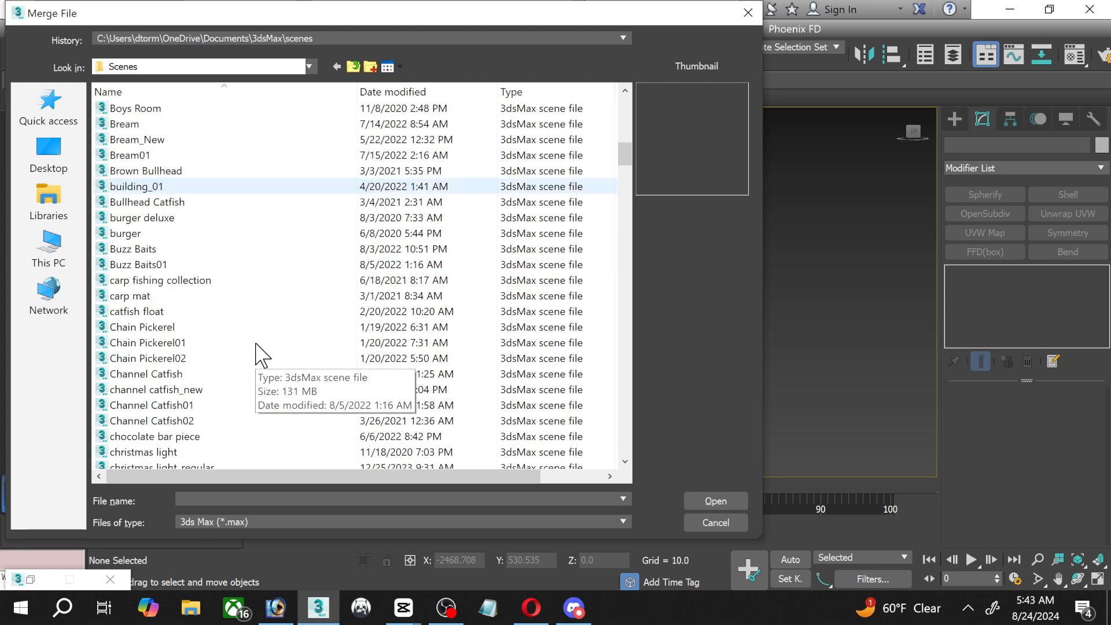
pyautogui.scroll(3, 259, 354)
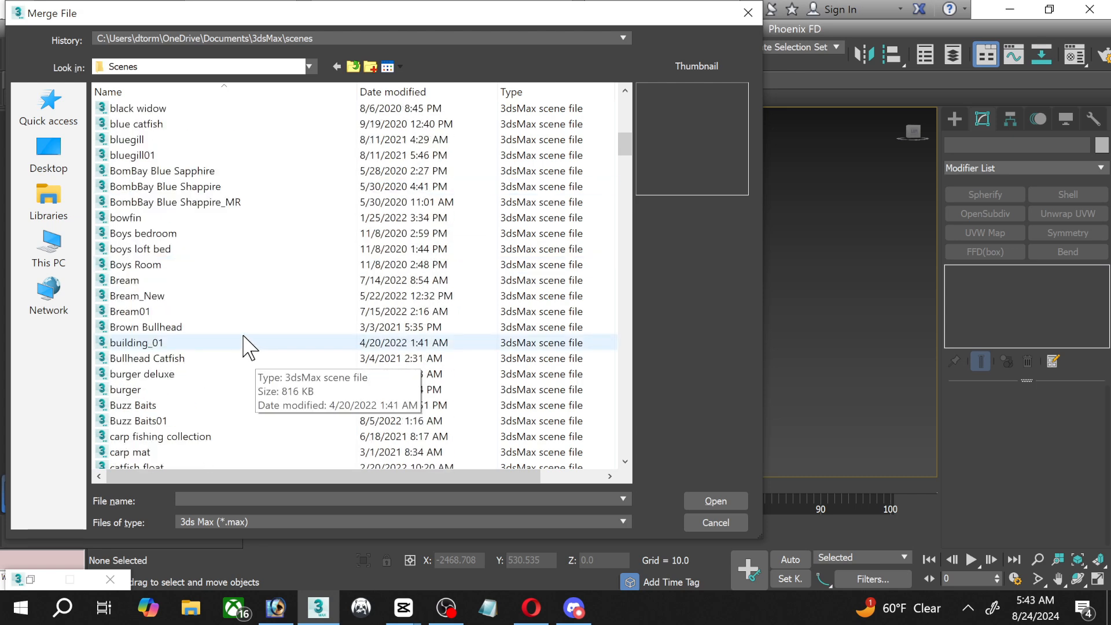
pyautogui.scroll(-12, 249, 336)
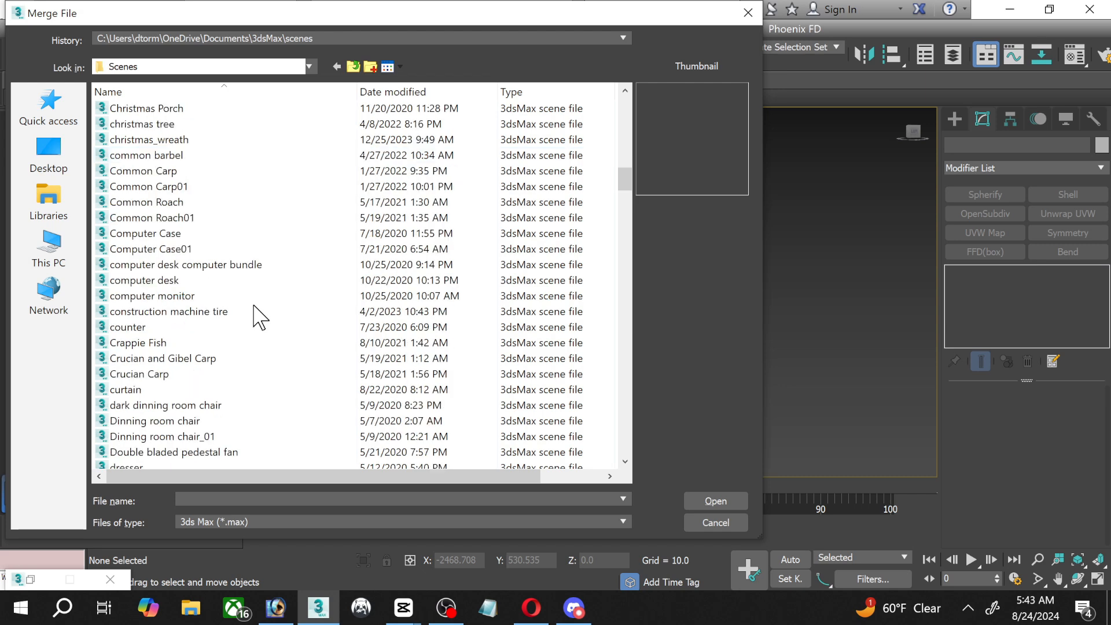
pyautogui.scroll(-4, 260, 317)
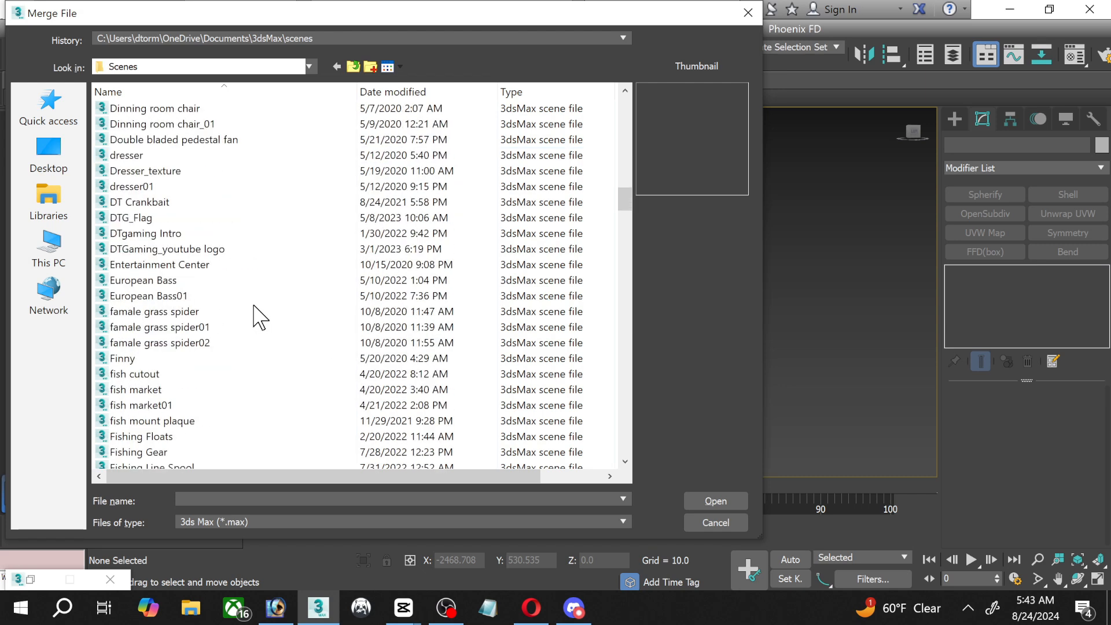
pyautogui.scroll(-4, 260, 317)
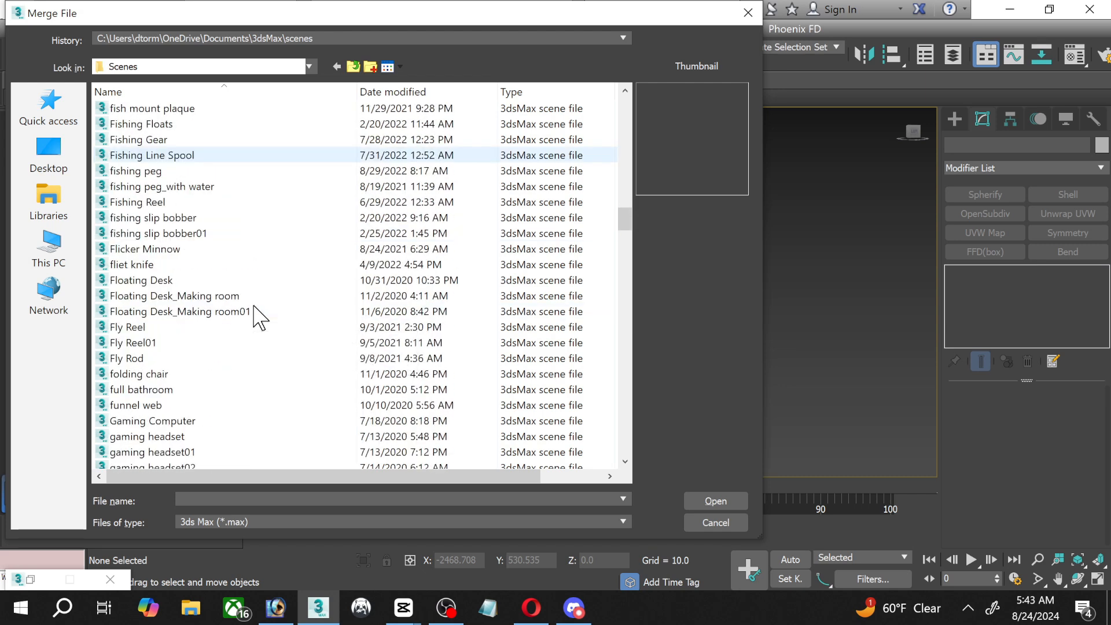
pyautogui.scroll(-2, 260, 317)
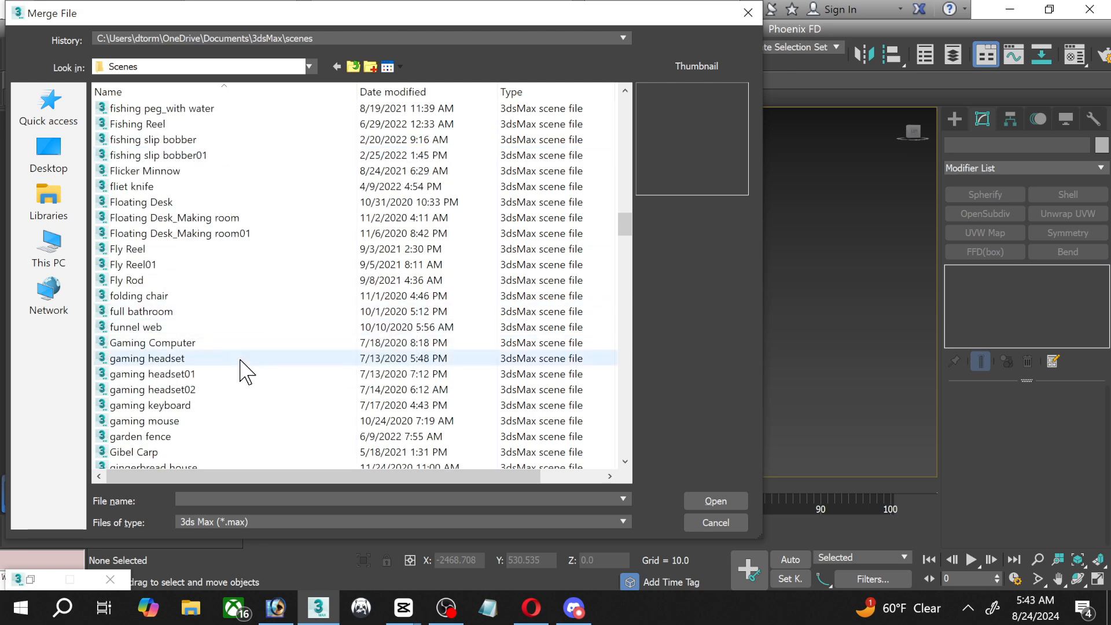
pyautogui.scroll(-4, 244, 371)
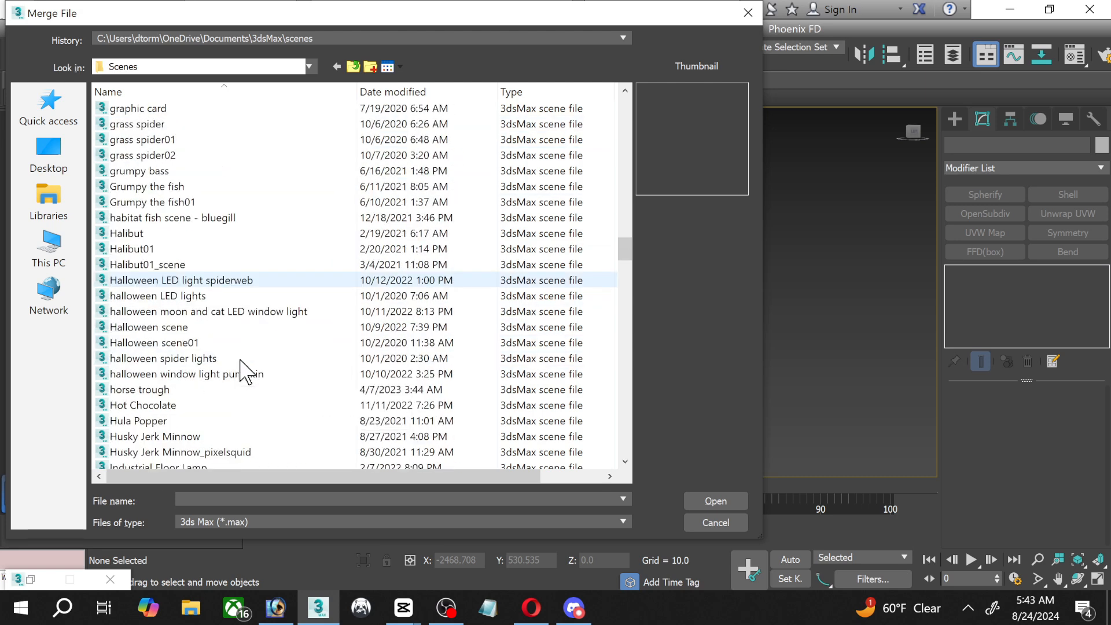
pyautogui.scroll(-3, 241, 362)
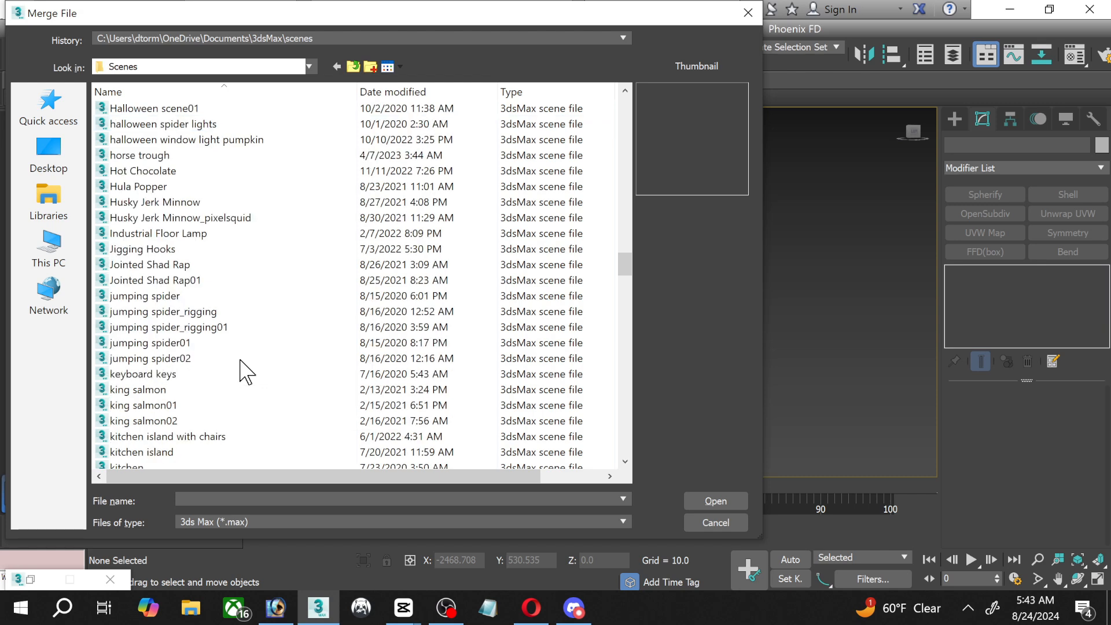
pyautogui.scroll(-1, 237, 382)
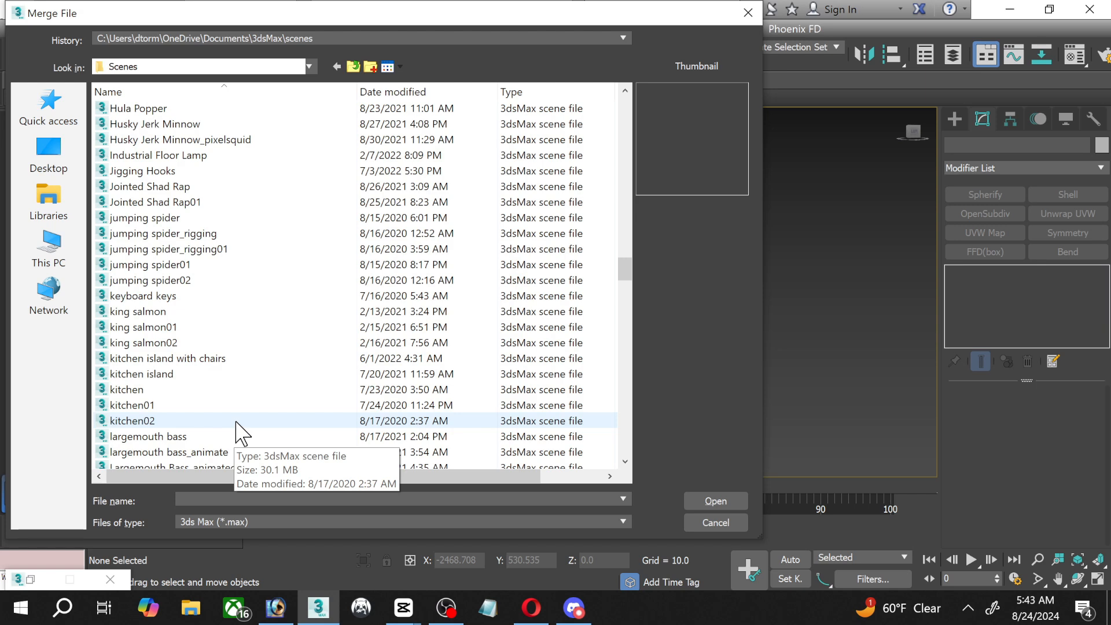
pyautogui.scroll(-3, 238, 425)
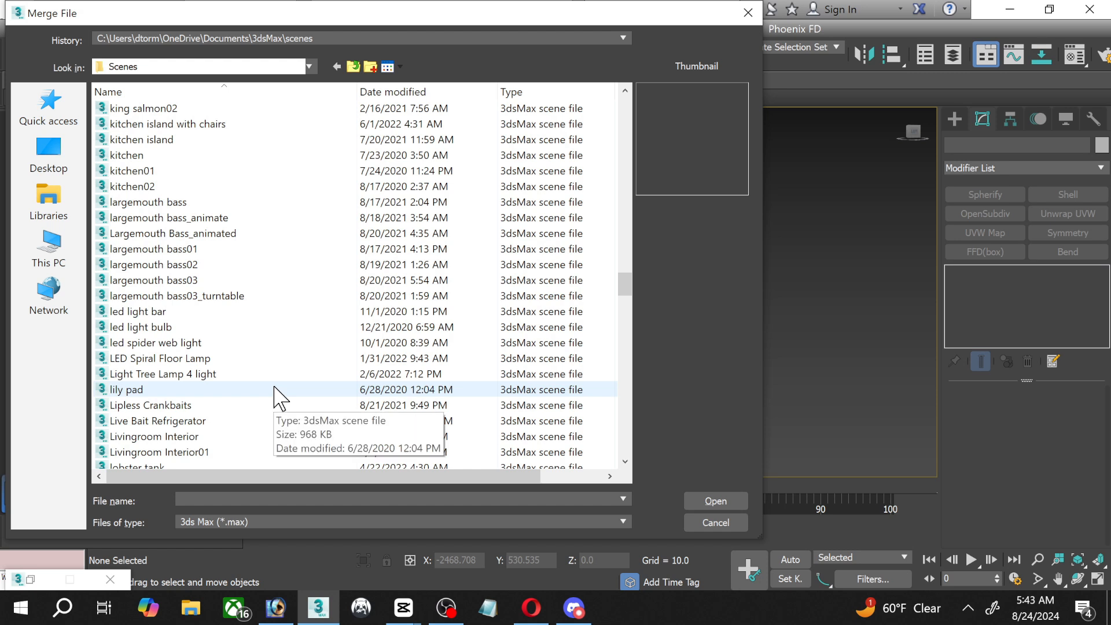
pyautogui.scroll(-1, 266, 399)
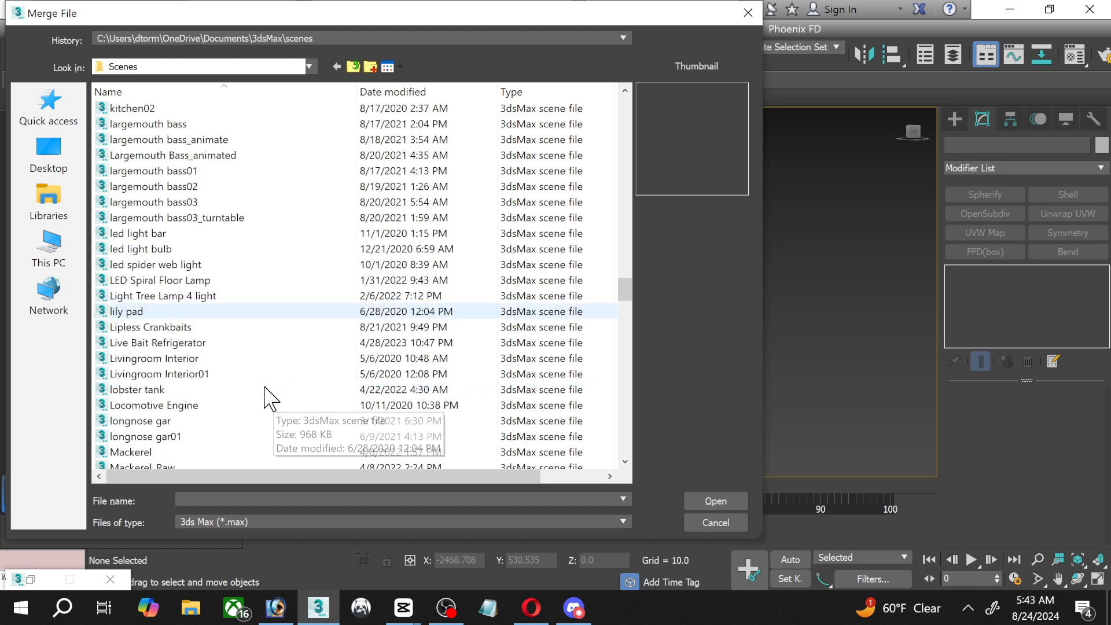
pyautogui.scroll(-1, 269, 398)
pyautogui.scroll(-2, 255, 321)
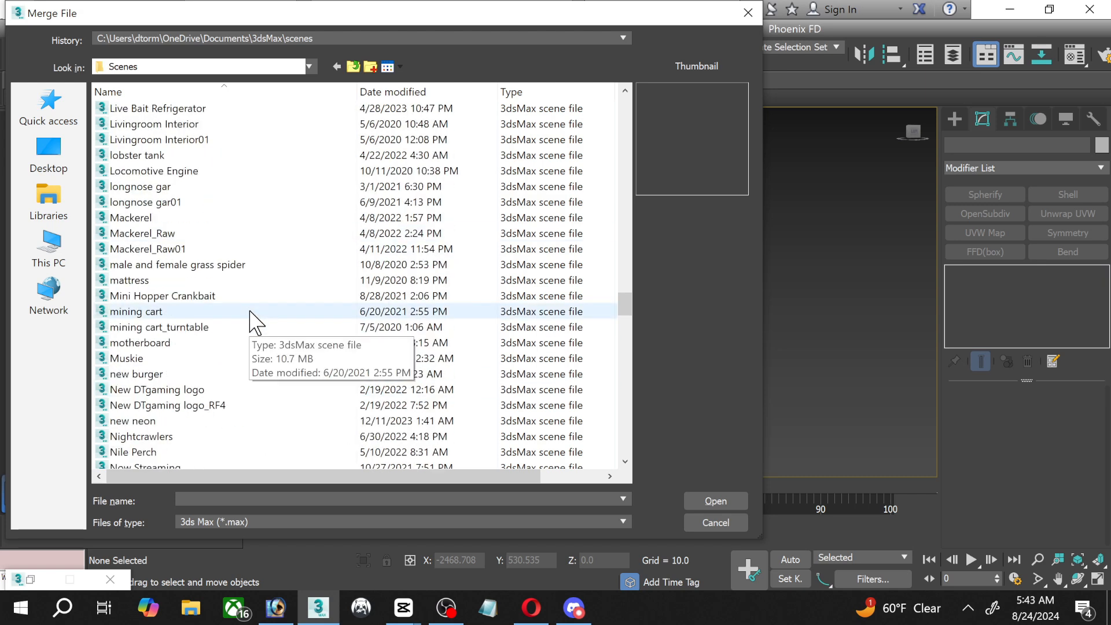
pyautogui.scroll(-3, 250, 313)
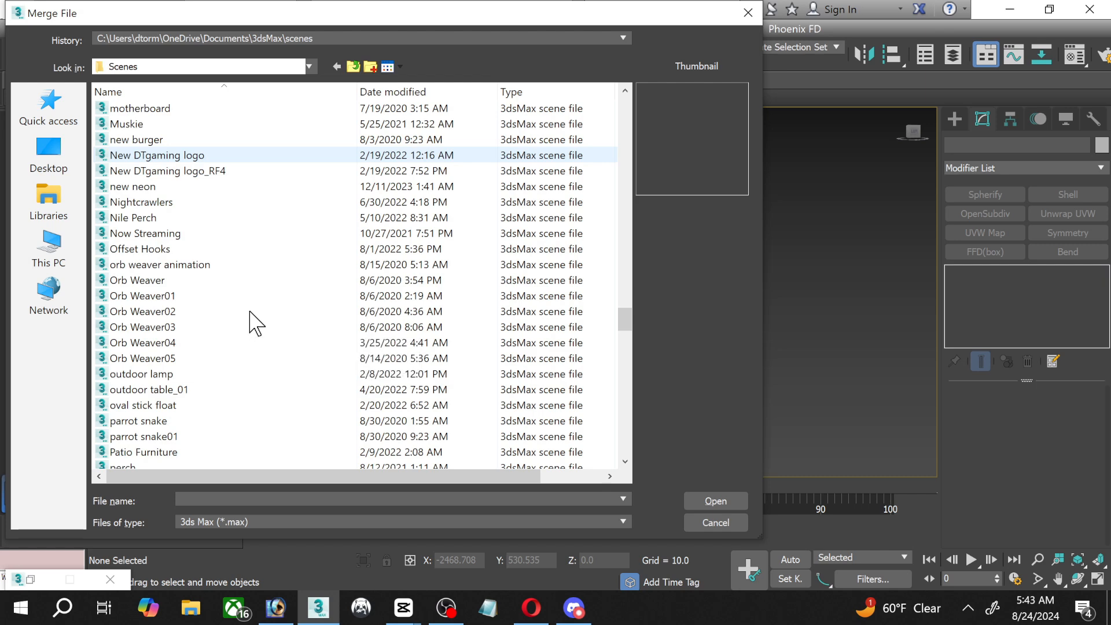
pyautogui.doubleClick(168, 376)
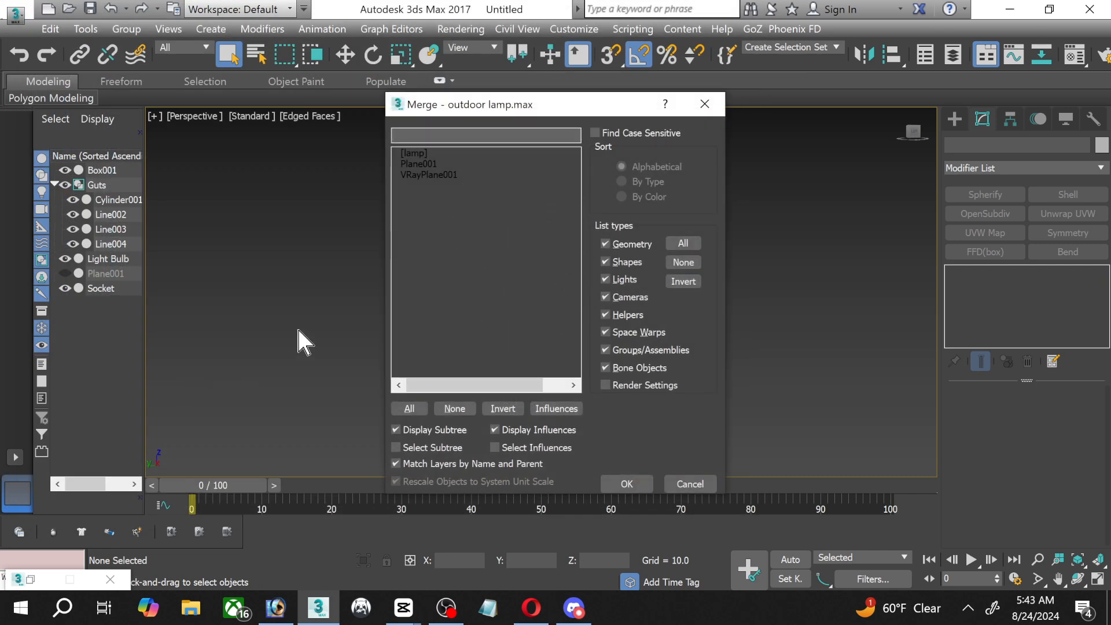
pyautogui.click(421, 165)
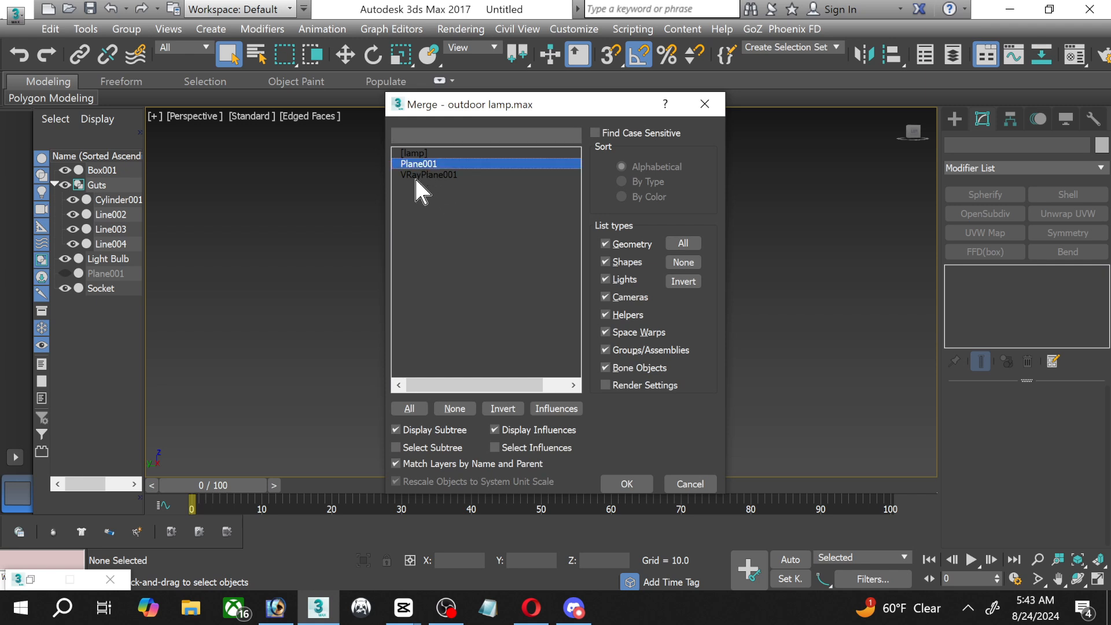
pyautogui.click(415, 176)
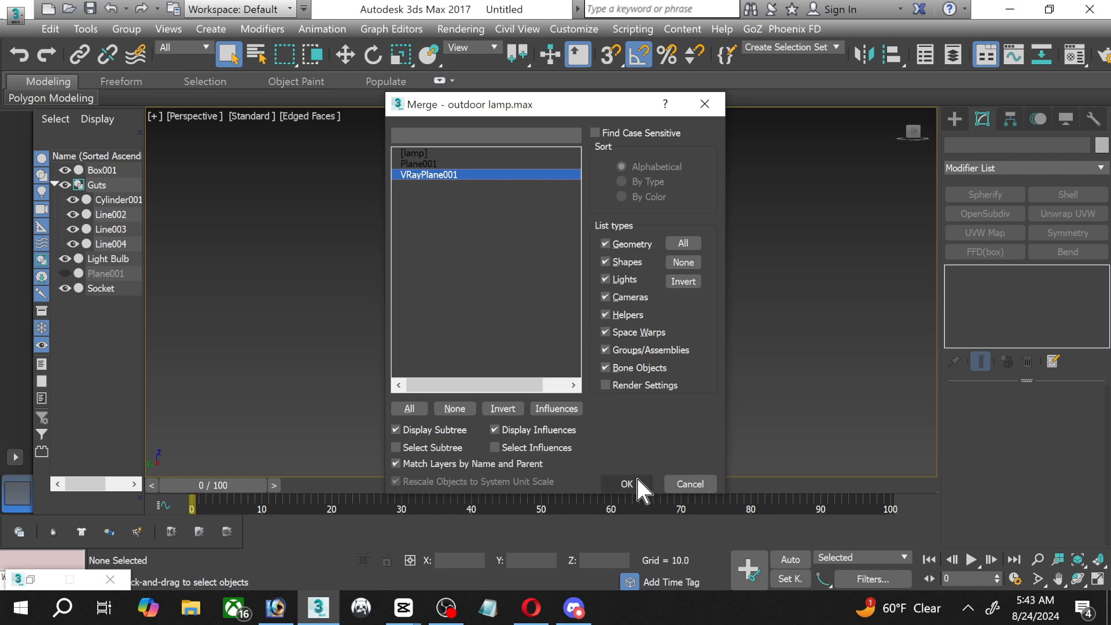
pyautogui.click(711, 484)
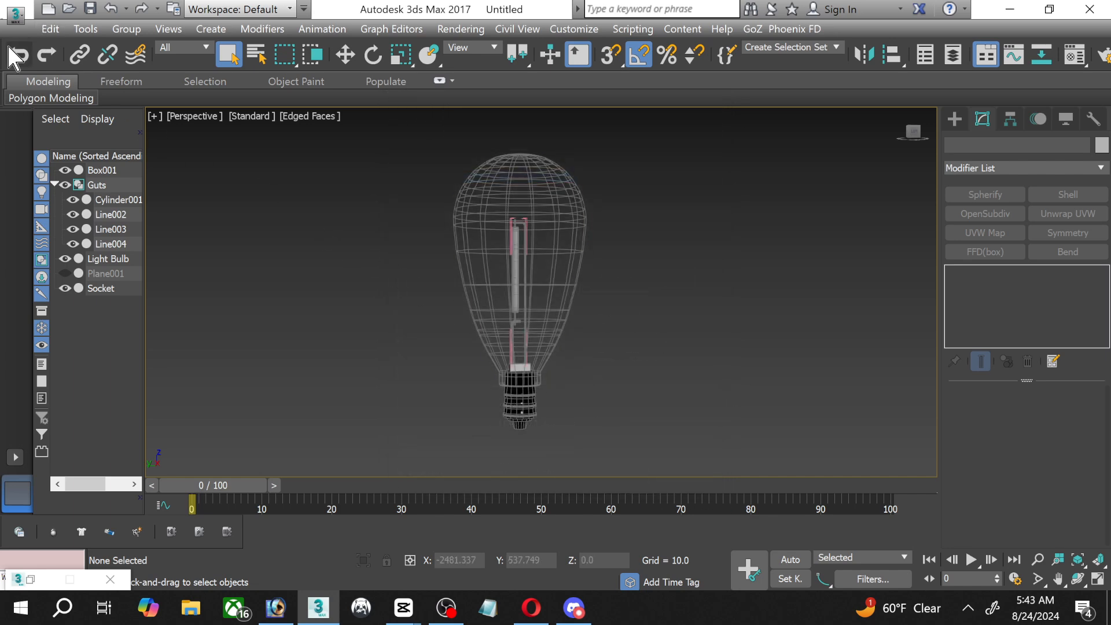
# Start another merge and open White Patio Furniture.max from the E:\Scenes folder.
pyautogui.click(22, 12)
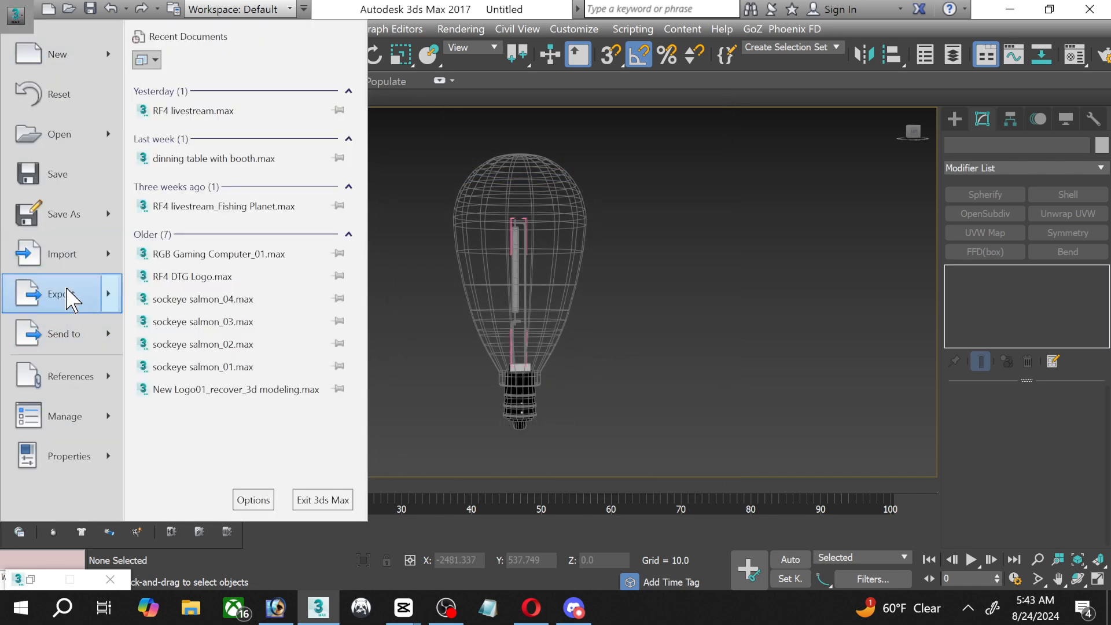
pyautogui.moveTo(69, 300)
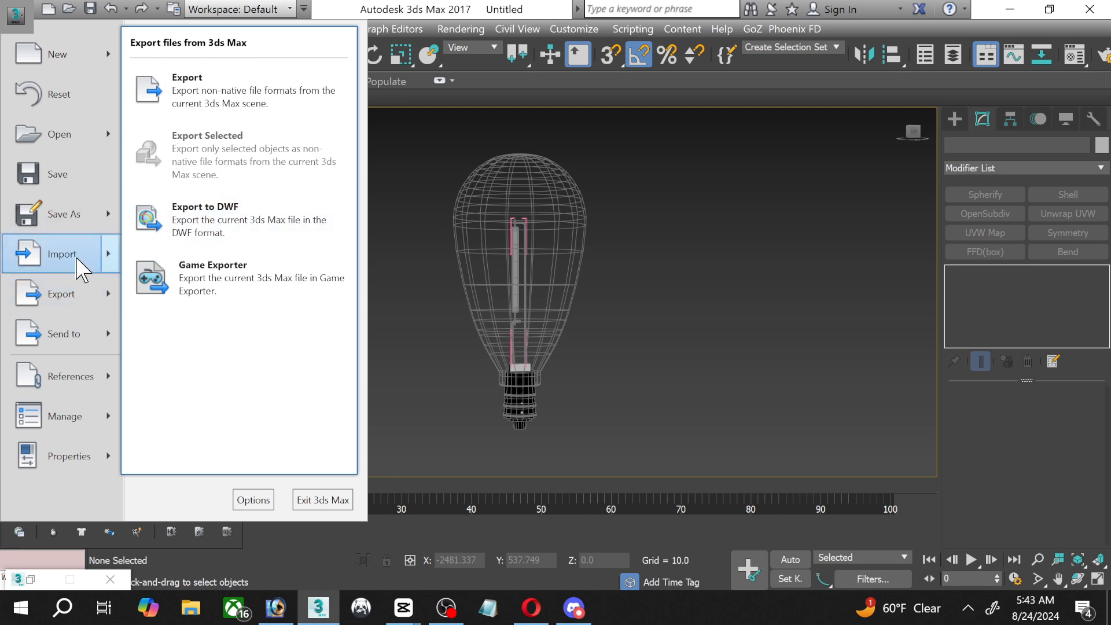
pyautogui.moveTo(73, 260)
pyautogui.click(191, 151)
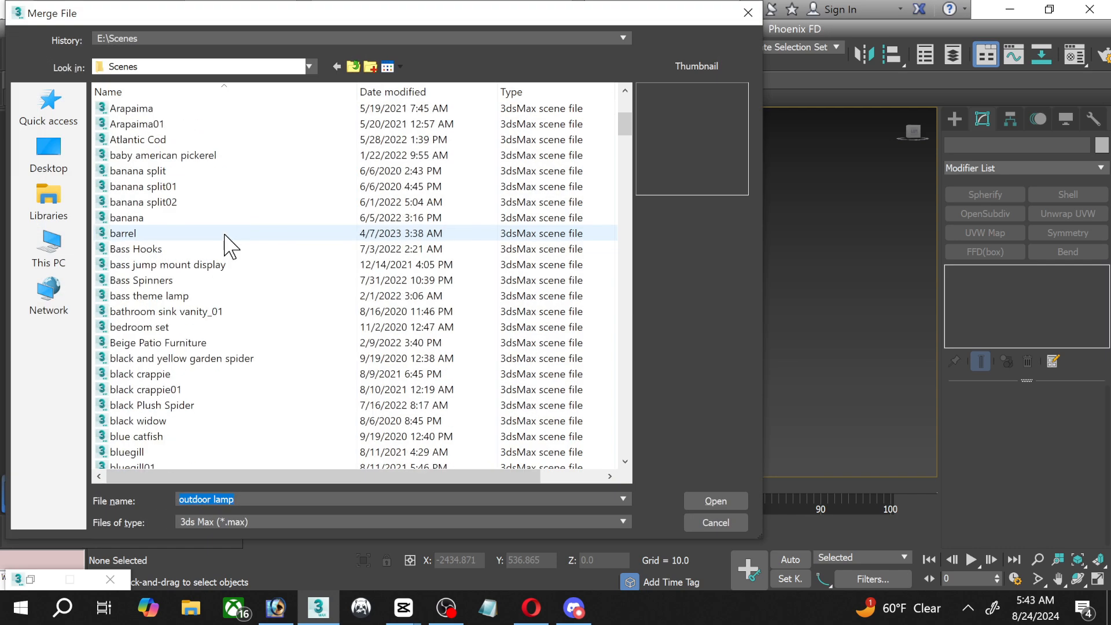
pyautogui.scroll(-10, 229, 246)
pyautogui.moveTo(626, 136); pyautogui.dragTo(634, 467)
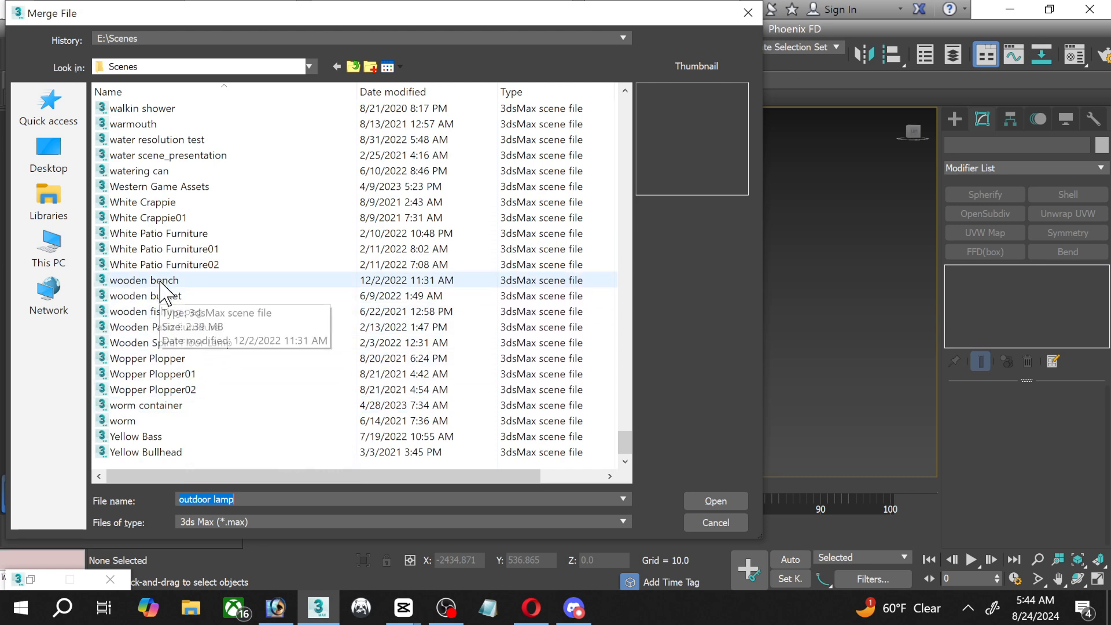
pyautogui.doubleClick(164, 236)
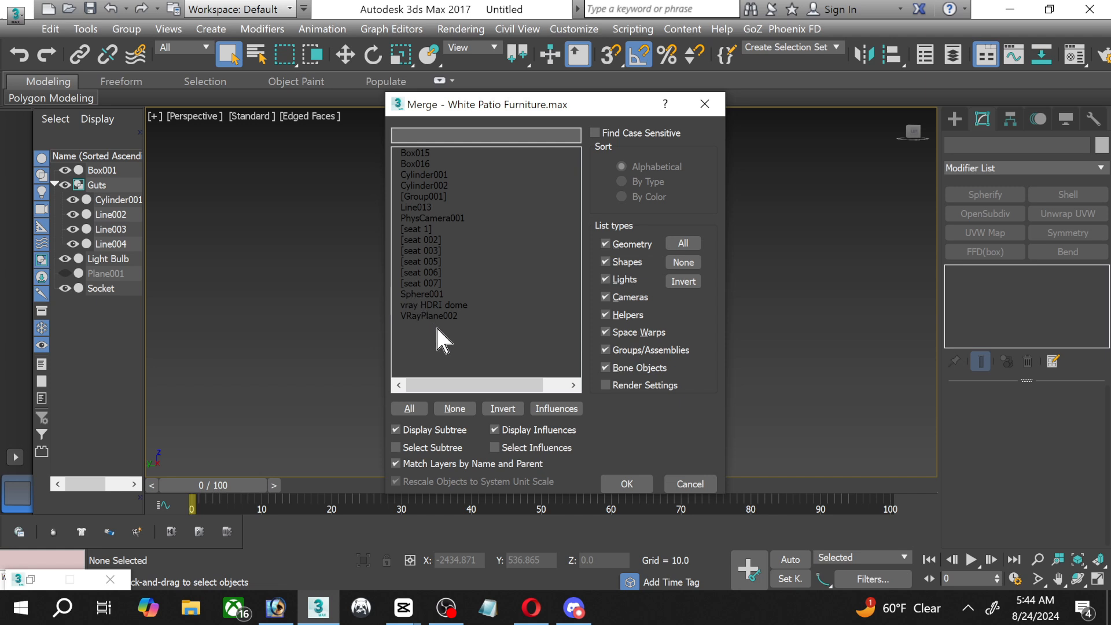
# Merge only the vray HDRI dome and VRayPlane002 from White Patio Furniture.max into the light bulb scene.
pyautogui.click(436, 313)
pyautogui.click(433, 307)
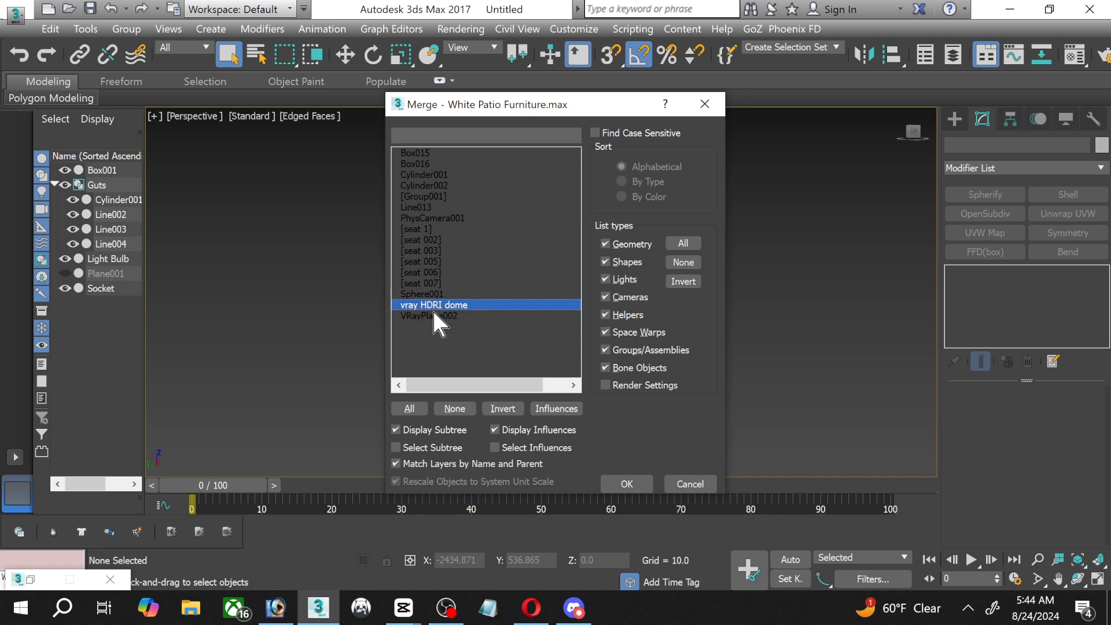
pyautogui.keyDown('ctrl'); pyautogui.click(433, 315); pyautogui.keyUp('ctrl')
pyautogui.click(613, 480)
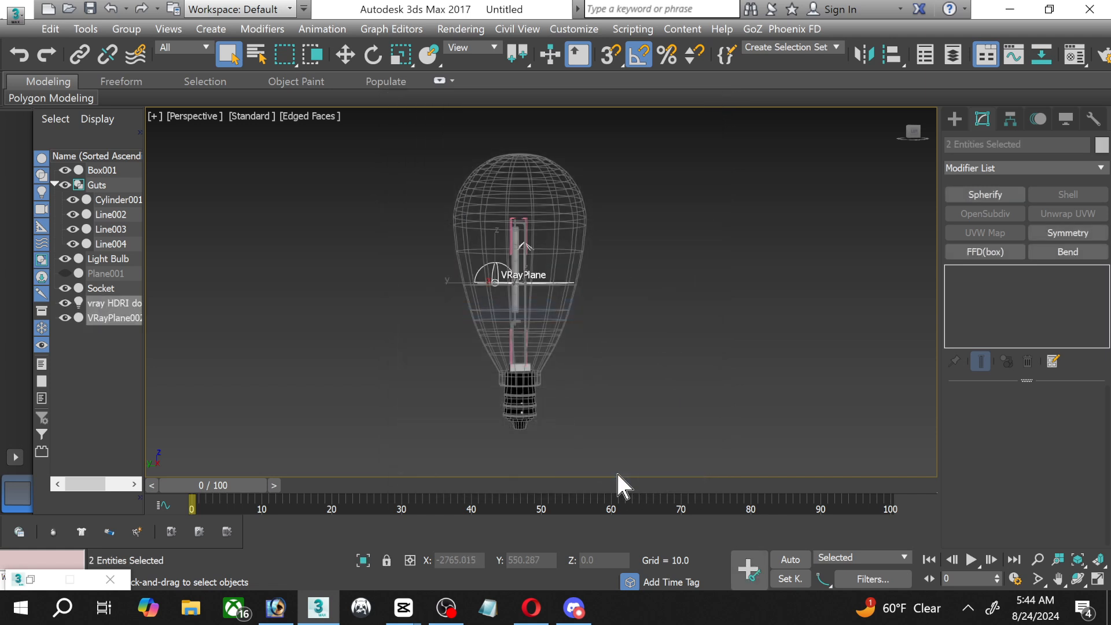
# Move the vray HDRI dome and VRayPlane002 together down to the bottom tip of the socket in the Front view.
pyautogui.click(1098, 578)
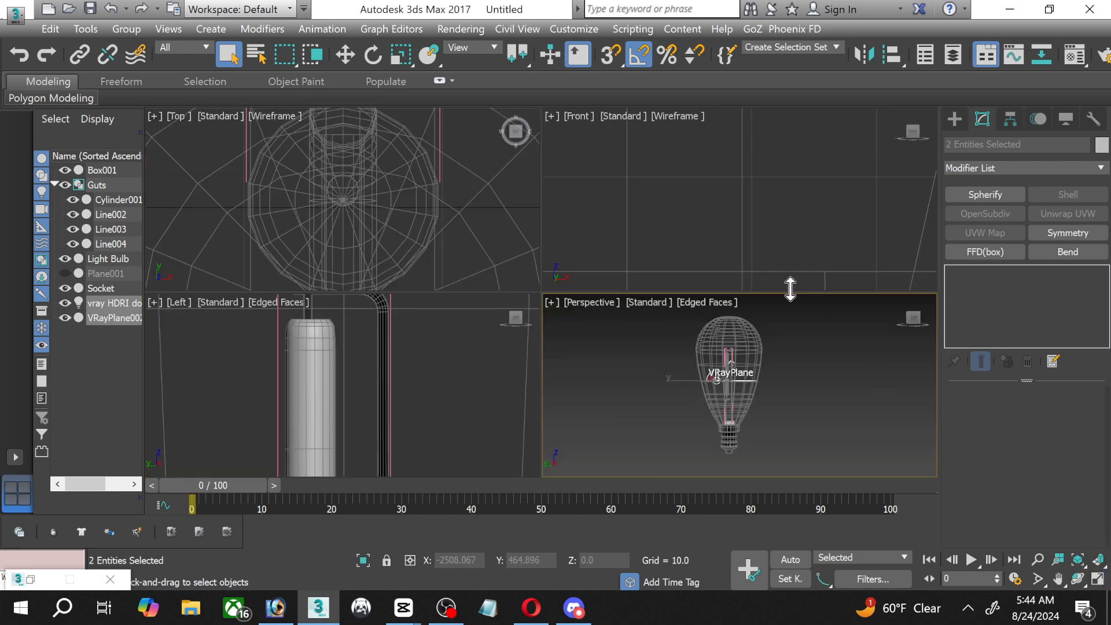
pyautogui.scroll(-10, 670, 194)
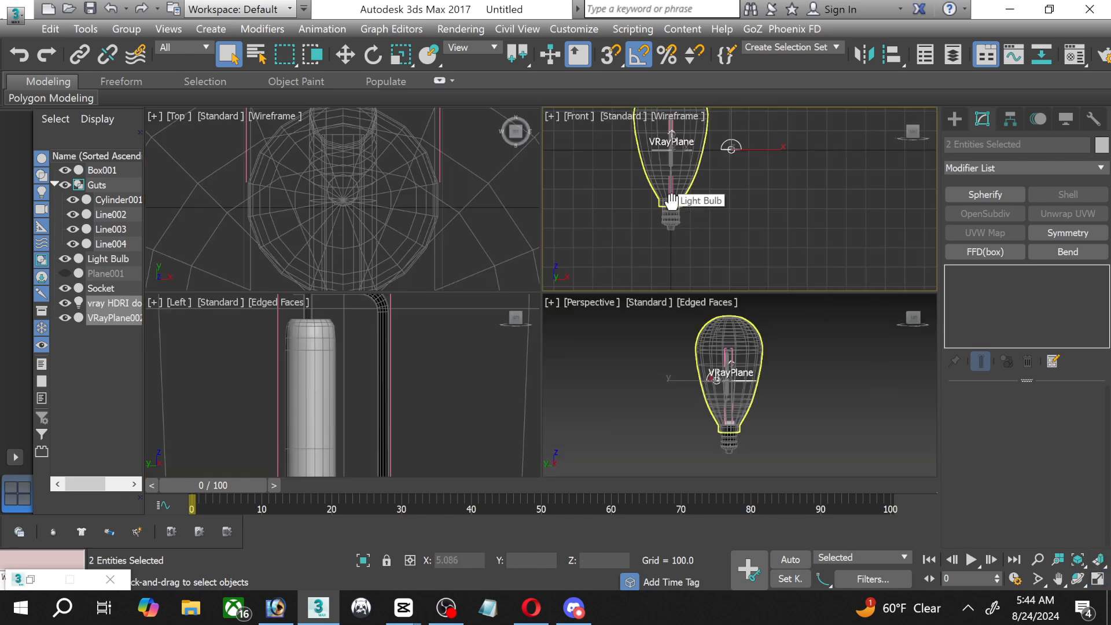
pyautogui.moveTo(669, 194); pyautogui.dragTo(675, 230, button='middle')
pyautogui.click(345, 55)
pyautogui.scroll(2, 661, 216)
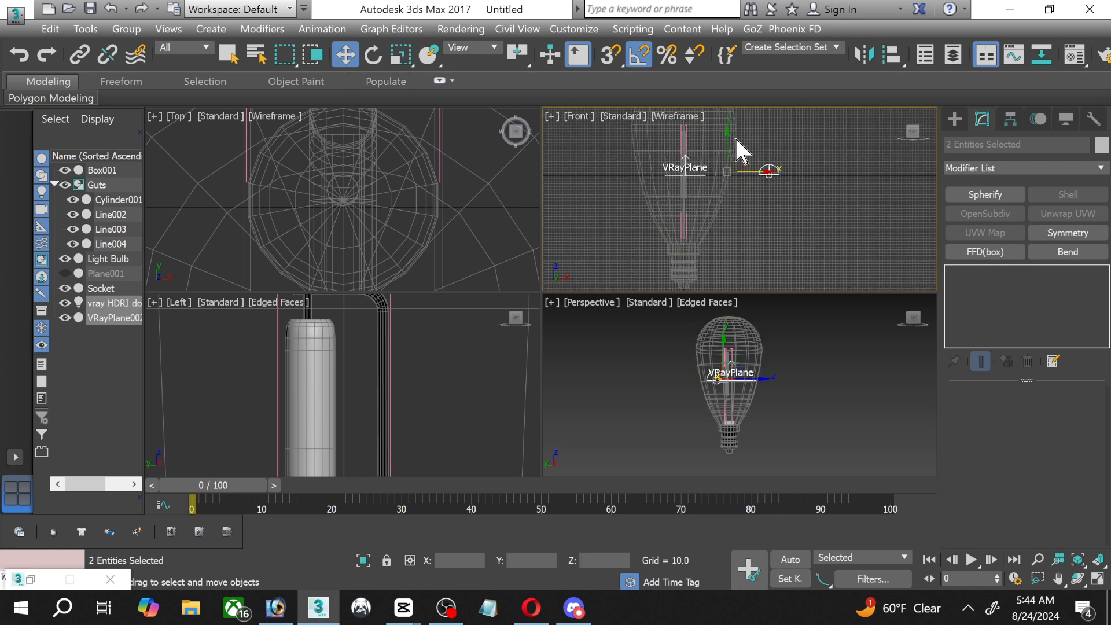
pyautogui.moveTo(728, 141); pyautogui.dragTo(712, 241)
pyautogui.moveTo(712, 241); pyautogui.dragTo(690, 141, button='middle')
pyautogui.scroll(3, 714, 163)
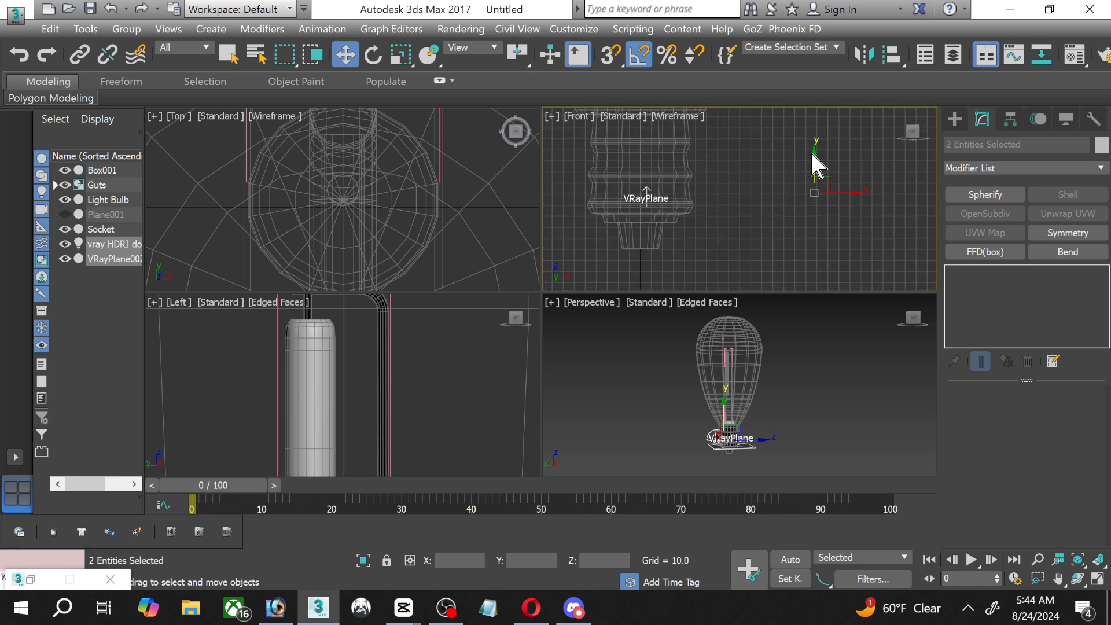
pyautogui.moveTo(814, 156); pyautogui.dragTo(816, 201)
pyautogui.scroll(3, 689, 254)
pyautogui.scroll(3, 602, 269)
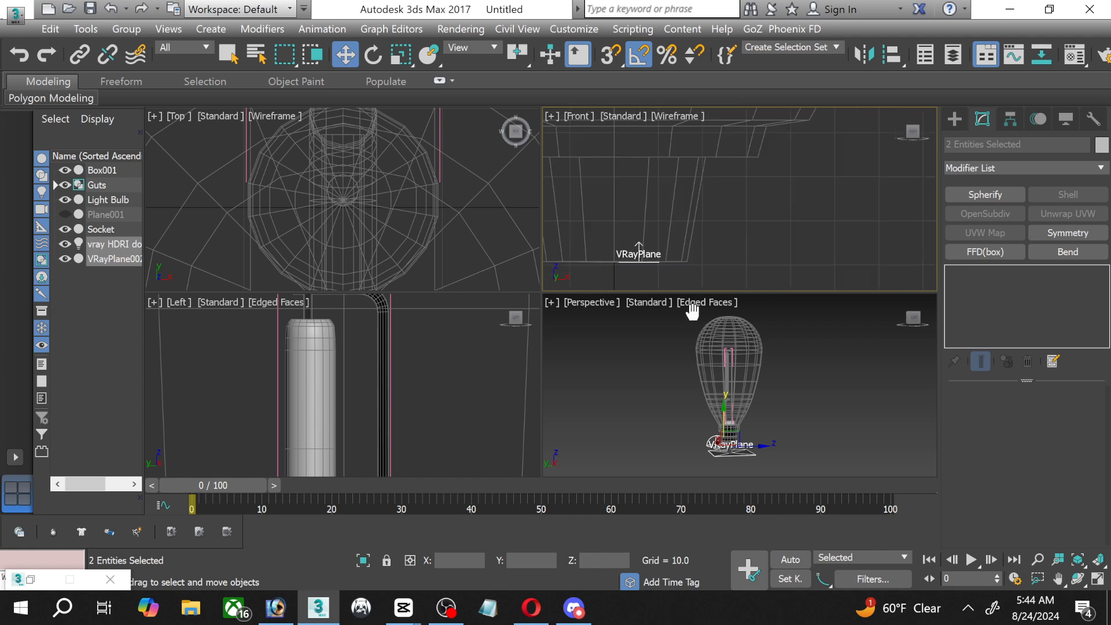
# Select only VRayPlane002 and nudge it vertically to Z about -409.36, level with the bottom edge of the socket.
pyautogui.click(103, 291)
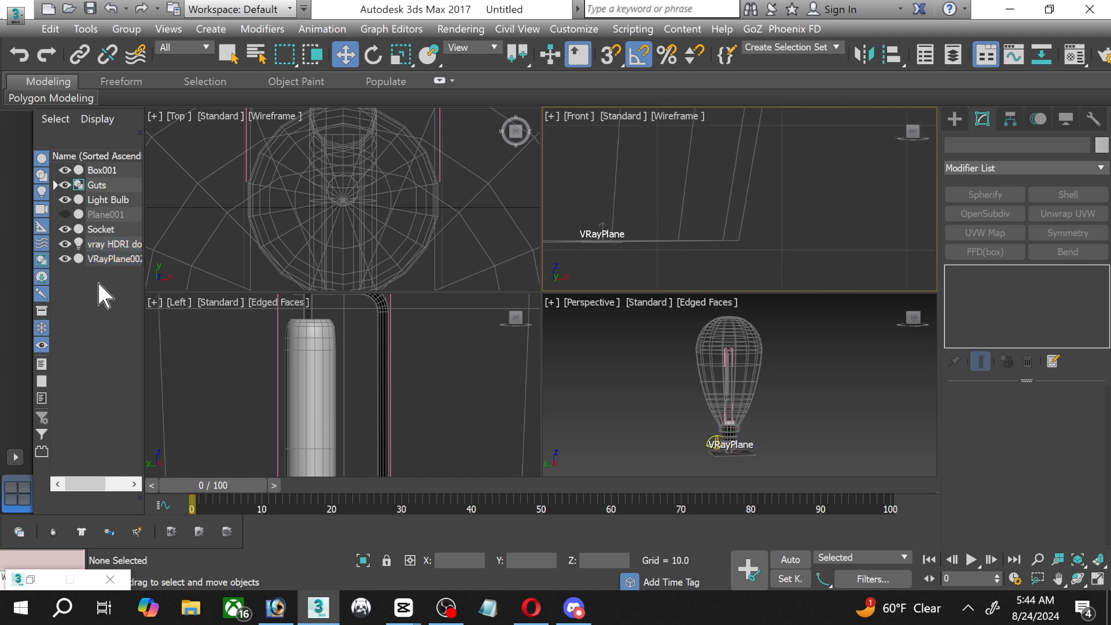
pyautogui.click(115, 258)
pyautogui.scroll(4, 572, 222)
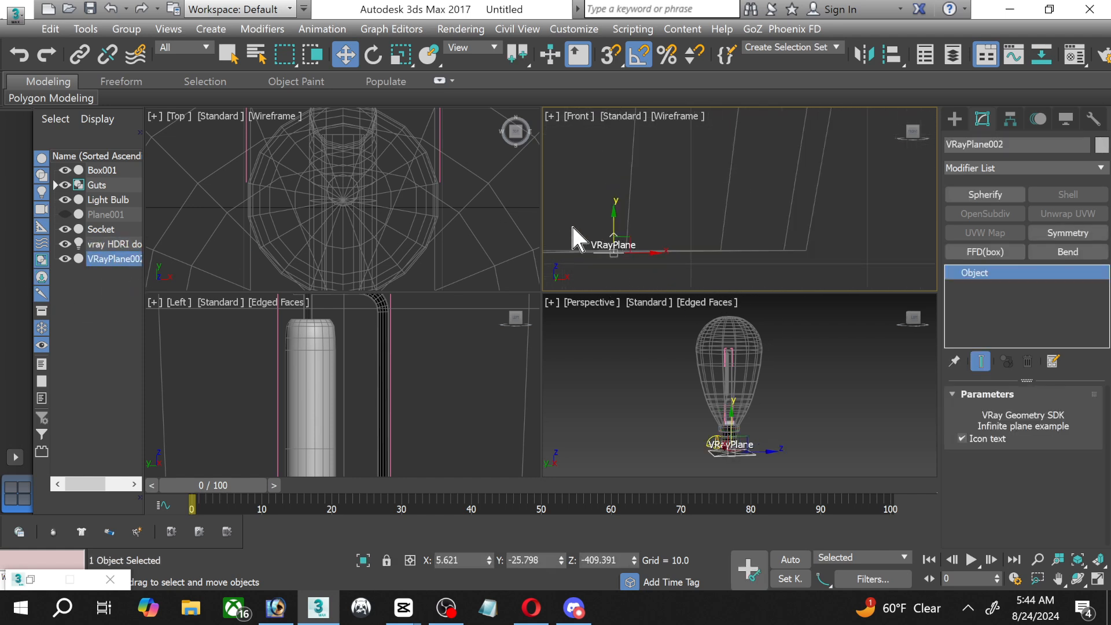
pyautogui.moveTo(575, 236); pyautogui.dragTo(587, 235, button='middle')
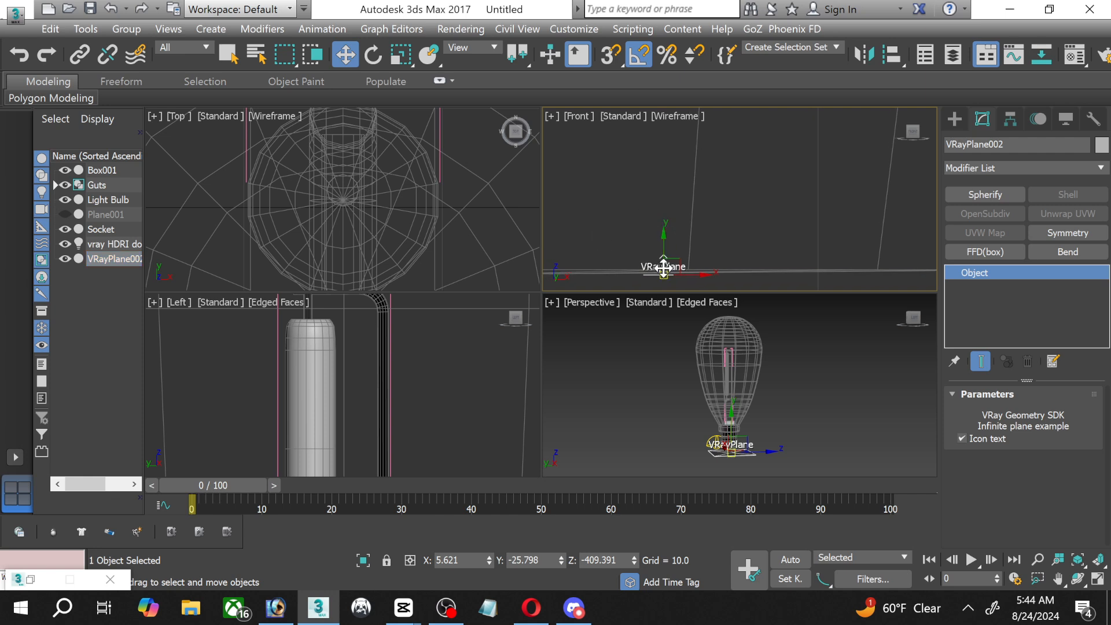
pyautogui.moveTo(663, 250); pyautogui.dragTo(664, 249)
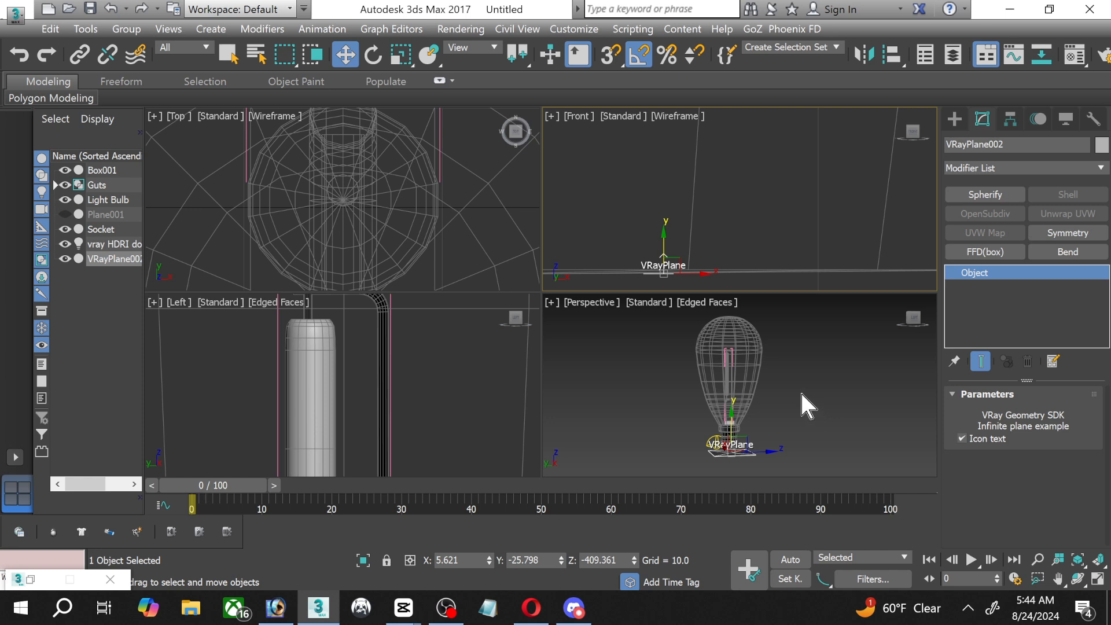
# Select the vray HDRI dome and examine the bulb, dome and ground plane from above in a maximized Perspective view.
pyautogui.click(112, 244)
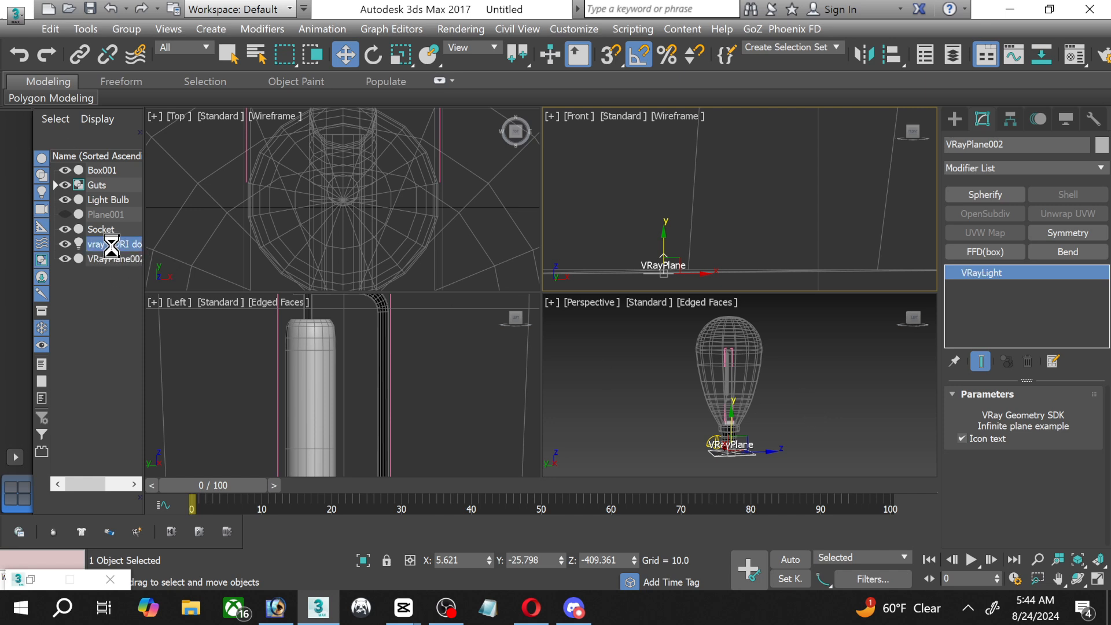
pyautogui.rightClick(818, 392)
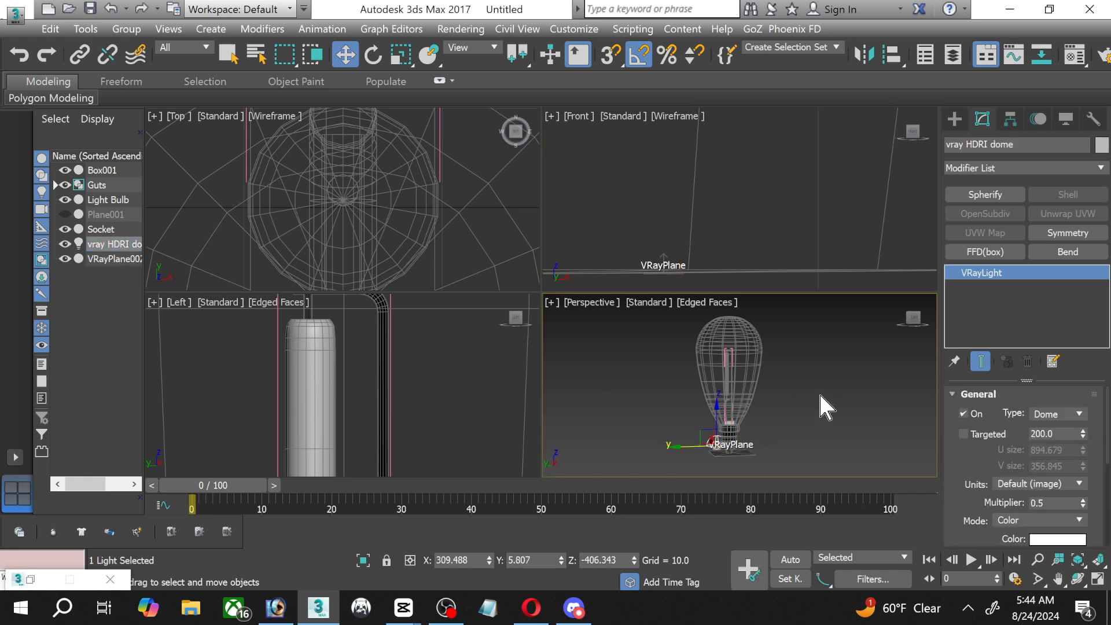
pyautogui.click(1098, 579)
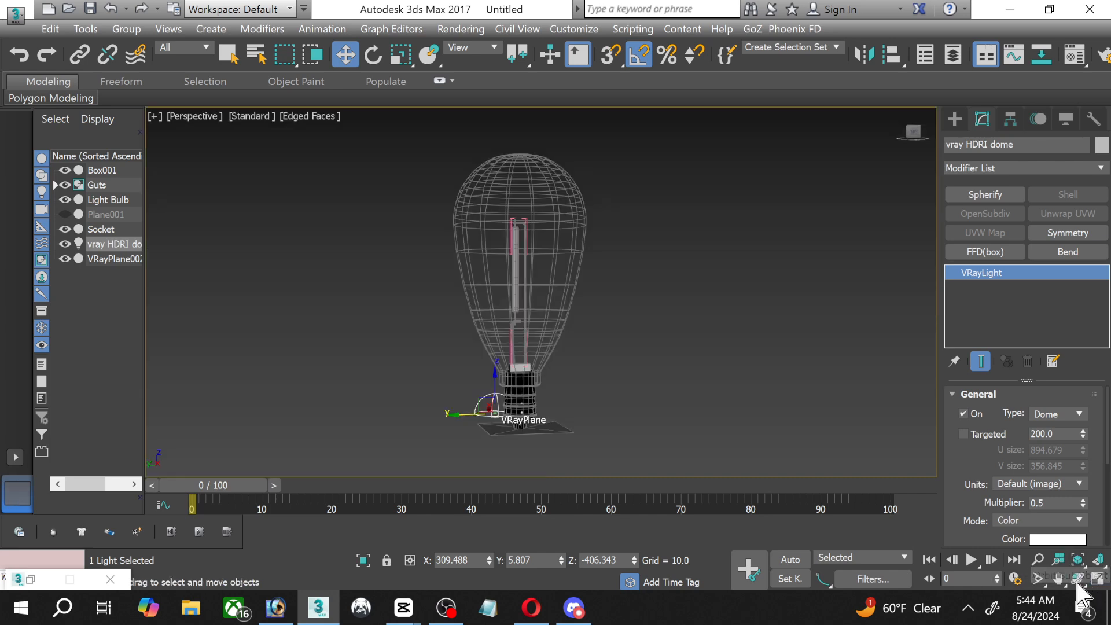
pyautogui.click(1079, 579)
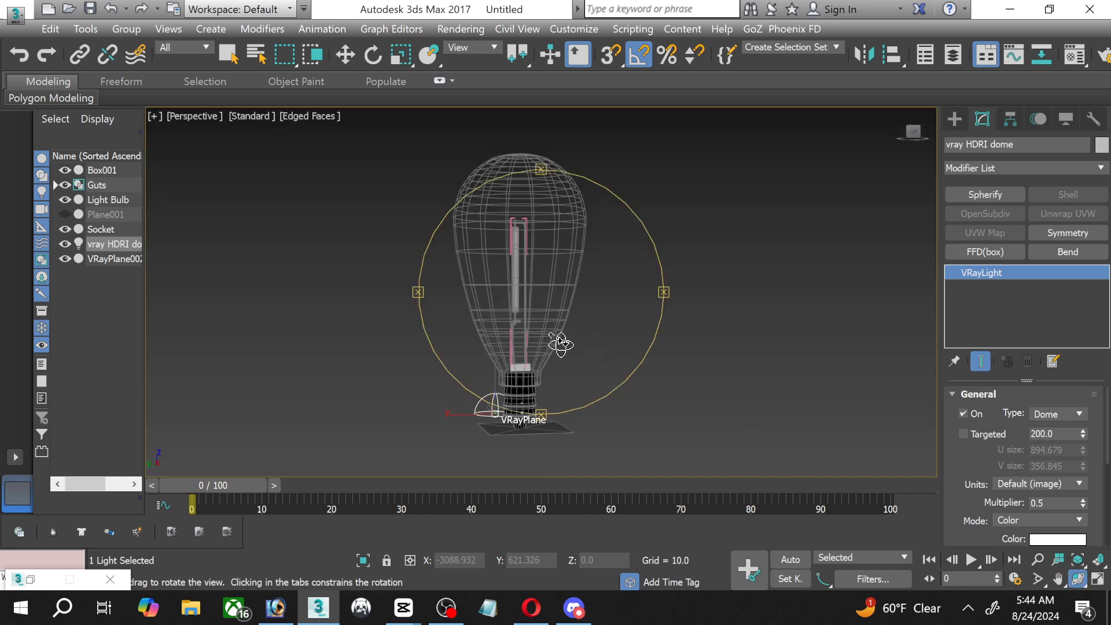
pyautogui.moveTo(560, 343); pyautogui.dragTo(558, 280)
pyautogui.moveTo(513, 357); pyautogui.dragTo(493, 301, button='middle')
pyautogui.click(346, 55)
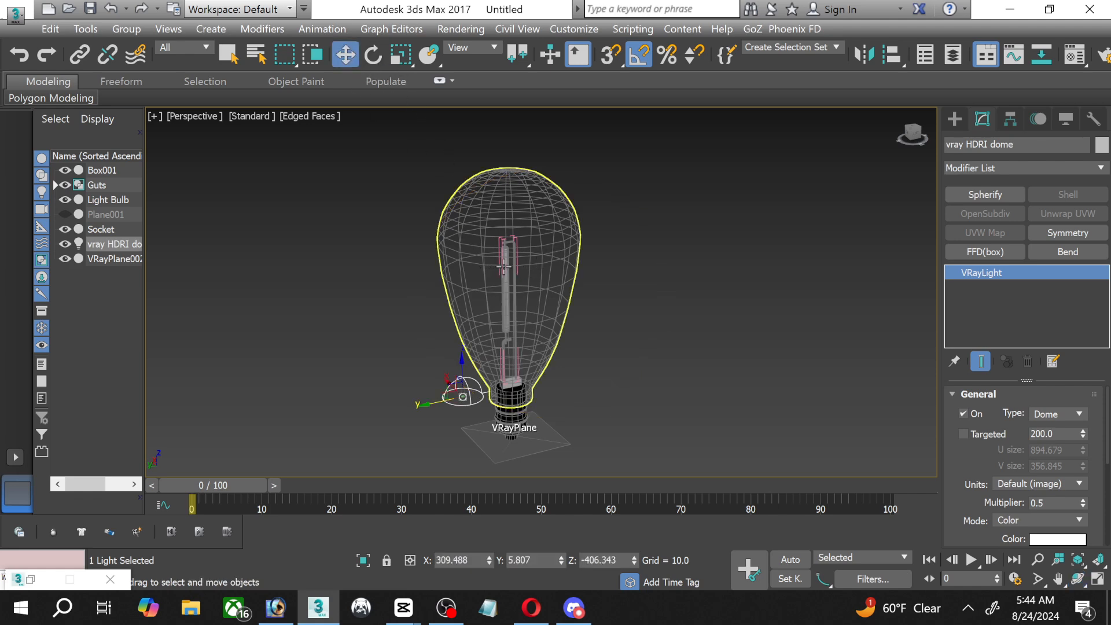
pyautogui.press('m')
pyautogui.press('m')
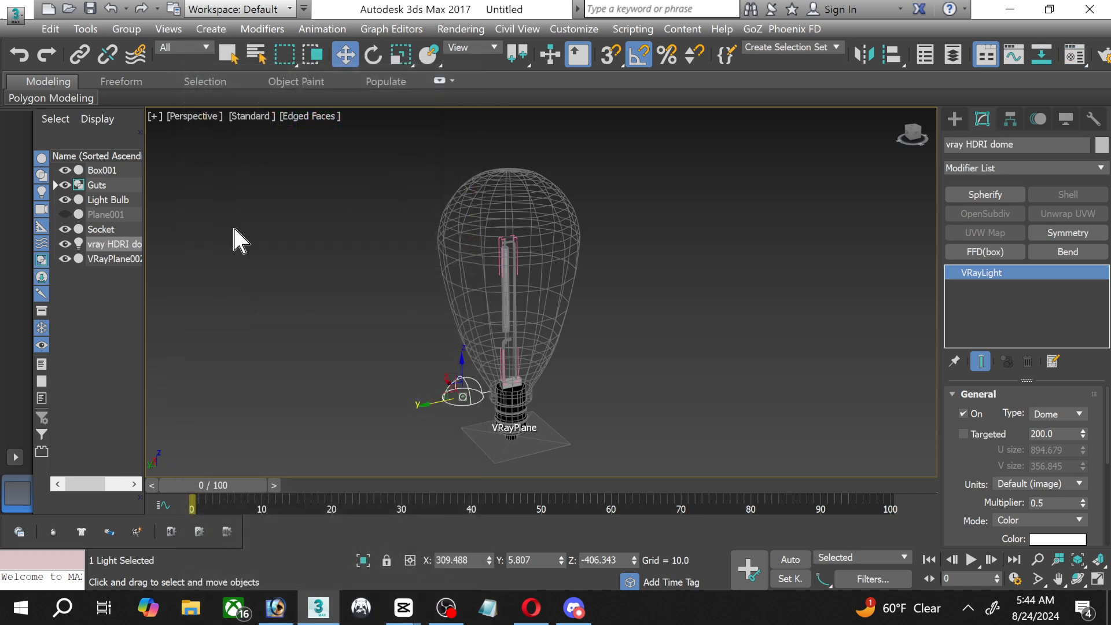
# Unhide the Plane001 reference photo and maximize the Left view around the filaments of the photo and the model.
pyautogui.click(70, 214)
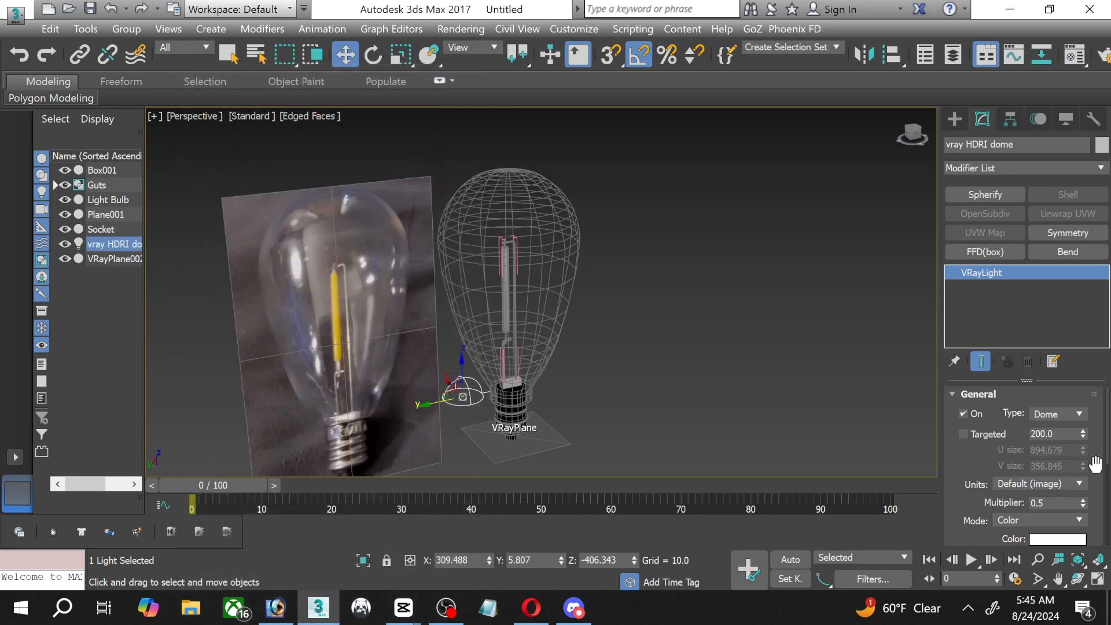
pyautogui.click(1097, 581)
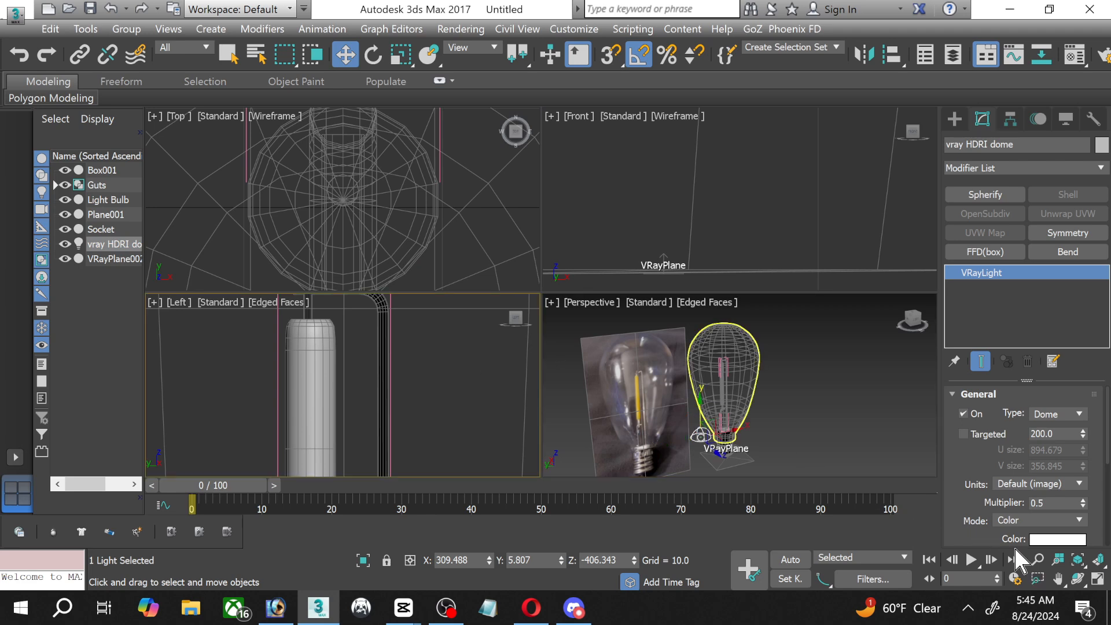
pyautogui.click(1099, 580)
pyautogui.scroll(6, 246, 330)
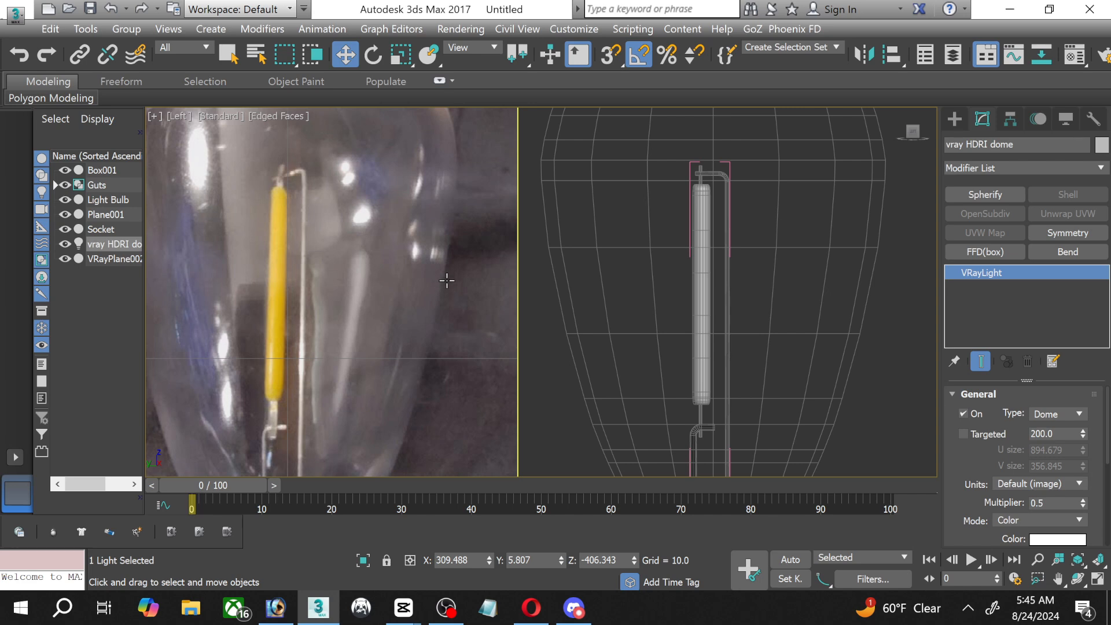
# Turn the fifth material slot into a VRayMtl and name it Light Source.
pyautogui.hotkey('shift', 'q')
pyautogui.press('m')
pyautogui.moveTo(335, 60); pyautogui.dragTo(474, 68)
pyautogui.click(513, 116)
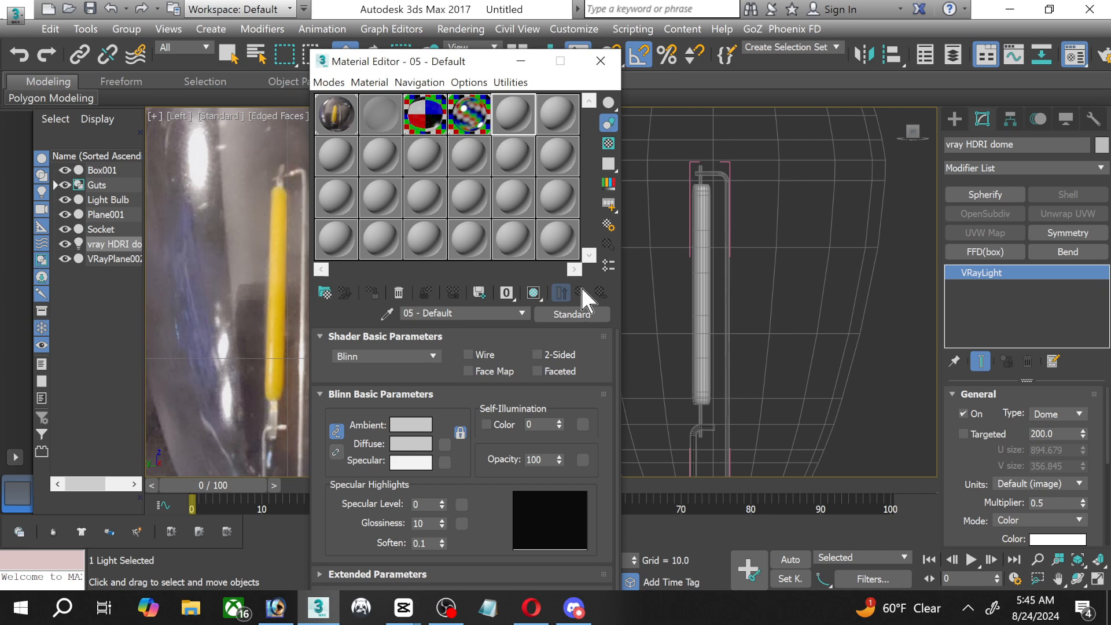
pyautogui.click(573, 313)
pyautogui.scroll(-1, 559, 392)
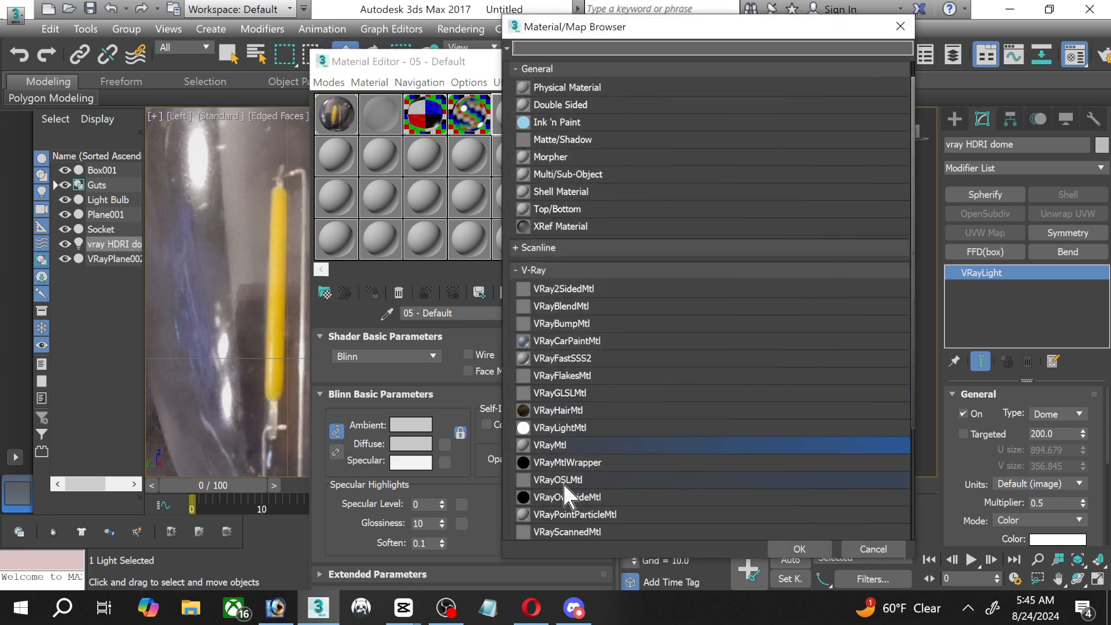
pyautogui.doubleClick(537, 443)
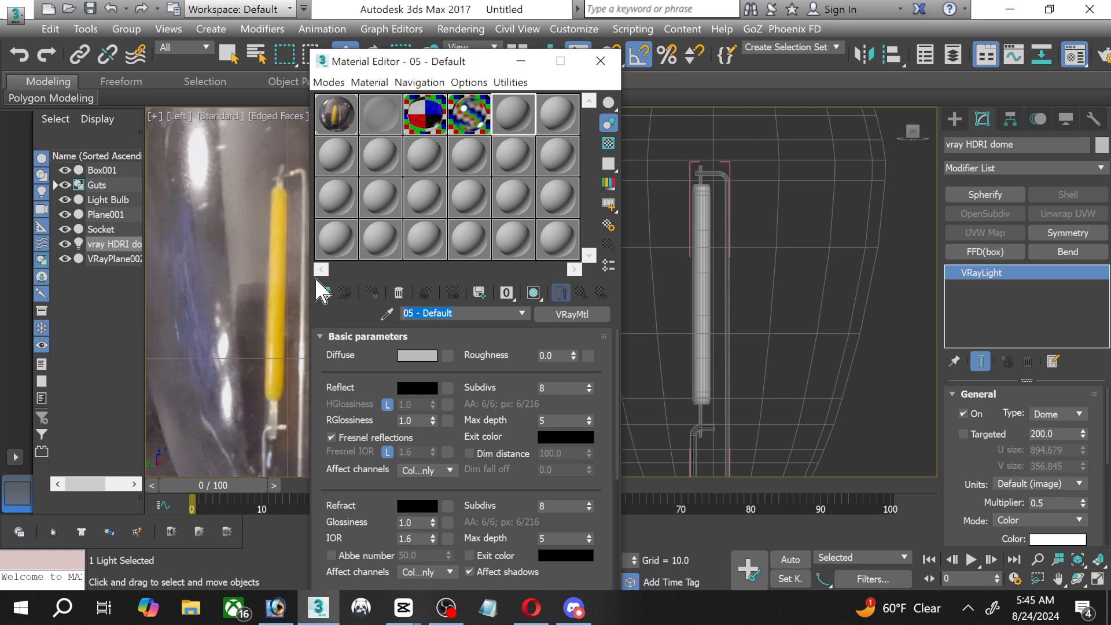
pyautogui.write('Light Source')
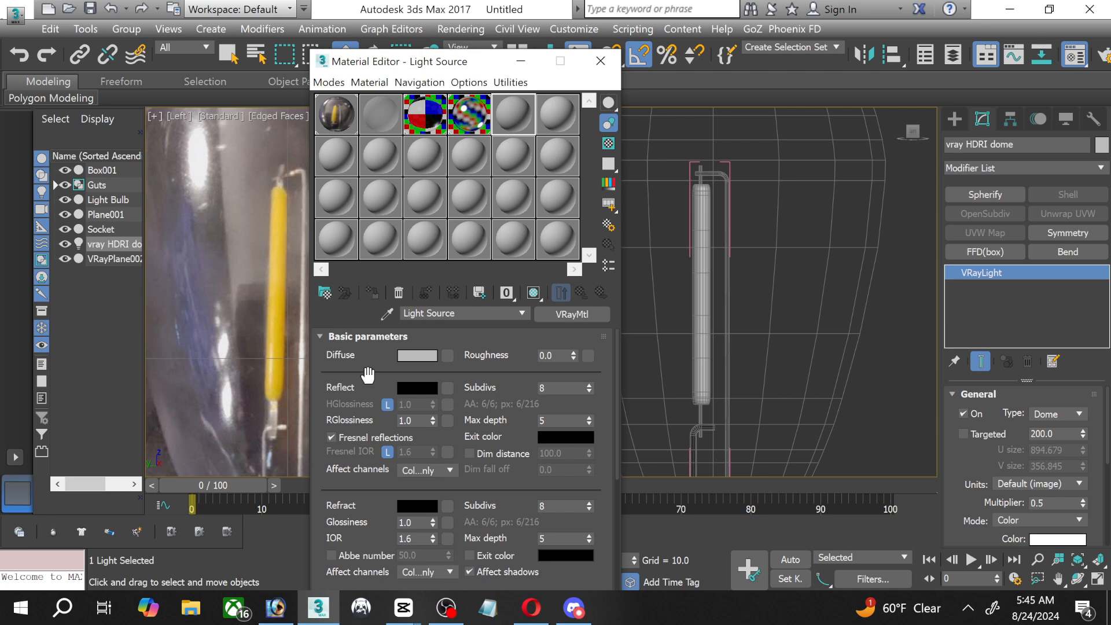
# Set the Light Source material's diffuse color by sampling the yellow filament in the reference photo.
pyautogui.click(407, 356)
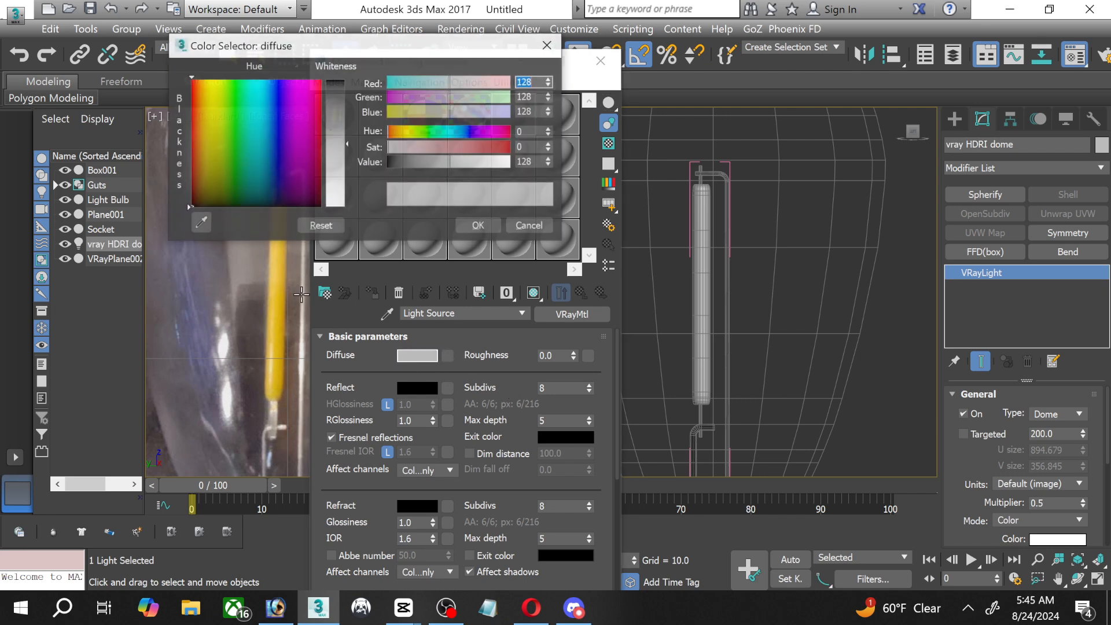
pyautogui.click(201, 223)
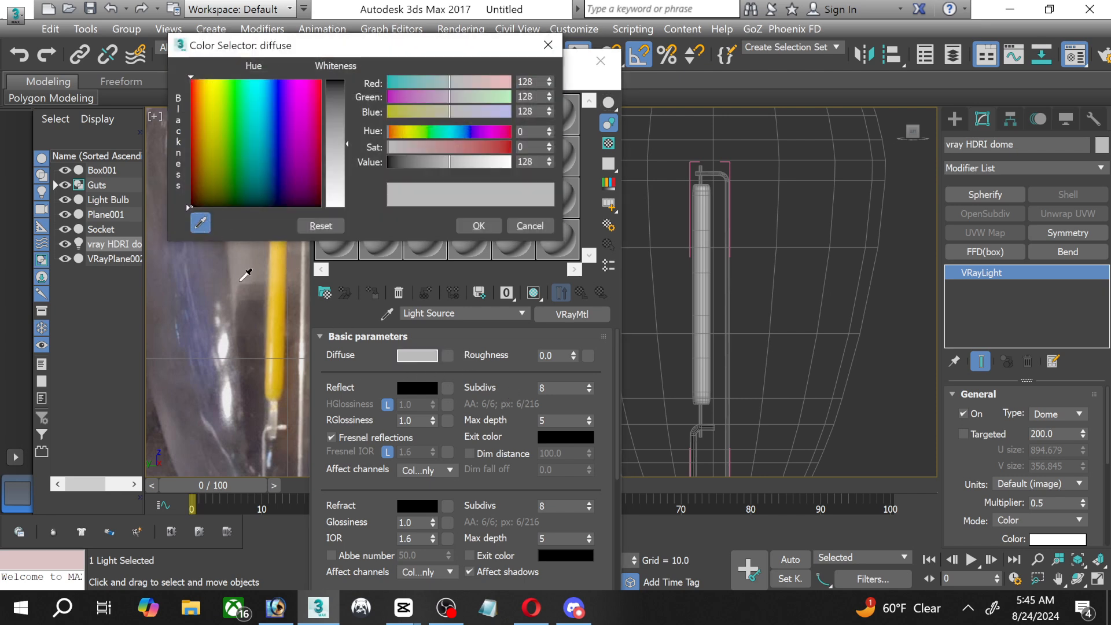
pyautogui.click(271, 286)
pyautogui.click(468, 228)
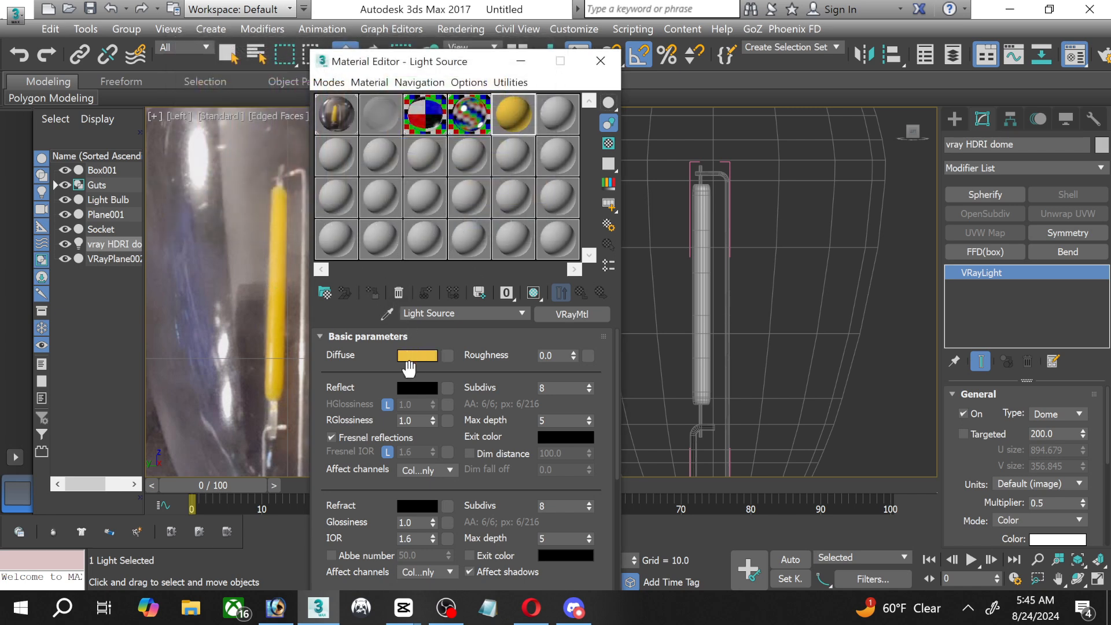
# Set the Light Source material's reflection color to a dark gray with a value of 22.
pyautogui.click(418, 388)
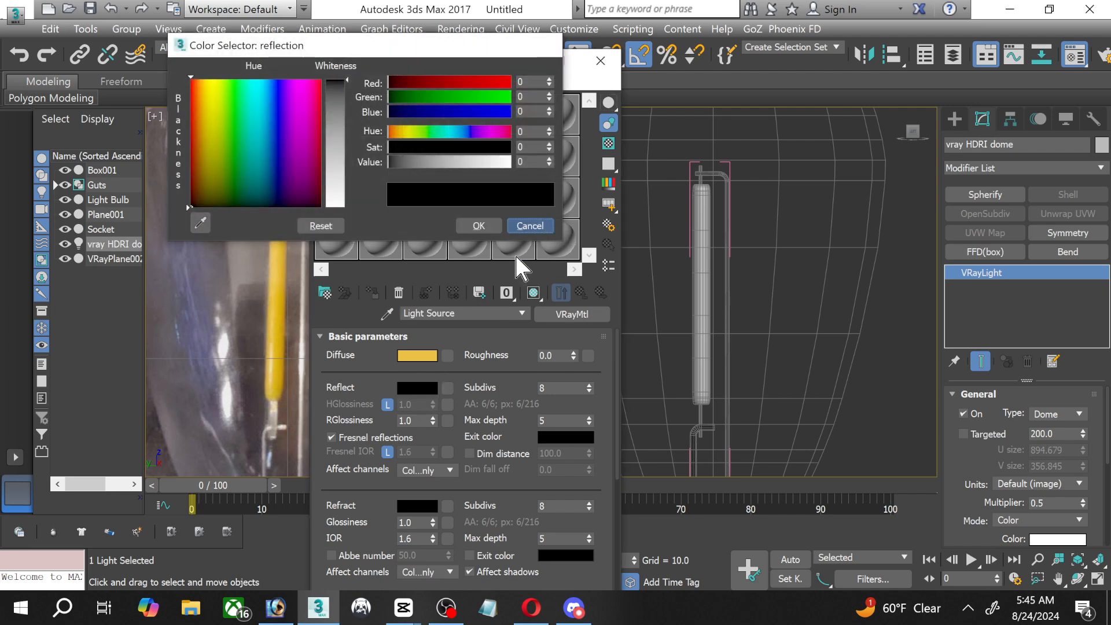
pyautogui.click(527, 226)
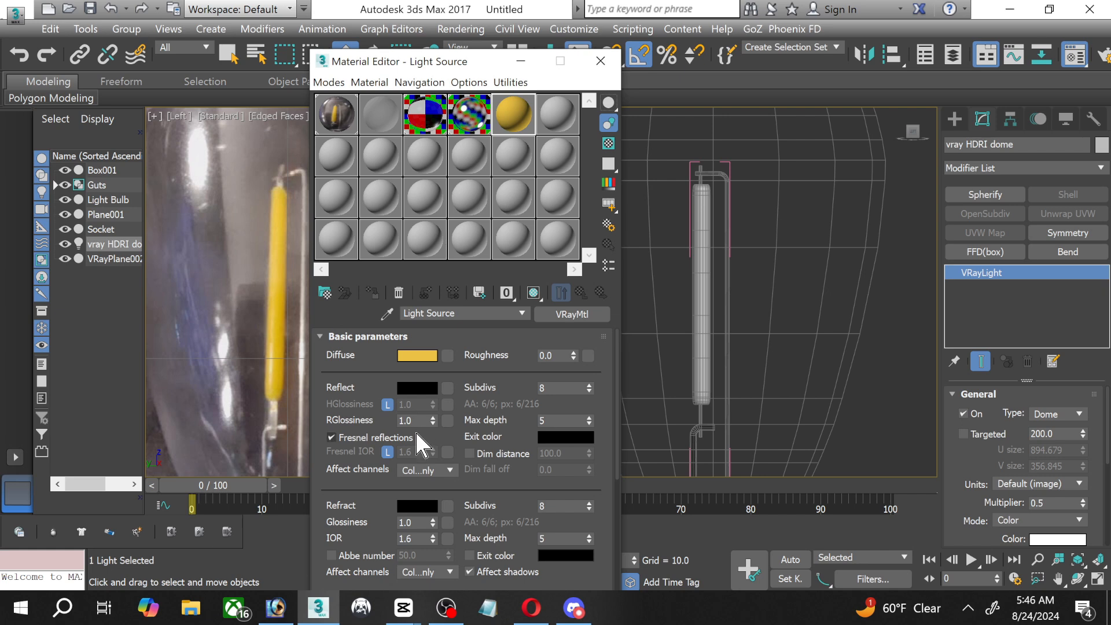
pyautogui.click(427, 393)
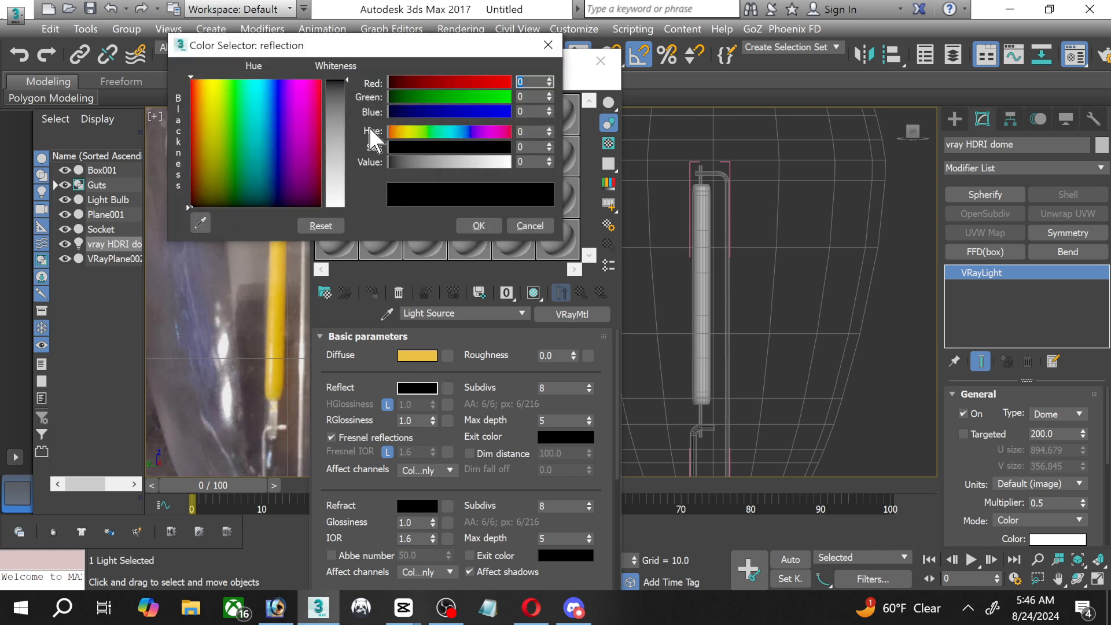
pyautogui.moveTo(346, 81); pyautogui.dragTo(346, 91)
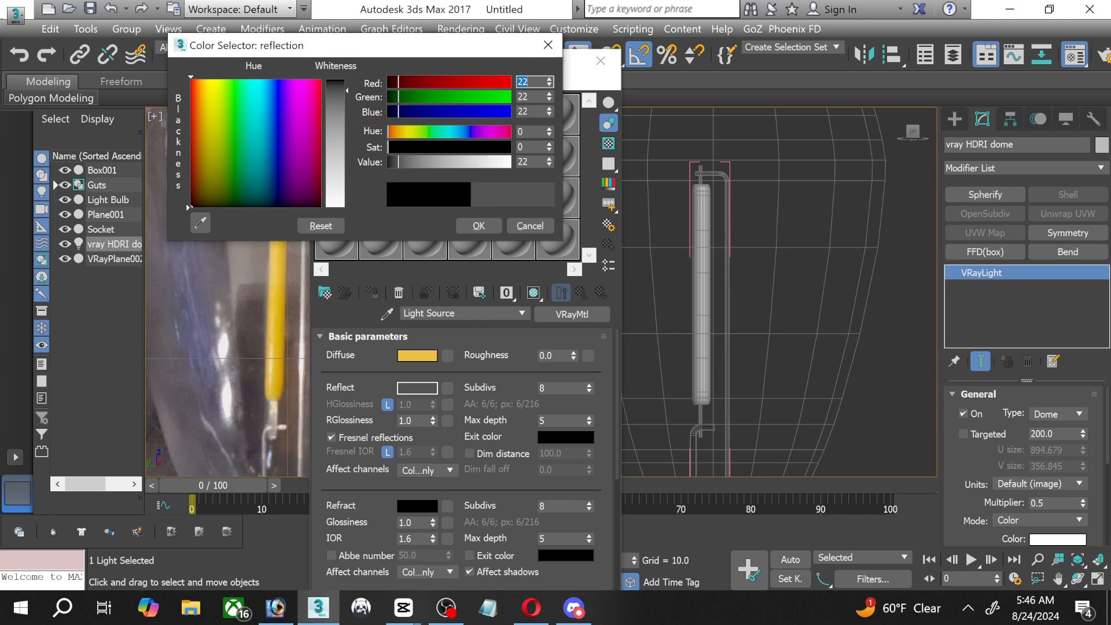
pyautogui.click(479, 226)
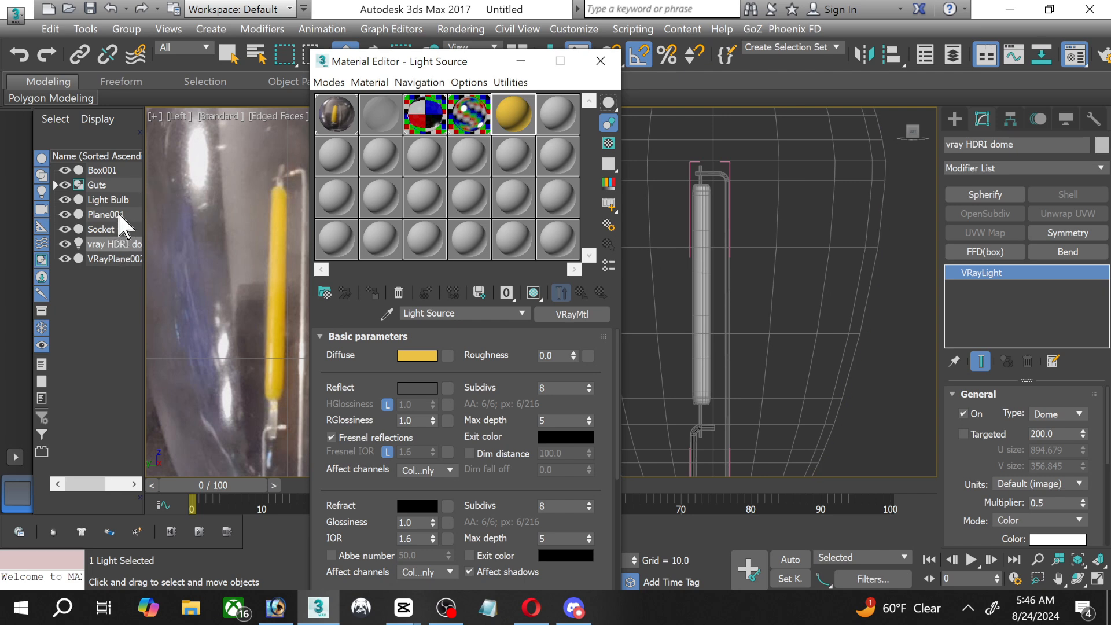
# Assign the Light Source material to Cylinder001 in the Guts group, show it shaded in the viewport and minimize the Material Editor.
pyautogui.click(56, 181)
pyautogui.click(56, 183)
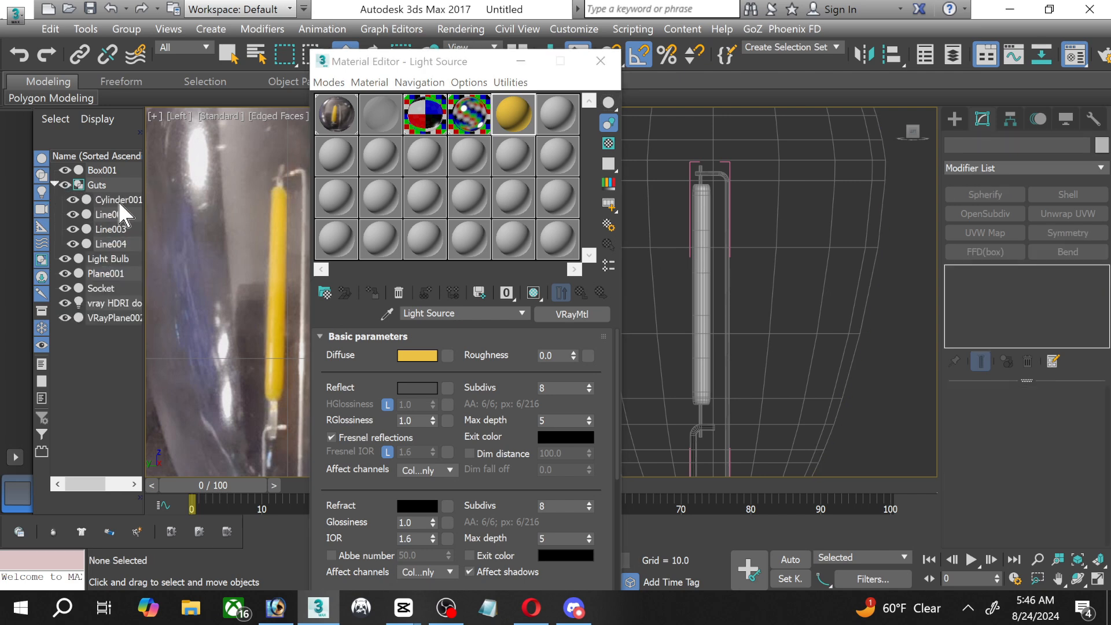
pyautogui.click(125, 199)
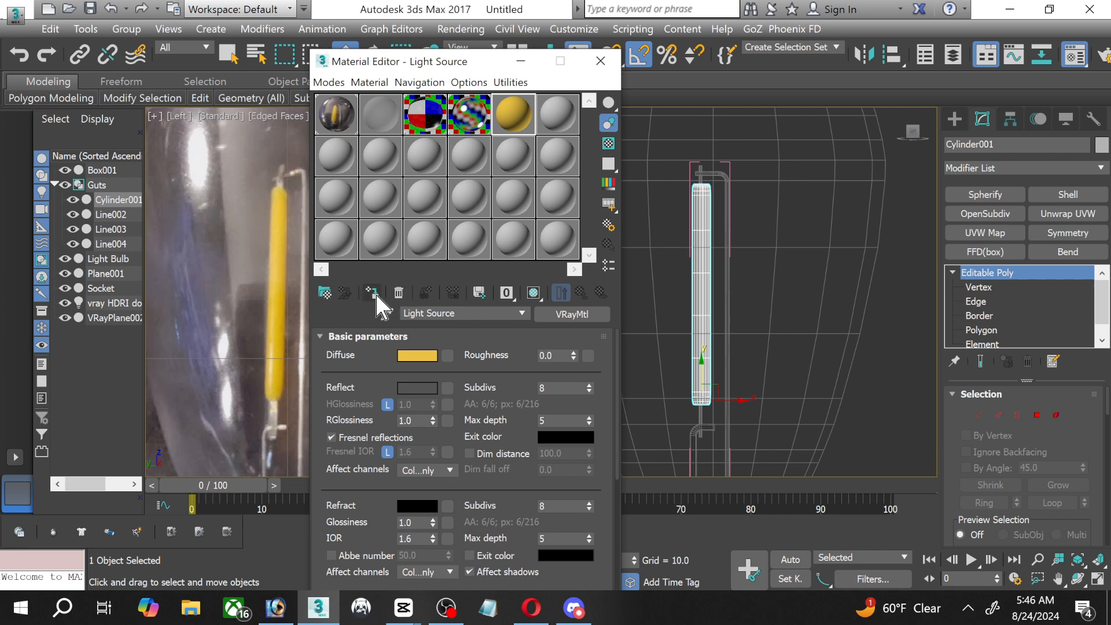
pyautogui.click(372, 293)
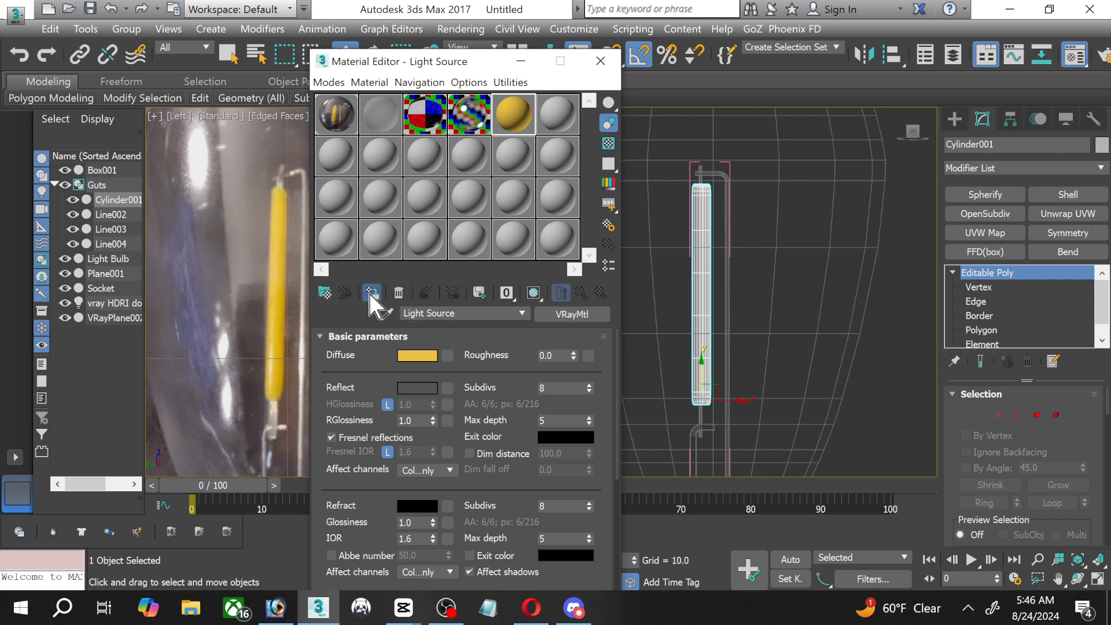
pyautogui.click(534, 293)
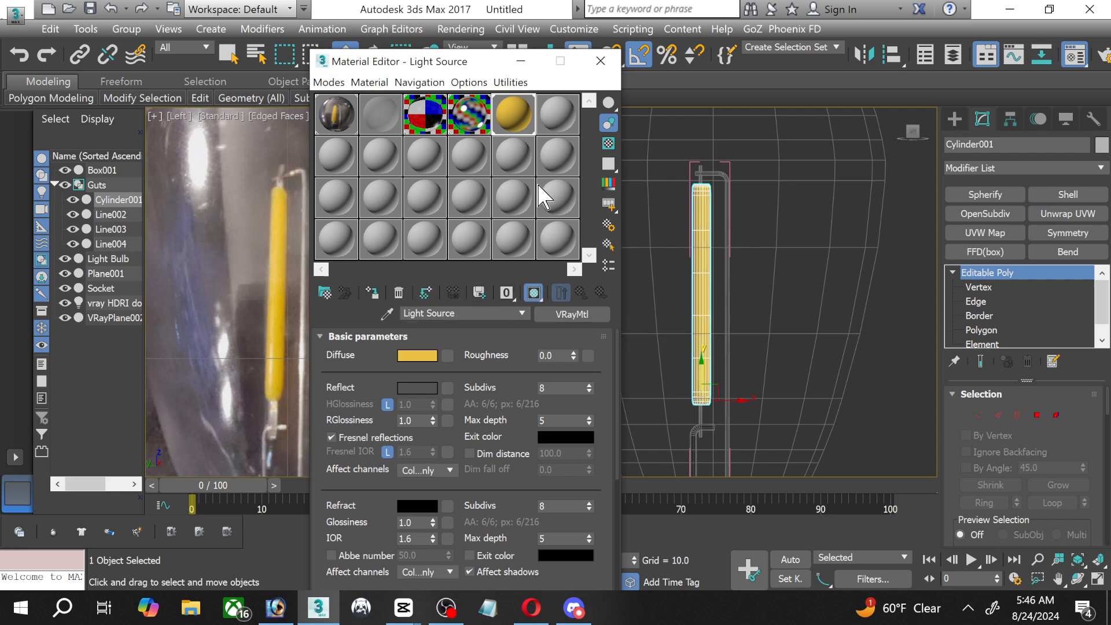
pyautogui.click(521, 62)
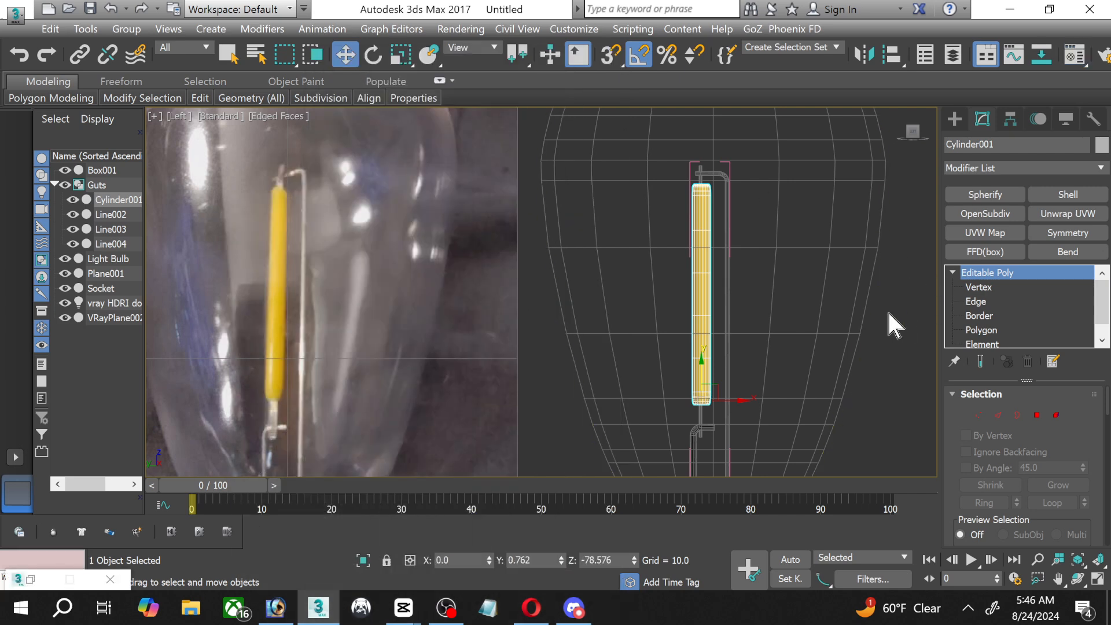
# Deselect the filament and switch from the maximized Left viewport to a maximized Perspective viewport.
pyautogui.click(871, 327)
pyautogui.scroll(-4, 834, 312)
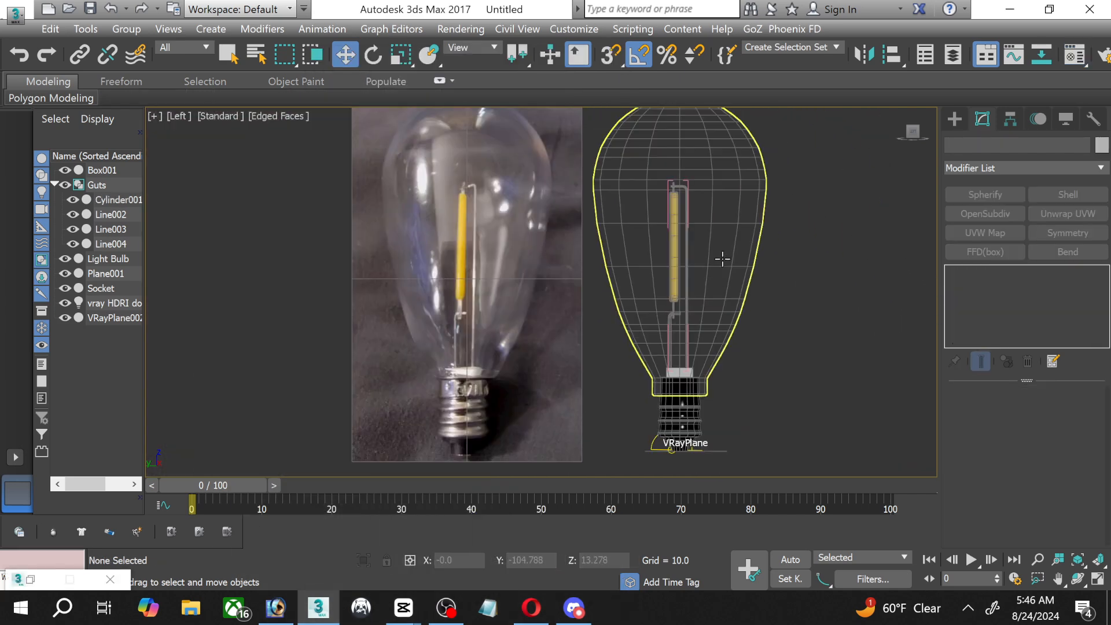
pyautogui.click(1097, 580)
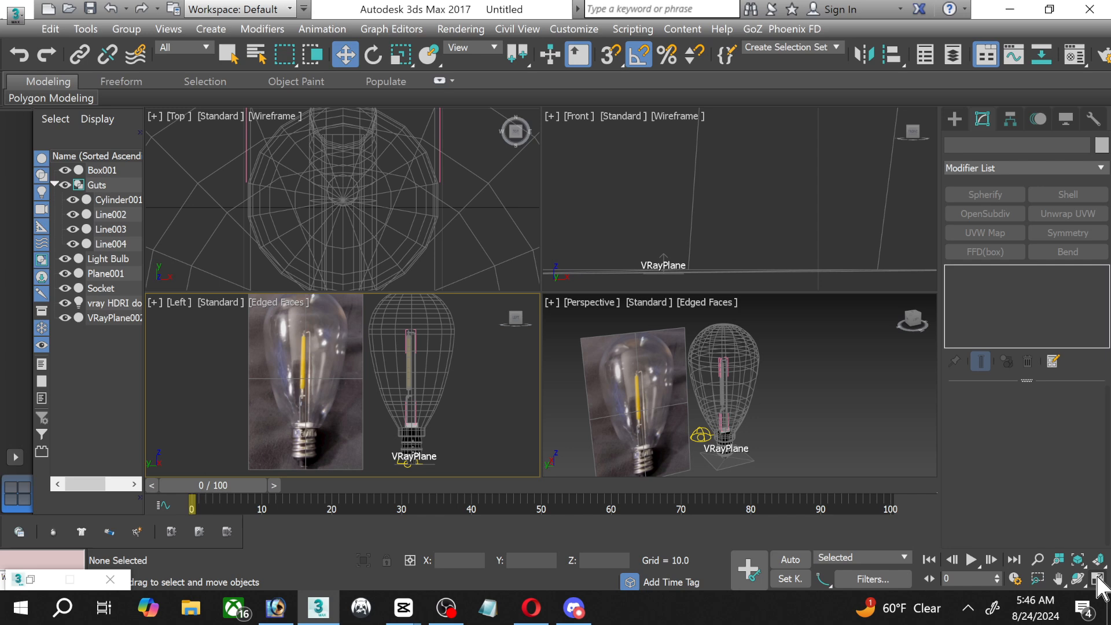
pyautogui.click(868, 412)
pyautogui.click(1098, 579)
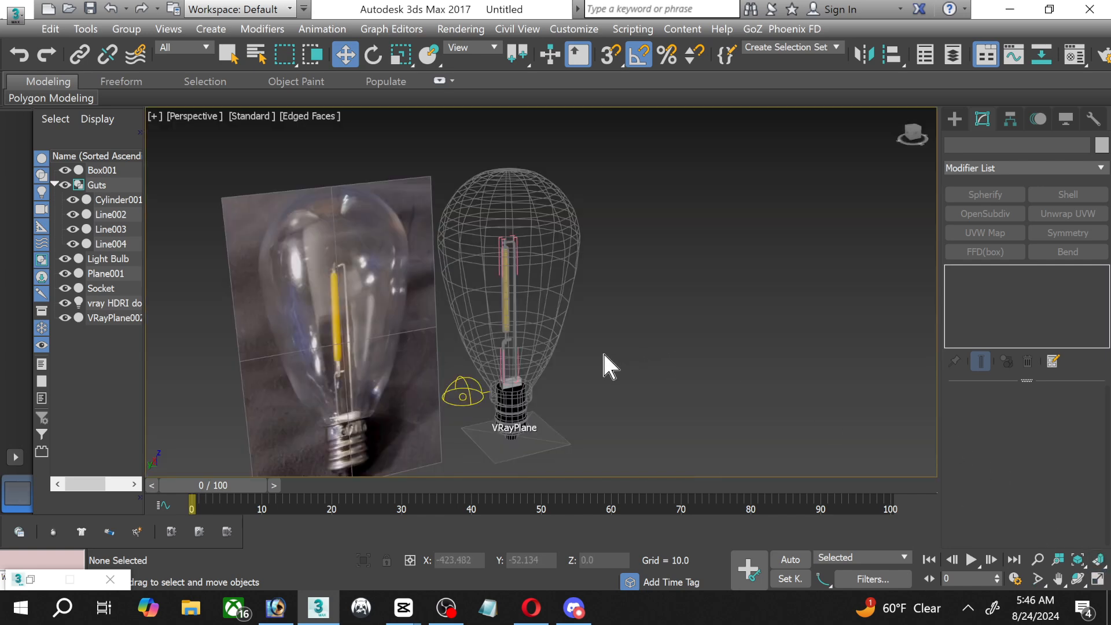
pyautogui.scroll(3, 614, 353)
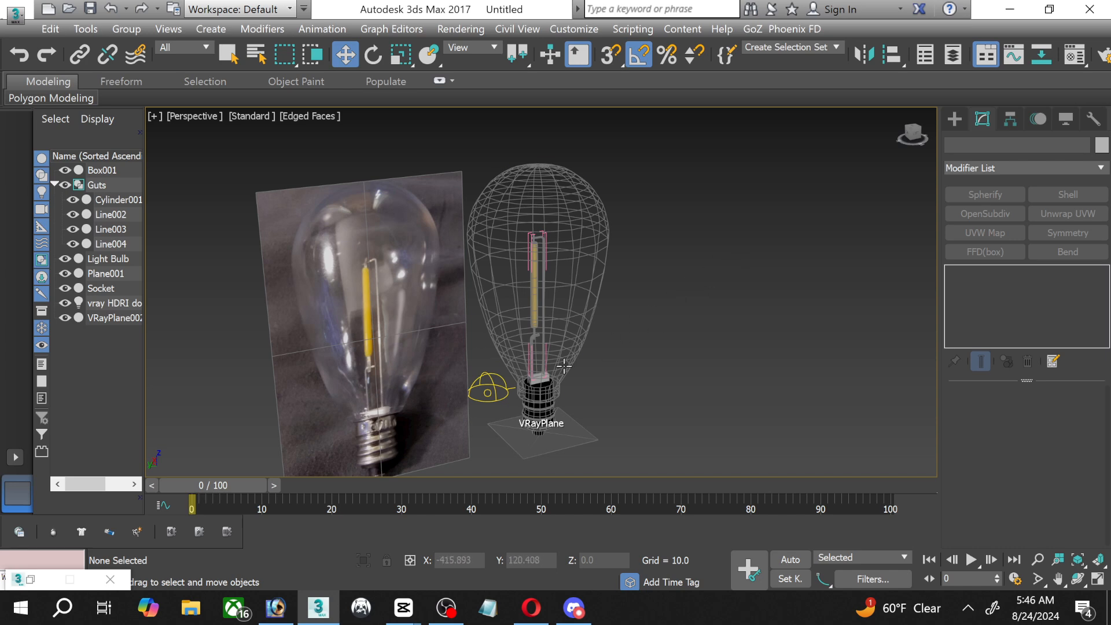
# Copy the Transparent Plastic material to the sixth material slot and rename the copy white plastic.
pyautogui.press('m')
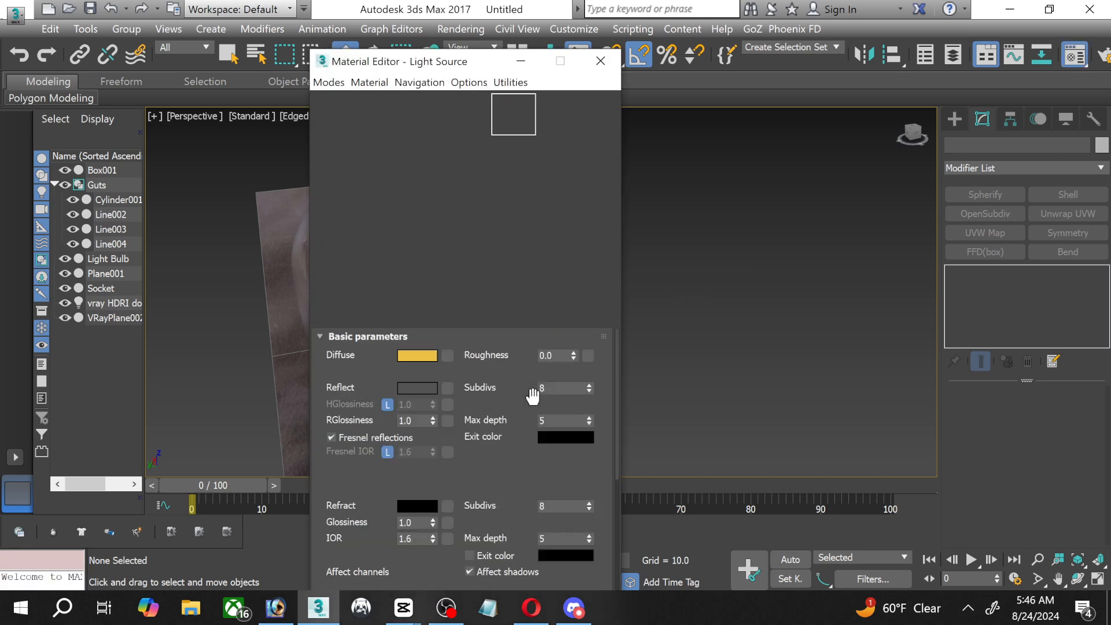
pyautogui.click(554, 113)
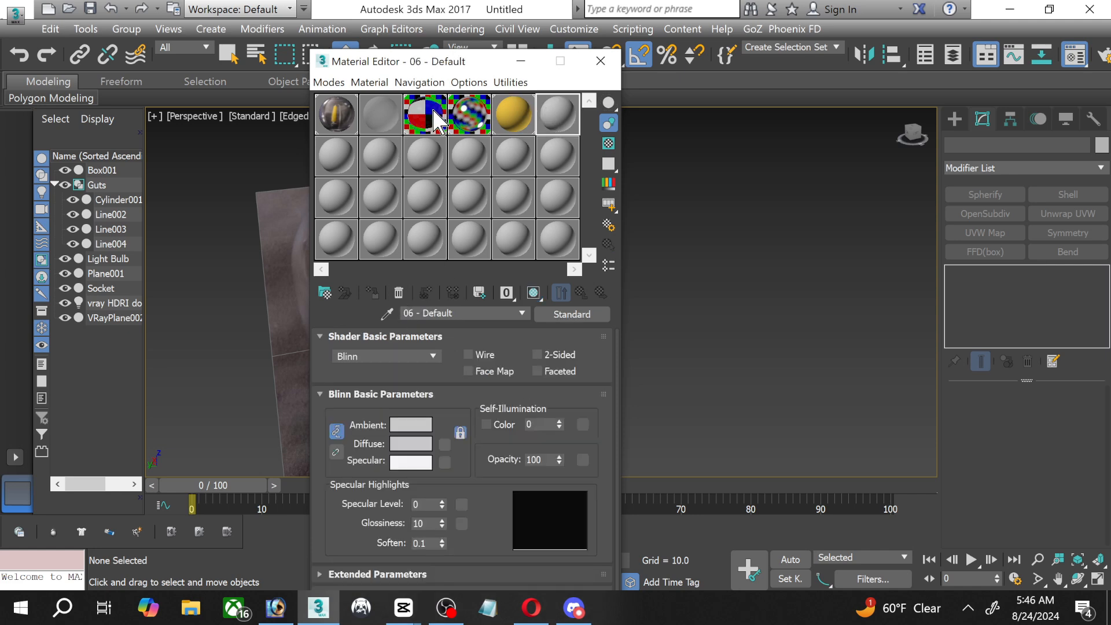
pyautogui.moveTo(431, 111); pyautogui.dragTo(573, 128)
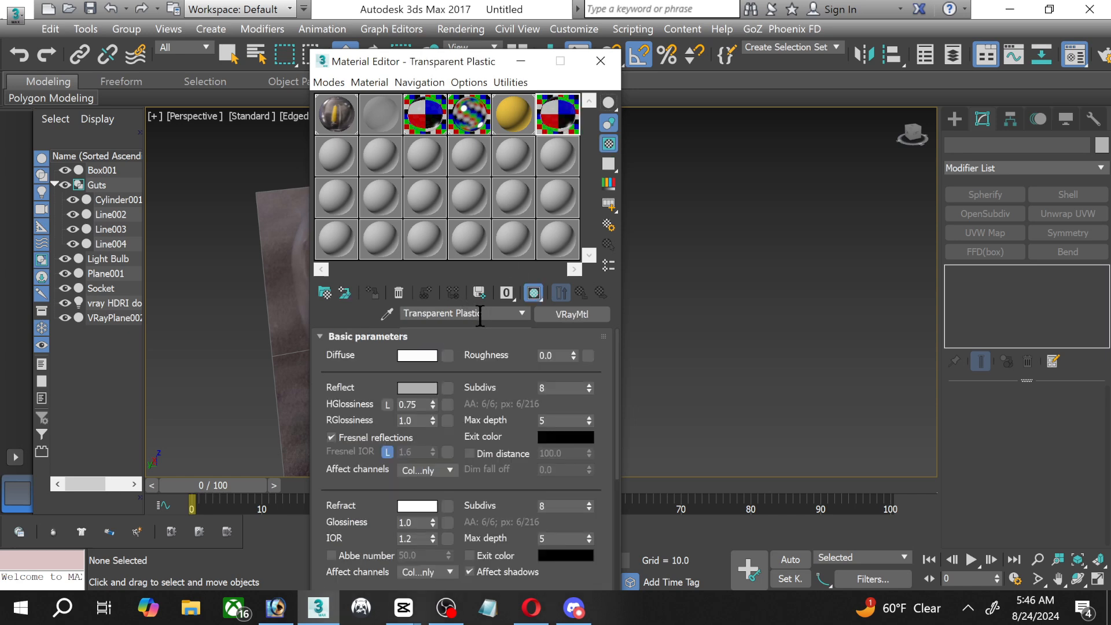
pyautogui.moveTo(480, 318); pyautogui.dragTo(470, 322)
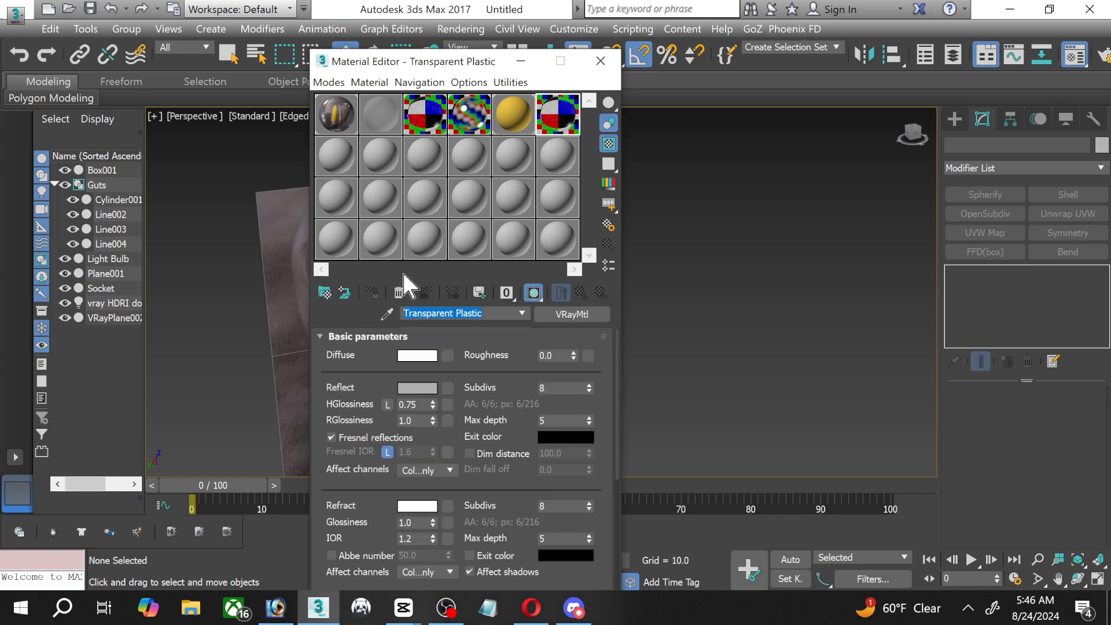
pyautogui.write('white plastic')
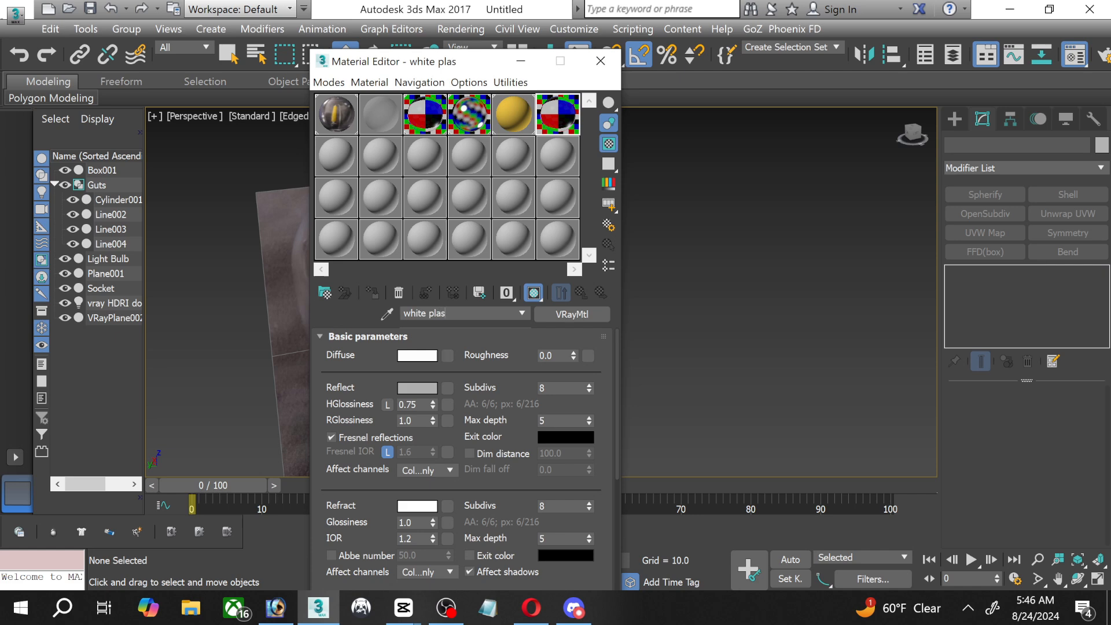
# Set the white plastic material's refraction IOR to 1.6 and its refraction color to black, checking the enlarged material preview.
pyautogui.doubleClick(573, 126)
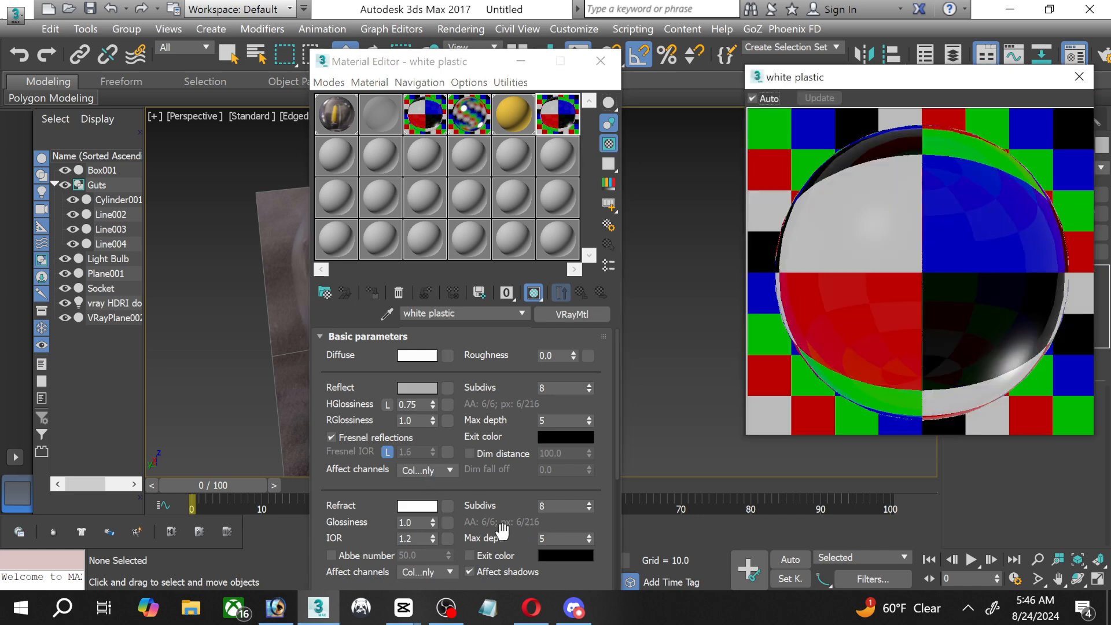
pyautogui.click(414, 537)
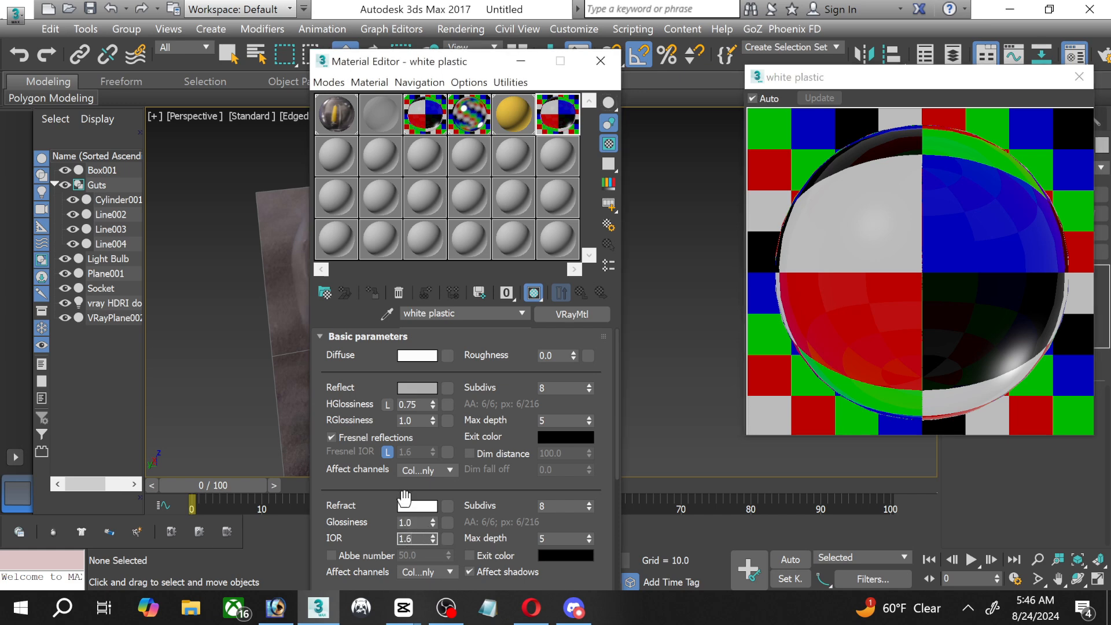
pyautogui.click(417, 507)
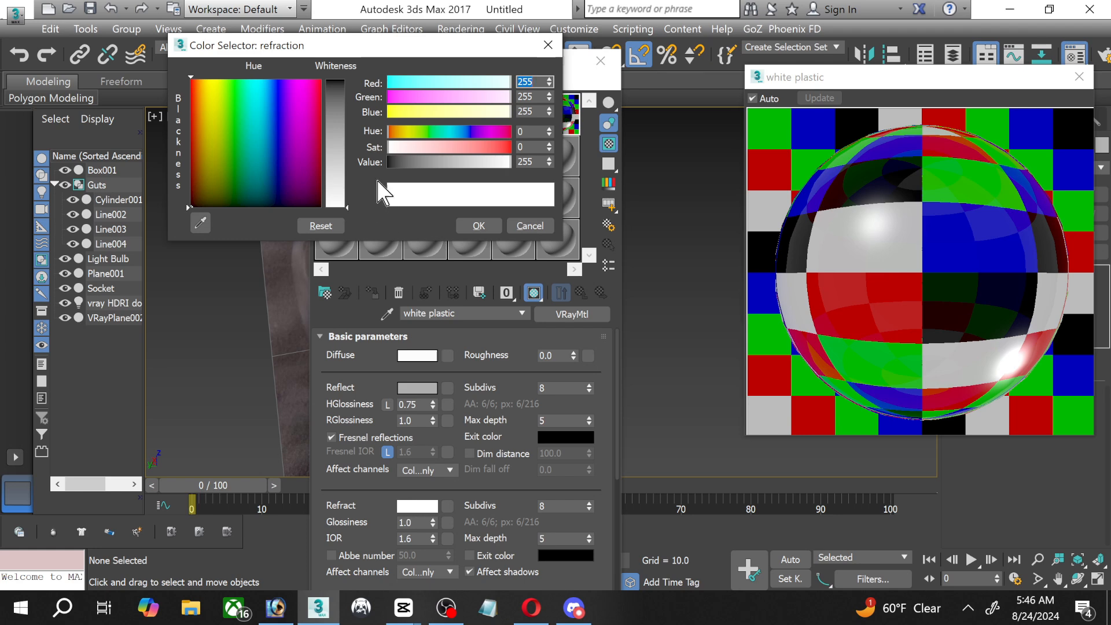
pyautogui.moveTo(350, 168); pyautogui.dragTo(347, 81)
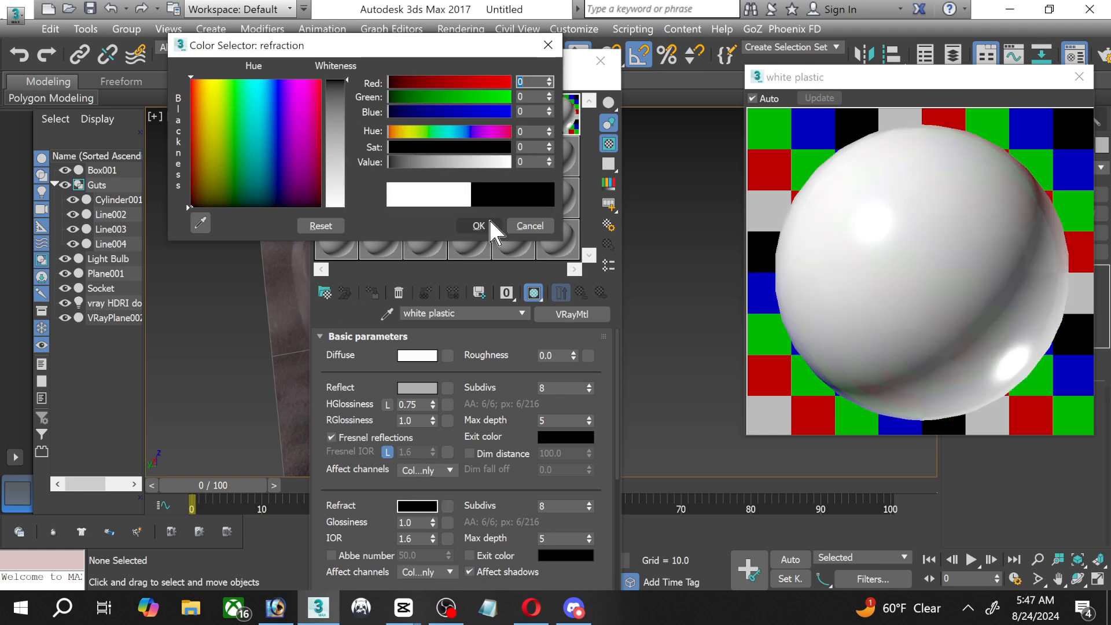
pyautogui.click(491, 226)
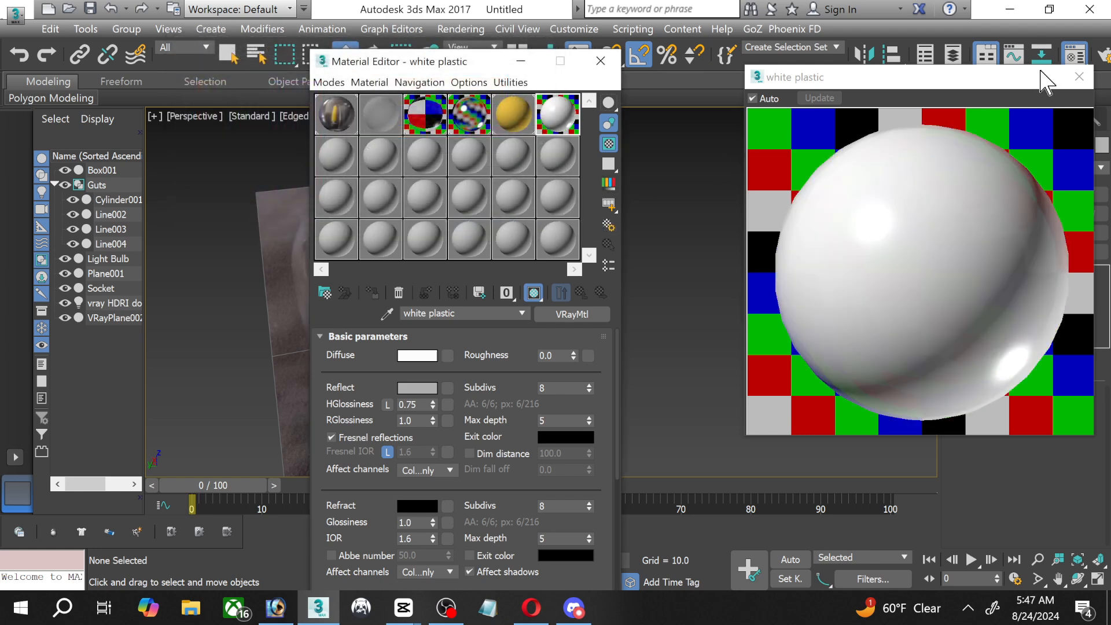
pyautogui.click(1078, 78)
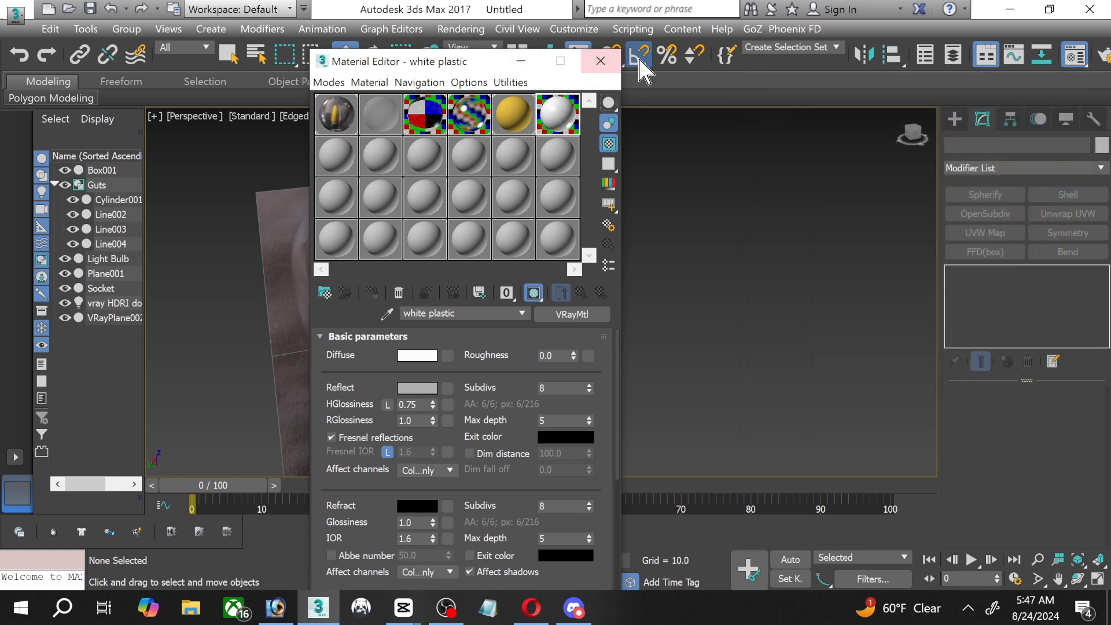
# Try to attach Box001 to the open Guts group.
pyautogui.click(51, 178)
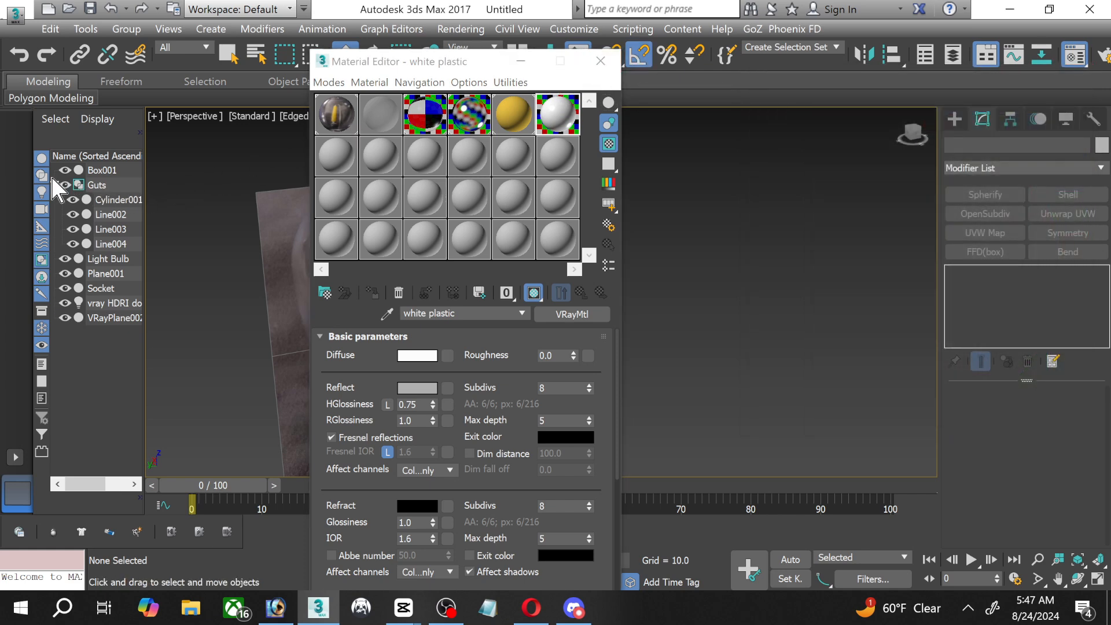
pyautogui.click(53, 183)
pyautogui.click(55, 185)
pyautogui.click(125, 168)
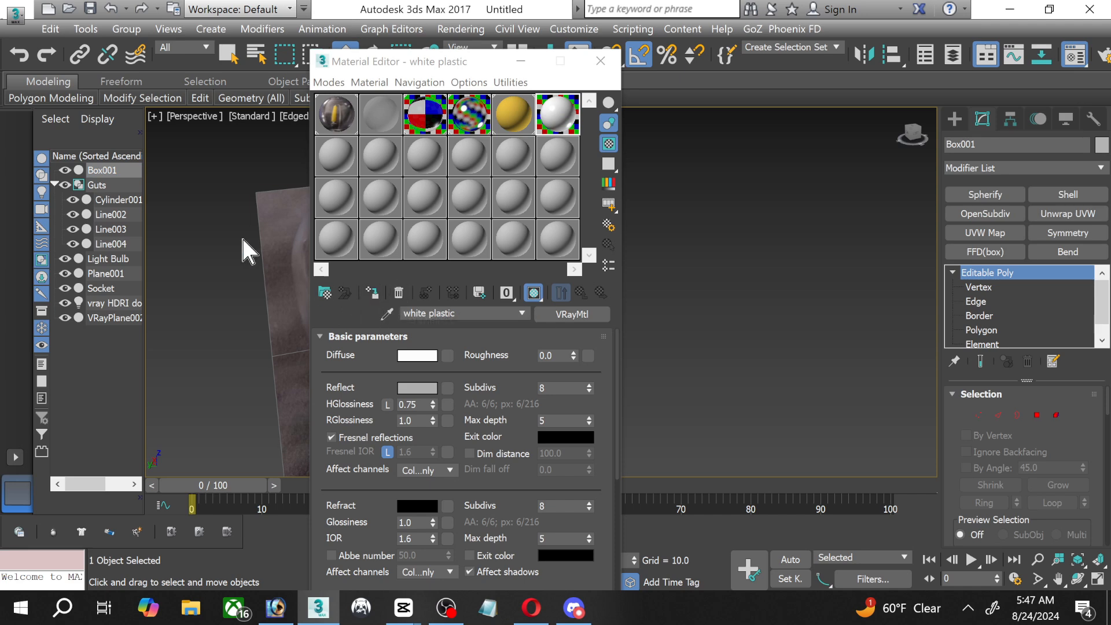
pyautogui.click(126, 29)
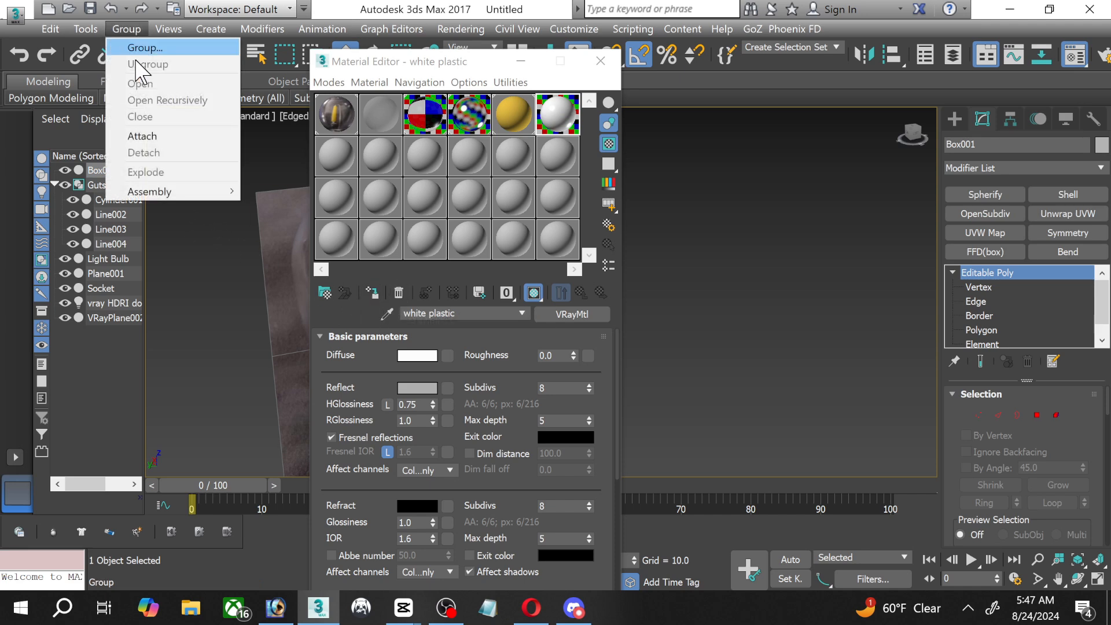
pyautogui.click(151, 136)
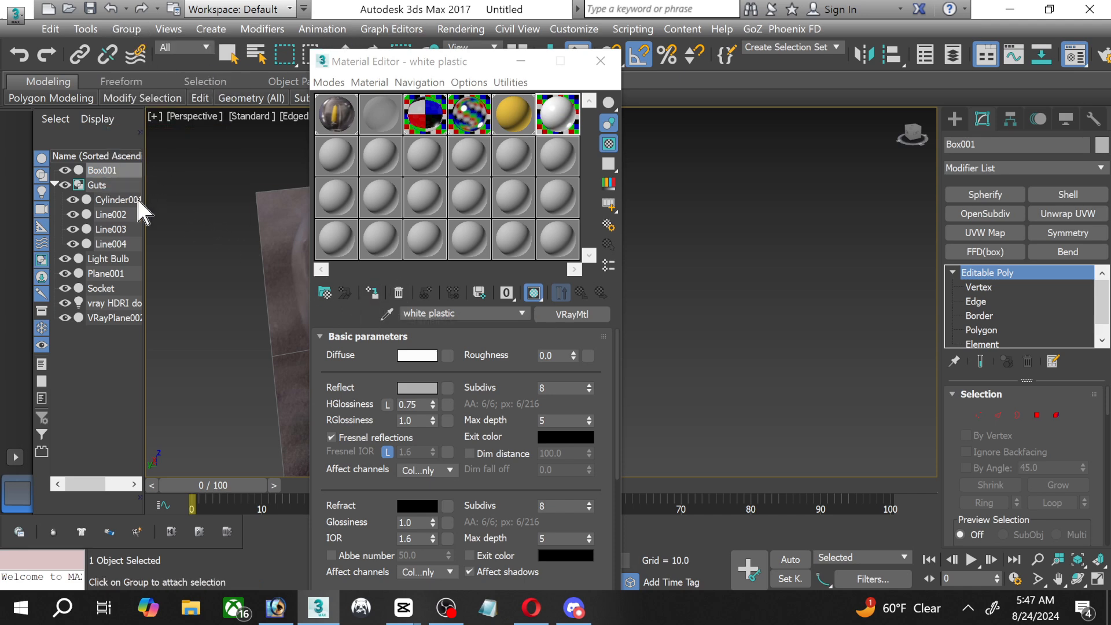
pyautogui.click(90, 187)
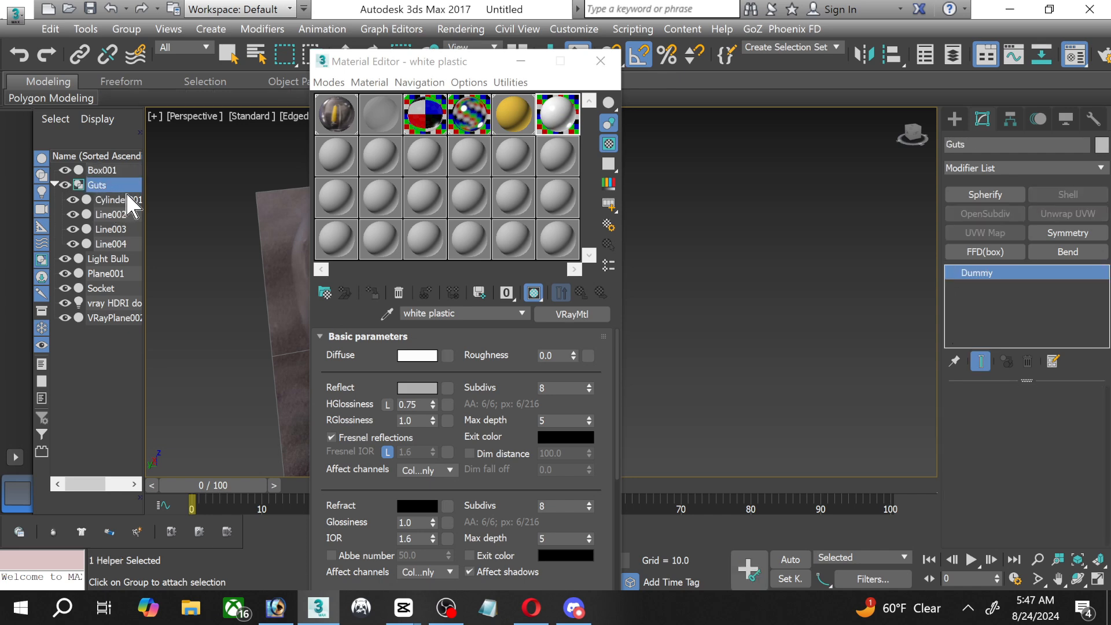
# Close the Guts group and attach Box001 to it.
pyautogui.click(126, 29)
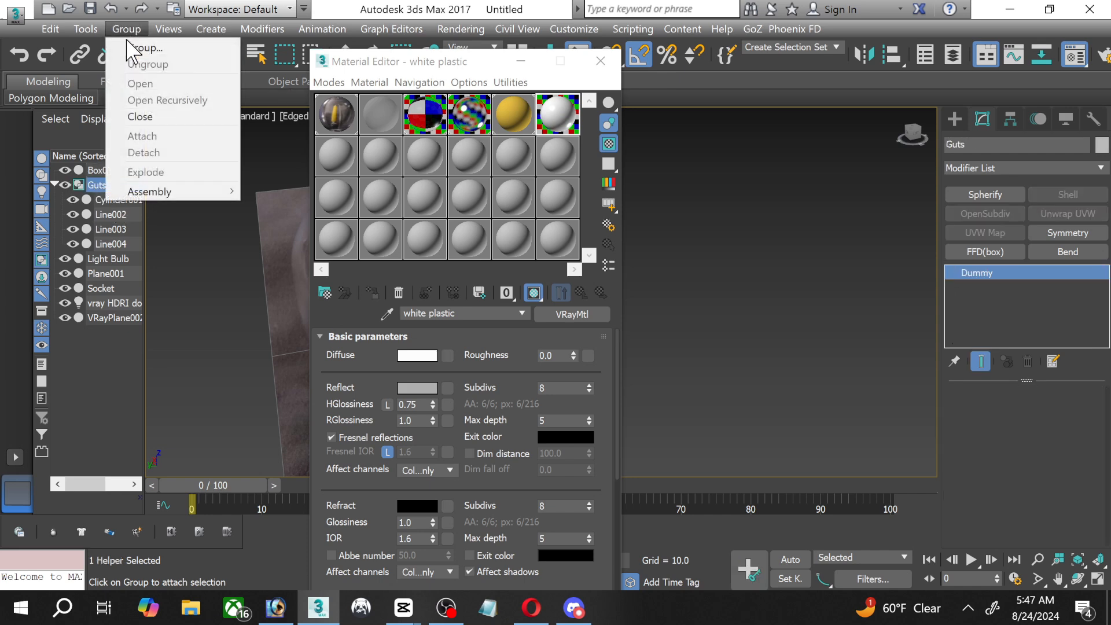
pyautogui.click(152, 117)
pyautogui.click(110, 171)
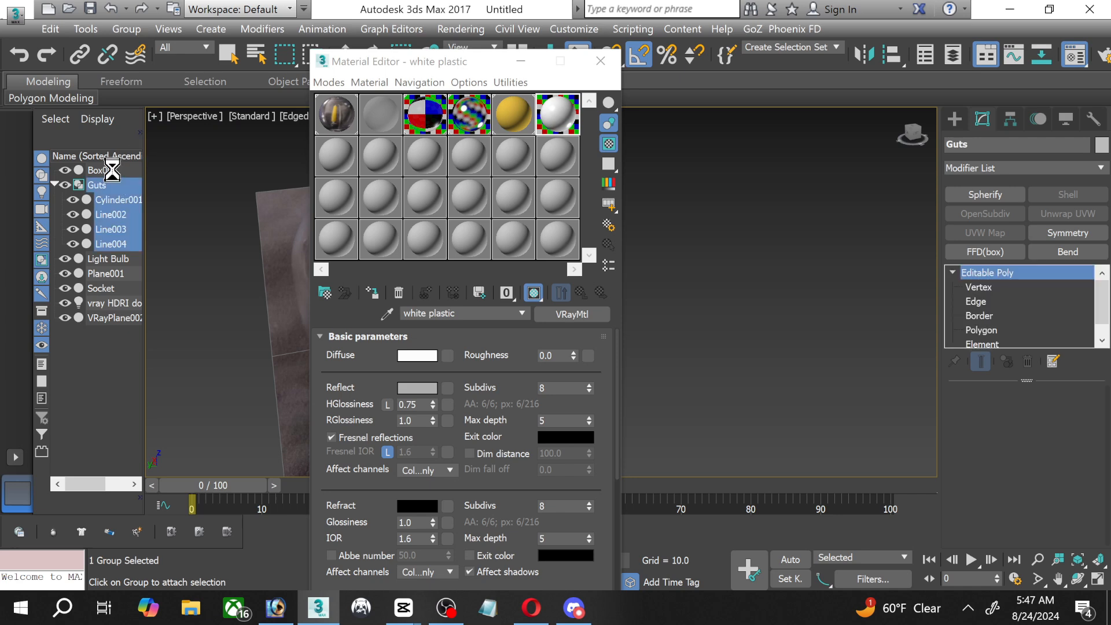
pyautogui.click(127, 29)
pyautogui.click(142, 136)
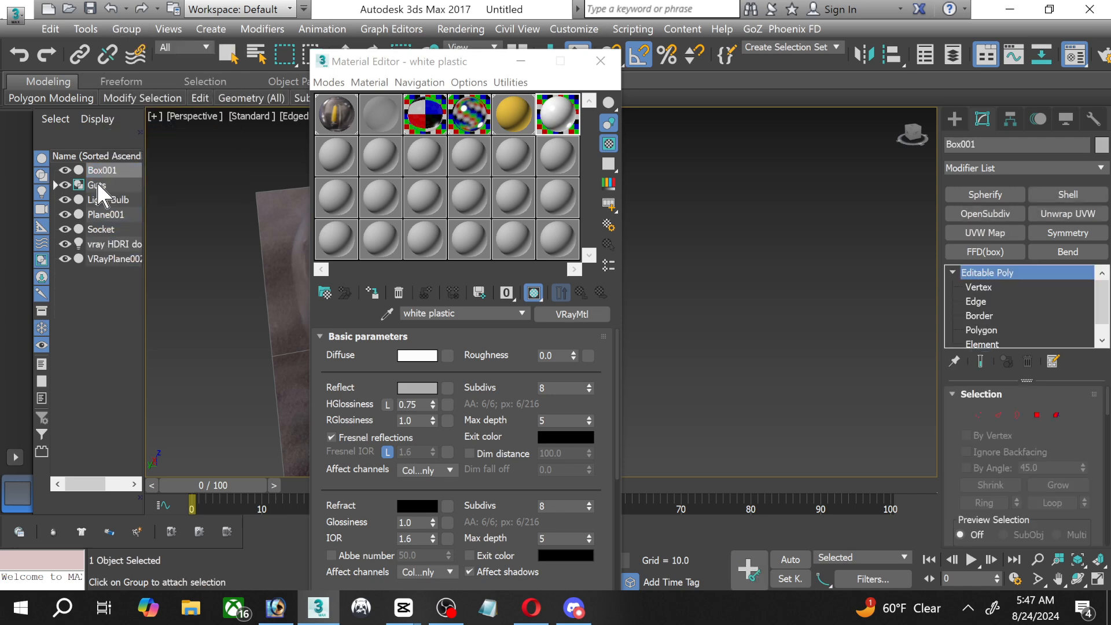
pyautogui.moveTo(375, 61); pyautogui.dragTo(601, 64)
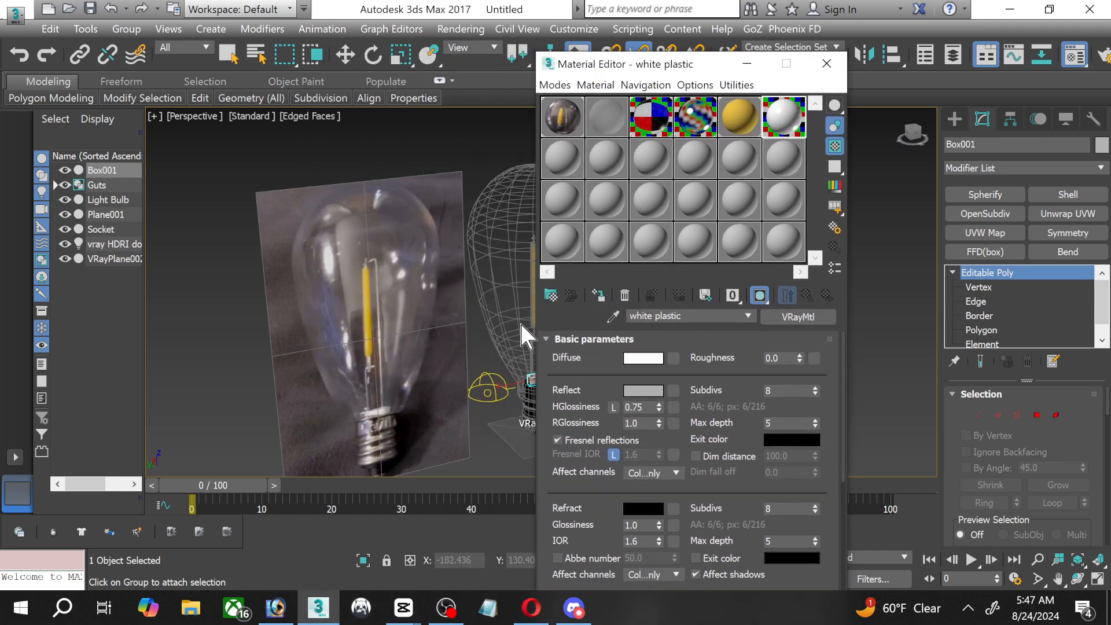
pyautogui.moveTo(515, 289); pyautogui.dragTo(331, 295, button='middle')
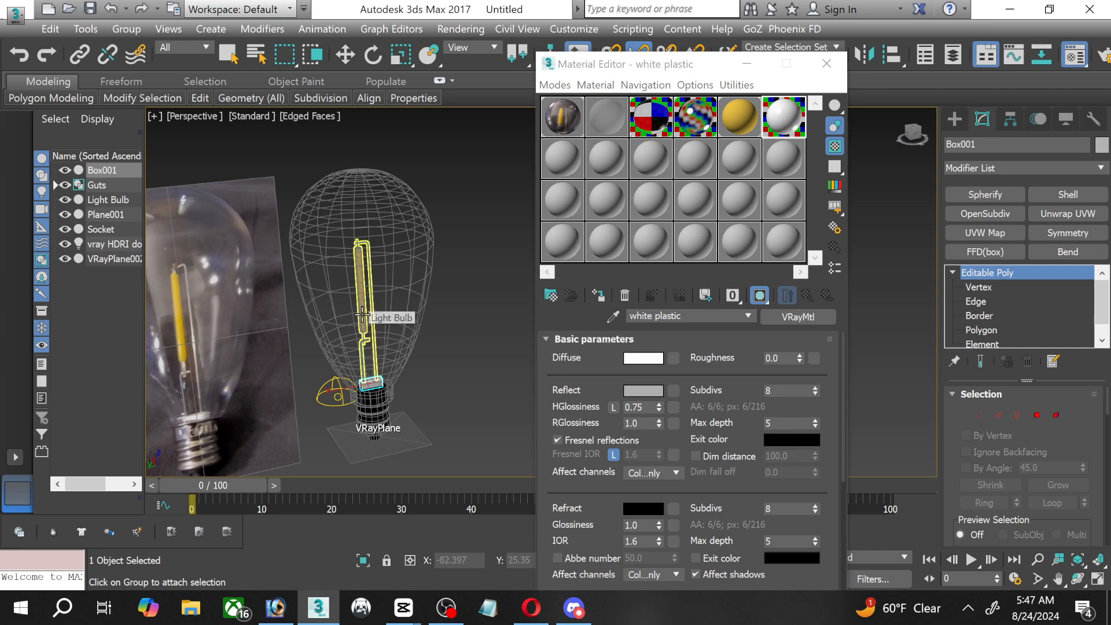
pyautogui.click(366, 315)
pyautogui.moveTo(316, 316); pyautogui.dragTo(397, 308, button='middle')
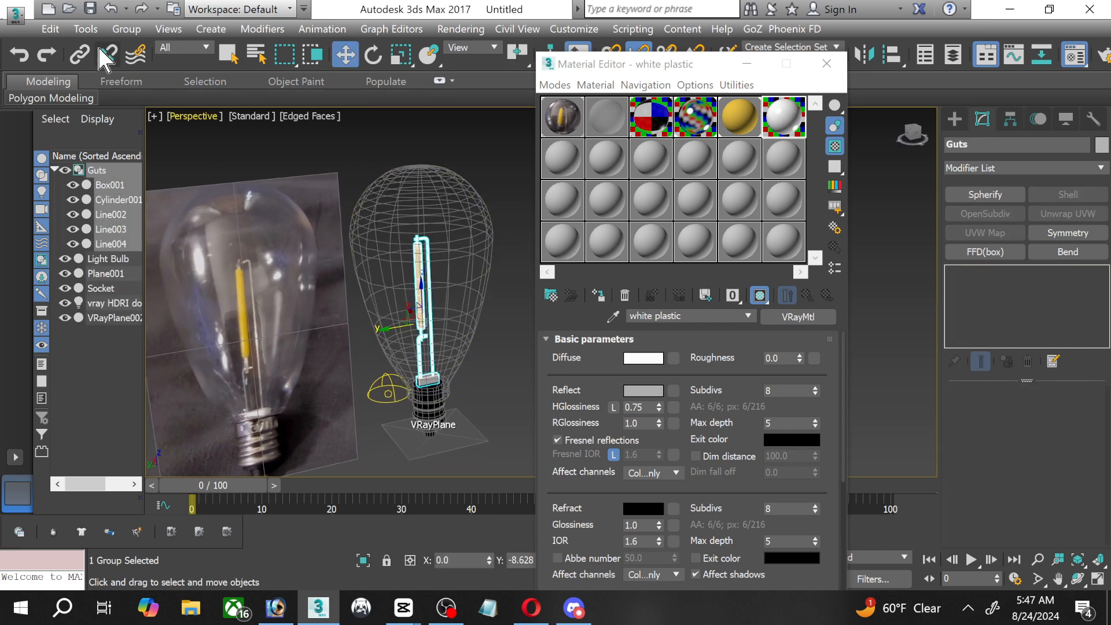
# Open the Guts group, assign the white plastic material to Box001 and close the Material Editor.
pyautogui.click(126, 29)
pyautogui.click(141, 83)
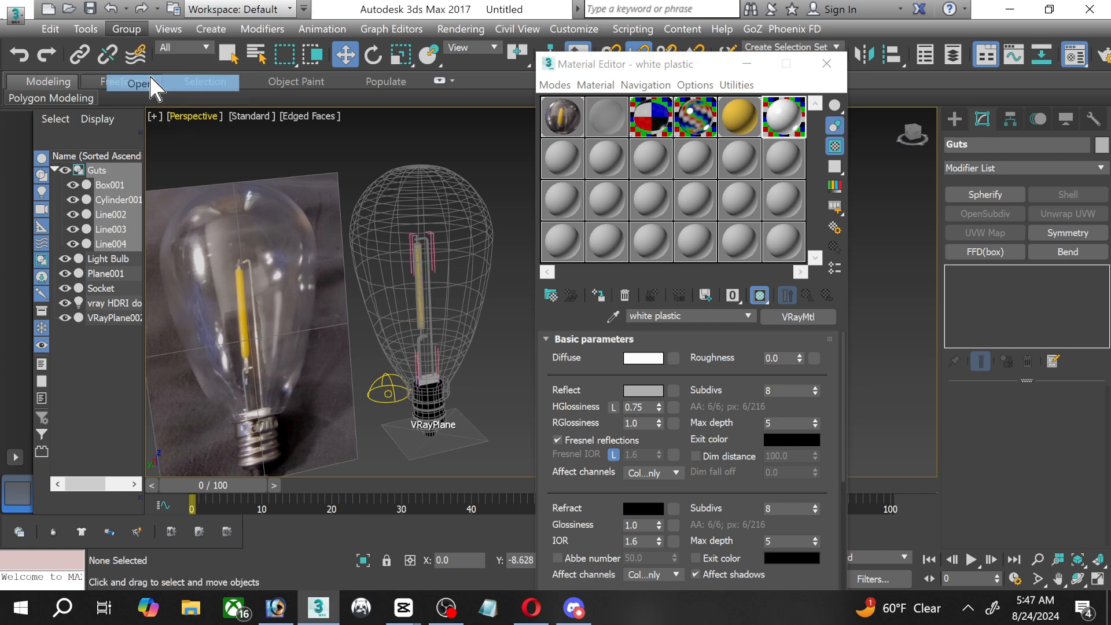
pyautogui.click(56, 170)
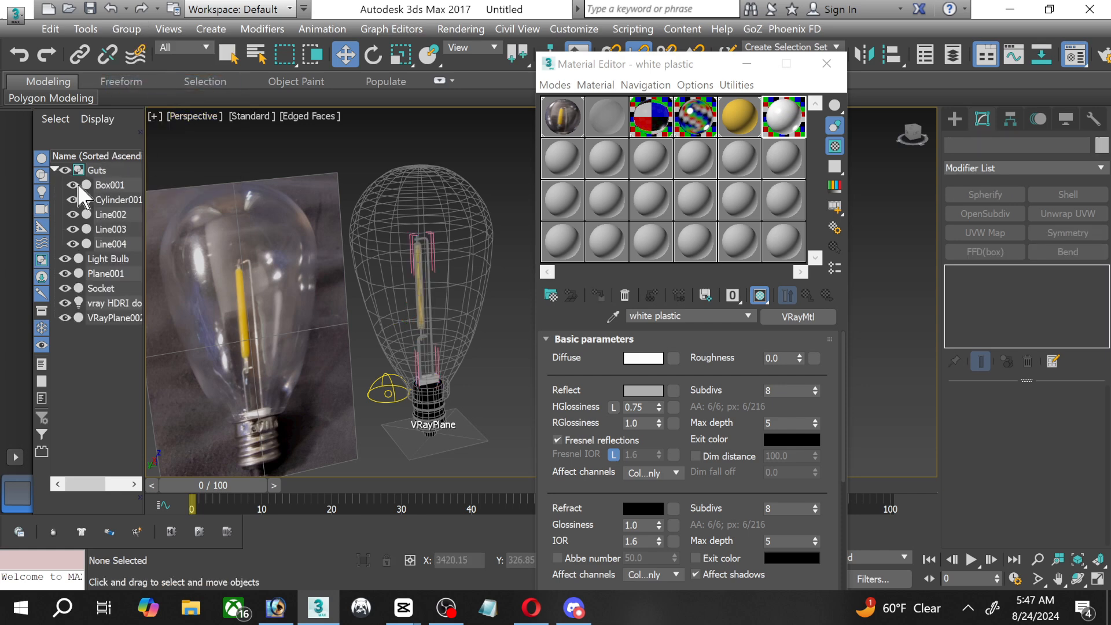
pyautogui.click(110, 185)
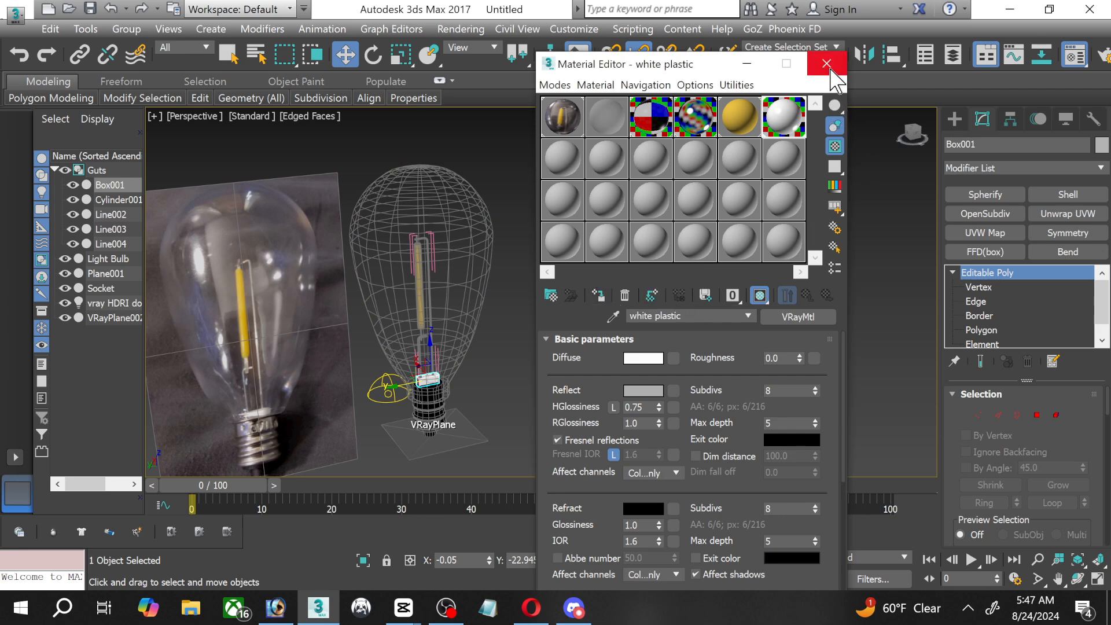
pyautogui.click(827, 63)
pyautogui.click(572, 258)
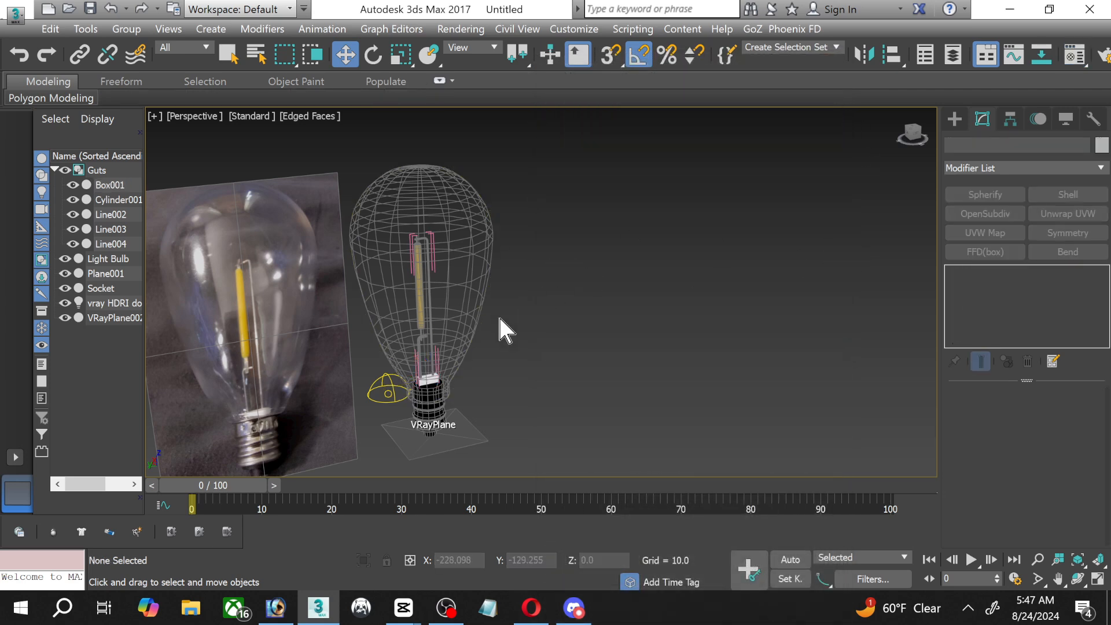
# Close the Guts group and hide the reference photo plane Plane001.
pyautogui.moveTo(503, 324); pyautogui.dragTo(533, 318, button='middle')
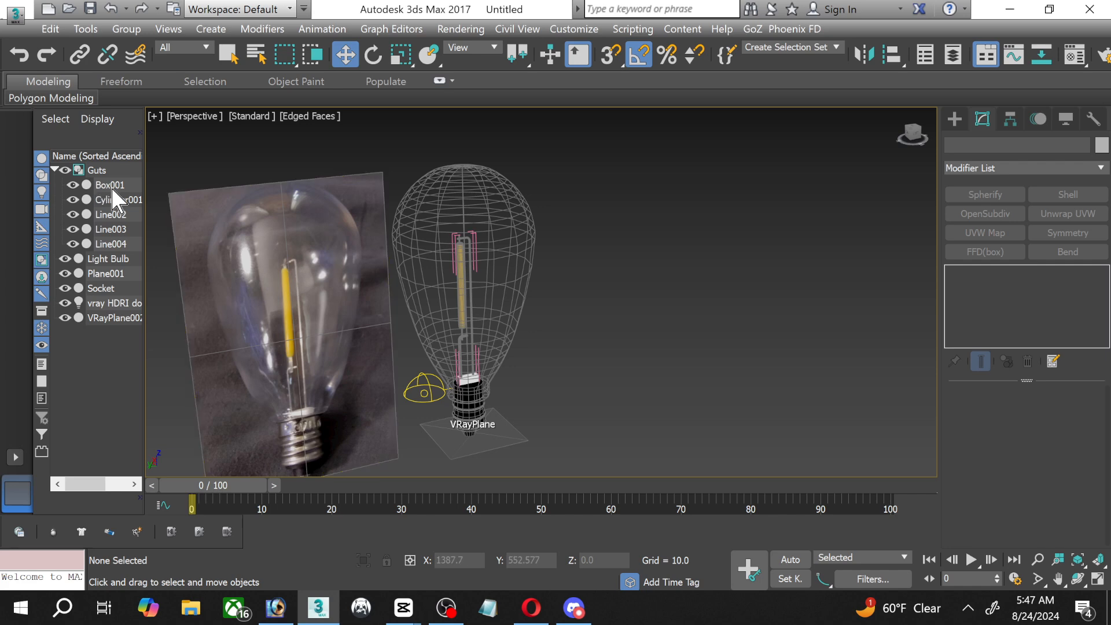
pyautogui.click(98, 171)
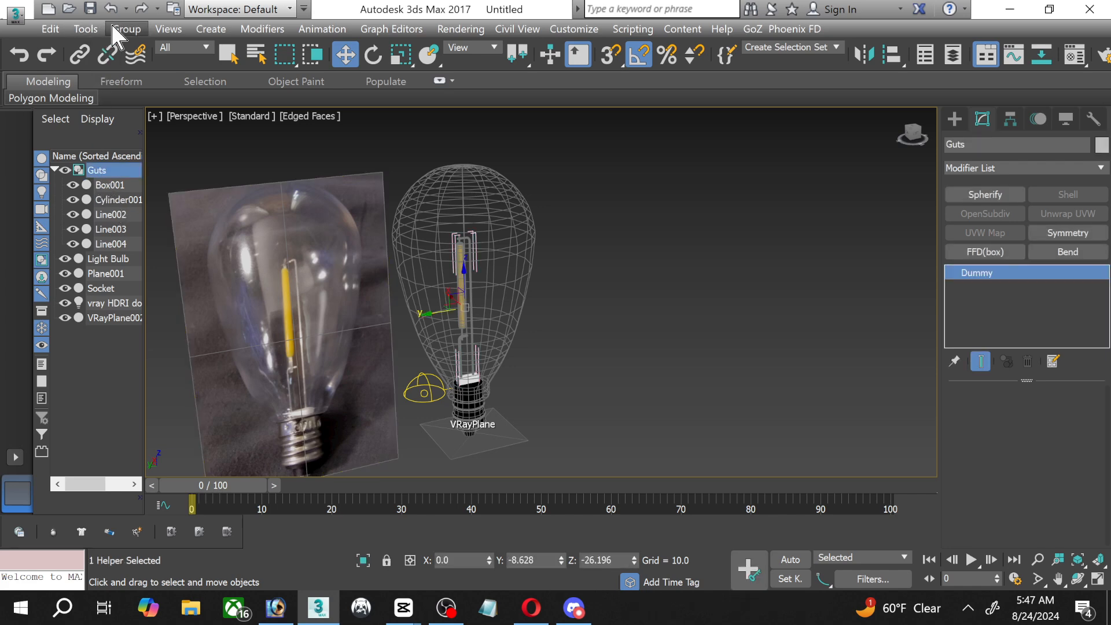
pyautogui.click(126, 29)
pyautogui.click(145, 114)
pyautogui.click(567, 241)
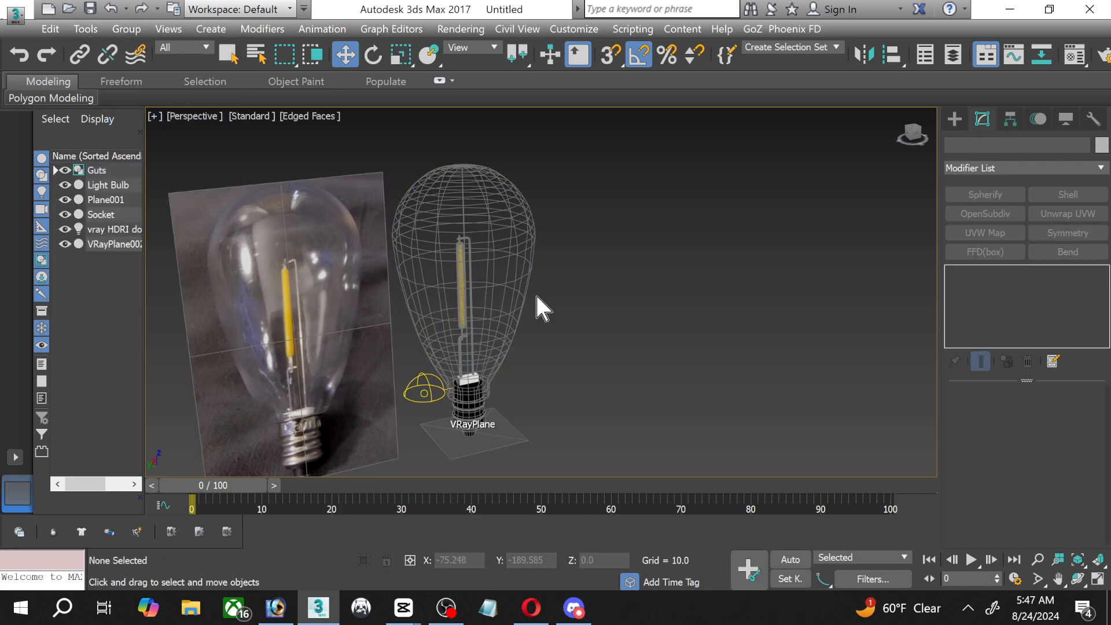
pyautogui.moveTo(539, 305); pyautogui.dragTo(633, 290, button='middle')
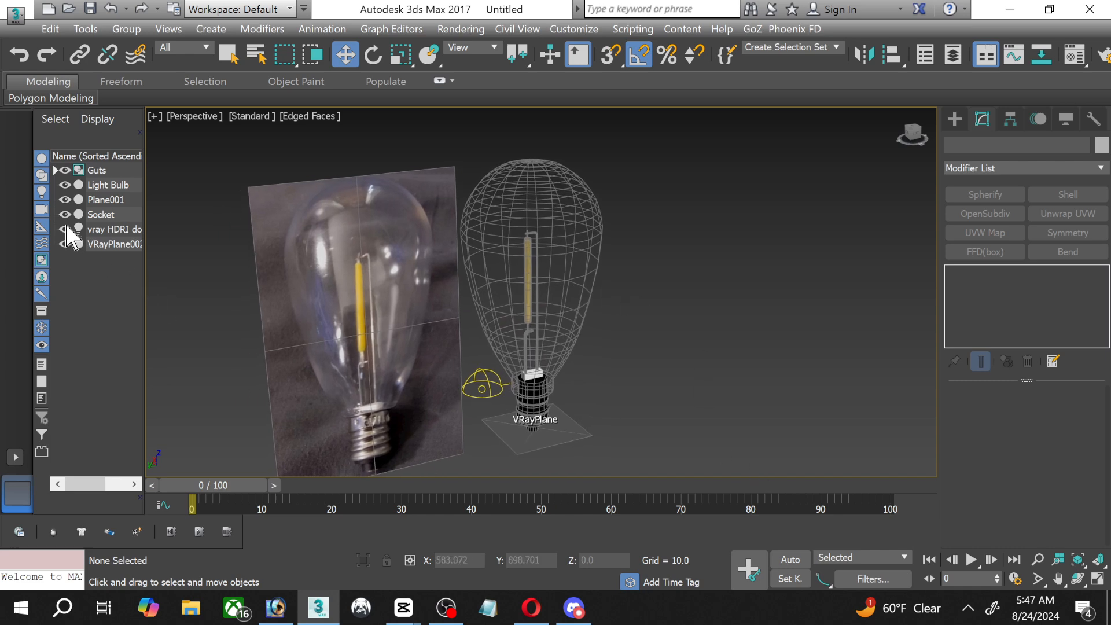
pyautogui.click(64, 200)
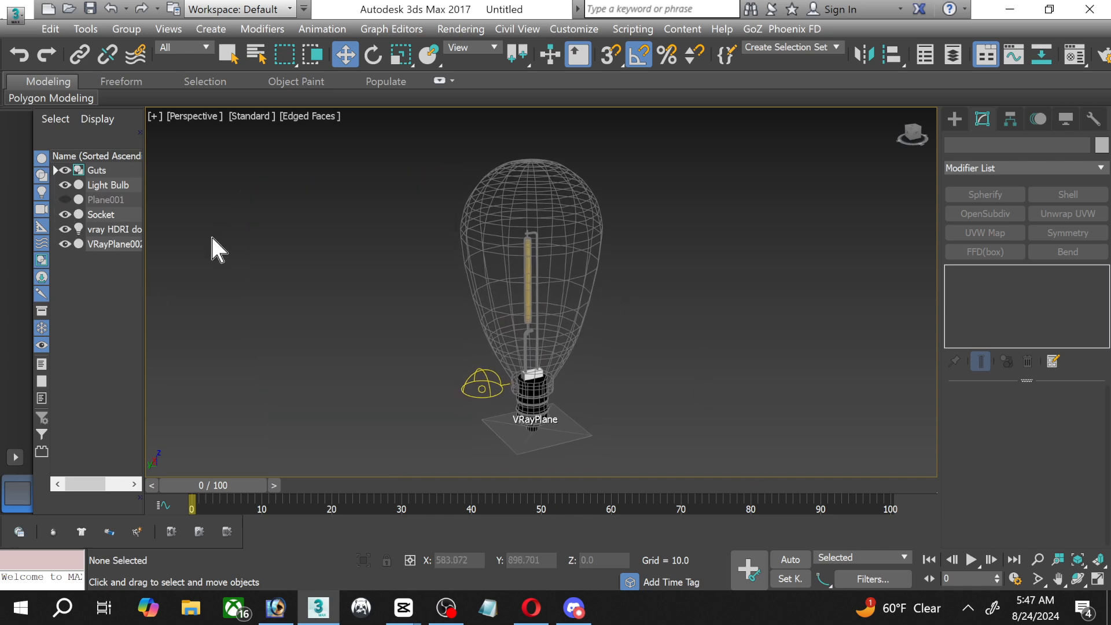
pyautogui.click(1098, 578)
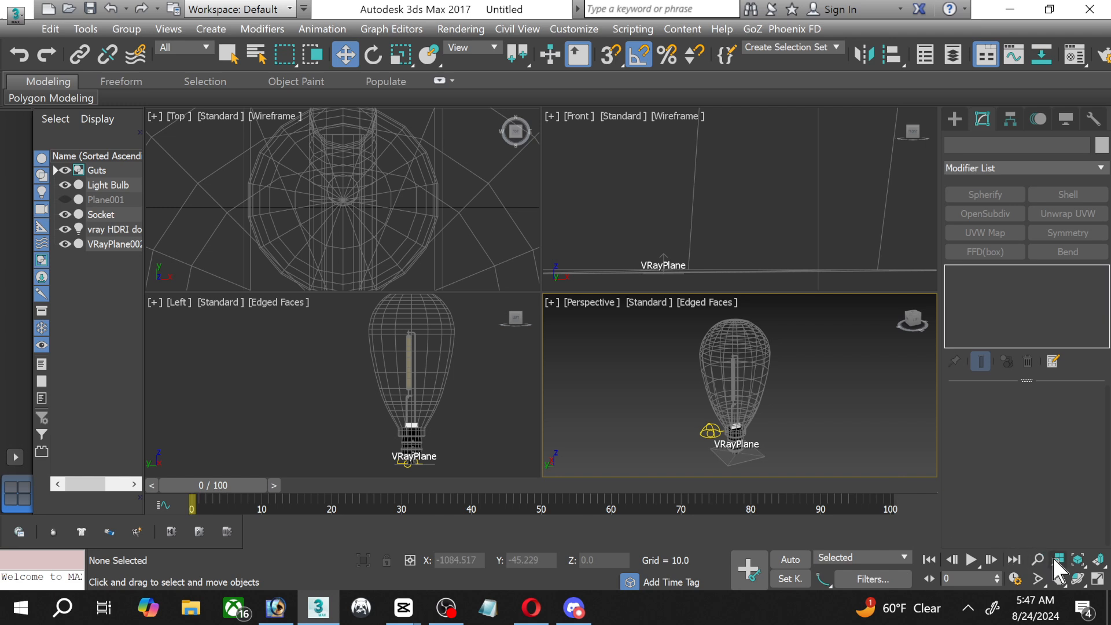
pyautogui.click(1098, 578)
pyautogui.click(1077, 579)
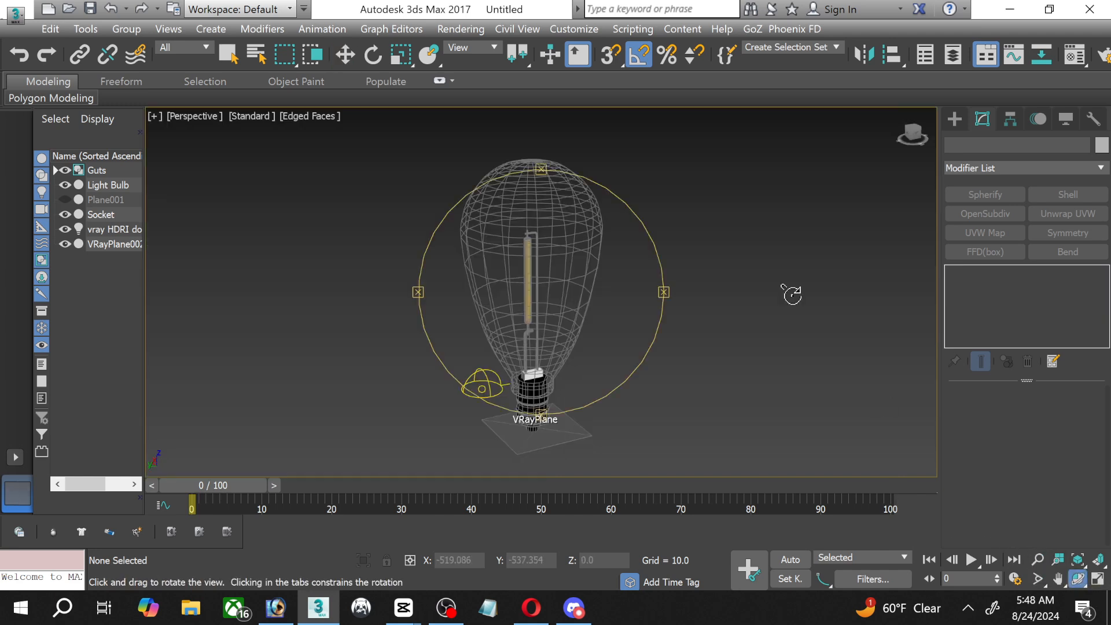
pyautogui.moveTo(603, 149); pyautogui.dragTo(588, 100)
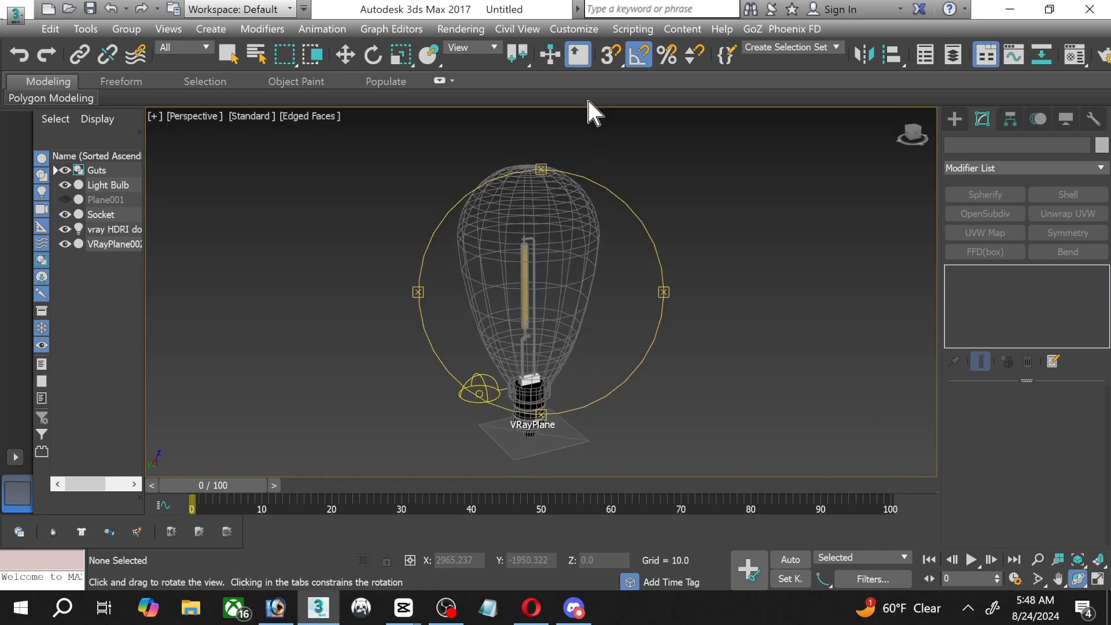
pyautogui.click(348, 48)
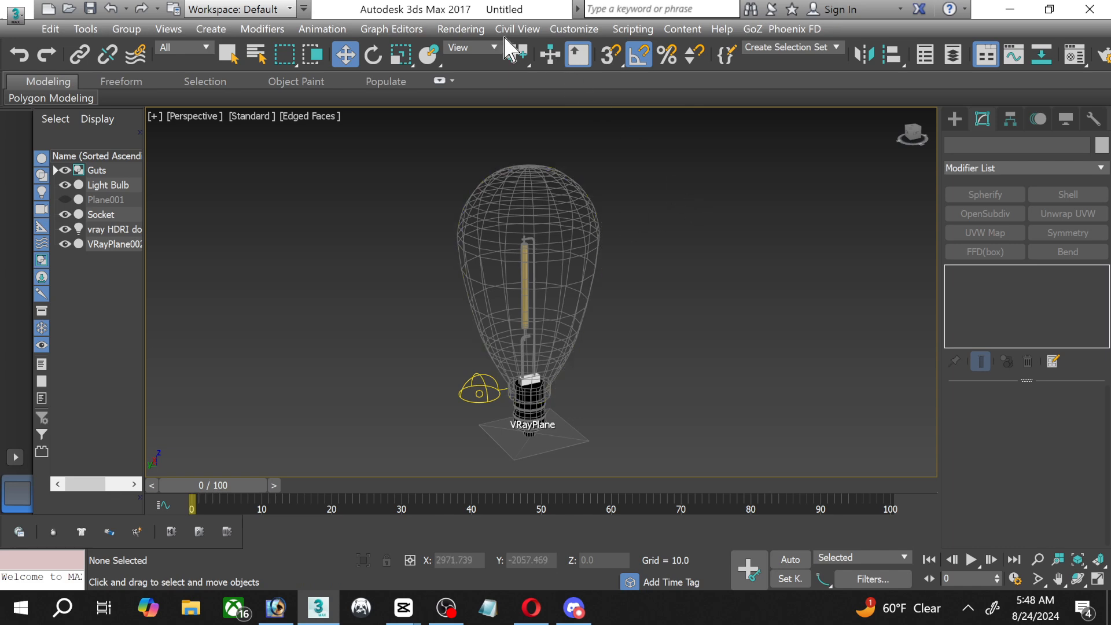
# Check the scene's environment background and global lighting settings.
pyautogui.click(447, 32)
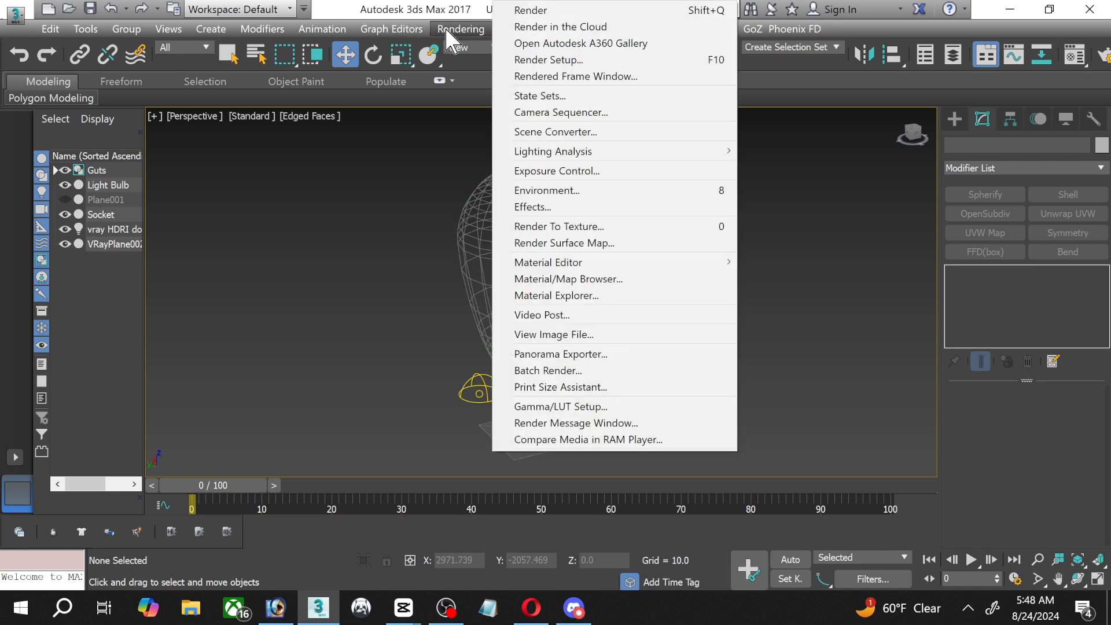
pyautogui.click(581, 190)
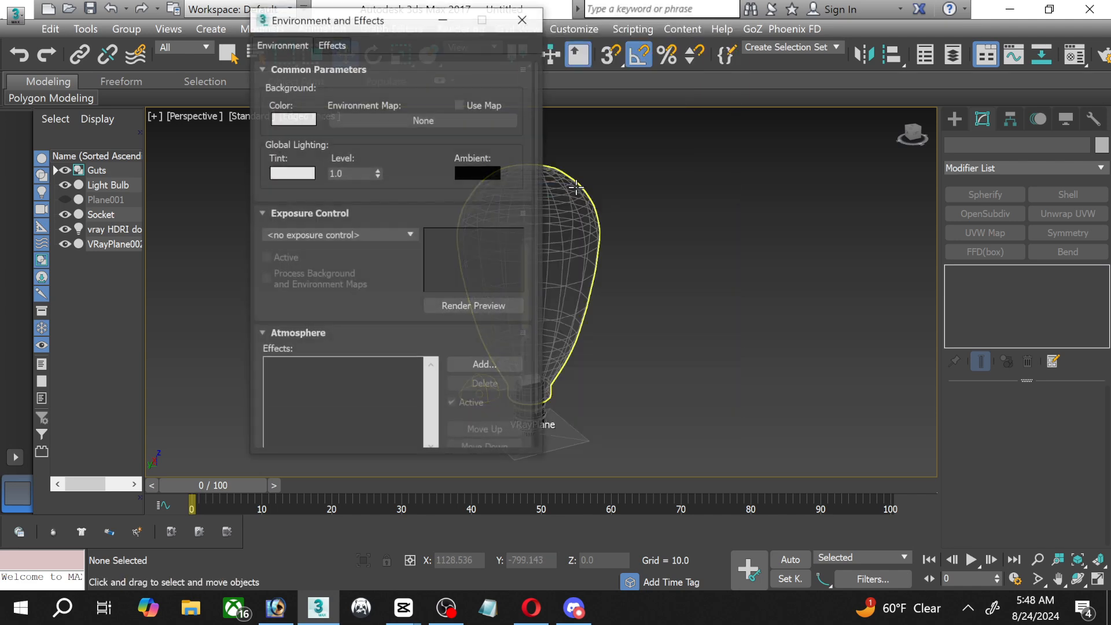
pyautogui.click(522, 19)
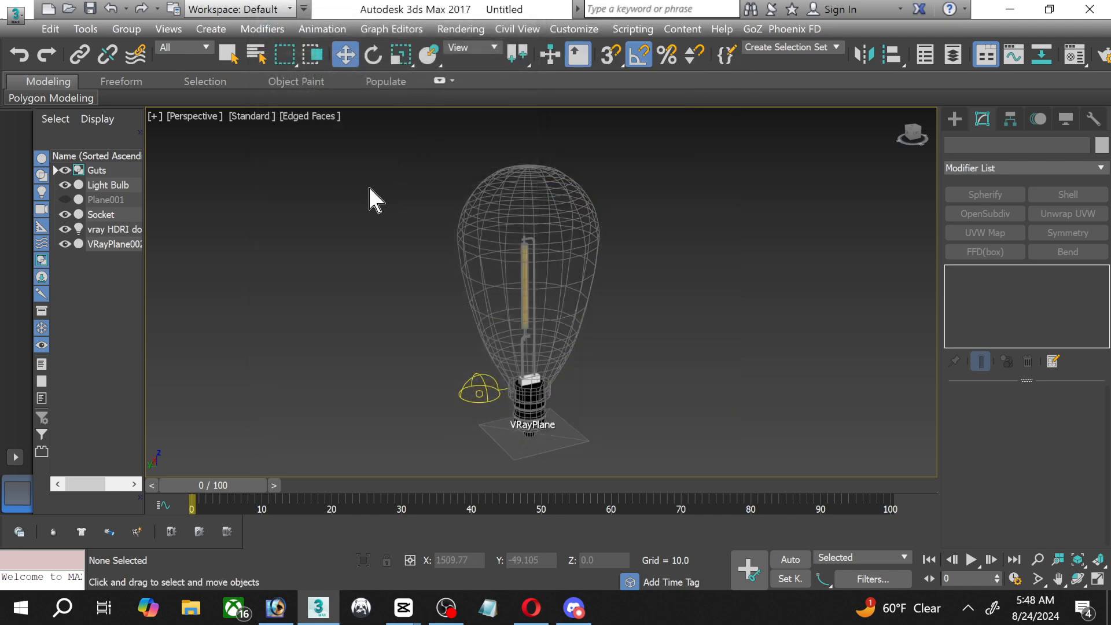
# Select the vray HDRI dome light and place its hdri texture map in an empty Material Editor slot as an instance.
pyautogui.click(116, 230)
pyautogui.scroll(-3, 1106, 467)
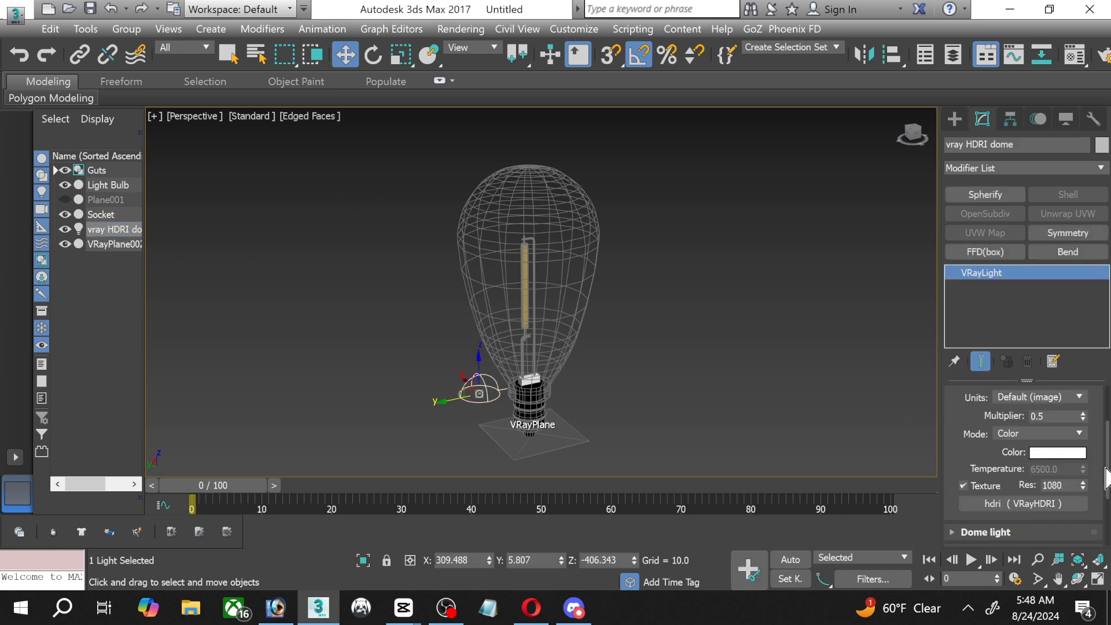
pyautogui.press('m')
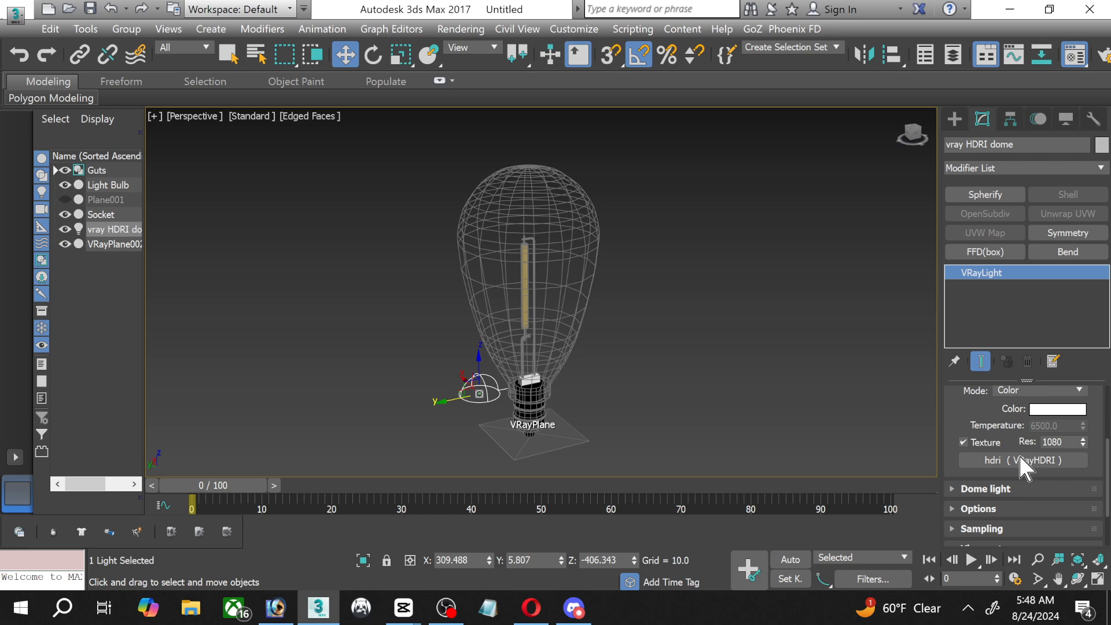
pyautogui.moveTo(1019, 455); pyautogui.dragTo(560, 247)
pyautogui.click(672, 399)
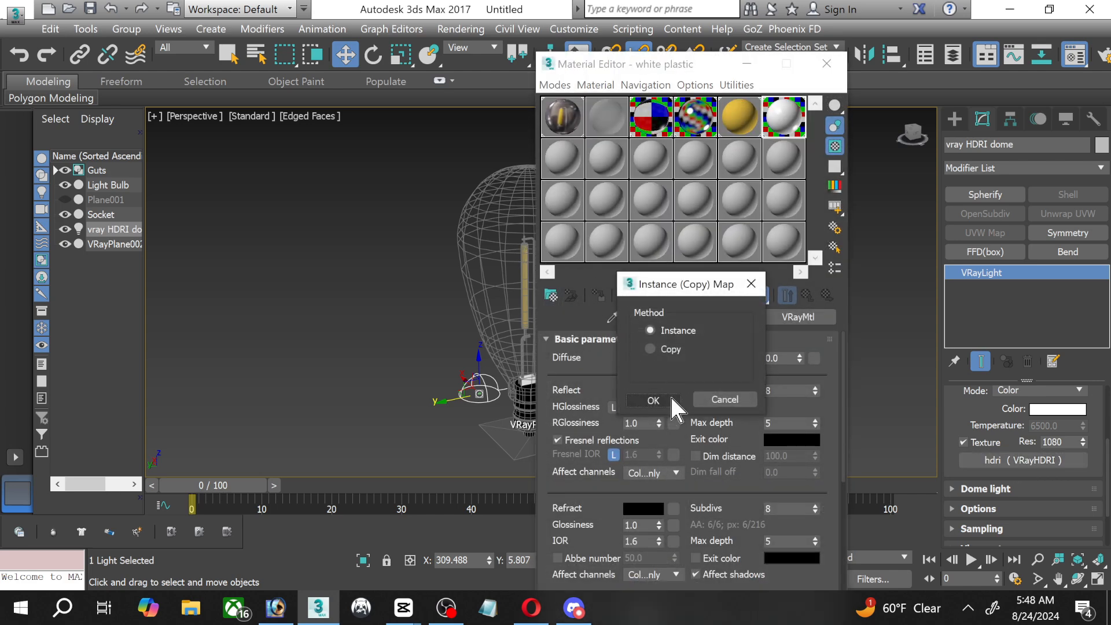
pyautogui.click(574, 246)
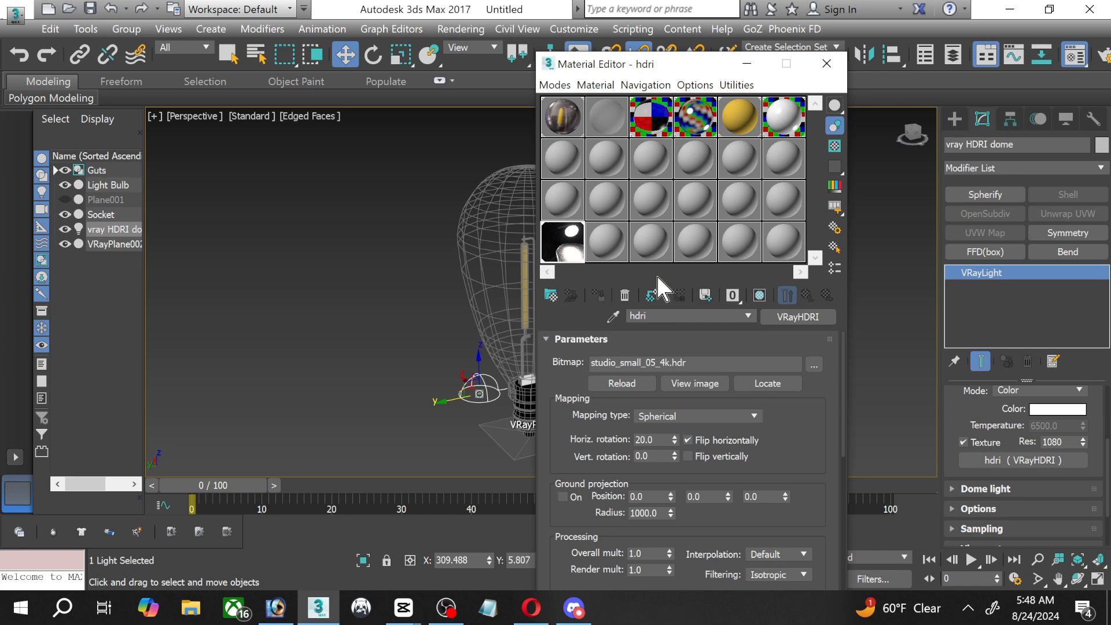
# Start choosing another HDR bitmap for the hdri map and browse to the HDRI's folder on the 3ds max scenes and textures (E:) drive.
pyautogui.click(816, 363)
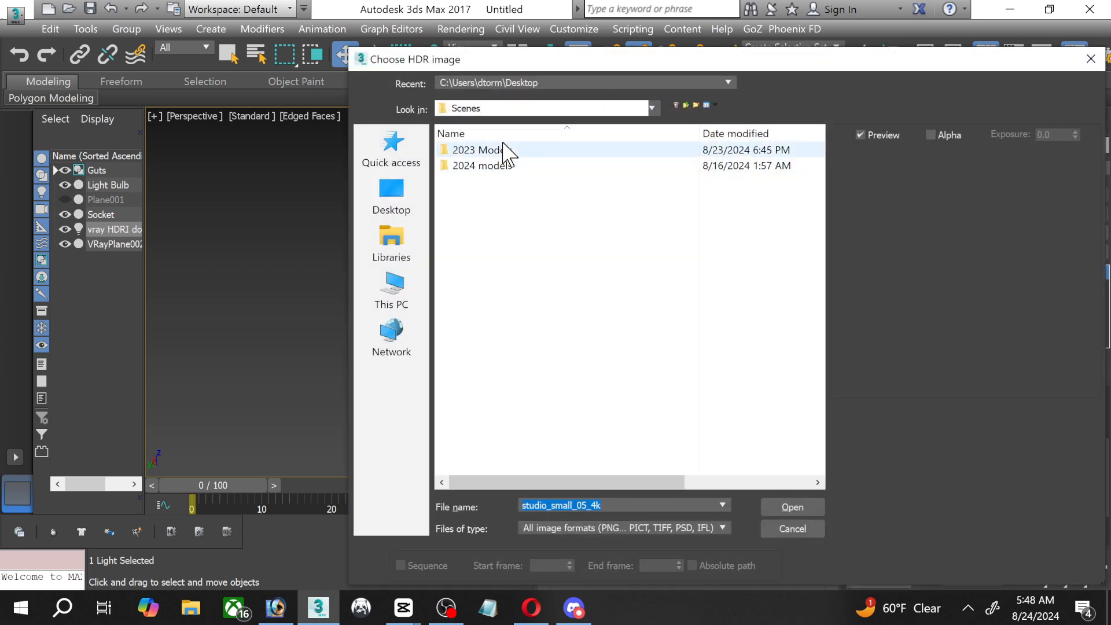
pyautogui.click(397, 255)
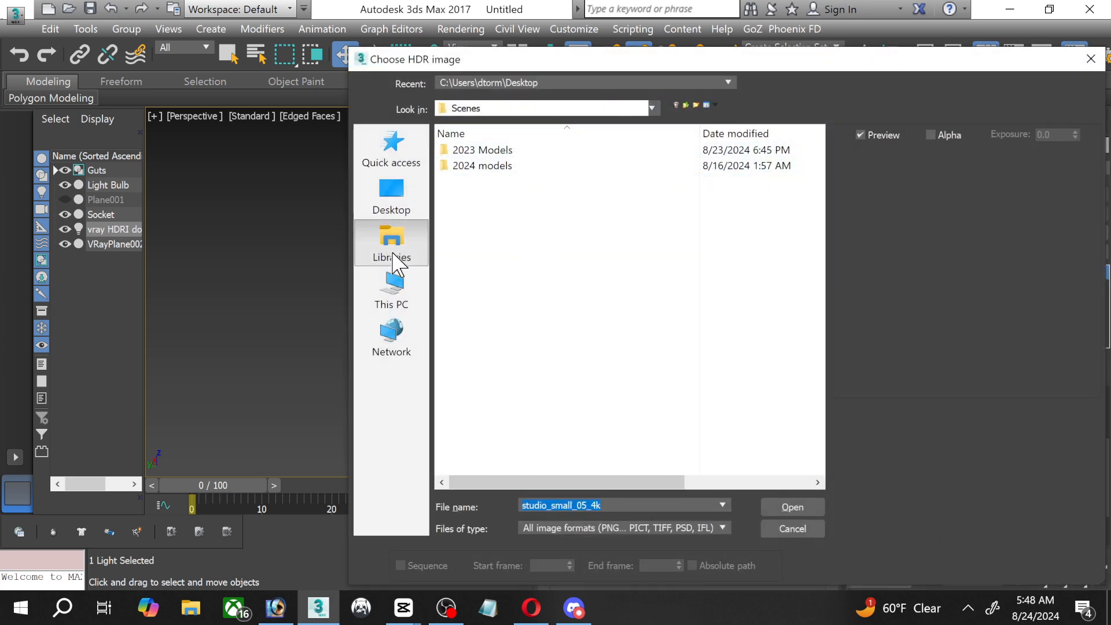
pyautogui.click(399, 306)
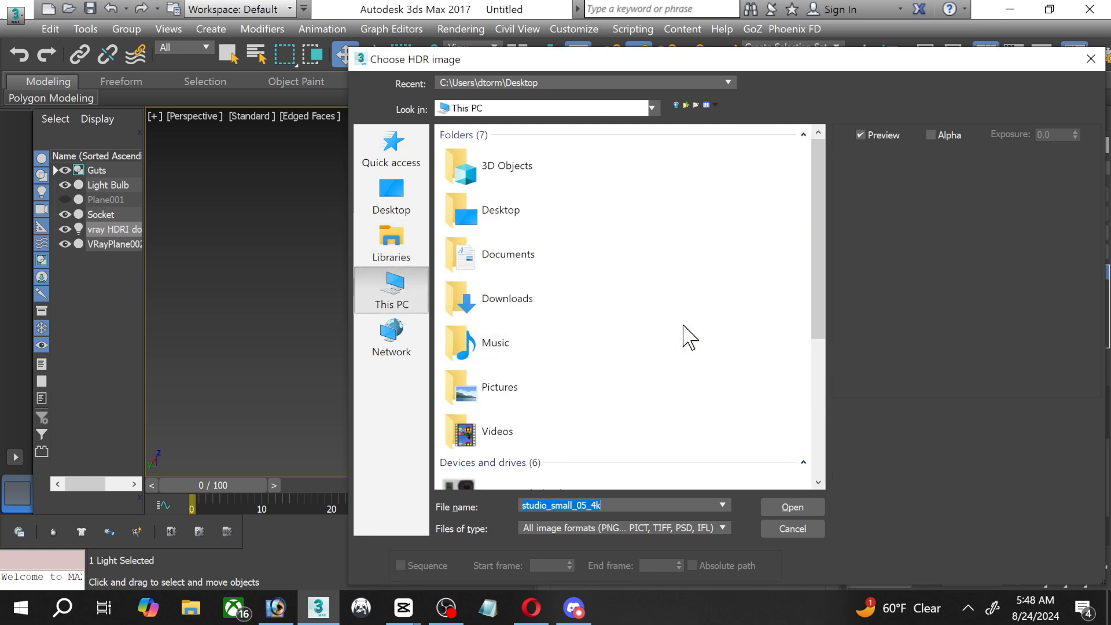
pyautogui.scroll(-3, 689, 341)
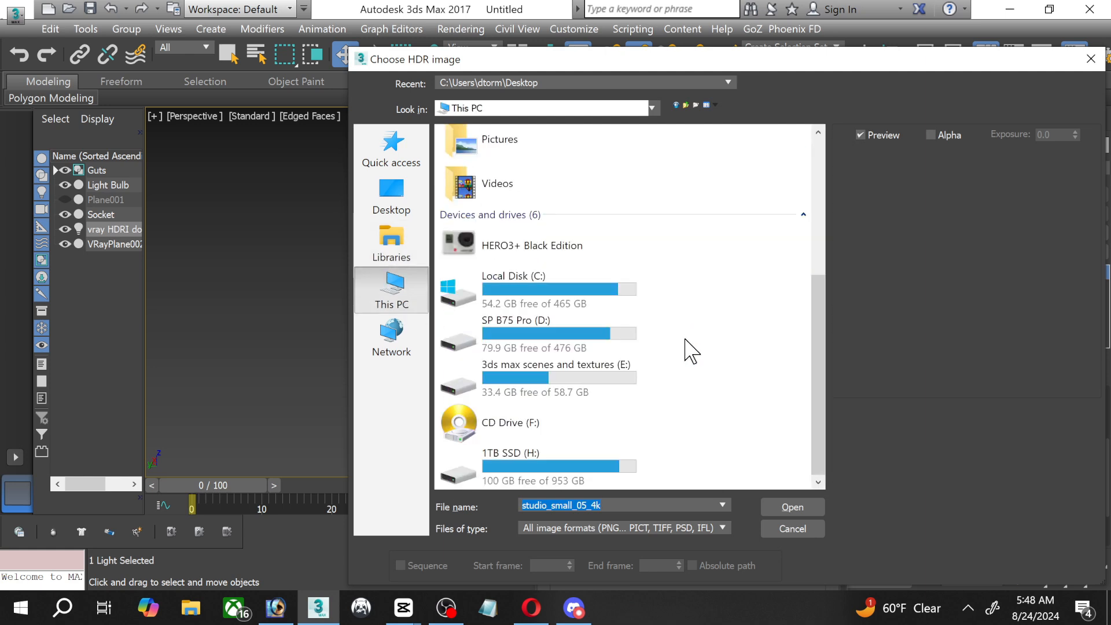
pyautogui.doubleClick(573, 393)
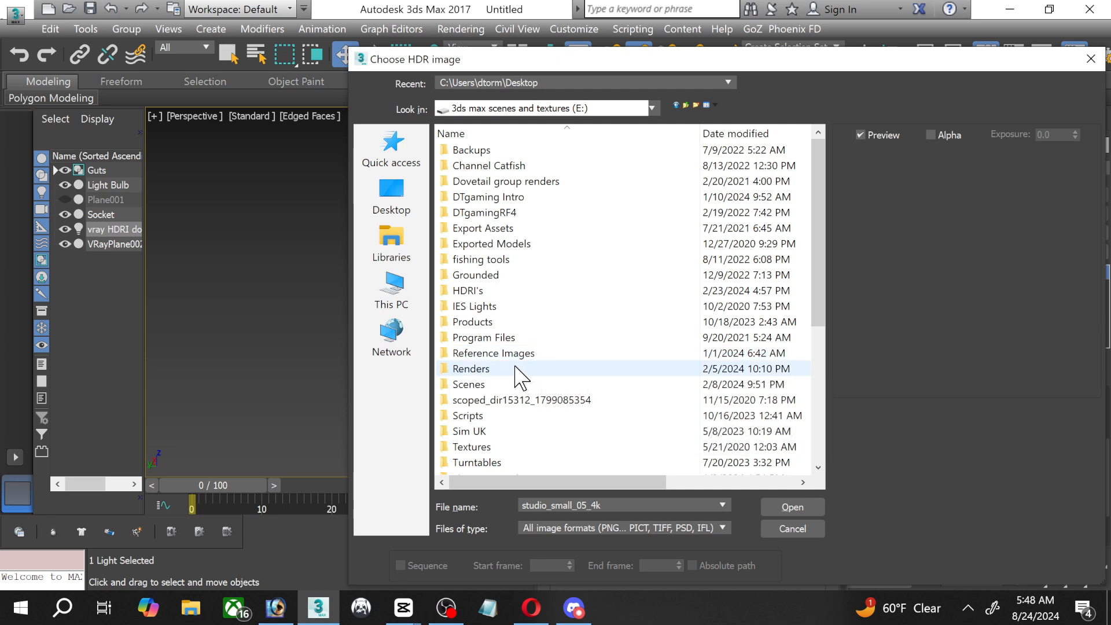
pyautogui.doubleClick(512, 354)
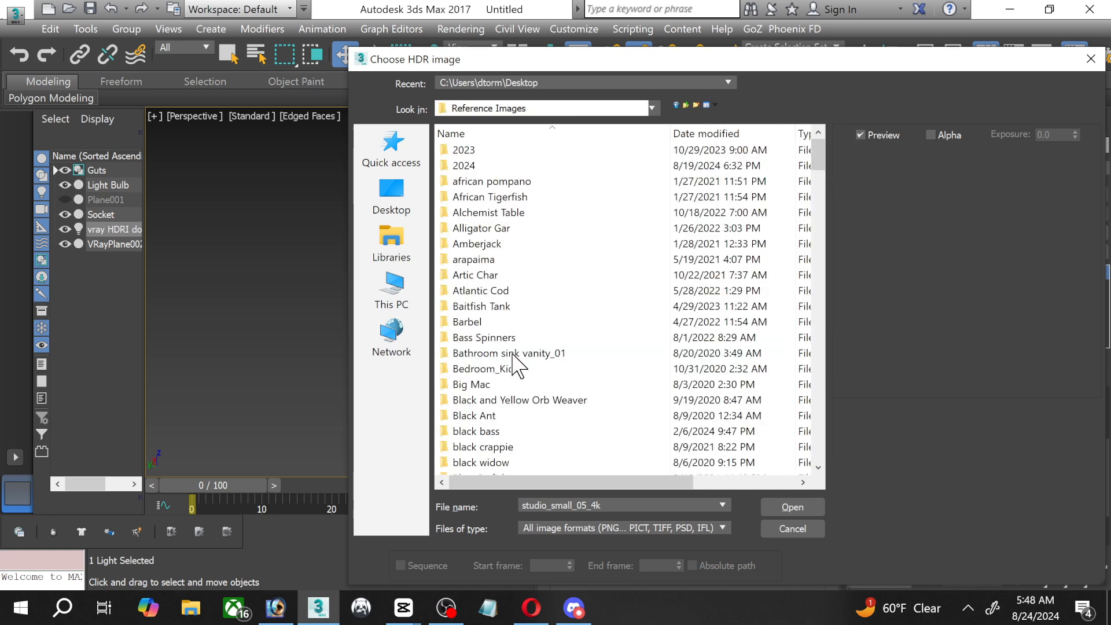
pyautogui.click(683, 107)
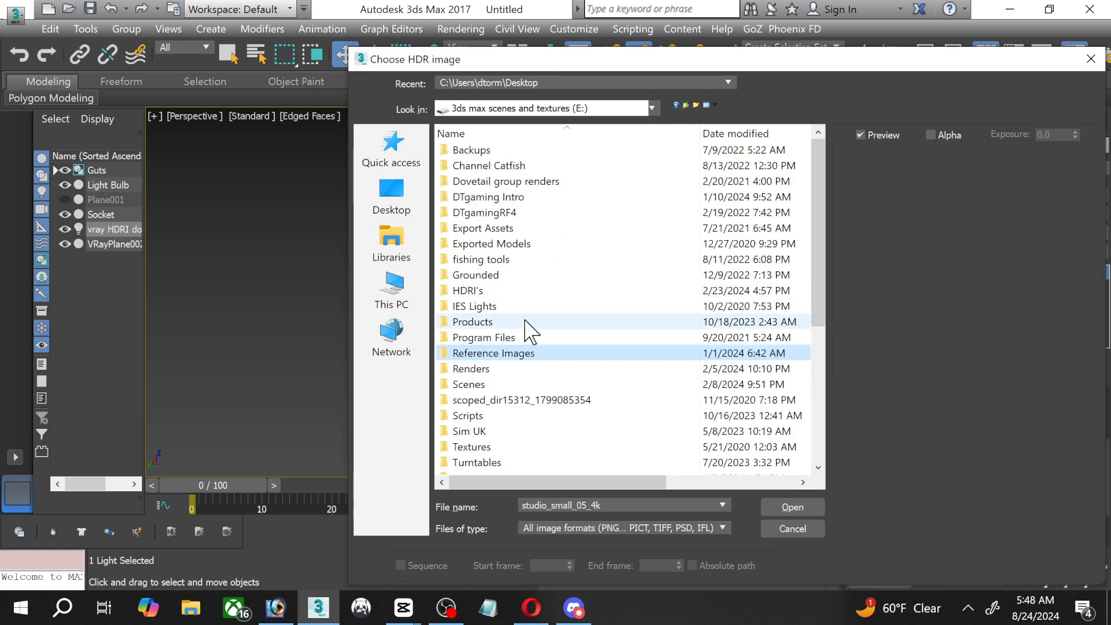
pyautogui.doubleClick(499, 291)
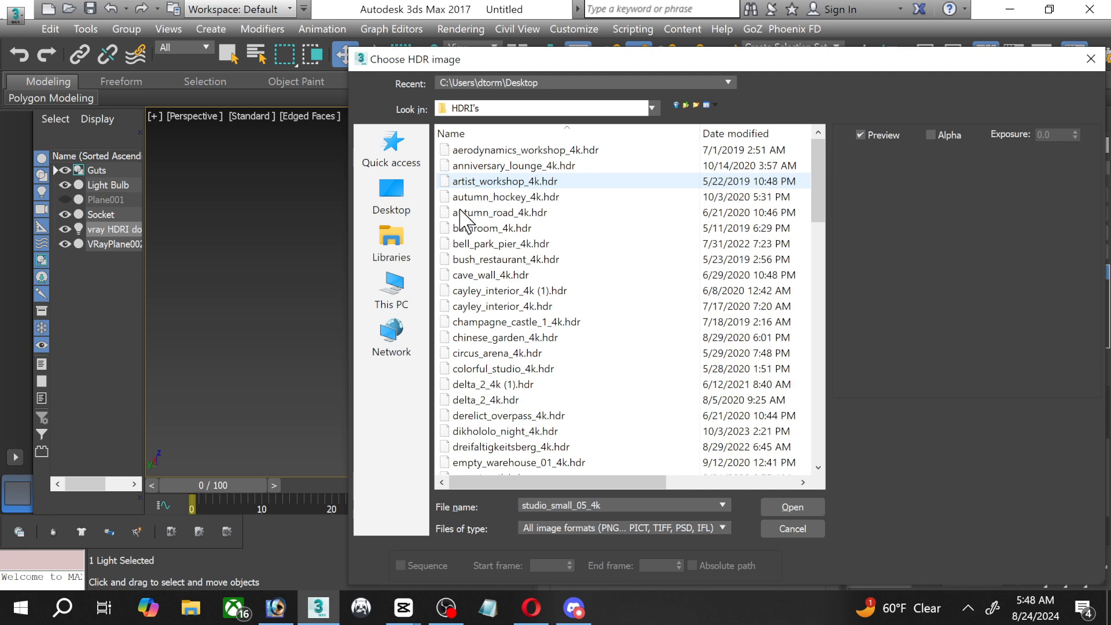
# Preview artist_workshop_4k.hdr and look through the following HDR images for a suitable environment.
pyautogui.click(504, 181)
pyautogui.moveTo(620, 62); pyautogui.dragTo(519, 41)
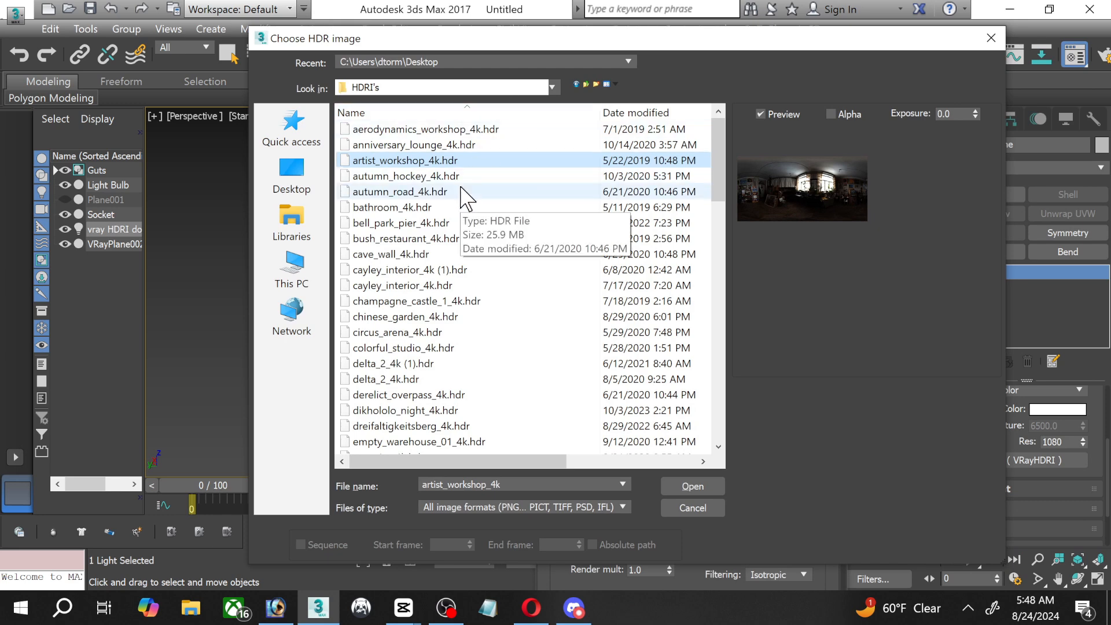
pyautogui.scroll(-2, 463, 193)
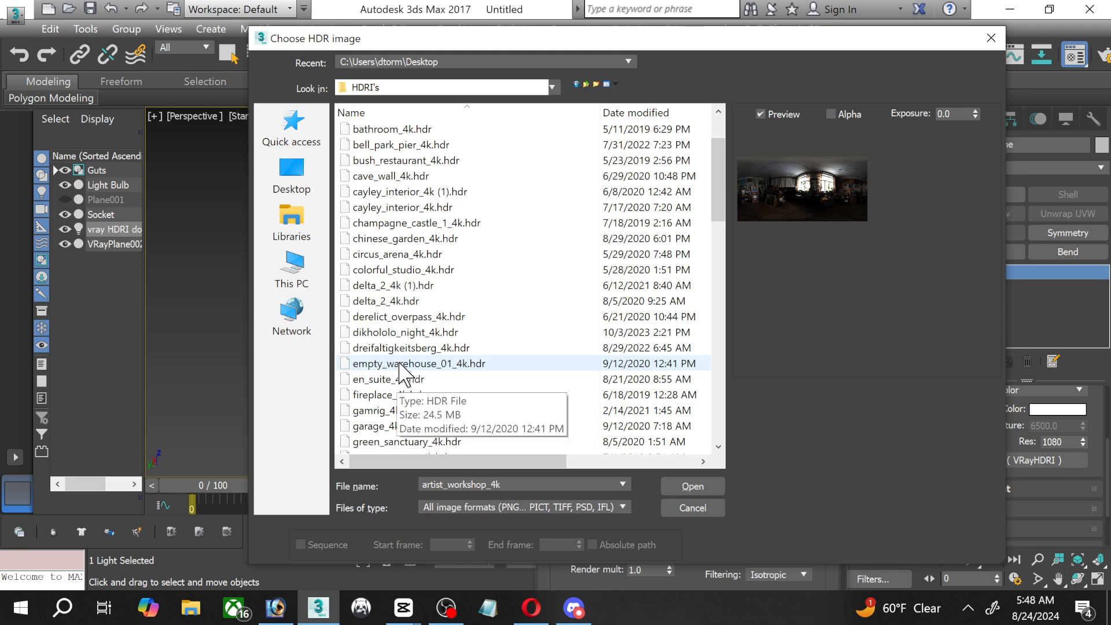
pyautogui.scroll(-2, 400, 377)
pyautogui.scroll(-2, 460, 353)
pyautogui.scroll(-2, 486, 351)
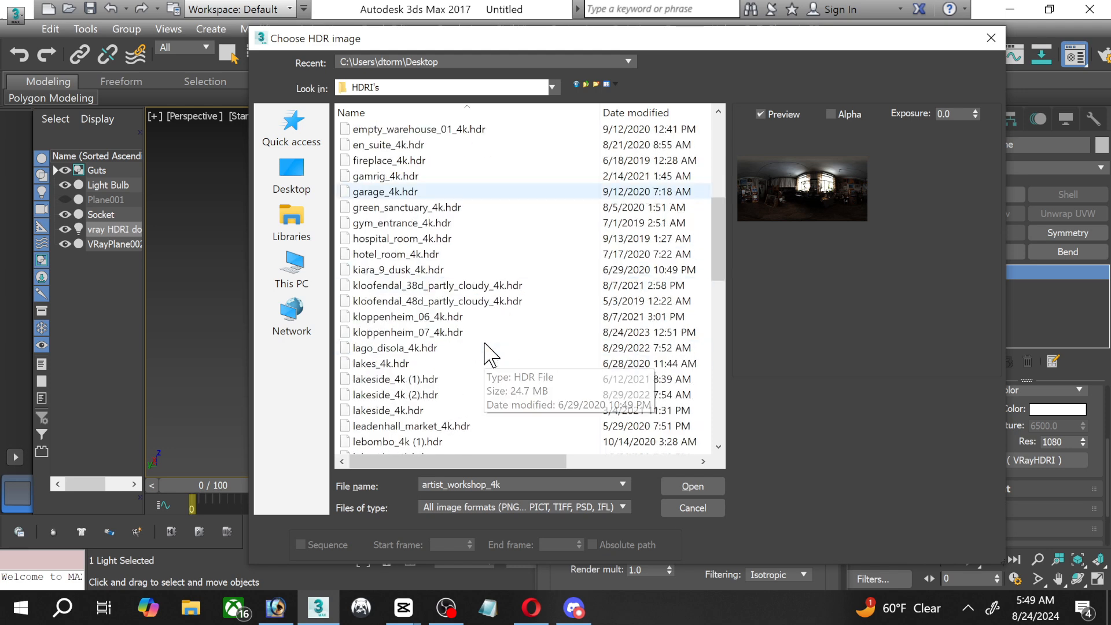
pyautogui.scroll(-2, 486, 353)
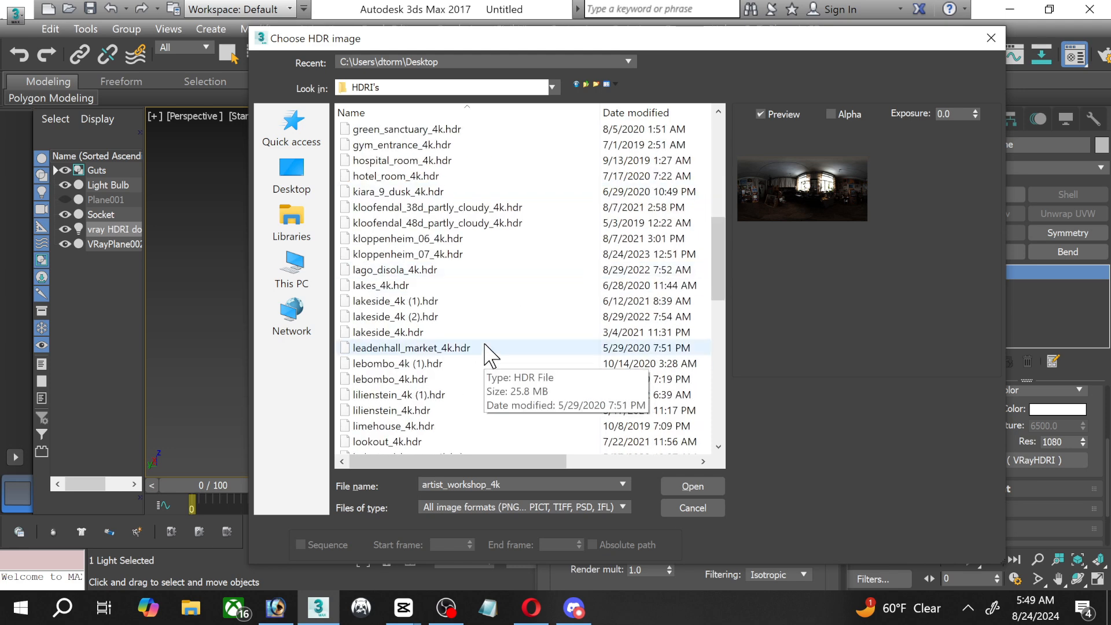
pyautogui.scroll(-2, 486, 355)
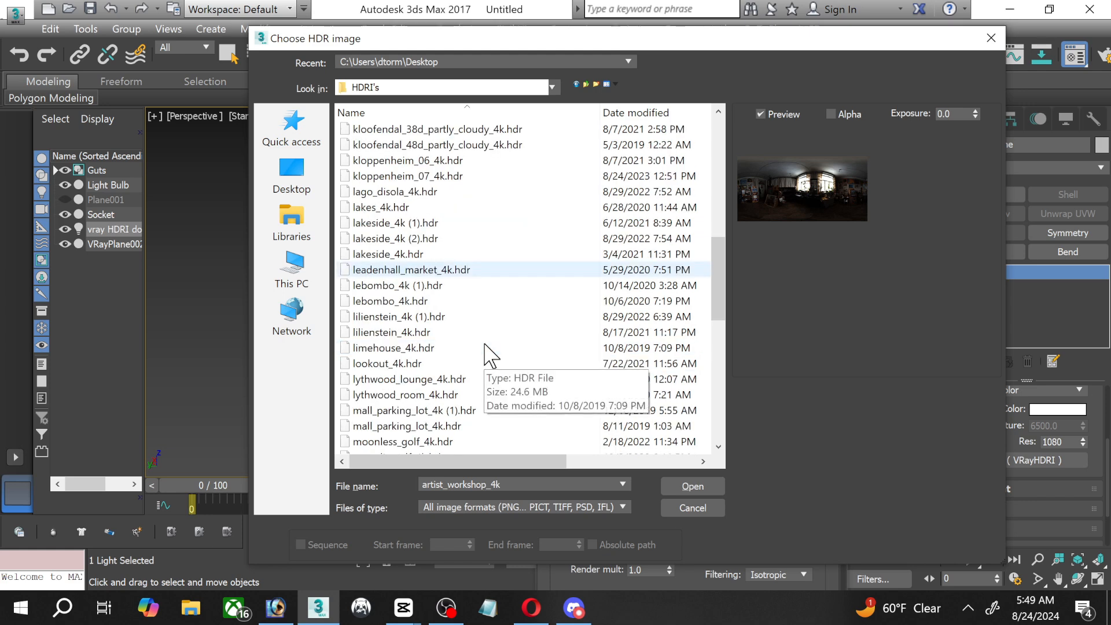
# Preview lebombo_4k.hdr and lebombo_4k (1).hdr, and look through the rest of the HDR files for alternatives.
pyautogui.click(409, 302)
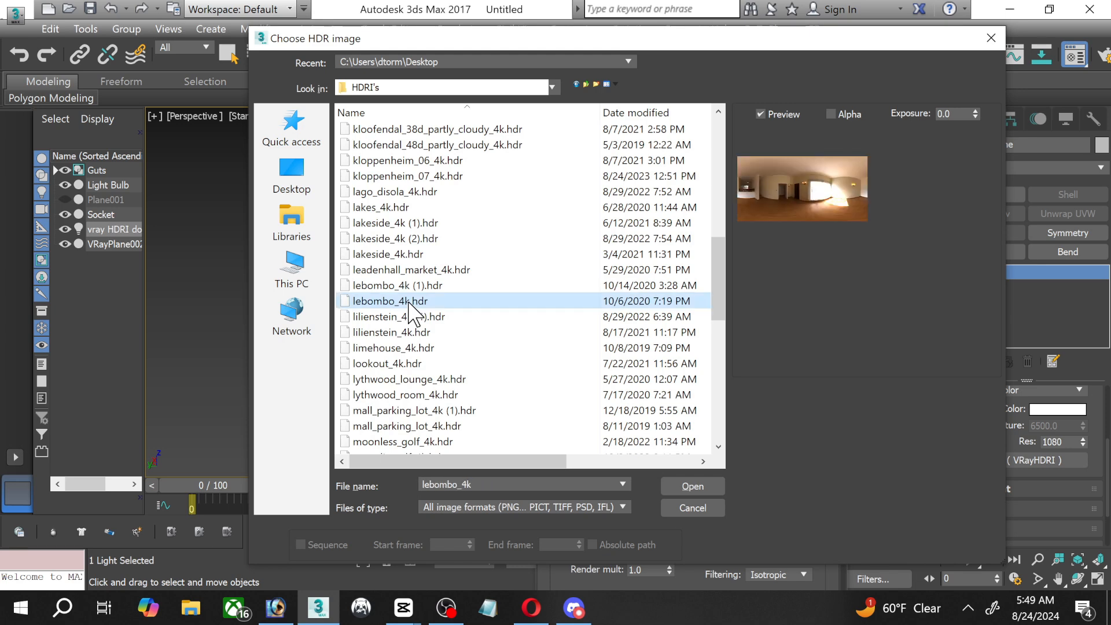
pyautogui.click(409, 286)
pyautogui.scroll(-3, 409, 290)
pyautogui.scroll(-3, 409, 296)
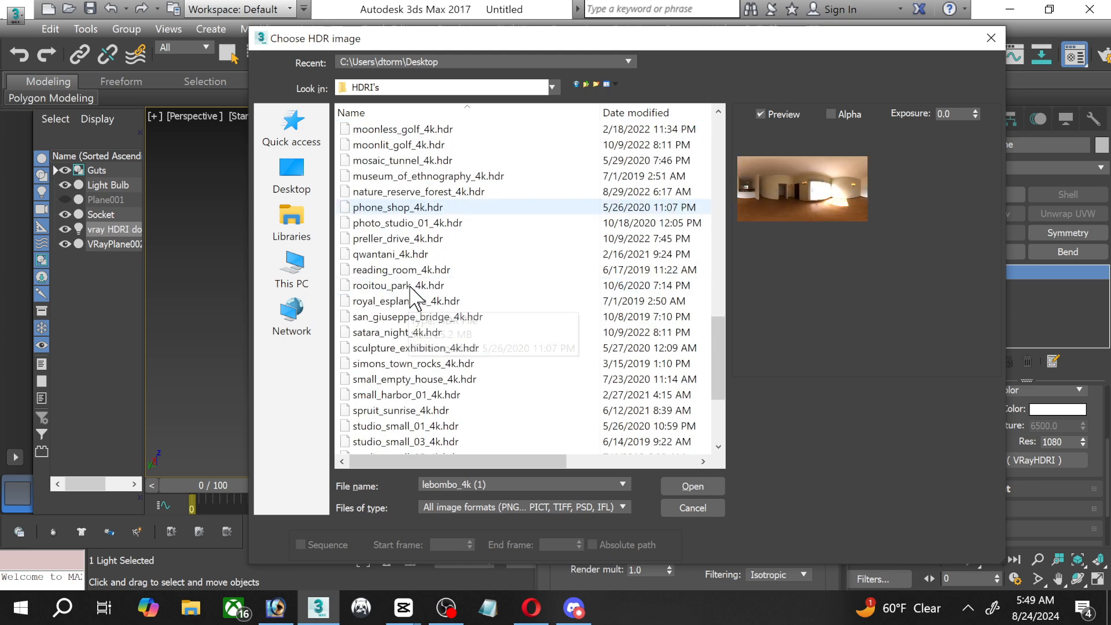
pyautogui.scroll(-3, 488, 327)
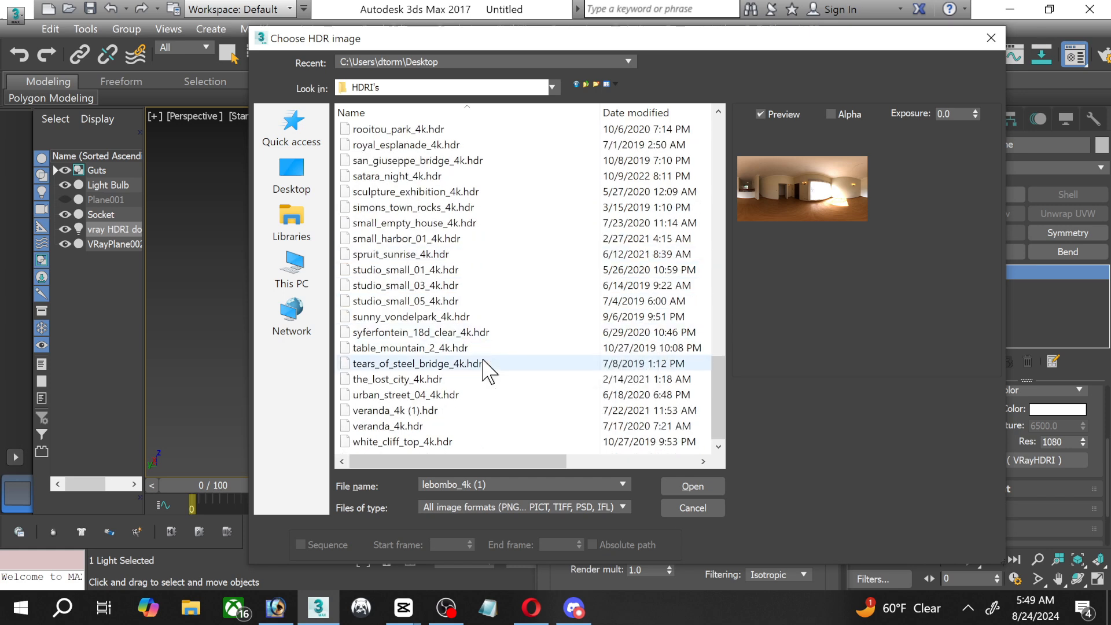
pyautogui.scroll(3, 376, 411)
pyautogui.scroll(2, 412, 376)
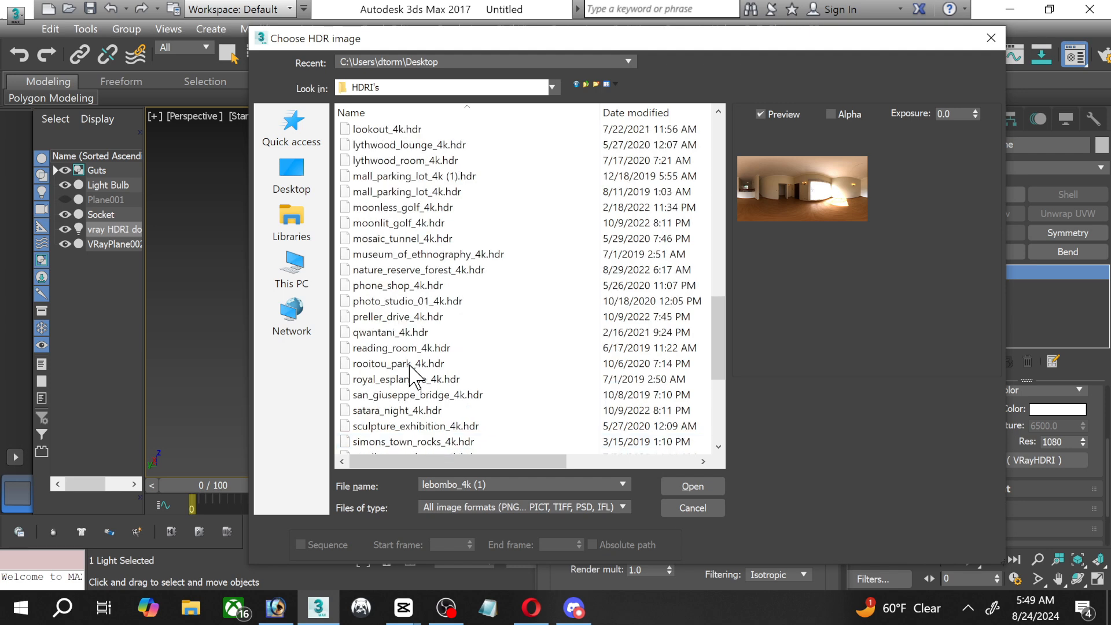
pyautogui.scroll(2, 412, 376)
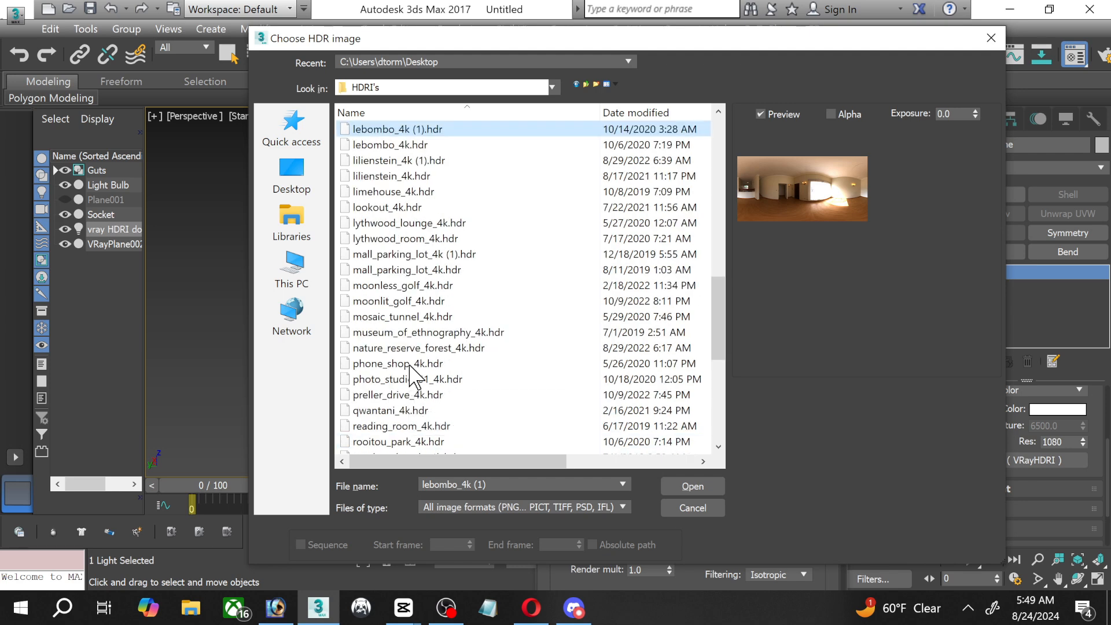
pyautogui.scroll(2, 412, 376)
pyautogui.scroll(5, 410, 366)
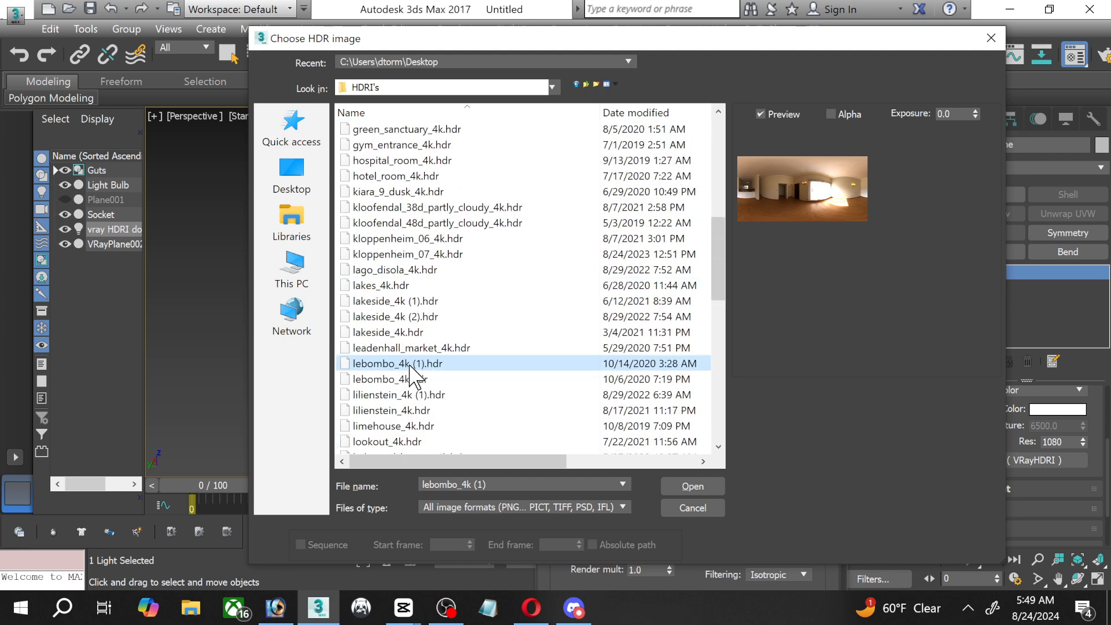
pyautogui.scroll(2, 412, 377)
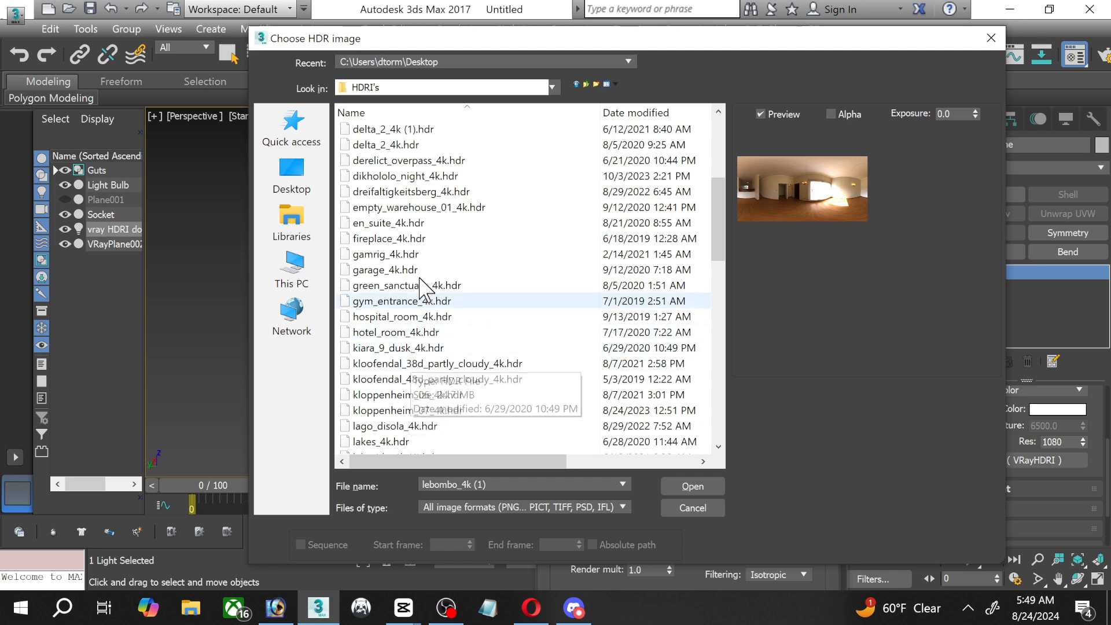
# Preview both delta_2_4k HDR files and the images listed before them, back to champagne_castle_1_4k.hdr.
pyautogui.click(402, 131)
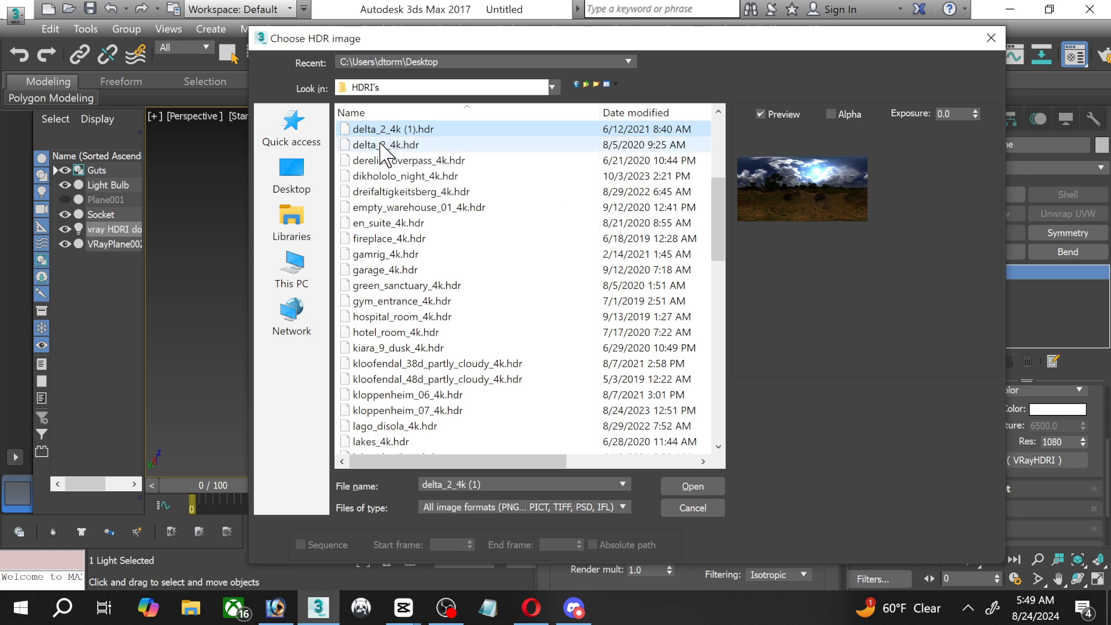
pyautogui.scroll(2, 382, 217)
pyautogui.click(382, 223)
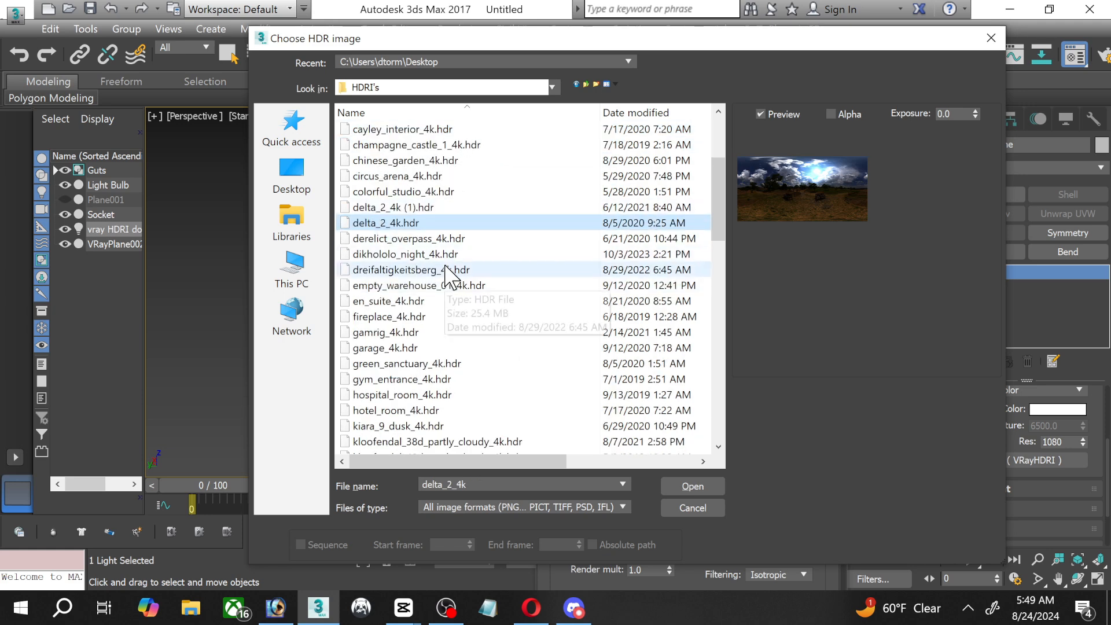
pyautogui.scroll(2, 445, 269)
pyautogui.press('Up')
pyautogui.press('Up')
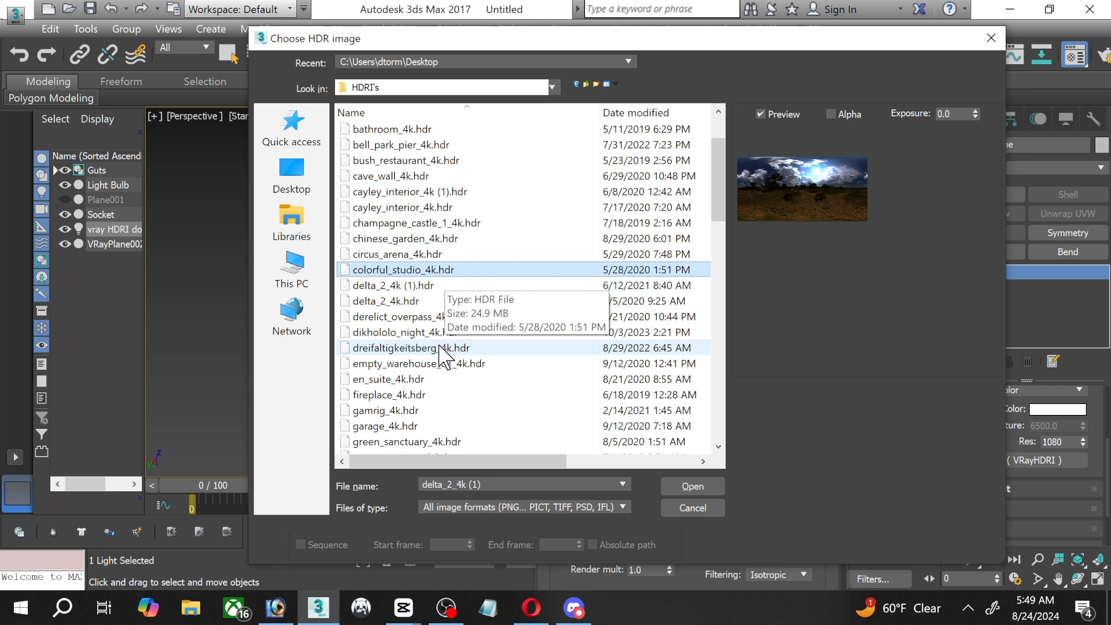
pyautogui.press('Up')
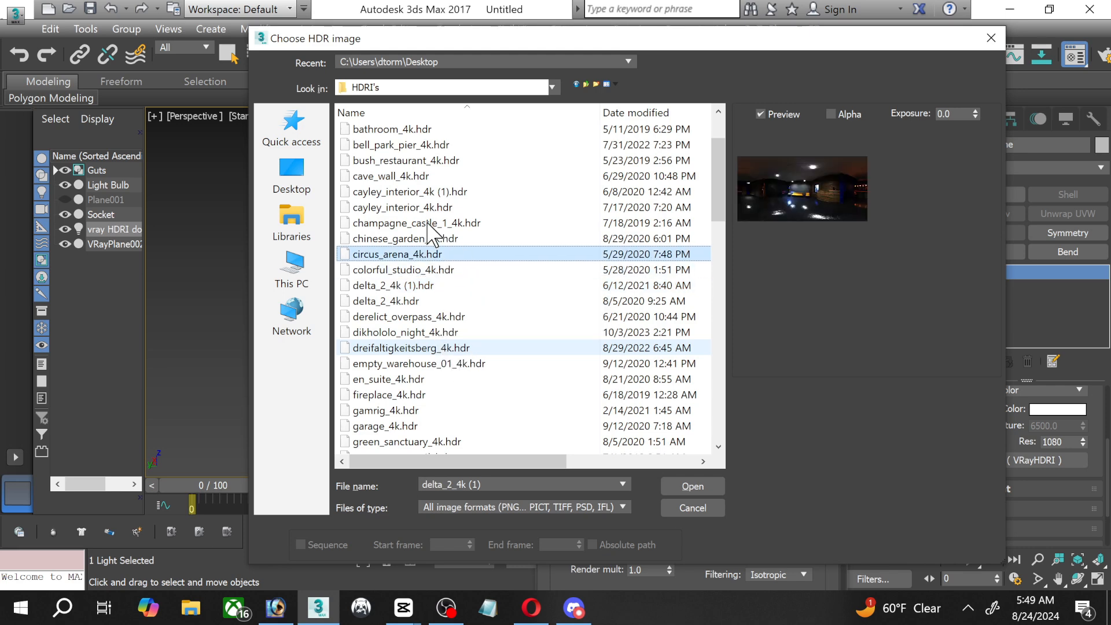
pyautogui.press('Up')
pyautogui.press('Up')
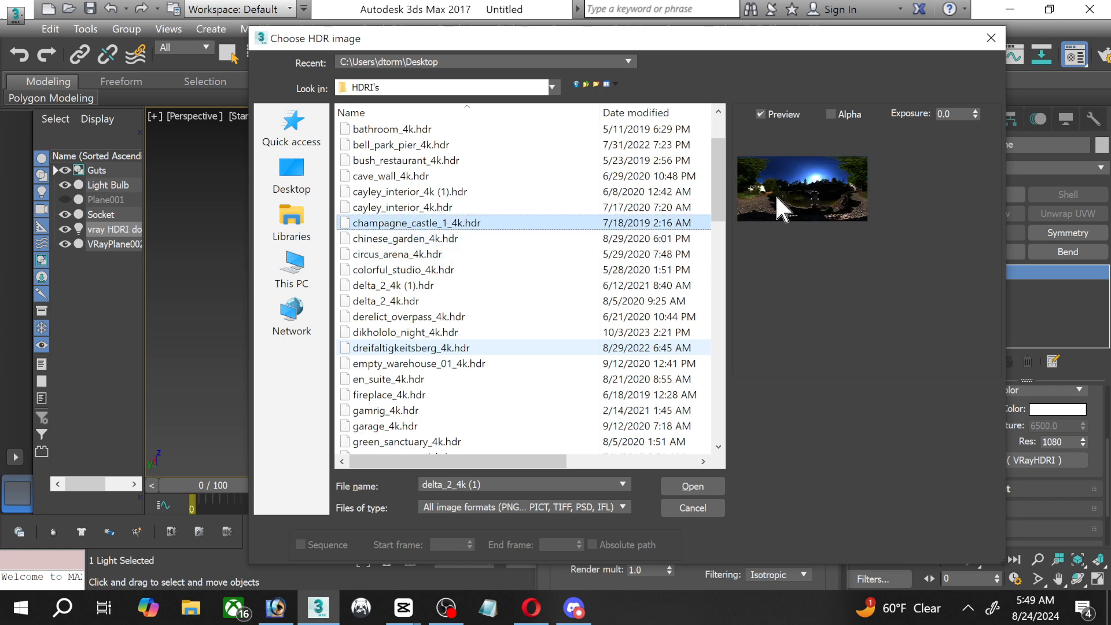
pyautogui.scroll(2, 726, 162)
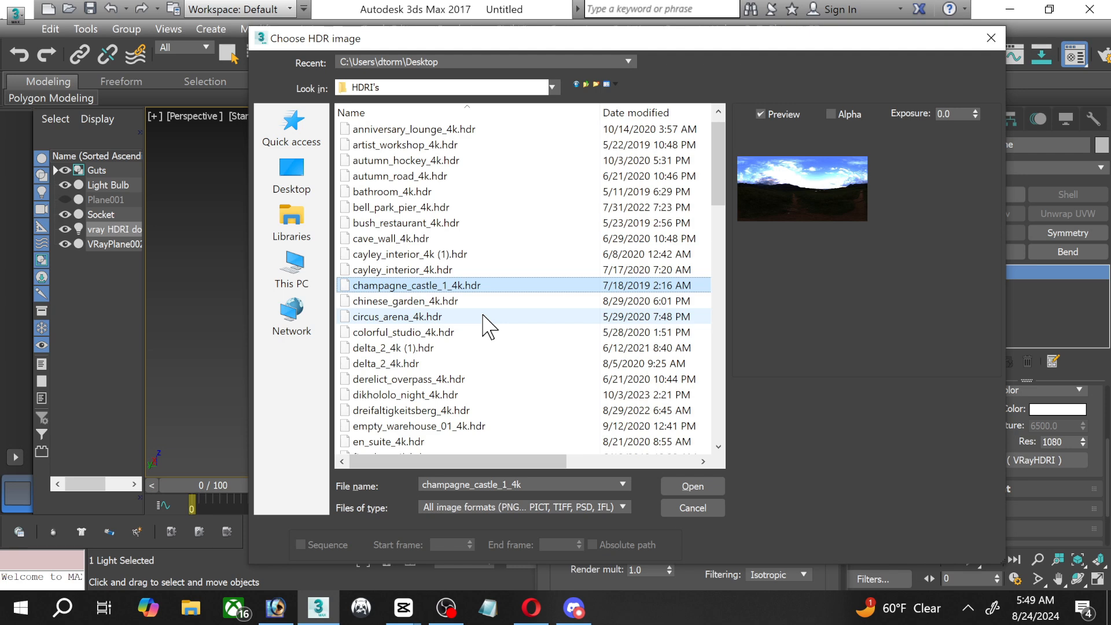
pyautogui.scroll(-2, 489, 327)
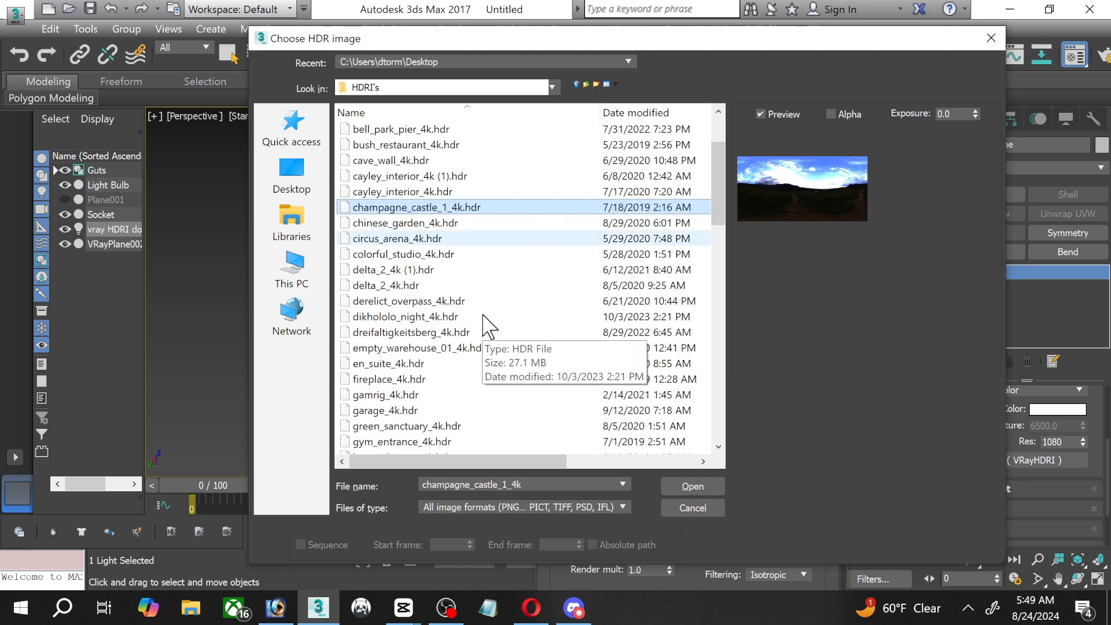
pyautogui.scroll(2, 486, 324)
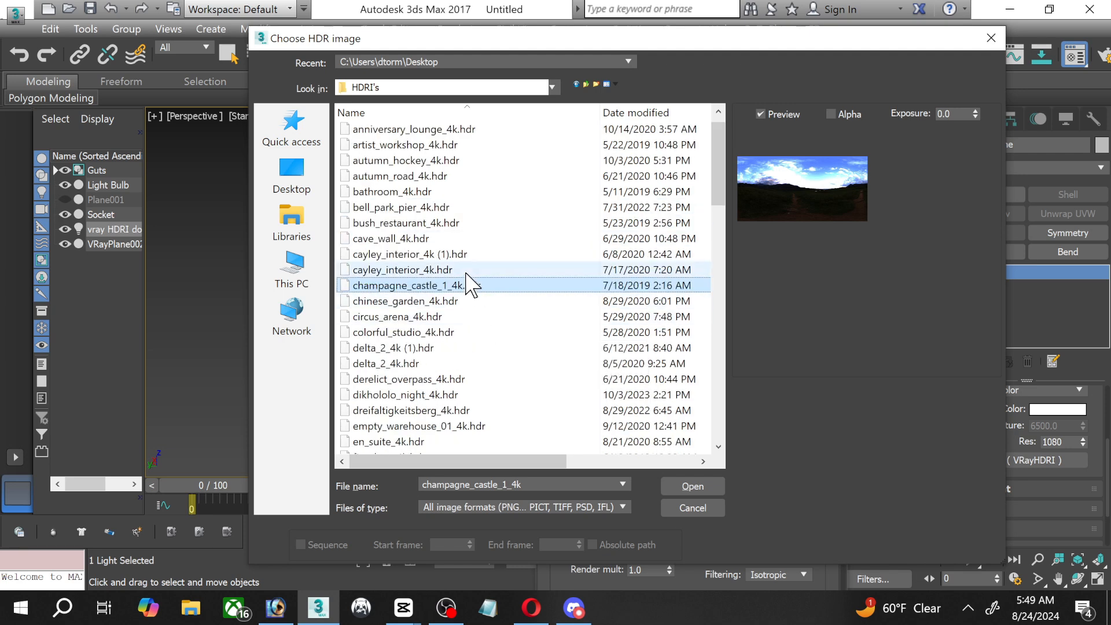
# Preview the HDR images further down the folder one by one, from qwantani_4k.hdr to studio_small_01_4k.hdr.
pyautogui.scroll(-5, 463, 272)
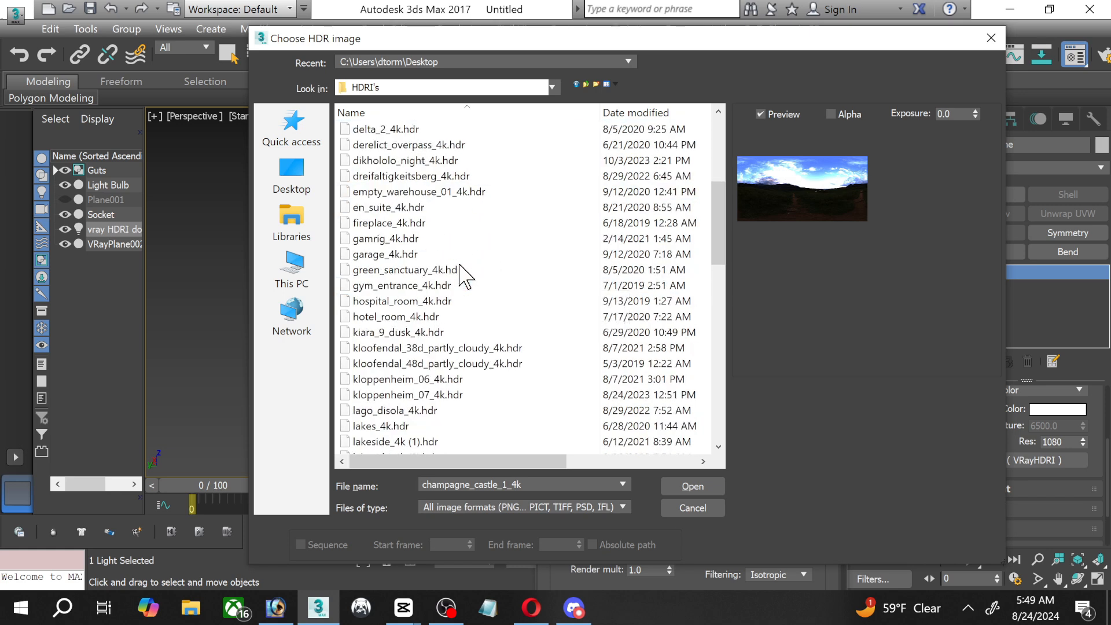
pyautogui.scroll(-2, 464, 275)
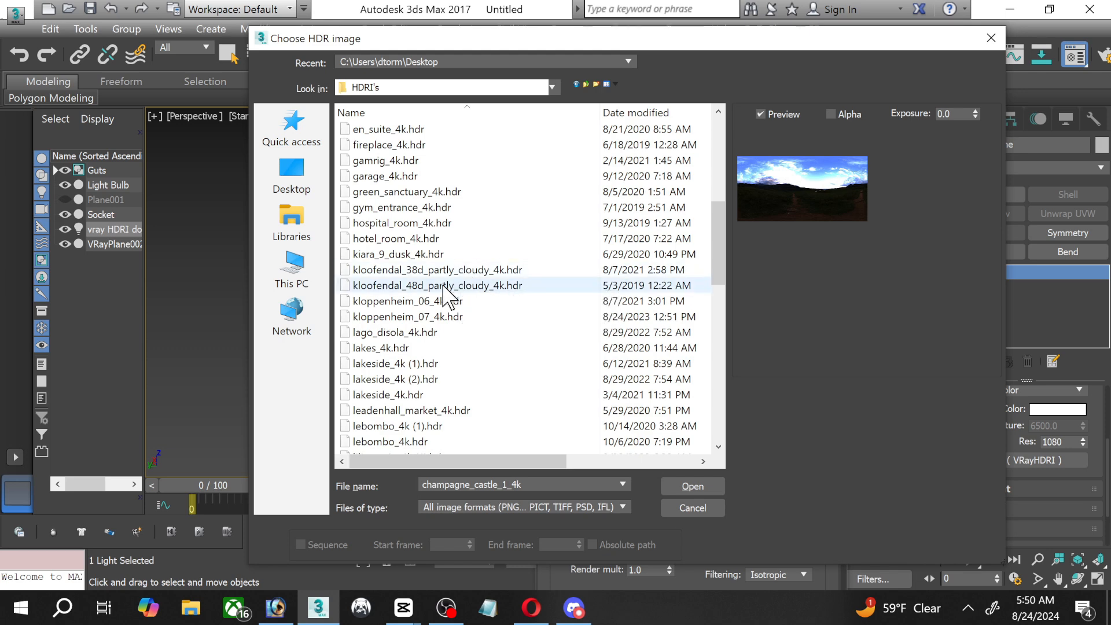
pyautogui.scroll(-2, 417, 309)
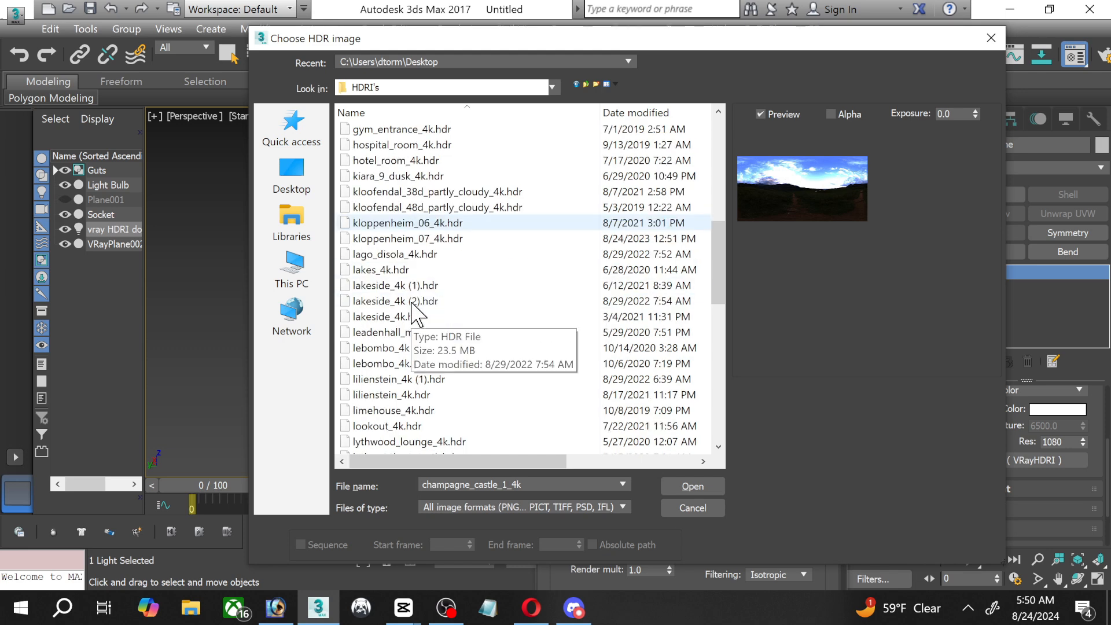
pyautogui.scroll(-2, 414, 313)
pyautogui.scroll(-2, 414, 313)
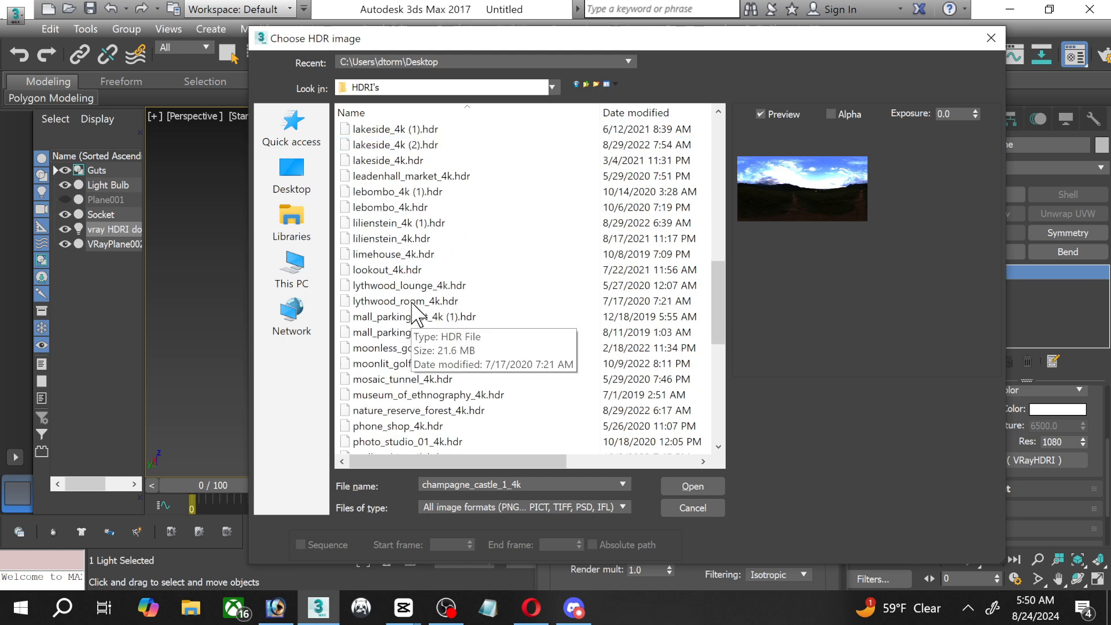
pyautogui.scroll(-2, 415, 312)
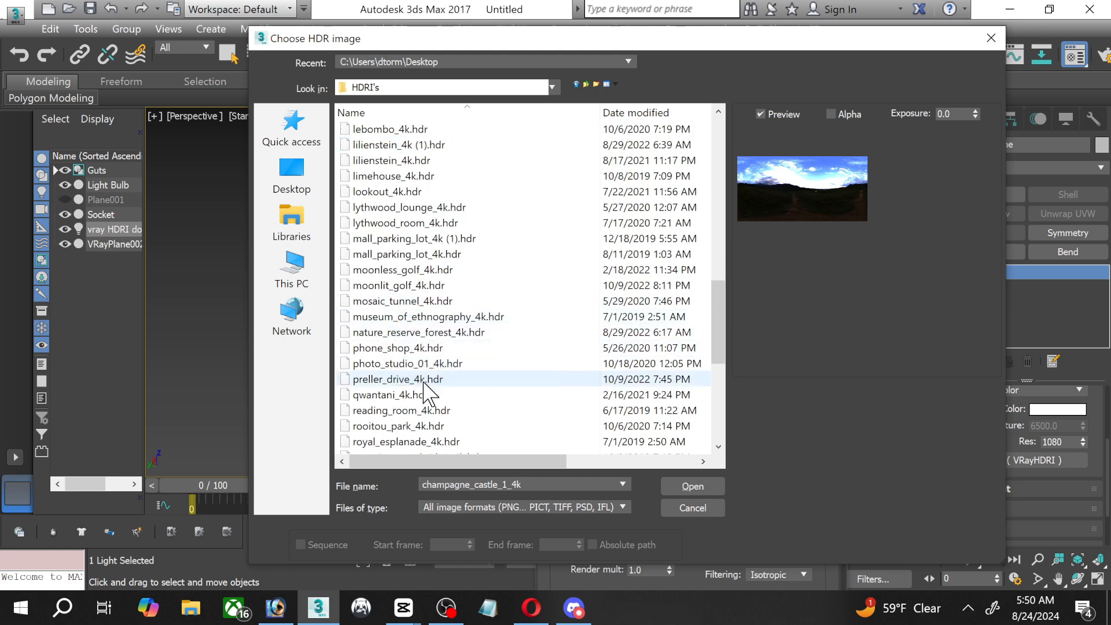
pyautogui.click(402, 398)
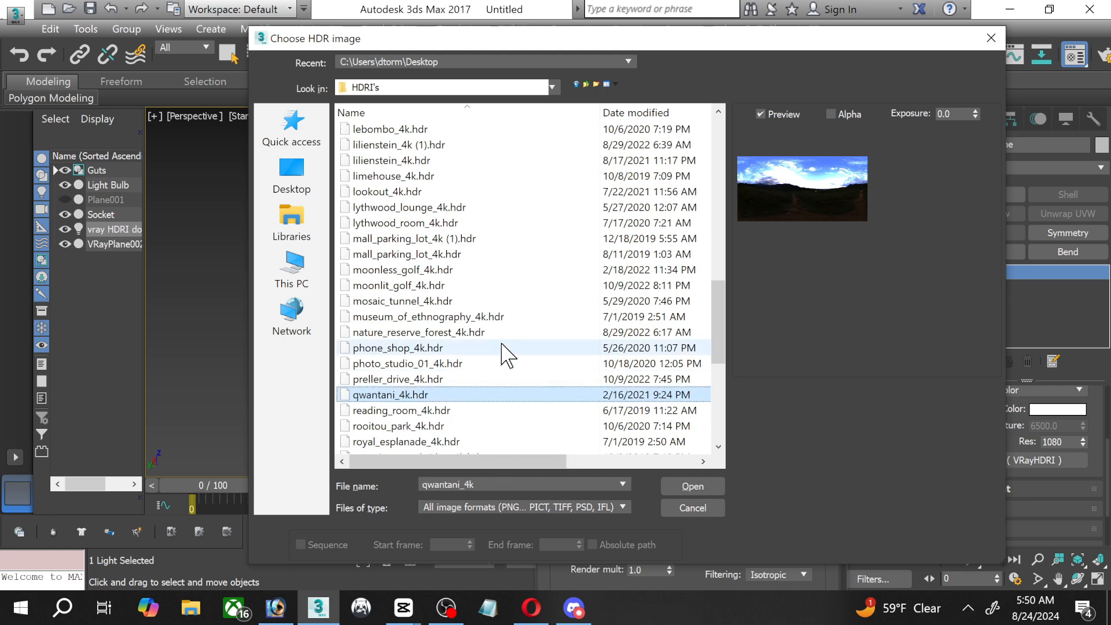
pyautogui.press('Down')
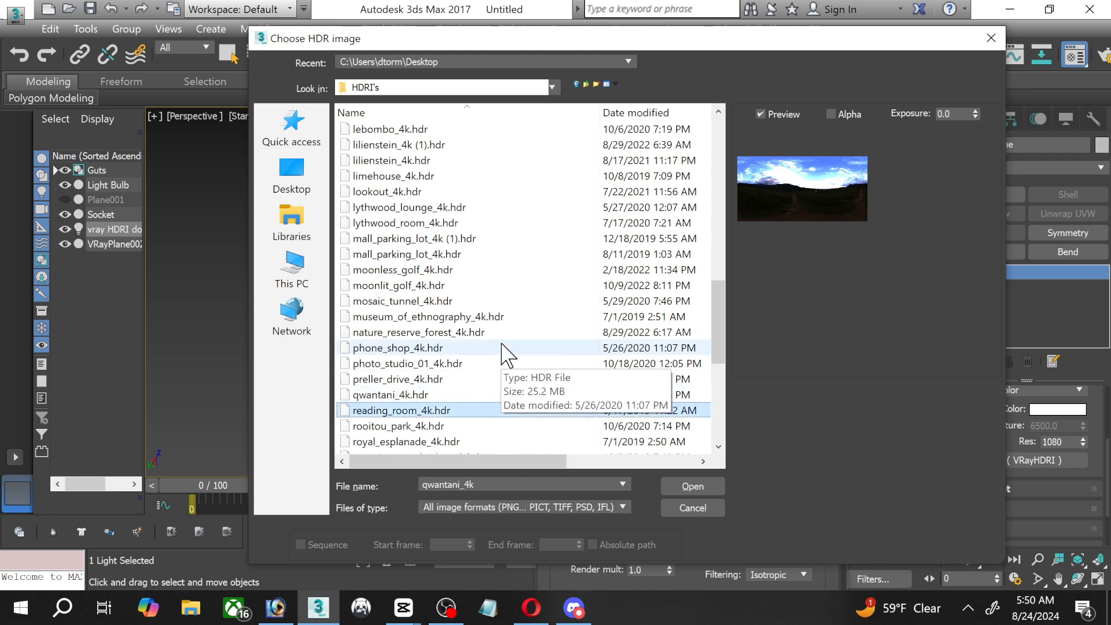
pyautogui.press('Down')
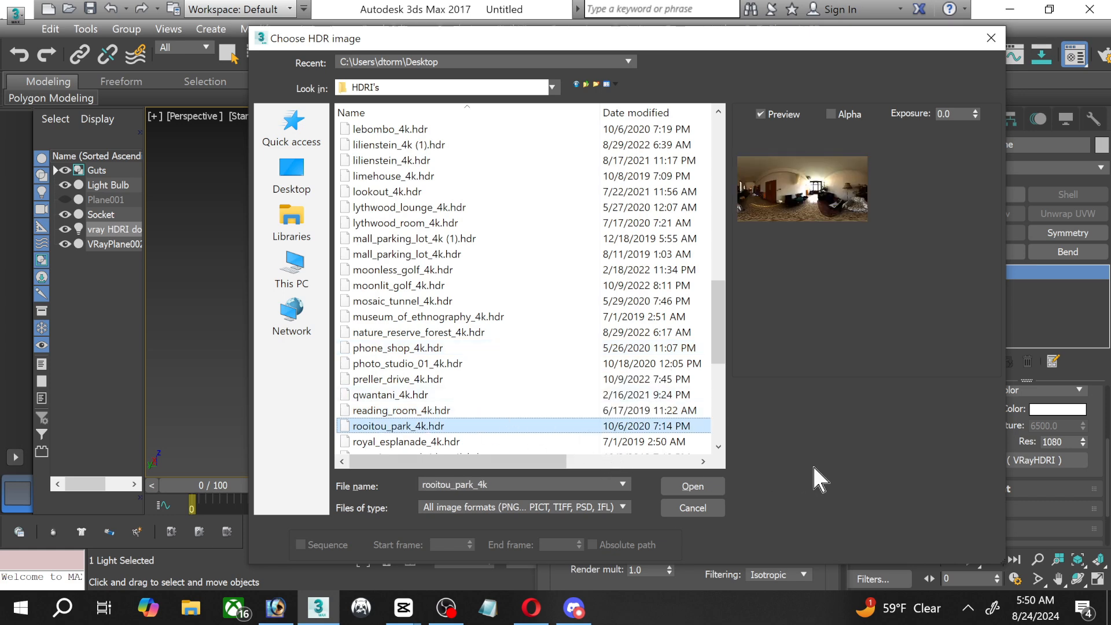
pyautogui.press('Down')
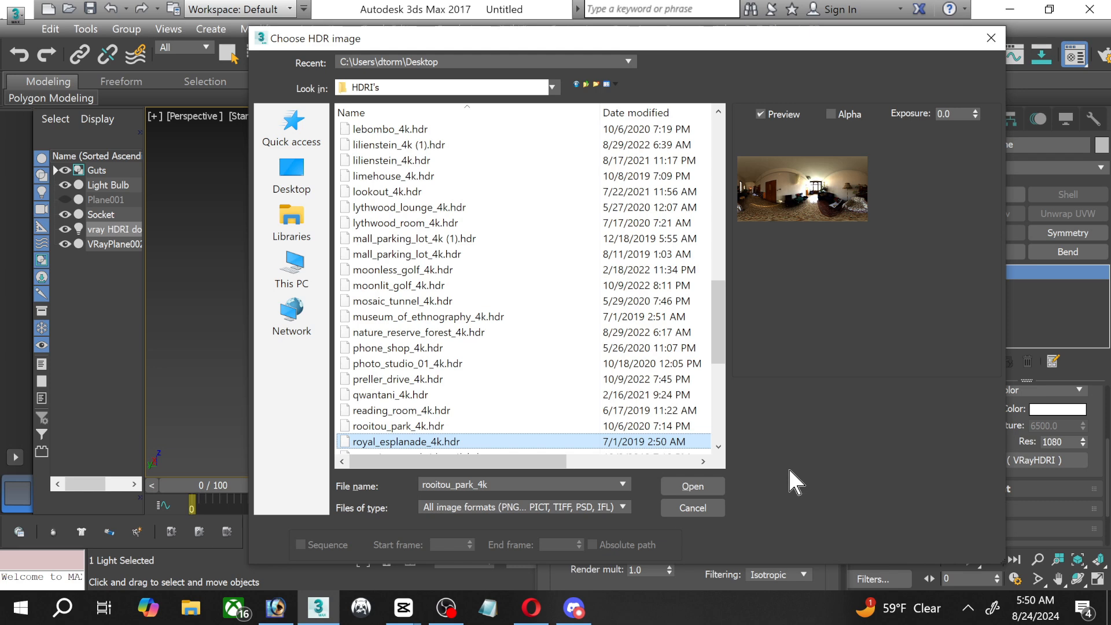
pyautogui.press('Down')
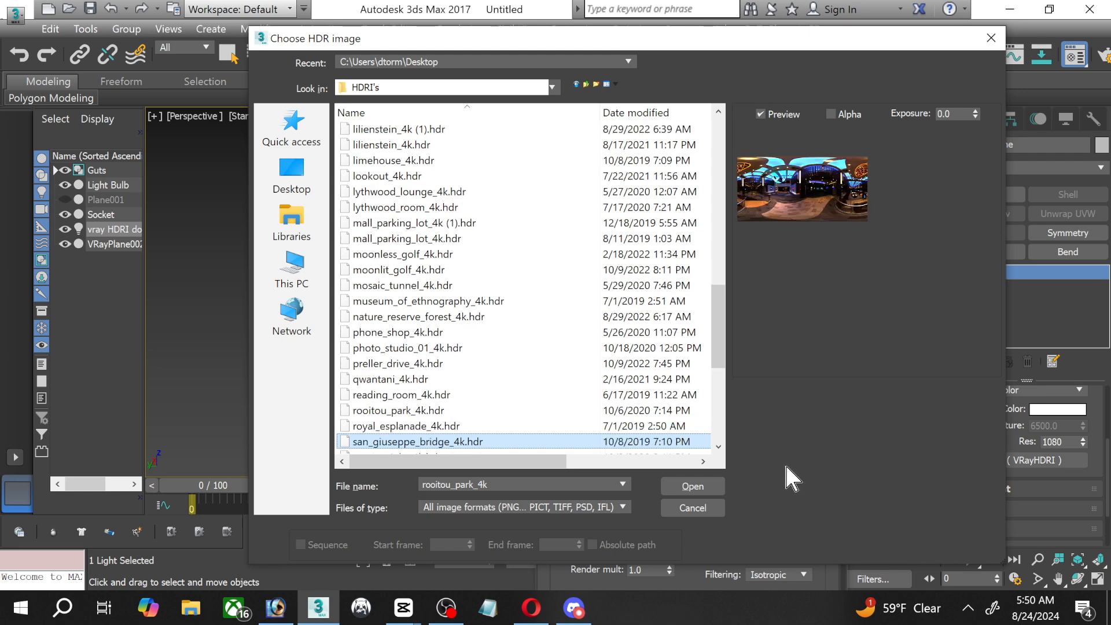
pyautogui.press('Down')
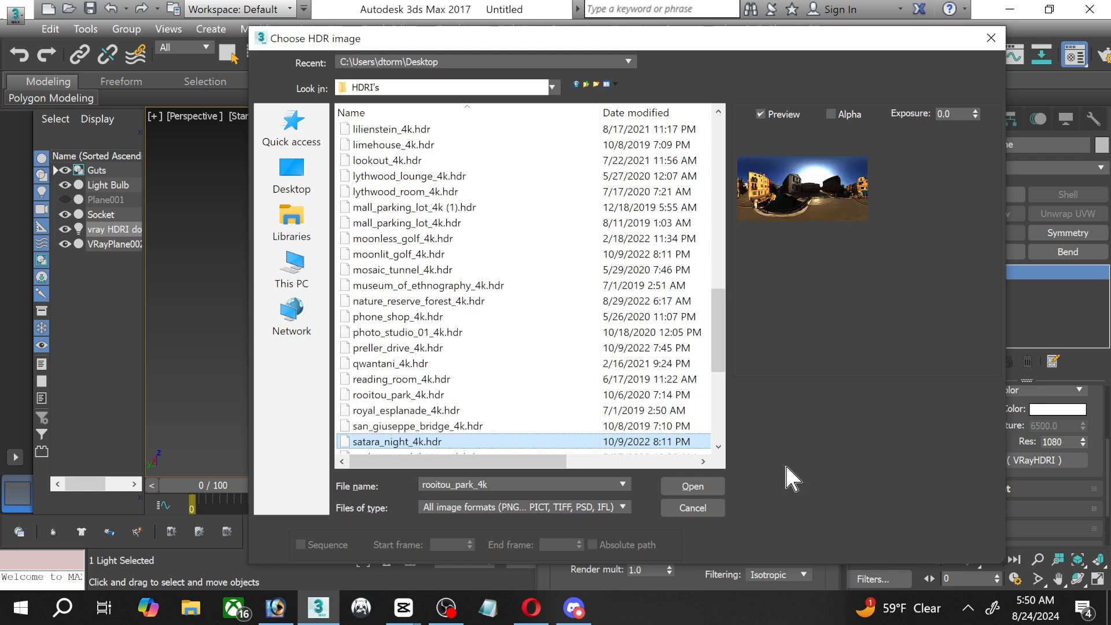
pyautogui.press('Down')
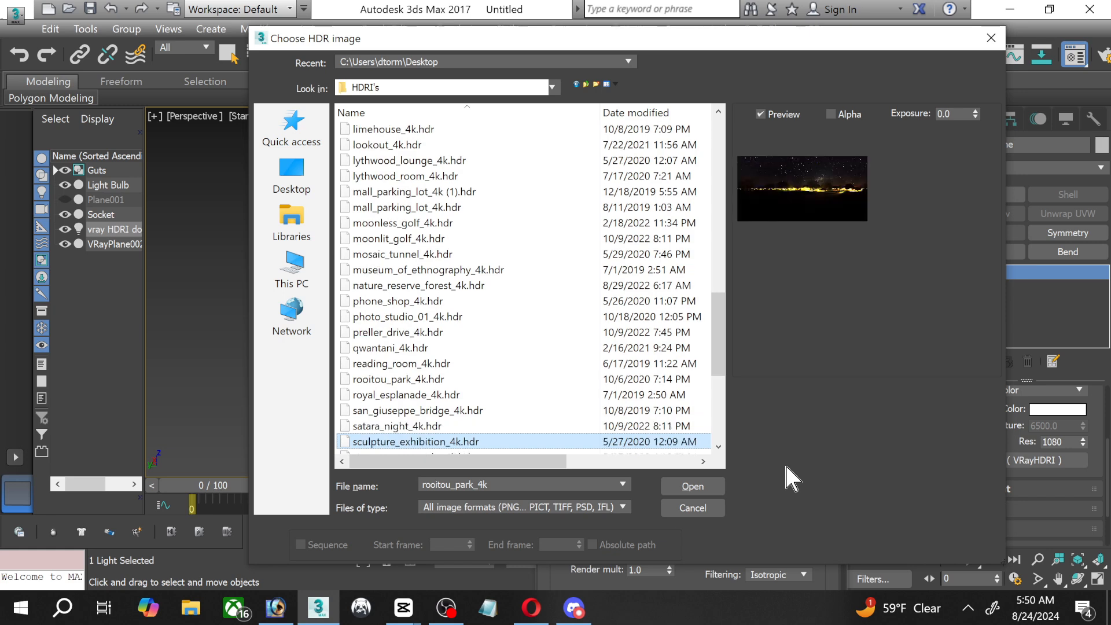
pyautogui.press('Down')
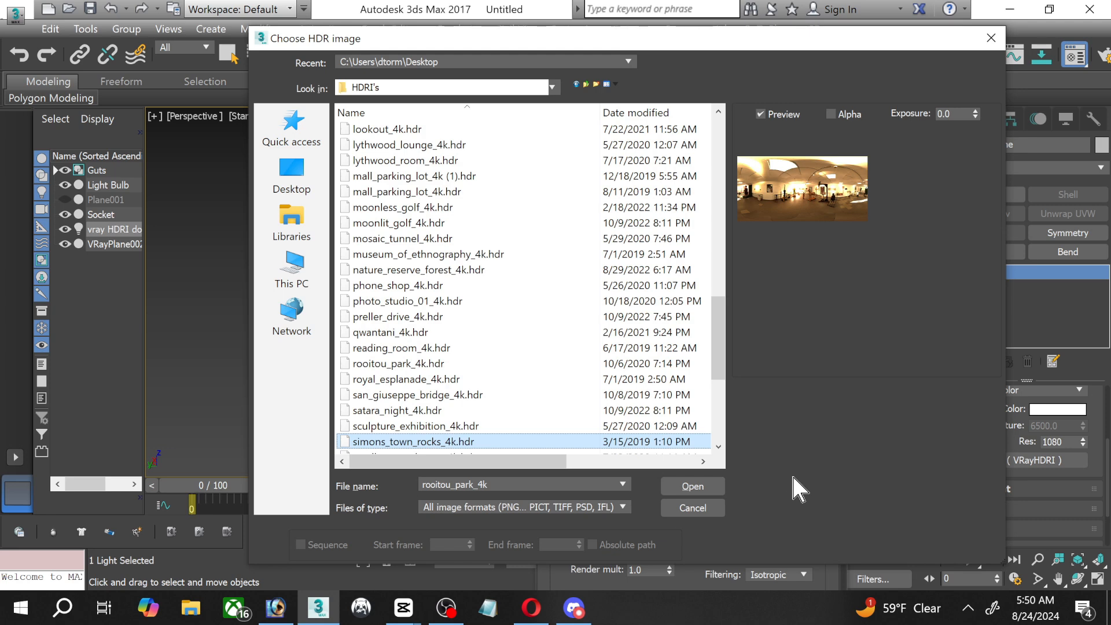
pyautogui.press('Down')
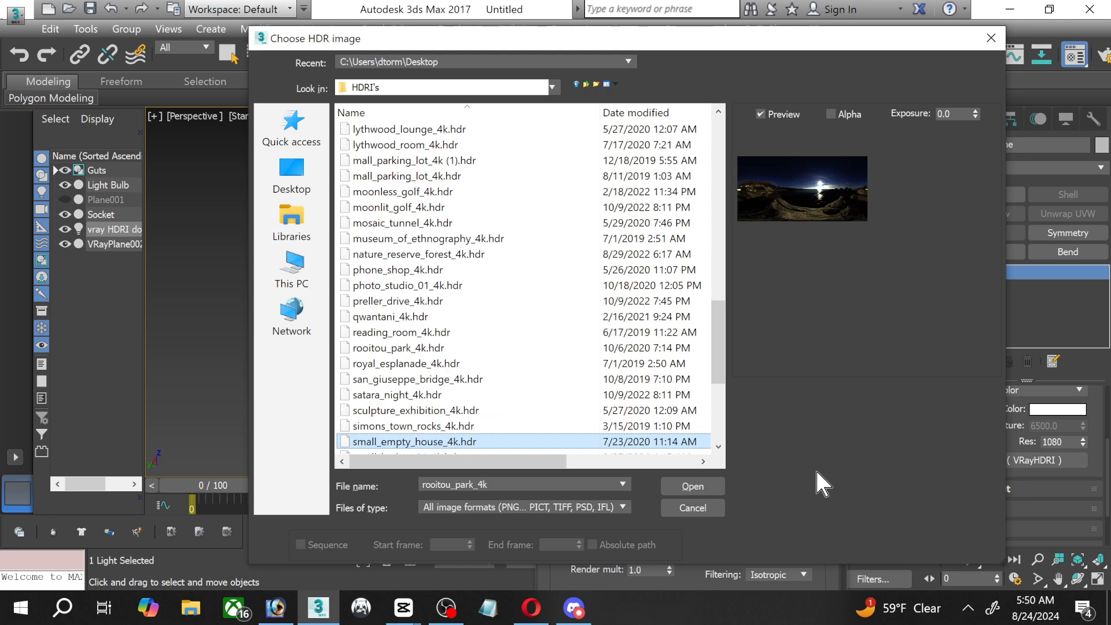
pyautogui.press('Down')
pyautogui.press('Down')
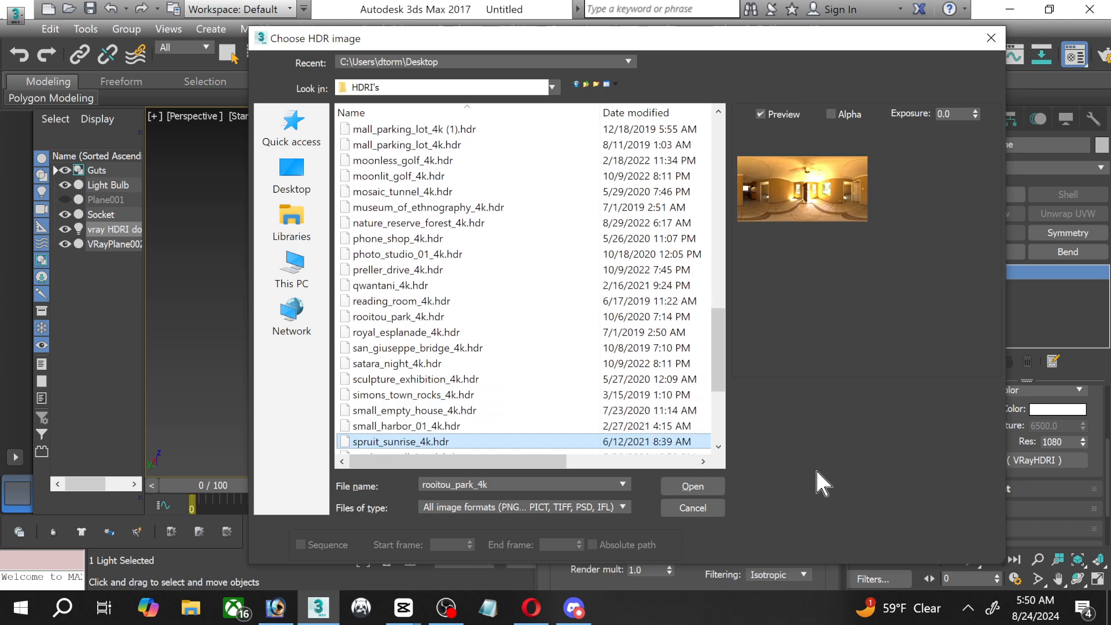
pyautogui.press('Down')
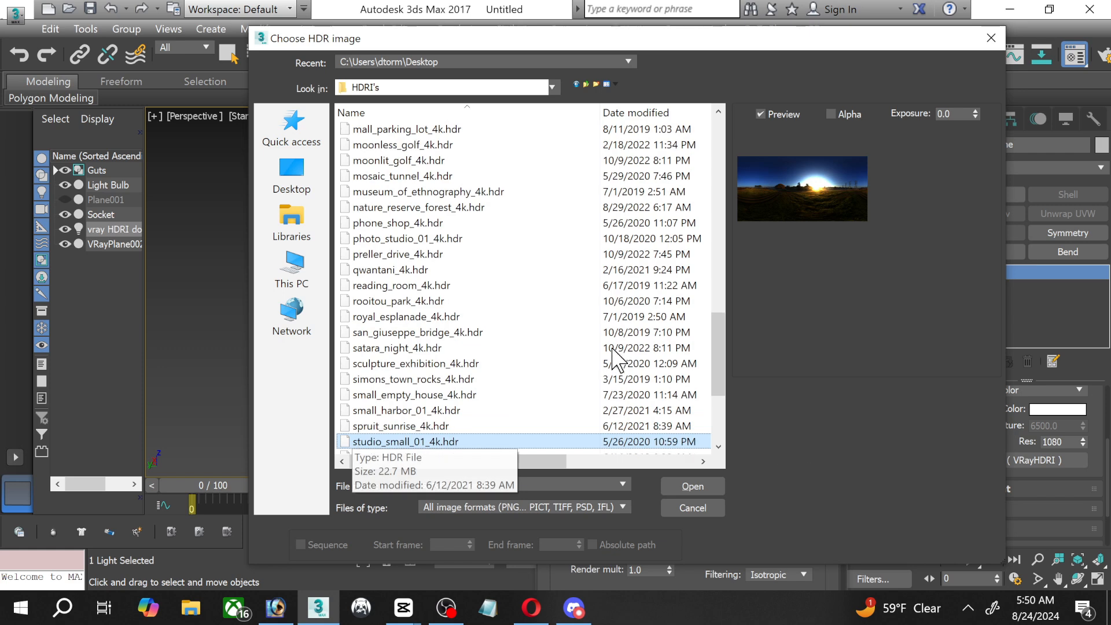
# Preview sunny_vondelpark_4k.hdr, syferfontein_18d_clear_4k.hdr and table_mountain_2_4k.hdr as possible environments.
pyautogui.scroll(-3, 420, 426)
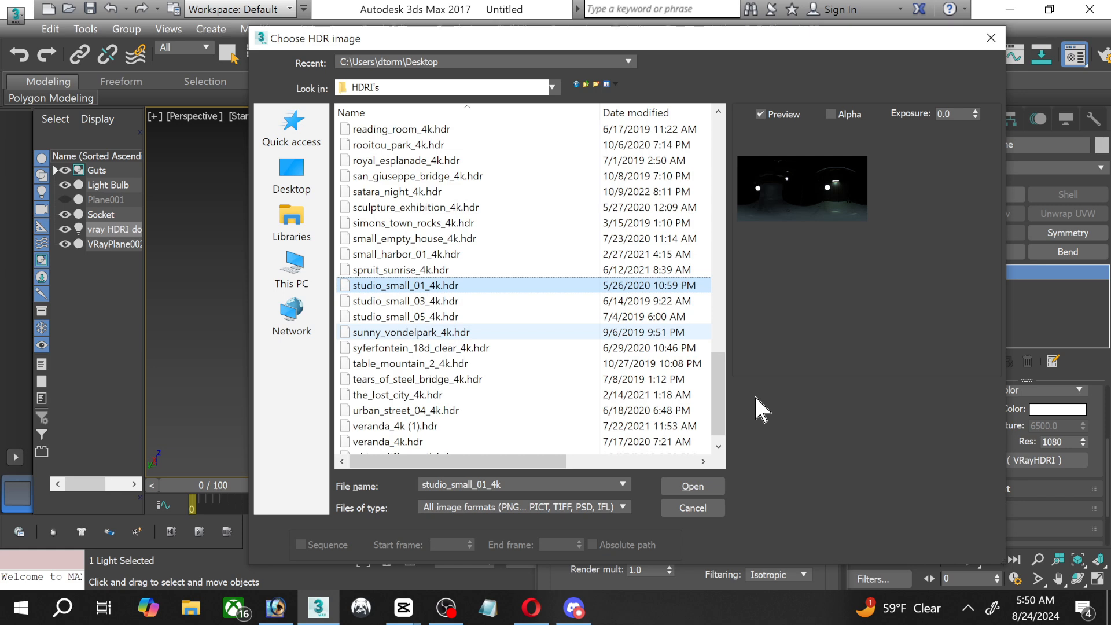
pyautogui.click(362, 332)
pyautogui.press('Down')
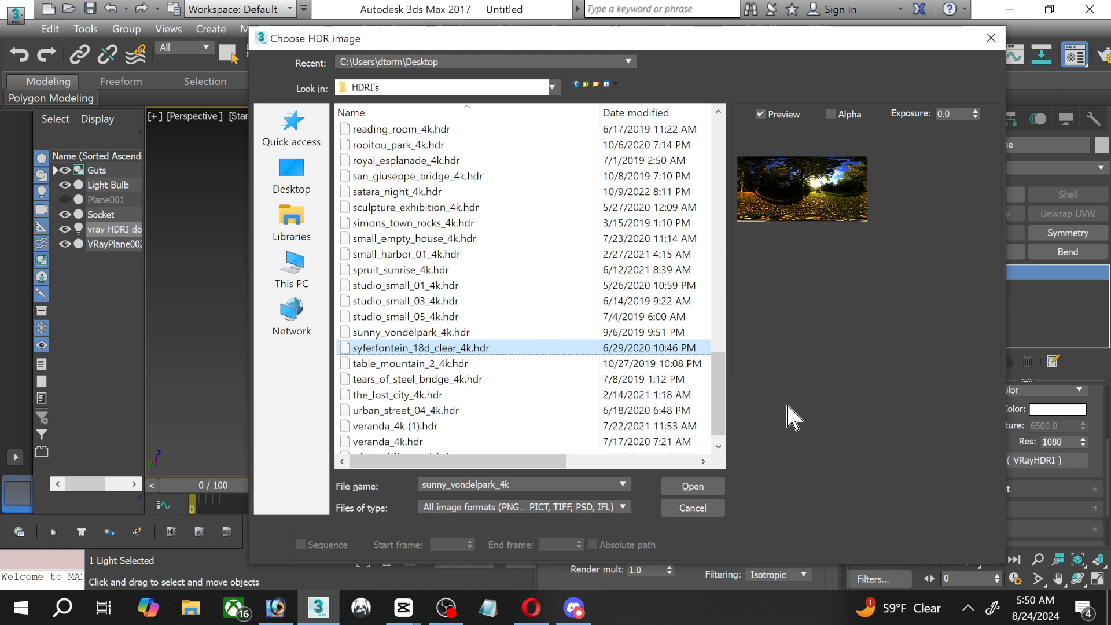
pyautogui.press('Down')
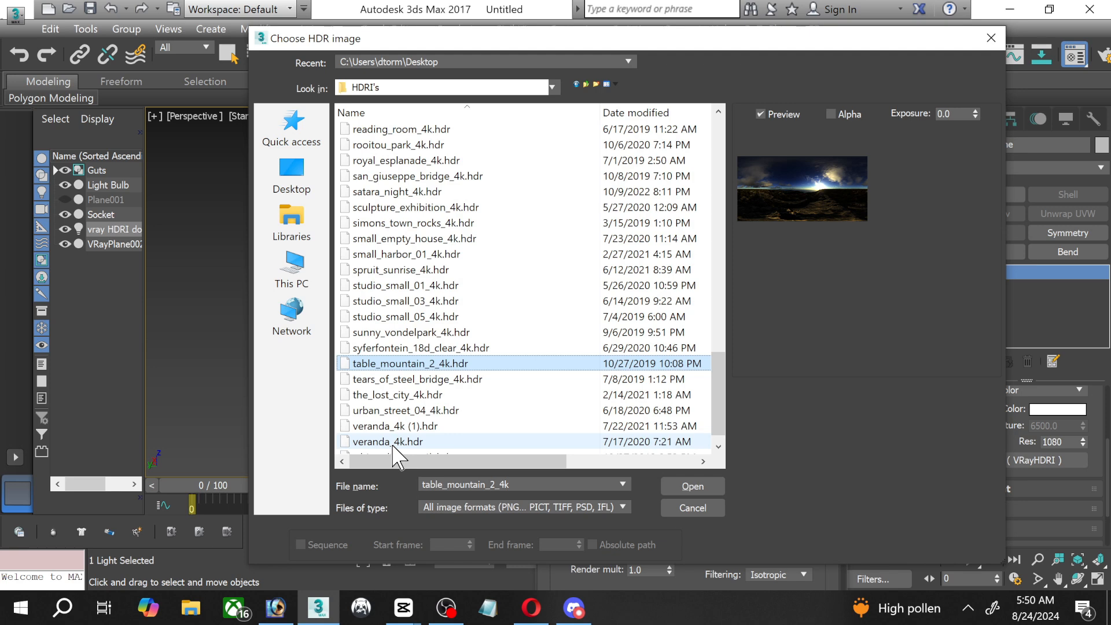
# Load veranda_4k.hdr as the bitmap of the hdri map and close the Material Editor.
pyautogui.click(394, 443)
pyautogui.doubleClick(392, 442)
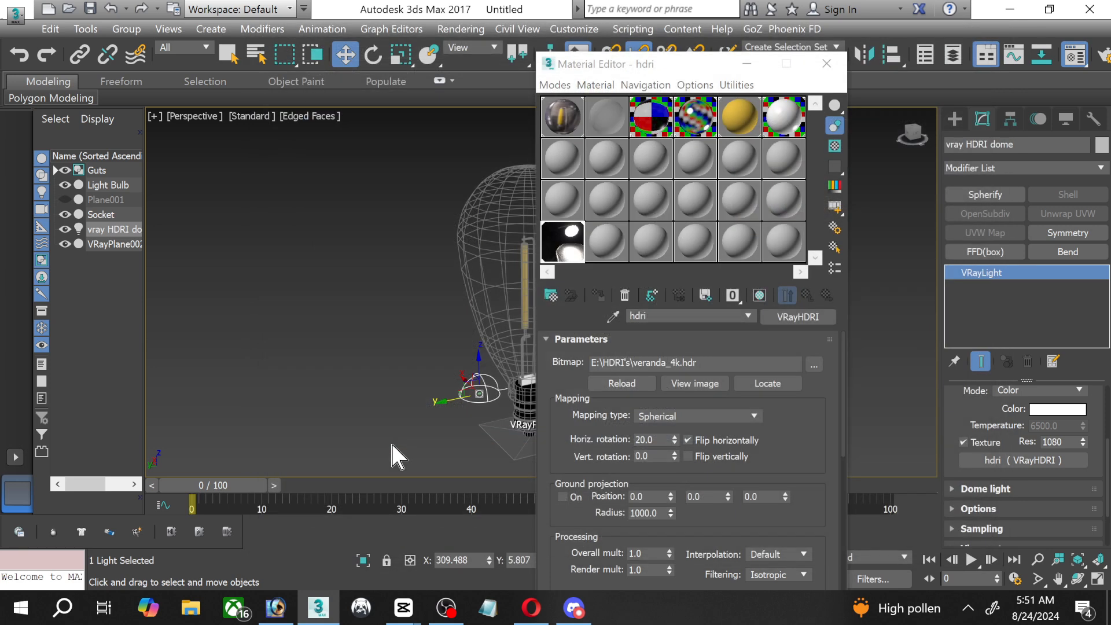
pyautogui.click(816, 63)
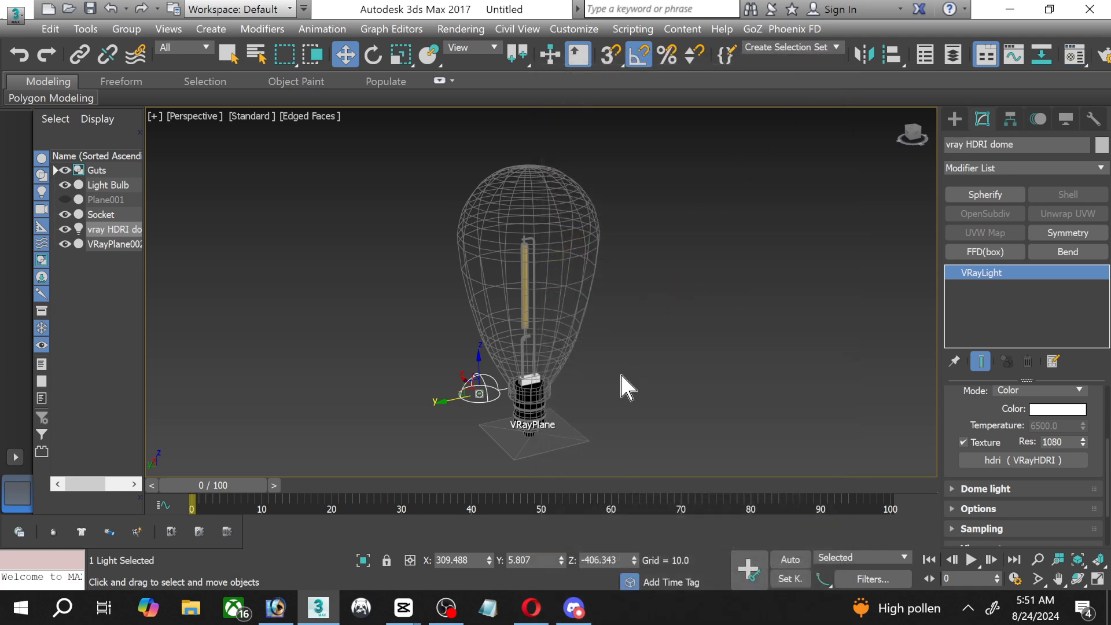
pyautogui.click(448, 618)
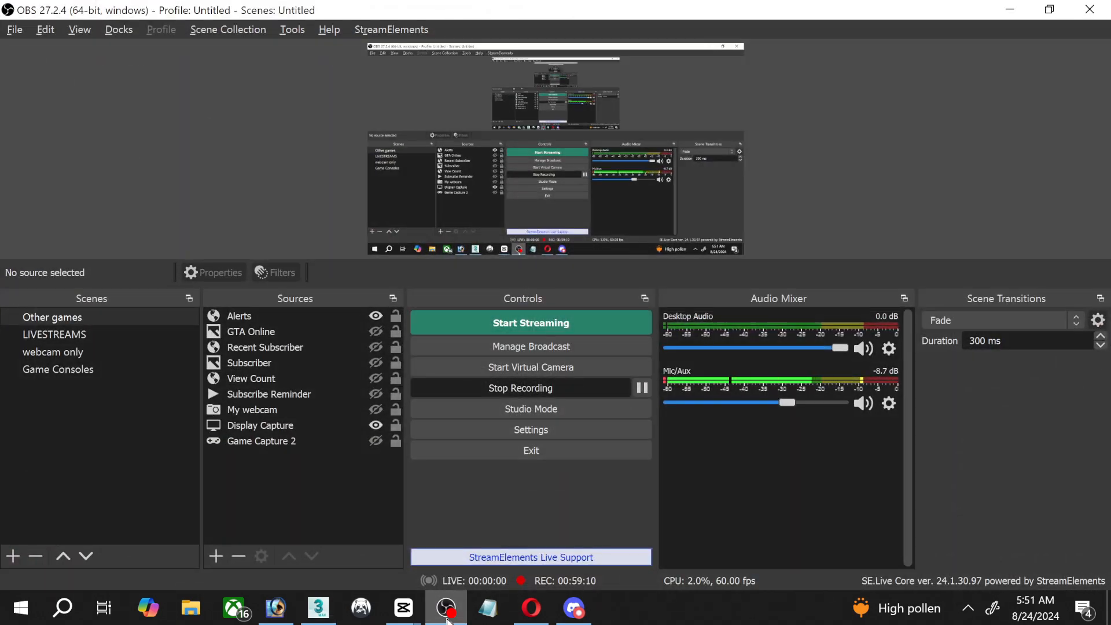
pyautogui.click(449, 618)
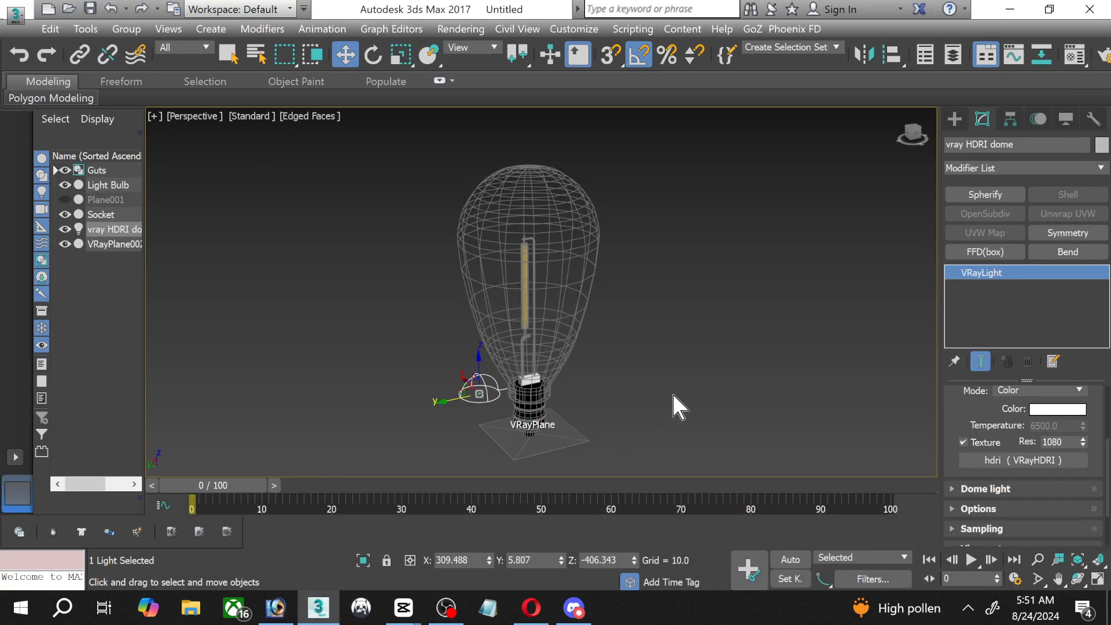
# Run a test render of the light bulb in the perspective view and close the V-Ray frame buffer.
pyautogui.hotkey('shift', 'q')
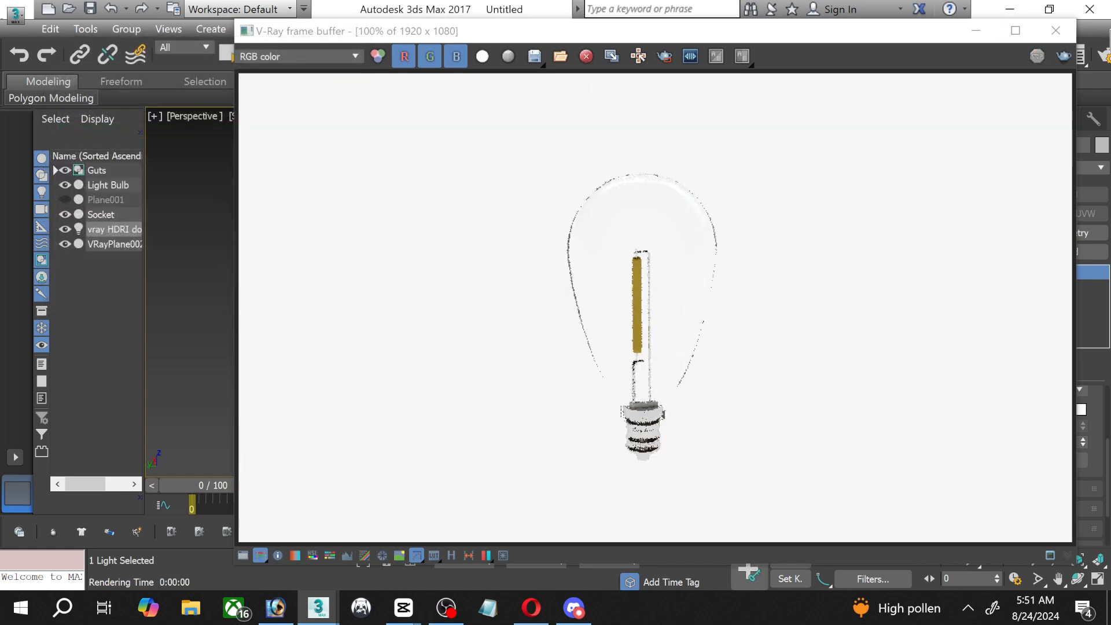
pyautogui.click(1055, 31)
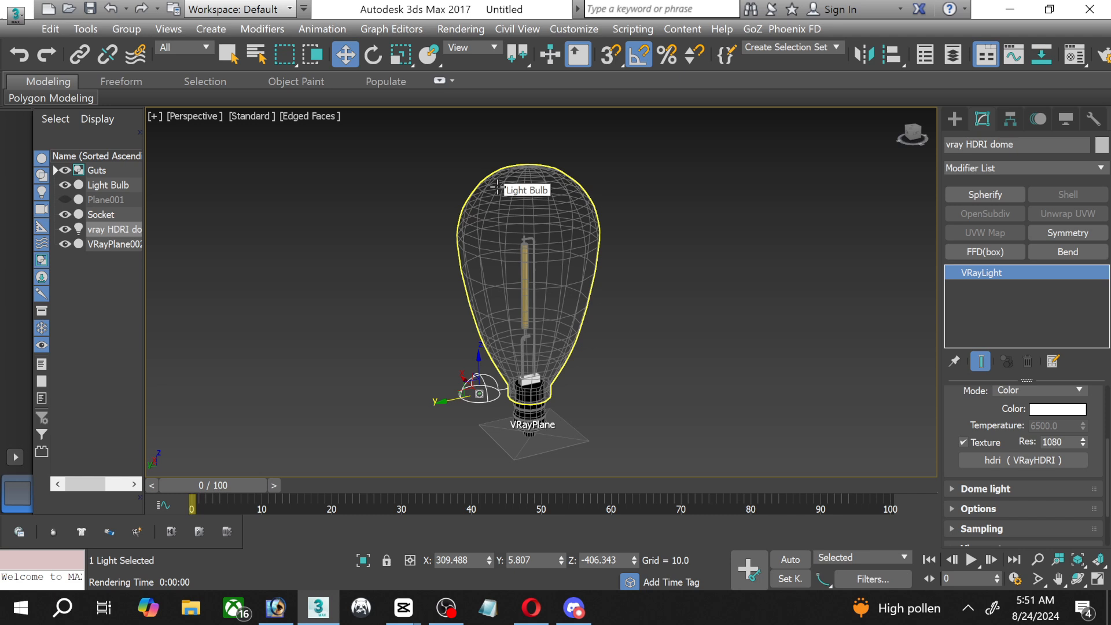
# Open the Guts group inside the light bulb and select its filament cylinder, Cylinder001.
pyautogui.click(522, 266)
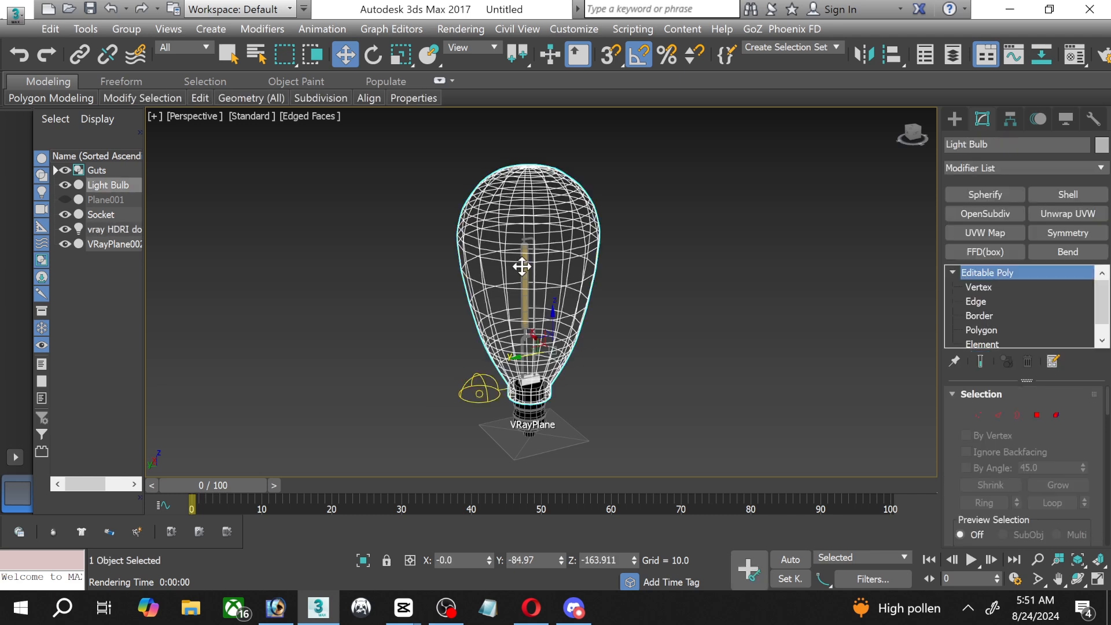
pyautogui.click(963, 331)
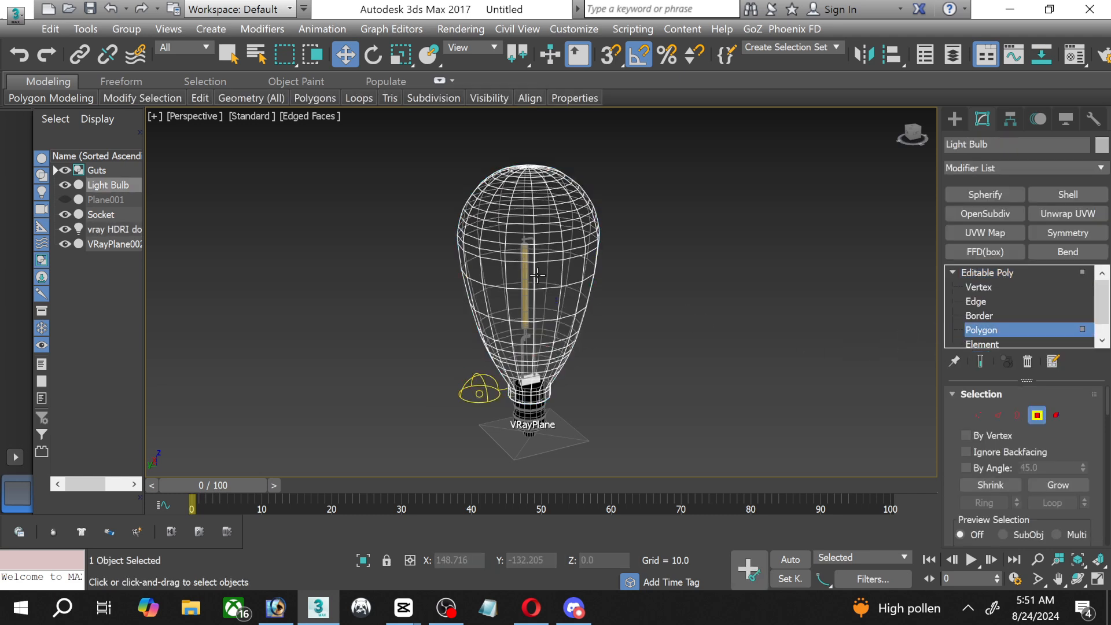
pyautogui.click(55, 170)
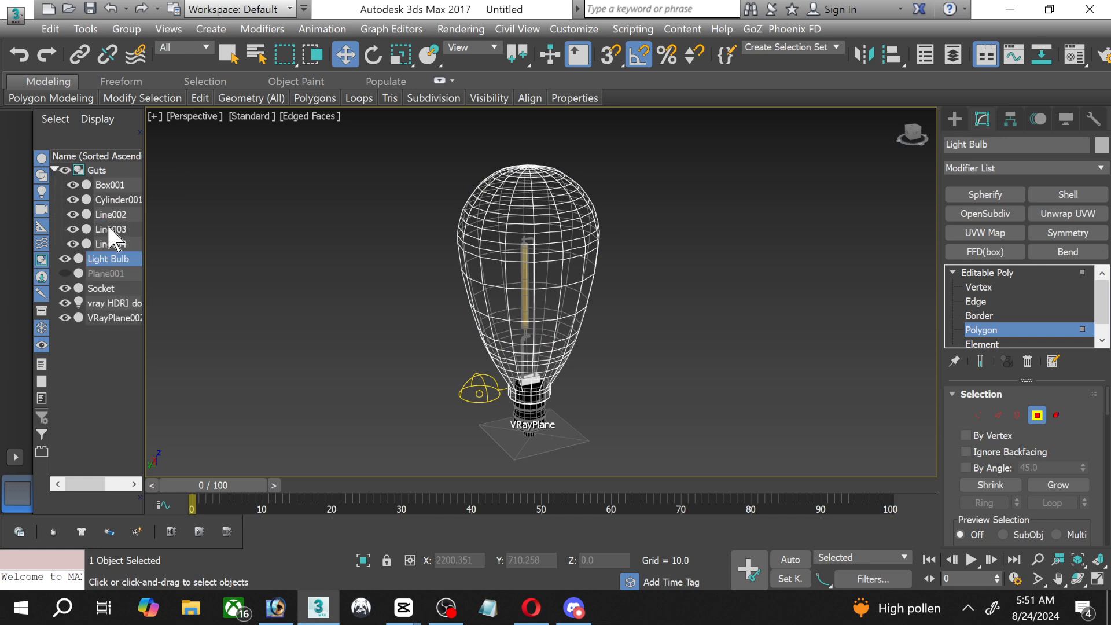
pyautogui.click(119, 200)
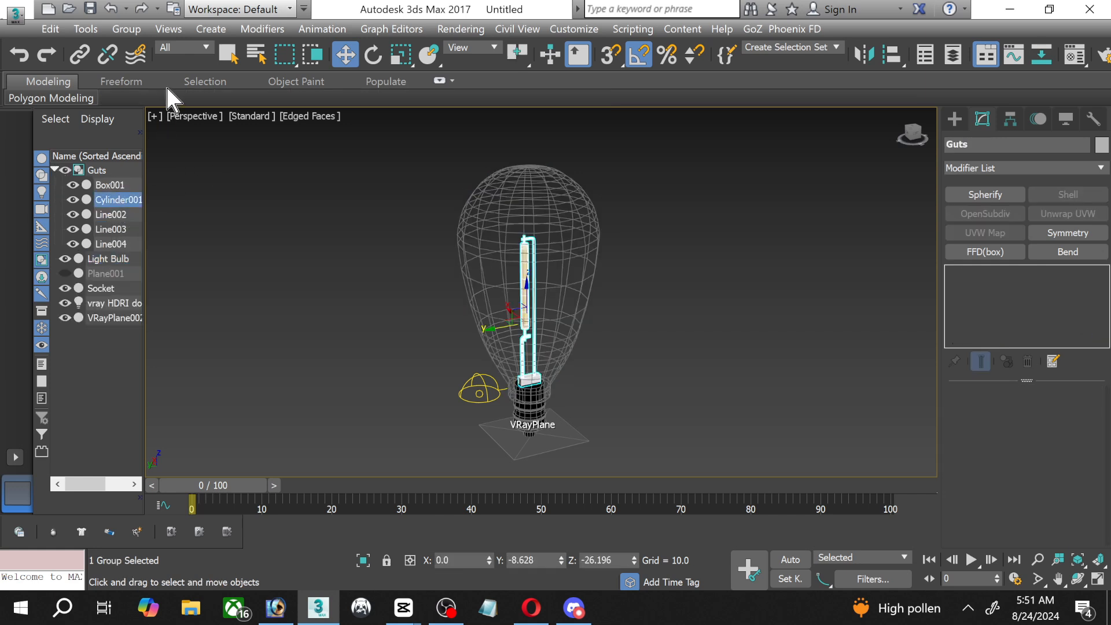
pyautogui.click(142, 28)
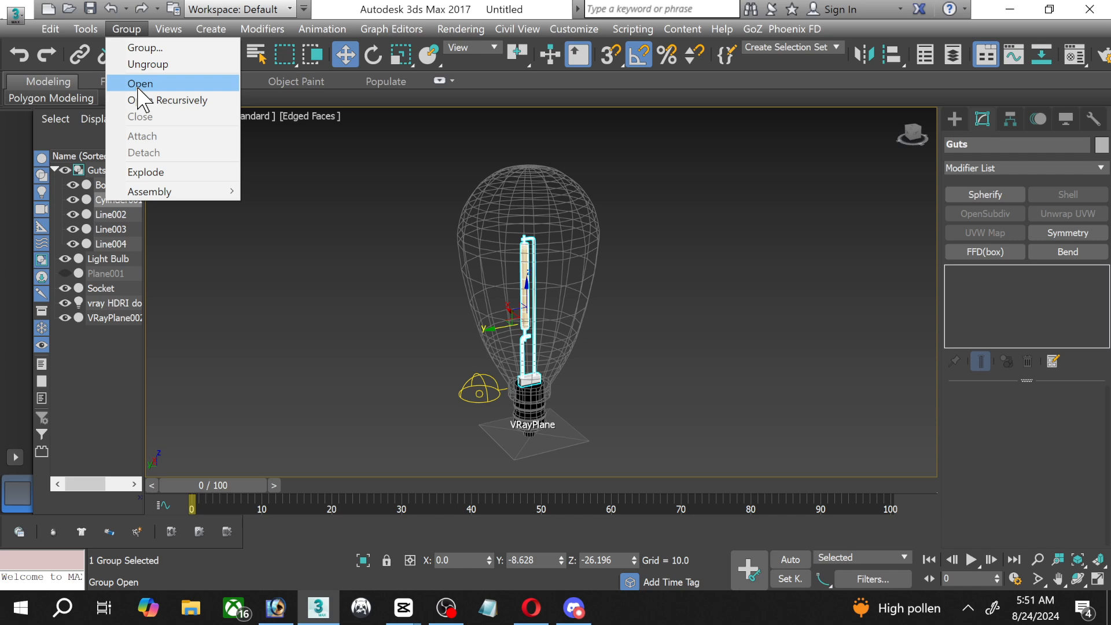
pyautogui.click(140, 85)
pyautogui.click(117, 199)
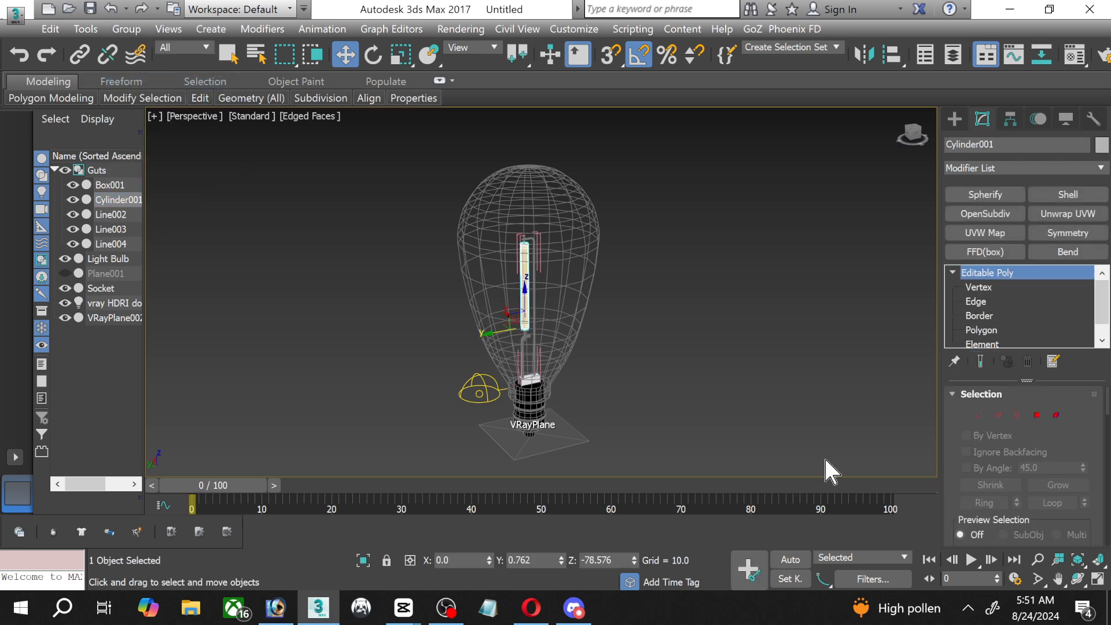
# Try scaling Cylinder001 down uniformly to about 63% around its current pivot, and undo the scaling.
pyautogui.click(1098, 580)
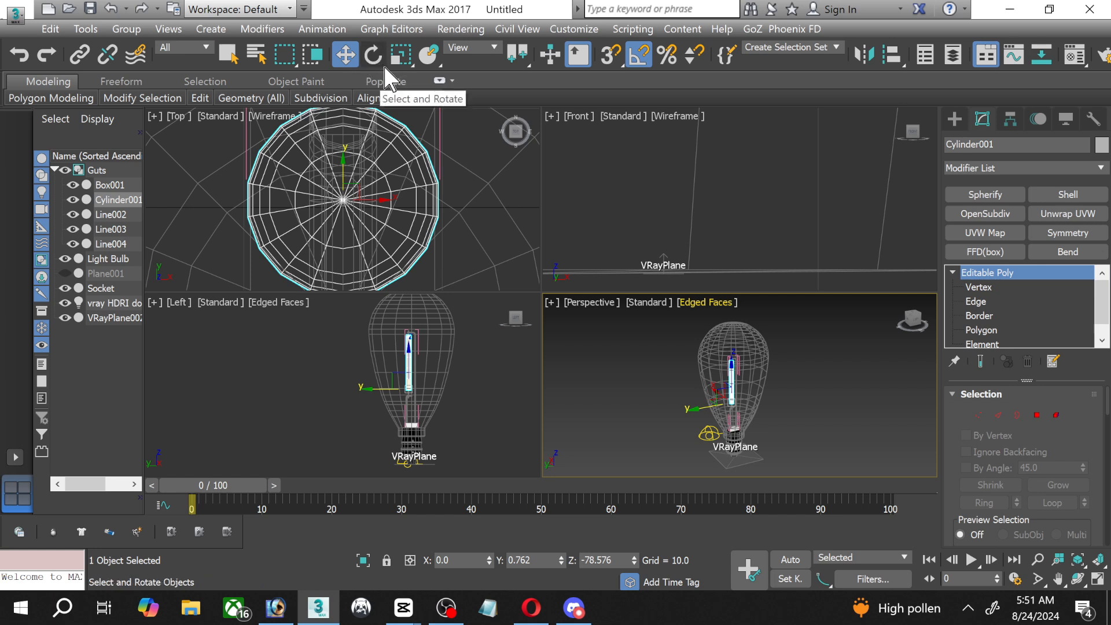
pyautogui.click(402, 55)
pyautogui.scroll(2, 340, 171)
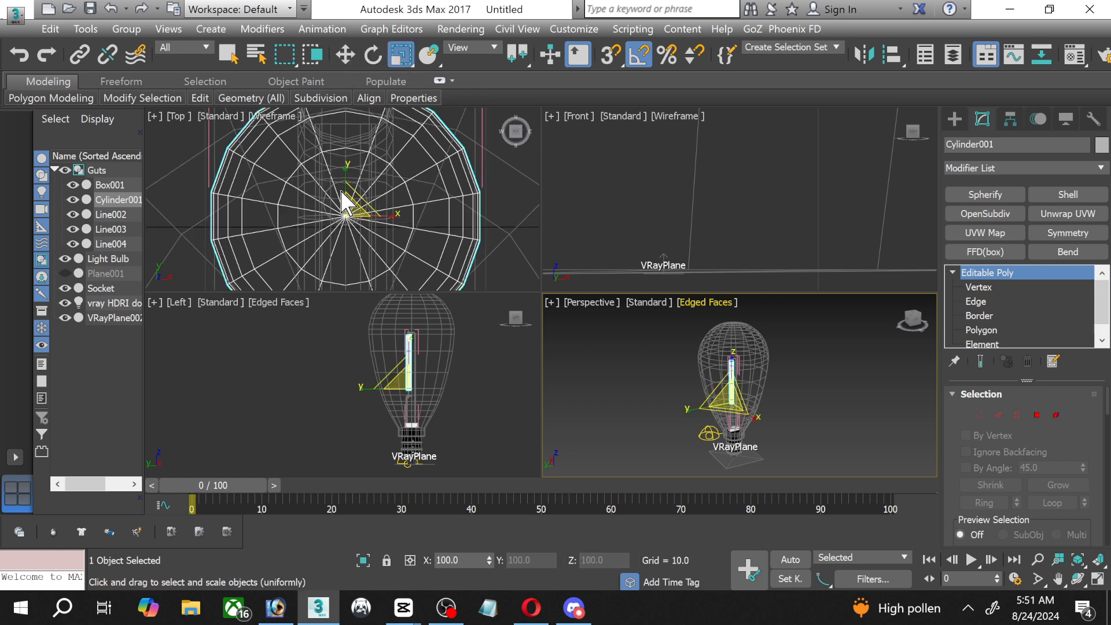
pyautogui.click(351, 218)
pyautogui.moveTo(350, 216); pyautogui.dragTo(349, 238)
pyautogui.scroll(10, 349, 357)
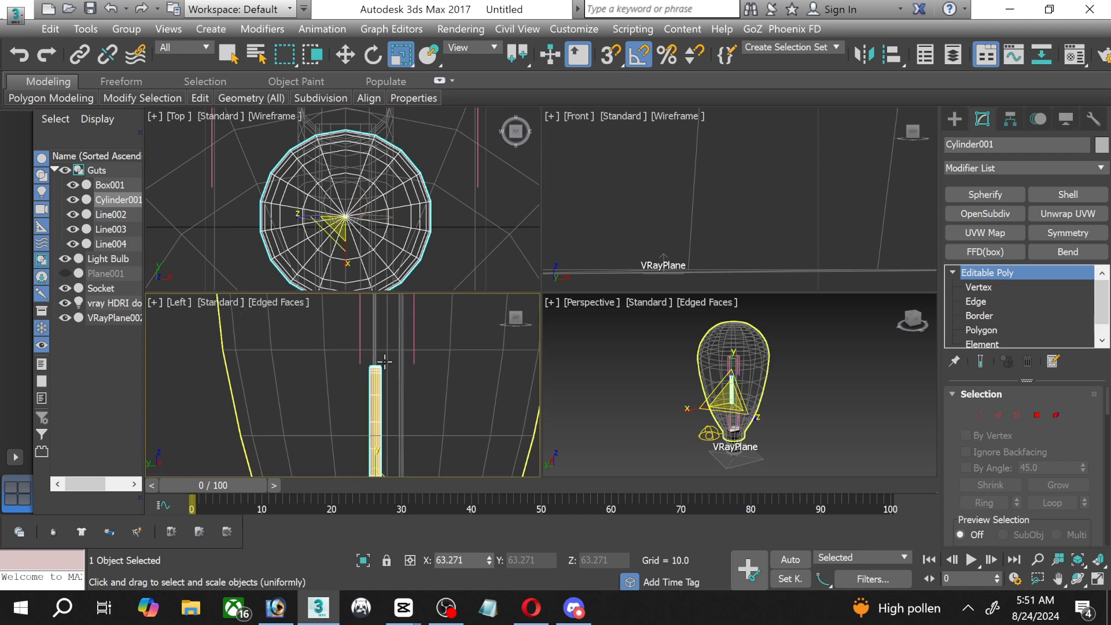
pyautogui.hotkey('ctrl', 'z')
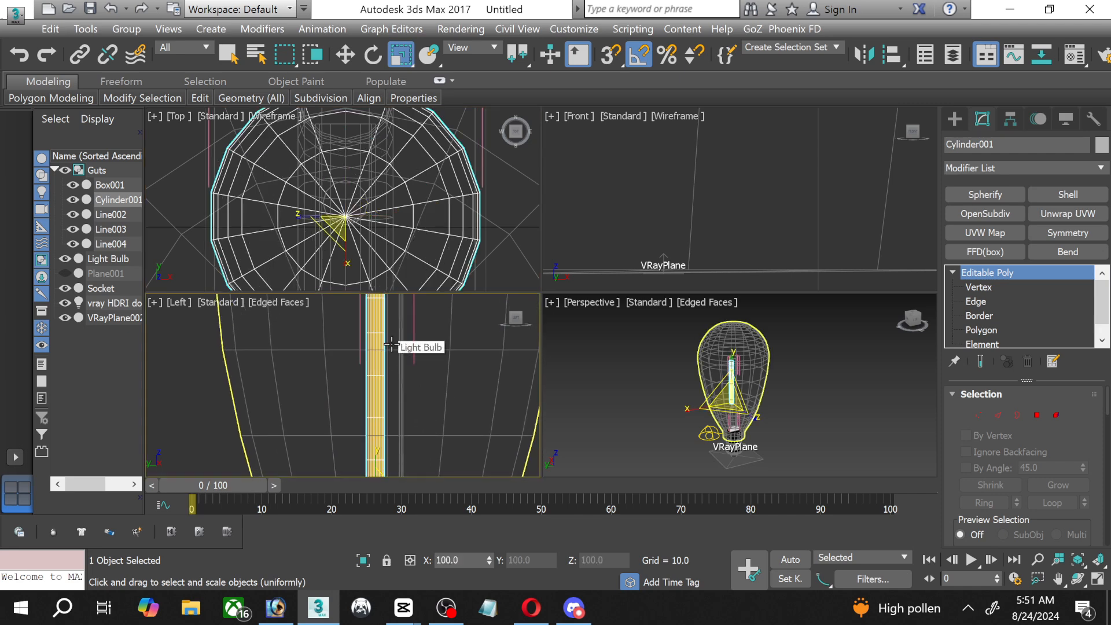
# Center the pivot of Cylinder001 to the object.
pyautogui.click(1010, 118)
pyautogui.click(1023, 225)
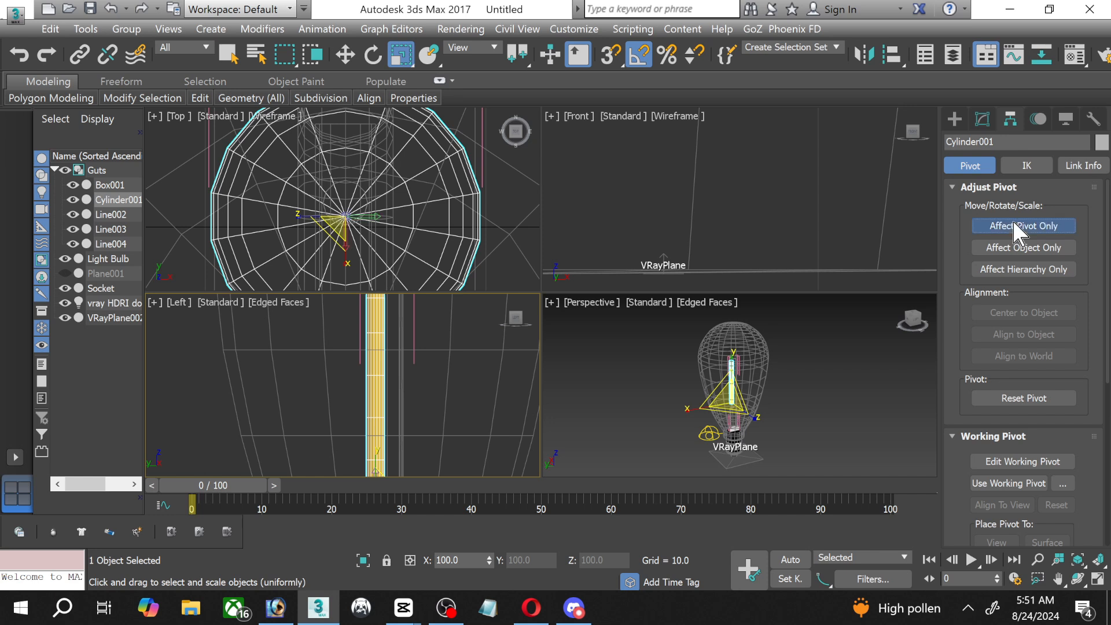
pyautogui.click(993, 316)
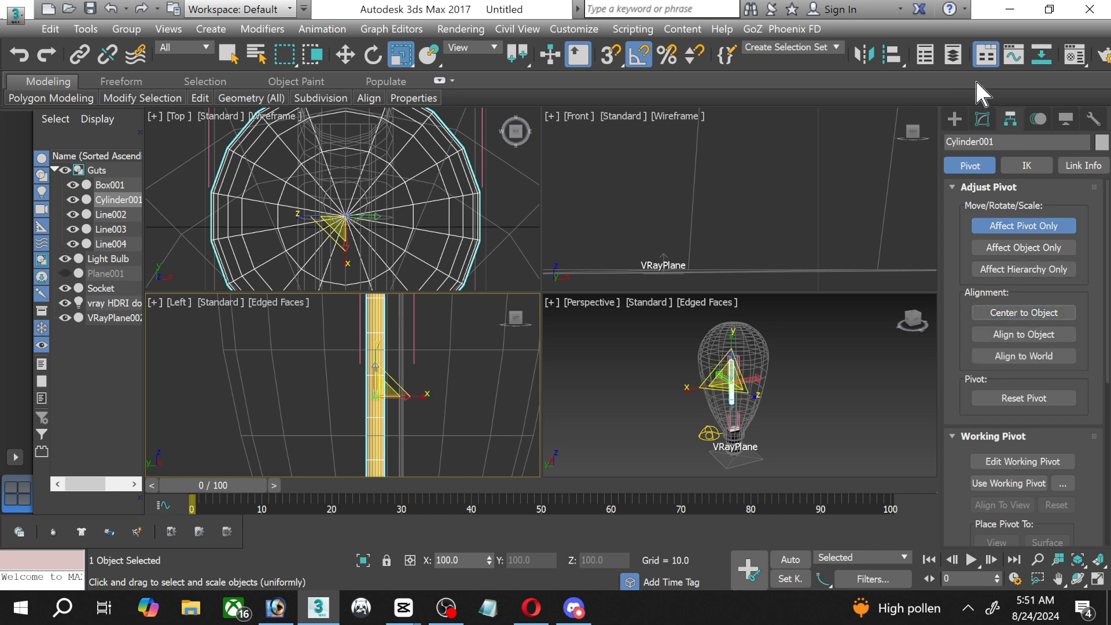
pyautogui.click(983, 118)
# Scale Cylinder001 down uniformly around its centered pivot, deselect it and maximize the perspective view.
pyautogui.click(397, 215)
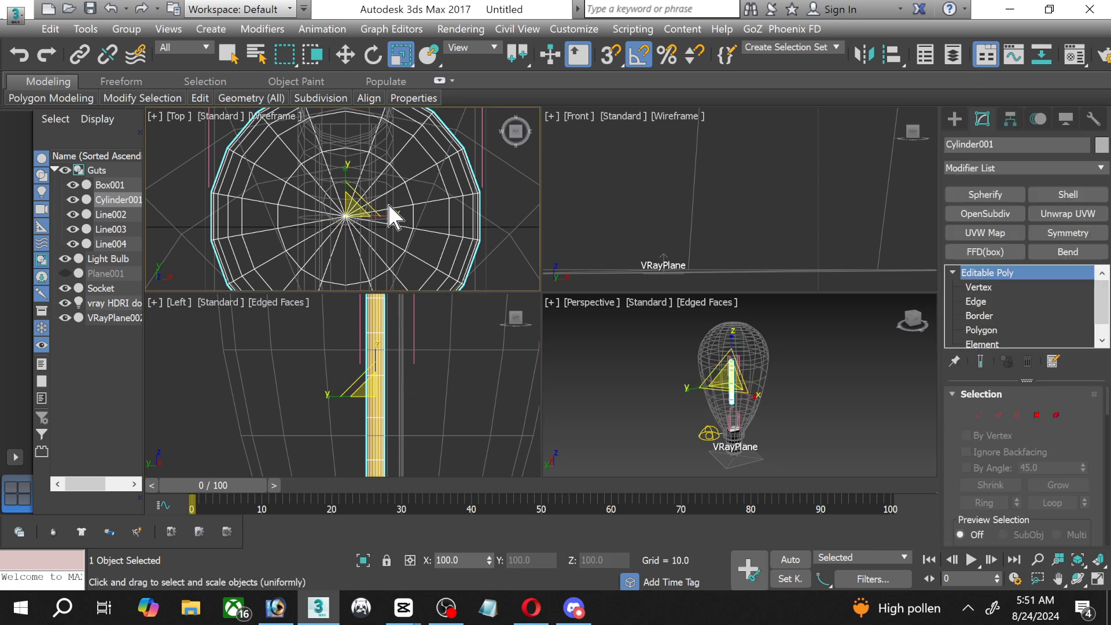
pyautogui.moveTo(363, 197)
pyautogui.mouseDown()
pyautogui.moveTo(359, 235)
pyautogui.moveTo(348, 208)
pyautogui.mouseUp()
pyautogui.click(790, 379)
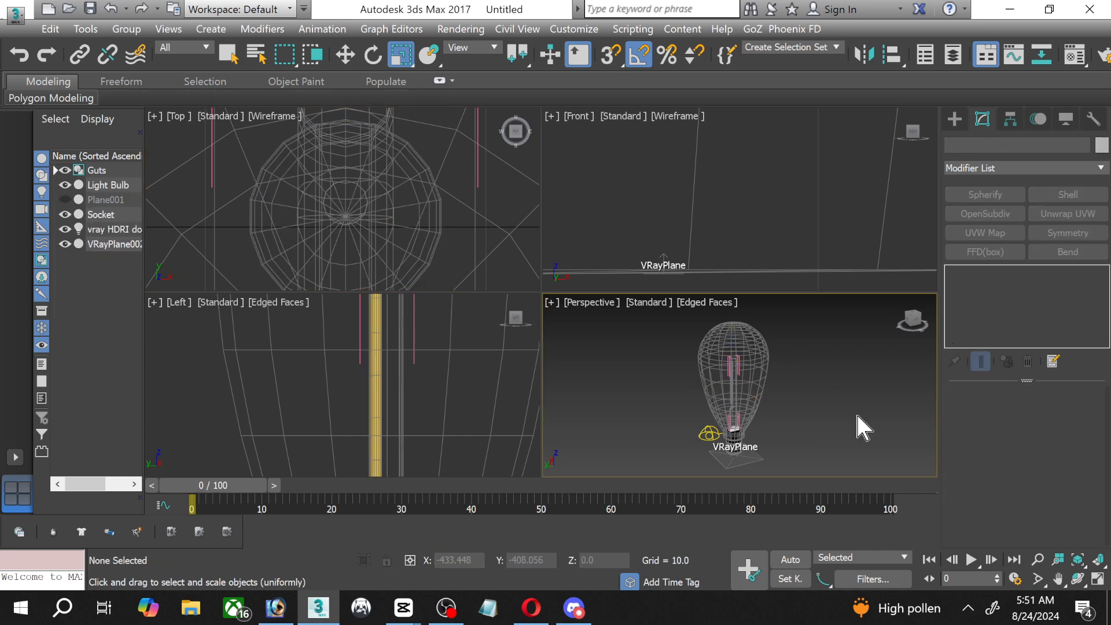
pyautogui.click(1098, 579)
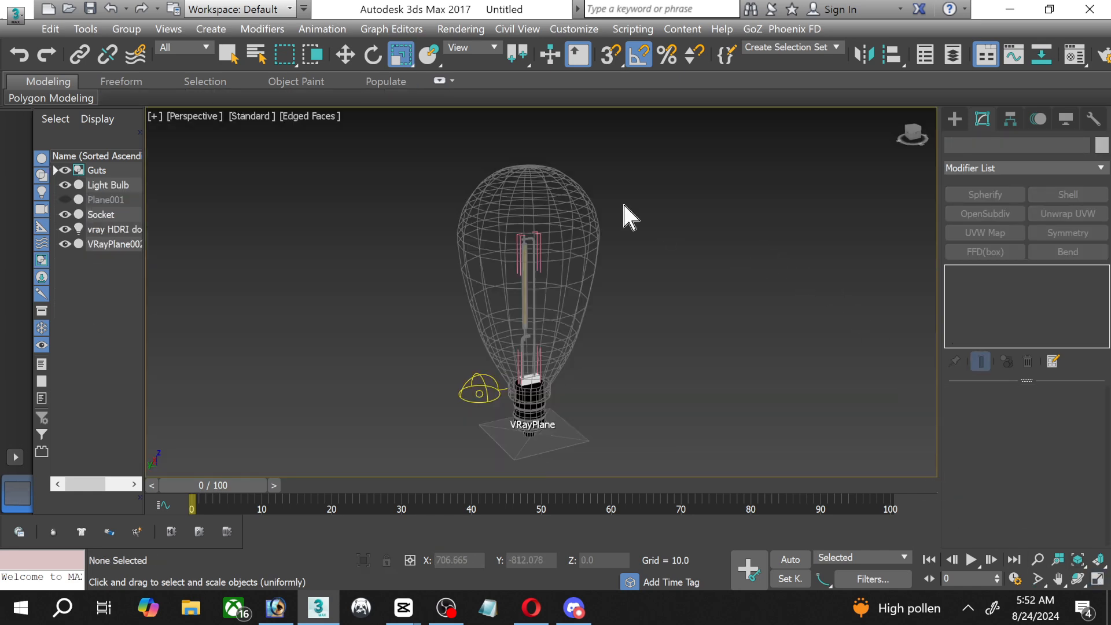
# Select the Light Bulb at polygon level and show safe frames in the perspective view.
pyautogui.click(572, 195)
pyautogui.press('4')
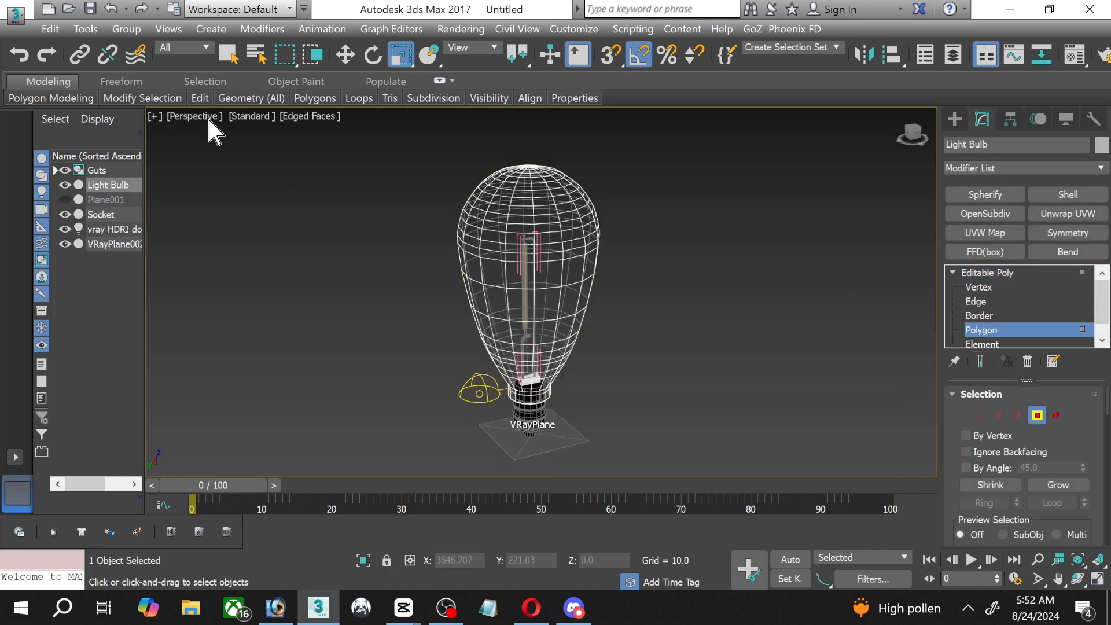
pyautogui.click(199, 115)
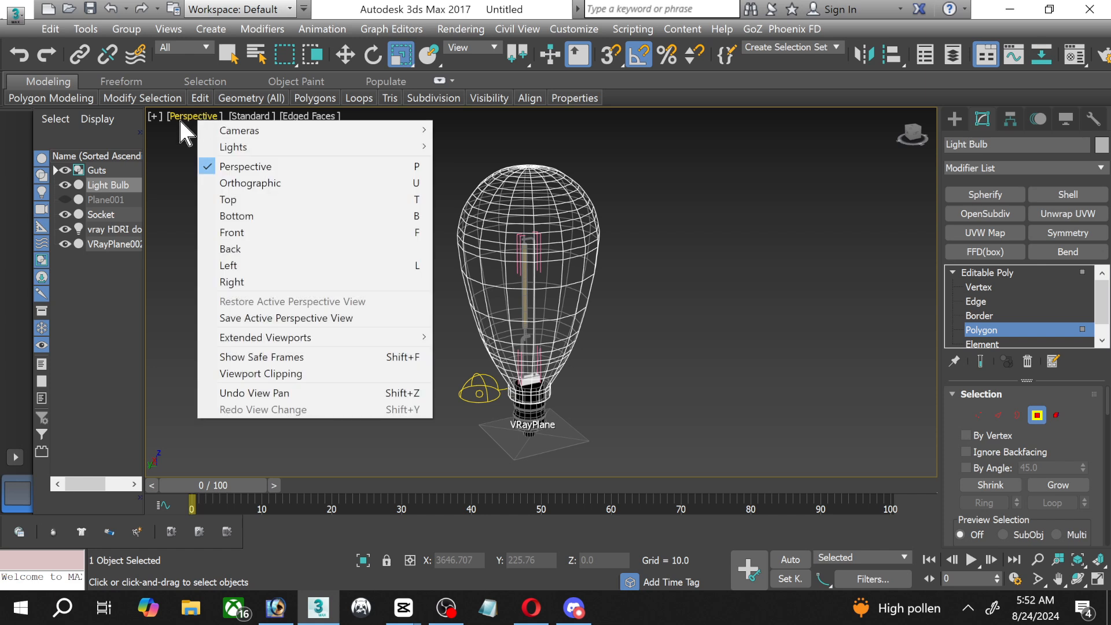
pyautogui.click(155, 116)
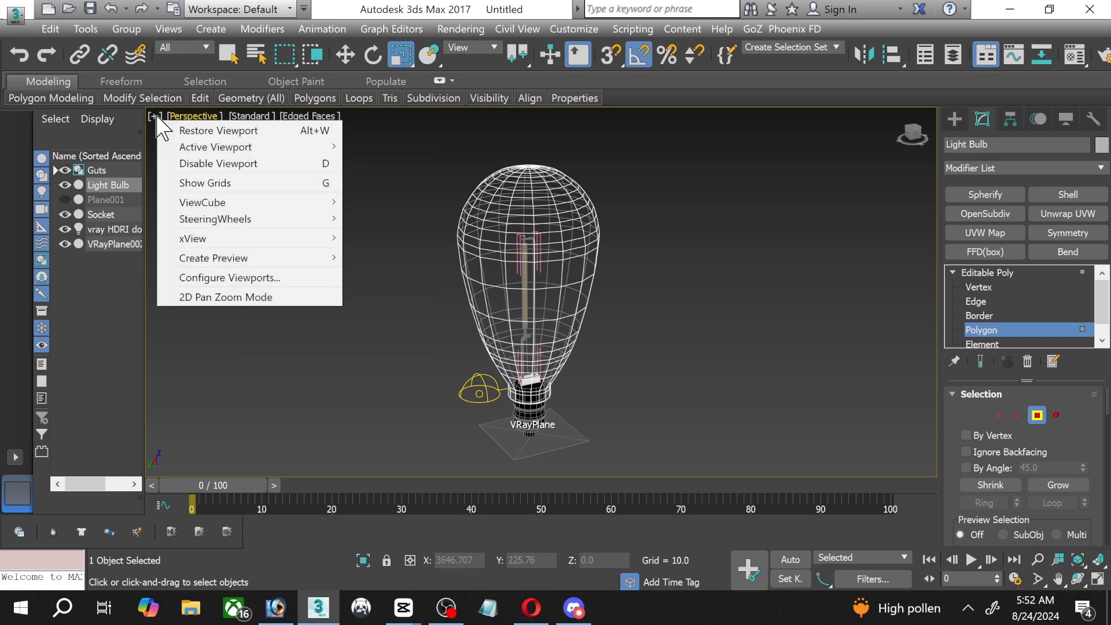
pyautogui.click(196, 117)
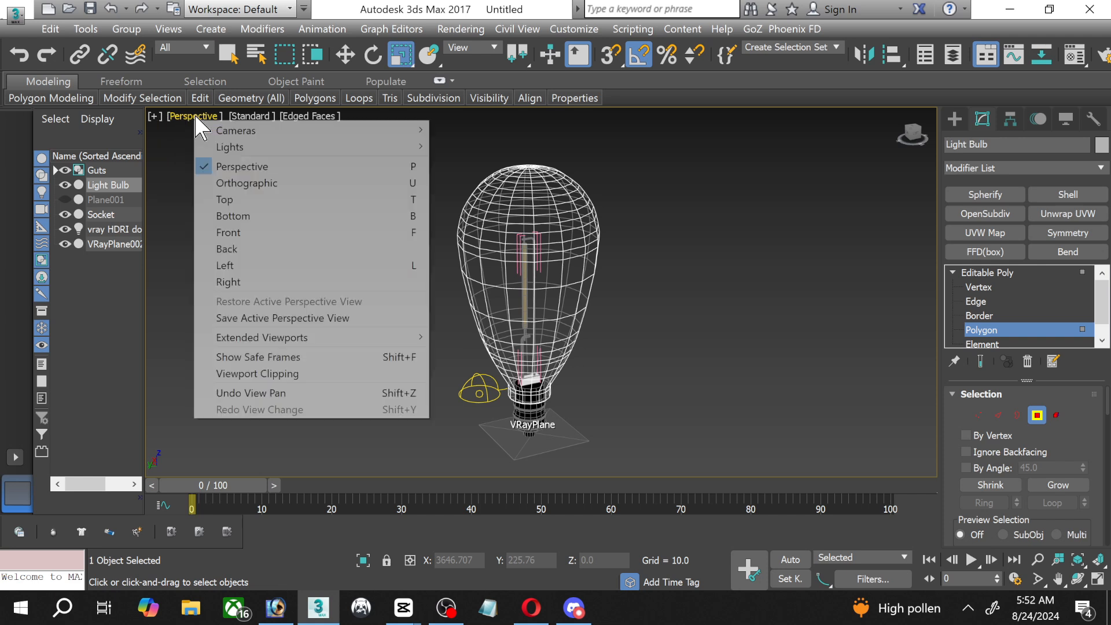
pyautogui.click(280, 358)
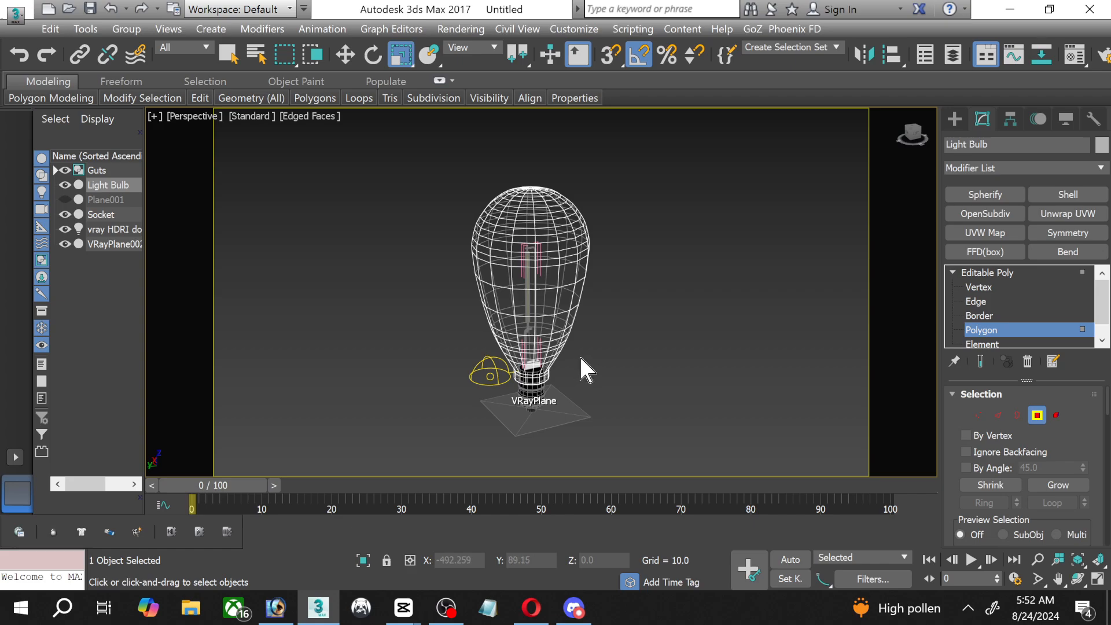
# Test-render the perspective view, examine the filament and socket up close, and close the V-Ray frame buffer.
pyautogui.hotkey('shift', 'q')
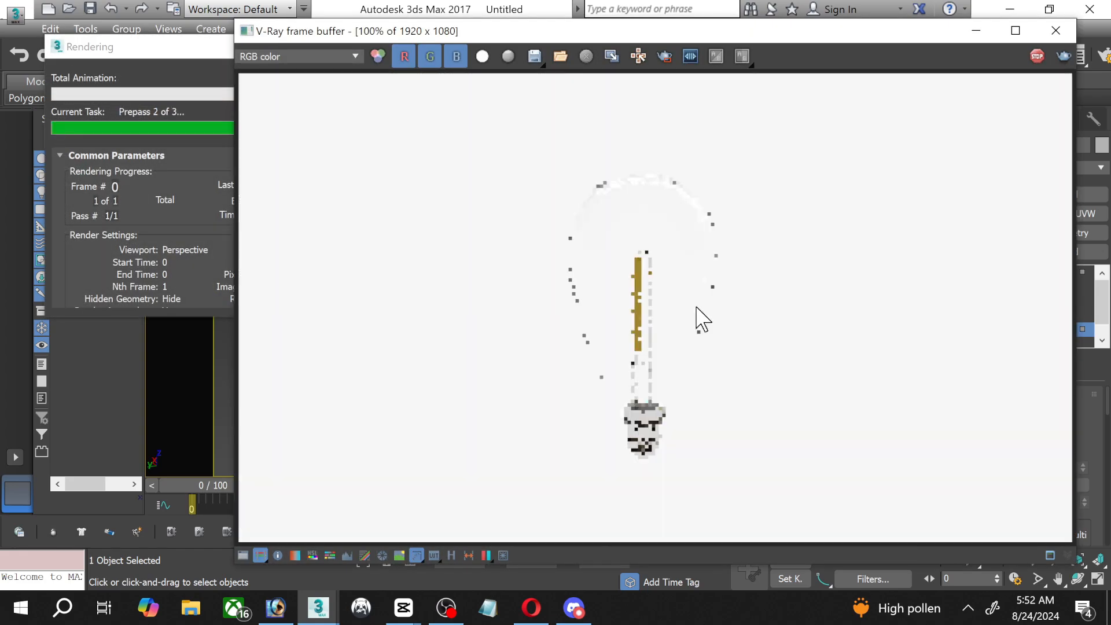
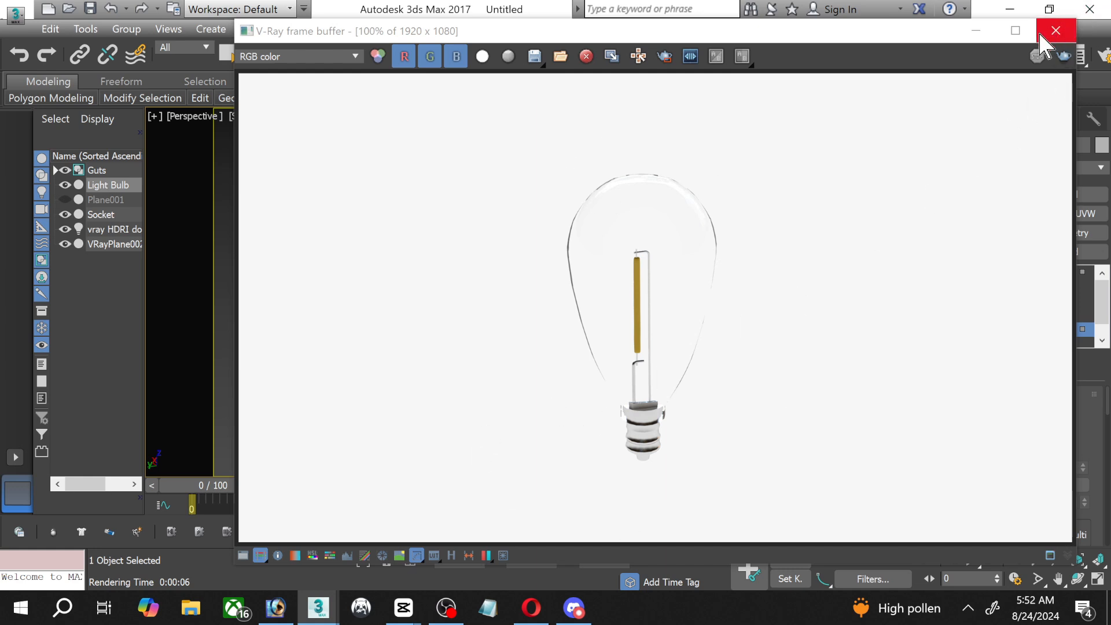
pyautogui.scroll(1, 665, 478)
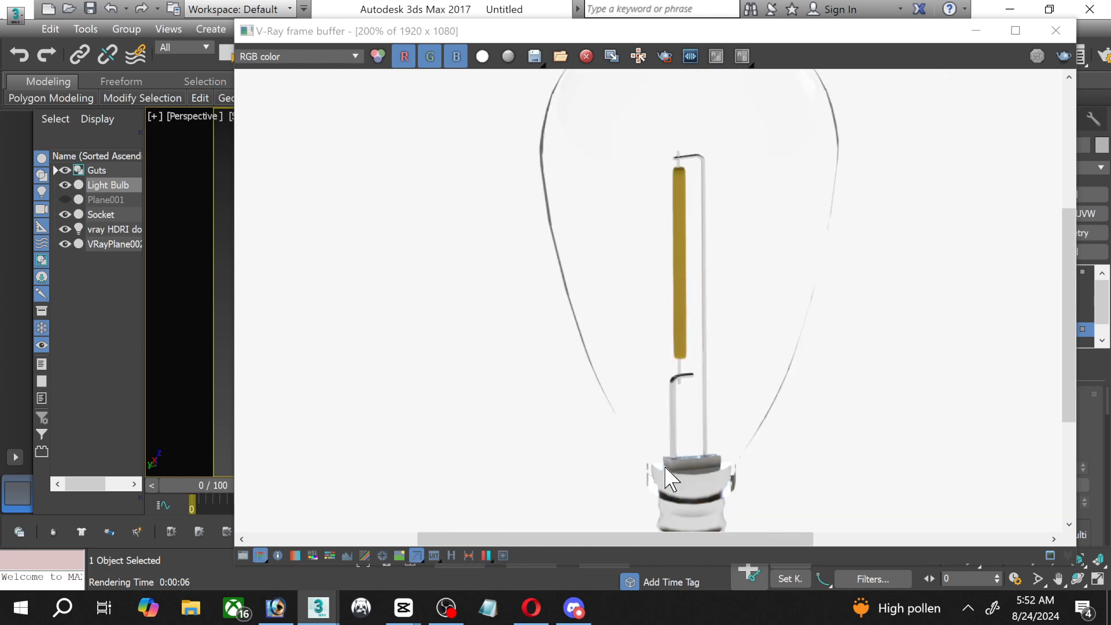
pyautogui.scroll(-1, 666, 479)
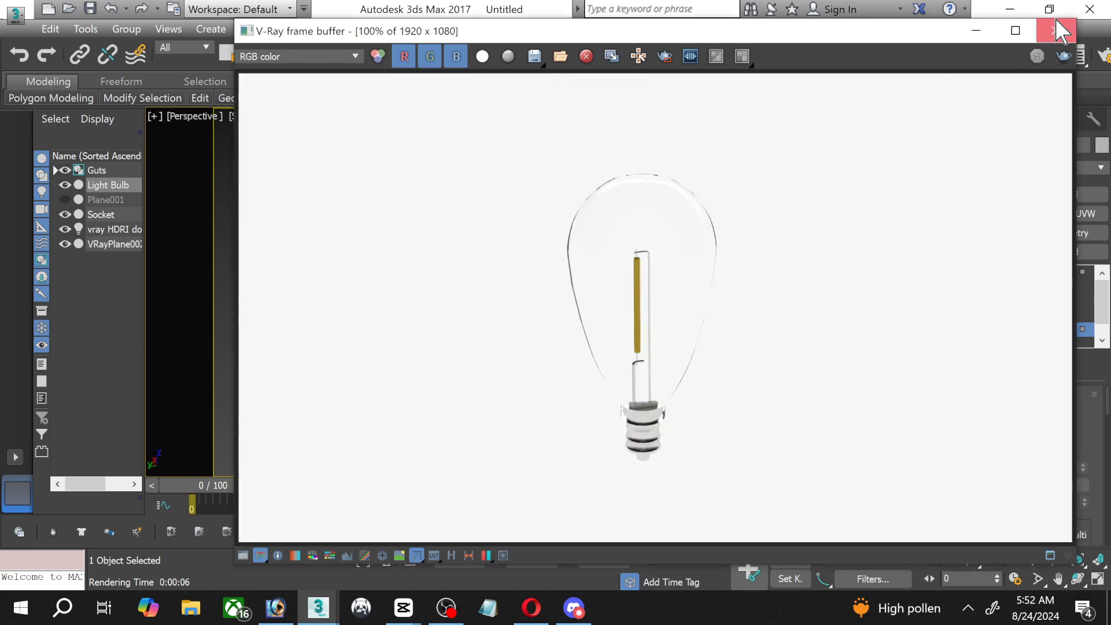
pyautogui.click(1060, 32)
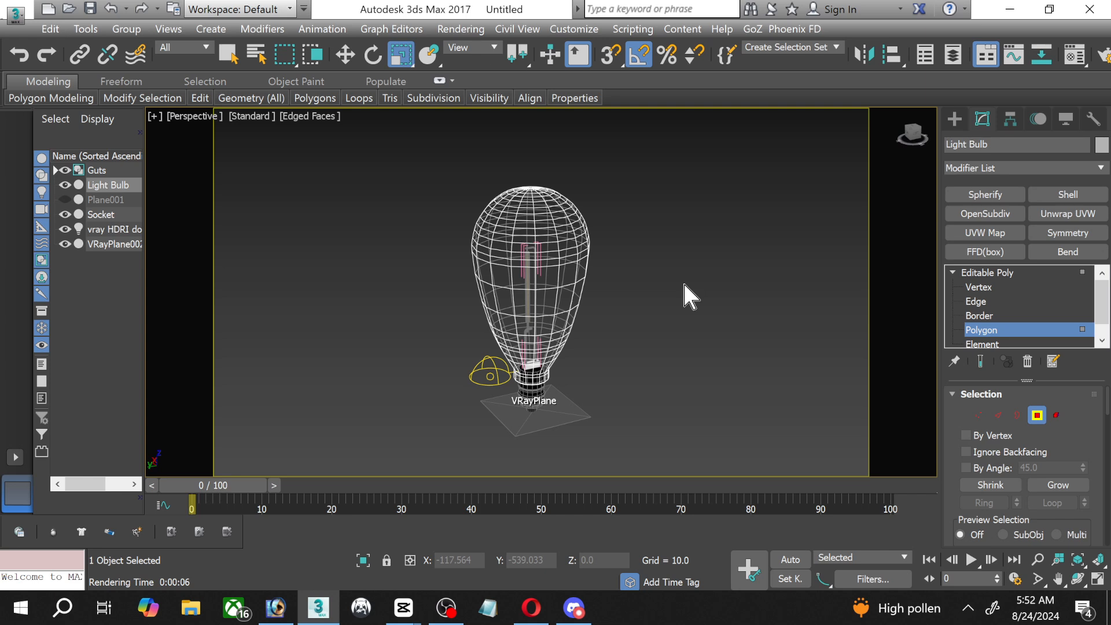
# Examine the Chrome material's parameters and bring up the Transparent Plastic material in the Material Editor.
pyautogui.press('m')
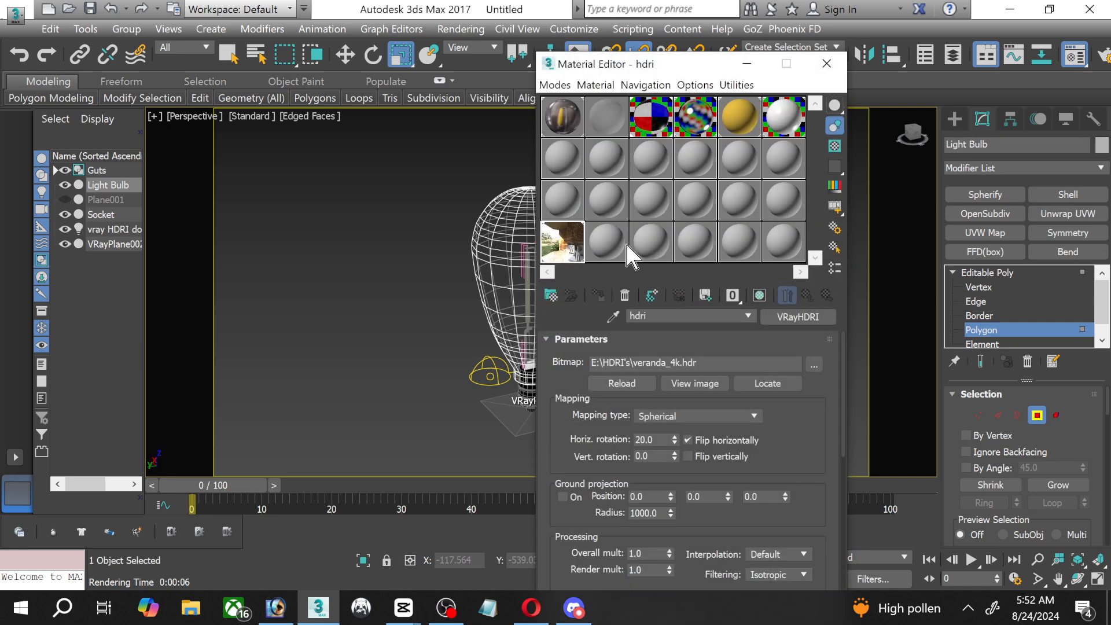
pyautogui.click(705, 121)
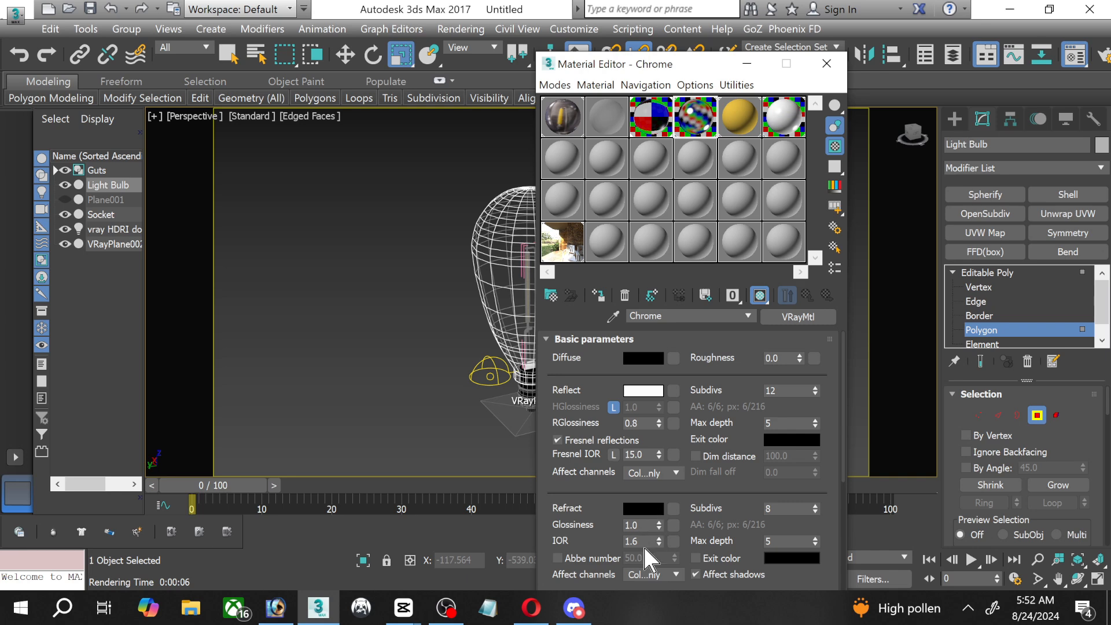
pyautogui.click(652, 120)
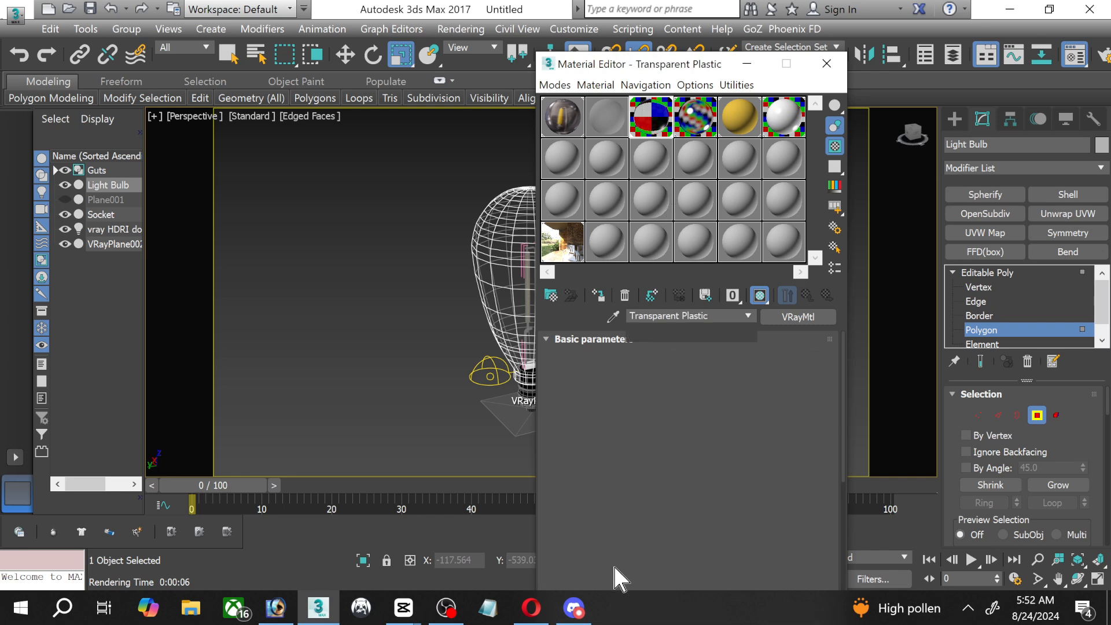
# Set the refraction IOR of the Transparent Plastic material to 1.1 and close the Material Editor.
pyautogui.click(646, 541)
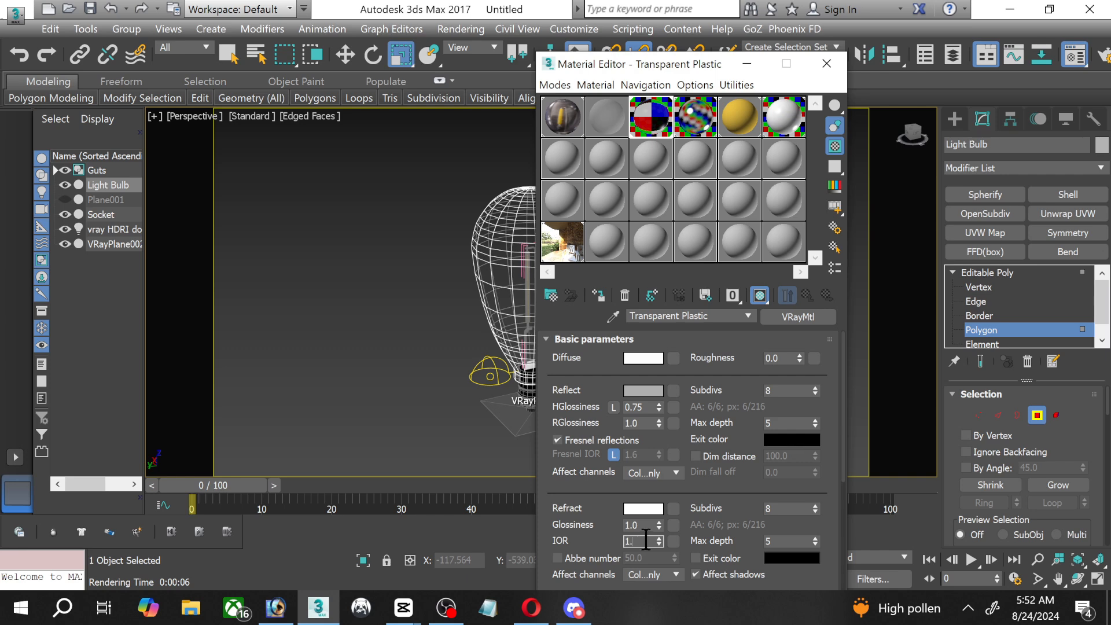
pyautogui.press('Return')
pyautogui.click(827, 64)
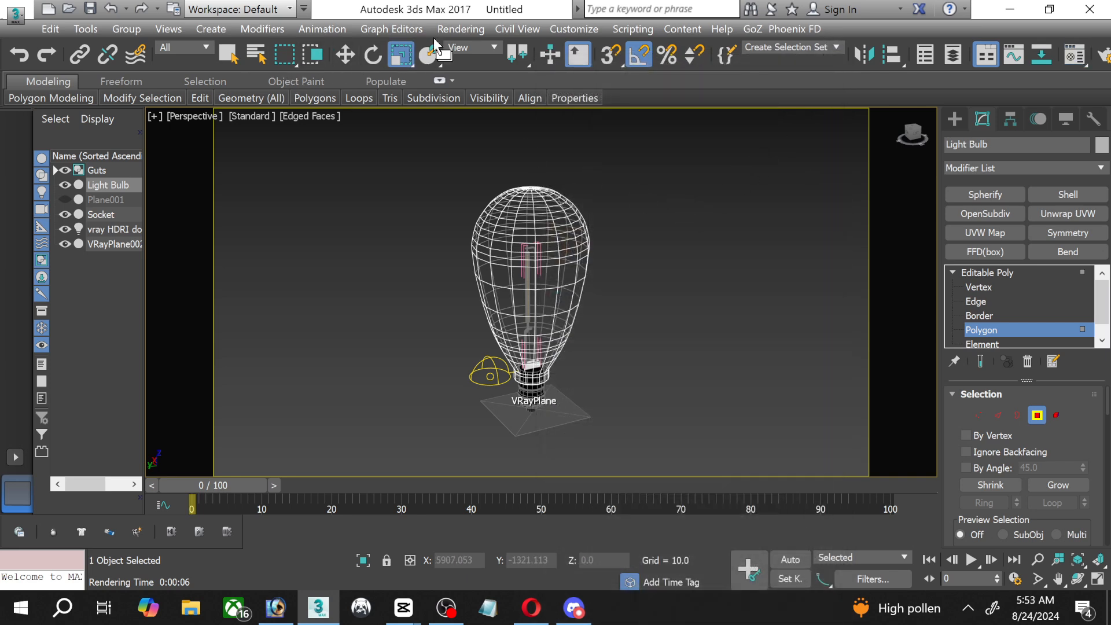
# Darken the environment background colour to a neutral grey with a value of 49.
pyautogui.click(451, 29)
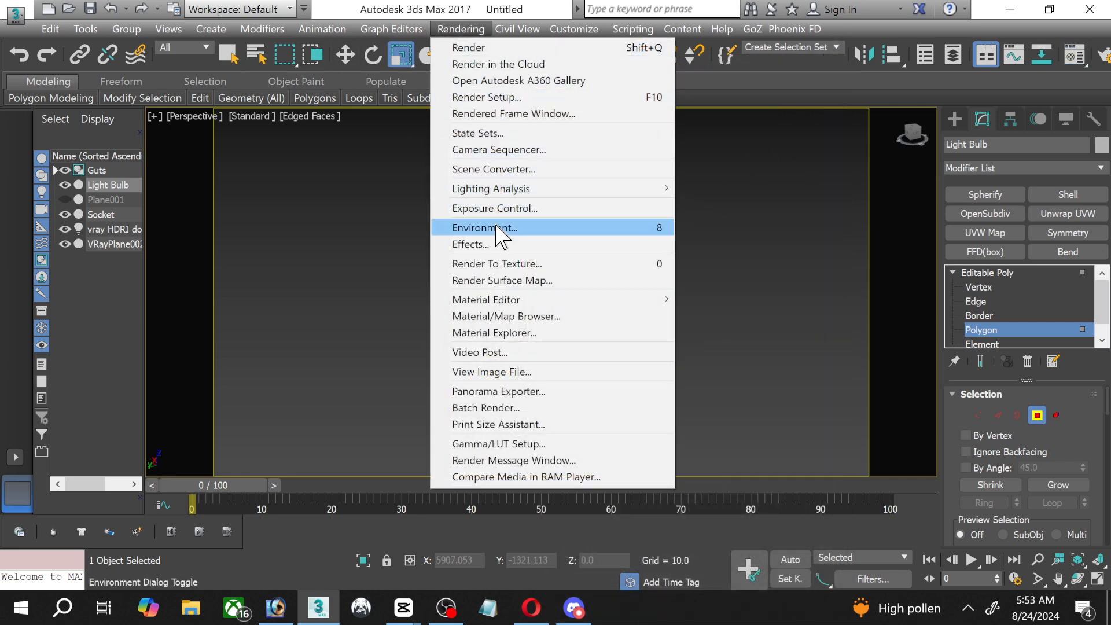
pyautogui.click(495, 227)
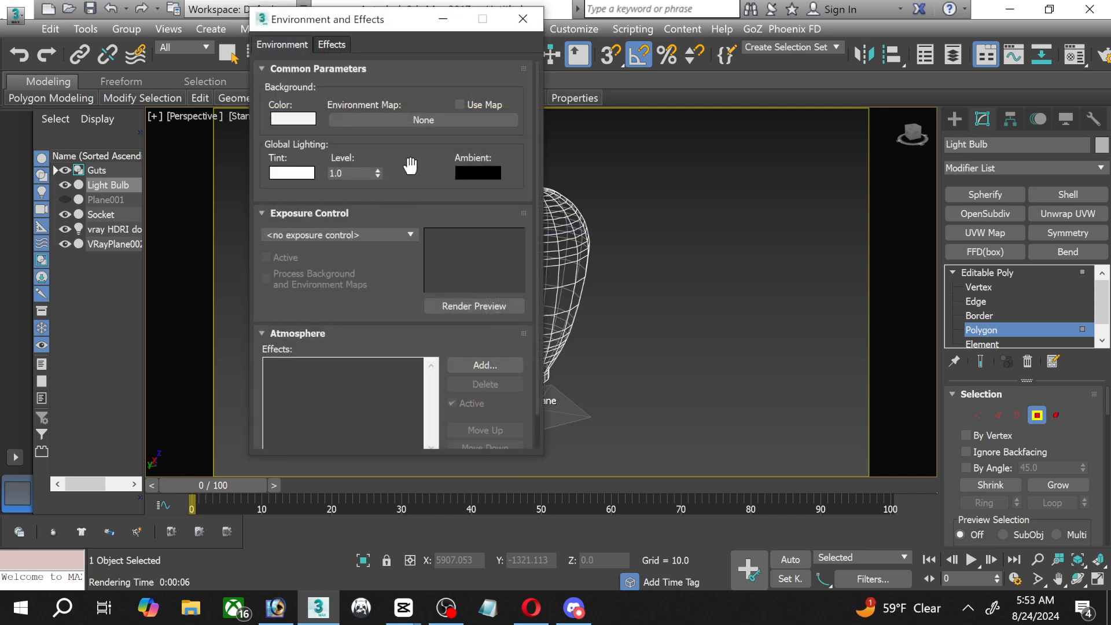
pyautogui.click(288, 120)
pyautogui.moveTo(340, 136); pyautogui.dragTo(334, 109)
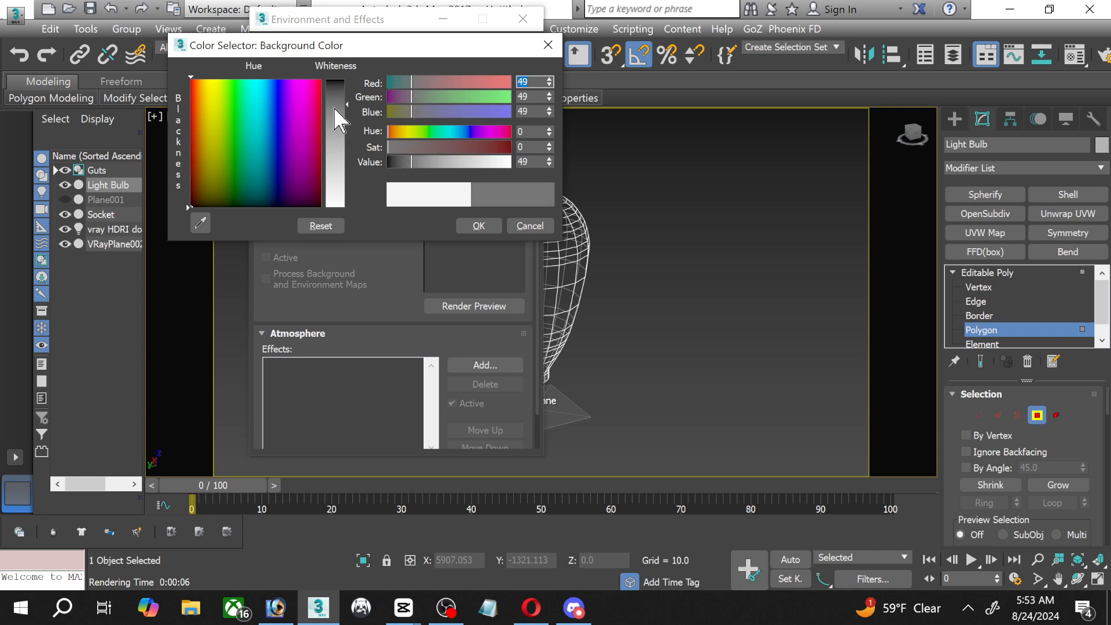
pyautogui.click(479, 225)
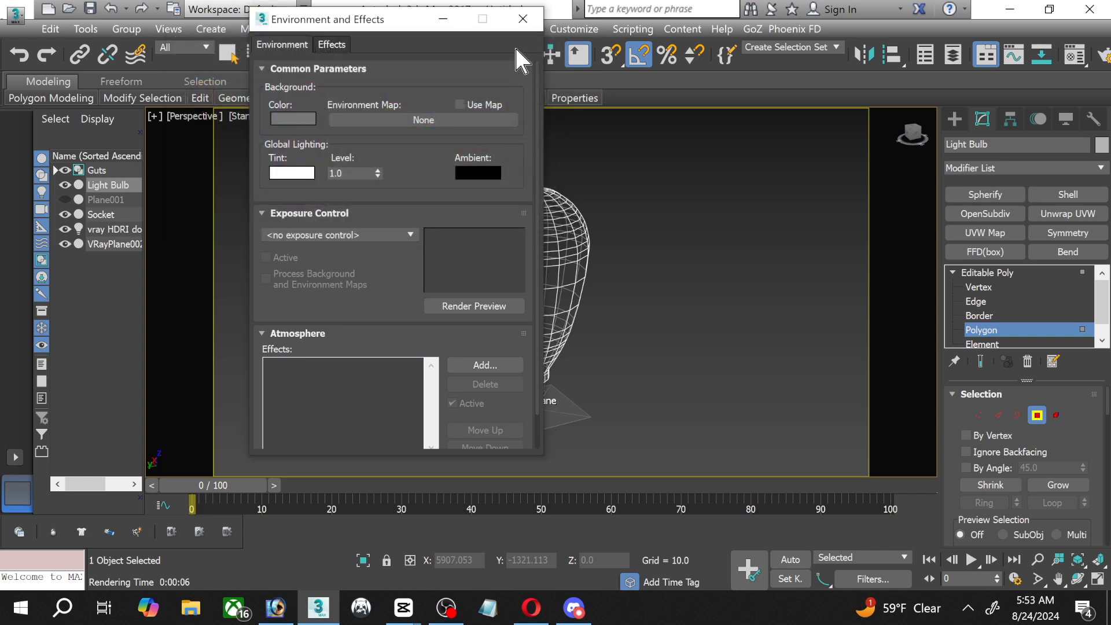
pyautogui.click(521, 21)
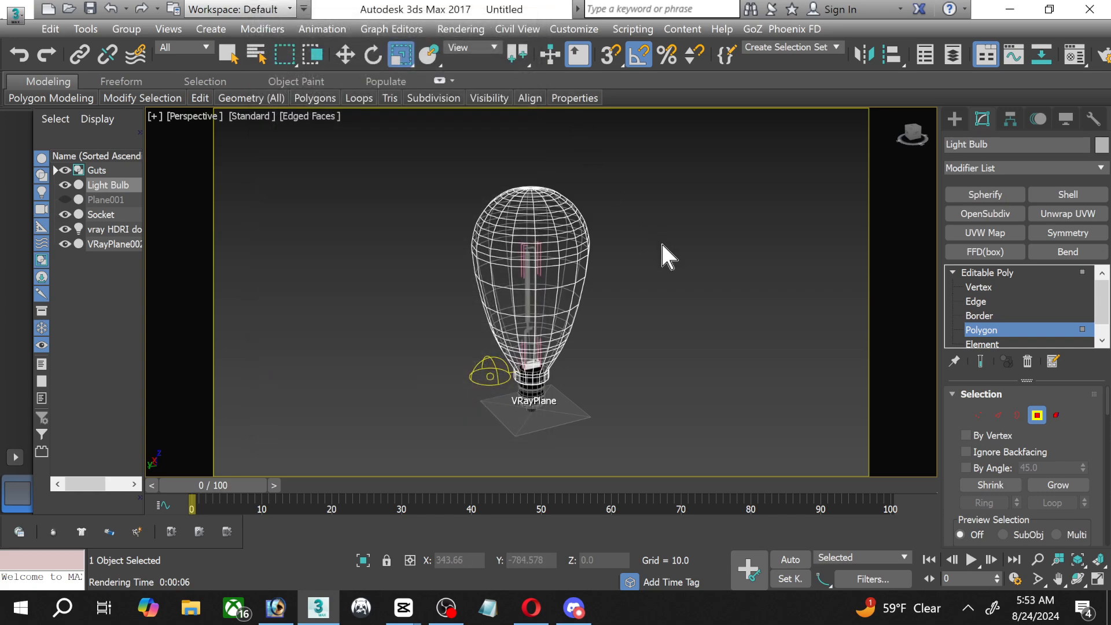
# Render the perspective view and examine the bulb's glass and socket up close against the grey background.
pyautogui.hotkey('shift', 'q')
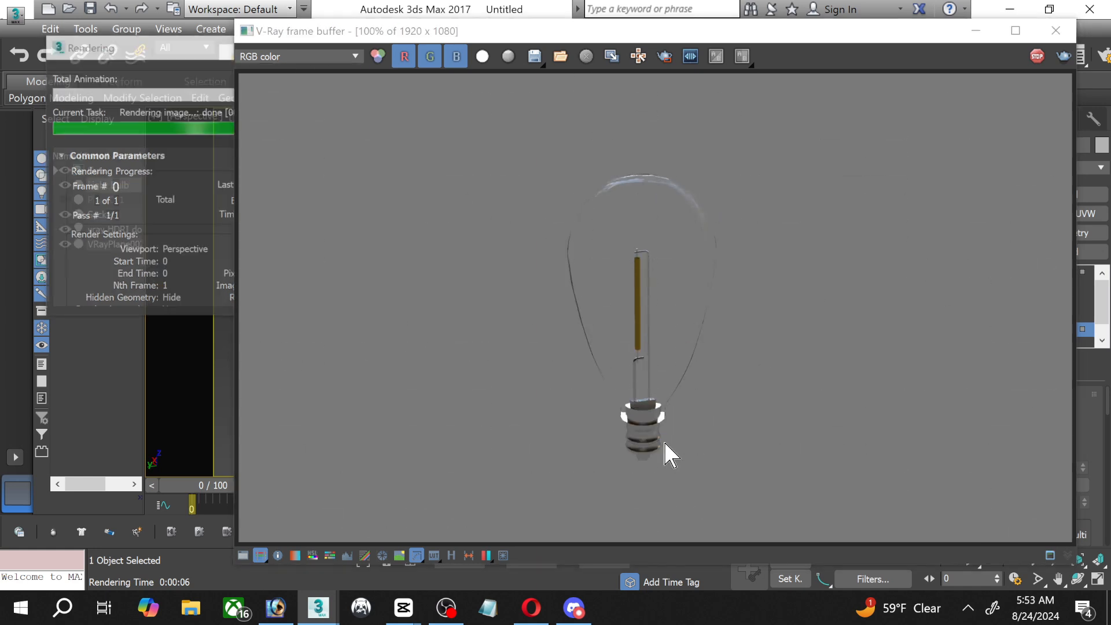
pyautogui.scroll(5, 664, 451)
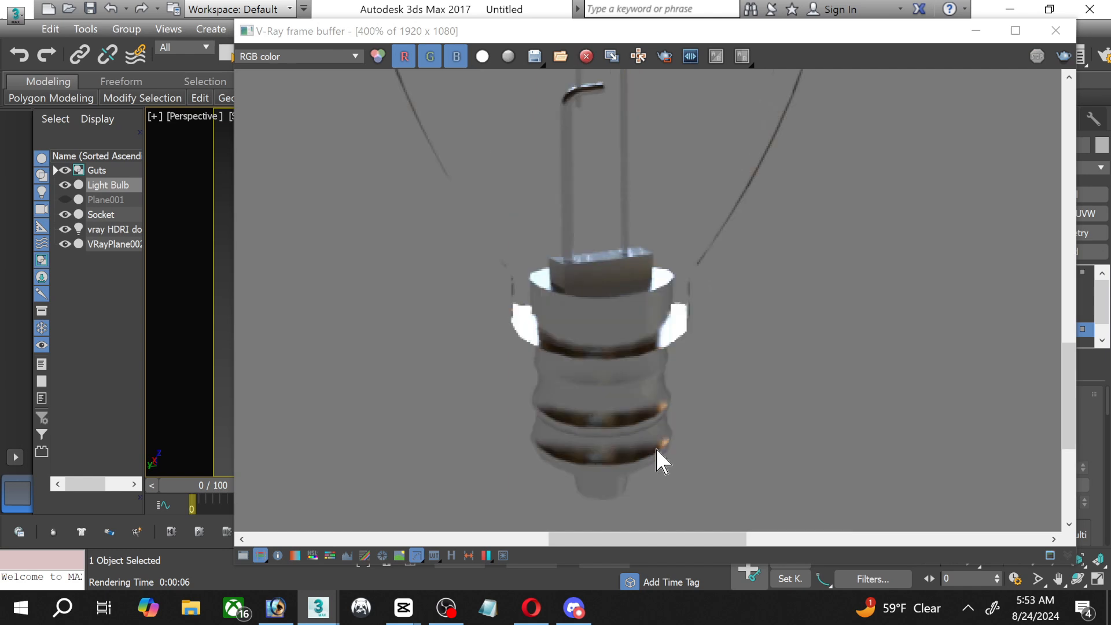
pyautogui.scroll(-3, 656, 450)
pyautogui.scroll(-2, 657, 450)
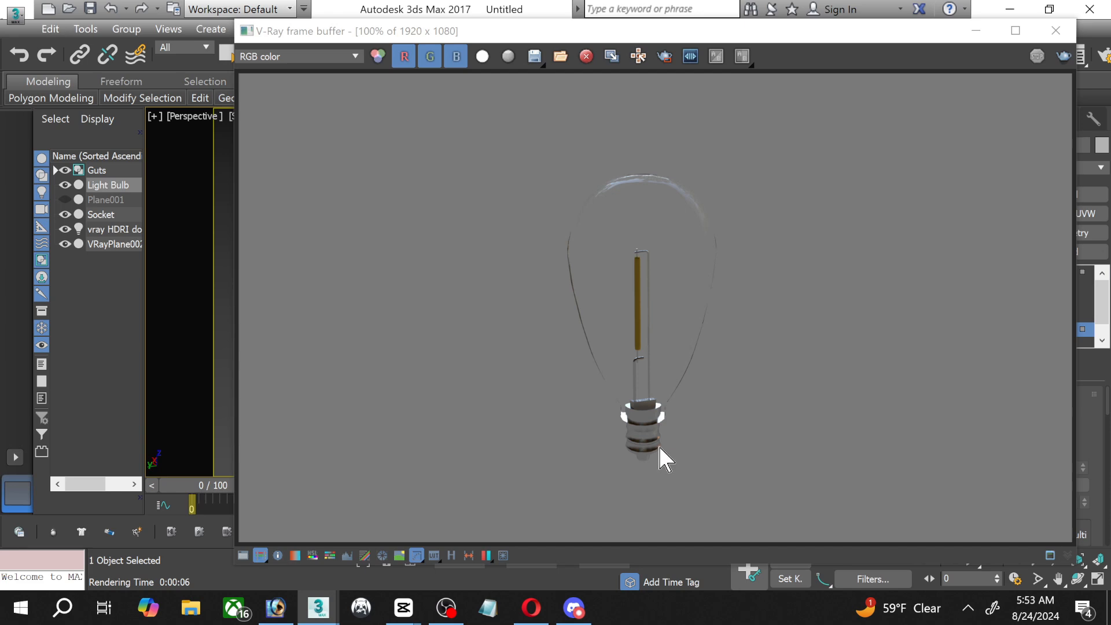
pyautogui.click(1056, 31)
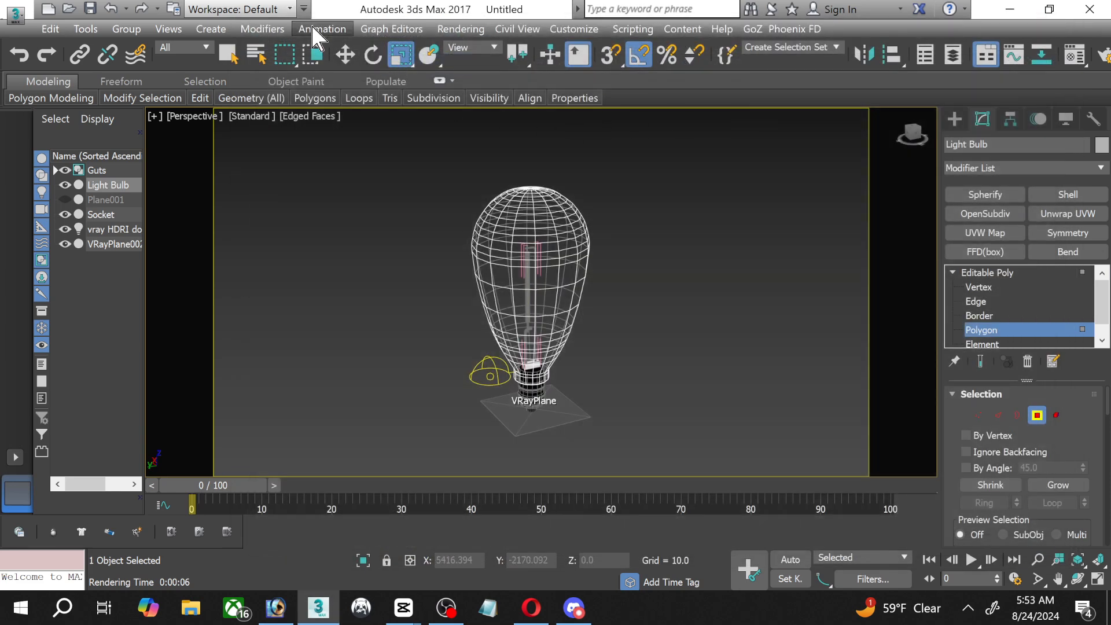
# Set the environment background colour back to white.
pyautogui.click(460, 29)
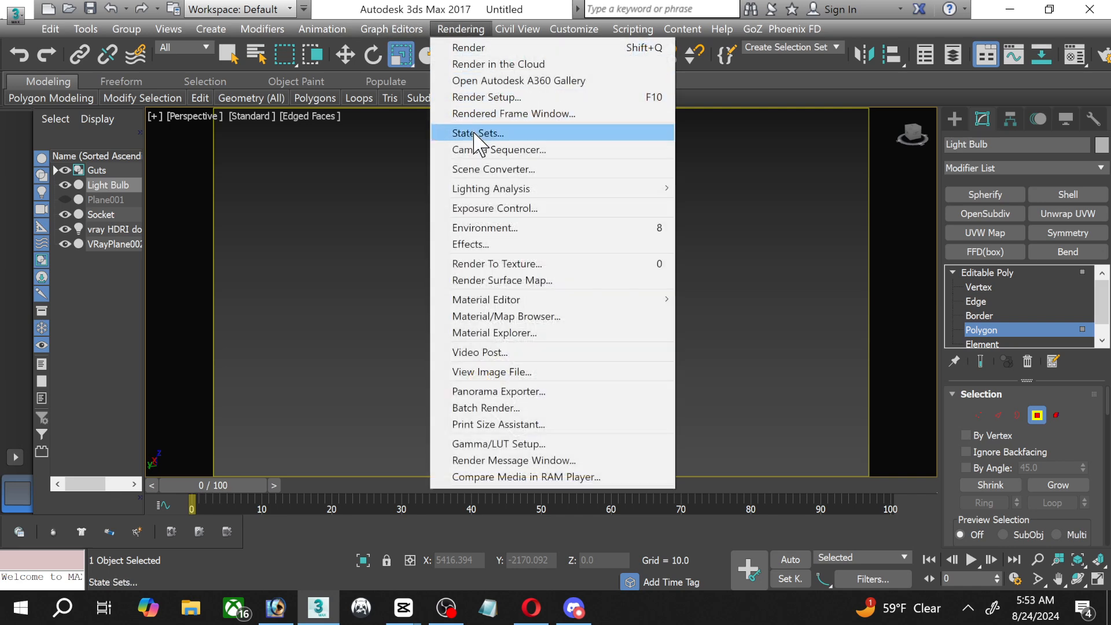
pyautogui.click(487, 232)
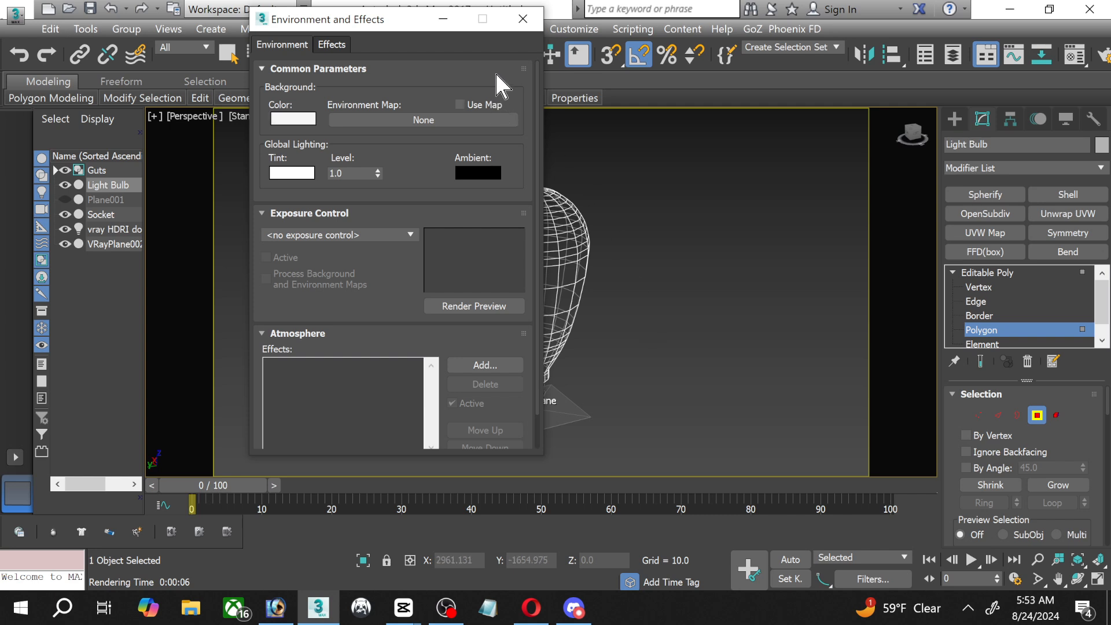
pyautogui.click(523, 19)
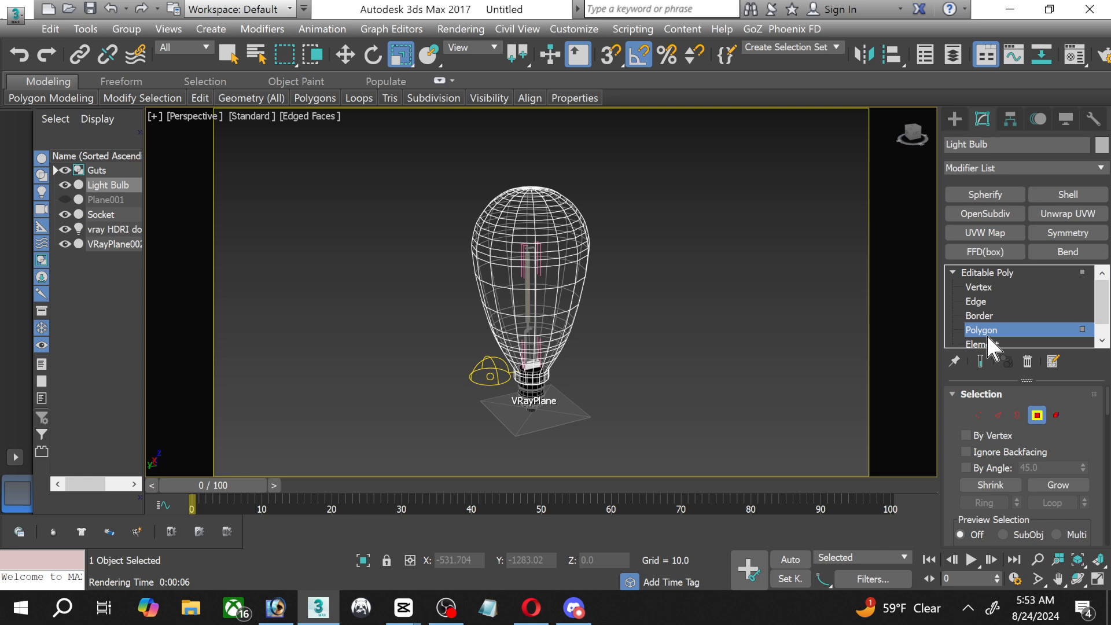
# Deselect the light bulb and adjust the Transparent Plastic material's diffuse colour to a near-white.
pyautogui.click(695, 329)
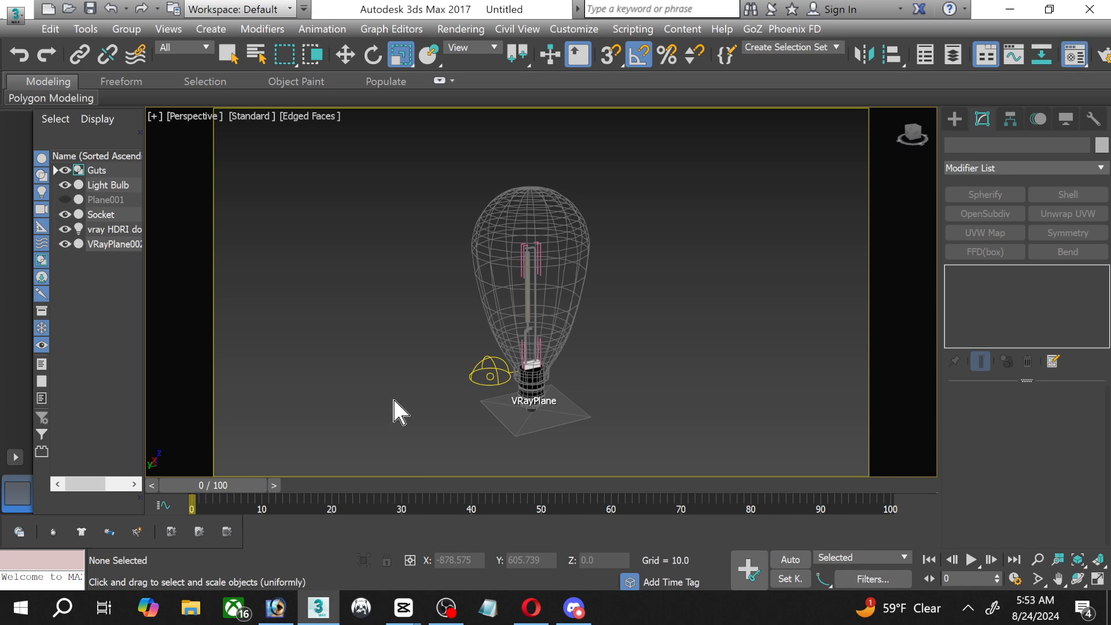
pyautogui.press('m')
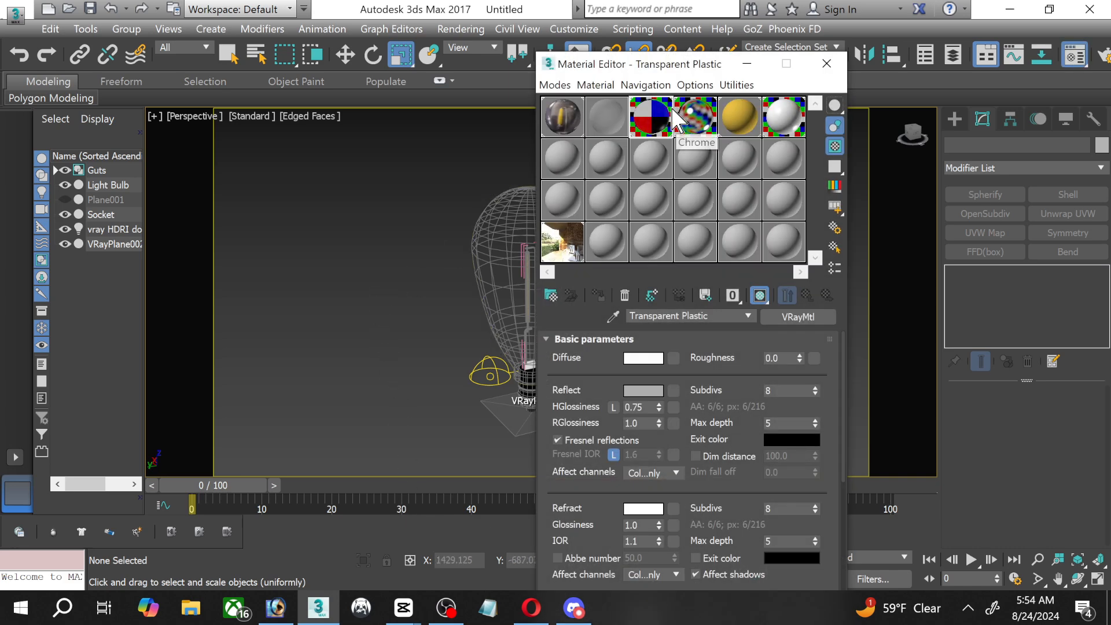
pyautogui.click(639, 359)
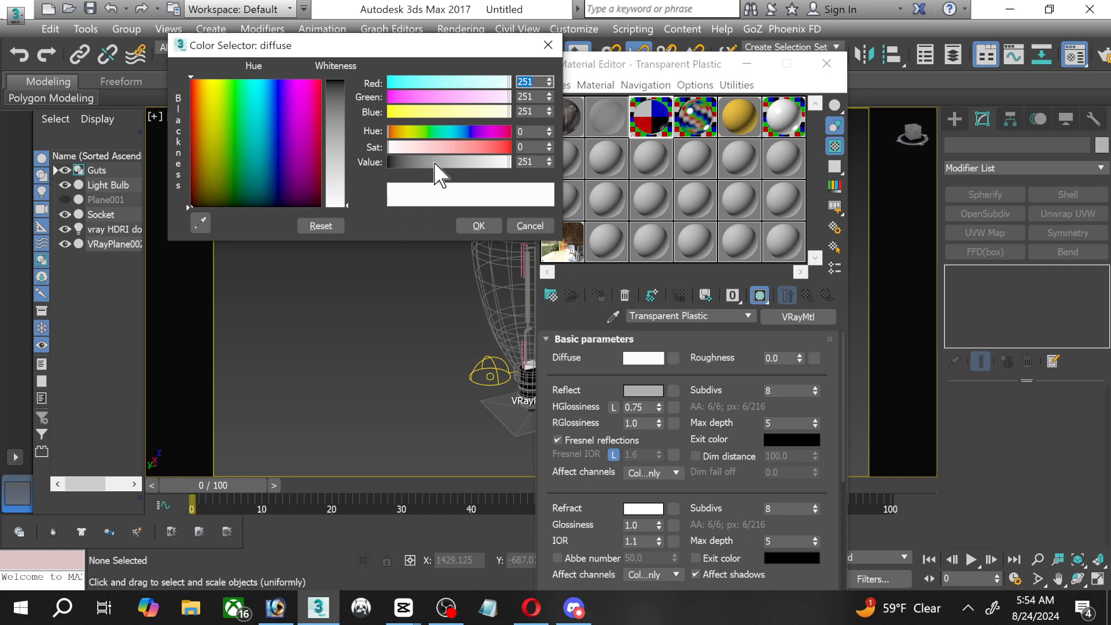
pyautogui.click(346, 194)
pyautogui.moveTo(346, 193); pyautogui.dragTo(346, 199)
pyautogui.click(479, 225)
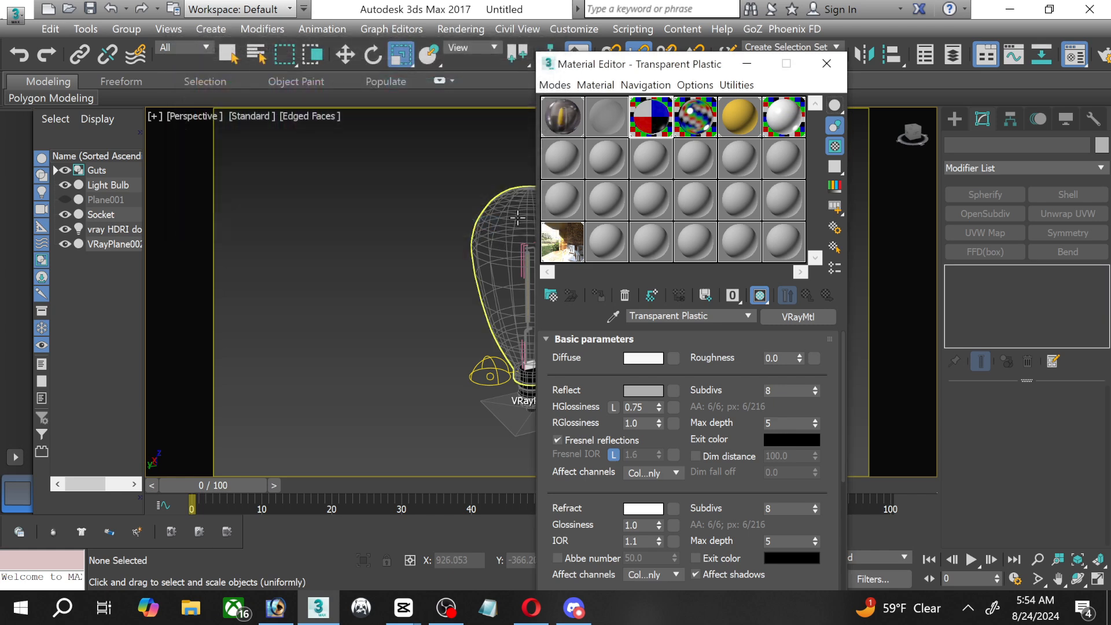
# Enlarge the Transparent Plastic preview and set the material's refraction colour to a value of 250.
pyautogui.doubleClick(654, 129)
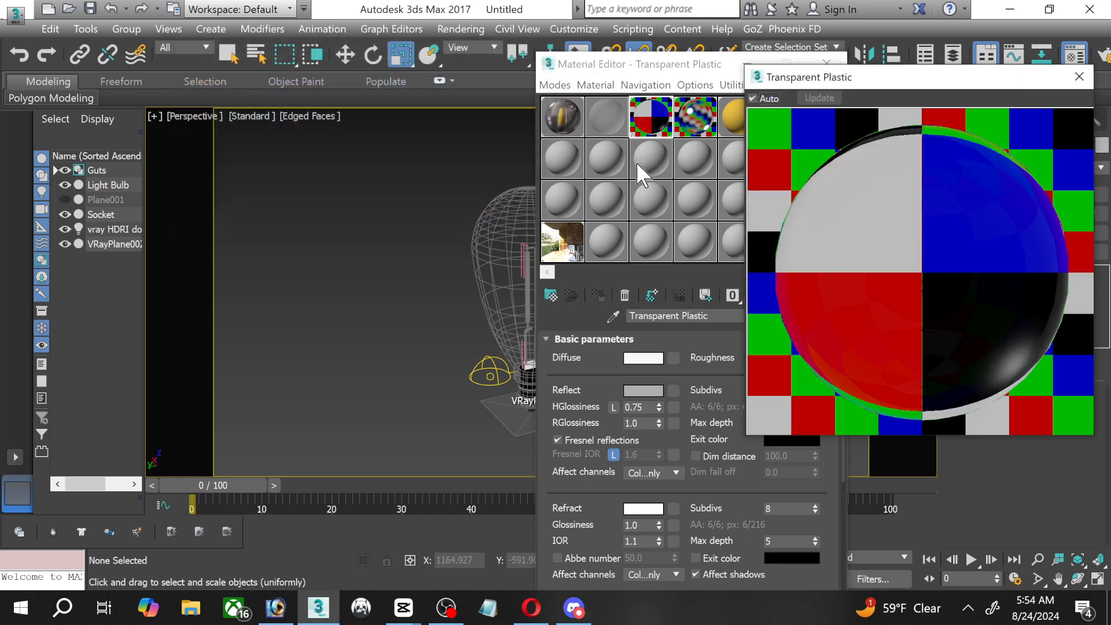
pyautogui.moveTo(651, 63); pyautogui.dragTo(530, 57)
pyautogui.click(523, 502)
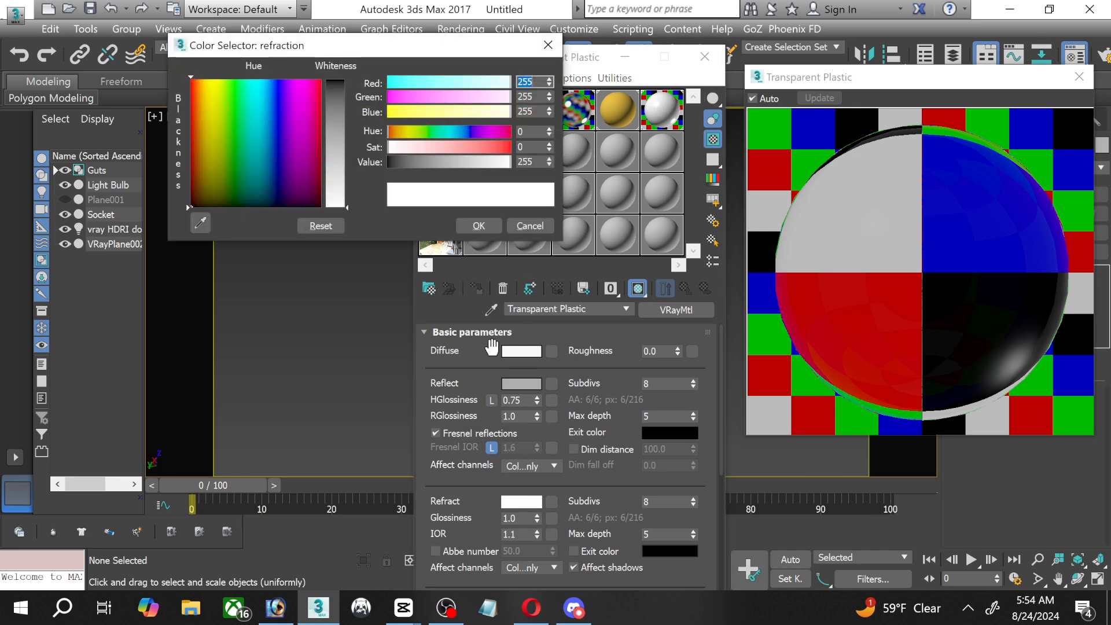
pyautogui.click(538, 162)
pyautogui.press('BackSpace')
pyautogui.press('Return')
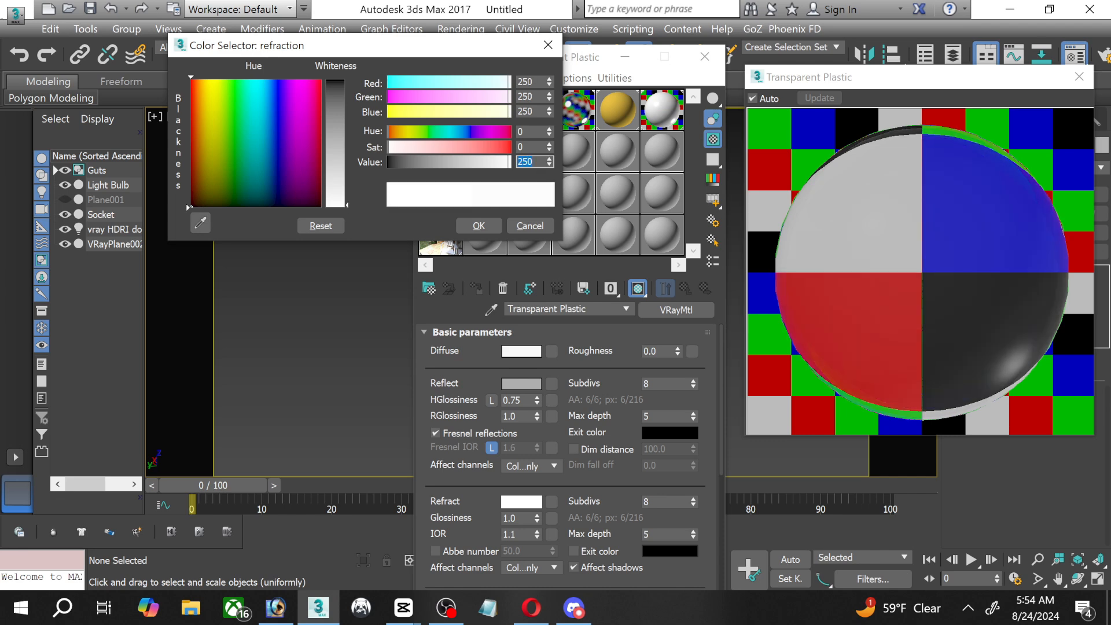
pyautogui.click(472, 226)
pyautogui.click(707, 56)
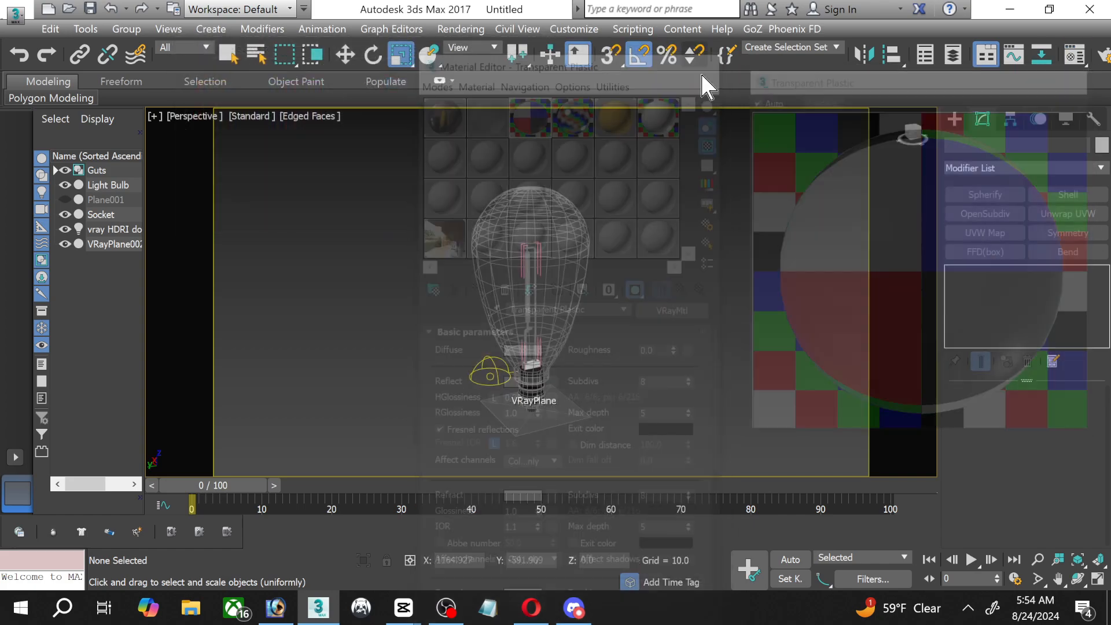
# Render the perspective view again and examine the bulb's glass and socket against the white background.
pyautogui.hotkey('shift', 'q')
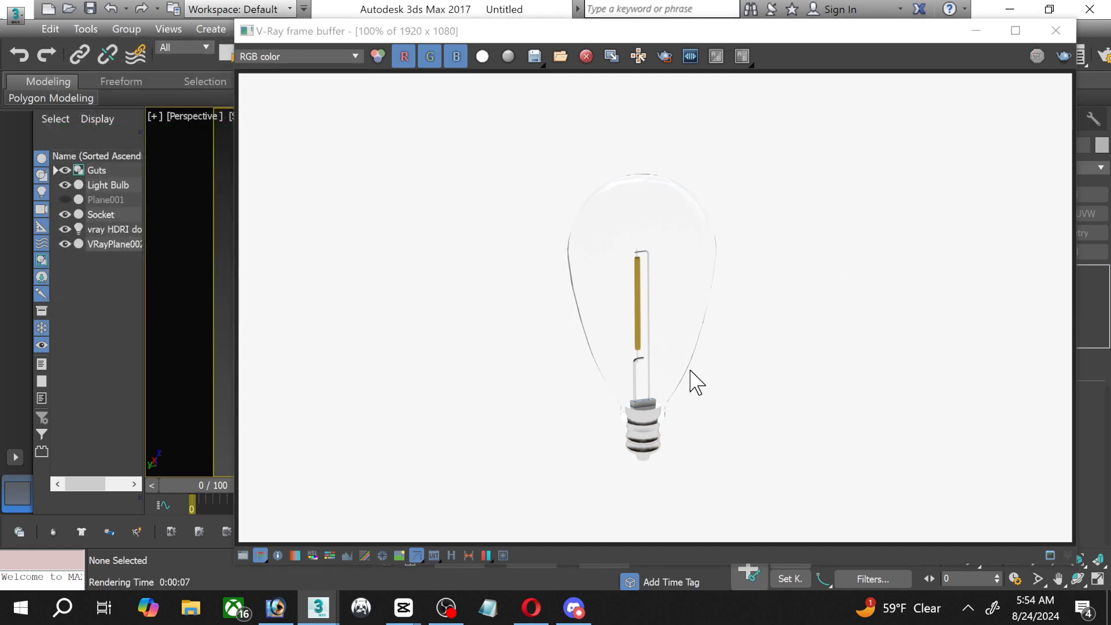
pyautogui.scroll(3, 635, 484)
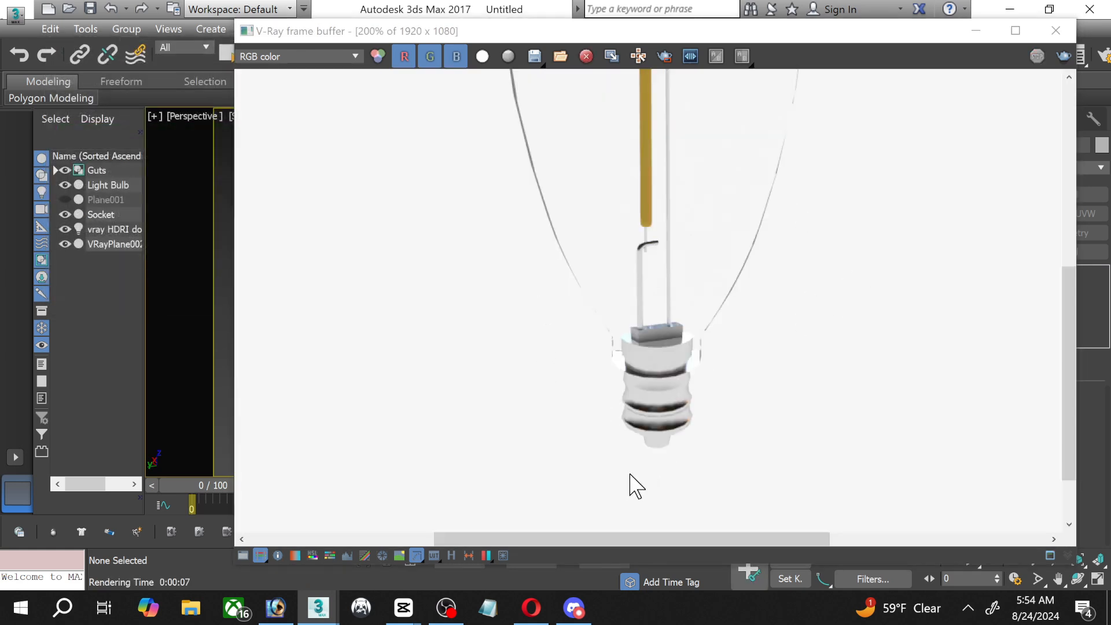
pyautogui.scroll(-3, 704, 414)
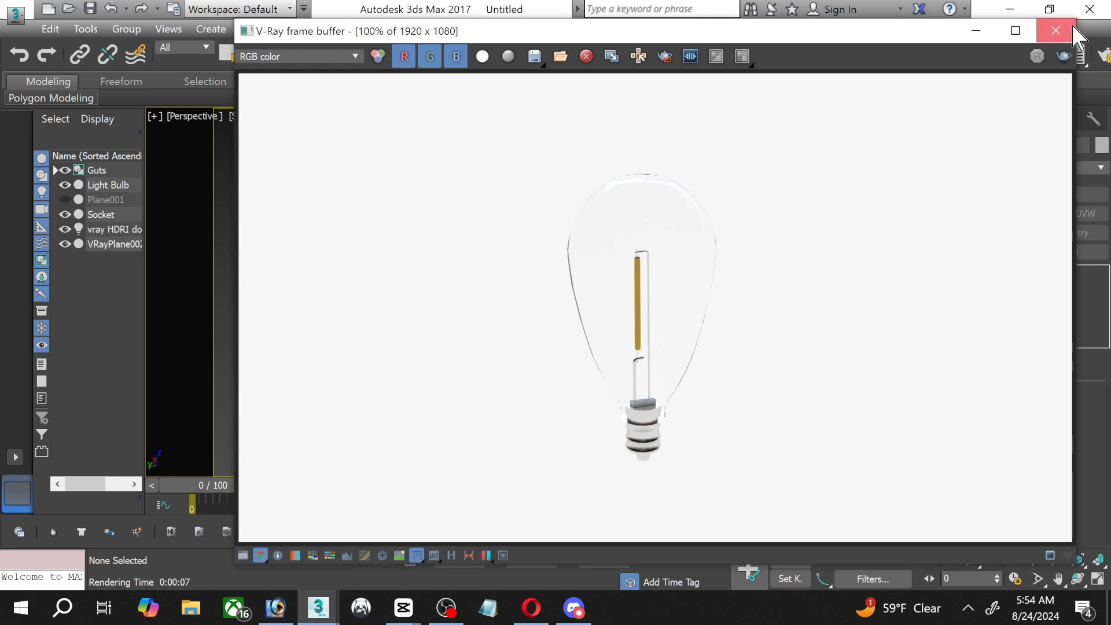
pyautogui.click(1068, 35)
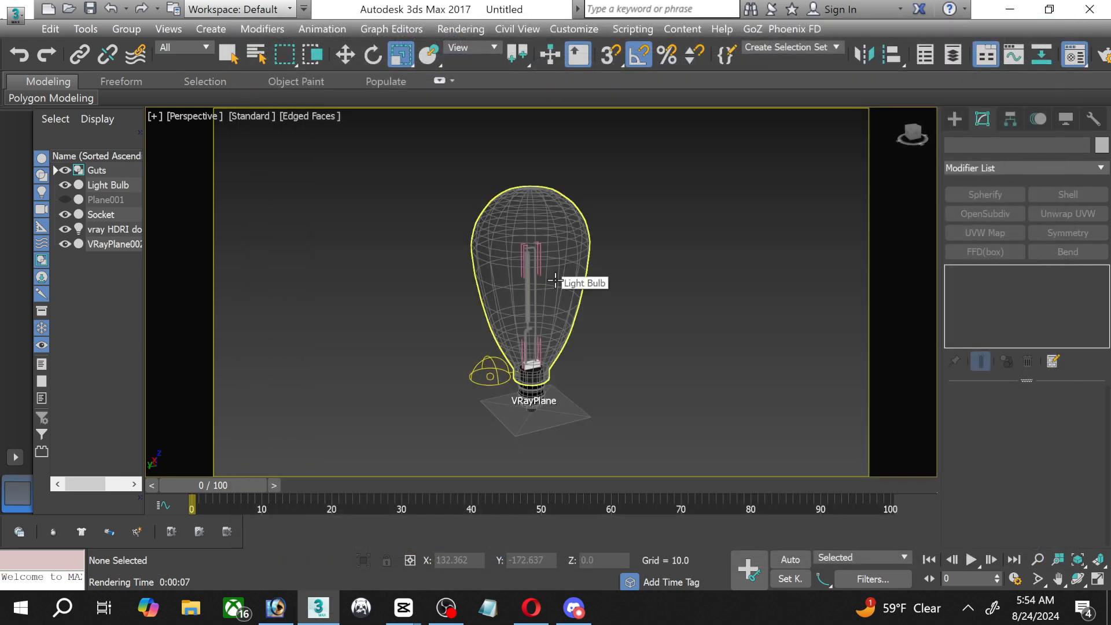
# Close the enlarged Transparent Plastic preview and display the hdri map's parameters in the Material Editor.
pyautogui.press('m')
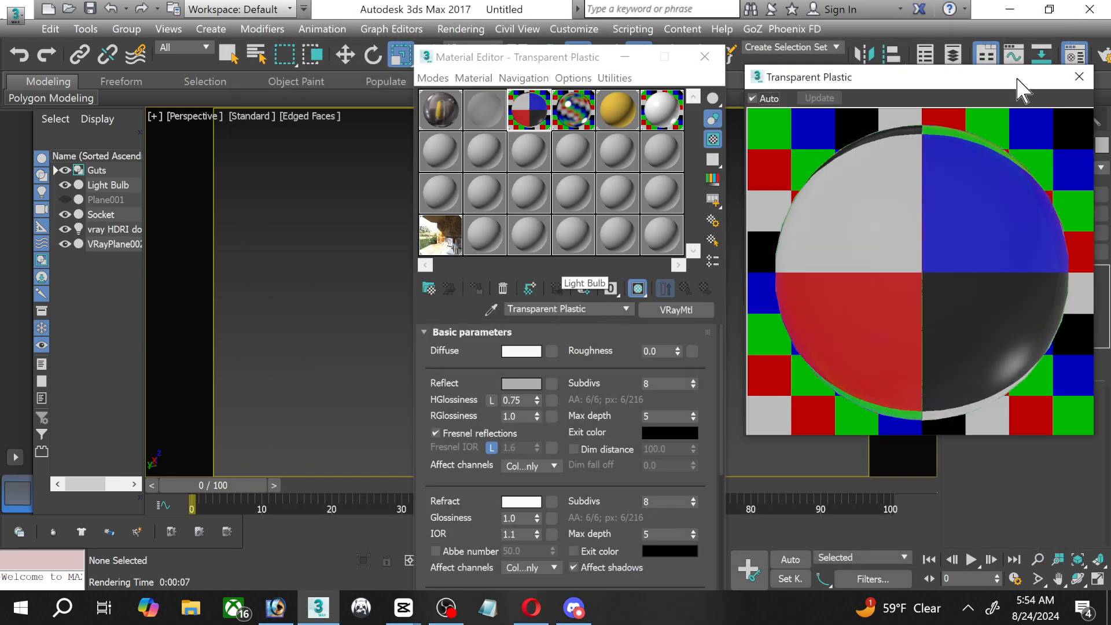
pyautogui.click(1073, 81)
pyautogui.click(447, 237)
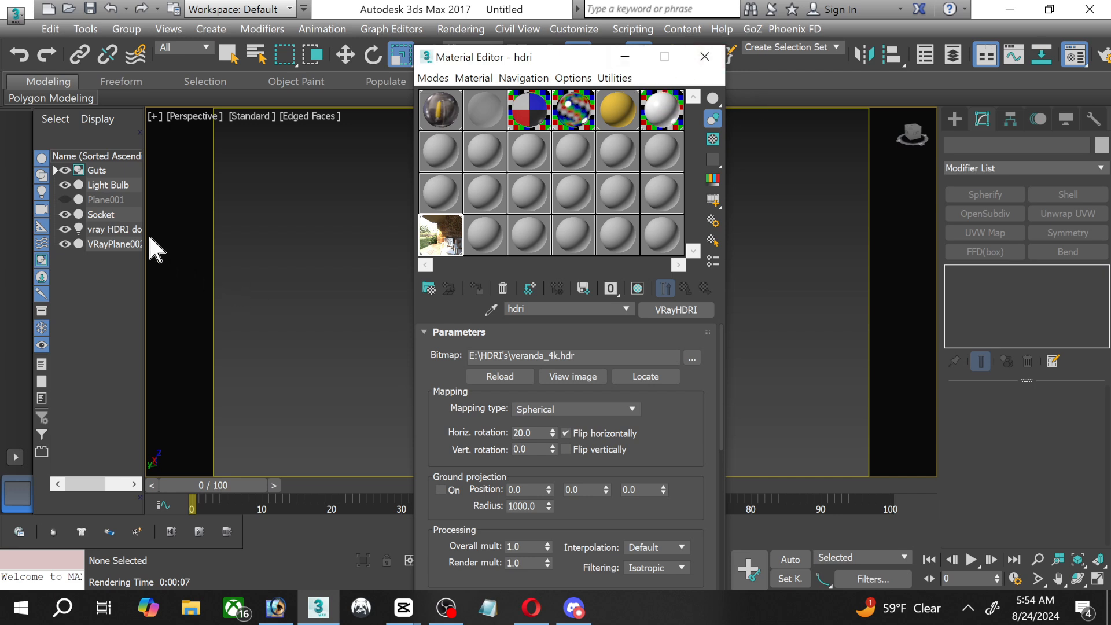
# Set the multiplier of the vray HDRI dome light to 1.0.
pyautogui.click(124, 230)
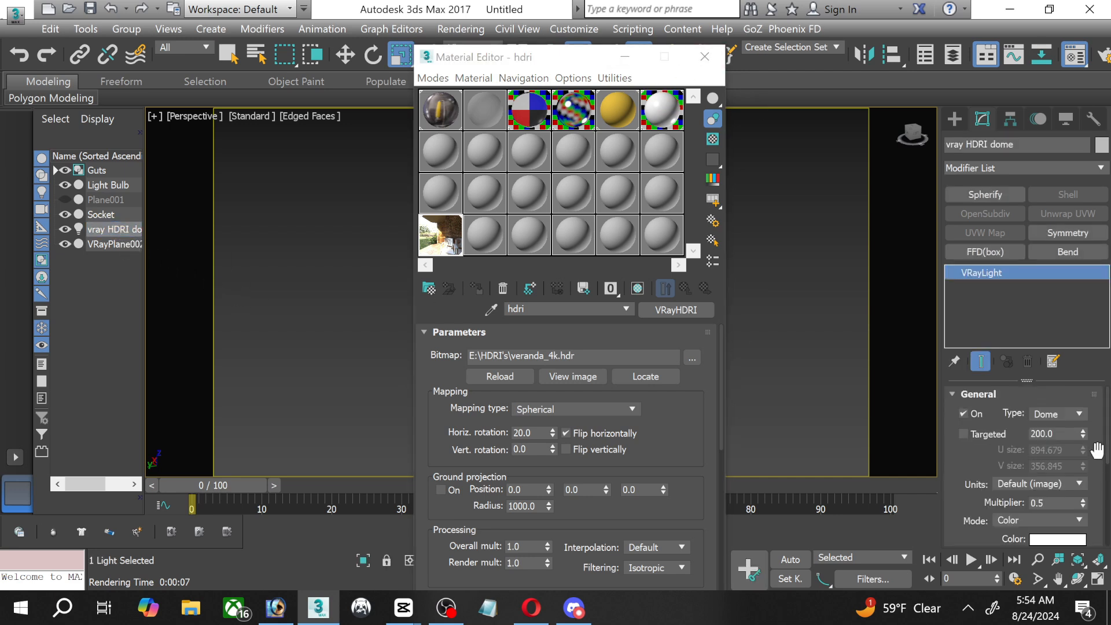
pyautogui.click(1045, 520)
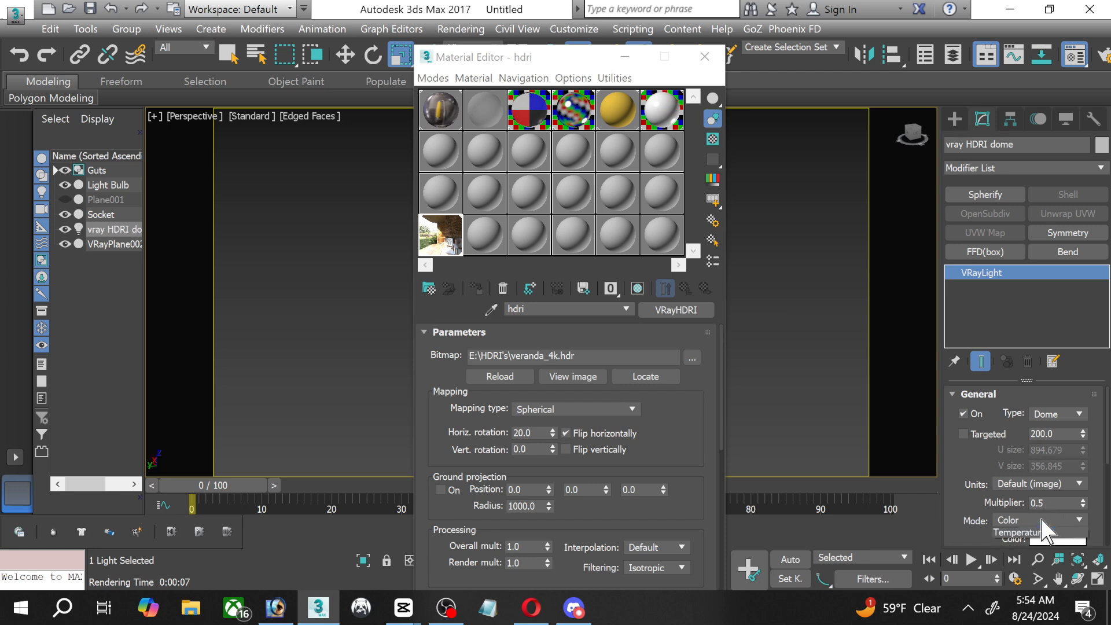
pyautogui.click(1054, 502)
pyautogui.moveTo(1054, 503); pyautogui.dragTo(1028, 505)
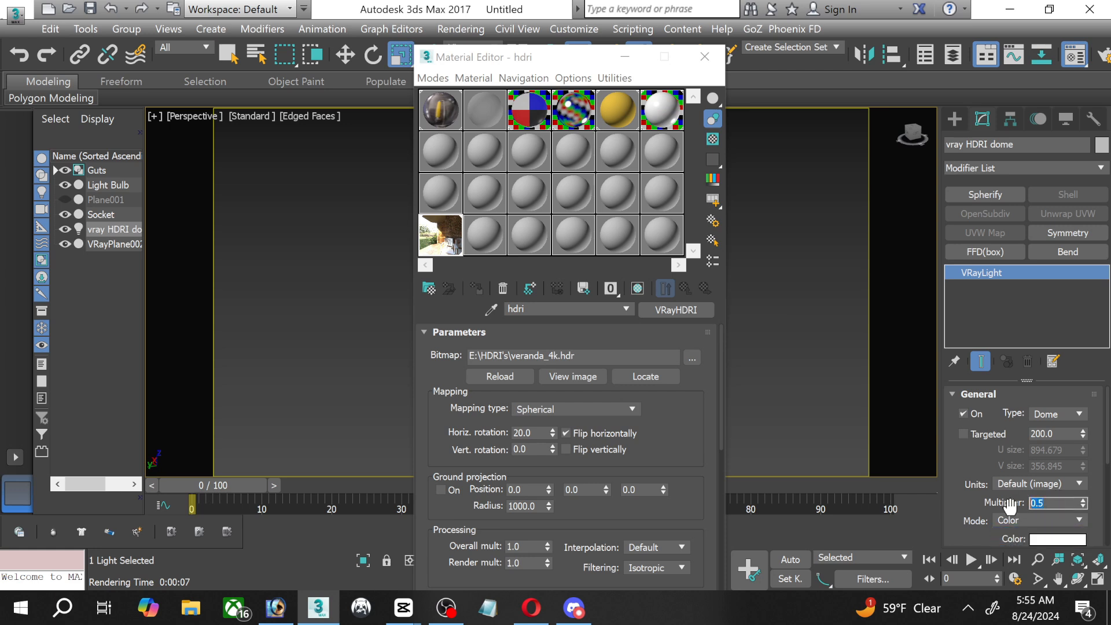
pyautogui.write('1')
pyautogui.press('Return')
pyautogui.scroll(-3, 1105, 477)
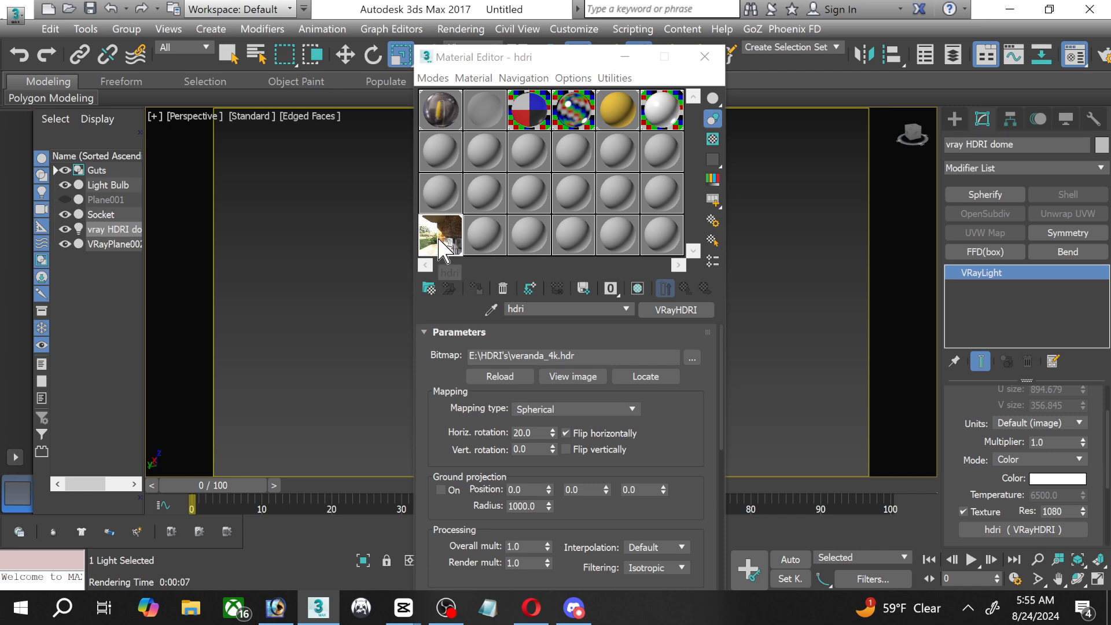
# Replace the hdri map's bitmap with artist_workshop_4k.hdr and minimize the Material Editor.
pyautogui.click(690, 359)
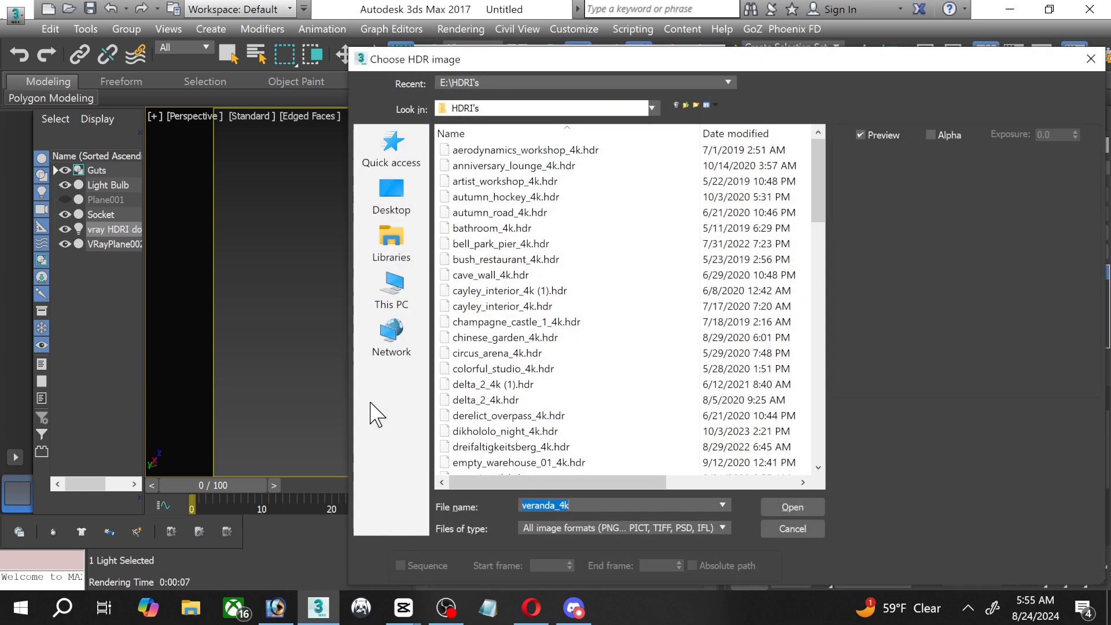
pyautogui.doubleClick(517, 184)
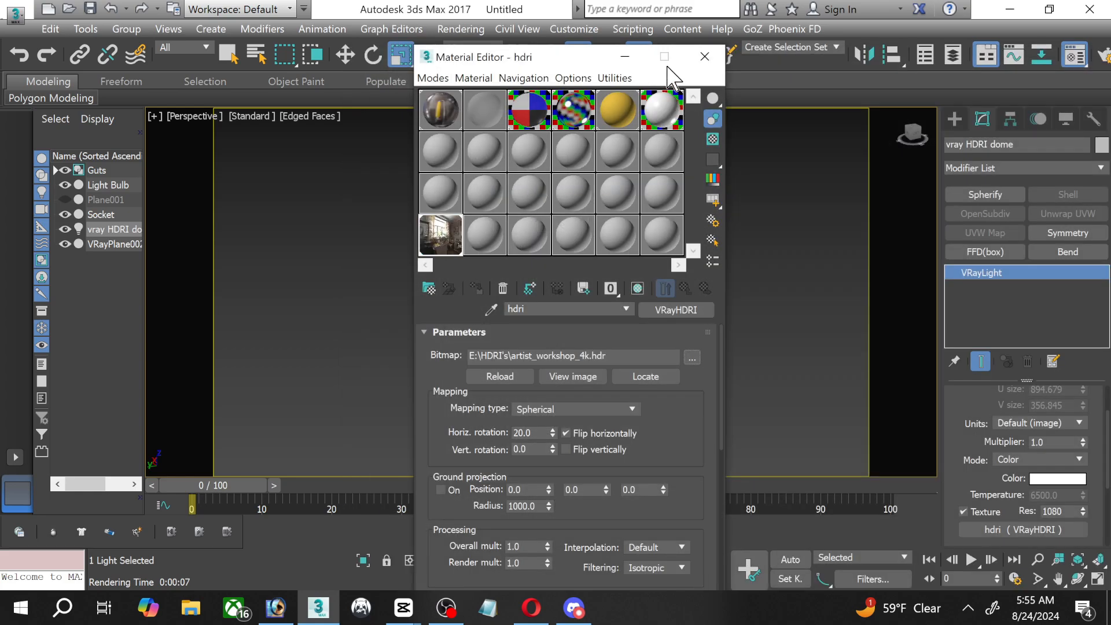
pyautogui.click(626, 57)
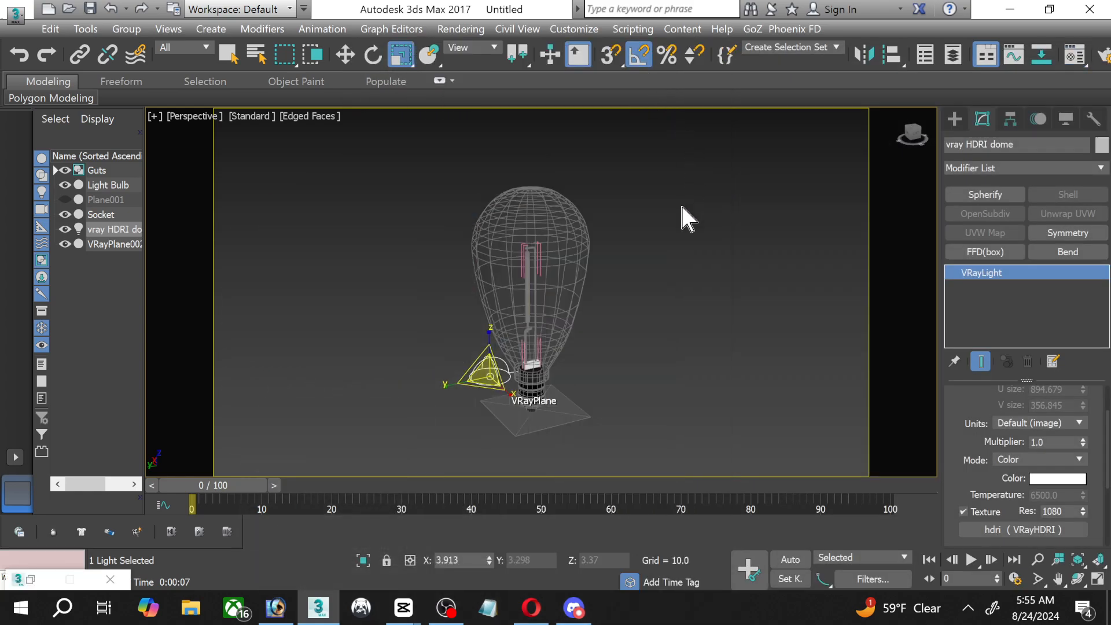
# Render the perspective view with the artist workshop HDRI and examine the bulb's glass outline, filament and socket up close.
pyautogui.hotkey('shift', 'q')
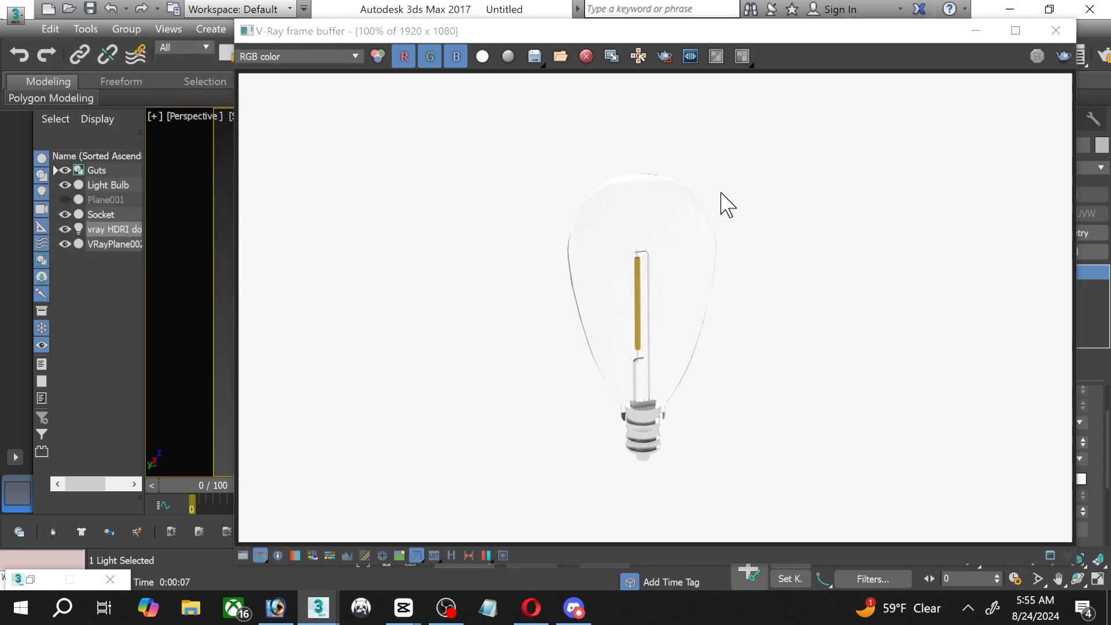
pyautogui.scroll(1, 619, 142)
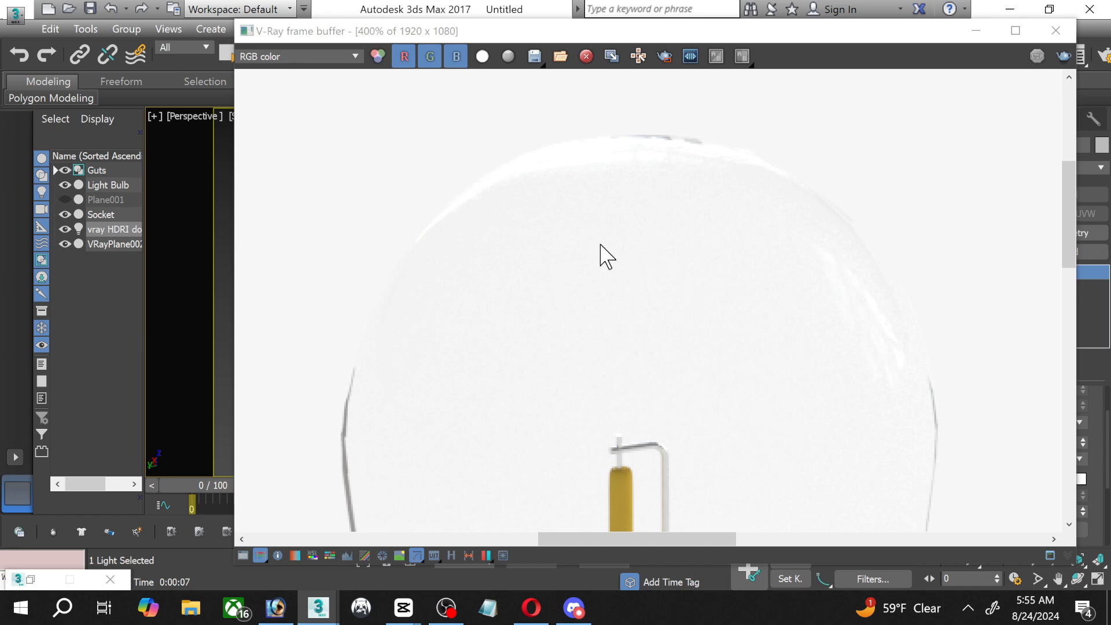
pyautogui.scroll(-1, 596, 273)
pyautogui.scroll(-1, 581, 478)
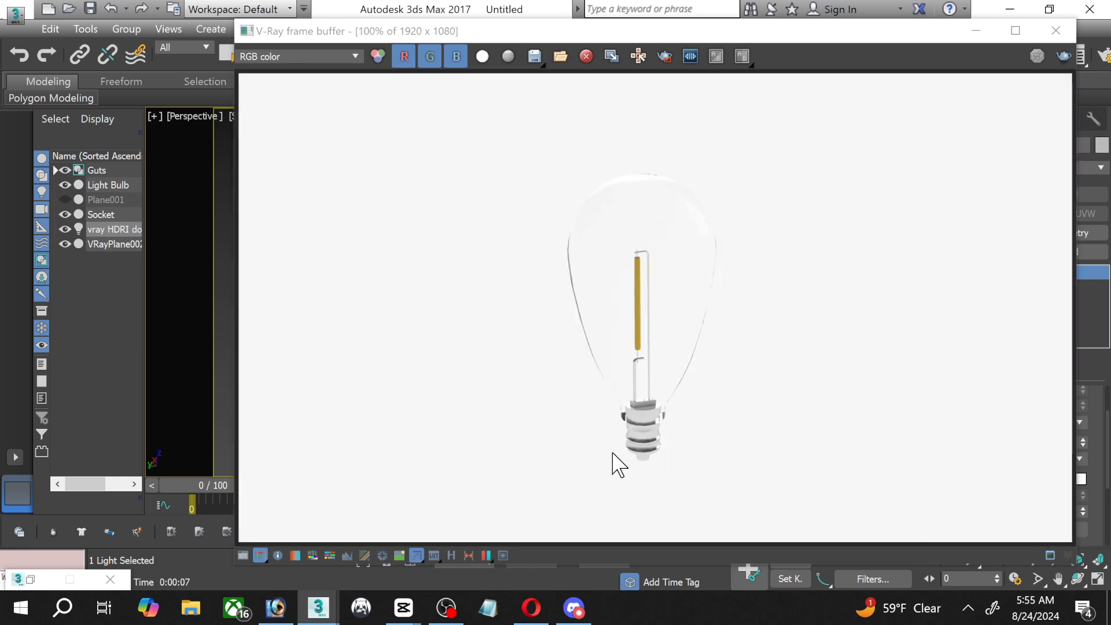
pyautogui.scroll(1, 616, 451)
pyautogui.scroll(-1, 622, 249)
pyautogui.click(1047, 22)
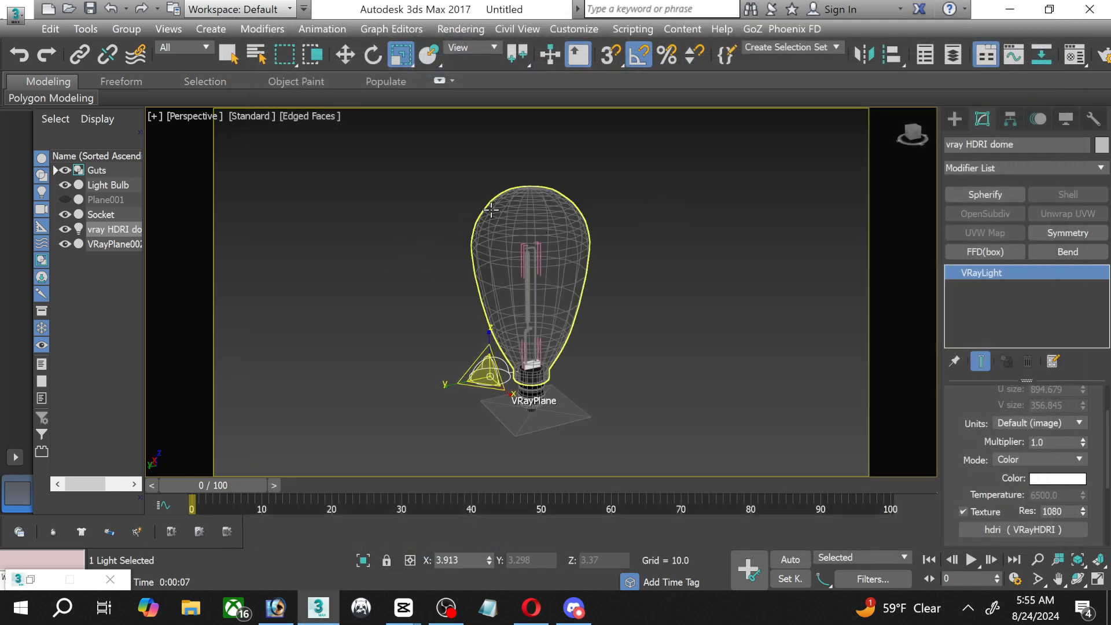
# Select the glass bulb and adjust the brightness value of the Transparent Plastic material's refraction colour in the Material Editor.
pyautogui.click(492, 210)
pyautogui.press('m')
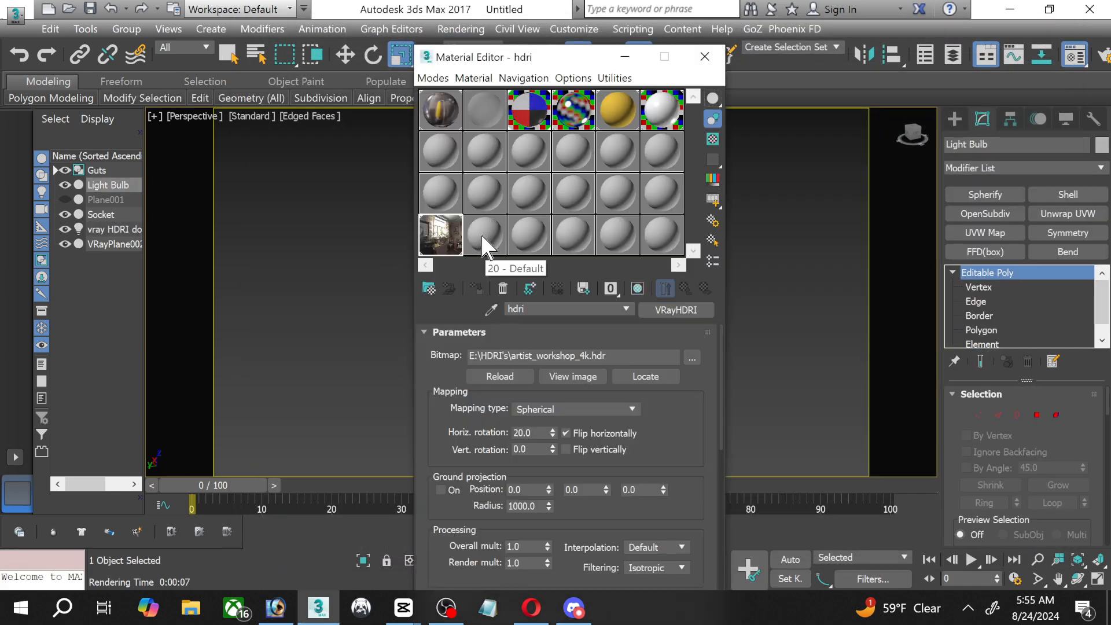
pyautogui.click(488, 116)
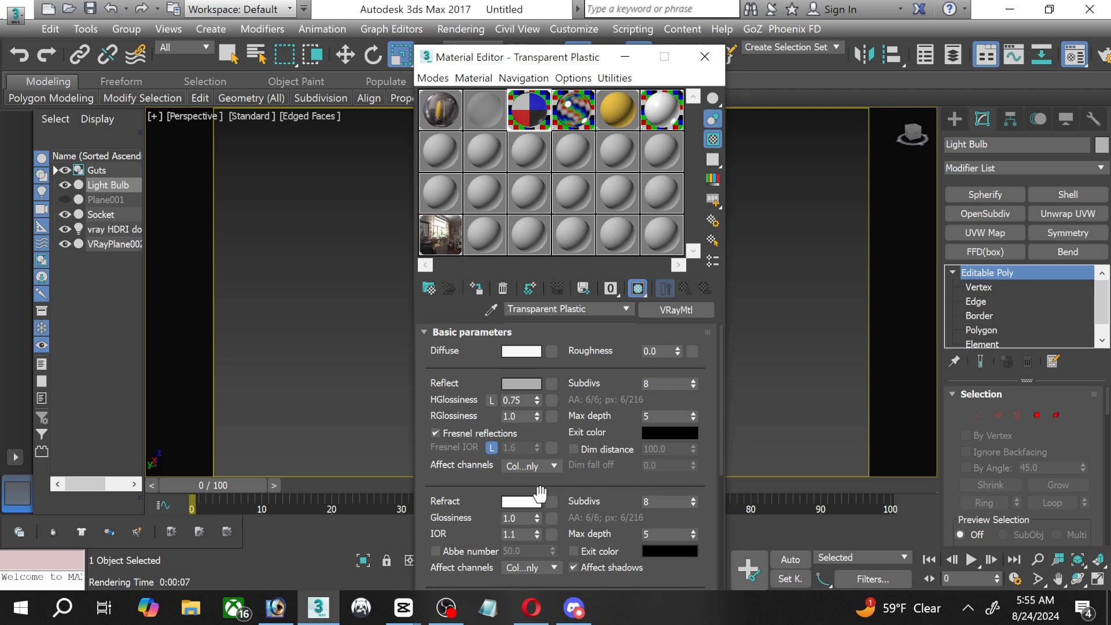
pyautogui.click(521, 502)
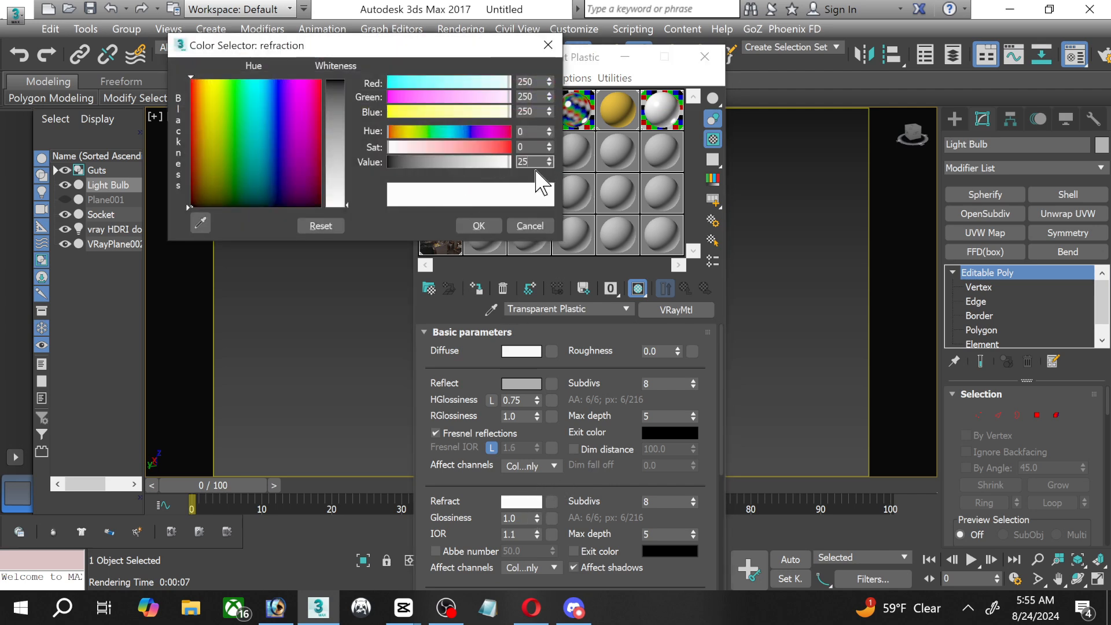
pyautogui.press('BackSpace')
pyautogui.click(479, 226)
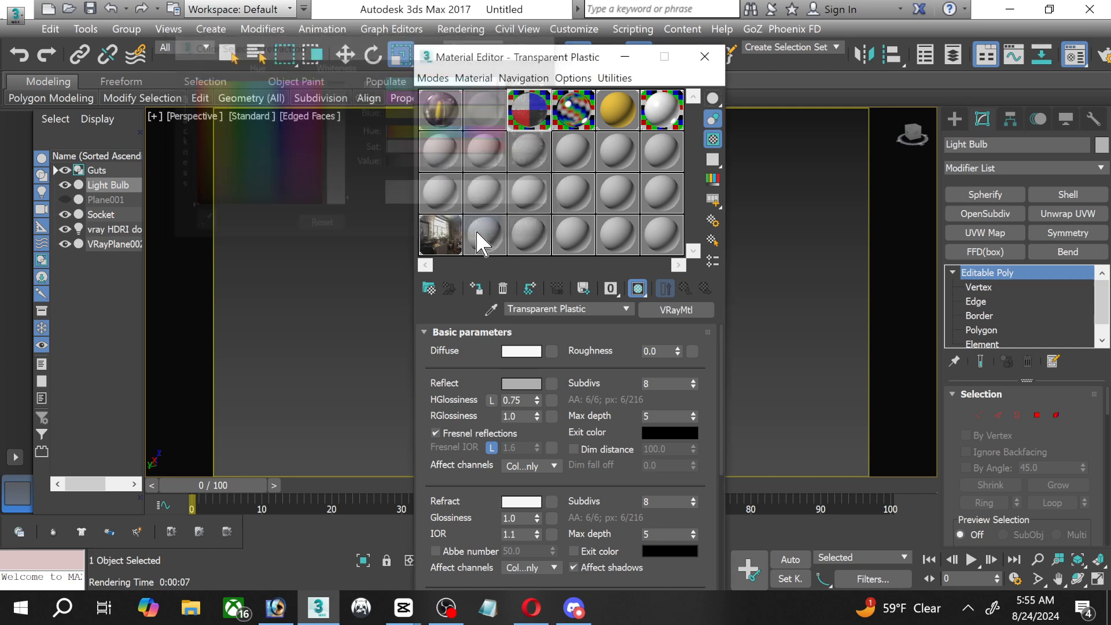
# Darken the Transparent Plastic diffuse colour to a medium grey while viewing its enlarged preview, and close the Material Editor.
pyautogui.doubleClick(525, 123)
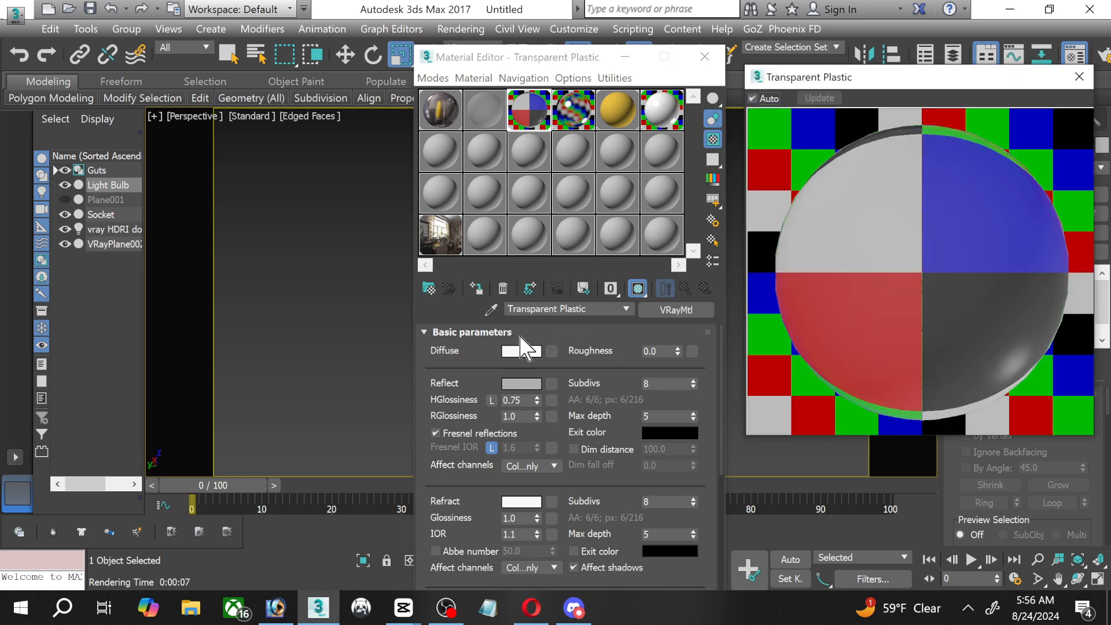
pyautogui.click(510, 354)
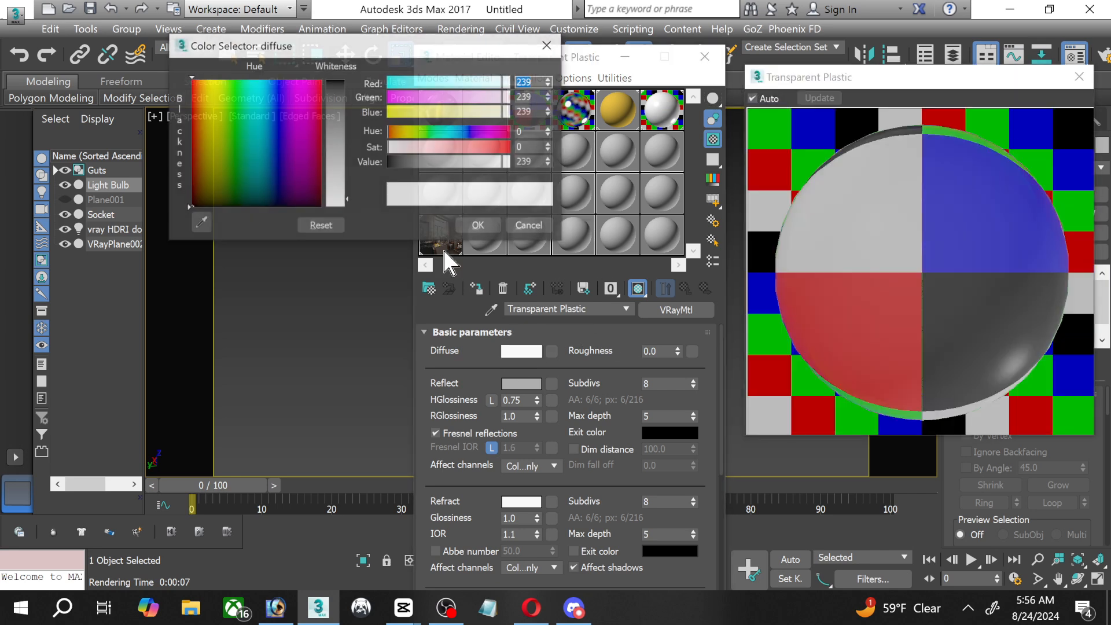
pyautogui.moveTo(345, 198); pyautogui.dragTo(345, 111)
pyautogui.click(479, 227)
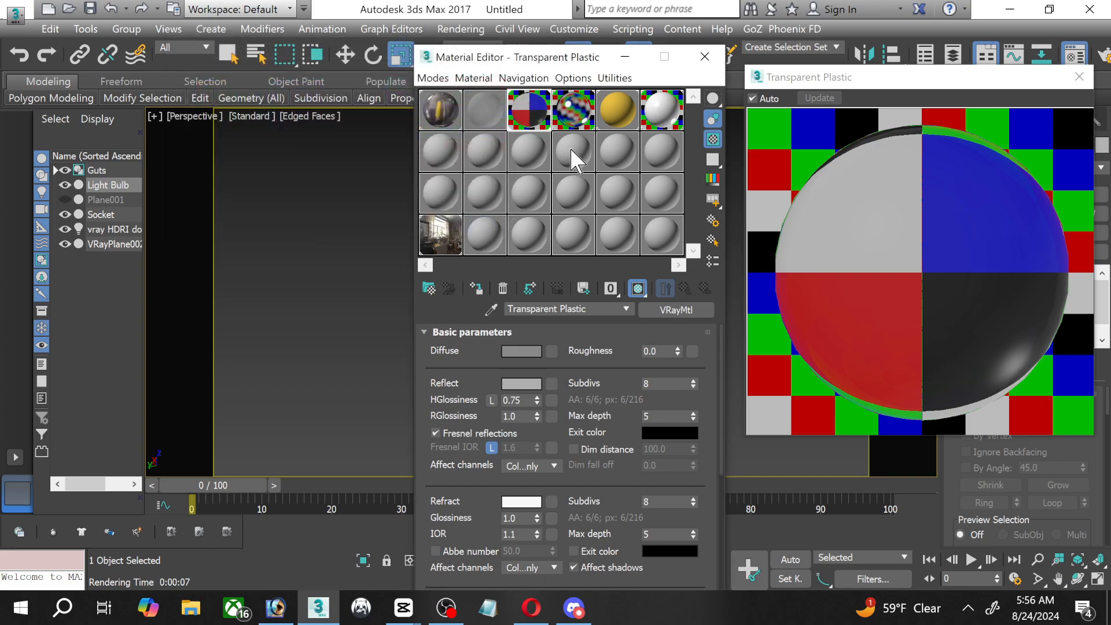
pyautogui.press('m')
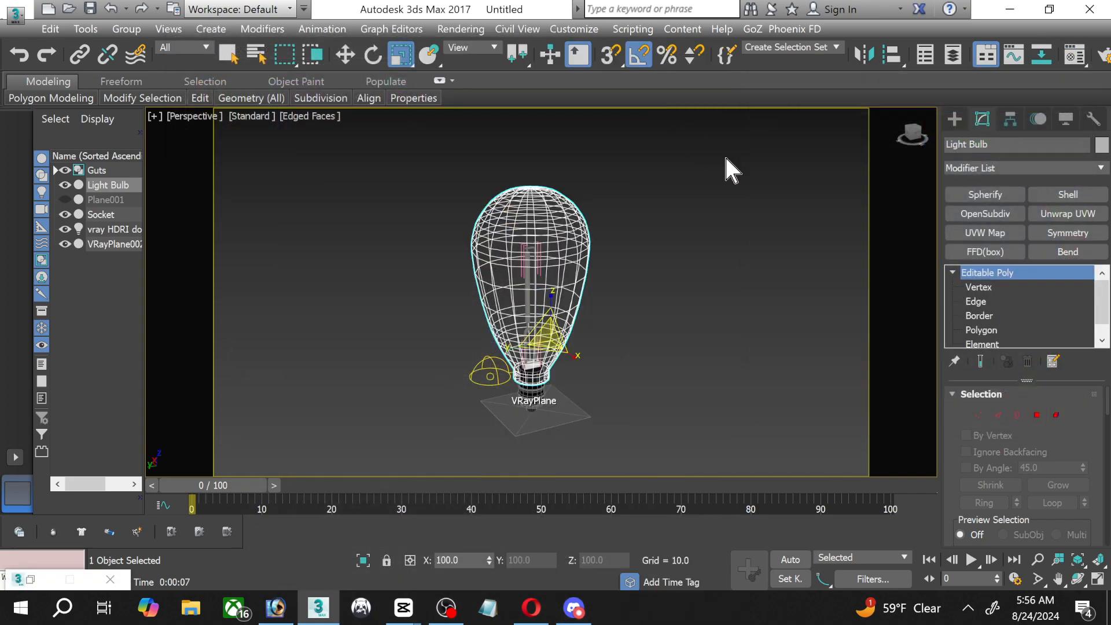
# Render the perspective view to check the glass with the darker diffuse colour and close the frame buffer.
pyautogui.hotkey('shift', 'q')
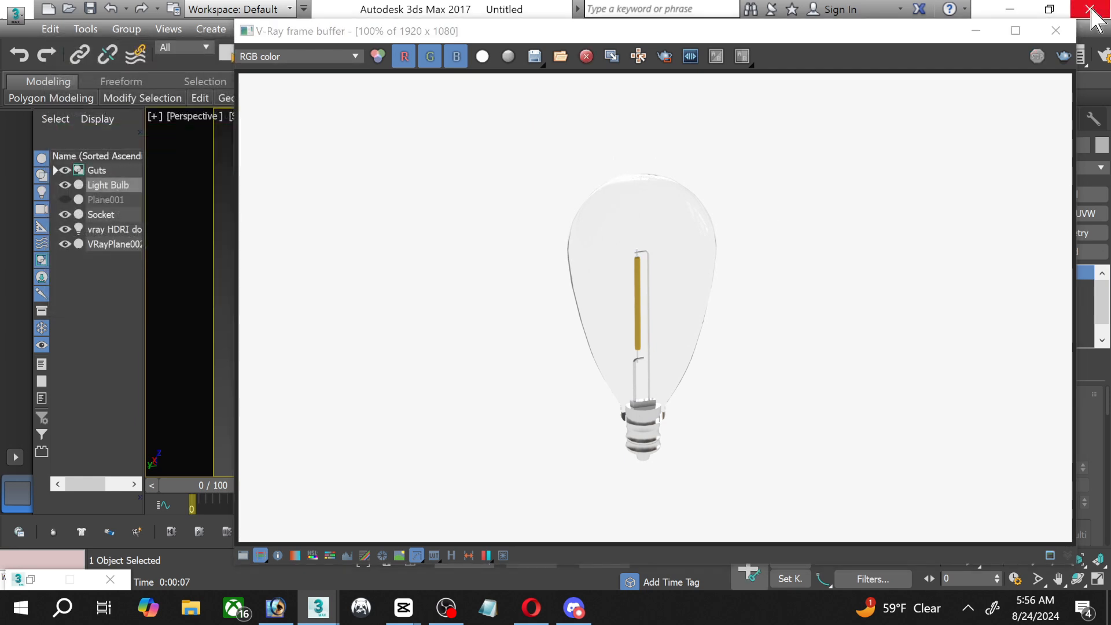
pyautogui.click(1056, 30)
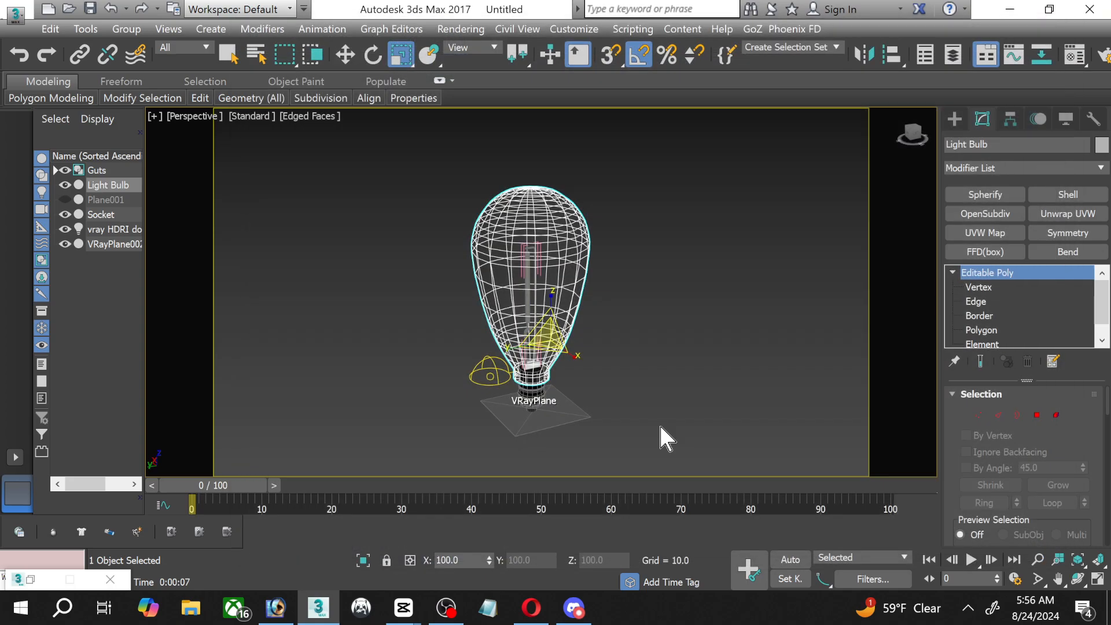
pyautogui.click(446, 607)
pyautogui.click(447, 608)
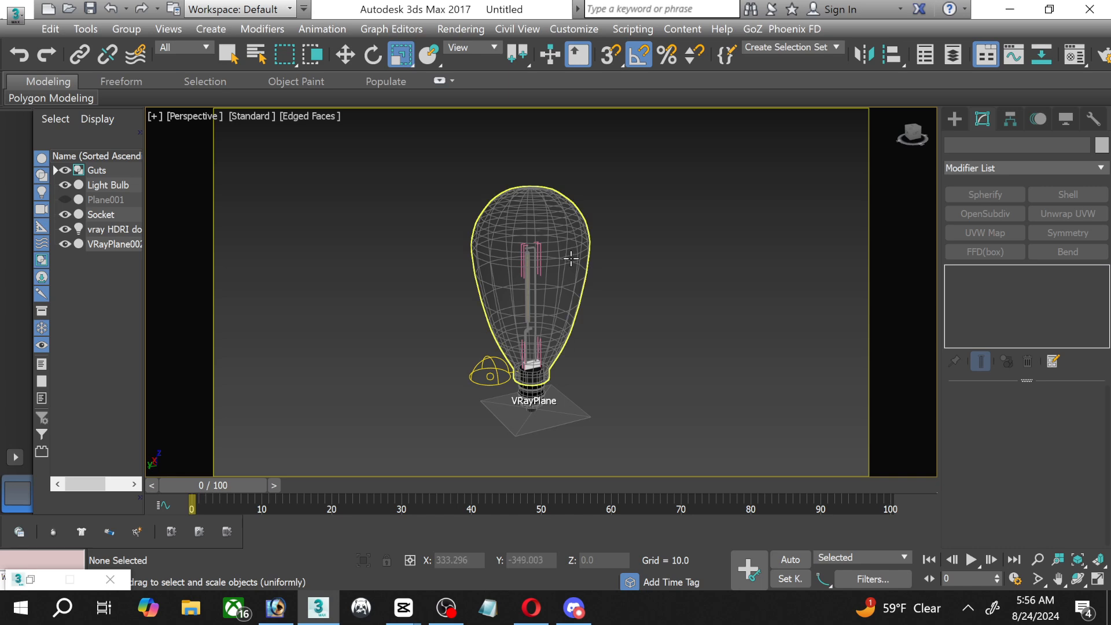
# Select all bulb parts in the Top view without the dome light, close the open Guts group and group everything as Light Bulb.
pyautogui.click(571, 258)
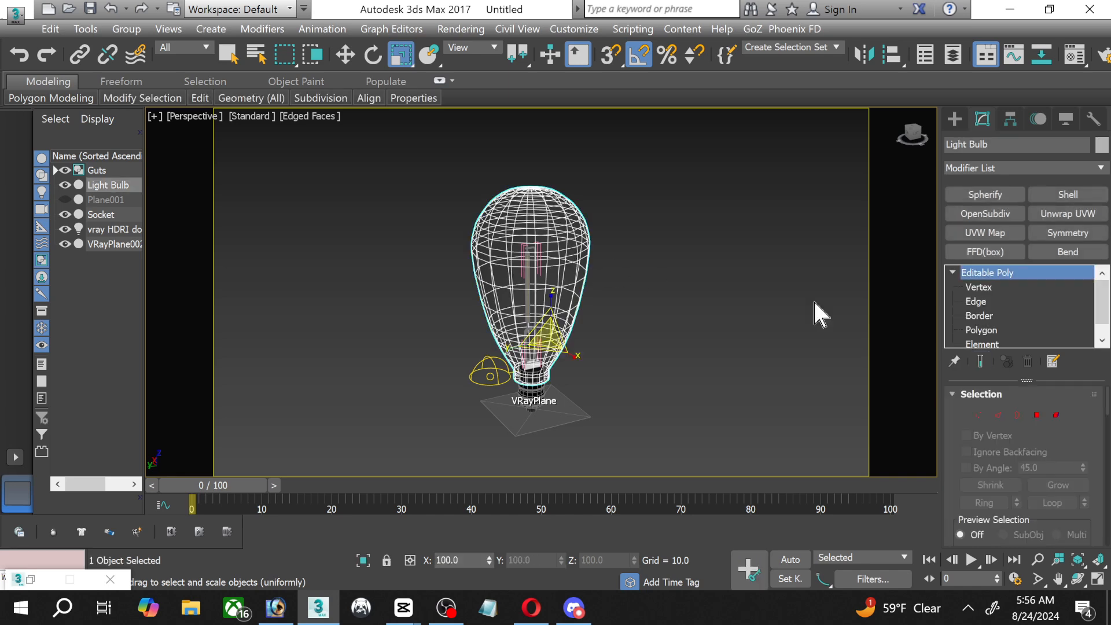
pyautogui.click(1098, 579)
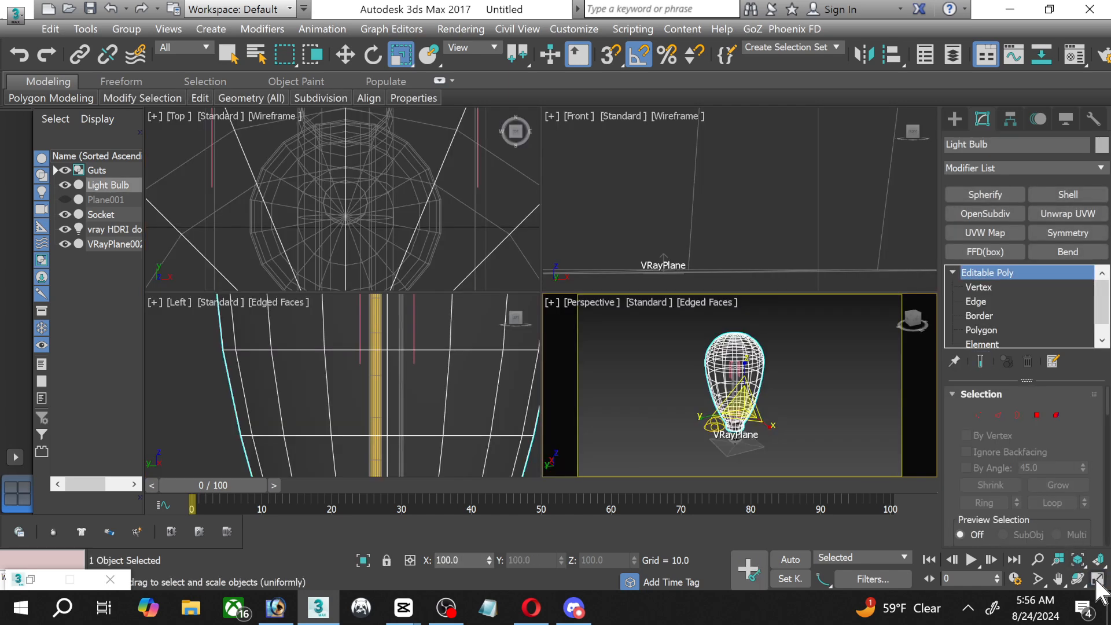
pyautogui.scroll(-8, 319, 192)
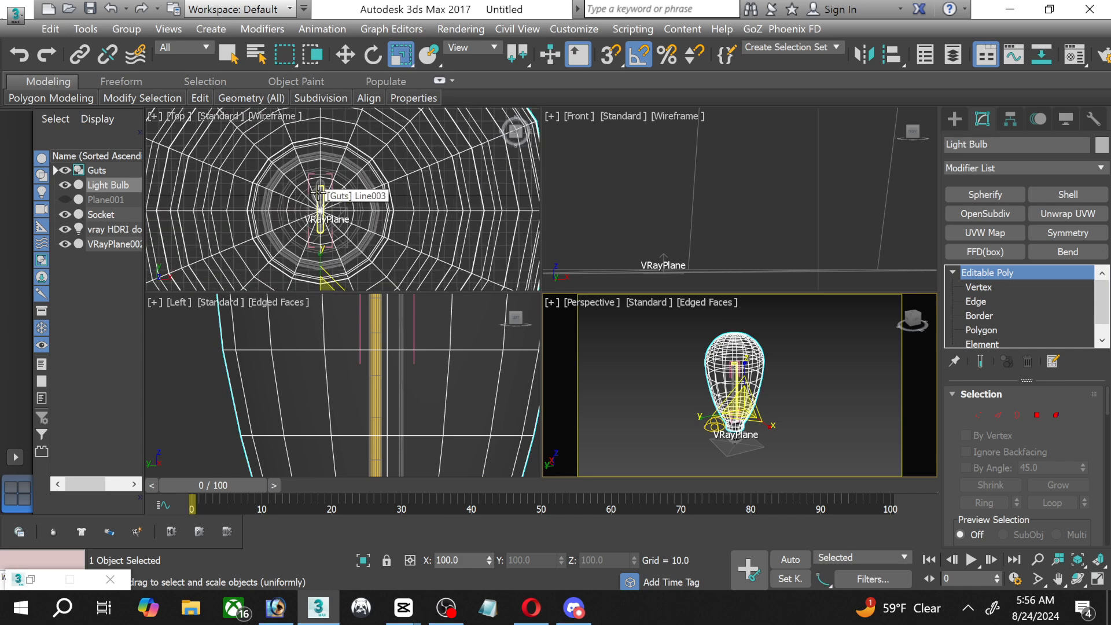
pyautogui.click(255, 149)
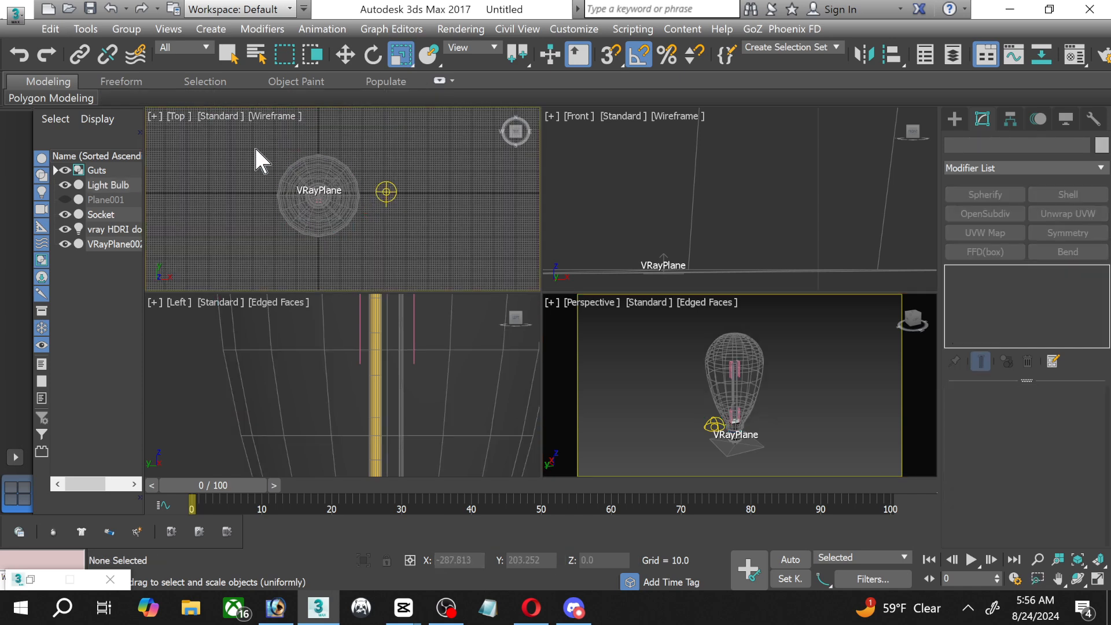
pyautogui.moveTo(353, 259)
pyautogui.mouseDown()
pyautogui.moveTo(308, 229)
pyautogui.moveTo(352, 263)
pyautogui.mouseUp()
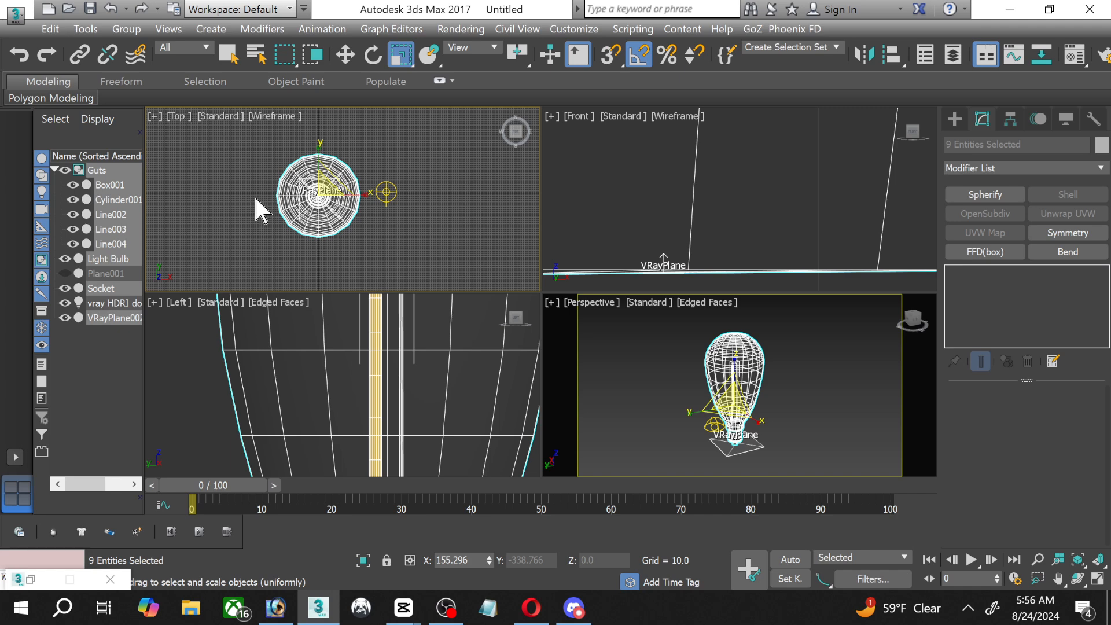
pyautogui.click(126, 30)
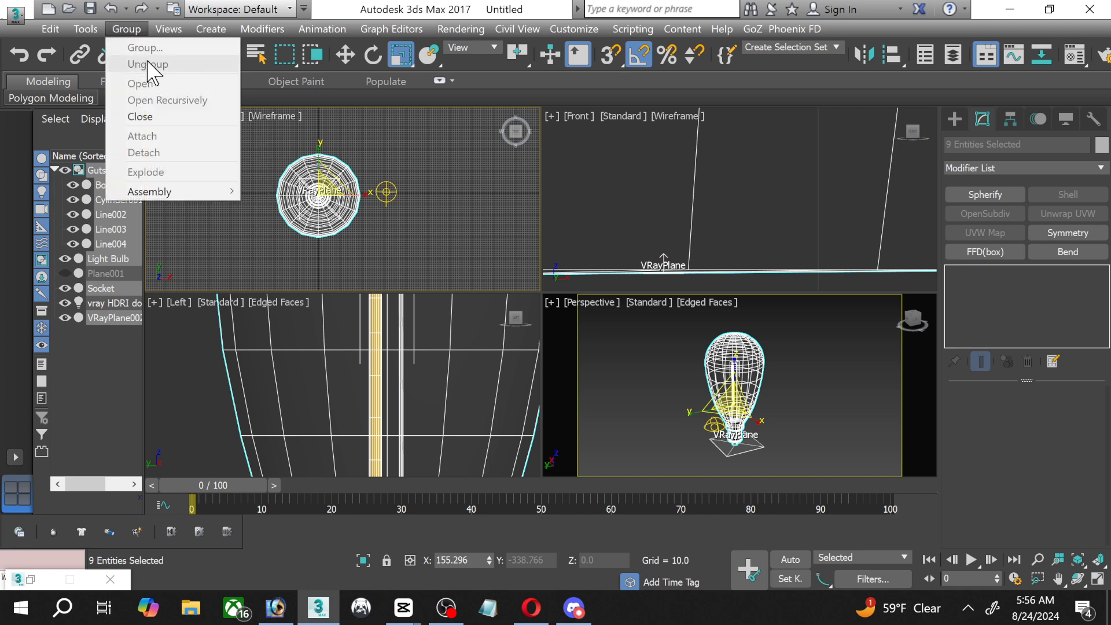
pyautogui.click(170, 118)
pyautogui.click(127, 29)
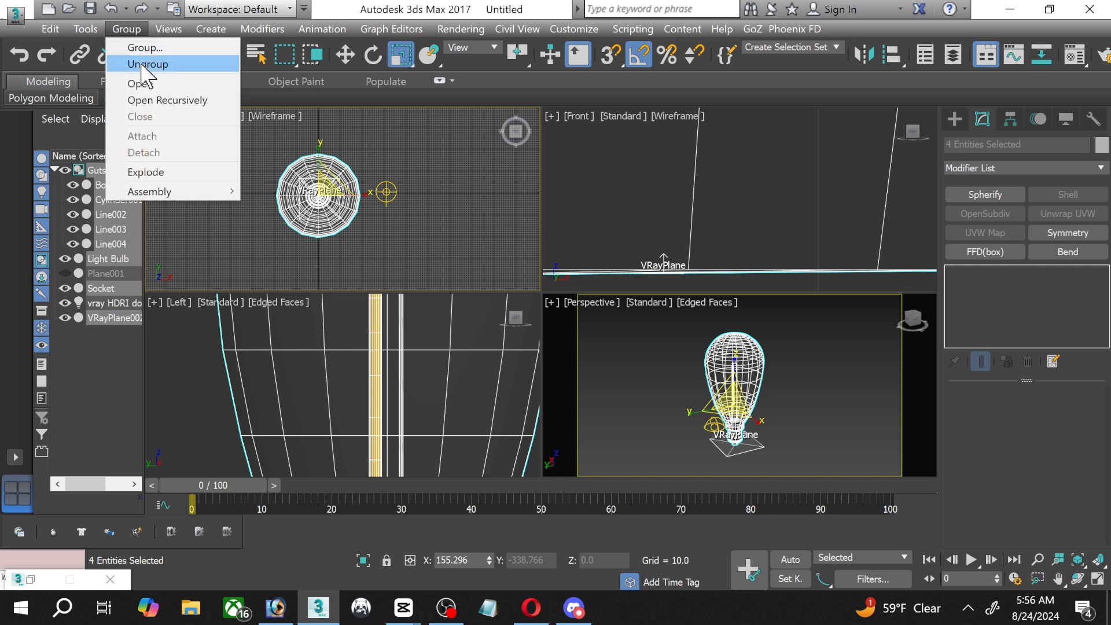
pyautogui.click(163, 51)
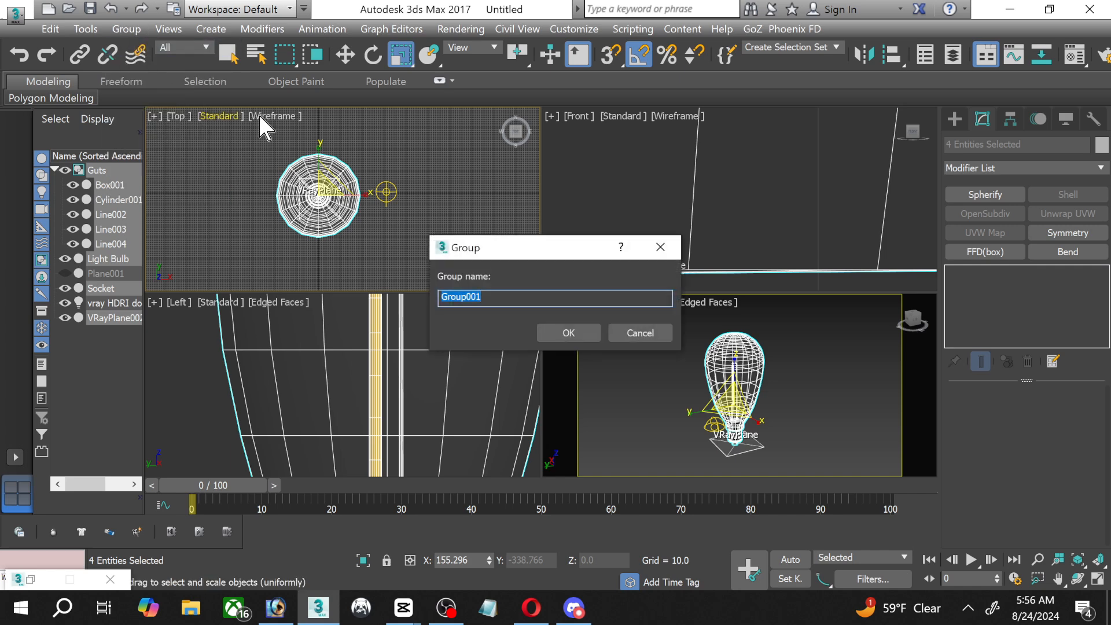
pyautogui.write('Light Bulb')
pyautogui.click(569, 333)
pyautogui.click(422, 234)
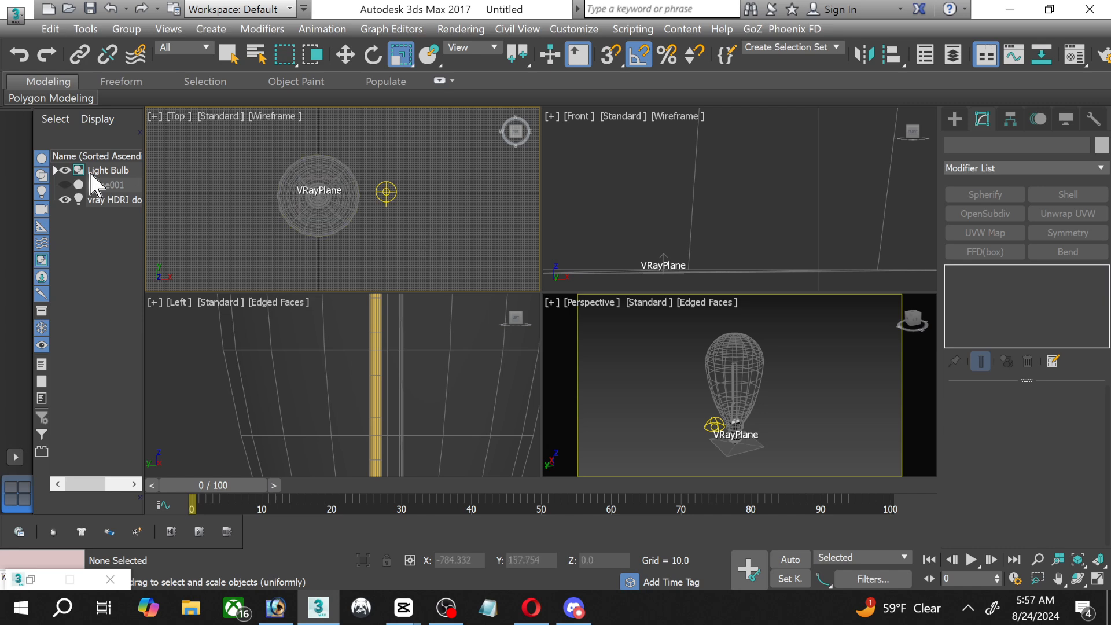
pyautogui.click(105, 170)
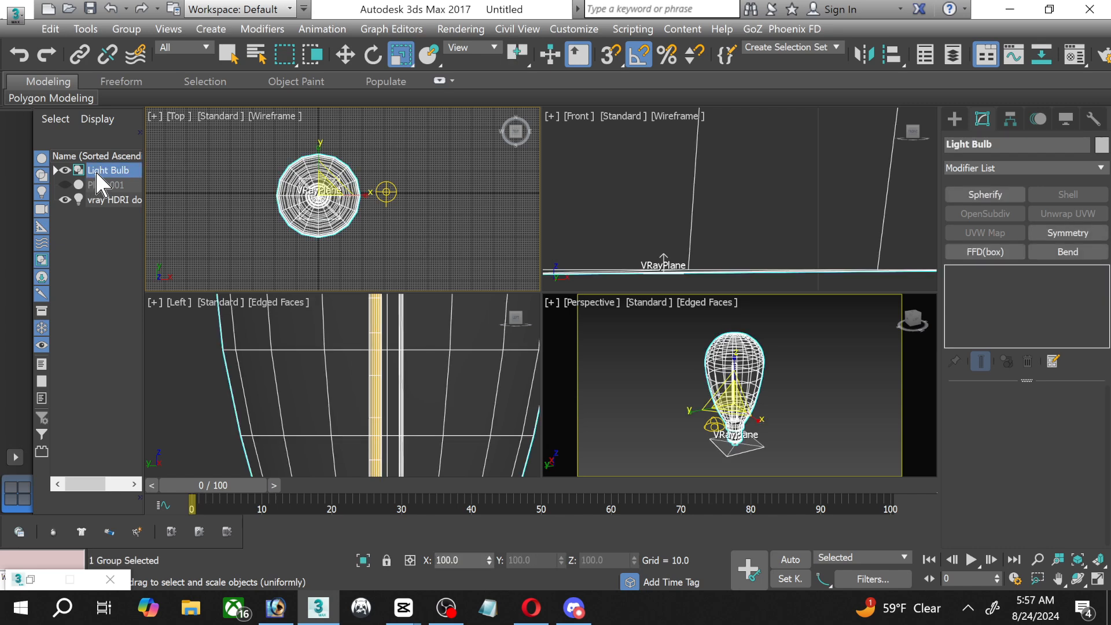
pyautogui.click(453, 220)
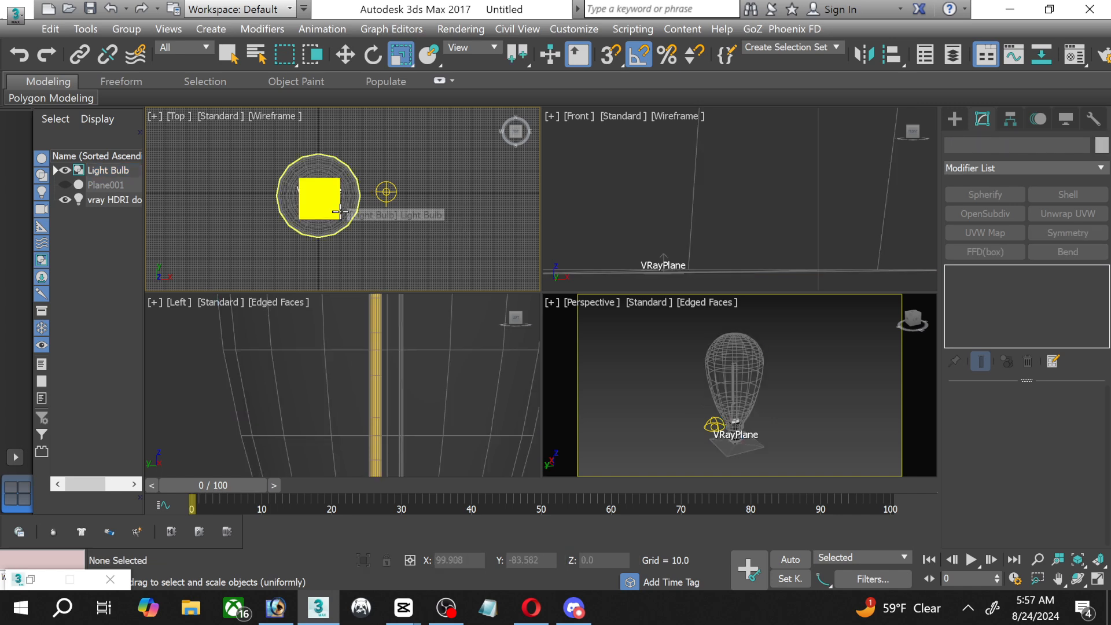
# Open the Light Bulb group in the maximized Left view and select the glass bulb inside it.
pyautogui.scroll(-5, 446, 390)
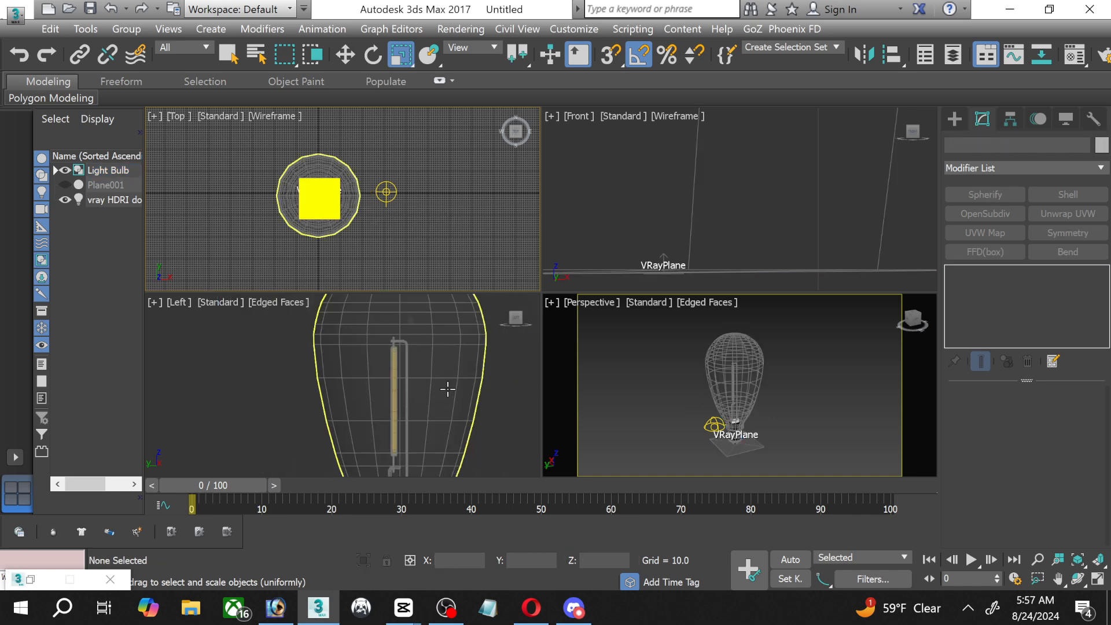
pyautogui.moveTo(447, 389); pyautogui.dragTo(342, 365, button='middle')
pyautogui.scroll(-2, 370, 360)
pyautogui.click(1099, 579)
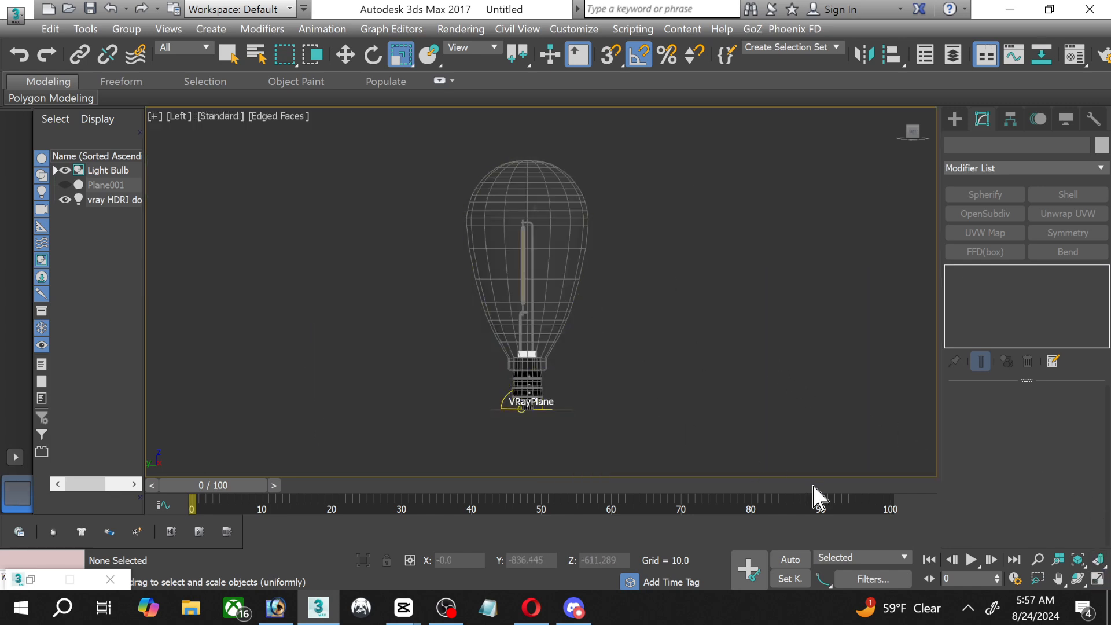
pyautogui.click(1038, 560)
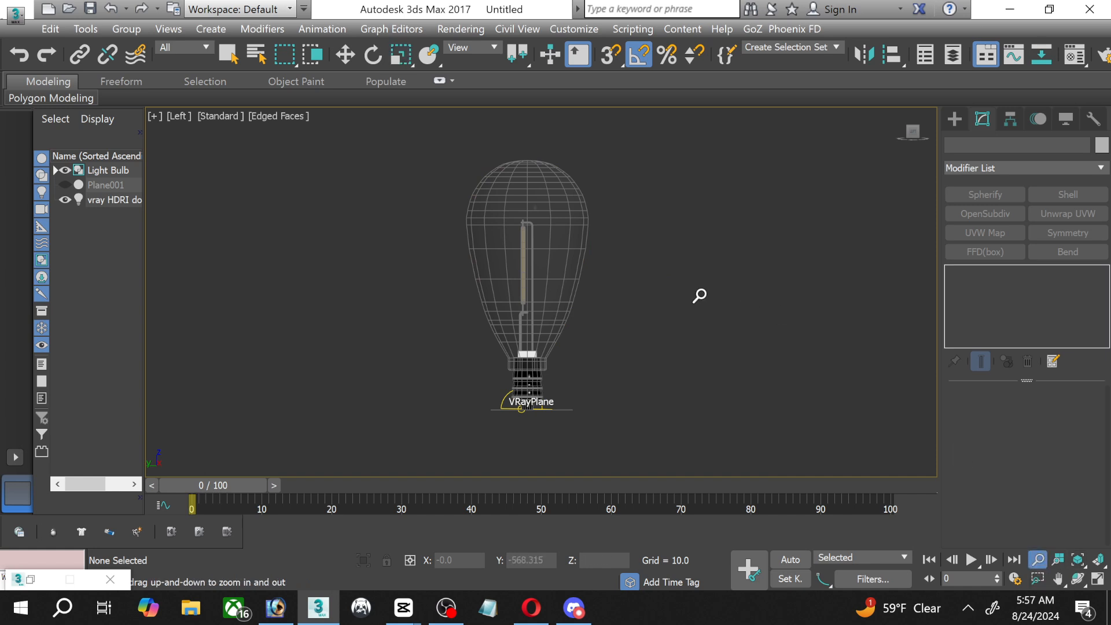
pyautogui.moveTo(579, 318); pyautogui.dragTo(581, 302)
pyautogui.moveTo(580, 303); pyautogui.dragTo(600, 324, button='middle')
pyautogui.moveTo(600, 323); pyautogui.dragTo(596, 328)
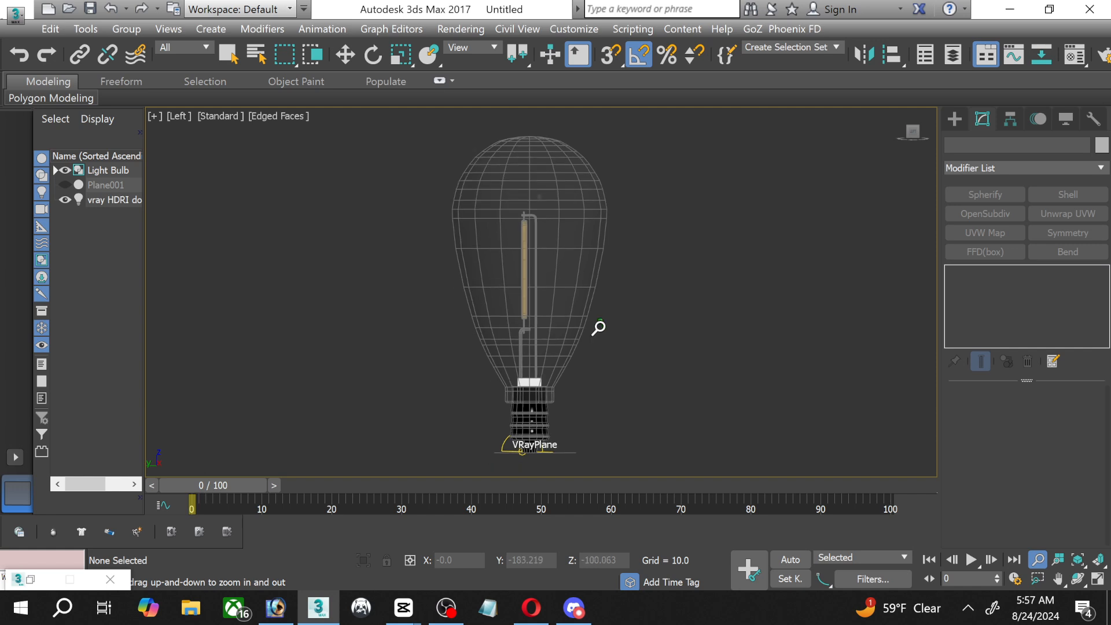
pyautogui.click(350, 55)
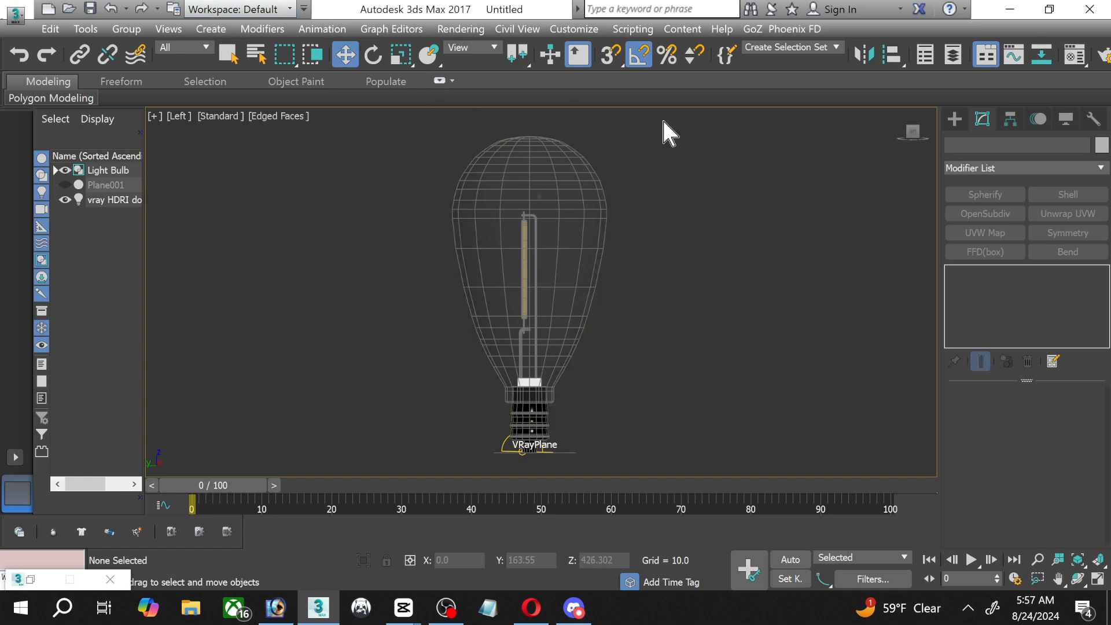
pyautogui.click(591, 211)
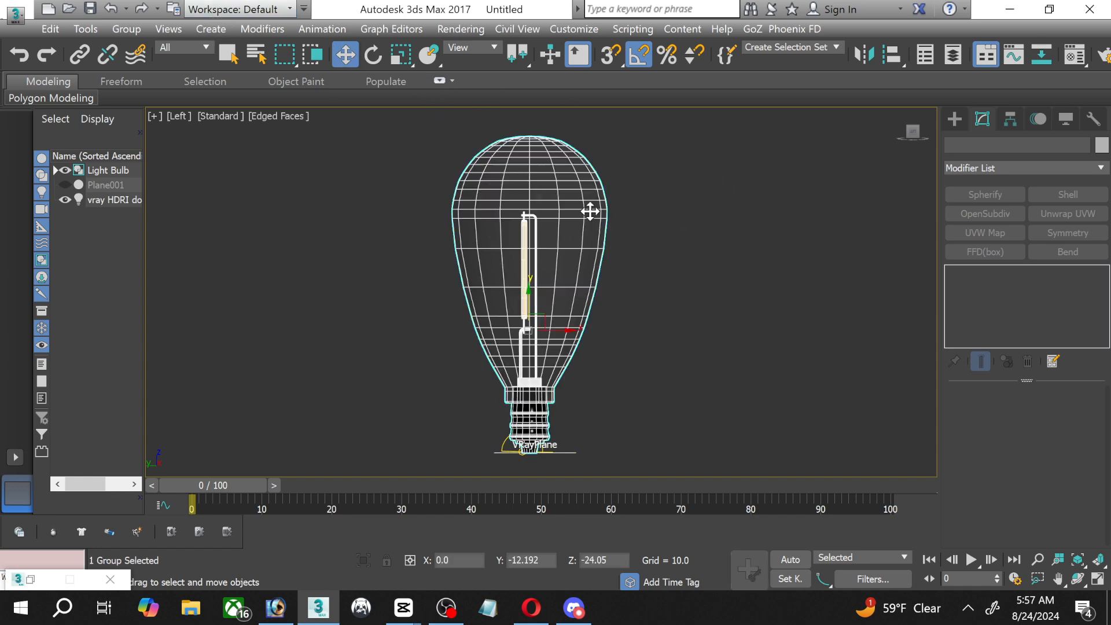
pyautogui.click(125, 29)
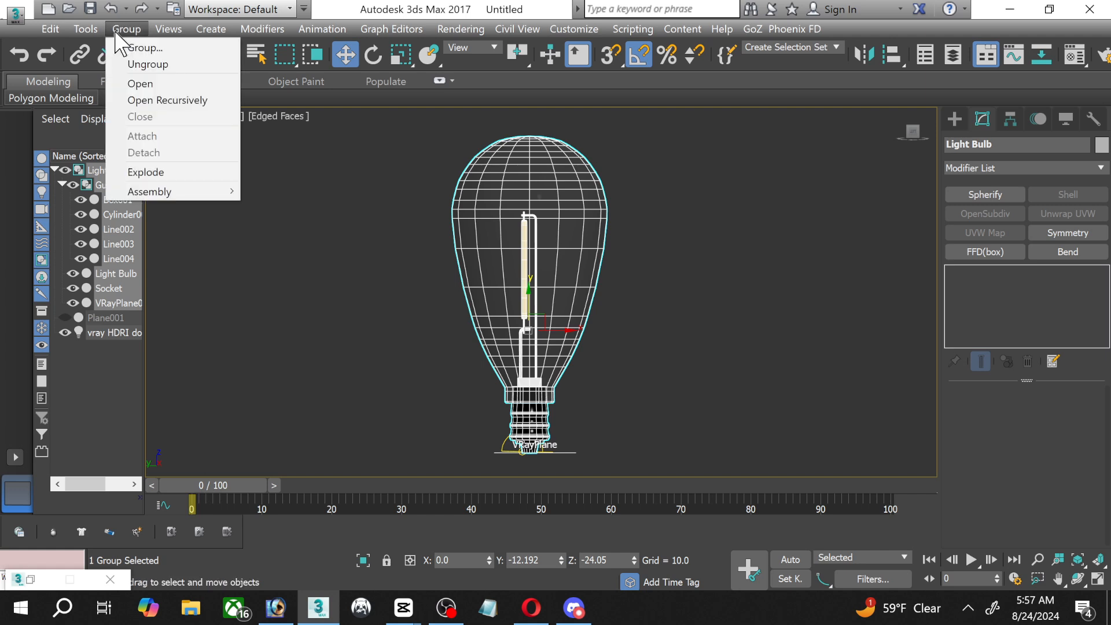
pyautogui.click(152, 87)
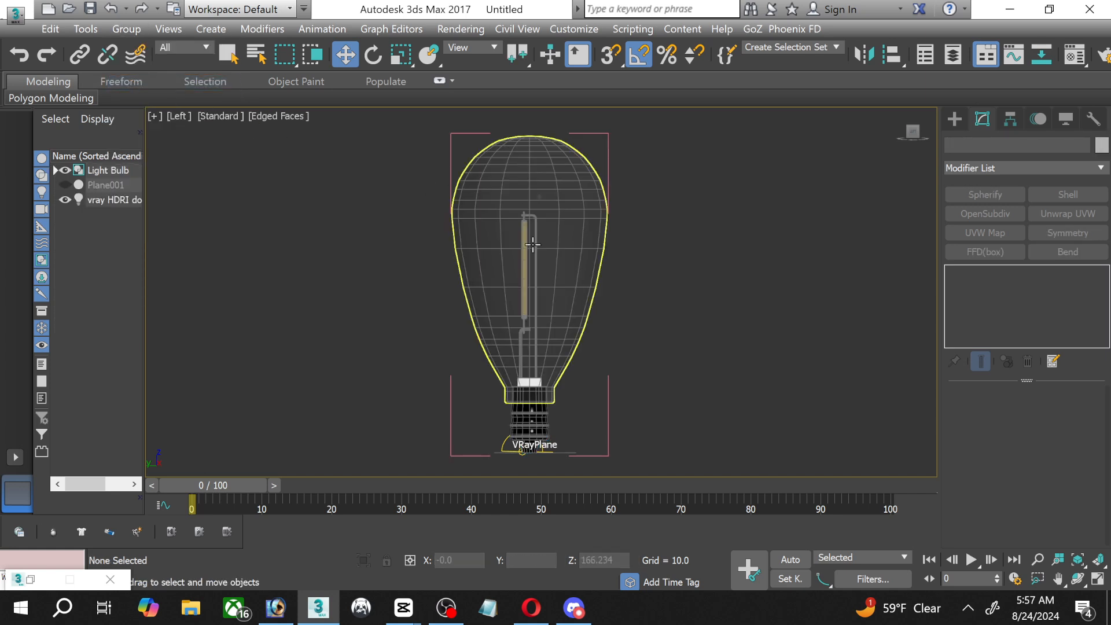
pyautogui.click(522, 260)
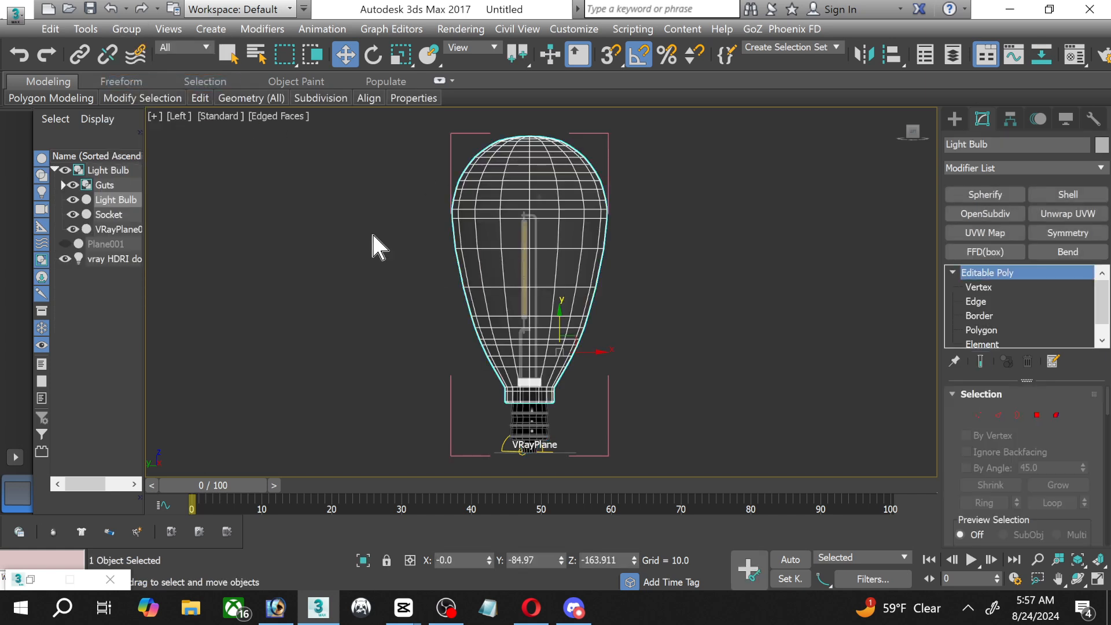
# Open the Guts group nested inside the Light Bulb group and expand its list of parts.
pyautogui.click(111, 170)
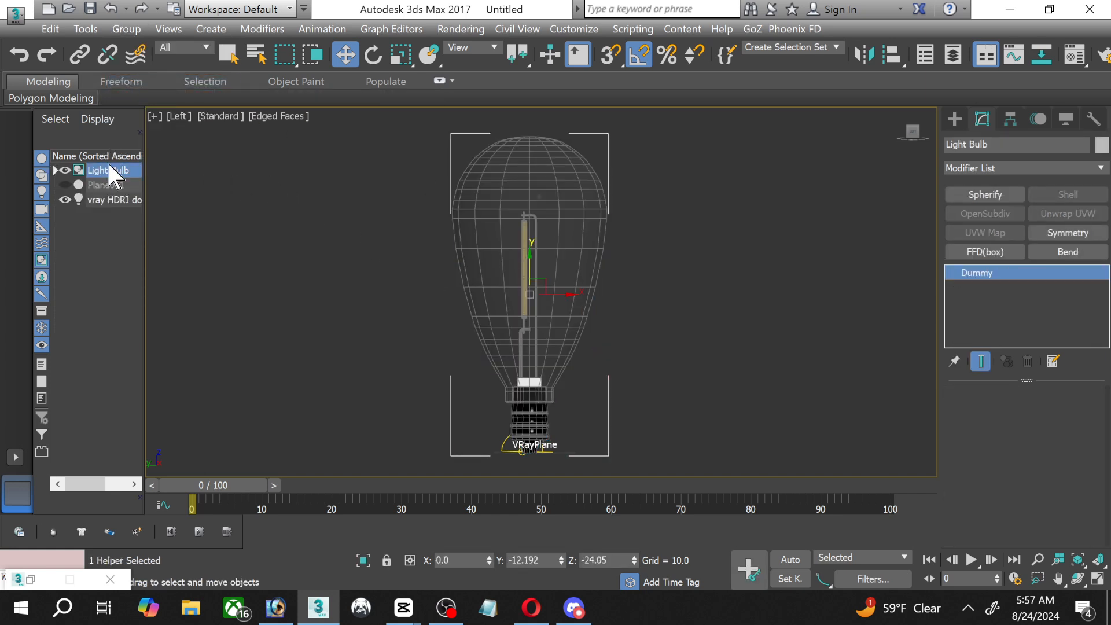
pyautogui.click(56, 170)
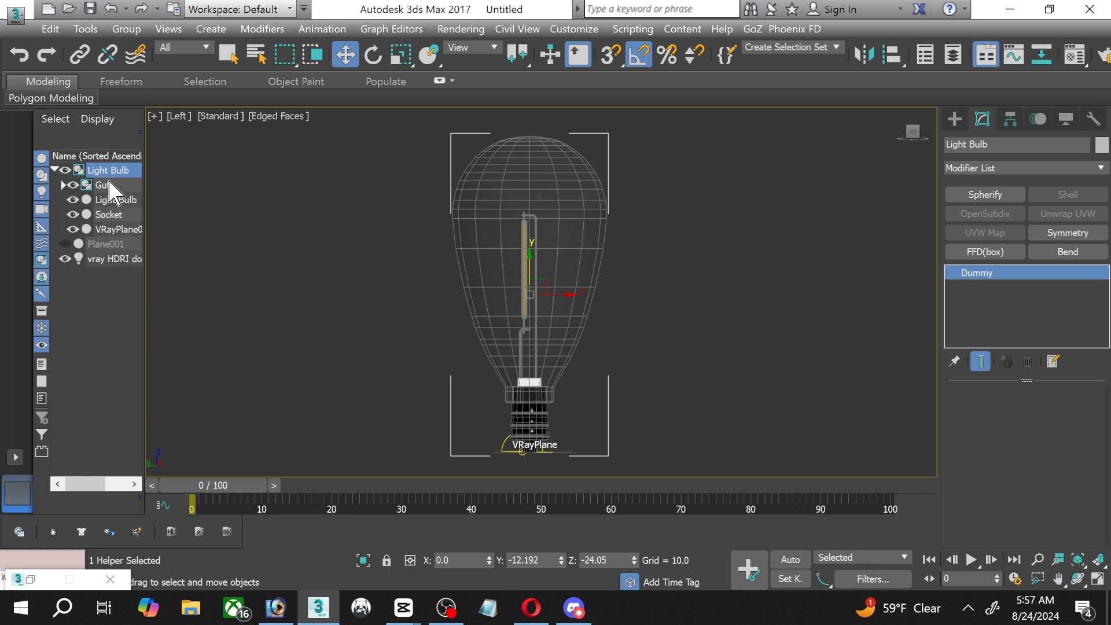
pyautogui.click(108, 186)
pyautogui.click(126, 29)
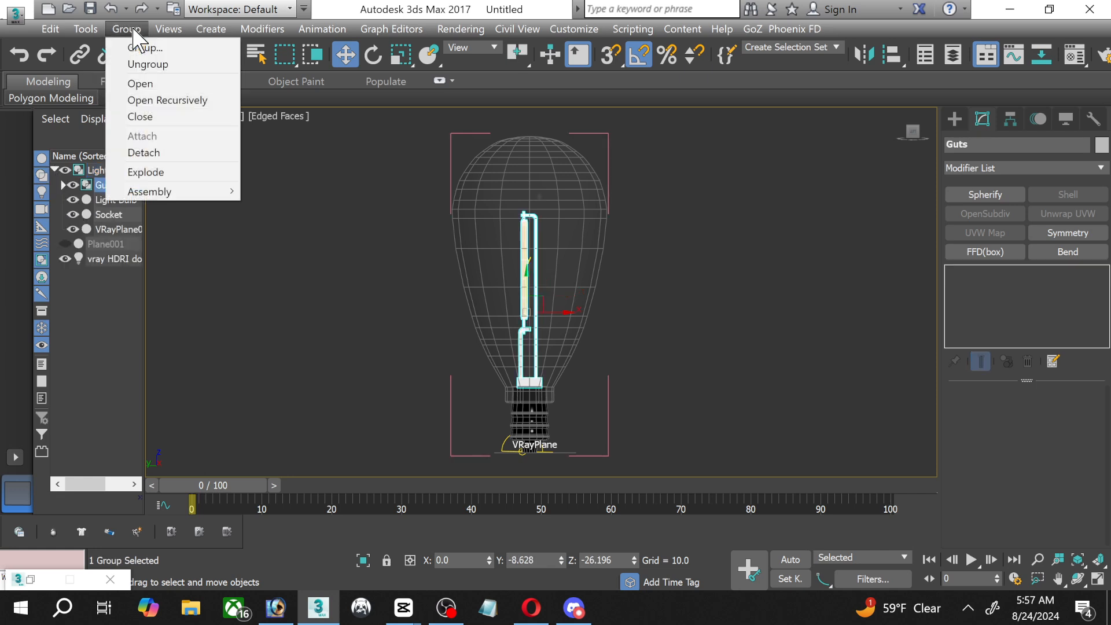
pyautogui.click(163, 82)
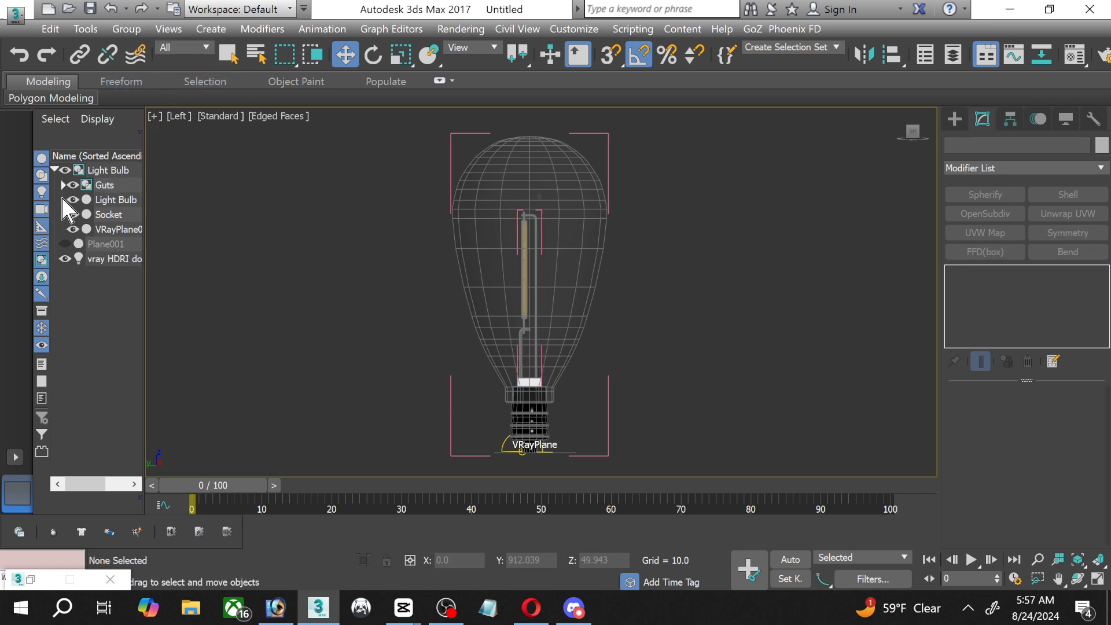
pyautogui.click(62, 185)
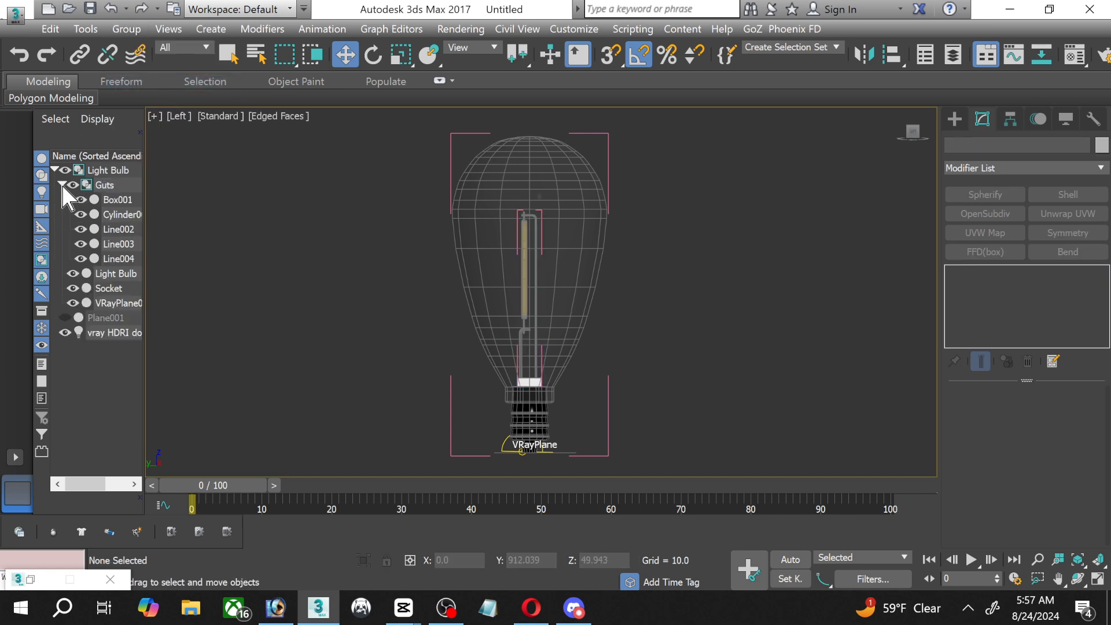
# Rename the filament cylinder Cylinder001 inside the Guts group as Light Source.
pyautogui.click(122, 214)
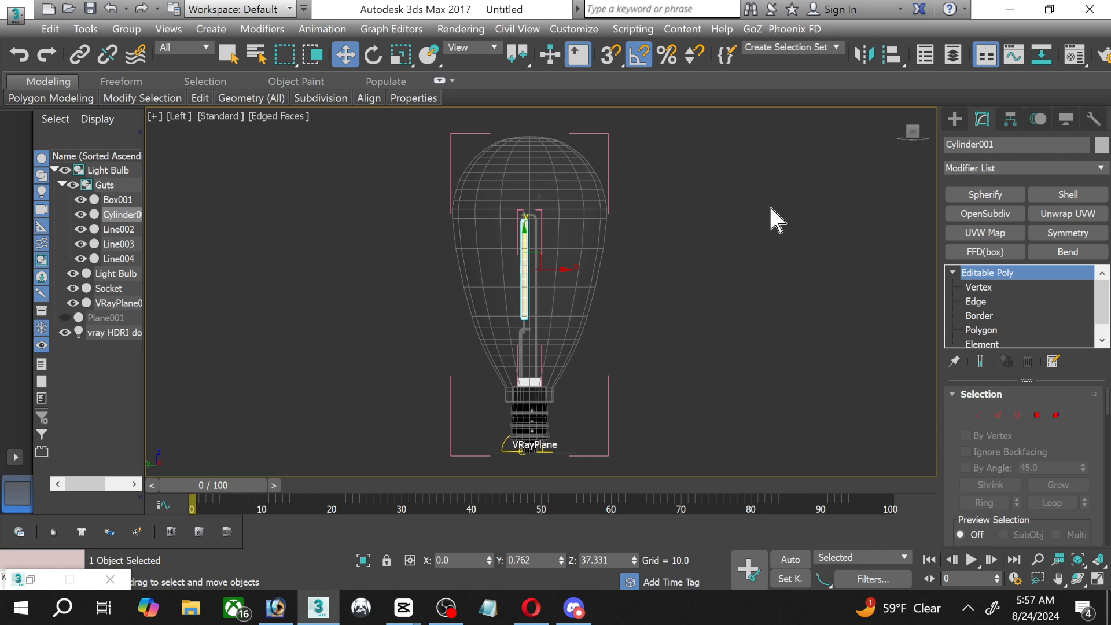
pyautogui.moveTo(984, 145); pyautogui.dragTo(857, 140)
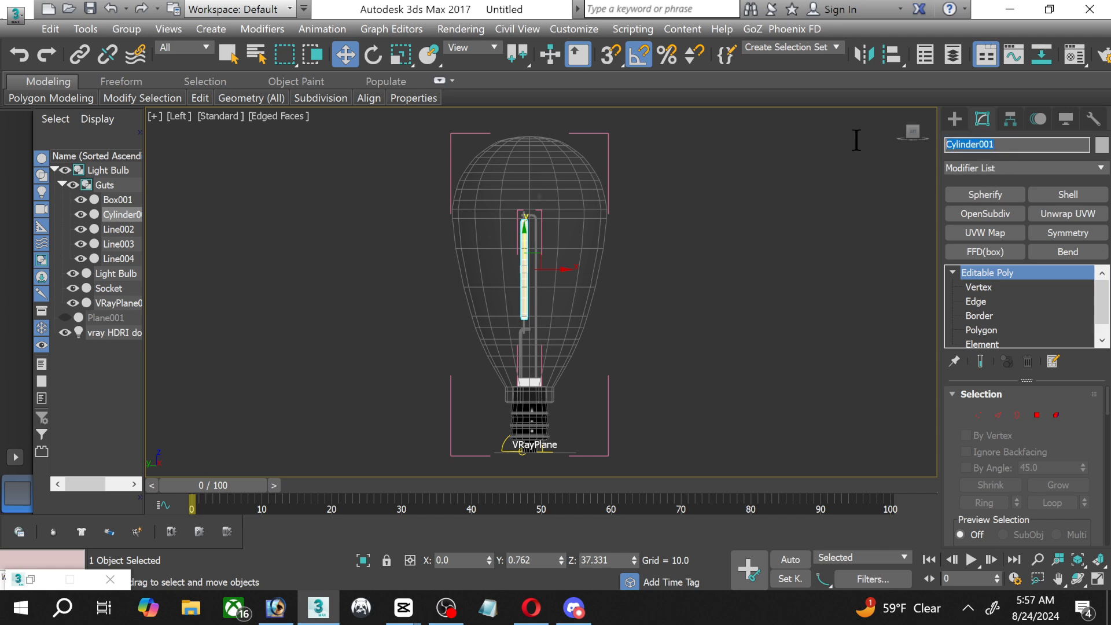
pyautogui.write('Light Source')
pyautogui.press('Return')
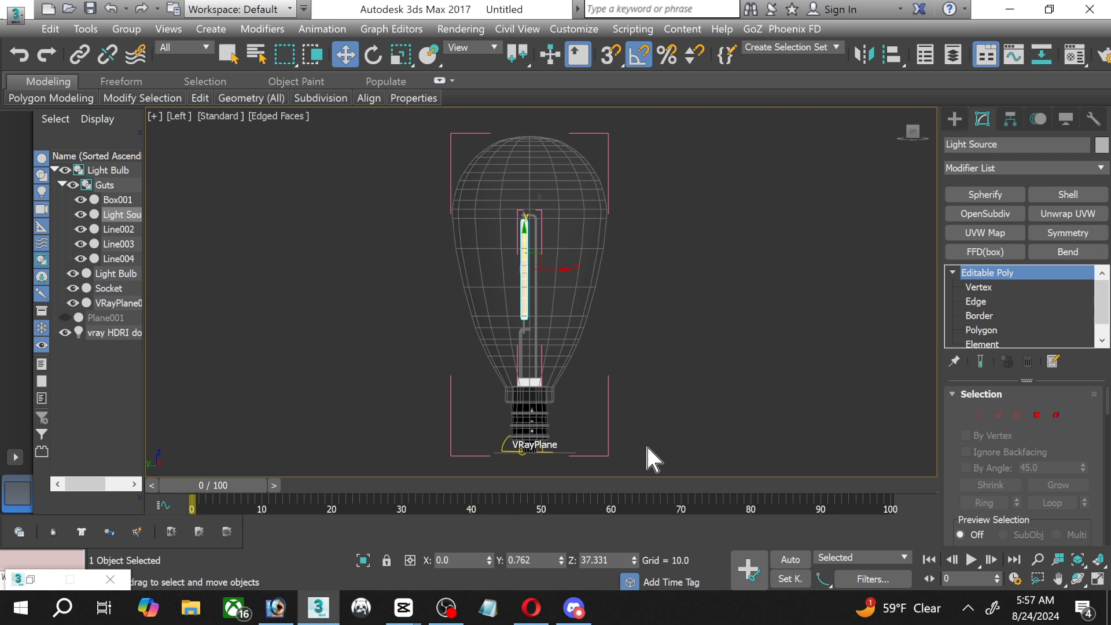
# Isolate the Light Source cylinder, close the enlarged Transparent Plastic preview and show the Light Source material in the Material Editor.
pyautogui.click(367, 557)
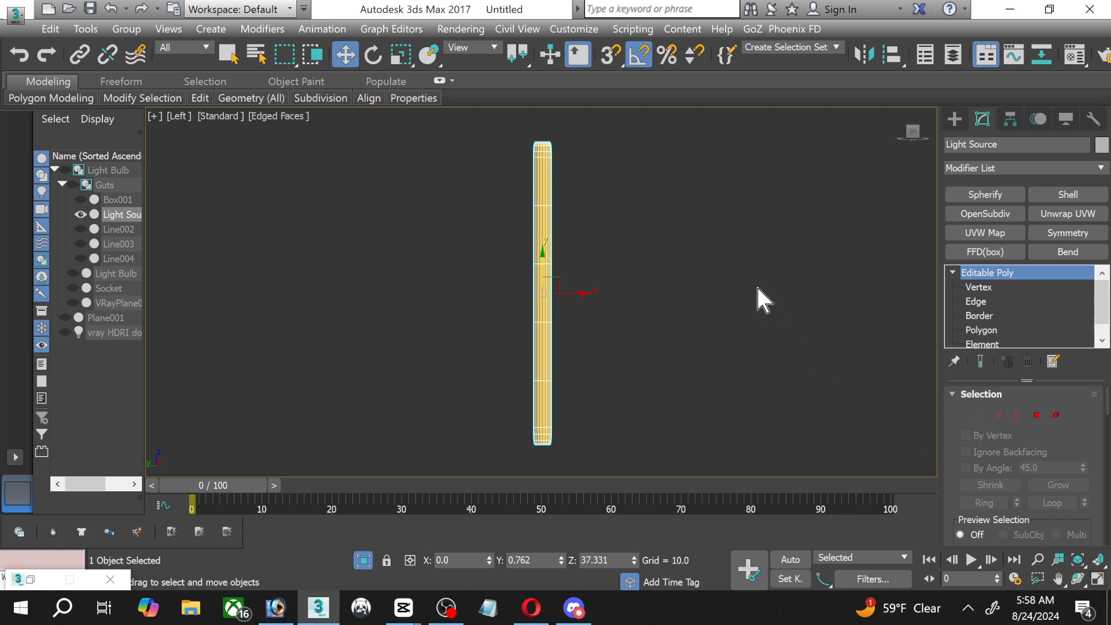
pyautogui.press('m')
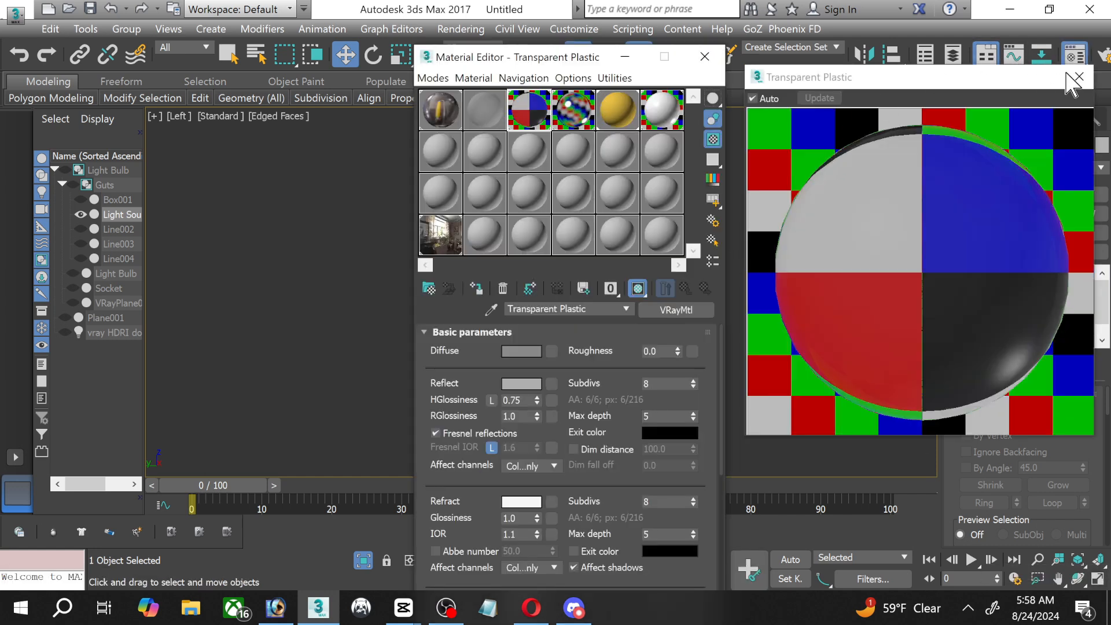
pyautogui.click(1077, 85)
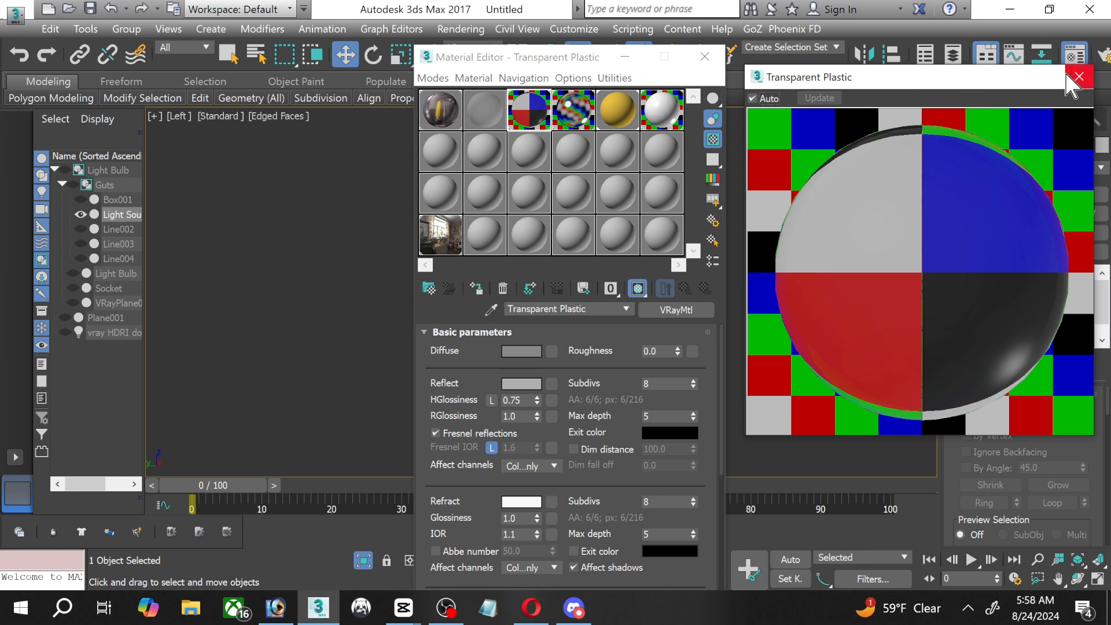
pyautogui.click(1079, 77)
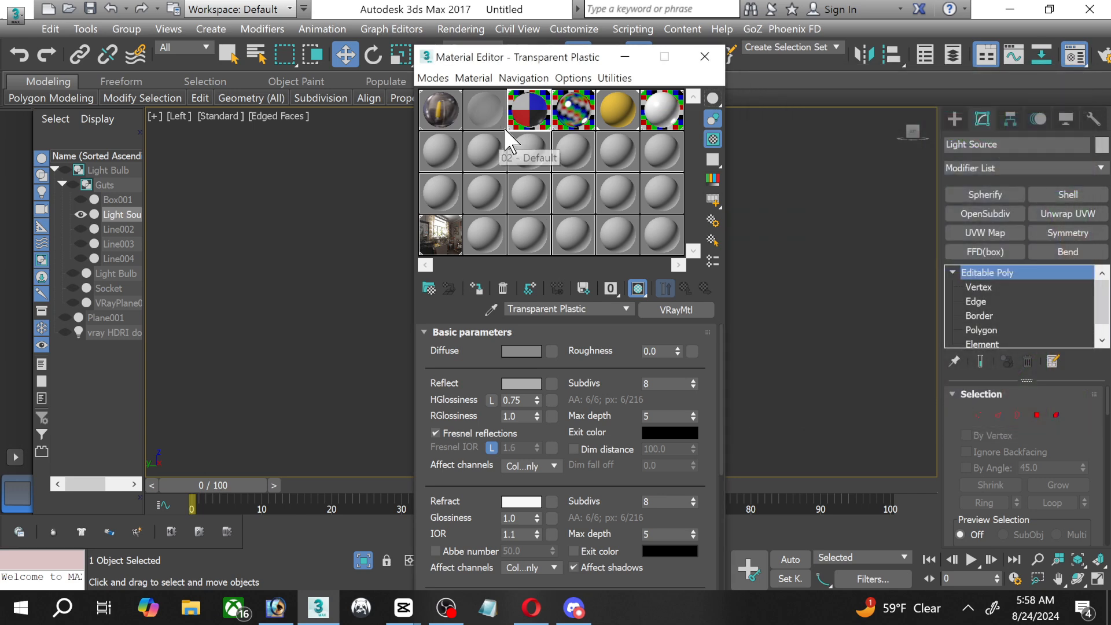
pyautogui.click(628, 118)
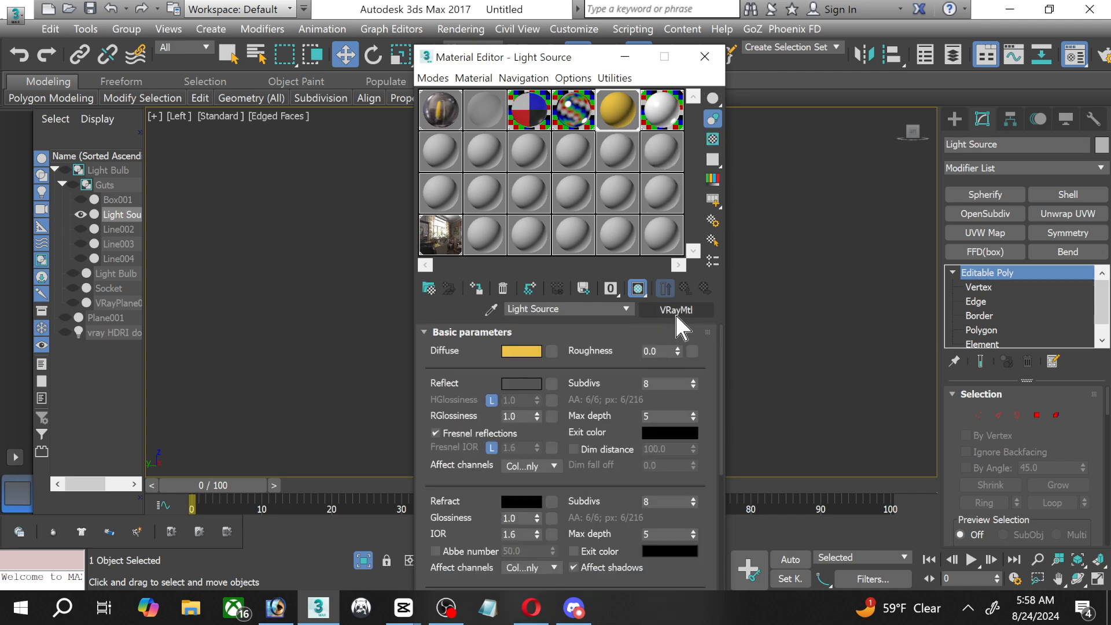
pyautogui.click(605, 331)
pyautogui.click(627, 330)
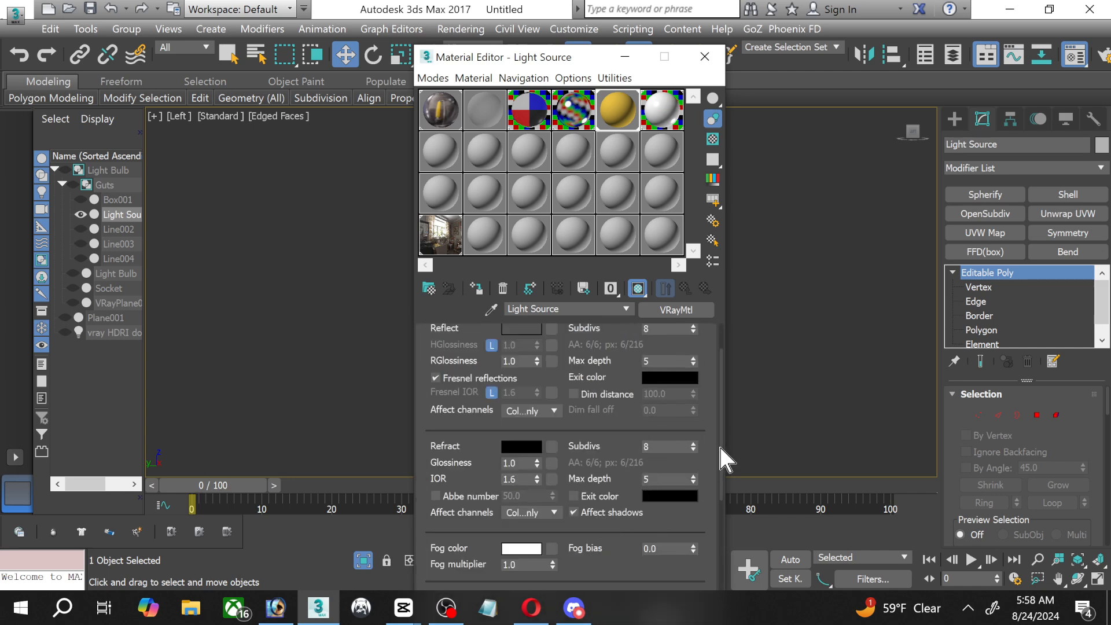
# Set the self-illumination multiplier of the Light Source material to 10, leaving its self-illumination map empty.
pyautogui.moveTo(720, 429); pyautogui.dragTo(715, 472)
pyautogui.scroll(-3, 714, 472)
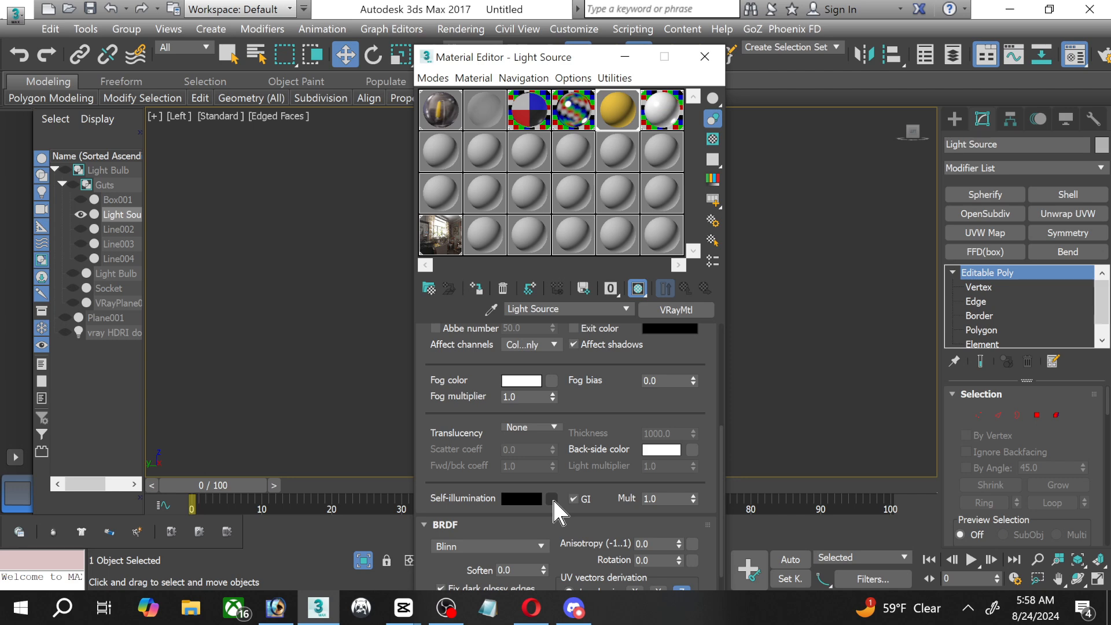
pyautogui.click(552, 499)
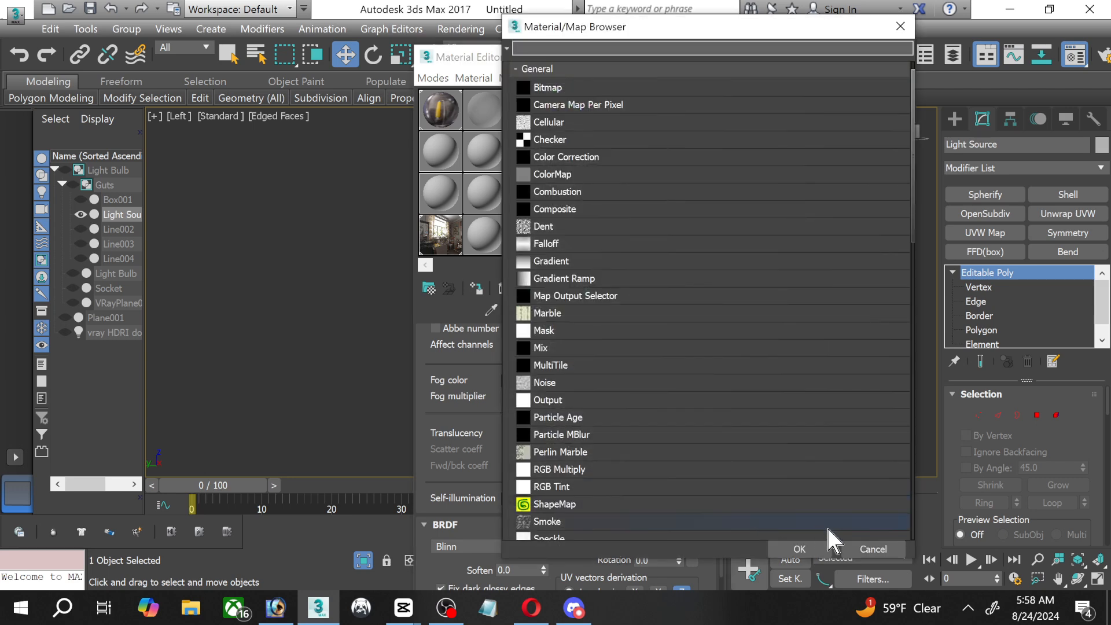
pyautogui.click(875, 549)
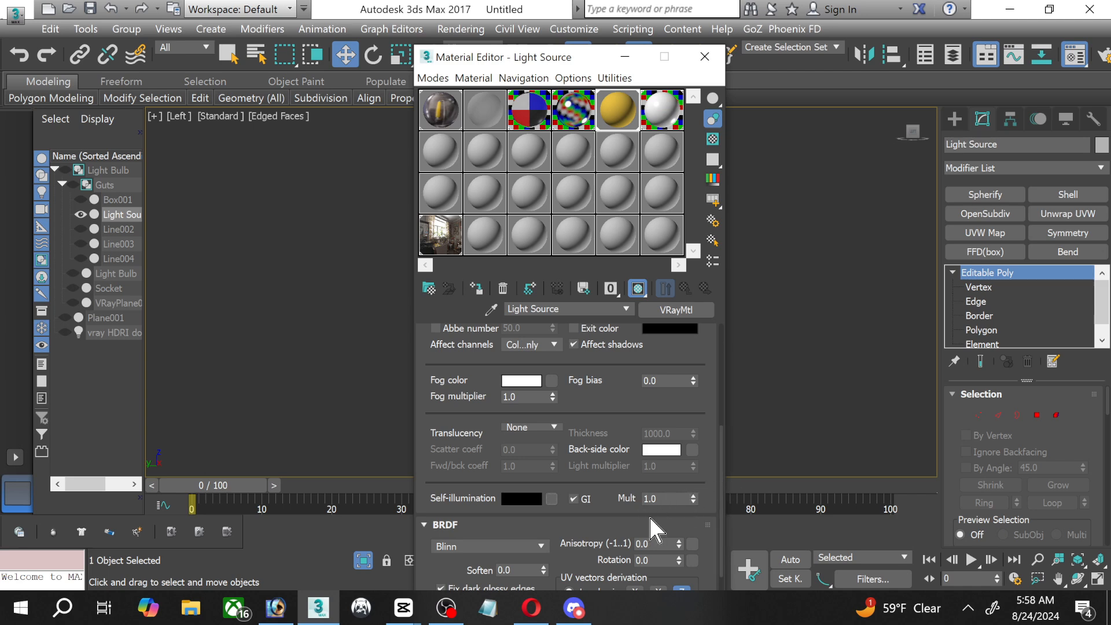
pyautogui.click(660, 499)
pyautogui.write('10')
pyautogui.press('Return')
# Set the Light Source self-illumination colour to a pale warm white, RGB 207, 197, 177, and close the Material Editor.
pyautogui.click(522, 499)
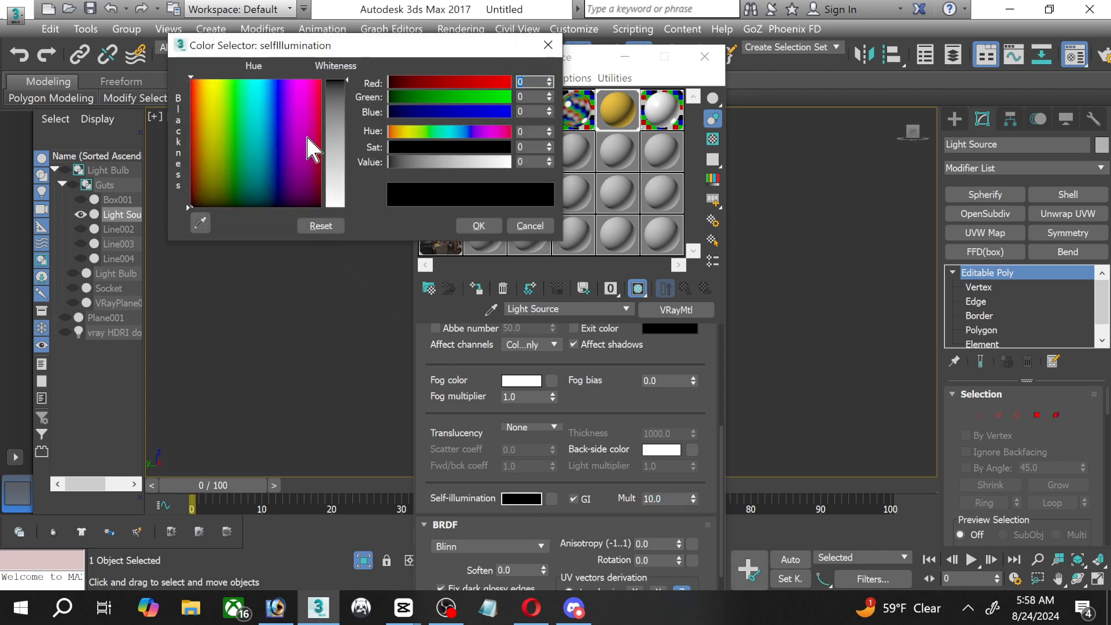
pyautogui.click(206, 157)
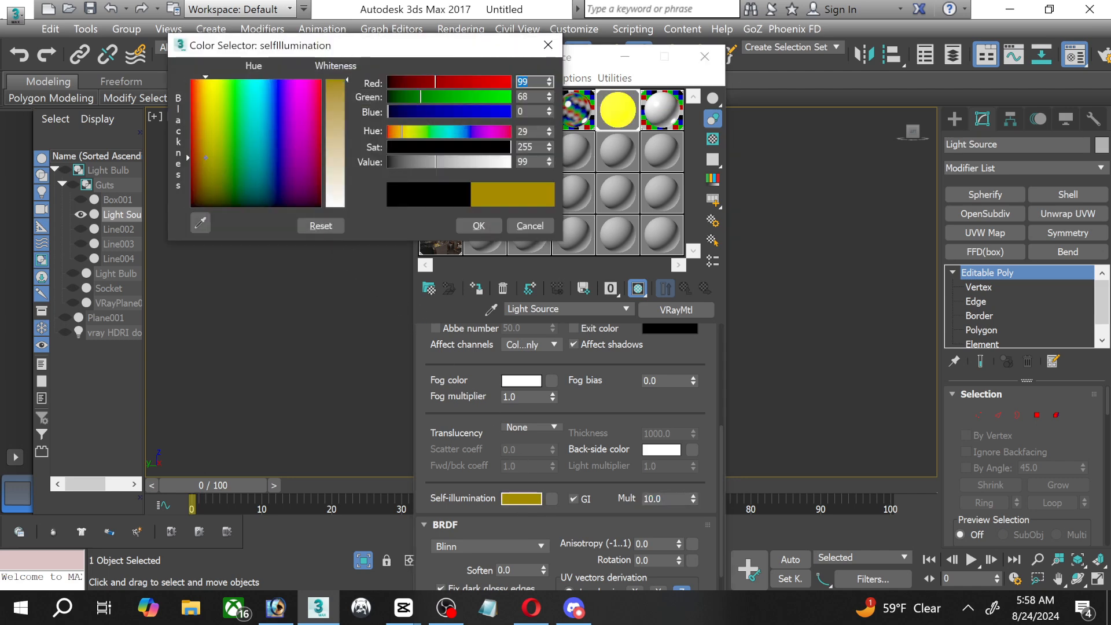
pyautogui.moveTo(335, 161); pyautogui.dragTo(335, 168)
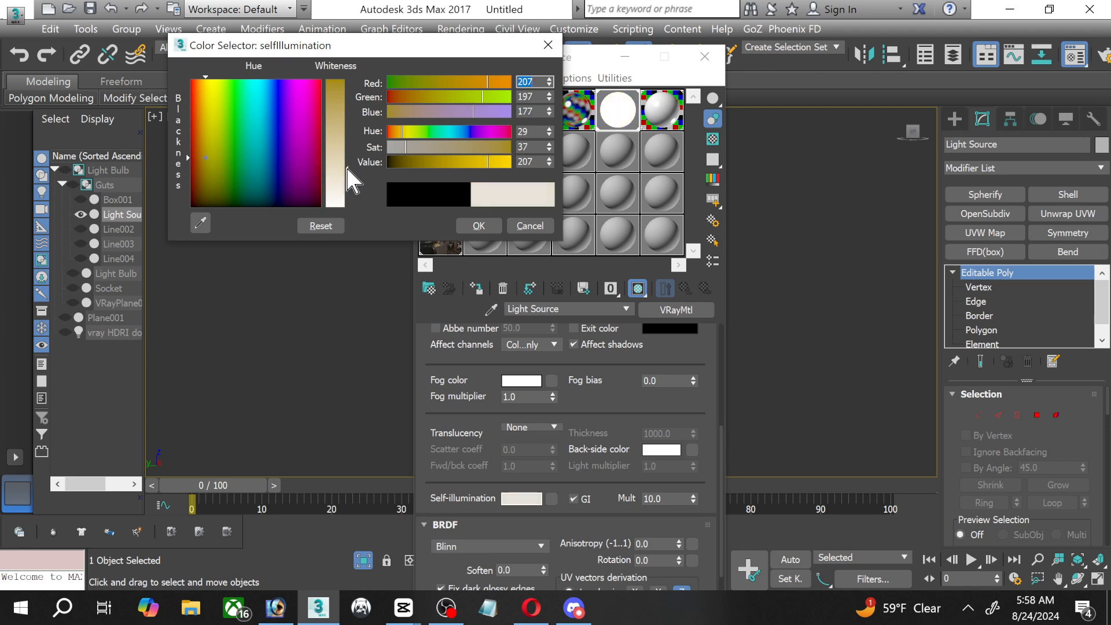
pyautogui.click(477, 227)
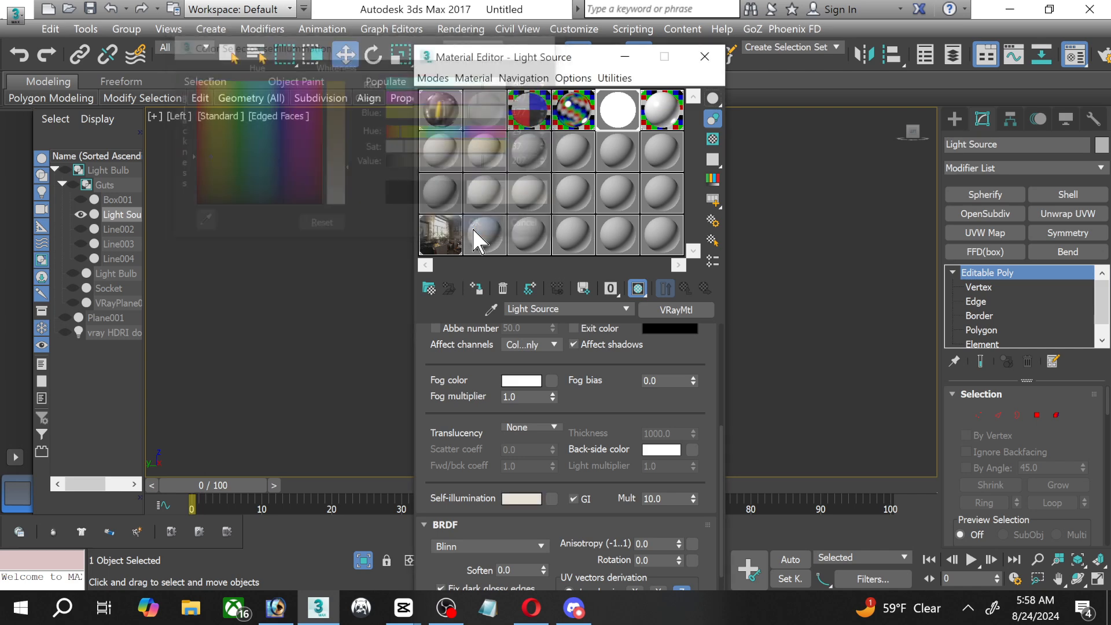
pyautogui.click(696, 56)
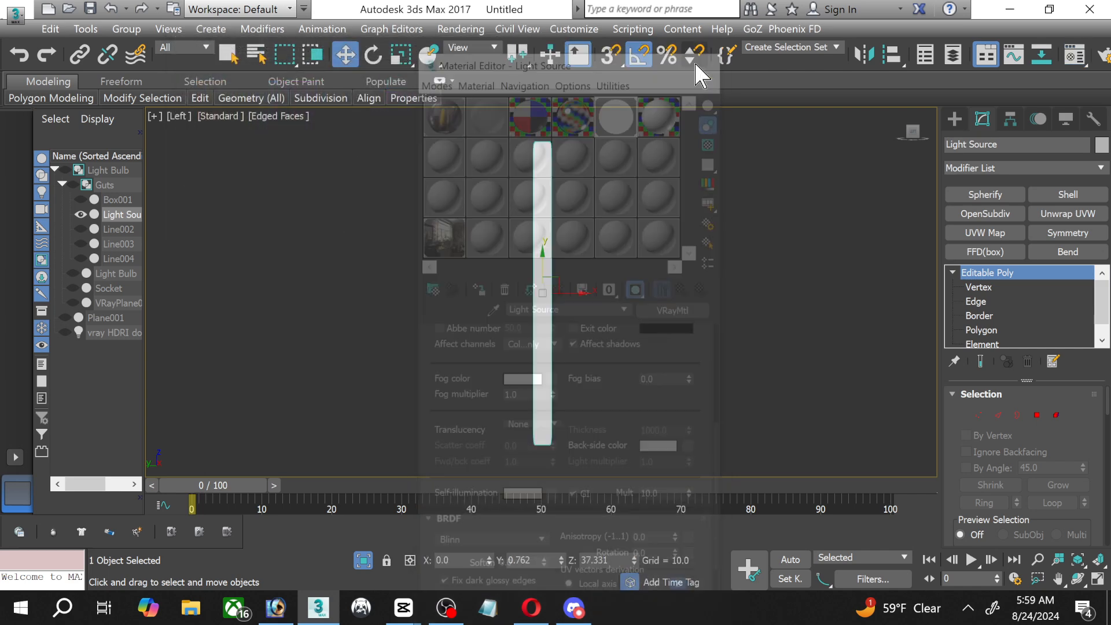
# Deselect the Light Source cylinder, end its isolation and maximize the Perspective view.
pyautogui.click(632, 274)
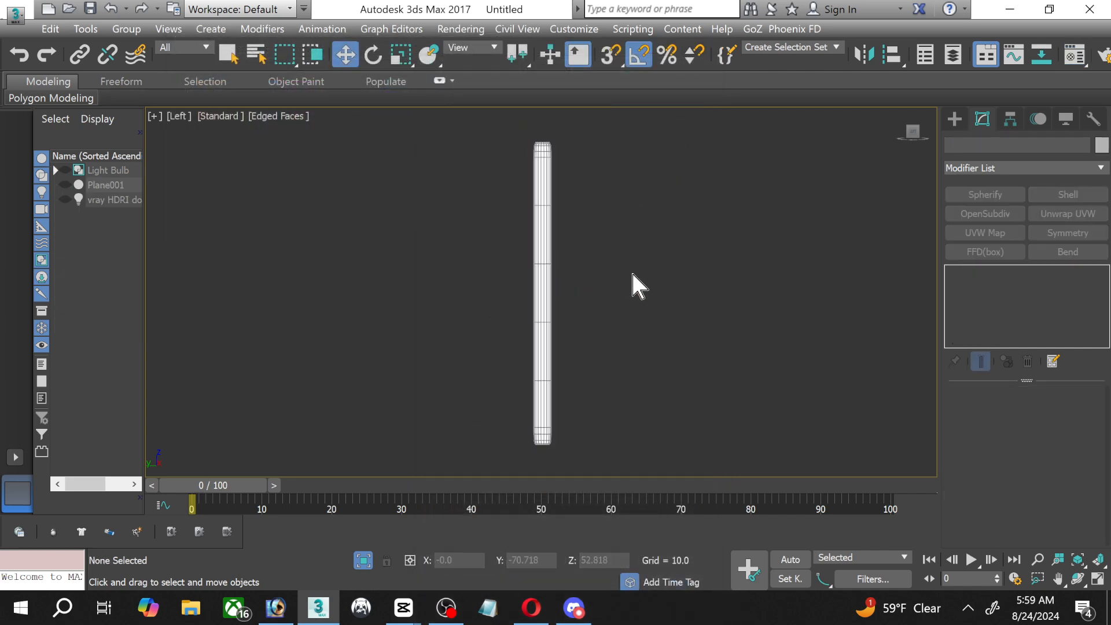
pyautogui.click(362, 559)
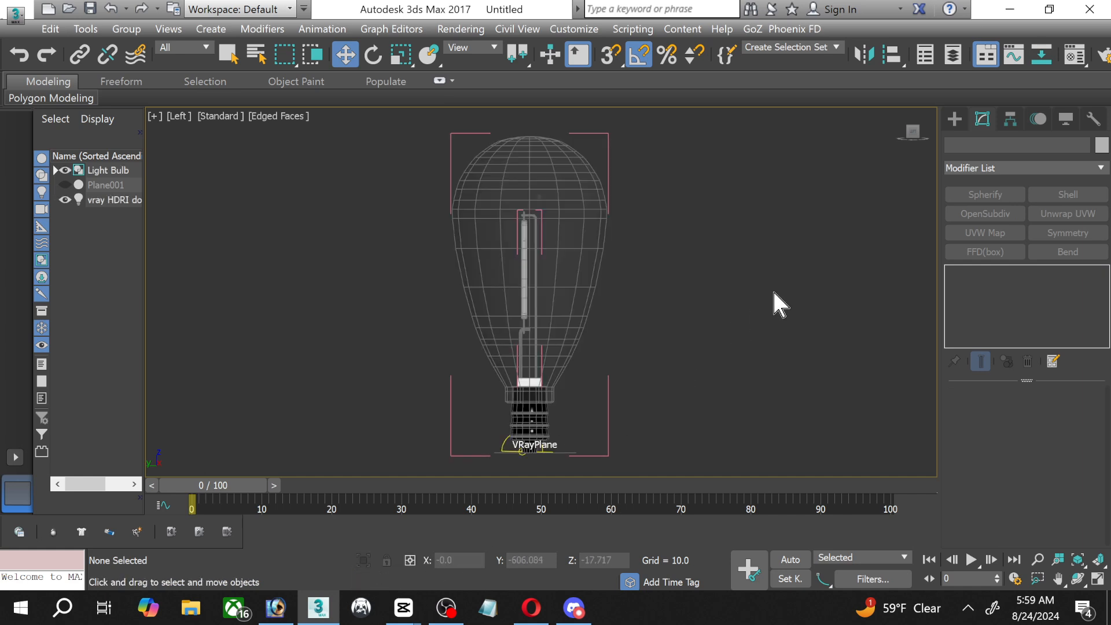
pyautogui.click(1098, 578)
pyautogui.click(850, 388)
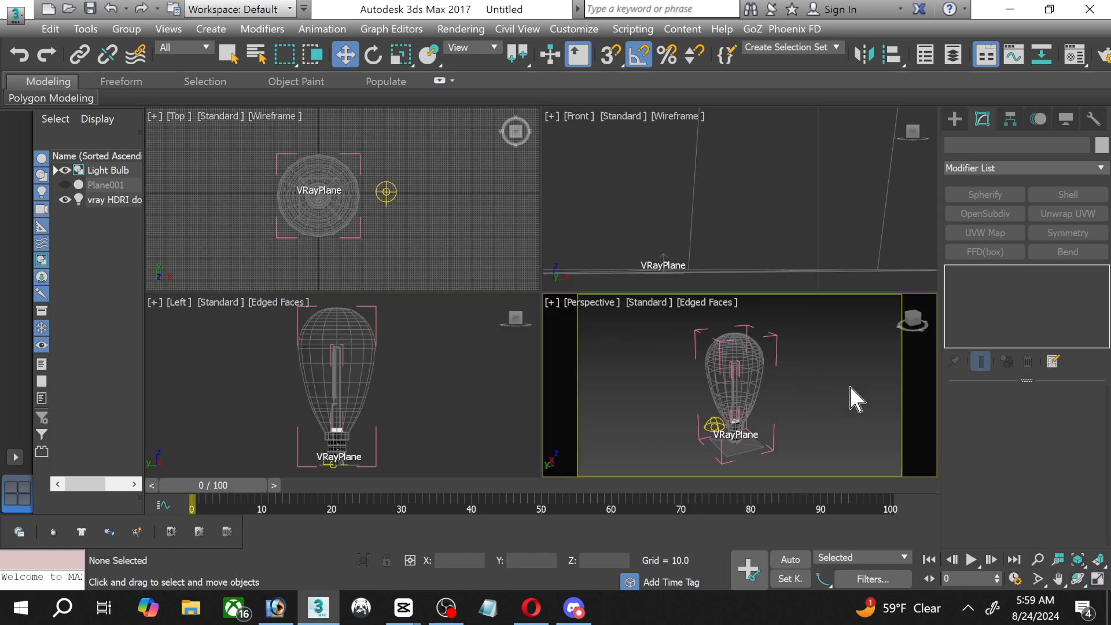
pyautogui.click(1098, 579)
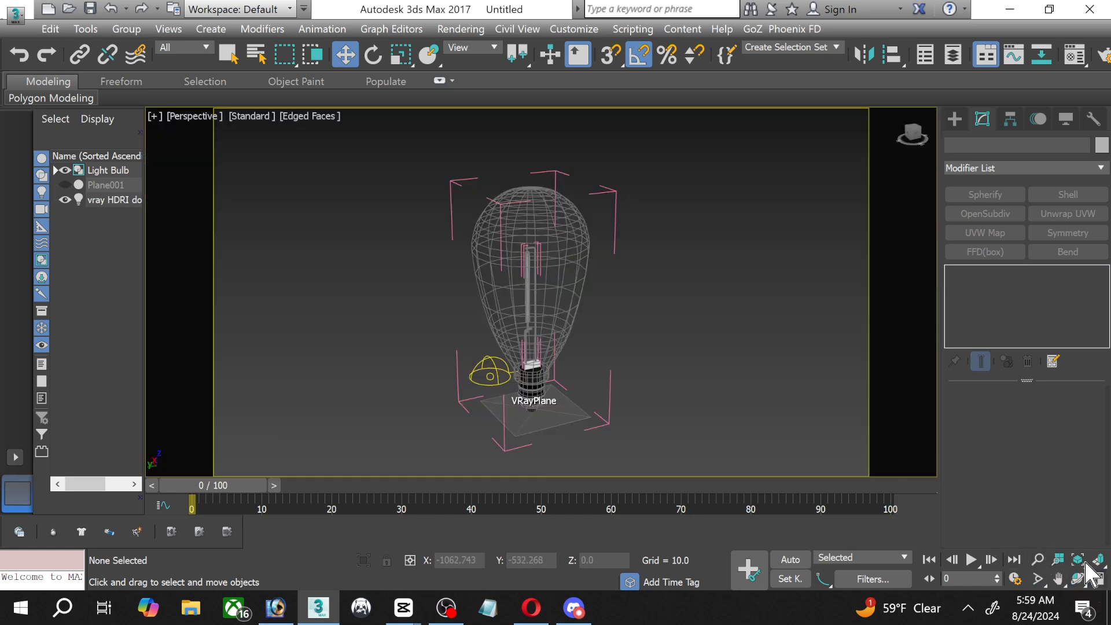
# Render the Perspective view, examine the self-illuminated filament up close and close the frame buffer.
pyautogui.hotkey('shift', 'q')
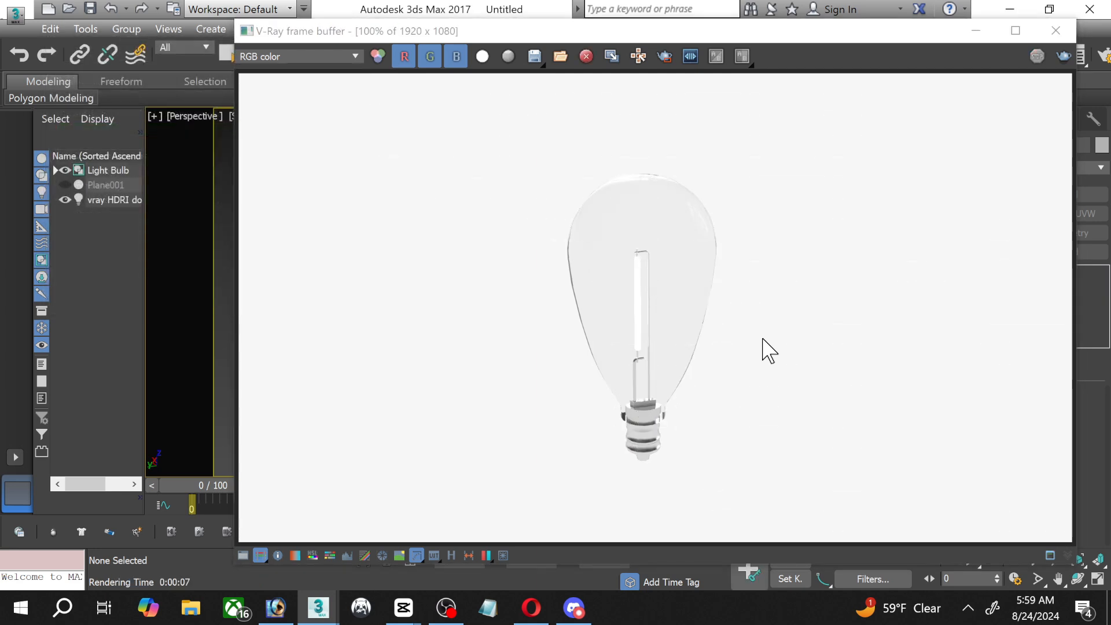
pyautogui.scroll(1, 648, 317)
pyautogui.scroll(1, 647, 317)
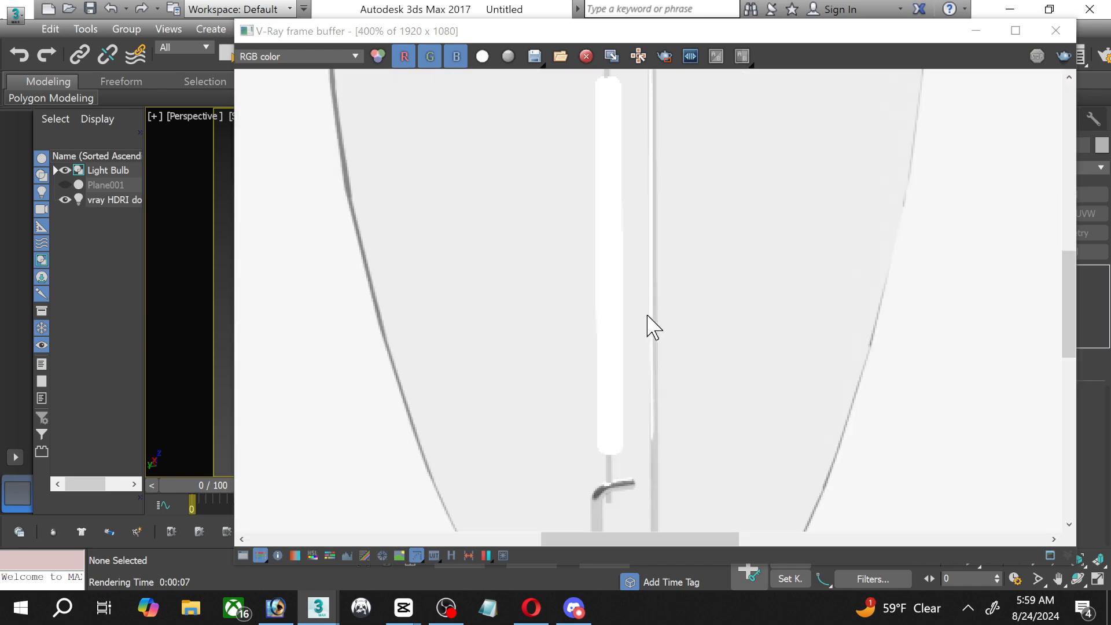
pyautogui.scroll(-2, 648, 317)
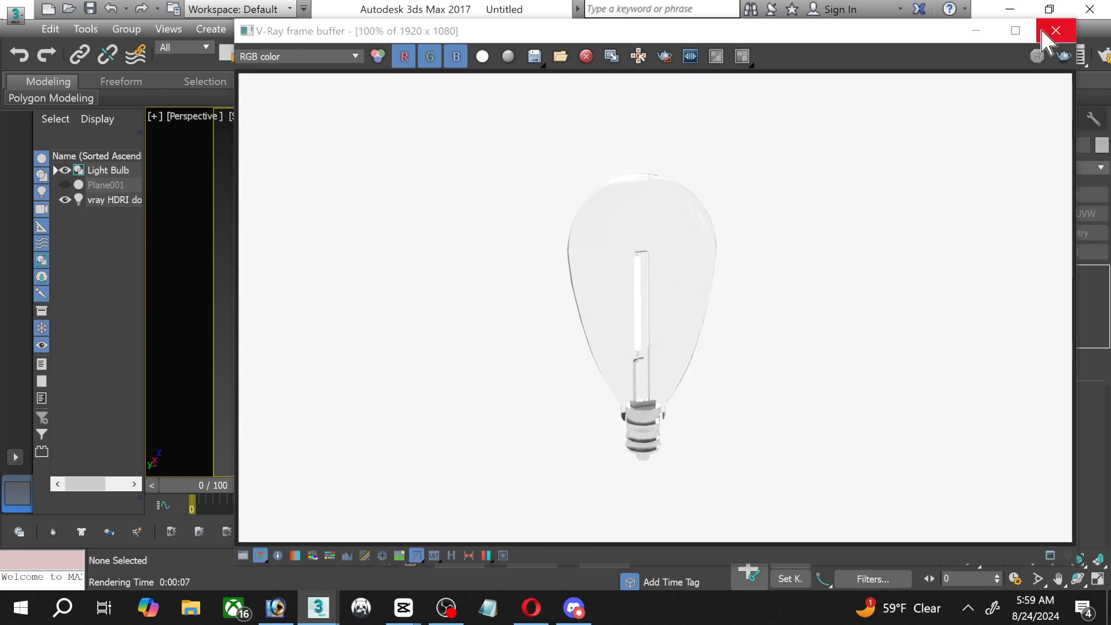
pyautogui.click(1044, 34)
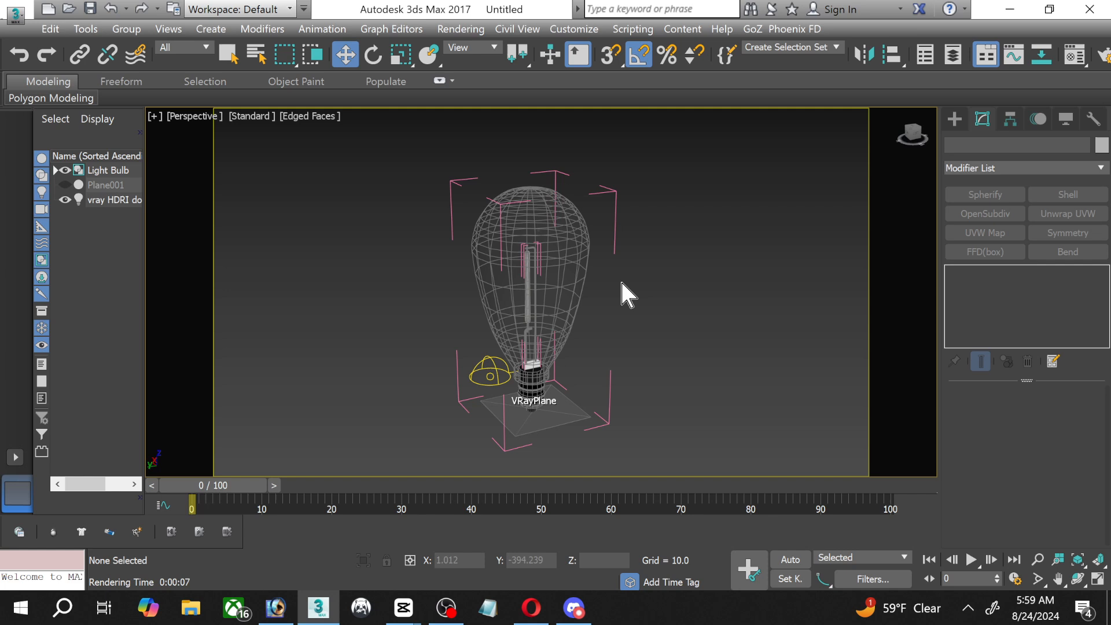
# Select the Light Source cylinder inside the Guts group of the light bulb.
pyautogui.click(531, 268)
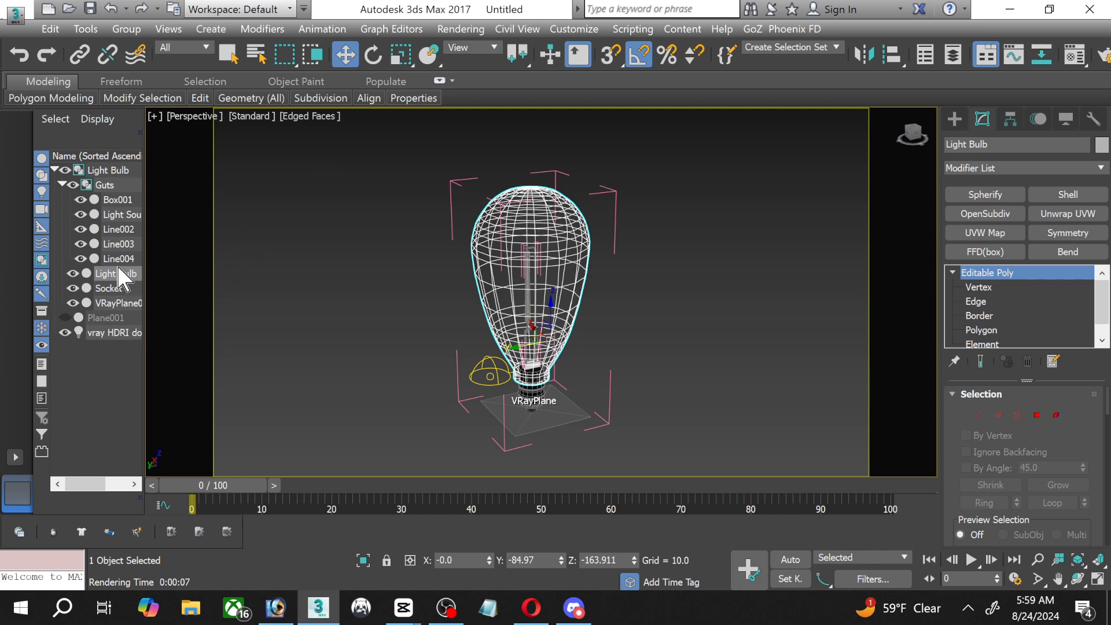
pyautogui.click(119, 215)
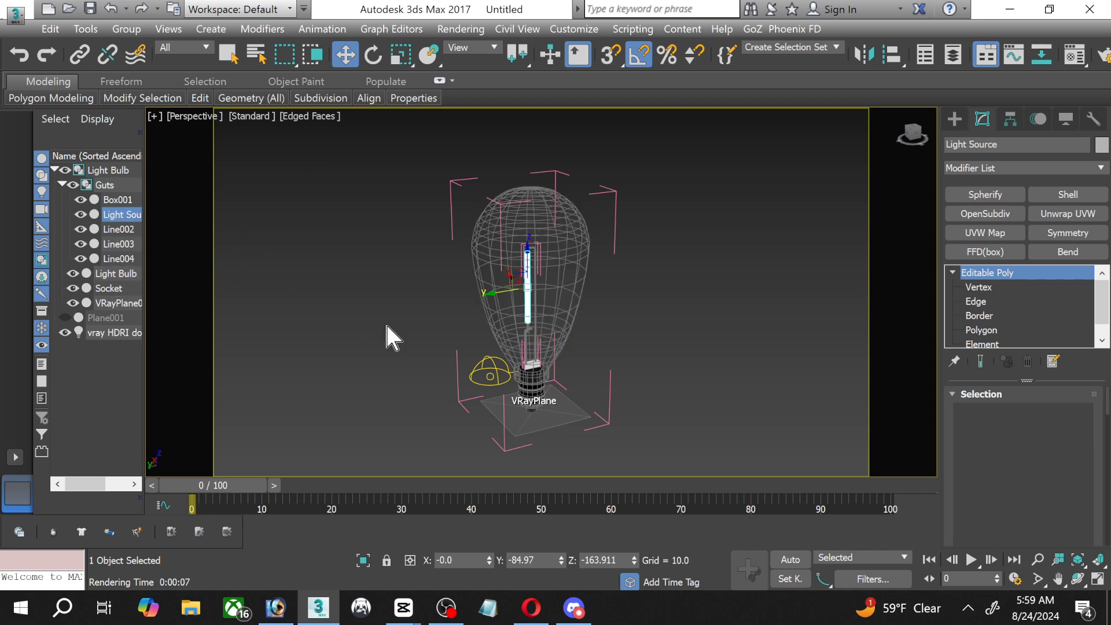
pyautogui.click(85, 28)
pyautogui.click(118, 26)
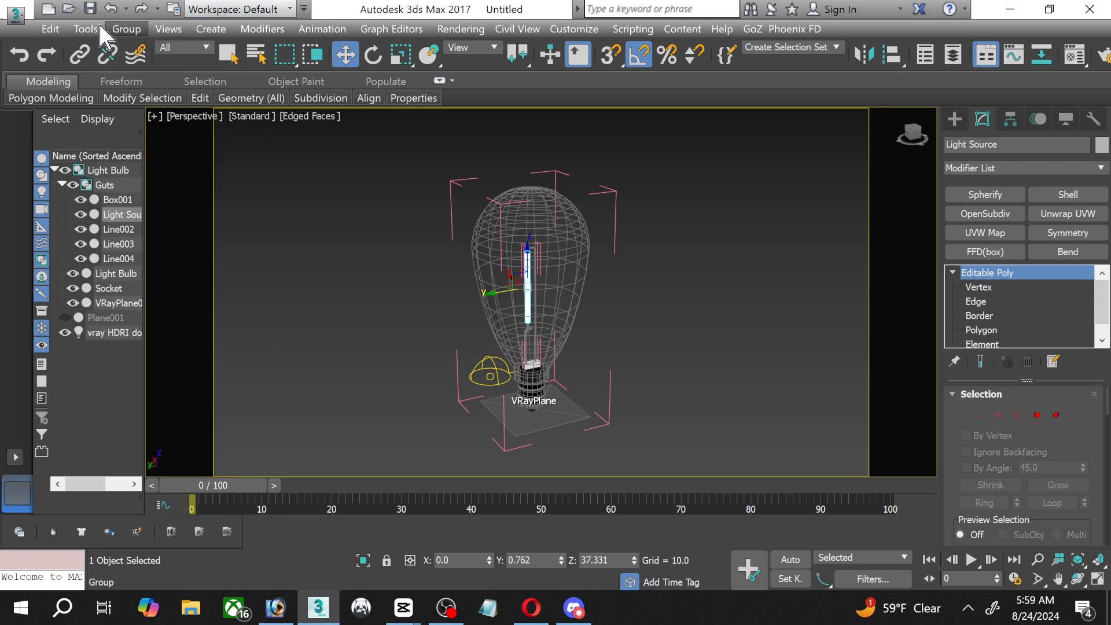
pyautogui.click(84, 29)
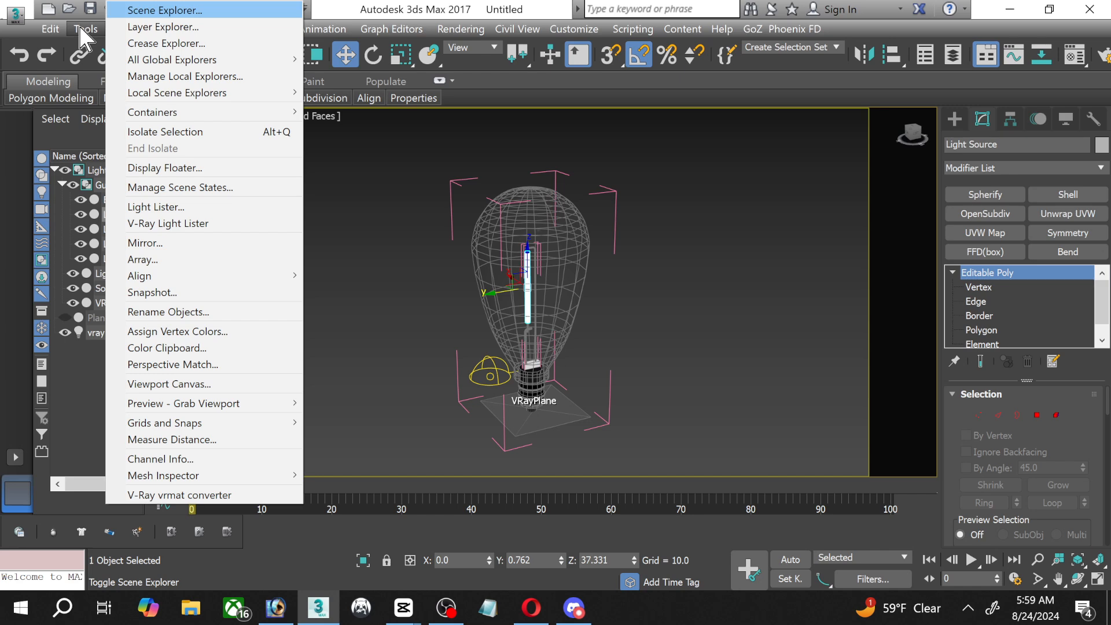
pyautogui.moveTo(51, 29)
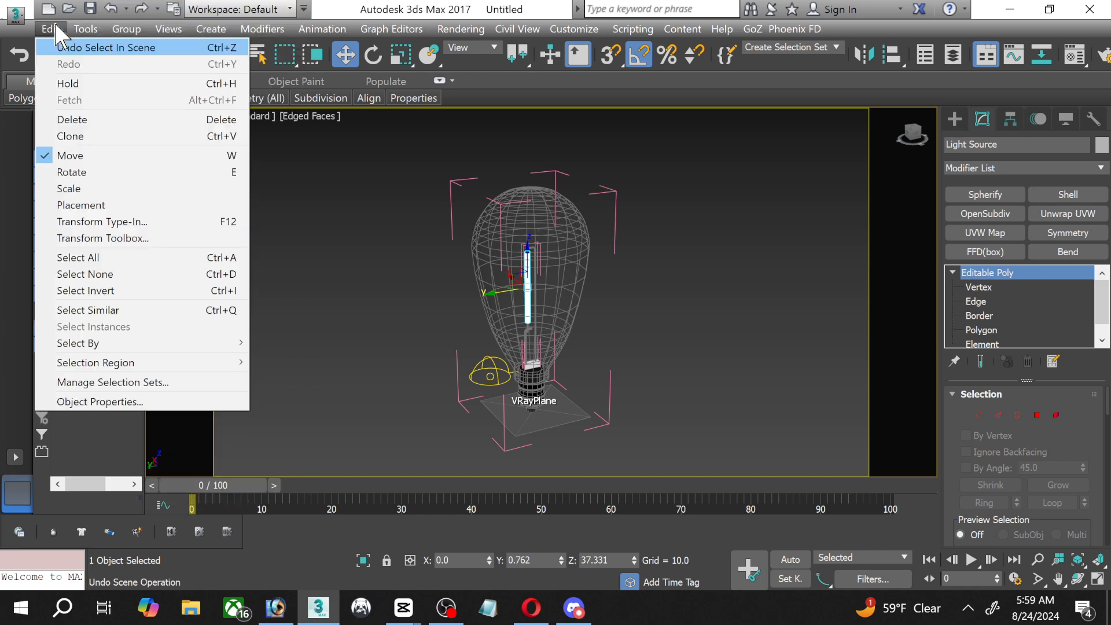
pyautogui.click(75, 136)
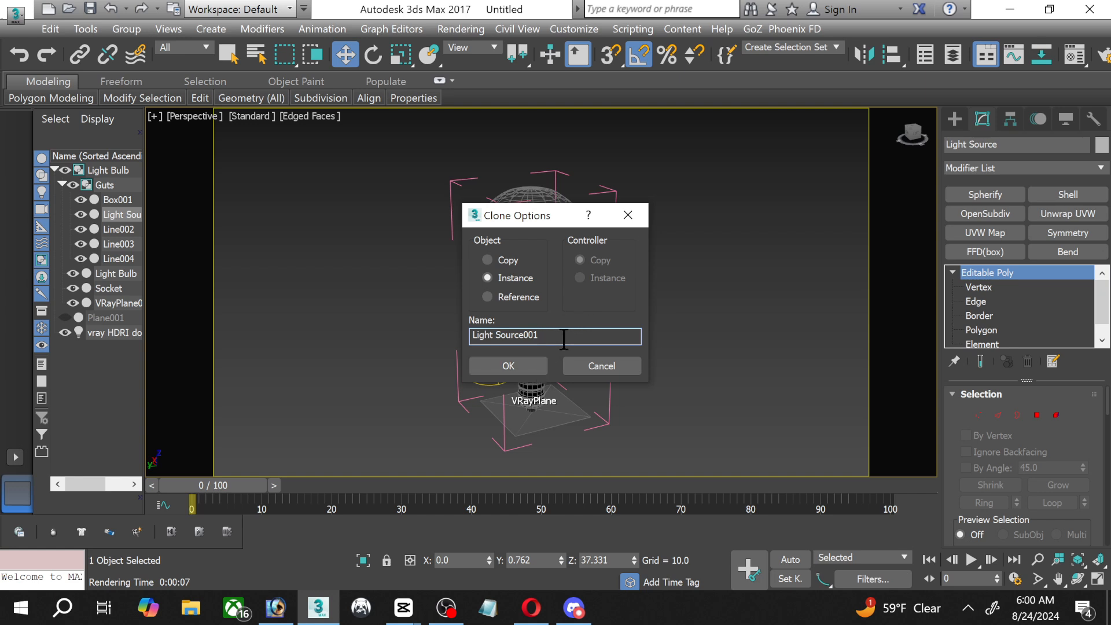
pyautogui.click(602, 367)
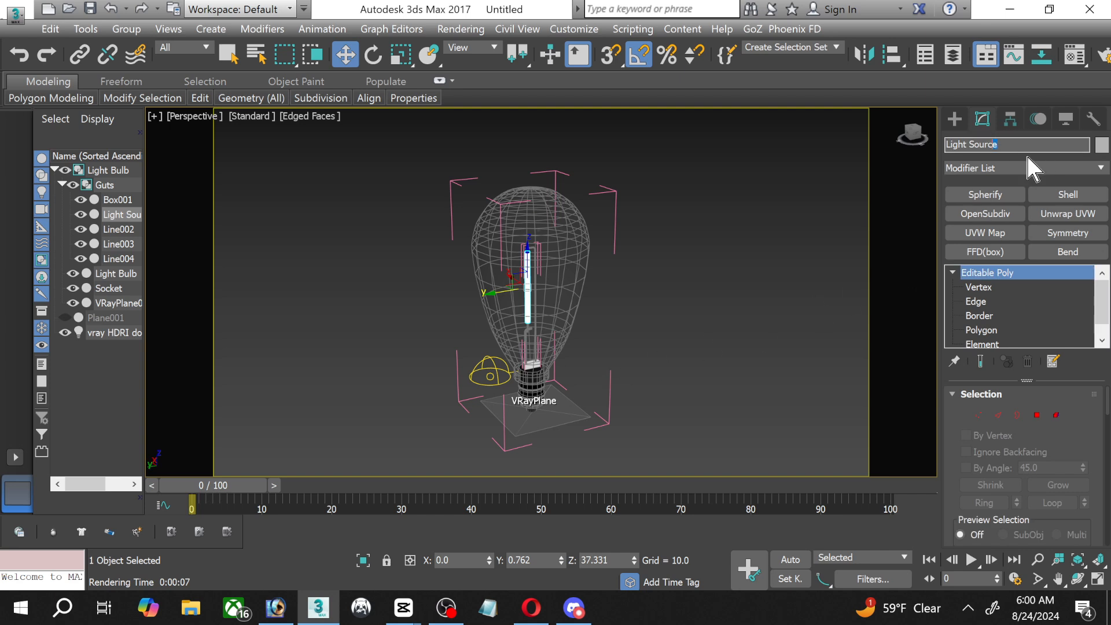
# Rename the selected Light Source cylinder as Light.
pyautogui.press('BackSpace')
pyautogui.press('BackSpace')
pyautogui.press('BackSpace')
pyautogui.press('BackSpace')
pyautogui.press('BackSpace')
pyautogui.press('BackSpace')
pyautogui.press('Return')
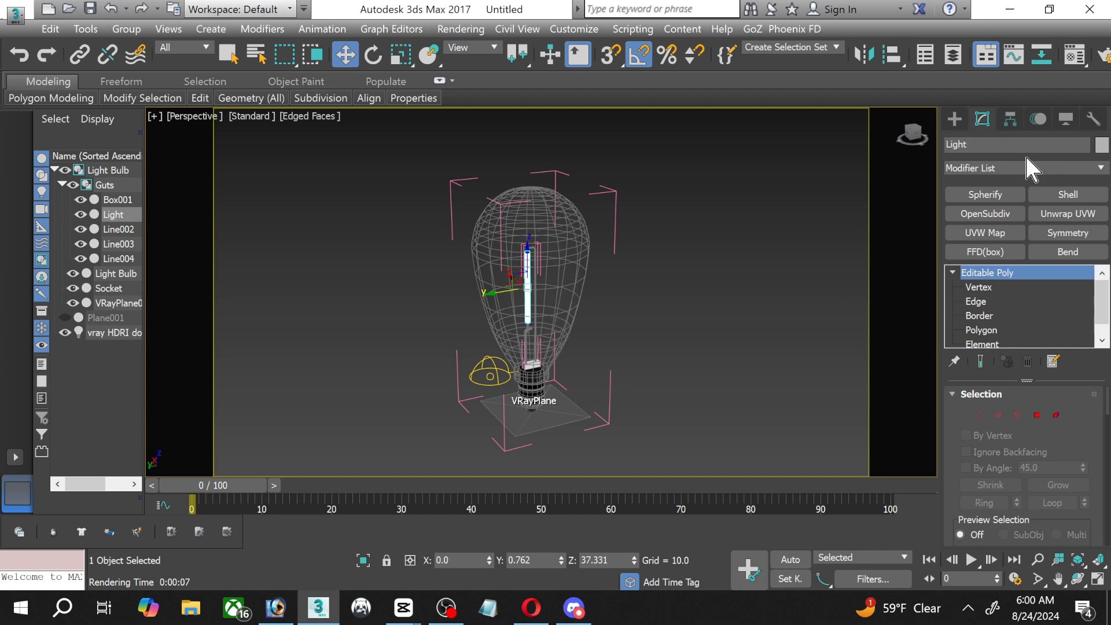
# Clone the Light cylinder in place as an instance named Light Source.
pyautogui.click(52, 29)
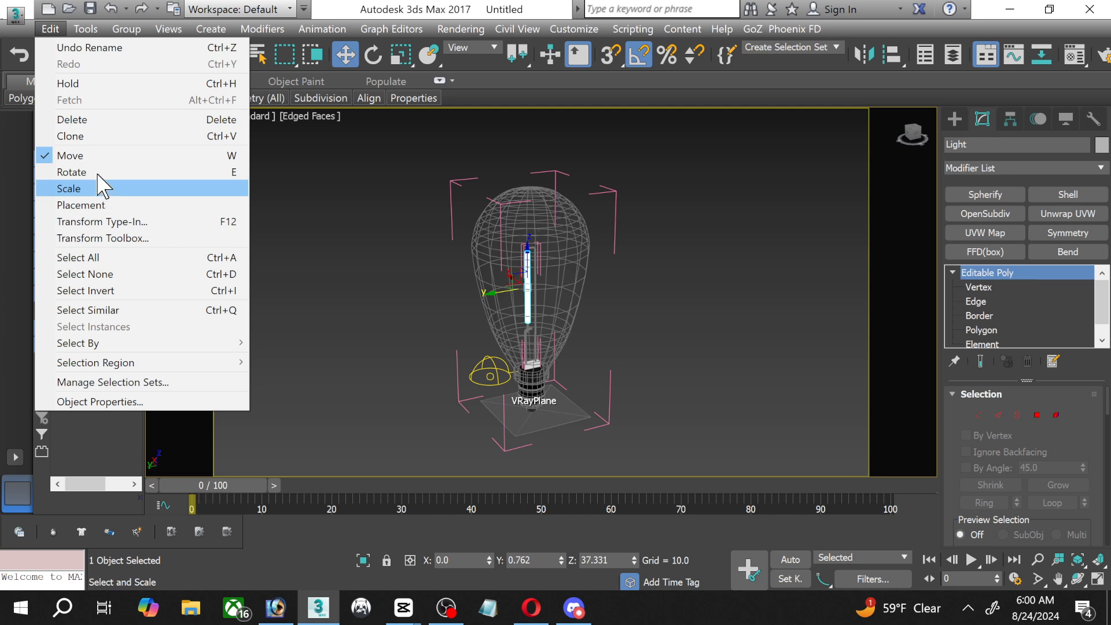
pyautogui.click(95, 137)
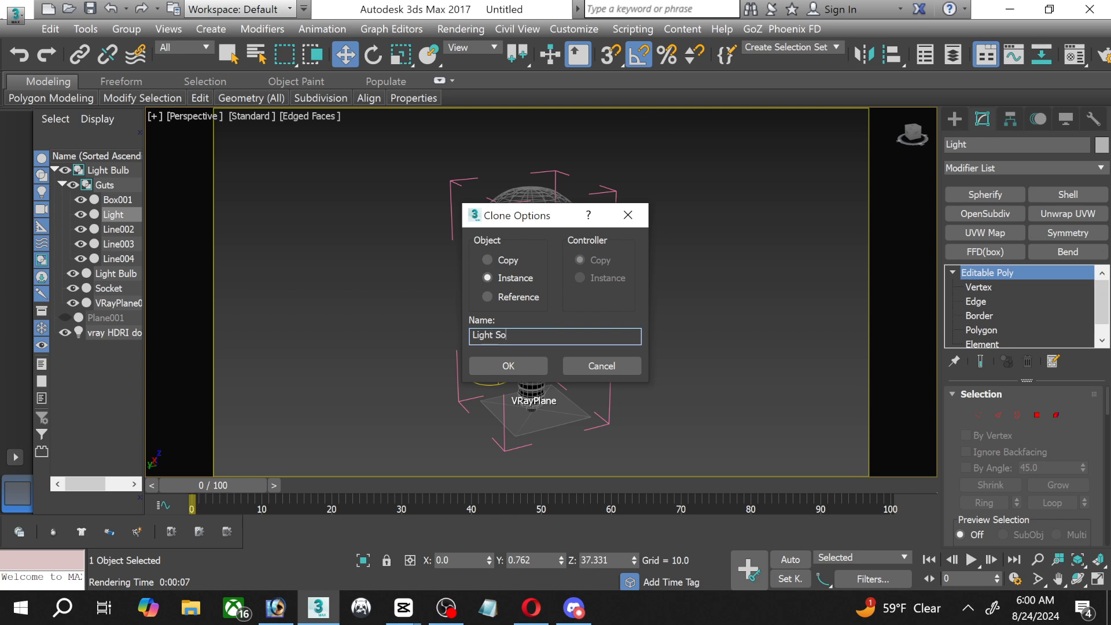
pyautogui.press('Return')
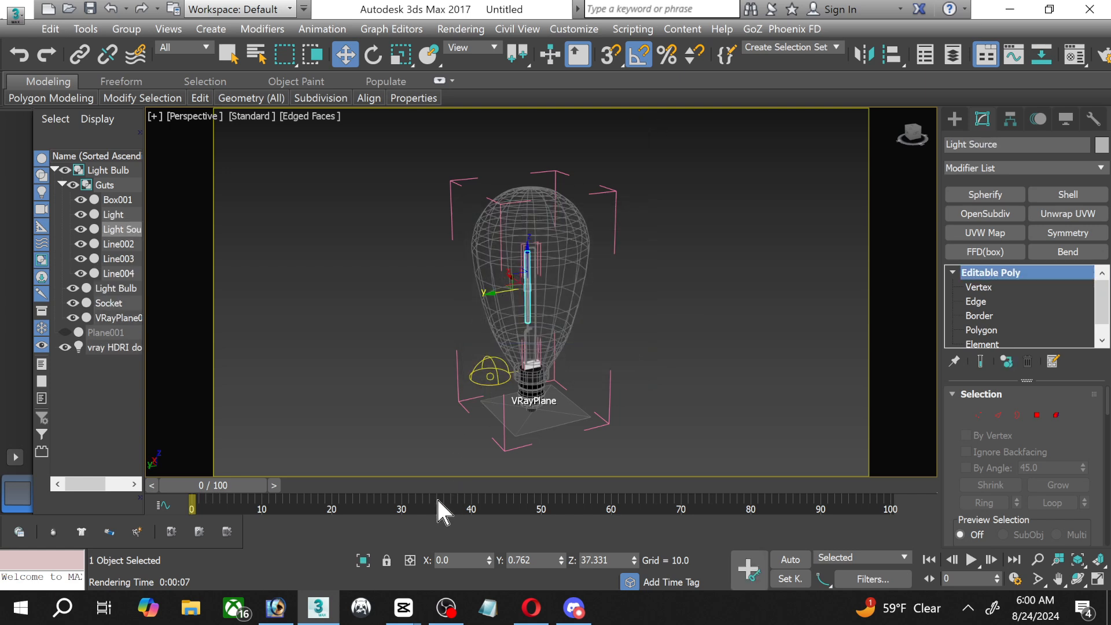
# Isolate the cloned Light Source cylinder and show it in the four-viewport layout.
pyautogui.click(364, 562)
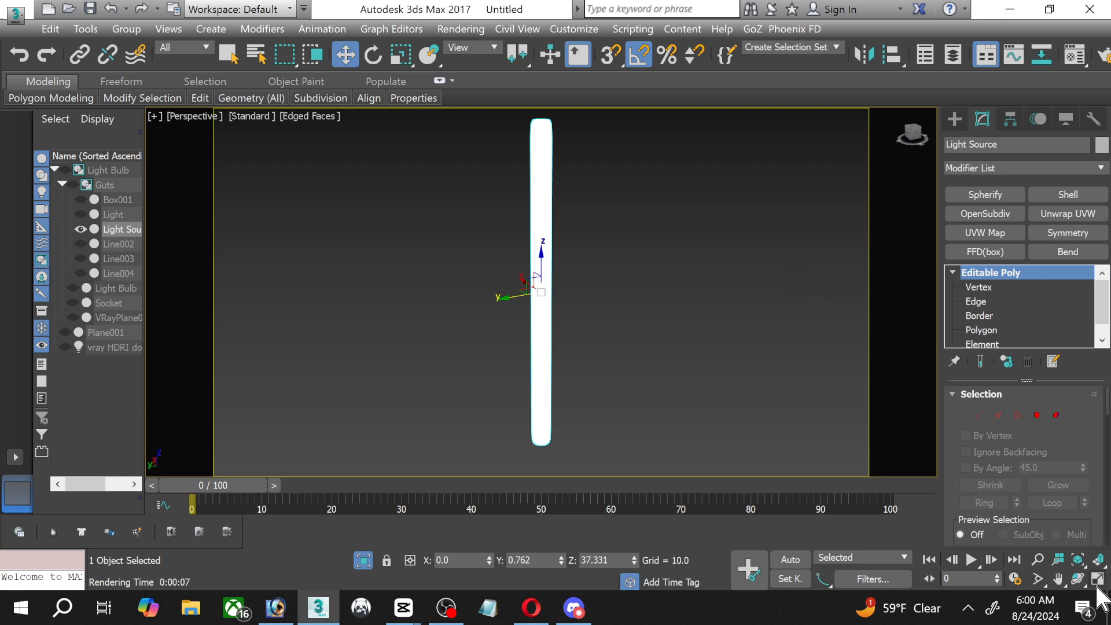
pyautogui.hotkey('alt', 'w')
pyautogui.scroll(3, 345, 212)
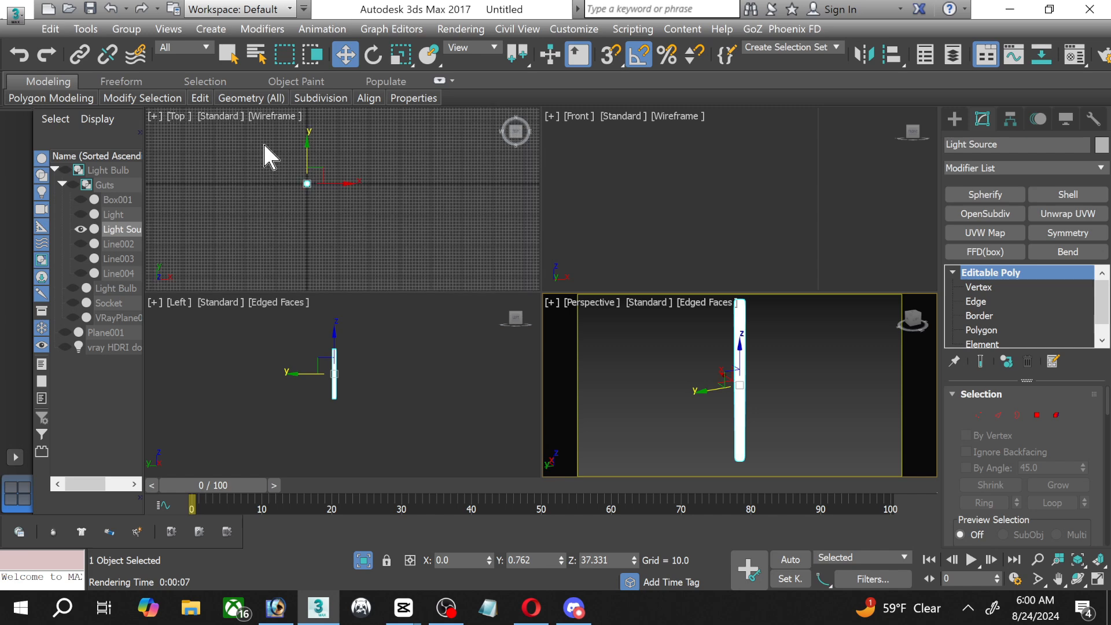
pyautogui.scroll(3, 363, 238)
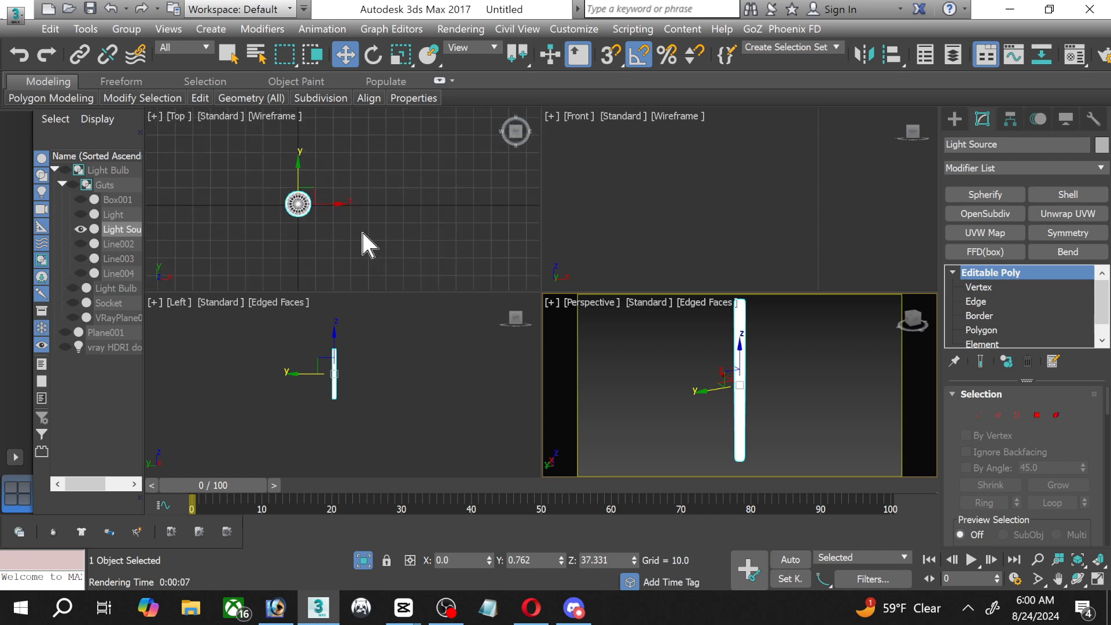
# Create a VRayLight plane around the cylinder in the Top view, with half-length about 17.3 and half-width about 12.5.
pyautogui.click(954, 120)
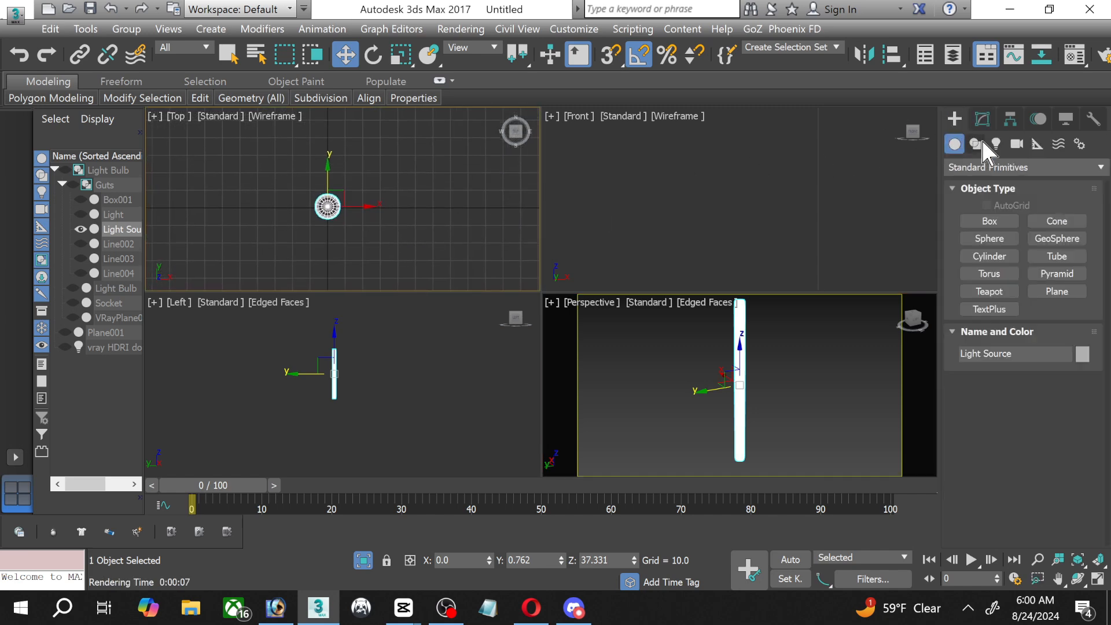
pyautogui.click(976, 145)
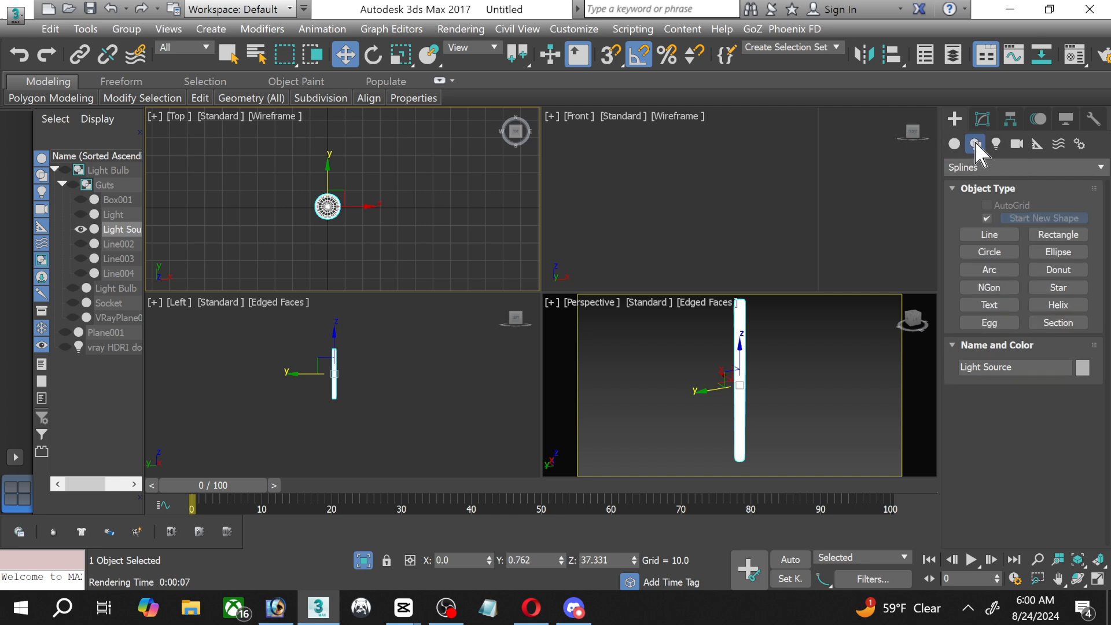
pyautogui.click(992, 145)
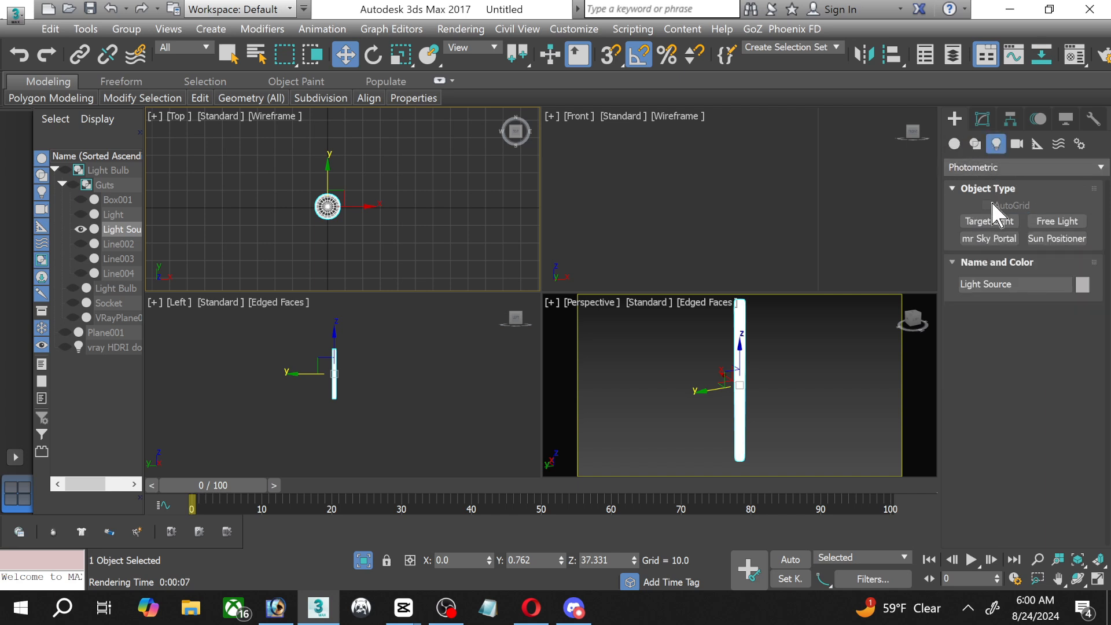
pyautogui.click(1047, 167)
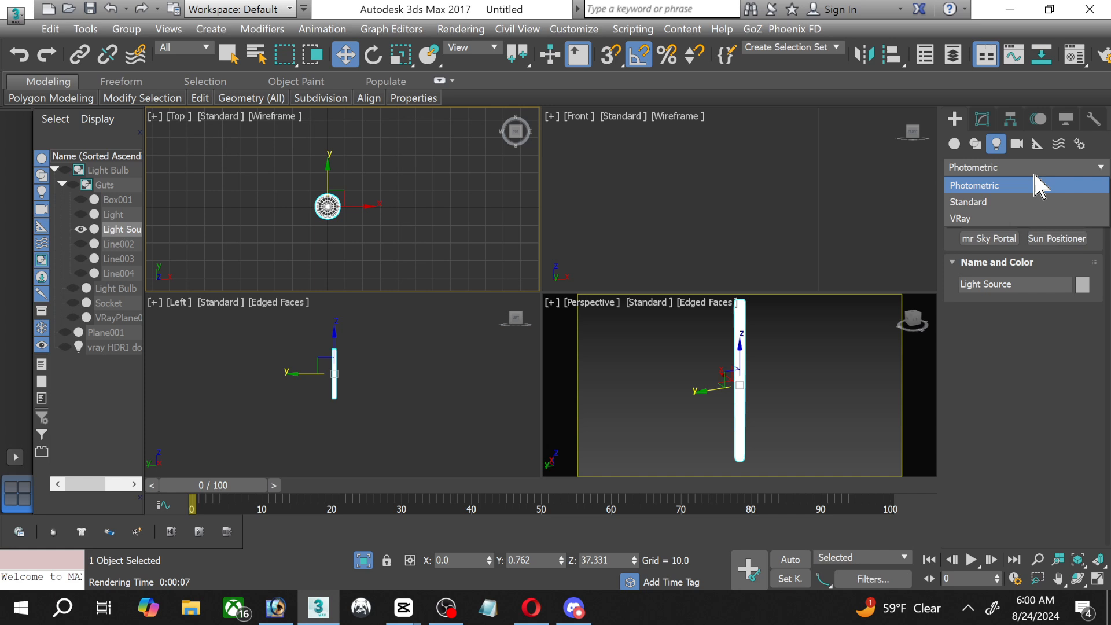
pyautogui.click(1013, 212)
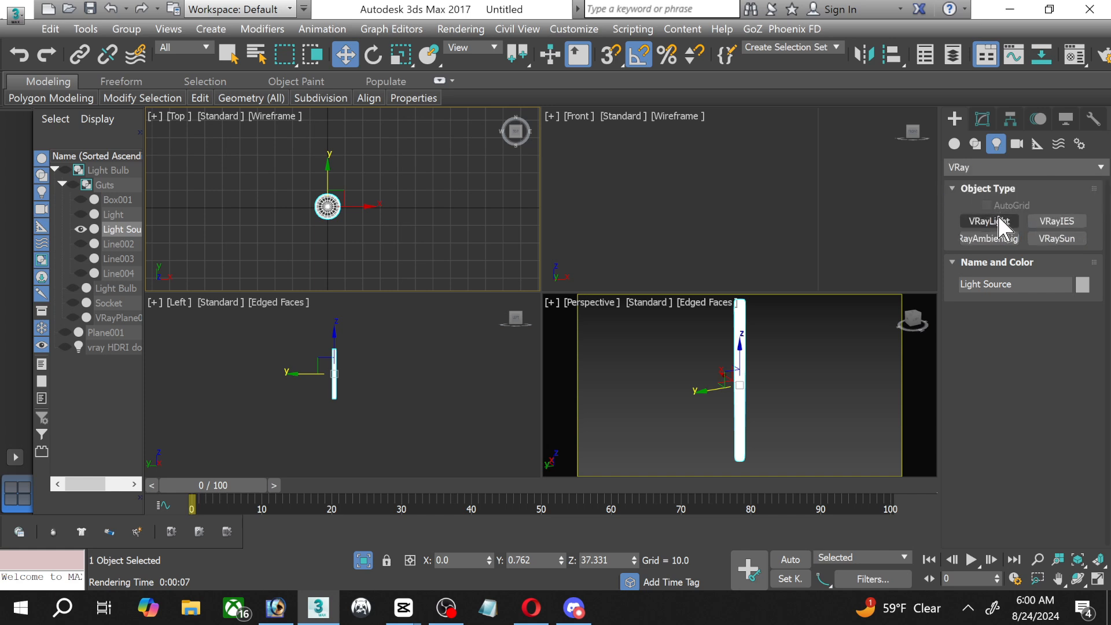
pyautogui.click(990, 222)
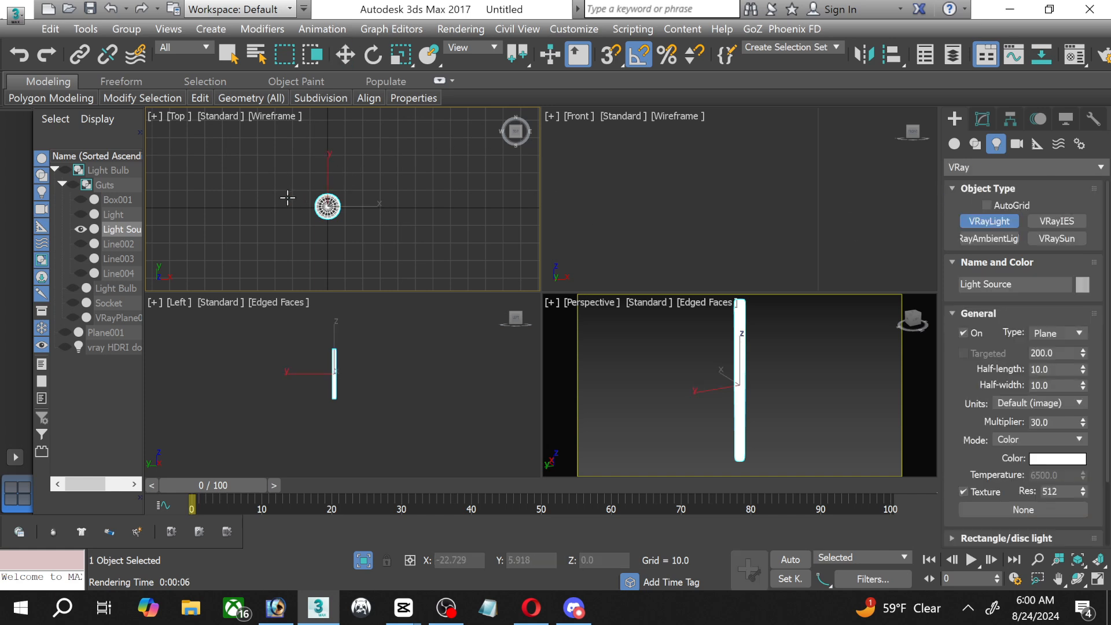
pyautogui.moveTo(297, 185); pyautogui.dragTo(358, 228)
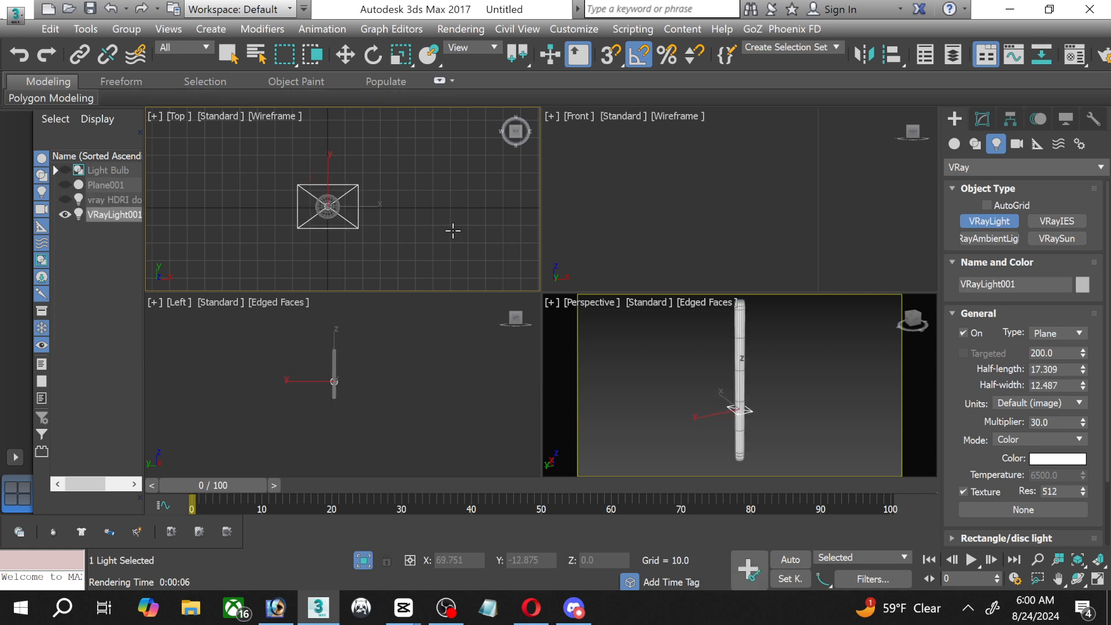
pyautogui.click(345, 54)
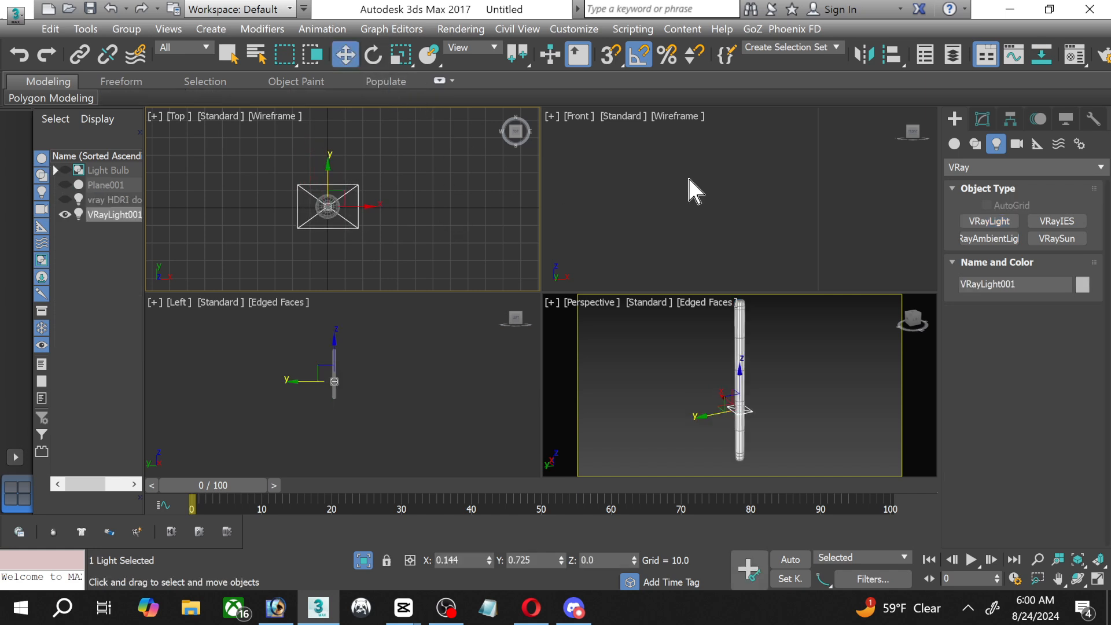
# Change the type of the new VRayLight from Plane to Mesh.
pyautogui.click(983, 120)
pyautogui.scroll(2, 1108, 415)
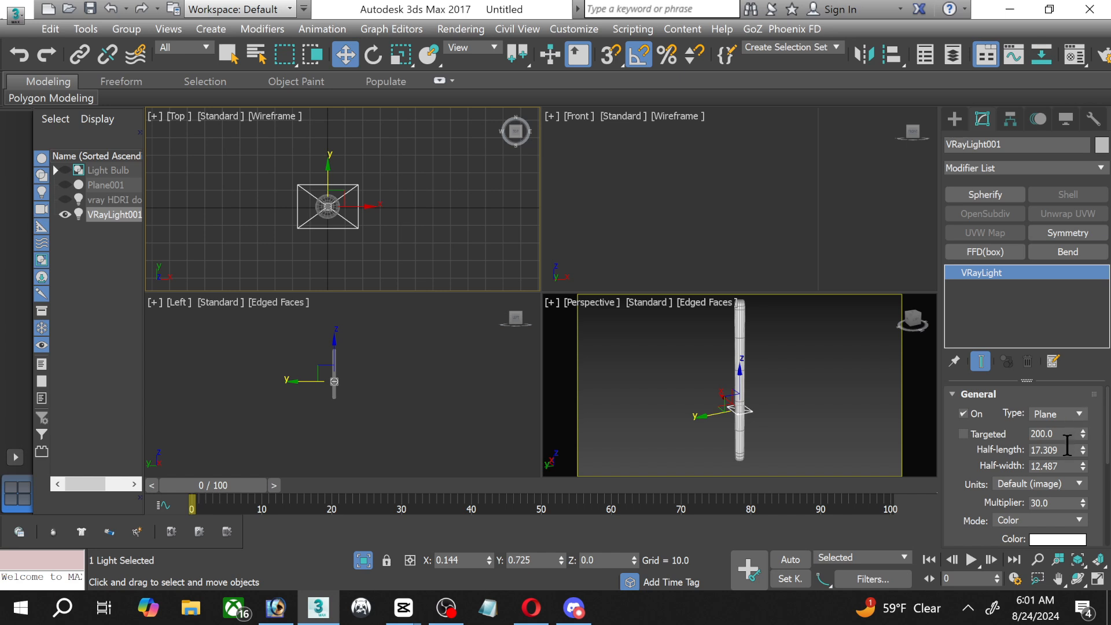
pyautogui.scroll(-1, 1096, 485)
pyautogui.scroll(-1, 1096, 490)
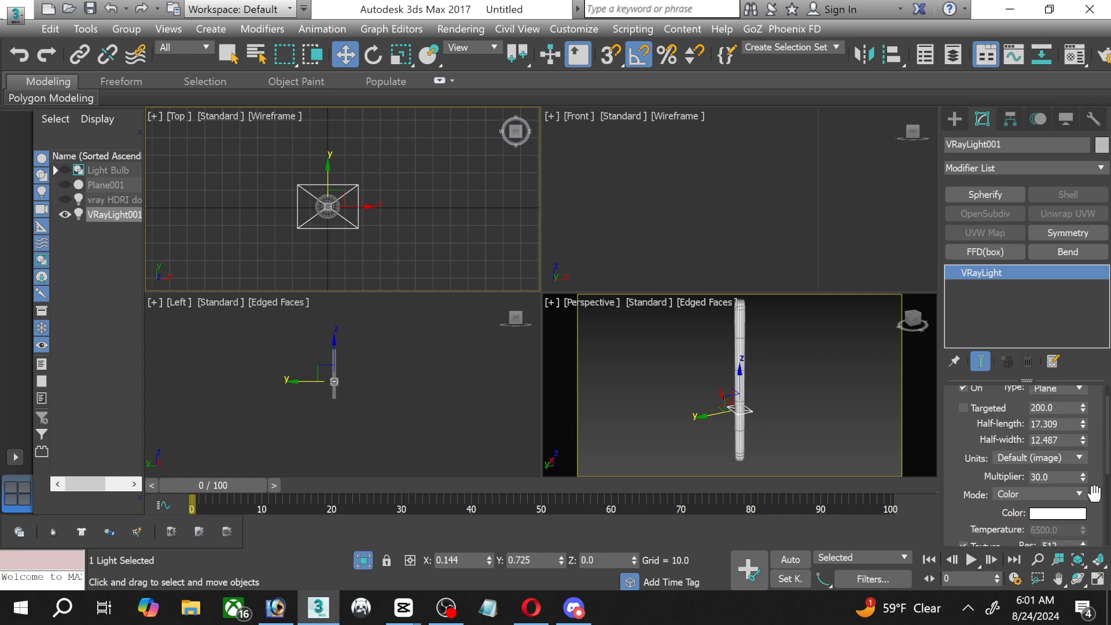
pyautogui.scroll(2, 1094, 493)
pyautogui.click(1081, 415)
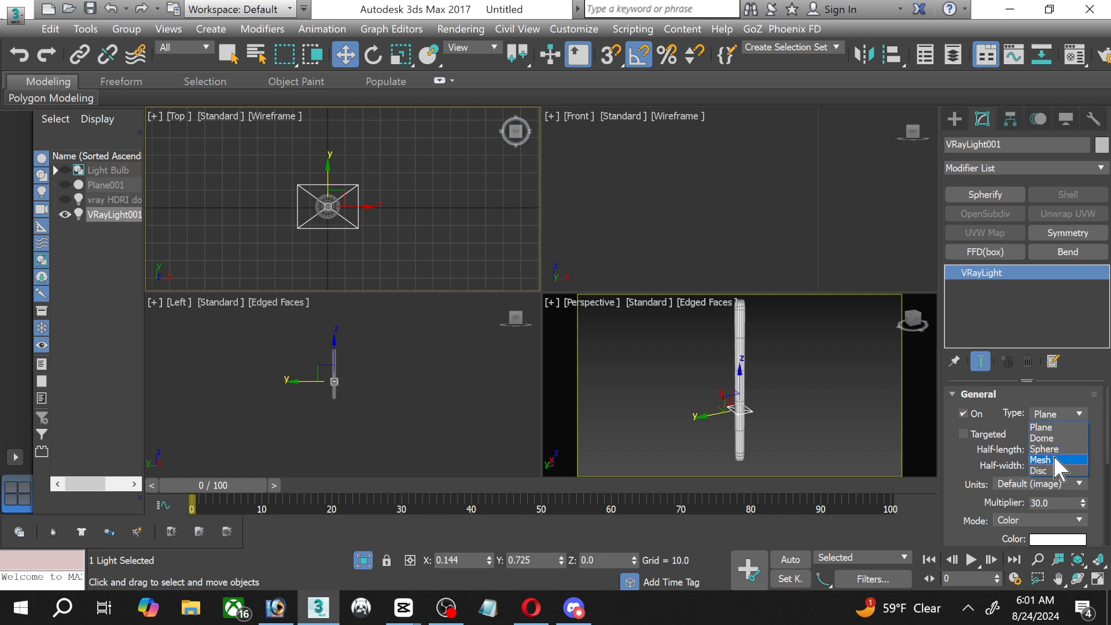
pyautogui.click(1048, 460)
# Pick the isolated Light Source cylinder as the VRayLight's mesh, replacing the mesh with the light.
pyautogui.scroll(-2, 1099, 472)
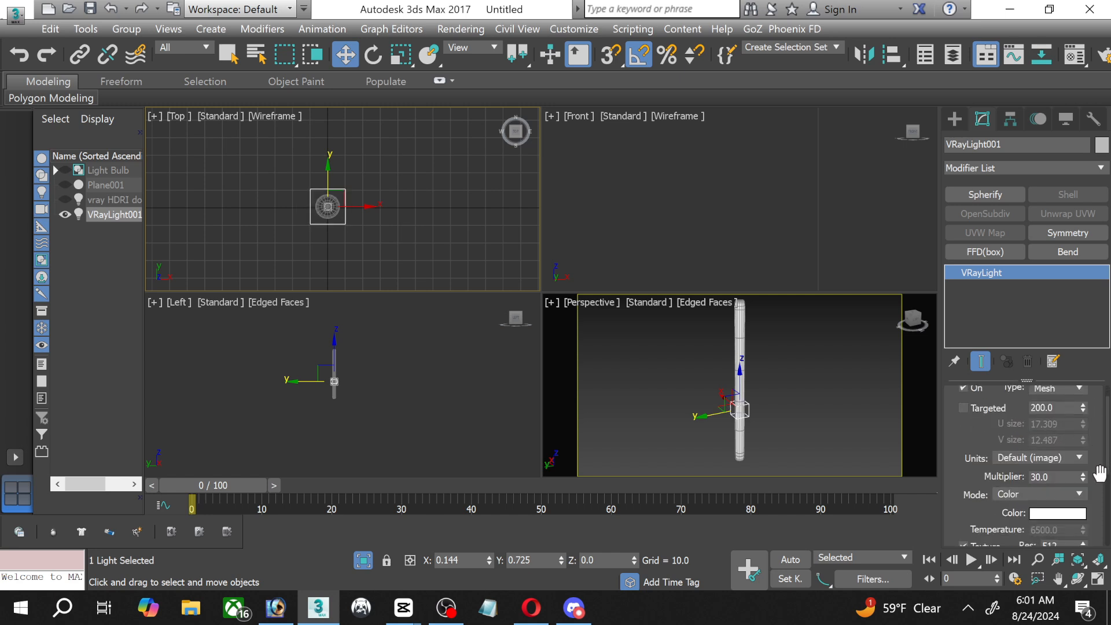
pyautogui.scroll(-4, 1099, 472)
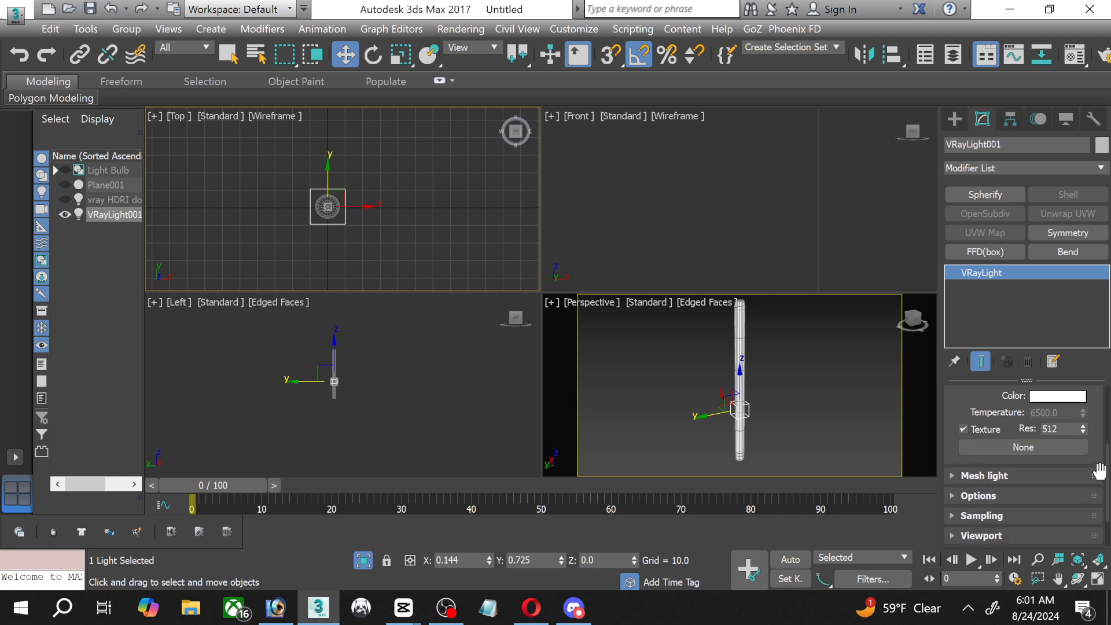
pyautogui.click(959, 476)
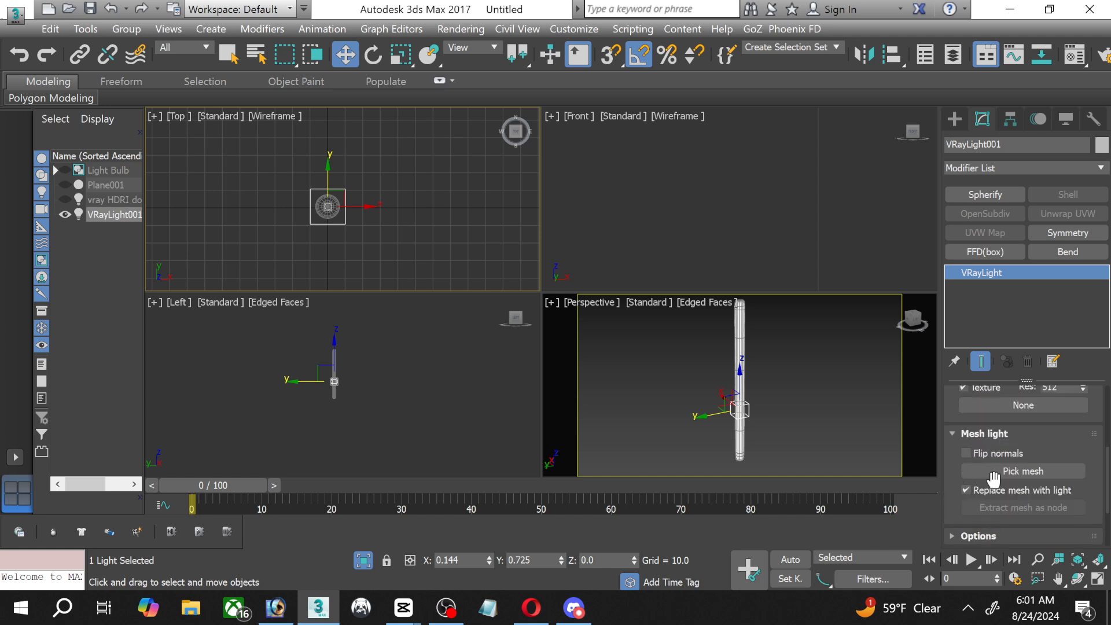
pyautogui.click(1044, 472)
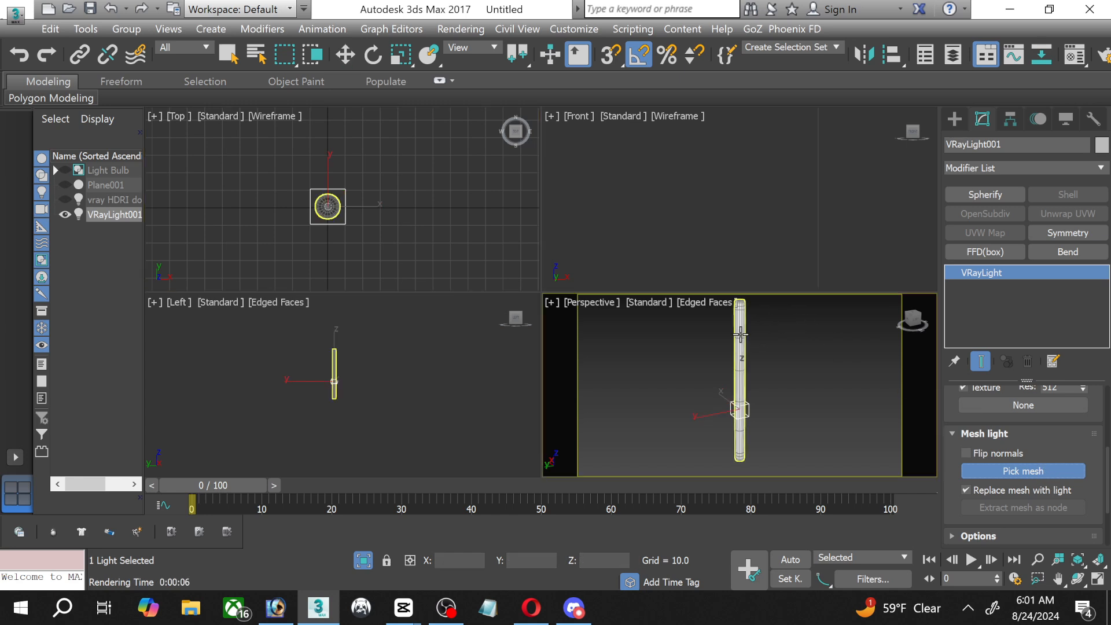
pyautogui.click(741, 335)
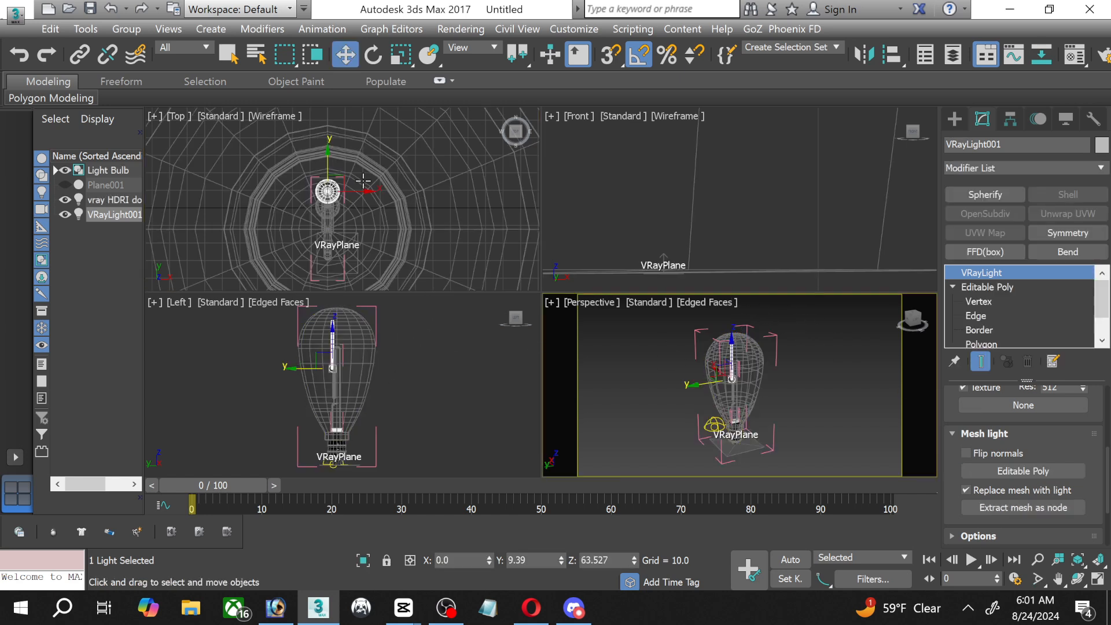
# Move the mesh light about 8.6 units along negative Y in the Top view, back onto the filament's position.
pyautogui.scroll(3, 327, 197)
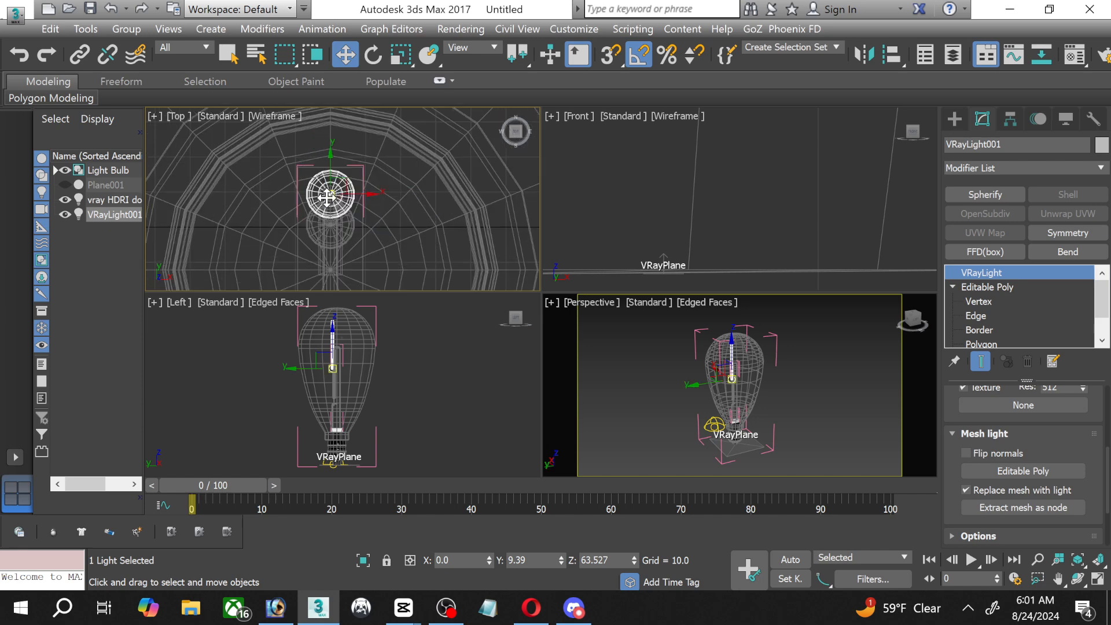
pyautogui.scroll(3, 327, 196)
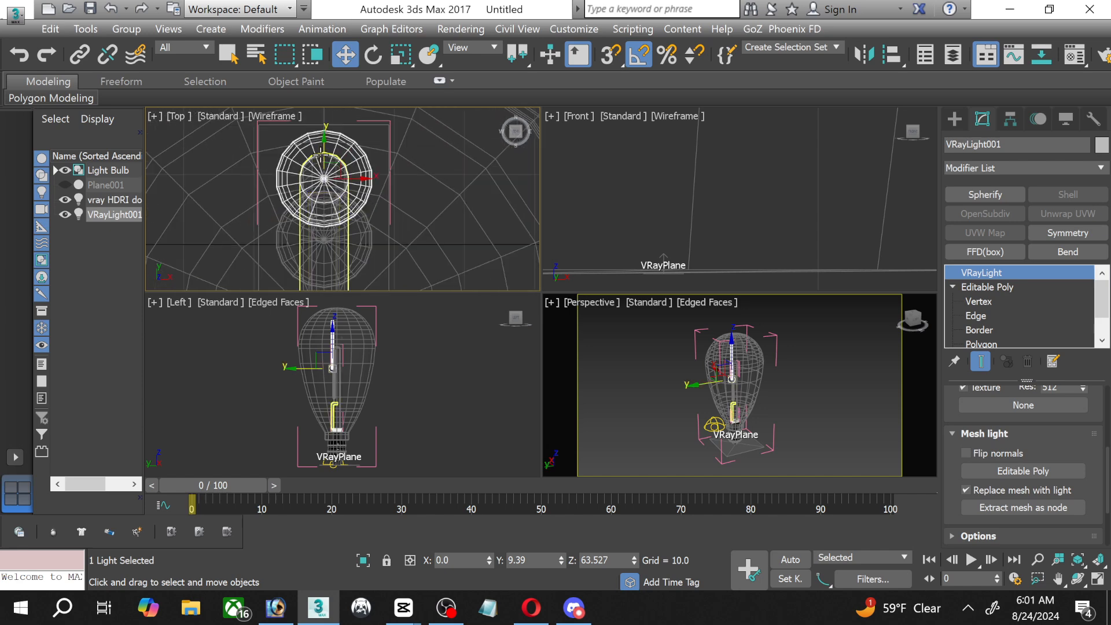
pyautogui.moveTo(321, 155); pyautogui.dragTo(326, 206)
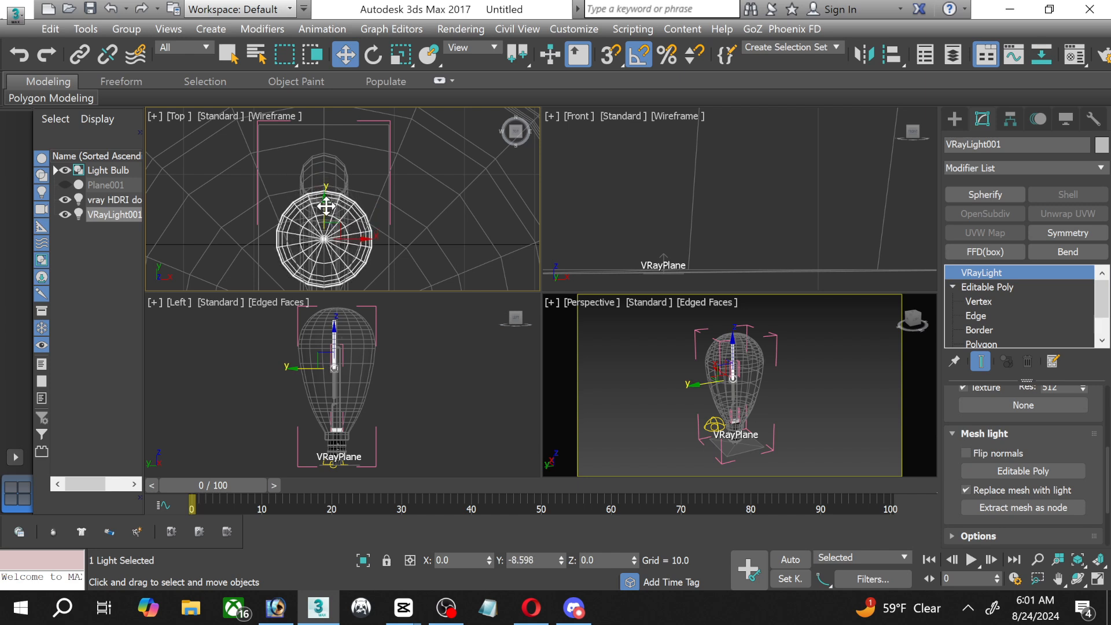
# Uniformly scale the mesh light in the Top view to about 75.8 percent around the filament.
pyautogui.click(410, 58)
pyautogui.rightClick(317, 232)
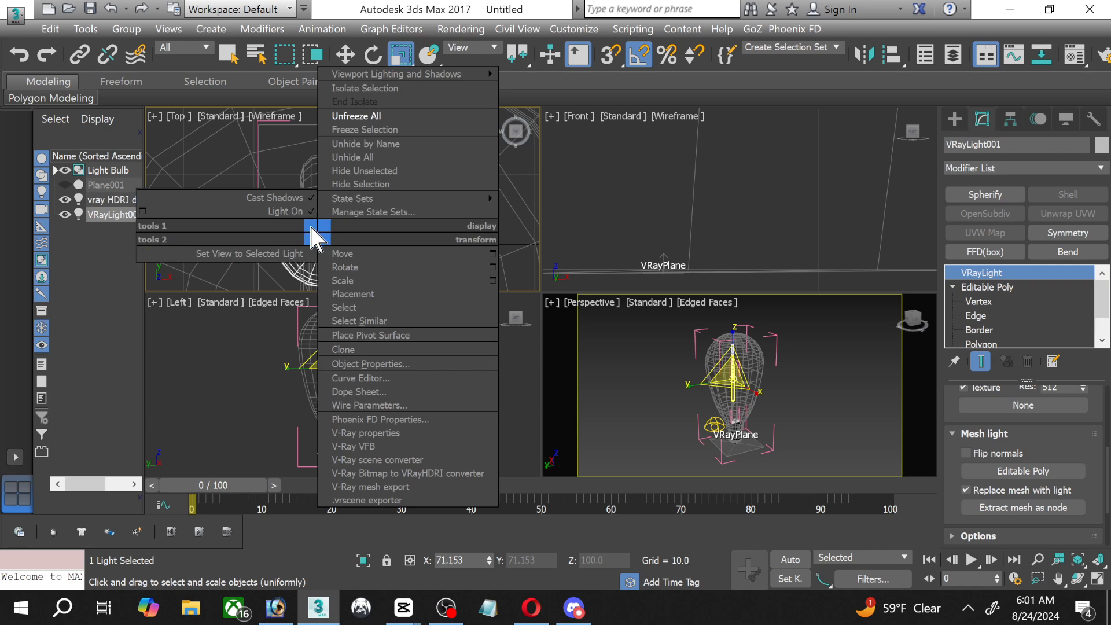
pyautogui.click(307, 254)
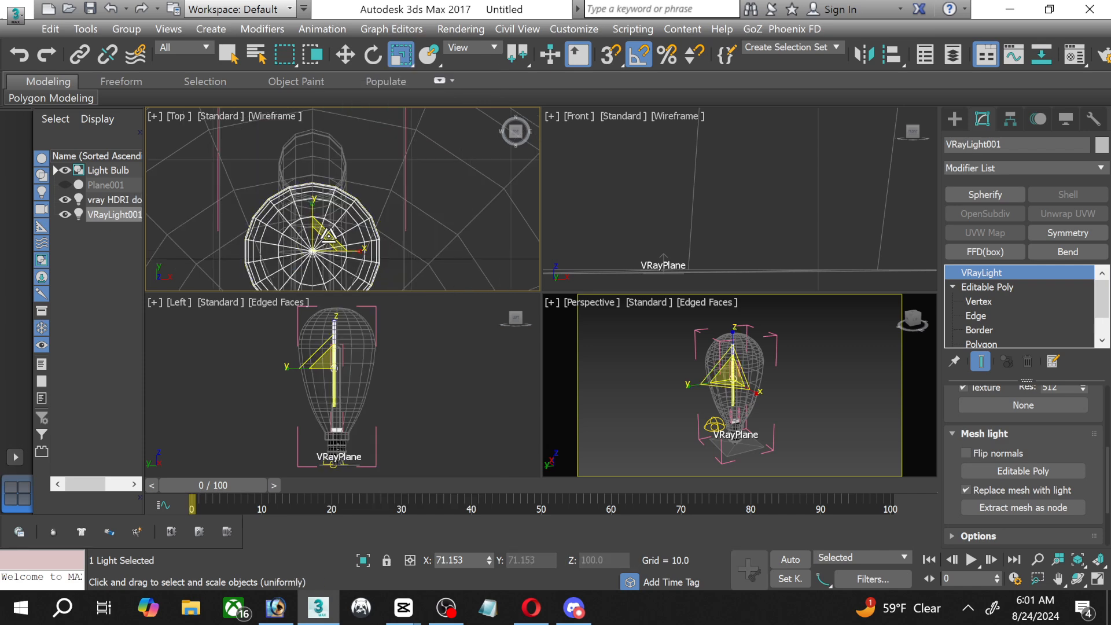
pyautogui.moveTo(329, 235)
pyautogui.mouseDown()
pyautogui.moveTo(304, 237)
pyautogui.moveTo(311, 219)
pyautogui.moveTo(310, 235)
pyautogui.mouseUp()
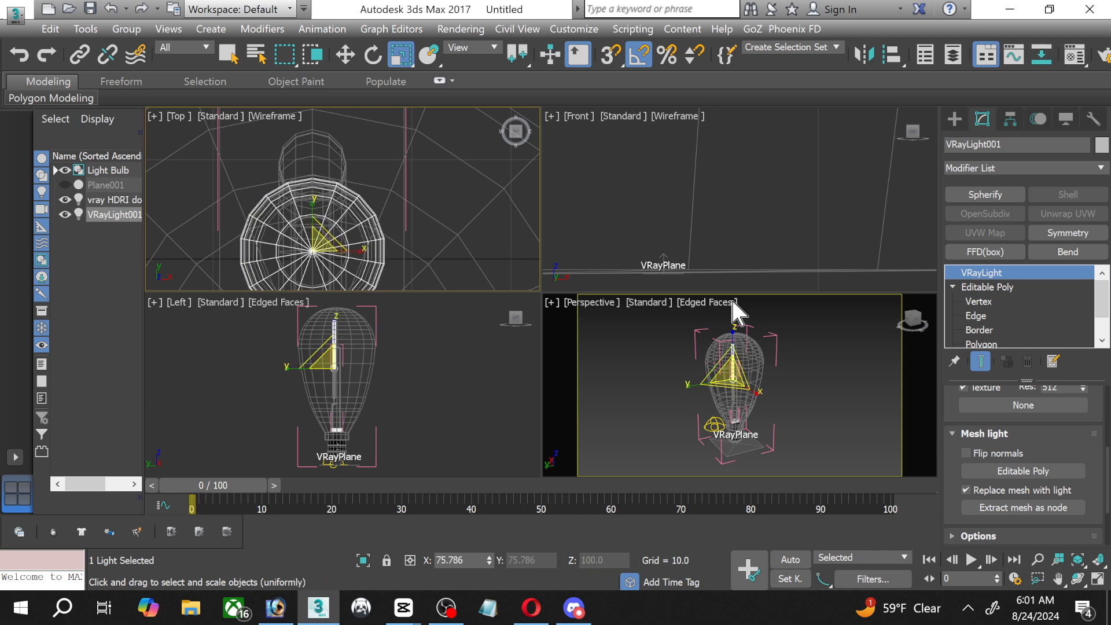
# Switch the mesh light's colour mode to Temperature and lower the temperature to about 4420, working in the maximized Perspective view.
pyautogui.rightClick(809, 363)
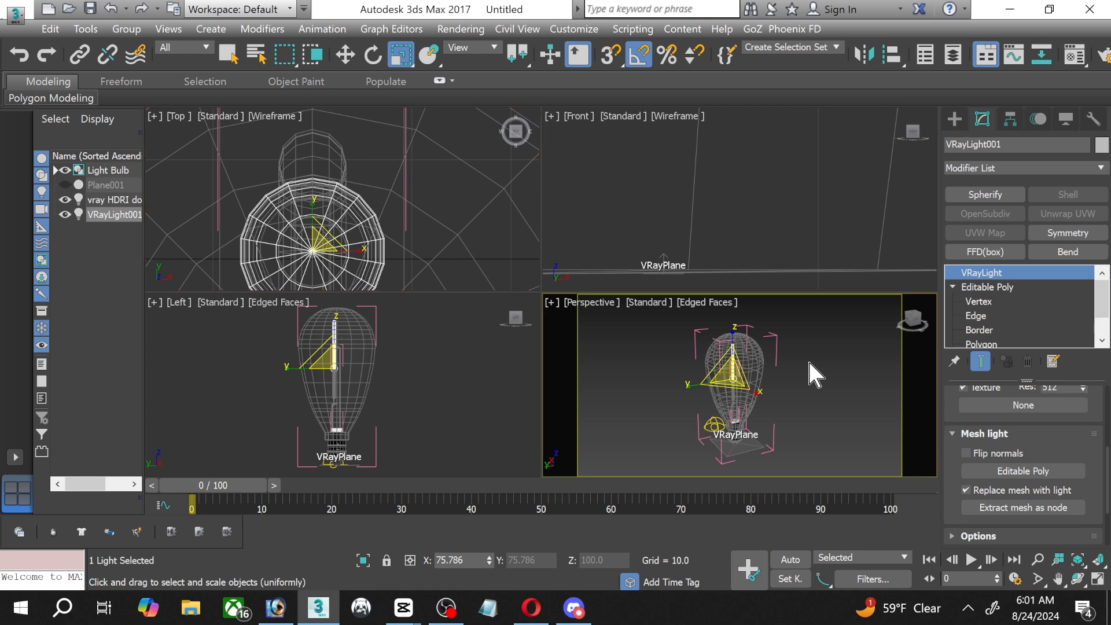
pyautogui.click(1098, 579)
pyautogui.scroll(-2, 1041, 301)
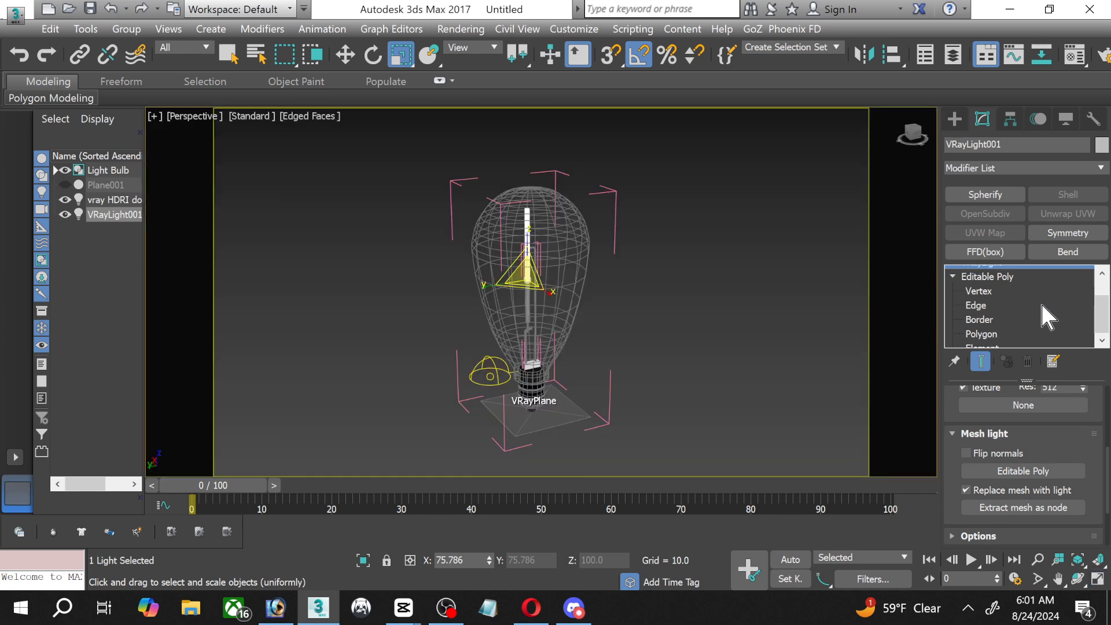
pyautogui.scroll(2, 1041, 301)
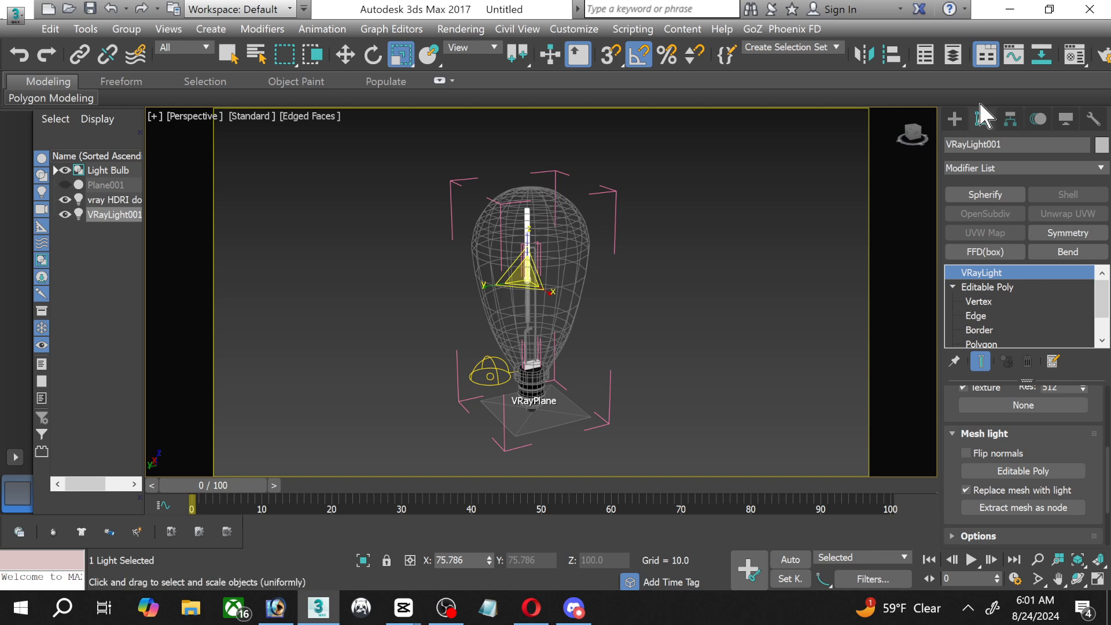
pyautogui.scroll(5, 1094, 441)
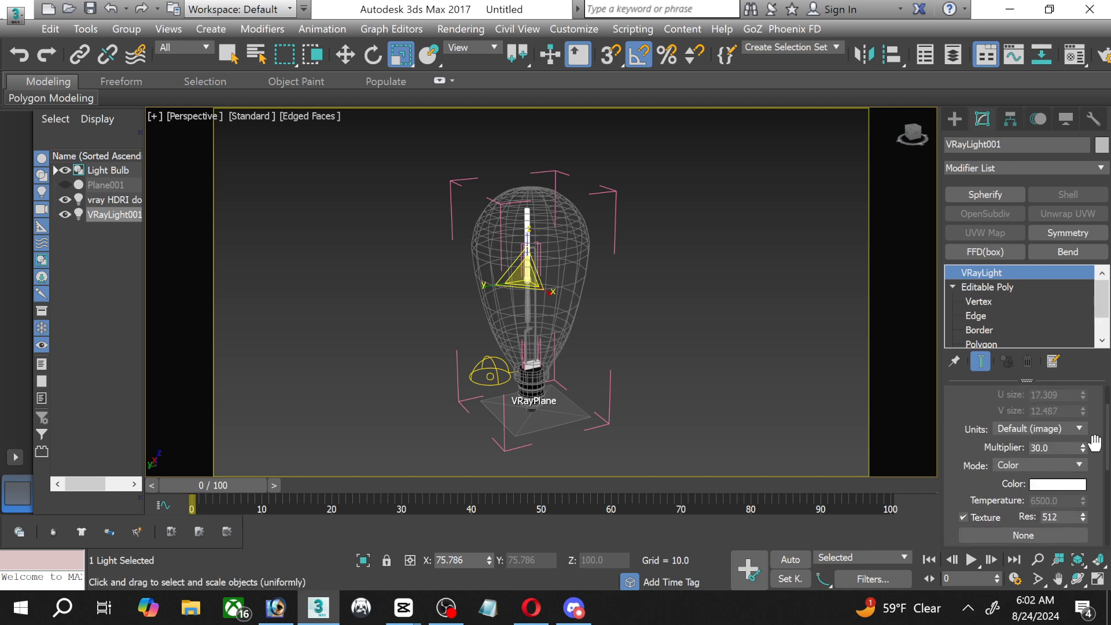
pyautogui.click(1077, 466)
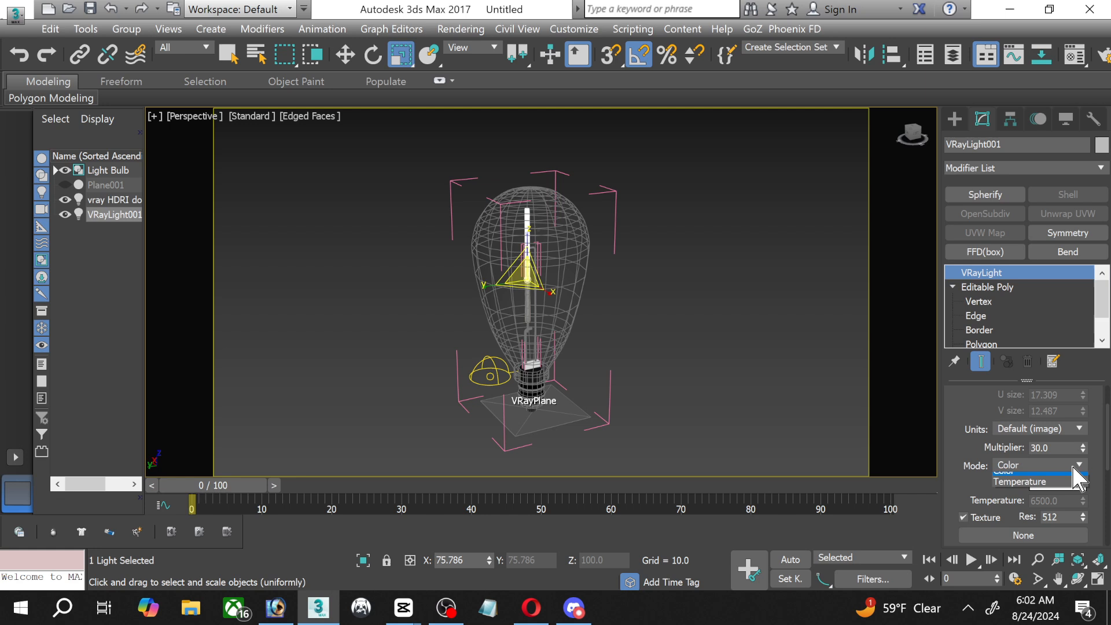
pyautogui.click(1048, 488)
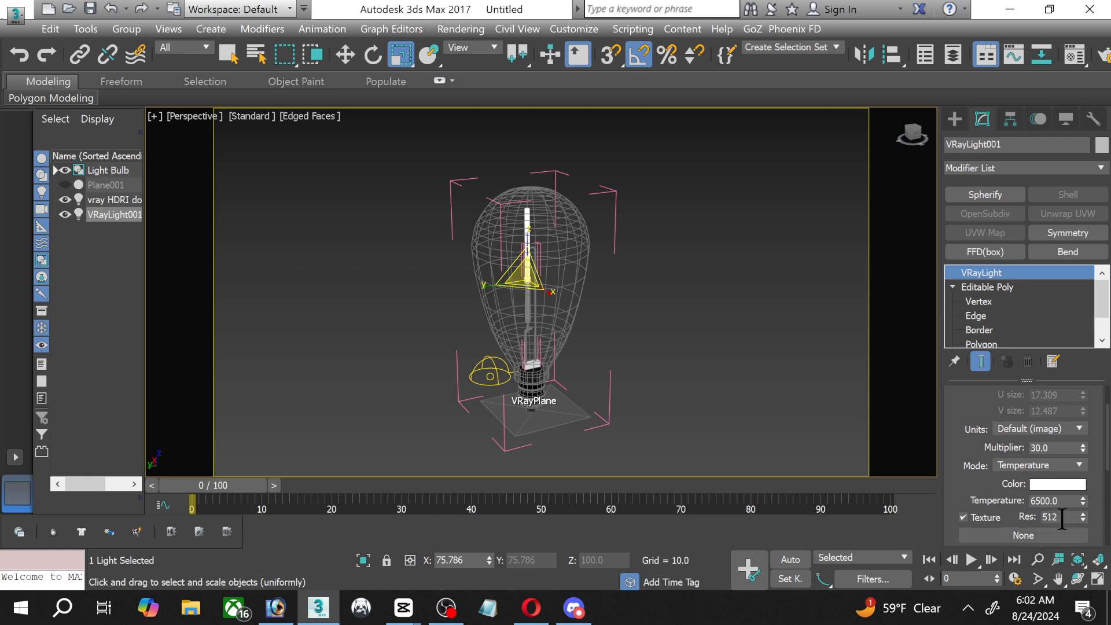
pyautogui.moveTo(1083, 499)
pyautogui.mouseDown()
pyautogui.moveTo(1085, 475)
pyautogui.moveTo(1086, 495)
pyautogui.mouseUp()
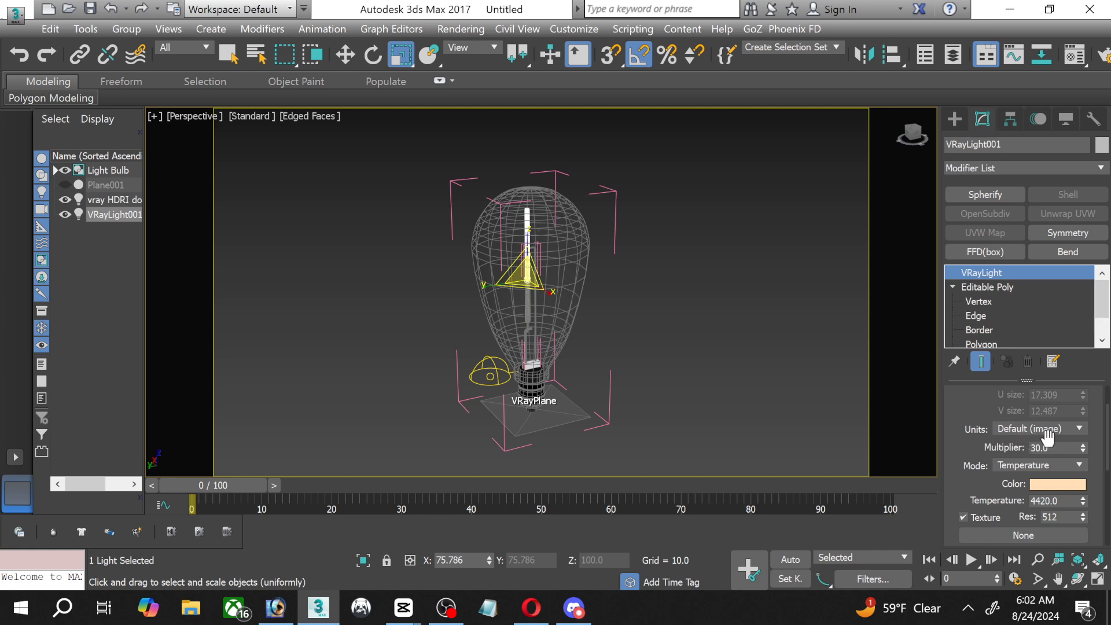
# Set the mesh light's multiplier to 100 and deselect the light.
pyautogui.moveTo(1052, 446); pyautogui.dragTo(1010, 447)
pyautogui.write('10')
pyautogui.click(719, 366)
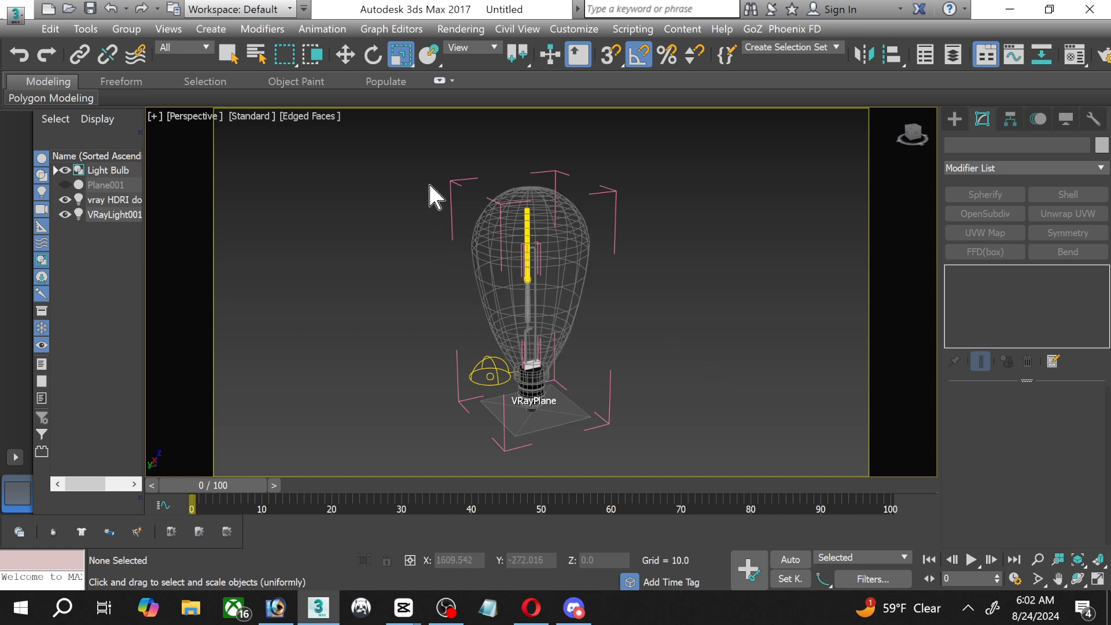
# Move VRayLight001 down along Z to about -77.6 in the Perspective view so it covers the filament cylinder.
pyautogui.click(356, 55)
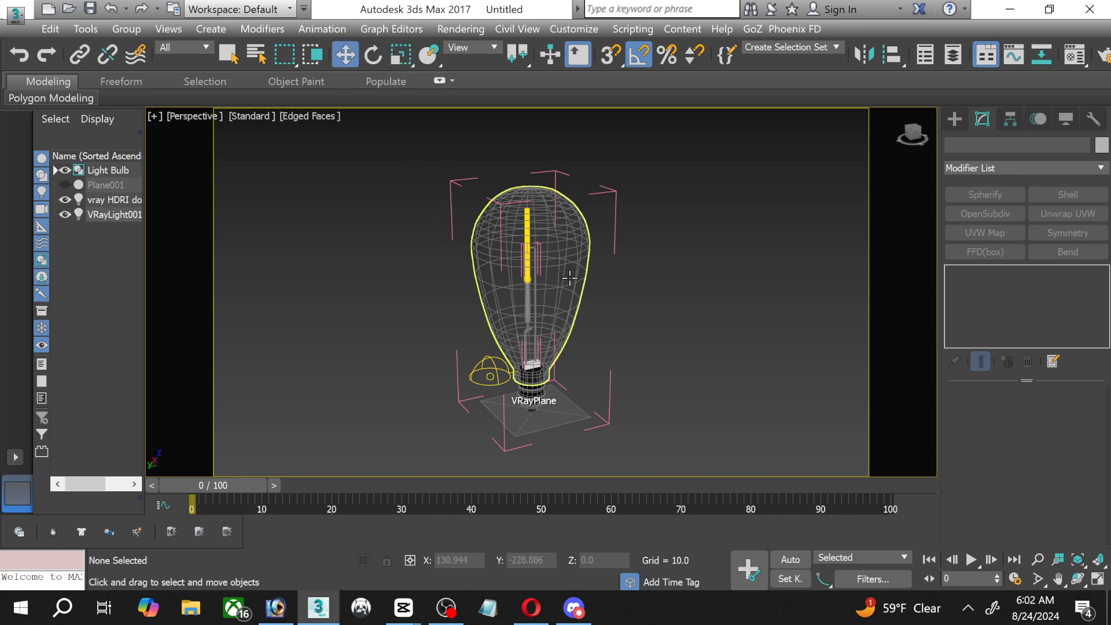
pyautogui.scroll(2, 607, 333)
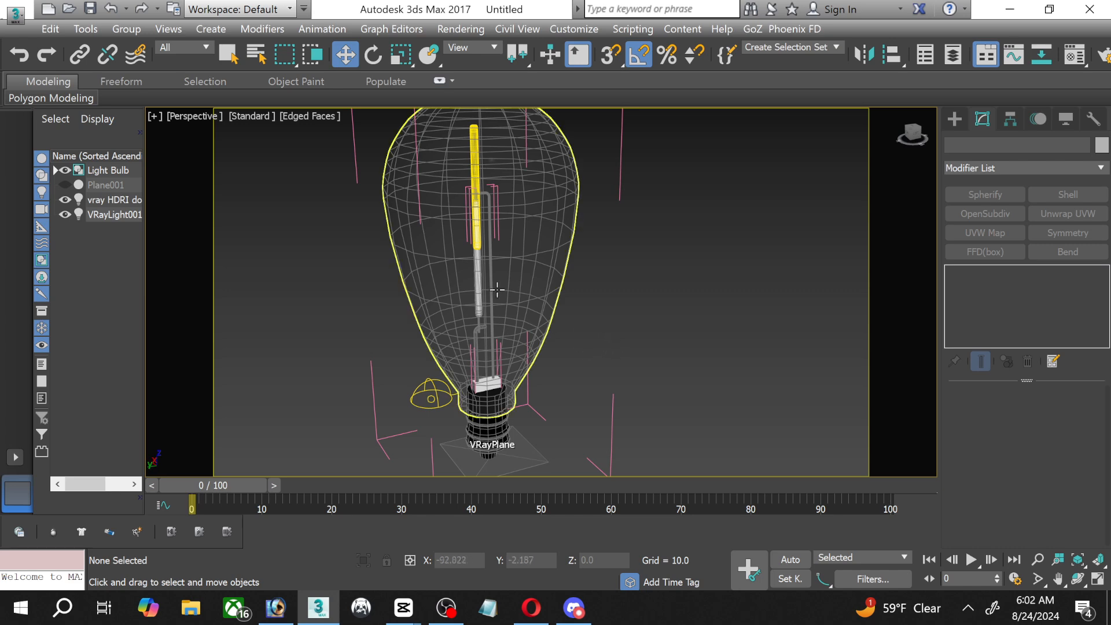
pyautogui.scroll(2, 496, 292)
pyautogui.moveTo(452, 287); pyautogui.dragTo(486, 409, button='middle')
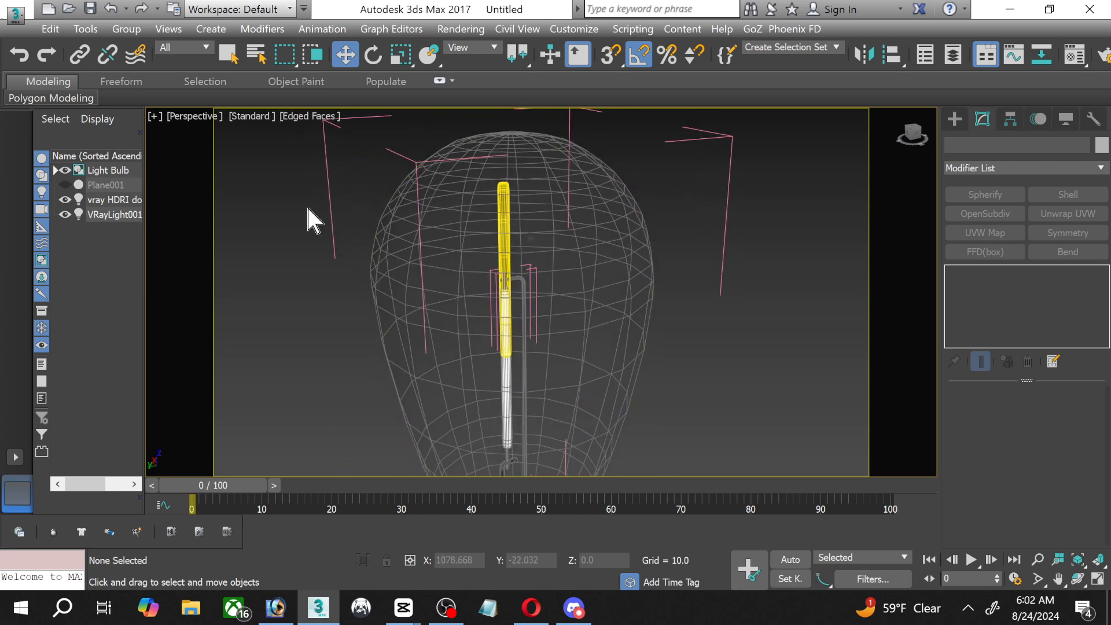
pyautogui.click(113, 215)
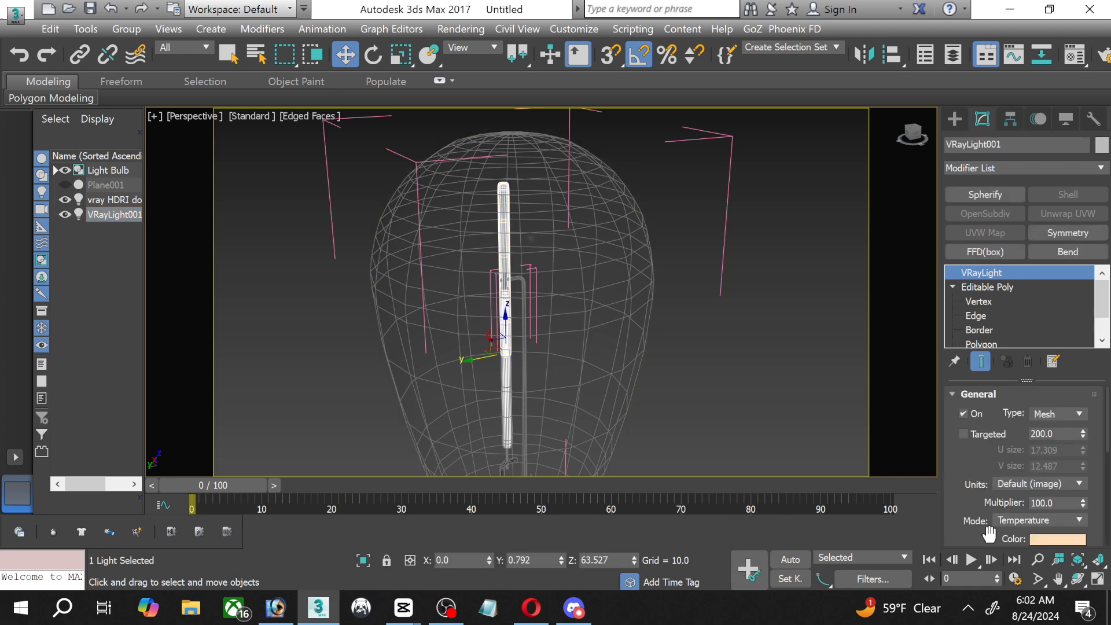
pyautogui.moveTo(576, 370); pyautogui.dragTo(585, 259, button='middle')
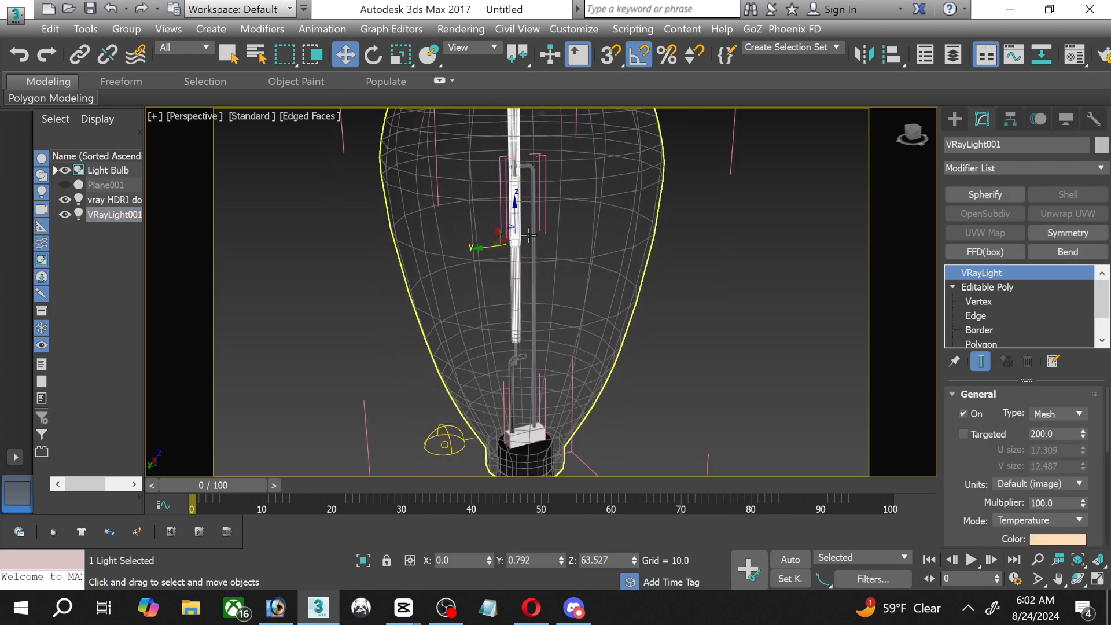
pyautogui.scroll(2, 529, 234)
pyautogui.moveTo(510, 221); pyautogui.dragTo(514, 342)
pyautogui.scroll(-3, 785, 382)
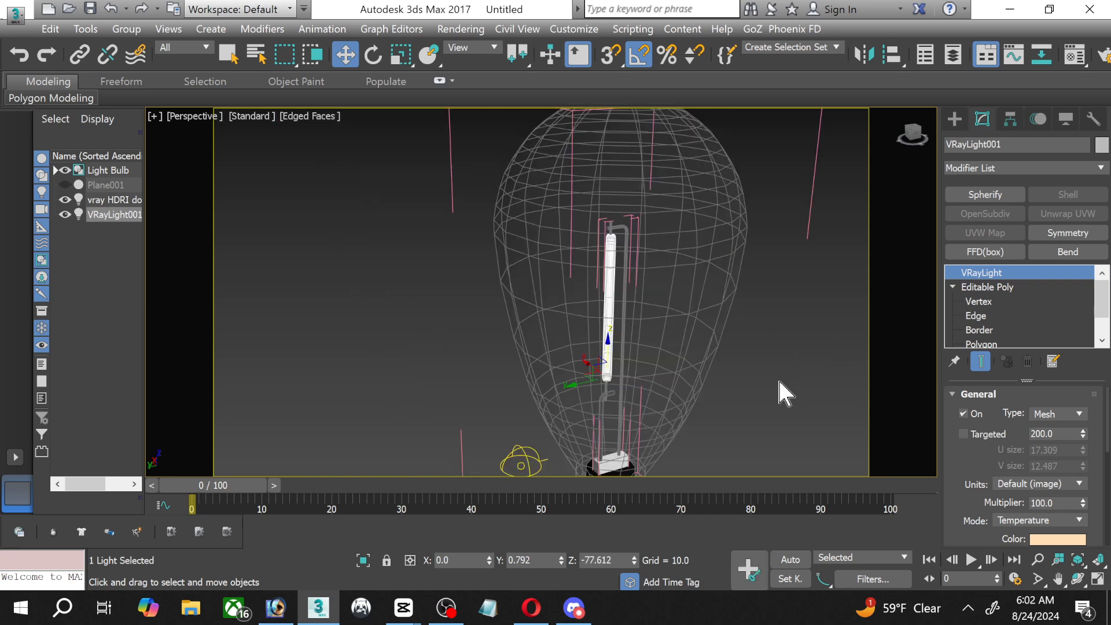
pyautogui.scroll(3, 779, 383)
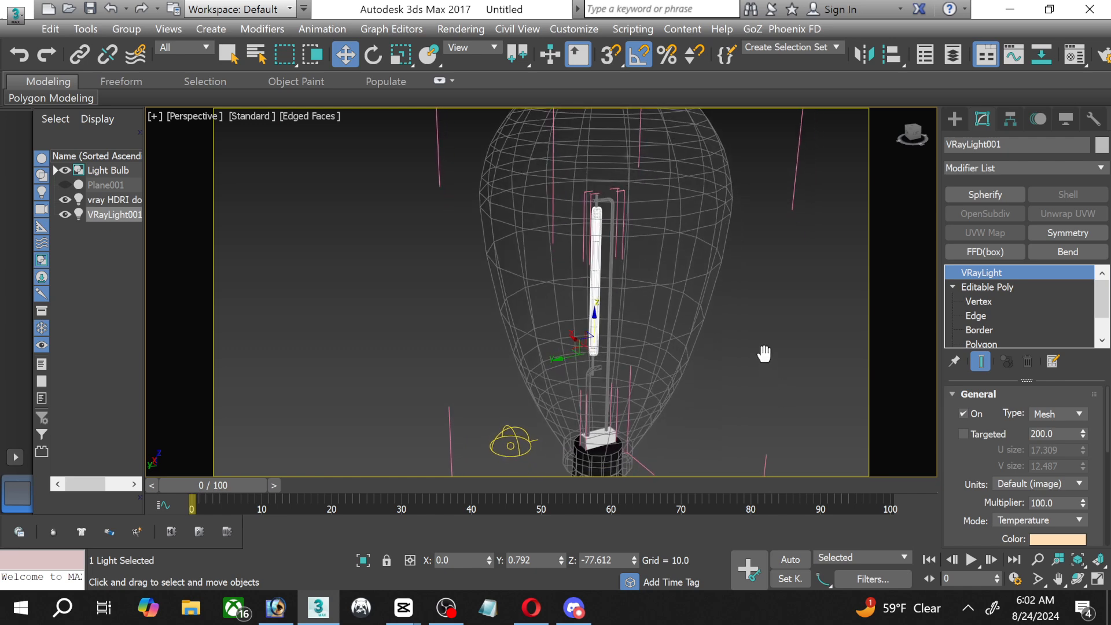
# Test-render the whole bulb from the Perspective view with V-Ray and close the frame buffer.
pyautogui.click(726, 340)
pyautogui.scroll(-3, 724, 341)
pyautogui.moveTo(723, 337); pyautogui.dragTo(654, 327, button='middle')
pyautogui.hotkey('shift', 'q')
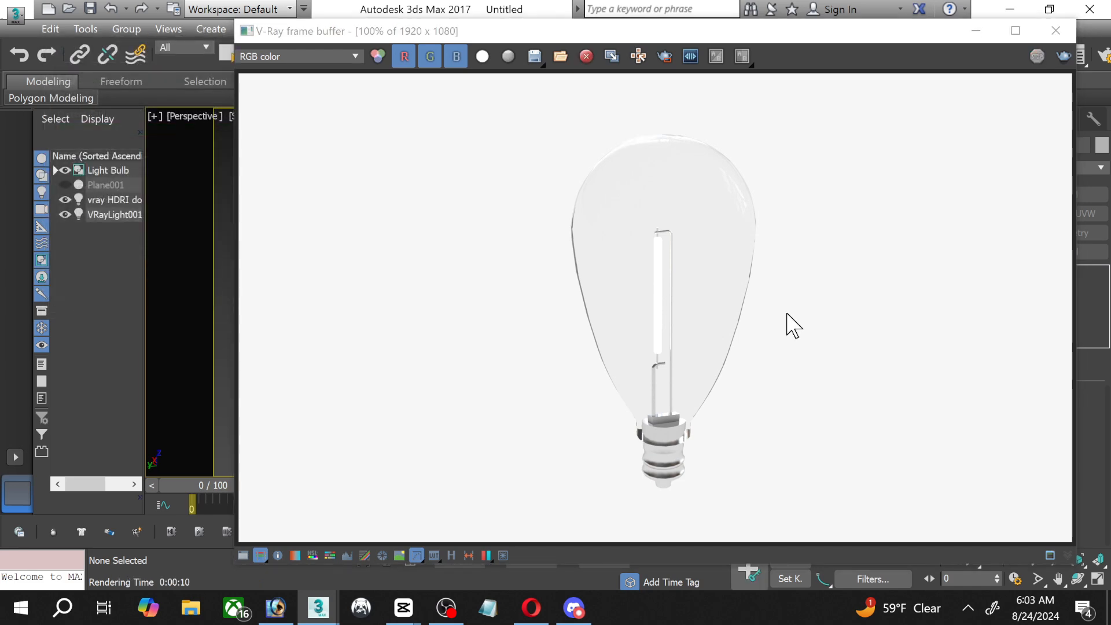
pyautogui.click(1056, 30)
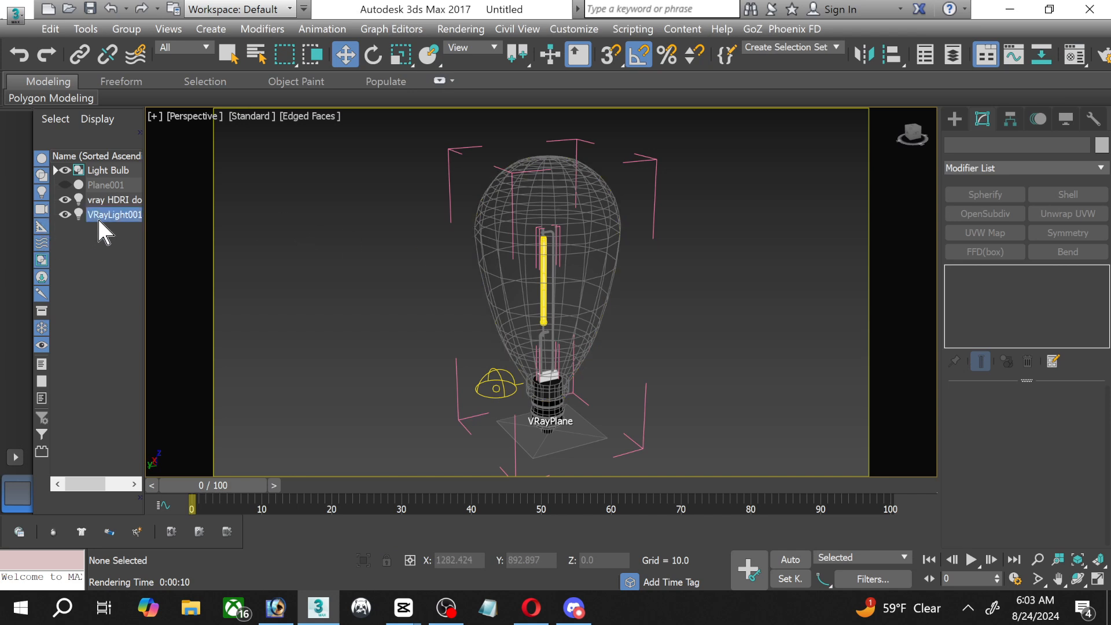
# Reduce VRayLight001's colour temperature to about 3536 for a warmer glow.
pyautogui.click(110, 215)
pyautogui.scroll(-2, 1099, 500)
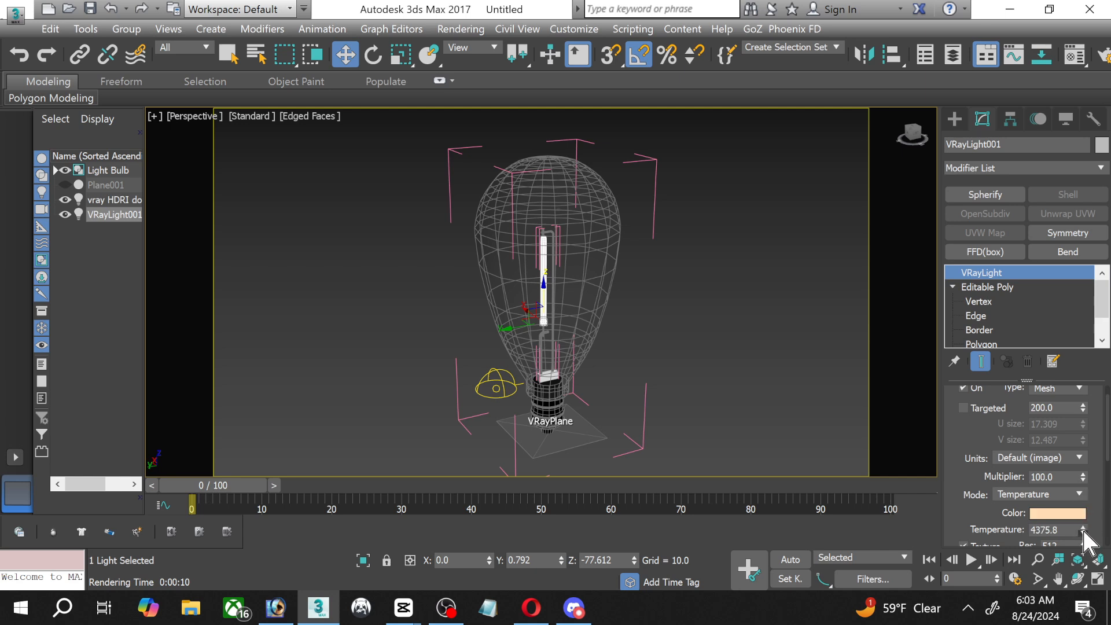
pyautogui.moveTo(1083, 530); pyautogui.dragTo(1083, 535)
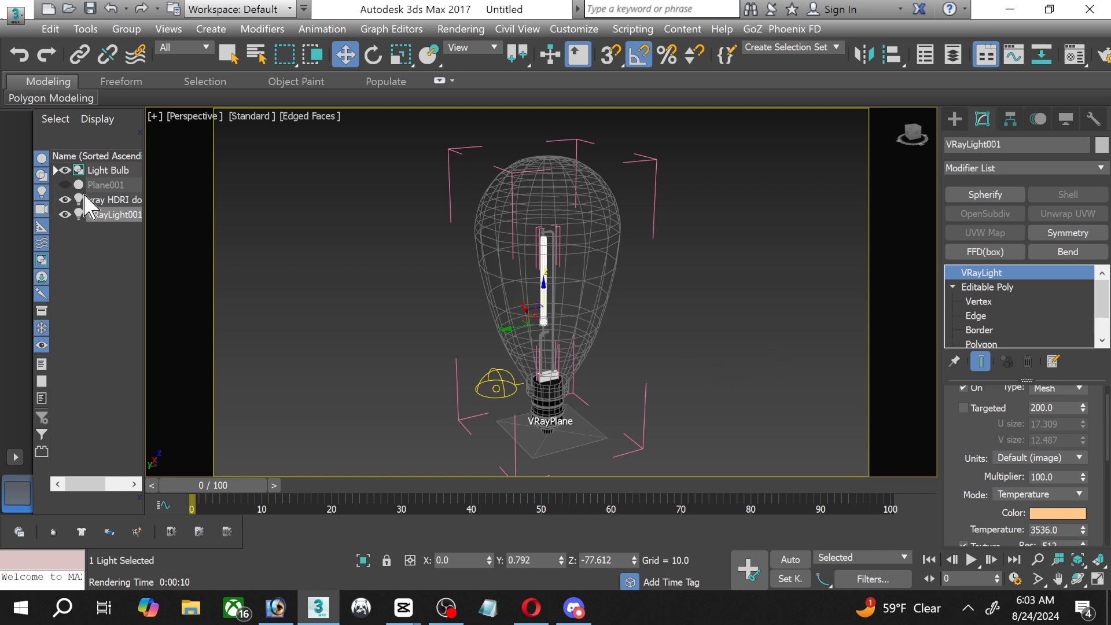
# Hide the original Light cylinder inside the Guts group of the Light Bulb, leaving the mesh light in its place.
pyautogui.click(56, 170)
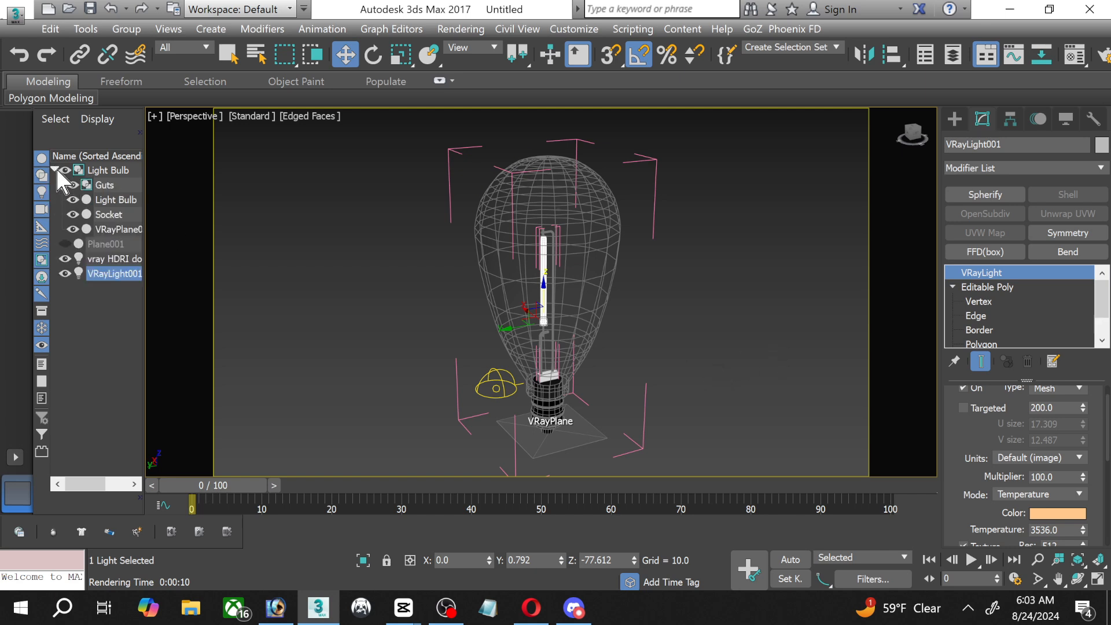
pyautogui.click(63, 185)
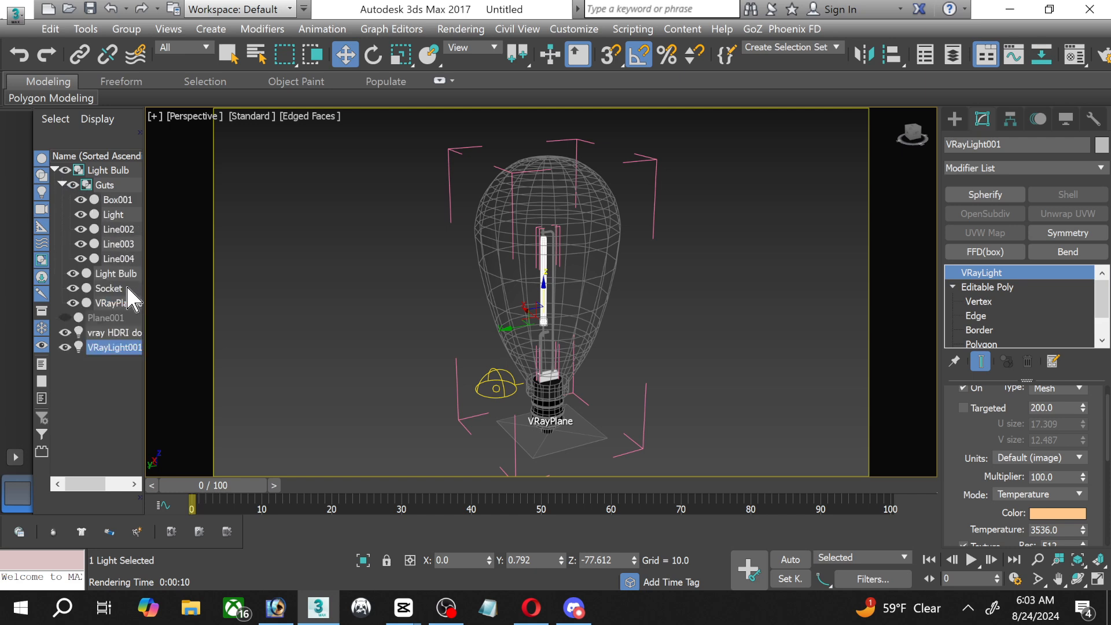
pyautogui.click(113, 214)
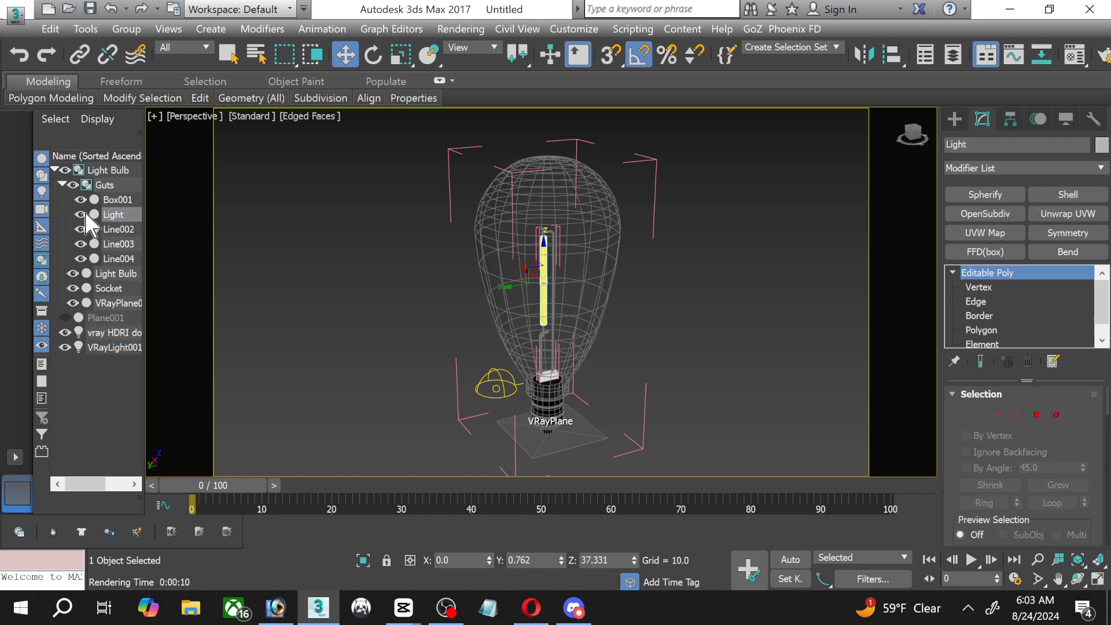
pyautogui.click(81, 214)
pyautogui.click(680, 315)
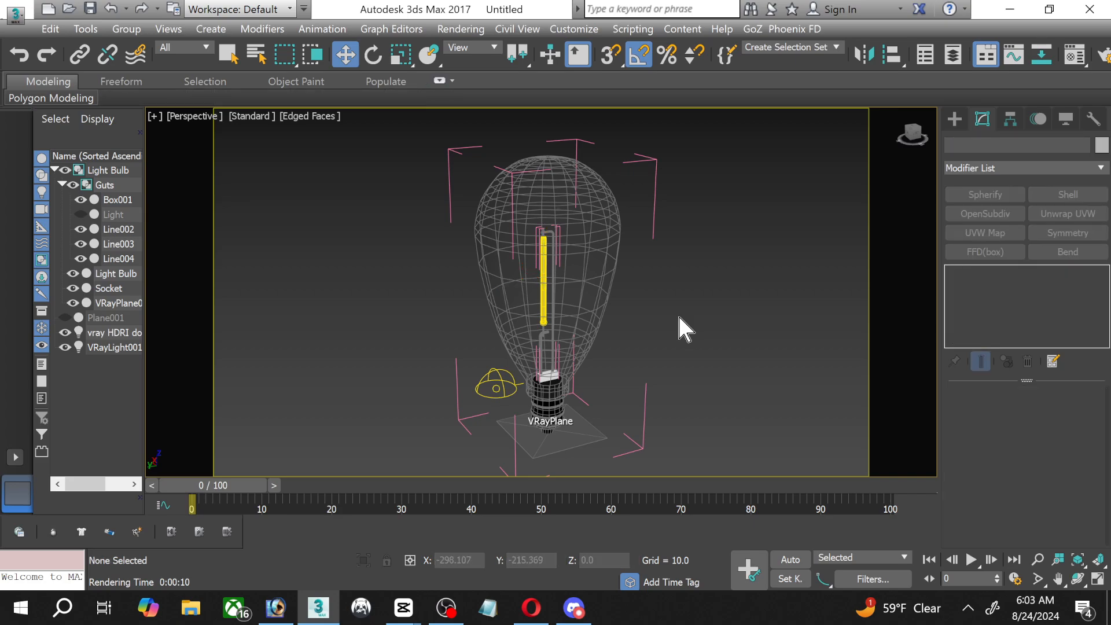
# Start a V-Ray test render with the Light cylinder hidden, cancel it early and close the frame buffer.
pyautogui.hotkey('shift', 'q')
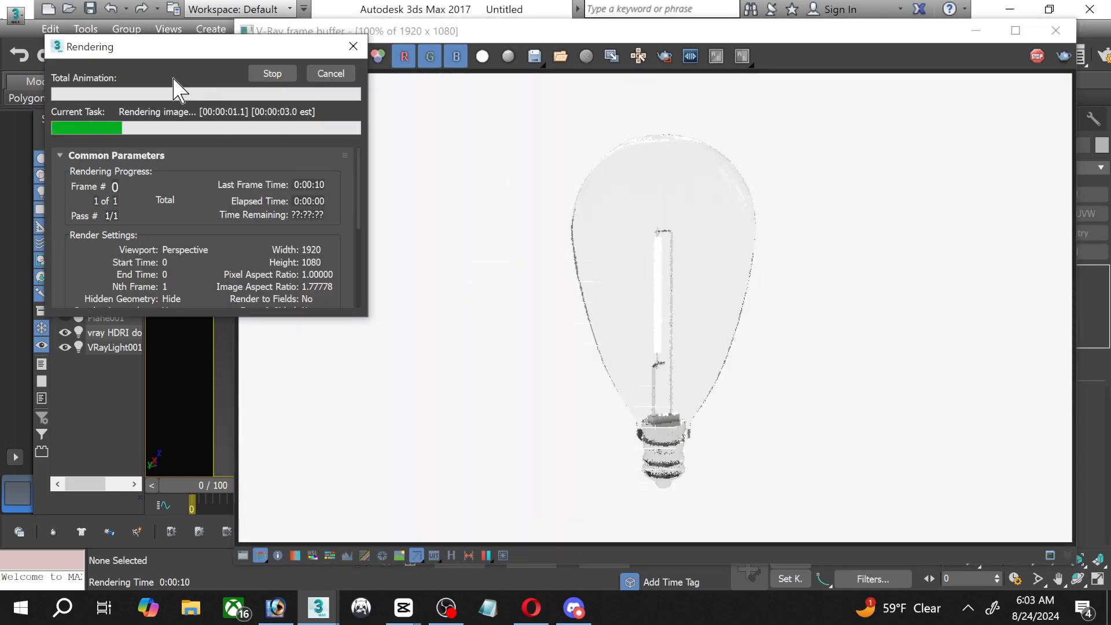
pyautogui.click(341, 71)
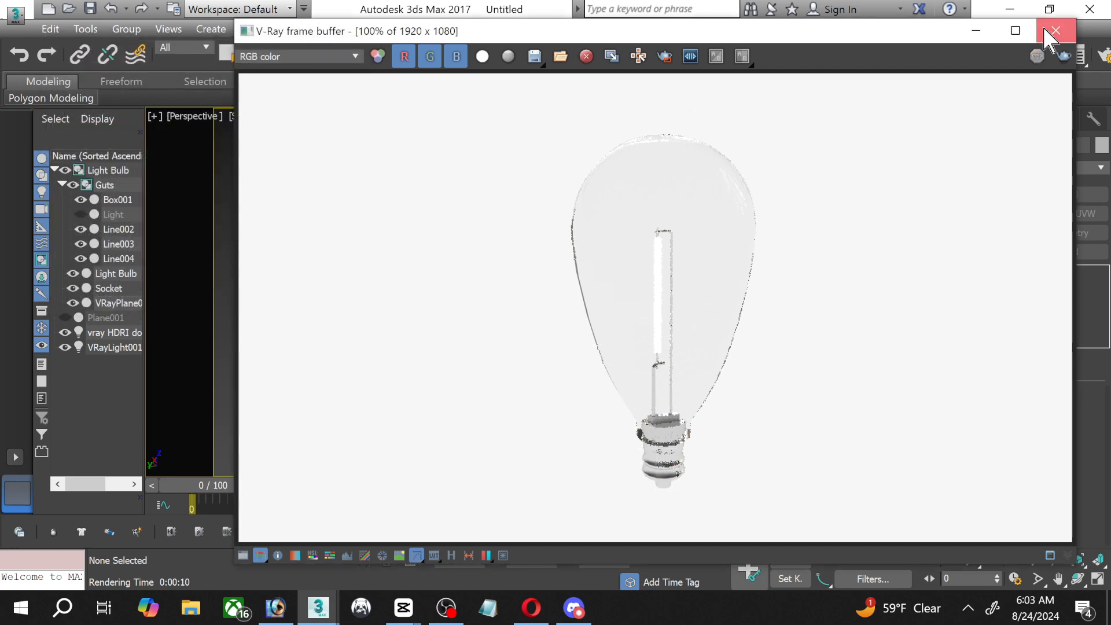
pyautogui.click(1056, 30)
pyautogui.click(375, 31)
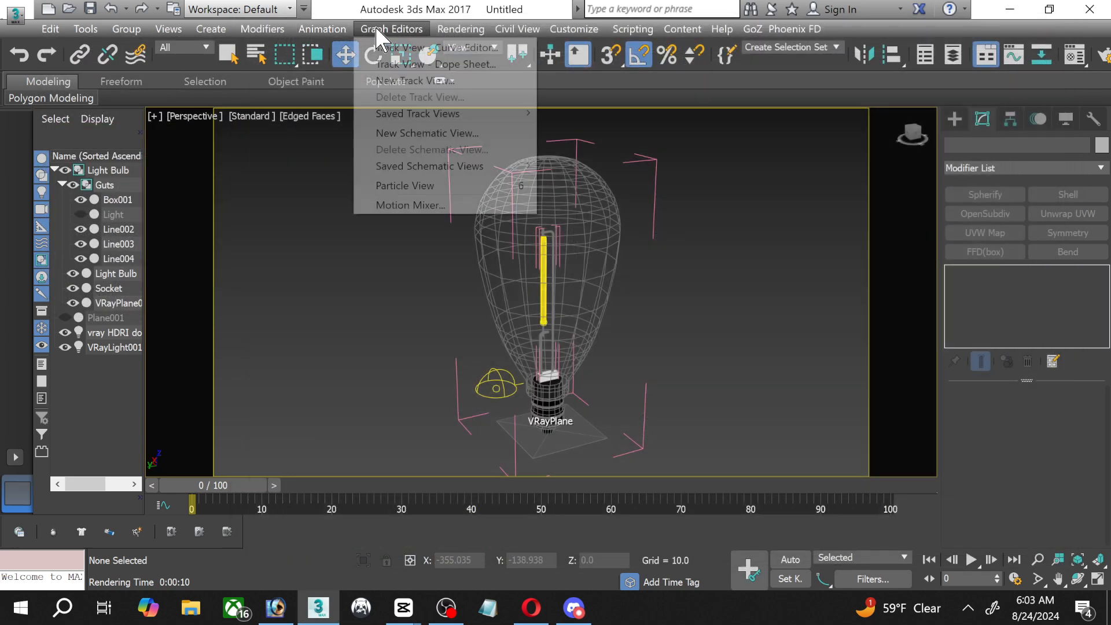
pyautogui.moveTo(450, 33)
pyautogui.click(311, 158)
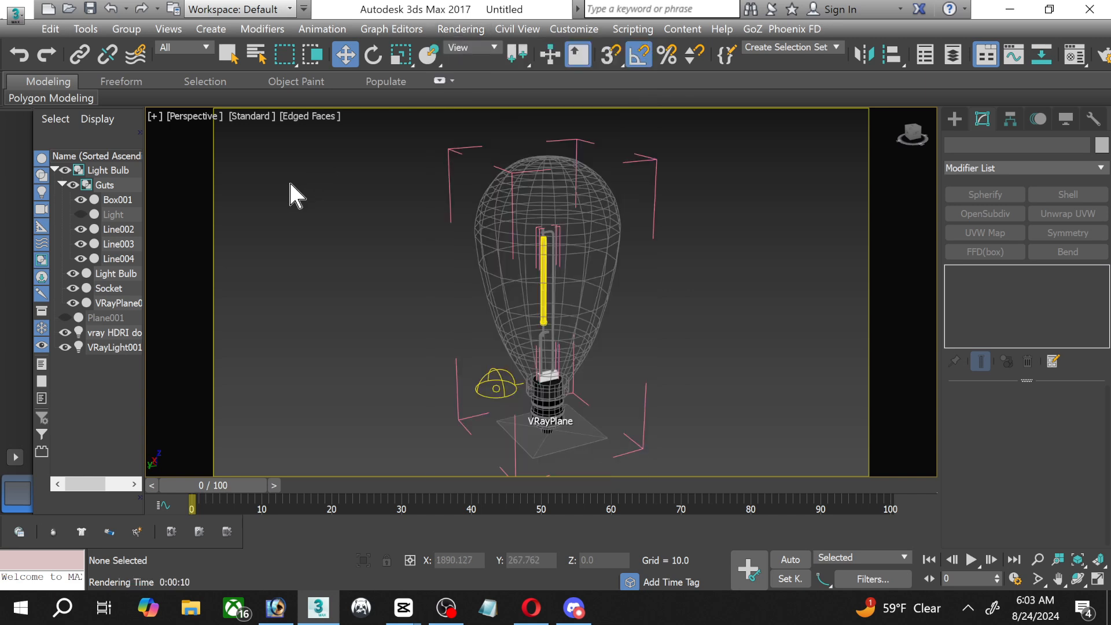
# Set the multiplier of the vray HDRI dome light to 0.3.
pyautogui.click(110, 334)
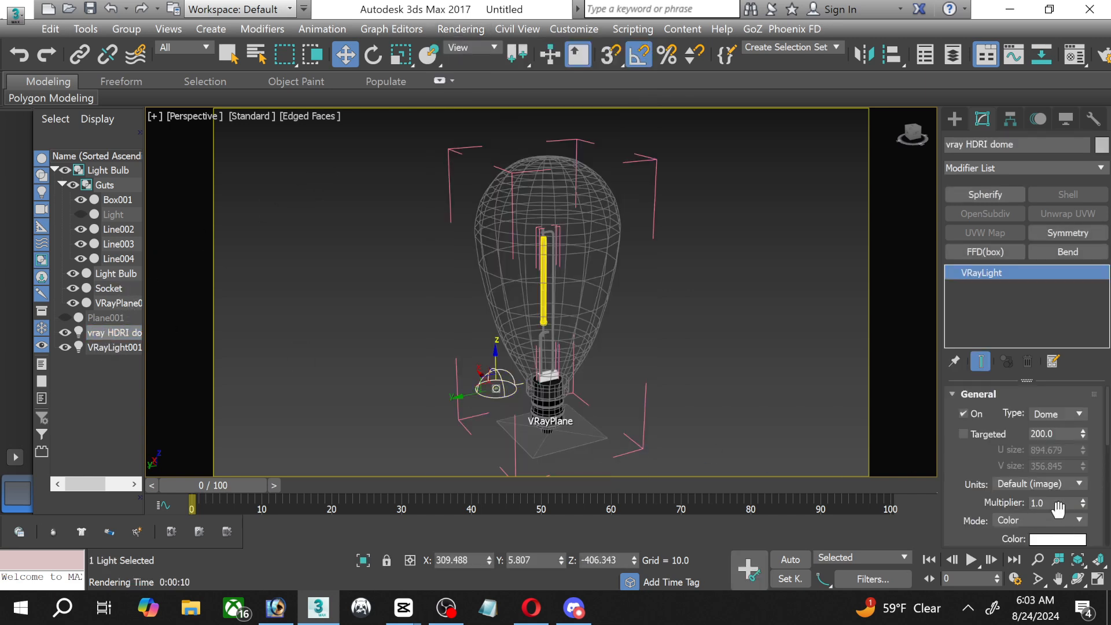
pyautogui.write('0.3')
pyautogui.click(685, 249)
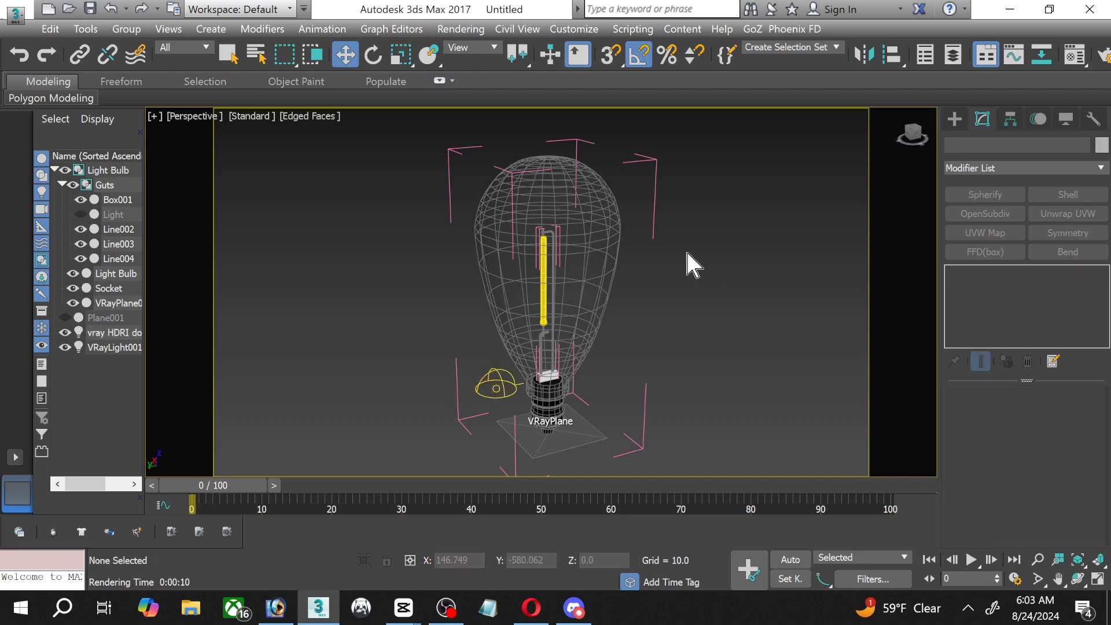
# Check the dimmed dome lighting with a V-Ray test render, cancelling it early and closing the frame buffer.
pyautogui.hotkey('shift', 'q')
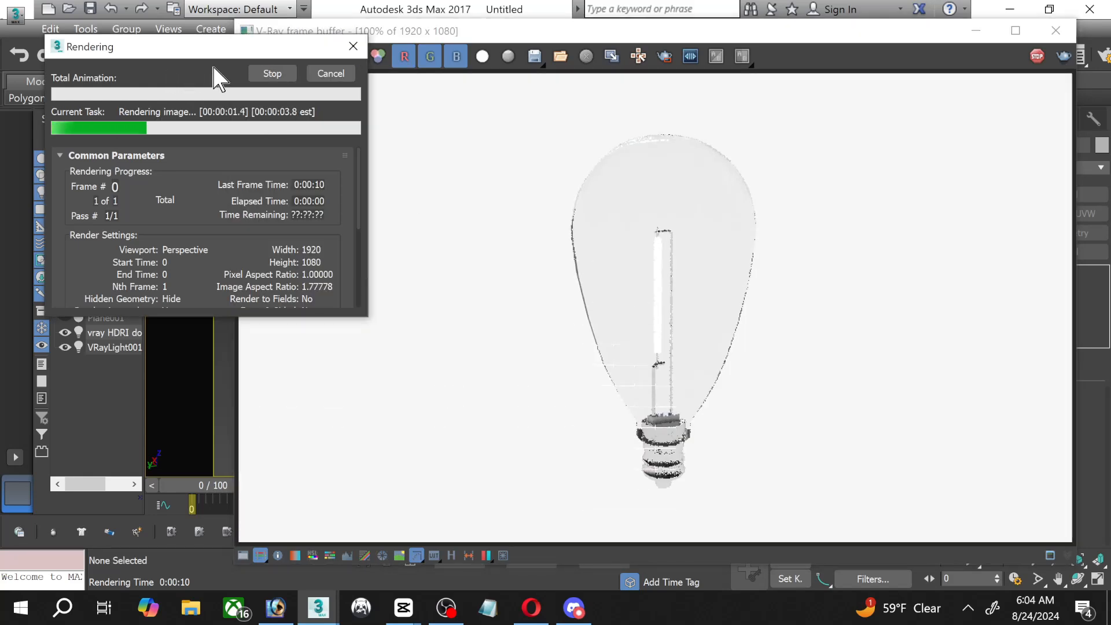
pyautogui.click(329, 72)
pyautogui.click(1055, 31)
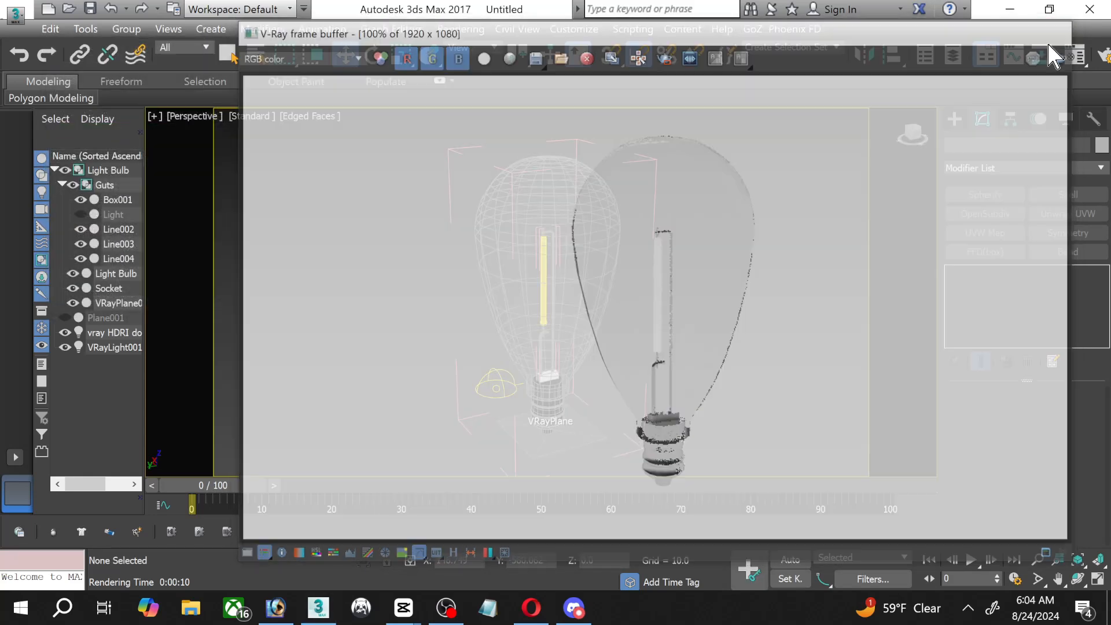
pyautogui.click(1038, 560)
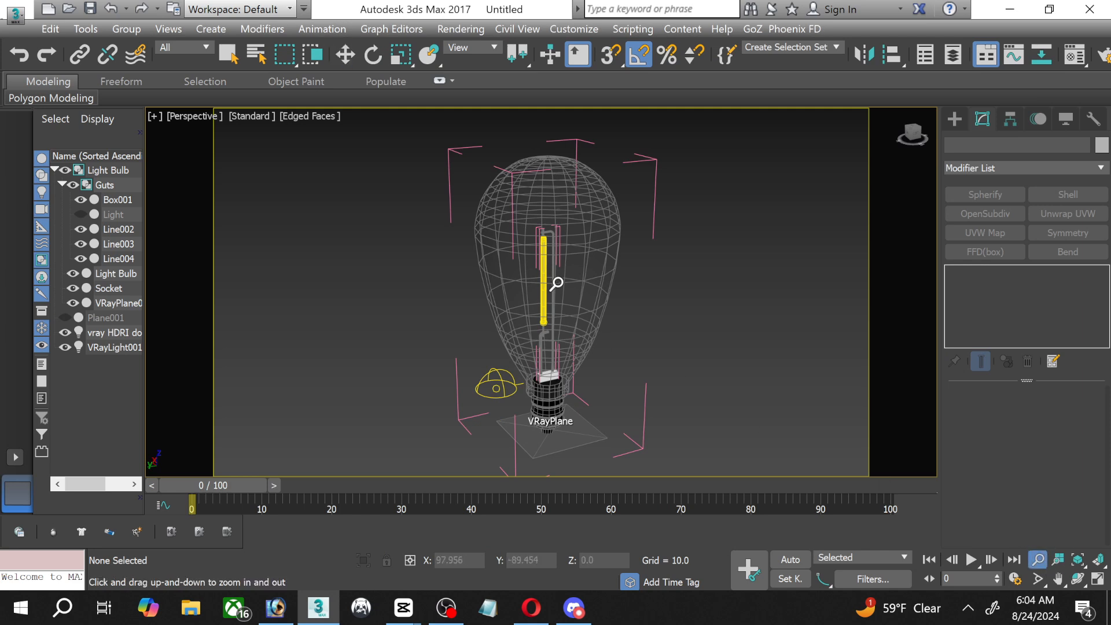
# Frame the entire bulb smaller and centered in the Perspective view, with empty space around it for rendering.
pyautogui.moveTo(556, 285); pyautogui.dragTo(556, 304)
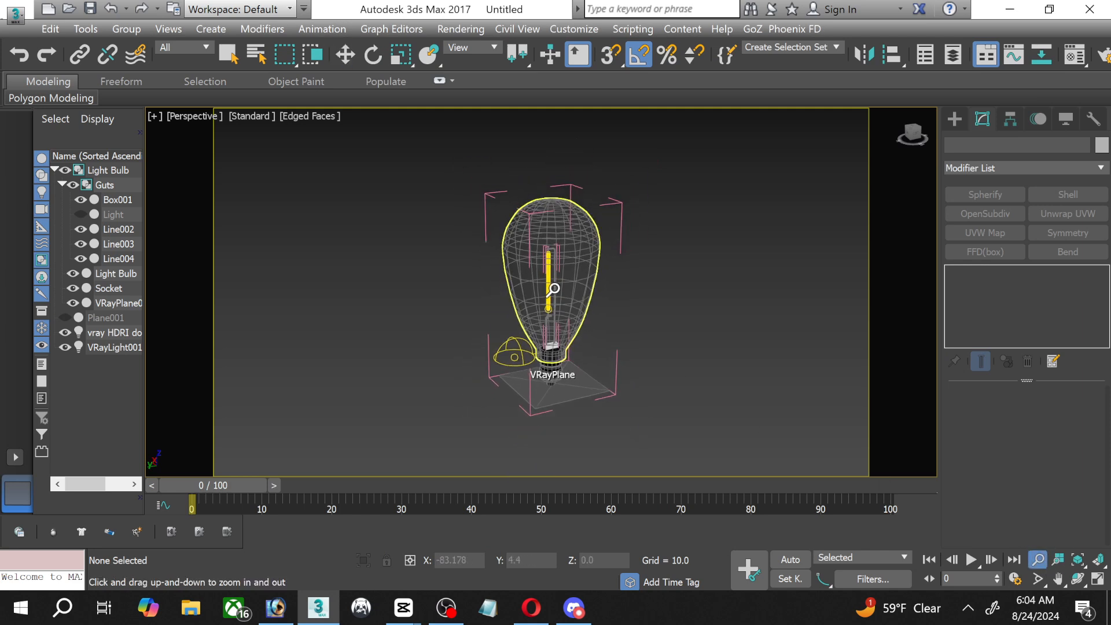
pyautogui.click(345, 54)
pyautogui.scroll(-2, 693, 263)
pyautogui.scroll(3, 691, 259)
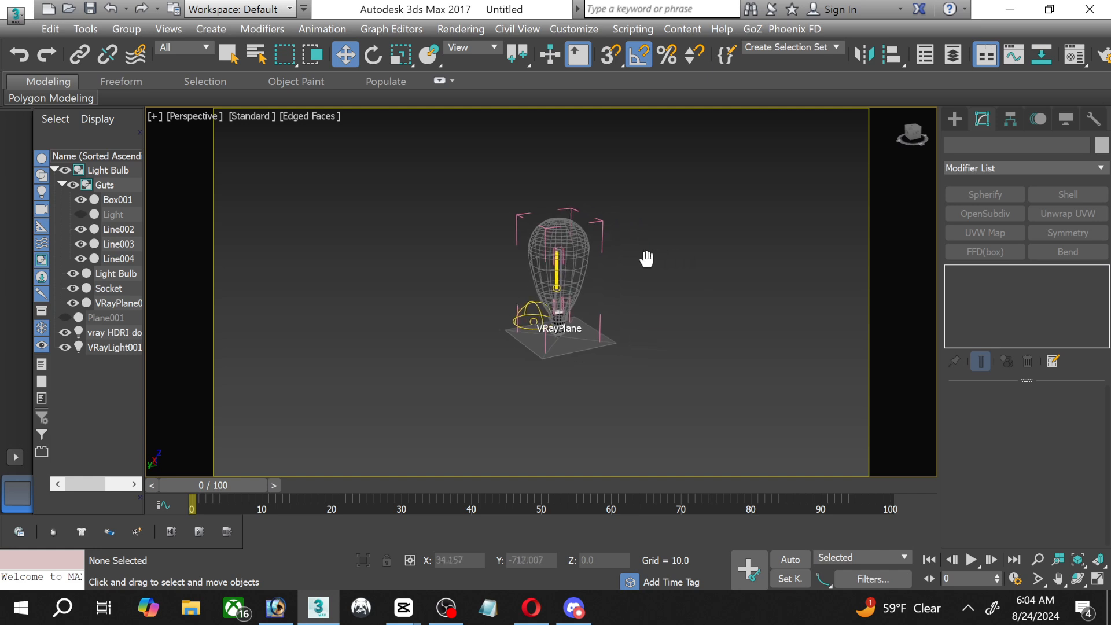
pyautogui.scroll(2, 638, 263)
pyautogui.moveTo(612, 266); pyautogui.dragTo(665, 280, button='middle')
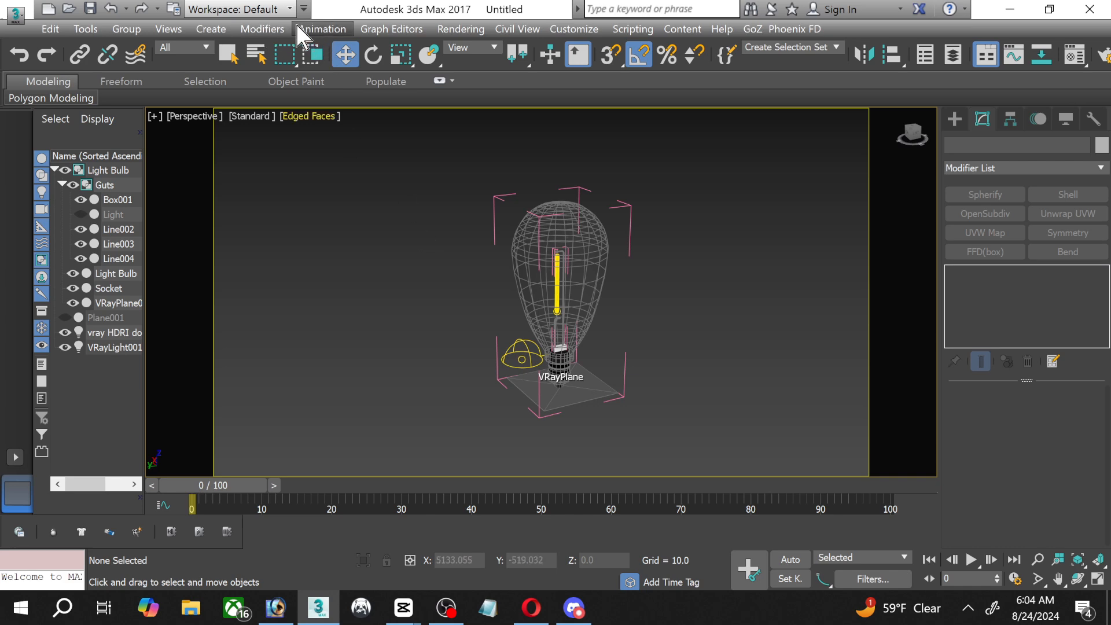
# Set the environment background color to near-black, RGB 1, 1, 1, and check it with a V-Ray test render.
pyautogui.click(443, 29)
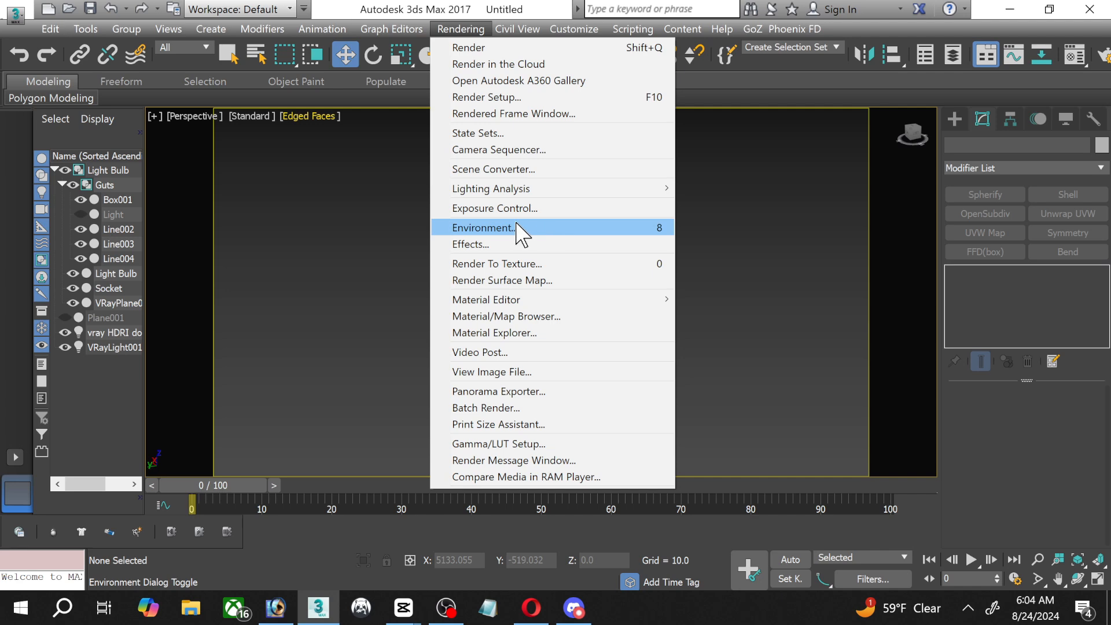
pyautogui.click(518, 227)
pyautogui.click(307, 120)
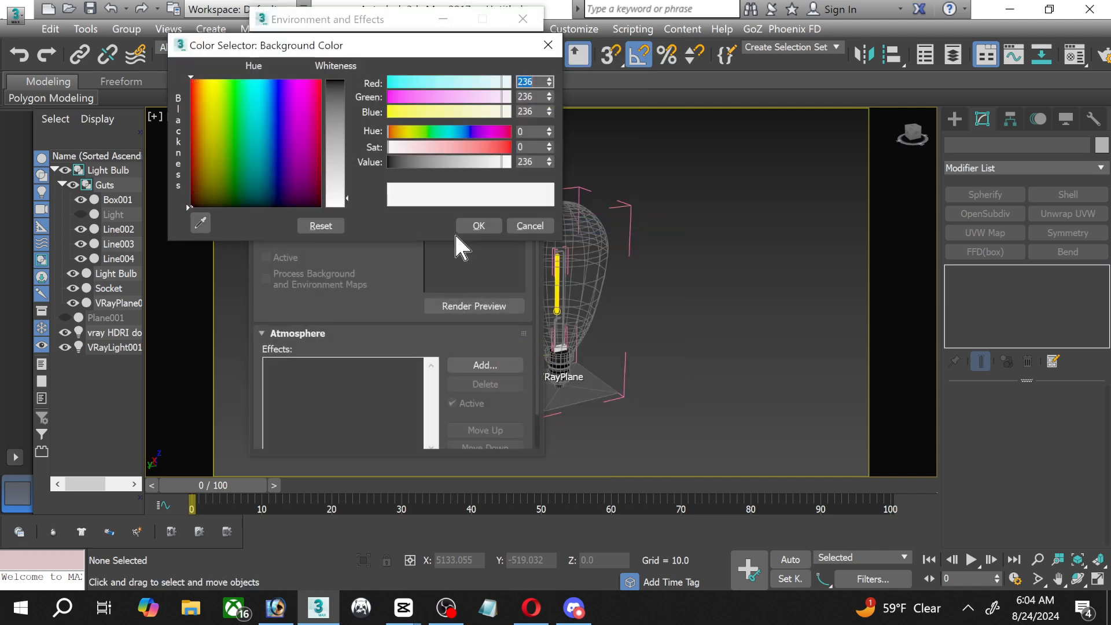
pyautogui.moveTo(342, 106); pyautogui.dragTo(335, 81)
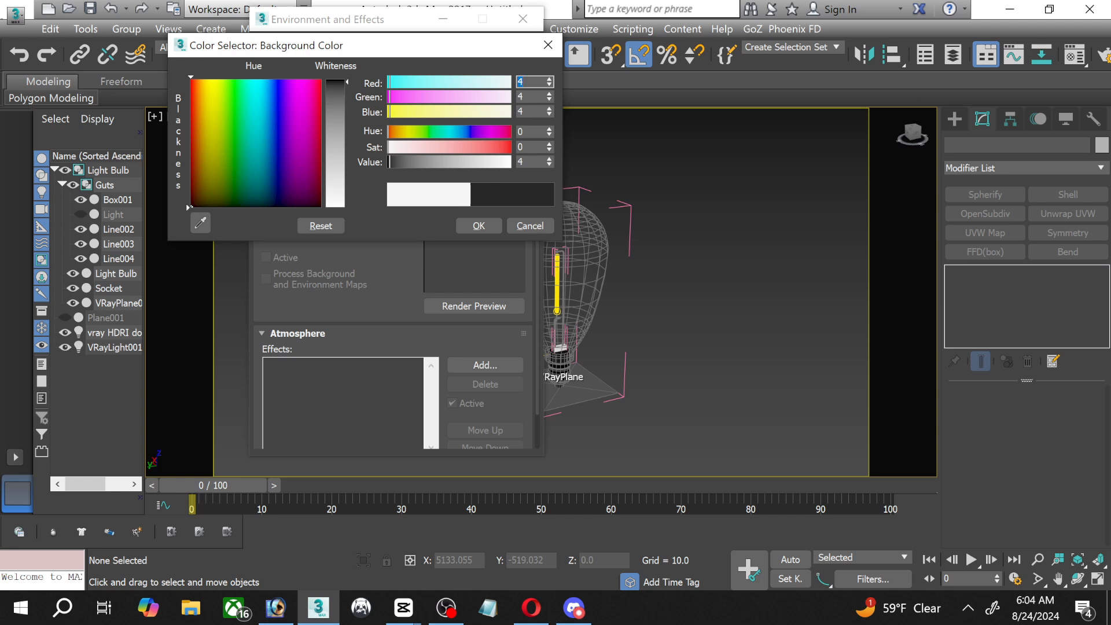
pyautogui.moveTo(336, 81); pyautogui.dragTo(336, 79)
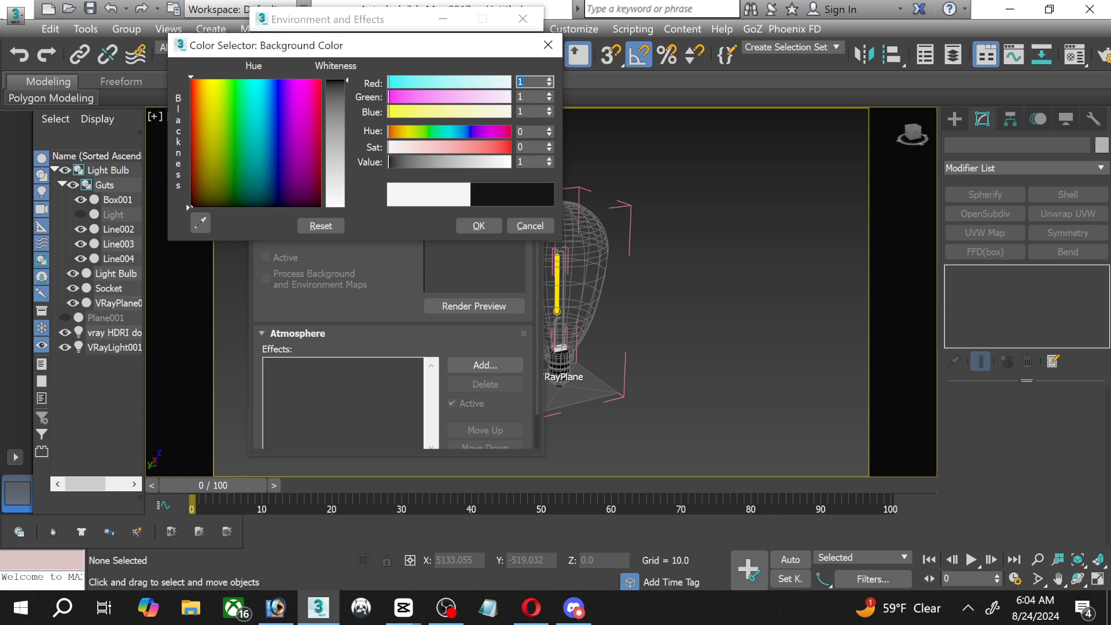
pyautogui.click(474, 230)
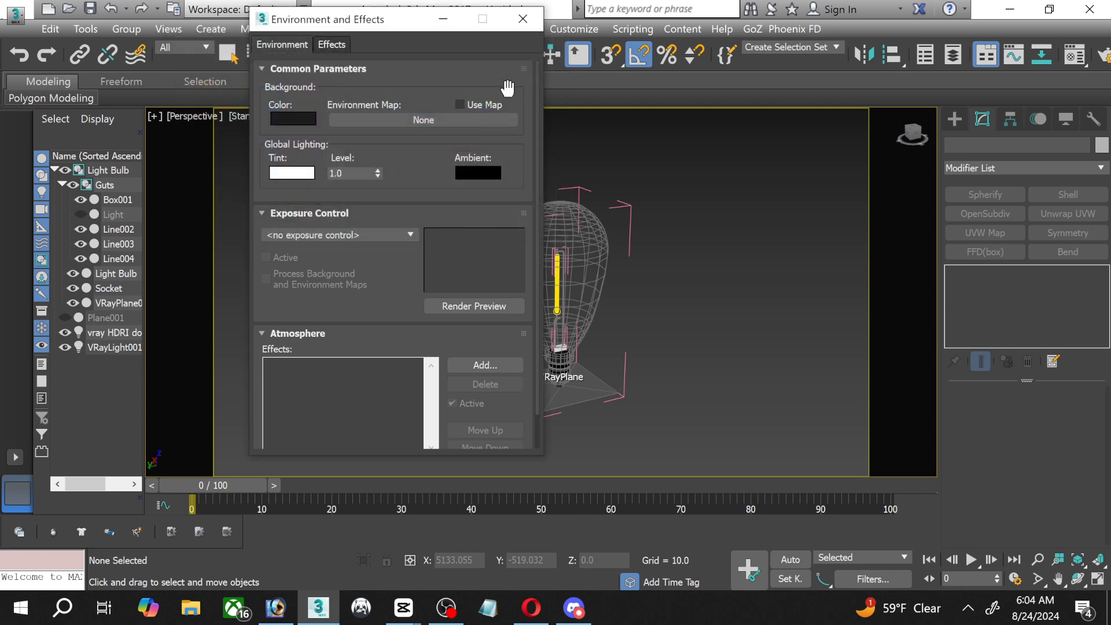
pyautogui.click(523, 20)
pyautogui.hotkey('shift', 'q')
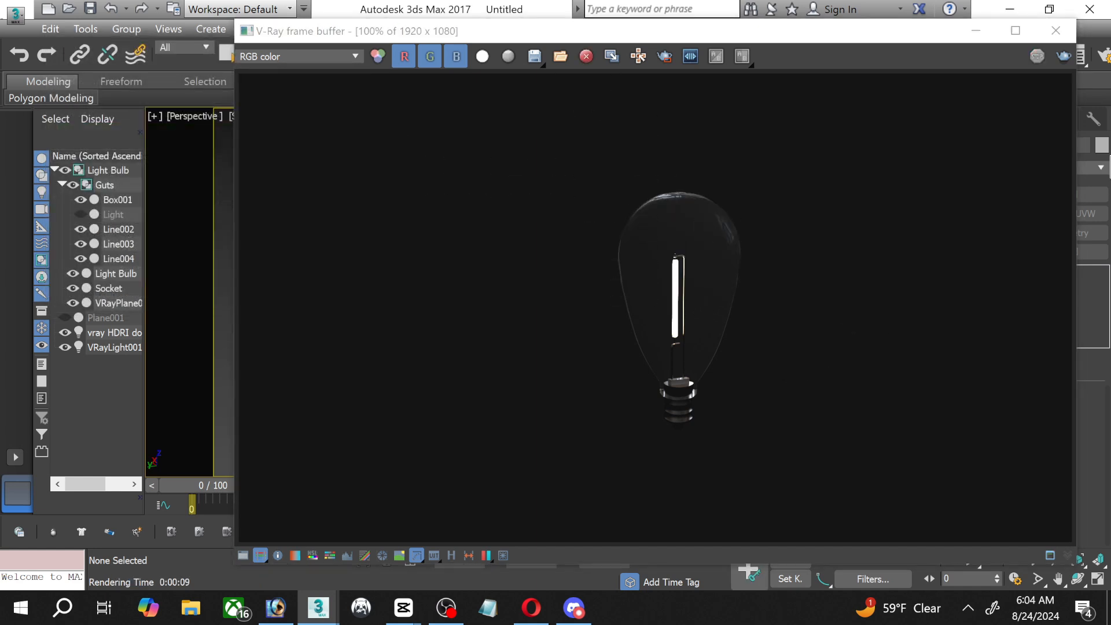
pyautogui.click(1062, 40)
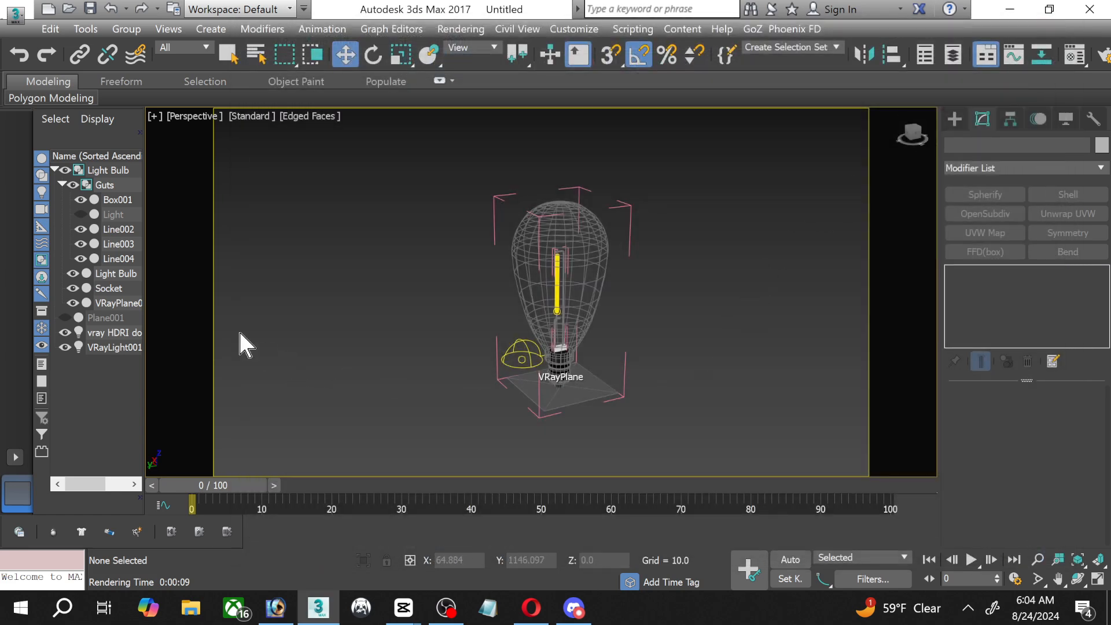
# Lower the color temperature of the VRayLight001 mesh light for a warmer filament glow, keeping its multiplier at 100.
pyautogui.click(95, 347)
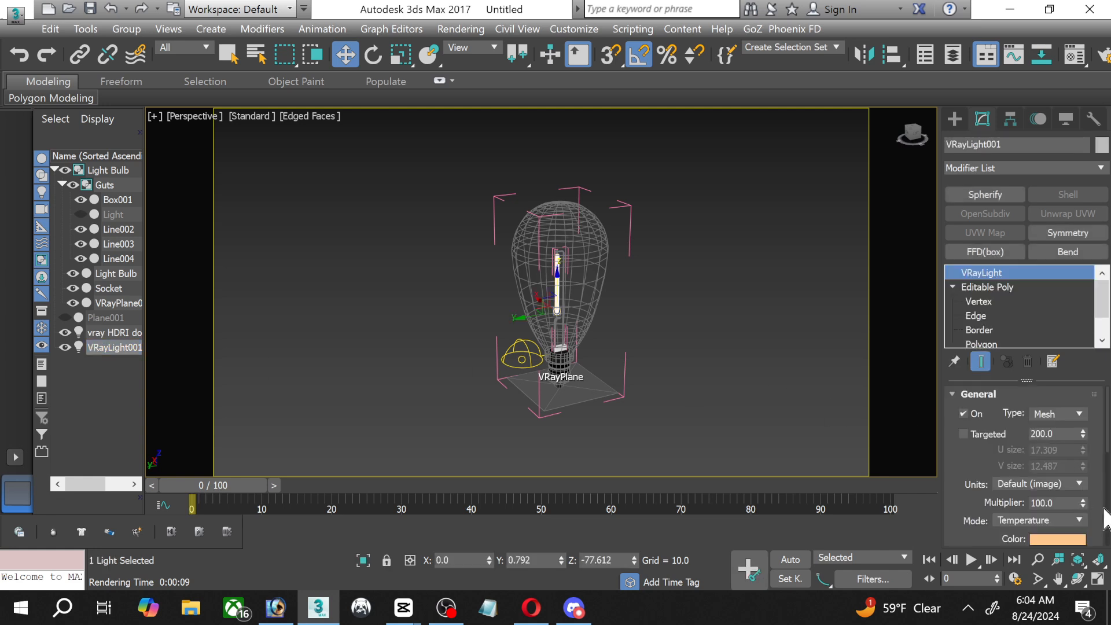
pyautogui.scroll(-3, 1090, 511)
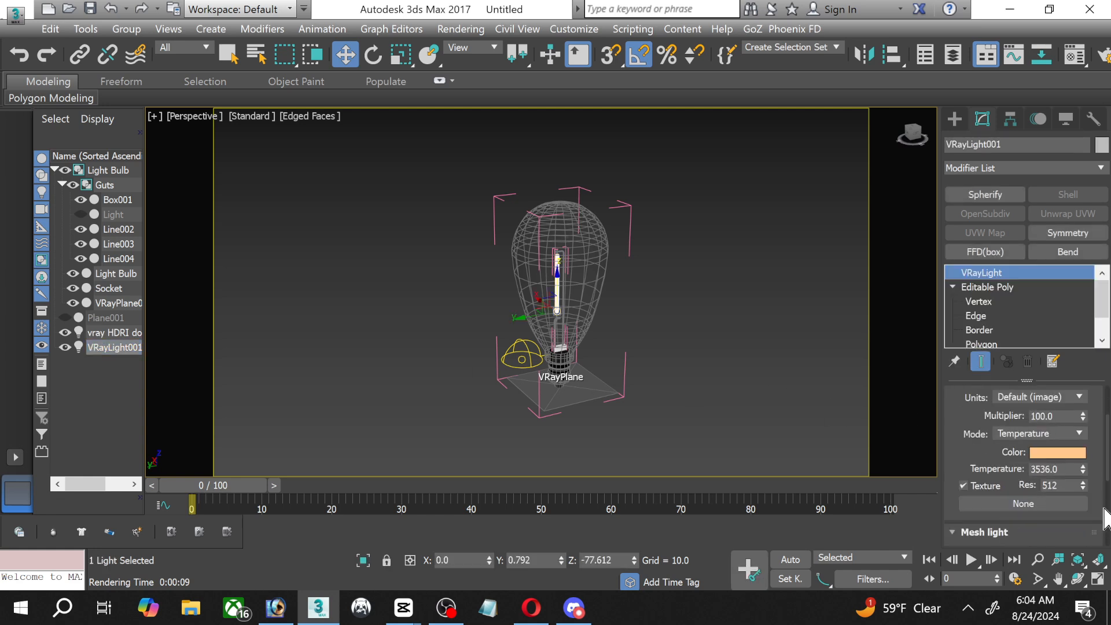
pyautogui.click(1075, 470)
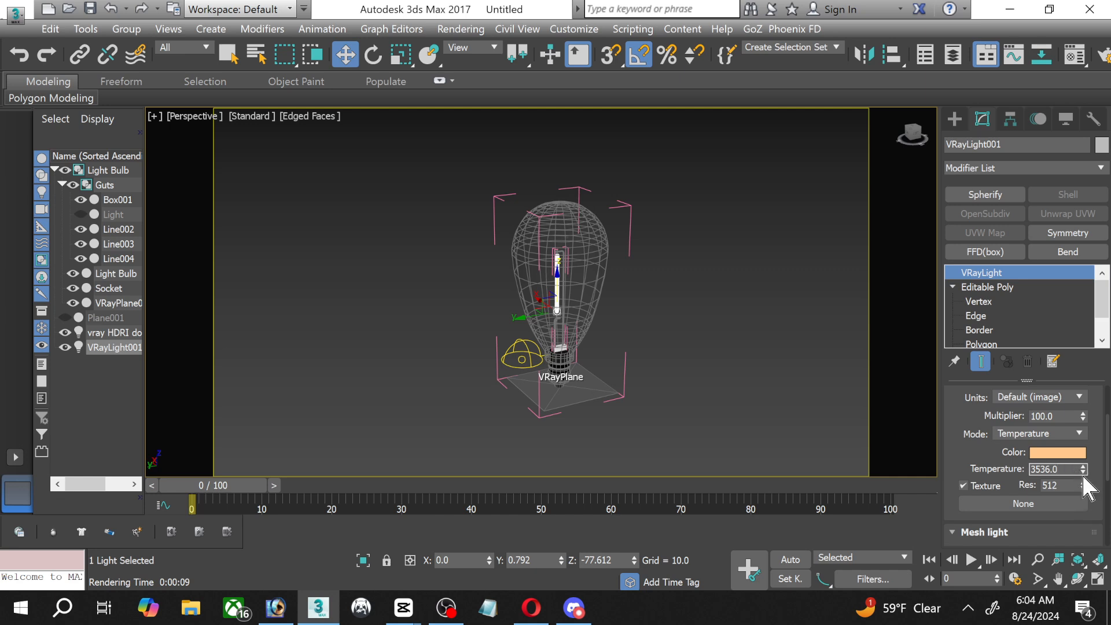
pyautogui.moveTo(1083, 472); pyautogui.dragTo(1086, 484)
pyautogui.click(777, 353)
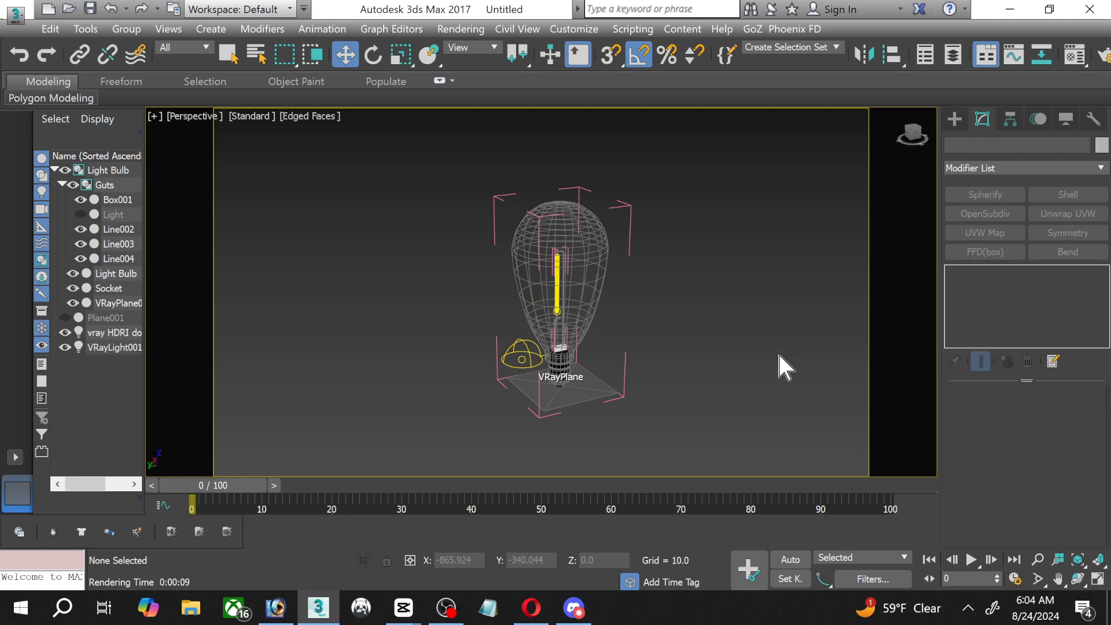
# Run a V-Ray test render, examine the glowing filament and its support wires up close, and close the frame buffer.
pyautogui.hotkey('shift', 'q')
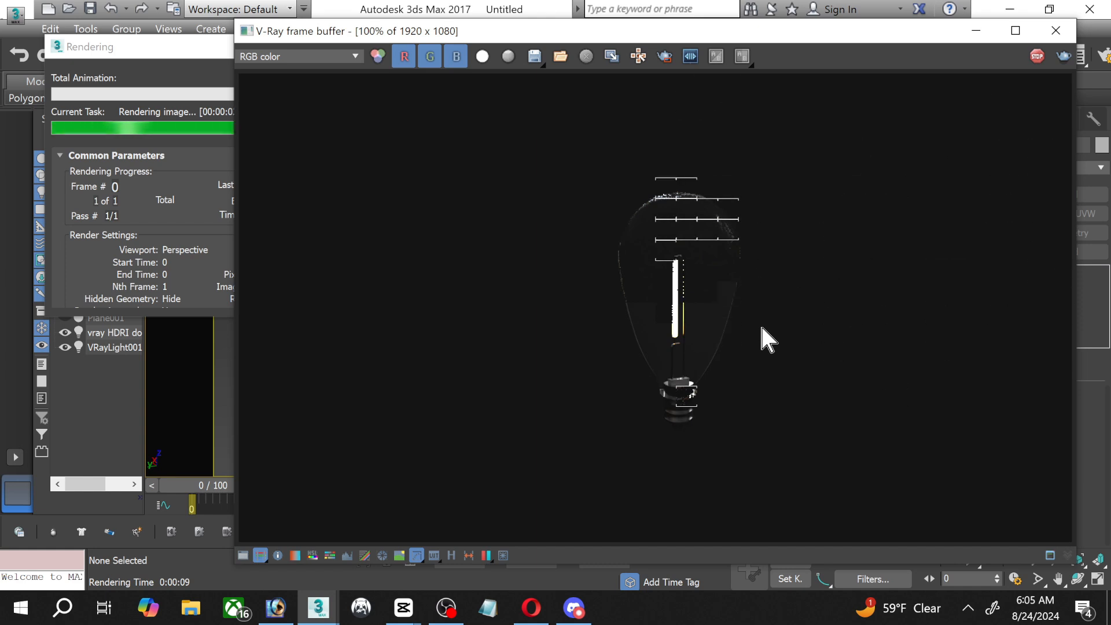
pyautogui.click(173, 66)
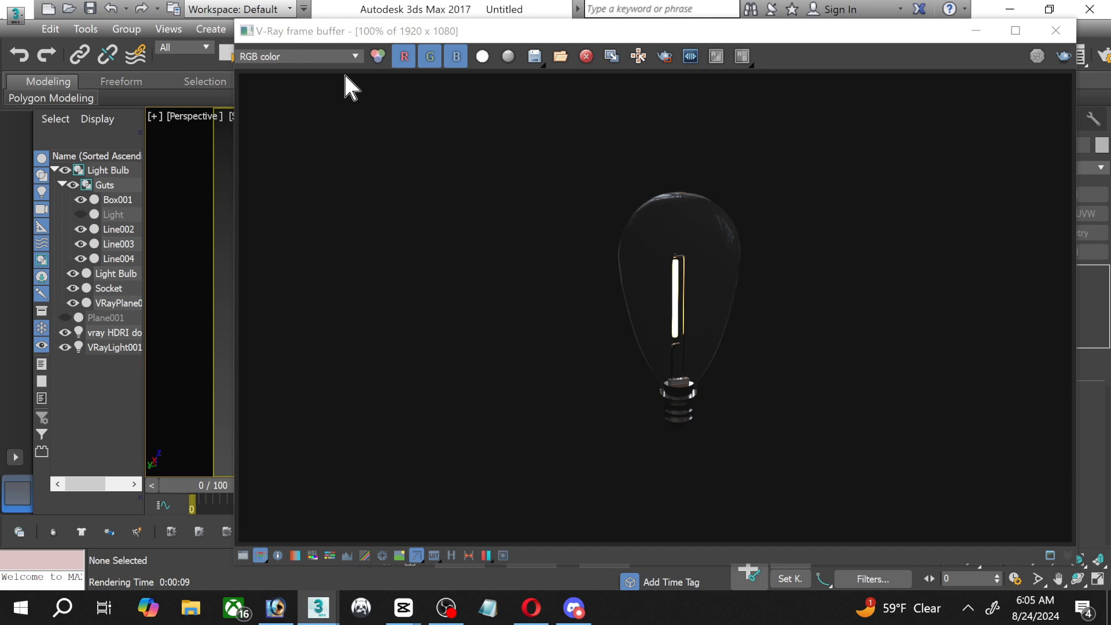
pyautogui.scroll(3, 690, 313)
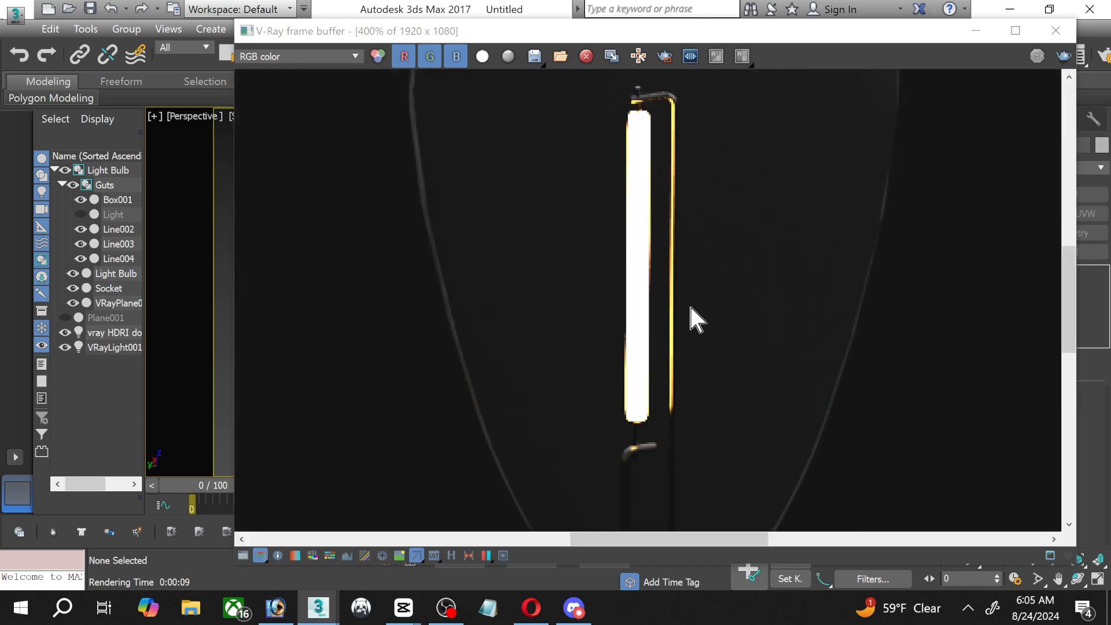
pyautogui.scroll(-1, 680, 307)
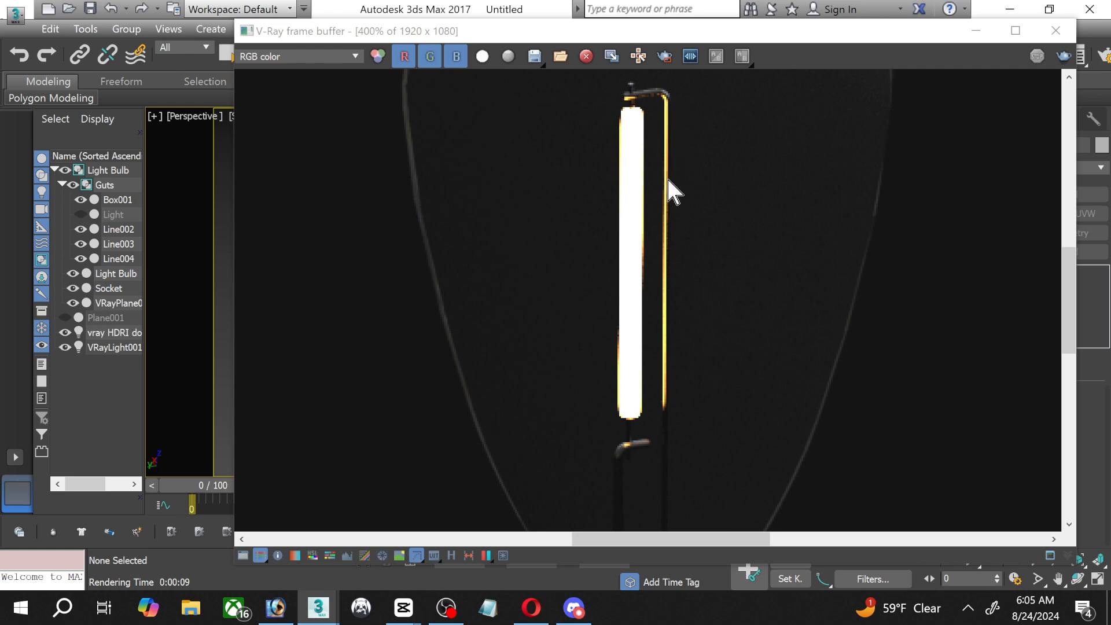
pyautogui.scroll(-2, 648, 172)
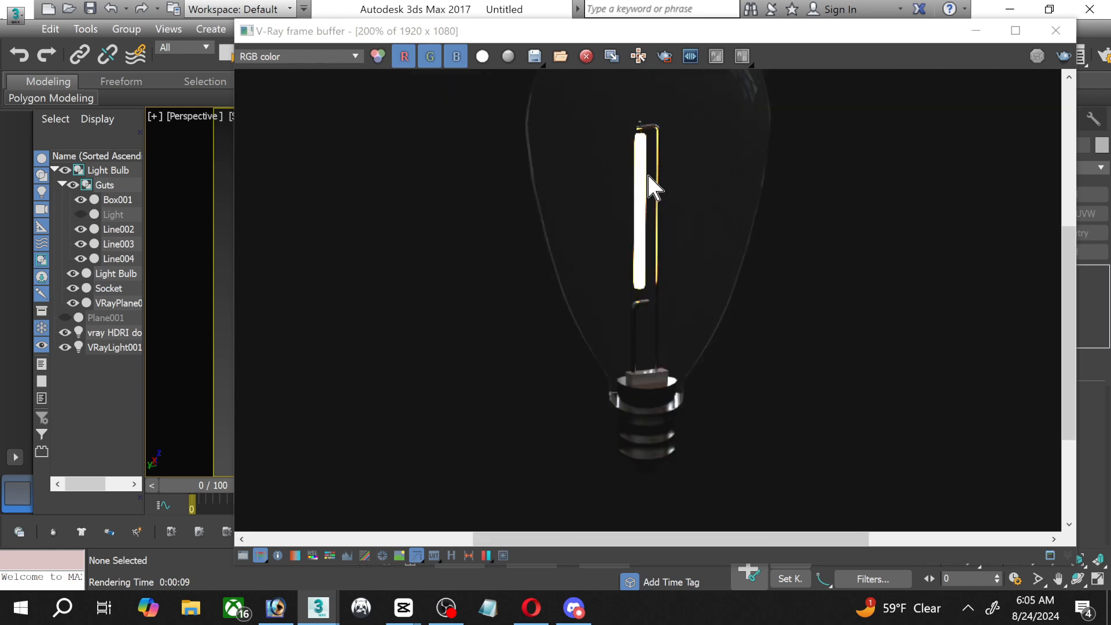
pyautogui.click(1056, 31)
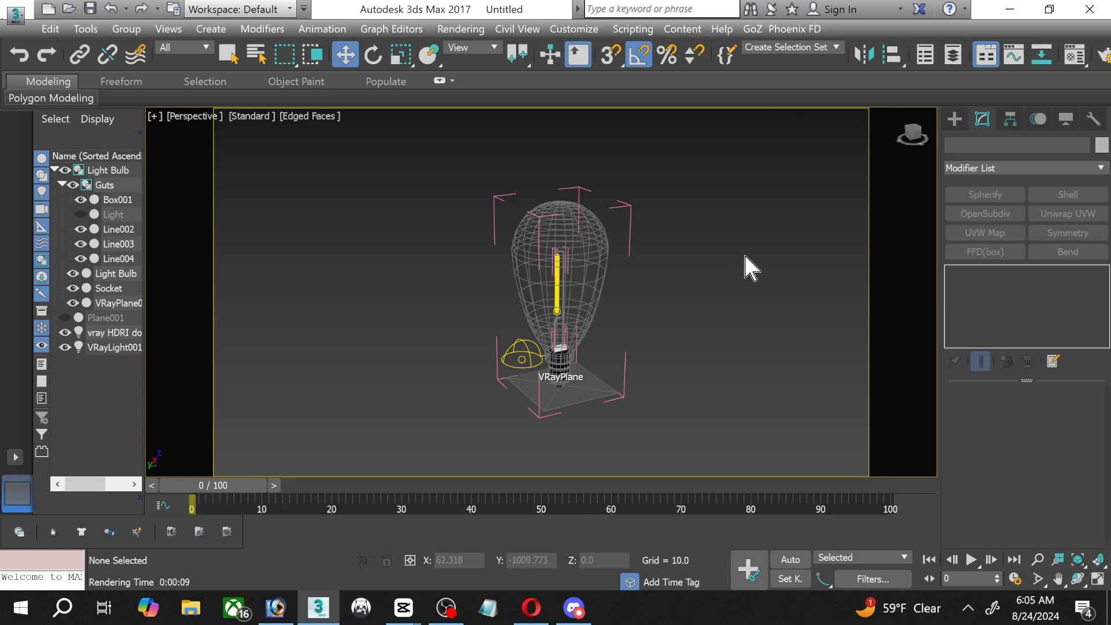
# Render the bulb, turn on the Bloom and Glare lens effects in the V-Ray frame buffer, and render again.
pyautogui.hotkey('shift', 'q')
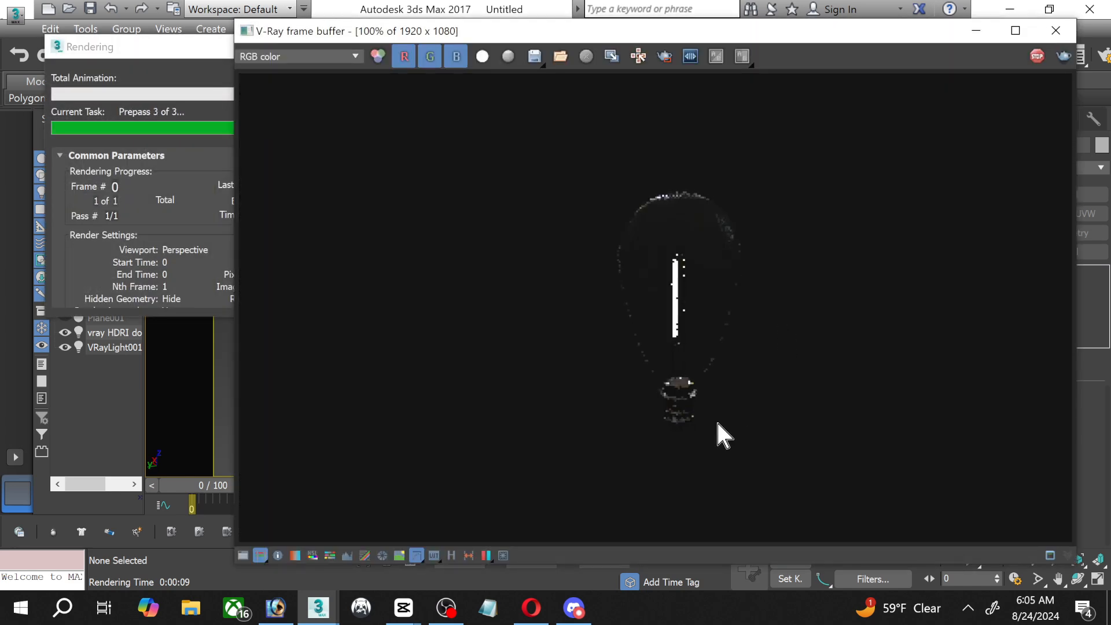
pyautogui.click(503, 556)
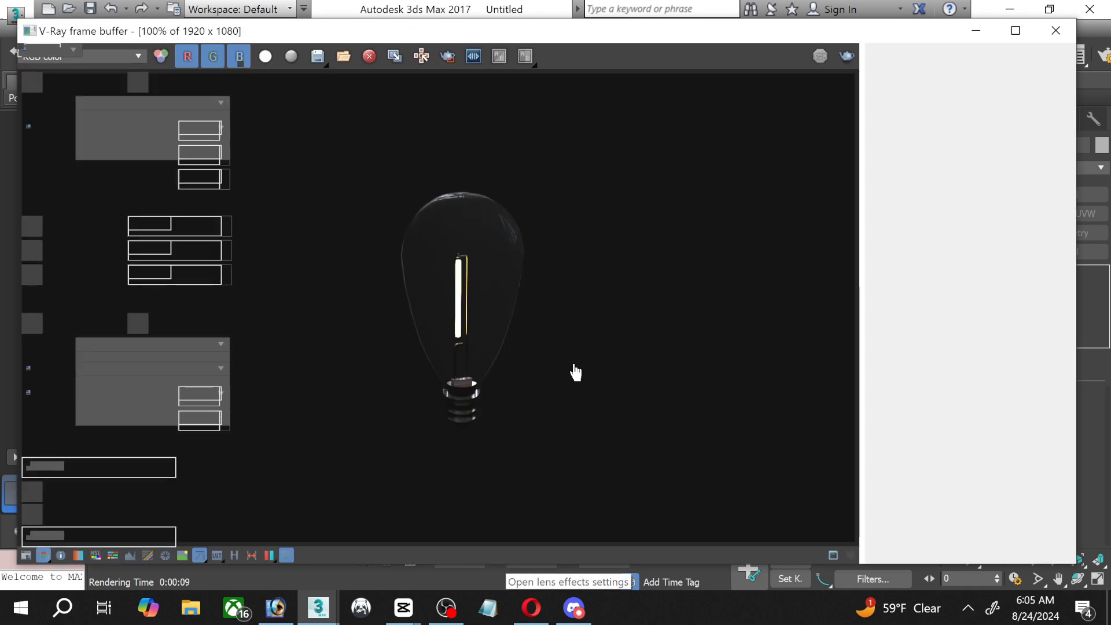
pyautogui.moveTo(533, 26)
pyautogui.mouseDown()
pyautogui.moveTo(577, 27)
pyautogui.moveTo(544, 23)
pyautogui.mouseUp()
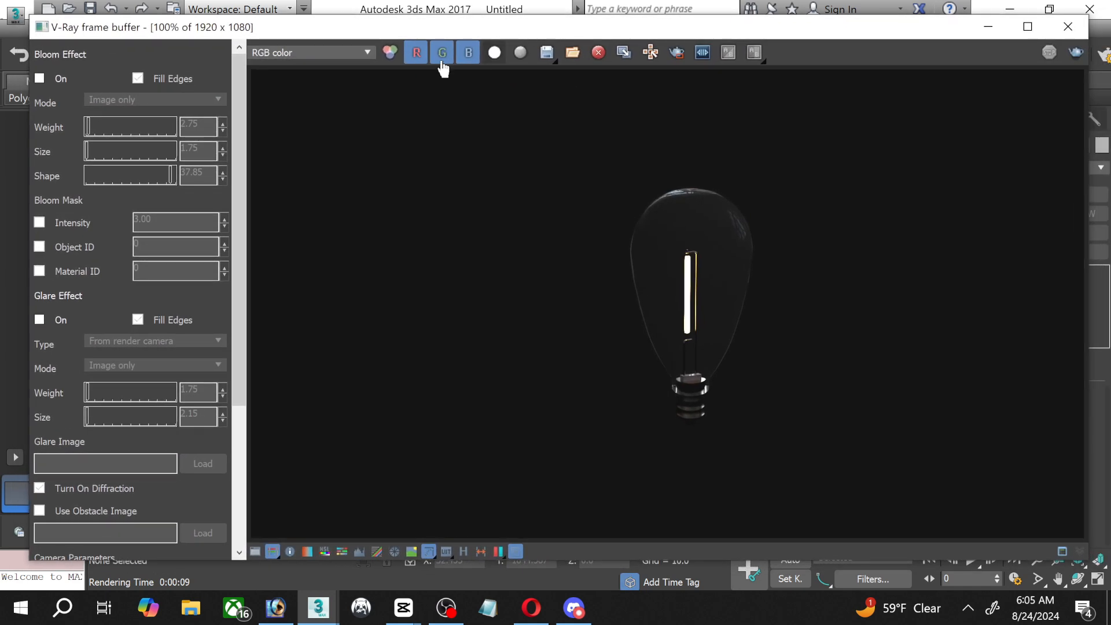
pyautogui.click(40, 78)
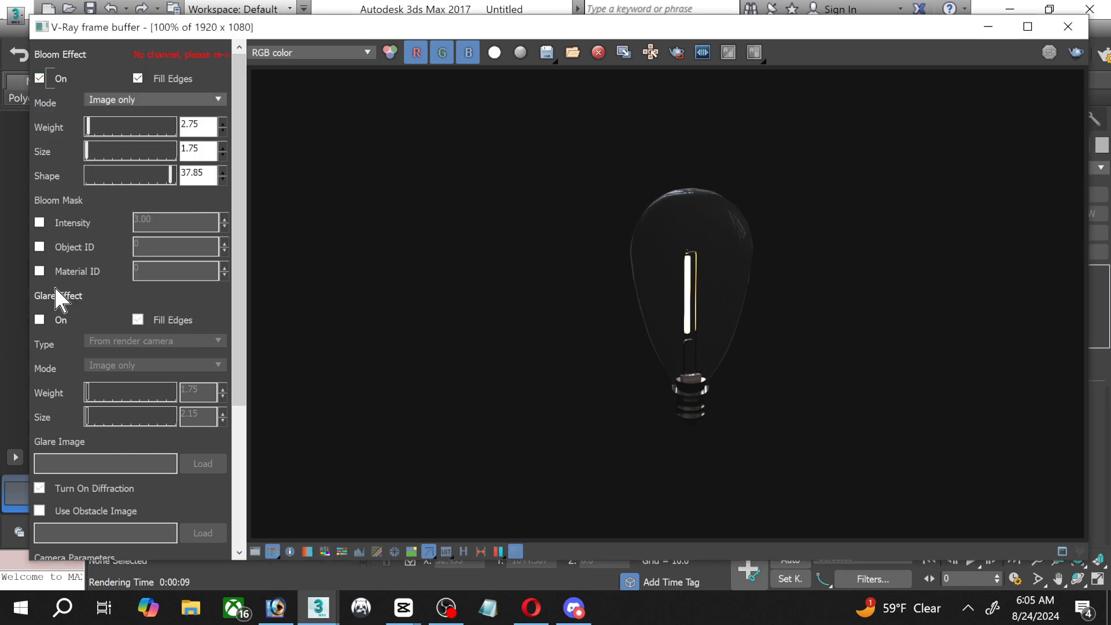
pyautogui.click(40, 319)
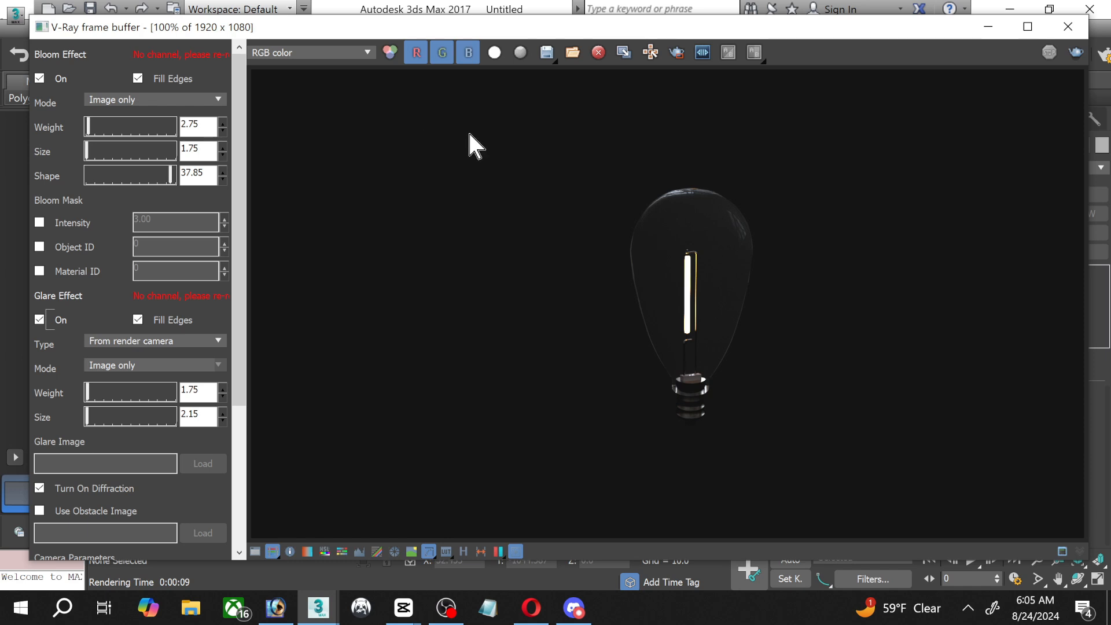
pyautogui.click(1076, 52)
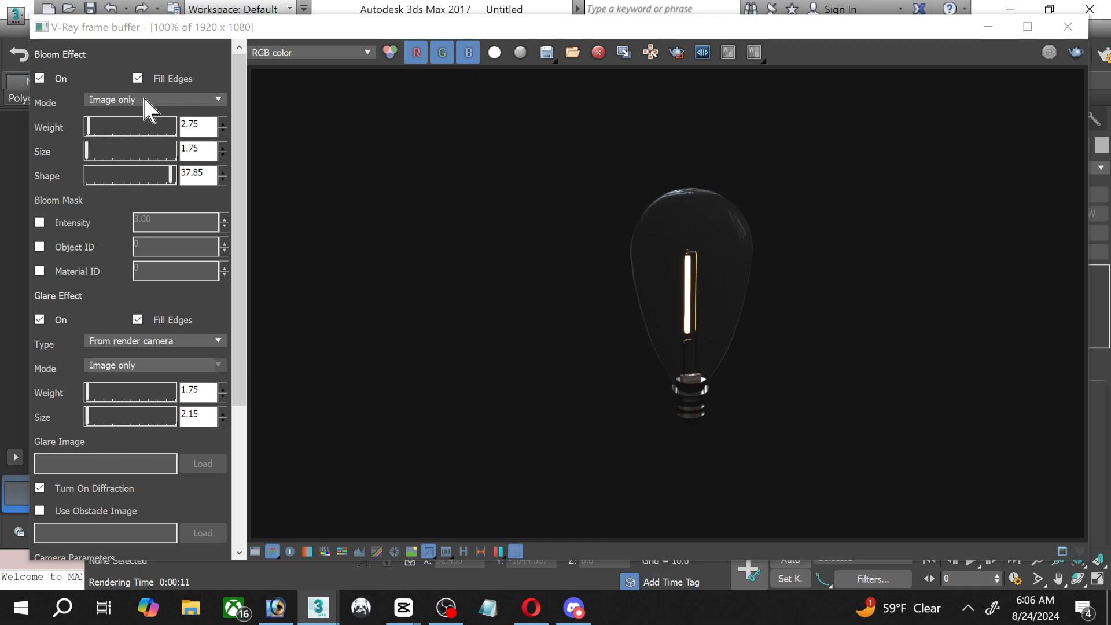
# Enable the Bloom Mask's Intensity option with a value of 3.00.
pyautogui.click(39, 223)
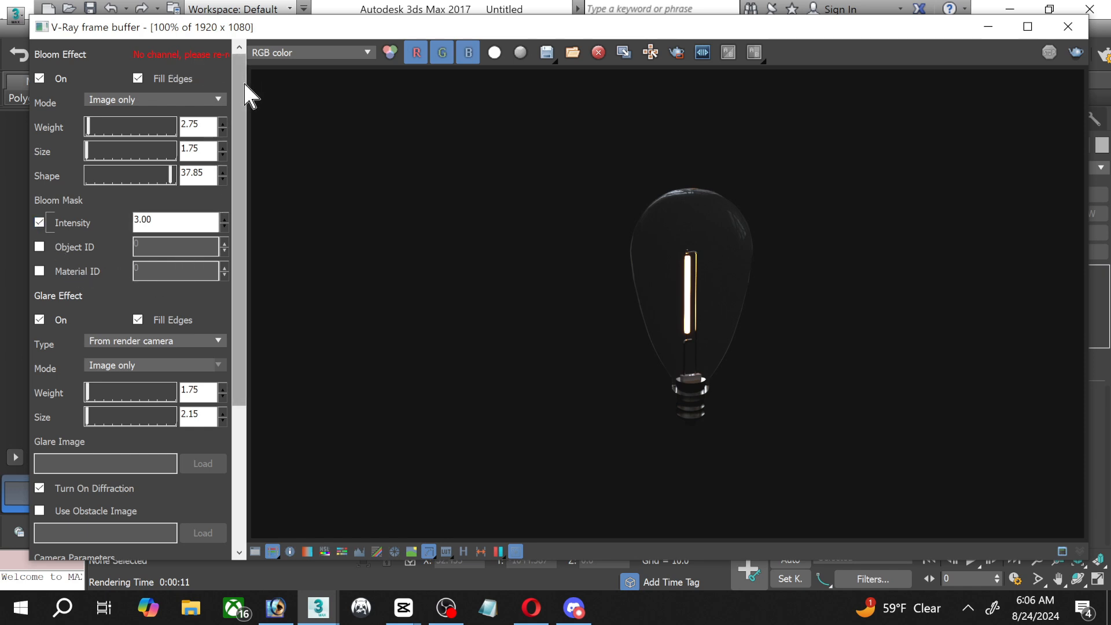
pyautogui.scroll(-3, 240, 136)
pyautogui.moveTo(239, 157); pyautogui.dragTo(243, 200)
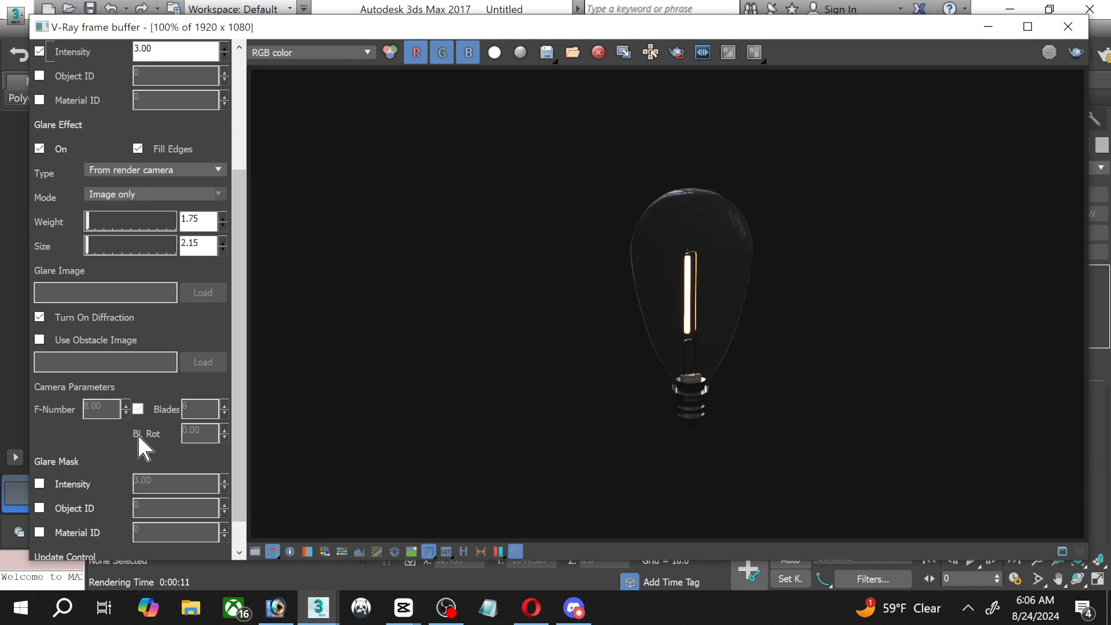
# Try the Glare effect's Blades and Use Obstacle Image options, leaving both disabled.
pyautogui.click(137, 408)
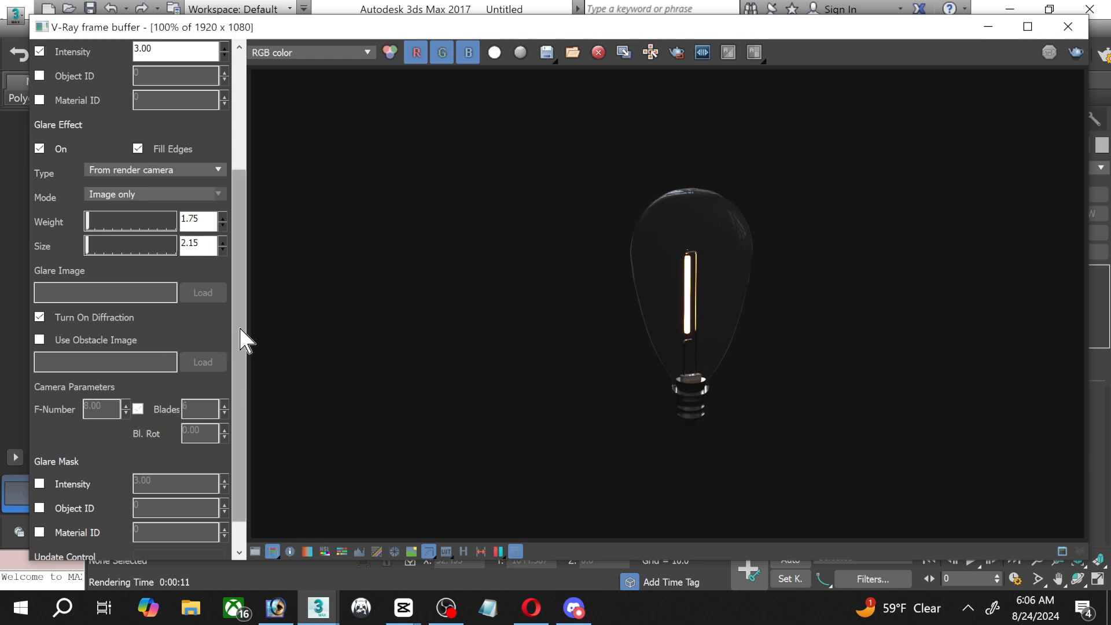
pyautogui.moveTo(243, 340)
pyautogui.mouseDown()
pyautogui.moveTo(242, 306)
pyautogui.moveTo(242, 398)
pyautogui.moveTo(233, 332)
pyautogui.mouseUp()
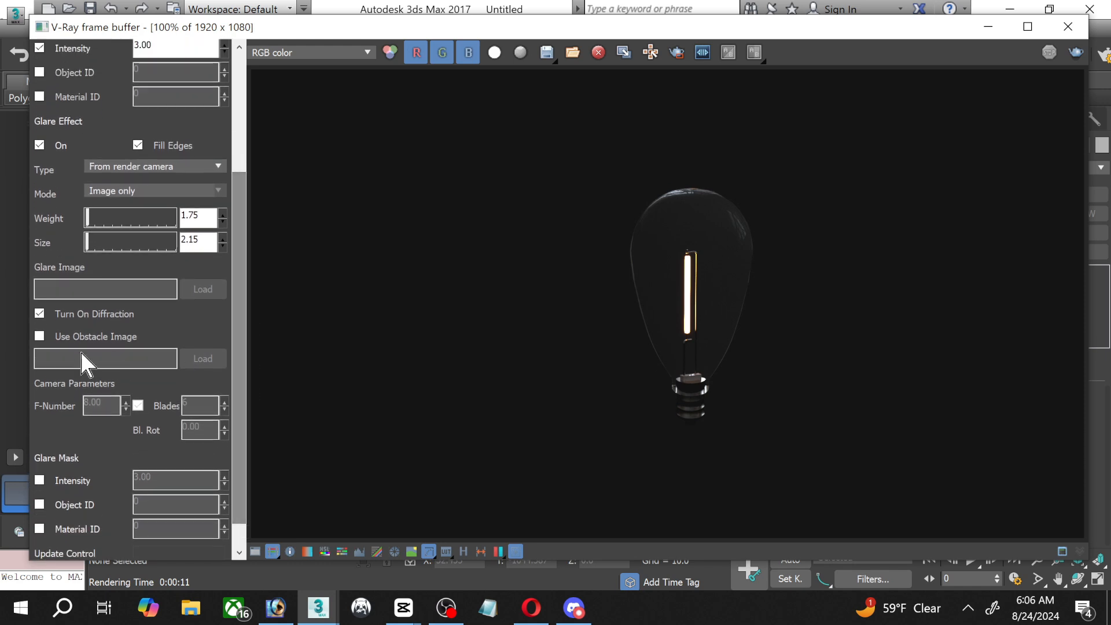
pyautogui.click(40, 336)
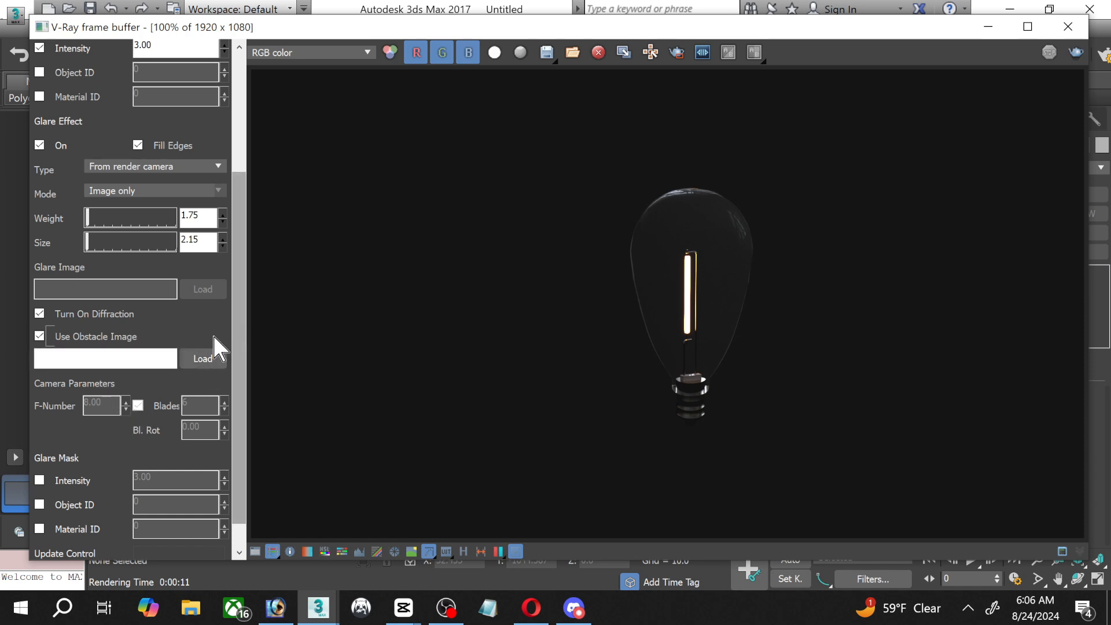
pyautogui.click(39, 338)
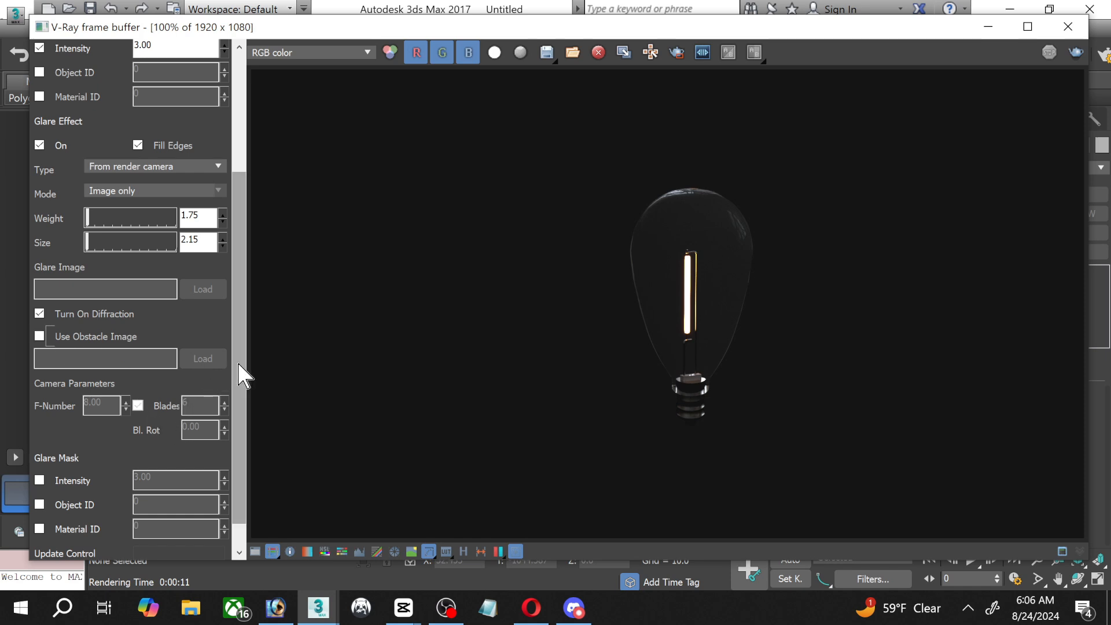
# Try the Glare effect's Image and render element and Render element only modes, and return the mode to Image only.
pyautogui.moveTo(237, 374); pyautogui.dragTo(216, 254)
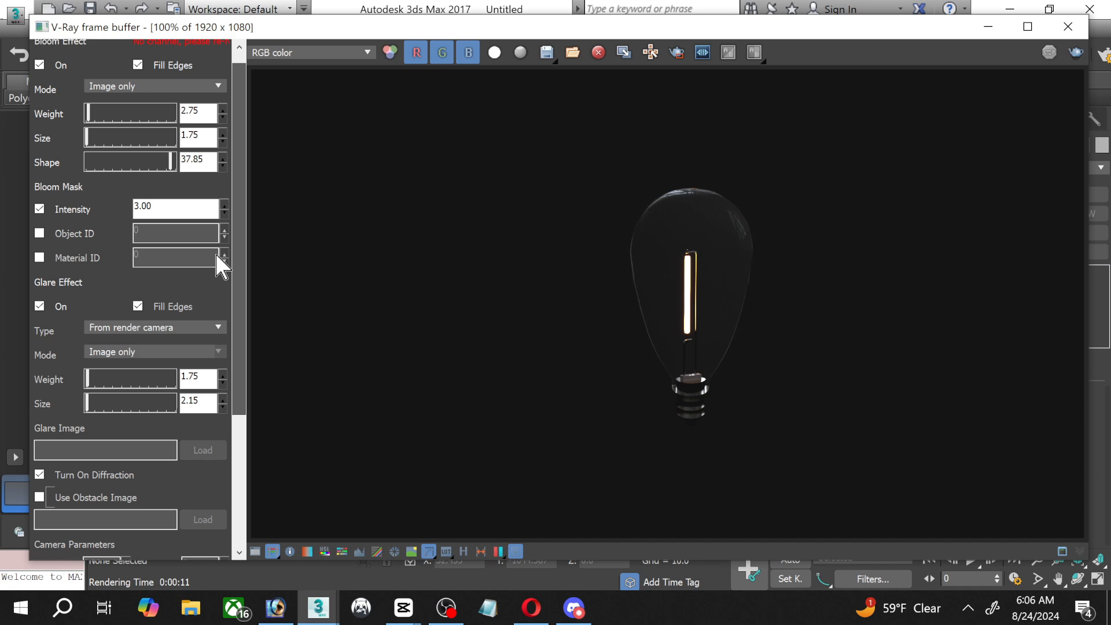
pyautogui.scroll(-3, 217, 265)
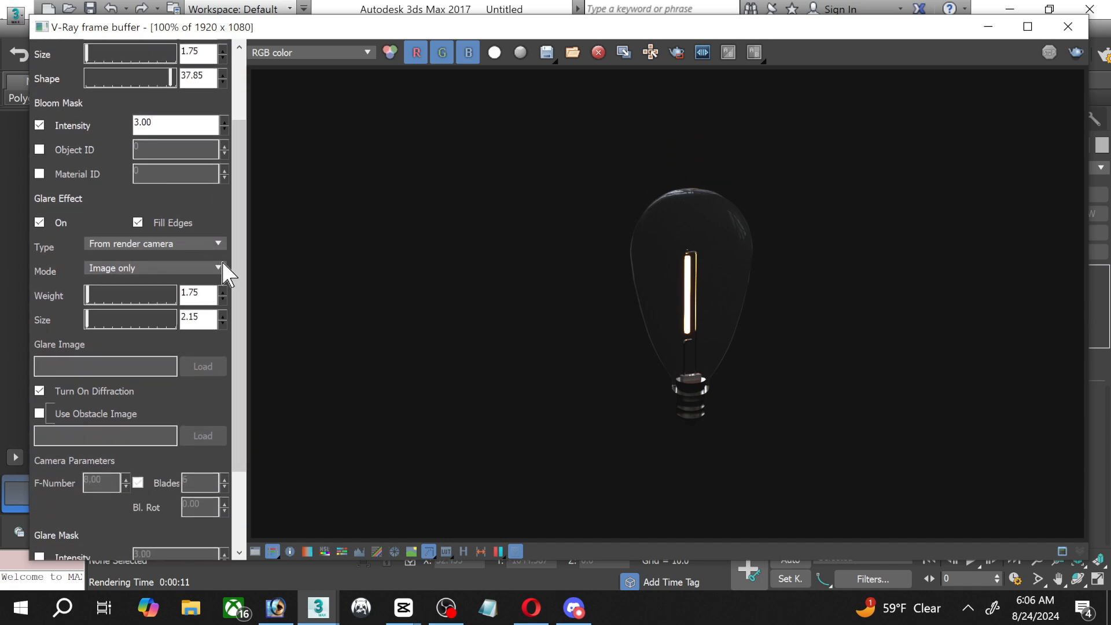
pyautogui.click(218, 268)
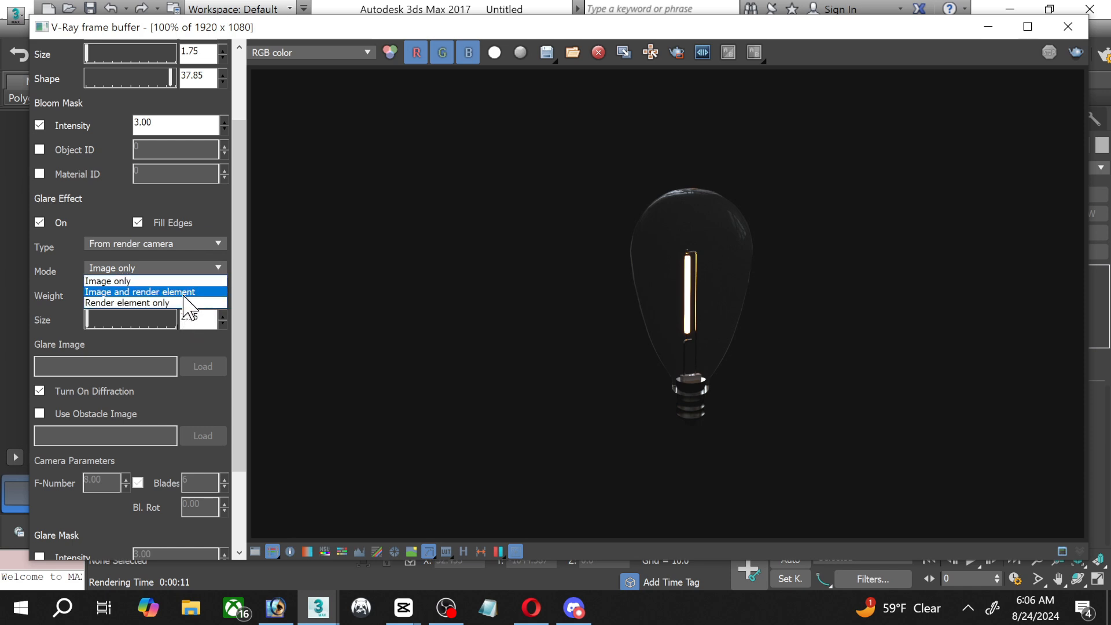
pyautogui.click(184, 292)
pyautogui.click(206, 270)
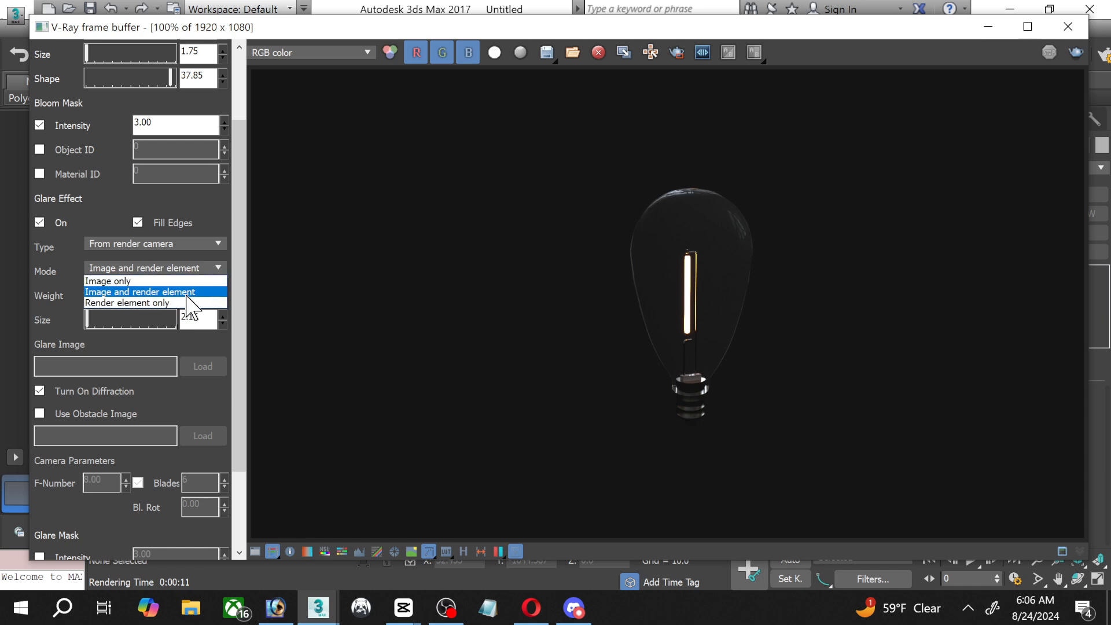
pyautogui.click(184, 302)
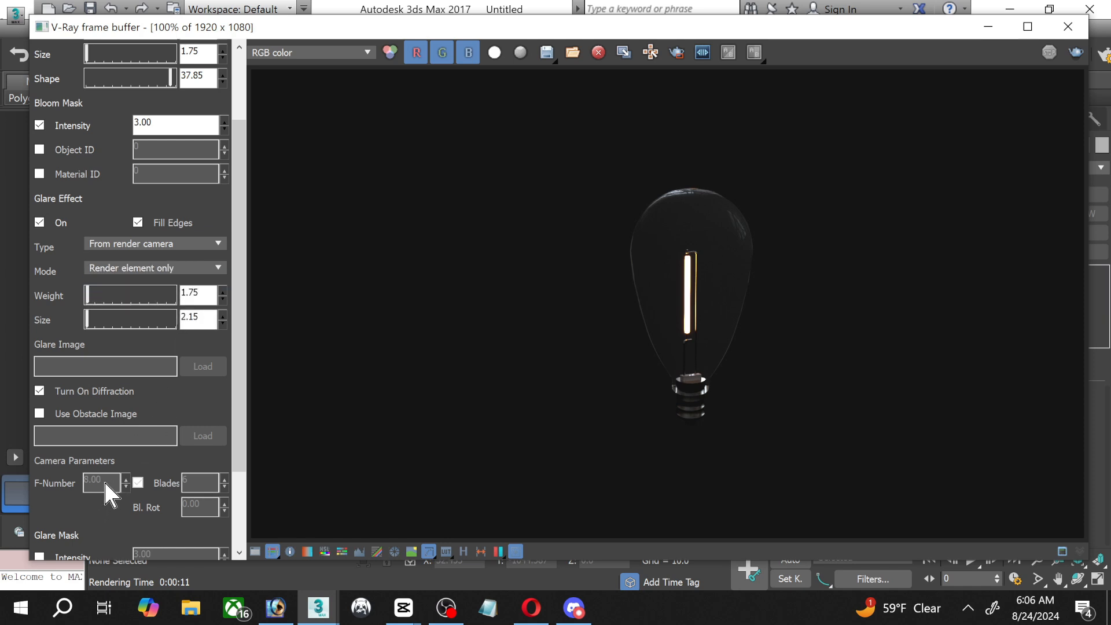
pyautogui.click(184, 271)
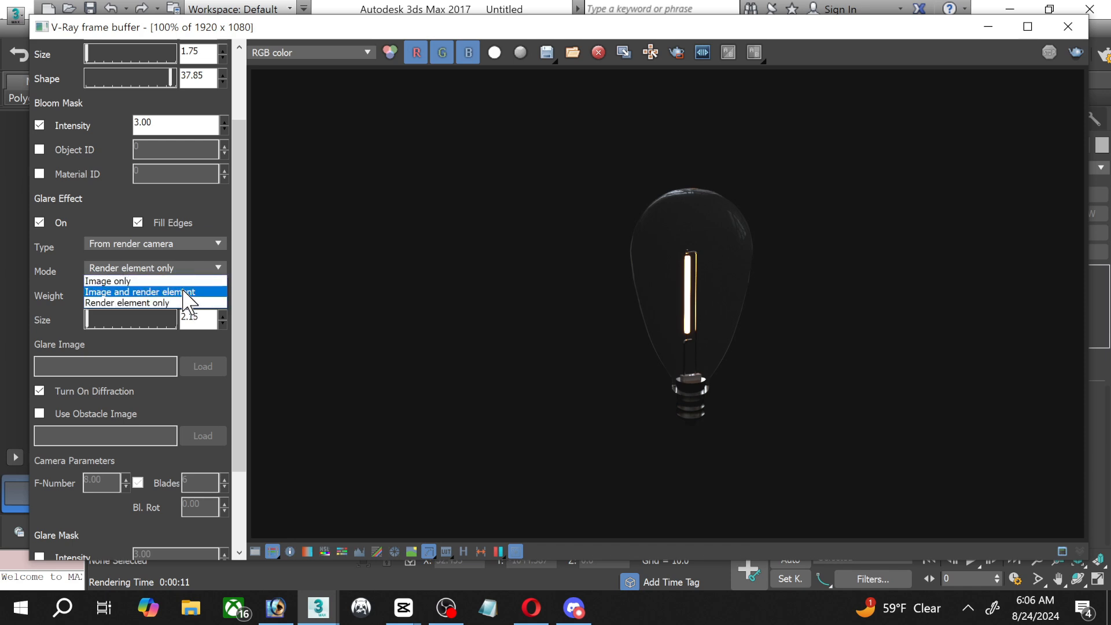
pyautogui.click(188, 280)
# Set the Glare effect's type to Glare type from camera params and render the bulb again.
pyautogui.click(200, 246)
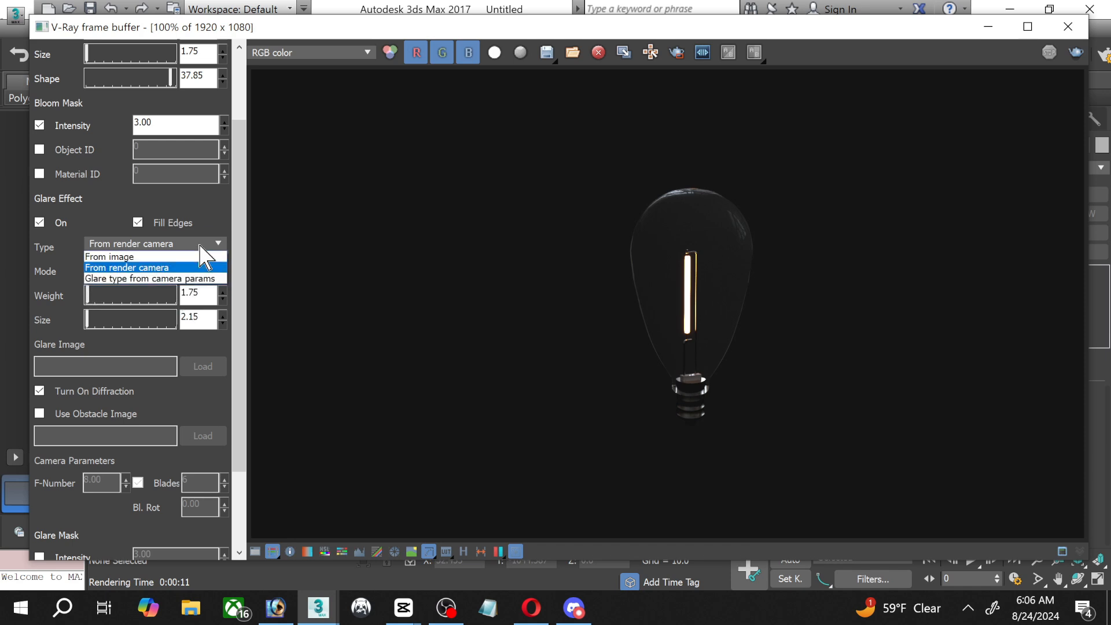
pyautogui.click(194, 279)
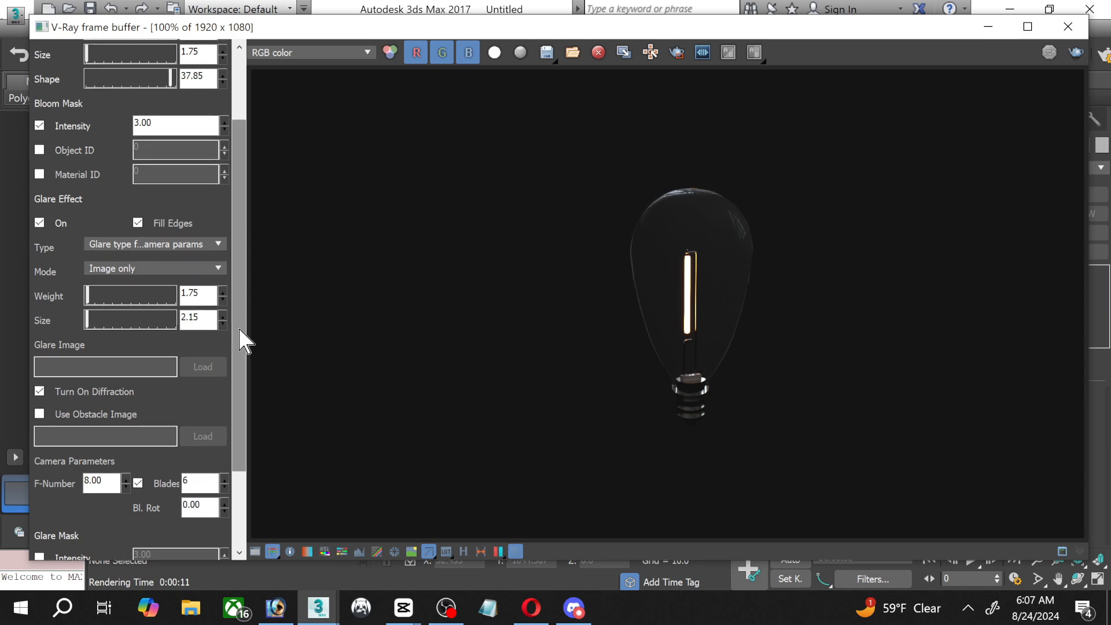
pyautogui.moveTo(241, 340); pyautogui.dragTo(235, 224)
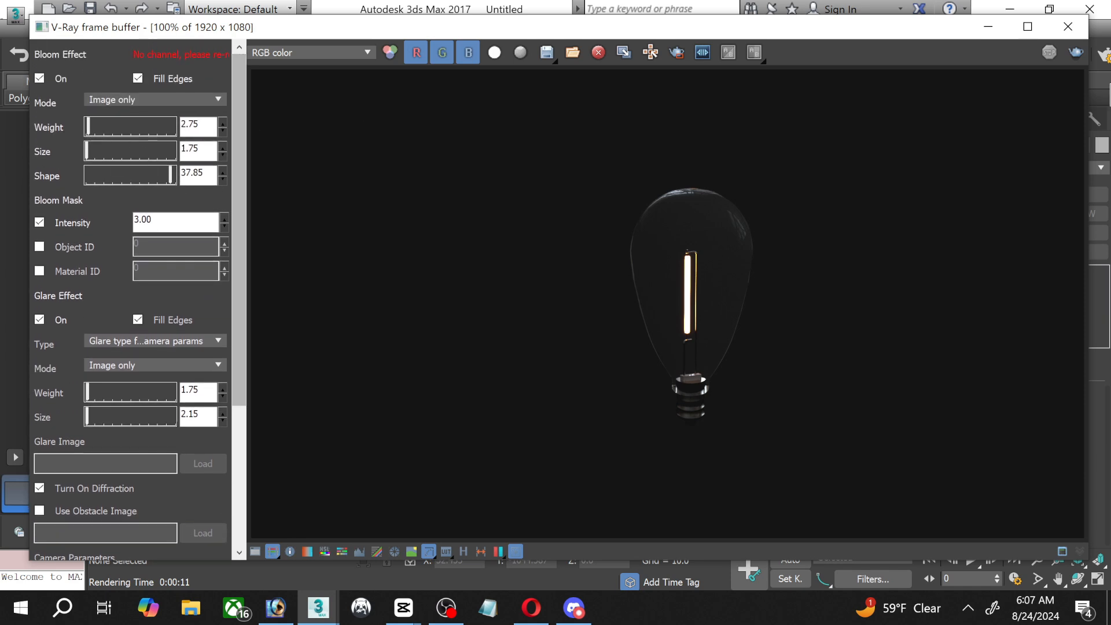
pyautogui.click(1076, 53)
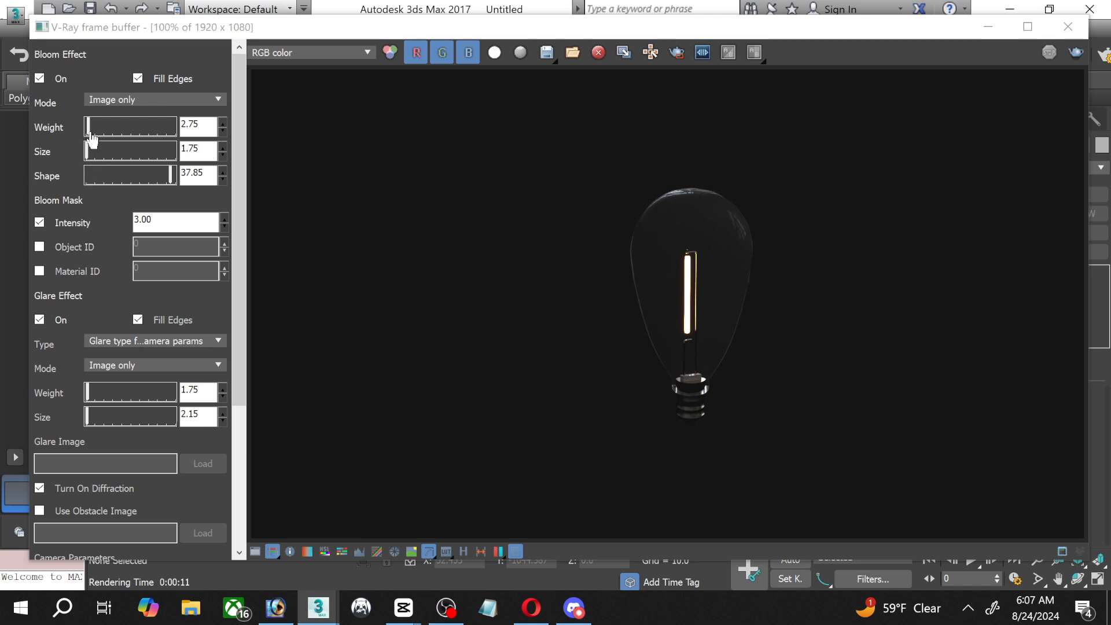
# Try stronger bloom on the filament, then reduce the Bloom effect to weight 5.83, size 2.92 and shape 29.59.
pyautogui.moveTo(91, 139); pyautogui.dragTo(150, 133)
pyautogui.moveTo(152, 177); pyautogui.dragTo(111, 178)
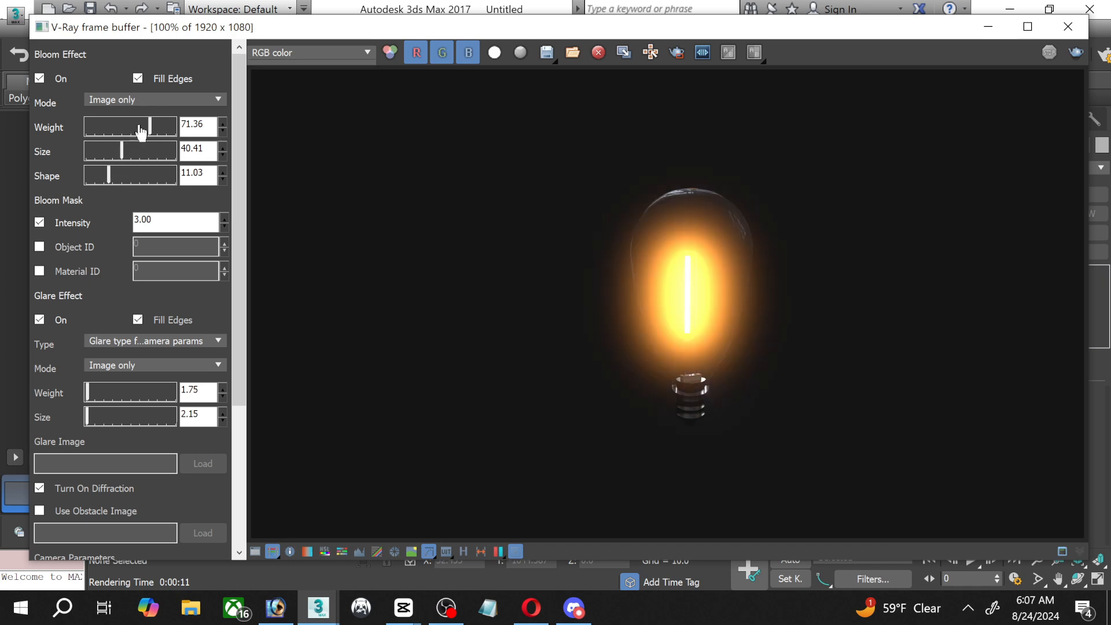
pyautogui.moveTo(148, 128); pyautogui.dragTo(108, 132)
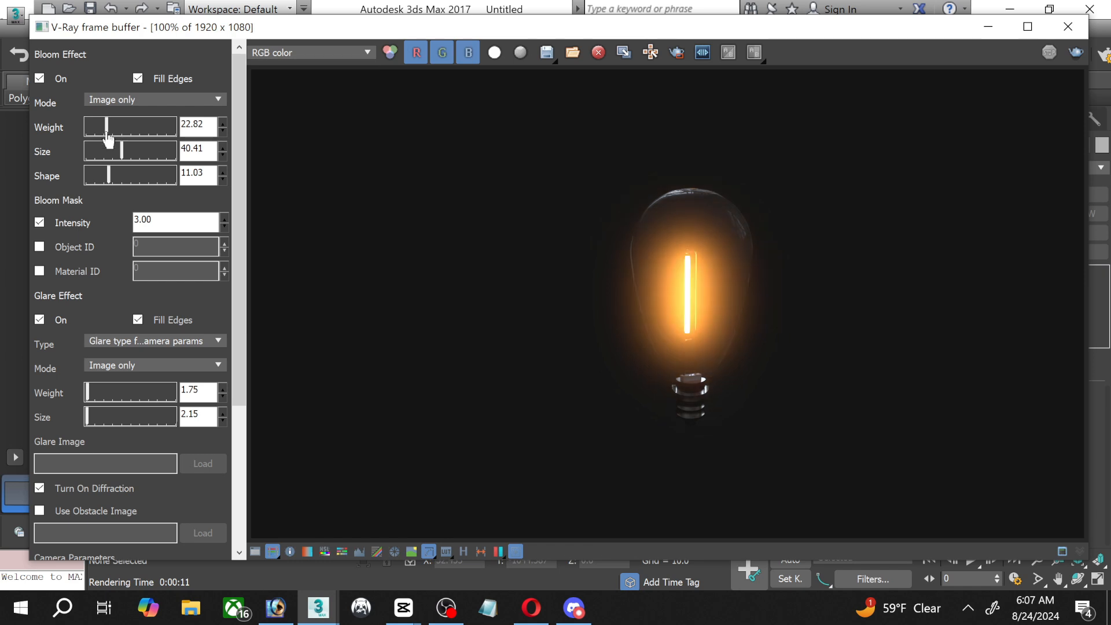
pyautogui.moveTo(117, 164); pyautogui.dragTo(99, 156)
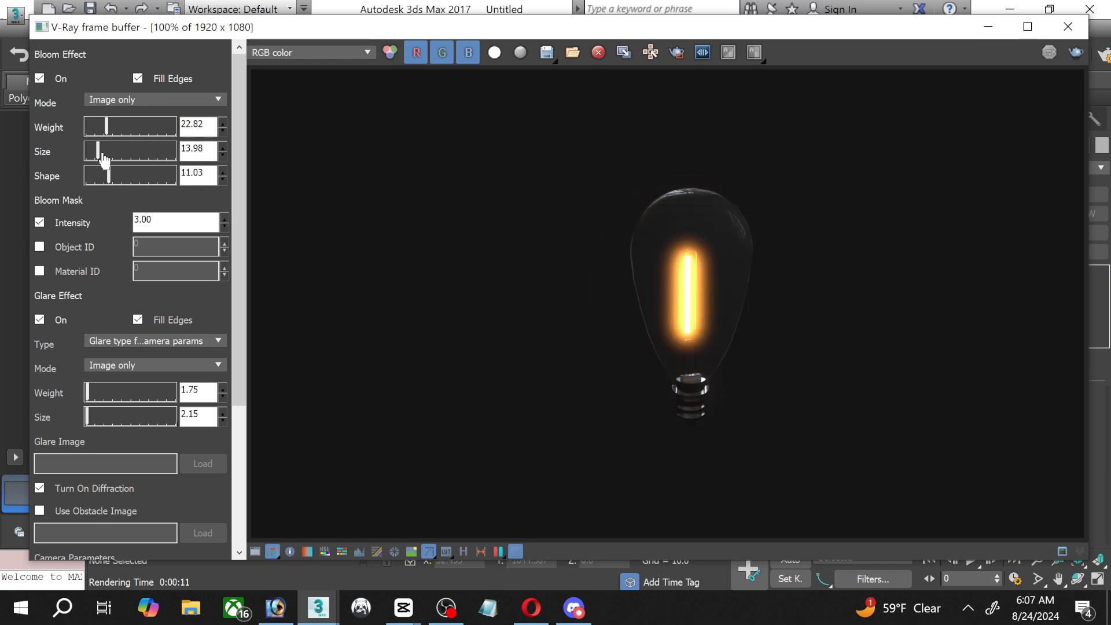
pyautogui.moveTo(99, 149); pyautogui.dragTo(92, 150)
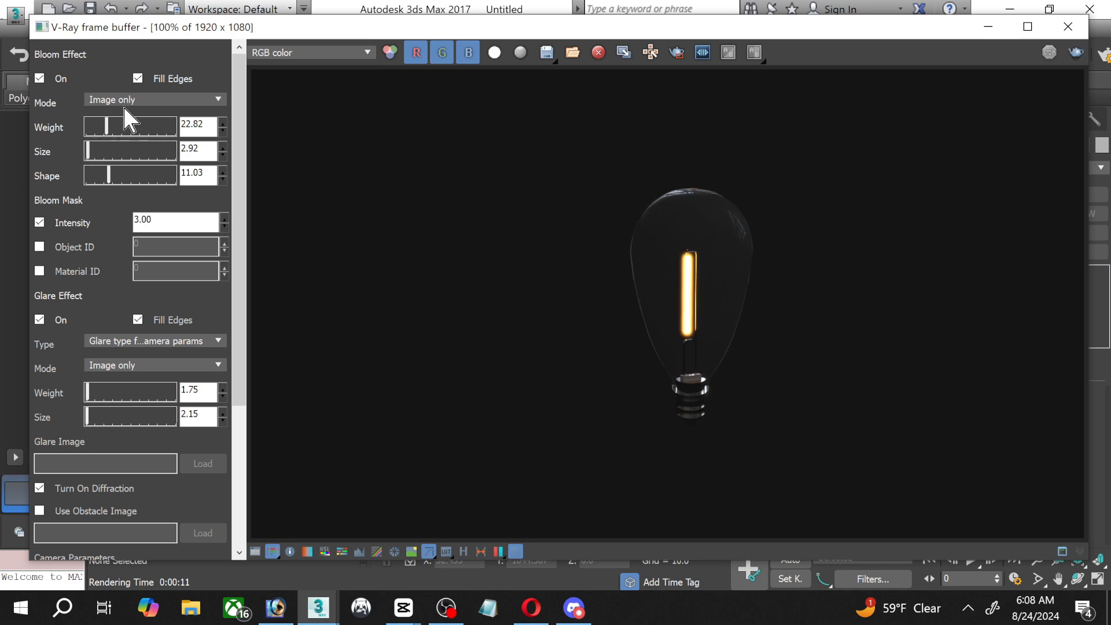
pyautogui.moveTo(107, 127)
pyautogui.mouseDown()
pyautogui.moveTo(149, 137)
pyautogui.moveTo(98, 132)
pyautogui.mouseUp()
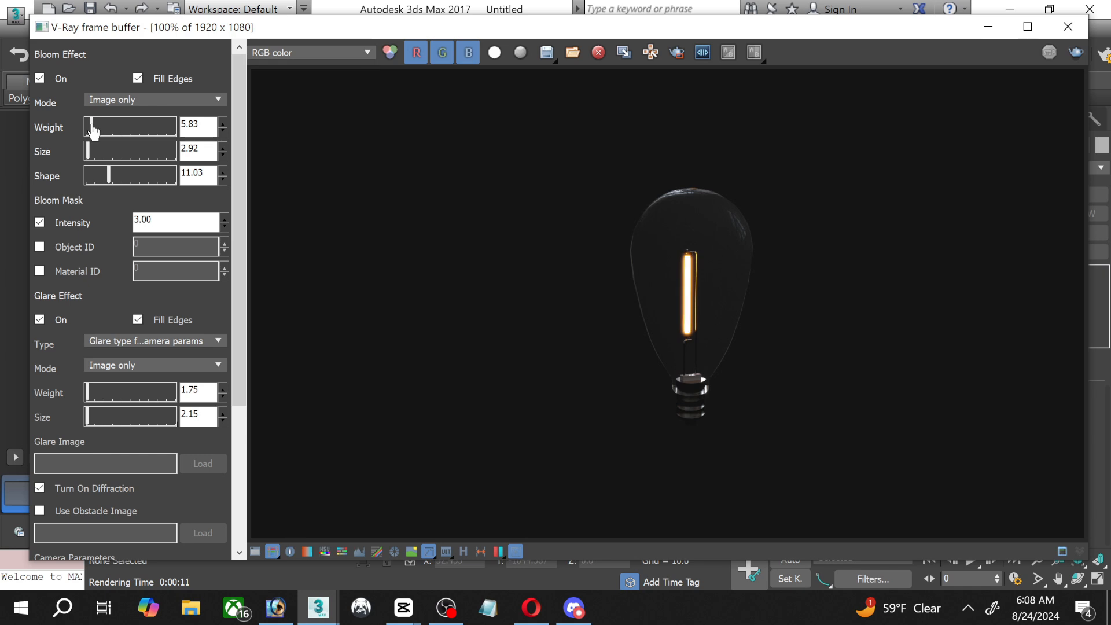
pyautogui.moveTo(111, 177); pyautogui.dragTo(152, 186)
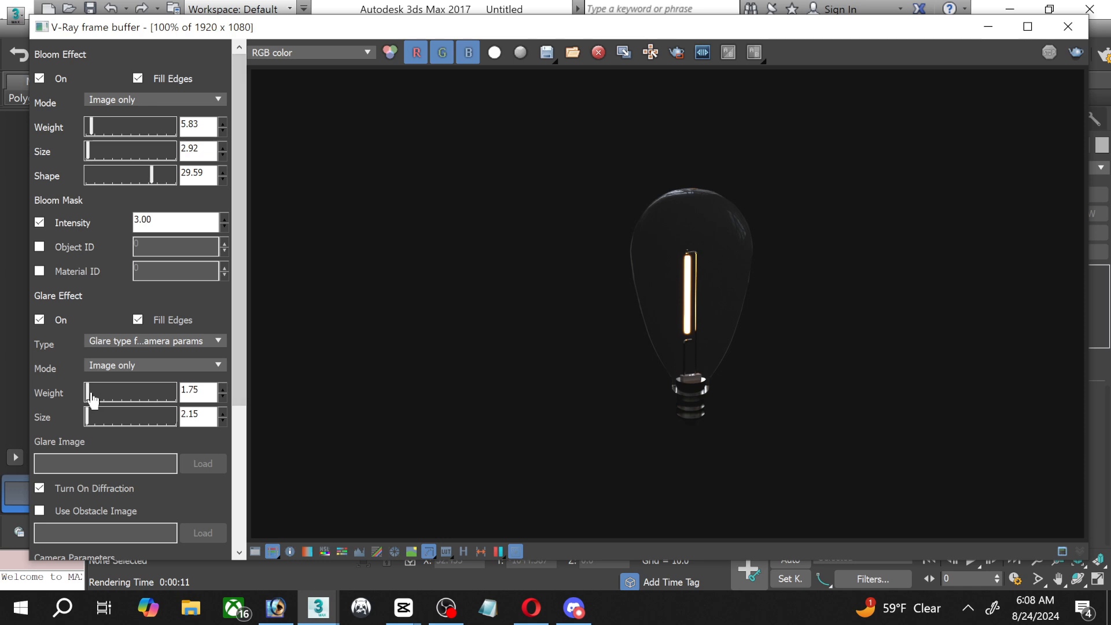
# Tune the Glare effect around the filament to a weight of 8.25 and a size of 37.04.
pyautogui.moveTo(88, 397); pyautogui.dragTo(104, 416)
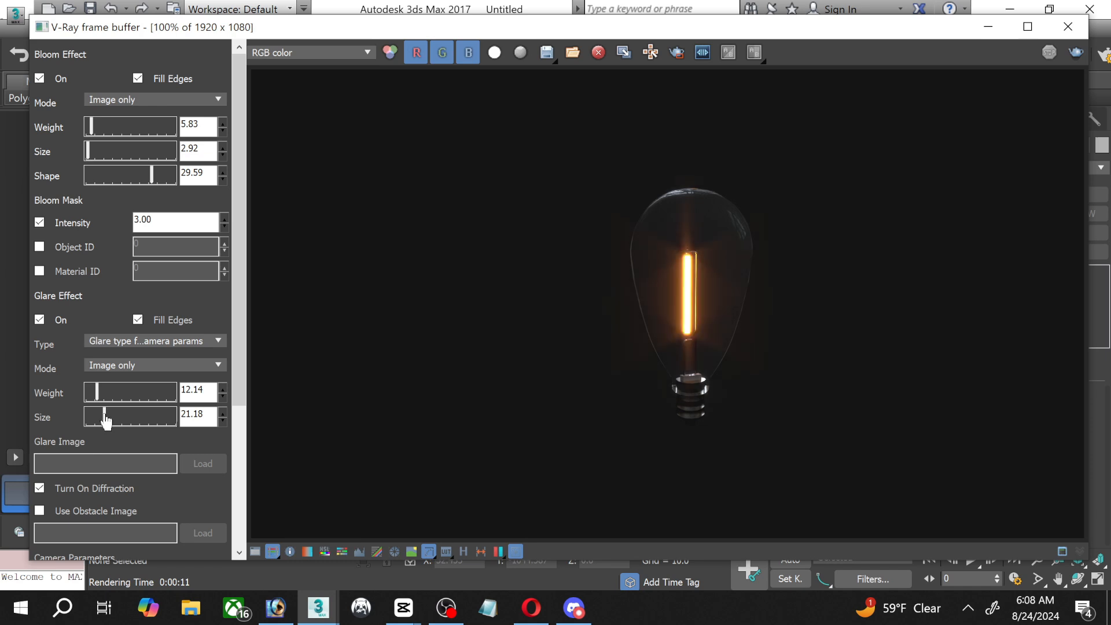
pyautogui.moveTo(105, 418); pyautogui.dragTo(102, 394)
pyautogui.click(125, 394)
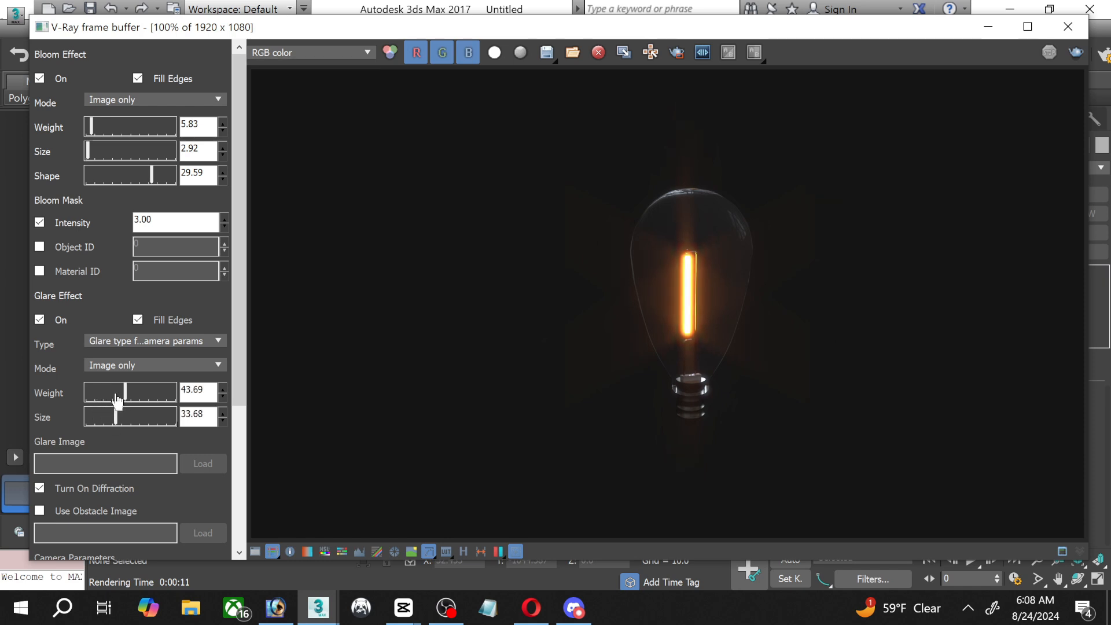
pyautogui.moveTo(116, 416); pyautogui.dragTo(104, 416)
pyautogui.moveTo(132, 419); pyautogui.dragTo(96, 418)
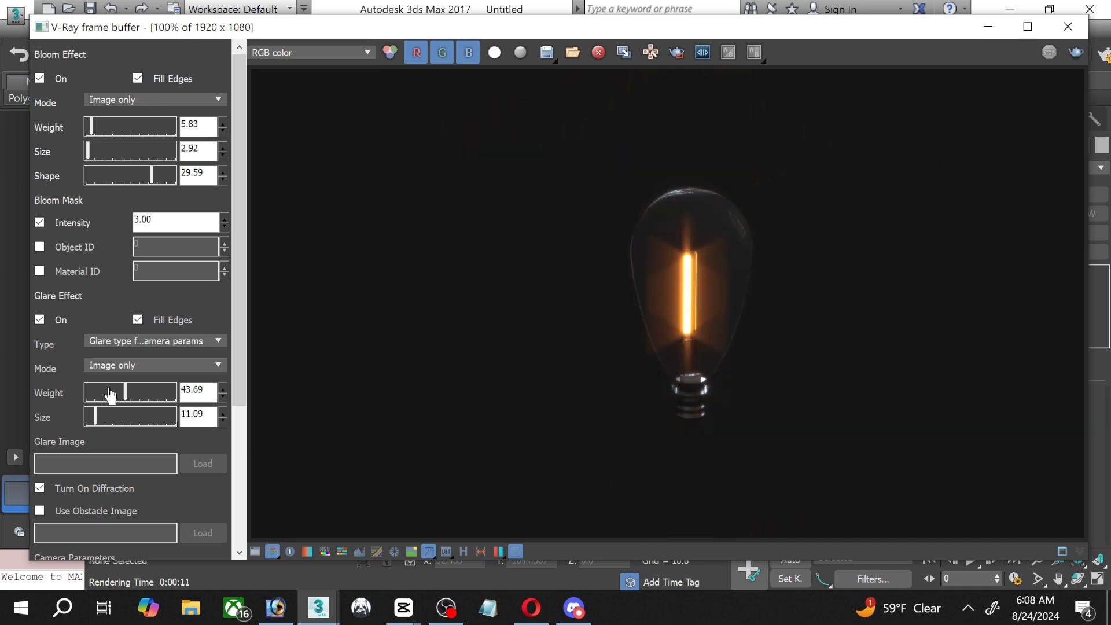
pyautogui.click(110, 394)
pyautogui.moveTo(110, 394)
pyautogui.mouseDown()
pyautogui.moveTo(92, 417)
pyautogui.moveTo(106, 415)
pyautogui.moveTo(95, 392)
pyautogui.mouseUp()
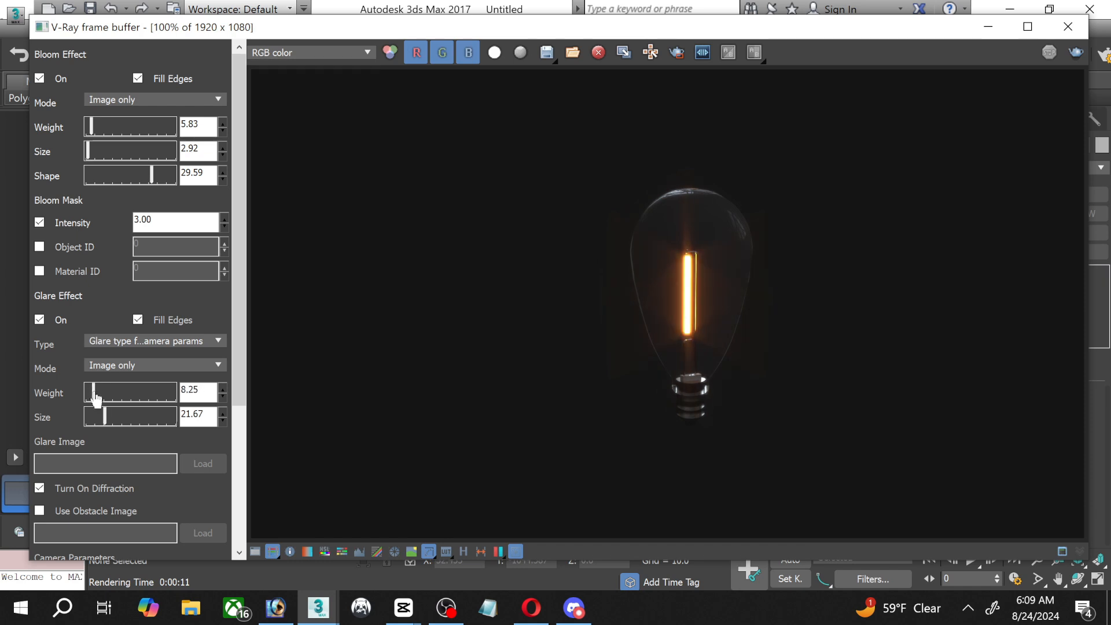
pyautogui.moveTo(105, 417); pyautogui.dragTo(120, 418)
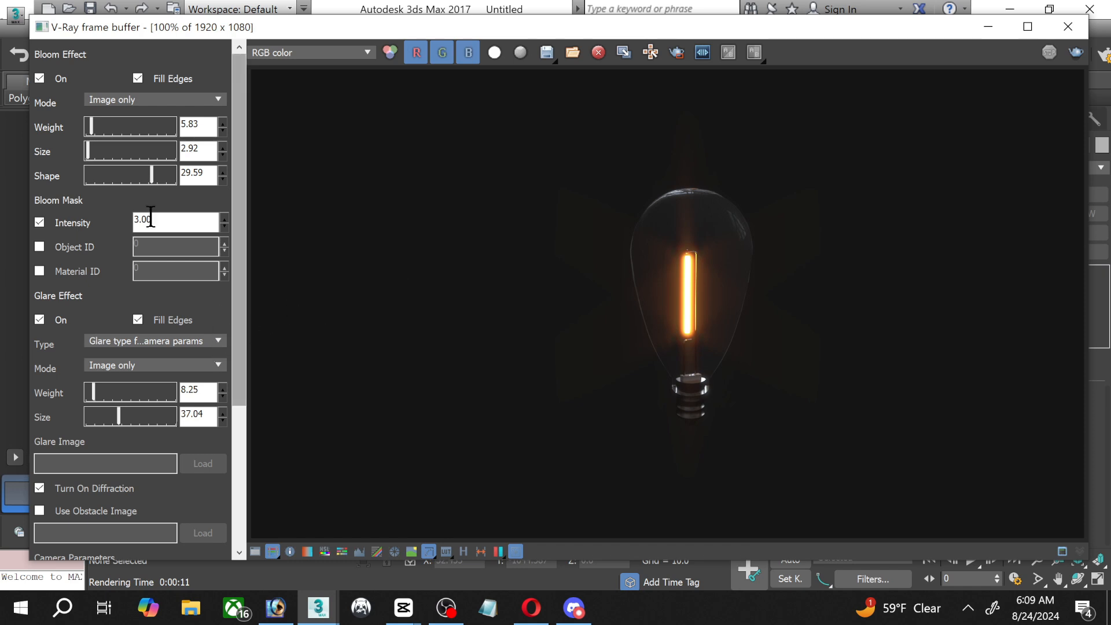
# Adjust the Bloom effect to a weight of 7.28, a size of 21.67 and a shape of 38.11.
pyautogui.moveTo(92, 154); pyautogui.dragTo(101, 162)
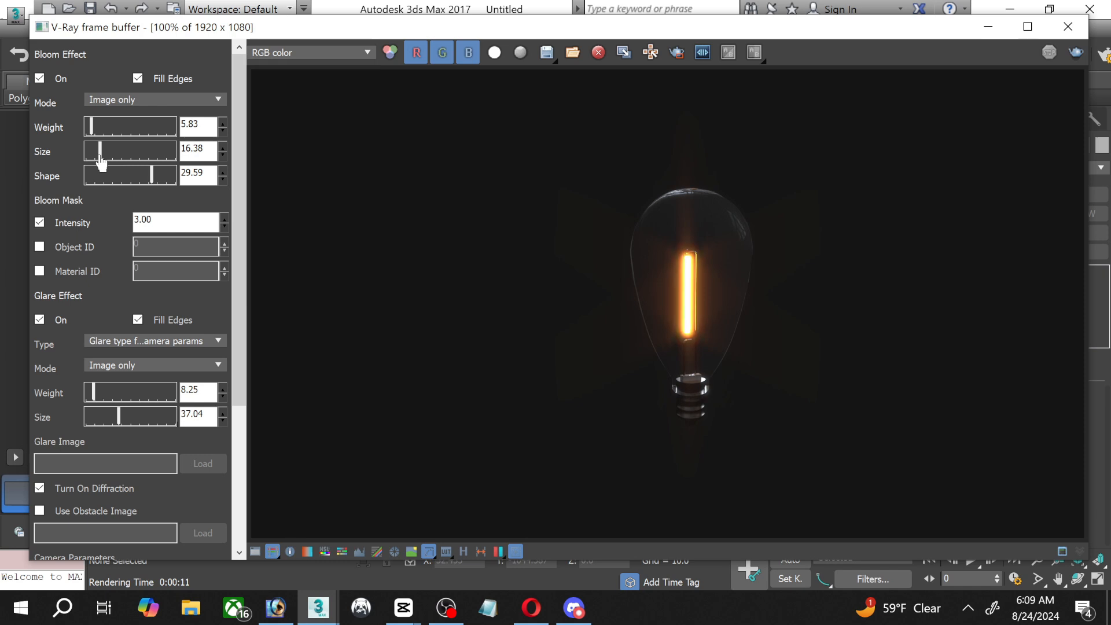
pyautogui.moveTo(101, 164); pyautogui.dragTo(128, 134)
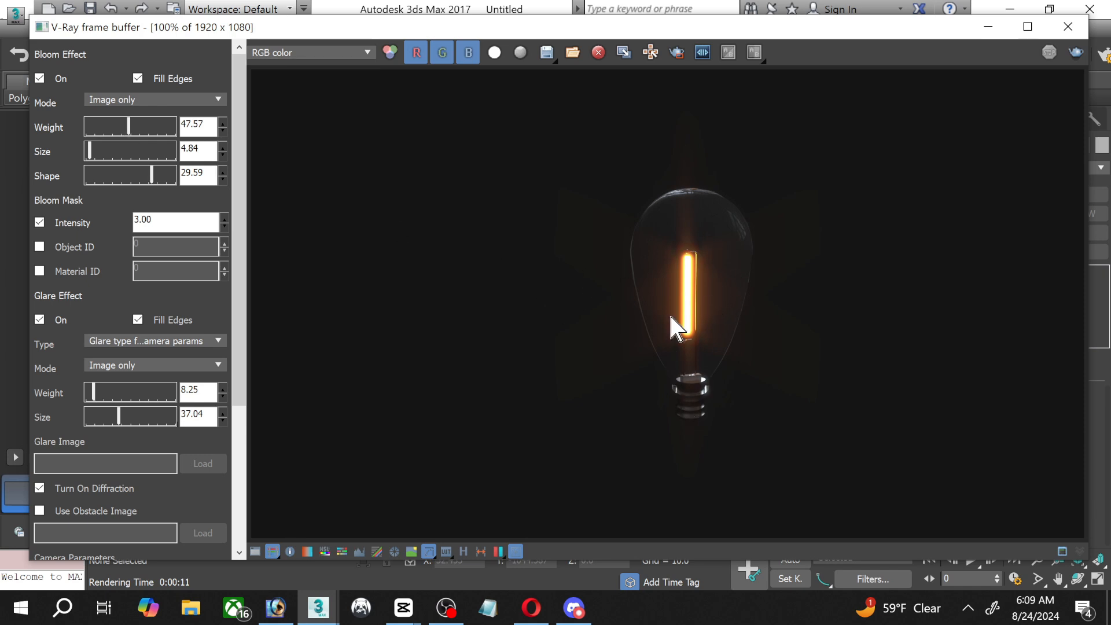
pyautogui.click(105, 151)
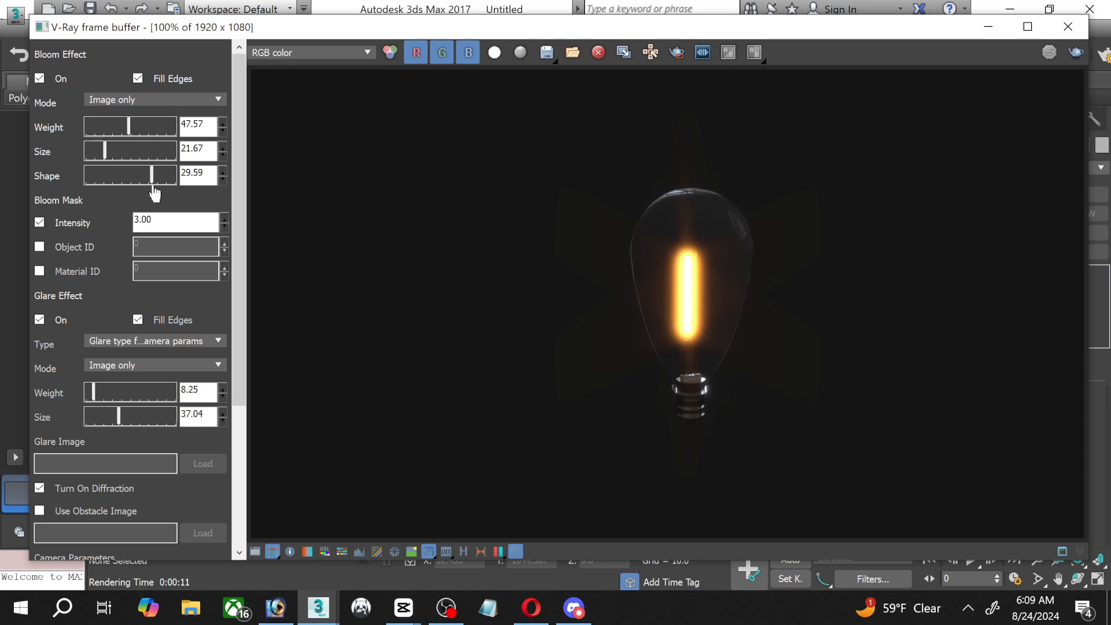
pyautogui.moveTo(153, 181); pyautogui.dragTo(172, 194)
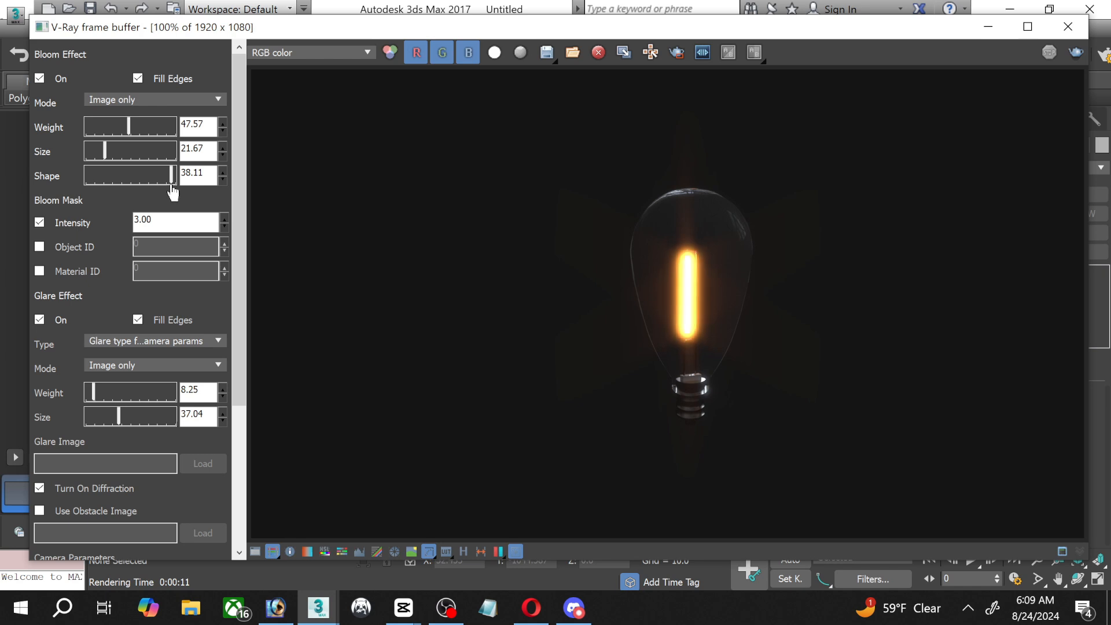
pyautogui.moveTo(129, 126); pyautogui.dragTo(99, 143)
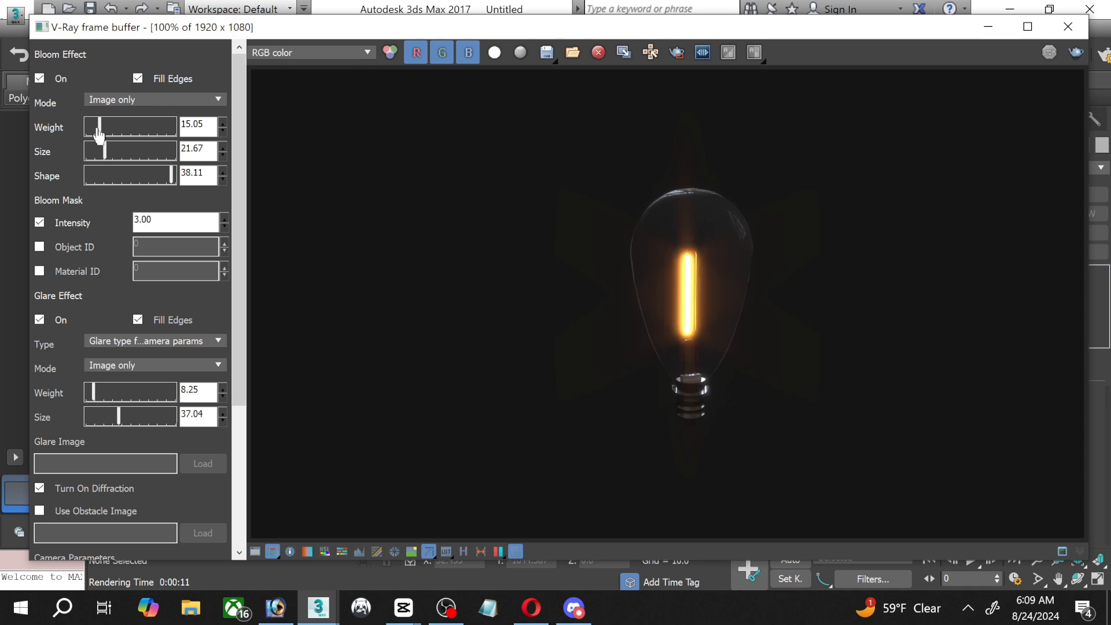
pyautogui.moveTo(99, 134); pyautogui.dragTo(94, 132)
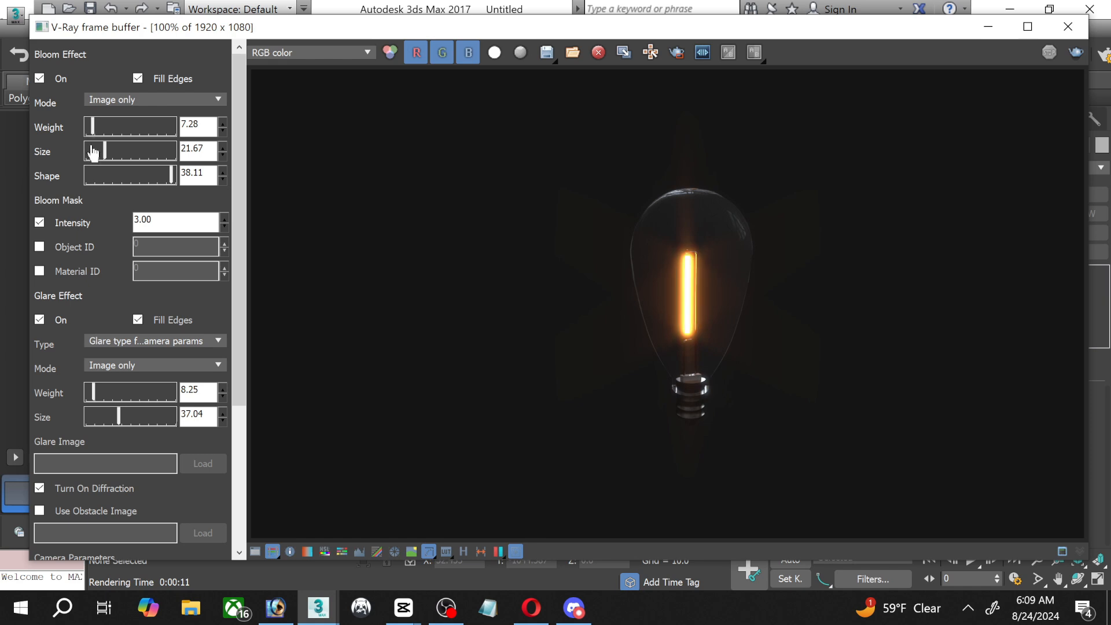
# Refine the Bloom effect to a weight of 2.00, a size of 52.90 and a shape of 37.54.
pyautogui.moveTo(171, 173); pyautogui.dragTo(179, 175)
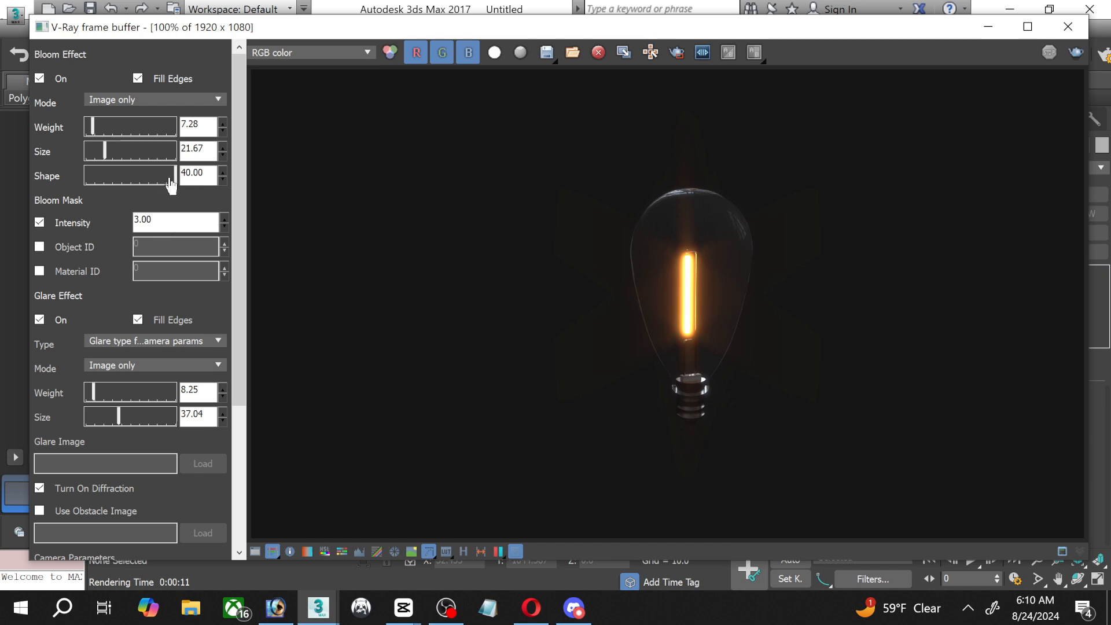
pyautogui.moveTo(172, 177); pyautogui.dragTo(170, 179)
pyautogui.moveTo(92, 129); pyautogui.dragTo(88, 129)
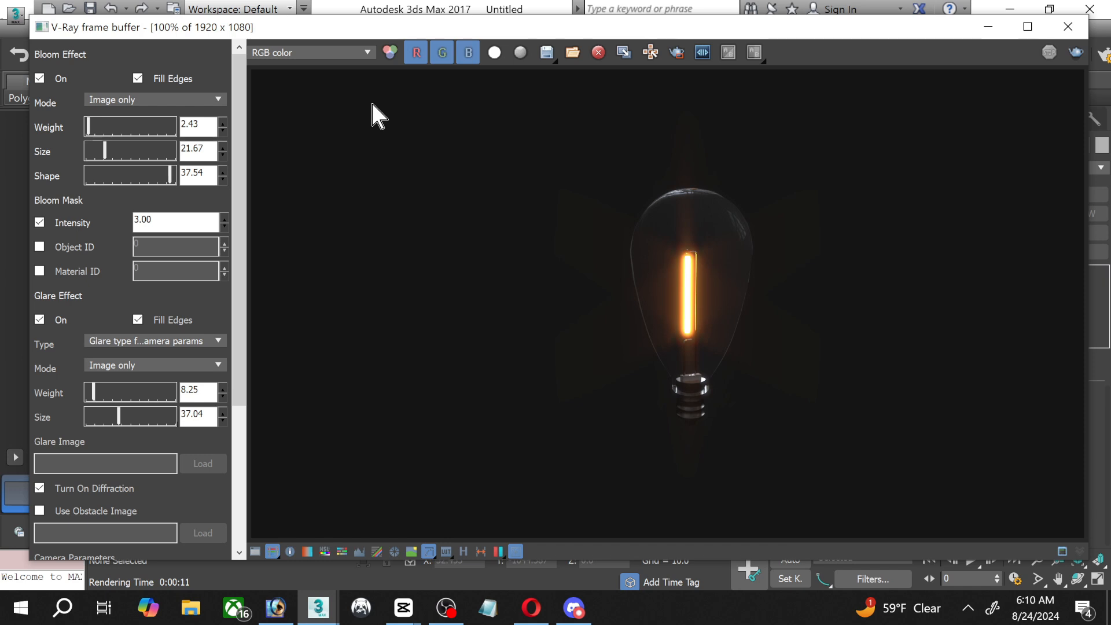
pyautogui.moveTo(93, 129); pyautogui.dragTo(80, 130)
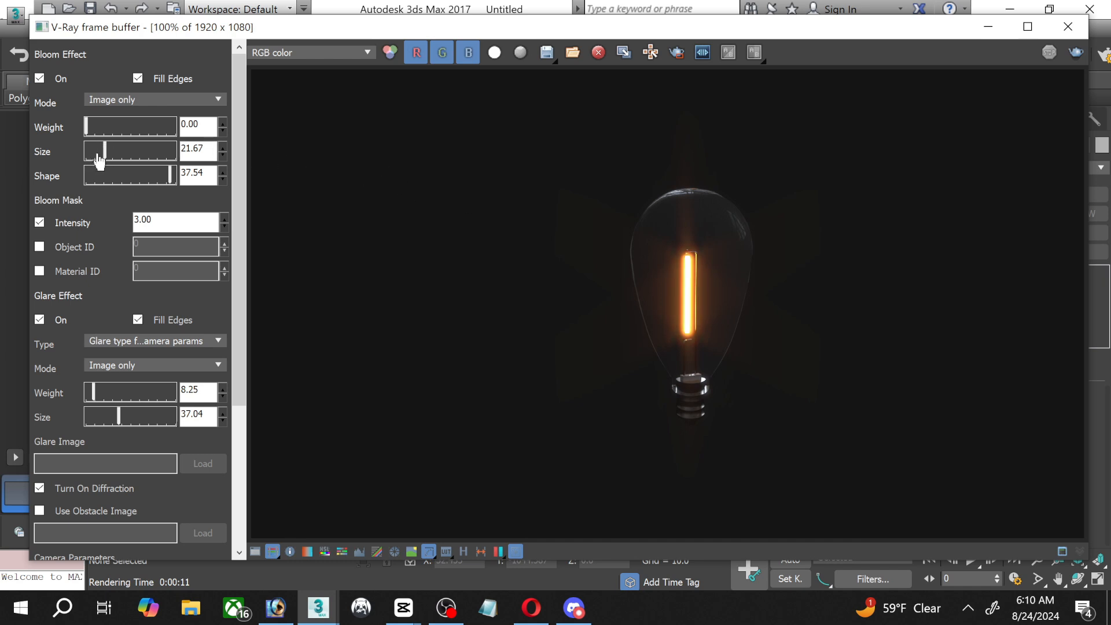
pyautogui.moveTo(104, 153); pyautogui.dragTo(135, 160)
pyautogui.click(224, 123)
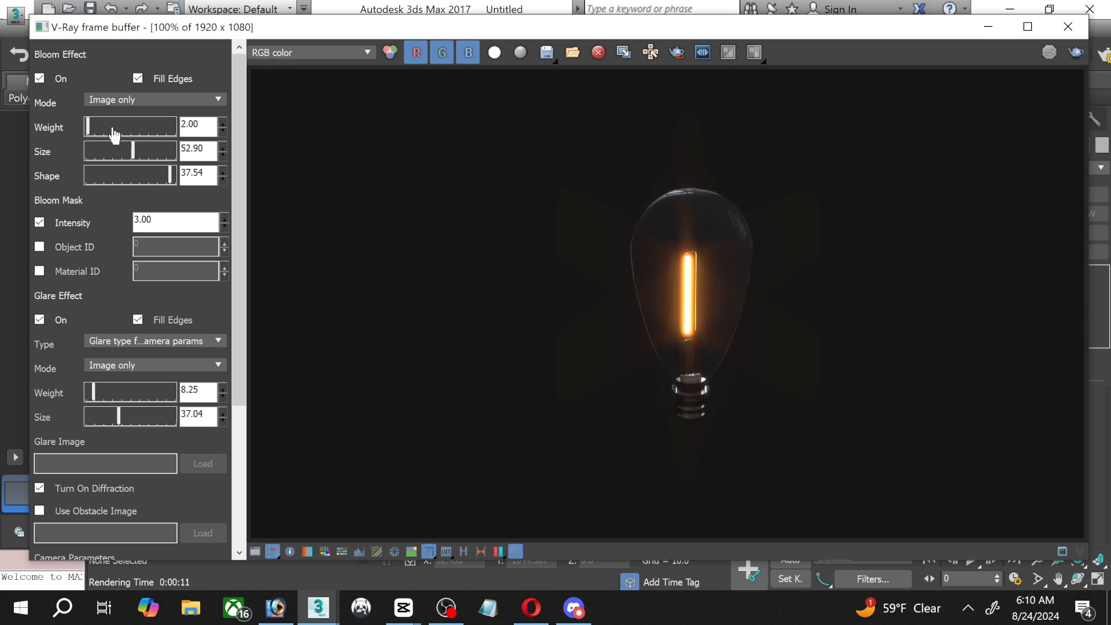
# Set the Glare effect's camera parameters to 4 blades and an F-Number of 6.00, and hide the lens effects settings.
pyautogui.scroll(-1, 523, 294)
pyautogui.scroll(1, 524, 294)
pyautogui.moveTo(239, 256); pyautogui.dragTo(176, 393)
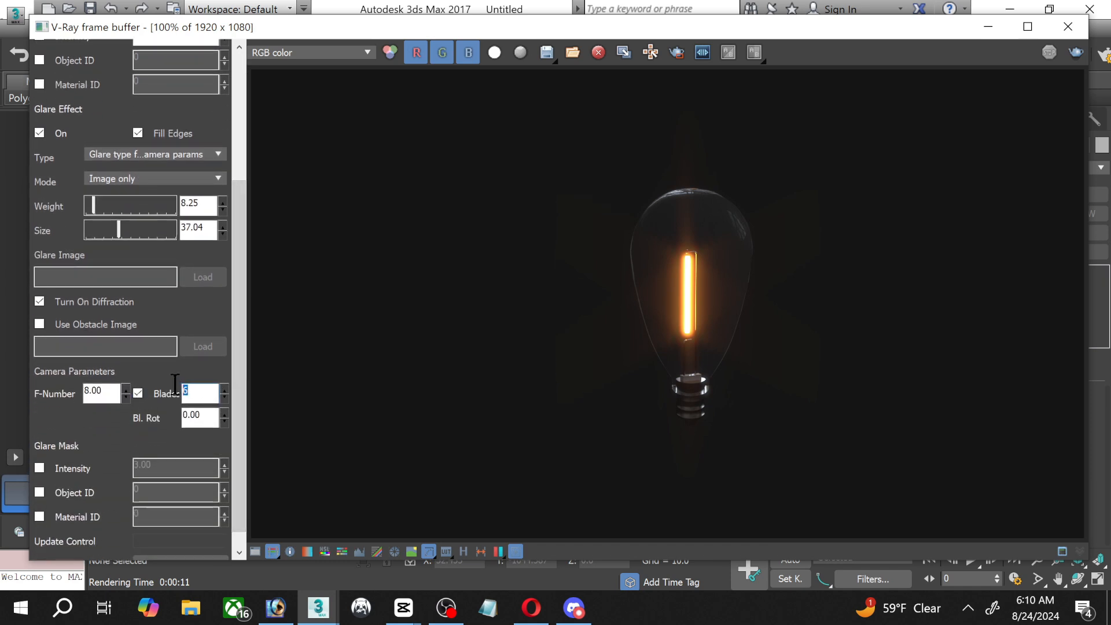
pyautogui.write('4')
pyautogui.moveTo(112, 393); pyautogui.dragTo(66, 391)
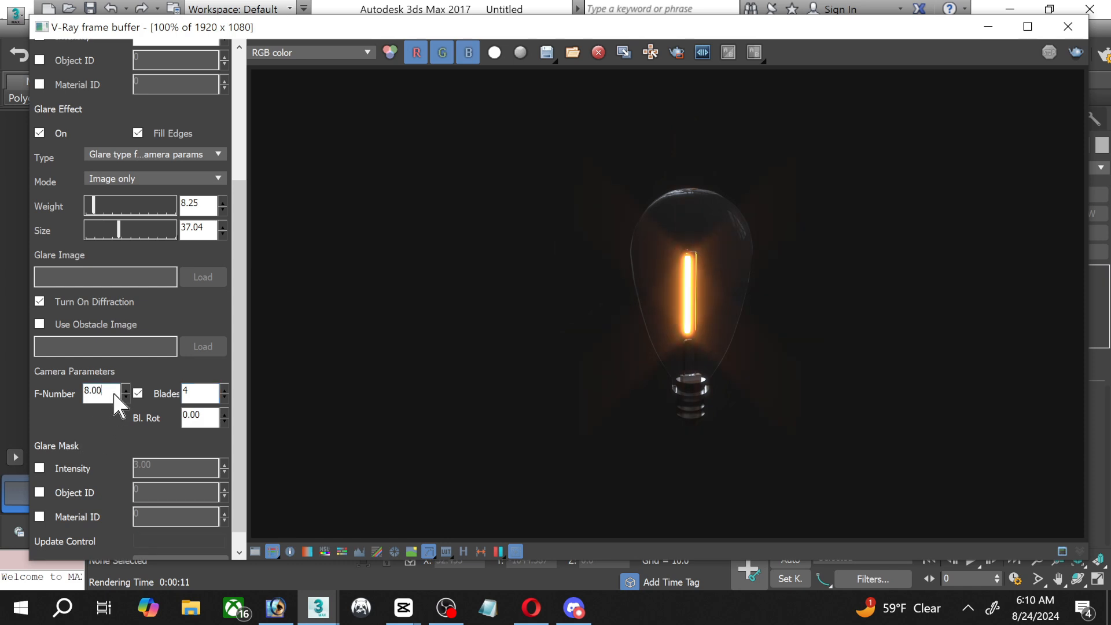
pyautogui.moveTo(109, 387); pyautogui.dragTo(68, 388)
pyautogui.write('6')
pyautogui.press('Return')
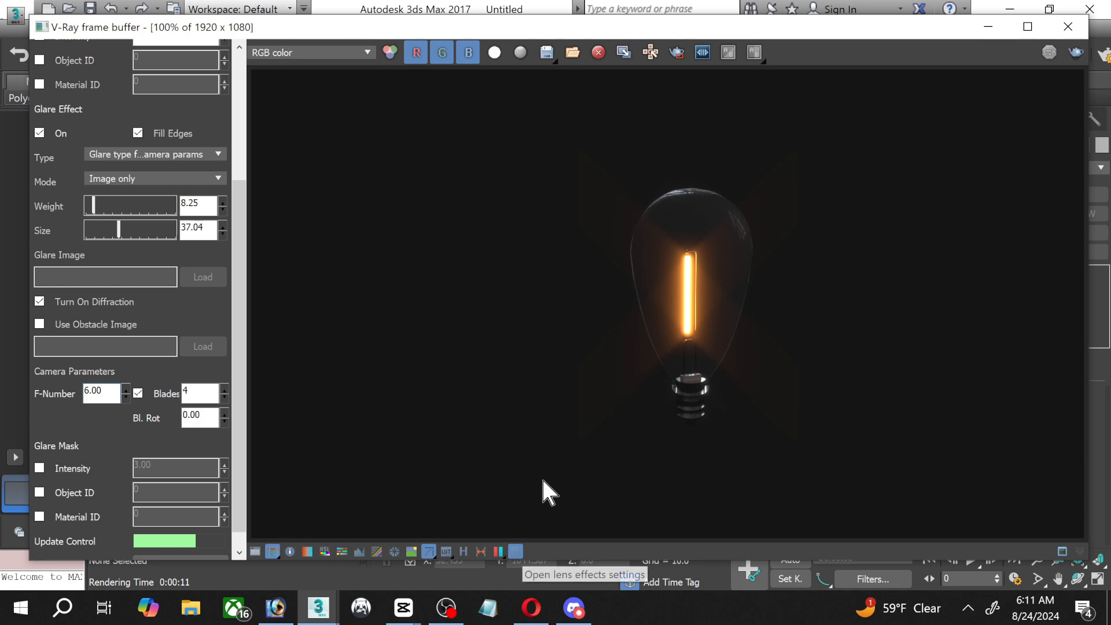
pyautogui.click(518, 554)
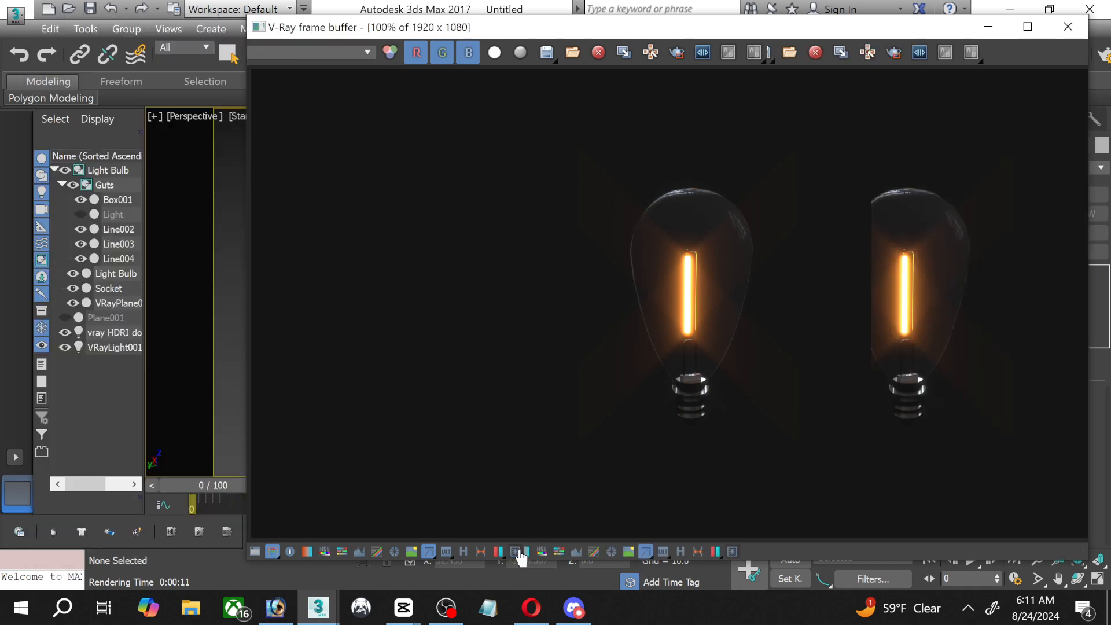
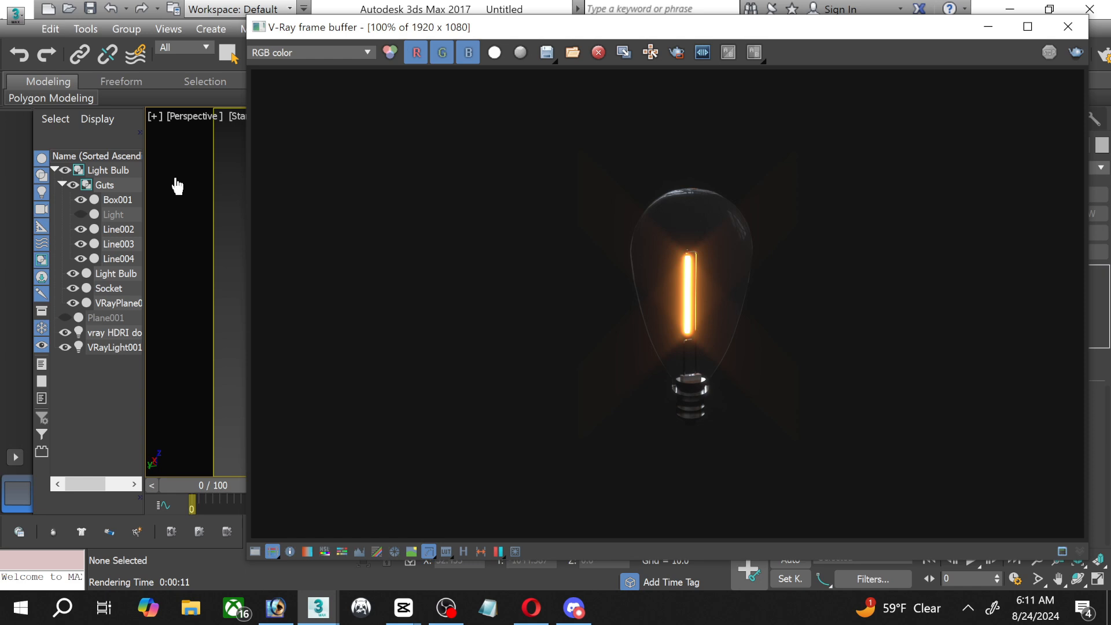
# Render the bulb from a closer, level angle in the Perspective view and close the finished frame.
pyautogui.moveTo(484, 32); pyautogui.dragTo(446, 31)
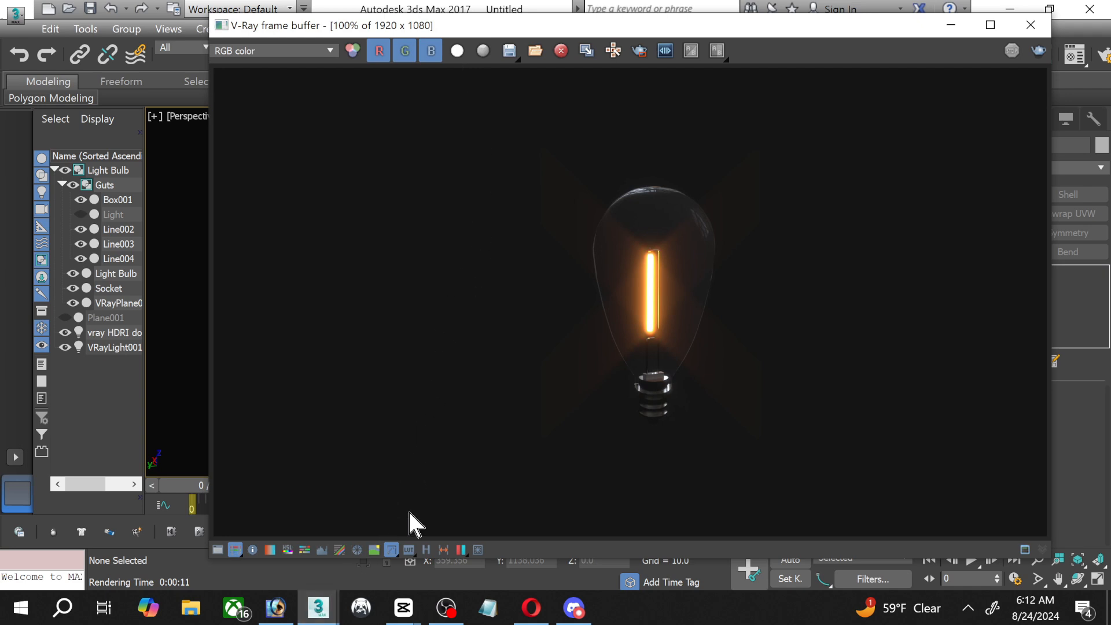
pyautogui.click(1022, 30)
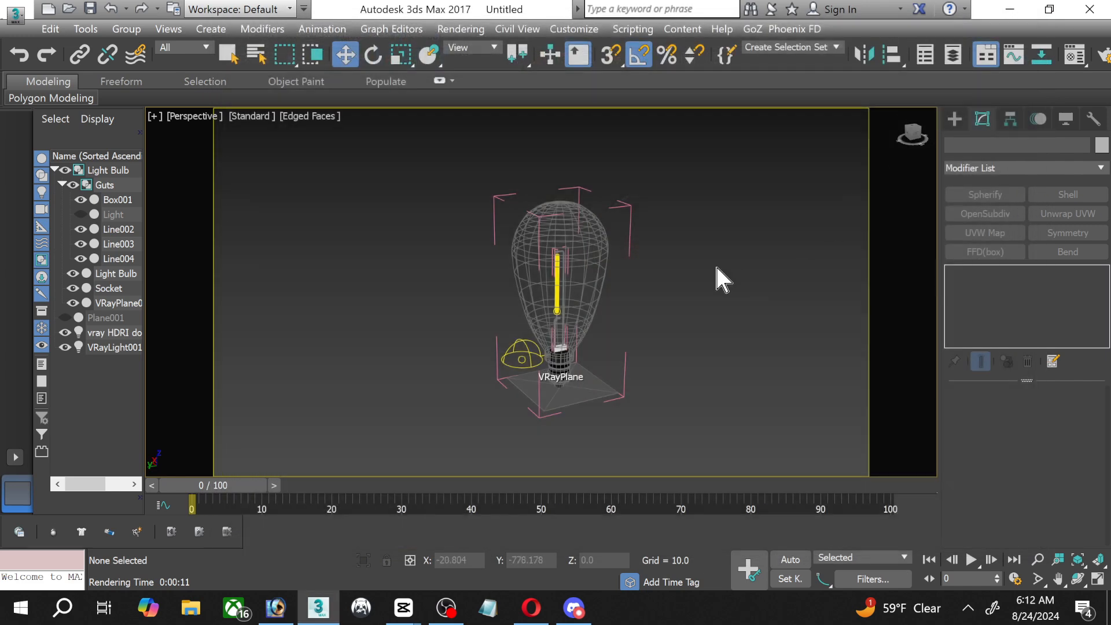
pyautogui.click(1078, 579)
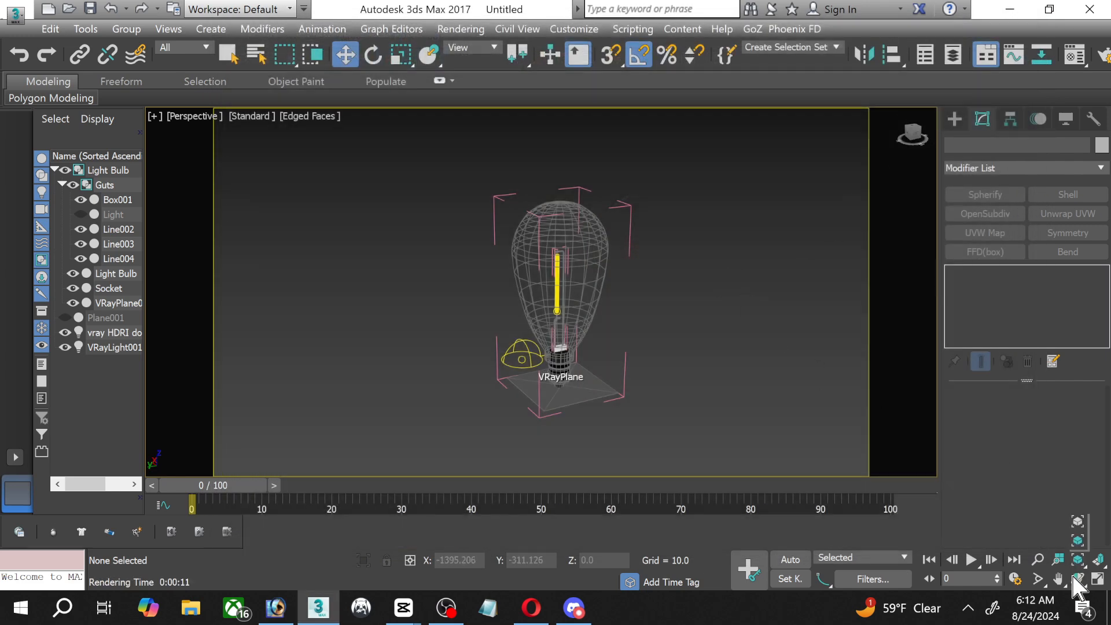
pyautogui.moveTo(543, 327); pyautogui.dragTo(520, 315)
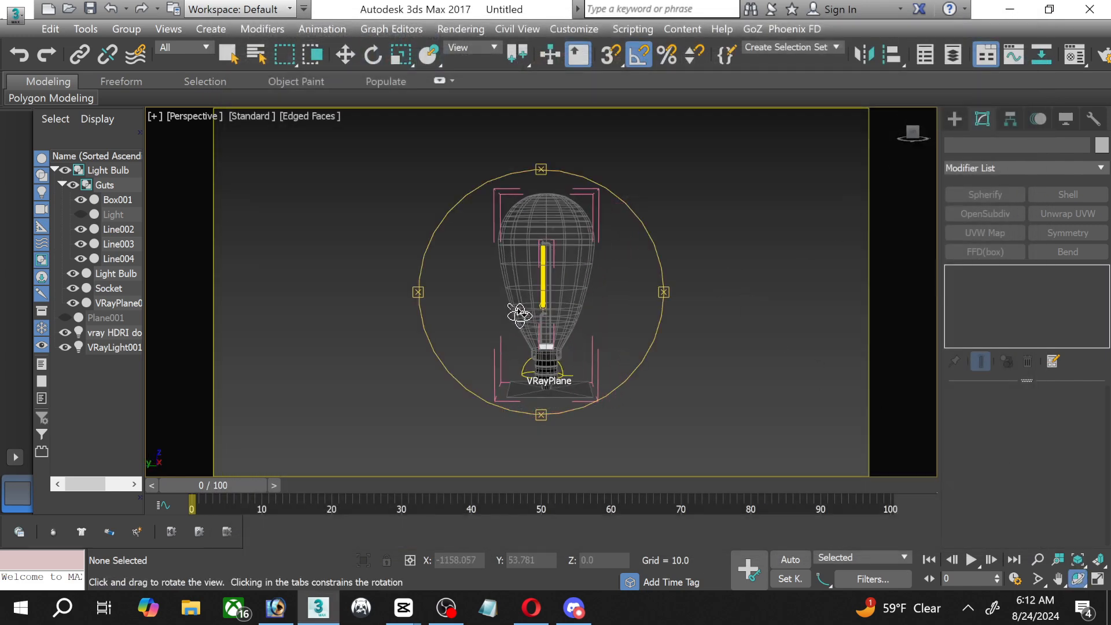
pyautogui.scroll(2, 521, 316)
pyautogui.moveTo(555, 284); pyautogui.dragTo(533, 318, button='middle')
pyautogui.hotkey('shift', 'q')
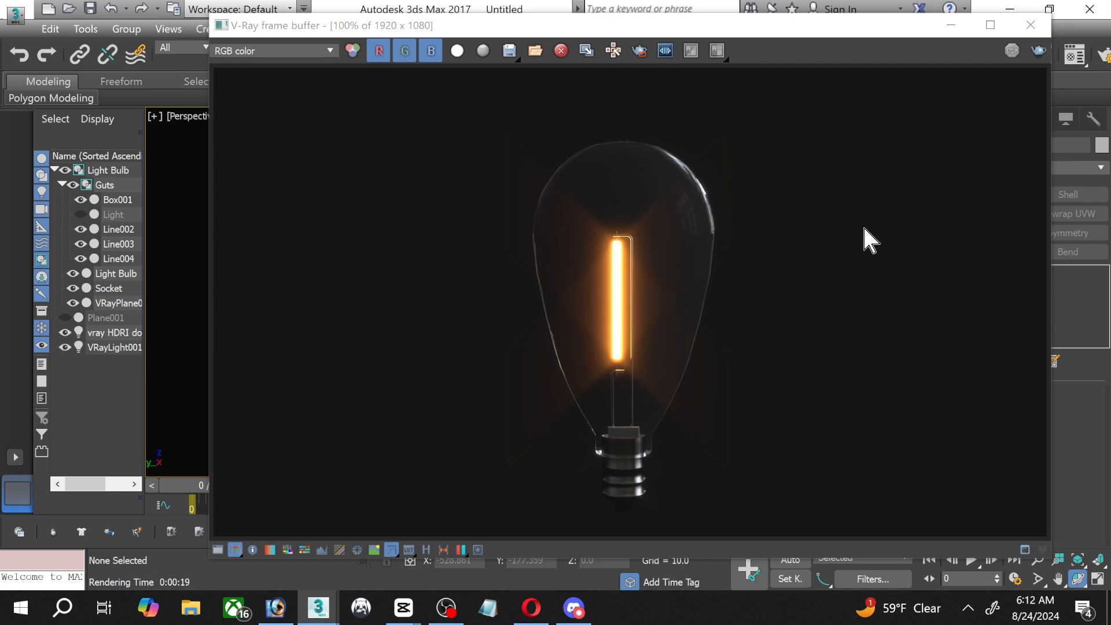
pyautogui.click(1035, 25)
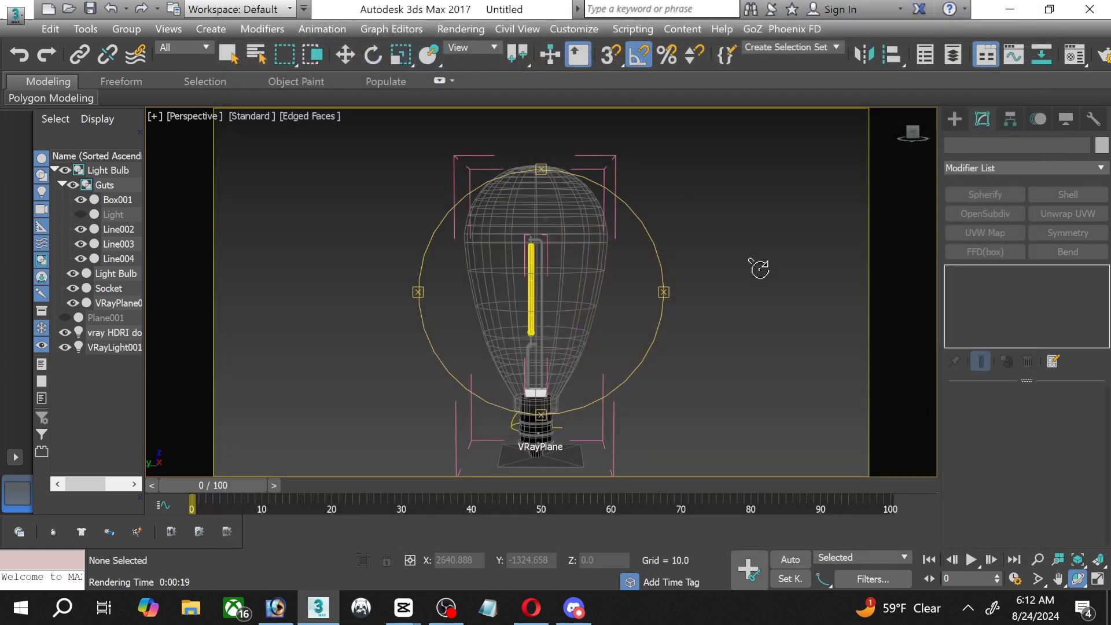
# Unhide the Light object inside the Guts group, select the whole bulb and close the Light Bulb group.
pyautogui.scroll(-5, 724, 290)
pyautogui.moveTo(613, 369); pyautogui.dragTo(345, 369, button='middle')
pyautogui.click(345, 55)
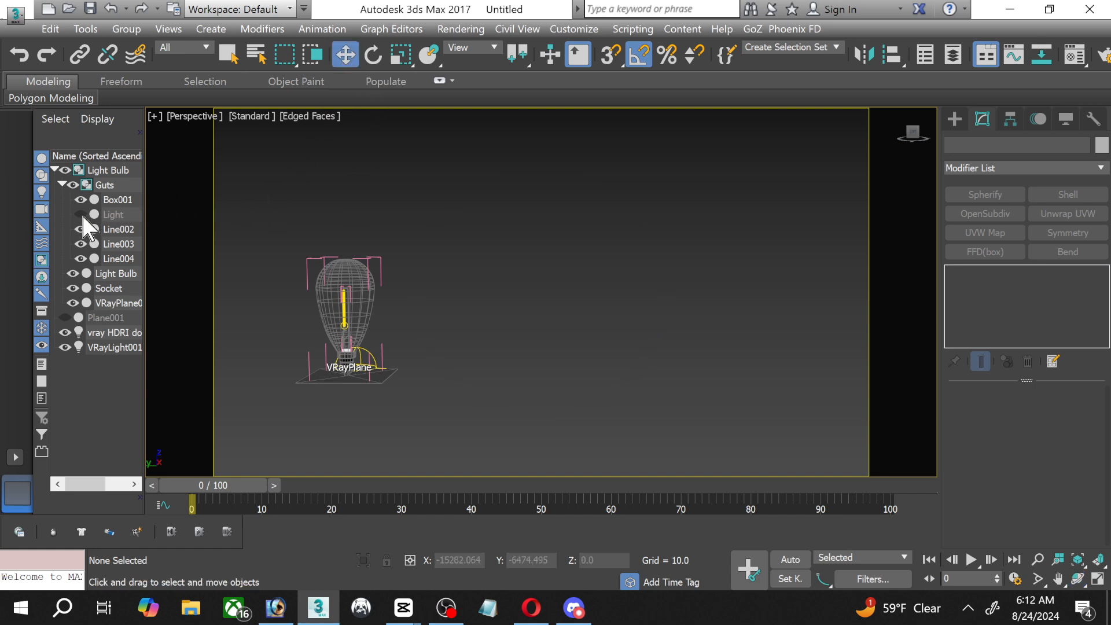
pyautogui.click(61, 185)
pyautogui.click(61, 185)
pyautogui.click(80, 214)
pyautogui.moveTo(294, 203); pyautogui.dragTo(408, 340)
pyautogui.click(126, 28)
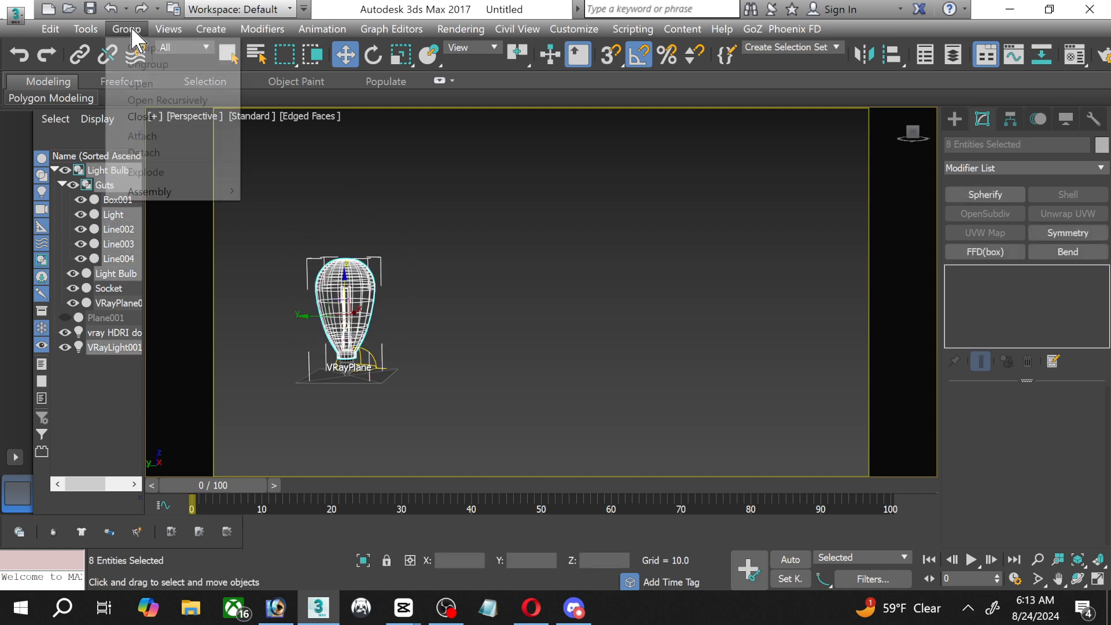
pyautogui.click(139, 111)
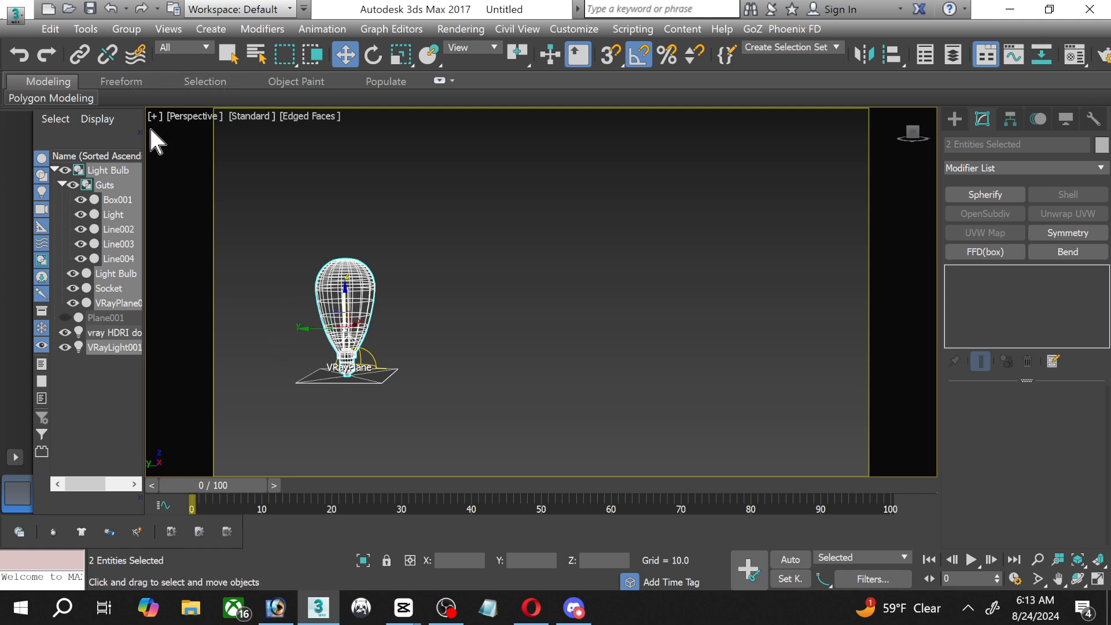
# Open the Light Bulb group so that separate objects can be attached to it.
pyautogui.click(126, 28)
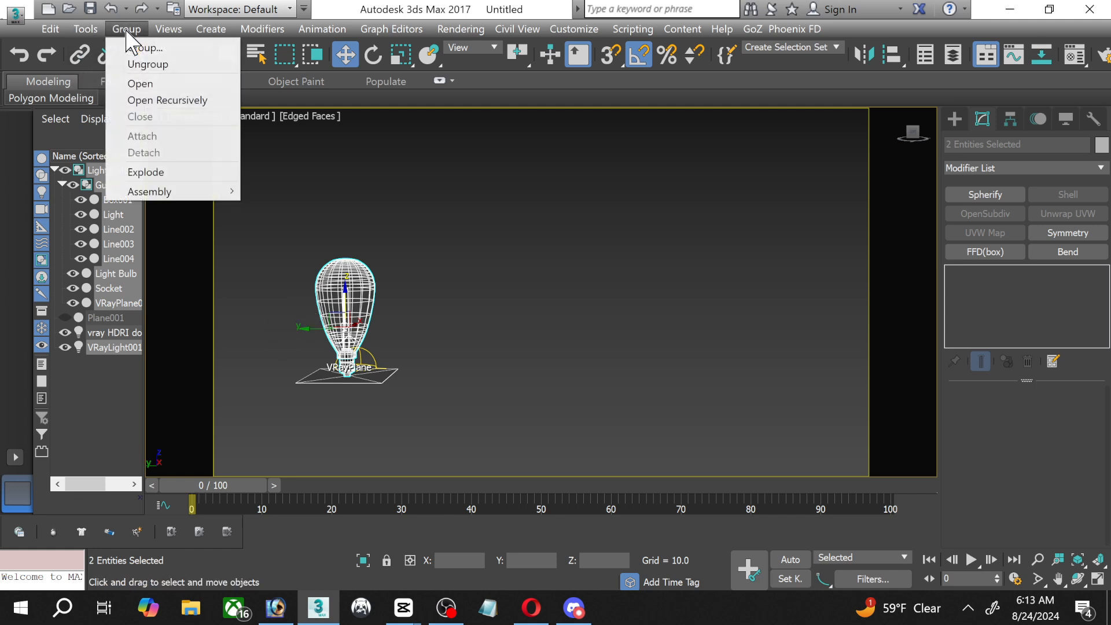
pyautogui.click(169, 84)
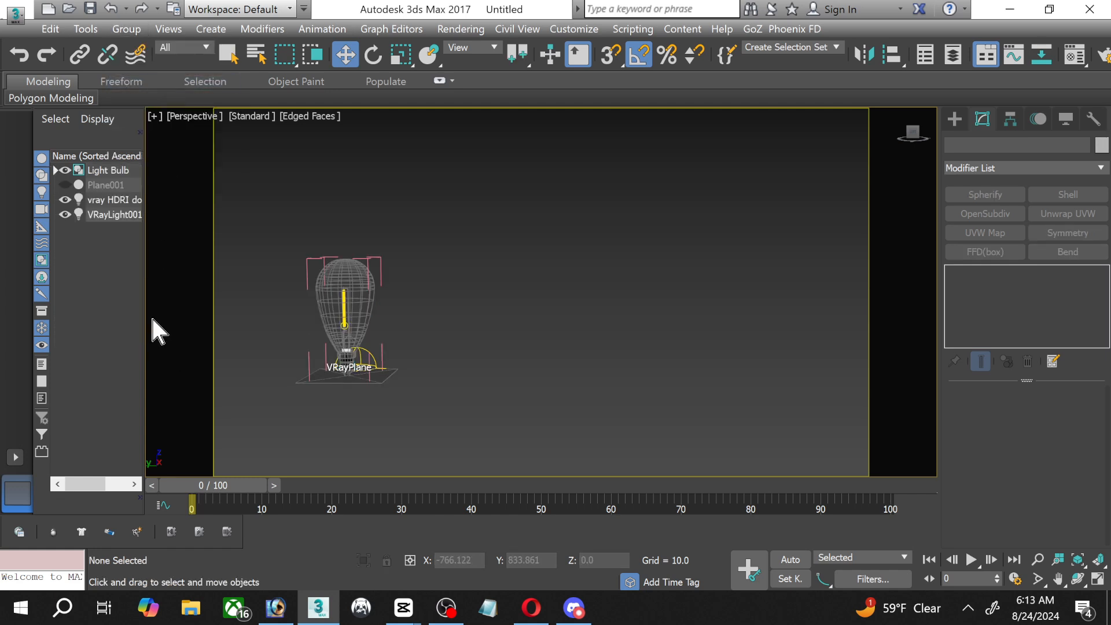
pyautogui.click(129, 215)
pyautogui.click(124, 29)
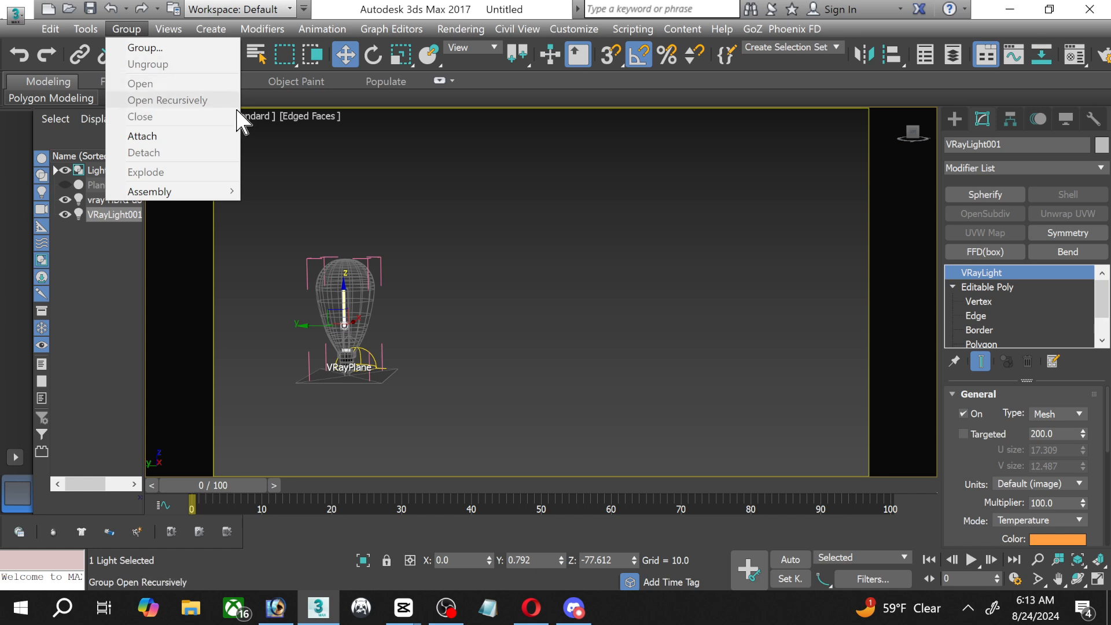
pyautogui.click(311, 186)
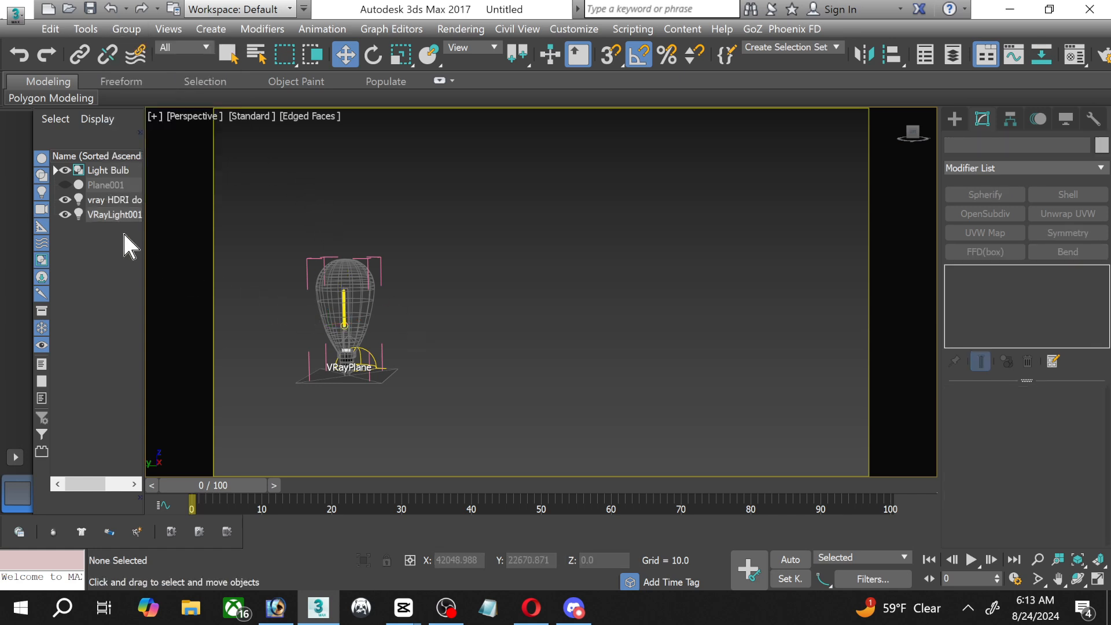
# Freeze VRayLight001 and the HDRI dome light together.
pyautogui.click(110, 215)
pyautogui.keyDown('ctrl'); pyautogui.click(114, 199); pyautogui.keyUp('ctrl')
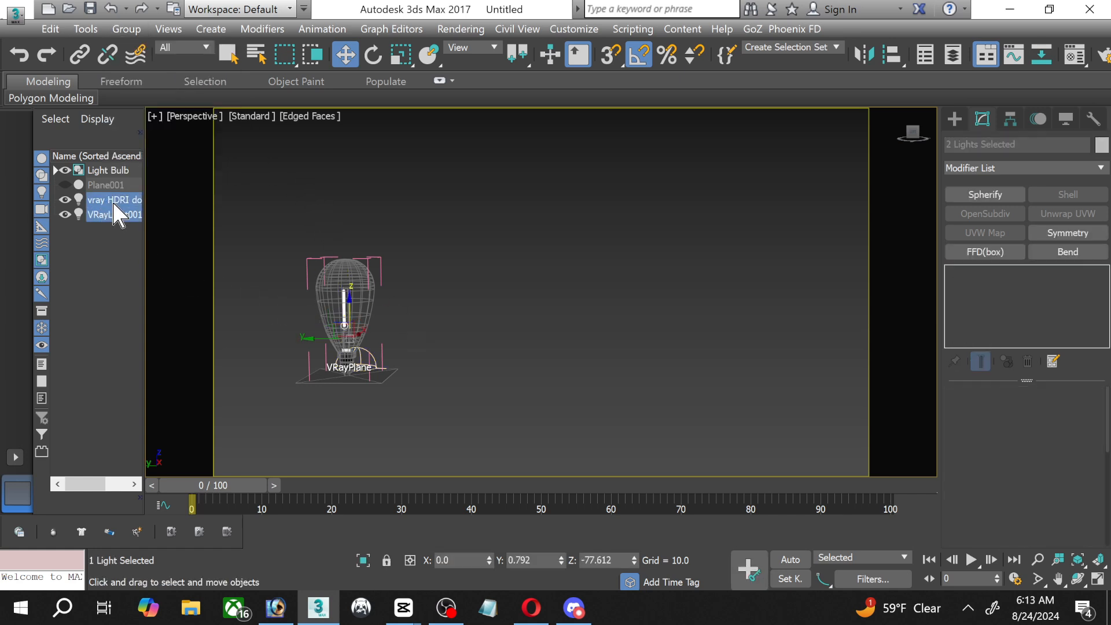
pyautogui.rightClick(171, 197)
pyautogui.click(276, 136)
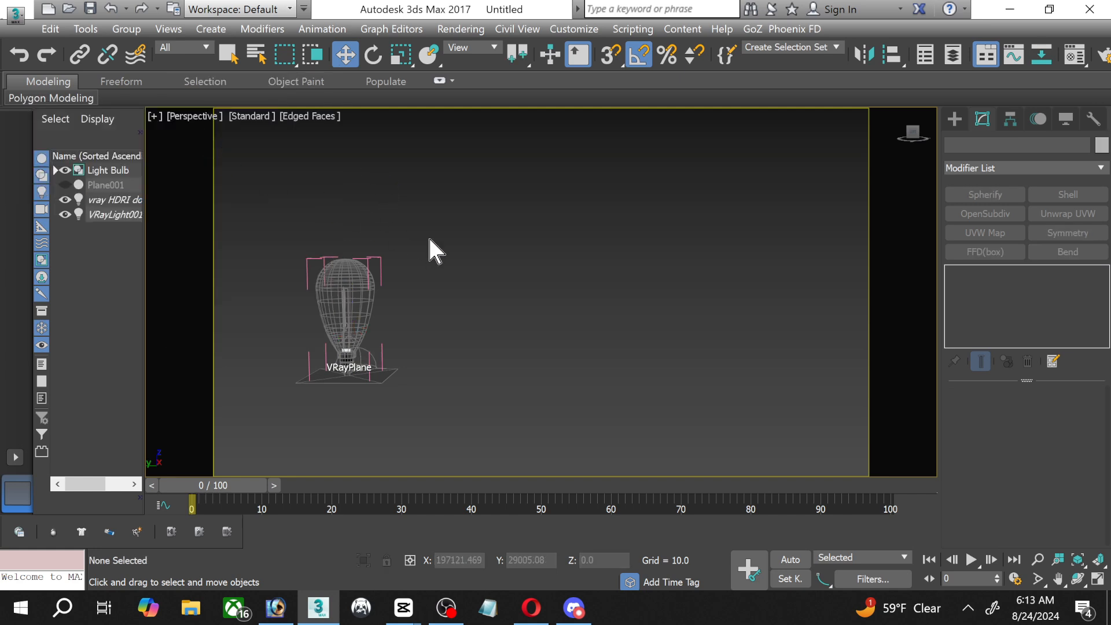
pyautogui.click(99, 170)
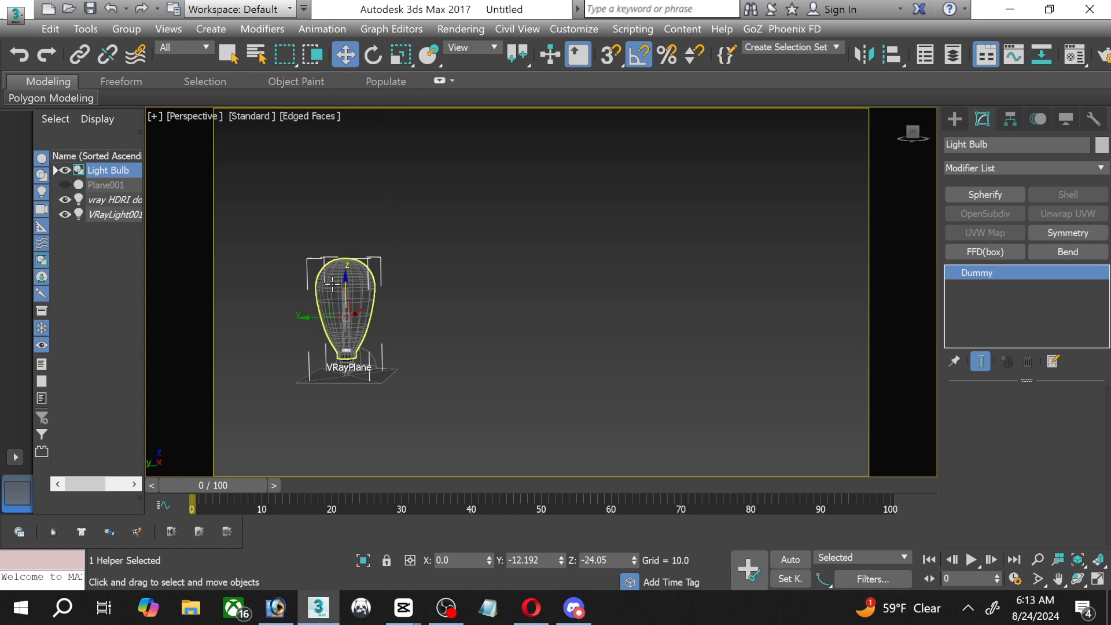
pyautogui.click(1098, 579)
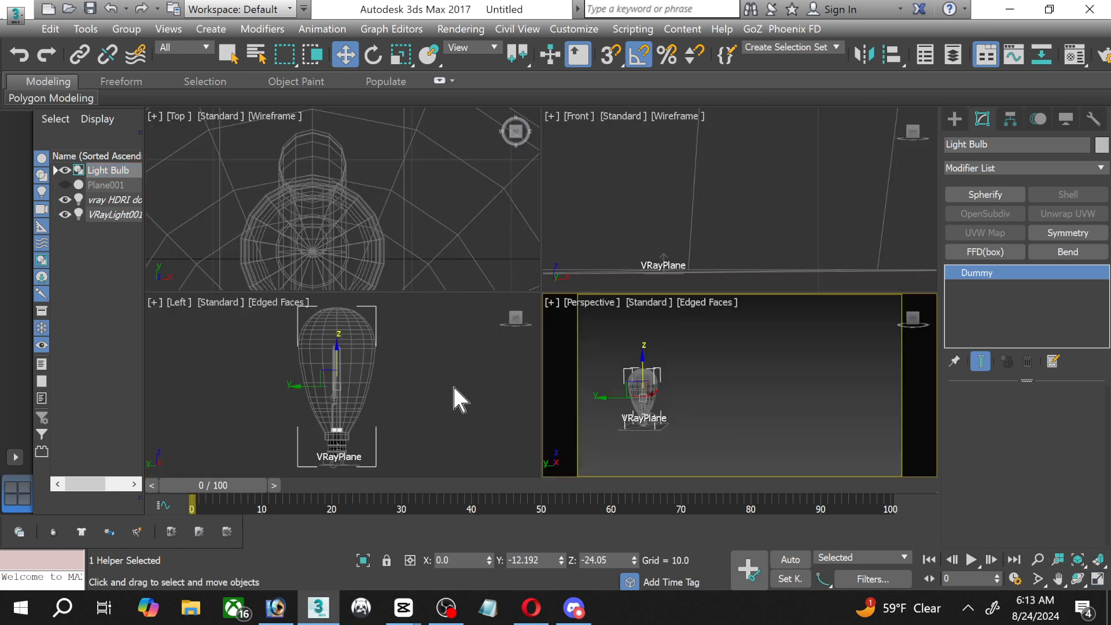
pyautogui.click(1098, 579)
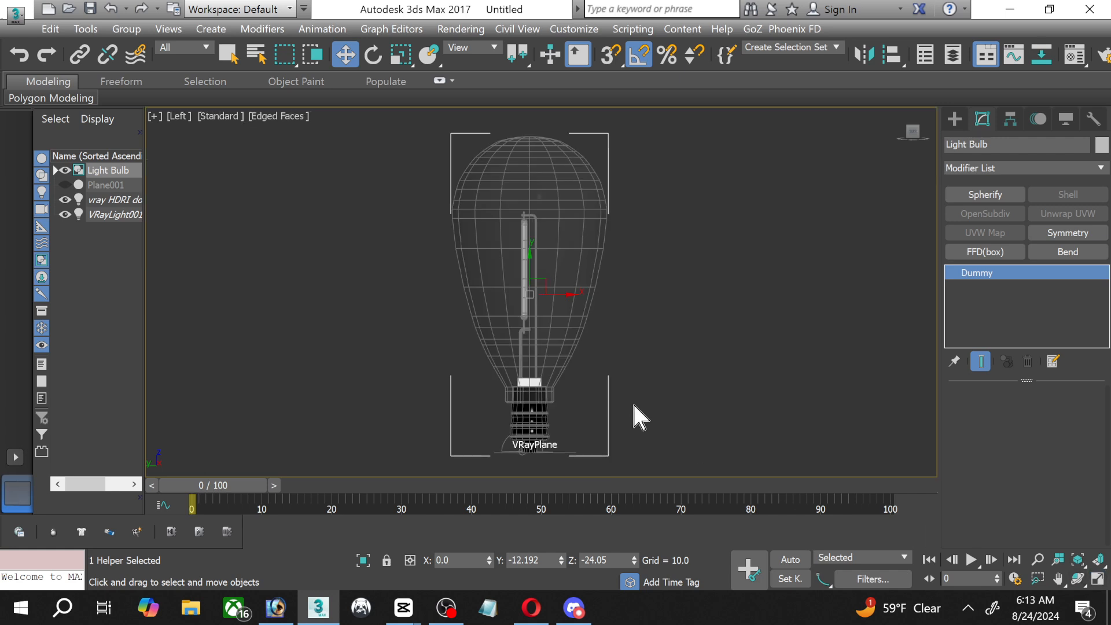
pyautogui.click(1098, 579)
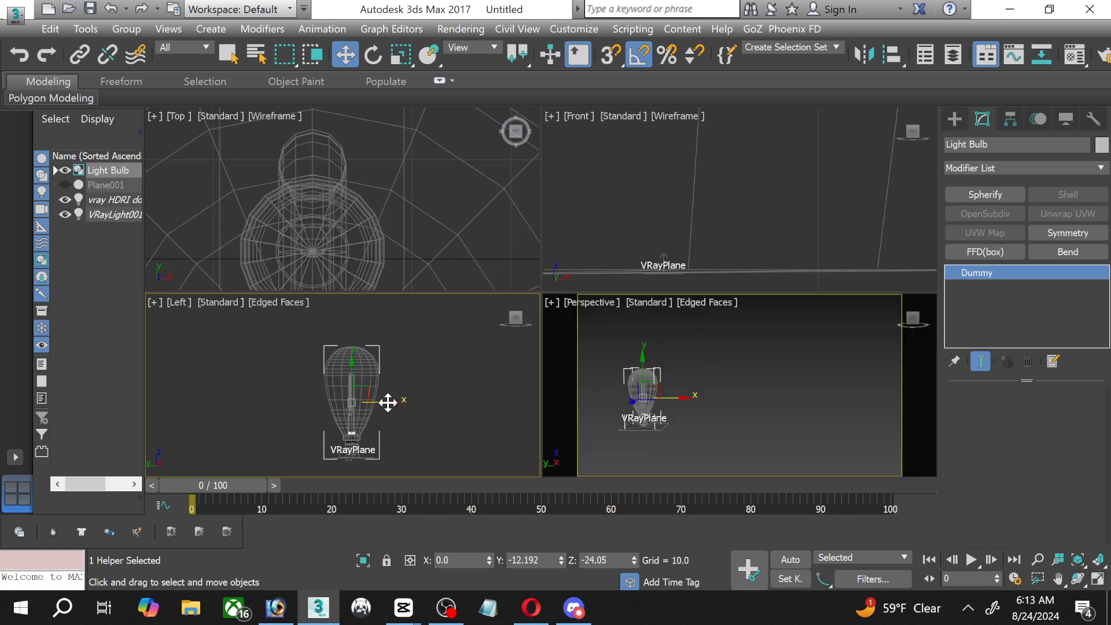
pyautogui.moveTo(404, 406); pyautogui.dragTo(292, 399, button='middle')
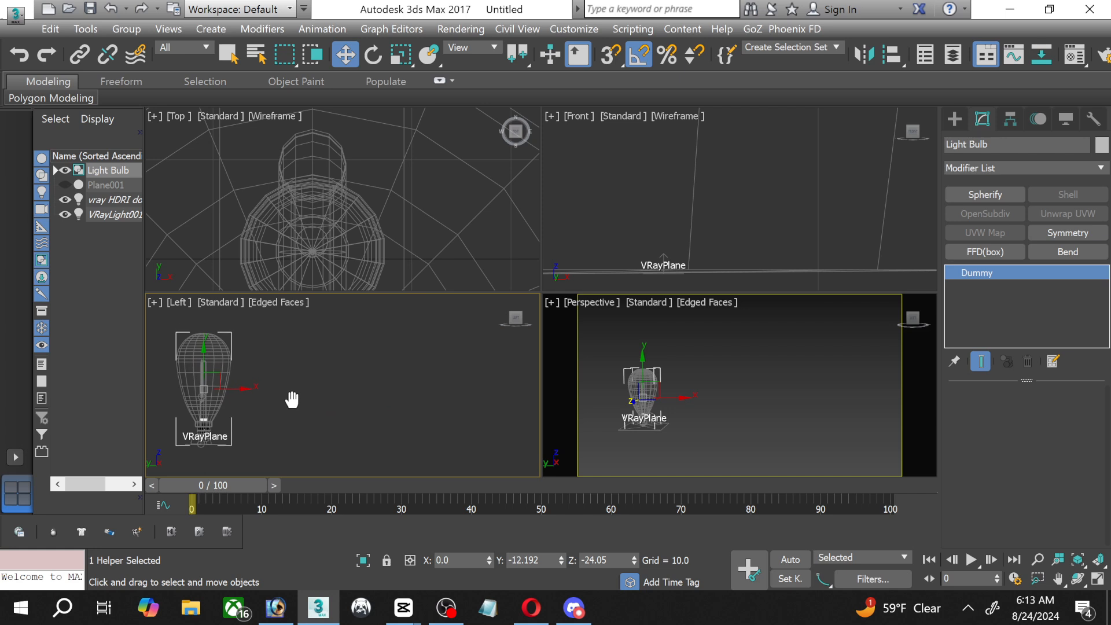
pyautogui.moveTo(231, 389); pyautogui.dragTo(297, 397)
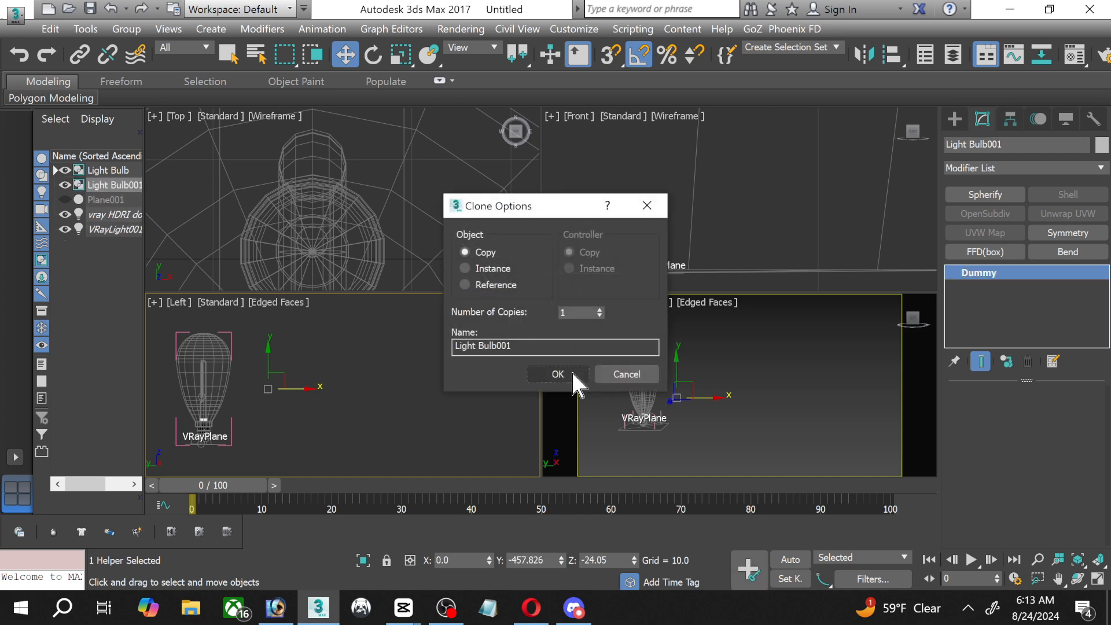
pyautogui.click(651, 367)
pyautogui.click(242, 334)
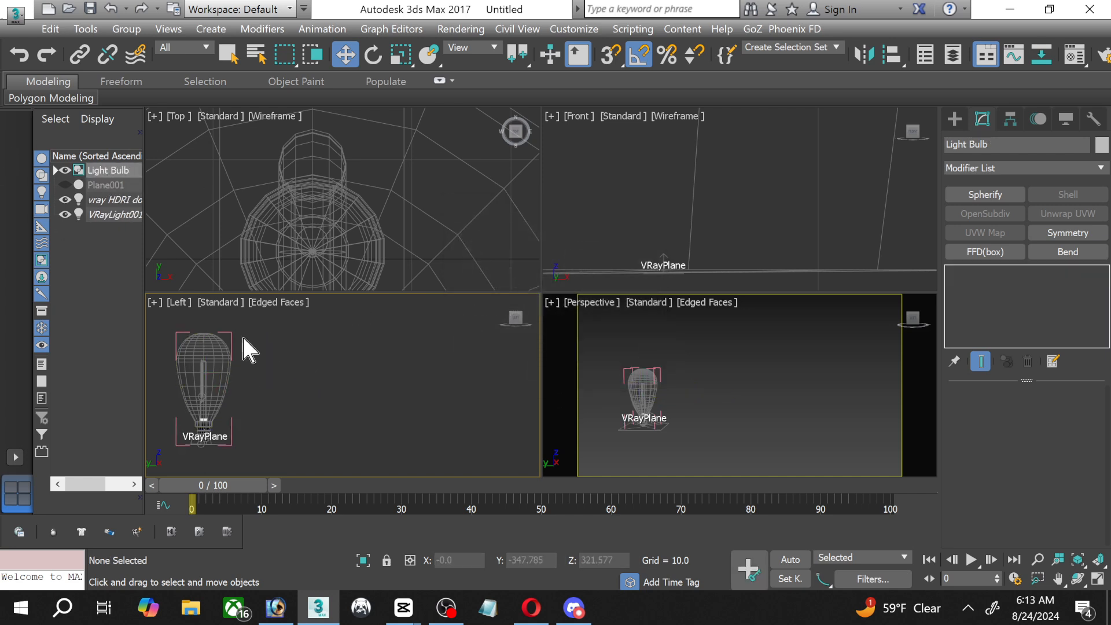
# Close the Light Bulb group and try to copy it sideways along the X axis in the Left view.
pyautogui.click(116, 170)
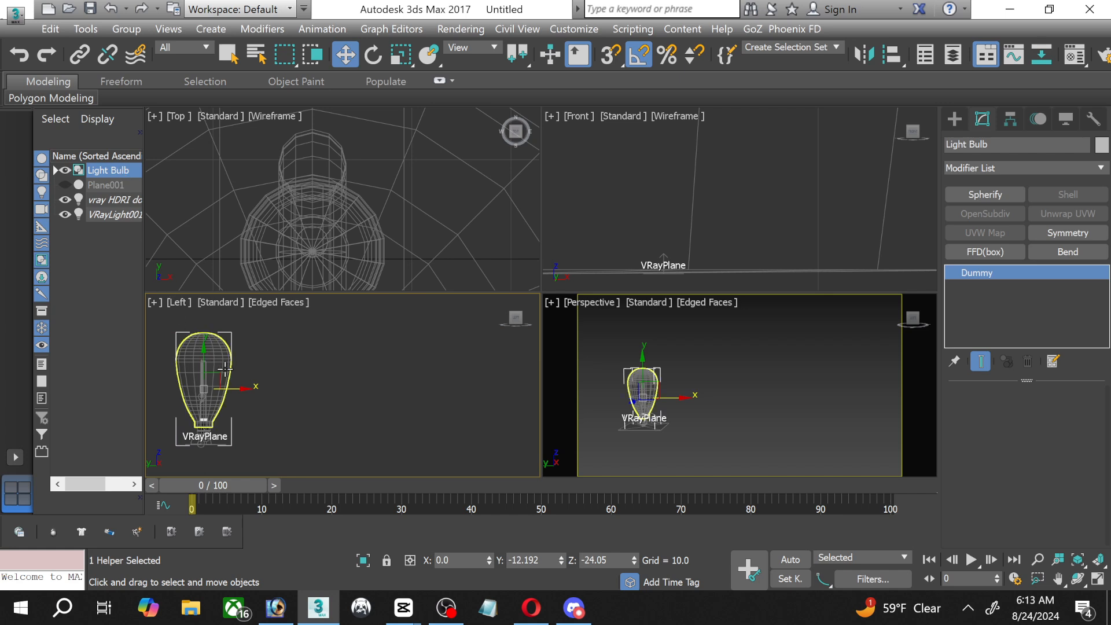
pyautogui.click(126, 29)
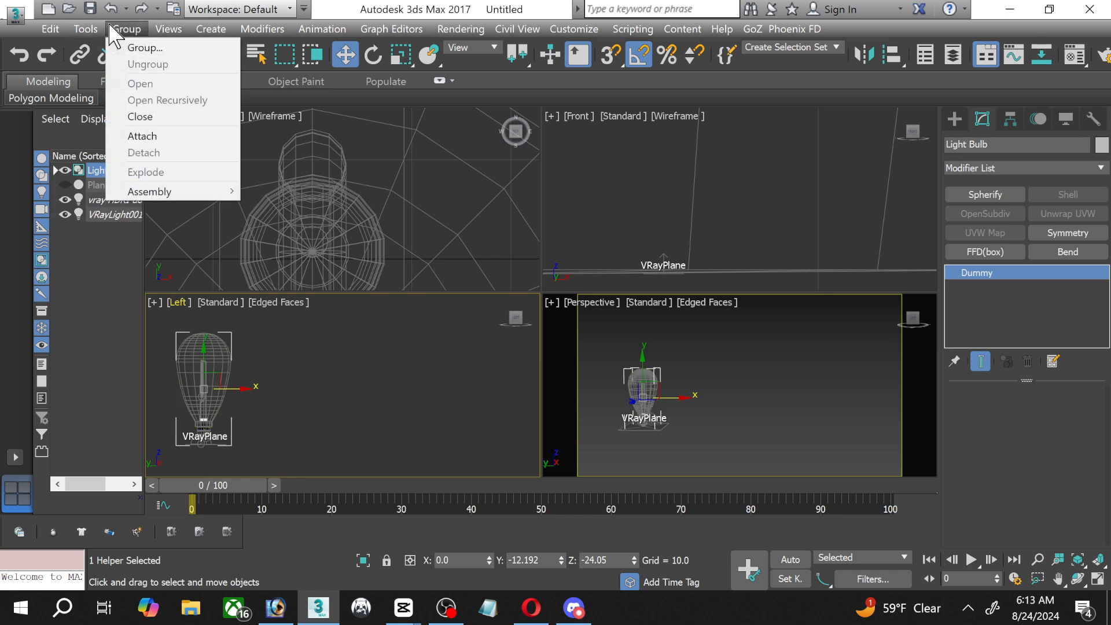
pyautogui.click(162, 100)
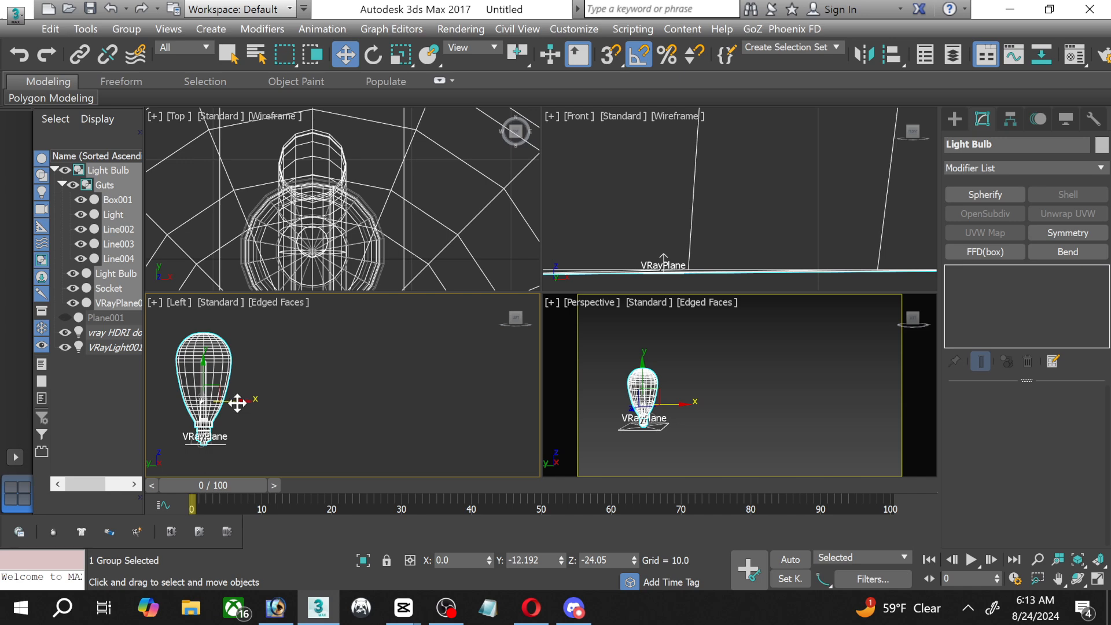
pyautogui.keyDown('shift'); pyautogui.moveTo(238, 402); pyautogui.dragTo(251, 401); pyautogui.keyUp('shift')
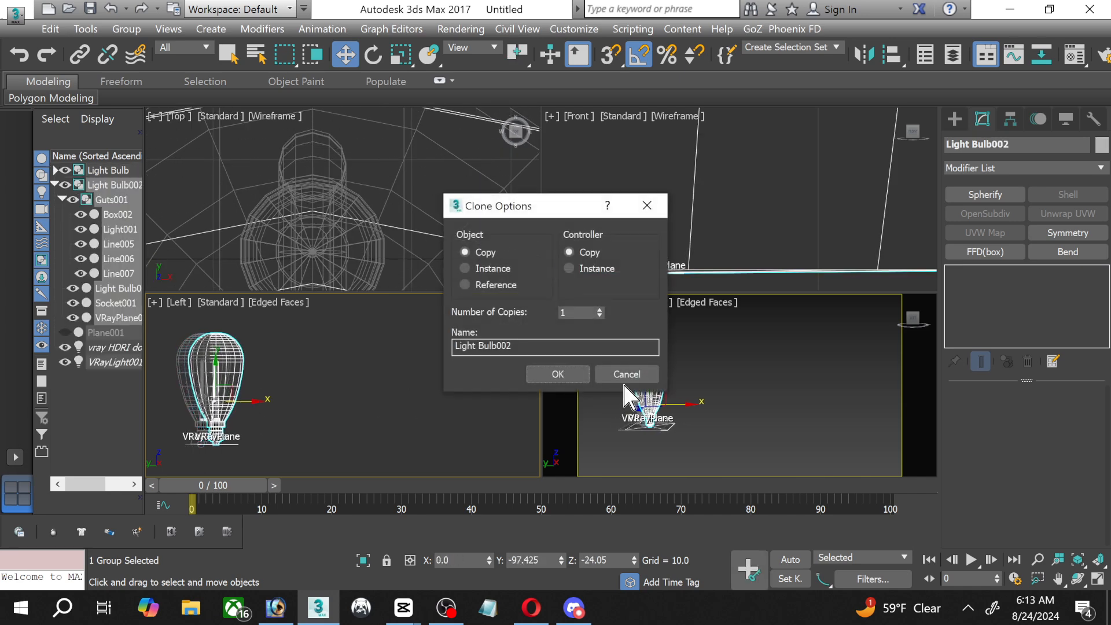
pyautogui.click(624, 372)
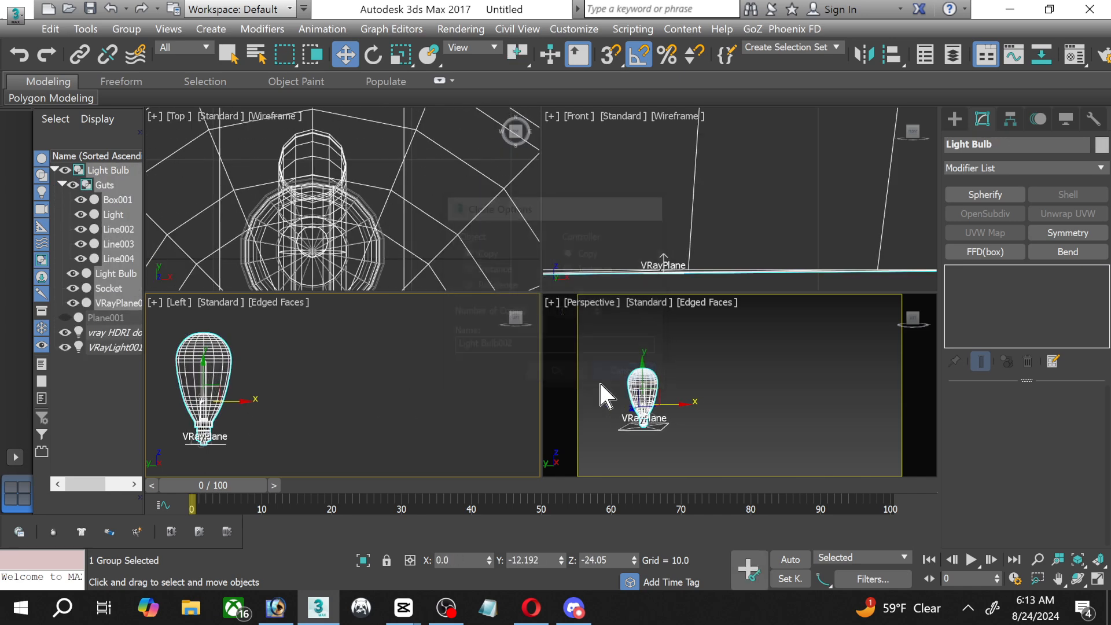
pyautogui.click(317, 405)
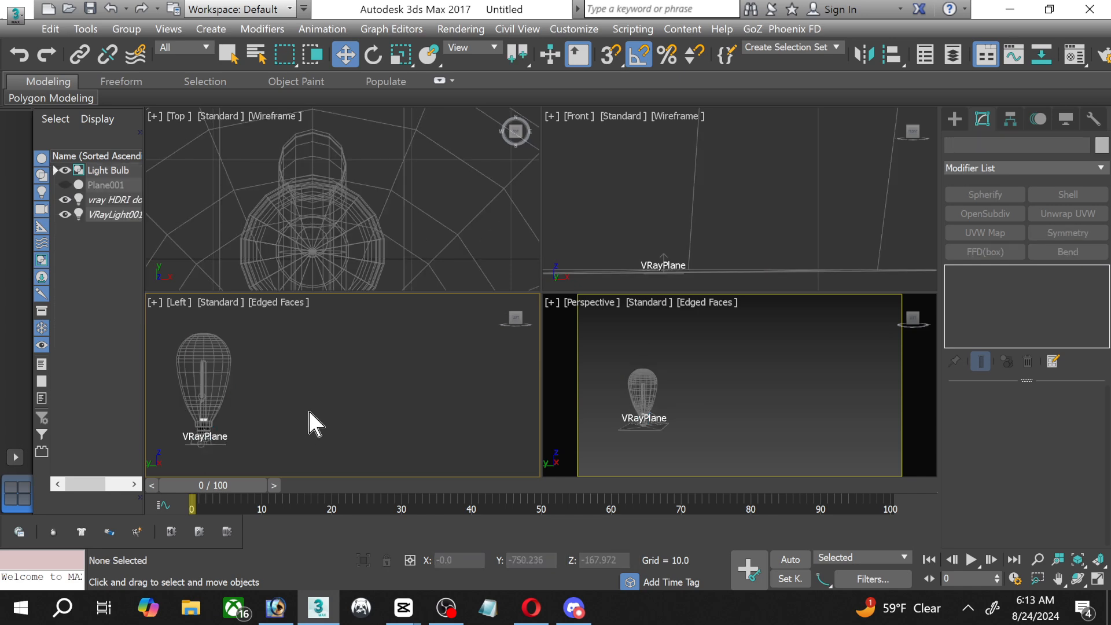
# Open the Light Bulb group and attach both VRayLight001 and the HDRI dome light to it.
pyautogui.click(215, 400)
pyautogui.click(126, 29)
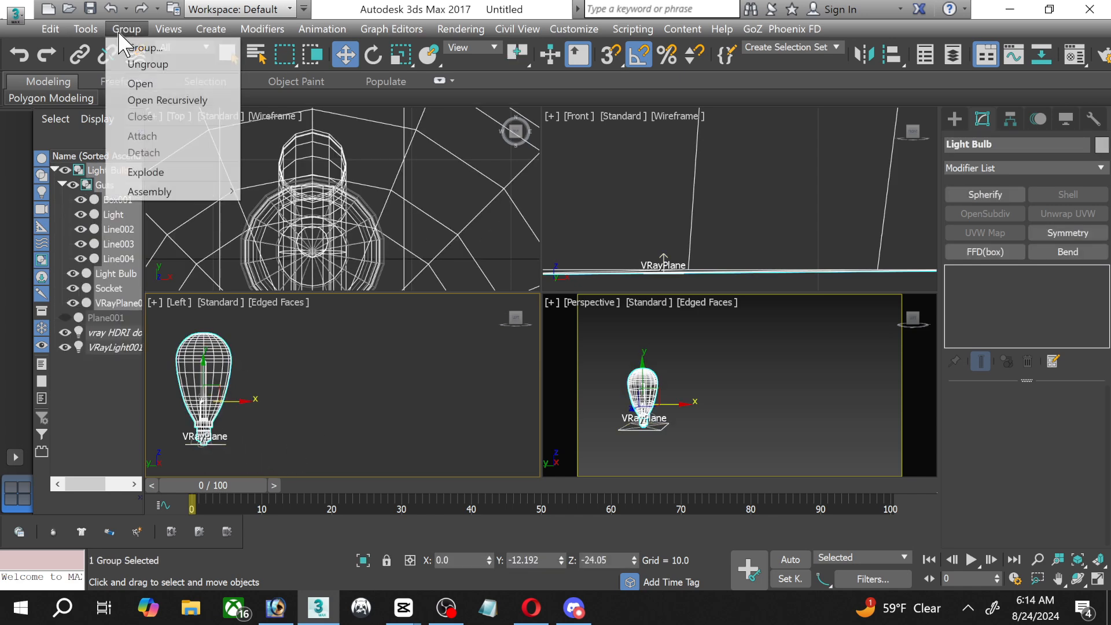
pyautogui.click(128, 81)
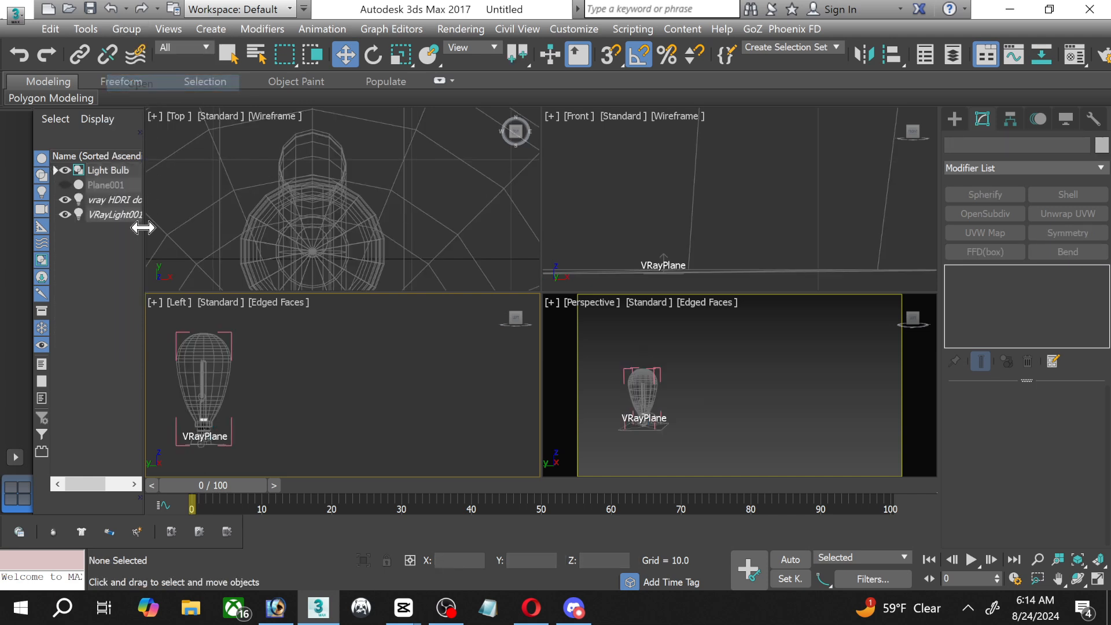
pyautogui.click(116, 214)
pyautogui.click(123, 29)
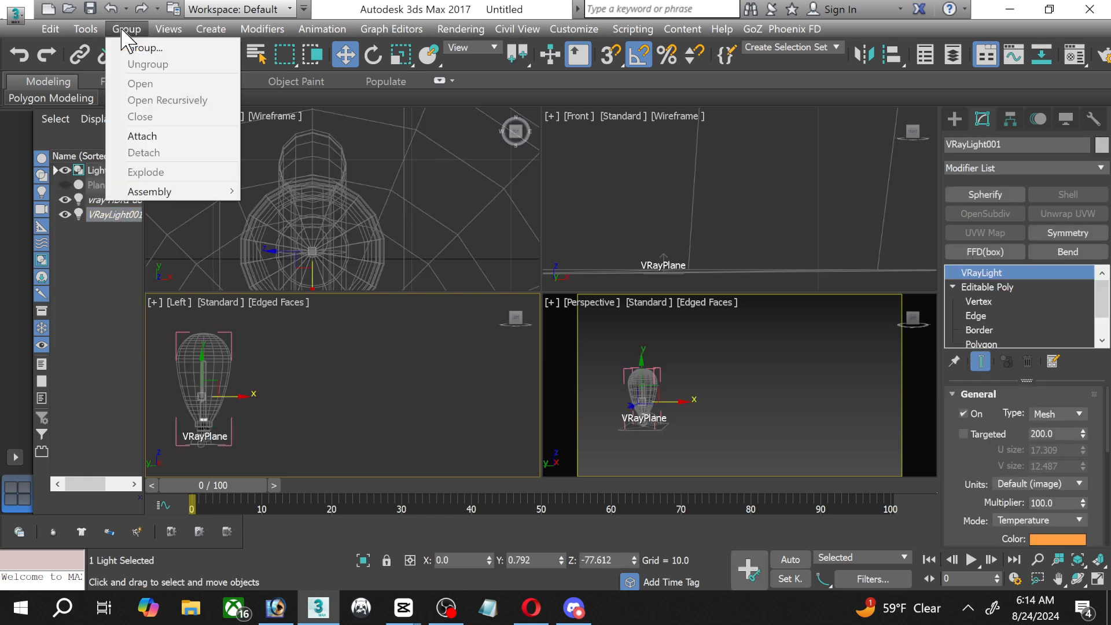
pyautogui.click(99, 217)
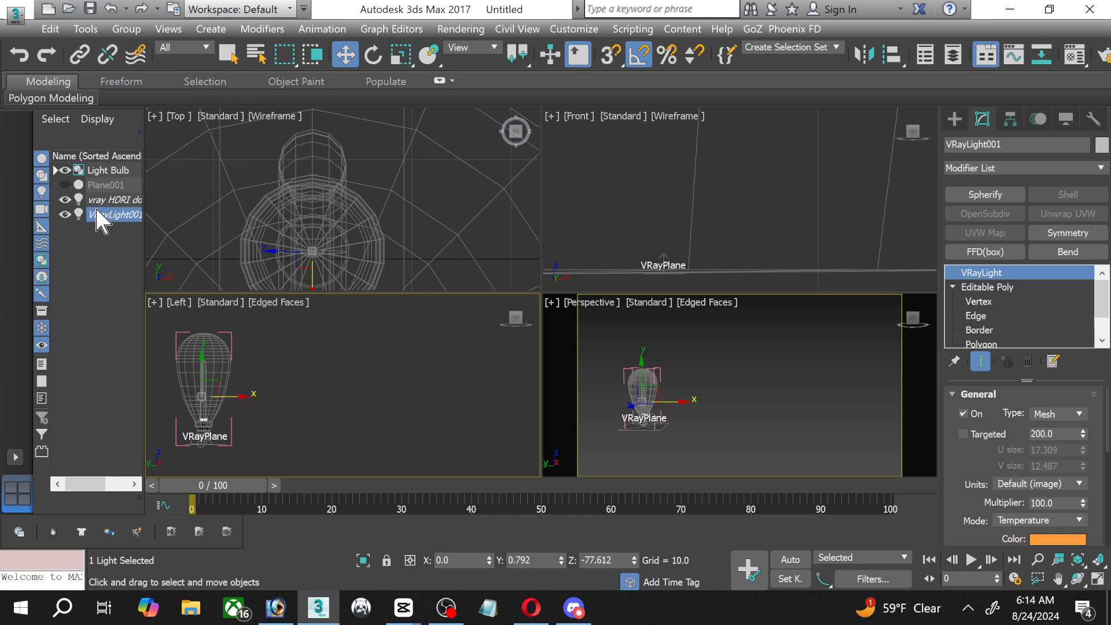
pyautogui.keyDown('ctrl'); pyautogui.click(104, 200); pyautogui.keyUp('ctrl')
pyautogui.click(126, 30)
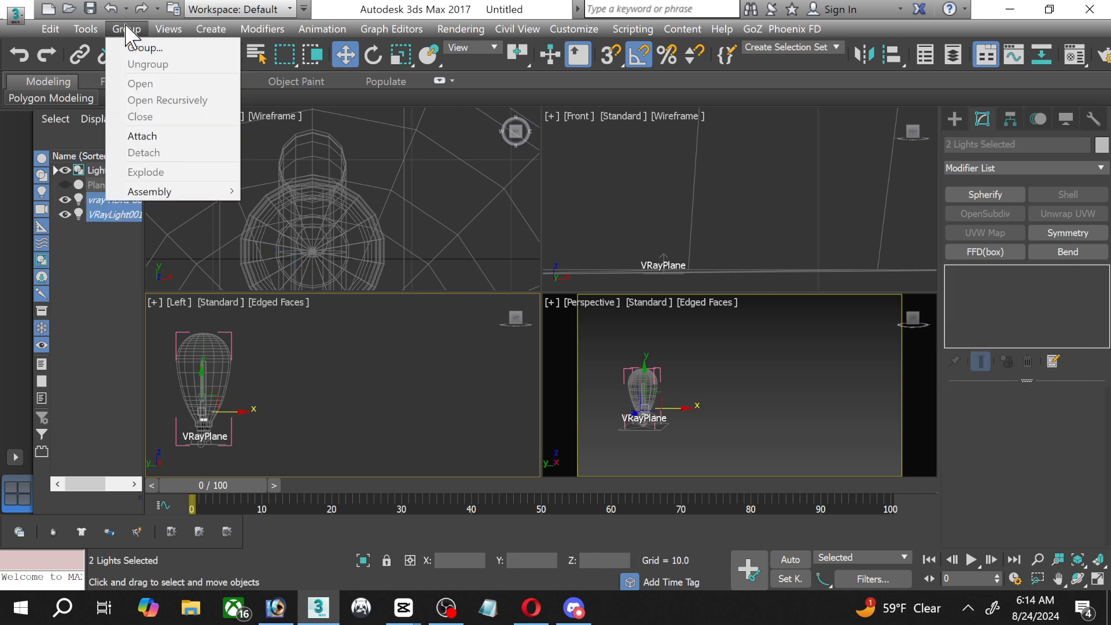
pyautogui.click(126, 30)
pyautogui.click(208, 379)
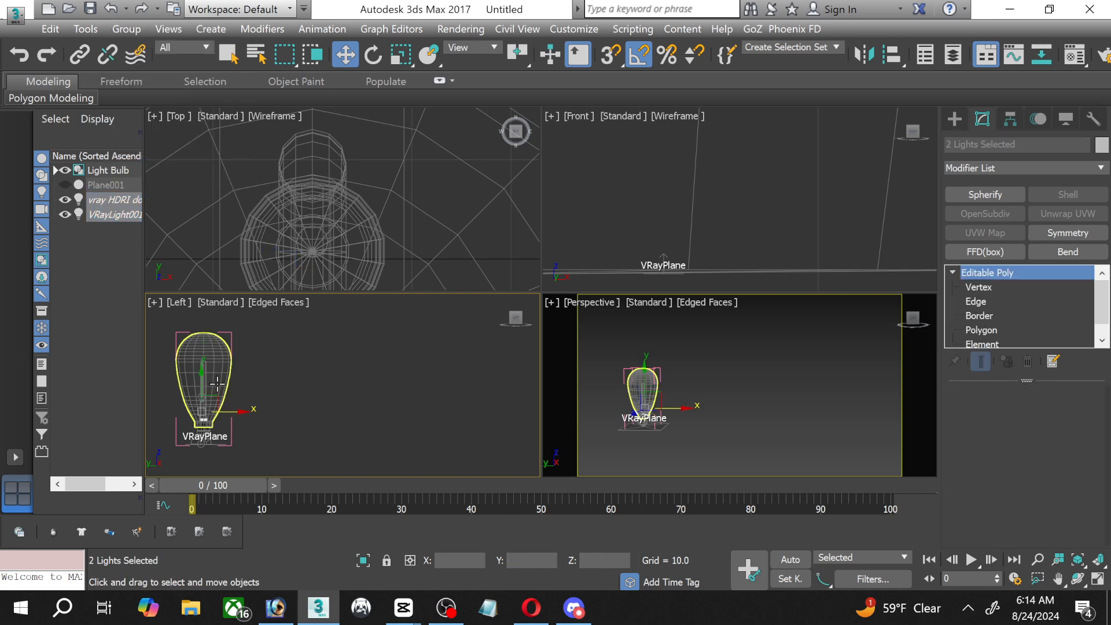
# Check the members of the Light Bulb group and close the group.
pyautogui.click(230, 331)
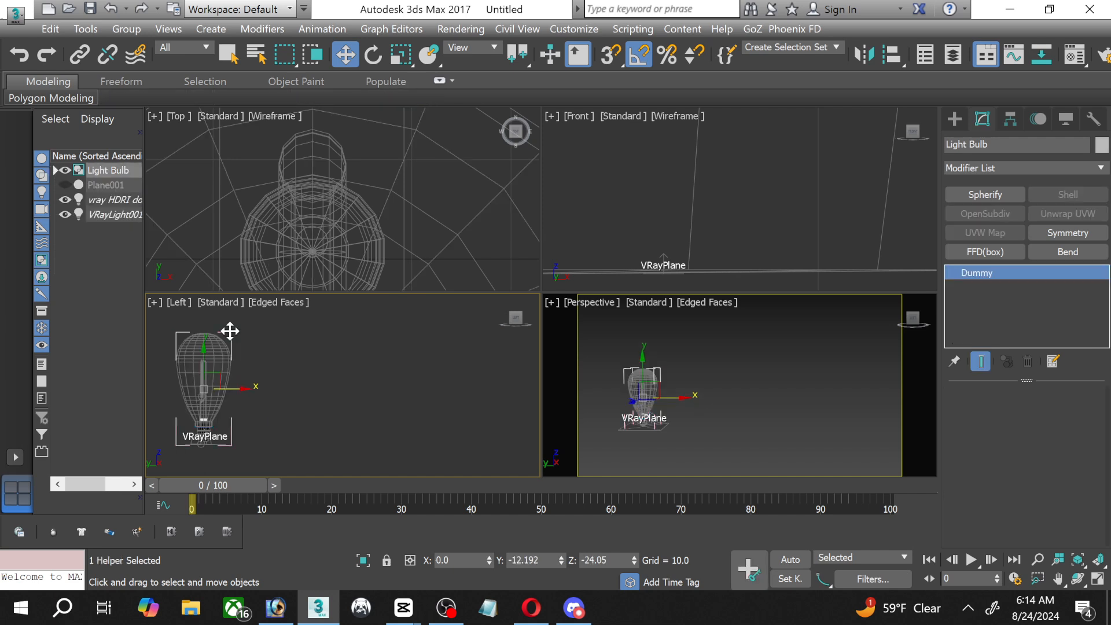
pyautogui.click(56, 170)
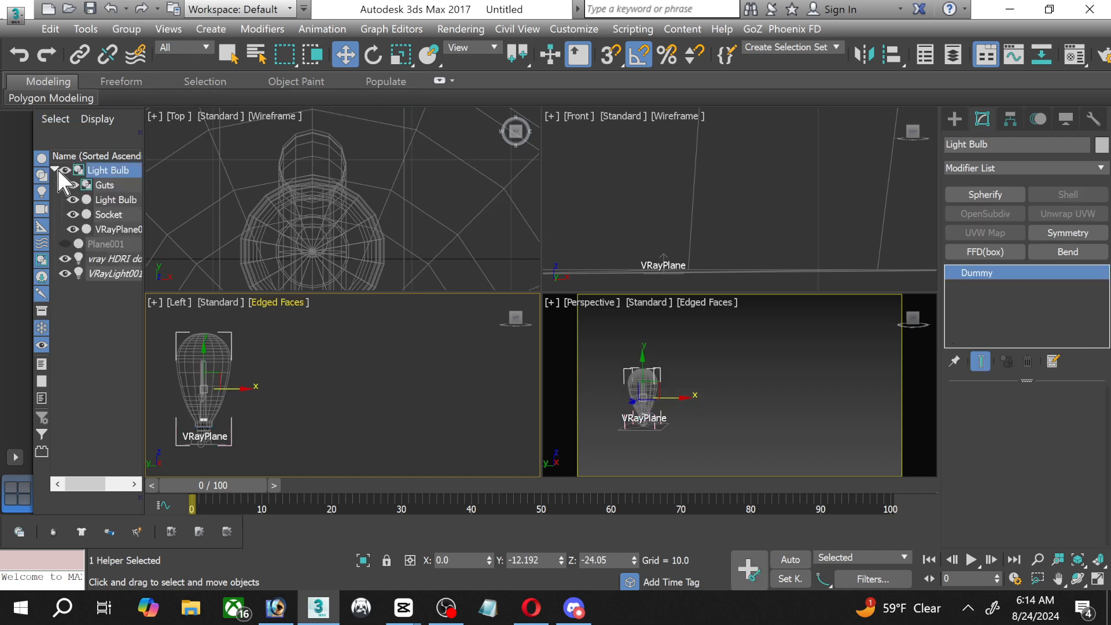
pyautogui.click(110, 188)
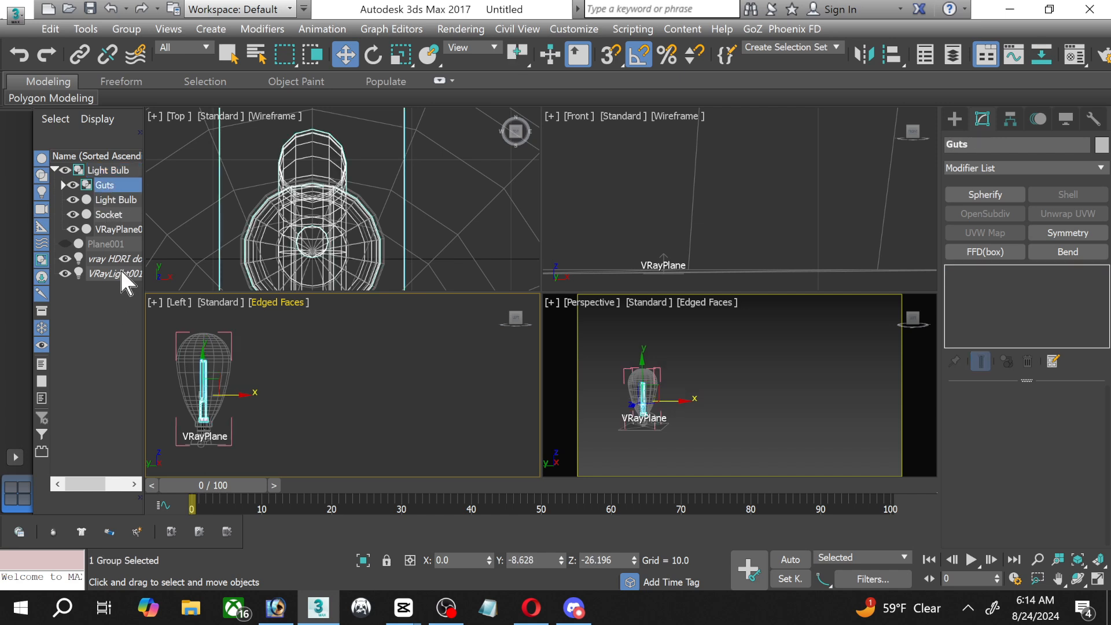
pyautogui.click(126, 29)
pyautogui.click(142, 102)
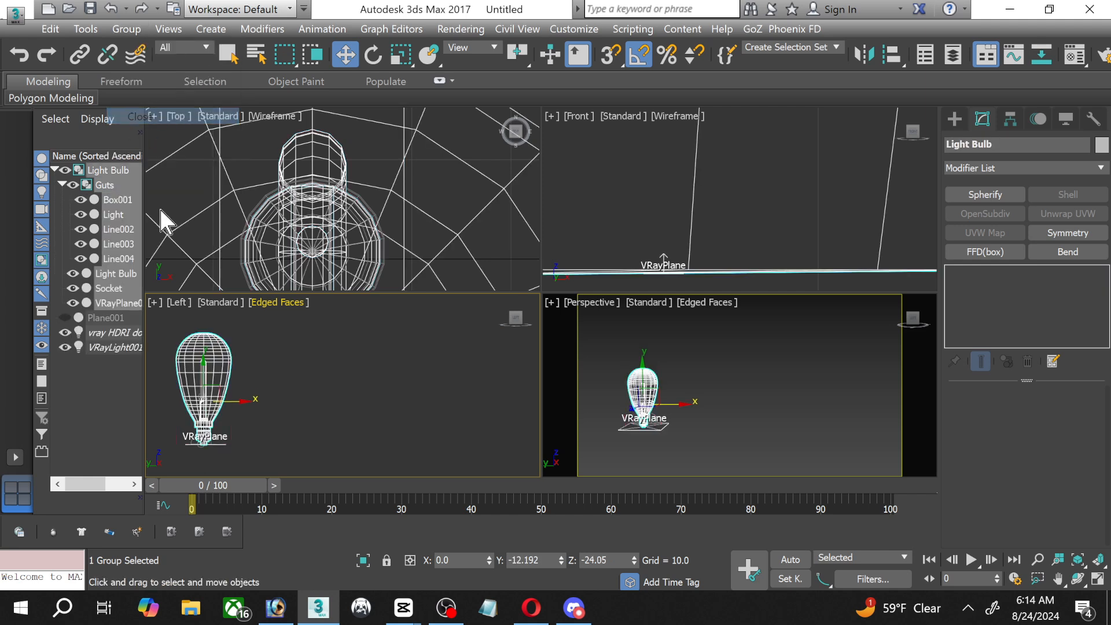
pyautogui.click(252, 404)
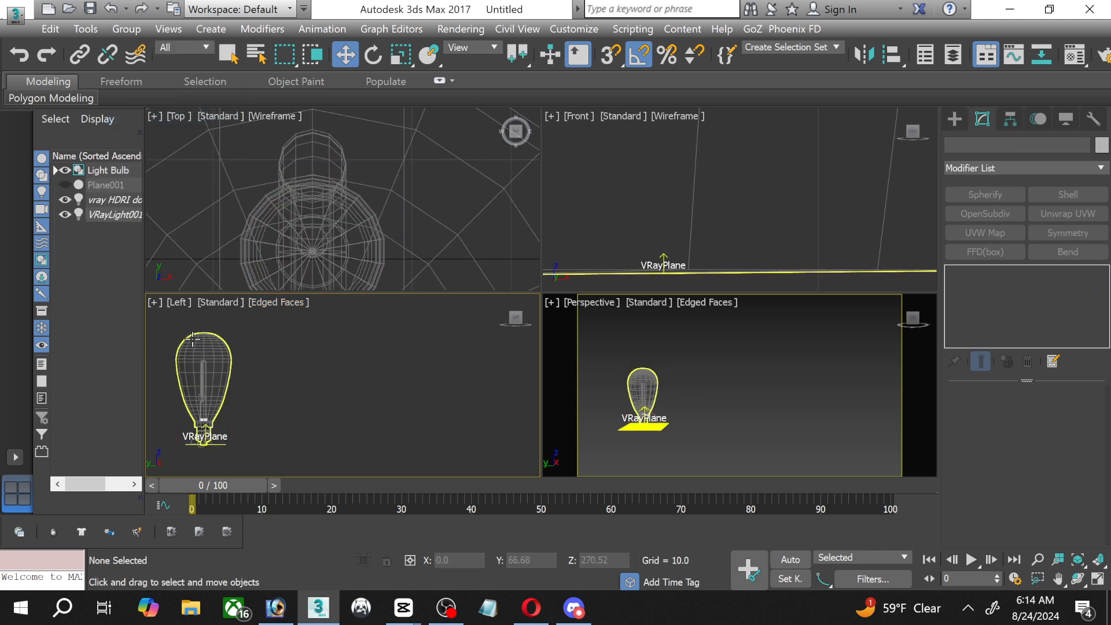
pyautogui.click(120, 214)
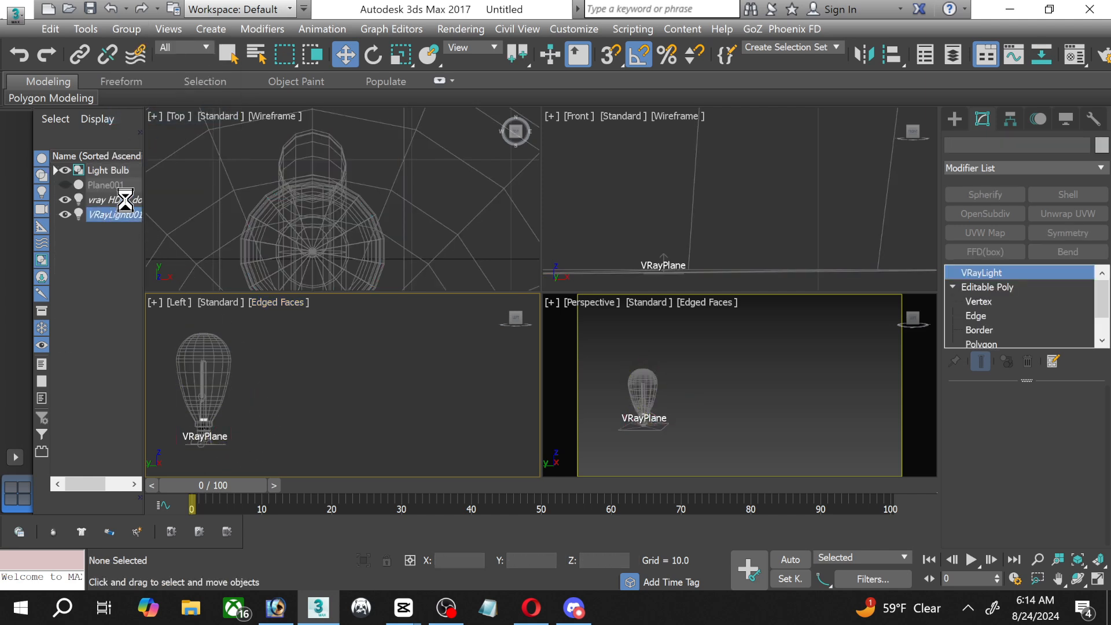
pyautogui.click(126, 28)
pyautogui.click(92, 266)
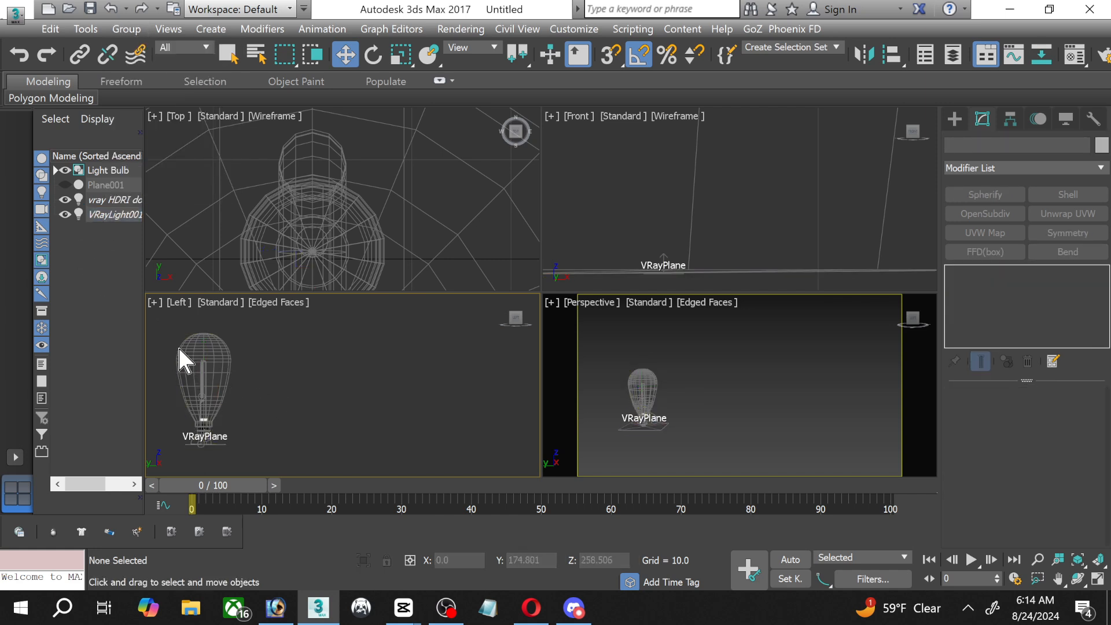
# Try to move the Light Bulb group sideways along the X axis in the Left view, and undo the move.
pyautogui.click(205, 352)
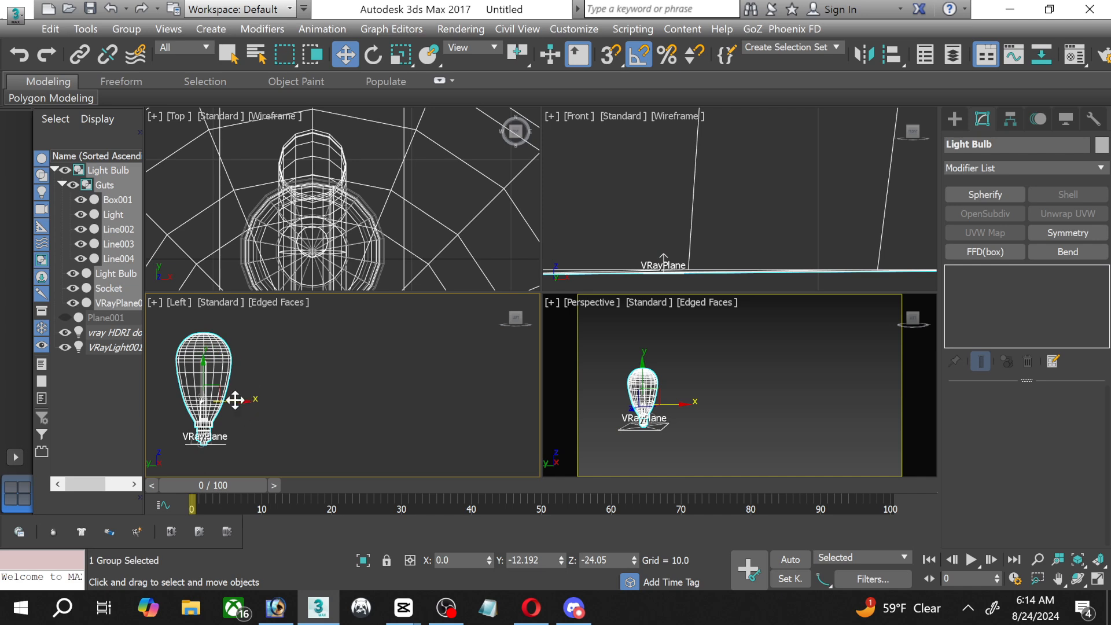
pyautogui.moveTo(238, 399); pyautogui.dragTo(353, 415)
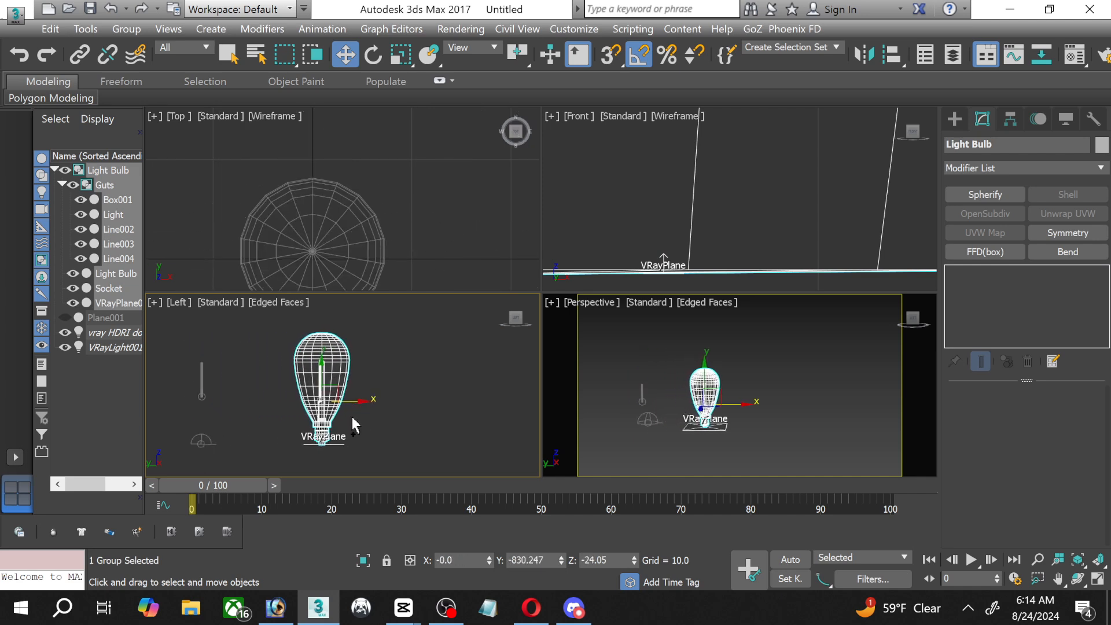
pyautogui.hotkey('ctrl', 'z')
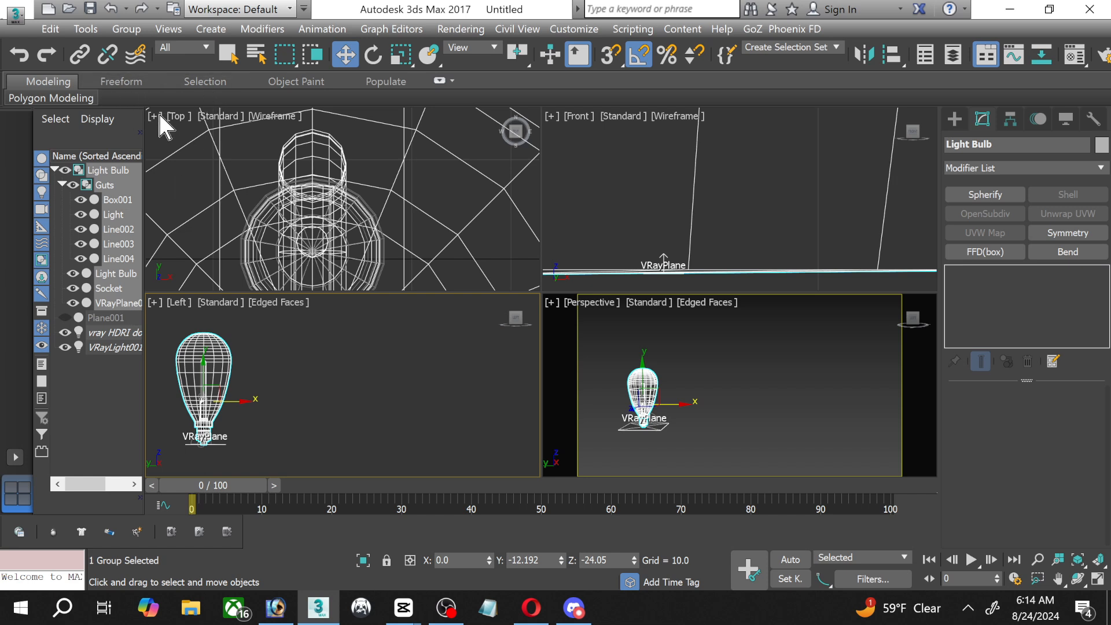
# Open the Light Bulb group and detach VRayPlane002 from it.
pyautogui.click(126, 29)
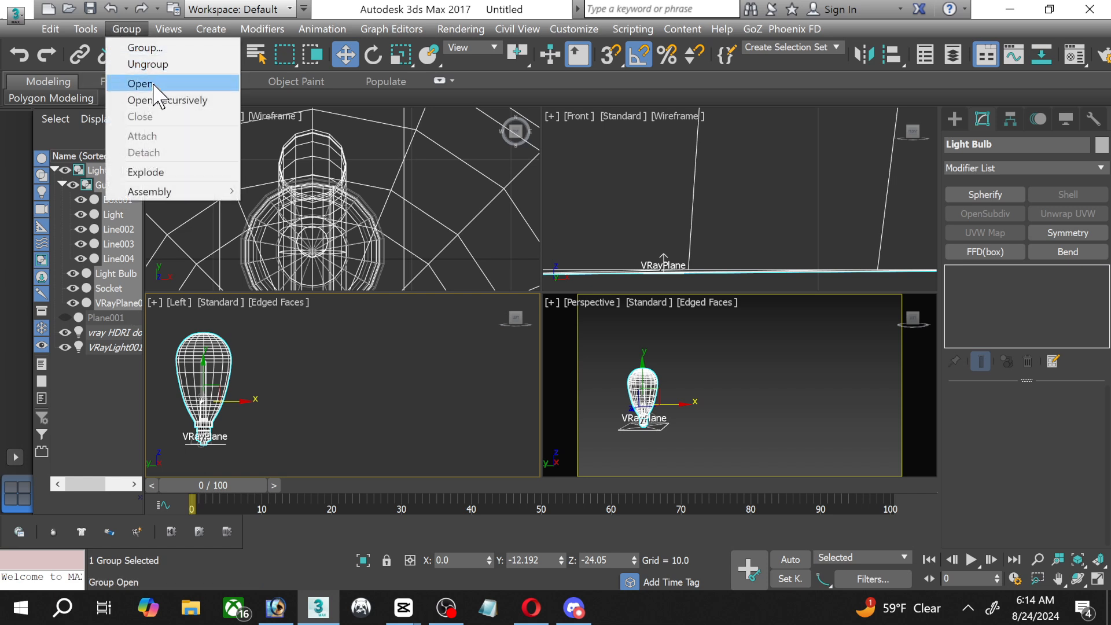
pyautogui.click(153, 85)
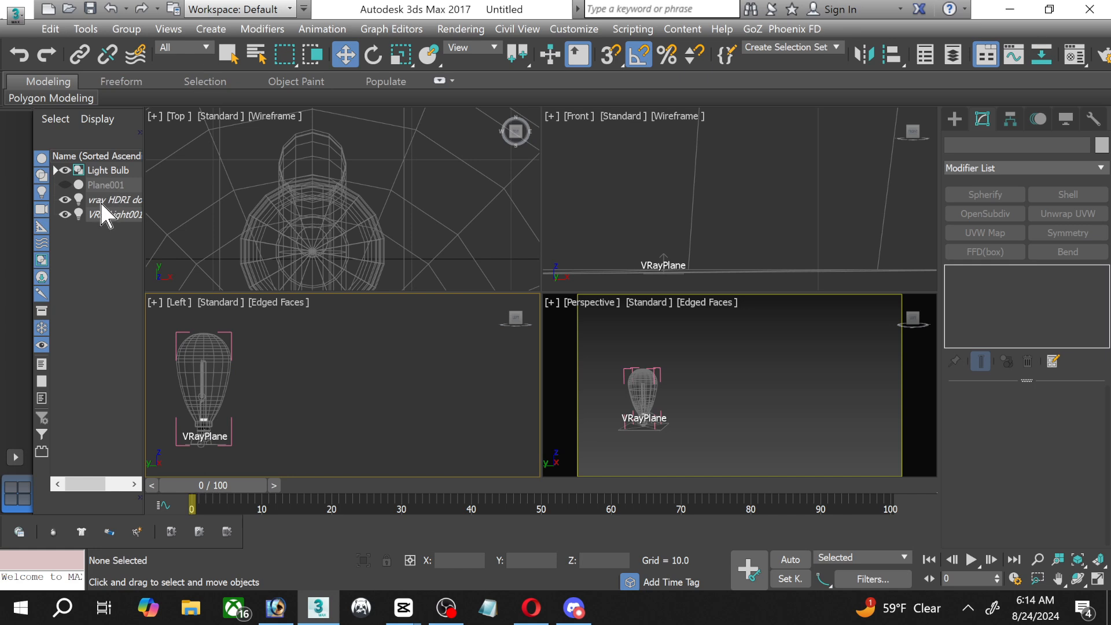
pyautogui.click(55, 170)
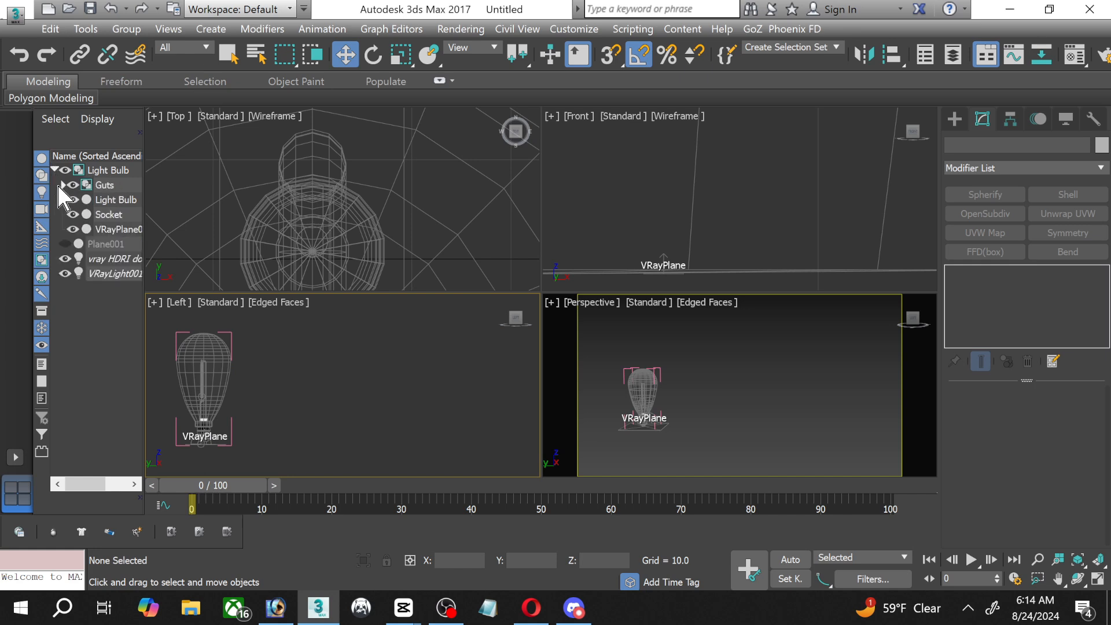
pyautogui.click(107, 229)
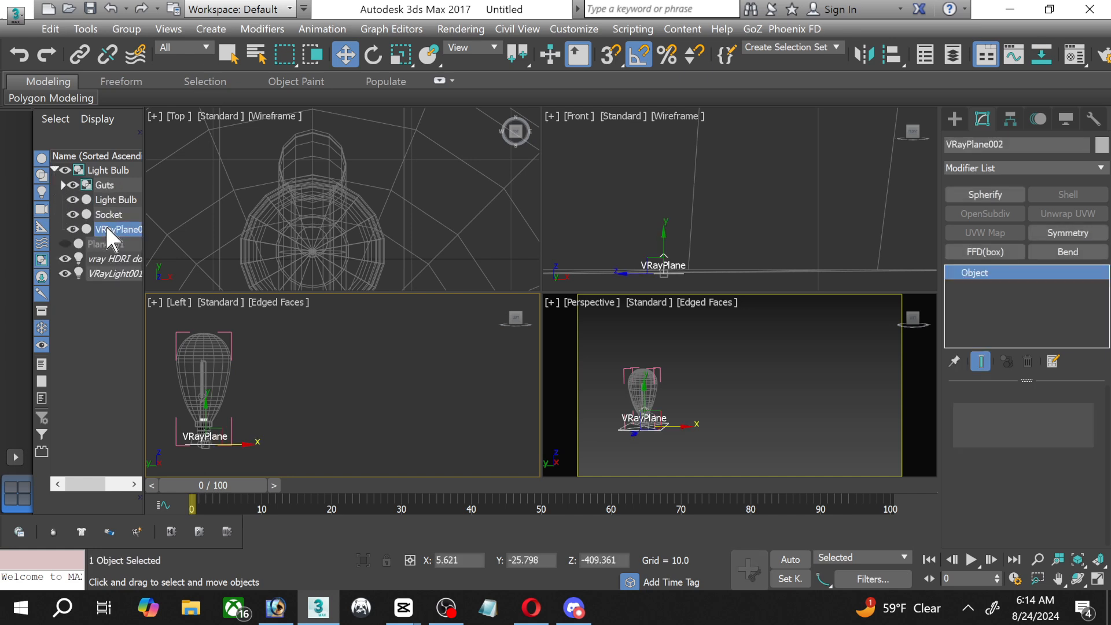
pyautogui.click(127, 29)
pyautogui.click(143, 152)
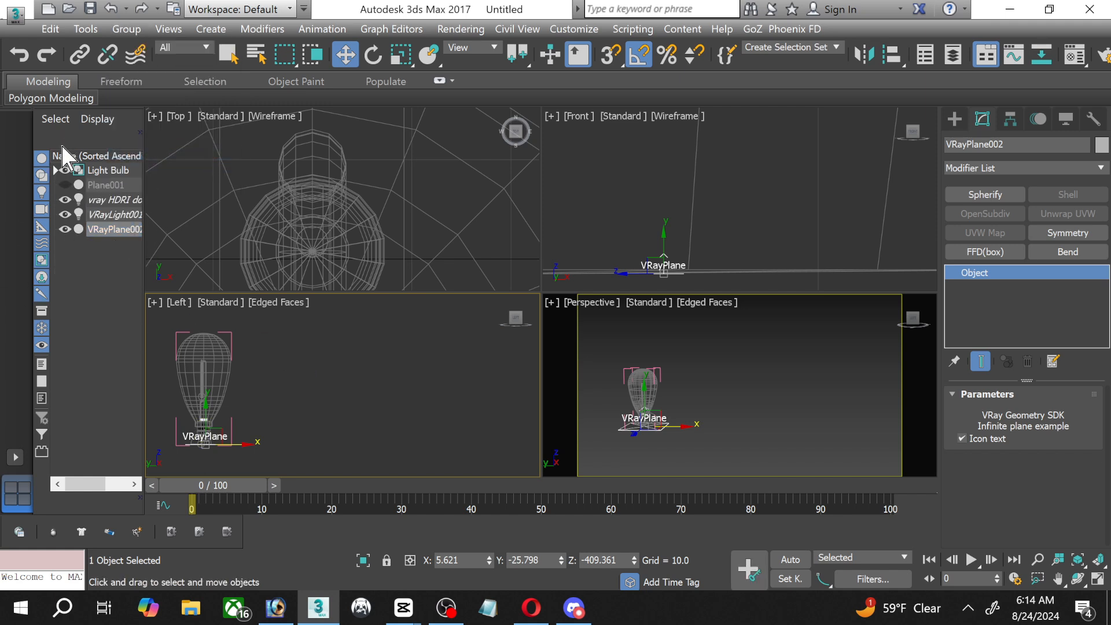
pyautogui.click(125, 200)
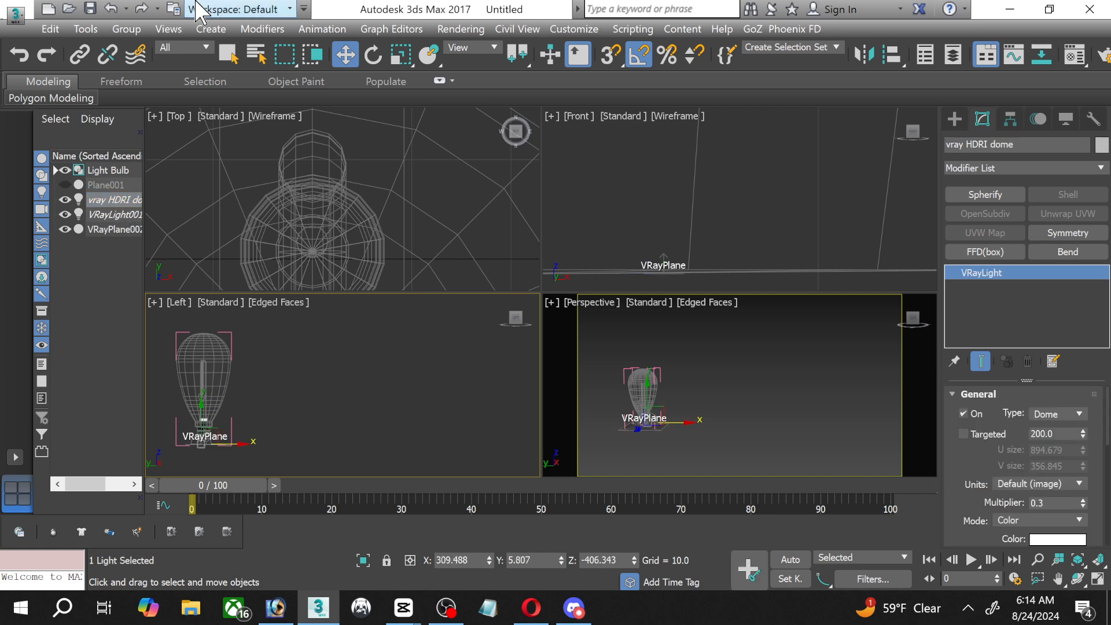
pyautogui.click(123, 30)
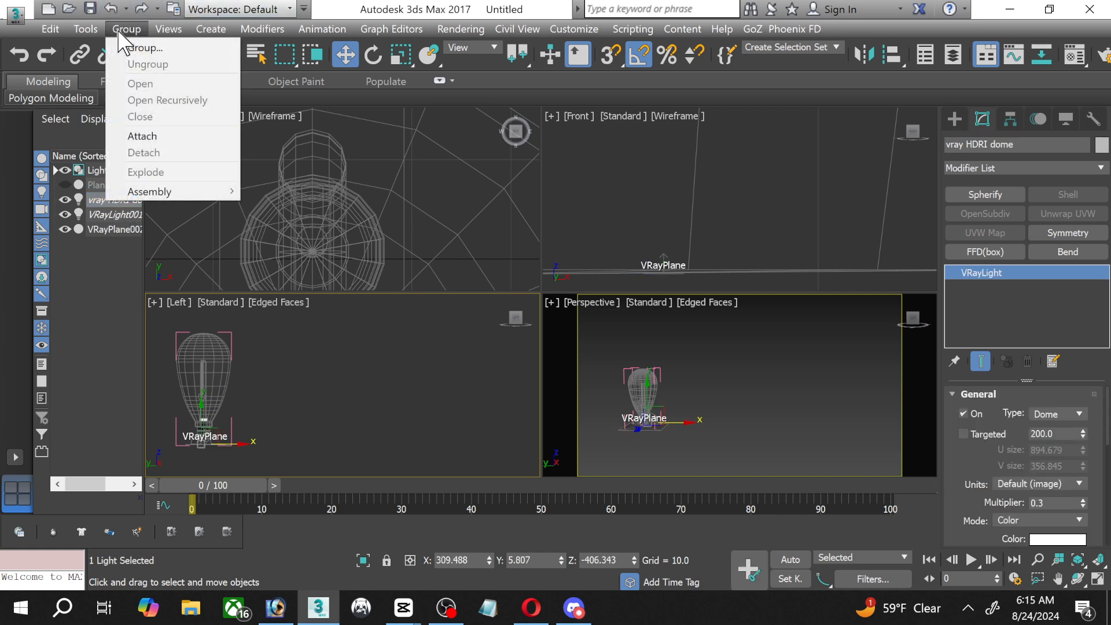
pyautogui.click(245, 365)
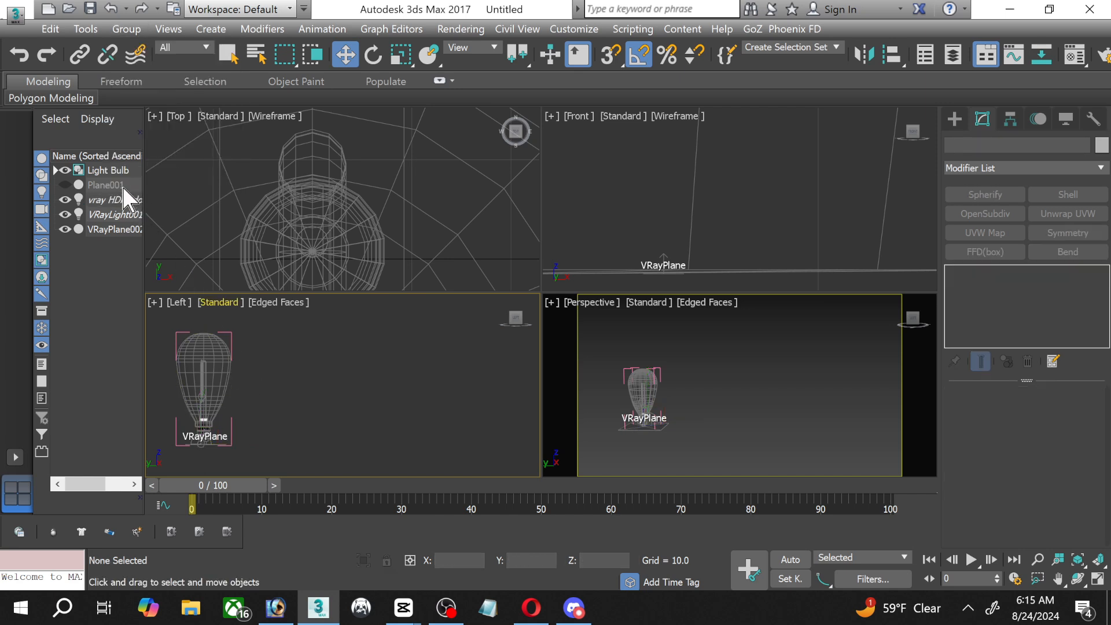
# Attach VRayPlane002 back to the Light Bulb group and close the group.
pyautogui.click(109, 231)
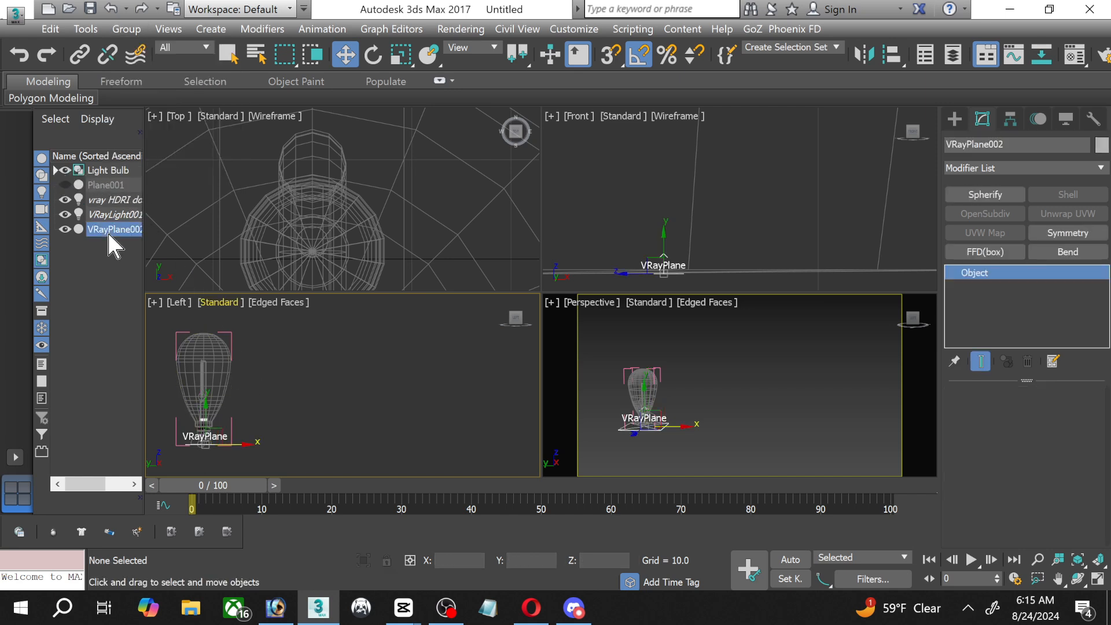
pyautogui.click(126, 29)
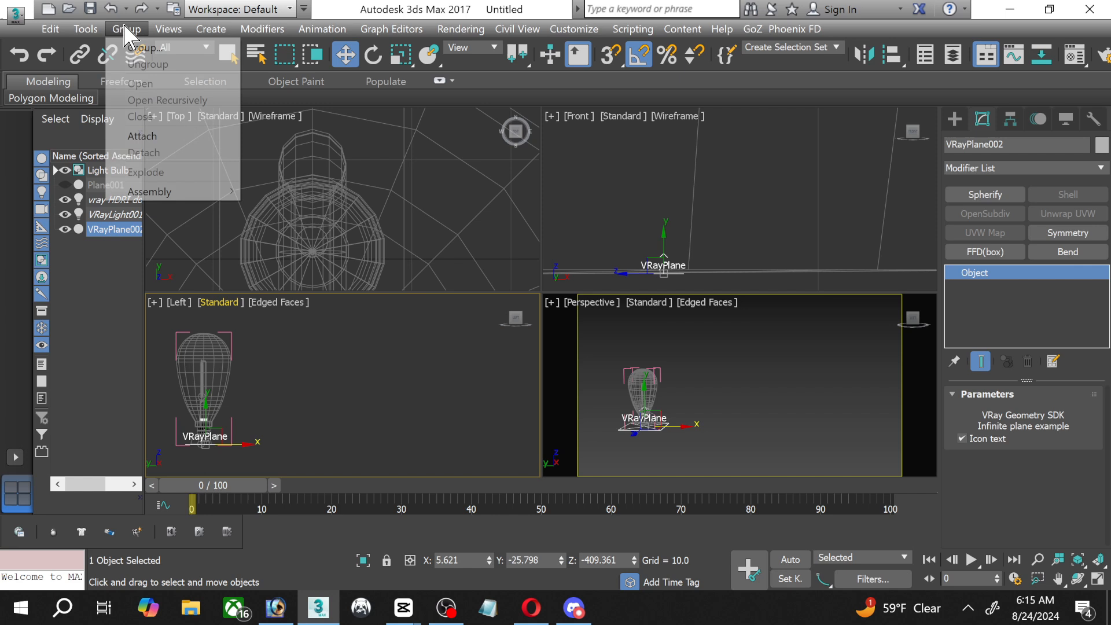
pyautogui.click(157, 137)
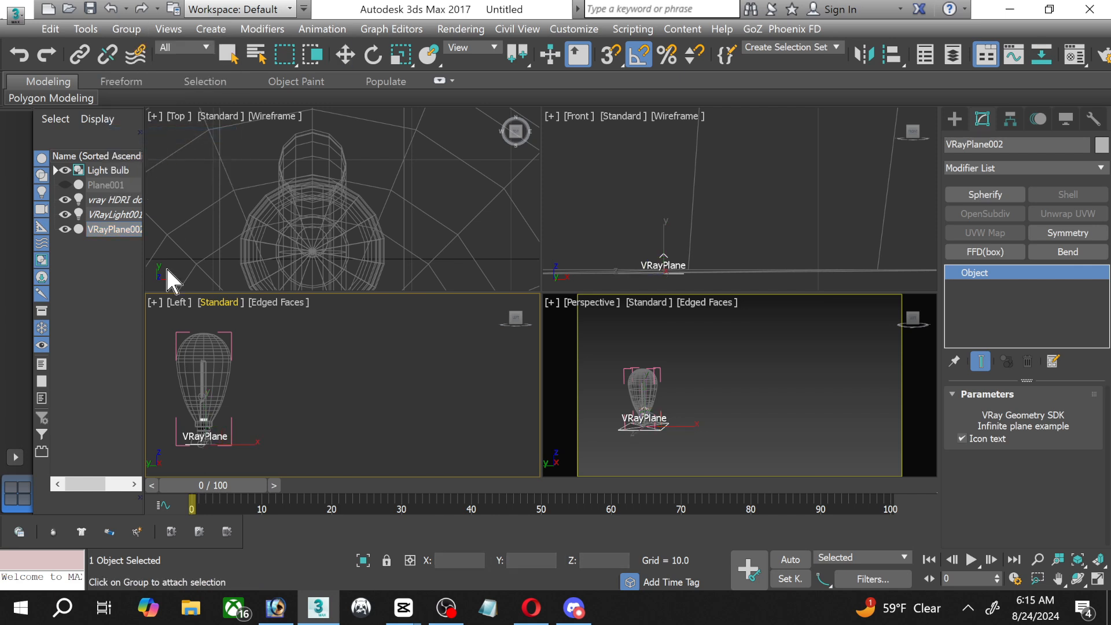
pyautogui.click(229, 337)
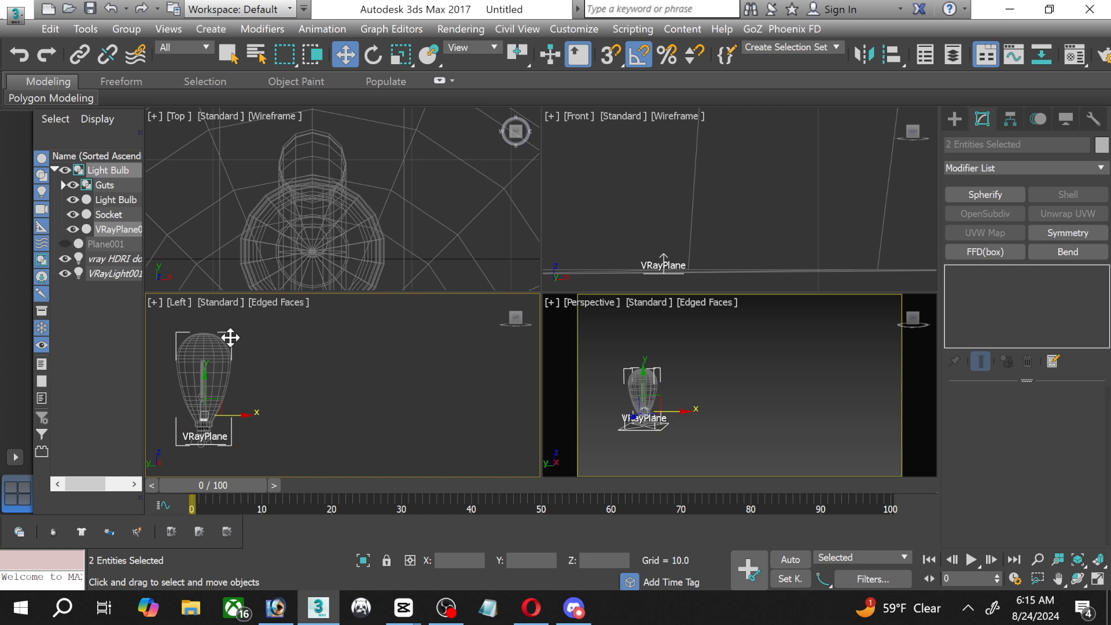
pyautogui.click(55, 170)
pyautogui.click(125, 29)
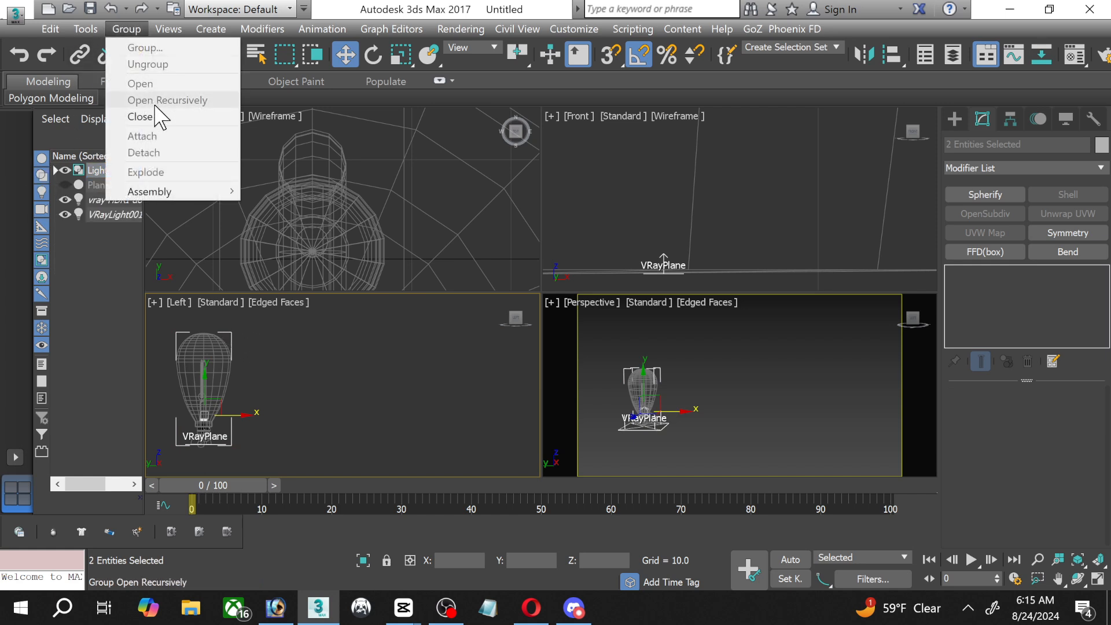
pyautogui.click(154, 114)
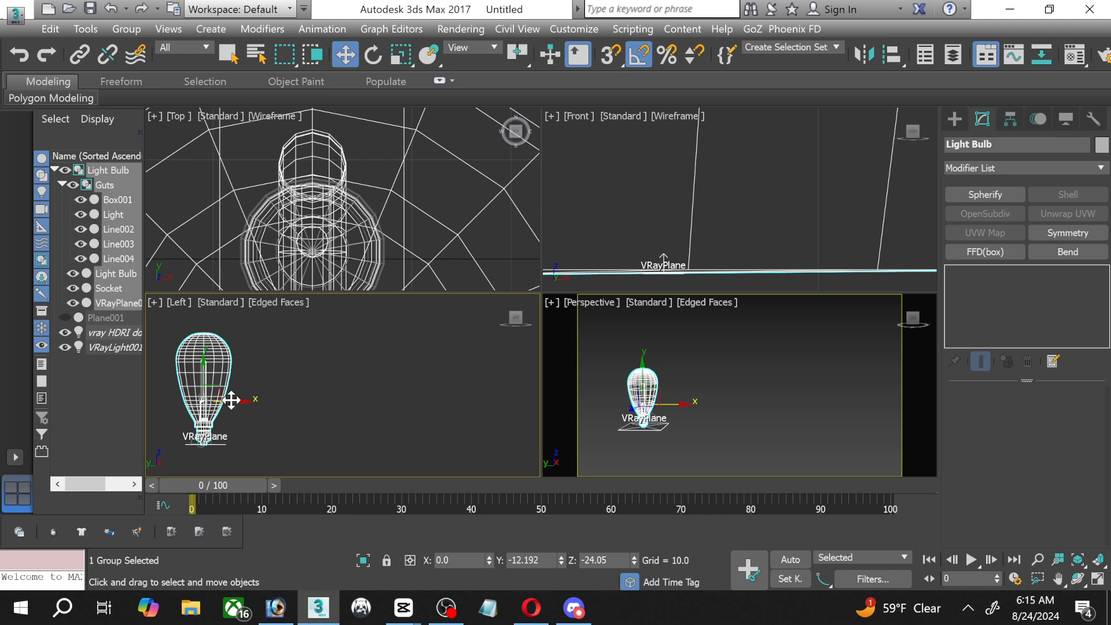
# Try making three copies of the Light Bulb group along the X axis in the Left view, and undo the cloning.
pyautogui.moveTo(243, 405)
pyautogui.keyDown('shift'); pyautogui.mouseDown()
pyautogui.moveTo(360, 422)
pyautogui.moveTo(341, 425)
pyautogui.mouseUp(); pyautogui.keyUp('shift')
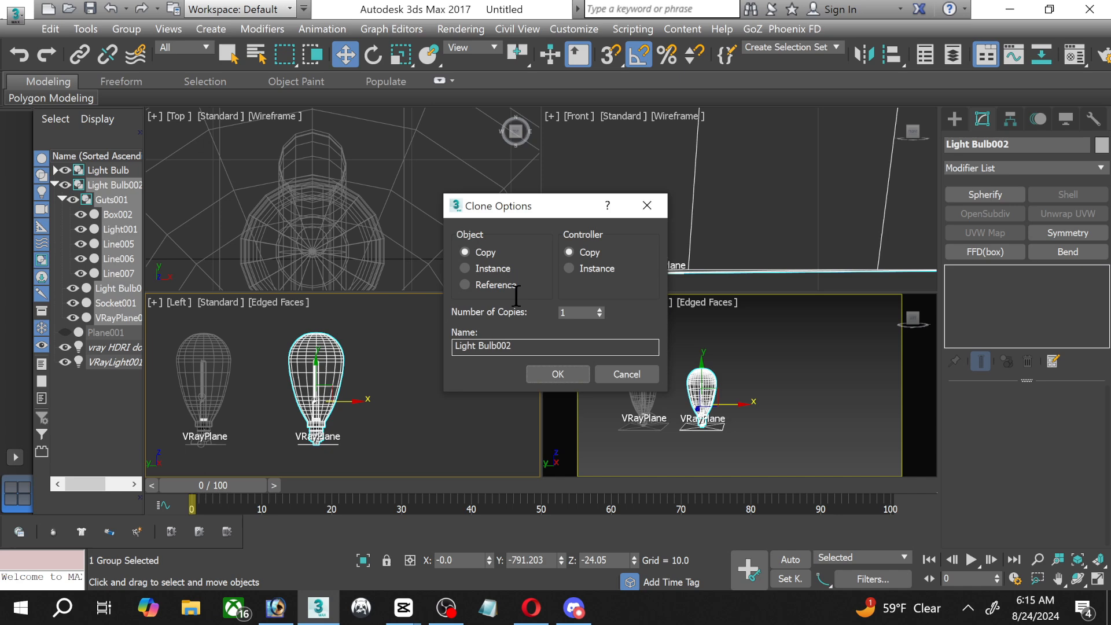
pyautogui.click(599, 310)
pyautogui.click(558, 374)
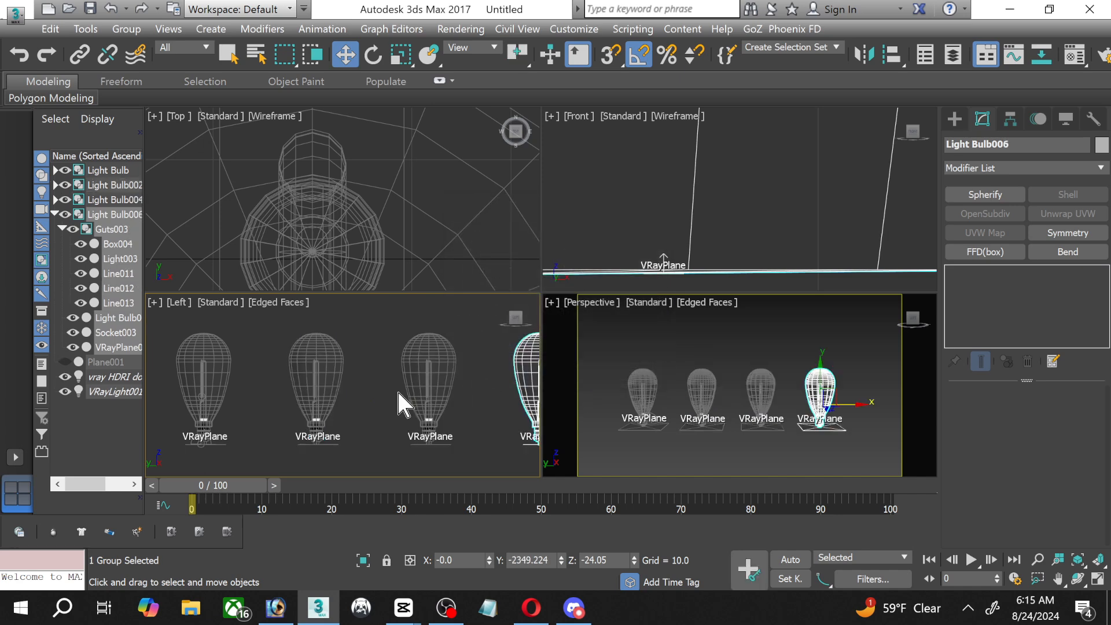
pyautogui.scroll(-3, 356, 397)
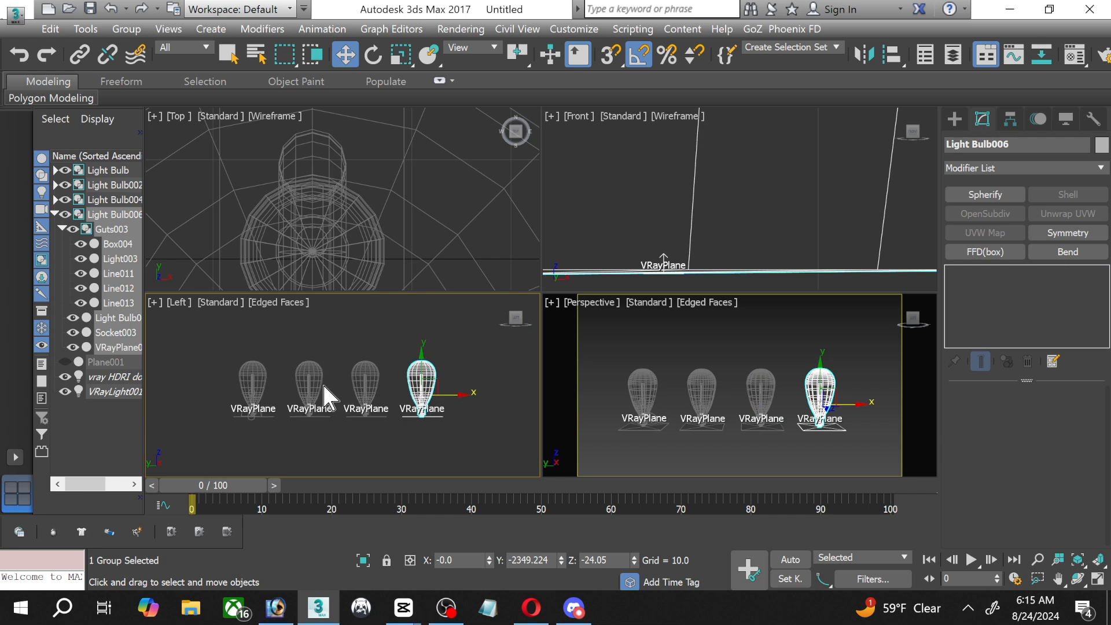
pyautogui.scroll(-1, 196, 353)
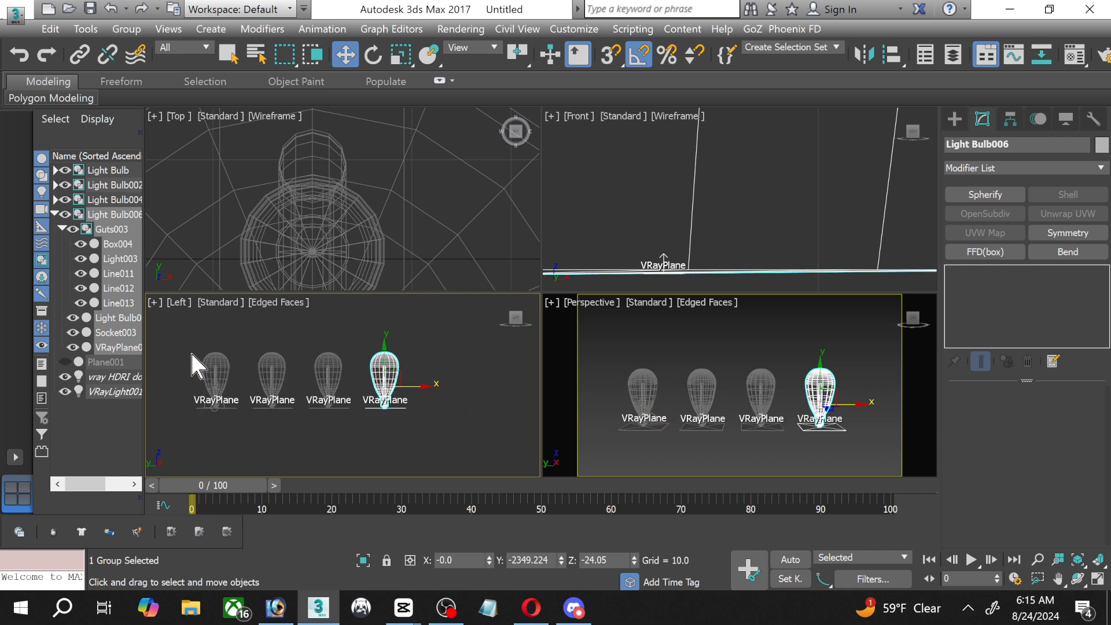
pyautogui.scroll(-1, 190, 351)
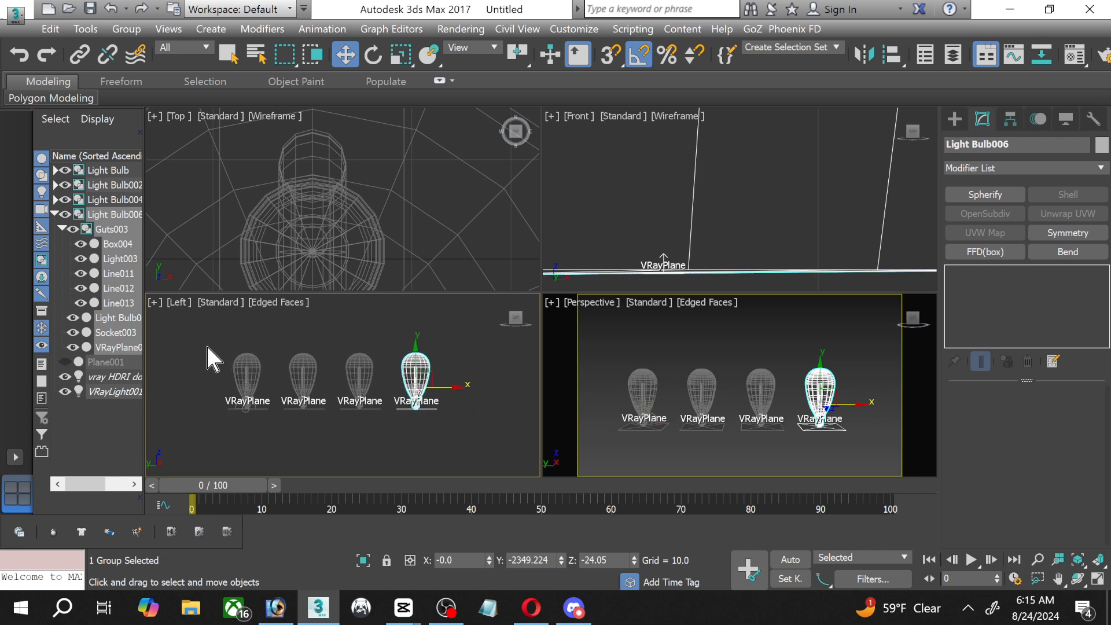
pyautogui.hotkey('ctrl', 'z')
pyautogui.click(354, 375)
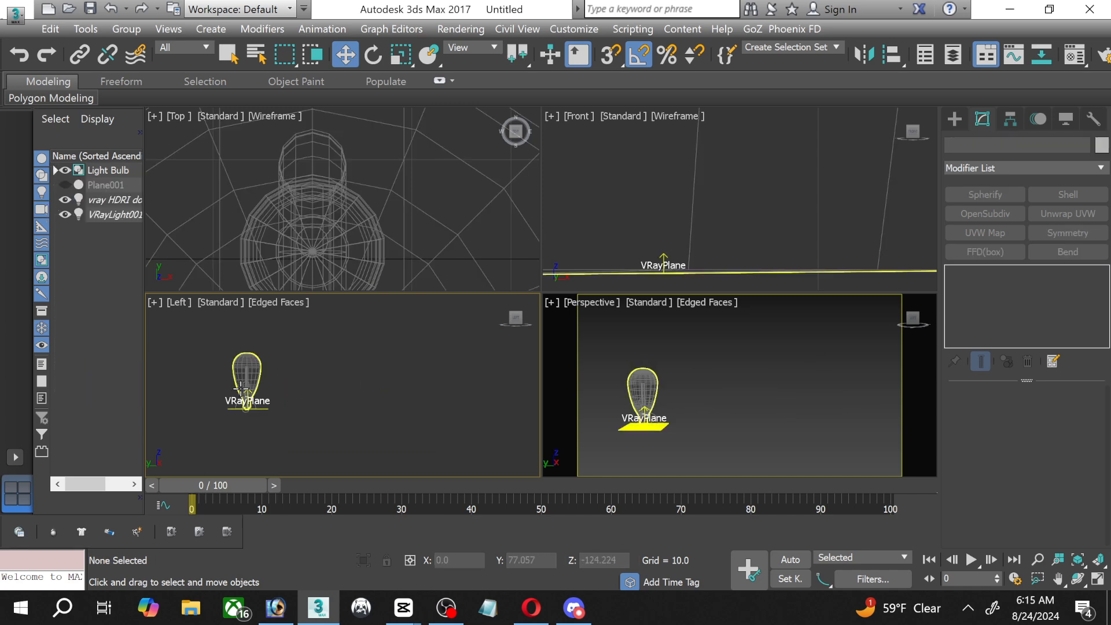
# Open the Light Bulb group and detach VRayPlane002 from it.
pyautogui.click(241, 389)
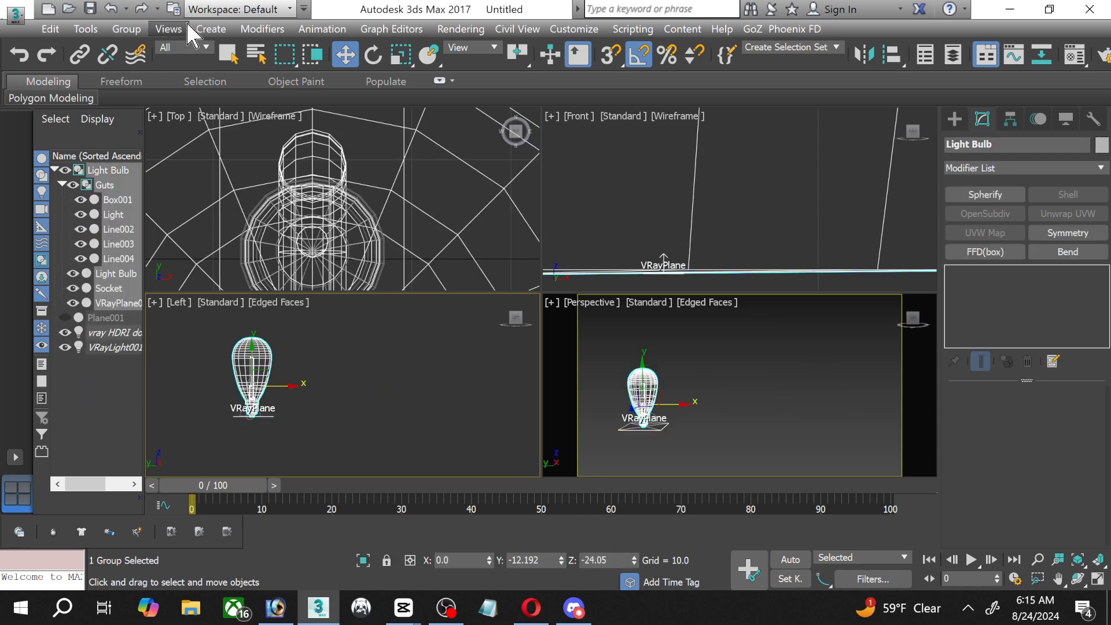
pyautogui.click(126, 29)
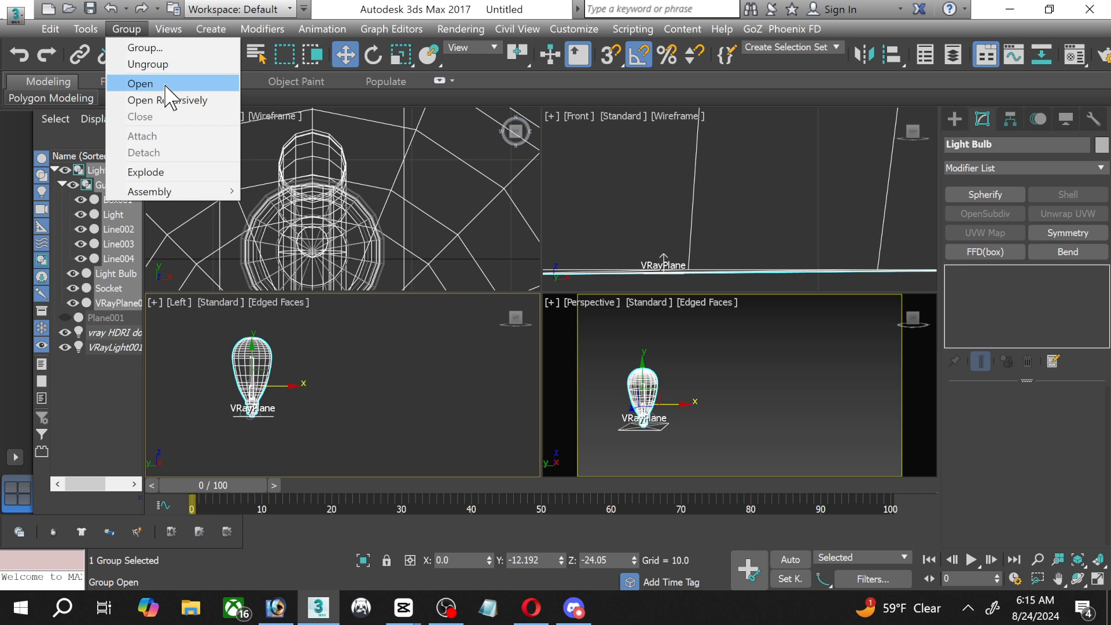
pyautogui.click(174, 100)
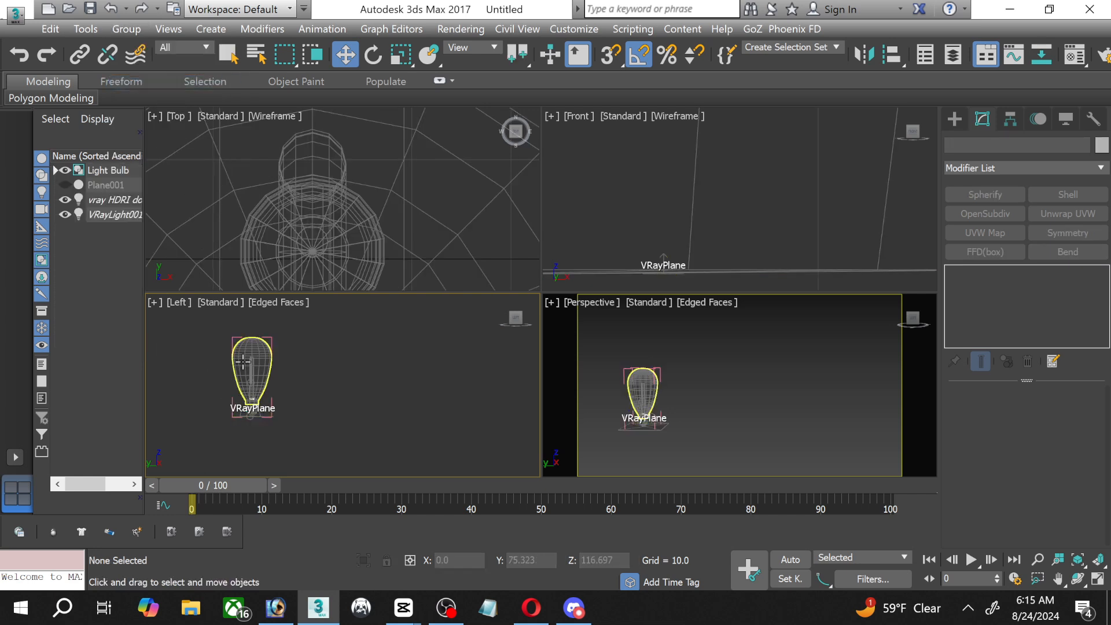
pyautogui.click(55, 171)
pyautogui.click(116, 229)
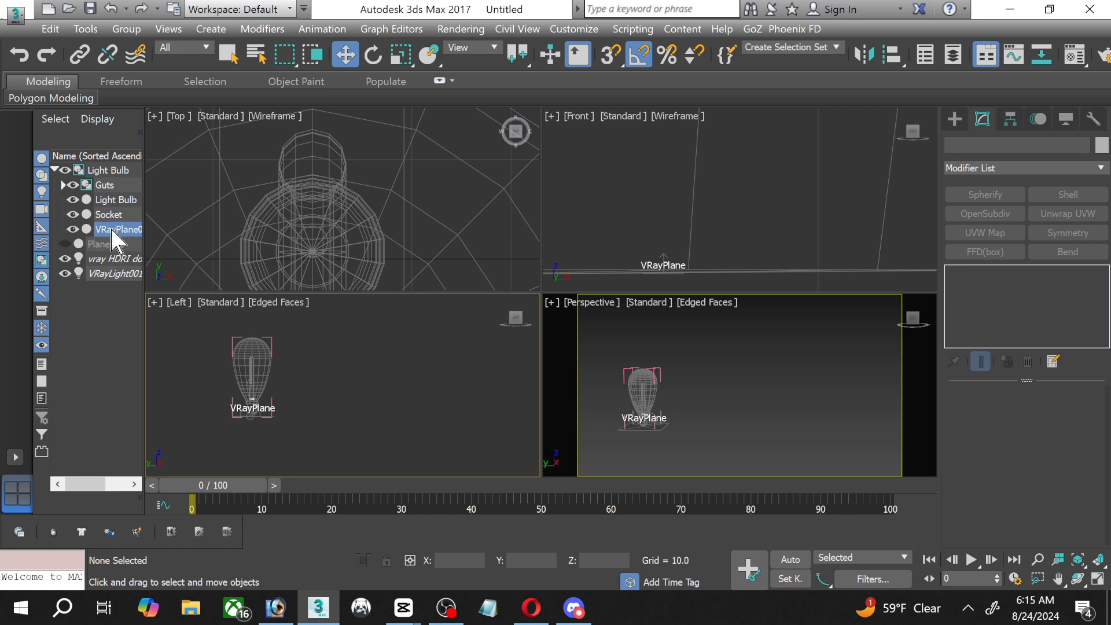
pyautogui.click(126, 29)
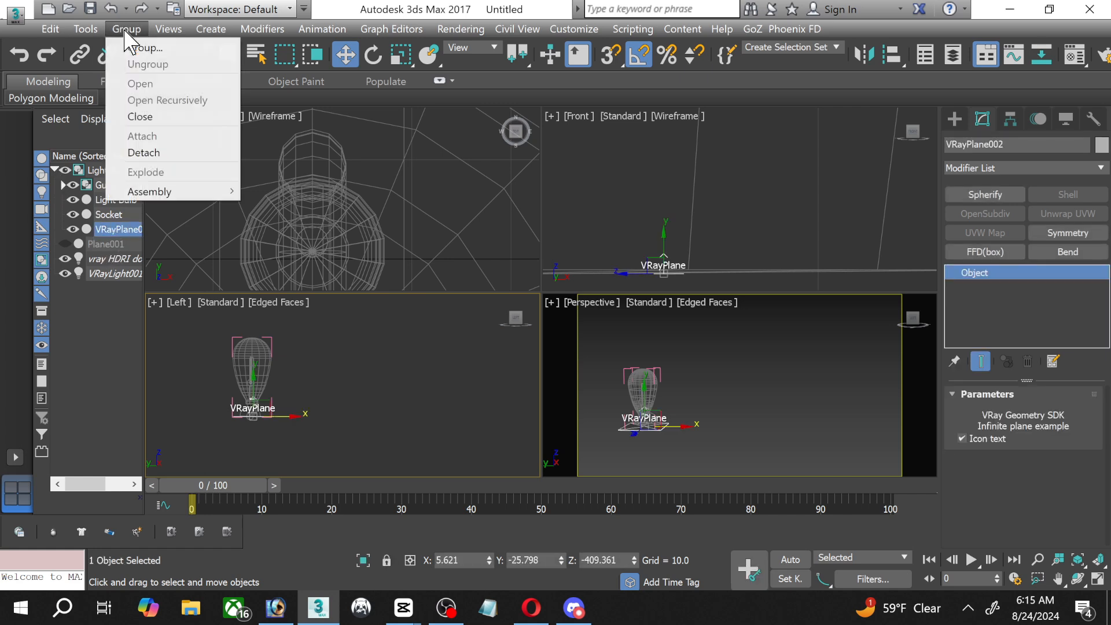
pyautogui.click(143, 152)
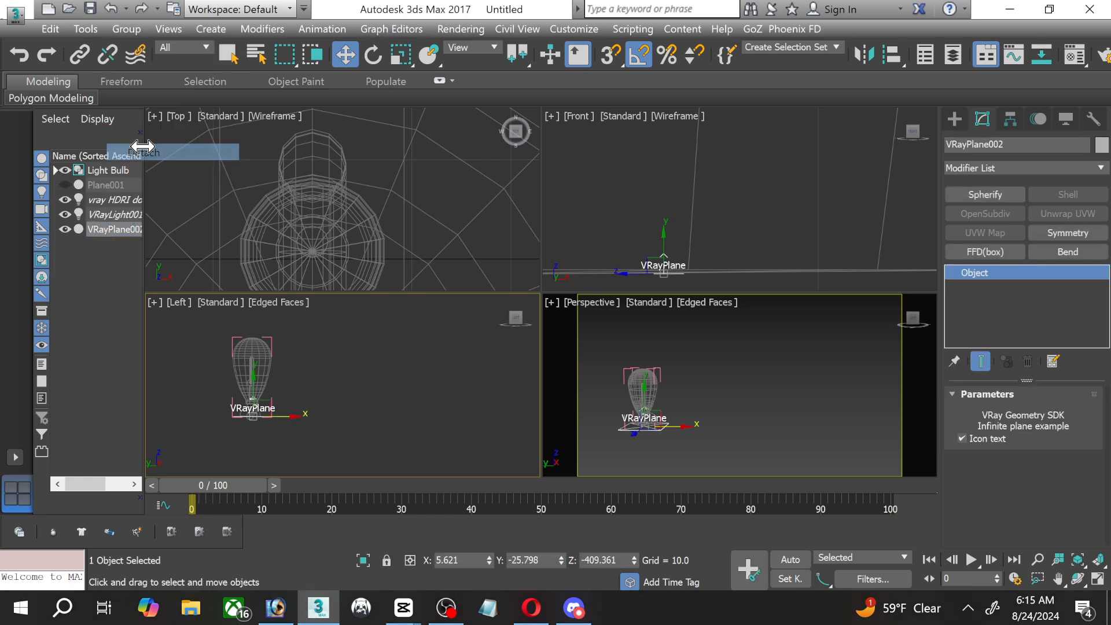
# Close the Light Bulb group, leaving VRayPlane002 outside it.
pyautogui.click(263, 363)
pyautogui.click(85, 29)
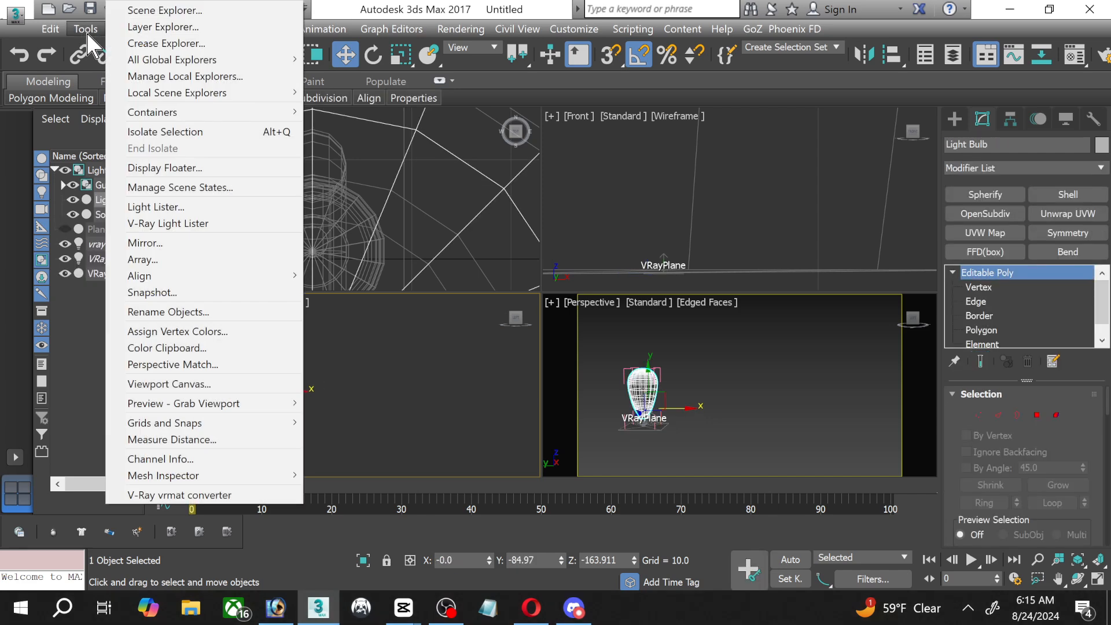
pyautogui.click(353, 12)
pyautogui.click(128, 29)
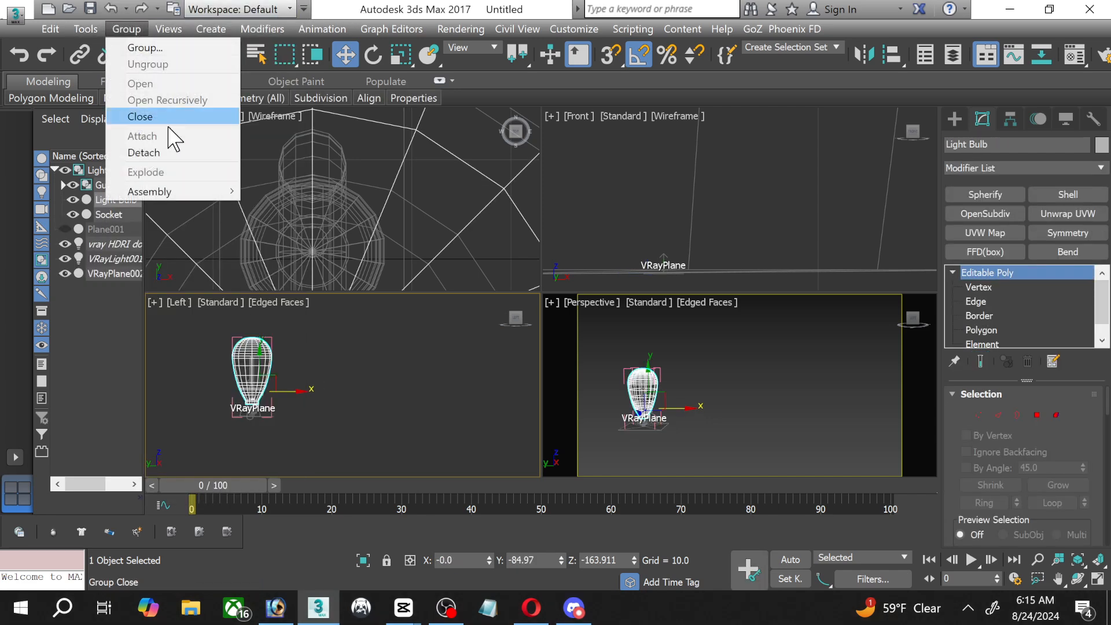
pyautogui.click(164, 116)
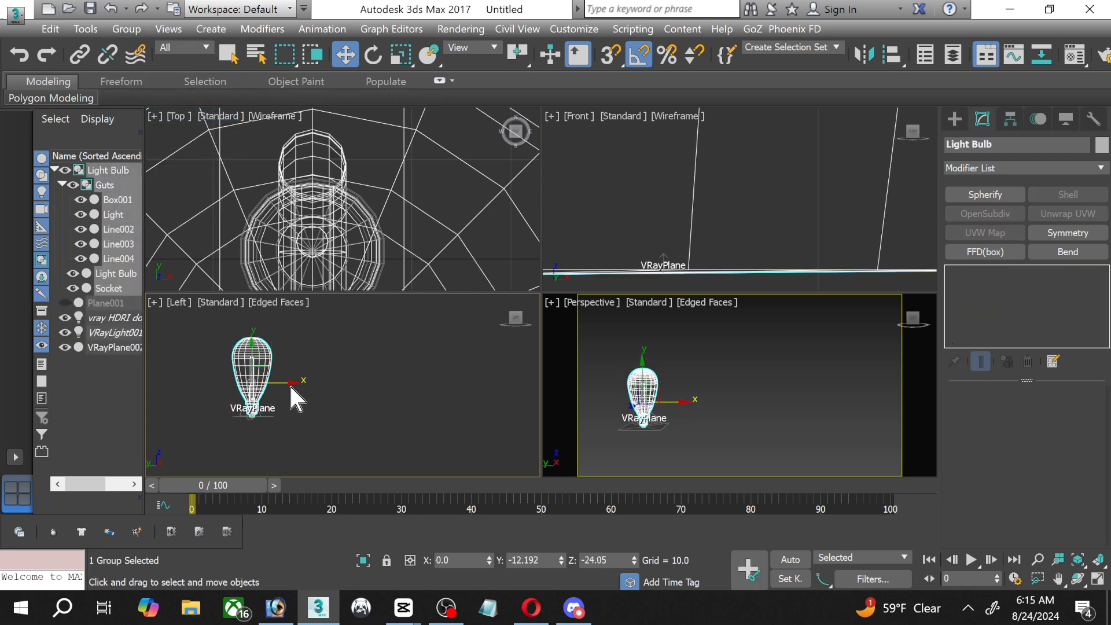
# Try making three copies of the Light Bulb group along the X axis in the Left view, without the plane.
pyautogui.keyDown('shift'); pyautogui.moveTo(279, 384); pyautogui.dragTo(395, 382); pyautogui.keyUp('shift')
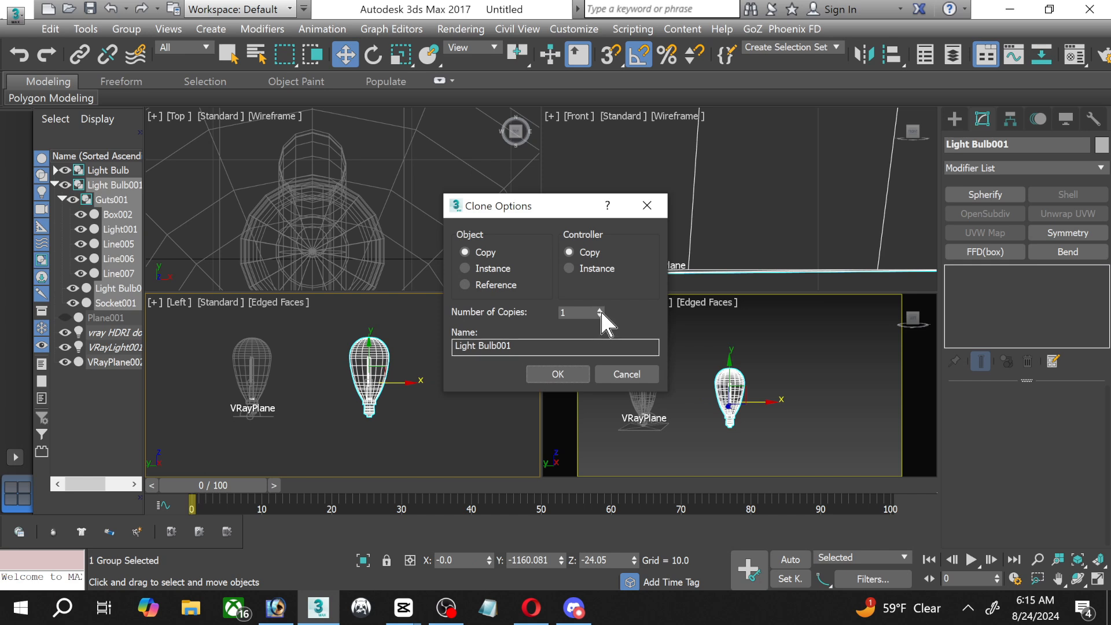
pyautogui.click(568, 374)
pyautogui.moveTo(769, 454); pyautogui.dragTo(734, 435, button='middle')
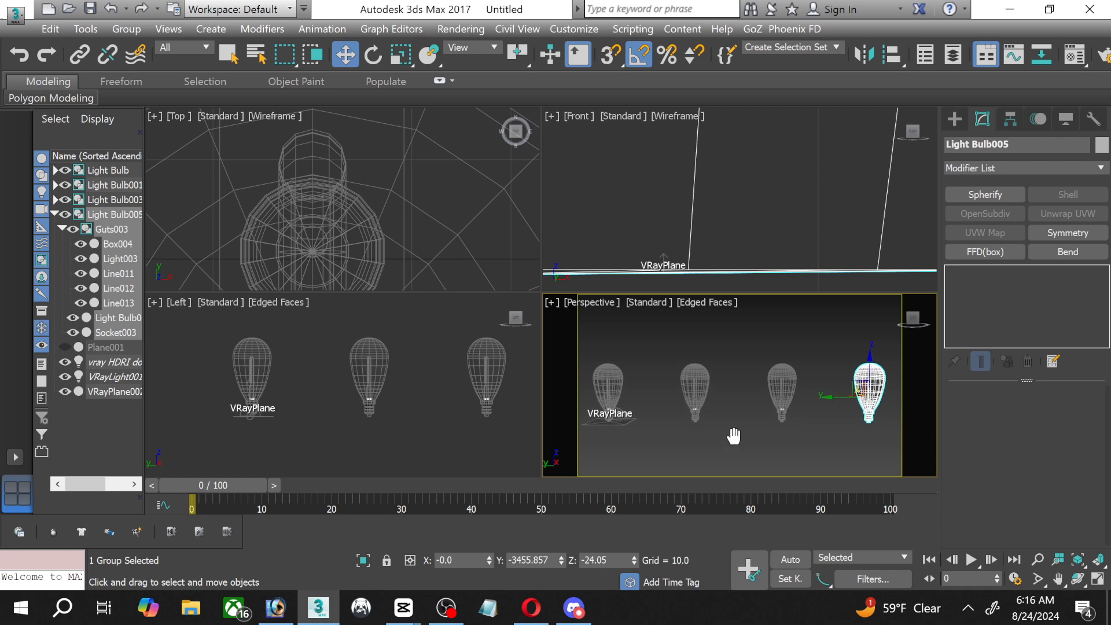
# Maximize the Perspective view, frame all four bulbs and run a V-Ray test render.
pyautogui.click(1098, 579)
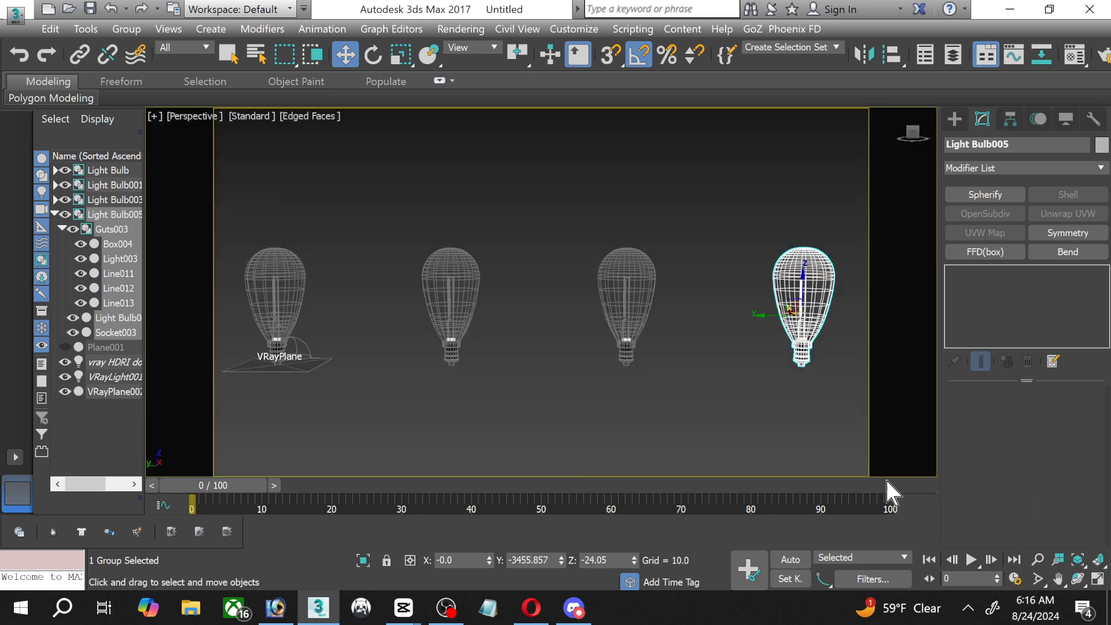
pyautogui.click(759, 428)
pyautogui.click(1038, 559)
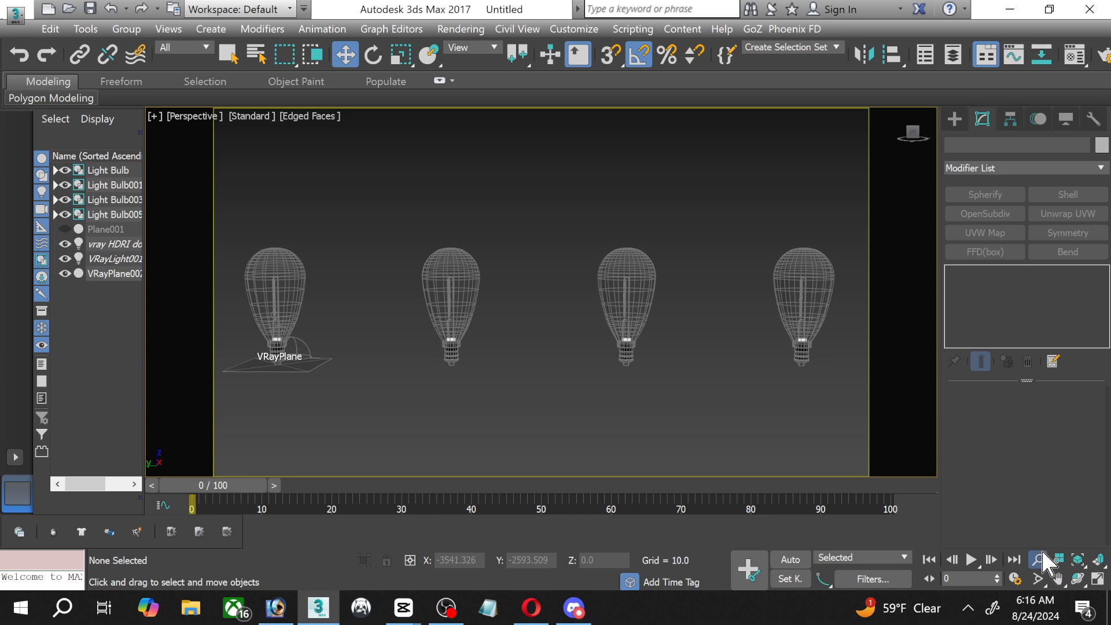
pyautogui.scroll(-3, 695, 433)
pyautogui.scroll(-2, 693, 435)
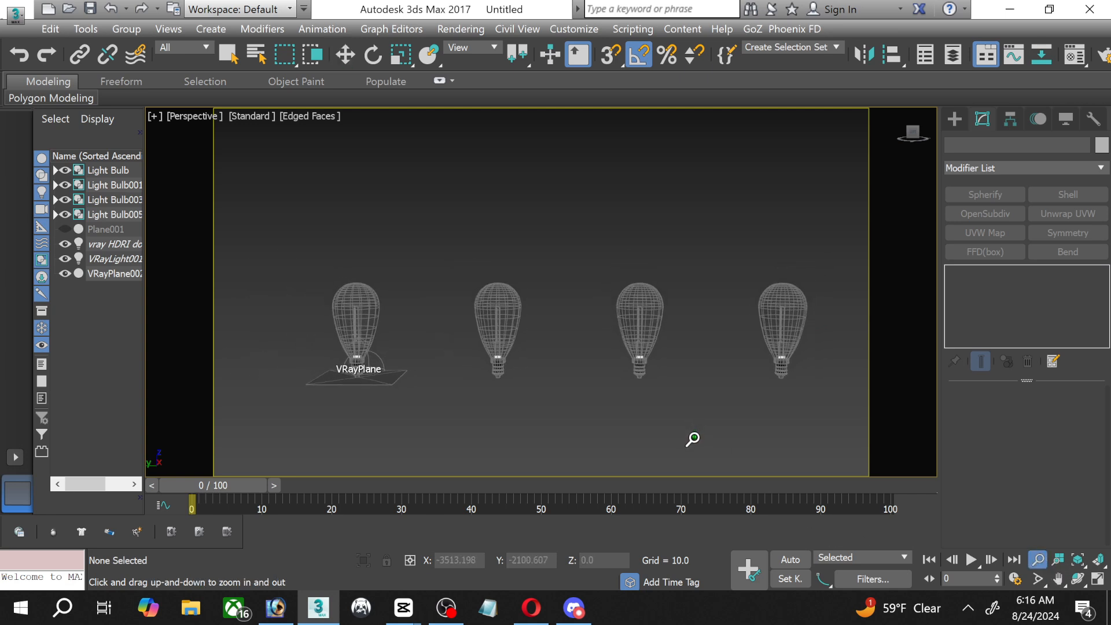
pyautogui.moveTo(692, 436); pyautogui.dragTo(671, 411, button='middle')
pyautogui.hotkey('shift', 'q')
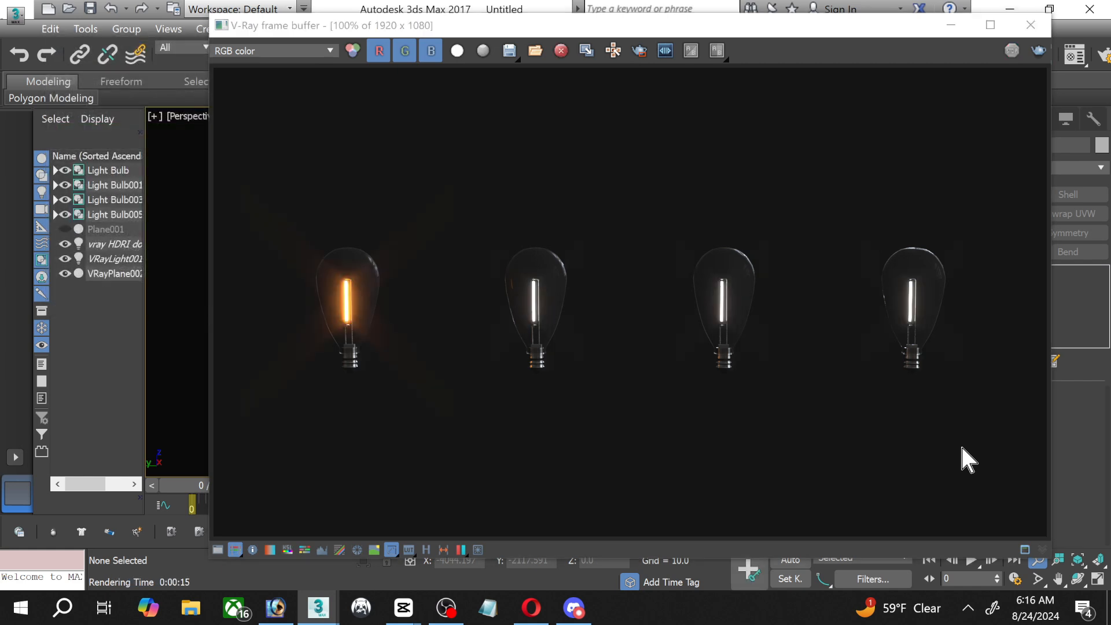
# Close the rendered image and undo the cloning of the Light Bulb group.
pyautogui.click(1046, 26)
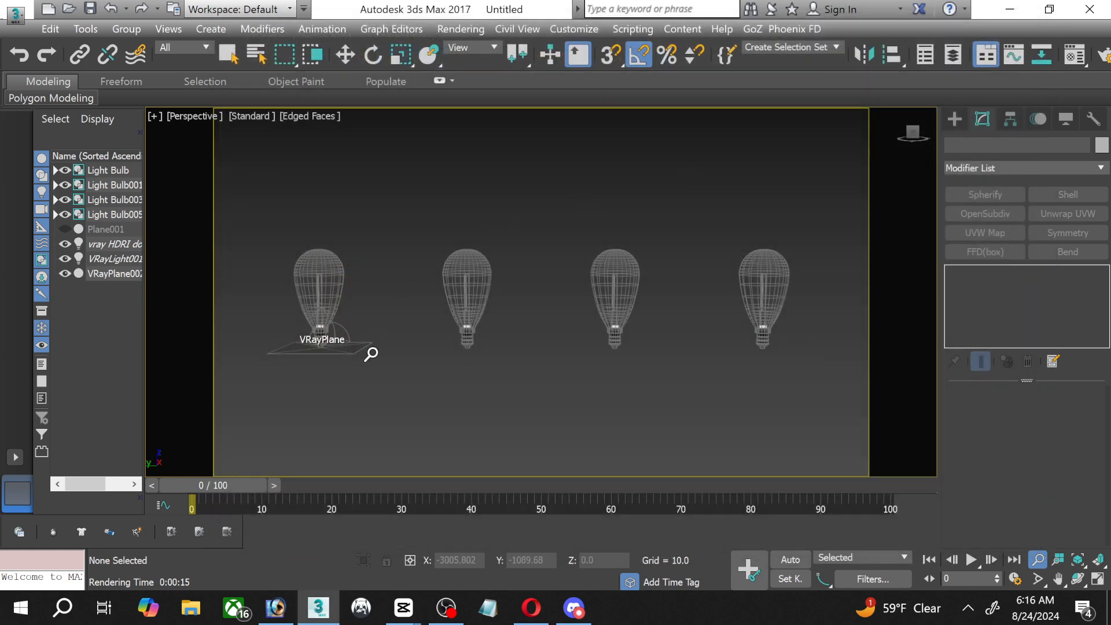
pyautogui.hotkey('ctrl', 'z')
pyautogui.hotkey('ctrl', 'z')
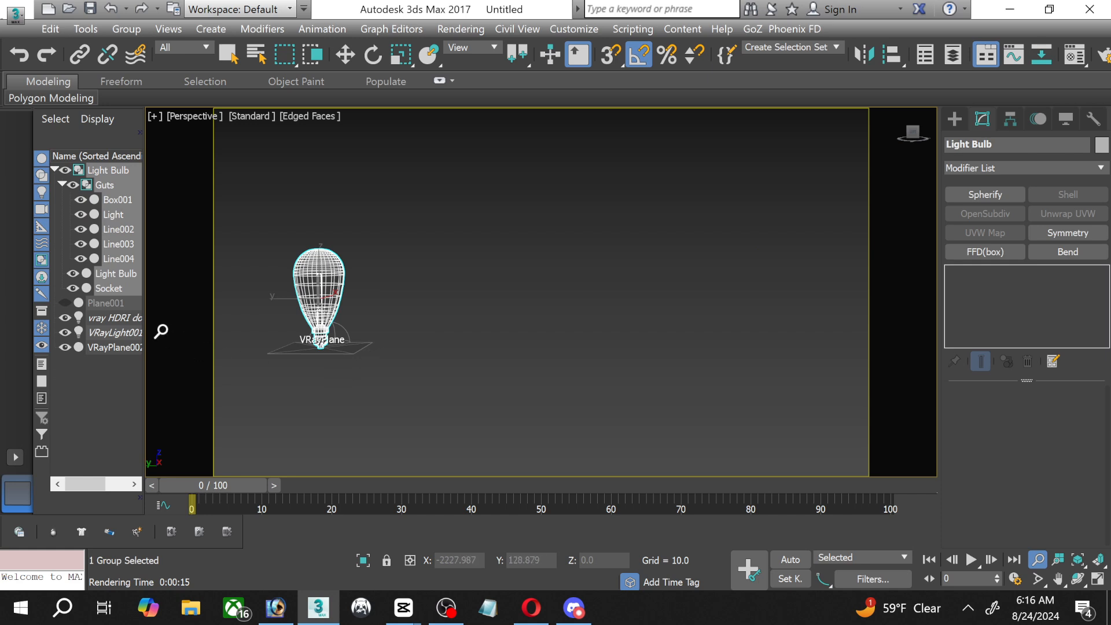
# Attach VRayLight001 to the Light Bulb group so the filament light belongs to the bulb.
pyautogui.click(345, 55)
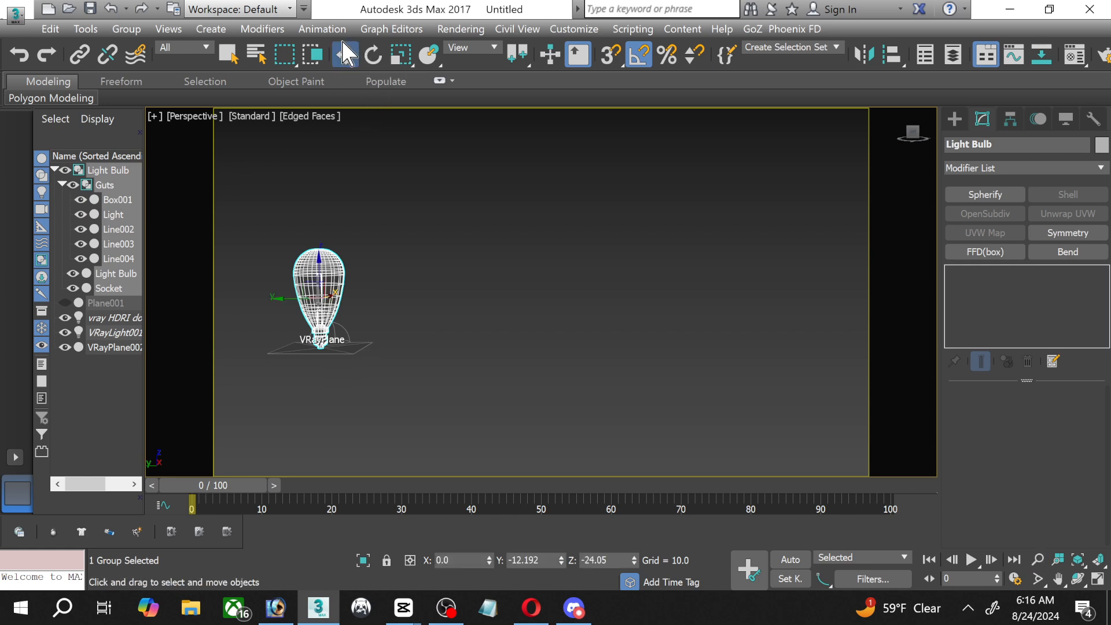
pyautogui.click(130, 332)
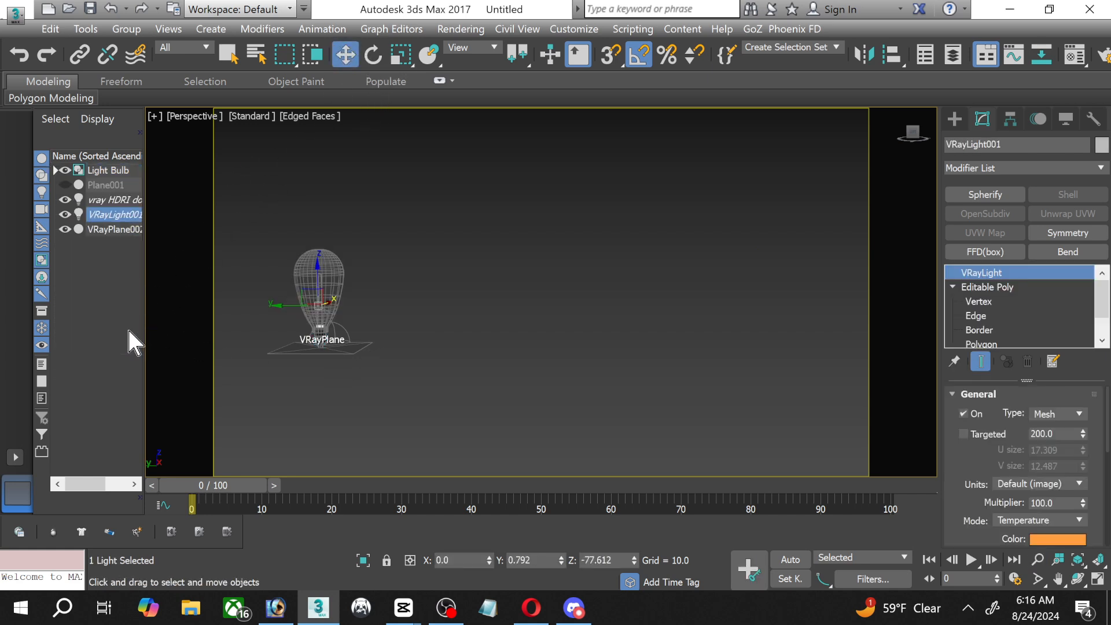
pyautogui.click(127, 29)
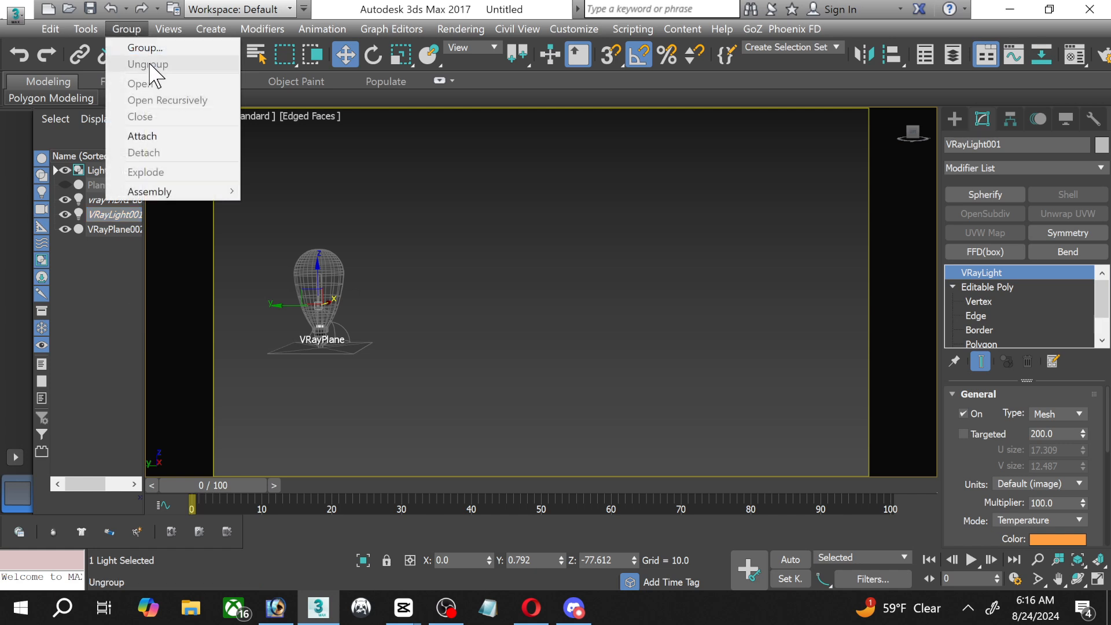
pyautogui.click(147, 136)
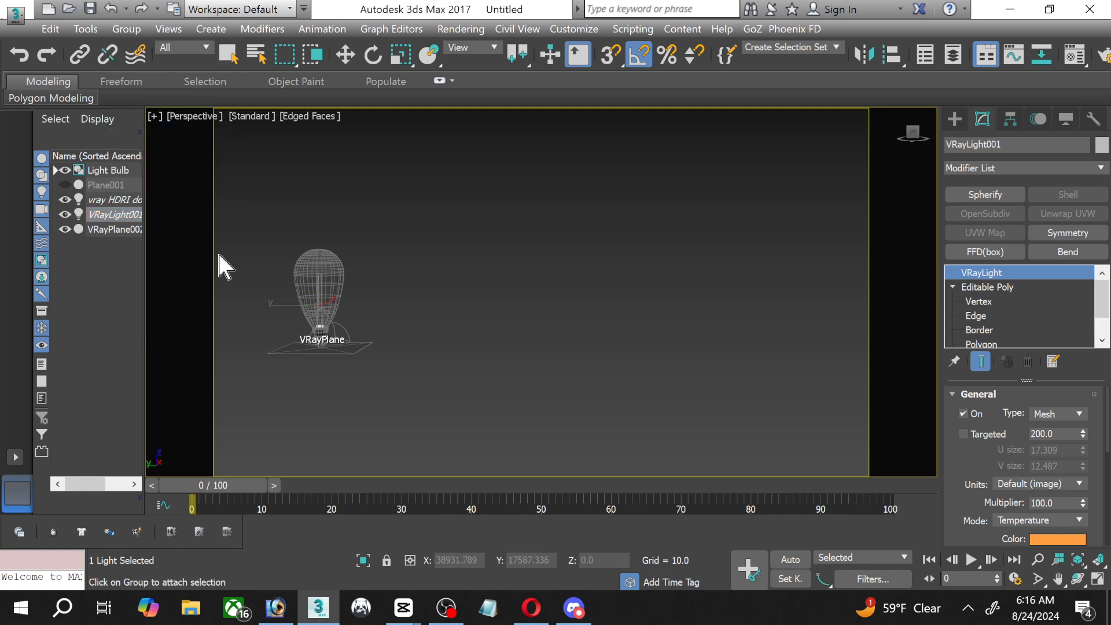
pyautogui.click(320, 287)
pyautogui.click(126, 29)
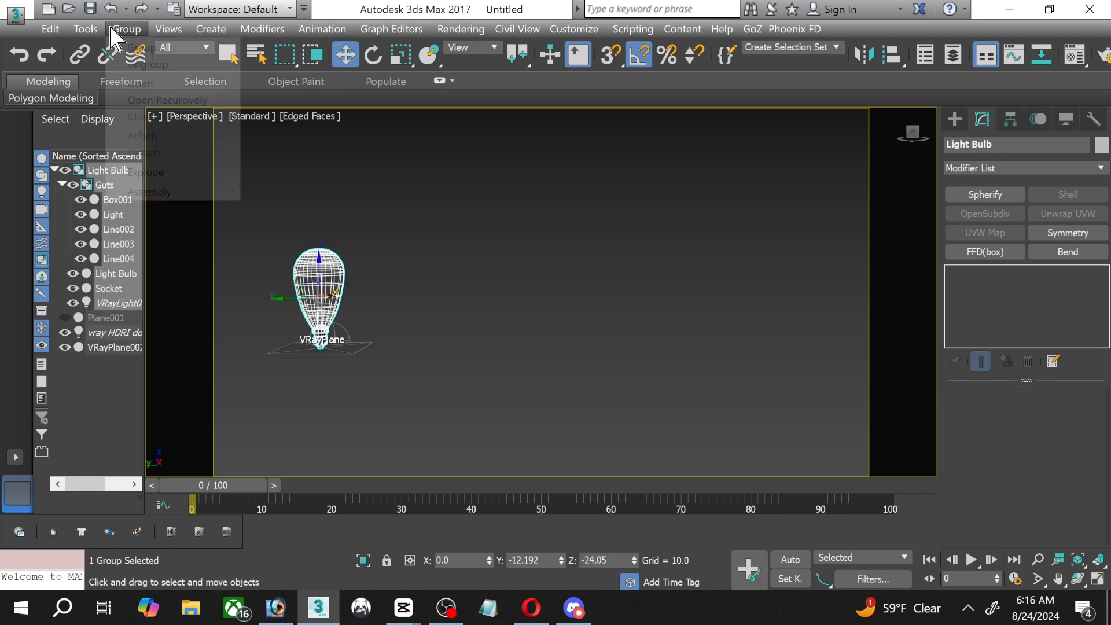
pyautogui.click(377, 191)
# Clone the Light Bulb group with its light along the Y axis in the Perspective view, as Copy with 3 copies.
pyautogui.click(300, 301)
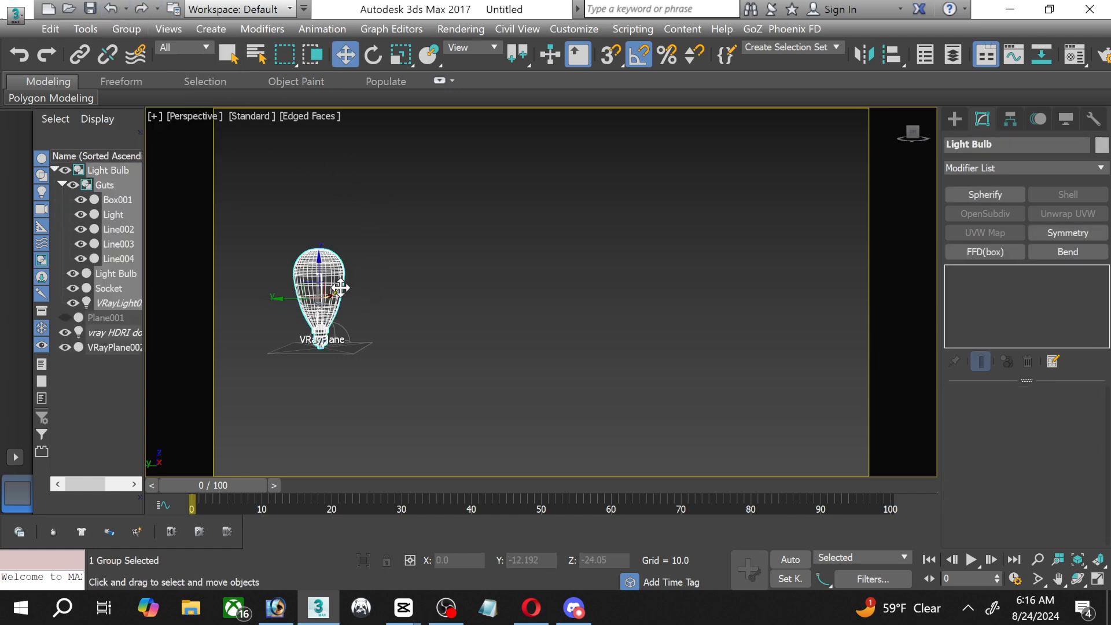
pyautogui.click(295, 294)
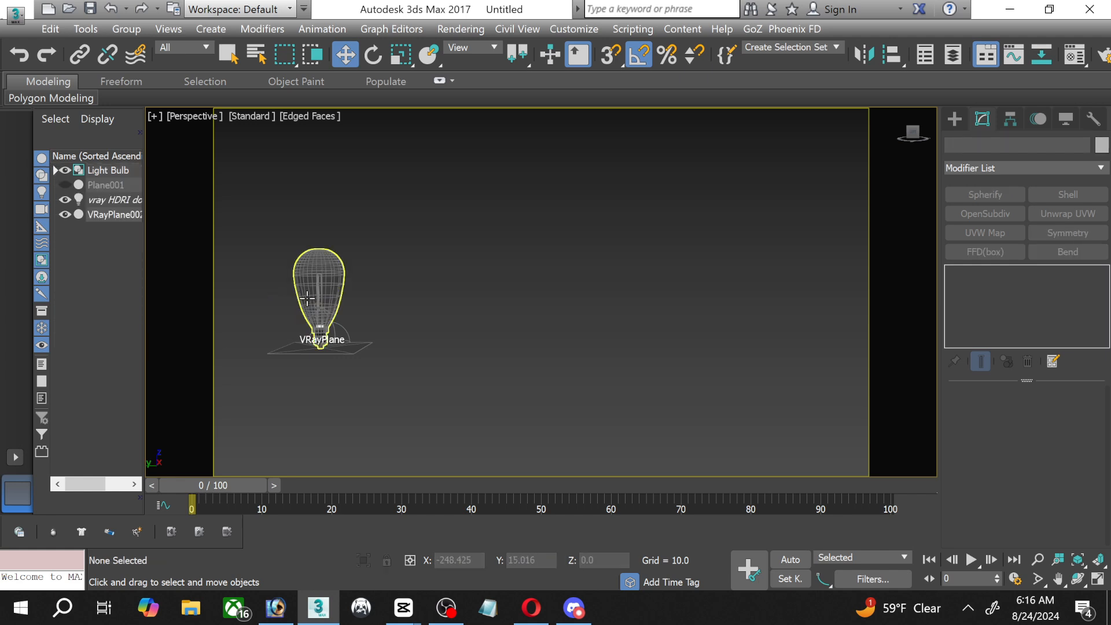
pyautogui.click(297, 297)
pyautogui.keyDown('shift'); pyautogui.moveTo(280, 300); pyautogui.dragTo(455, 310); pyautogui.keyUp('shift')
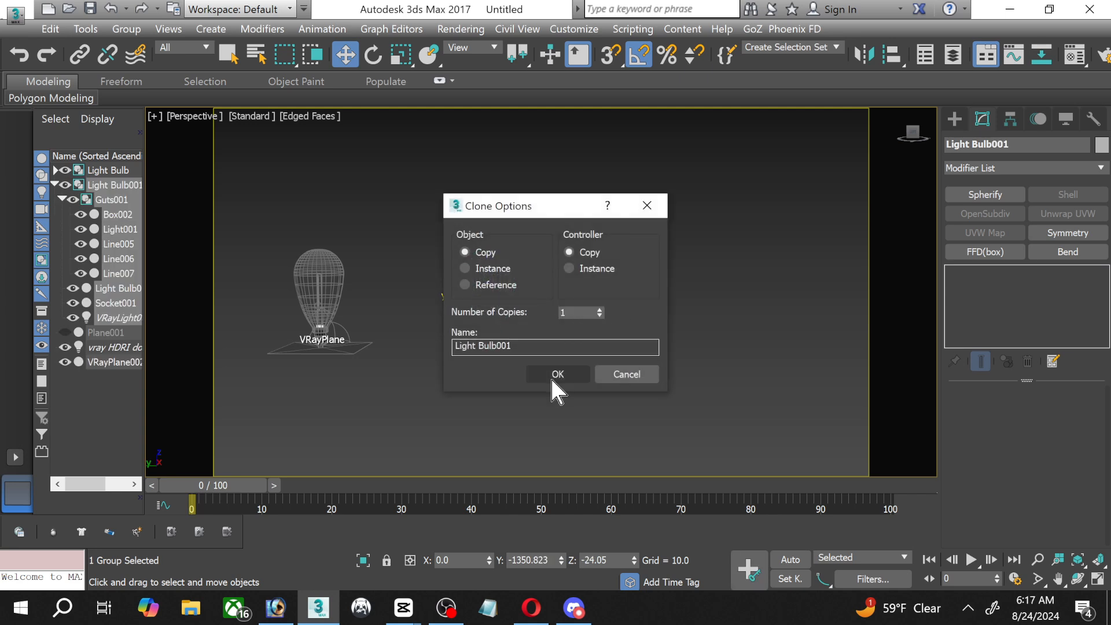
pyautogui.click(600, 310)
pyautogui.click(599, 310)
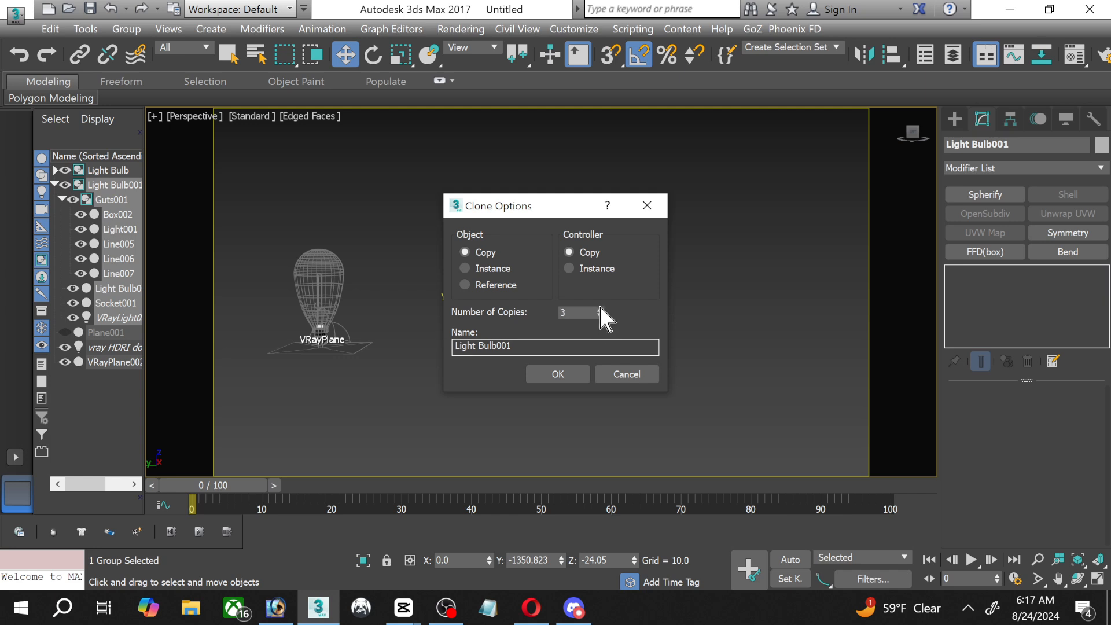
pyautogui.click(571, 373)
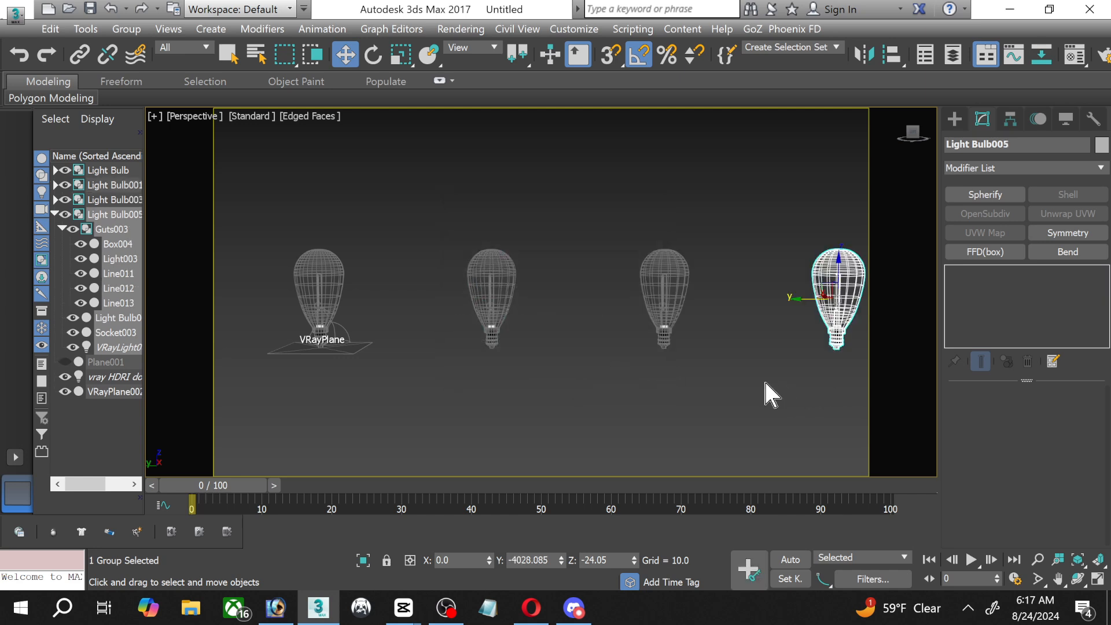
# Frame the row of four bulbs in the Perspective view and render it with V-Ray.
pyautogui.moveTo(765, 382); pyautogui.dragTo(733, 377, button='middle')
pyautogui.click(734, 377)
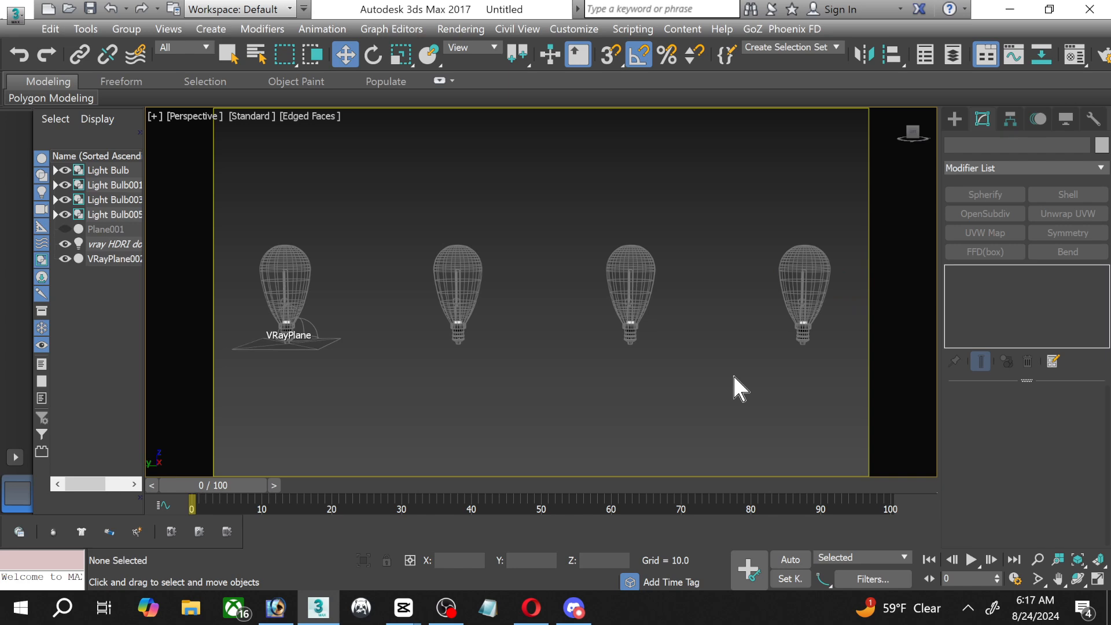
pyautogui.hotkey('shift', 'q')
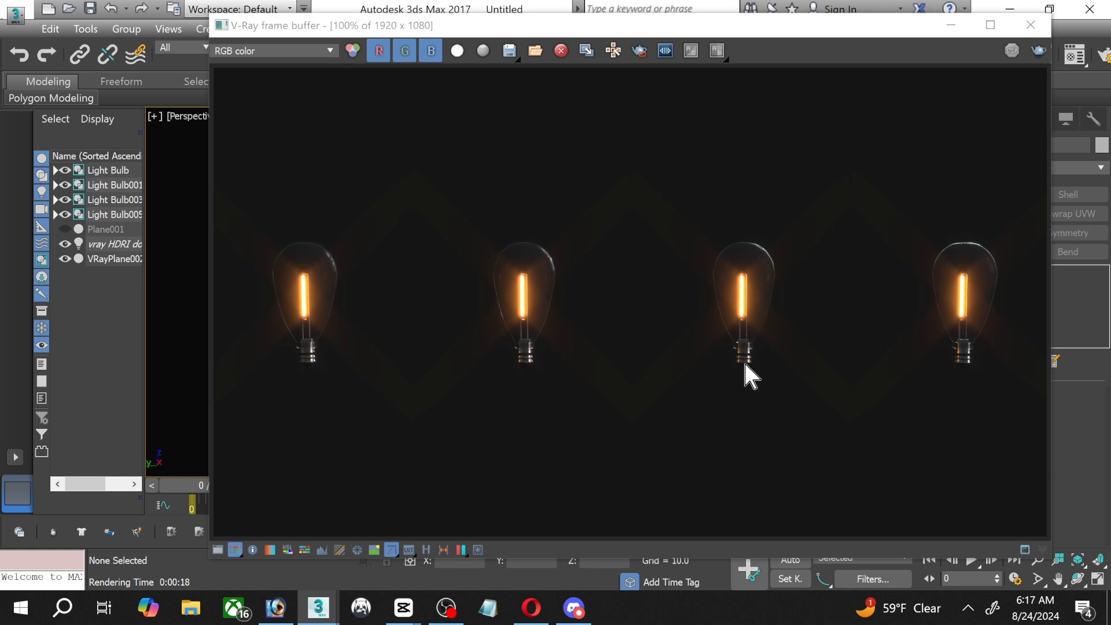
# Examine the glowing filaments and glass of the bulbs up close in the rendered image, and close the frame buffer.
pyautogui.scroll(1, 748, 313)
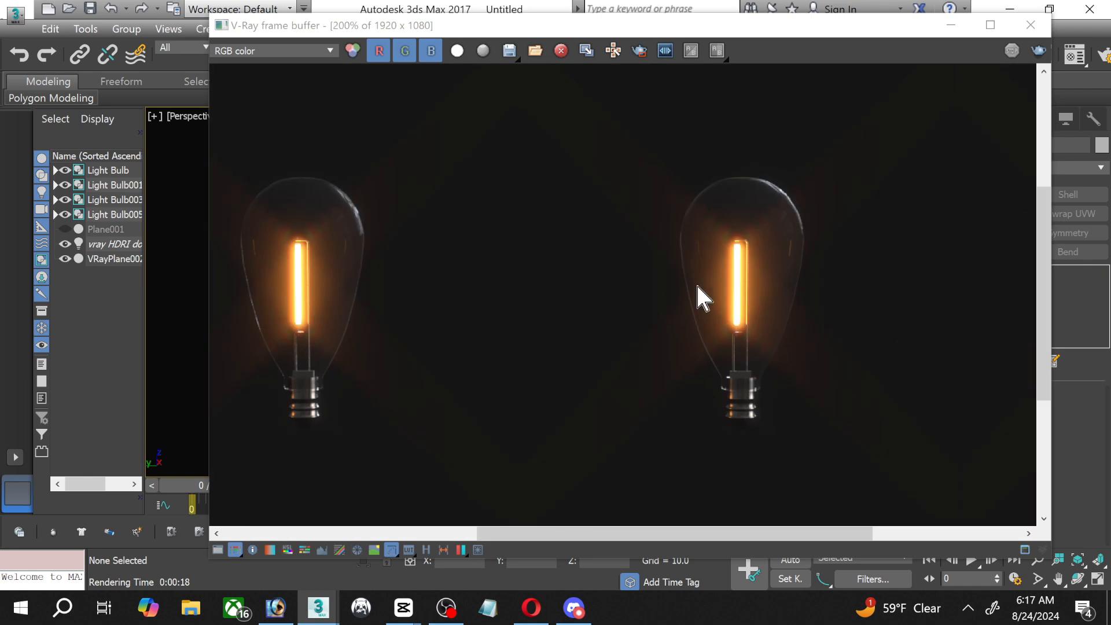
pyautogui.scroll(1, 701, 284)
pyautogui.moveTo(770, 235); pyautogui.dragTo(596, 219, button='middle')
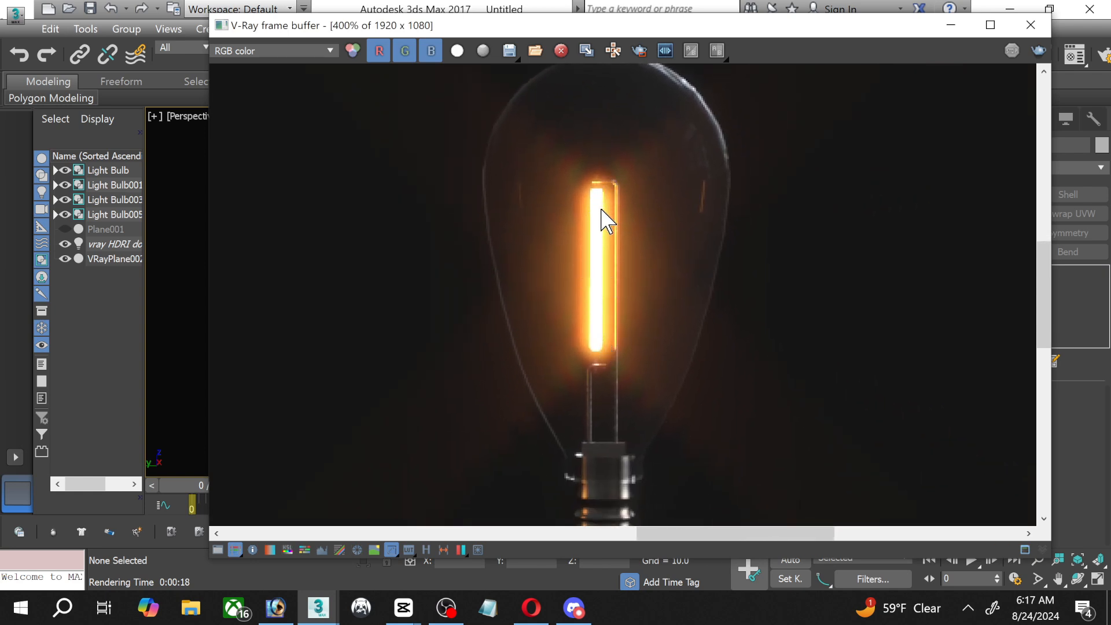
pyautogui.scroll(-1, 585, 323)
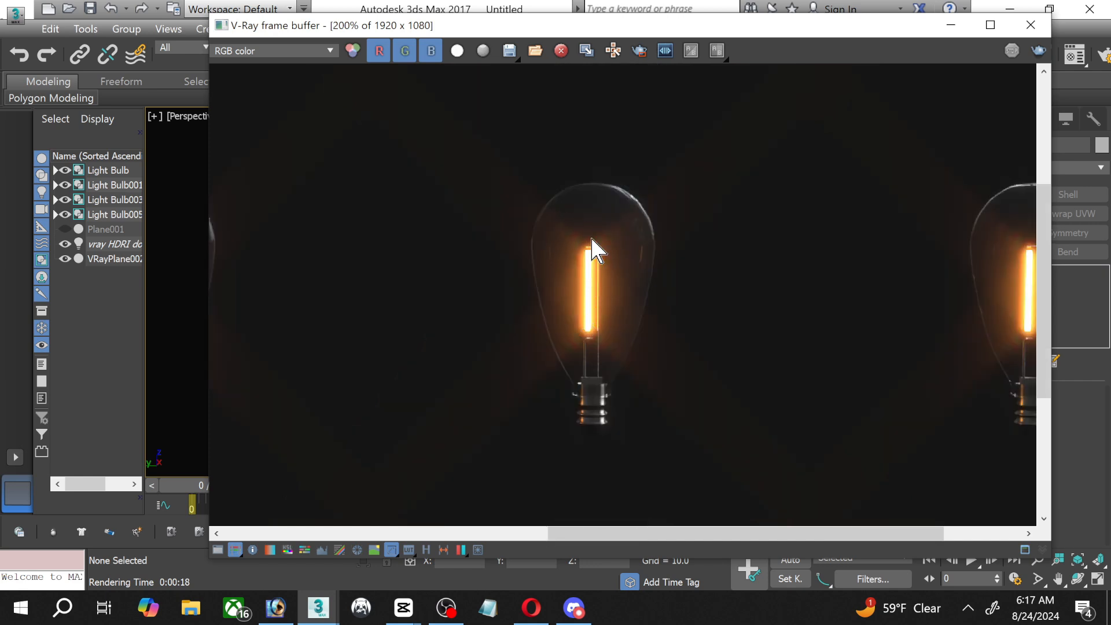
pyautogui.scroll(-1, 479, 328)
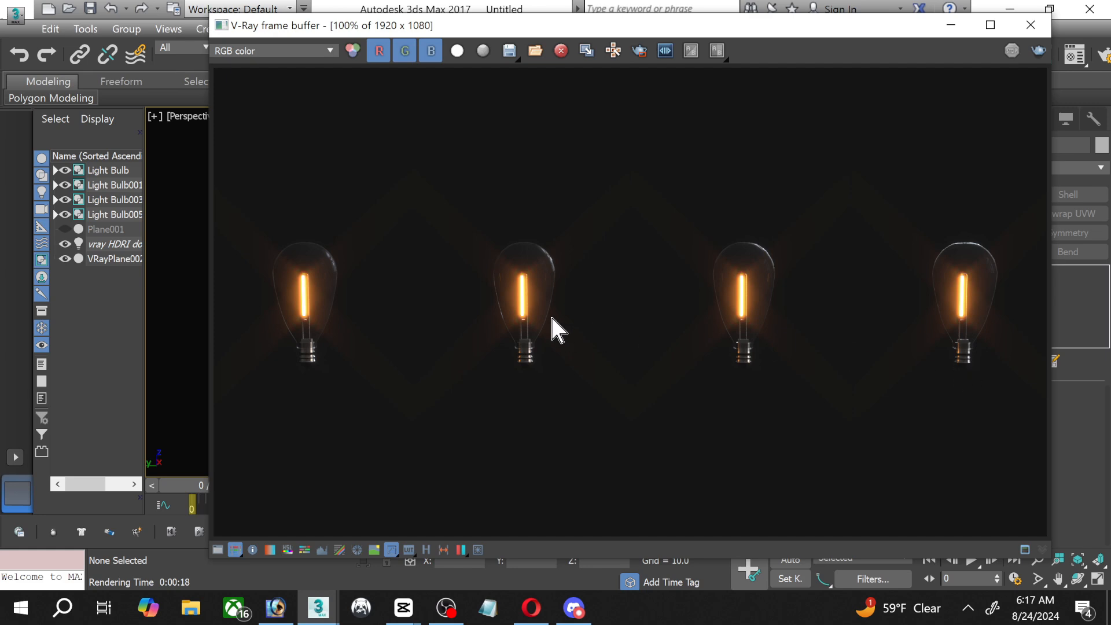
pyautogui.scroll(1, 528, 306)
pyautogui.scroll(-1, 527, 304)
pyautogui.click(1031, 25)
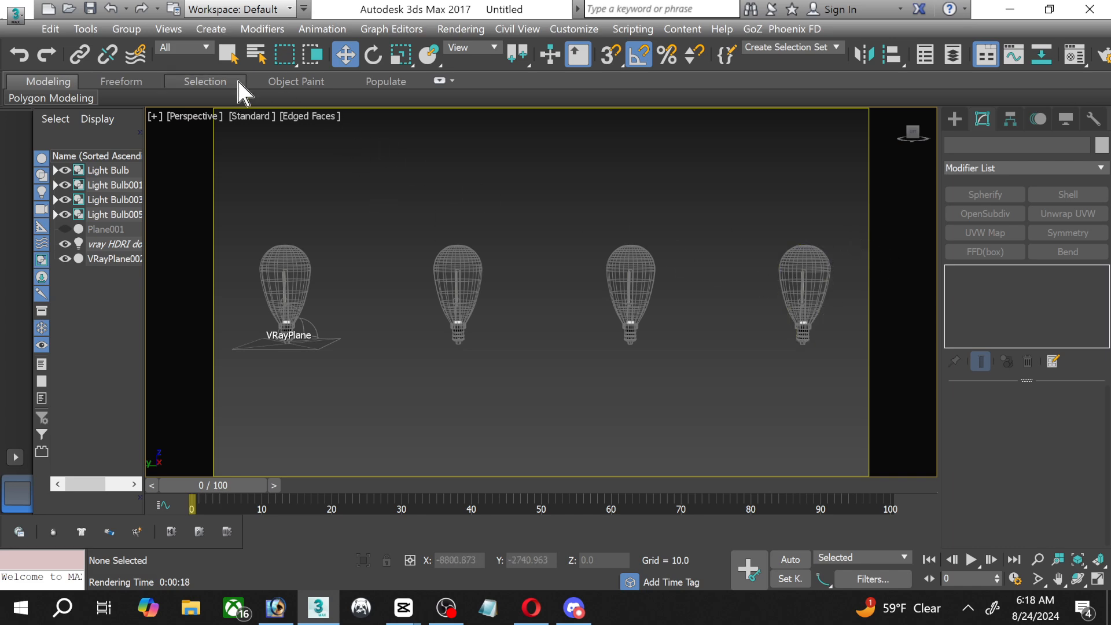
# Start saving the scene and browse to the 2024 models folder inside Scenes on the E: drive.
pyautogui.click(90, 8)
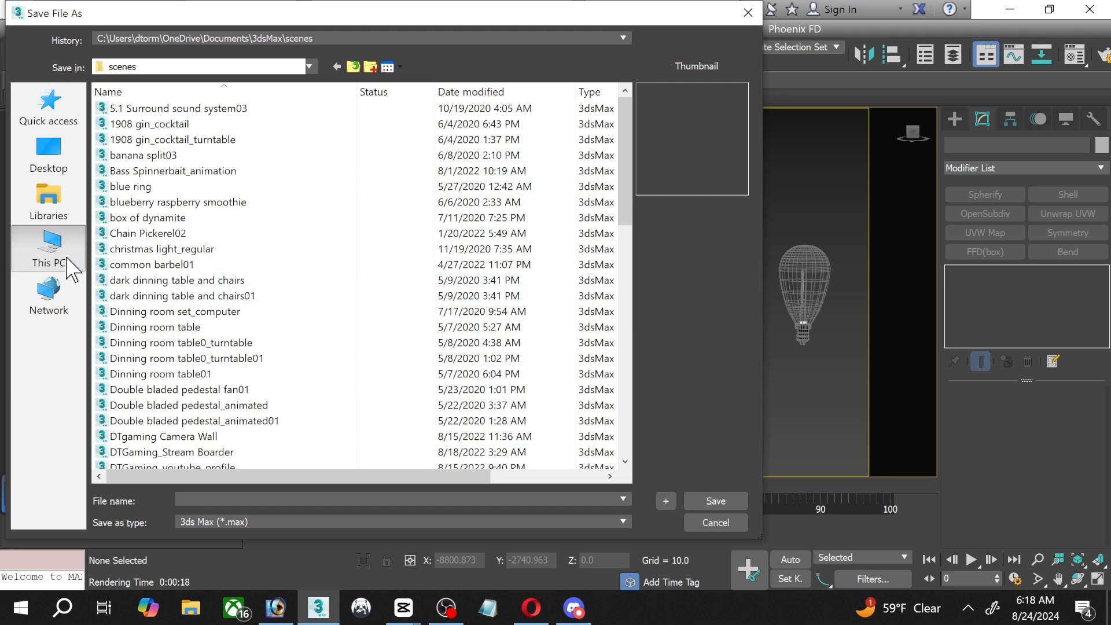
pyautogui.click(69, 264)
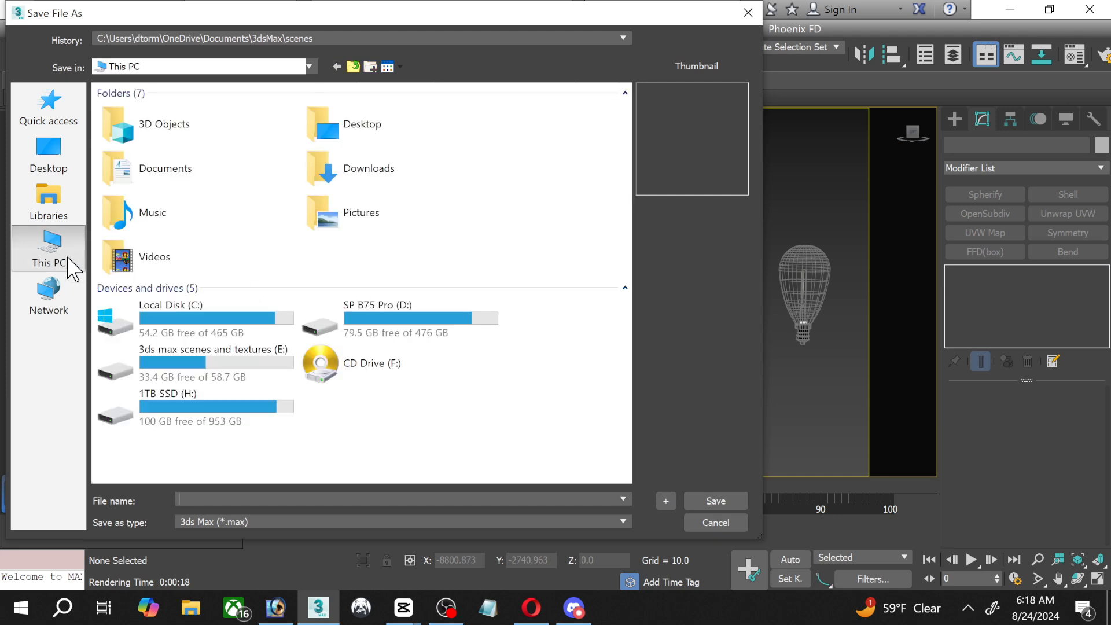
pyautogui.doubleClick(203, 363)
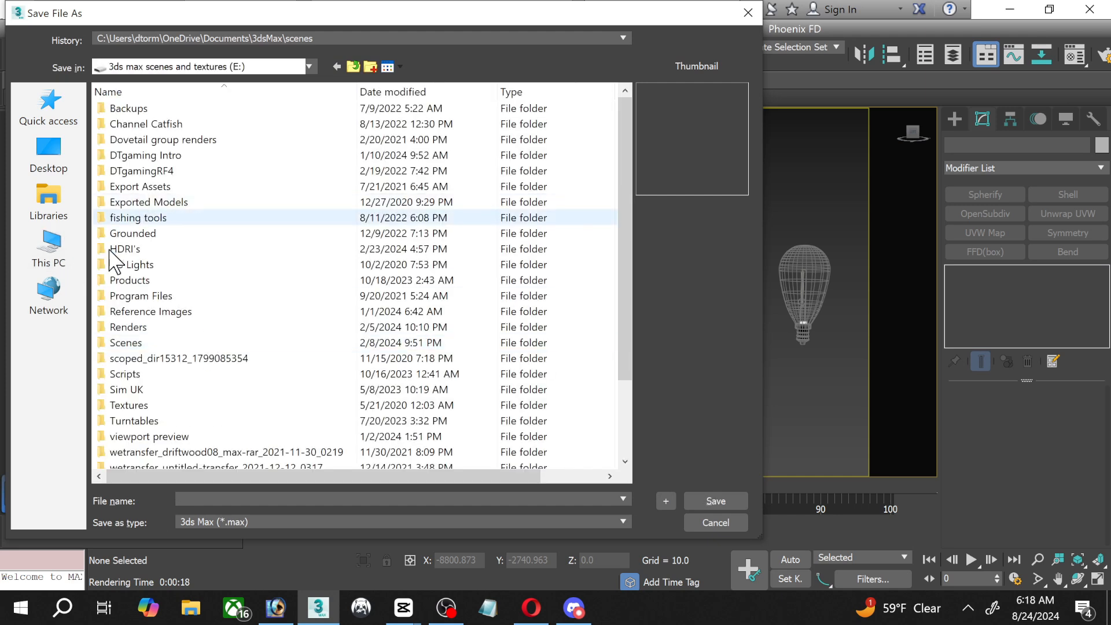
pyautogui.click(142, 345)
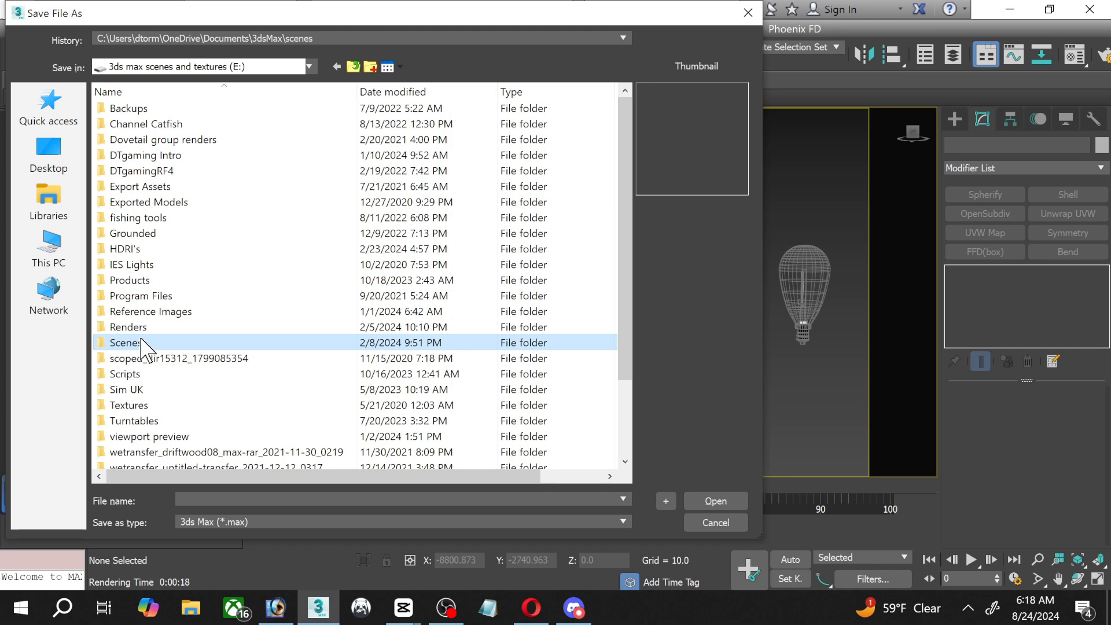
pyautogui.click(139, 343)
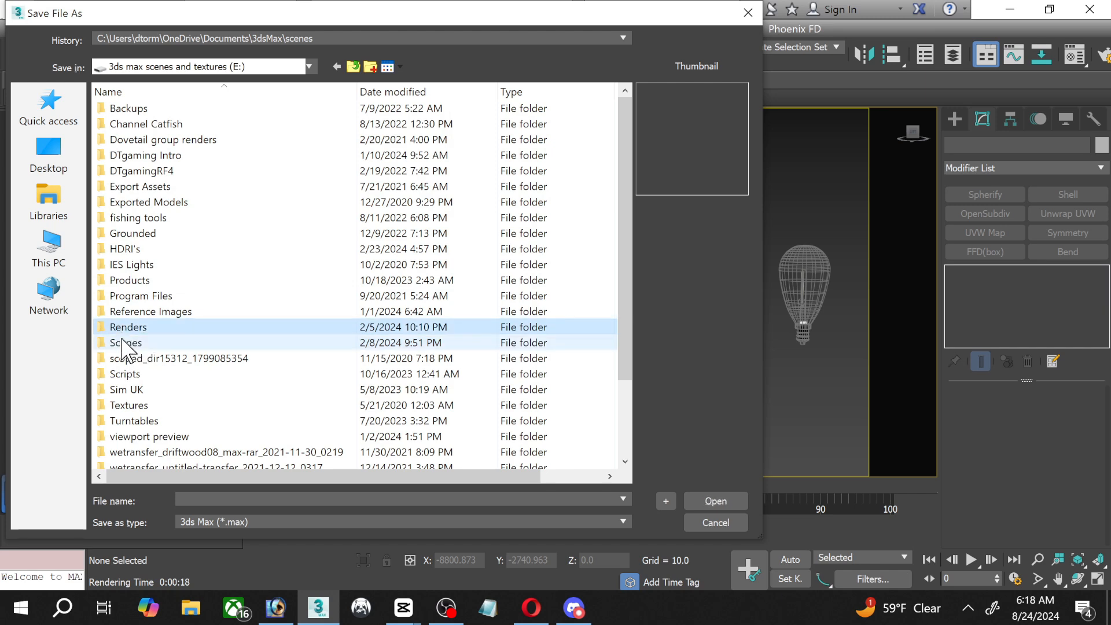
pyautogui.doubleClick(128, 345)
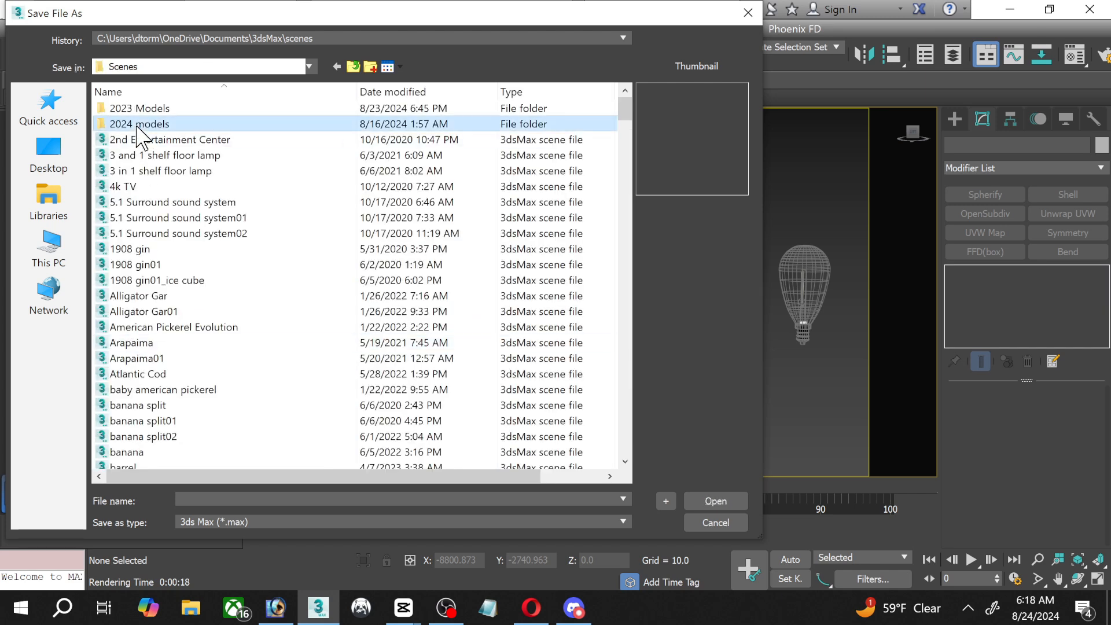
pyautogui.doubleClick(144, 124)
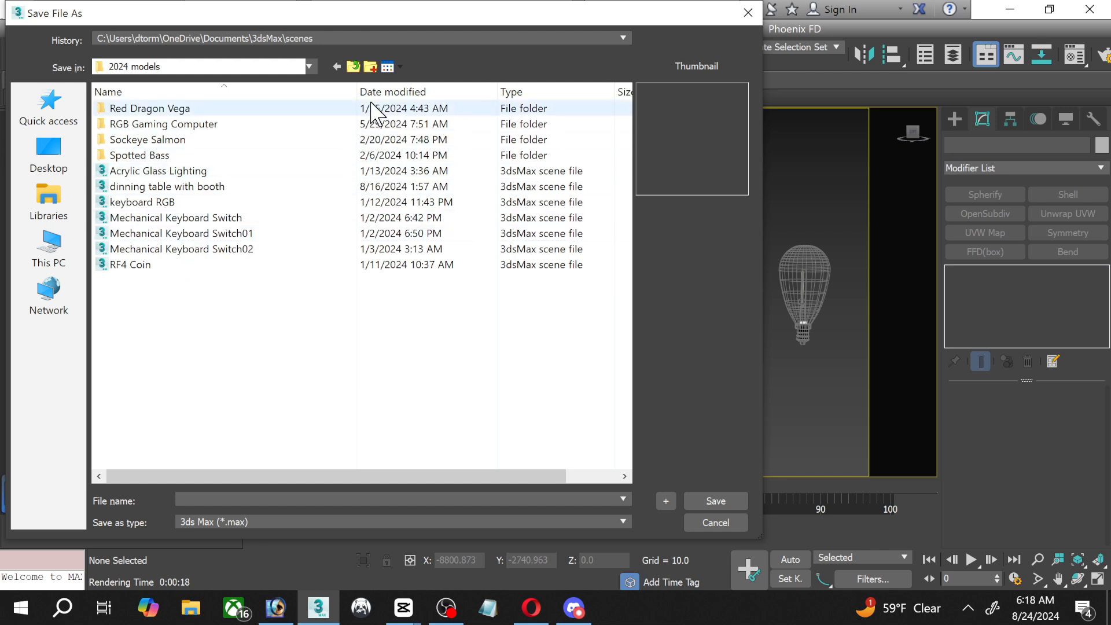
# Create a new folder inside the 2024 models folder.
pyautogui.click(371, 66)
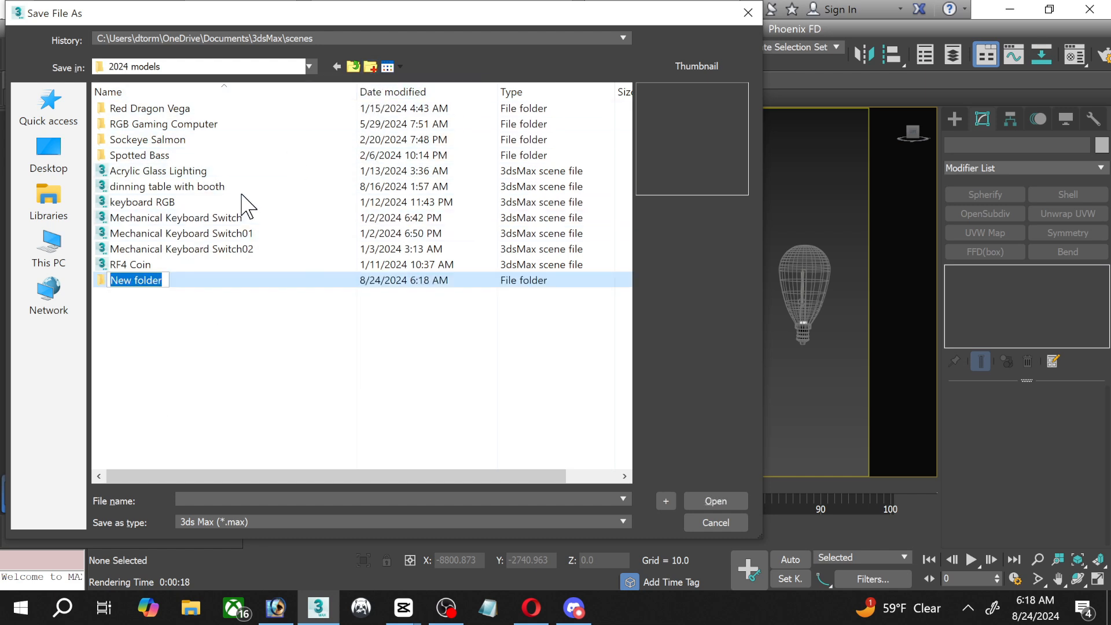
pyautogui.write('Ou')
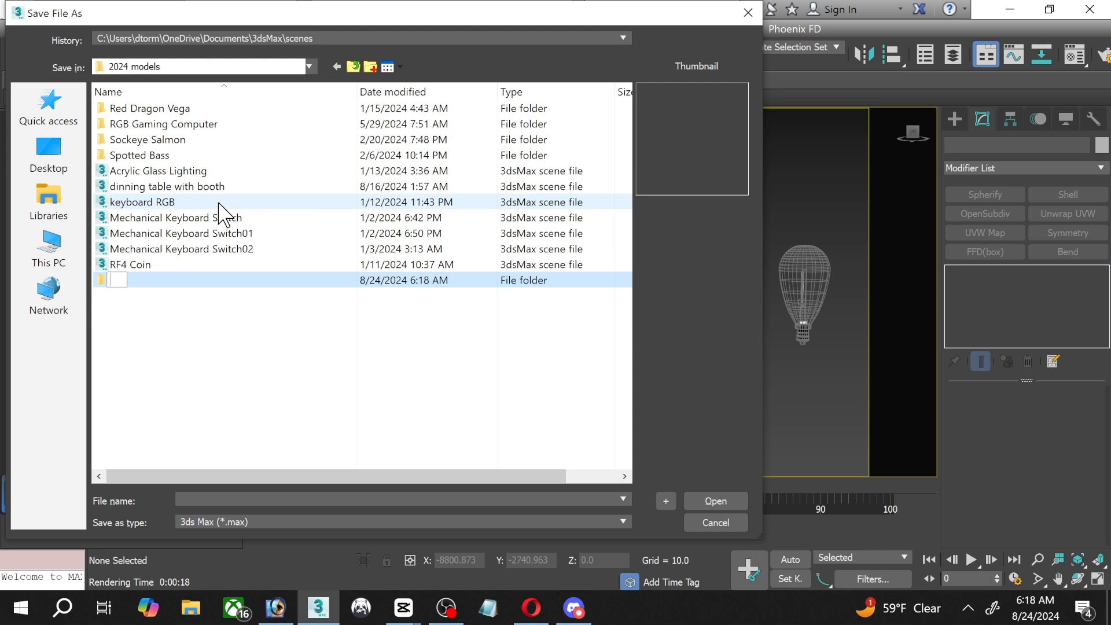
pyautogui.write('S')
pyautogui.press('Menu')
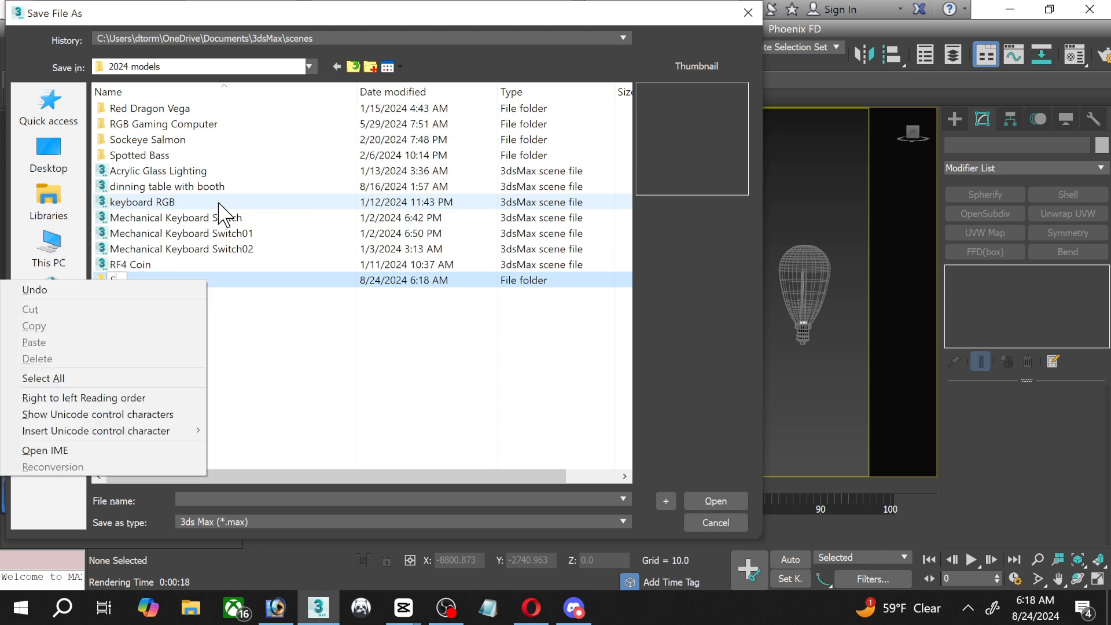
pyautogui.click(342, 415)
pyautogui.click(195, 341)
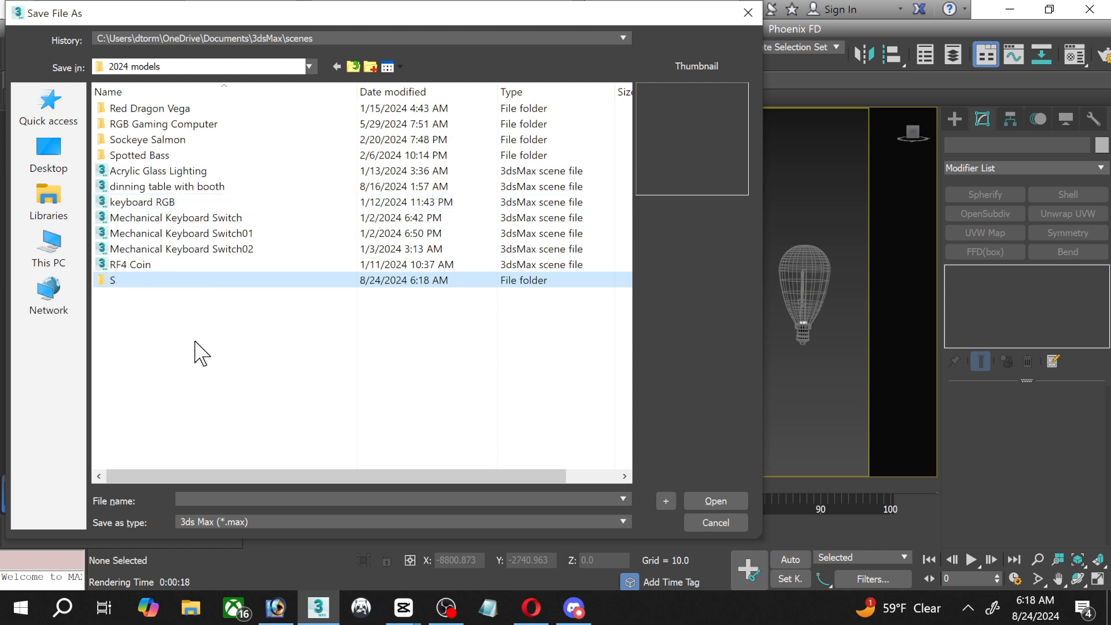
pyautogui.click(201, 354)
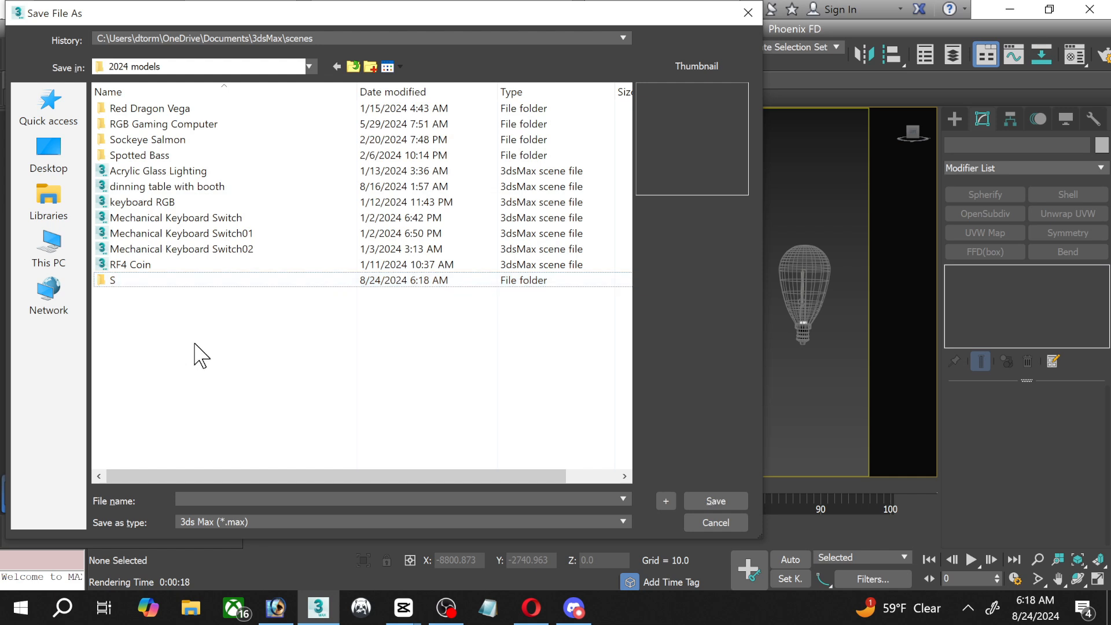
# Rename the new folder to Solar Lights and save the scene inside it as Solar Lights.
pyautogui.click(113, 286)
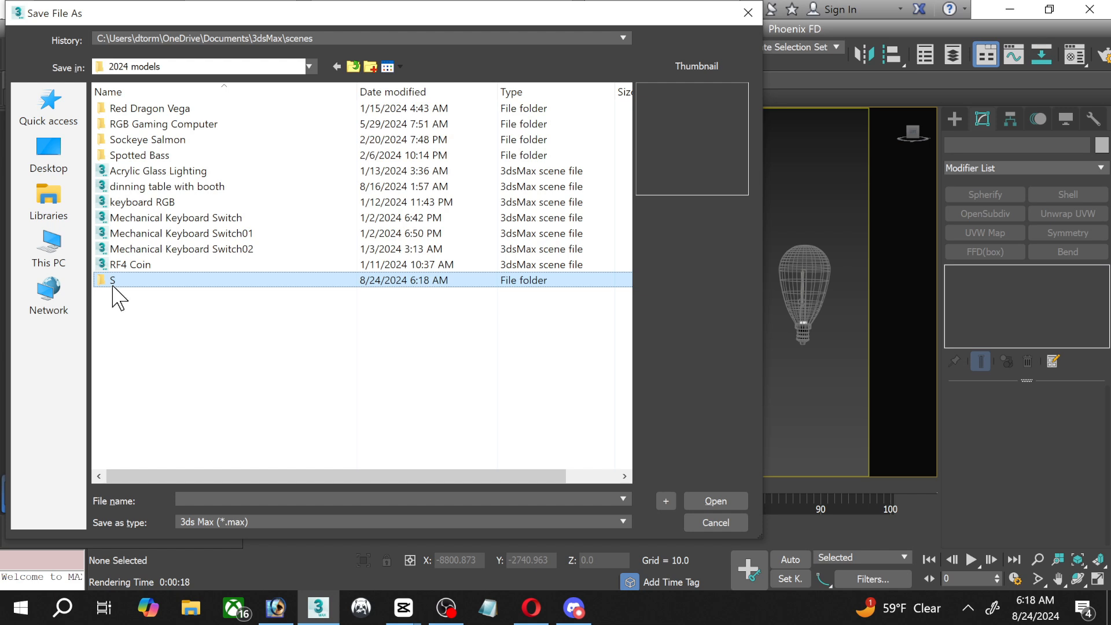
pyautogui.click(113, 281)
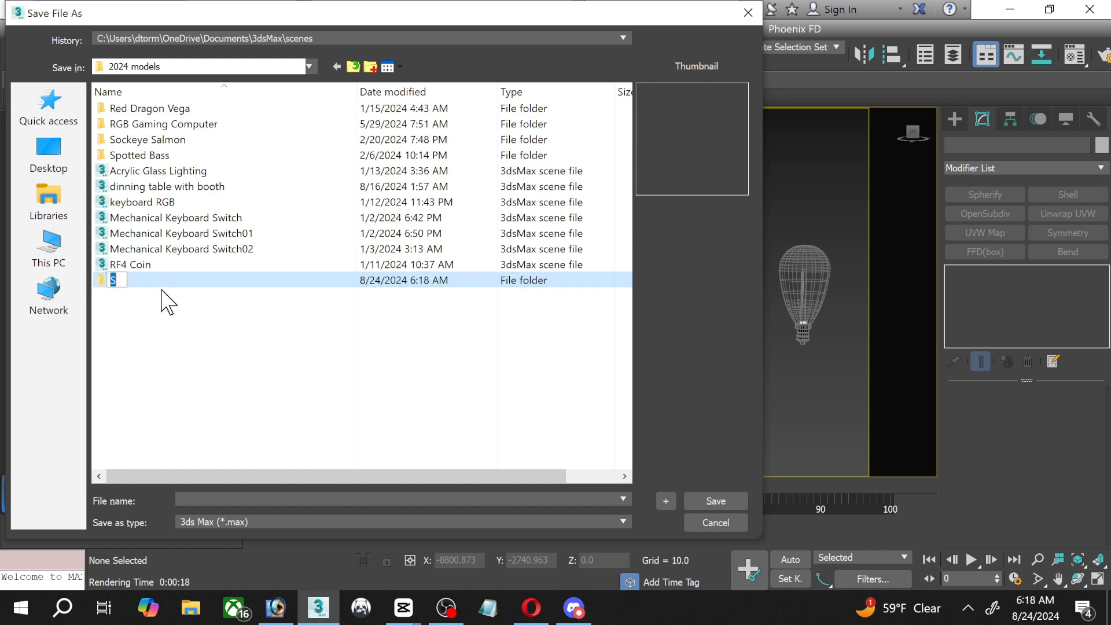
pyautogui.write('Solar Lights')
pyautogui.press('Return')
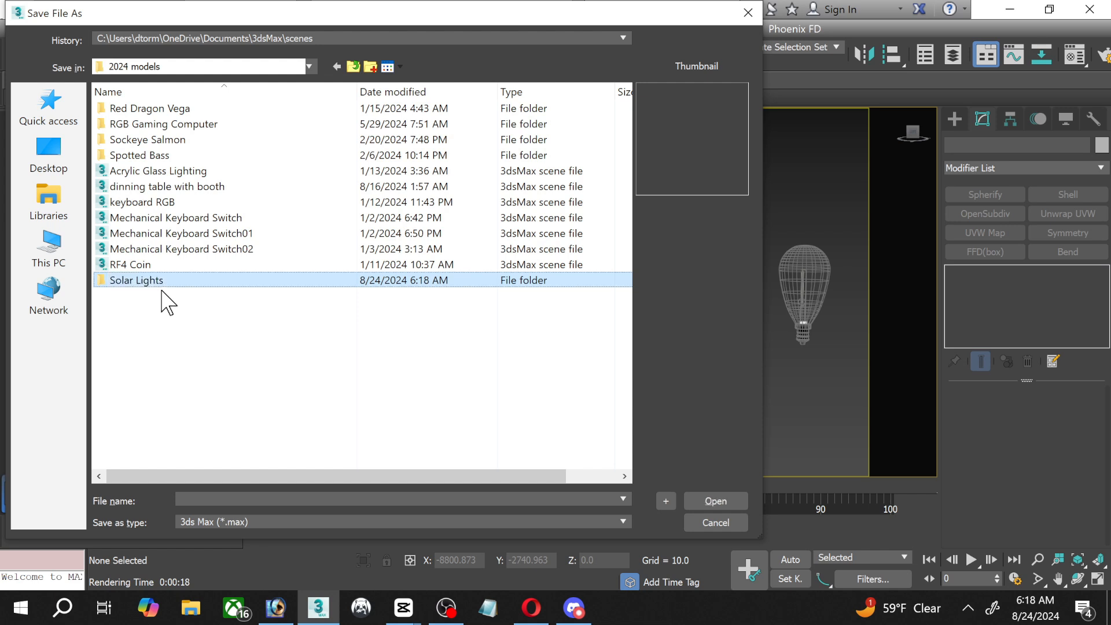
pyautogui.doubleClick(136, 280)
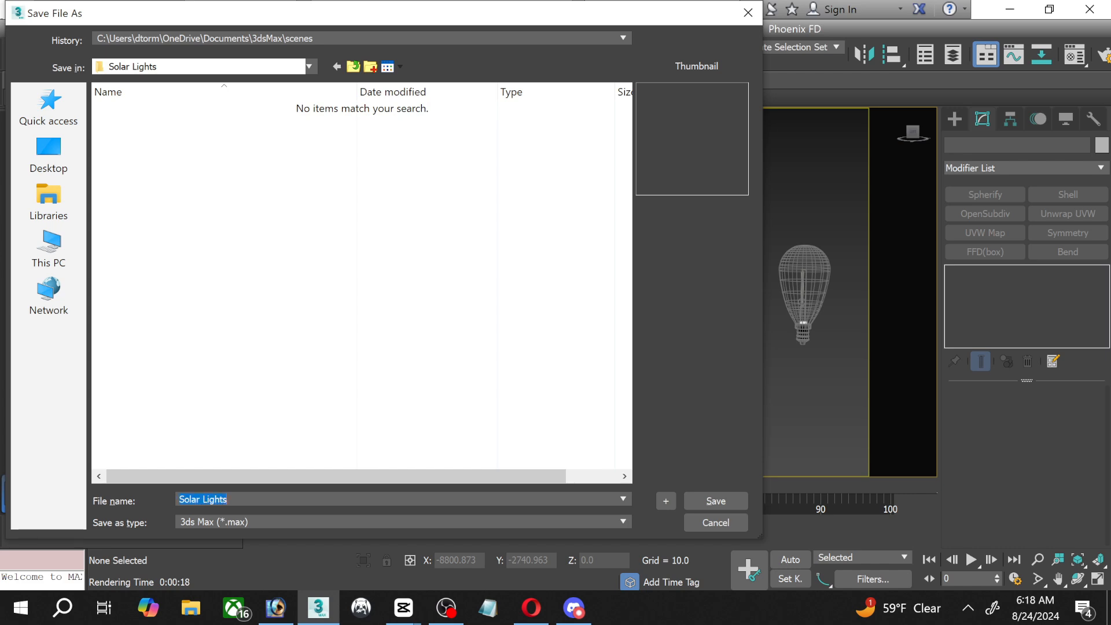
pyautogui.press('Return')
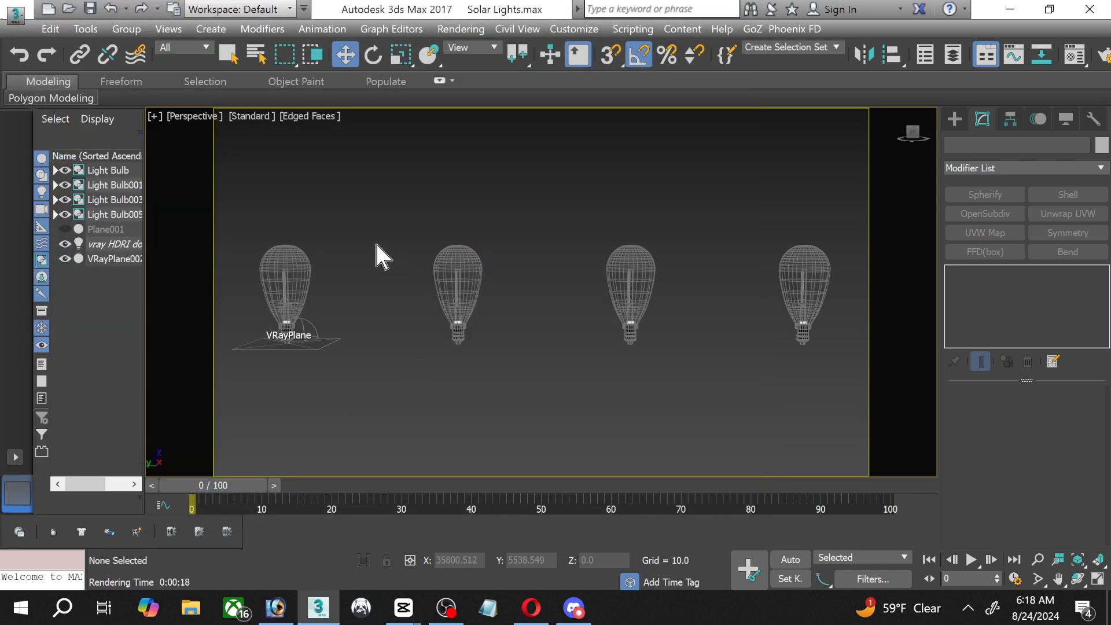
# Start merging an external 3ds Max file into the scene and browse to the 3ds max scenes and textures (E:) drive.
pyautogui.click(23, 23)
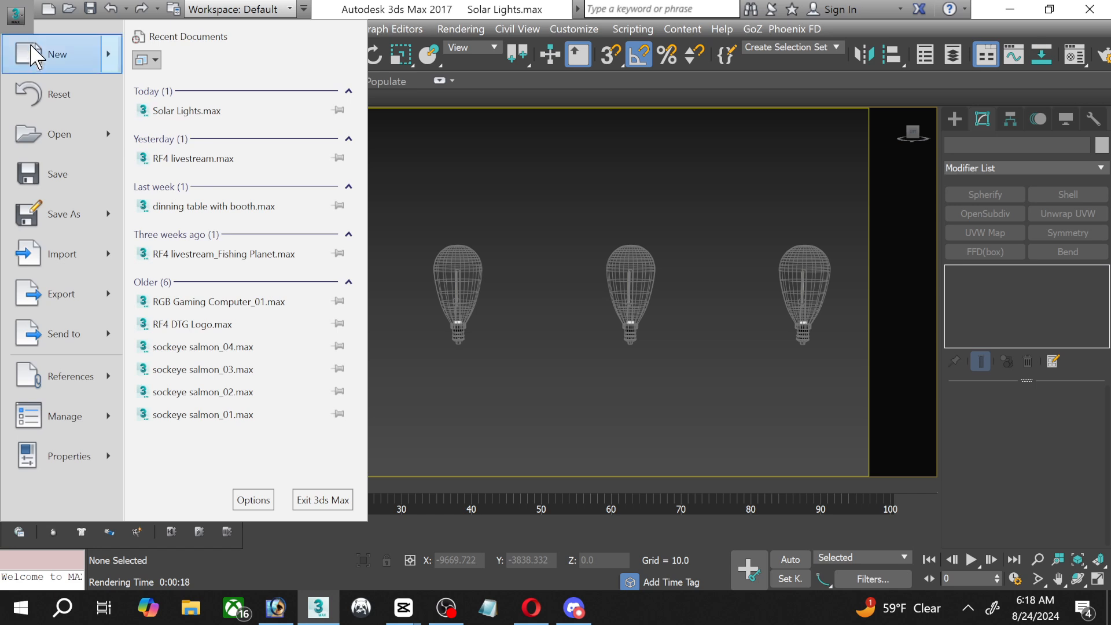
pyautogui.moveTo(56, 219)
pyautogui.moveTo(84, 255)
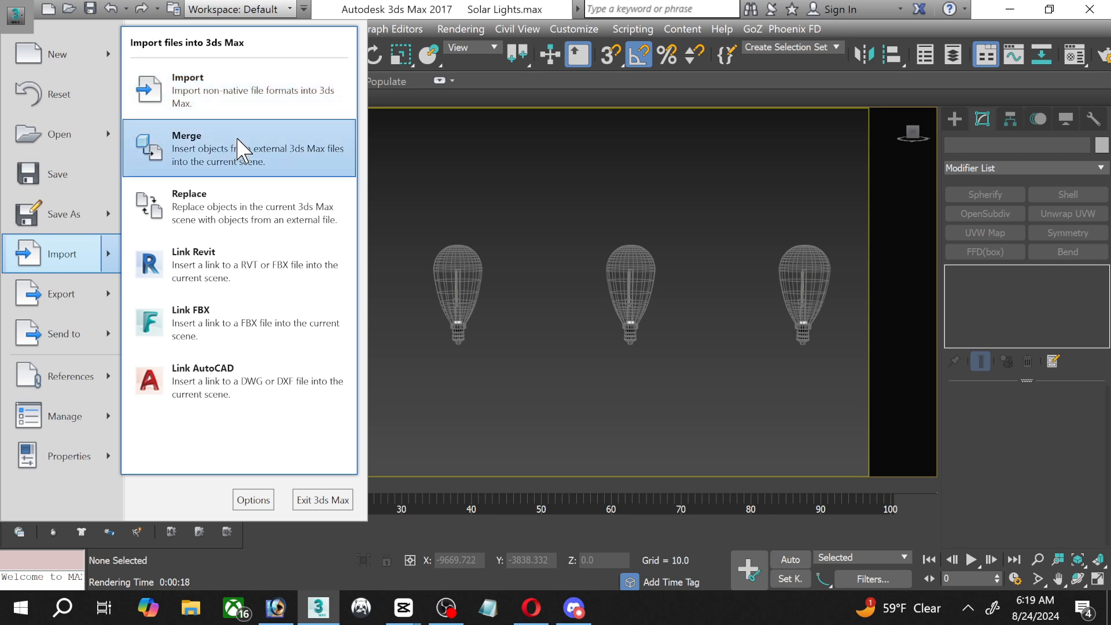
pyautogui.click(239, 146)
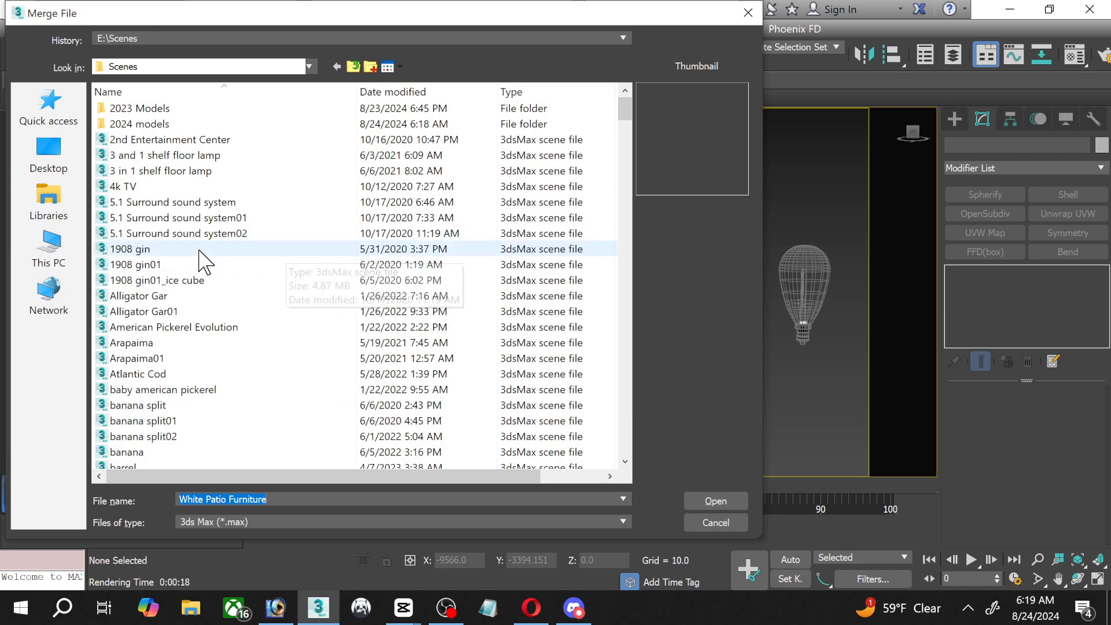
pyautogui.scroll(-2, 220, 267)
pyautogui.scroll(-3, 219, 266)
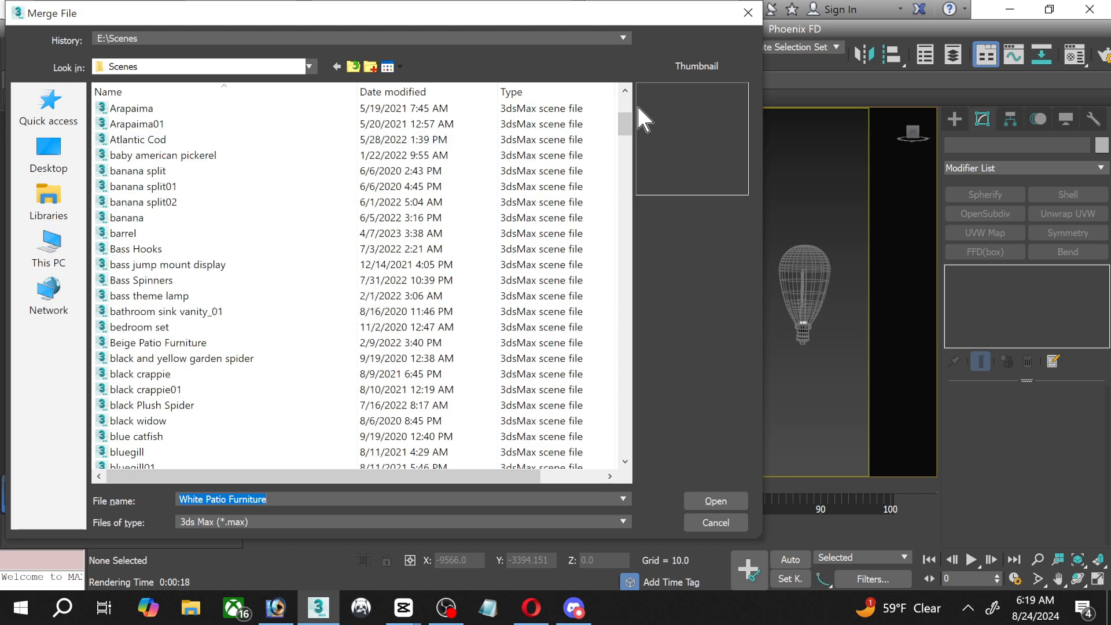
pyautogui.moveTo(625, 124); pyautogui.dragTo(623, 105)
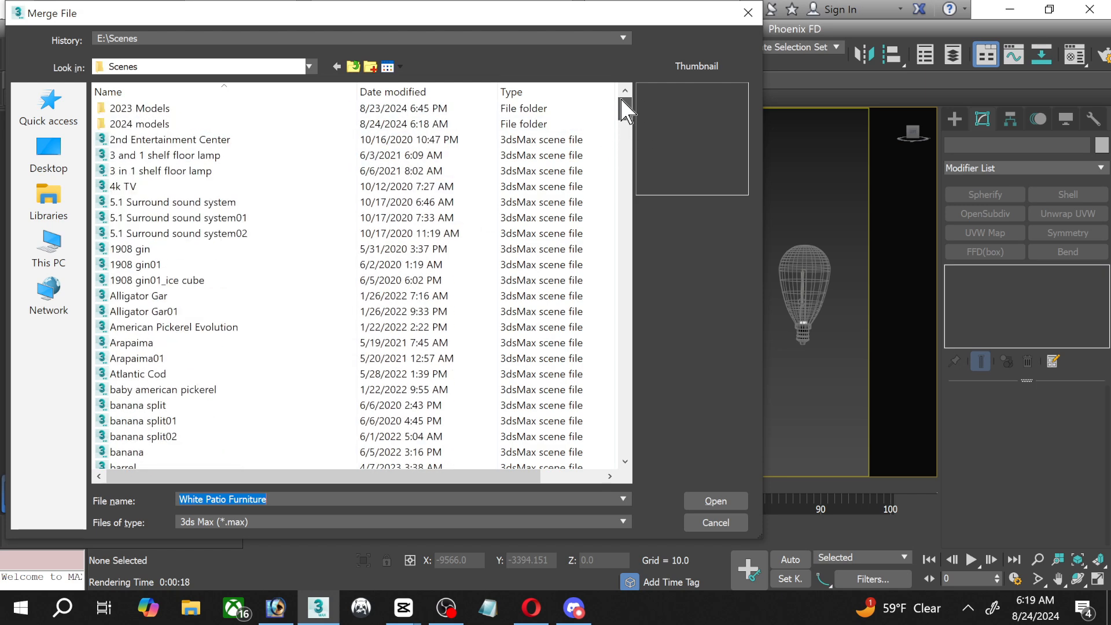
pyautogui.click(51, 248)
pyautogui.doubleClick(374, 384)
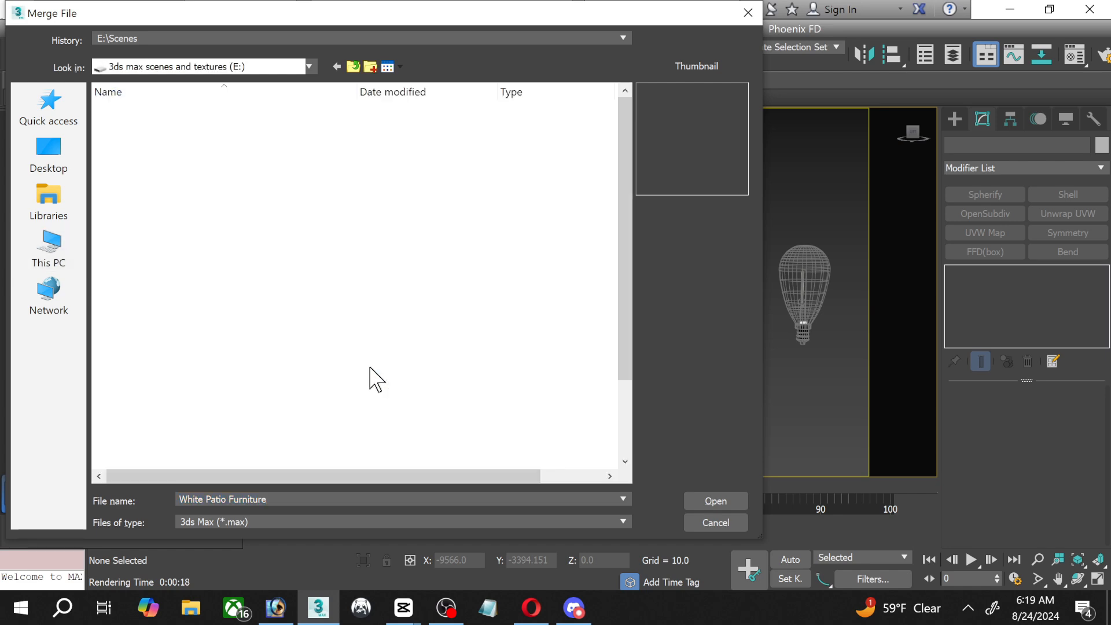
# Merge the [Outdoor Notice Board] group from Outdoor Notice Board.max in the Scenes > 2023 Models > Outdoor Notice Board folder.
pyautogui.doubleClick(152, 344)
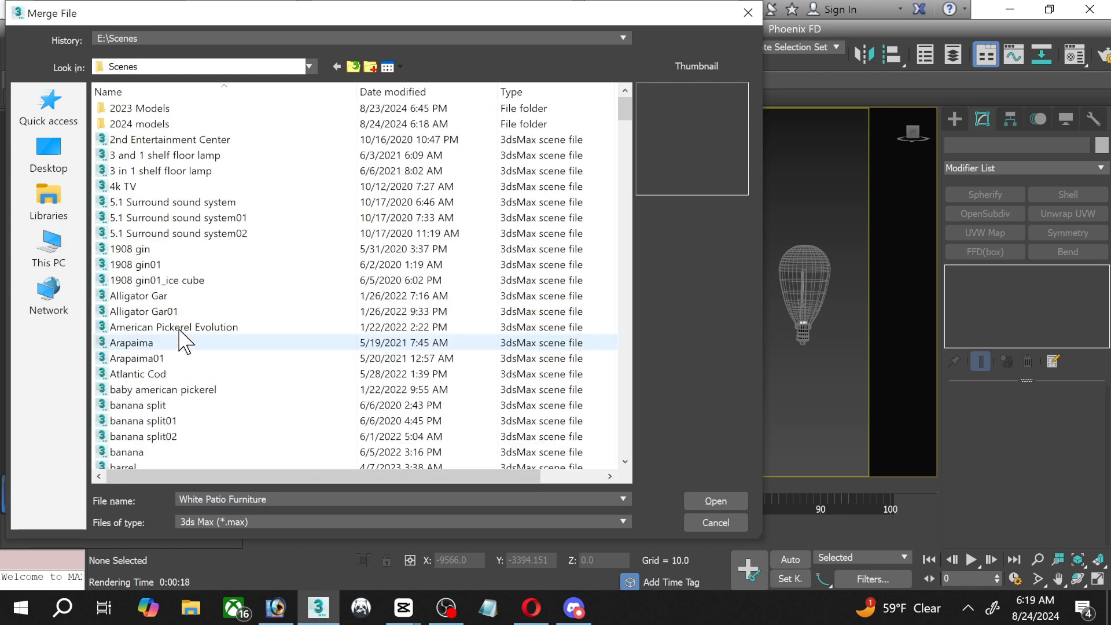
pyautogui.doubleClick(177, 114)
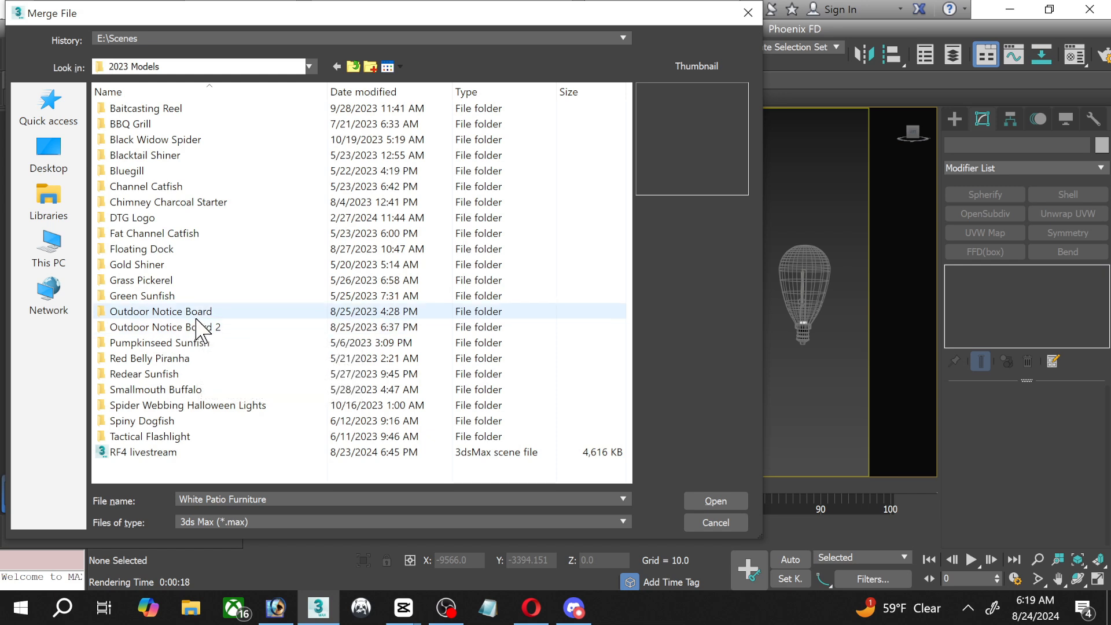
pyautogui.doubleClick(173, 314)
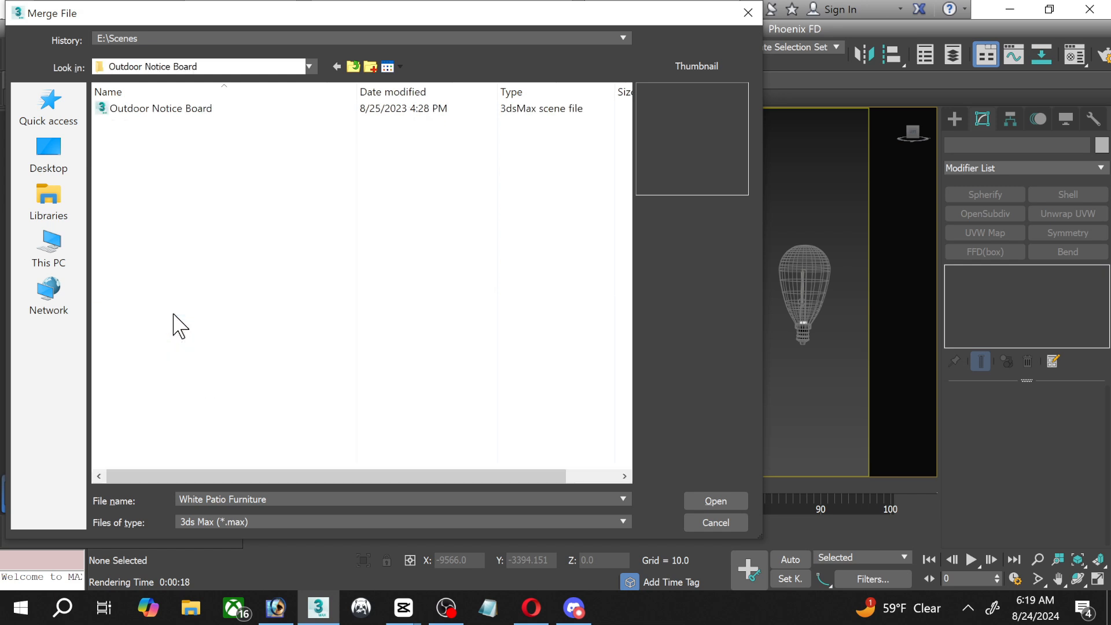
pyautogui.click(188, 116)
pyautogui.doubleClick(185, 115)
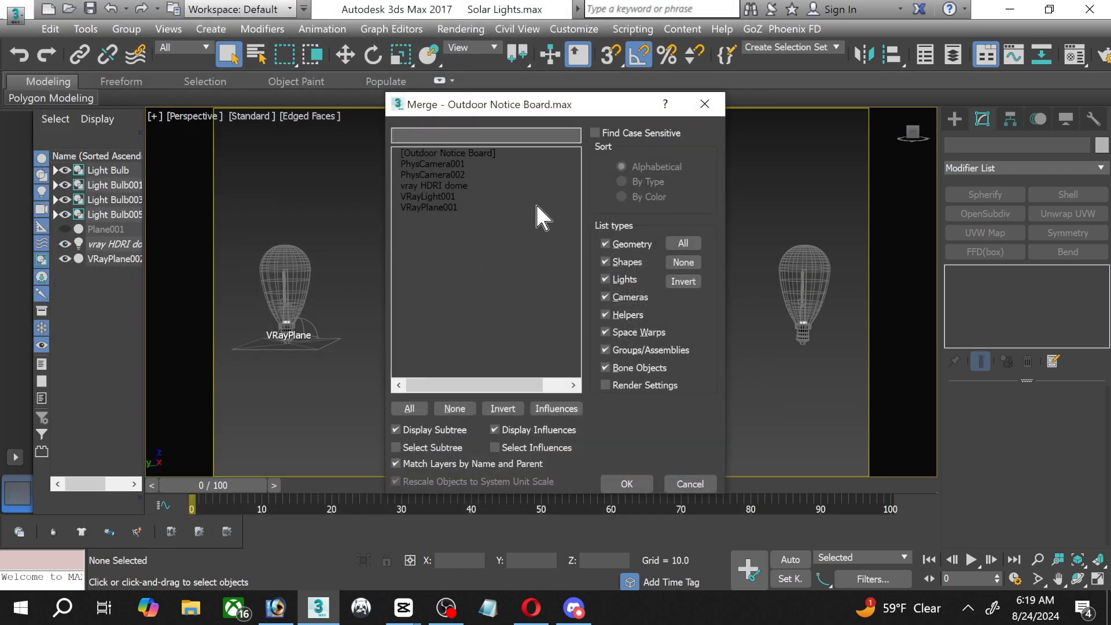
pyautogui.click(485, 152)
pyautogui.click(628, 483)
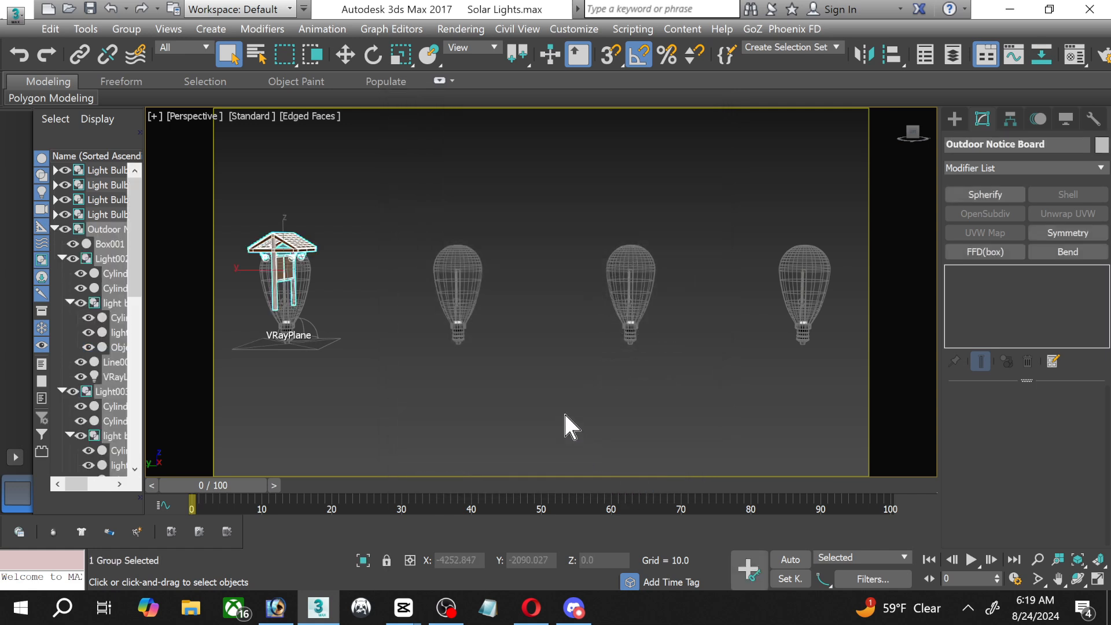
# Scale the merged notice board up uniformly, to more than 13 times its size, so its lamps suit the light bulbs' scale.
pyautogui.click(1098, 581)
pyautogui.scroll(-5, 377, 172)
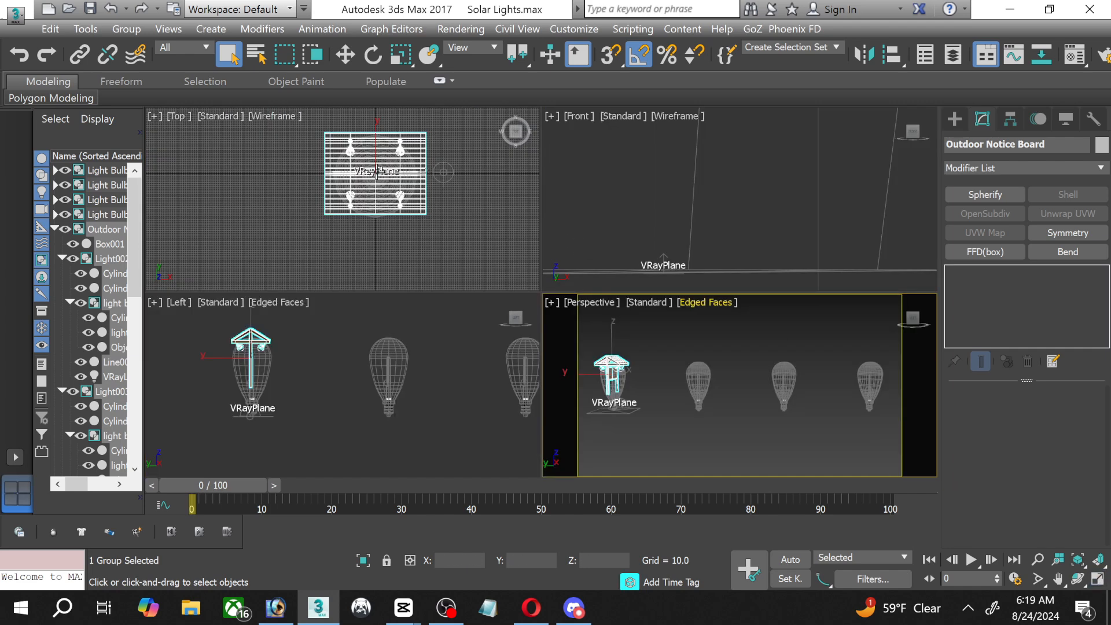
pyautogui.scroll(-2, 377, 172)
pyautogui.moveTo(377, 172); pyautogui.dragTo(323, 203, button='middle')
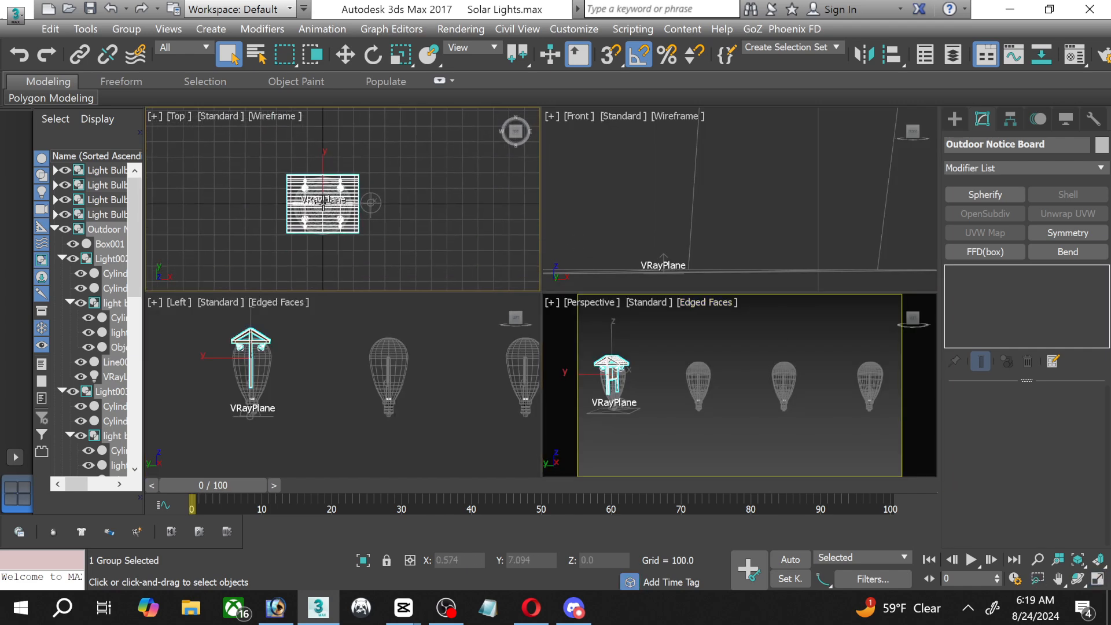
pyautogui.scroll(2, 261, 336)
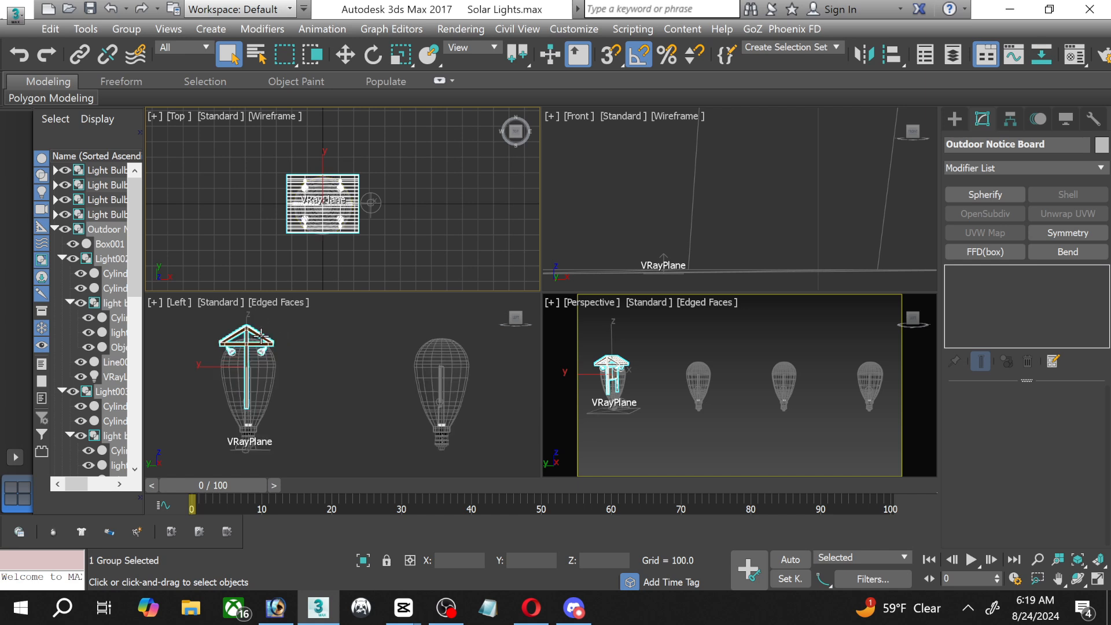
pyautogui.scroll(-2, 379, 348)
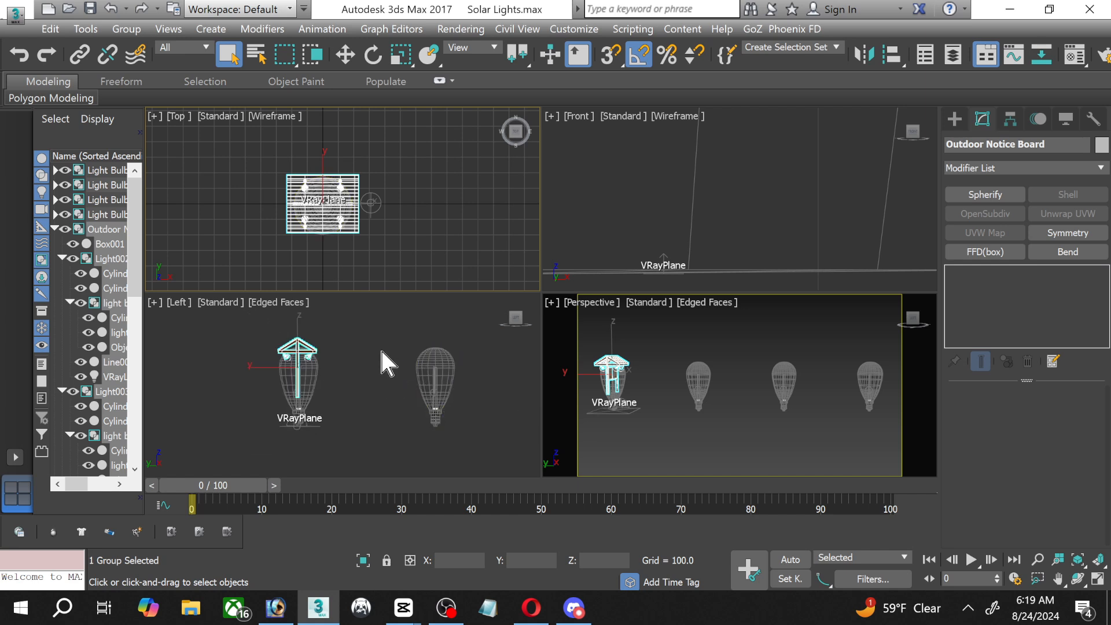
pyautogui.moveTo(380, 347); pyautogui.dragTo(345, 359, button='middle')
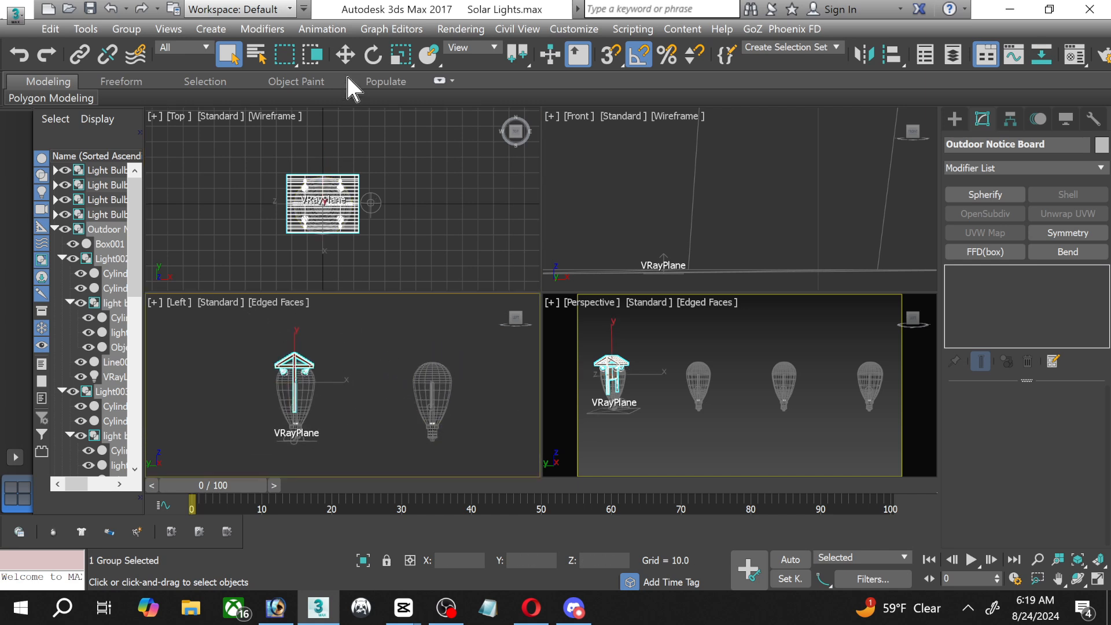
pyautogui.click(401, 54)
pyautogui.click(312, 206)
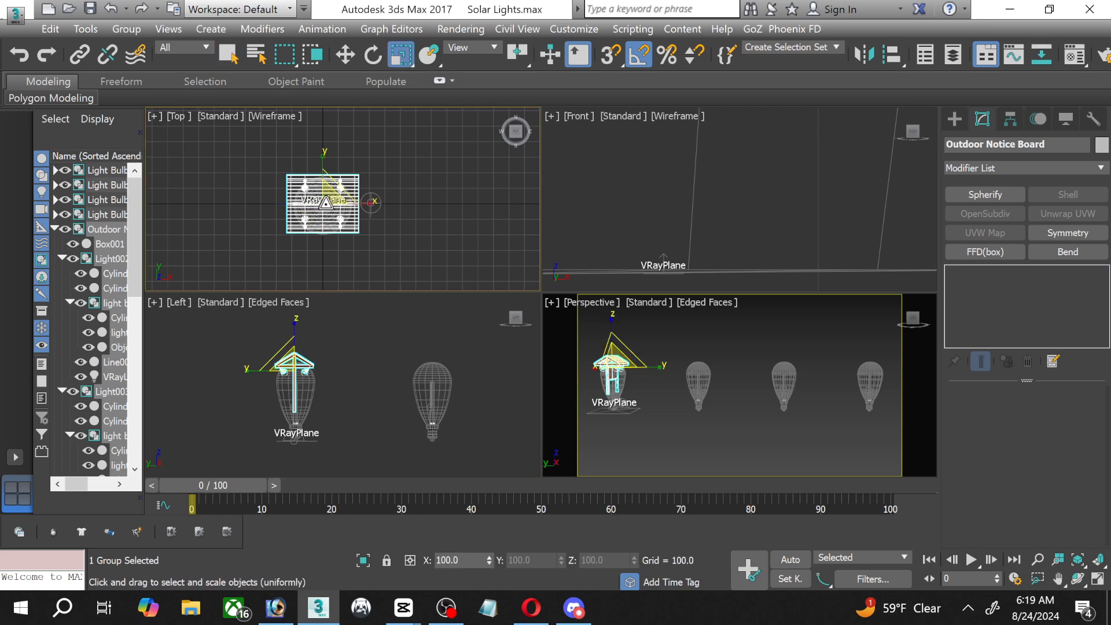
pyautogui.moveTo(326, 202); pyautogui.dragTo(331, 235)
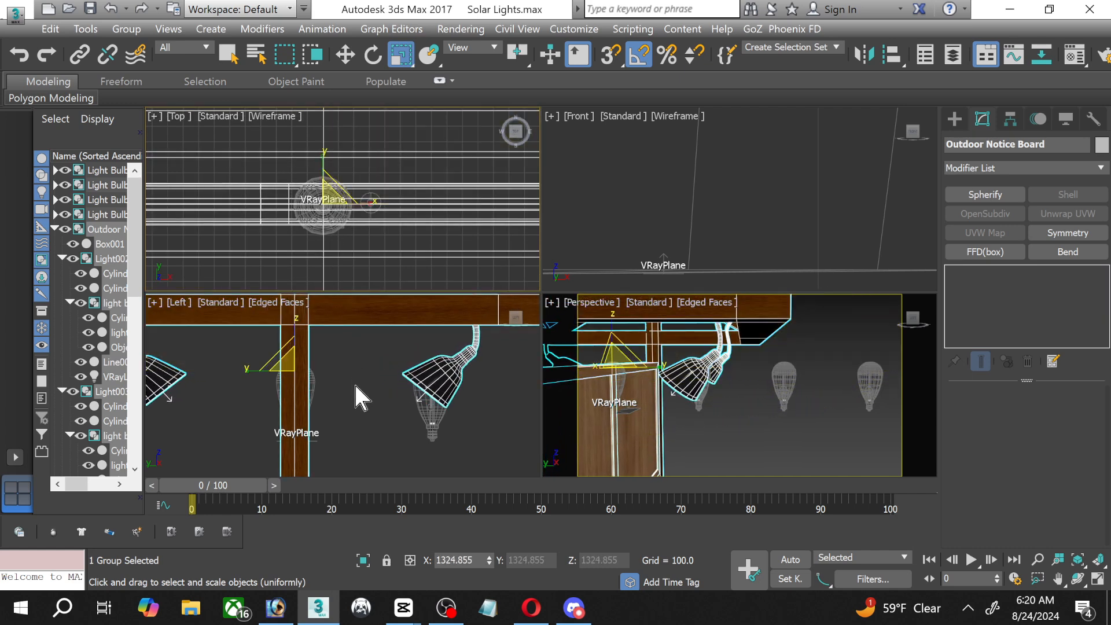
pyautogui.scroll(-4, 354, 383)
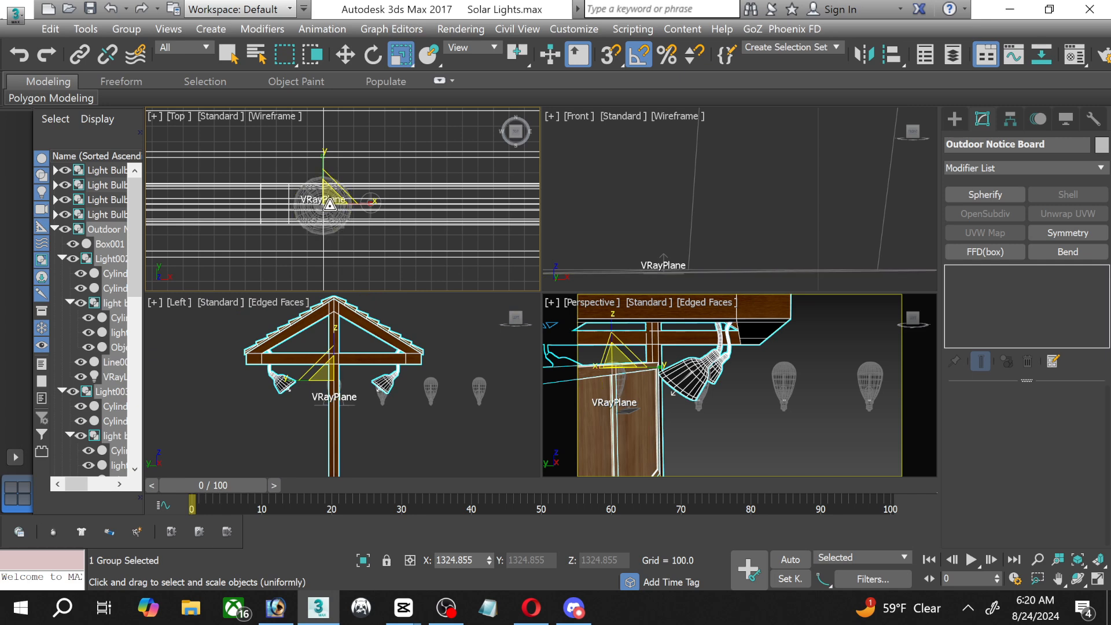
pyautogui.moveTo(333, 197); pyautogui.dragTo(322, 182)
# Examine the enlarged notice board and its lamps next to the light bulbs in the Left and Perspective views.
pyautogui.click(345, 54)
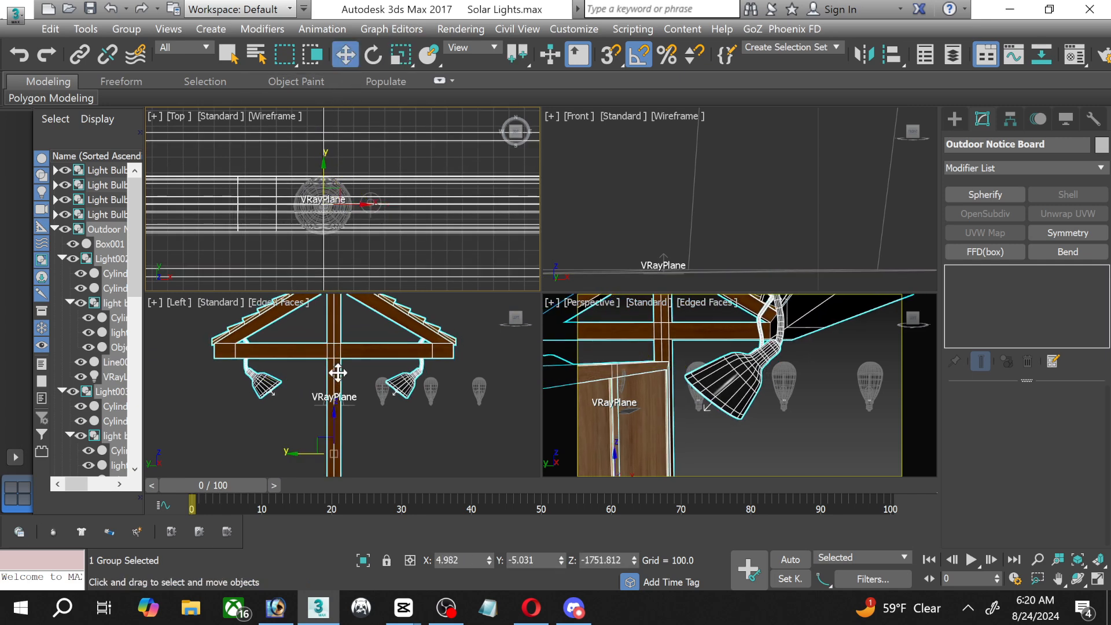
pyautogui.scroll(-2, 370, 417)
pyautogui.scroll(-3, 680, 439)
pyautogui.moveTo(680, 441); pyautogui.dragTo(716, 432, button='middle')
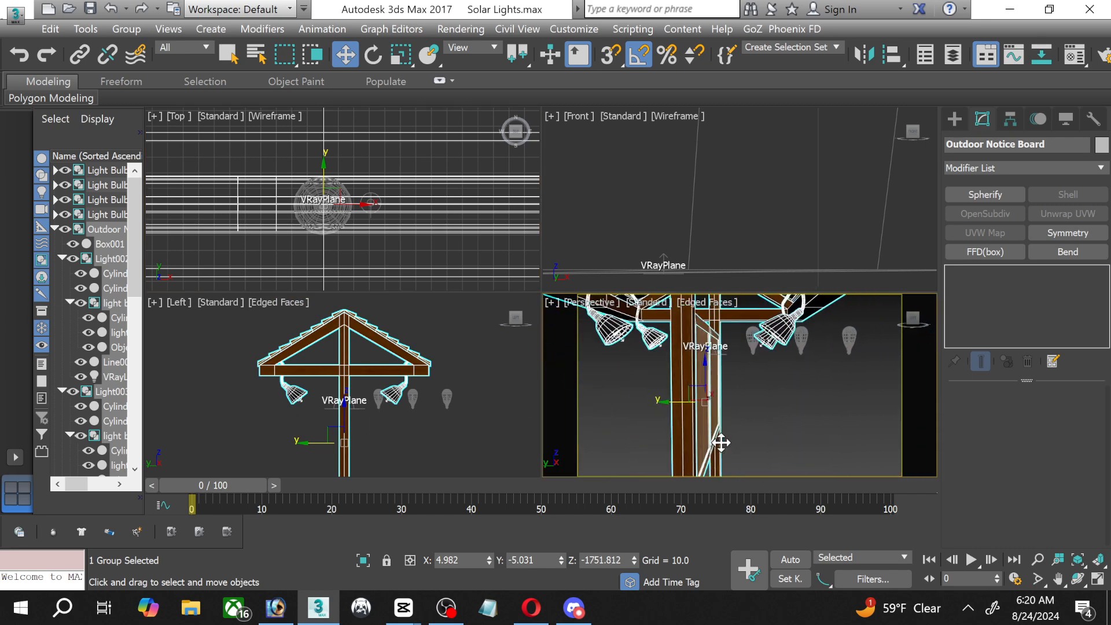
pyautogui.click(1097, 579)
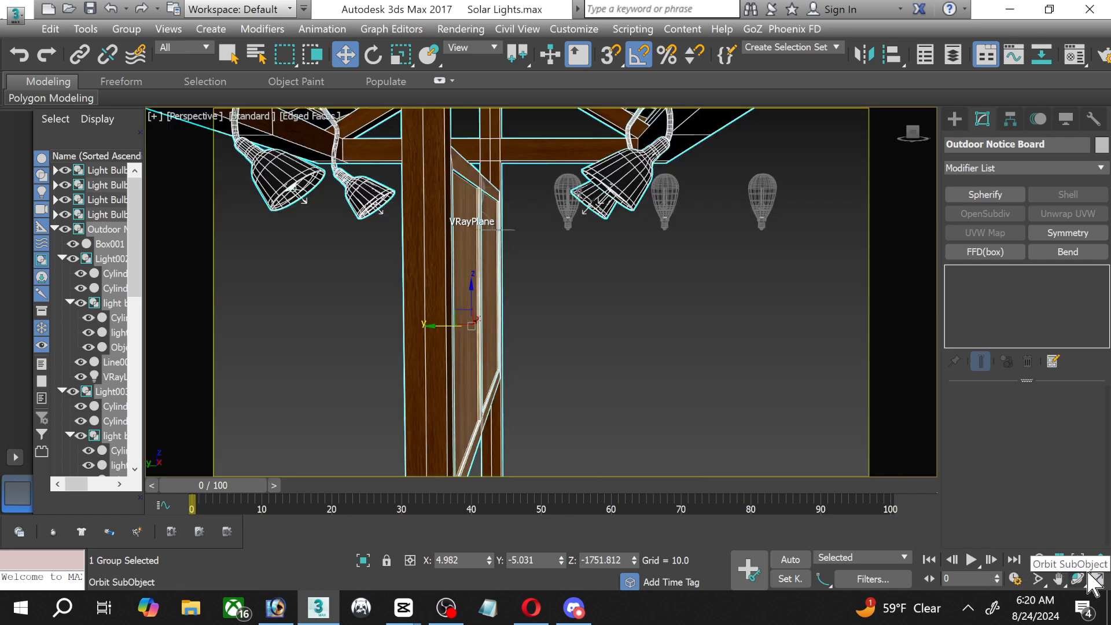
pyautogui.click(1097, 578)
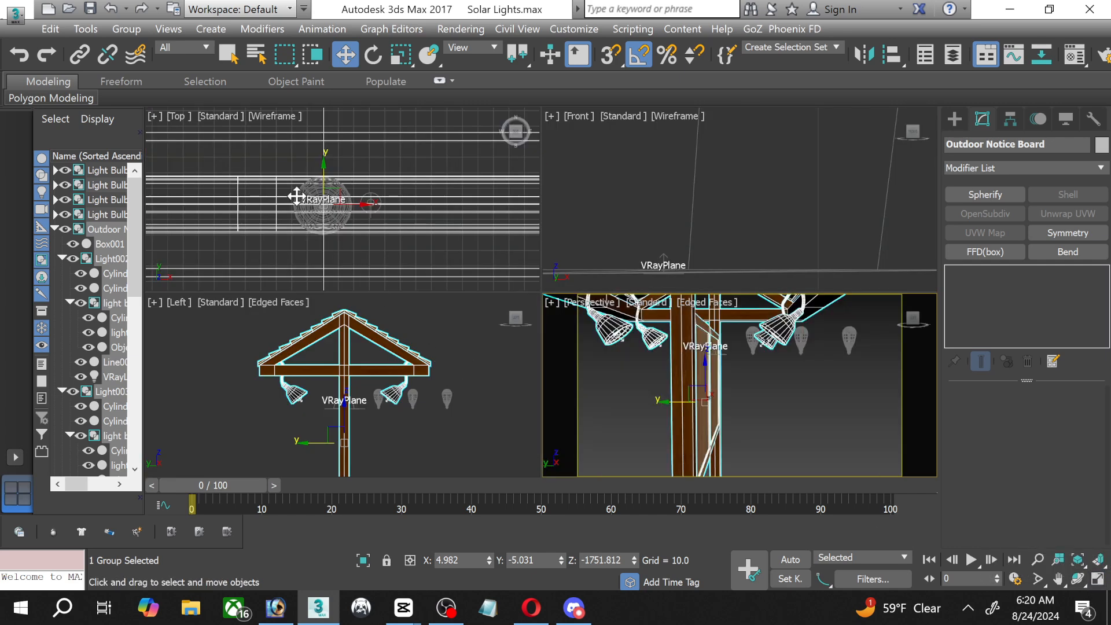
pyautogui.scroll(5, 389, 408)
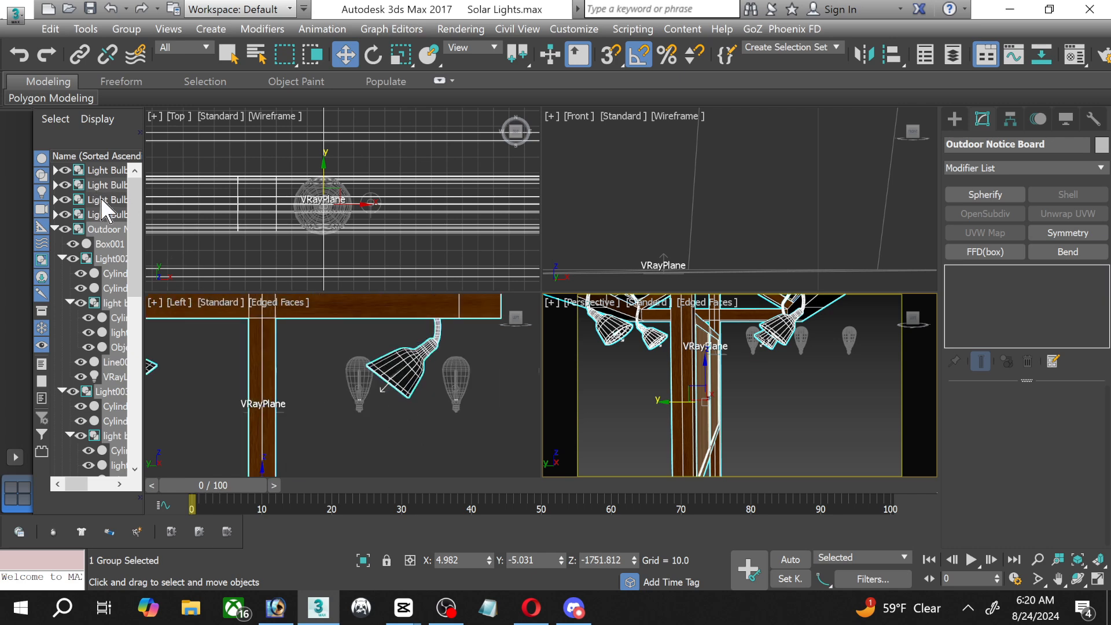
pyautogui.click(126, 29)
pyautogui.moveTo(270, 18)
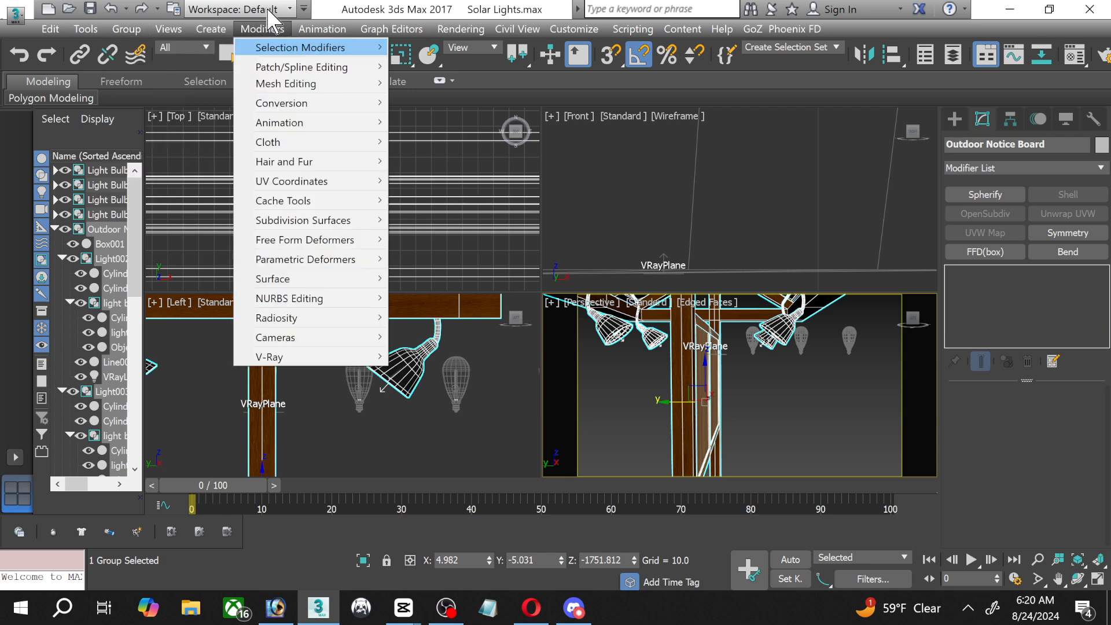
pyautogui.click(399, 11)
pyautogui.click(127, 29)
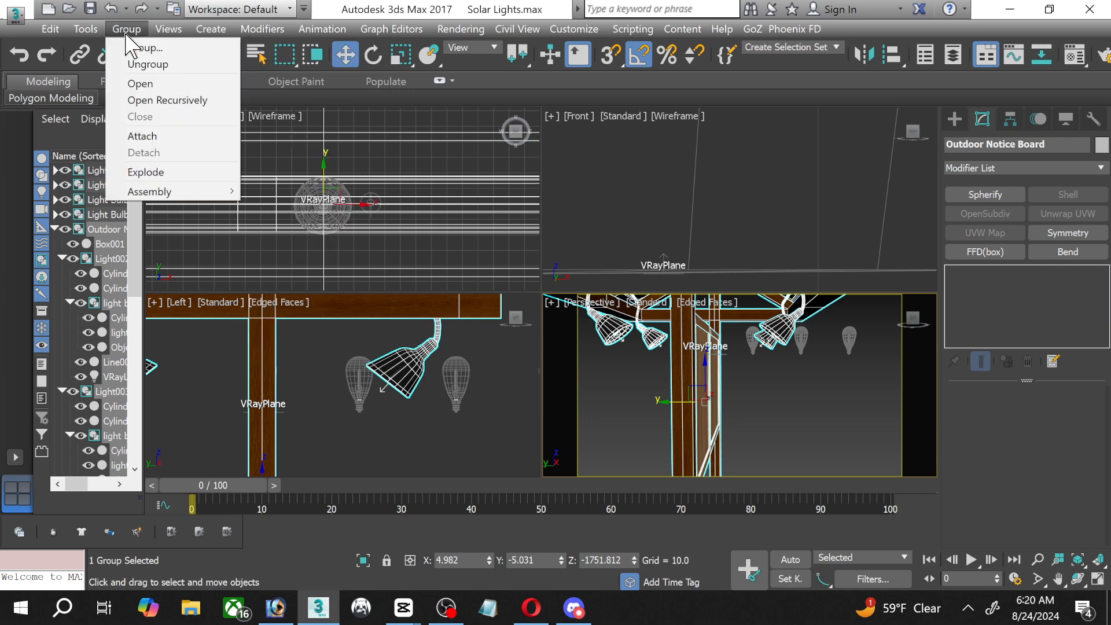
pyautogui.click(125, 34)
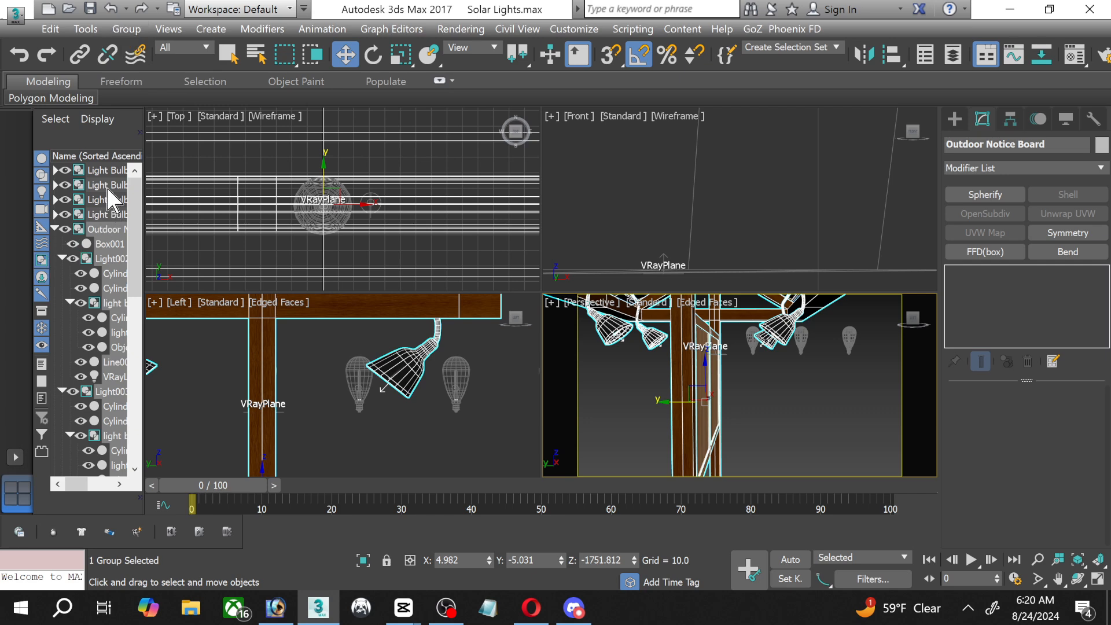
# Delete the three duplicate light bulb groups, keeping only the original Light Bulb group.
pyautogui.click(104, 210)
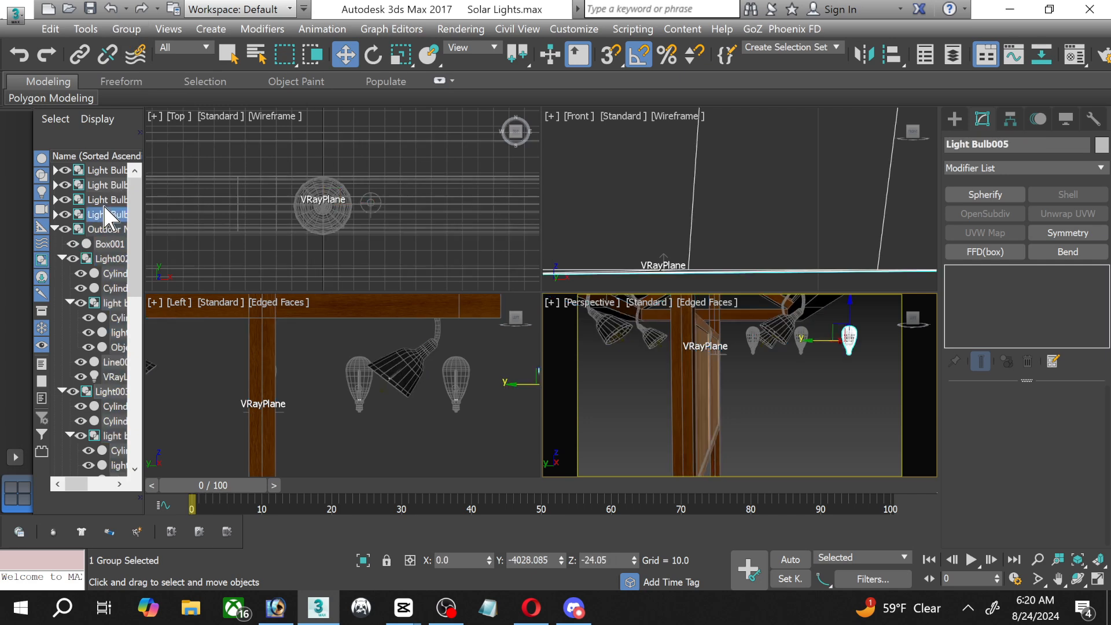
pyautogui.keyDown('ctrl'); pyautogui.click(104, 202); pyautogui.keyUp('ctrl')
pyautogui.keyDown('ctrl'); pyautogui.click(101, 188); pyautogui.keyUp('ctrl')
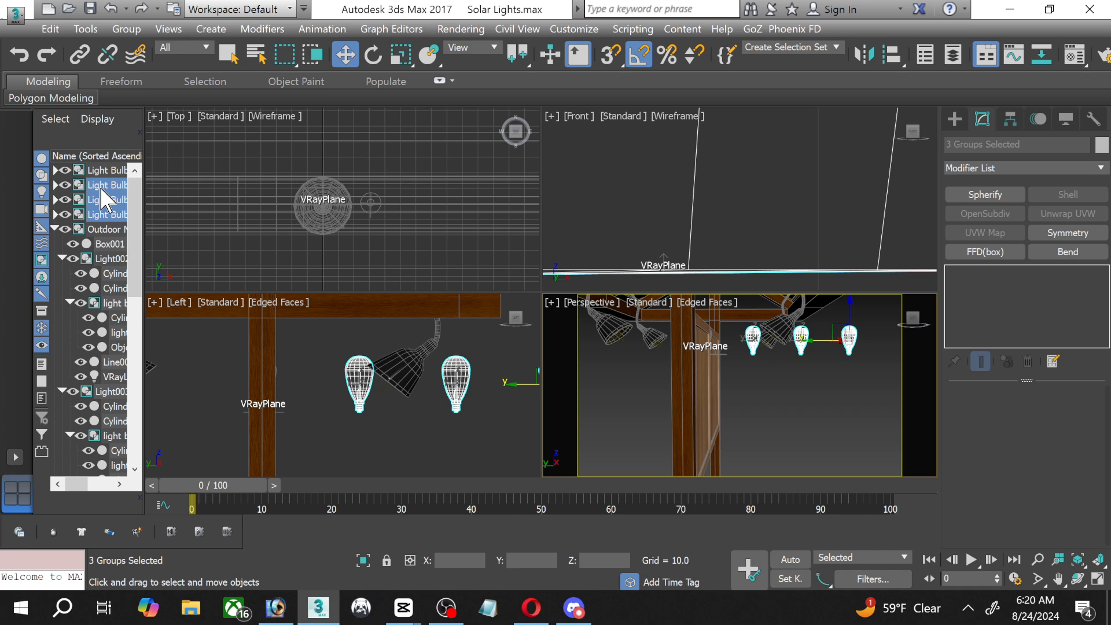
pyautogui.press('Delete')
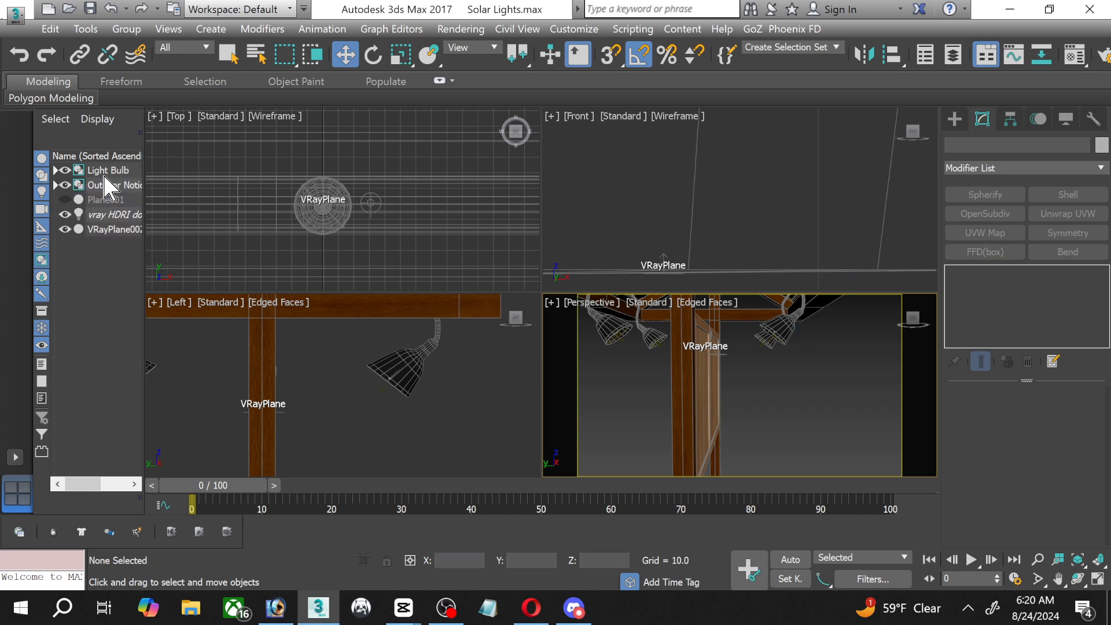
# Try to move the remaining Light Bulb group along the X axis toward a notice board lamp in the Front view.
pyautogui.click(107, 171)
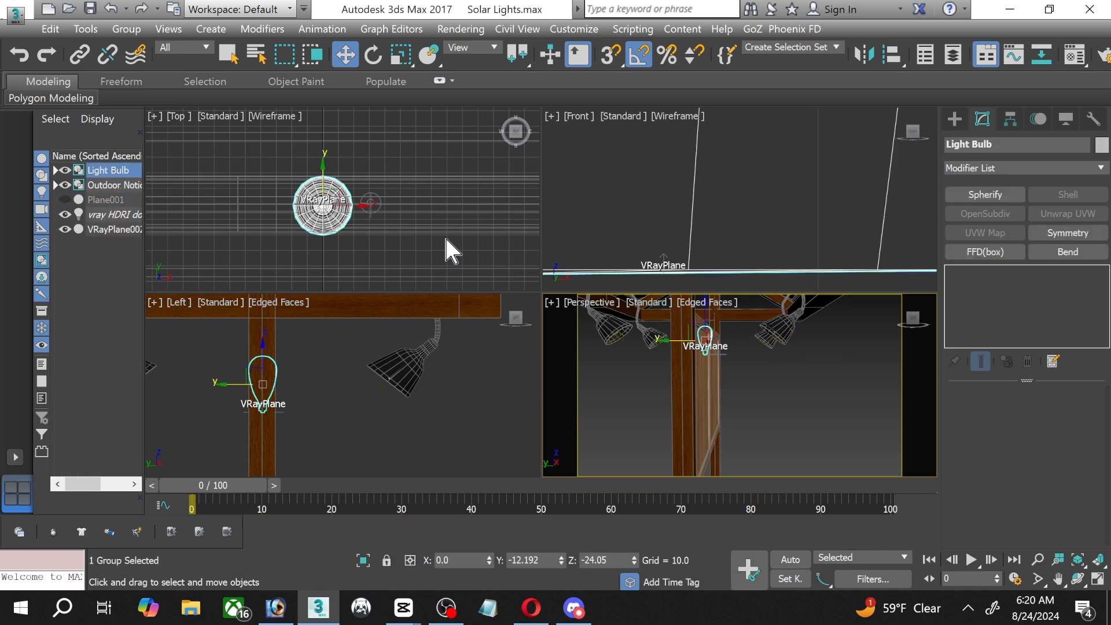
pyautogui.scroll(-4, 440, 263)
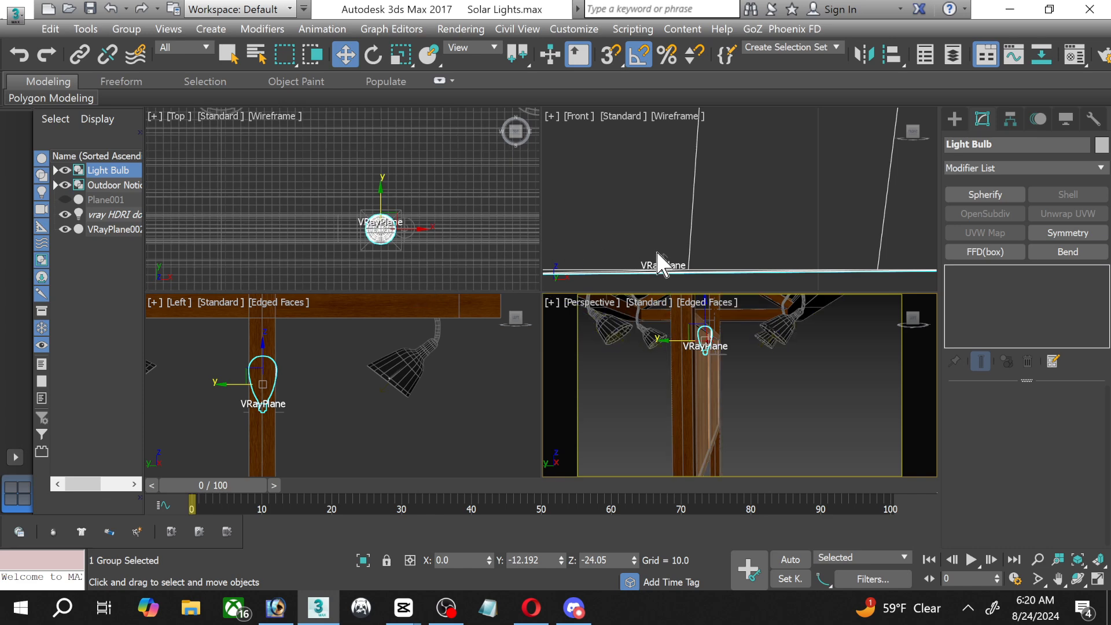
pyautogui.scroll(8, 660, 261)
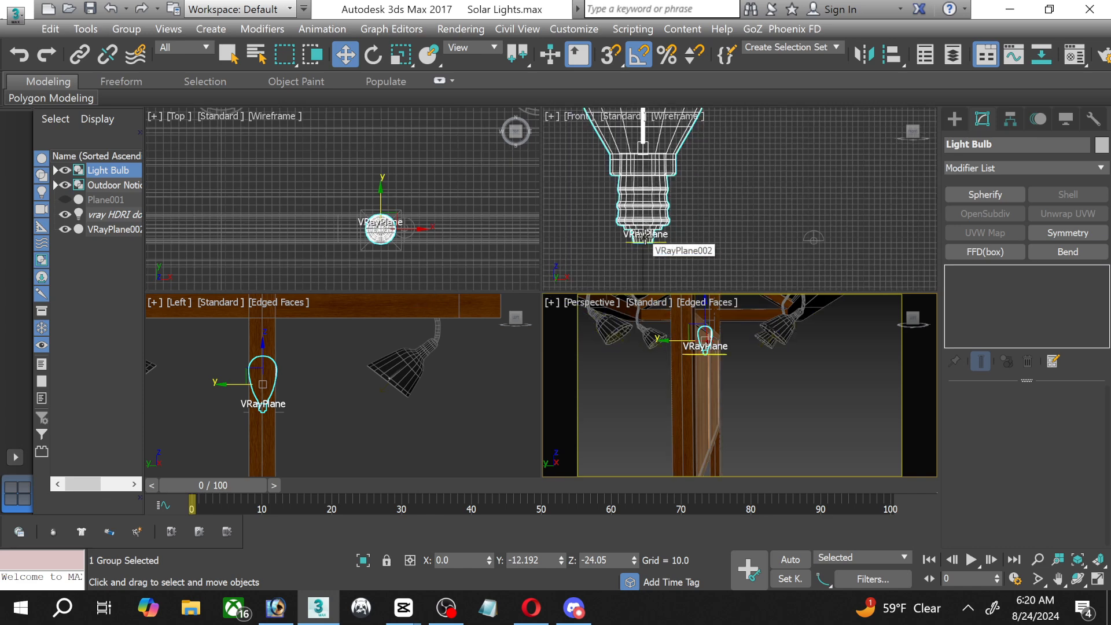
pyautogui.moveTo(644, 238); pyautogui.dragTo(680, 272, button='middle')
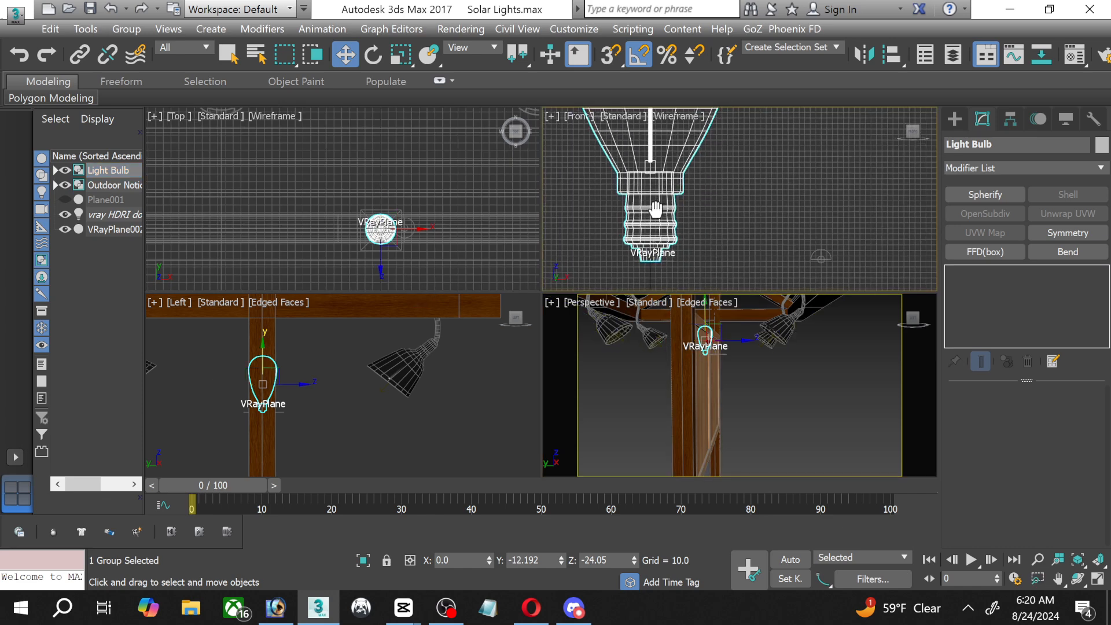
pyautogui.click(1097, 581)
pyautogui.scroll(-5, 502, 229)
pyautogui.moveTo(432, 177); pyautogui.dragTo(407, 292, button='middle')
pyautogui.scroll(-6, 407, 291)
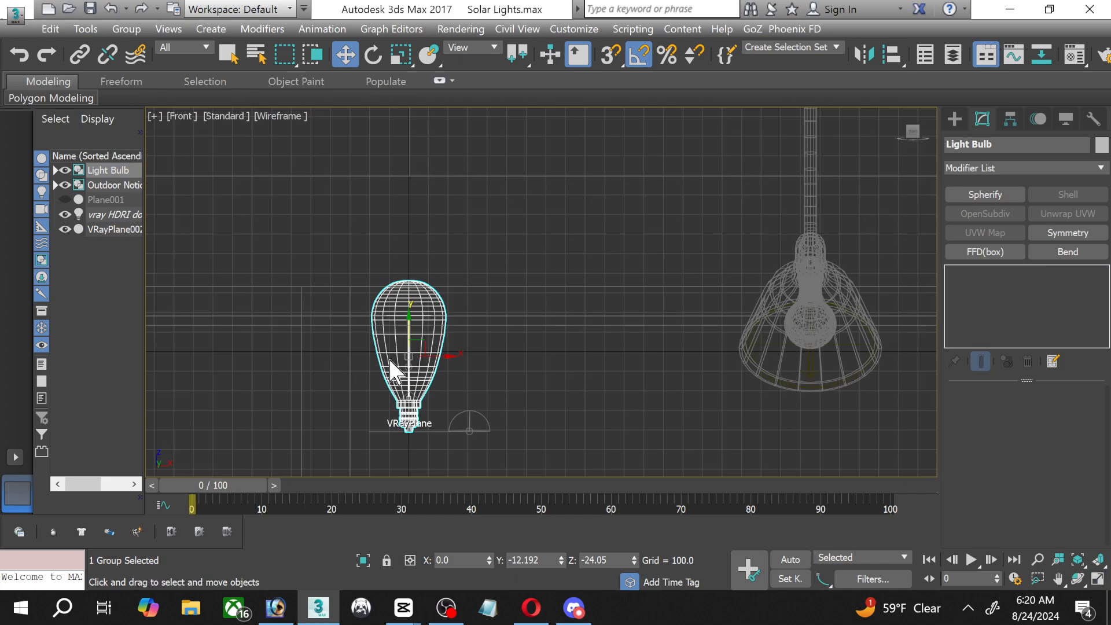
pyautogui.moveTo(429, 338); pyautogui.dragTo(637, 291, button='middle')
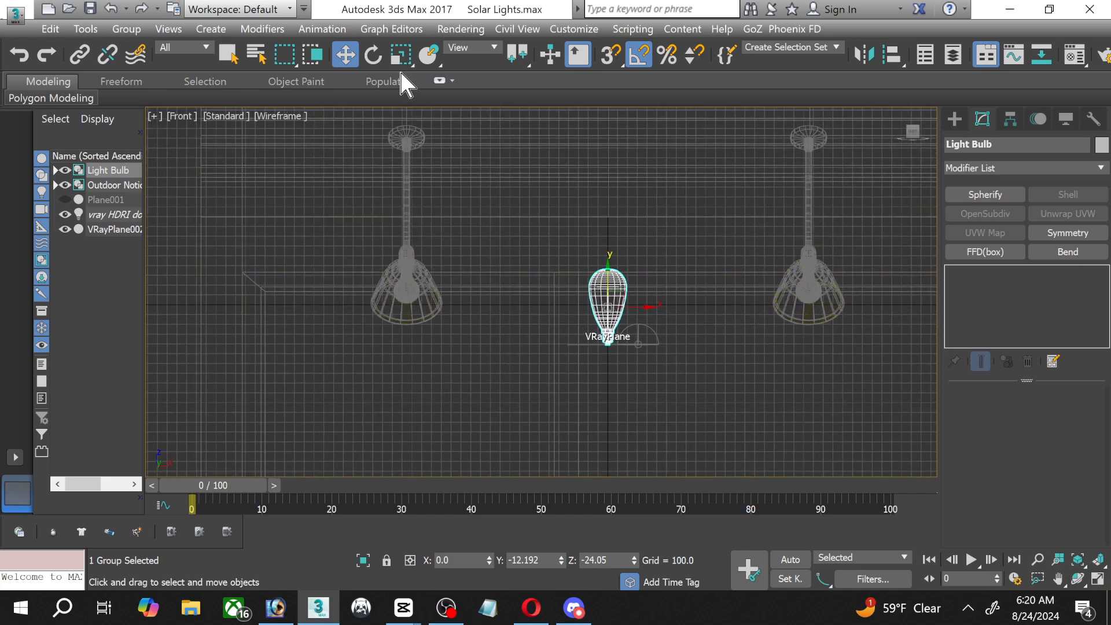
pyautogui.scroll(2, 585, 279)
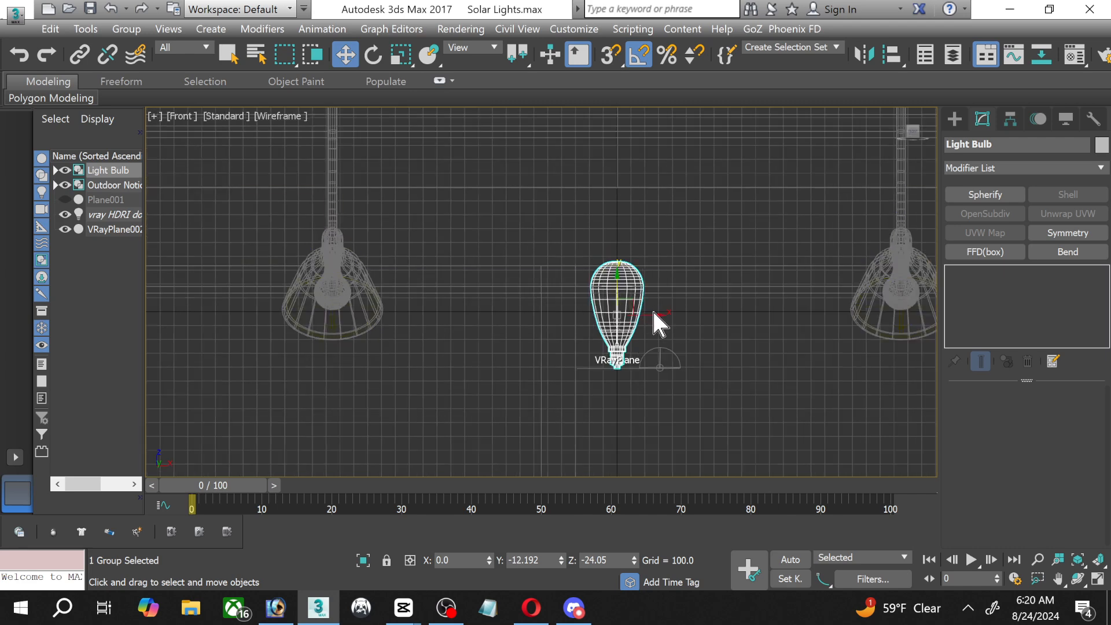
pyautogui.moveTo(653, 313); pyautogui.dragTo(635, 332)
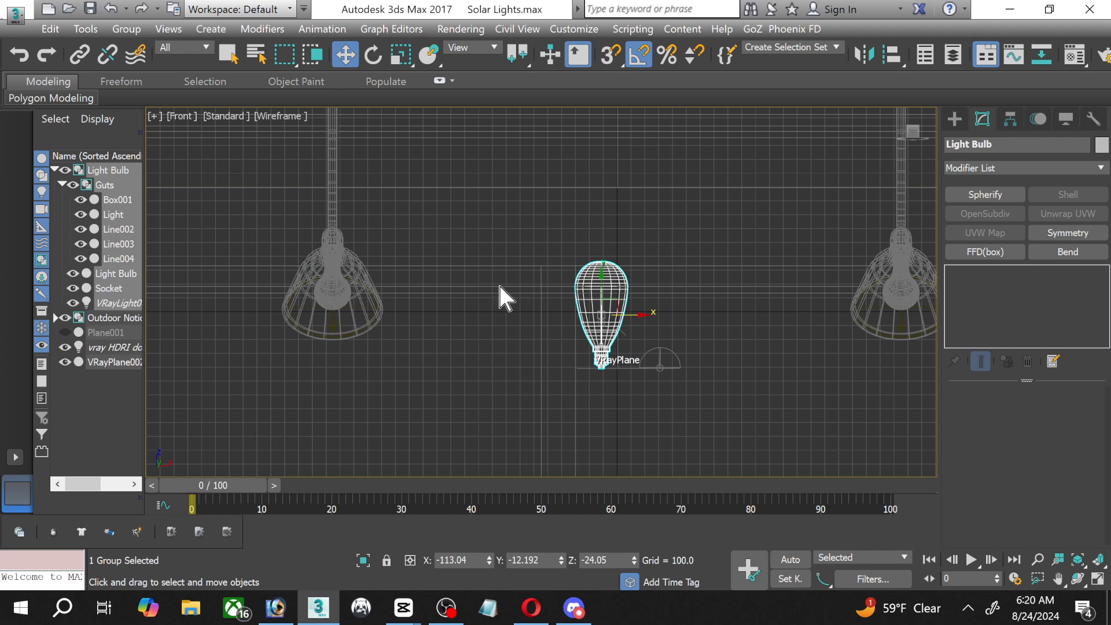
# Open the Outdoor Notice Board group recursively and select the shade of the Light002 lamp inside it.
pyautogui.click(358, 272)
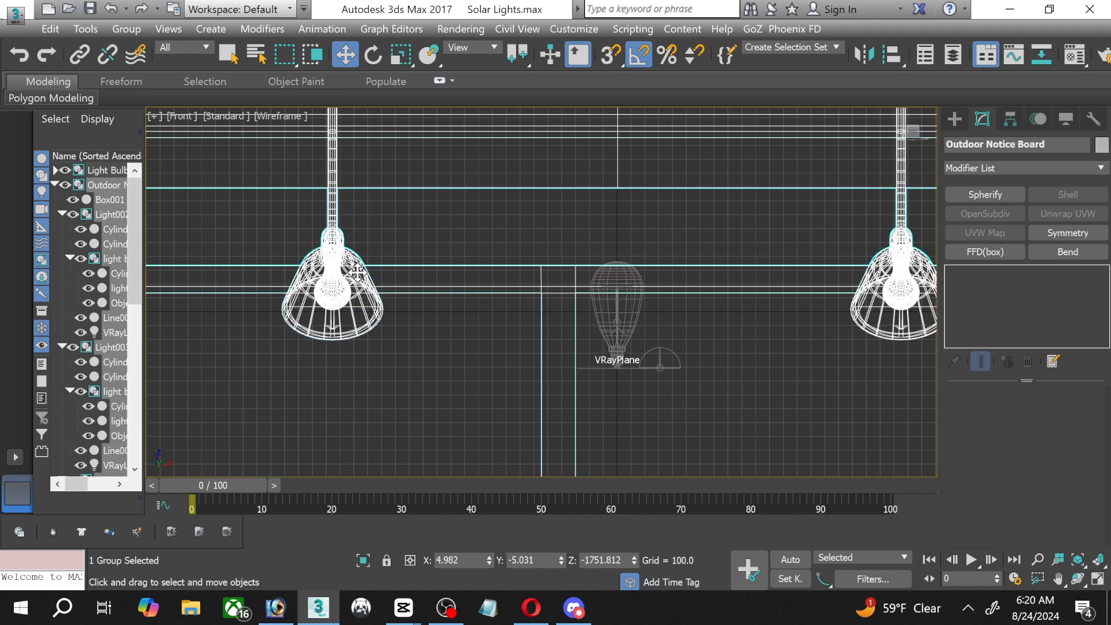
pyautogui.click(126, 29)
pyautogui.click(152, 100)
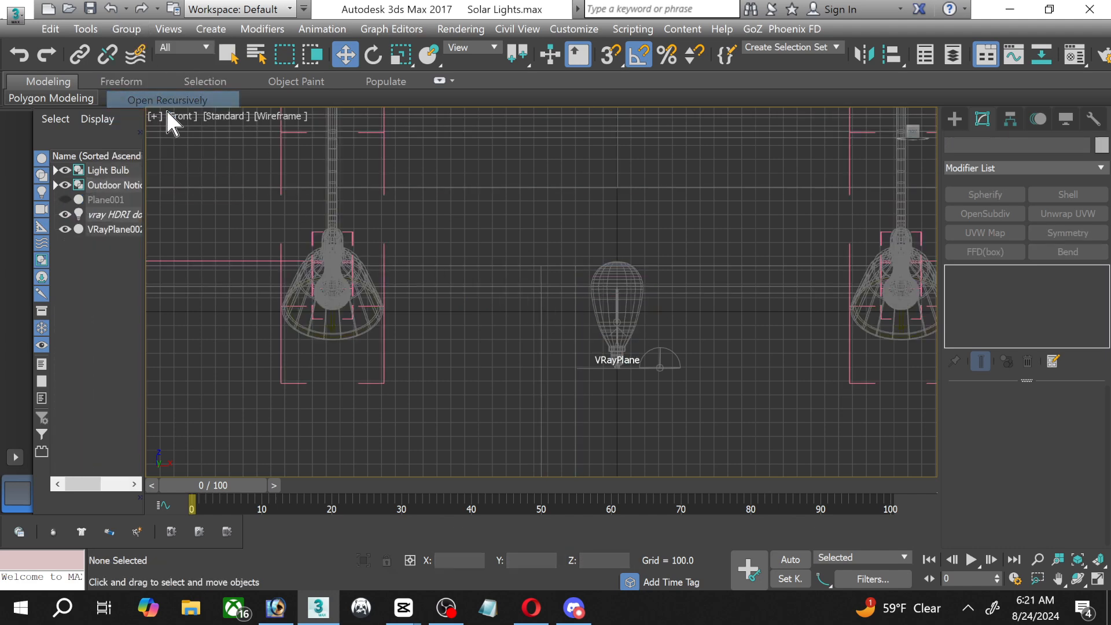
pyautogui.click(338, 292)
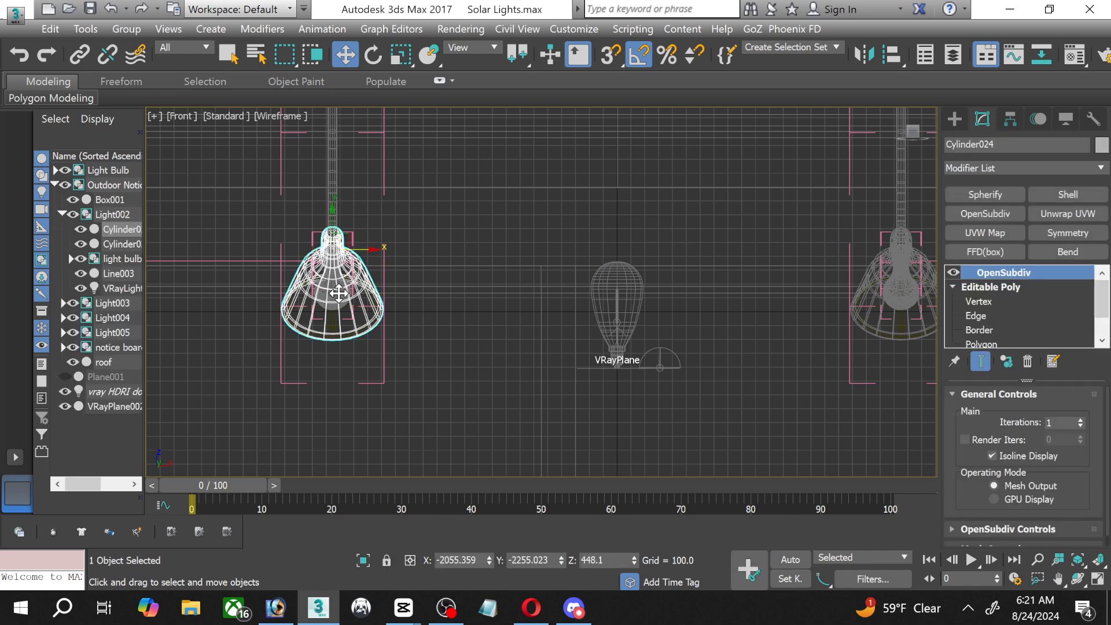
# Delete the old light bulb group inside the Light005 lamp of the notice board.
pyautogui.click(331, 306)
pyautogui.click(330, 305)
pyautogui.click(333, 302)
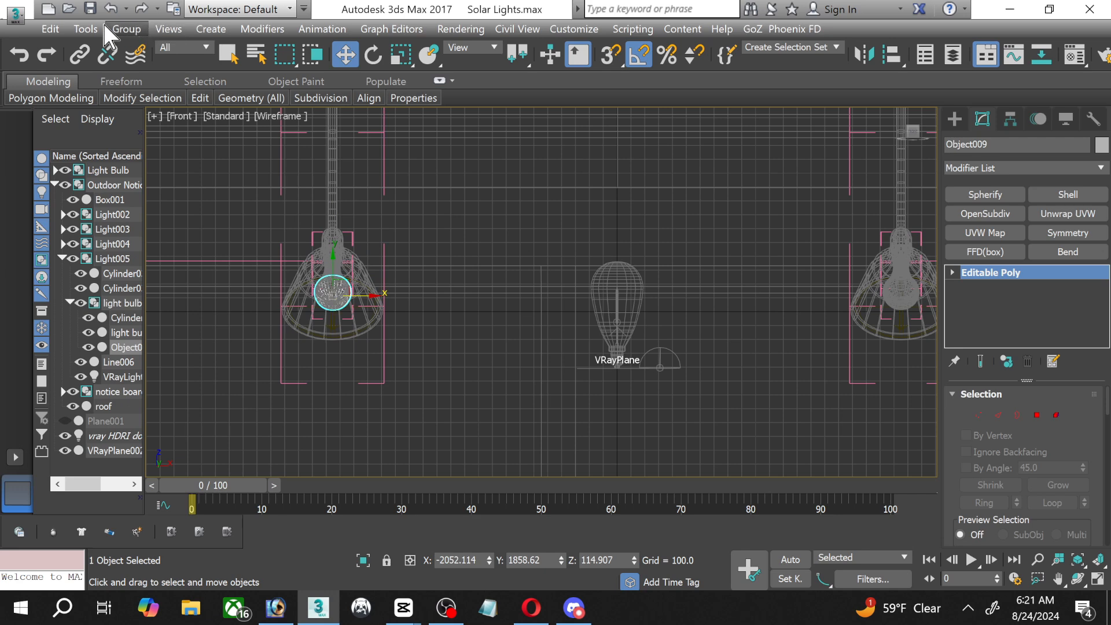
pyautogui.click(125, 30)
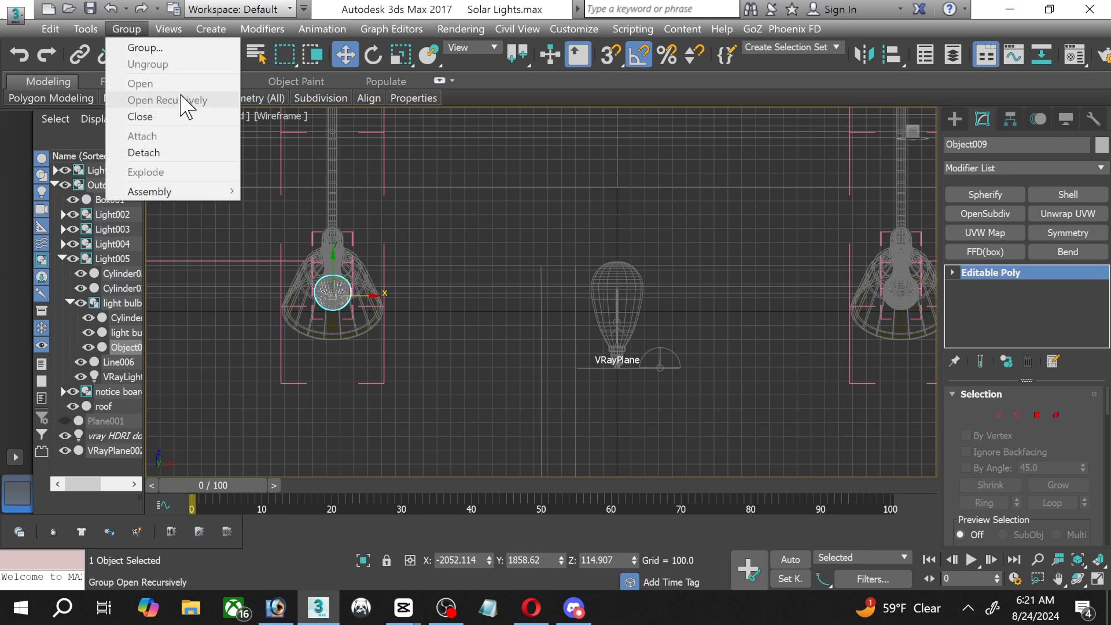
pyautogui.click(174, 116)
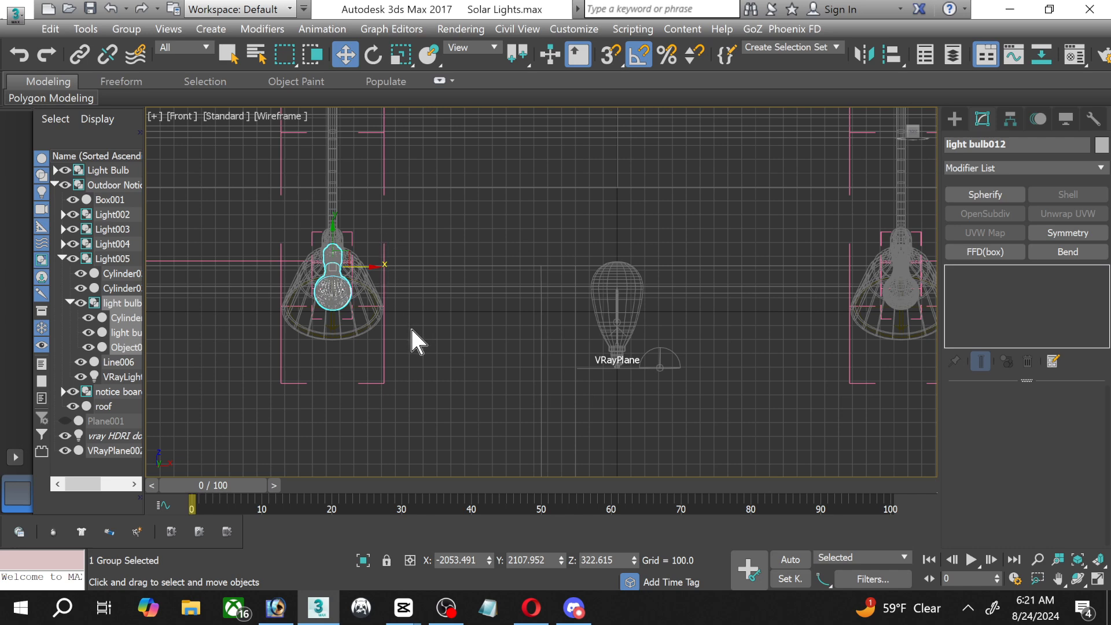
pyautogui.click(228, 196)
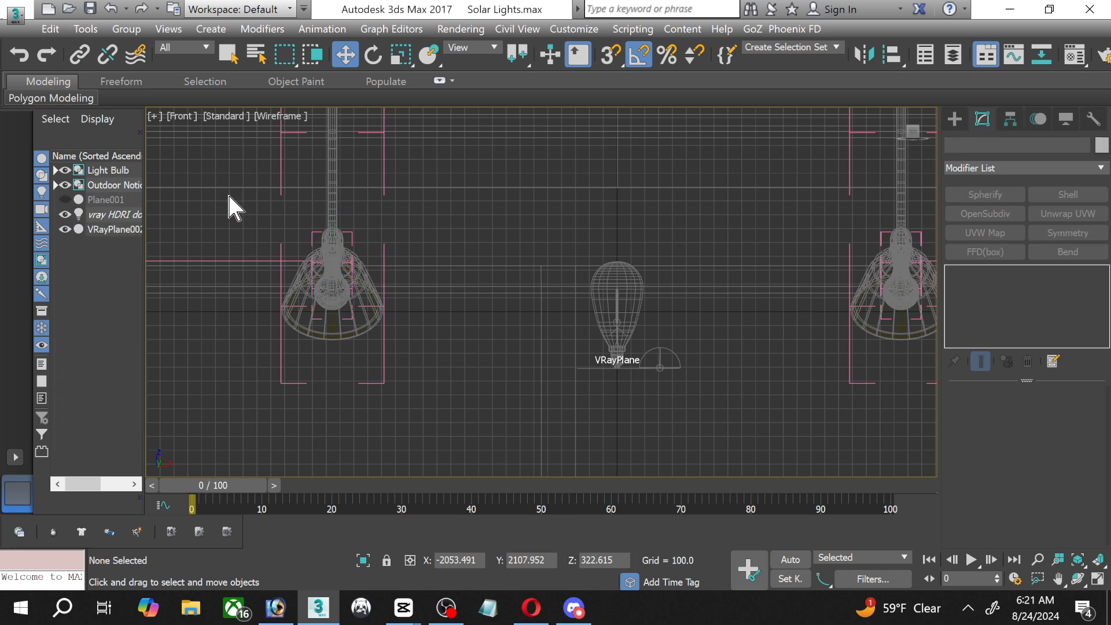
# Close the light bulb subgroup inside the Light002 lamp and delete that old bulb.
pyautogui.click(349, 291)
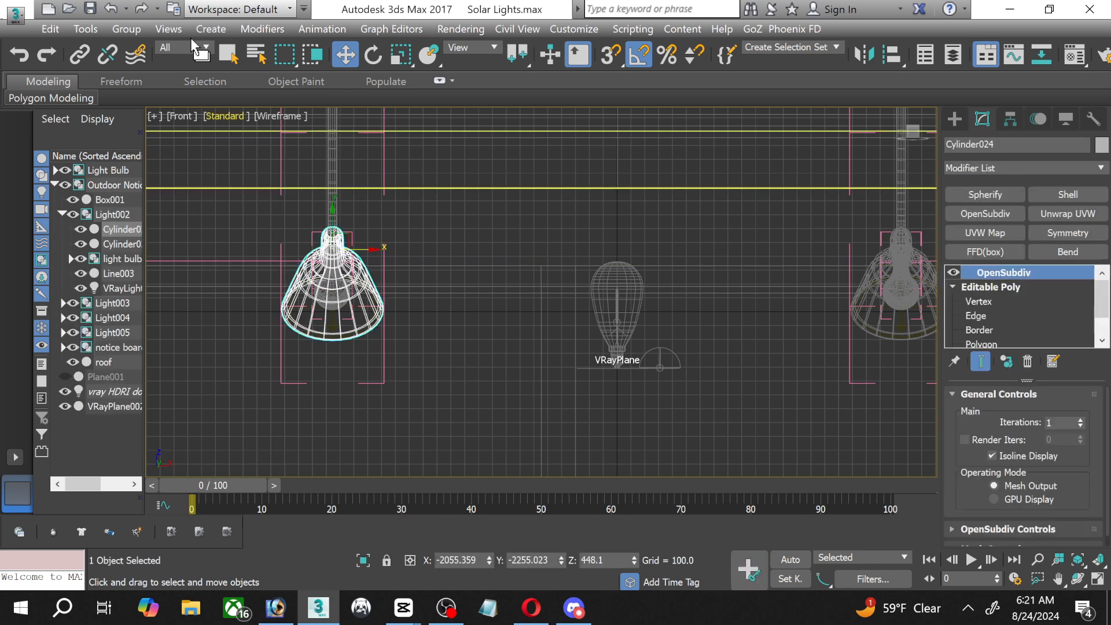
pyautogui.click(127, 29)
pyautogui.click(130, 31)
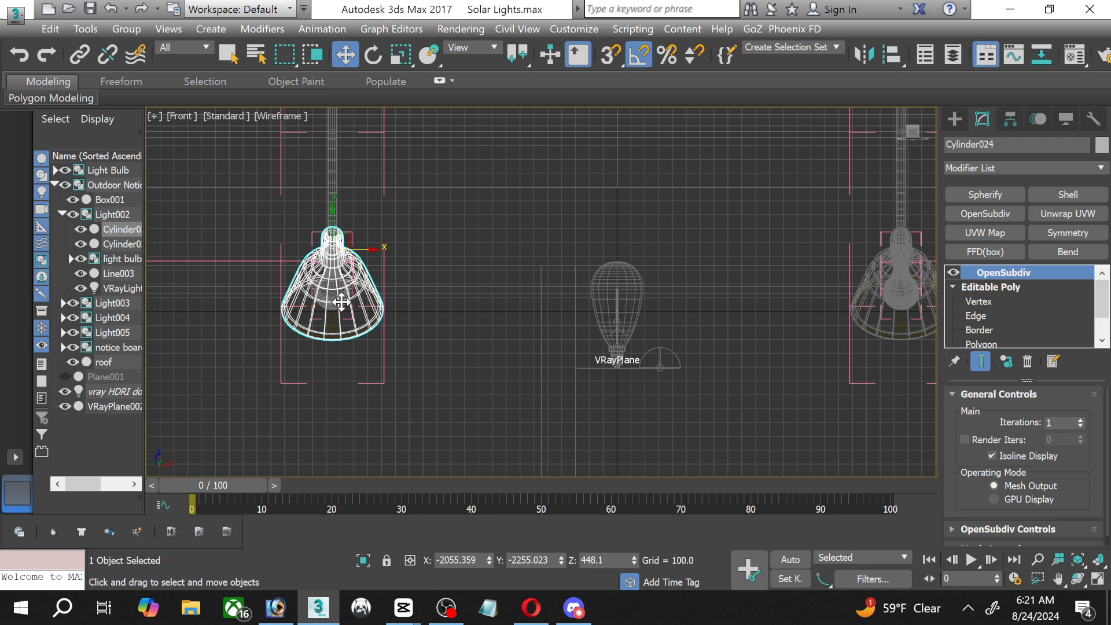
pyautogui.click(340, 302)
pyautogui.click(339, 302)
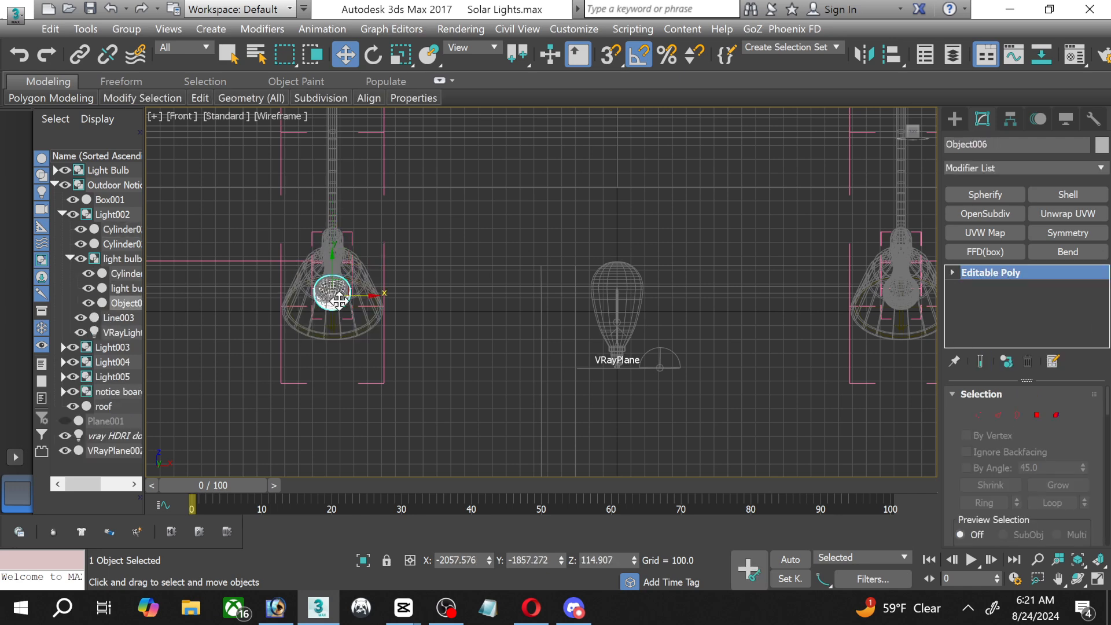
pyautogui.click(126, 29)
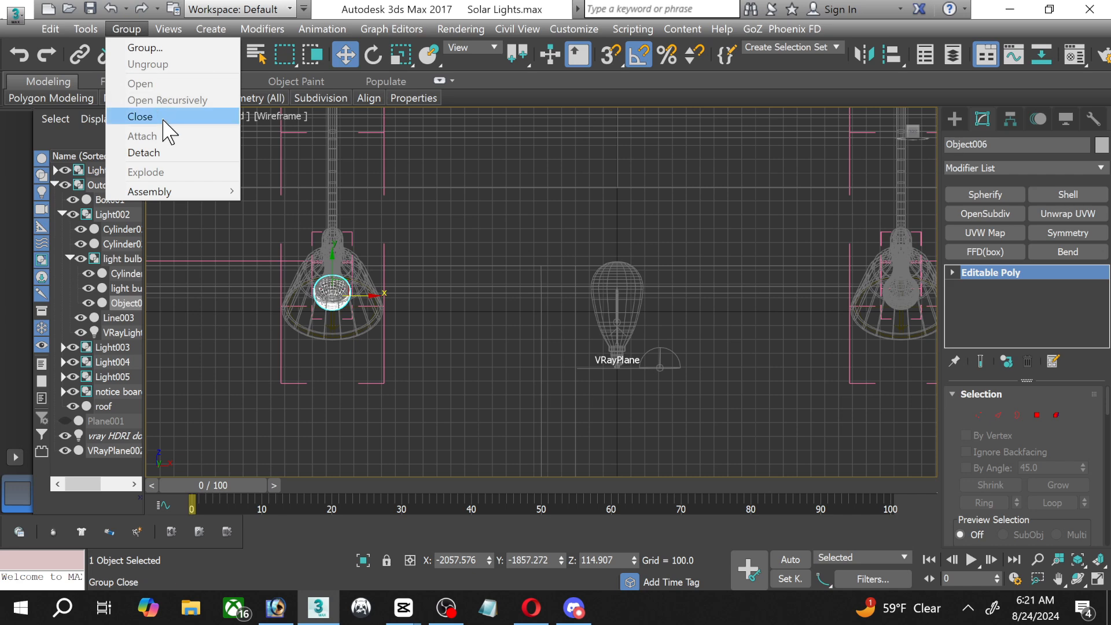
pyautogui.click(162, 116)
pyautogui.click(577, 314)
# Delete the old light bulb group inside the Light003 lamp on the other side of the notice board.
pyautogui.moveTo(648, 304); pyautogui.dragTo(371, 296, button='middle')
pyautogui.click(627, 290)
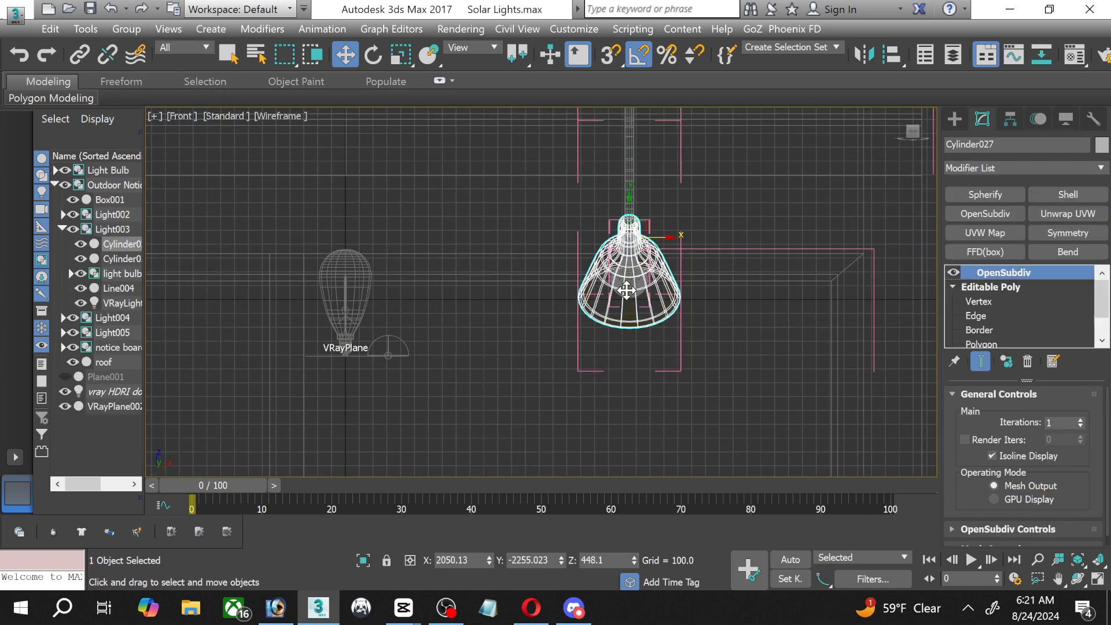
pyautogui.click(628, 287)
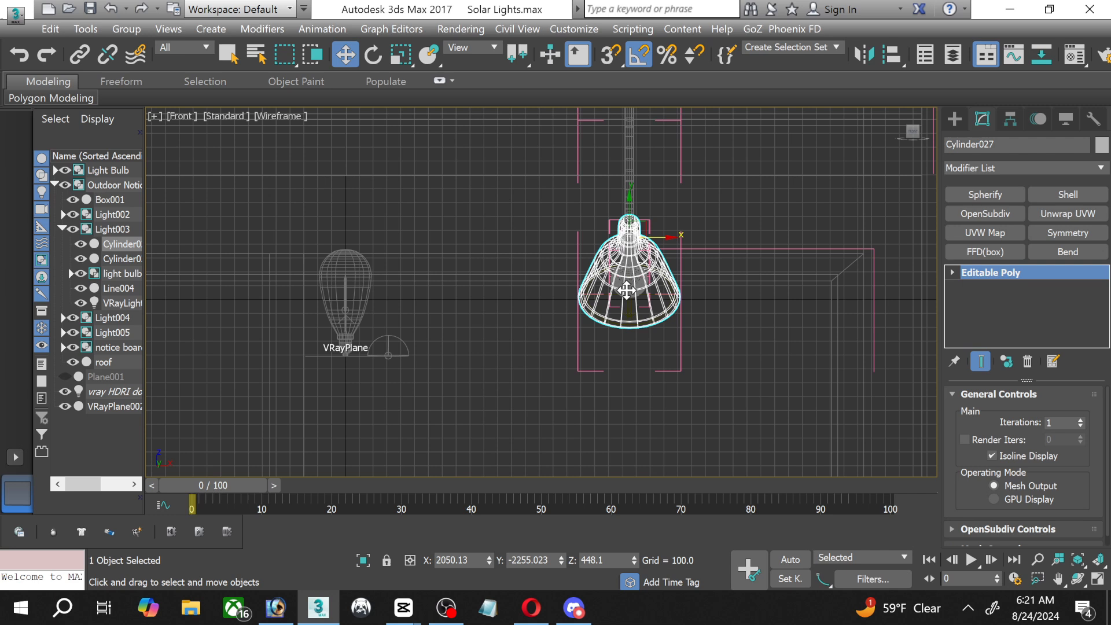
pyautogui.click(126, 29)
pyautogui.click(155, 114)
pyautogui.click(219, 158)
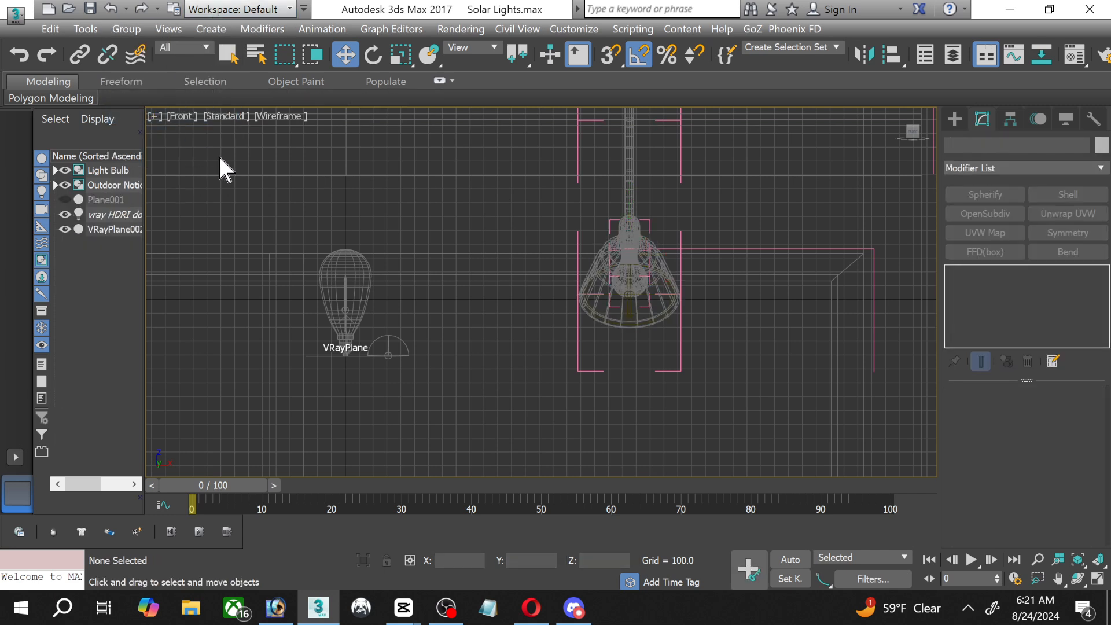
# Close the light bulb subgroup inside the Light004 lamp and delete that old bulb.
pyautogui.click(630, 285)
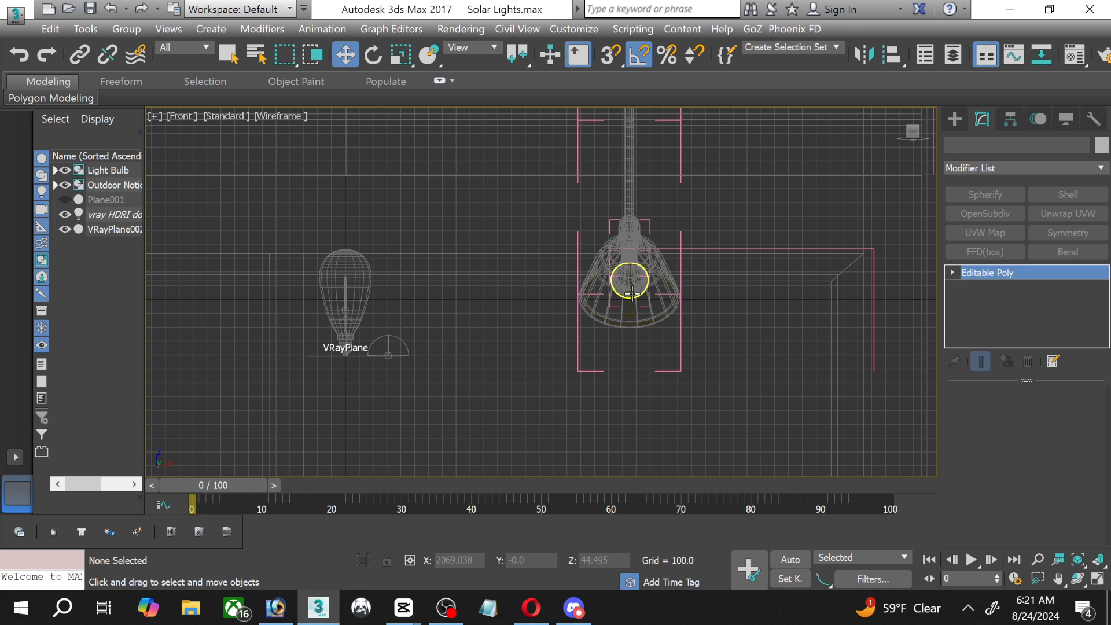
pyautogui.click(127, 29)
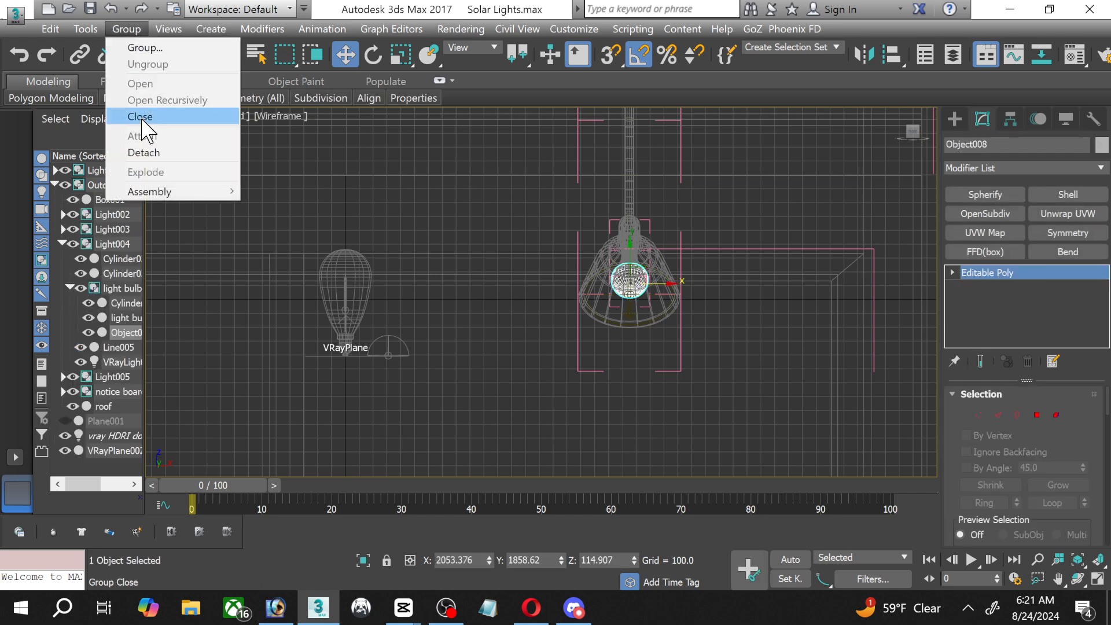
pyautogui.click(142, 117)
pyautogui.click(185, 210)
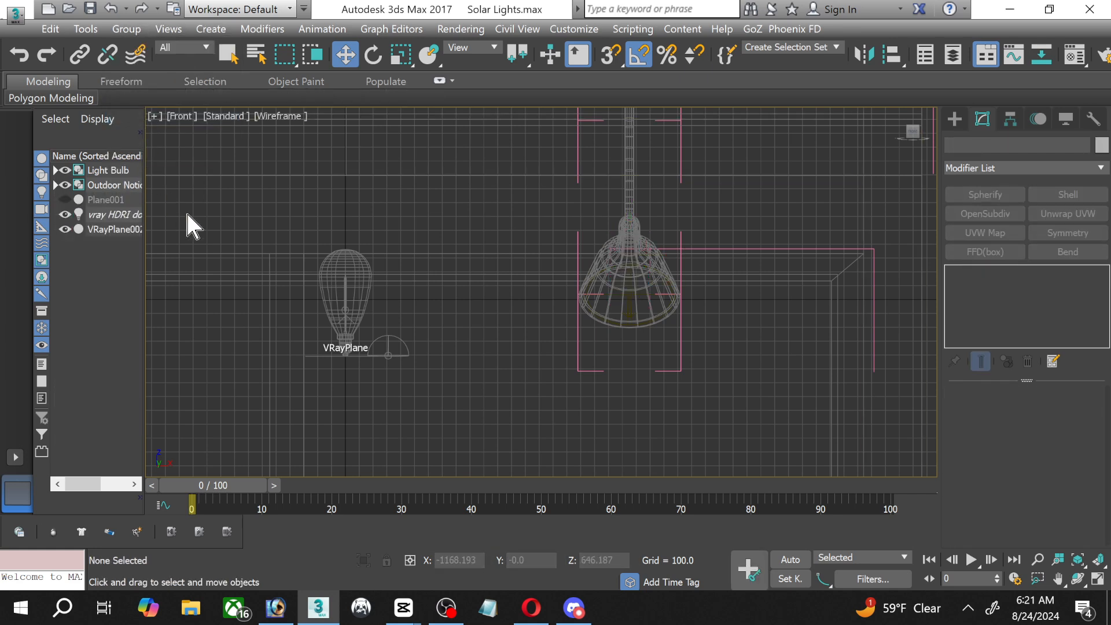
# Move the Light Bulb group along the X axis in the Front view to about -2057, centred on the Light002 lamp.
pyautogui.moveTo(194, 222); pyautogui.dragTo(492, 211, button='middle')
pyautogui.scroll(-2, 492, 211)
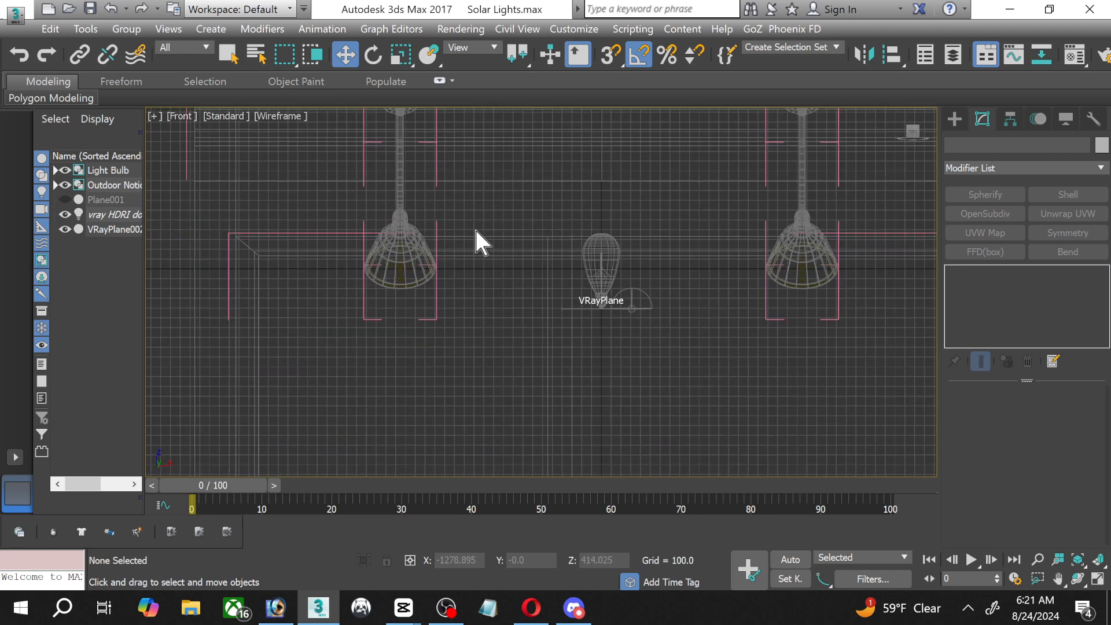
pyautogui.click(602, 269)
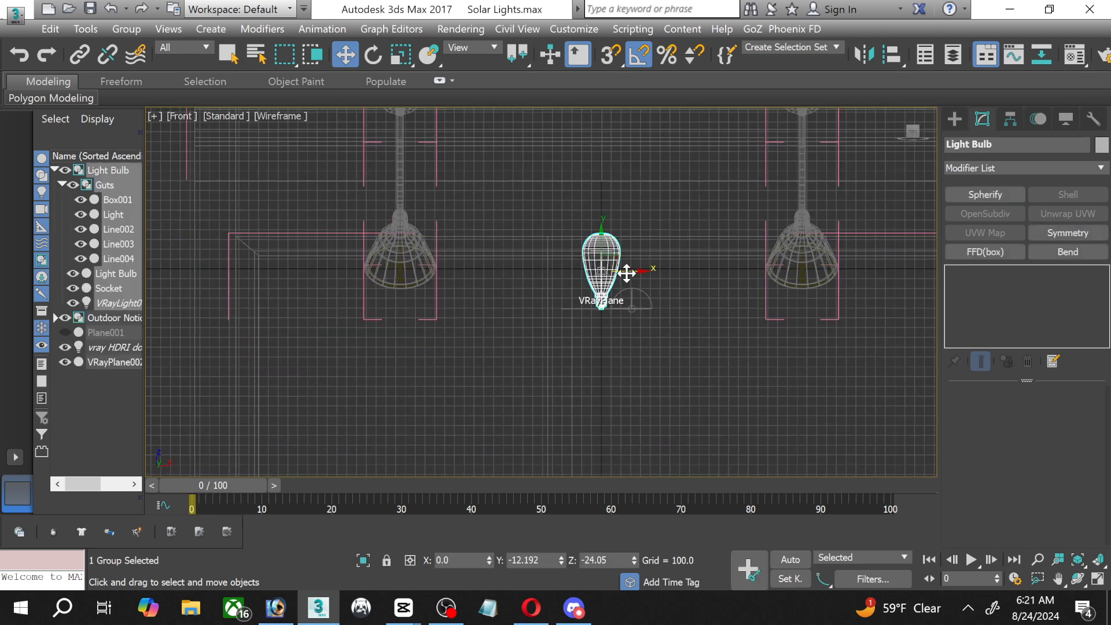
pyautogui.moveTo(627, 273); pyautogui.dragTo(420, 247)
pyautogui.scroll(3, 414, 246)
# Try to rotate the Light Bulb group in the Front view and undo the rotation.
pyautogui.click(372, 55)
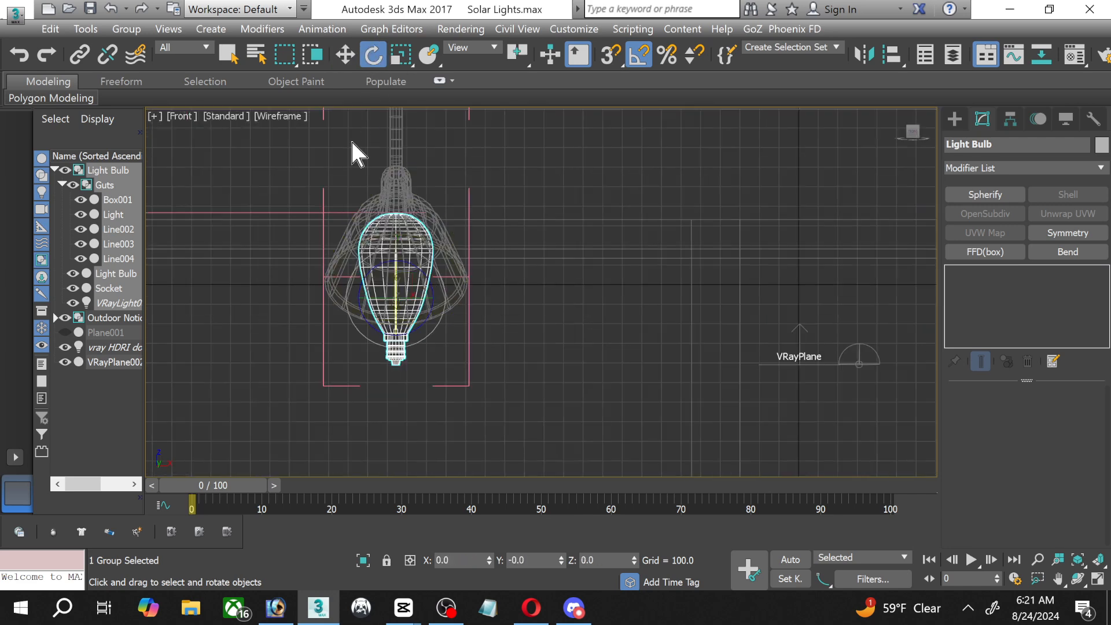
pyautogui.scroll(2, 352, 162)
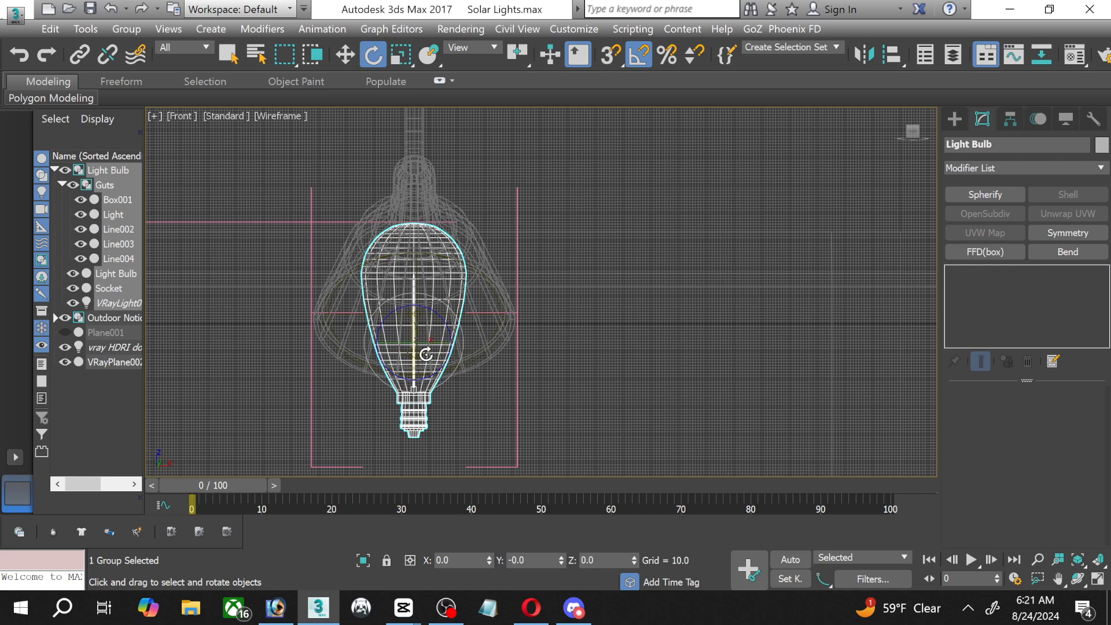
pyautogui.moveTo(422, 354); pyautogui.dragTo(414, 424)
pyautogui.hotkey('ctrl', 'z')
# Move the Light Bulb group along the Y axis in the Top view to about -2003, beneath the lamp shade.
pyautogui.click(1099, 578)
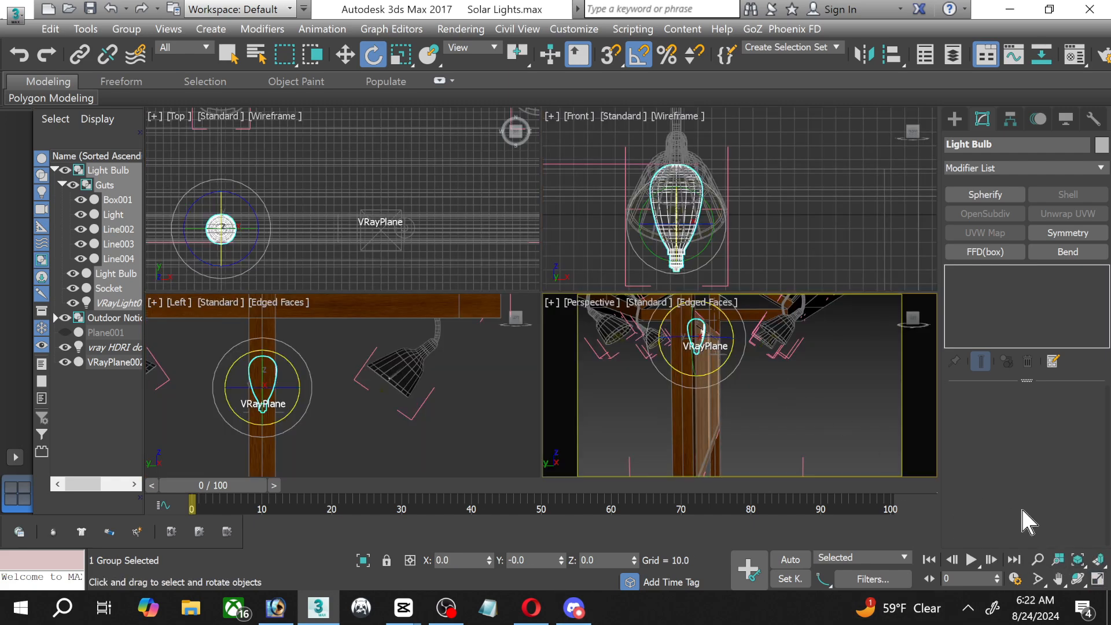
pyautogui.click(1079, 580)
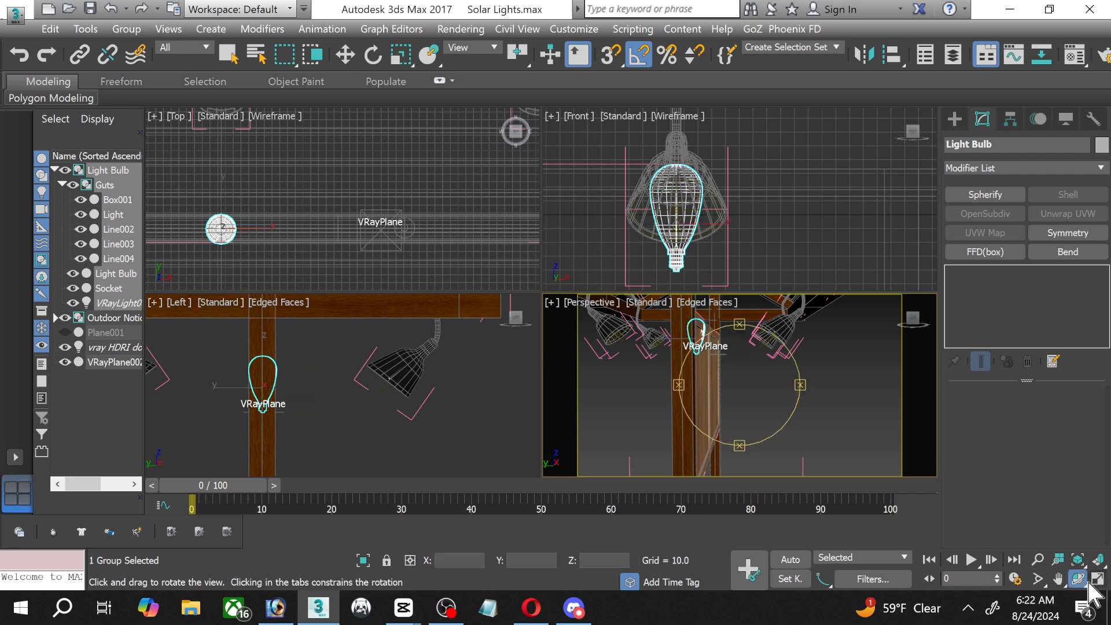
pyautogui.click(1098, 578)
pyautogui.click(1098, 578)
pyautogui.click(345, 54)
pyautogui.scroll(2, 326, 140)
pyautogui.moveTo(326, 231); pyautogui.dragTo(328, 152, button='middle')
pyautogui.moveTo(322, 162); pyautogui.dragTo(323, 238)
pyautogui.moveTo(329, 236); pyautogui.dragTo(346, 153, button='middle')
pyautogui.scroll(5, 340, 184)
pyautogui.moveTo(350, 235); pyautogui.dragTo(353, 189, button='middle')
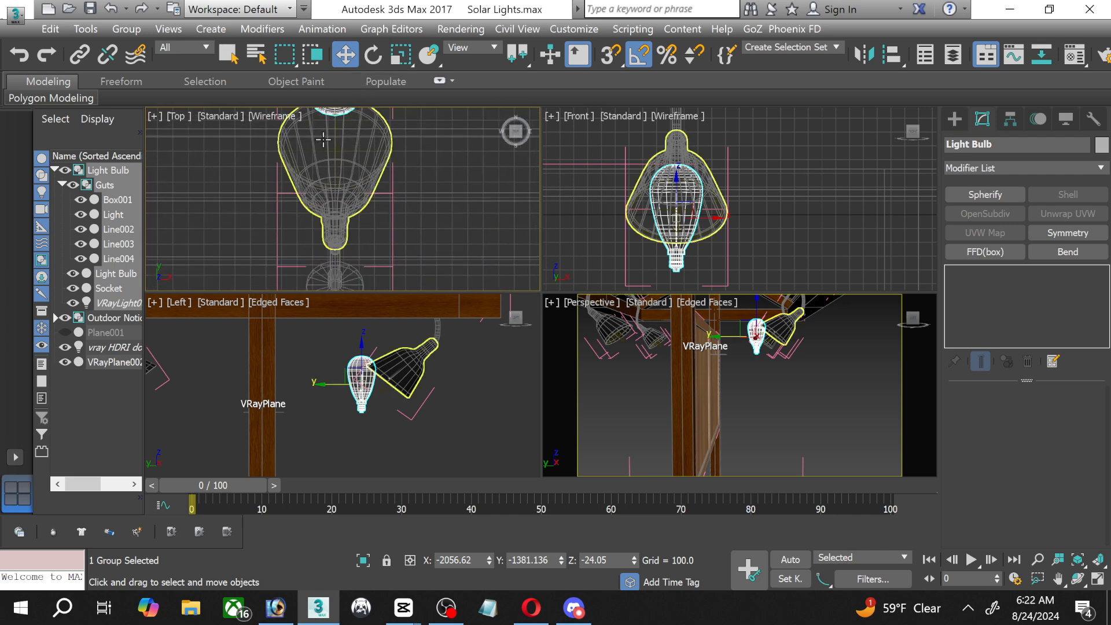
pyautogui.scroll(-3, 330, 197)
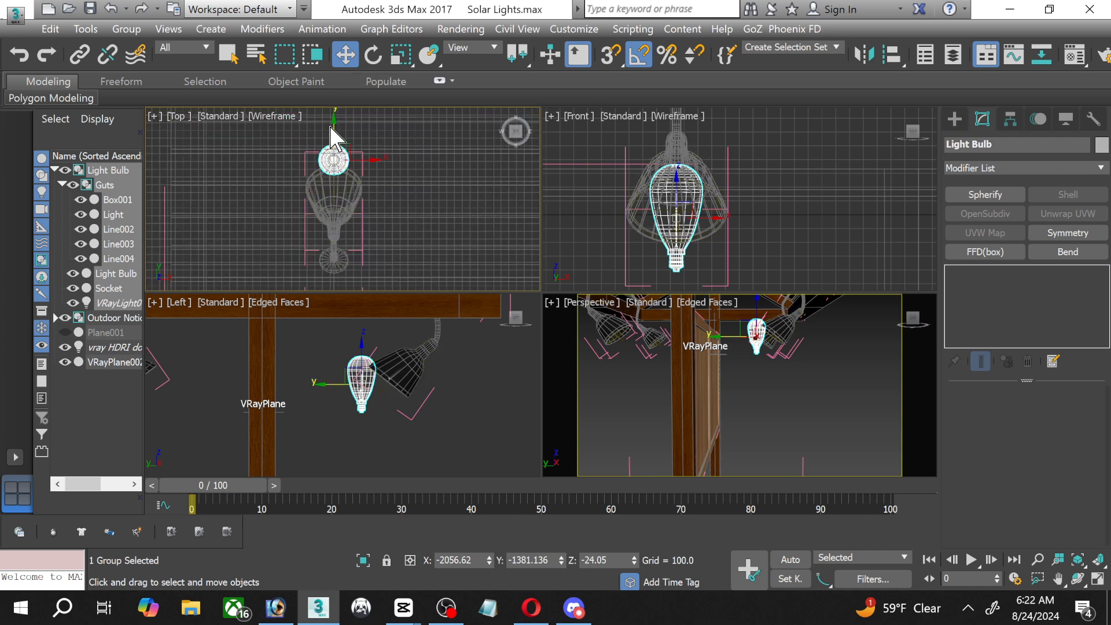
pyautogui.moveTo(334, 130); pyautogui.dragTo(323, 175)
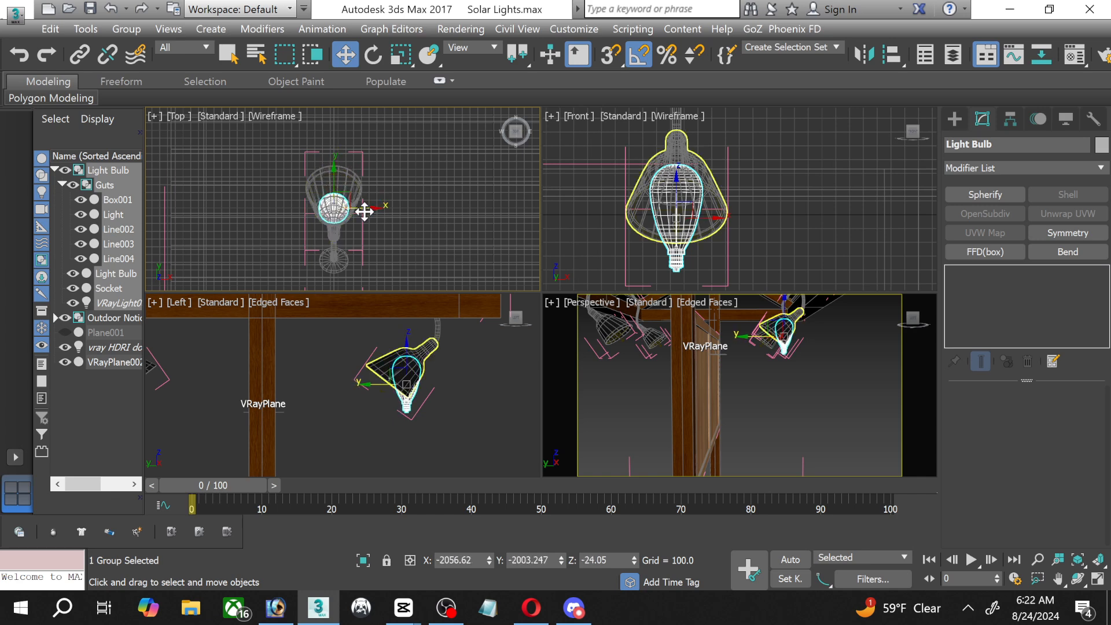
# Adjust only the Light Bulb group's pivot in the Left view, lowering it to the bottom tip of the socket at about Z -410.
pyautogui.scroll(4, 421, 405)
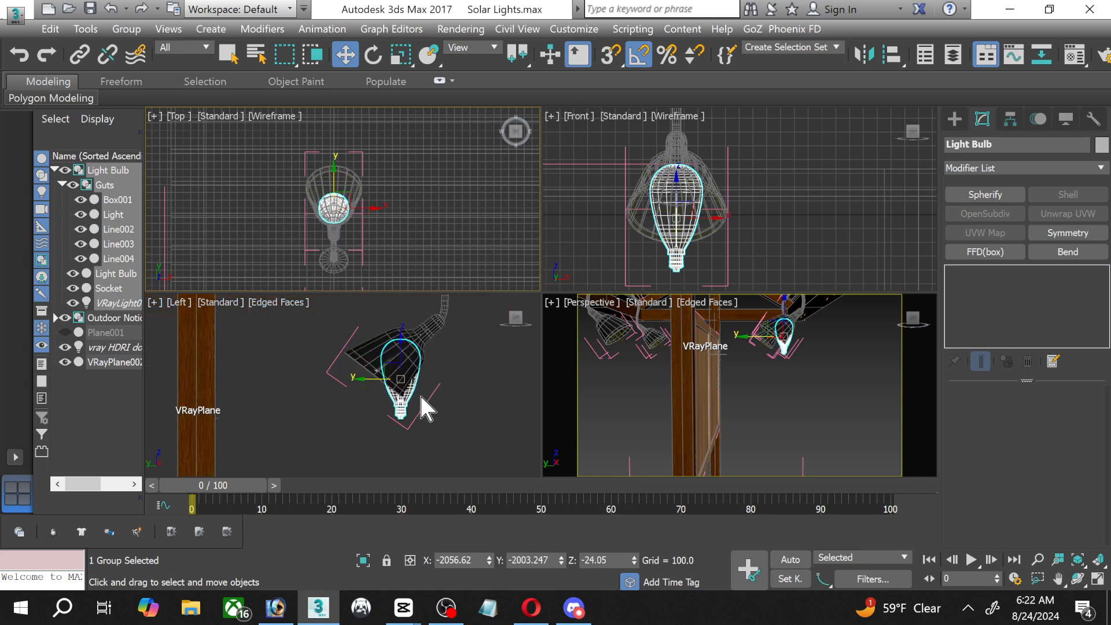
pyautogui.click(1098, 579)
pyautogui.moveTo(635, 244); pyautogui.dragTo(509, 355, button='middle')
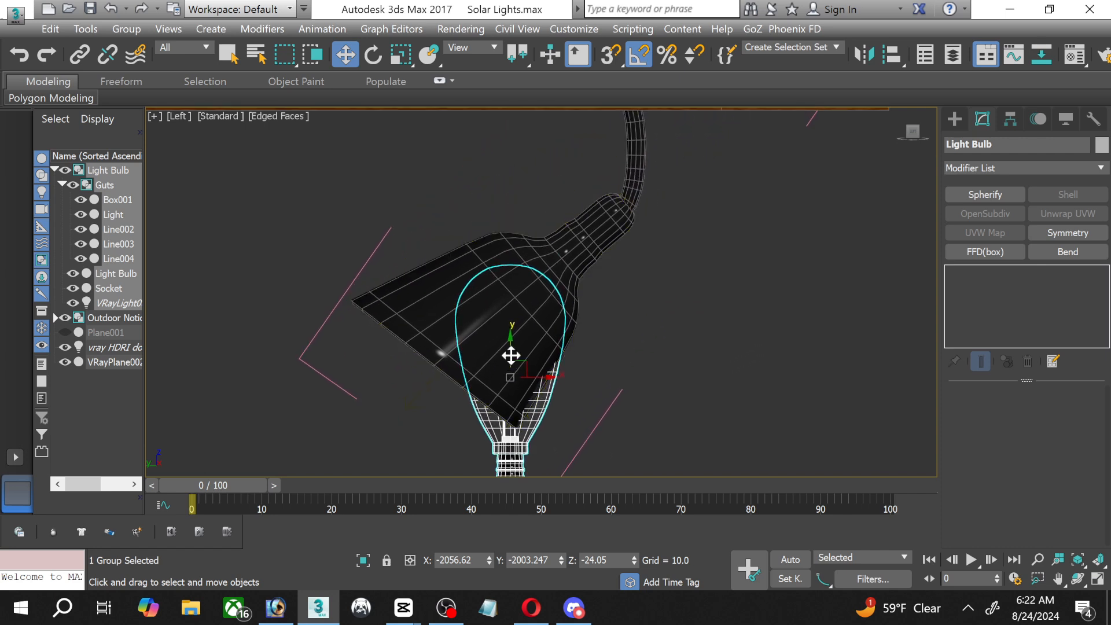
pyautogui.click(1011, 116)
pyautogui.click(1009, 225)
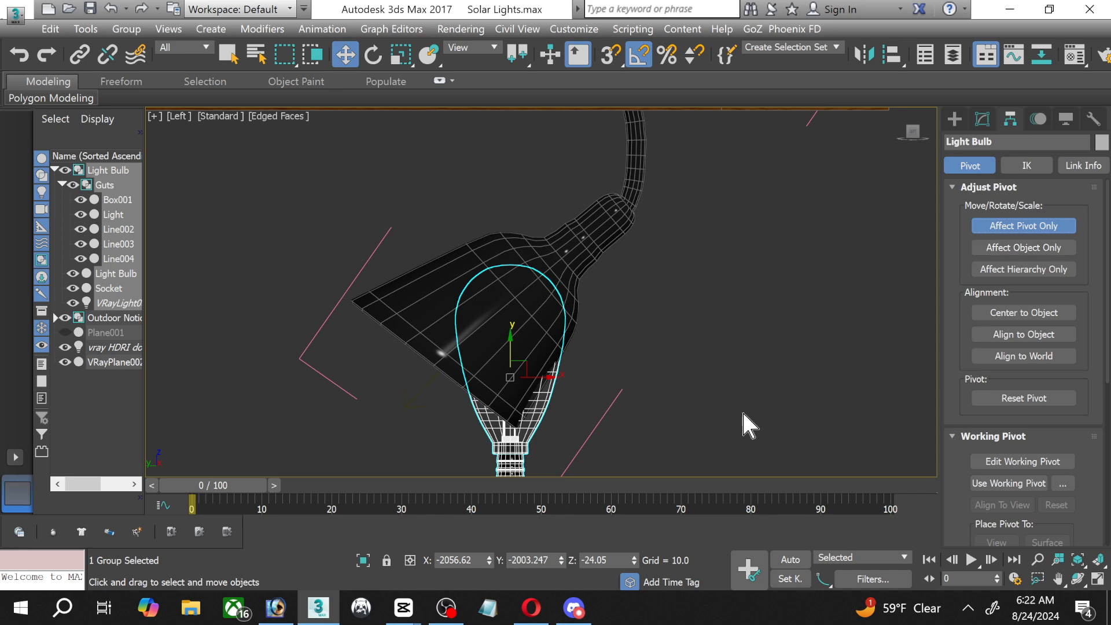
pyautogui.moveTo(743, 411); pyautogui.dragTo(726, 250, button='middle')
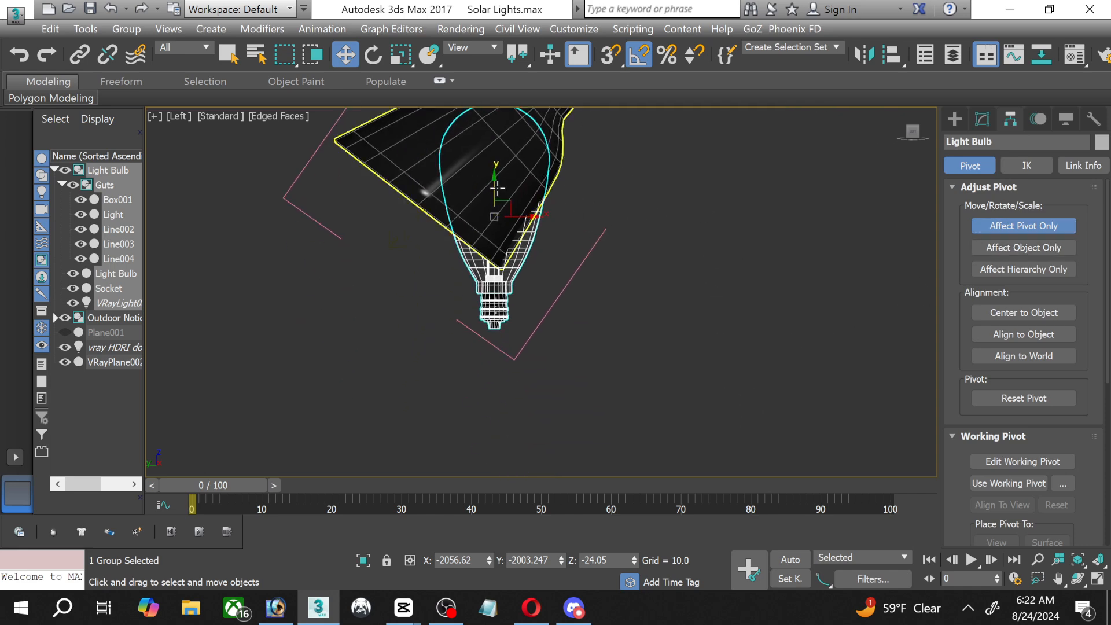
pyautogui.moveTo(496, 181); pyautogui.dragTo(496, 307)
pyautogui.scroll(3, 520, 316)
pyautogui.scroll(4, 519, 315)
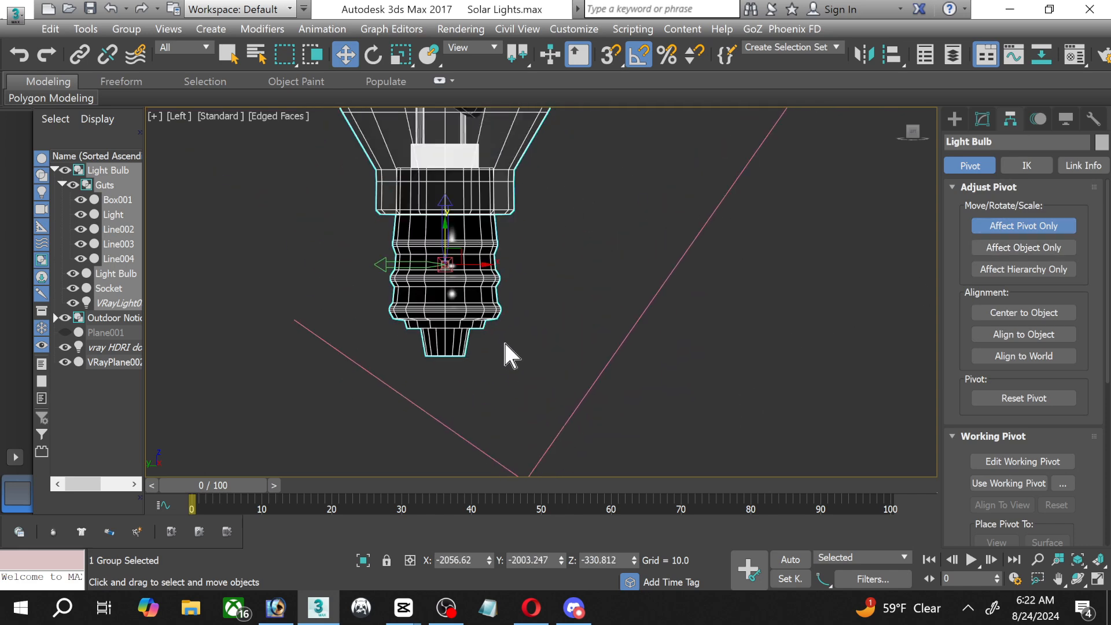
pyautogui.moveTo(421, 203); pyautogui.dragTo(421, 334)
pyautogui.click(983, 230)
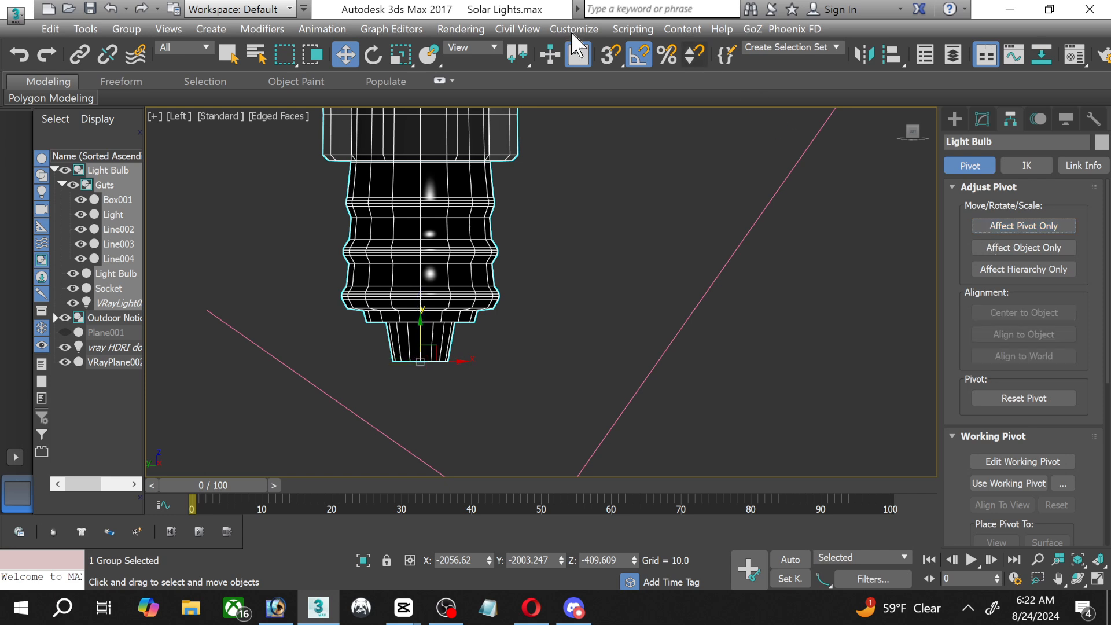
# Rotate the Light Bulb group -145 degrees about the X axis in the Left view to match the lamp shade's tilt.
pyautogui.click(372, 54)
pyautogui.scroll(-3, 462, 164)
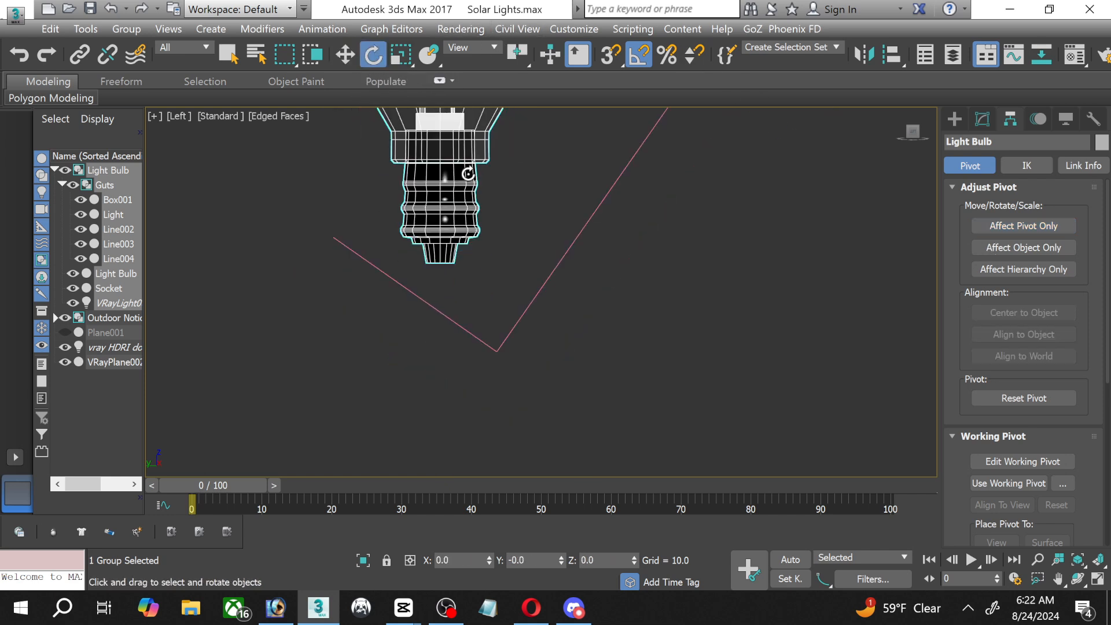
pyautogui.moveTo(466, 226); pyautogui.dragTo(470, 423, button='middle')
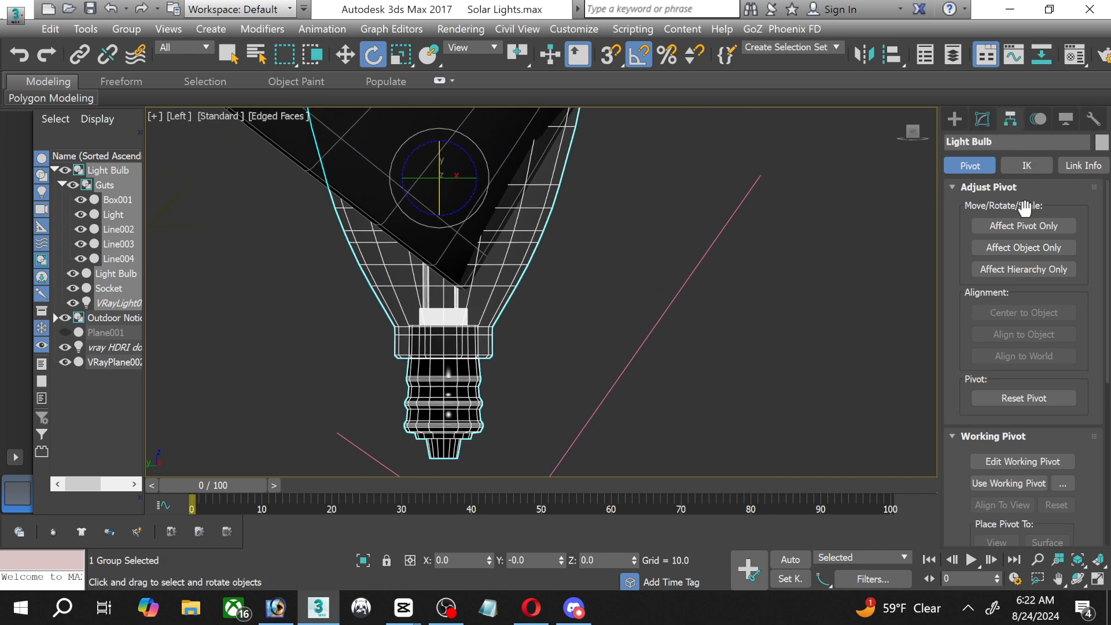
pyautogui.click(1024, 227)
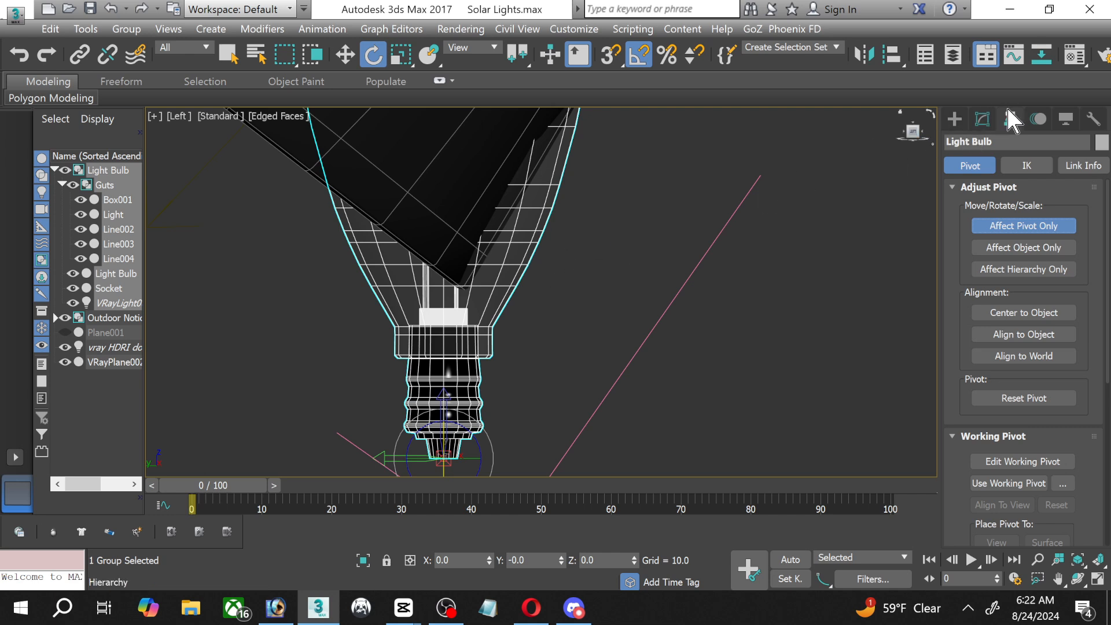
pyautogui.click(984, 118)
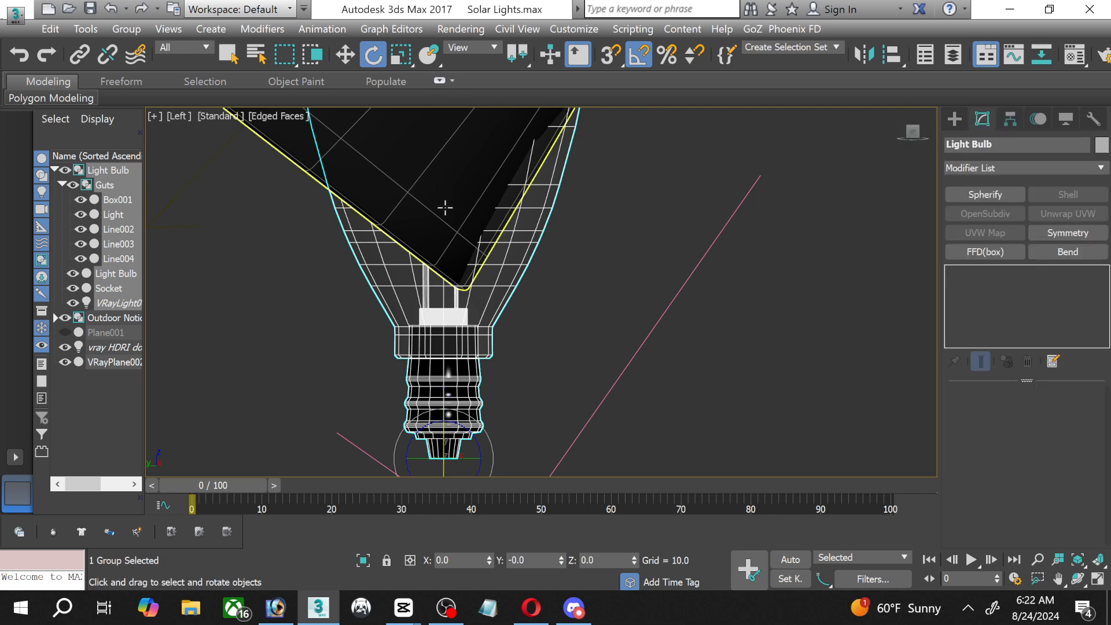
pyautogui.scroll(-3, 445, 207)
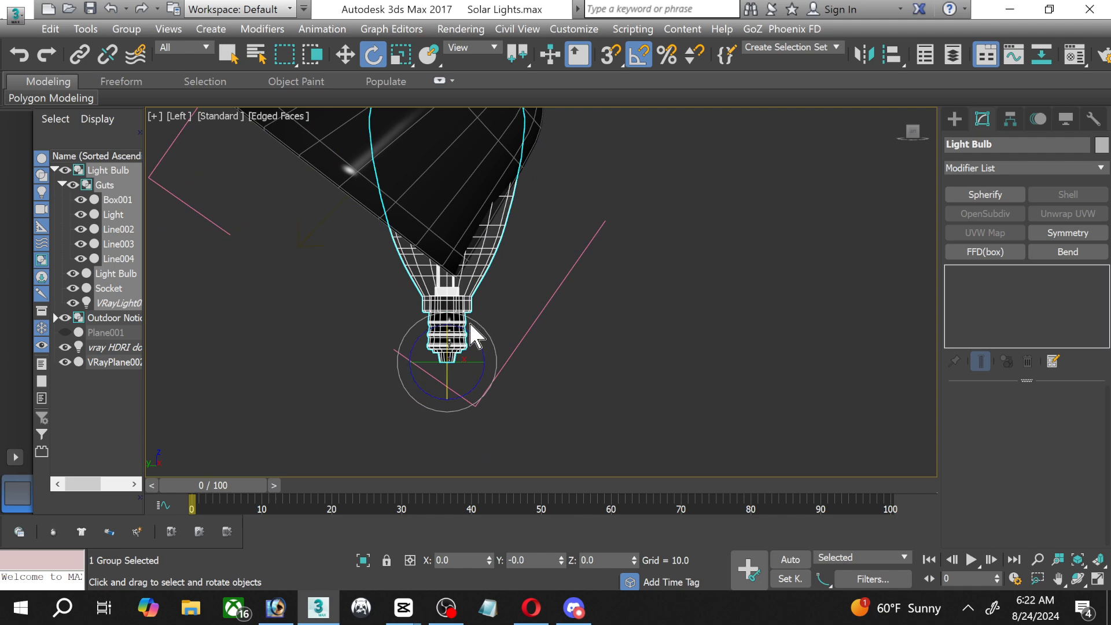
pyautogui.moveTo(470, 329); pyautogui.dragTo(541, 351)
pyautogui.scroll(-2, 540, 352)
pyautogui.moveTo(470, 187); pyautogui.dragTo(372, 198, button='middle')
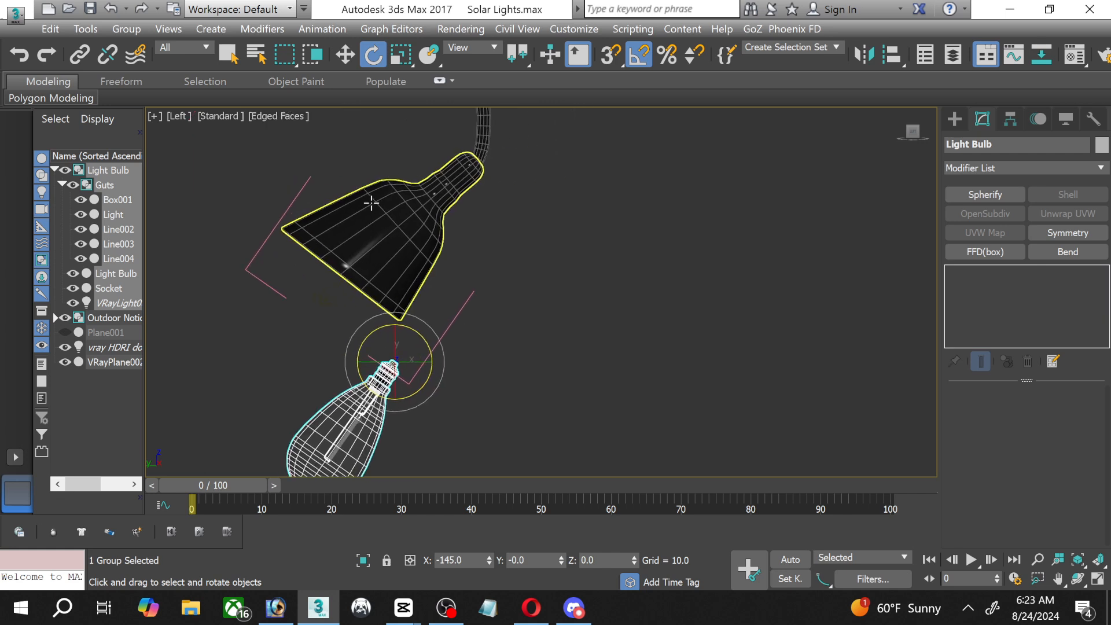
# Move the Light Bulb group in the Left view up into the lamp shade, to about Y -2166, Z 386.
pyautogui.click(350, 55)
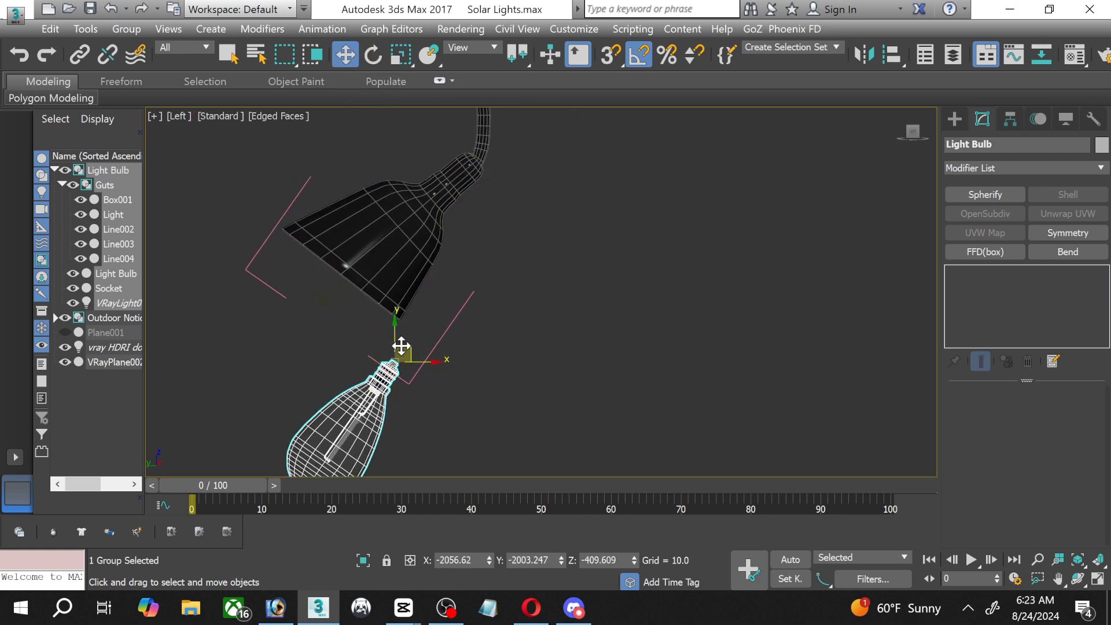
pyautogui.moveTo(401, 346); pyautogui.dragTo(434, 177)
pyautogui.scroll(2, 435, 177)
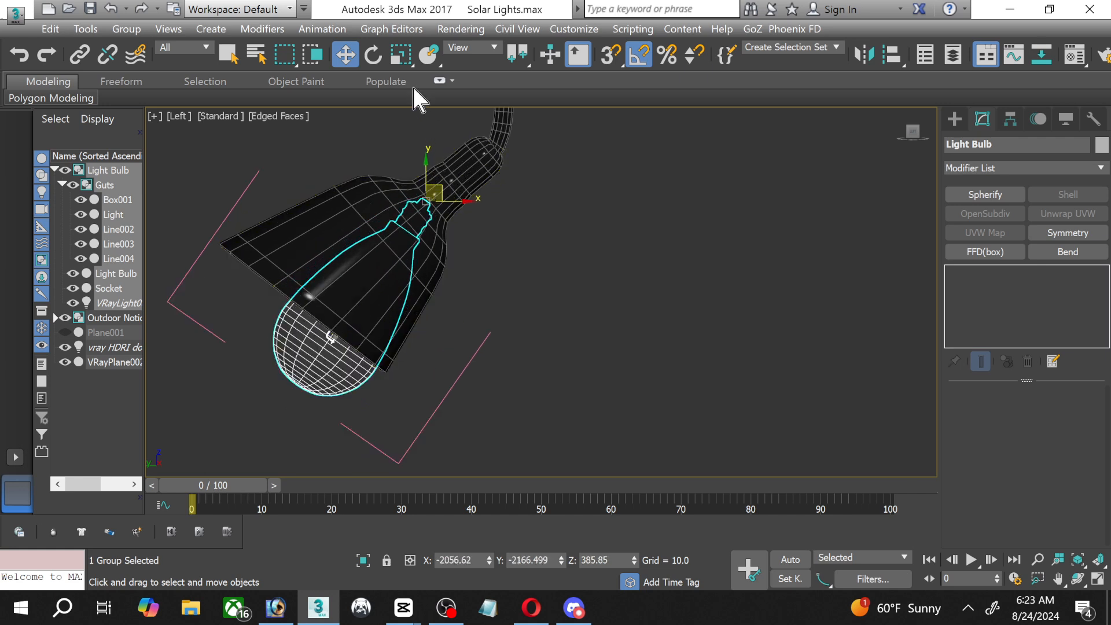
# Rotate the Light Bulb group to -135 degrees about X and move it deeper into the shade, to about Y -2200, Z 424.
pyautogui.click(373, 55)
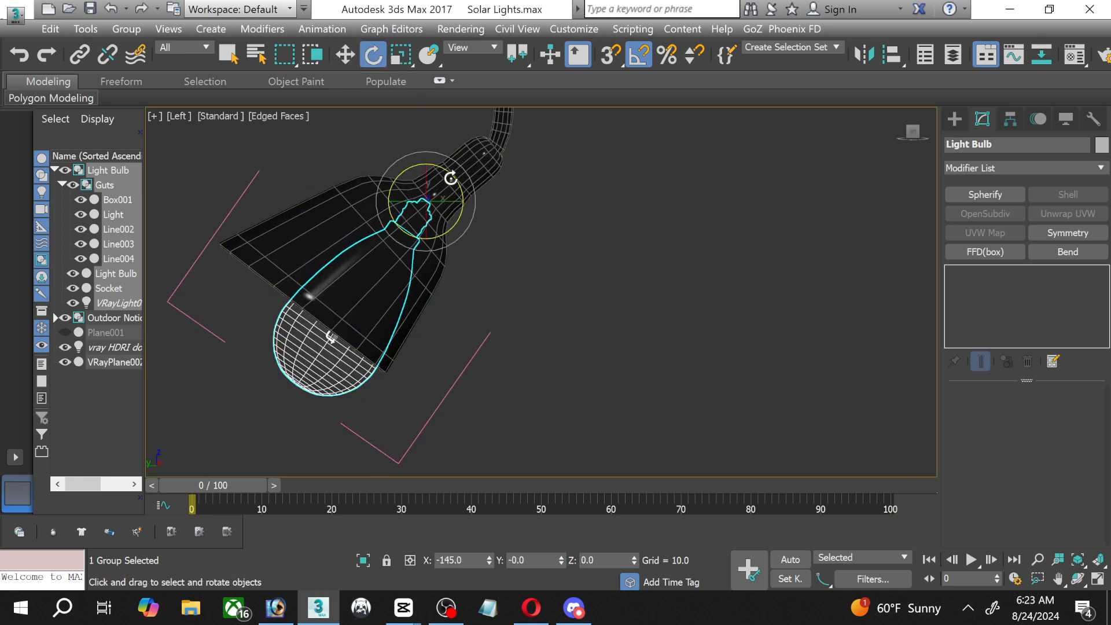
pyautogui.moveTo(449, 173); pyautogui.dragTo(455, 169)
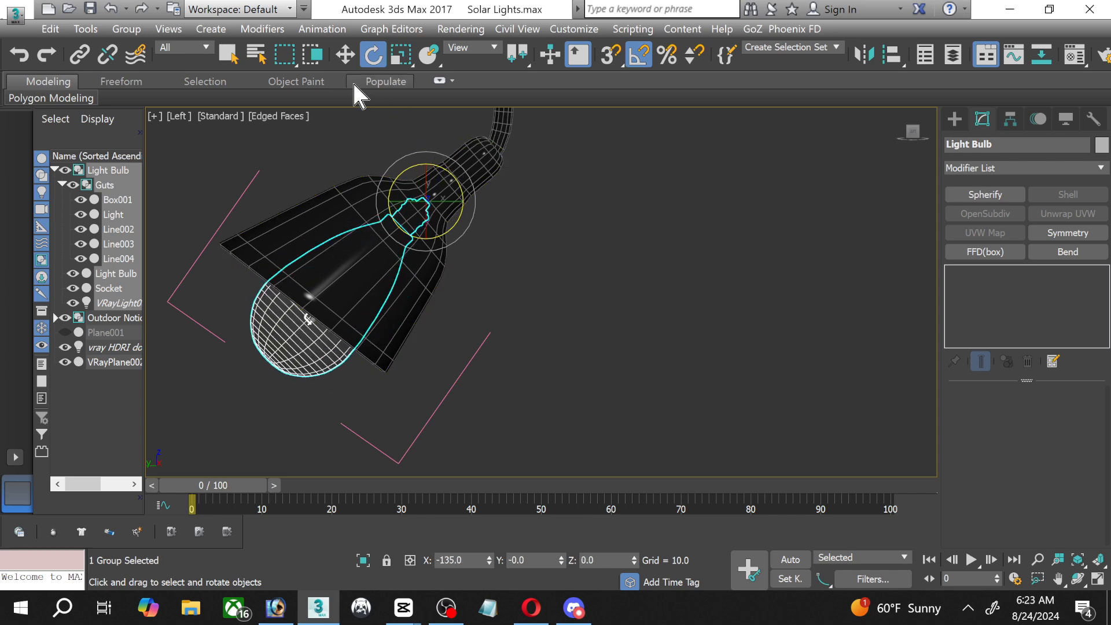
pyautogui.click(345, 55)
pyautogui.scroll(4, 404, 230)
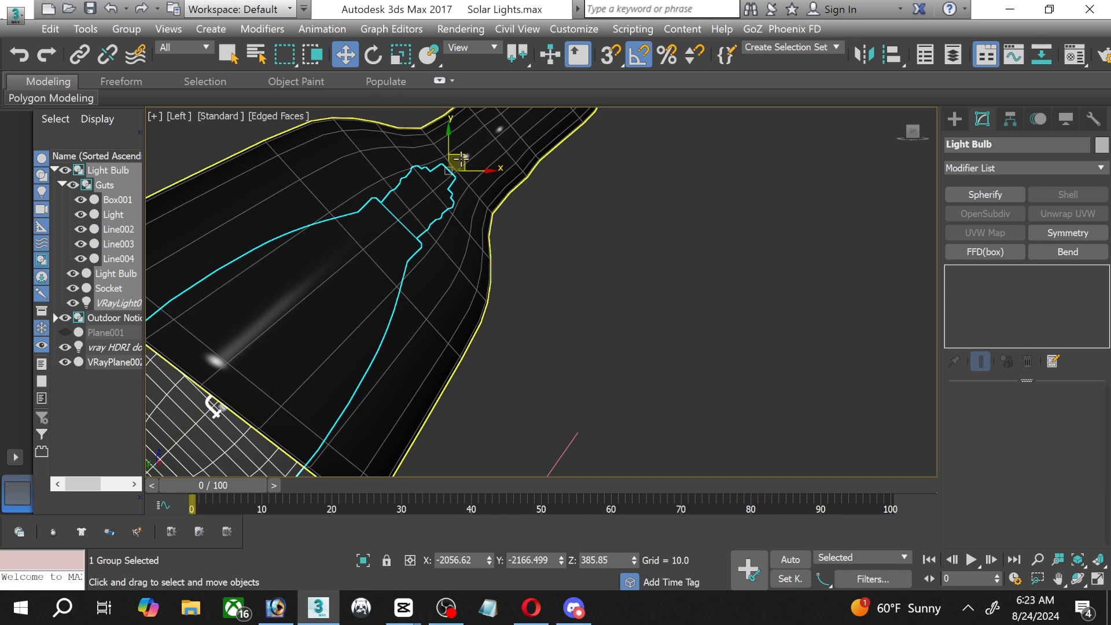
pyautogui.moveTo(466, 153); pyautogui.dragTo(487, 129)
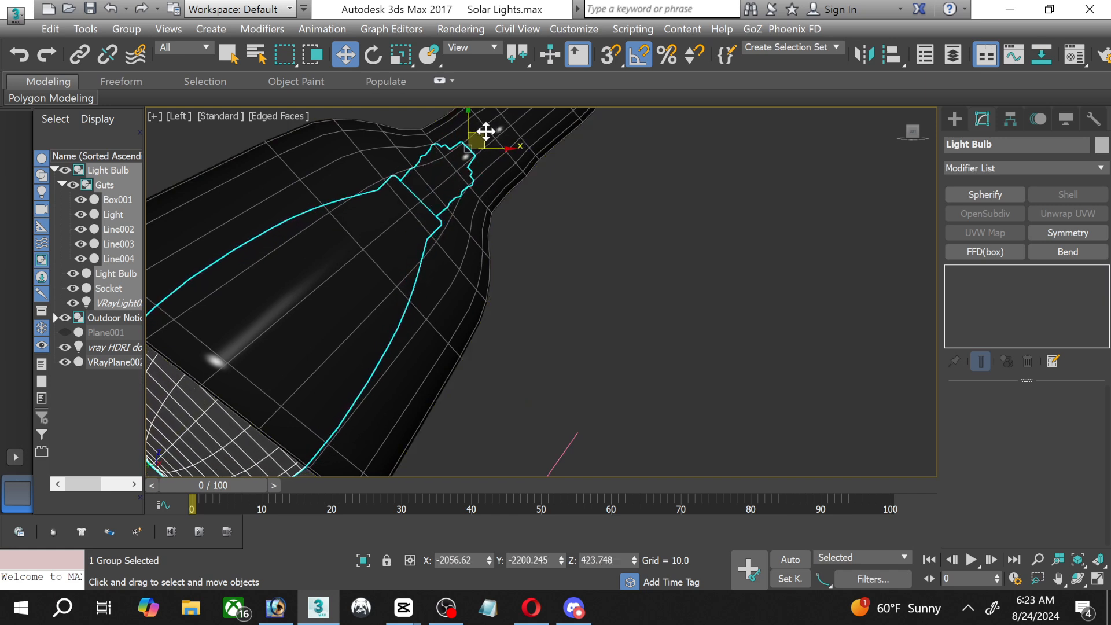
pyautogui.scroll(-2, 369, 220)
pyautogui.scroll(-5, 412, 277)
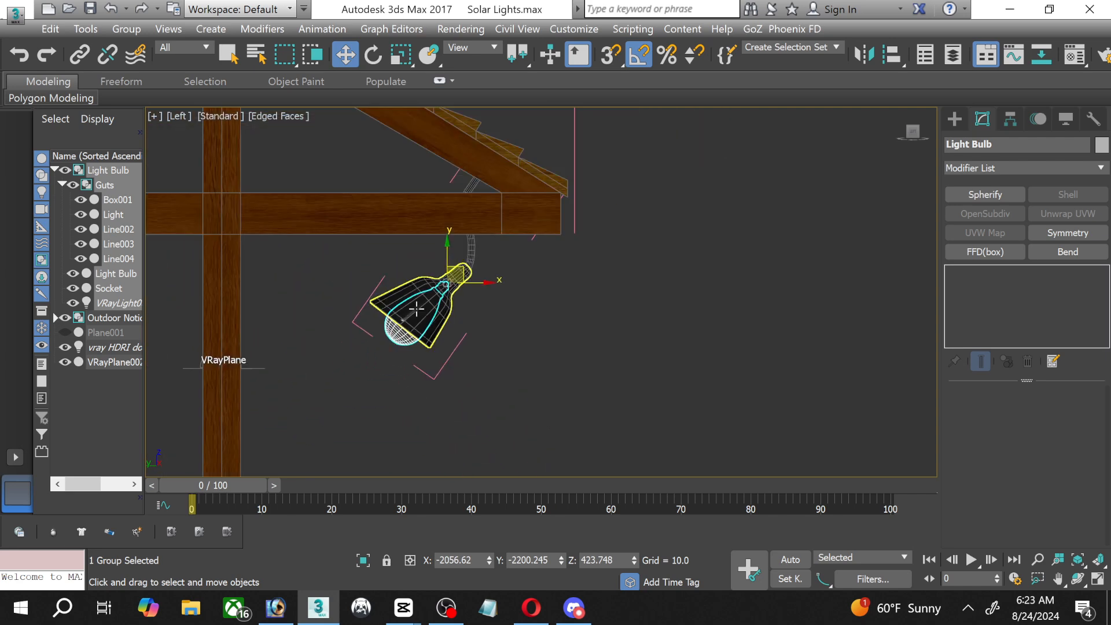
# Clone the Light Bulb group along the X axis in the Top view into the neighbouring lamp at about X 2058, as a single Copy.
pyautogui.moveTo(447, 278); pyautogui.dragTo(698, 317, button='middle')
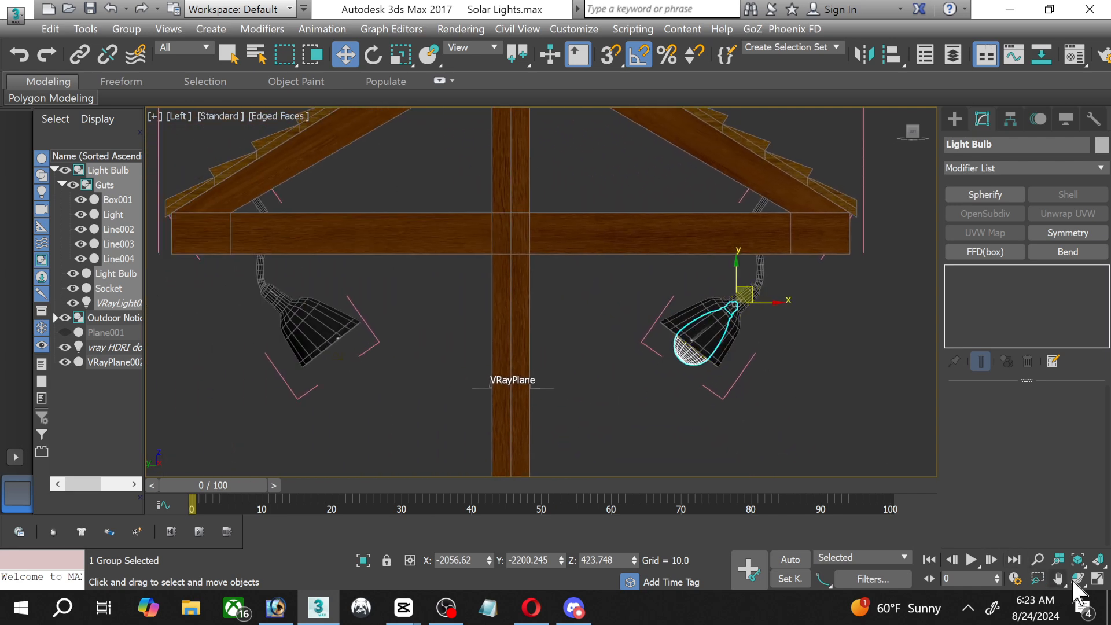
pyautogui.click(1098, 579)
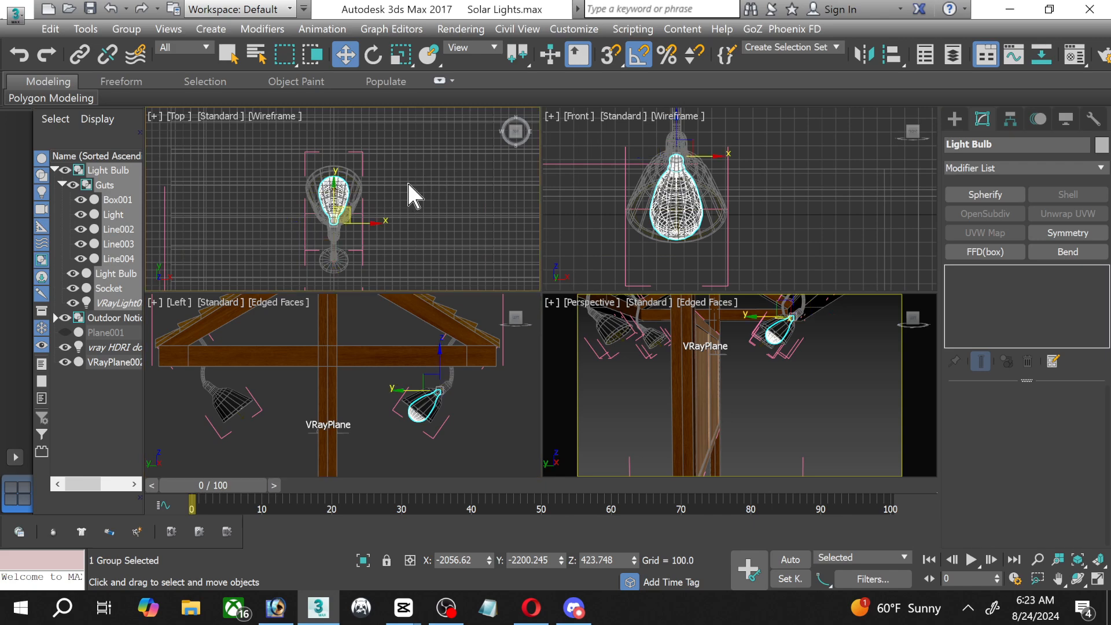
pyautogui.click(1098, 580)
pyautogui.scroll(-3, 683, 342)
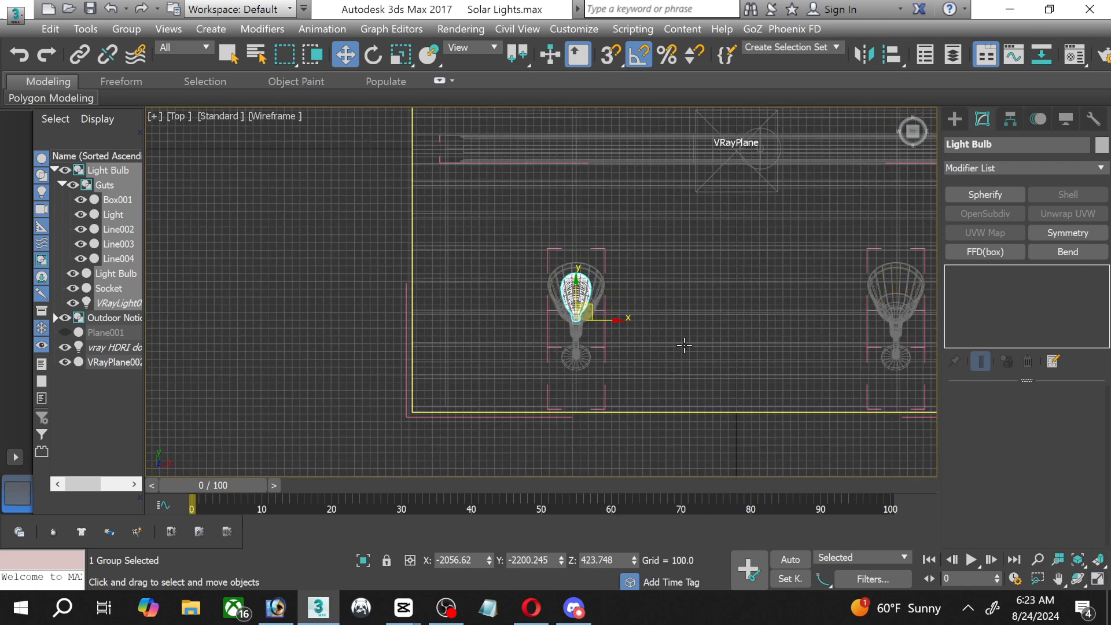
pyautogui.moveTo(682, 342); pyautogui.dragTo(454, 339, button='middle')
pyautogui.scroll(2, 229, 315)
pyautogui.scroll(2, 624, 321)
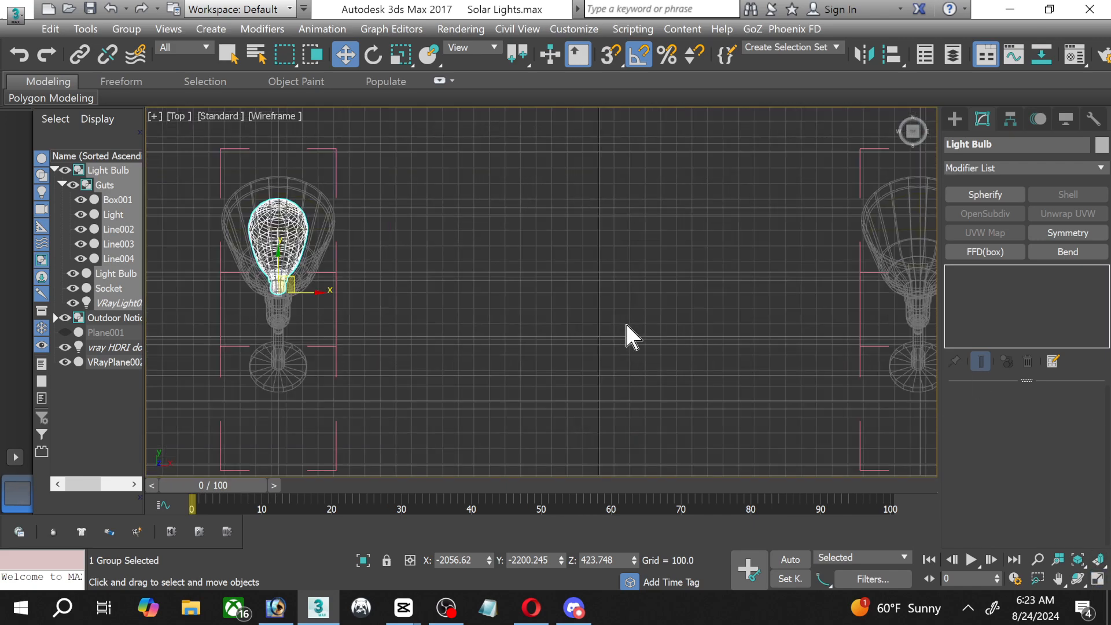
pyautogui.moveTo(624, 320); pyautogui.dragTo(378, 360, button='middle')
pyautogui.scroll(-2, 340, 330)
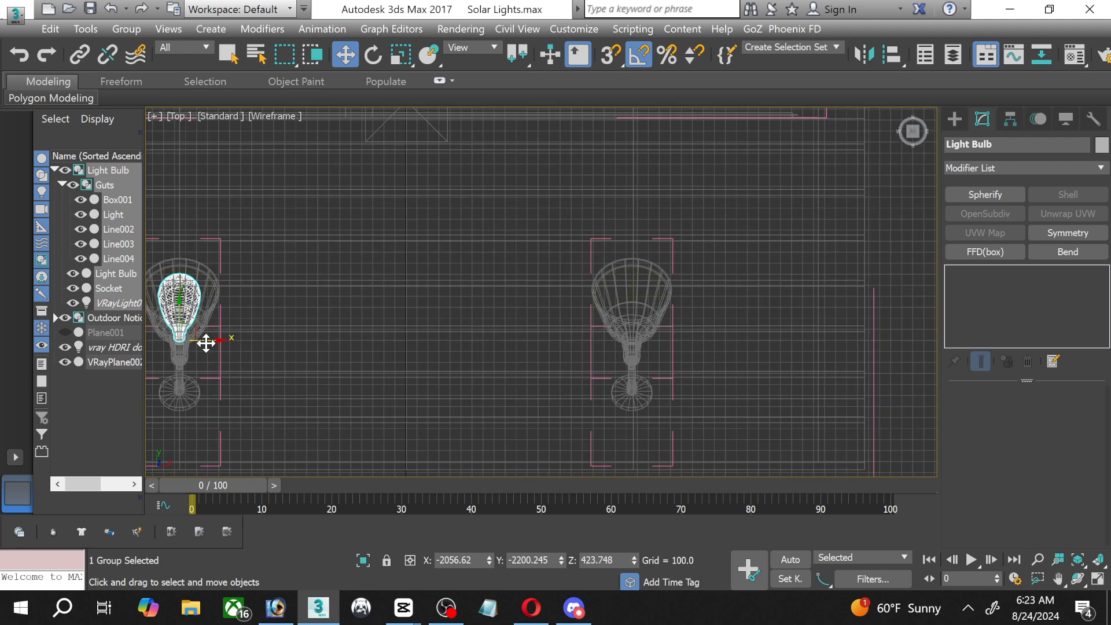
pyautogui.moveTo(206, 342); pyautogui.dragTo(660, 385)
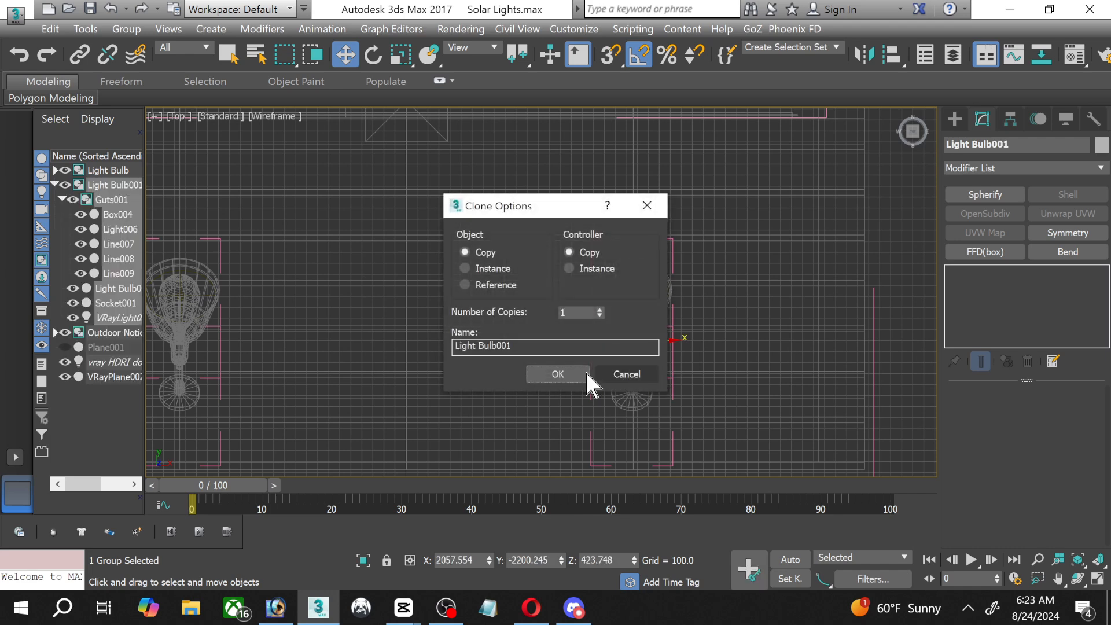
pyautogui.click(553, 375)
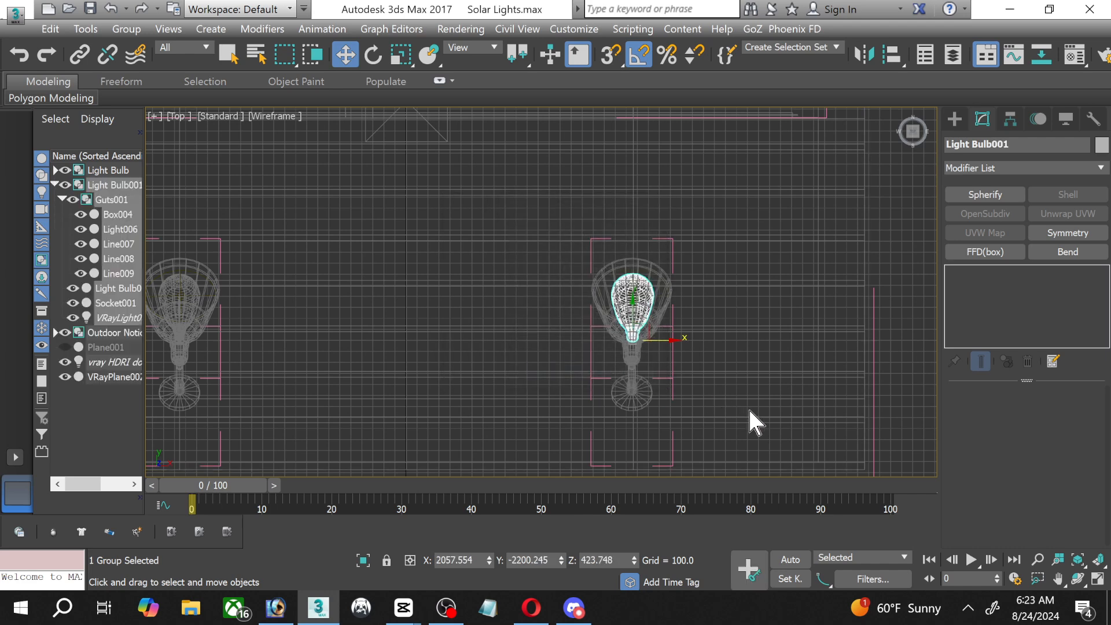
# Select both bulb groups and clone them as copies rotated -180 degrees about the Z axis in the Top view.
pyautogui.keyDown('ctrl'); pyautogui.click(110, 170); pyautogui.keyUp('ctrl')
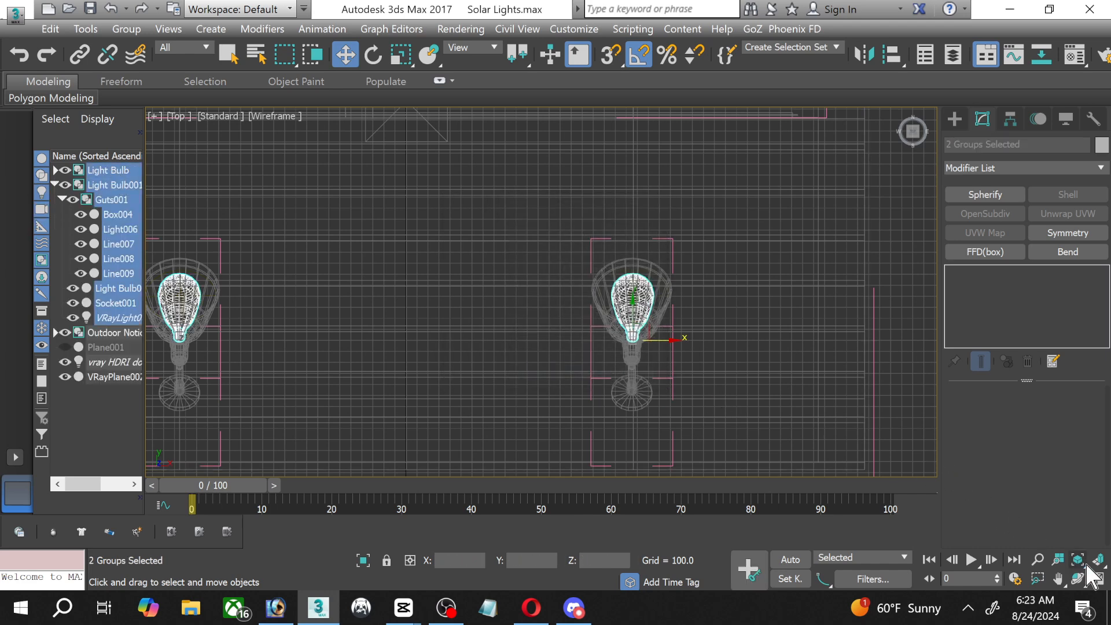
pyautogui.click(1100, 579)
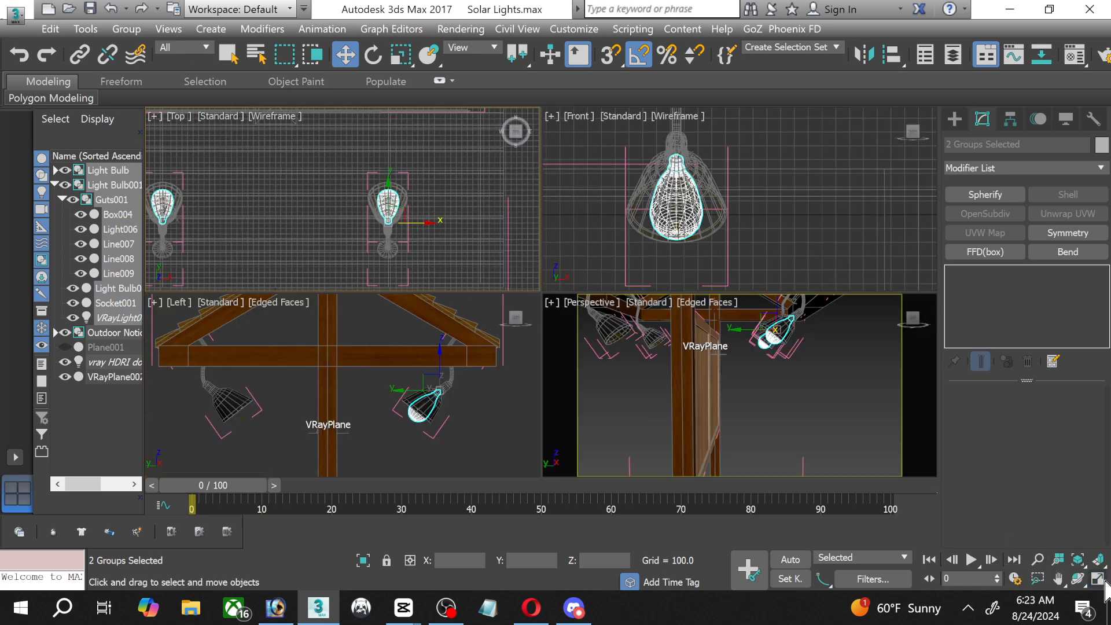
pyautogui.scroll(-5, 350, 281)
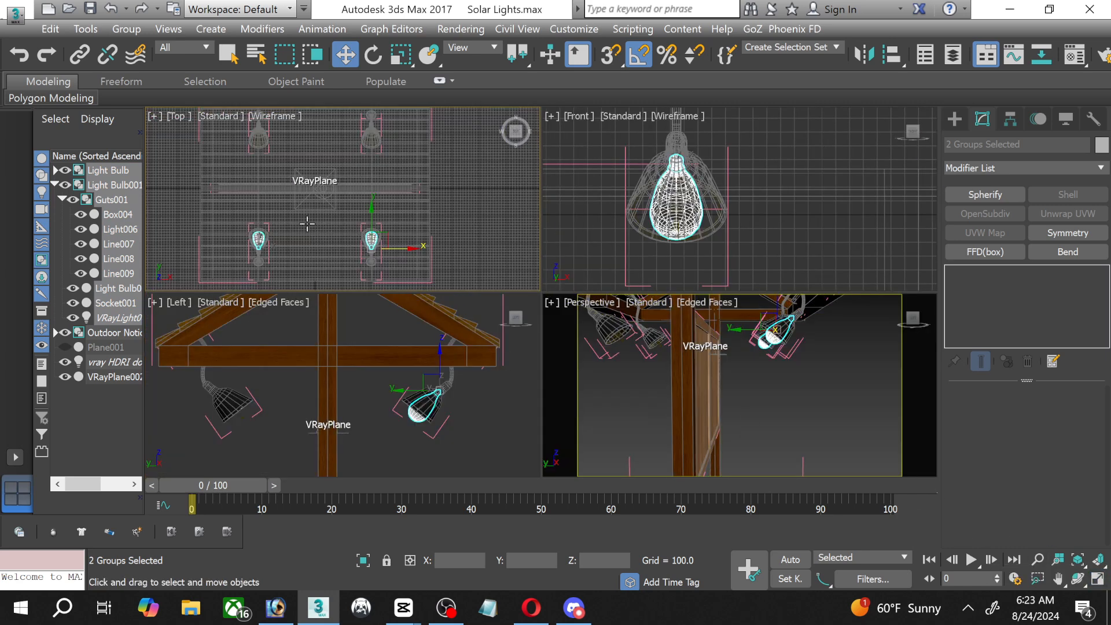
pyautogui.click(374, 55)
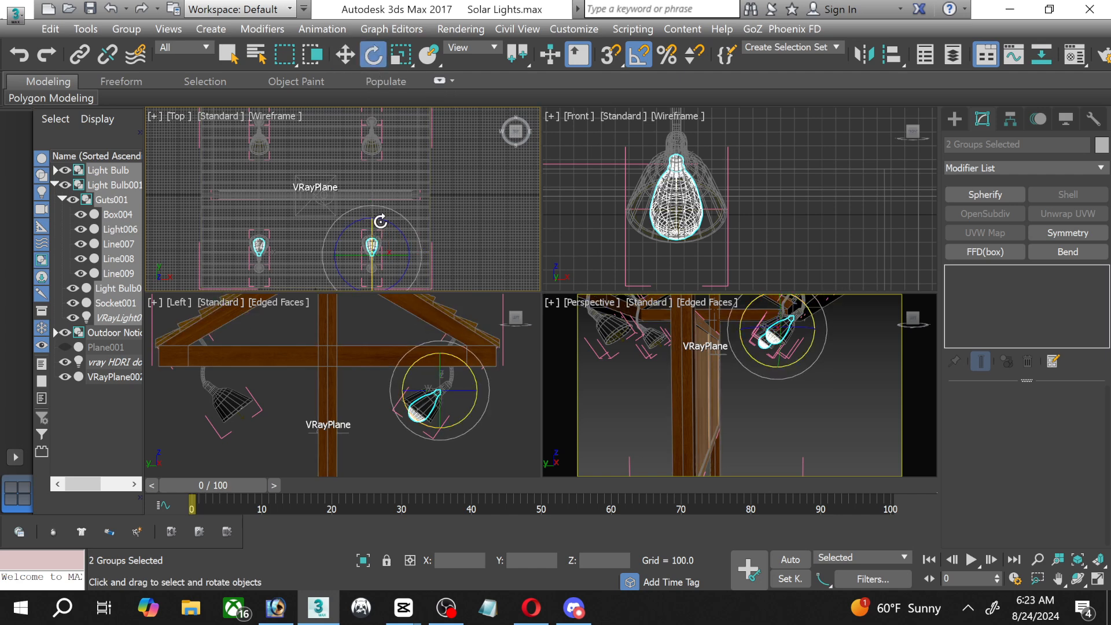
pyautogui.keyDown('shift'); pyautogui.moveTo(379, 221); pyautogui.dragTo(392, 217); pyautogui.keyUp('shift')
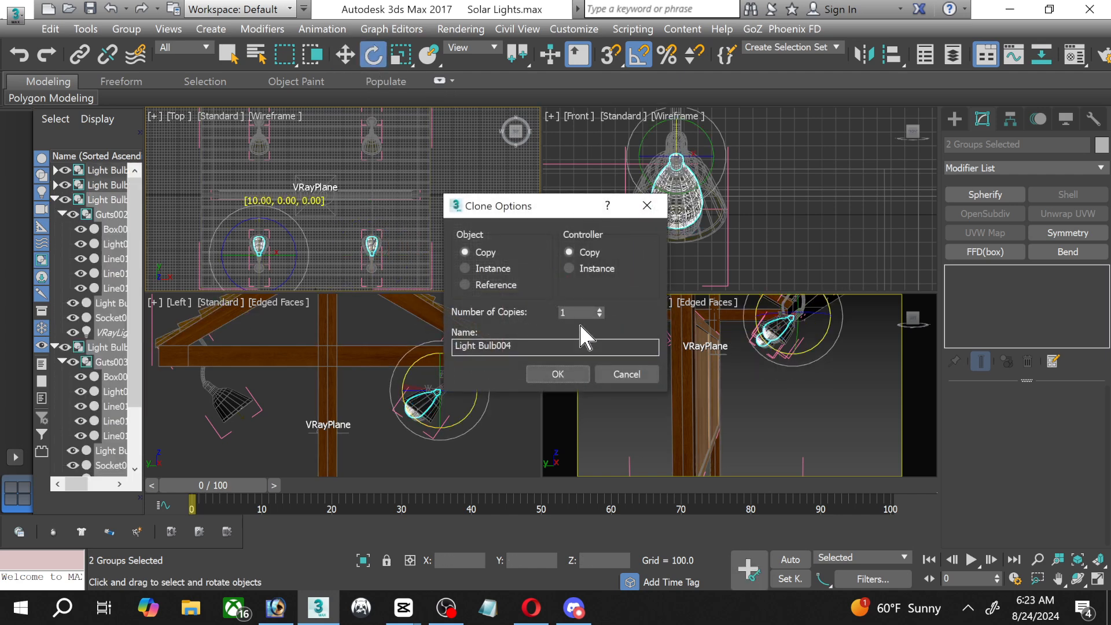
pyautogui.click(621, 378)
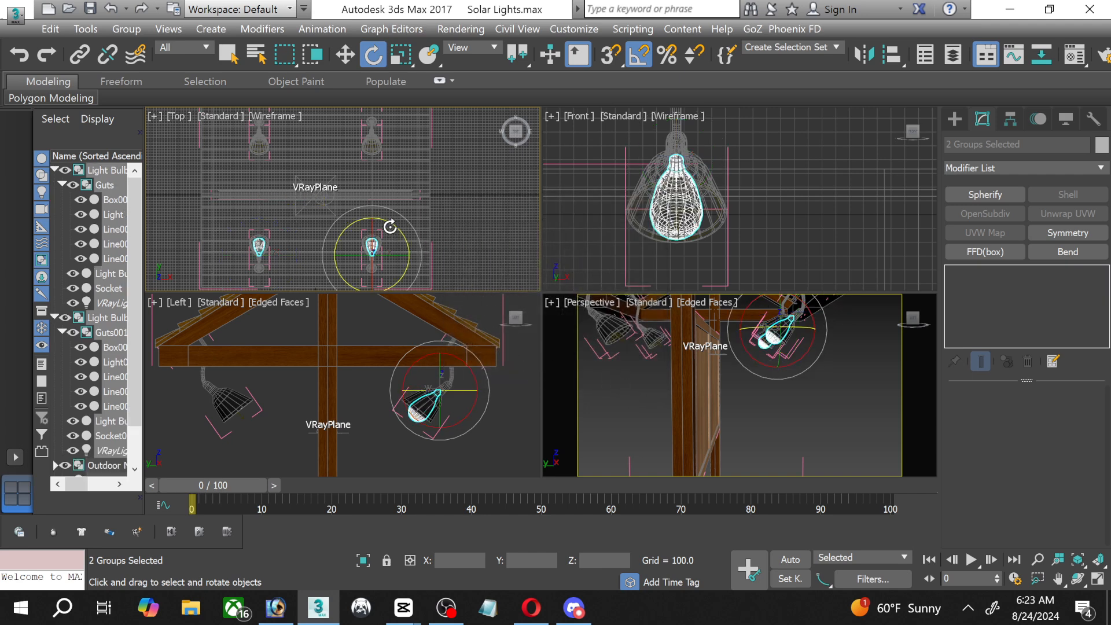
pyautogui.moveTo(404, 228)
pyautogui.mouseDown()
pyautogui.moveTo(372, 231)
pyautogui.moveTo(496, 269)
pyautogui.mouseUp()
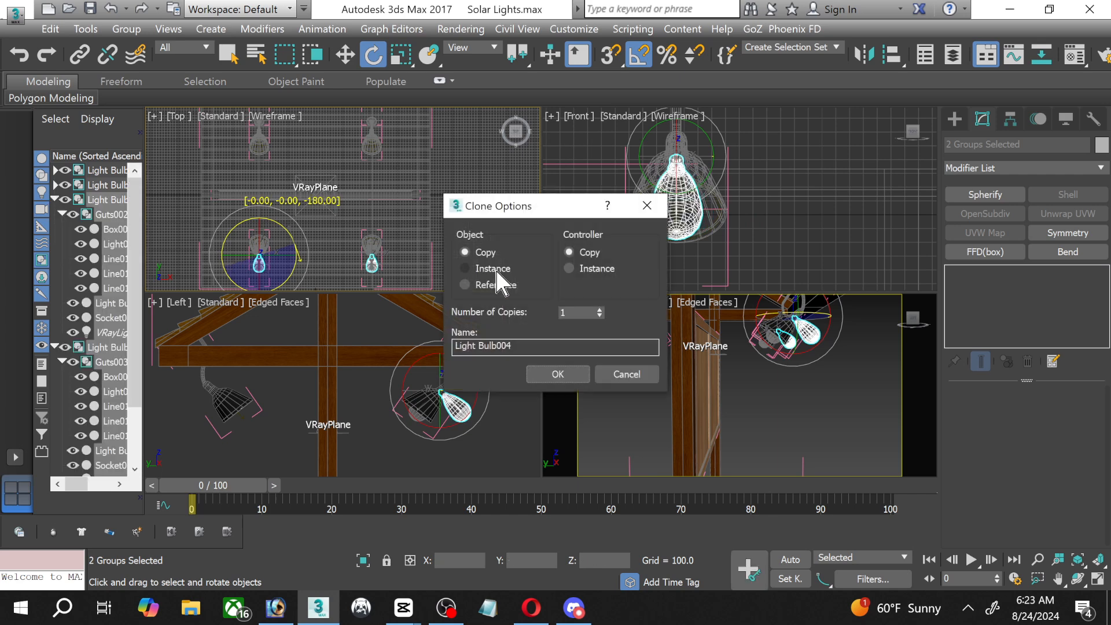
pyautogui.click(558, 373)
# Move the two cloned bulbs along the Y axis in the Top view into the opposite lamp shades, to about Y 2236, and deselect them.
pyautogui.click(346, 55)
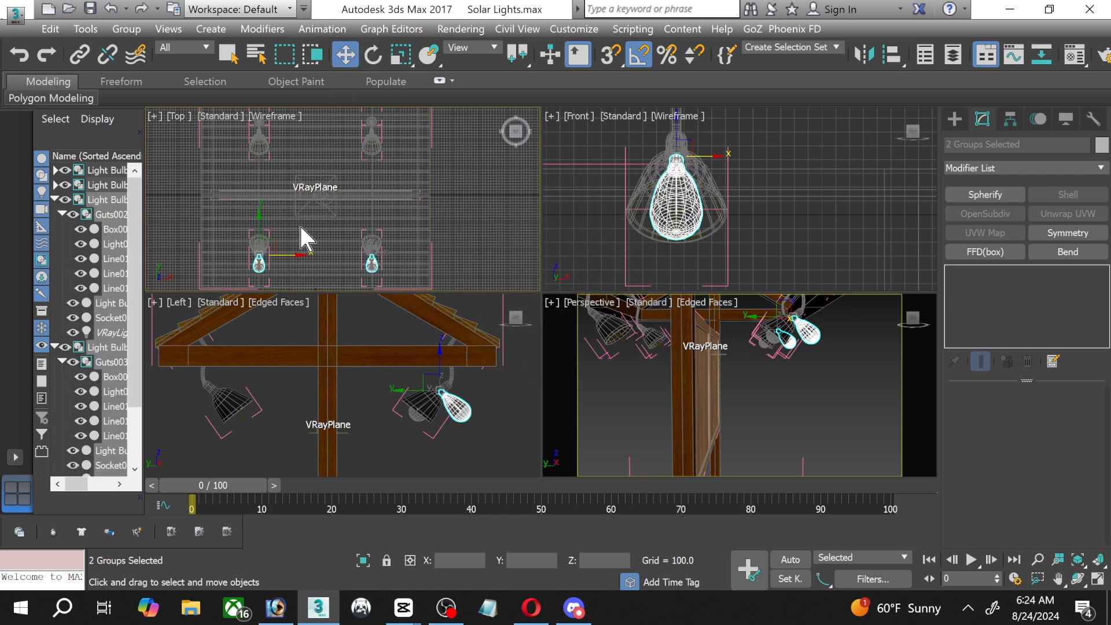
pyautogui.moveTo(255, 228); pyautogui.dragTo(254, 106)
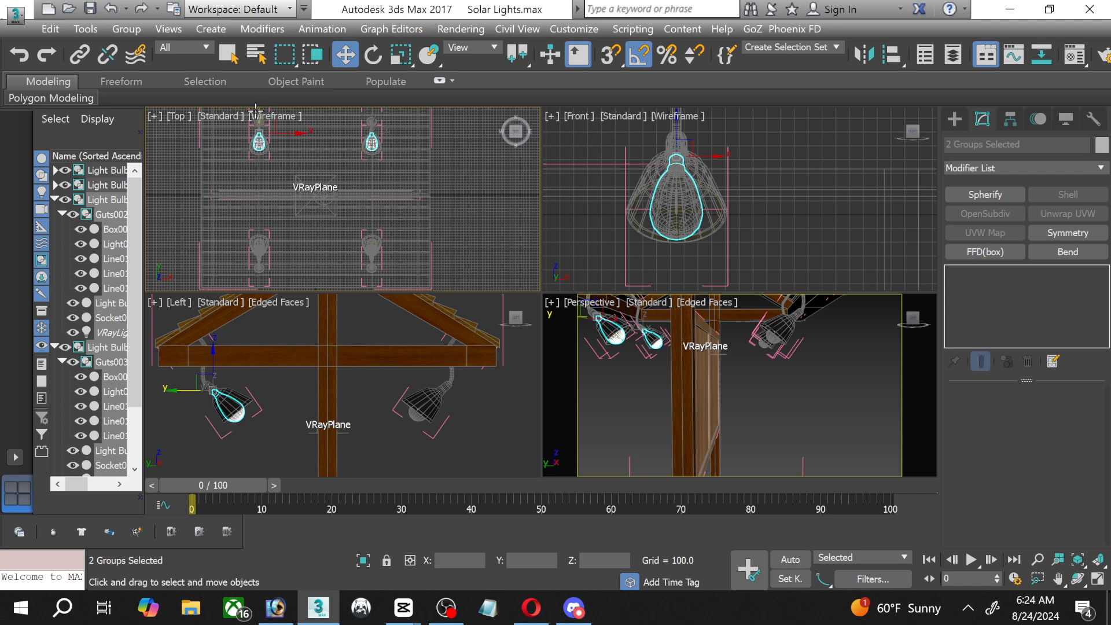
pyautogui.click(591, 387)
# Examine the bulbs in the lamp shades and the whole notice board from several angles in the Perspective view.
pyautogui.scroll(-2, 701, 422)
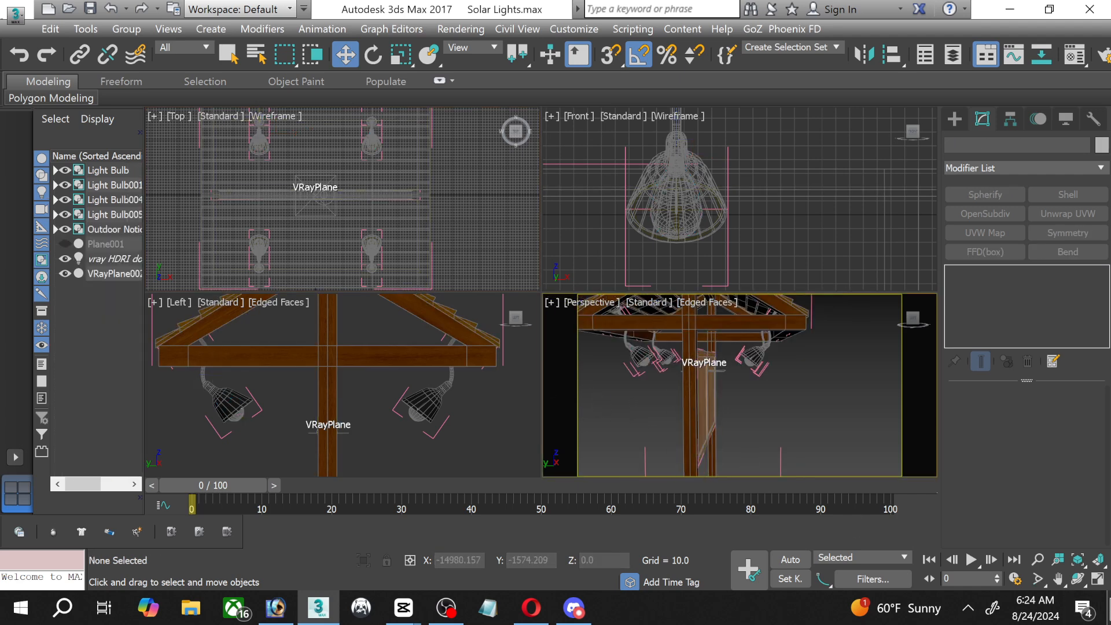
pyautogui.click(1098, 579)
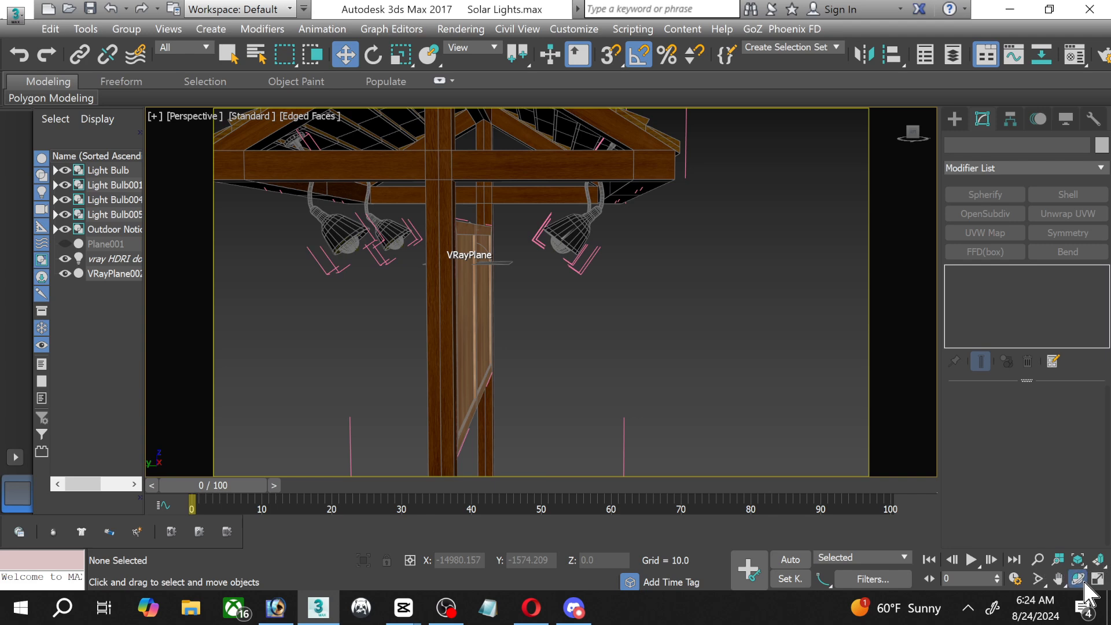
pyautogui.click(1078, 579)
pyautogui.moveTo(502, 311); pyautogui.dragTo(411, 216)
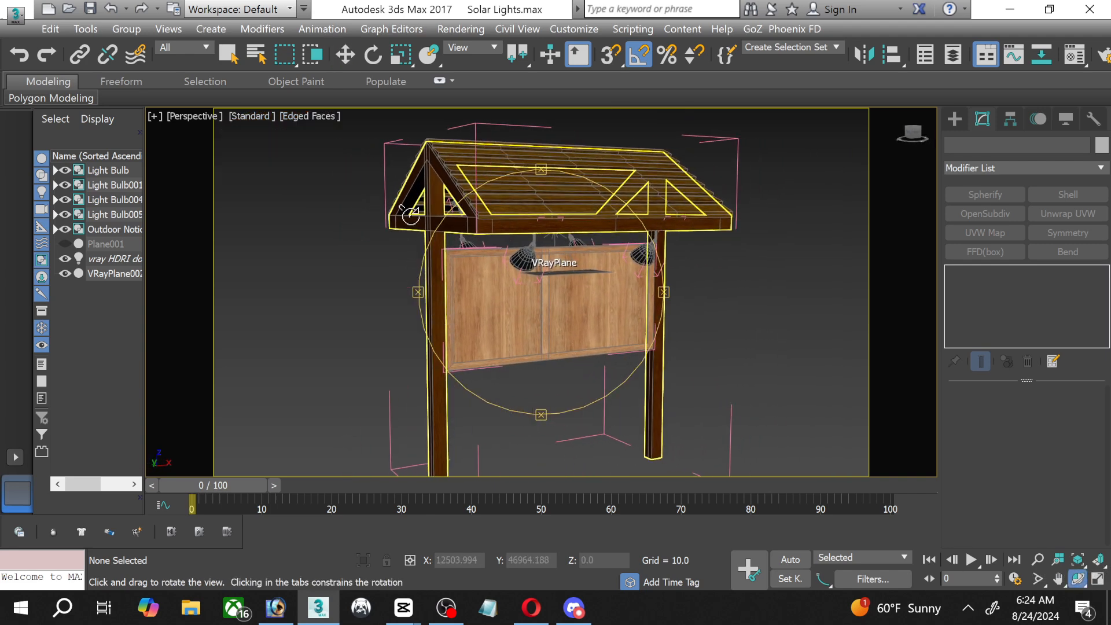
pyautogui.click(354, 55)
pyautogui.click(1039, 559)
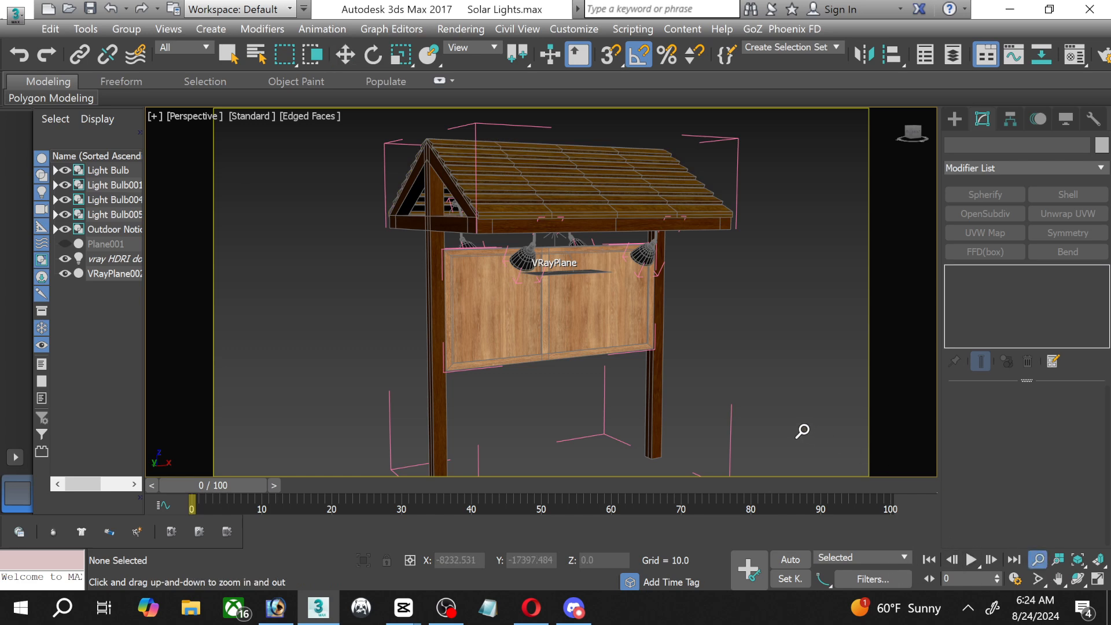
pyautogui.scroll(-3, 802, 435)
pyautogui.moveTo(803, 437); pyautogui.dragTo(745, 400, button='middle')
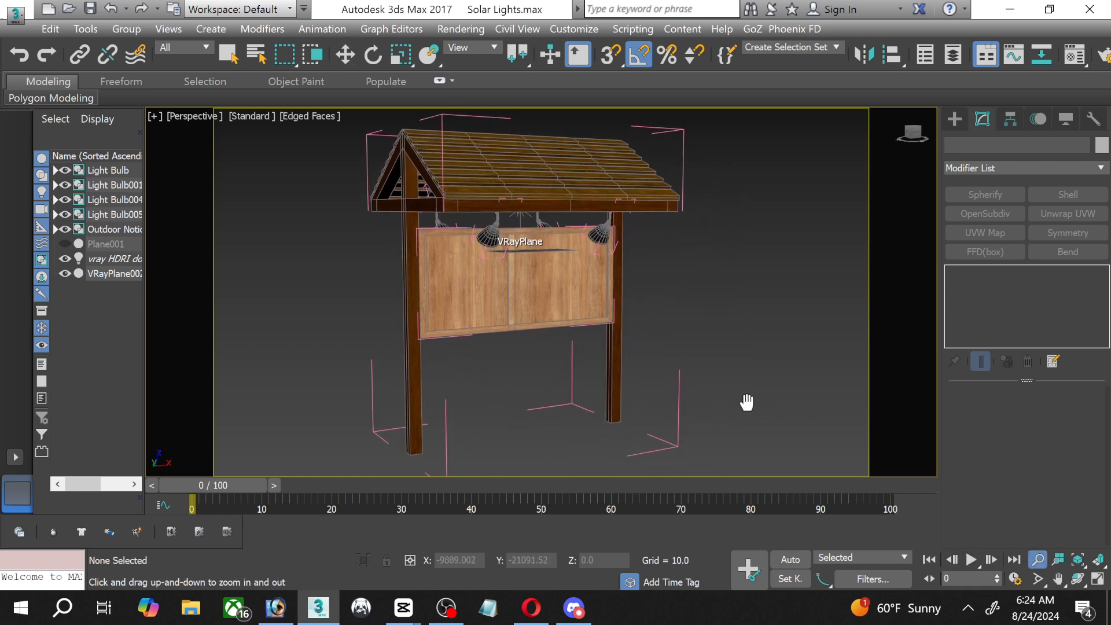
# Try to lower Plane001 along the Z axis to about -6224 and undo the move.
pyautogui.click(336, 53)
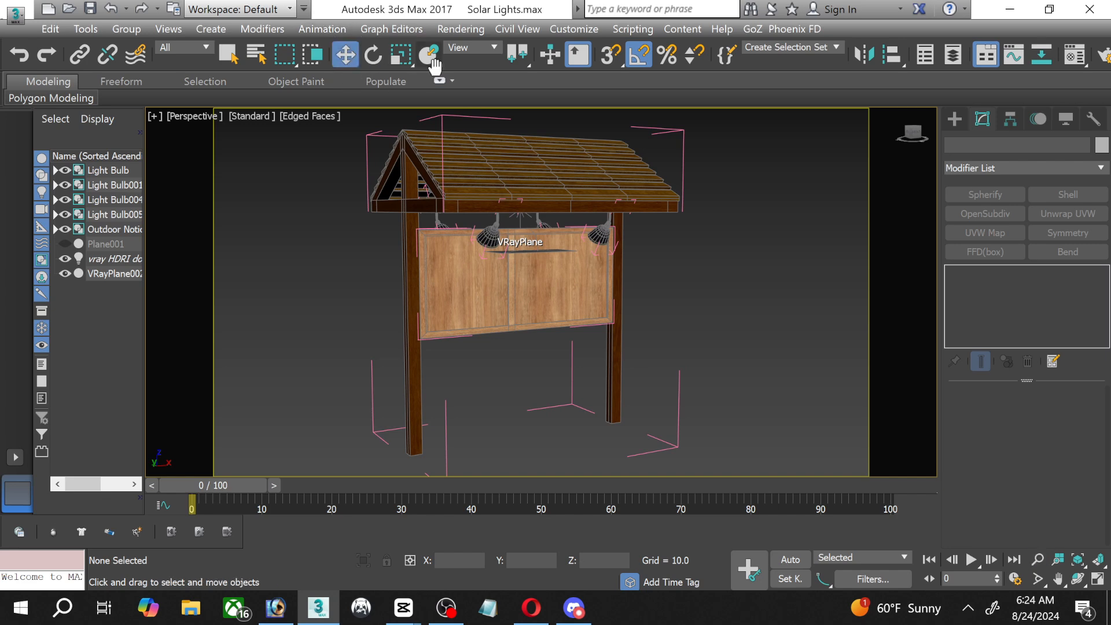
pyautogui.click(114, 215)
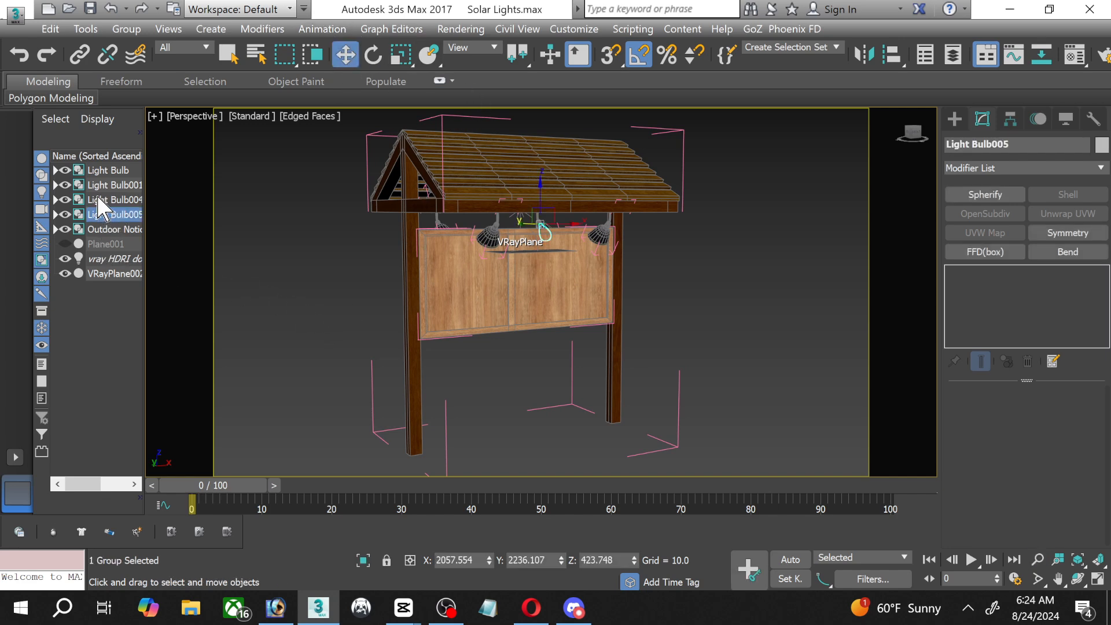
pyautogui.click(110, 244)
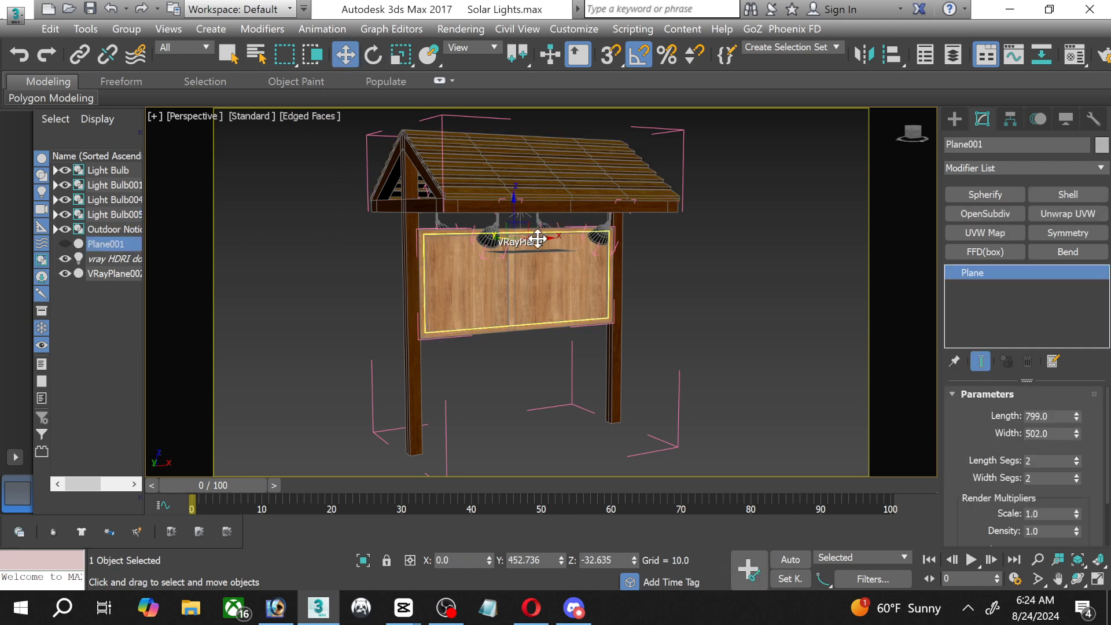
pyautogui.moveTo(513, 206); pyautogui.dragTo(501, 393)
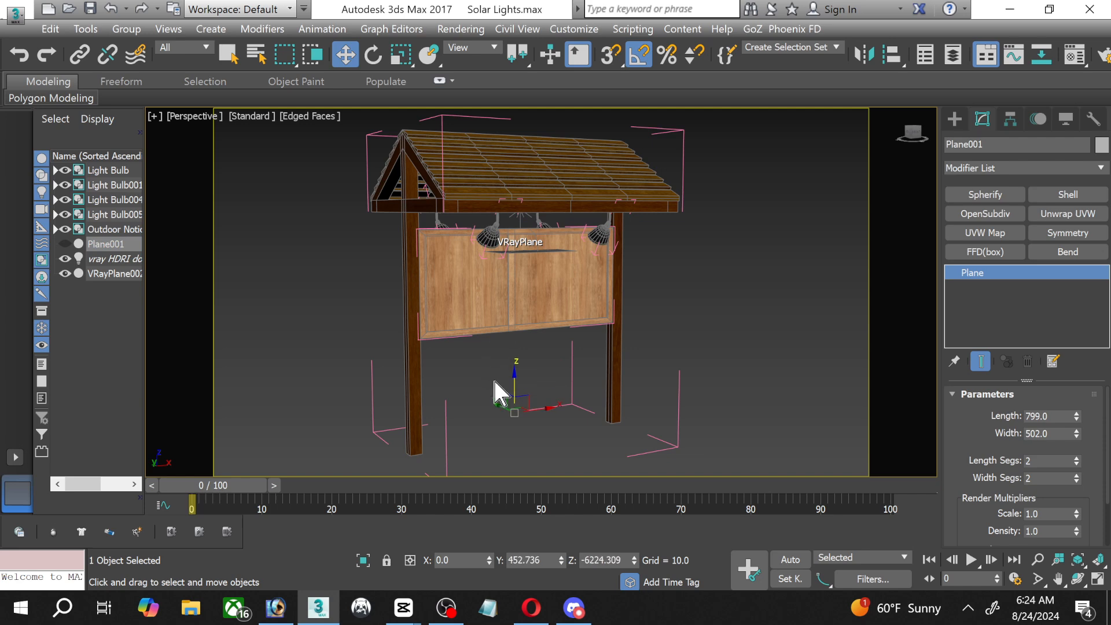
pyautogui.hotkey('ctrl', 'z')
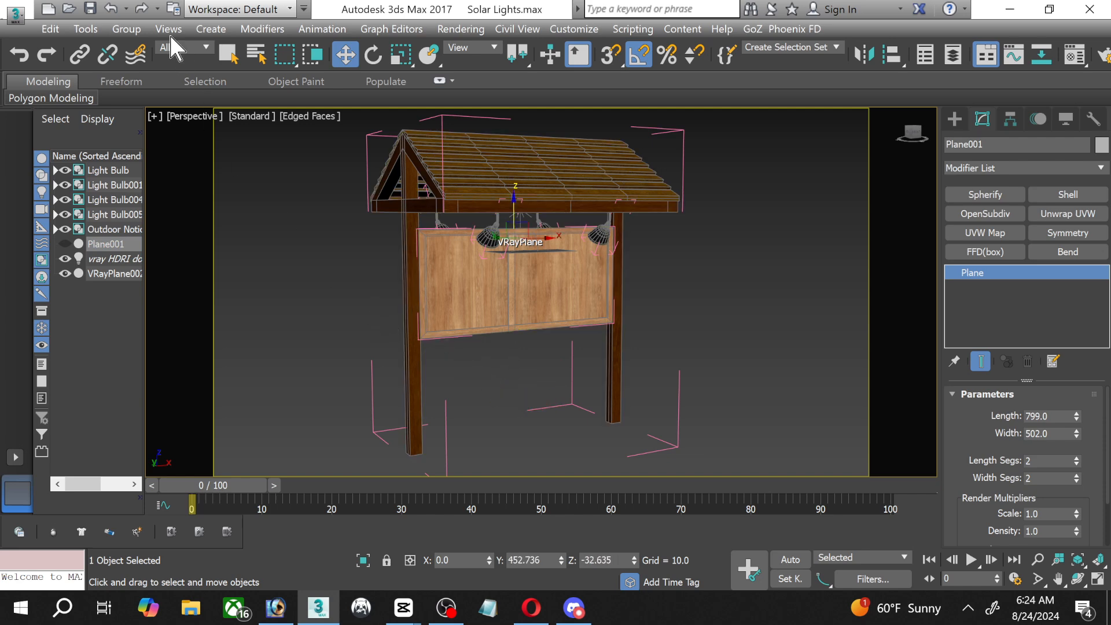
# Unfreeze all frozen objects in the scene.
pyautogui.rightClick(257, 244)
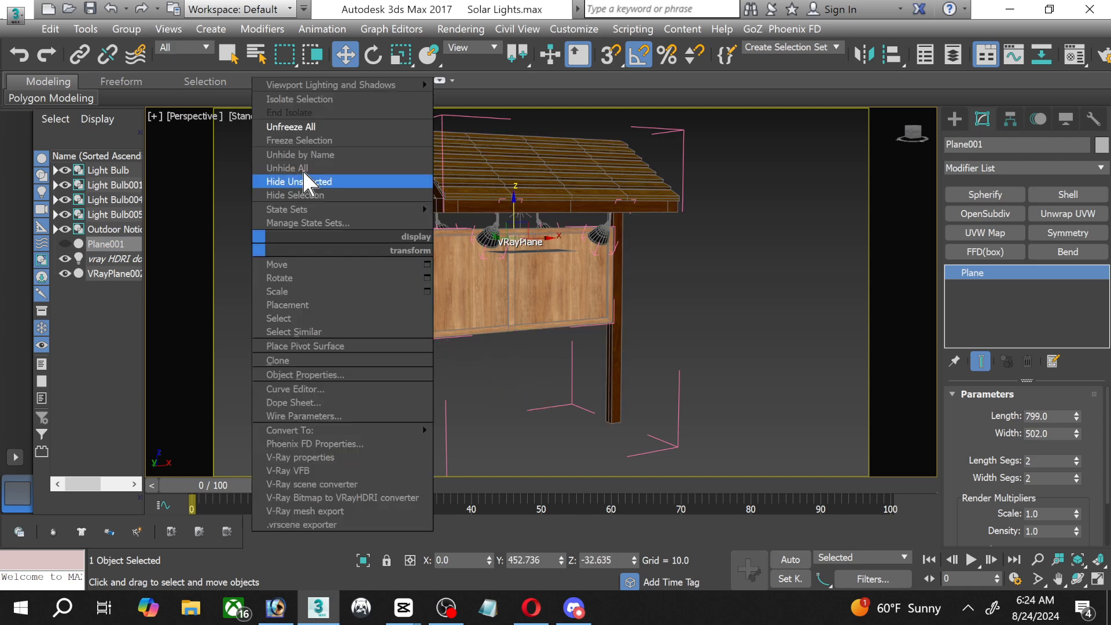
pyautogui.click(313, 127)
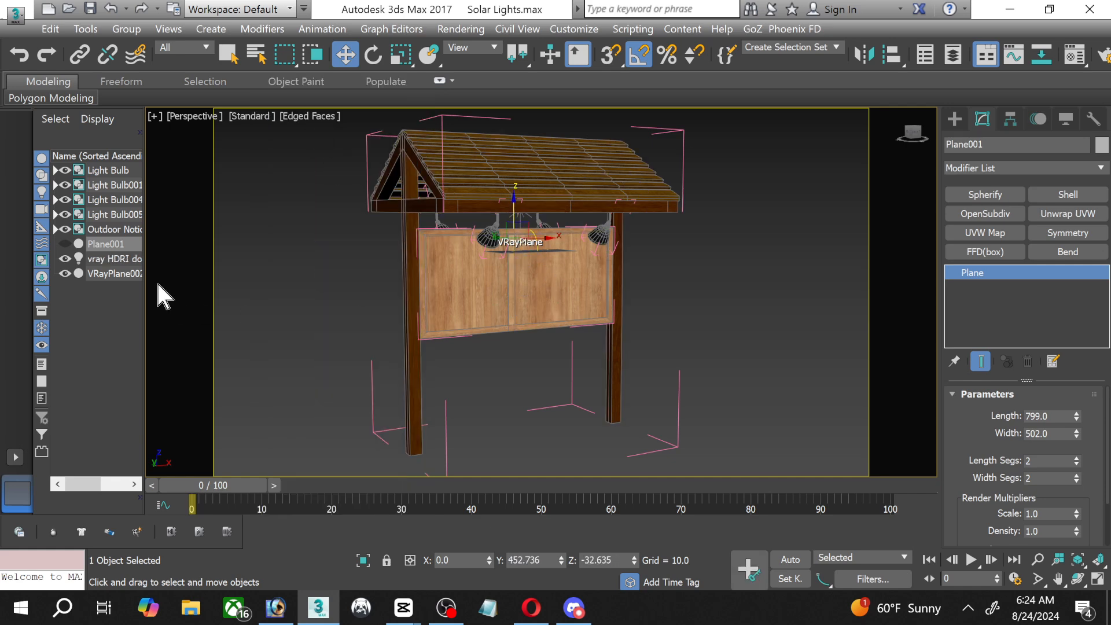
# Select the vray HDRI dome and VRayPlane002 and lower them along the Z axis to below the notice board's panel.
pyautogui.click(115, 230)
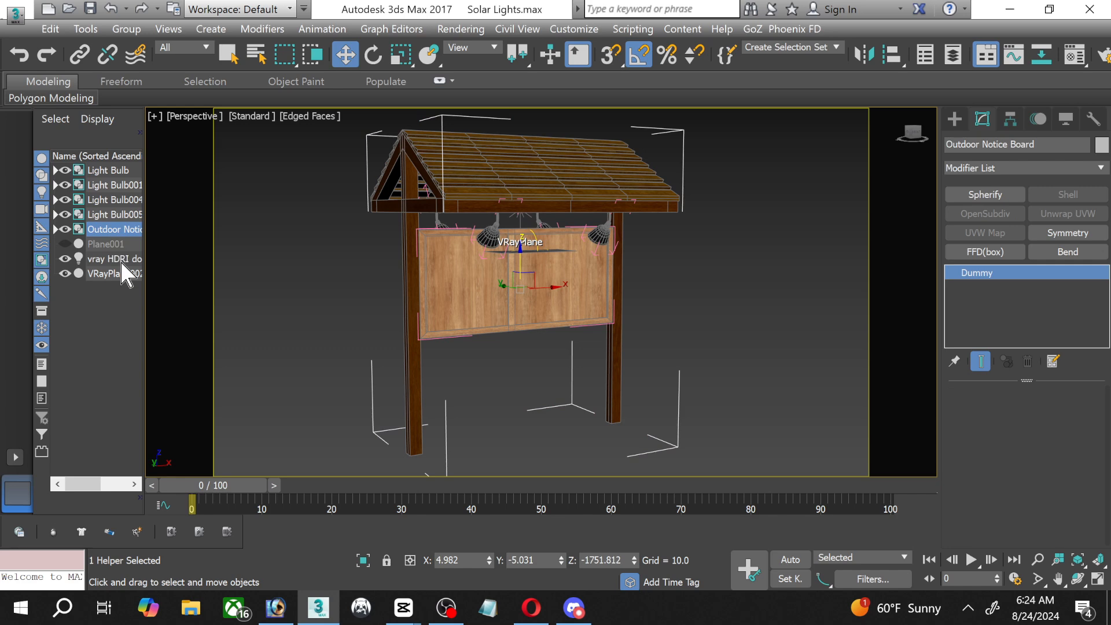
pyautogui.click(115, 259)
pyautogui.keyDown('ctrl'); pyautogui.click(114, 273); pyautogui.keyUp('ctrl')
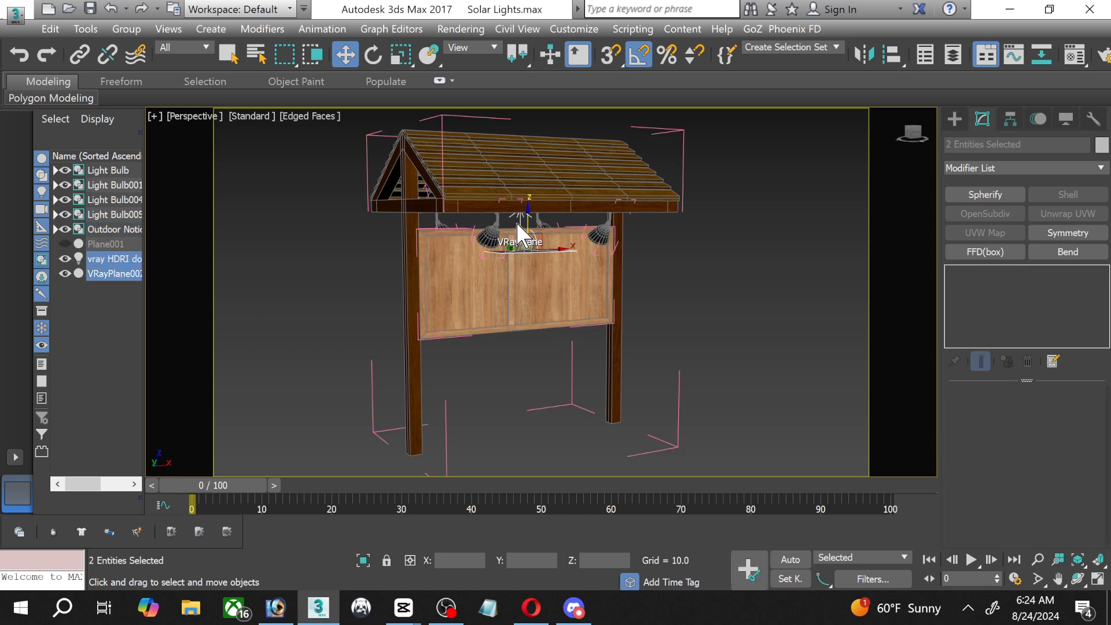
pyautogui.moveTo(524, 216); pyautogui.dragTo(520, 324)
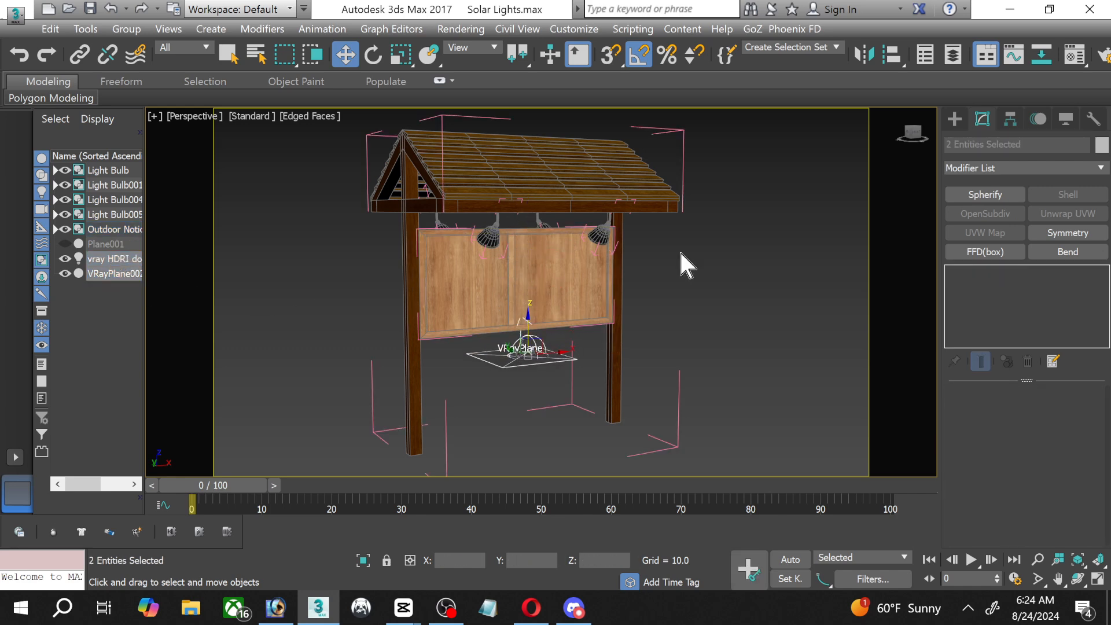
# In the Left view, lower the dome light and VRayPlane002 level with the post's bottom end and deselect them.
pyautogui.click(1098, 579)
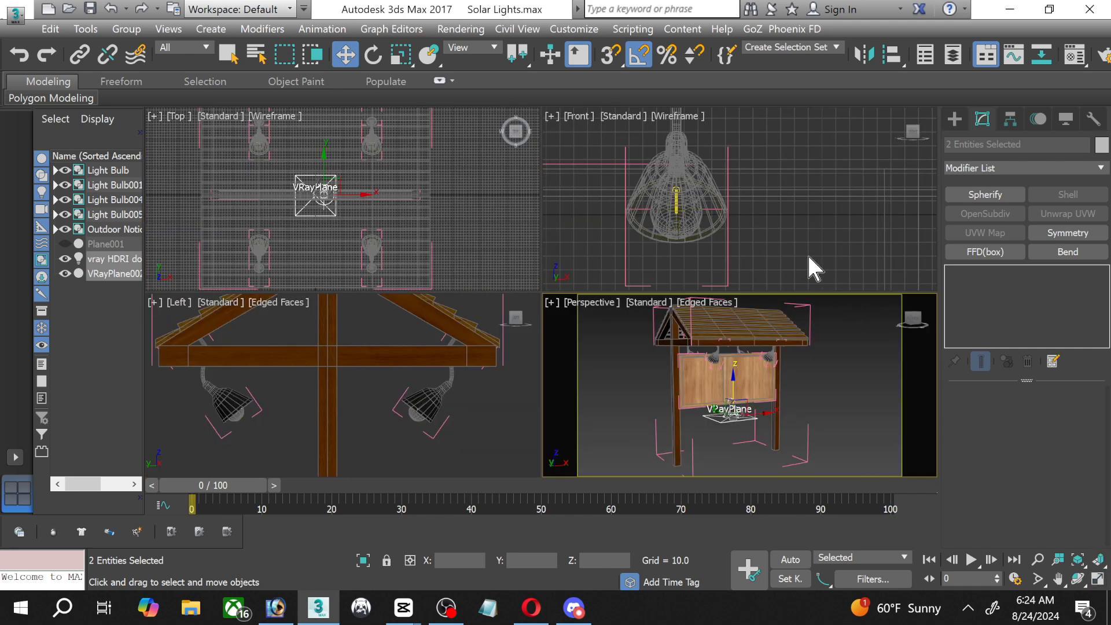
pyautogui.scroll(-6, 404, 401)
pyautogui.moveTo(420, 455); pyautogui.dragTo(418, 380, button='middle')
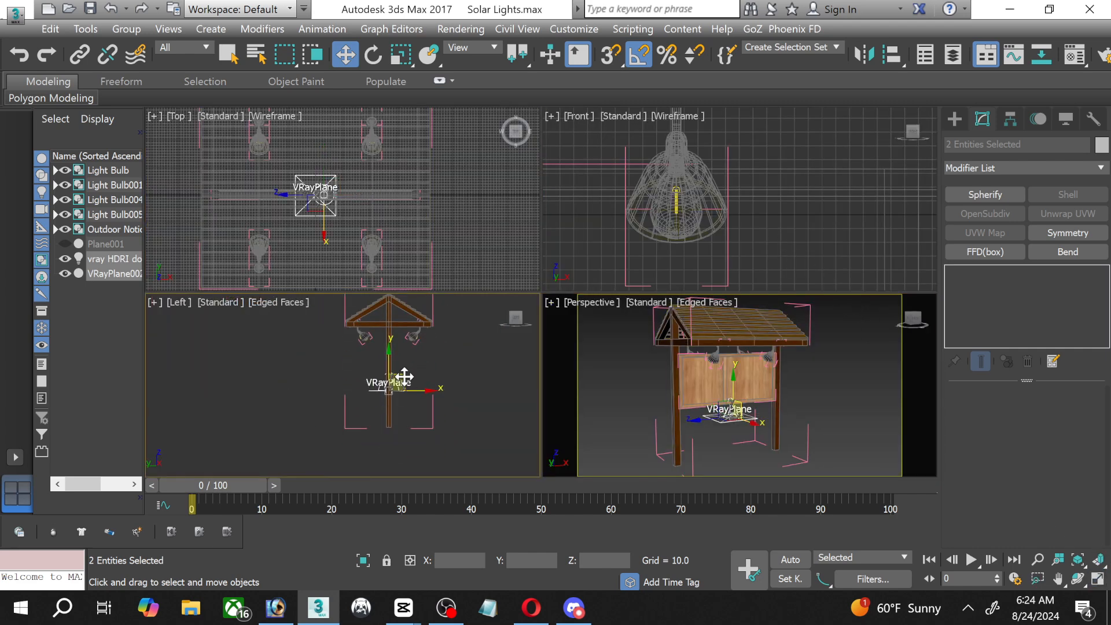
pyautogui.scroll(2, 399, 374)
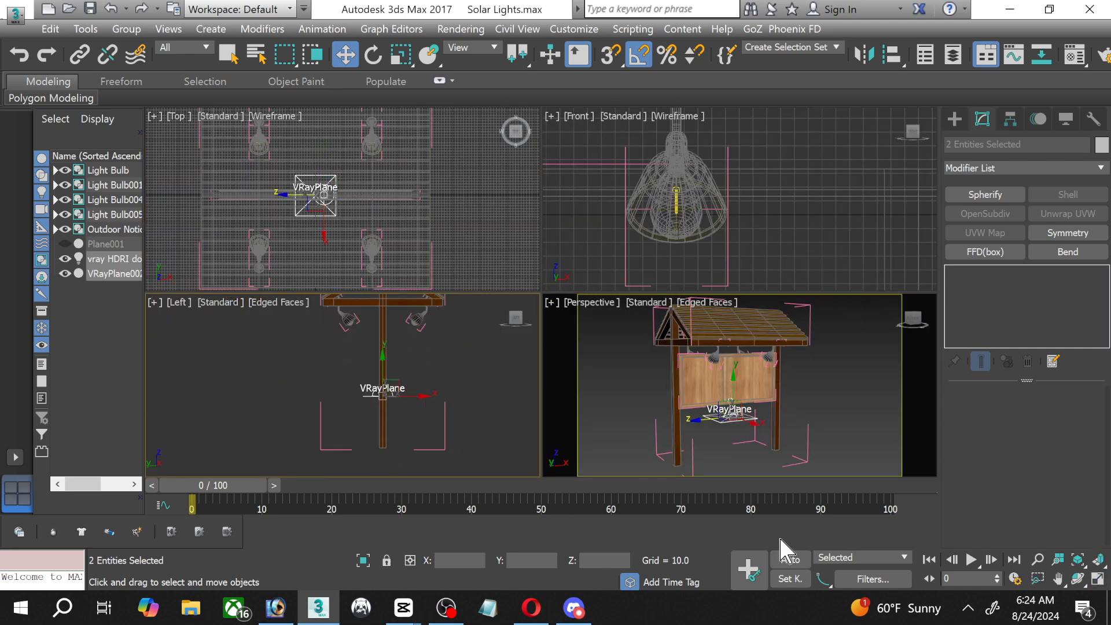
pyautogui.click(1098, 579)
pyautogui.scroll(4, 598, 398)
pyautogui.moveTo(635, 404); pyautogui.dragTo(528, 376, button='middle')
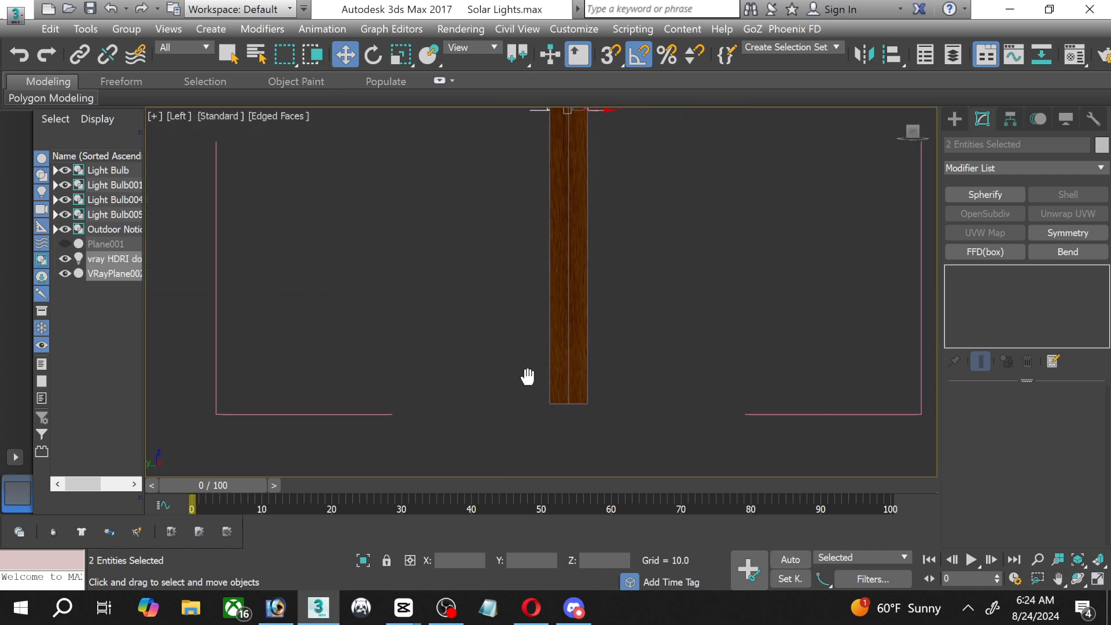
pyautogui.scroll(-2, 528, 376)
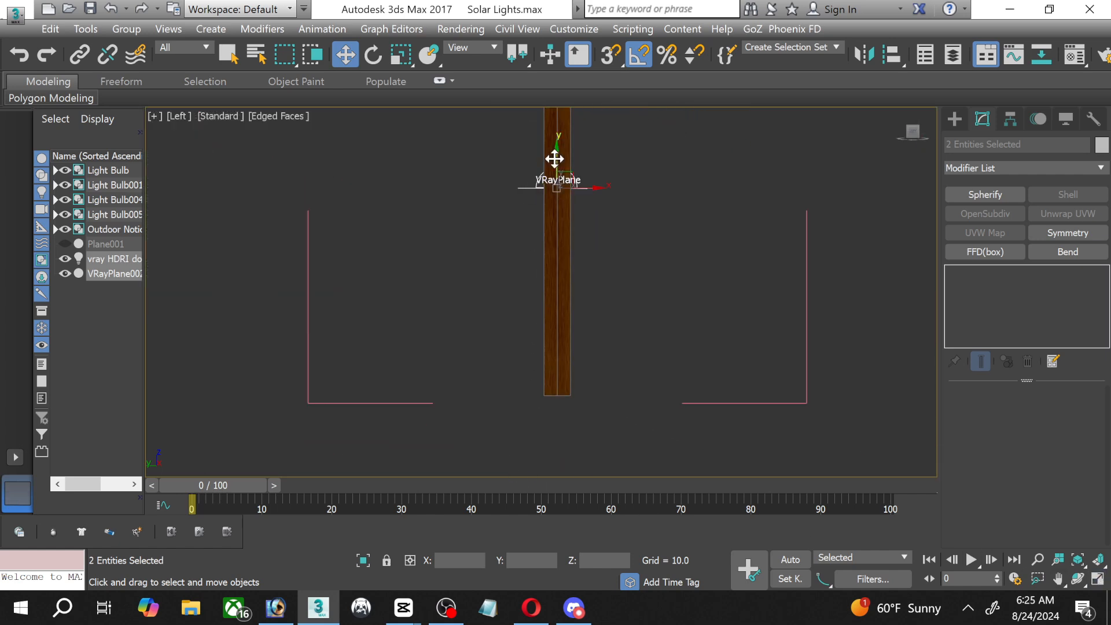
pyautogui.moveTo(557, 156); pyautogui.dragTo(557, 386)
pyautogui.scroll(8, 576, 431)
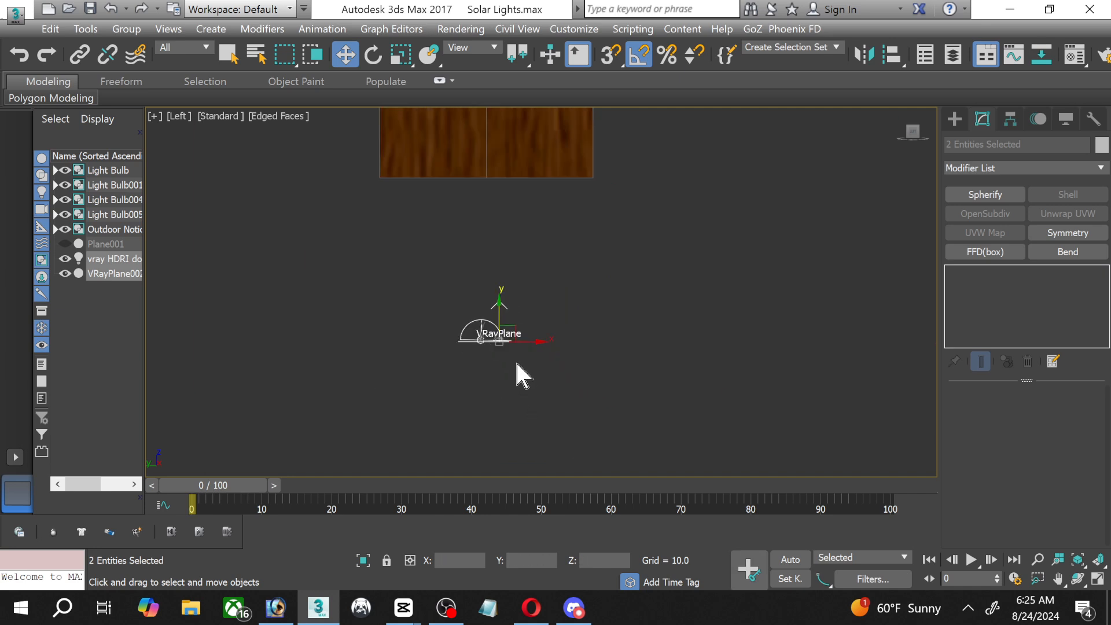
pyautogui.moveTo(498, 310); pyautogui.dragTo(502, 143)
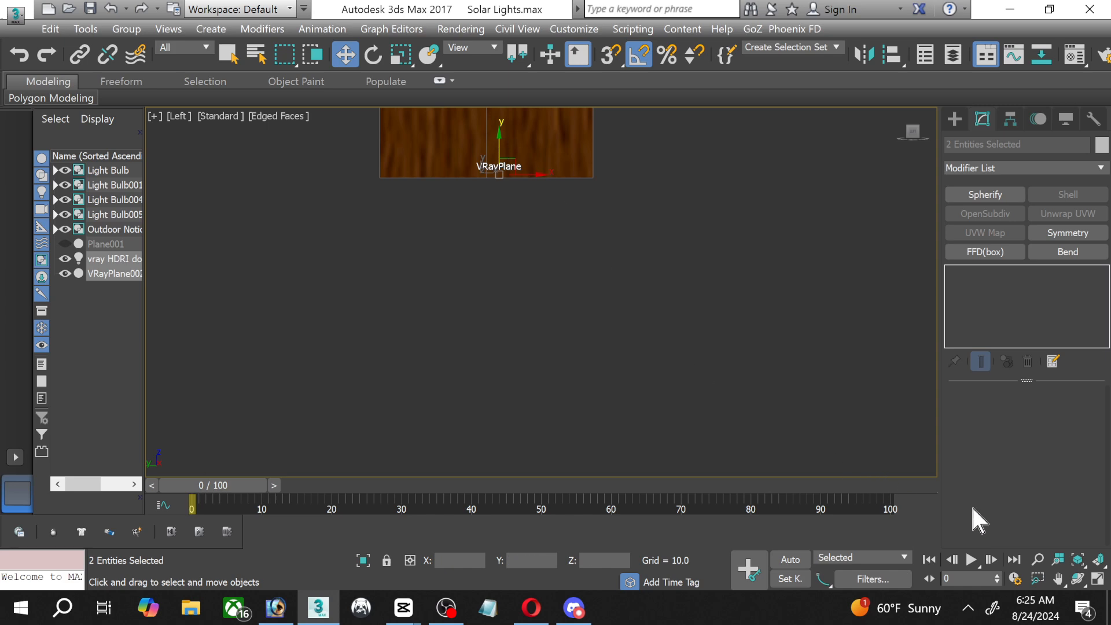
pyautogui.click(1103, 582)
pyautogui.click(860, 408)
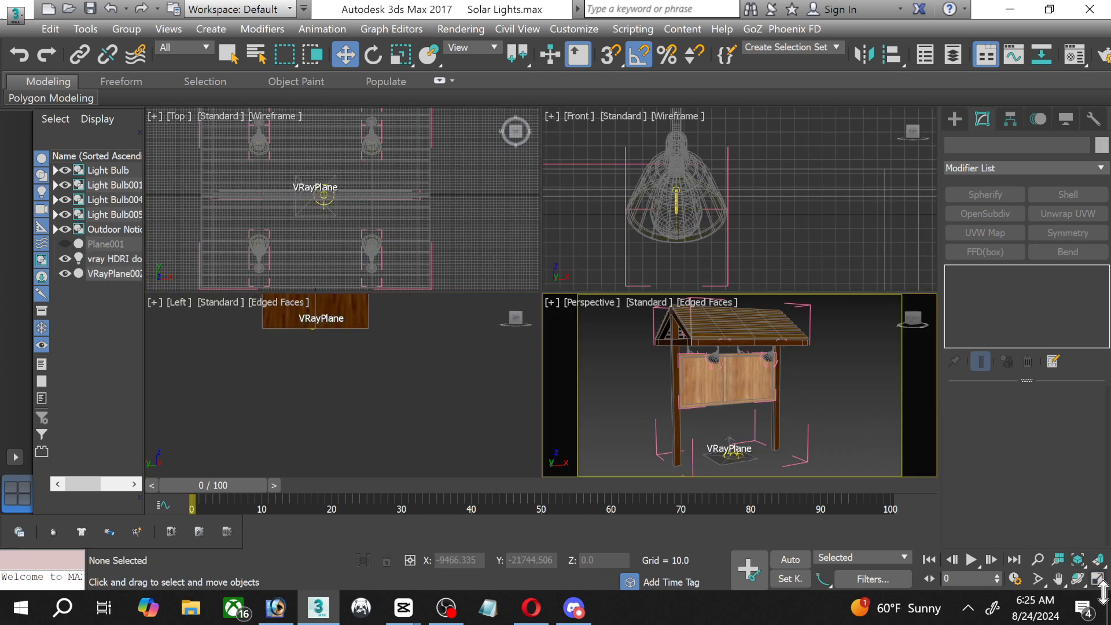
# Reframe the notice board in the enlarged Perspective view, render it with V-Ray and close the frame buffer.
pyautogui.click(1099, 579)
pyautogui.click(1058, 579)
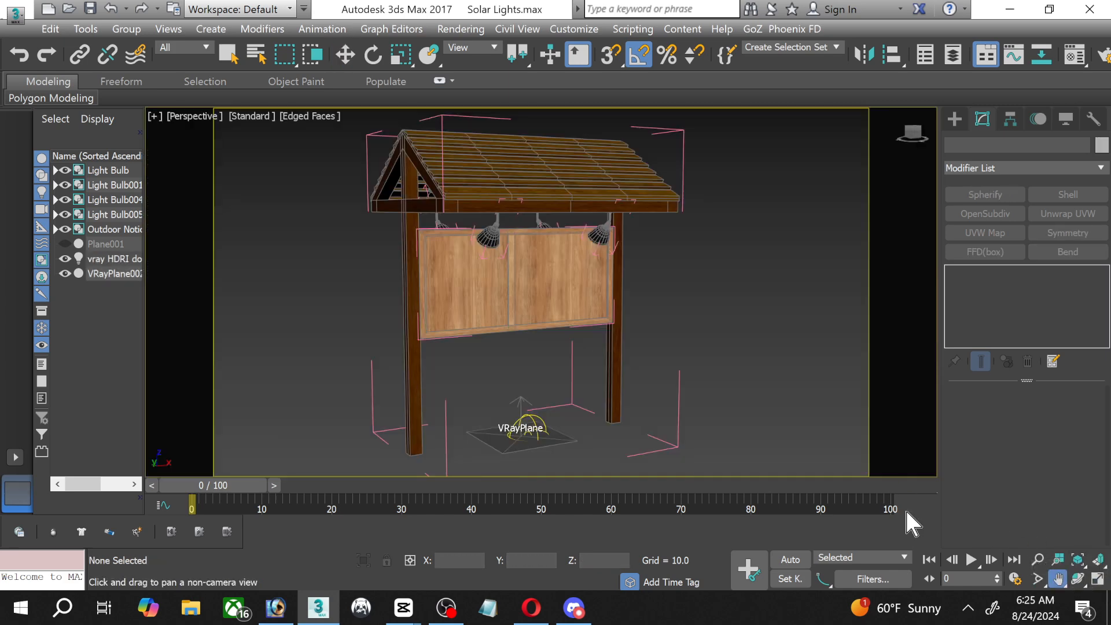
pyautogui.moveTo(600, 338); pyautogui.dragTo(609, 336)
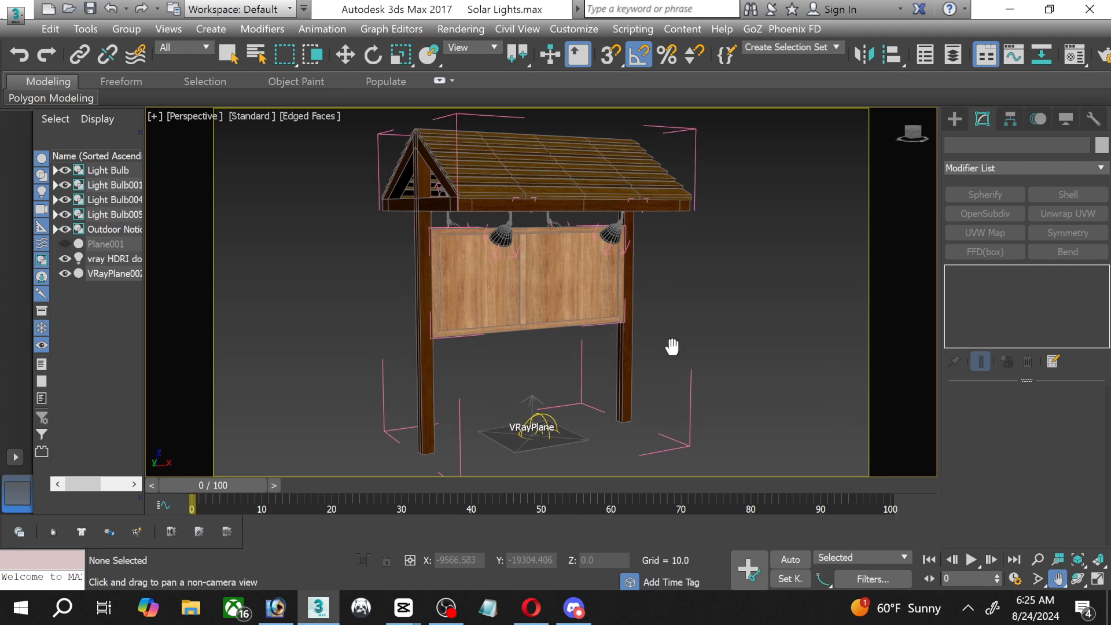
pyautogui.hotkey('shift', 'q')
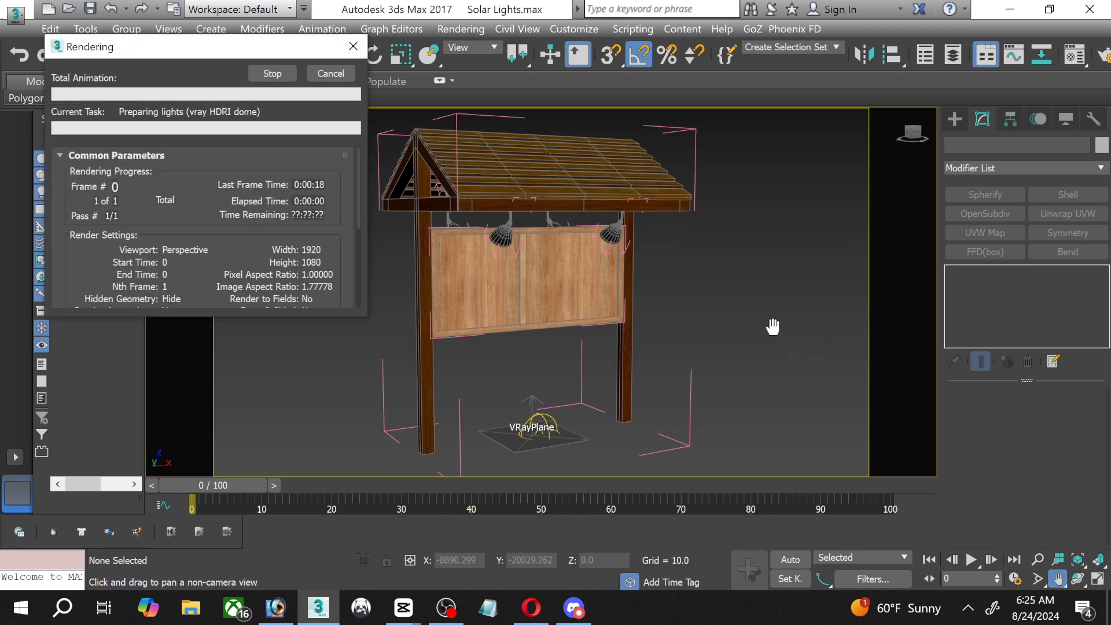
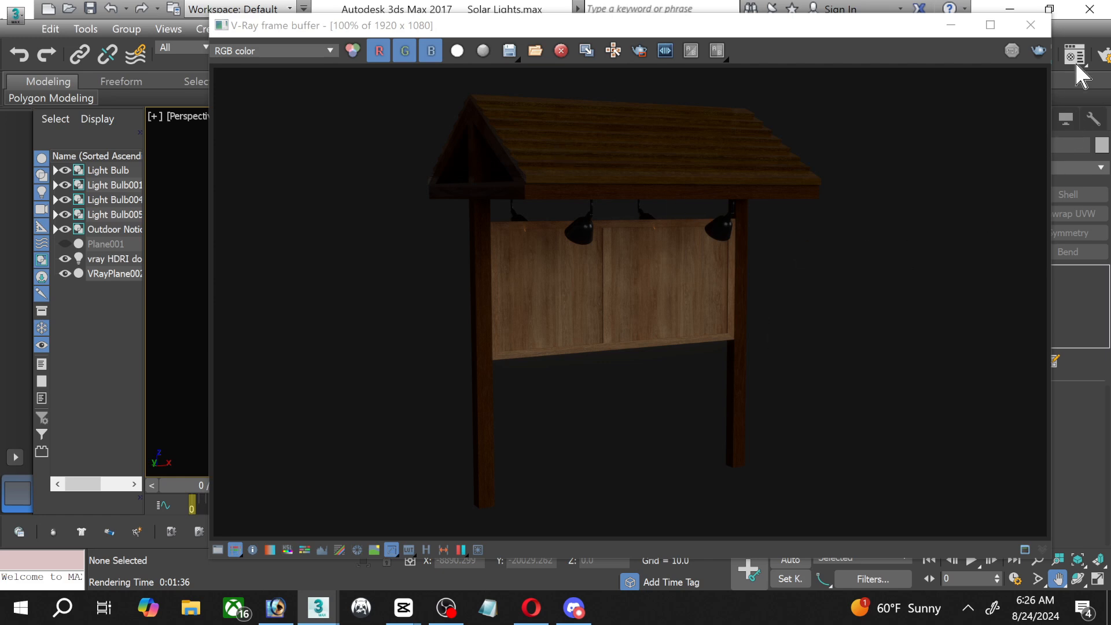
pyautogui.click(1031, 24)
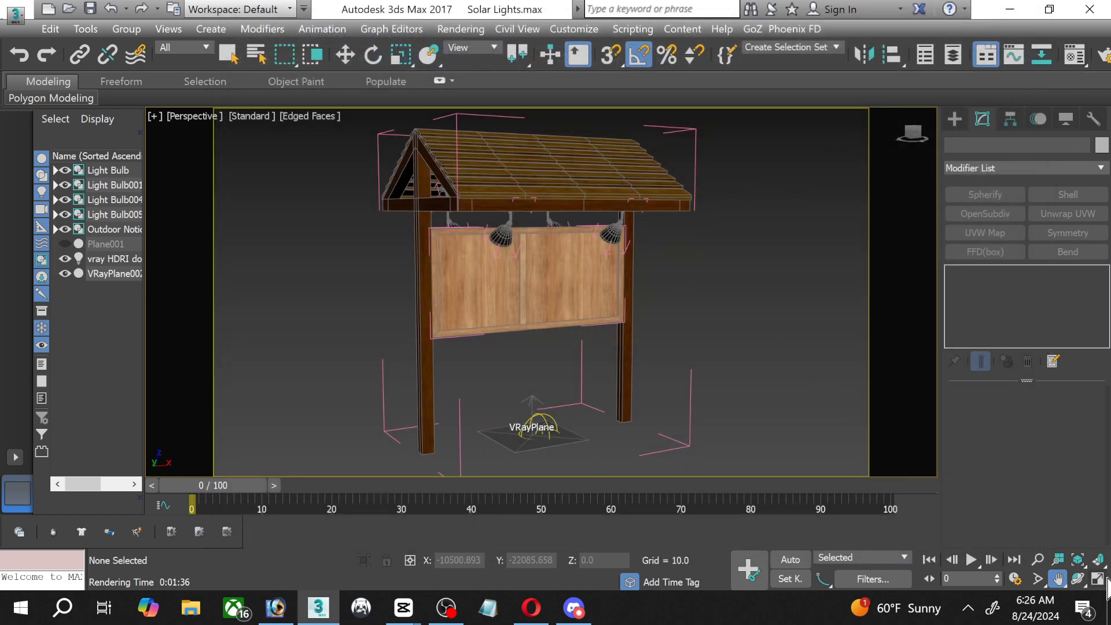
# Undo the lowering of the vray HDRI dome and VRayPlane002.
pyautogui.click(1098, 579)
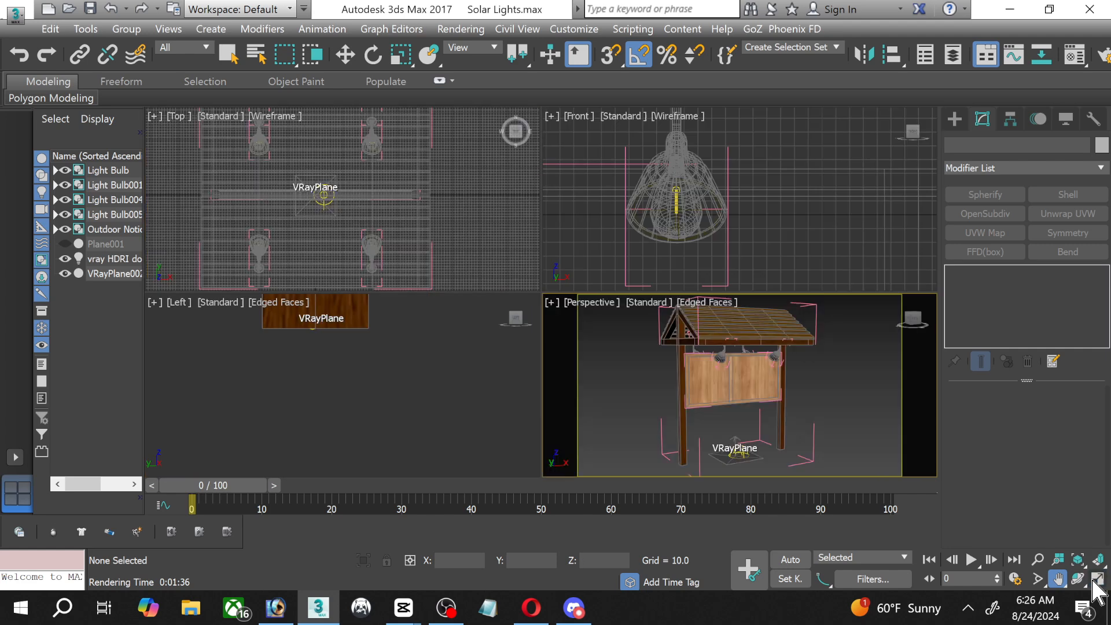
pyautogui.click(399, 209)
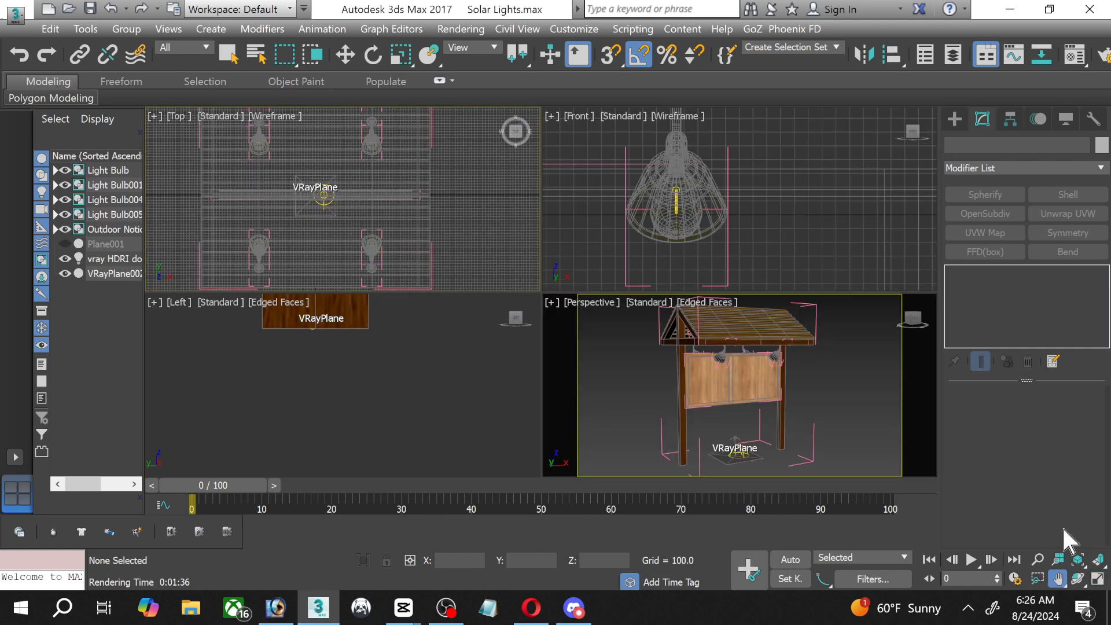
pyautogui.click(1097, 578)
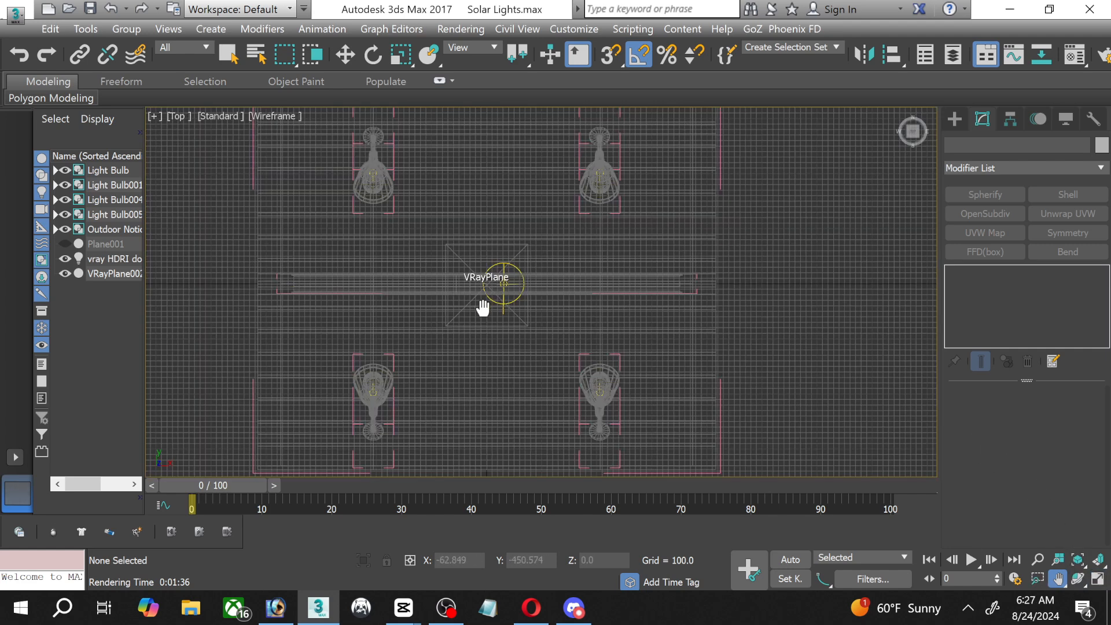
pyautogui.hotkey('ctrl', 'z')
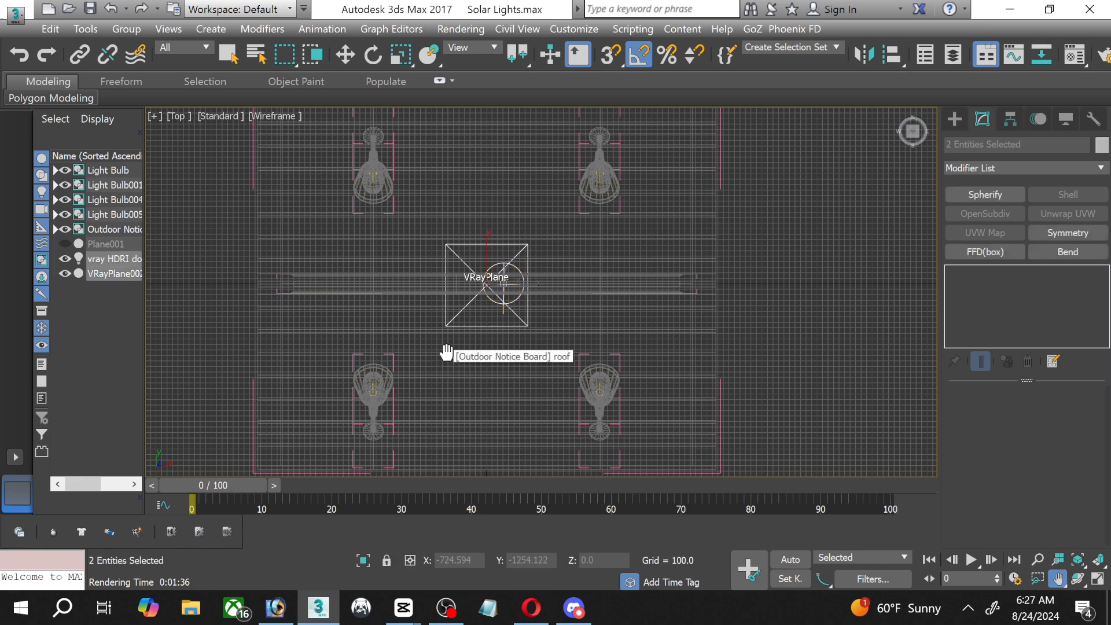
pyautogui.hotkey('ctrl', 'z')
pyautogui.hotkey('ctrl', 'z')
pyautogui.hotkey('ctrl', 'z')
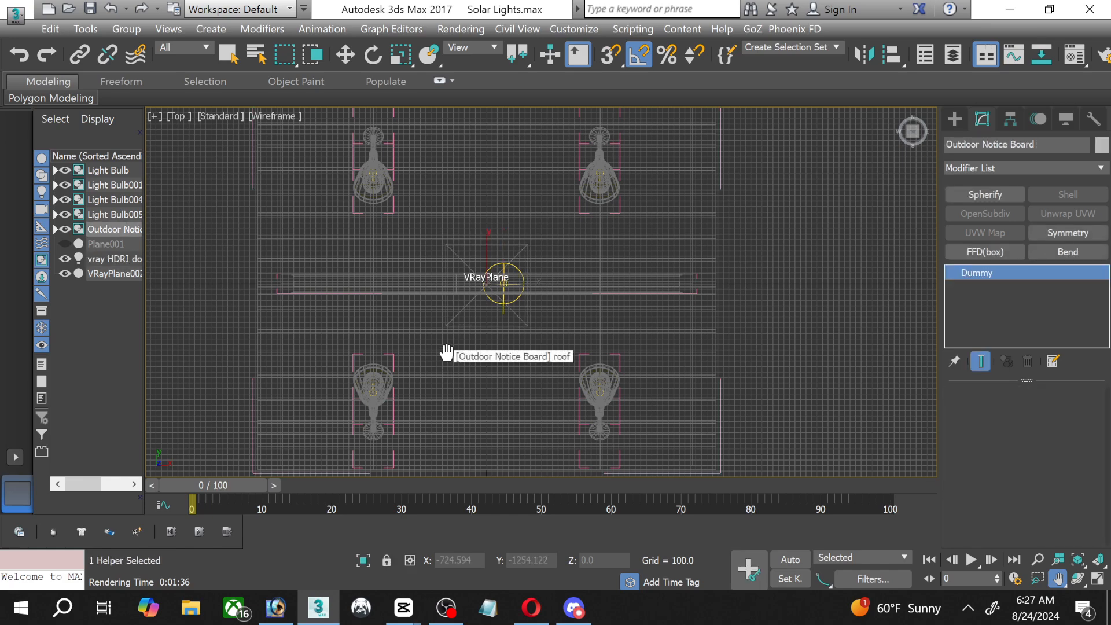
# Undo the bulb copies and their placement in the lamps, including the rotation of the original Light Bulb.
pyautogui.hotkey('ctrl', 'z')
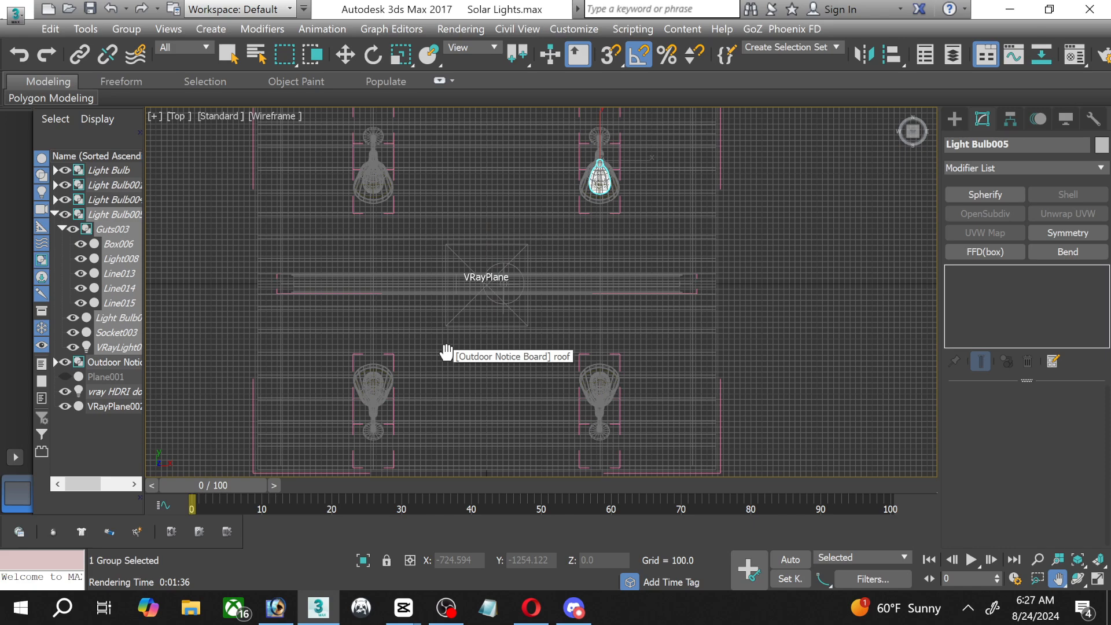
pyautogui.hotkey('ctrl', 'z')
pyautogui.hotkey('ctrl', 'z')
pyautogui.hotkey('ctrl', 'z')
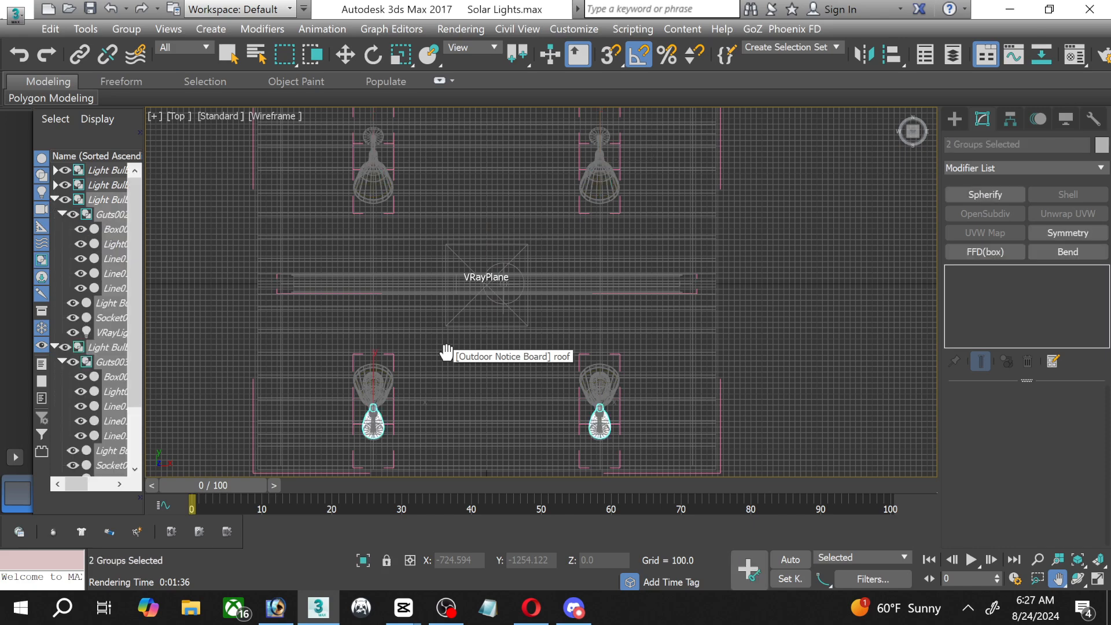
pyautogui.hotkey('ctrl', 'z')
pyautogui.hotkey('ctrl', 'z')
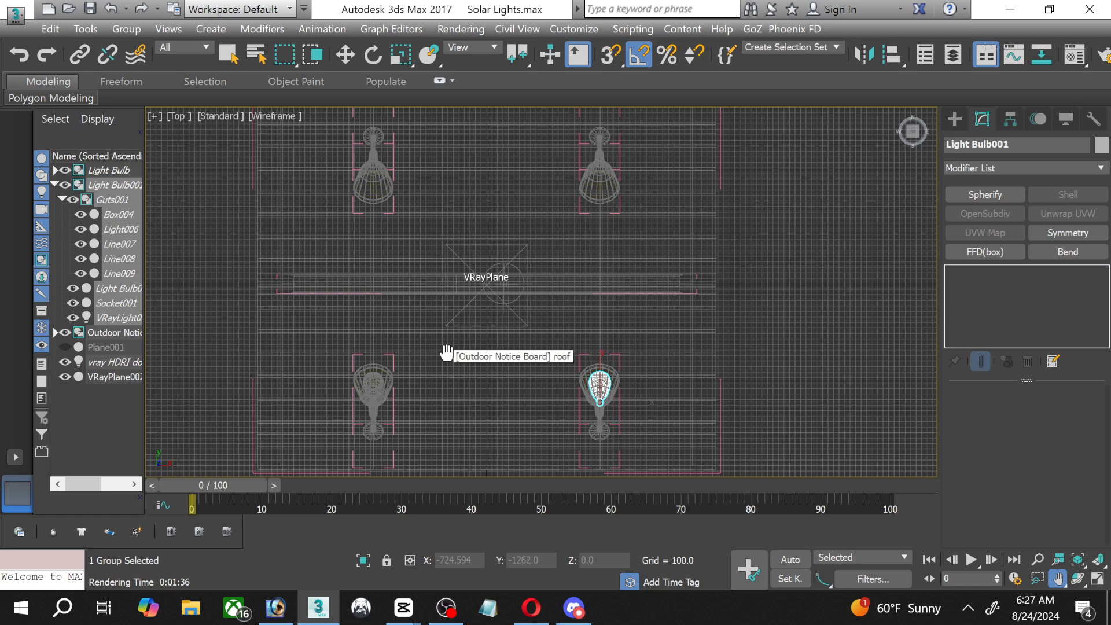
pyautogui.hotkey('ctrl', 'z')
pyautogui.hotkey('ctrl', 'z')
pyautogui.hotkey('ctrl', 'z')
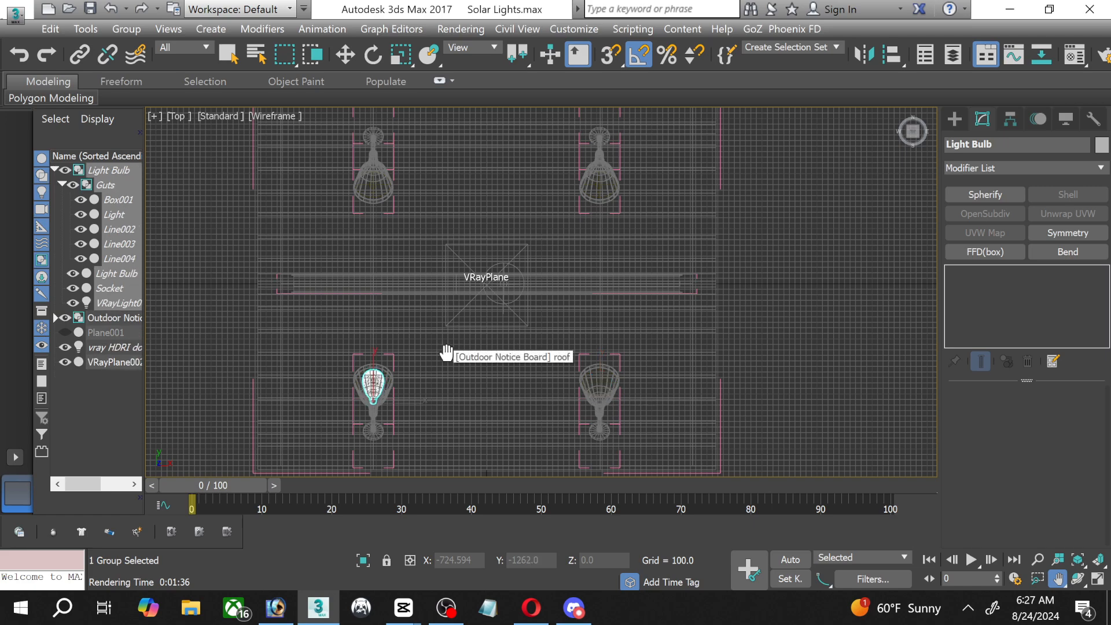
pyautogui.hotkey('ctrl', 'z')
pyautogui.hotkey('ctrl', 'z')
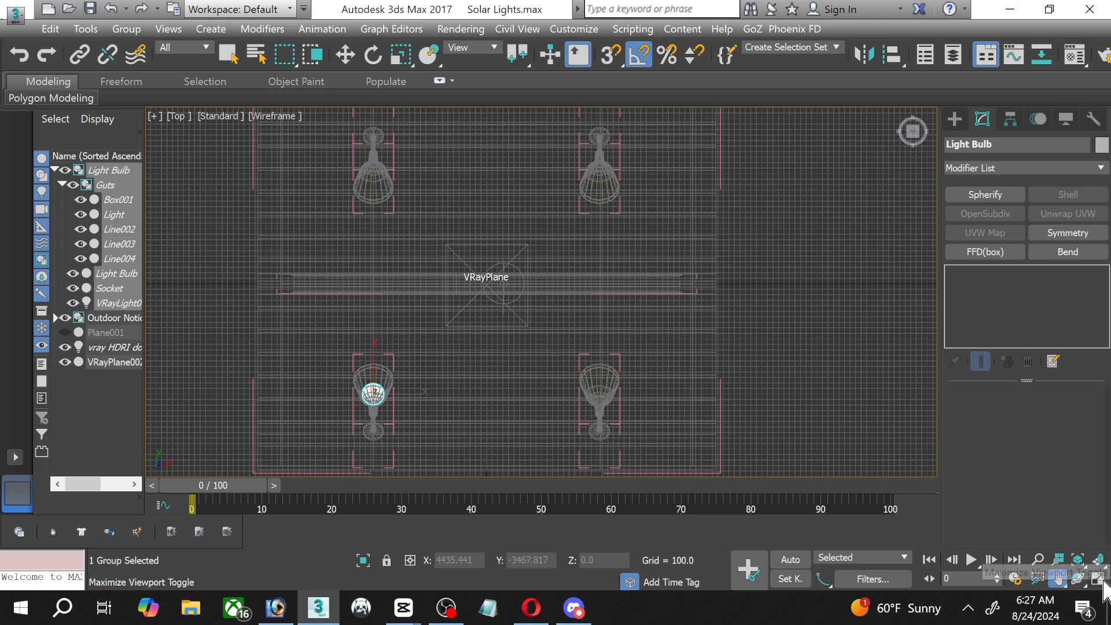
# Isolate the Light Bulb group and show it enlarged in the Front view.
pyautogui.click(363, 561)
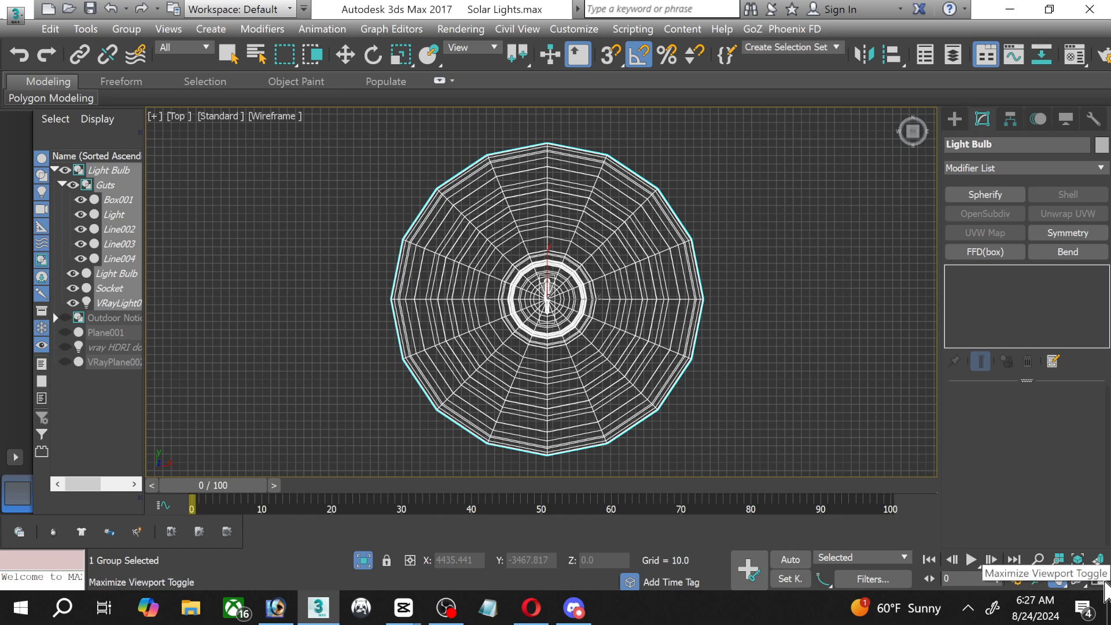
pyautogui.click(1099, 579)
pyautogui.moveTo(676, 259); pyautogui.dragTo(734, 268)
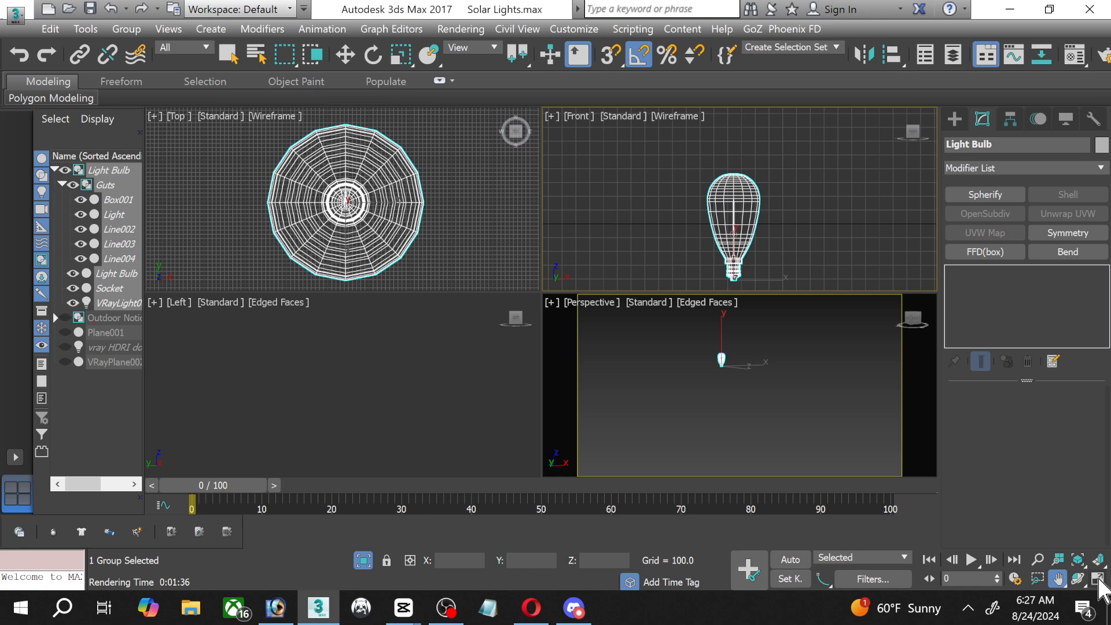
pyautogui.click(1099, 579)
pyautogui.scroll(3, 590, 424)
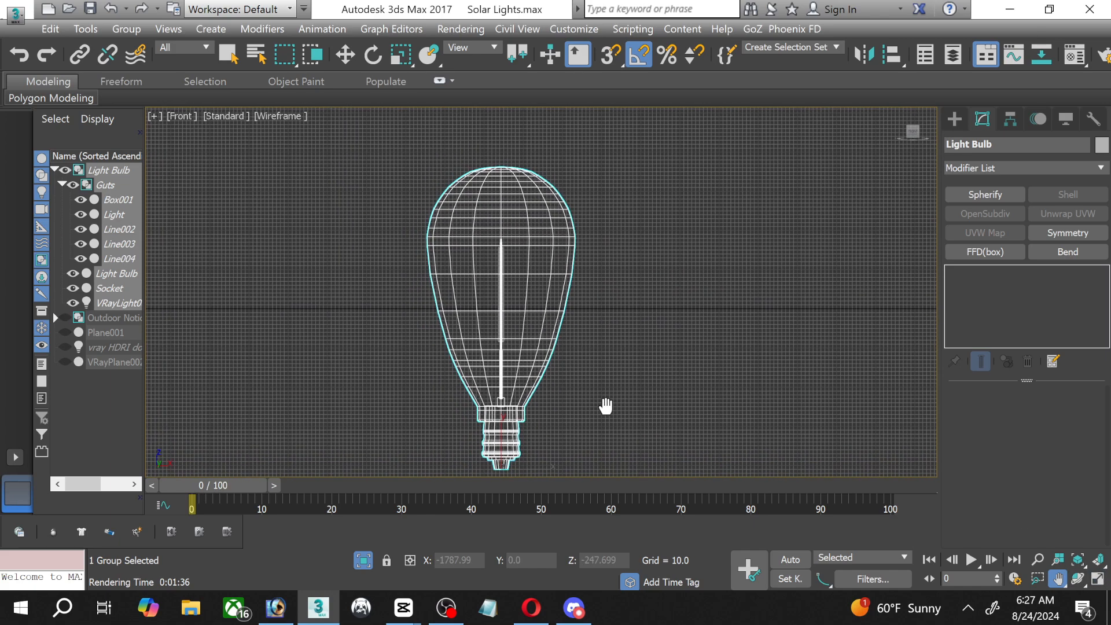
# Draw a VRayLight plane around the bulb in the Top view, about 245 half-length by 204 half-width.
pyautogui.click(955, 119)
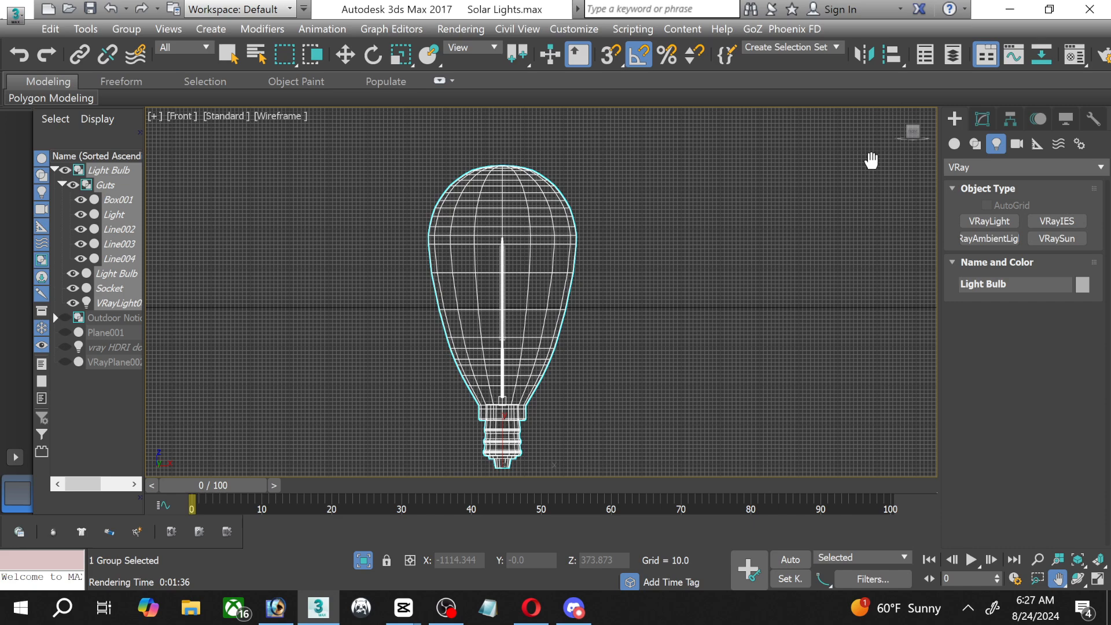
pyautogui.scroll(2, 470, 272)
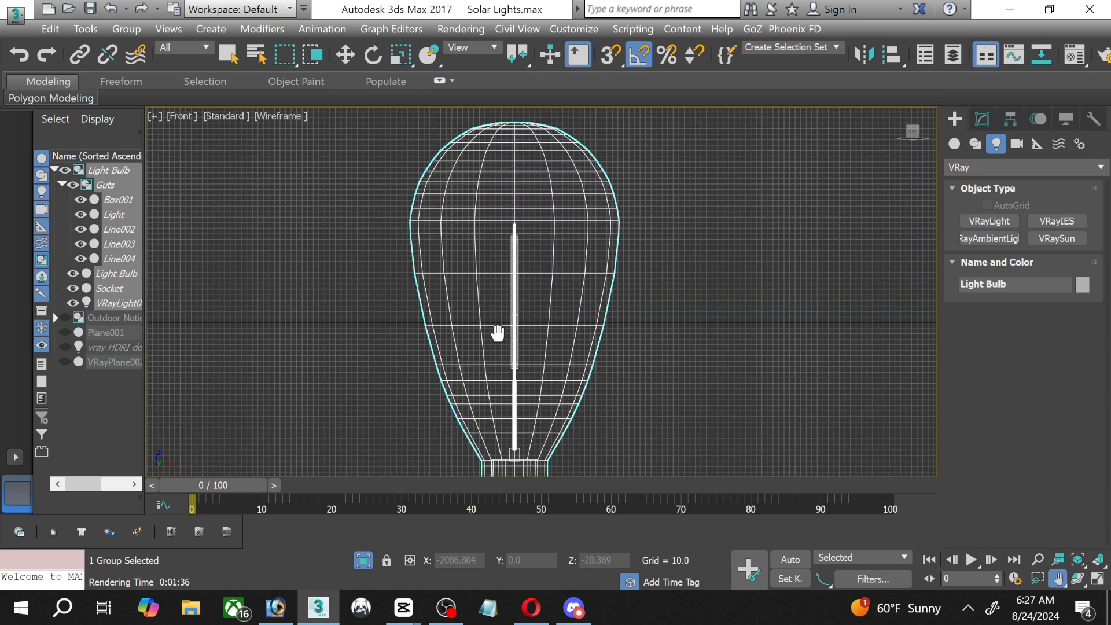
pyautogui.scroll(-1, 509, 332)
pyautogui.scroll(-2, 793, 226)
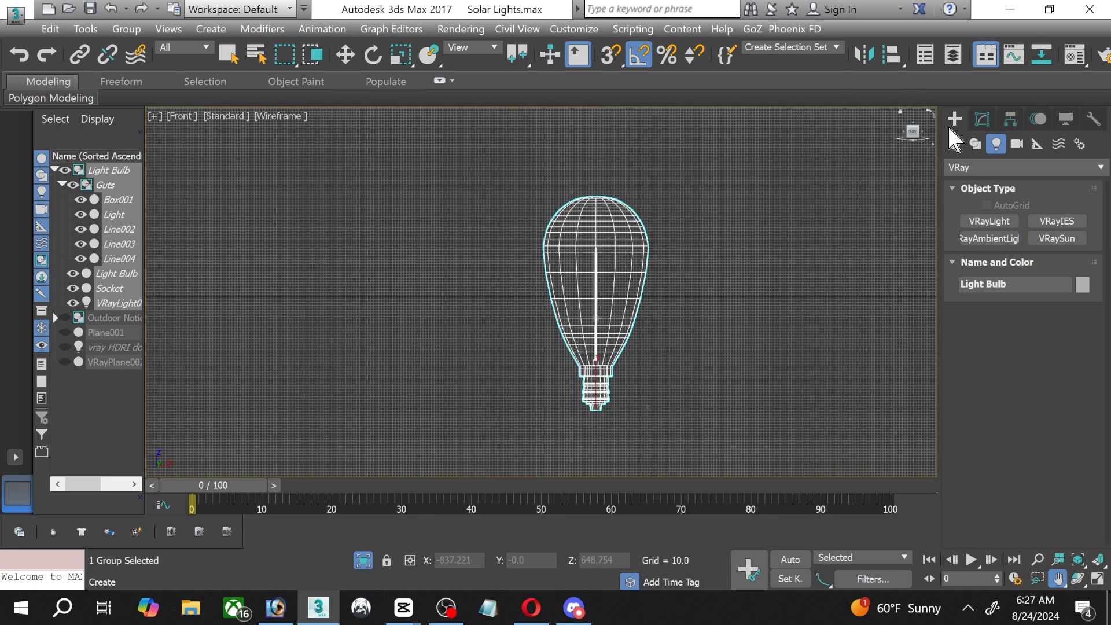
pyautogui.click(983, 119)
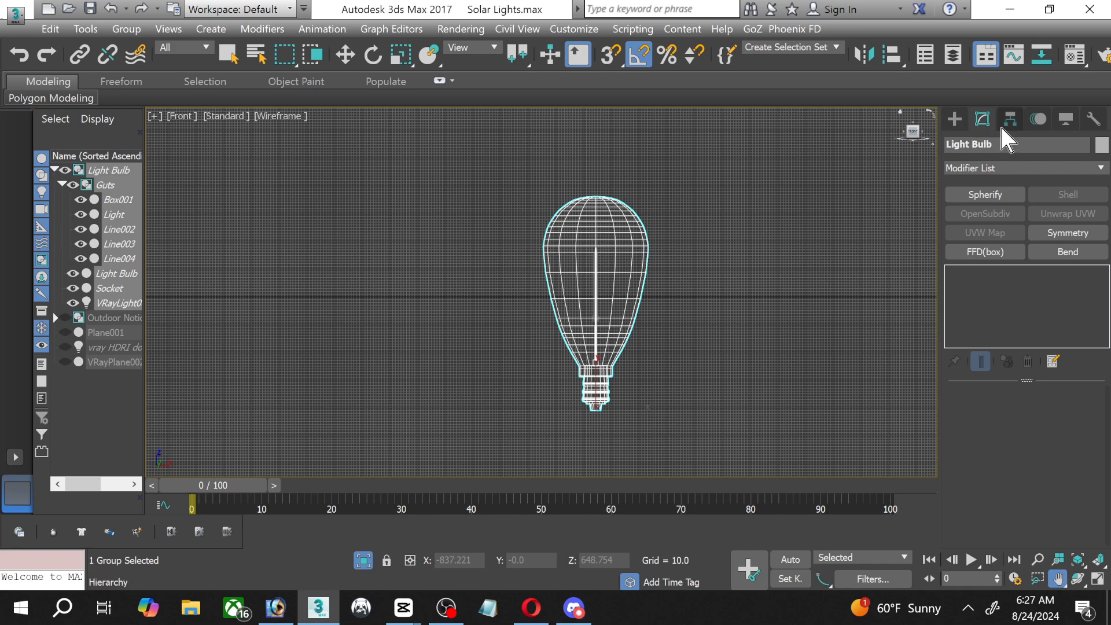
pyautogui.click(958, 121)
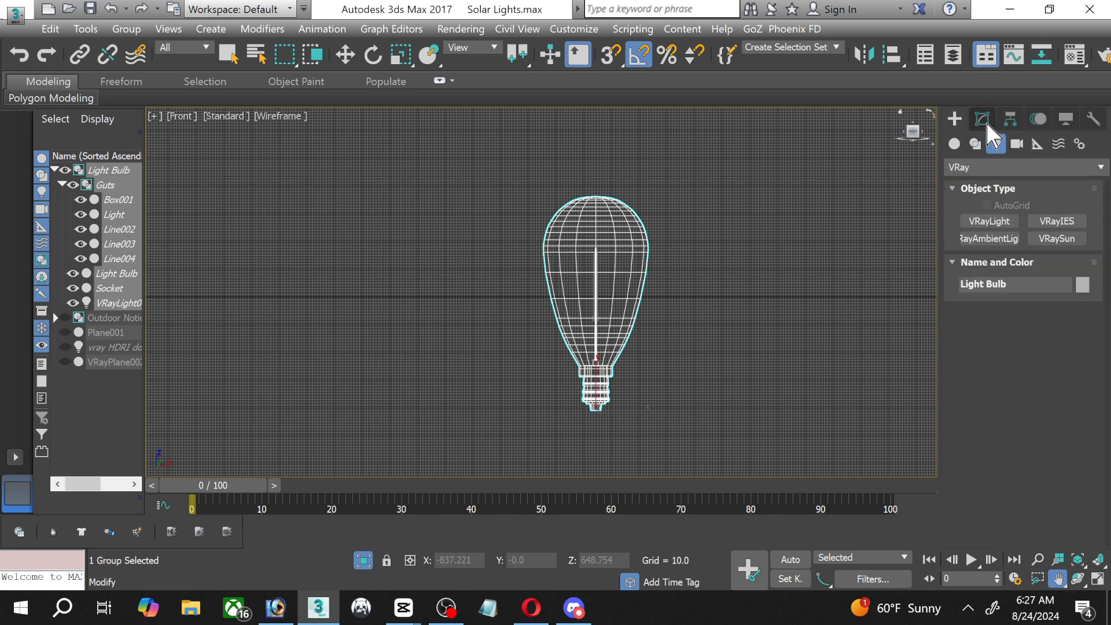
pyautogui.click(984, 223)
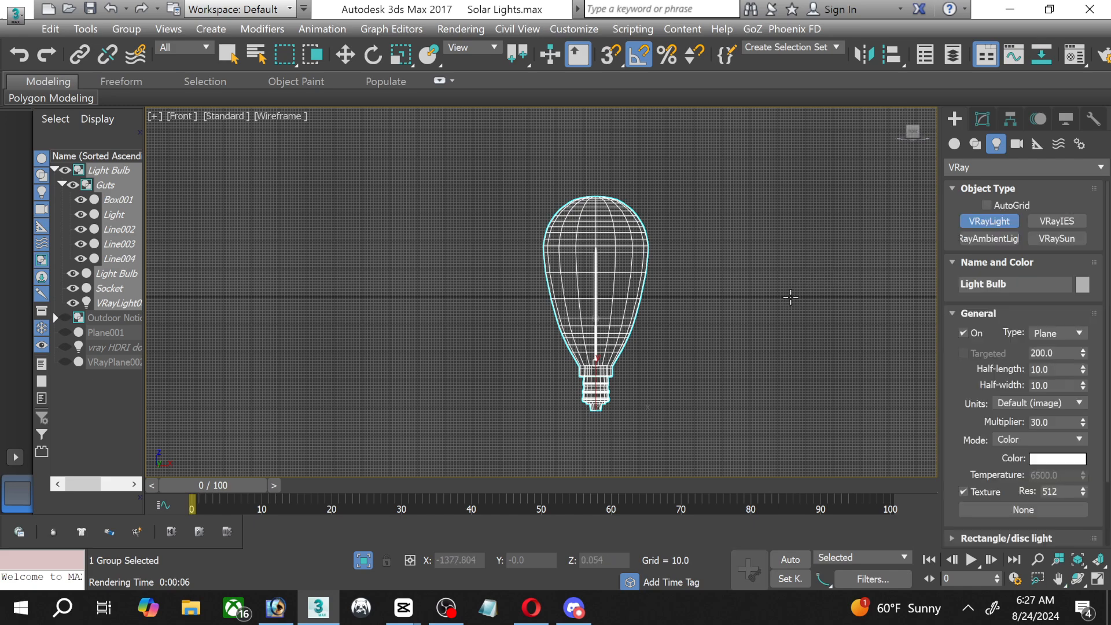
pyautogui.click(1098, 578)
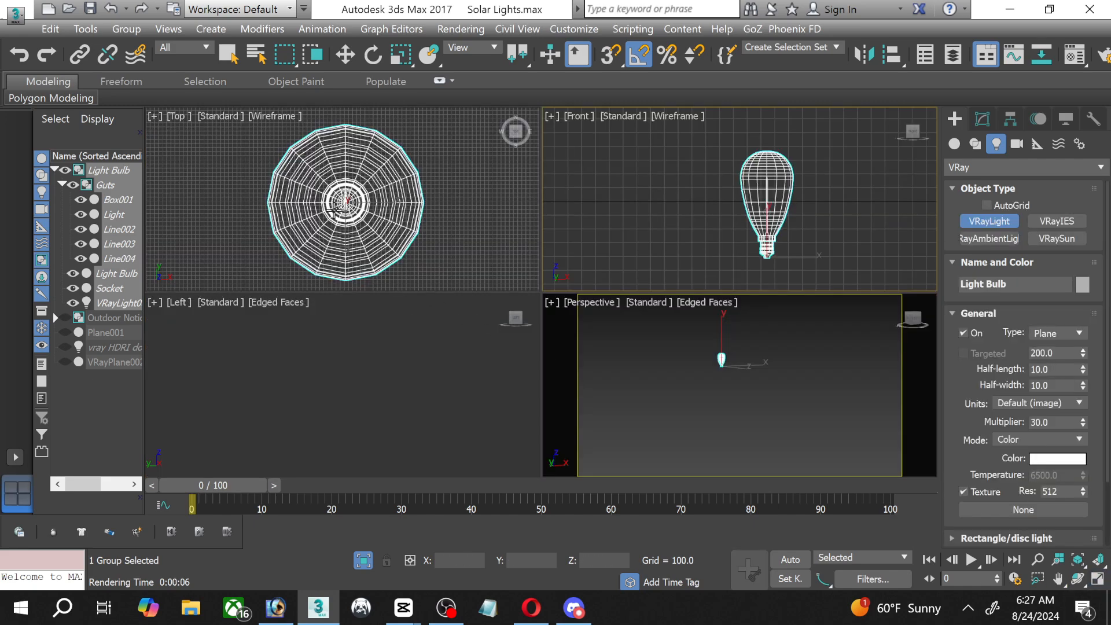
pyautogui.scroll(-3, 255, 169)
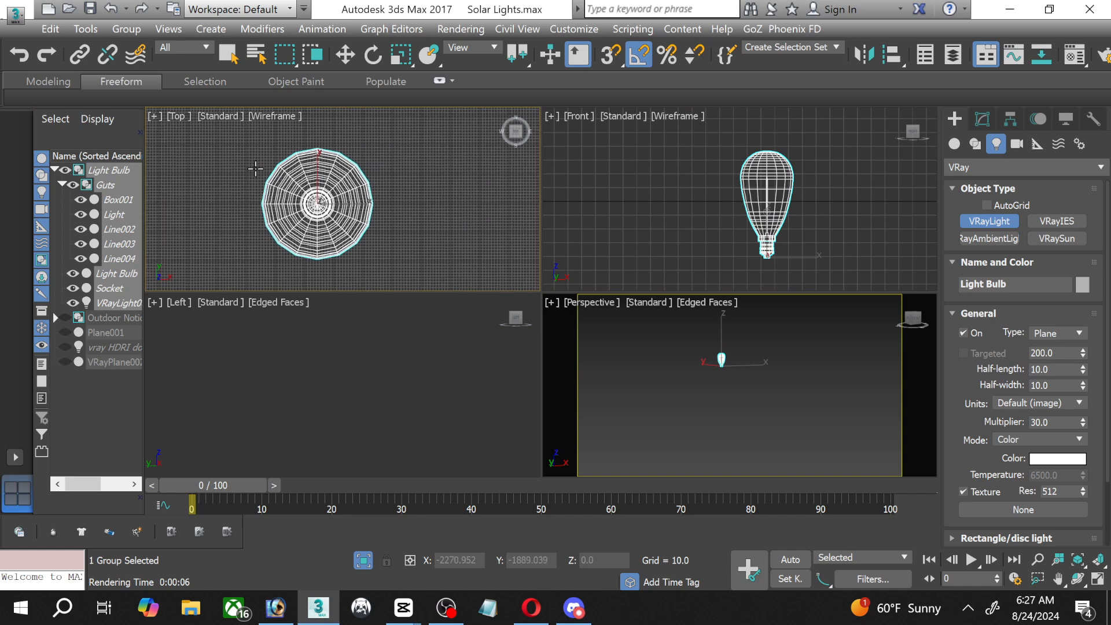
pyautogui.moveTo(247, 146); pyautogui.dragTo(389, 264)
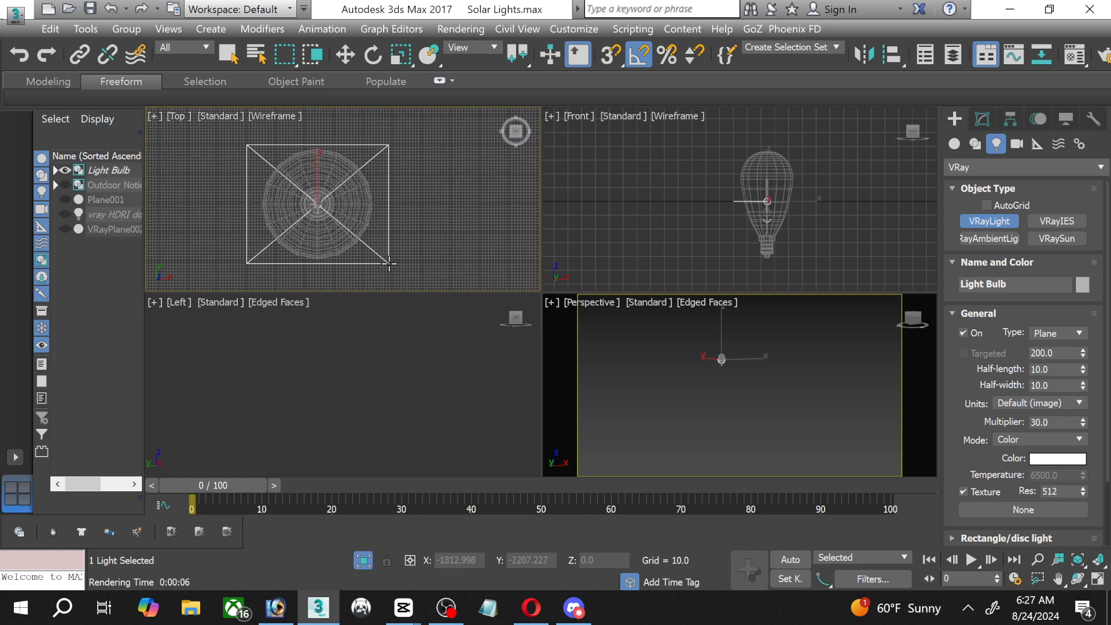
# Change the new VRayLight's type to Sphere.
pyautogui.click(982, 119)
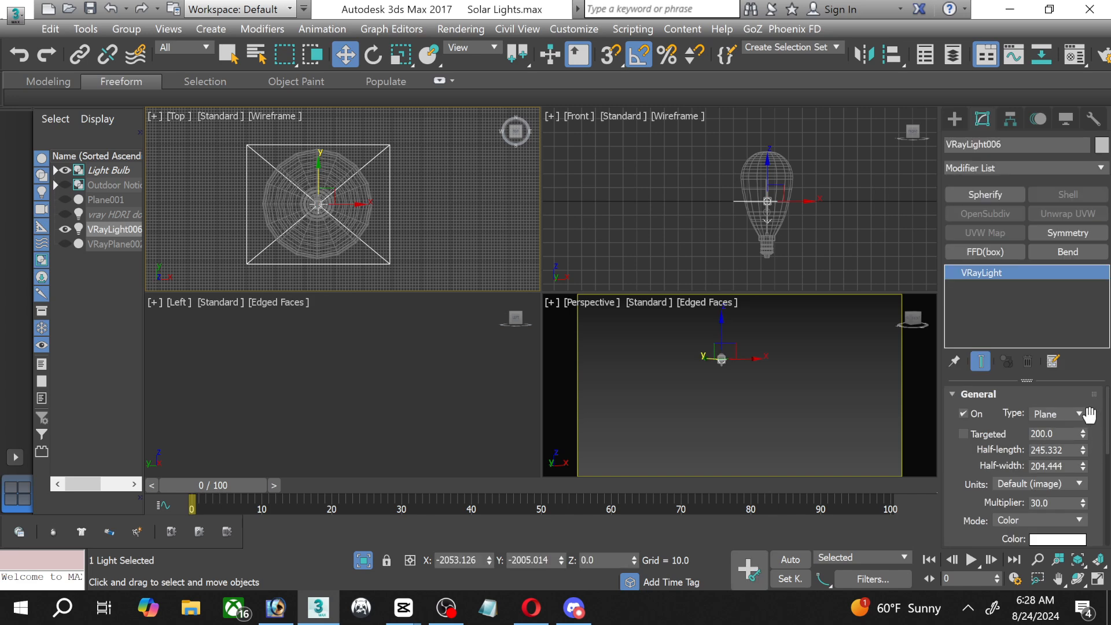
pyautogui.click(1080, 414)
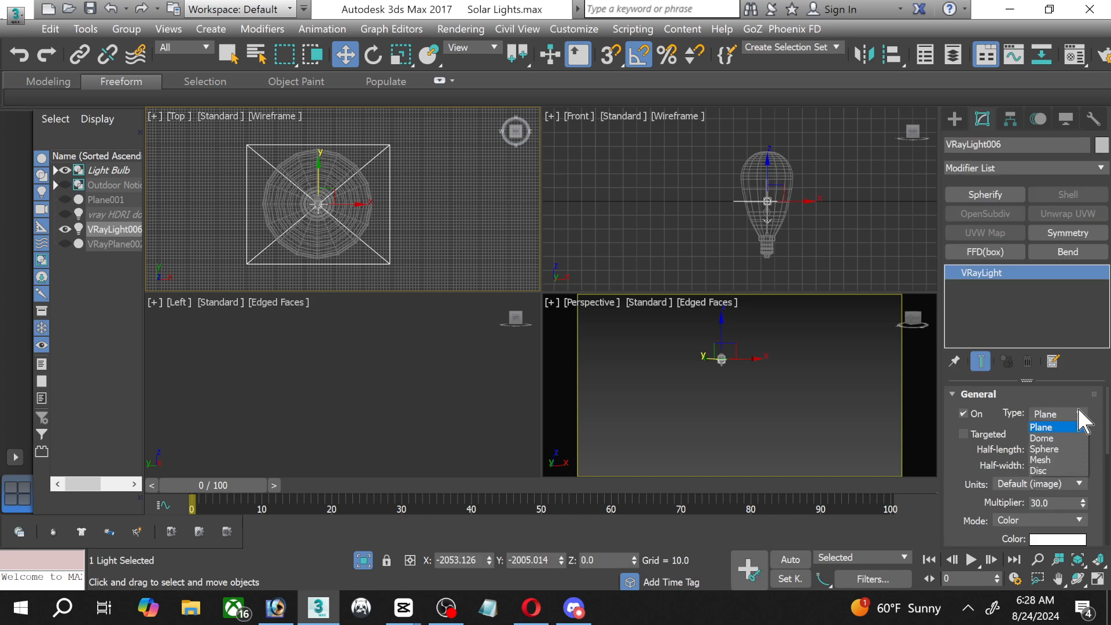
pyautogui.click(1045, 449)
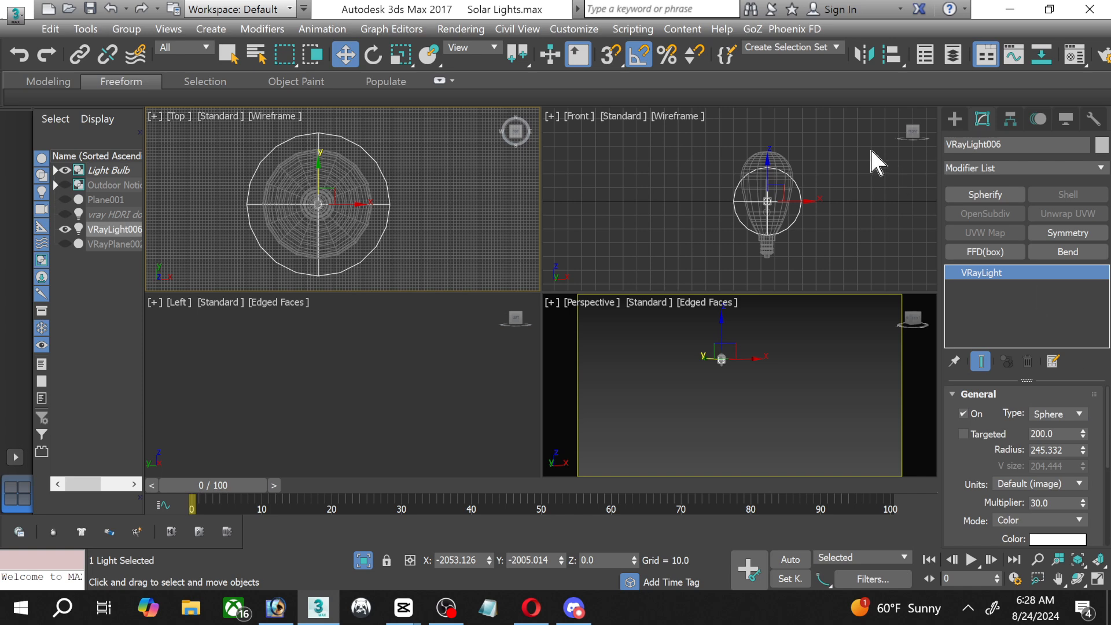
# Stretch the sphere light vertically in the Front view to about 164%, matching the bulb's elongated form.
pyautogui.scroll(3, 756, 241)
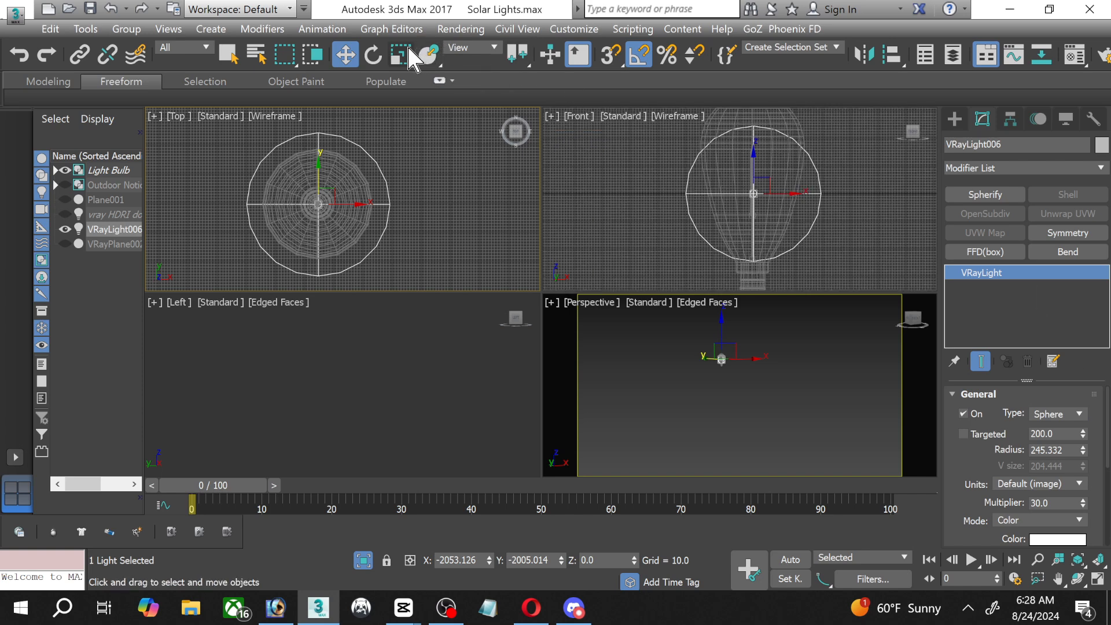
pyautogui.click(408, 51)
pyautogui.moveTo(721, 199); pyautogui.dragTo(702, 291, button='middle')
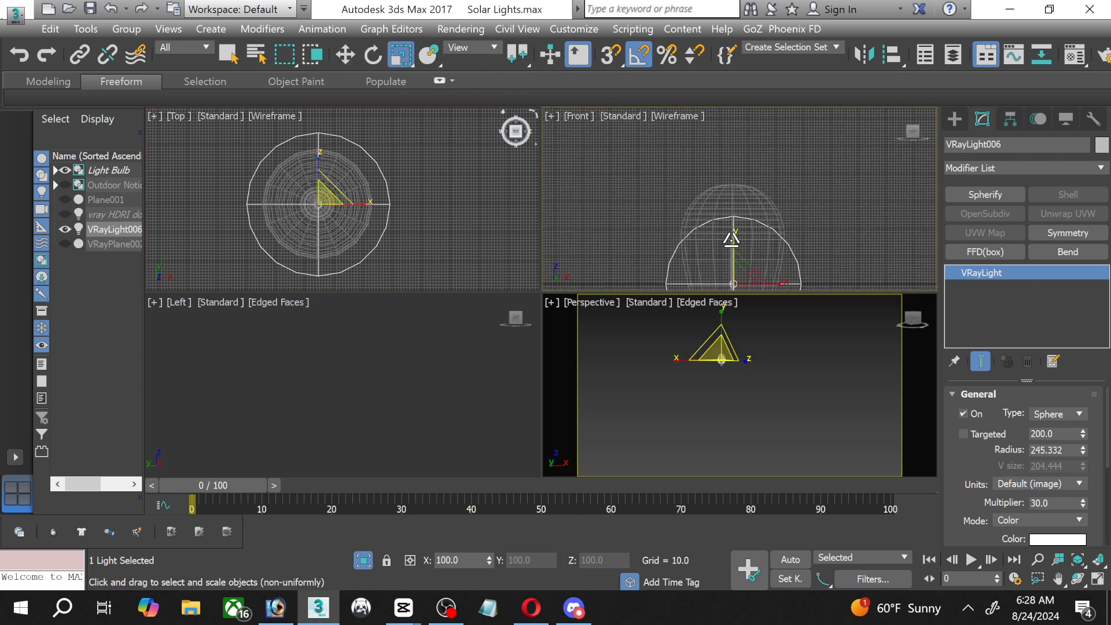
pyautogui.moveTo(732, 239); pyautogui.dragTo(732, 221)
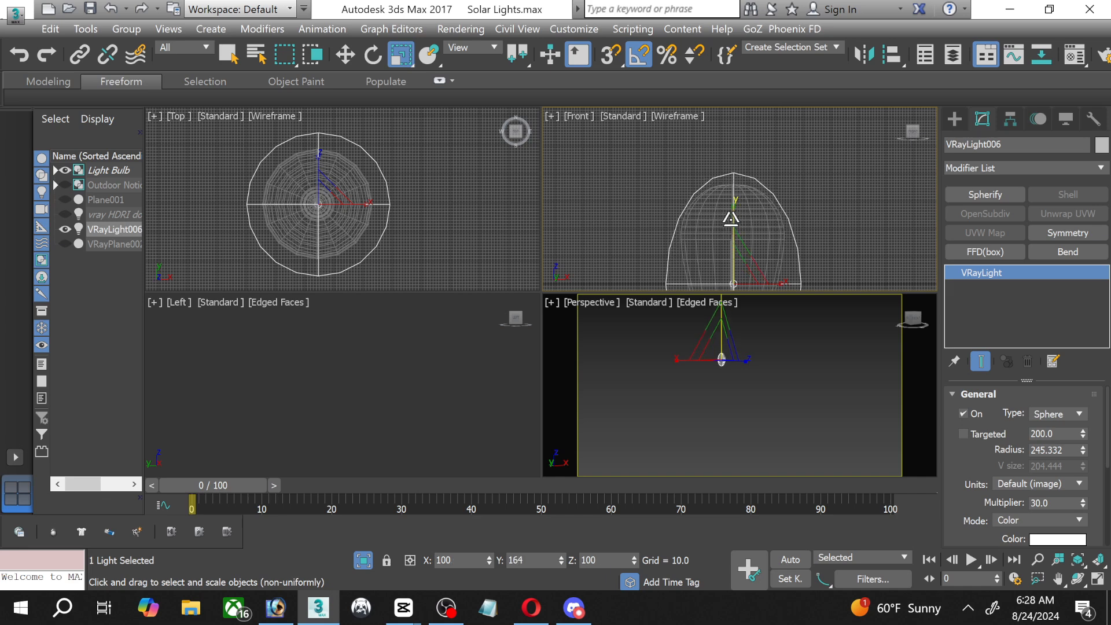
pyautogui.scroll(-3, 724, 263)
pyautogui.moveTo(720, 253); pyautogui.dragTo(724, 192, button='middle')
pyautogui.moveTo(747, 235); pyautogui.dragTo(739, 283, button='middle')
# Scale the light uniformly to about 68% horizontally and position it inside the bulb's glass at Z about 56.
pyautogui.click(345, 54)
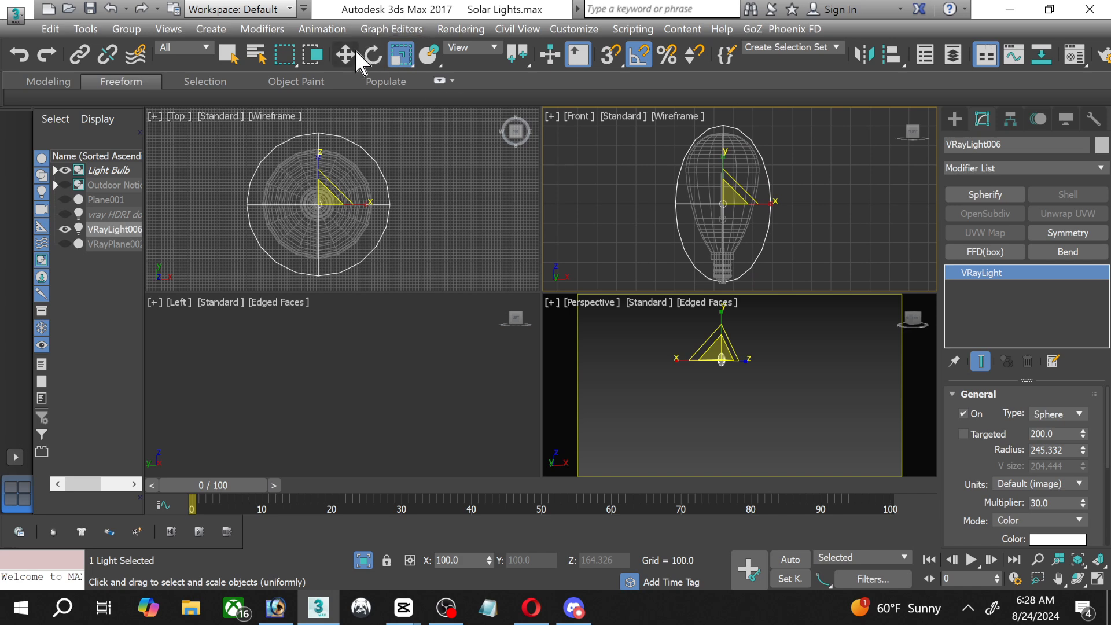
pyautogui.moveTo(713, 154); pyautogui.dragTo(716, 183, button='middle')
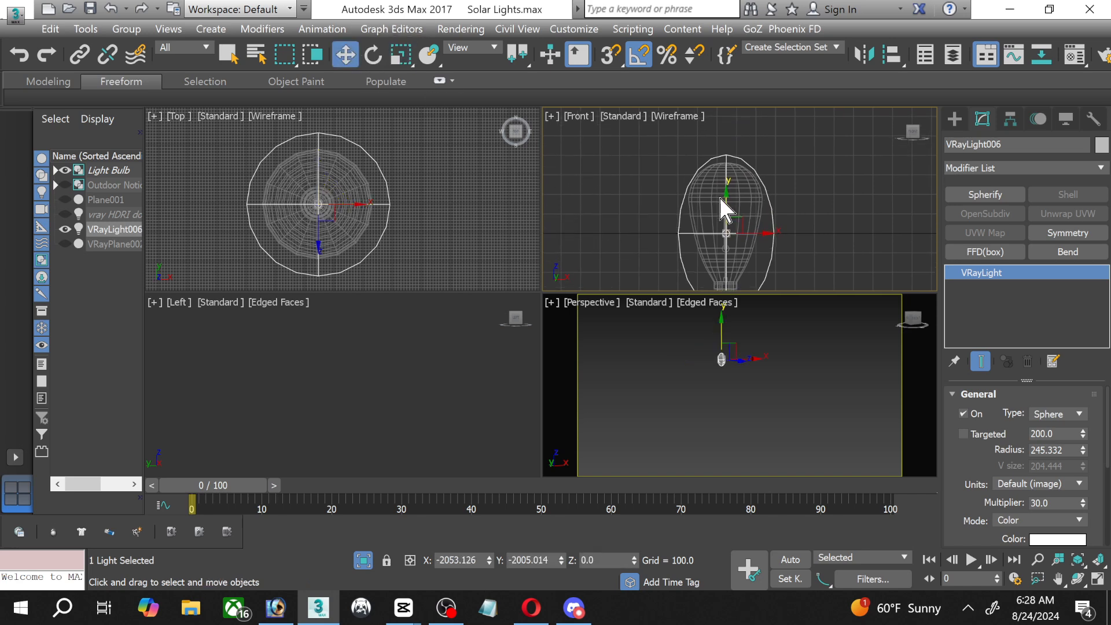
pyautogui.moveTo(724, 199); pyautogui.dragTo(725, 169)
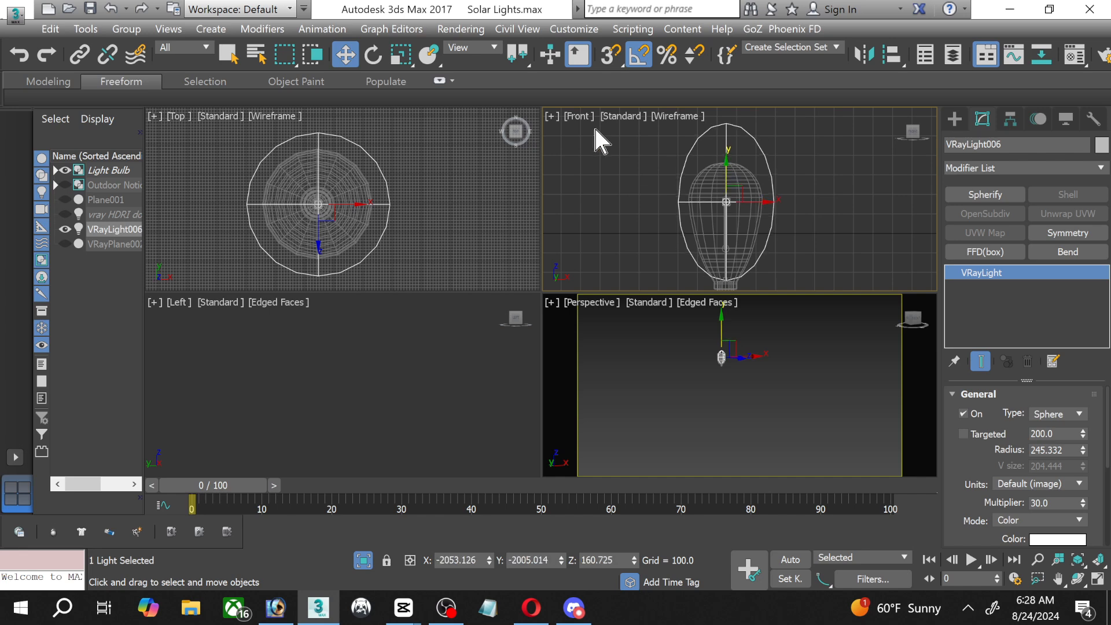
pyautogui.click(400, 60)
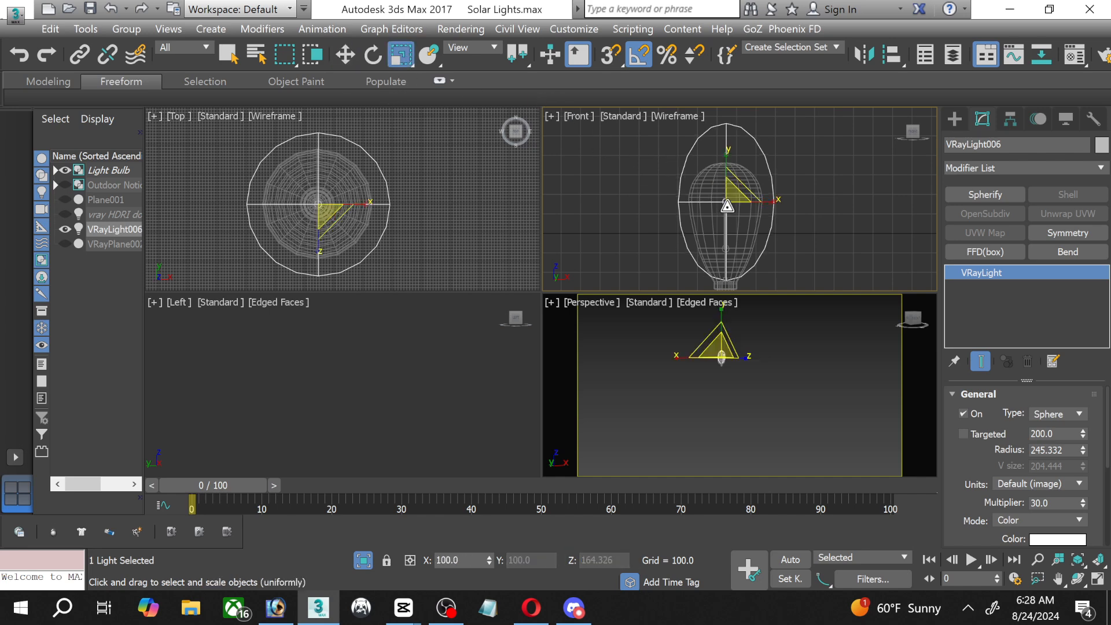
pyautogui.moveTo(735, 194); pyautogui.dragTo(729, 216)
pyautogui.click(345, 54)
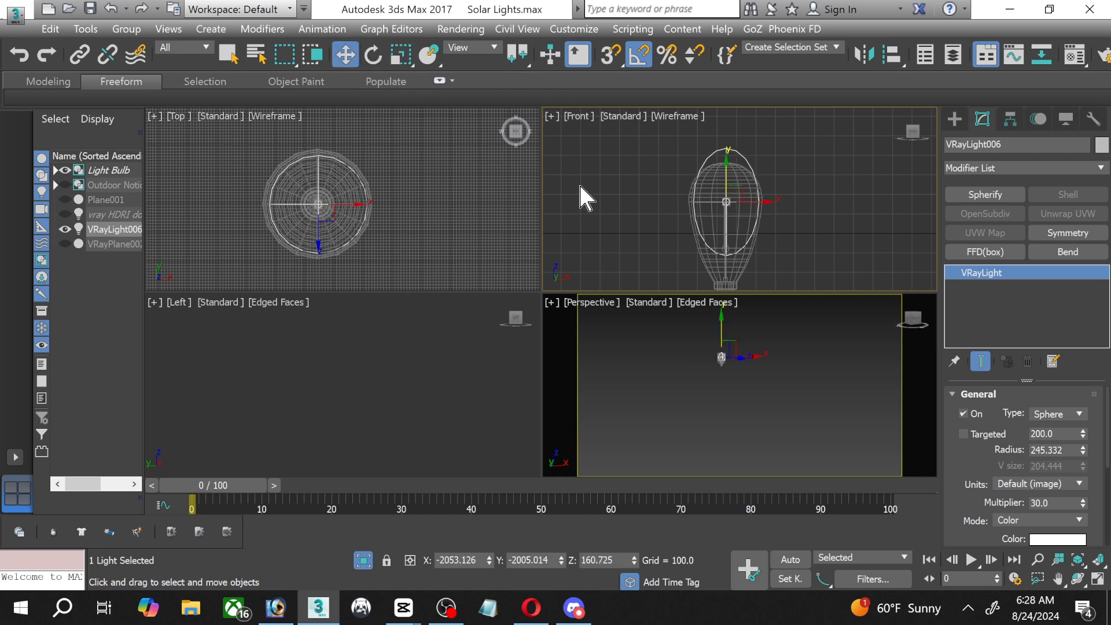
pyautogui.moveTo(727, 179); pyautogui.dragTo(722, 198)
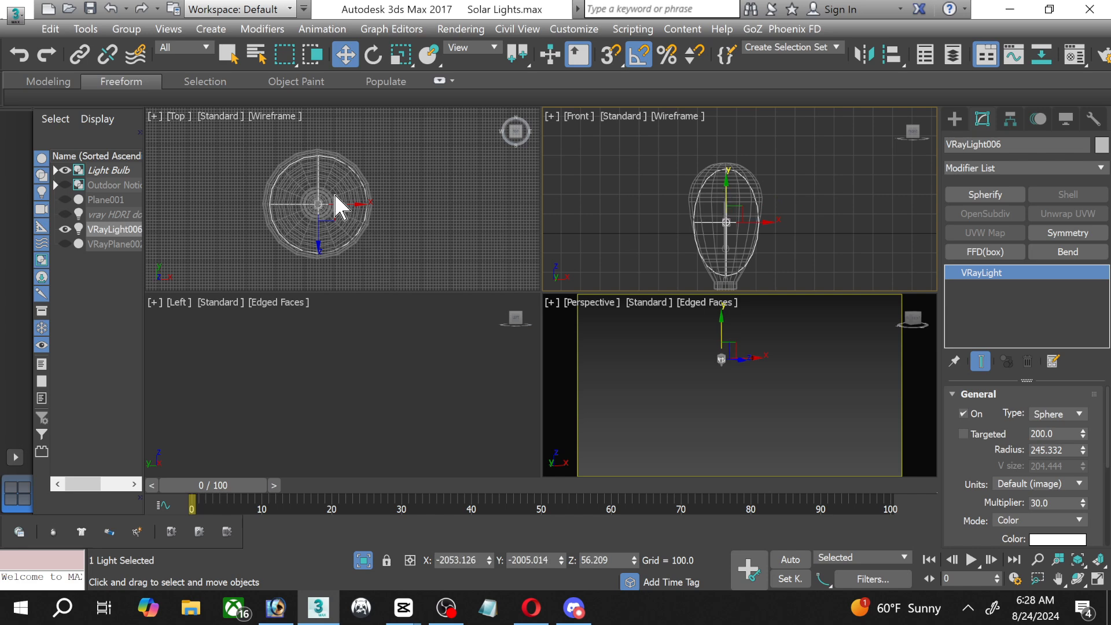
# Narrow the light in the Top view to about 60% in X and 58% in Y so it clears the glass.
pyautogui.scroll(2, 338, 203)
pyautogui.click(401, 54)
pyautogui.rightClick(364, 225)
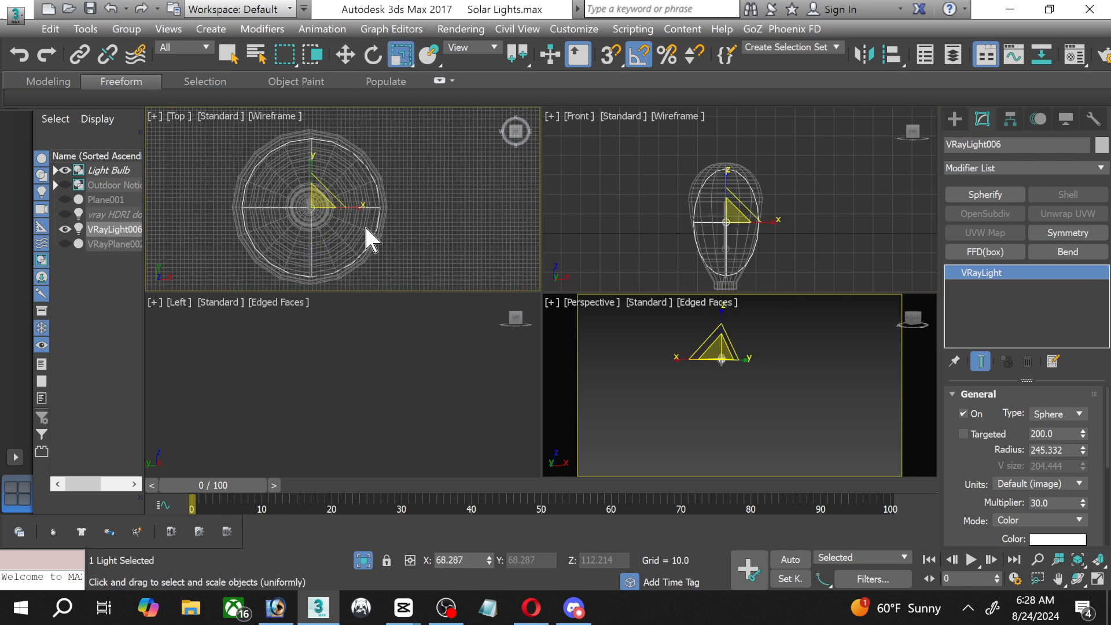
pyautogui.moveTo(358, 209); pyautogui.dragTo(354, 209)
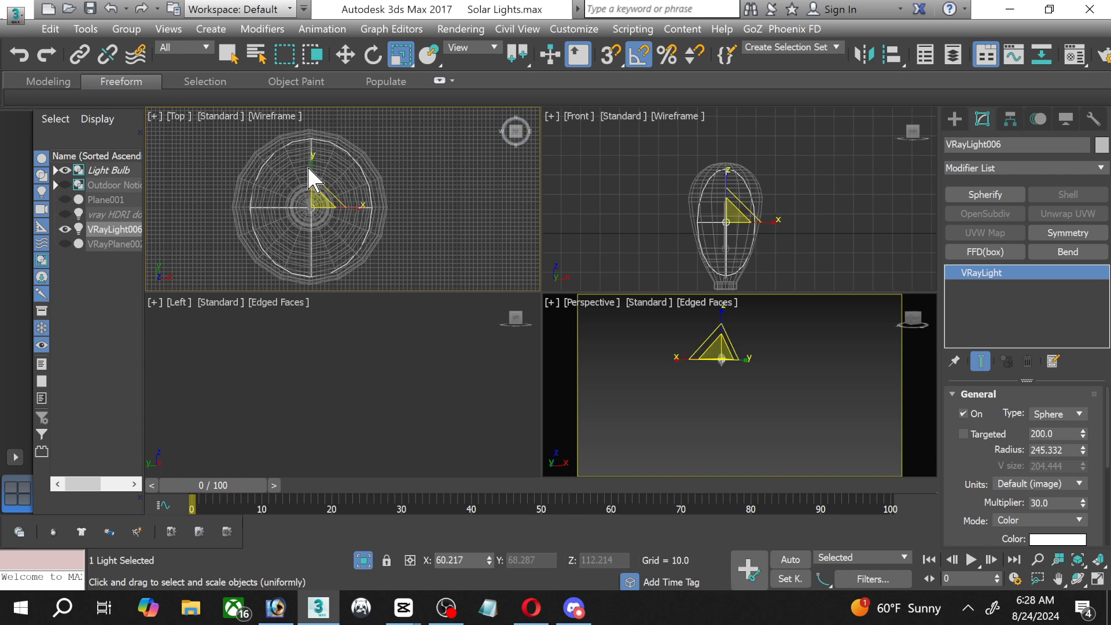
pyautogui.moveTo(308, 169); pyautogui.dragTo(309, 172)
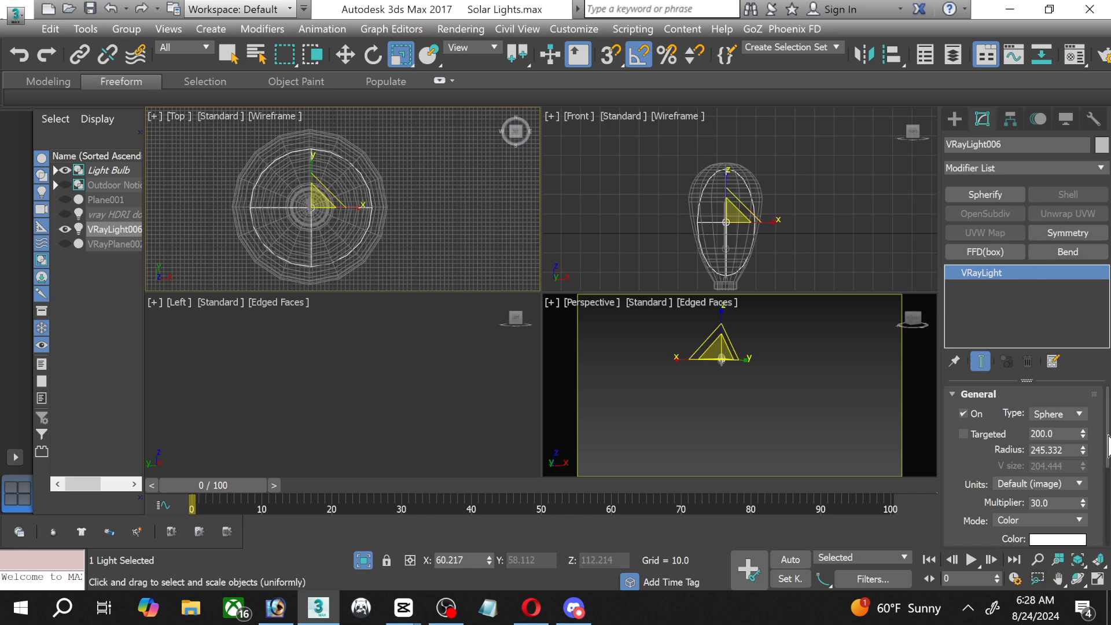
# Make the sphere light invisible in its options and rename it Light Source01.
pyautogui.scroll(-5, 1108, 450)
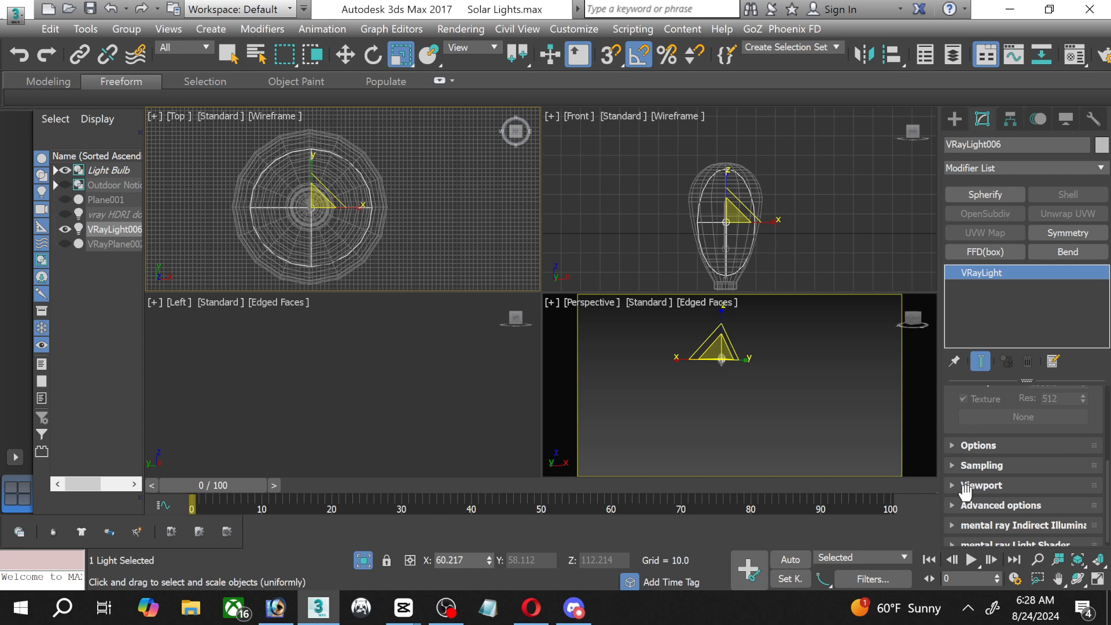
pyautogui.click(953, 446)
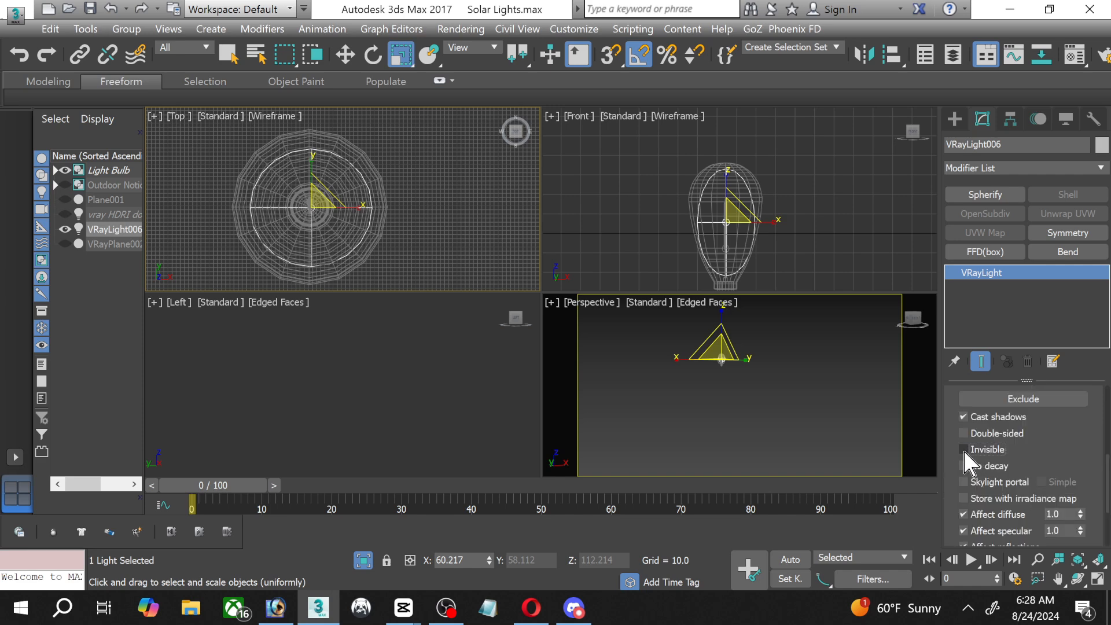
pyautogui.click(964, 449)
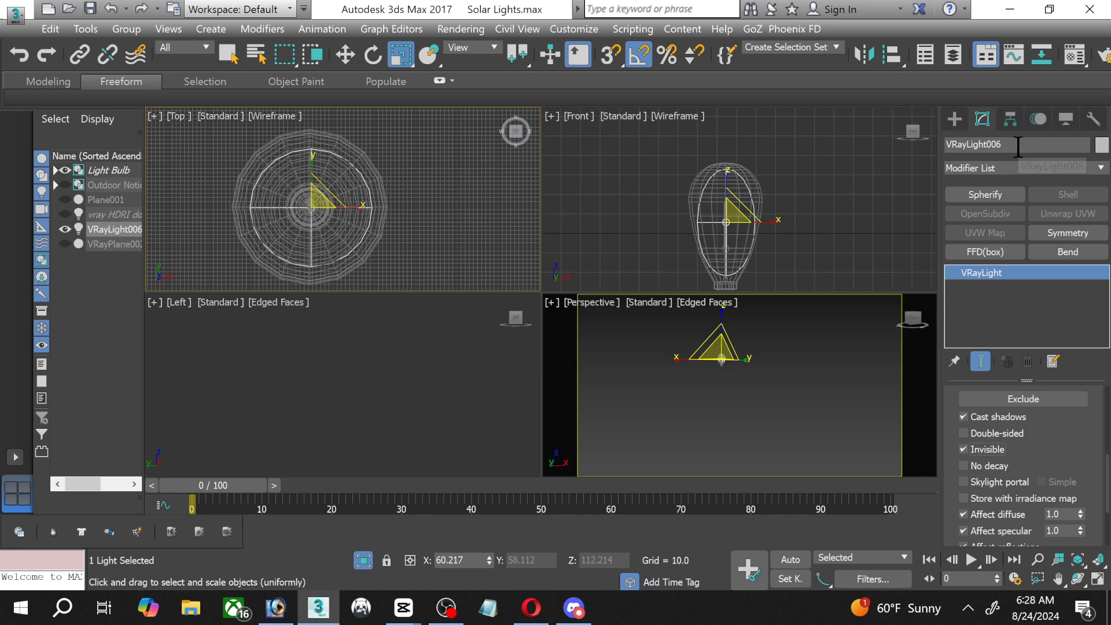
pyautogui.moveTo(1030, 145); pyautogui.dragTo(917, 146)
pyautogui.write('Light')
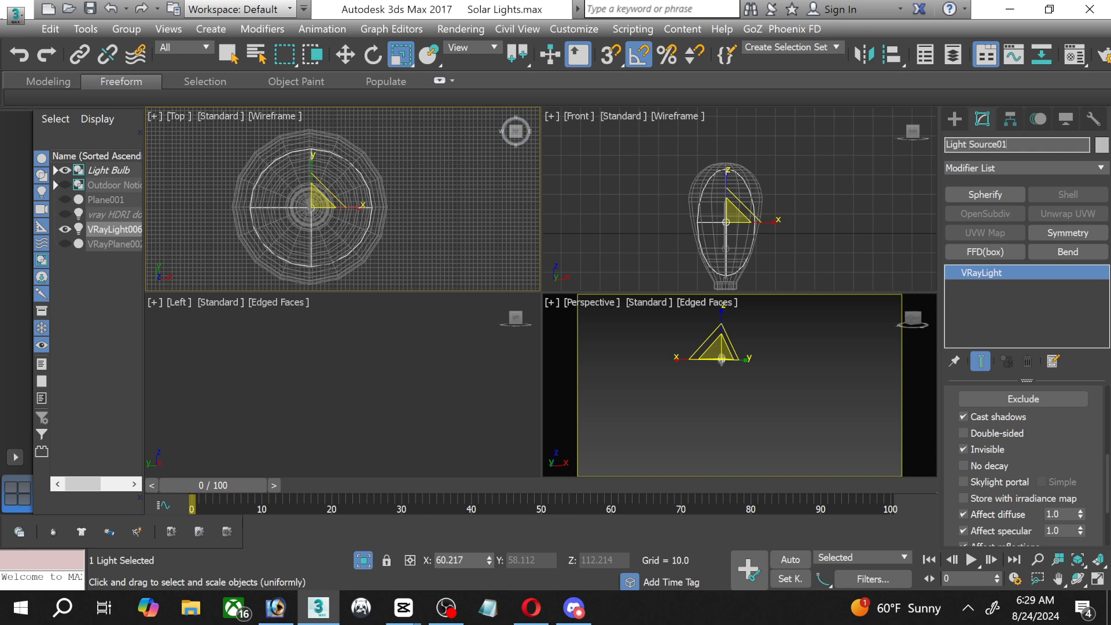
pyautogui.press('Return')
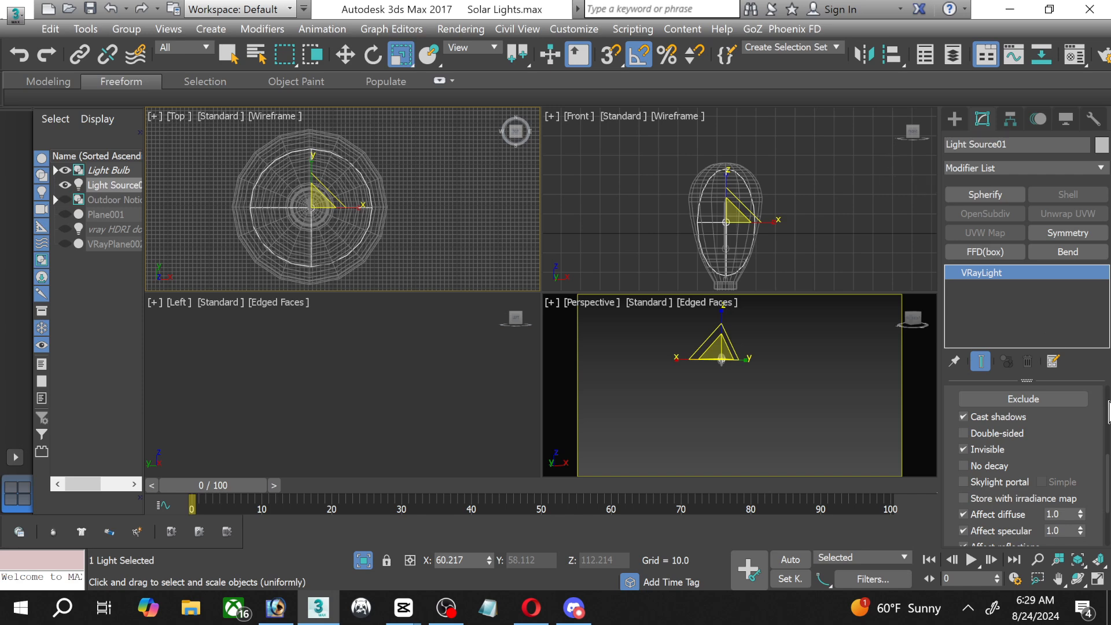
pyautogui.scroll(5, 1109, 412)
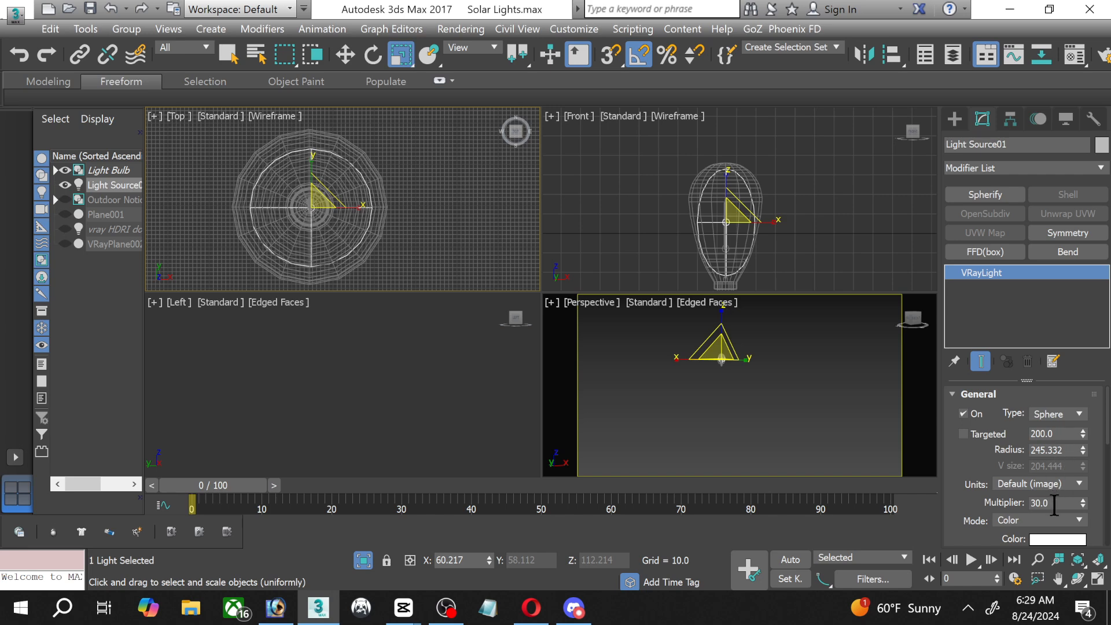
pyautogui.scroll(-2, 1107, 484)
pyautogui.scroll(-2, 1109, 480)
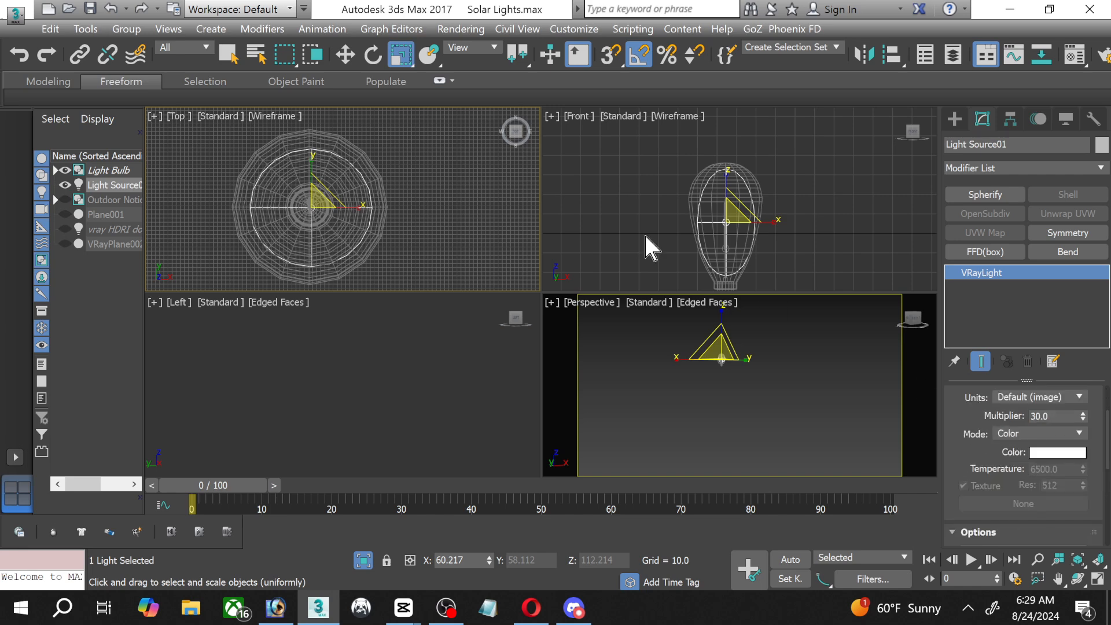
# Open the Light Bulb group for editing and expand it in the object list to show its members.
pyautogui.doubleClick(106, 171)
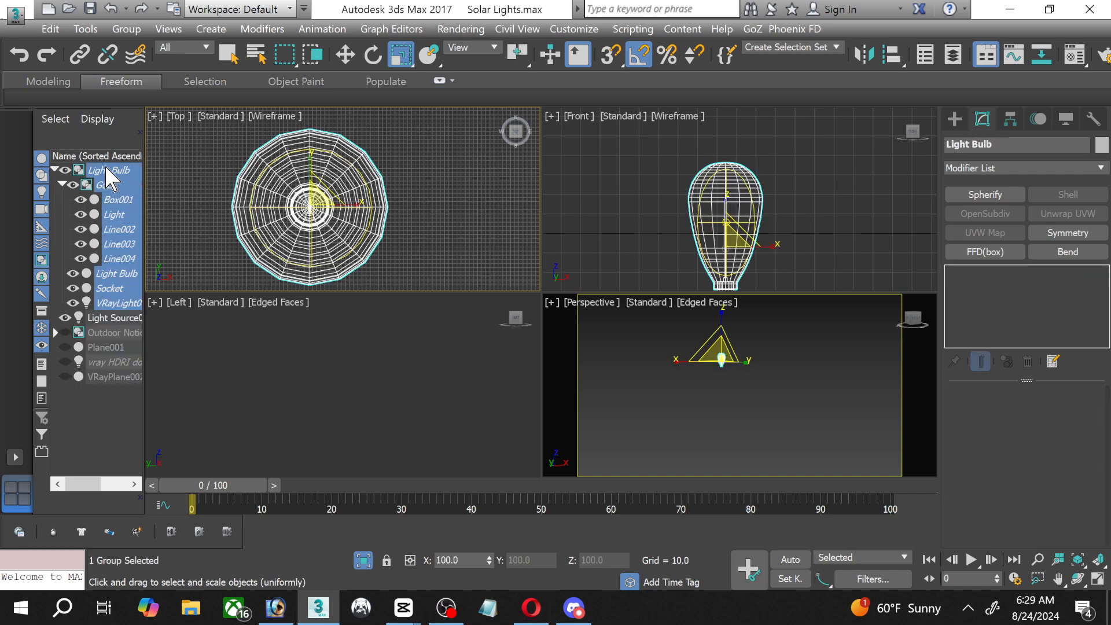
pyautogui.click(126, 28)
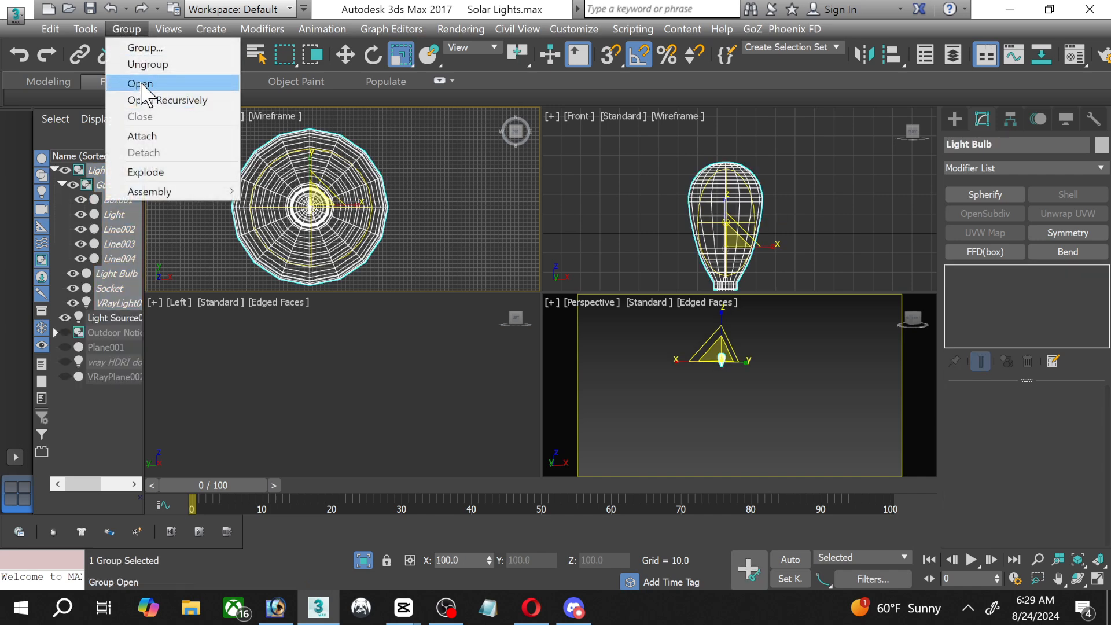
pyautogui.click(140, 85)
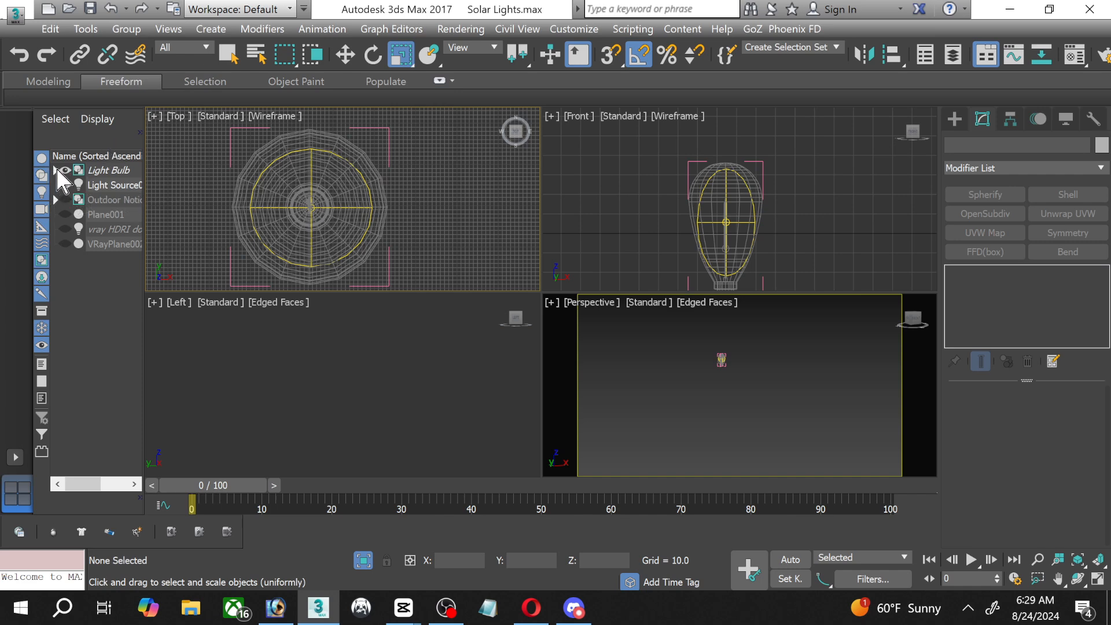
pyautogui.click(56, 170)
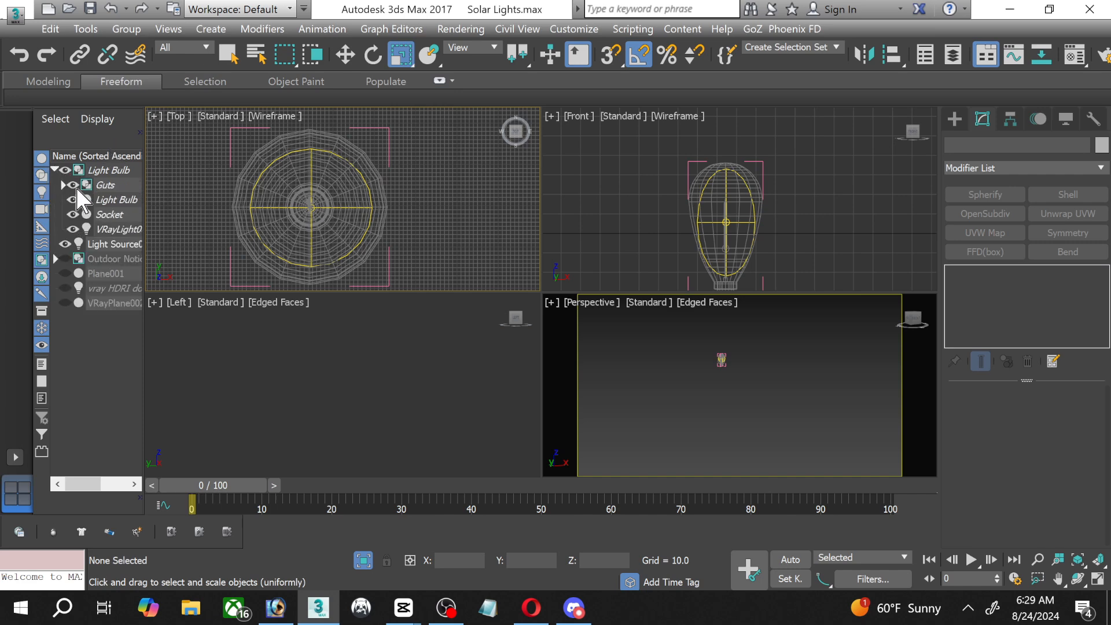
# Check the bulb's VRayLight001 color settings, and set Light Source01 to Temperature mode with a temperature of 2396.
pyautogui.click(113, 229)
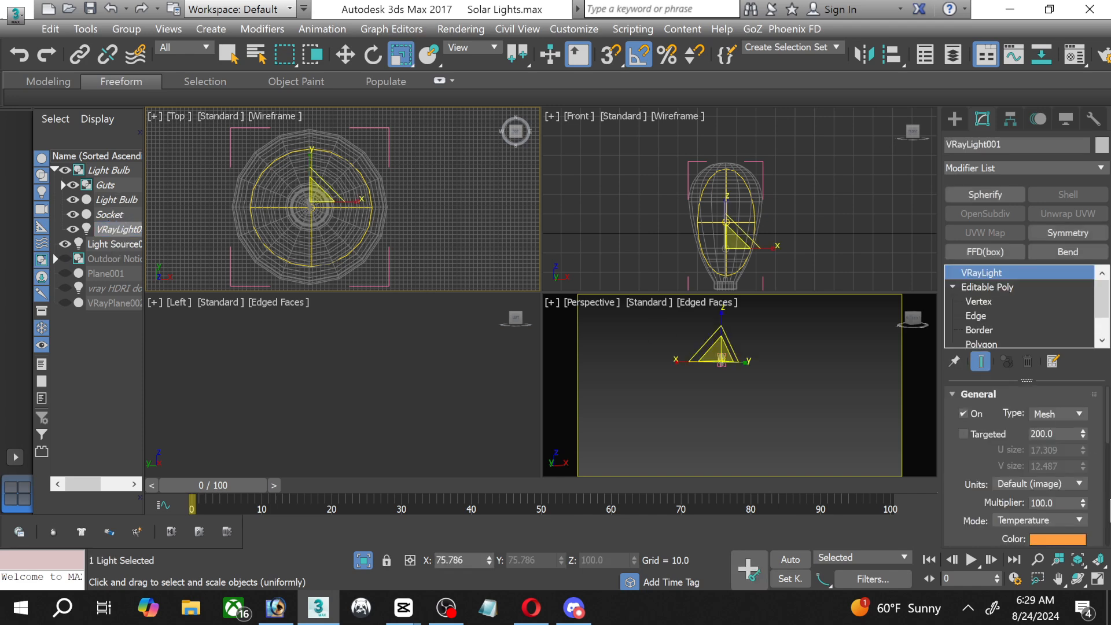
pyautogui.scroll(-3, 1108, 517)
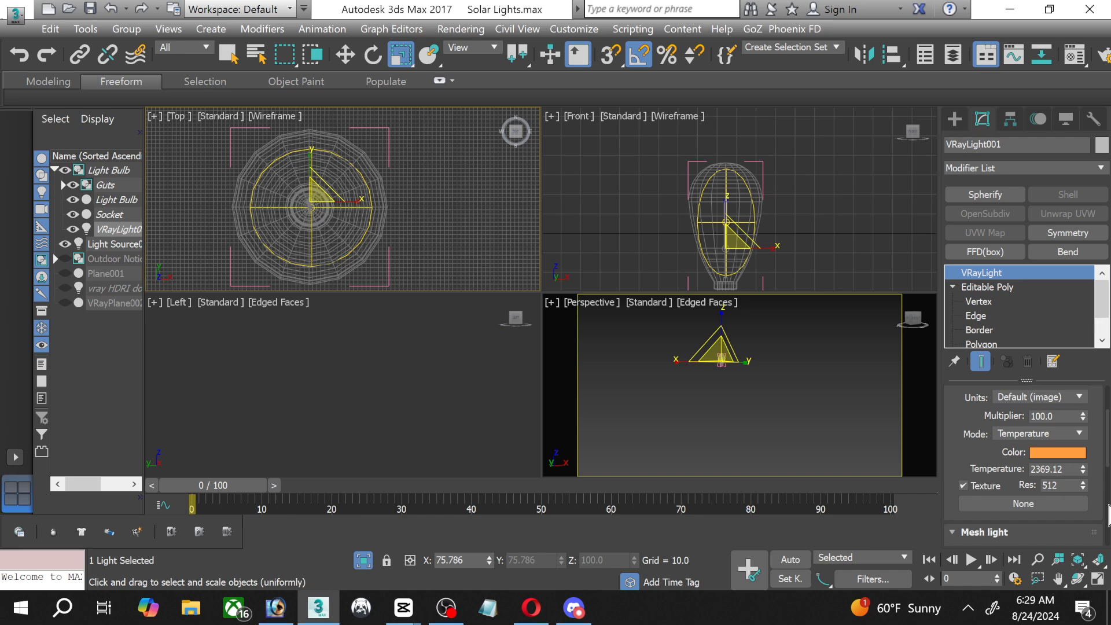
pyautogui.press('r')
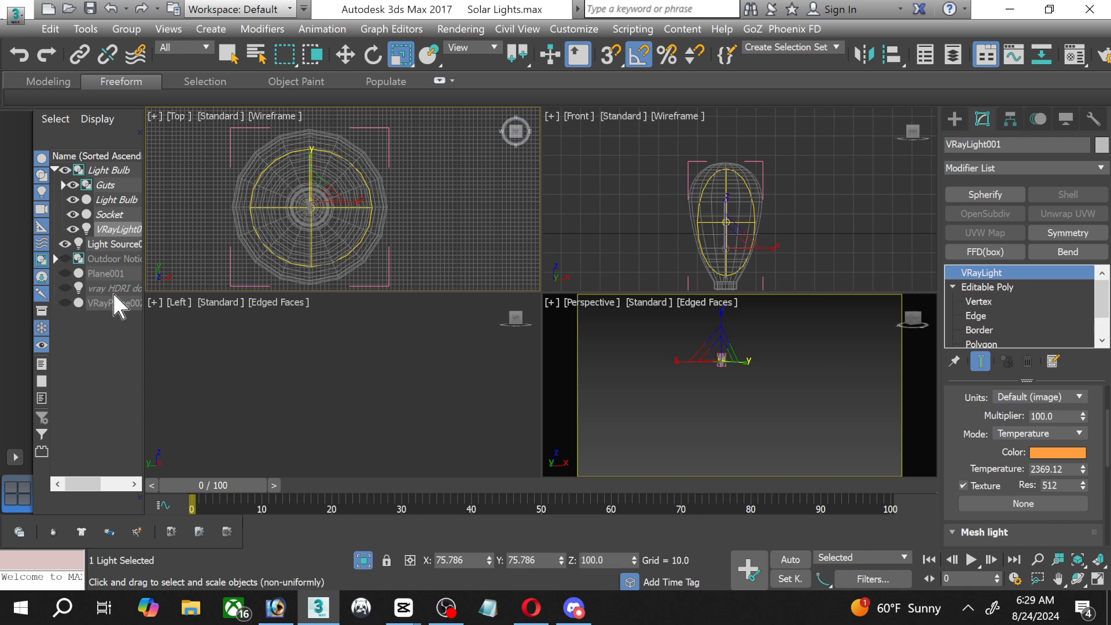
pyautogui.click(124, 245)
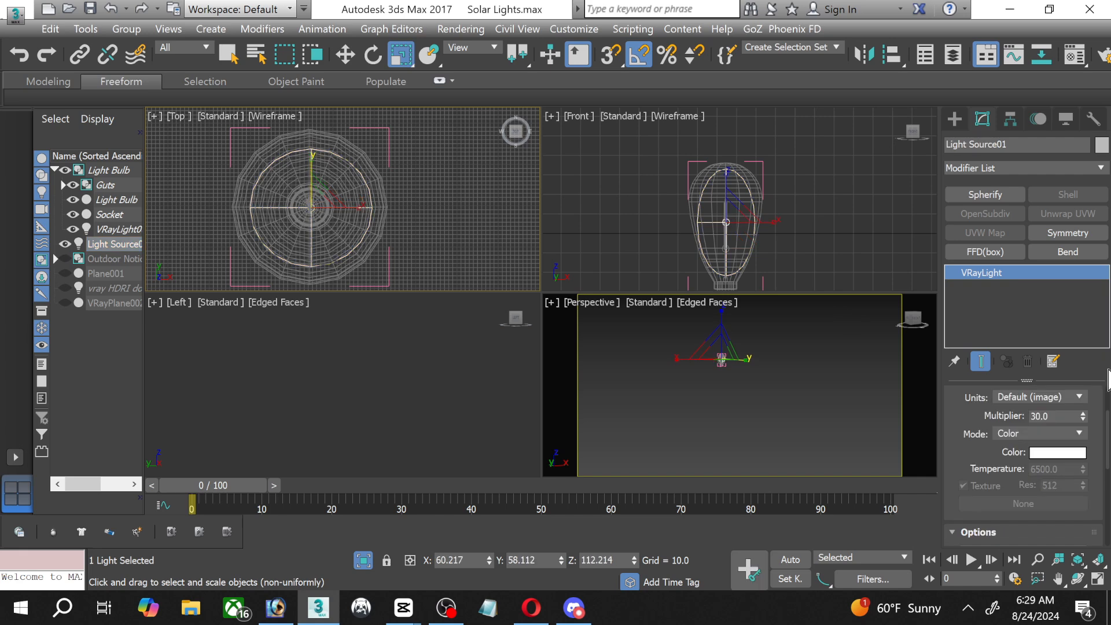
pyautogui.click(1079, 434)
pyautogui.click(1057, 457)
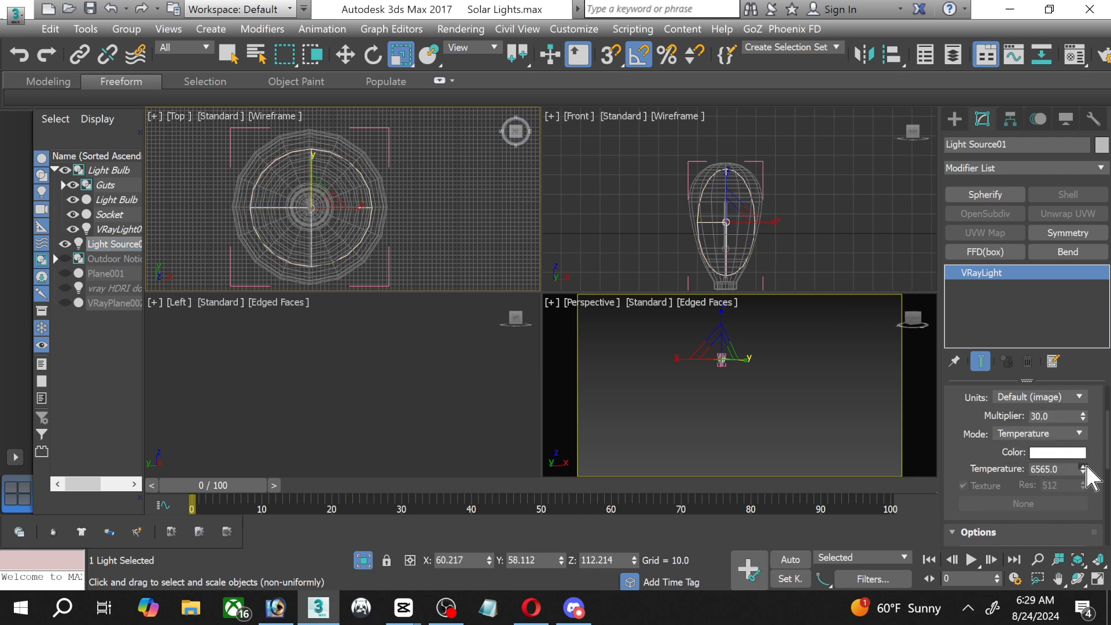
pyautogui.moveTo(1072, 470); pyautogui.dragTo(978, 478)
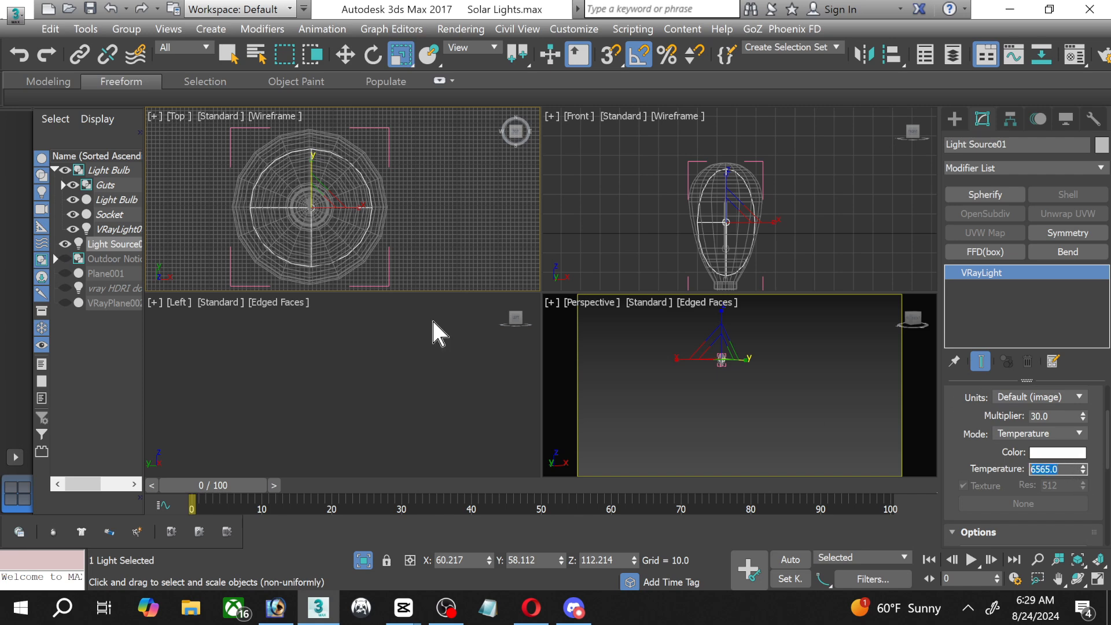
pyautogui.write('2396')
pyautogui.press('Return')
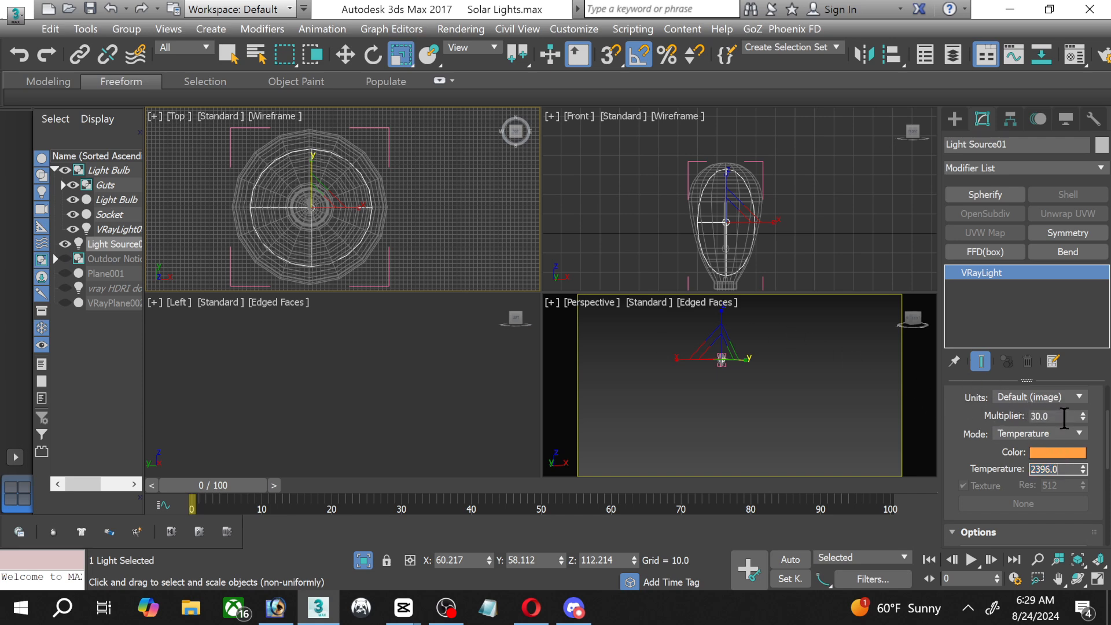
pyautogui.moveTo(1065, 418); pyautogui.dragTo(1040, 417)
pyautogui.press('Return')
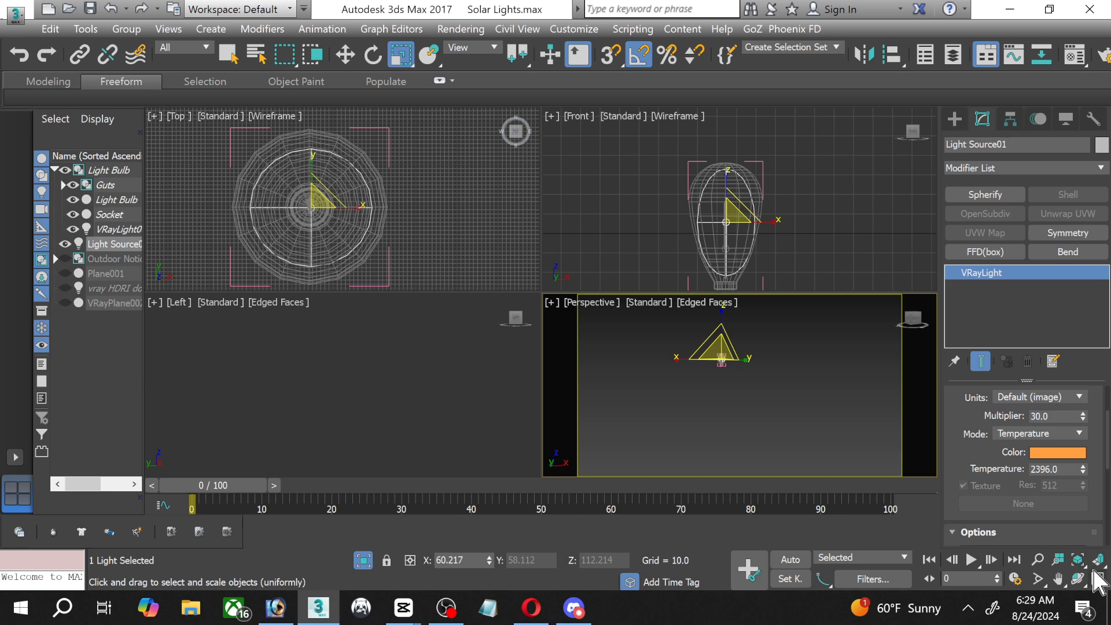
# Exit isolation so the whole notice board scene is displayed around the bulb.
pyautogui.click(1099, 579)
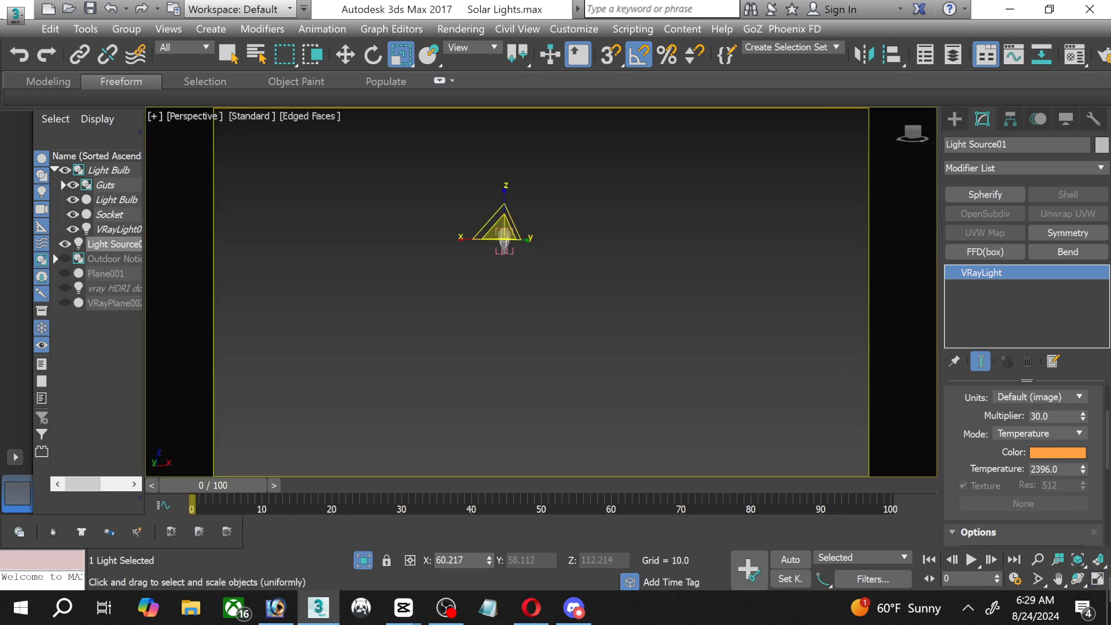
pyautogui.click(1099, 579)
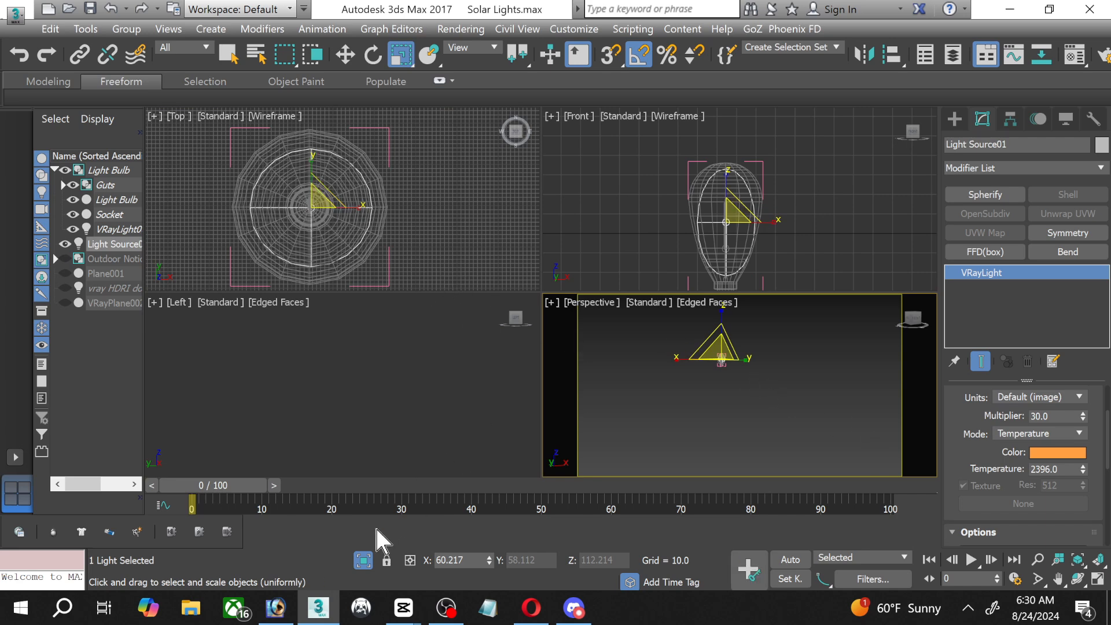
pyautogui.click(362, 567)
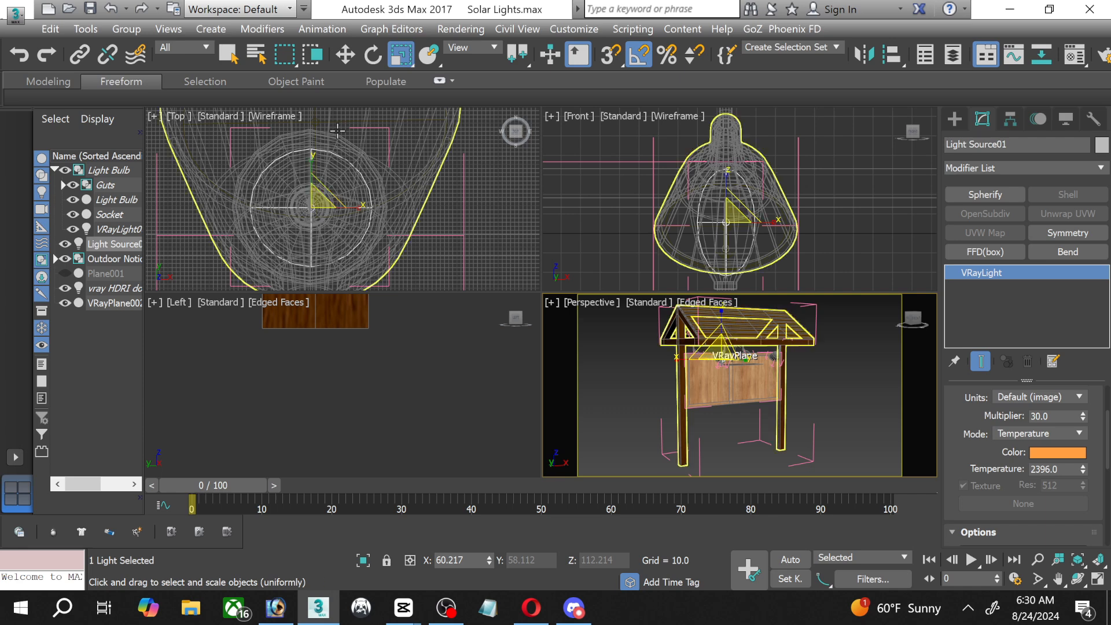
# Attach Light Source01 to the lamp group Light002 of the Outdoor Notice Board.
pyautogui.click(127, 29)
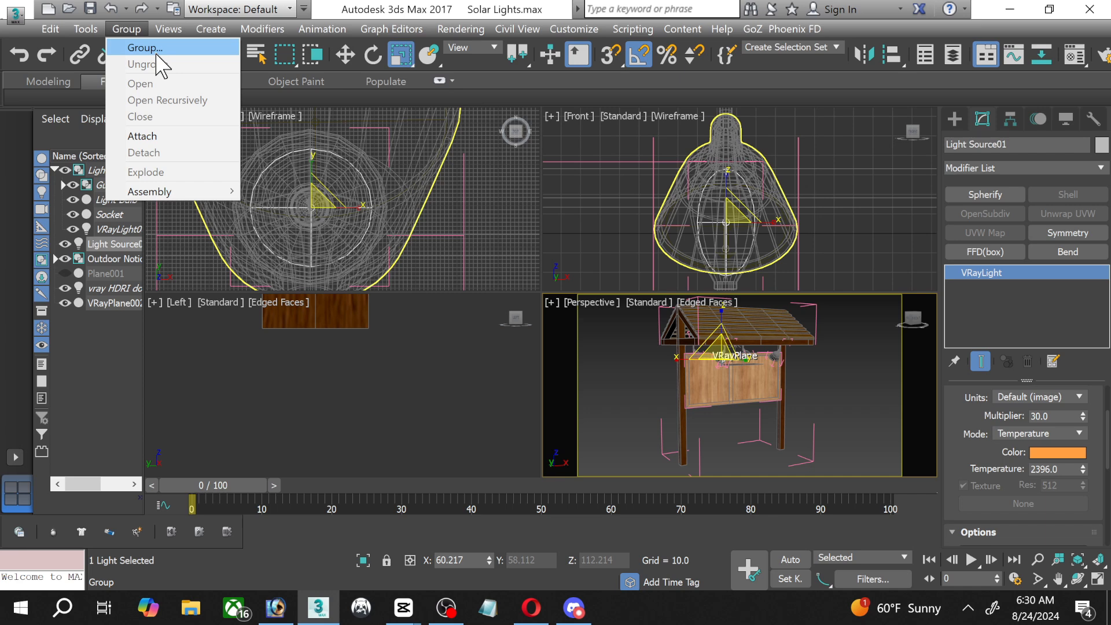
pyautogui.click(142, 135)
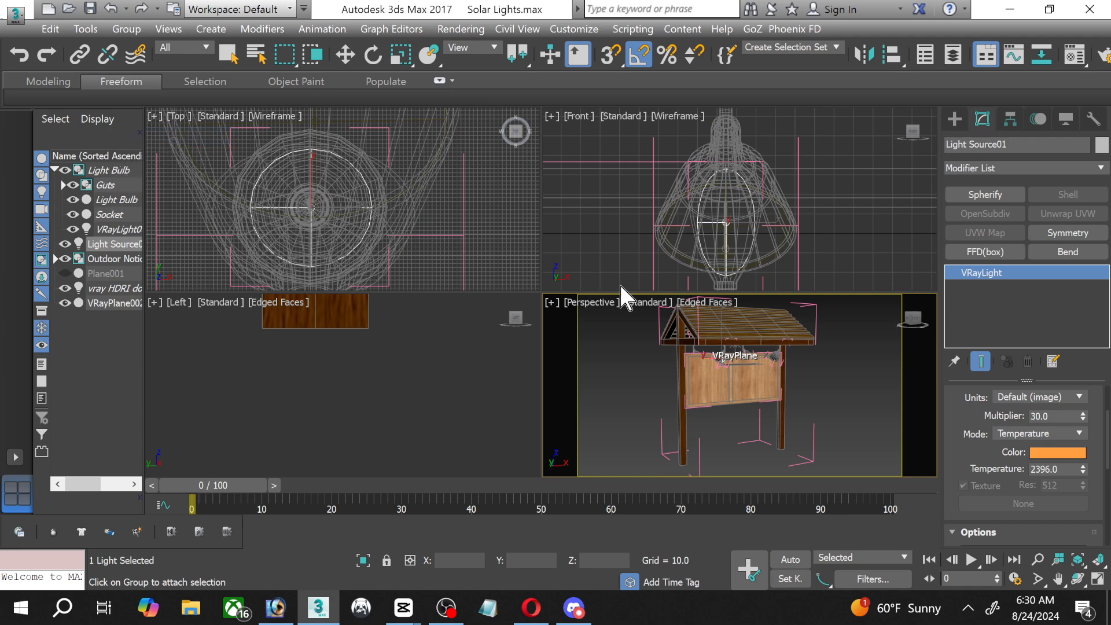
pyautogui.click(798, 266)
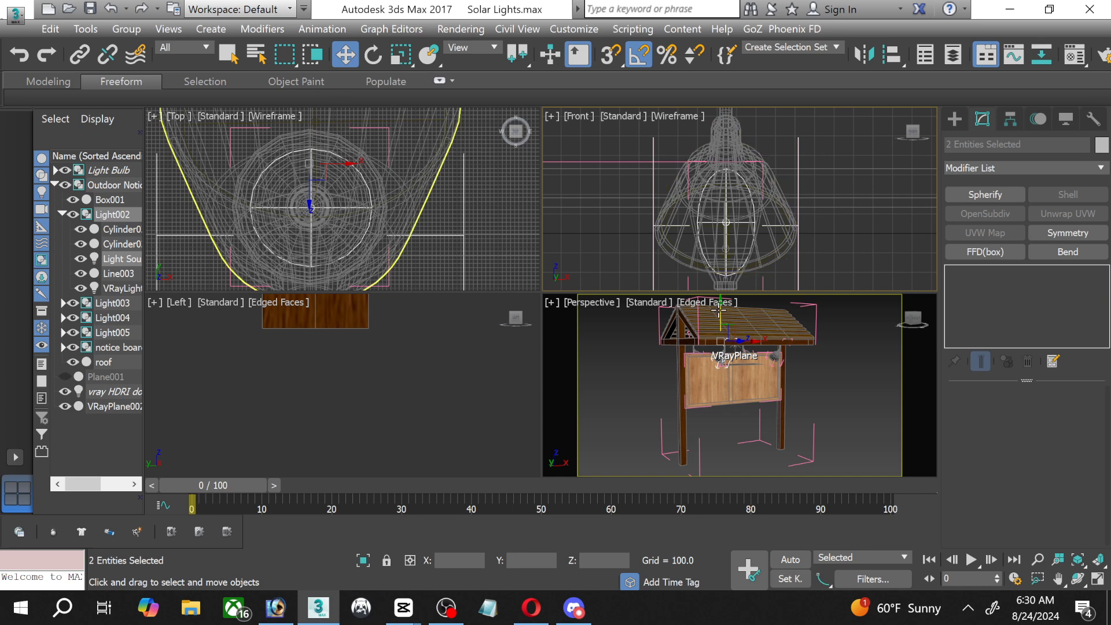
# Try to rotate the selected Light002 lamp and light source in the Top view.
pyautogui.scroll(-4, 373, 185)
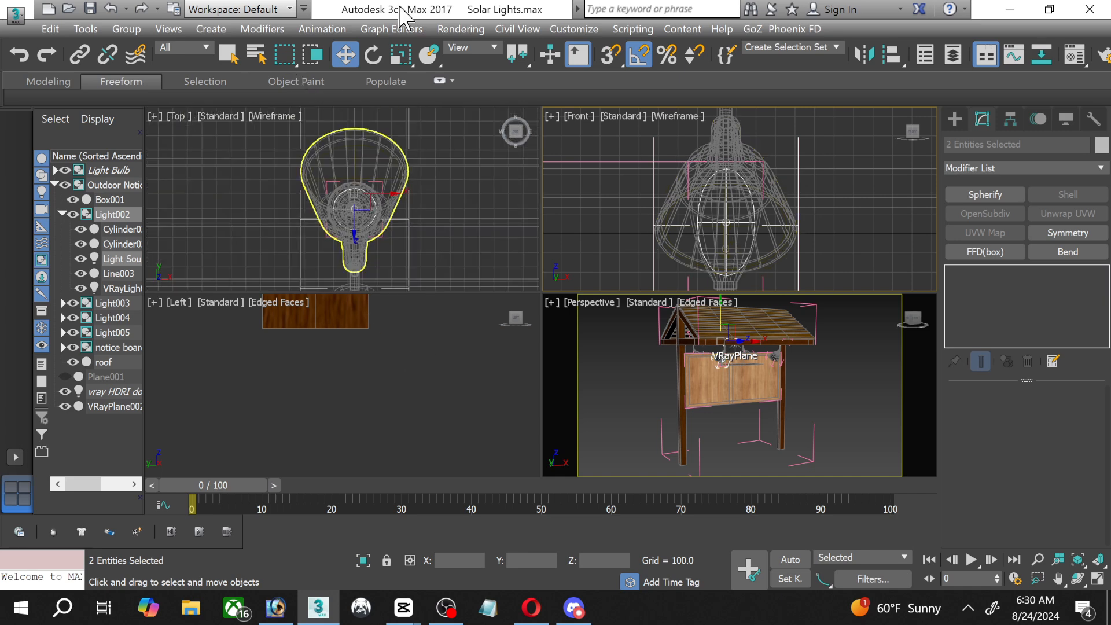
pyautogui.click(374, 54)
pyautogui.scroll(3, 360, 193)
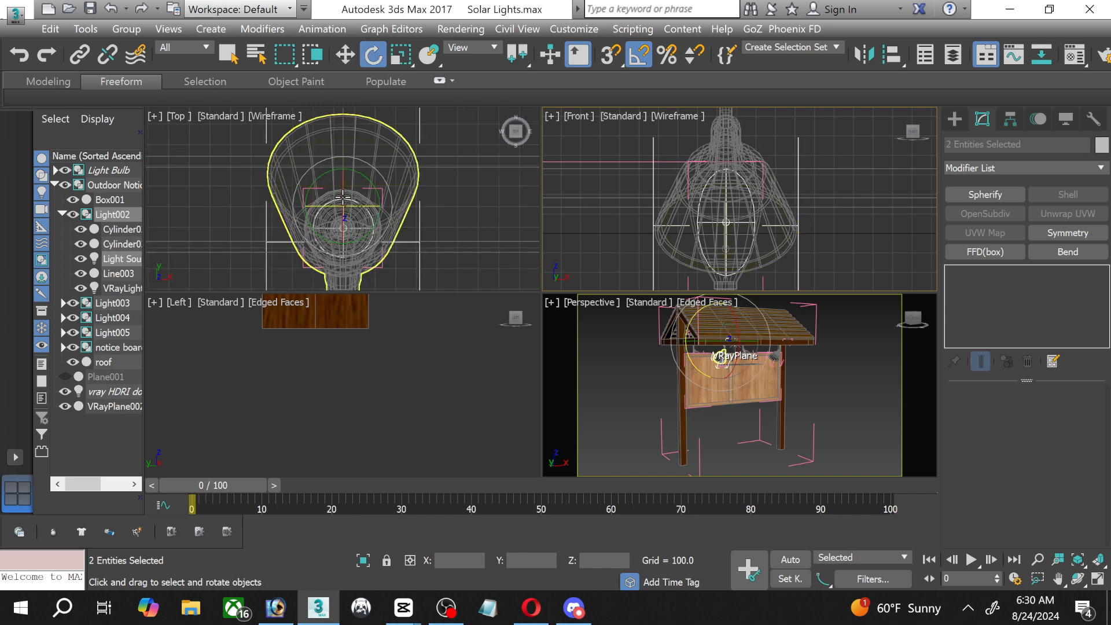
pyautogui.rightClick(346, 198)
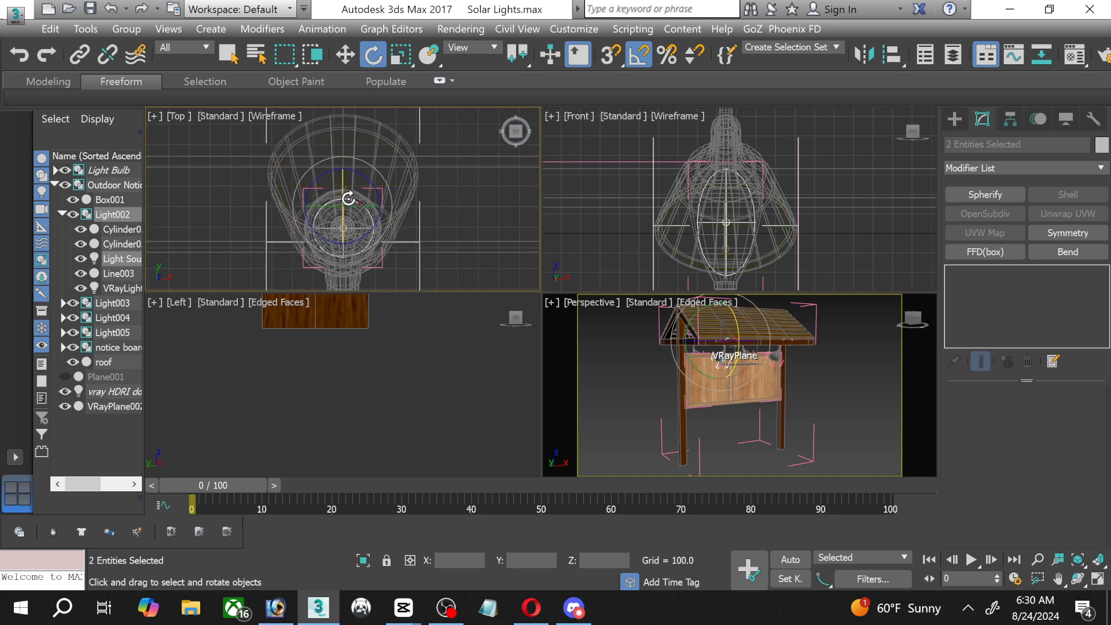
pyautogui.moveTo(348, 199); pyautogui.dragTo(346, 188)
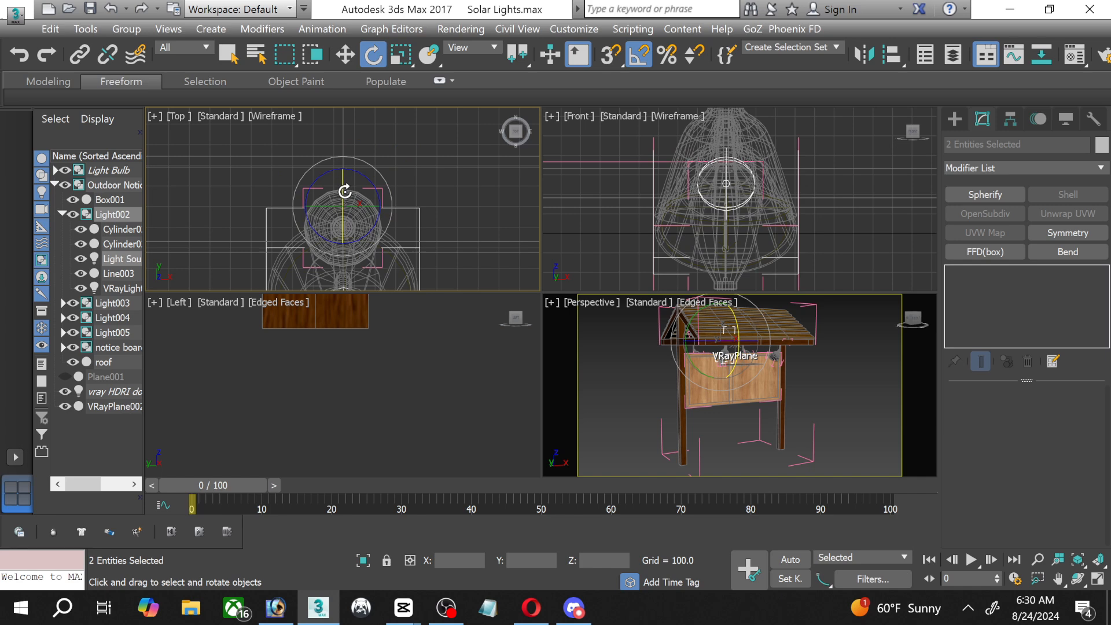
pyautogui.hotkey('ctrl', 'z')
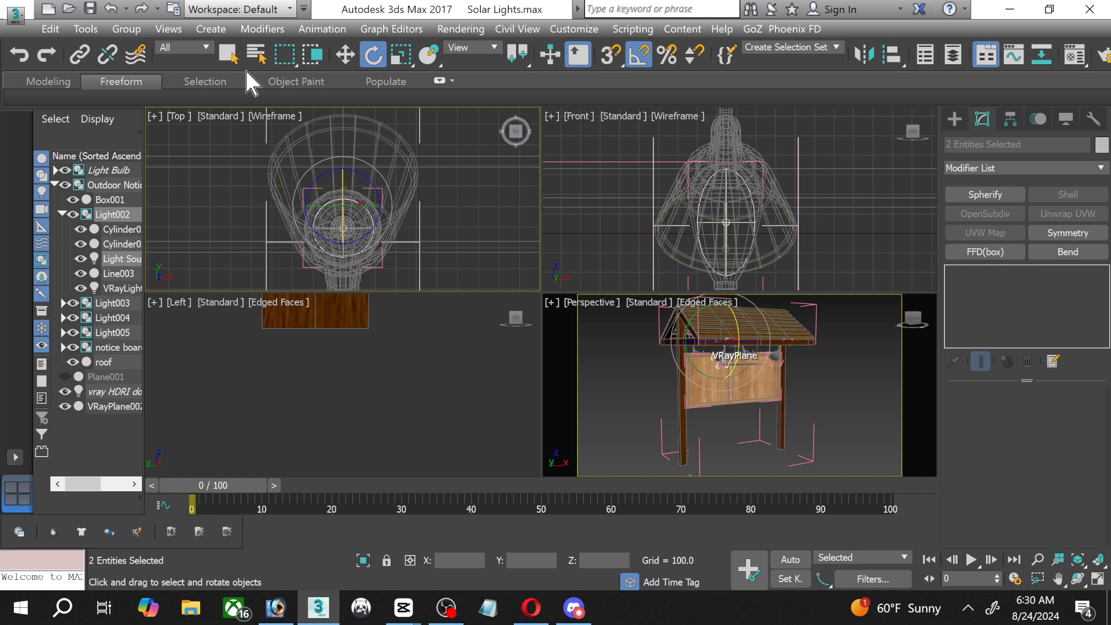
# Close the open Light002 lamp group and the Light Bulb group.
pyautogui.click(126, 29)
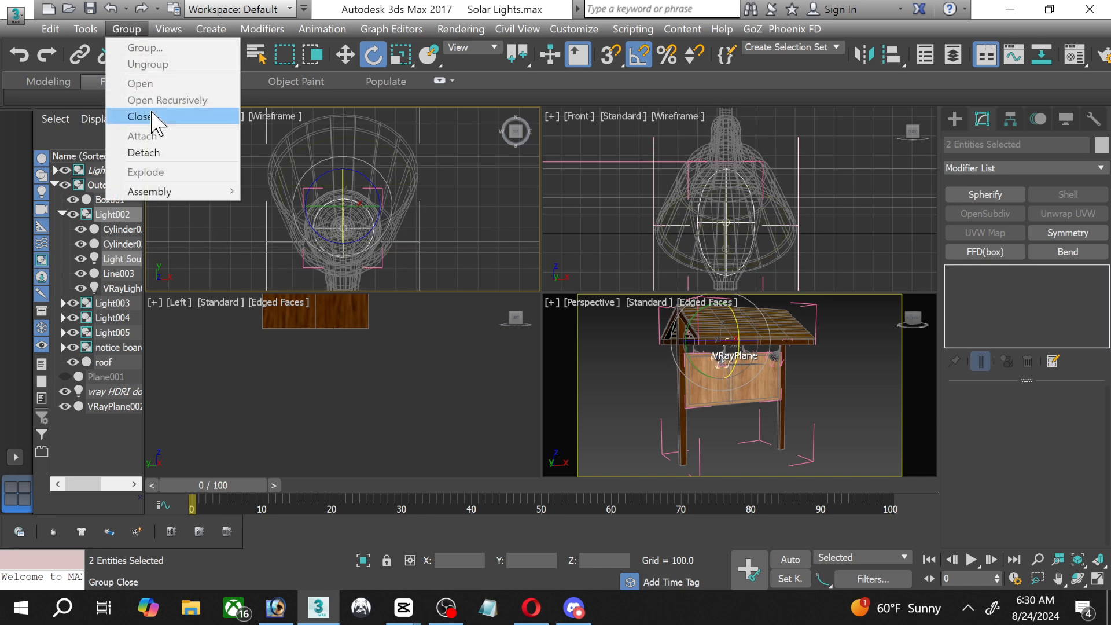
pyautogui.click(154, 118)
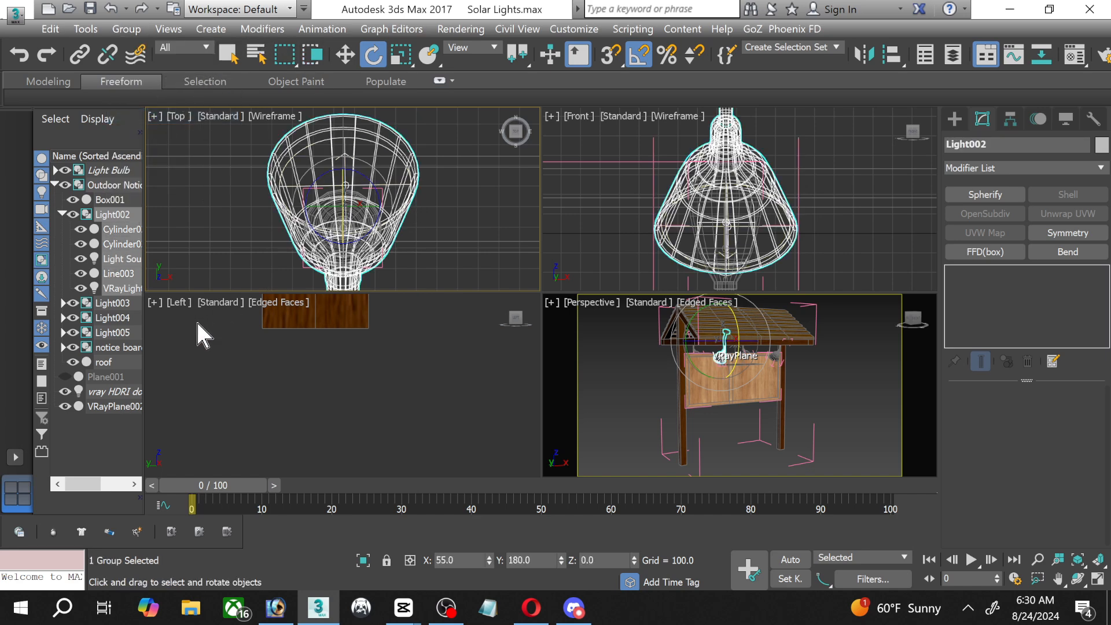
pyautogui.click(109, 171)
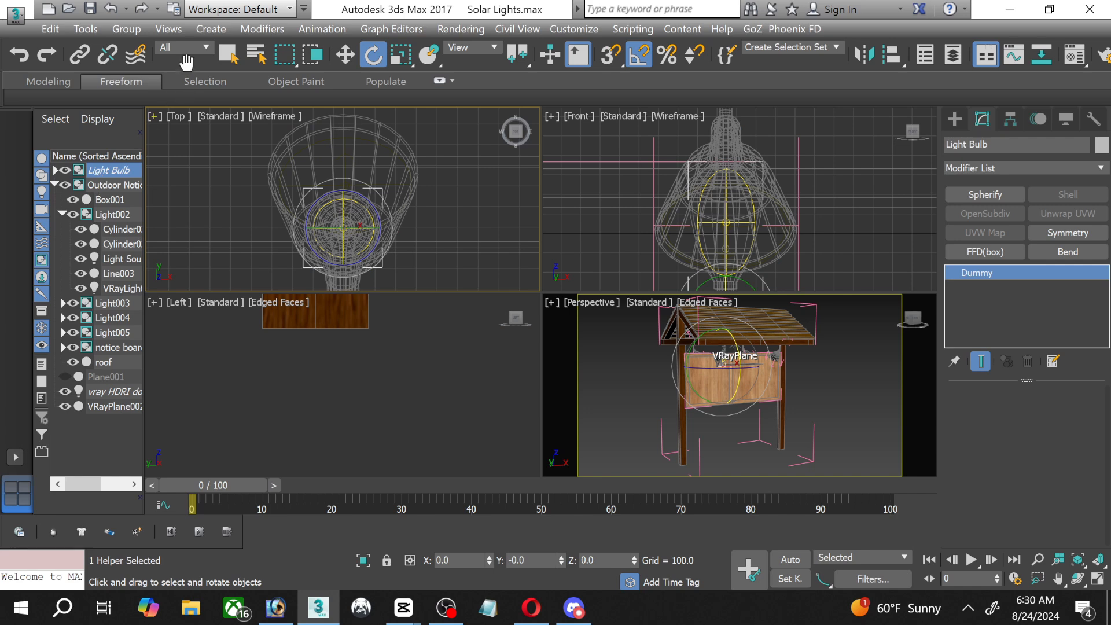
pyautogui.click(127, 29)
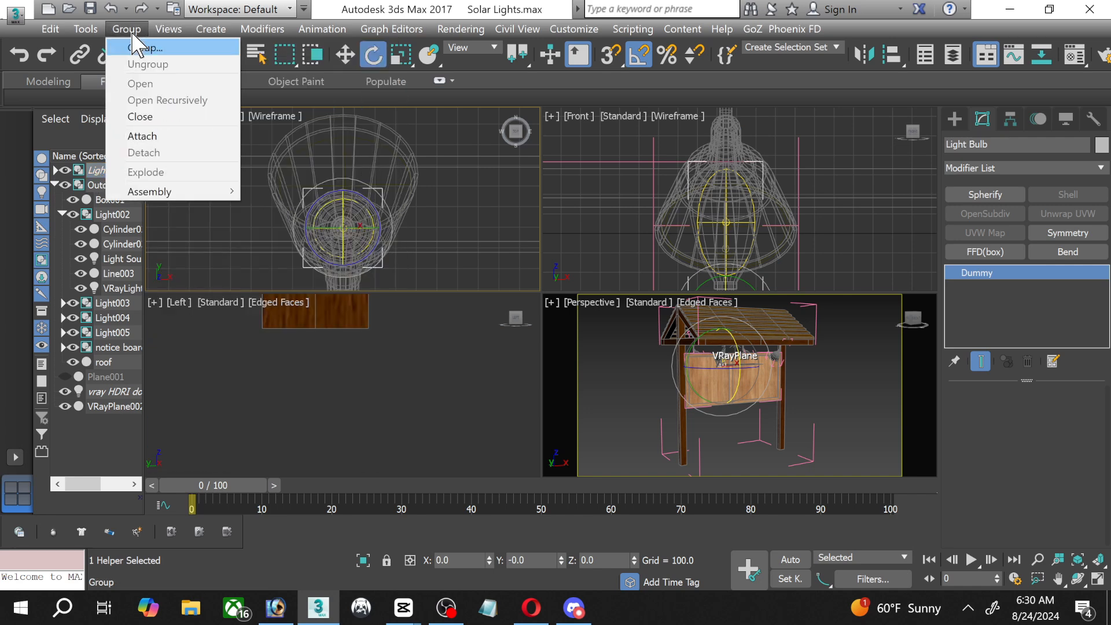
pyautogui.click(137, 118)
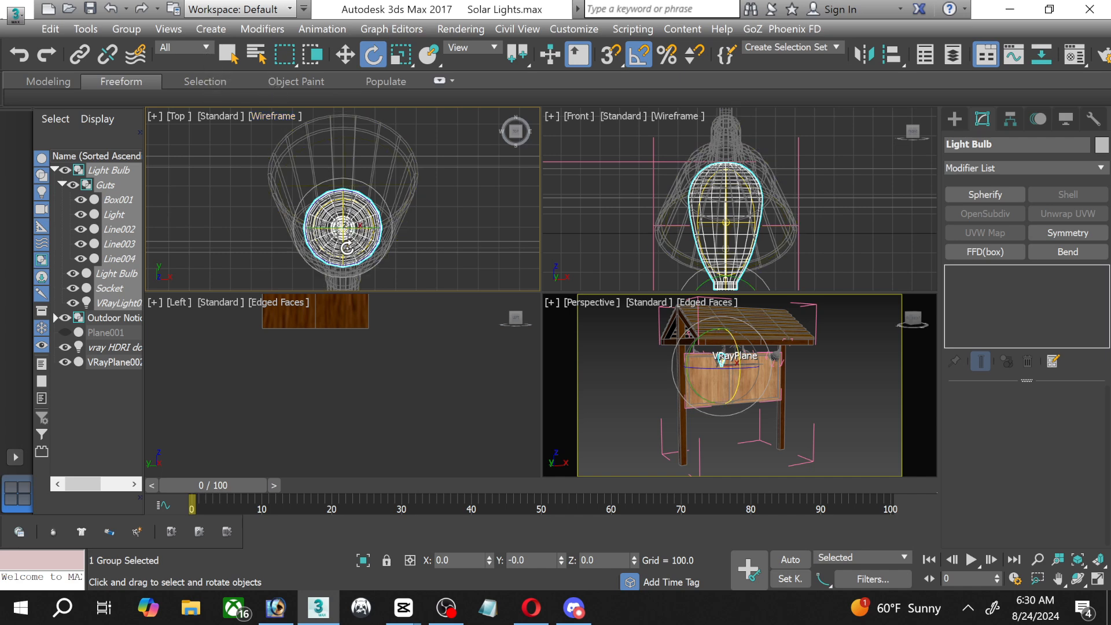
# Rotate the Light Bulb group by -135 degrees in the Left view so it points out of the lamp shade.
pyautogui.moveTo(349, 247); pyautogui.dragTo(346, 220)
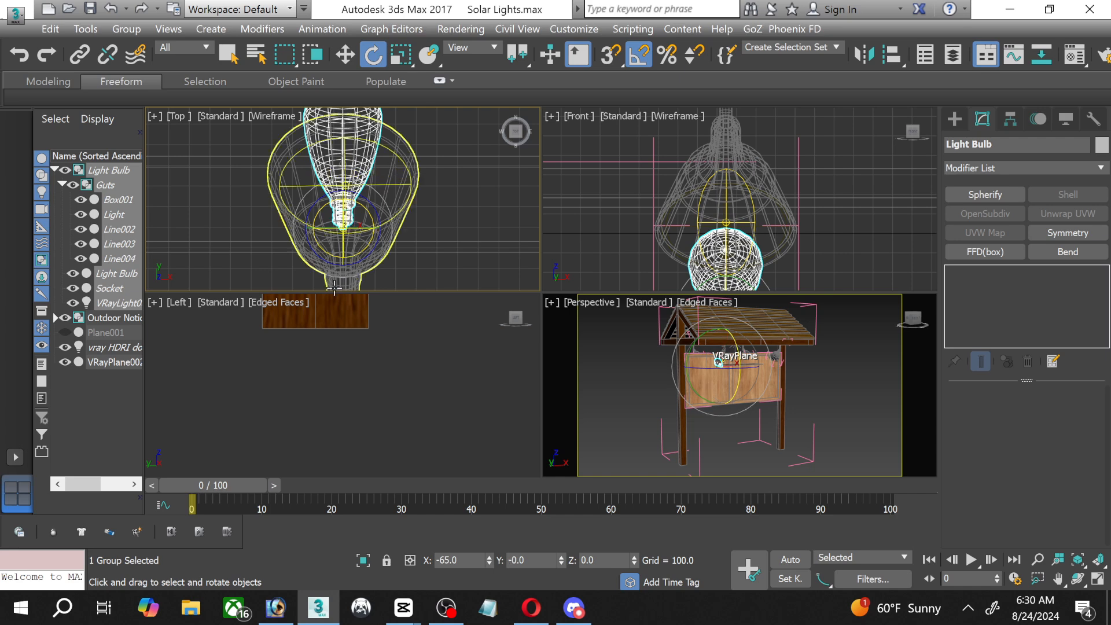
pyautogui.hotkey('ctrl', 'z')
pyautogui.scroll(-3, 336, 332)
pyautogui.moveTo(332, 361); pyautogui.dragTo(341, 474, button='middle')
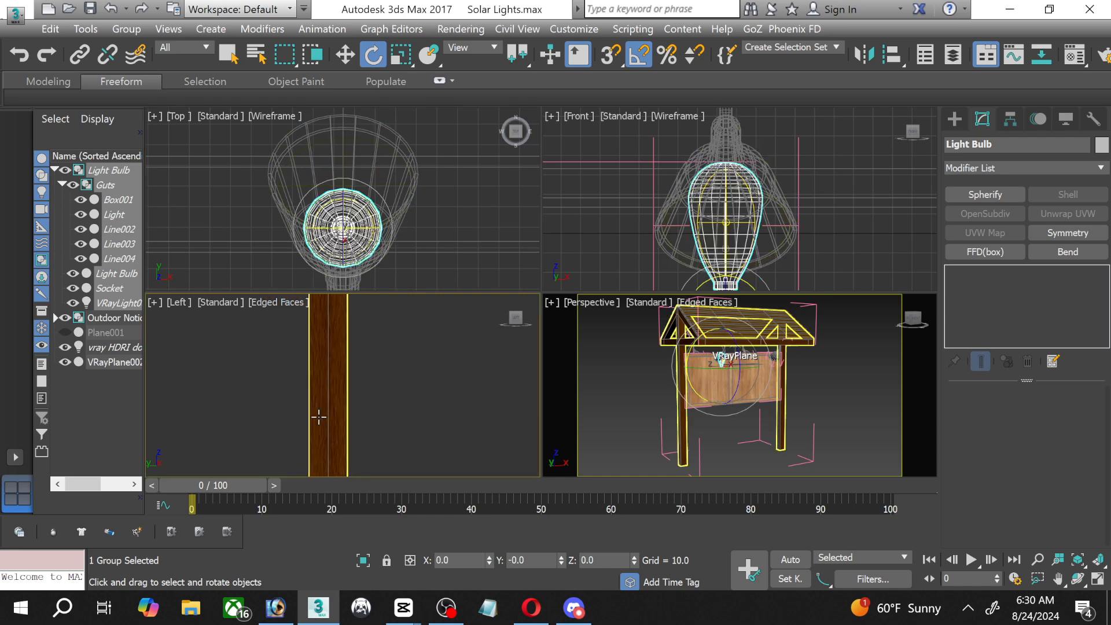
pyautogui.scroll(-5, 325, 457)
pyautogui.scroll(8, 330, 363)
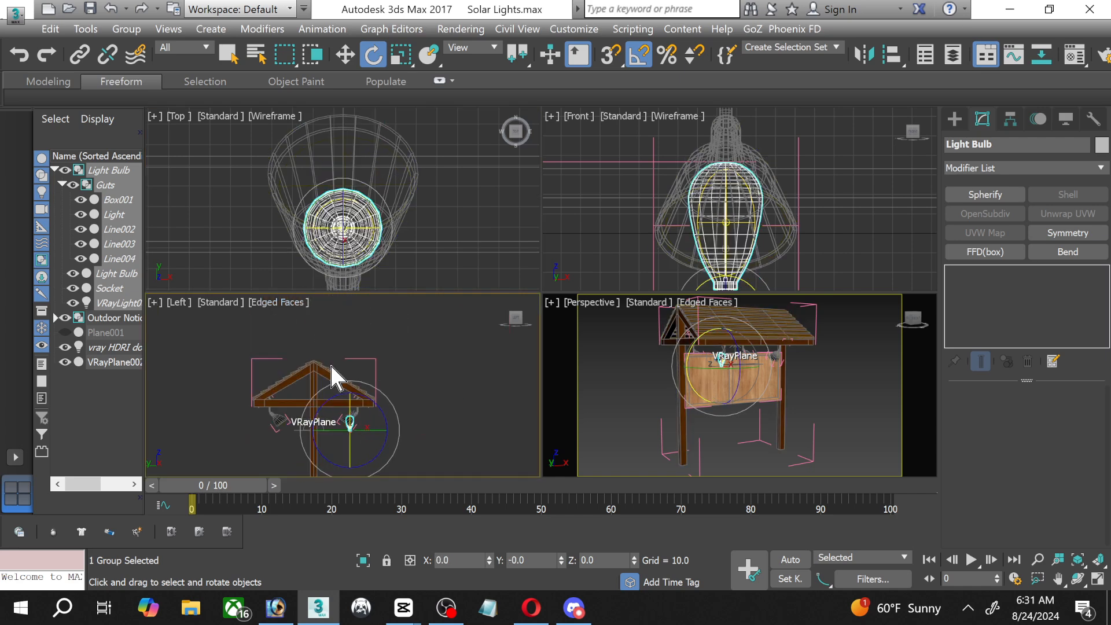
pyautogui.moveTo(328, 407); pyautogui.dragTo(303, 282, button='middle')
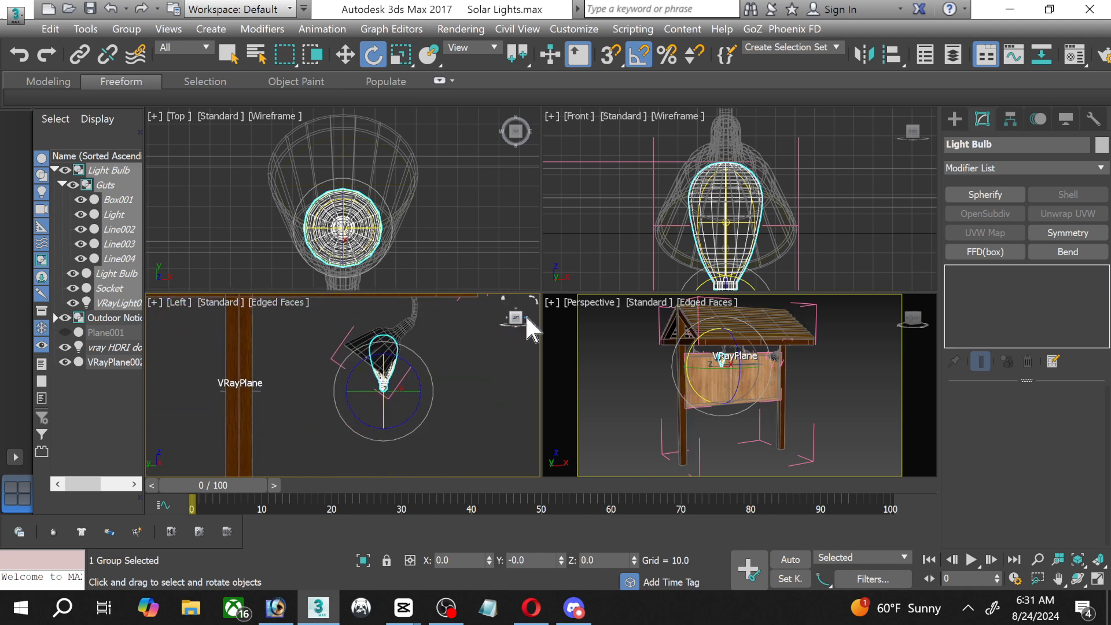
pyautogui.scroll(3, 379, 380)
pyautogui.moveTo(386, 397); pyautogui.dragTo(384, 423, button='middle')
pyautogui.scroll(-2, 387, 420)
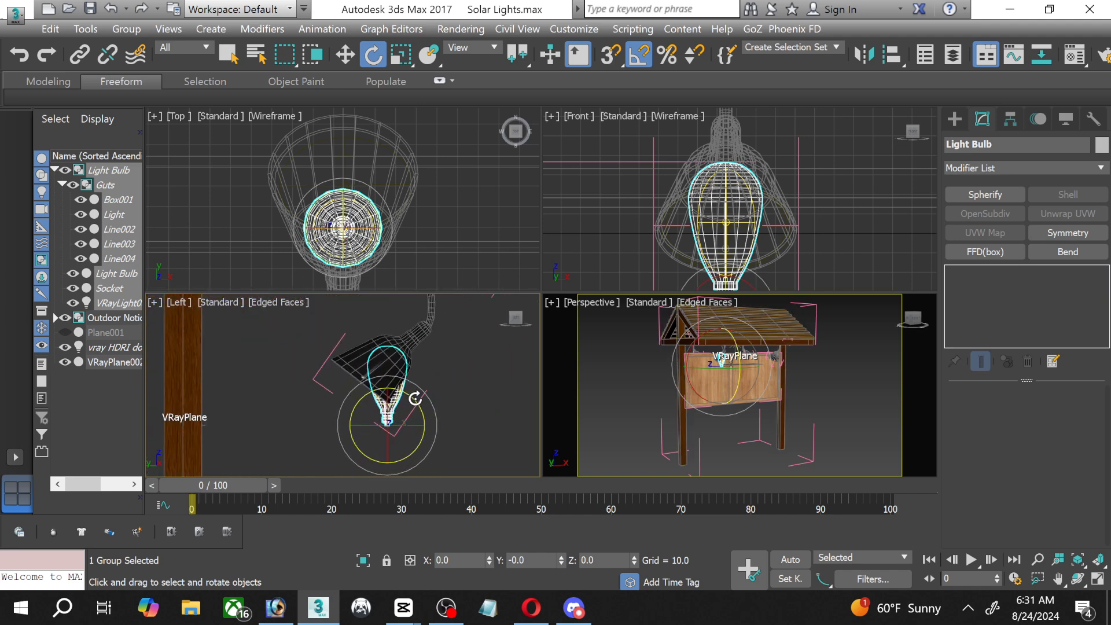
pyautogui.moveTo(416, 400); pyautogui.dragTo(338, 386)
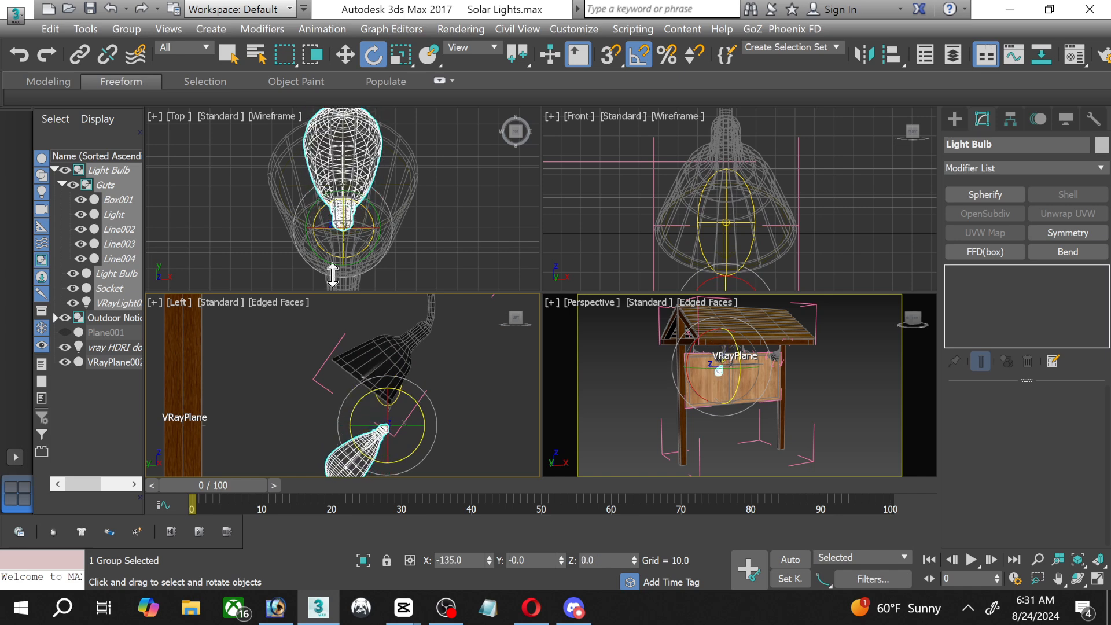
# Move the Light Bulb group up into the lamp shade in the Left view, to about Y -2192 and Z 396.
pyautogui.click(346, 55)
pyautogui.scroll(2, 400, 412)
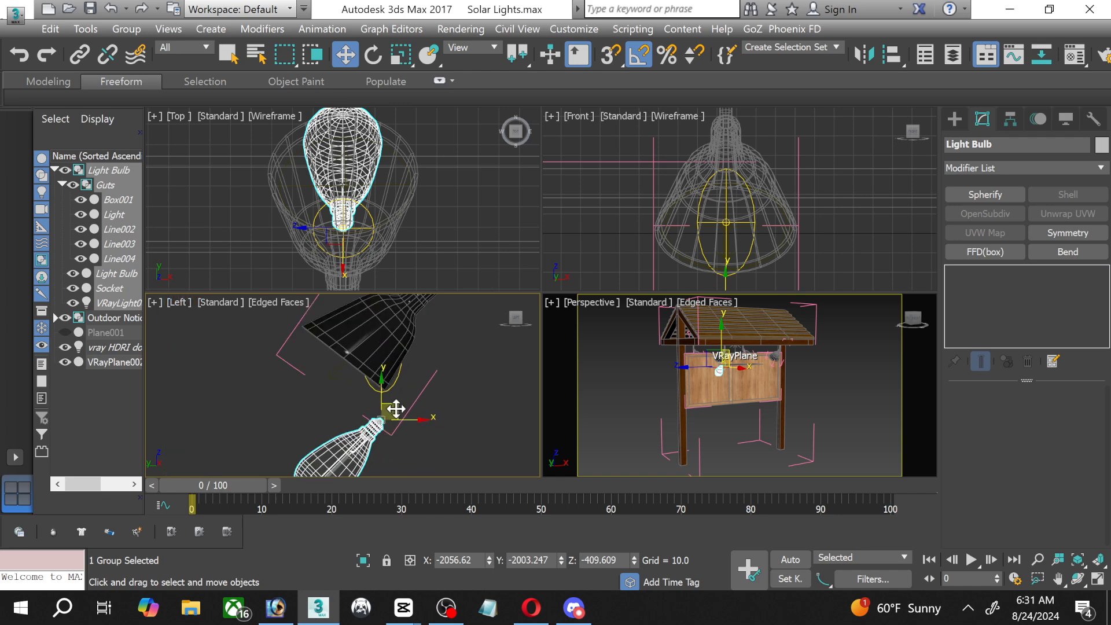
pyautogui.moveTo(396, 409); pyautogui.dragTo(422, 293)
pyautogui.scroll(2, 387, 342)
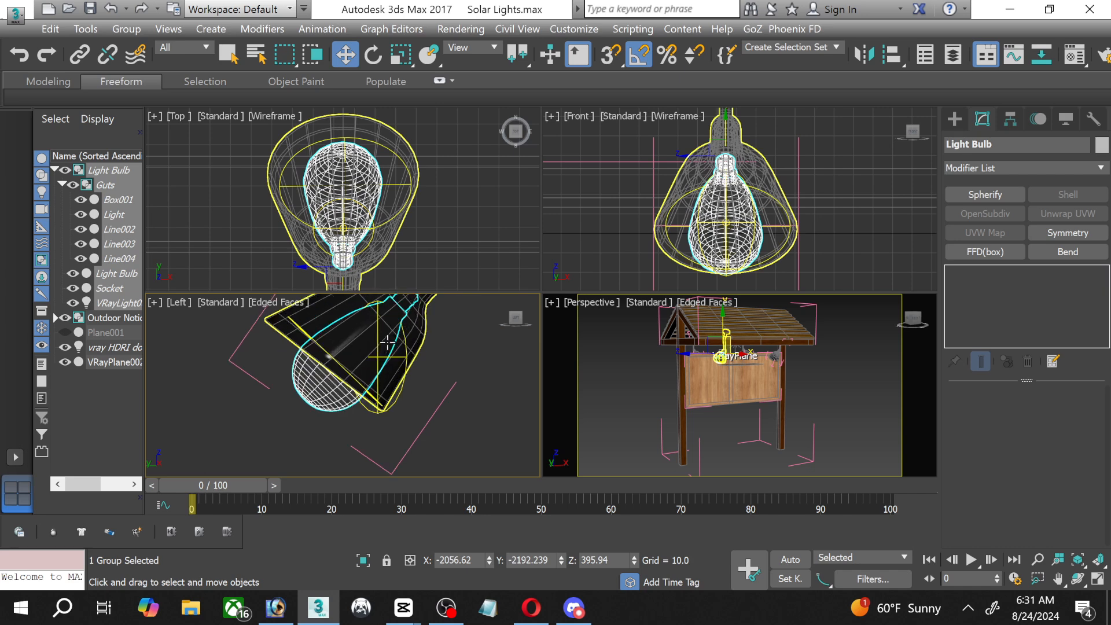
# Rotate the Light Bulb group by -5 degrees in the Left view to align it with the lamp shade.
pyautogui.scroll(3, 387, 343)
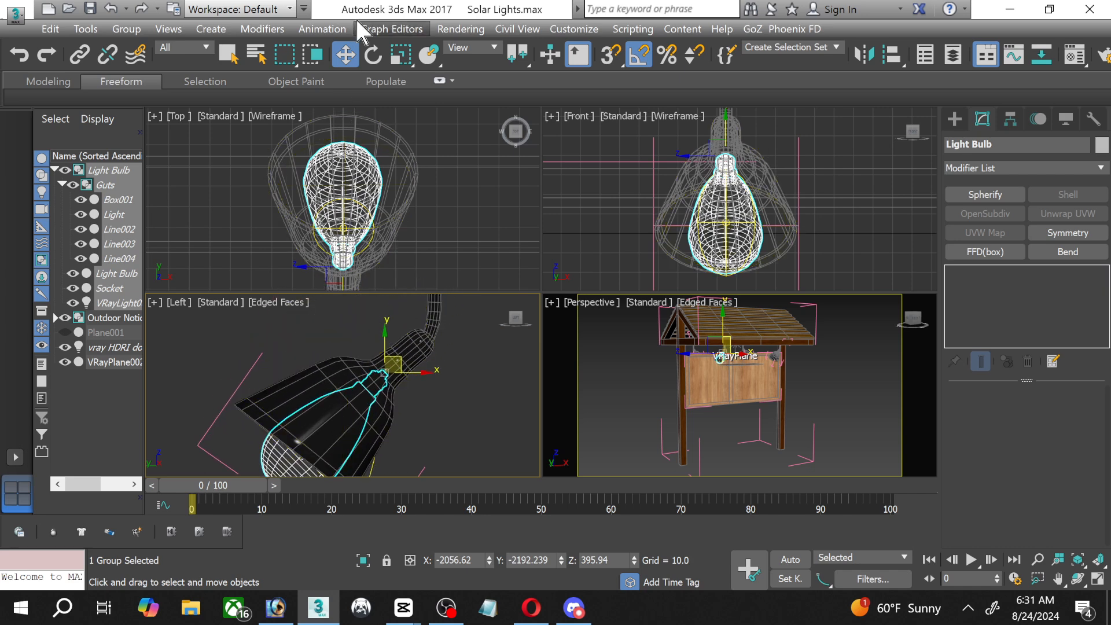
pyautogui.click(374, 54)
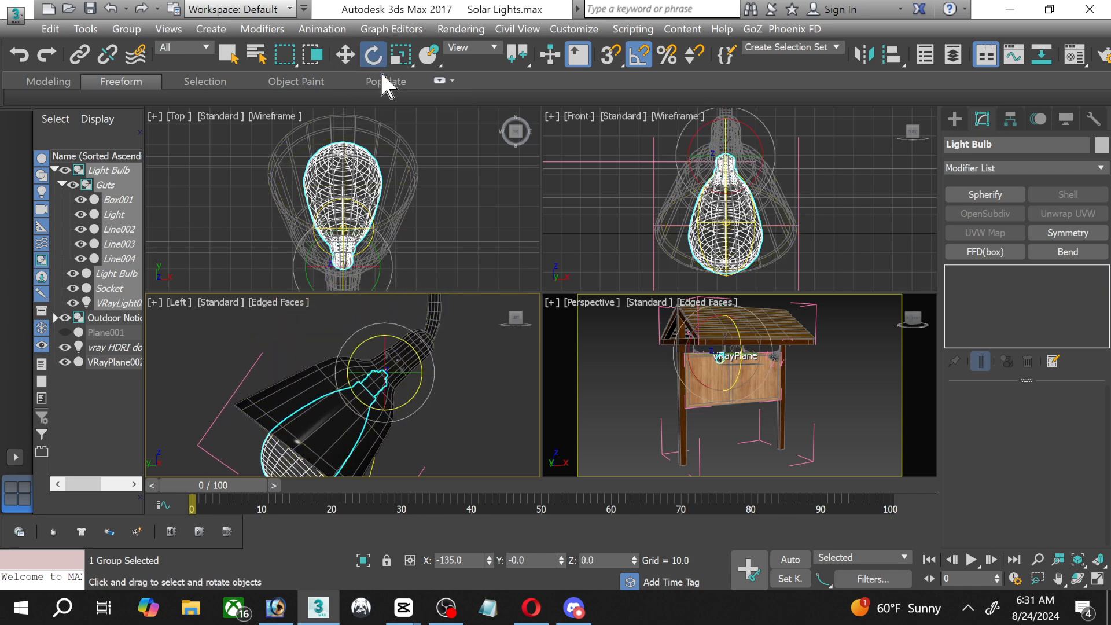
pyautogui.moveTo(404, 344); pyautogui.dragTo(409, 344)
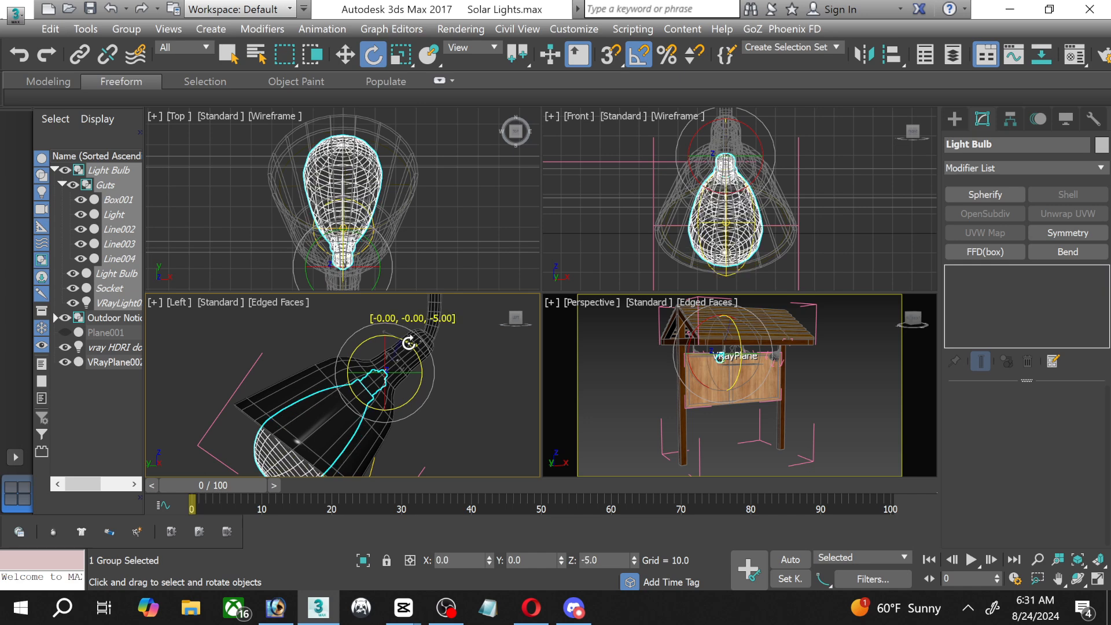
pyautogui.click(345, 55)
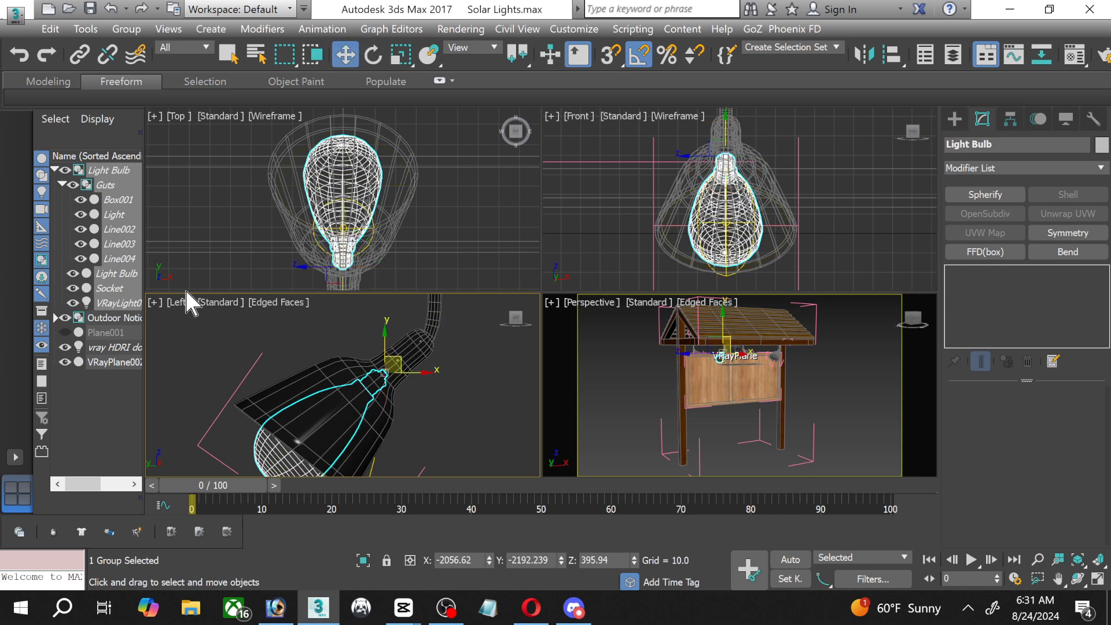
# Set the vray HDRI dome light's multiplier to 0.05.
pyautogui.click(116, 348)
pyautogui.scroll(-5, 1017, 497)
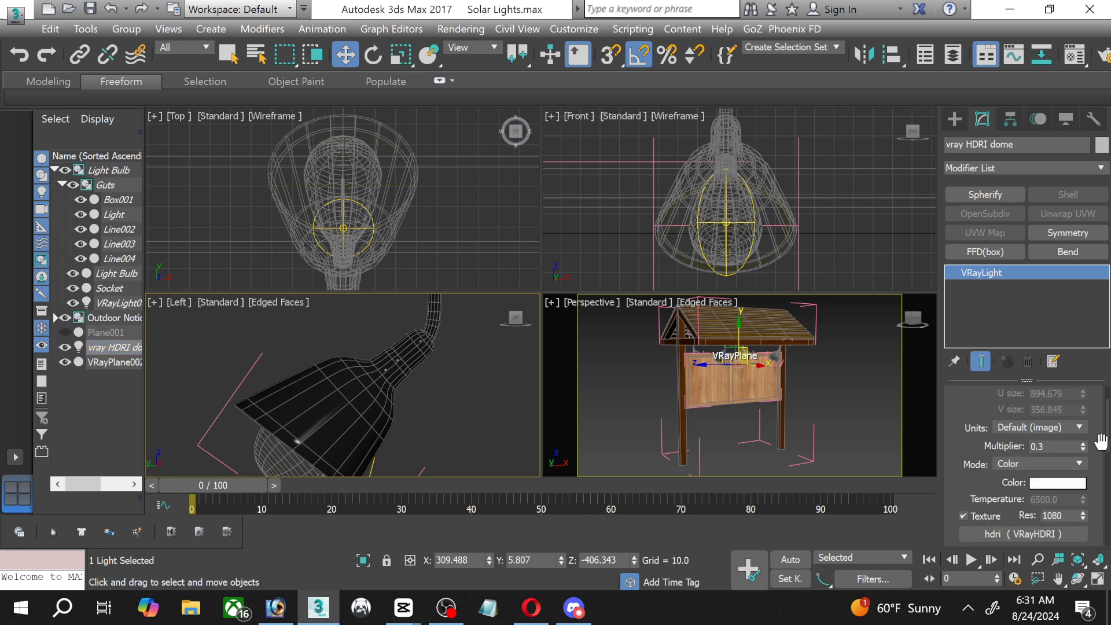
pyautogui.click(1044, 447)
pyautogui.write('05')
pyautogui.press('Return')
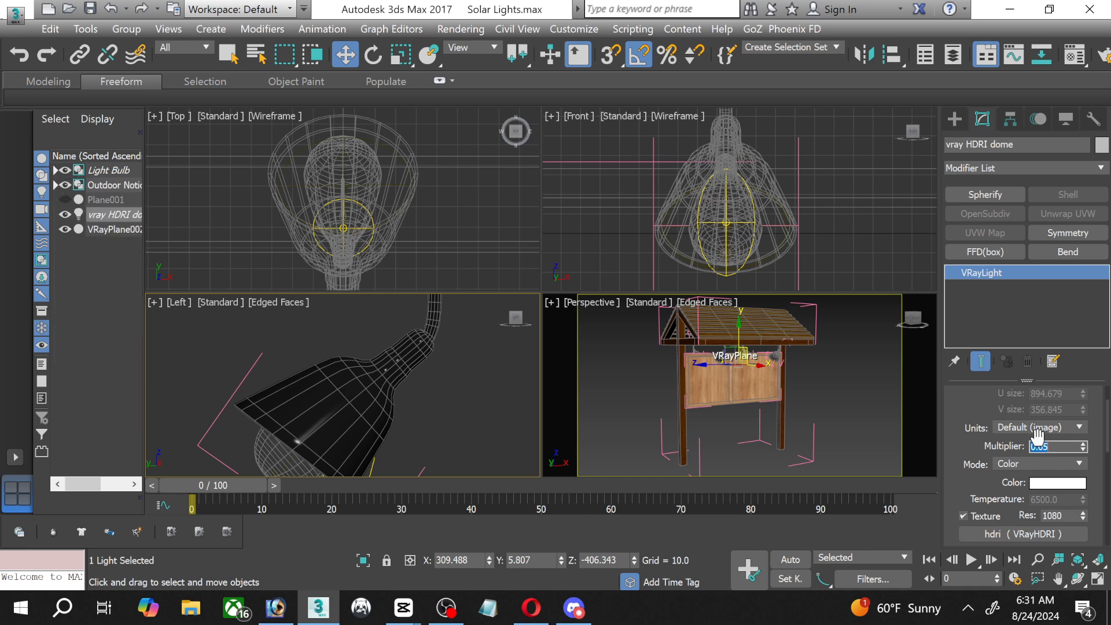
# Darken the environment background color to a value of 1.
pyautogui.click(315, 29)
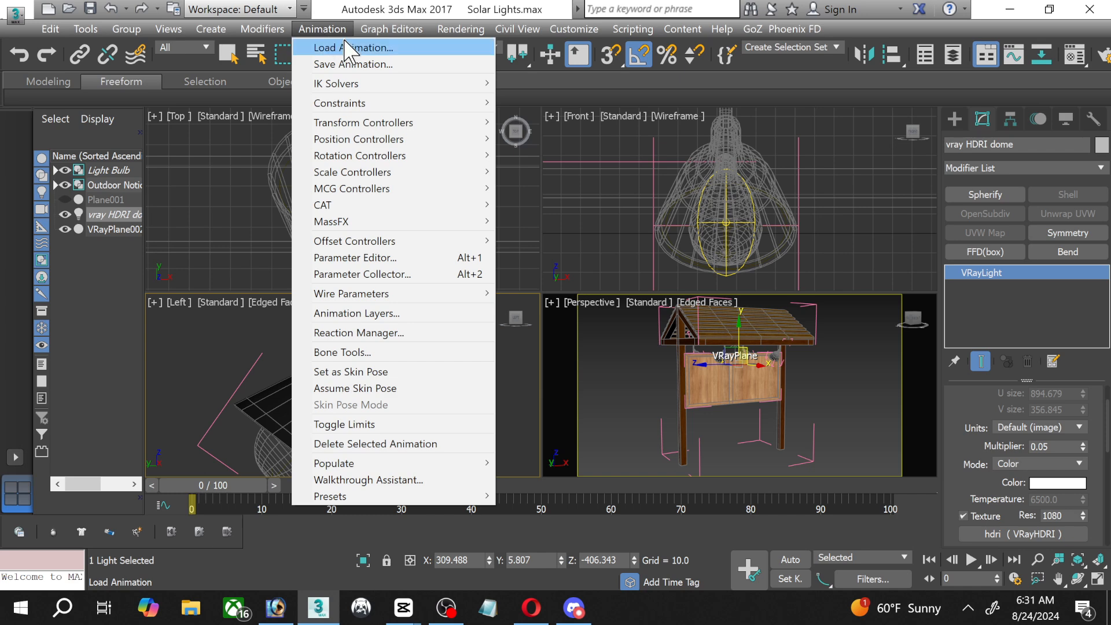
pyautogui.moveTo(457, 29)
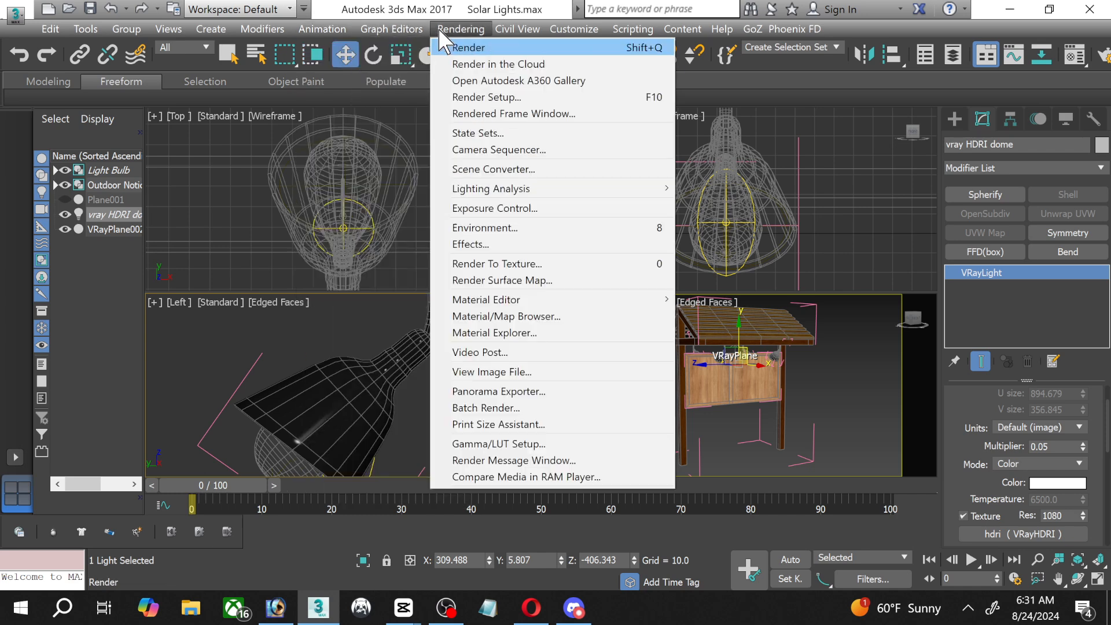
pyautogui.click(484, 227)
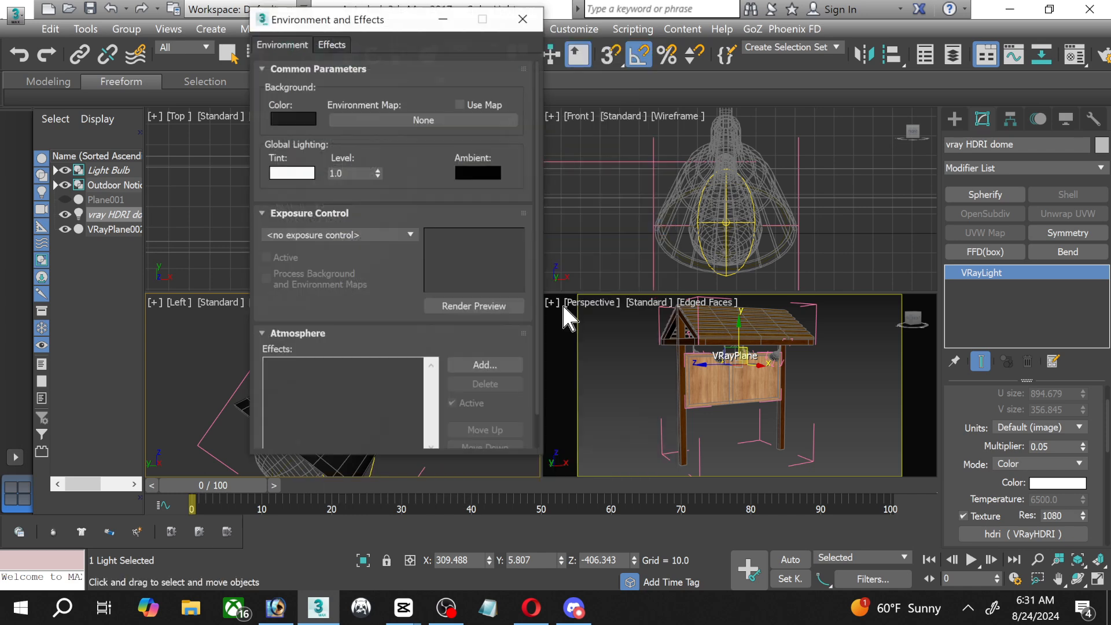
pyautogui.click(295, 120)
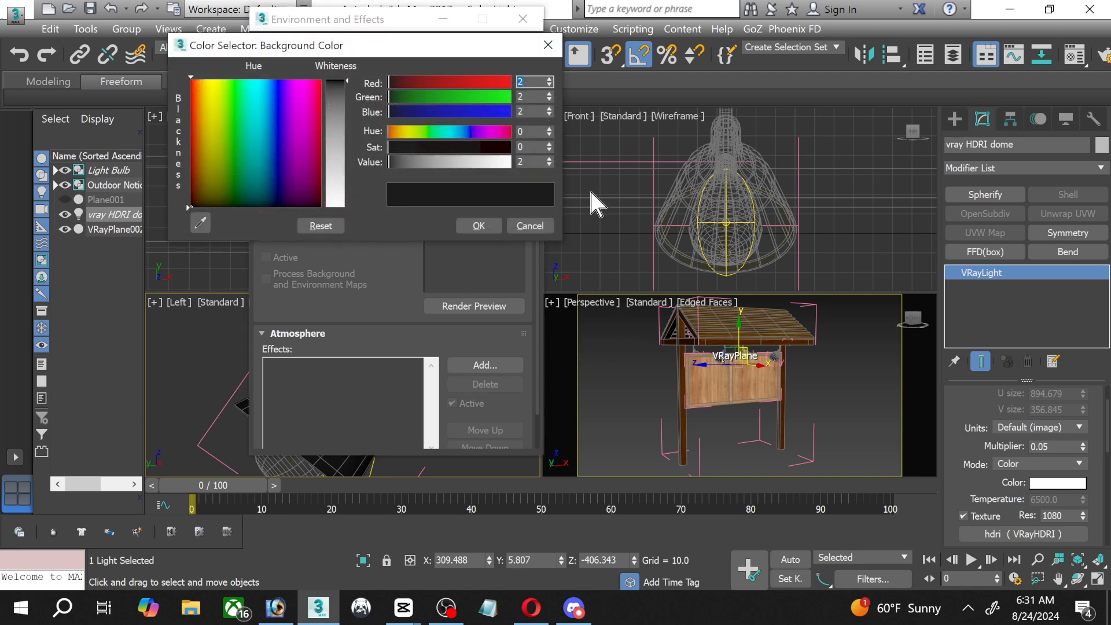
pyautogui.click(548, 164)
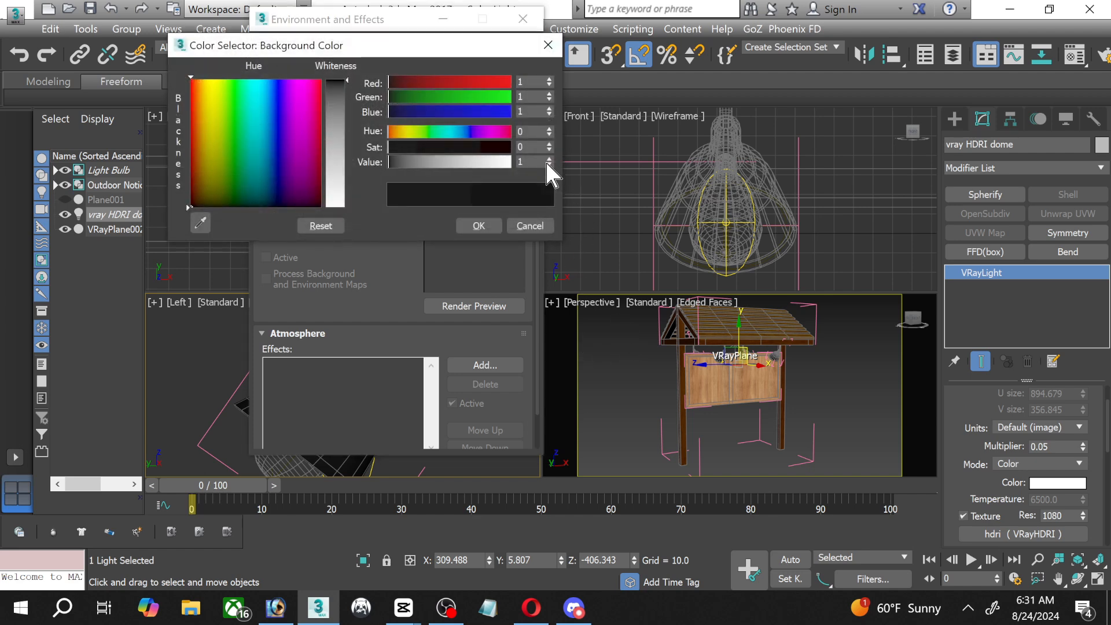
pyautogui.click(480, 226)
pyautogui.click(523, 19)
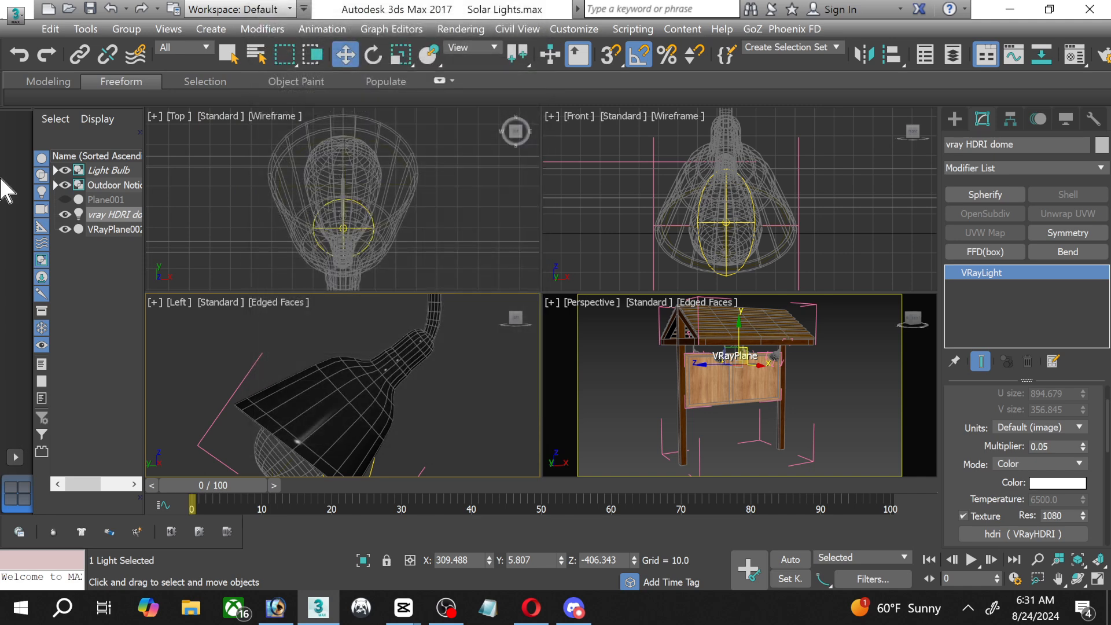
# Copy the Light Bulb group along X in the Top view into the neighboring lamp, at about X 2068, then clear the selection.
pyautogui.click(110, 170)
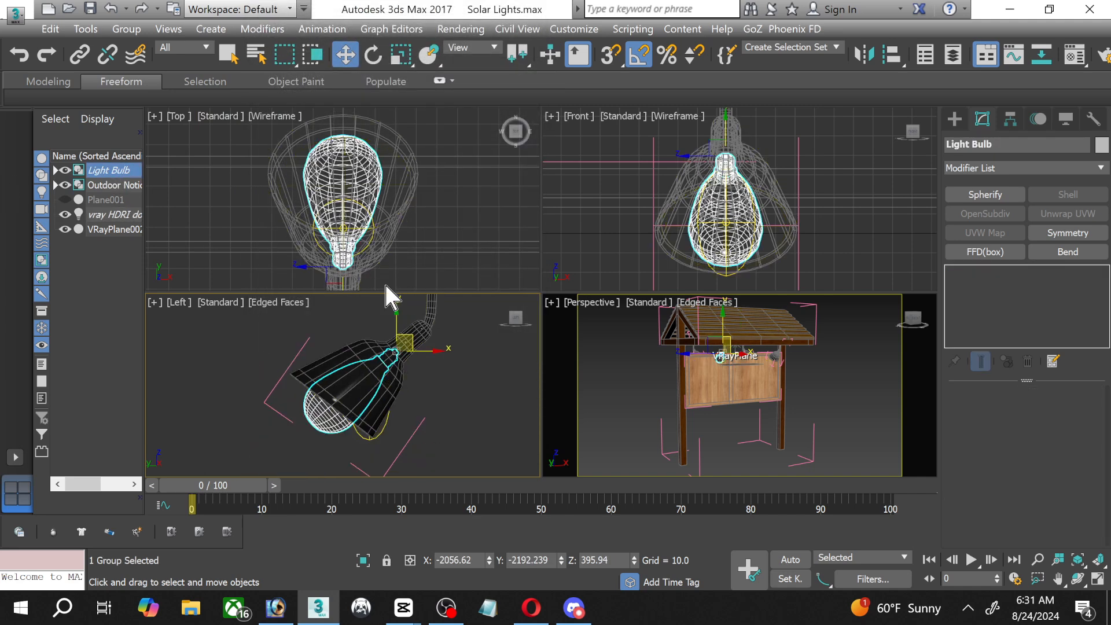
pyautogui.scroll(2, 411, 338)
pyautogui.scroll(-5, 357, 240)
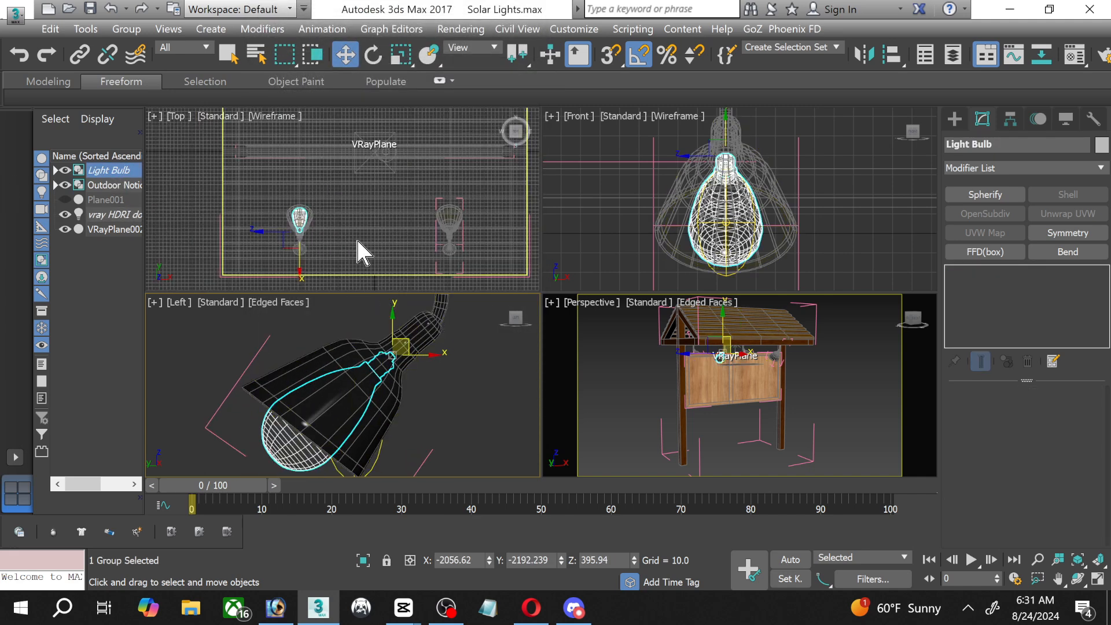
pyautogui.scroll(3, 301, 243)
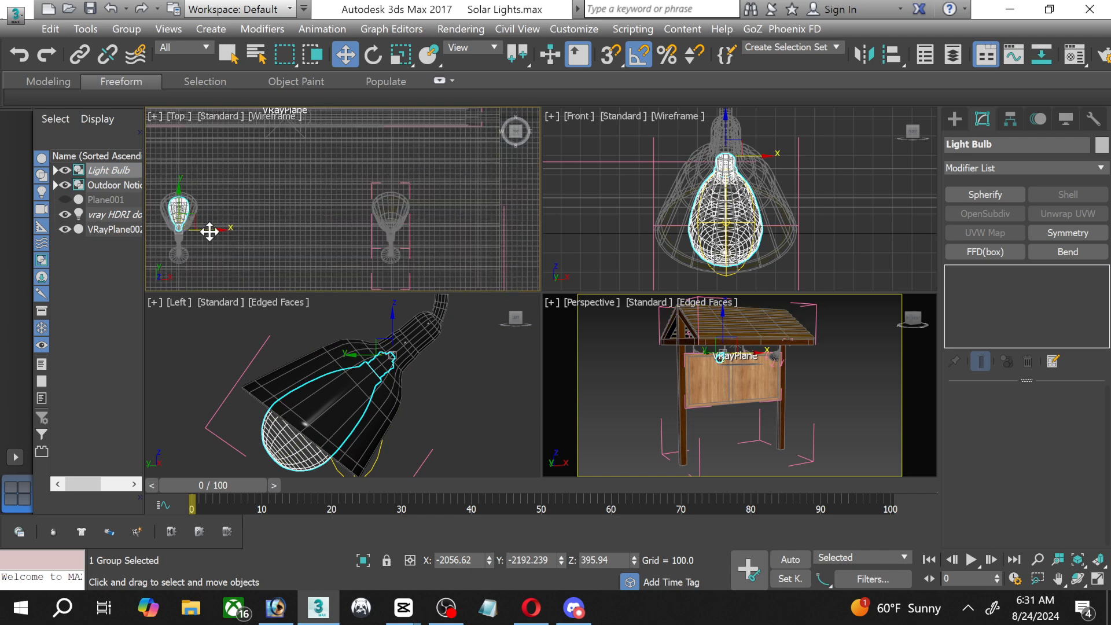
pyautogui.moveTo(209, 232); pyautogui.dragTo(424, 248)
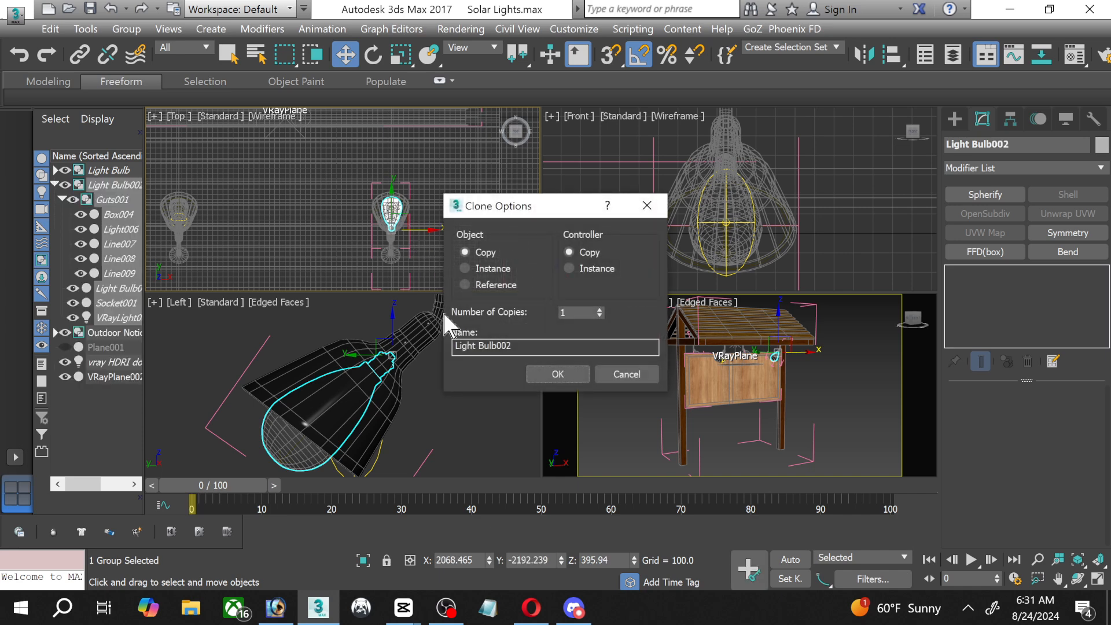
pyautogui.click(559, 374)
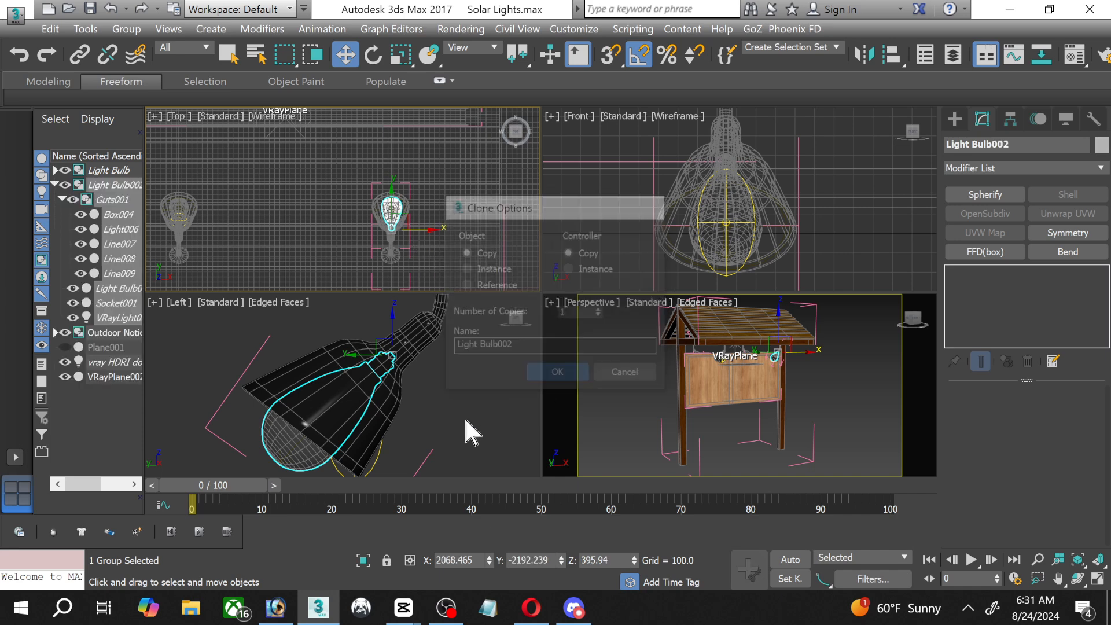
pyautogui.keyDown('ctrl'); pyautogui.click(291, 453); pyautogui.keyUp('ctrl')
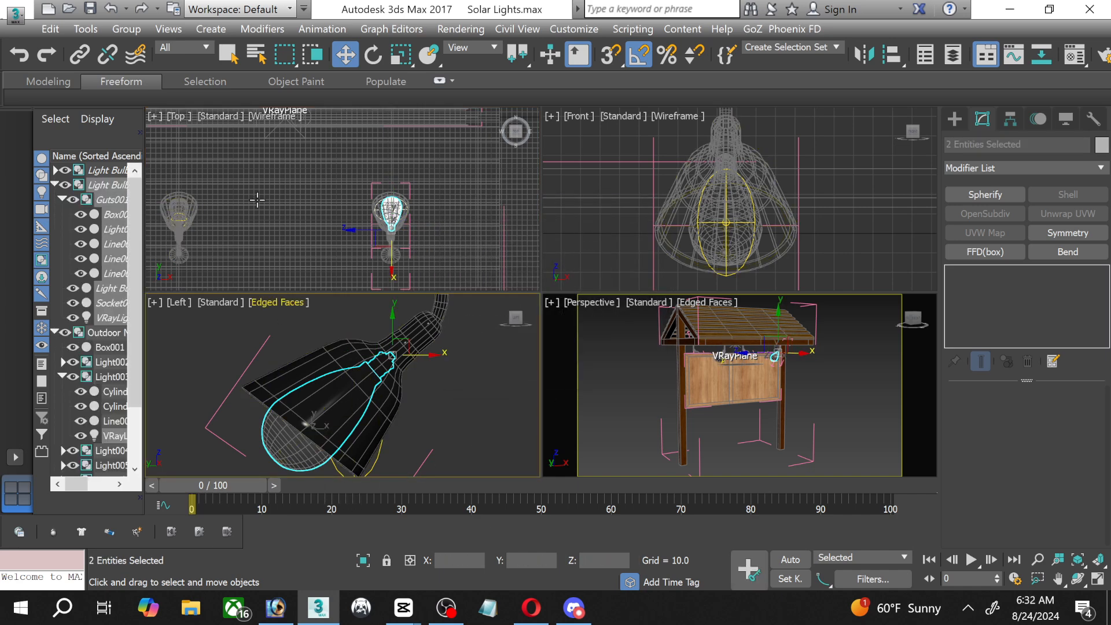
pyautogui.click(242, 455)
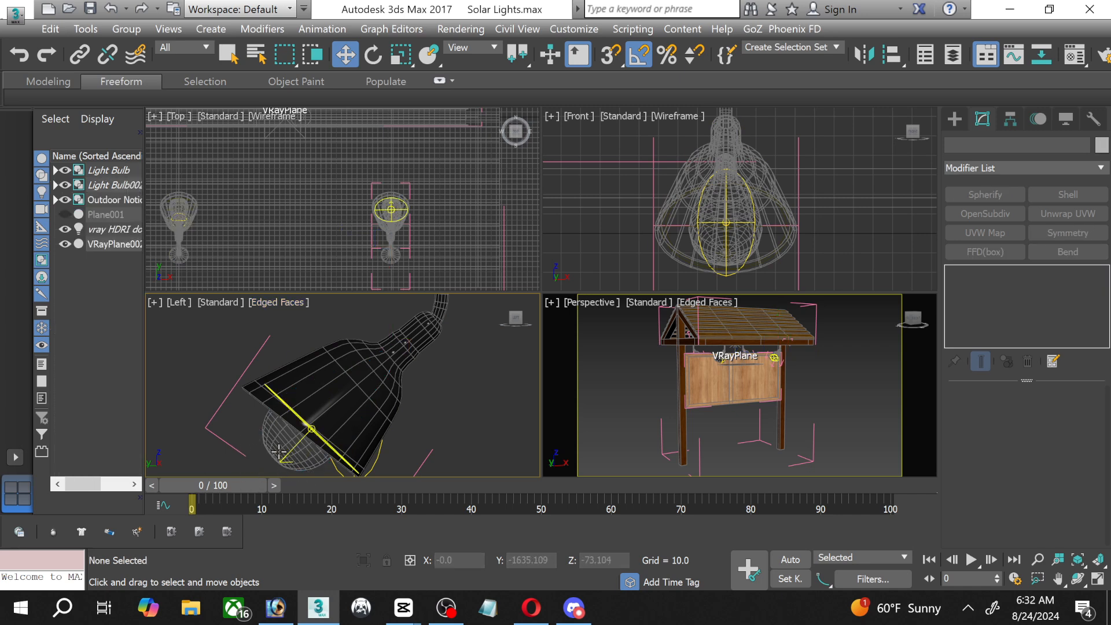
# Clone both the Light Bulb and Light Bulb002 groups as copies rotated by -180 degrees in the Top view.
pyautogui.click(104, 174)
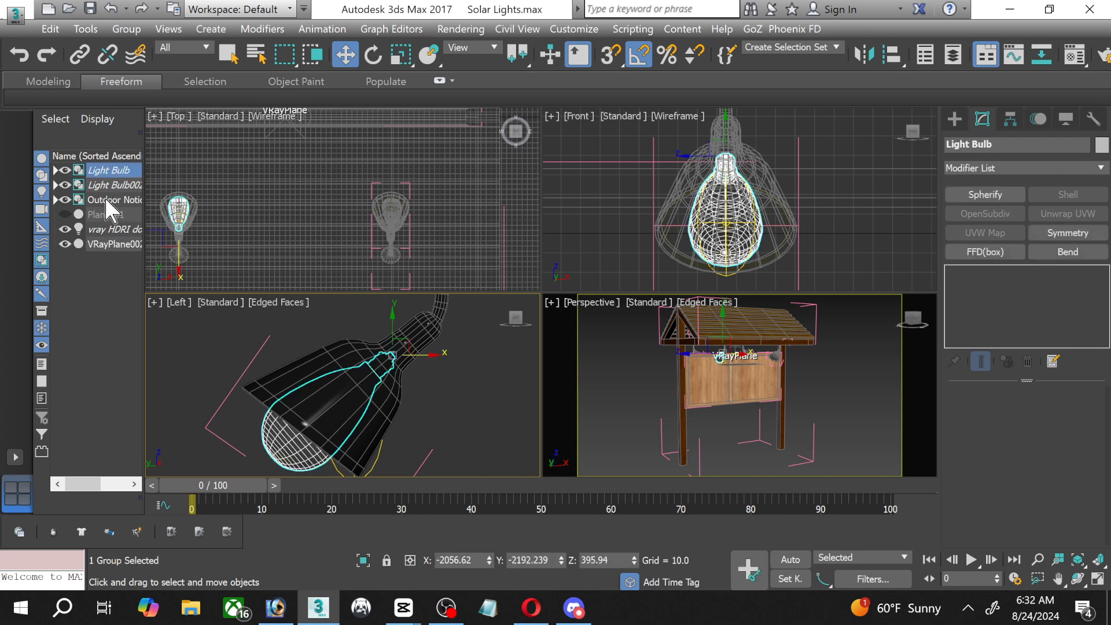
pyautogui.keyDown('ctrl'); pyautogui.click(117, 185); pyautogui.keyUp('ctrl')
pyautogui.scroll(-2, 261, 202)
pyautogui.moveTo(261, 203); pyautogui.dragTo(322, 215, button='middle')
pyautogui.click(371, 58)
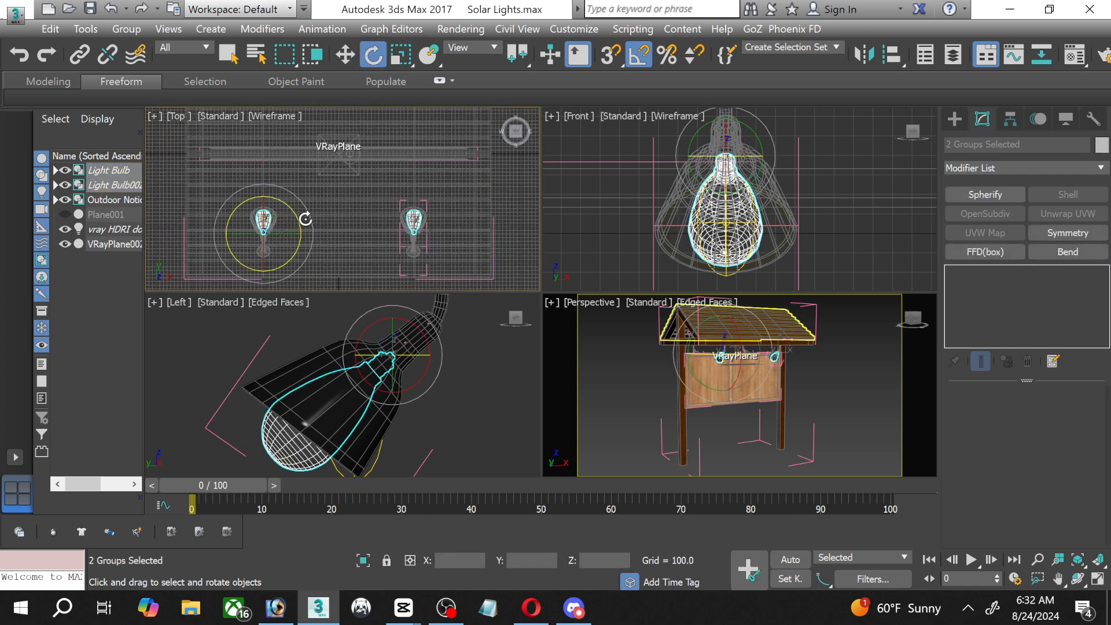
pyautogui.moveTo(293, 208)
pyautogui.mouseDown()
pyautogui.moveTo(370, 252)
pyautogui.moveTo(352, 244)
pyautogui.mouseUp()
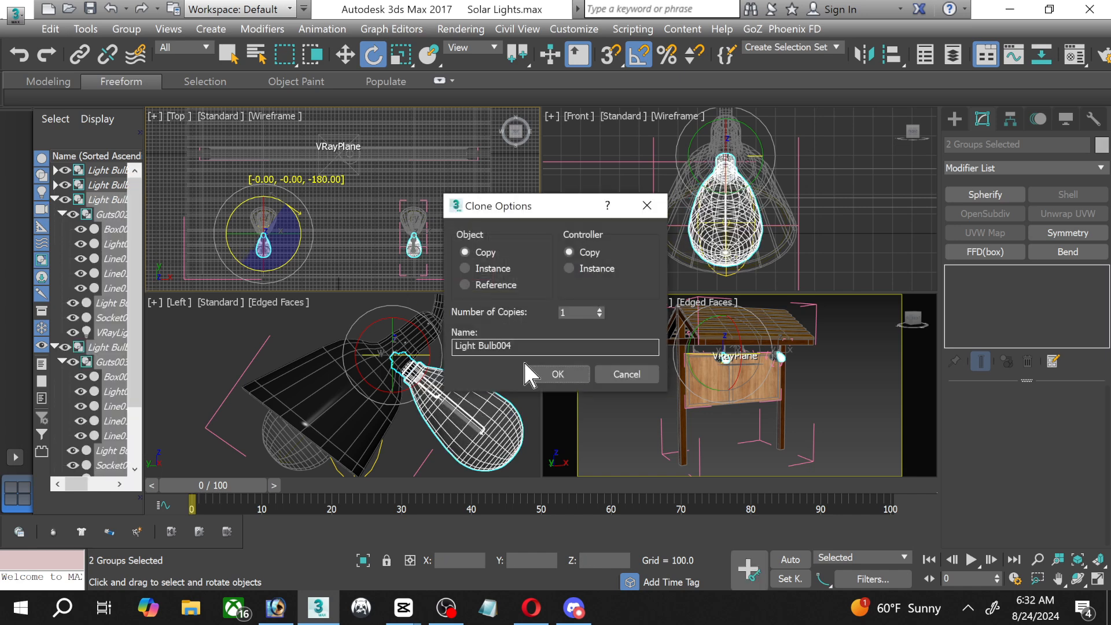
pyautogui.click(557, 373)
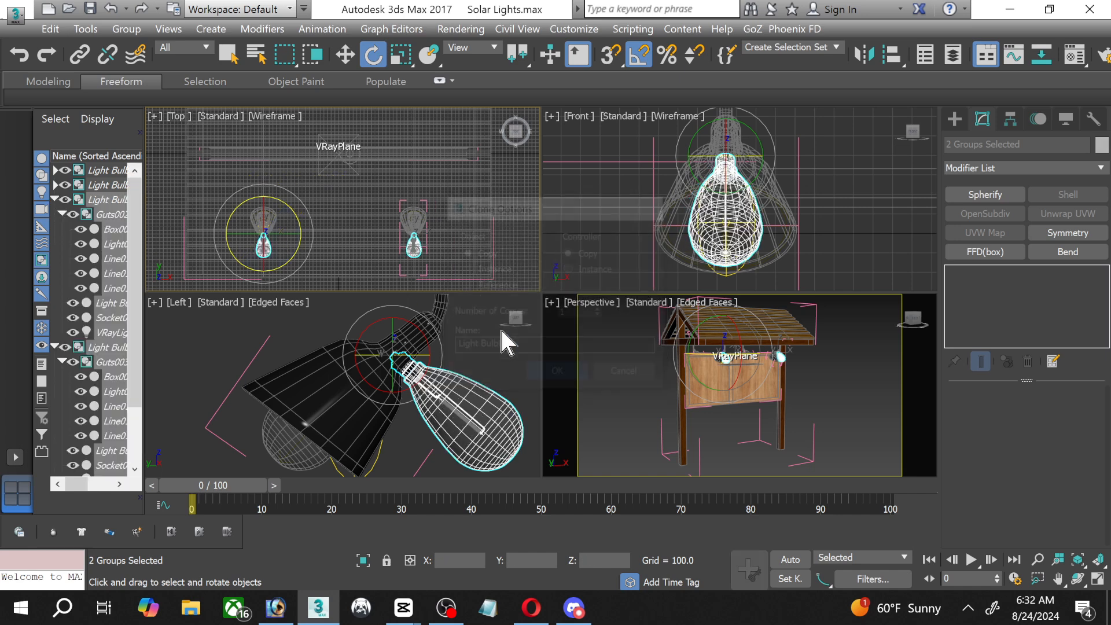
# Move the two rotated bulb copies along Y in the Top view into the opposite pair of lamps and deselect them.
pyautogui.click(345, 55)
pyautogui.scroll(2, 304, 256)
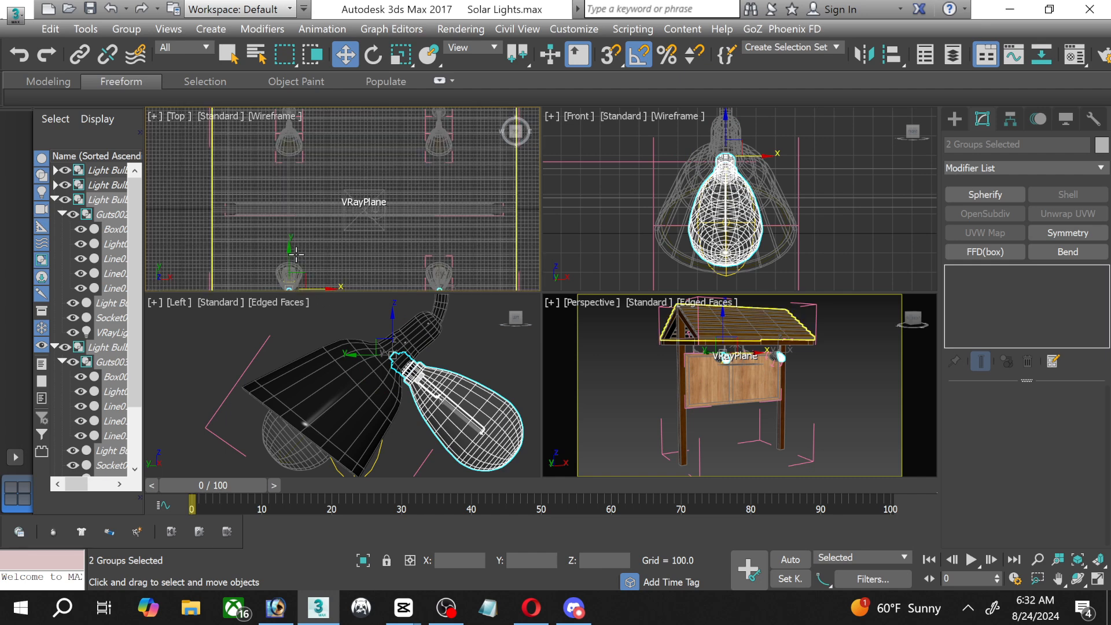
pyautogui.moveTo(289, 255); pyautogui.dragTo(296, 100)
pyautogui.scroll(-3, 226, 428)
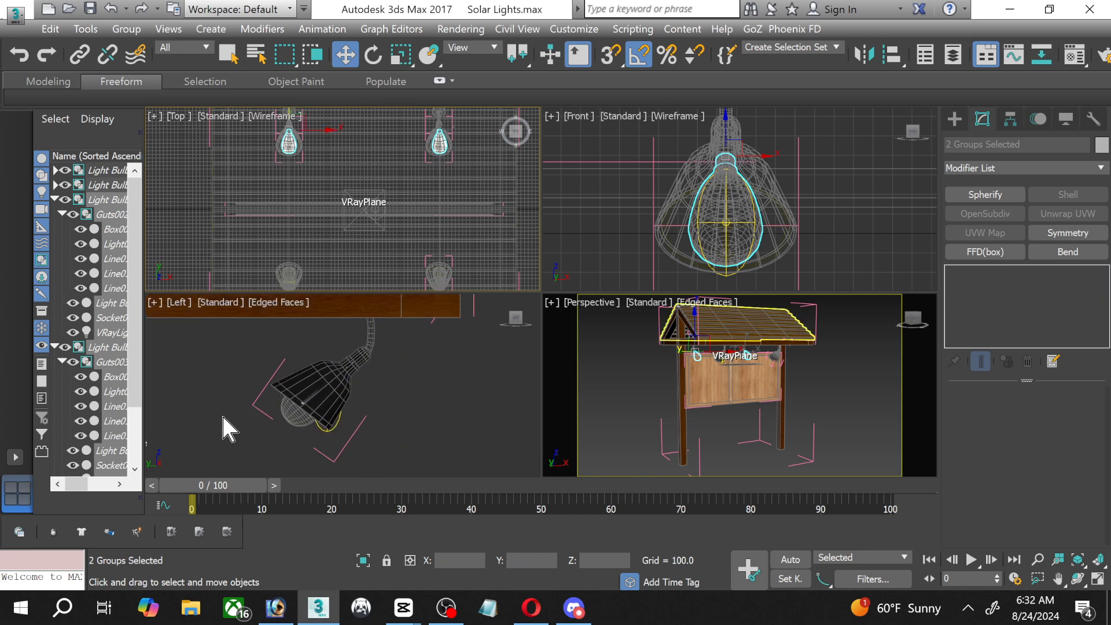
pyautogui.scroll(2, 488, 434)
pyautogui.scroll(2, 311, 454)
pyautogui.scroll(4, 244, 374)
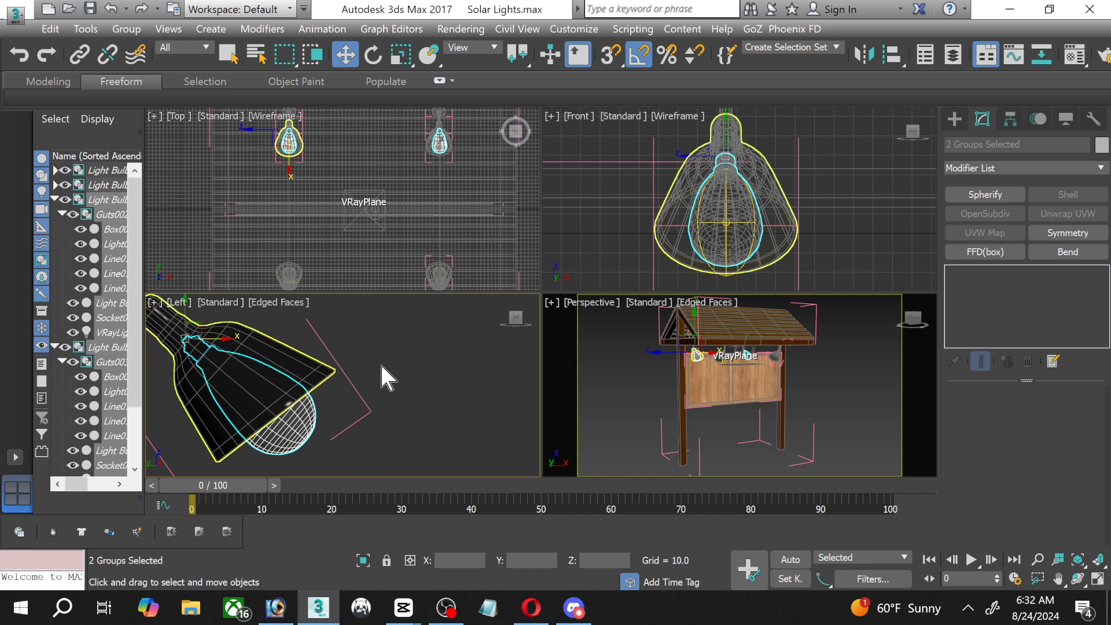
pyautogui.click(487, 394)
# Maximize the Perspective view, render the notice board with its new bulbs, and close the rendered image.
pyautogui.click(872, 391)
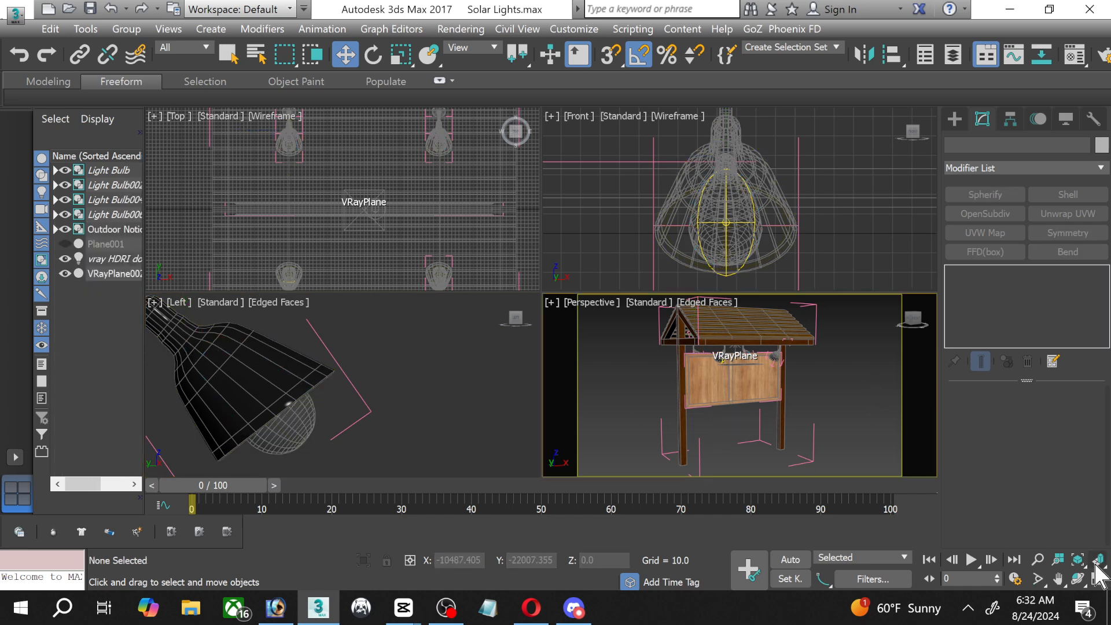
pyautogui.click(1097, 581)
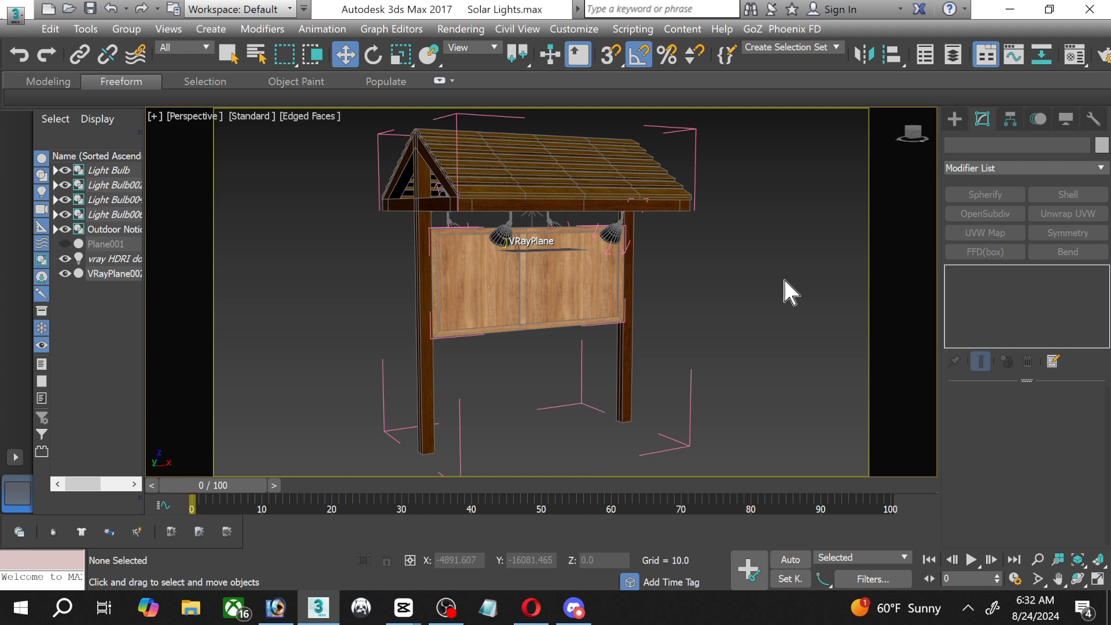
pyautogui.hotkey('shift', 'q')
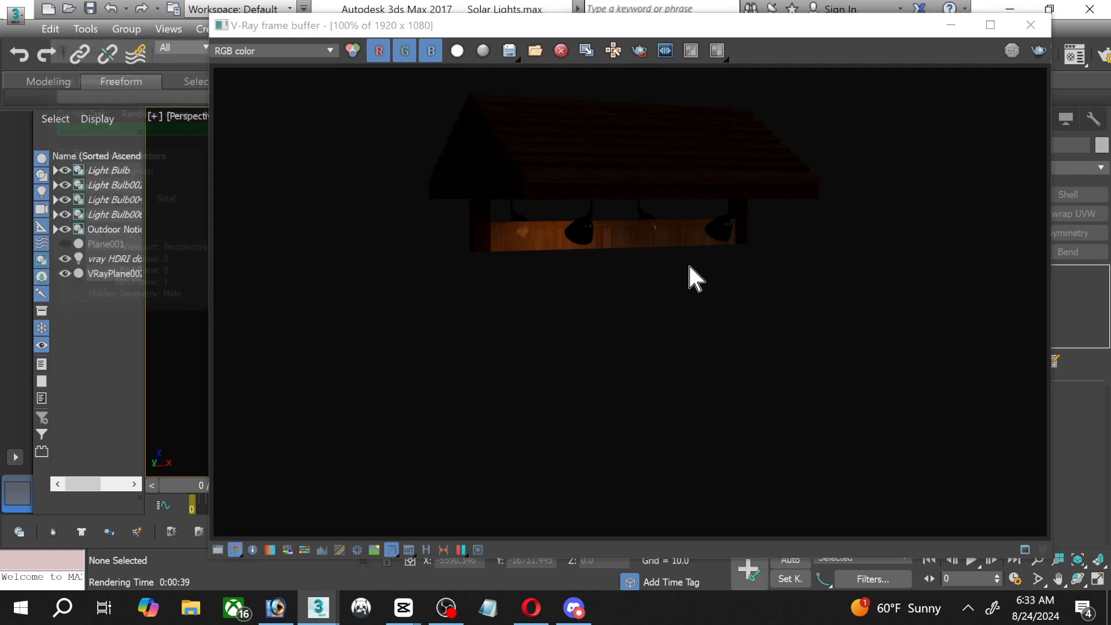
pyautogui.click(1021, 27)
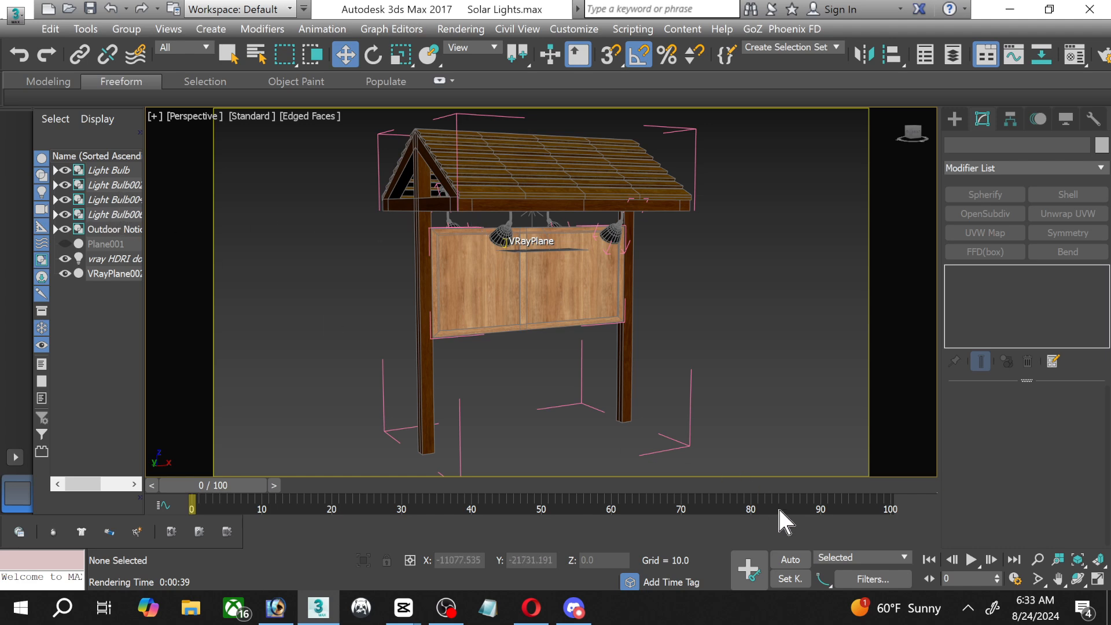
# Restore the four-viewport layout and examine how the bulbs sit in the lamps in the Left view.
pyautogui.click(1098, 579)
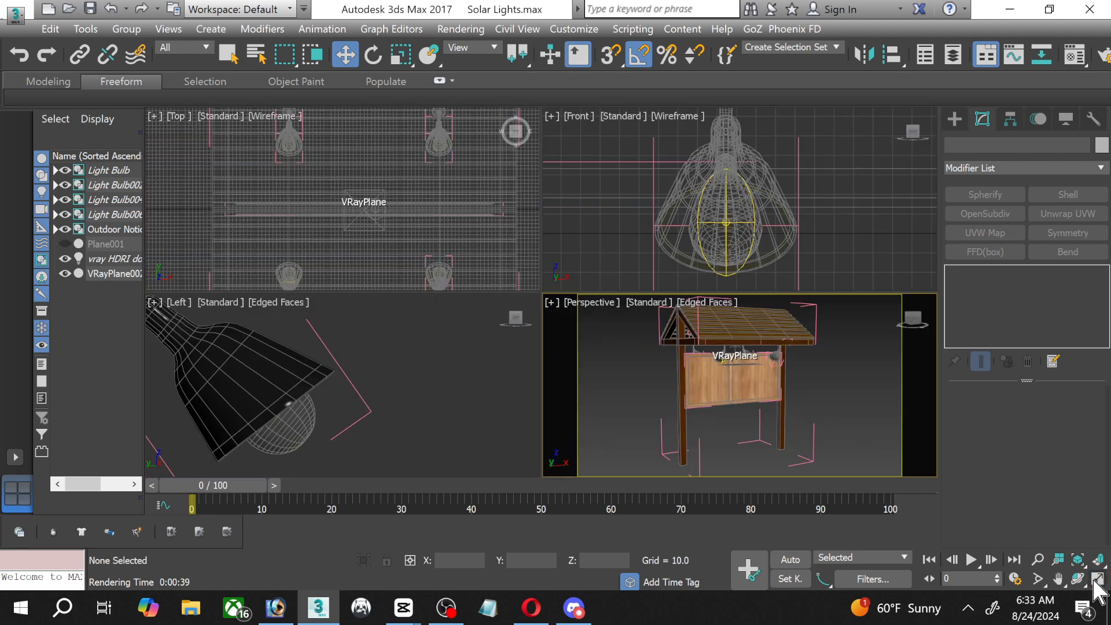
pyautogui.scroll(-5, 385, 410)
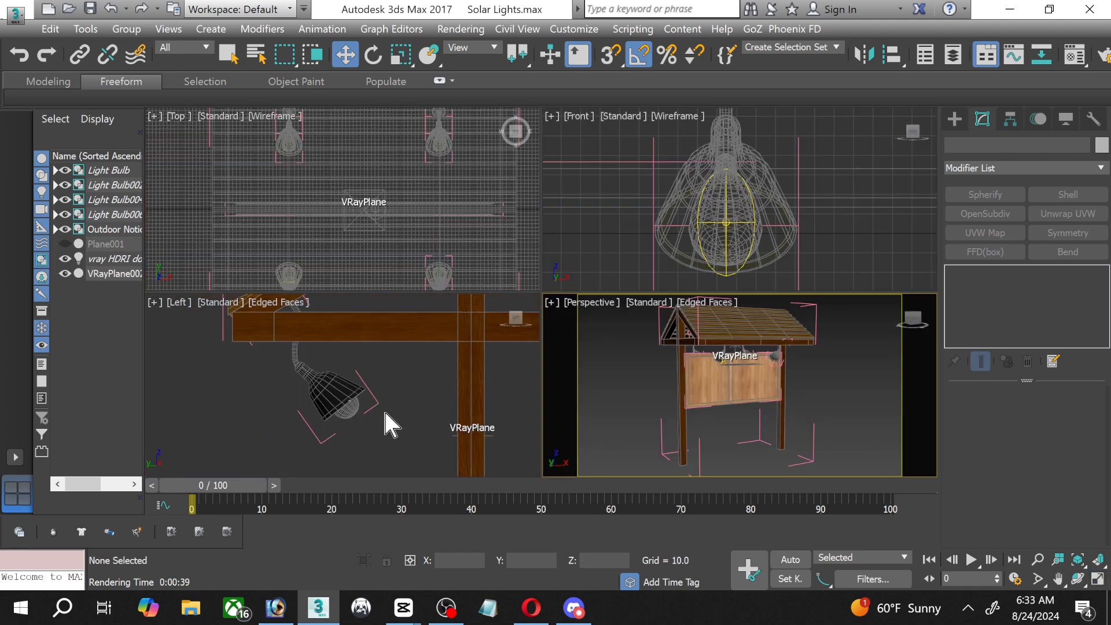
pyautogui.scroll(-5, 385, 412)
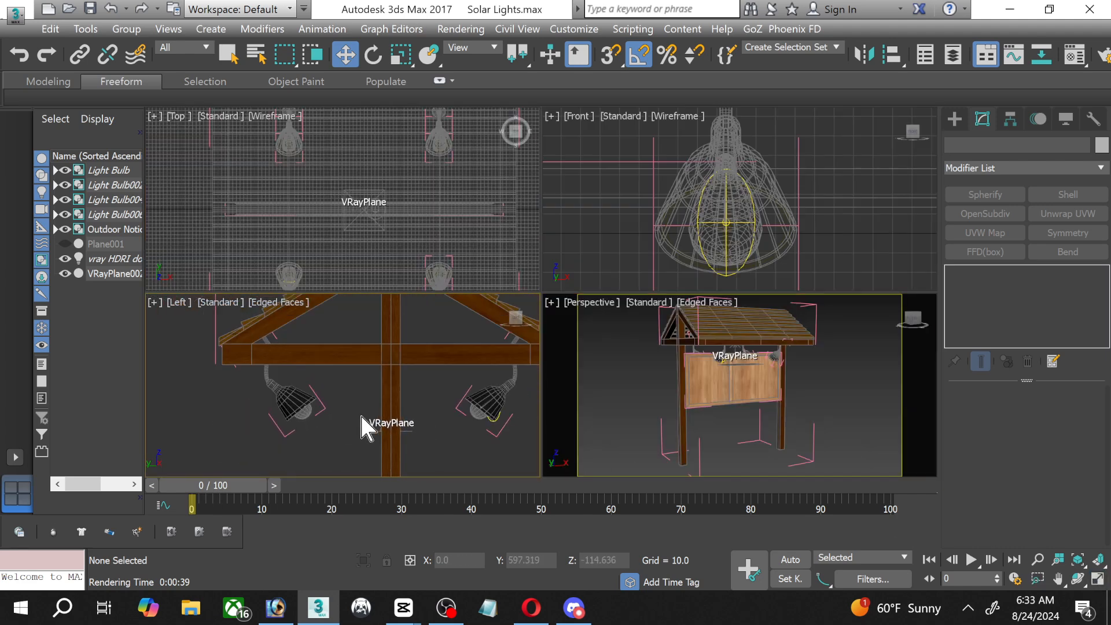
pyautogui.moveTo(360, 414); pyautogui.dragTo(303, 403, button='middle')
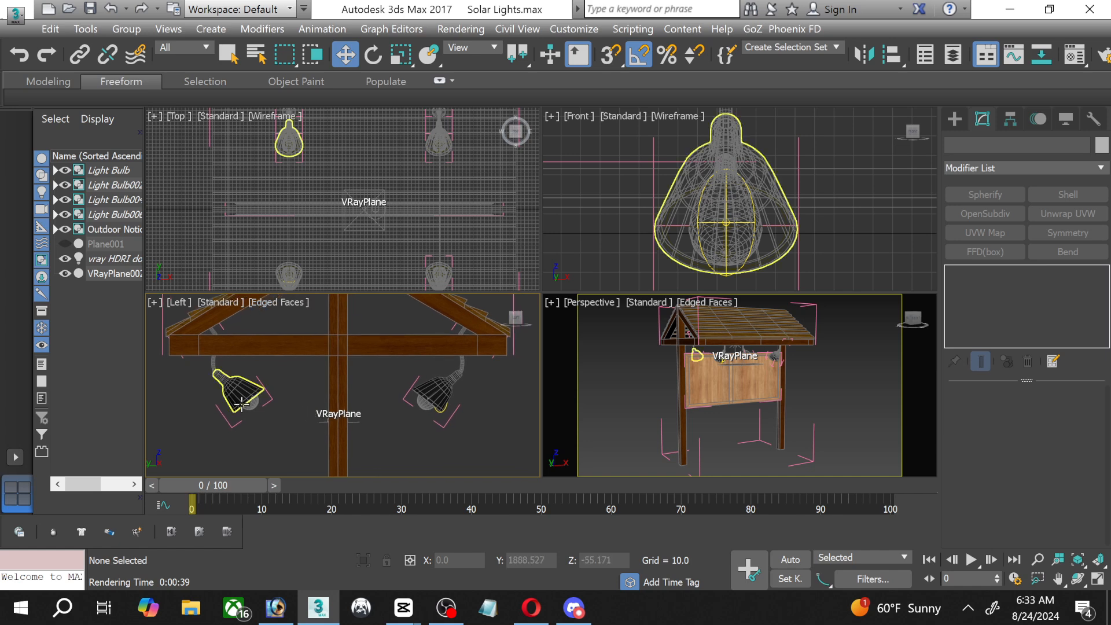
pyautogui.scroll(6, 258, 399)
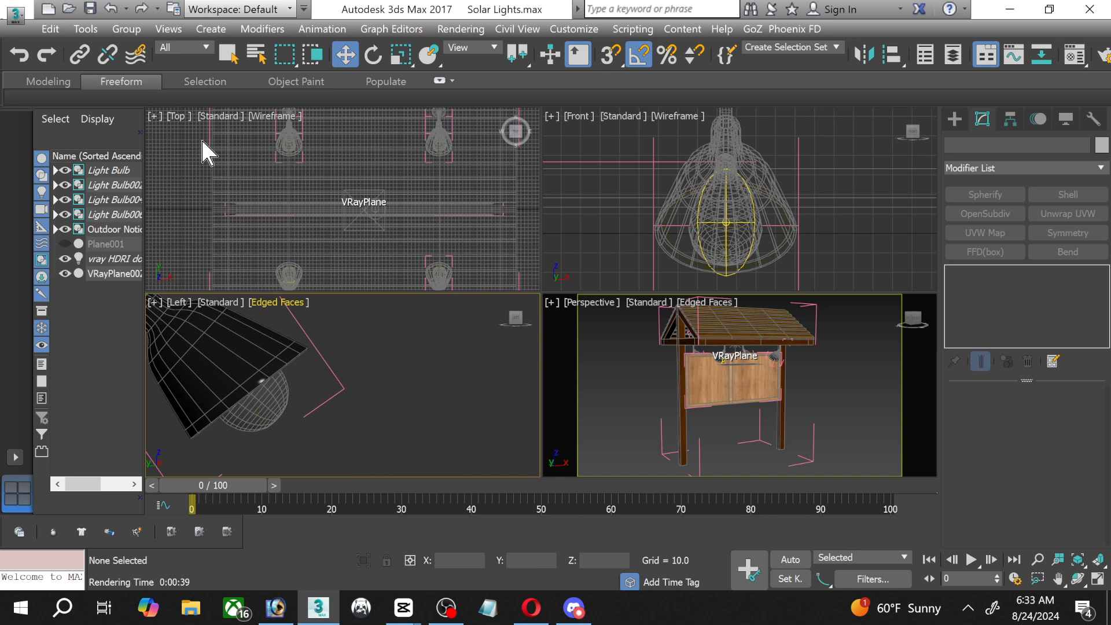
# Isolate the four Light Bulb groups and examine a bulb's glass and filament in the Left view.
pyautogui.click(110, 171)
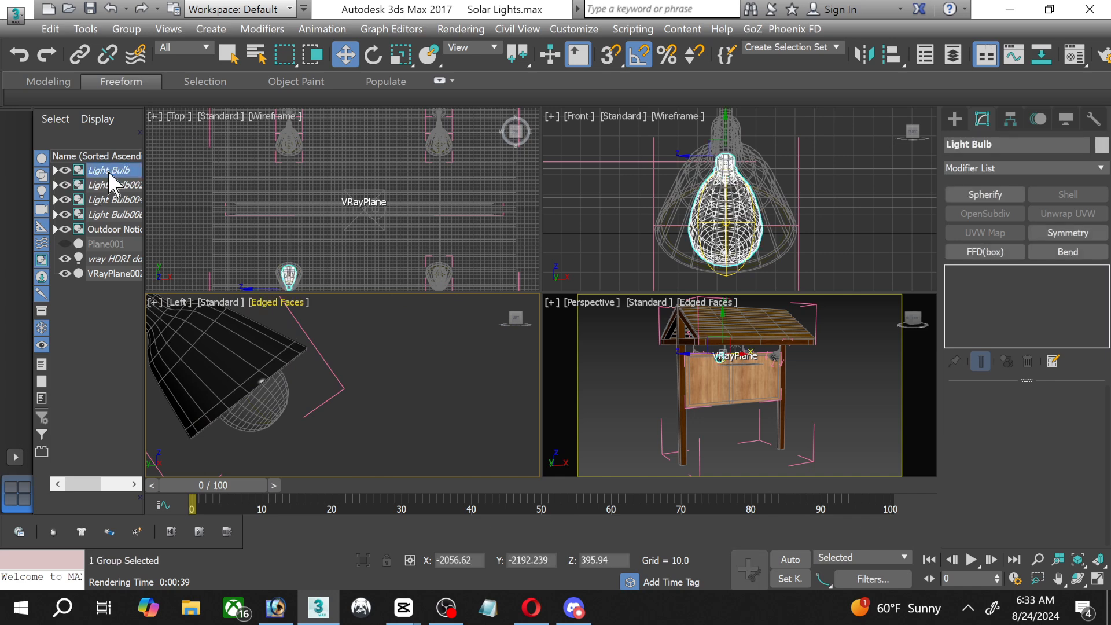
pyautogui.keyDown('shift'); pyautogui.click(114, 214); pyautogui.keyUp('shift')
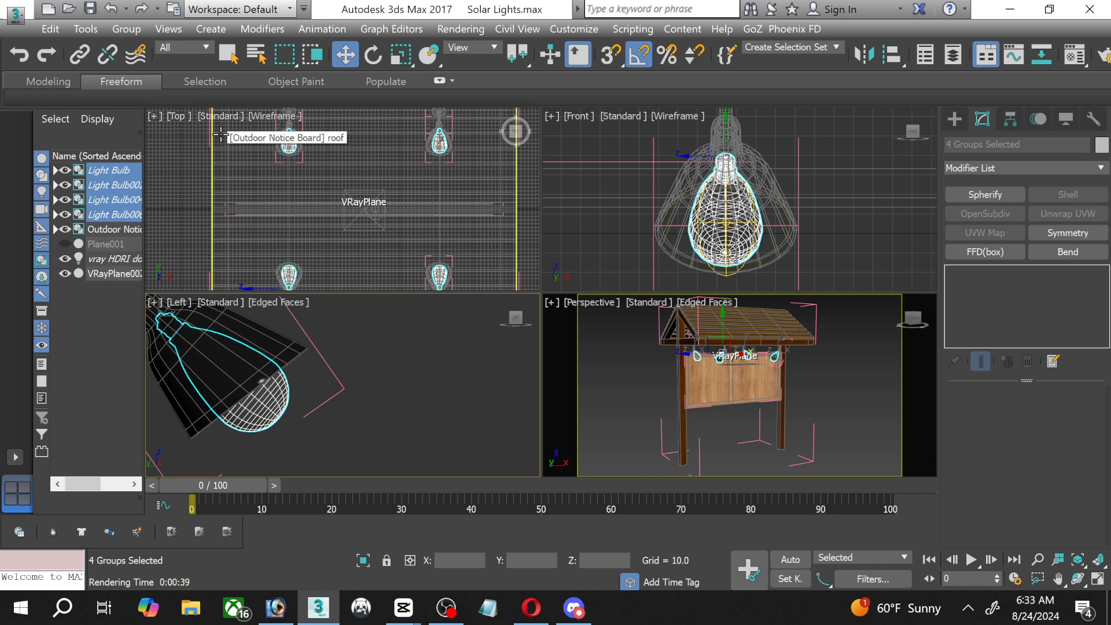
pyautogui.scroll(-2, 317, 384)
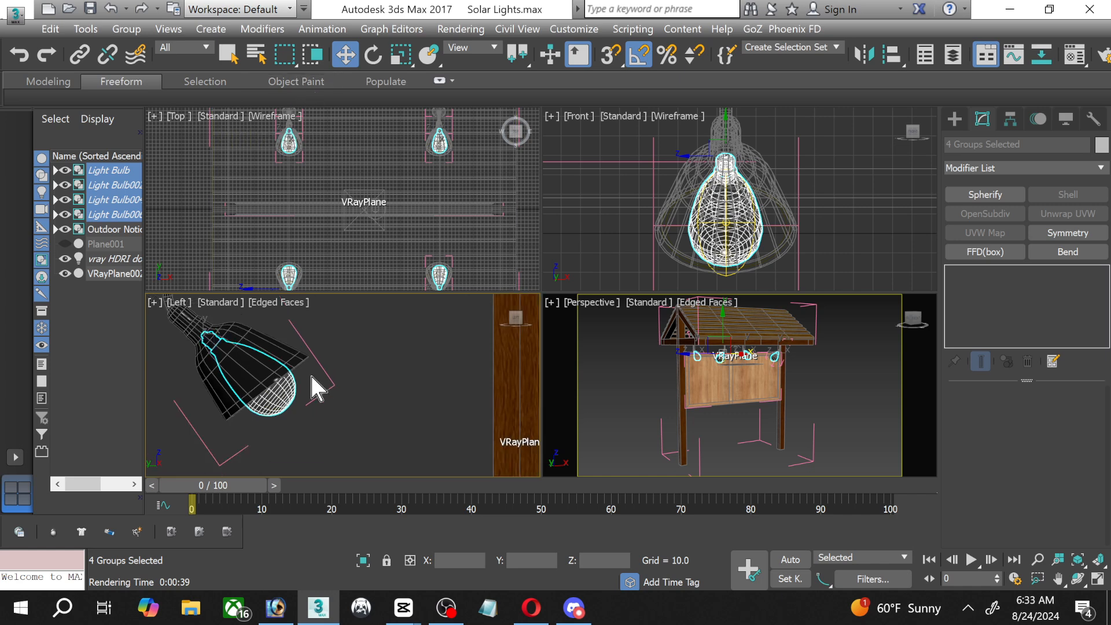
pyautogui.click(361, 560)
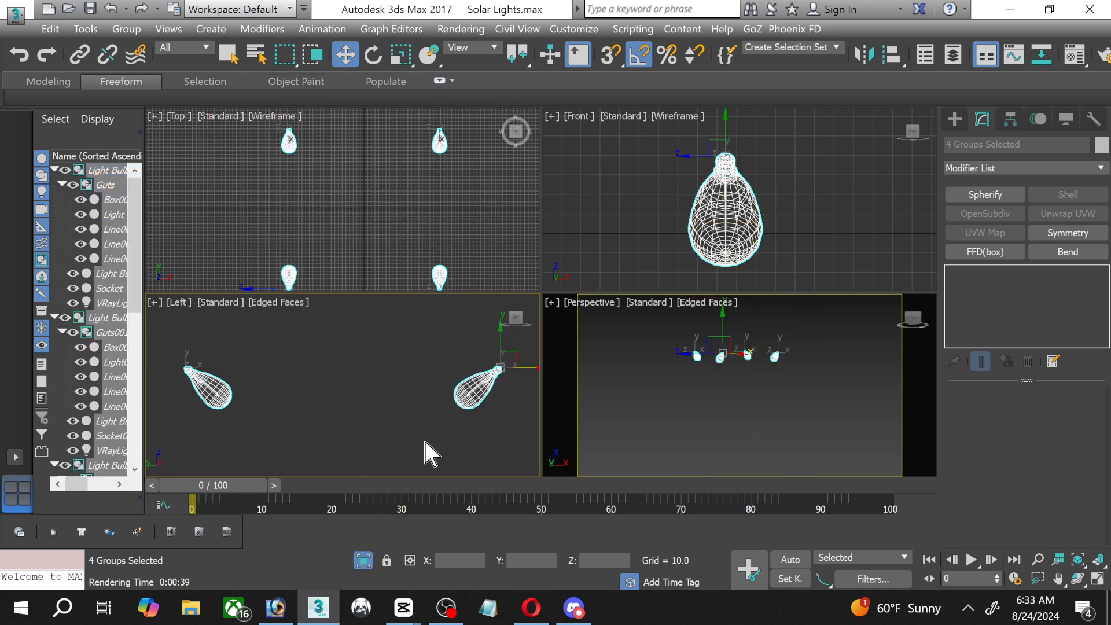
pyautogui.scroll(6, 235, 416)
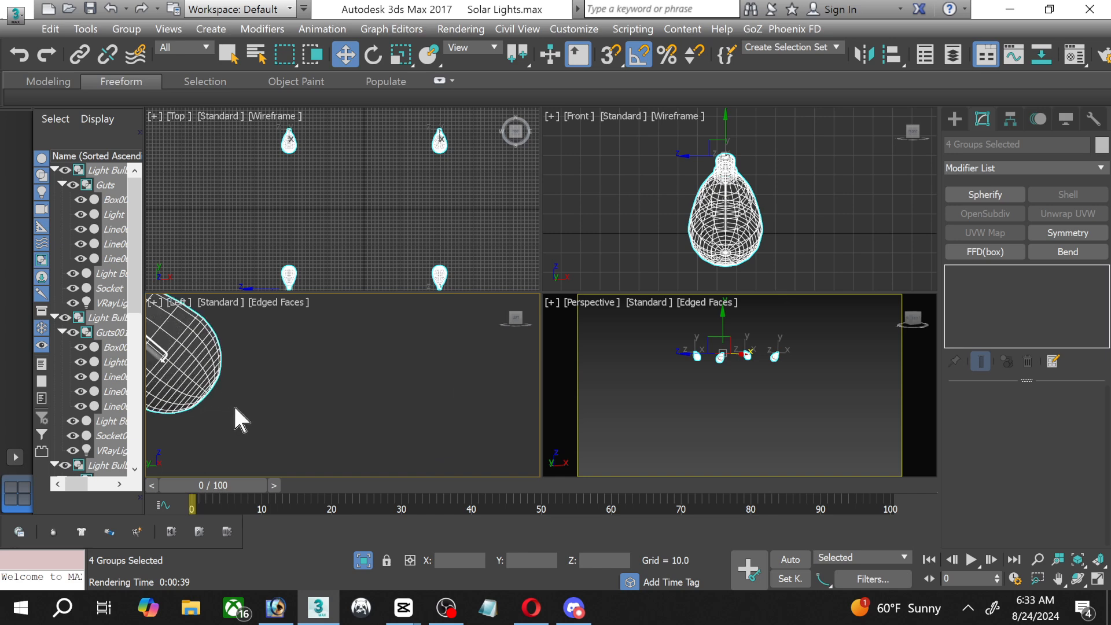
pyautogui.moveTo(235, 416); pyautogui.dragTo(416, 461, button='middle')
pyautogui.scroll(2, 359, 398)
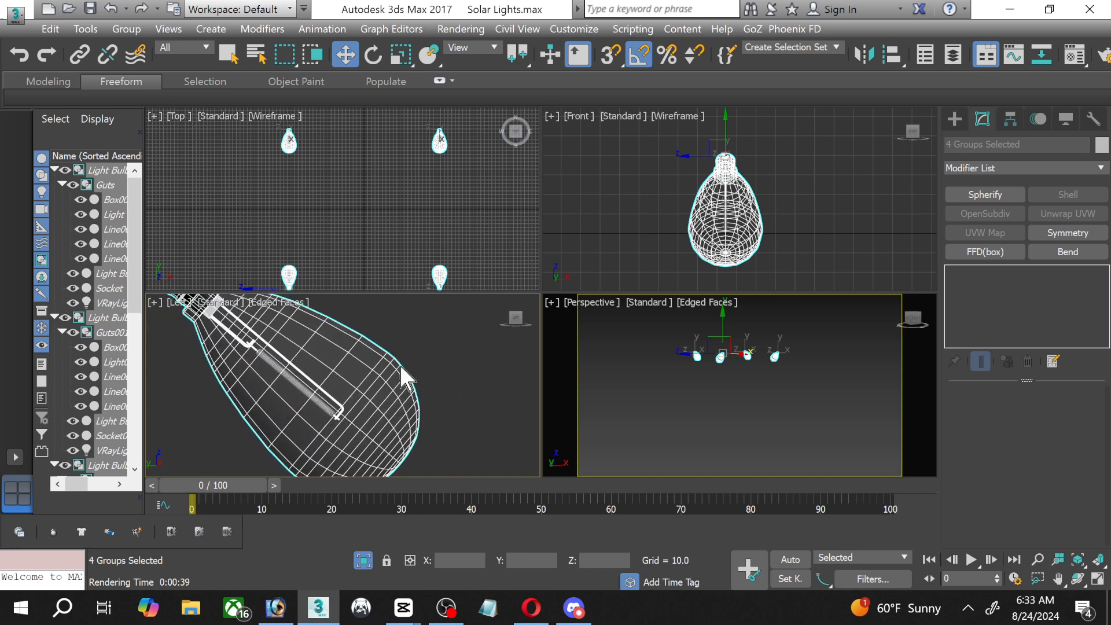
pyautogui.click(422, 359)
pyautogui.moveTo(422, 357); pyautogui.dragTo(404, 408, button='middle')
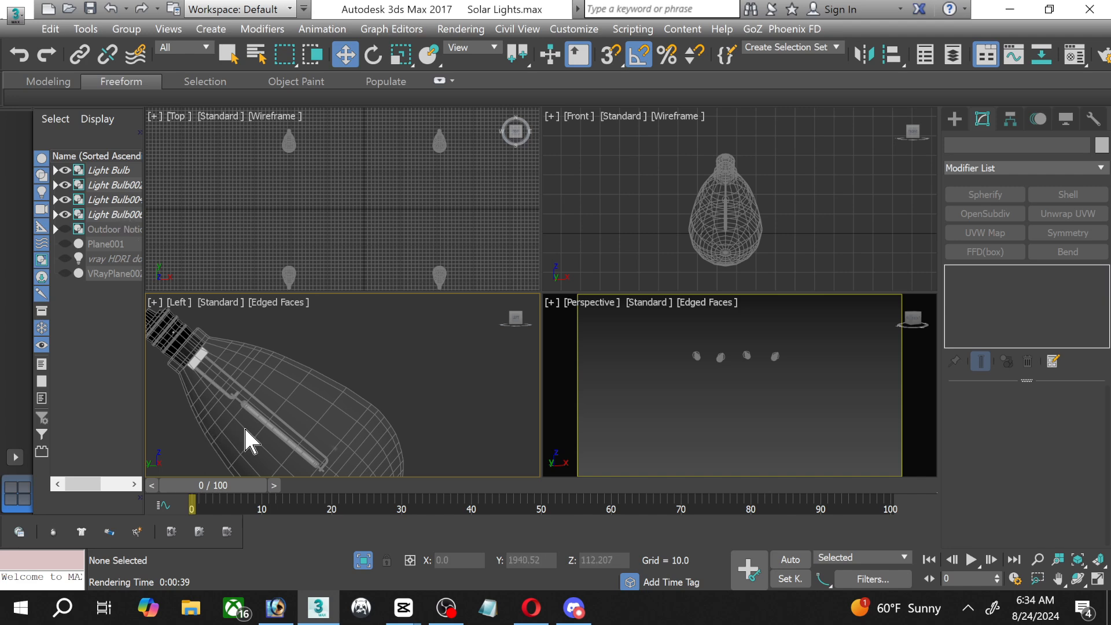
pyautogui.scroll(-2, 245, 430)
pyautogui.moveTo(245, 428); pyautogui.dragTo(242, 356, button='middle')
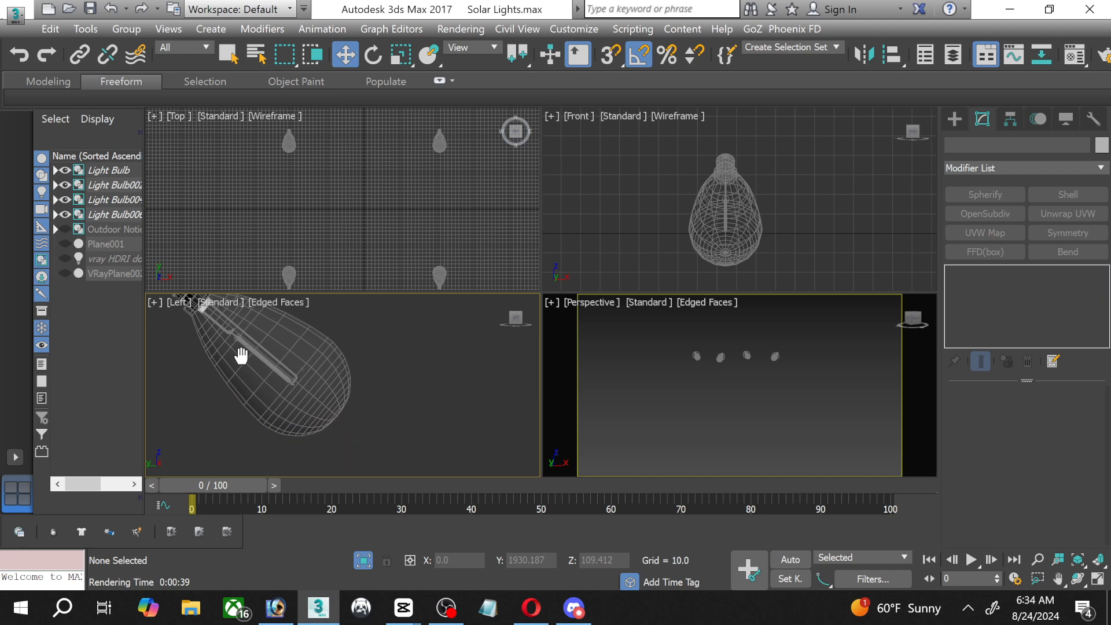
pyautogui.scroll(3, 377, 397)
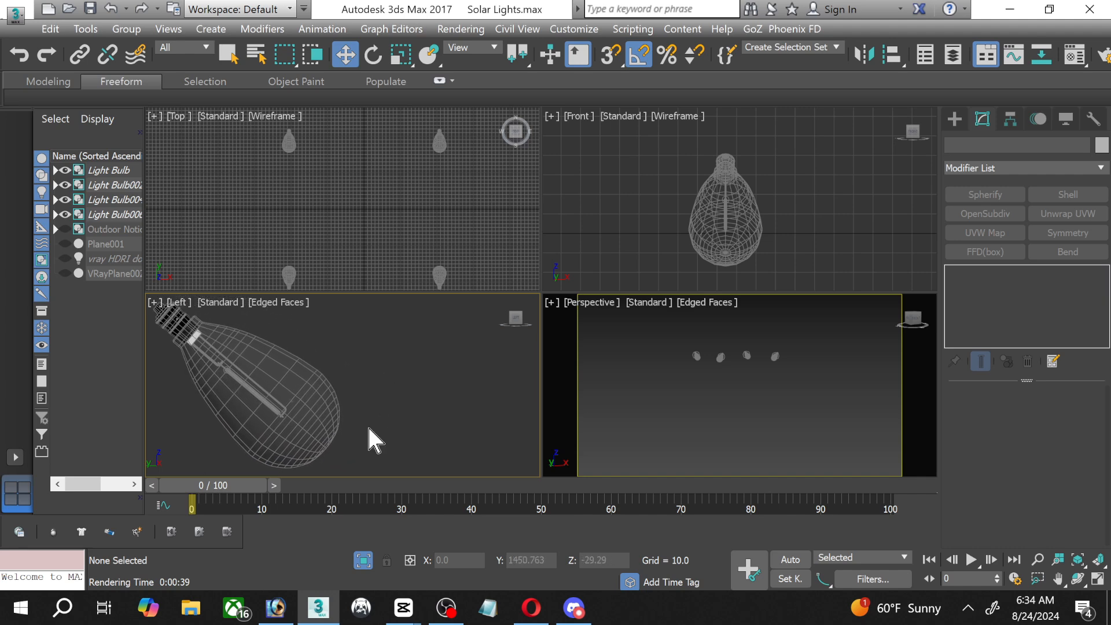
# Undo the isolation and the two rotated bulb copies, back to the Light Bulb and Light Bulb002 groups.
pyautogui.hotkey('ctrl', 'a')
pyautogui.hotkey('ctrl', 'z')
pyautogui.hotkey('ctrl', 'z')
pyautogui.hotkey('ctrl', 'z')
pyautogui.hotkey('ctrl', 'z')
pyautogui.hotkey('ctrl', 'z')
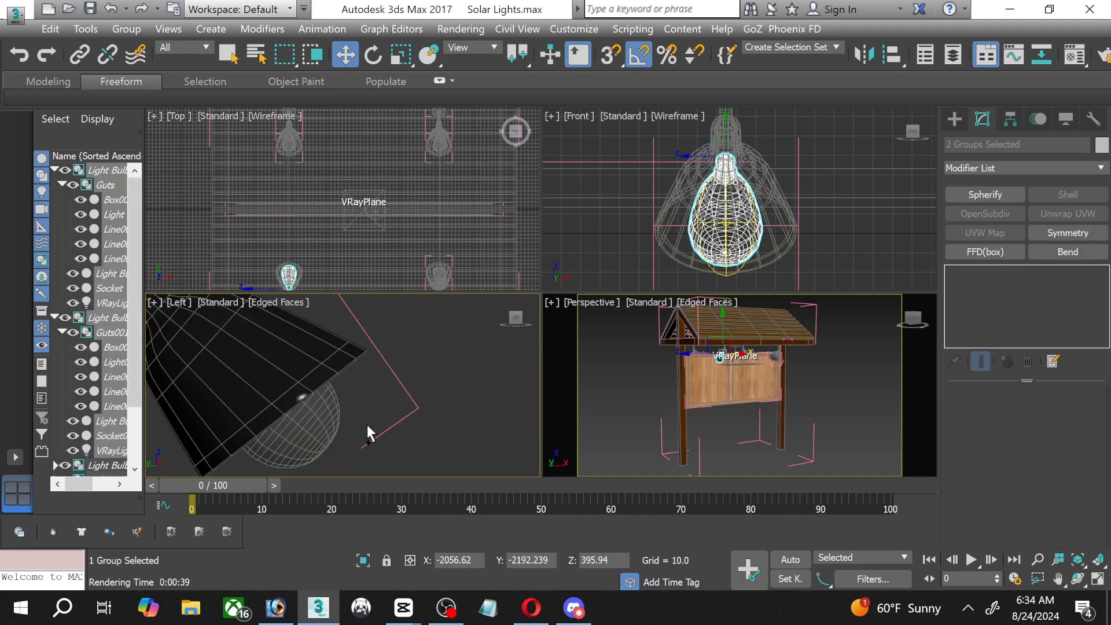
pyautogui.hotkey('ctrl', 'y')
pyautogui.hotkey('ctrl', 'y')
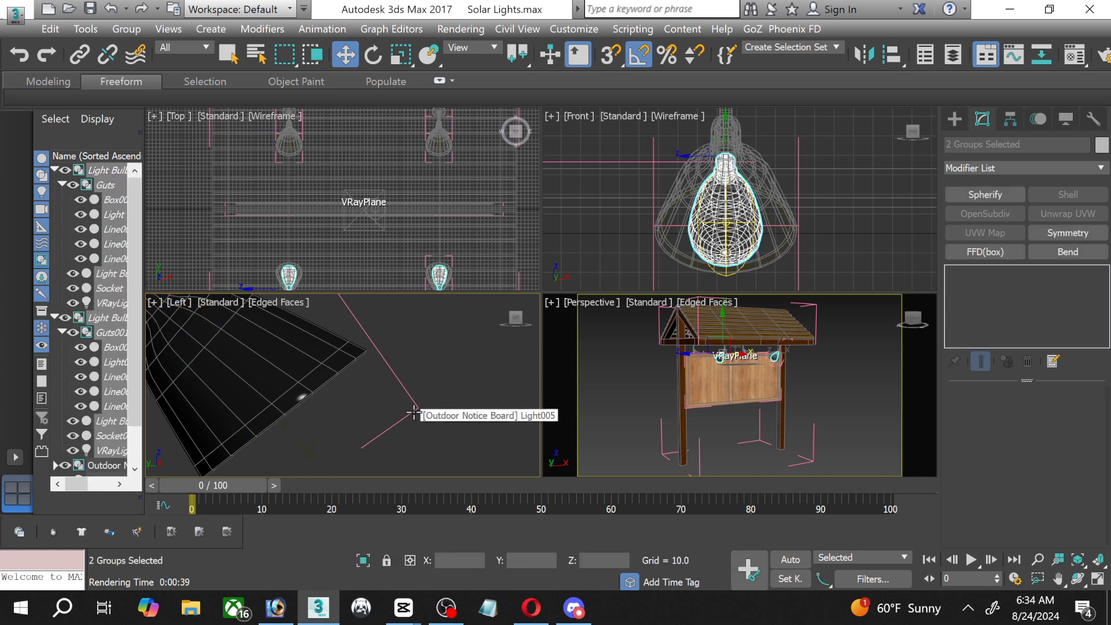
pyautogui.hotkey('ctrl', 'z')
pyautogui.hotkey('ctrl', 'z')
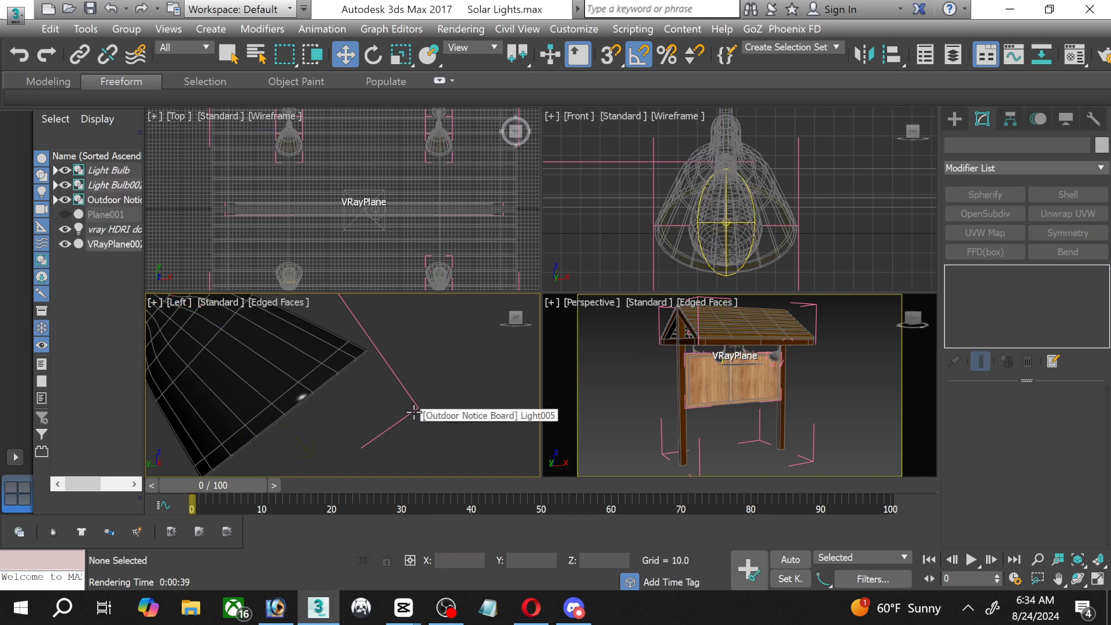
# Undo the Light Bulb002 copy and the original Light Bulb's rotation and placement in the lamp, leaving nothing selected.
pyautogui.hotkey('ctrl', 'y')
pyautogui.hotkey('ctrl', 'z')
pyautogui.hotkey('ctrl', 'z')
pyautogui.hotkey('ctrl', 'z')
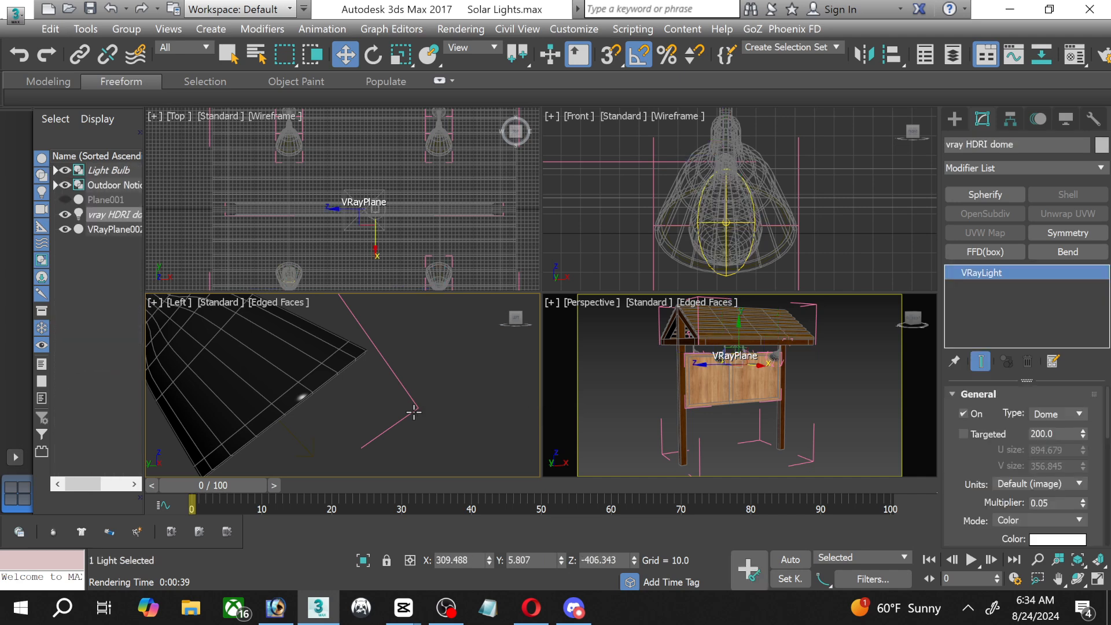
pyautogui.hotkey('ctrl', 'z')
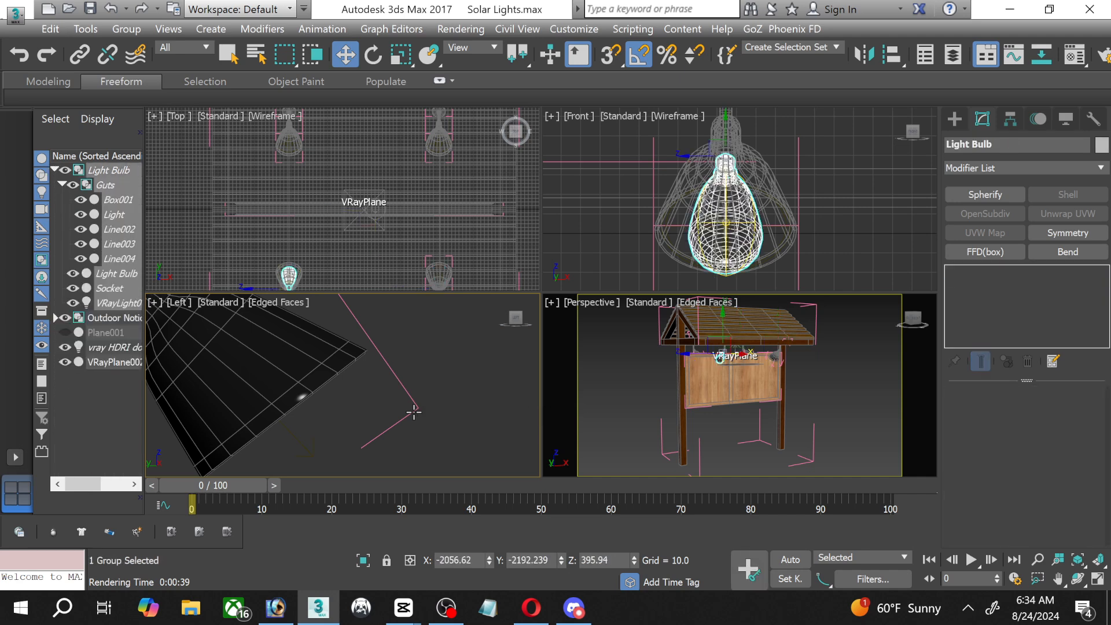
pyautogui.hotkey('ctrl', 'z')
pyautogui.hotkey('ctrl', 'z')
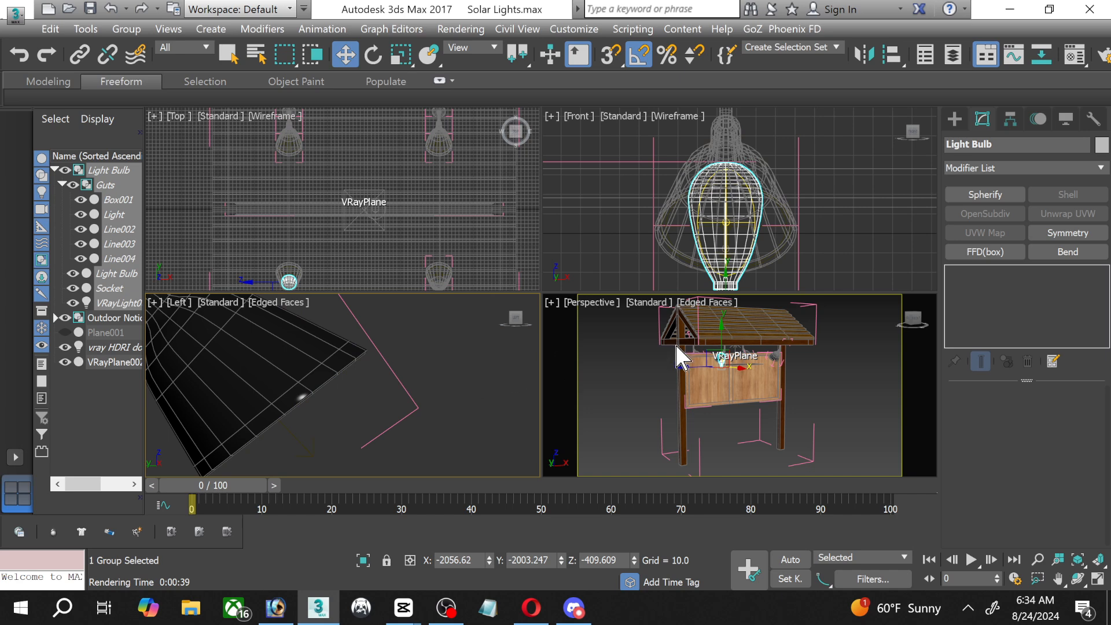
pyautogui.click(854, 336)
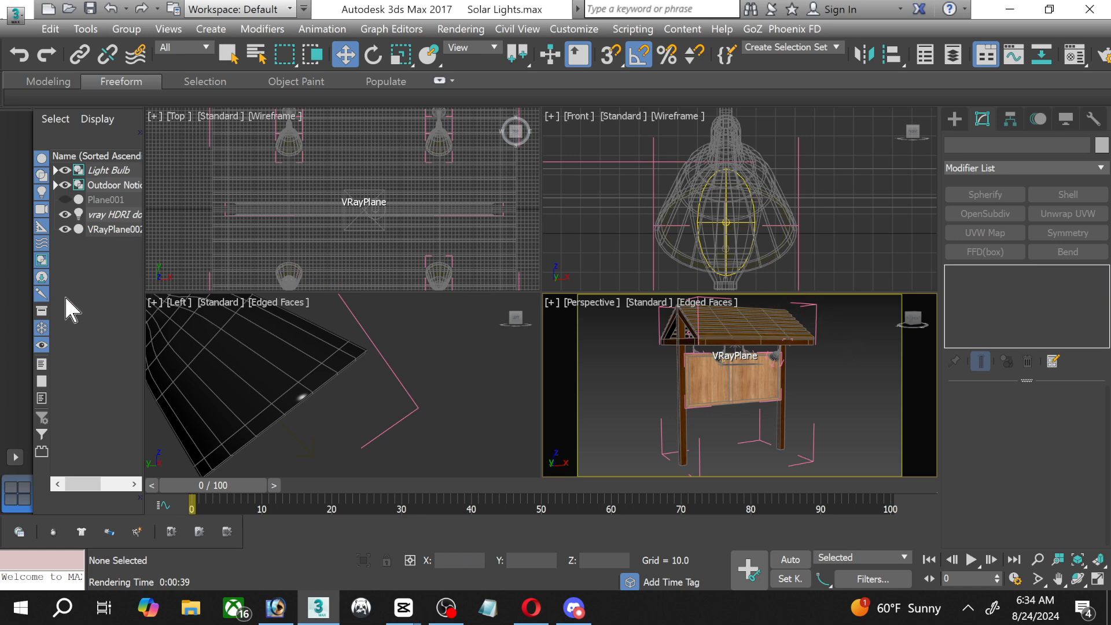
# Examine the members of the Light Bulb and Outdoor Notice Board groups in the scene list.
pyautogui.click(57, 170)
pyautogui.click(100, 171)
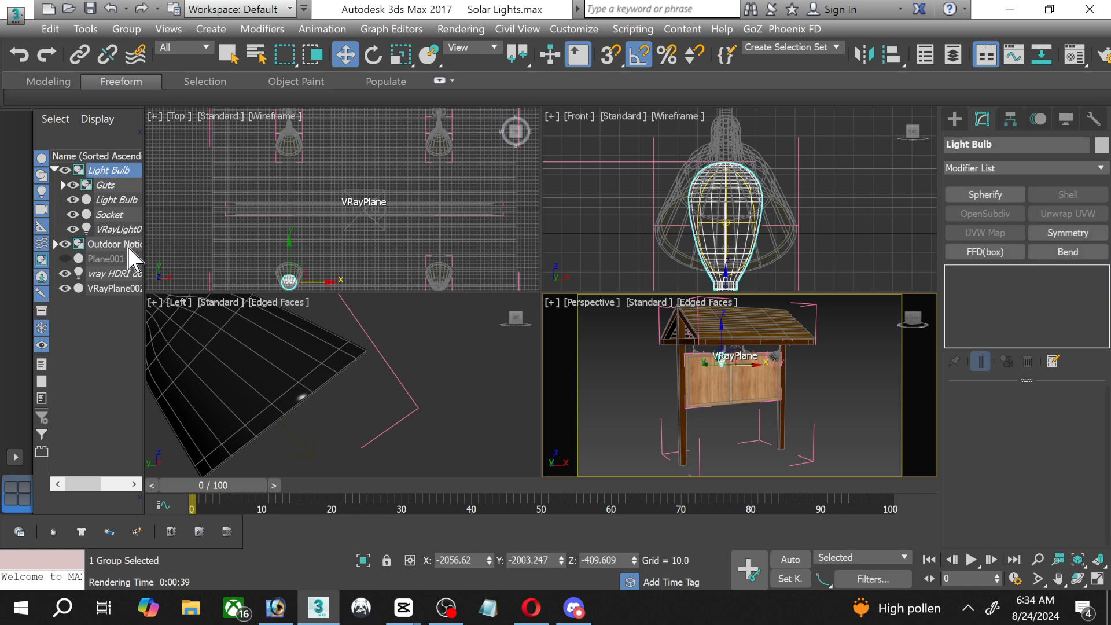
pyautogui.click(124, 232)
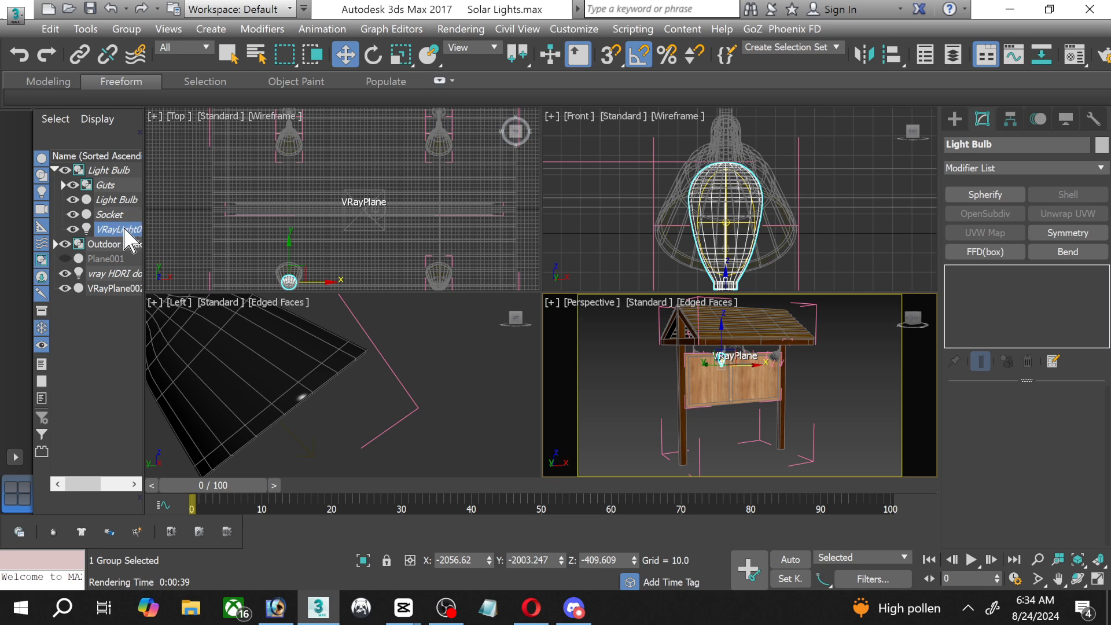
pyautogui.click(126, 215)
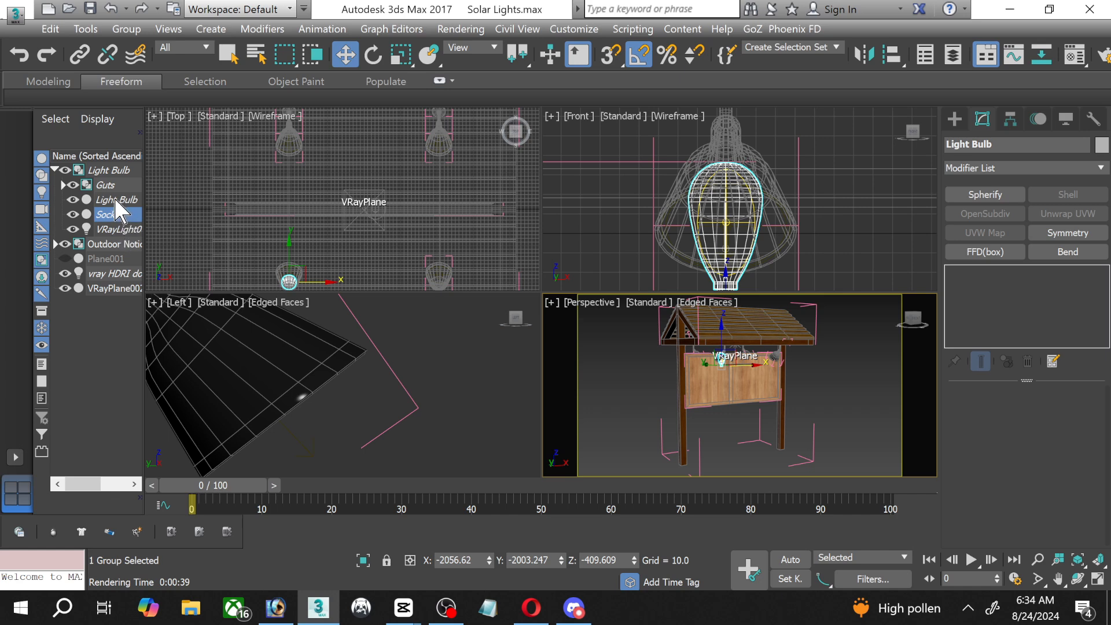
pyautogui.click(115, 200)
pyautogui.click(108, 184)
pyautogui.click(108, 173)
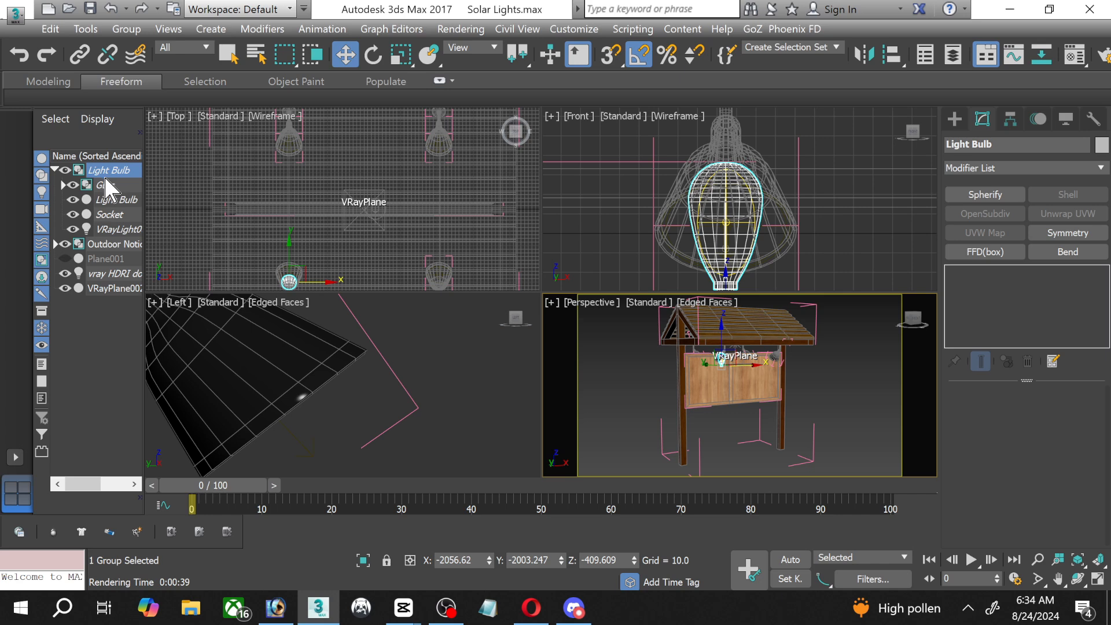
pyautogui.click(55, 170)
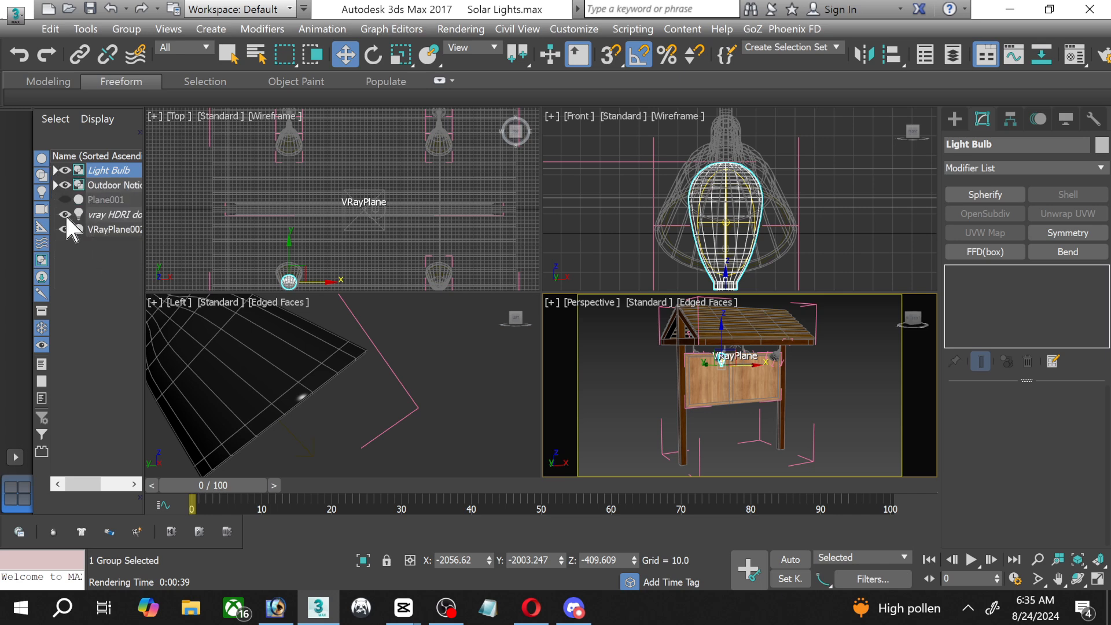
pyautogui.click(55, 185)
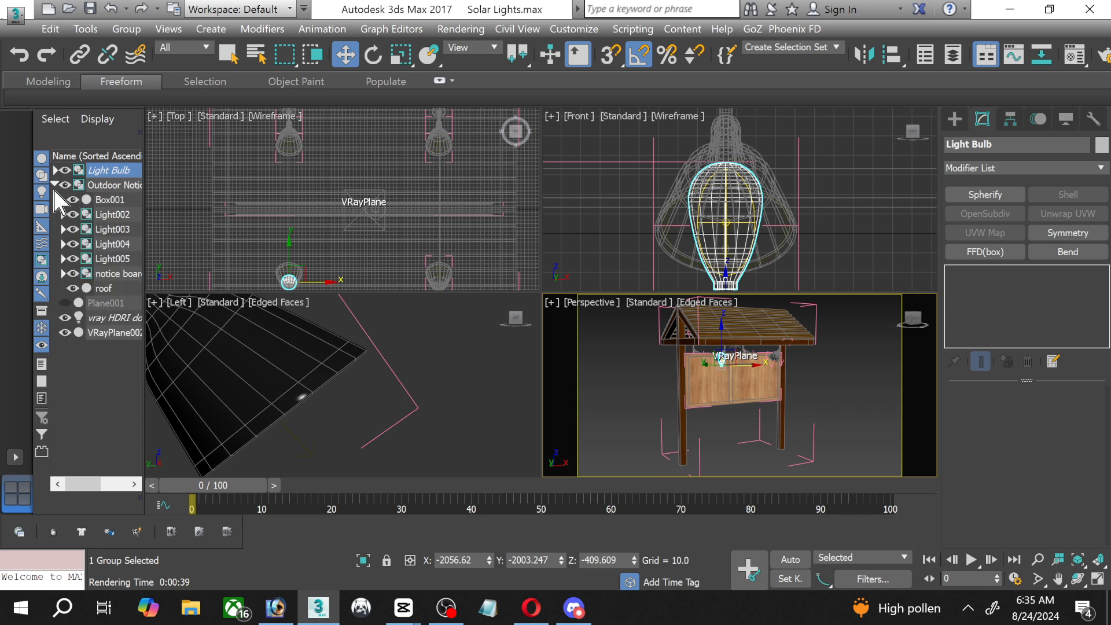
pyautogui.click(55, 185)
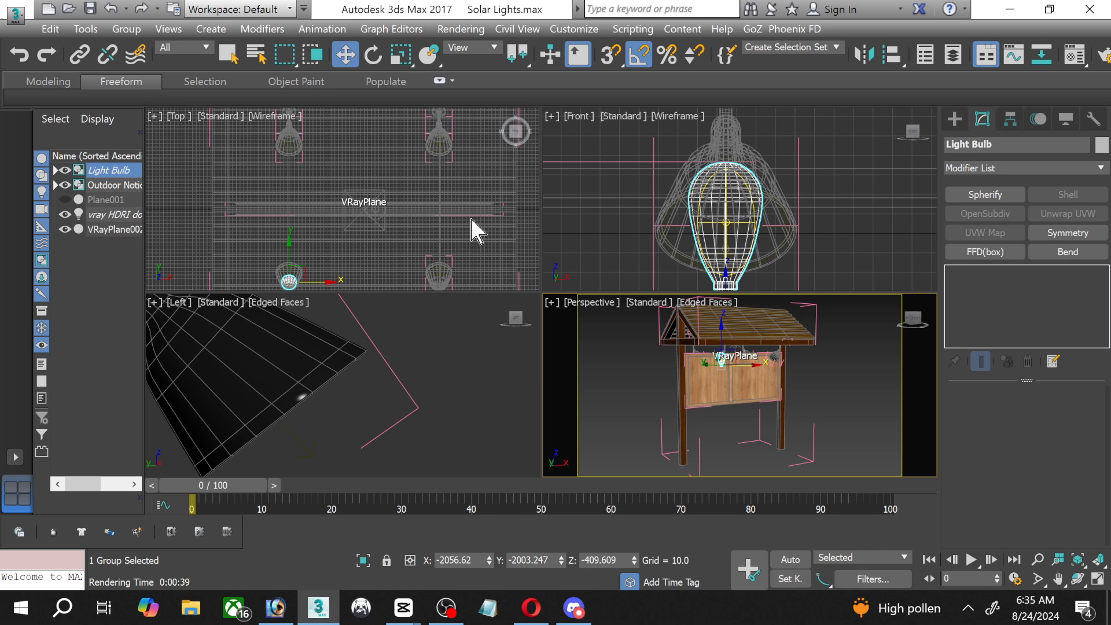
# Open the Light002 lamp group inside Outdoor Notice Board recursively so its individual parts are accessible.
pyautogui.click(840, 214)
pyautogui.scroll(6, 742, 246)
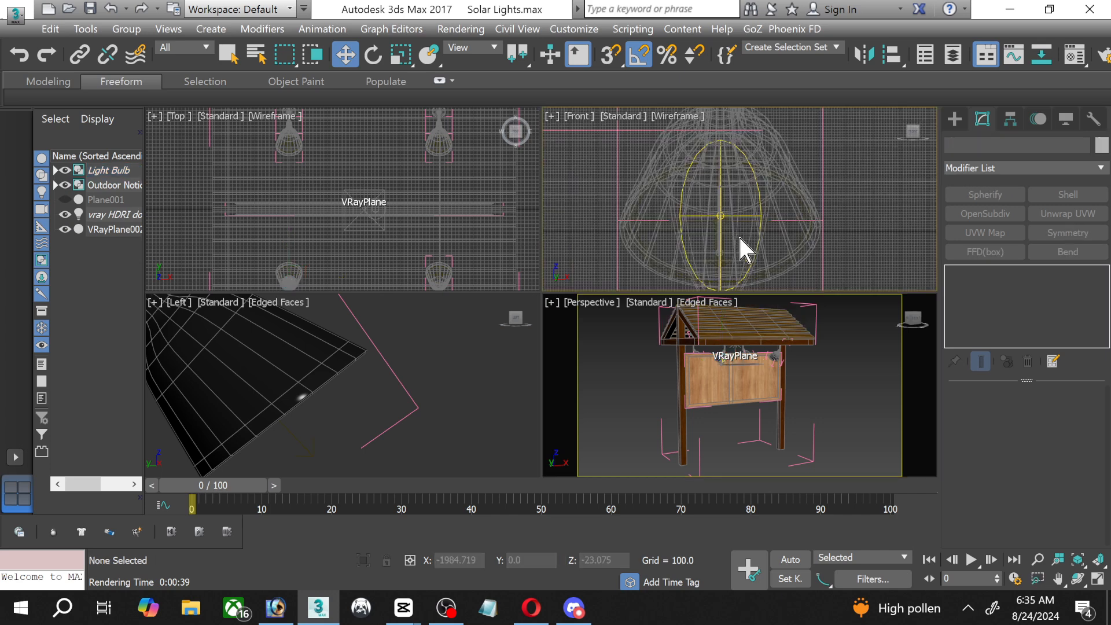
pyautogui.click(796, 163)
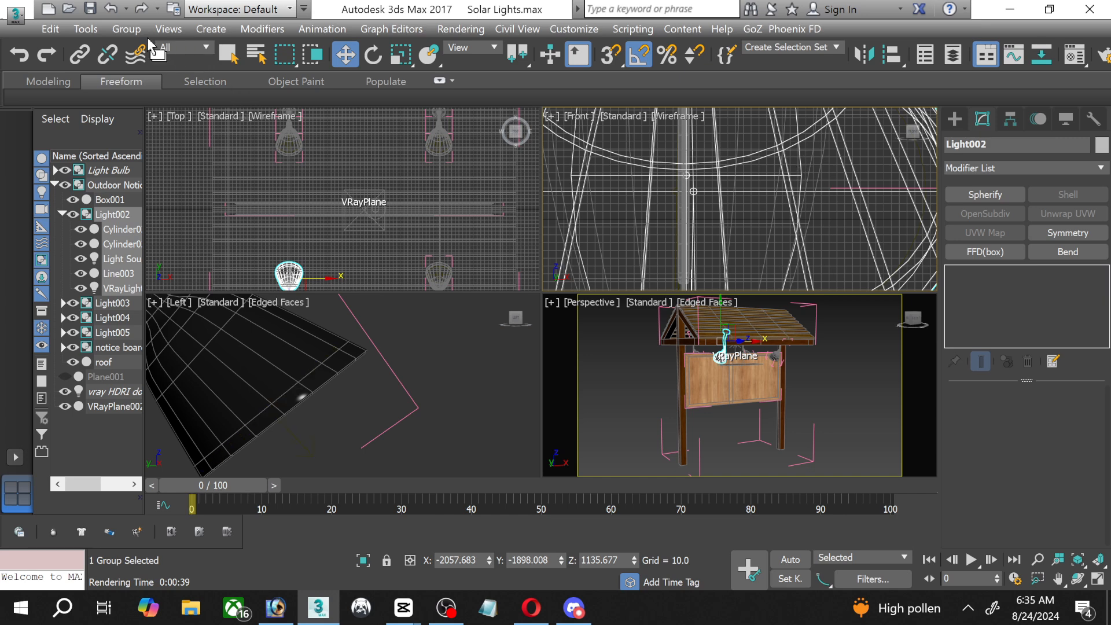
pyautogui.click(127, 31)
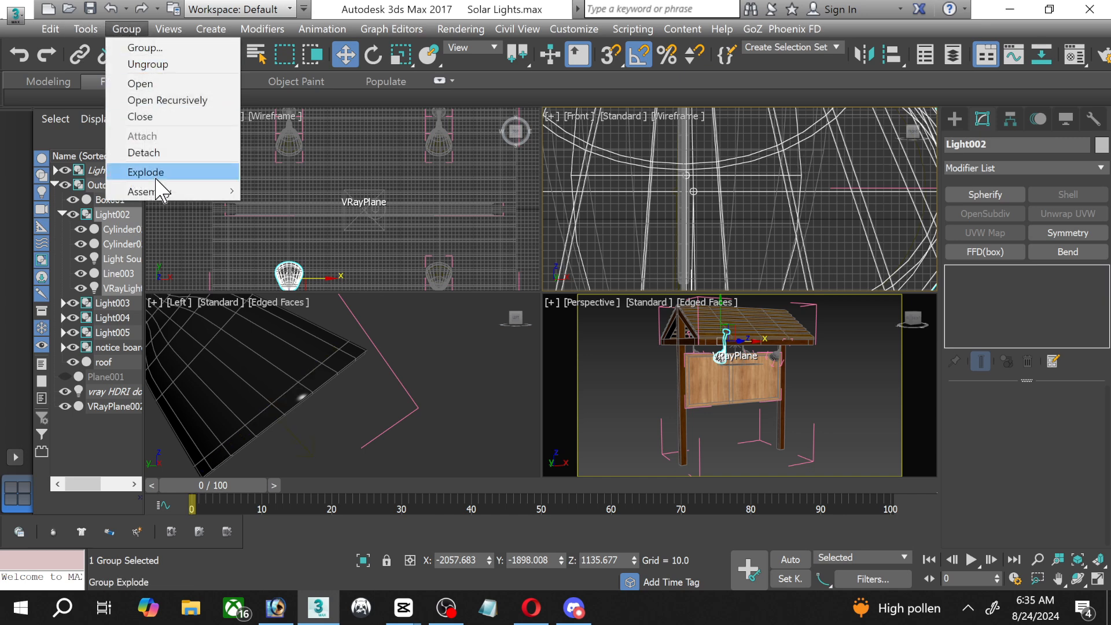
pyautogui.click(159, 100)
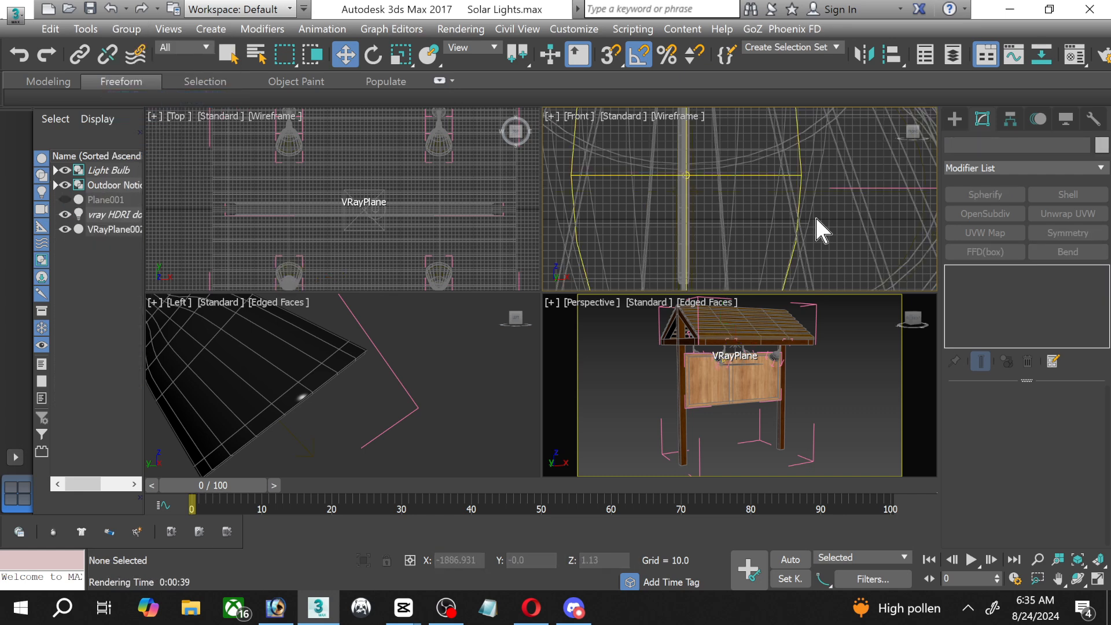
# Detach the Light Source01 sphere light from the Light002 lamp group.
pyautogui.click(798, 208)
pyautogui.click(798, 207)
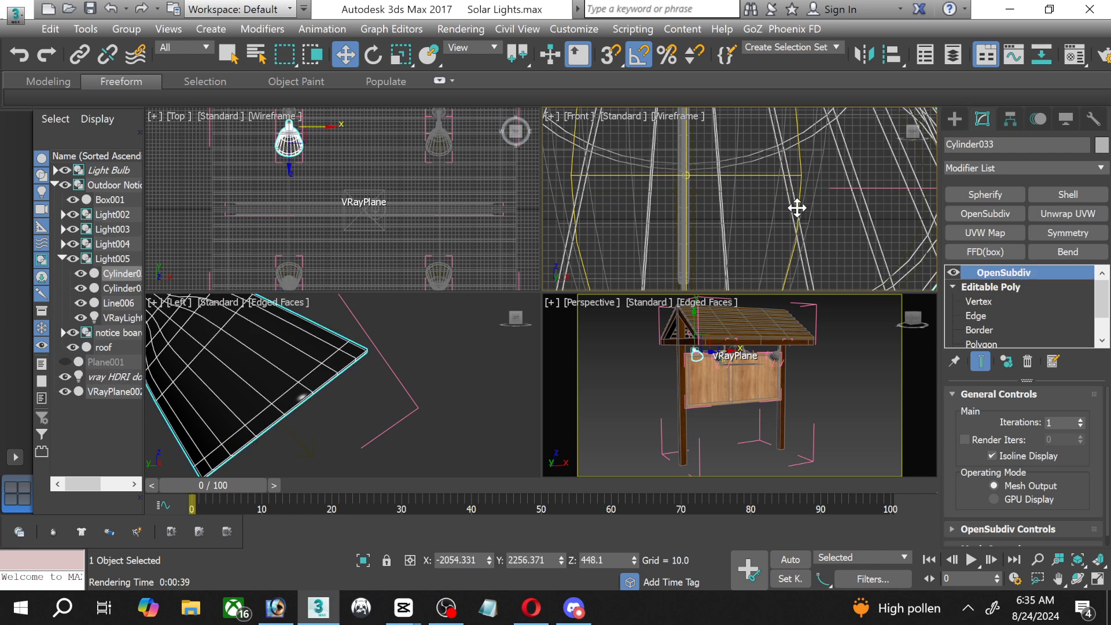
pyautogui.click(797, 208)
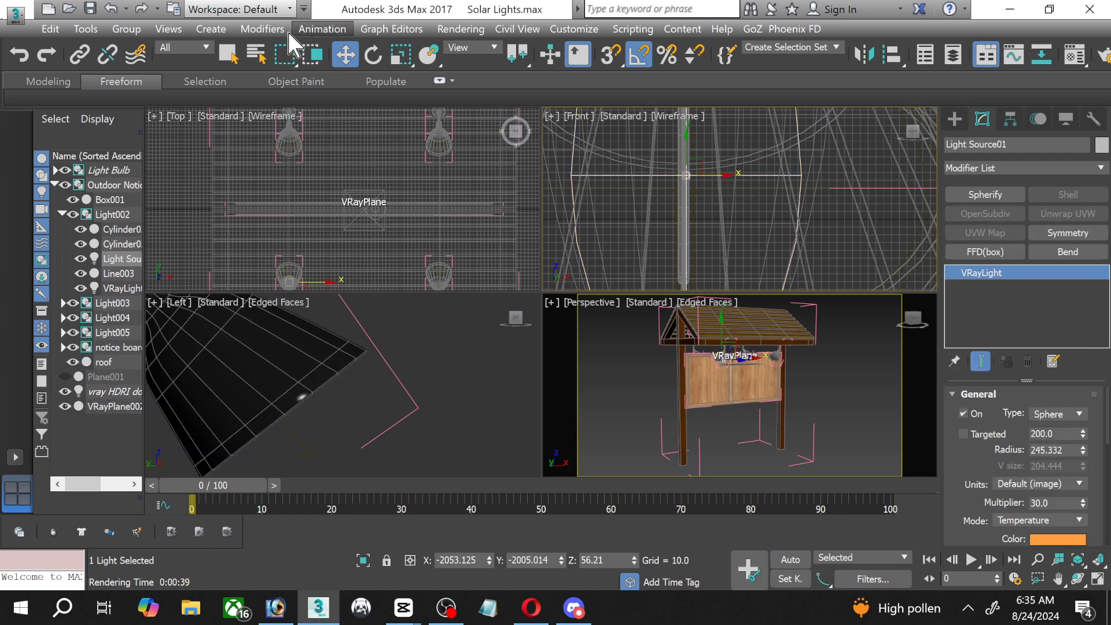
pyautogui.click(126, 29)
pyautogui.click(142, 152)
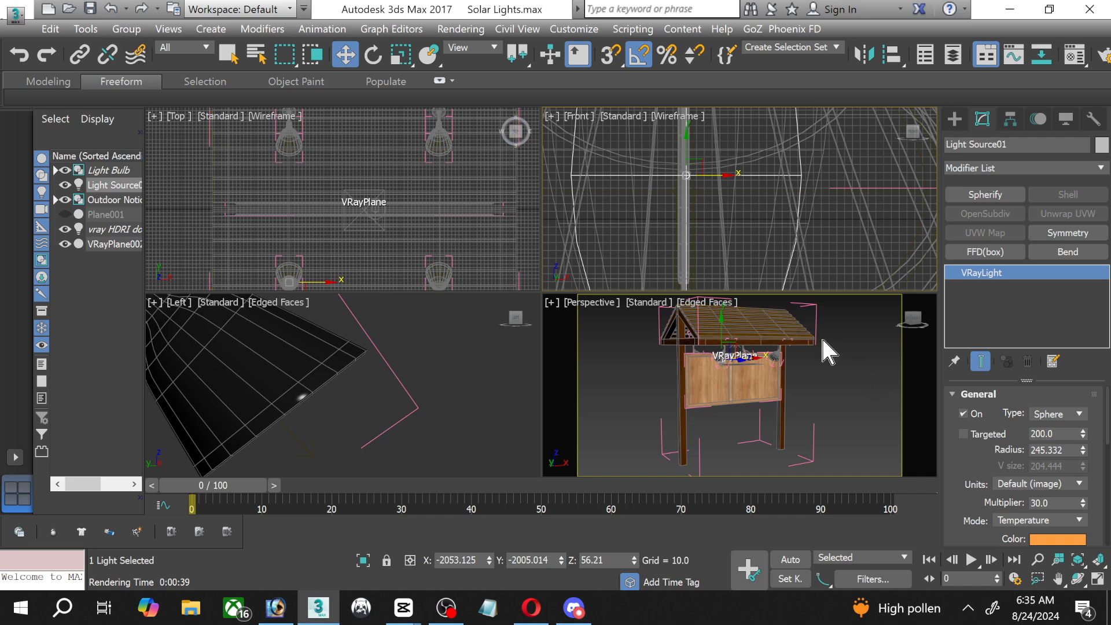
# Close the opened notice board subgroup and the parent Outdoor Notice Board group.
pyautogui.click(757, 396)
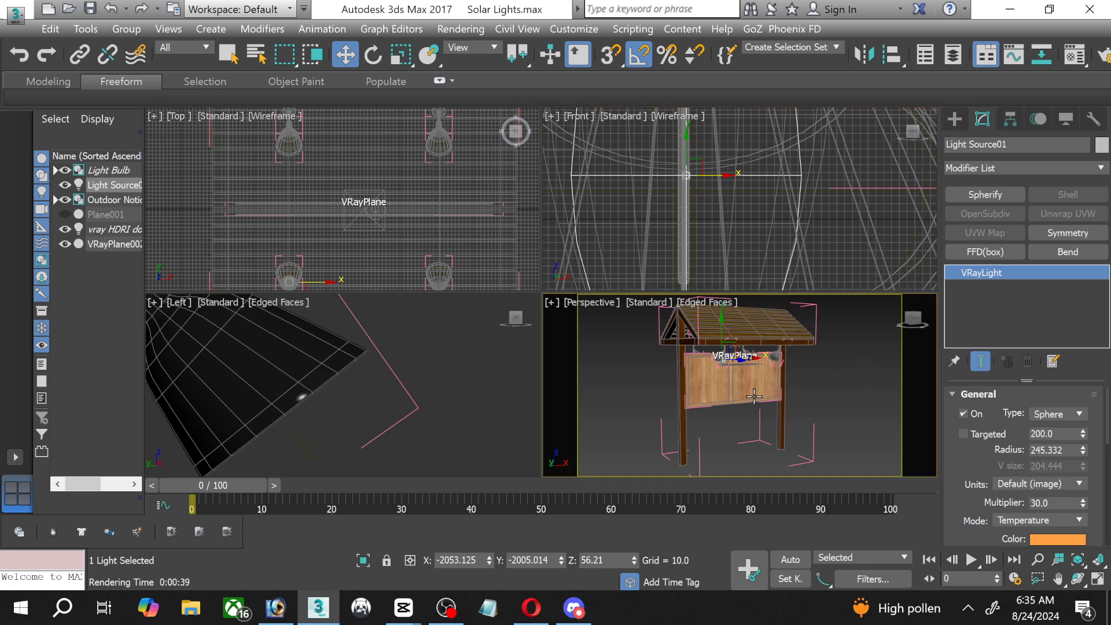
pyautogui.click(126, 29)
pyautogui.click(141, 117)
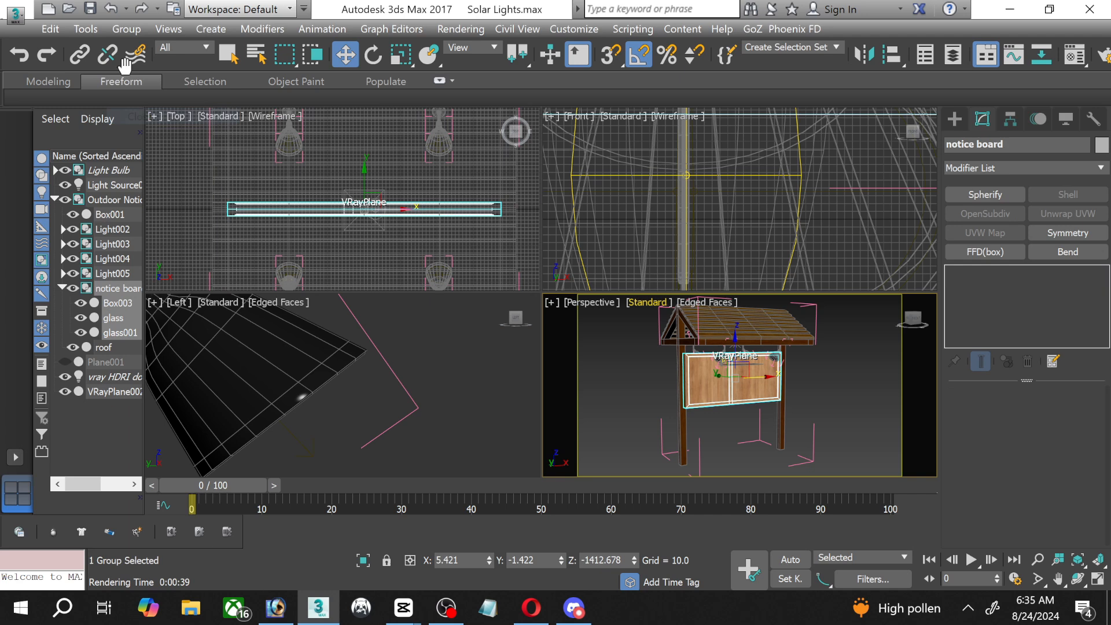
pyautogui.click(126, 29)
pyautogui.click(140, 116)
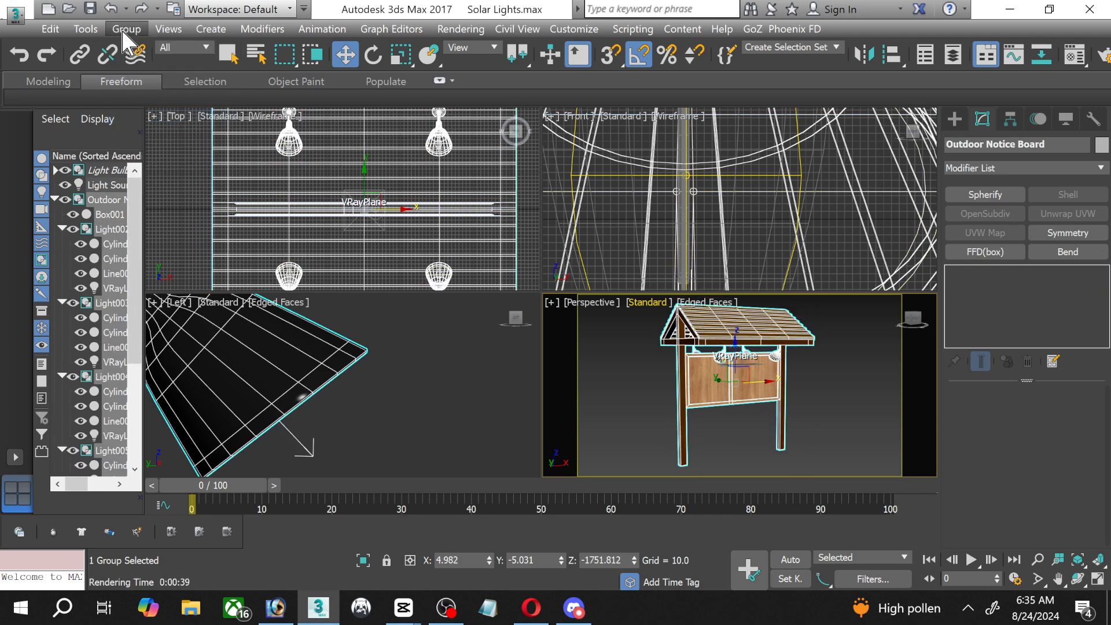
# Freeze the Outdoor Notice Board group.
pyautogui.click(294, 414)
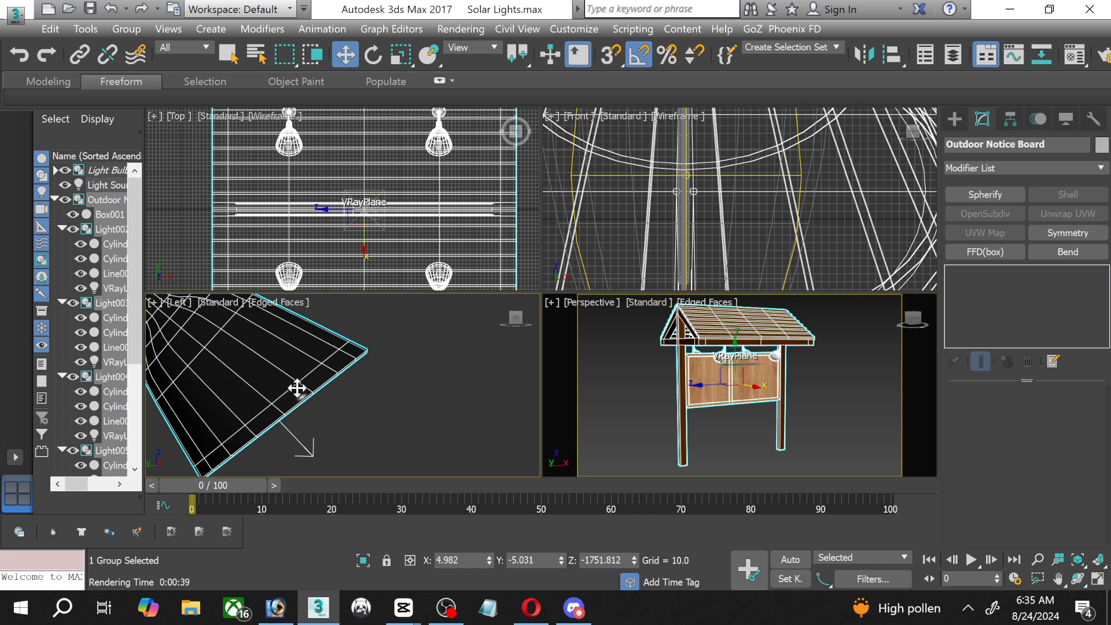
pyautogui.rightClick(337, 306)
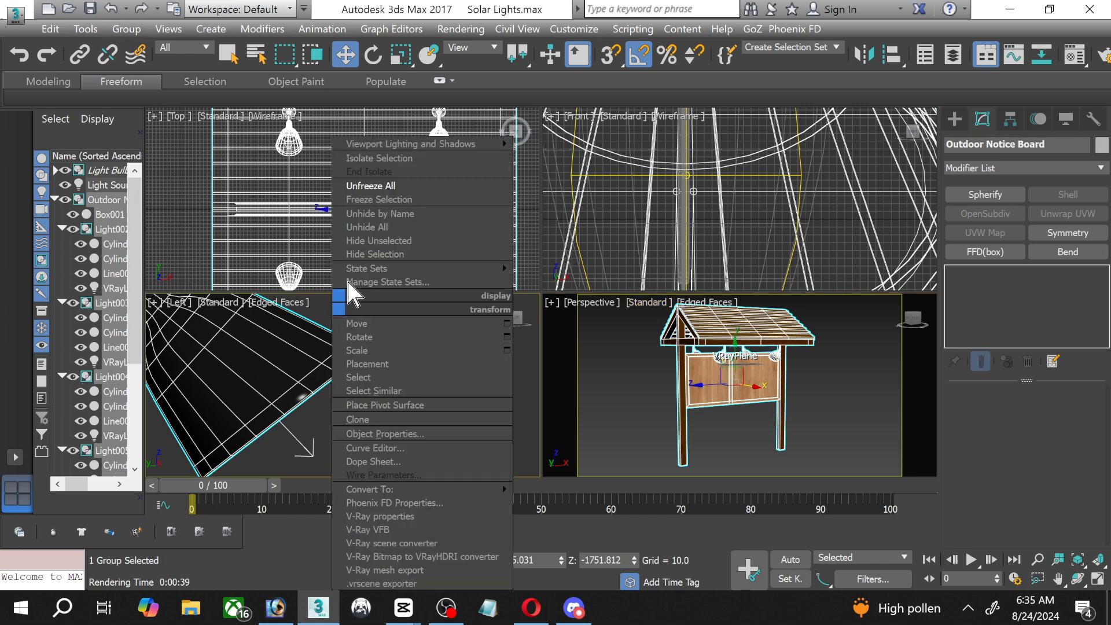
pyautogui.click(386, 200)
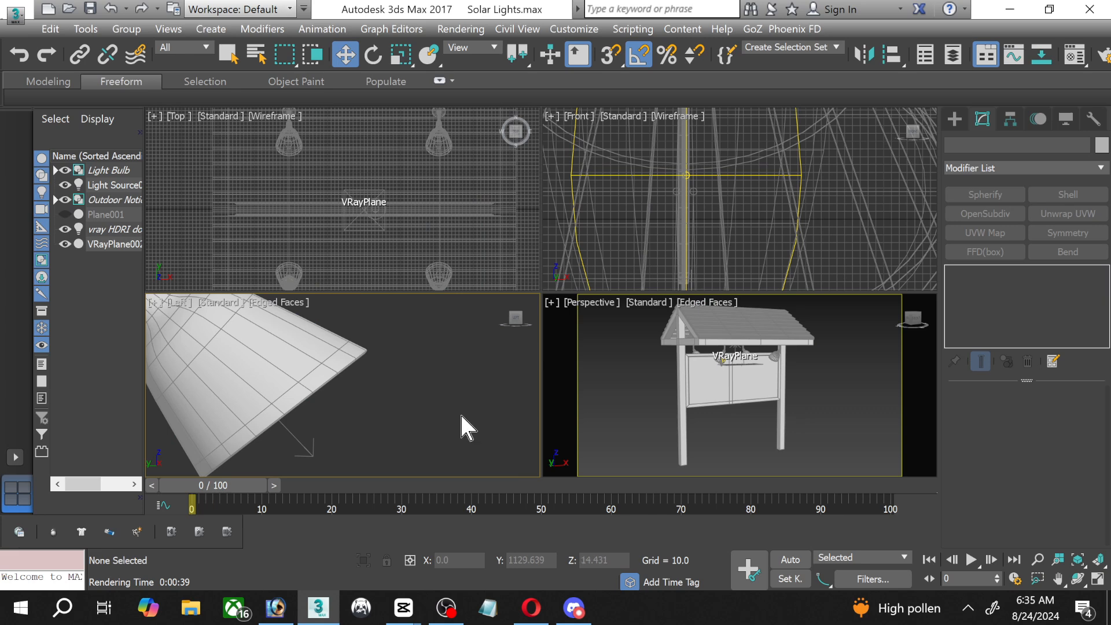
# Try to attach the Light Source01 sphere light to the Light Bulb group.
pyautogui.click(801, 174)
pyautogui.scroll(-3, 245, 206)
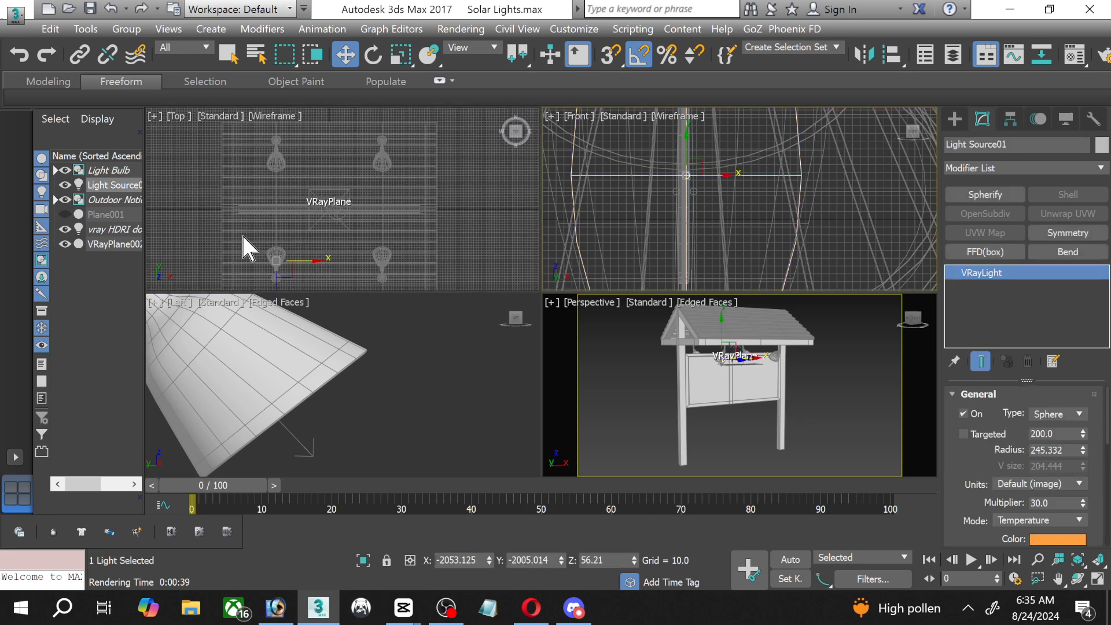
pyautogui.moveTo(259, 205); pyautogui.dragTo(266, 316, button='middle')
pyautogui.scroll(6, 297, 210)
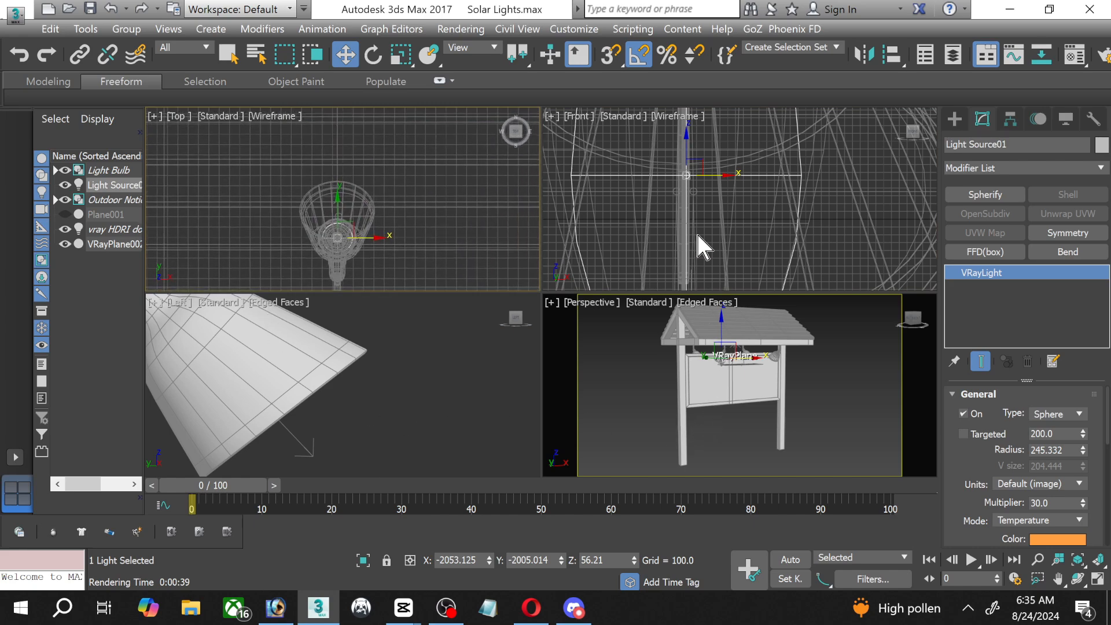
pyautogui.scroll(-6, 701, 222)
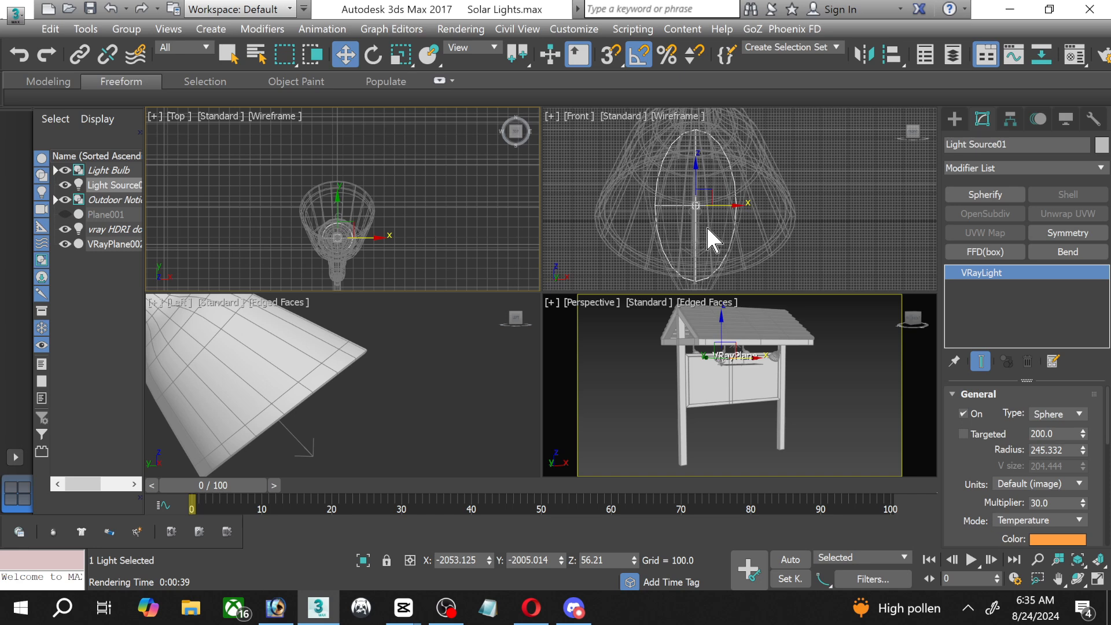
pyautogui.moveTo(702, 248); pyautogui.dragTo(702, 186, button='middle')
pyautogui.click(123, 29)
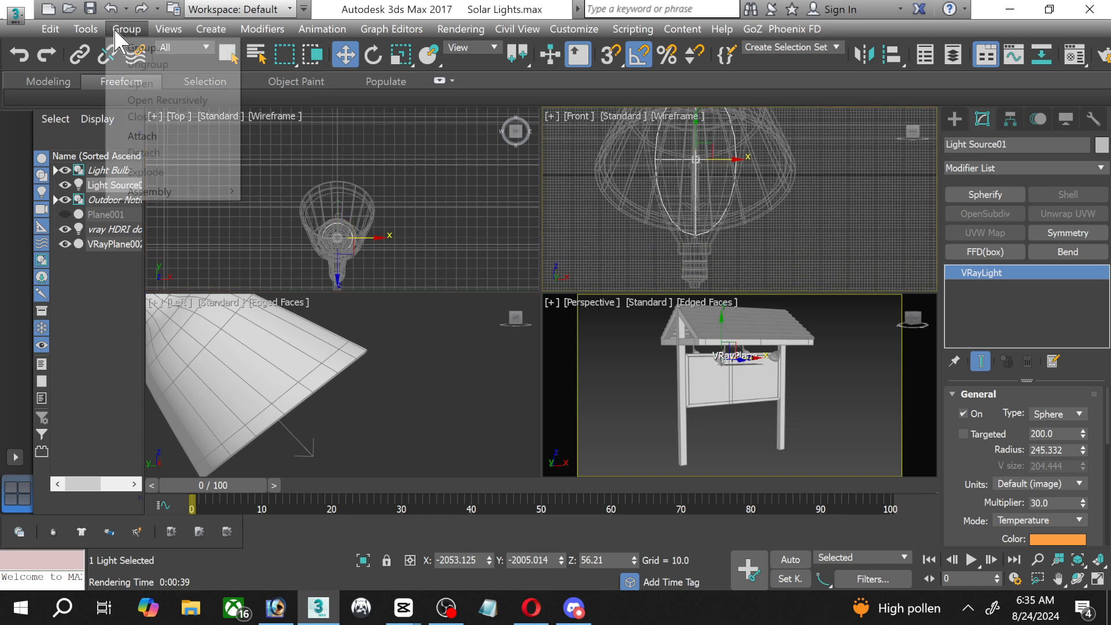
pyautogui.click(227, 139)
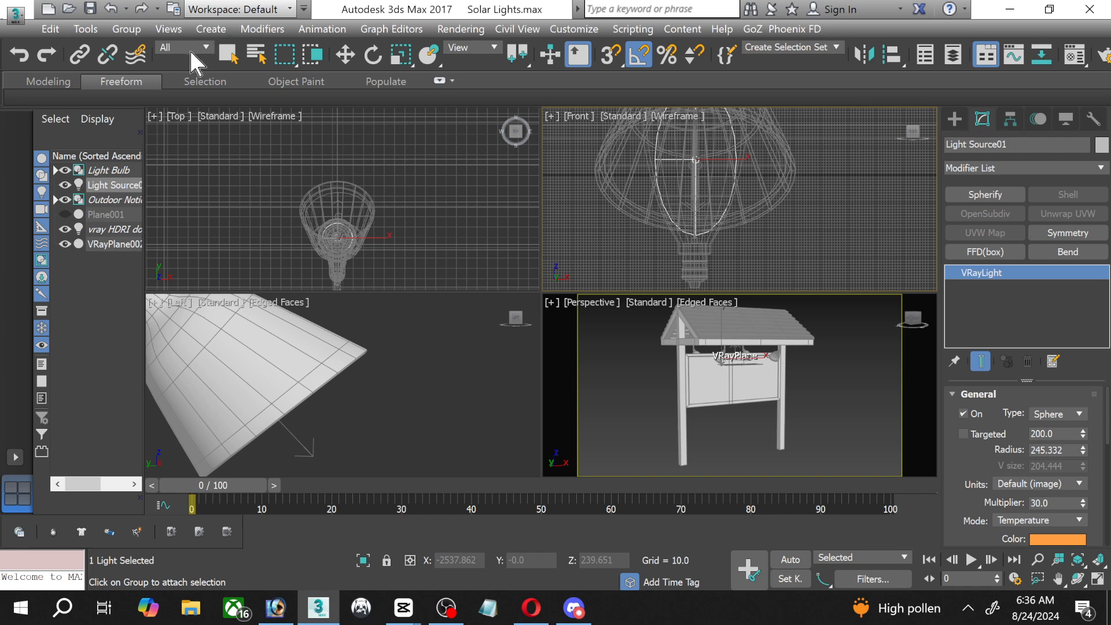
pyautogui.rightClick(234, 197)
pyautogui.rightClick(227, 330)
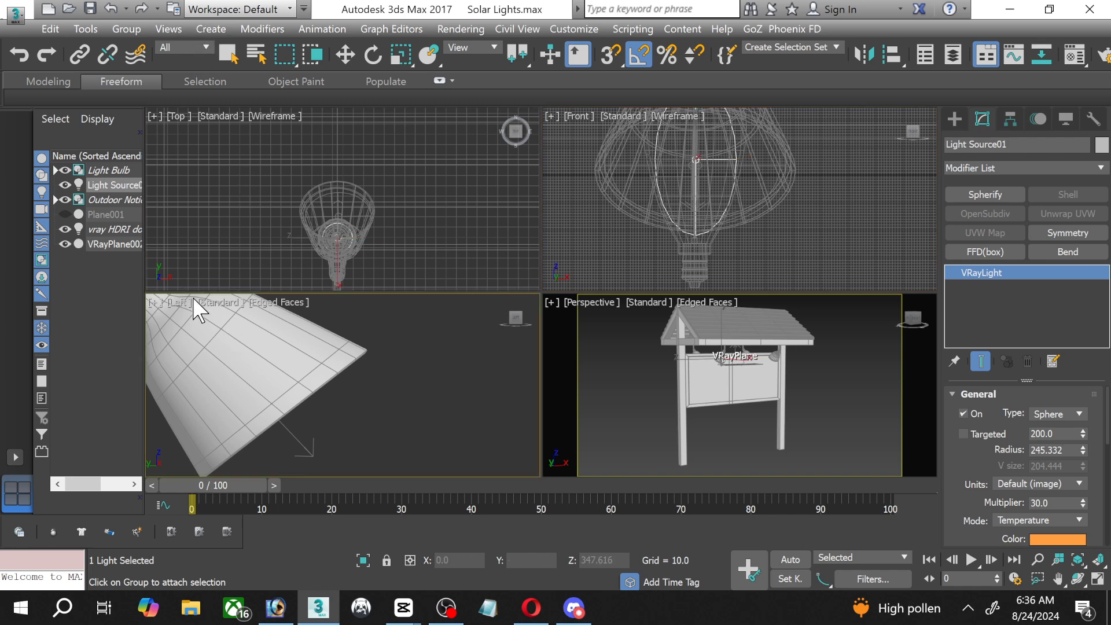
# Unfreeze the Light Bulb group selected in the scene list.
pyautogui.click(103, 157)
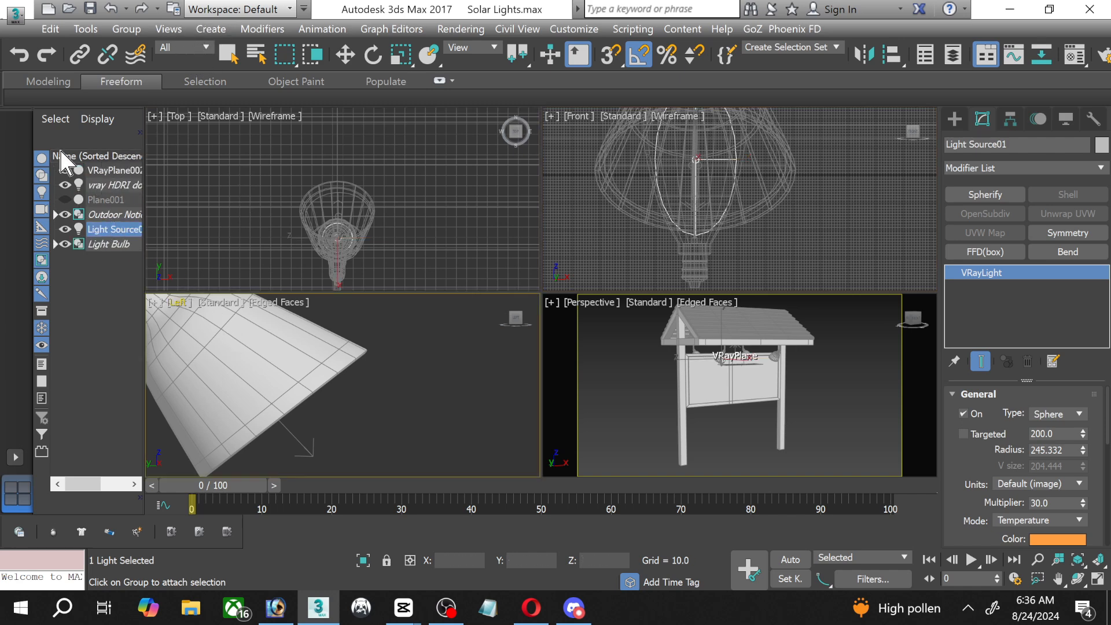
pyautogui.click(101, 243)
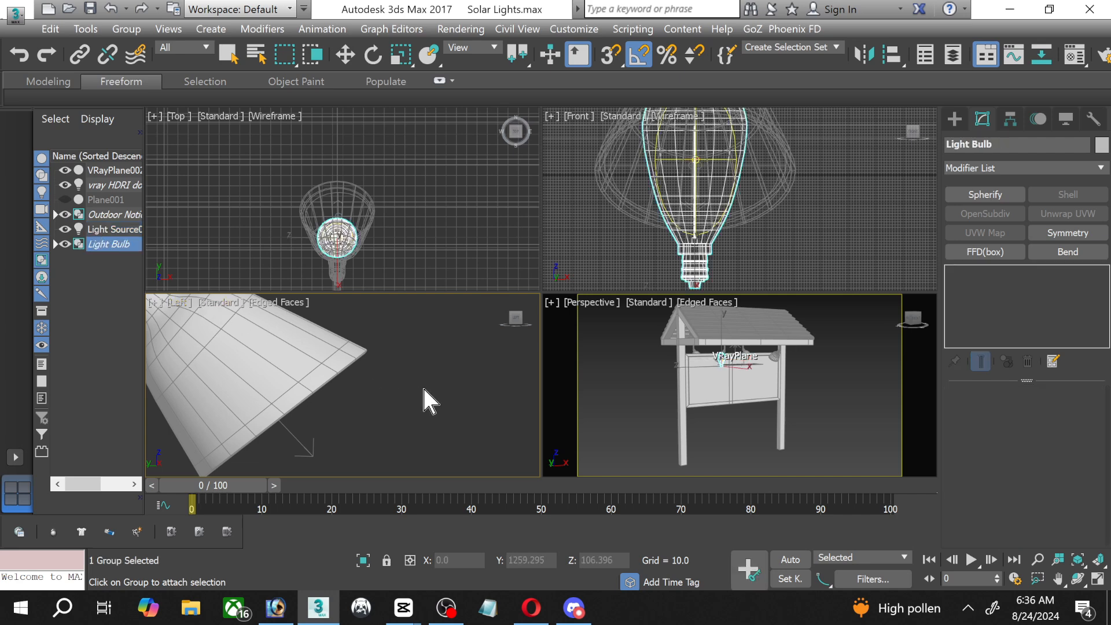
pyautogui.press('w')
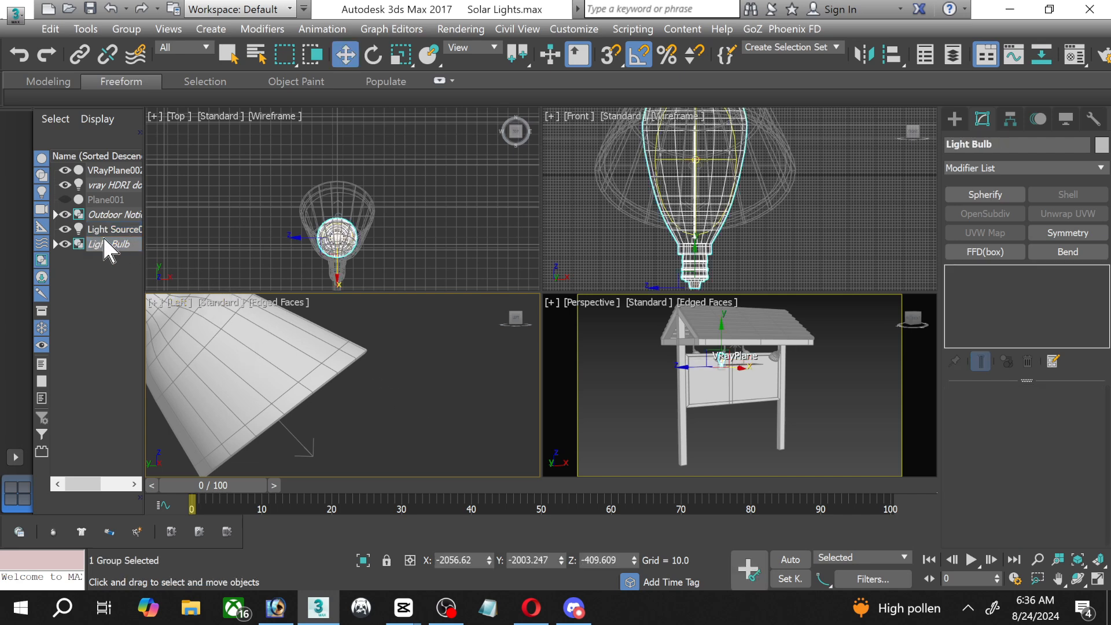
pyautogui.rightClick(172, 237)
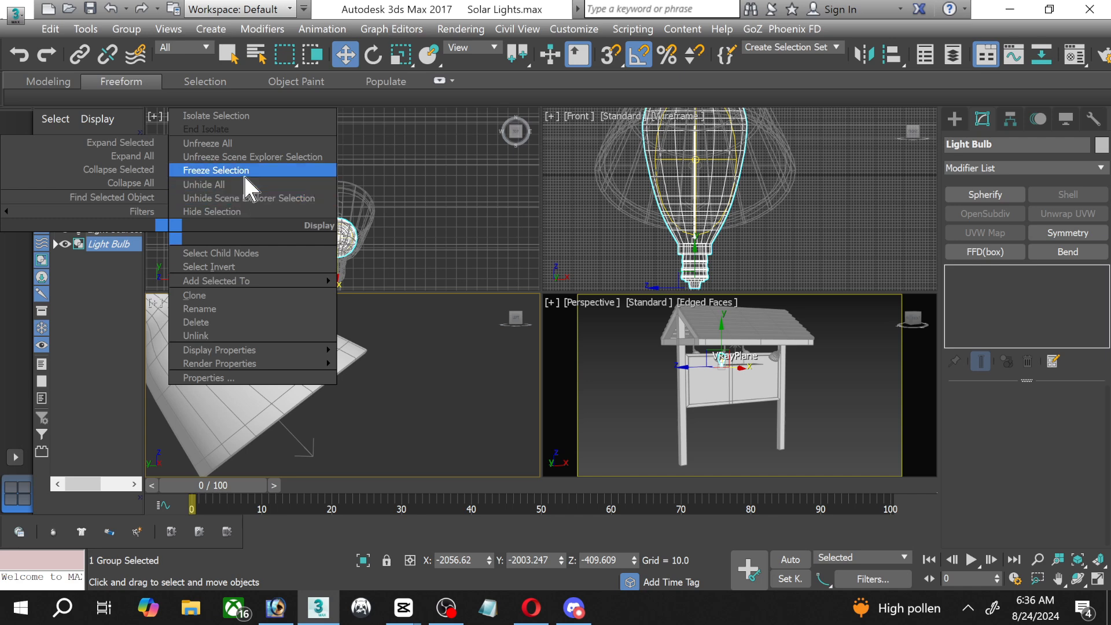
pyautogui.click(221, 158)
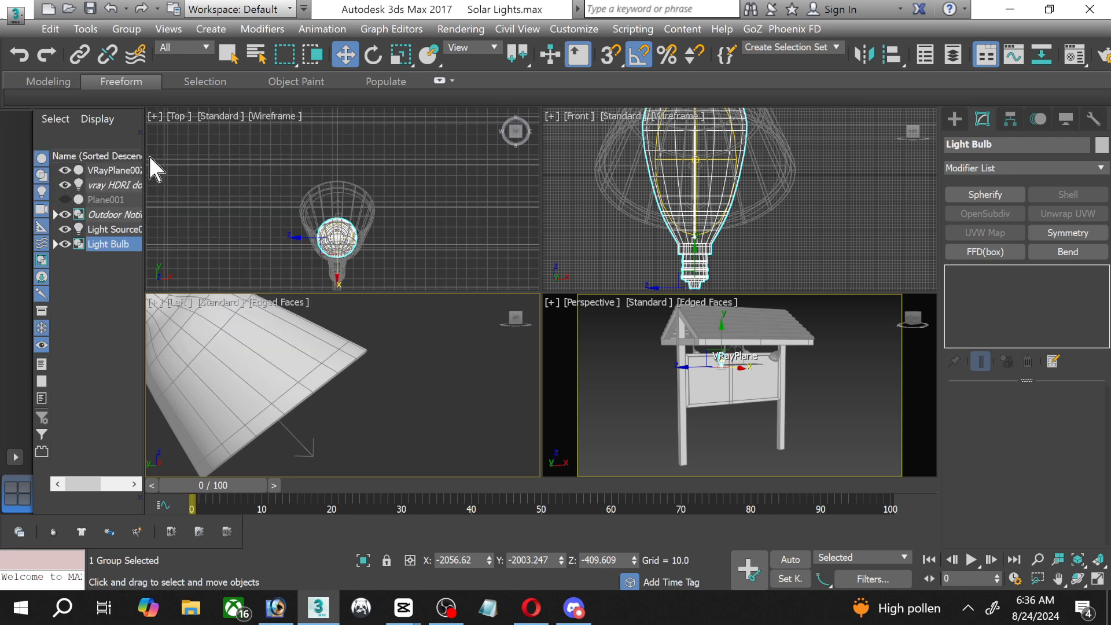
# Unfreeze all remaining frozen objects in the scene.
pyautogui.click(57, 244)
pyautogui.click(706, 260)
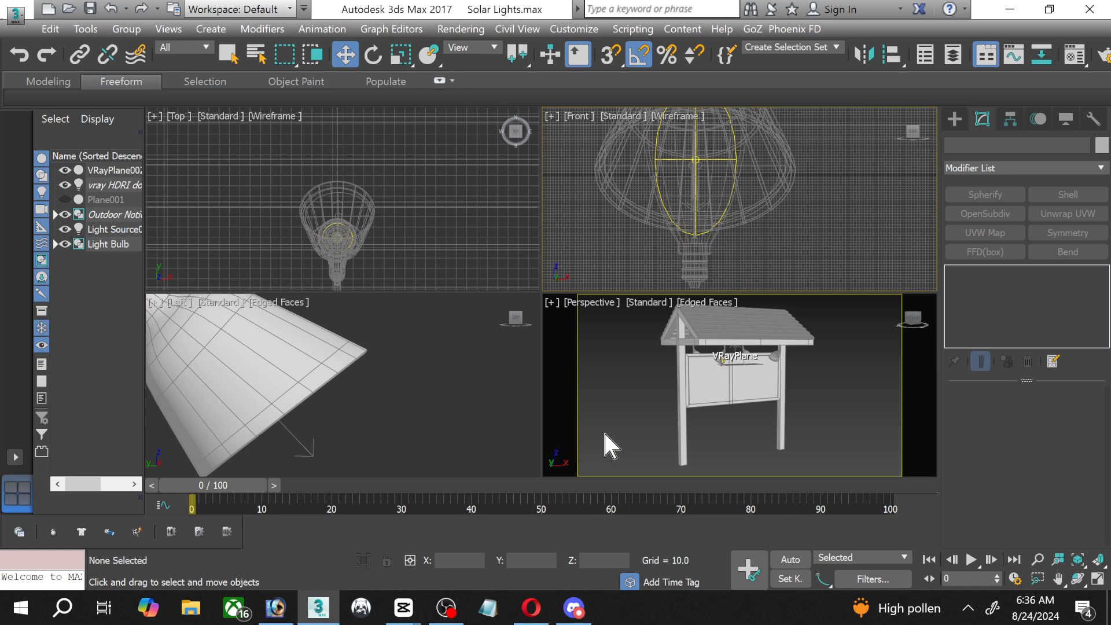
pyautogui.click(493, 386)
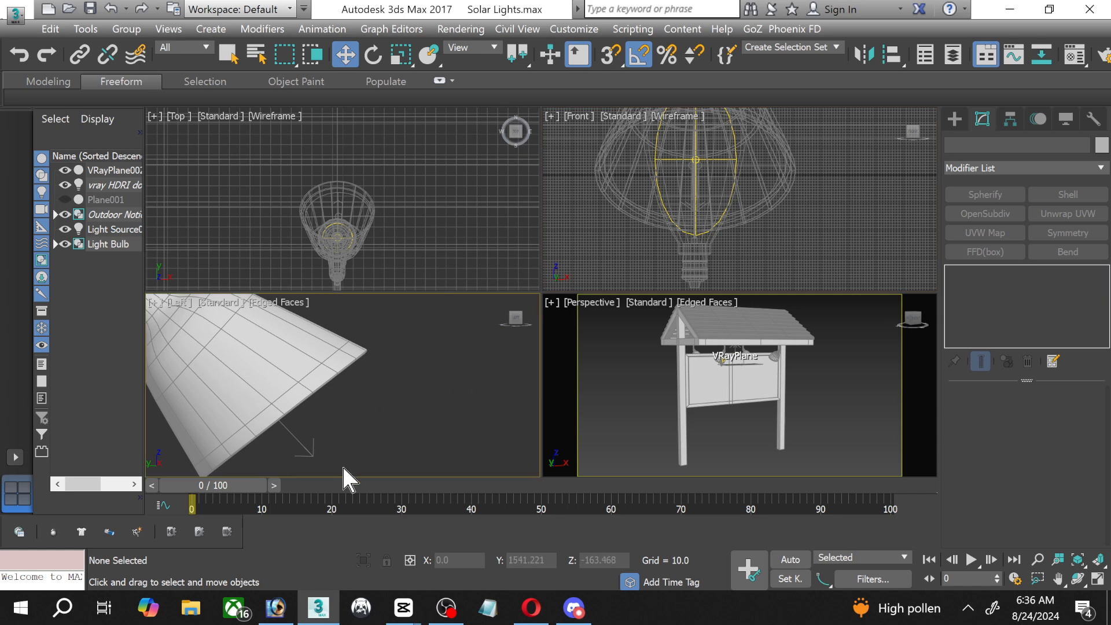
pyautogui.rightClick(328, 443)
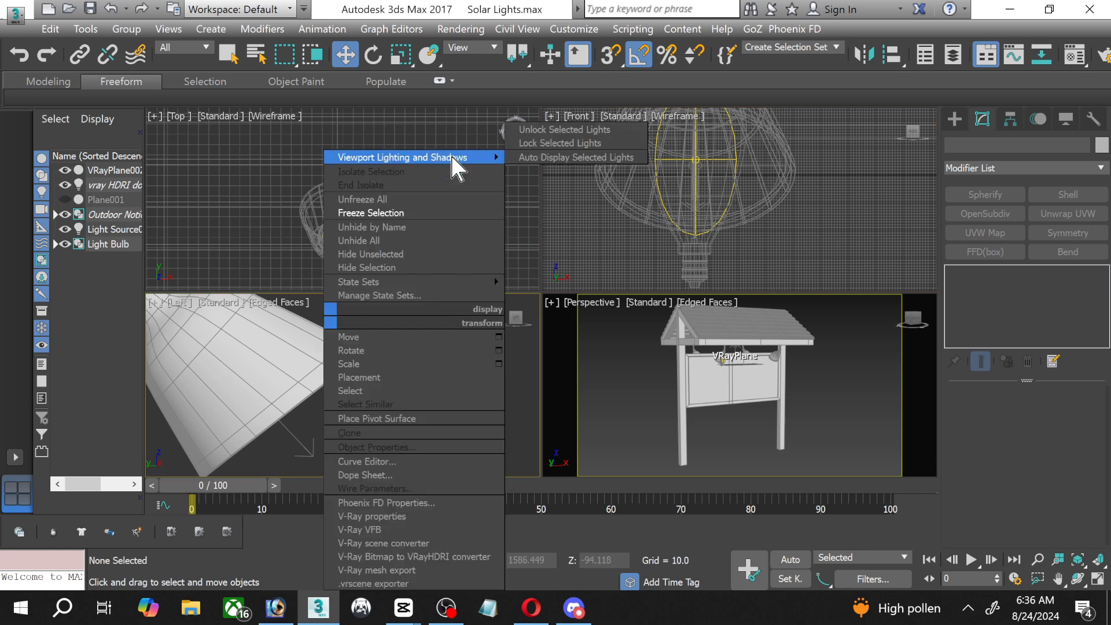
pyautogui.click(413, 198)
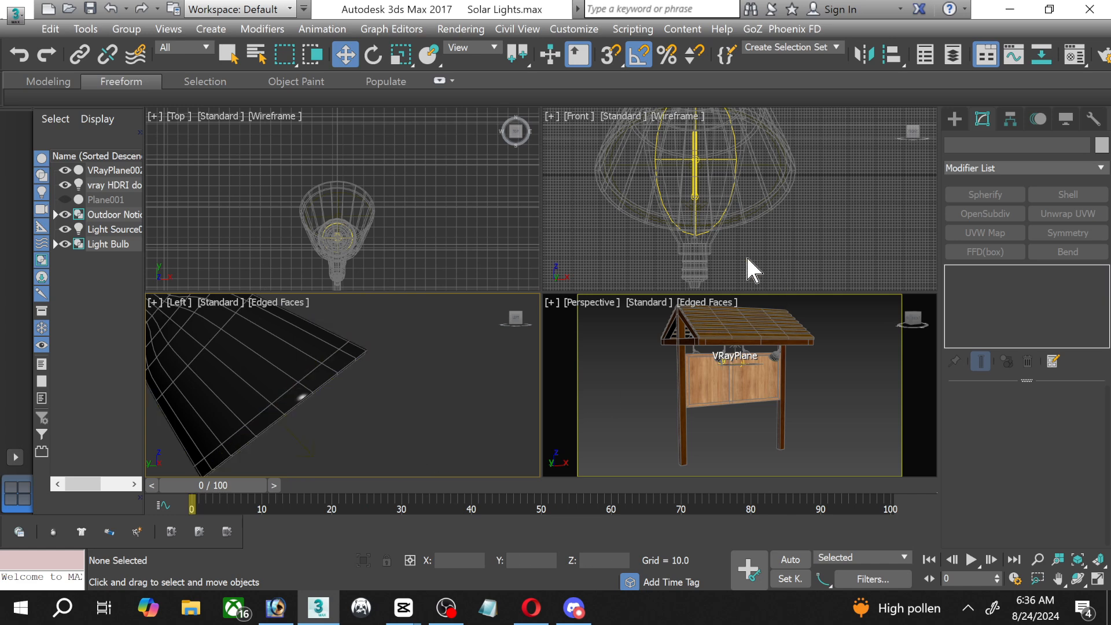
# Isolate the Light Bulb group together with the Light Source01 light.
pyautogui.click(700, 262)
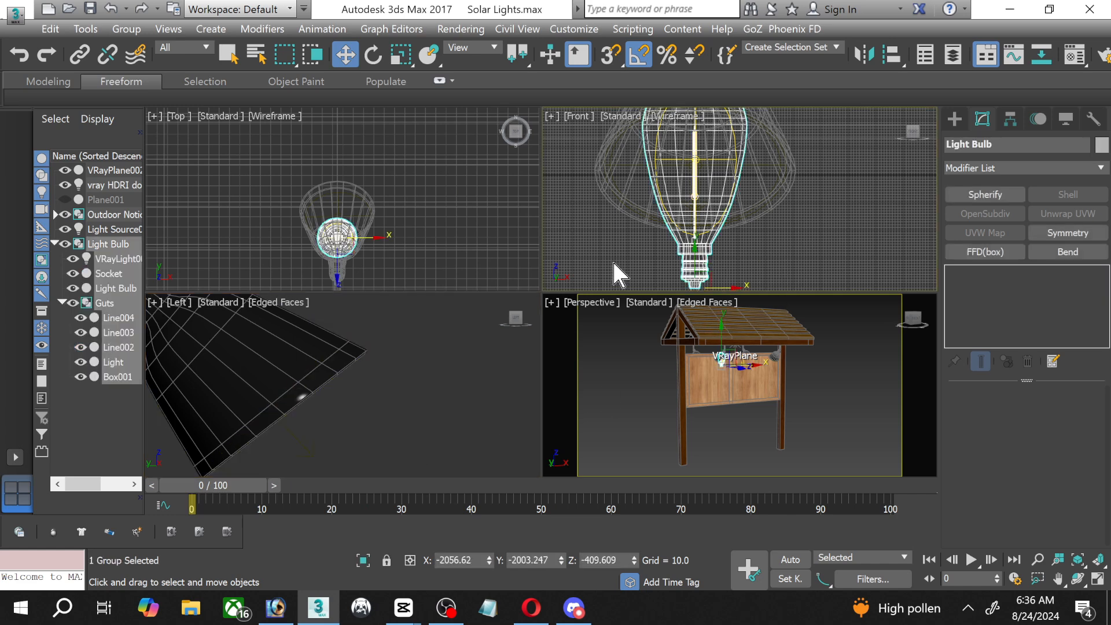
pyautogui.keyDown('ctrl'); pyautogui.click(115, 228); pyautogui.keyUp('ctrl')
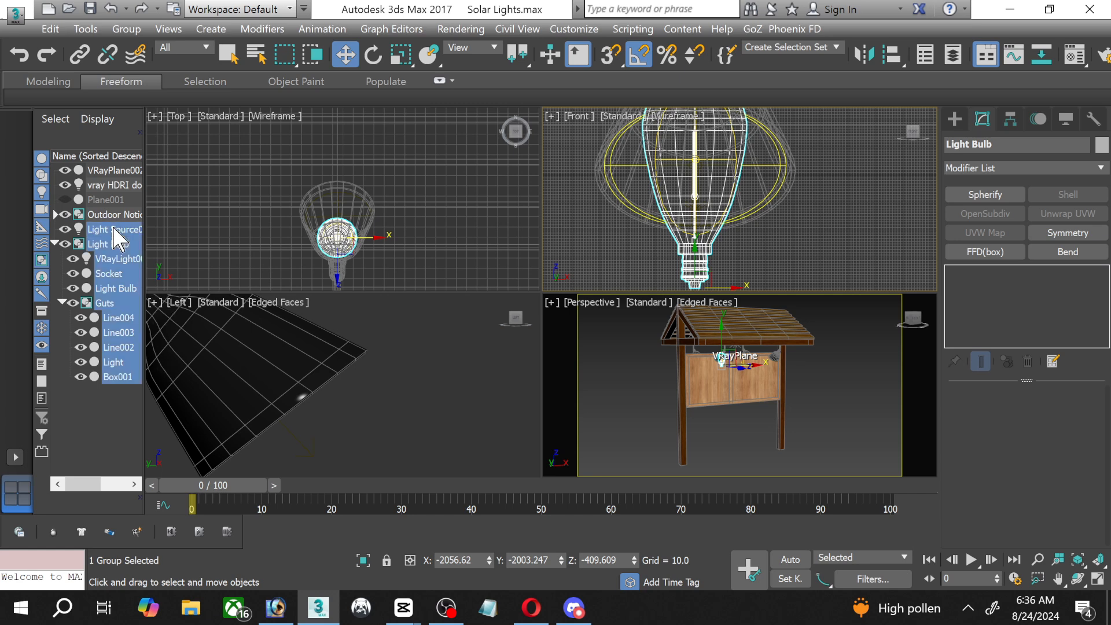
pyautogui.click(363, 560)
pyautogui.click(883, 198)
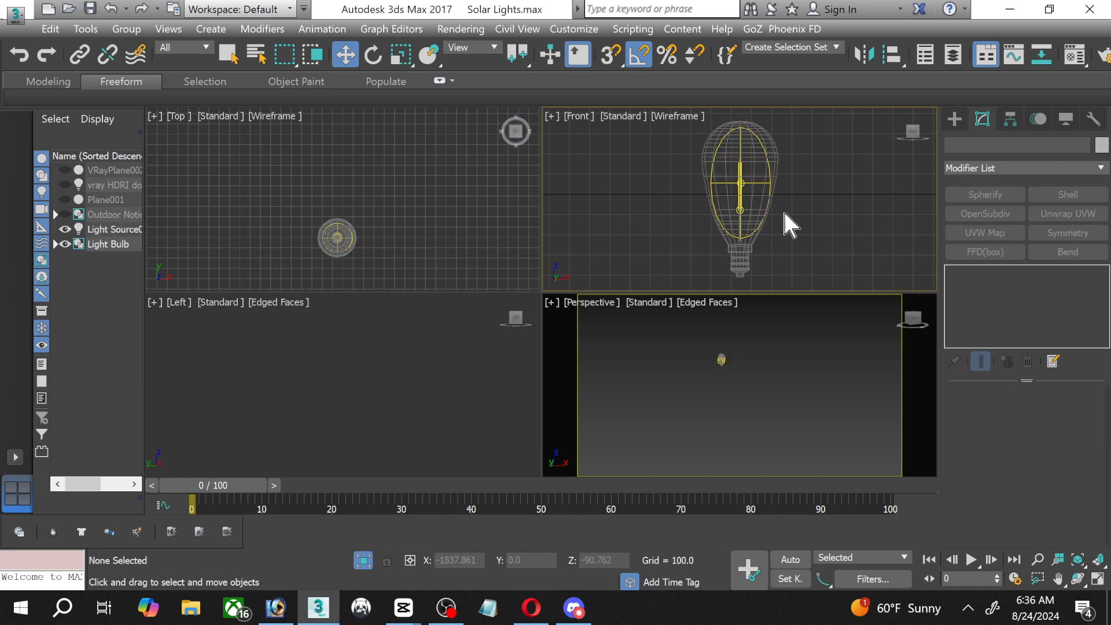
# Attach the Light Source01 sphere light to the Light Bulb group.
pyautogui.scroll(5, 775, 173)
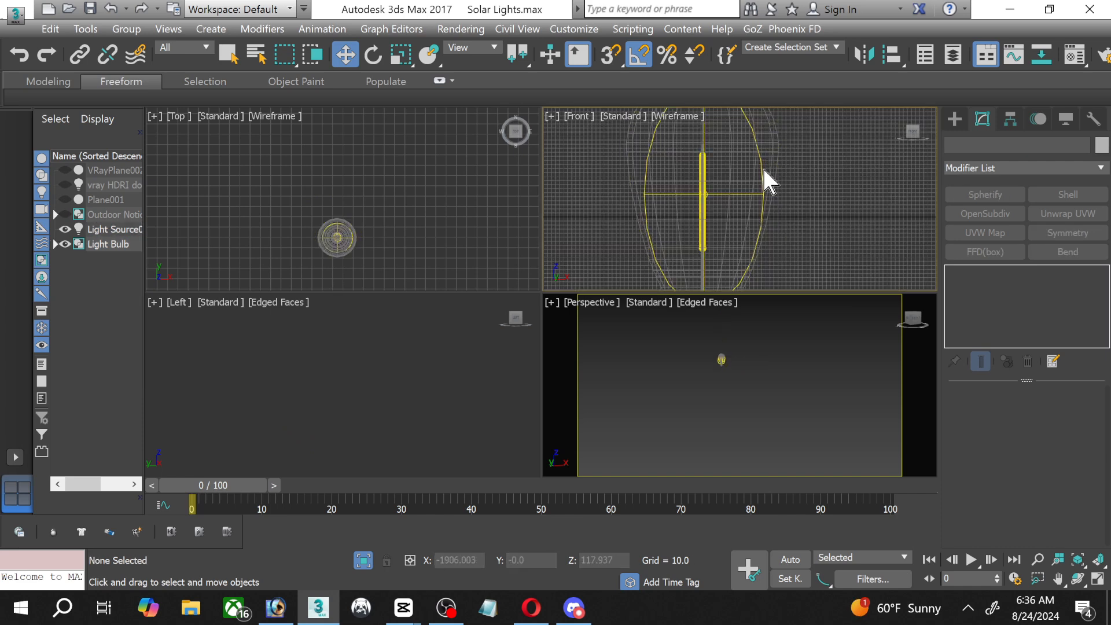
pyautogui.click(762, 169)
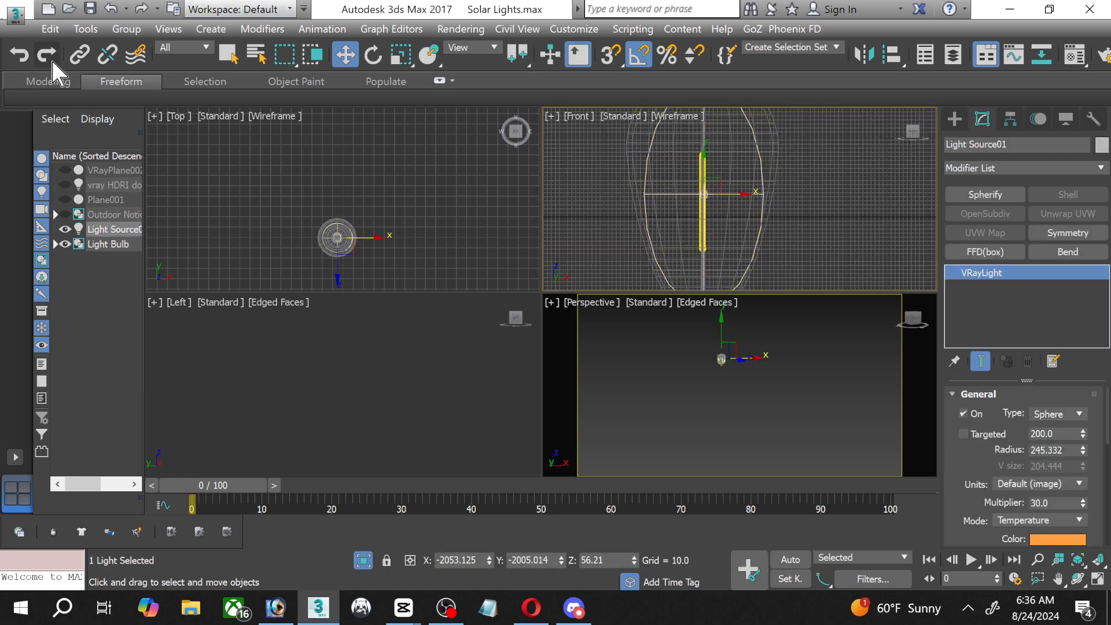
pyautogui.click(125, 28)
pyautogui.click(147, 136)
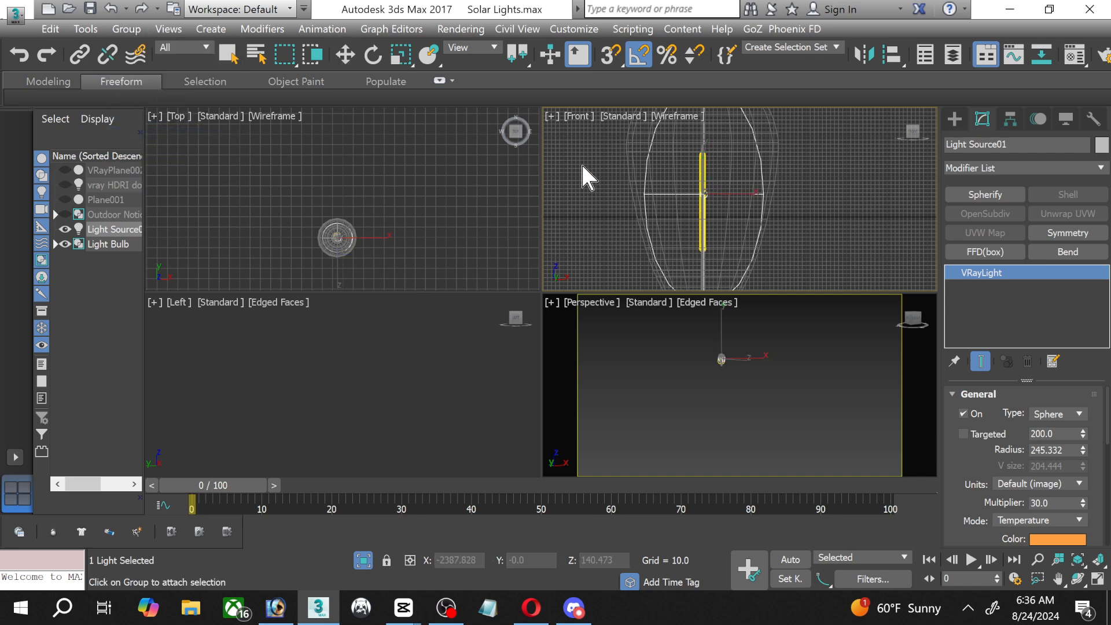
pyautogui.click(648, 161)
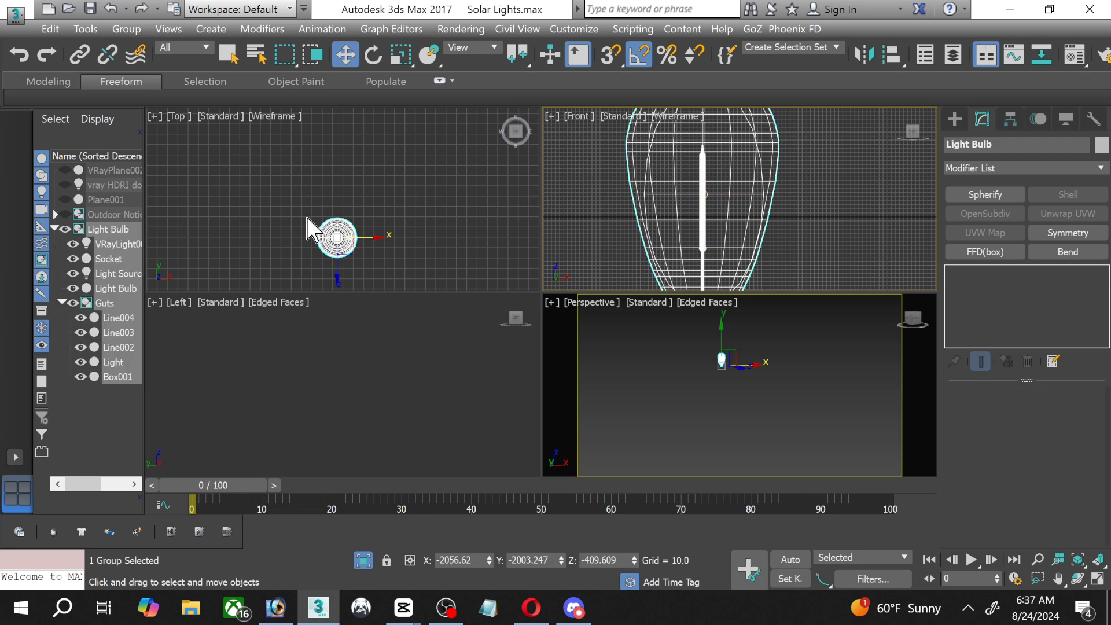
# Open the Light Bulb group and list its members in the scene list.
pyautogui.click(126, 28)
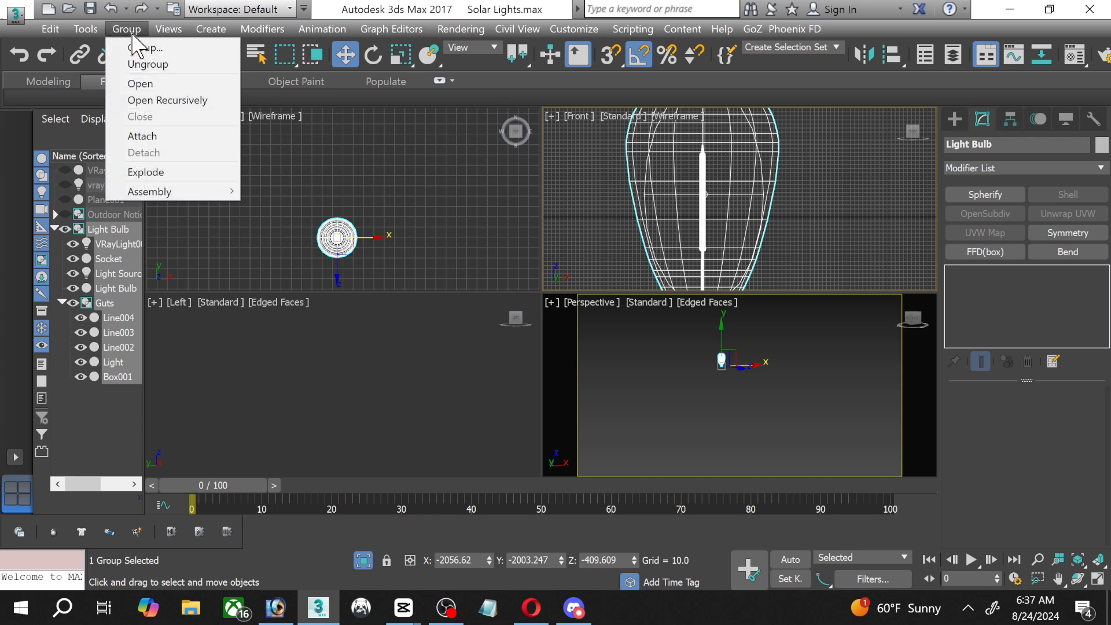
pyautogui.click(140, 84)
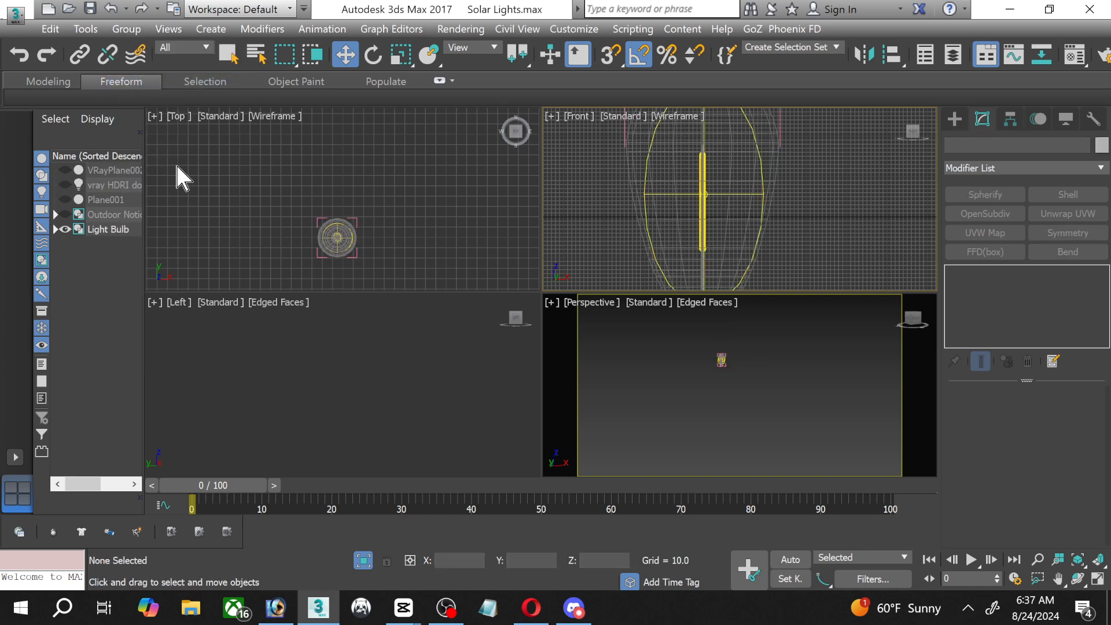
pyautogui.click(55, 230)
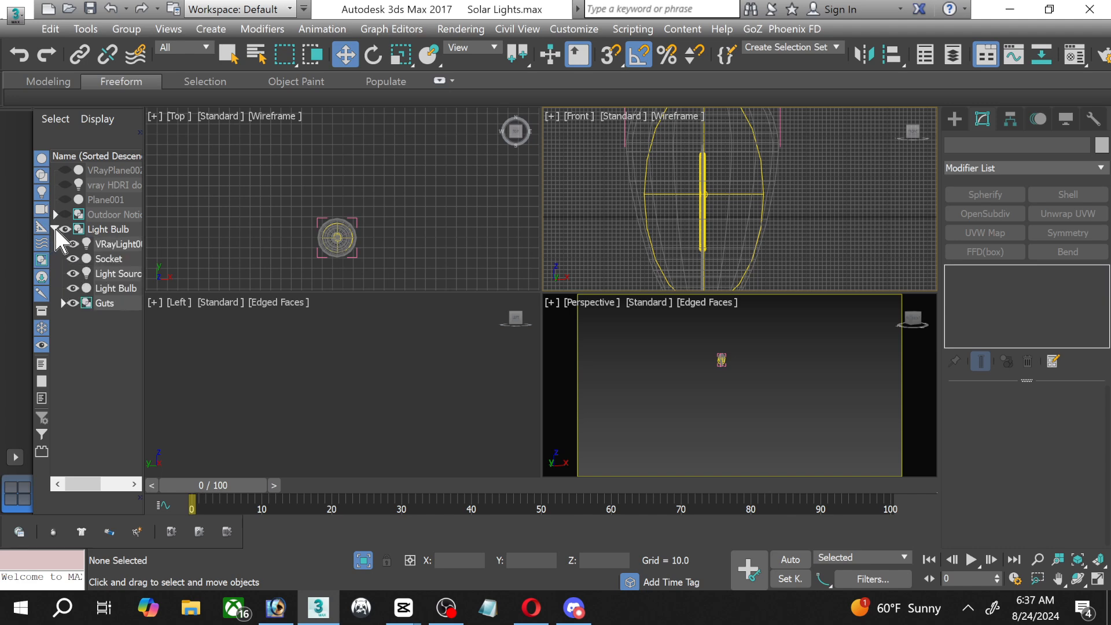
# Set the multiplier of Light Source01 inside the Light Bulb group to 100.
pyautogui.click(122, 275)
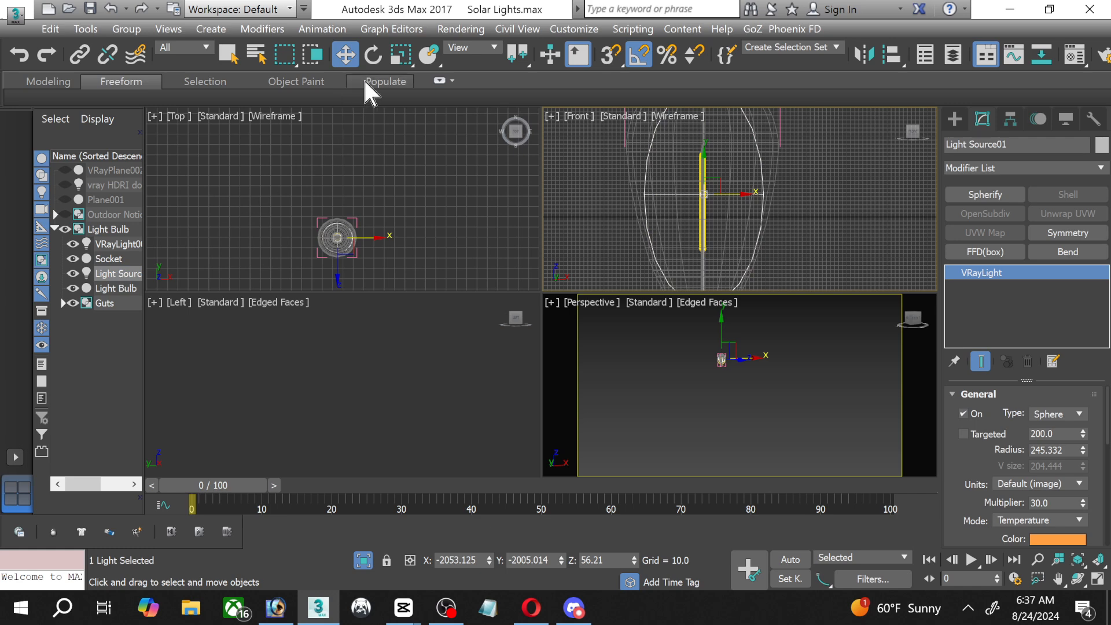
pyautogui.click(399, 55)
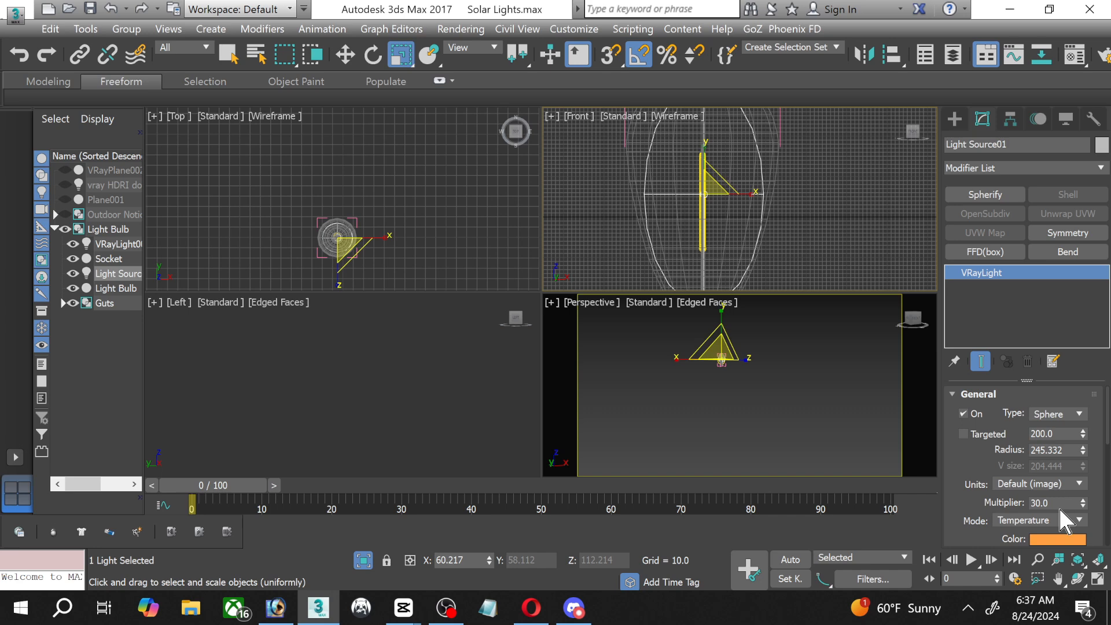
pyautogui.click(1033, 502)
pyautogui.press('Return')
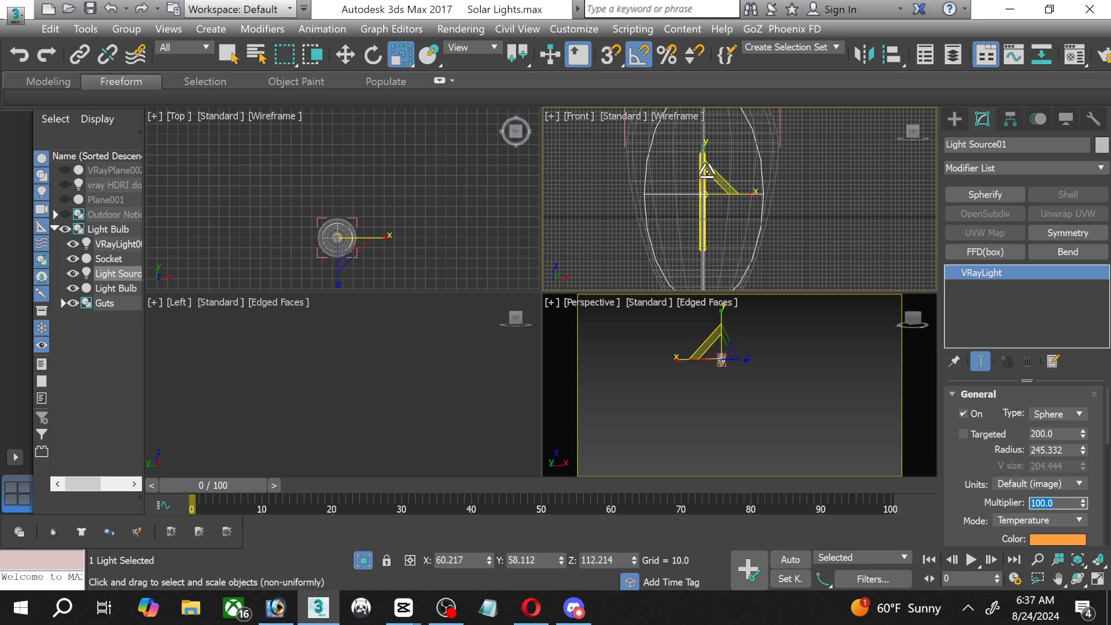
# Move Light Source01 up about 211 units toward the bulb's rounded end and widen it to about 87% along X.
pyautogui.scroll(2, 698, 181)
pyautogui.moveTo(695, 181); pyautogui.dragTo(682, 249, button='middle')
pyautogui.scroll(-3, 683, 249)
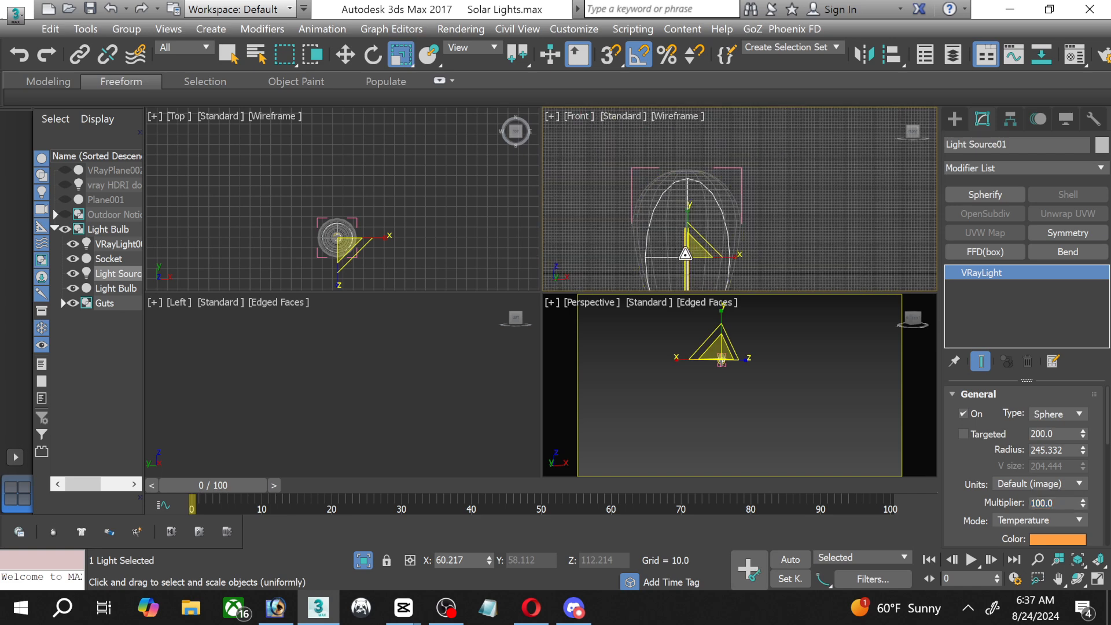
pyautogui.click(345, 54)
pyautogui.moveTo(686, 250); pyautogui.dragTo(667, 165)
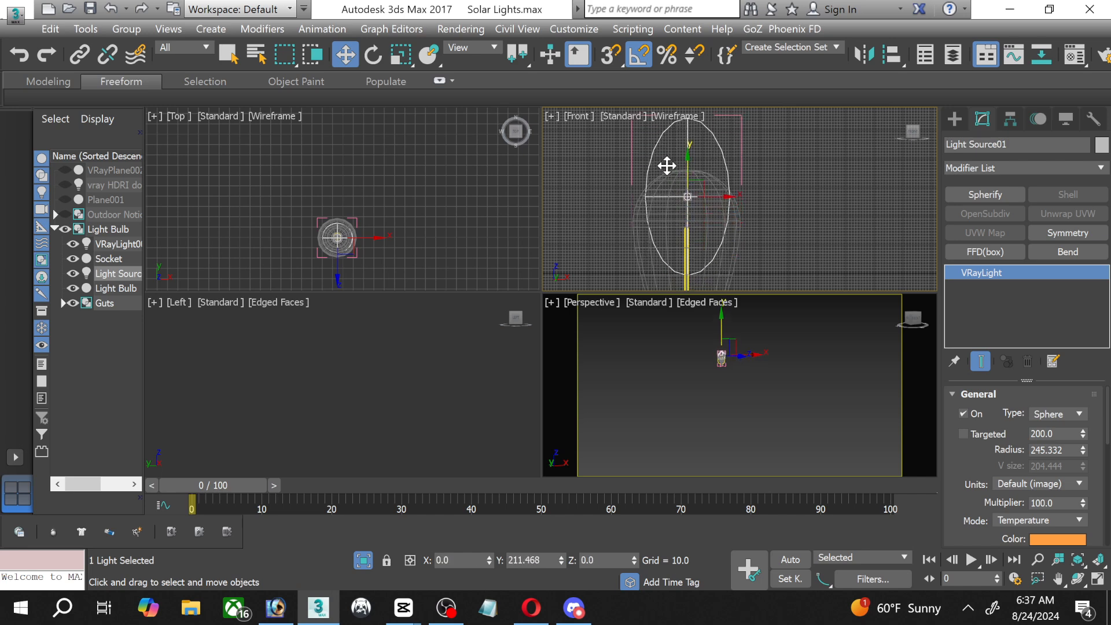
pyautogui.click(400, 54)
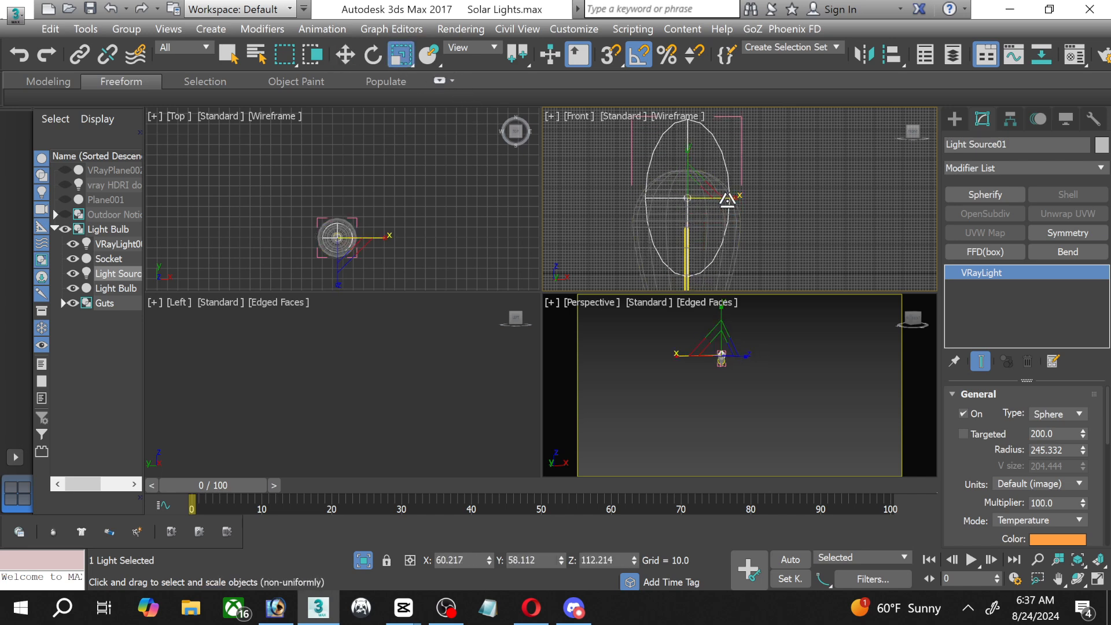
pyautogui.moveTo(734, 198); pyautogui.dragTo(768, 199)
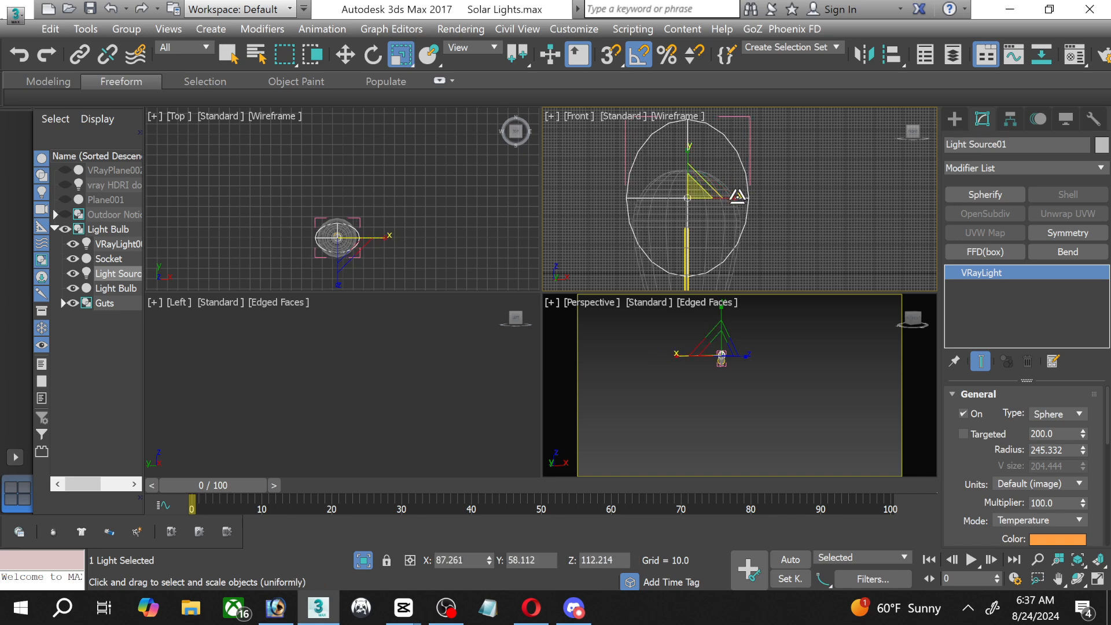
# Scale Light Source01 to about 86% along Y so it looks round around the bulb from above.
pyautogui.rightClick(392, 196)
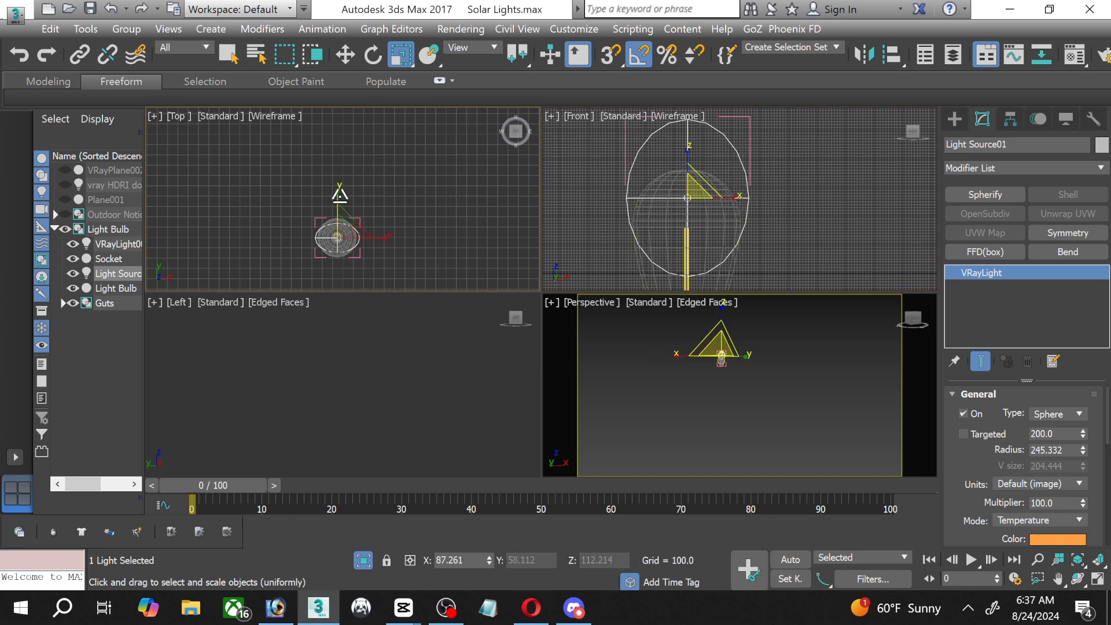
pyautogui.moveTo(339, 199)
pyautogui.mouseDown()
pyautogui.moveTo(335, 171)
pyautogui.moveTo(331, 180)
pyautogui.mouseUp()
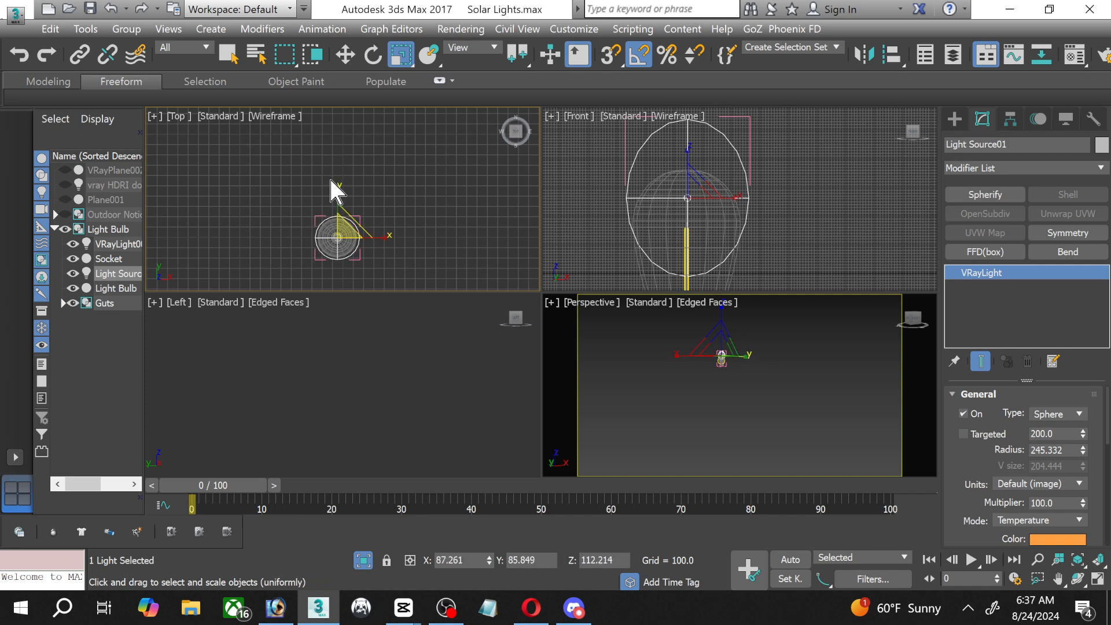
pyautogui.moveTo(779, 263); pyautogui.dragTo(790, 202, button='middle')
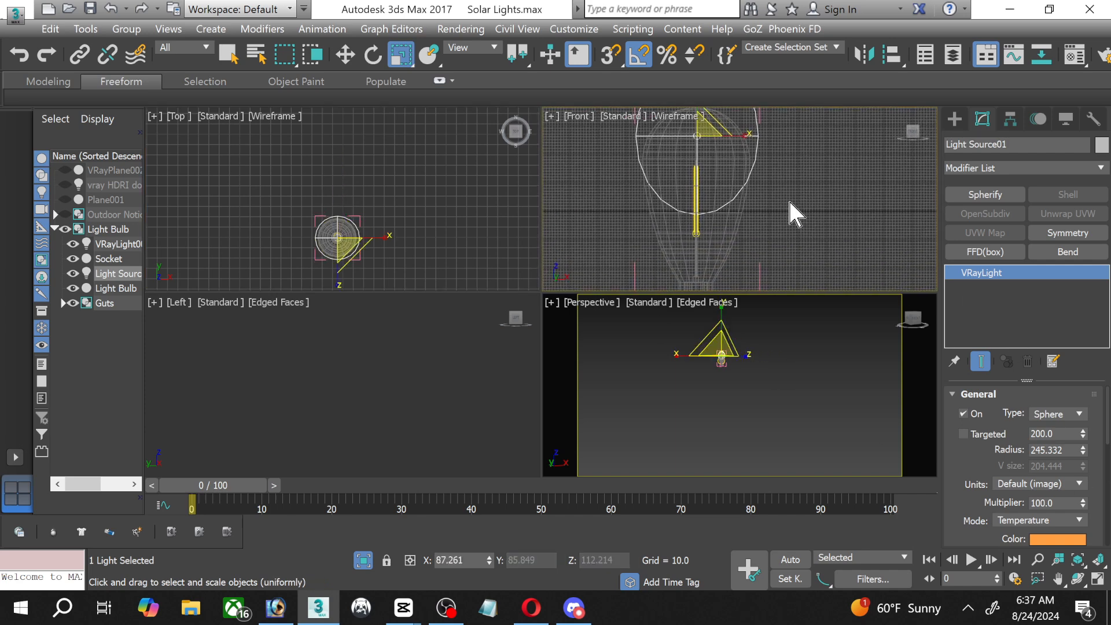
# Try to exclude the Guts group, the Light Bulb group and the Light Bulb mesh from Light Source01.
pyautogui.click(724, 221)
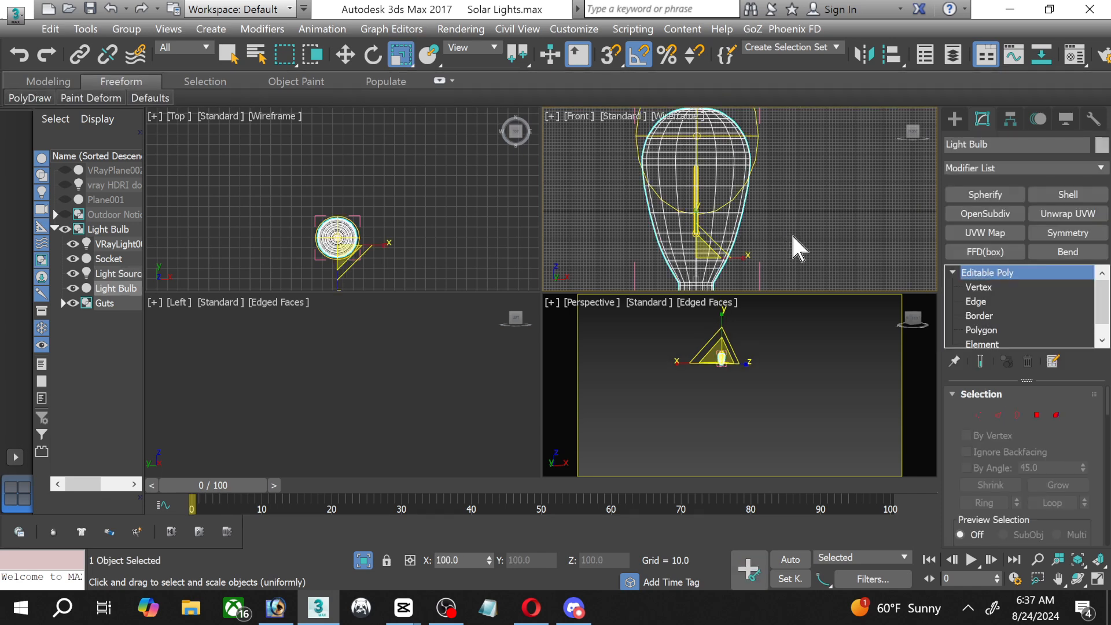
pyautogui.click(754, 140)
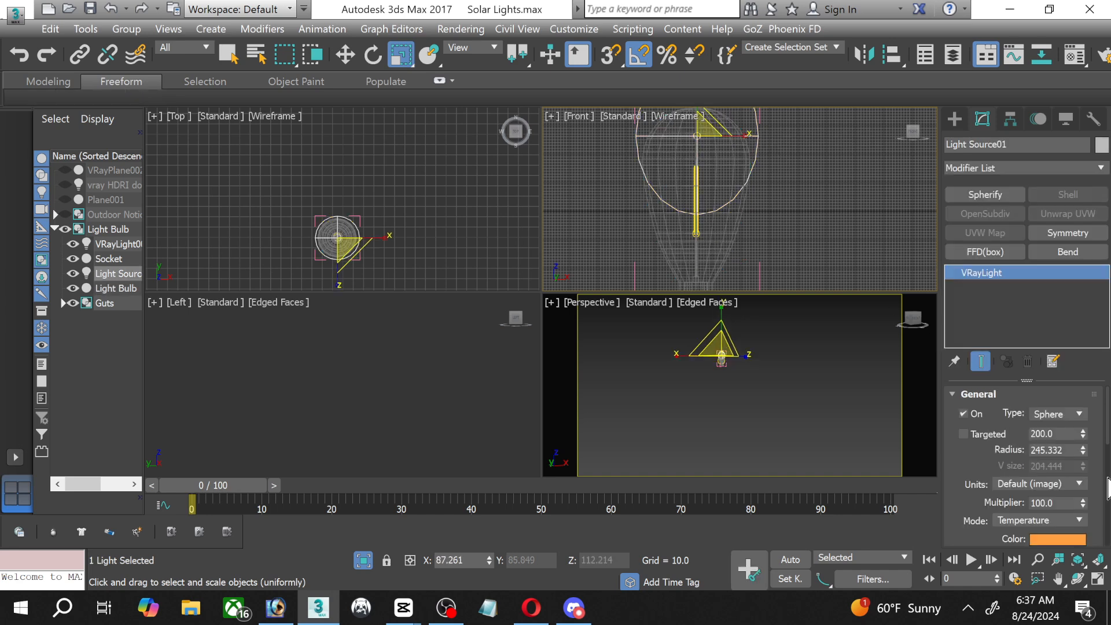
pyautogui.scroll(-5, 1107, 488)
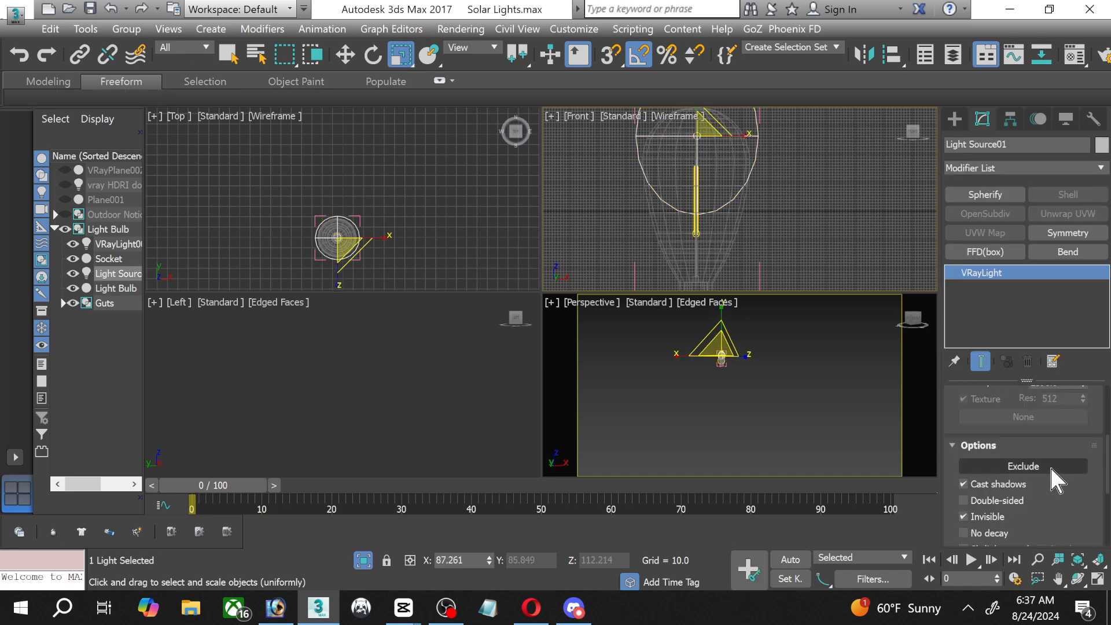
pyautogui.click(1050, 466)
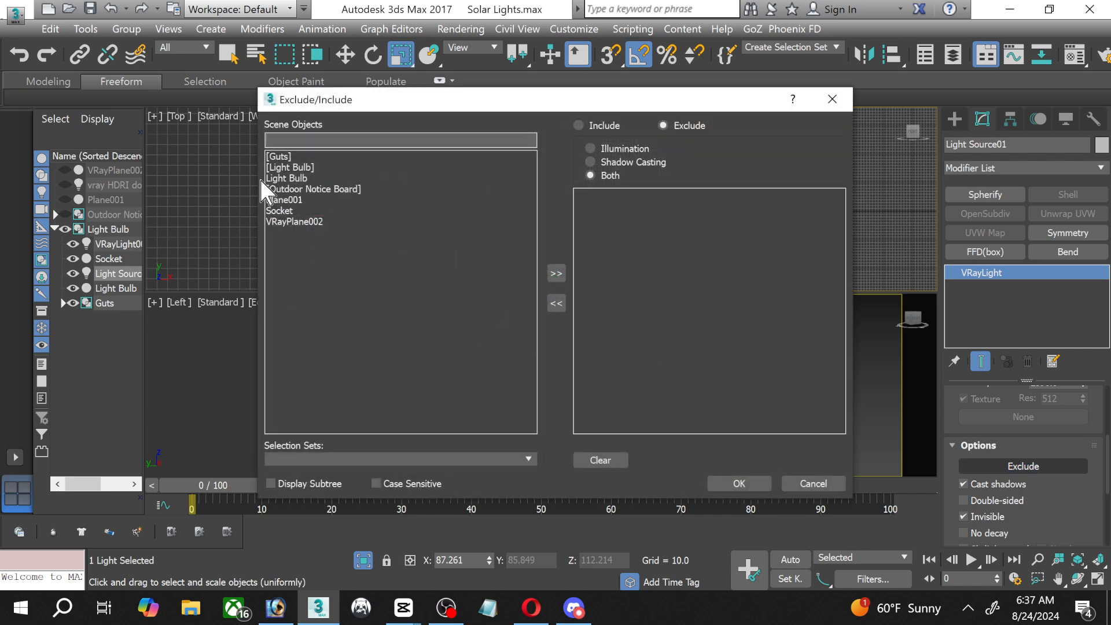
pyautogui.click(272, 179)
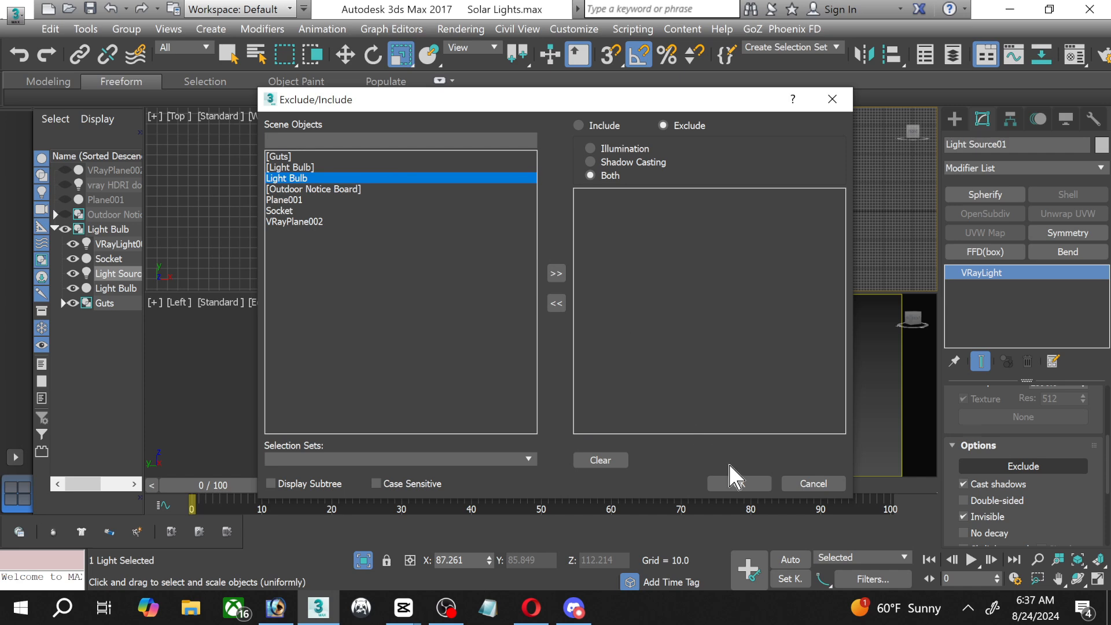
pyautogui.click(736, 490)
pyautogui.keyDown('ctrl'); pyautogui.click(301, 166); pyautogui.keyUp('ctrl')
pyautogui.keyDown('ctrl'); pyautogui.click(283, 158); pyautogui.keyUp('ctrl')
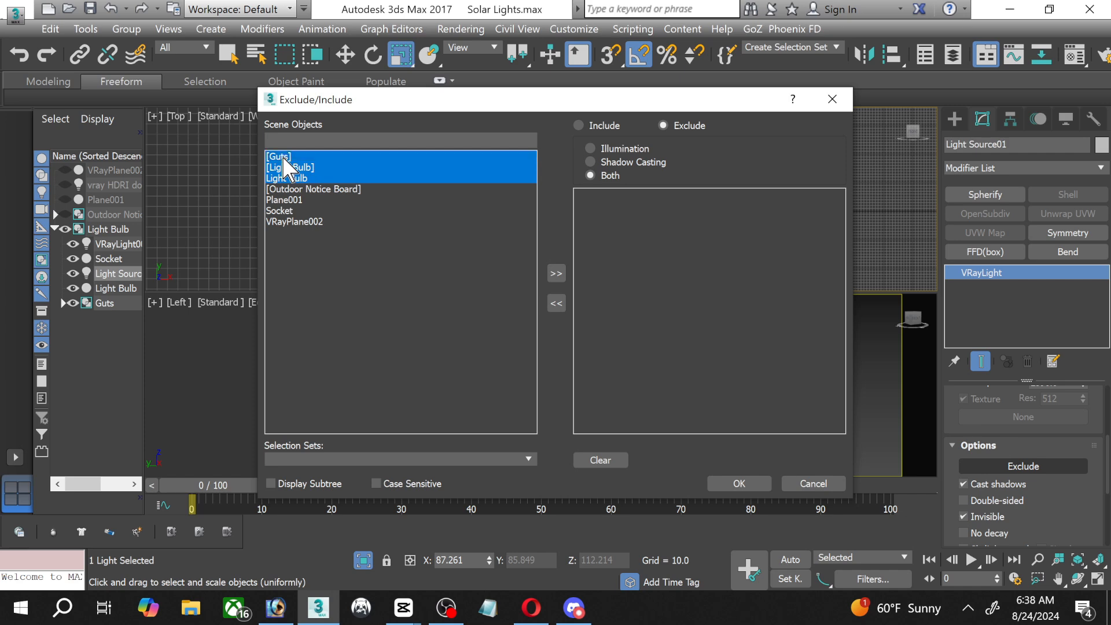
pyautogui.click(729, 482)
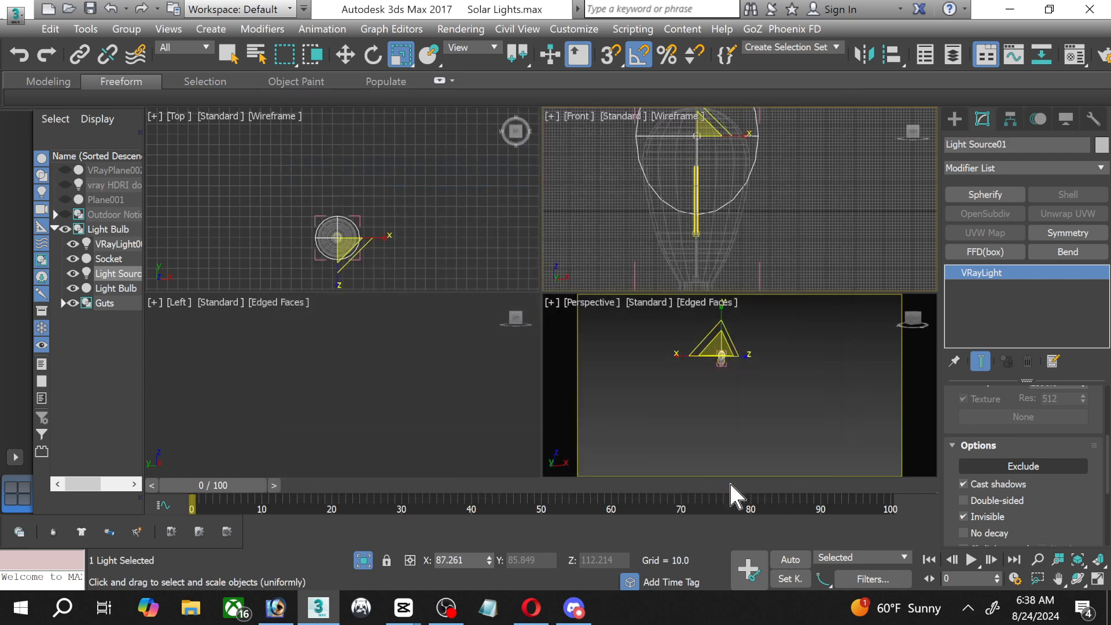
# Select all the bulb parts, exit isolation and close the Light Bulb group.
pyautogui.scroll(5, 1106, 472)
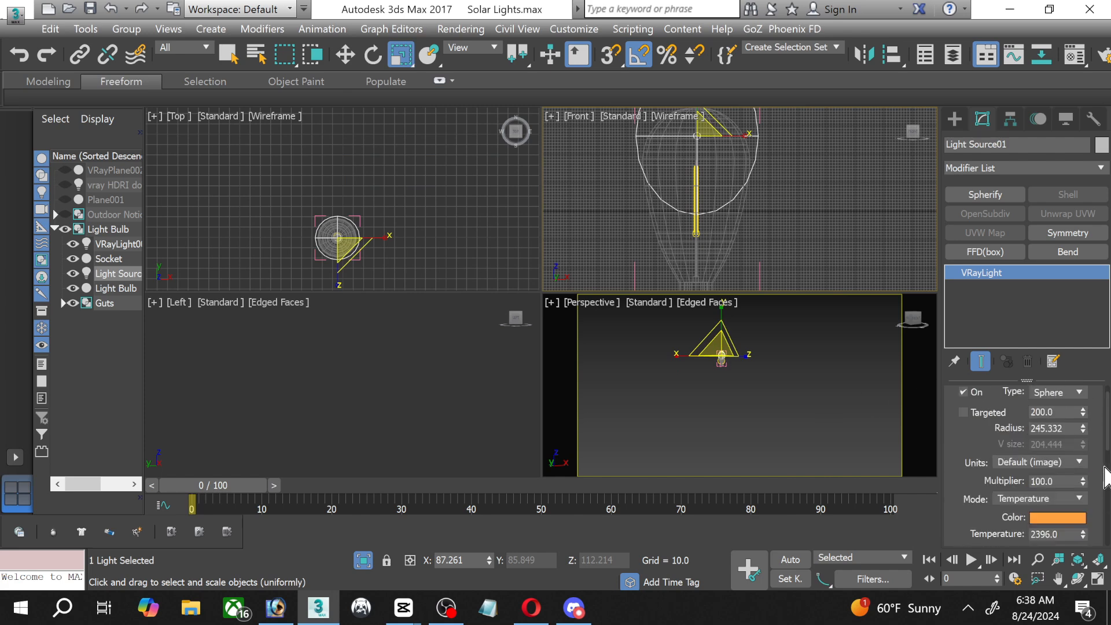
pyautogui.click(831, 232)
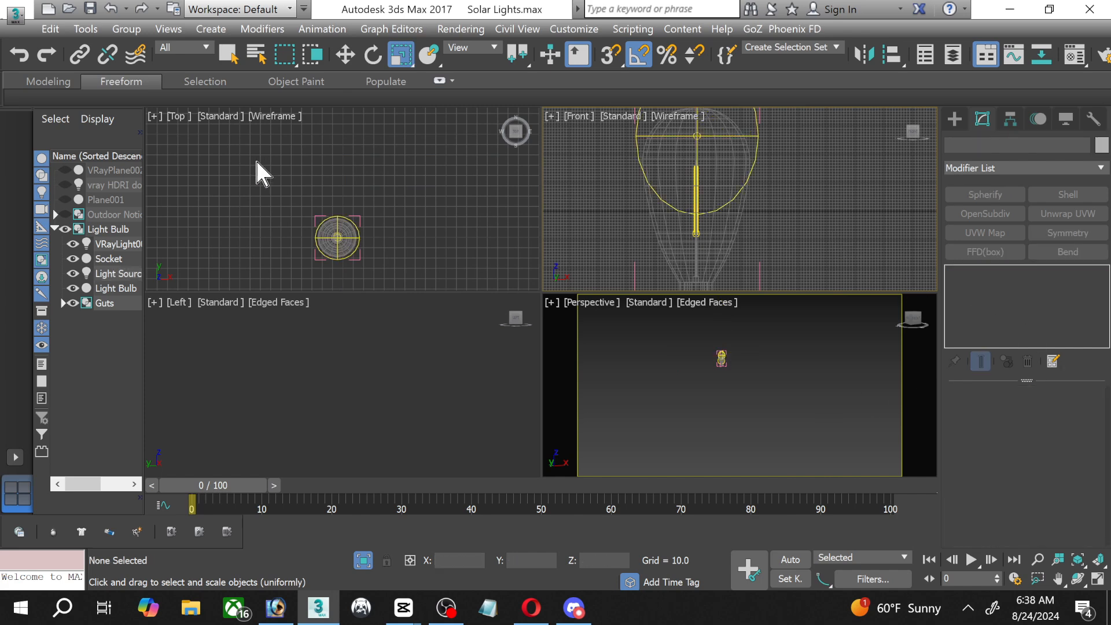
pyautogui.moveTo(262, 162); pyautogui.dragTo(410, 277)
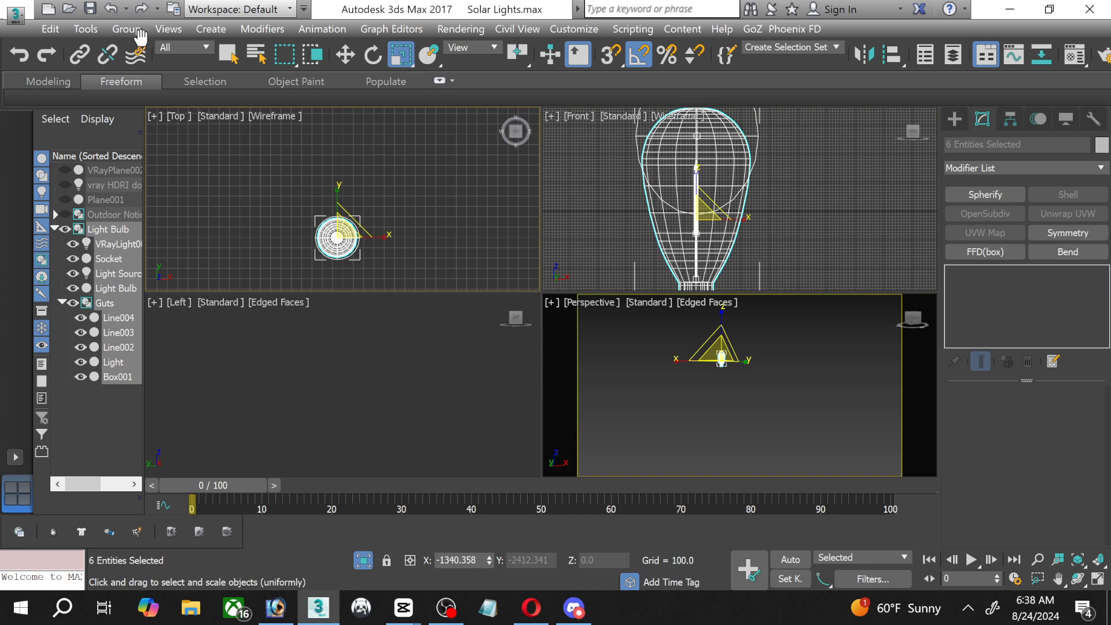
pyautogui.click(363, 560)
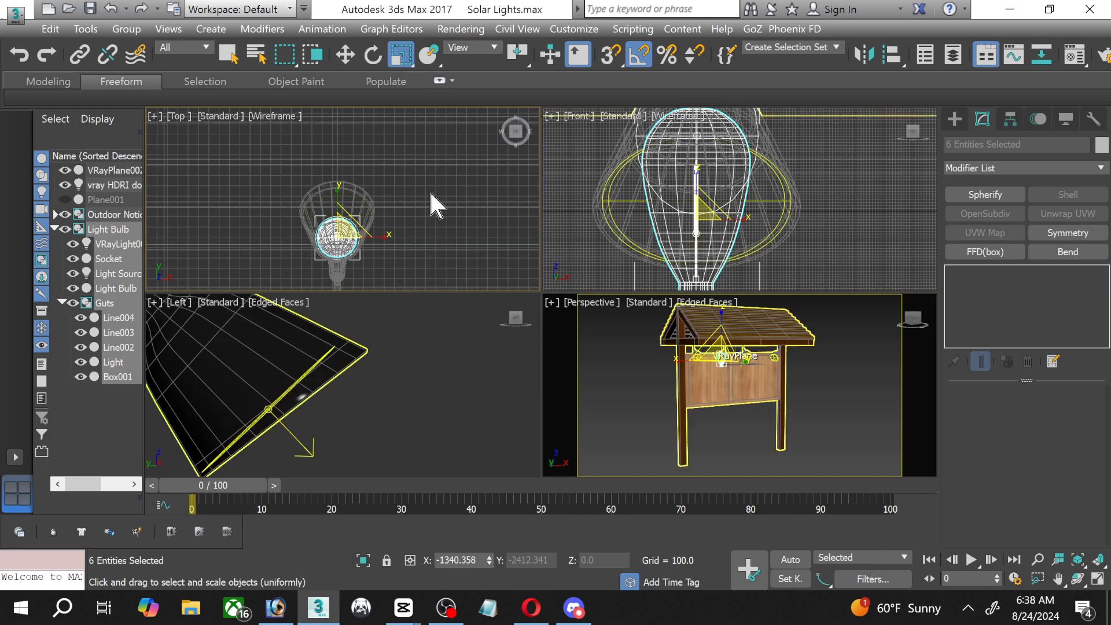
pyautogui.click(123, 30)
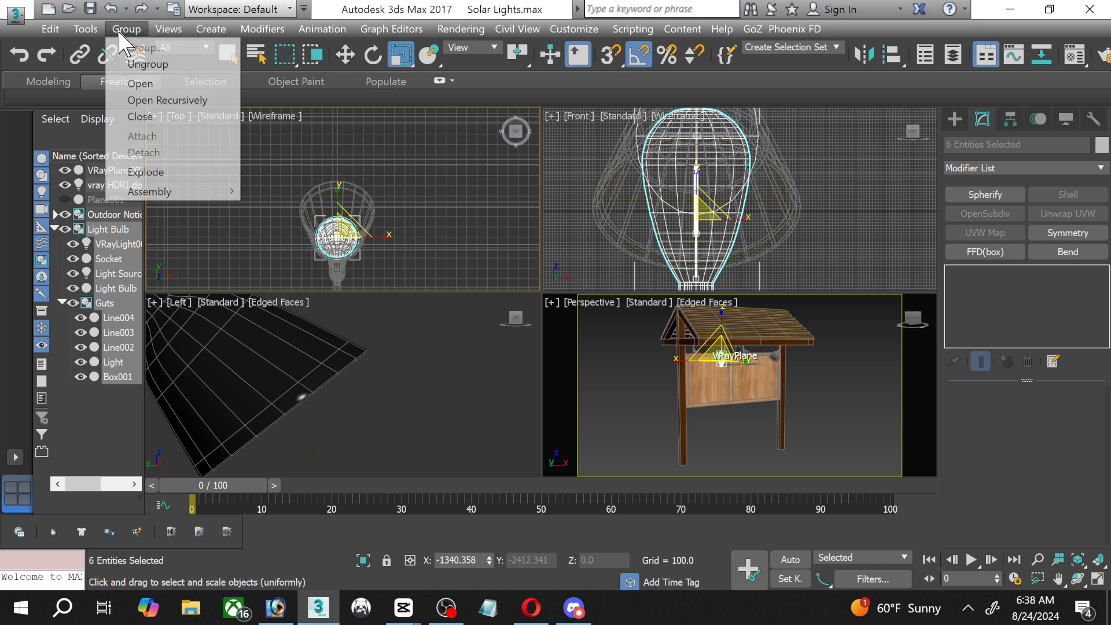
pyautogui.click(173, 118)
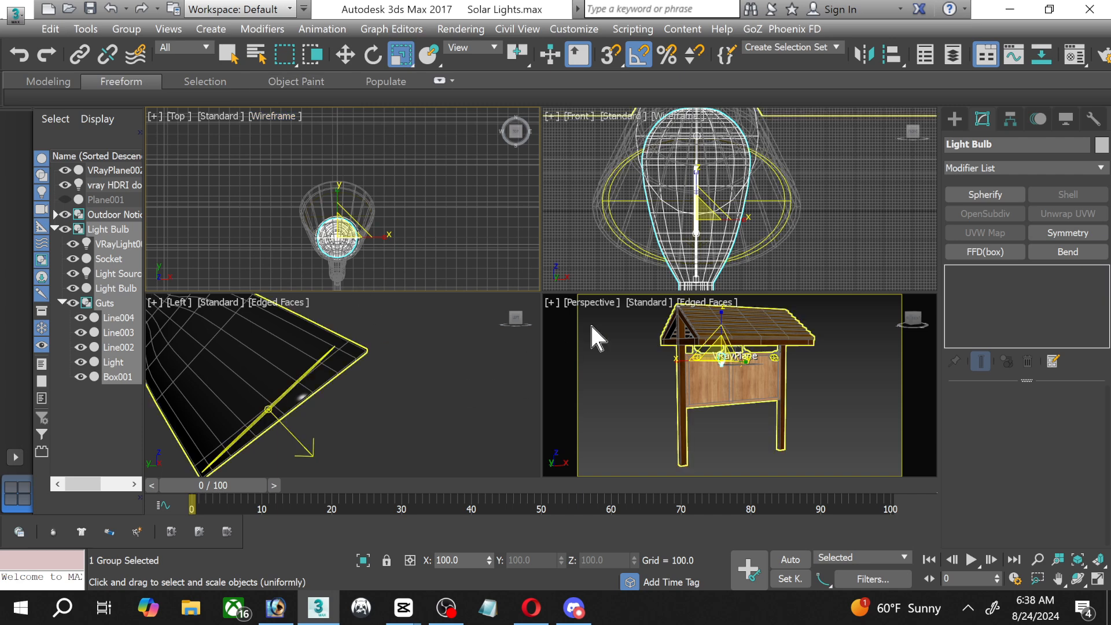
# Rotate the Light Bulb group -130 degrees about X and move it inside the tilted lampshade so its socket meets the lamp neck.
pyautogui.scroll(-2, 733, 220)
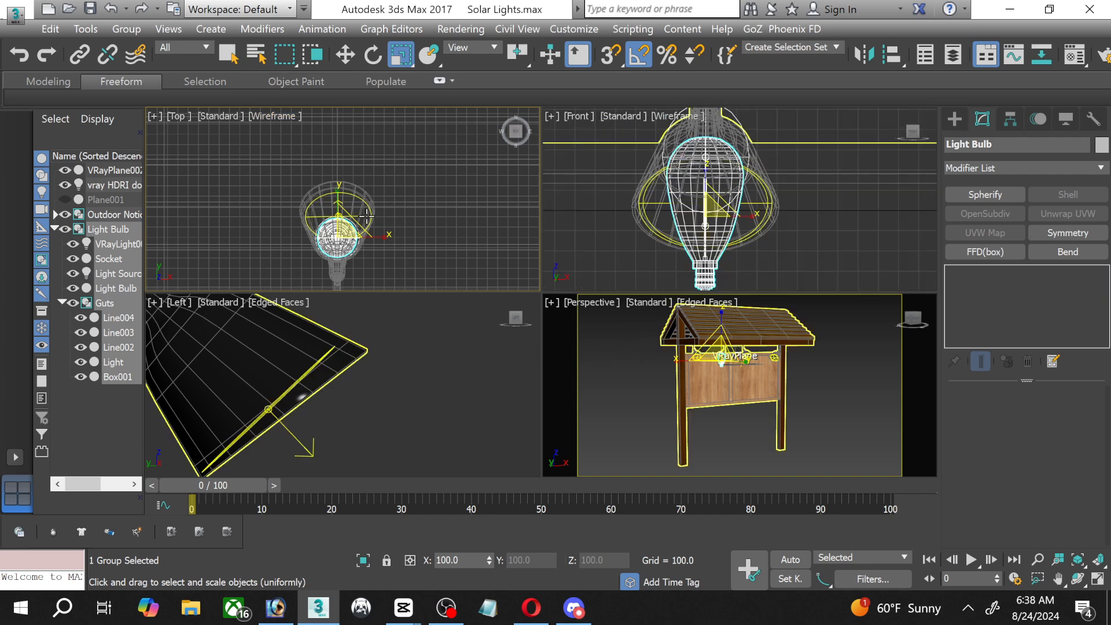
pyautogui.scroll(2, 365, 224)
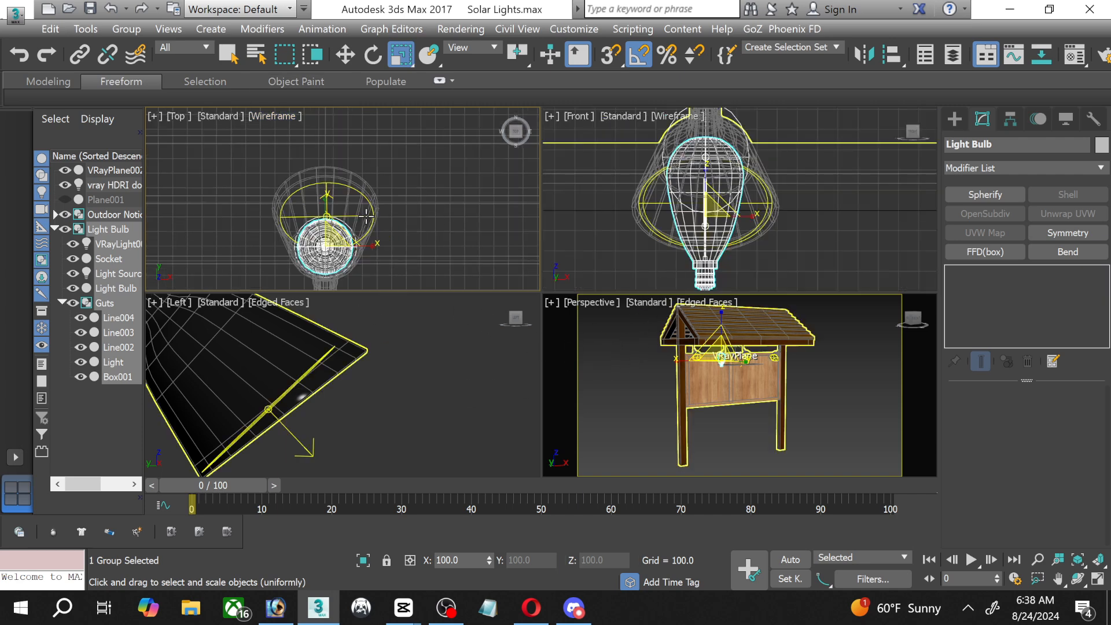
pyautogui.click(373, 55)
pyautogui.scroll(-5, 311, 377)
pyautogui.scroll(-3, 311, 379)
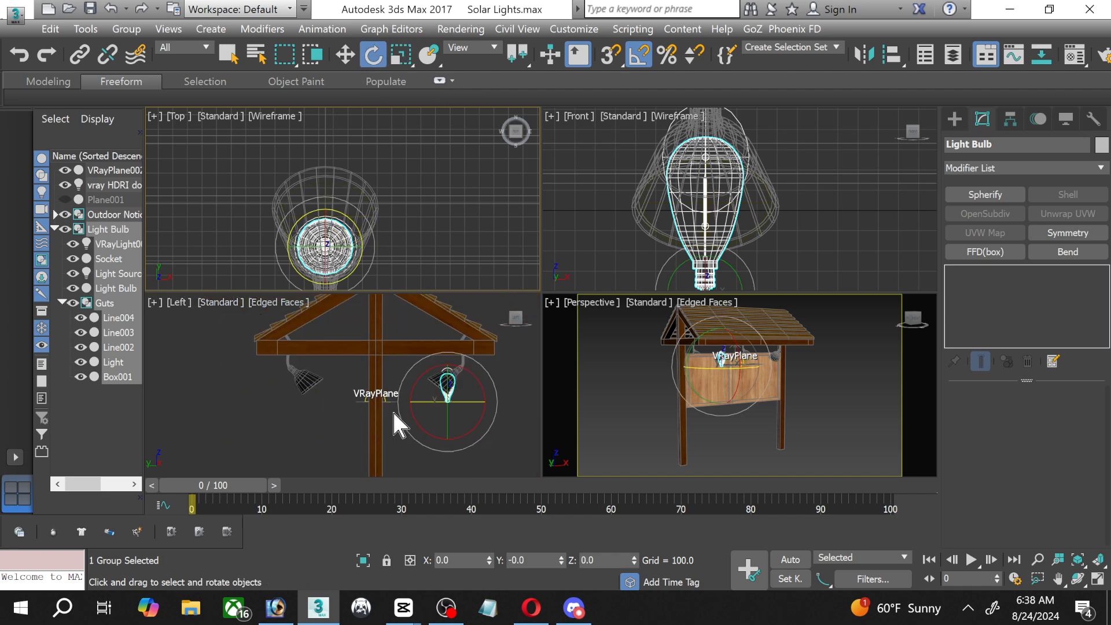
pyautogui.moveTo(393, 411); pyautogui.dragTo(269, 391, button='middle')
pyautogui.scroll(5, 315, 372)
pyautogui.moveTo(345, 370); pyautogui.dragTo(345, 408, button='middle')
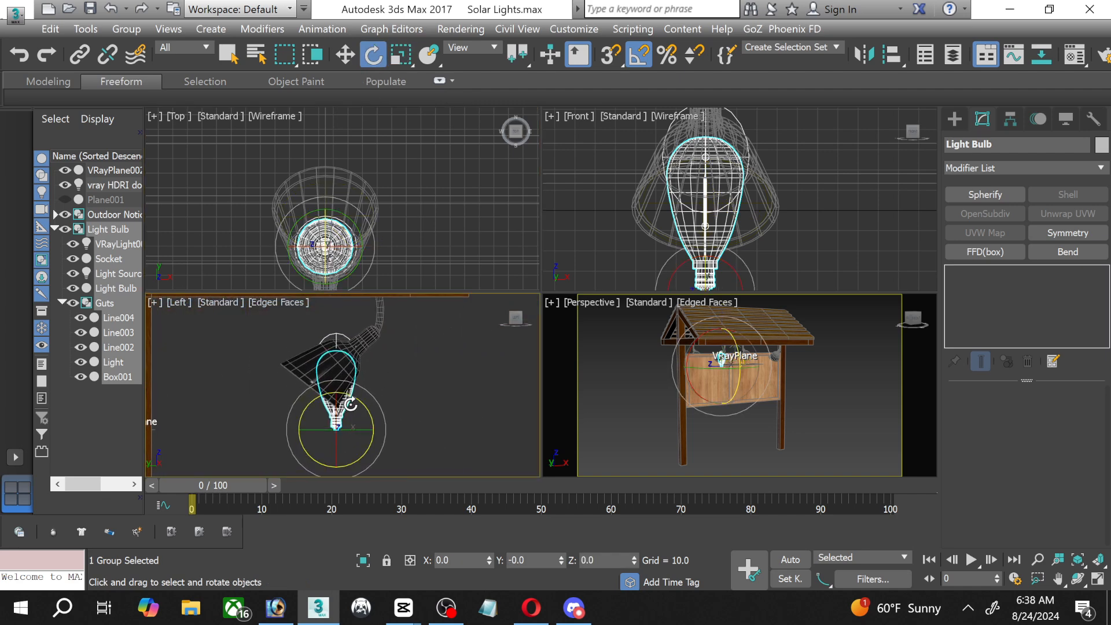
pyautogui.scroll(2, 356, 407)
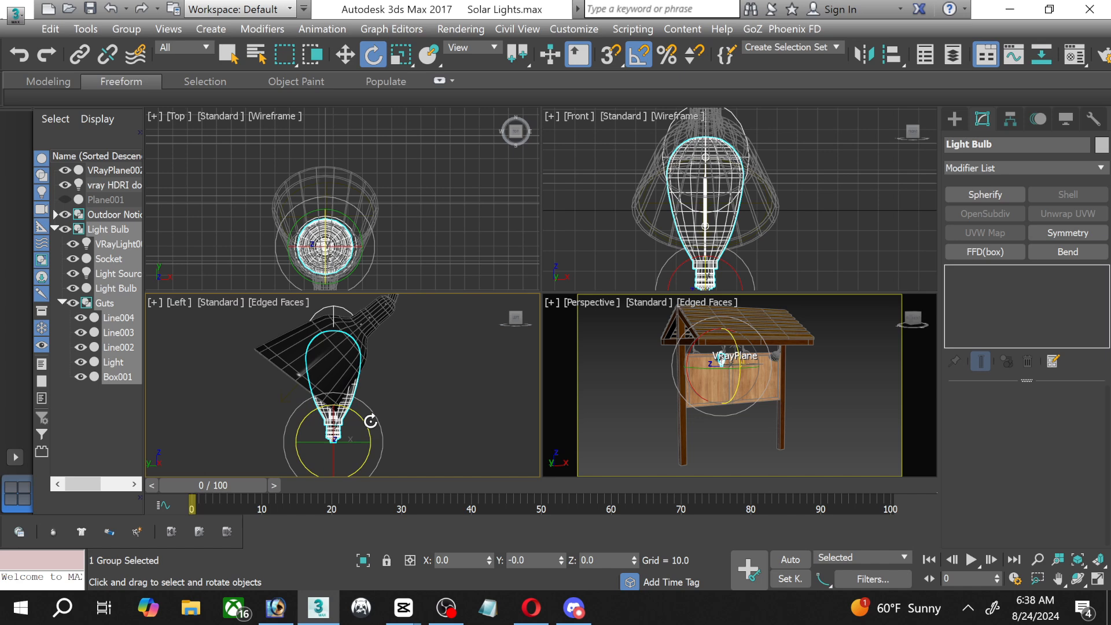
pyautogui.moveTo(372, 426); pyautogui.dragTo(325, 385)
pyautogui.click(357, 49)
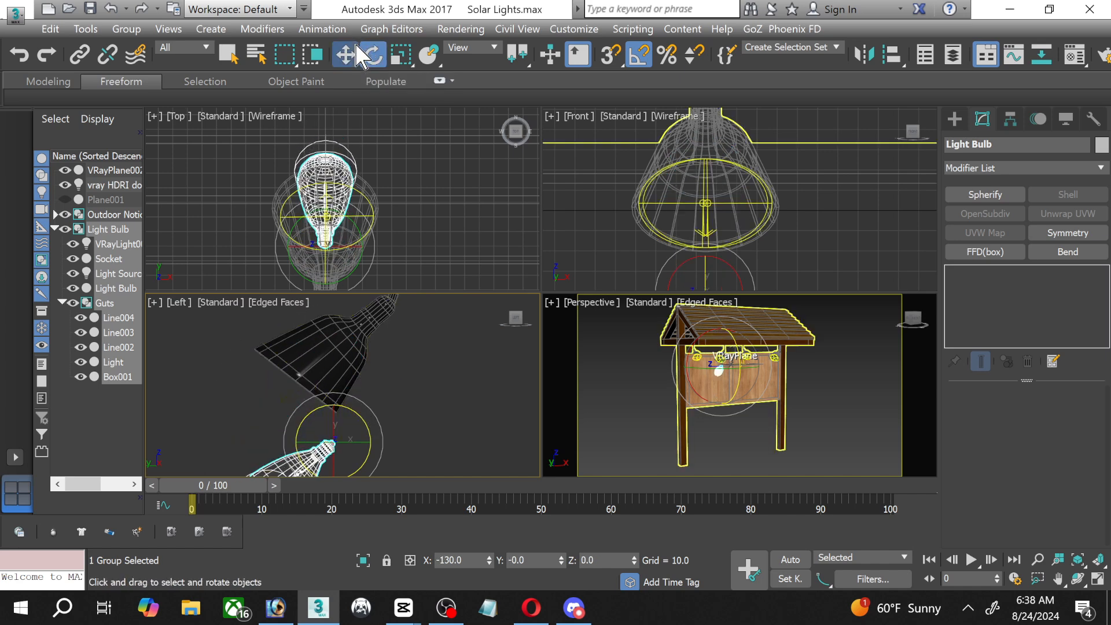
pyautogui.moveTo(348, 434); pyautogui.dragTo(376, 317)
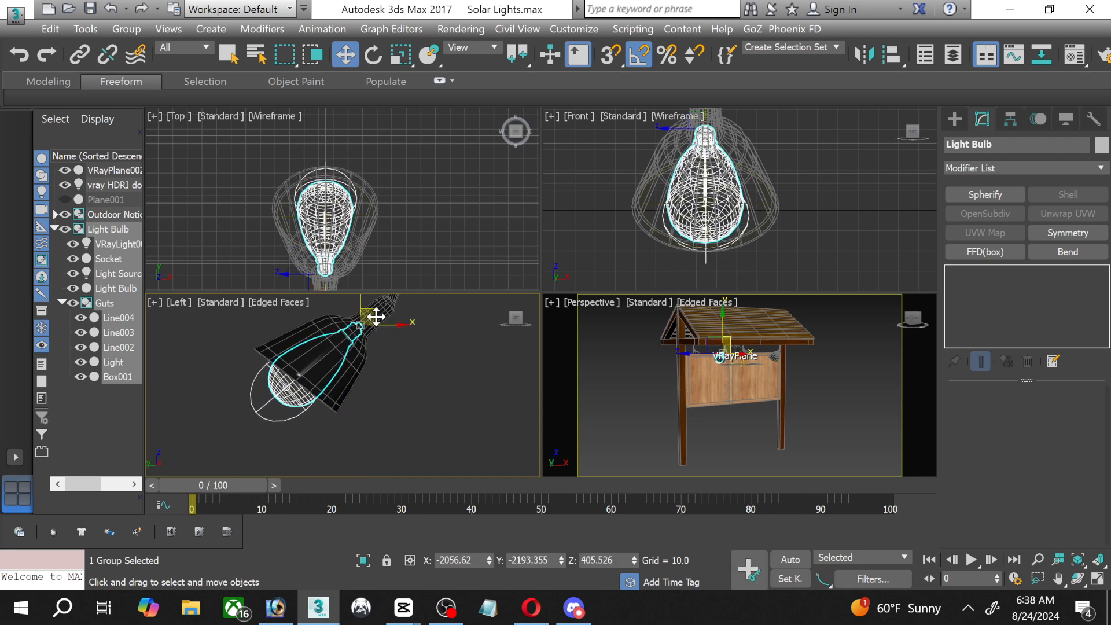
# Make one copy of the Light Bulb group, named Light Bulb002, along X in the neighbouring lamp on the same side.
pyautogui.scroll(-3, 429, 249)
pyautogui.moveTo(429, 249); pyautogui.dragTo(183, 220, button='middle')
pyautogui.scroll(-2, 296, 235)
pyautogui.moveTo(307, 247); pyautogui.dragTo(378, 259, button='middle')
pyautogui.keyDown('shift'); pyautogui.moveTo(272, 246); pyautogui.dragTo(484, 267); pyautogui.keyUp('shift')
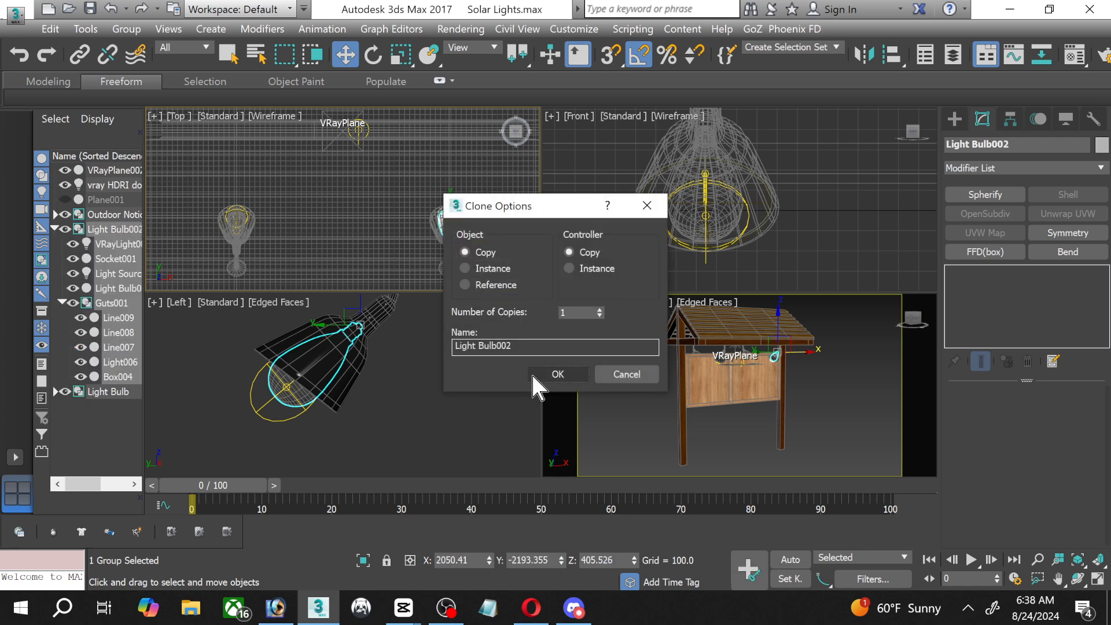
pyautogui.click(550, 375)
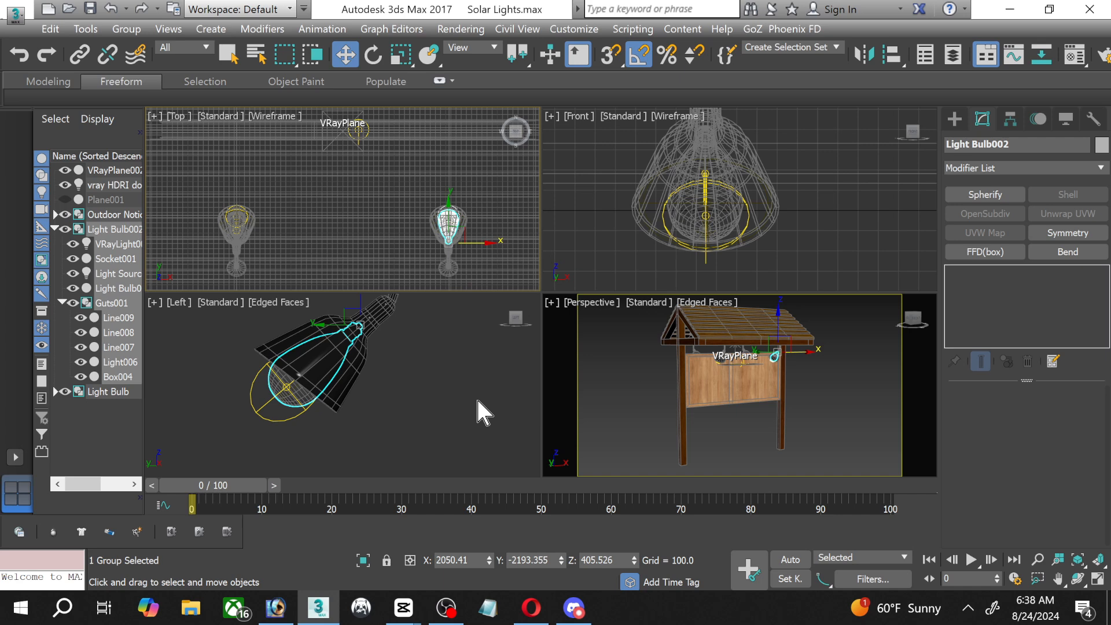
pyautogui.click(477, 397)
# Copy both Light Bulb groups while rotating them about 180 degrees in the Top view to face the opposite lamps.
pyautogui.scroll(-5, 368, 243)
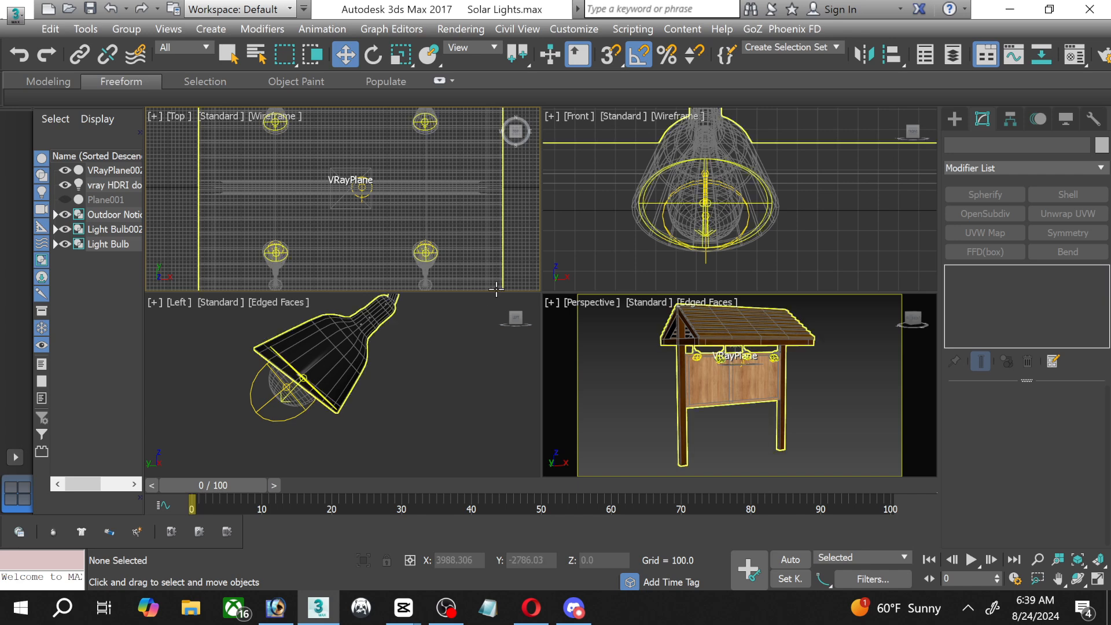
pyautogui.click(104, 228)
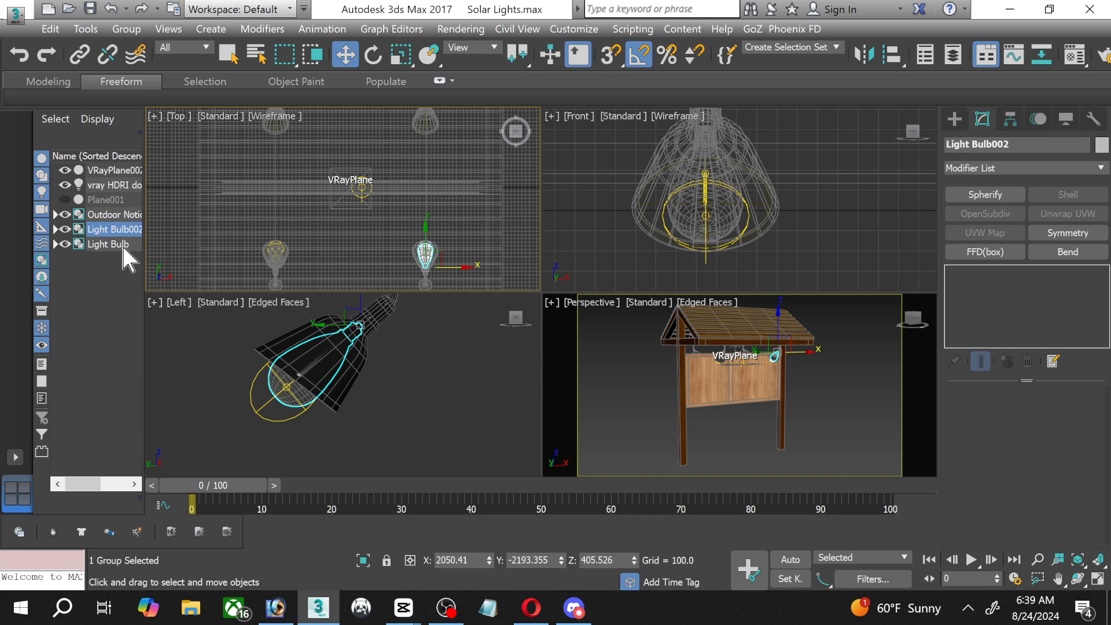
pyautogui.keyDown('ctrl'); pyautogui.click(123, 248); pyautogui.keyUp('ctrl')
pyautogui.moveTo(361, 136); pyautogui.dragTo(368, 161, button='middle')
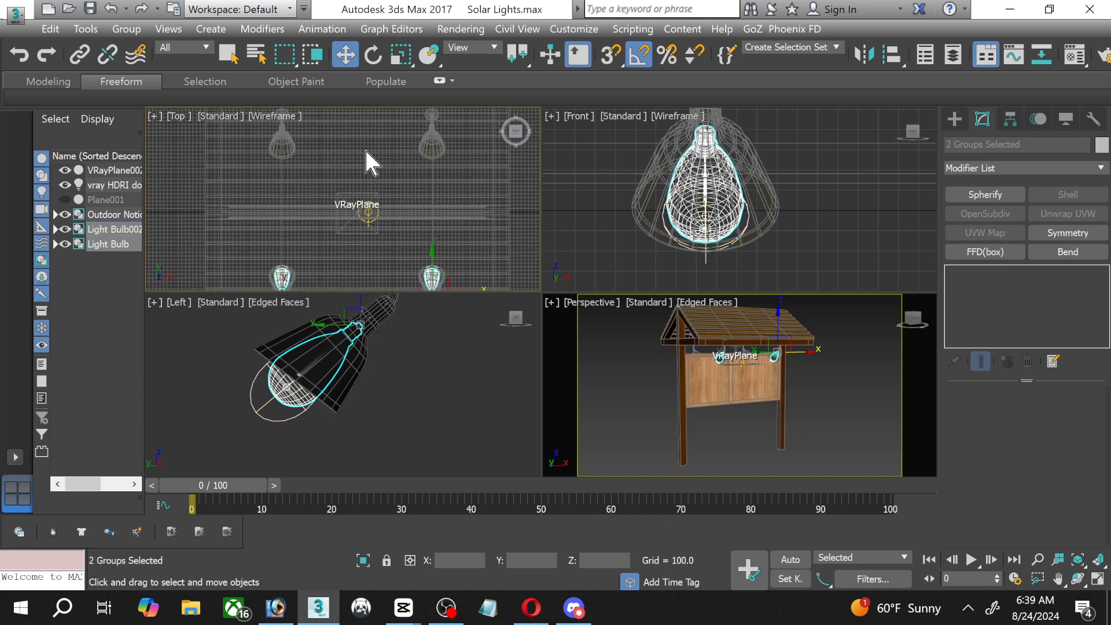
pyautogui.click(374, 54)
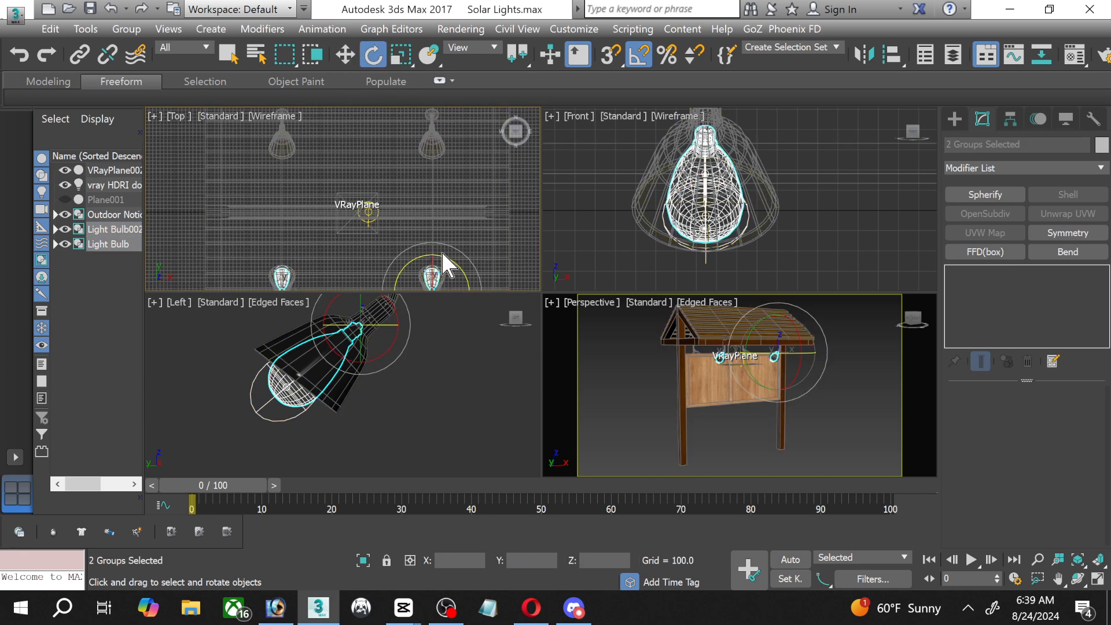
pyautogui.moveTo(451, 260); pyautogui.dragTo(550, 299)
pyautogui.keyDown('shift'); pyautogui.moveTo(551, 299); pyautogui.dragTo(544, 293); pyautogui.keyUp('shift')
pyautogui.click(576, 377)
# Move the two rotated bulb copies about 4347 units along Y into the two opposite lamps.
pyautogui.scroll(-3, 420, 236)
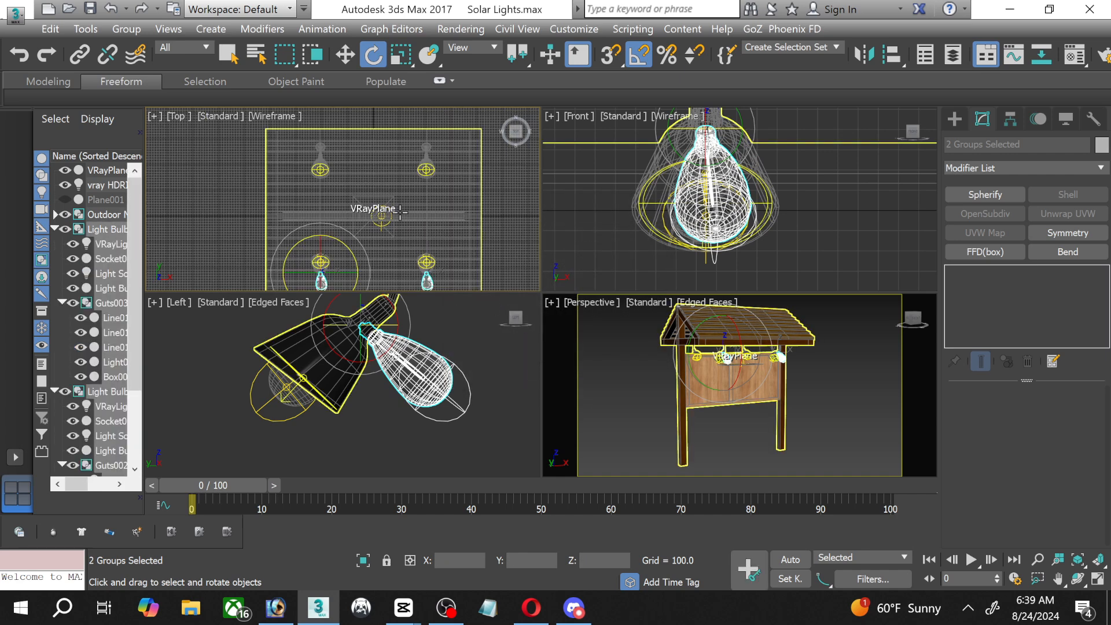
pyautogui.click(345, 54)
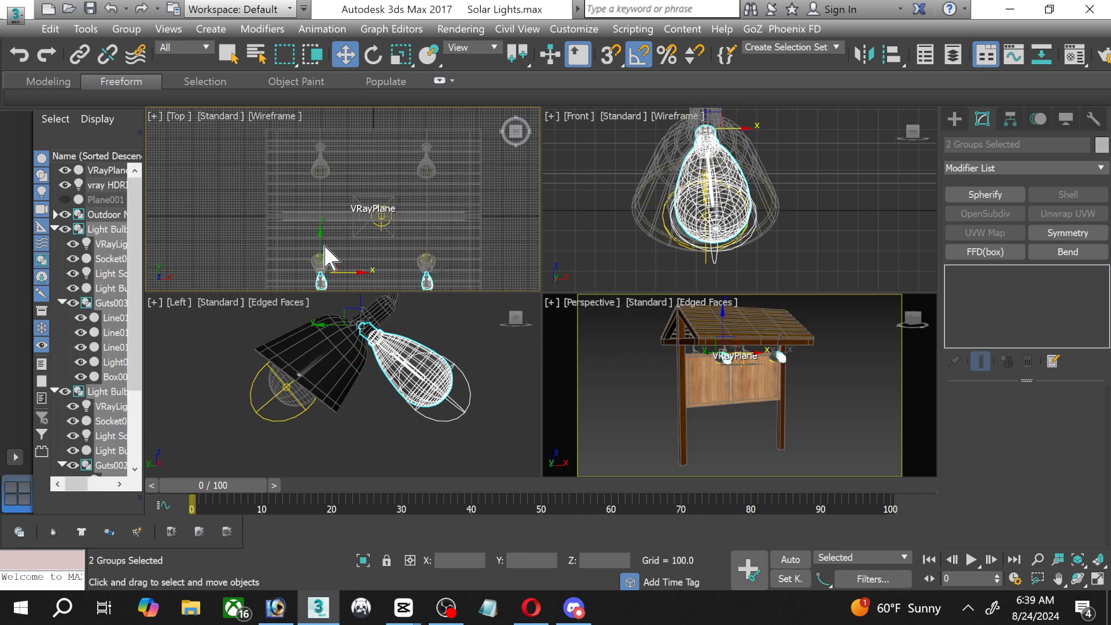
pyautogui.moveTo(321, 241); pyautogui.dragTo(322, 131)
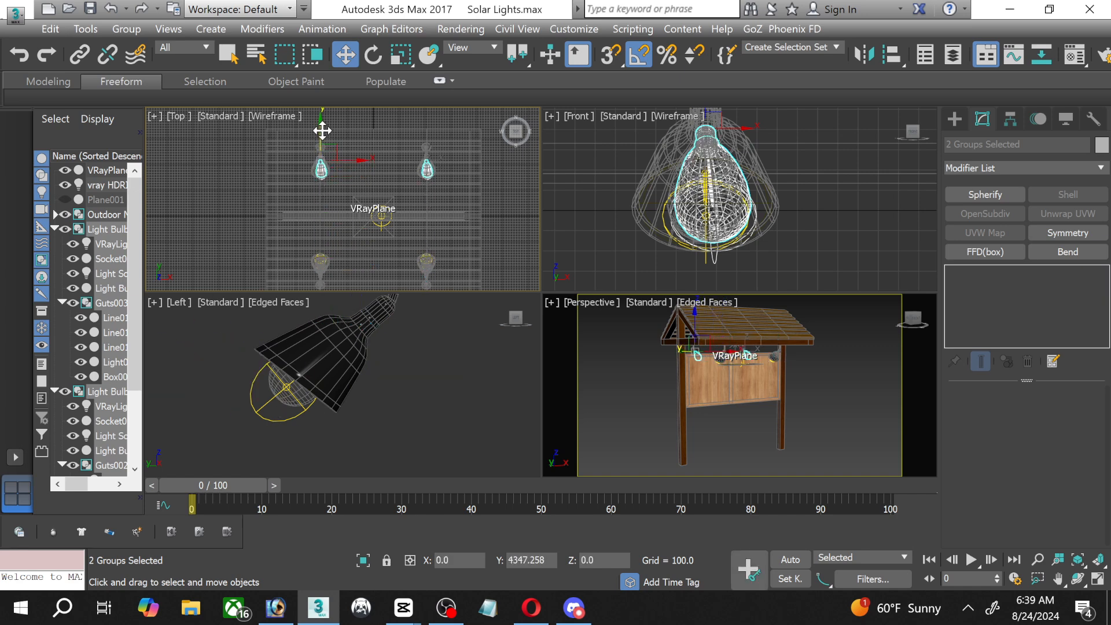
# Clear the selection and start a V-Ray render of the Perspective view.
pyautogui.click(855, 375)
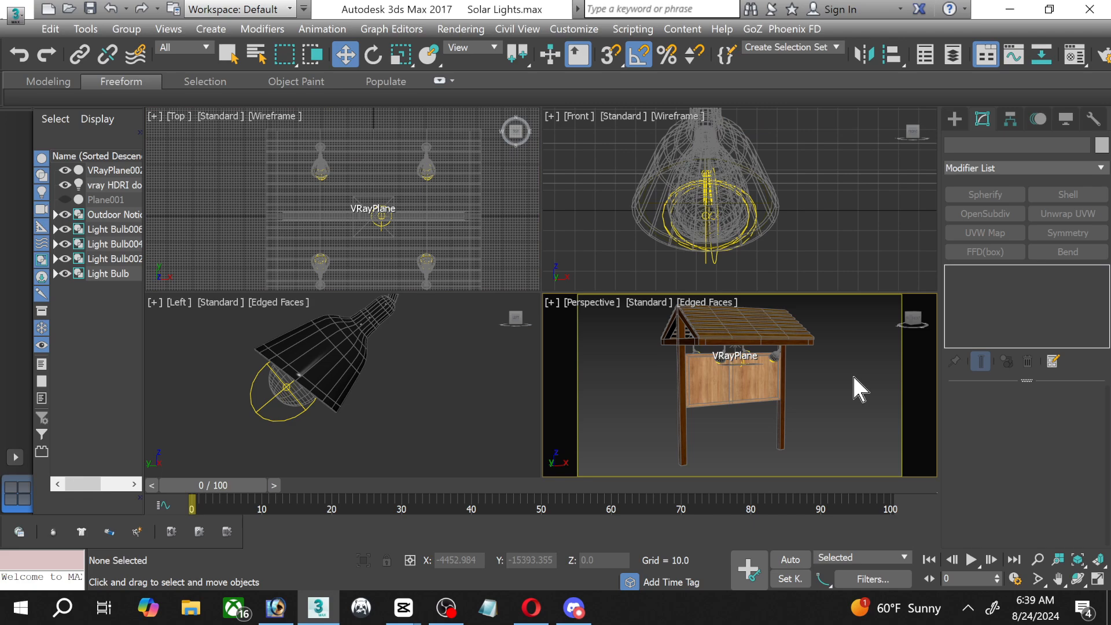
pyautogui.hotkey('shift', 'q')
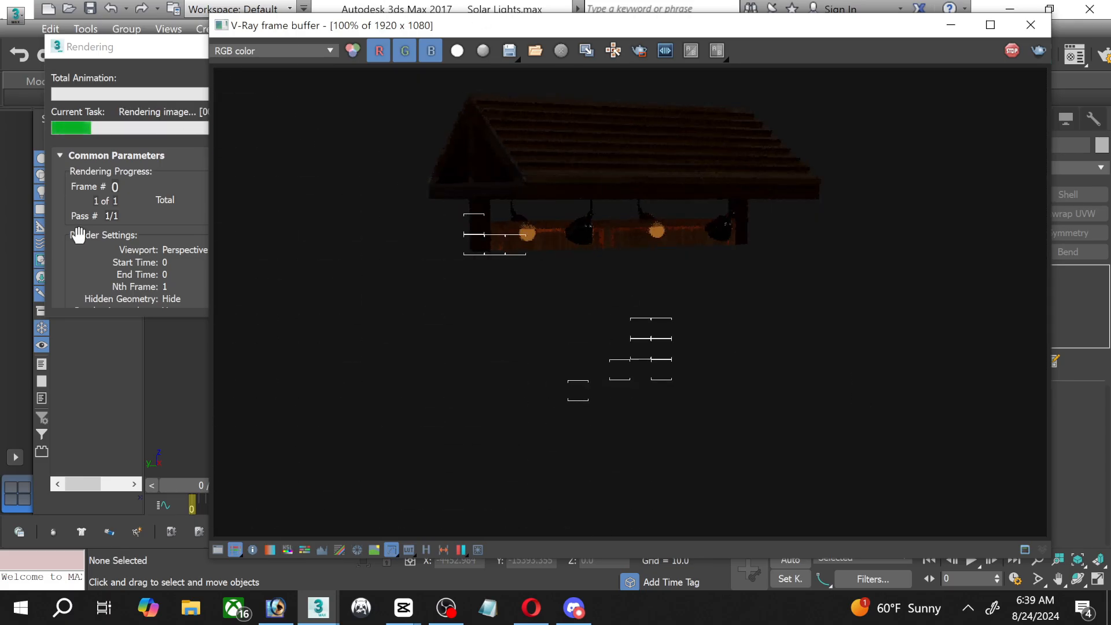
pyautogui.click(117, 67)
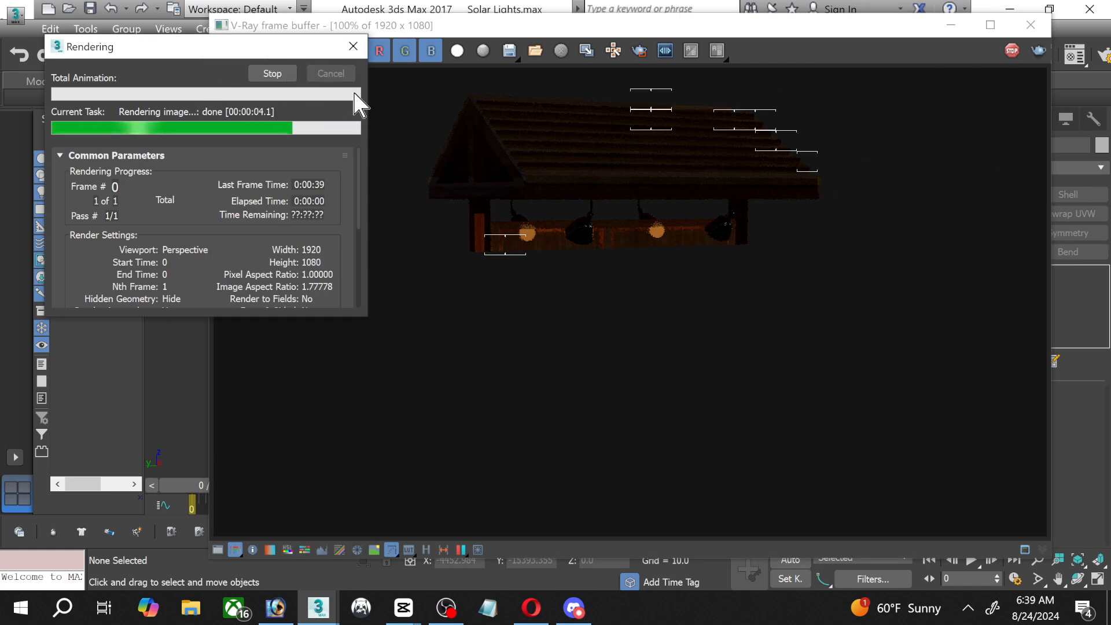
# Close the render and lower VRayPlane002 together with the V-Ray HDRI dome light from under the roof to just below the posts.
pyautogui.click(1033, 27)
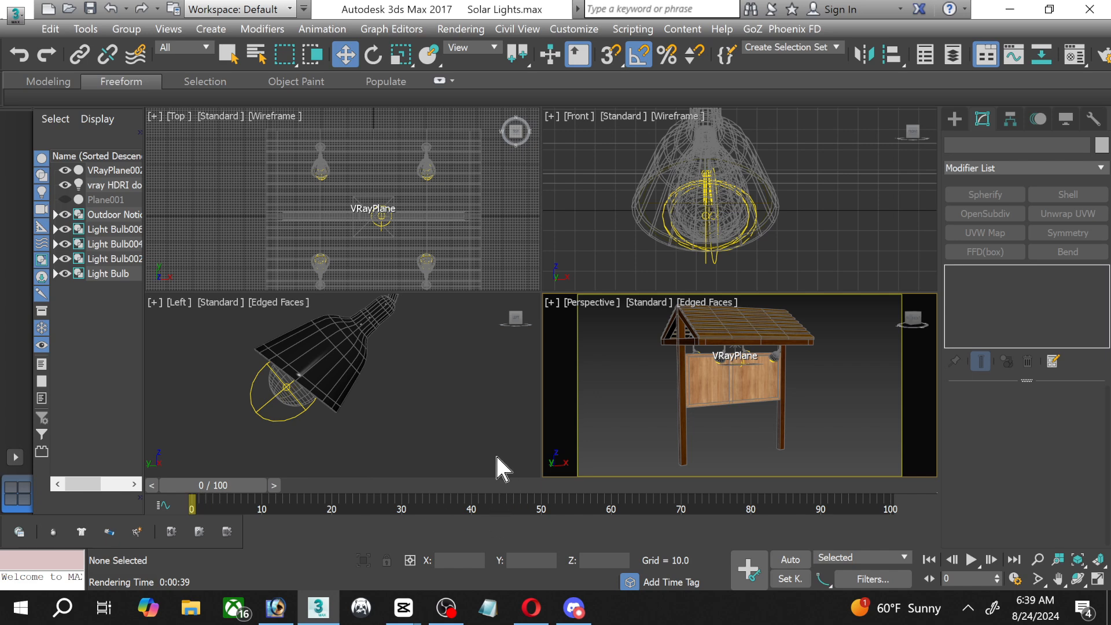
pyautogui.scroll(-2, 726, 280)
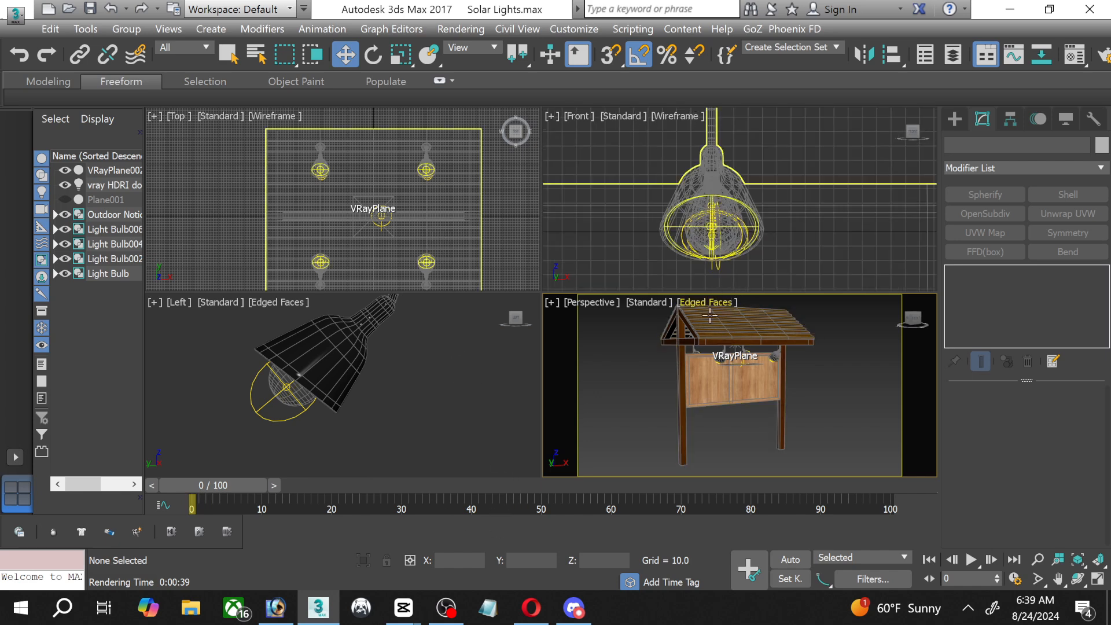
pyautogui.scroll(-5, 461, 432)
pyautogui.scroll(6, 461, 329)
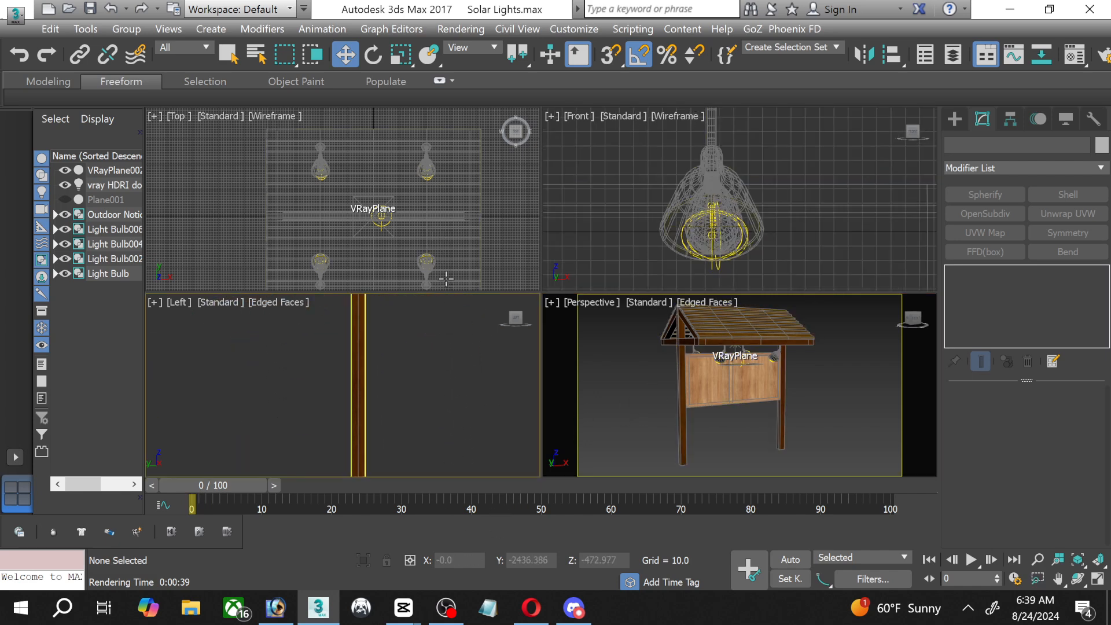
pyautogui.scroll(-2, 367, 384)
pyautogui.click(379, 320)
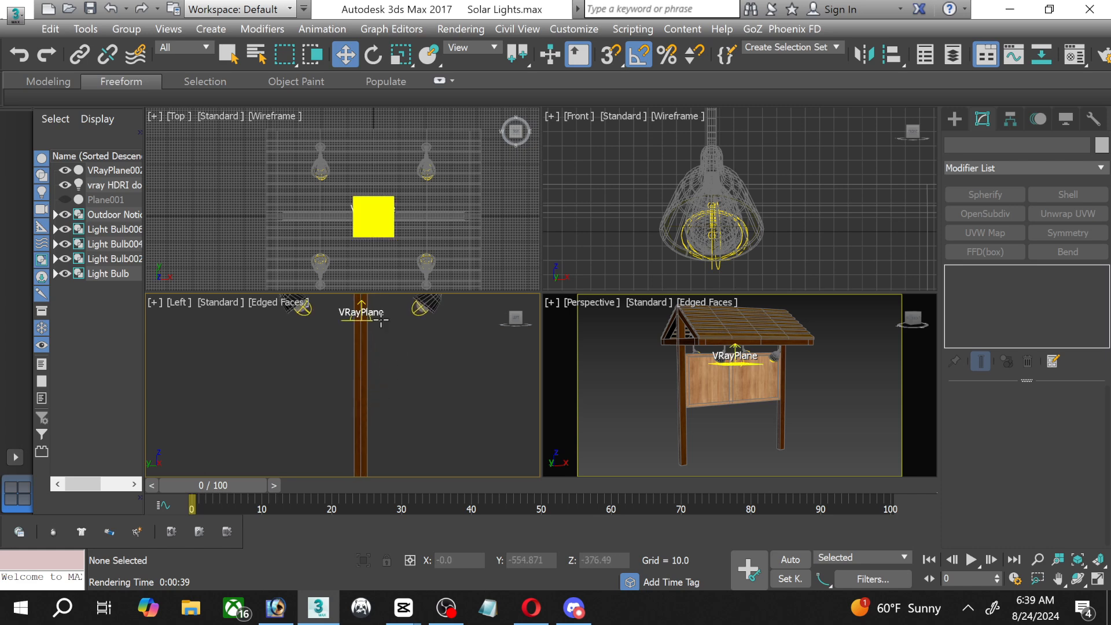
pyautogui.scroll(-3, 380, 320)
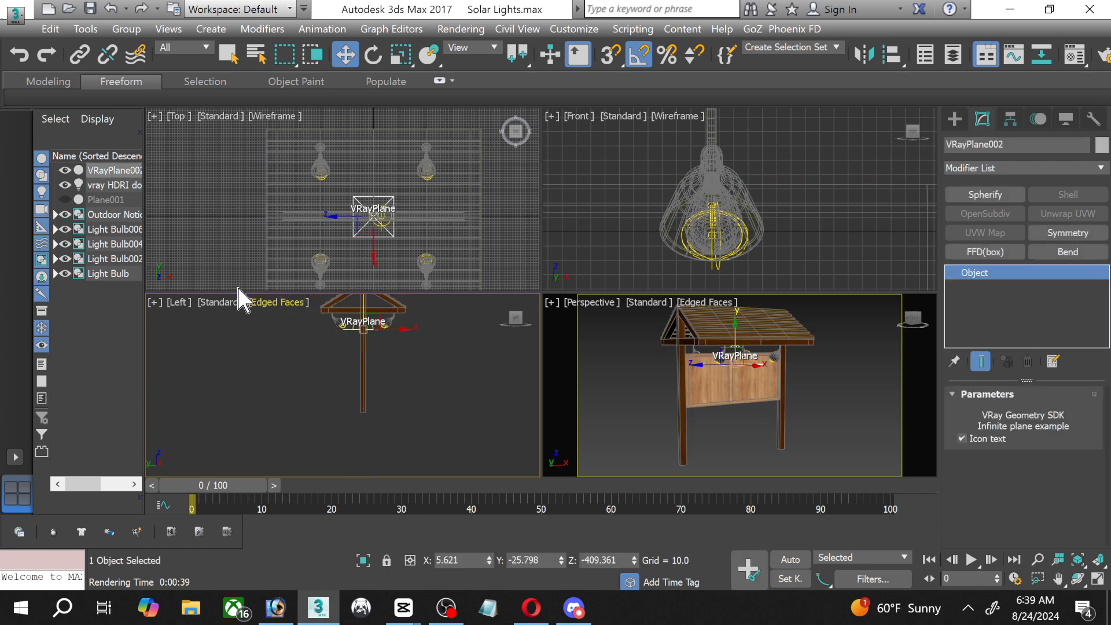
pyautogui.keyDown('ctrl'); pyautogui.click(114, 186); pyautogui.keyUp('ctrl')
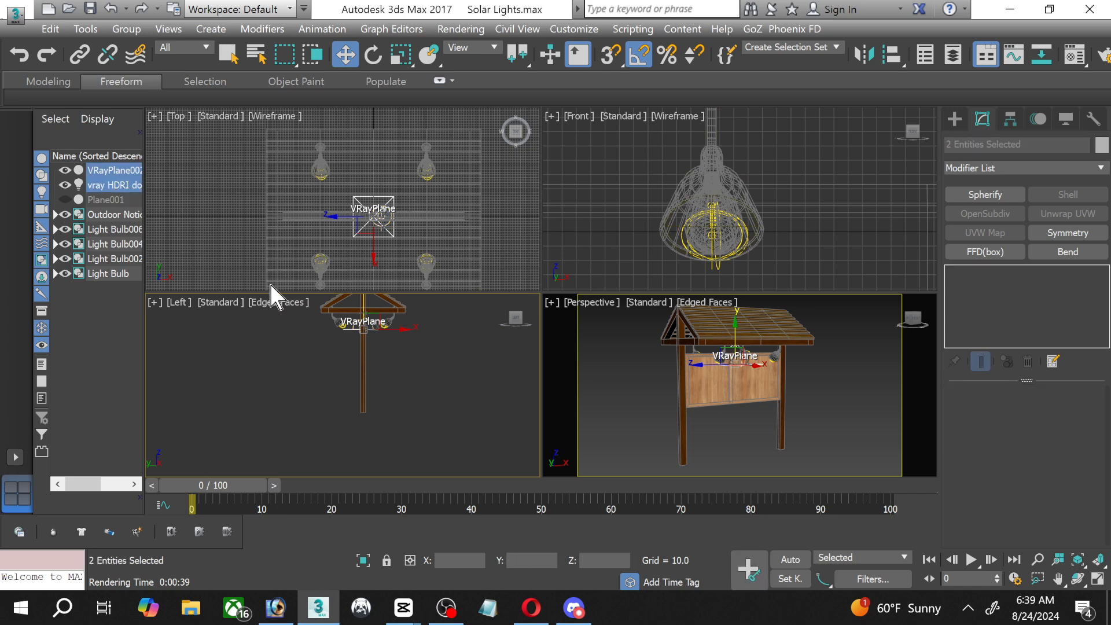
pyautogui.moveTo(318, 372); pyautogui.dragTo(316, 391, button='middle')
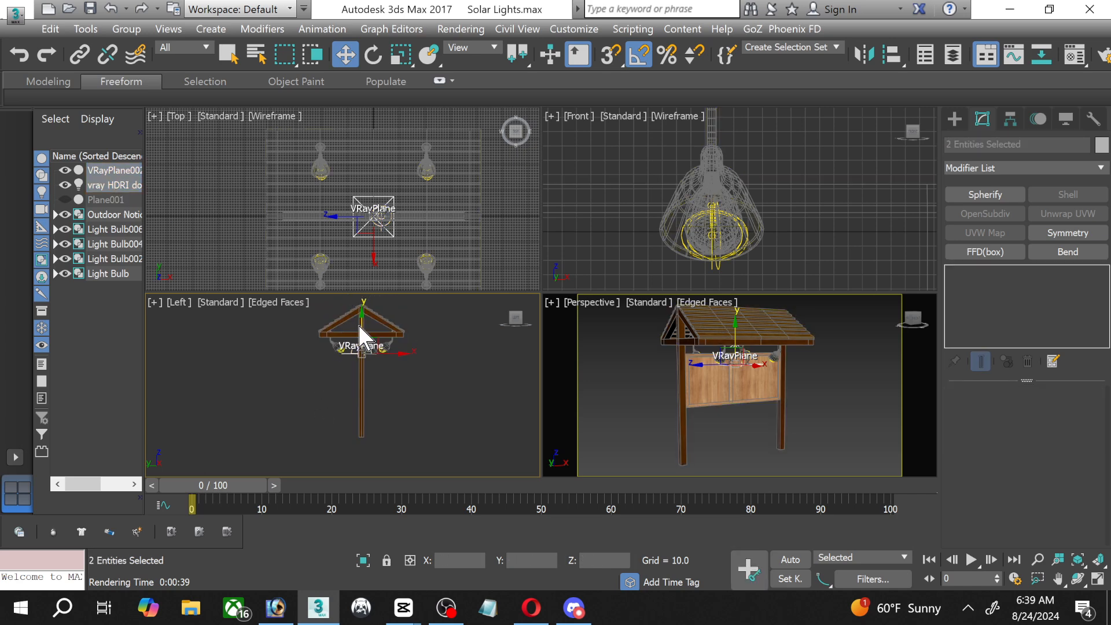
pyautogui.moveTo(362, 324); pyautogui.dragTo(348, 419)
# Raise the plane and dome light about 794 units along Y in the Left view to meet the underside of the posts.
pyautogui.scroll(6, 343, 474)
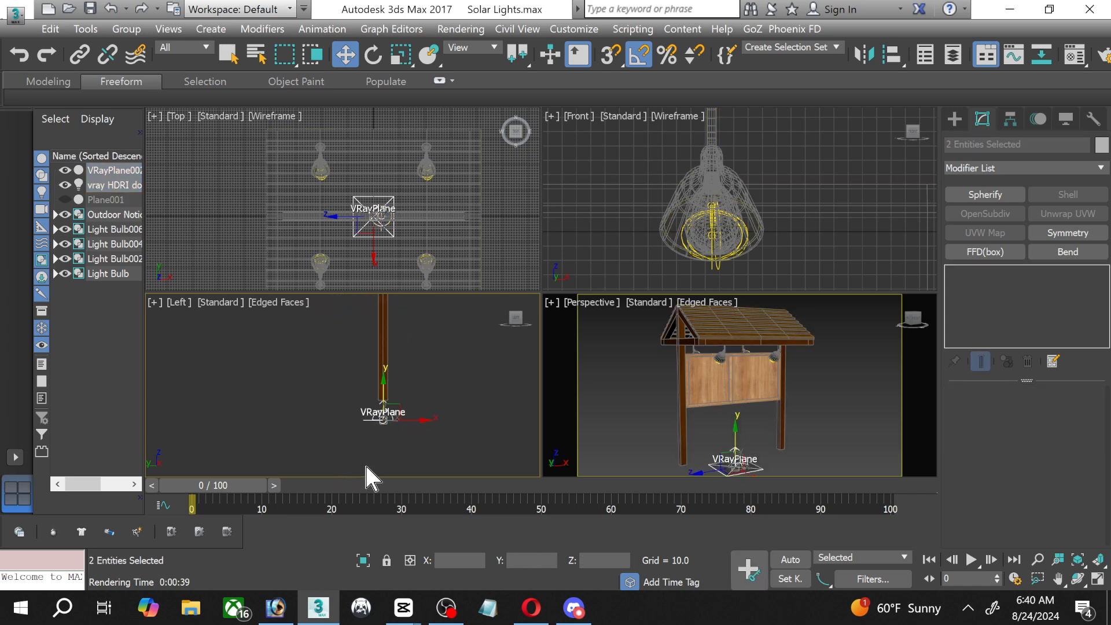
pyautogui.moveTo(388, 340); pyautogui.dragTo(381, 437, button='middle')
pyautogui.click(382, 432)
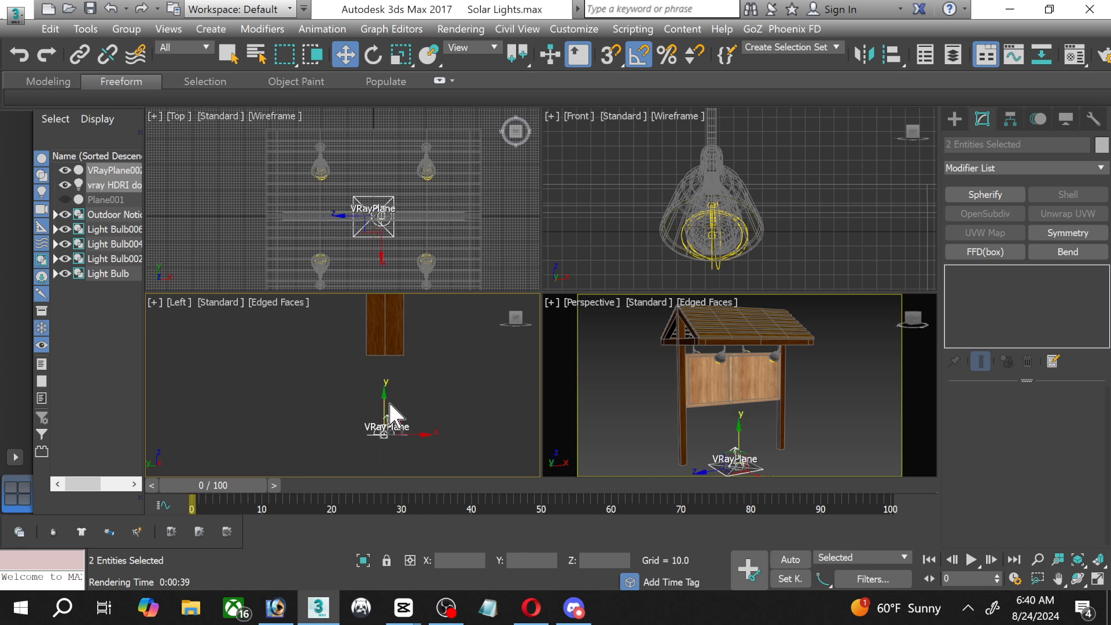
pyautogui.moveTo(382, 402); pyautogui.dragTo(384, 322)
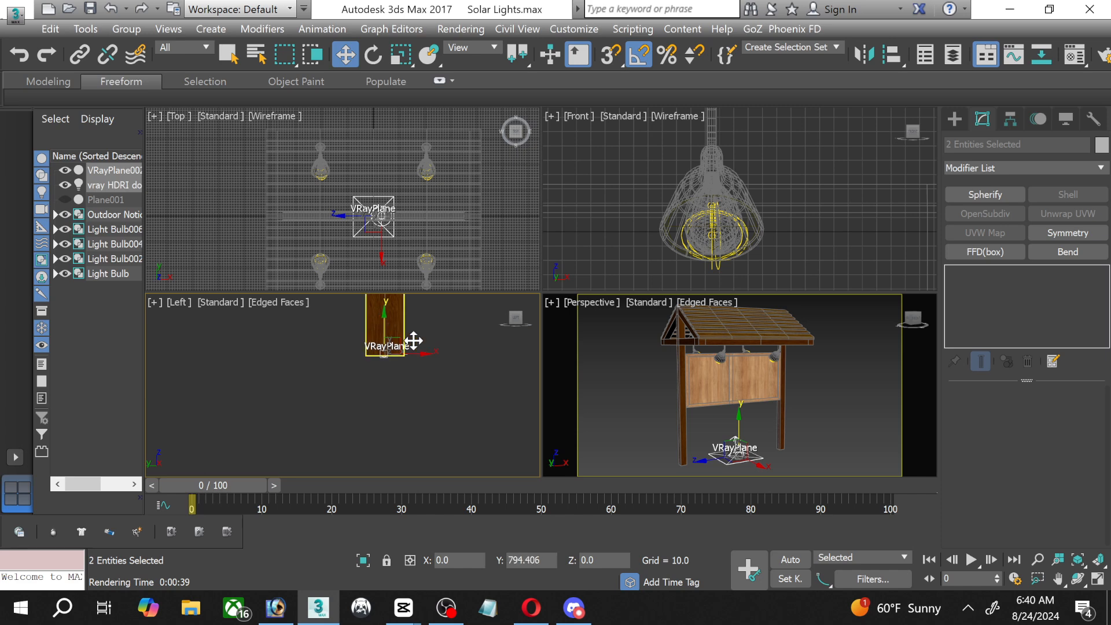
# Clear the selection, render the Perspective view with V-Ray, and inspect the lamps and their light on the wooden board up close.
pyautogui.click(824, 394)
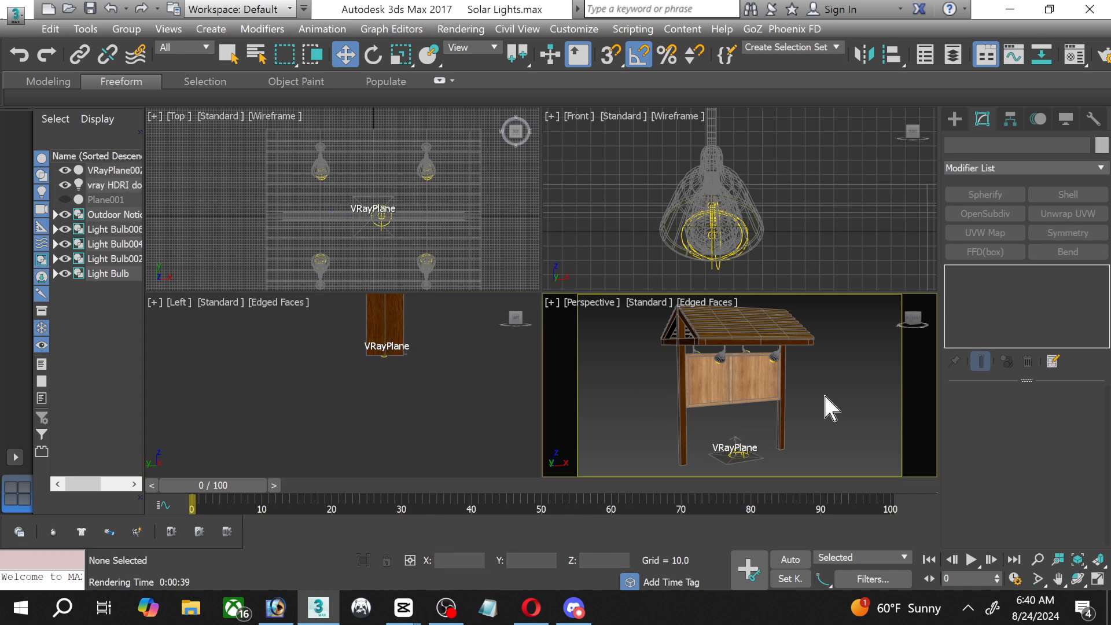
pyautogui.hotkey('shift', 'q')
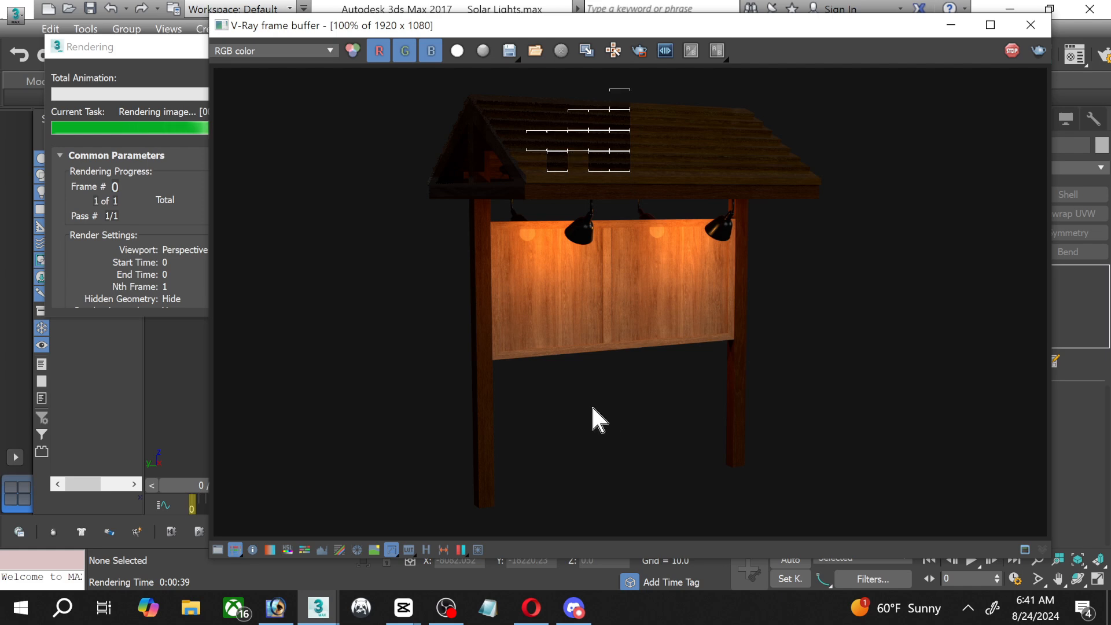
pyautogui.scroll(2, 717, 225)
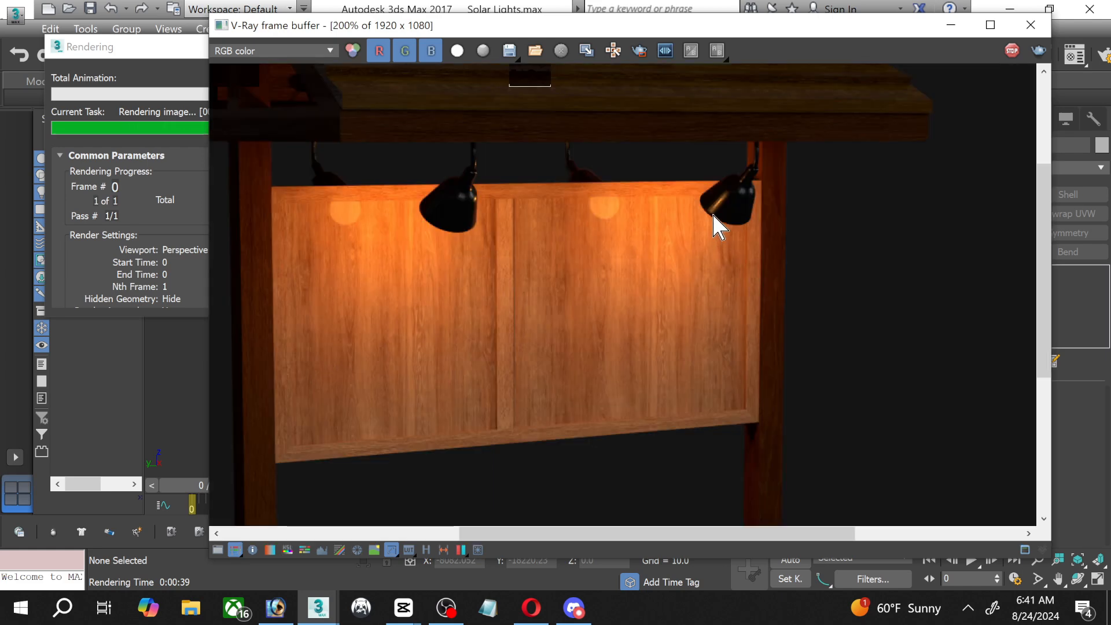
pyautogui.scroll(-1, 508, 223)
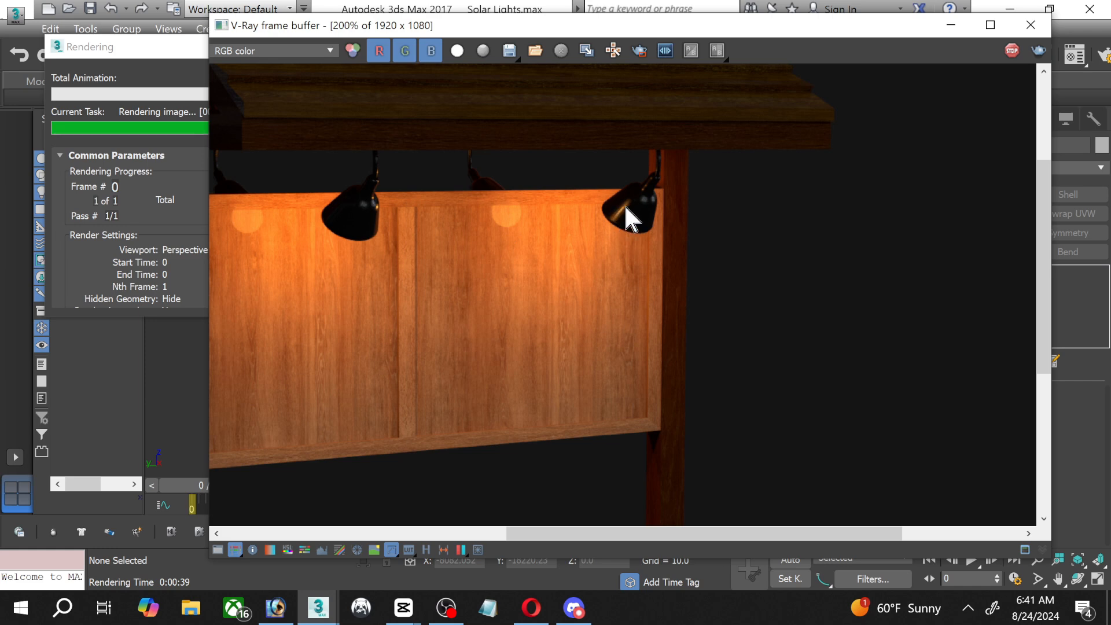
pyautogui.moveTo(506, 263); pyautogui.dragTo(676, 301, button='middle')
pyautogui.scroll(1, 790, 269)
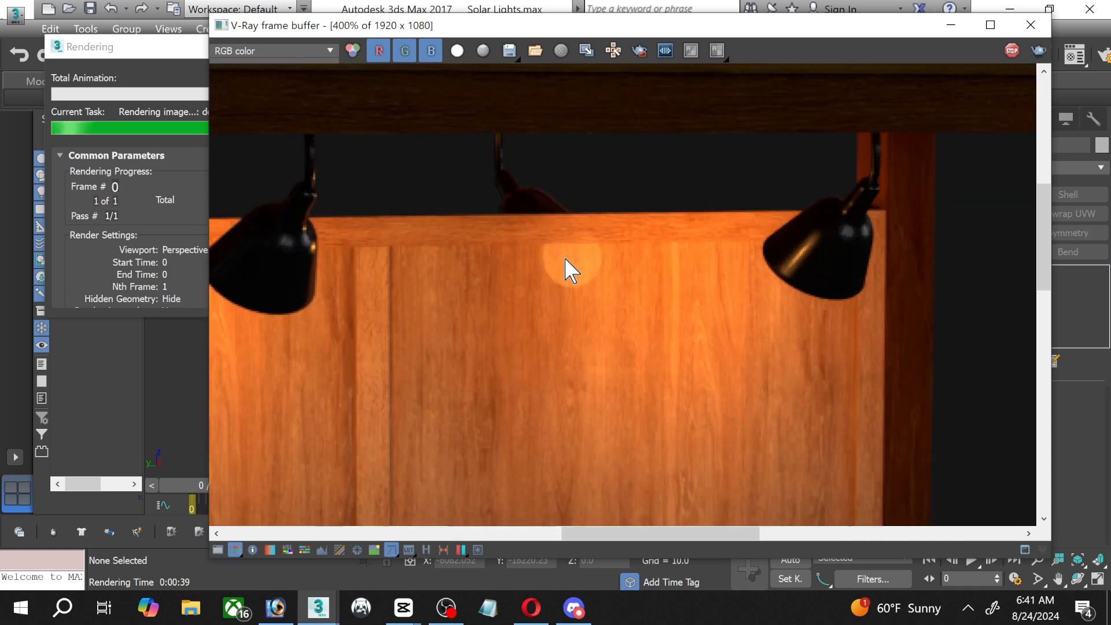
pyautogui.scroll(-1, 409, 286)
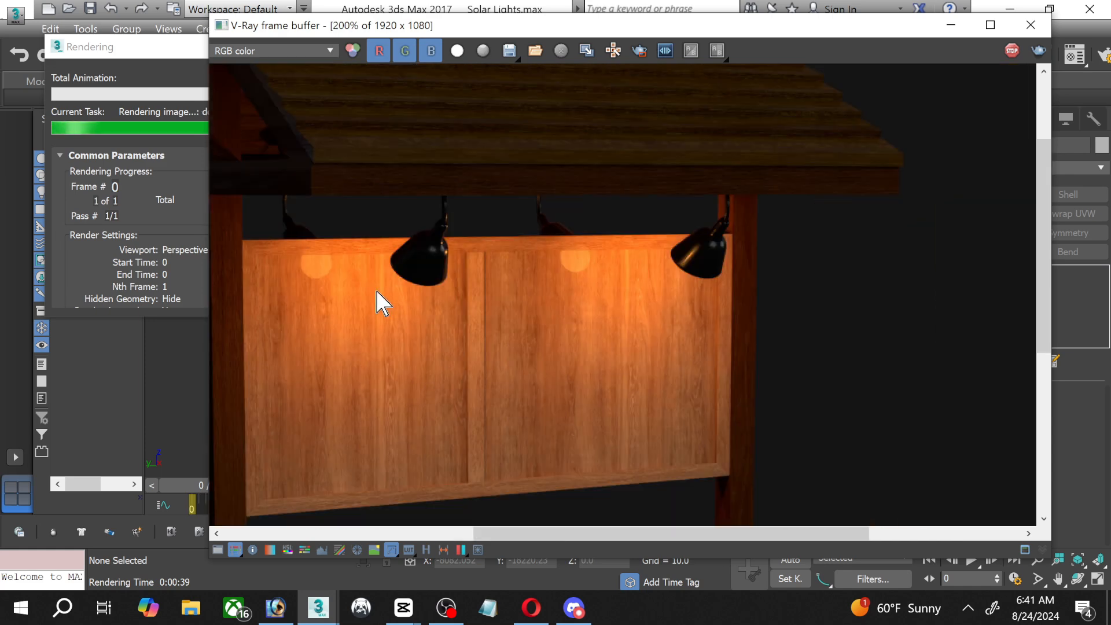
pyautogui.scroll(1, 405, 336)
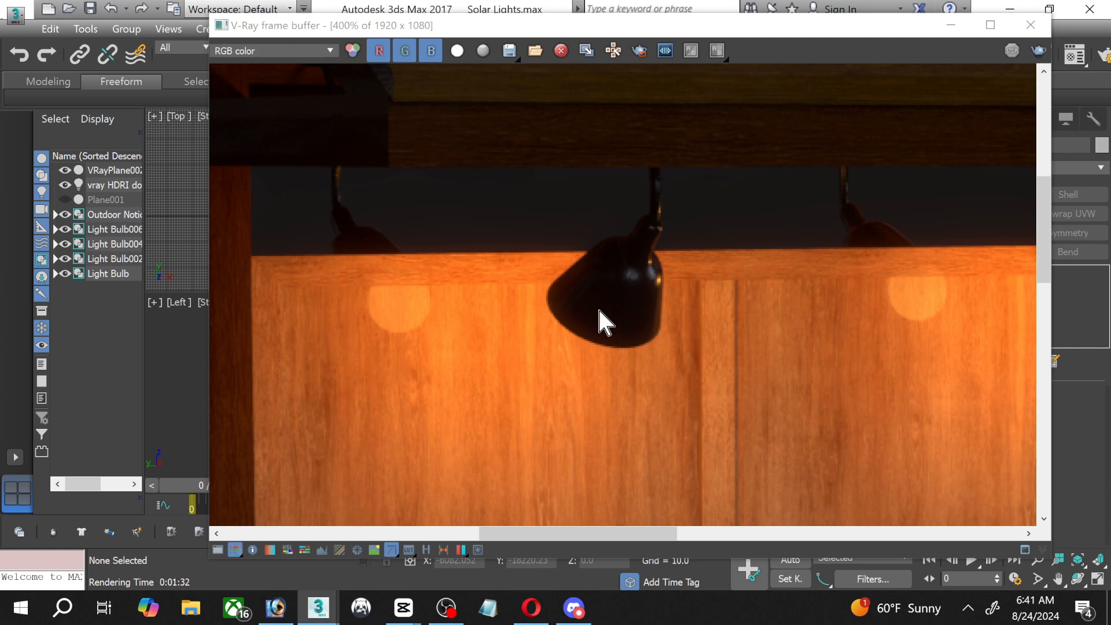
pyautogui.scroll(-1, 419, 317)
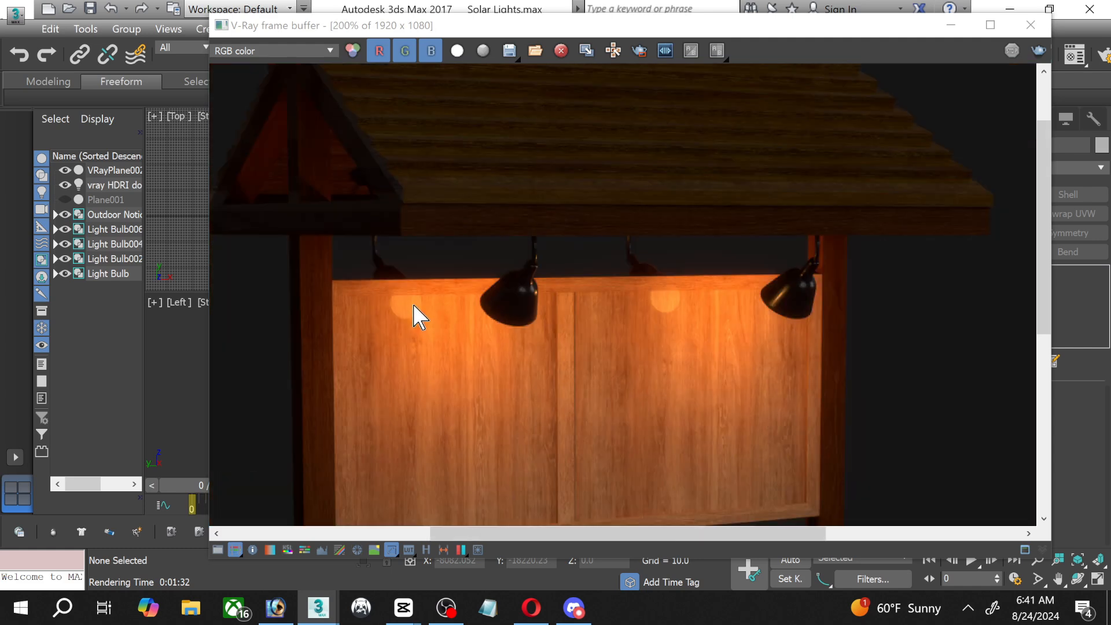
pyautogui.scroll(-1, 419, 317)
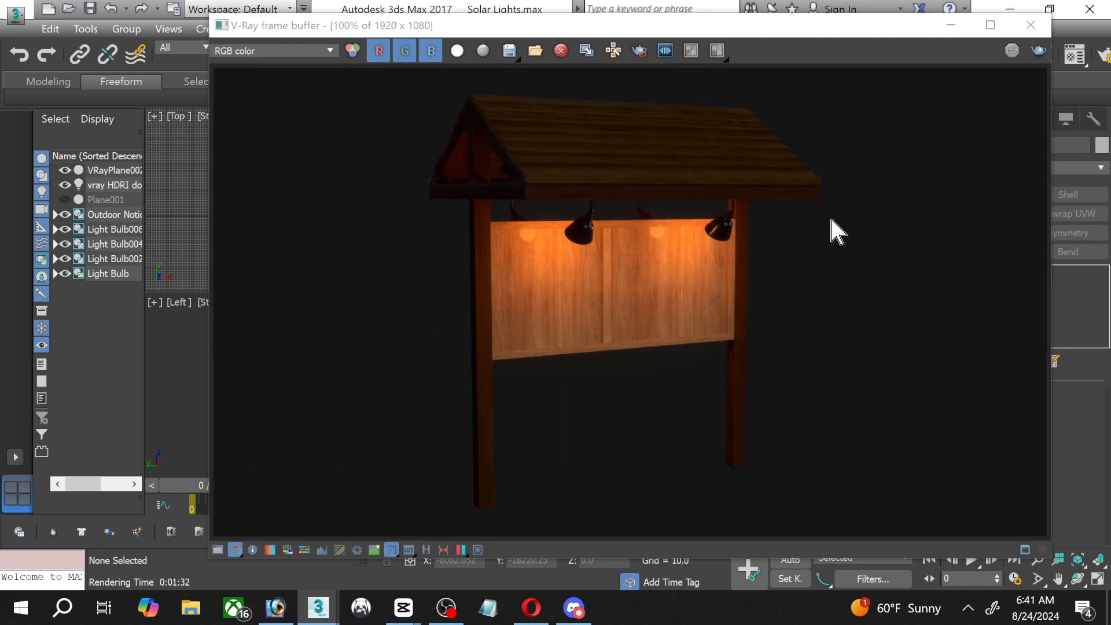